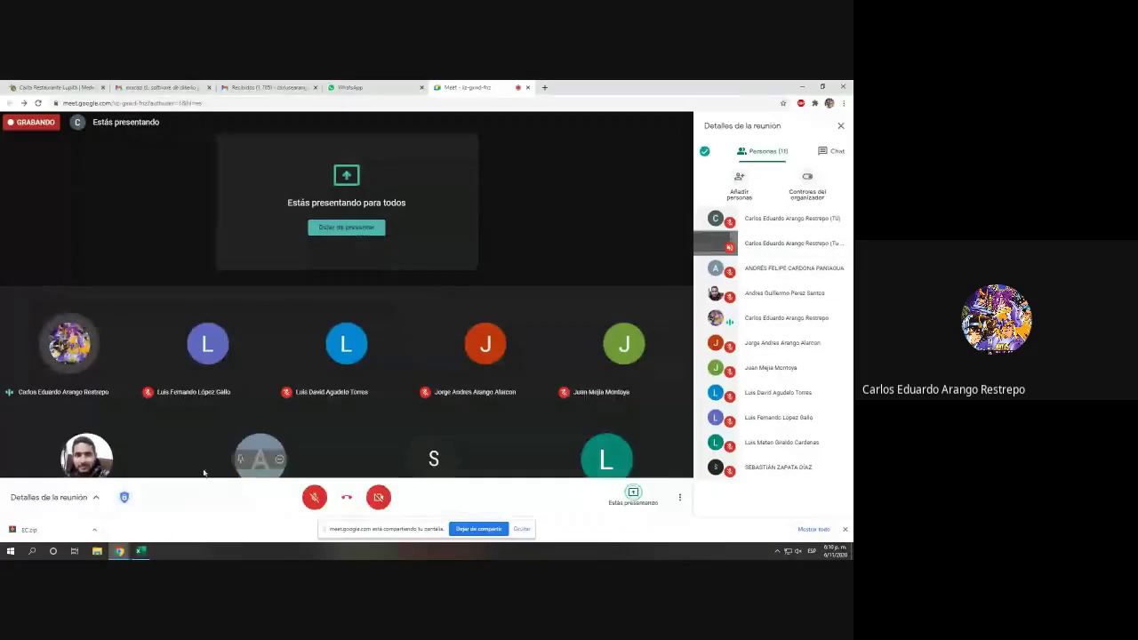
Step: Switch to Excel and browse for a workbook to open in the Cursos el poli folder on drive F
{"action": "left_click", "coordinate": [140, 552]}
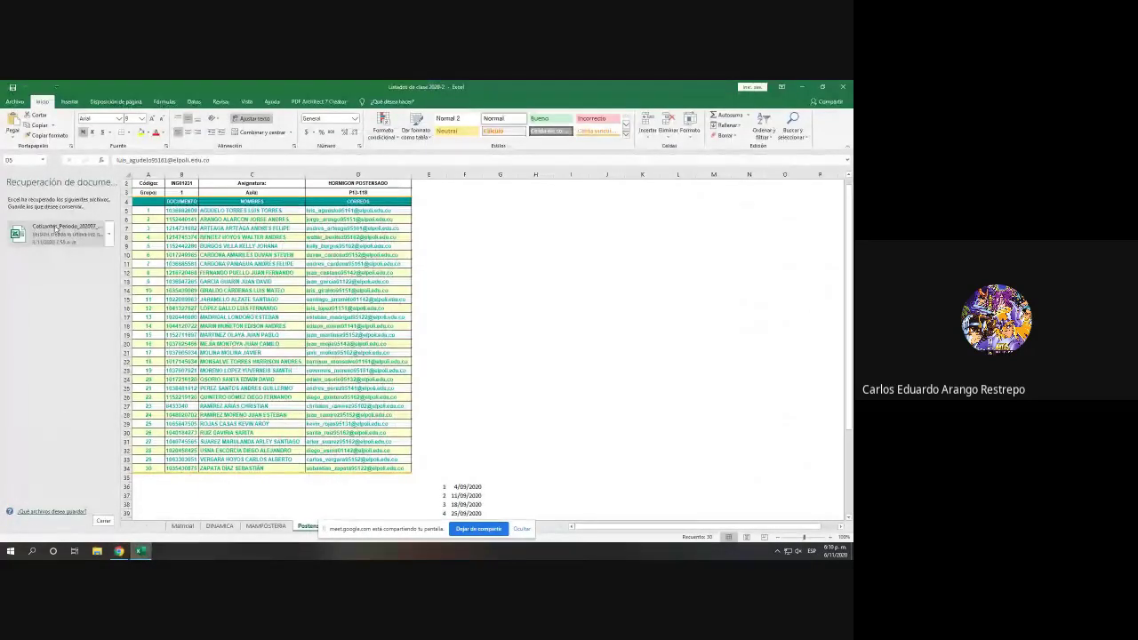
{"action": "left_click", "coordinate": [15, 102]}
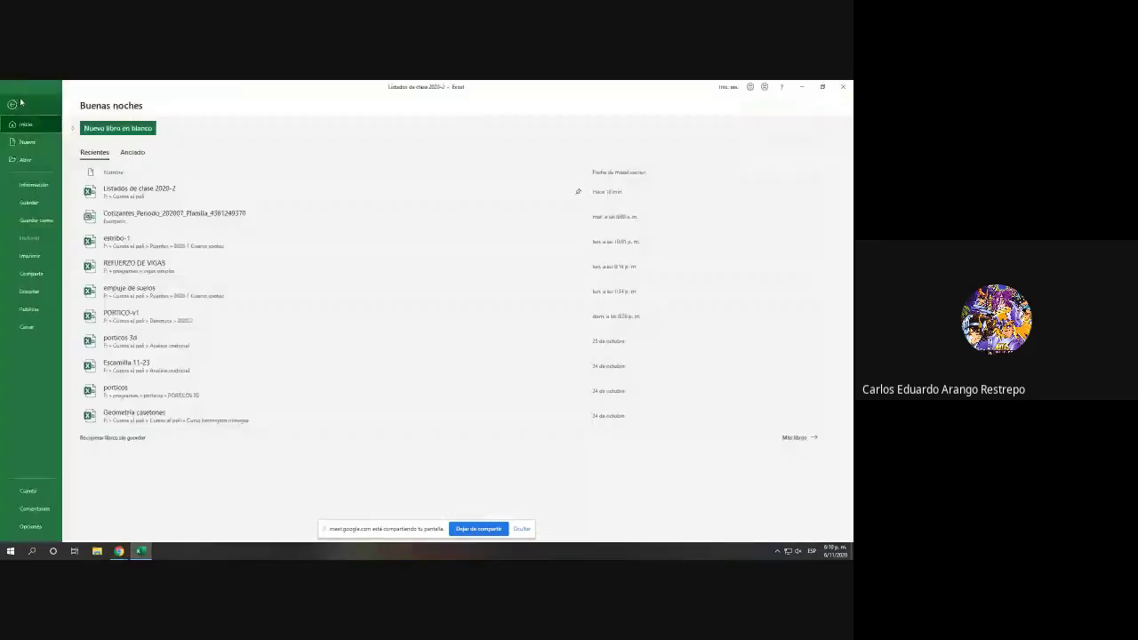
{"action": "left_click", "coordinate": [45, 164]}
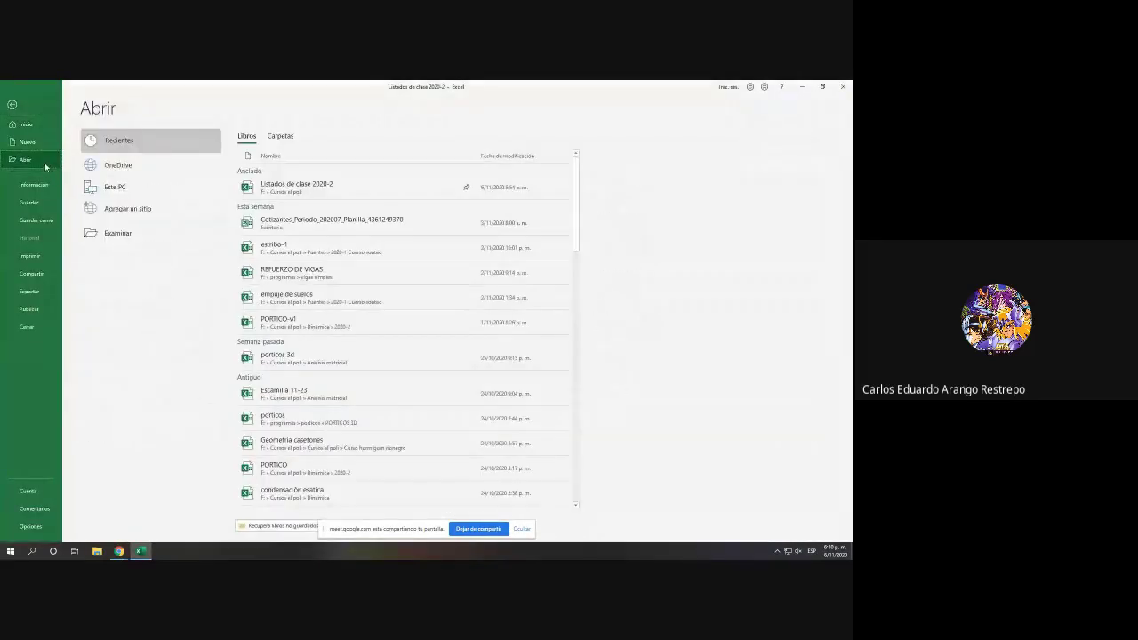
{"action": "left_click", "coordinate": [142, 234]}
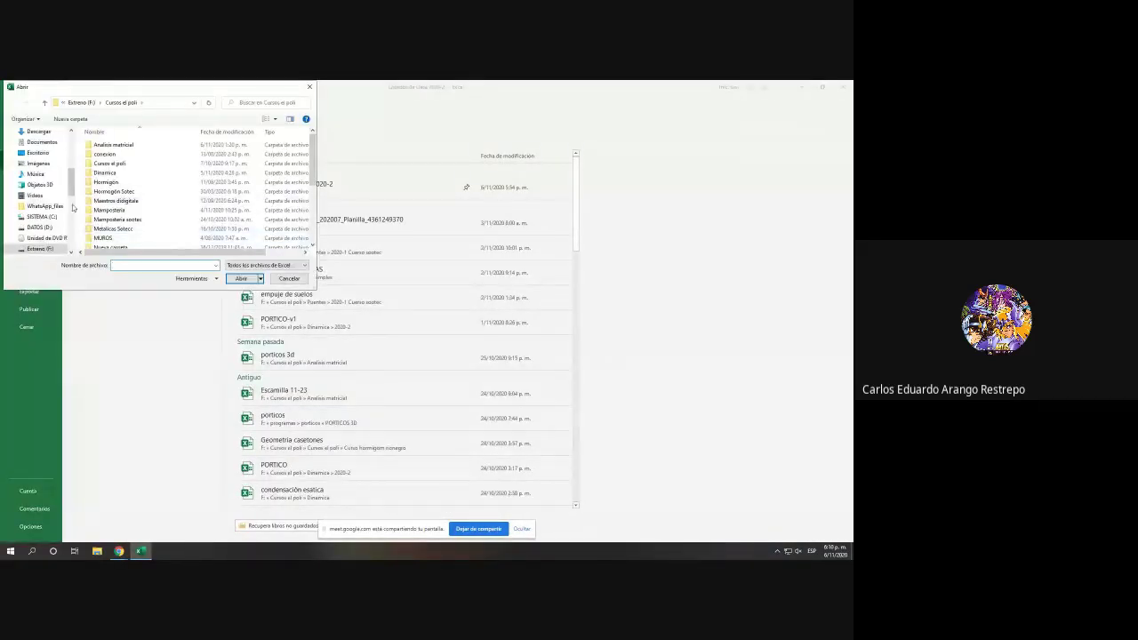
{"action": "left_click_drag", "start_coordinate": [78, 190], "coordinate": [77, 214]}
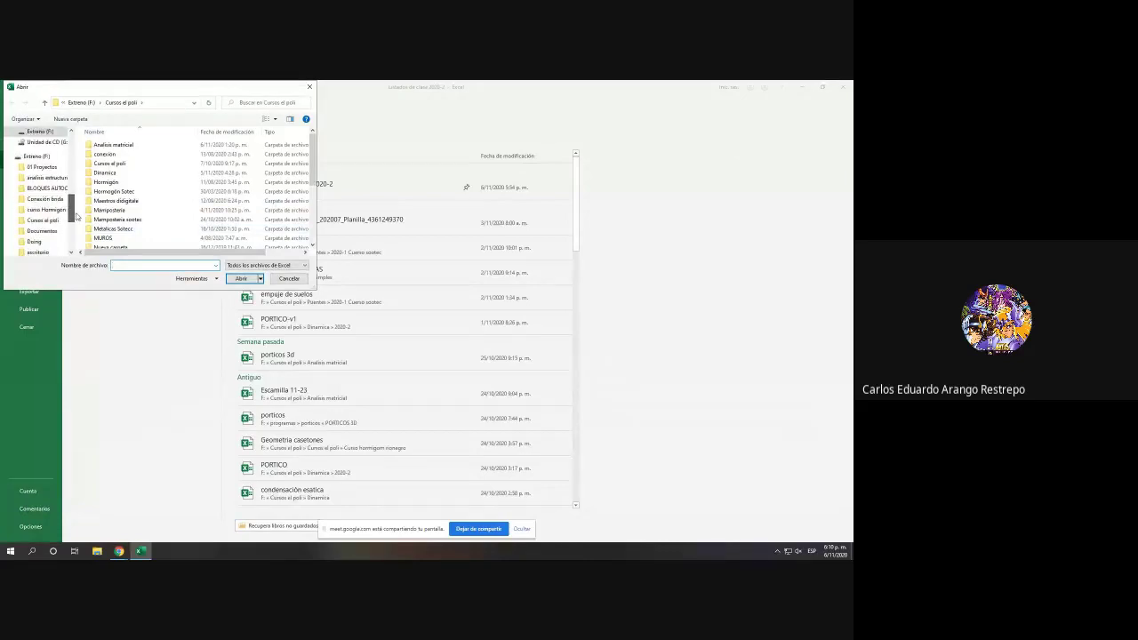
{"action": "left_click", "coordinate": [41, 220]}
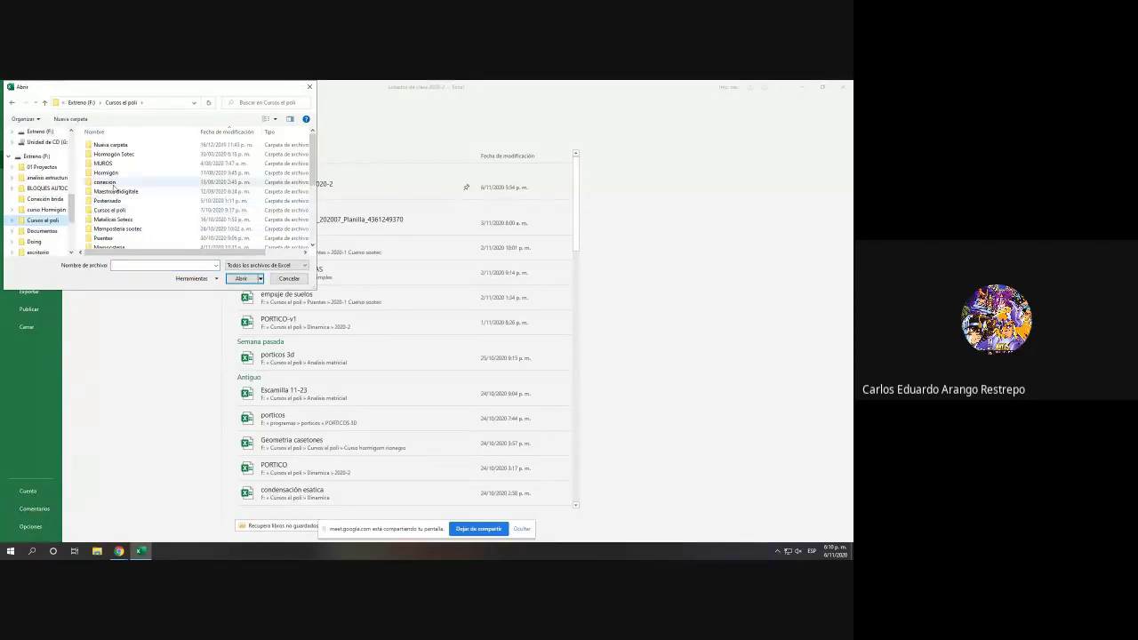
Step: Open the workbook ejercicio postensado from the 2020-2 folder inside Postensado
{"action": "scroll", "coordinate": [124, 187], "scroll_direction": "down", "scroll_amount": 2}
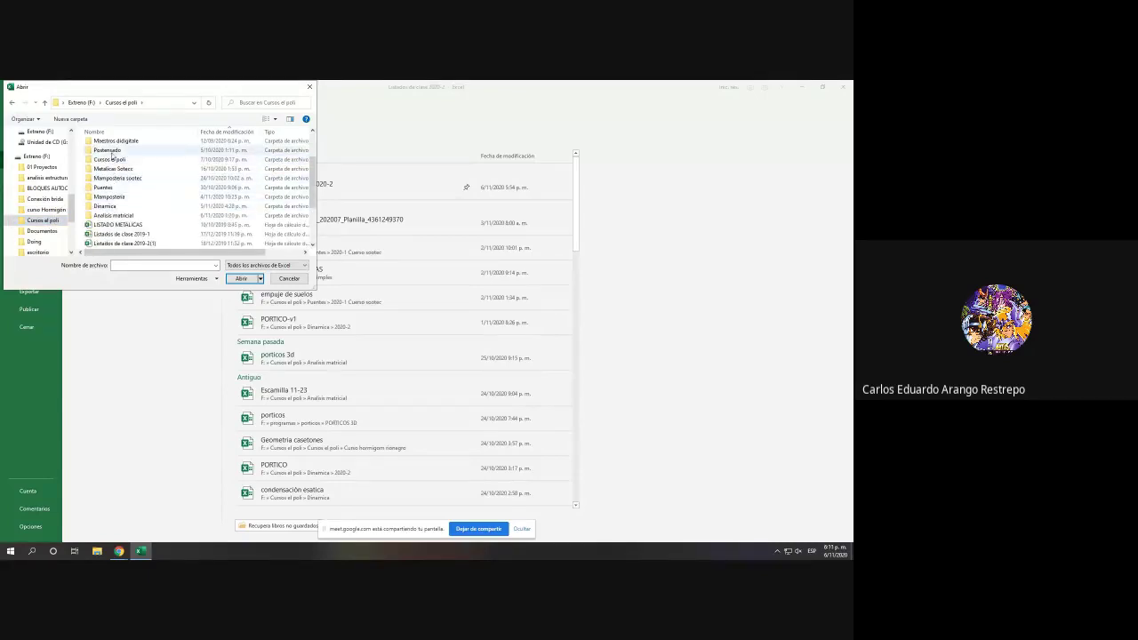
{"action": "double_click", "coordinate": [111, 152]}
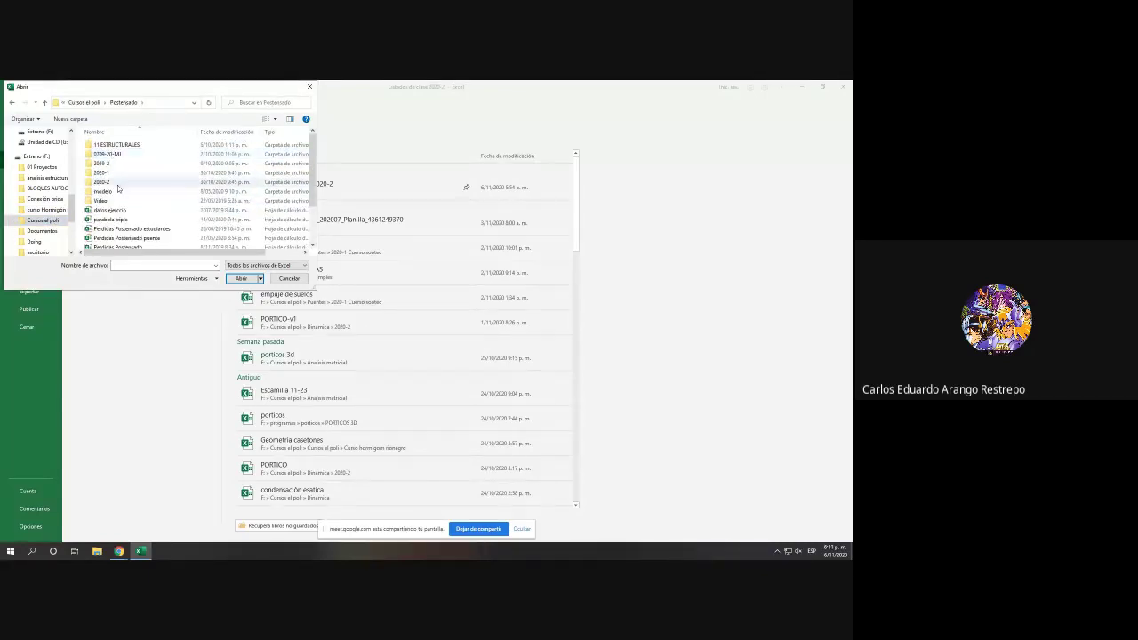
{"action": "double_click", "coordinate": [118, 182]}
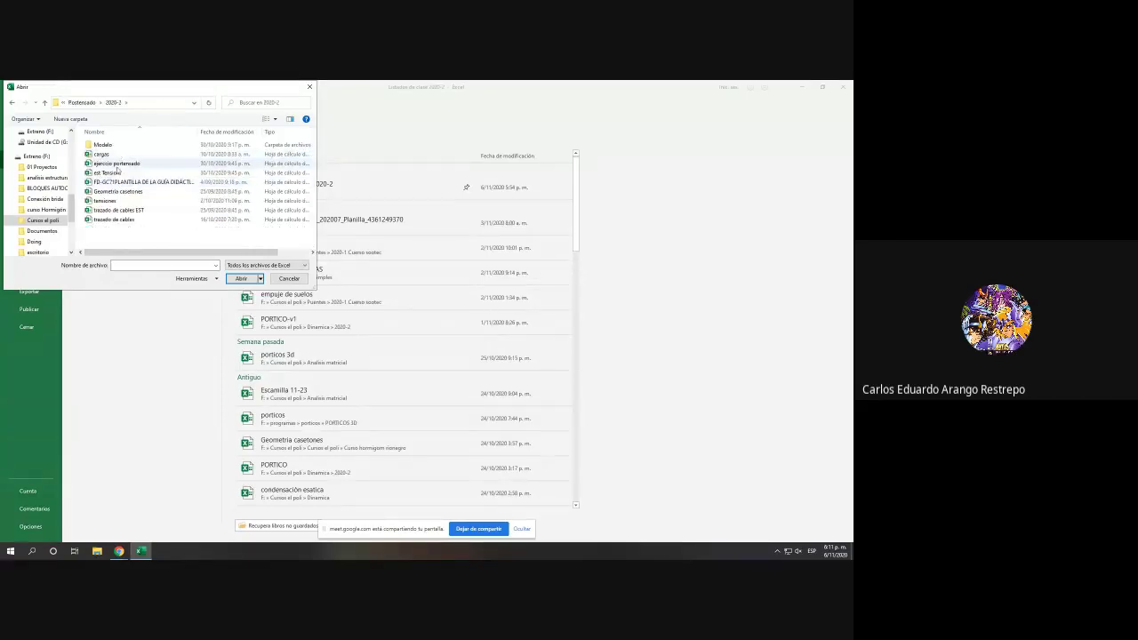
{"action": "left_click", "coordinate": [114, 172]}
{"action": "left_click", "coordinate": [118, 165]}
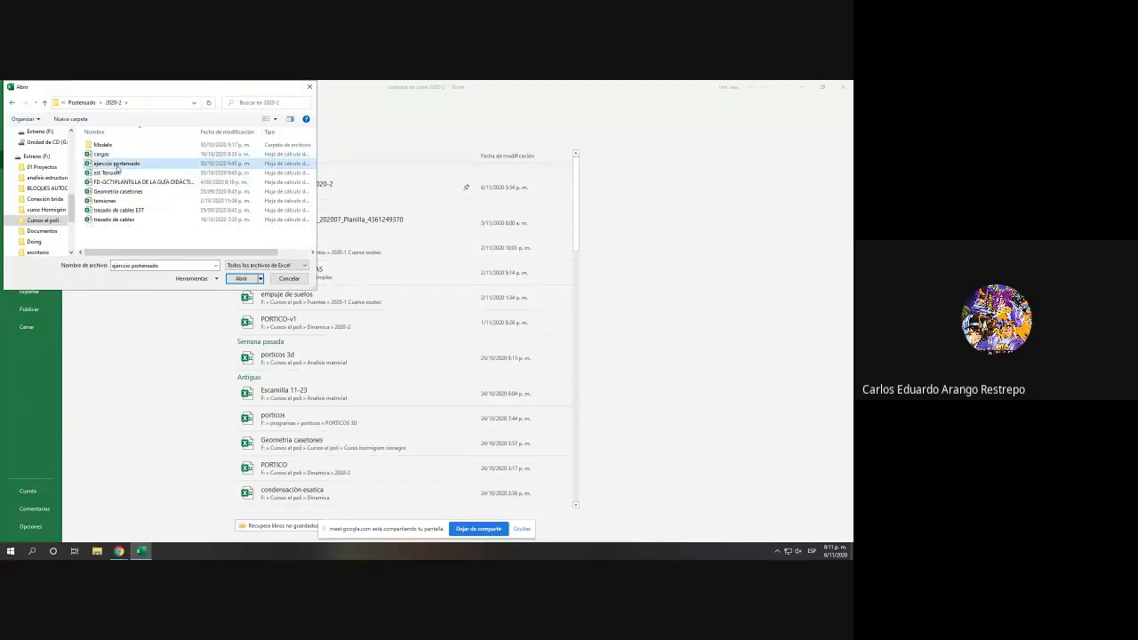
{"action": "double_click", "coordinate": [118, 164]}
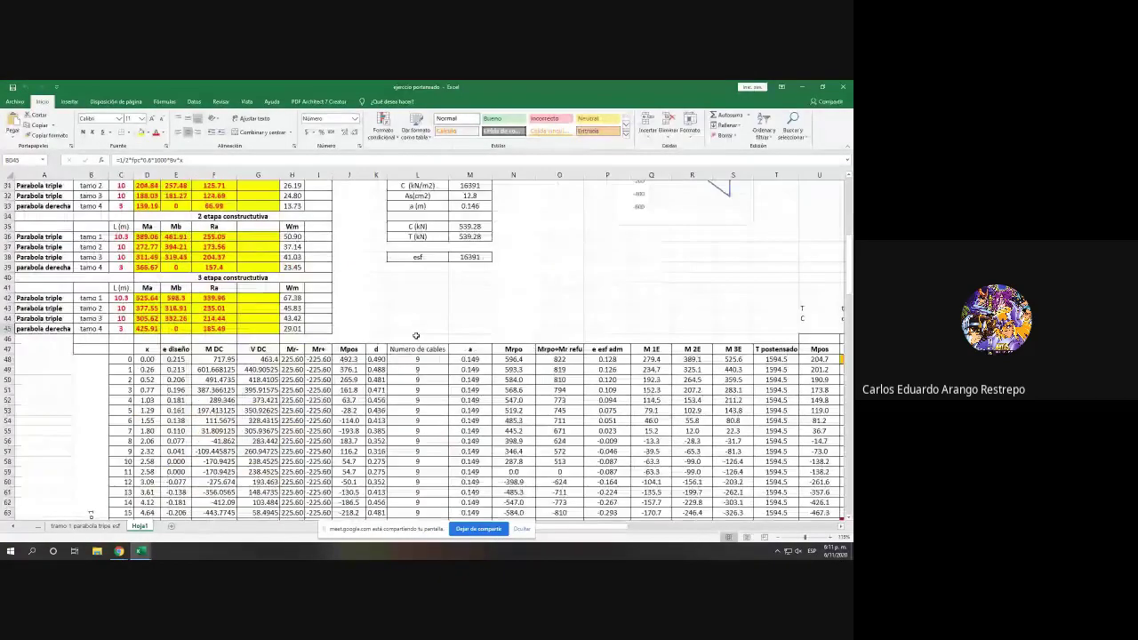
Step: Apply all borders to the unlabelled column next to esf barras, from AZ48 down to its last filled row
{"action": "left_click_drag", "start_coordinate": [623, 527], "coordinate": [692, 527]}
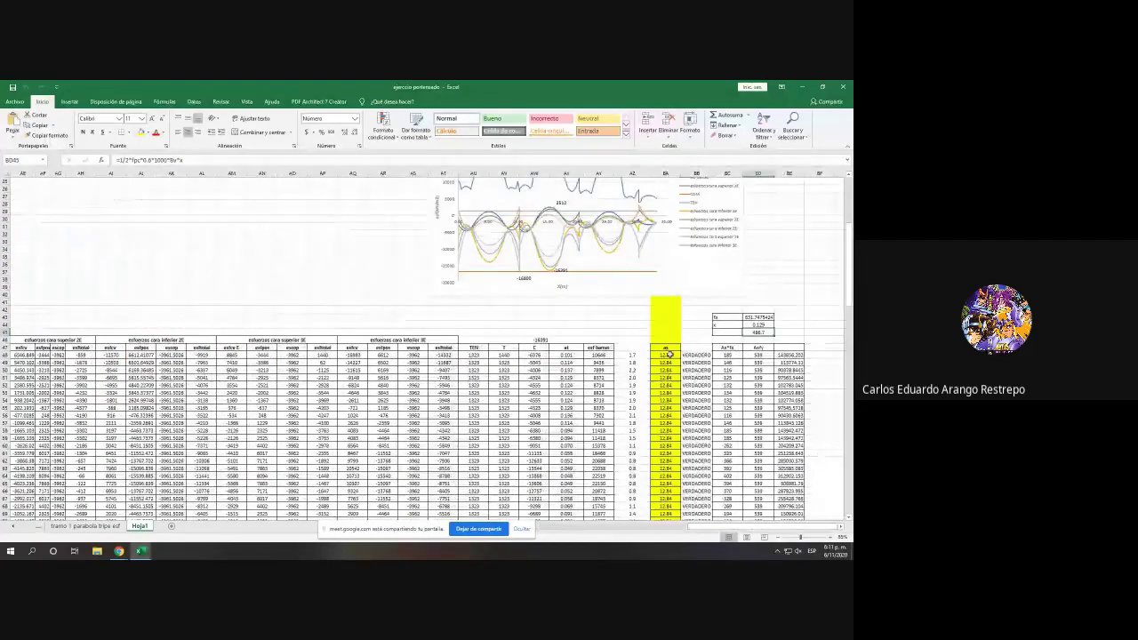
{"action": "left_click", "coordinate": [632, 355]}
{"action": "key", "text": "ctrl+shift+Down"}
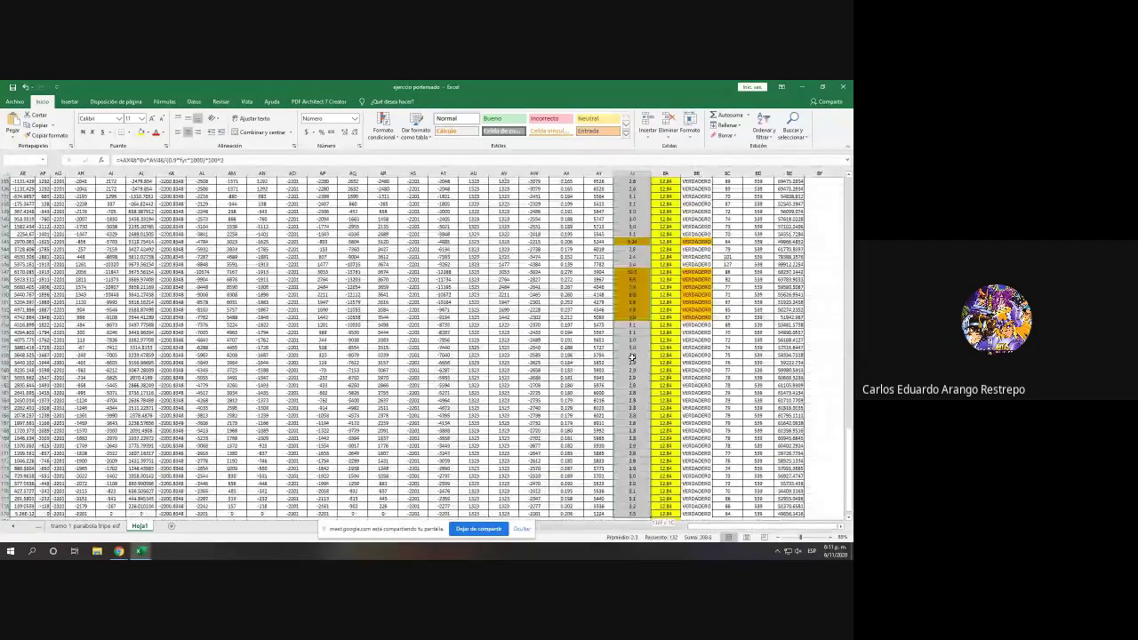
{"action": "scroll", "coordinate": [626, 340], "scroll_direction": "up", "scroll_amount": 1}
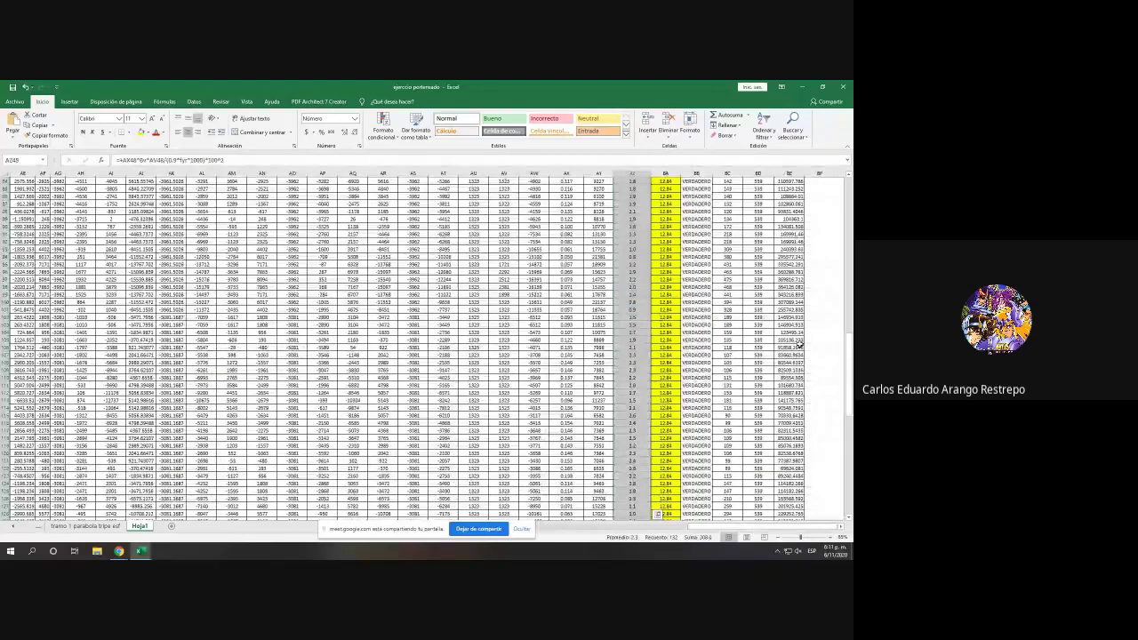
{"action": "scroll", "coordinate": [626, 340], "scroll_direction": "up", "scroll_amount": 20}
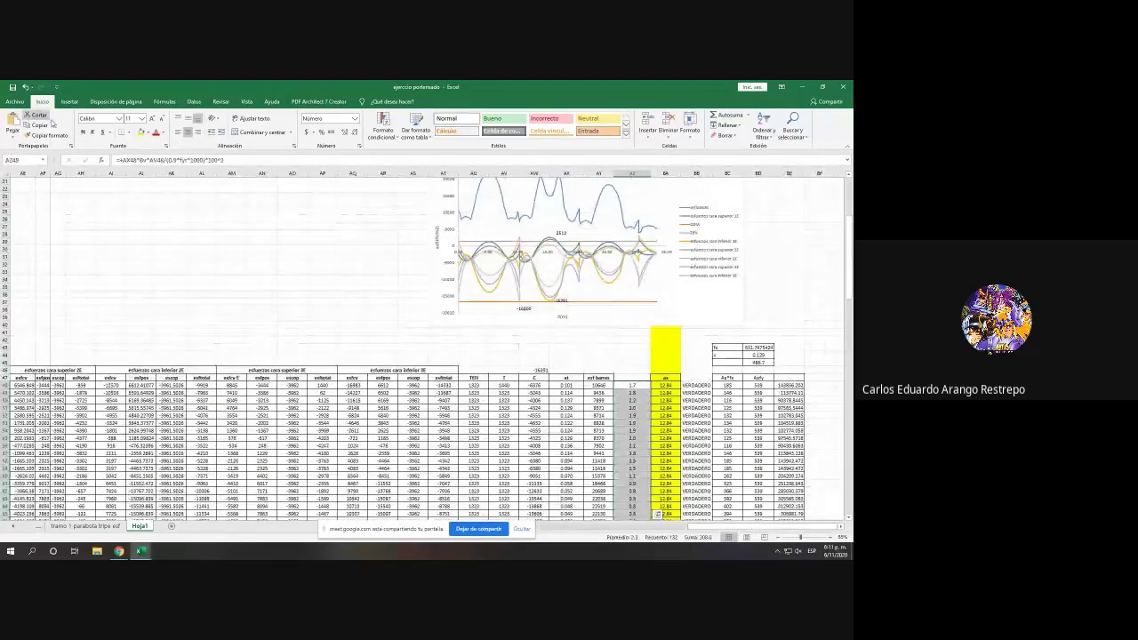
{"action": "left_click", "coordinate": [127, 133]}
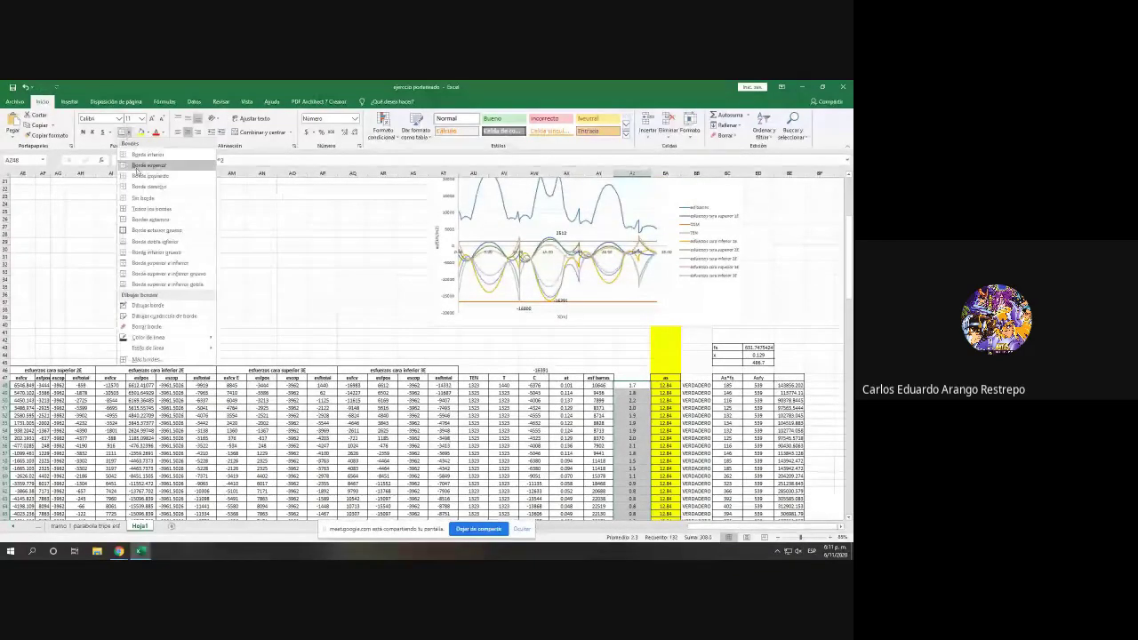
{"action": "left_click", "coordinate": [155, 211]}
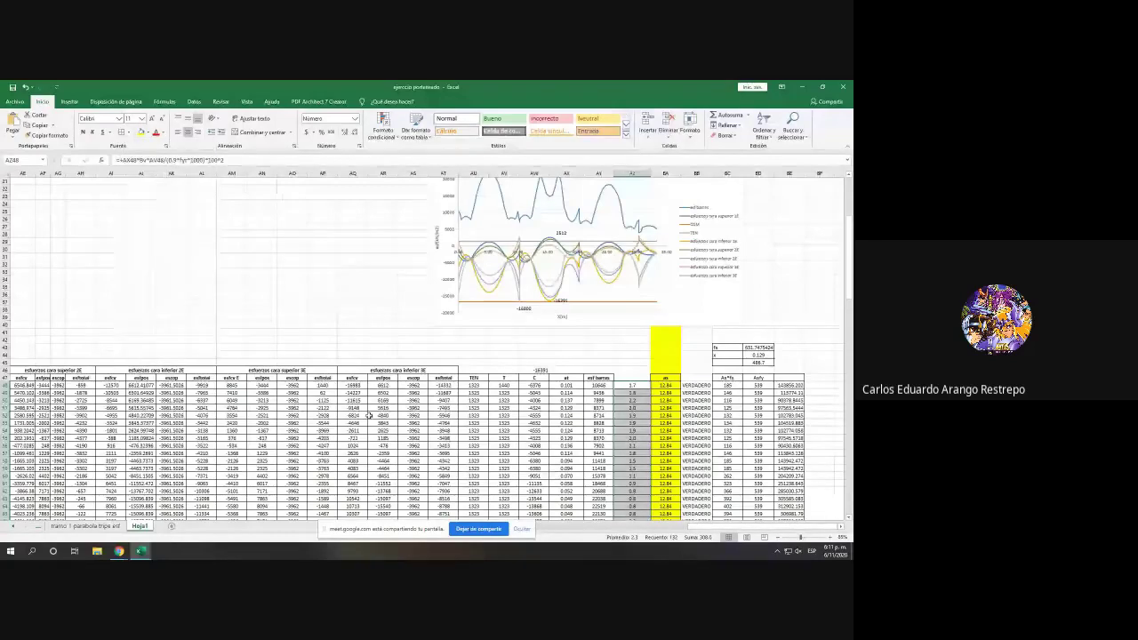
Step: Bring the other worksheet names into view and hide the screen-sharing notice
{"action": "left_click", "coordinate": [14, 527]}
{"action": "left_click", "coordinate": [14, 528]}
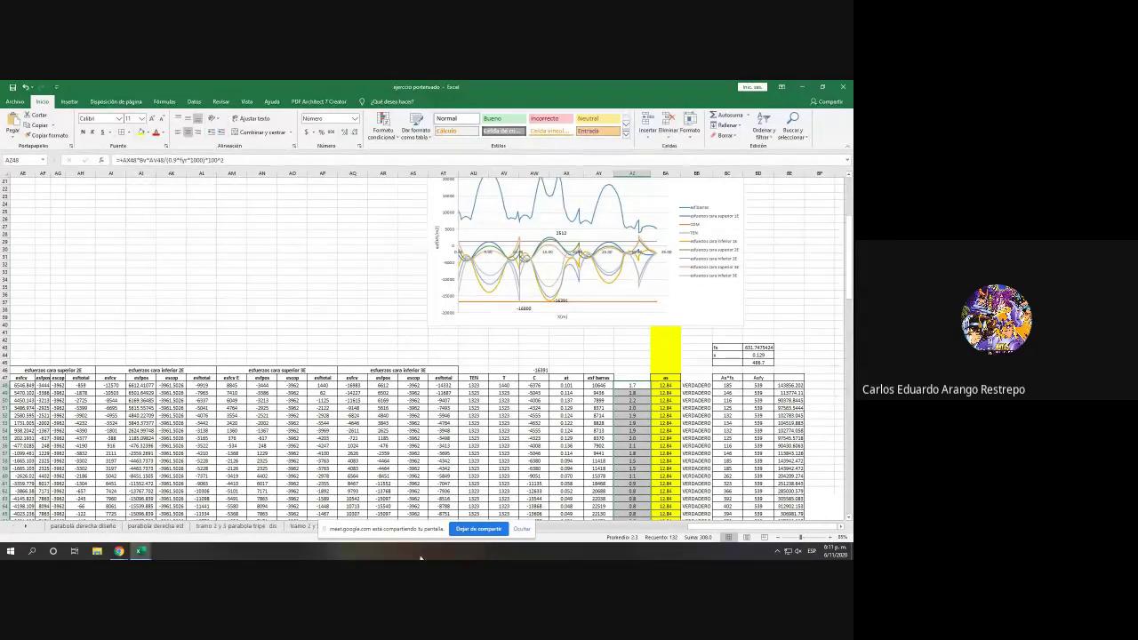
{"action": "left_click", "coordinate": [522, 529]}
Step: Examine the stress chart above the table, enlarged so that its curves and legend are readable
{"action": "scroll", "coordinate": [658, 459], "scroll_direction": "up", "scroll_amount": 5}
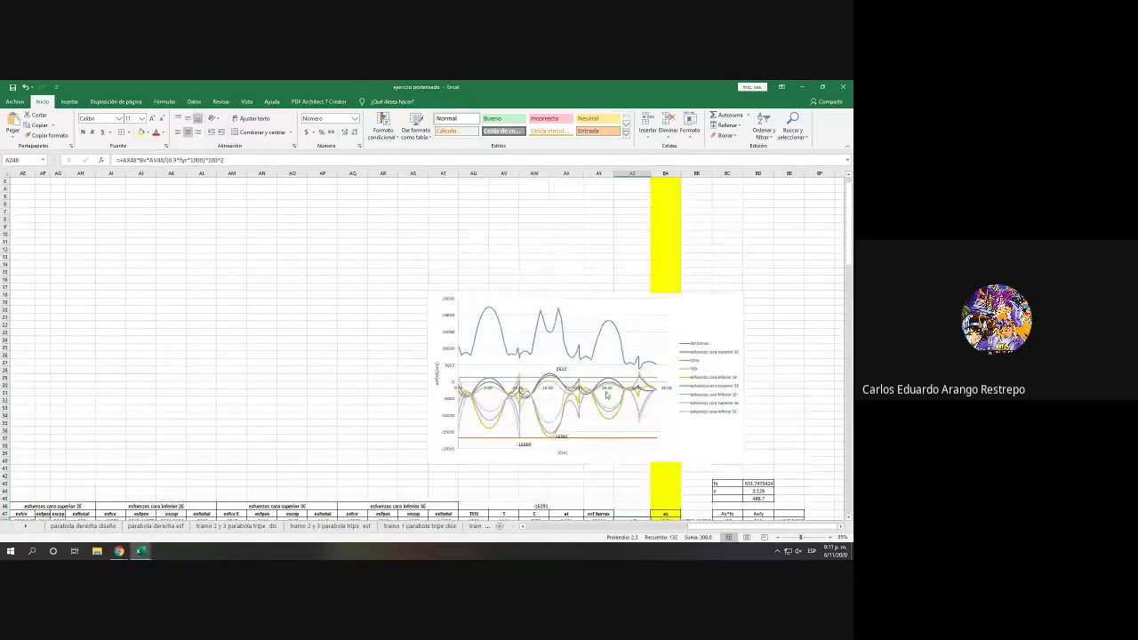
{"action": "scroll", "coordinate": [658, 458], "scroll_direction": "down", "scroll_amount": 10}
{"action": "scroll", "coordinate": [658, 459], "scroll_direction": "up", "scroll_amount": 5, "text": "ctrl"}
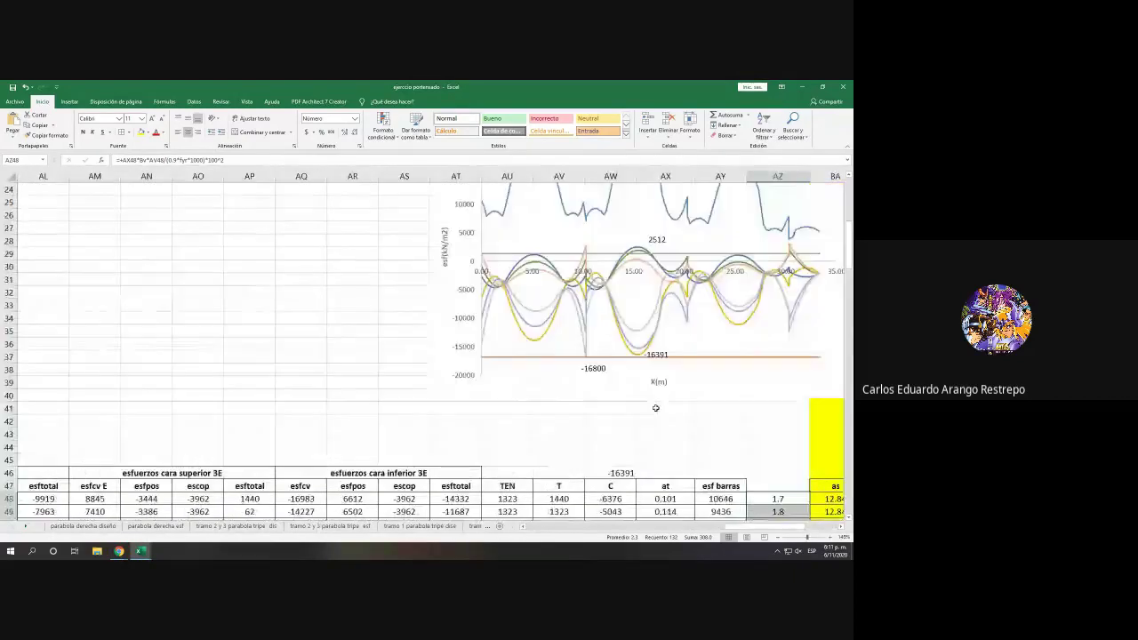
{"action": "scroll", "coordinate": [676, 444], "scroll_direction": "up", "scroll_amount": 5}
{"action": "left_click_drag", "start_coordinate": [738, 528], "coordinate": [762, 530]}
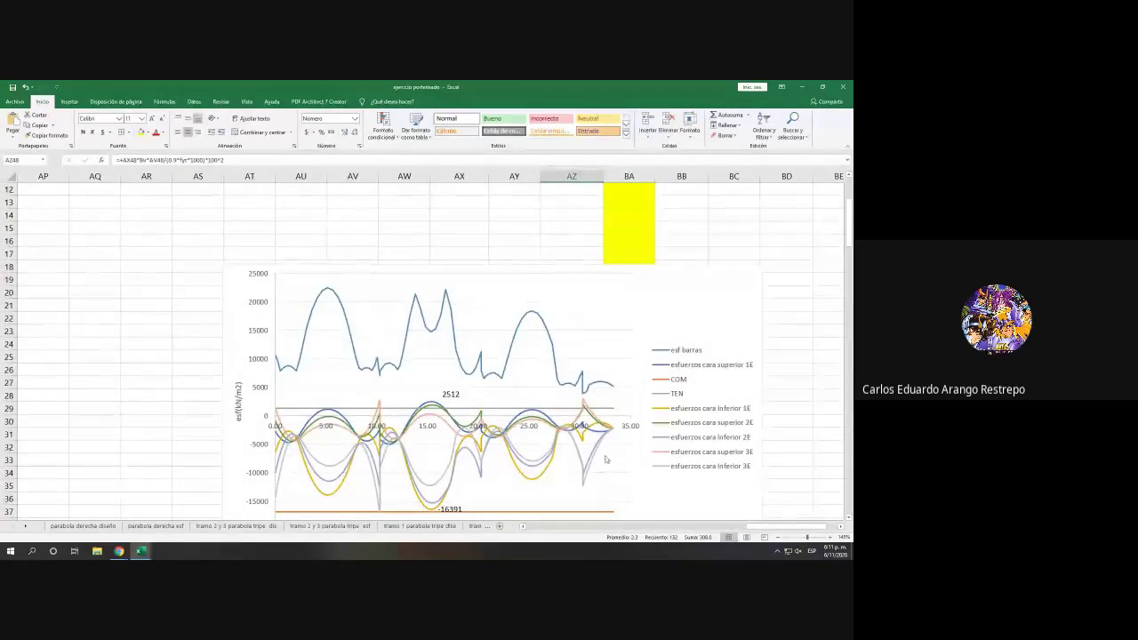
{"action": "scroll", "coordinate": [606, 419], "scroll_direction": "up", "scroll_amount": 3}
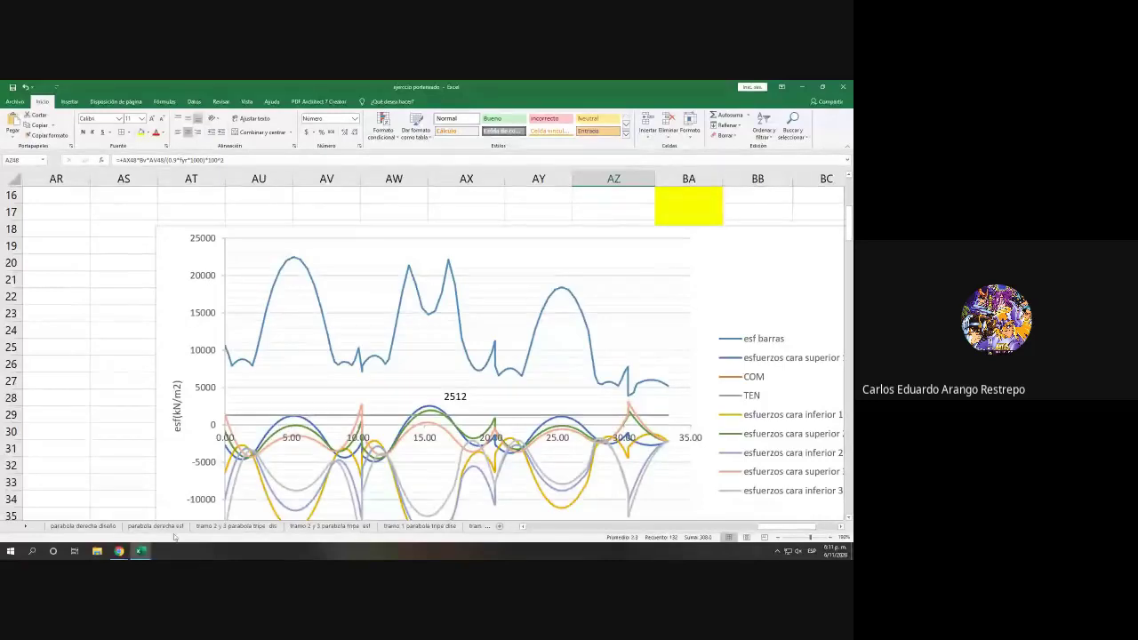
{"action": "mouse_move", "coordinate": [126, 552]}
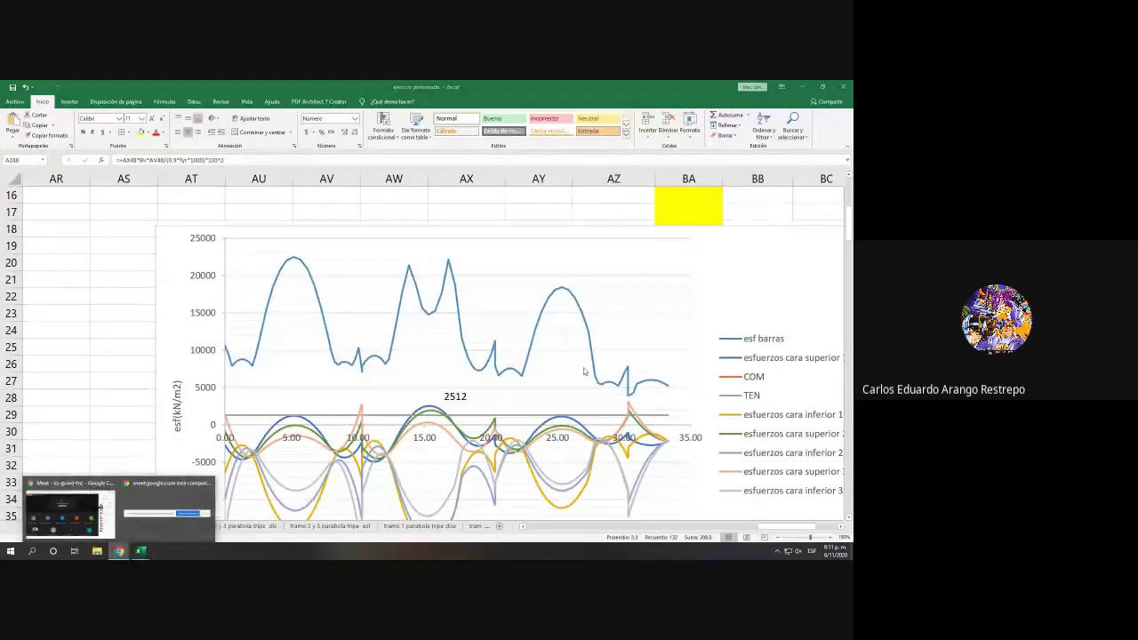
{"action": "scroll", "coordinate": [576, 355], "scroll_direction": "down", "scroll_amount": 1}
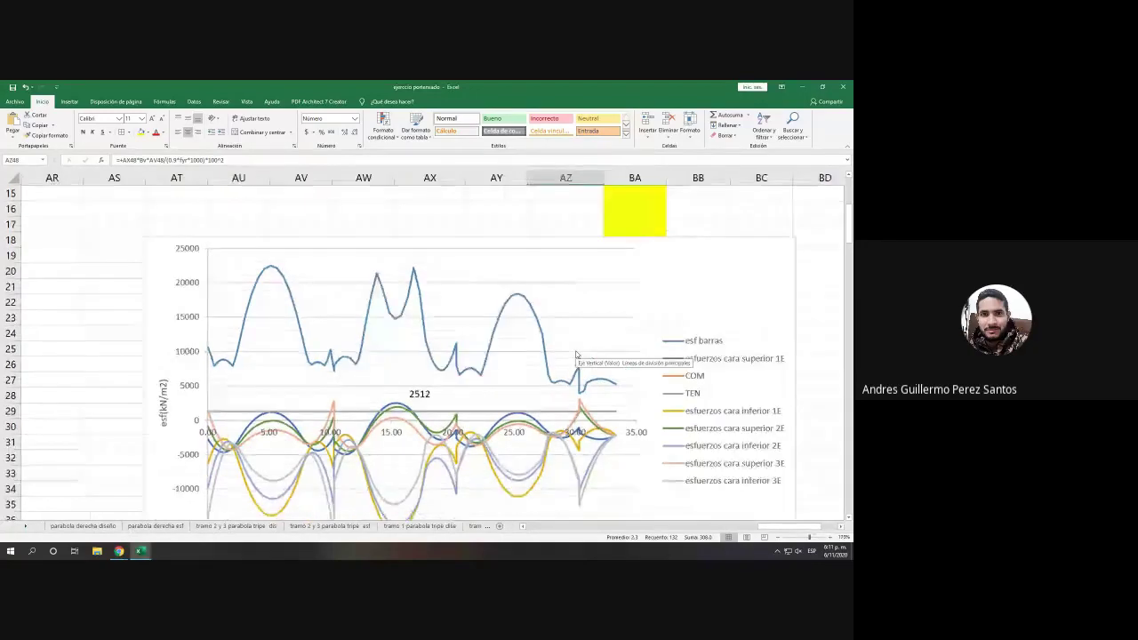
{"action": "scroll", "coordinate": [576, 356], "scroll_direction": "down", "scroll_amount": 1}
Step: Select the esf barras curve in the stress chart and compare it with the stress curves and the COM and TEN limits
{"action": "left_click", "coordinate": [565, 373]}
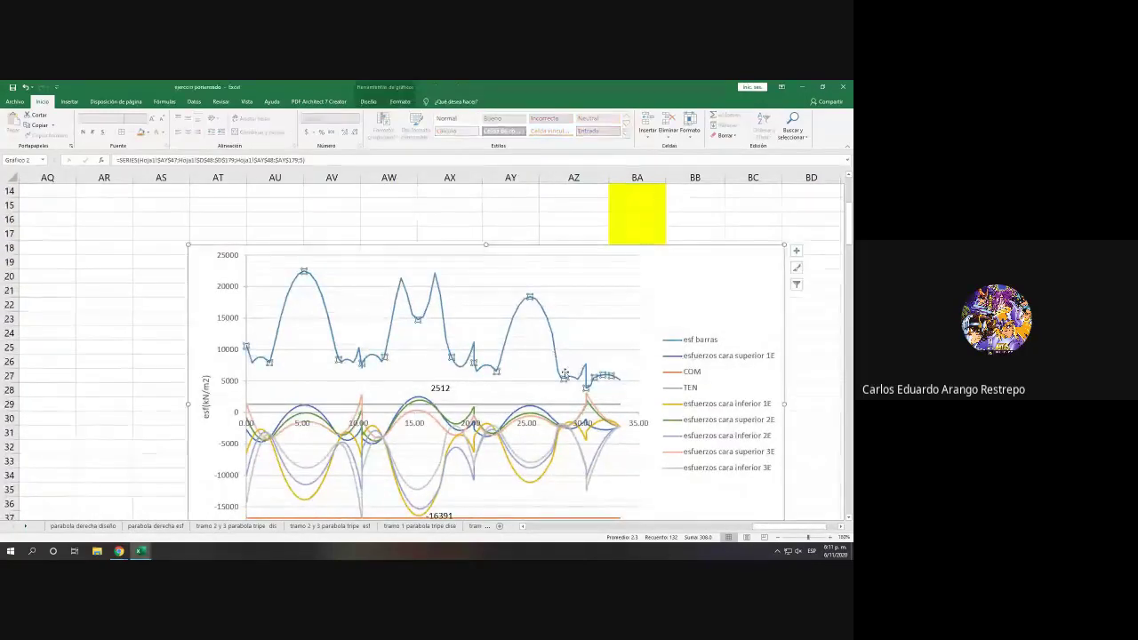
{"action": "scroll", "coordinate": [564, 373], "scroll_direction": "down", "scroll_amount": 2}
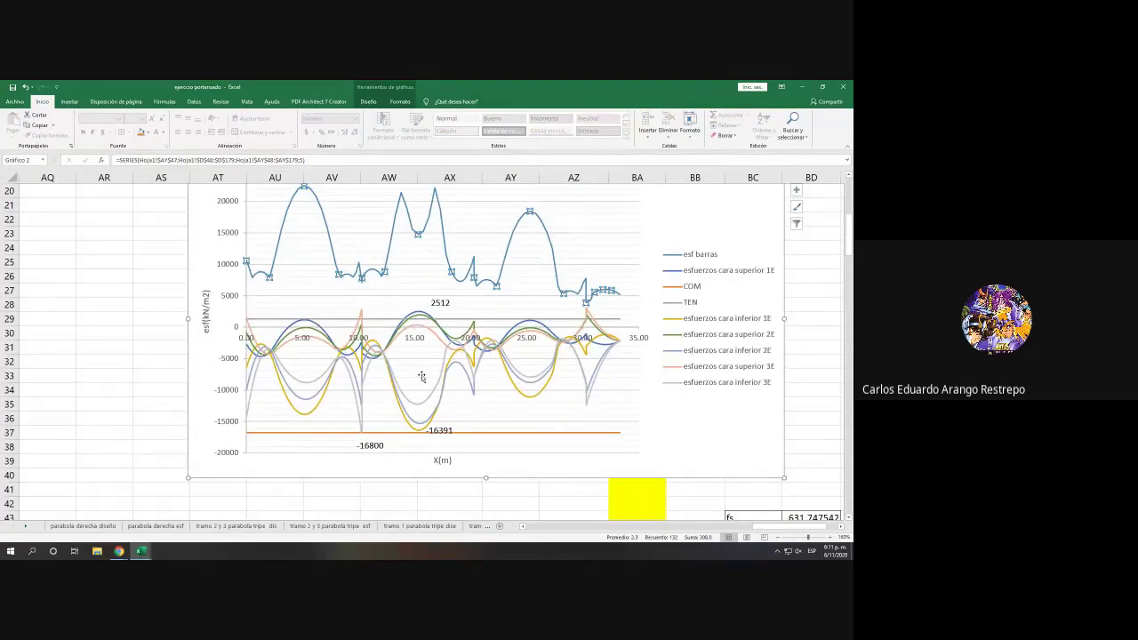
{"action": "scroll", "coordinate": [424, 374], "scroll_direction": "up", "scroll_amount": 1}
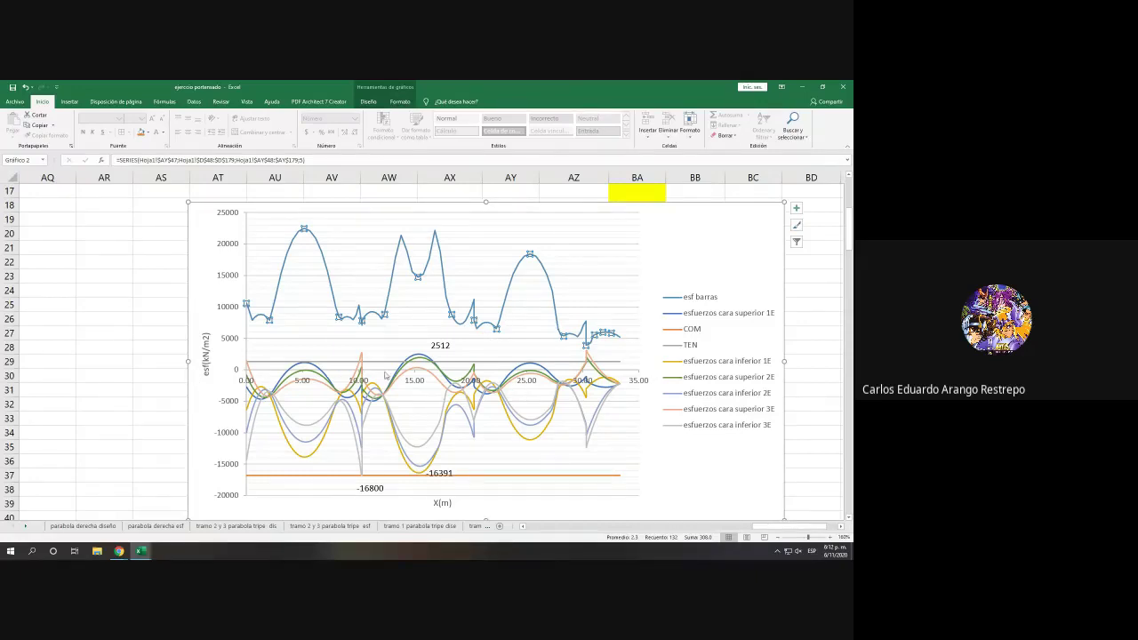
{"action": "scroll", "coordinate": [653, 313], "scroll_direction": "down", "scroll_amount": 7}
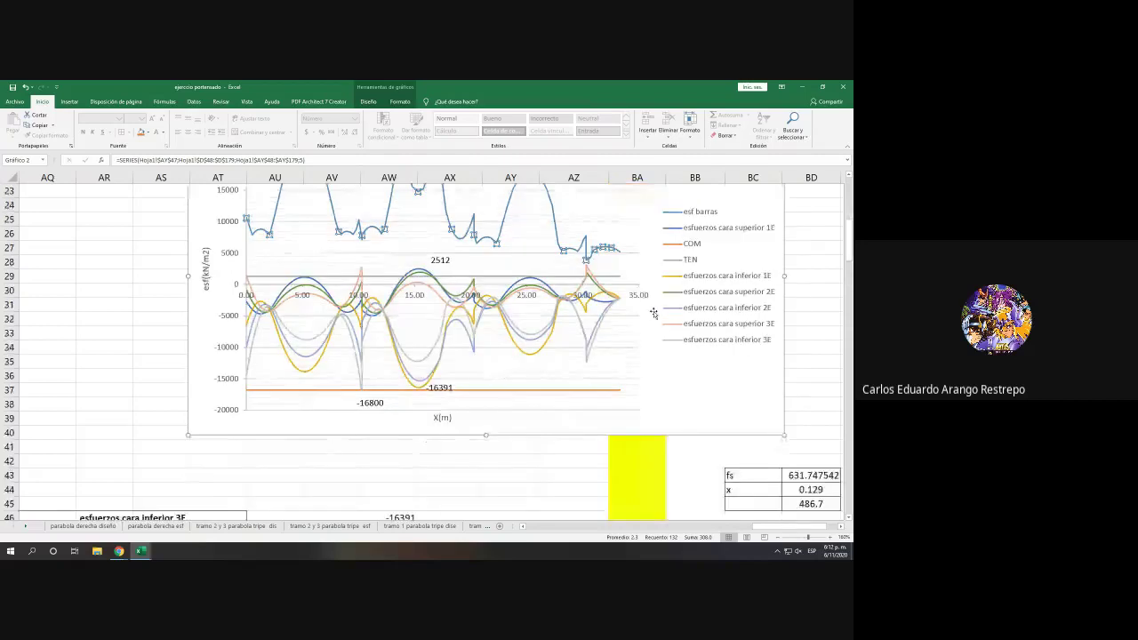
{"action": "scroll", "coordinate": [652, 311], "scroll_direction": "up", "scroll_amount": 7}
{"action": "scroll", "coordinate": [652, 311], "scroll_direction": "down", "scroll_amount": 1, "text": "ctrl"}
Step: Inspect the formula of the first esf barras value in cell AY48 without changing it
{"action": "scroll", "coordinate": [652, 311], "scroll_direction": "down", "scroll_amount": 7}
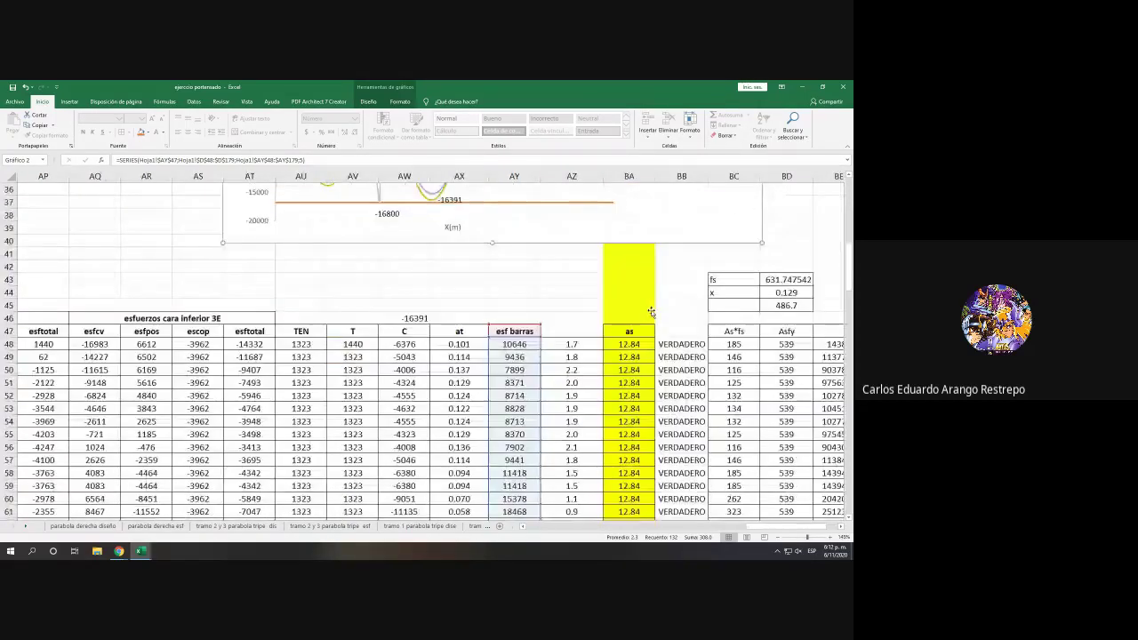
{"action": "left_click", "coordinate": [513, 344]}
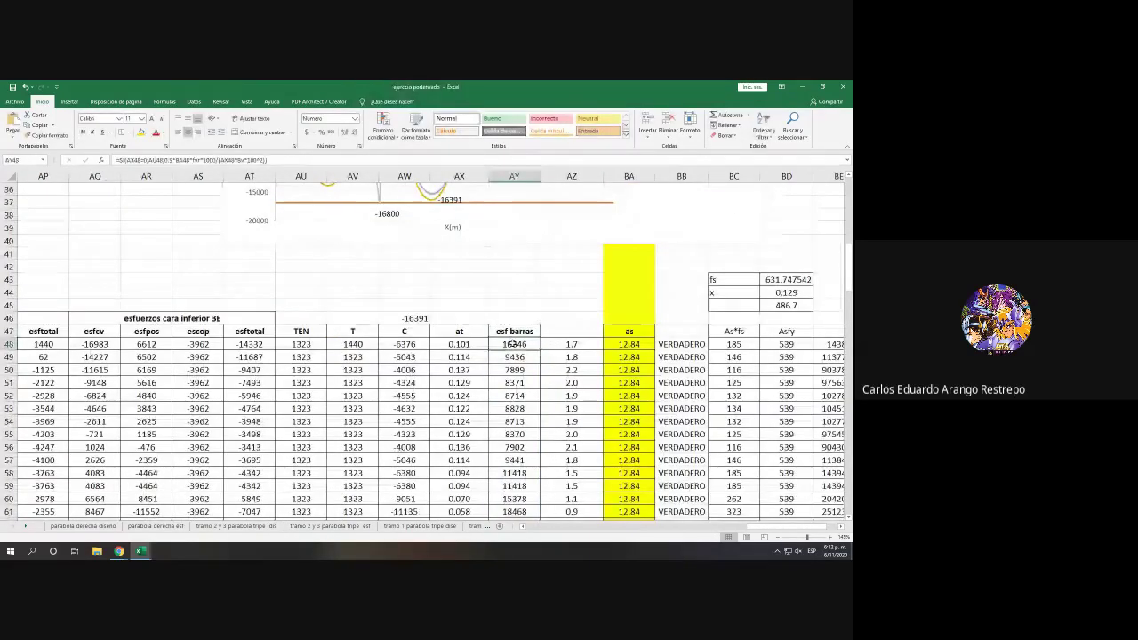
{"action": "double_click", "coordinate": [513, 345]}
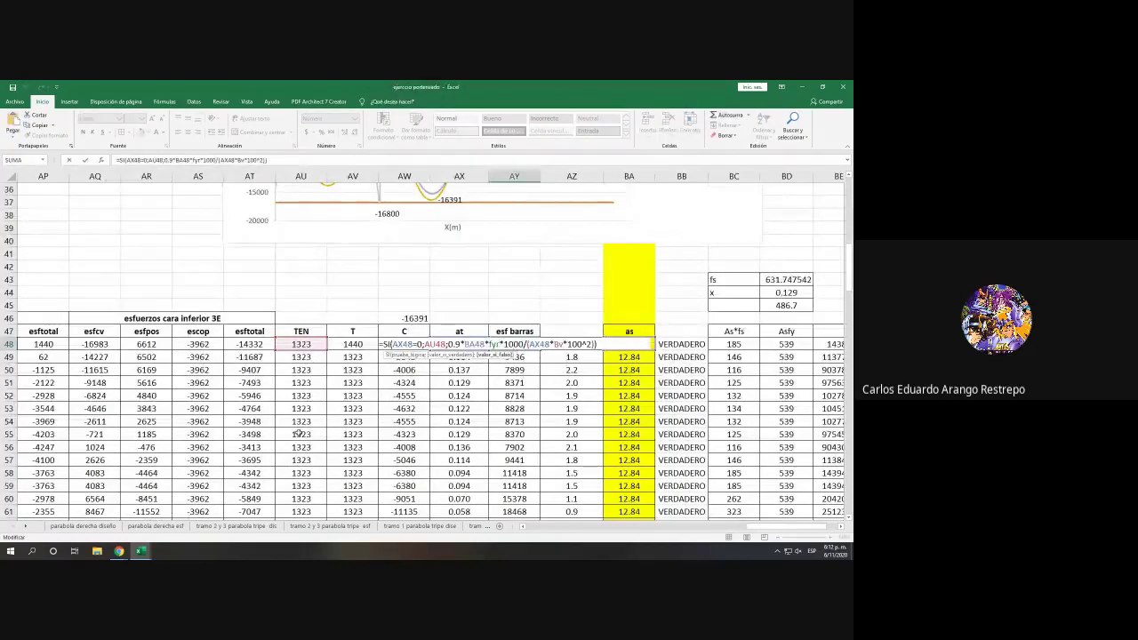
{"action": "key", "text": "Escape"}
Step: Inspect the esf barras formula in cell AY48 and relate it to the curves of the stress chart
{"action": "scroll", "coordinate": [424, 391], "scroll_direction": "up", "scroll_amount": 4}
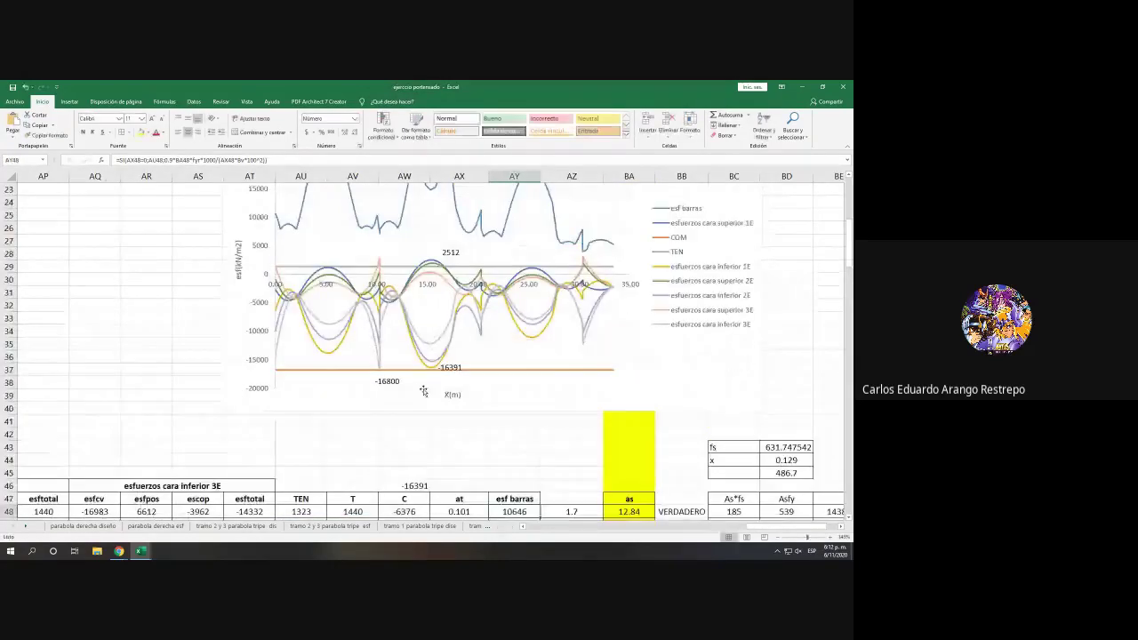
{"action": "scroll", "coordinate": [423, 391], "scroll_direction": "up", "scroll_amount": 3}
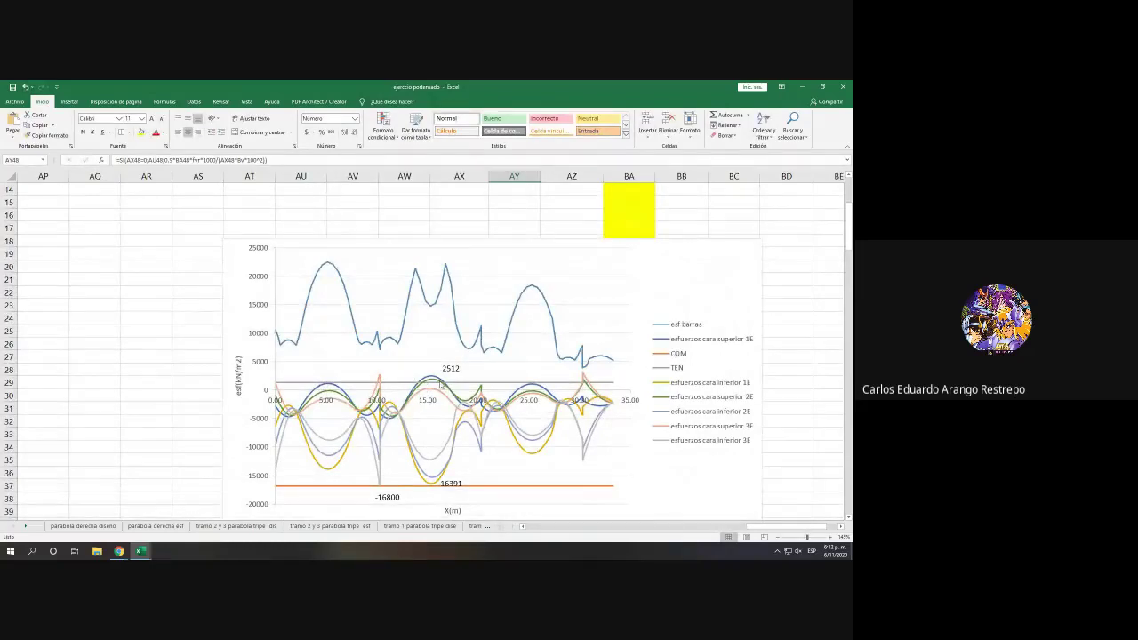
{"action": "scroll", "coordinate": [444, 386], "scroll_direction": "down", "scroll_amount": 7}
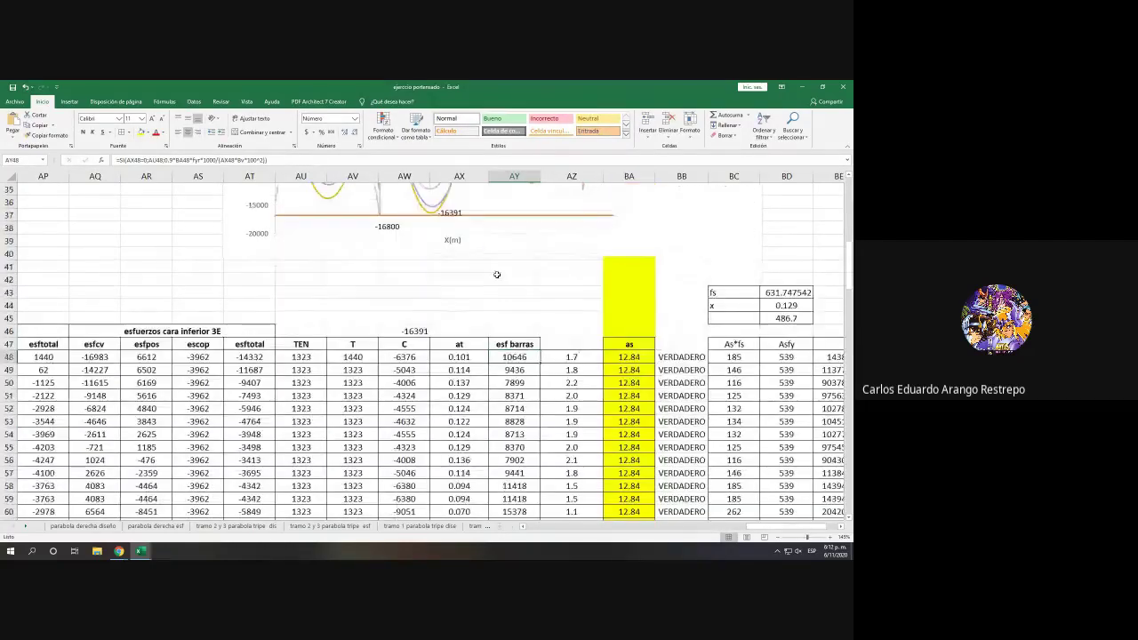
{"action": "key", "text": "F2"}
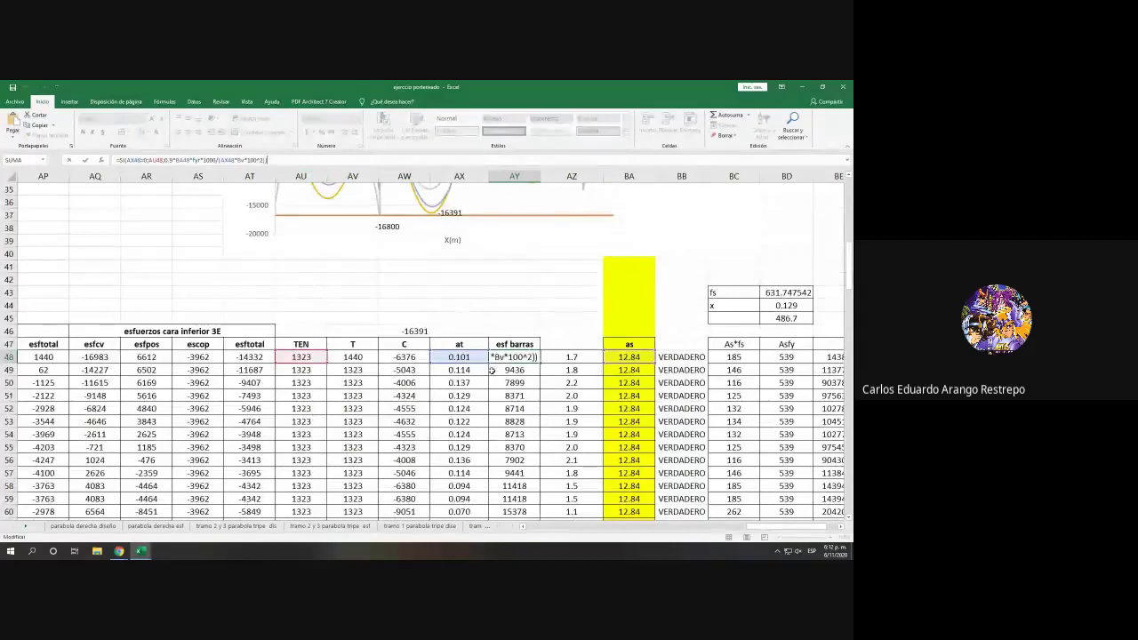
{"action": "scroll", "coordinate": [491, 373], "scroll_direction": "up", "scroll_amount": 3}
{"action": "key", "text": "Escape"}
{"action": "scroll", "coordinate": [491, 372], "scroll_direction": "up", "scroll_amount": 4}
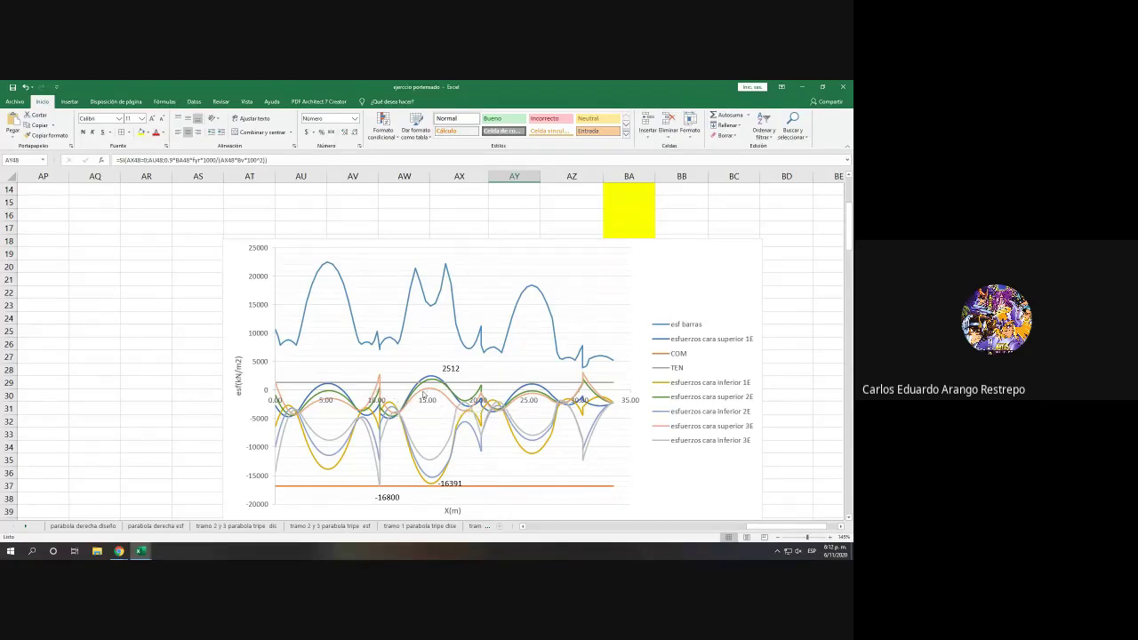
Step: Check the esfuerzos cara superior 3E curve against the tension limit and reread the formula in cell AY48 without changing it
{"action": "mouse_move", "coordinate": [421, 395]}
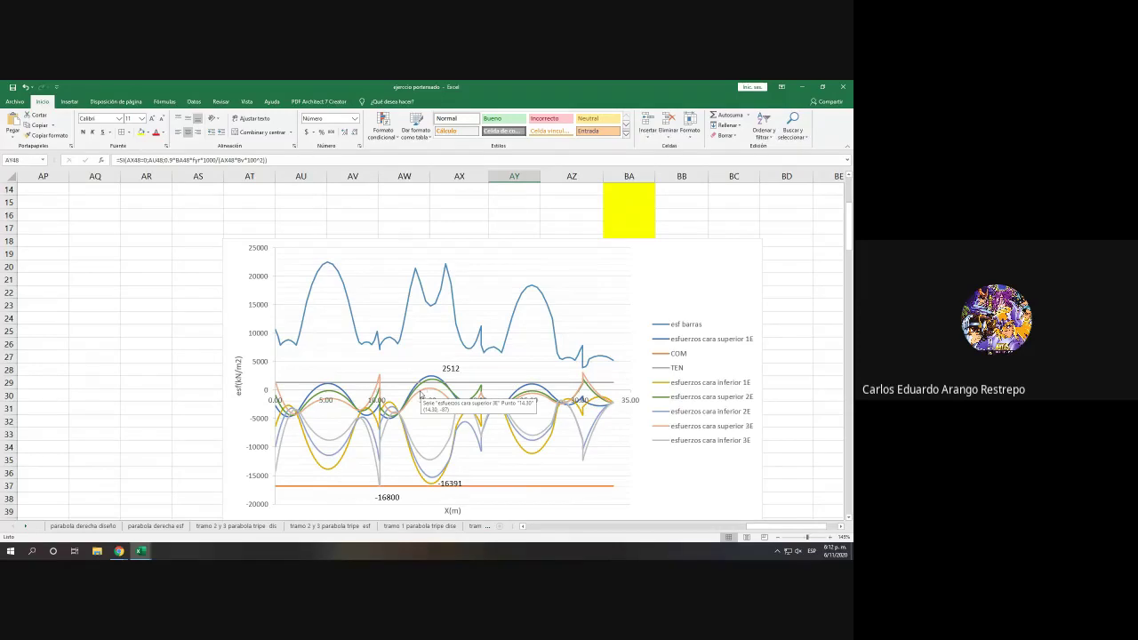
{"action": "scroll", "coordinate": [421, 394], "scroll_direction": "down", "scroll_amount": 7}
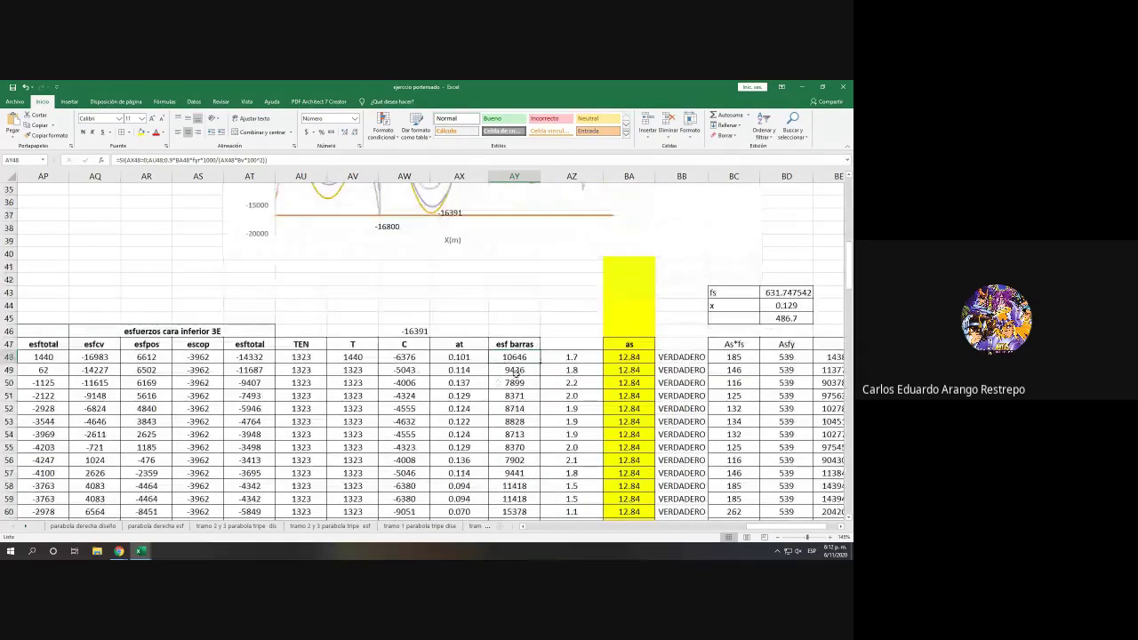
{"action": "scroll", "coordinate": [511, 358], "scroll_direction": "up", "scroll_amount": 3}
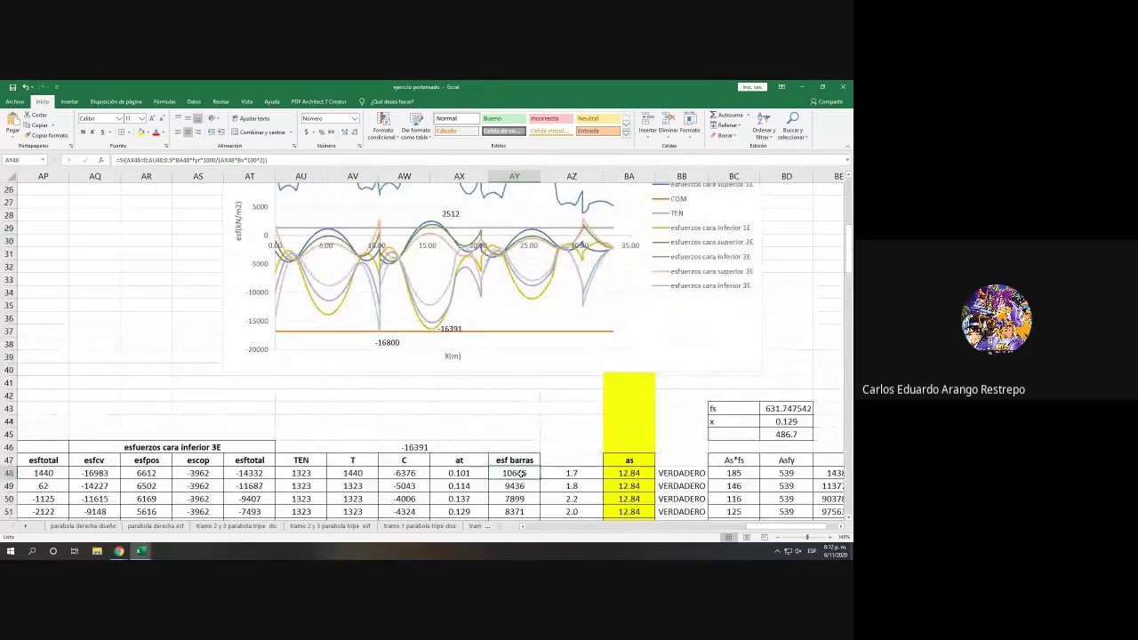
{"action": "double_click", "coordinate": [520, 473]}
{"action": "scroll", "coordinate": [350, 421], "scroll_direction": "down", "scroll_amount": 3}
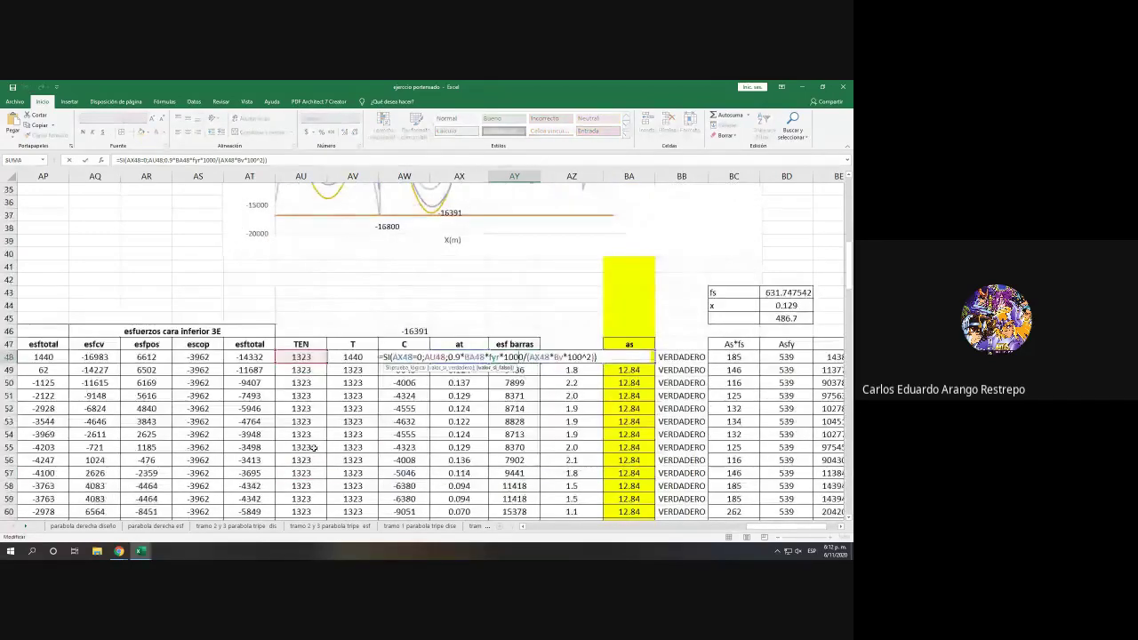
{"action": "key", "text": "Escape"}
{"action": "scroll", "coordinate": [313, 447], "scroll_direction": "up", "scroll_amount": 8}
{"action": "scroll", "coordinate": [582, 317], "scroll_direction": "down", "scroll_amount": 4}
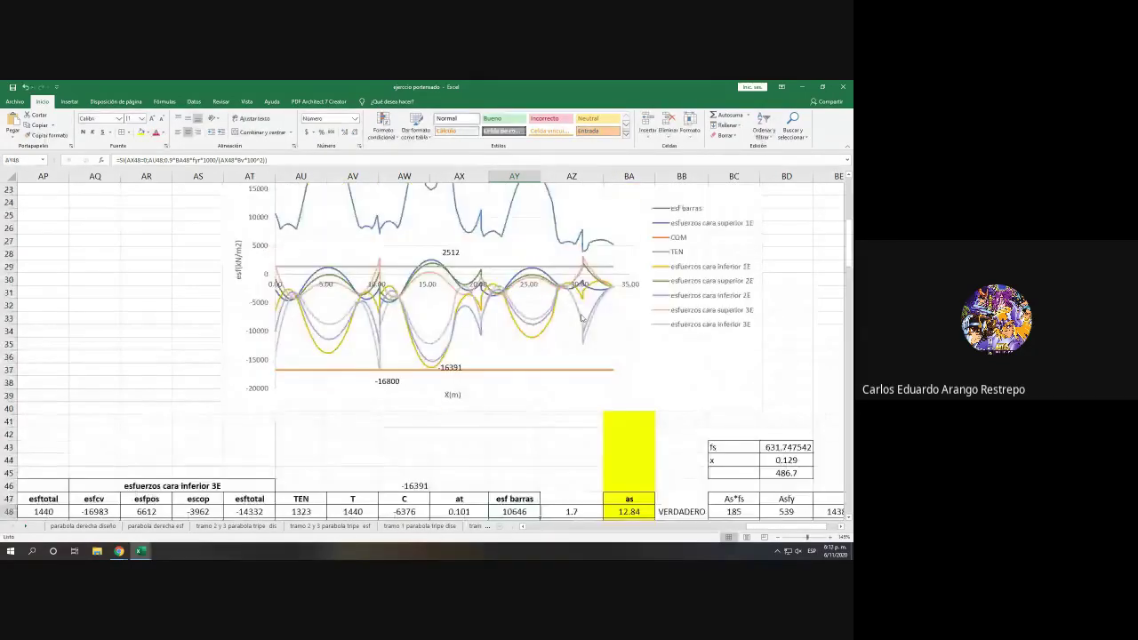
{"action": "scroll", "coordinate": [583, 317], "scroll_direction": "up", "scroll_amount": 3}
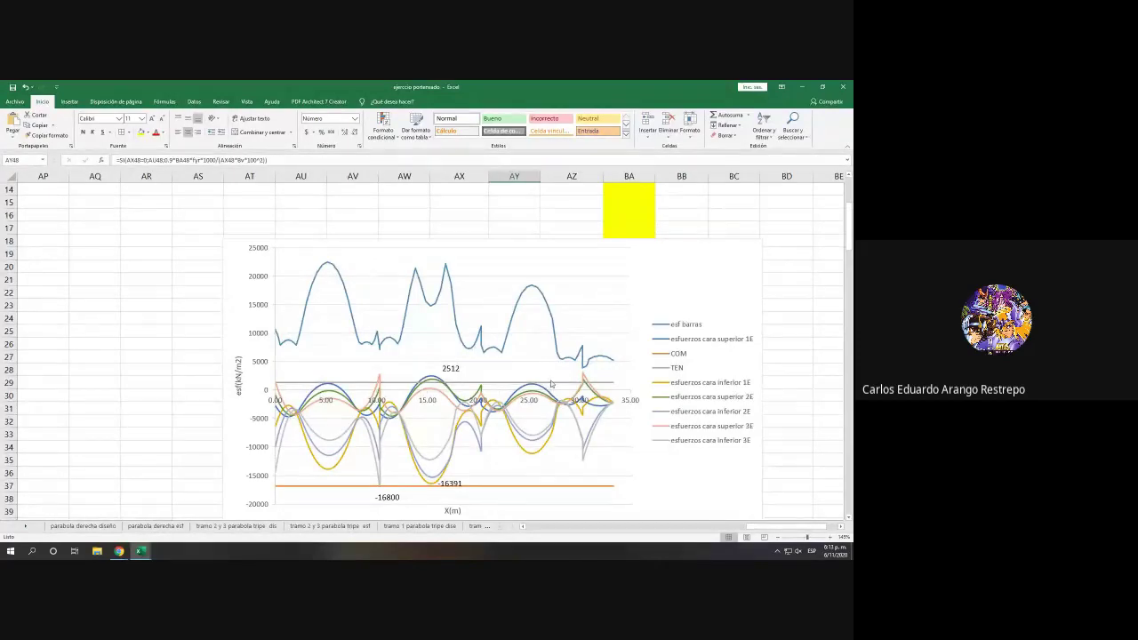
Step: Remove the yellow fill from the whole as column, BA
{"action": "scroll", "coordinate": [551, 385], "scroll_direction": "down", "scroll_amount": 8}
{"action": "left_click", "coordinate": [627, 225]}
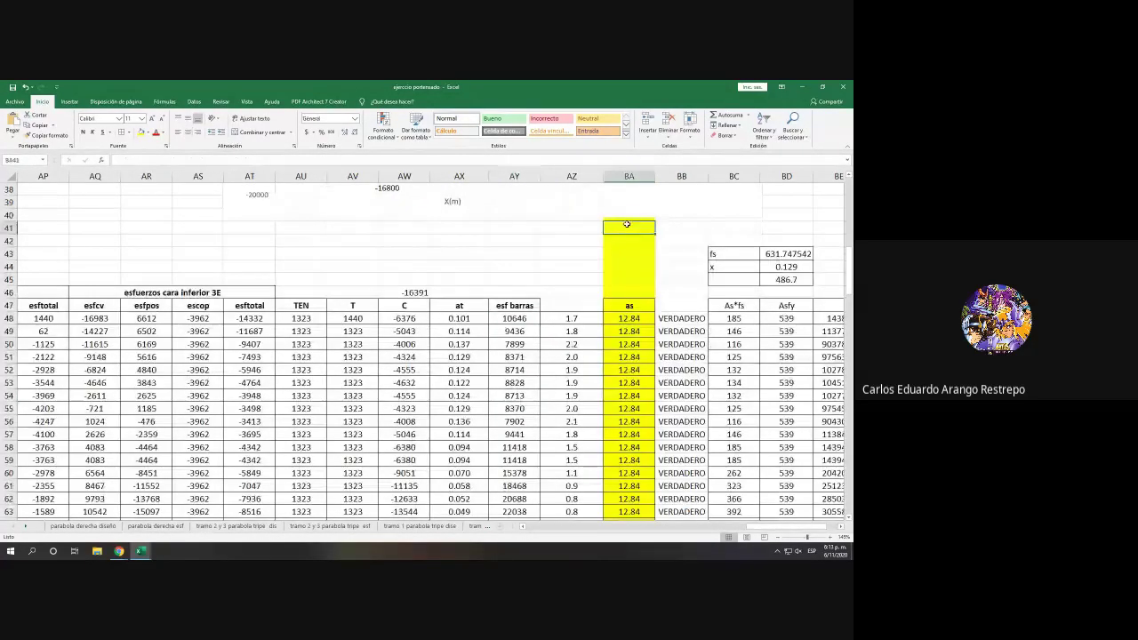
{"action": "scroll", "coordinate": [637, 321], "scroll_direction": "up", "scroll_amount": 3}
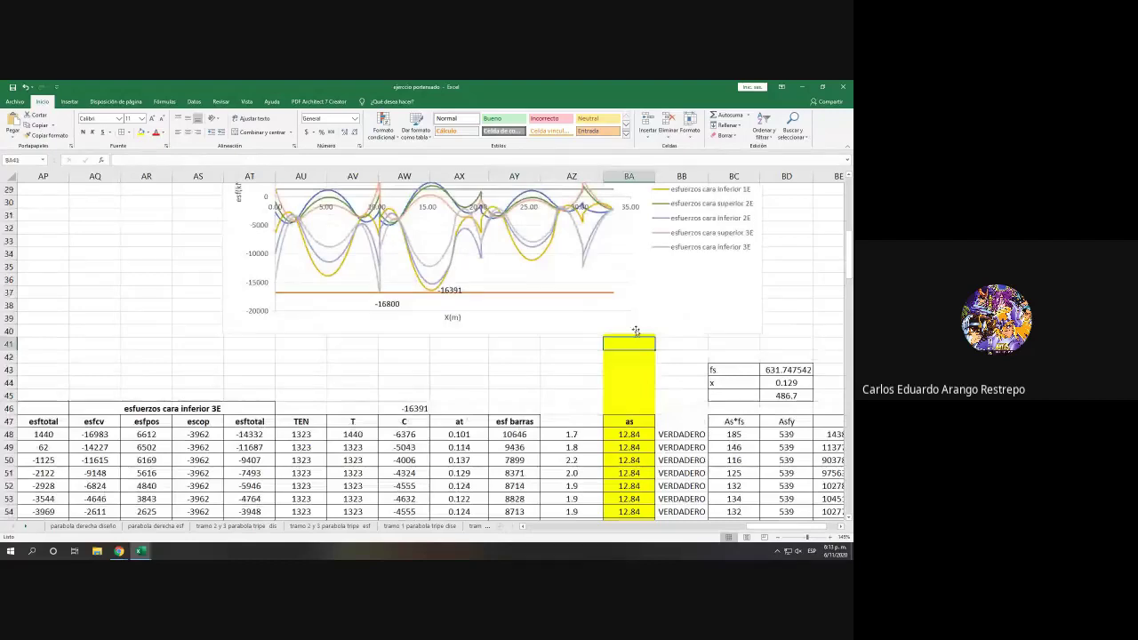
{"action": "left_click", "coordinate": [613, 171]}
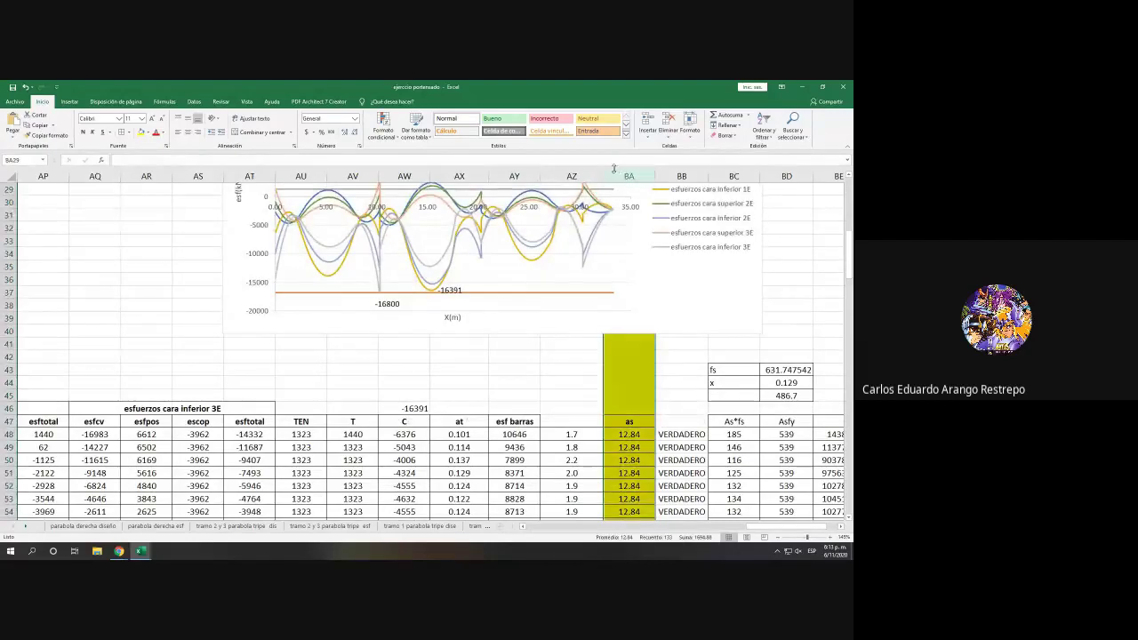
{"action": "left_click", "coordinate": [147, 132]}
{"action": "left_click", "coordinate": [569, 379]}
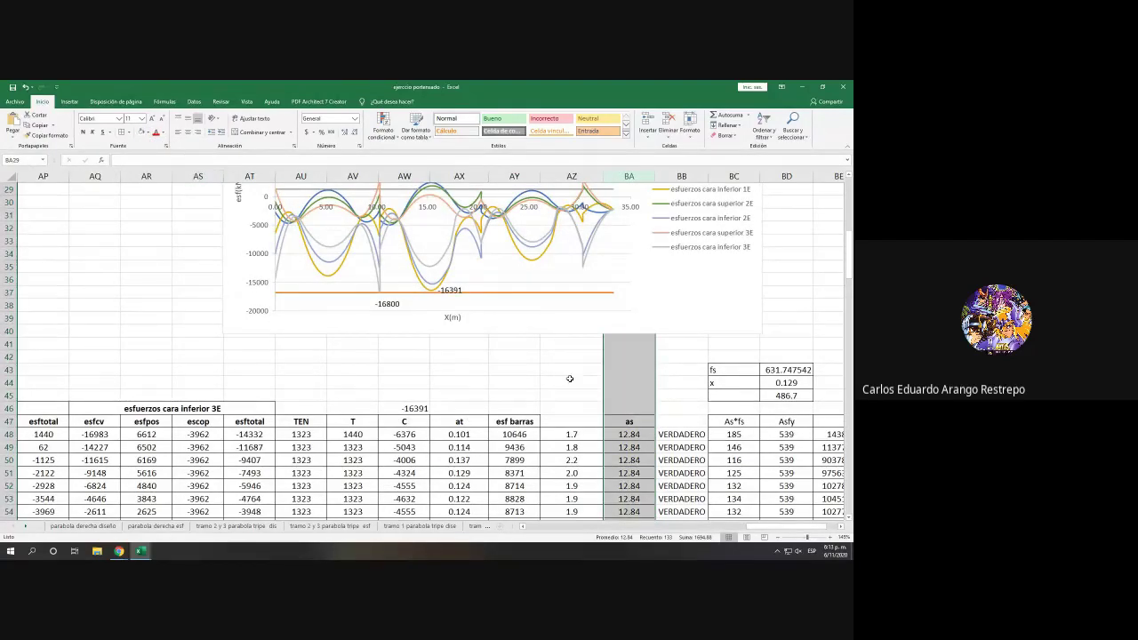
Step: Review the reinforcement columns from esf barras to BE together with the stress chart above them
{"action": "scroll", "coordinate": [563, 374], "scroll_direction": "down", "scroll_amount": 2}
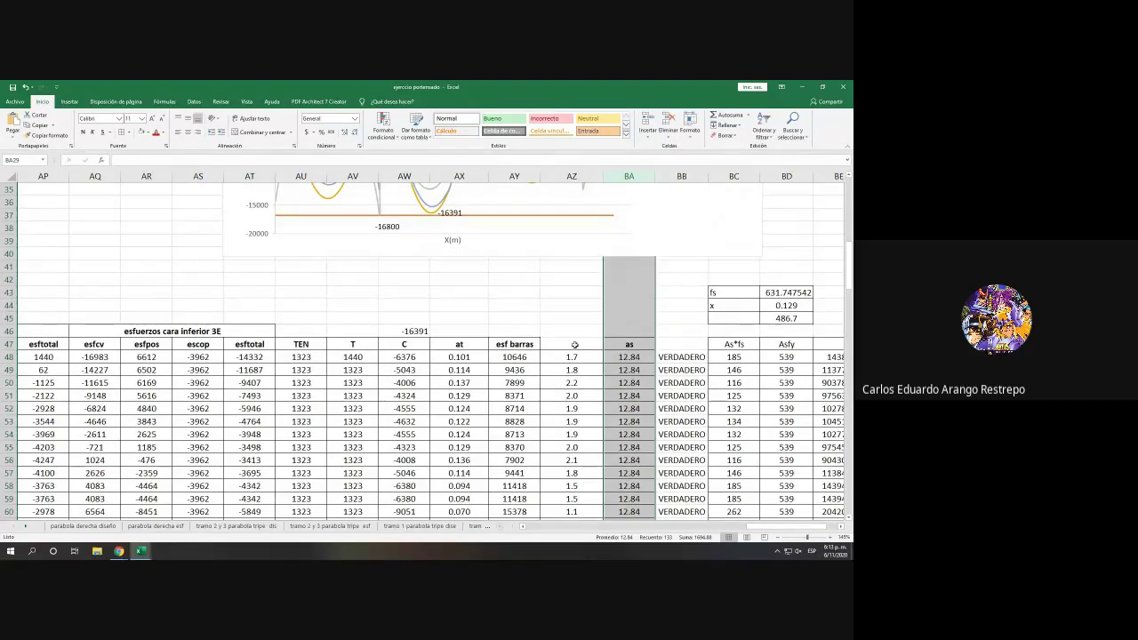
{"action": "scroll", "coordinate": [574, 344], "scroll_direction": "down", "scroll_amount": 4}
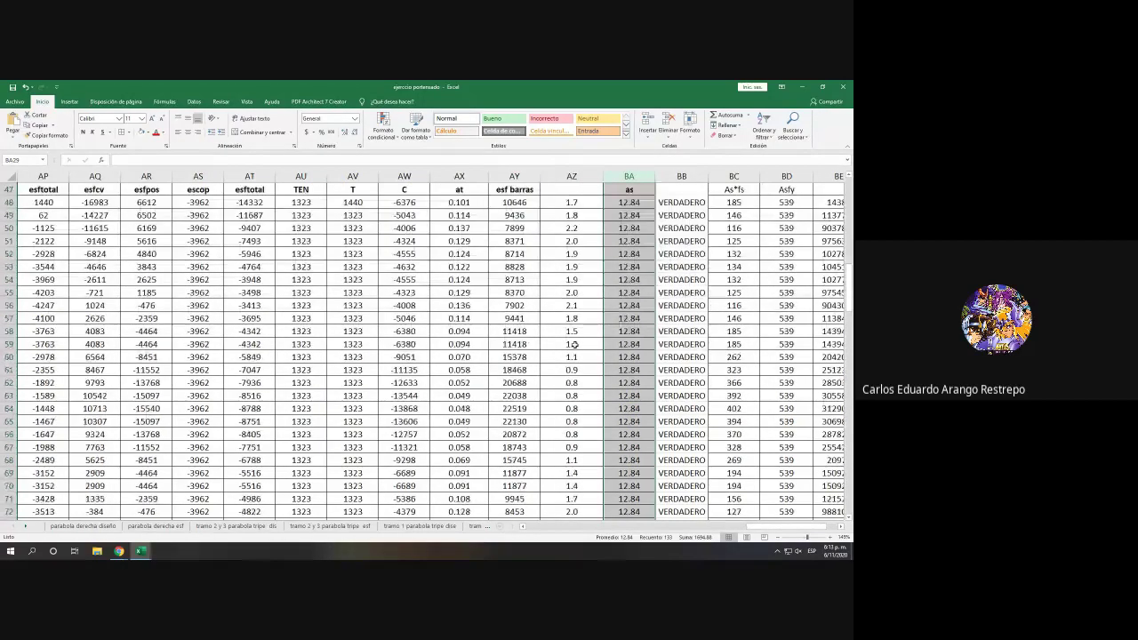
{"action": "scroll", "coordinate": [574, 344], "scroll_direction": "up", "scroll_amount": 2}
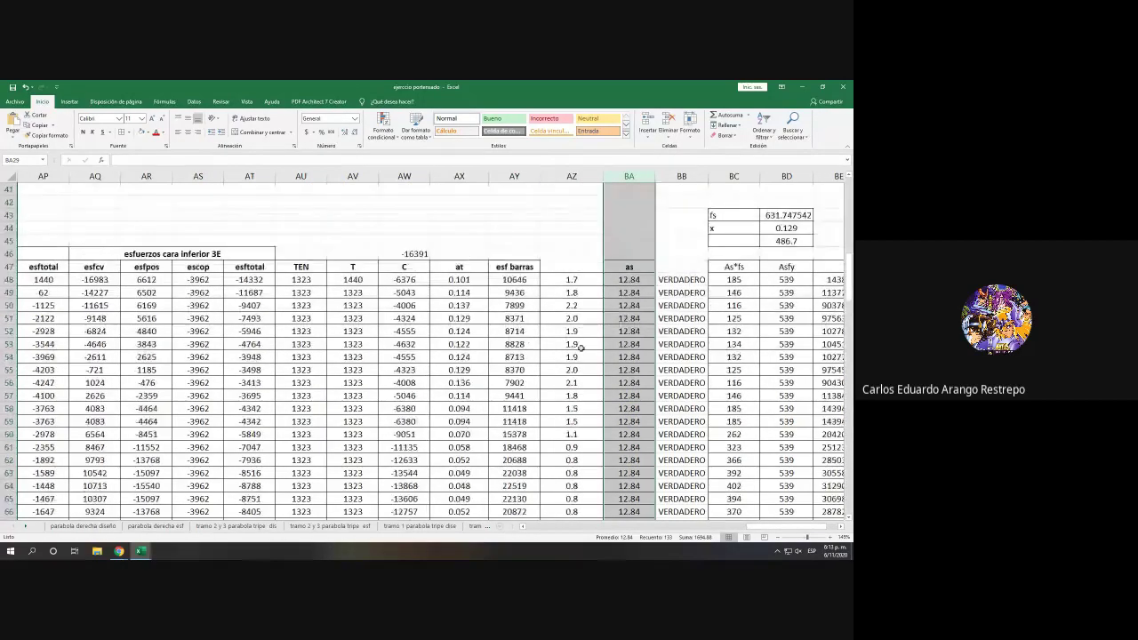
{"action": "left_click", "coordinate": [841, 530]}
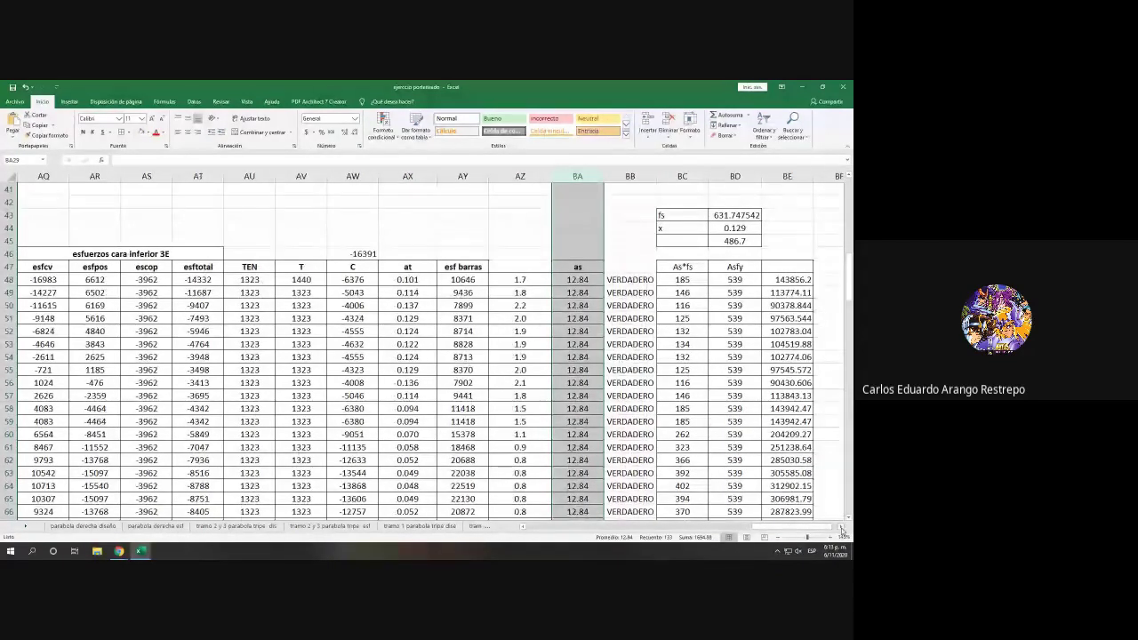
{"action": "scroll", "coordinate": [574, 357], "scroll_direction": "up", "scroll_amount": 7}
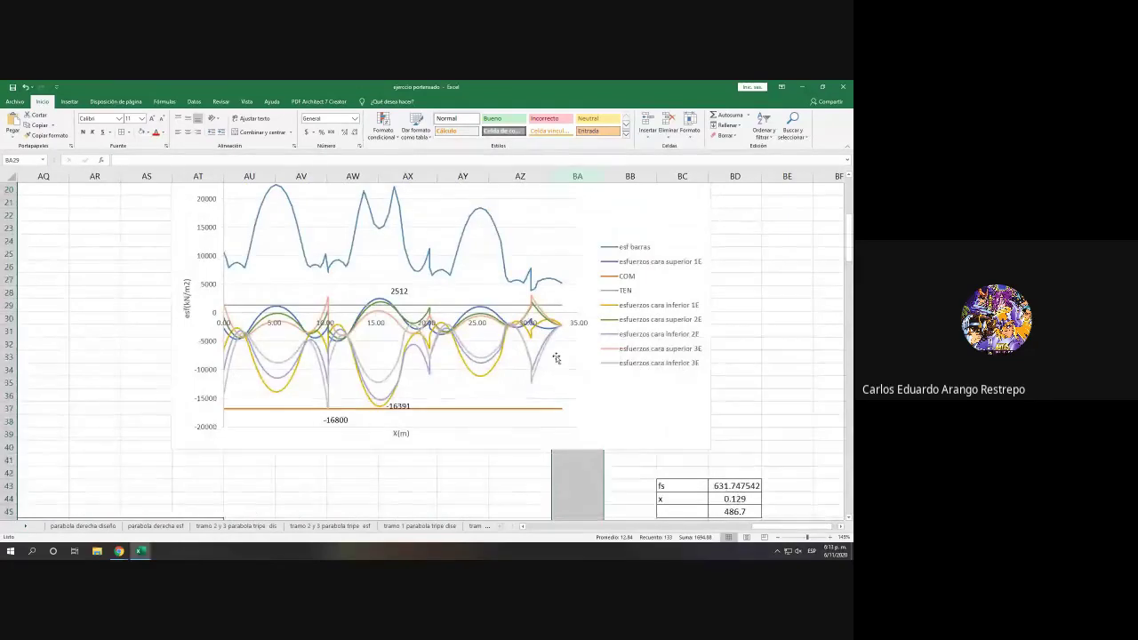
{"action": "scroll", "coordinate": [557, 368], "scroll_direction": "down", "scroll_amount": 6}
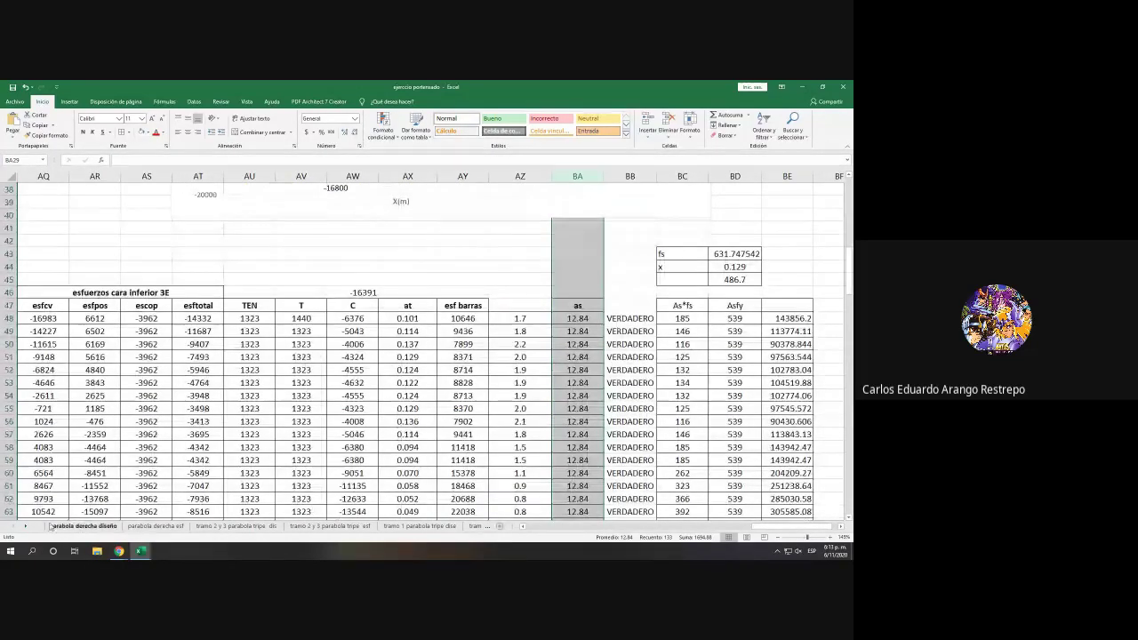
Step: Look through Hoja1 and the tramo 1 and tramo 2 y 3 worksheets, ending on tramo 2 y 3 parabola tripe esf
{"action": "scroll", "coordinate": [324, 526], "scroll_direction": "down", "scroll_amount": 2}
{"action": "left_click", "coordinate": [356, 526]}
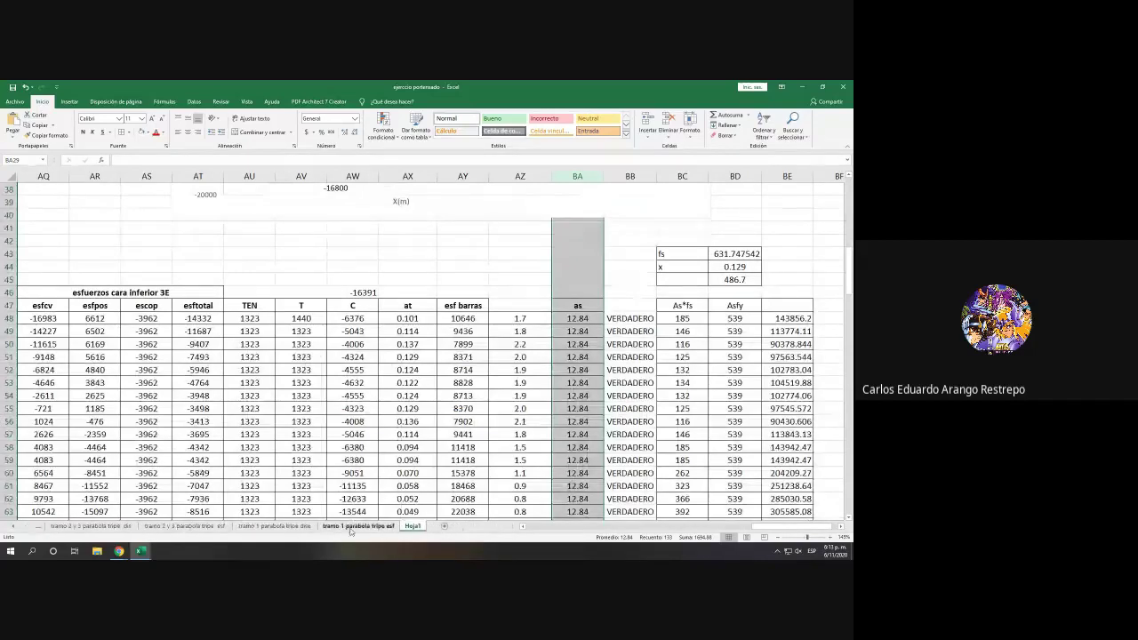
{"action": "left_click", "coordinate": [412, 525]}
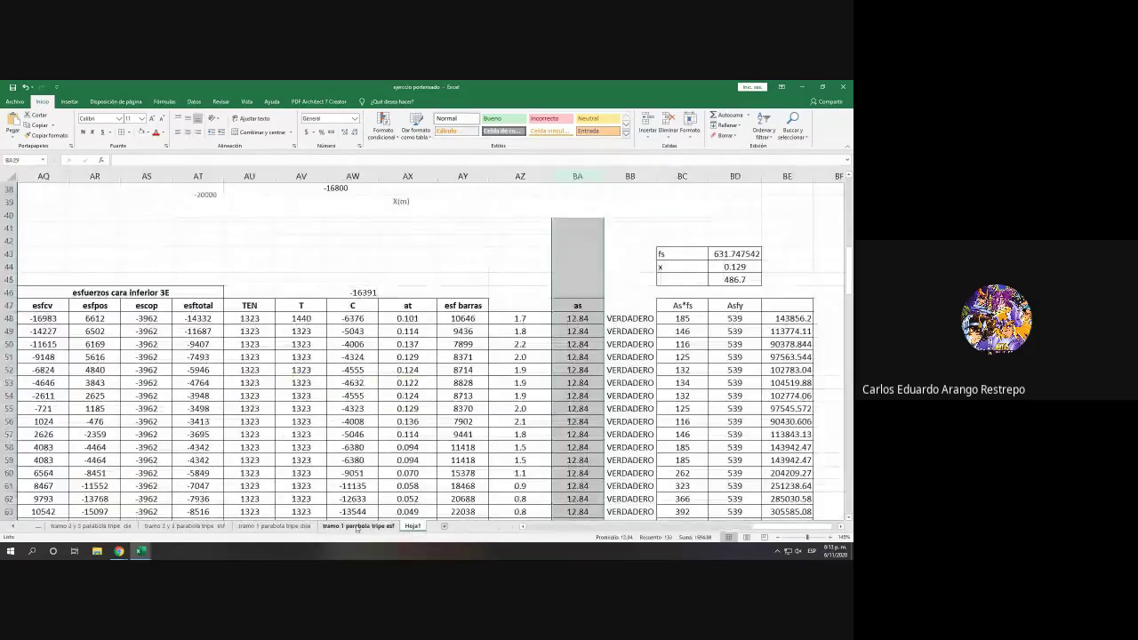
{"action": "left_click", "coordinate": [358, 525]}
{"action": "left_click", "coordinate": [274, 525]}
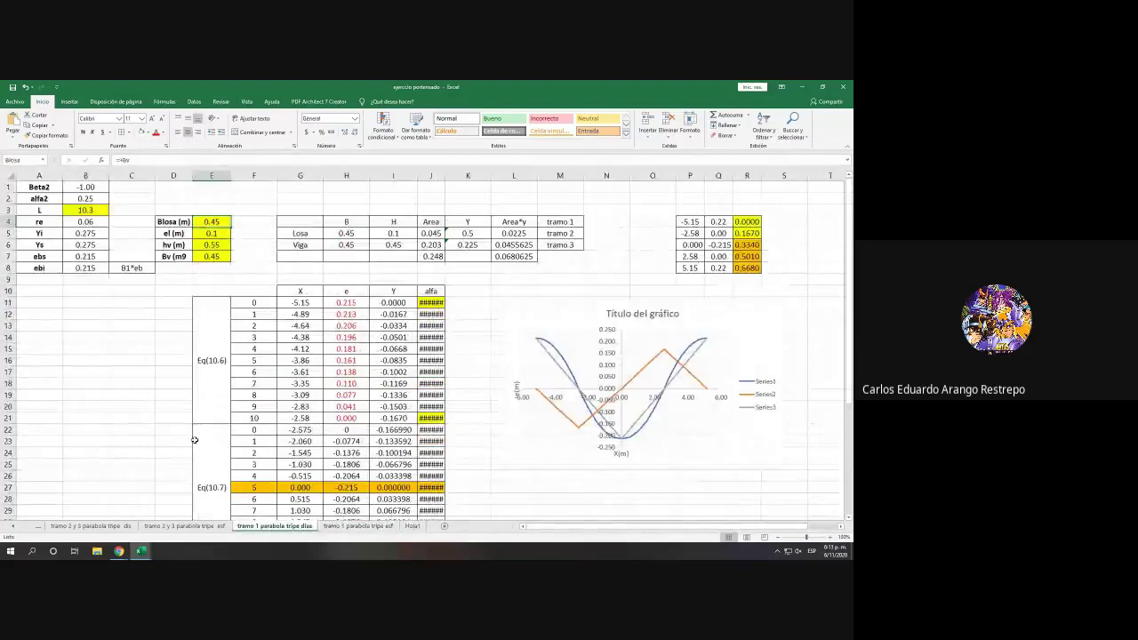
{"action": "left_click", "coordinate": [89, 525]}
{"action": "left_click", "coordinate": [182, 525]}
{"action": "left_click", "coordinate": [11, 526]}
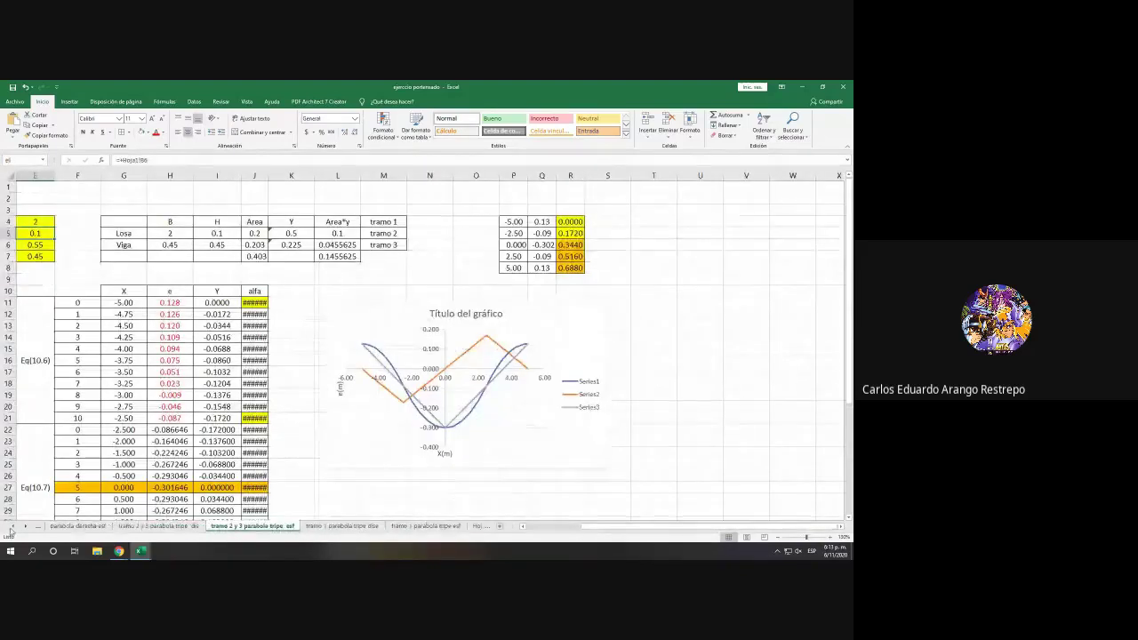
{"action": "left_click", "coordinate": [11, 525]}
Step: Check the dates of November and December 2020 in the system calendar
{"action": "left_click", "coordinate": [835, 553]}
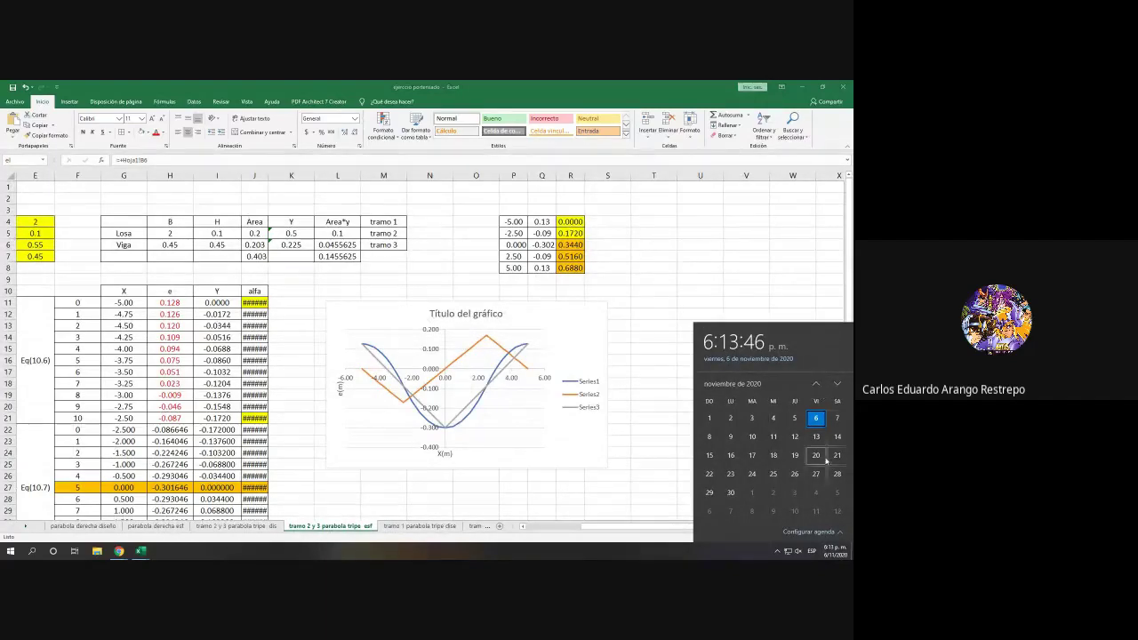
{"action": "left_click", "coordinate": [836, 383]}
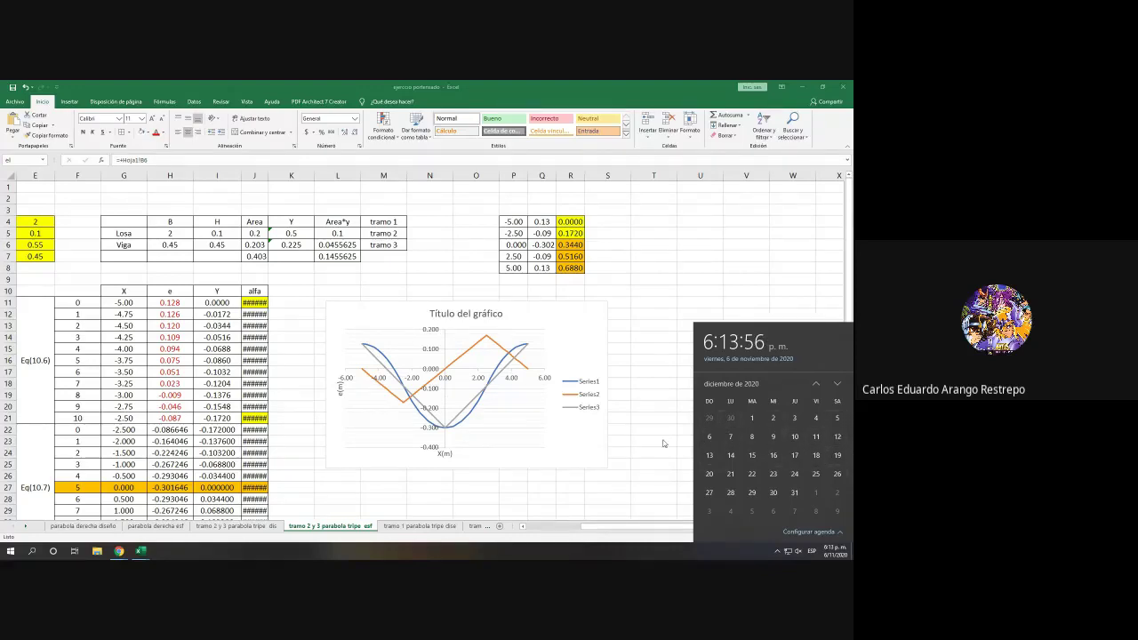
{"action": "left_click", "coordinate": [816, 384]}
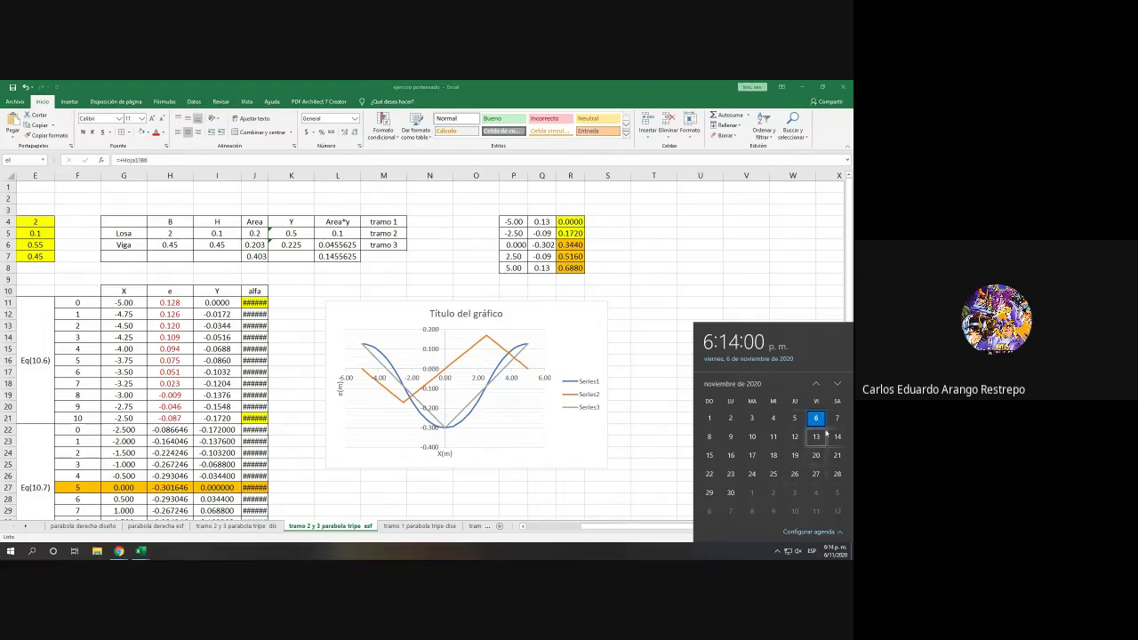
{"action": "left_click", "coordinate": [837, 384]}
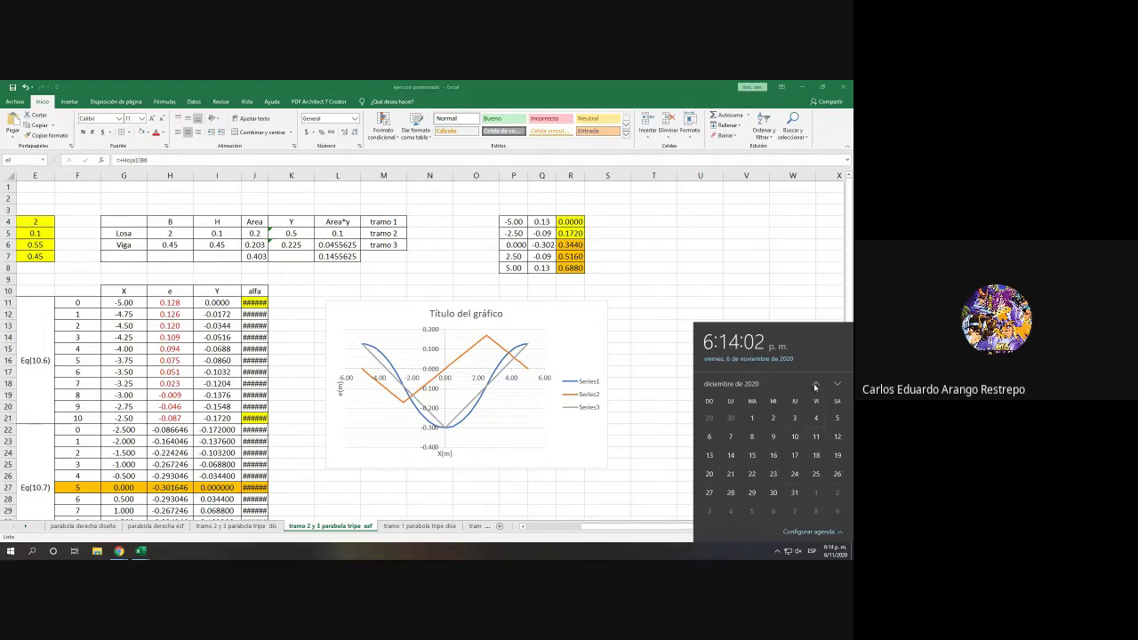
{"action": "left_click", "coordinate": [816, 383]}
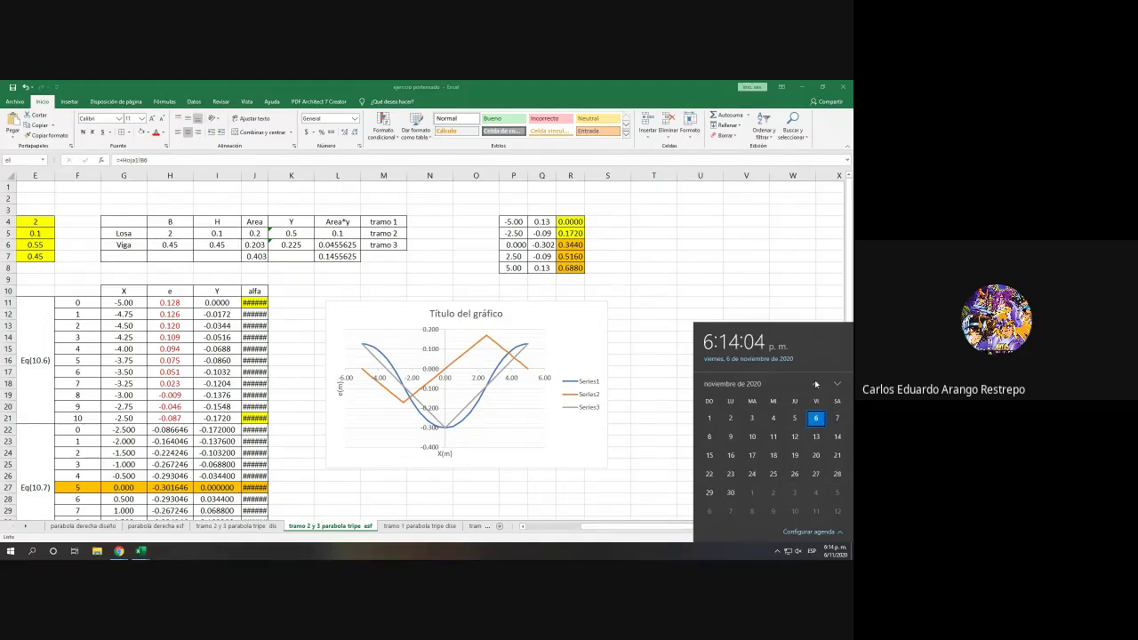
{"action": "left_click", "coordinate": [816, 474]}
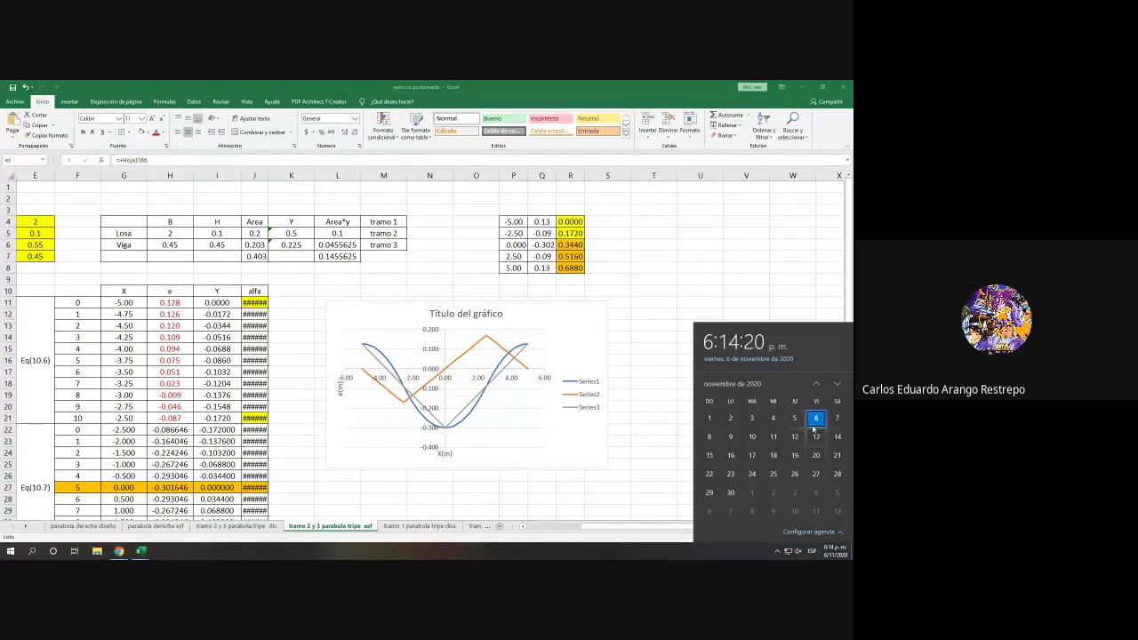
Step: Fit the width of column J to its contents so the alfa values are readable
{"action": "left_click", "coordinate": [267, 173]}
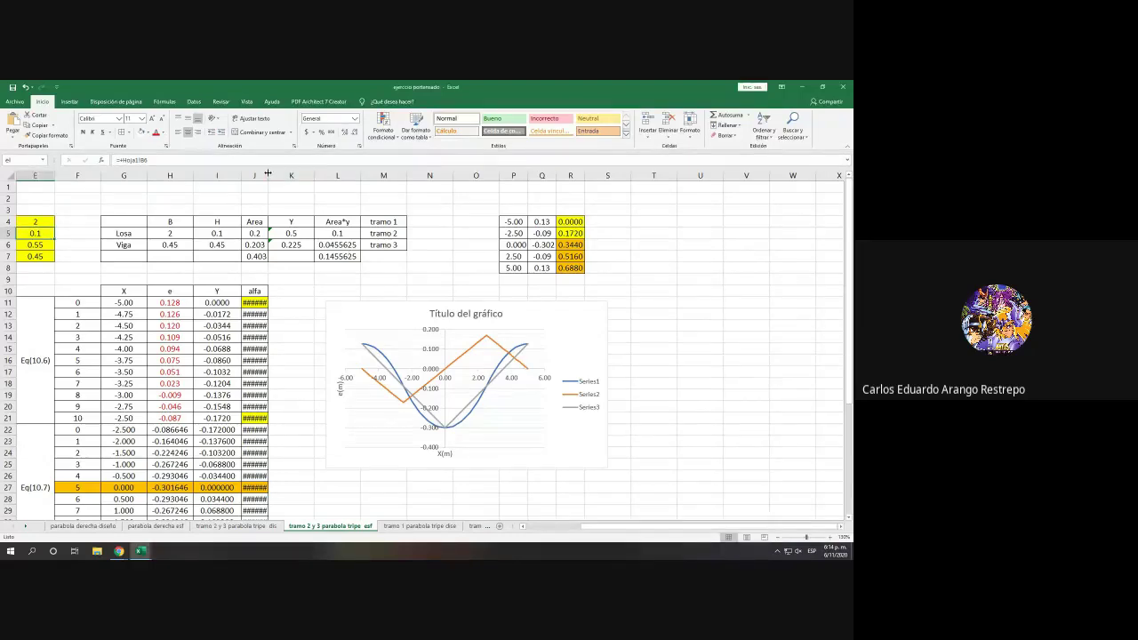
{"action": "double_click", "coordinate": [267, 174]}
Step: Reopen the system calendar and browse from November into December 2020
{"action": "left_click", "coordinate": [834, 553]}
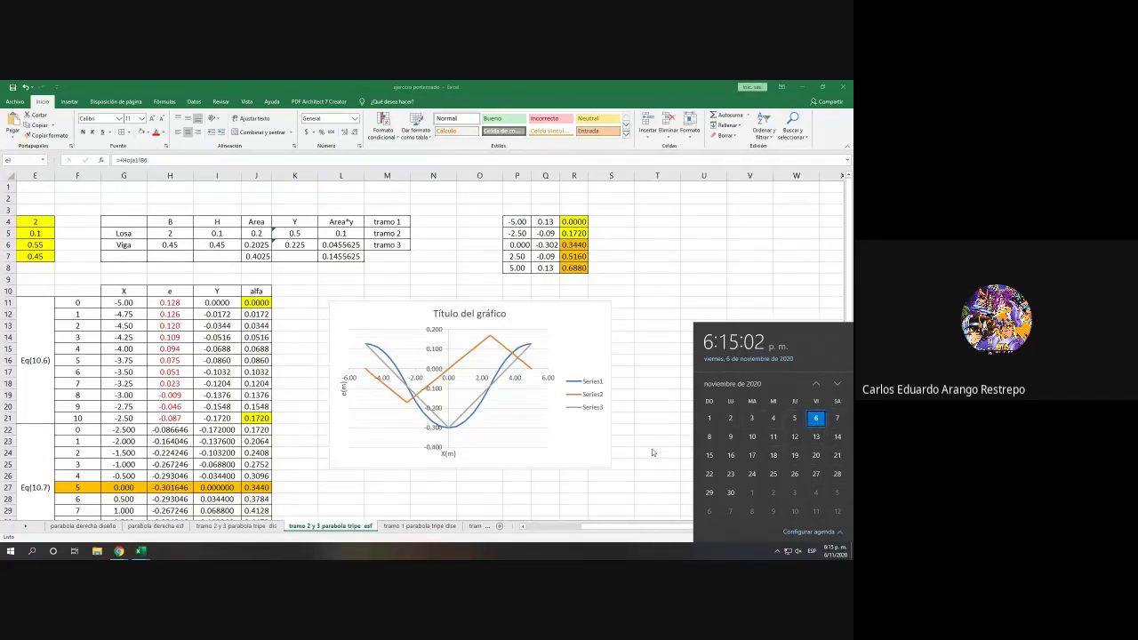
{"action": "scroll", "coordinate": [825, 472], "scroll_direction": "down", "scroll_amount": 1}
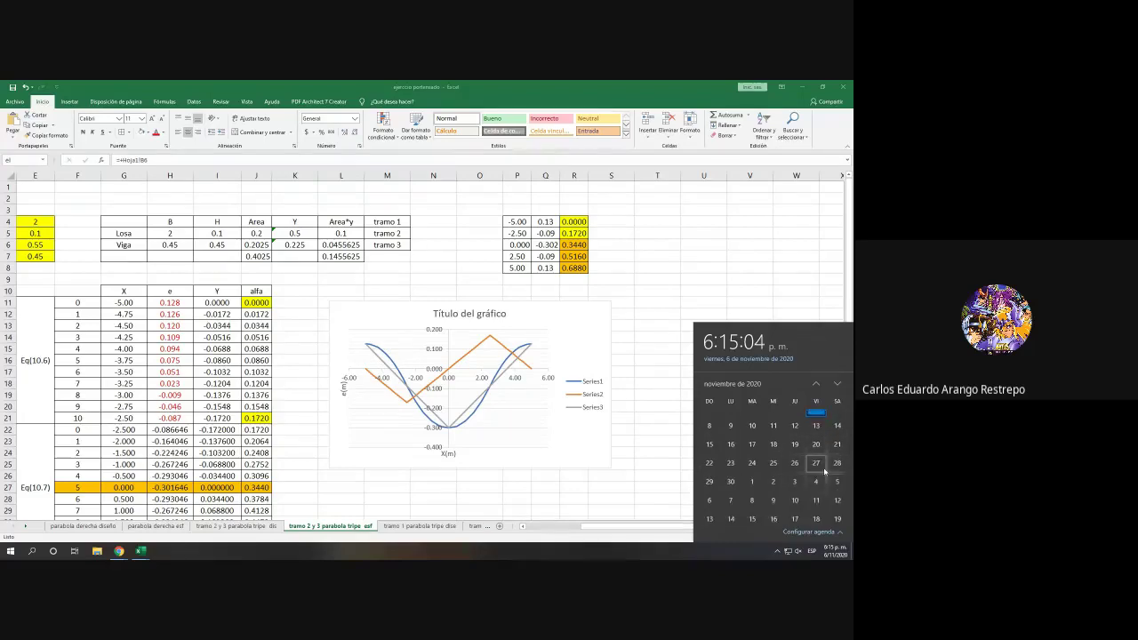
{"action": "scroll", "coordinate": [825, 471], "scroll_direction": "down", "scroll_amount": 1}
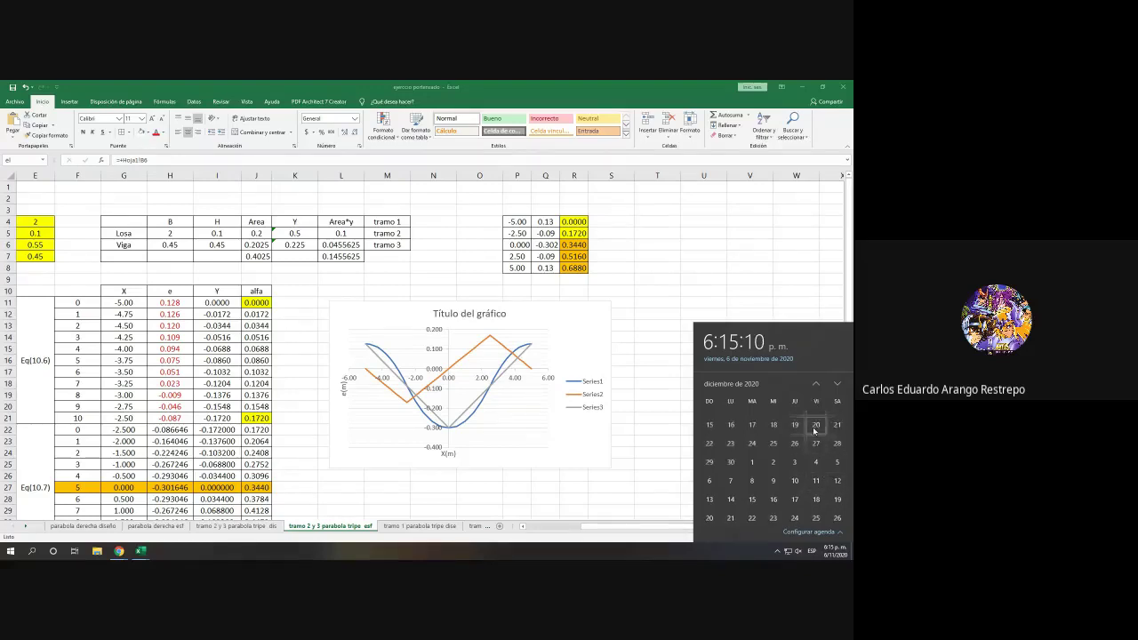
Step: Compare the weeks of November and December 2020 in the system calendar, and close it to return to the worksheet
{"action": "scroll", "coordinate": [814, 434], "scroll_direction": "up", "scroll_amount": 1}
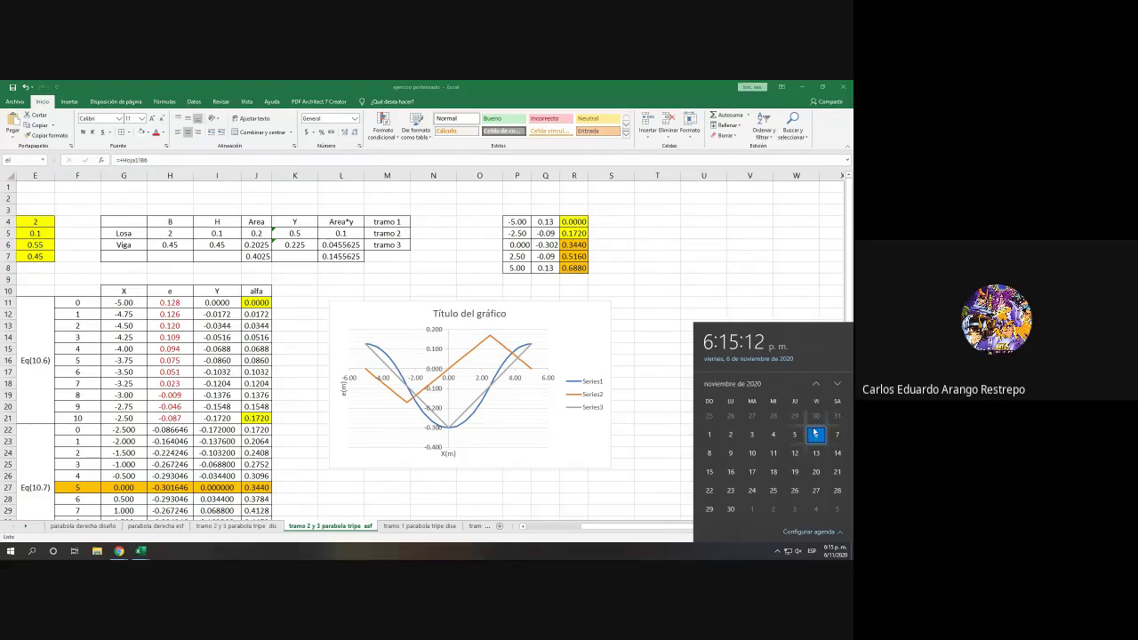
{"action": "scroll", "coordinate": [814, 433], "scroll_direction": "down", "scroll_amount": 1}
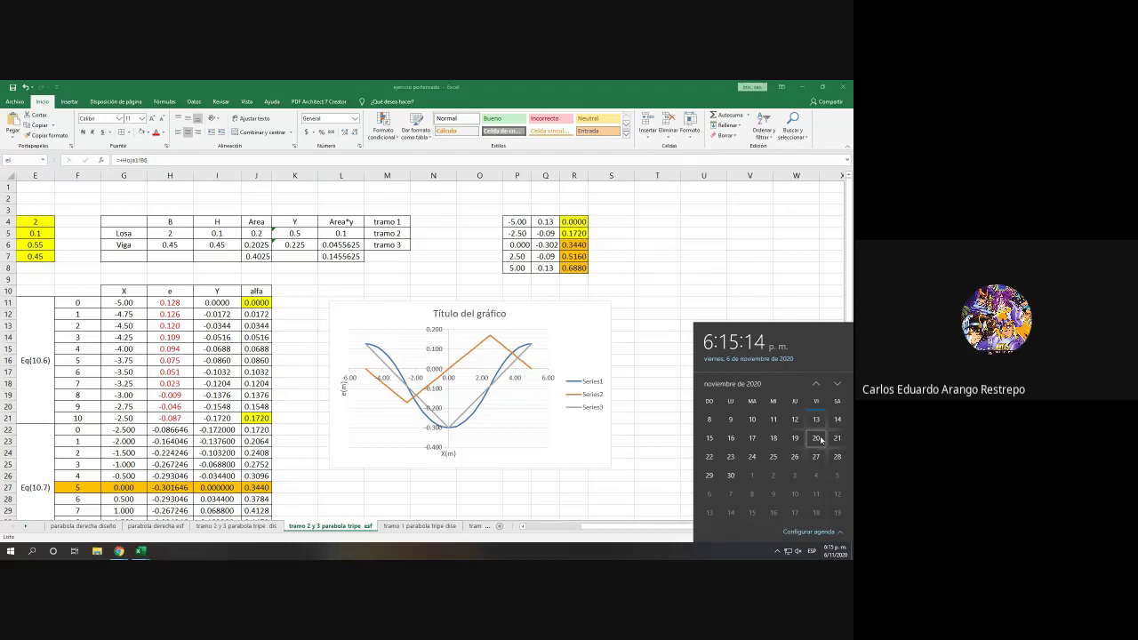
{"action": "scroll", "coordinate": [818, 458], "scroll_direction": "down", "scroll_amount": 1}
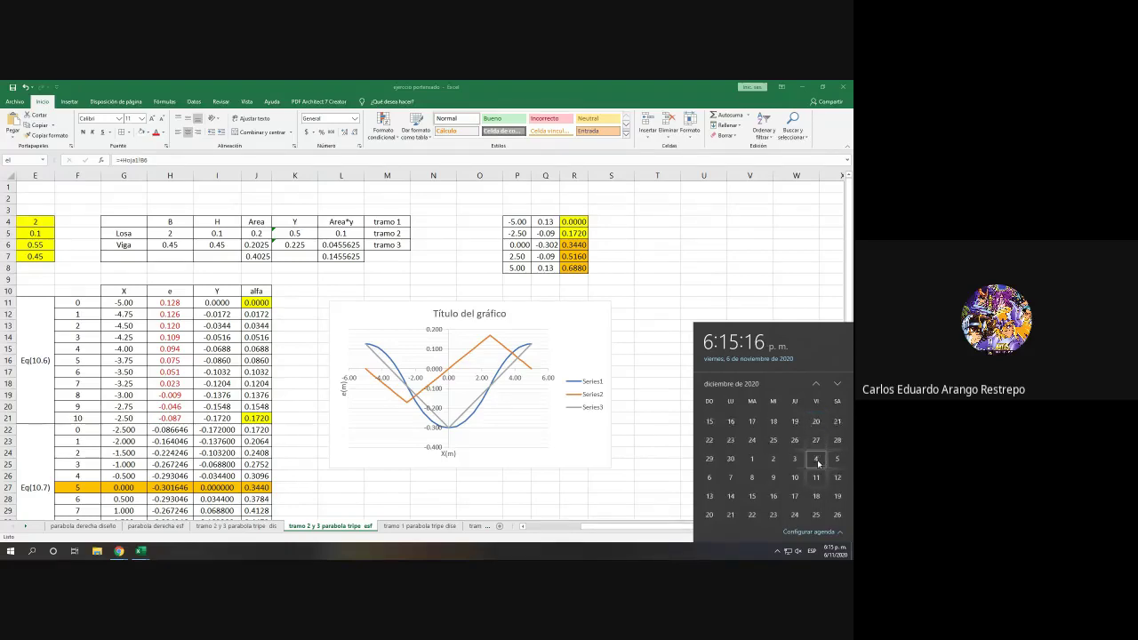
{"action": "scroll", "coordinate": [818, 463], "scroll_direction": "up", "scroll_amount": 1}
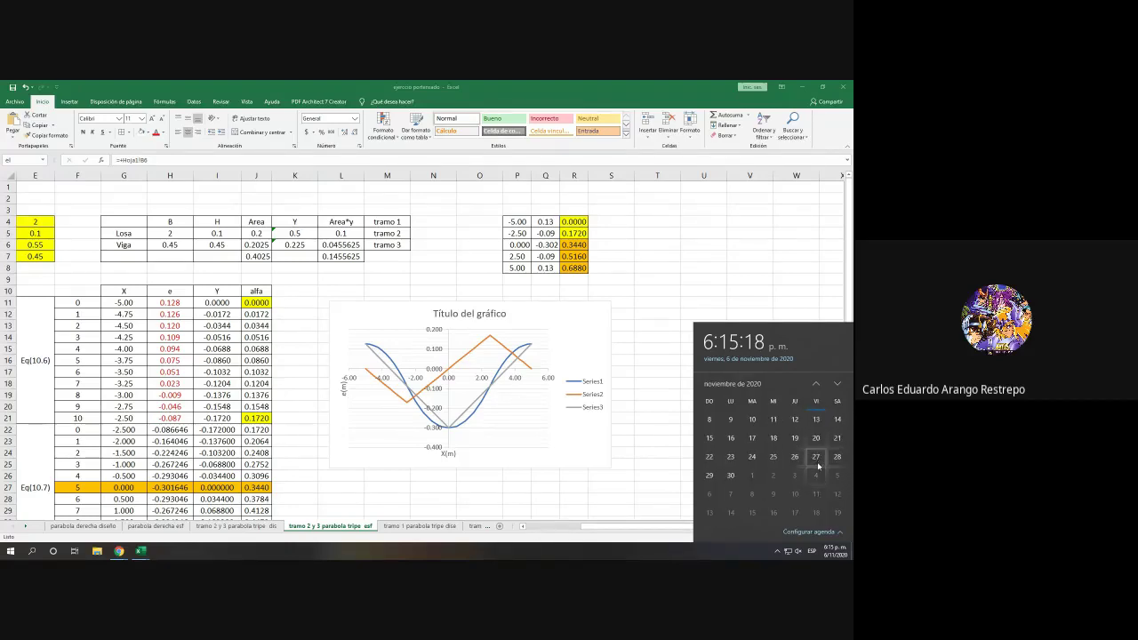
{"action": "scroll", "coordinate": [818, 464], "scroll_direction": "down", "scroll_amount": 1}
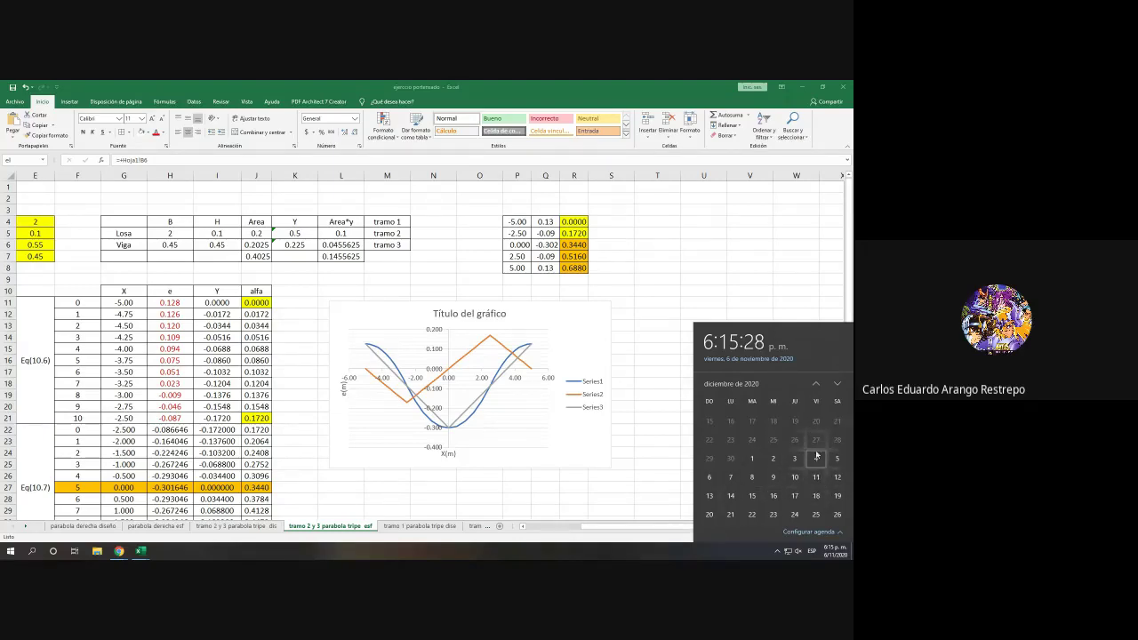
{"action": "scroll", "coordinate": [817, 457], "scroll_direction": "up", "scroll_amount": 1}
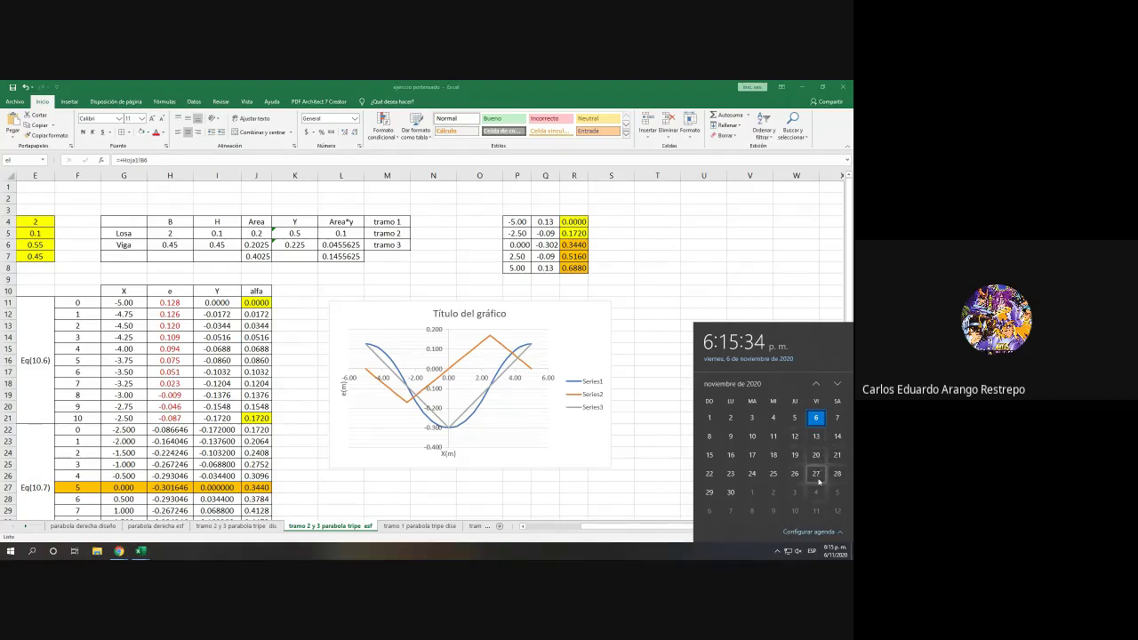
{"action": "scroll", "coordinate": [816, 454], "scroll_direction": "down", "scroll_amount": 1}
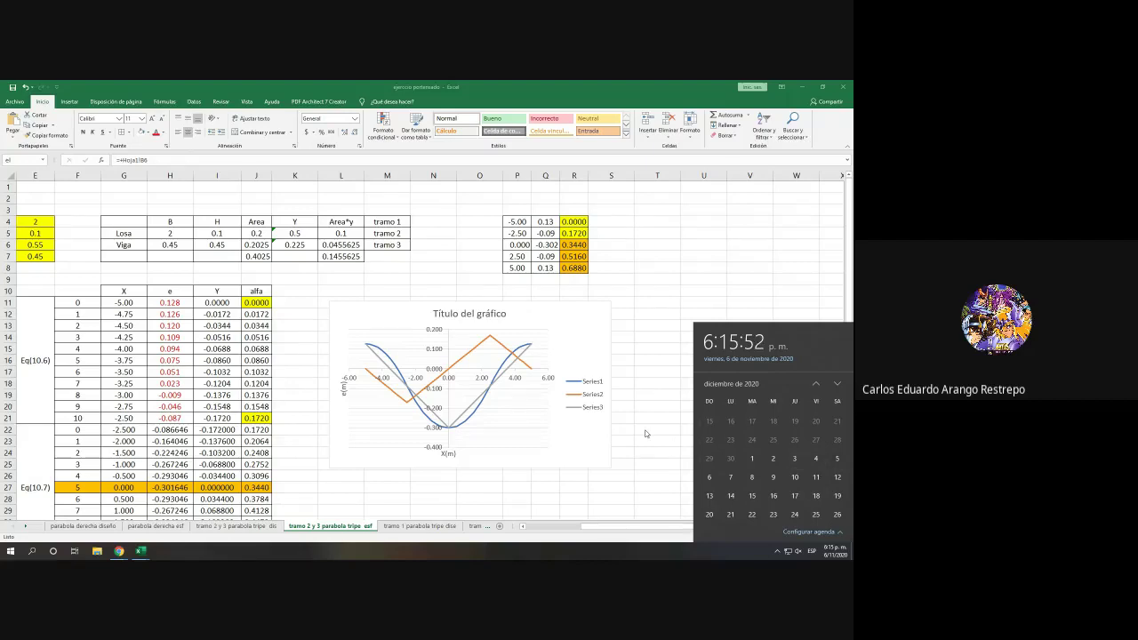
{"action": "scroll", "coordinate": [791, 458], "scroll_direction": "down", "scroll_amount": 1}
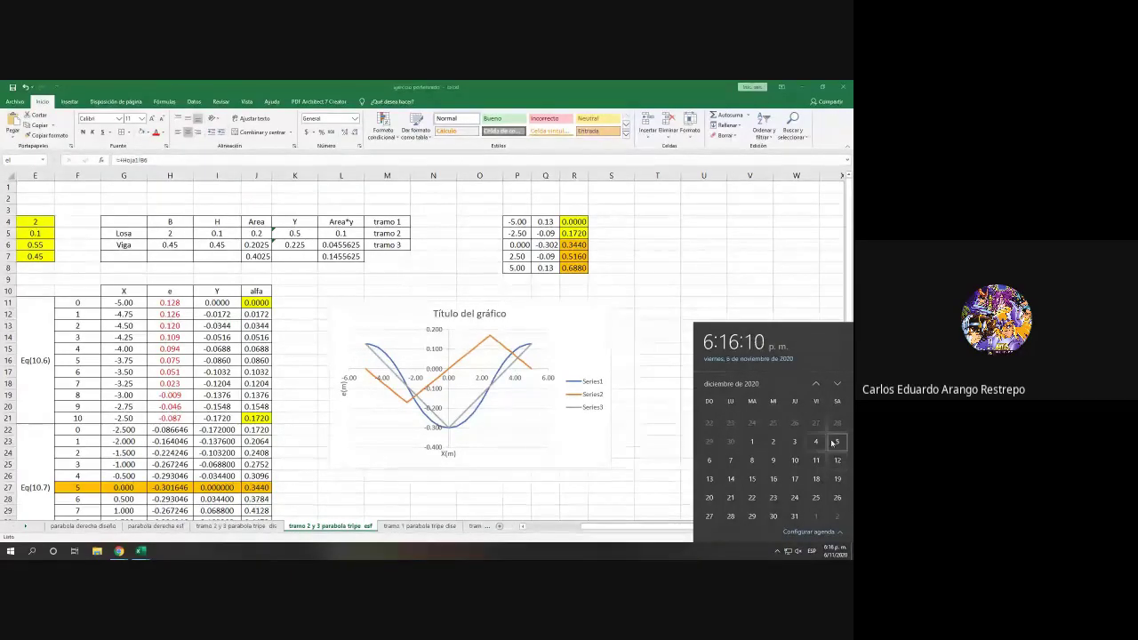
{"action": "scroll", "coordinate": [833, 442], "scroll_direction": "up", "scroll_amount": 1}
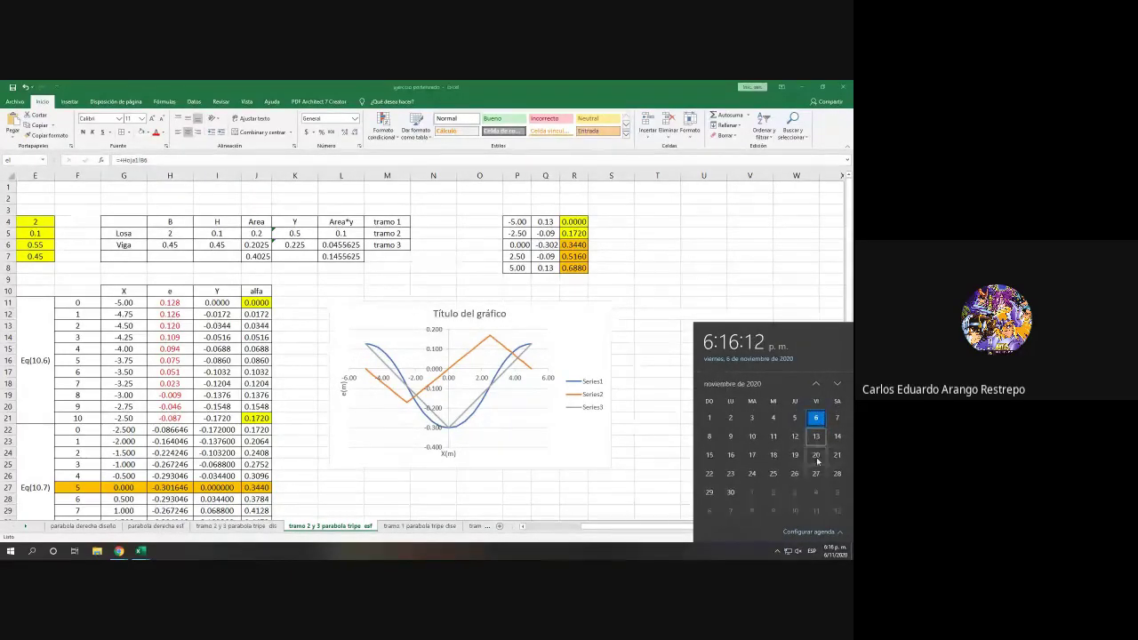
{"action": "scroll", "coordinate": [817, 462], "scroll_direction": "down", "scroll_amount": 1}
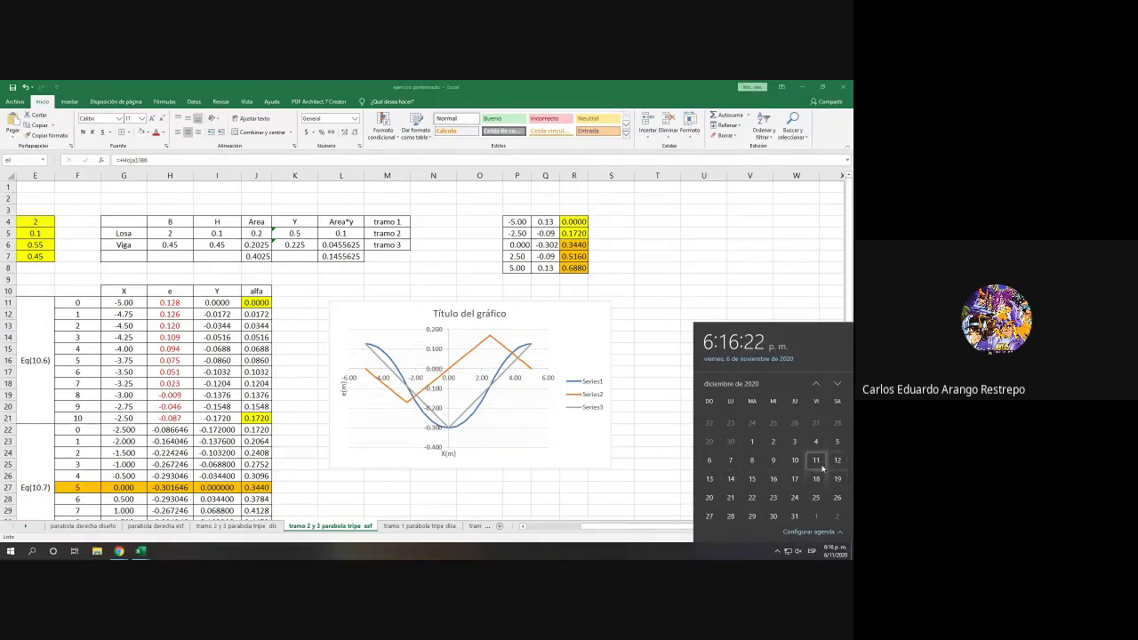
{"action": "scroll", "coordinate": [822, 469], "scroll_direction": "up", "scroll_amount": 1}
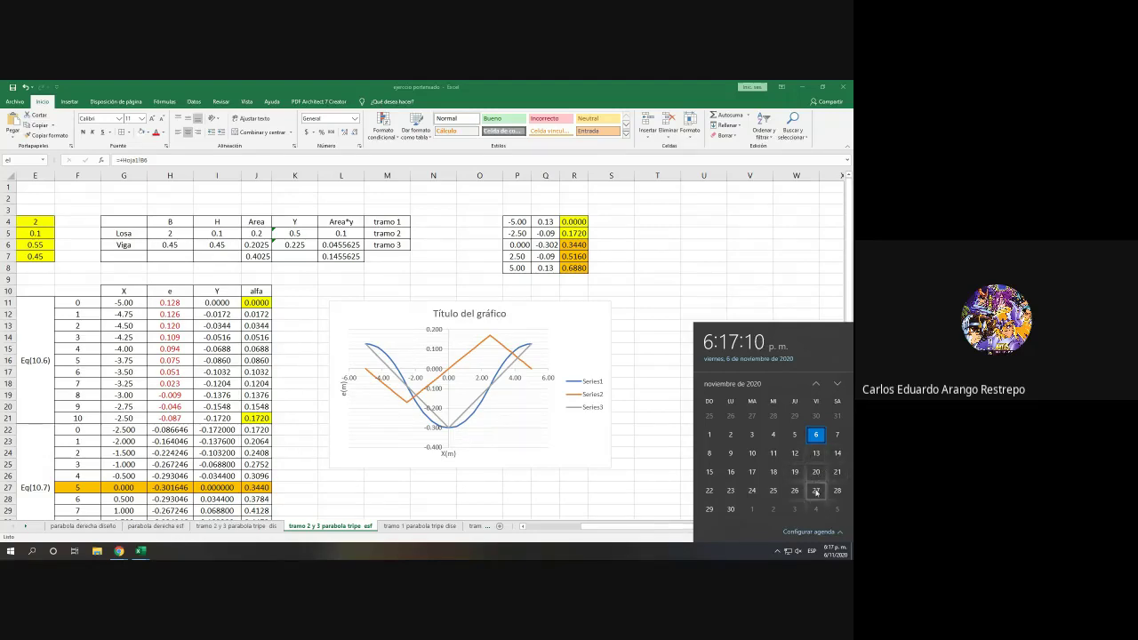
{"action": "scroll", "coordinate": [816, 491], "scroll_direction": "down", "scroll_amount": 1}
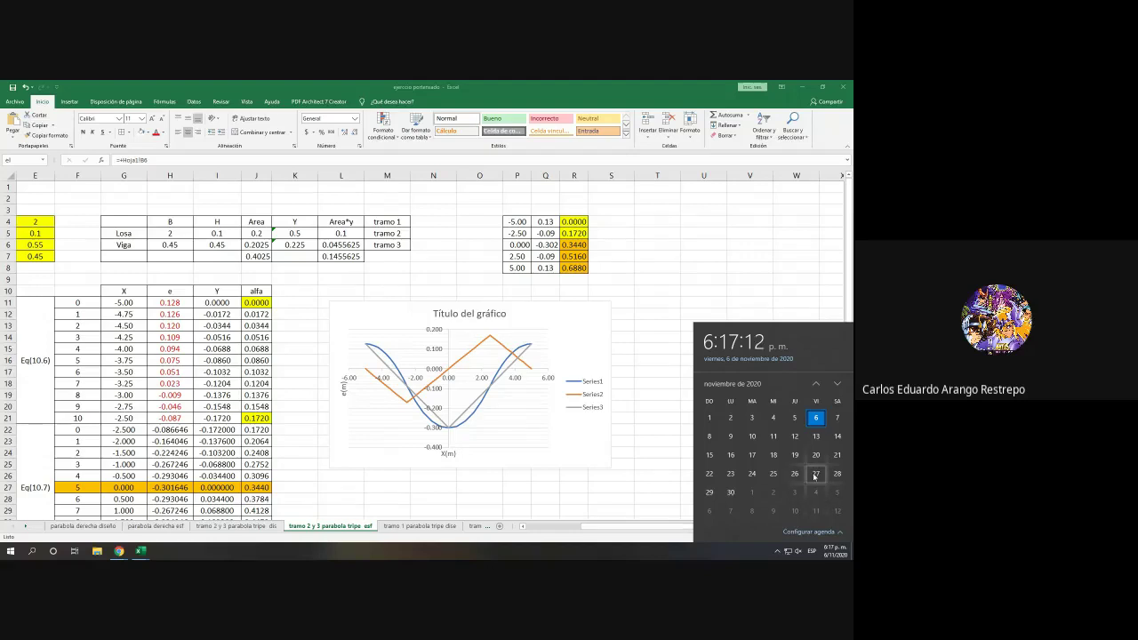
{"action": "scroll", "coordinate": [815, 476], "scroll_direction": "down", "scroll_amount": 1}
{"action": "scroll", "coordinate": [816, 475], "scroll_direction": "down", "scroll_amount": 2}
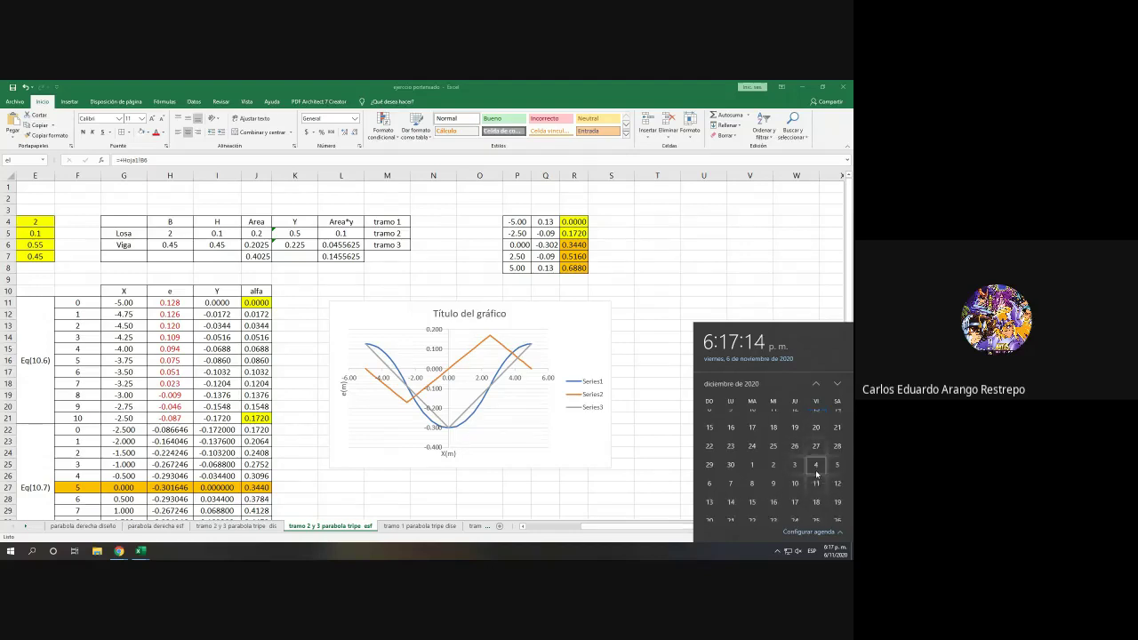
{"action": "scroll", "coordinate": [815, 462], "scroll_direction": "up", "scroll_amount": 2}
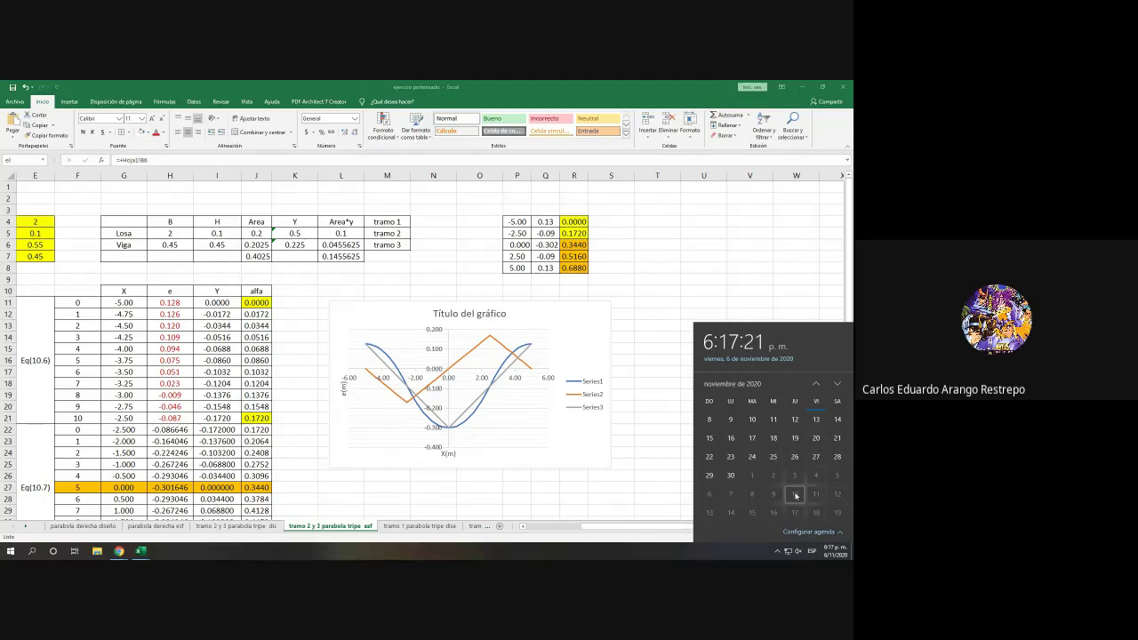
{"action": "scroll", "coordinate": [801, 493], "scroll_direction": "up", "scroll_amount": 1}
{"action": "scroll", "coordinate": [815, 476], "scroll_direction": "down", "scroll_amount": 1}
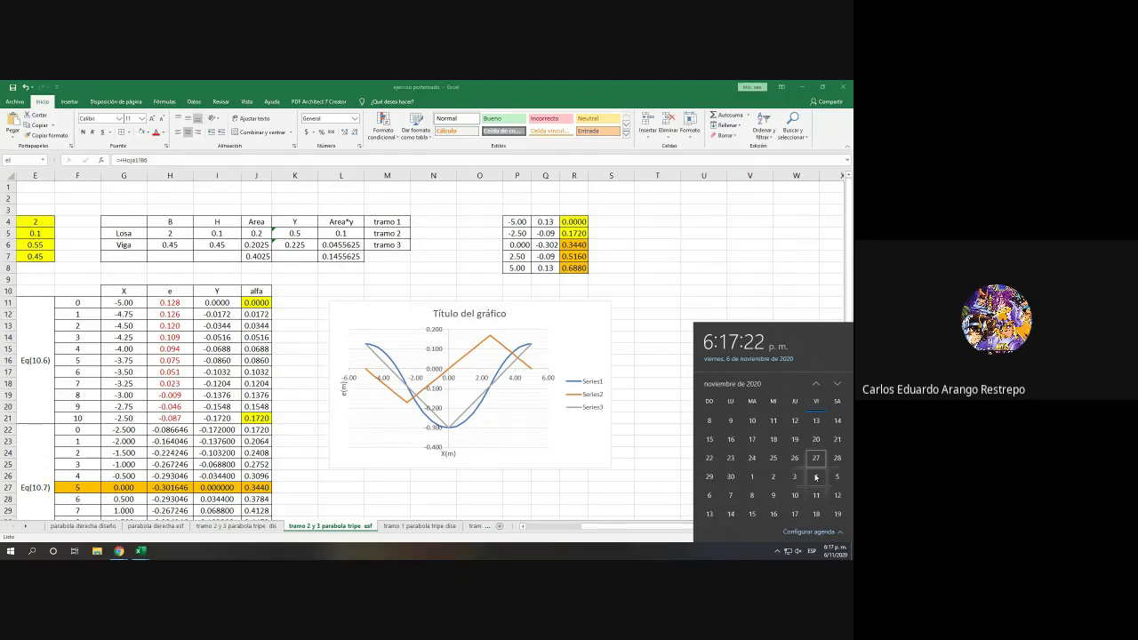
{"action": "scroll", "coordinate": [817, 458], "scroll_direction": "down", "scroll_amount": 2}
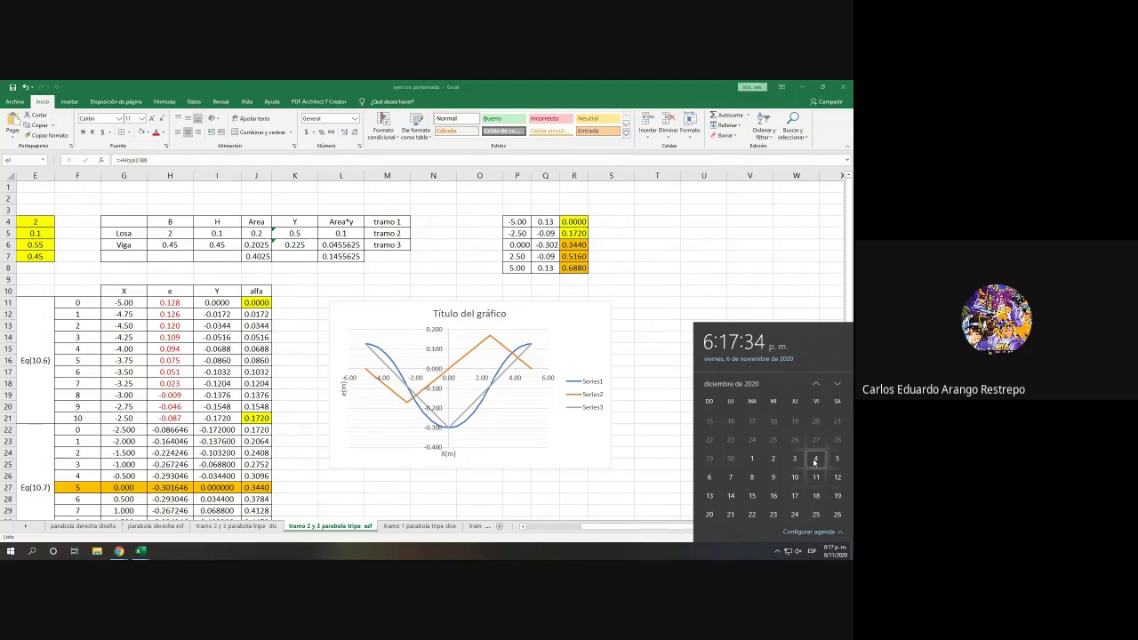
{"action": "scroll", "coordinate": [814, 463], "scroll_direction": "up", "scroll_amount": 1}
{"action": "scroll", "coordinate": [814, 463], "scroll_direction": "up", "scroll_amount": 1}
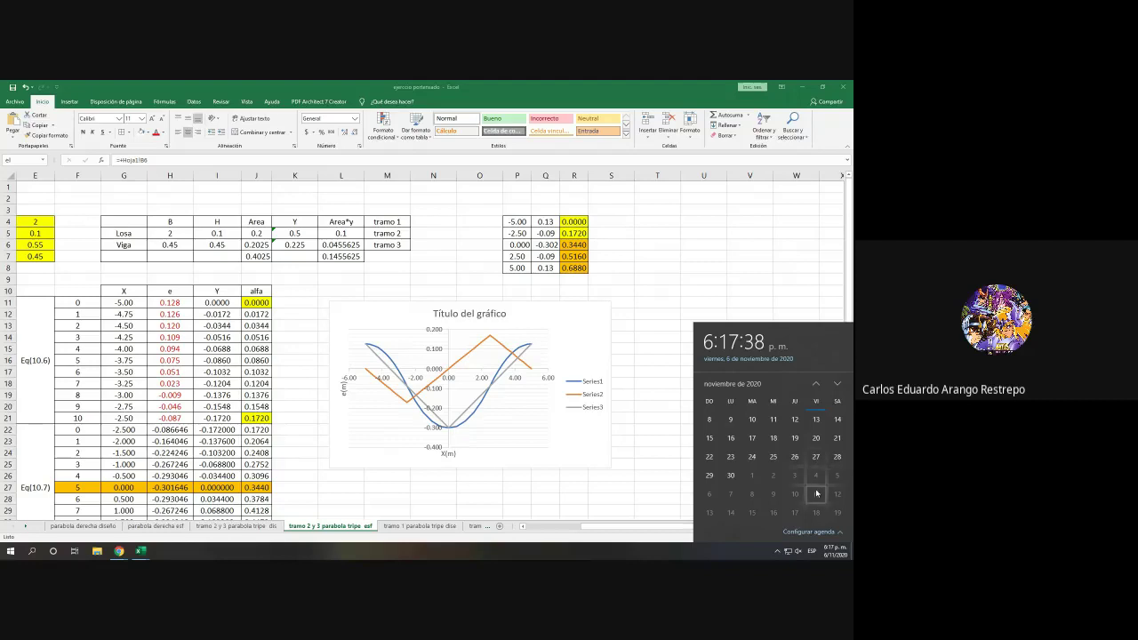
{"action": "scroll", "coordinate": [816, 495], "scroll_direction": "down", "scroll_amount": 1}
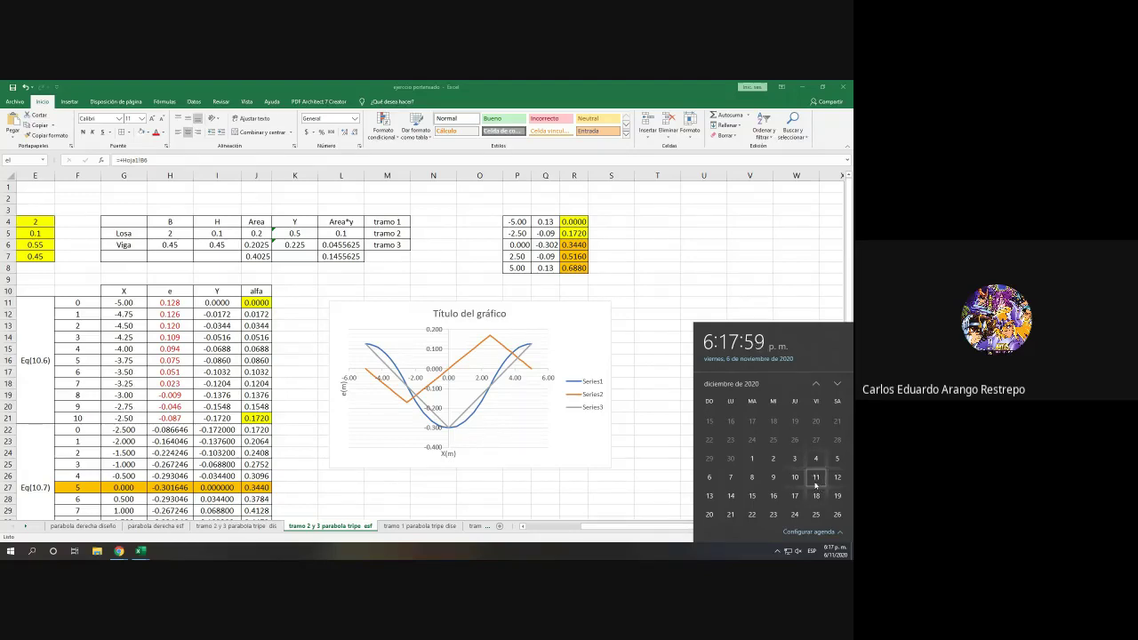
{"action": "left_click", "coordinate": [601, 482]}
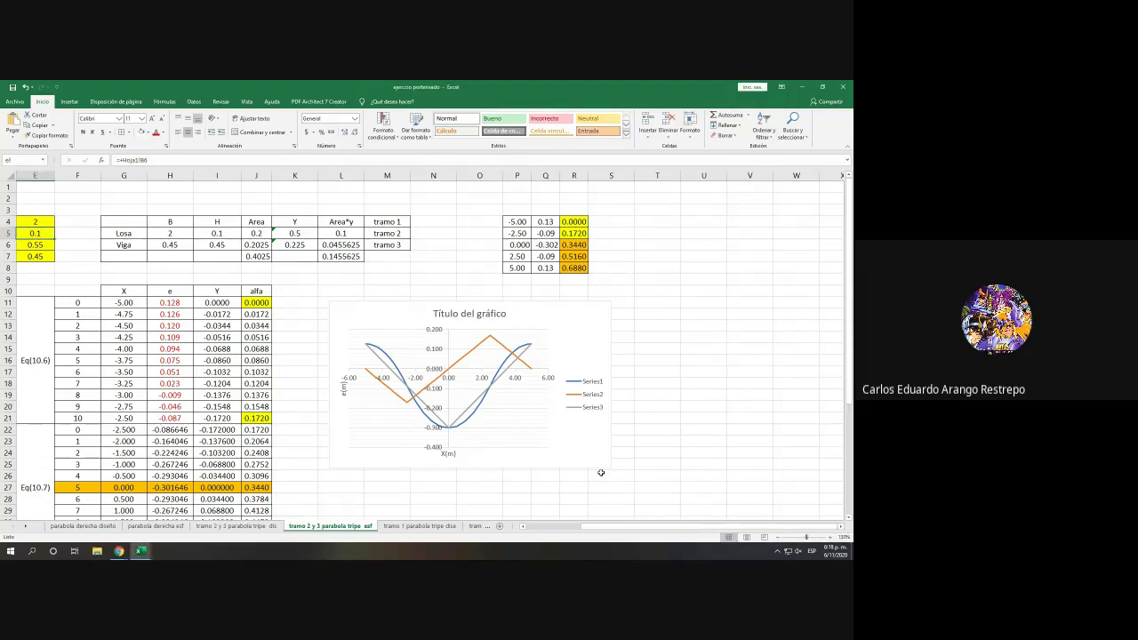
Step: View the full table of tramo 2 y 3 parabola tripe esf, and go through tramo 1 parabola tripe esf to Hoja1's stress table
{"action": "scroll", "coordinate": [601, 473], "scroll_direction": "down", "scroll_amount": 4}
{"action": "scroll", "coordinate": [601, 472], "scroll_direction": "down", "scroll_amount": 3}
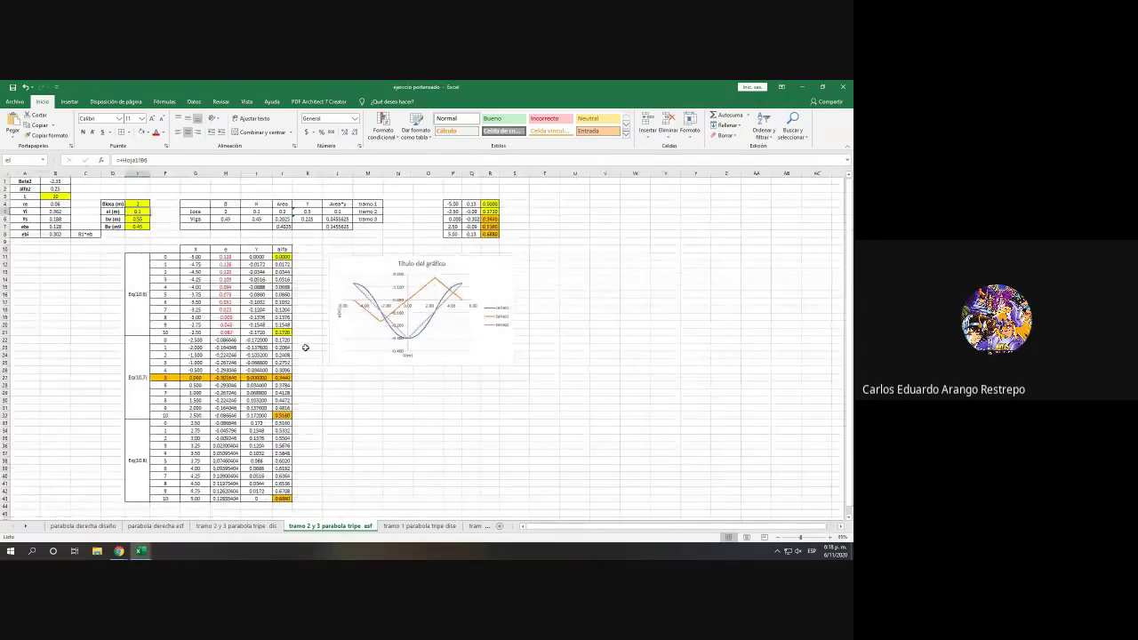
{"action": "left_click", "coordinate": [30, 528]}
{"action": "left_click", "coordinate": [30, 527]}
{"action": "left_click", "coordinate": [273, 525]}
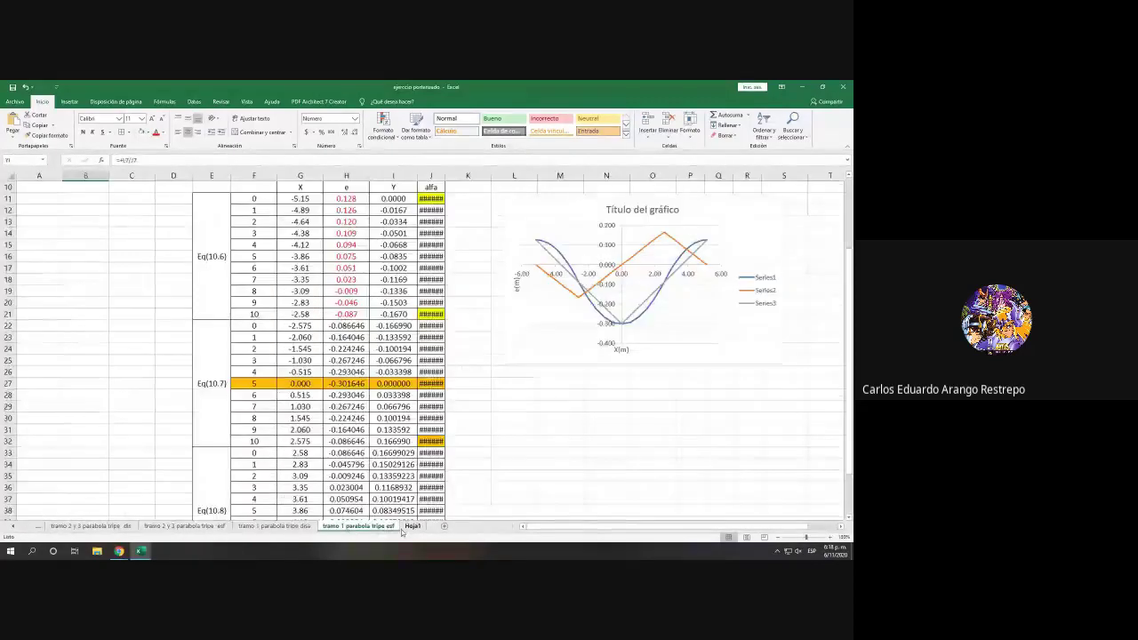
{"action": "left_click", "coordinate": [413, 526]}
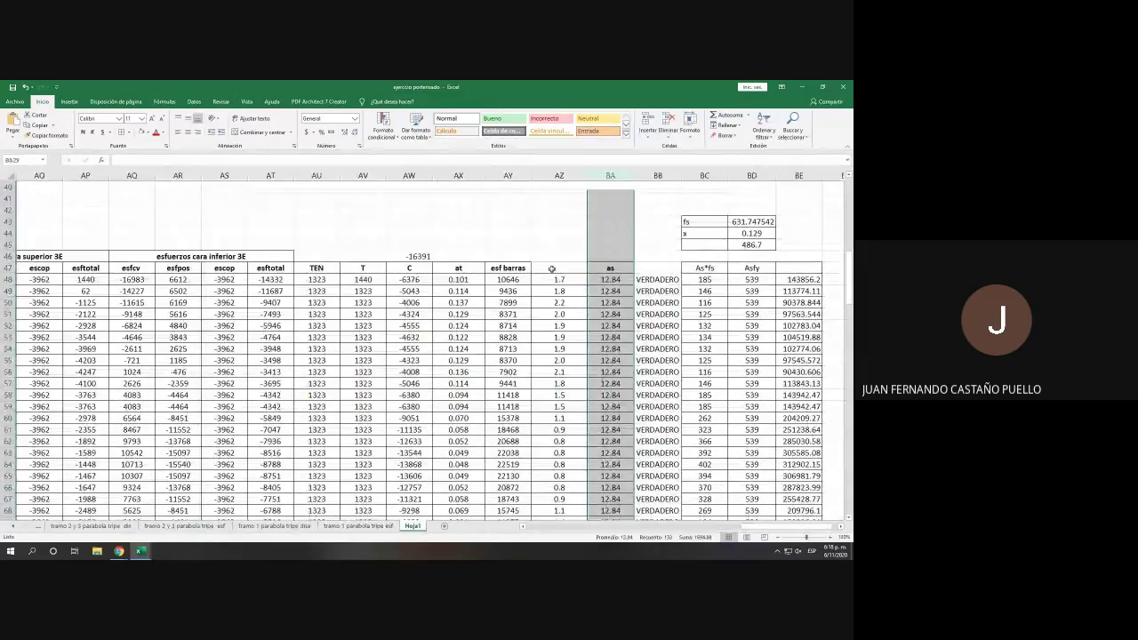
{"action": "scroll", "coordinate": [553, 262], "scroll_direction": "down", "scroll_amount": 1}
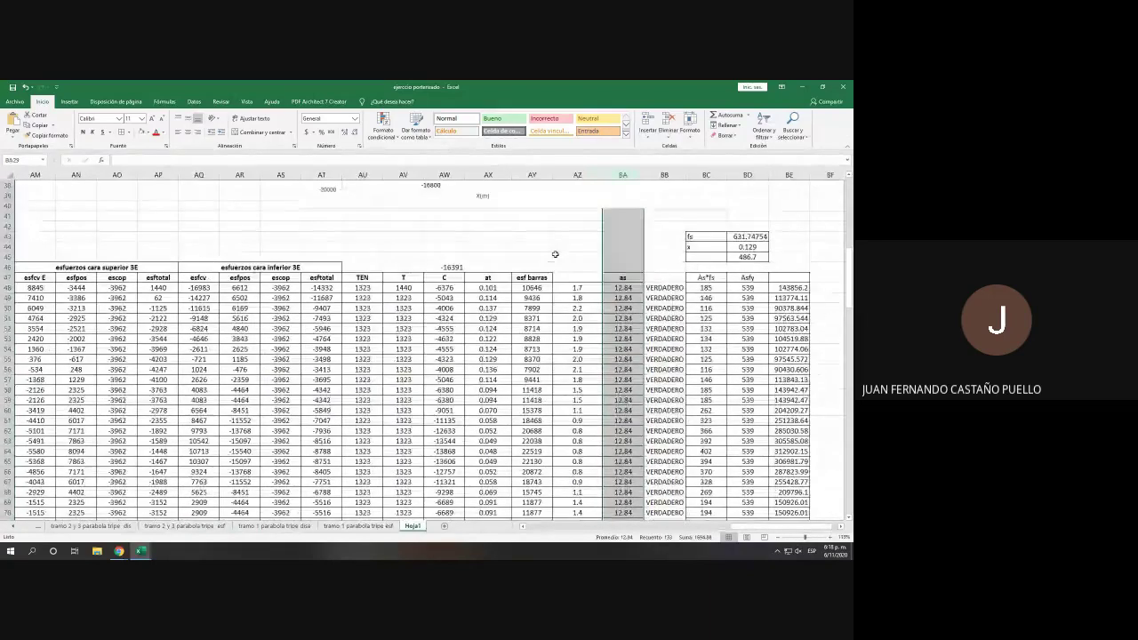
Step: Inspect the minimum formula in AW46 and the comparison formulas from BB48 down column BB, alongside the stress chart on Hoja1
{"action": "left_click", "coordinate": [448, 267]}
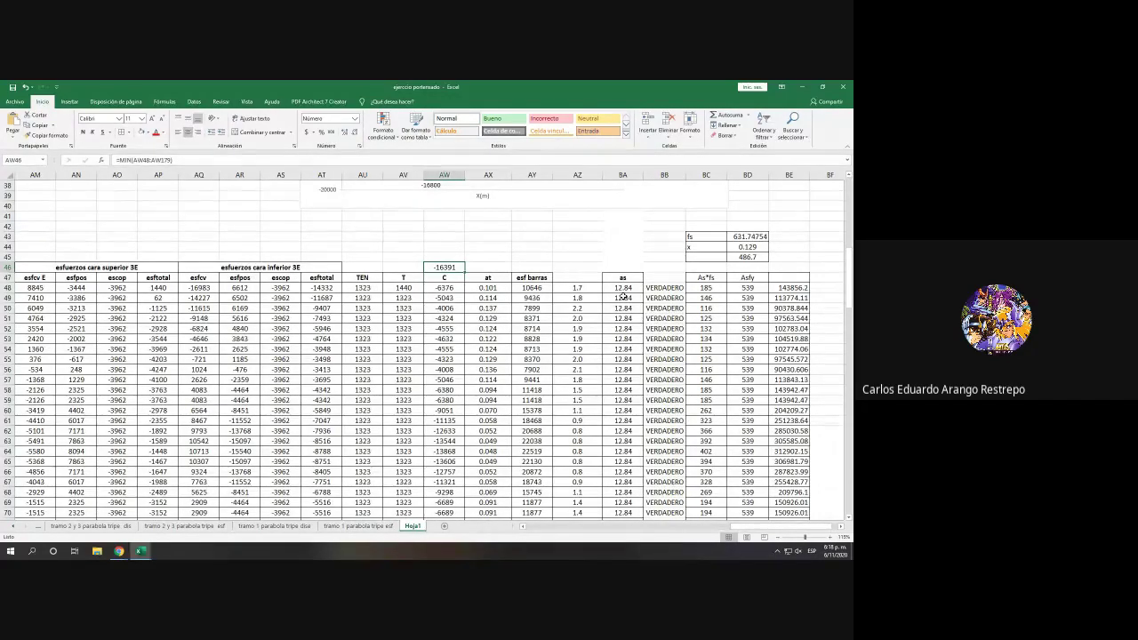
{"action": "scroll", "coordinate": [658, 304], "scroll_direction": "up", "scroll_amount": 2}
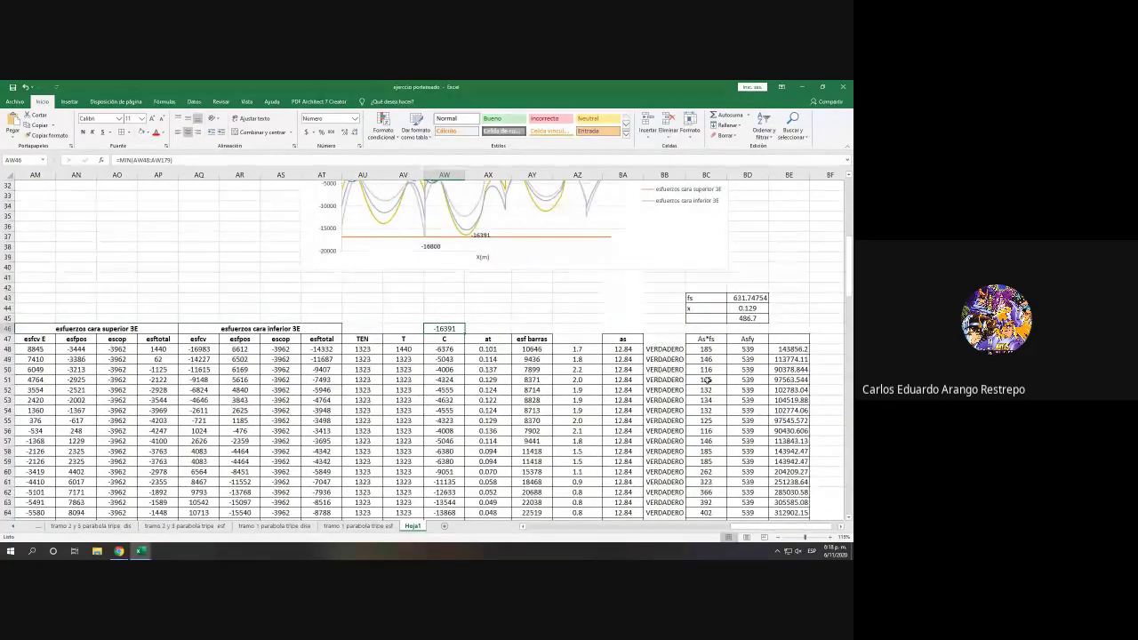
{"action": "left_click", "coordinate": [661, 352]}
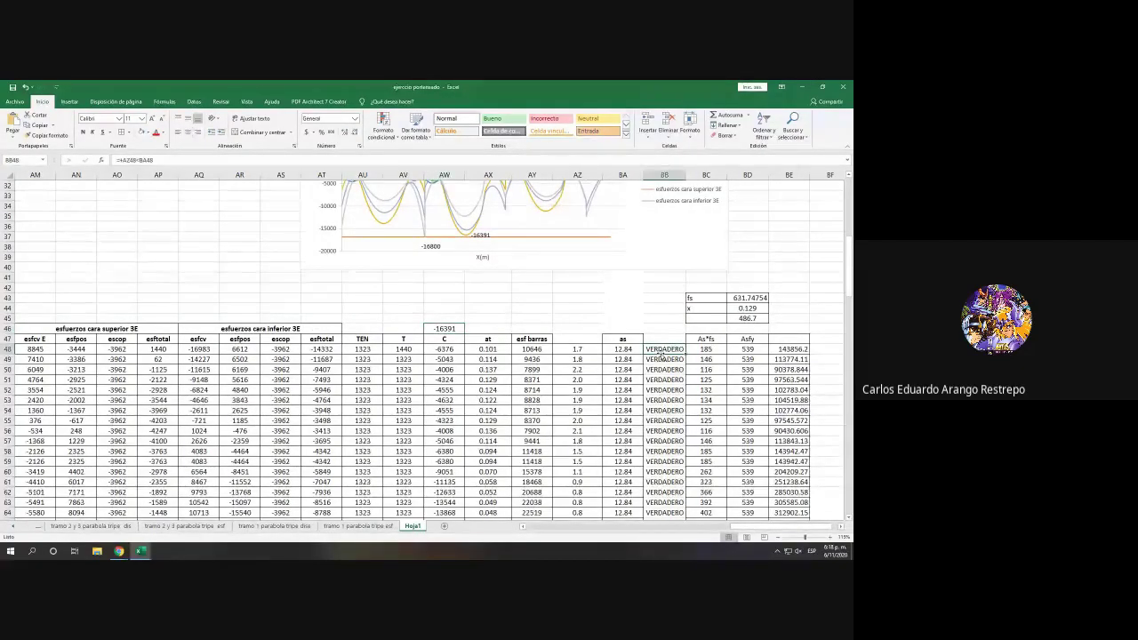
{"action": "key", "text": "ctrl+shift+Down"}
{"action": "key", "text": "ctrl+BackSpace"}
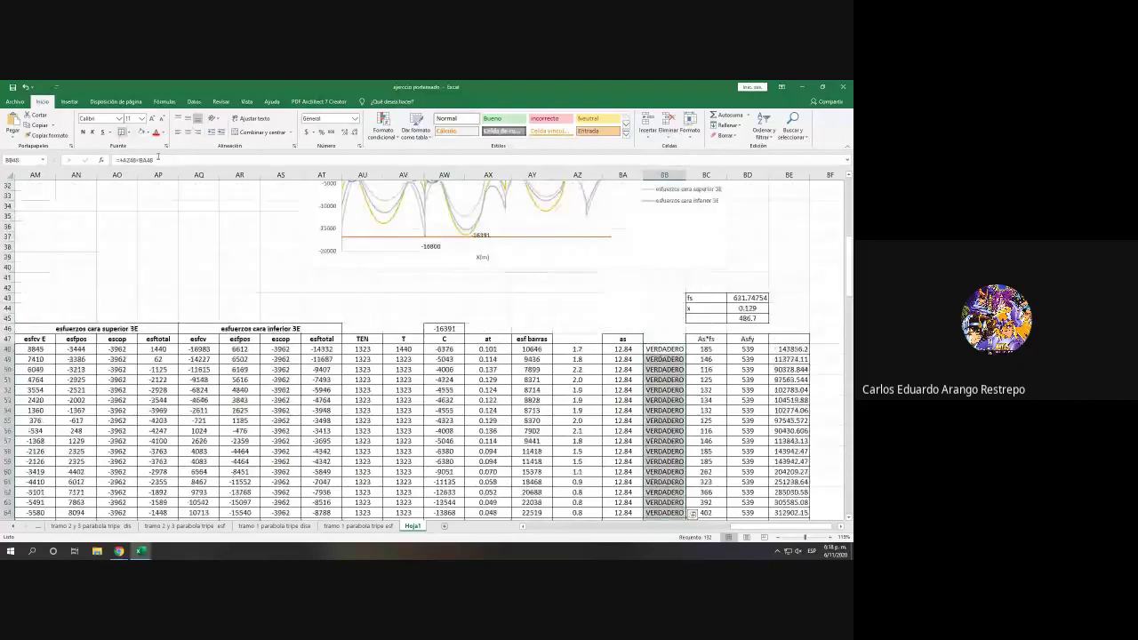
{"action": "scroll", "coordinate": [584, 441], "scroll_direction": "up", "scroll_amount": 3}
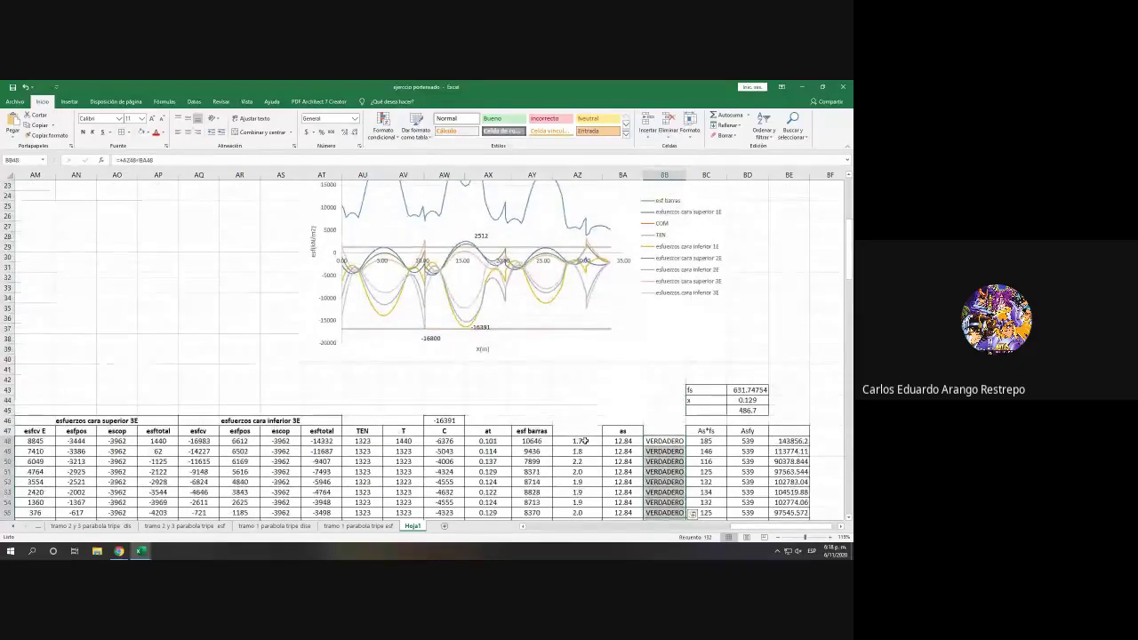
{"action": "scroll", "coordinate": [584, 441], "scroll_direction": "down", "scroll_amount": 1}
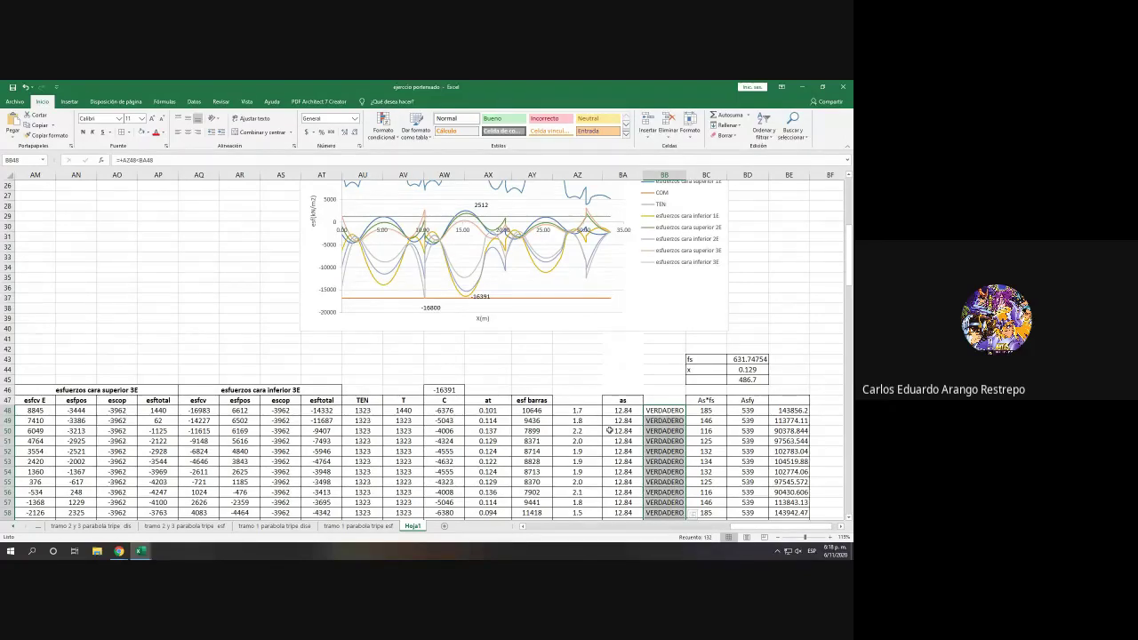
{"action": "left_click", "coordinate": [625, 348]}
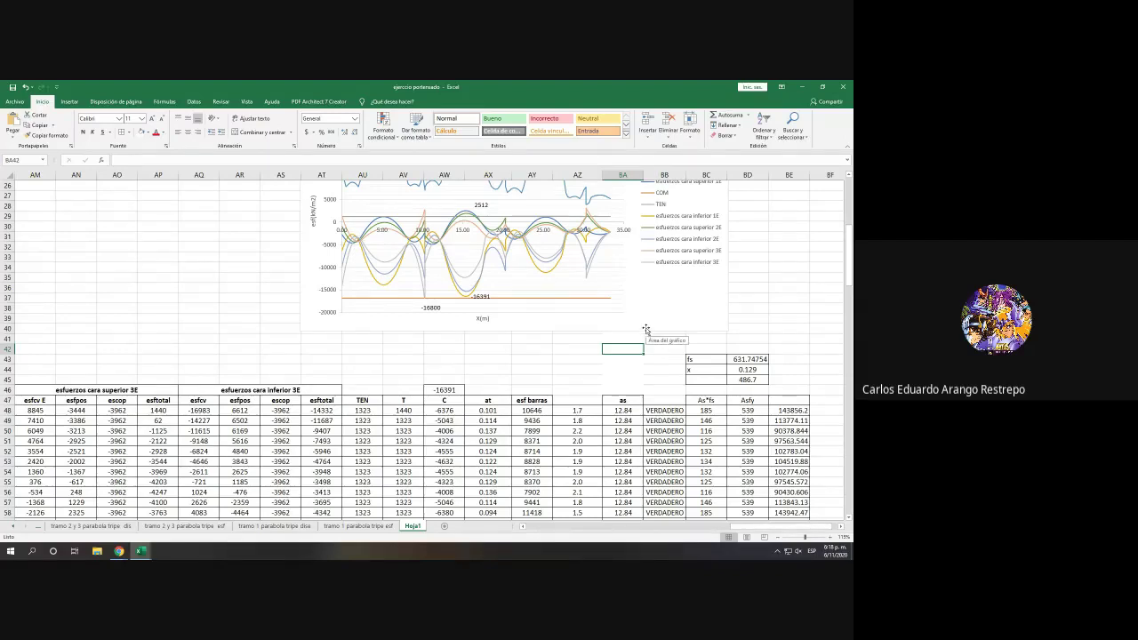
Step: Fit the width of column BA, holding the as values, to its contents on Hoja1
{"action": "left_click", "coordinate": [628, 176]}
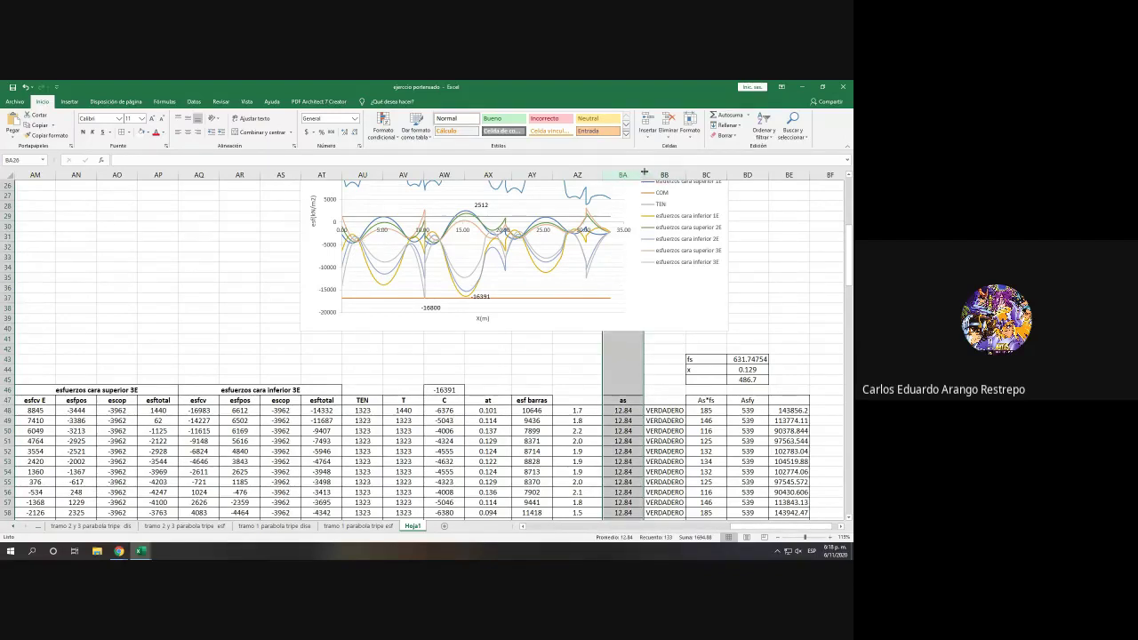
{"action": "double_click", "coordinate": [642, 174]}
{"action": "left_click", "coordinate": [647, 174]}
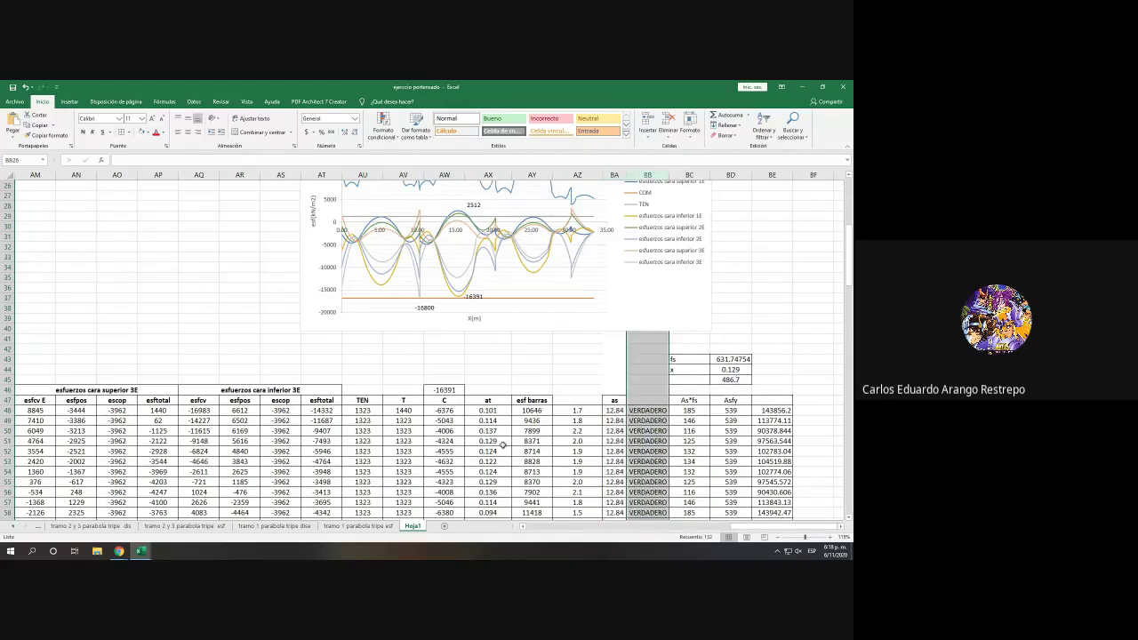
Step: Look through the worksheets from parabola derecha diseño to tramo 1 parabola tripe dise
{"action": "left_click", "coordinate": [10, 528]}
{"action": "left_click", "coordinate": [9, 528]}
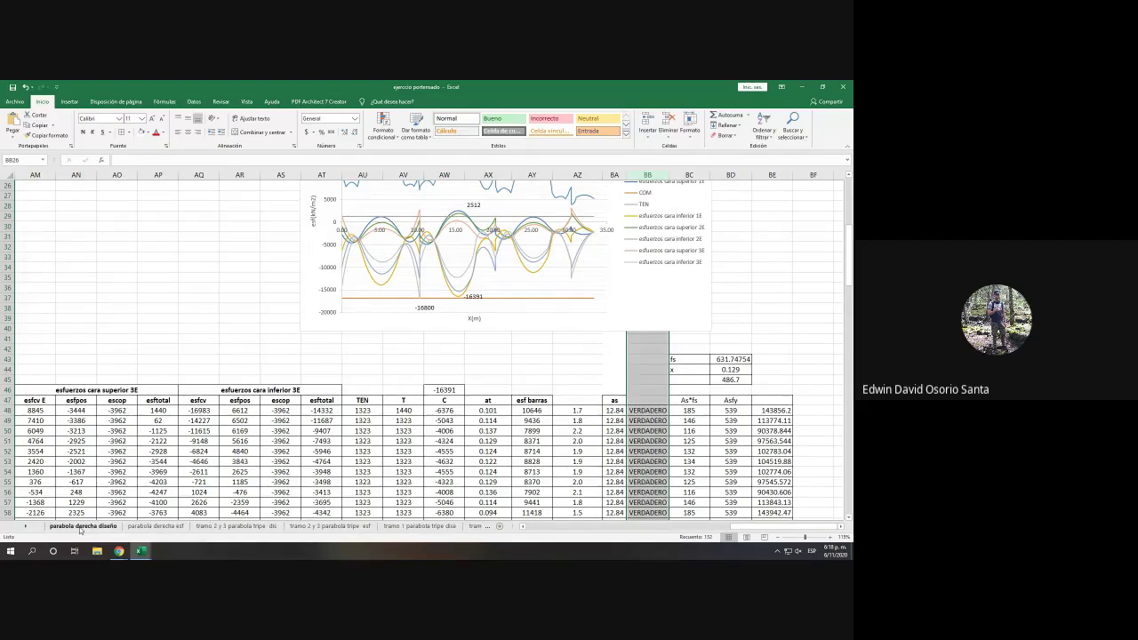
{"action": "left_click", "coordinate": [81, 526]}
{"action": "left_click", "coordinate": [155, 526]}
{"action": "left_click", "coordinate": [213, 527]}
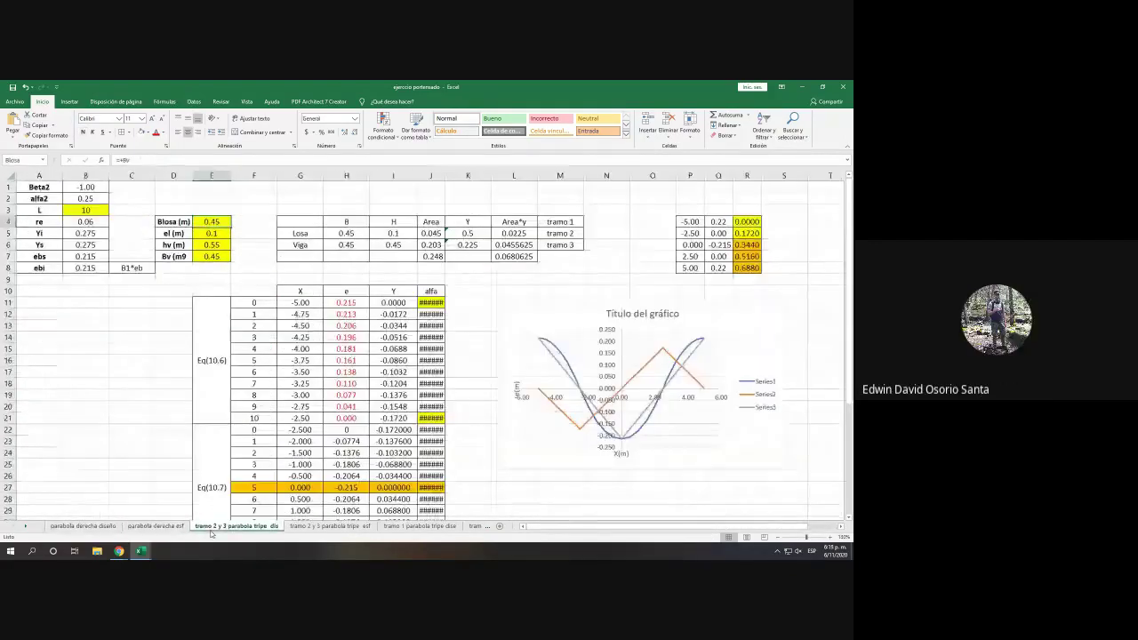
{"action": "left_click", "coordinate": [328, 525]}
{"action": "left_click", "coordinate": [393, 526]}
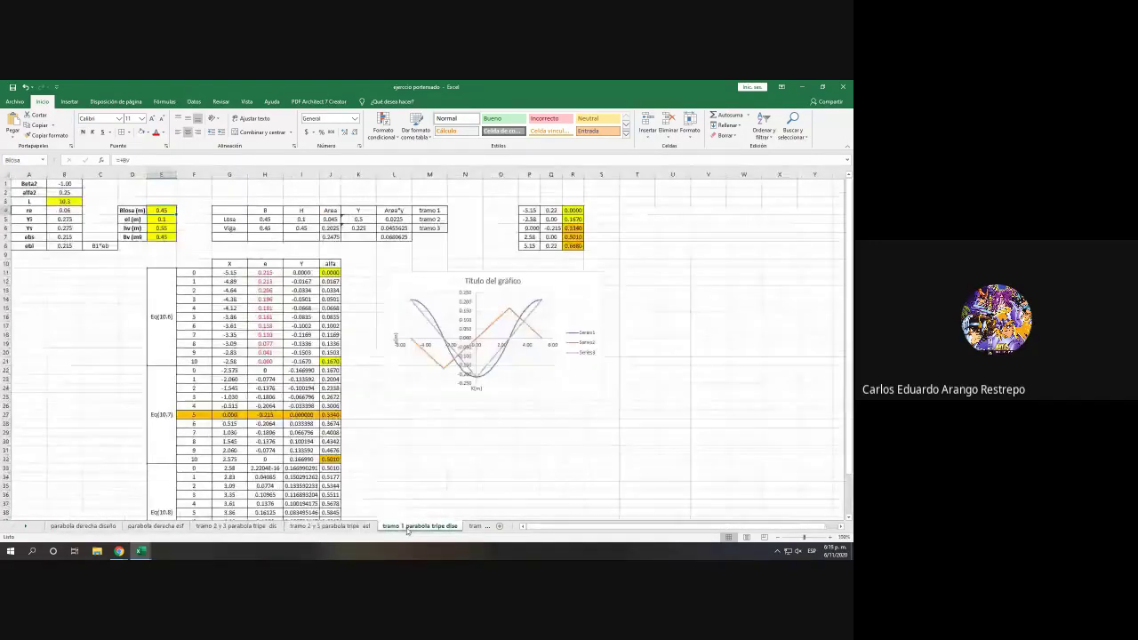
Step: Return to Hoja1 and fit the width of column AZ, beside the as values, to its contents
{"action": "left_click", "coordinate": [473, 526]}
{"action": "left_click", "coordinate": [471, 526]}
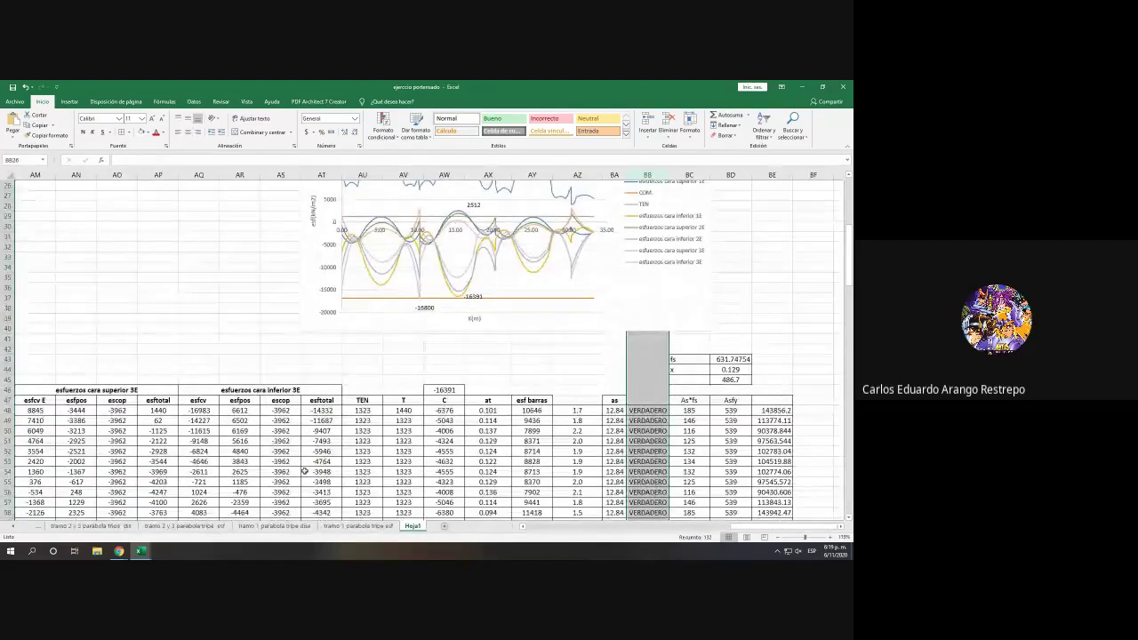
{"action": "left_click_drag", "start_coordinate": [626, 175], "coordinate": [605, 175]}
{"action": "left_click", "coordinate": [596, 175]}
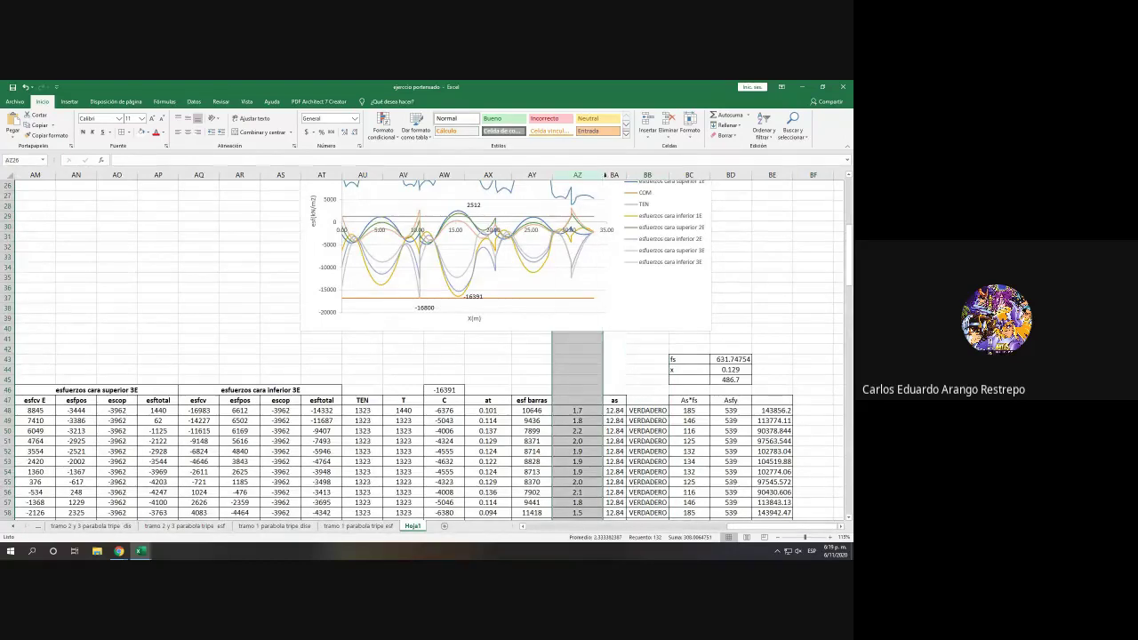
{"action": "key", "text": "ctrl+z"}
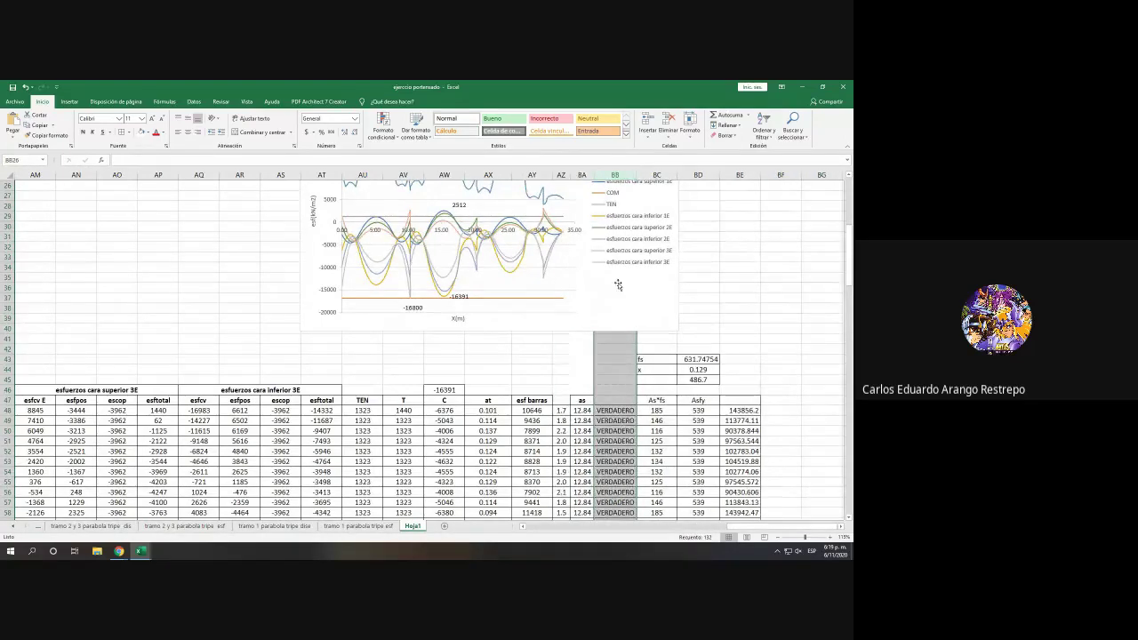
Step: Check the November 2020 dates in the system calendar, and return to column AX on Hoja1
{"action": "left_click", "coordinate": [833, 555]}
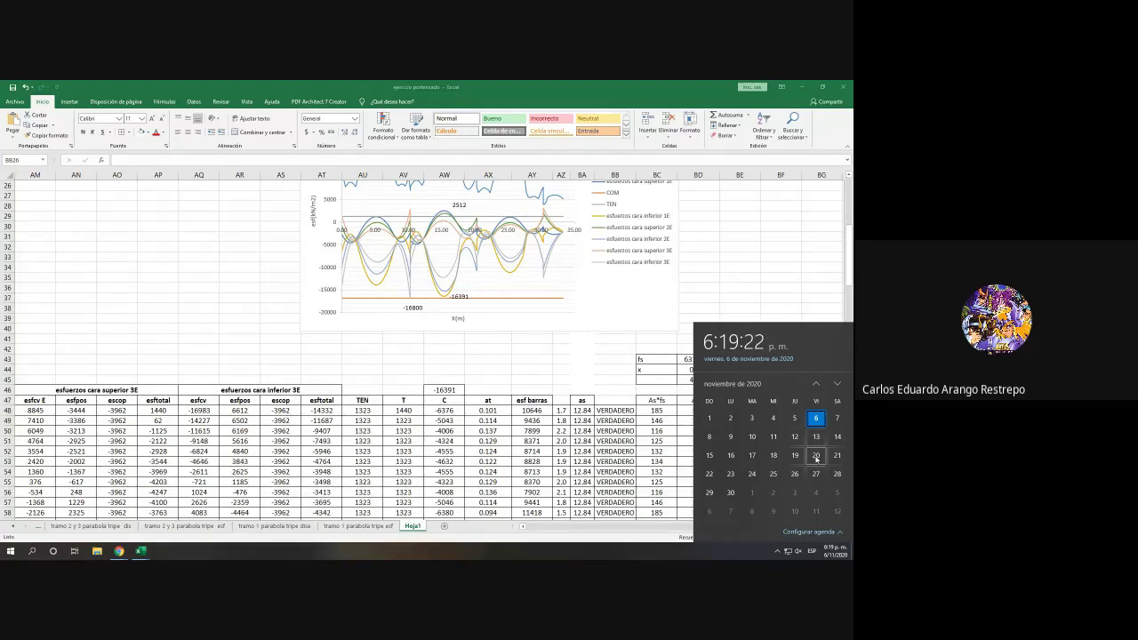
{"action": "left_click", "coordinate": [521, 380]}
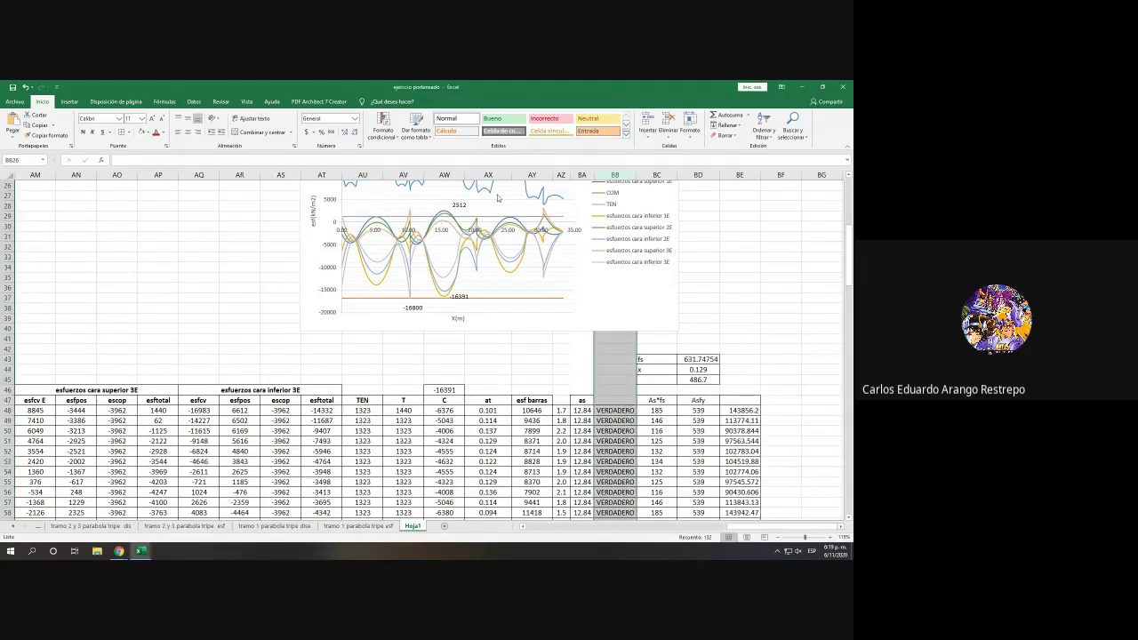
{"action": "left_click", "coordinate": [498, 197]}
{"action": "left_click", "coordinate": [489, 174]}
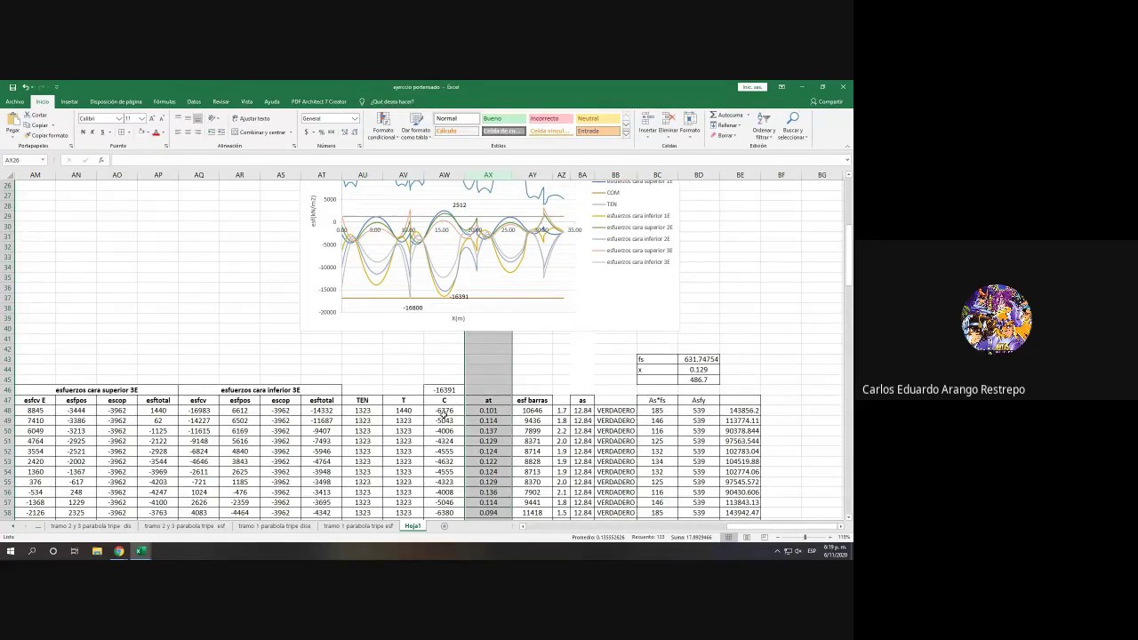
Step: Format the M DC values from F48 down column F with no decimals, and fit the column's width to its contents
{"action": "left_click_drag", "start_coordinate": [773, 526], "coordinate": [569, 527]}
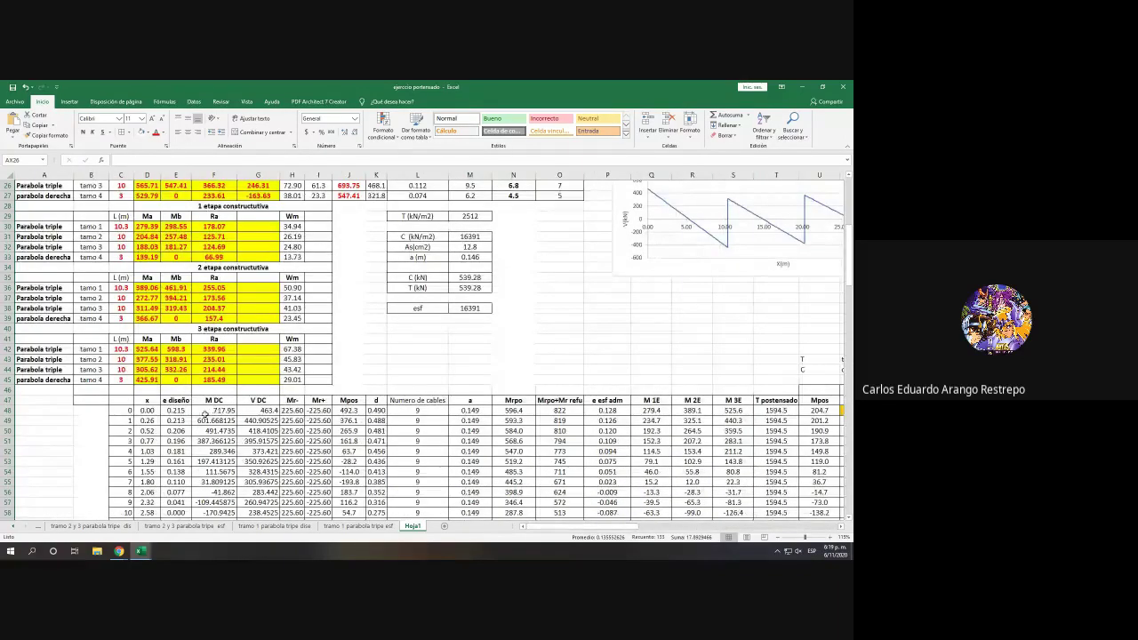
{"action": "left_click", "coordinate": [211, 411]}
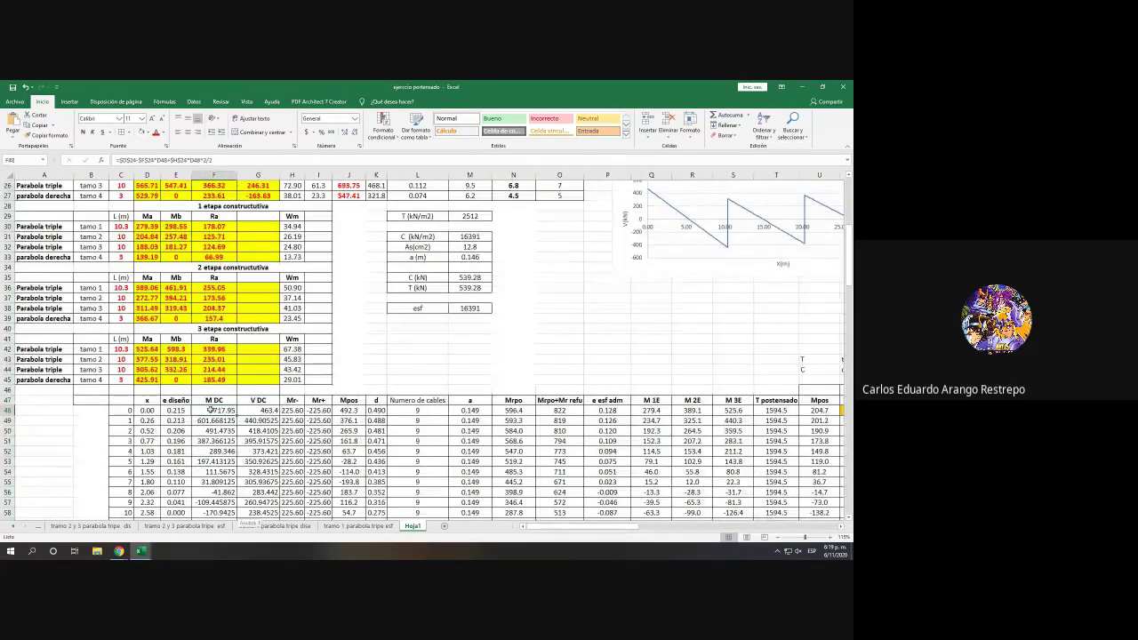
{"action": "key", "text": "ctrl+shift+Down"}
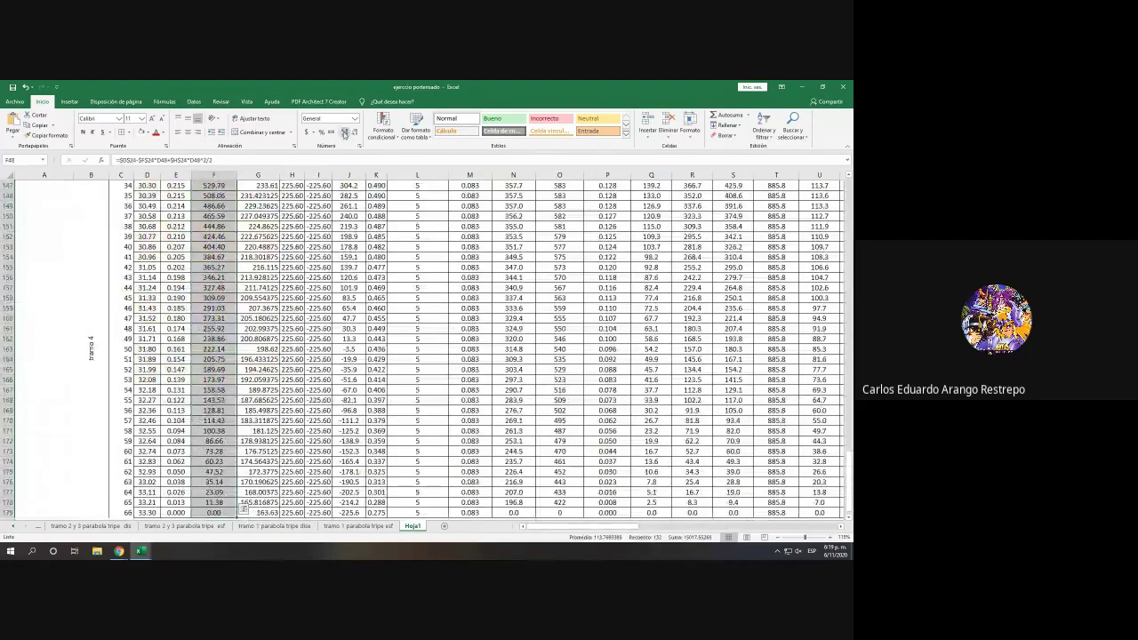
{"action": "left_click", "coordinate": [344, 134]}
{"action": "left_click", "coordinate": [353, 132]}
{"action": "left_click", "coordinate": [353, 132]}
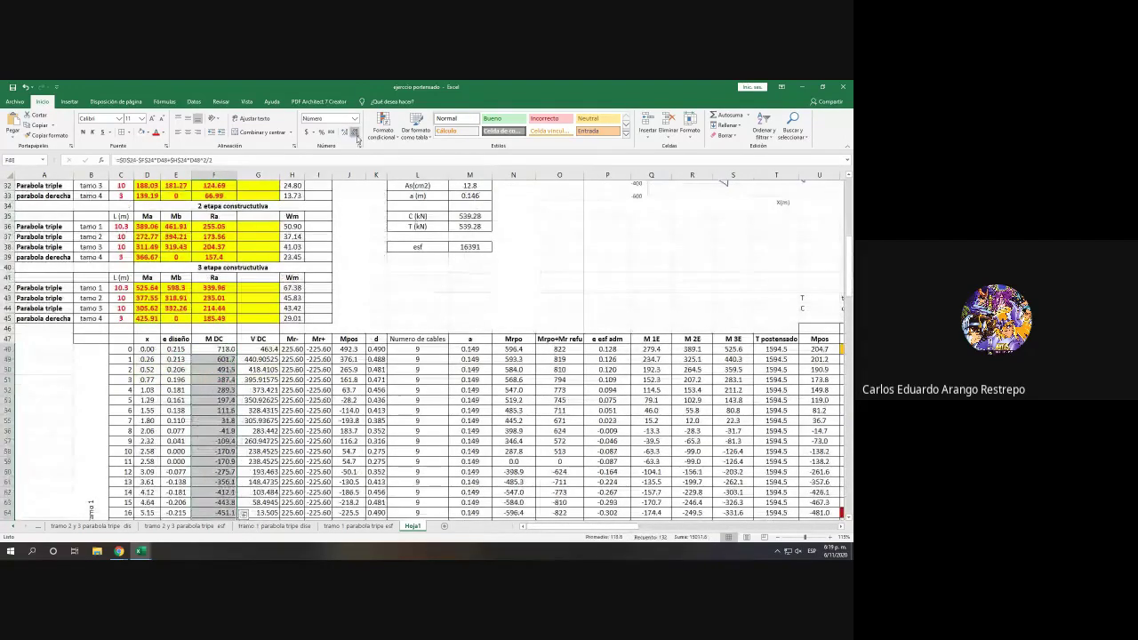
{"action": "left_click", "coordinate": [353, 133]}
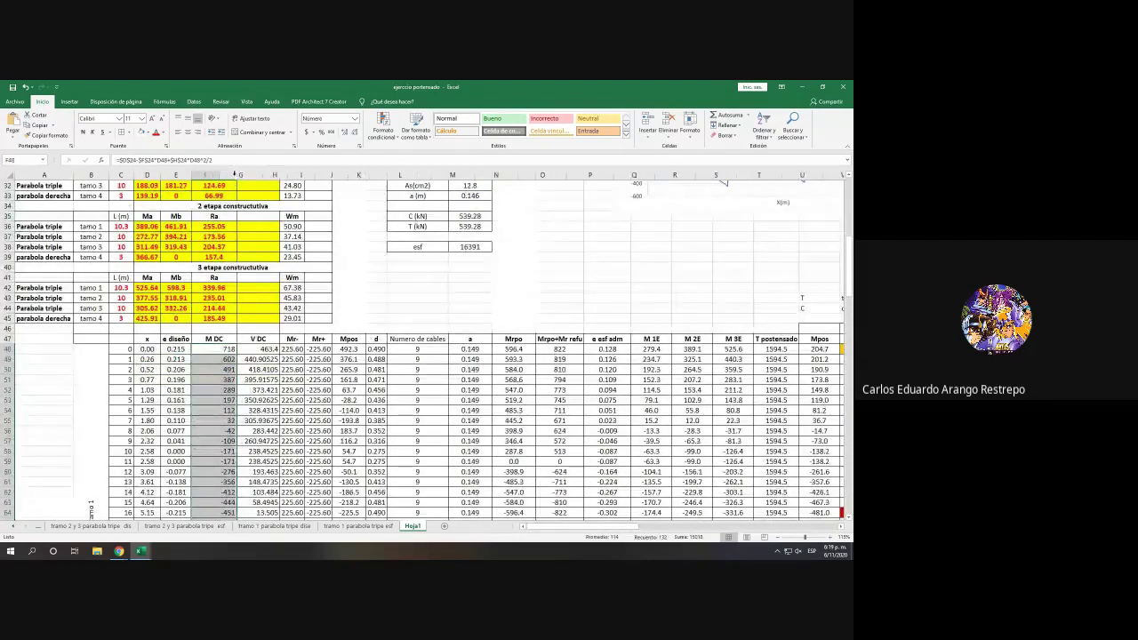
Step: Format the V DC values from G48 down with no decimals, centre them, and fit column G to its contents
{"action": "left_click", "coordinate": [249, 349]}
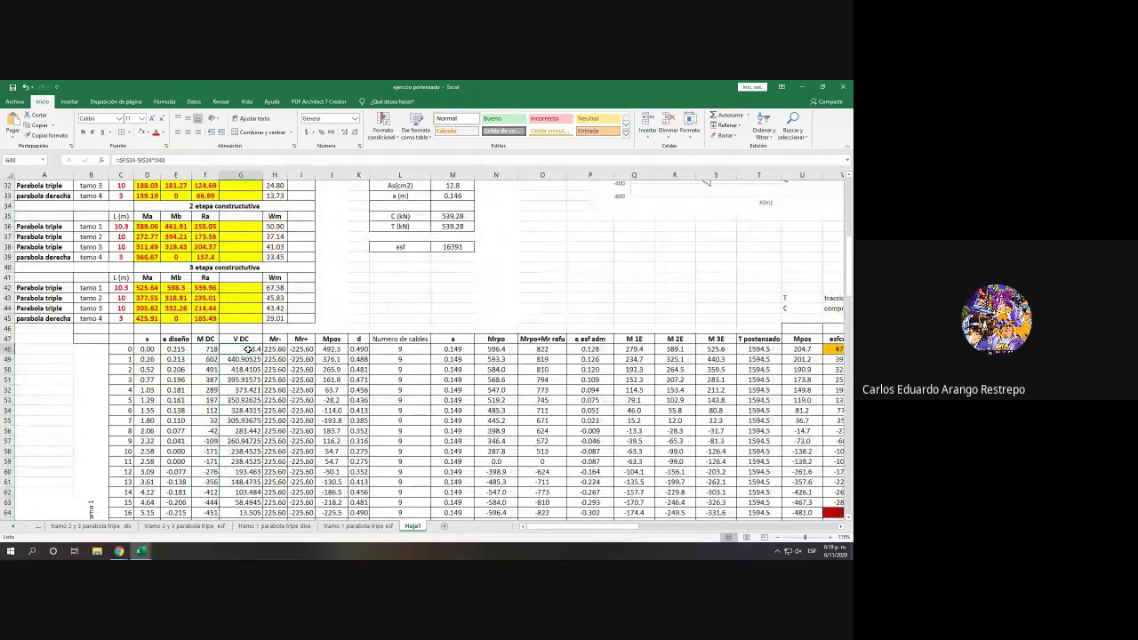
{"action": "key", "text": "ctrl+shift+Down"}
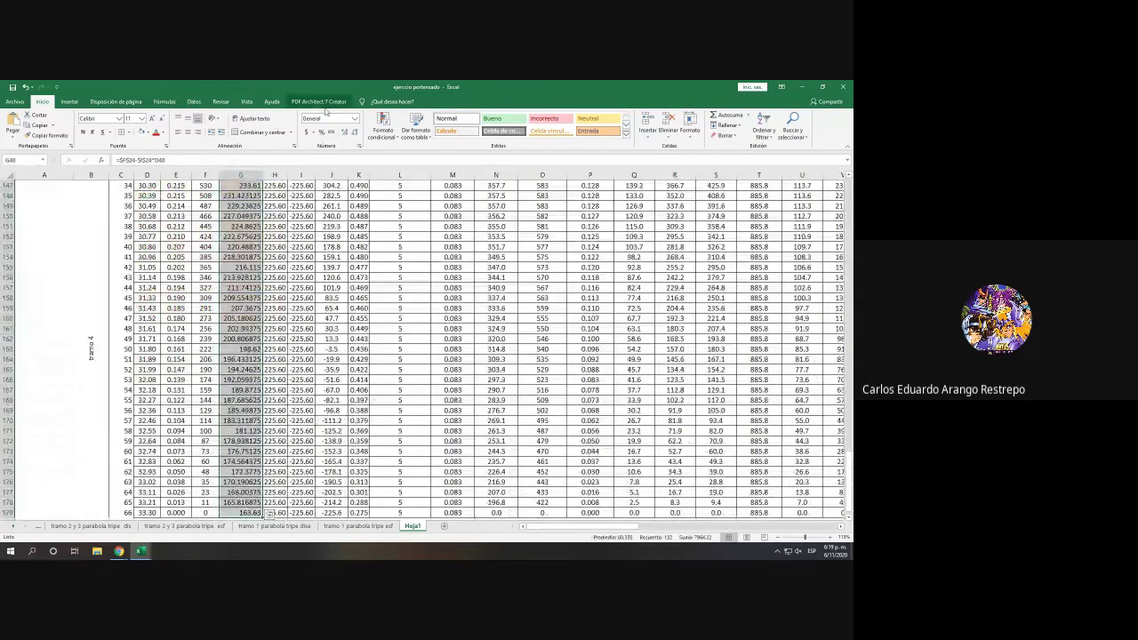
{"action": "left_click", "coordinate": [344, 133]}
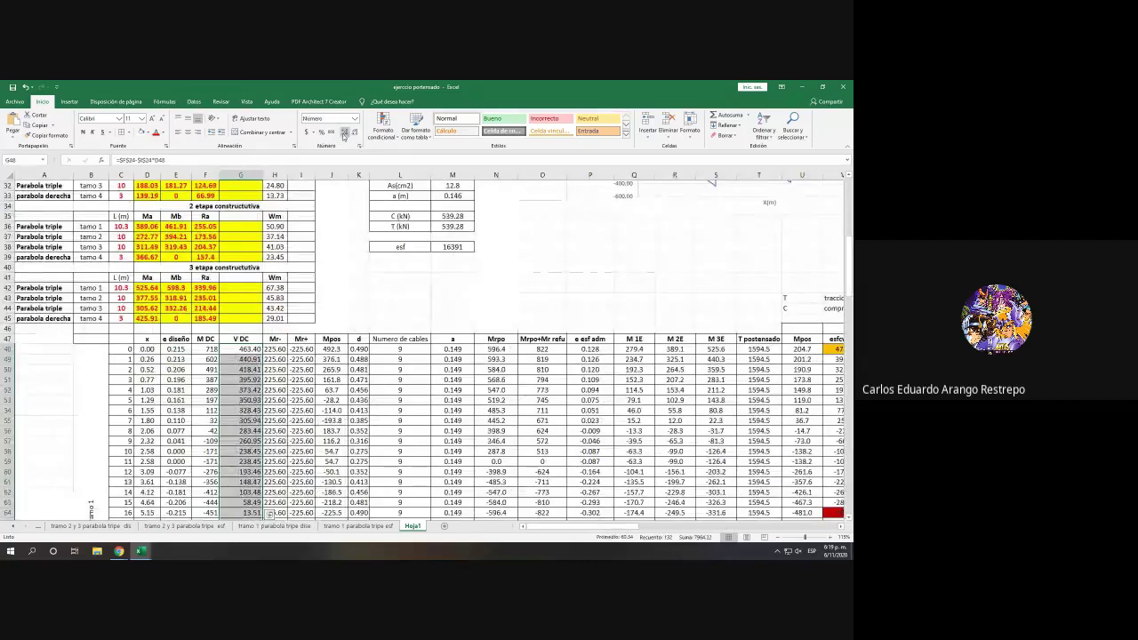
{"action": "left_click", "coordinate": [354, 134]}
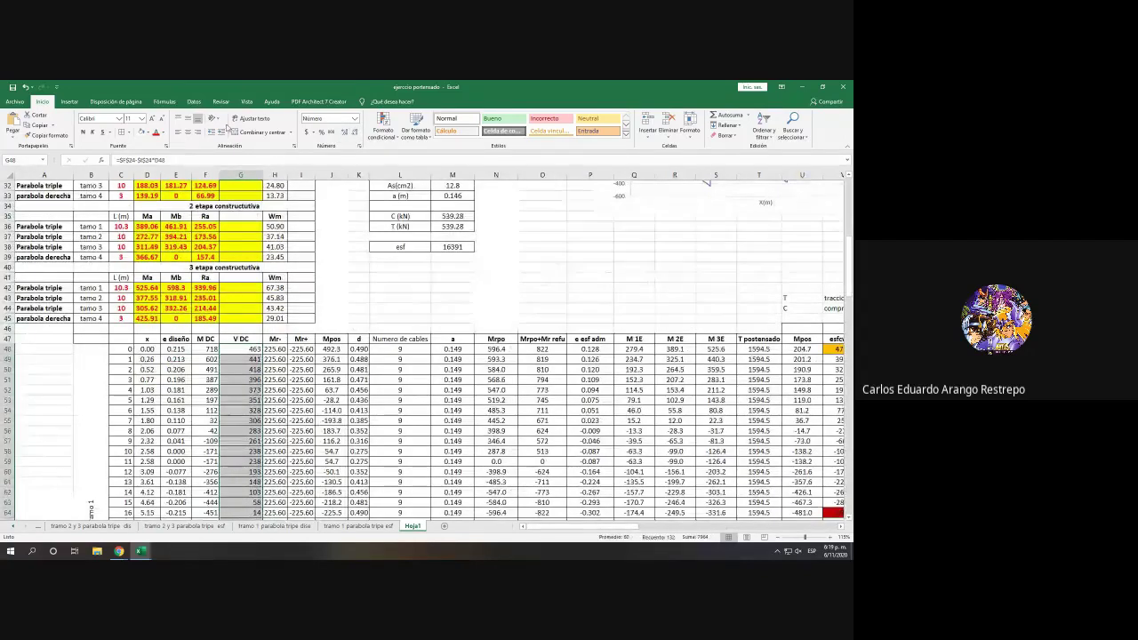
{"action": "left_click", "coordinate": [188, 132]}
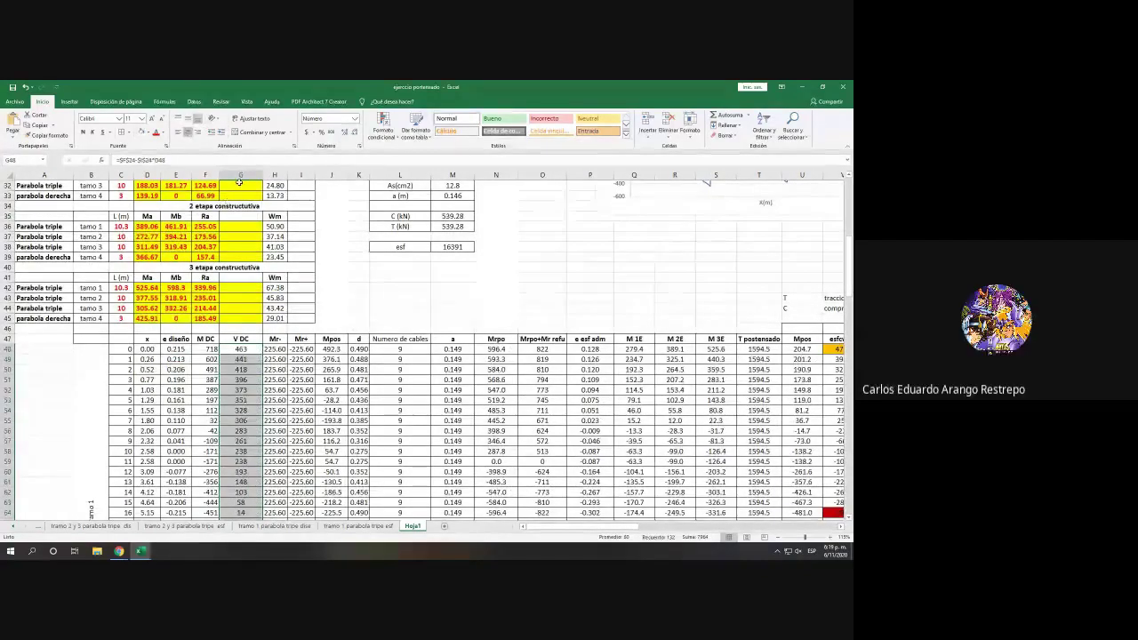
{"action": "double_click", "coordinate": [263, 175]}
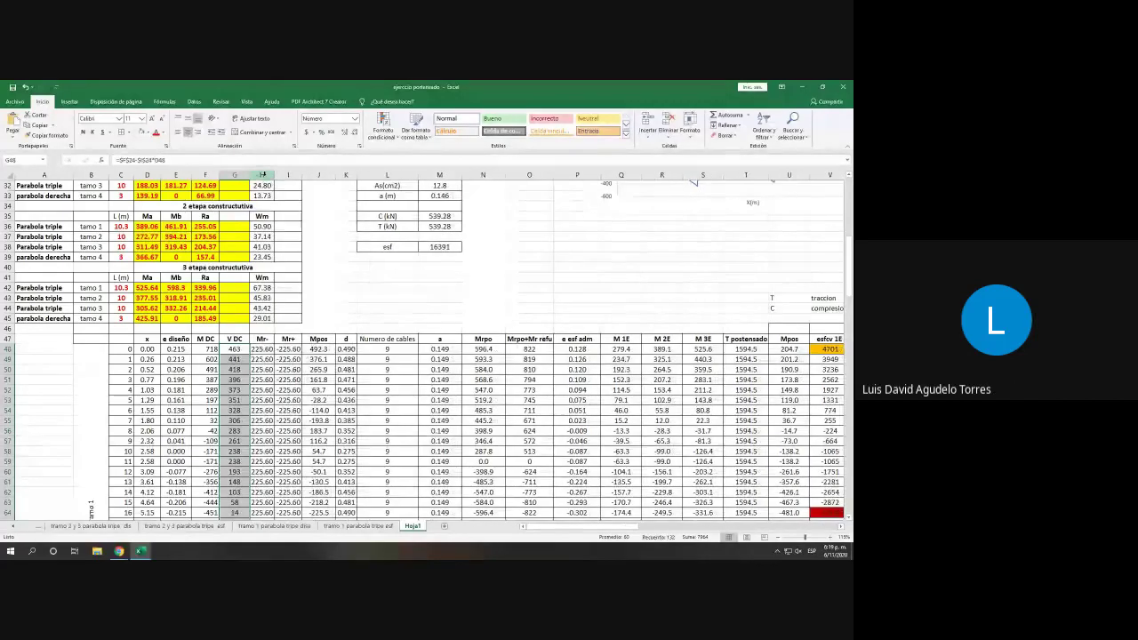
Step: Look over the Diseño DC and construction stage tables, and the tramo 1 rows of the main results table on Hoja1
{"action": "scroll", "coordinate": [351, 245], "scroll_direction": "down", "scroll_amount": 2}
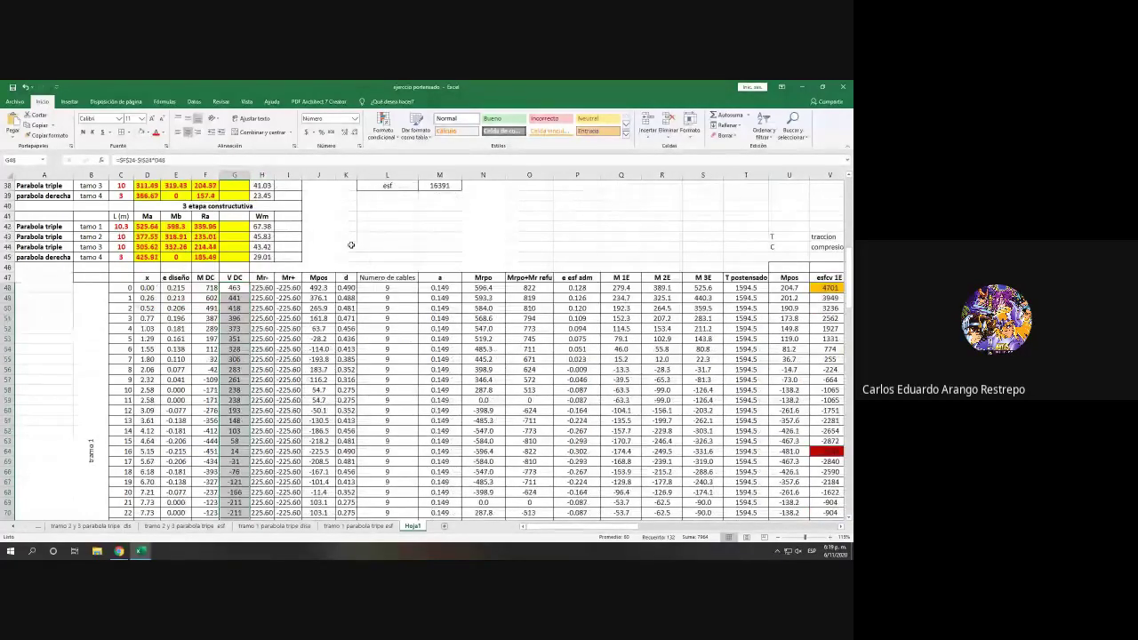
{"action": "scroll", "coordinate": [351, 245], "scroll_direction": "up", "scroll_amount": 2}
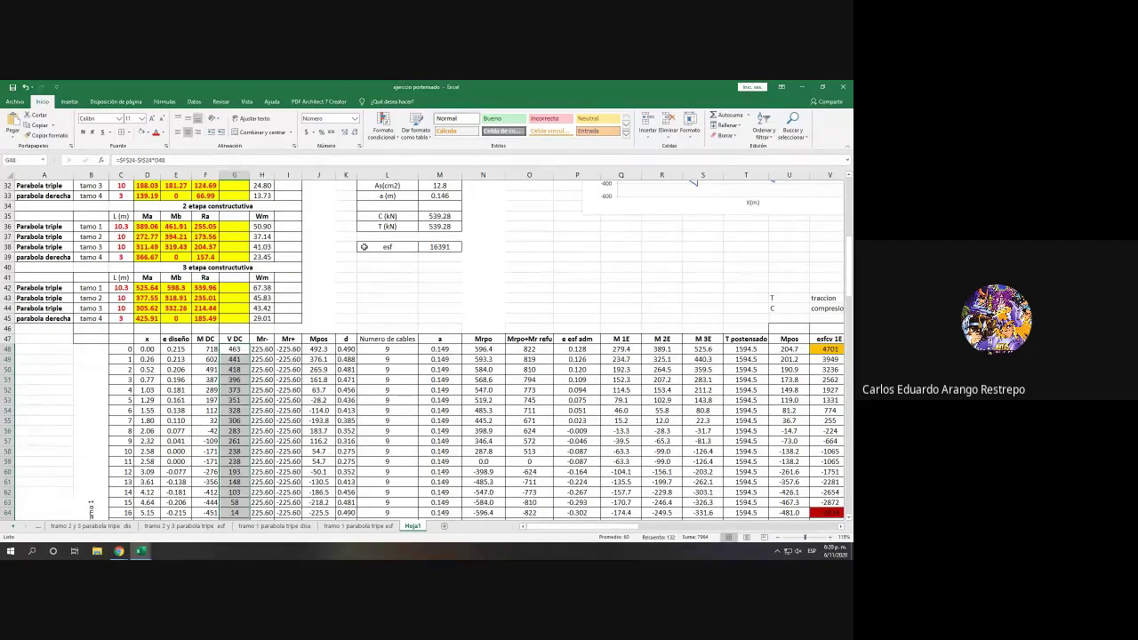
{"action": "scroll", "coordinate": [284, 261], "scroll_direction": "up", "scroll_amount": 6}
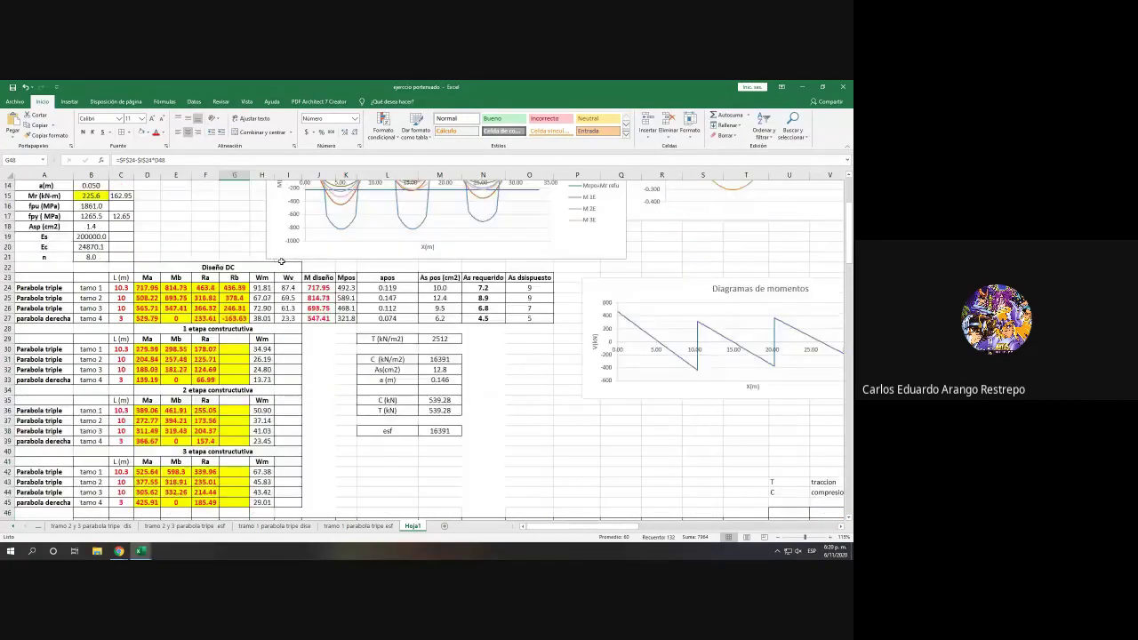
{"action": "scroll", "coordinate": [280, 257], "scroll_direction": "down", "scroll_amount": 2}
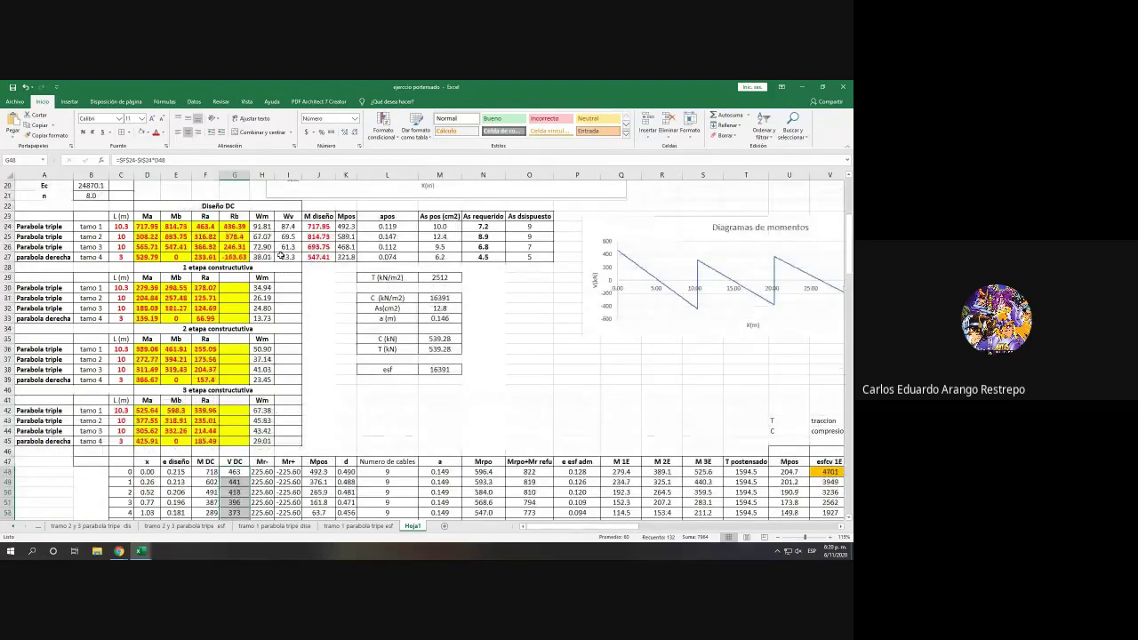
{"action": "scroll", "coordinate": [342, 297], "scroll_direction": "down", "scroll_amount": 5}
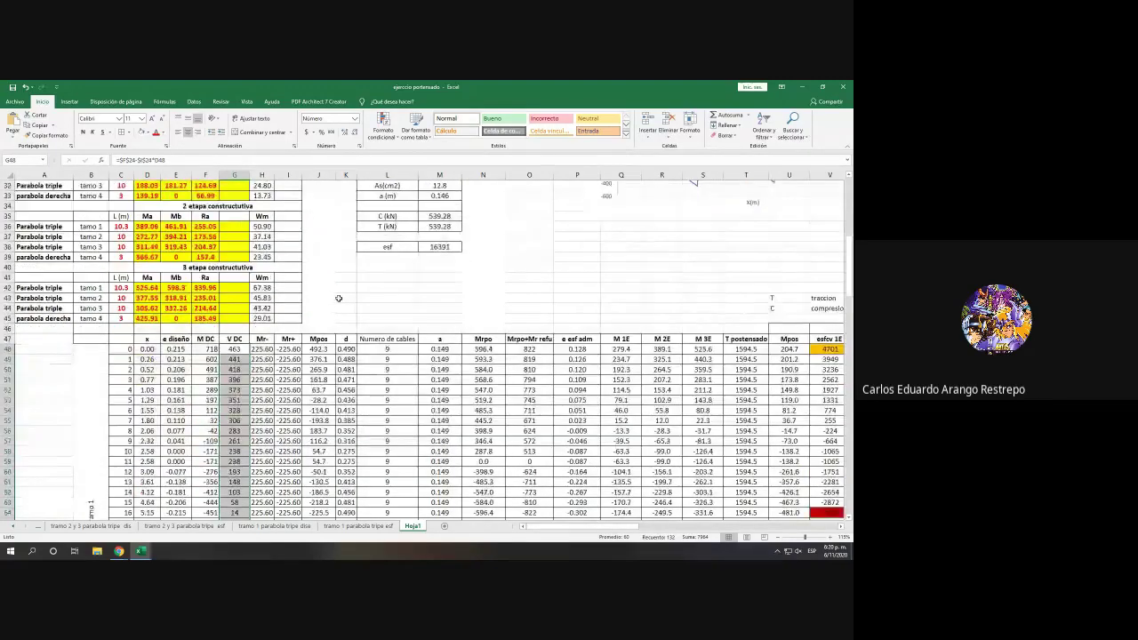
{"action": "scroll", "coordinate": [339, 298], "scroll_direction": "down", "scroll_amount": 1}
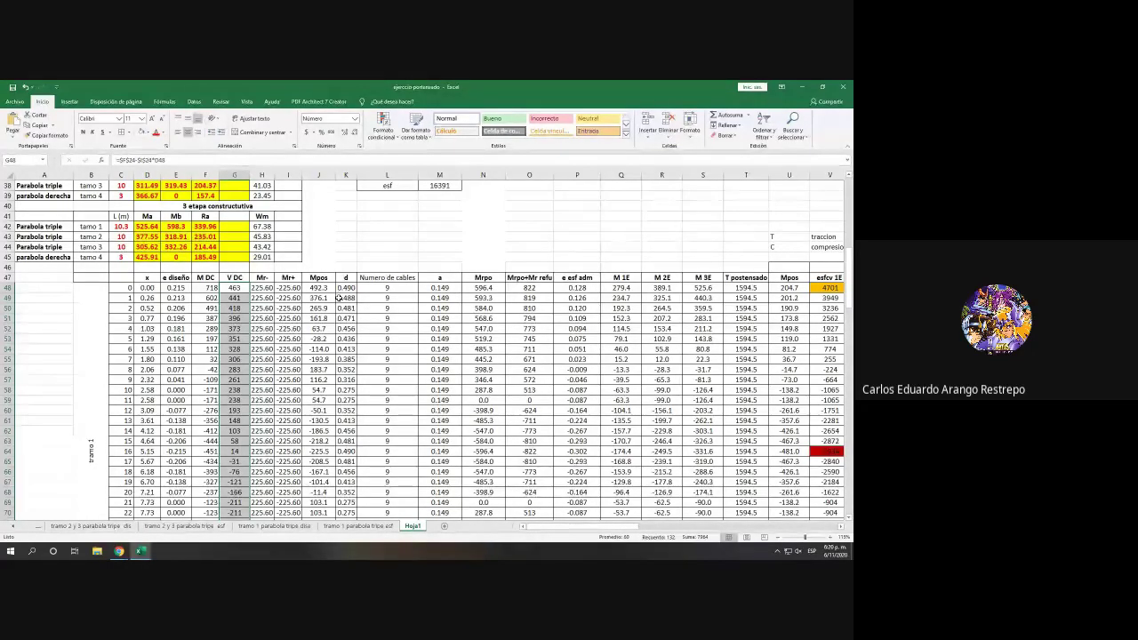
{"action": "scroll", "coordinate": [338, 281], "scroll_direction": "down", "scroll_amount": 3}
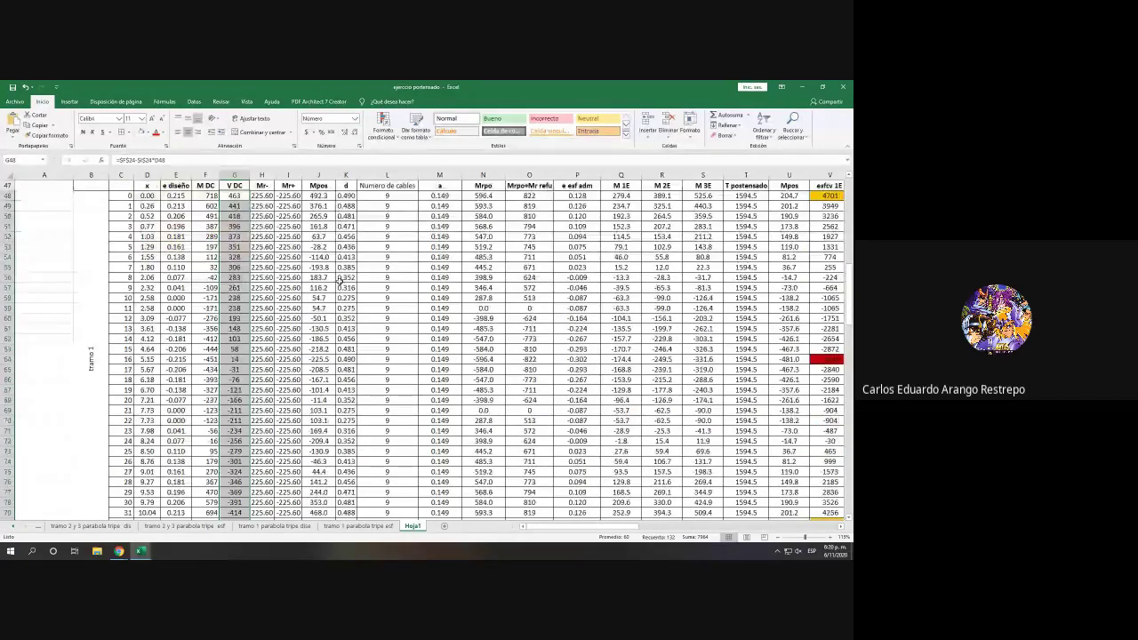
{"action": "scroll", "coordinate": [339, 281], "scroll_direction": "up", "scroll_amount": 9}
{"action": "scroll", "coordinate": [339, 281], "scroll_direction": "down", "scroll_amount": 6}
Step: Fit the widths of column AX (at) and column AW (C) to their contents in the stress table
{"action": "left_click_drag", "start_coordinate": [569, 527], "coordinate": [738, 536]}
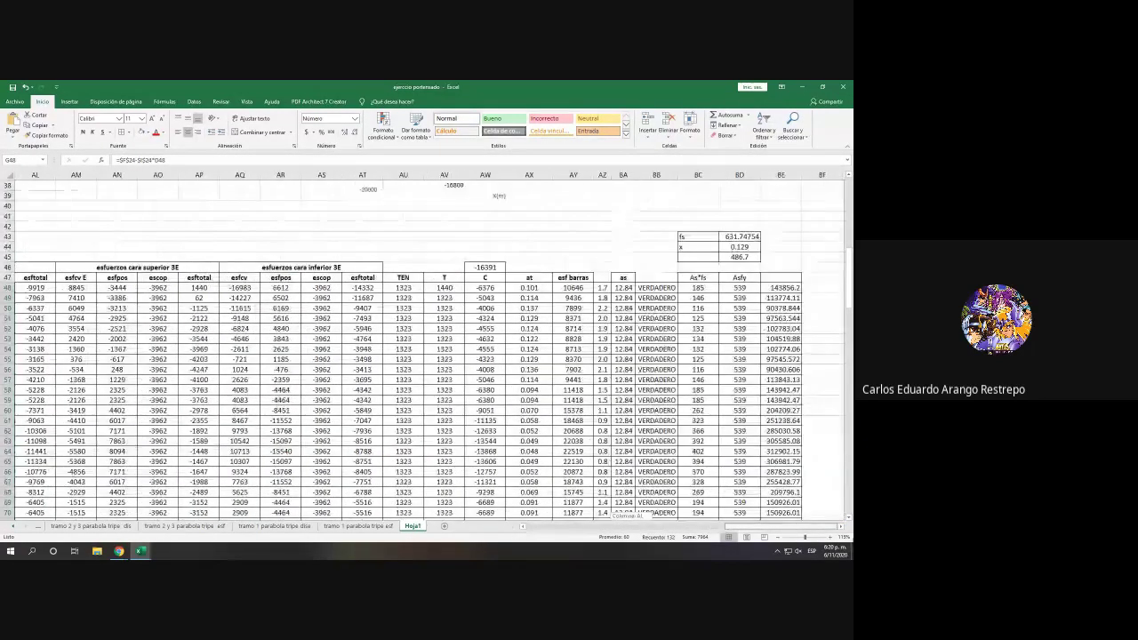
{"action": "left_click", "coordinate": [544, 176]}
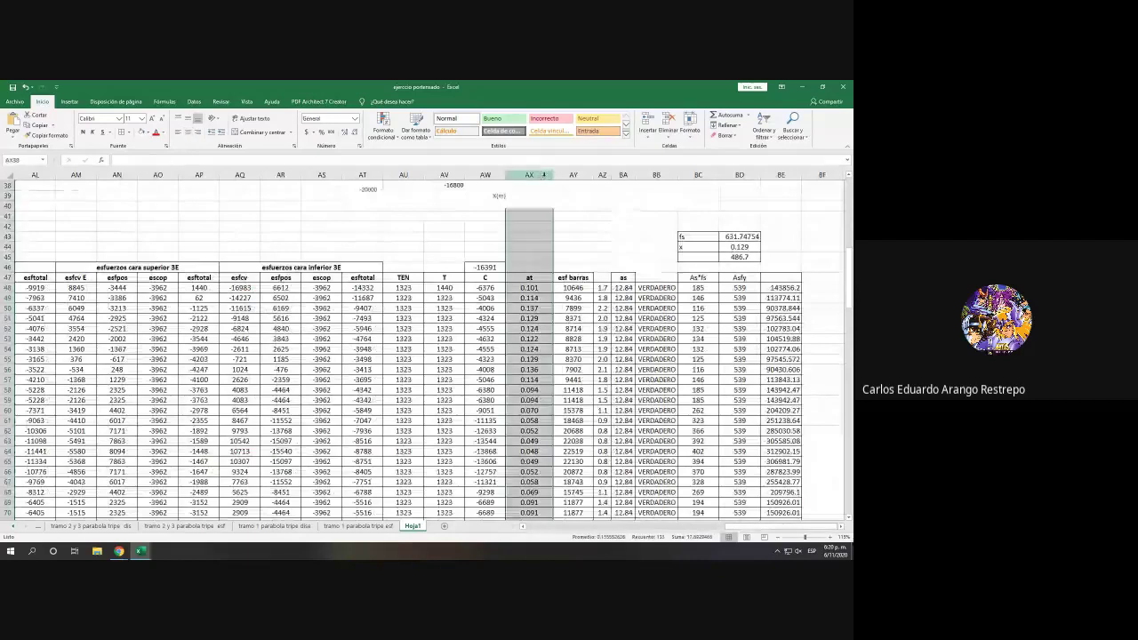
{"action": "double_click", "coordinate": [551, 177]}
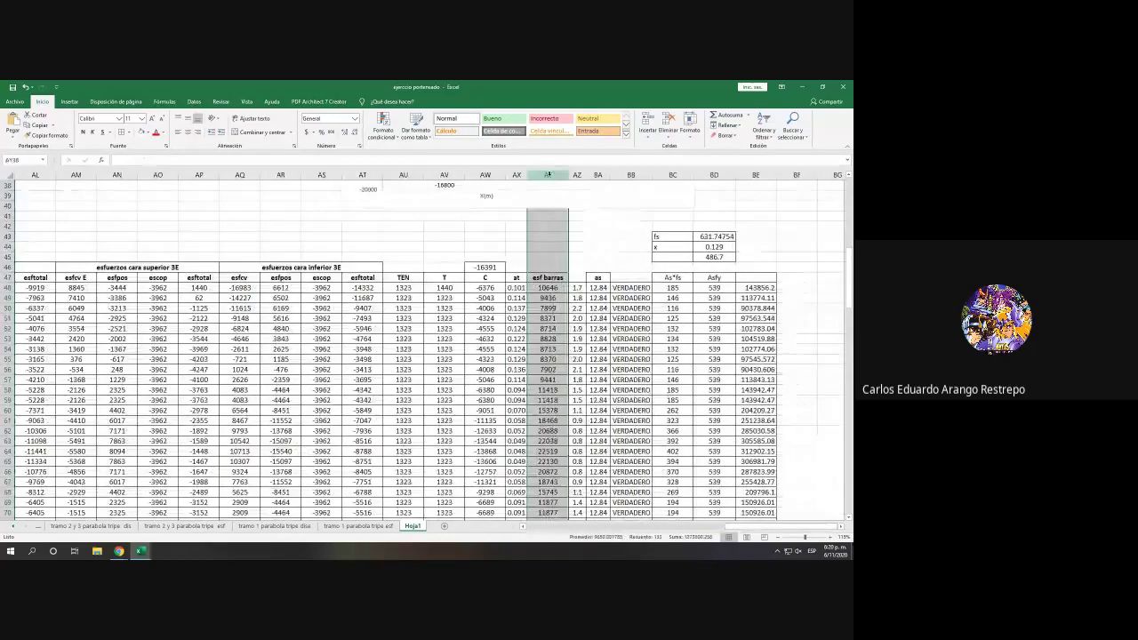
{"action": "left_click", "coordinate": [484, 189]}
{"action": "left_click", "coordinate": [484, 175]}
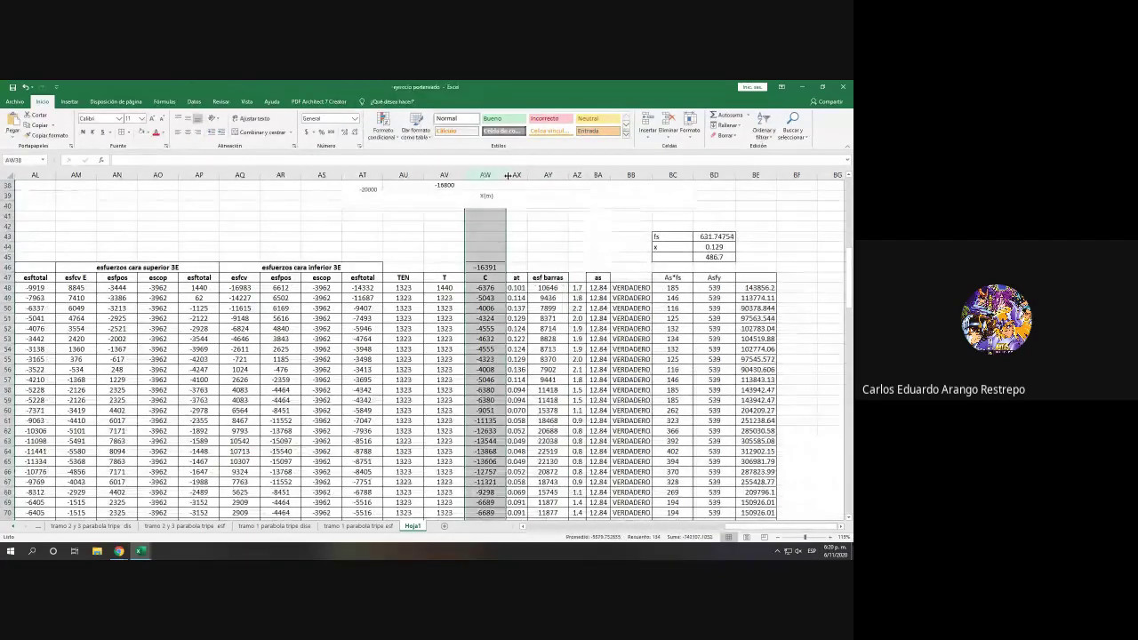
{"action": "double_click", "coordinate": [504, 175]}
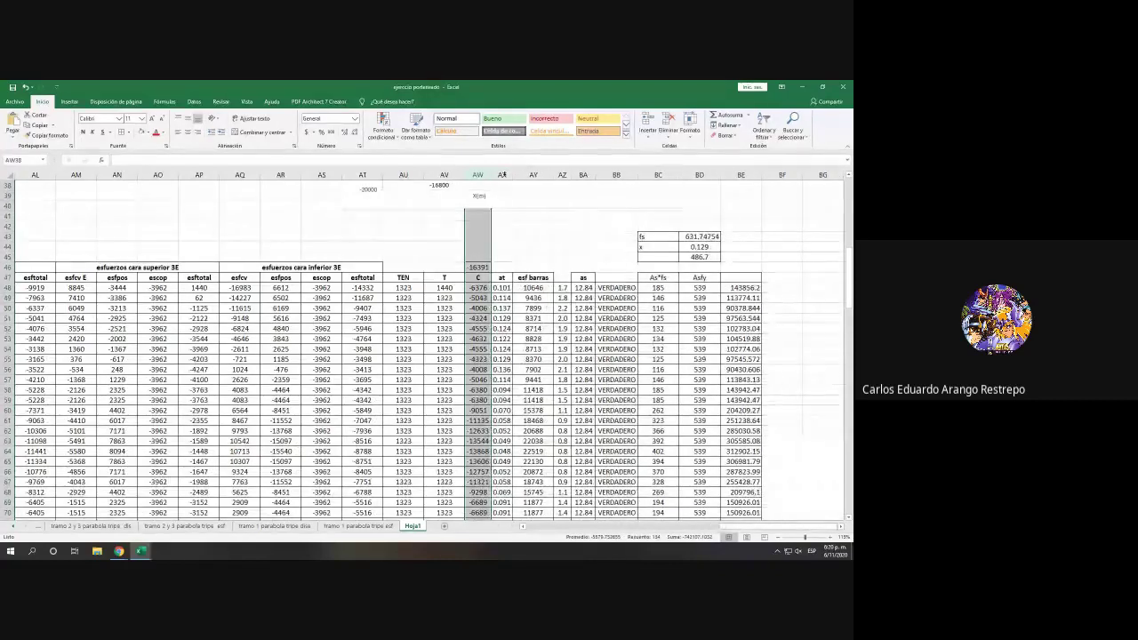
Step: Fit the widths of column AV (T) and column AU (TEN) to their contents
{"action": "left_click", "coordinate": [453, 175]}
{"action": "double_click", "coordinate": [463, 176]}
{"action": "left_click", "coordinate": [404, 175]}
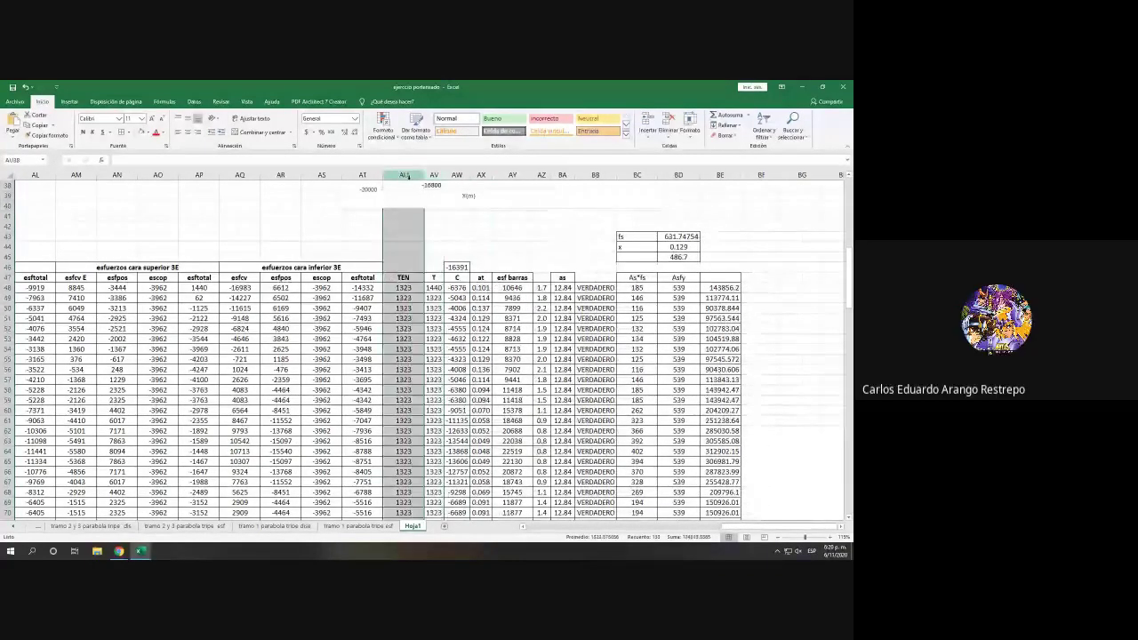
{"action": "double_click", "coordinate": [424, 176]}
Step: Fit all columns of Hoja1 to their contents at once by selecting the whole sheet
{"action": "left_click", "coordinate": [366, 175]}
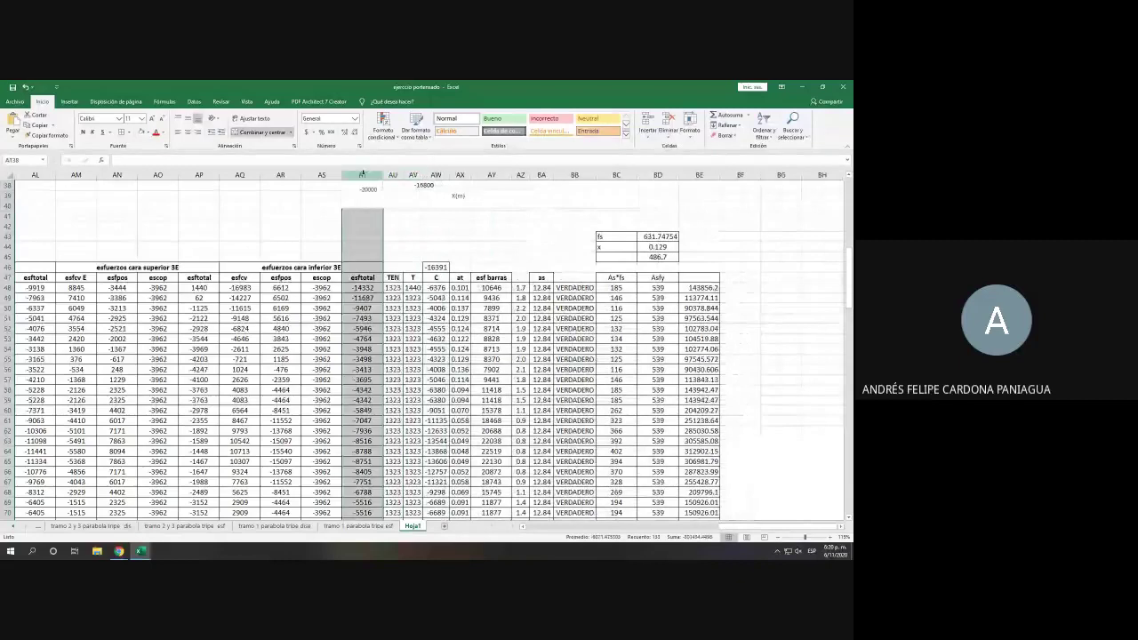
{"action": "left_click", "coordinate": [12, 177]}
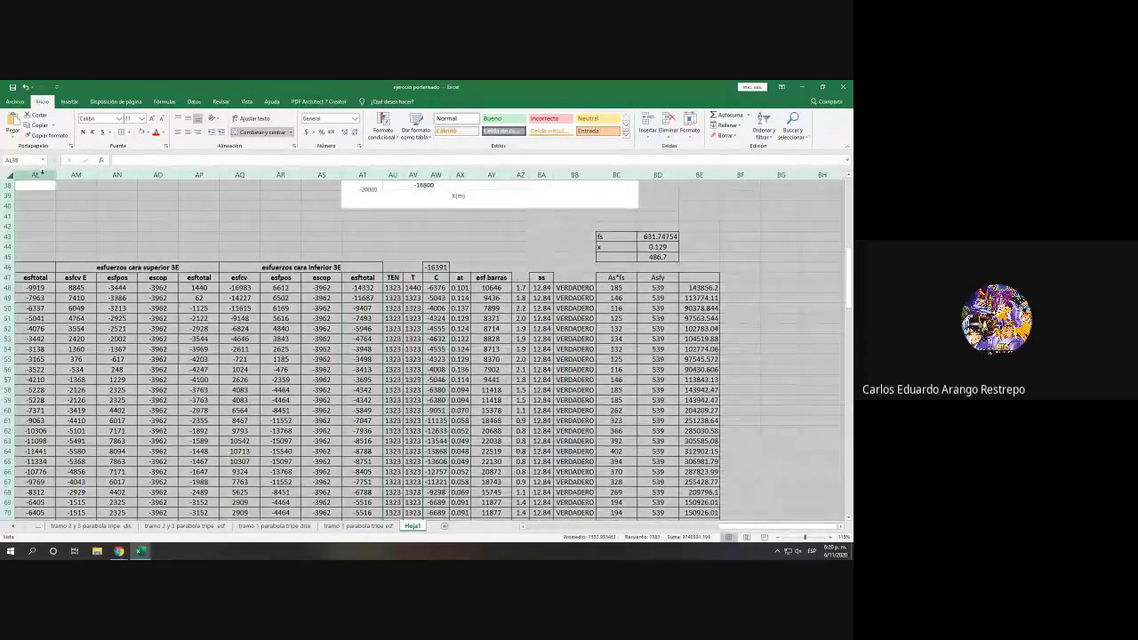
{"action": "double_click", "coordinate": [55, 175]}
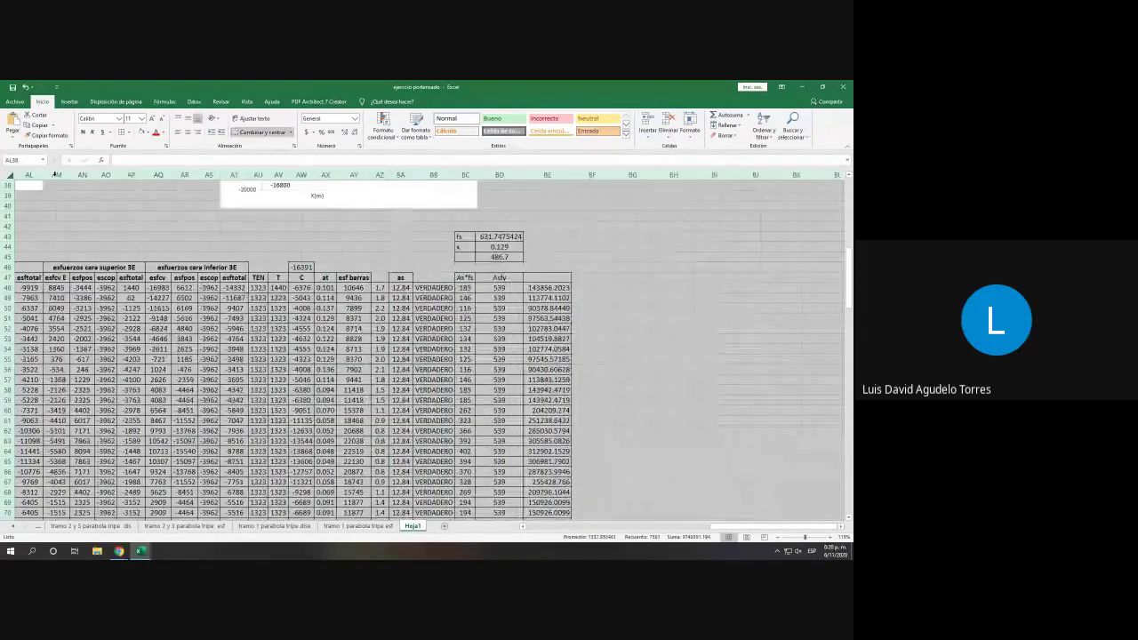
Step: Deselect the sheet and inspect the formulas in BE49 and BE48, in the column beside Asfy
{"action": "left_click", "coordinate": [585, 328]}
{"action": "left_click", "coordinate": [553, 295]}
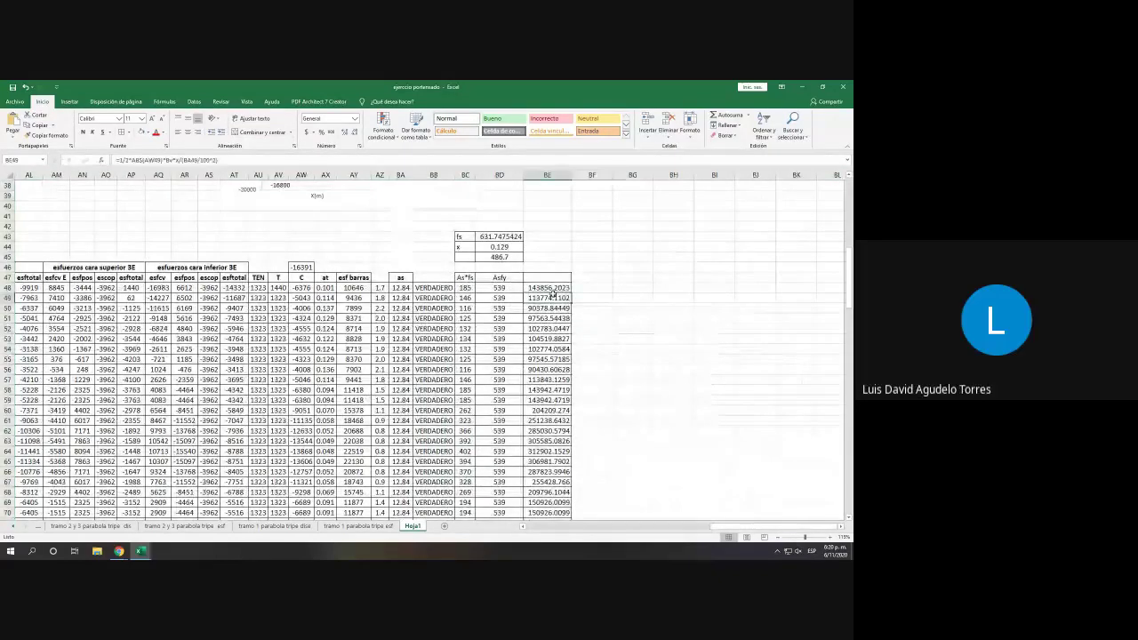
{"action": "left_click", "coordinate": [545, 289]}
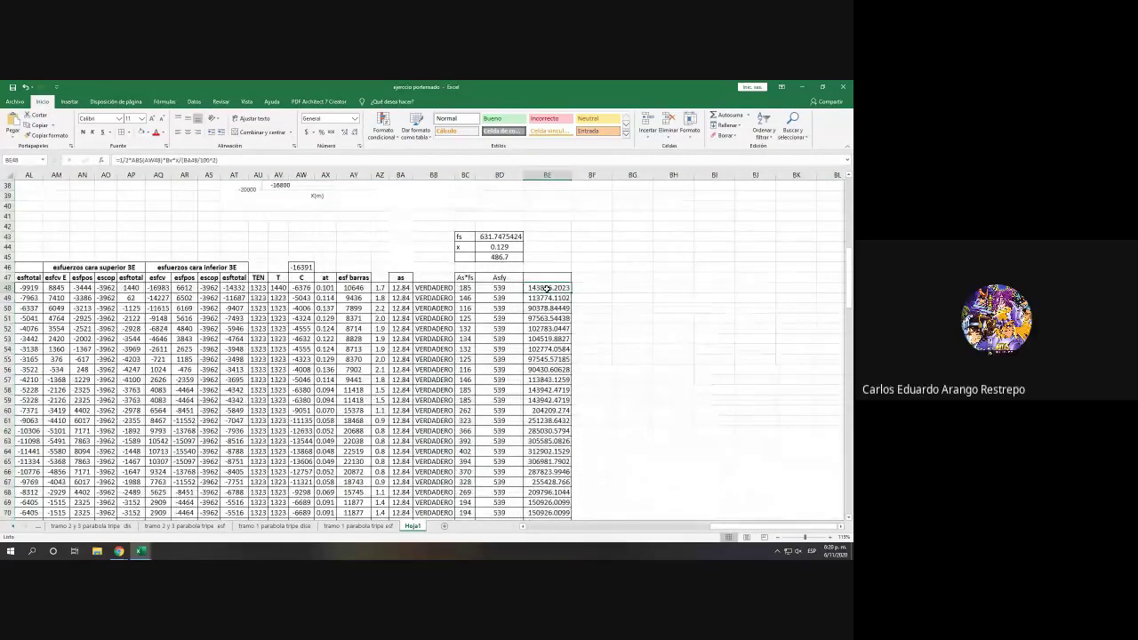
Step: Format the BE values from BE48 down to the end of the table as centred whole numbers
{"action": "key", "text": "ctrl+shift+Down"}
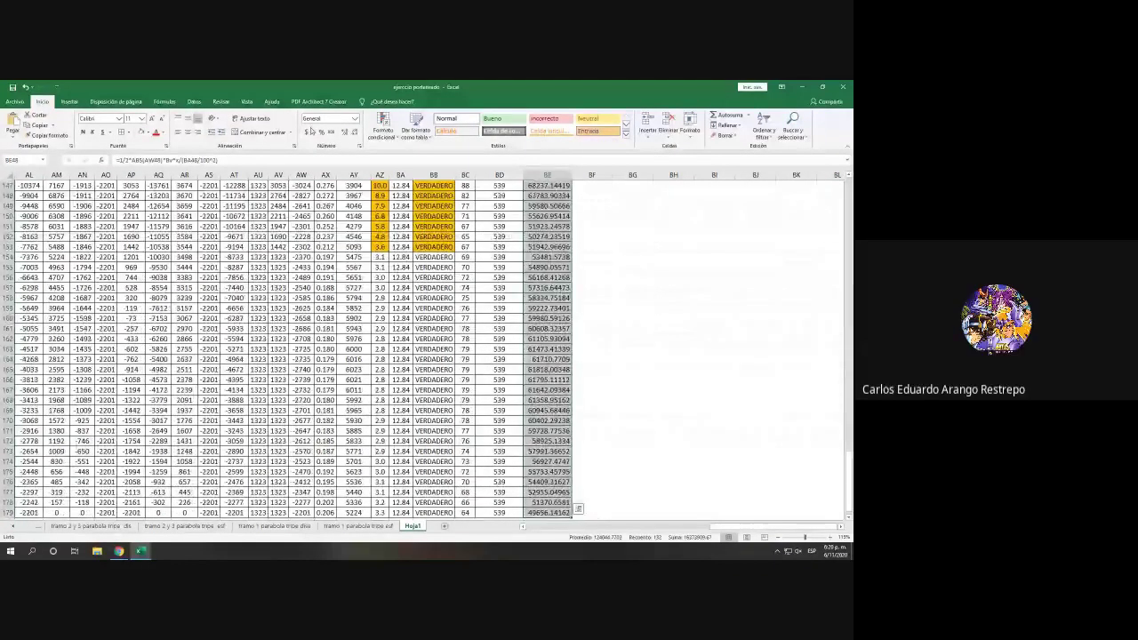
{"action": "left_click", "coordinate": [355, 133]}
{"action": "left_click", "coordinate": [355, 133]}
{"action": "left_click", "coordinate": [355, 132]}
{"action": "left_click", "coordinate": [355, 132]}
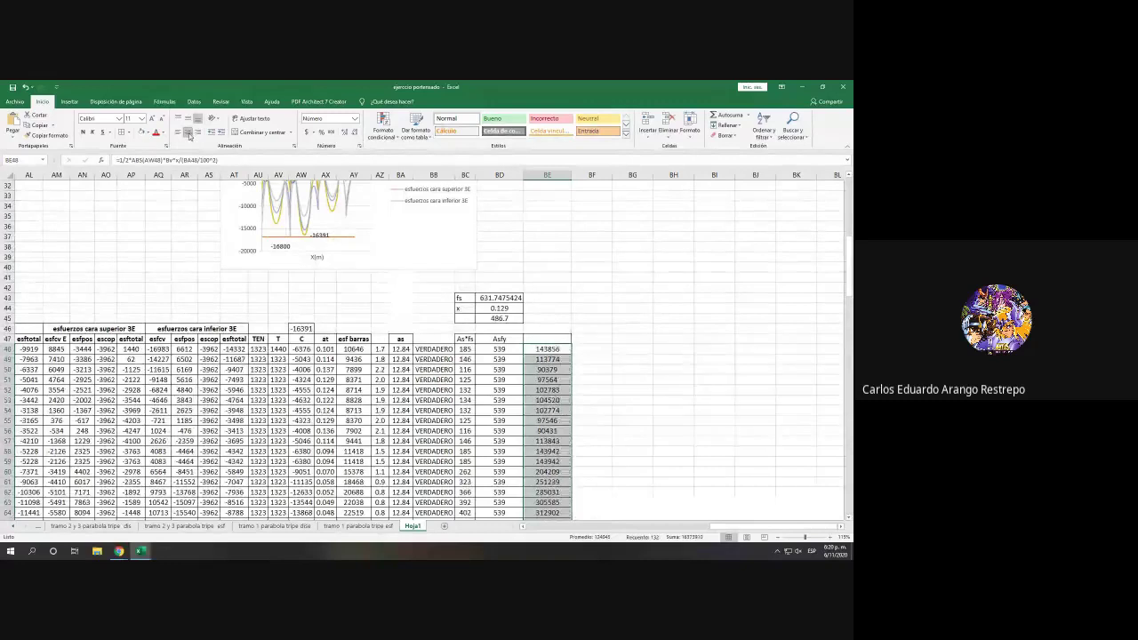
Step: Inspect which cells the formula in BE48 refers to, leaving it unchanged
{"action": "left_click", "coordinate": [554, 347]}
{"action": "double_click", "coordinate": [555, 347]}
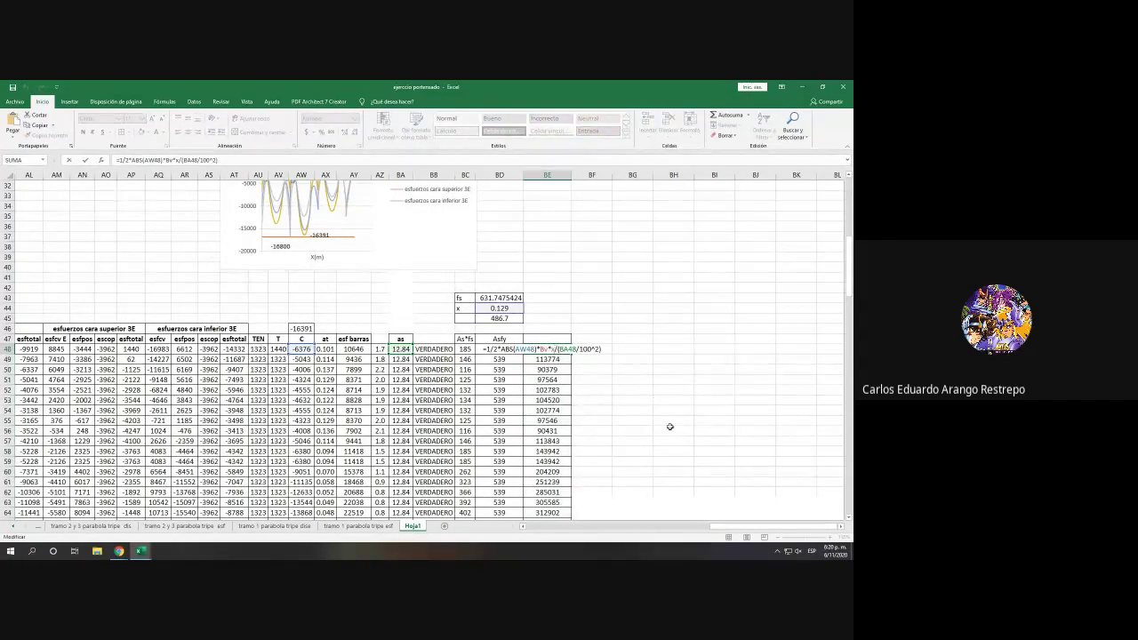
{"action": "key", "text": "Escape"}
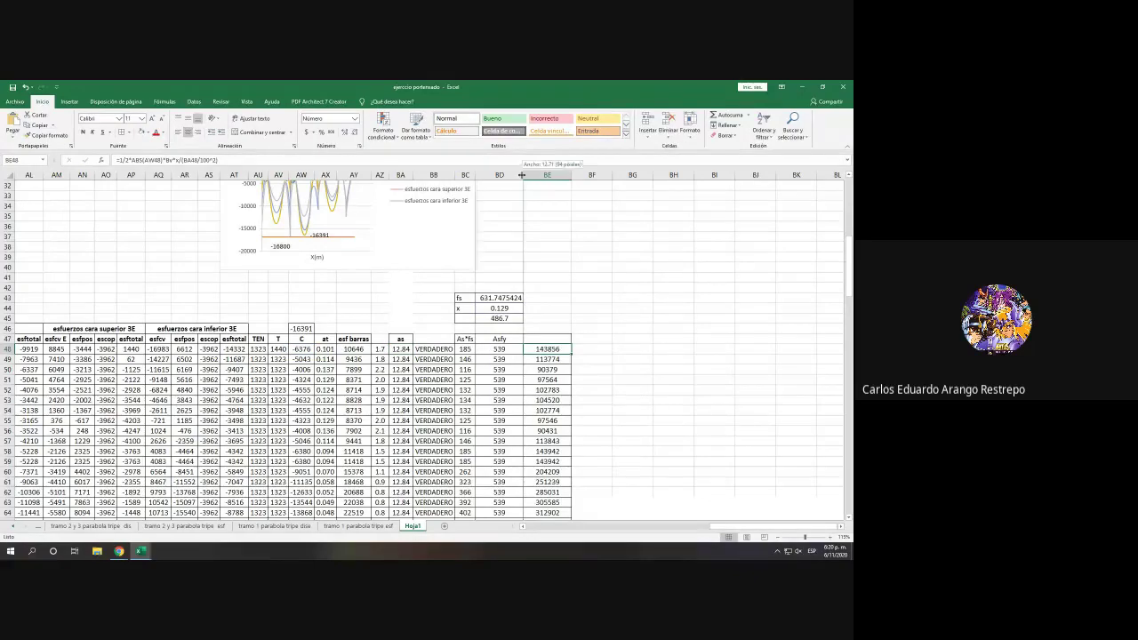
Step: Show the fs value in BD43 centred without decimals, and fit column BD to its contents
{"action": "double_click", "coordinate": [508, 298]}
{"action": "key", "text": "Escape"}
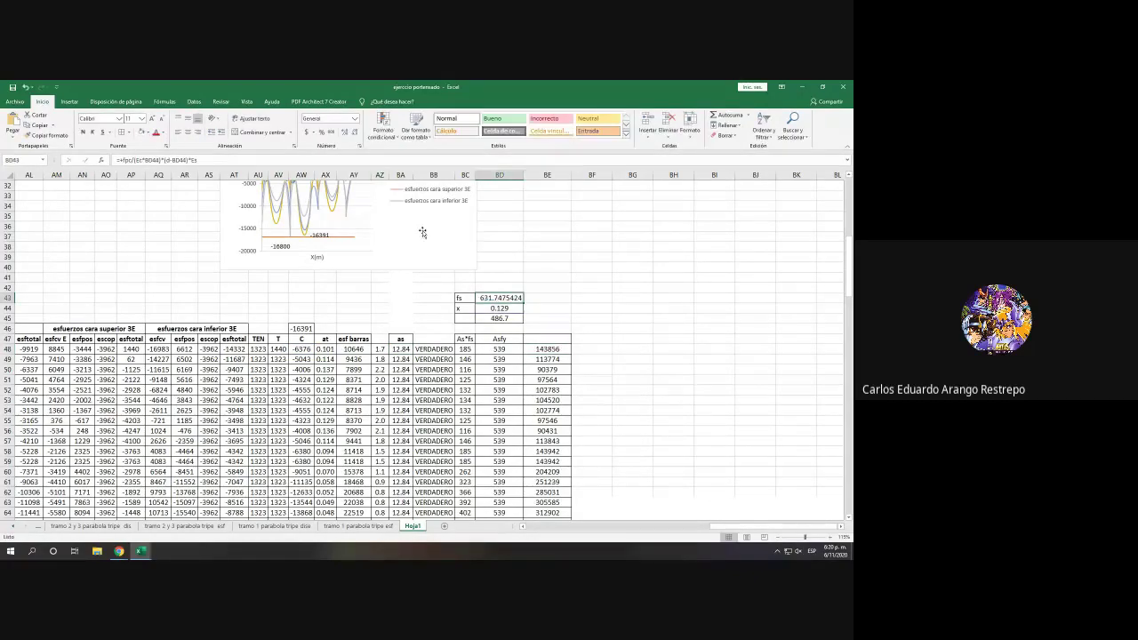
{"action": "left_click", "coordinate": [354, 131]}
{"action": "left_click", "coordinate": [188, 131]}
{"action": "double_click", "coordinate": [523, 173]}
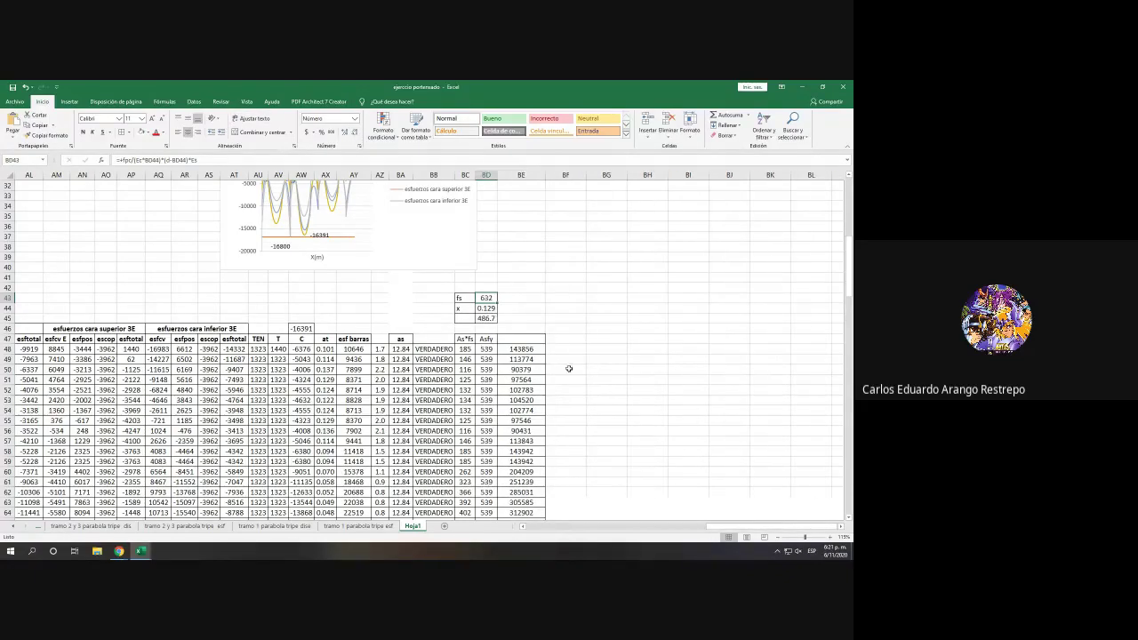
Step: Fit the width of column BE to its contents
{"action": "left_click", "coordinate": [523, 175]}
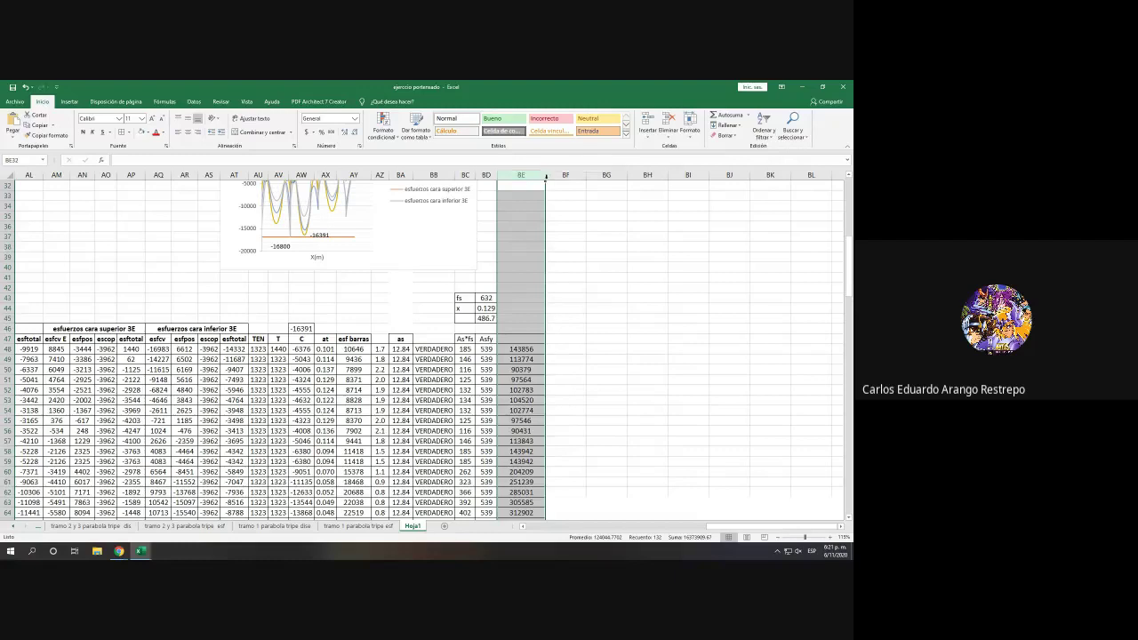
{"action": "double_click", "coordinate": [544, 175]}
{"action": "left_click", "coordinate": [545, 175]}
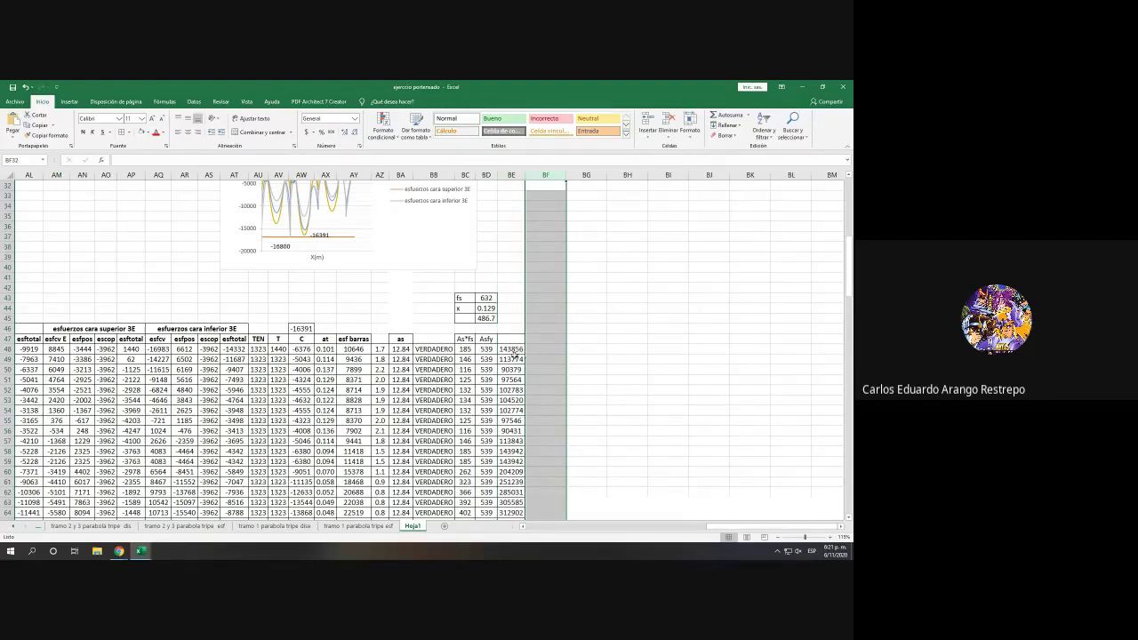
Step: Inspect the formula in AZ48, and highlight the reinforcement rows AX136:BE158 further down the table
{"action": "left_click", "coordinate": [380, 349]}
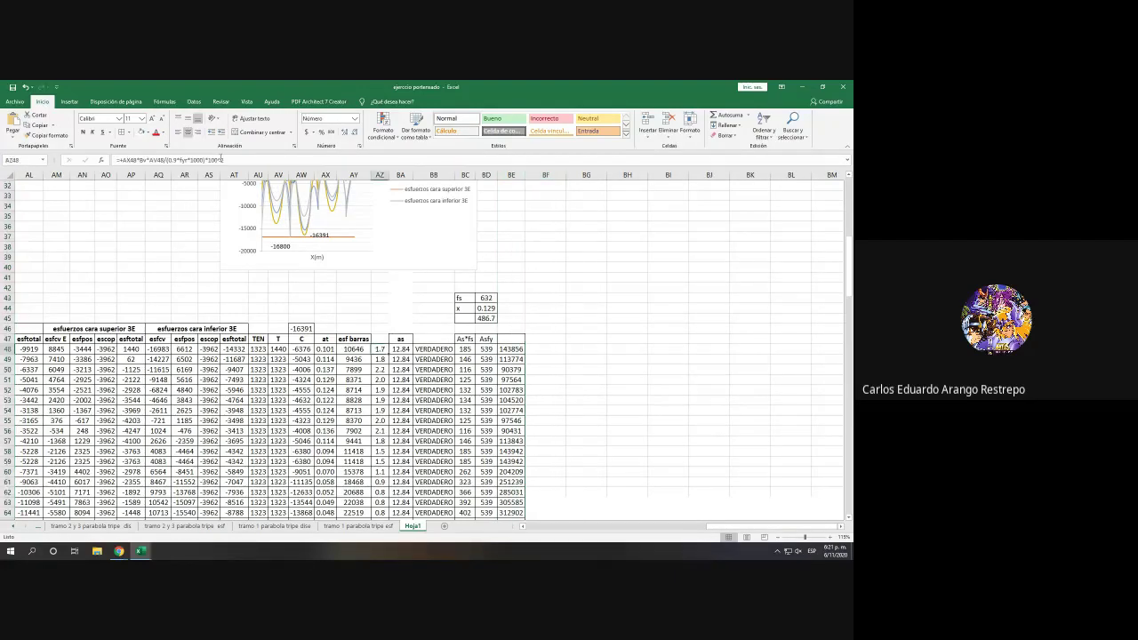
{"action": "left_click", "coordinate": [238, 159]}
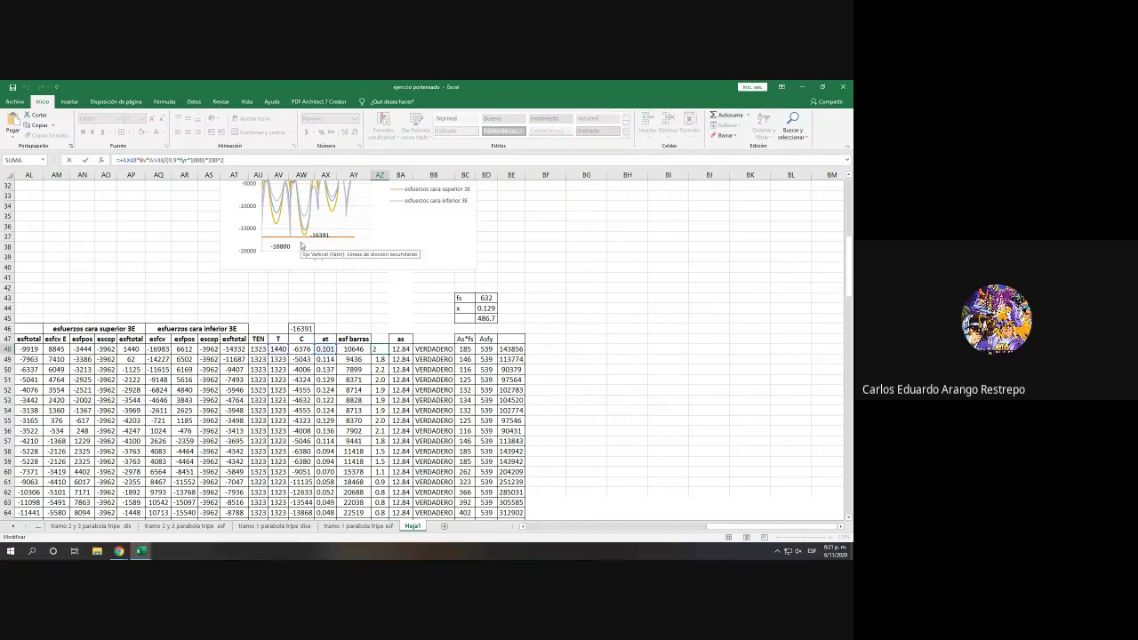
{"action": "left_click", "coordinate": [386, 345]}
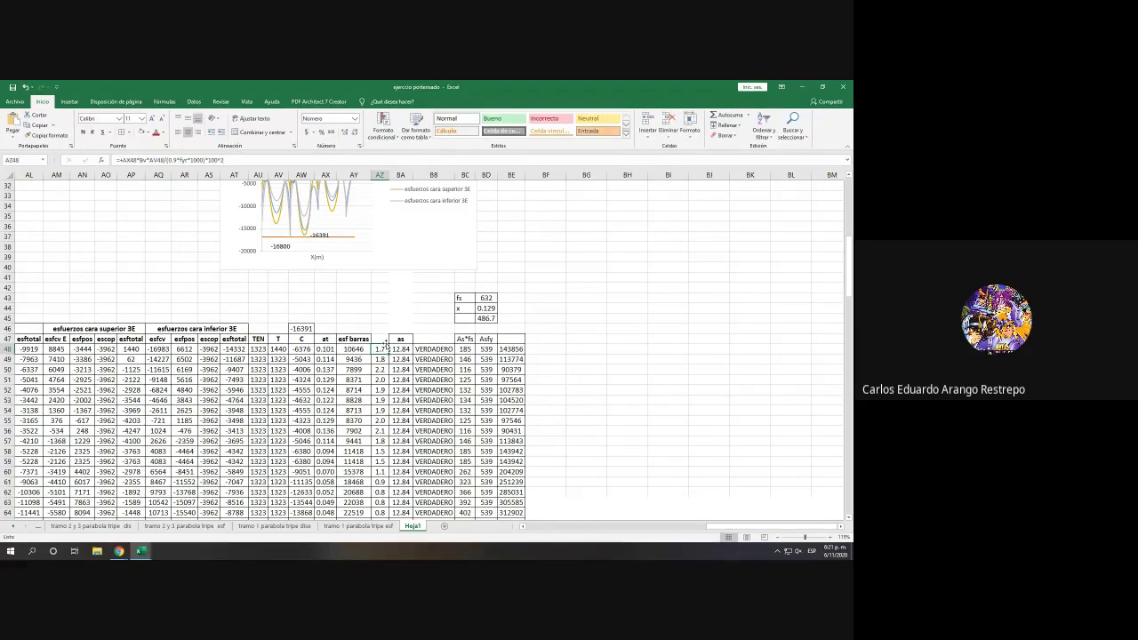
{"action": "scroll", "coordinate": [384, 345], "scroll_direction": "down", "scroll_amount": 5}
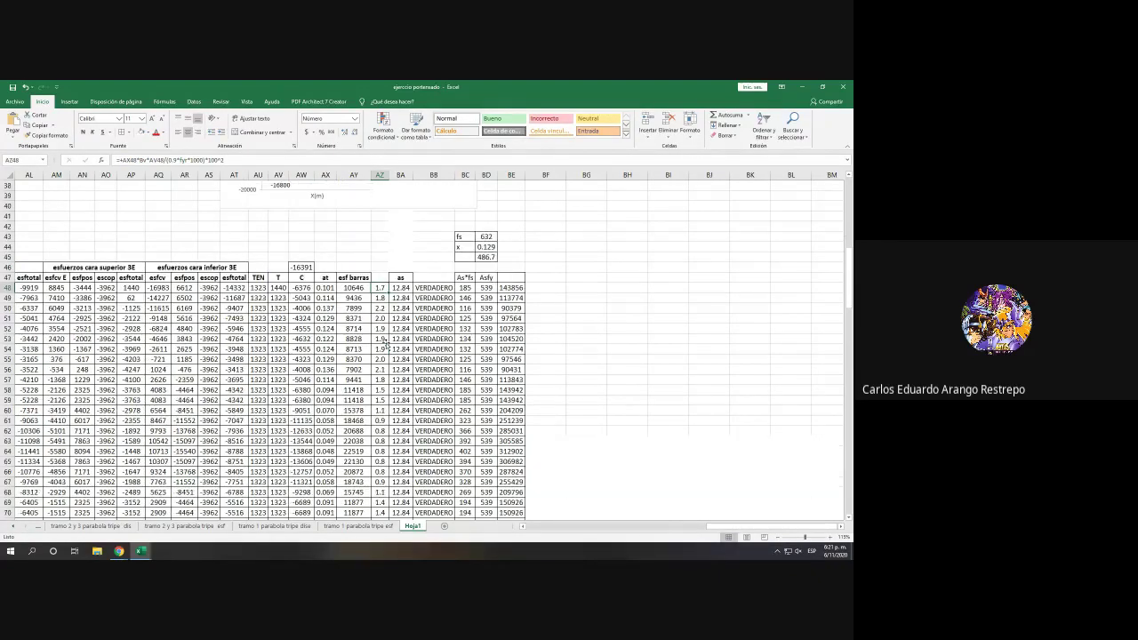
{"action": "scroll", "coordinate": [384, 341], "scroll_direction": "down", "scroll_amount": 20}
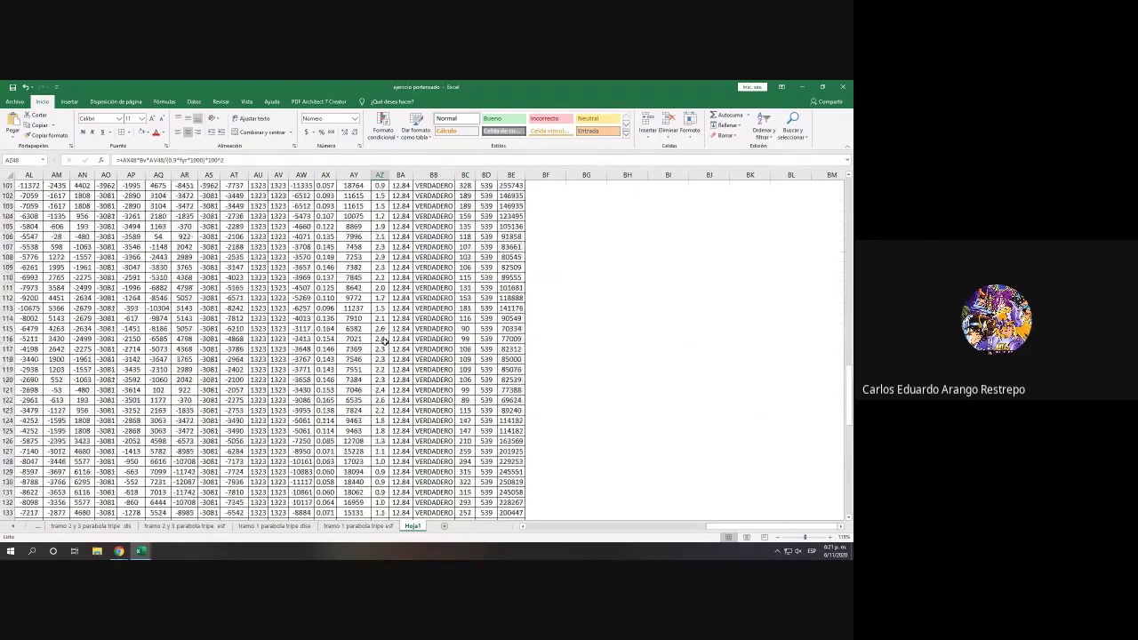
{"action": "left_click", "coordinate": [325, 236]}
{"action": "left_click_drag", "start_coordinate": [357, 254], "coordinate": [516, 460]}
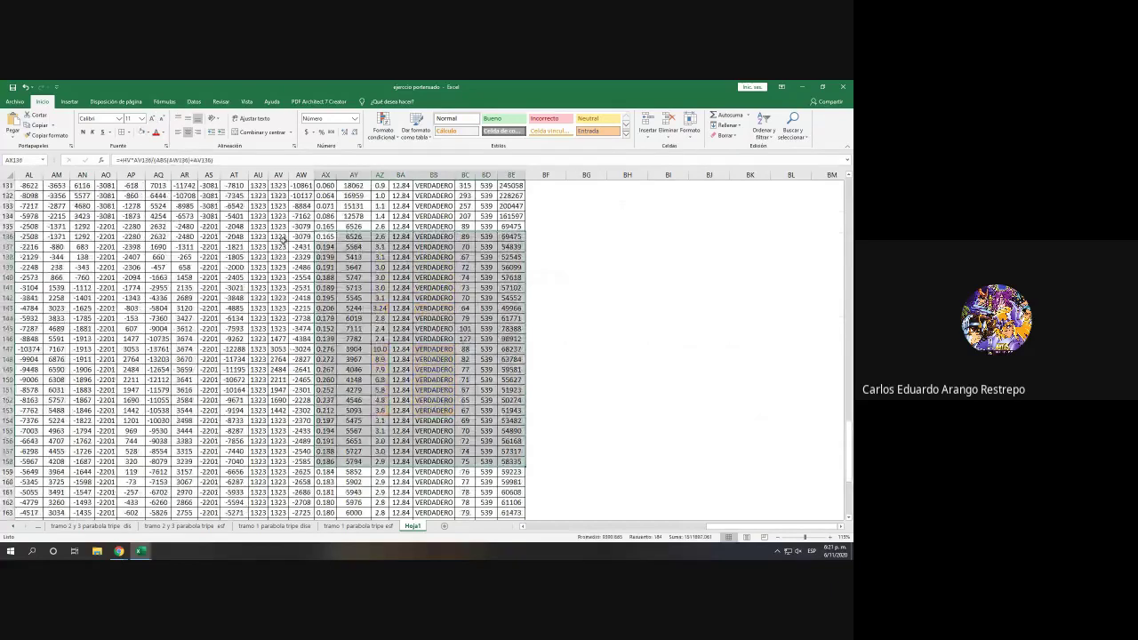
Step: Return to the start of Hoja1 and review the section properties, moment charts and construction-stage tables
{"action": "scroll", "coordinate": [293, 239], "scroll_direction": "up", "scroll_amount": 20}
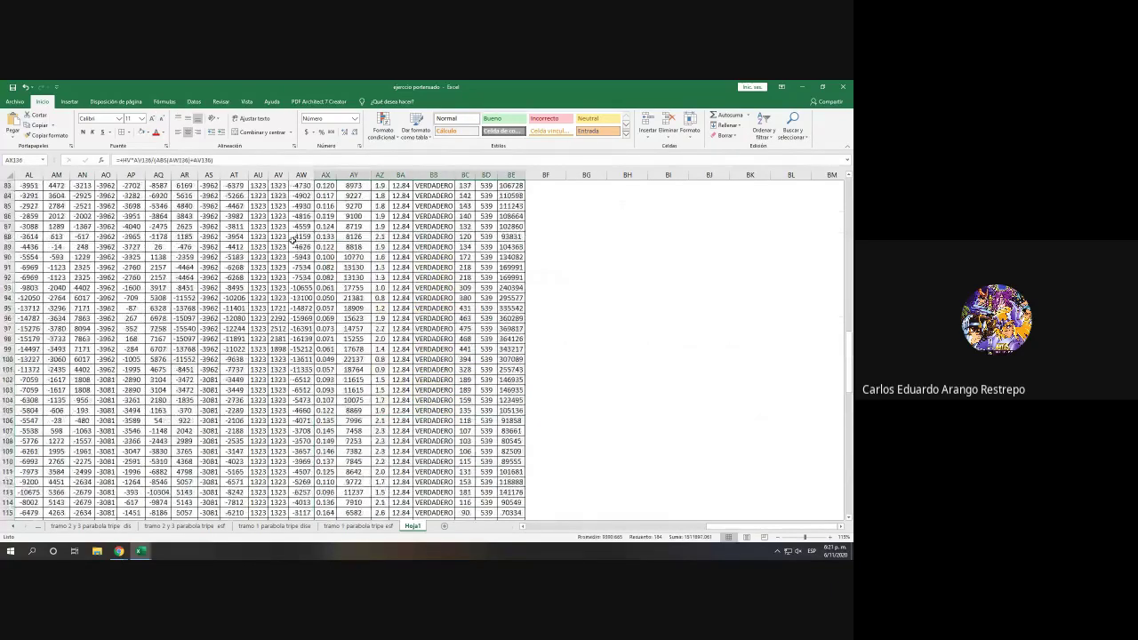
{"action": "scroll", "coordinate": [333, 249], "scroll_direction": "up", "scroll_amount": 12}
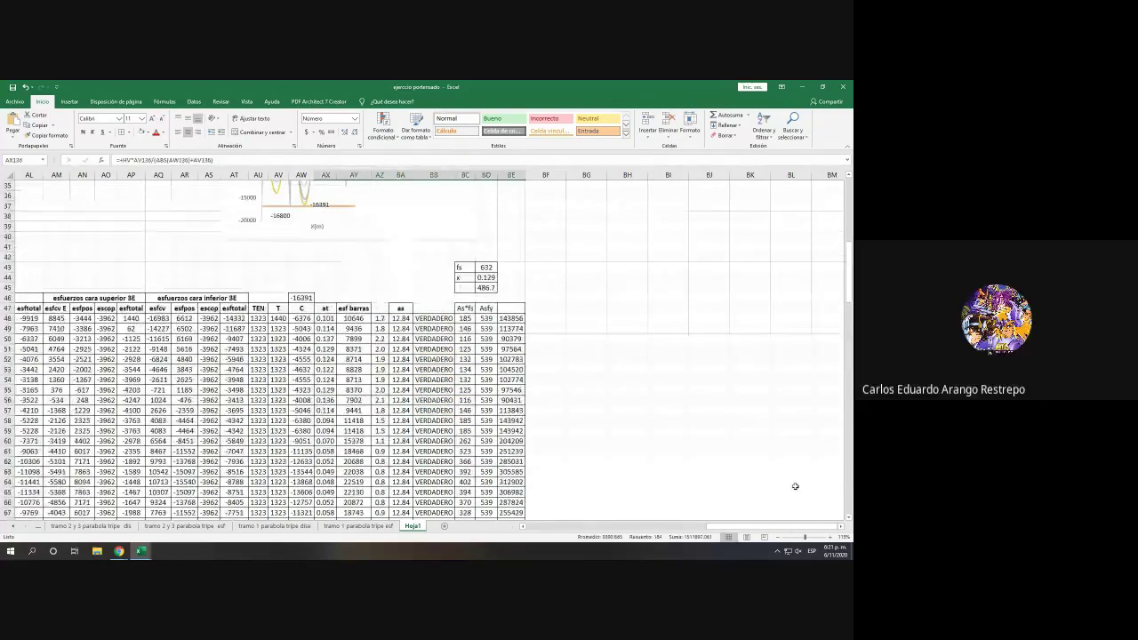
{"action": "left_click_drag", "start_coordinate": [811, 527], "coordinate": [533, 526]}
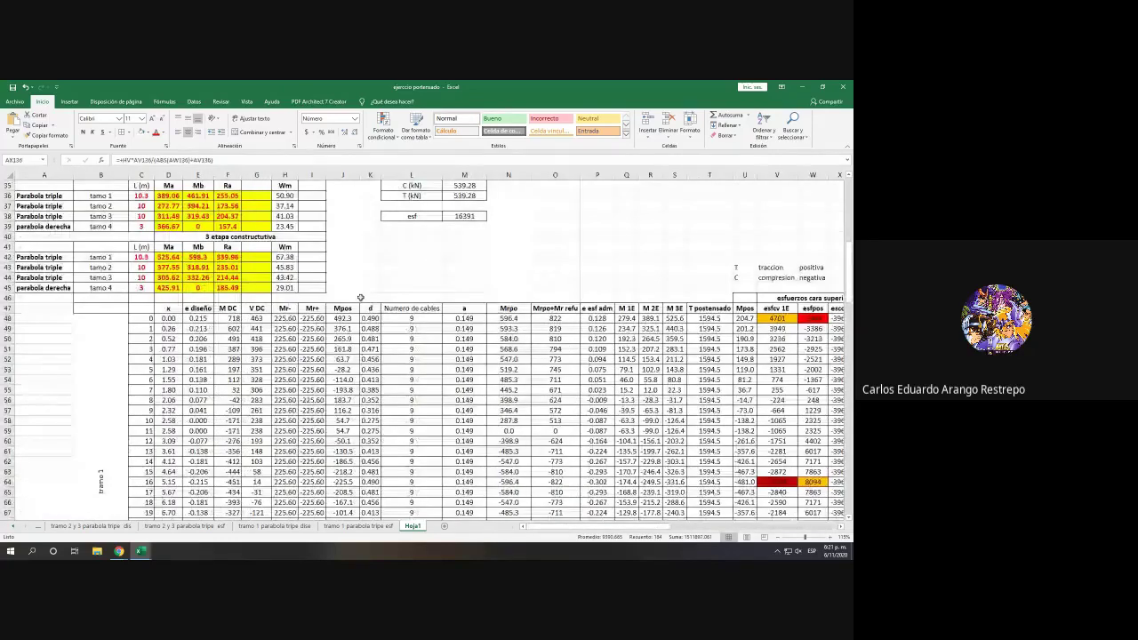
{"action": "scroll", "coordinate": [526, 365], "scroll_direction": "up", "scroll_amount": 1}
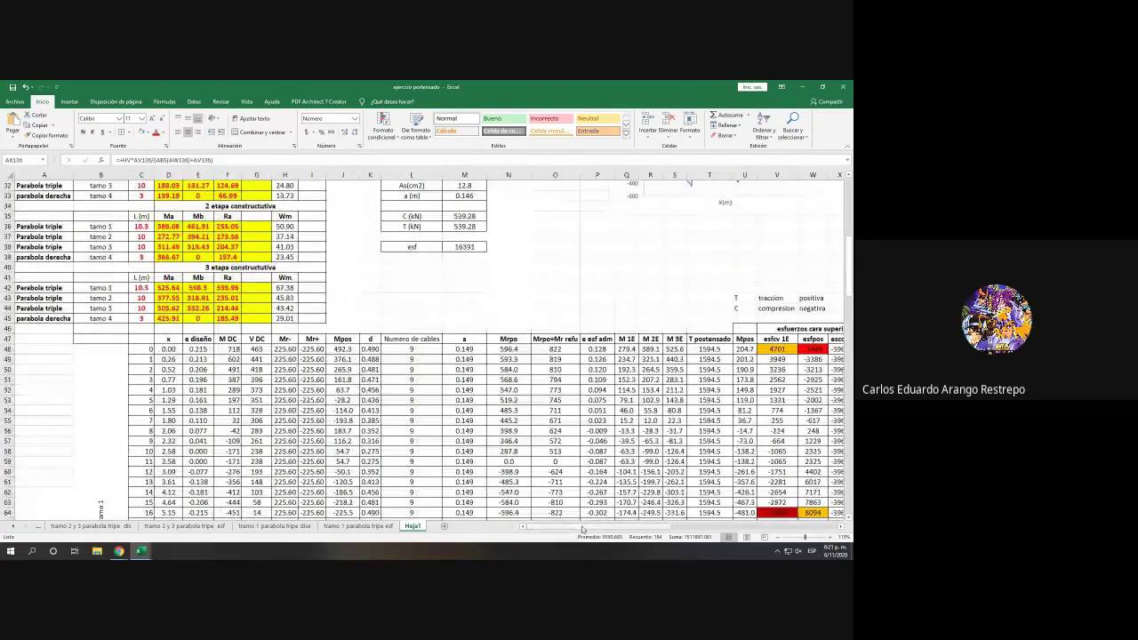
{"action": "left_click_drag", "start_coordinate": [582, 530], "coordinate": [589, 530]}
{"action": "scroll", "coordinate": [448, 445], "scroll_direction": "up", "scroll_amount": 10}
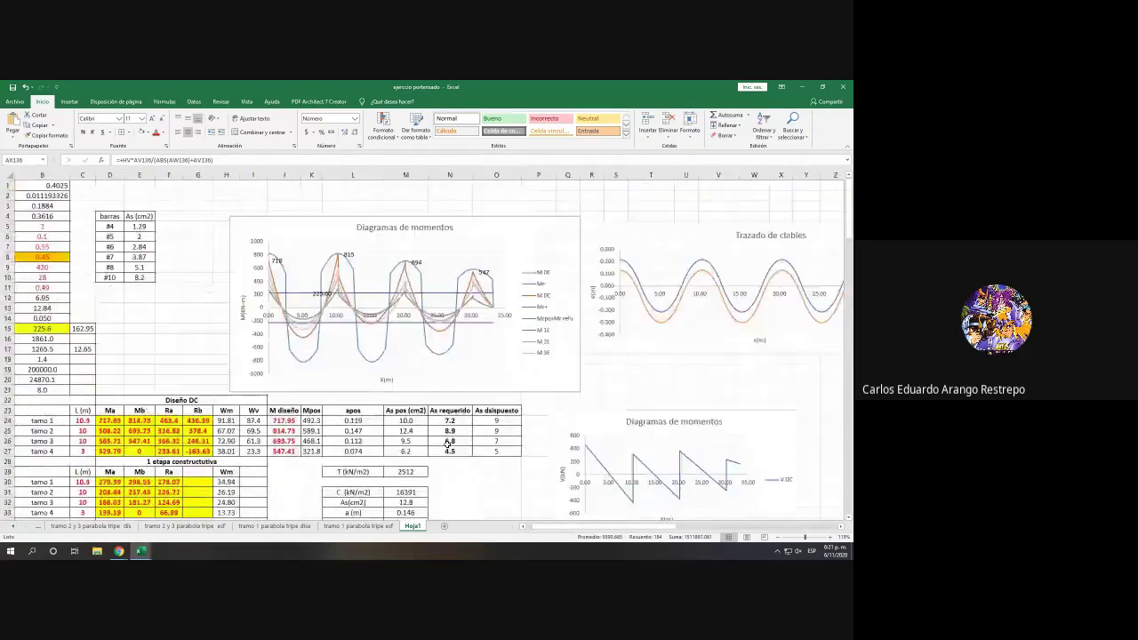
{"action": "left_click_drag", "start_coordinate": [593, 528], "coordinate": [583, 528]}
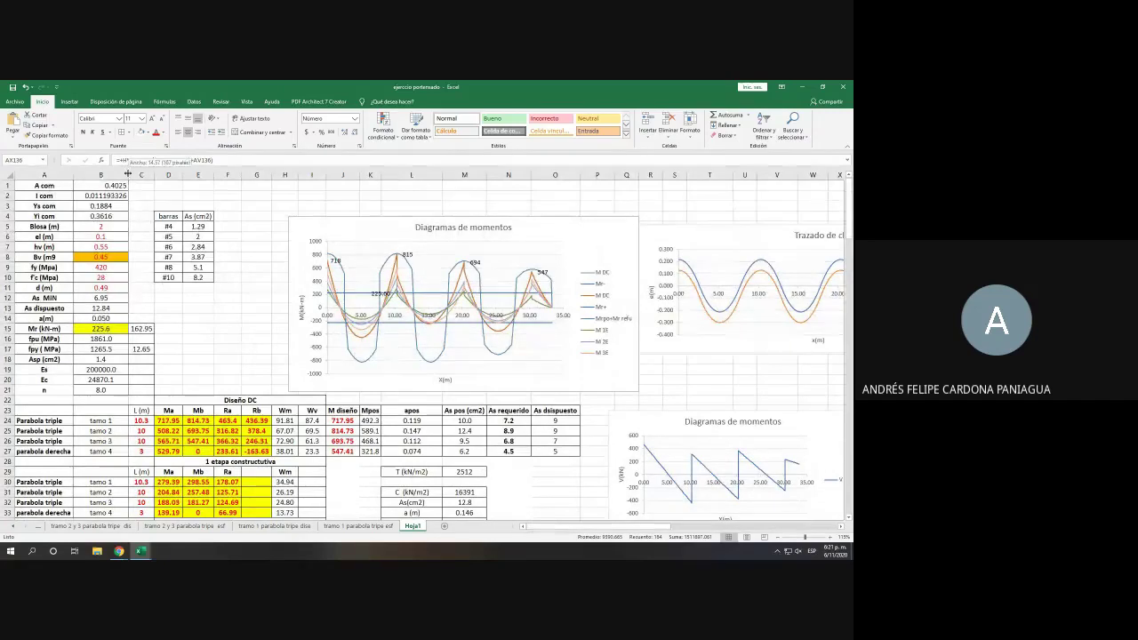
{"action": "scroll", "coordinate": [160, 276], "scroll_direction": "down", "scroll_amount": 2}
{"action": "scroll", "coordinate": [160, 276], "scroll_direction": "down", "scroll_amount": 4}
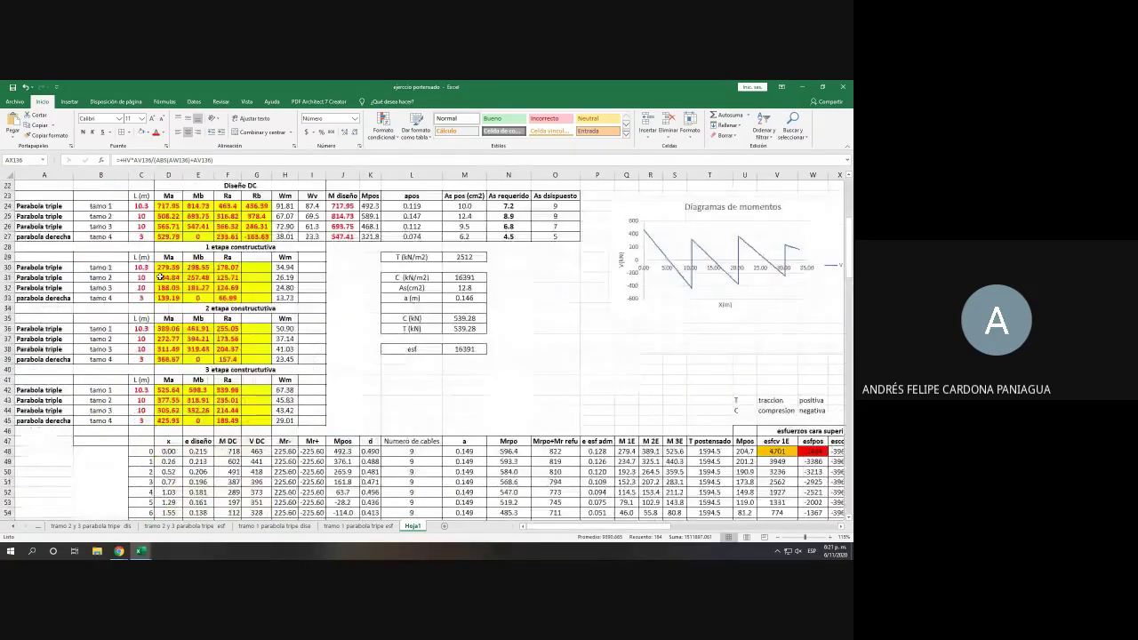
{"action": "scroll", "coordinate": [71, 192], "scroll_direction": "up", "scroll_amount": 6}
Step: Show the I com value in B2 with four decimals
{"action": "left_click", "coordinate": [101, 174]}
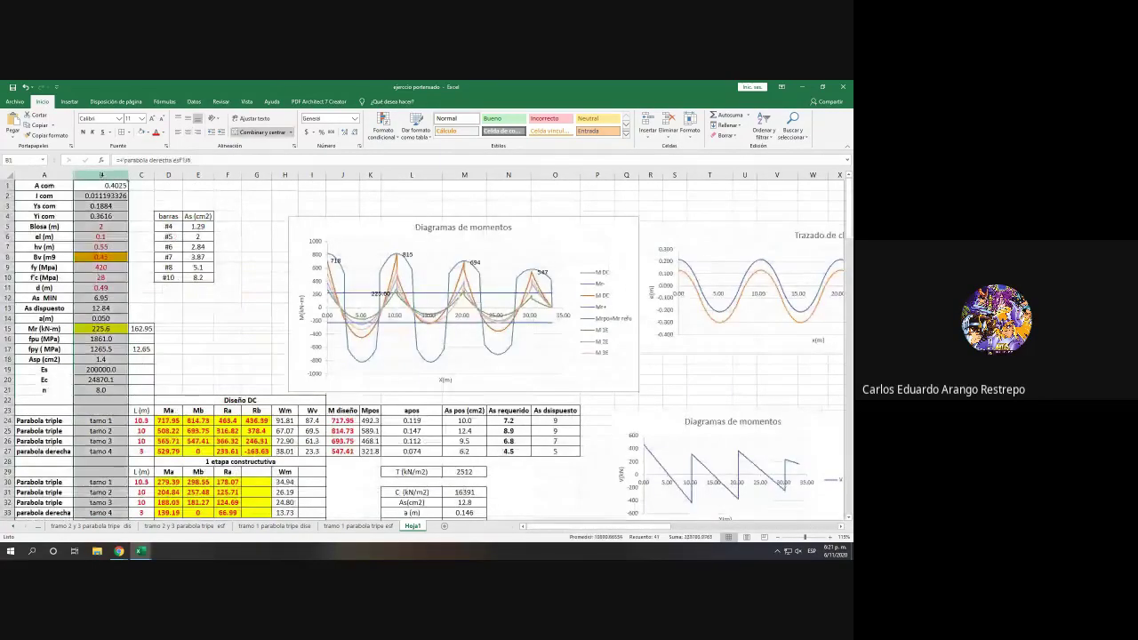
{"action": "left_click", "coordinate": [124, 185]}
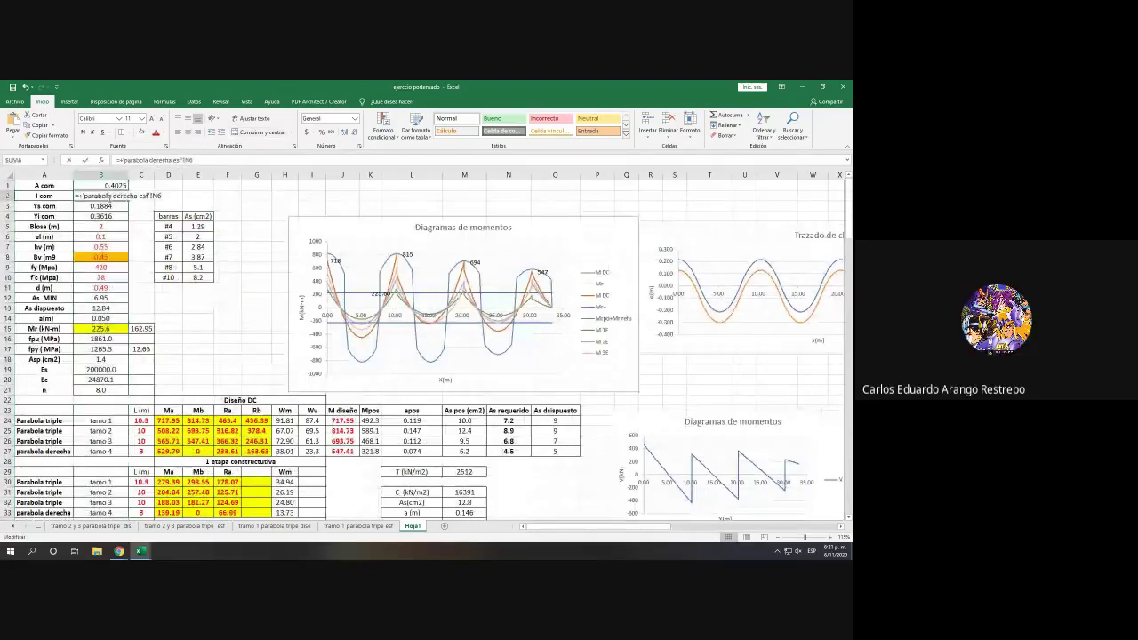
{"action": "left_click", "coordinate": [354, 132]}
{"action": "left_click", "coordinate": [355, 131]}
{"action": "left_click", "coordinate": [355, 132]}
{"action": "left_click", "coordinate": [355, 132]}
{"action": "left_click", "coordinate": [355, 132]}
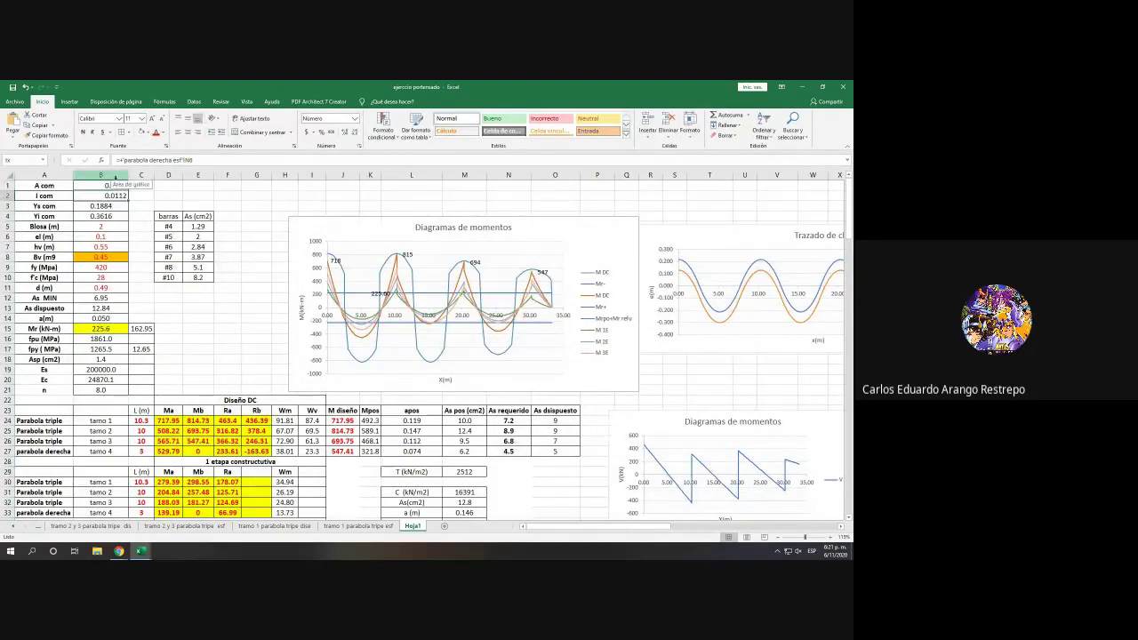
Step: Centre the contents of the whole column B and check its values down through the construction-stage tables
{"action": "left_click_drag", "start_coordinate": [128, 175], "coordinate": [128, 175]}
{"action": "left_click", "coordinate": [126, 175]}
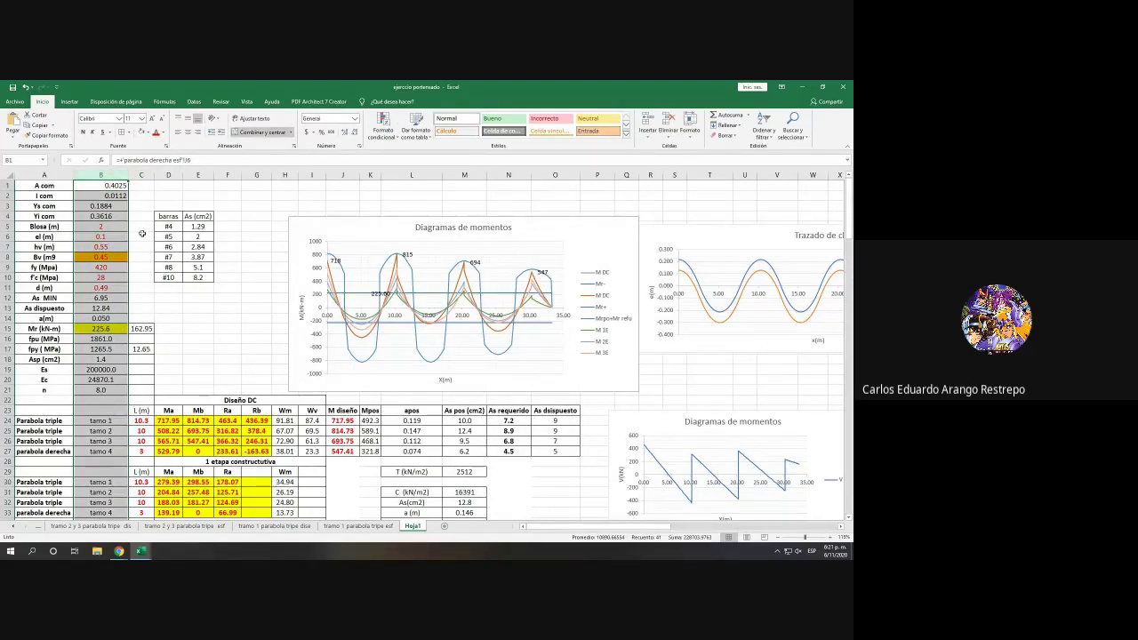
{"action": "scroll", "coordinate": [294, 352], "scroll_direction": "down", "scroll_amount": 7}
{"action": "scroll", "coordinate": [393, 367], "scroll_direction": "up", "scroll_amount": 2}
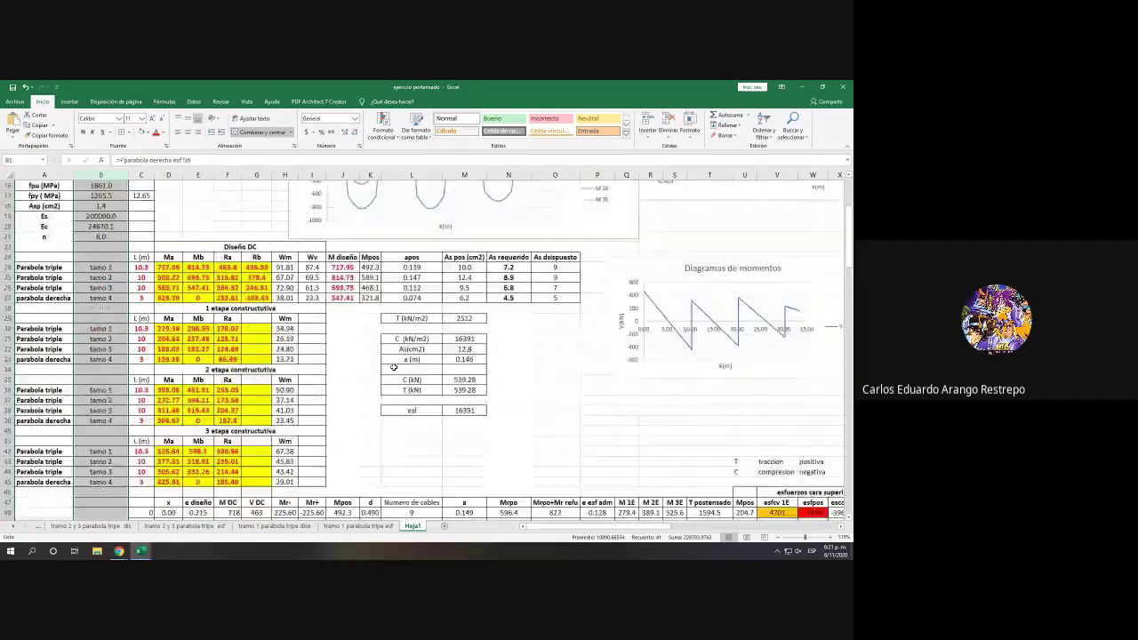
{"action": "scroll", "coordinate": [393, 367], "scroll_direction": "up", "scroll_amount": 5}
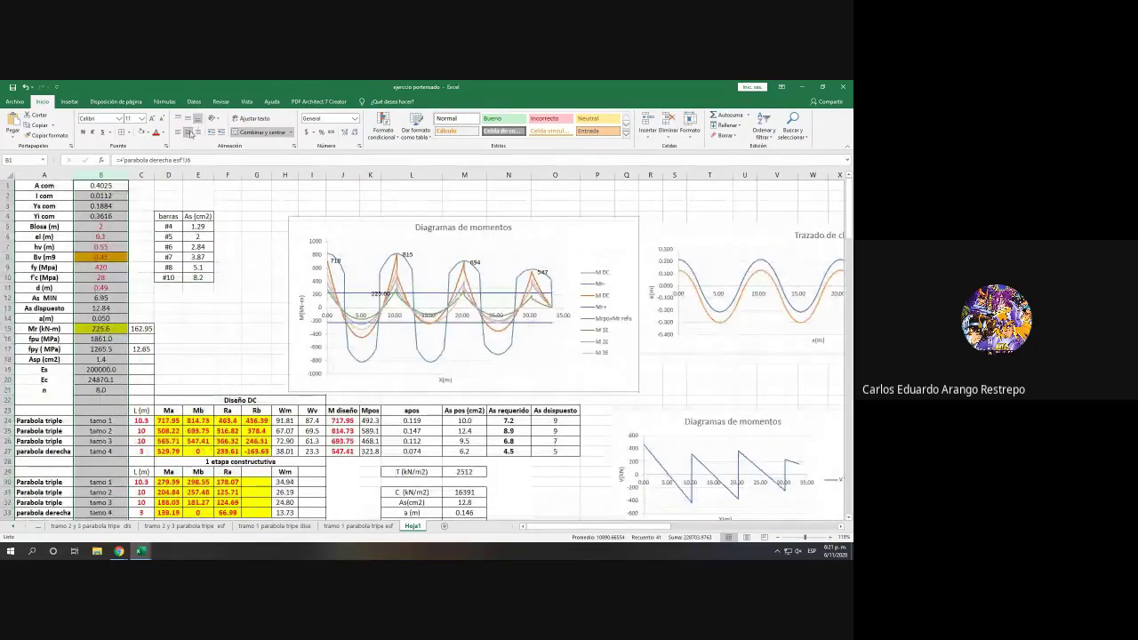
{"action": "scroll", "coordinate": [286, 331], "scroll_direction": "down", "scroll_amount": 5}
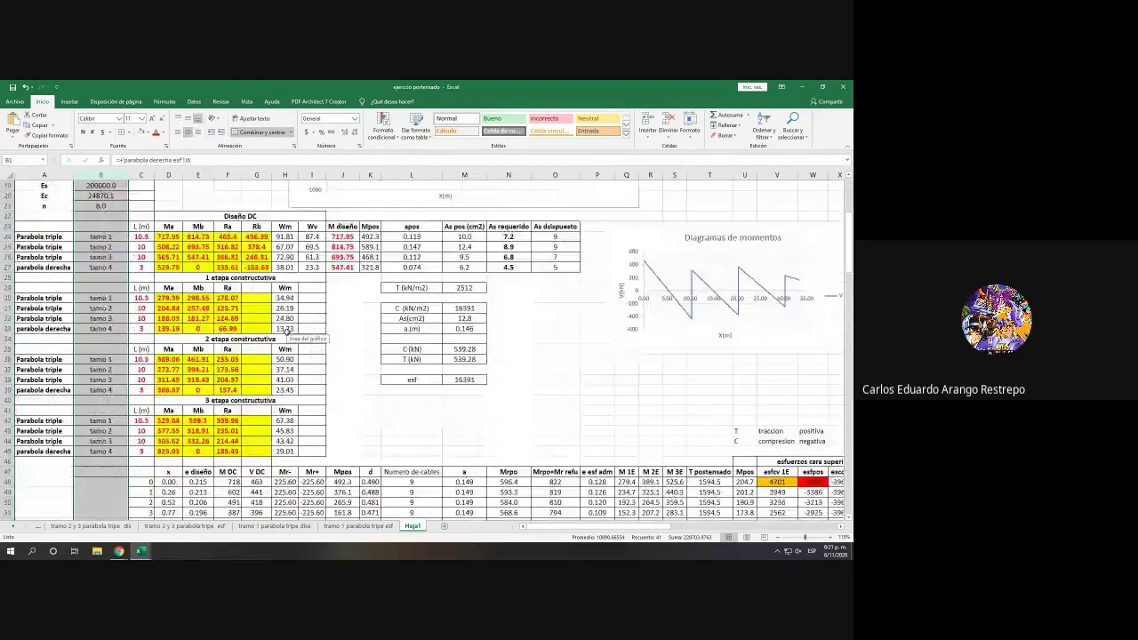
{"action": "scroll", "coordinate": [286, 331], "scroll_direction": "up", "scroll_amount": 5}
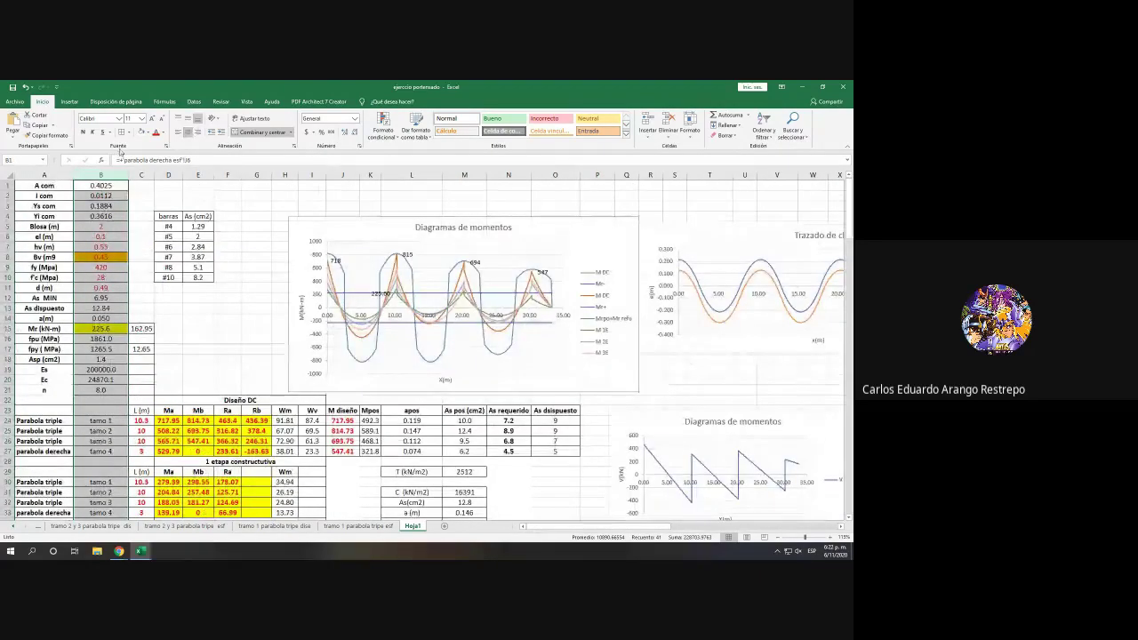
Step: Make the As*fs and Asfy headings in BC47:BD47 bold
{"action": "scroll", "coordinate": [382, 279], "scroll_direction": "down", "scroll_amount": 8}
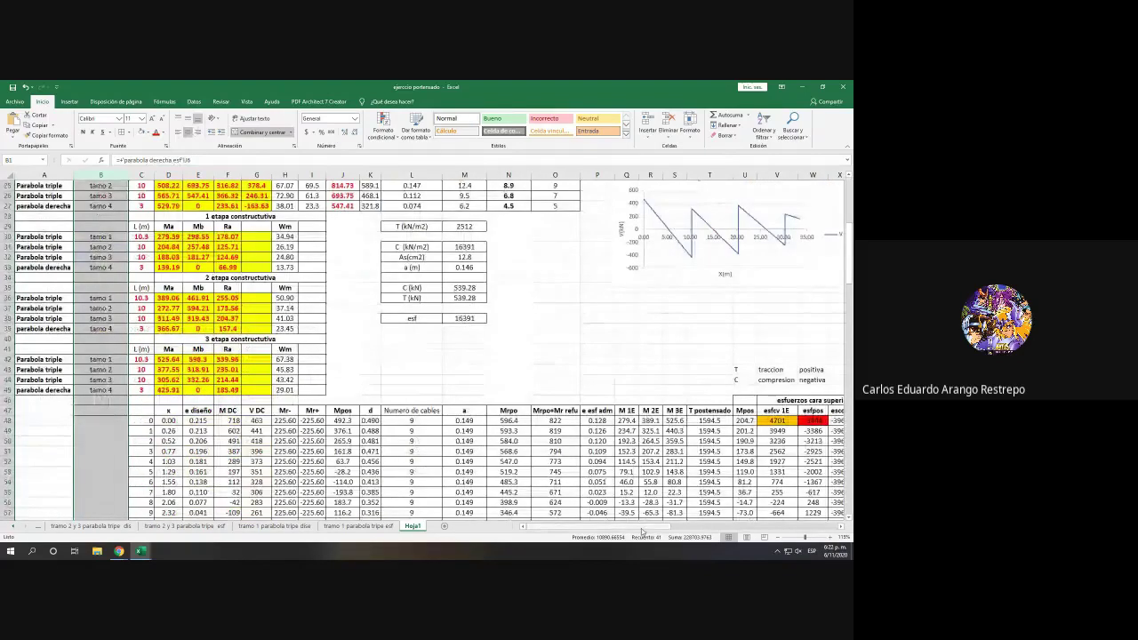
{"action": "left_click_drag", "start_coordinate": [643, 530], "coordinate": [787, 534]}
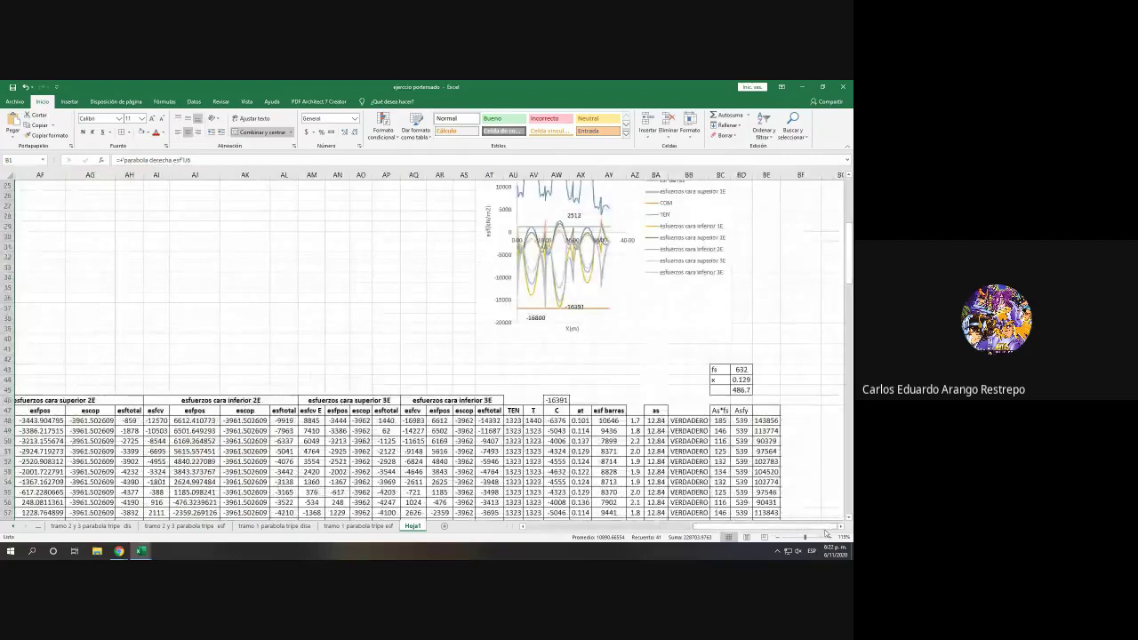
{"action": "left_click_drag", "start_coordinate": [741, 410], "coordinate": [720, 409]}
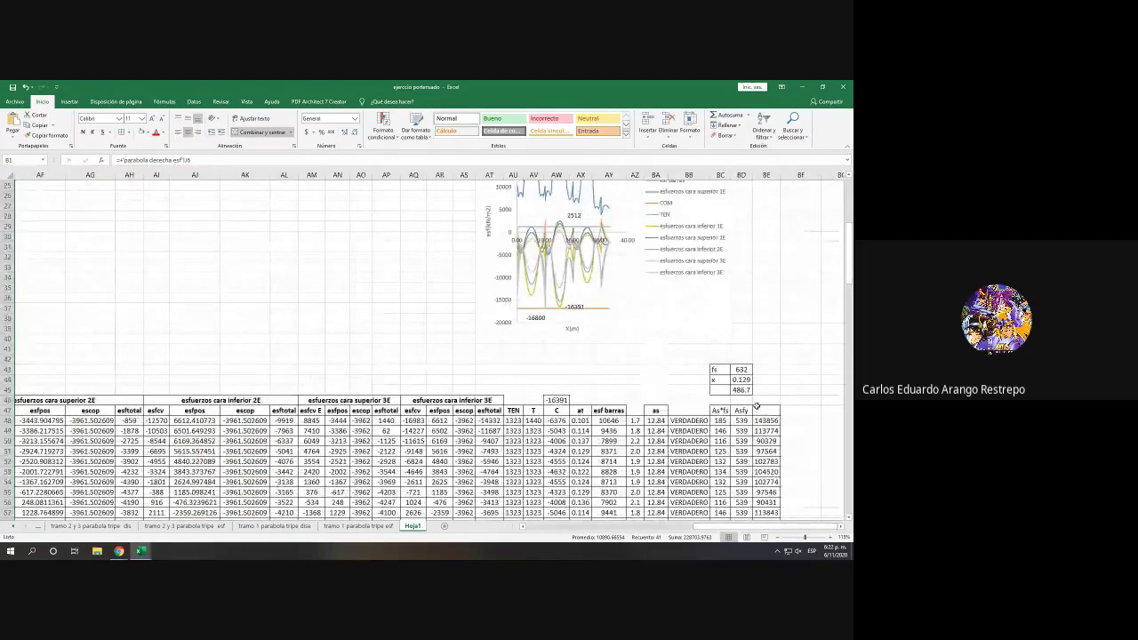
{"action": "left_click", "coordinate": [83, 132]}
Step: Open the file explorer at full size and go to the 2020-2 folder inside Cursos el poli, Postensado
{"action": "key", "text": "super+e"}
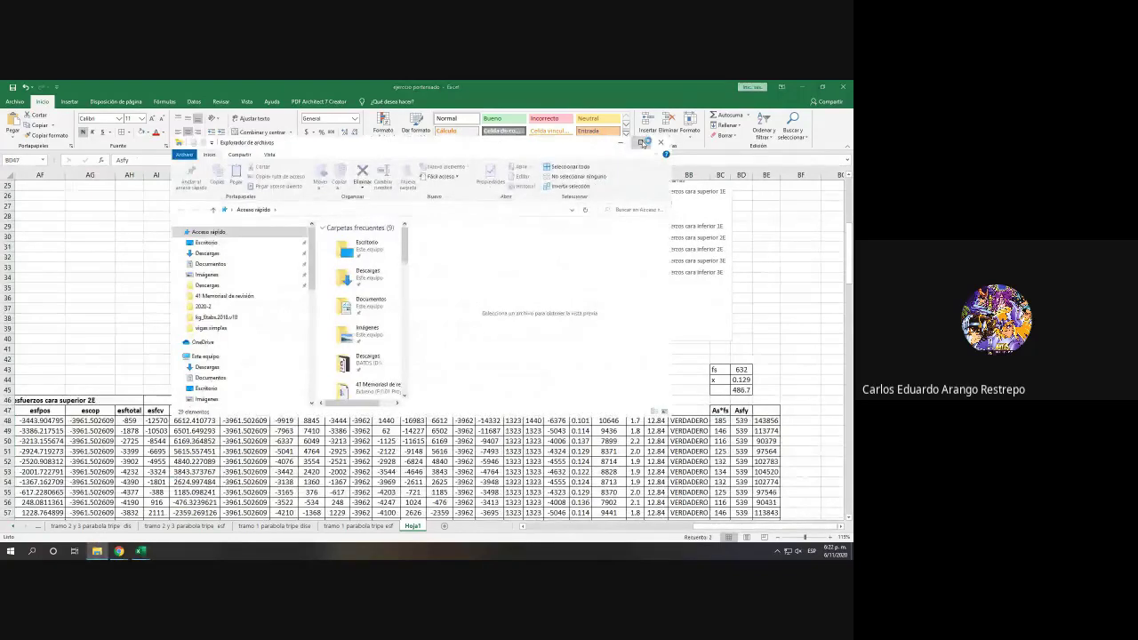
{"action": "left_click", "coordinate": [640, 142]}
{"action": "scroll", "coordinate": [69, 396], "scroll_direction": "down", "scroll_amount": 2}
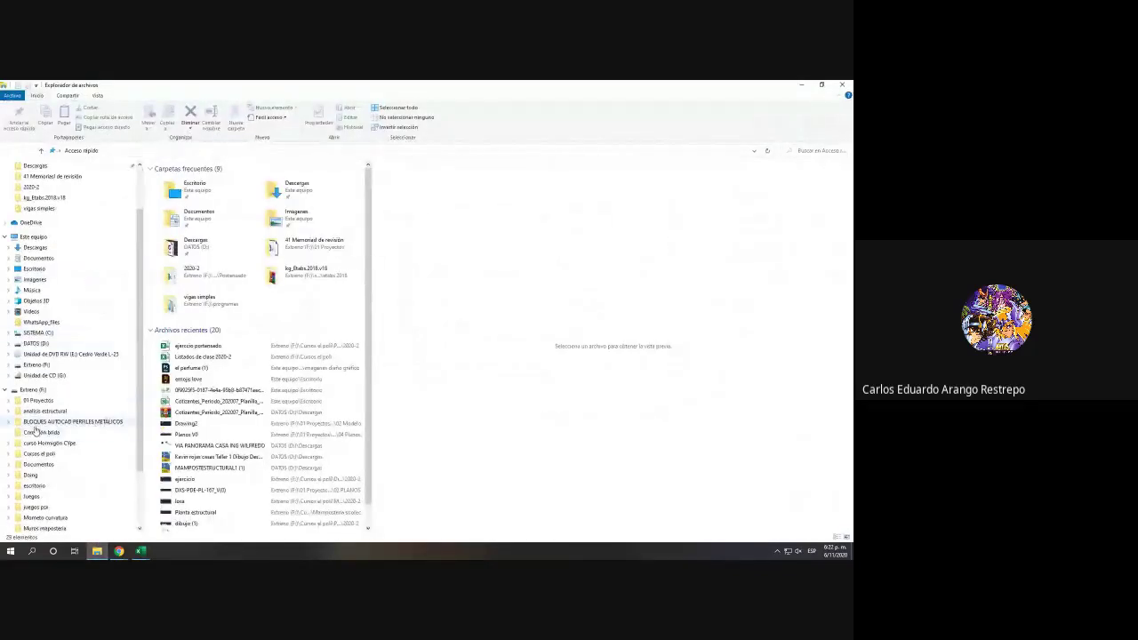
{"action": "scroll", "coordinate": [62, 418], "scroll_direction": "down", "scroll_amount": 2}
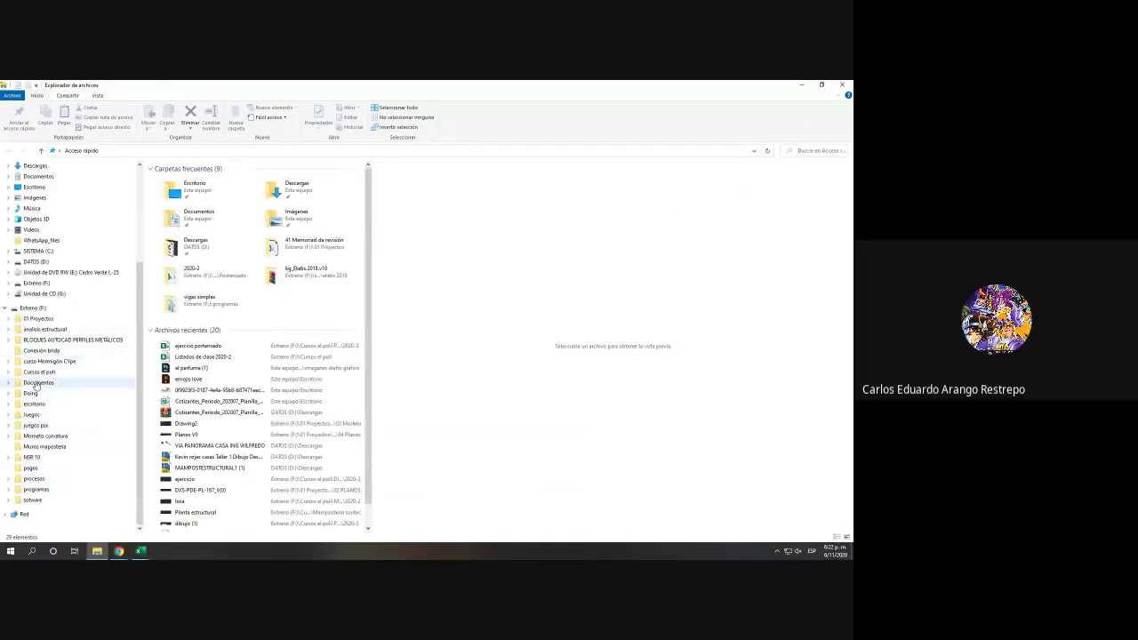
{"action": "left_click", "coordinate": [36, 372]}
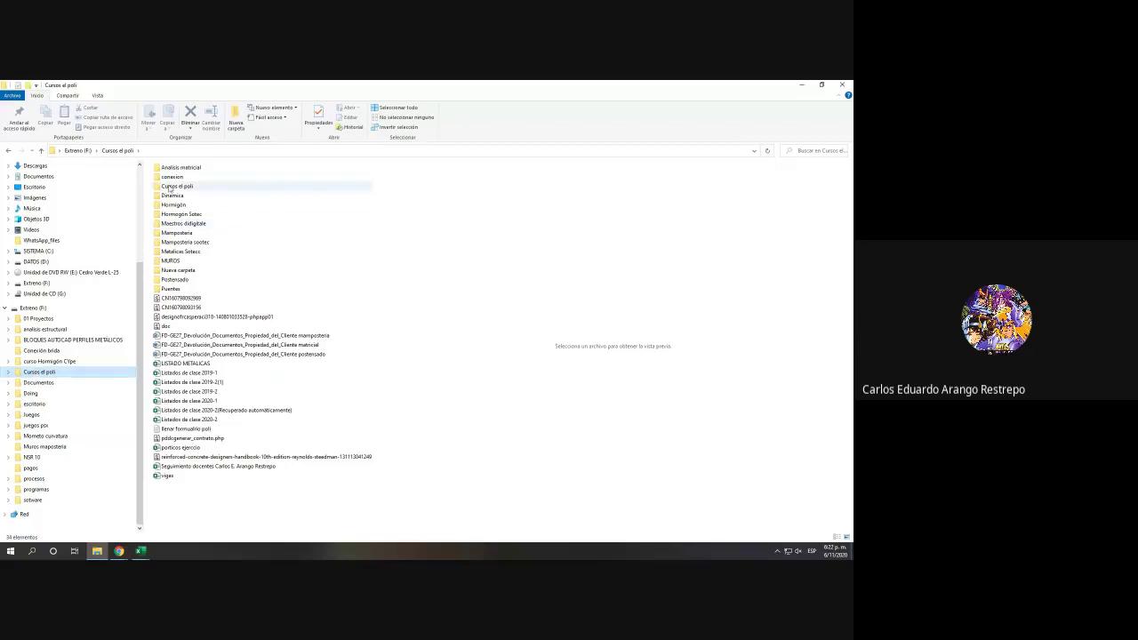
{"action": "left_click", "coordinate": [180, 281]}
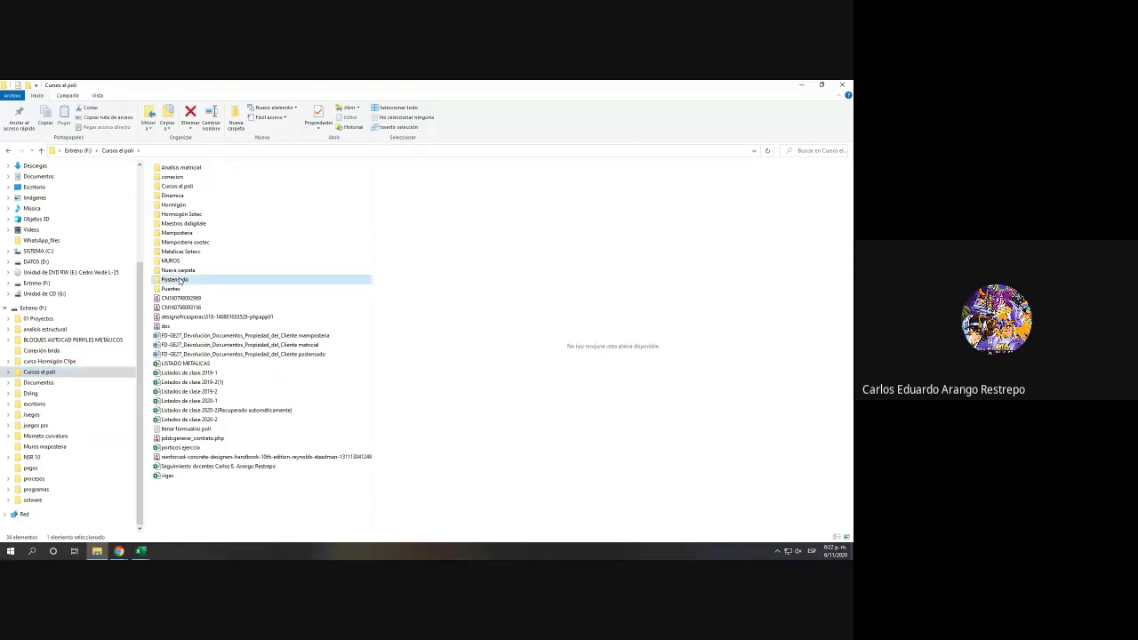
{"action": "double_click", "coordinate": [179, 281]}
{"action": "double_click", "coordinate": [183, 188]}
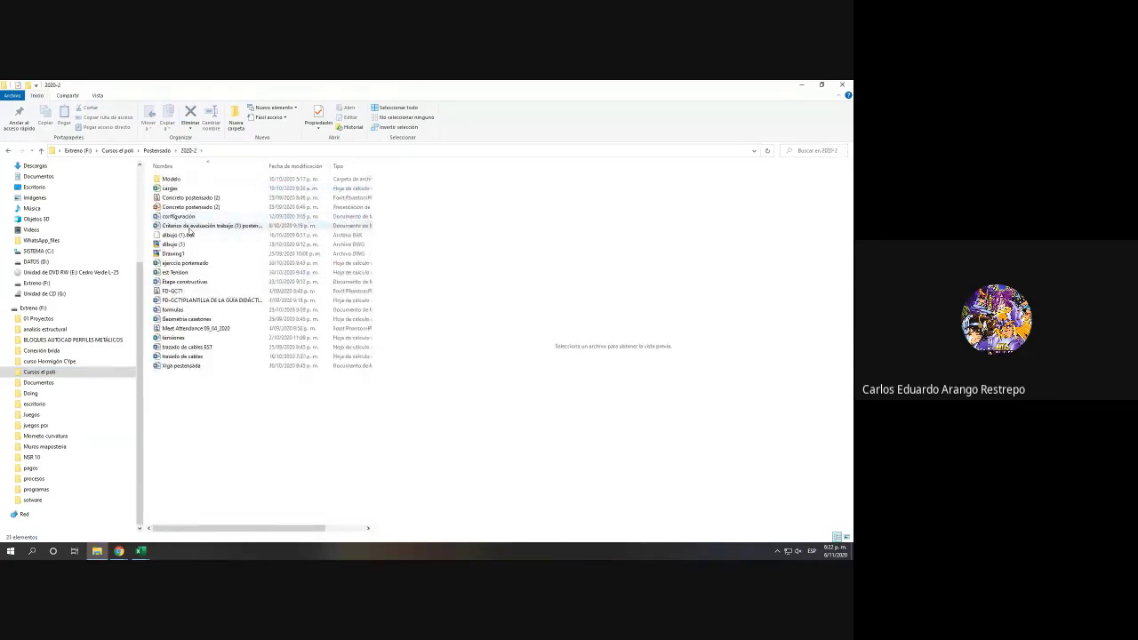
Step: Preview the Criterios de evaluación, Etapas constructivas and formulas documents in the 2020-2 folder, reading through the formulas
{"action": "double_click", "coordinate": [190, 226]}
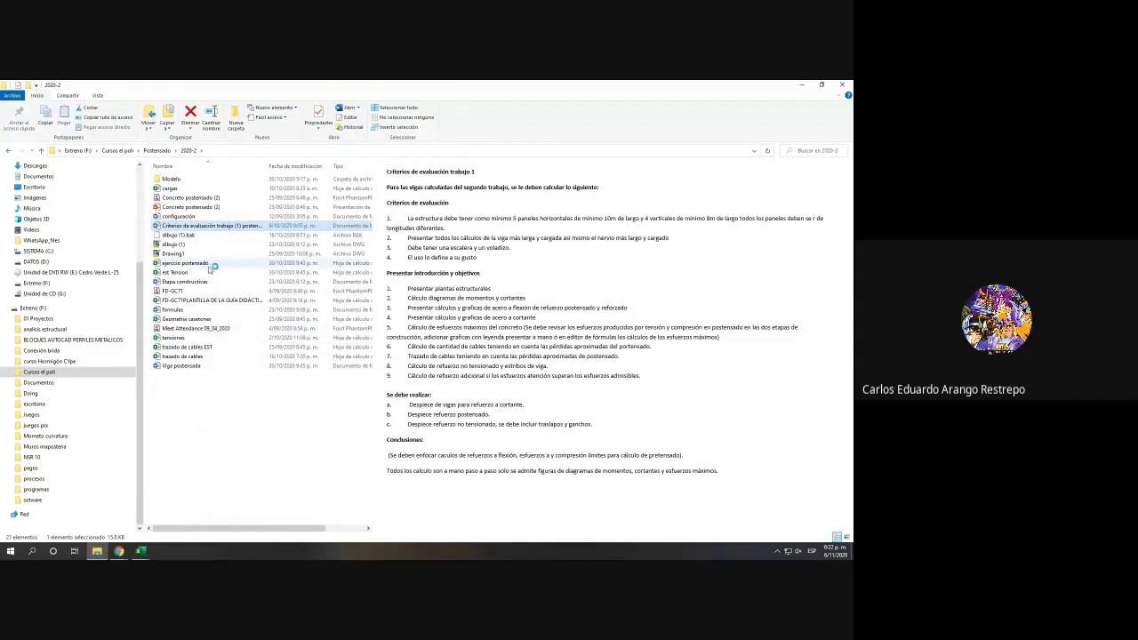
{"action": "left_click", "coordinate": [185, 282]}
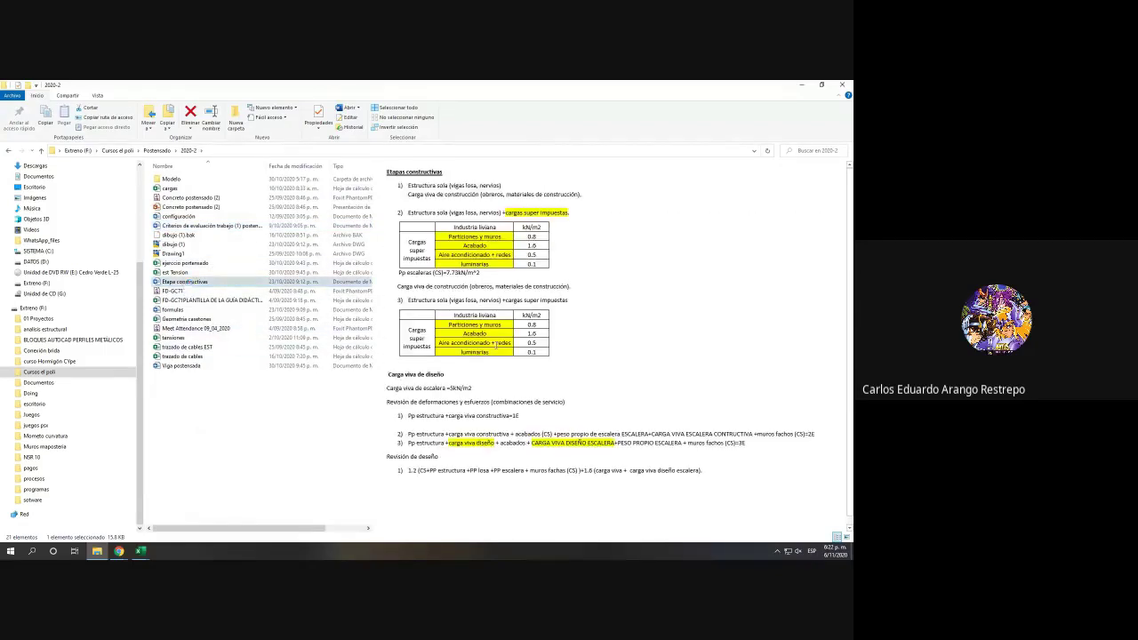
{"action": "left_click", "coordinate": [304, 310]}
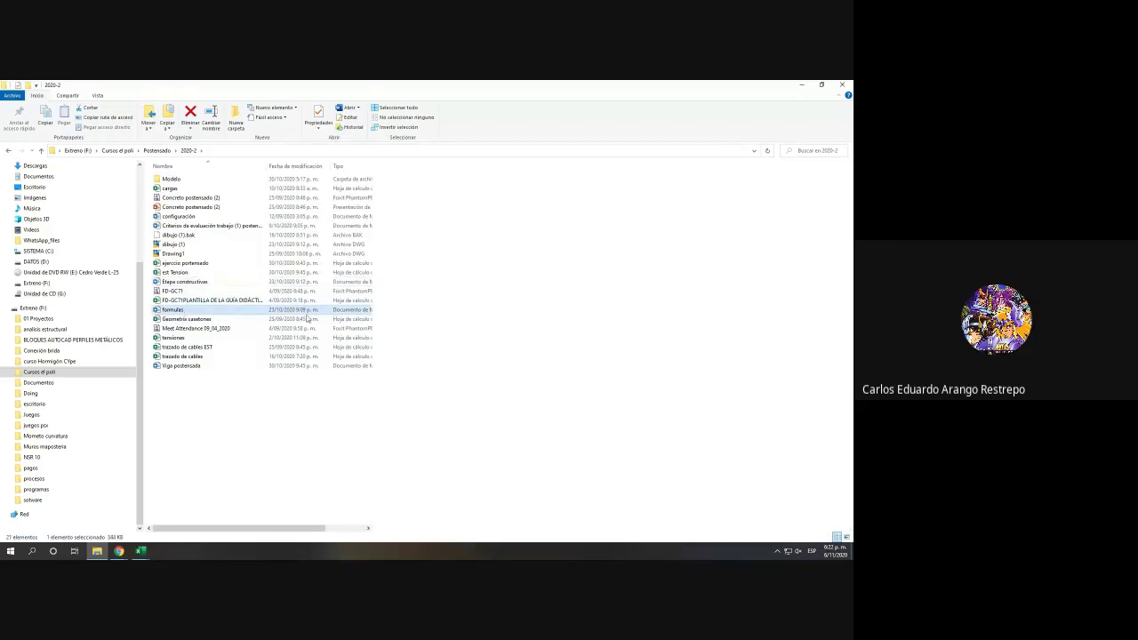
{"action": "scroll", "coordinate": [620, 342], "scroll_direction": "down", "scroll_amount": 10}
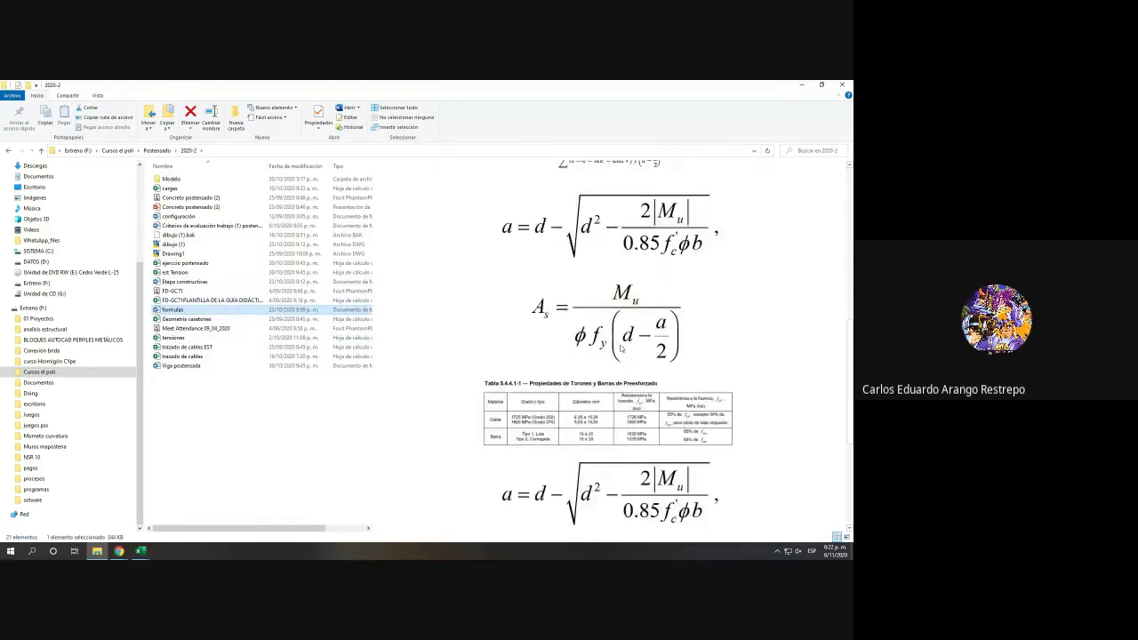
{"action": "scroll", "coordinate": [620, 349], "scroll_direction": "down", "scroll_amount": 5}
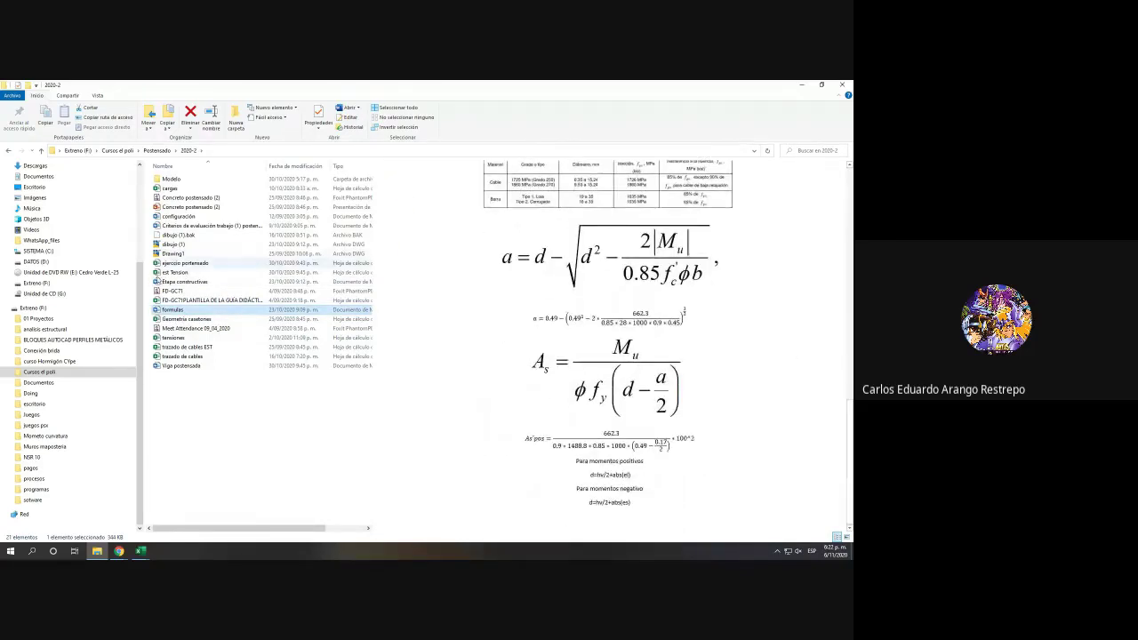
Step: Preview the Viga postensada document, open it in Word and maximize its window
{"action": "left_click", "coordinate": [186, 366]}
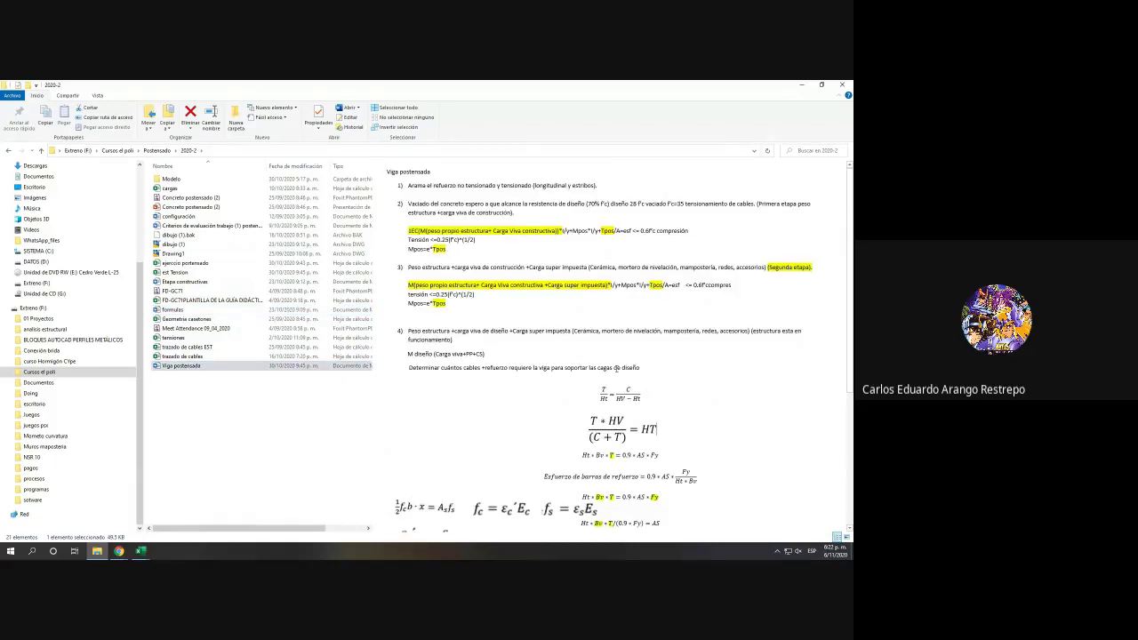
{"action": "scroll", "coordinate": [534, 367], "scroll_direction": "down", "scroll_amount": 3}
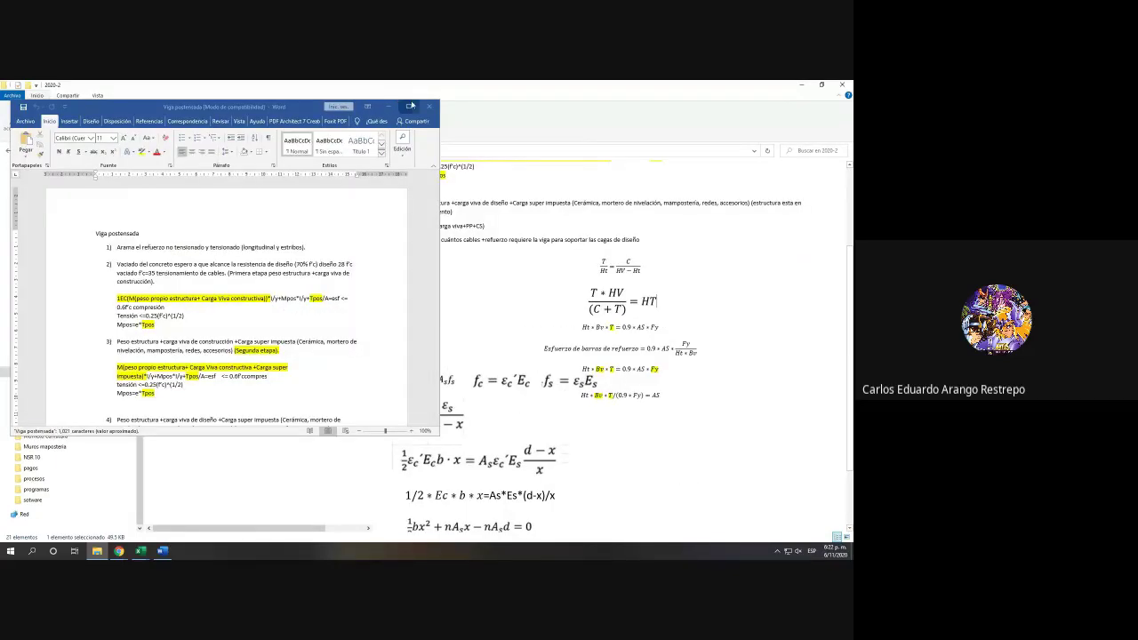
{"action": "left_click", "coordinate": [409, 106]}
Step: Examine the step 4 formulas enlarged, marking the bar stress expression 0.9*AS*Fy/(Ht*Bv) and the term Ht*Bv*T/(0.9*Fy) for AS
{"action": "scroll", "coordinate": [495, 347], "scroll_direction": "down", "scroll_amount": 5}
{"action": "scroll", "coordinate": [495, 347], "scroll_direction": "up", "scroll_amount": 3}
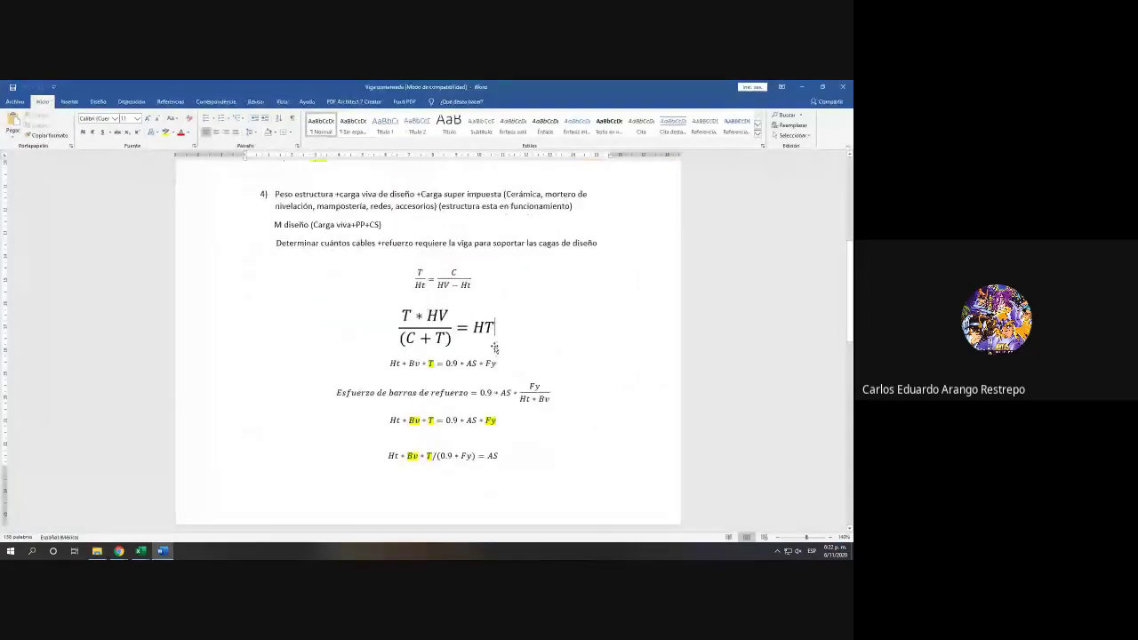
{"action": "scroll", "coordinate": [498, 348], "scroll_direction": "up", "scroll_amount": 4}
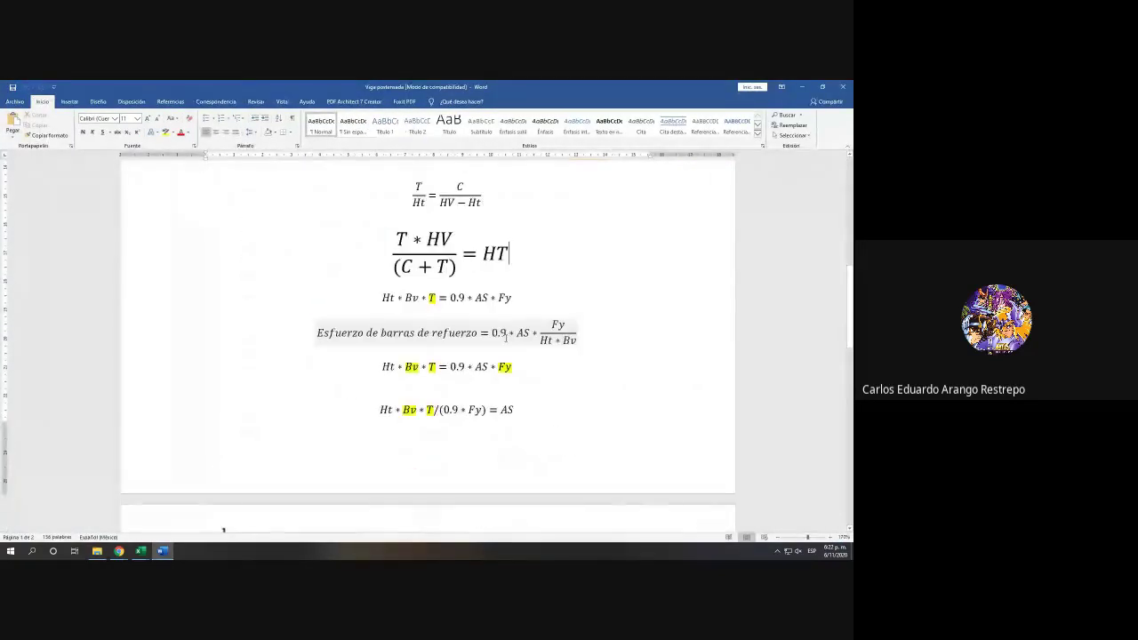
{"action": "scroll", "coordinate": [503, 238], "scroll_direction": "up", "scroll_amount": 4}
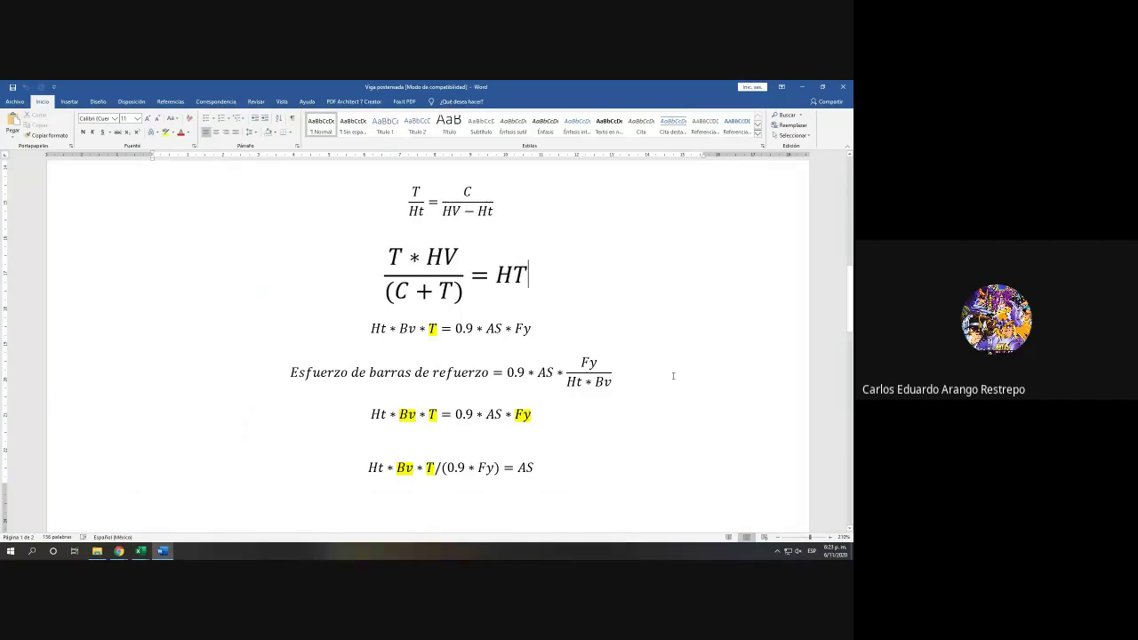
{"action": "left_click_drag", "start_coordinate": [290, 374], "coordinate": [613, 381]}
{"action": "scroll", "coordinate": [518, 389], "scroll_direction": "down", "scroll_amount": 2}
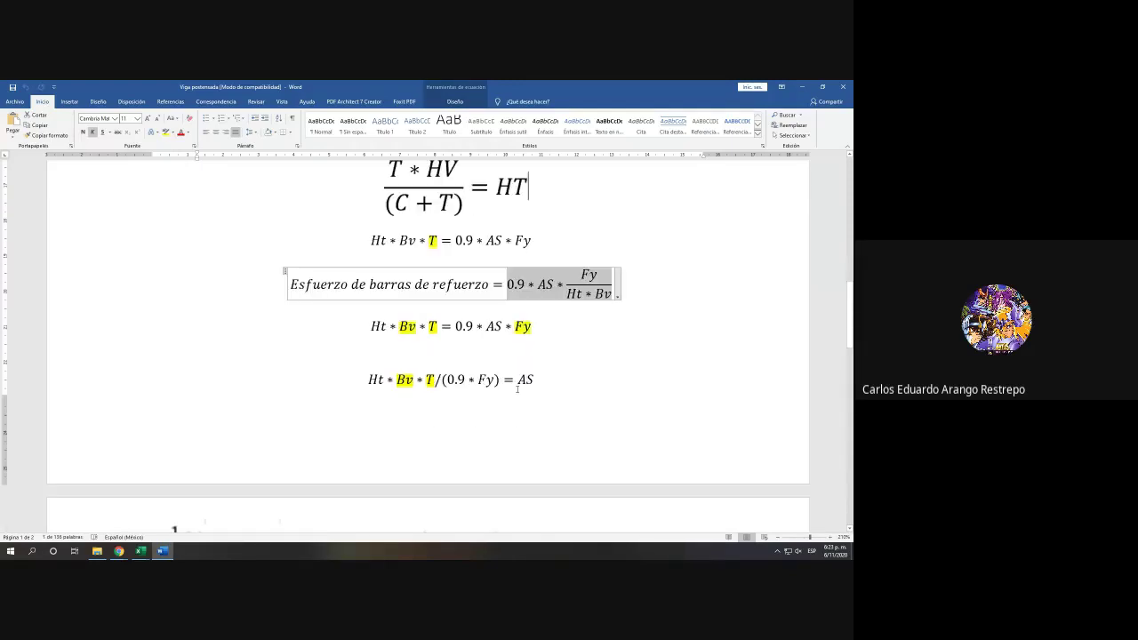
{"action": "left_click_drag", "start_coordinate": [501, 380], "coordinate": [348, 384]}
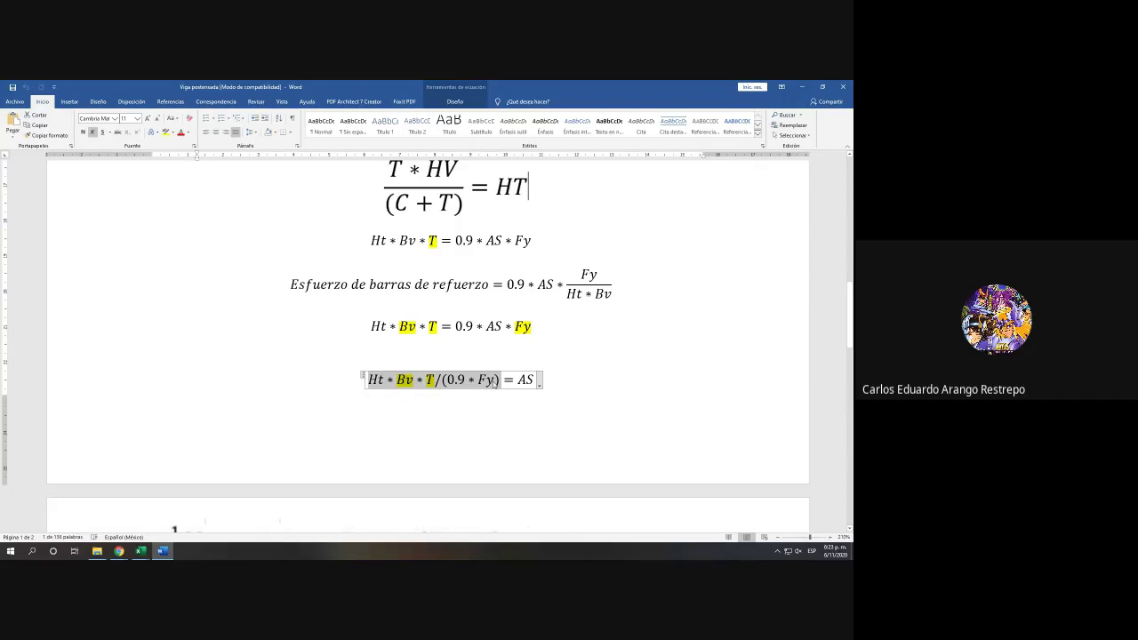
{"action": "left_click_drag", "start_coordinate": [500, 380], "coordinate": [363, 382]}
{"action": "scroll", "coordinate": [380, 389], "scroll_direction": "down", "scroll_amount": 2}
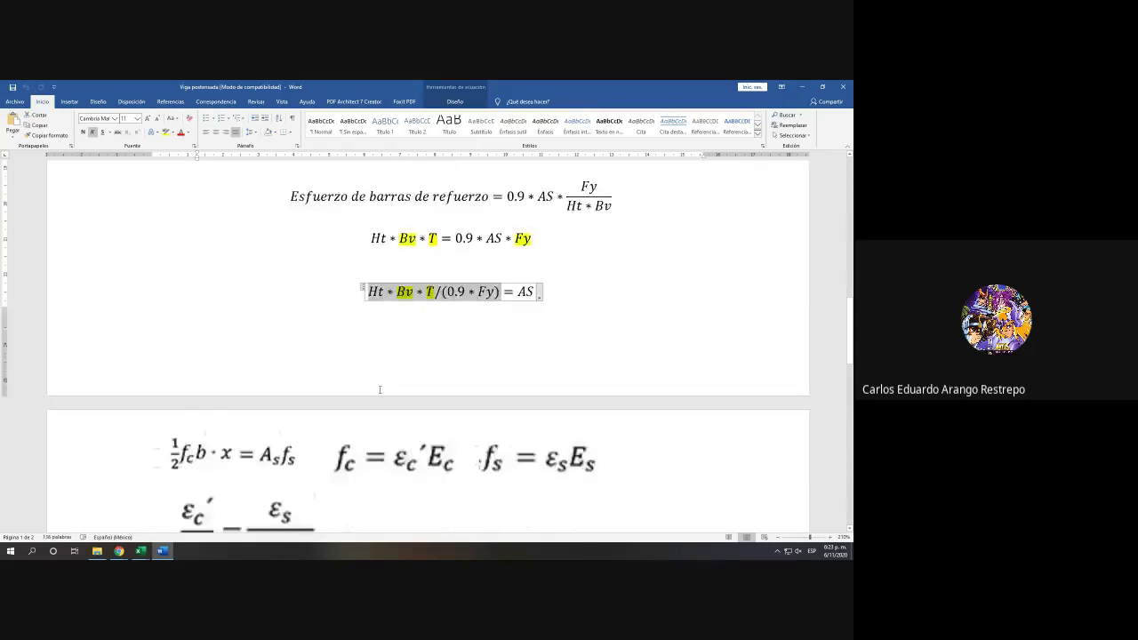
Step: Examine the second-page derivation from the equilibrium and strain equations through to the X and fs formulas
{"action": "scroll", "coordinate": [380, 389], "scroll_direction": "down", "scroll_amount": 5}
{"action": "scroll", "coordinate": [344, 326], "scroll_direction": "down", "scroll_amount": 5}
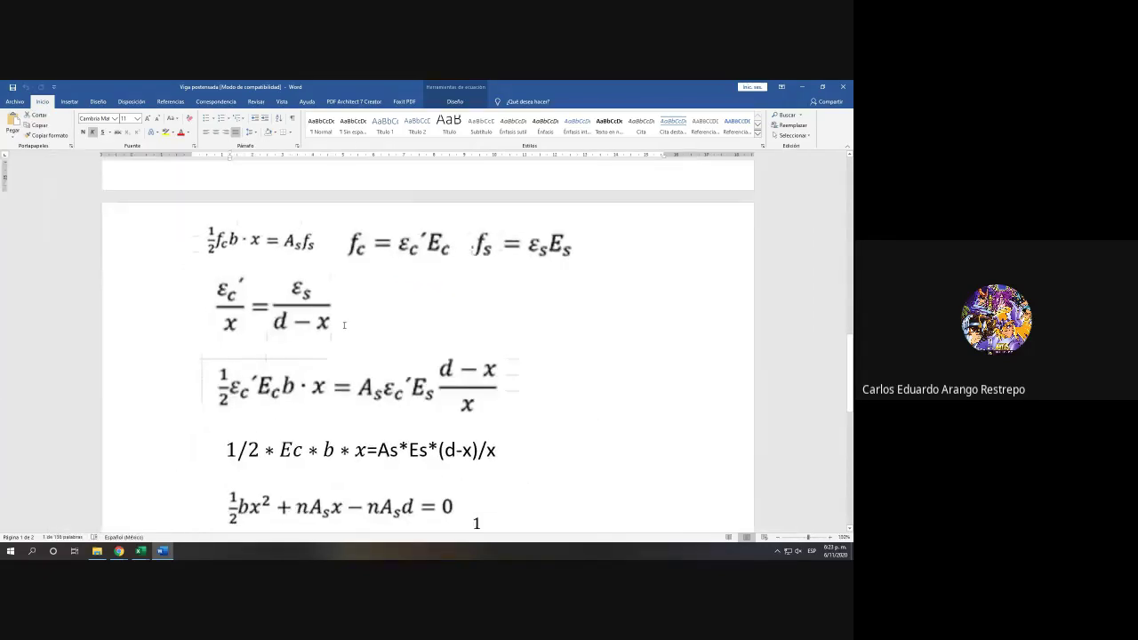
{"action": "scroll", "coordinate": [344, 329], "scroll_direction": "up", "scroll_amount": 2}
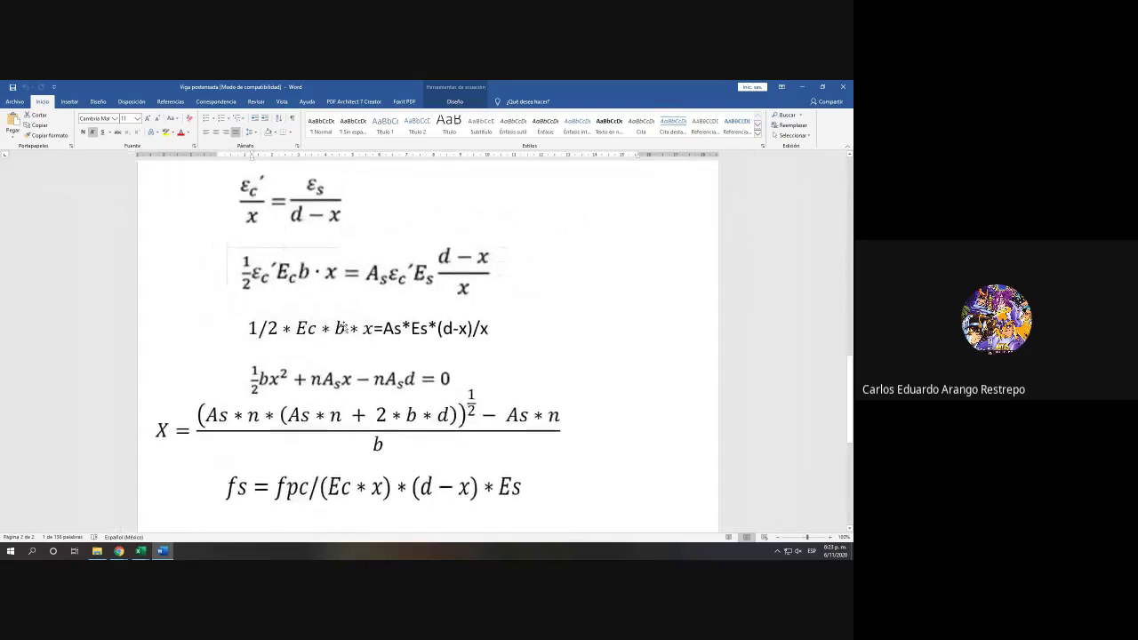
{"action": "scroll", "coordinate": [345, 325], "scroll_direction": "down", "scroll_amount": 4}
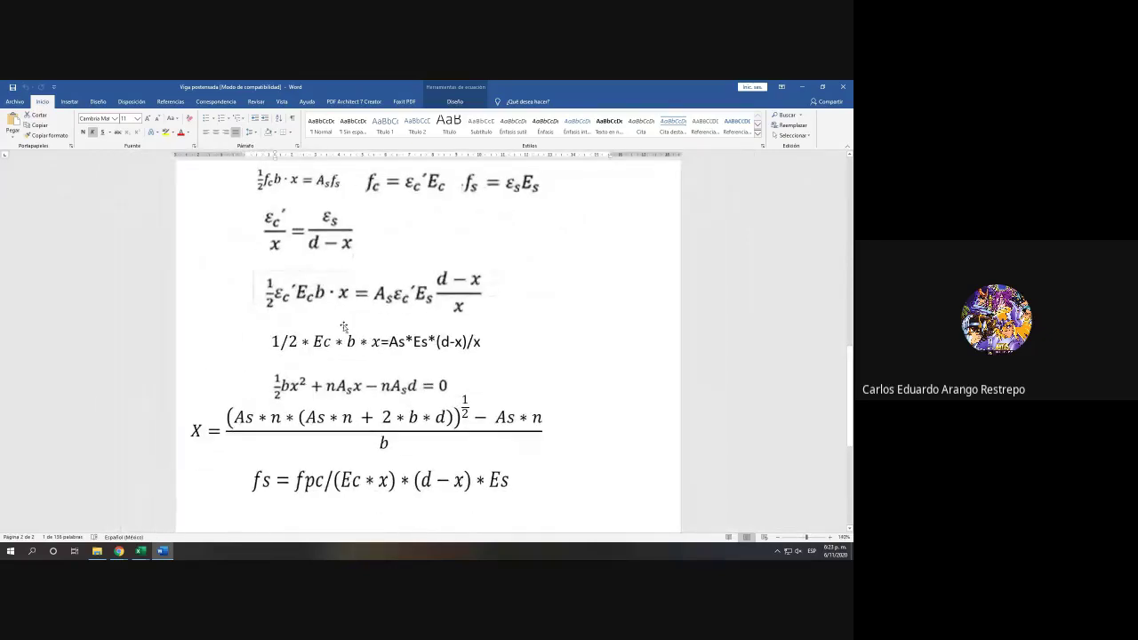
{"action": "scroll", "coordinate": [344, 326], "scroll_direction": "up", "scroll_amount": 1}
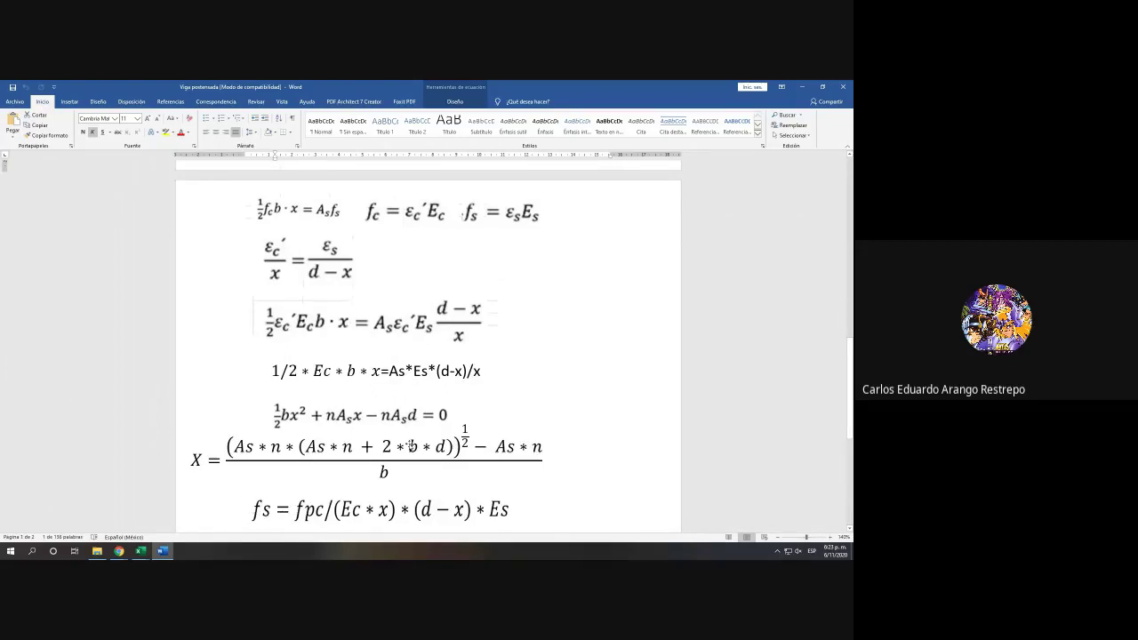
{"action": "scroll", "coordinate": [412, 305], "scroll_direction": "up", "scroll_amount": 6}
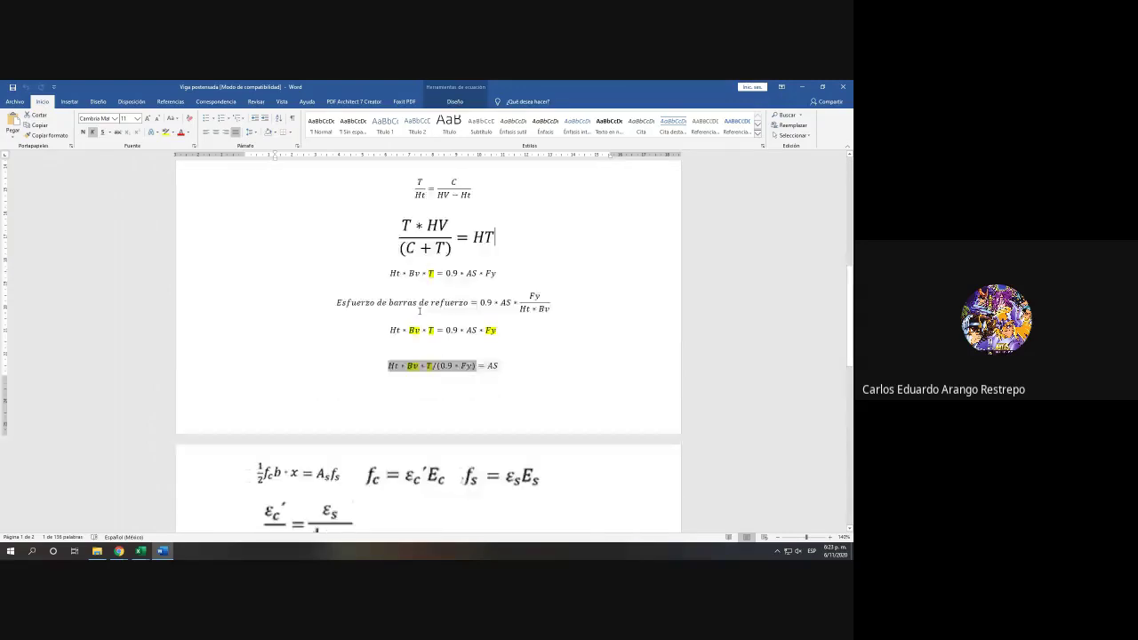
{"action": "scroll", "coordinate": [414, 307], "scroll_direction": "down", "scroll_amount": 7}
{"action": "scroll", "coordinate": [417, 313], "scroll_direction": "up", "scroll_amount": 1}
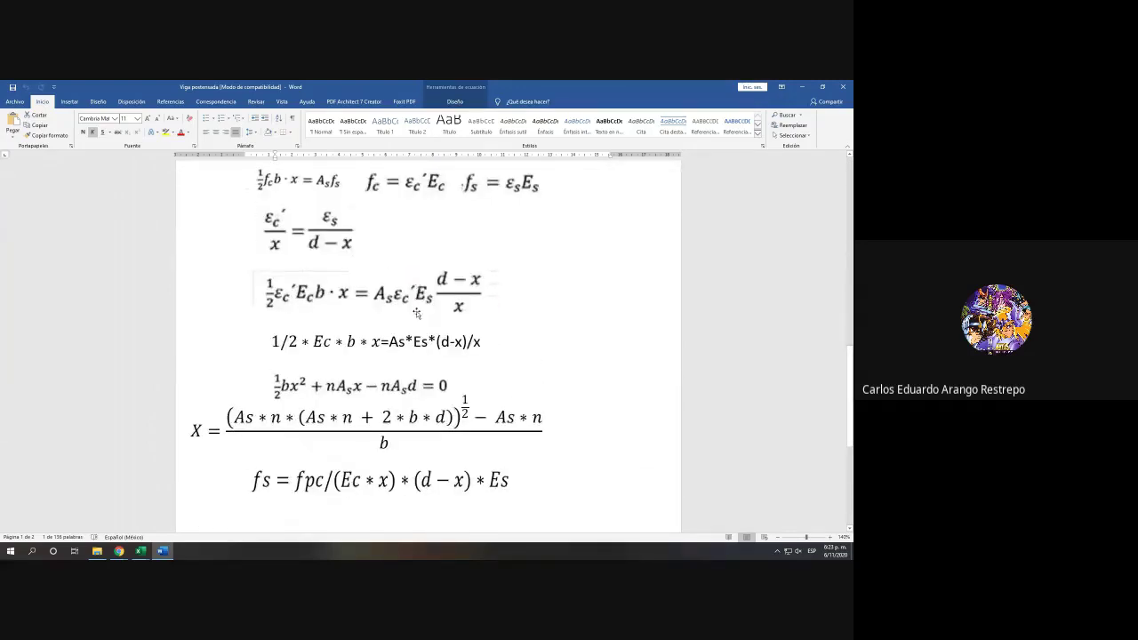
{"action": "scroll", "coordinate": [417, 314], "scroll_direction": "down", "scroll_amount": 10}
{"action": "scroll", "coordinate": [417, 314], "scroll_direction": "up", "scroll_amount": 6}
{"action": "scroll", "coordinate": [417, 317], "scroll_direction": "down", "scroll_amount": 1}
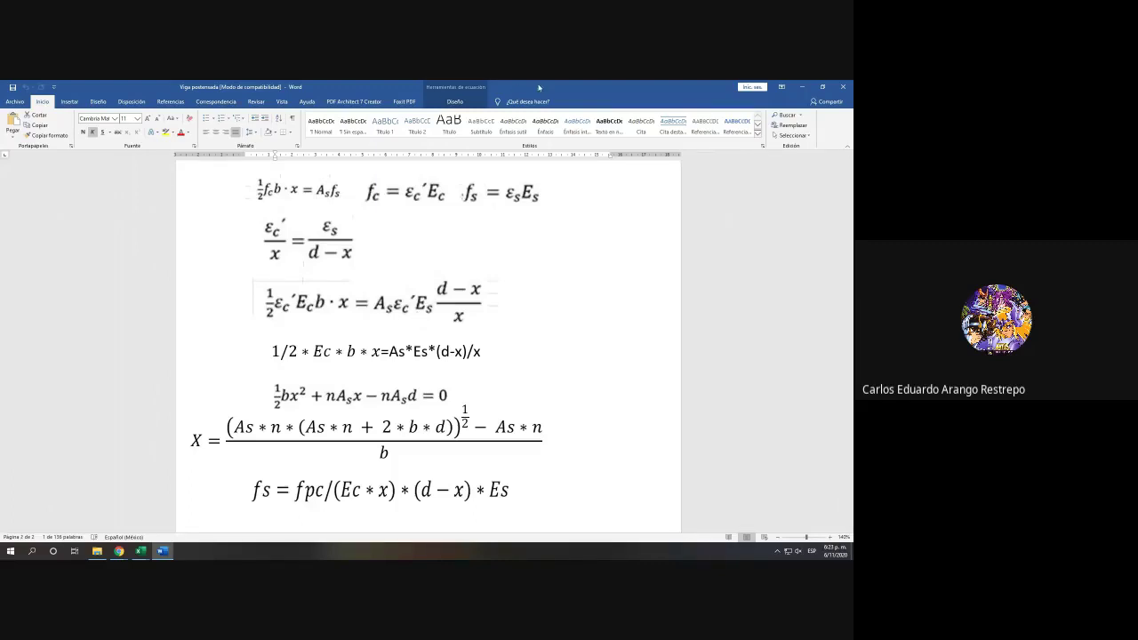
{"action": "left_click_drag", "start_coordinate": [539, 86], "coordinate": [2, 204]}
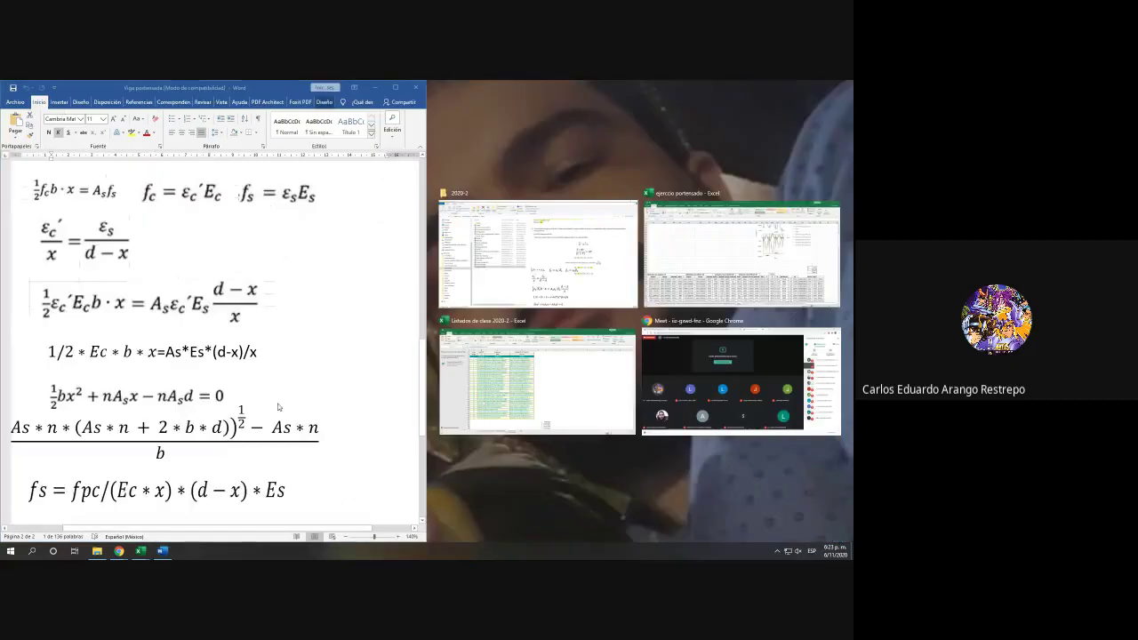
{"action": "double_click", "coordinate": [394, 87]}
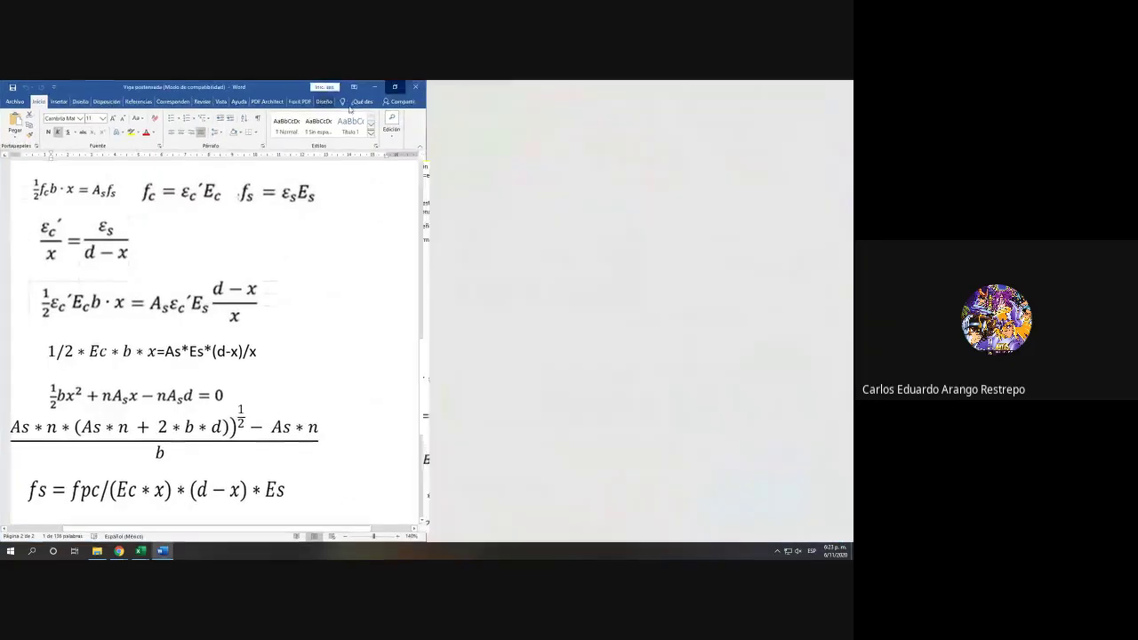
Step: Enlarge the equilibrium equation ½fc·b·x = As·fs and review it against the construction-stage conditions on the first page
{"action": "scroll", "coordinate": [233, 181], "scroll_direction": "up", "scroll_amount": 5}
{"action": "scroll", "coordinate": [233, 181], "scroll_direction": "up", "scroll_amount": 3}
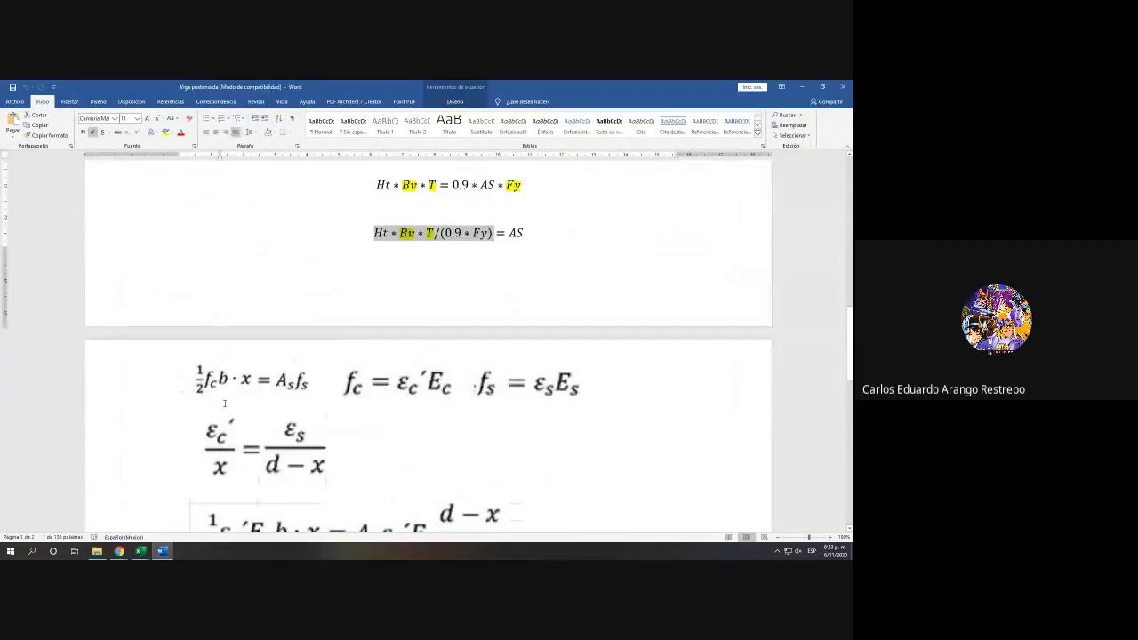
{"action": "scroll", "coordinate": [203, 394], "scroll_direction": "up", "scroll_amount": 1}
{"action": "scroll", "coordinate": [214, 456], "scroll_direction": "down", "scroll_amount": 2}
{"action": "scroll", "coordinate": [186, 378], "scroll_direction": "up", "scroll_amount": 5}
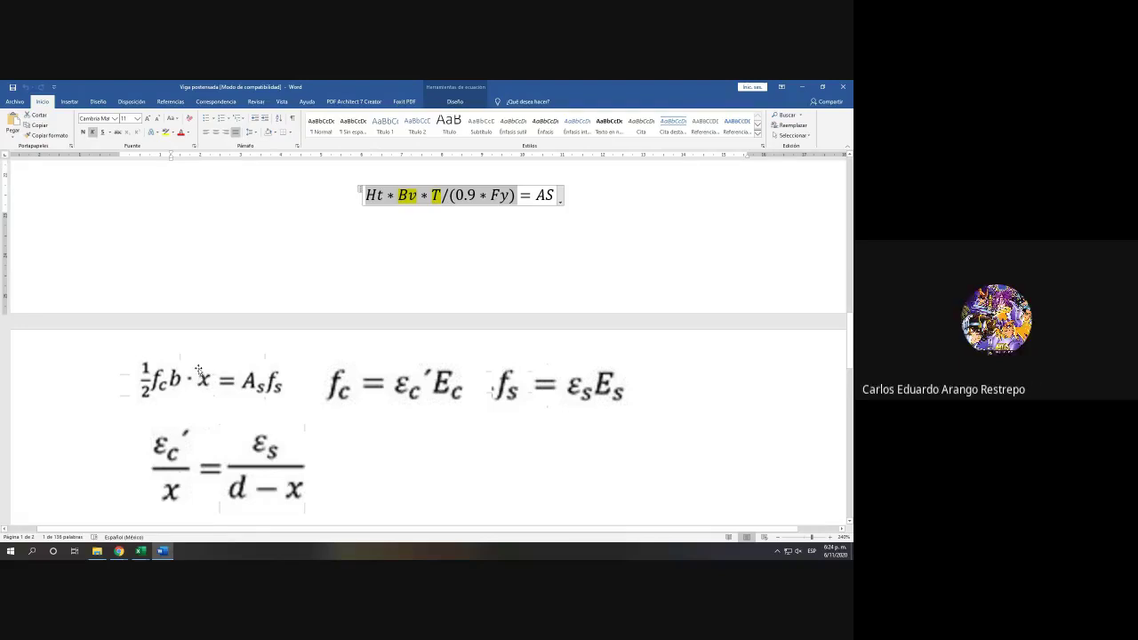
{"action": "scroll", "coordinate": [212, 391], "scroll_direction": "up", "scroll_amount": 15}
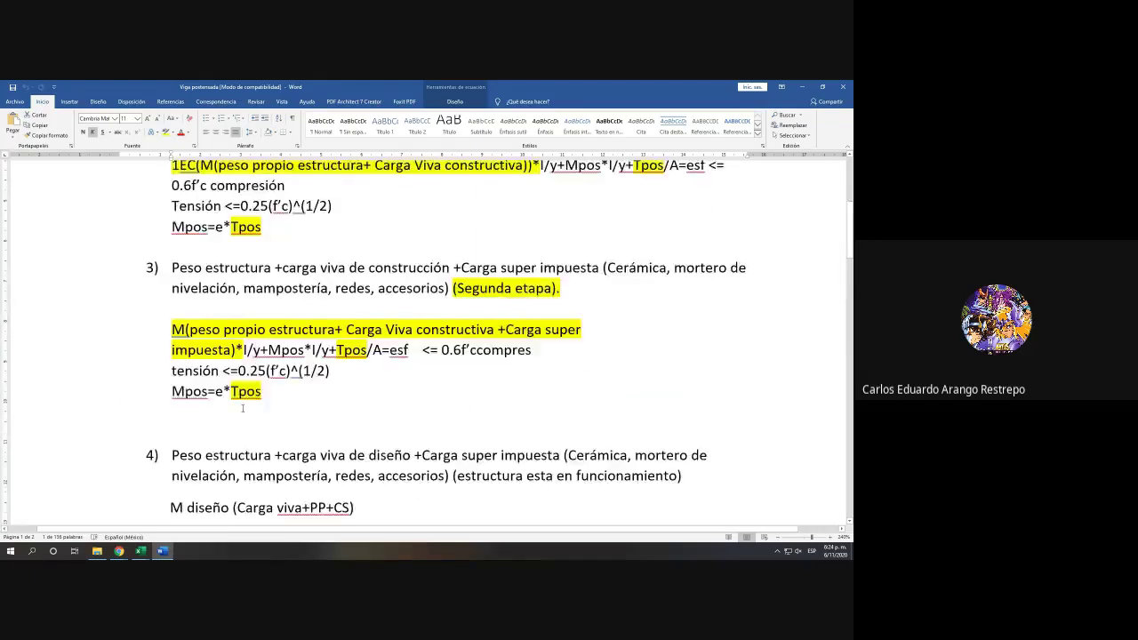
{"action": "scroll", "coordinate": [231, 397], "scroll_direction": "down", "scroll_amount": 15}
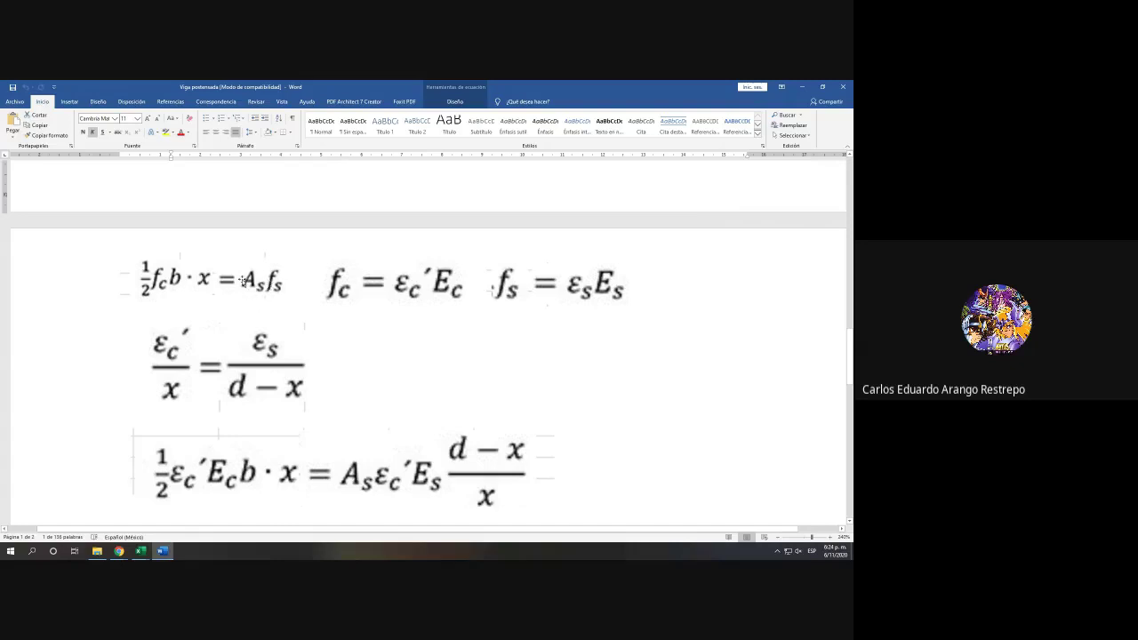
{"action": "scroll", "coordinate": [359, 343], "scroll_direction": "up", "scroll_amount": 15}
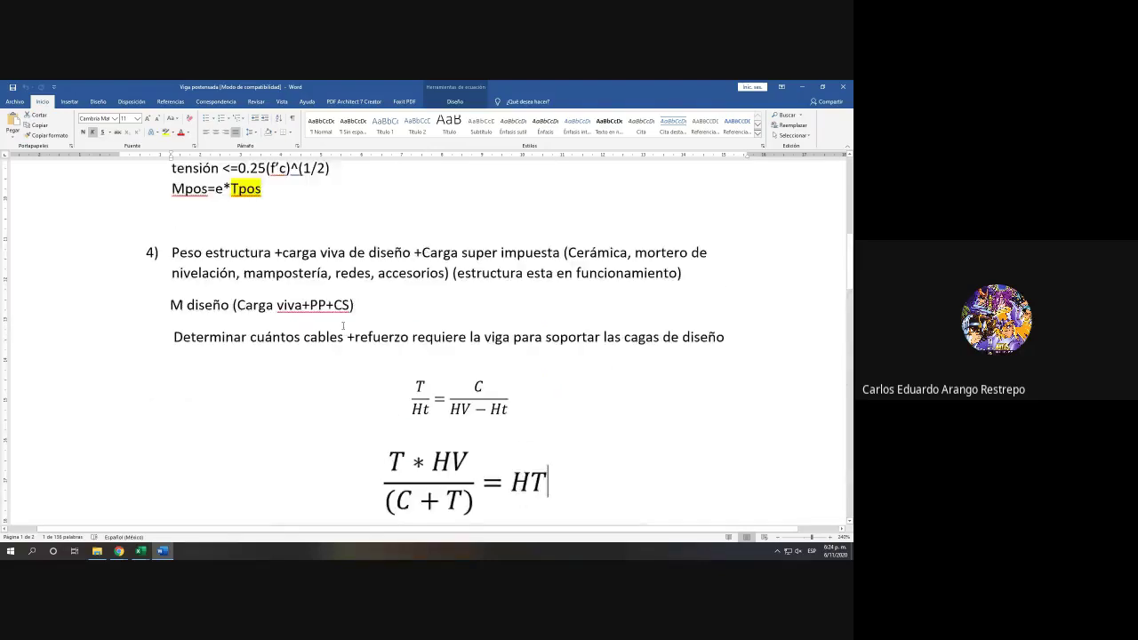
{"action": "scroll", "coordinate": [359, 343], "scroll_direction": "down", "scroll_amount": 15}
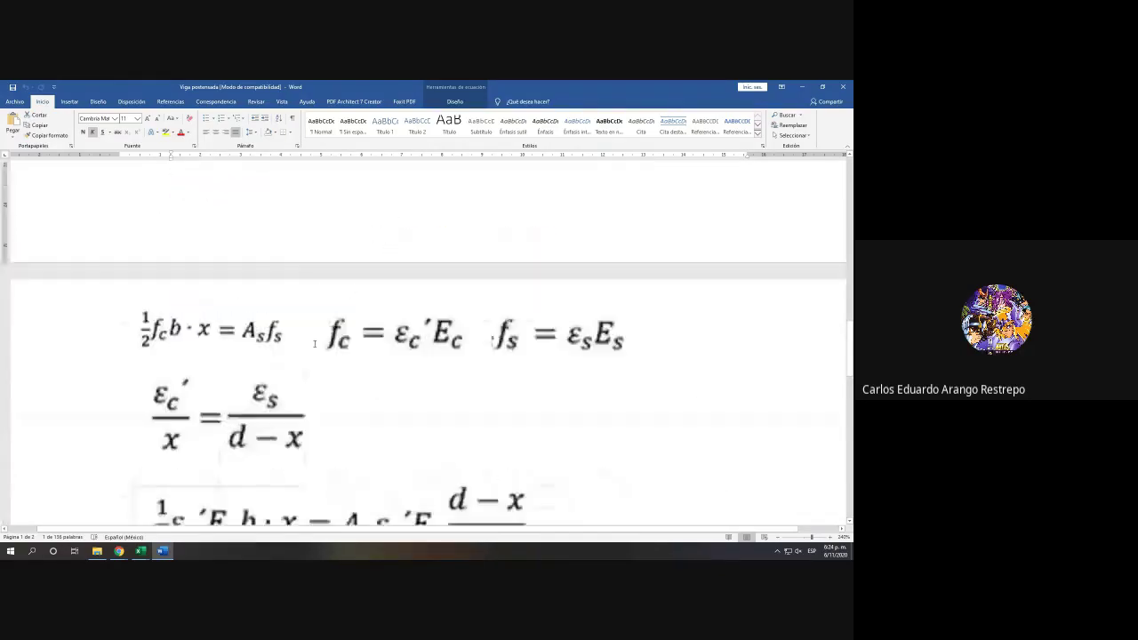
{"action": "scroll", "coordinate": [204, 253], "scroll_direction": "up", "scroll_amount": 3}
{"action": "scroll", "coordinate": [205, 253], "scroll_direction": "down", "scroll_amount": 1}
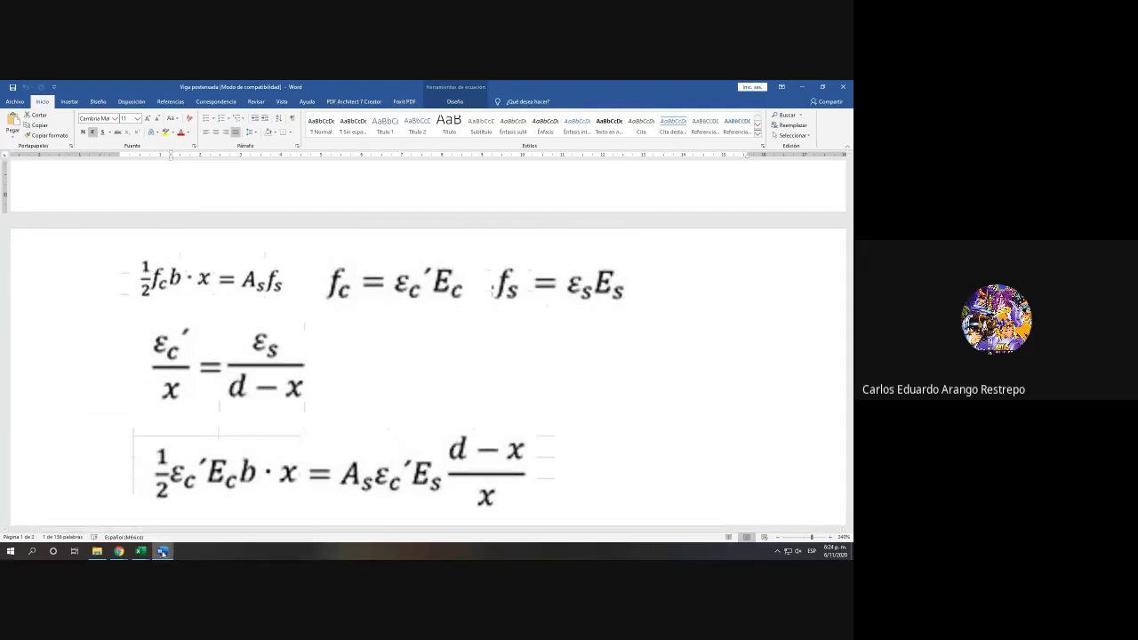
Step: Try to launch AutoCAD 2020 - English, and return to the Word document
{"action": "left_click", "coordinate": [10, 552]}
{"action": "type", "text": "AY"}
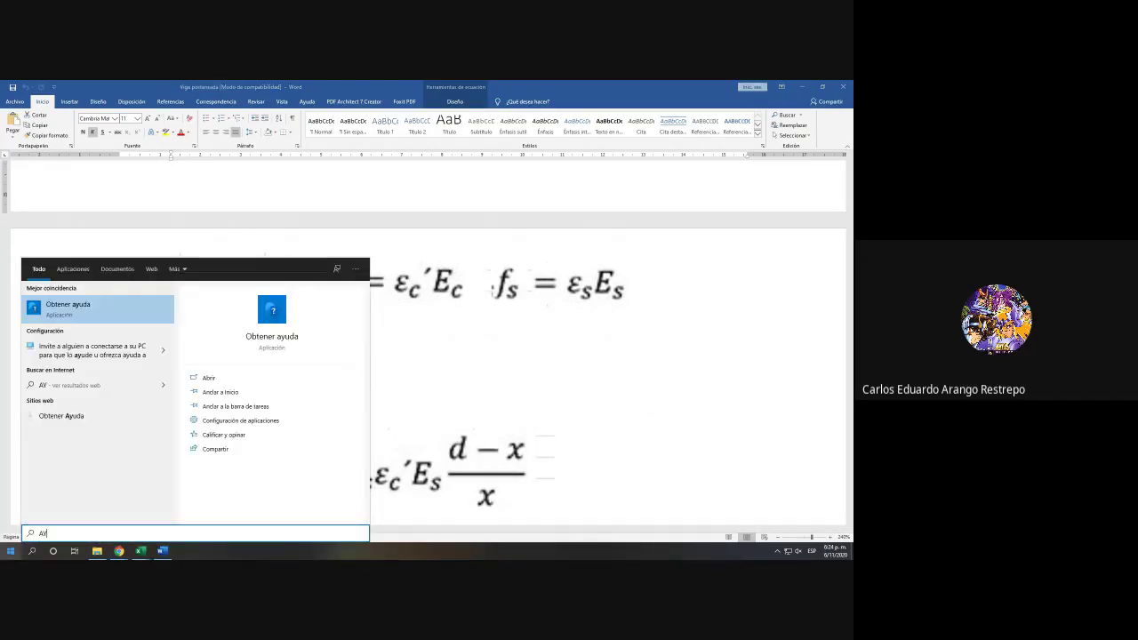
{"action": "key", "text": "BackSpace"}
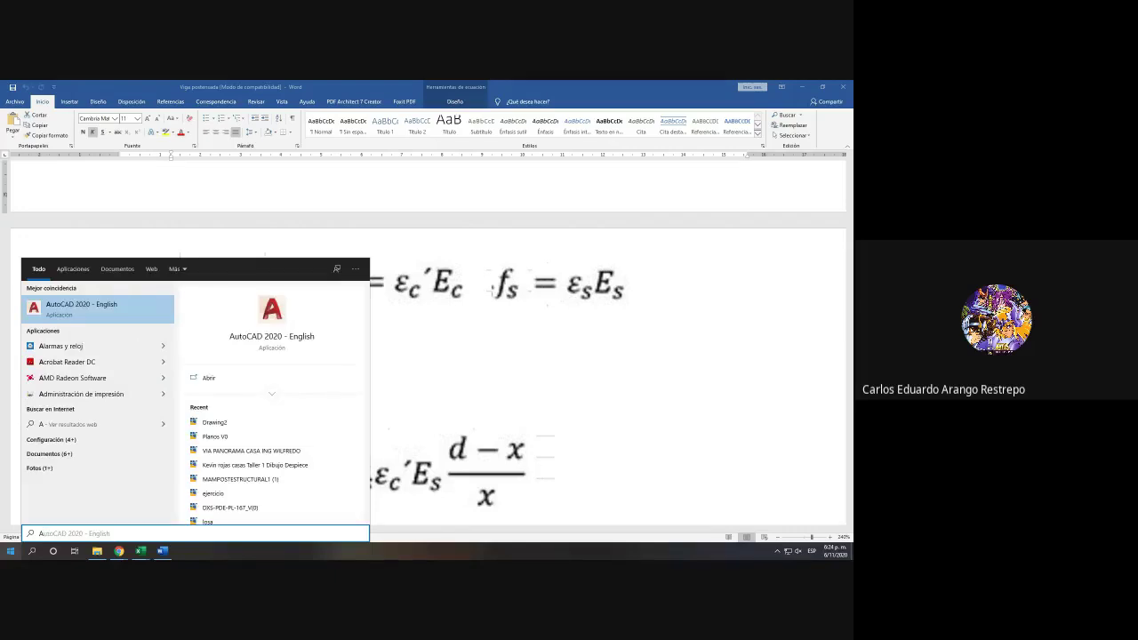
{"action": "key", "text": "Return"}
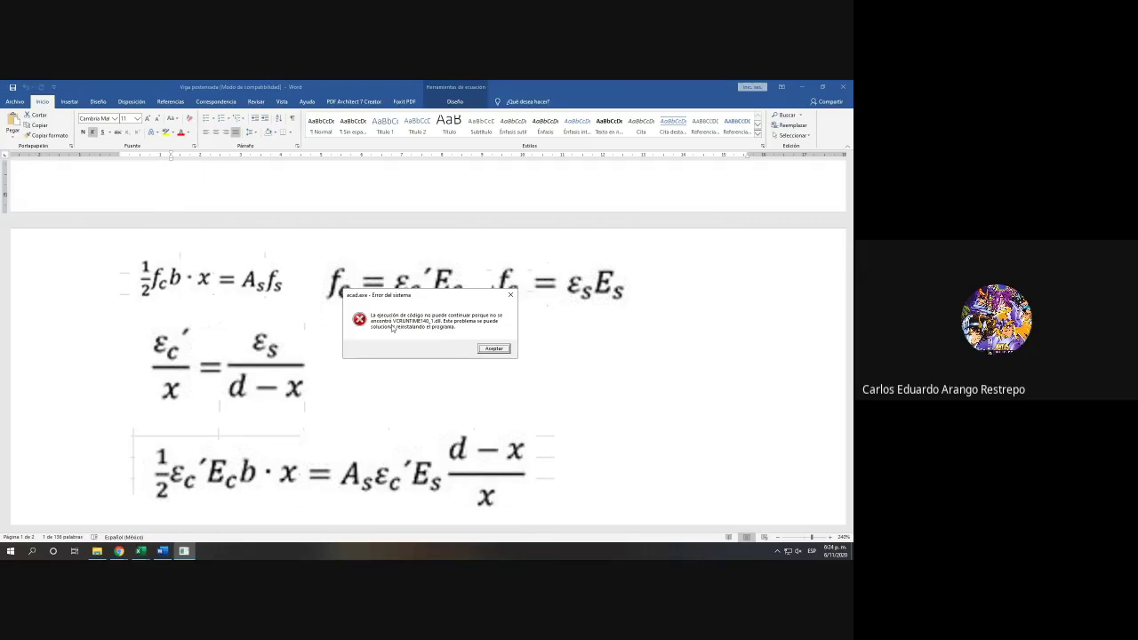
{"action": "left_click", "coordinate": [486, 350]}
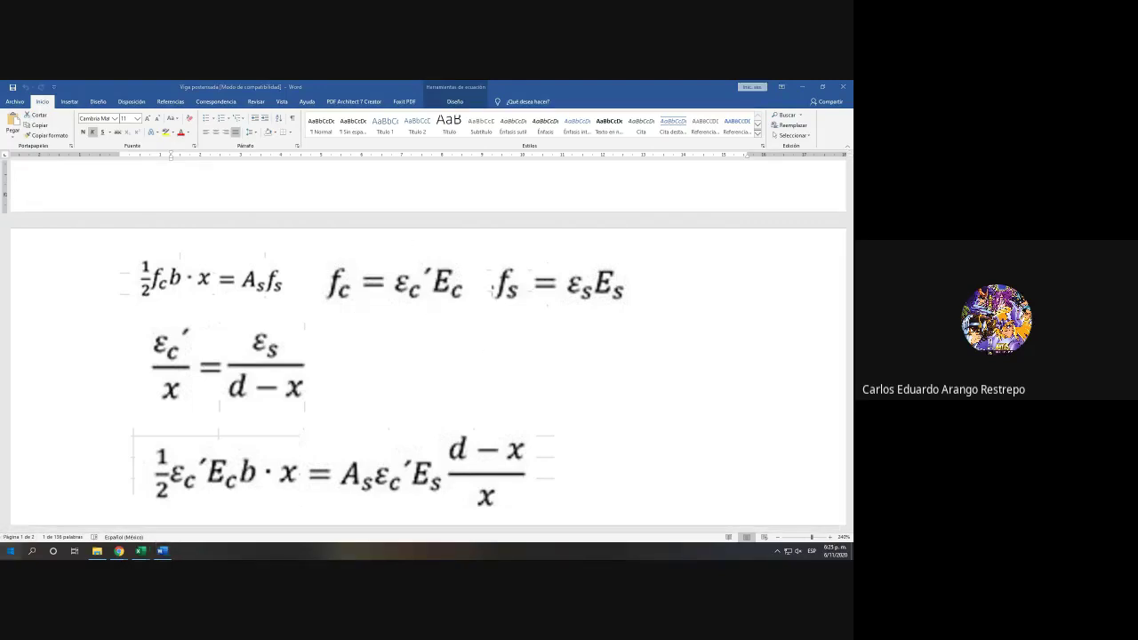
{"action": "left_click", "coordinate": [10, 551]}
{"action": "left_click", "coordinate": [430, 384]}
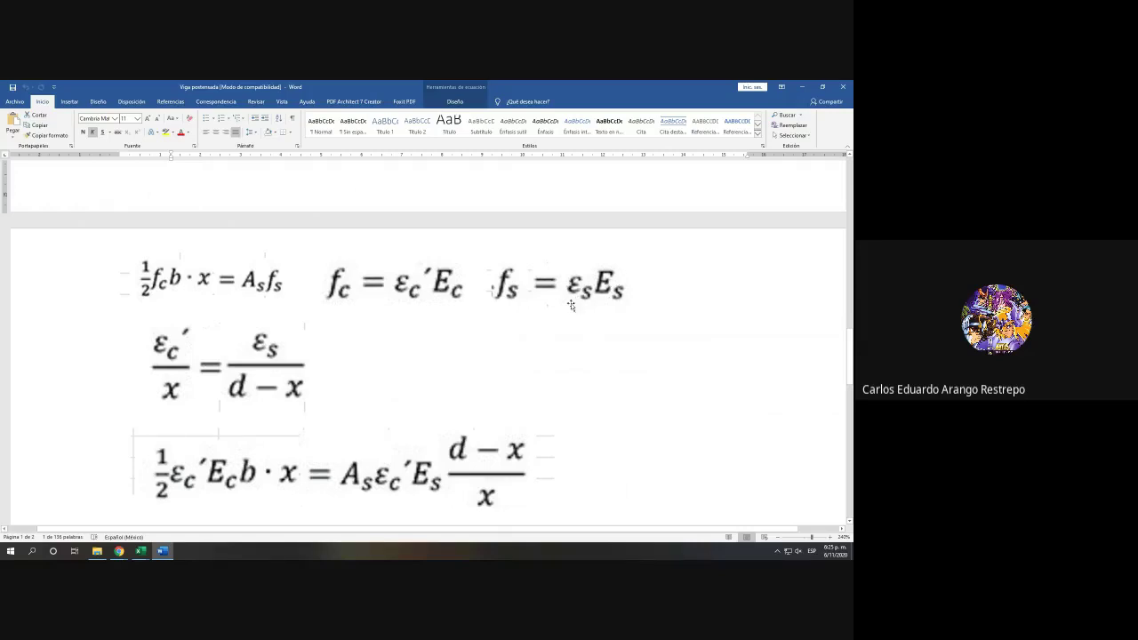
Step: Examine how the fc and fs expressions and the strain ratio are substituted into the equilibrium equation to reach 1/2*Ec*b*x=As*Es*(d-x)/x
{"action": "scroll", "coordinate": [266, 289], "scroll_direction": "down", "scroll_amount": 3}
{"action": "scroll", "coordinate": [231, 289], "scroll_direction": "up", "scroll_amount": 2}
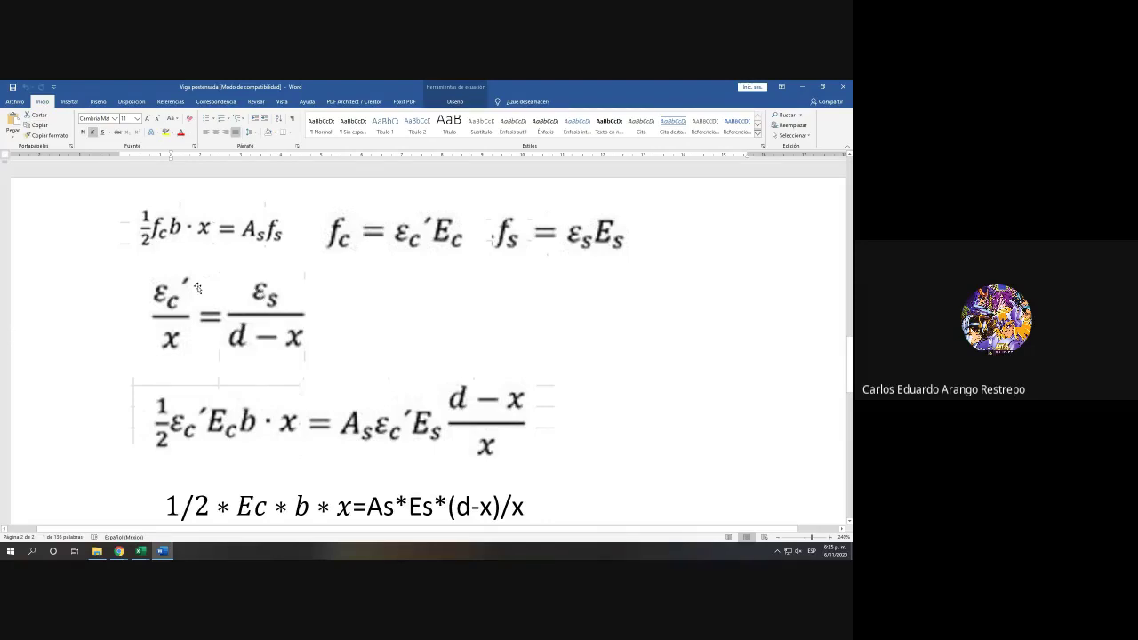
{"action": "scroll", "coordinate": [240, 336], "scroll_direction": "down", "scroll_amount": 2}
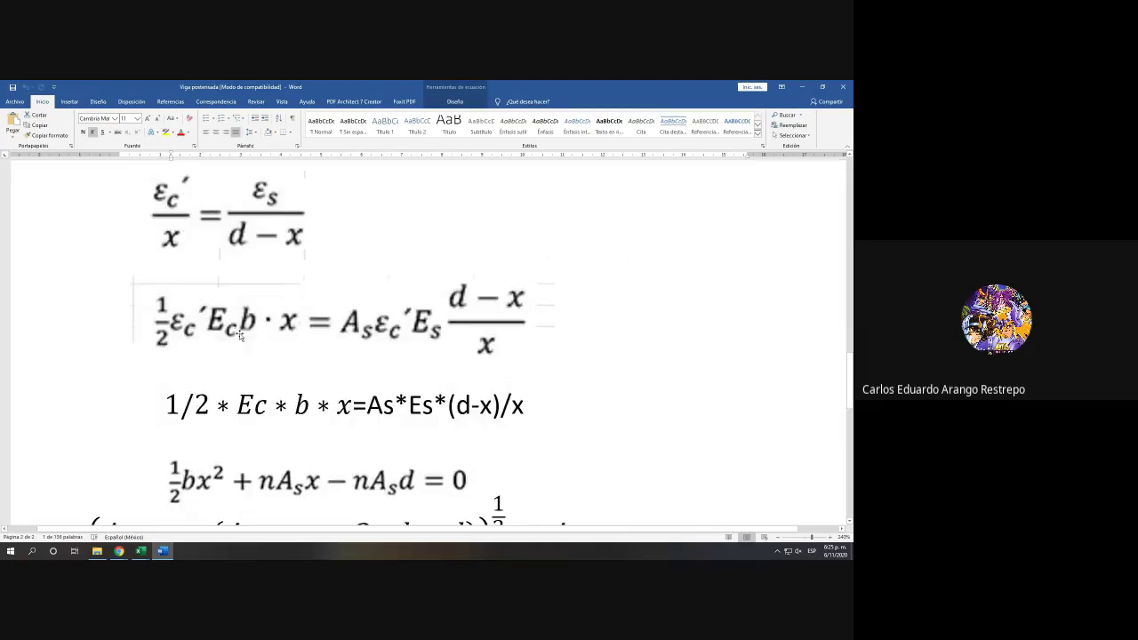
{"action": "scroll", "coordinate": [293, 329], "scroll_direction": "up", "scroll_amount": 2}
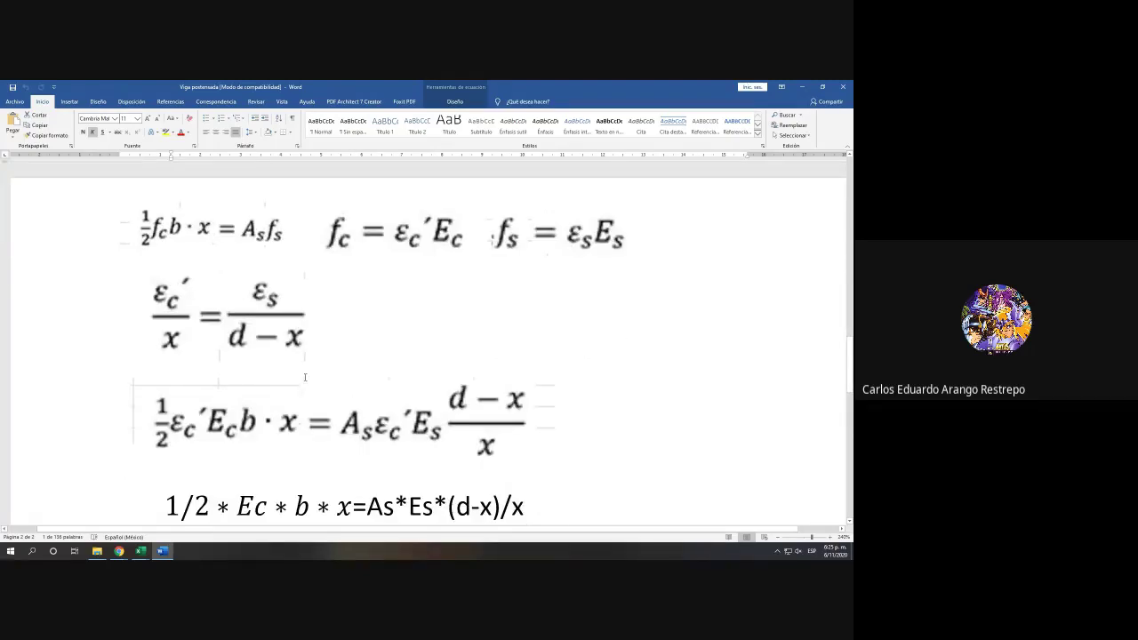
{"action": "scroll", "coordinate": [355, 368], "scroll_direction": "down", "scroll_amount": 2}
{"action": "scroll", "coordinate": [120, 324], "scroll_direction": "up", "scroll_amount": 3}
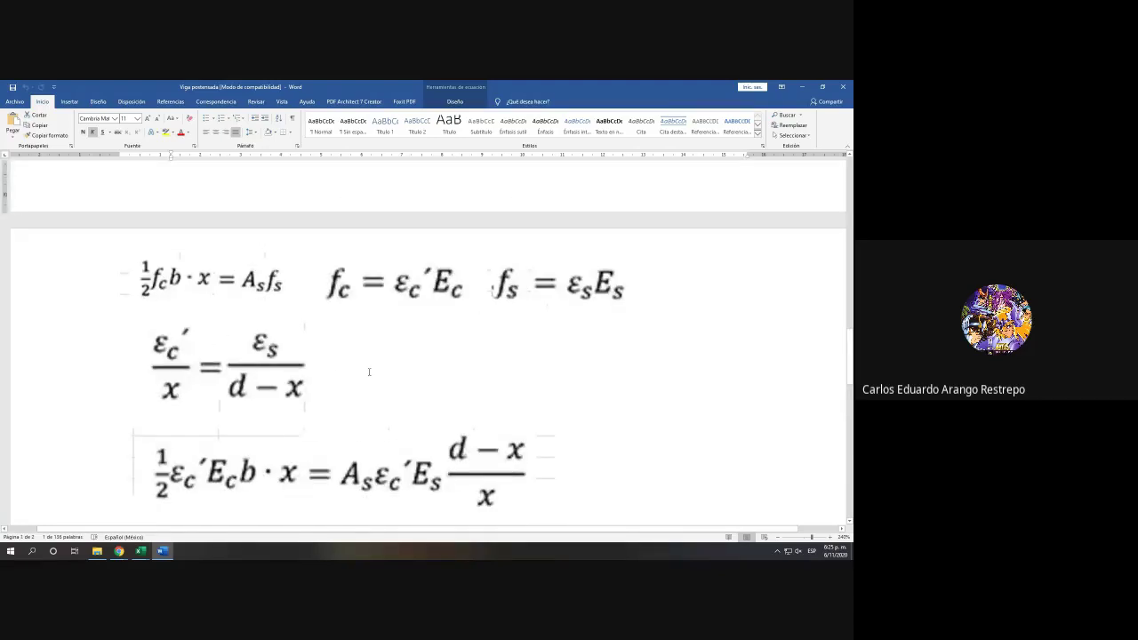
{"action": "scroll", "coordinate": [369, 371], "scroll_direction": "down", "scroll_amount": 2}
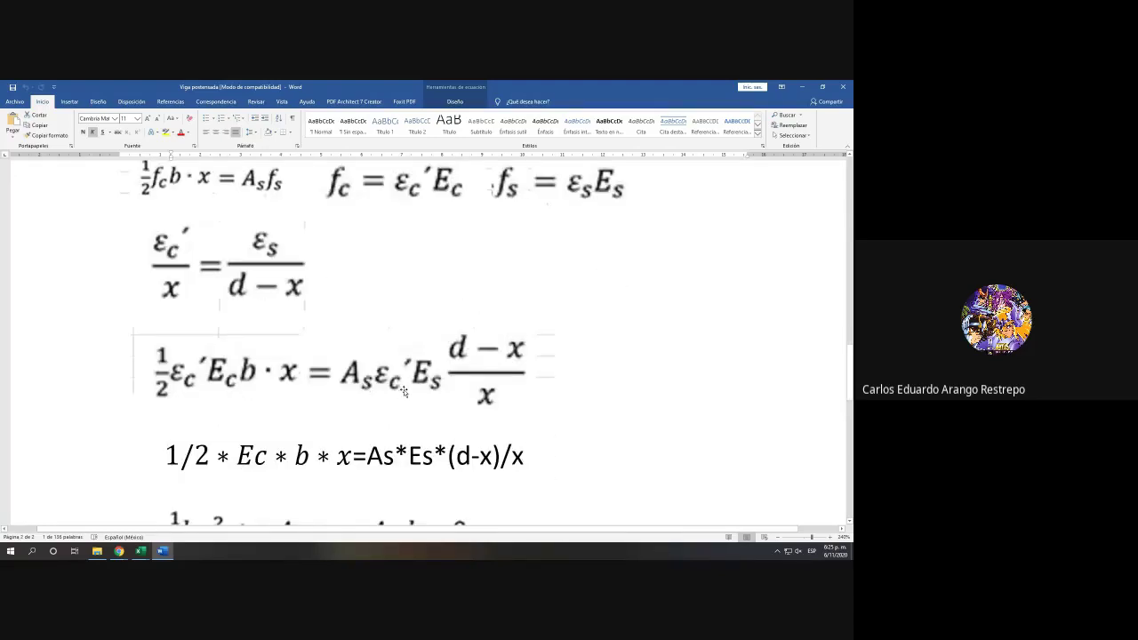
{"action": "scroll", "coordinate": [404, 392], "scroll_direction": "down", "scroll_amount": 2}
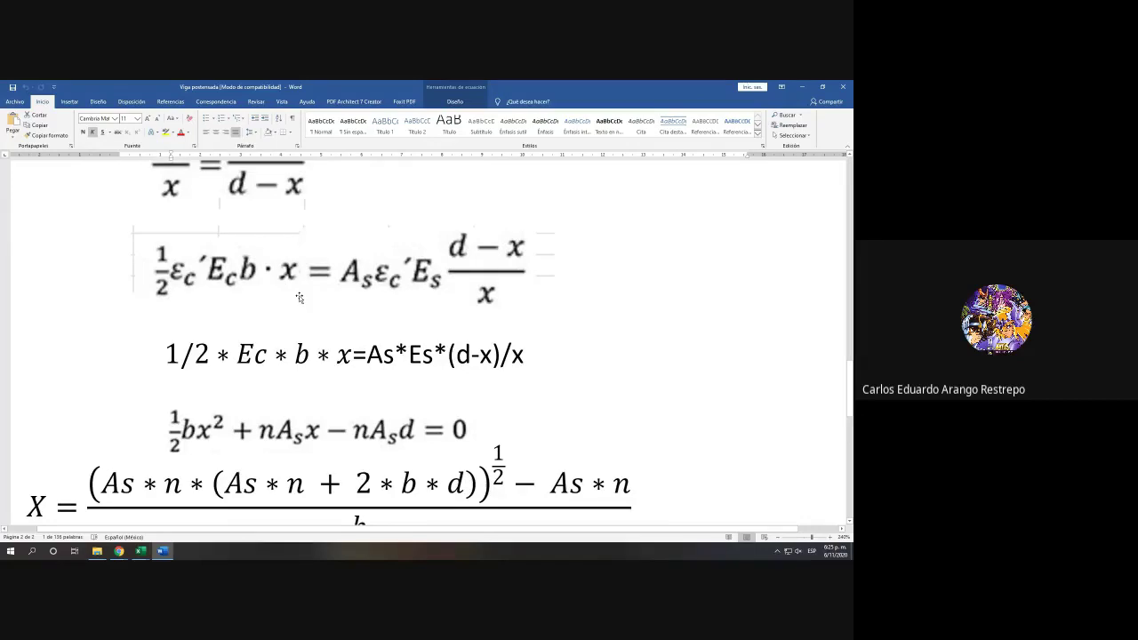
{"action": "scroll", "coordinate": [299, 296], "scroll_direction": "down", "scroll_amount": 1}
{"action": "scroll", "coordinate": [299, 296], "scroll_direction": "up", "scroll_amount": 1}
Step: Highlight the terms Ec and Es in yellow in the equation 1/2*Ec*b*x=As*Es*(d-x)/x
{"action": "left_click", "coordinate": [245, 352]}
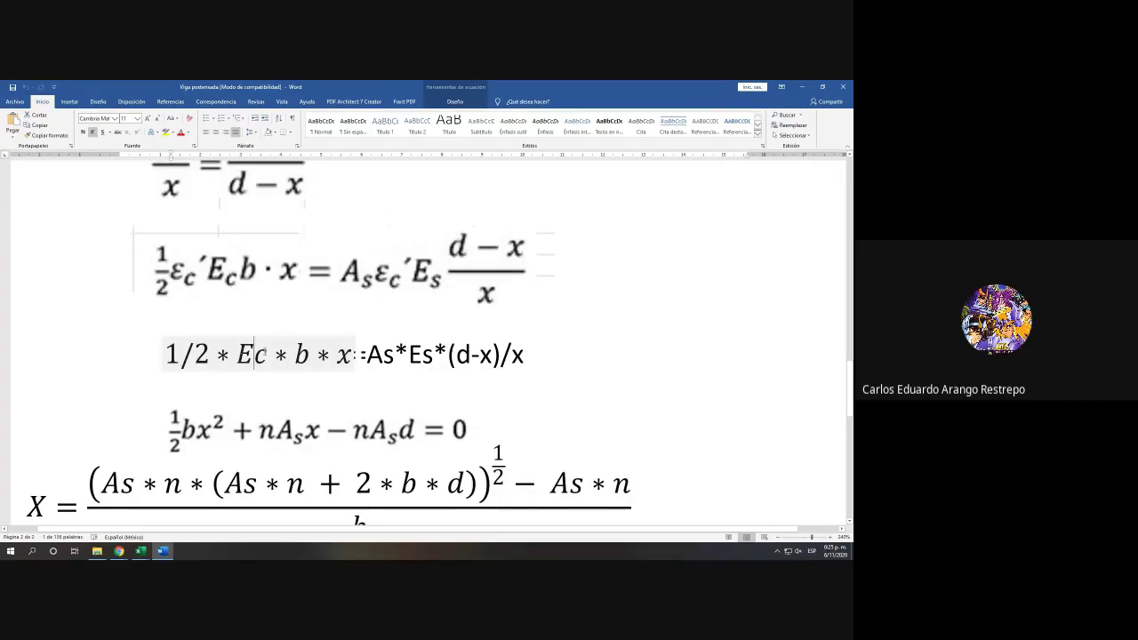
{"action": "double_click", "coordinate": [254, 354]}
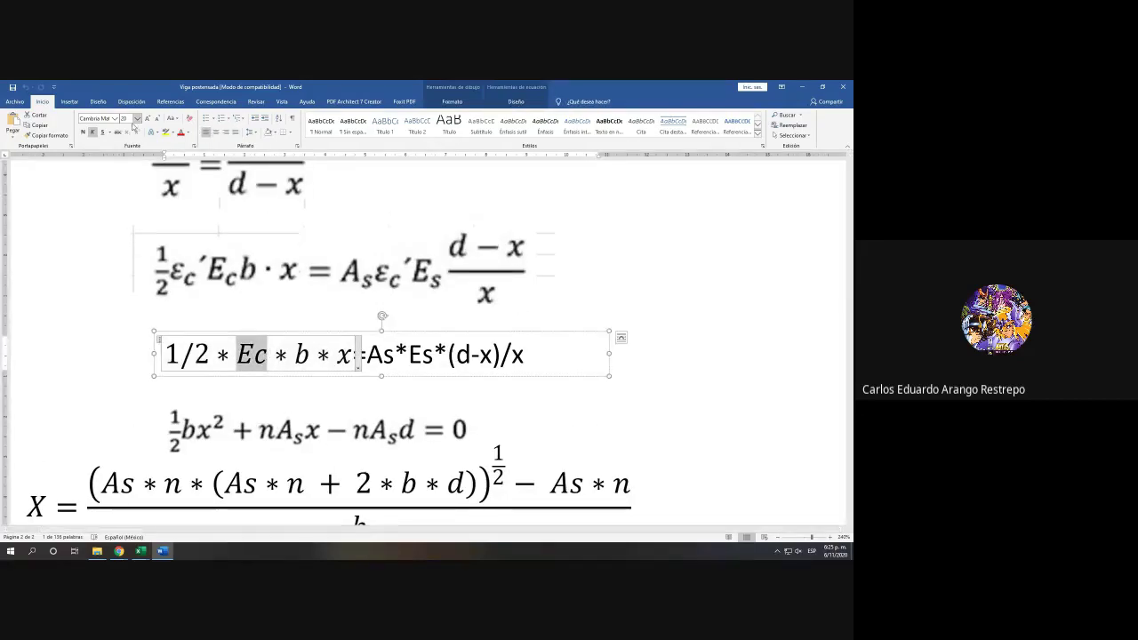
{"action": "left_click", "coordinate": [165, 132]}
{"action": "left_click_drag", "start_coordinate": [409, 355], "coordinate": [438, 355]}
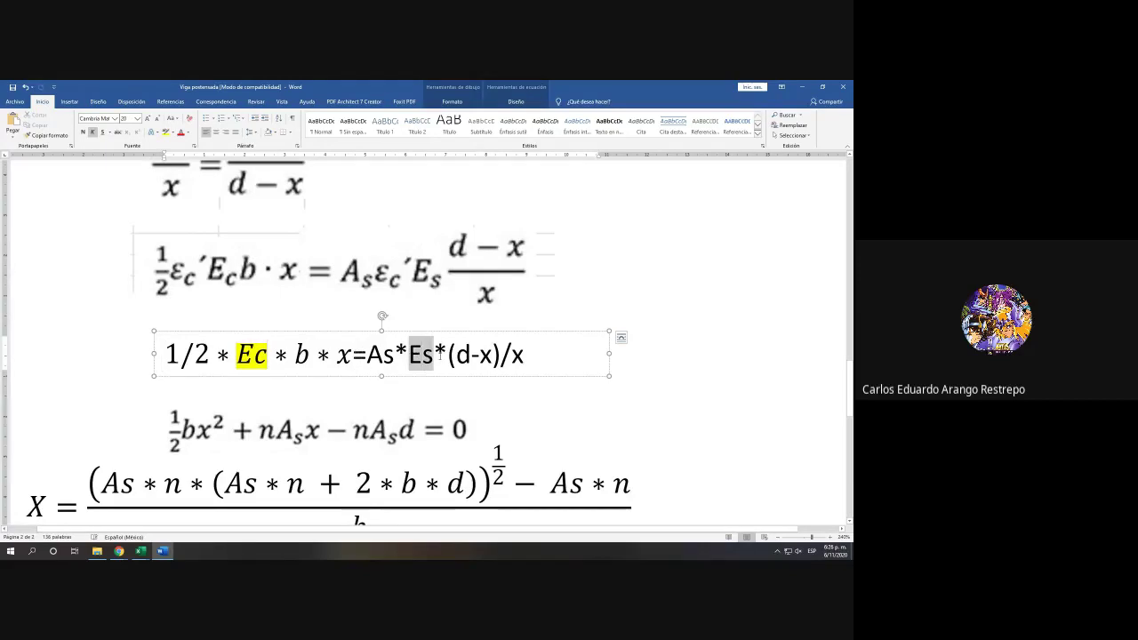
{"action": "left_click", "coordinate": [166, 131]}
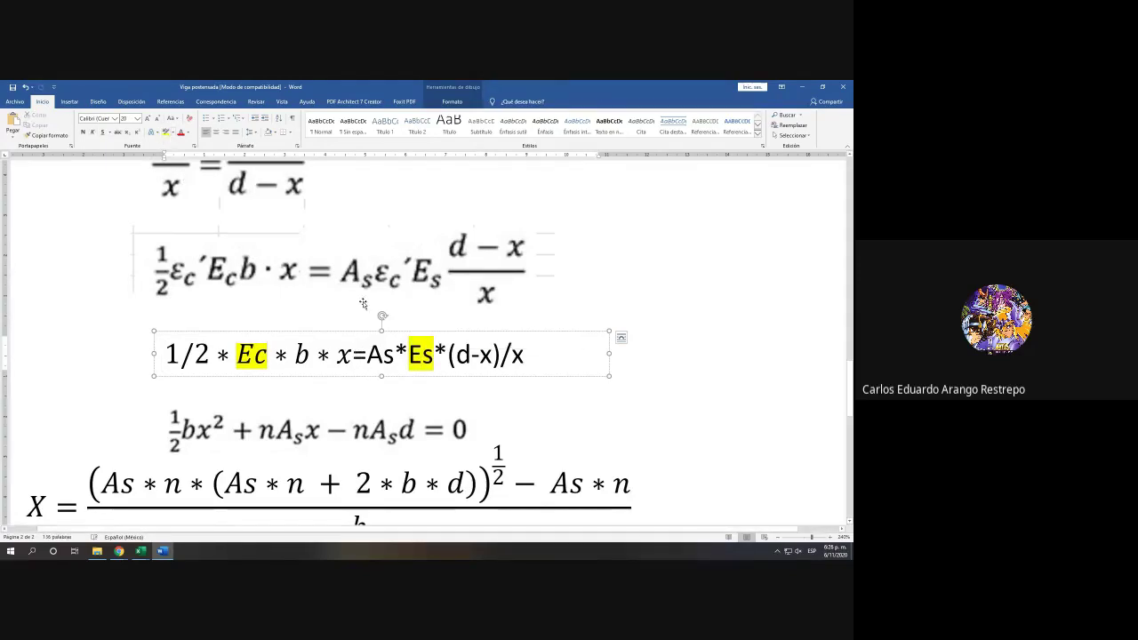
Step: Compare the equation with highlighted Ec and Es against the quadratic ½bx² + nAs·x − nAs·d = 0 and the equations preceding it
{"action": "scroll", "coordinate": [372, 320], "scroll_direction": "down", "scroll_amount": 1}
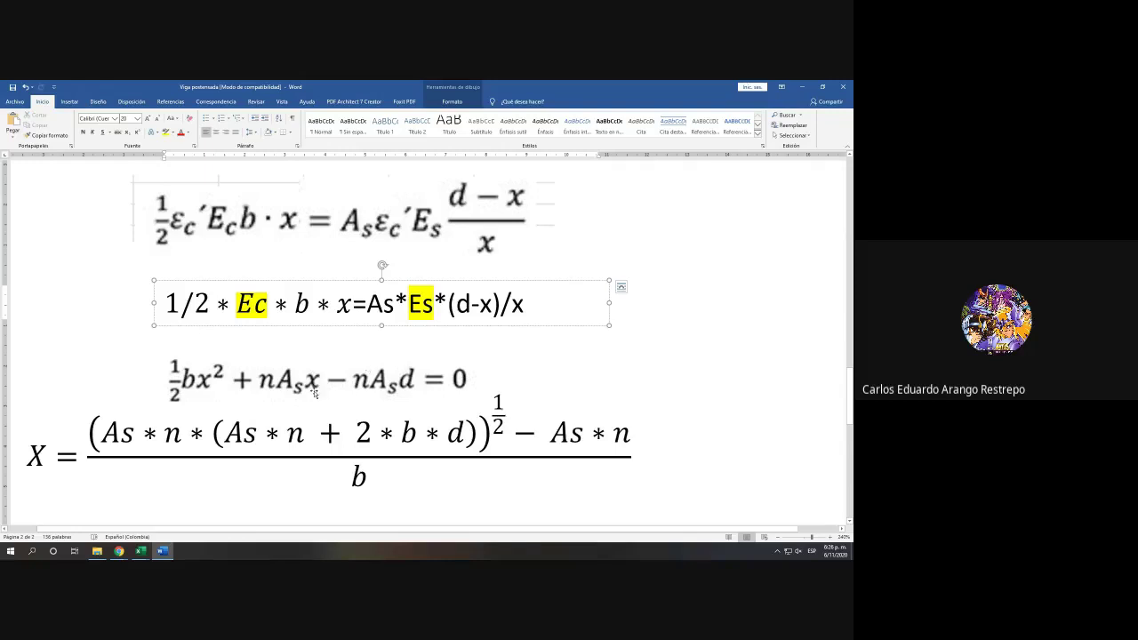
{"action": "left_click", "coordinate": [351, 384]}
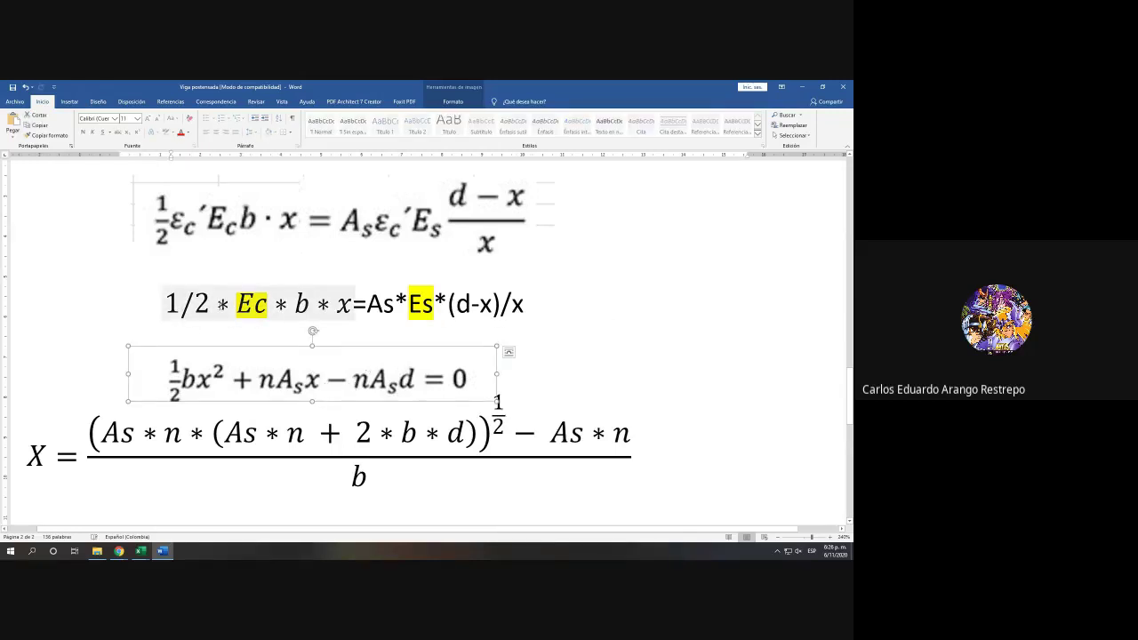
{"action": "scroll", "coordinate": [207, 313], "scroll_direction": "up", "scroll_amount": 4}
{"action": "scroll", "coordinate": [205, 313], "scroll_direction": "down", "scroll_amount": 3}
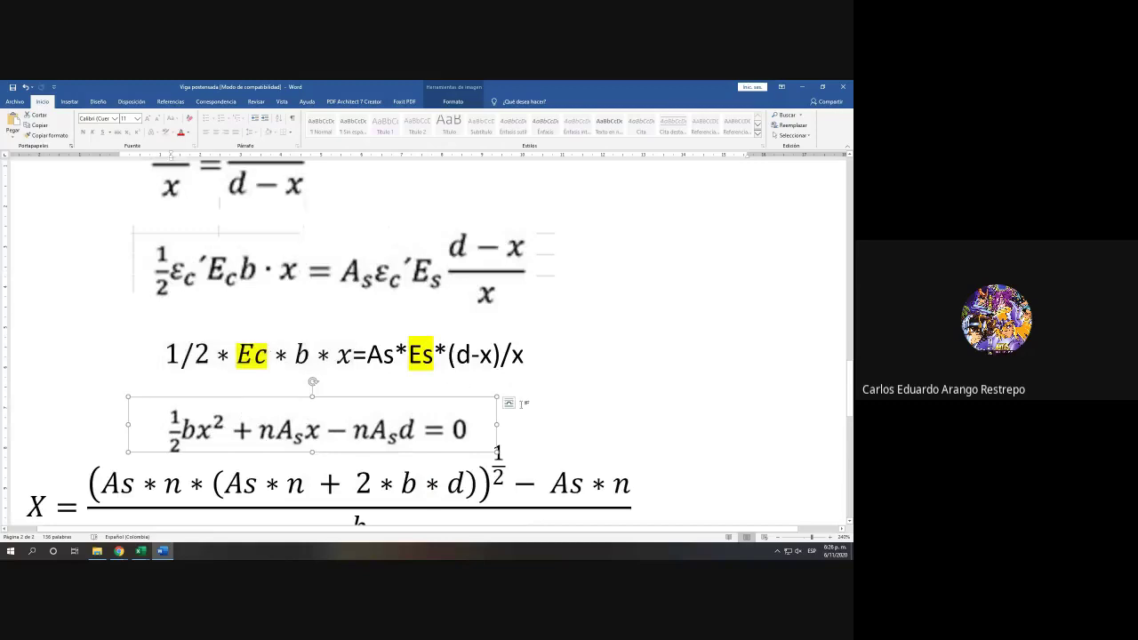
{"action": "scroll", "coordinate": [480, 427], "scroll_direction": "down", "scroll_amount": 2}
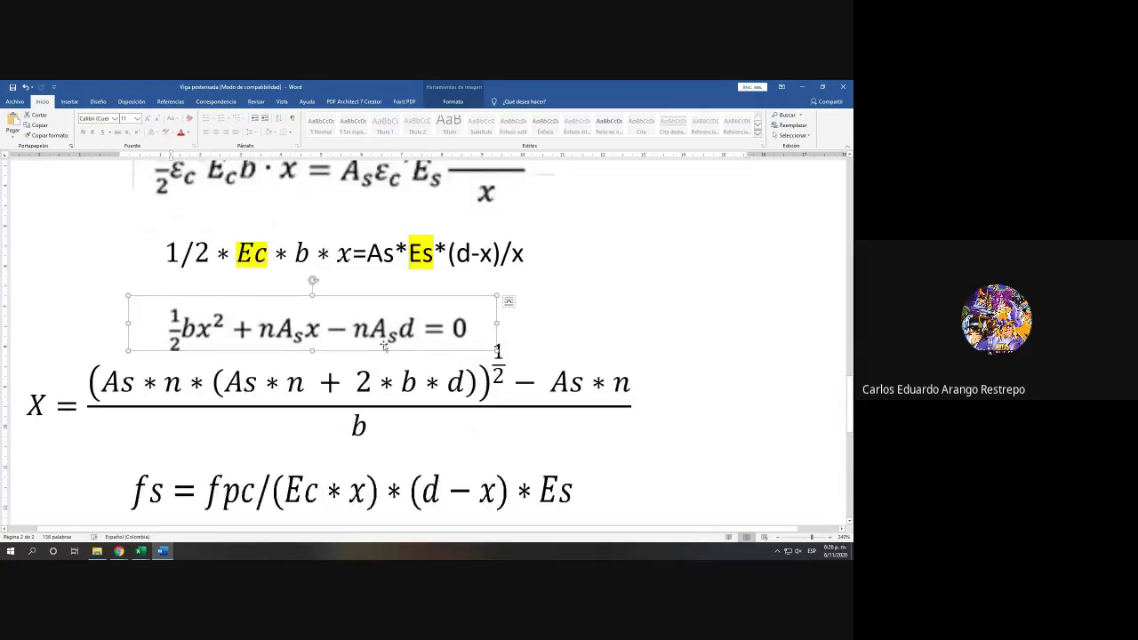
{"action": "scroll", "coordinate": [245, 333], "scroll_direction": "up", "scroll_amount": 2}
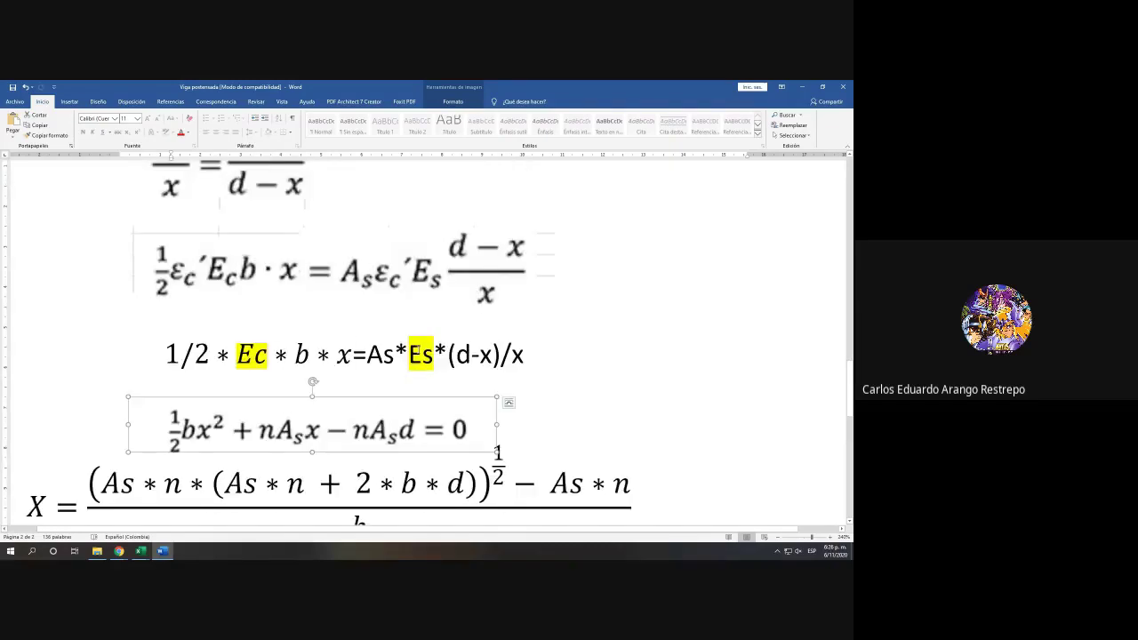
{"action": "scroll", "coordinate": [258, 377], "scroll_direction": "up", "scroll_amount": 1}
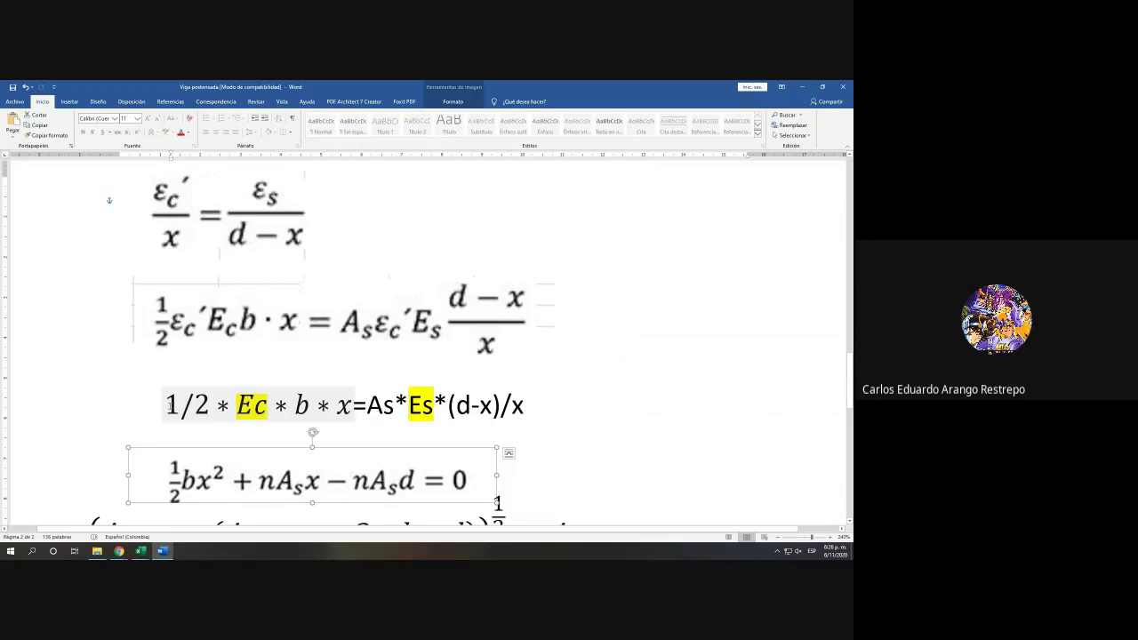
{"action": "scroll", "coordinate": [382, 419], "scroll_direction": "down", "scroll_amount": 1}
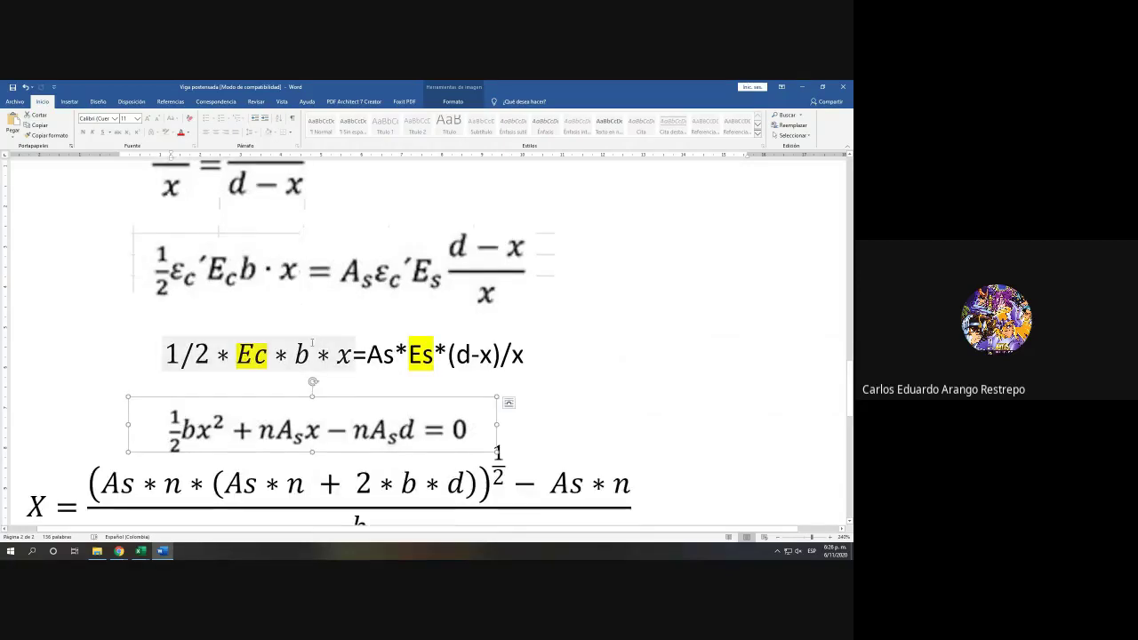
{"action": "scroll", "coordinate": [266, 384], "scroll_direction": "down", "scroll_amount": 1}
{"action": "scroll", "coordinate": [266, 384], "scroll_direction": "down", "scroll_amount": 2}
{"action": "left_click_drag", "start_coordinate": [182, 203], "coordinate": [524, 203]}
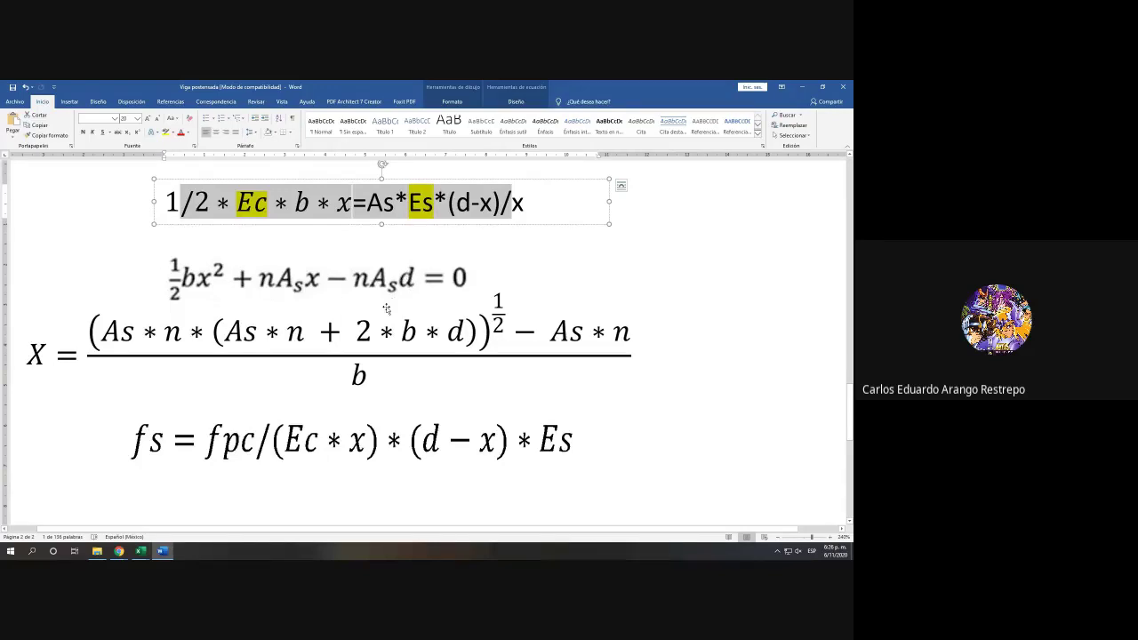
Step: Review the X and fs formulas against the initial equilibrium, stress and strain equations of the second page
{"action": "left_click", "coordinate": [67, 352]}
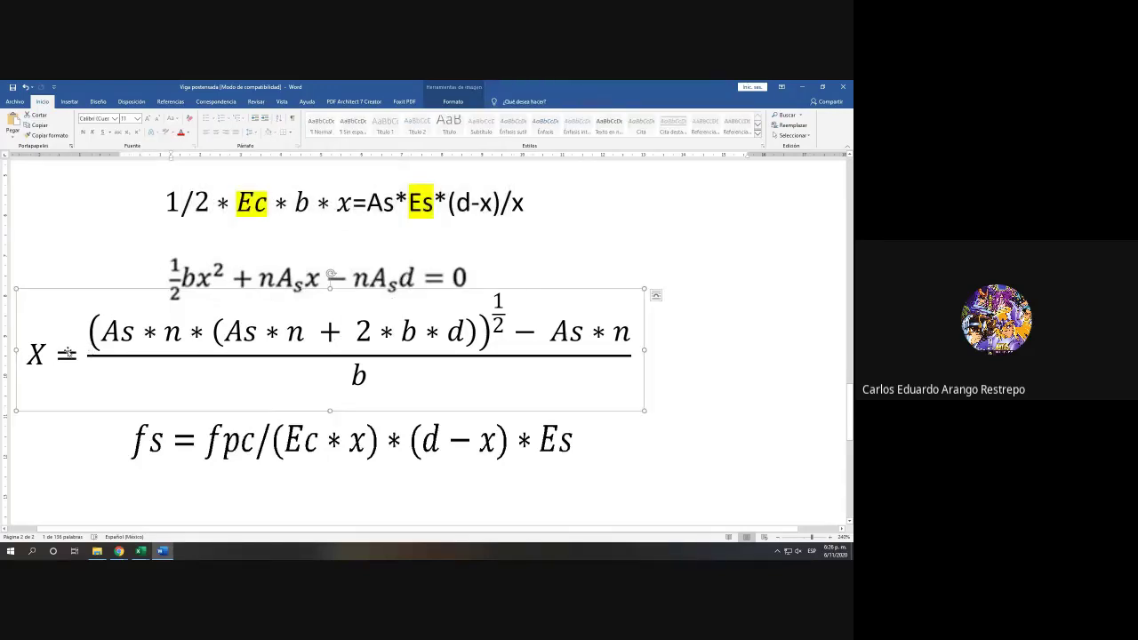
{"action": "scroll", "coordinate": [66, 352], "scroll_direction": "up", "scroll_amount": 5}
{"action": "scroll", "coordinate": [66, 352], "scroll_direction": "up", "scroll_amount": 3}
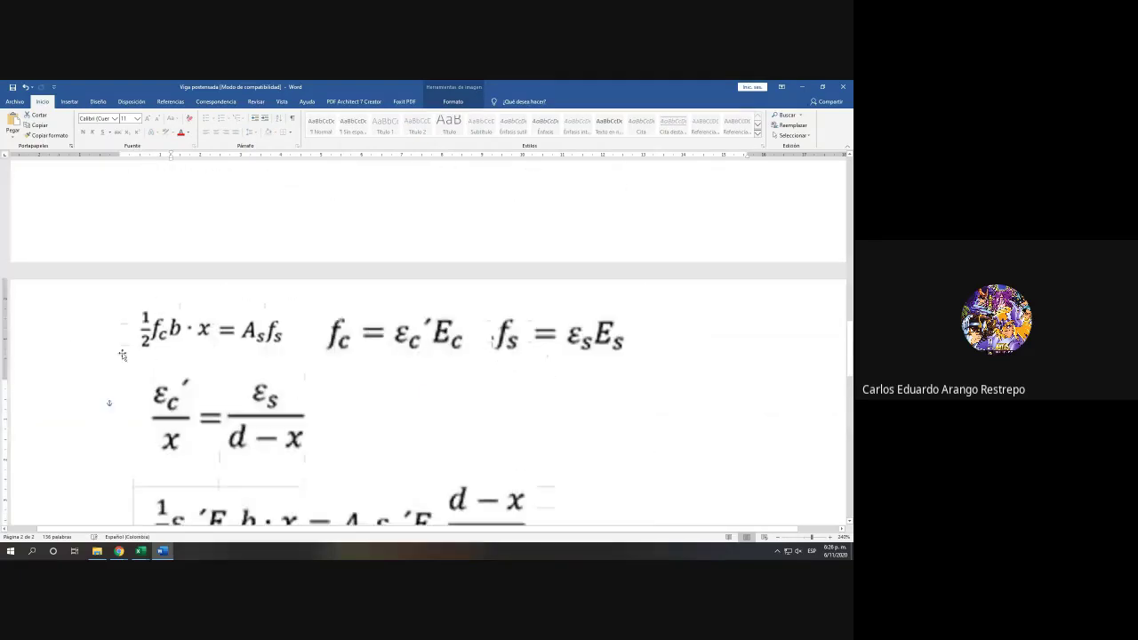
{"action": "scroll", "coordinate": [192, 324], "scroll_direction": "down", "scroll_amount": 4}
{"action": "scroll", "coordinate": [193, 362], "scroll_direction": "down", "scroll_amount": 5}
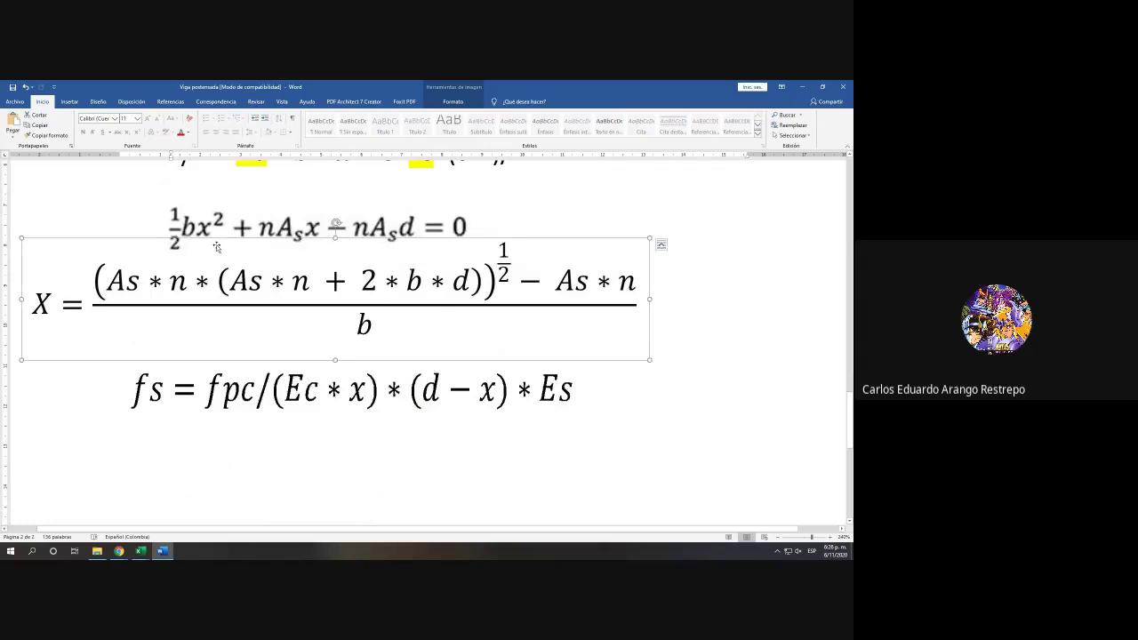
{"action": "scroll", "coordinate": [161, 308], "scroll_direction": "up", "scroll_amount": 5}
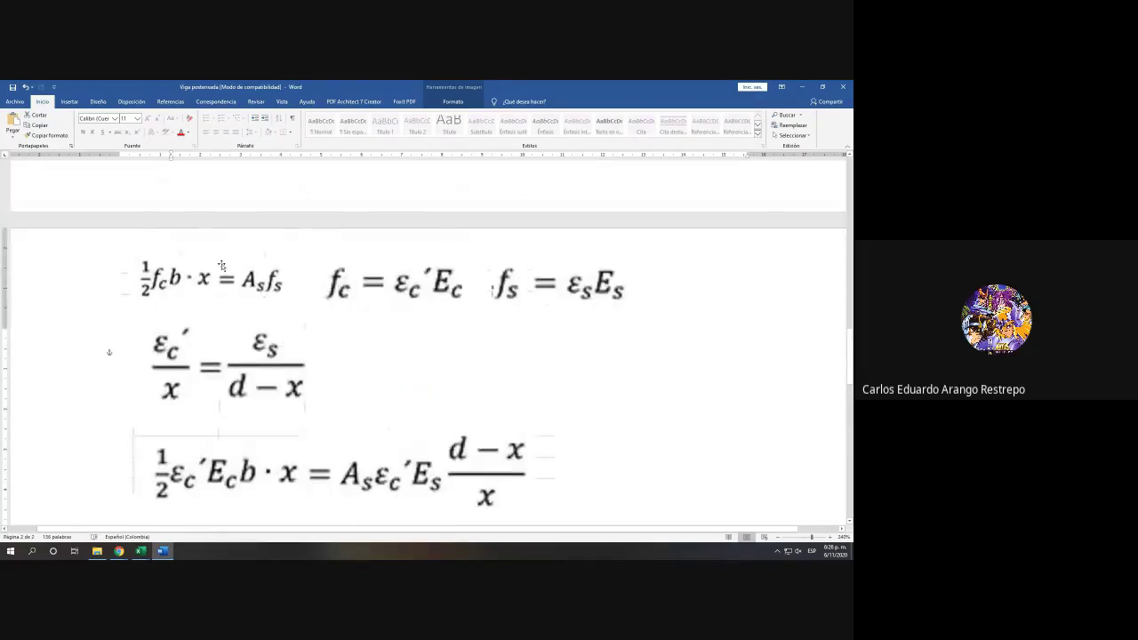
{"action": "scroll", "coordinate": [219, 322], "scroll_direction": "down", "scroll_amount": 7}
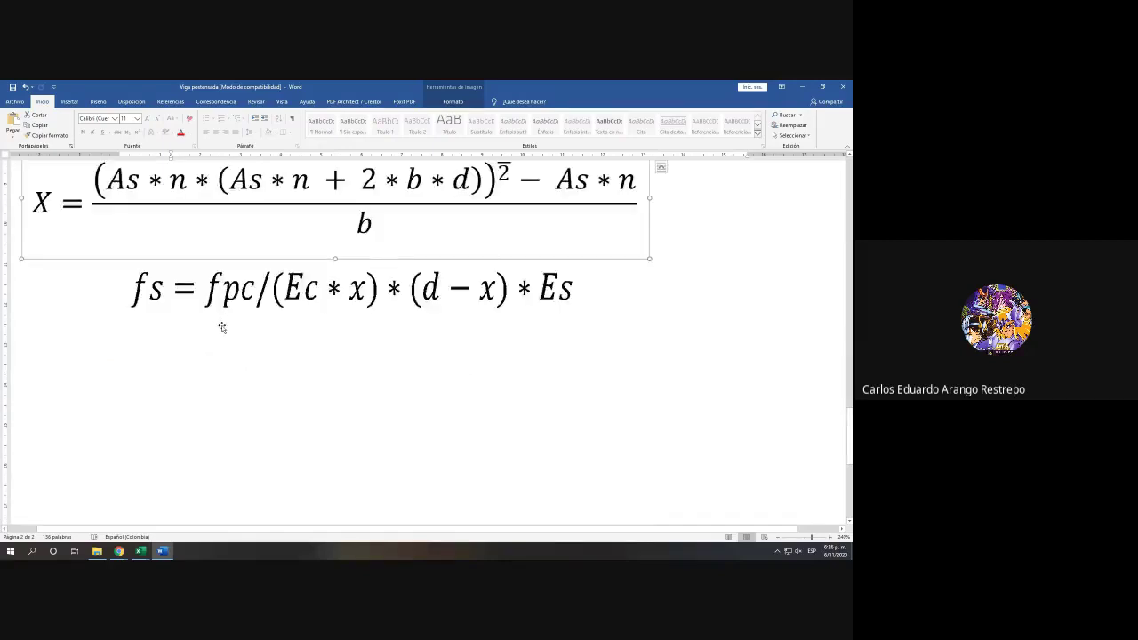
{"action": "scroll", "coordinate": [222, 328], "scroll_direction": "up", "scroll_amount": 1}
{"action": "scroll", "coordinate": [222, 328], "scroll_direction": "up", "scroll_amount": 1}
{"action": "scroll", "coordinate": [228, 336], "scroll_direction": "down", "scroll_amount": 1}
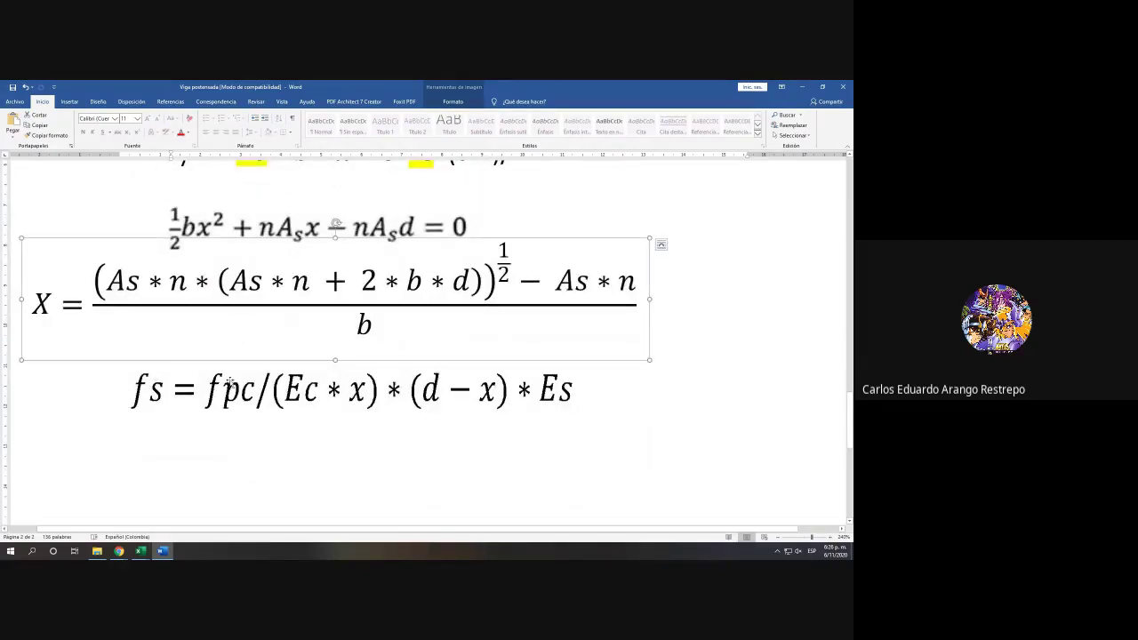
{"action": "scroll", "coordinate": [229, 381], "scroll_direction": "up", "scroll_amount": 1}
{"action": "scroll", "coordinate": [249, 382], "scroll_direction": "up", "scroll_amount": 9}
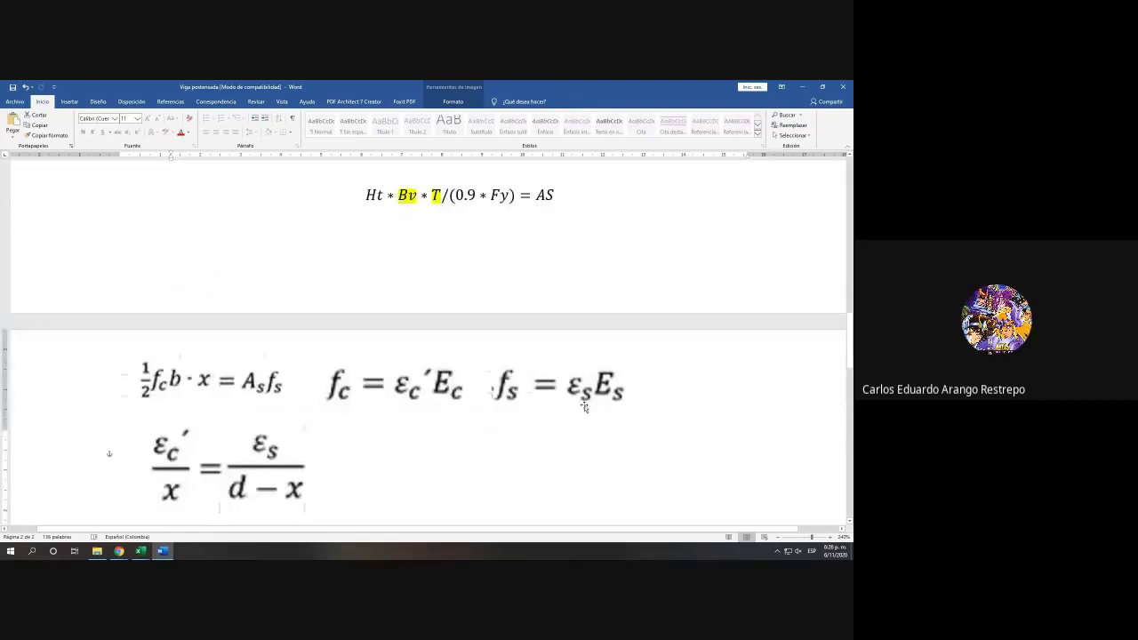
{"action": "scroll", "coordinate": [508, 407], "scroll_direction": "down", "scroll_amount": 8}
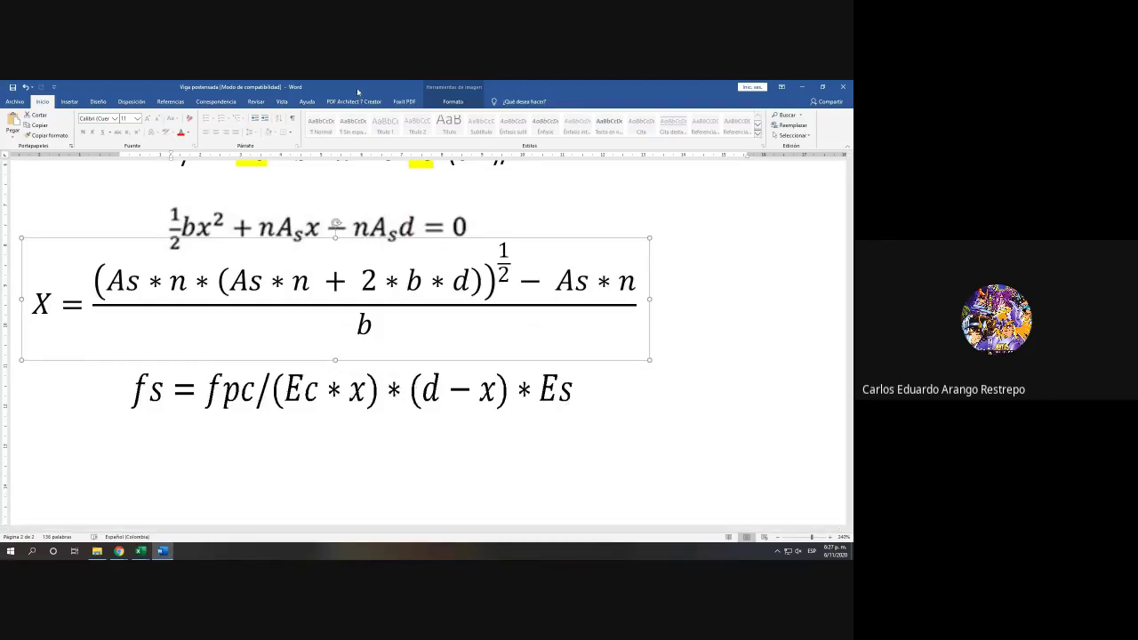
Step: Arrange the Word document side by side with the ejercicio postensado workbook and enlarge the fs and x cells above the As*fs and Asfy columns
{"action": "key", "text": "alt+Tab"}
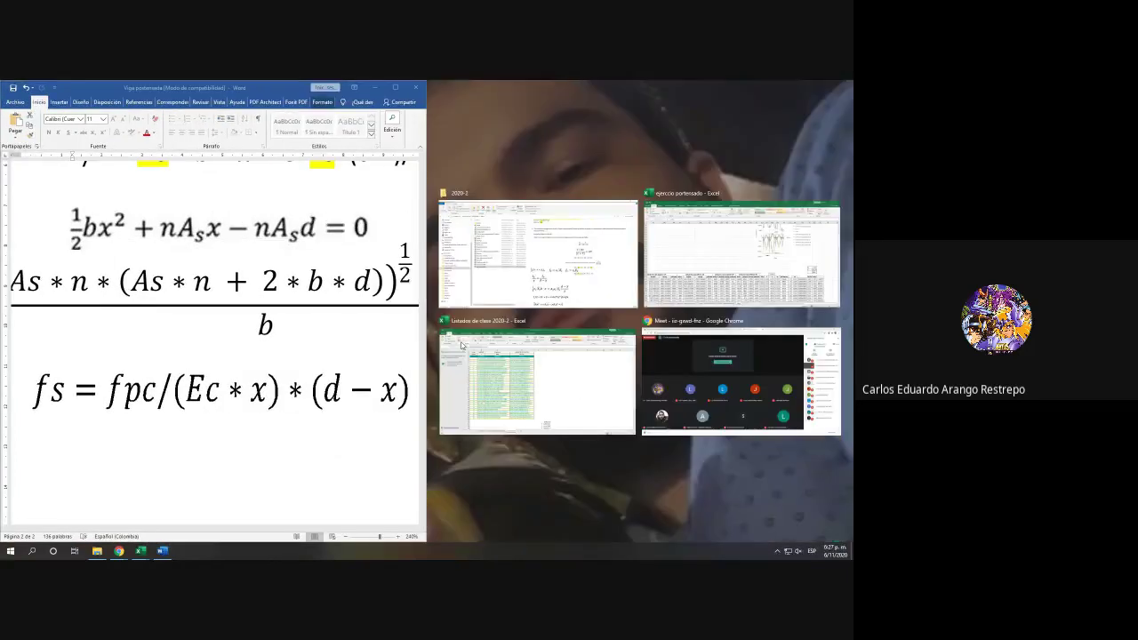
{"action": "left_click", "coordinate": [743, 258]}
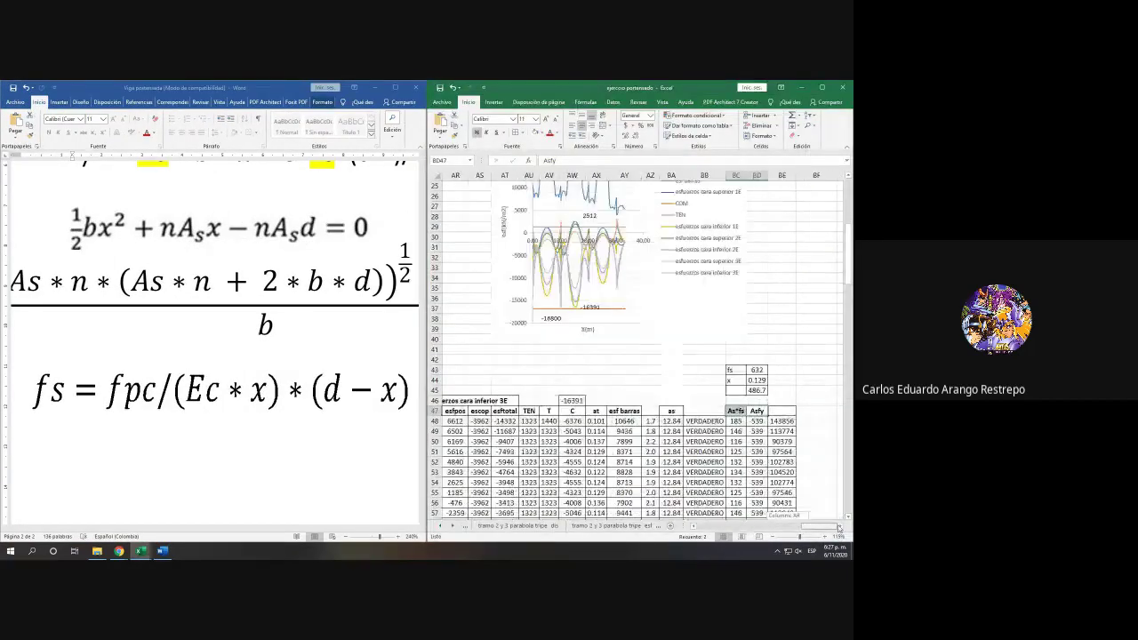
{"action": "scroll", "coordinate": [814, 391], "scroll_direction": "up", "scroll_amount": 3, "text": "ctrl"}
{"action": "scroll", "coordinate": [815, 388], "scroll_direction": "up", "scroll_amount": 1, "text": "ctrl"}
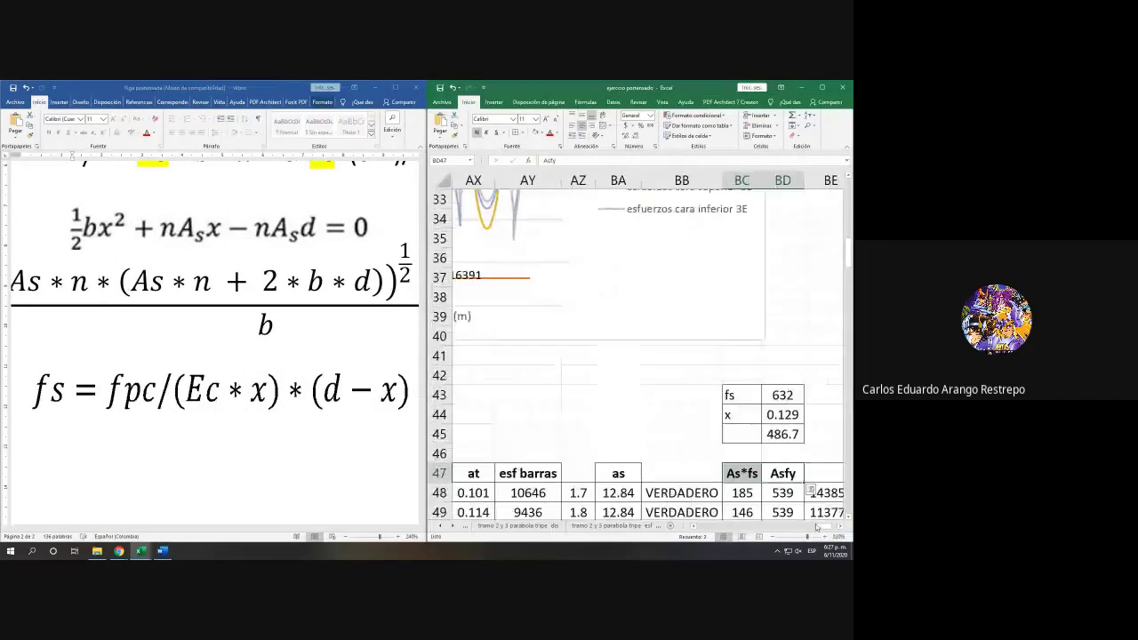
{"action": "left_click", "coordinate": [837, 525]}
{"action": "left_click", "coordinate": [837, 525]}
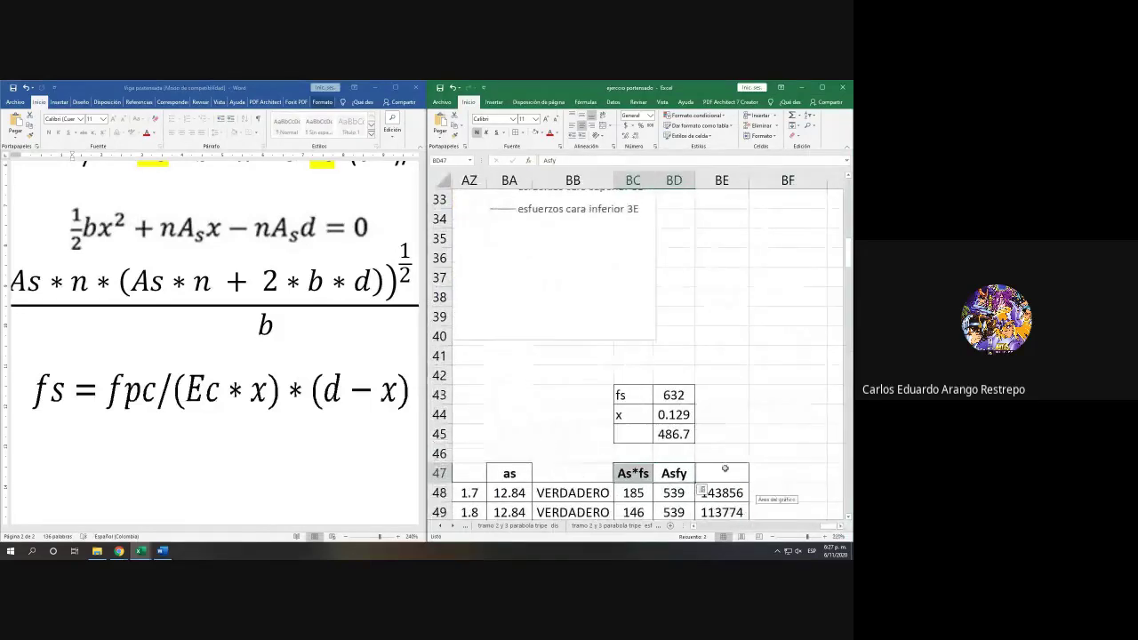
Step: Center the contents of the fs and x block in cells BC43:BD45
{"action": "left_click_drag", "start_coordinate": [807, 536], "coordinate": [825, 535]}
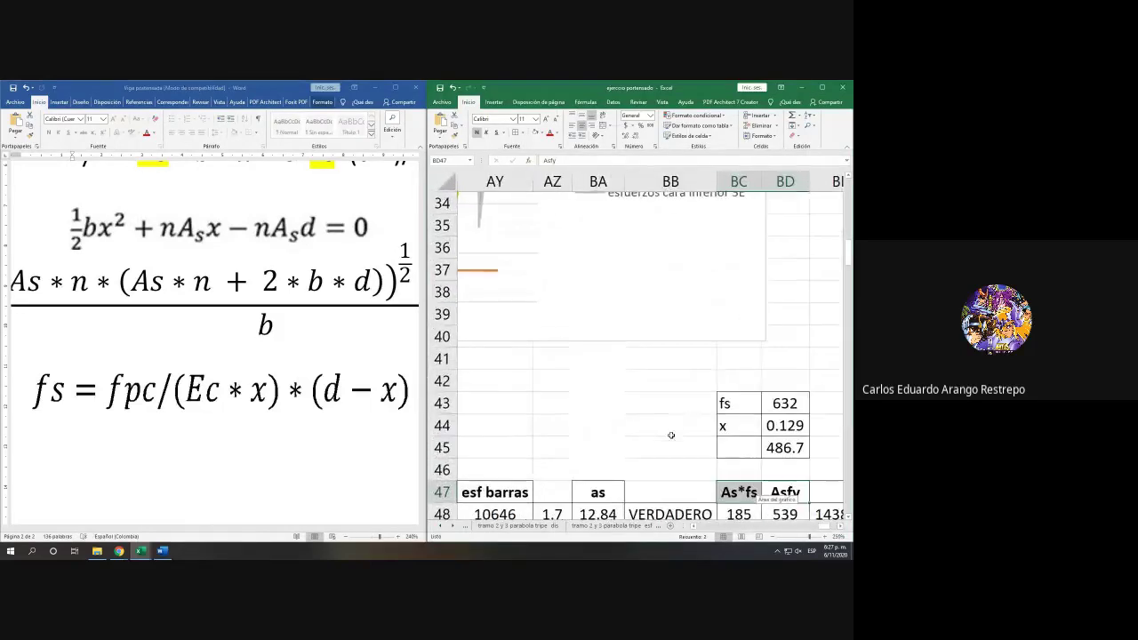
{"action": "left_click", "coordinate": [839, 527]}
{"action": "left_click", "coordinate": [839, 526]}
{"action": "left_click_drag", "start_coordinate": [615, 392], "coordinate": [675, 444]}
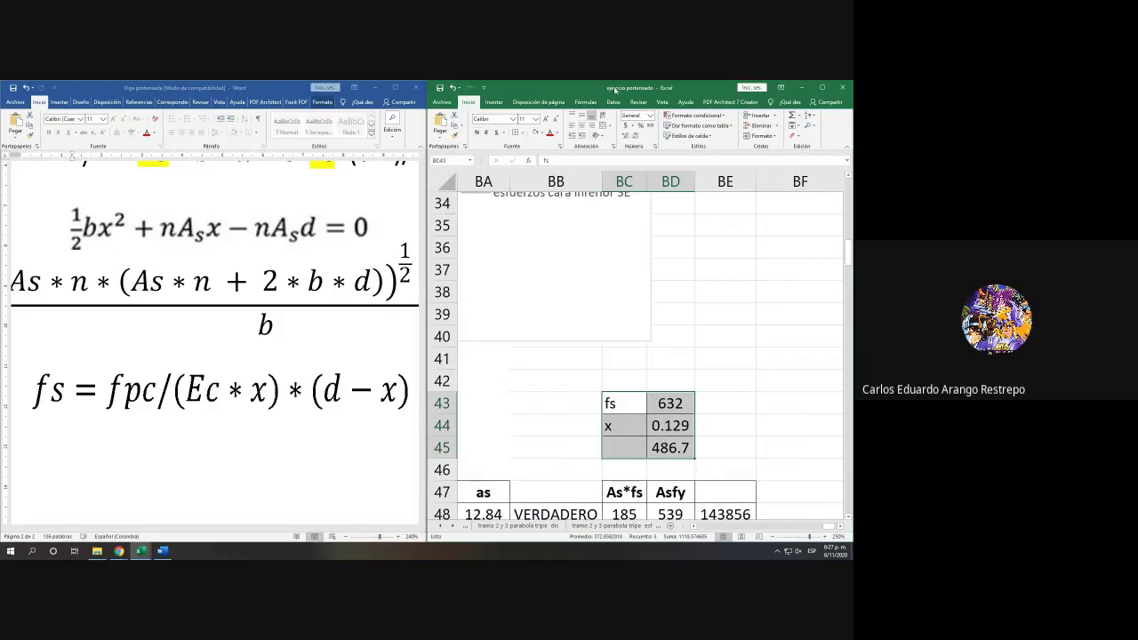
{"action": "left_click", "coordinate": [581, 129]}
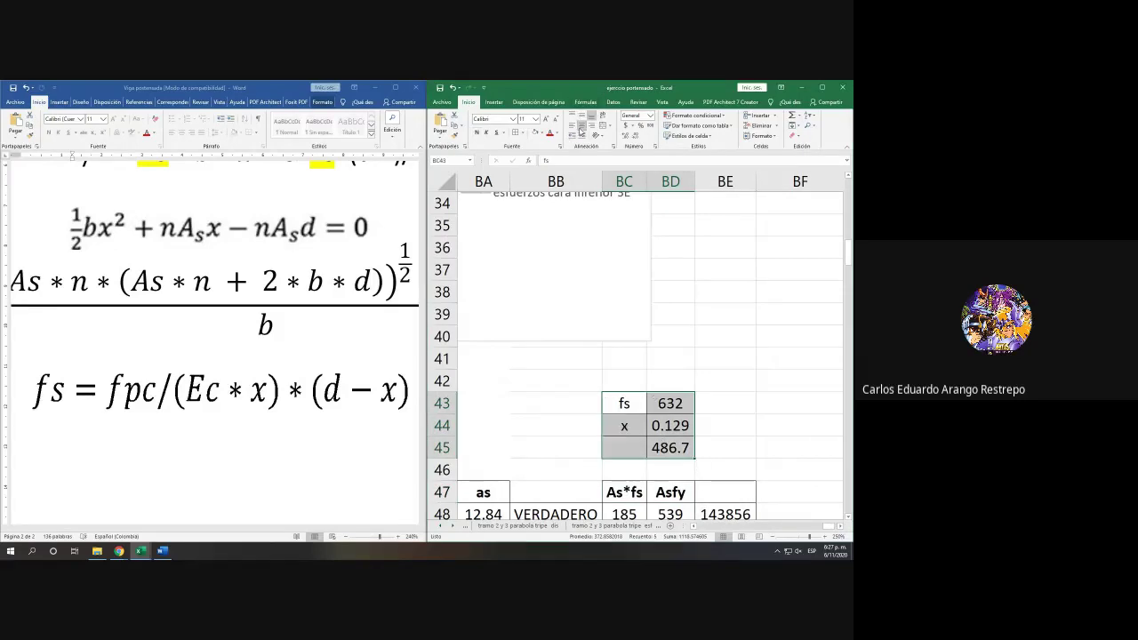
Step: Compare the x formula in cell BD44 with the X equation on the second page of the Word document
{"action": "double_click", "coordinate": [672, 425]}
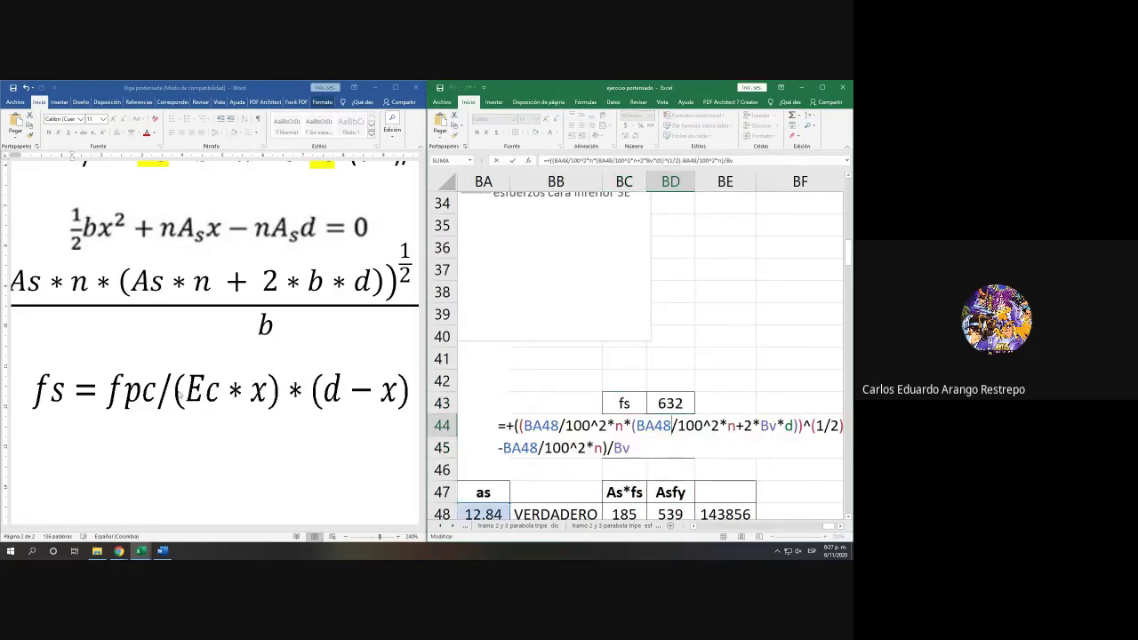
{"action": "left_click", "coordinate": [160, 356]}
{"action": "scroll", "coordinate": [155, 346], "scroll_direction": "down", "scroll_amount": 14, "text": "ctrl"}
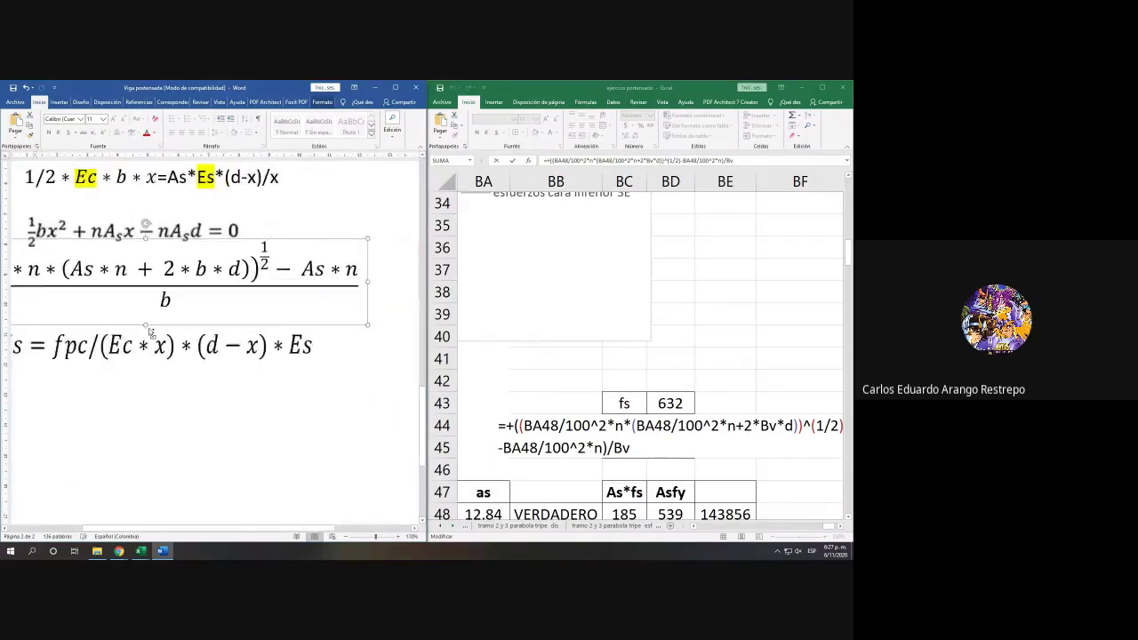
{"action": "scroll", "coordinate": [151, 333], "scroll_direction": "down", "scroll_amount": 1, "text": "ctrl"}
{"action": "left_click_drag", "start_coordinate": [243, 532], "coordinate": [209, 532]}
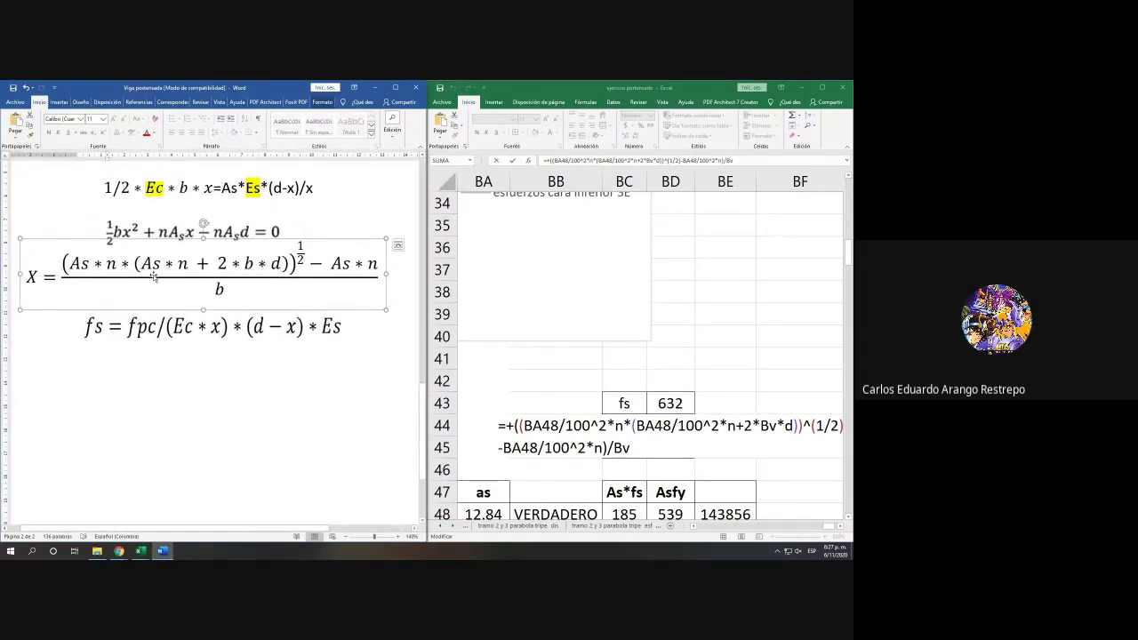
{"action": "scroll", "coordinate": [154, 277], "scroll_direction": "up", "scroll_amount": 5}
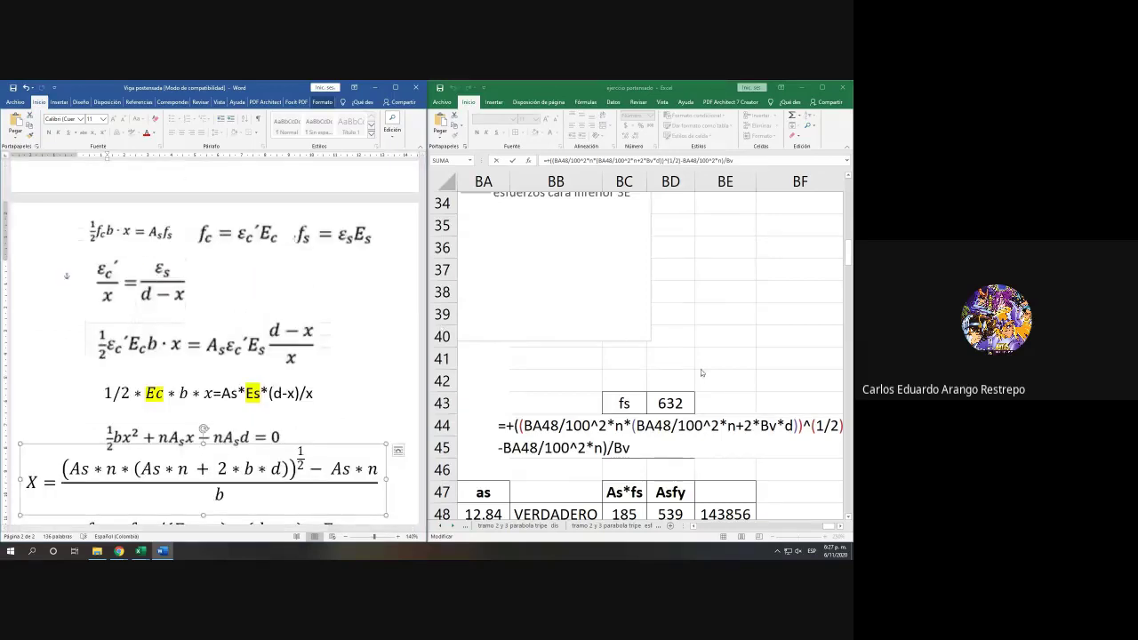
{"action": "double_click", "coordinate": [651, 427]}
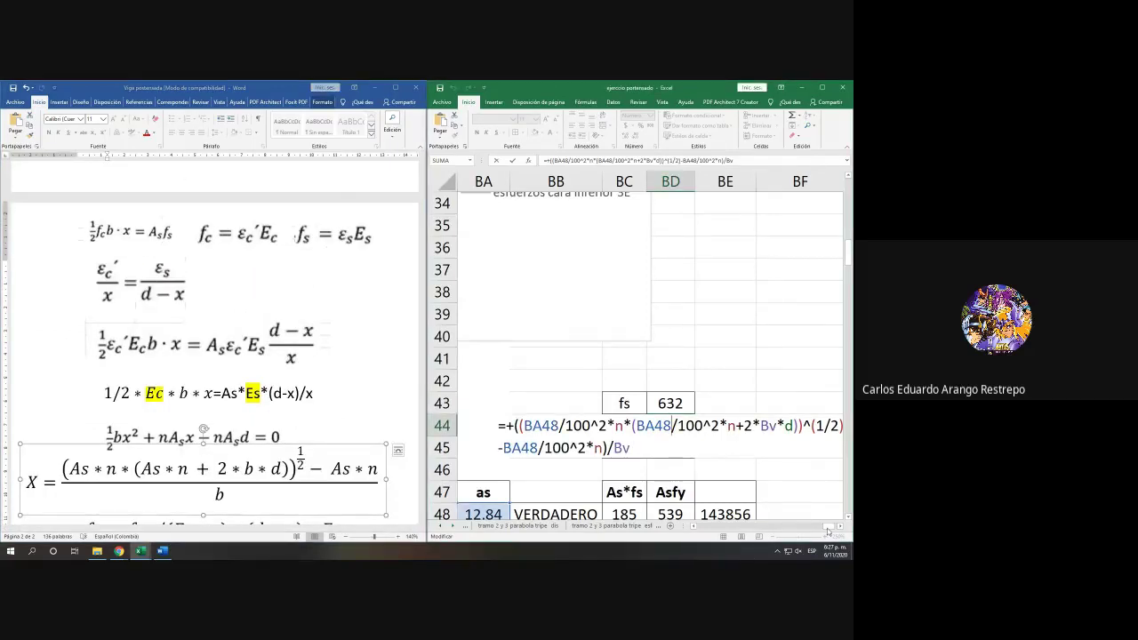
Step: Look up the modular ratio n in cell B21, among the beam and material properties in column B
{"action": "left_click_drag", "start_coordinate": [827, 528], "coordinate": [702, 525]}
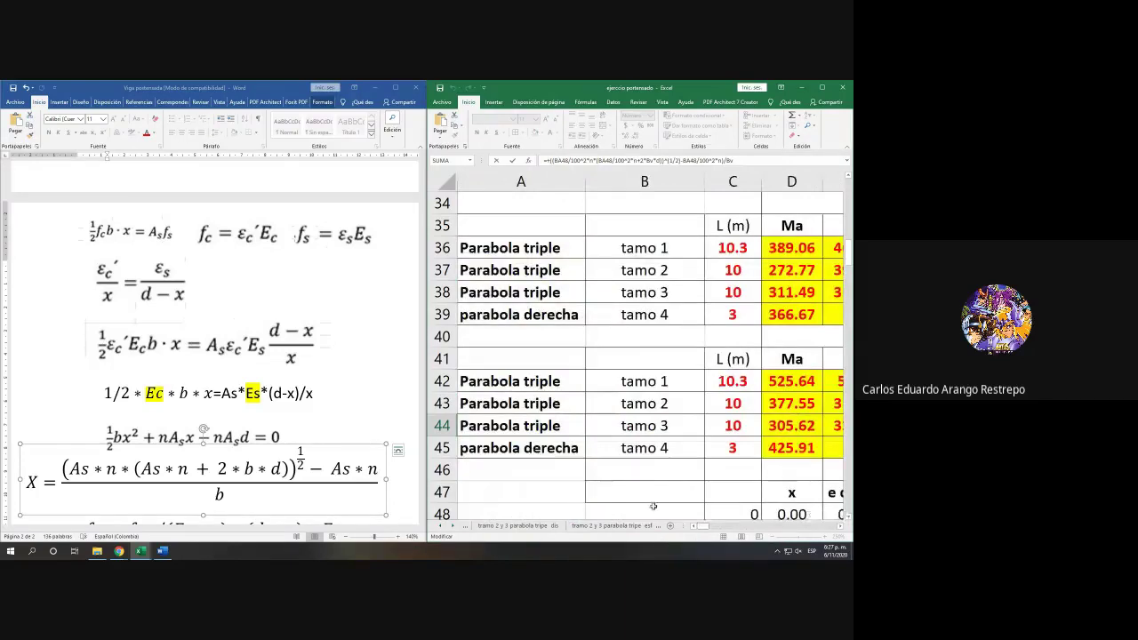
{"action": "scroll", "coordinate": [652, 506], "scroll_direction": "up", "scroll_amount": 11}
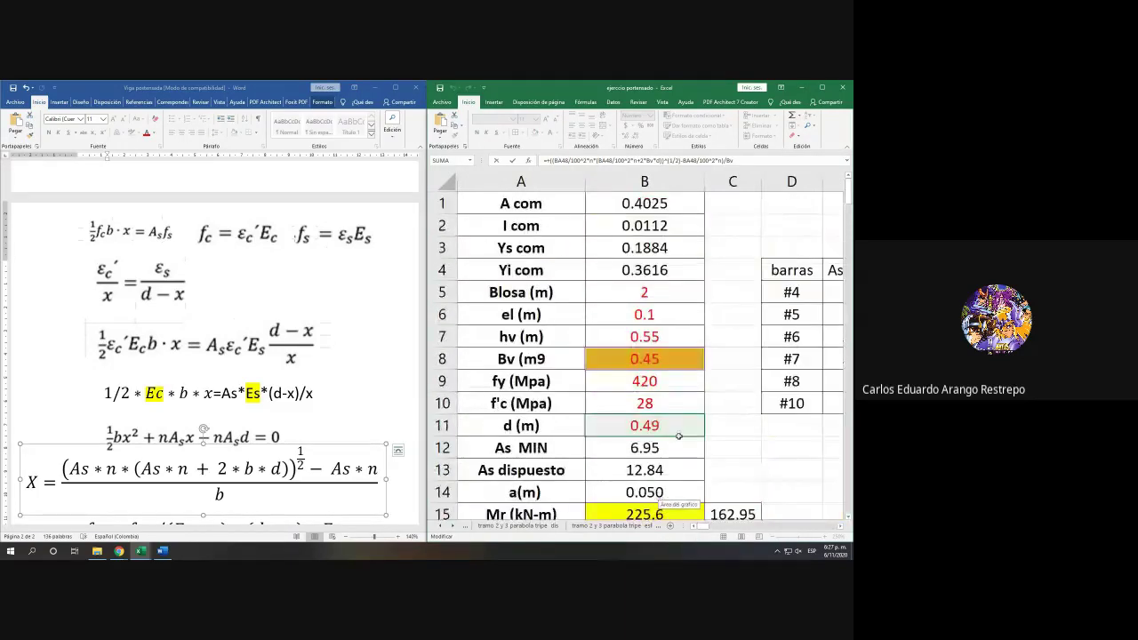
{"action": "scroll", "coordinate": [678, 436], "scroll_direction": "down", "scroll_amount": 3}
{"action": "key", "text": "Escape"}
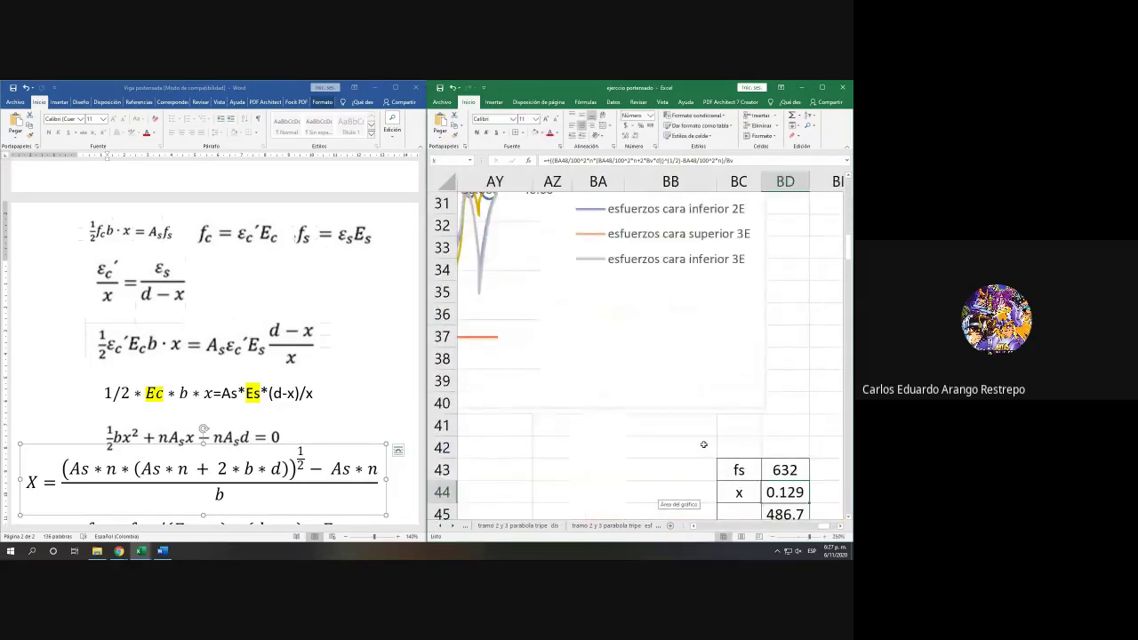
{"action": "left_click_drag", "start_coordinate": [822, 526], "coordinate": [664, 534]}
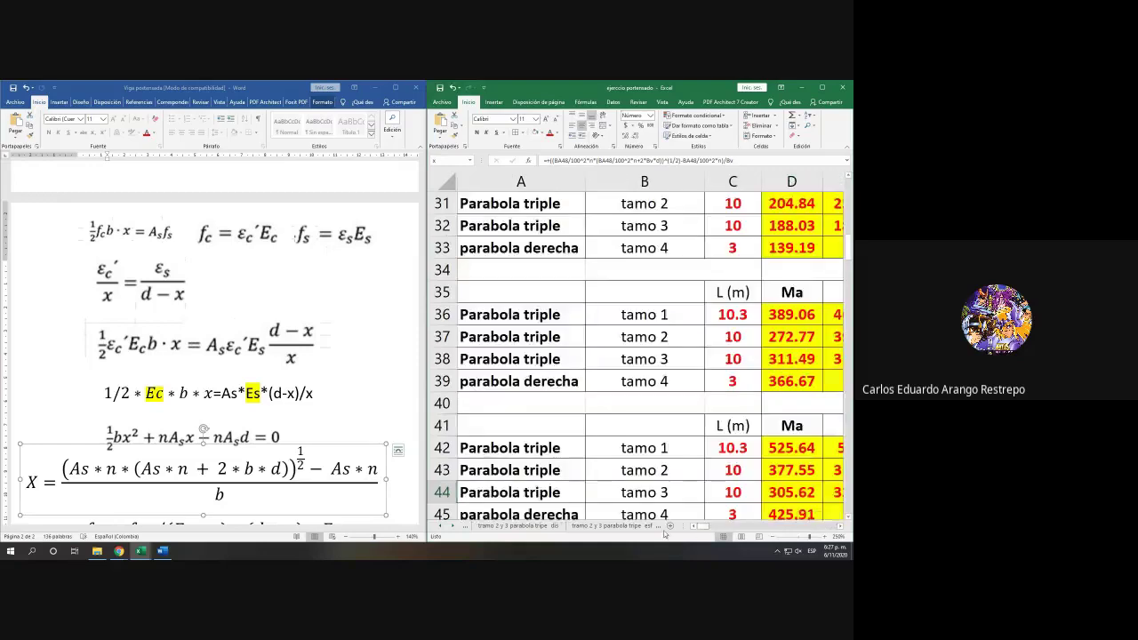
{"action": "scroll", "coordinate": [657, 373], "scroll_direction": "up", "scroll_amount": 8}
{"action": "scroll", "coordinate": [667, 337], "scroll_direction": "down", "scroll_amount": 3}
{"action": "left_click", "coordinate": [656, 315]}
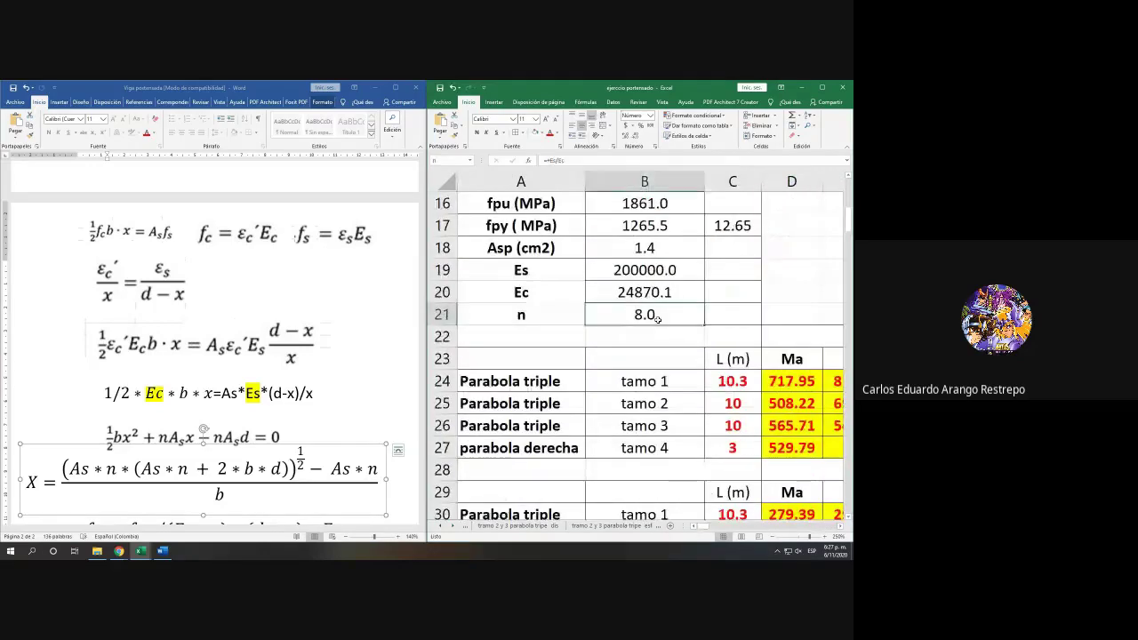
Step: Copy n's formula from cell B21 into the Word document beside the strain equation, so the text reads N=Es/Ec
{"action": "left_click", "coordinate": [593, 164]}
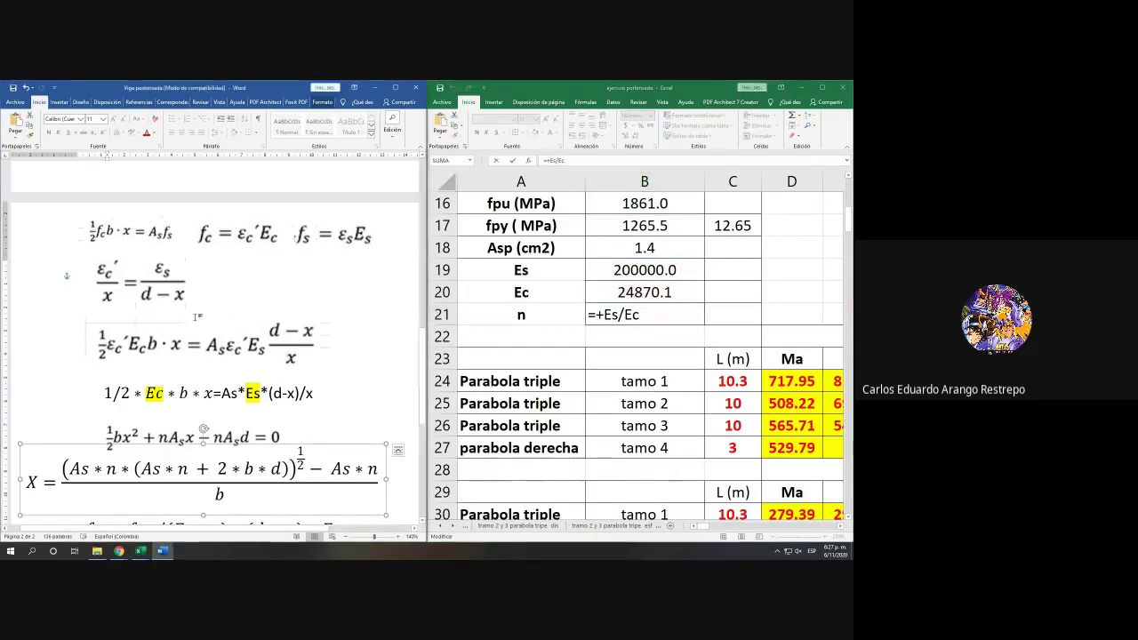
{"action": "scroll", "coordinate": [198, 317], "scroll_direction": "up", "scroll_amount": 1}
{"action": "left_click", "coordinate": [244, 354]}
{"action": "type", "text": "N"}
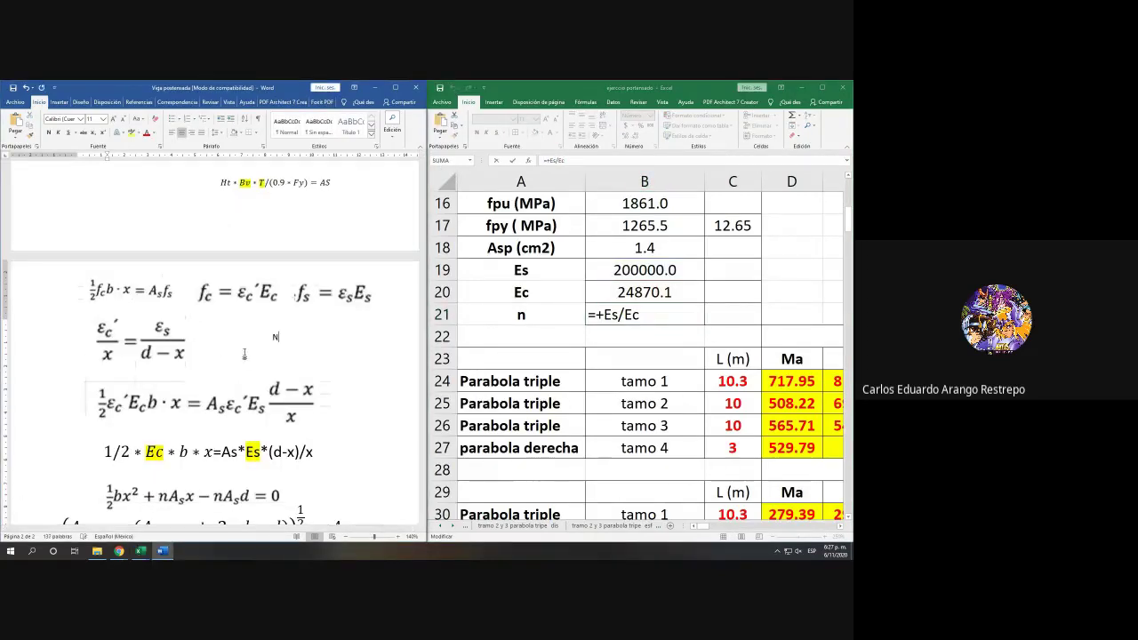
{"action": "type", "text": "==+Es/Ec"}
{"action": "type", "text": "=+Es/Ec"}
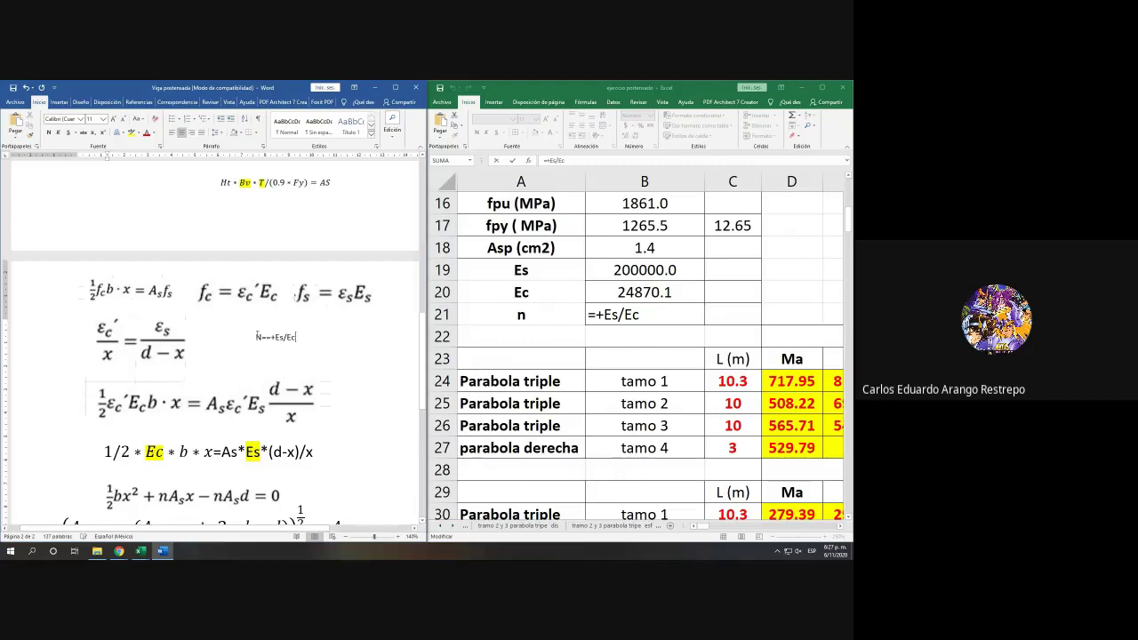
{"action": "key", "text": "BackSpace"}
{"action": "key", "text": "Delete"}
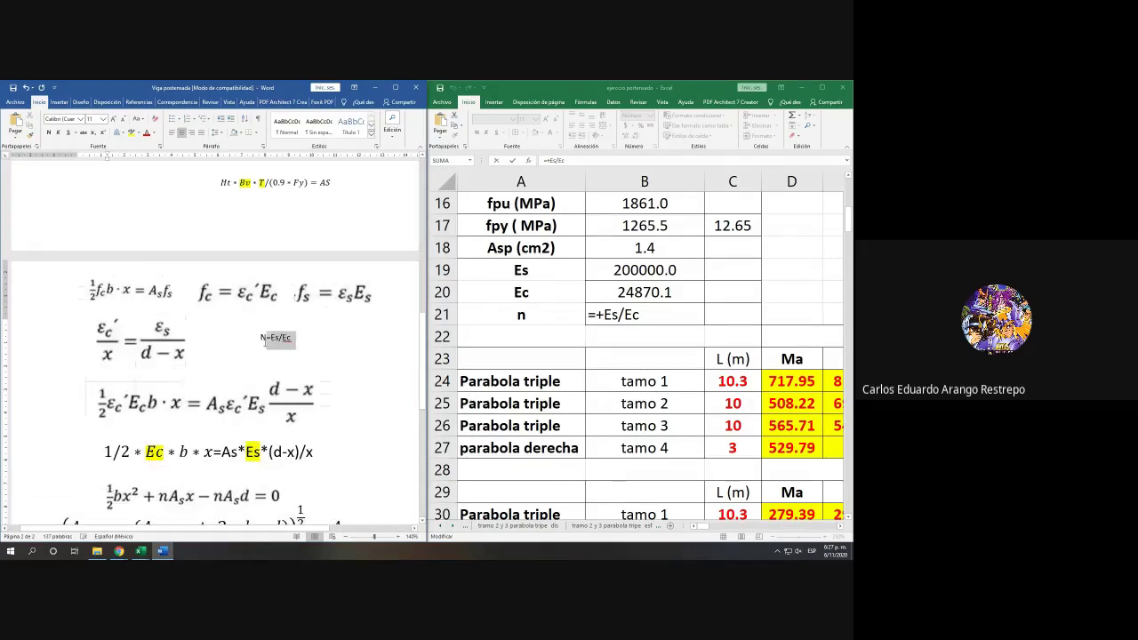
Step: Enlarge the =Es/Ec part of the new text to 26 pt
{"action": "left_click", "coordinate": [115, 119]}
{"action": "left_click", "coordinate": [115, 119]}
{"action": "left_click", "coordinate": [115, 119]}
{"action": "left_click", "coordinate": [114, 119]}
{"action": "left_click", "coordinate": [114, 119]}
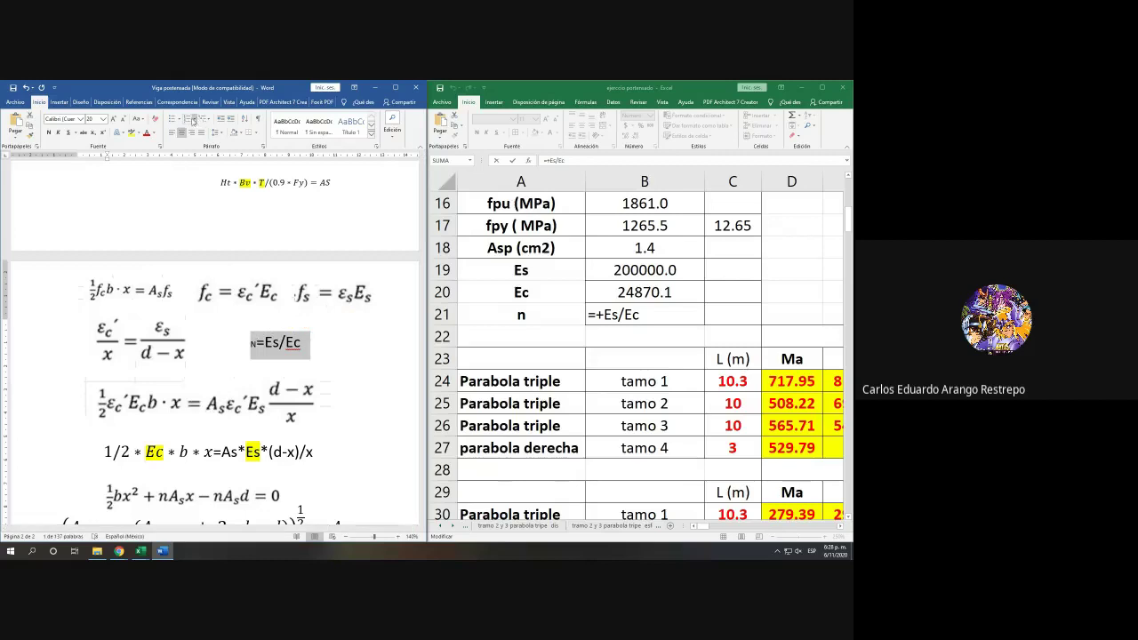
{"action": "left_click", "coordinate": [115, 119]}
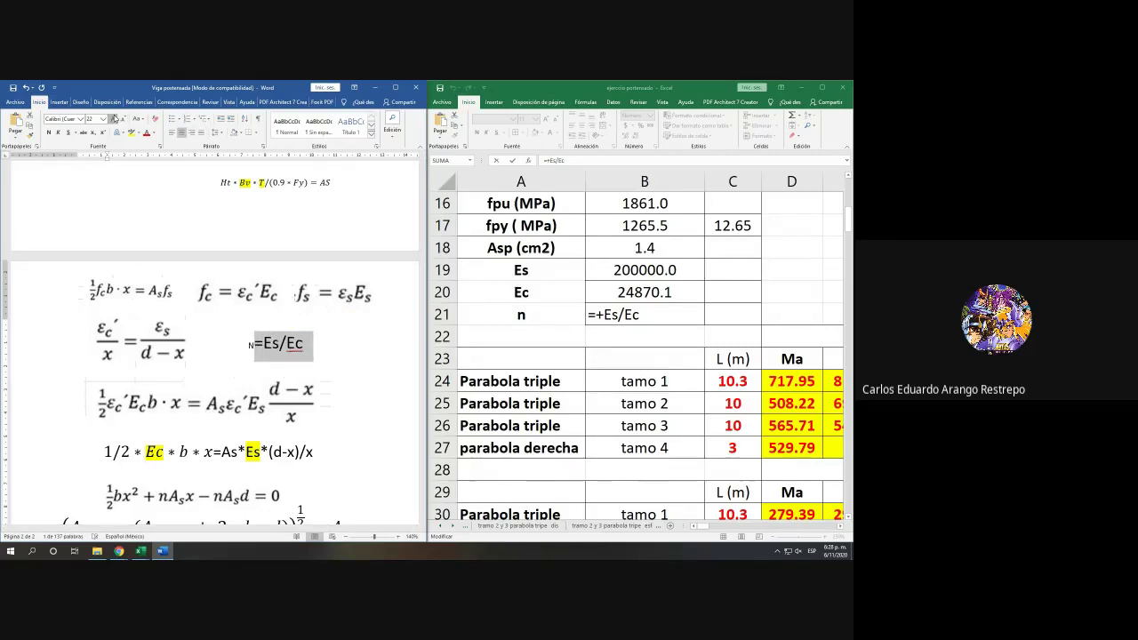
{"action": "left_click", "coordinate": [115, 119]}
{"action": "left_click", "coordinate": [115, 119]}
Step: Enlarge the N in front of =Es/Ec to 26 pt, replace it with a lowercase n, and close n's formula in Excel
{"action": "left_click", "coordinate": [254, 347]}
{"action": "left_click_drag", "start_coordinate": [254, 347], "coordinate": [243, 347]}
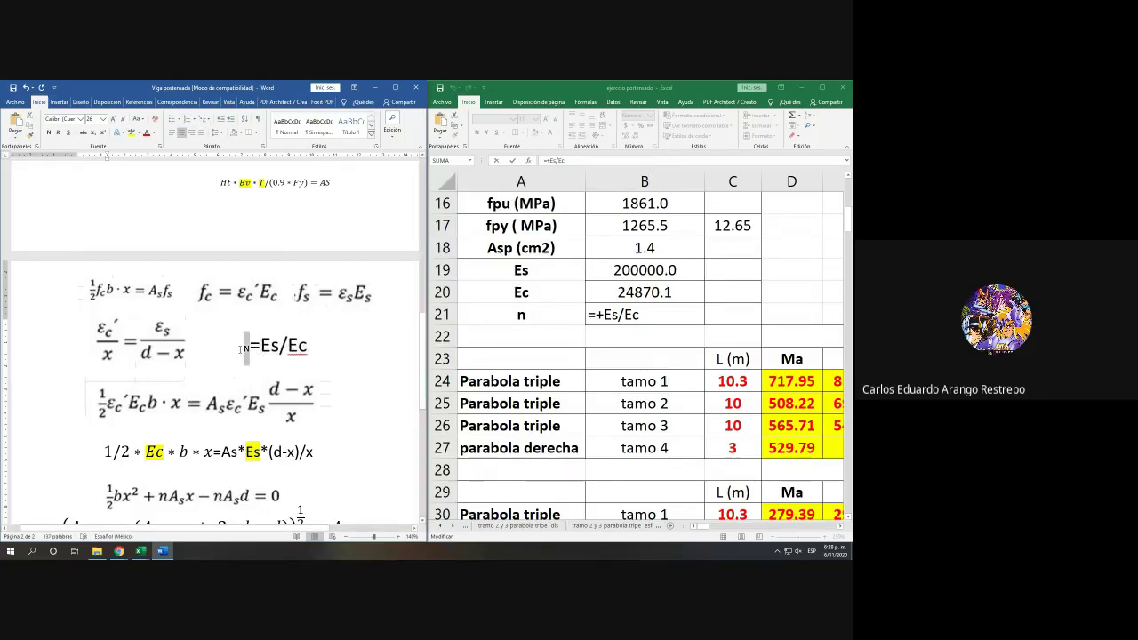
{"action": "left_click", "coordinate": [115, 119]}
{"action": "left_click", "coordinate": [114, 119]}
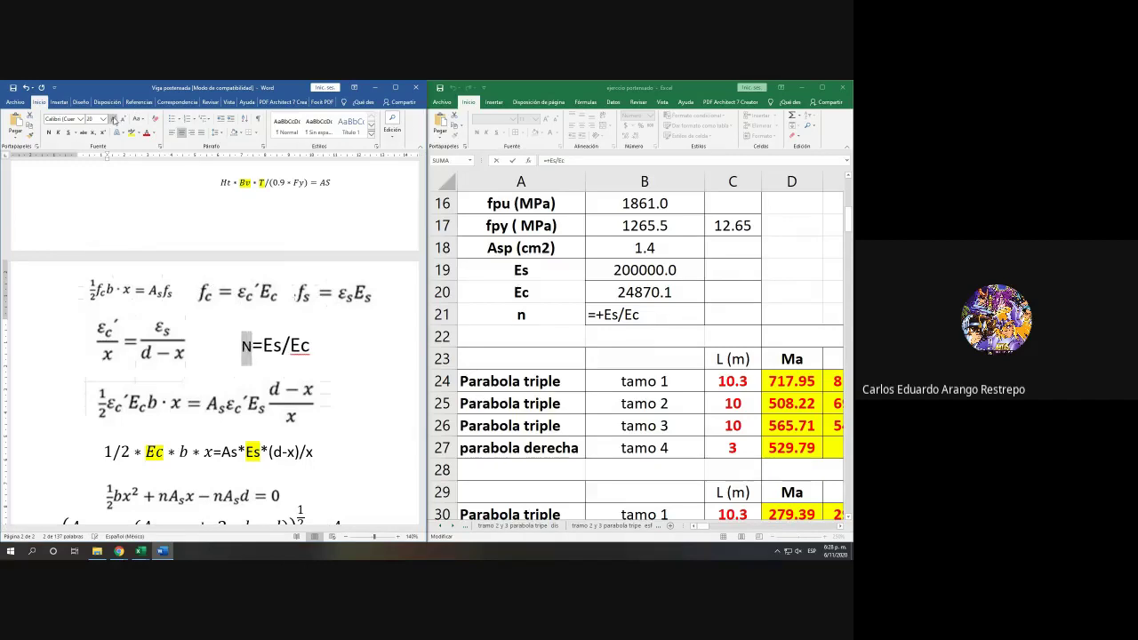
{"action": "left_click", "coordinate": [114, 119]}
{"action": "left_click", "coordinate": [114, 119]}
{"action": "left_click", "coordinate": [114, 120]}
{"action": "left_click", "coordinate": [115, 119]}
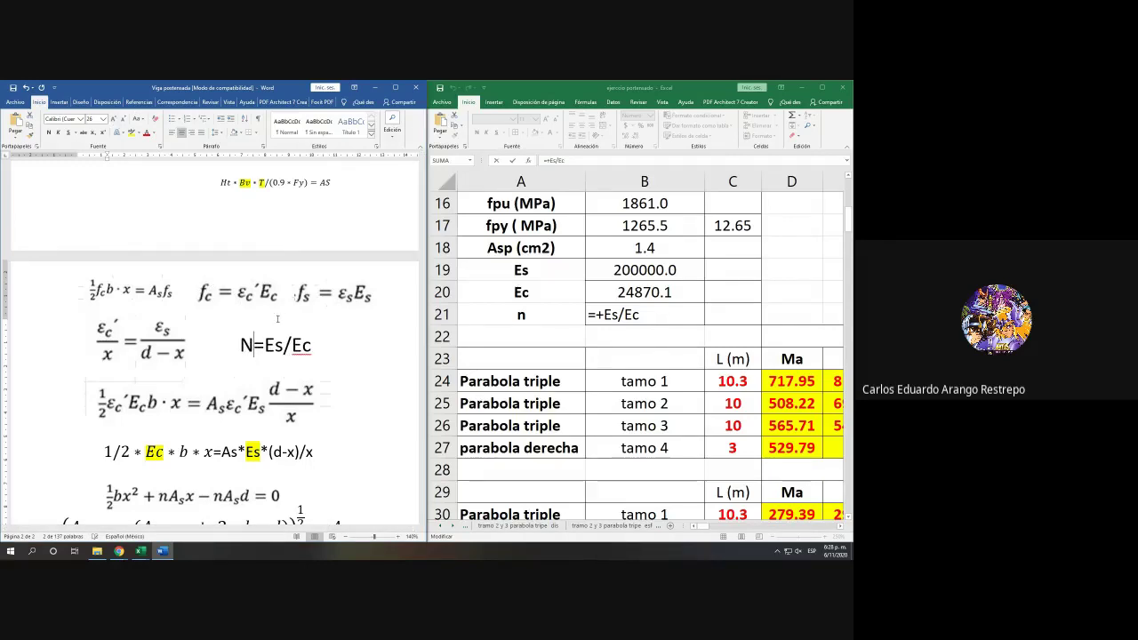
{"action": "key", "text": "BackSpace"}
{"action": "type", "text": "n"}
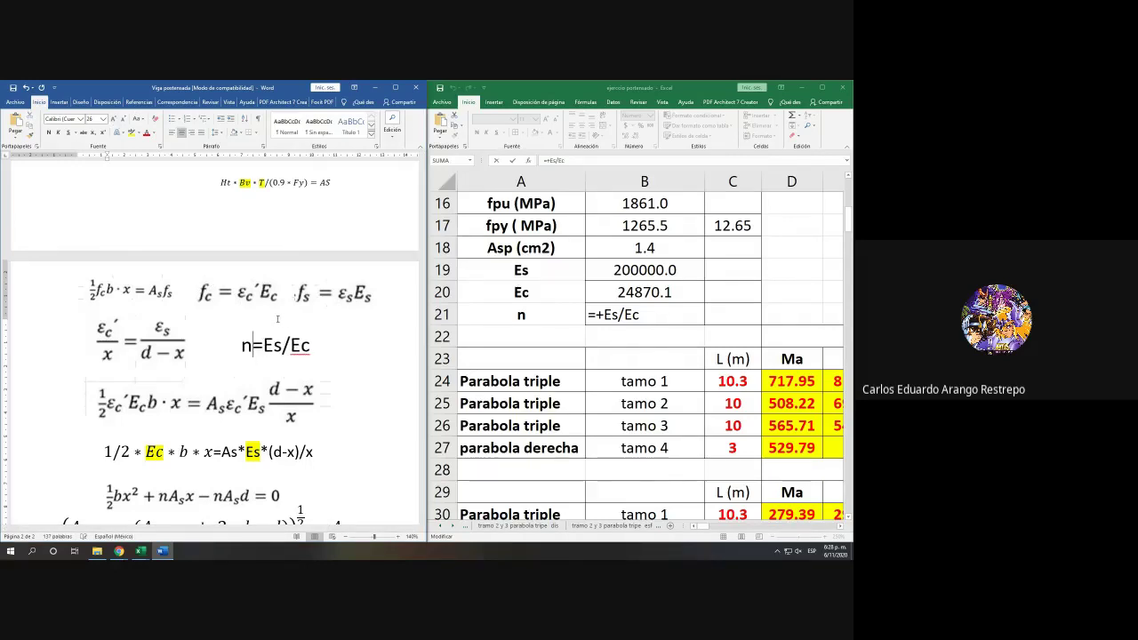
{"action": "left_click", "coordinate": [623, 349]}
{"action": "key", "text": "Return"}
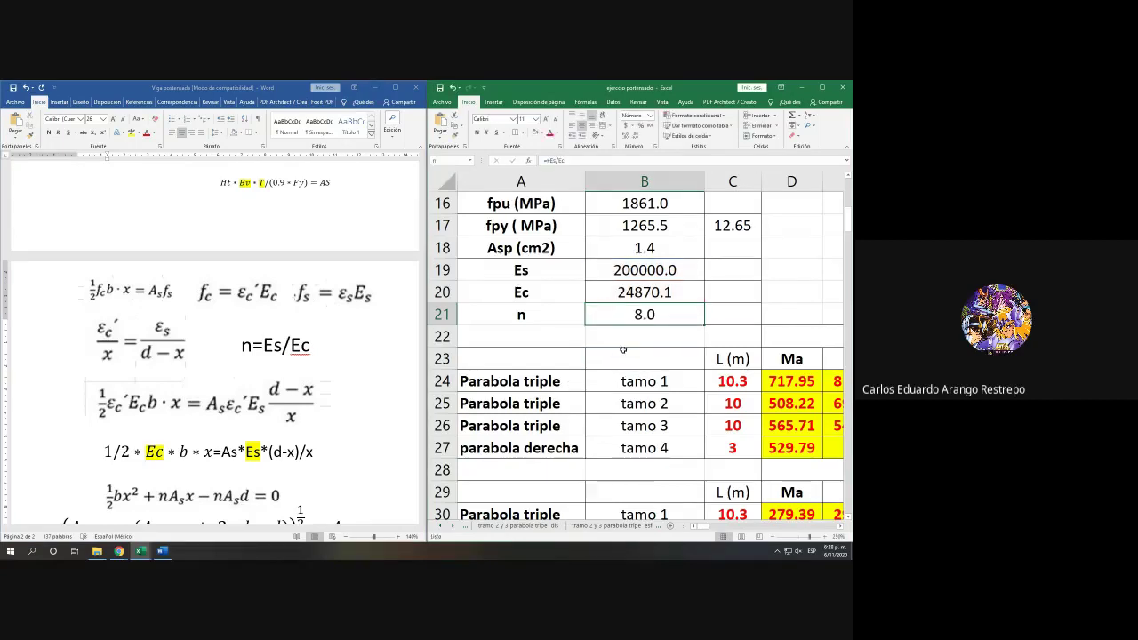
Step: Check the BA48, n, d and Bv terms of the x formula in cell BD44 against the X equation in Word
{"action": "scroll", "coordinate": [687, 375], "scroll_direction": "down", "scroll_amount": 4, "text": "ctrl"}
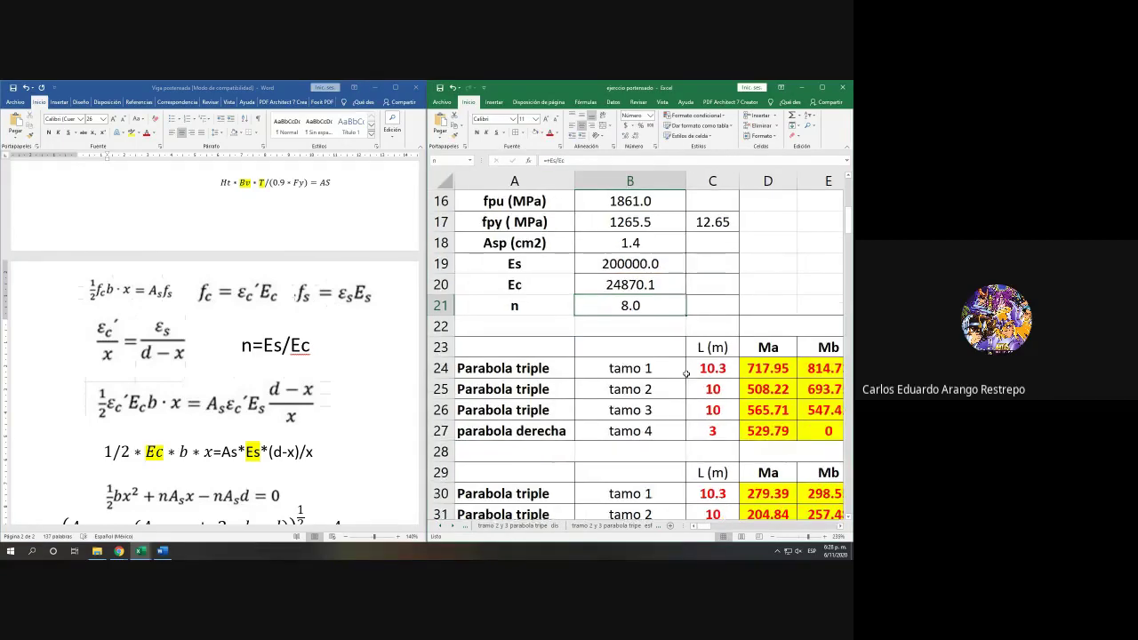
{"action": "scroll", "coordinate": [258, 353], "scroll_direction": "down", "scroll_amount": 3}
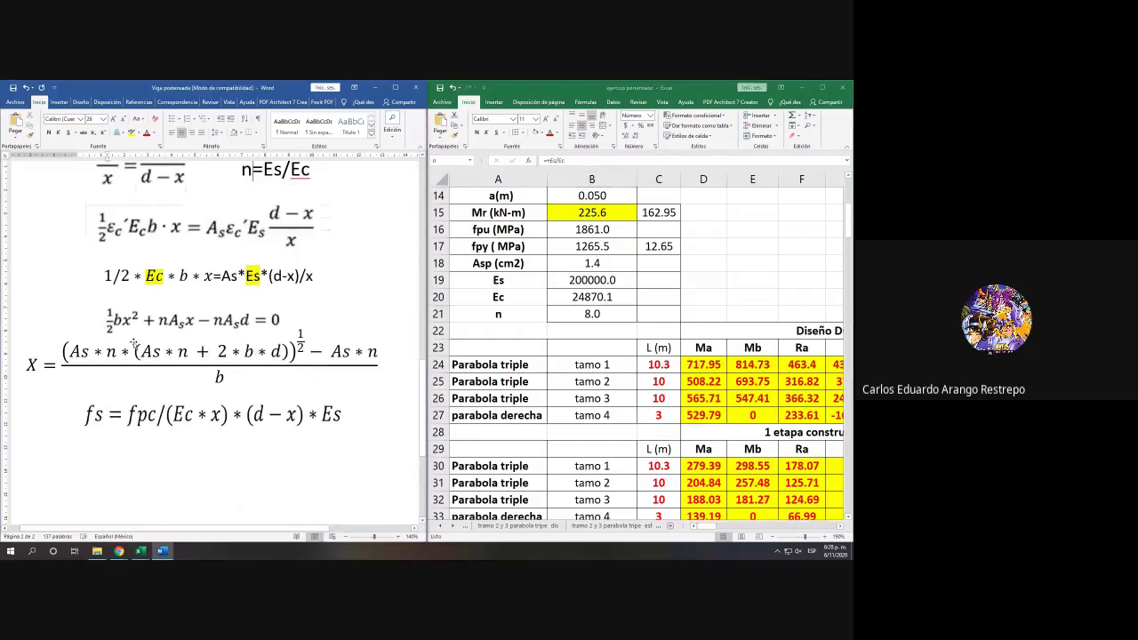
{"action": "left_click_drag", "start_coordinate": [703, 527], "coordinate": [840, 529]}
{"action": "scroll", "coordinate": [779, 465], "scroll_direction": "down", "scroll_amount": 4}
{"action": "scroll", "coordinate": [779, 464], "scroll_direction": "down", "scroll_amount": 3}
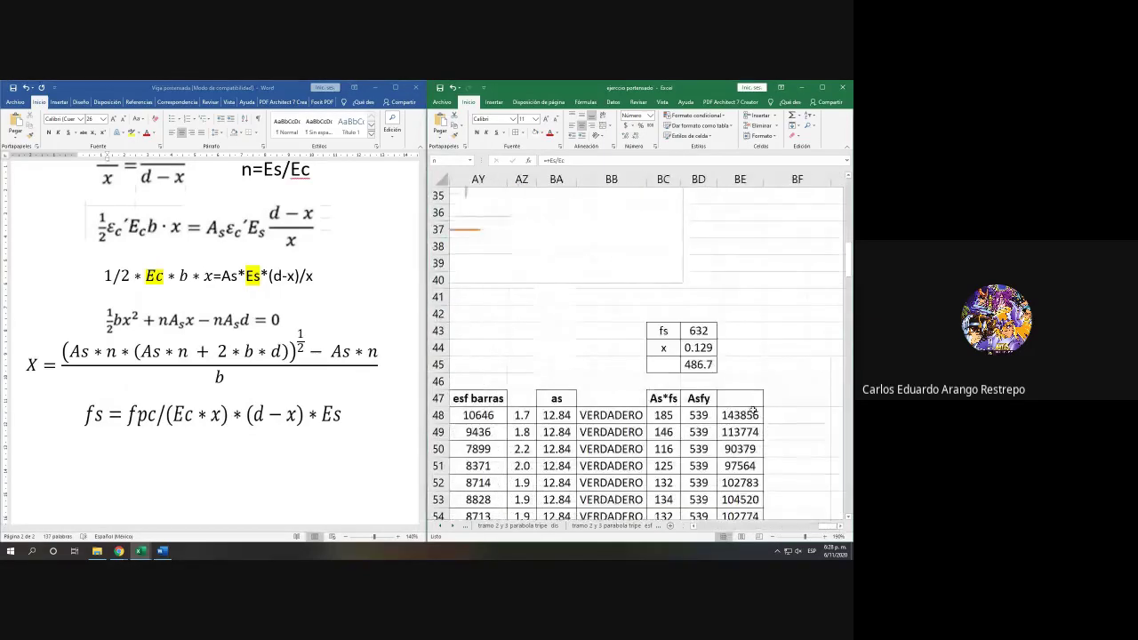
{"action": "double_click", "coordinate": [707, 349]}
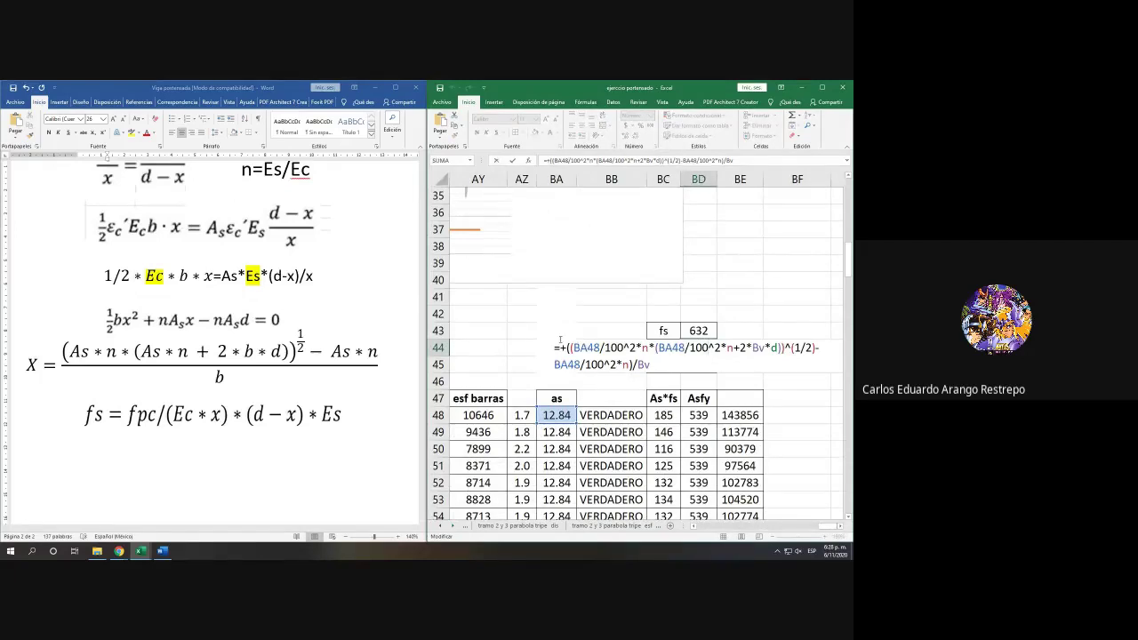
{"action": "left_click_drag", "start_coordinate": [571, 348], "coordinate": [601, 347]}
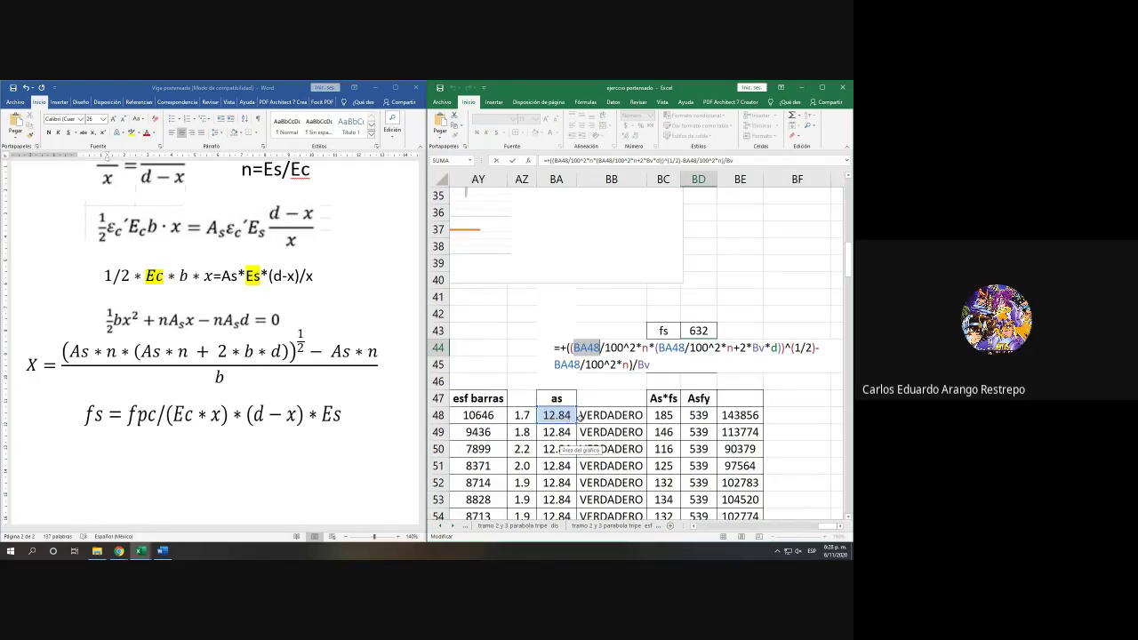
{"action": "left_click_drag", "start_coordinate": [641, 348], "coordinate": [650, 347]}
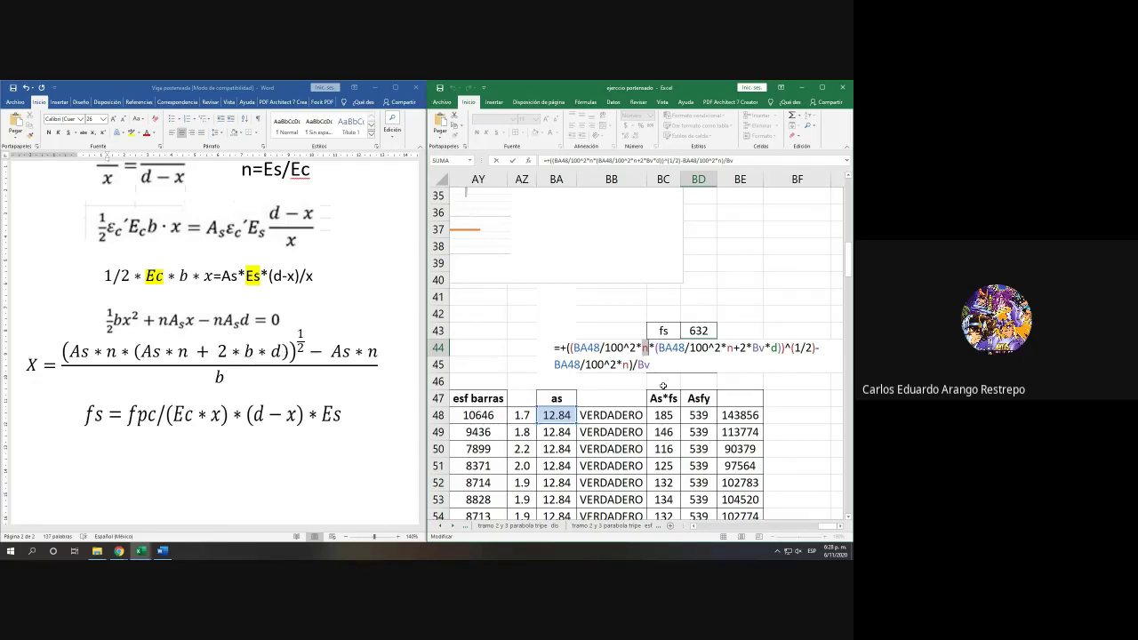
{"action": "double_click", "coordinate": [773, 348]}
{"action": "double_click", "coordinate": [754, 348]}
{"action": "left_click", "coordinate": [781, 348]}
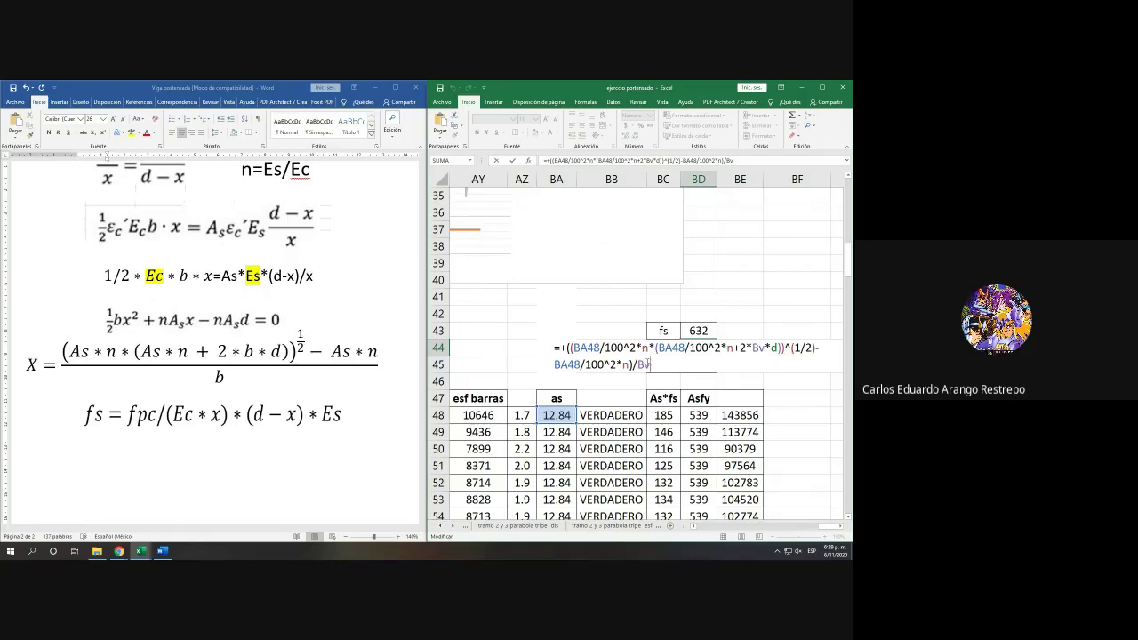
{"action": "key", "text": "Return"}
{"action": "left_click", "coordinate": [692, 348]}
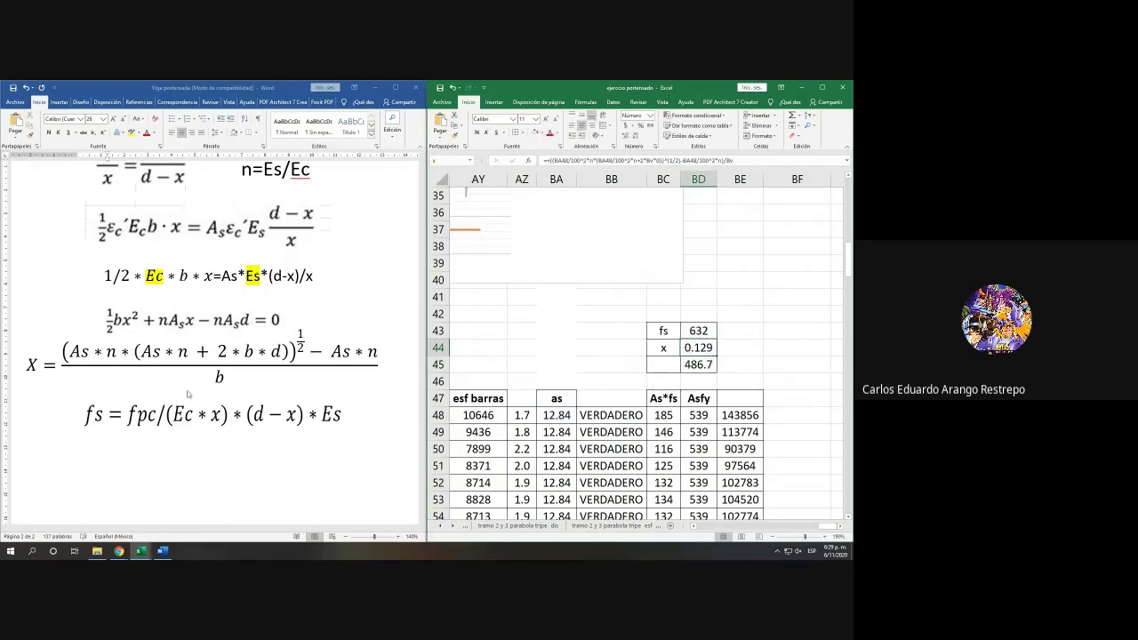
Step: Examine the formula in cell BD45 alongside Word's force-balance, strain, X and fs equations
{"action": "left_click", "coordinate": [700, 370]}
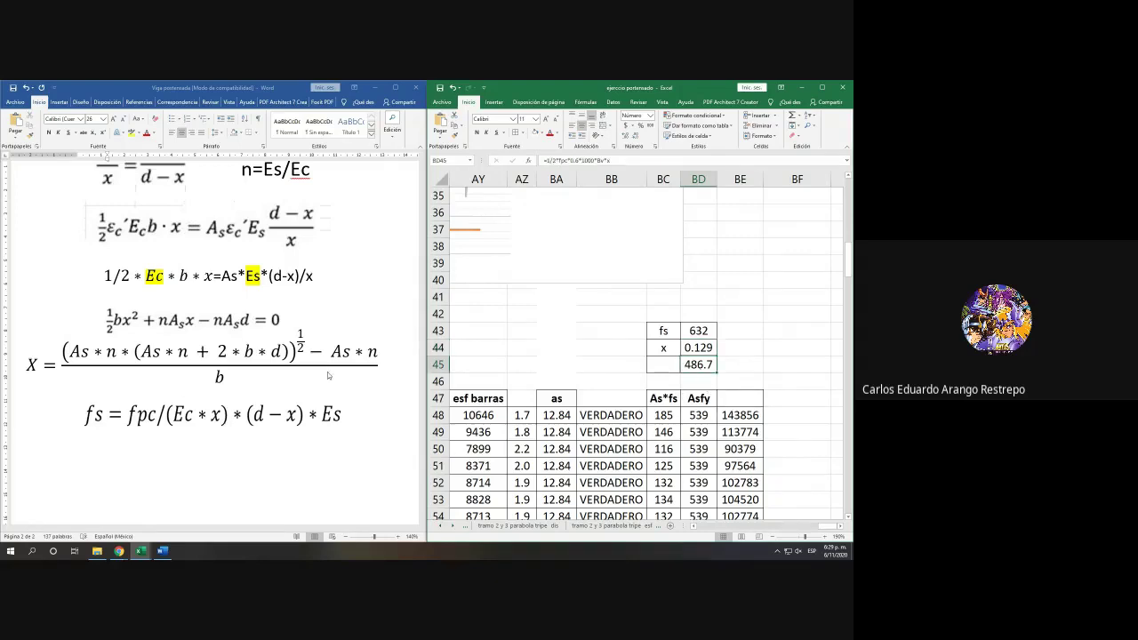
{"action": "double_click", "coordinate": [692, 365]}
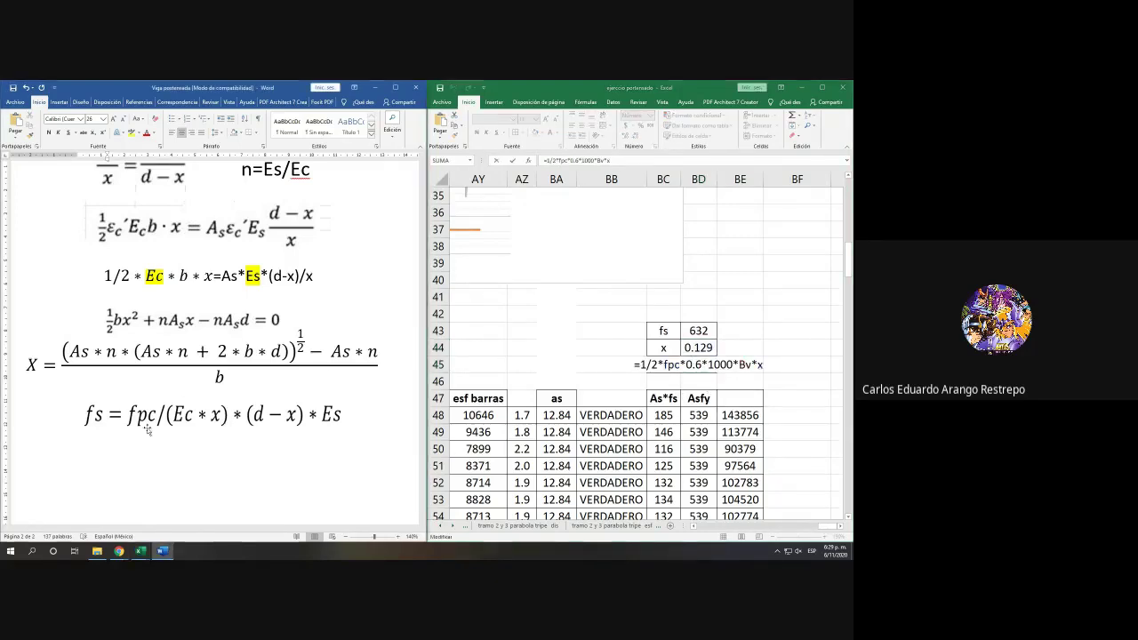
{"action": "scroll", "coordinate": [259, 297], "scroll_direction": "up", "scroll_amount": 4}
{"action": "scroll", "coordinate": [259, 297], "scroll_direction": "down", "scroll_amount": 1}
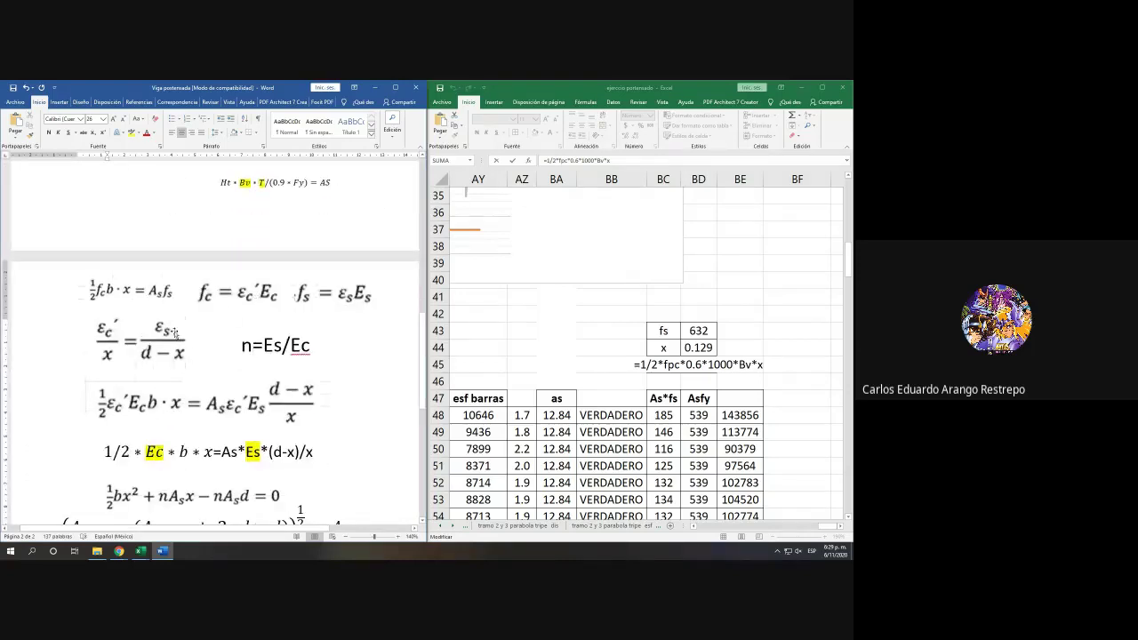
{"action": "scroll", "coordinate": [176, 333], "scroll_direction": "down", "scroll_amount": 1}
{"action": "scroll", "coordinate": [174, 339], "scroll_direction": "up", "scroll_amount": 4}
{"action": "scroll", "coordinate": [175, 339], "scroll_direction": "down", "scroll_amount": 5}
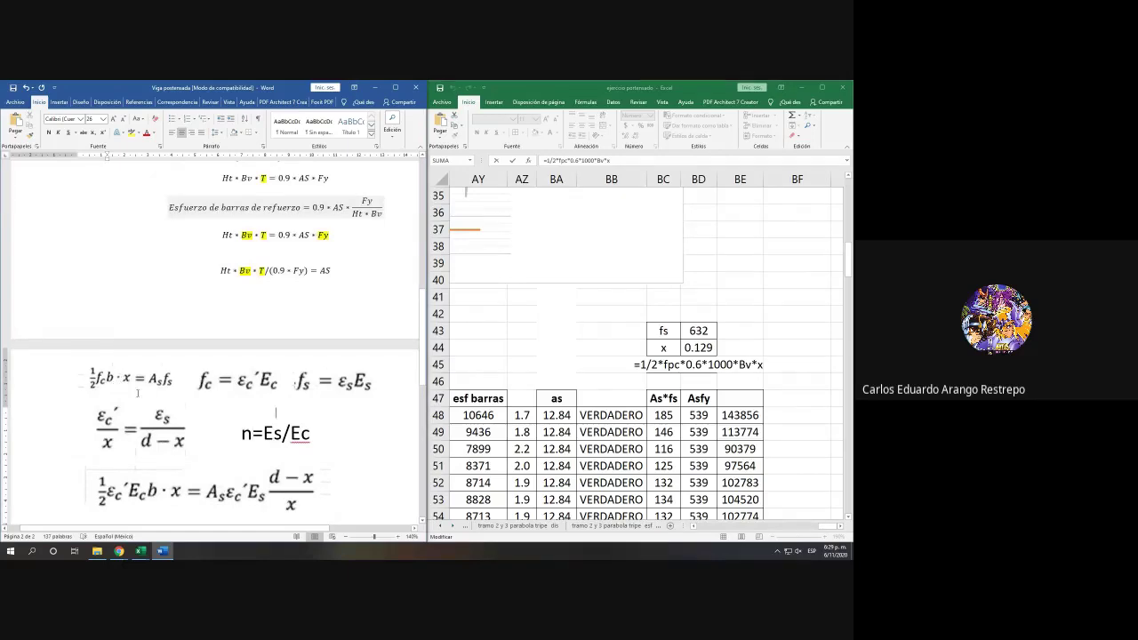
{"action": "scroll", "coordinate": [125, 382], "scroll_direction": "down", "scroll_amount": 10}
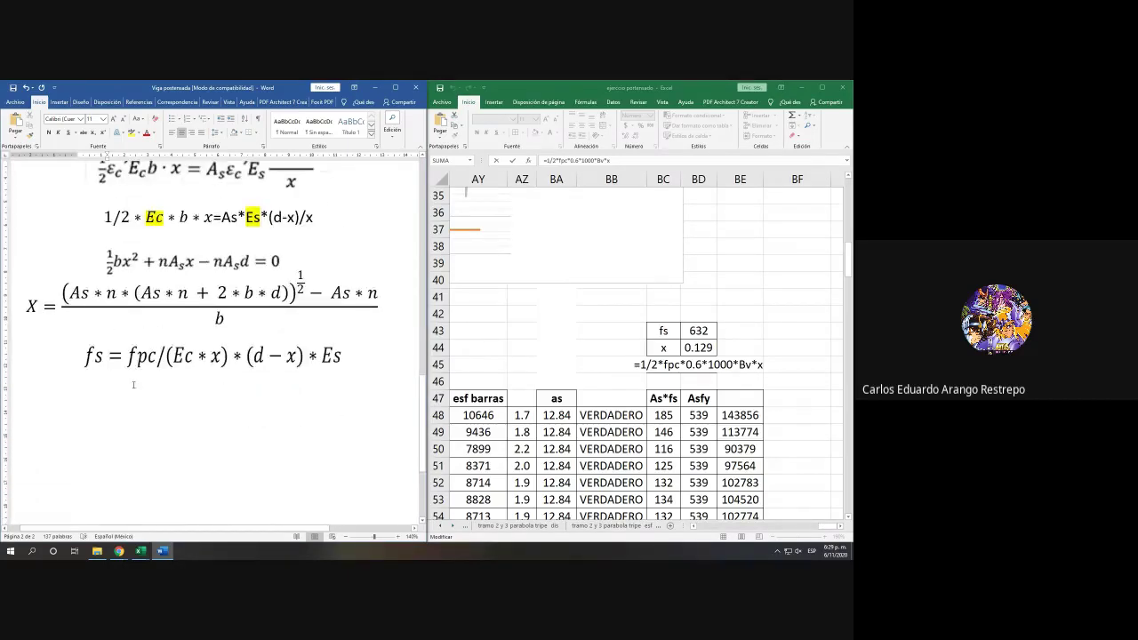
{"action": "scroll", "coordinate": [129, 365], "scroll_direction": "up", "scroll_amount": 9}
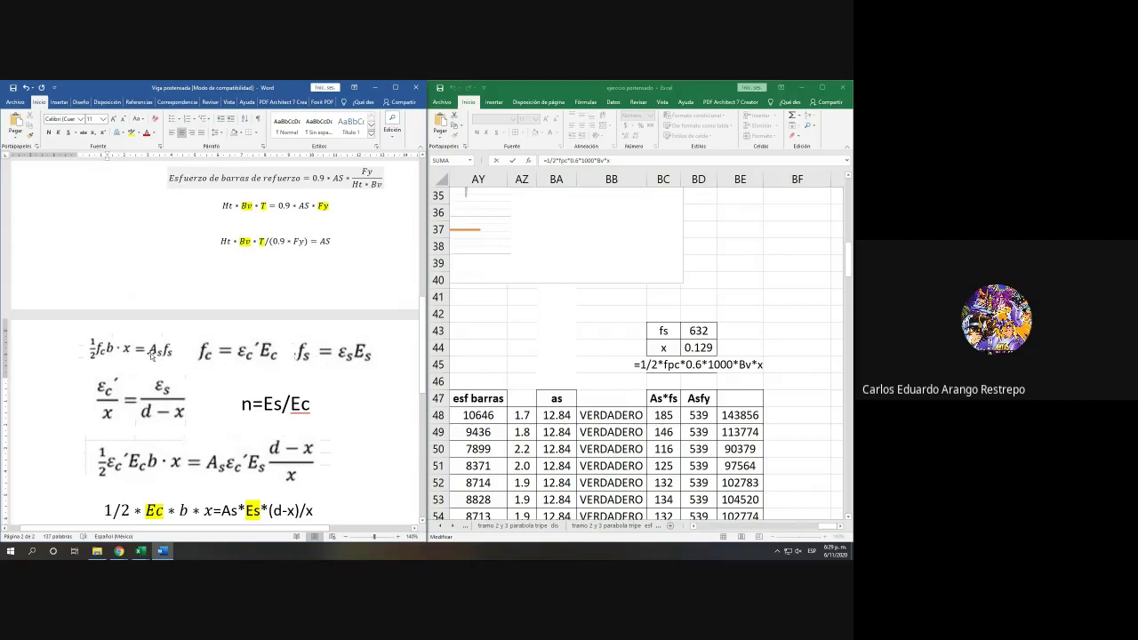
{"action": "scroll", "coordinate": [134, 363], "scroll_direction": "down", "scroll_amount": 5}
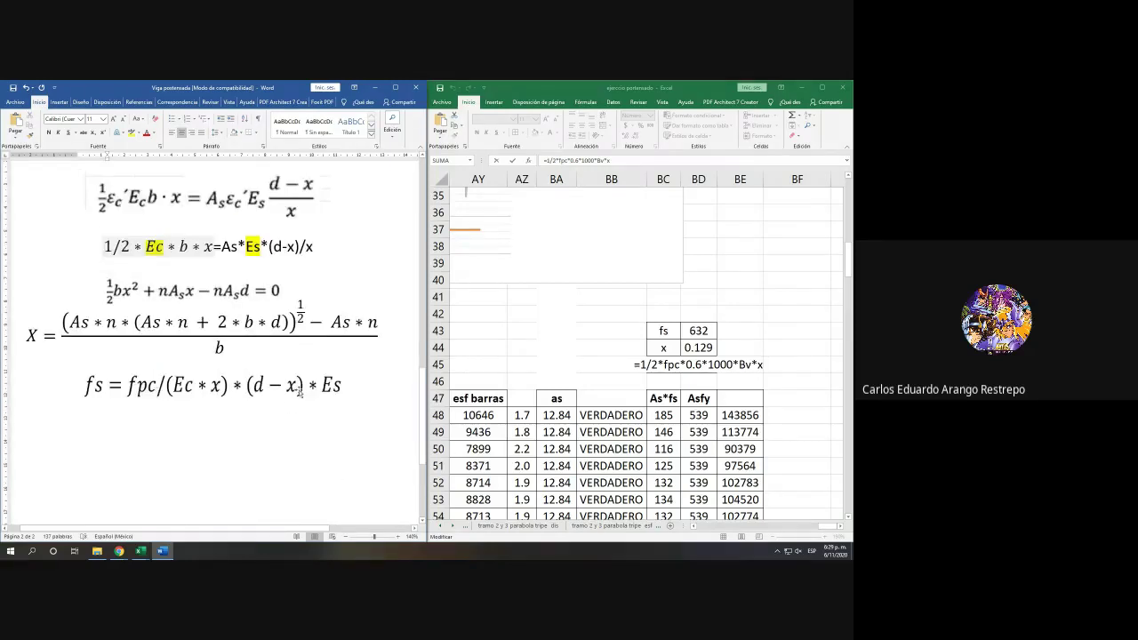
Step: Compare Word's fs equation with the strain and force-balance equations on the same page, and close the BD45 formula in Excel
{"action": "left_click", "coordinate": [129, 388]}
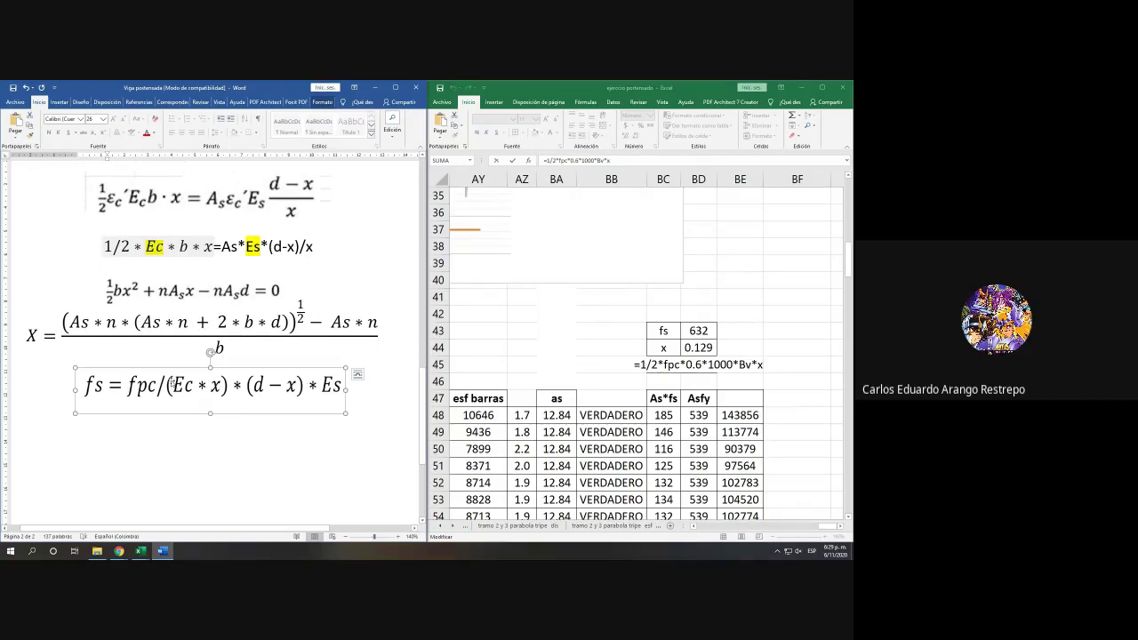
{"action": "scroll", "coordinate": [169, 383], "scroll_direction": "up", "scroll_amount": 5}
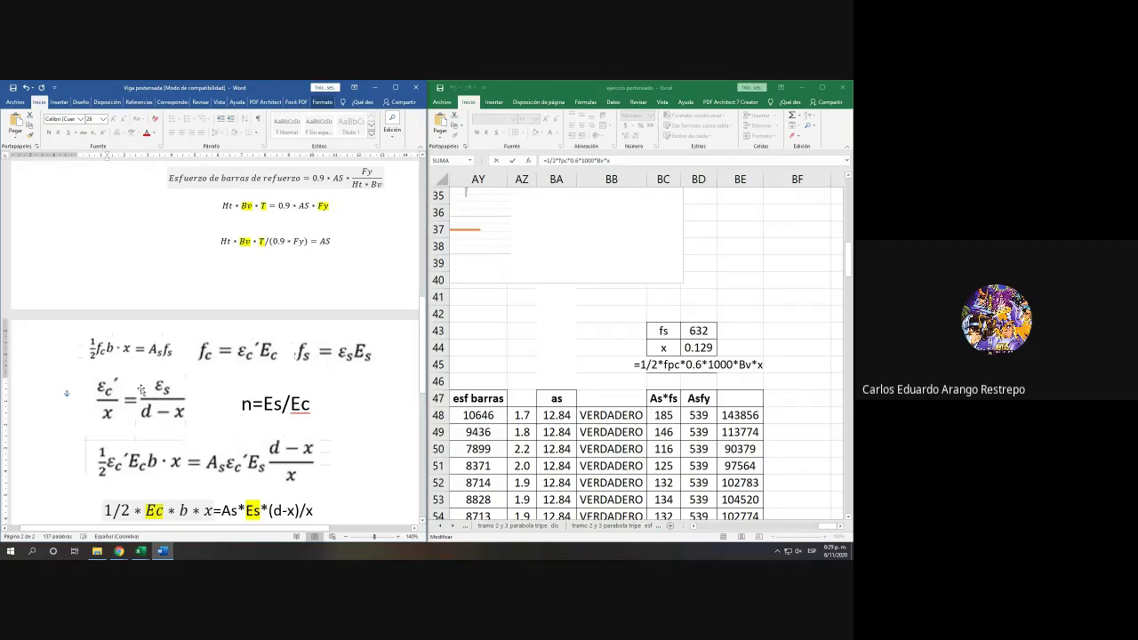
{"action": "scroll", "coordinate": [144, 398], "scroll_direction": "down", "scroll_amount": 5}
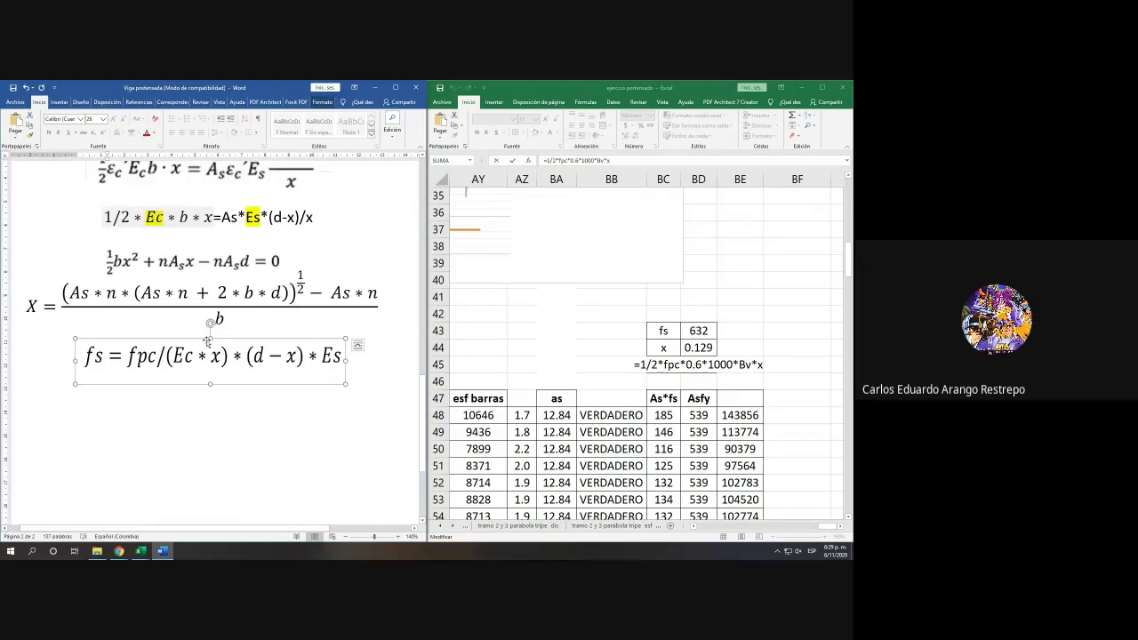
{"action": "key", "text": "alt+Tab"}
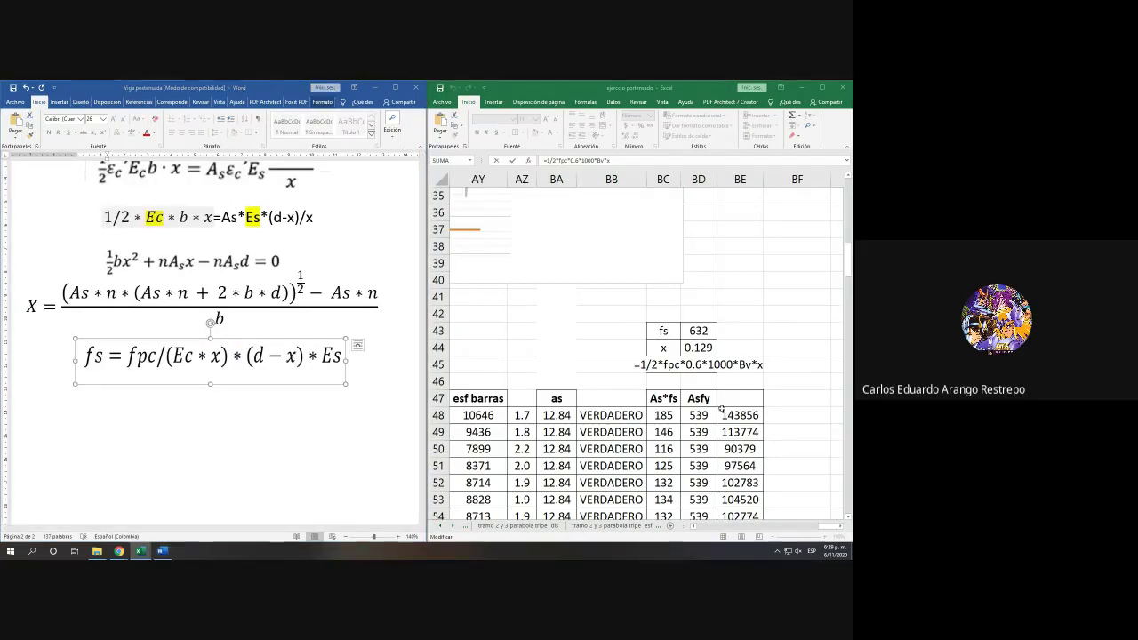
{"action": "key", "text": "ctrl+Return"}
{"action": "left_click", "coordinate": [238, 384]}
{"action": "scroll", "coordinate": [217, 370], "scroll_direction": "up", "scroll_amount": 5}
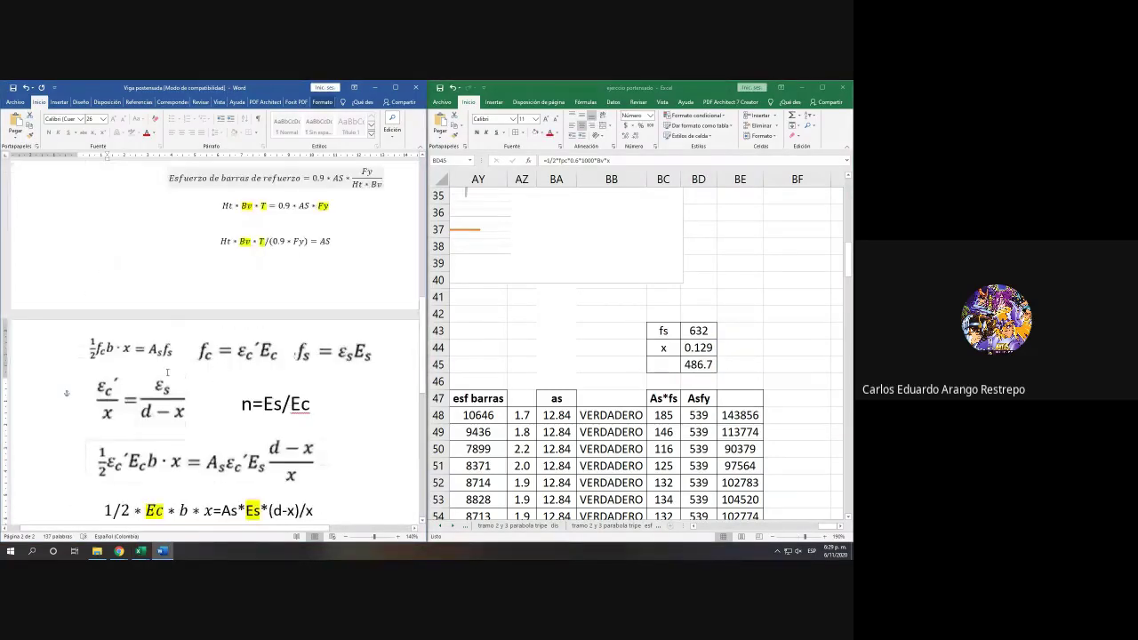
{"action": "key", "text": "alt+Tab"}
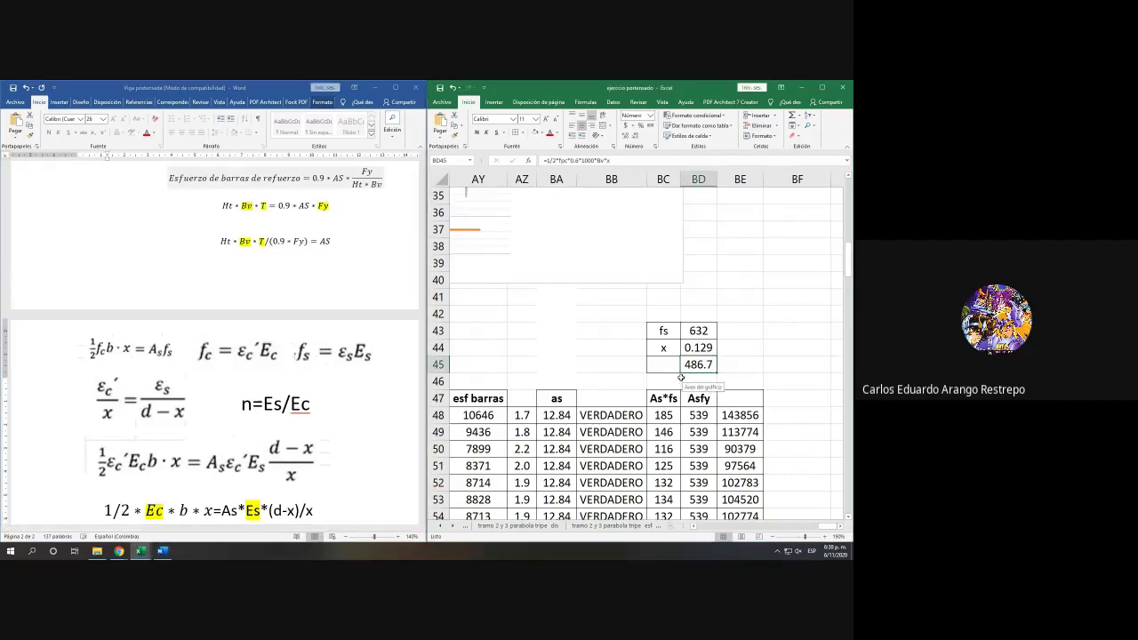
Step: Begin a check formula in cell BD46 with +1/2*fpc*Bv, taking Bv from the beam data in B8
{"action": "left_click", "coordinate": [691, 380]}
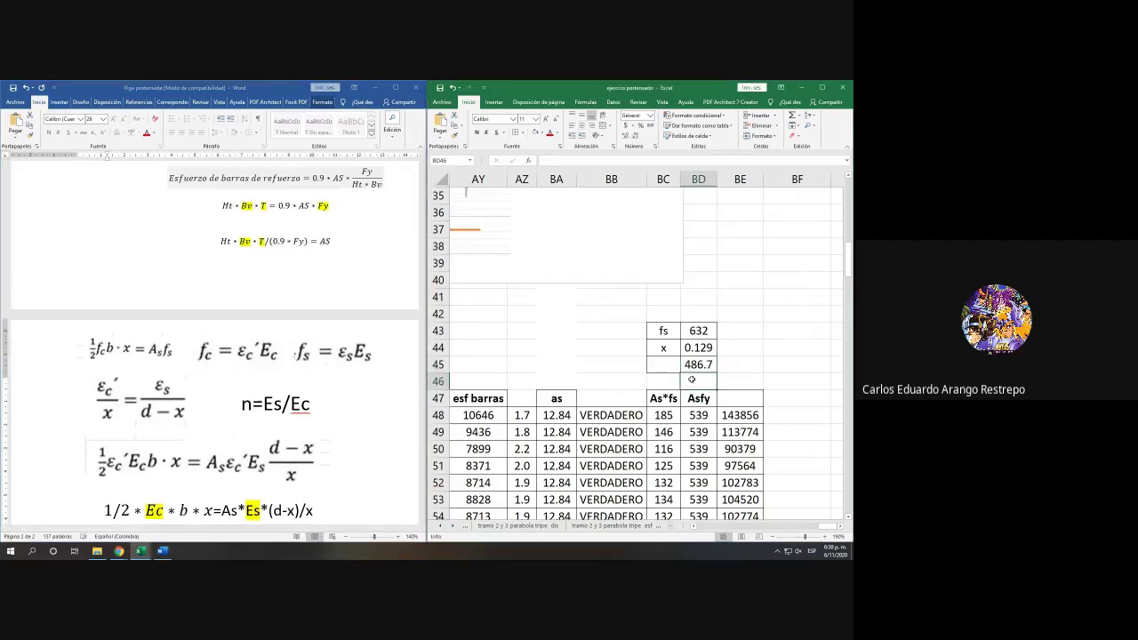
{"action": "type", "text": "+"}
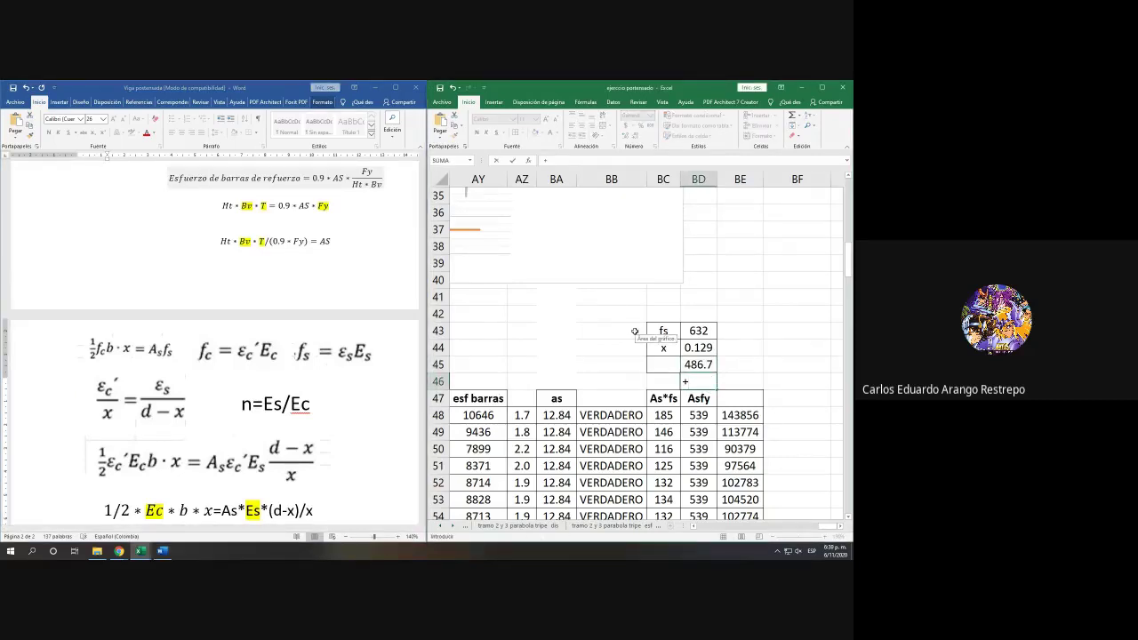
{"action": "type", "text": "1/2*FP"}
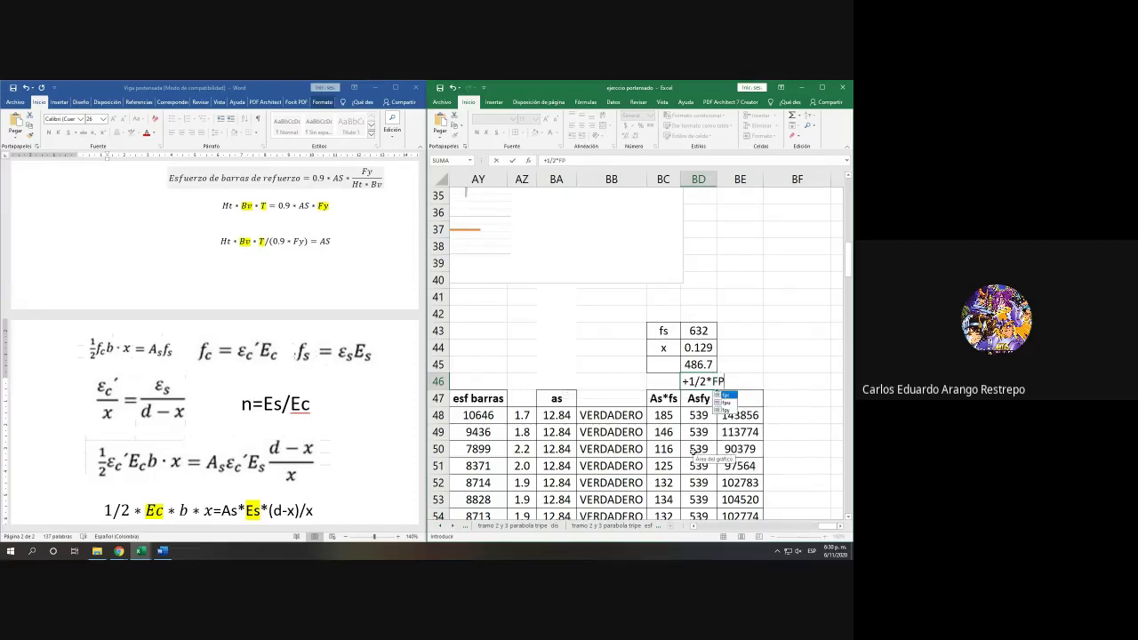
{"action": "type", "text": "C"}
{"action": "double_click", "coordinate": [732, 394]}
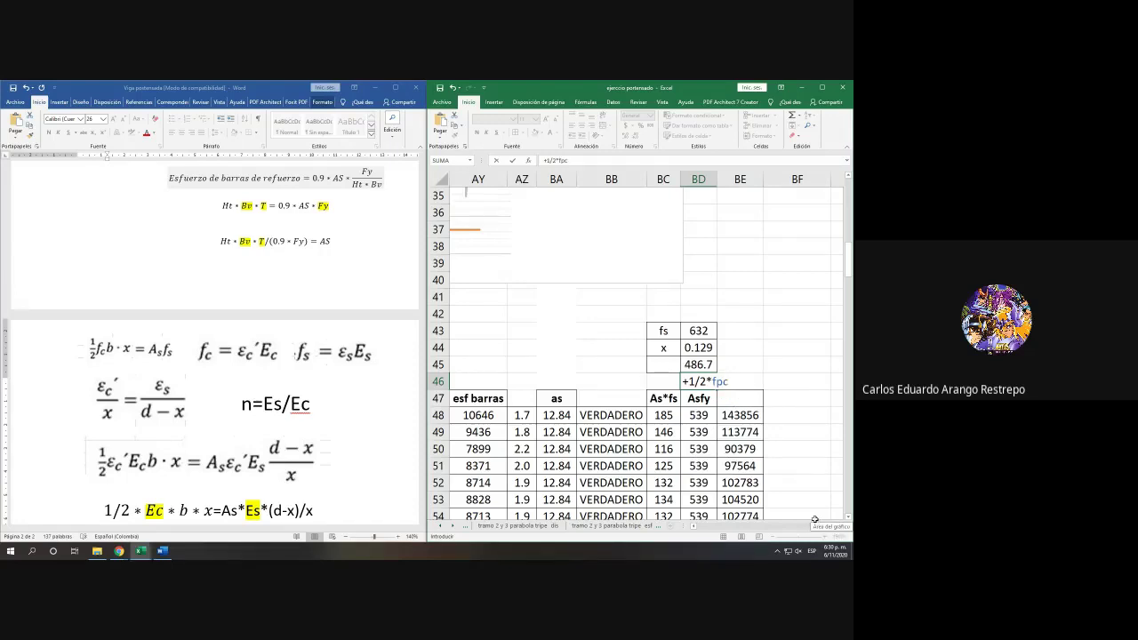
{"action": "left_click_drag", "start_coordinate": [829, 526], "coordinate": [707, 526]}
{"action": "scroll", "coordinate": [660, 466], "scroll_direction": "up", "scroll_amount": 11}
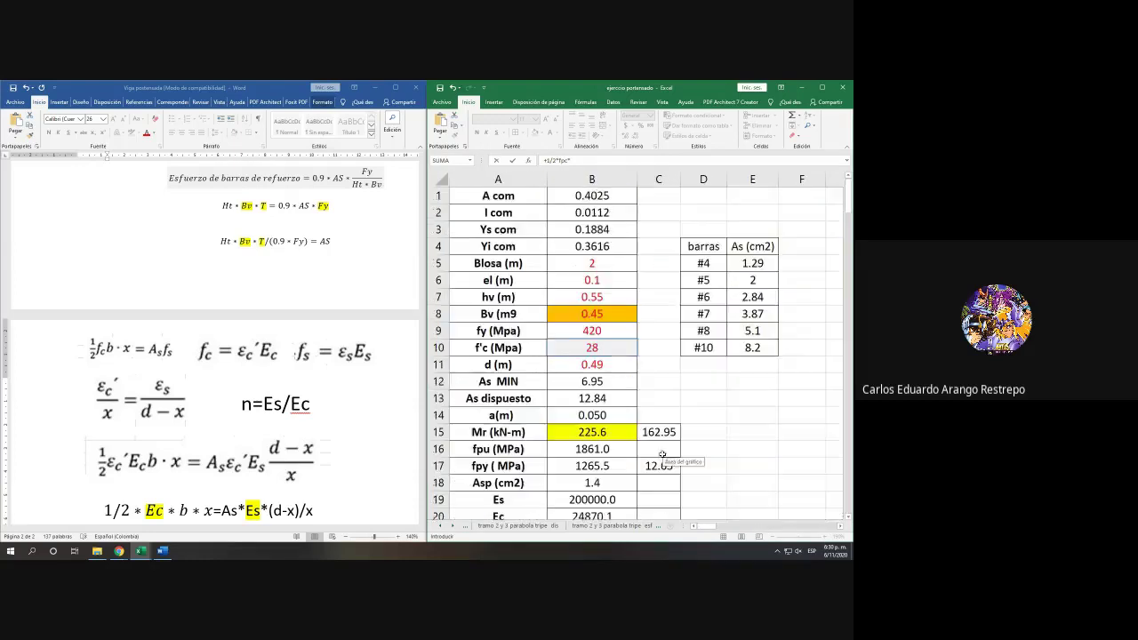
{"action": "left_click", "coordinate": [592, 314]}
{"action": "scroll", "coordinate": [591, 314], "scroll_direction": "down", "scroll_amount": 10}
{"action": "left_click_drag", "start_coordinate": [708, 526], "coordinate": [821, 524]}
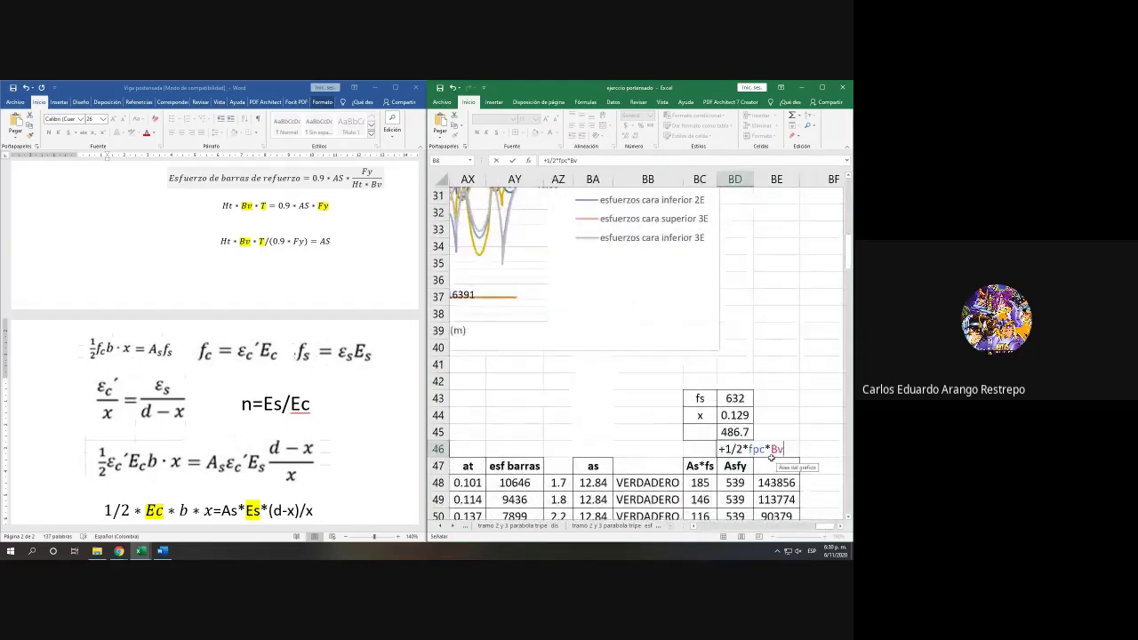
Step: Complete the BD46 formula as +1/2*fpc*Bv*x/BA48, taking x from BD44 and the steel area from the as column
{"action": "type", "text": "*"}
{"action": "left_click", "coordinate": [737, 415]}
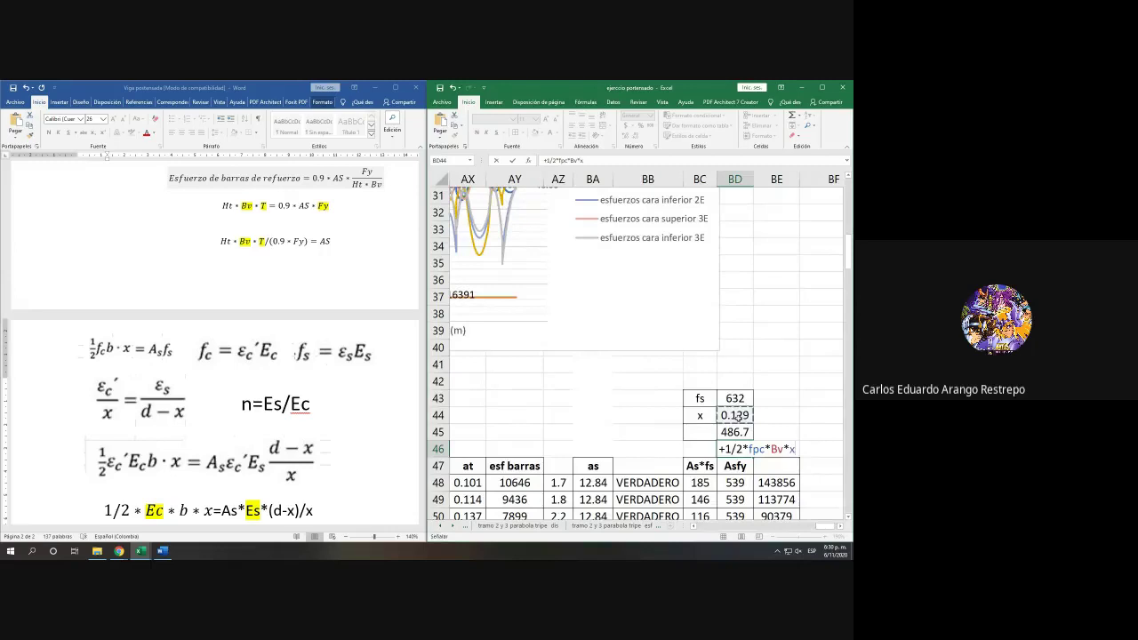
{"action": "type", "text": "/"}
{"action": "scroll", "coordinate": [725, 413], "scroll_direction": "down", "scroll_amount": 1}
{"action": "left_click", "coordinate": [618, 434]}
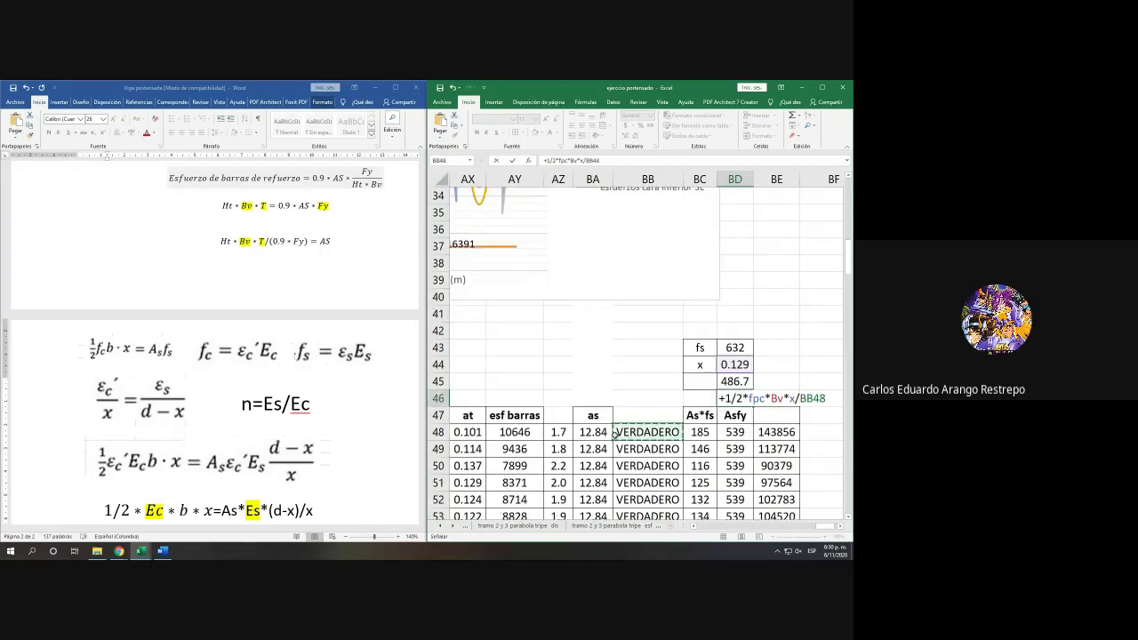
{"action": "left_click", "coordinate": [594, 434]}
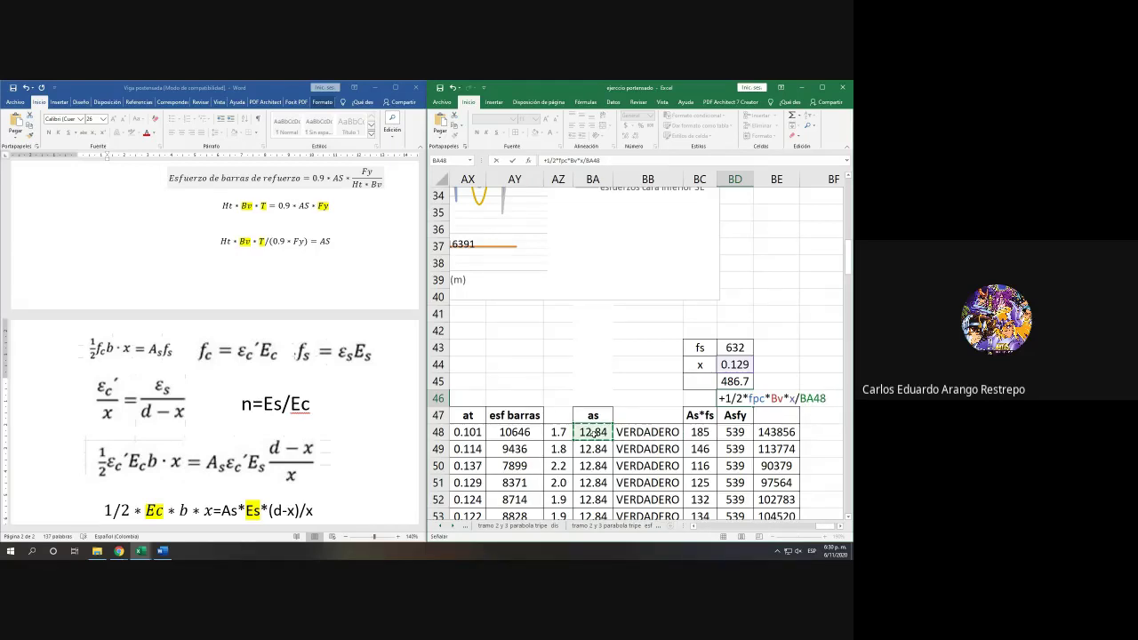
{"action": "key", "text": "Return"}
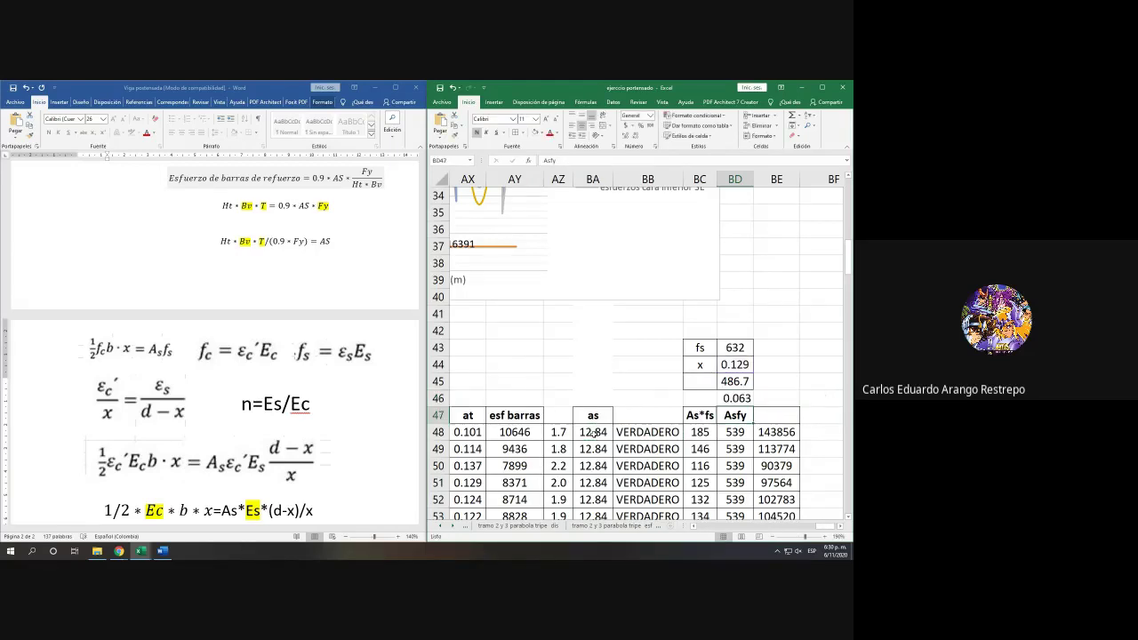
Step: Change the denominator of the BD46 formula to (BA48*100^2)
{"action": "double_click", "coordinate": [735, 398]}
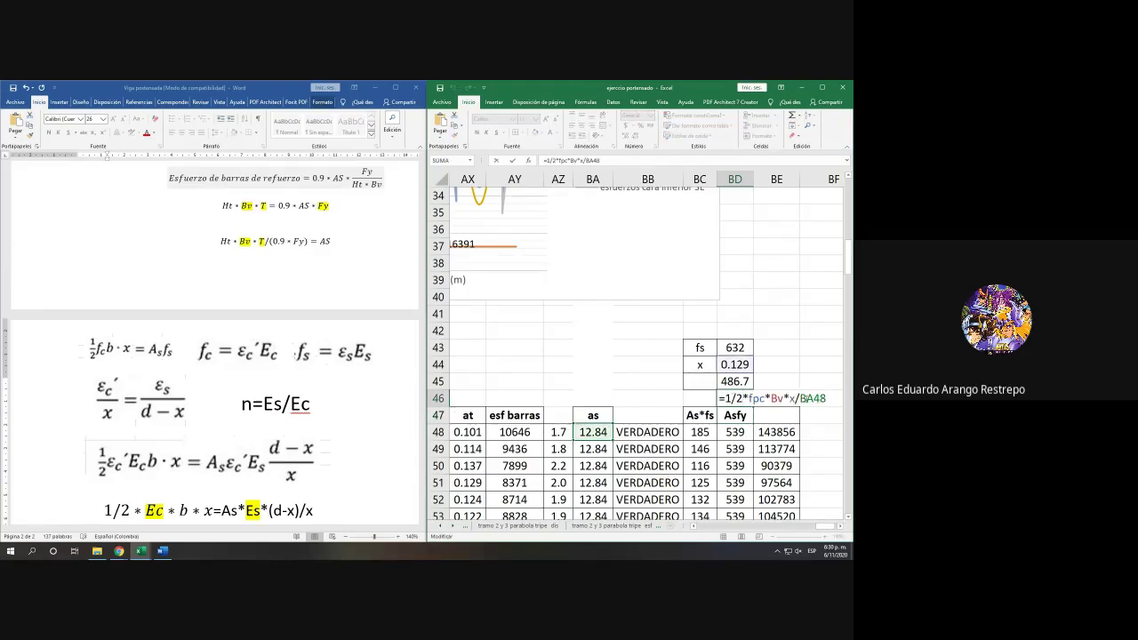
{"action": "double_click", "coordinate": [840, 529]}
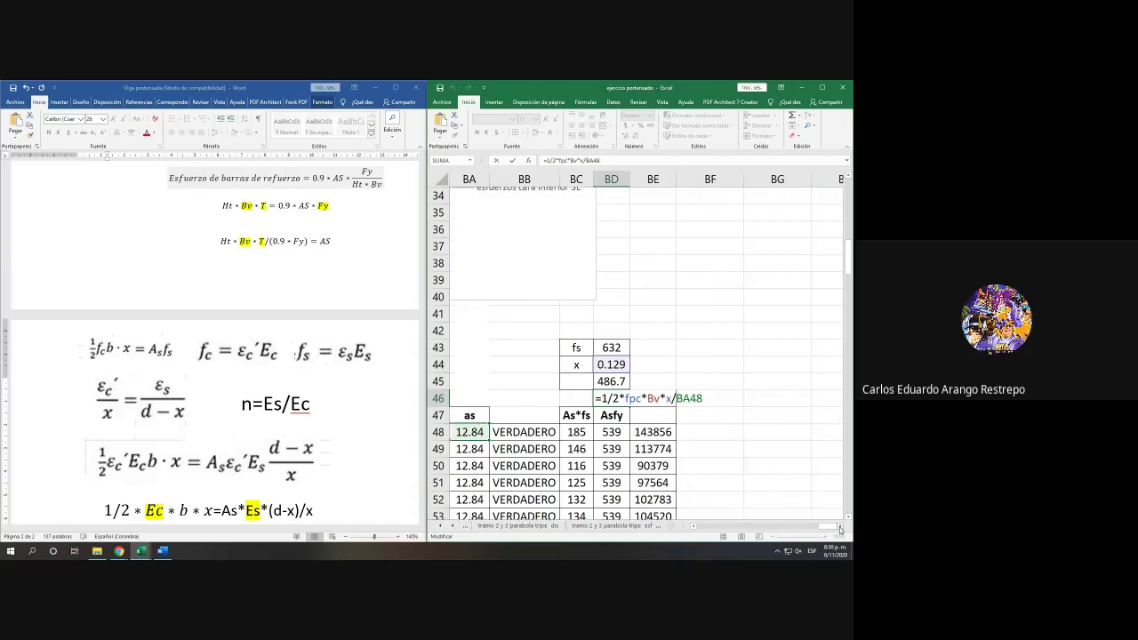
{"action": "type", "text": "(BA48*100^2"}
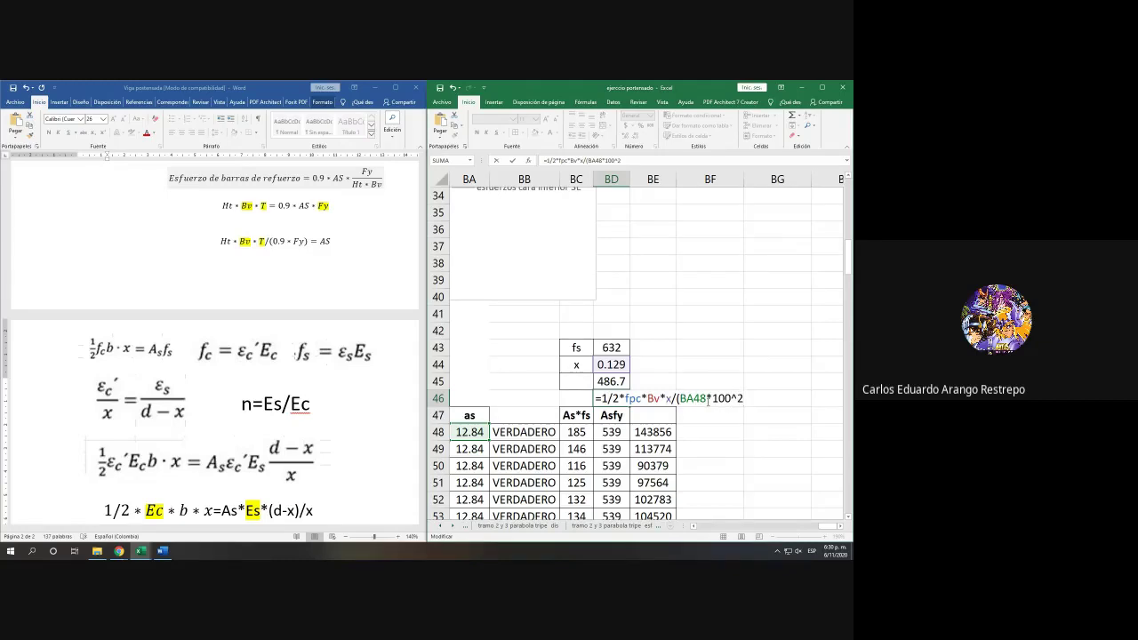
{"action": "type", "text": ")"}
{"action": "key", "text": "Return"}
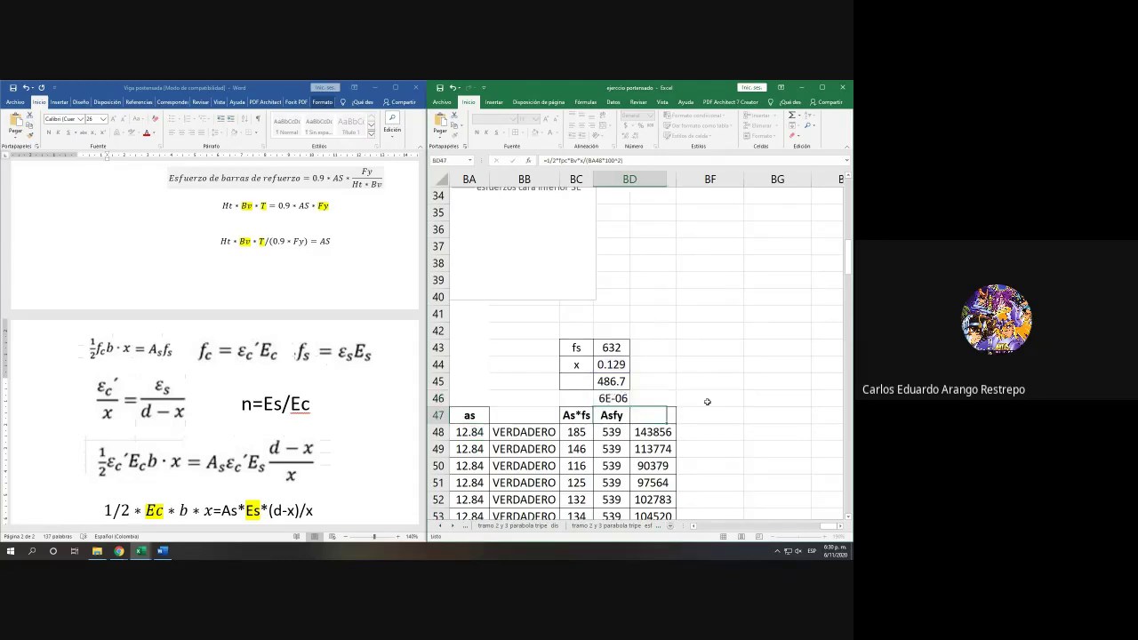
Step: Correct the area conversion in BD46 to a division, so the formula is =1/2*fpc*Bv*x/(BA48/100^2)
{"action": "double_click", "coordinate": [667, 398]}
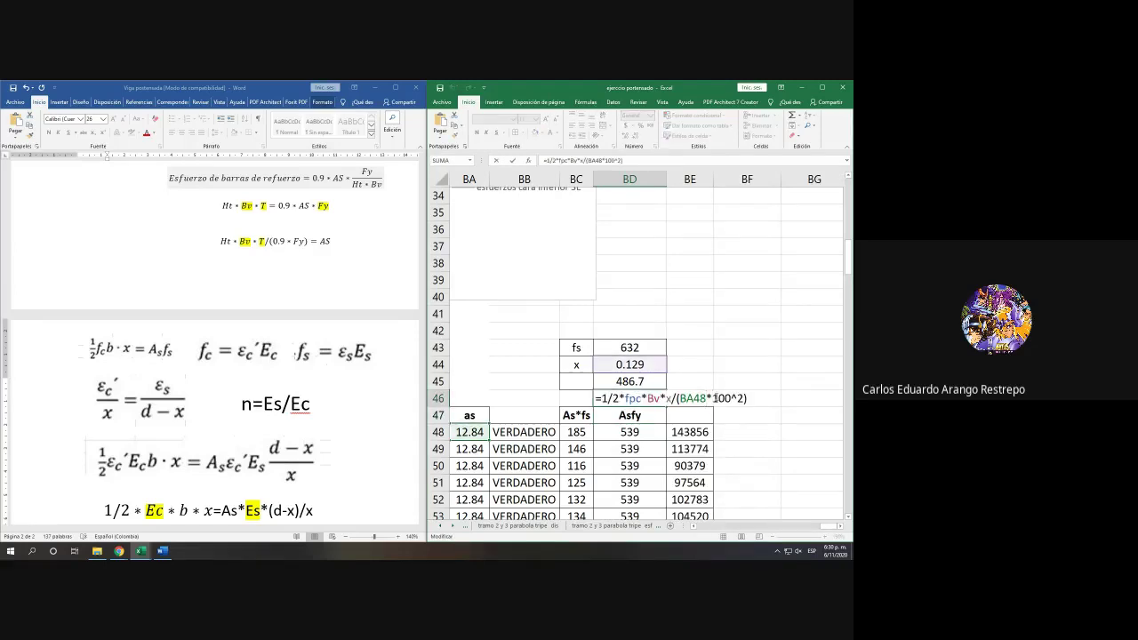
{"action": "left_click", "coordinate": [714, 398]}
{"action": "key", "text": "BackSpace"}
{"action": "type", "text": "/"}
{"action": "key", "text": "Return"}
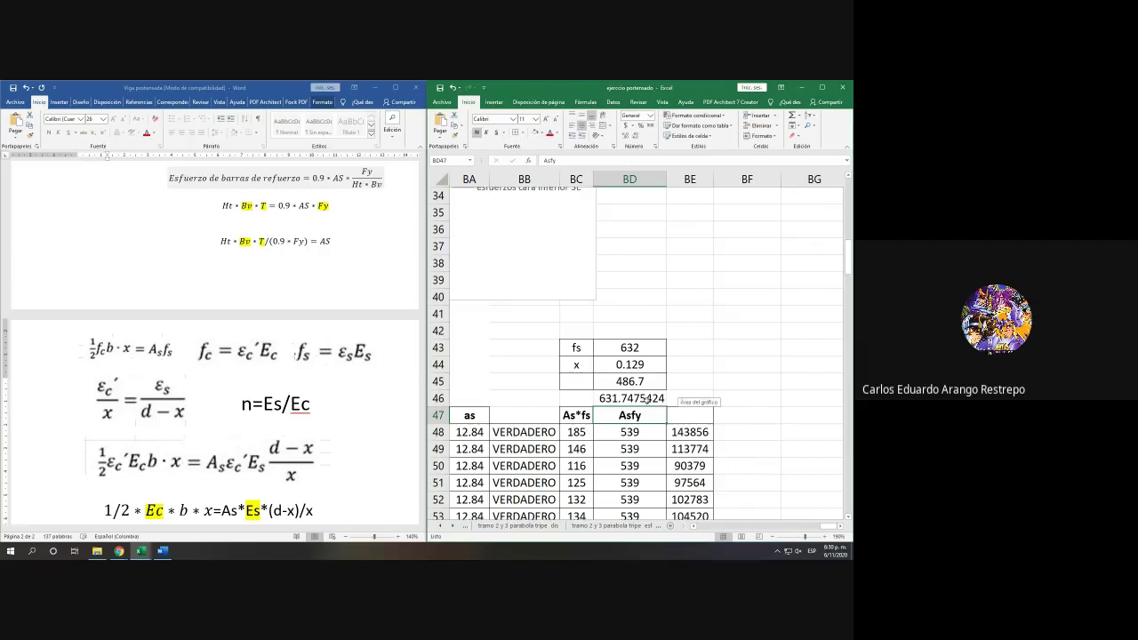
Step: Check the terms of the BD46 formula against the force-balance equation at the start of Word's second page
{"action": "left_click", "coordinate": [637, 398]}
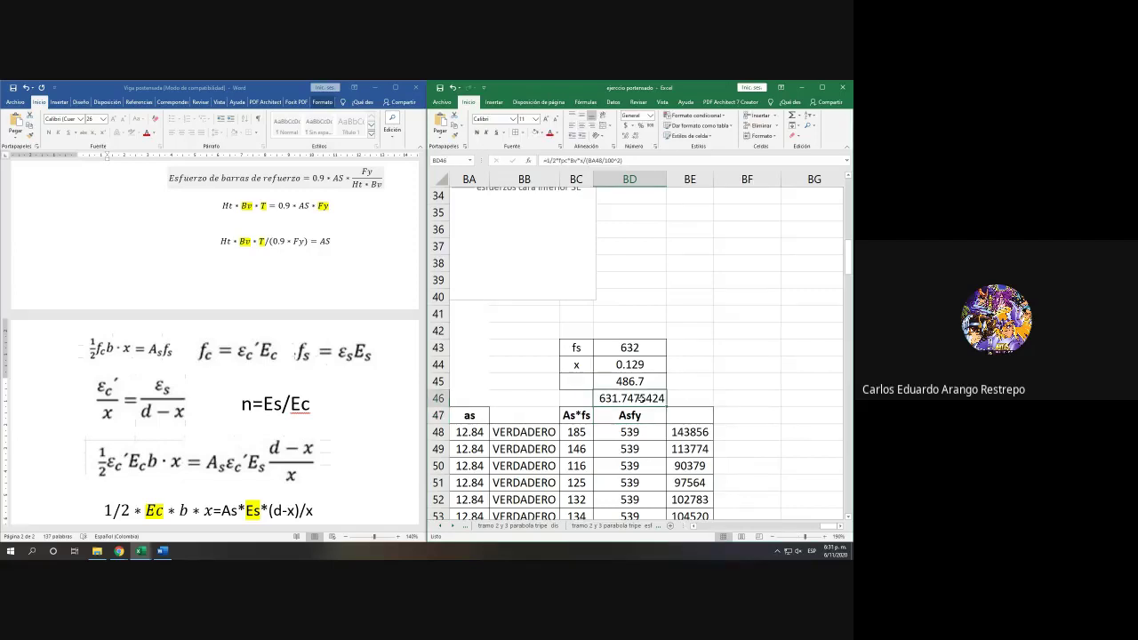
{"action": "double_click", "coordinate": [639, 398]}
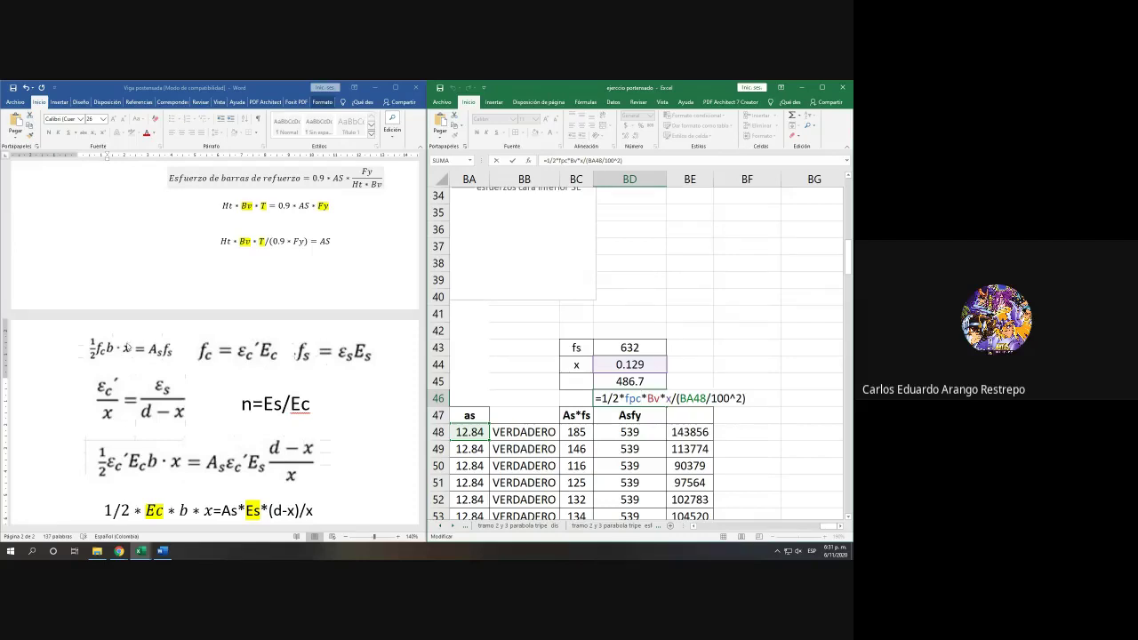
{"action": "key", "text": "Escape"}
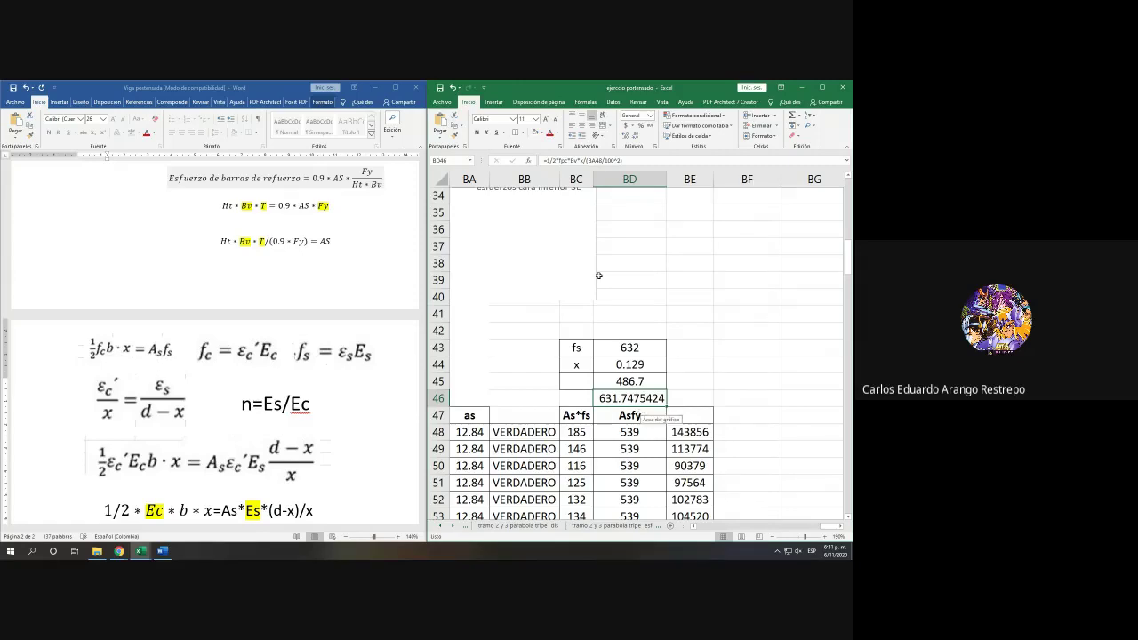
Step: Format the result in cell BD46 with no decimal places and centre it horizontally
{"action": "left_click", "coordinate": [636, 136]}
{"action": "left_click", "coordinate": [635, 136]}
{"action": "left_click", "coordinate": [636, 136]}
{"action": "left_click", "coordinate": [636, 136]}
{"action": "left_click", "coordinate": [636, 136]}
{"action": "left_click", "coordinate": [635, 136]}
{"action": "left_click", "coordinate": [636, 136]}
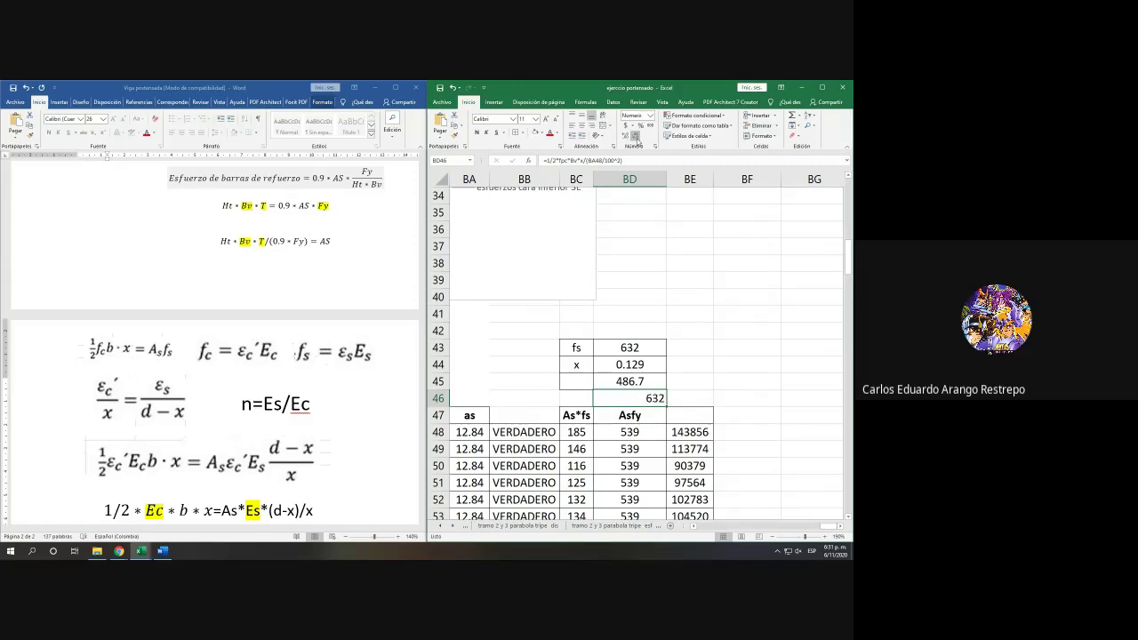
{"action": "left_click", "coordinate": [582, 130]}
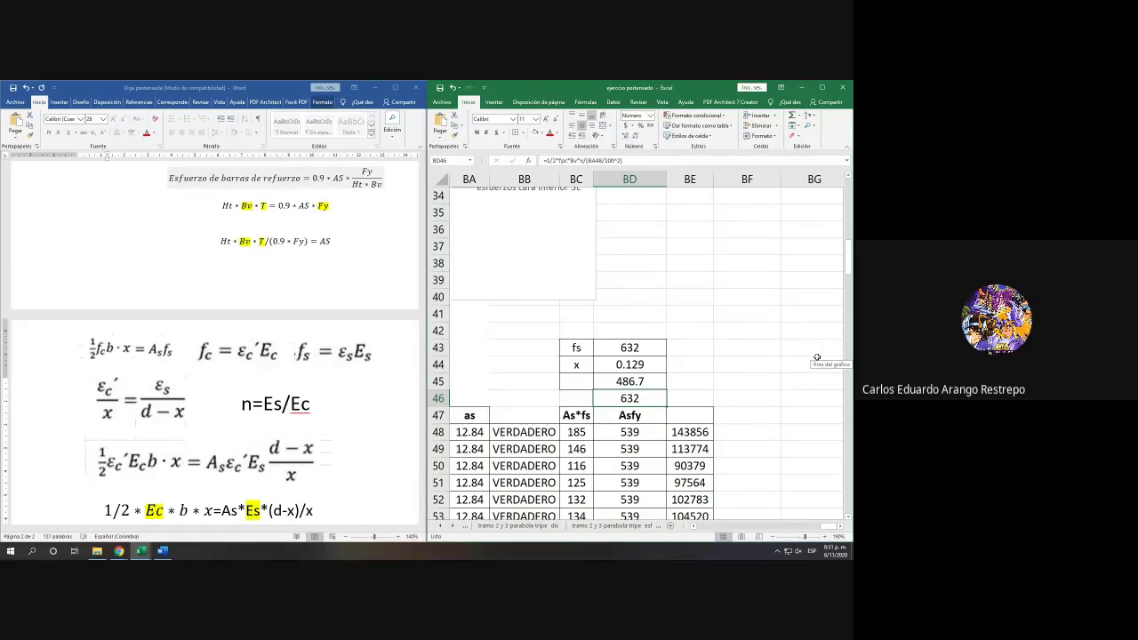
Step: Replace the denominator of the BD46 formula with the reinforcement yield strength times 1000, giving =1/2*fpc*Bv*x/(fyr*1000)
{"action": "double_click", "coordinate": [662, 398]}
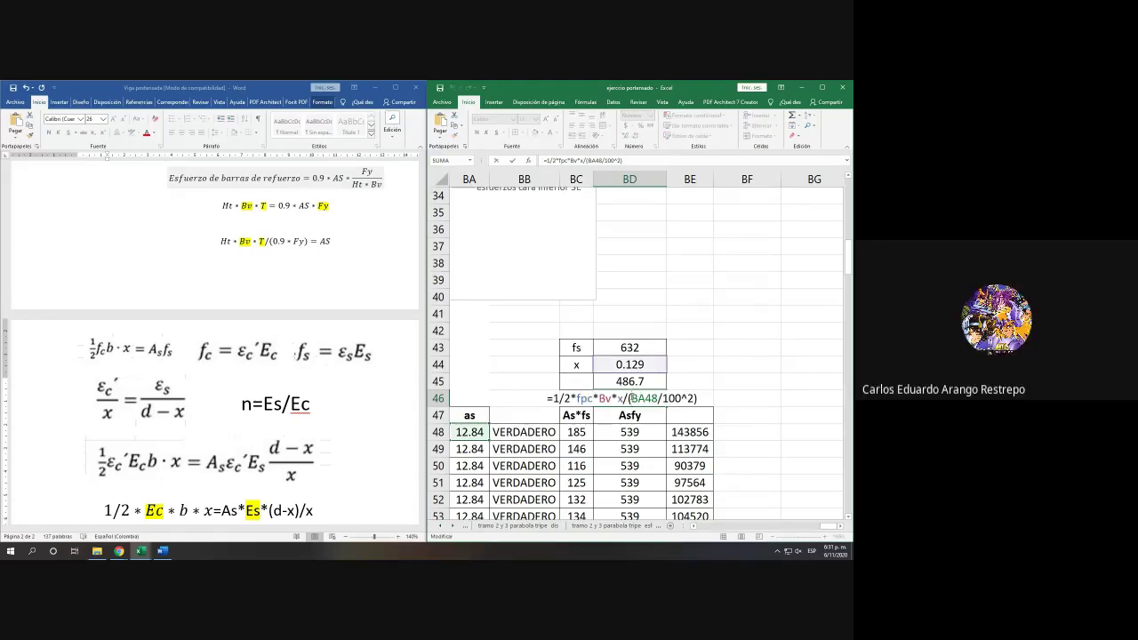
{"action": "left_click_drag", "start_coordinate": [630, 397], "coordinate": [691, 392]}
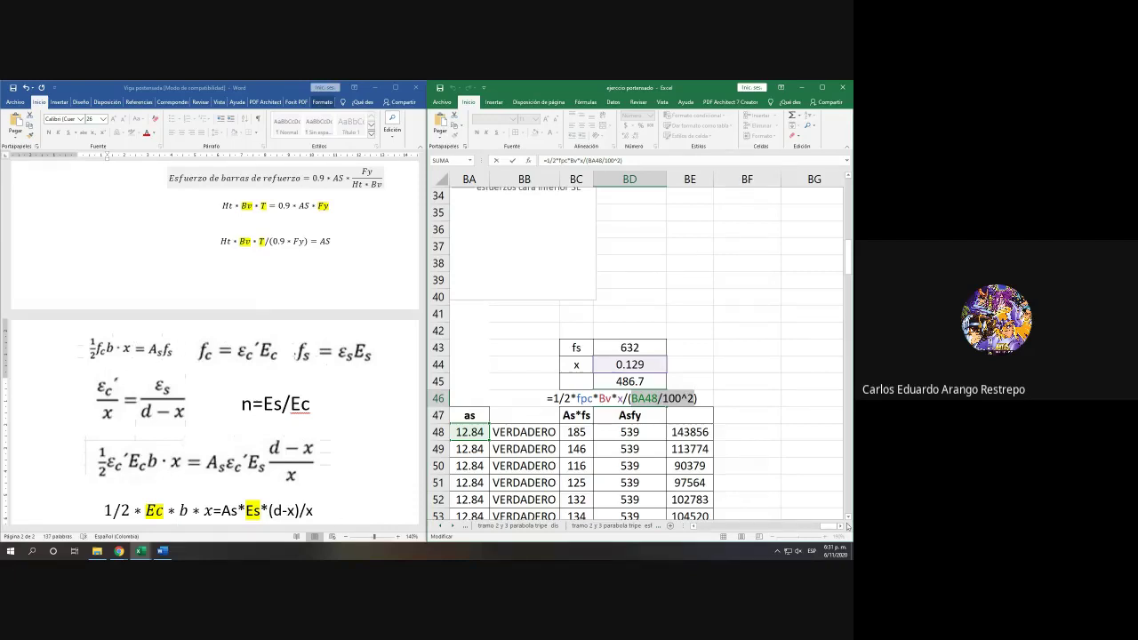
{"action": "left_click_drag", "start_coordinate": [832, 525], "coordinate": [648, 516]}
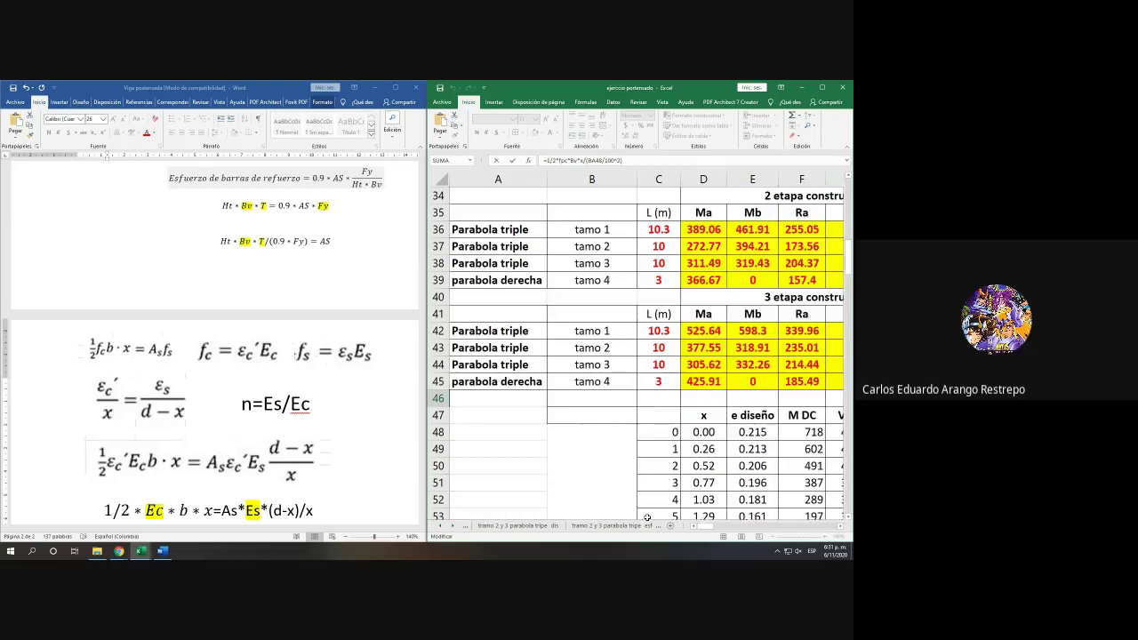
{"action": "scroll", "coordinate": [647, 498], "scroll_direction": "up", "scroll_amount": 11}
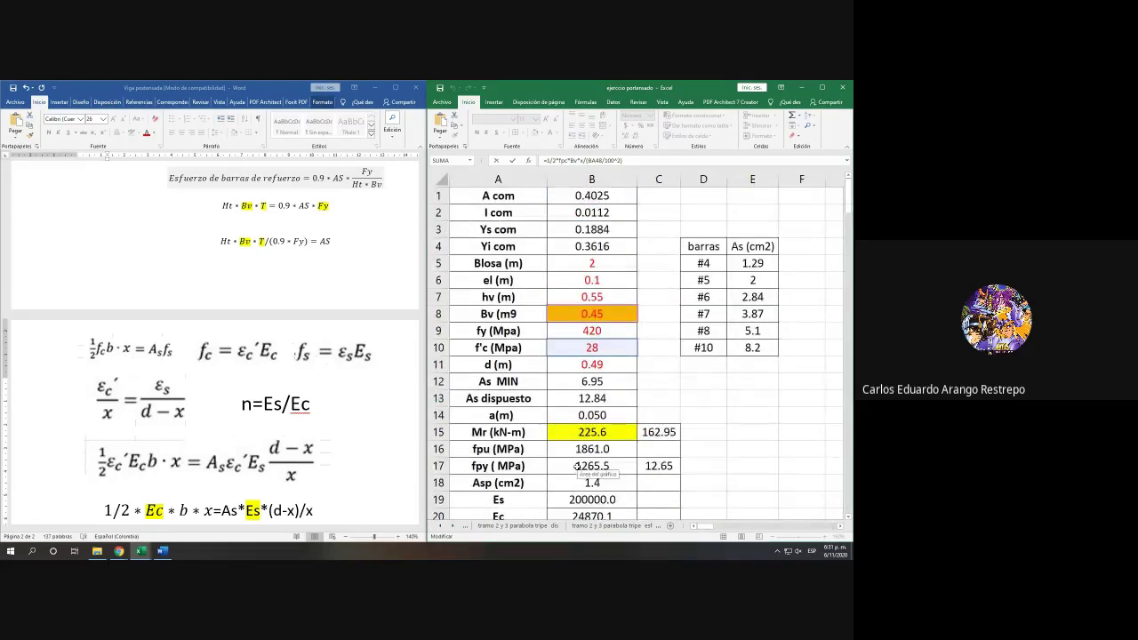
{"action": "scroll", "coordinate": [577, 466], "scroll_direction": "down", "scroll_amount": 1}
{"action": "scroll", "coordinate": [578, 466], "scroll_direction": "up", "scroll_amount": 1}
{"action": "left_click", "coordinate": [566, 329]}
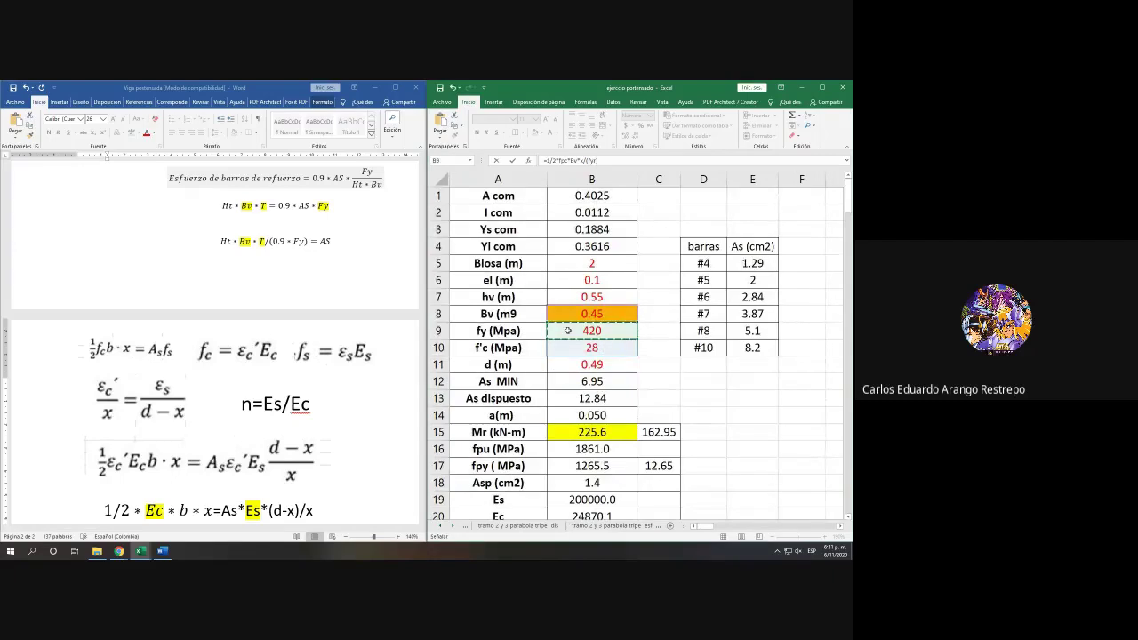
{"action": "type", "text": "*"}
{"action": "key", "text": "Return"}
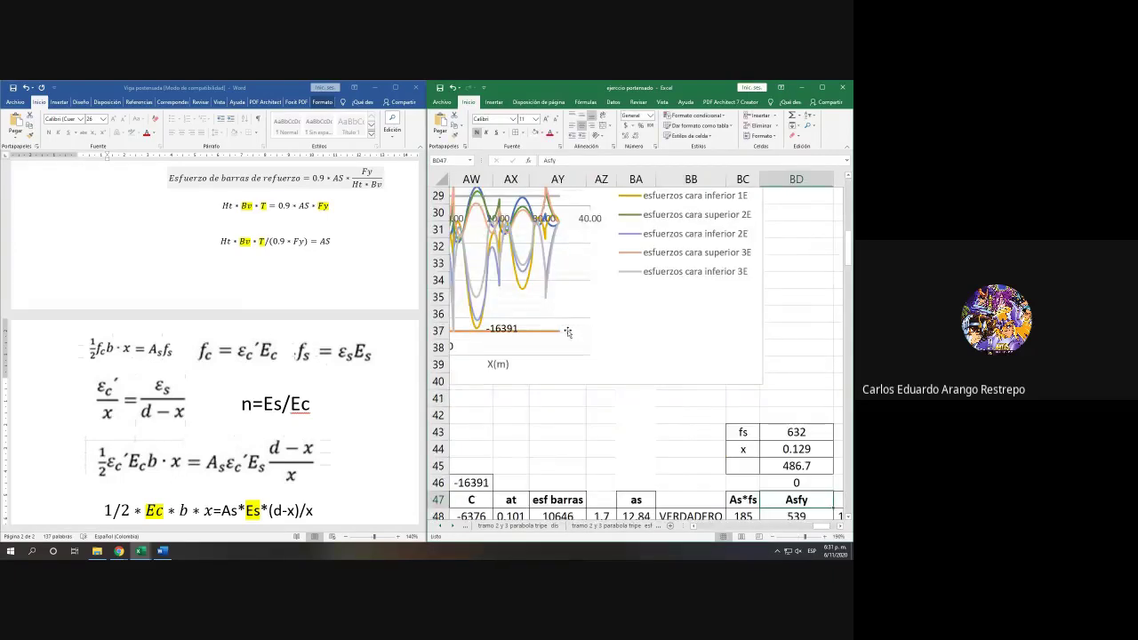
Step: Format the result in cell BD46 with five decimal places
{"action": "scroll", "coordinate": [818, 448], "scroll_direction": "down", "scroll_amount": 2}
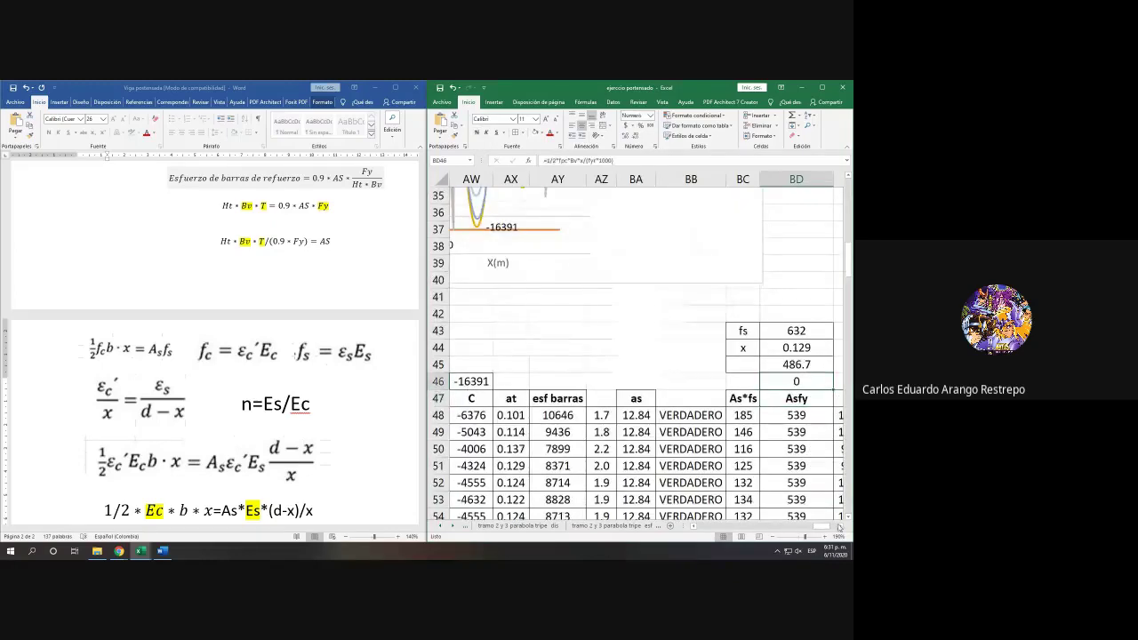
{"action": "scroll", "coordinate": [823, 418], "scroll_direction": "right", "scroll_amount": 2}
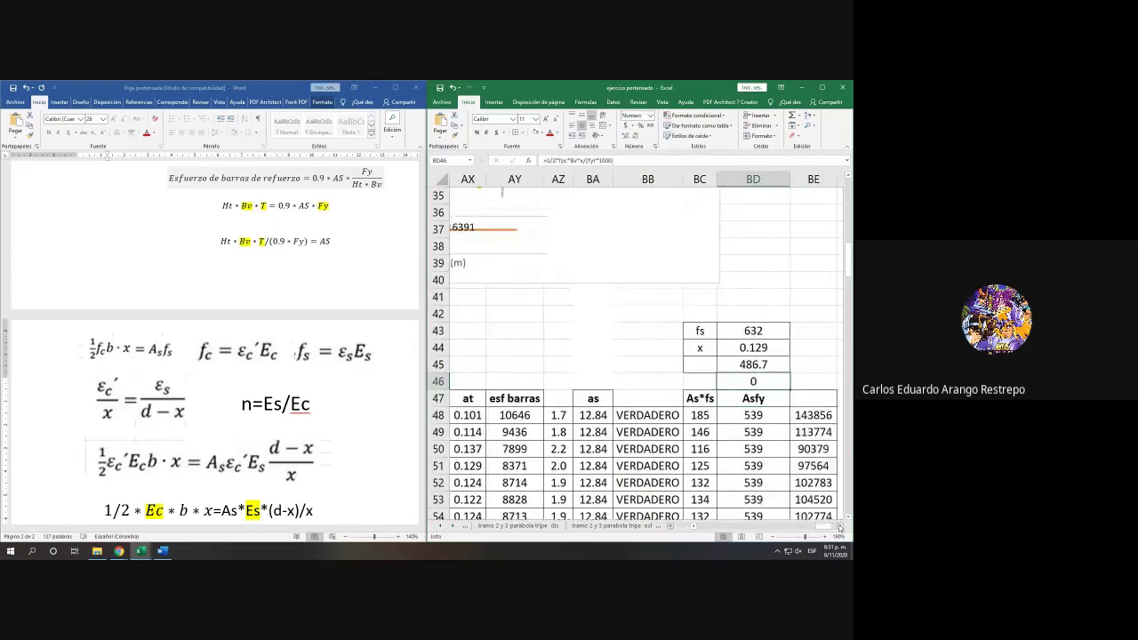
{"action": "left_click", "coordinate": [626, 136]}
{"action": "left_click", "coordinate": [626, 136]}
{"action": "left_click", "coordinate": [625, 136]}
{"action": "left_click", "coordinate": [626, 136]}
{"action": "left_click", "coordinate": [626, 136]}
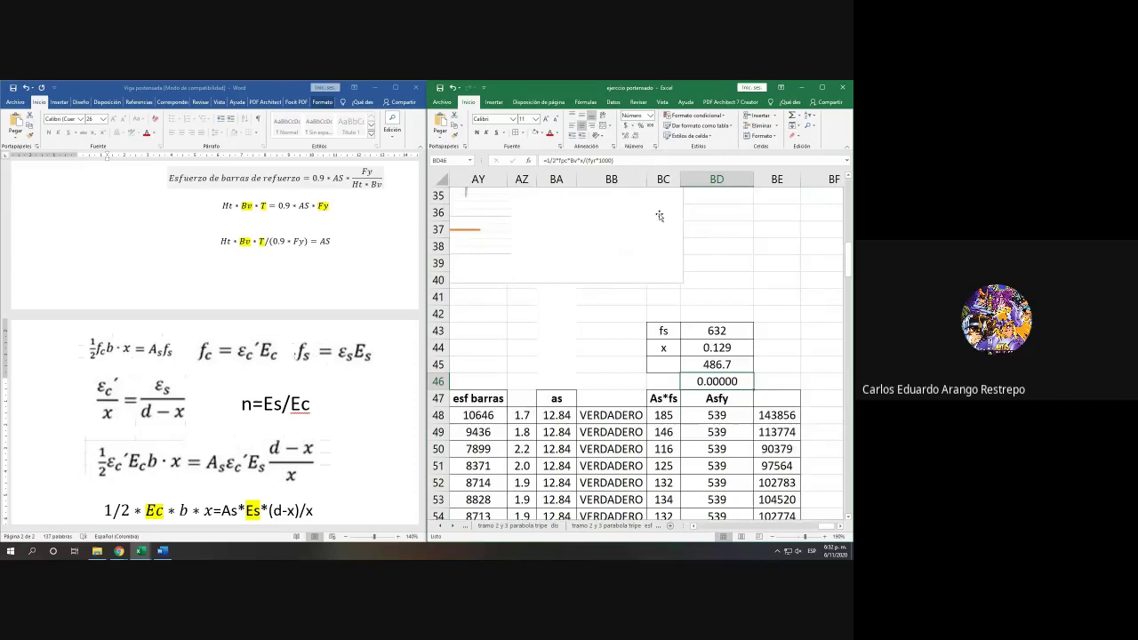
Step: Multiply the BD46 formula by 100^2 so it reads =1/2*fpc*Bv*x/(fyr*1000)*100^2
{"action": "left_click", "coordinate": [625, 161]}
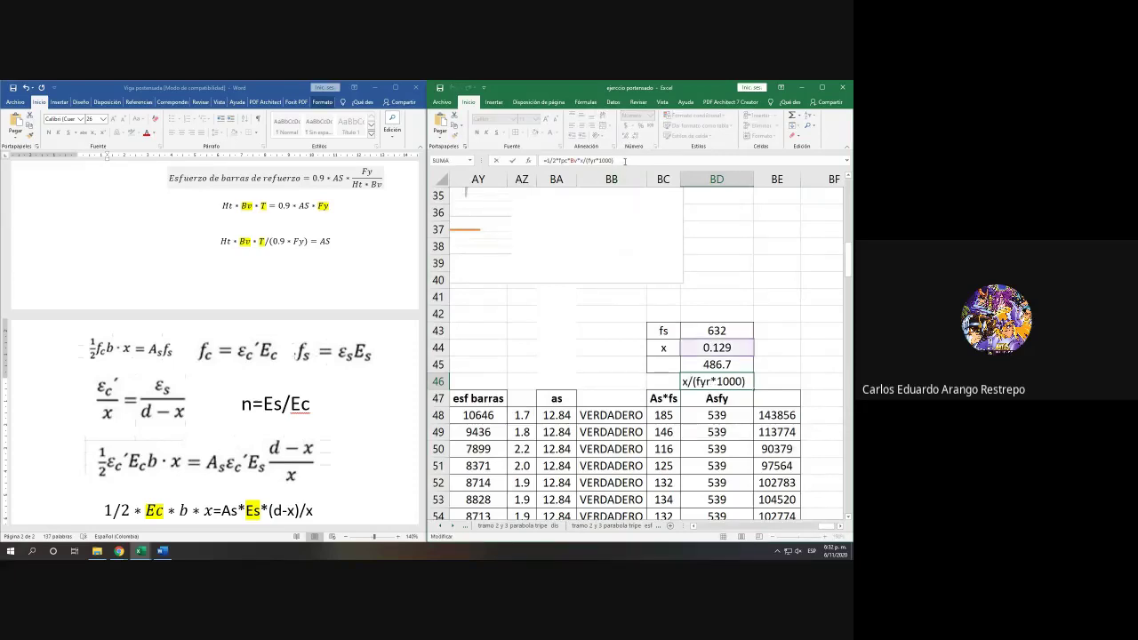
{"action": "type", "text": "*100^2"}
{"action": "key", "text": "Return"}
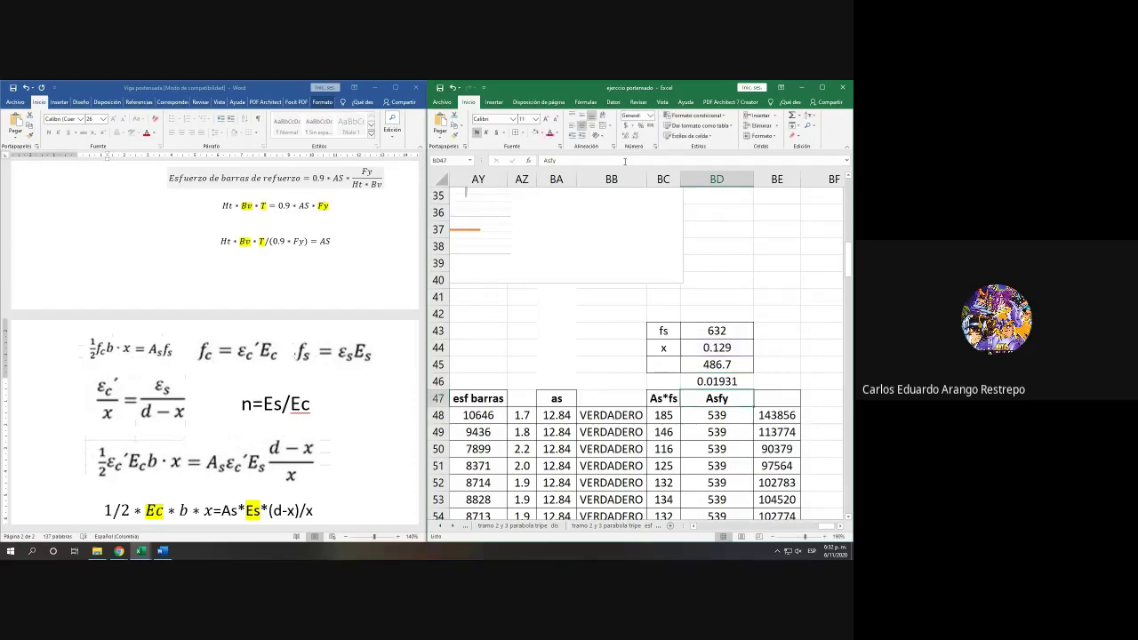
{"action": "double_click", "coordinate": [730, 381]}
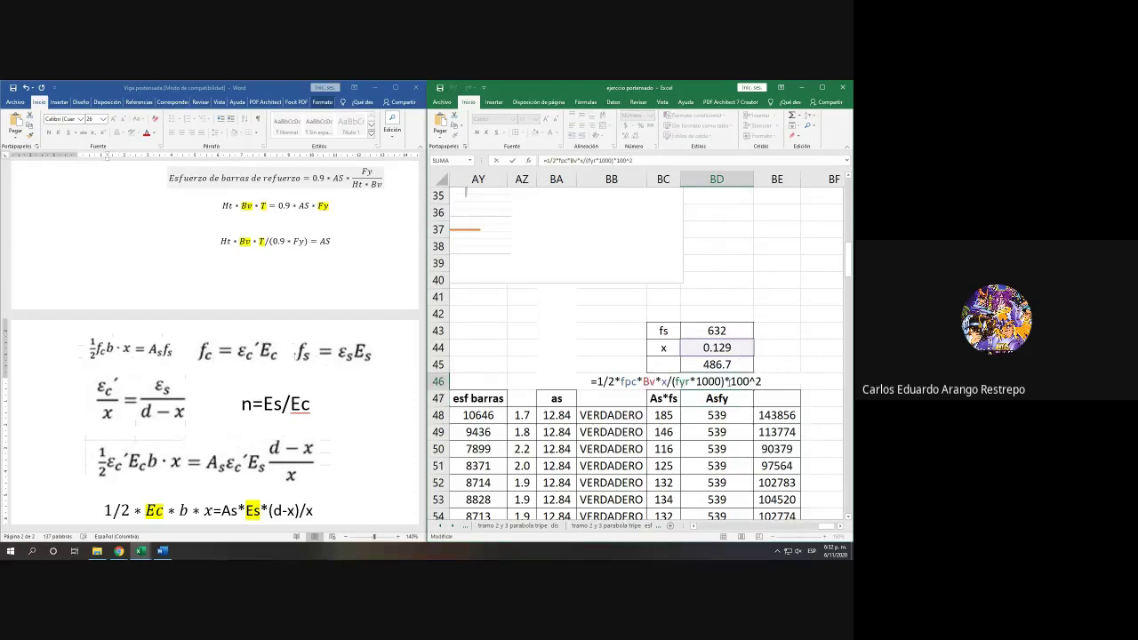
{"action": "key", "text": "Escape"}
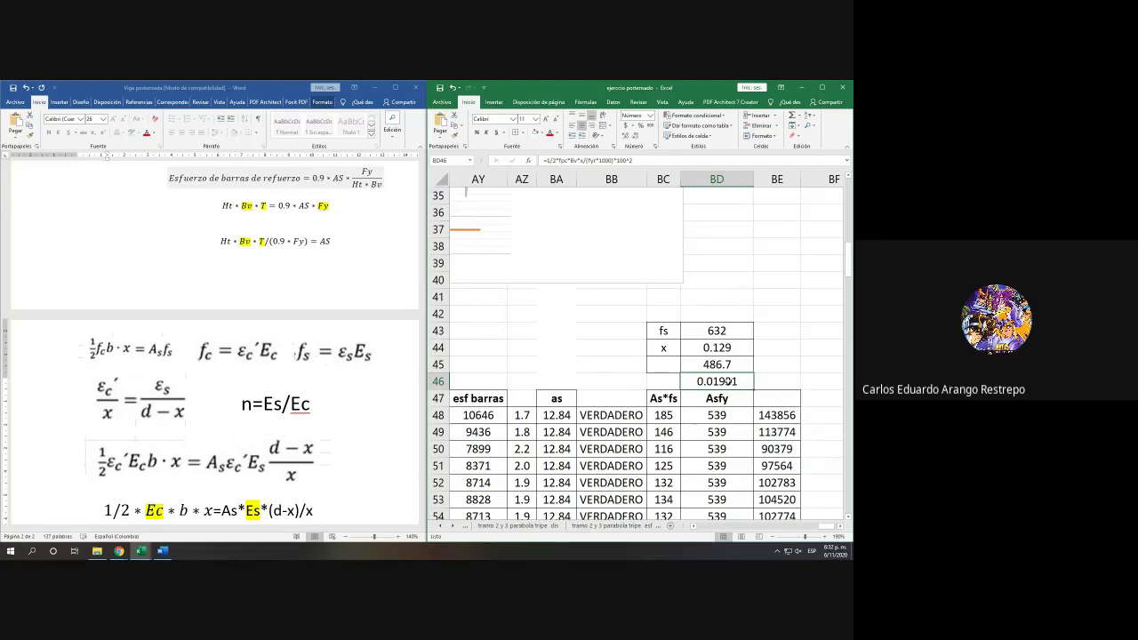
Step: Label the BD46 result by entering "as" in cell BC46
{"action": "left_click", "coordinate": [666, 375]}
{"action": "type", "text": "aS*fs"}
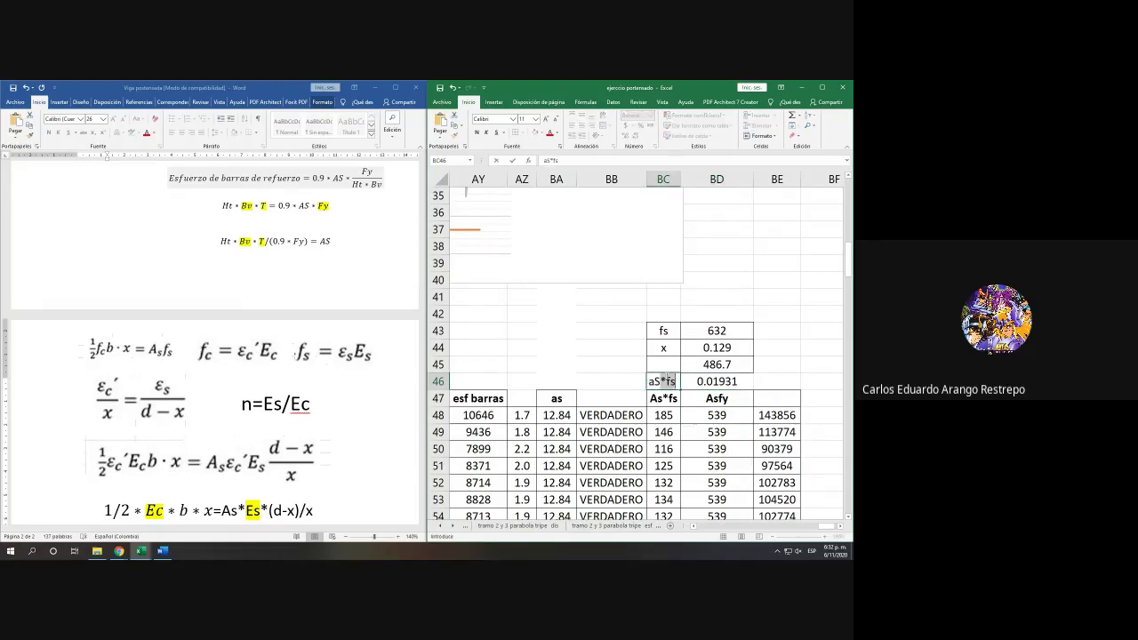
{"action": "key", "text": "BackSpace"}
{"action": "key", "text": "BackSpace"}
{"action": "key", "text": "BackSpace"}
{"action": "key", "text": "BackSpace"}
{"action": "key", "text": "BackSpace"}
{"action": "type", "text": "as*fs"}
{"action": "type", "text": "a"}
{"action": "type", "text": "s"}
{"action": "key", "text": "Delete"}
{"action": "left_click", "coordinate": [766, 380]}
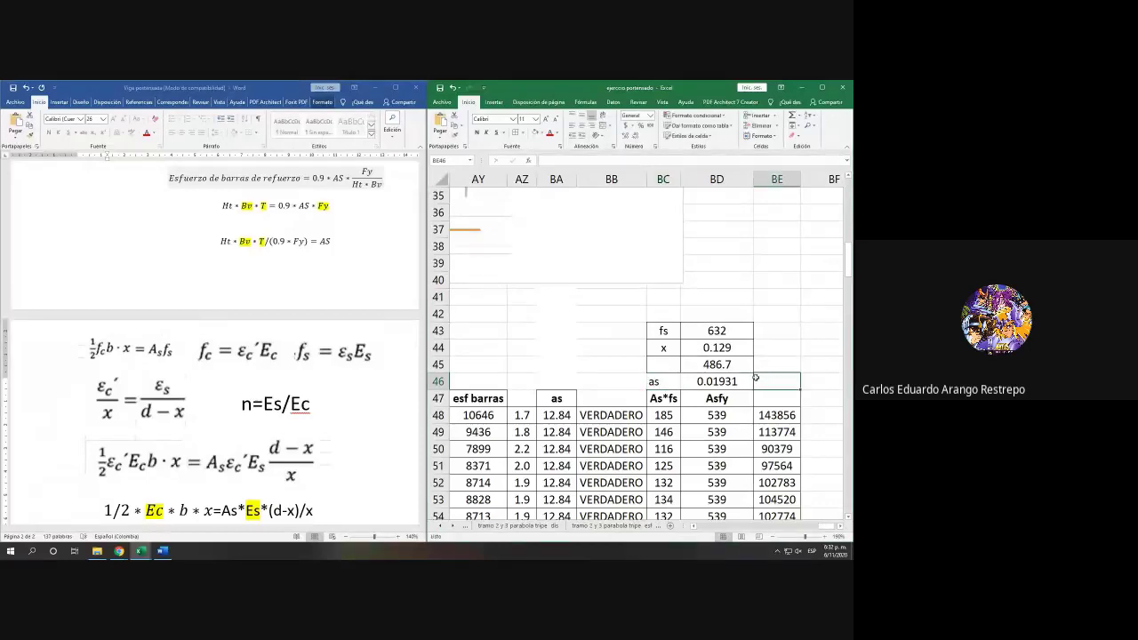
Step: Examine the terms of the BD46 steel area formula, particularly fpc, against the Word force-balance equation
{"action": "double_click", "coordinate": [731, 381]}
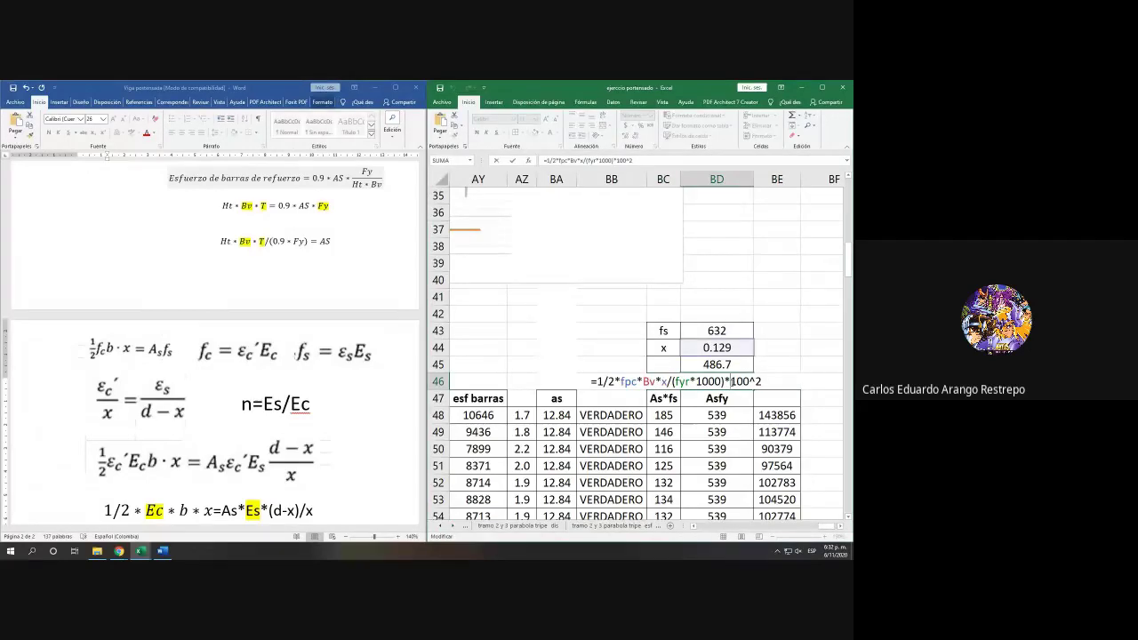
{"action": "key", "text": "Return"}
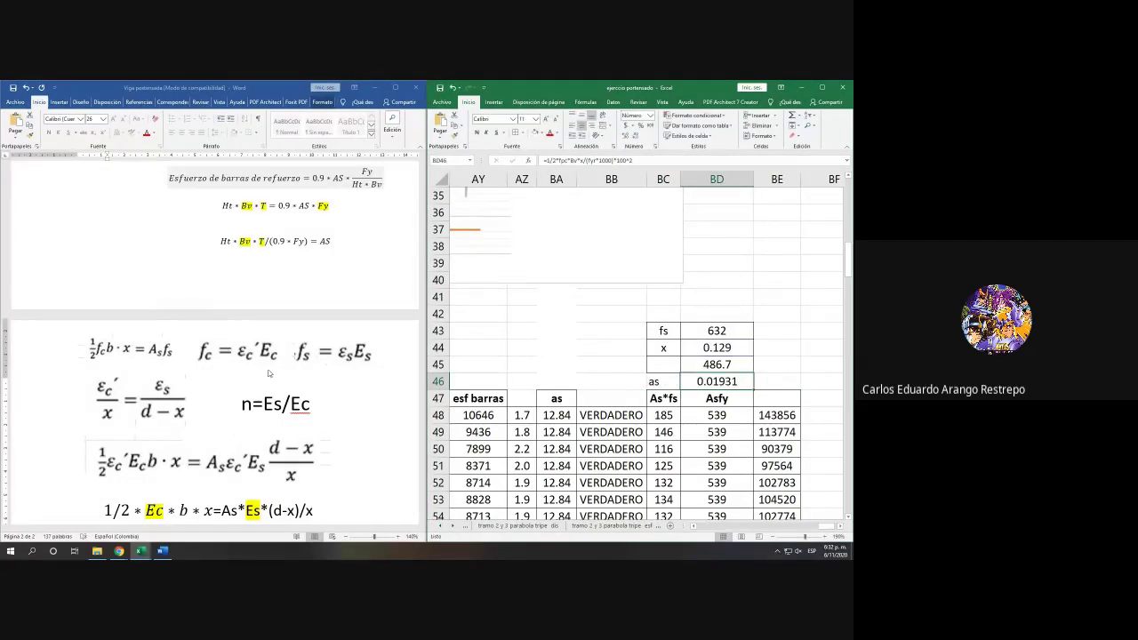
{"action": "key", "text": "Up"}
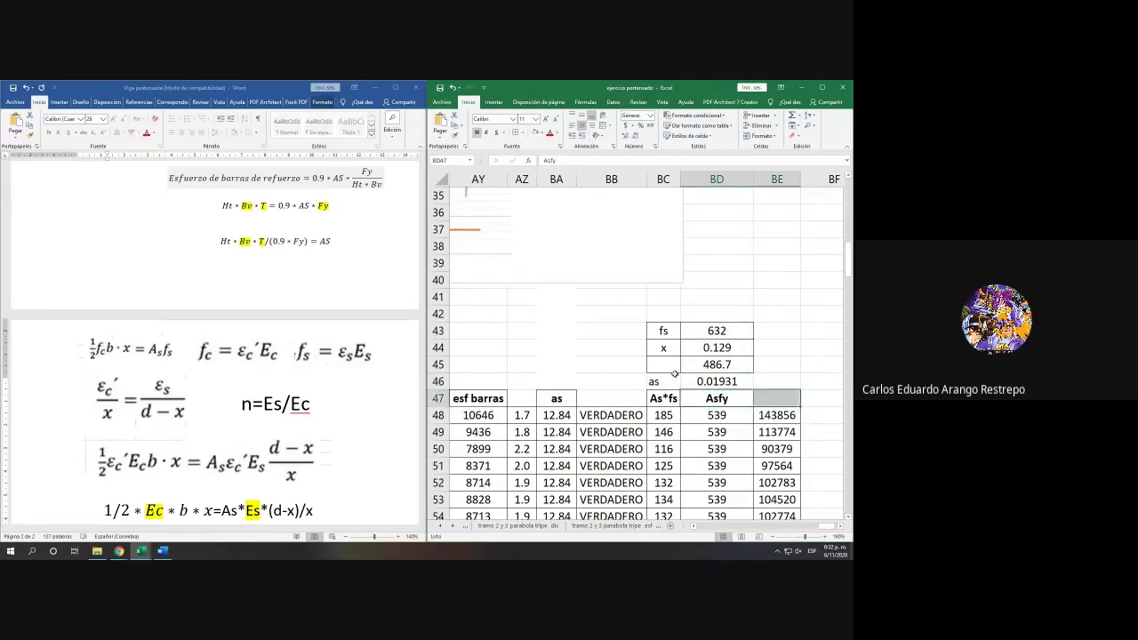
{"action": "left_click", "coordinate": [698, 376]}
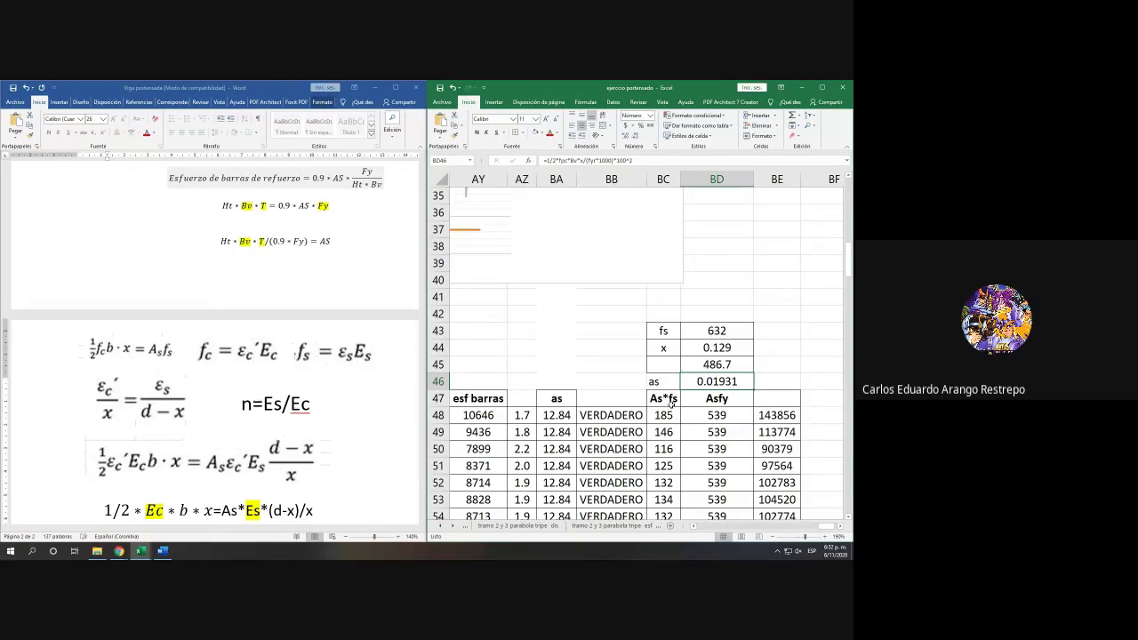
{"action": "double_click", "coordinate": [701, 382]}
{"action": "left_click_drag", "start_coordinate": [636, 382], "coordinate": [627, 381]}
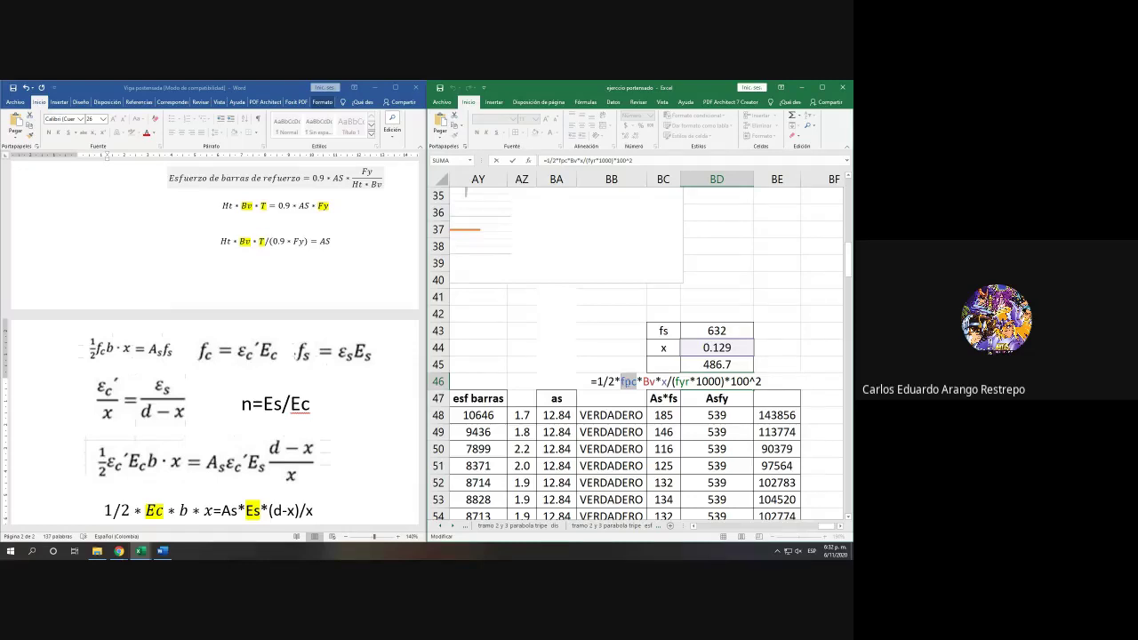
{"action": "key", "text": "Escape"}
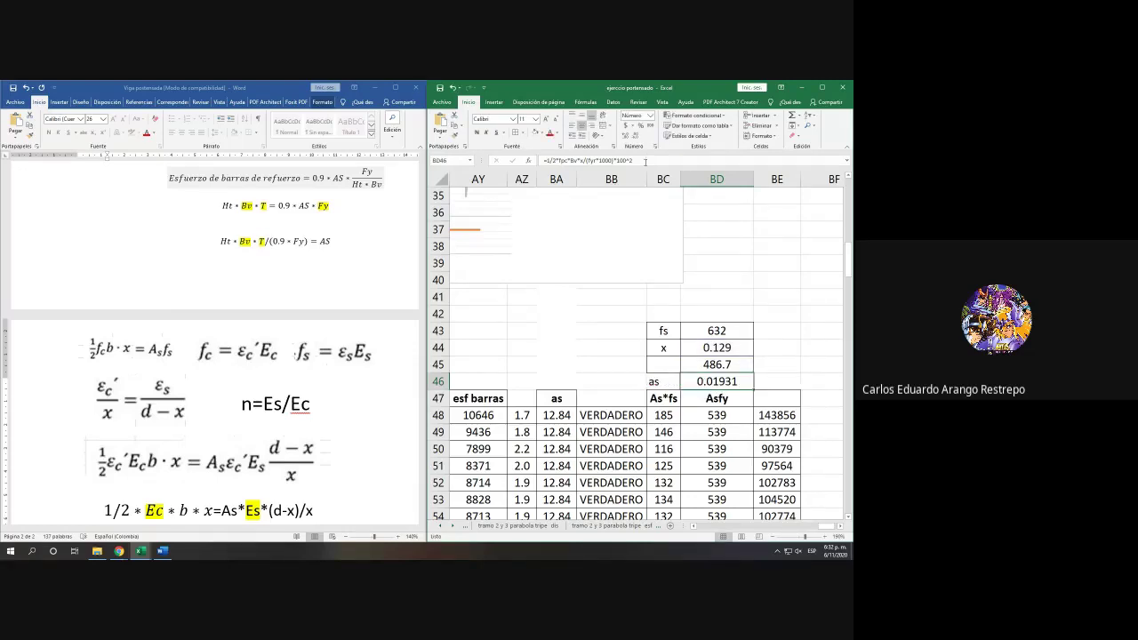
Step: Copy the formula text from BD46 into cell BF48, keeping its references as written
{"action": "left_click_drag", "start_coordinate": [645, 162], "coordinate": [372, 156]}
{"action": "key", "text": "ctrl+c"}
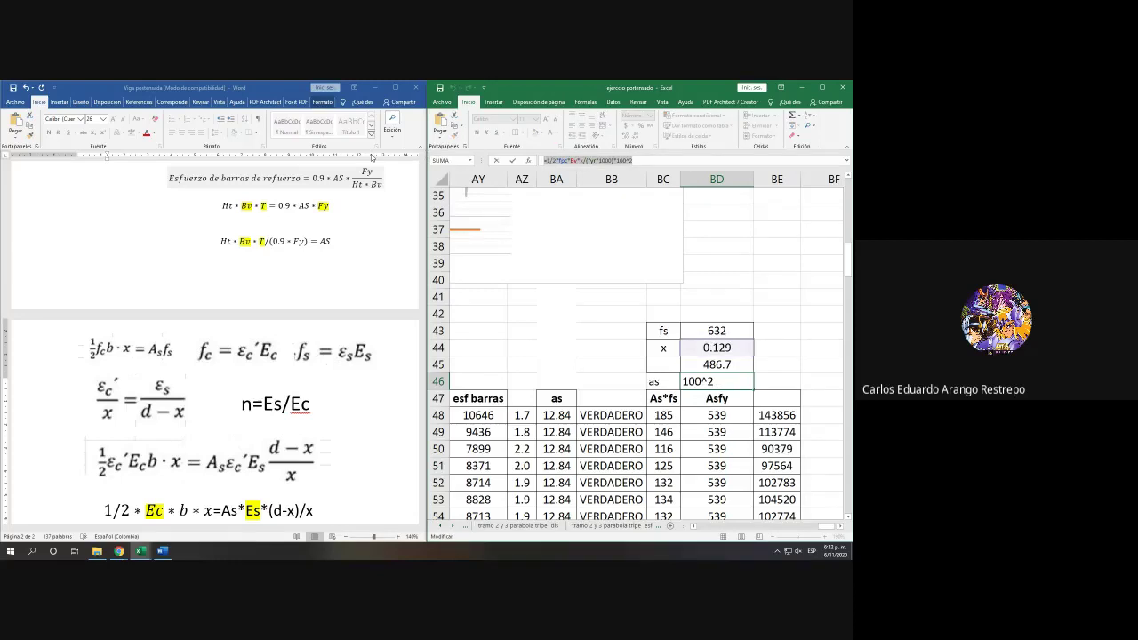
{"action": "key", "text": "Escape"}
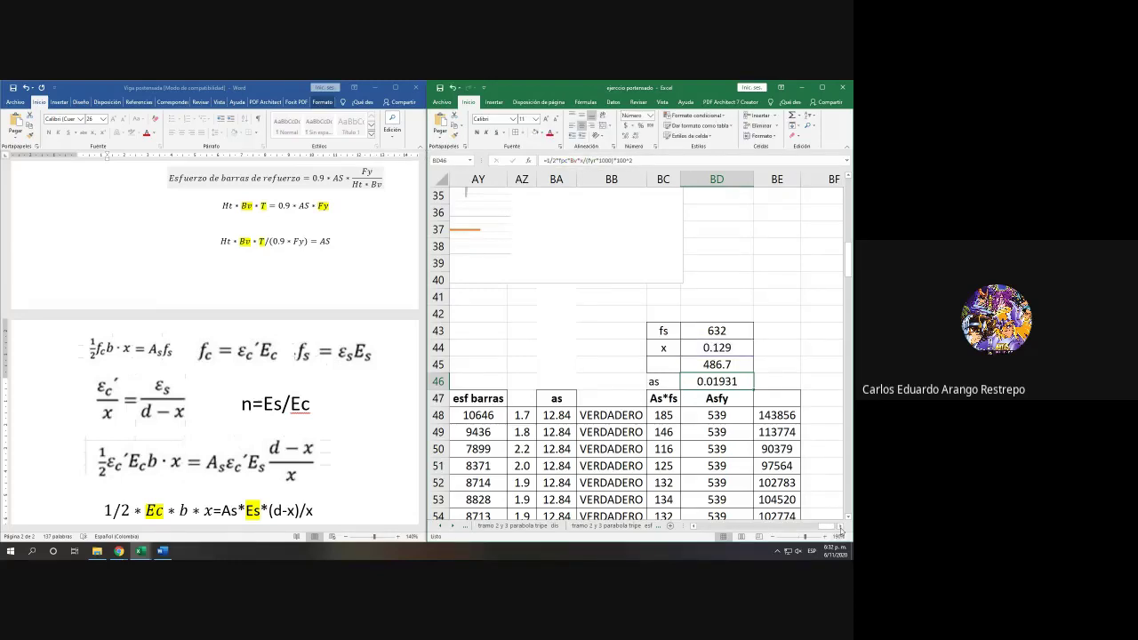
{"action": "left_click", "coordinate": [840, 530]}
{"action": "left_click", "coordinate": [840, 530]}
{"action": "double_click", "coordinate": [726, 407]}
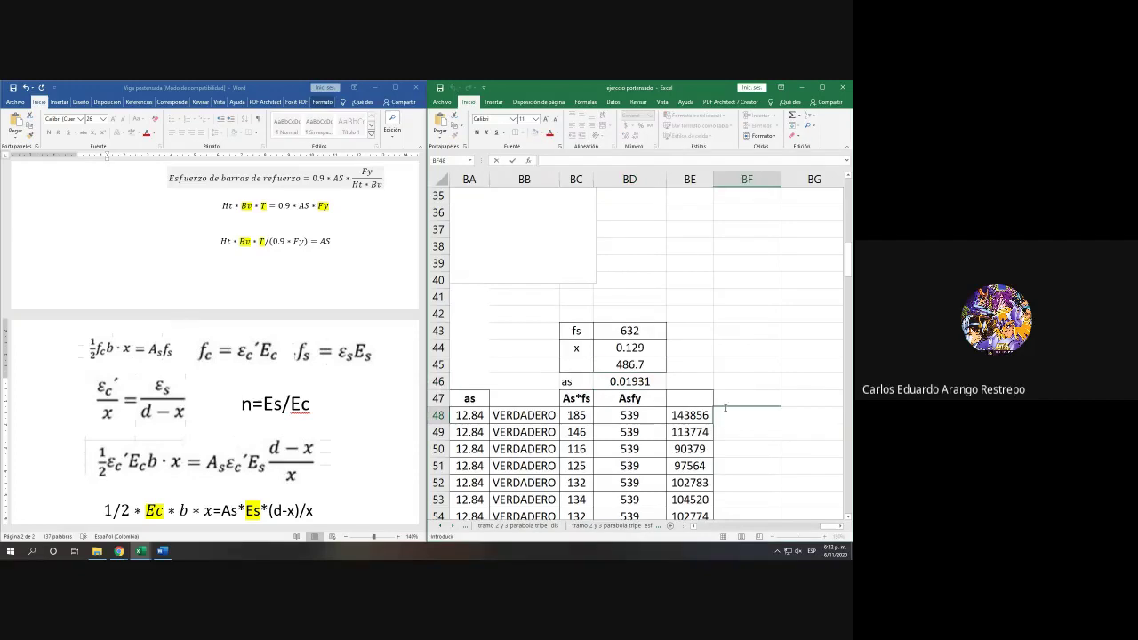
{"action": "key", "text": "ctrl+v"}
Step: Remove the *fpc factor from the BF48 formula and locate the T and C stress columns in row 48
{"action": "double_click", "coordinate": [753, 416]}
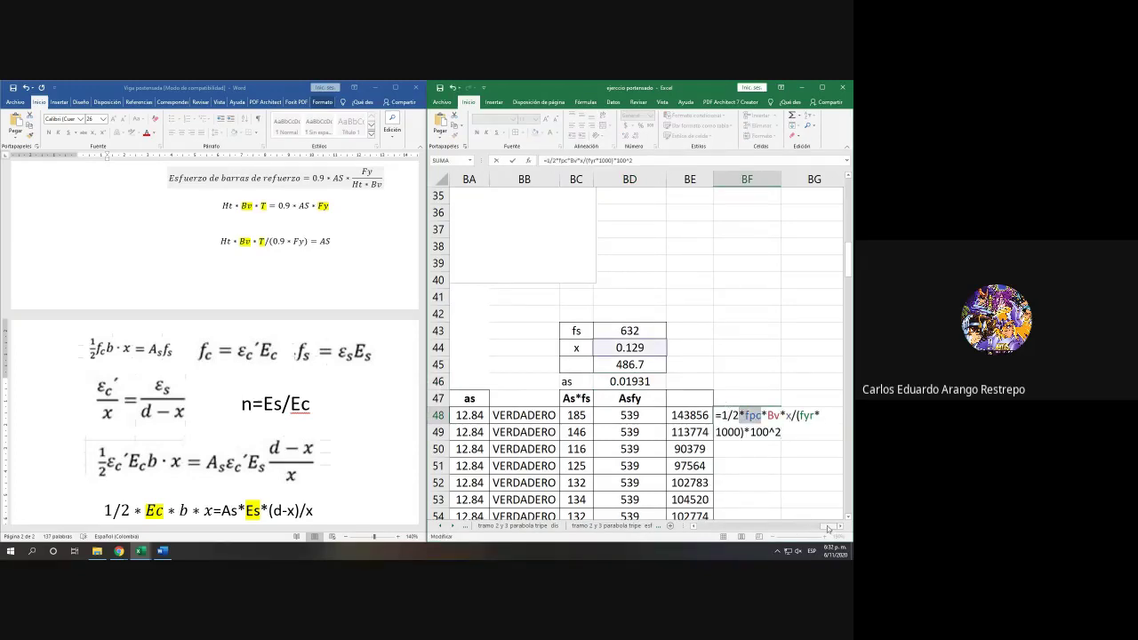
{"action": "left_click", "coordinate": [826, 529]}
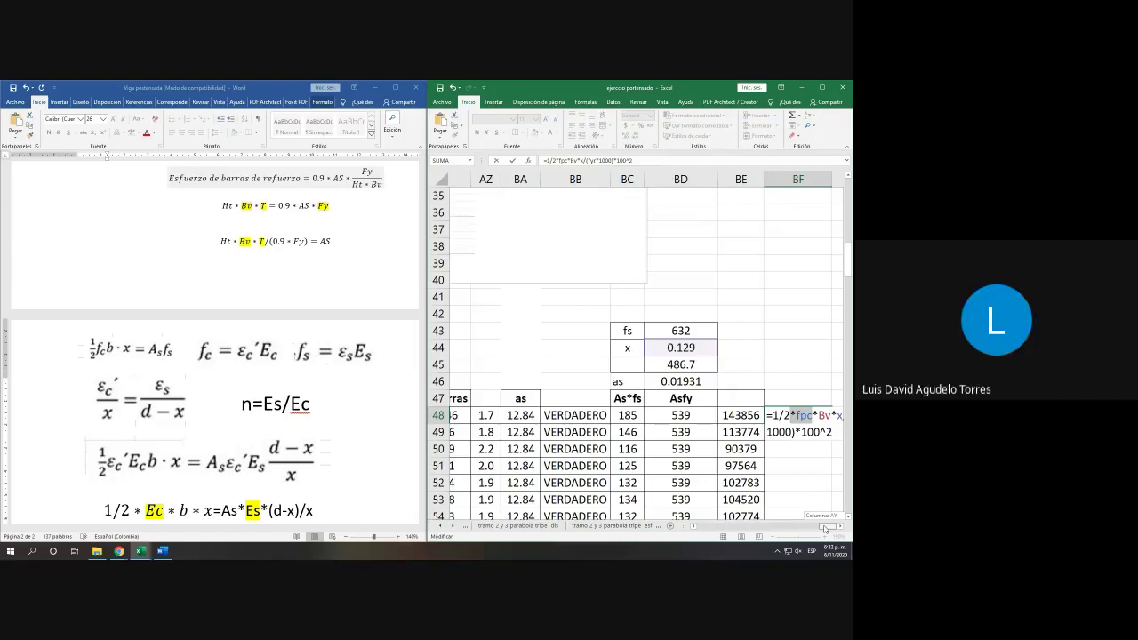
{"action": "left_click_drag", "start_coordinate": [825, 529], "coordinate": [838, 527]}
{"action": "left_click", "coordinate": [840, 526]}
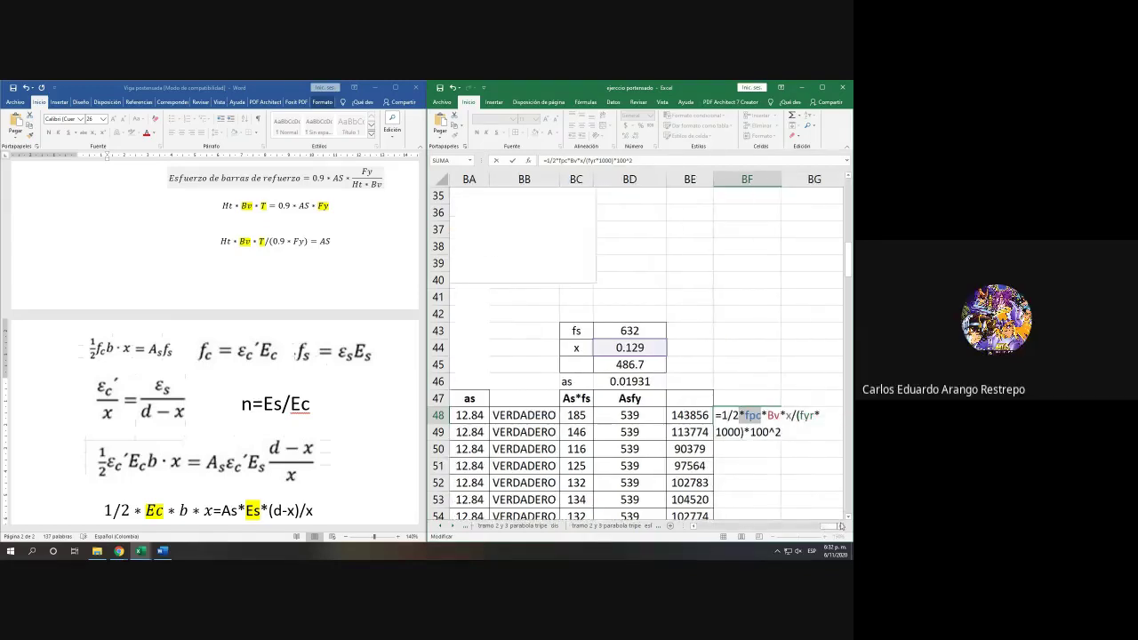
{"action": "key", "text": "Delete"}
{"action": "key", "text": "Delete"}
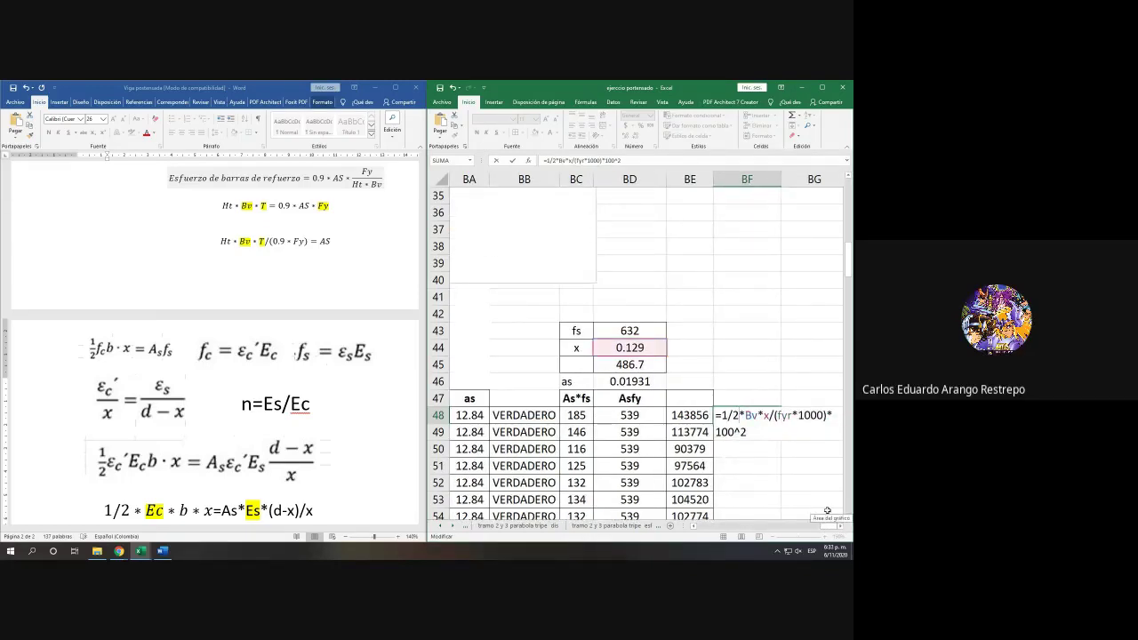
{"action": "left_click_drag", "start_coordinate": [835, 528], "coordinate": [823, 529]}
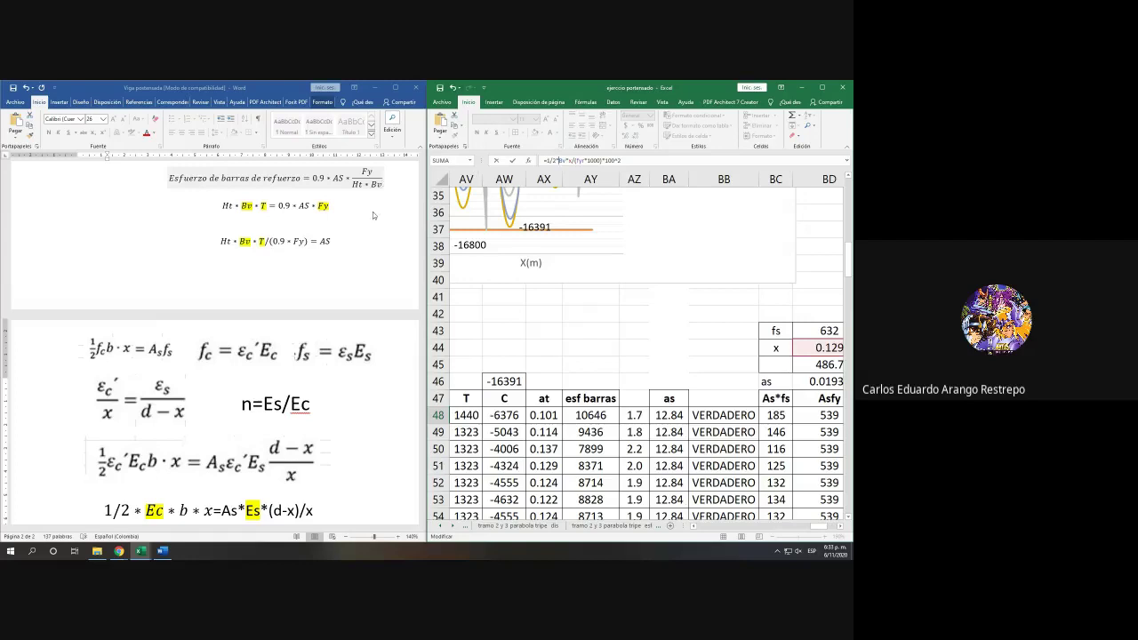
{"action": "left_click", "coordinate": [504, 415]}
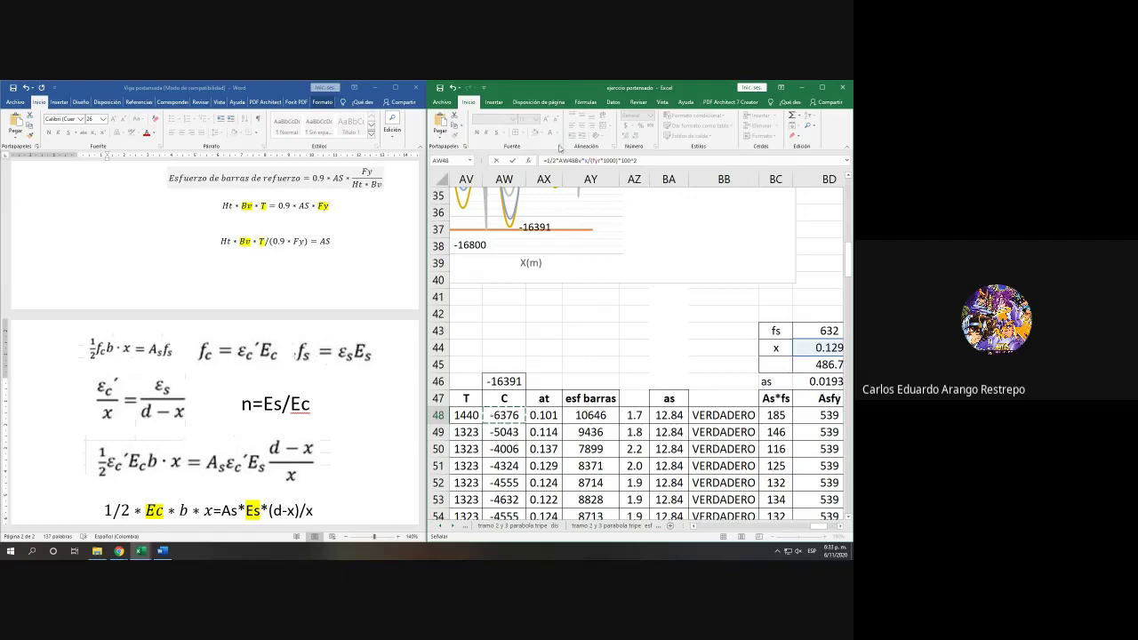
{"action": "left_click", "coordinate": [561, 160]}
{"action": "left_click", "coordinate": [842, 525]}
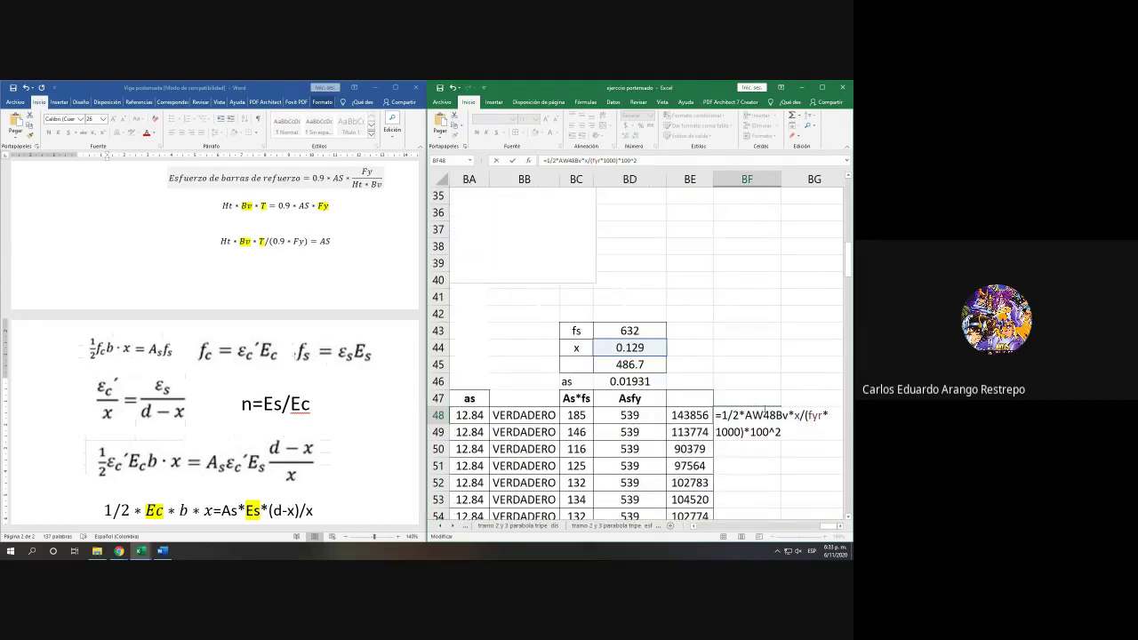
{"action": "key", "text": "Escape"}
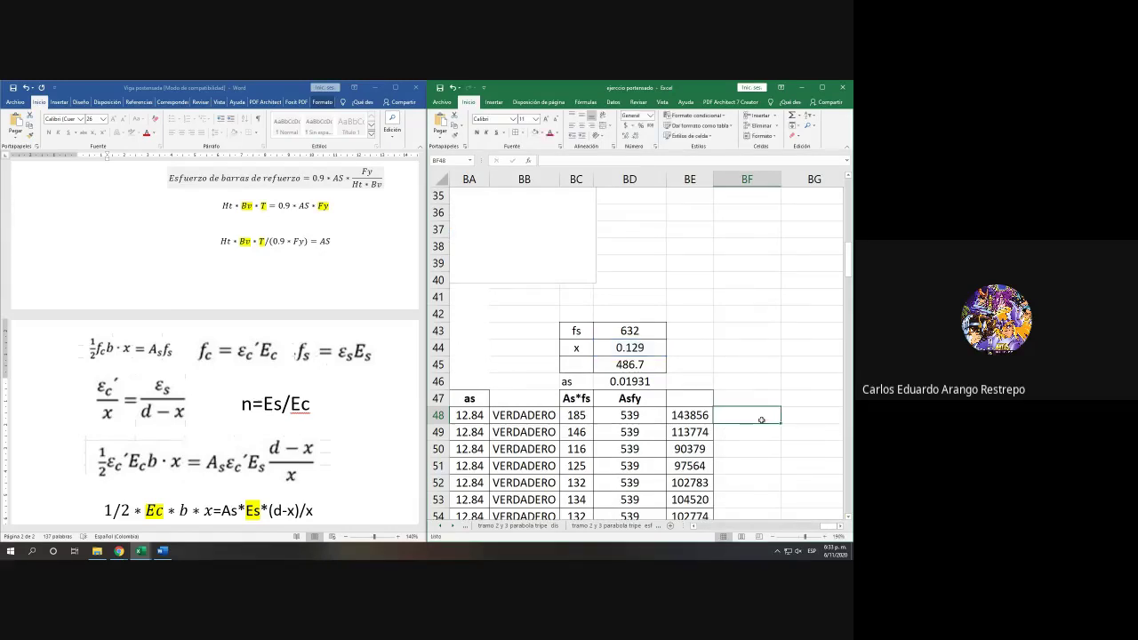
Step: Check the reference formula in BD46, and begin a formula in BF48 with +1/2*ABS(AW48)*
{"action": "left_click", "coordinate": [644, 375]}
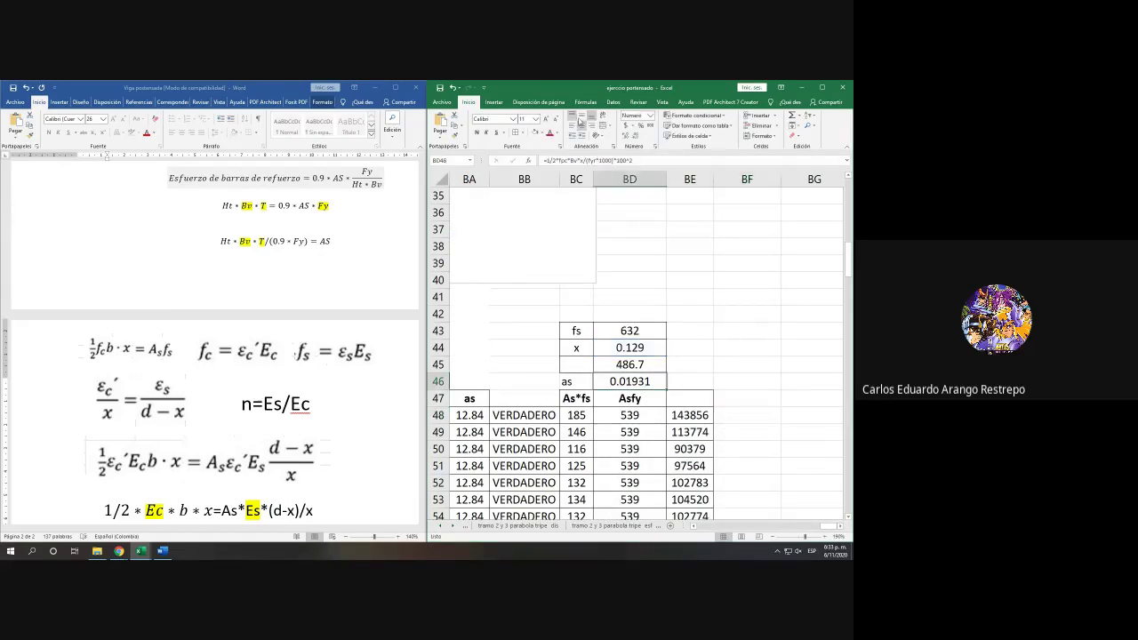
{"action": "left_click", "coordinate": [734, 407]}
{"action": "type", "text": "+"}
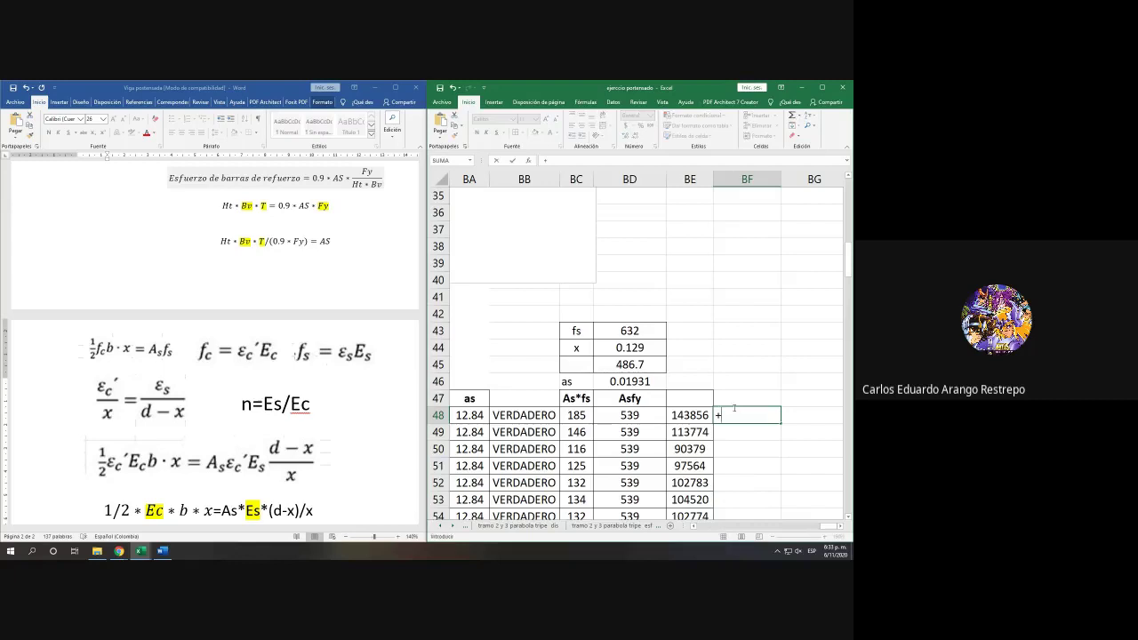
{"action": "type", "text": "1/2*"}
{"action": "mouse_move", "coordinate": [832, 528]}
{"action": "left_mouse_down"}
{"action": "mouse_move", "coordinate": [796, 528]}
{"action": "mouse_move", "coordinate": [825, 528]}
{"action": "left_mouse_up"}
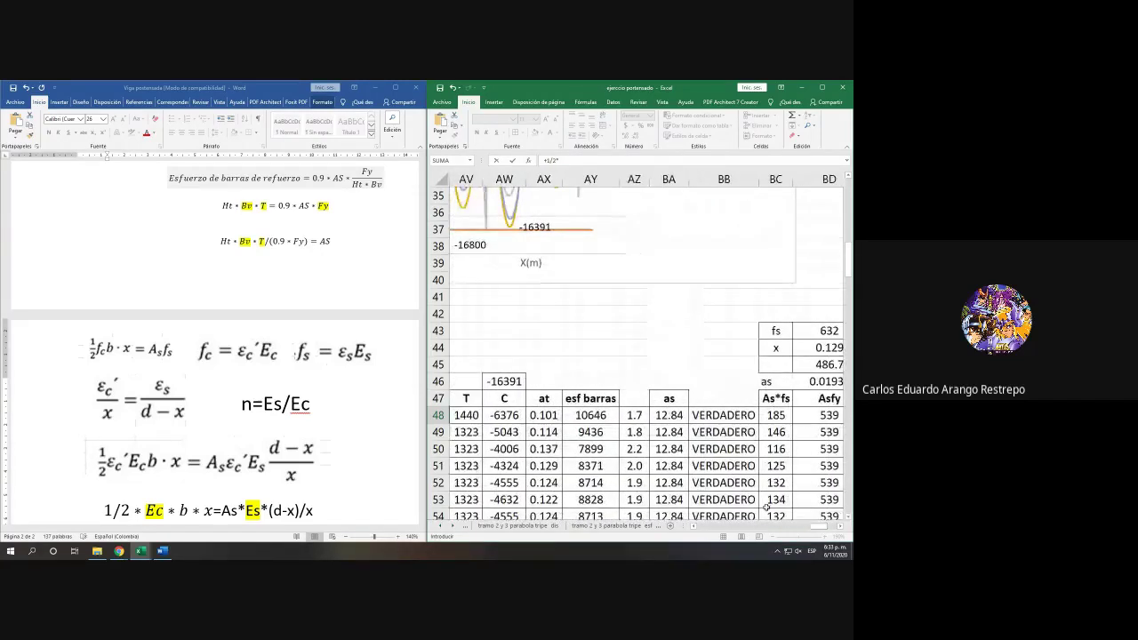
{"action": "left_click", "coordinate": [509, 412]}
{"action": "left_click", "coordinate": [839, 529]}
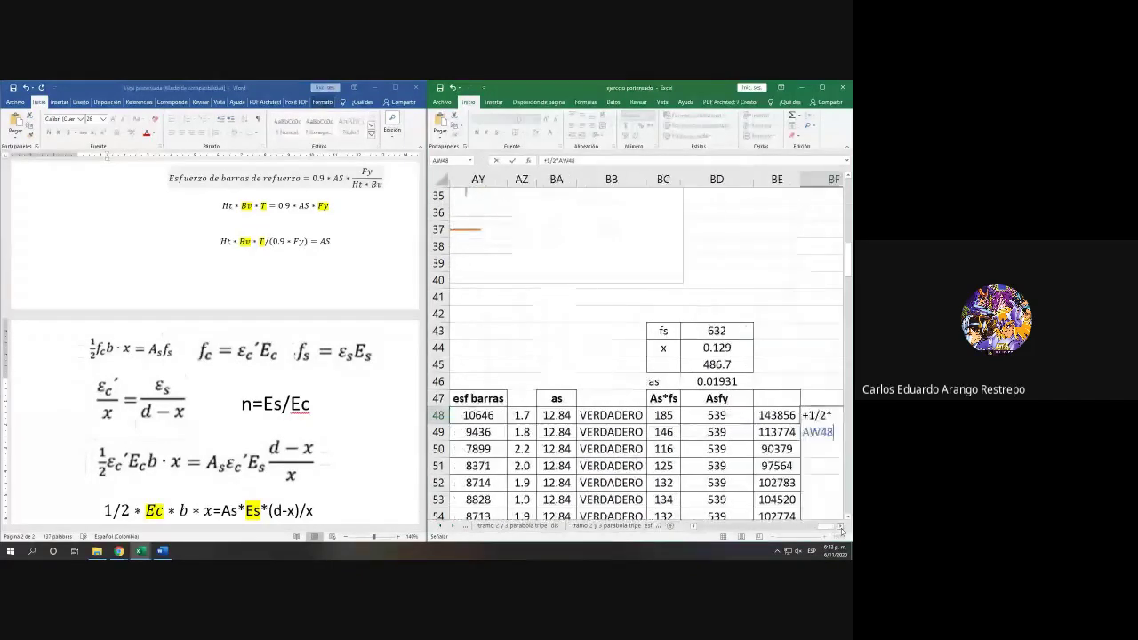
{"action": "left_click", "coordinate": [747, 415]}
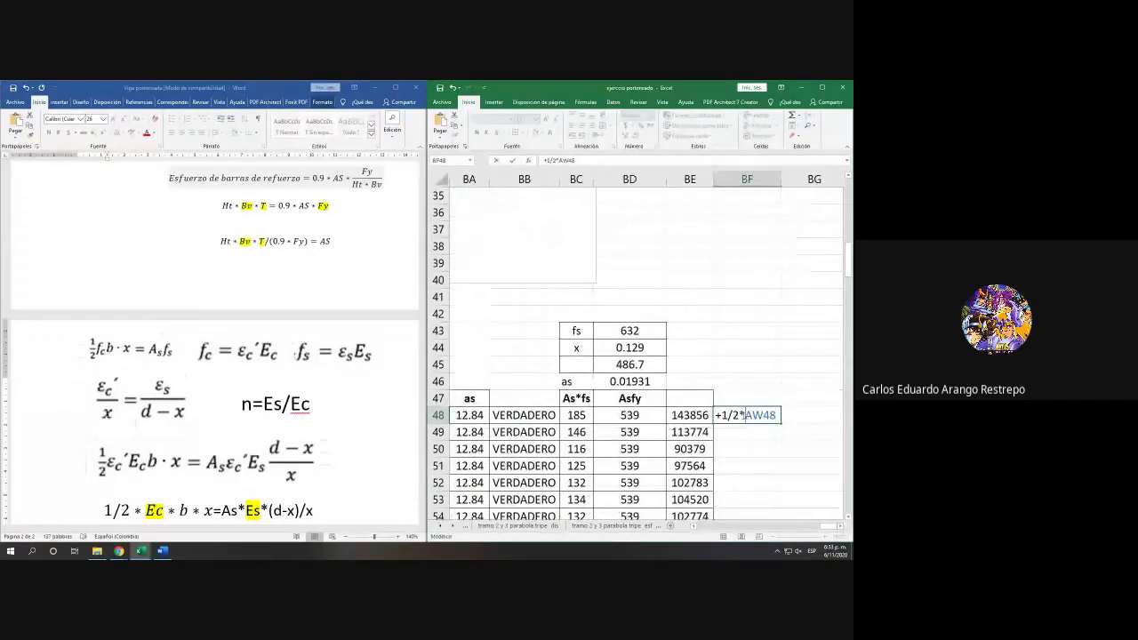
{"action": "type", "text": "AB"}
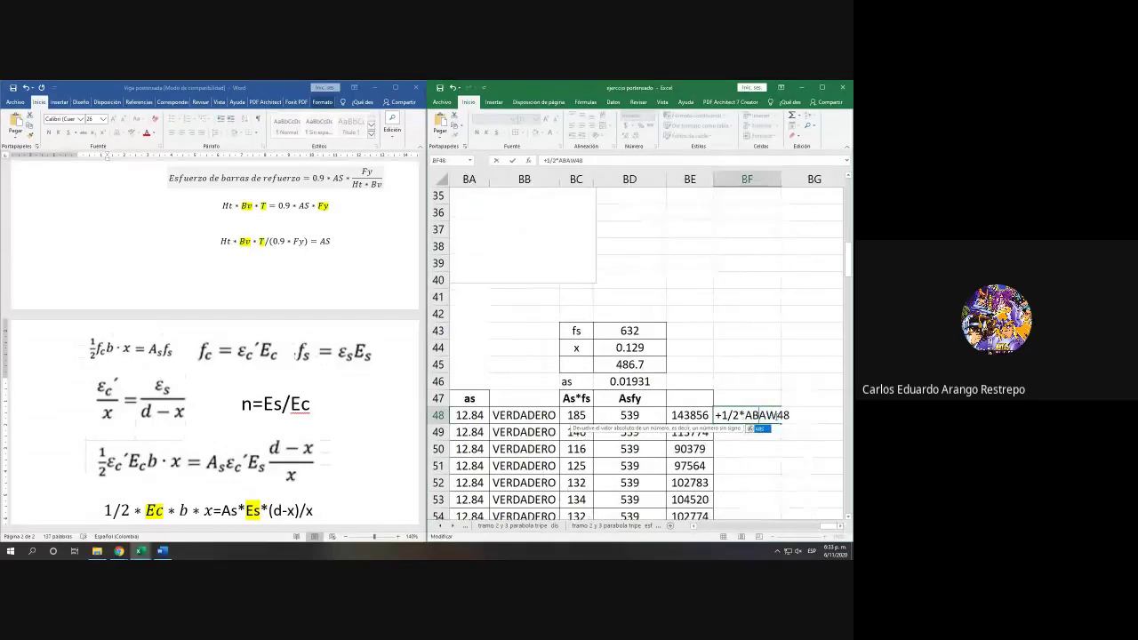
{"action": "key", "text": "Tab"}
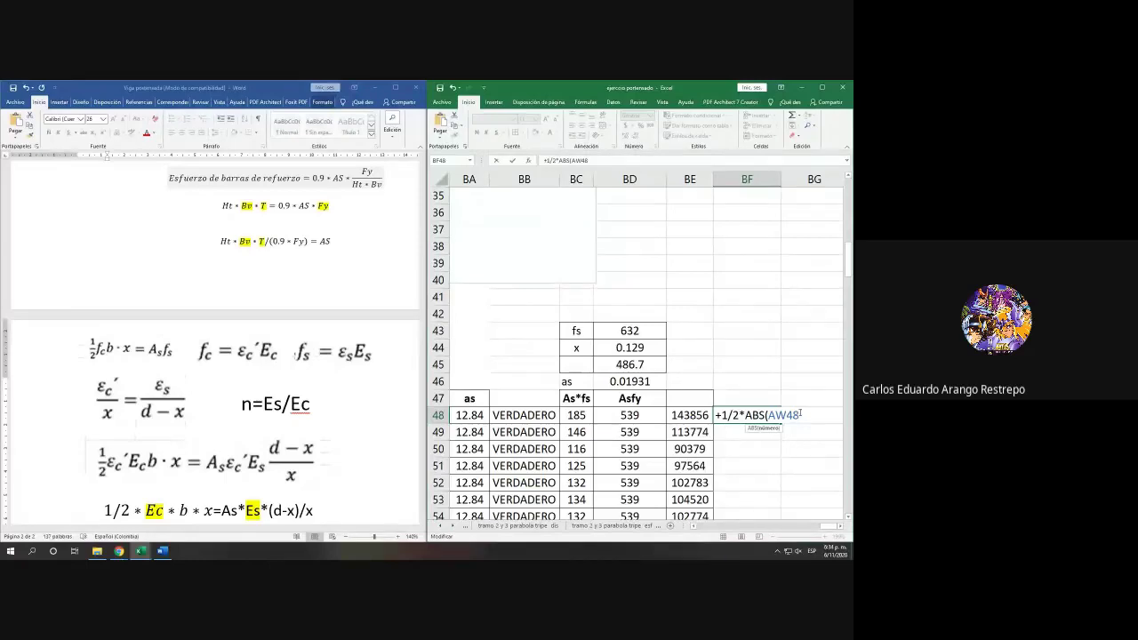
{"action": "type", "text": ")*"}
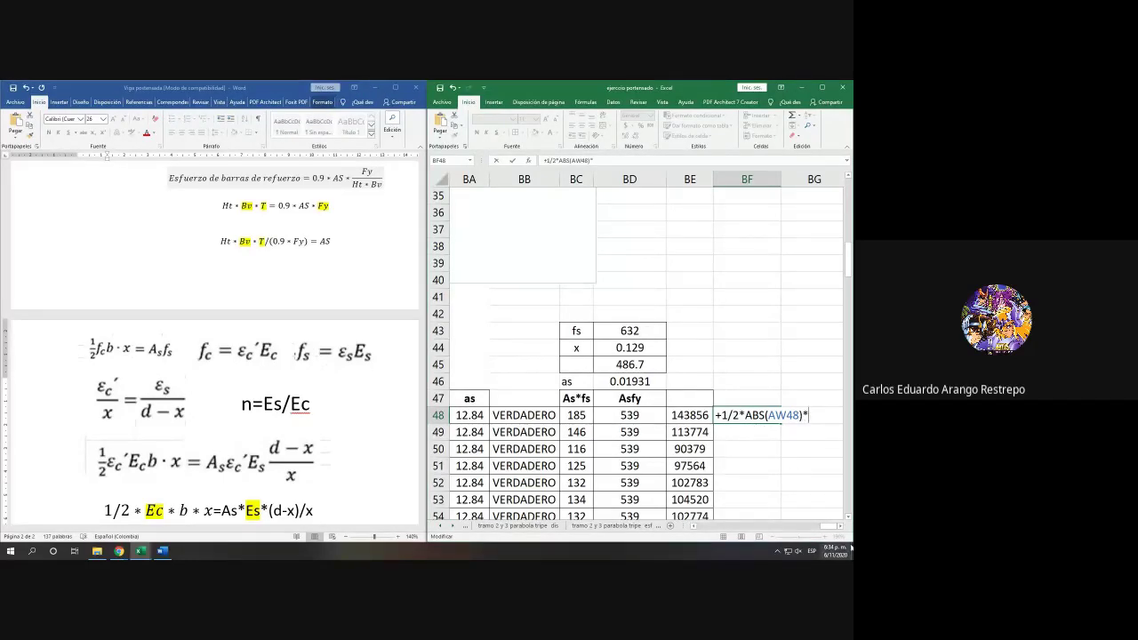
Step: Extend the BF48 formula by multiplying by the beam width Bv from B8 and by x from BD44
{"action": "left_click_drag", "start_coordinate": [830, 529], "coordinate": [702, 528]}
{"action": "scroll", "coordinate": [563, 285], "scroll_direction": "up", "scroll_amount": 10}
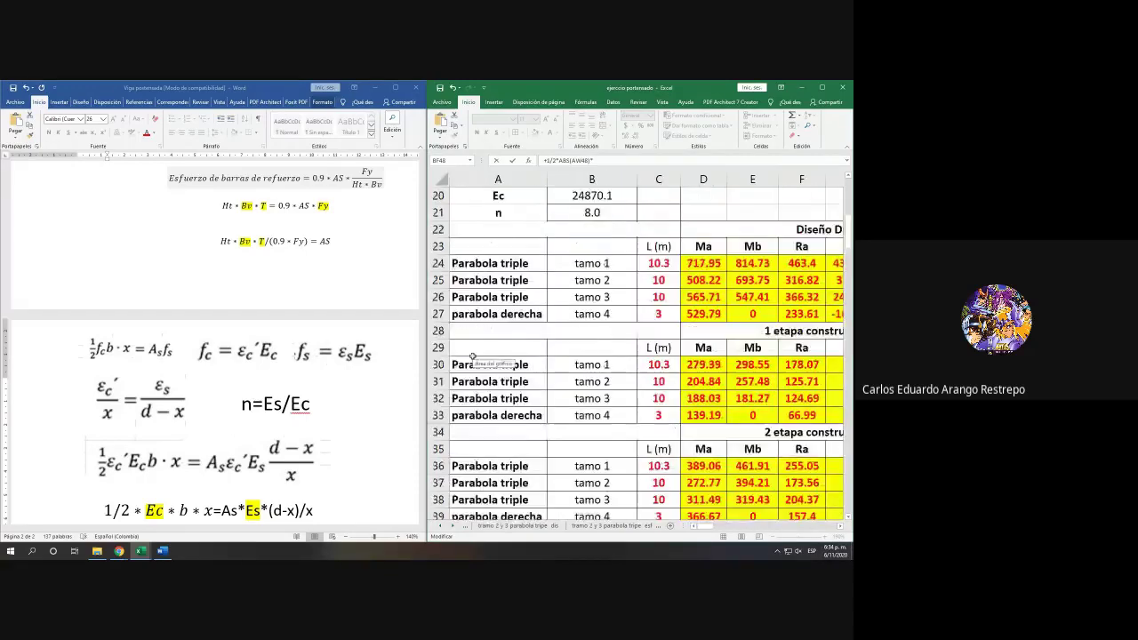
{"action": "left_click", "coordinate": [591, 314]}
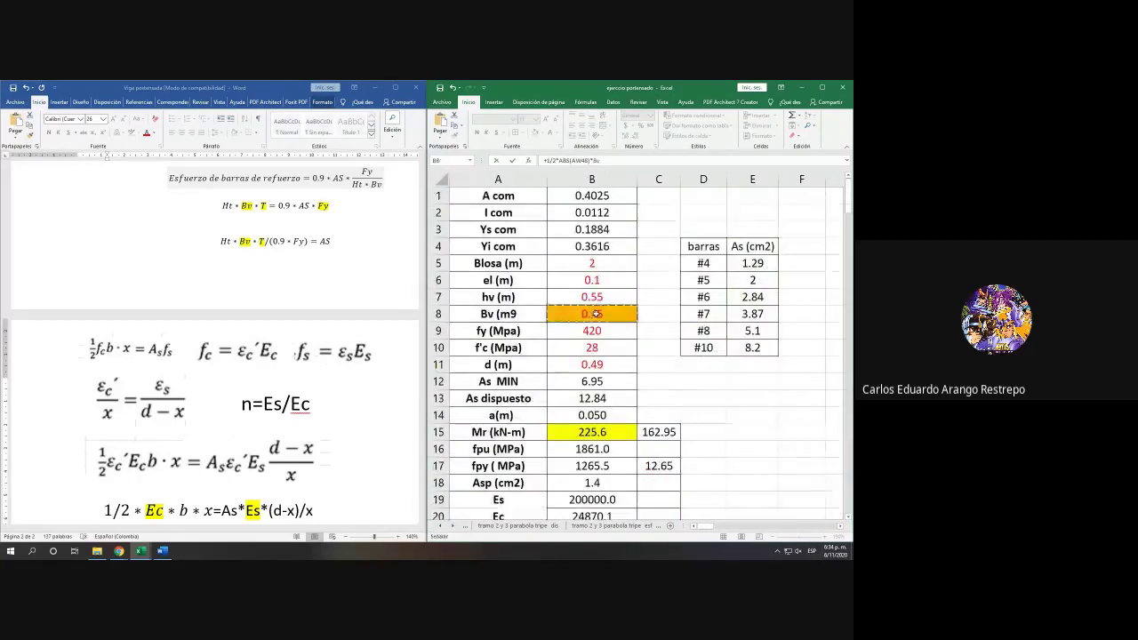
{"action": "scroll", "coordinate": [591, 355], "scroll_direction": "down", "scroll_amount": 6}
{"action": "left_click_drag", "start_coordinate": [704, 526], "coordinate": [832, 525]}
{"action": "scroll", "coordinate": [743, 531], "scroll_direction": "down", "scroll_amount": 7}
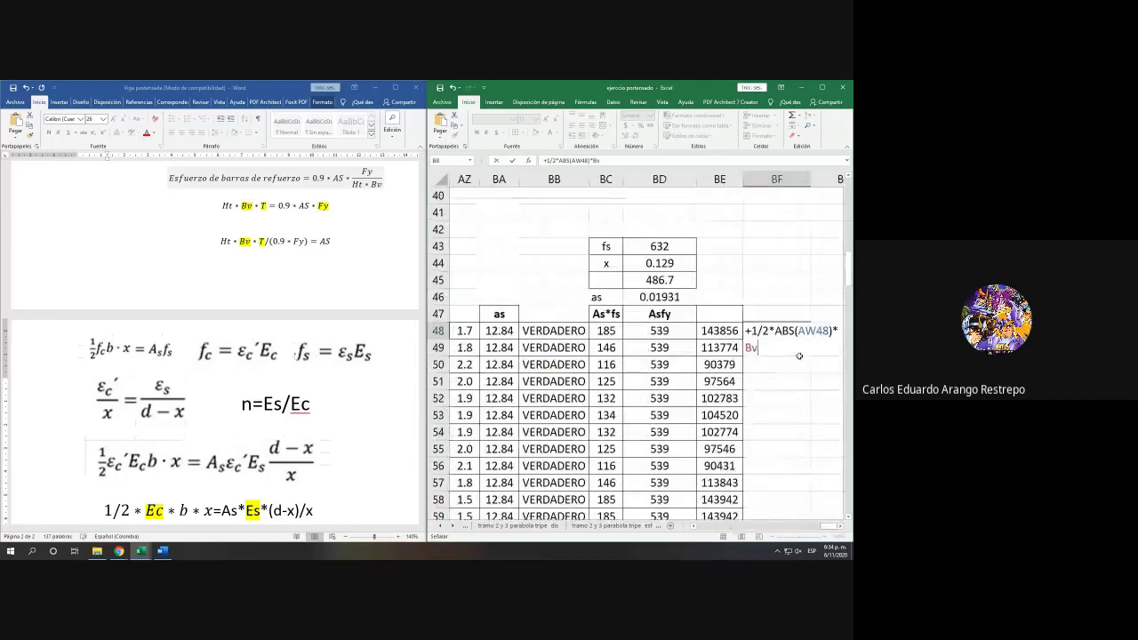
{"action": "left_click", "coordinate": [842, 528]}
{"action": "left_click", "coordinate": [842, 529]}
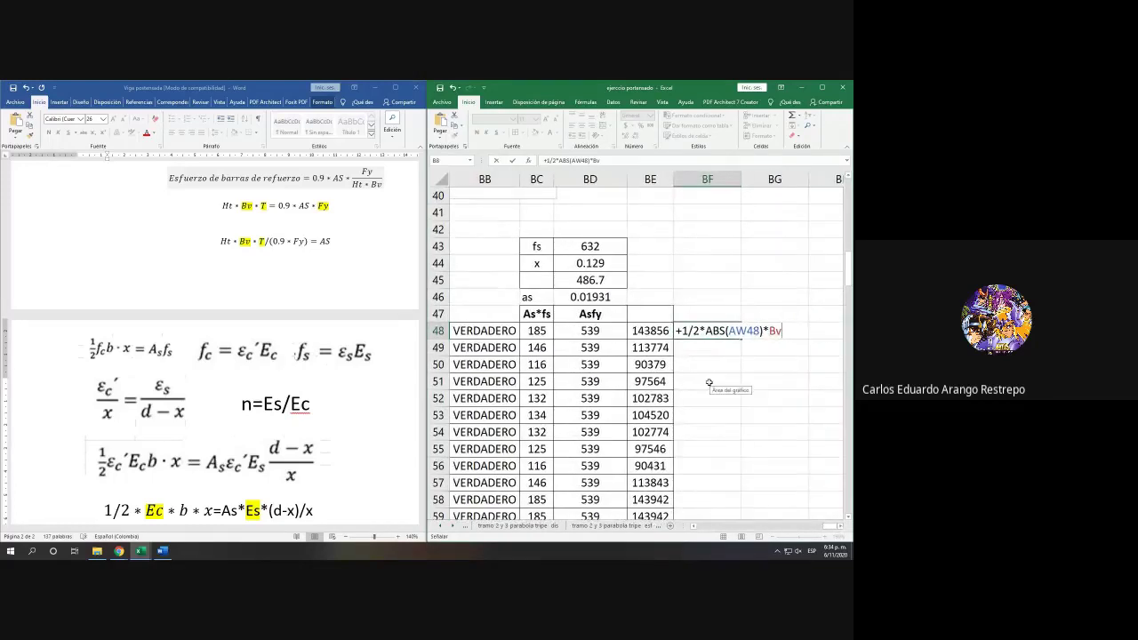
{"action": "type", "text": "*"}
{"action": "left_click", "coordinate": [594, 263]}
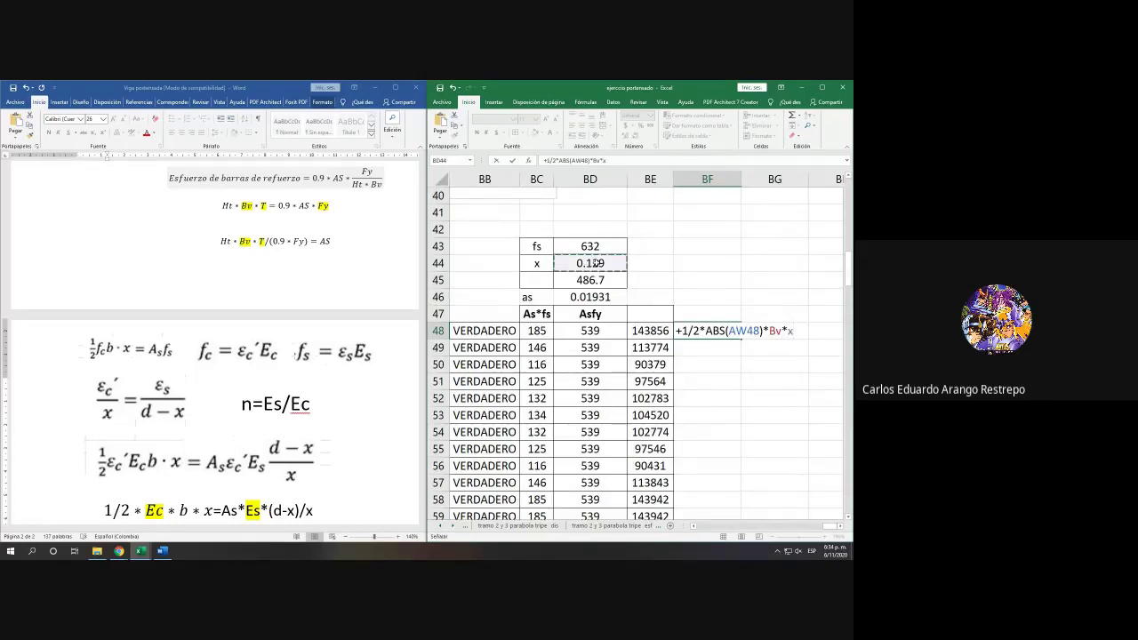
Step: Divide the BF48 formula by (fyr*1000), using fy from B9, correct the parentheses and enter the formula
{"action": "type", "text": "/"}
{"action": "left_click_drag", "start_coordinate": [830, 529], "coordinate": [702, 529]}
{"action": "scroll", "coordinate": [568, 383], "scroll_direction": "up", "scroll_amount": 12}
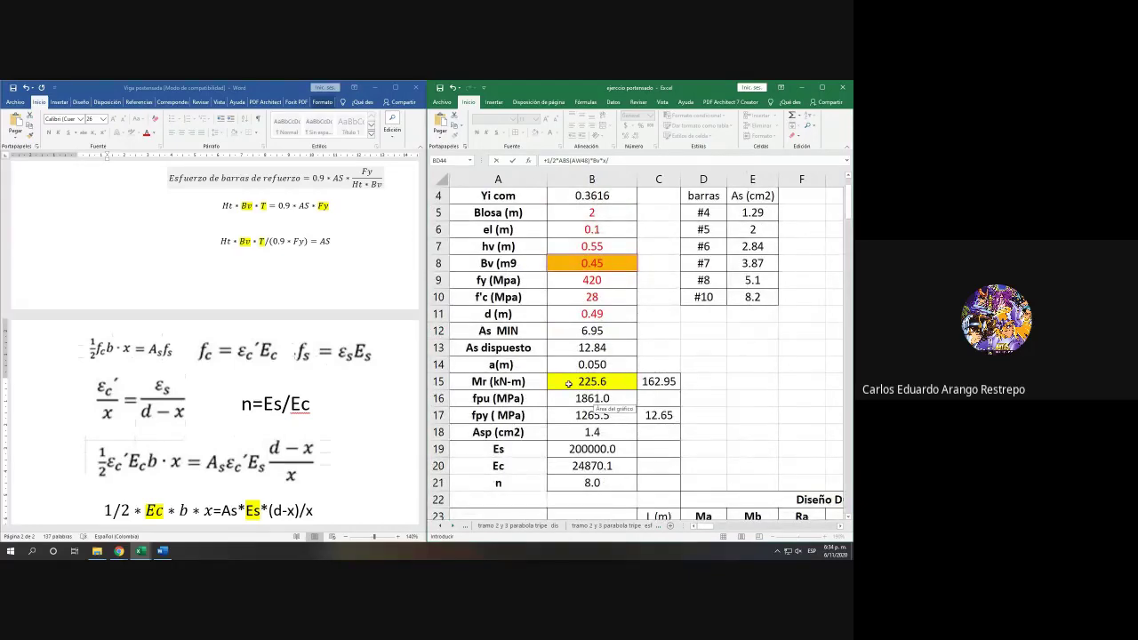
{"action": "left_click", "coordinate": [572, 280]}
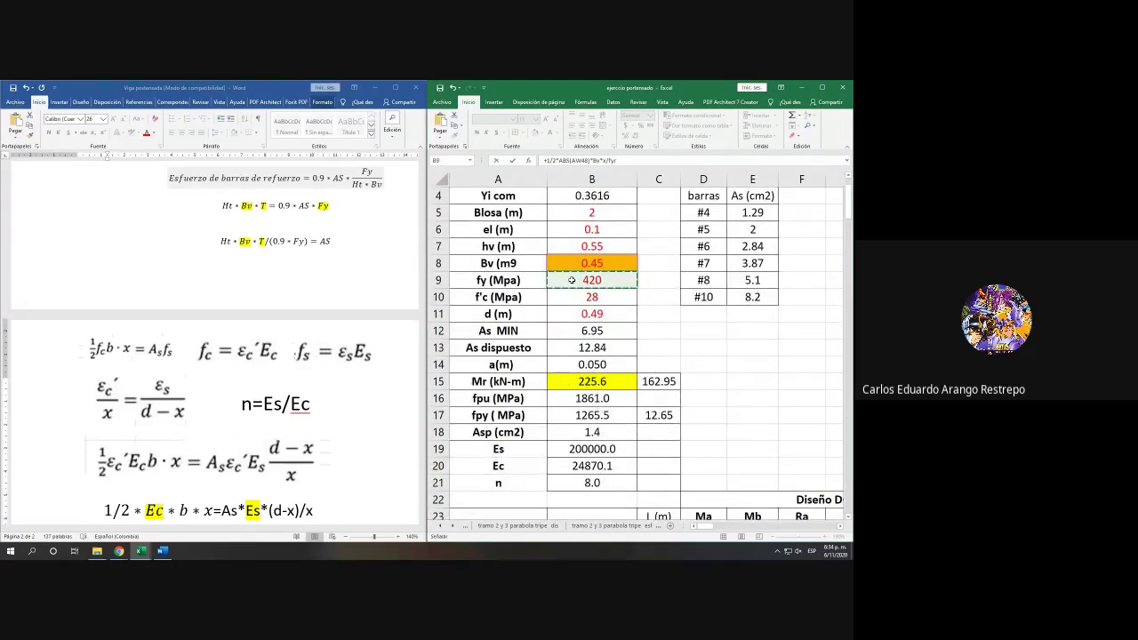
{"action": "type", "text": "*"}
{"action": "key", "text": "Return"}
{"action": "key", "text": "Escape"}
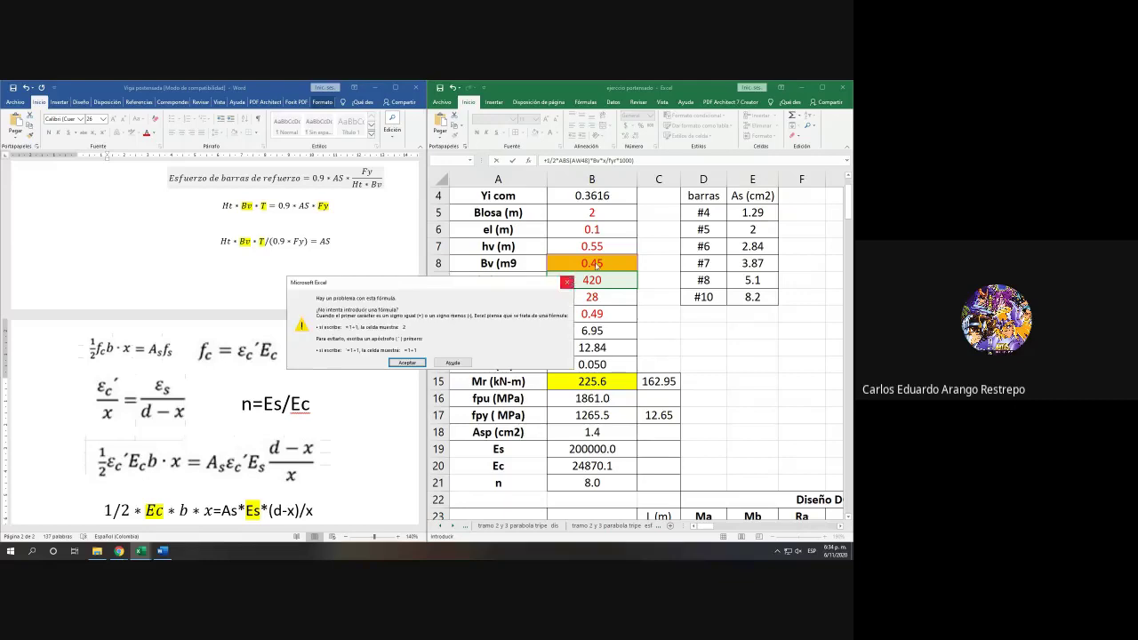
{"action": "key", "text": "Return"}
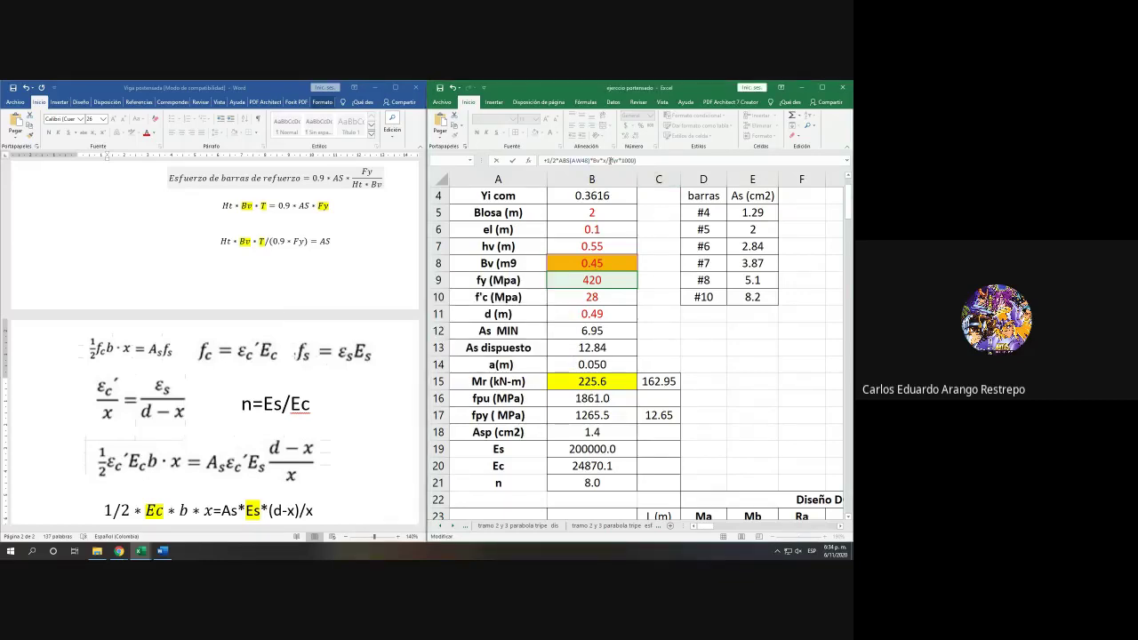
{"action": "key", "text": "Return"}
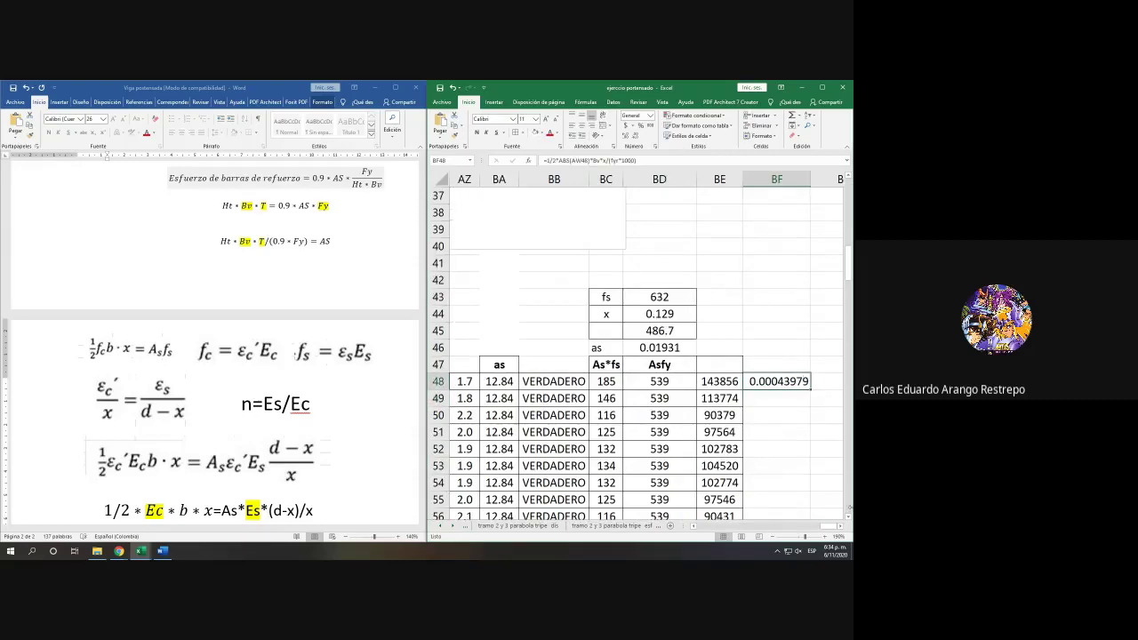
Step: Multiply the formula in BF48 by 100^2 to convert the steel area to square centimetres
{"action": "left_click", "coordinate": [842, 526]}
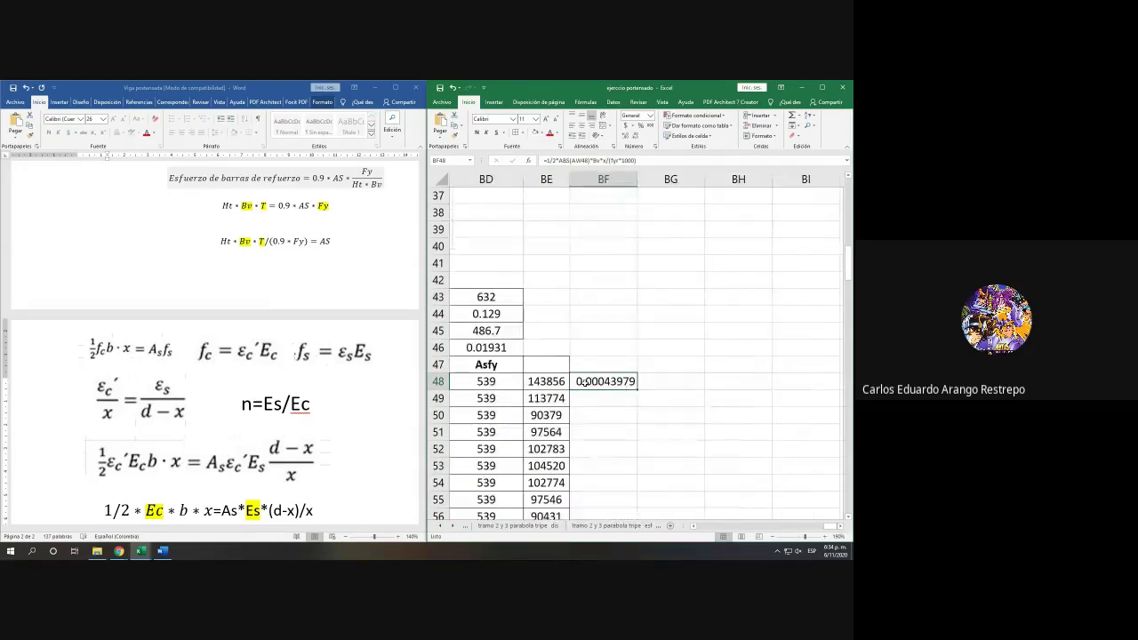
{"action": "double_click", "coordinate": [586, 380]}
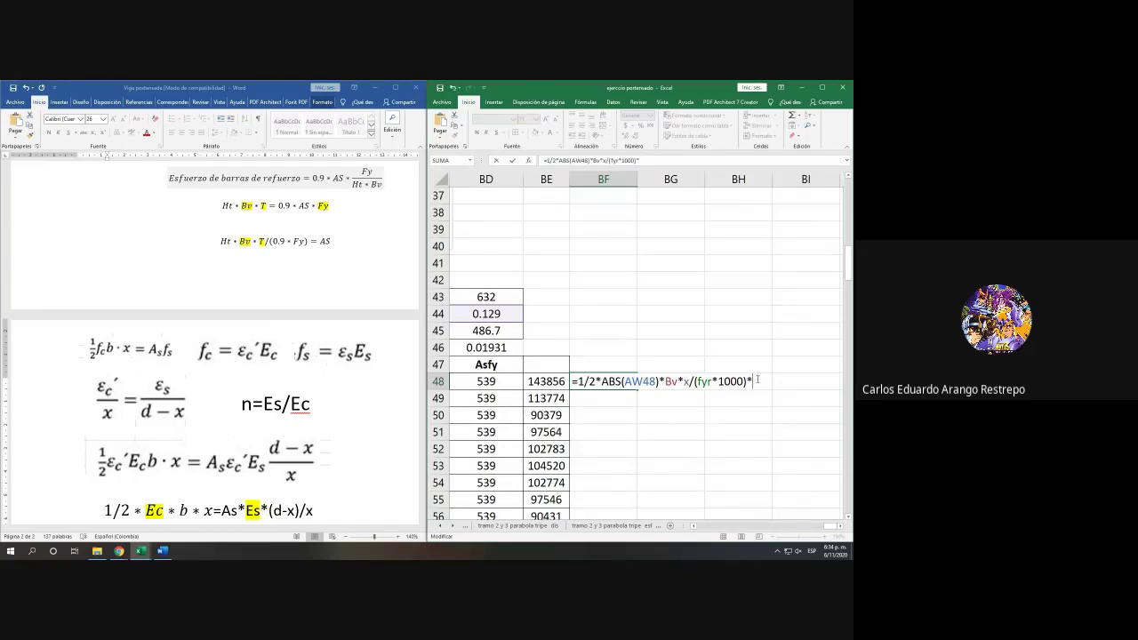
{"action": "type", "text": "100^2"}
{"action": "key", "text": "Return"}
{"action": "left_click", "coordinate": [617, 384]}
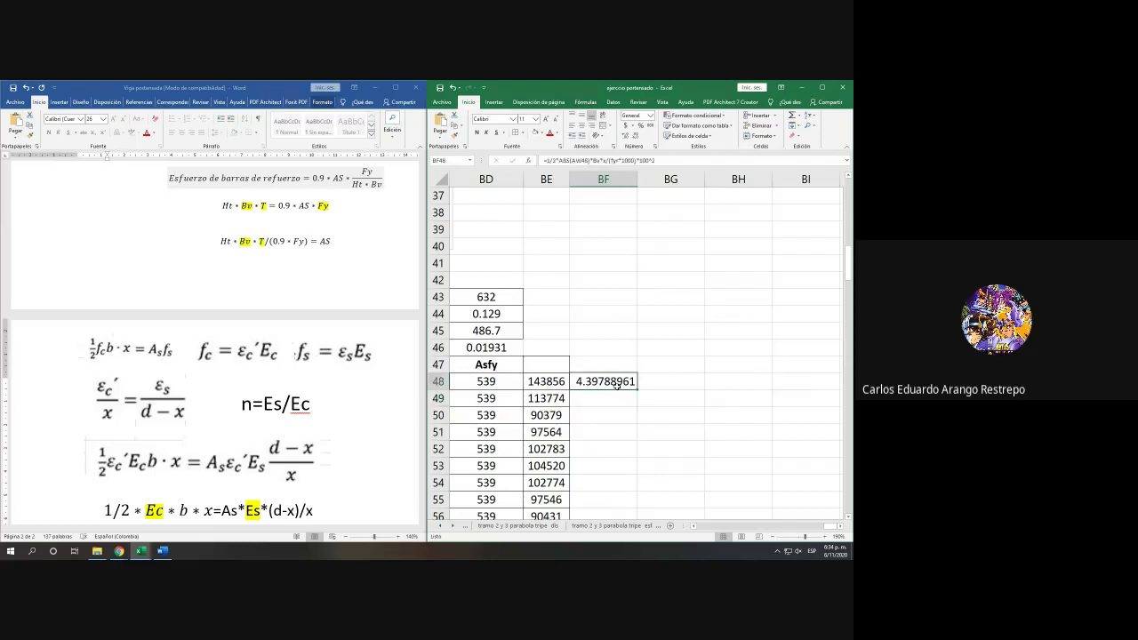
Step: Format BF48 to three decimals, maximize the workbook window and fill the formula down column BF alongside the table
{"action": "left_click", "coordinate": [634, 136]}
{"action": "left_click", "coordinate": [635, 136]}
{"action": "left_click", "coordinate": [634, 136]}
{"action": "left_click", "coordinate": [635, 136]}
{"action": "left_click", "coordinate": [634, 136]}
{"action": "left_click", "coordinate": [822, 87]}
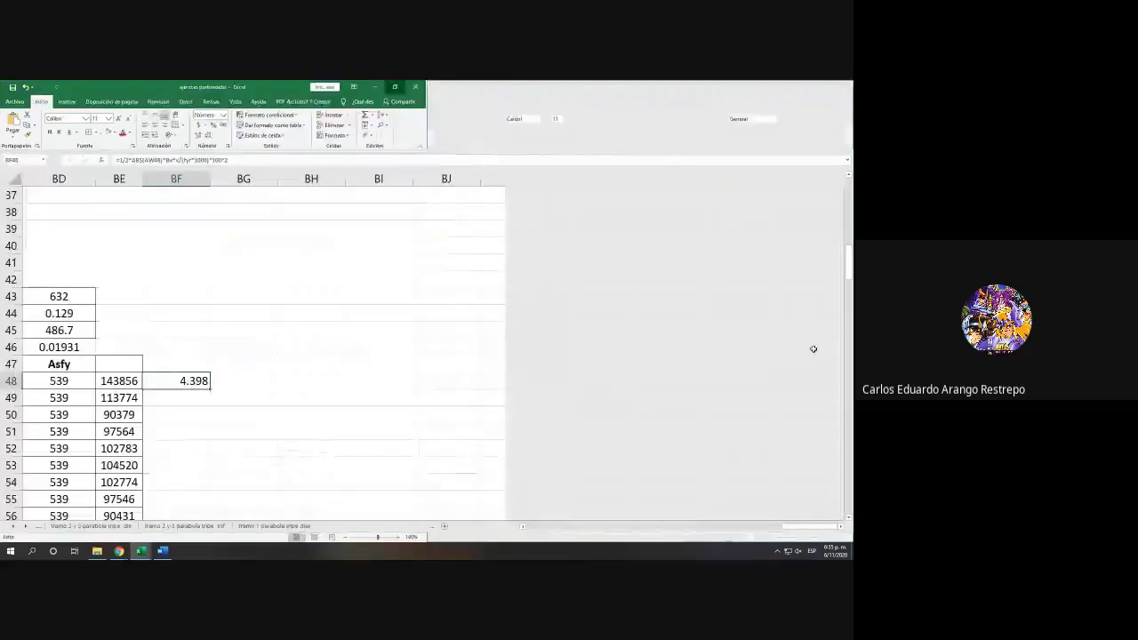
{"action": "double_click", "coordinate": [210, 389]}
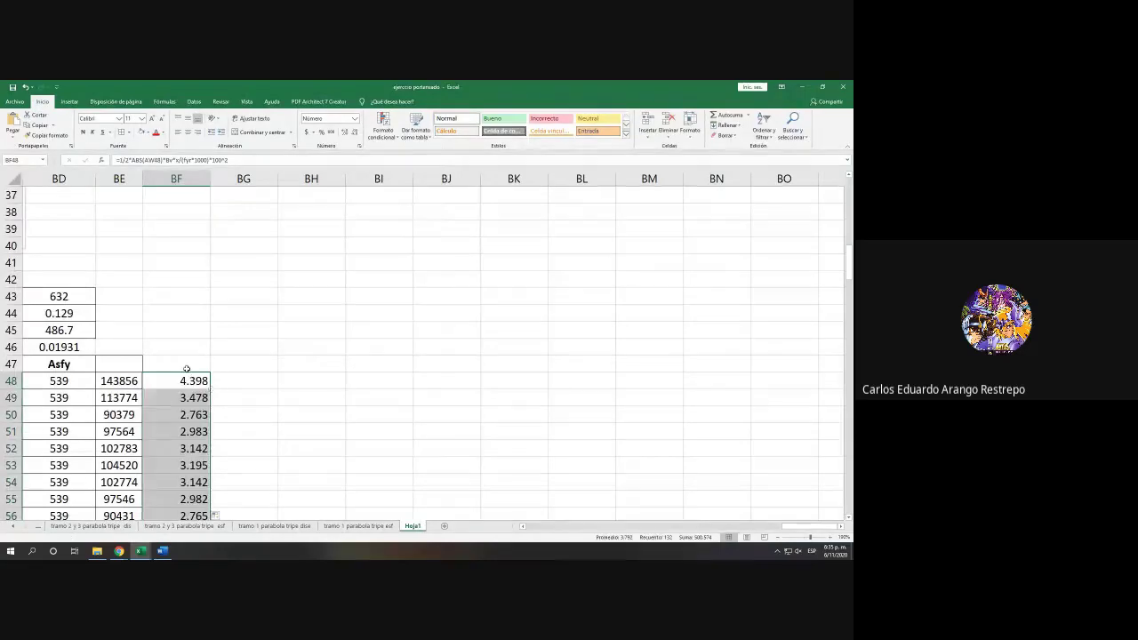
Step: Enter a MAX formula in BF47 over the computed steel areas in BF48:BF179
{"action": "left_click", "coordinate": [187, 366]}
{"action": "type", "text": "mA"}
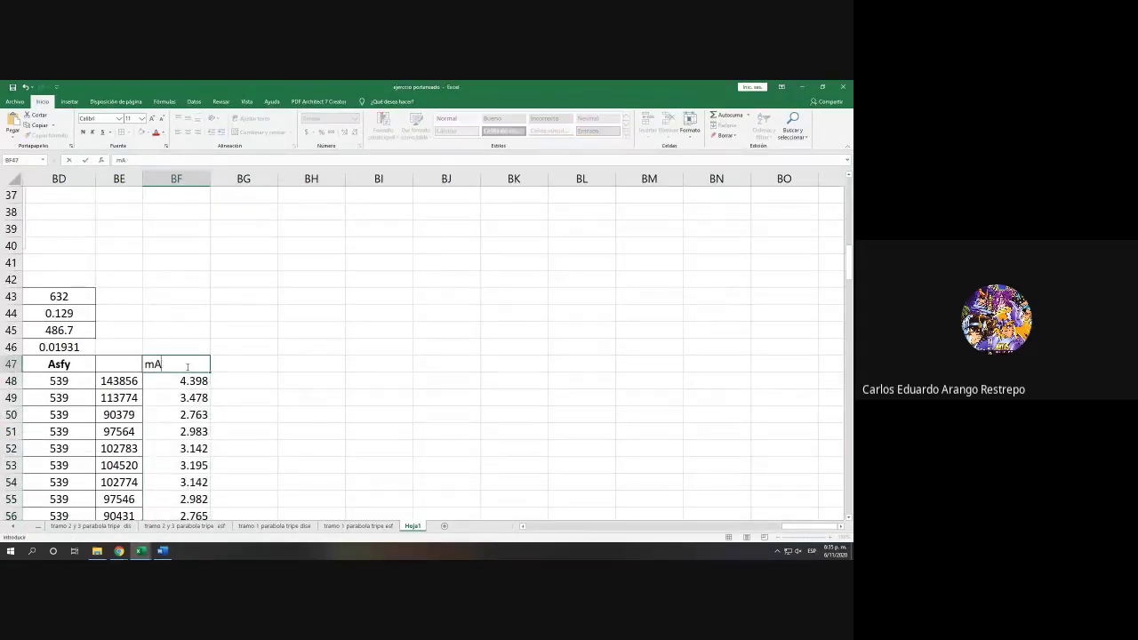
{"action": "type", "text": "=MAX"}
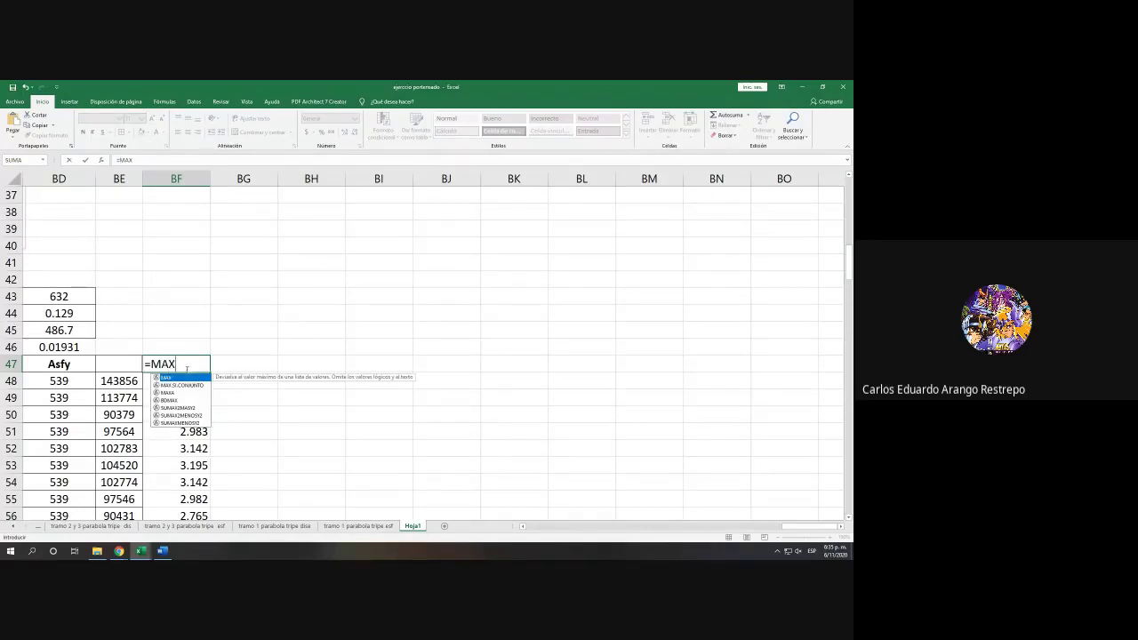
{"action": "type", "text": "("}
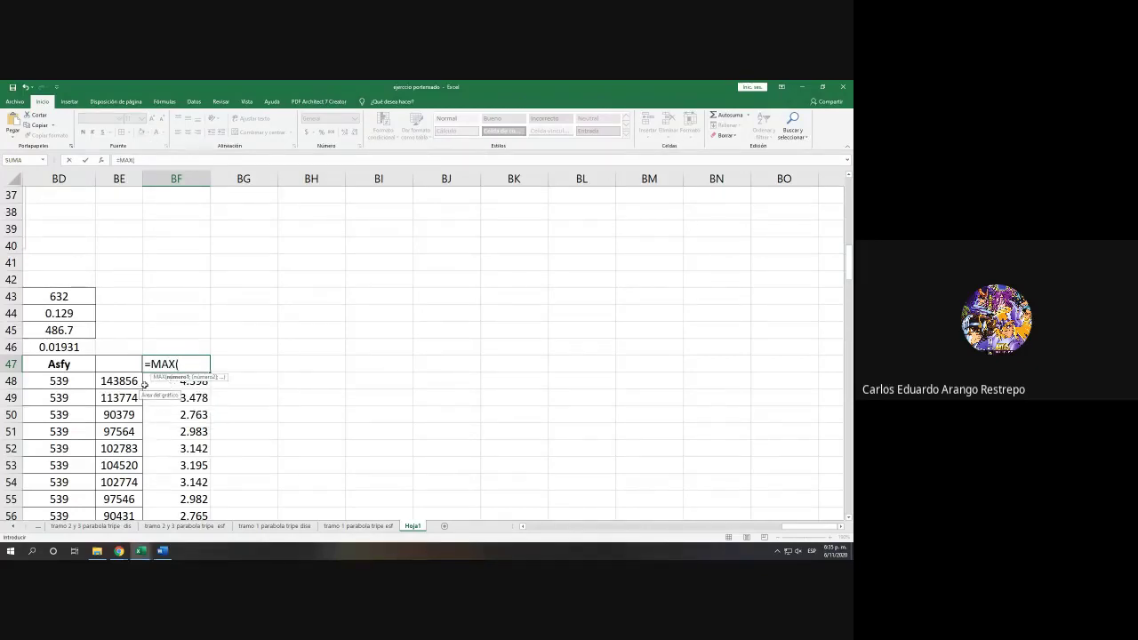
{"action": "left_click", "coordinate": [153, 381]}
{"action": "key", "text": "ctrl+shift+Down"}
{"action": "key", "text": "Return"}
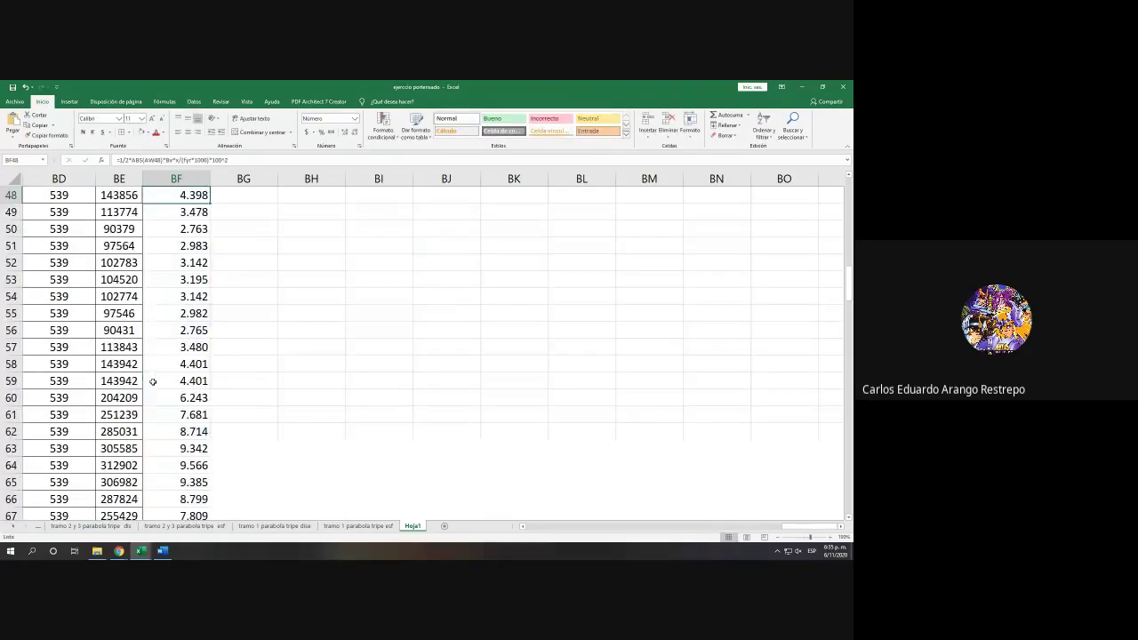
{"action": "double_click", "coordinate": [175, 380]}
{"action": "key", "text": "Escape"}
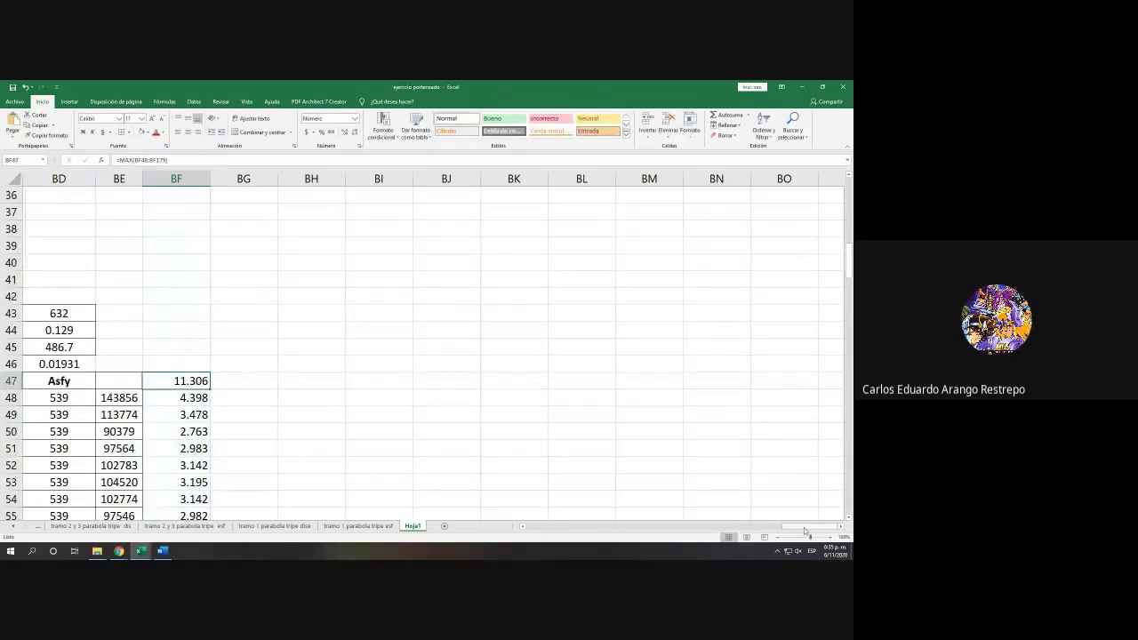
Step: Compare the as value in BA48 with the maximum in BF47, and place the workbook beside the Word document again
{"action": "scroll", "coordinate": [805, 531], "scroll_direction": "left", "scroll_amount": 5}
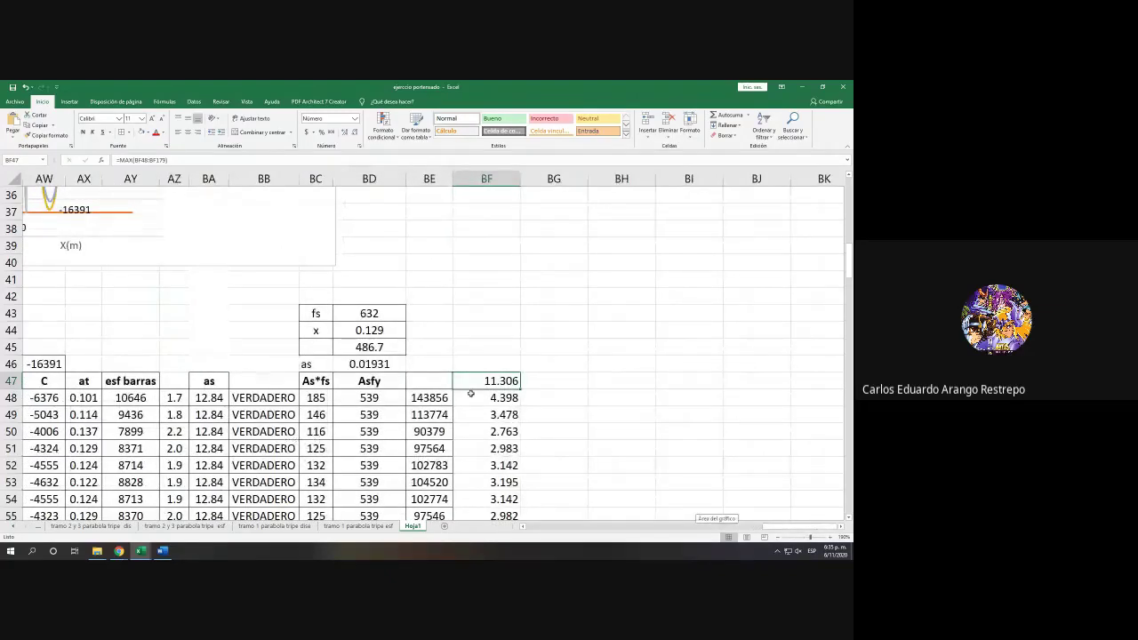
{"action": "left_click", "coordinate": [213, 398]}
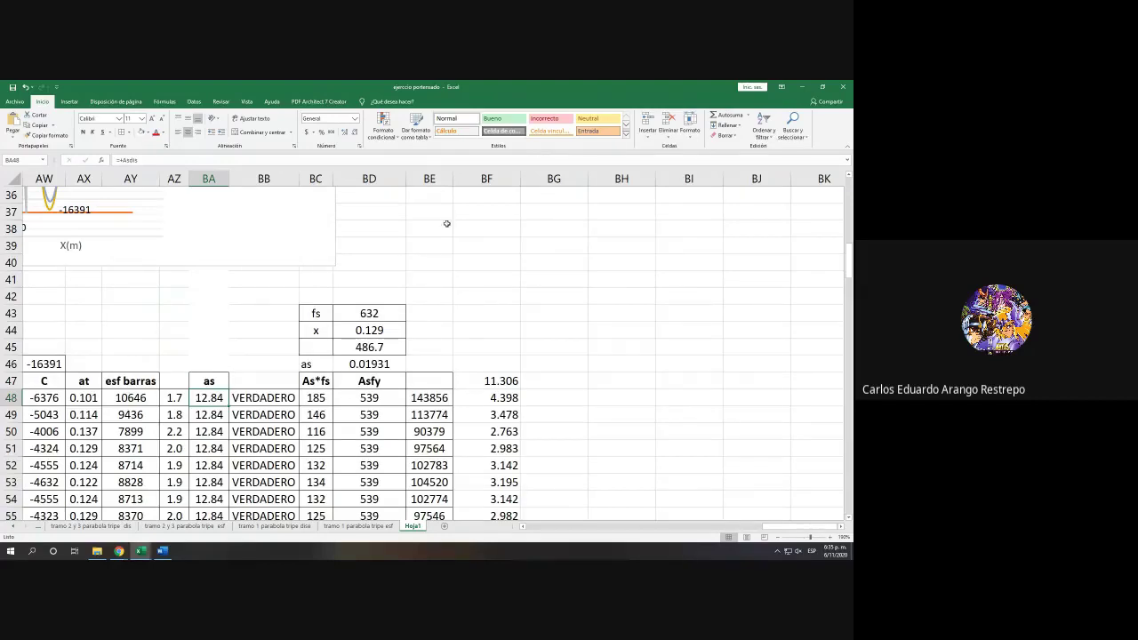
{"action": "left_click_drag", "start_coordinate": [507, 108], "coordinate": [849, 111]}
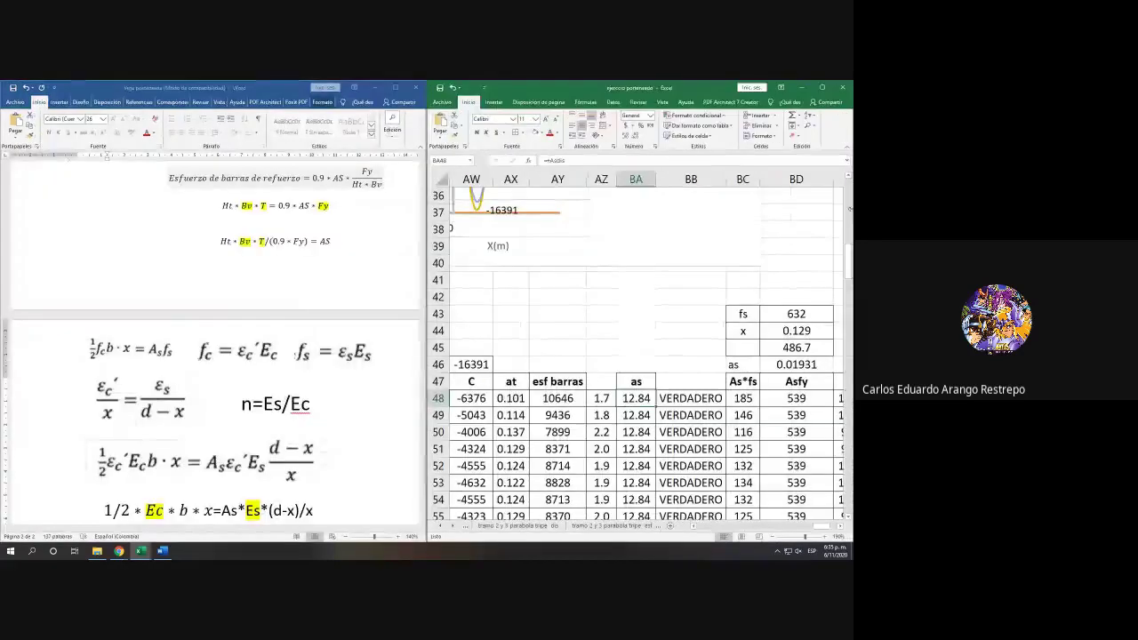
{"action": "scroll", "coordinate": [839, 530], "scroll_direction": "right", "scroll_amount": 3}
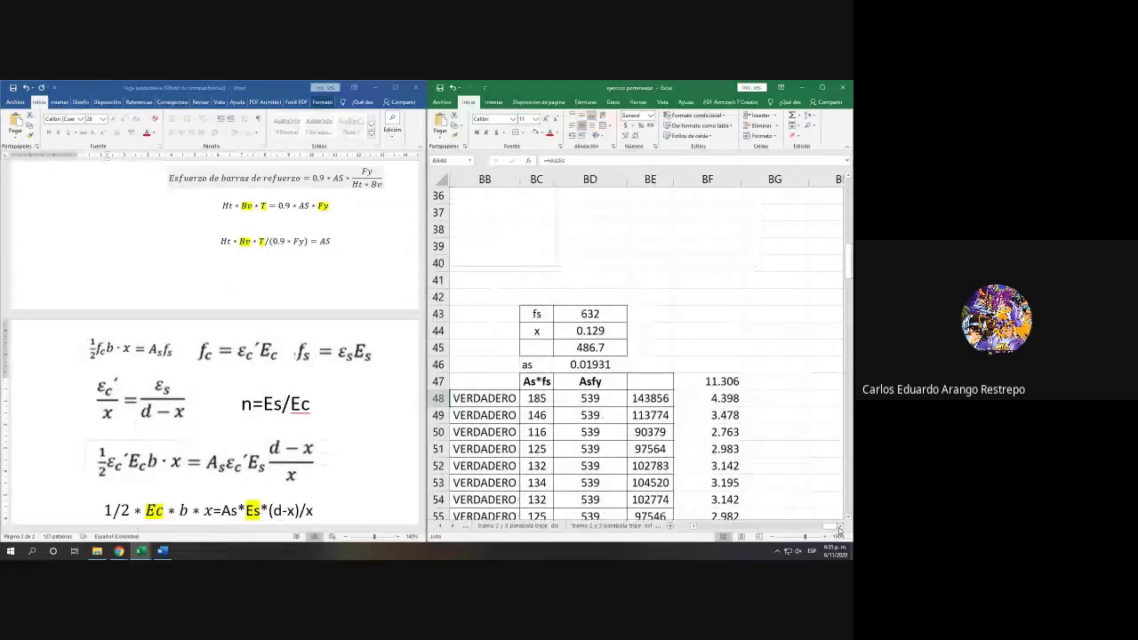
Step: Review the cracked-section formulas in the Word document against the maximum steel area in BF47
{"action": "scroll", "coordinate": [300, 454], "scroll_direction": "down", "scroll_amount": 2}
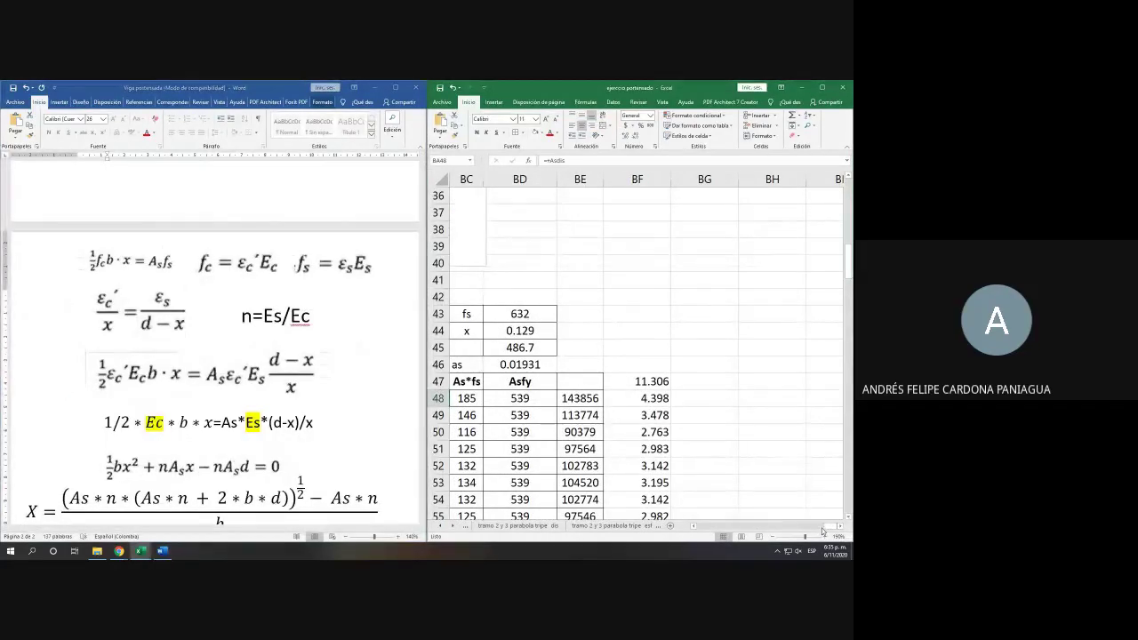
{"action": "left_click_drag", "start_coordinate": [827, 531], "coordinate": [822, 528]}
{"action": "left_click", "coordinate": [785, 381]}
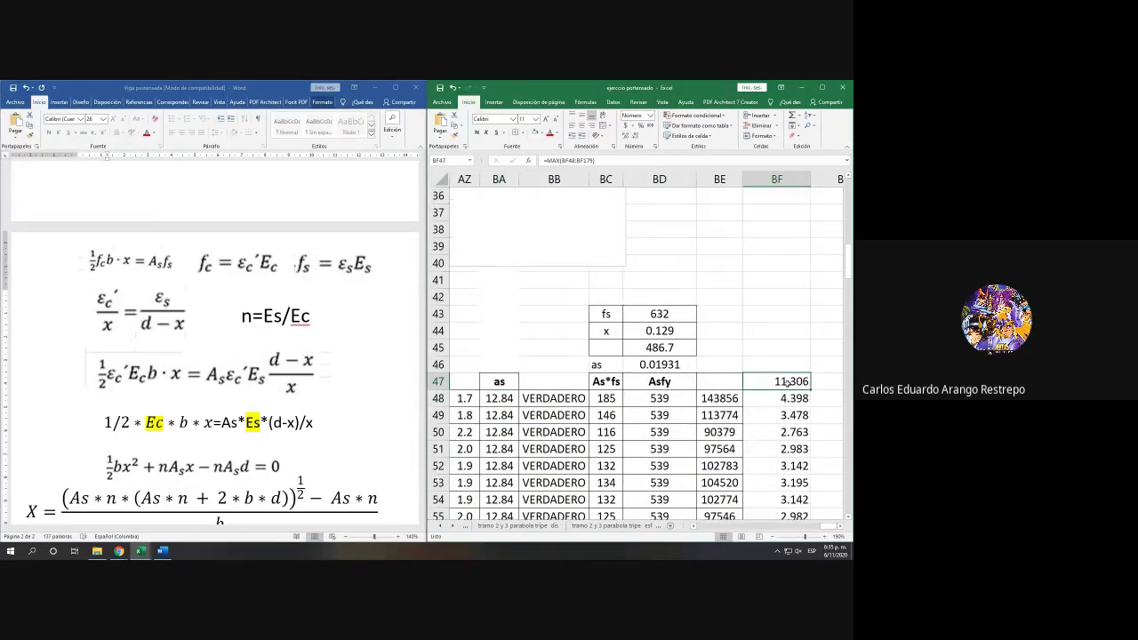
{"action": "left_click", "coordinate": [278, 380]}
{"action": "scroll", "coordinate": [279, 380], "scroll_direction": "down", "scroll_amount": 1}
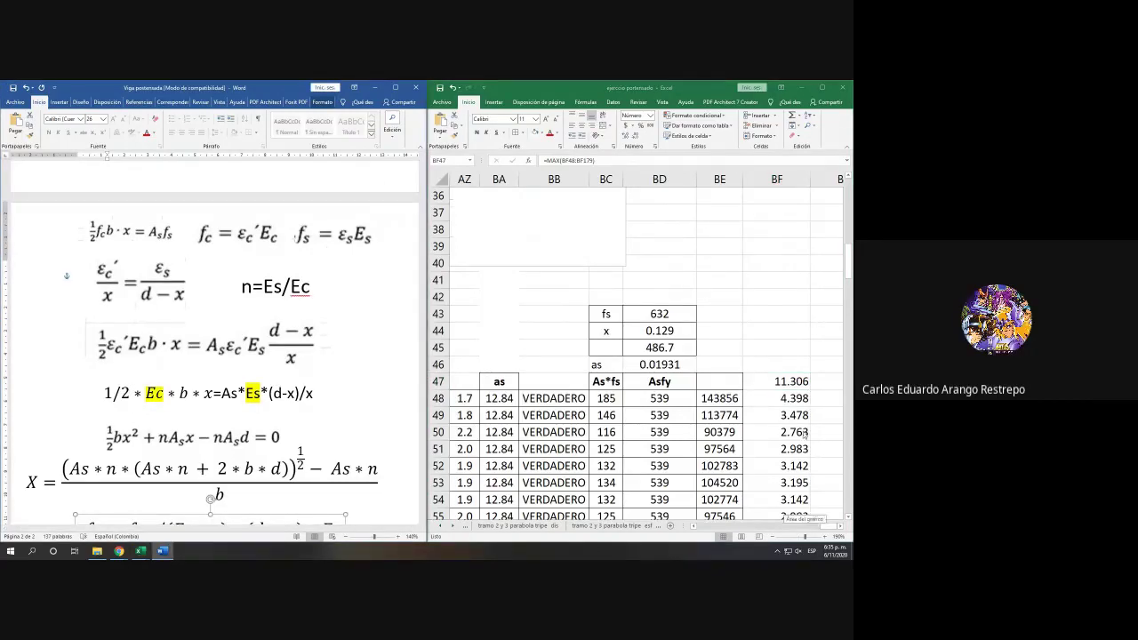
Step: Maximize the workbook window and widen the stress chart by extending its left edge to column AN
{"action": "left_click", "coordinate": [821, 88]}
{"action": "scroll", "coordinate": [793, 412], "scroll_direction": "left", "scroll_amount": 8}
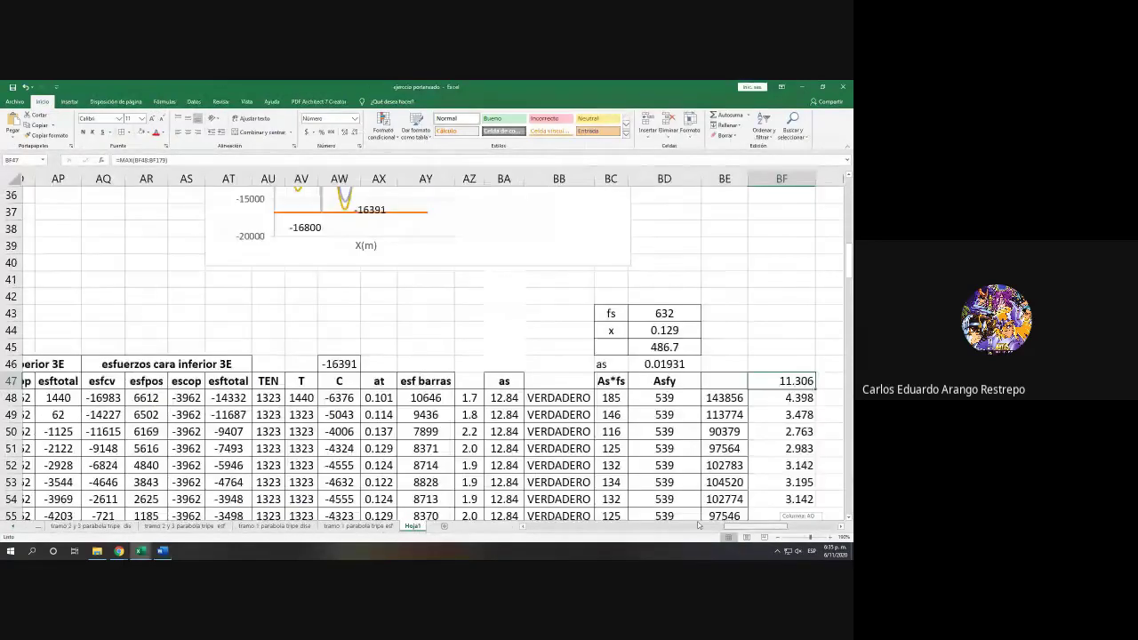
{"action": "scroll", "coordinate": [728, 432], "scroll_direction": "up", "scroll_amount": 6}
{"action": "scroll", "coordinate": [728, 432], "scroll_direction": "up", "scroll_amount": 6}
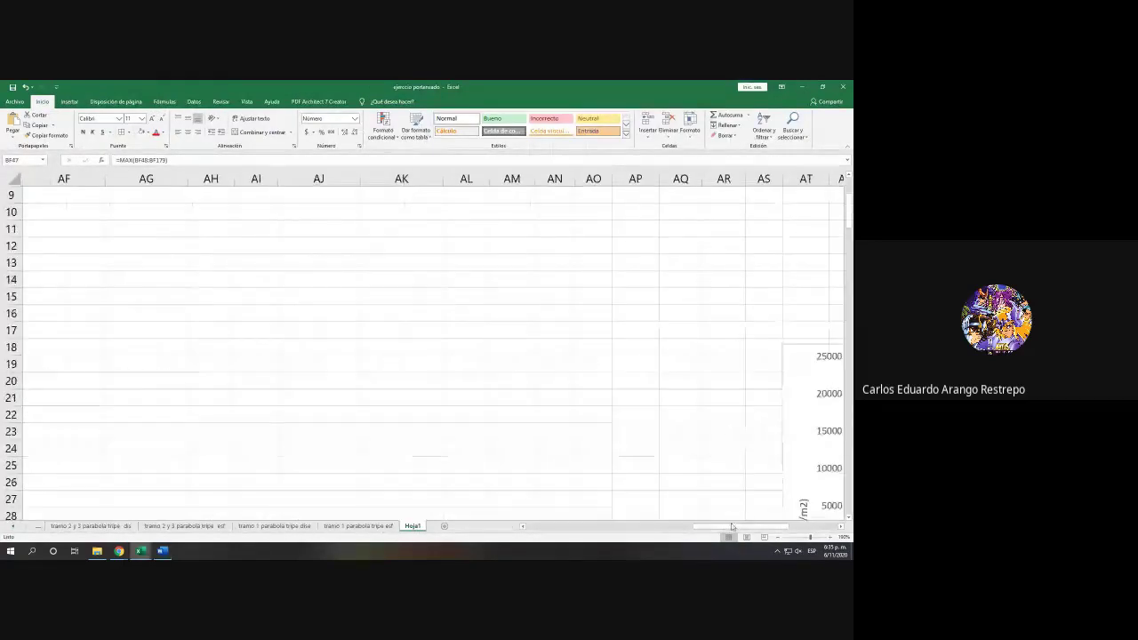
{"action": "left_click_drag", "start_coordinate": [737, 526], "coordinate": [773, 526]}
{"action": "scroll", "coordinate": [633, 431], "scroll_direction": "down", "scroll_amount": 5}
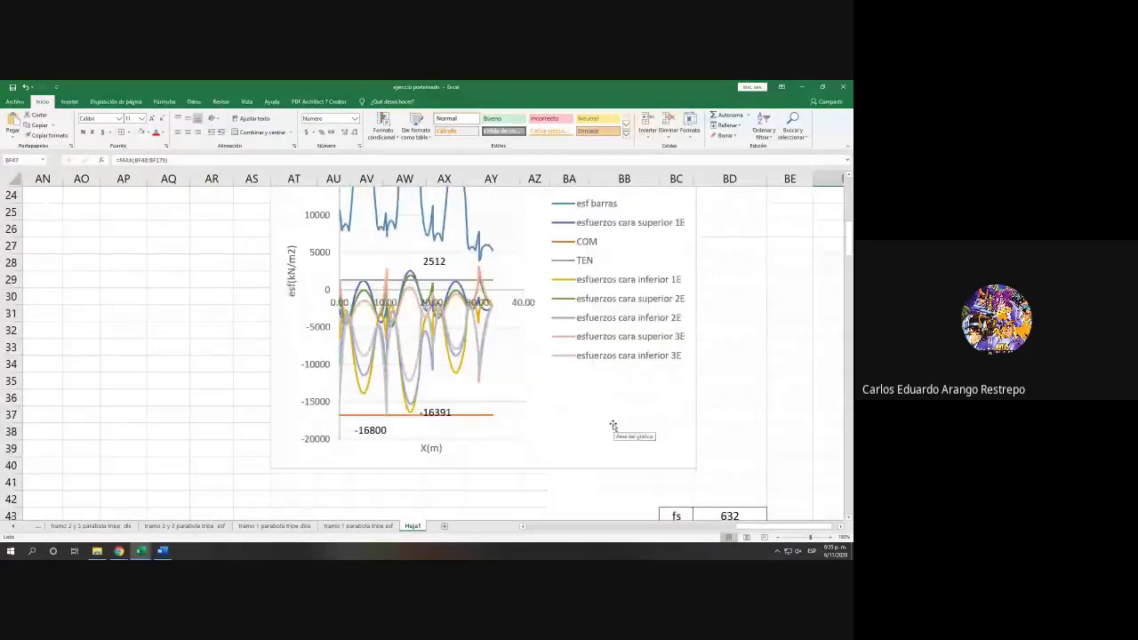
{"action": "scroll", "coordinate": [671, 404], "scroll_direction": "up", "scroll_amount": 2}
{"action": "scroll", "coordinate": [670, 403], "scroll_direction": "down", "scroll_amount": 2}
{"action": "left_click", "coordinate": [321, 308]}
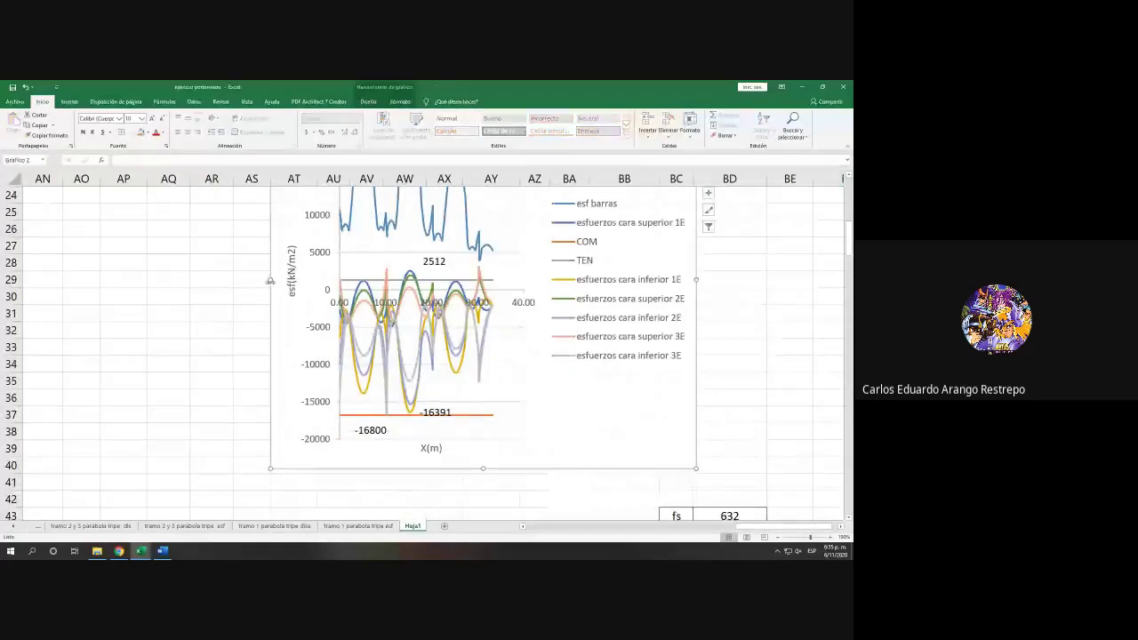
{"action": "left_click_drag", "start_coordinate": [271, 280], "coordinate": [43, 280]}
{"action": "scroll", "coordinate": [194, 319], "scroll_direction": "up", "scroll_amount": 2}
{"action": "scroll", "coordinate": [177, 272], "scroll_direction": "down", "scroll_amount": 2}
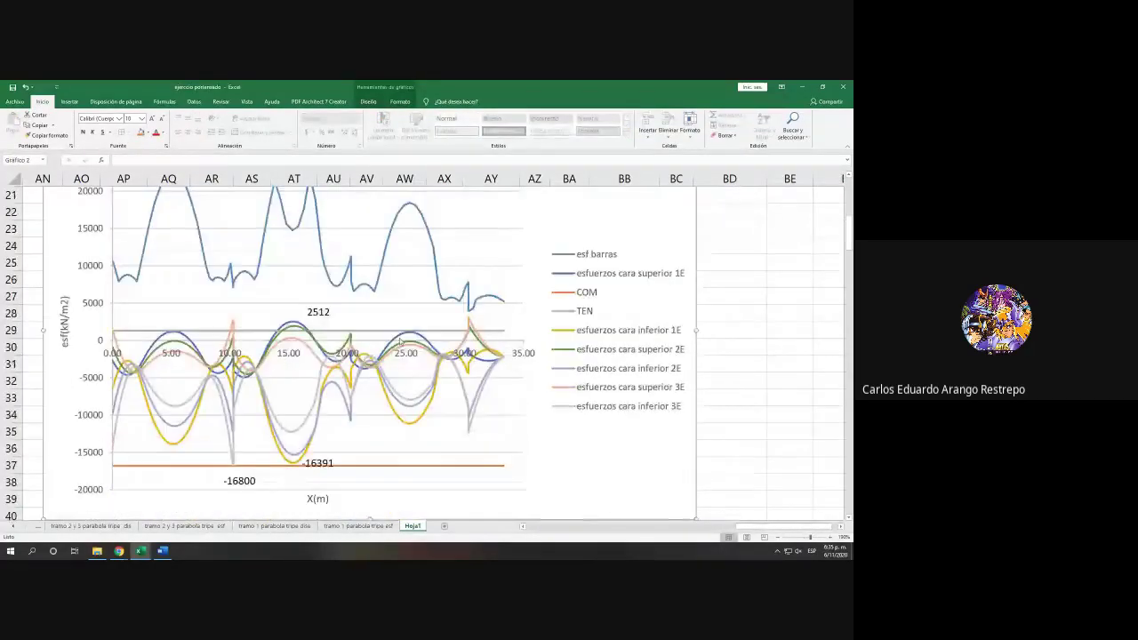
Step: Examine the esf barras curve in the stress chart, selecting its low point near x = 30
{"action": "scroll", "coordinate": [176, 271], "scroll_direction": "up", "scroll_amount": 2}
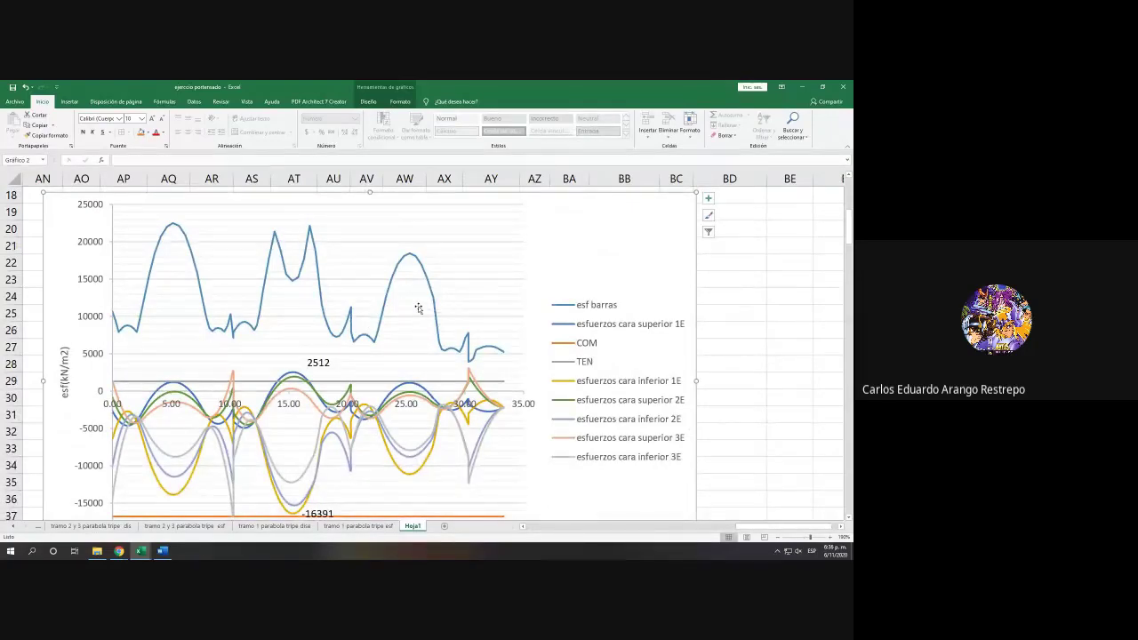
{"action": "left_click", "coordinate": [199, 282]}
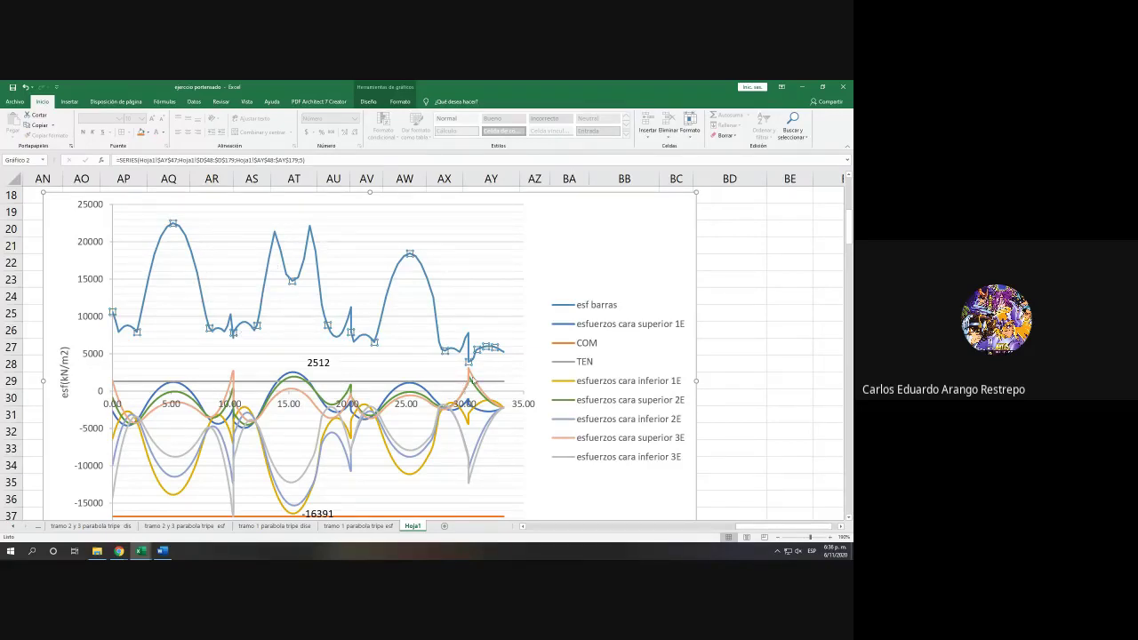
{"action": "scroll", "coordinate": [464, 383], "scroll_direction": "up", "scroll_amount": 3, "text": "ctrl"}
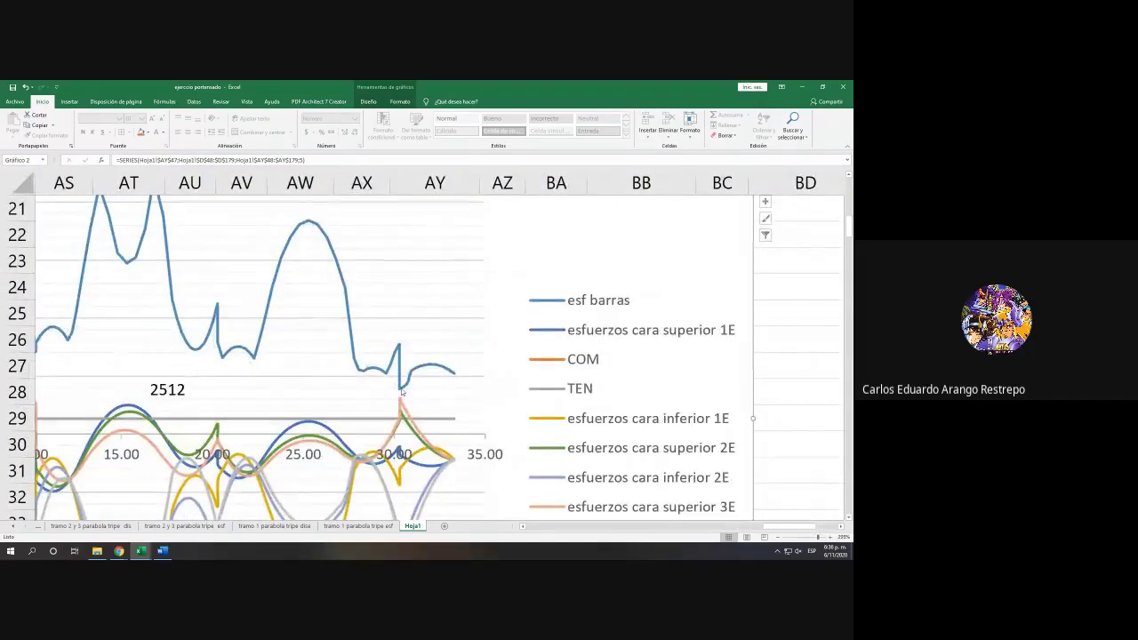
{"action": "left_click", "coordinate": [401, 388]}
{"action": "scroll", "coordinate": [559, 389], "scroll_direction": "down", "scroll_amount": 2, "text": "ctrl"}
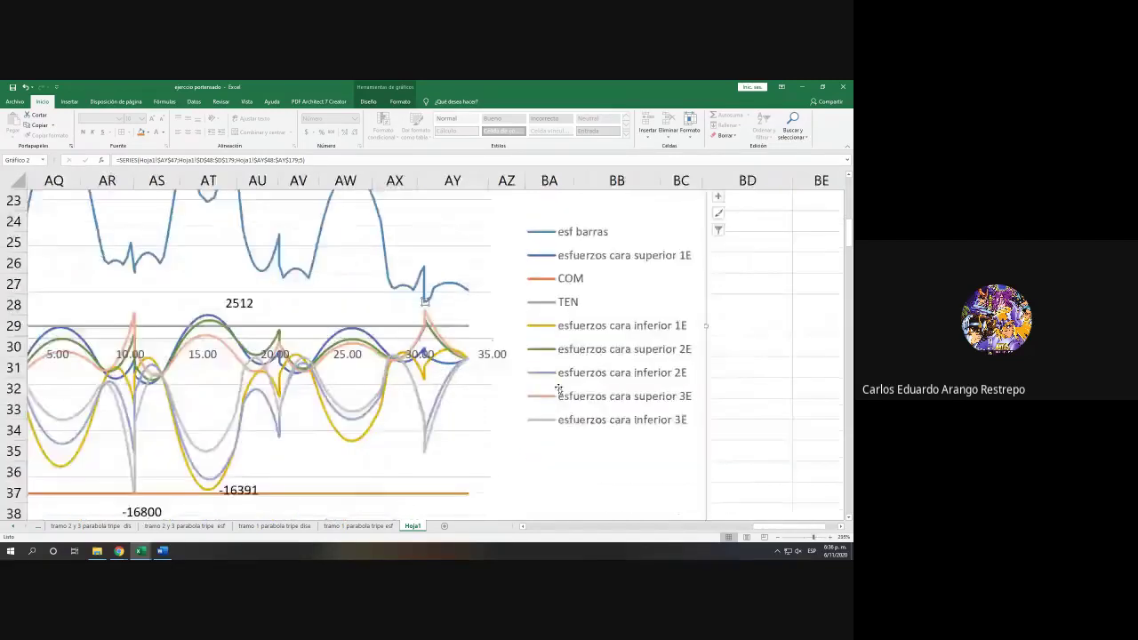
{"action": "scroll", "coordinate": [558, 389], "scroll_direction": "down", "scroll_amount": 2, "text": "ctrl"}
Step: Find the row holding the maximum steel area in column BF and fill cell BF97 with yellow
{"action": "left_click", "coordinate": [840, 526]}
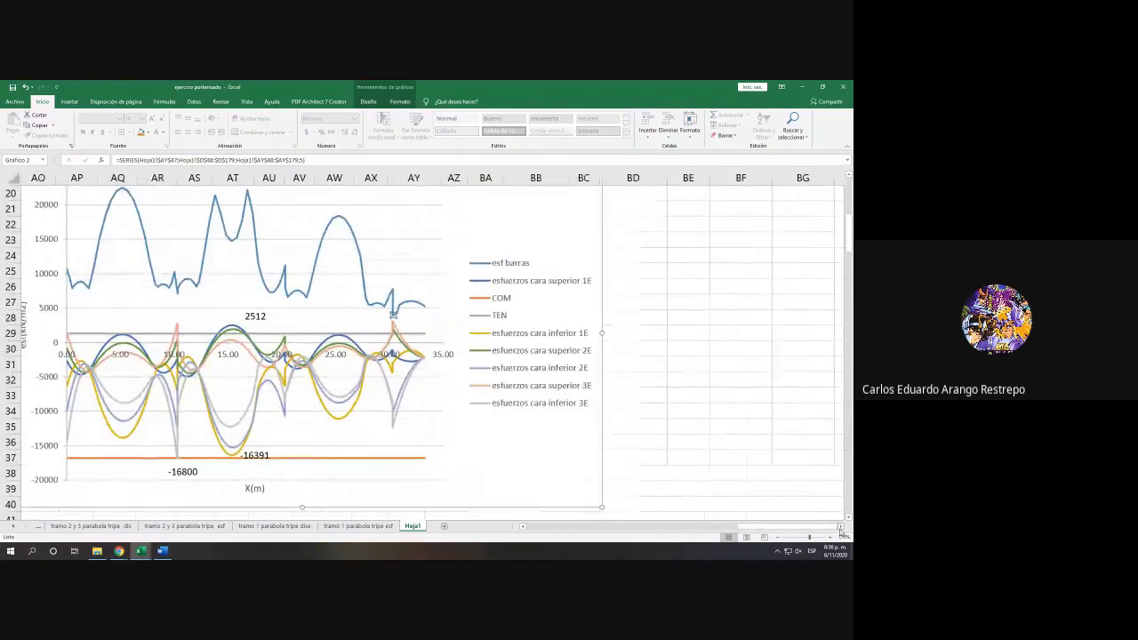
{"action": "left_click_drag", "start_coordinate": [840, 526], "coordinate": [840, 527]}
{"action": "scroll", "coordinate": [733, 470], "scroll_direction": "down", "scroll_amount": 5}
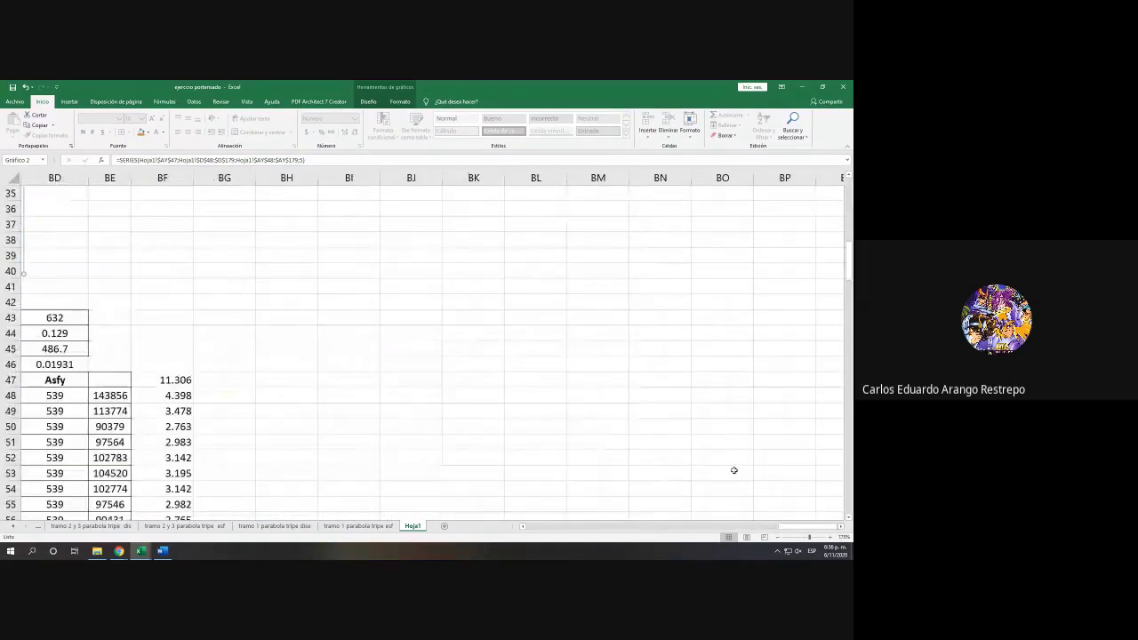
{"action": "scroll", "coordinate": [734, 469], "scroll_direction": "down", "scroll_amount": 7}
{"action": "scroll", "coordinate": [731, 472], "scroll_direction": "up", "scroll_amount": 9}
{"action": "scroll", "coordinate": [178, 400], "scroll_direction": "down", "scroll_amount": 4}
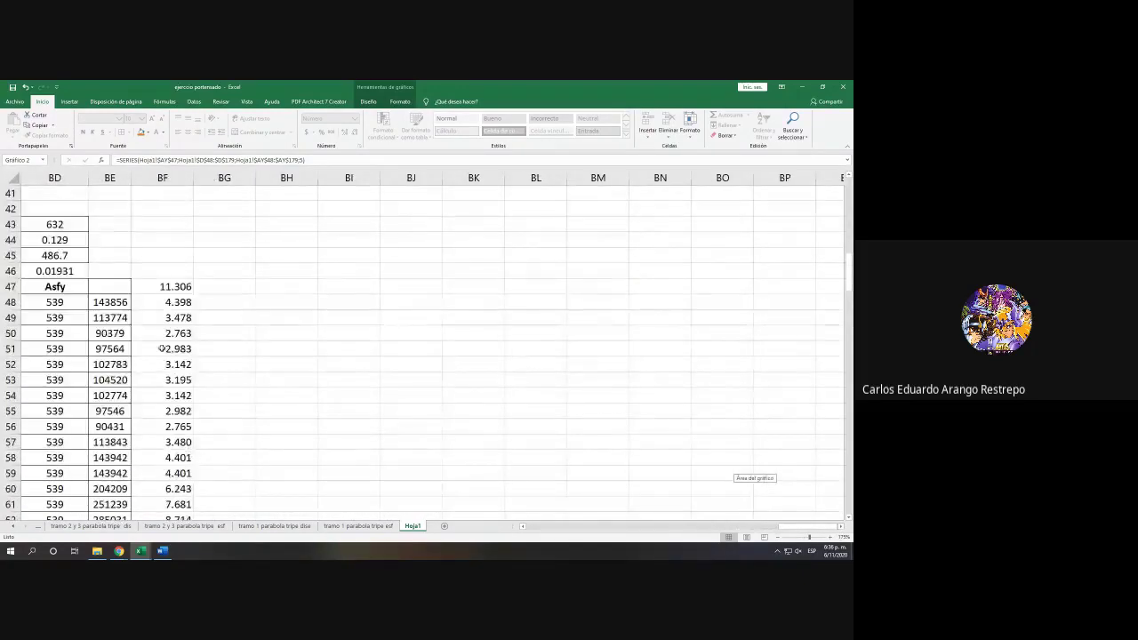
{"action": "scroll", "coordinate": [162, 348], "scroll_direction": "down", "scroll_amount": 15}
{"action": "scroll", "coordinate": [172, 340], "scroll_direction": "up", "scroll_amount": 1}
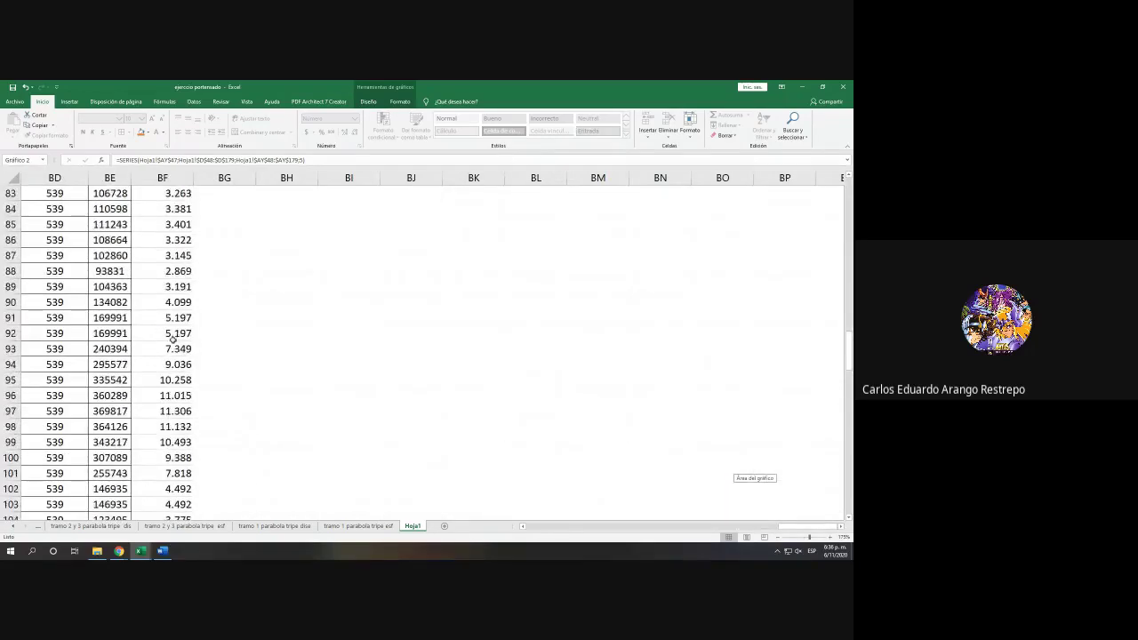
{"action": "left_click", "coordinate": [185, 413]}
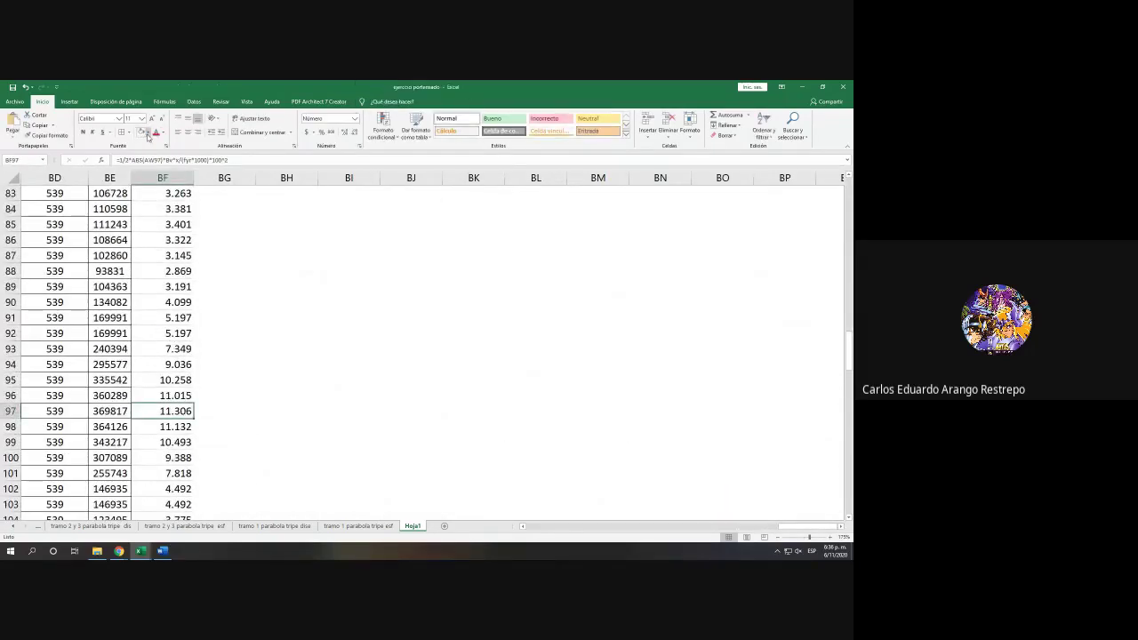
{"action": "left_click", "coordinate": [147, 131]}
{"action": "left_click", "coordinate": [164, 202]}
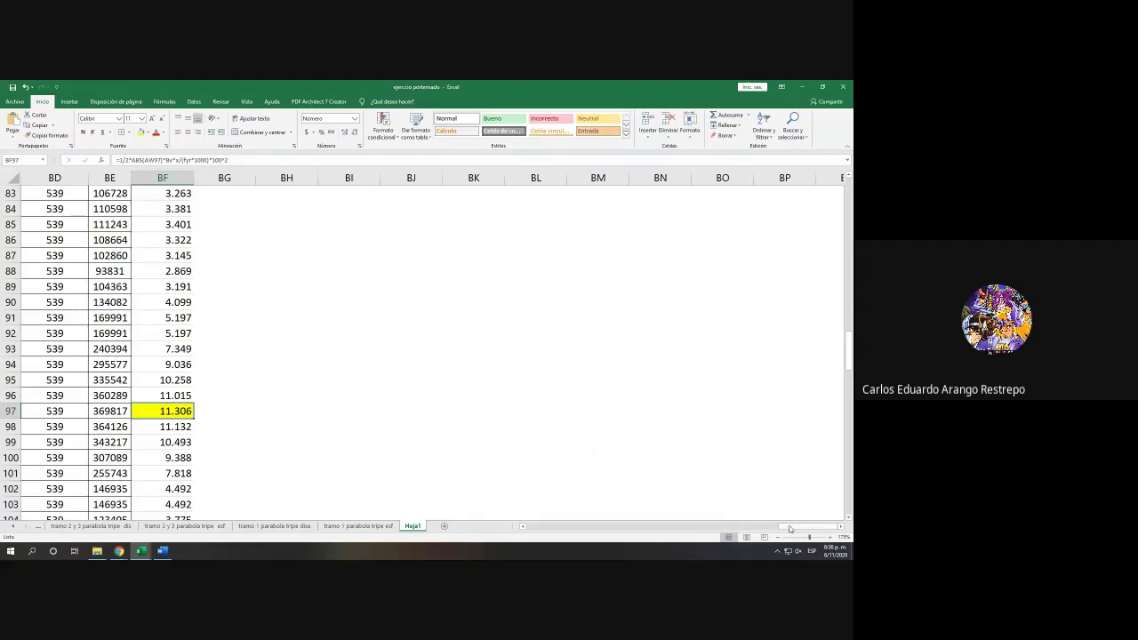
Step: Check the remaining steel areas down column BF and select row 97
{"action": "scroll", "coordinate": [528, 469], "scroll_direction": "down", "scroll_amount": 20}
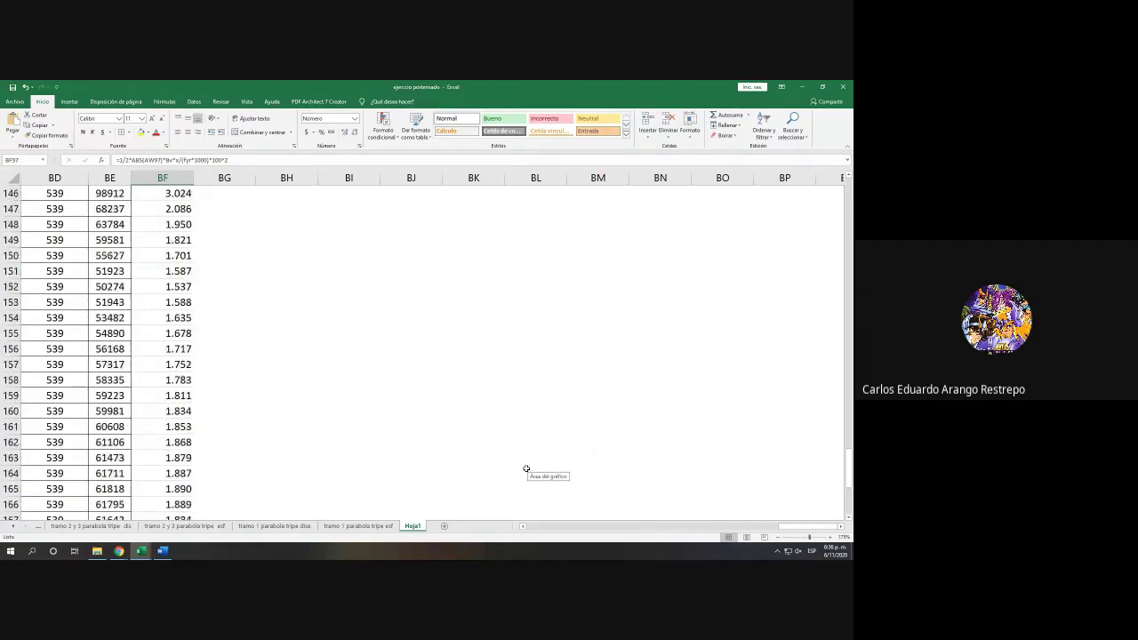
{"action": "scroll", "coordinate": [526, 468], "scroll_direction": "up", "scroll_amount": 20}
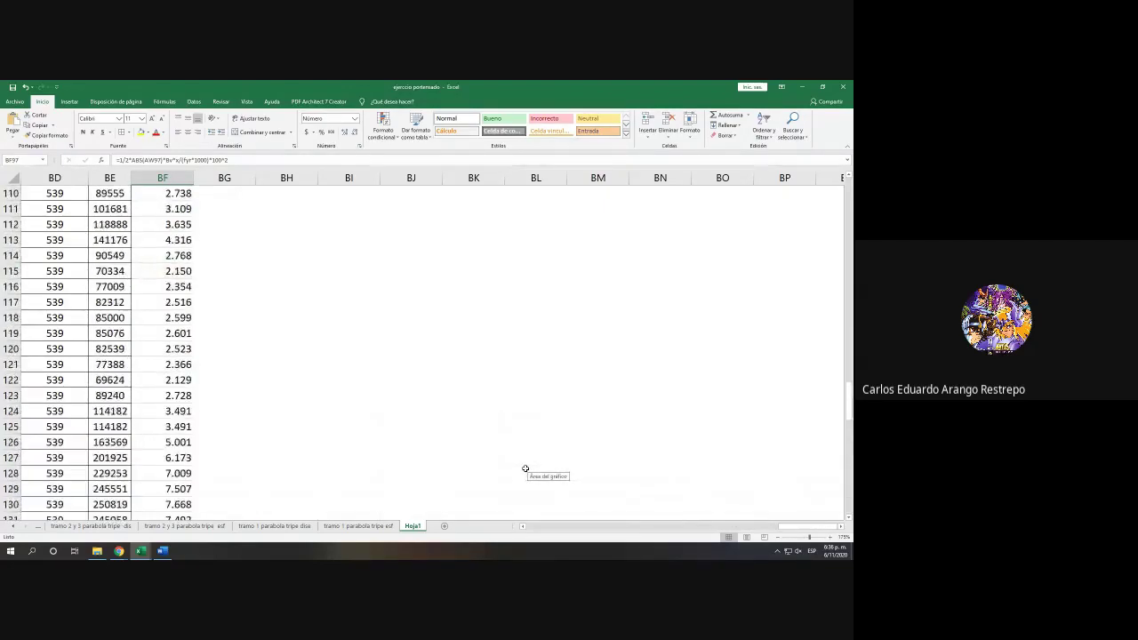
{"action": "left_click", "coordinate": [32, 316]}
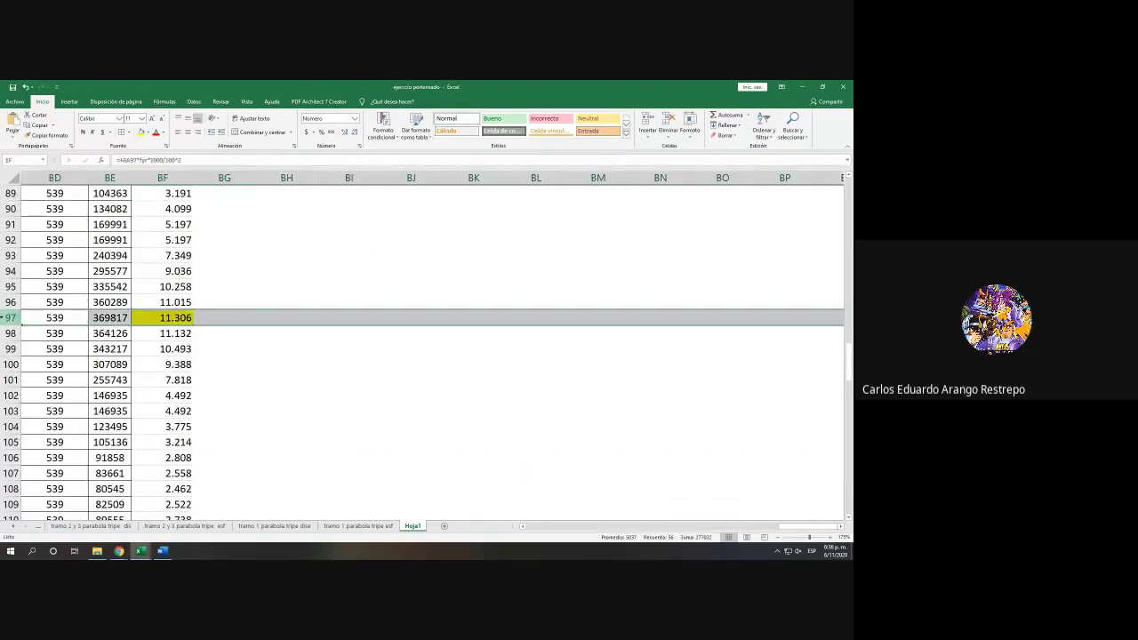
Step: Look over the moment diagram and the upper- and lower-face stress tables that precede the steel-area columns
{"action": "left_click_drag", "start_coordinate": [812, 530], "coordinate": [719, 530]}
{"action": "scroll", "coordinate": [641, 489], "scroll_direction": "up", "scroll_amount": 20}
{"action": "scroll", "coordinate": [641, 489], "scroll_direction": "up", "scroll_amount": 4}
{"action": "scroll", "coordinate": [638, 532], "scroll_direction": "up", "scroll_amount": 3}
{"action": "scroll", "coordinate": [719, 531], "scroll_direction": "down", "scroll_amount": 4}
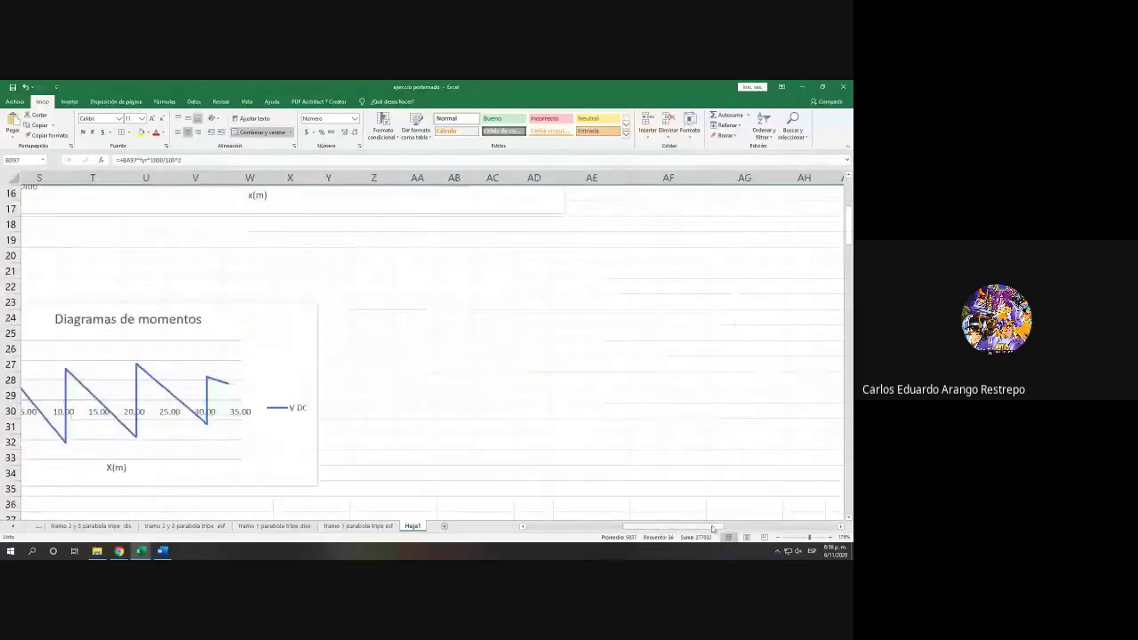
{"action": "scroll", "coordinate": [712, 530], "scroll_direction": "down", "scroll_amount": 4}
{"action": "scroll", "coordinate": [712, 530], "scroll_direction": "left", "scroll_amount": 10}
{"action": "scroll", "coordinate": [713, 530], "scroll_direction": "up", "scroll_amount": 3}
{"action": "scroll", "coordinate": [712, 530], "scroll_direction": "right", "scroll_amount": 10}
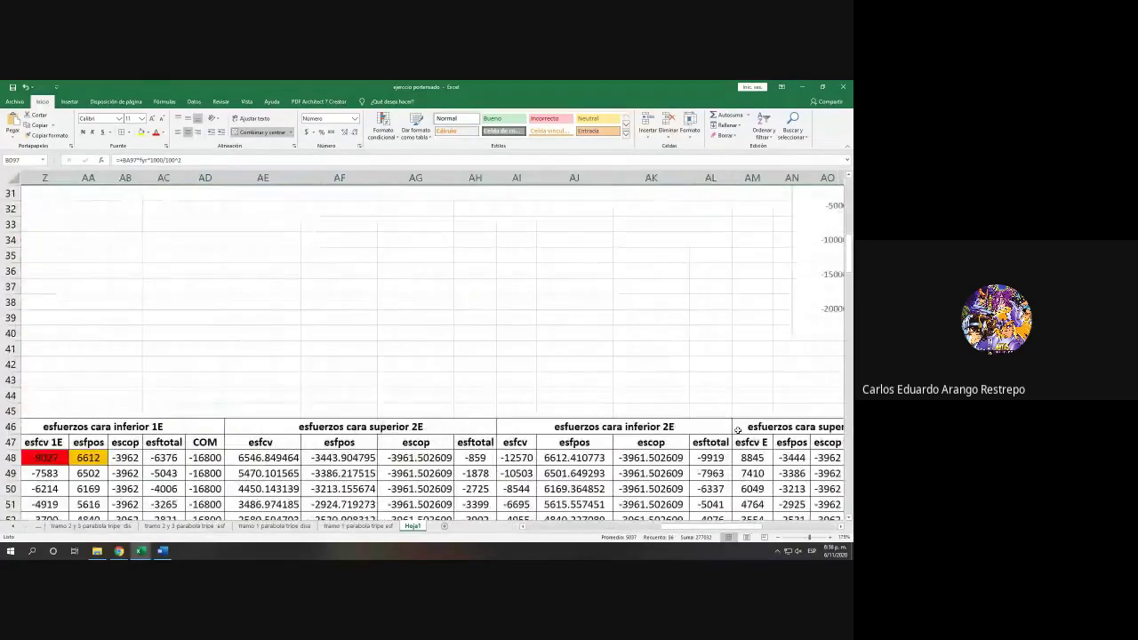
{"action": "scroll", "coordinate": [737, 417], "scroll_direction": "down", "scroll_amount": 2}
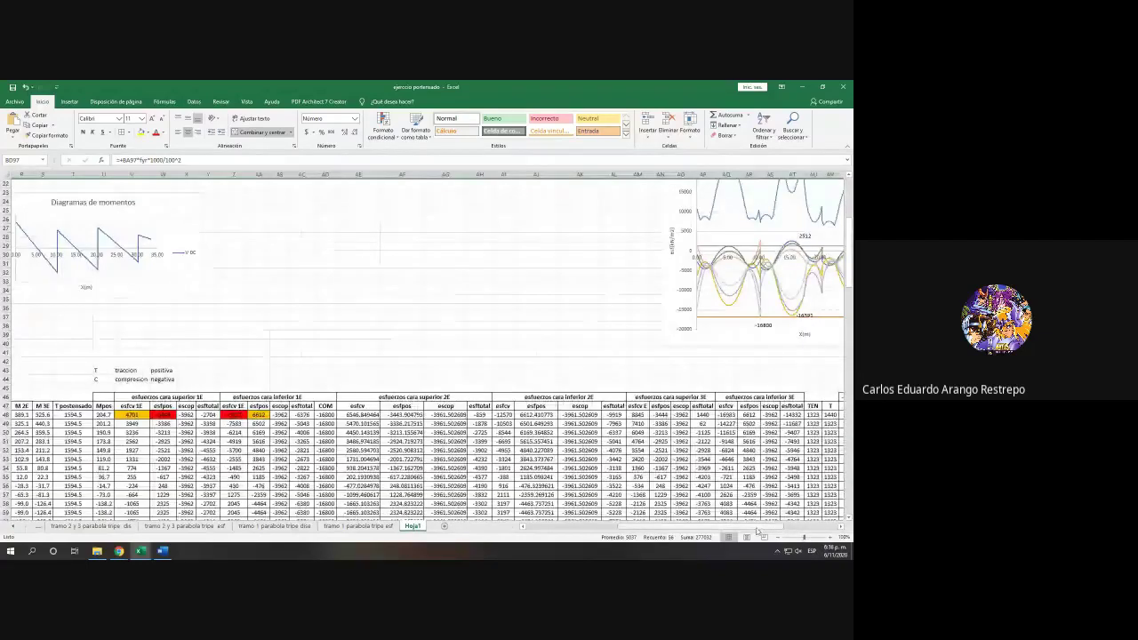
Step: Examine the esf barras curve in the stress chart at the middle span, selecting its point near x = 15
{"action": "scroll", "coordinate": [737, 418], "scroll_direction": "right", "scroll_amount": 6}
{"action": "scroll", "coordinate": [737, 297], "scroll_direction": "up", "scroll_amount": 2}
{"action": "scroll", "coordinate": [738, 297], "scroll_direction": "up", "scroll_amount": 4}
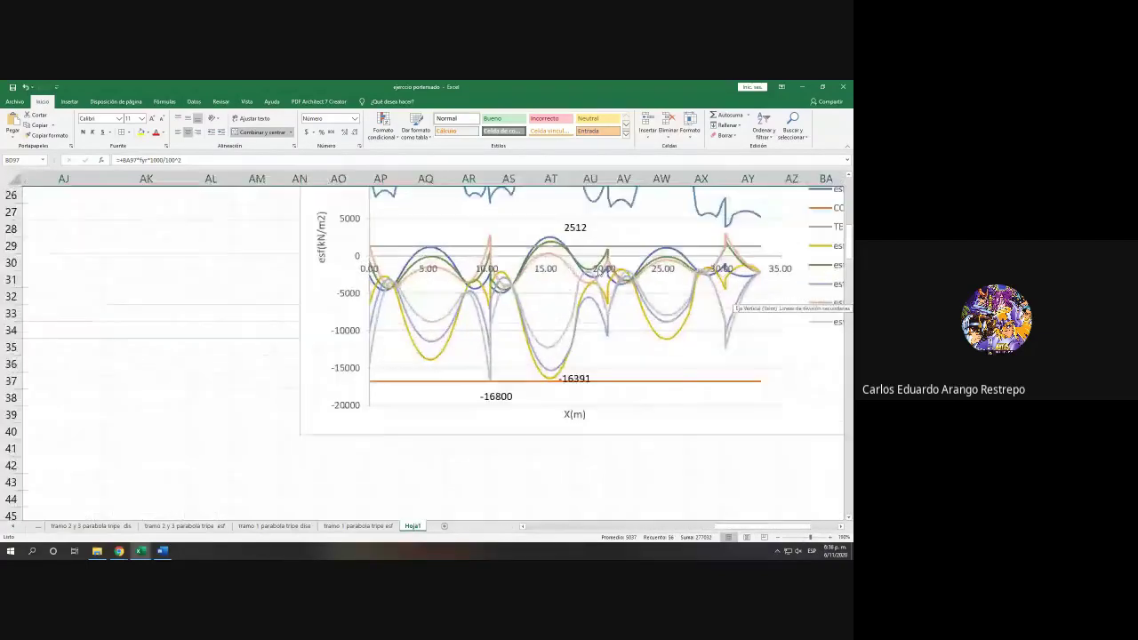
{"action": "scroll", "coordinate": [623, 456], "scroll_direction": "up", "scroll_amount": 1}
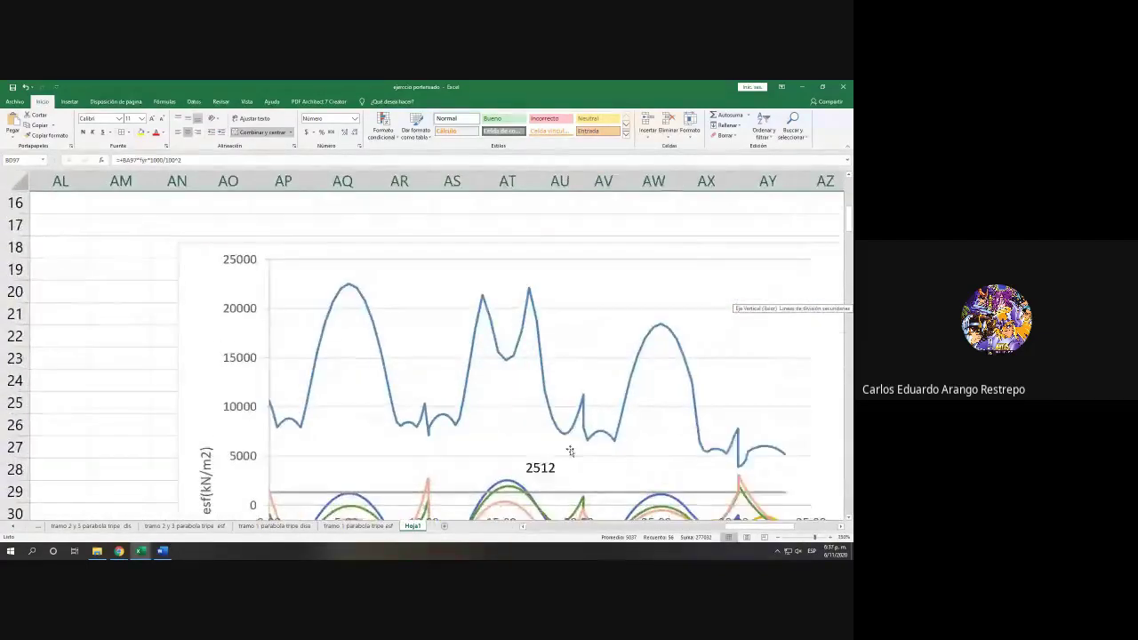
{"action": "scroll", "coordinate": [623, 449], "scroll_direction": "down", "scroll_amount": 3}
{"action": "scroll", "coordinate": [543, 400], "scroll_direction": "up", "scroll_amount": 1}
{"action": "scroll", "coordinate": [524, 386], "scroll_direction": "up", "scroll_amount": 2}
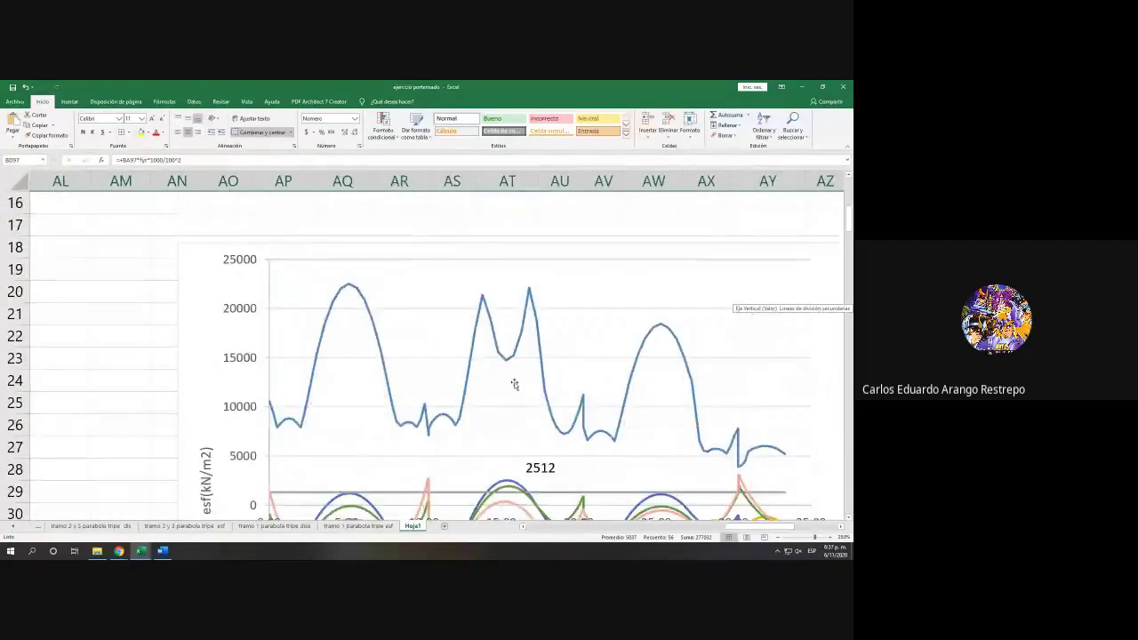
{"action": "scroll", "coordinate": [511, 373], "scroll_direction": "down", "scroll_amount": 2}
{"action": "scroll", "coordinate": [504, 356], "scroll_direction": "up", "scroll_amount": 1}
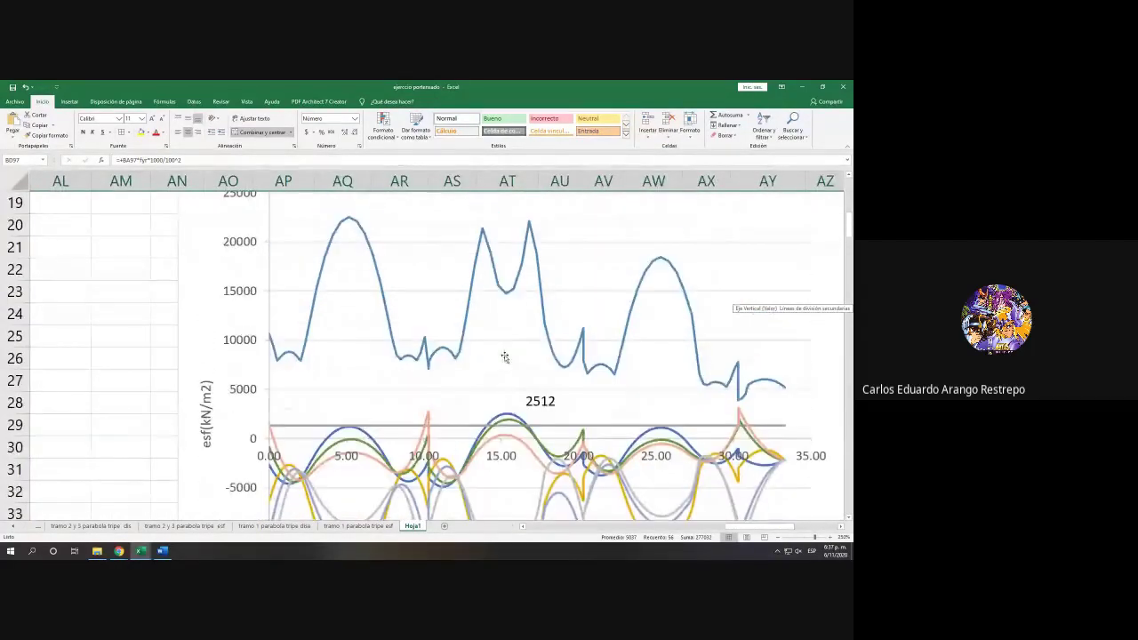
{"action": "left_click", "coordinate": [512, 292]}
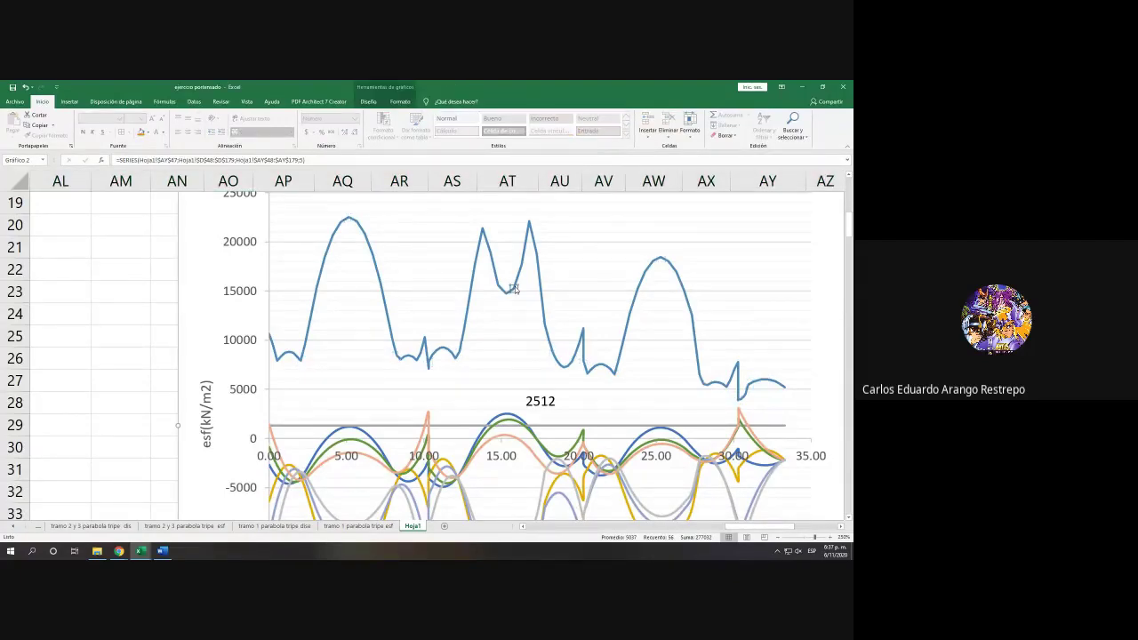
{"action": "scroll", "coordinate": [514, 289], "scroll_direction": "down", "scroll_amount": 5, "text": "ctrl"}
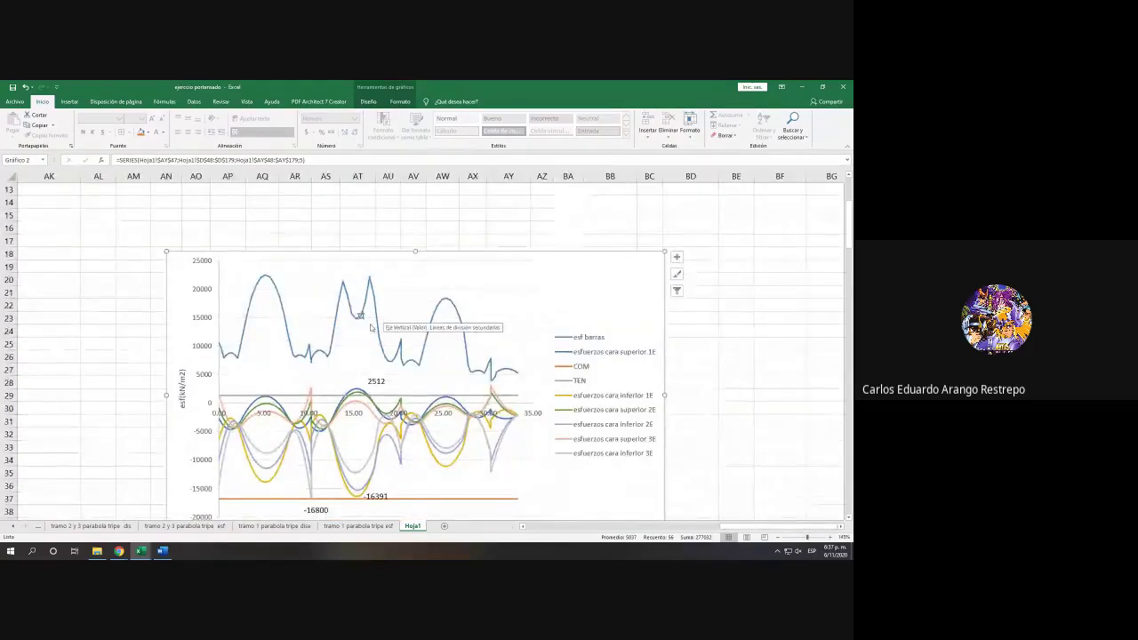
Step: Place the workbook beside the Word document, show the steel-area columns, and review the Word formulas for X and fs
{"action": "scroll", "coordinate": [687, 478], "scroll_direction": "down", "scroll_amount": 5}
{"action": "scroll", "coordinate": [687, 478], "scroll_direction": "right", "scroll_amount": 3}
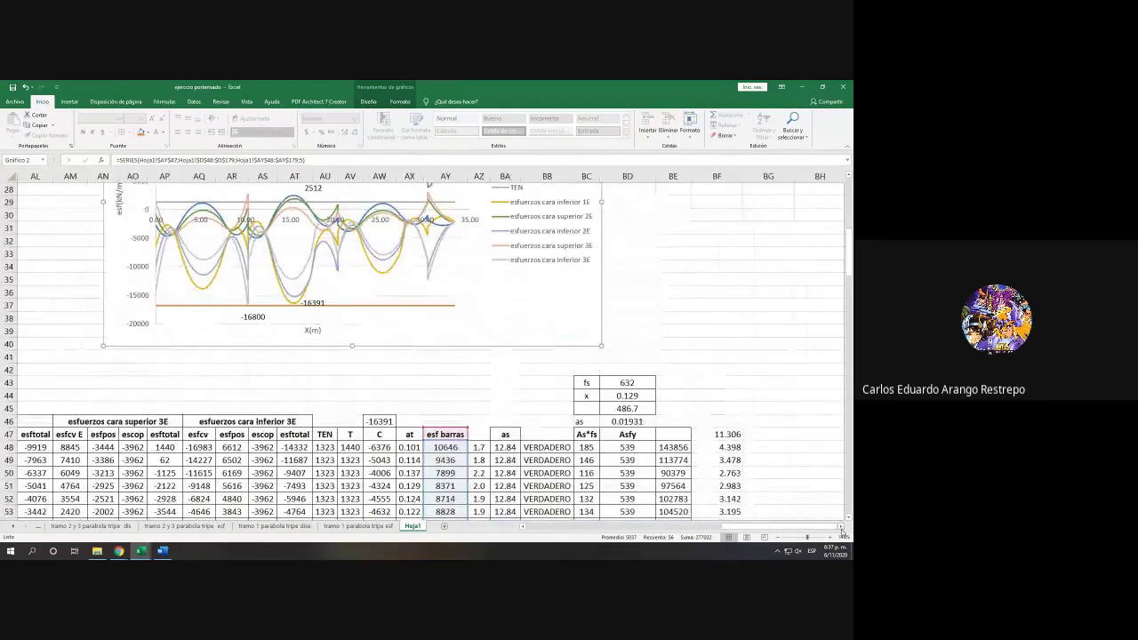
{"action": "key", "text": "super+Right"}
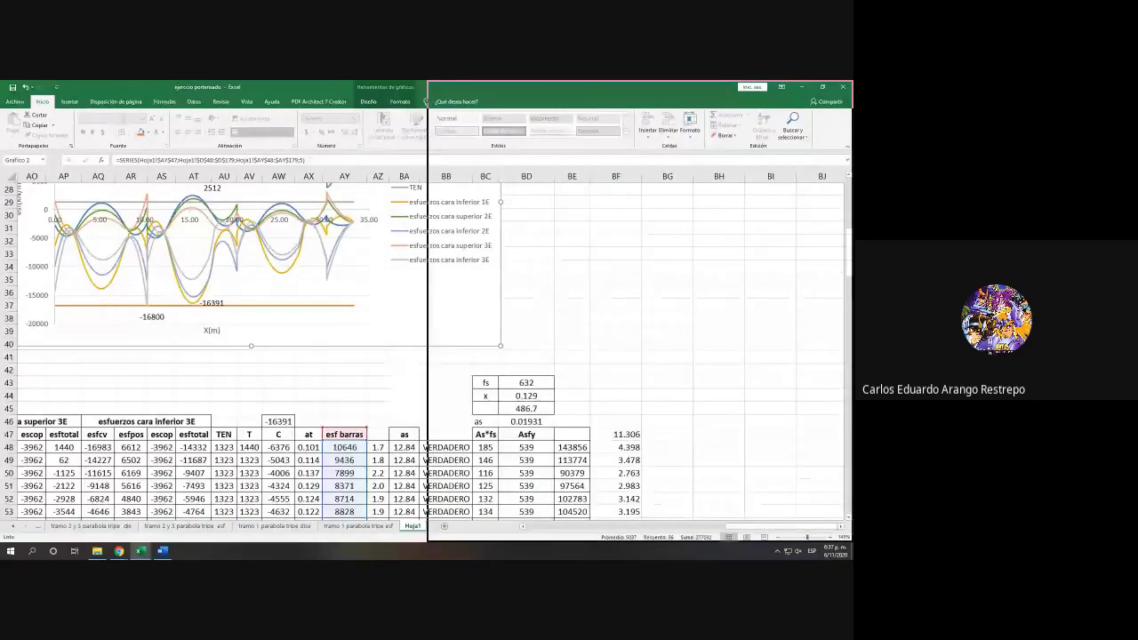
{"action": "left_click", "coordinate": [213, 311]}
{"action": "scroll", "coordinate": [765, 487], "scroll_direction": "down", "scroll_amount": 2}
{"action": "scroll", "coordinate": [764, 486], "scroll_direction": "right", "scroll_amount": 3}
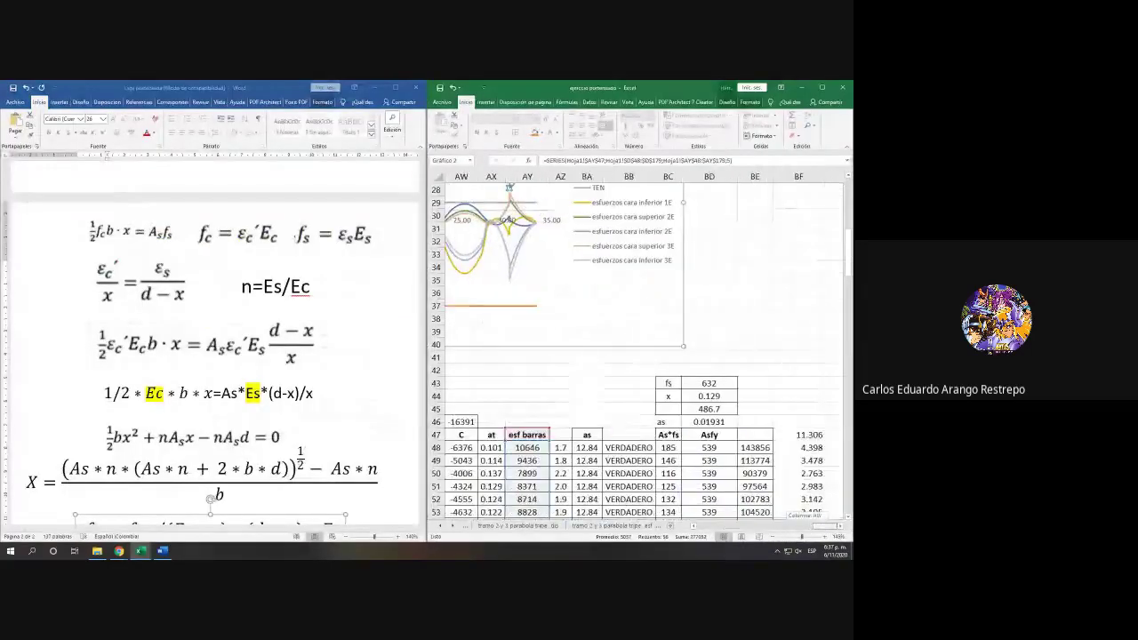
{"action": "scroll", "coordinate": [838, 530], "scroll_direction": "right", "scroll_amount": 3}
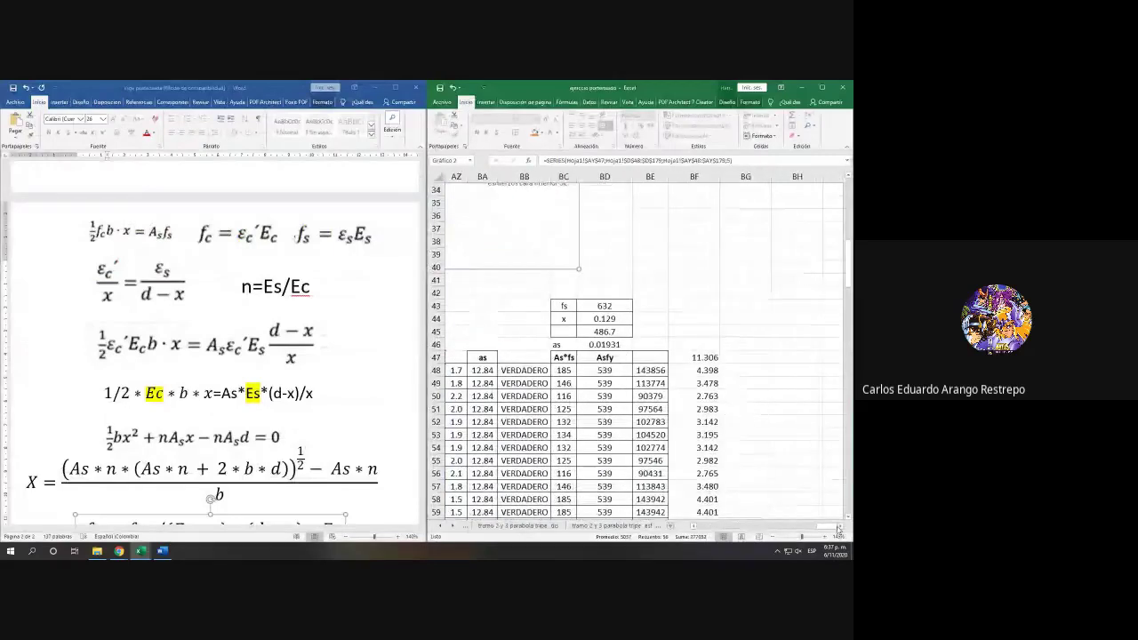
{"action": "scroll", "coordinate": [252, 393], "scroll_direction": "down", "scroll_amount": 2}
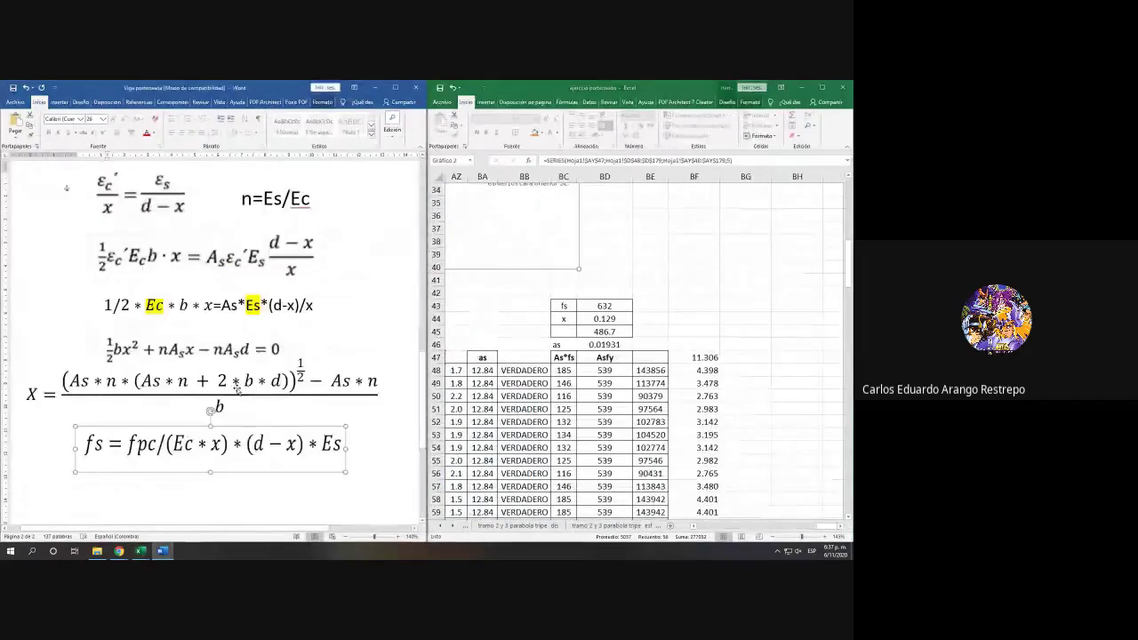
Step: Compare the Word equation for X with the formula behind the x value in cell BD44
{"action": "left_click", "coordinate": [80, 381]}
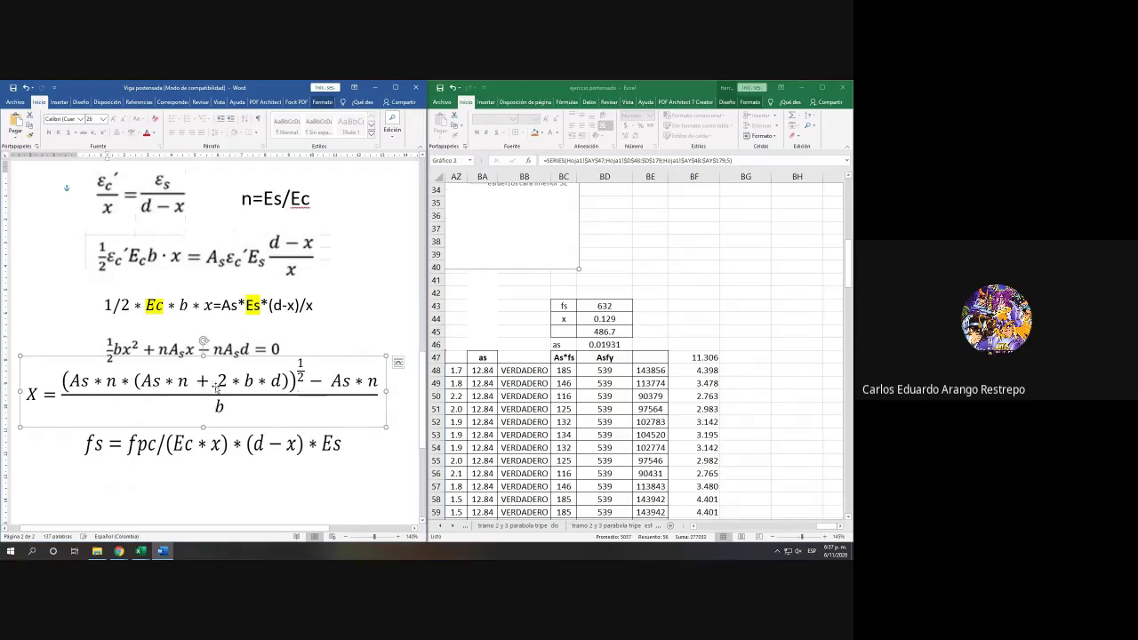
{"action": "scroll", "coordinate": [215, 389], "scroll_direction": "up", "scroll_amount": 1}
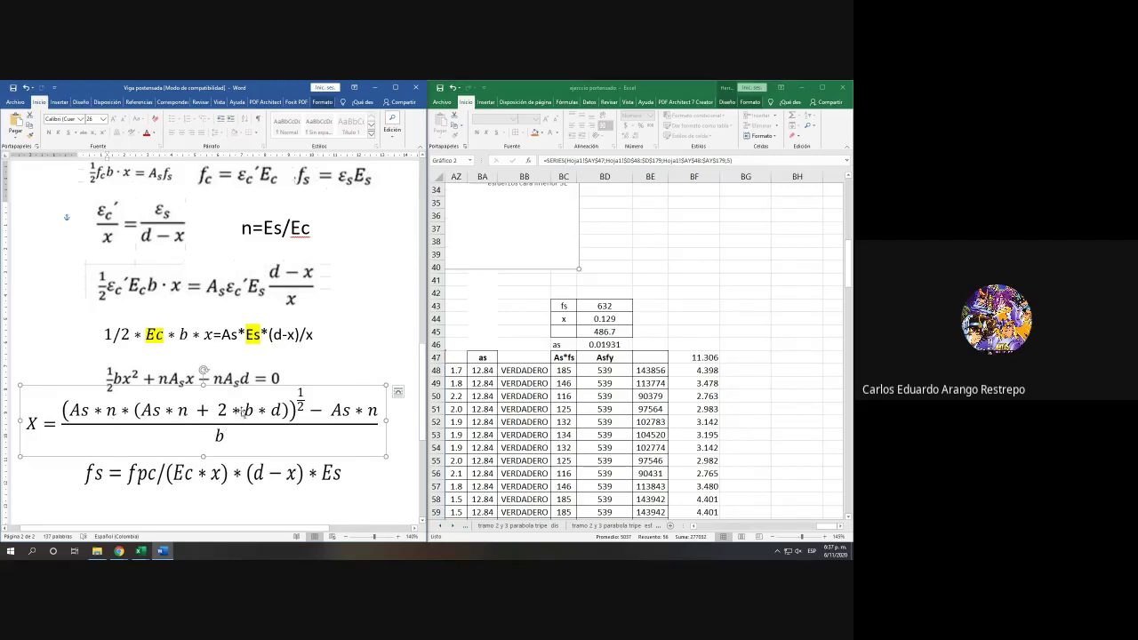
{"action": "left_click", "coordinate": [622, 344]}
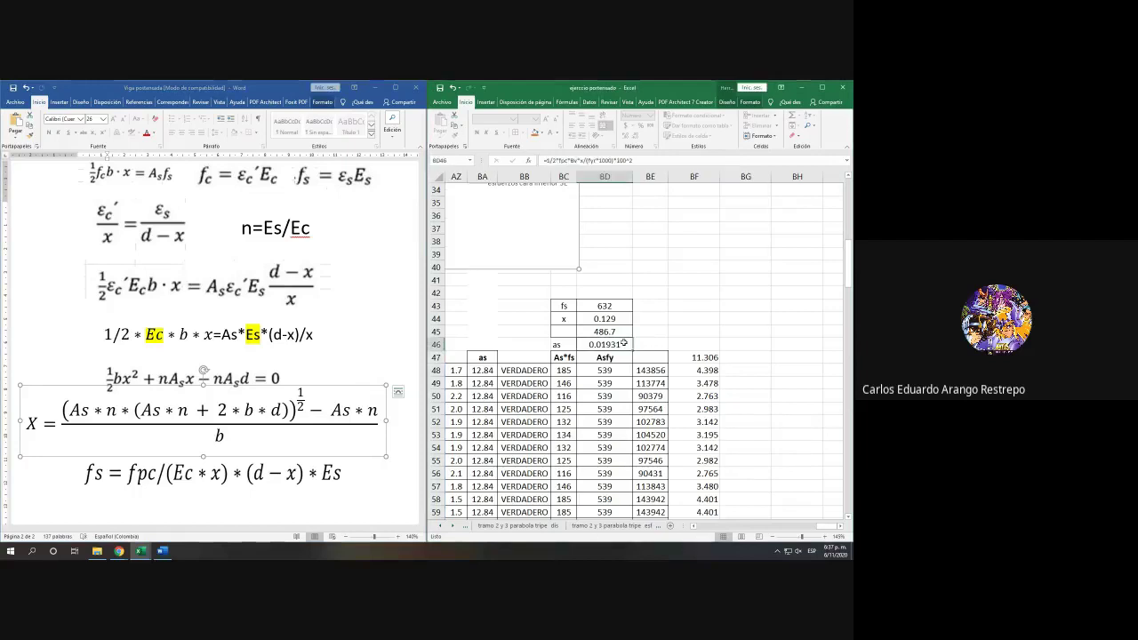
{"action": "double_click", "coordinate": [611, 319]}
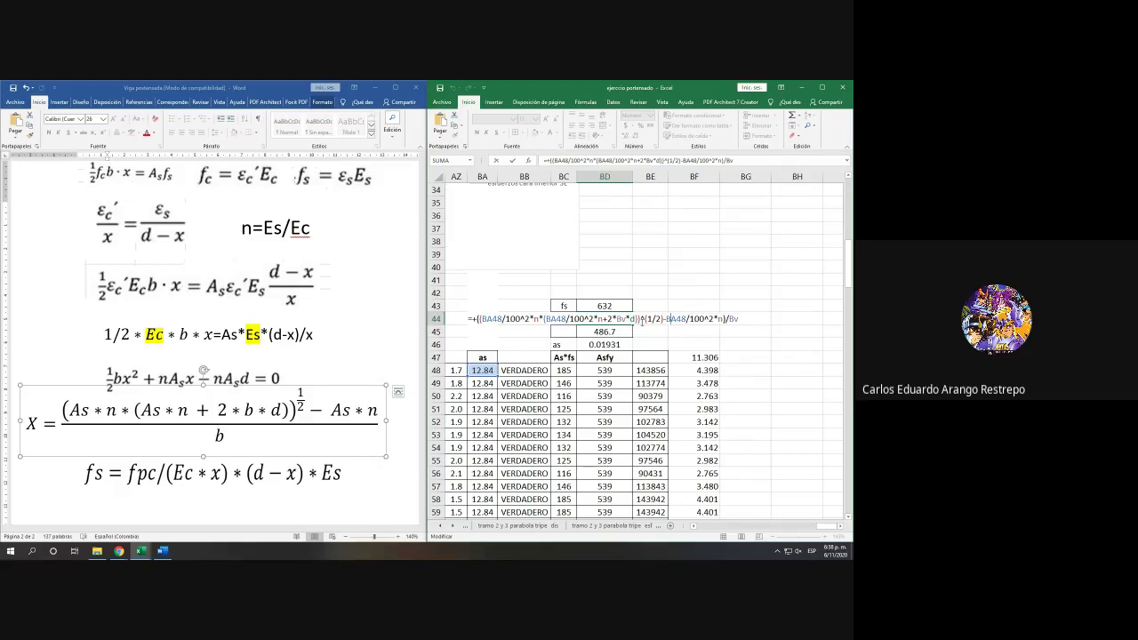
{"action": "key", "text": "ctrl+Return"}
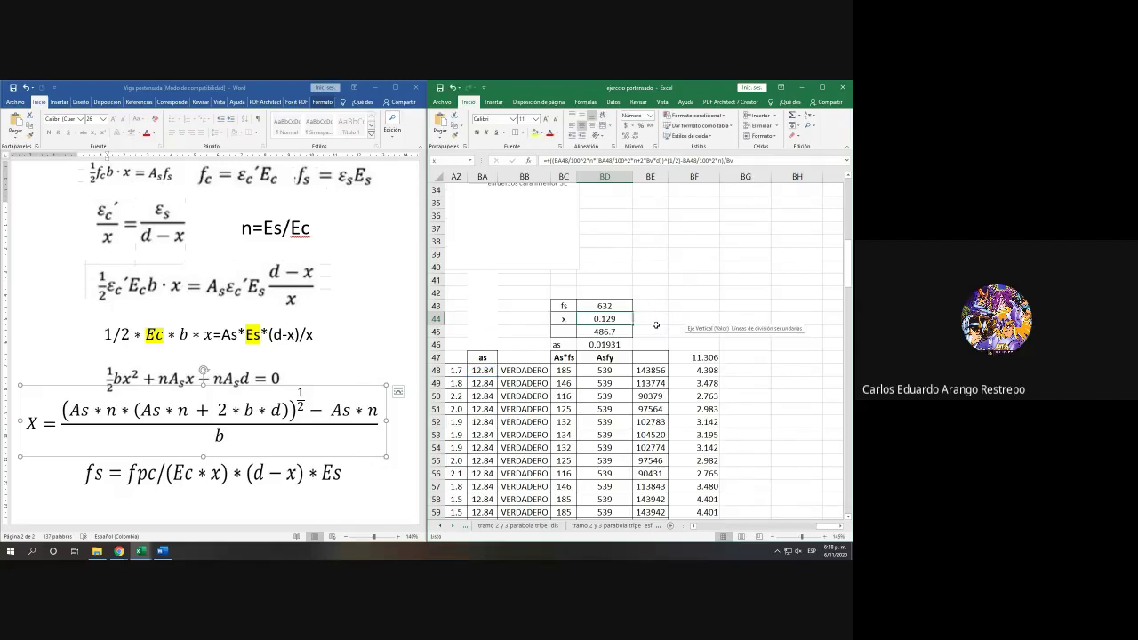
Step: Check the formula in BD45 and clear the auxiliary force and as calculations in rows 45 and 46
{"action": "double_click", "coordinate": [610, 332]}
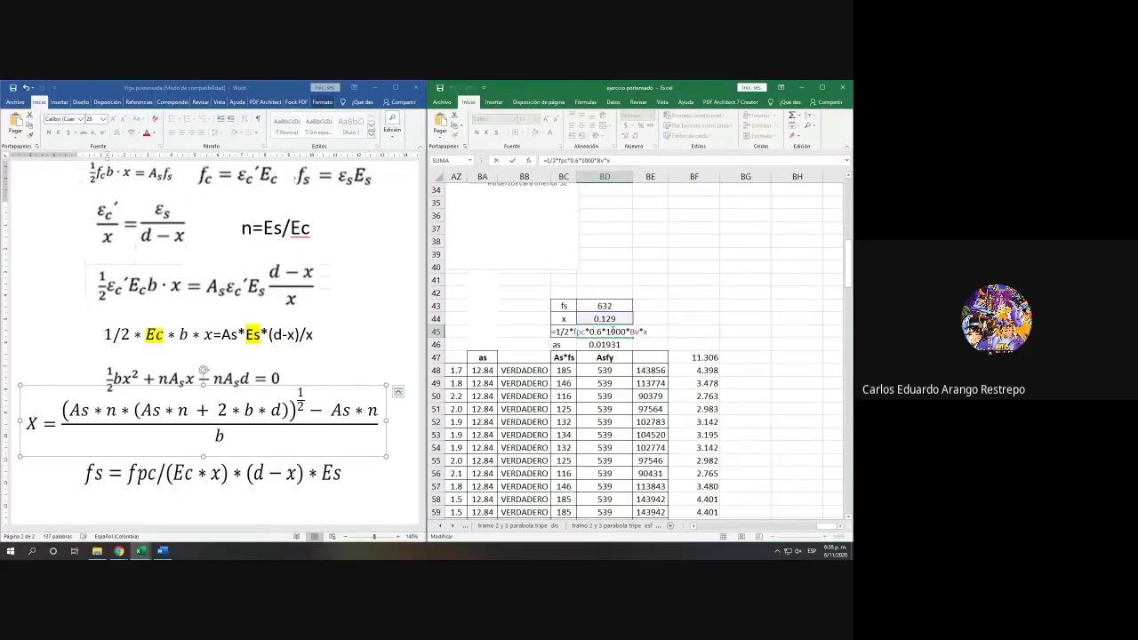
{"action": "key", "text": "ctrl+Return"}
{"action": "key", "text": "Down"}
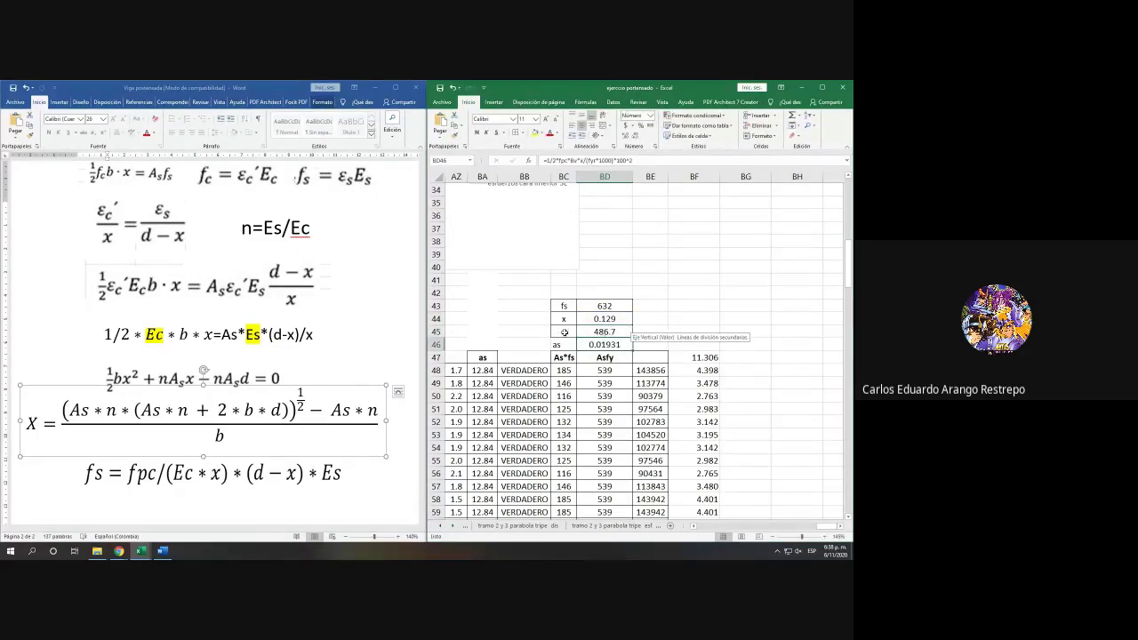
{"action": "left_click_drag", "start_coordinate": [565, 332], "coordinate": [638, 340]}
{"action": "key", "text": "Delete"}
Step: Review the equilibrium equation ½·fc·b·x = As·fs in the Word document
{"action": "left_click", "coordinate": [213, 418]}
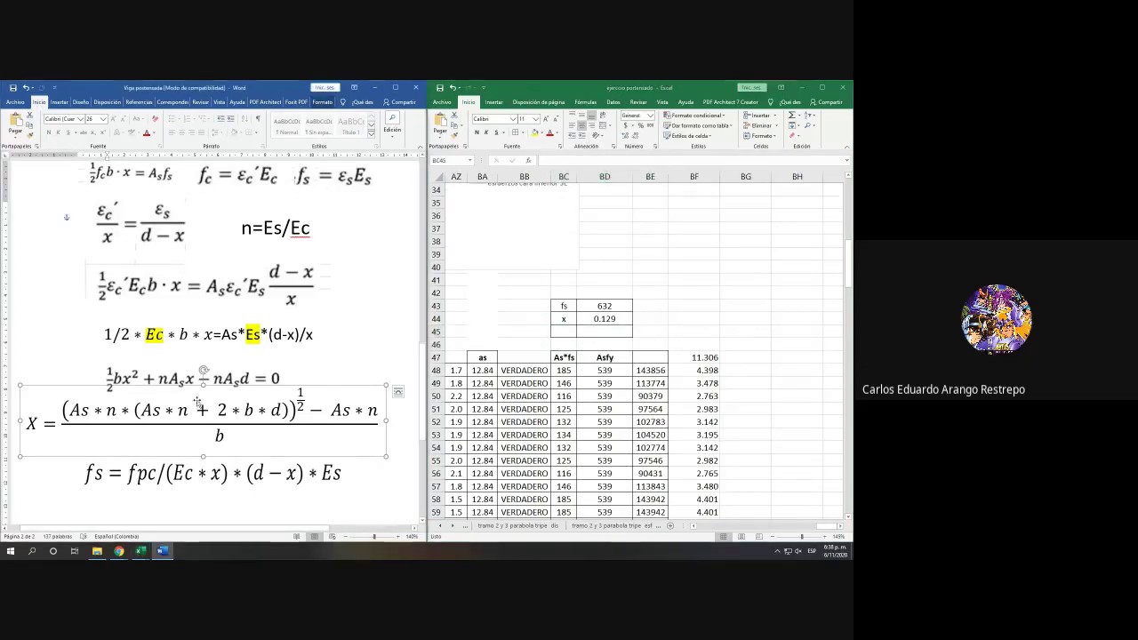
{"action": "scroll", "coordinate": [233, 418], "scroll_direction": "up", "scroll_amount": 3}
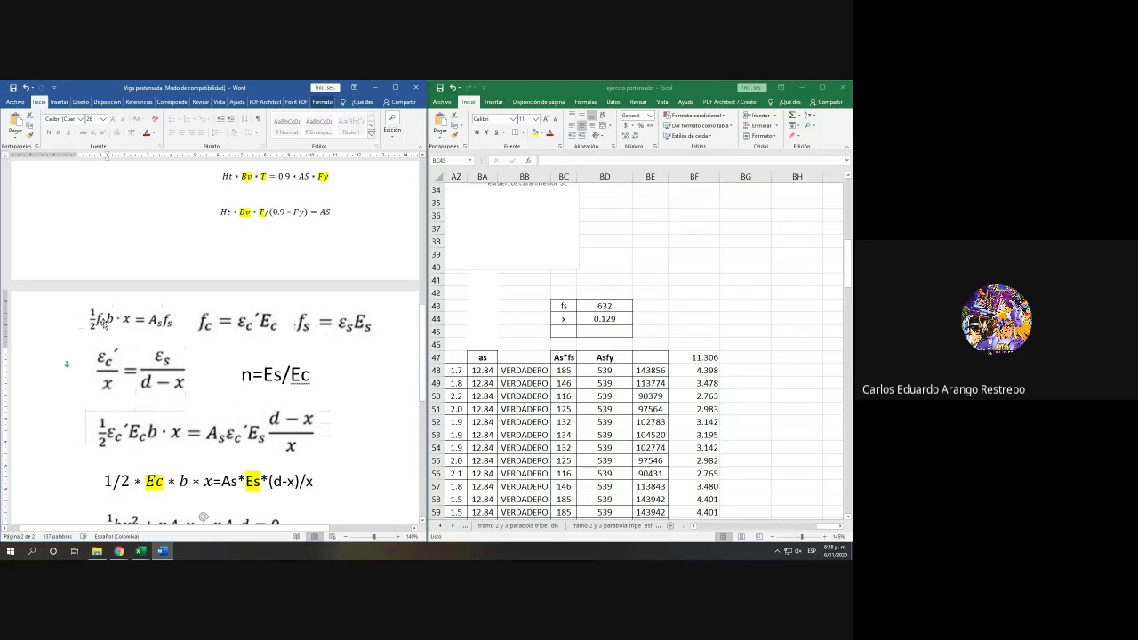
{"action": "left_click_drag", "start_coordinate": [564, 331], "coordinate": [650, 343]}
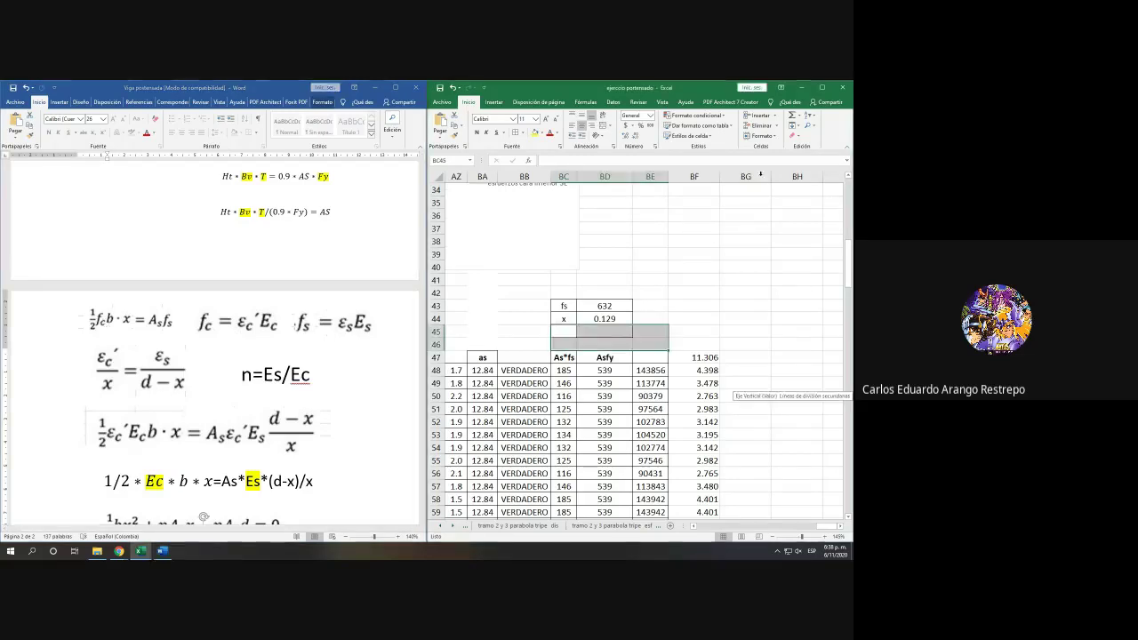
Step: Maximize the workbook and select the point near x = 15 on the chart's esfuerzos cara superior 1E curve
{"action": "left_click", "coordinate": [824, 87]}
{"action": "left_click_drag", "start_coordinate": [786, 528], "coordinate": [705, 531]}
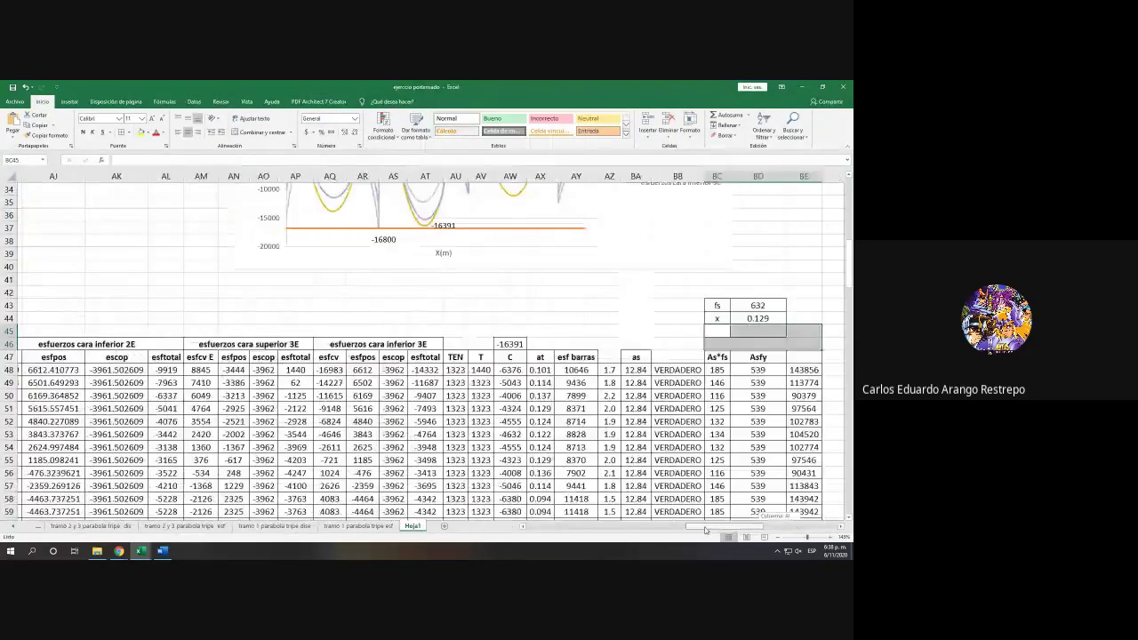
{"action": "scroll", "coordinate": [580, 414], "scroll_direction": "up", "scroll_amount": 5}
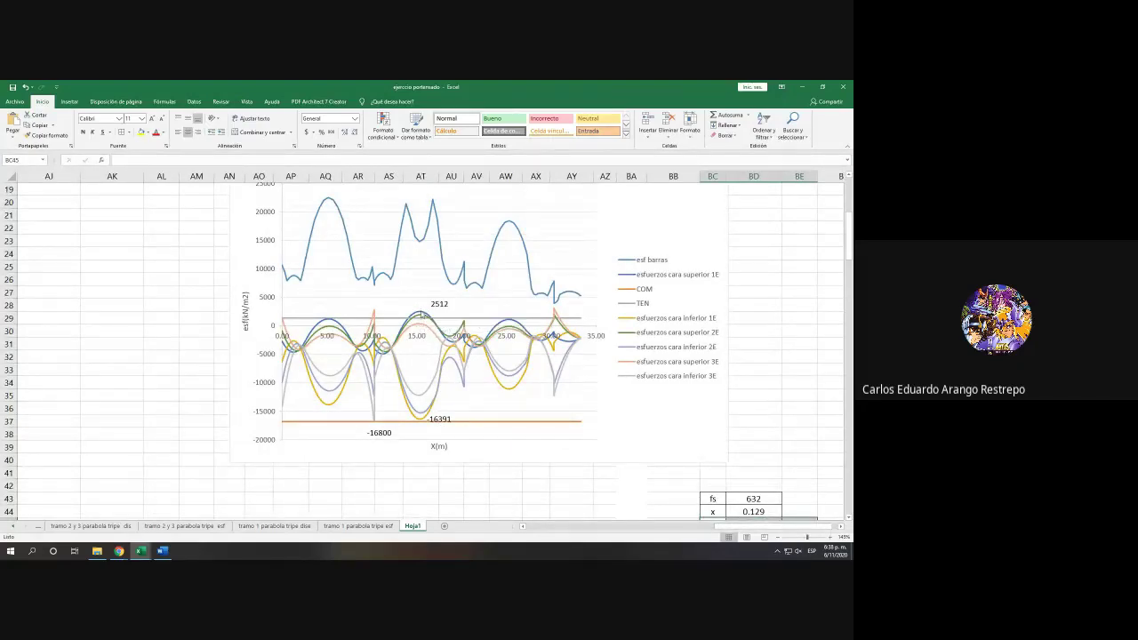
{"action": "left_click", "coordinate": [423, 316]}
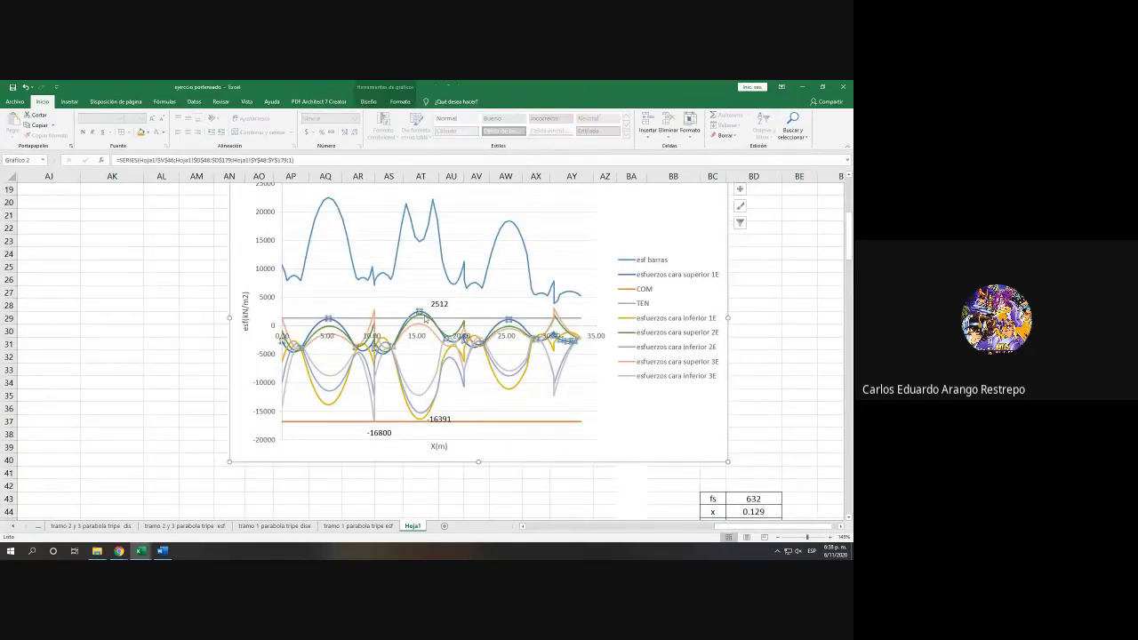
{"action": "left_click", "coordinate": [419, 312]}
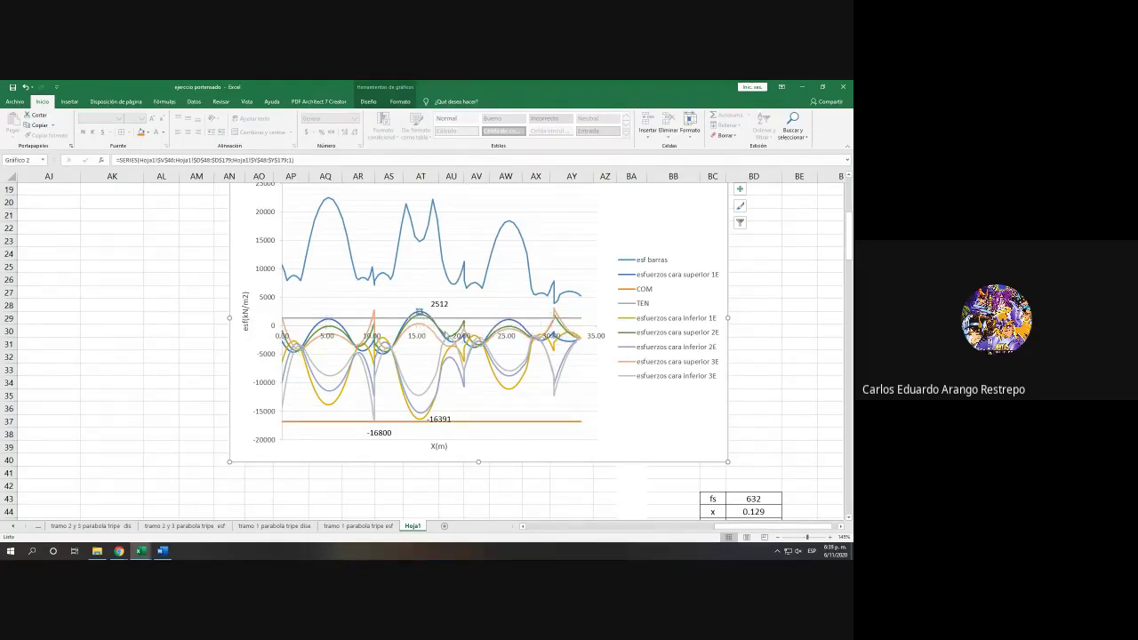
Step: Look at the label format options of the selected chart point, close them and place the workbook beside Word again
{"action": "mouse_move", "coordinate": [420, 311]}
{"action": "right_click", "coordinate": [420, 312]}
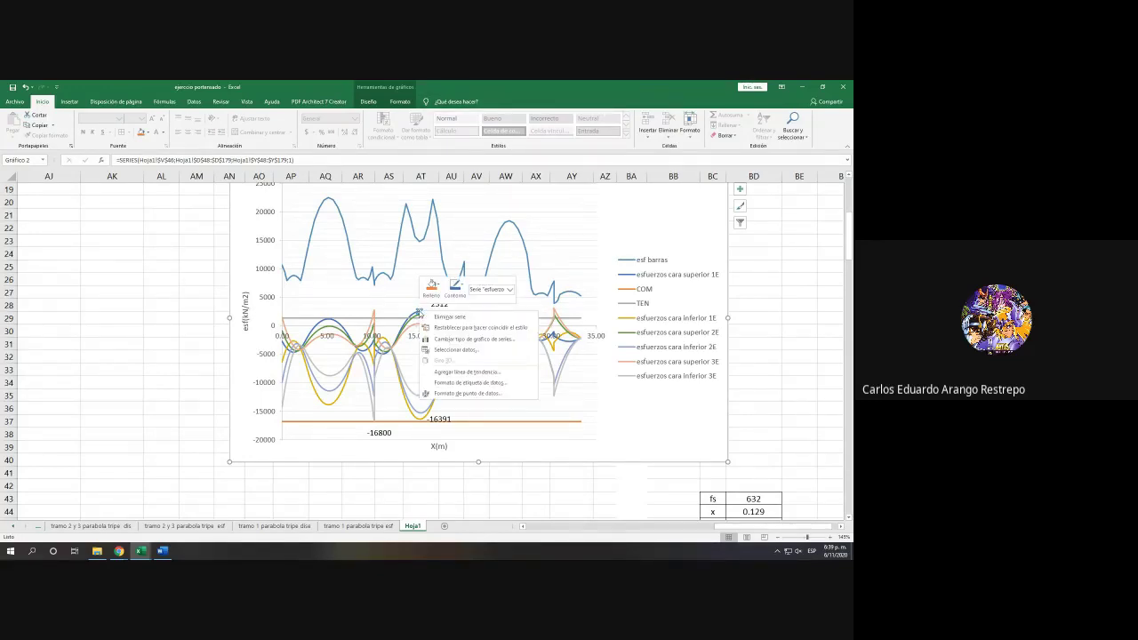
{"action": "left_click", "coordinate": [496, 384]}
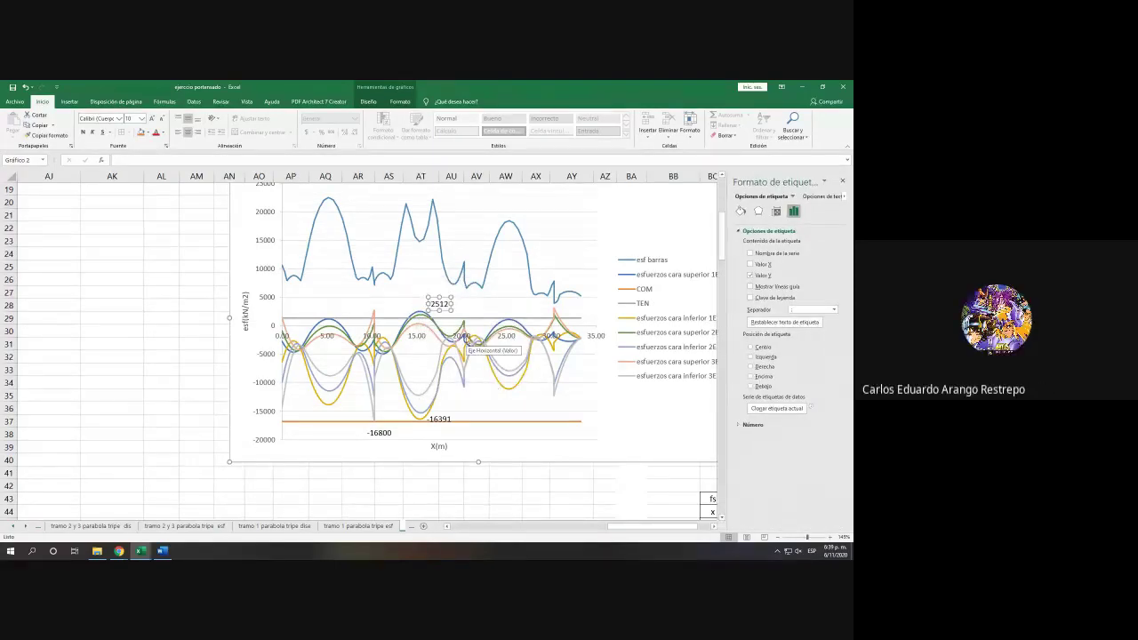
{"action": "double_click", "coordinate": [529, 88]}
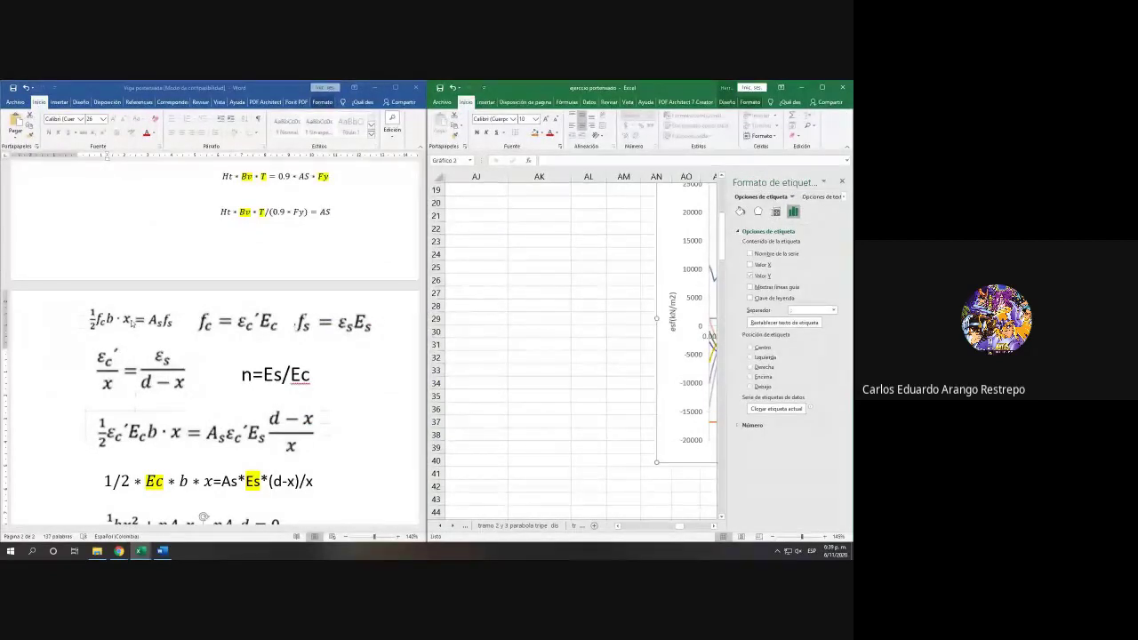
{"action": "left_click", "coordinate": [842, 182]}
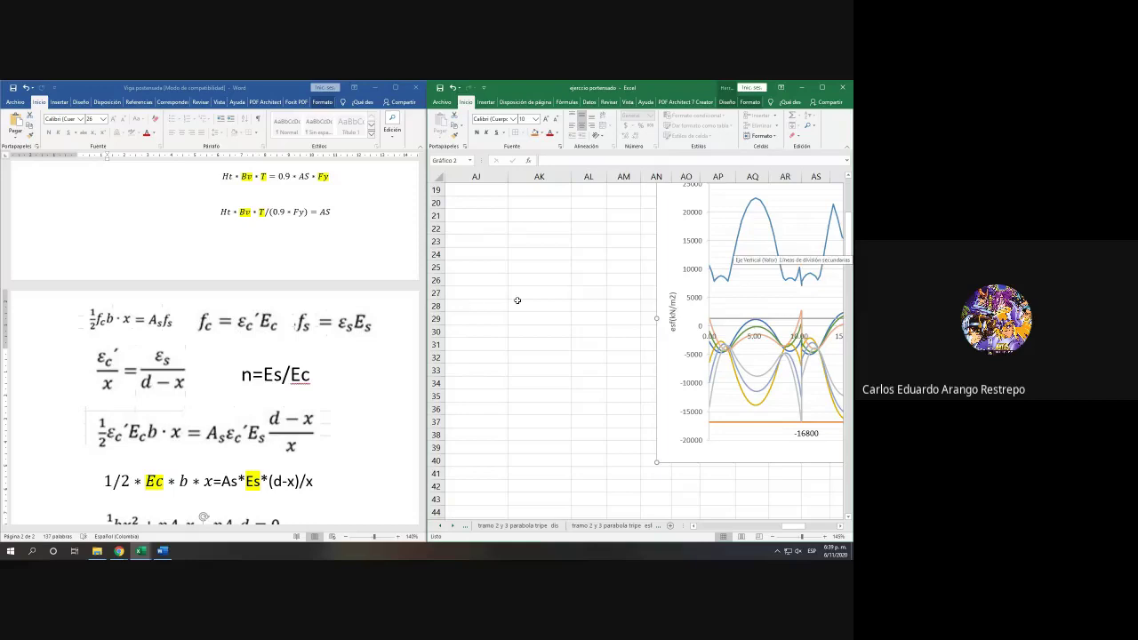
Step: Review the Word derivation from the HT and AS formulas through the X and fs equations, enlarging the document to 160%
{"action": "left_click", "coordinate": [193, 300]}
{"action": "scroll", "coordinate": [258, 280], "scroll_direction": "up", "scroll_amount": 3}
{"action": "scroll", "coordinate": [258, 280], "scroll_direction": "down", "scroll_amount": 6}
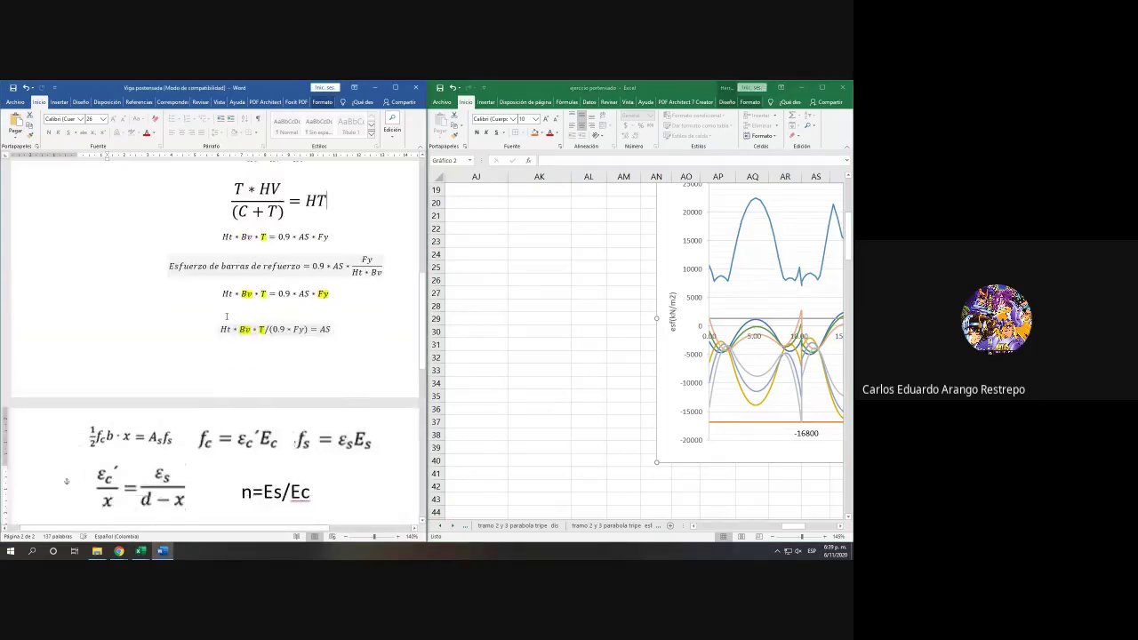
{"action": "scroll", "coordinate": [128, 364], "scroll_direction": "up", "scroll_amount": 2}
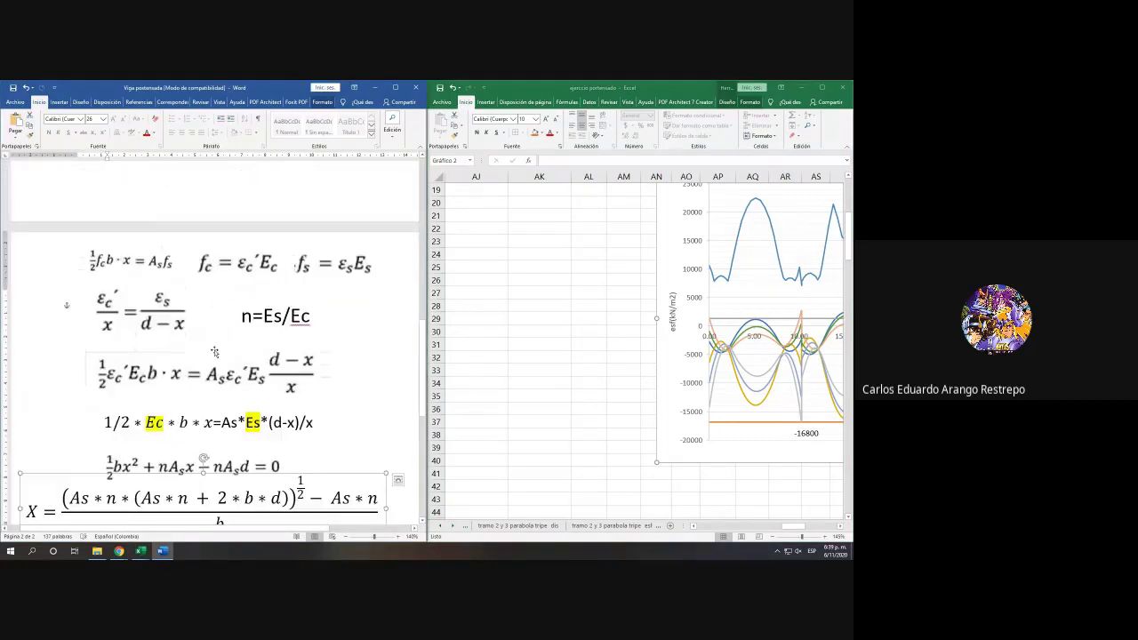
{"action": "scroll", "coordinate": [233, 366], "scroll_direction": "up", "scroll_amount": 7}
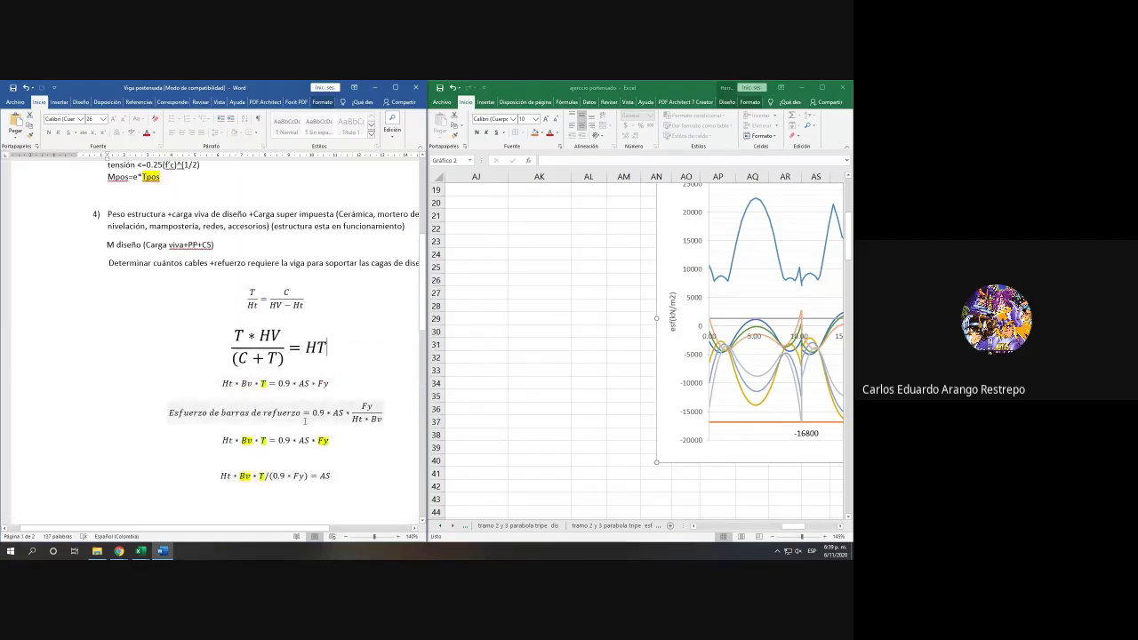
{"action": "scroll", "coordinate": [303, 422], "scroll_direction": "down", "scroll_amount": 1}
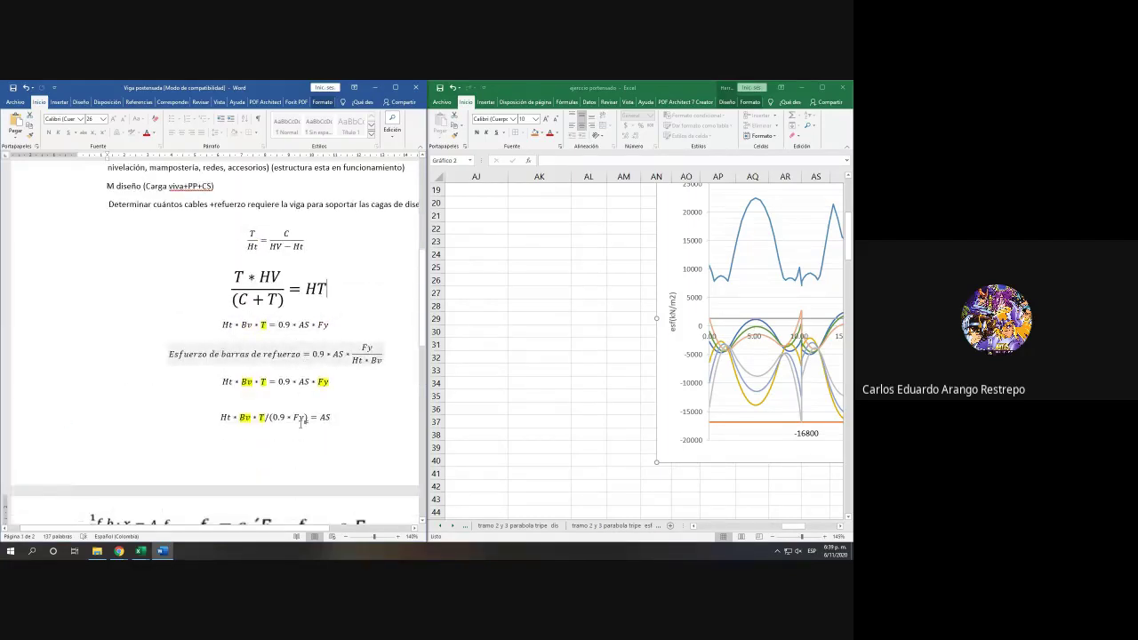
{"action": "scroll", "coordinate": [320, 433], "scroll_direction": "down", "scroll_amount": 2}
{"action": "scroll", "coordinate": [316, 426], "scroll_direction": "up", "scroll_amount": 1}
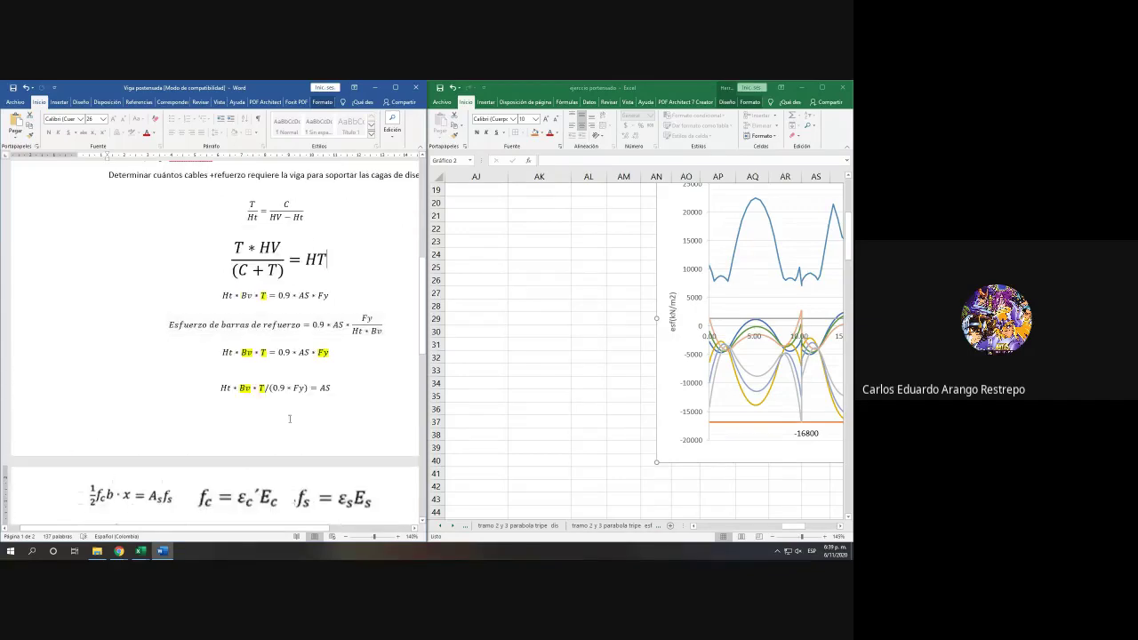
{"action": "scroll", "coordinate": [315, 327], "scroll_direction": "down", "scroll_amount": 6}
{"action": "scroll", "coordinate": [267, 373], "scroll_direction": "up", "scroll_amount": 2}
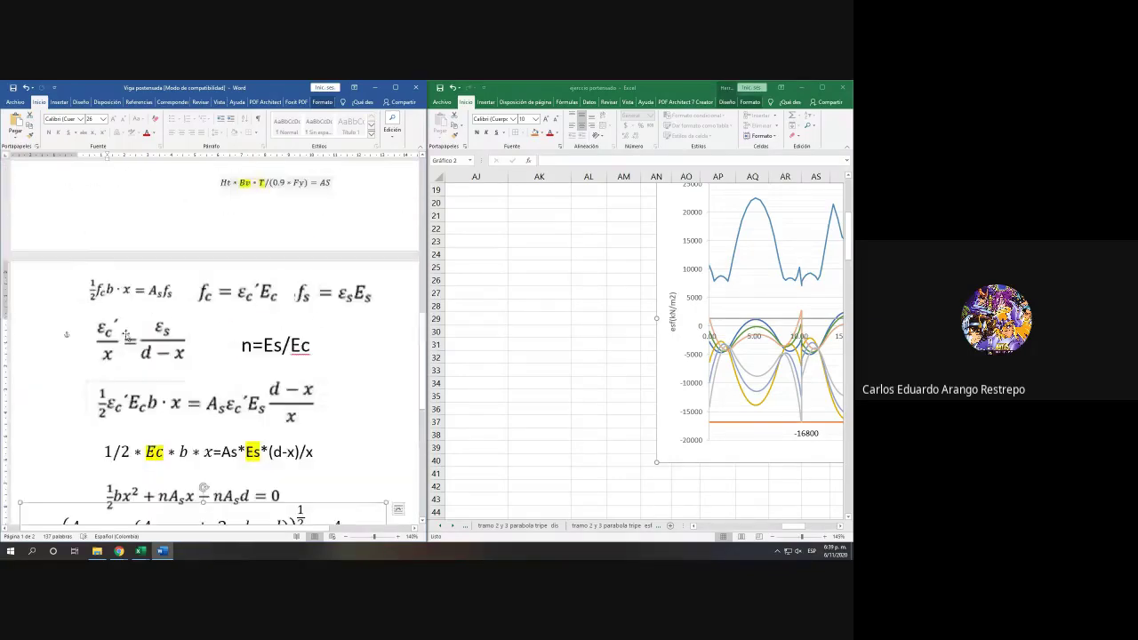
{"action": "scroll", "coordinate": [206, 411], "scroll_direction": "down", "scroll_amount": 2}
{"action": "scroll", "coordinate": [209, 416], "scroll_direction": "down", "scroll_amount": 1}
{"action": "scroll", "coordinate": [209, 416], "scroll_direction": "up", "scroll_amount": 3}
{"action": "scroll", "coordinate": [222, 410], "scroll_direction": "down", "scroll_amount": 3}
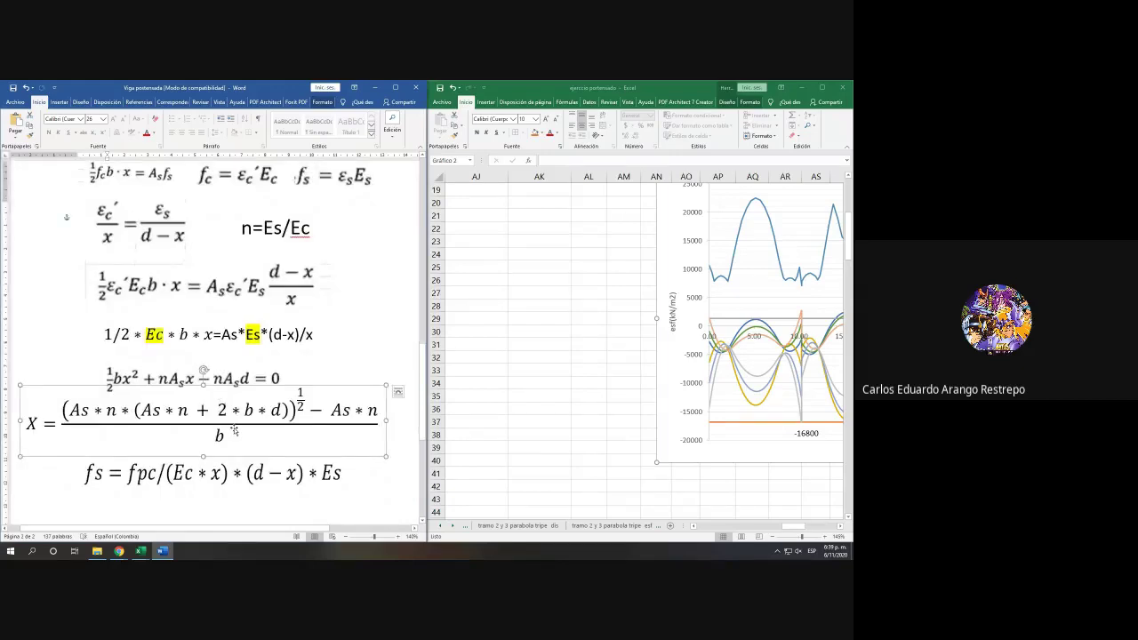
{"action": "scroll", "coordinate": [233, 430], "scroll_direction": "up", "scroll_amount": 3}
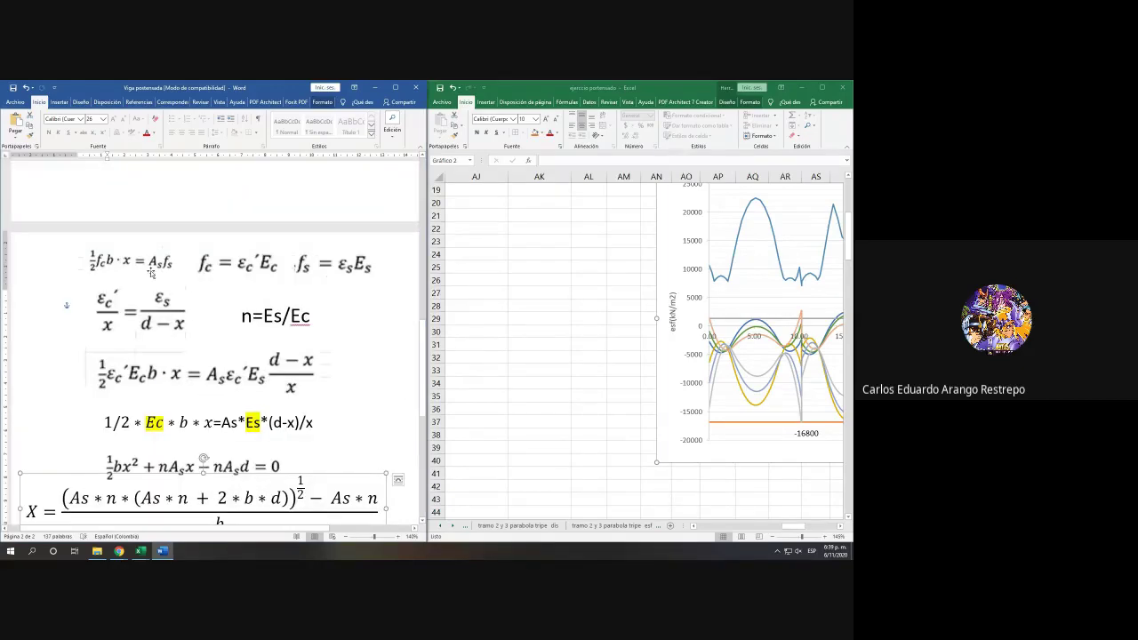
{"action": "scroll", "coordinate": [151, 260], "scroll_direction": "up", "scroll_amount": 1}
{"action": "scroll", "coordinate": [151, 260], "scroll_direction": "up", "scroll_amount": 2}
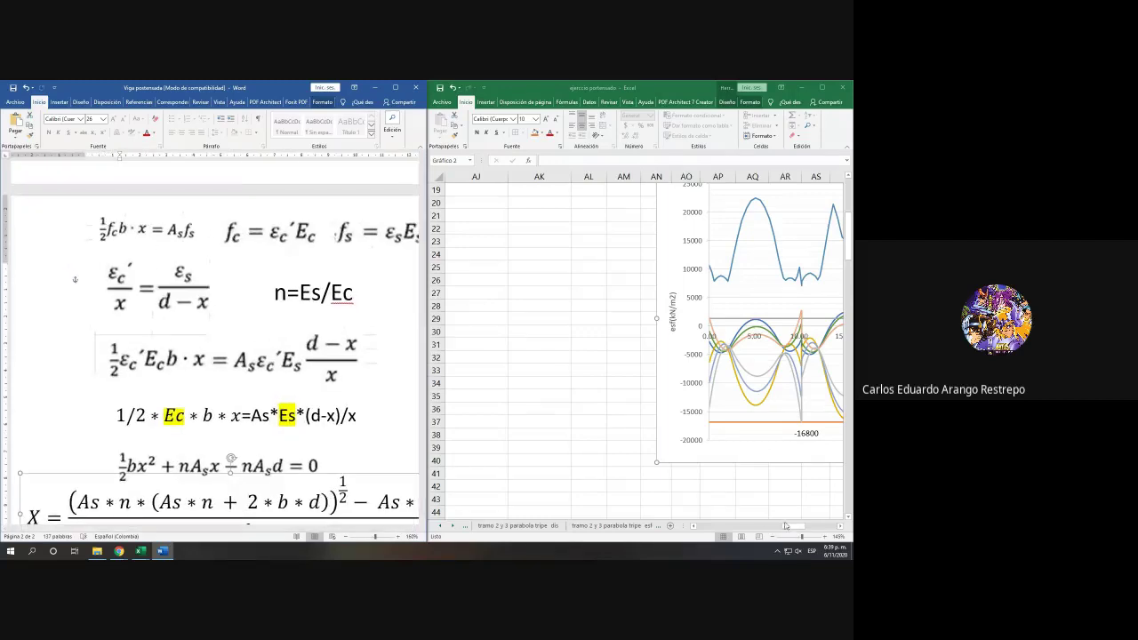
Step: Start an equilibrium check formula in cell BG48 with the factor 1/2
{"action": "left_click_drag", "start_coordinate": [794, 528], "coordinate": [831, 513]}
{"action": "scroll", "coordinate": [831, 514], "scroll_direction": "down", "scroll_amount": 4}
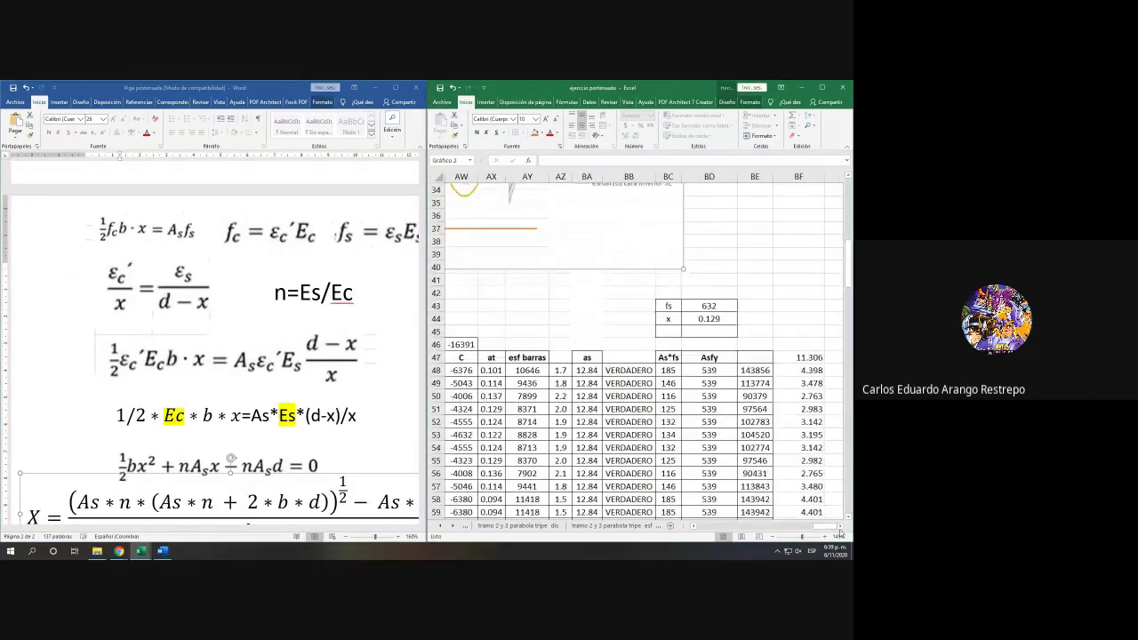
{"action": "left_click", "coordinate": [839, 527]}
{"action": "left_click", "coordinate": [839, 526]}
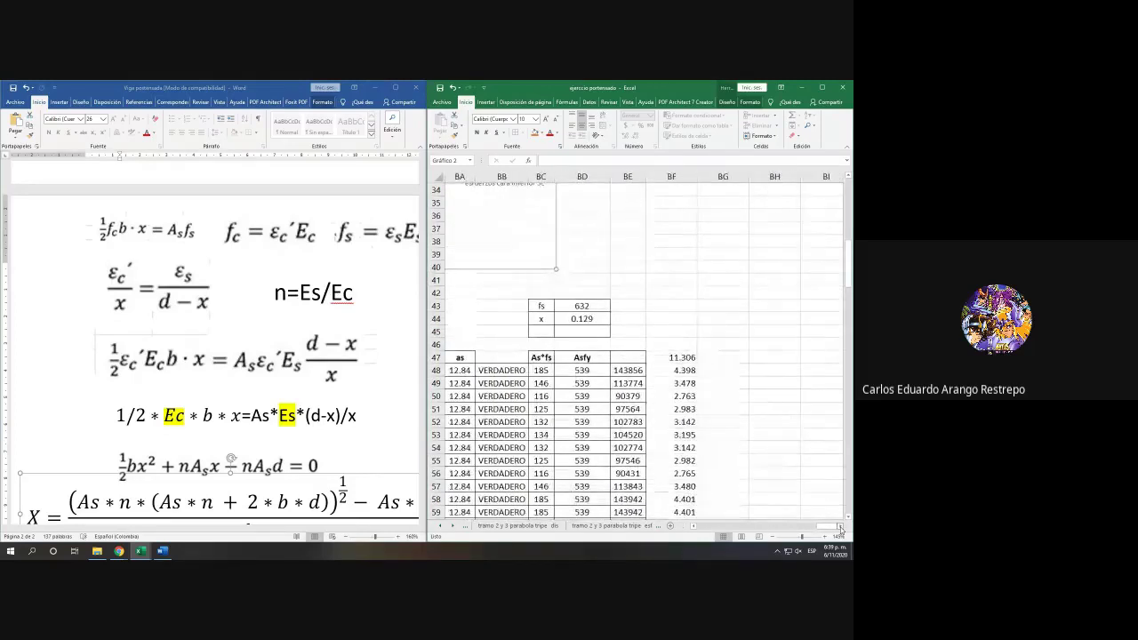
{"action": "left_click", "coordinate": [839, 526]}
{"action": "left_click", "coordinate": [646, 373]}
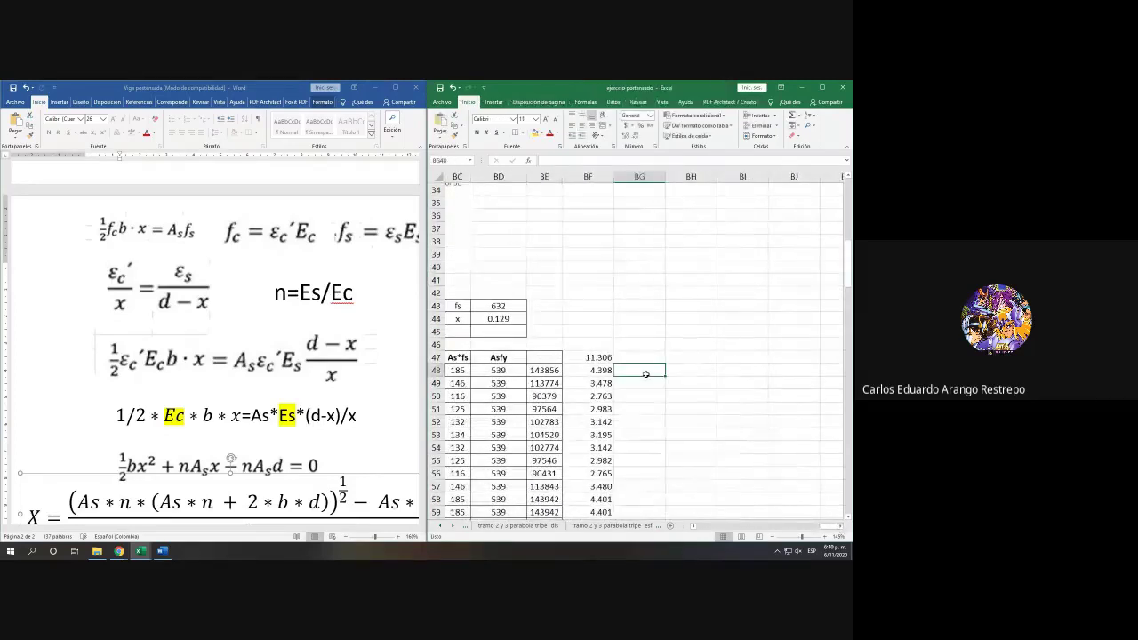
{"action": "type", "text": "+"}
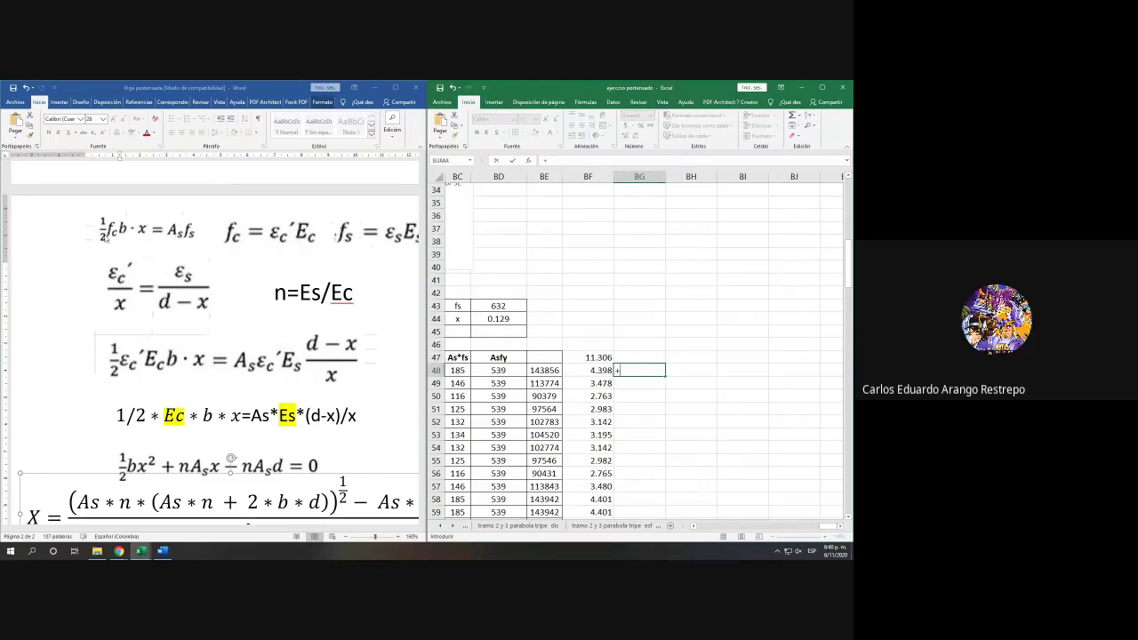
{"action": "type", "text": "1/2*"}
Step: Multiply the BG48 formula by the absolute value of the row's C stress, ABS(AW48)
{"action": "left_click_drag", "start_coordinate": [816, 530], "coordinate": [813, 531]}
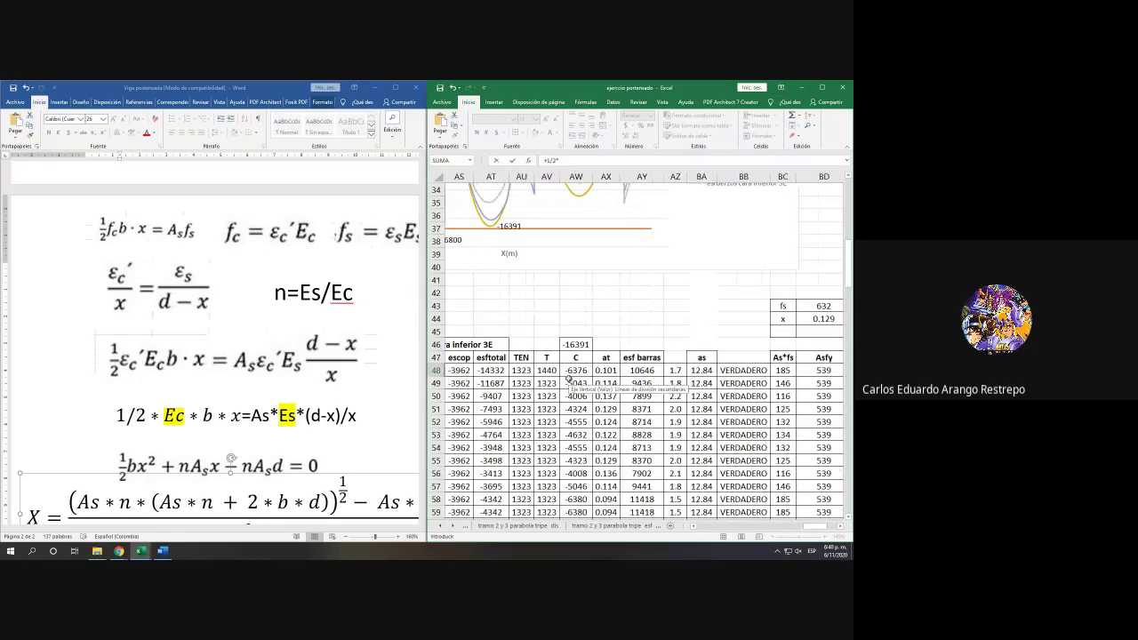
{"action": "left_click", "coordinate": [563, 161]}
{"action": "type", "text": "AB"}
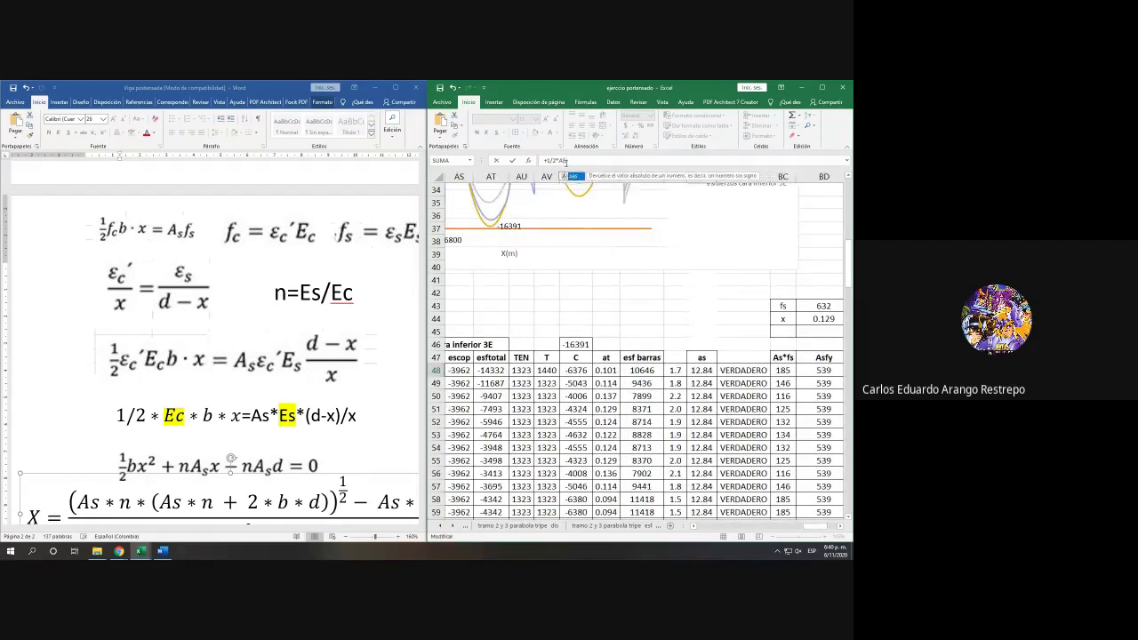
{"action": "double_click", "coordinate": [573, 177]}
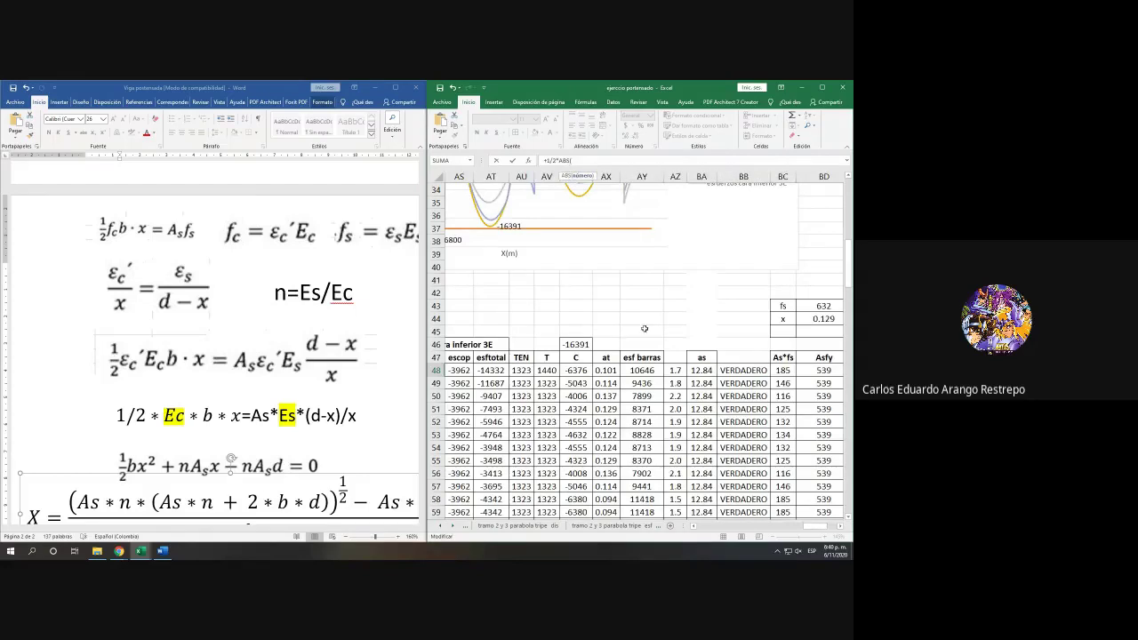
{"action": "left_click", "coordinate": [563, 368]}
{"action": "type", "text": ")*"}
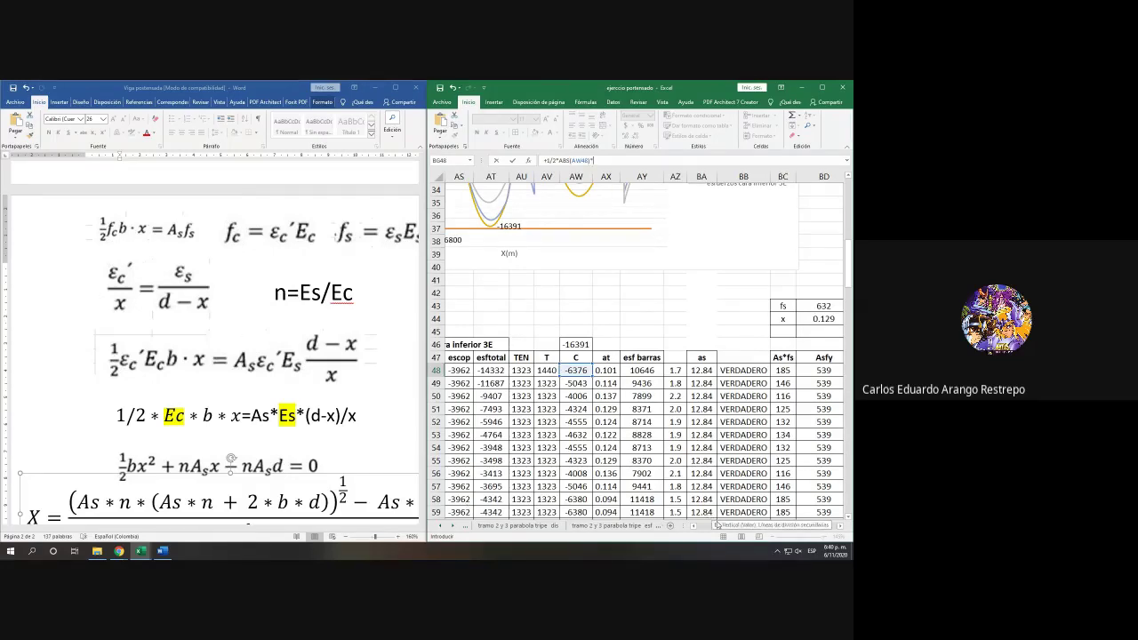
Step: Multiply the BG48 formula by the beam width Bv from B8 and the depth x from BD44
{"action": "left_click_drag", "start_coordinate": [811, 528], "coordinate": [710, 528]}
{"action": "scroll", "coordinate": [555, 425], "scroll_direction": "up", "scroll_amount": 4}
{"action": "scroll", "coordinate": [555, 424], "scroll_direction": "up", "scroll_amount": 7}
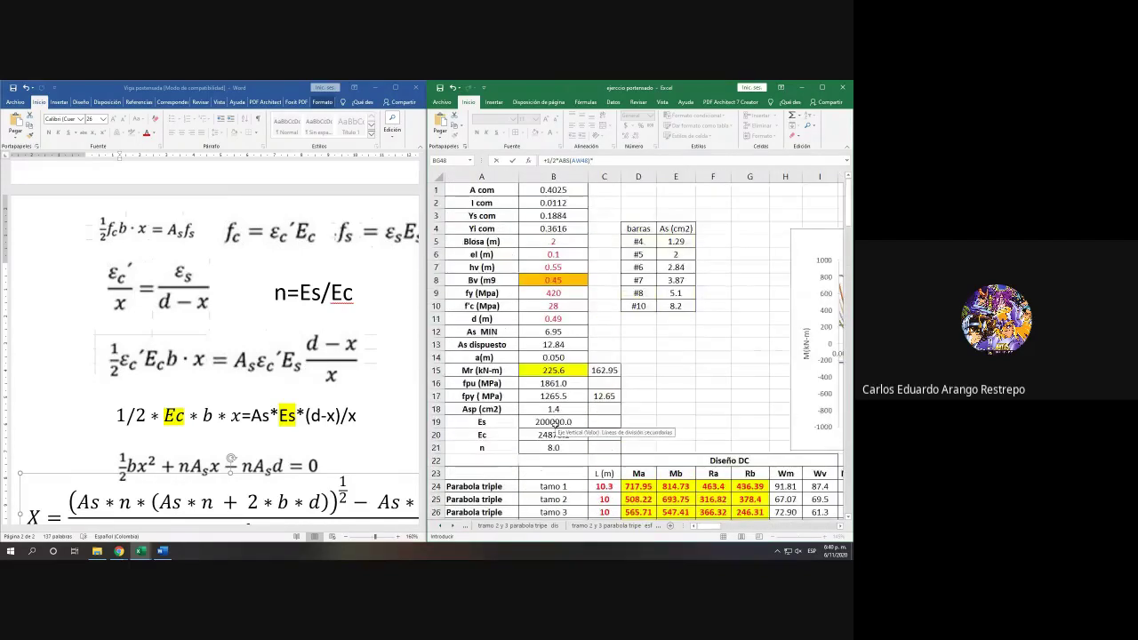
{"action": "left_click", "coordinate": [564, 280]}
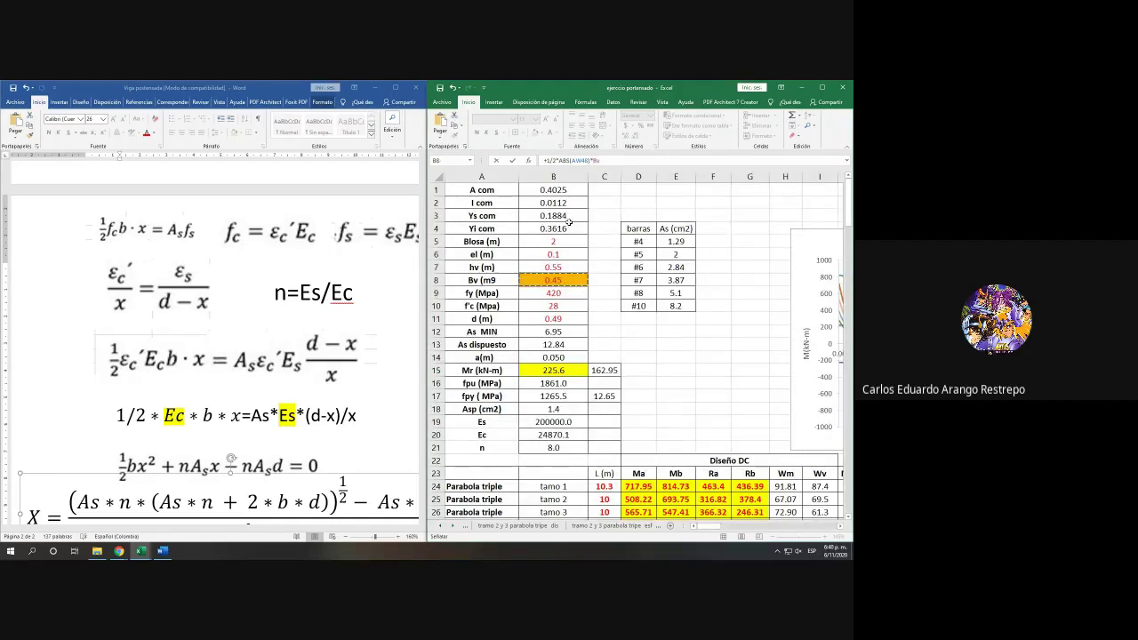
{"action": "left_click", "coordinate": [612, 162]}
{"action": "scroll", "coordinate": [720, 444], "scroll_direction": "down", "scroll_amount": 3}
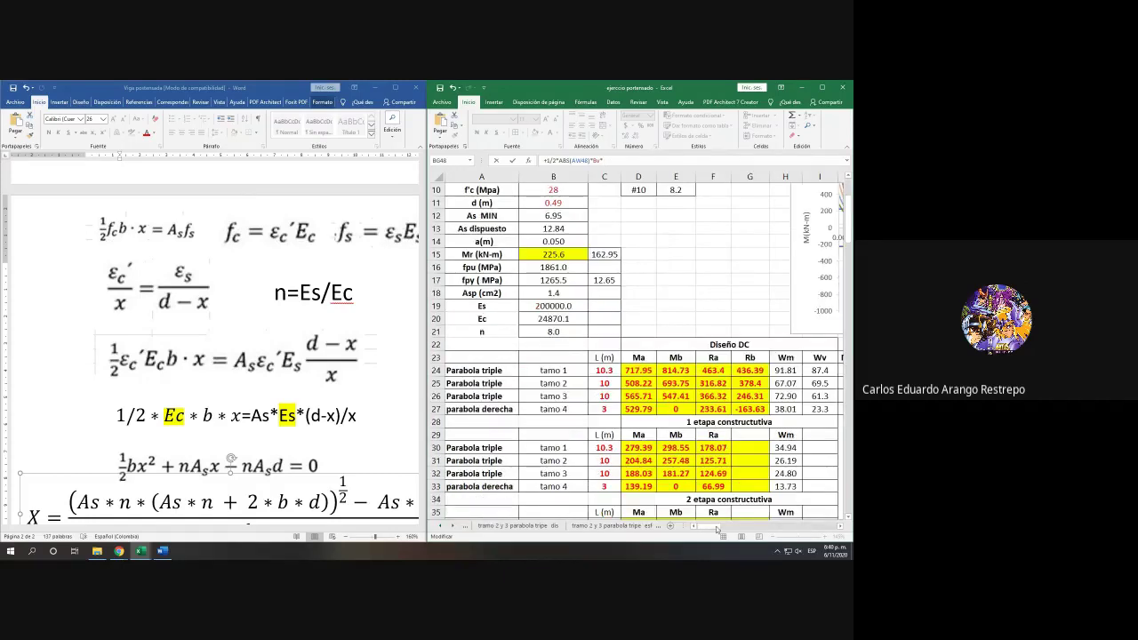
{"action": "left_click_drag", "start_coordinate": [719, 525], "coordinate": [744, 520]}
{"action": "left_click_drag", "start_coordinate": [741, 520], "coordinate": [809, 531]}
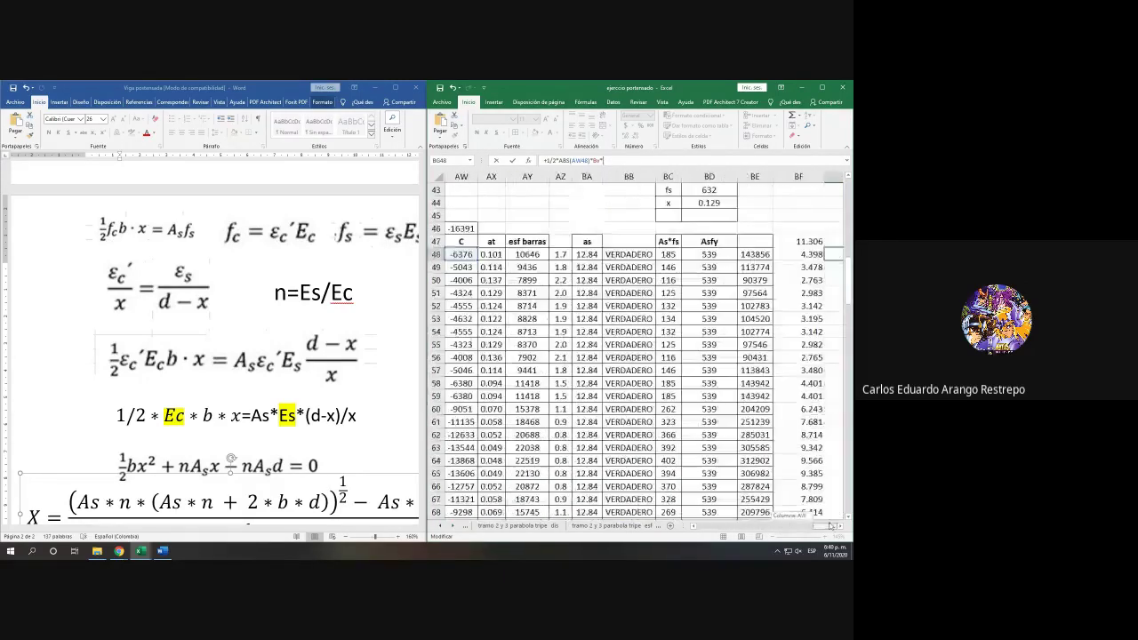
{"action": "scroll", "coordinate": [711, 364], "scroll_direction": "up", "scroll_amount": 4}
{"action": "left_click", "coordinate": [704, 359]}
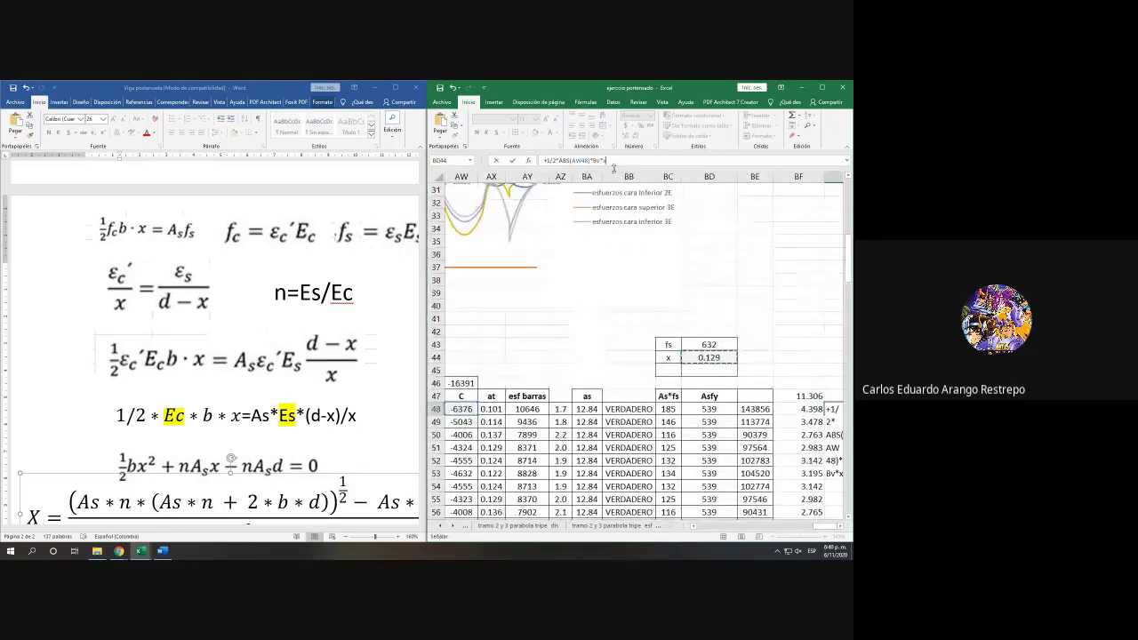
Step: Divide the formula by the row's steel area in square metres, (BA48/100^2), and enter it in BG48
{"action": "type", "text": "/"}
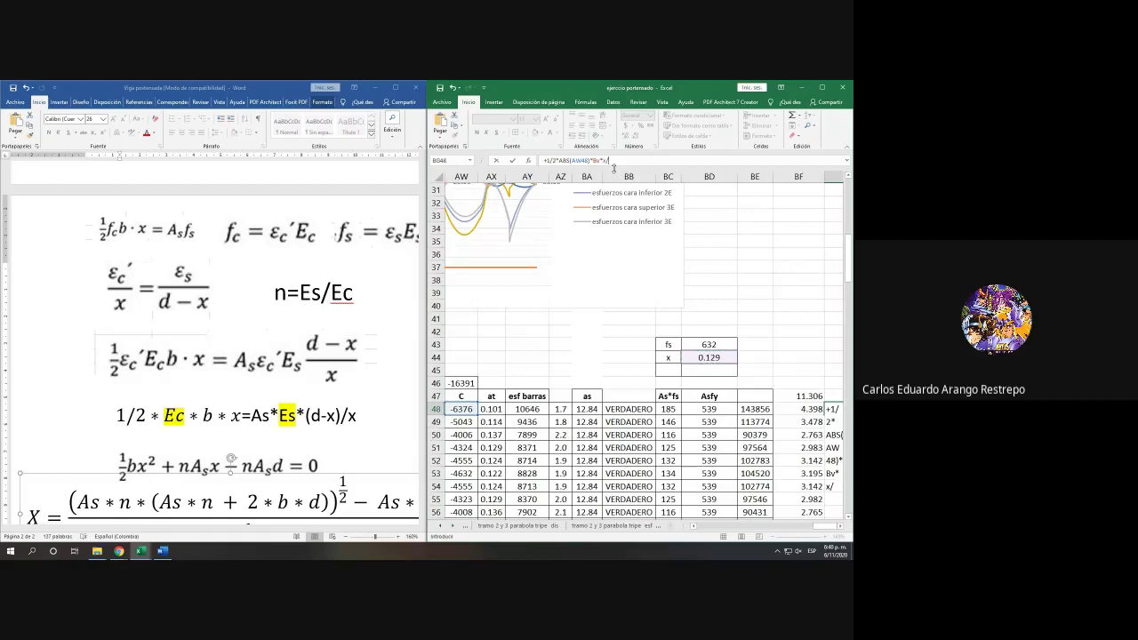
{"action": "scroll", "coordinate": [631, 326], "scroll_direction": "down", "scroll_amount": 1}
{"action": "scroll", "coordinate": [631, 326], "scroll_direction": "down", "scroll_amount": 1}
{"action": "left_click", "coordinate": [587, 330]}
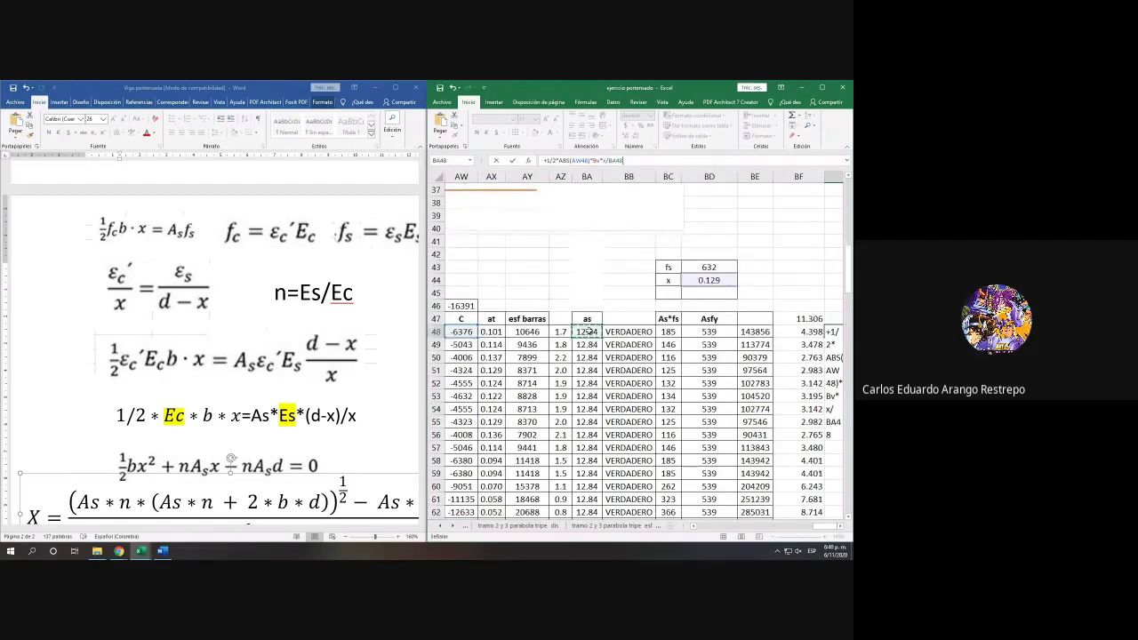
{"action": "left_click", "coordinate": [605, 160]}
{"action": "type", "text": "00^2)"}
{"action": "key", "text": "Return"}
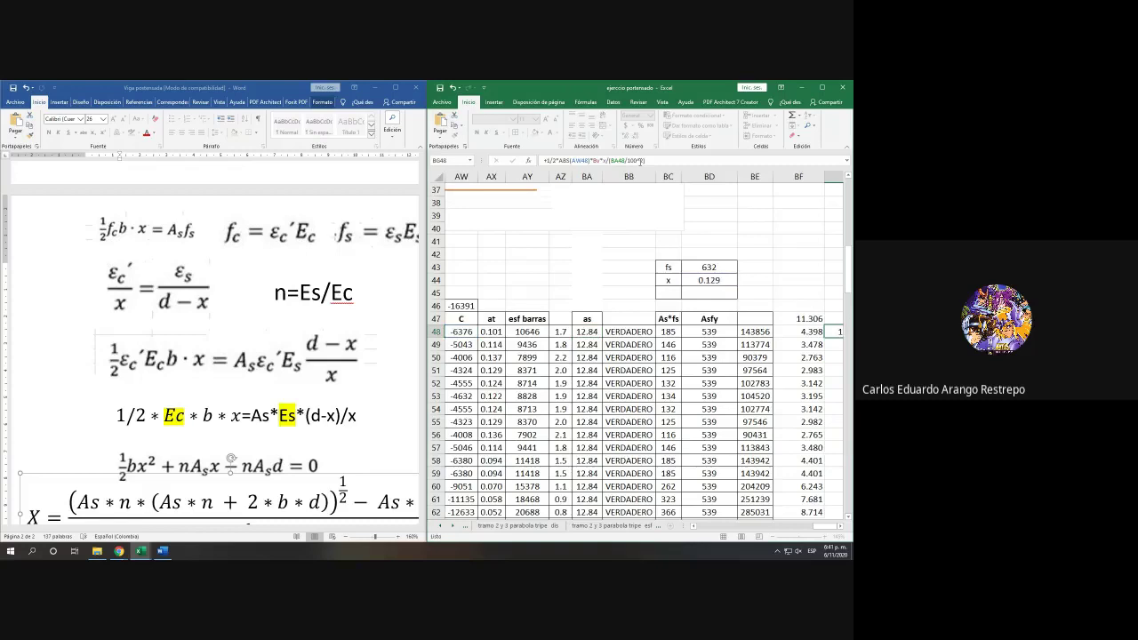
{"action": "key", "text": "Return"}
{"action": "scroll", "coordinate": [676, 294], "scroll_direction": "down", "scroll_amount": 3}
{"action": "scroll", "coordinate": [762, 254], "scroll_direction": "up", "scroll_amount": 2}
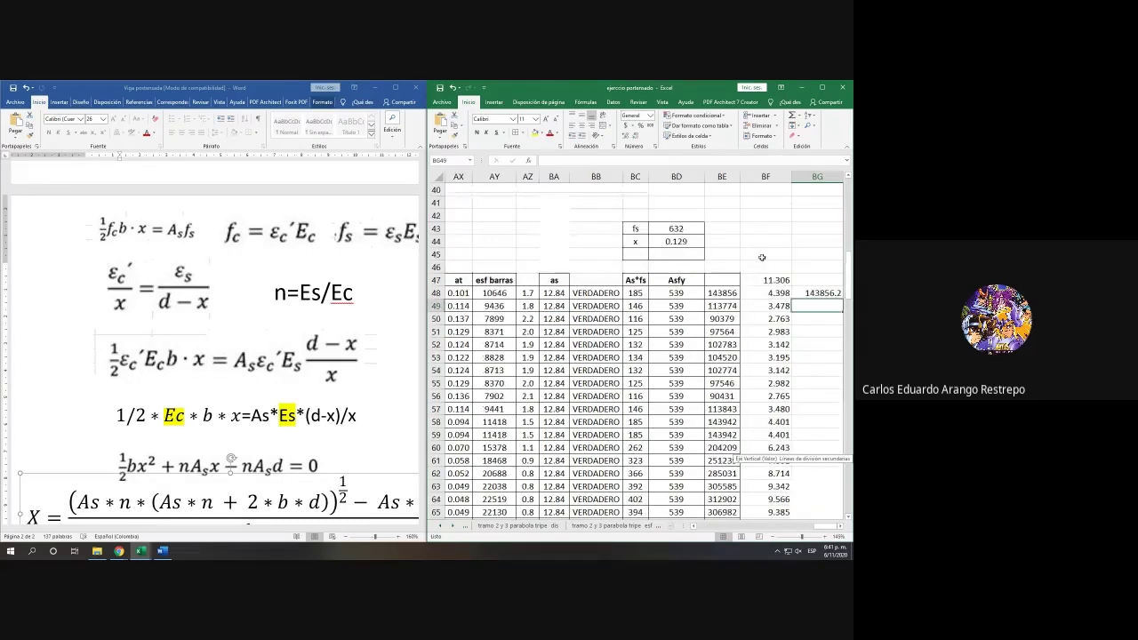
Step: Compare the formula in BE48, enter the header fs in BE47 and centre column BE
{"action": "left_click", "coordinate": [721, 292]}
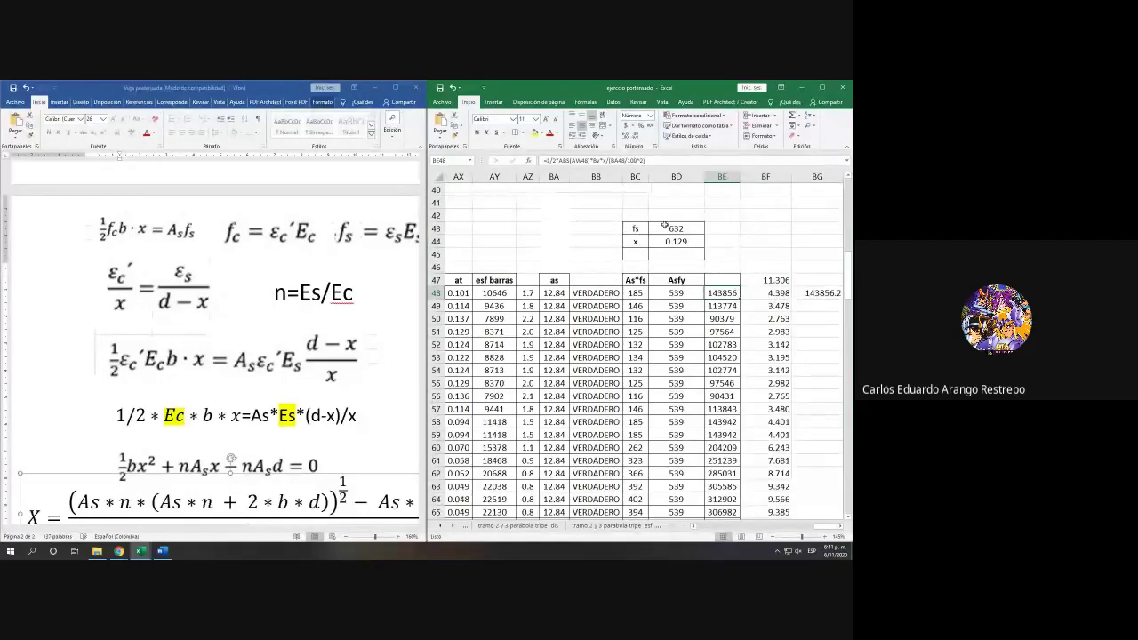
{"action": "left_click", "coordinate": [716, 281]}
{"action": "type", "text": "F"}
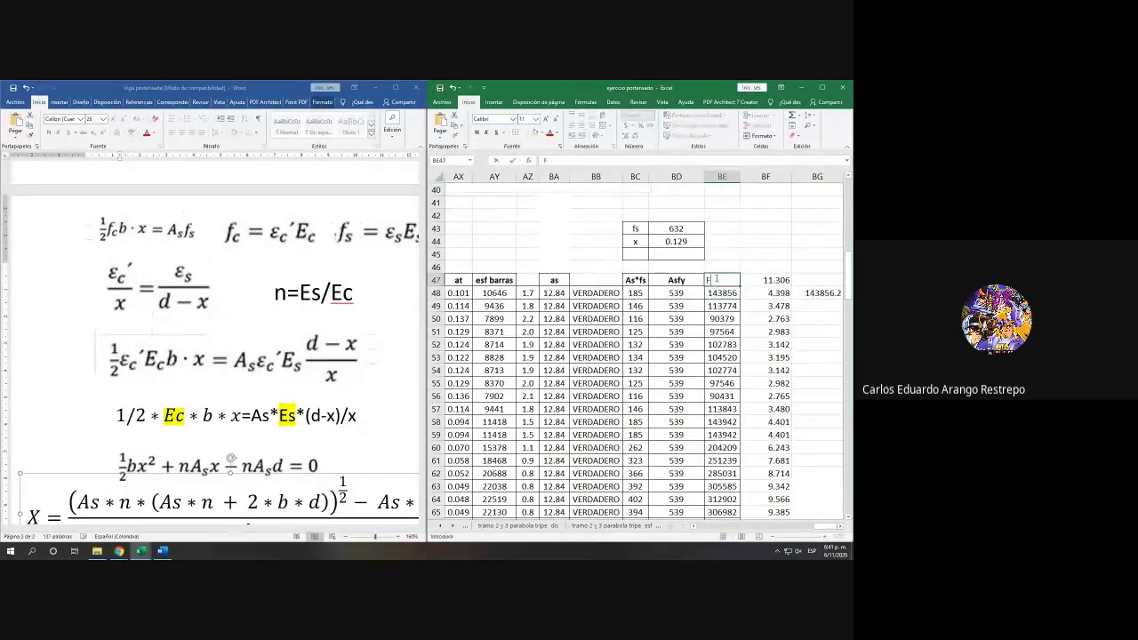
{"action": "type", "text": "S"}
{"action": "key", "text": "Return"}
{"action": "left_click", "coordinate": [716, 279]}
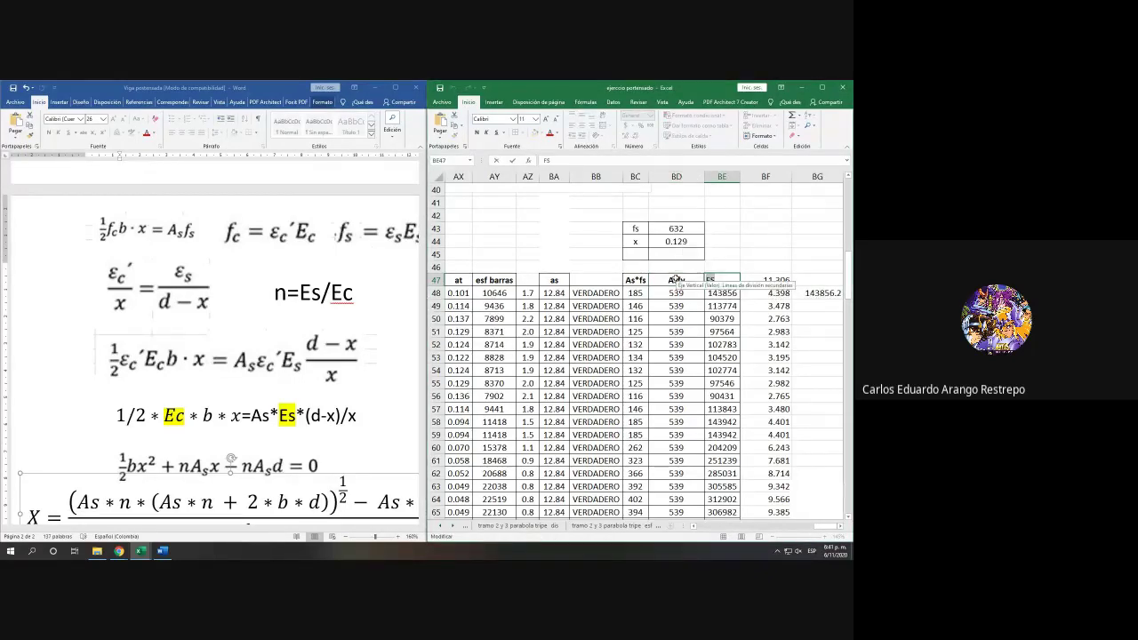
{"action": "type", "text": "fs"}
{"action": "key", "text": "Tab"}
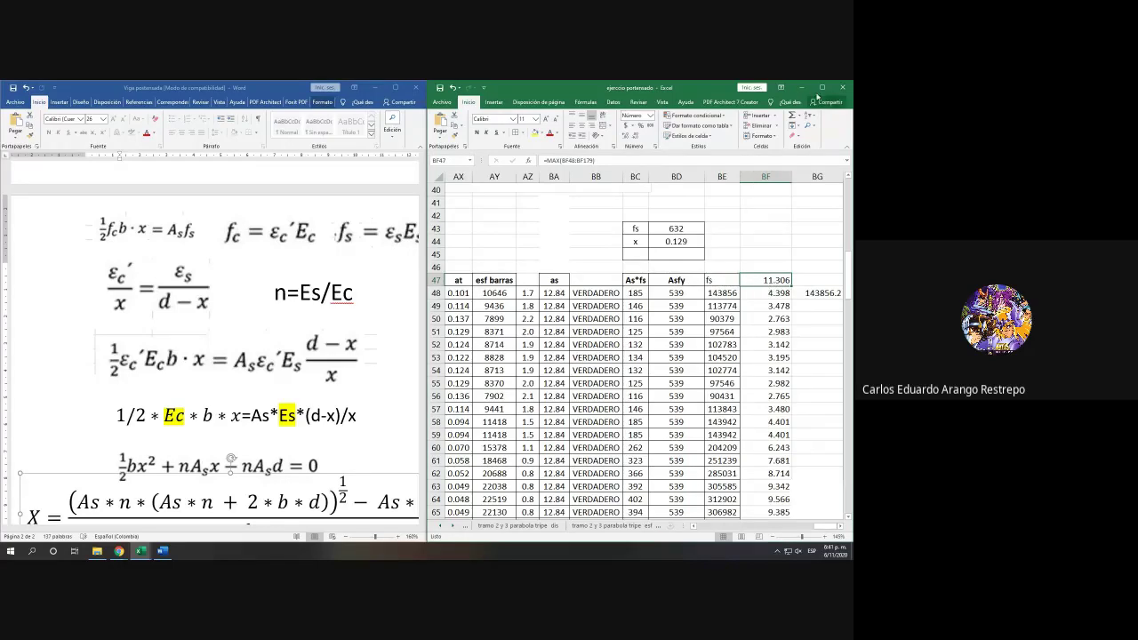
{"action": "left_click", "coordinate": [724, 177]}
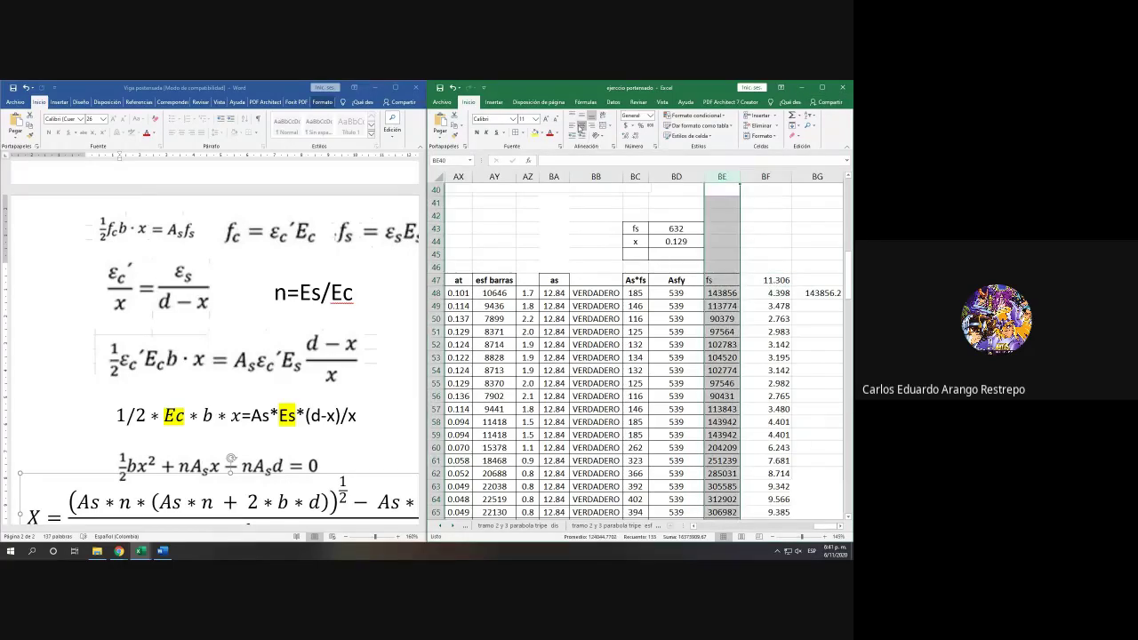
Step: Maximize the workbook and add a new series to the data source of the esf barras stress chart
{"action": "left_click", "coordinate": [822, 87]}
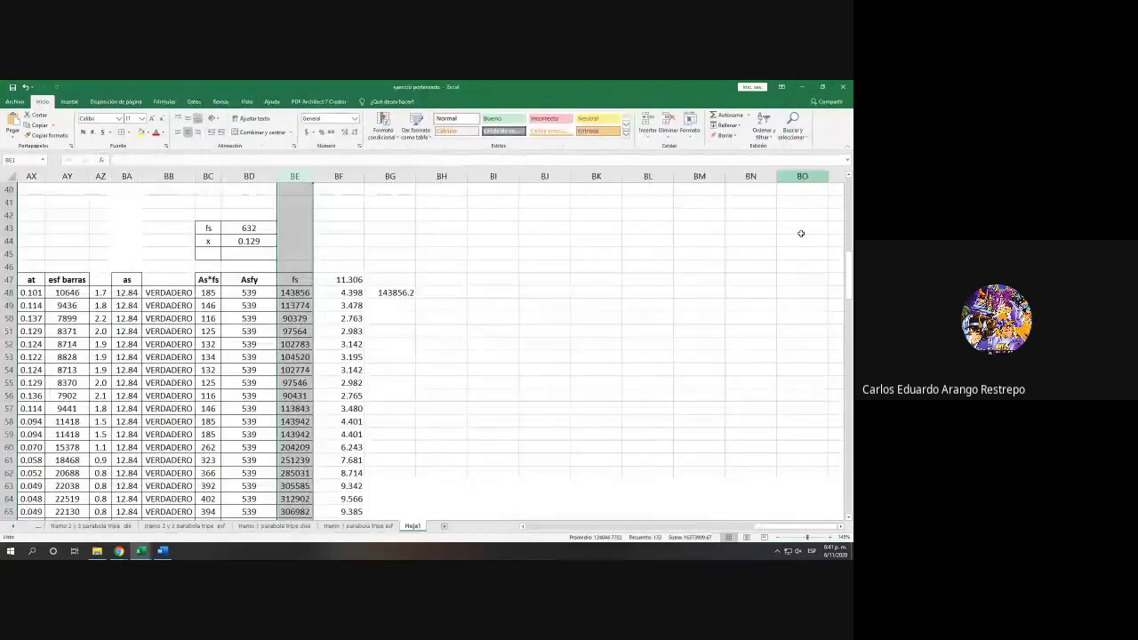
{"action": "left_click_drag", "start_coordinate": [773, 529], "coordinate": [676, 529]}
{"action": "scroll", "coordinate": [422, 350], "scroll_direction": "up", "scroll_amount": 10}
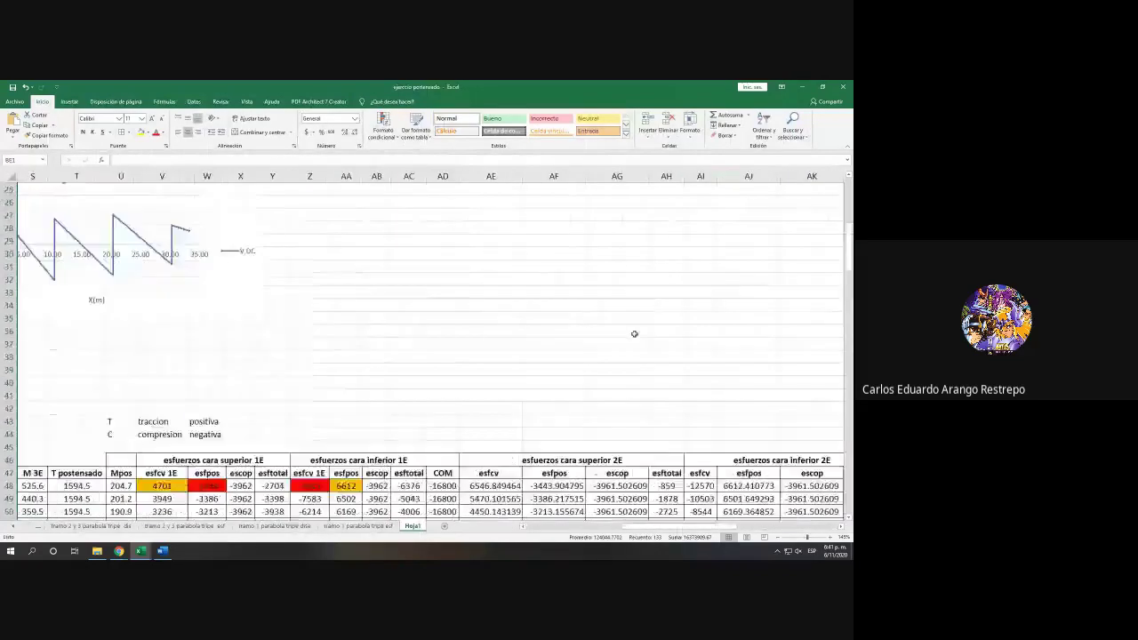
{"action": "scroll", "coordinate": [422, 351], "scroll_direction": "down", "scroll_amount": 3}
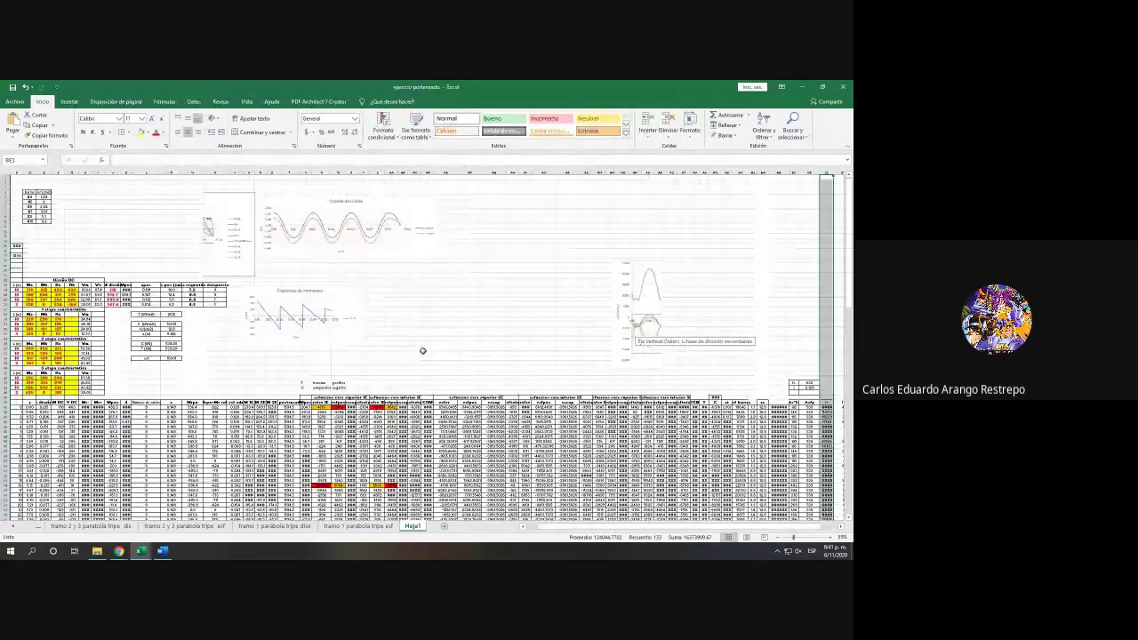
{"action": "scroll", "coordinate": [422, 350], "scroll_direction": "up", "scroll_amount": 4}
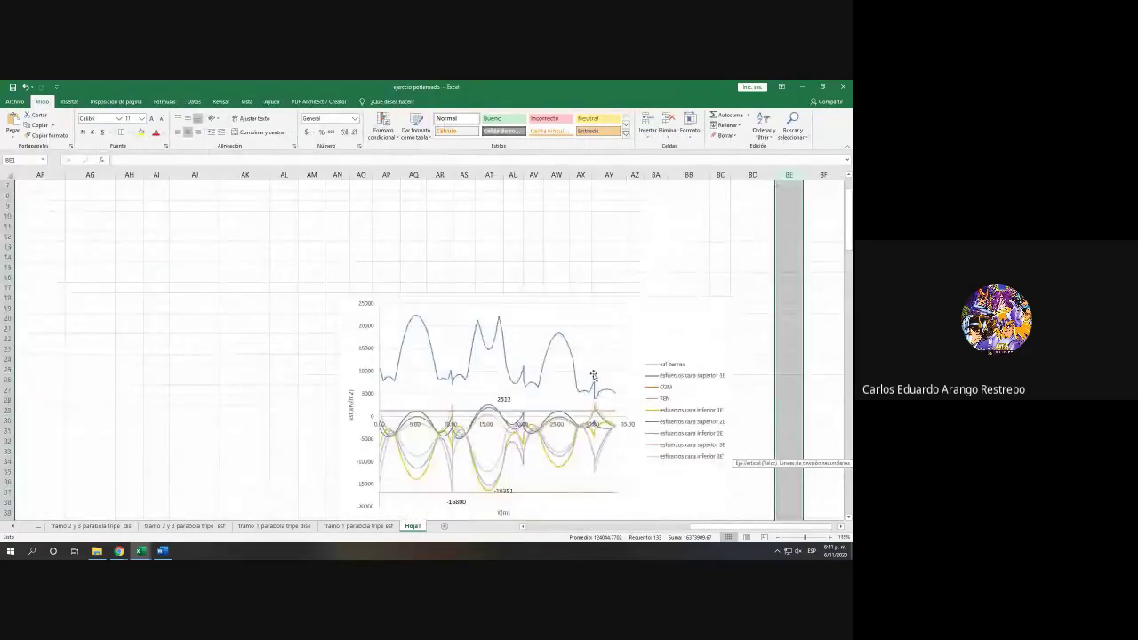
{"action": "scroll", "coordinate": [593, 375], "scroll_direction": "down", "scroll_amount": 3}
{"action": "right_click", "coordinate": [527, 293]}
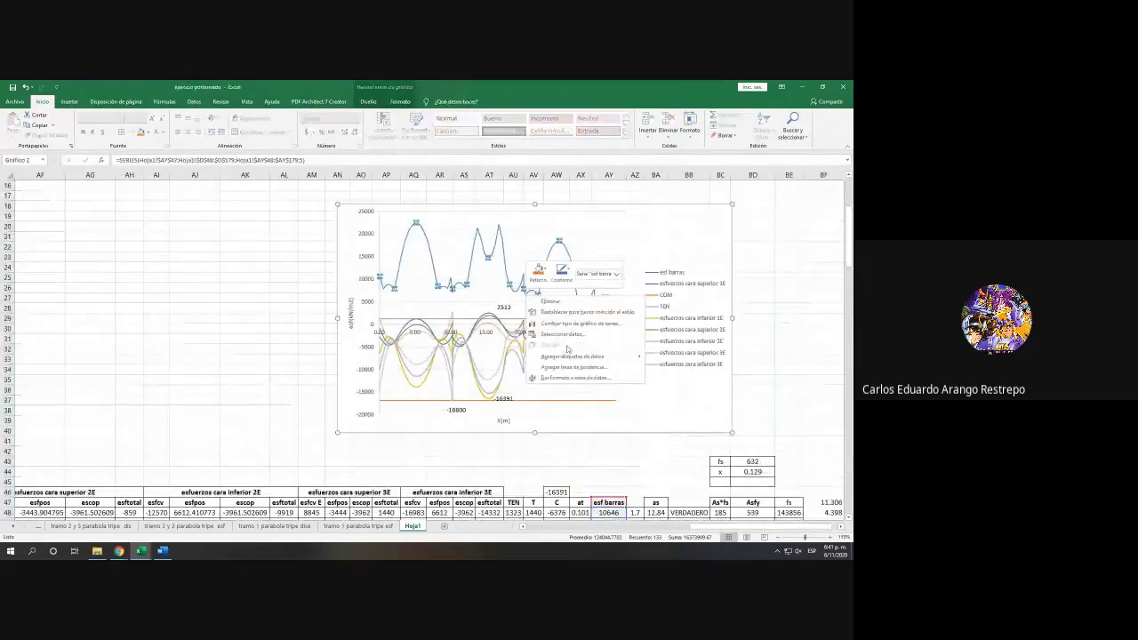
{"action": "left_click", "coordinate": [562, 335]}
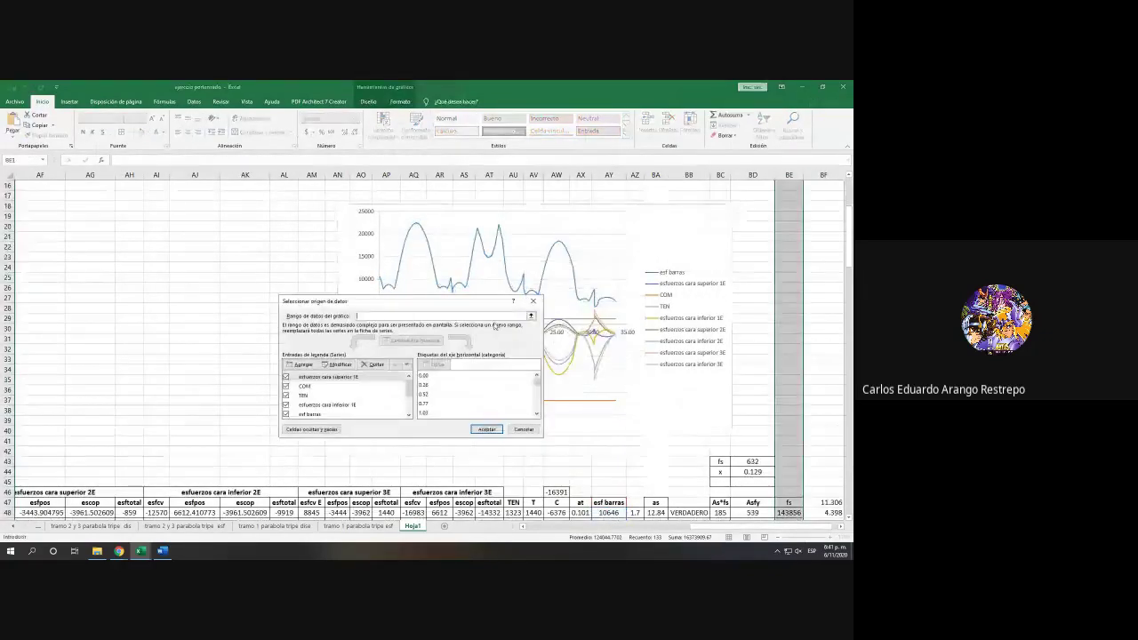
{"action": "left_click", "coordinate": [301, 365]}
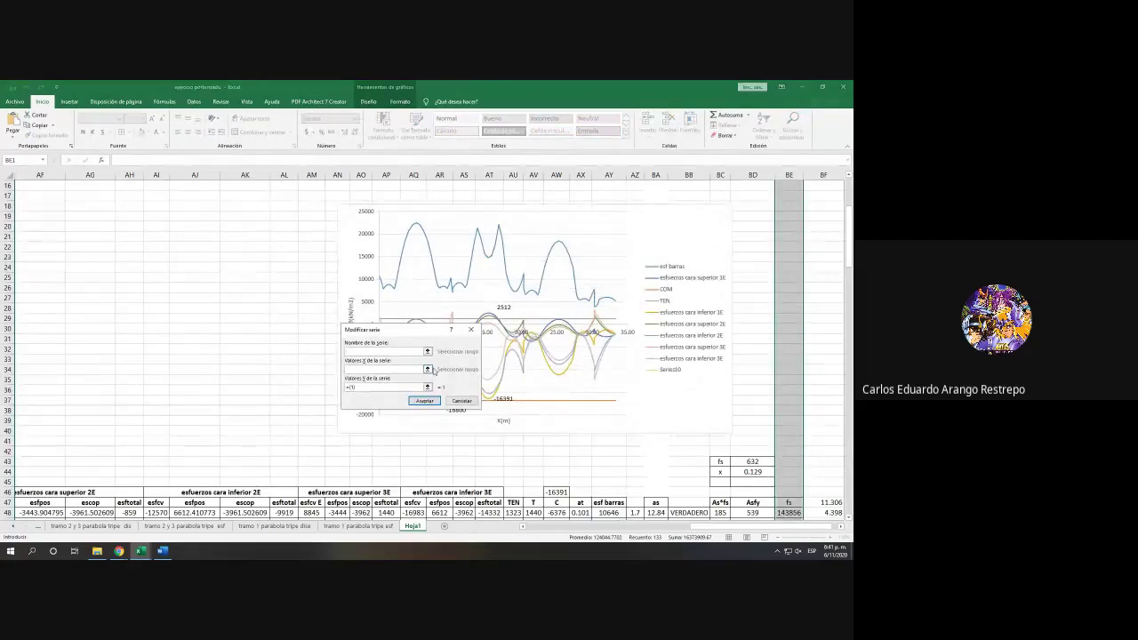
Step: Set the new chart series' X values to the x column range D48:D179 on Hoja1
{"action": "left_click", "coordinate": [427, 369]}
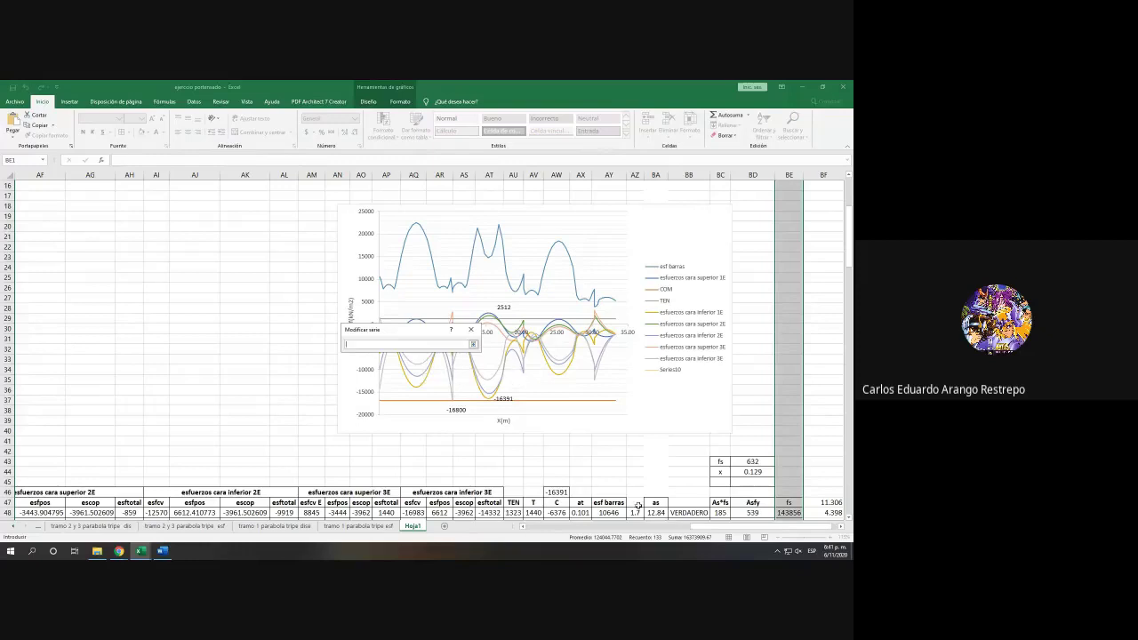
{"action": "scroll", "coordinate": [700, 514], "scroll_direction": "left", "scroll_amount": 3}
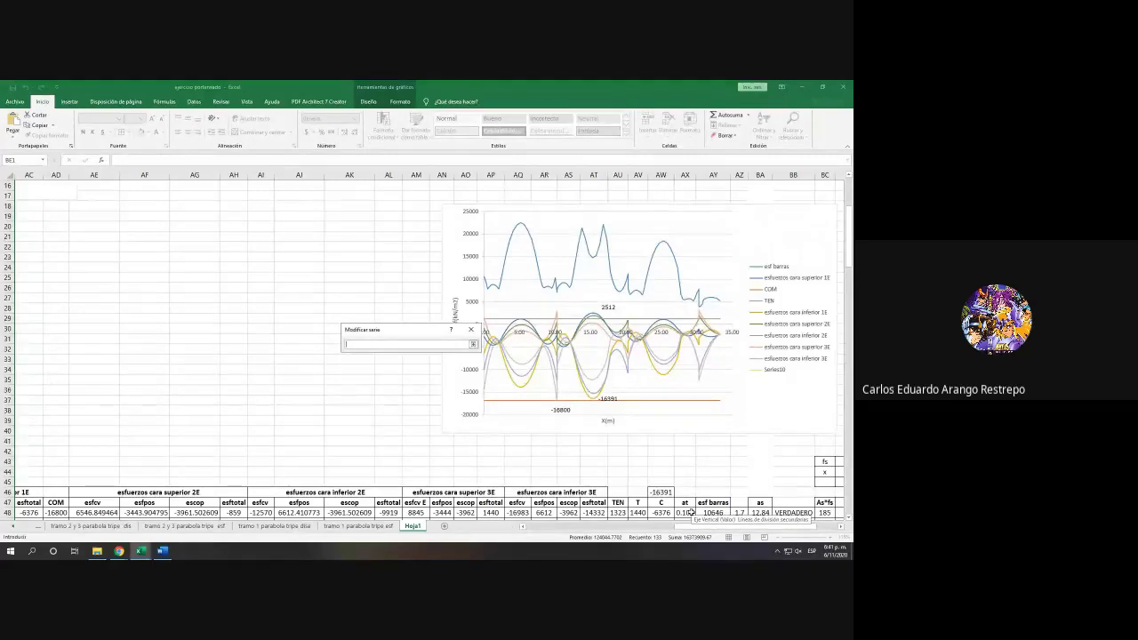
{"action": "scroll", "coordinate": [664, 530], "scroll_direction": "left", "scroll_amount": 3}
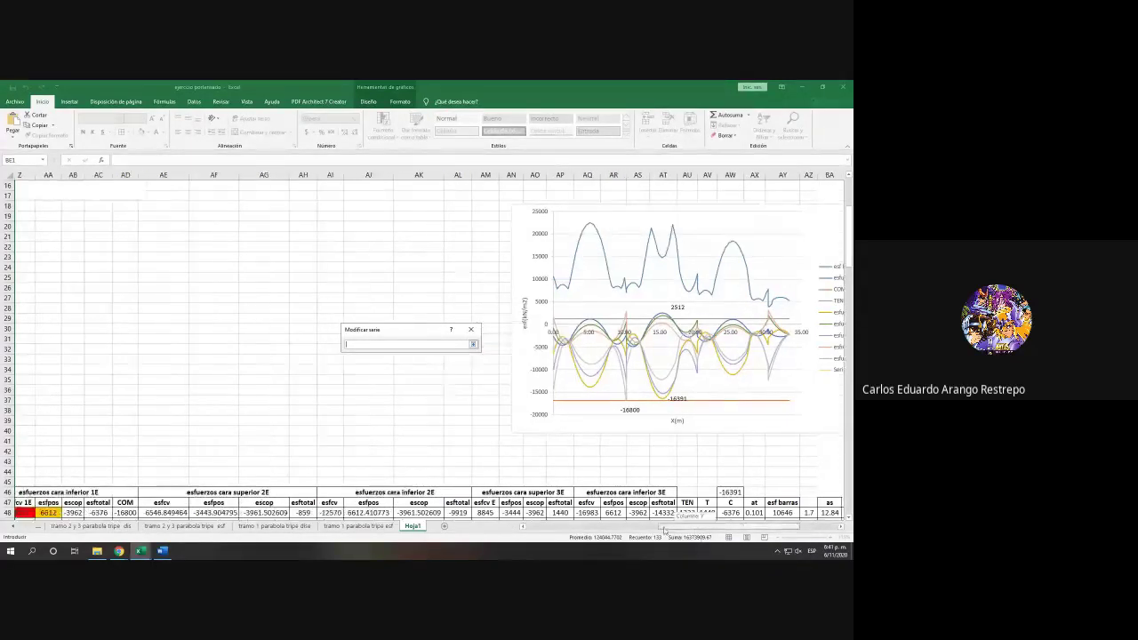
{"action": "scroll", "coordinate": [664, 530], "scroll_direction": "left", "scroll_amount": 10}
{"action": "scroll", "coordinate": [267, 356], "scroll_direction": "up", "scroll_amount": 5}
{"action": "scroll", "coordinate": [169, 402], "scroll_direction": "down", "scroll_amount": 8}
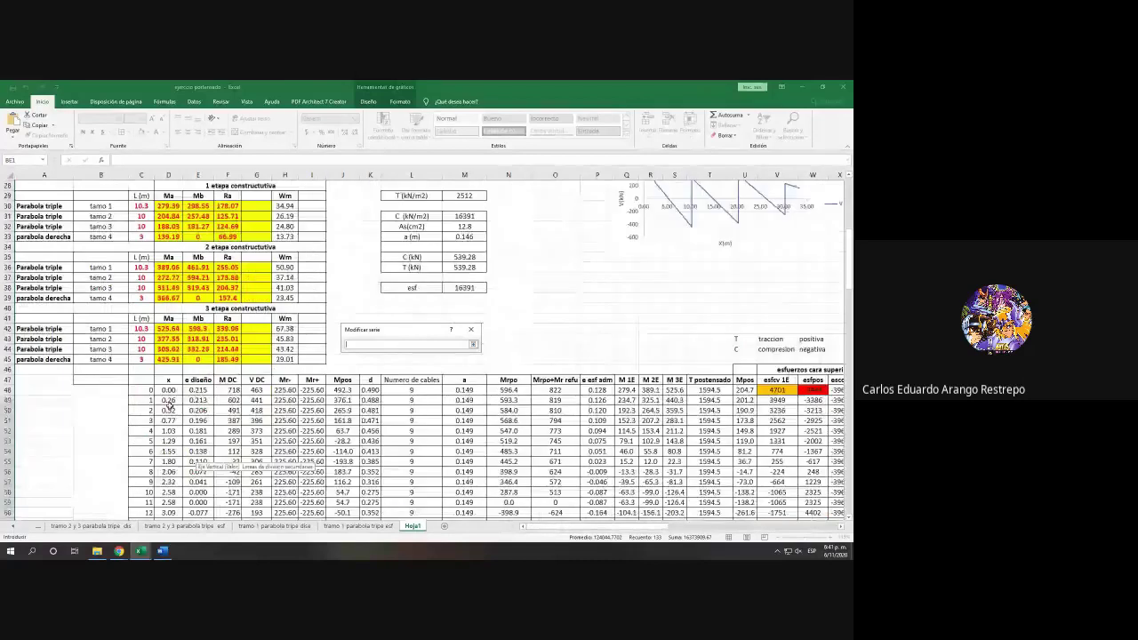
{"action": "left_click", "coordinate": [169, 390]}
{"action": "key", "text": "ctrl+shift+Down"}
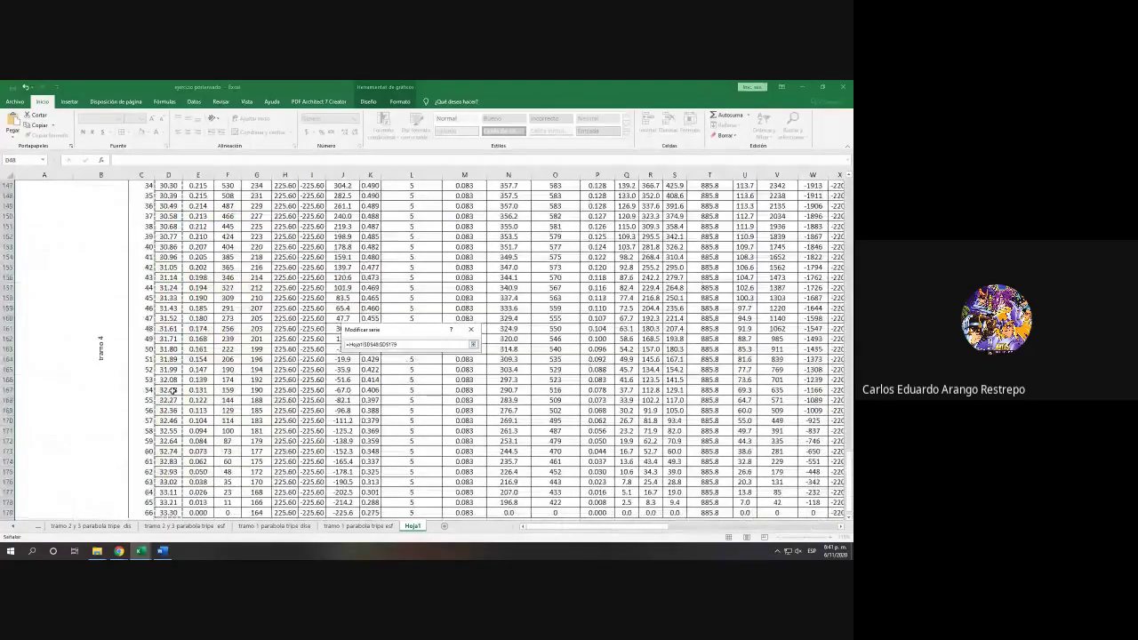
{"action": "left_click", "coordinate": [473, 344]}
Step: Set the series' Y values to the fs range BE48:BE179 and accept the series
{"action": "left_click", "coordinate": [427, 375]}
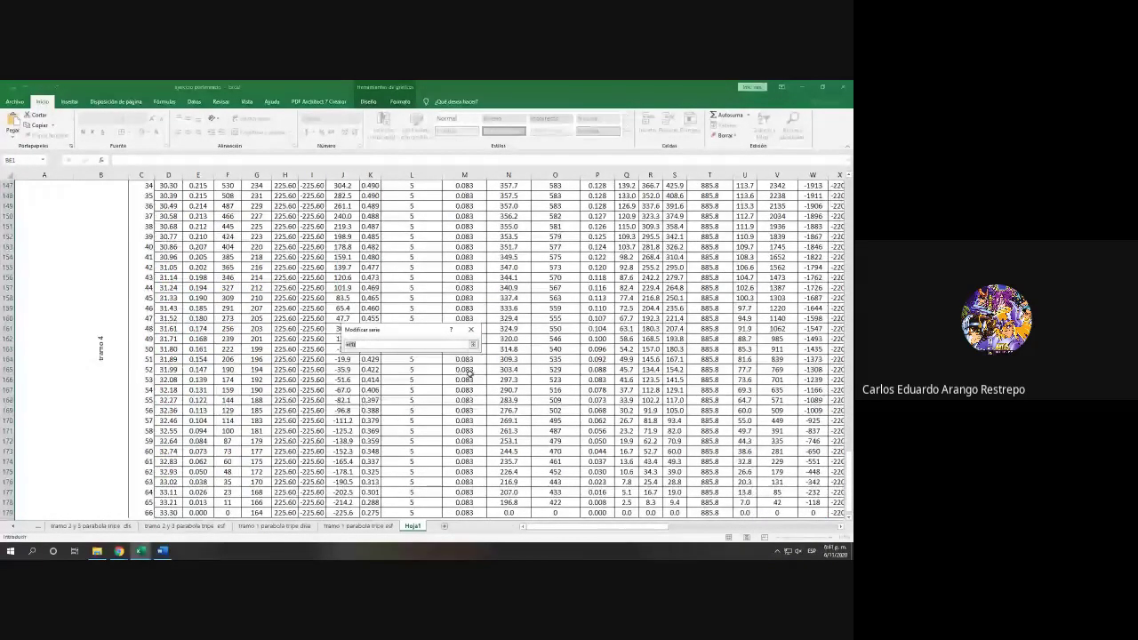
{"action": "scroll", "coordinate": [468, 373], "scroll_direction": "up", "scroll_amount": 20}
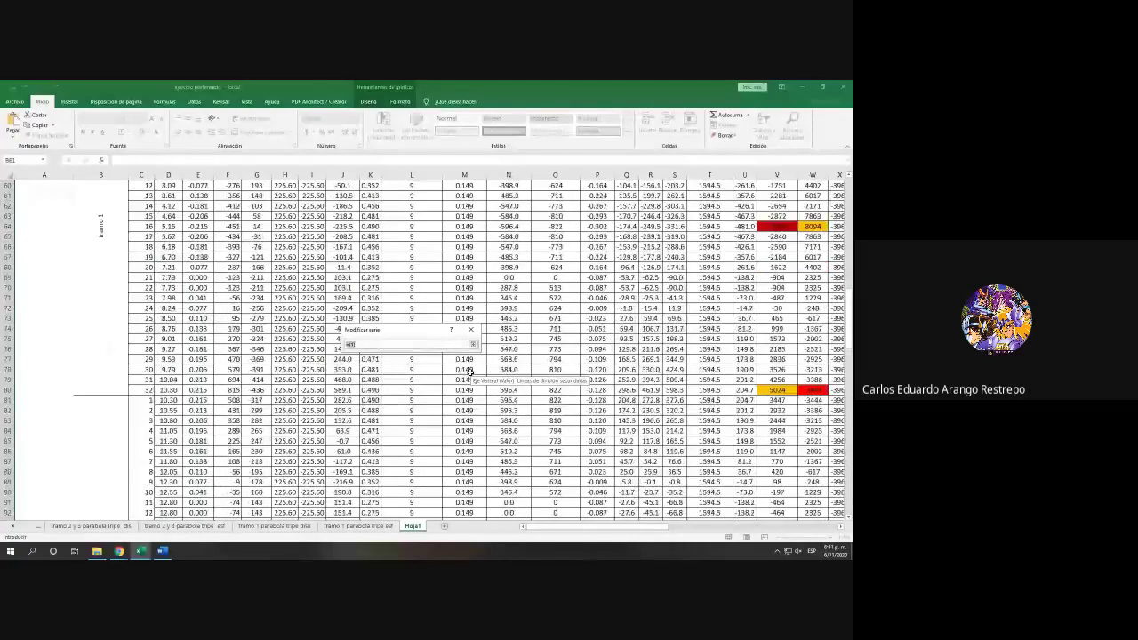
{"action": "scroll", "coordinate": [469, 374], "scroll_direction": "up", "scroll_amount": 11}
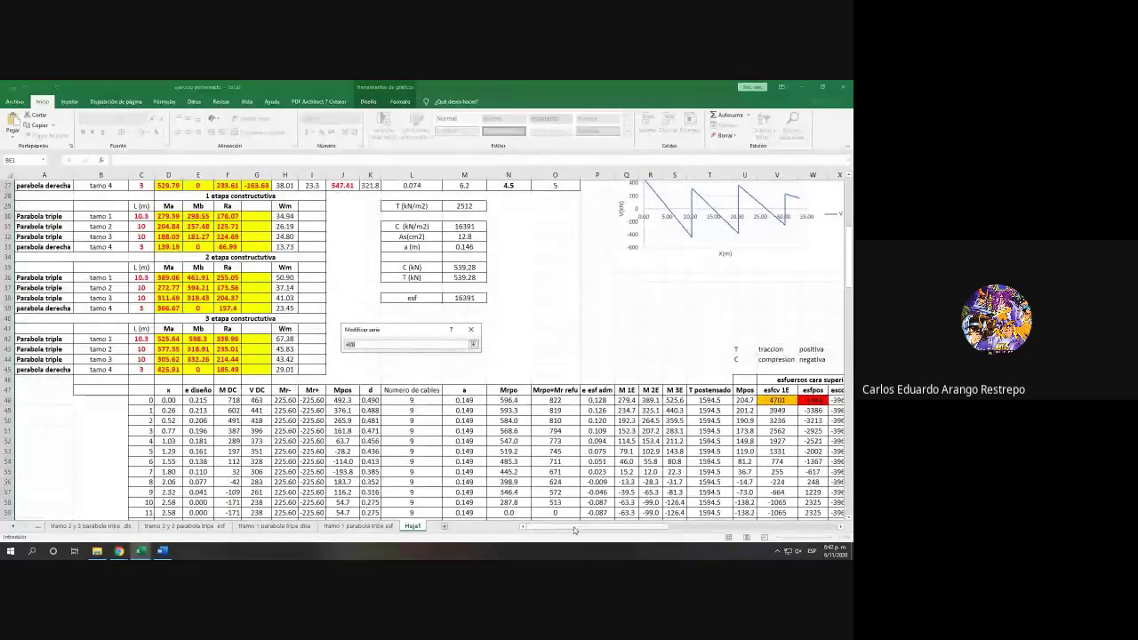
{"action": "left_click_drag", "start_coordinate": [574, 531], "coordinate": [746, 531]}
{"action": "left_click", "coordinate": [740, 400]}
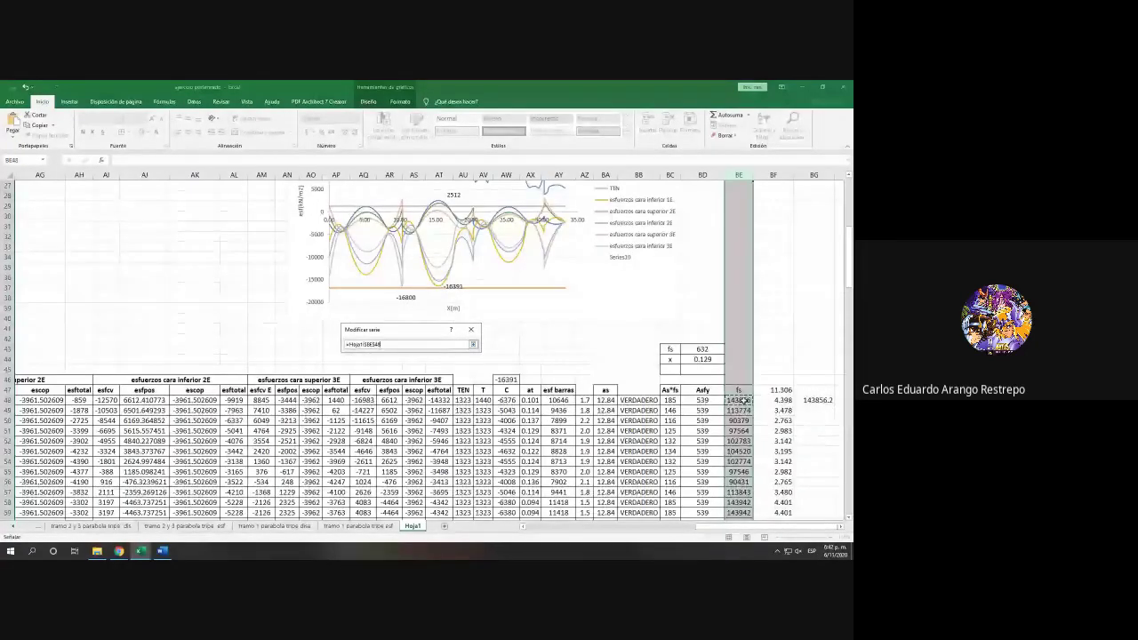
{"action": "key", "text": "ctrl+shift+Down"}
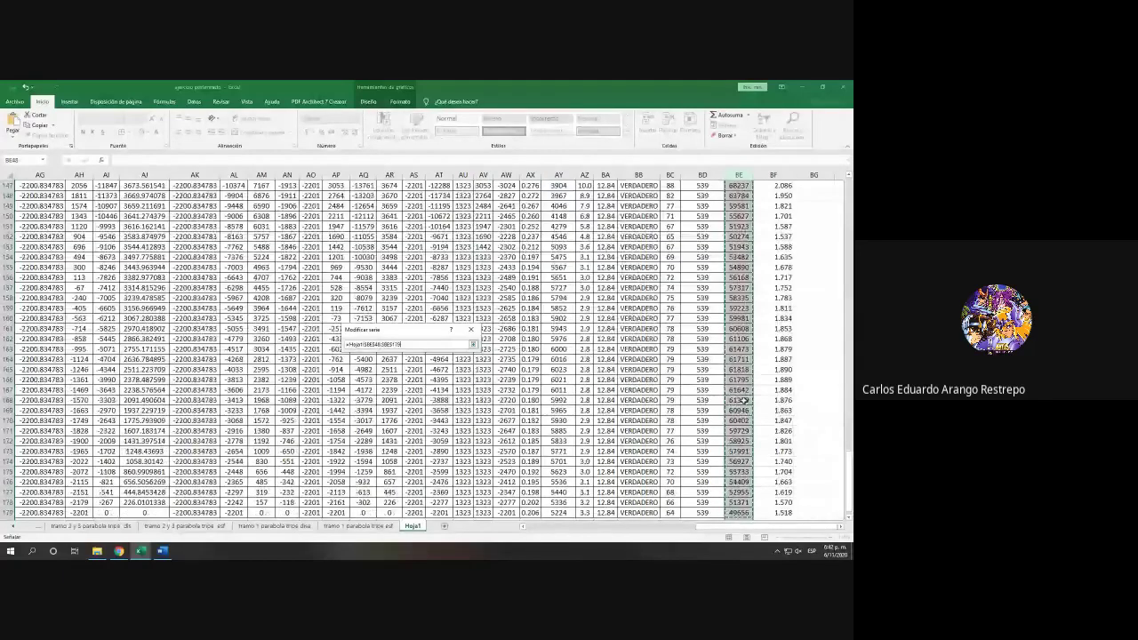
{"action": "scroll", "coordinate": [740, 400], "scroll_direction": "down", "scroll_amount": 2}
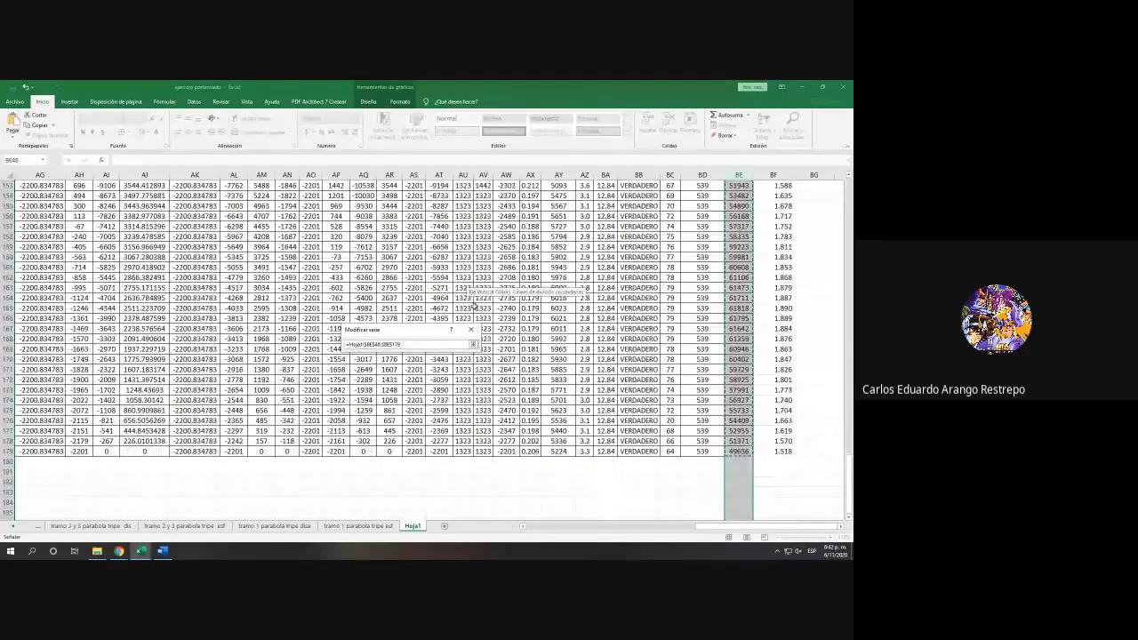
{"action": "left_click", "coordinate": [473, 344]}
{"action": "left_click", "coordinate": [424, 401]}
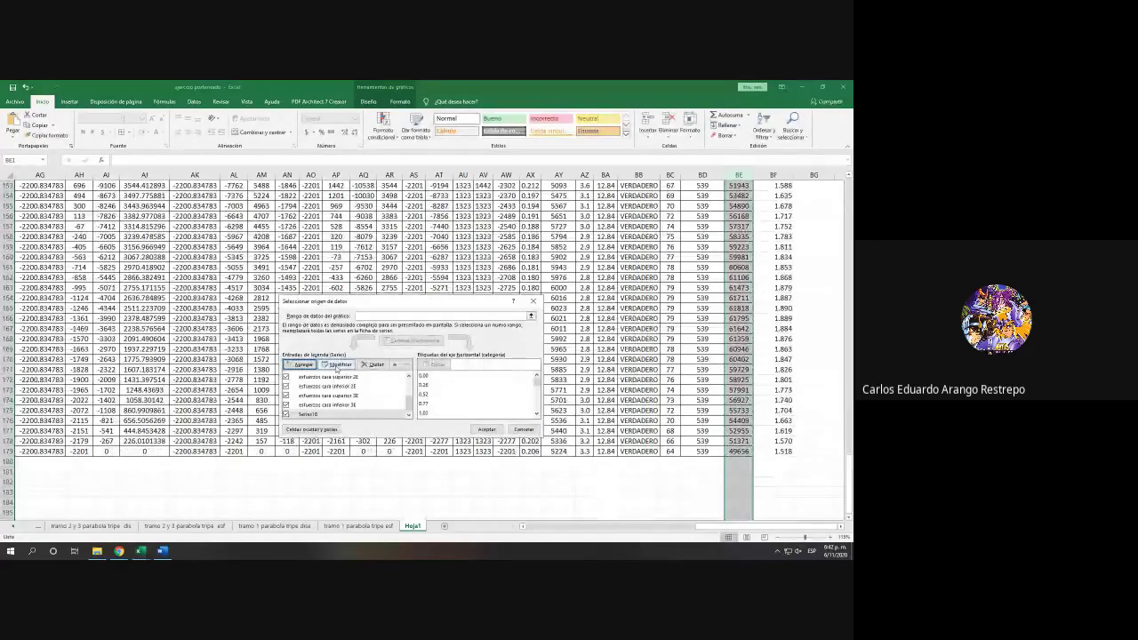
Step: Name the new series from the fs header in BE47 and accept the chart's data source
{"action": "left_click", "coordinate": [338, 365]}
{"action": "left_click", "coordinate": [480, 366]}
{"action": "scroll", "coordinate": [719, 366], "scroll_direction": "up", "scroll_amount": 5}
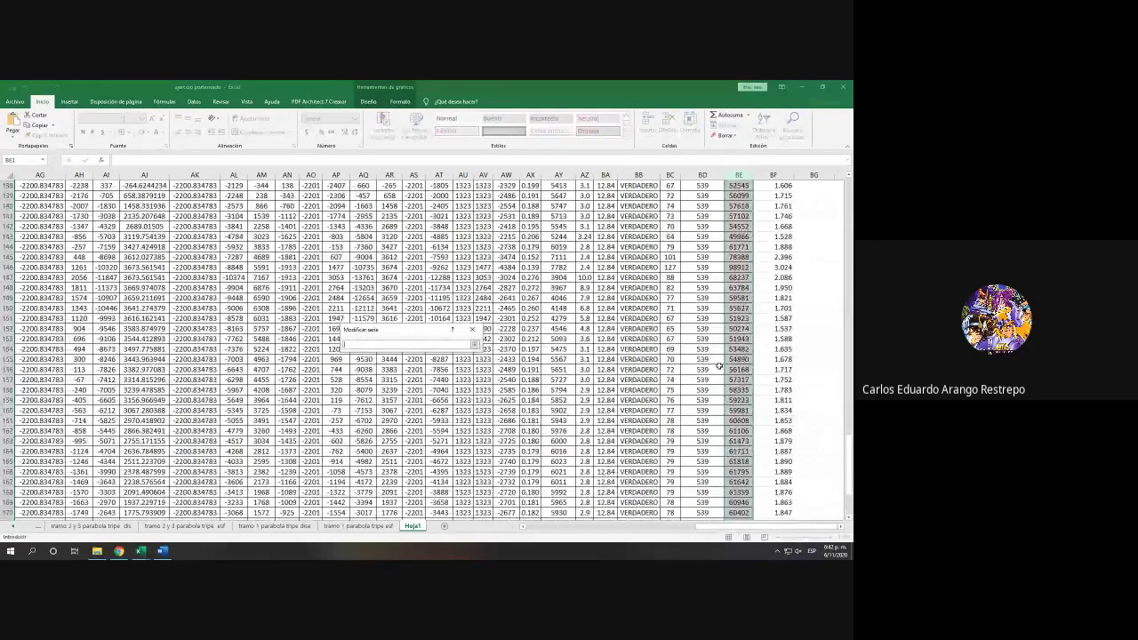
{"action": "scroll", "coordinate": [719, 366], "scroll_direction": "up", "scroll_amount": 17}
{"action": "scroll", "coordinate": [738, 365], "scroll_direction": "up", "scroll_amount": 20}
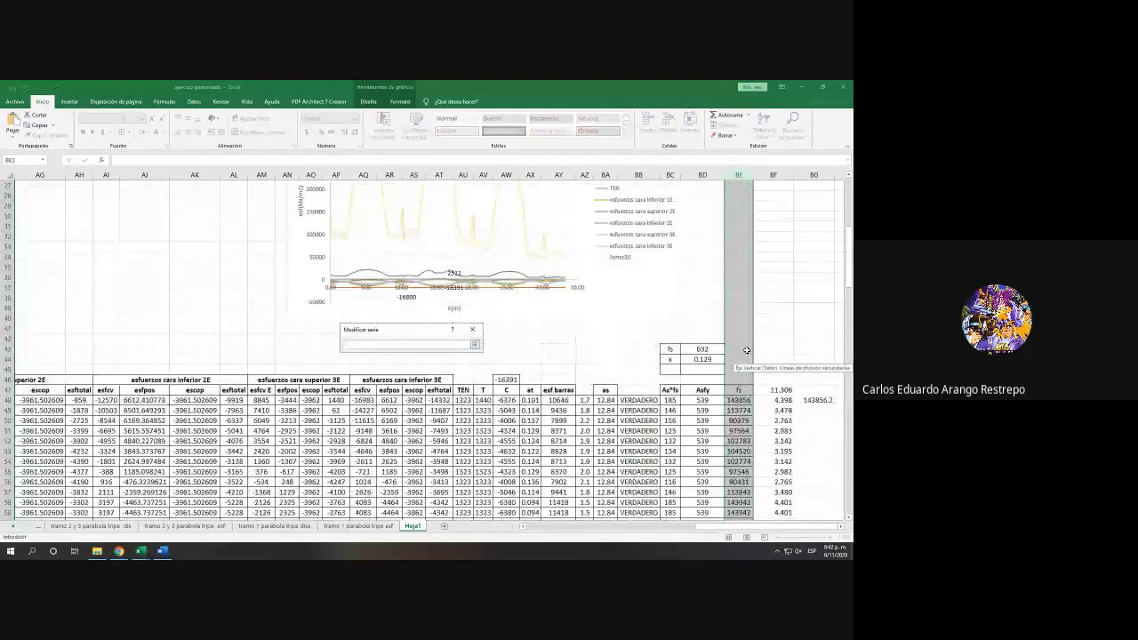
{"action": "left_click", "coordinate": [738, 389]}
{"action": "left_click", "coordinate": [475, 344]}
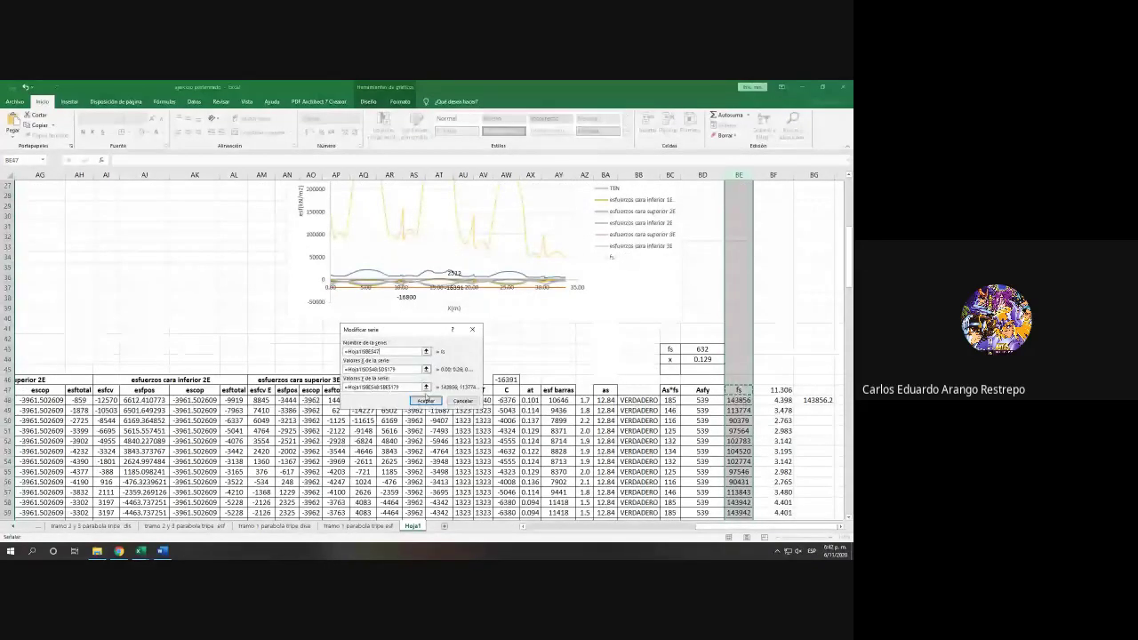
{"action": "left_click", "coordinate": [426, 400]}
{"action": "left_click", "coordinate": [487, 429]}
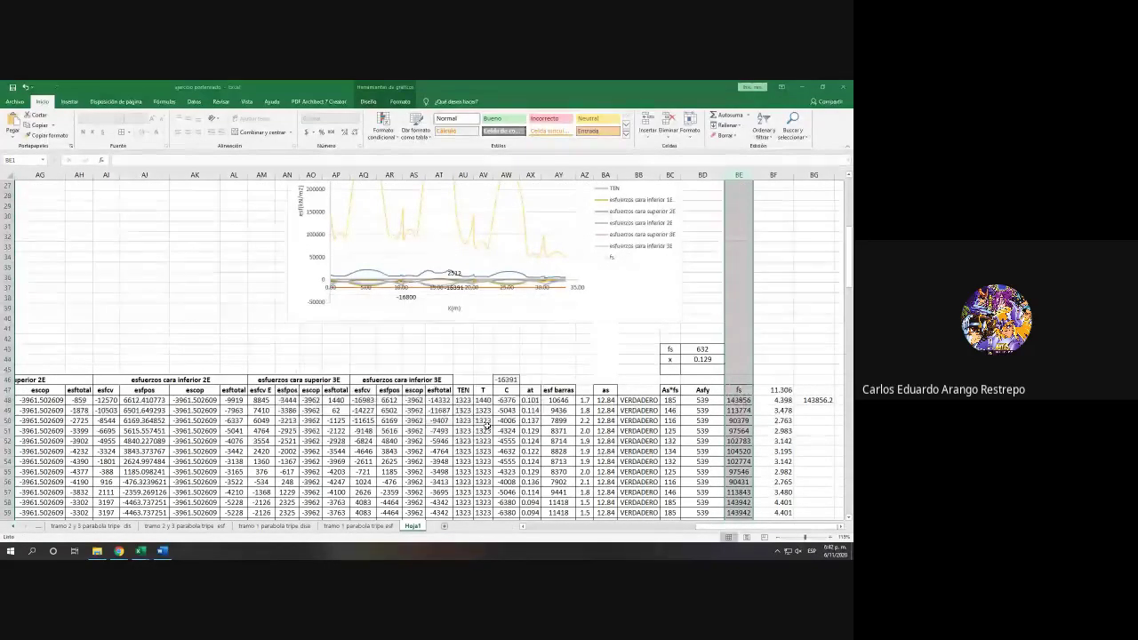
Step: Compare the fs curve with the esf barras curve on the stress chart
{"action": "left_click_drag", "start_coordinate": [751, 528], "coordinate": [703, 483]}
{"action": "scroll", "coordinate": [544, 428], "scroll_direction": "up", "scroll_amount": 9}
{"action": "scroll", "coordinate": [731, 483], "scroll_direction": "down", "scroll_amount": 5}
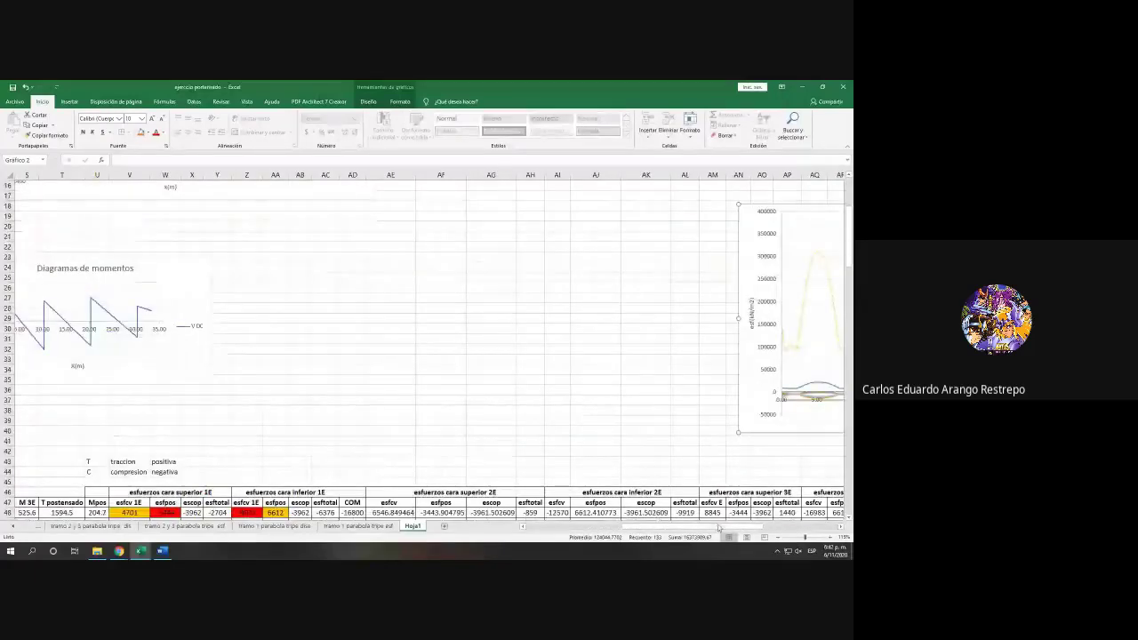
{"action": "left_click_drag", "start_coordinate": [738, 526], "coordinate": [798, 521]}
{"action": "scroll", "coordinate": [439, 376], "scroll_direction": "up", "scroll_amount": 3}
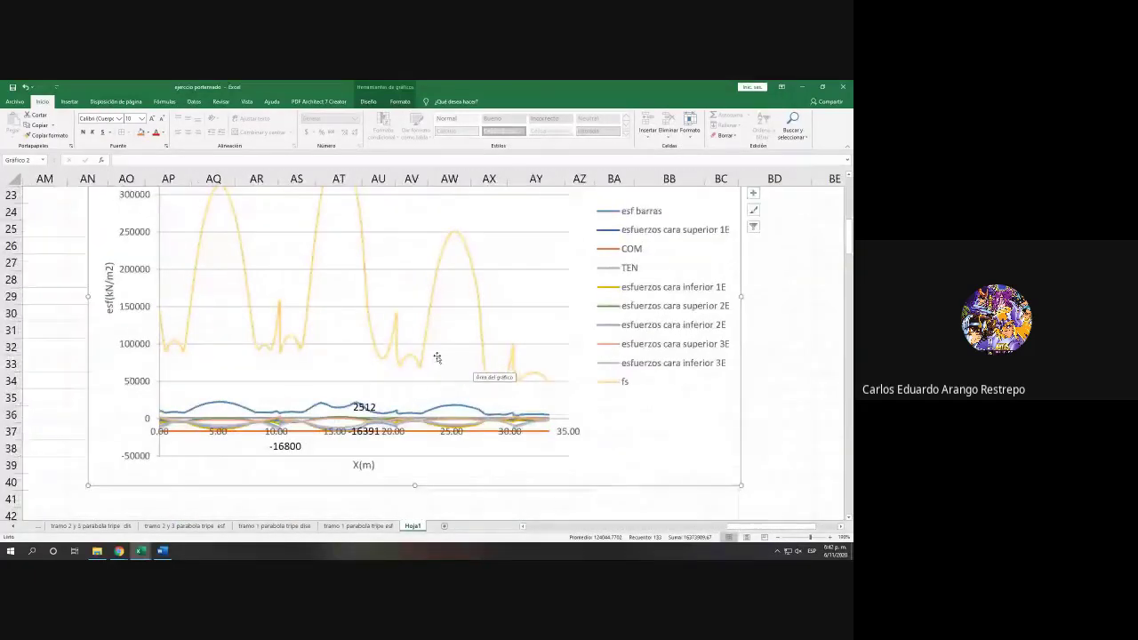
{"action": "left_click", "coordinate": [419, 364]}
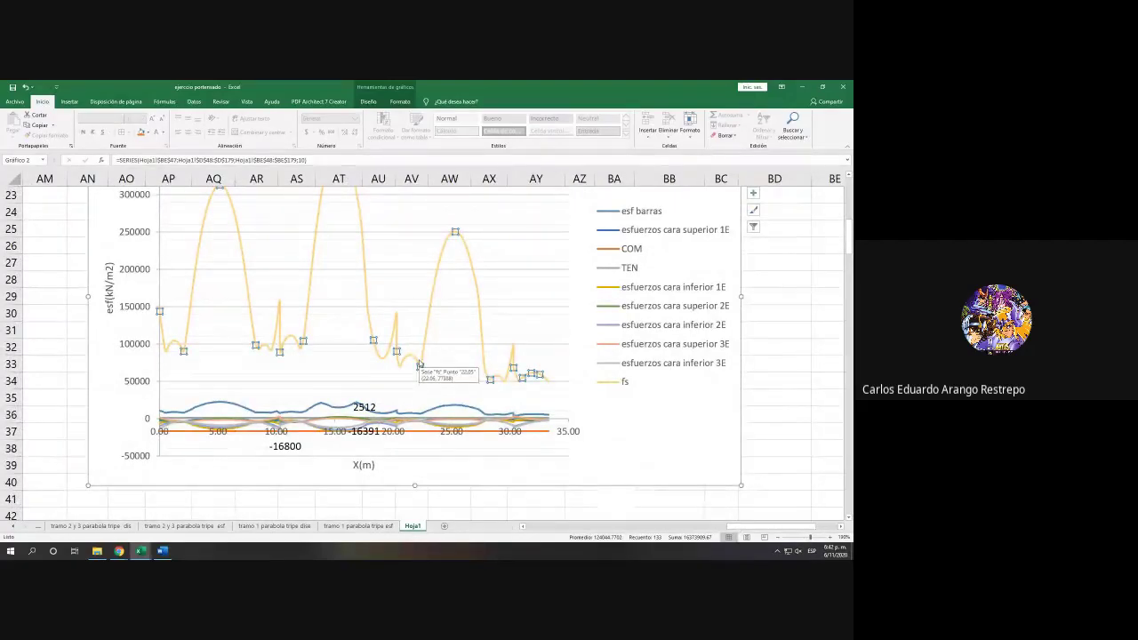
{"action": "left_click", "coordinate": [390, 414]}
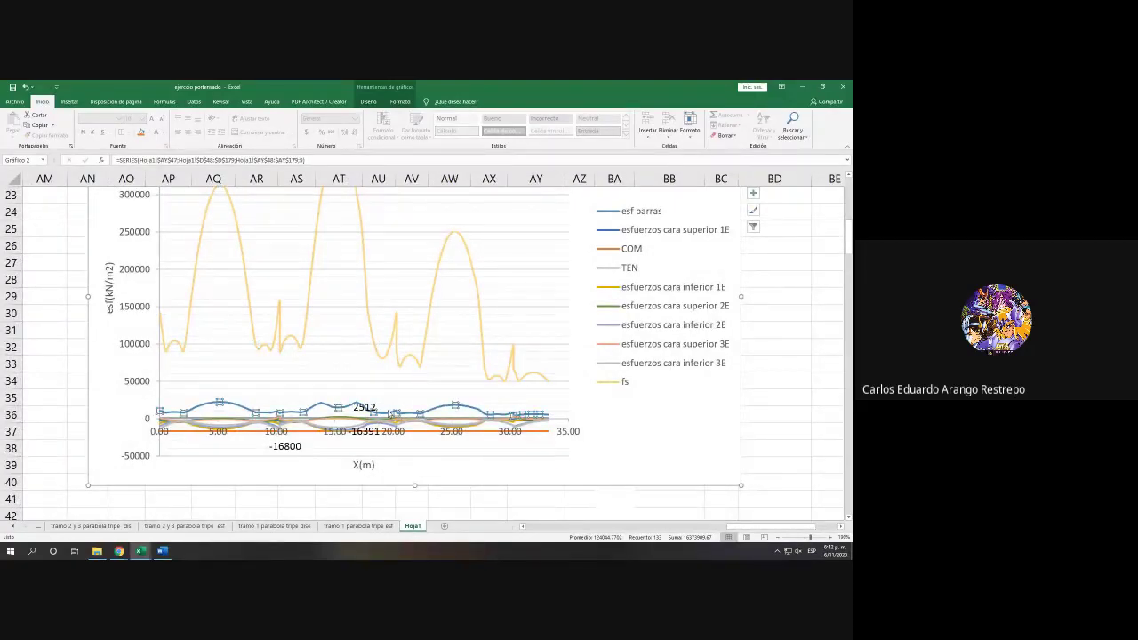
{"action": "left_click", "coordinate": [451, 281]}
{"action": "left_click", "coordinate": [437, 278]}
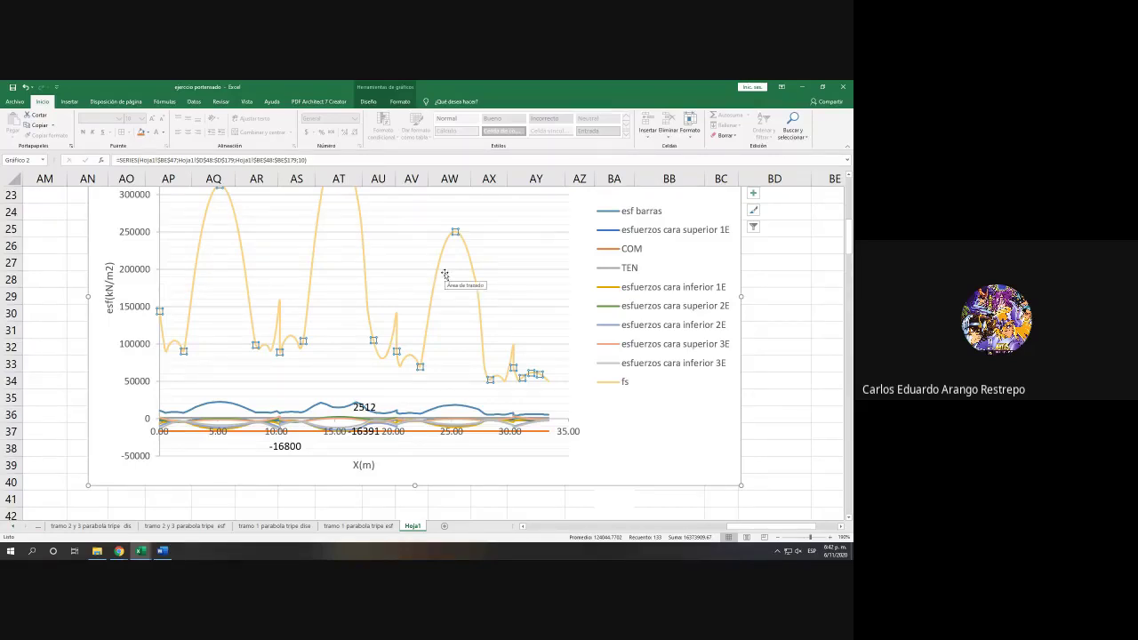
{"action": "left_click", "coordinate": [360, 407]}
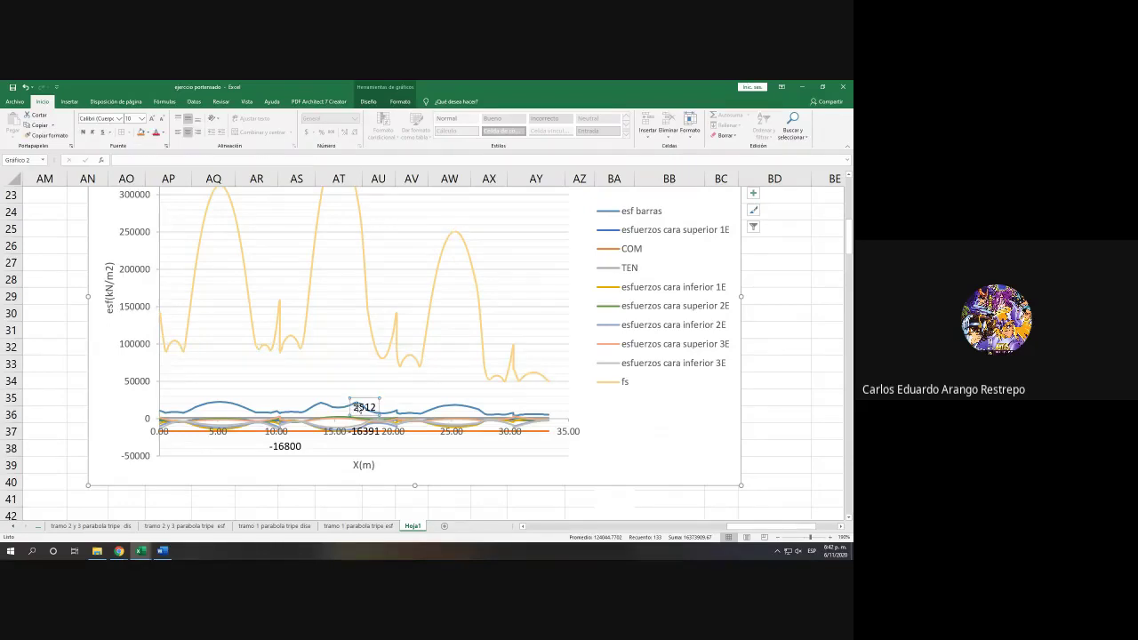
{"action": "left_click", "coordinate": [339, 406]}
Step: Delete the fs series from the stress chart and review the remaining stress curves
{"action": "left_click", "coordinate": [296, 344]}
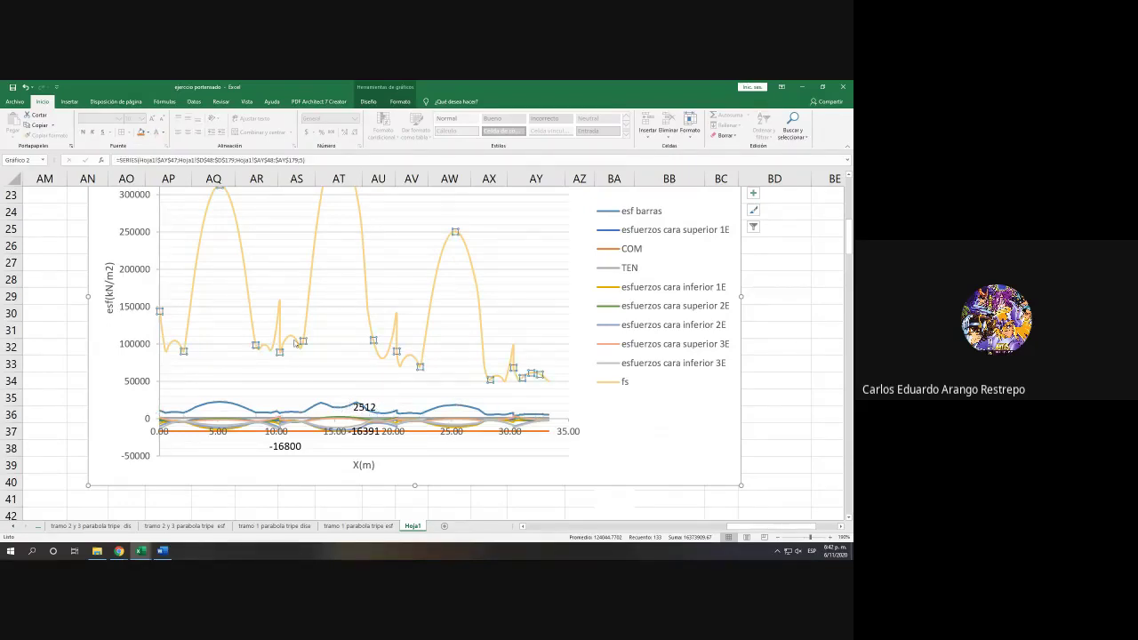
{"action": "key", "text": "Delete"}
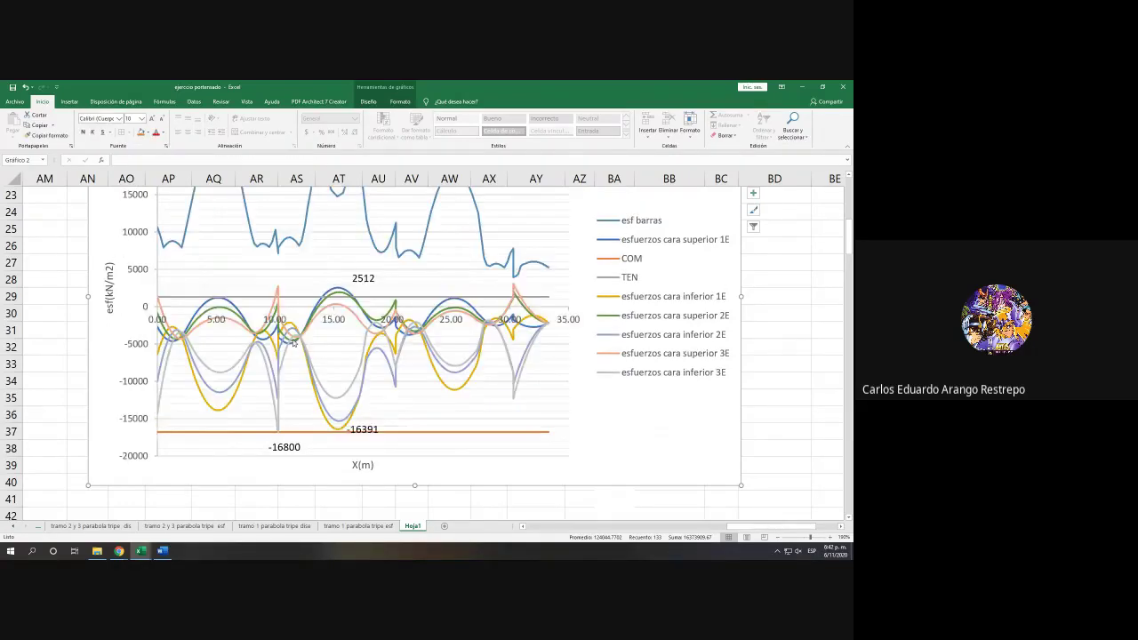
{"action": "scroll", "coordinate": [285, 332], "scroll_direction": "down", "scroll_amount": 2}
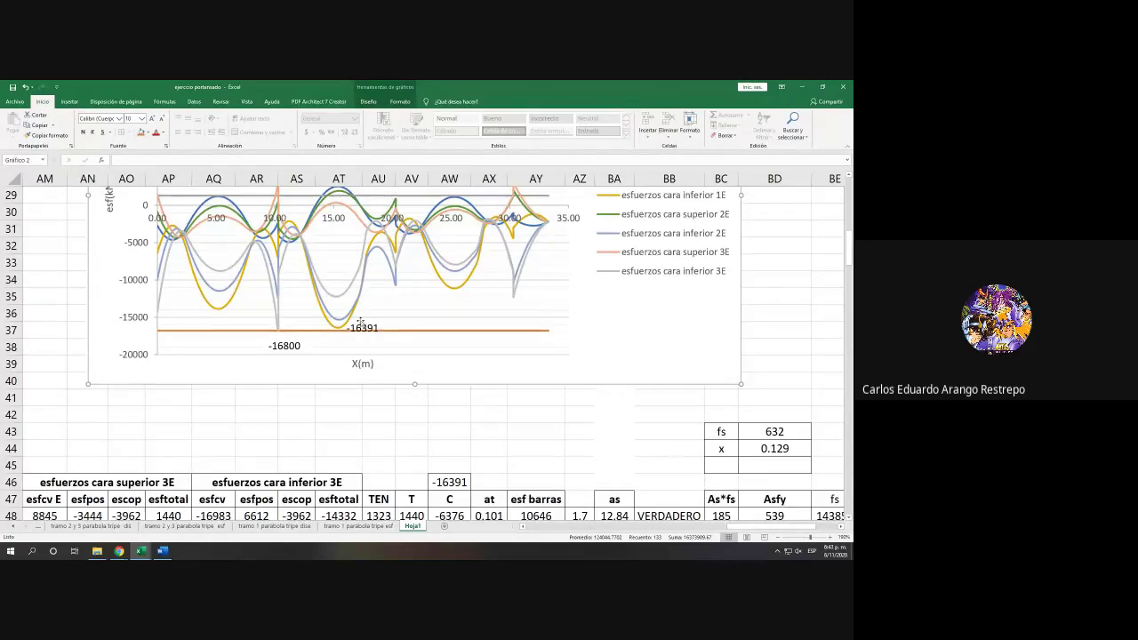
{"action": "scroll", "coordinate": [360, 322], "scroll_direction": "up", "scroll_amount": 5}
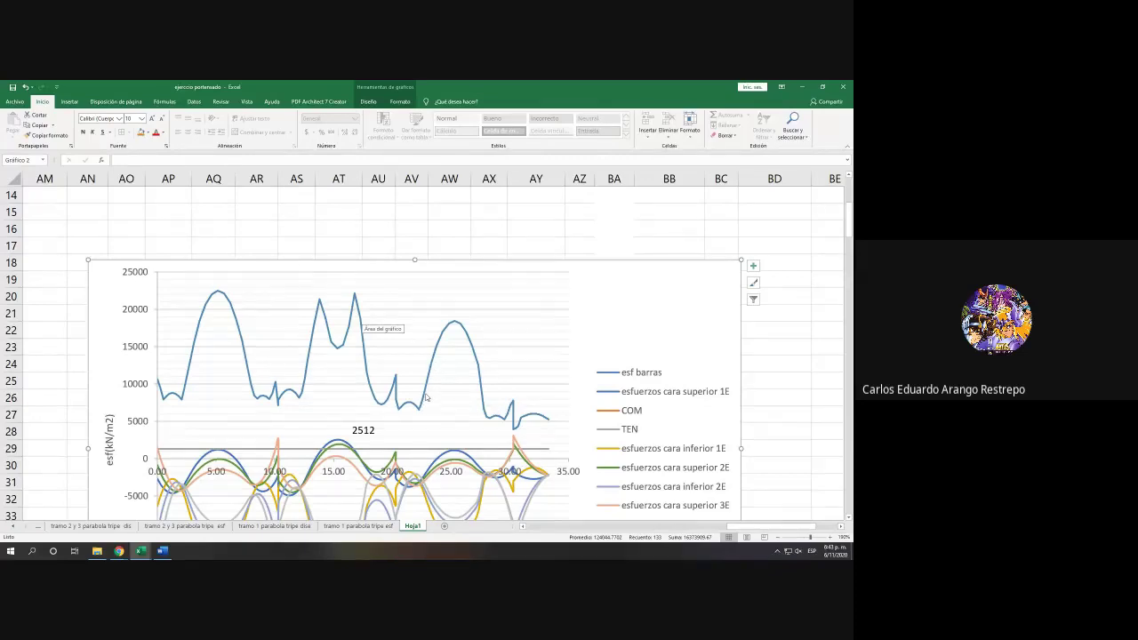
Step: Clear the check formula from BG48 and select the range BF47:BF179
{"action": "scroll", "coordinate": [426, 398], "scroll_direction": "down", "scroll_amount": 2, "text": "ctrl"}
{"action": "scroll", "coordinate": [708, 514], "scroll_direction": "down", "scroll_amount": 5}
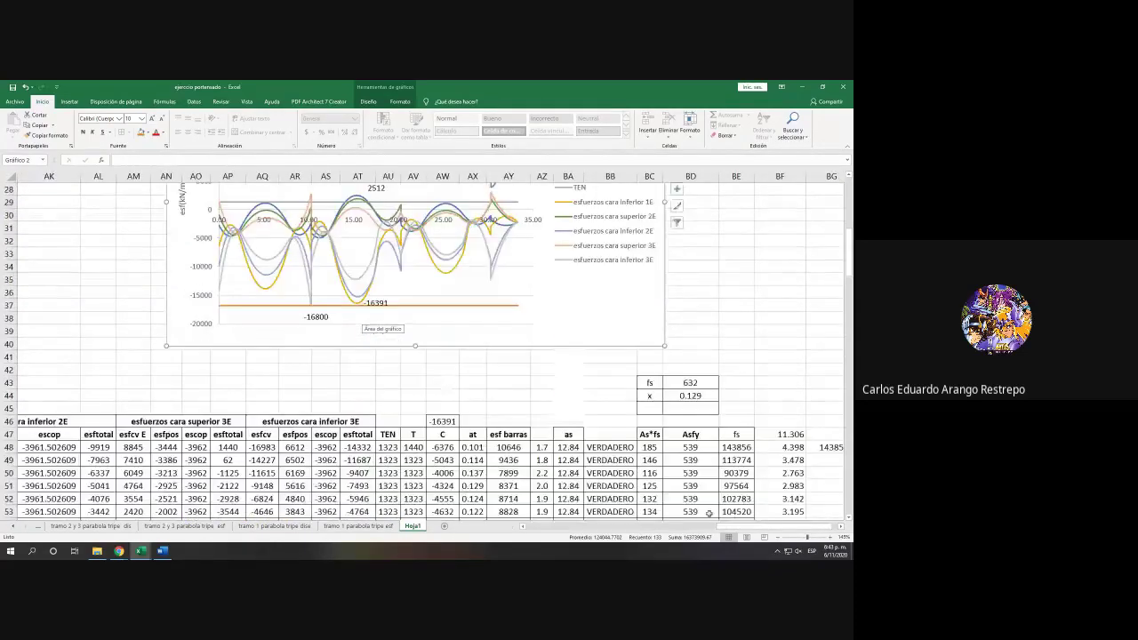
{"action": "scroll", "coordinate": [841, 531], "scroll_direction": "right", "scroll_amount": 4}
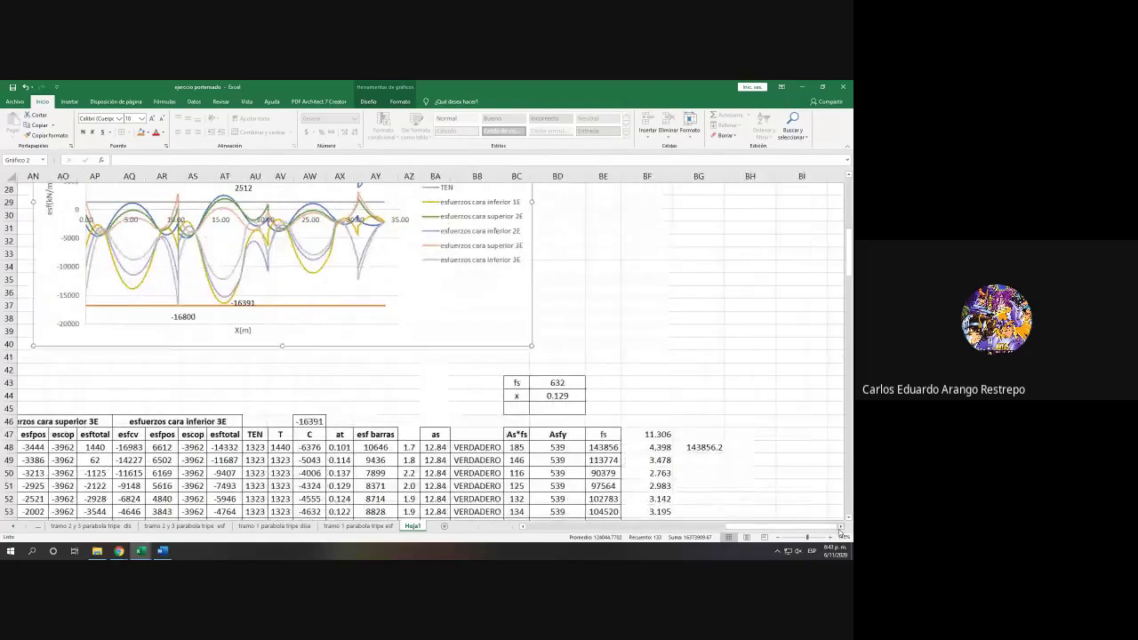
{"action": "left_click", "coordinate": [687, 448]}
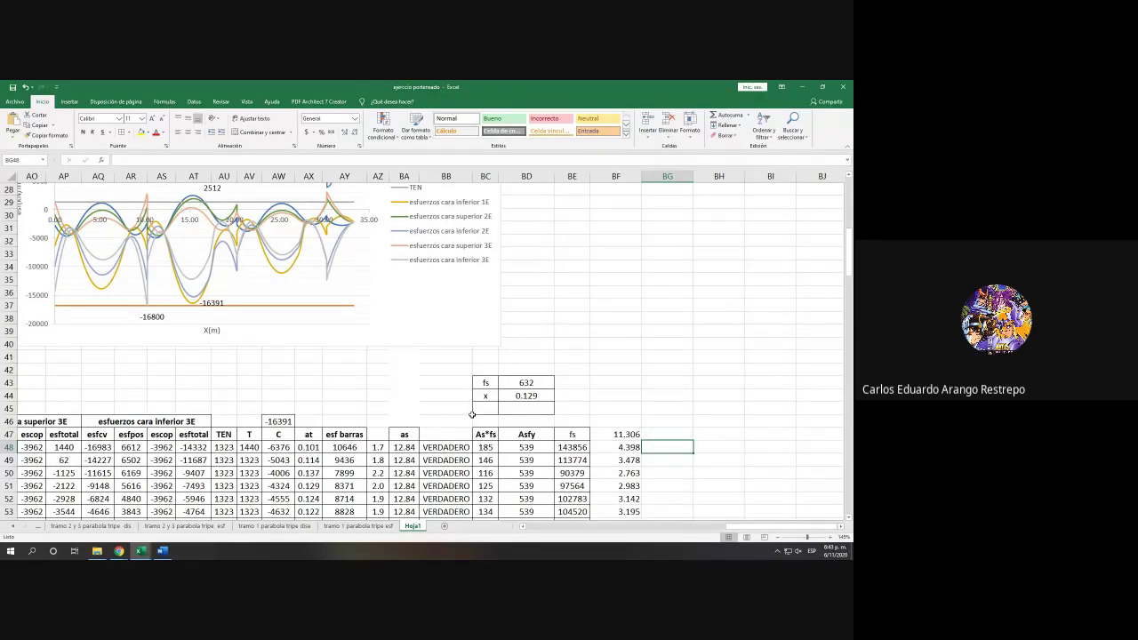
{"action": "left_click", "coordinate": [610, 434]}
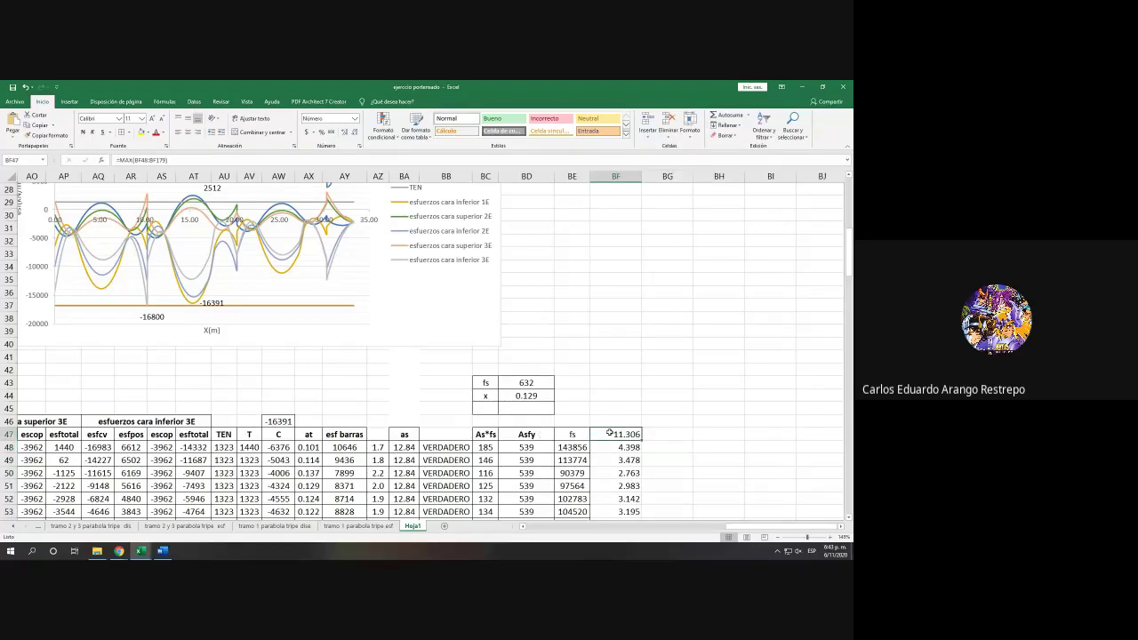
{"action": "key", "text": "ctrl+shift+Down"}
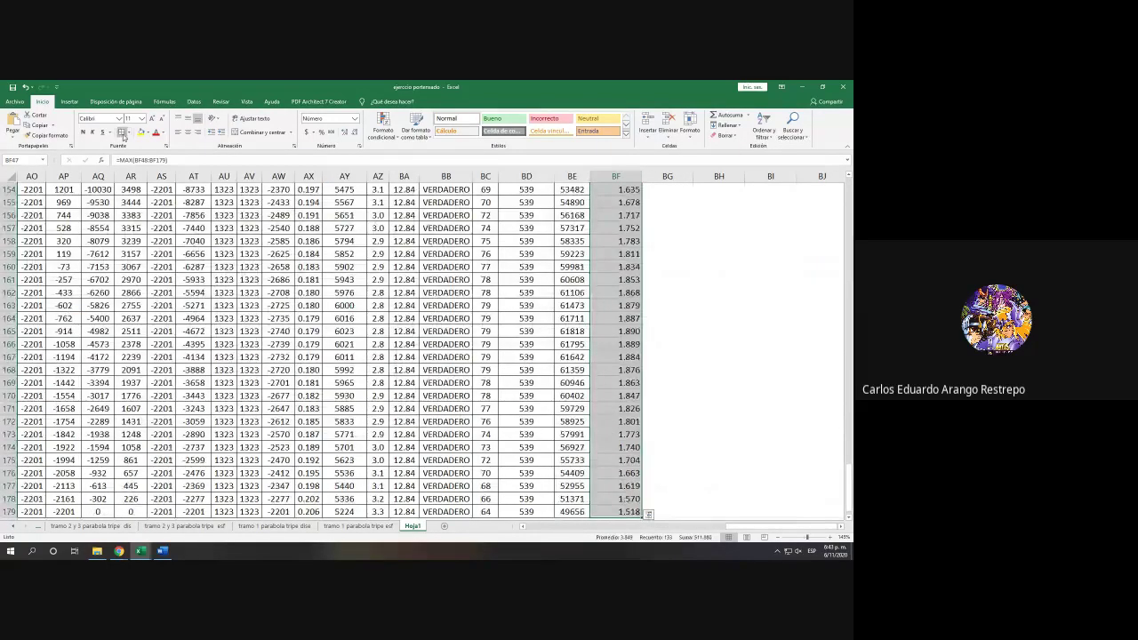
{"action": "key", "text": "ctrl+BackSpace"}
Step: Switch to File Explorer, open the Concreto postensado (2) presentation from the 2020-2 folder and minimize it
{"action": "left_click", "coordinate": [97, 551]}
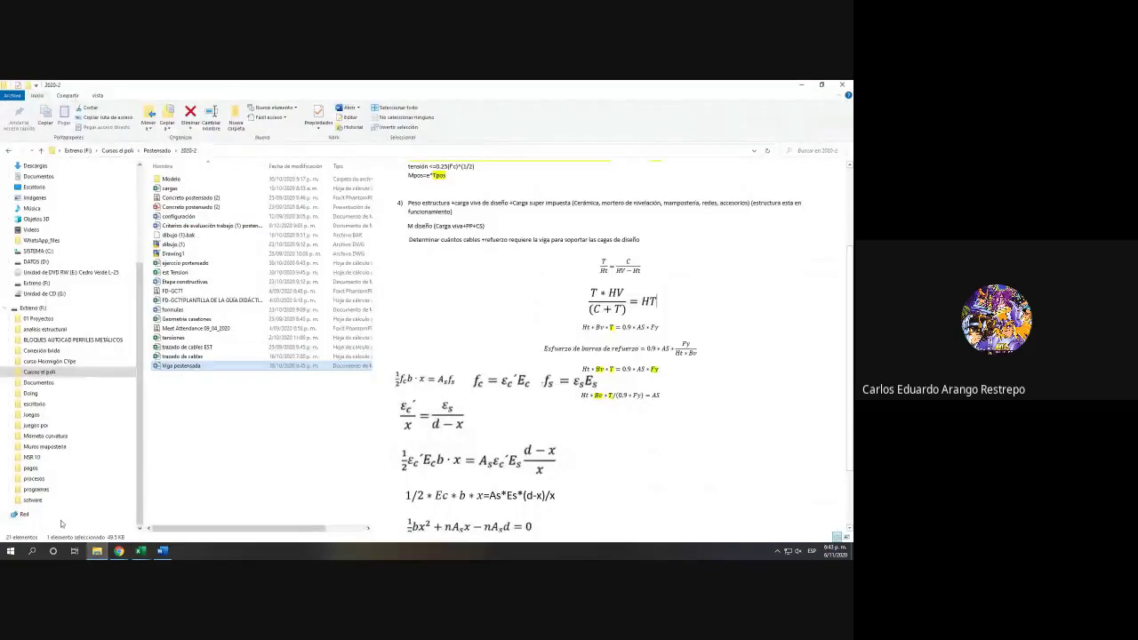
{"action": "left_click", "coordinate": [179, 207]}
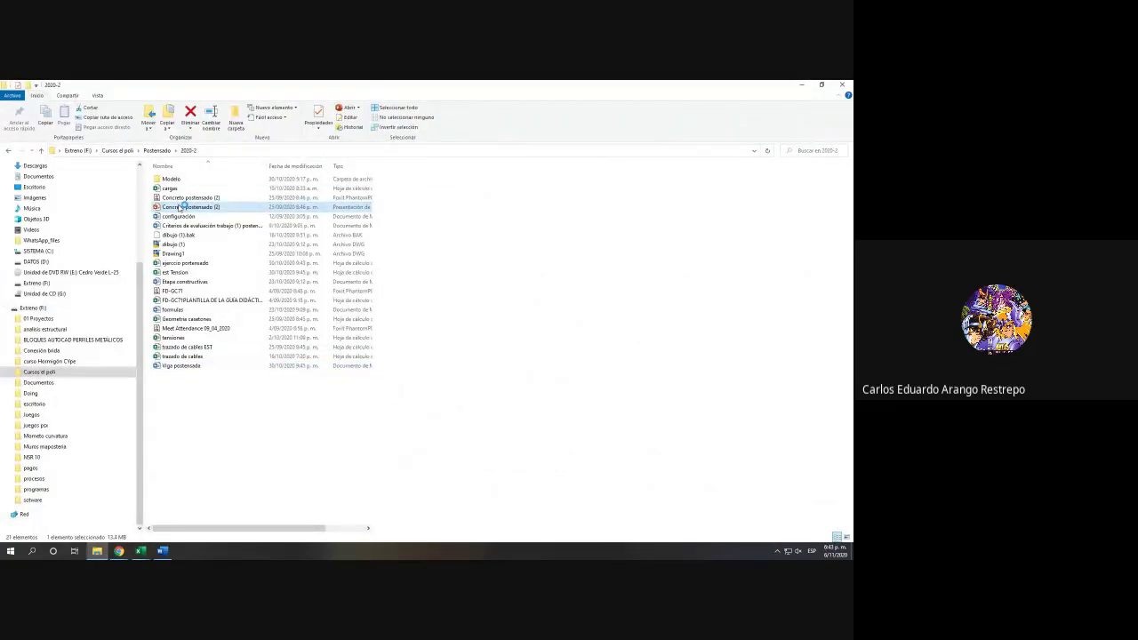
{"action": "double_click", "coordinate": [180, 207]}
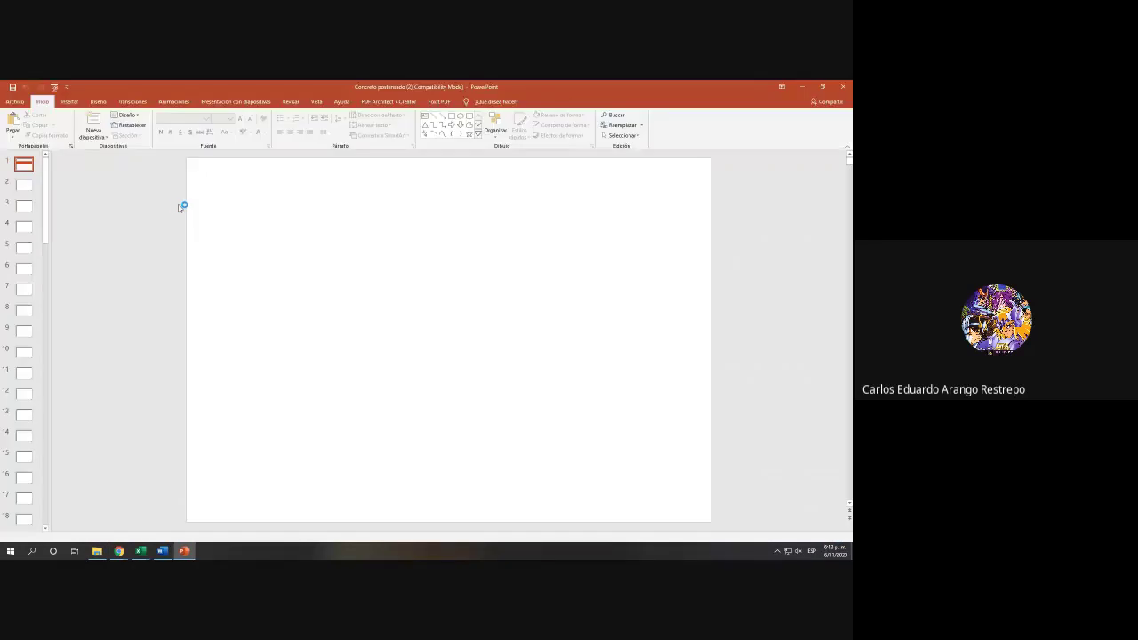
{"action": "left_click", "coordinate": [803, 87]}
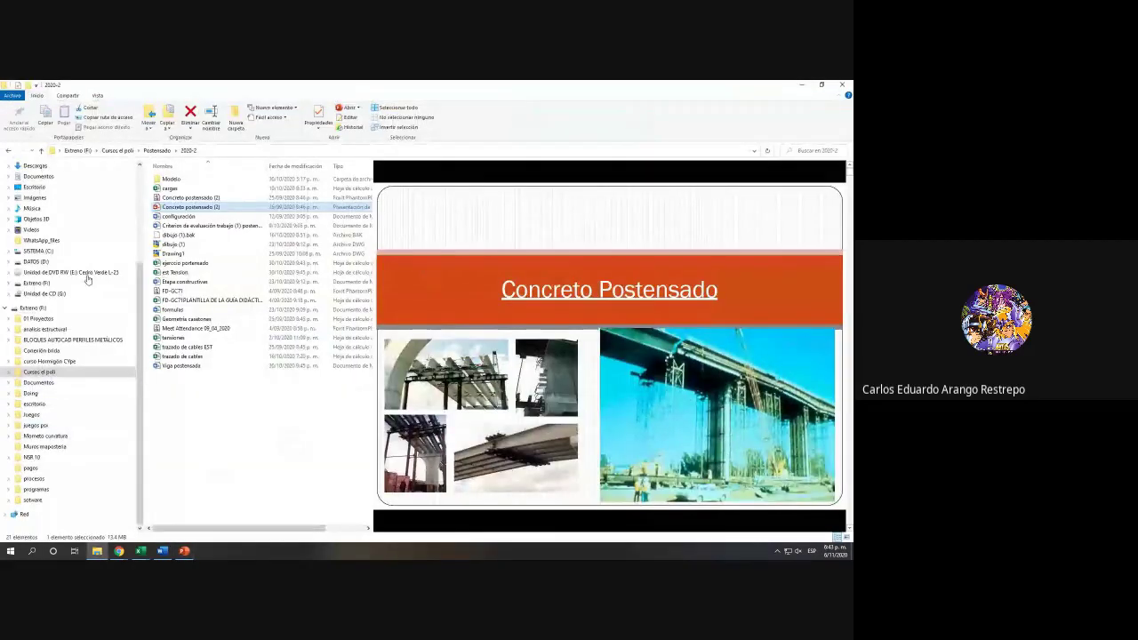
Step: Go to the Puentes folder inside Cursos el poli and look through its files
{"action": "left_click", "coordinate": [160, 151]}
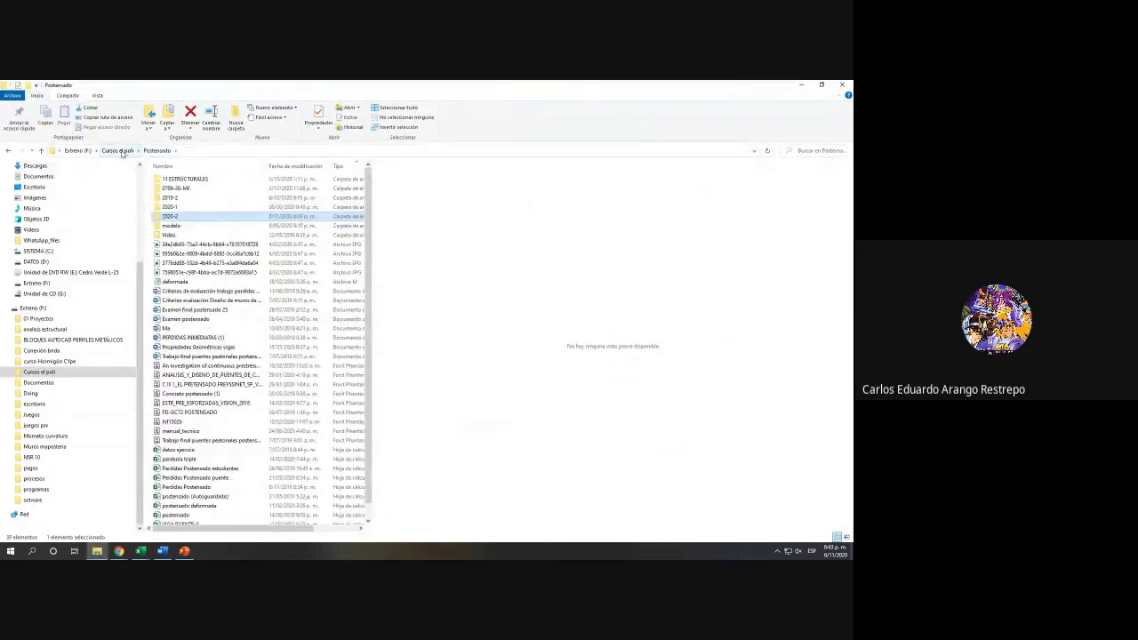
{"action": "left_click", "coordinate": [117, 151]}
{"action": "double_click", "coordinate": [191, 289]}
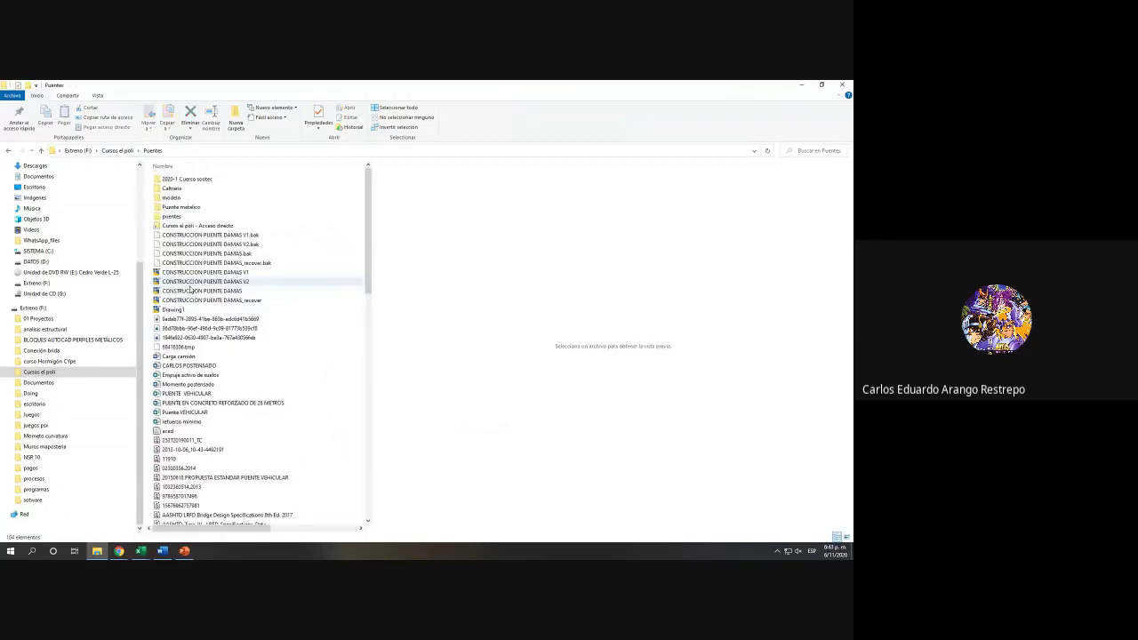
{"action": "scroll", "coordinate": [190, 289], "scroll_direction": "down", "scroll_amount": 3}
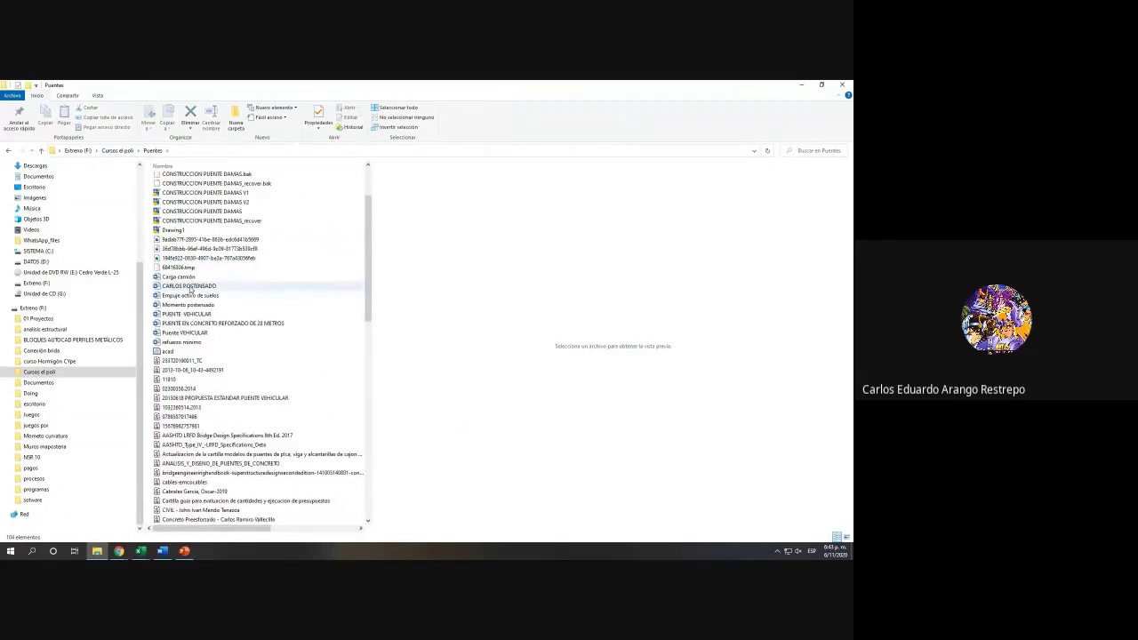
{"action": "scroll", "coordinate": [203, 323], "scroll_direction": "down", "scroll_amount": 1}
{"action": "scroll", "coordinate": [203, 323], "scroll_direction": "down", "scroll_amount": 5}
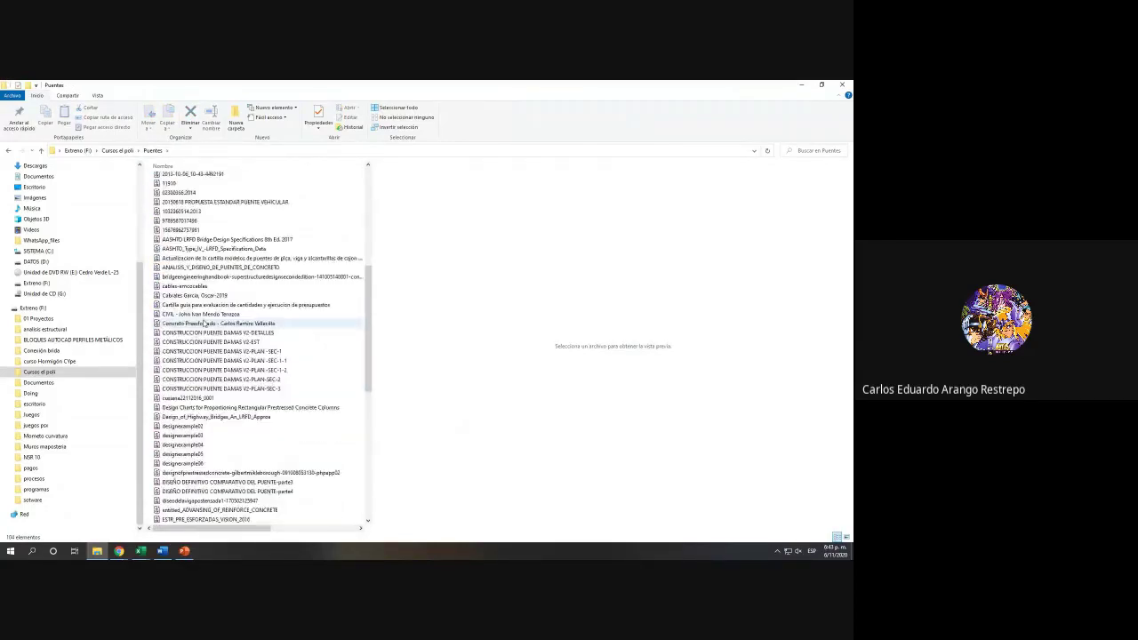
{"action": "scroll", "coordinate": [214, 338], "scroll_direction": "up", "scroll_amount": 8}
{"action": "scroll", "coordinate": [226, 356], "scroll_direction": "down", "scroll_amount": 8}
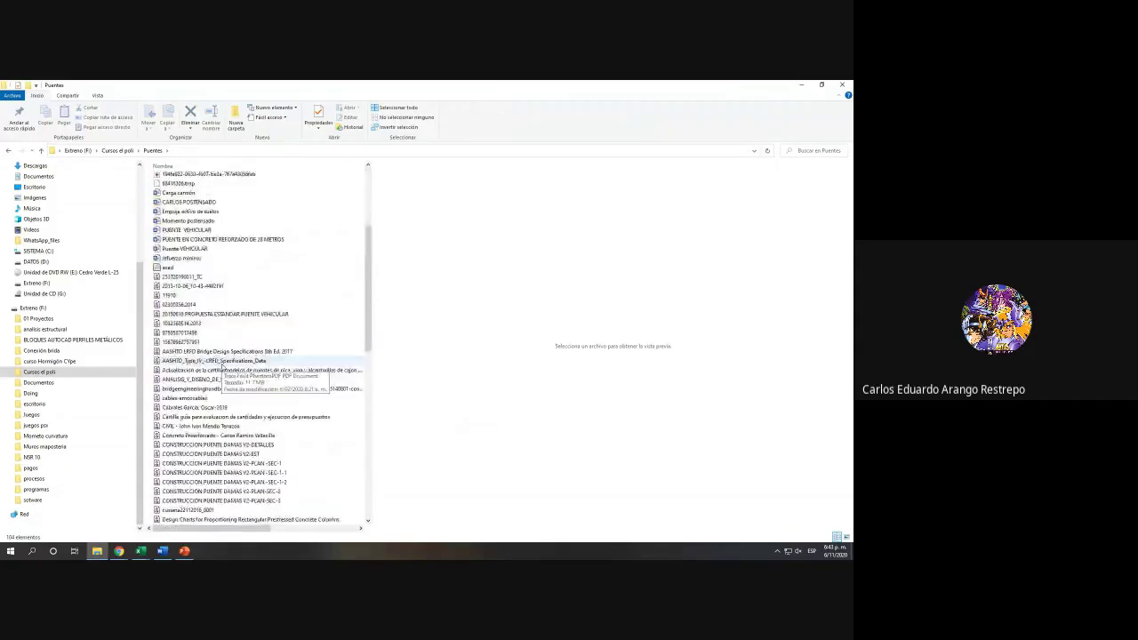
Step: Search the Puentes folder for "per", open the PERDIDAS INMEDIATAS (1) document full screen and enable editing
{"action": "left_click", "coordinate": [808, 153]}
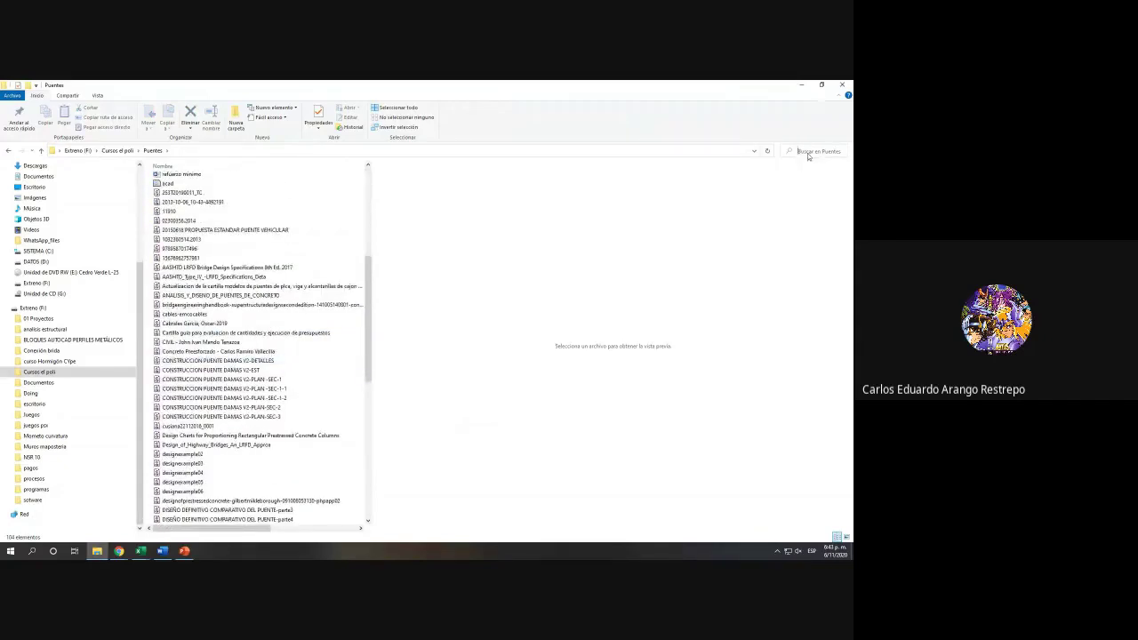
{"action": "type", "text": "pa"}
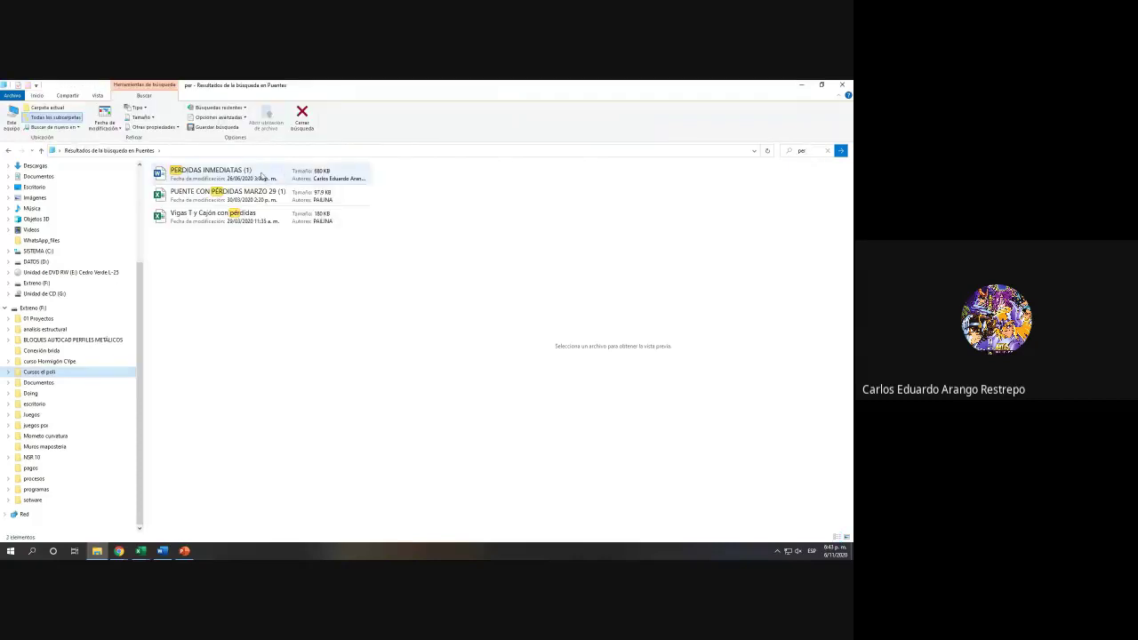
{"action": "double_click", "coordinate": [262, 176]}
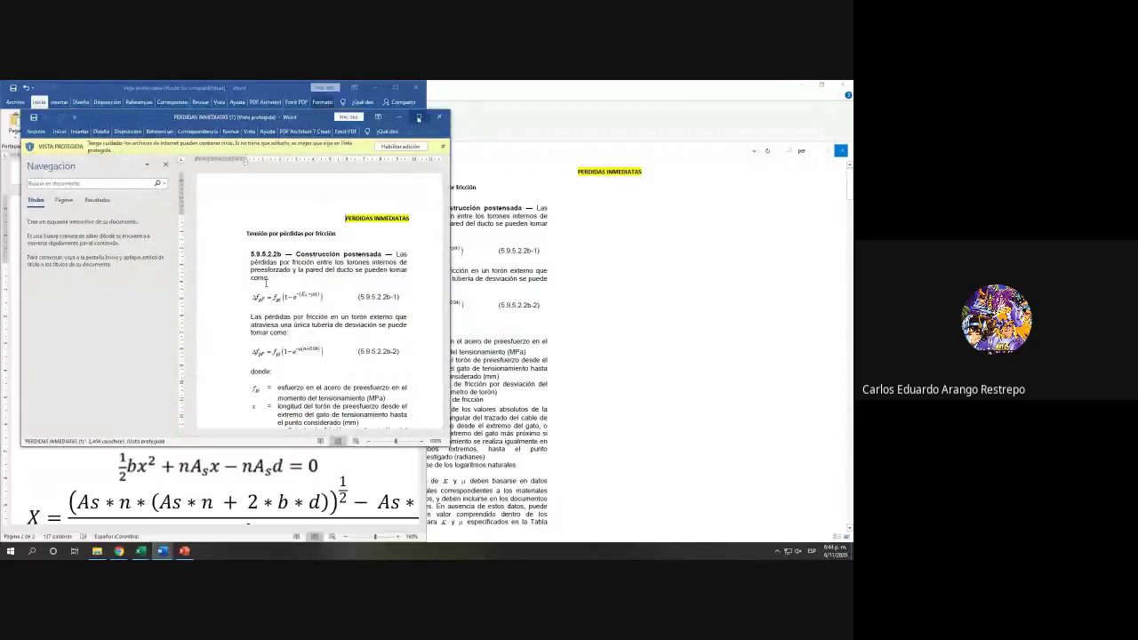
{"action": "left_click", "coordinate": [418, 117]}
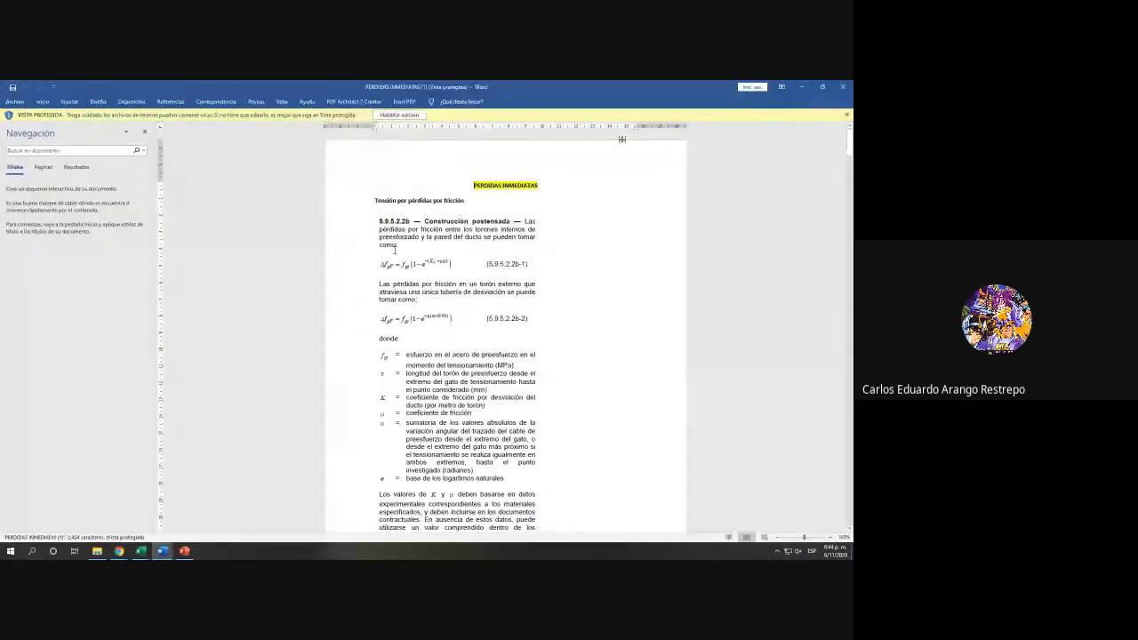
{"action": "left_click", "coordinate": [399, 115]}
Step: Place the File Explorer search results and the browser window with WhatsApp Web side by side
{"action": "double_click", "coordinate": [473, 85]}
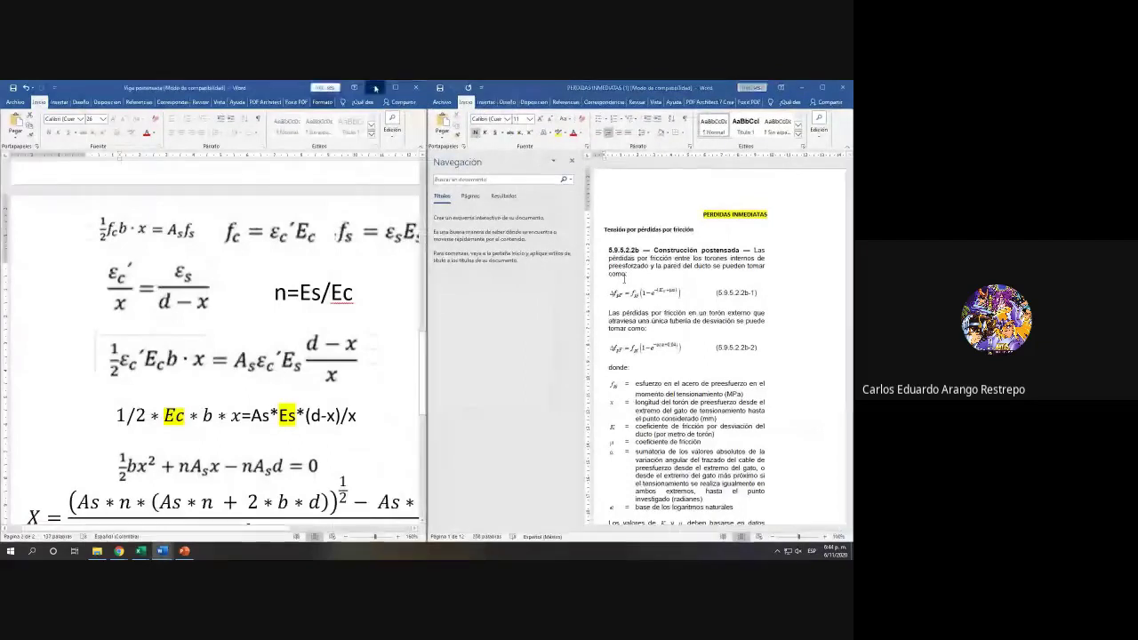
{"action": "left_click", "coordinate": [97, 551]}
{"action": "mouse_move", "coordinate": [118, 551]}
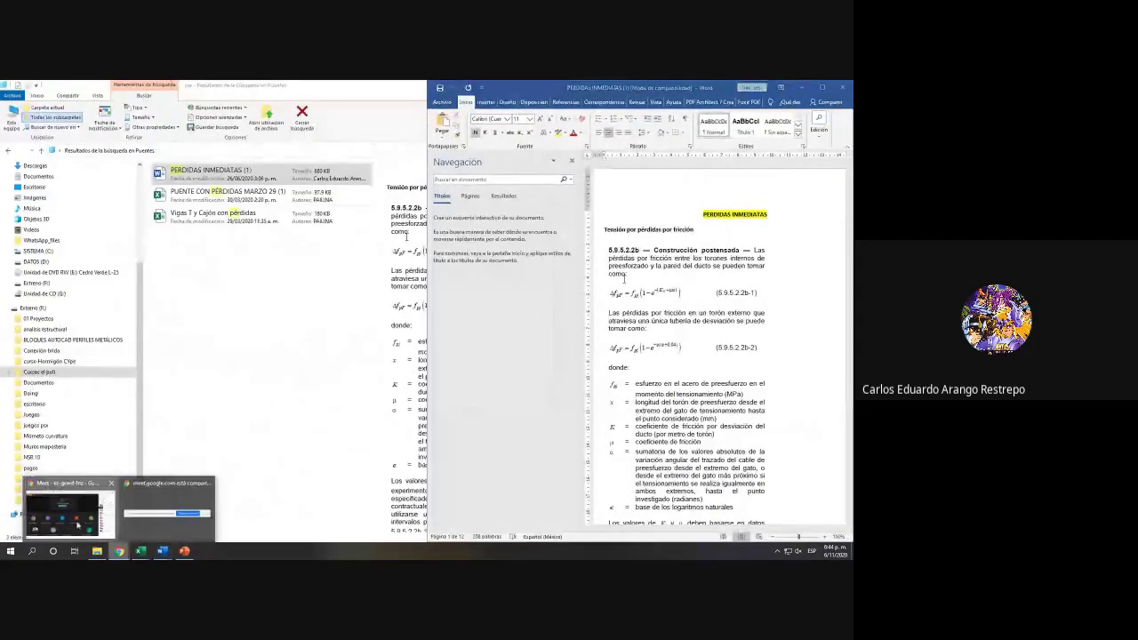
{"action": "left_click", "coordinate": [95, 530]}
{"action": "left_click", "coordinate": [360, 87]}
{"action": "left_click_drag", "start_coordinate": [661, 90], "coordinate": [851, 98]}
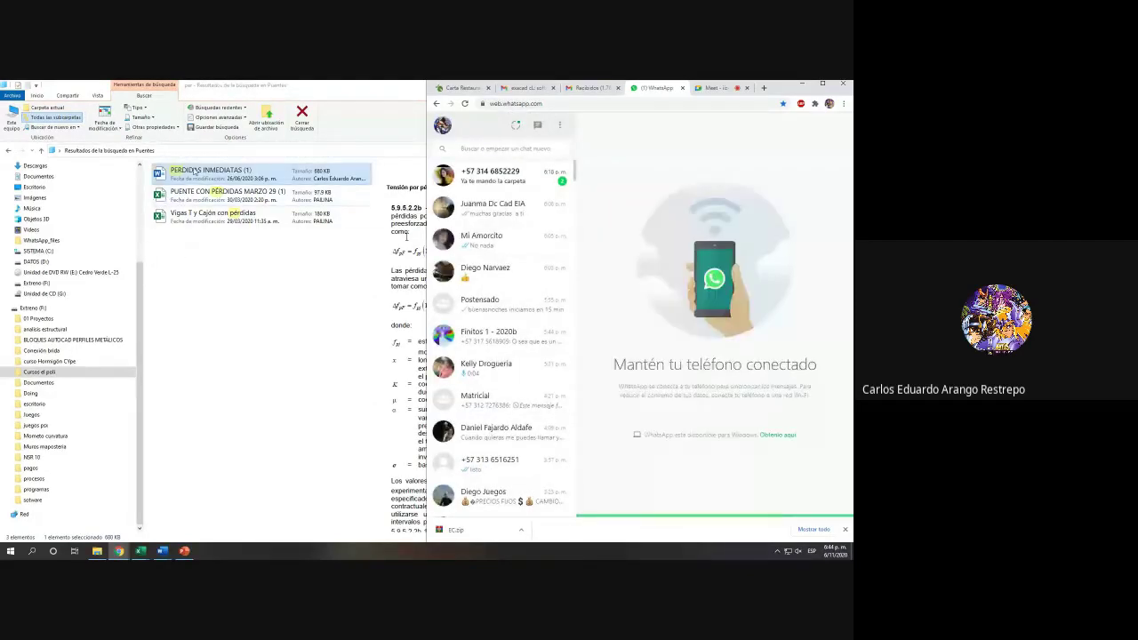
Step: Send the PERDIDAS INMEDIATAS (1) file to the Postensado group chat and minimize the browser
{"action": "scroll", "coordinate": [496, 278], "scroll_direction": "down", "scroll_amount": 1}
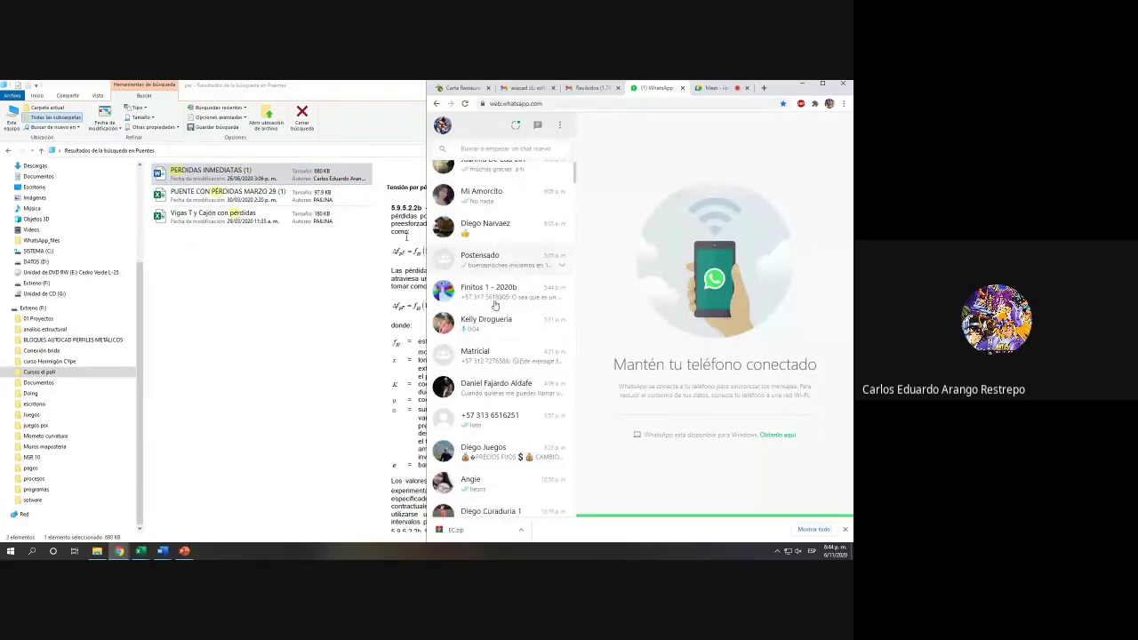
{"action": "left_click", "coordinate": [496, 261]}
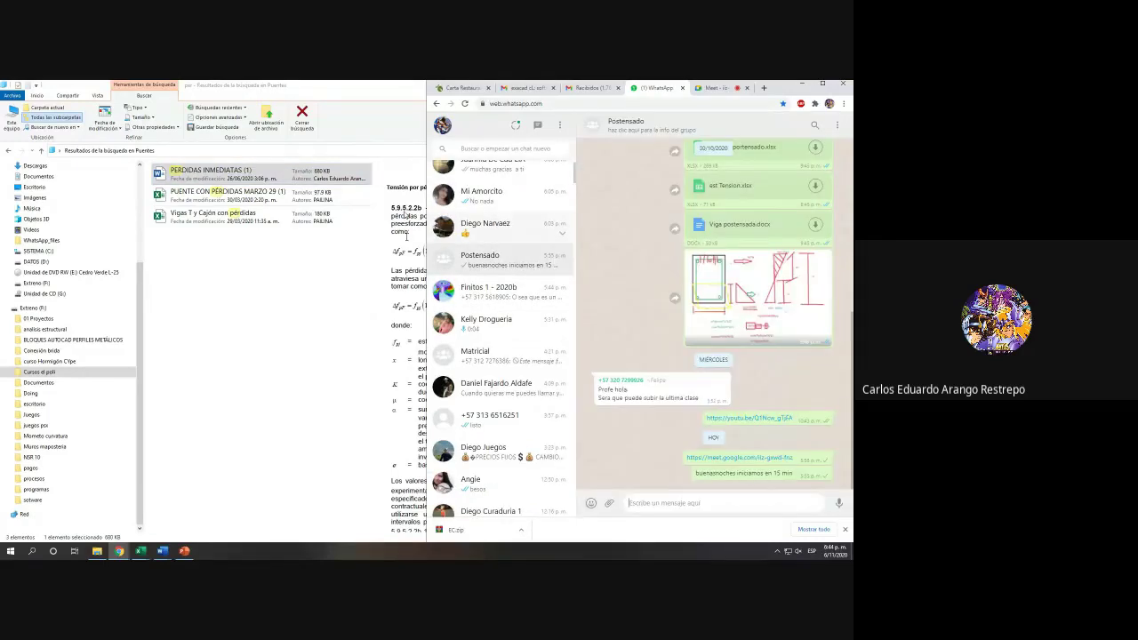
{"action": "left_click_drag", "start_coordinate": [410, 236], "coordinate": [791, 409]}
{"action": "left_click", "coordinate": [820, 459]}
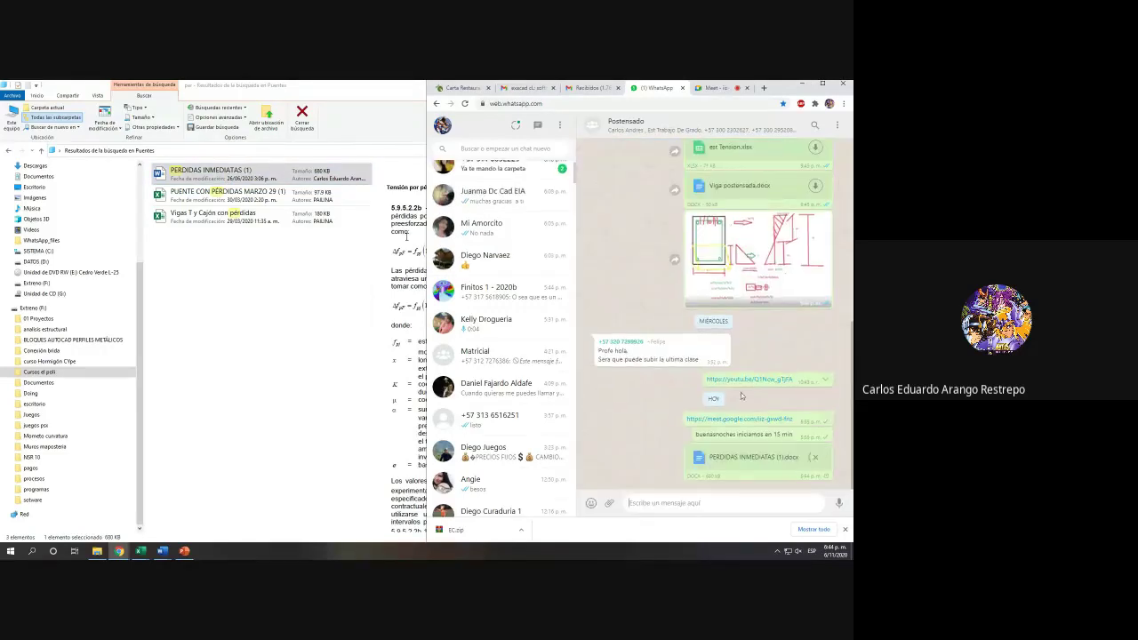
{"action": "left_click", "coordinate": [800, 87]}
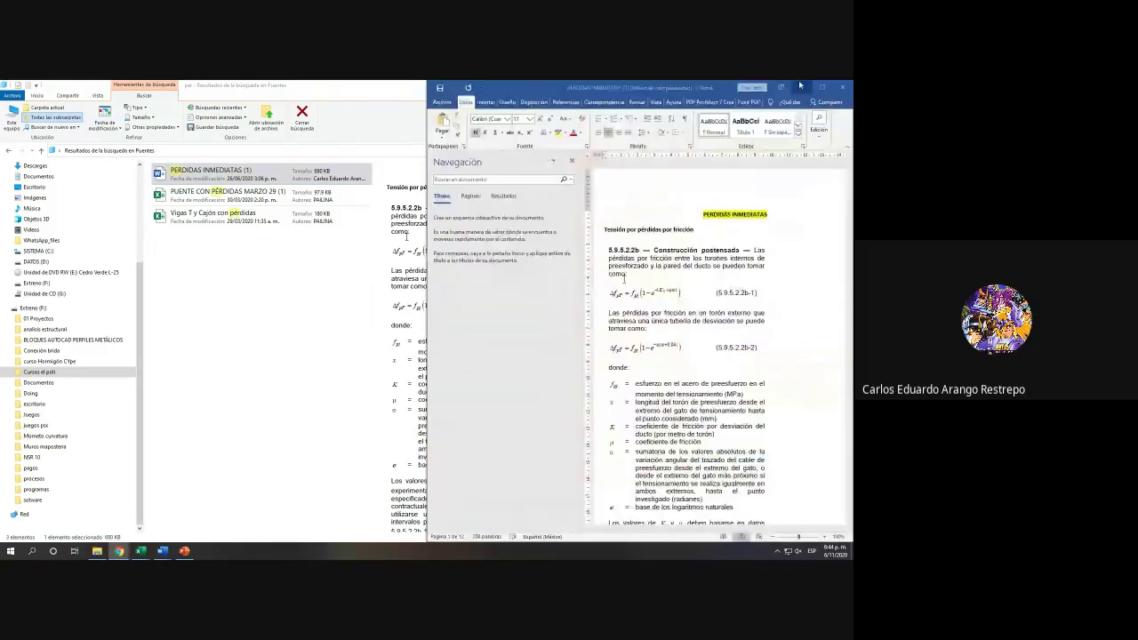
Step: Maximize the PERDIDAS INMEDIATAS document and review its friction, wedge-slip and elastic-shortening loss sections up to the first stress verification
{"action": "left_click", "coordinate": [820, 89]}
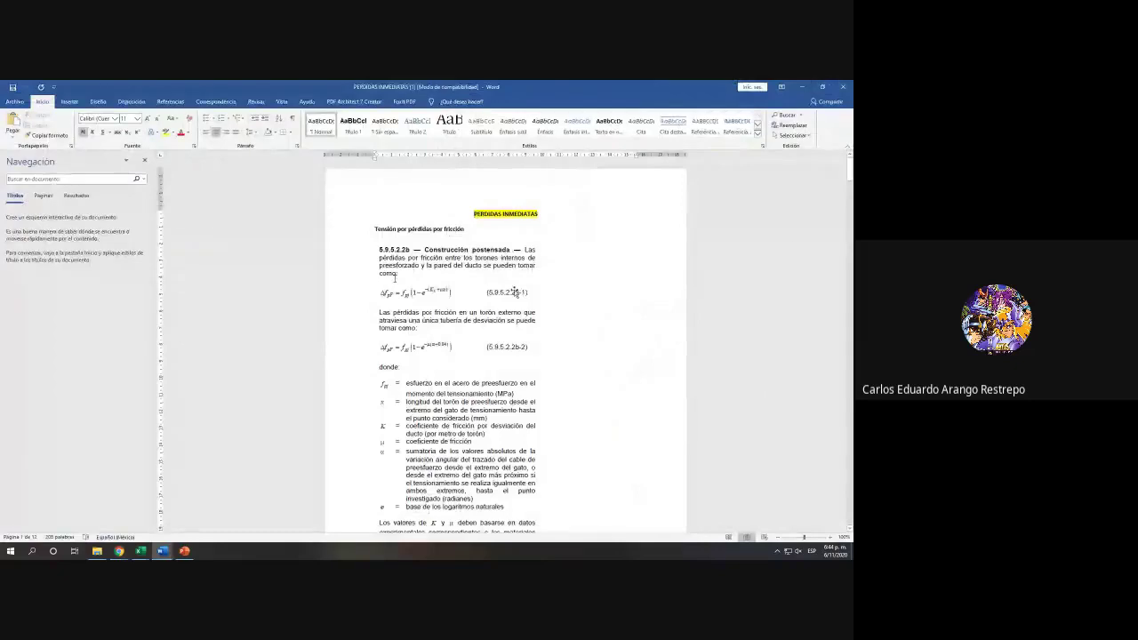
{"action": "scroll", "coordinate": [500, 256], "scroll_direction": "up", "scroll_amount": 5, "text": "ctrl"}
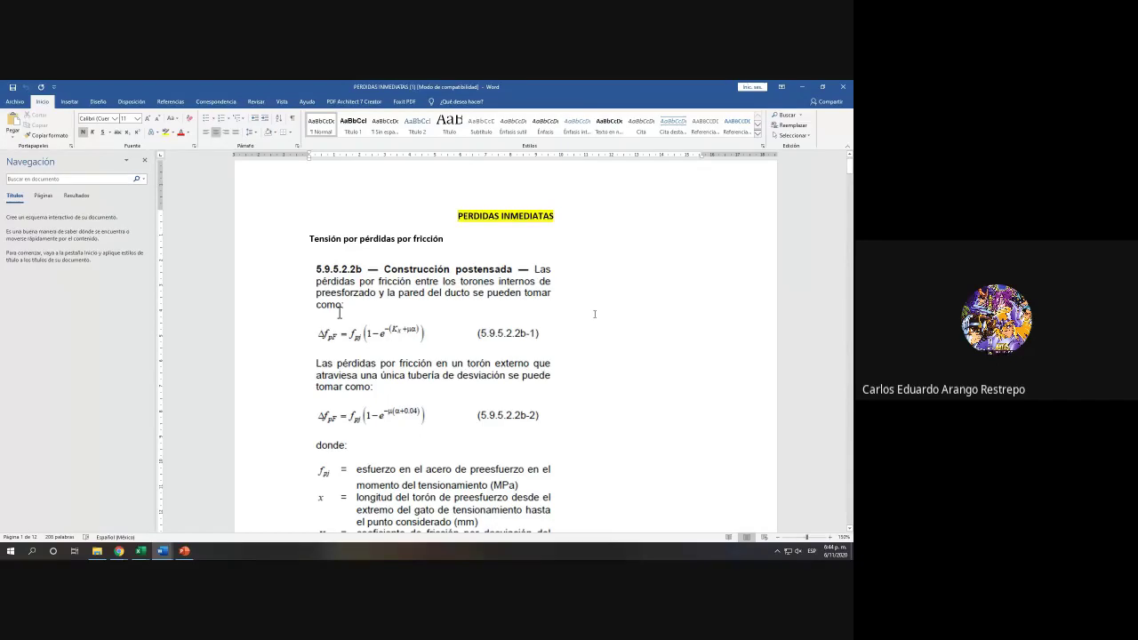
{"action": "scroll", "coordinate": [594, 314], "scroll_direction": "down", "scroll_amount": 15}
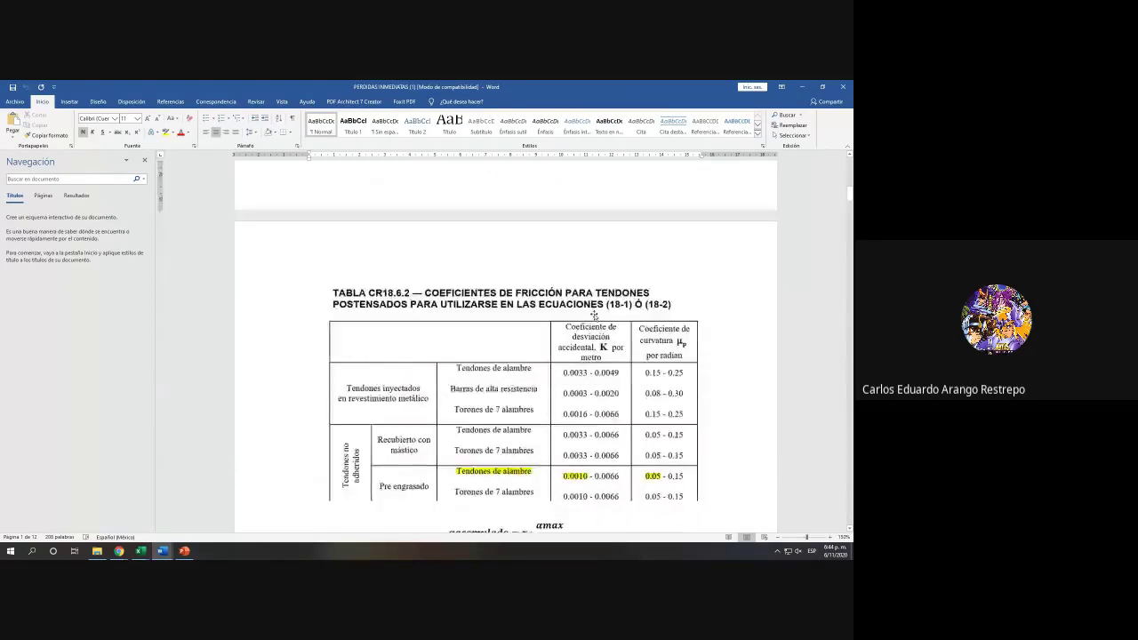
{"action": "scroll", "coordinate": [595, 314], "scroll_direction": "down", "scroll_amount": 5}
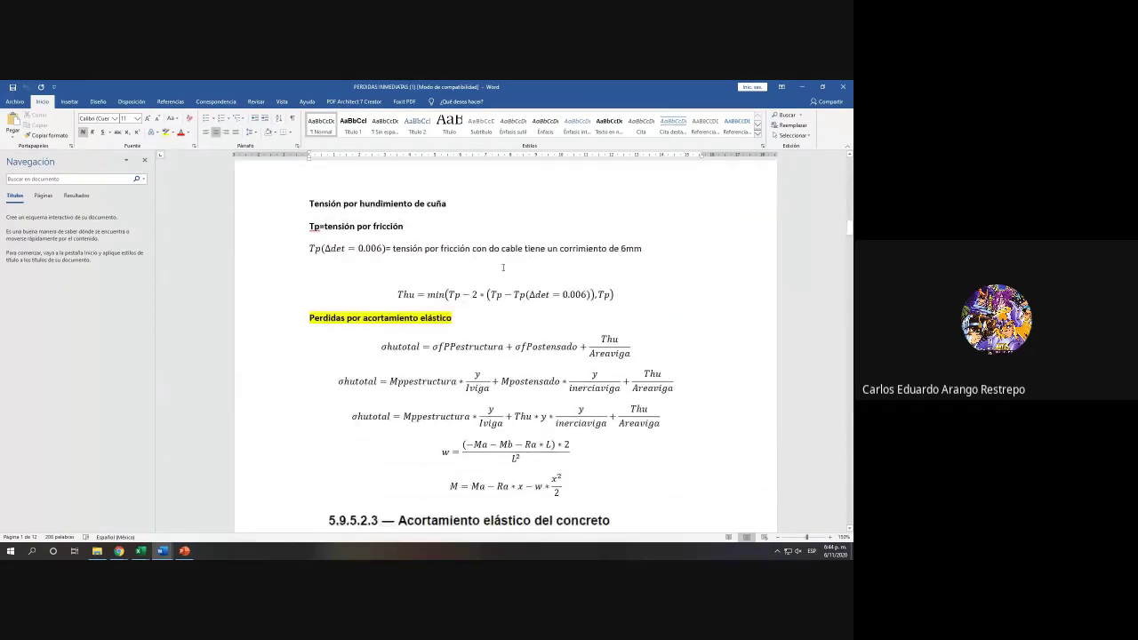
{"action": "scroll", "coordinate": [493, 273], "scroll_direction": "down", "scroll_amount": 8}
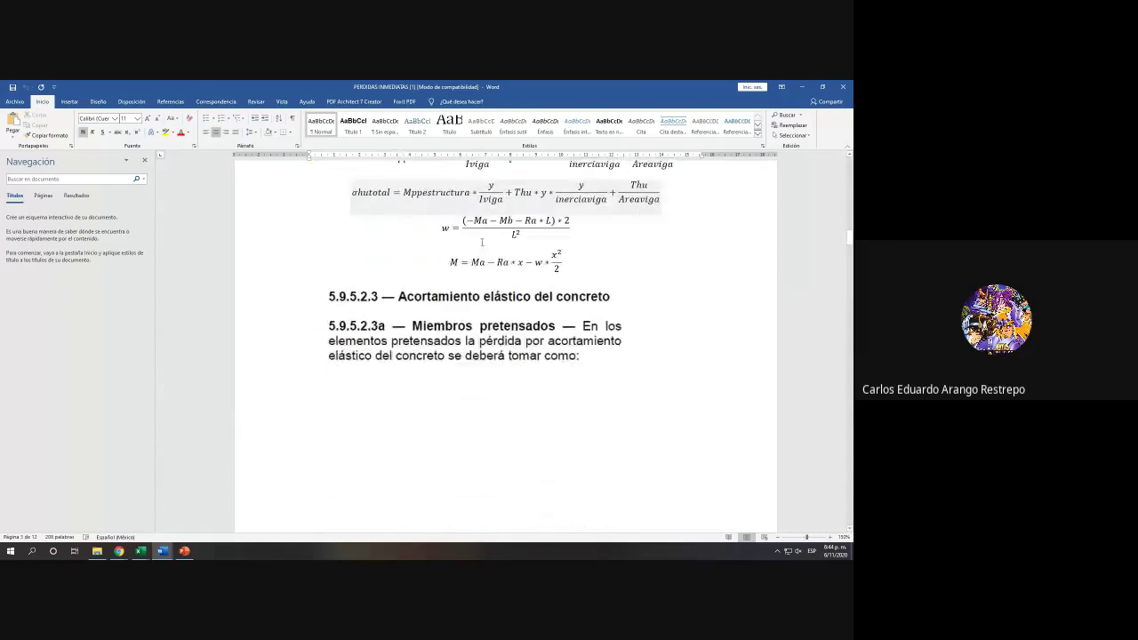
{"action": "scroll", "coordinate": [481, 242], "scroll_direction": "down", "scroll_amount": 2}
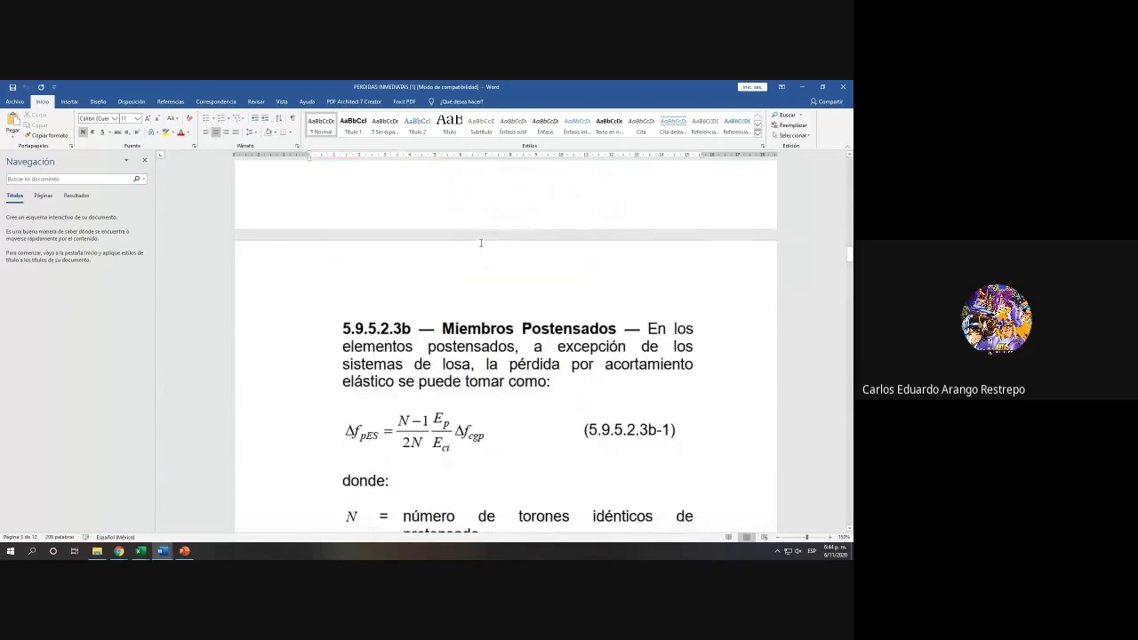
{"action": "scroll", "coordinate": [481, 242], "scroll_direction": "down", "scroll_amount": 1}
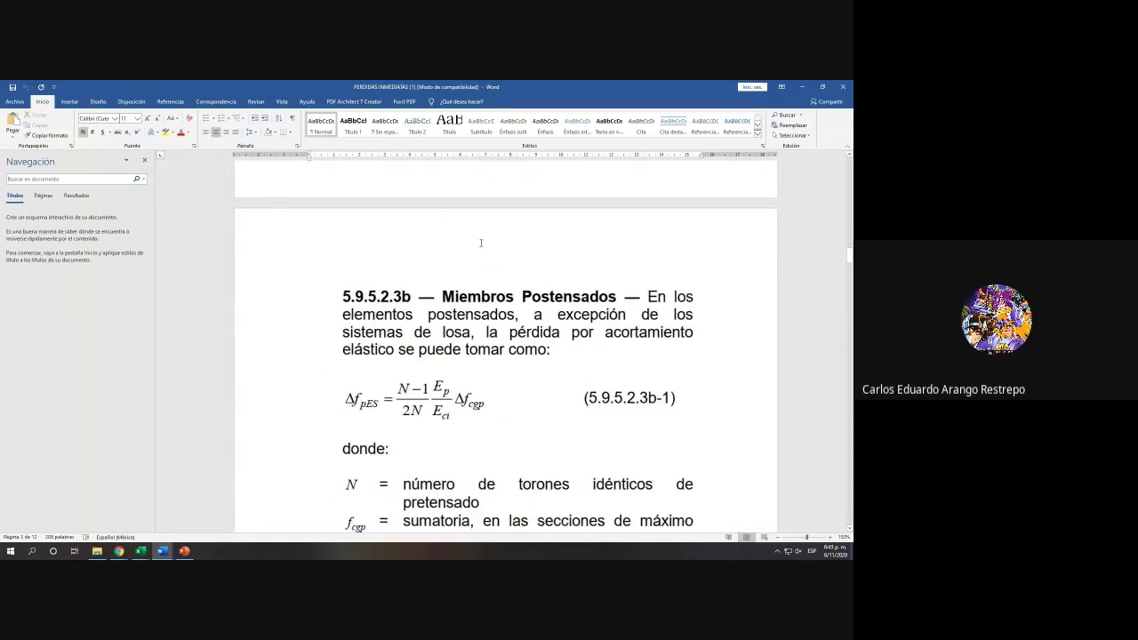
{"action": "scroll", "coordinate": [481, 243], "scroll_direction": "down", "scroll_amount": 3, "text": "ctrl"}
{"action": "scroll", "coordinate": [481, 243], "scroll_direction": "down", "scroll_amount": 7}
{"action": "scroll", "coordinate": [481, 242], "scroll_direction": "down", "scroll_amount": 11}
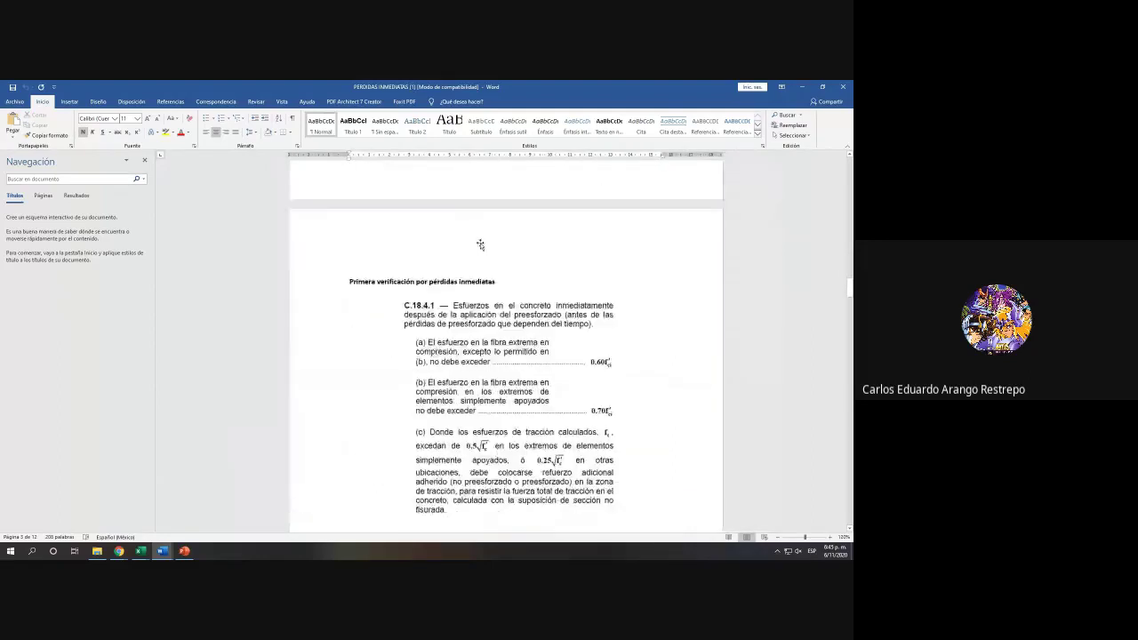
Step: Examine the PERDIDAS DIFERIDAS EN EL TIEMPO section and return to the friction loss equations on the first page
{"action": "left_click_drag", "start_coordinate": [851, 309], "coordinate": [851, 328]}
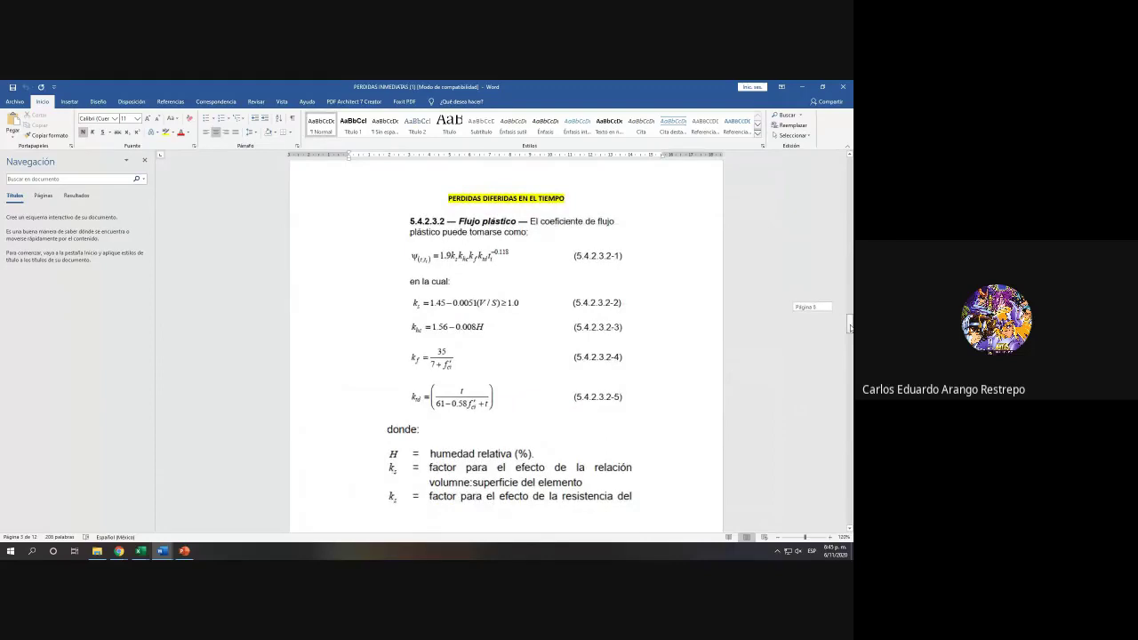
{"action": "scroll", "coordinate": [531, 190], "scroll_direction": "up", "scroll_amount": 4, "text": "ctrl"}
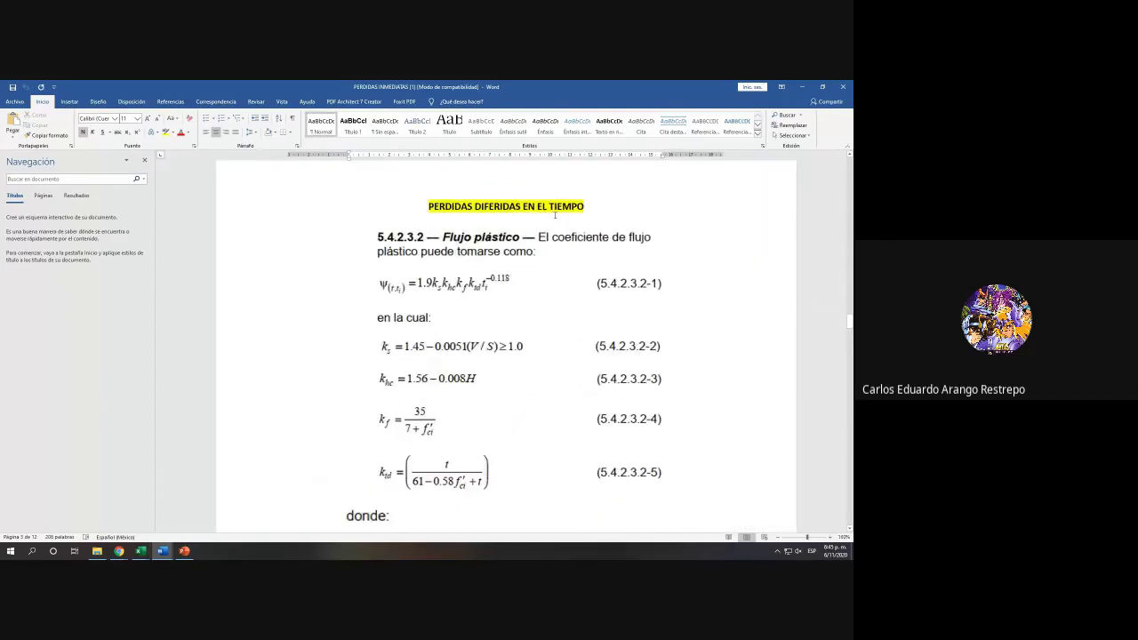
{"action": "triple_click", "coordinate": [584, 207]}
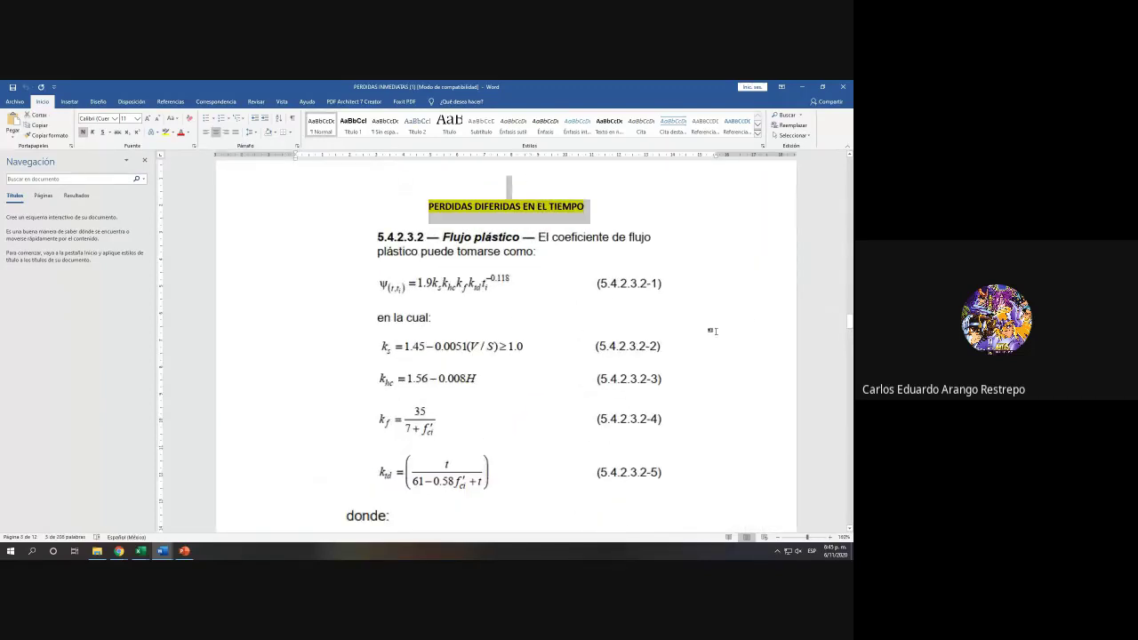
{"action": "scroll", "coordinate": [768, 406], "scroll_direction": "down", "scroll_amount": 2, "text": "ctrl"}
{"action": "scroll", "coordinate": [809, 324], "scroll_direction": "up", "scroll_amount": 20}
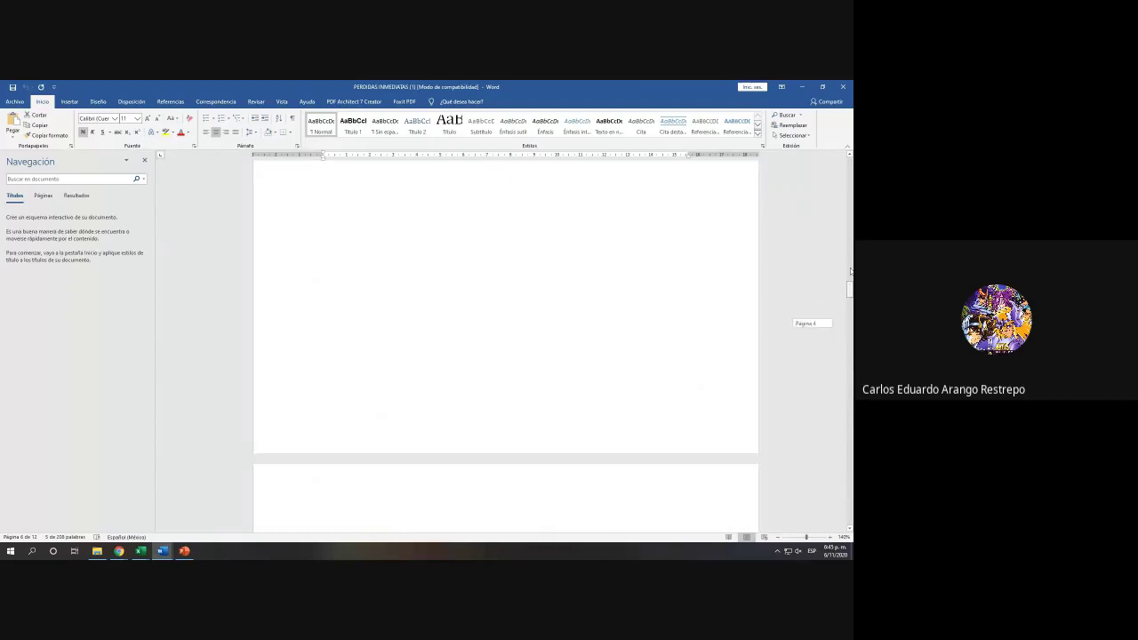
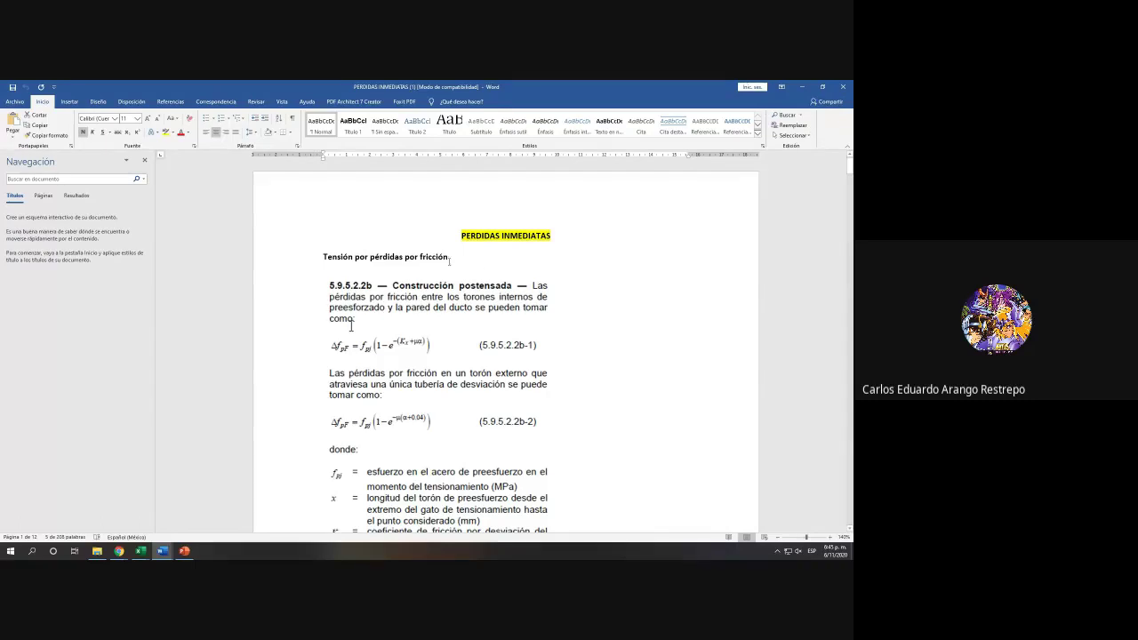
{"action": "scroll", "coordinate": [351, 327], "scroll_direction": "up", "scroll_amount": 5, "text": "ctrl"}
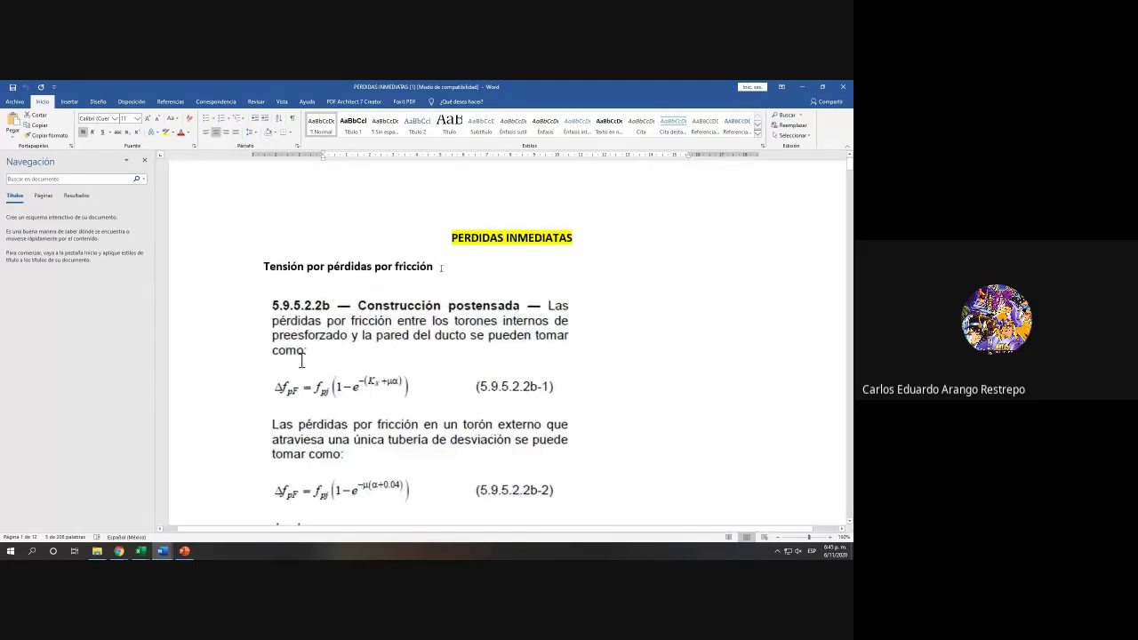
Step: Switch to File Explorer, leave the search results and open the 2020-1 folder inside Cursos el poli\Postensado
{"action": "left_click", "coordinate": [96, 552]}
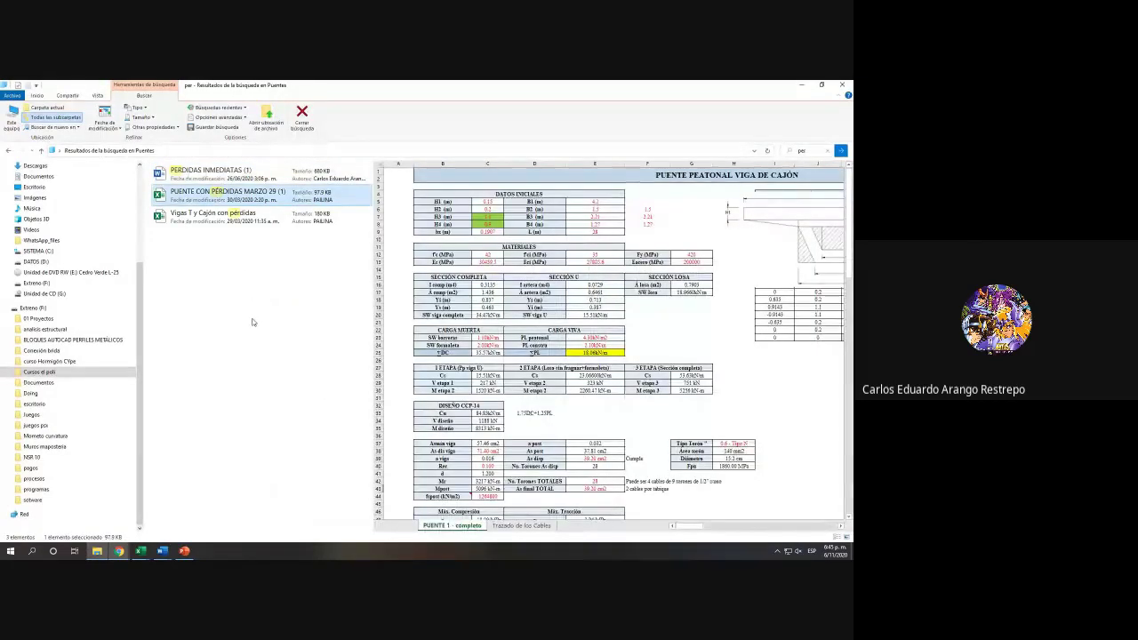
{"action": "key", "text": "Down"}
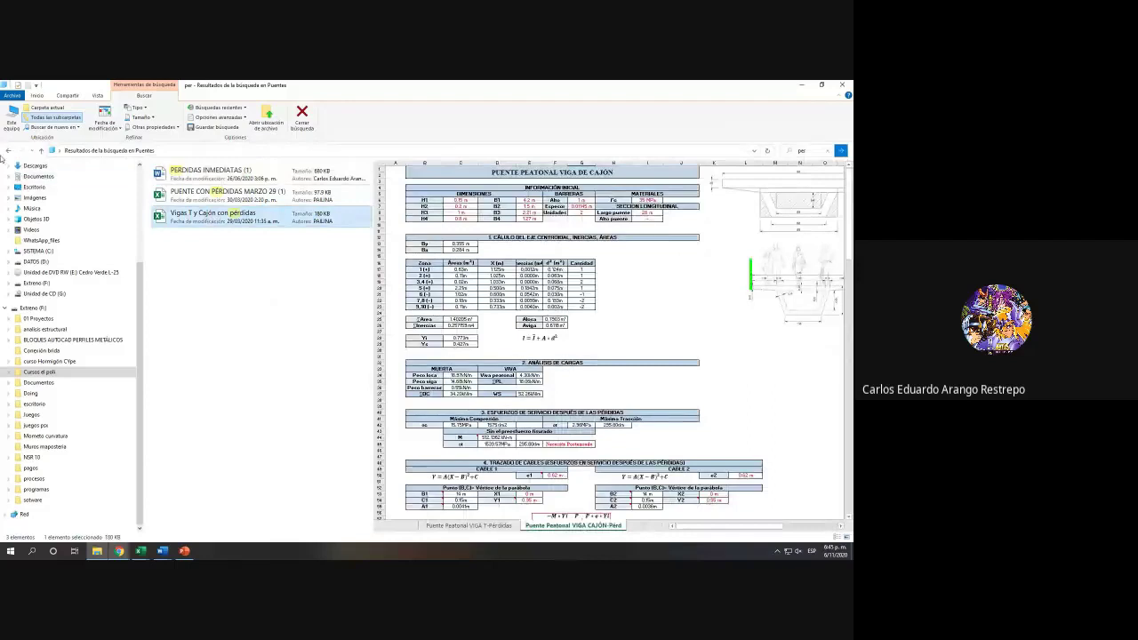
{"action": "left_click", "coordinate": [9, 151]}
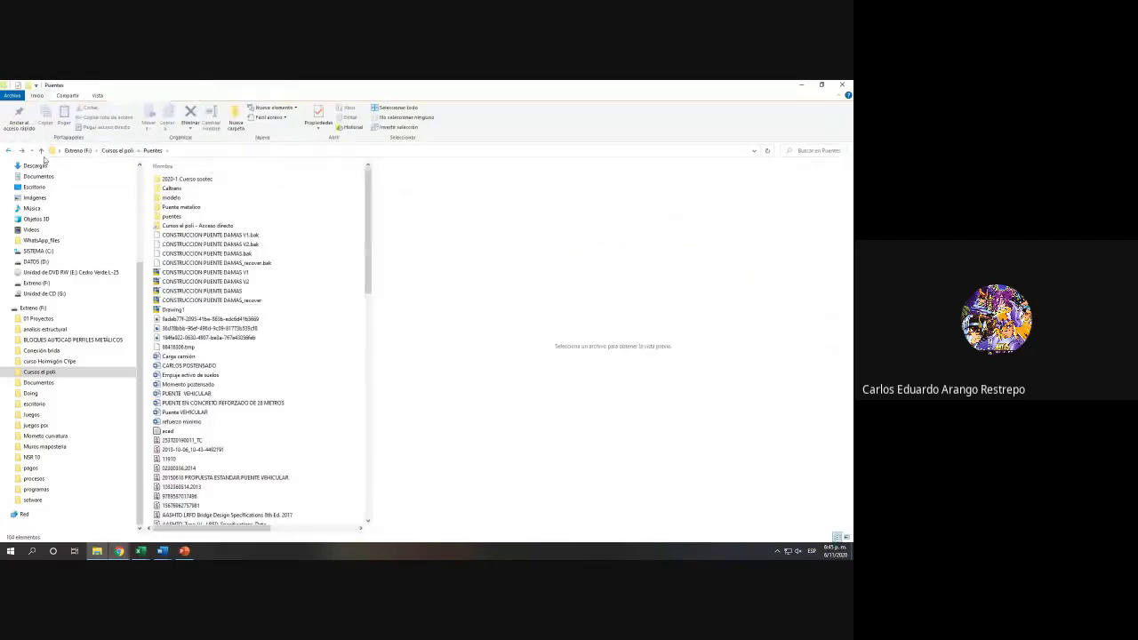
{"action": "left_click", "coordinate": [132, 151]}
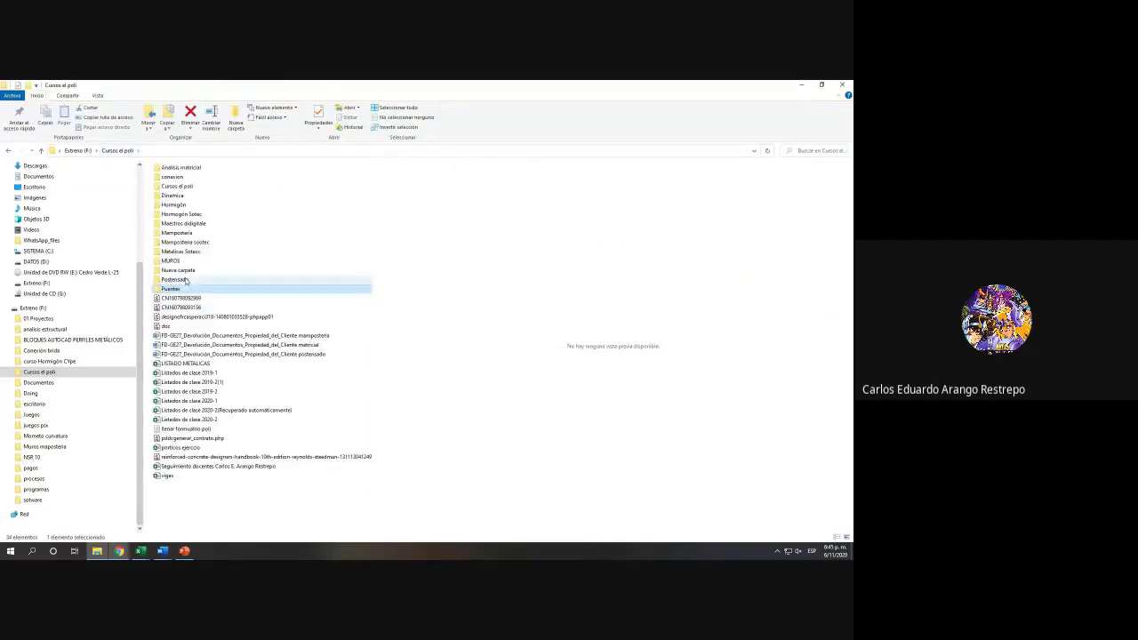
{"action": "double_click", "coordinate": [186, 282]}
{"action": "left_click", "coordinate": [187, 216]}
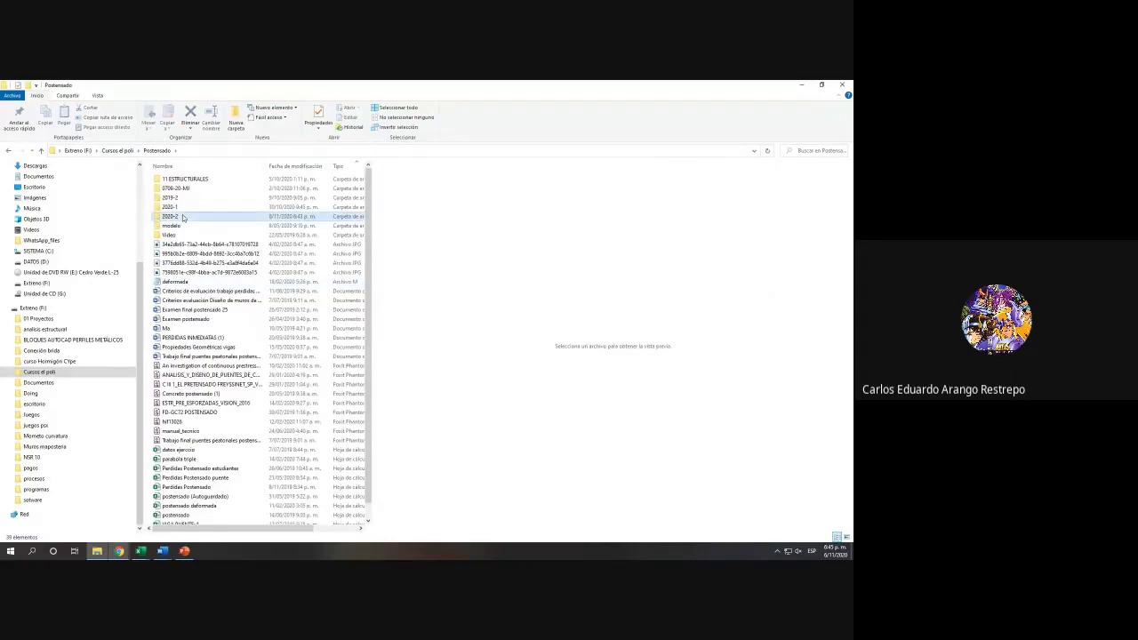
{"action": "scroll", "coordinate": [288, 311], "scroll_direction": "down", "scroll_amount": 1}
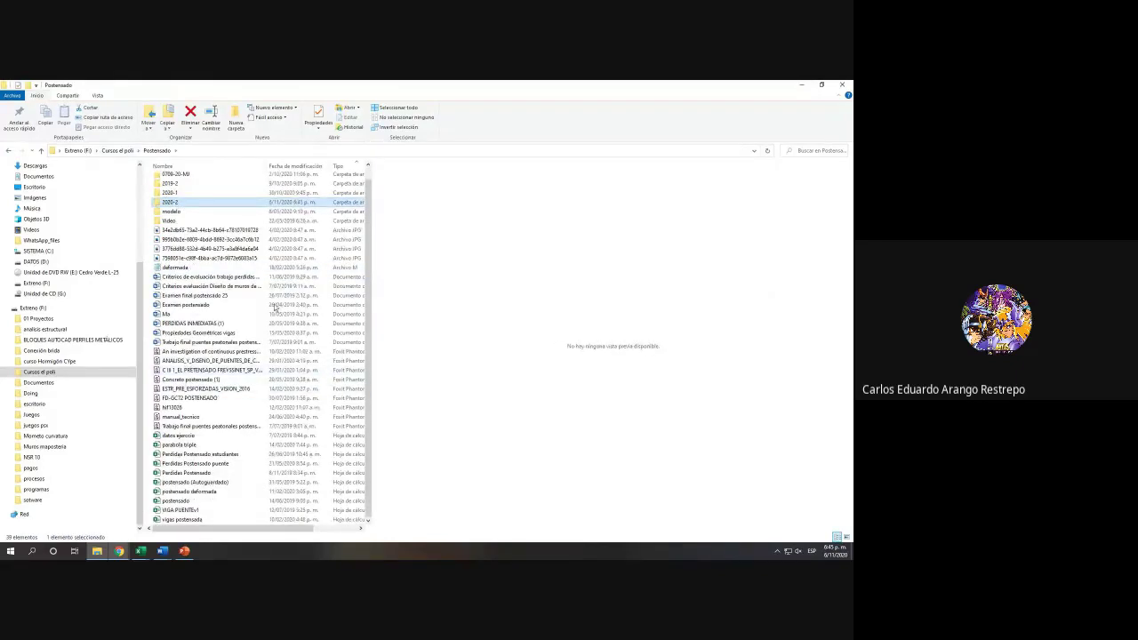
{"action": "double_click", "coordinate": [201, 192]}
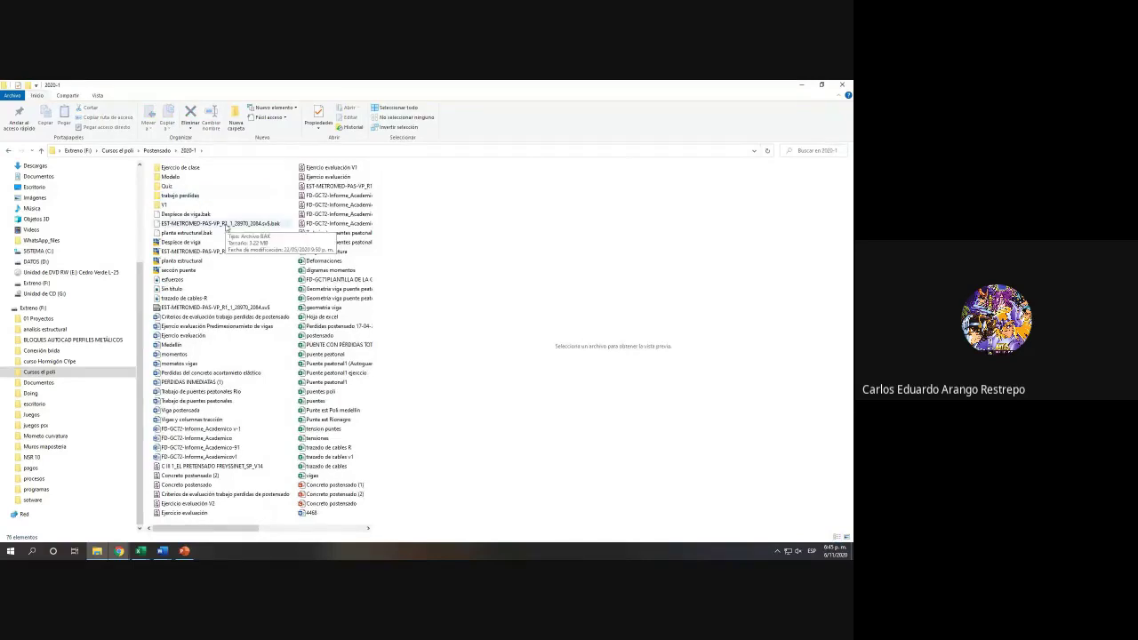
Step: Preview the spreadsheets in the 2020-1 folder, starting from Cargas estructura, and open the Perdidas postensado 17-04-20 workbook in Excel
{"action": "left_click", "coordinate": [337, 251]}
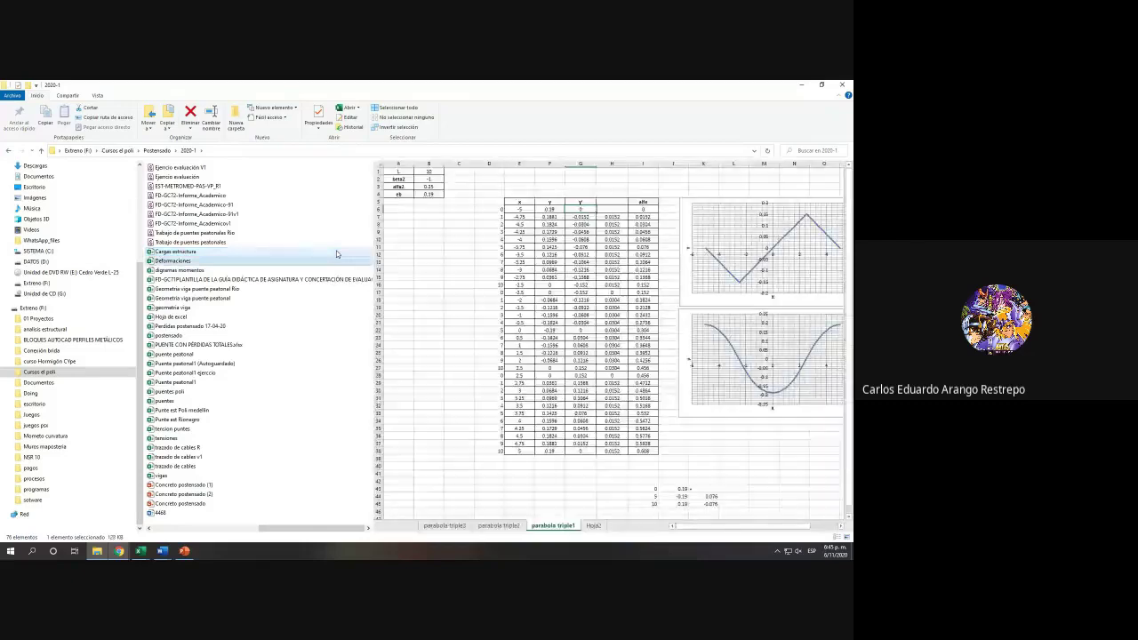
{"action": "key", "text": "Down"}
{"action": "key", "text": "Down"}
{"action": "key", "text": "Down"}
{"action": "key", "text": "Up"}
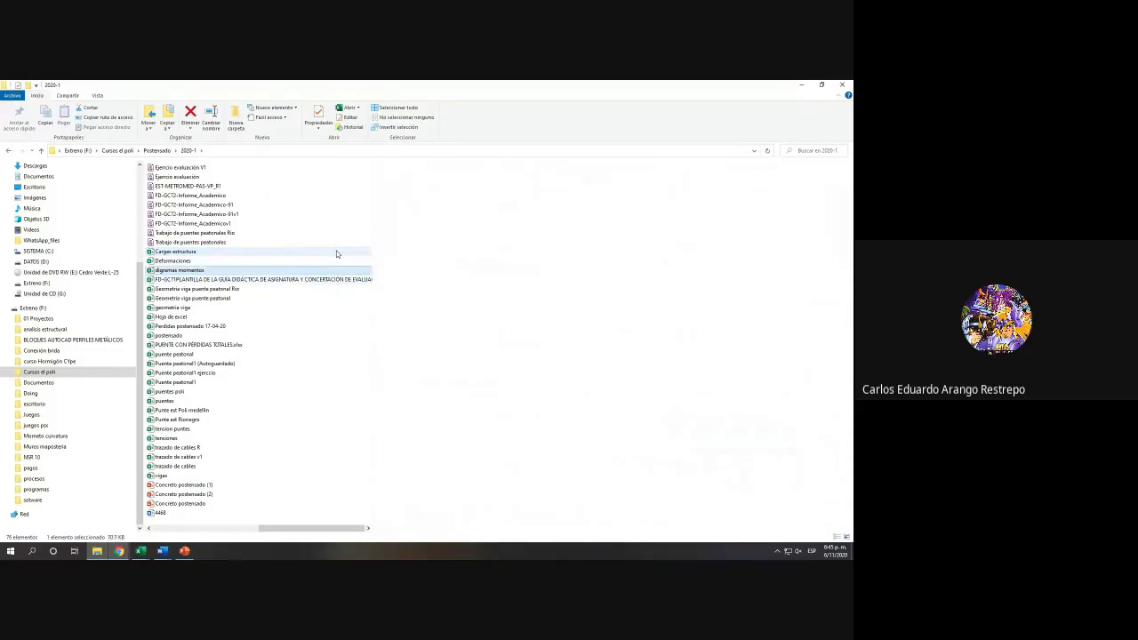
{"action": "key", "text": "Down"}
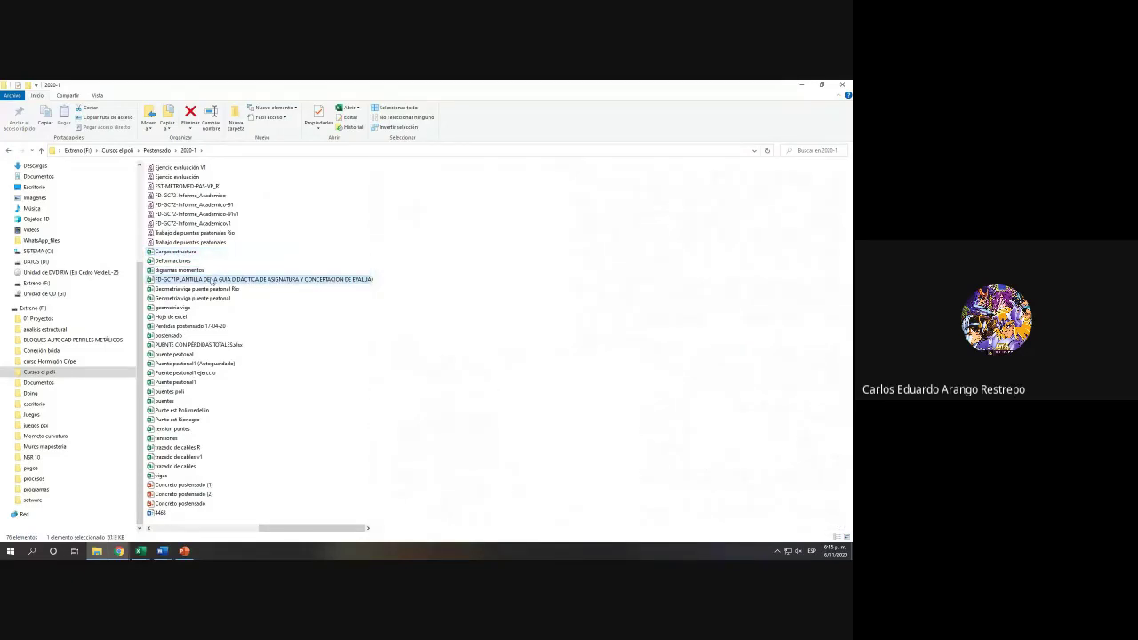
{"action": "key", "text": "Down"}
{"action": "key", "text": "Down"}
{"action": "key", "text": "Down"}
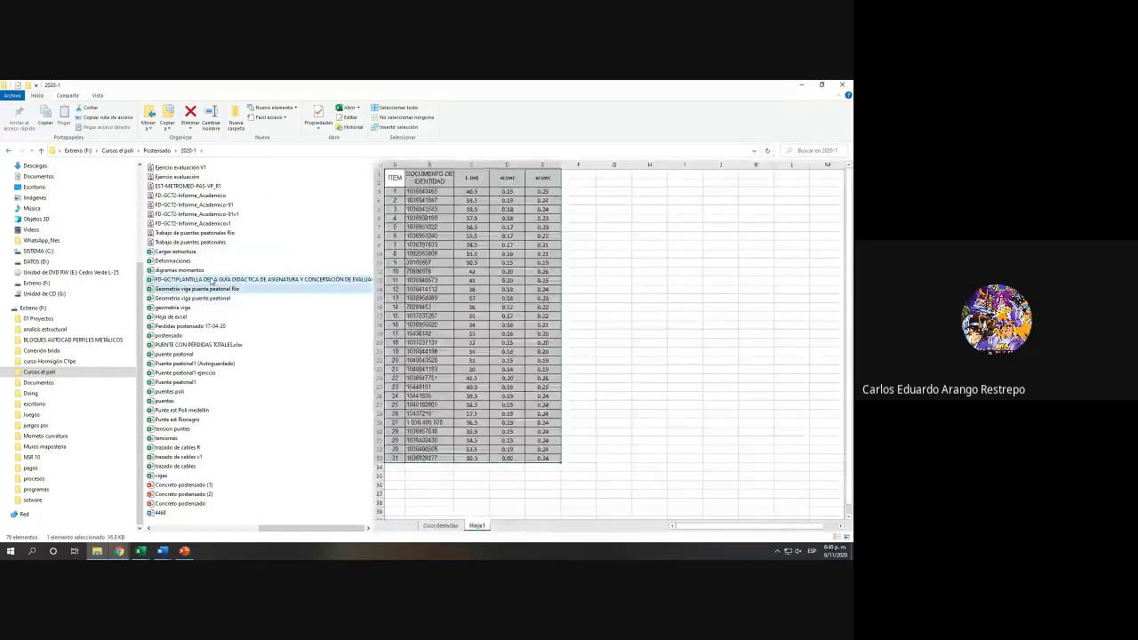
{"action": "key", "text": "Down"}
{"action": "key", "text": "Down"}
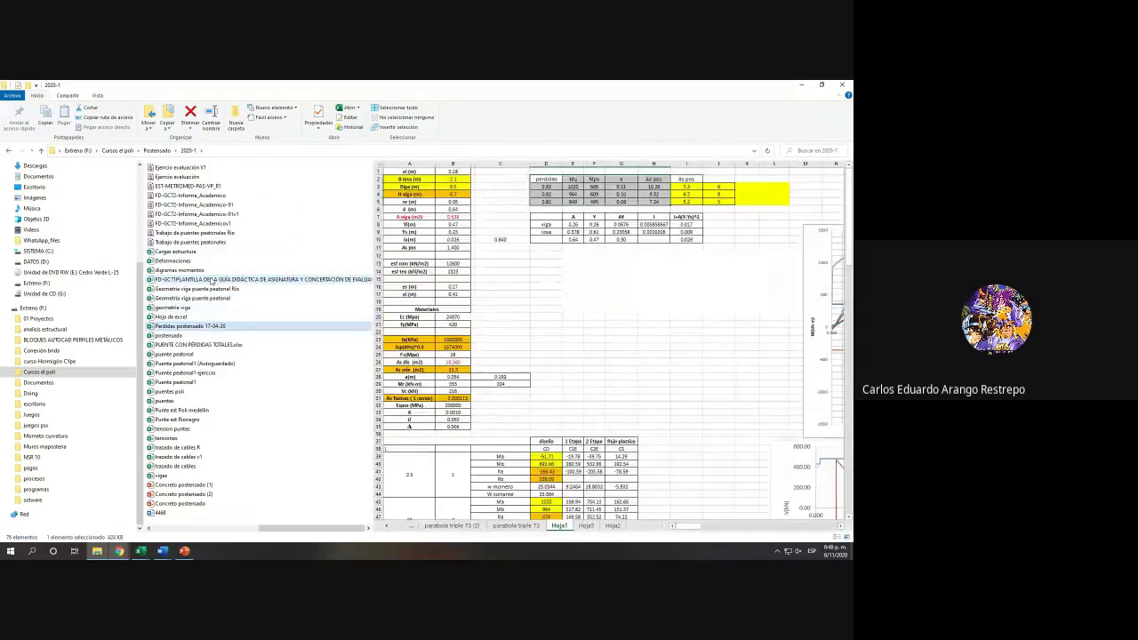
{"action": "scroll", "coordinate": [652, 345], "scroll_direction": "down", "scroll_amount": 15}
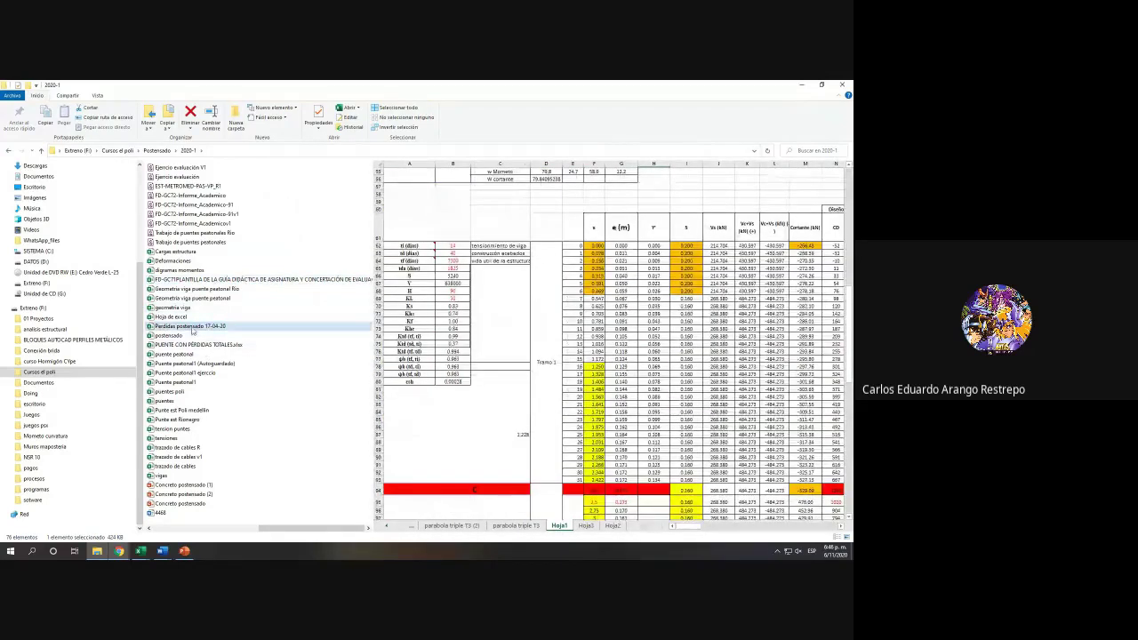
{"action": "key", "text": "alt+Tab"}
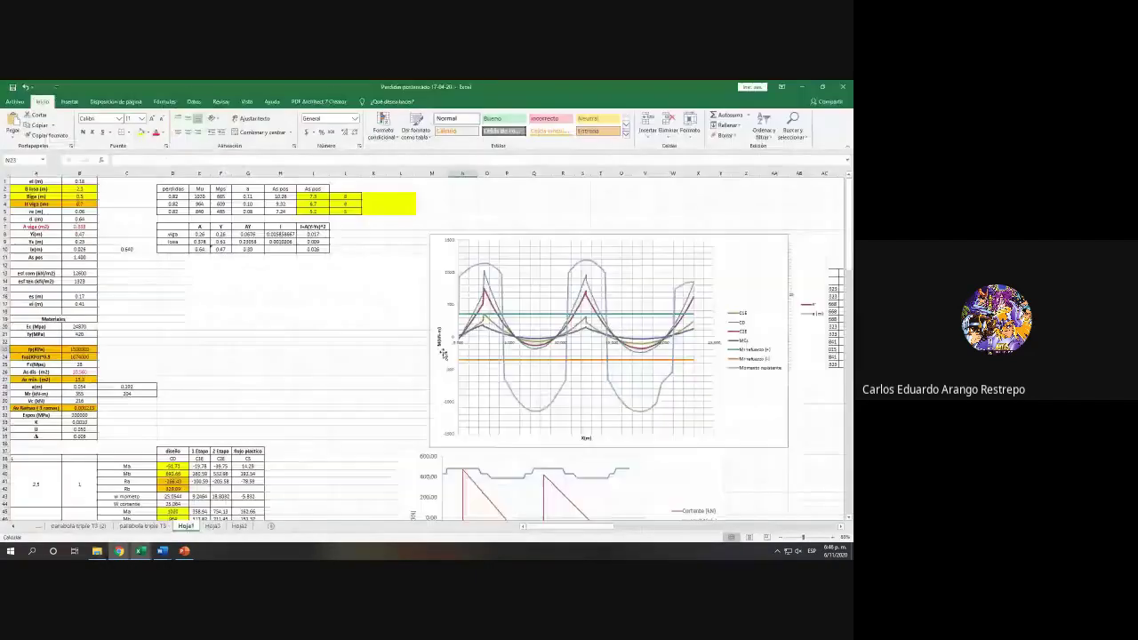
Step: Shift the shear chart on Hoja1 and widen it to line up with both side edges of the moment chart above
{"action": "scroll", "coordinate": [338, 399], "scroll_direction": "down", "scroll_amount": 1}
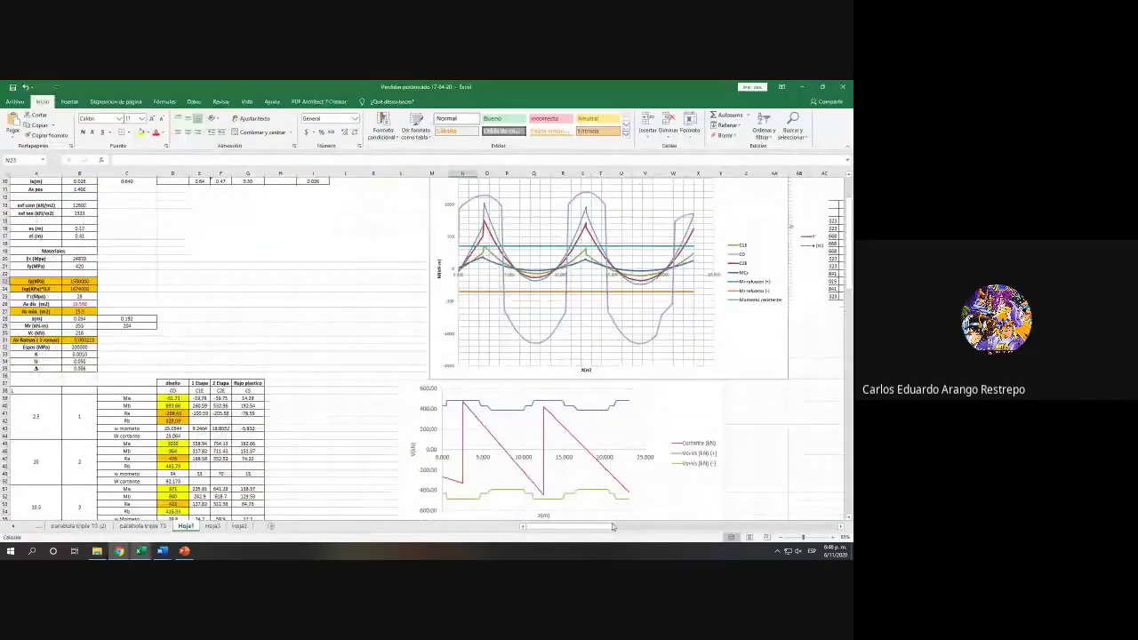
{"action": "scroll", "coordinate": [611, 527], "scroll_direction": "right", "scroll_amount": 2}
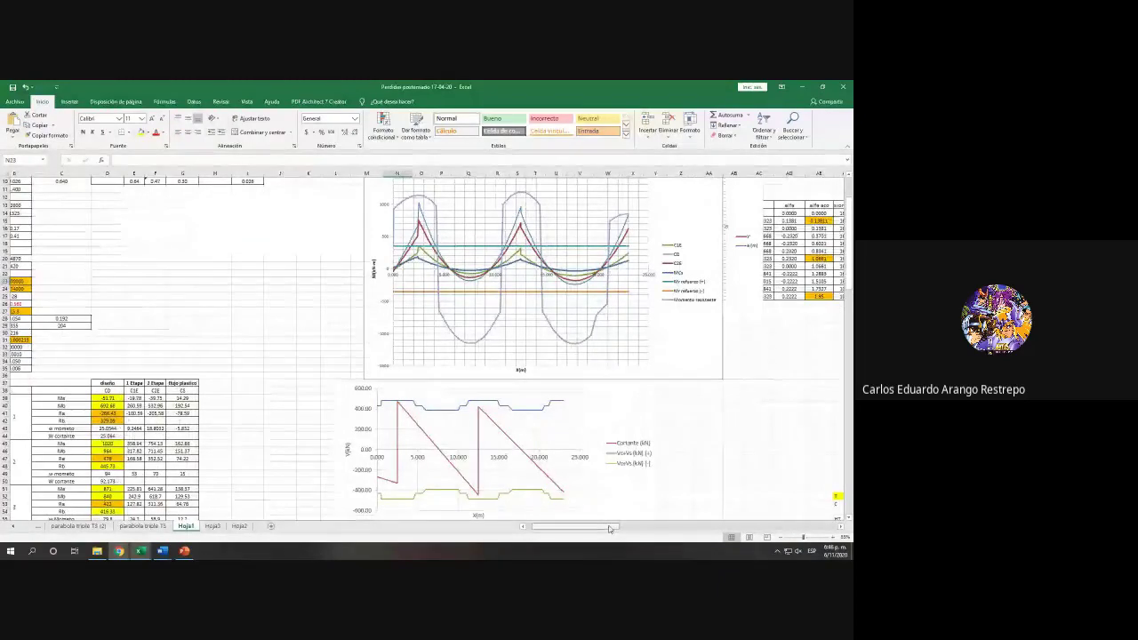
{"action": "scroll", "coordinate": [629, 528], "scroll_direction": "right", "scroll_amount": 1}
{"action": "scroll", "coordinate": [629, 528], "scroll_direction": "right", "scroll_amount": 5}
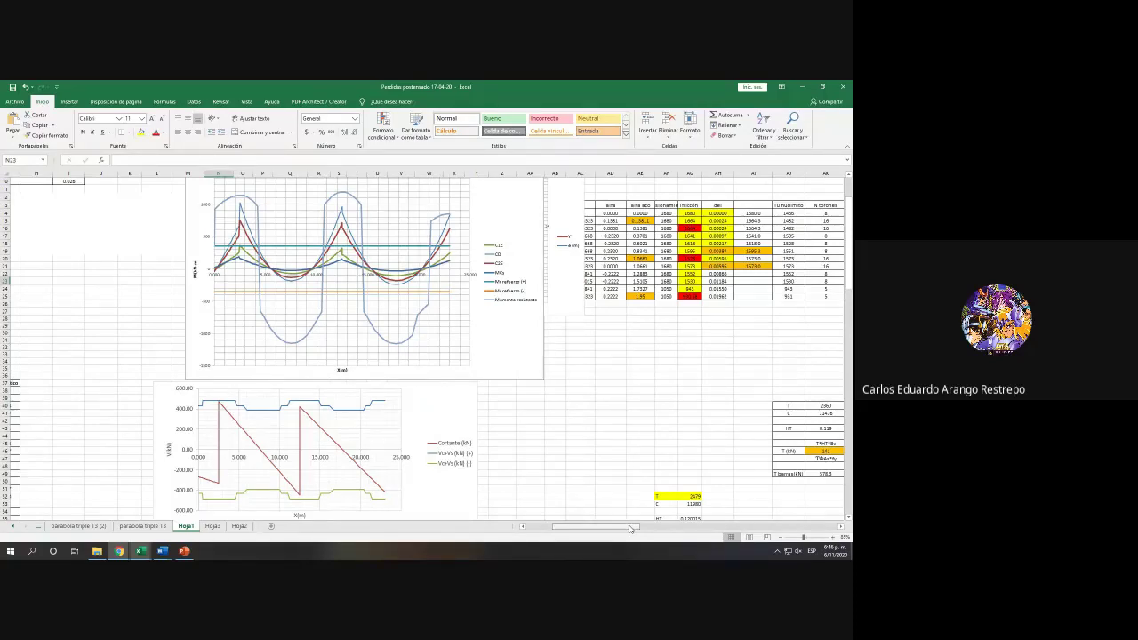
{"action": "scroll", "coordinate": [629, 528], "scroll_direction": "right", "scroll_amount": 2}
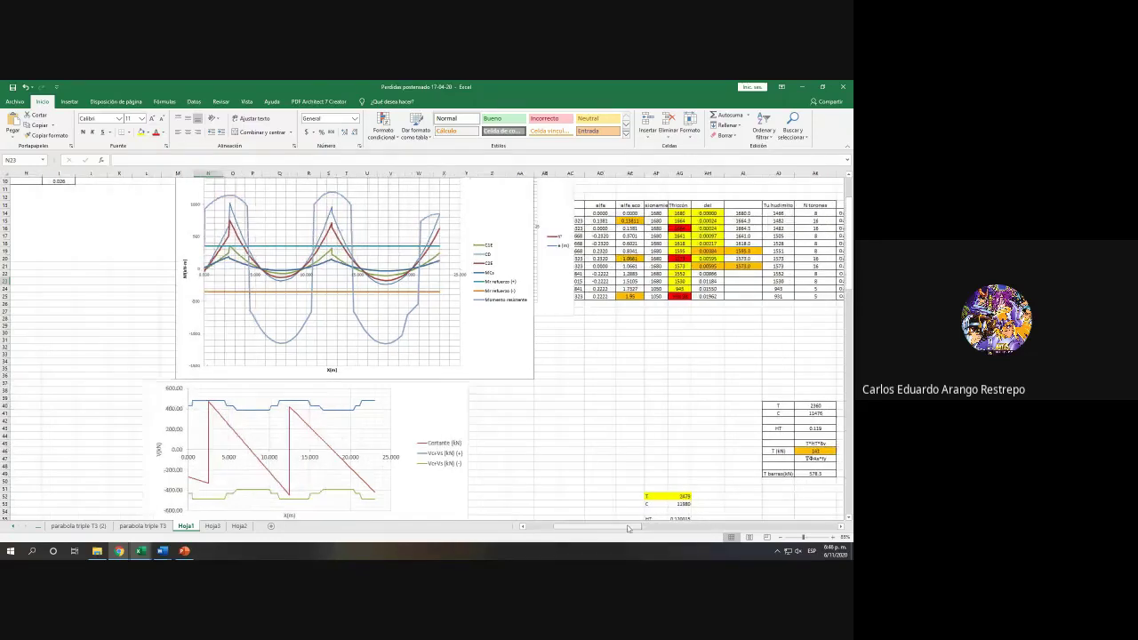
{"action": "left_click_drag", "start_coordinate": [421, 394], "coordinate": [452, 395]}
{"action": "left_click_drag", "start_coordinate": [501, 454], "coordinate": [534, 454]}
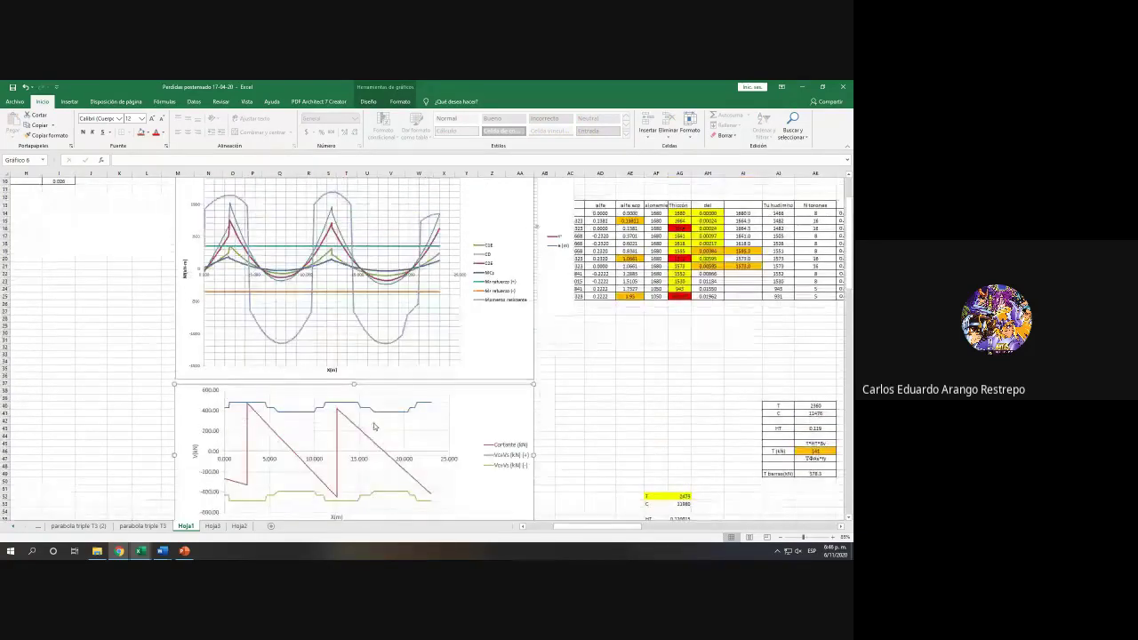
Step: Shorten the moment chart from its lower edge and move the shear chart up directly beneath it
{"action": "left_click", "coordinate": [350, 376]}
{"action": "left_click_drag", "start_coordinate": [350, 377], "coordinate": [356, 328]}
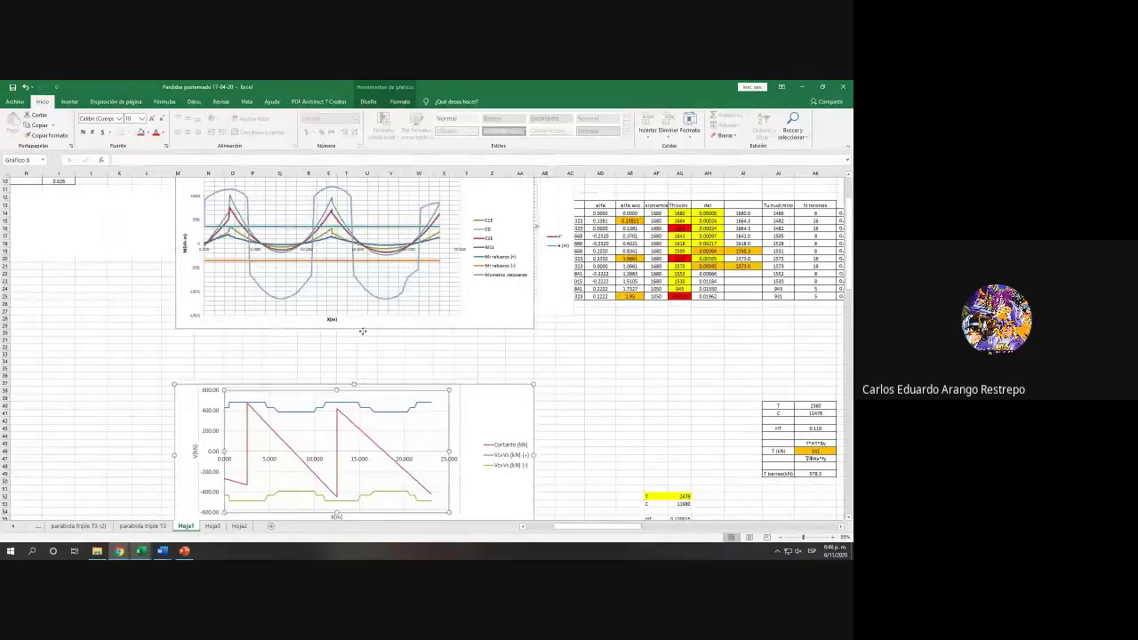
{"action": "left_click", "coordinate": [365, 391]}
{"action": "left_click", "coordinate": [366, 392]}
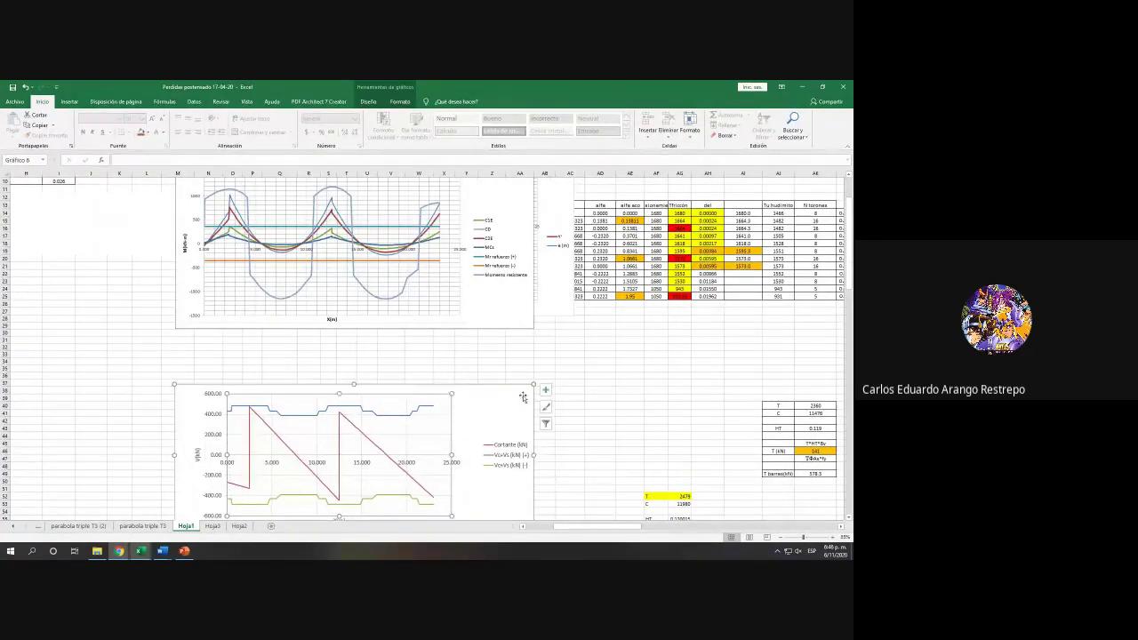
{"action": "left_click_drag", "start_coordinate": [471, 386], "coordinate": [467, 340]}
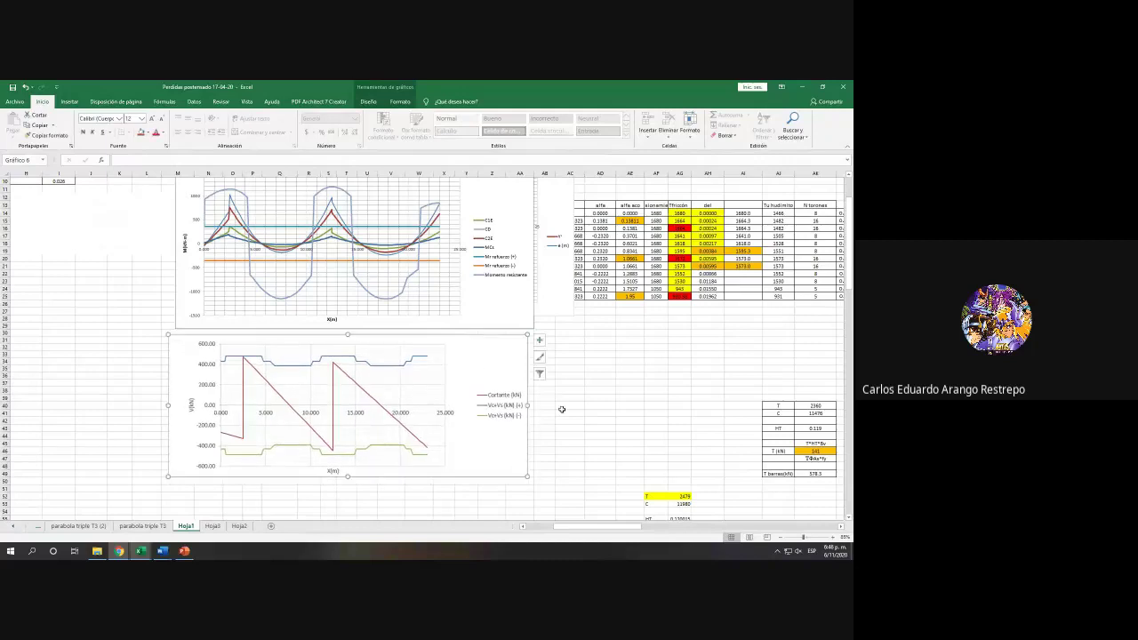
Step: Examine the friction loss table and the tendon tension chart with its prestress loss curves on Hoja1
{"action": "scroll", "coordinate": [564, 414], "scroll_direction": "up", "scroll_amount": 3}
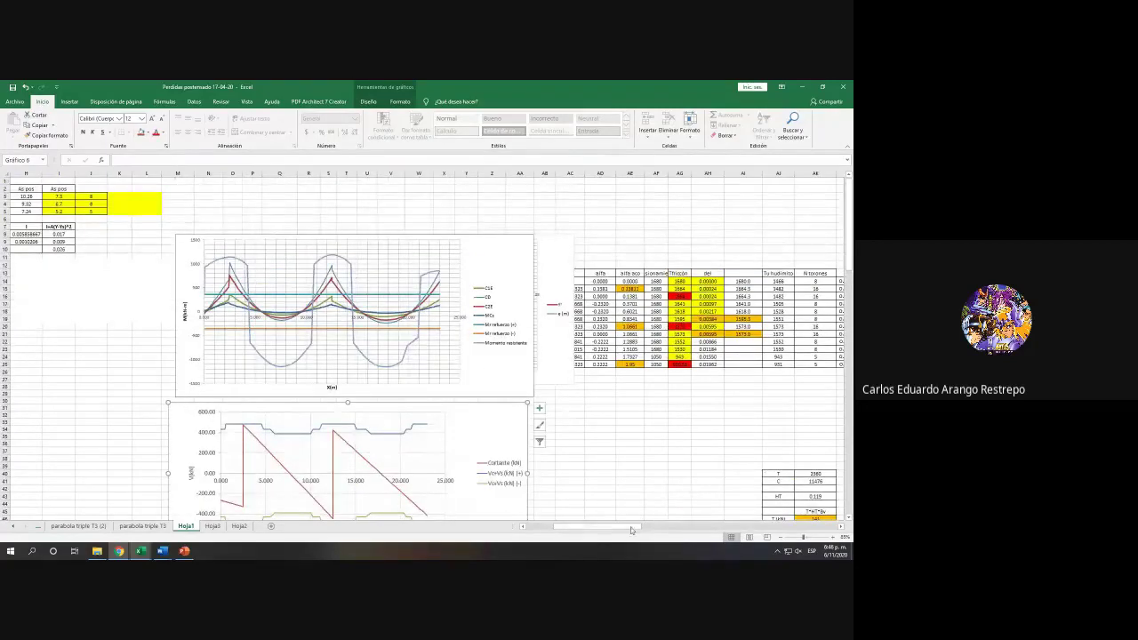
{"action": "left_click_drag", "start_coordinate": [633, 526], "coordinate": [725, 522]}
{"action": "scroll", "coordinate": [681, 439], "scroll_direction": "down", "scroll_amount": 5}
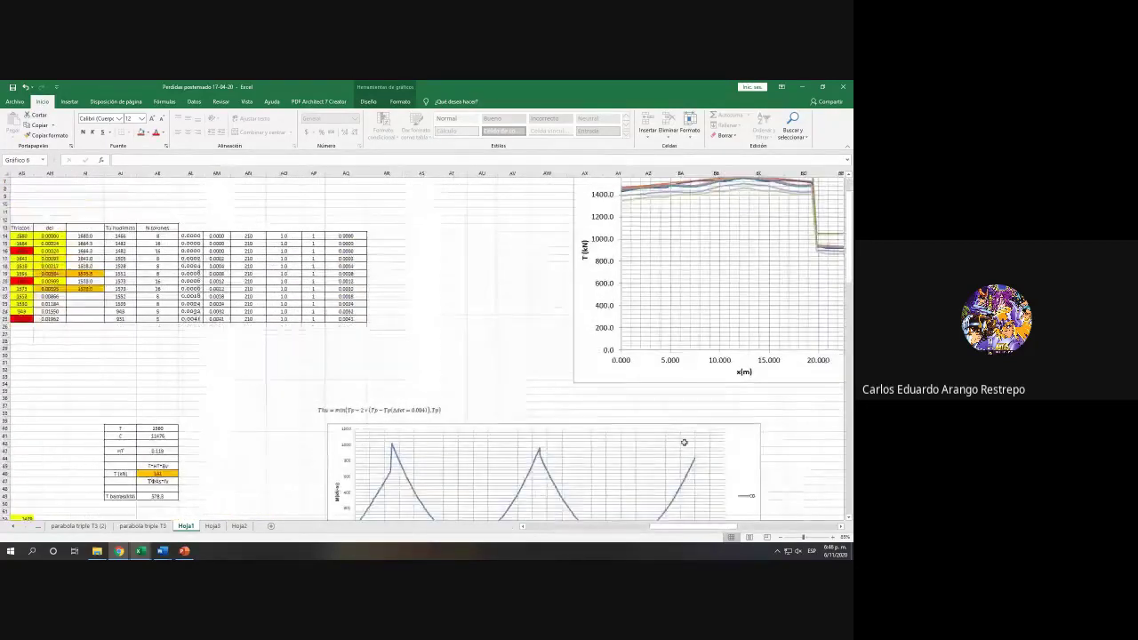
{"action": "scroll", "coordinate": [675, 432], "scroll_direction": "down", "scroll_amount": 2, "text": "ctrl"}
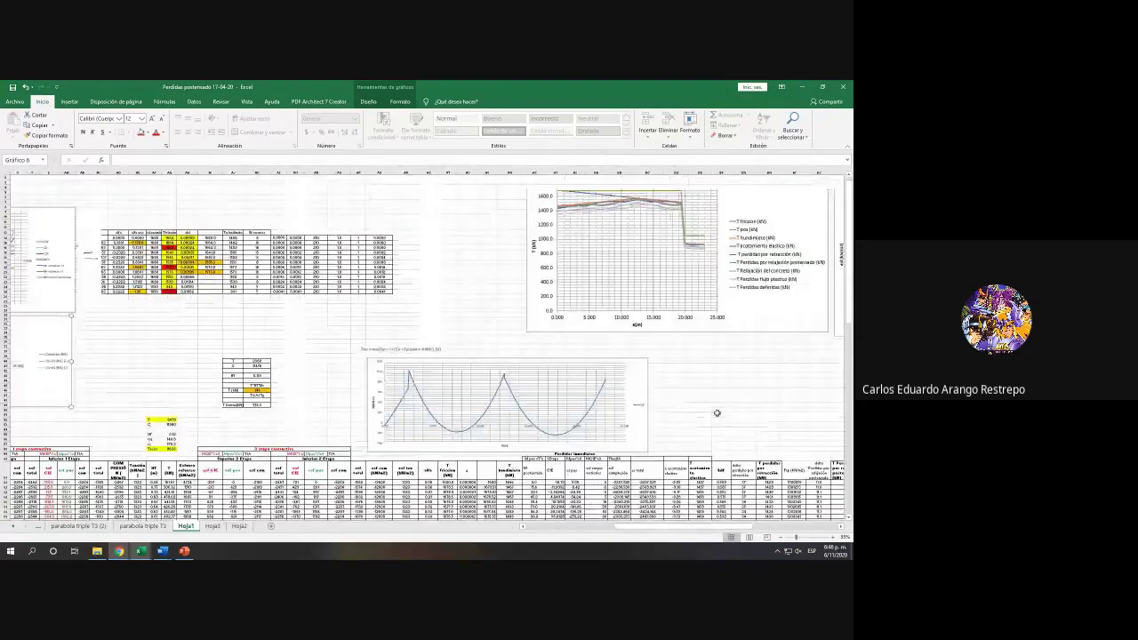
{"action": "scroll", "coordinate": [717, 412], "scroll_direction": "up", "scroll_amount": 5, "text": "ctrl"}
{"action": "scroll", "coordinate": [718, 516], "scroll_direction": "right", "scroll_amount": 5}
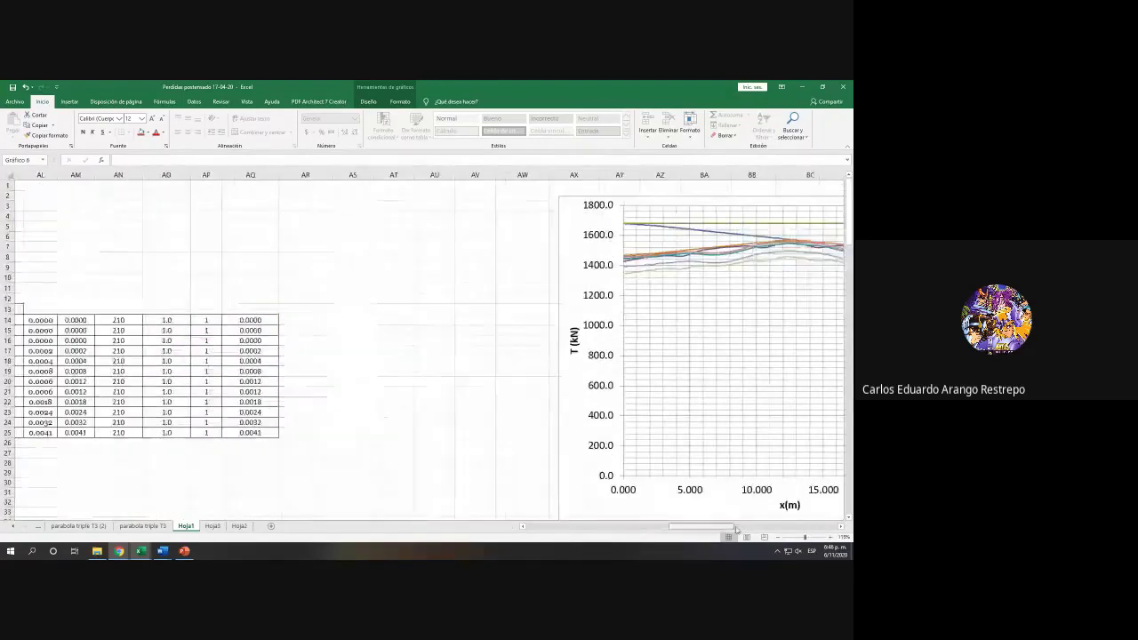
{"action": "scroll", "coordinate": [732, 476], "scroll_direction": "down", "scroll_amount": 3, "text": "ctrl"}
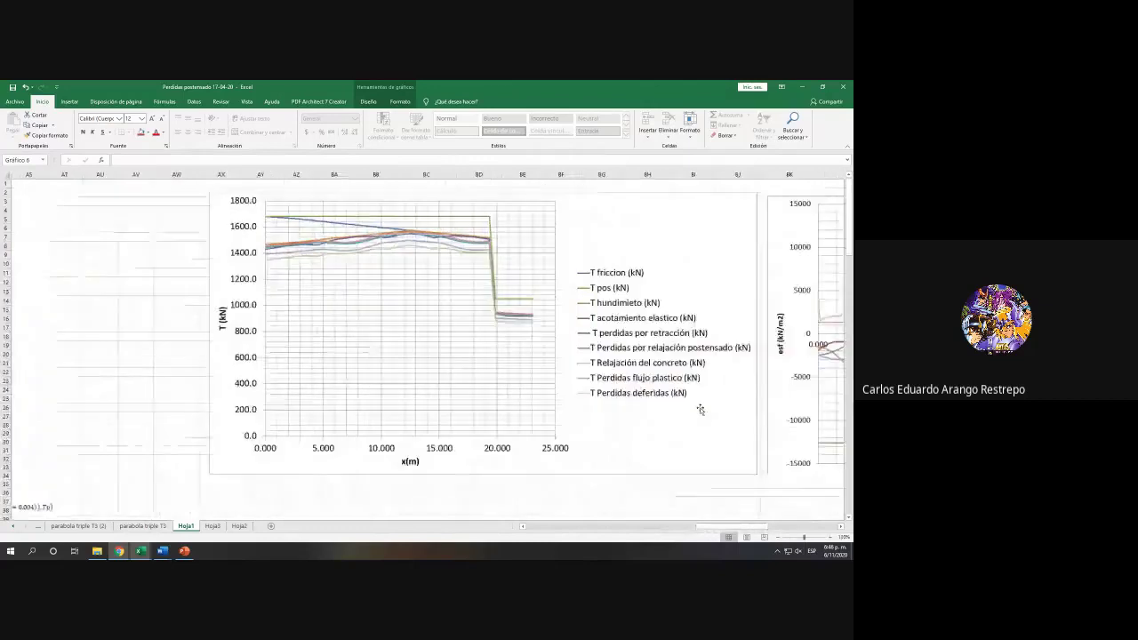
Step: Review the concrete stress chart and the HT formula diagram beneath it, and return to the tendon tension chart
{"action": "left_click_drag", "start_coordinate": [754, 525], "coordinate": [818, 524]}
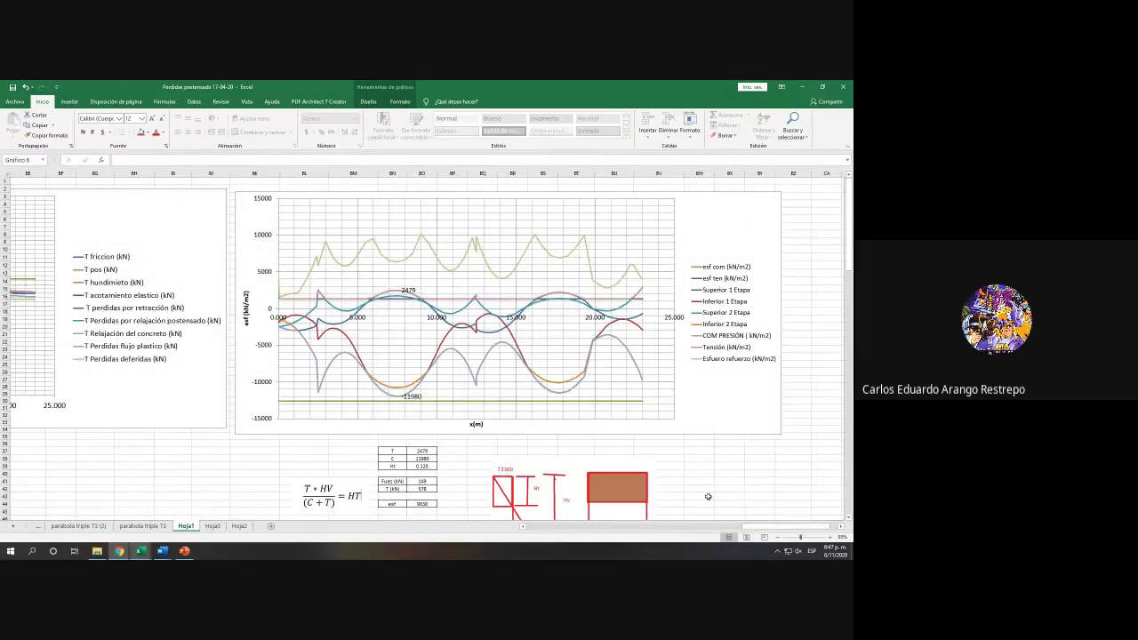
{"action": "scroll", "coordinate": [709, 495], "scroll_direction": "down", "scroll_amount": 2}
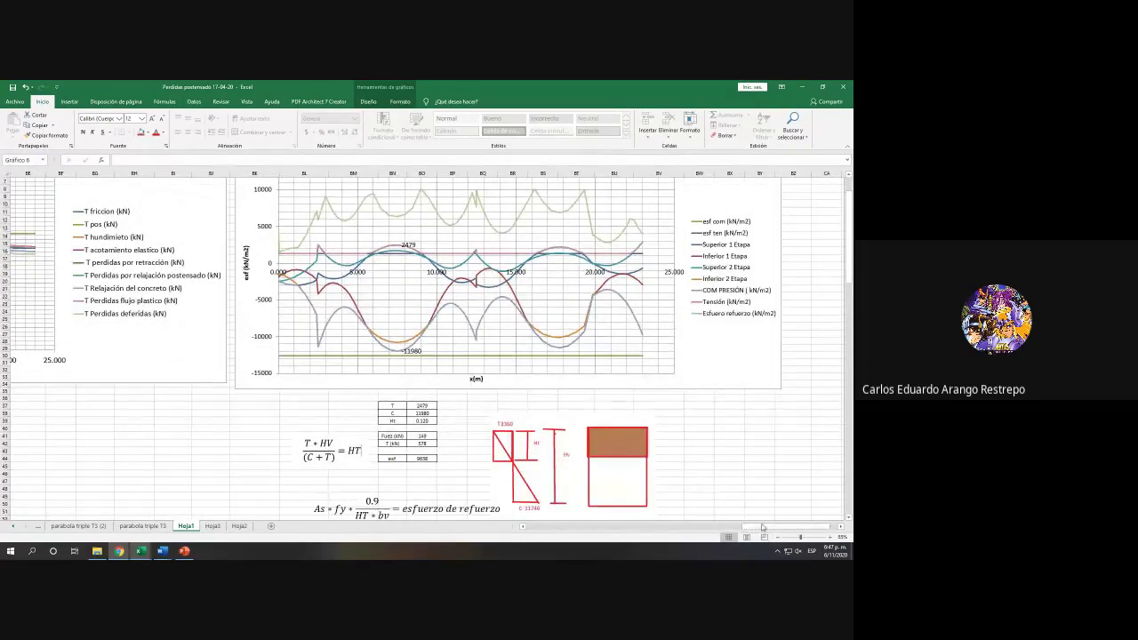
{"action": "left_click_drag", "start_coordinate": [759, 526], "coordinate": [630, 527]}
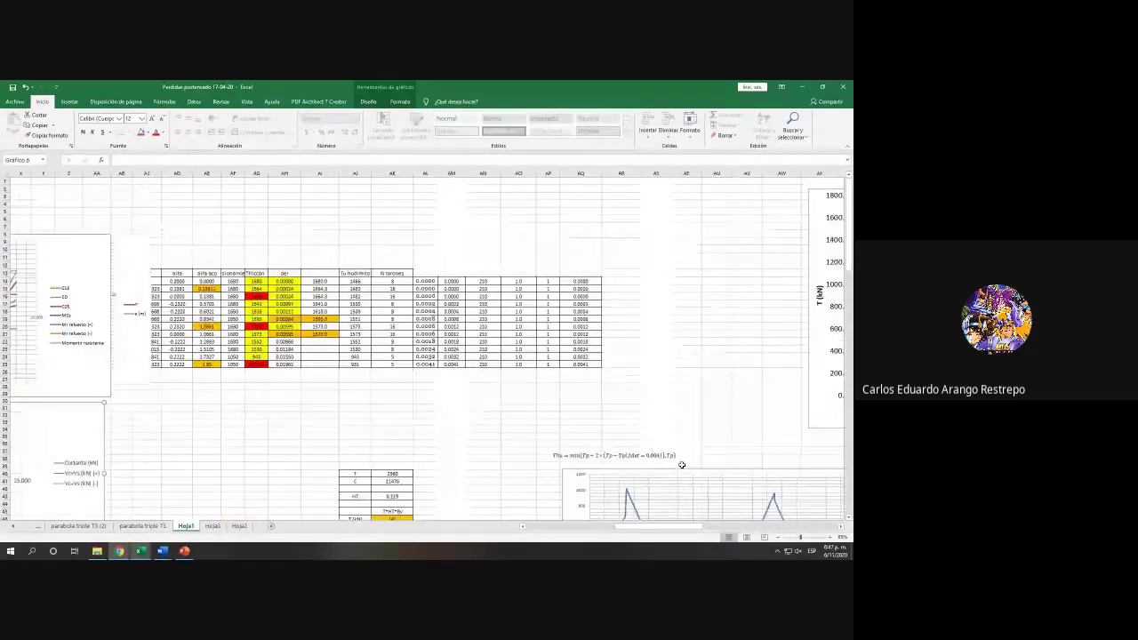
{"action": "scroll", "coordinate": [732, 504], "scroll_direction": "right", "scroll_amount": 5}
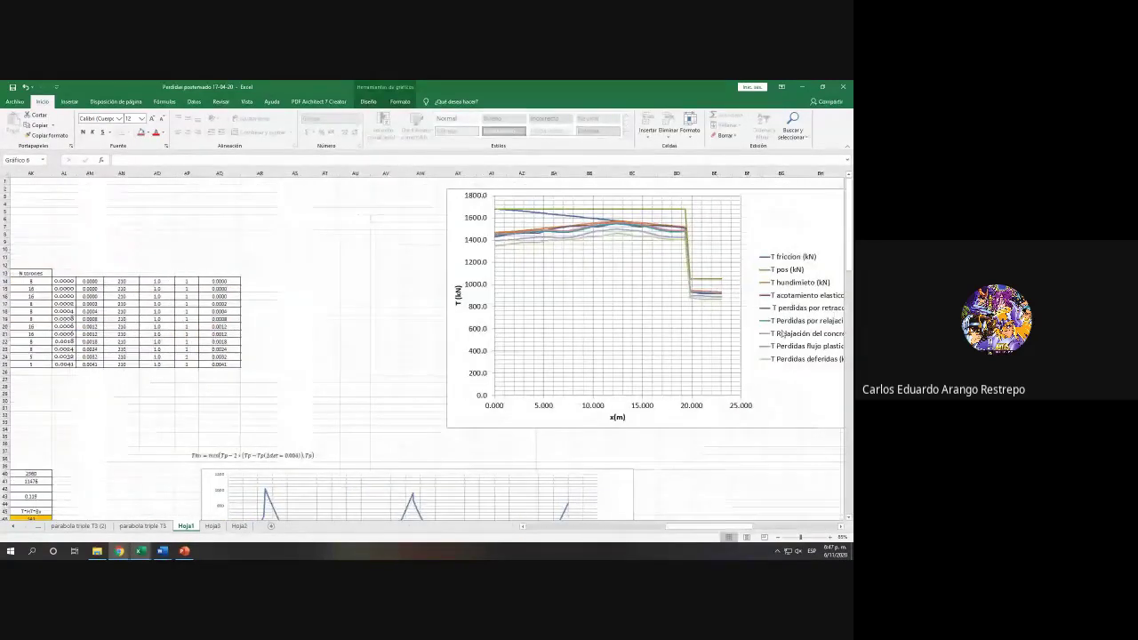
{"action": "left_click_drag", "start_coordinate": [744, 528], "coordinate": [781, 529]}
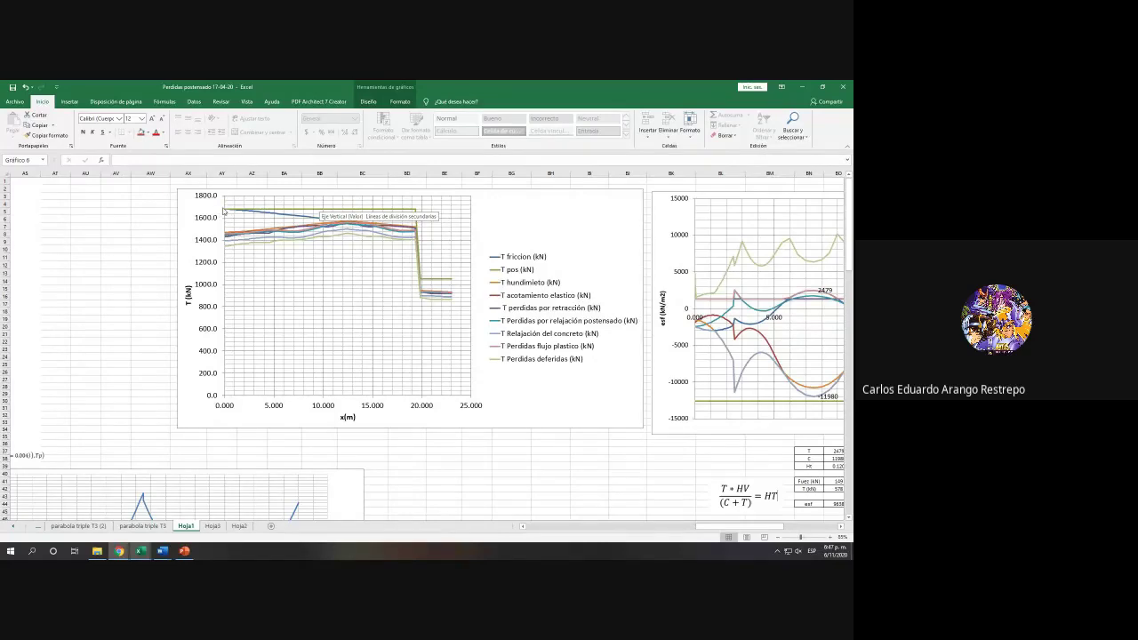
Step: Highlight the T pos and T Perdidas deferidas curves in the tendon tension chart to compare tension along the beam
{"action": "left_click", "coordinate": [224, 209]}
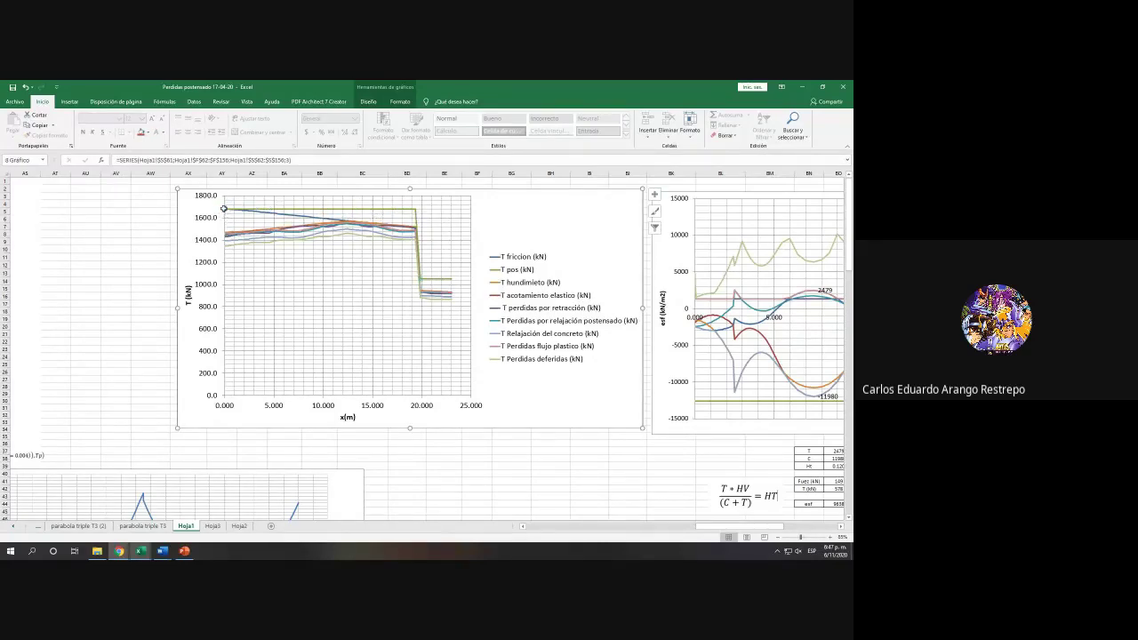
{"action": "left_click", "coordinate": [345, 209]}
{"action": "key", "text": "Left"}
{"action": "left_click", "coordinate": [348, 211]}
{"action": "left_click", "coordinate": [233, 246]}
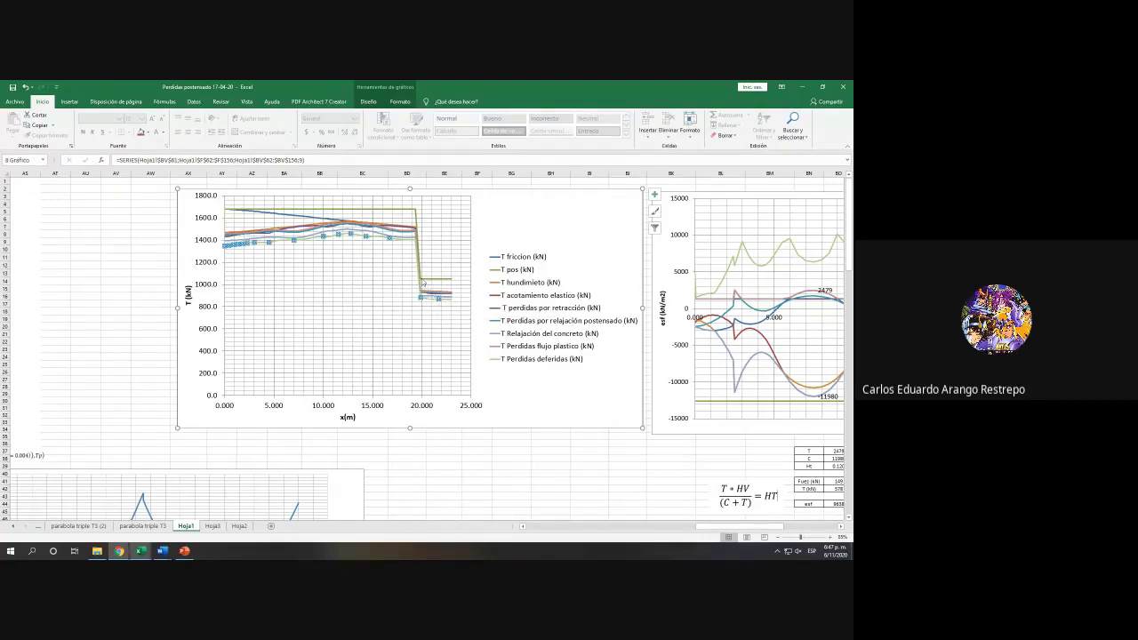
{"action": "left_click", "coordinate": [291, 209]}
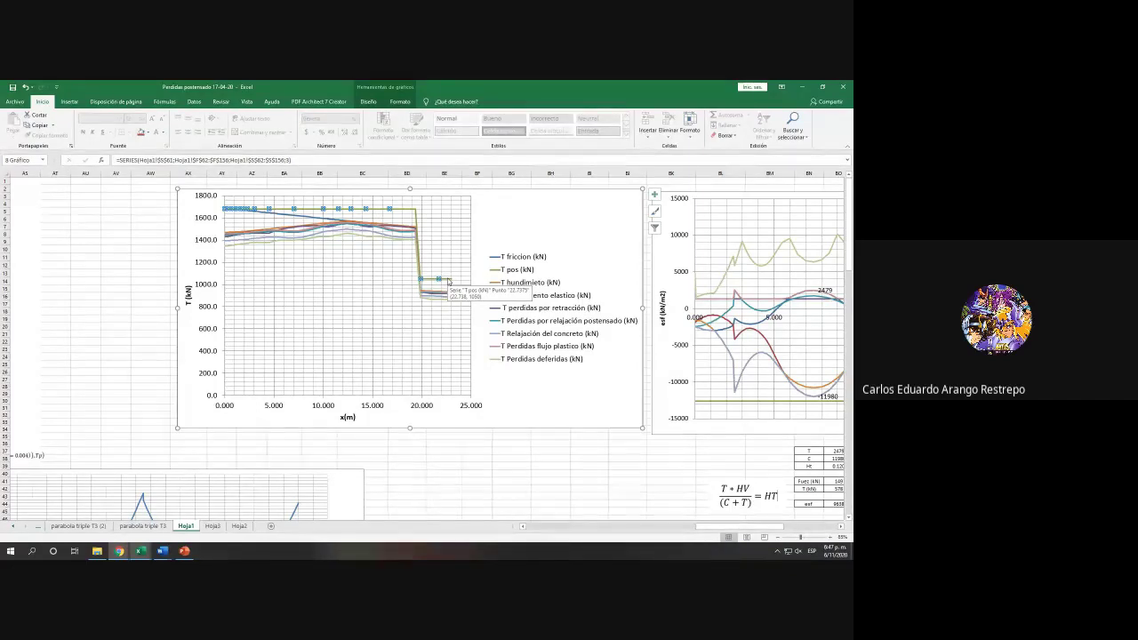
Step: Highlight the T Perdidas deferidas and T friccion curves in the tendon tension chart to compare them
{"action": "left_click", "coordinate": [339, 238]}
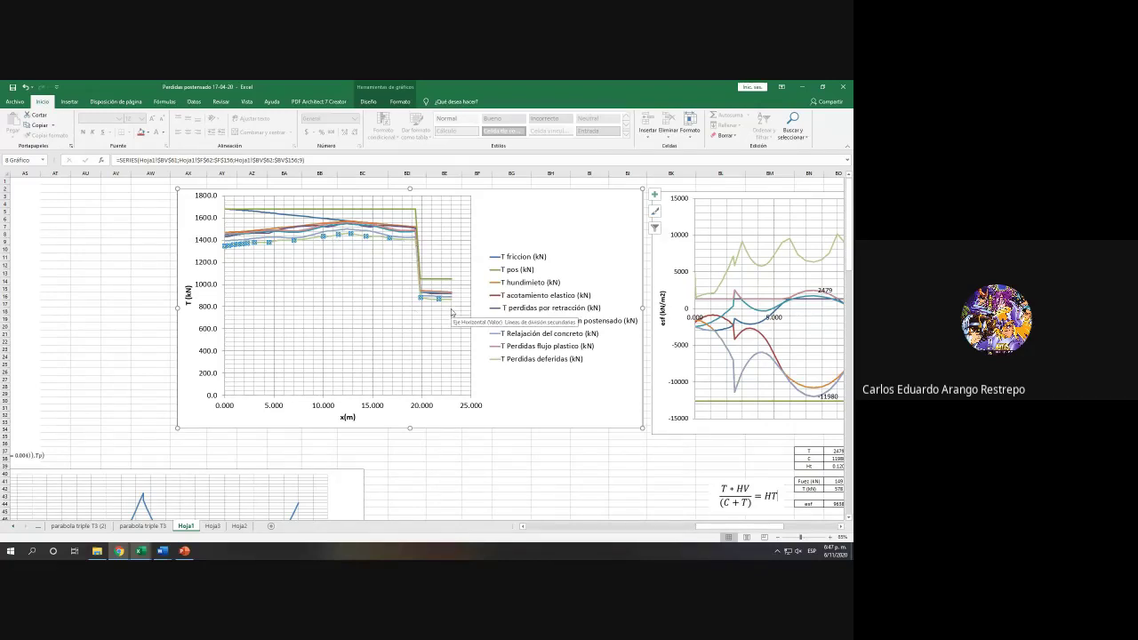
{"action": "left_click", "coordinate": [295, 217]}
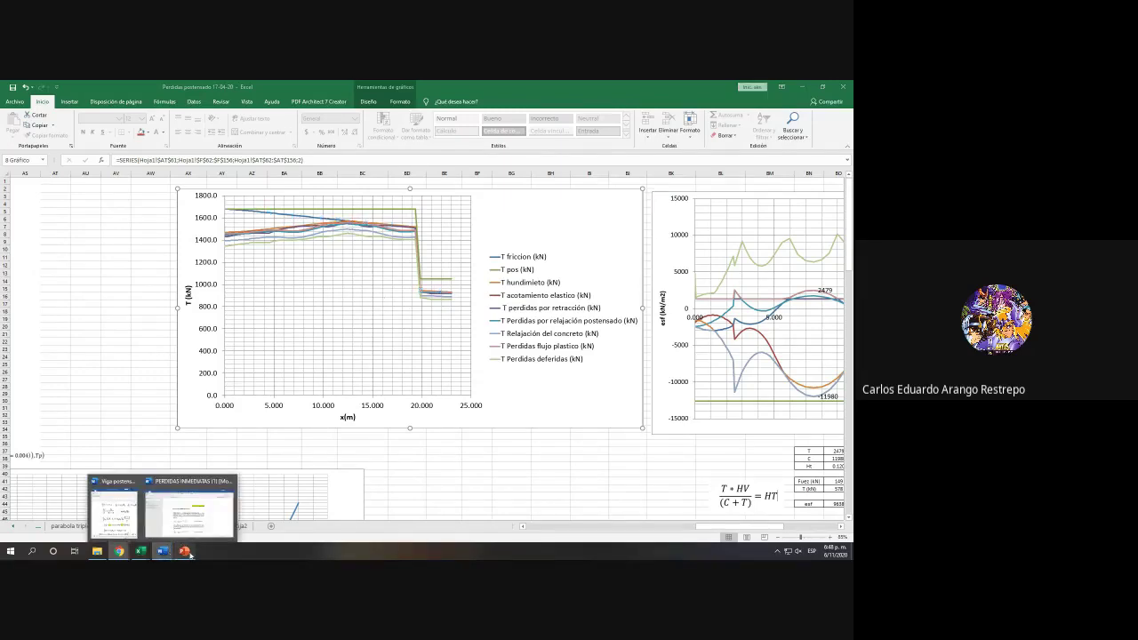
Step: Switch to the Concreto pretensado presentation in PowerPoint and find the slide on friction between strand and duct
{"action": "left_click", "coordinate": [216, 506]}
{"action": "scroll", "coordinate": [392, 367], "scroll_direction": "down", "scroll_amount": 4}
{"action": "left_click_drag", "start_coordinate": [850, 178], "coordinate": [850, 491]}
{"action": "scroll", "coordinate": [765, 404], "scroll_direction": "up", "scroll_amount": 8}
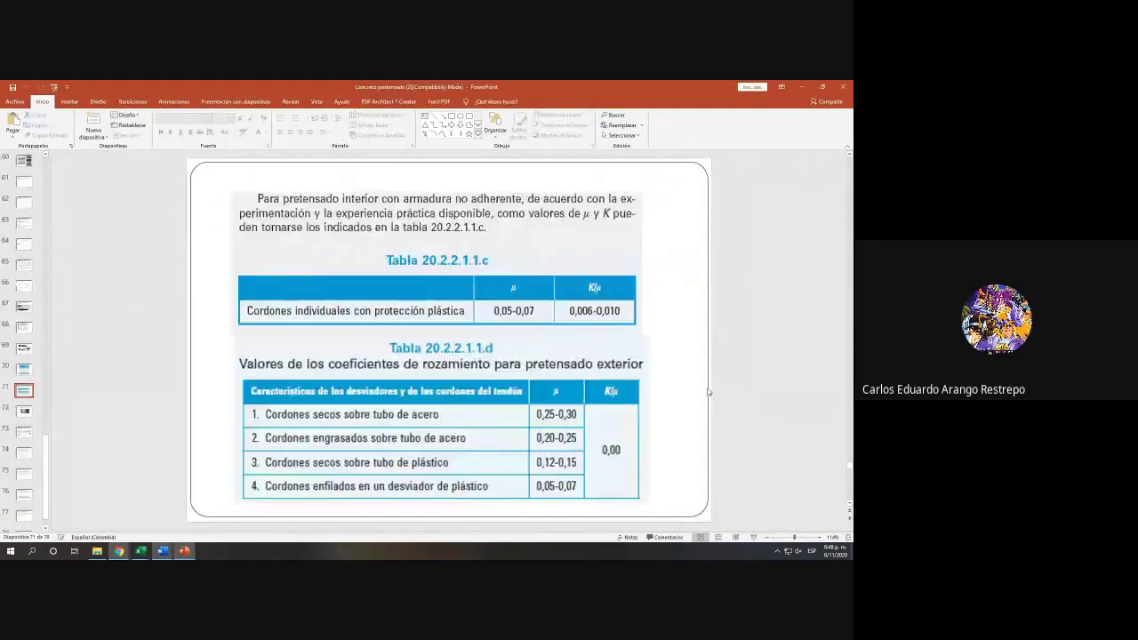
{"action": "scroll", "coordinate": [725, 395], "scroll_direction": "up", "scroll_amount": 3}
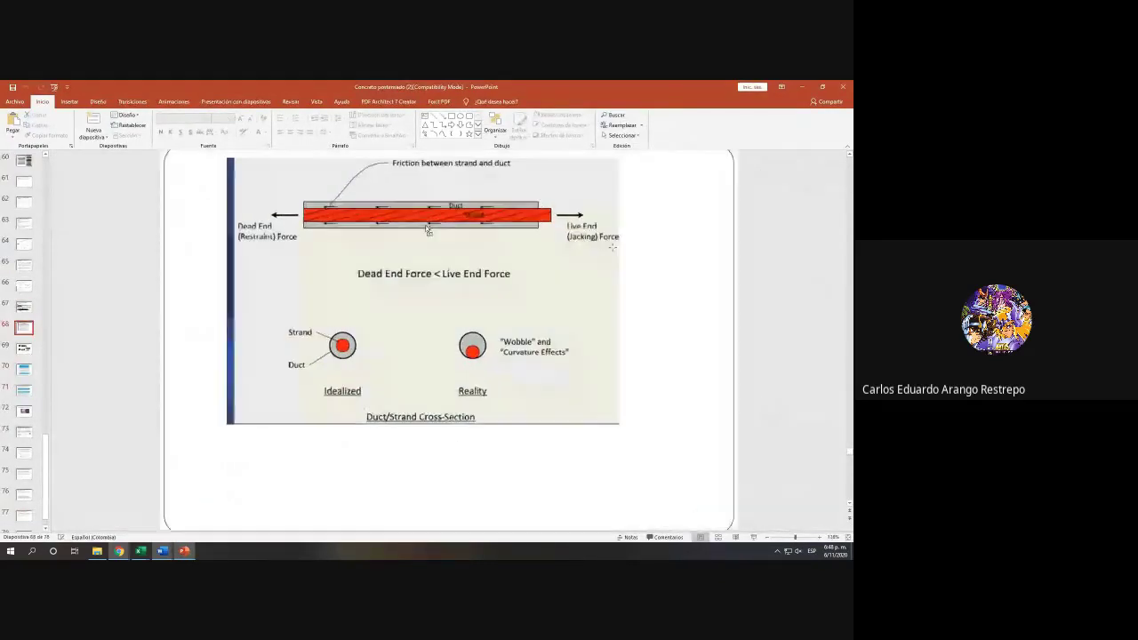
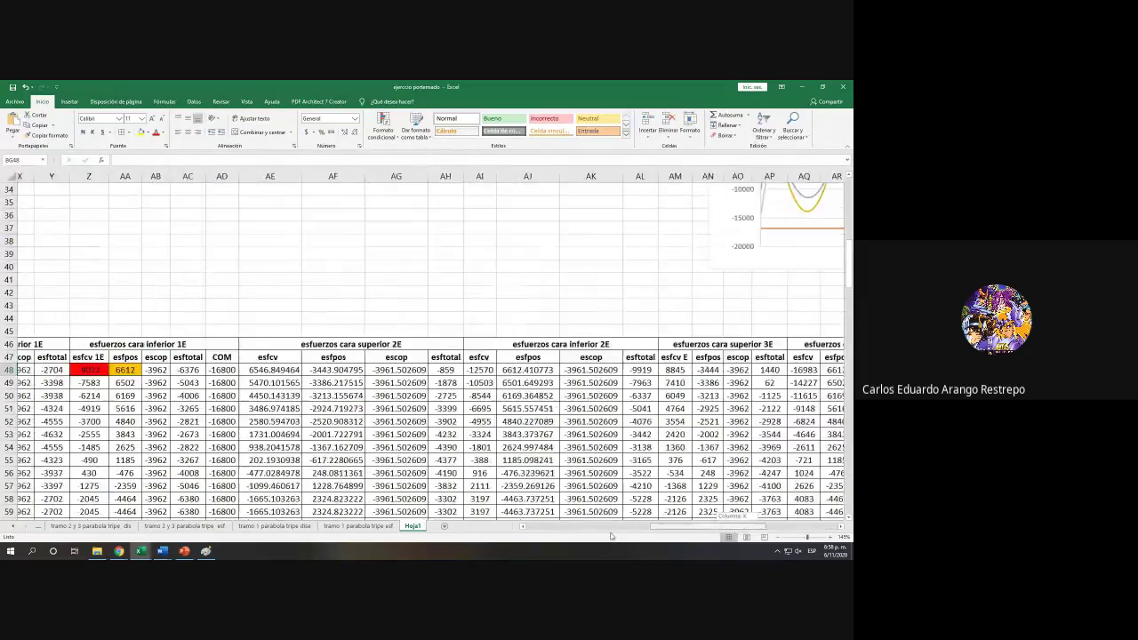
Step: Inspect the formulas in the first x and e diseño cells, D48 and E48, of the Hoja1 design table
{"action": "left_click", "coordinate": [220, 373]}
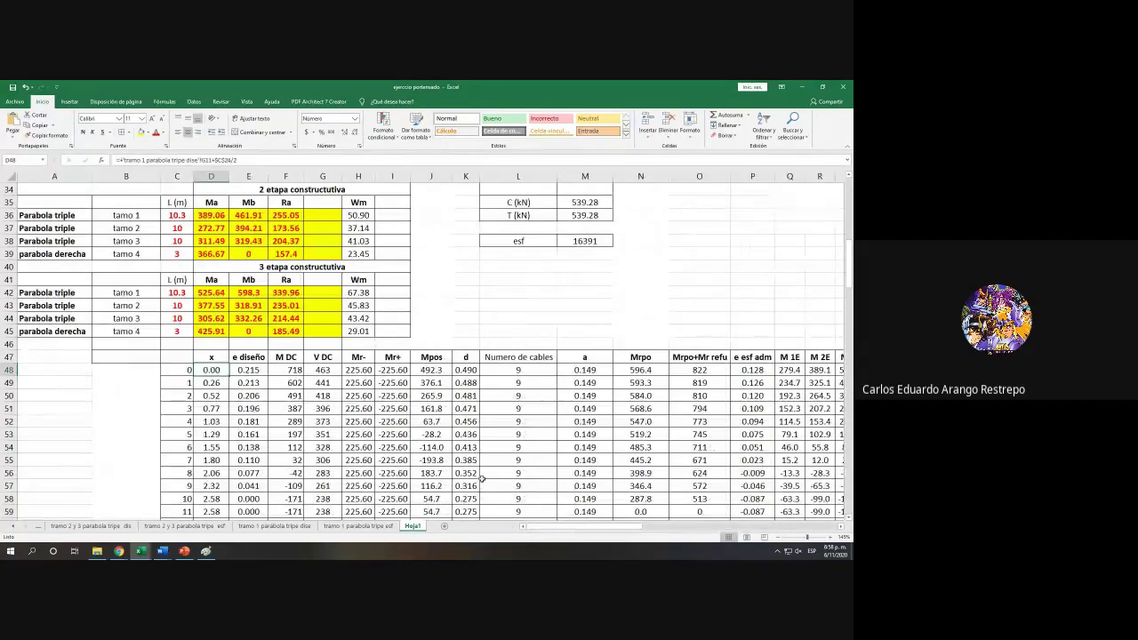
{"action": "left_click", "coordinate": [256, 370]}
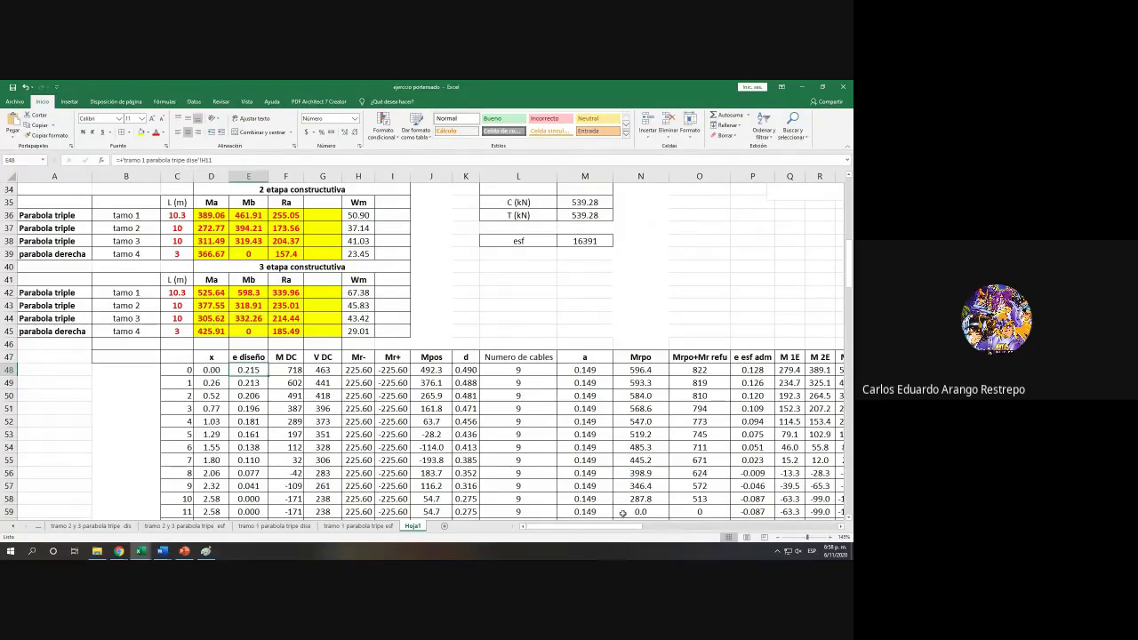
{"action": "left_click_drag", "start_coordinate": [622, 526], "coordinate": [698, 527]}
Step: Enter a formula in BG48, under the alfa heading, that references J11 of the tramo 1 parabola tripe esf sheet
{"action": "left_click", "coordinate": [769, 369]}
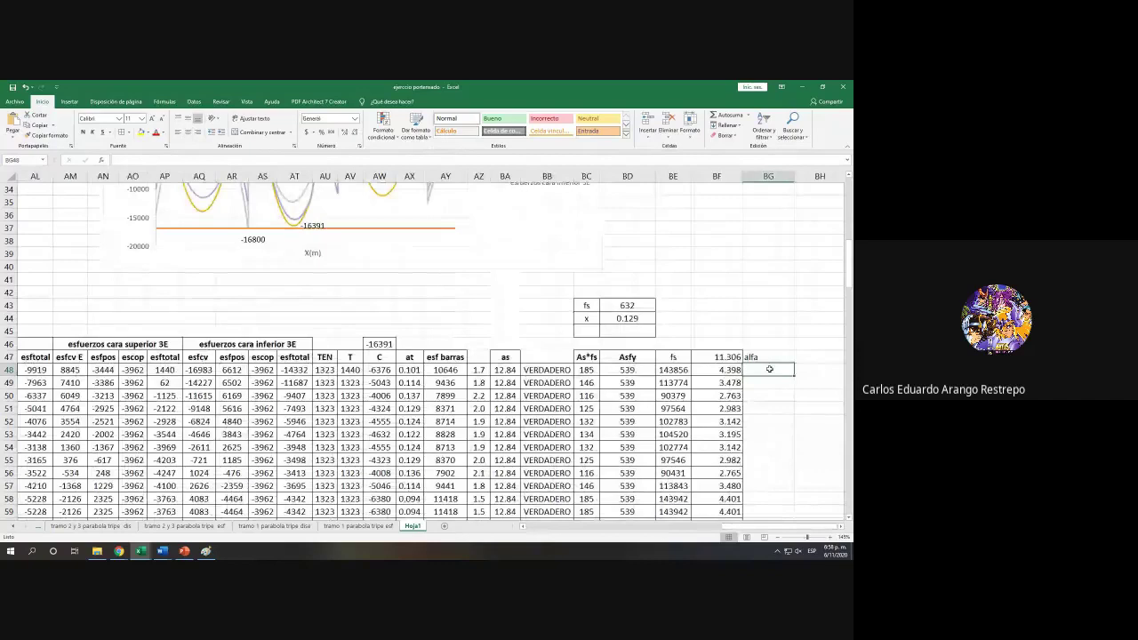
{"action": "type", "text": "+"}
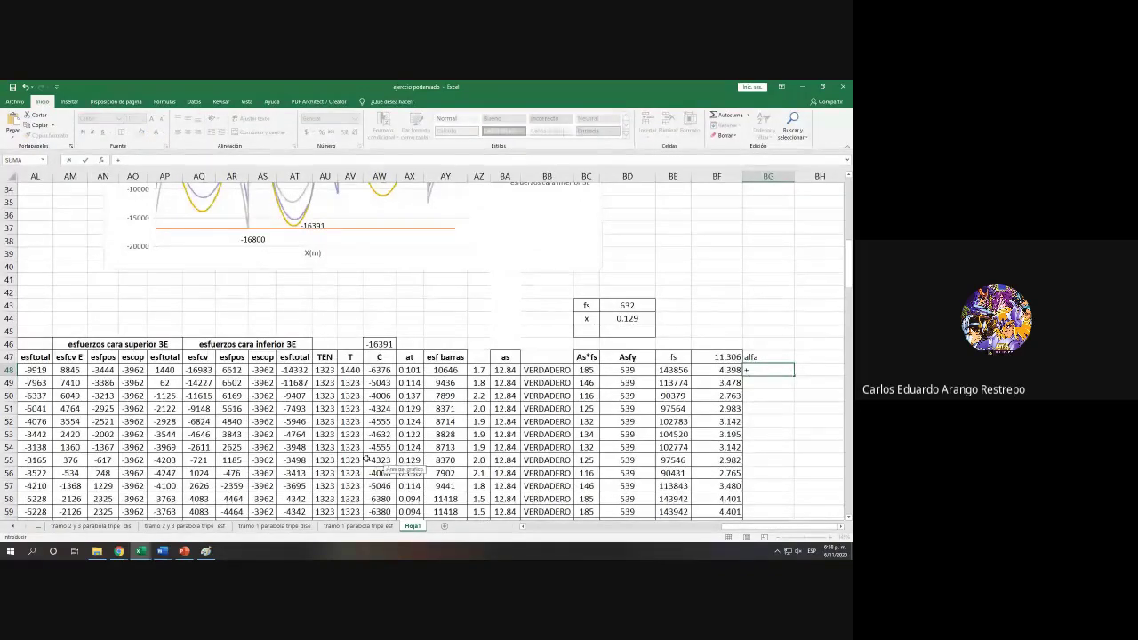
{"action": "left_click", "coordinate": [18, 528]}
{"action": "left_click", "coordinate": [18, 527]}
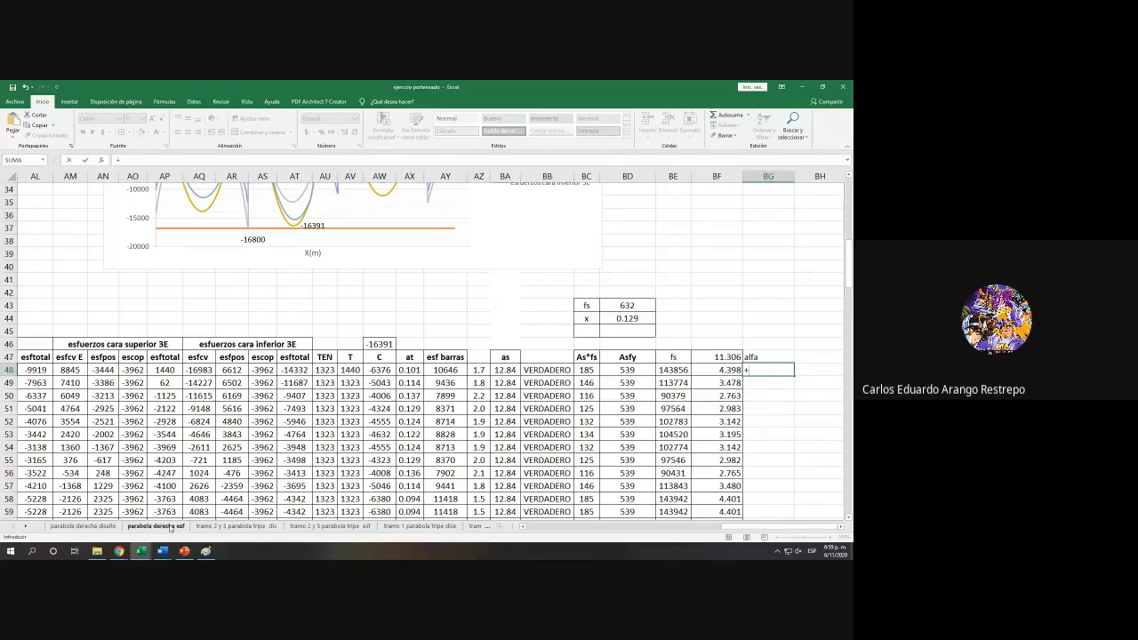
{"action": "left_click", "coordinate": [428, 532]}
{"action": "left_click", "coordinate": [27, 529]}
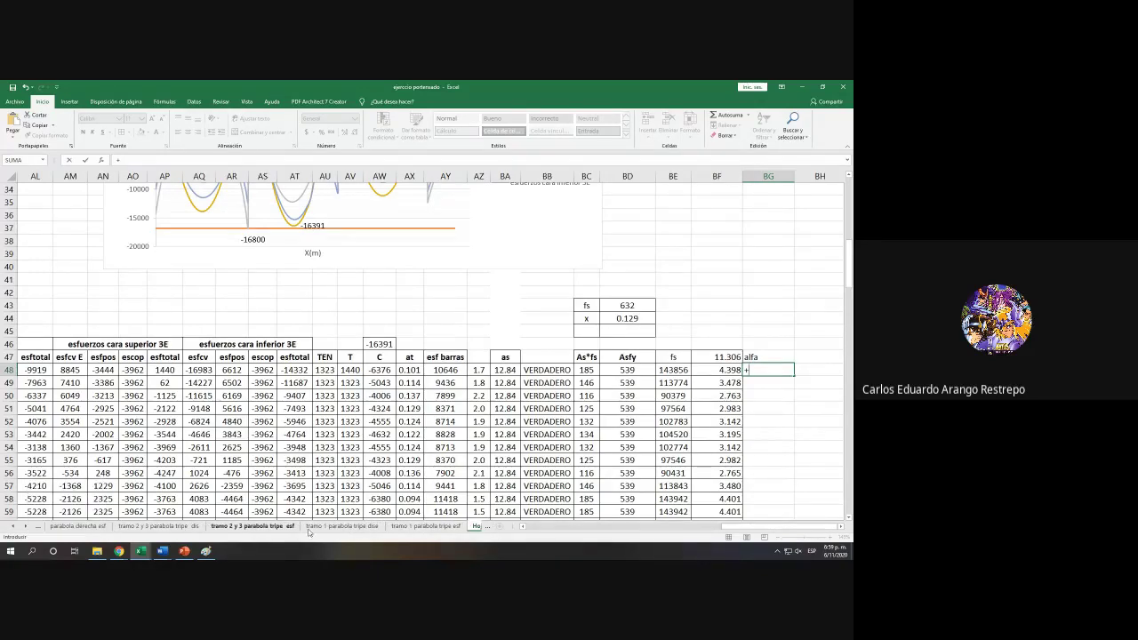
{"action": "left_click", "coordinate": [425, 527]}
{"action": "scroll", "coordinate": [411, 514], "scroll_direction": "up", "scroll_amount": 3}
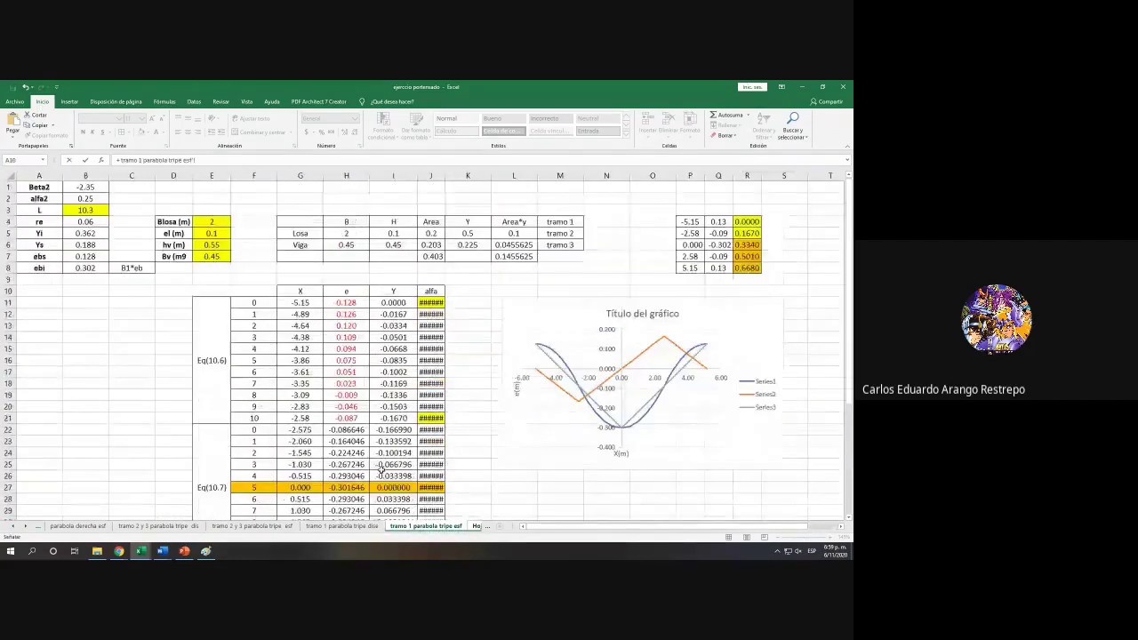
{"action": "left_click", "coordinate": [429, 303]}
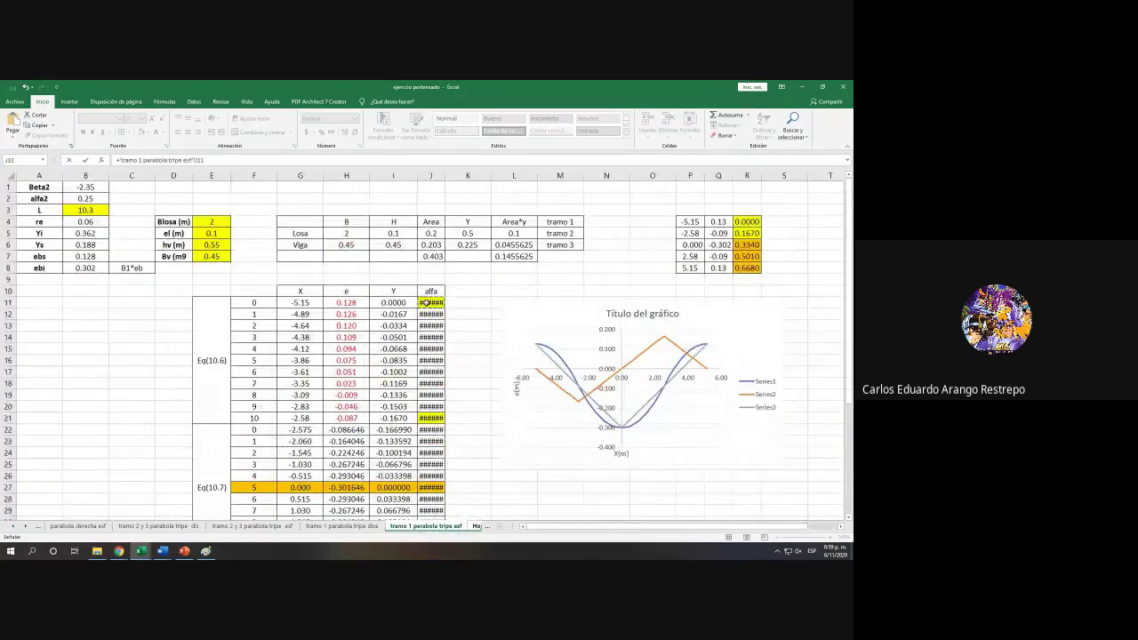
{"action": "key", "text": "Return"}
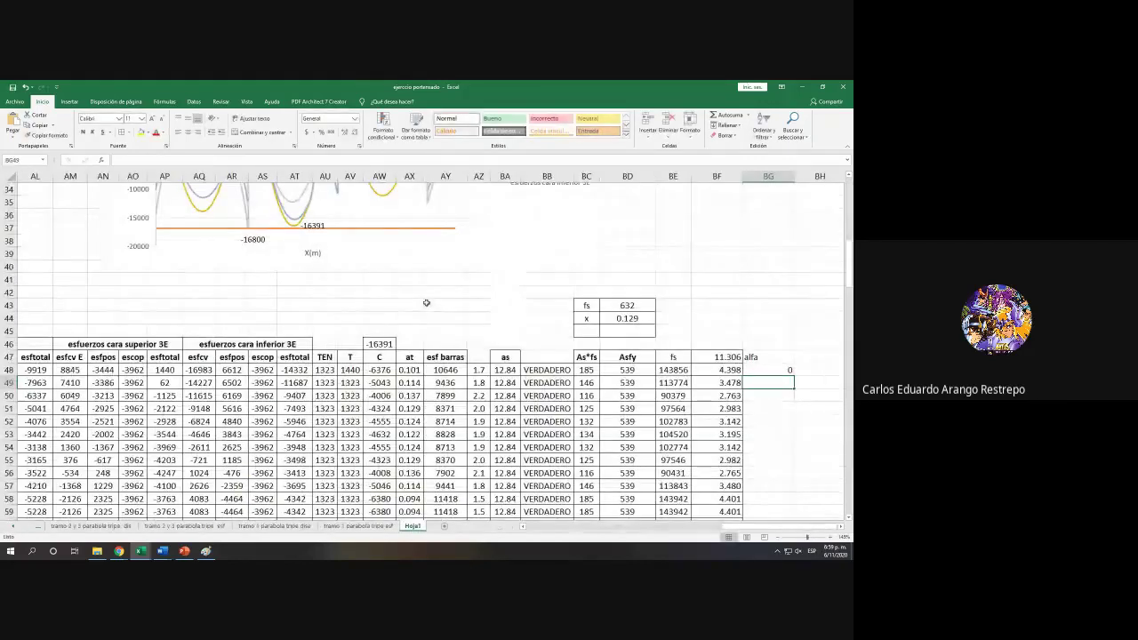
Step: Format the alfa value in BG48 to show four decimal places
{"action": "key", "text": "Up"}
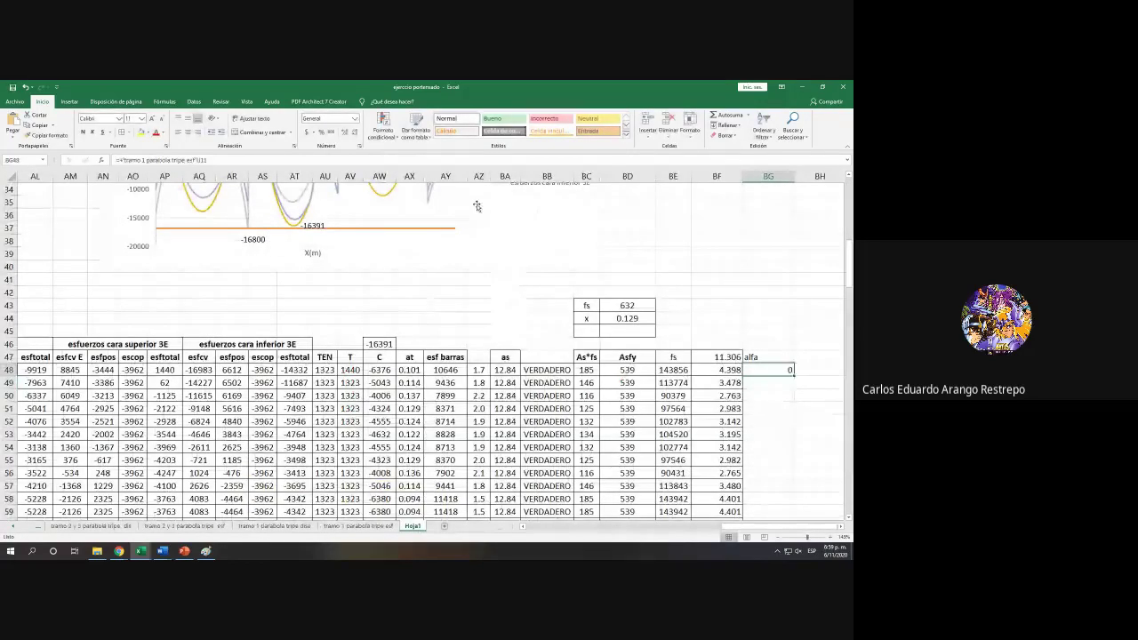
{"action": "left_click", "coordinate": [340, 131]}
{"action": "left_click", "coordinate": [340, 132]}
{"action": "left_click", "coordinate": [341, 131]}
{"action": "left_click", "coordinate": [340, 132]}
Step: Mark the end of tramo 1 by filling the whole of row 80 on Hoja1 with yellow
{"action": "scroll", "coordinate": [545, 275], "scroll_direction": "down", "scroll_amount": 3}
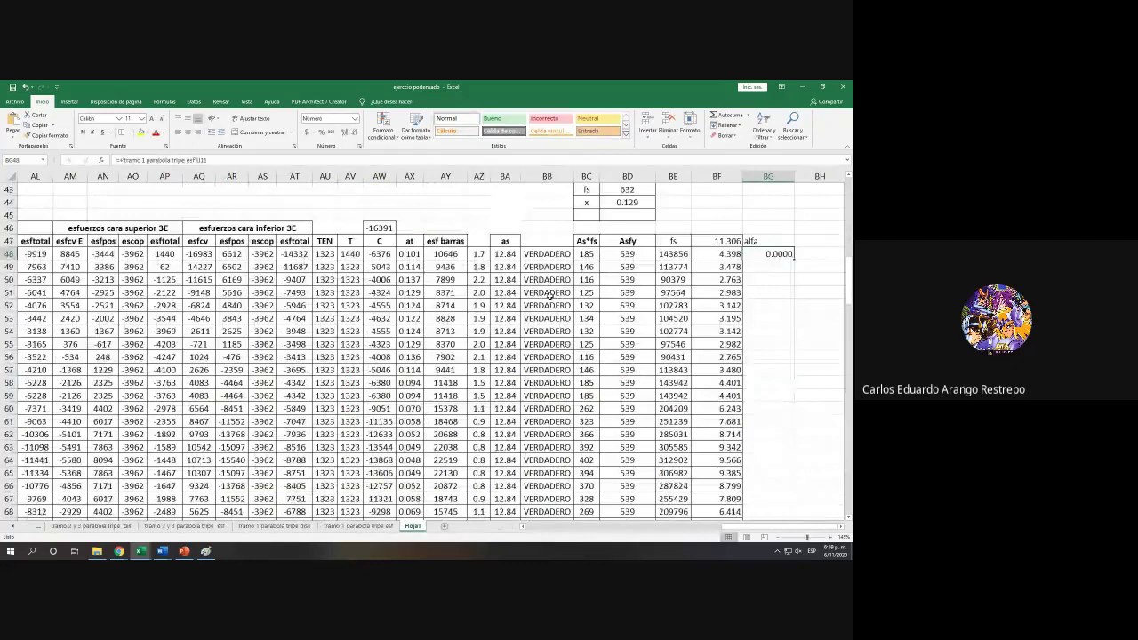
{"action": "scroll", "coordinate": [550, 295], "scroll_direction": "down", "scroll_amount": 5}
{"action": "scroll", "coordinate": [520, 303], "scroll_direction": "down", "scroll_amount": 5}
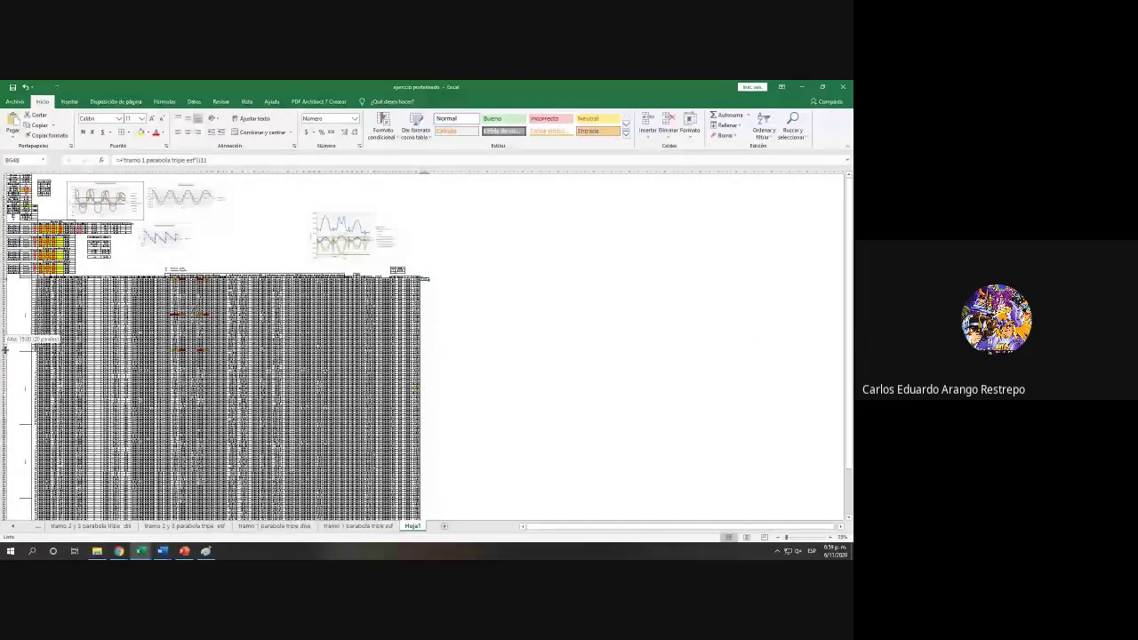
{"action": "left_click", "coordinate": [4, 348]}
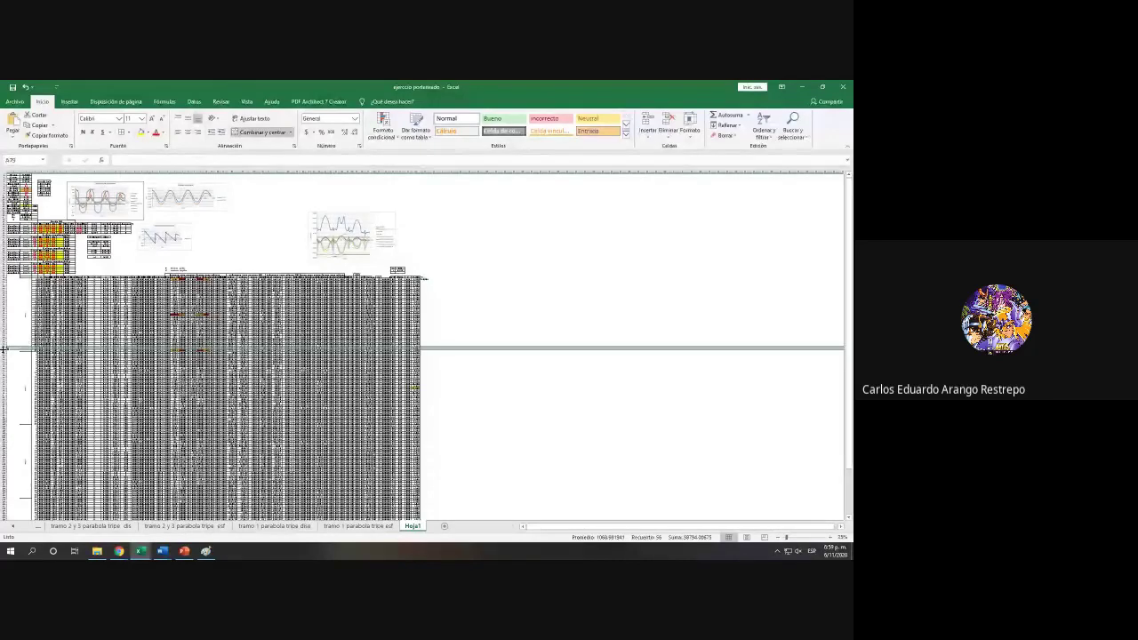
{"action": "left_click", "coordinate": [4, 351]}
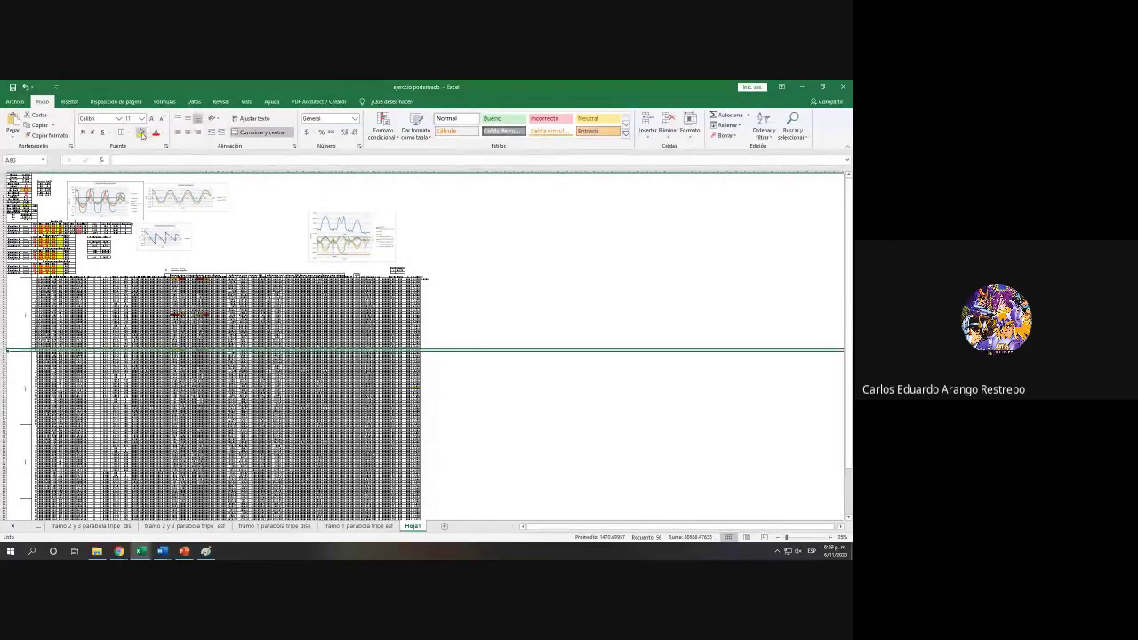
Step: Fill the alfa formula from BG48 down to BG80, the yellow row that closes tramo 1
{"action": "scroll", "coordinate": [442, 326], "scroll_direction": "up", "scroll_amount": 5}
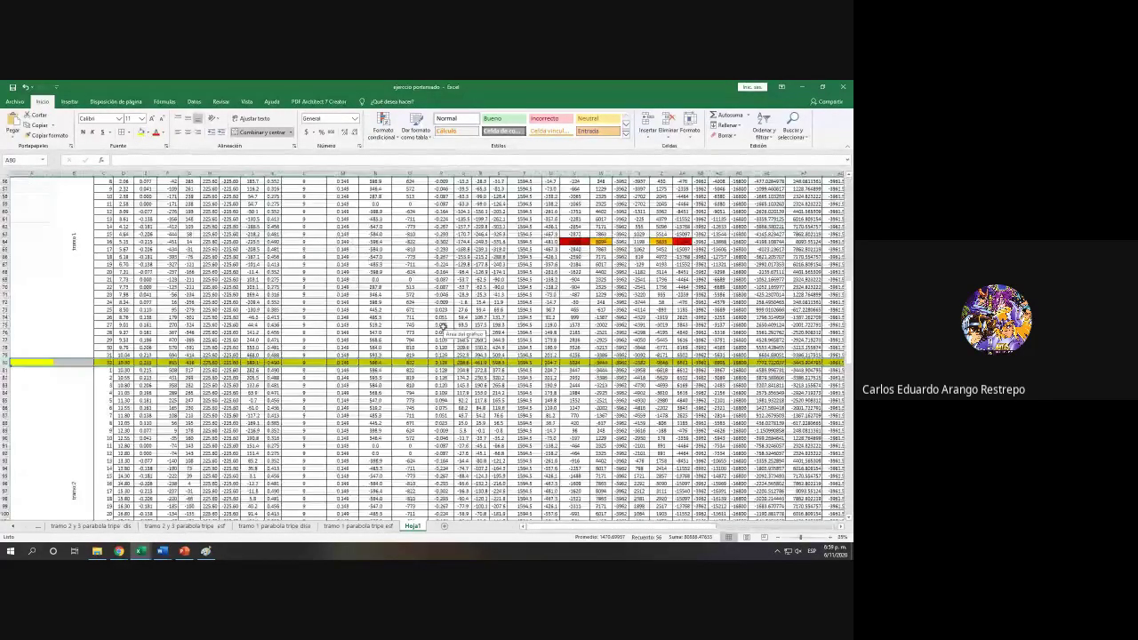
{"action": "left_click", "coordinate": [839, 526]}
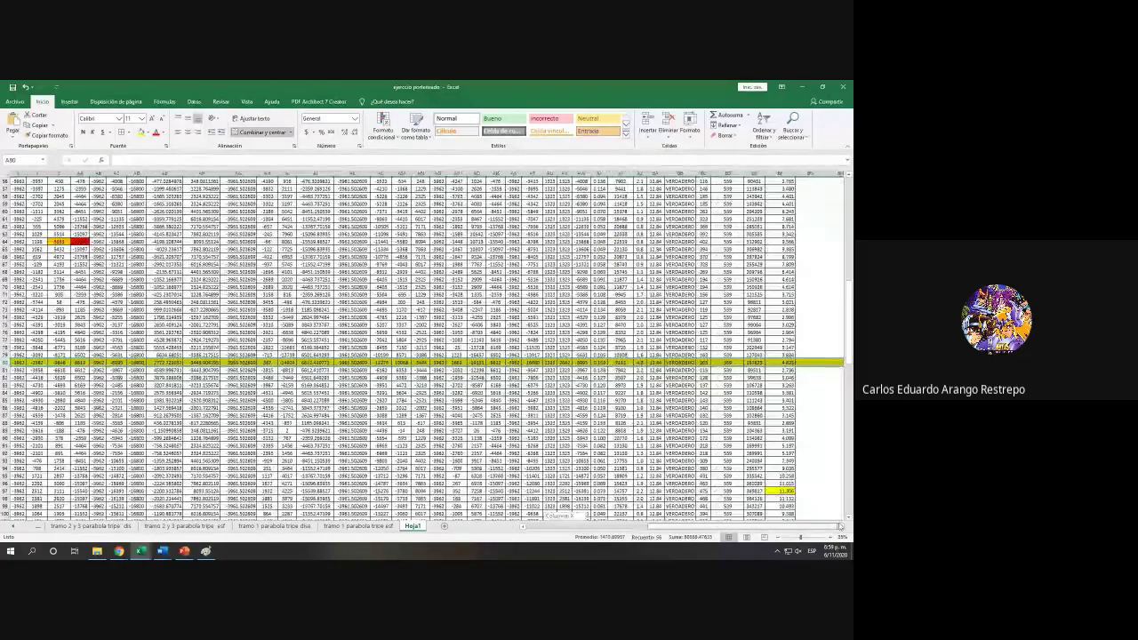
{"action": "scroll", "coordinate": [847, 368], "scroll_direction": "up", "scroll_amount": 5}
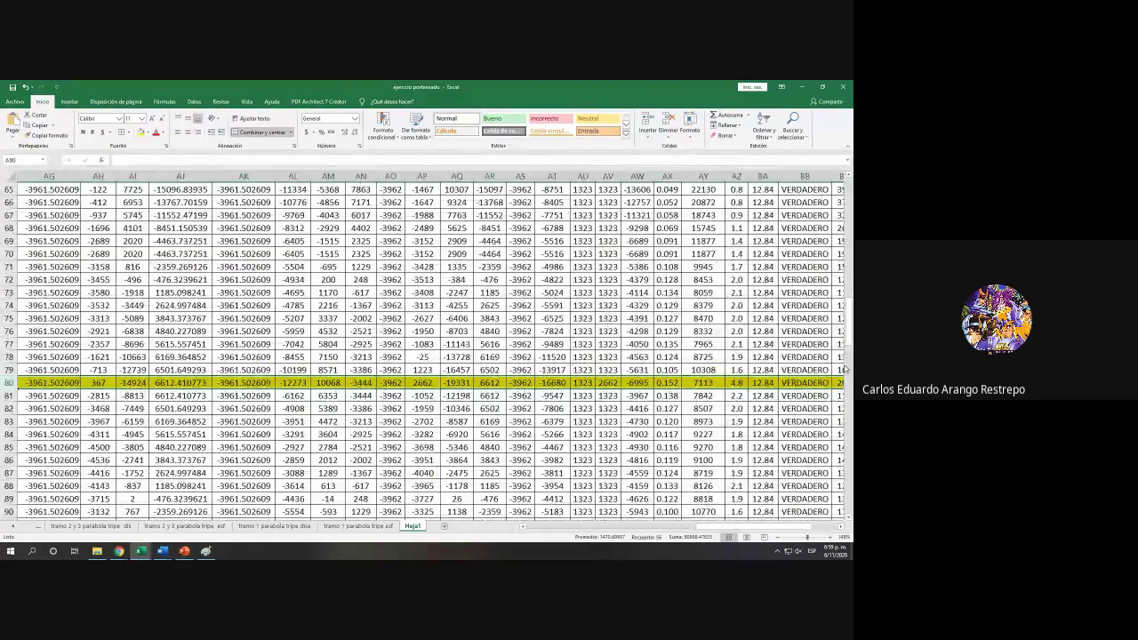
{"action": "left_click", "coordinate": [839, 527]}
{"action": "left_click", "coordinate": [840, 528]}
{"action": "left_click", "coordinate": [840, 528]}
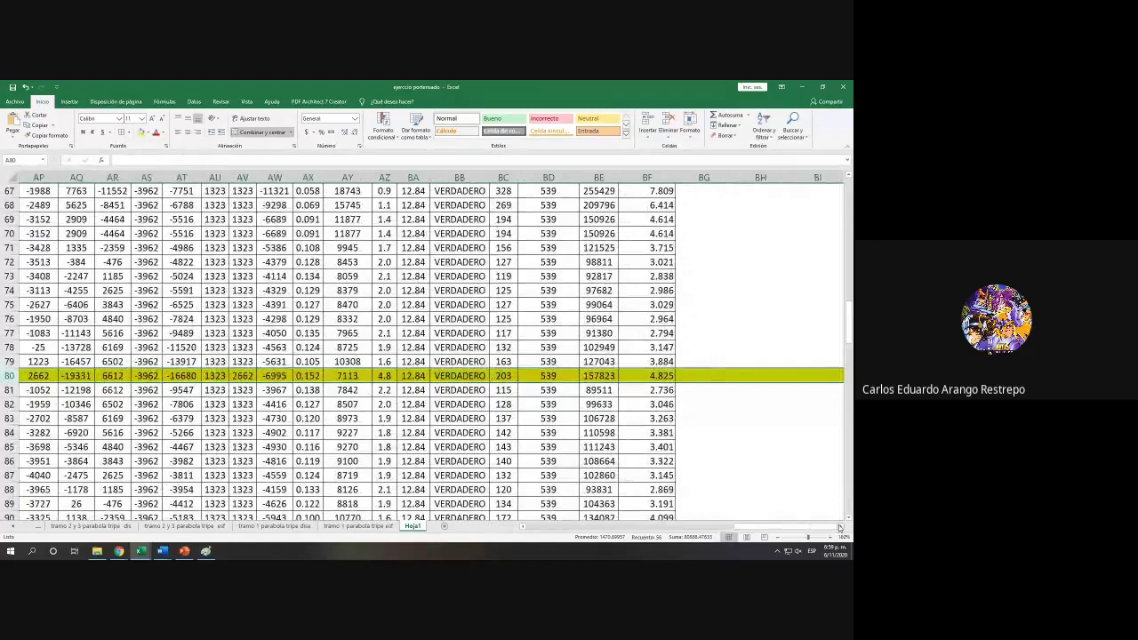
{"action": "scroll", "coordinate": [808, 455], "scroll_direction": "up", "scroll_amount": 12}
{"action": "left_click", "coordinate": [716, 432]}
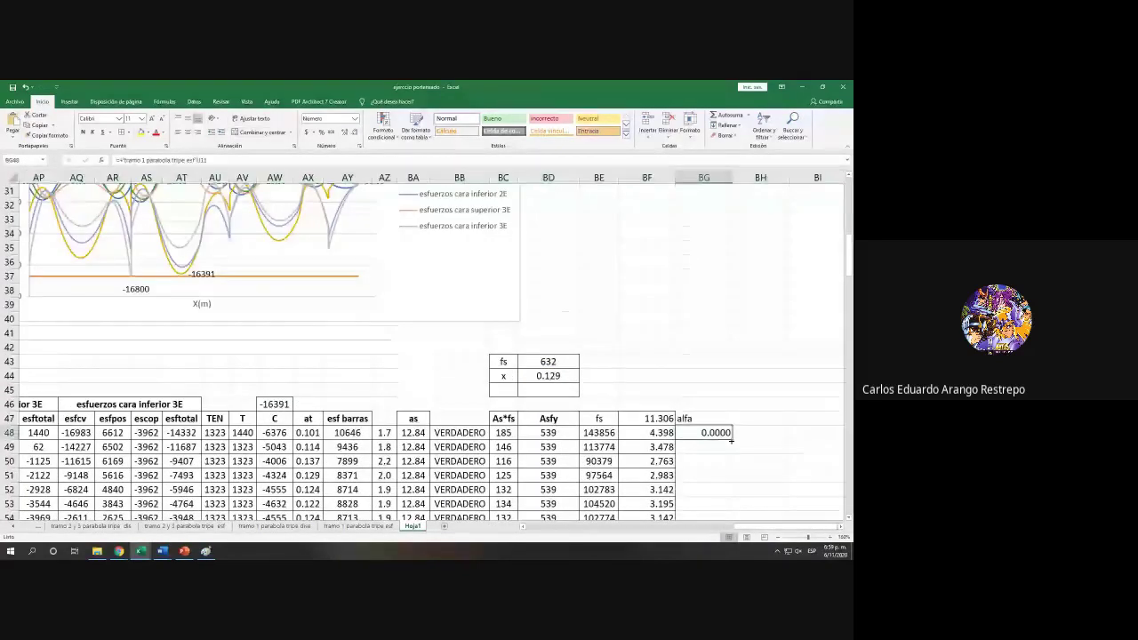
{"action": "left_click_drag", "start_coordinate": [732, 439], "coordinate": [719, 267]}
{"action": "scroll", "coordinate": [719, 285], "scroll_direction": "up", "scroll_amount": 2}
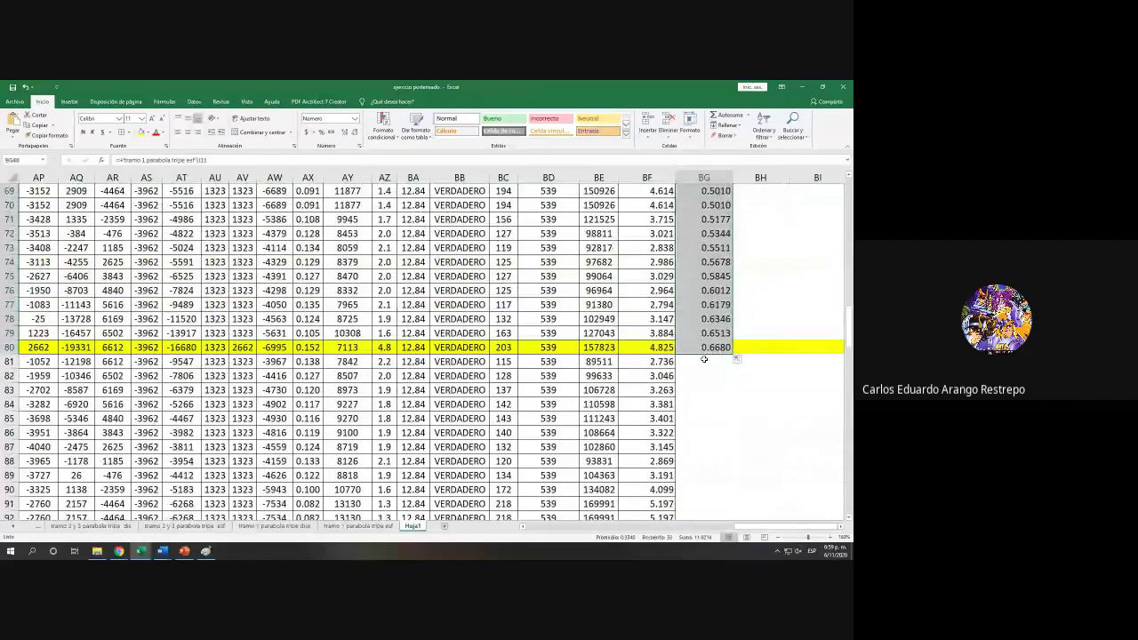
Step: Enter a formula in BG81 that references alfa cell J11 of the tramo 2 y 3 parabola tripe esf sheet
{"action": "left_click", "coordinate": [703, 357]}
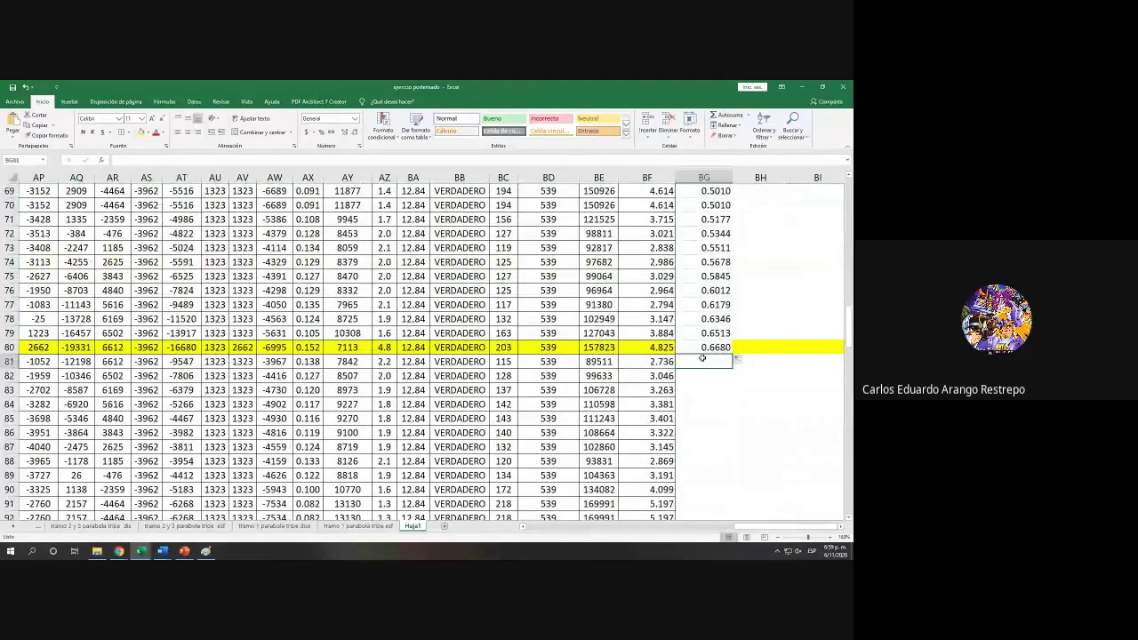
{"action": "type", "text": "+"}
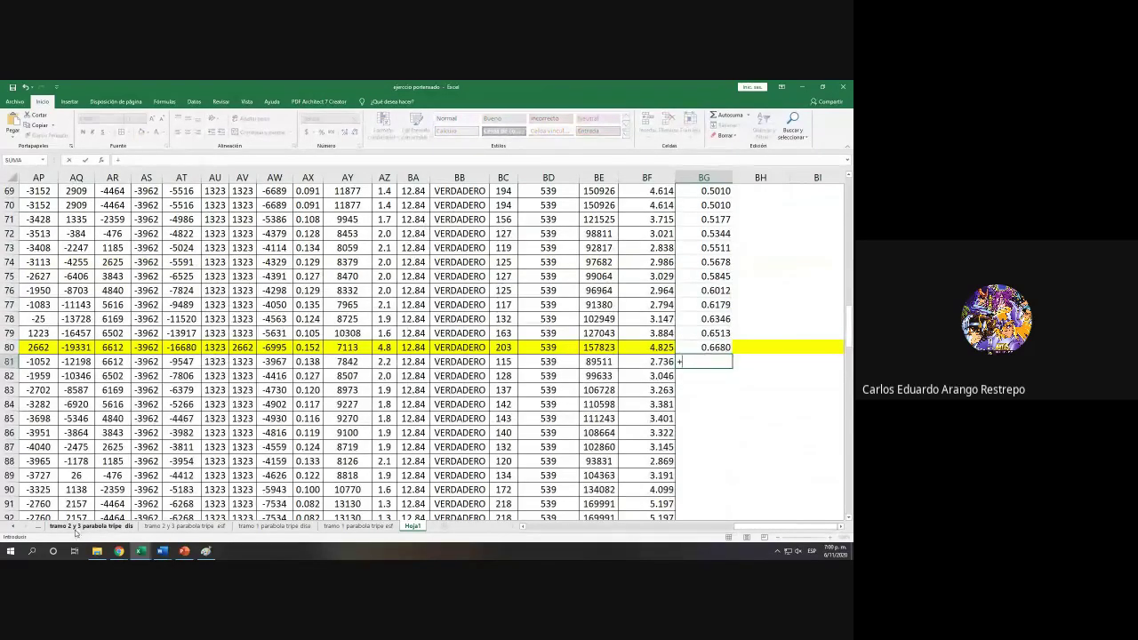
{"action": "left_click", "coordinate": [157, 531]}
{"action": "left_click", "coordinate": [278, 256]}
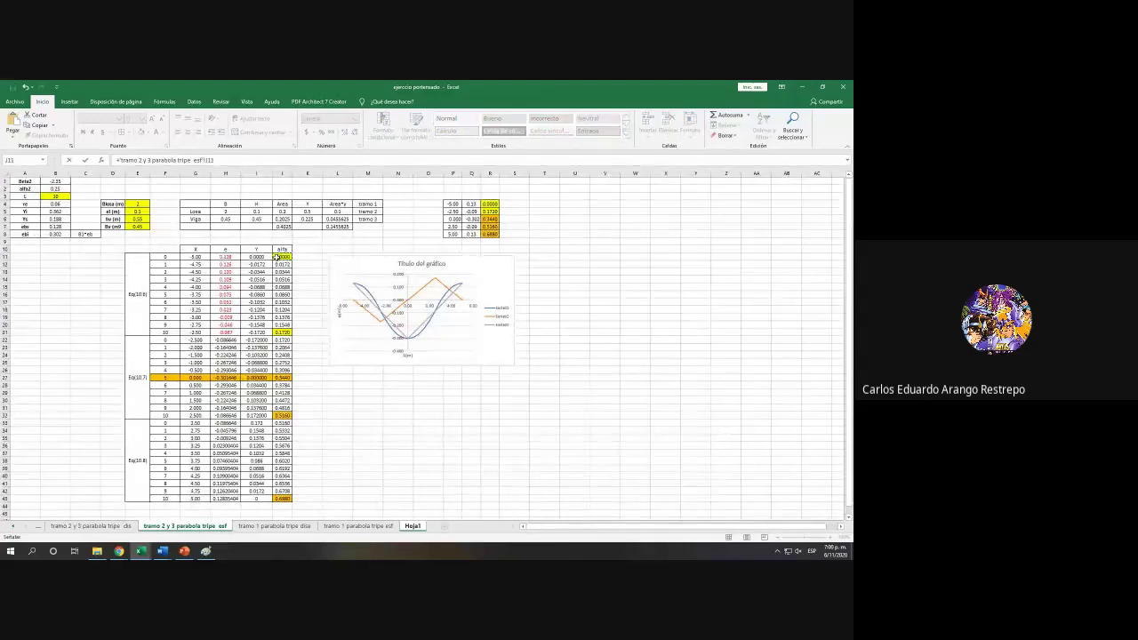
{"action": "key", "text": "Return"}
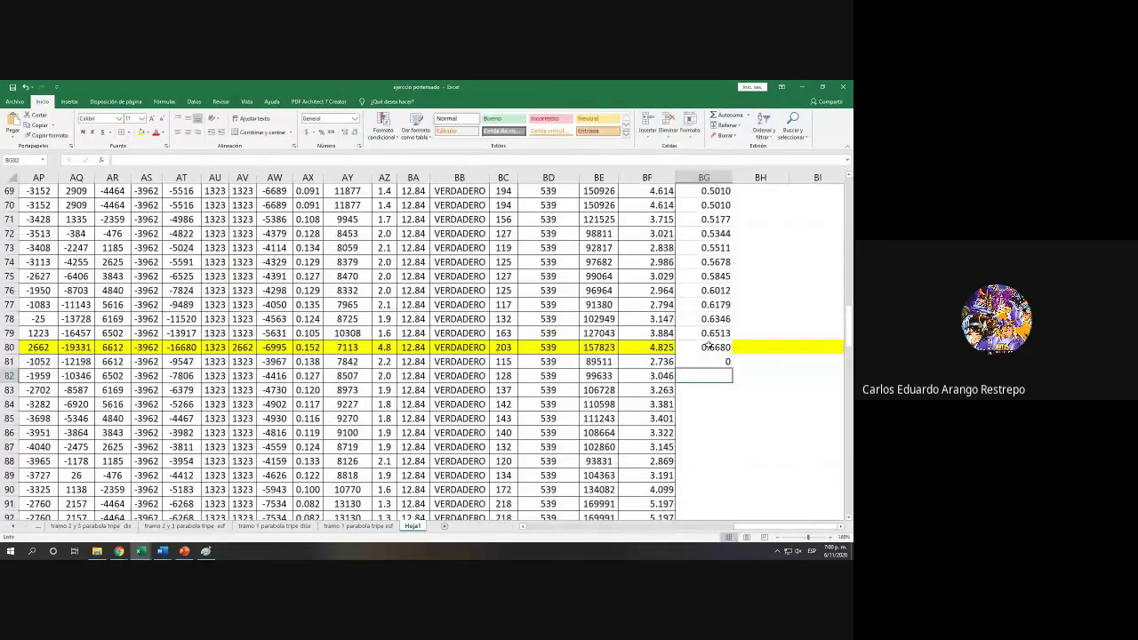
Step: Extend the alfa formula in BG81 by adding an absolute reference to $BG$80, the last accumulated value of tramo 1
{"action": "left_click", "coordinate": [711, 359]}
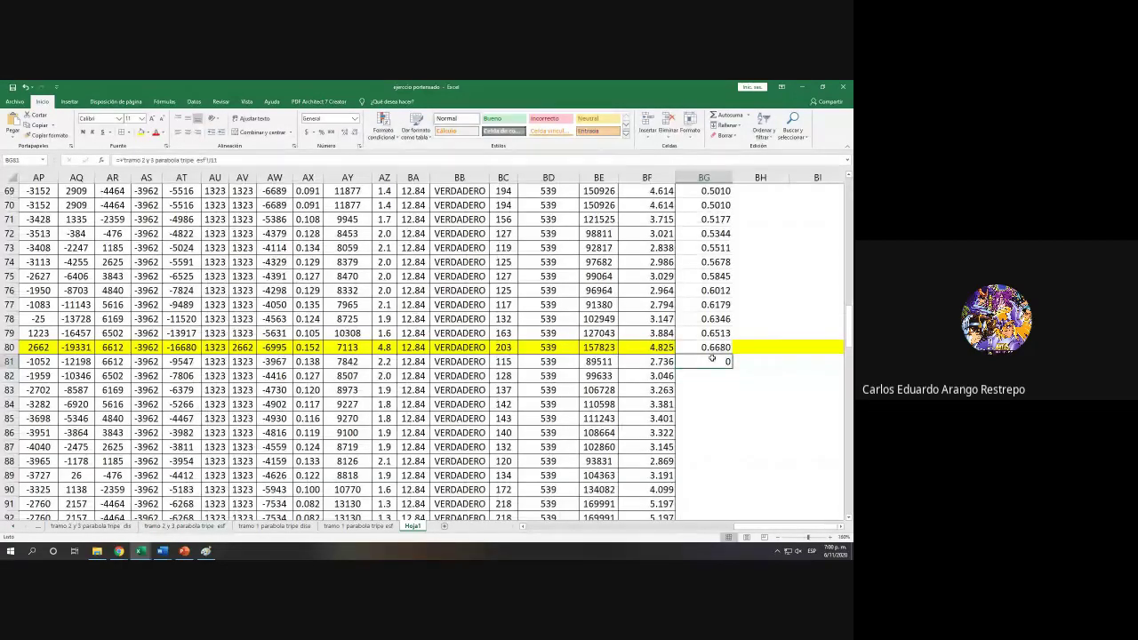
{"action": "scroll", "coordinate": [711, 359], "scroll_direction": "up", "scroll_amount": 3}
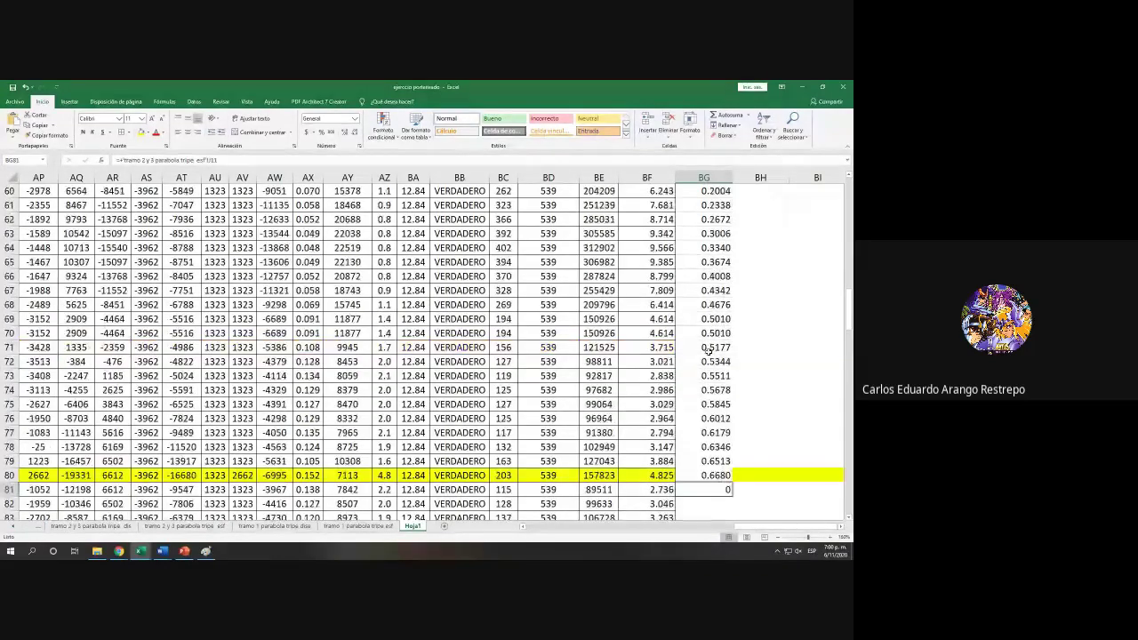
{"action": "scroll", "coordinate": [709, 358], "scroll_direction": "down", "scroll_amount": 1, "text": "ctrl"}
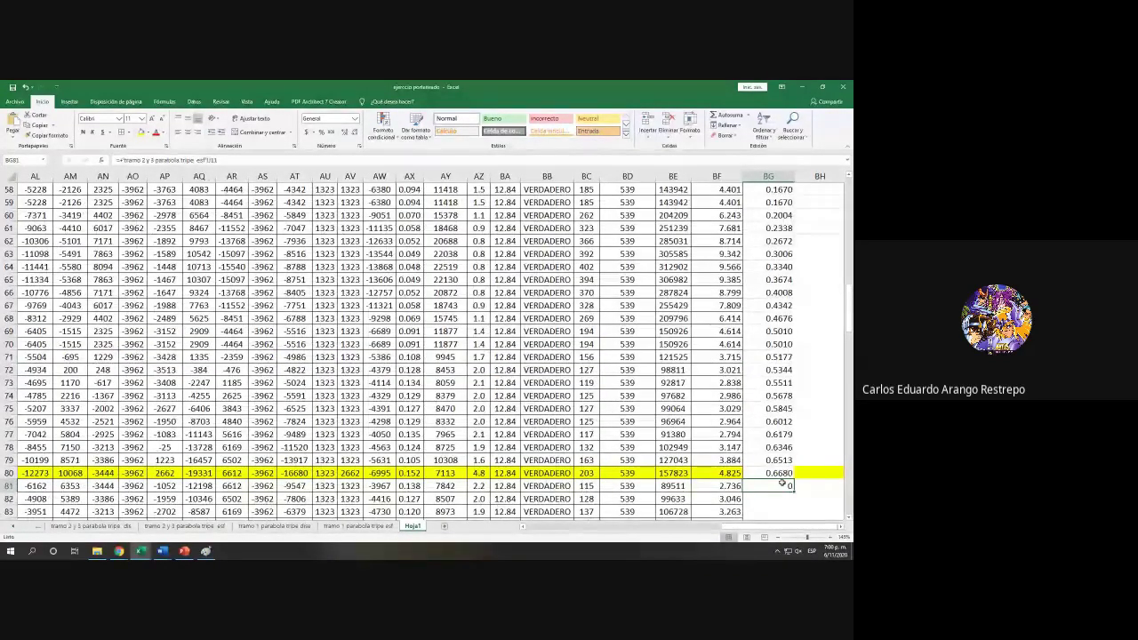
{"action": "left_click", "coordinate": [841, 529]}
{"action": "scroll", "coordinate": [841, 529], "scroll_direction": "right", "scroll_amount": 3}
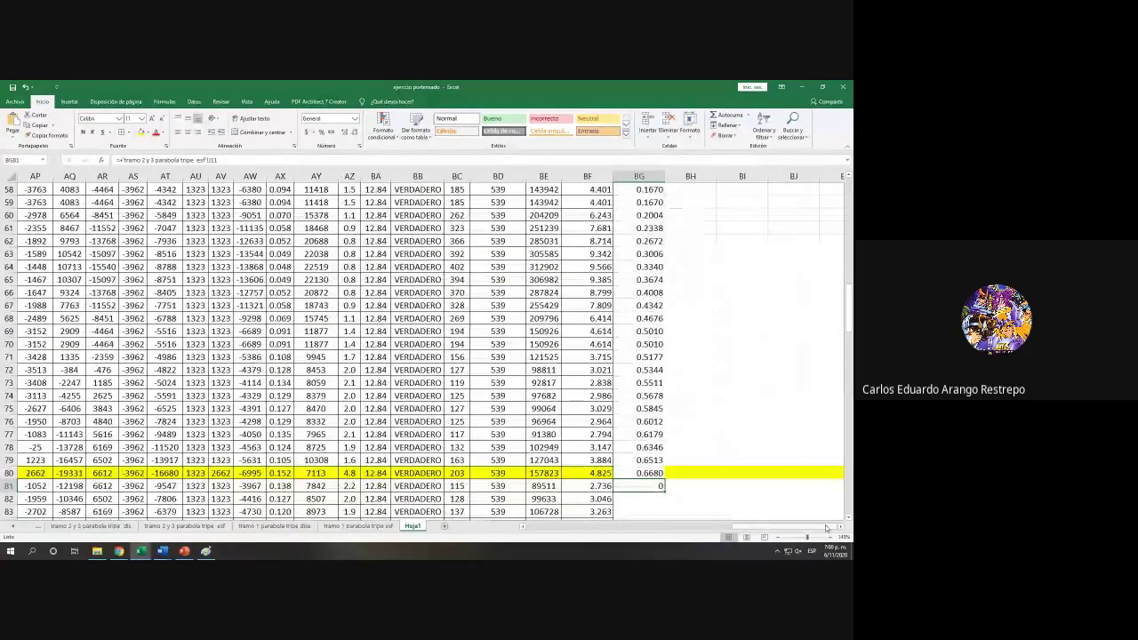
{"action": "double_click", "coordinate": [656, 485]}
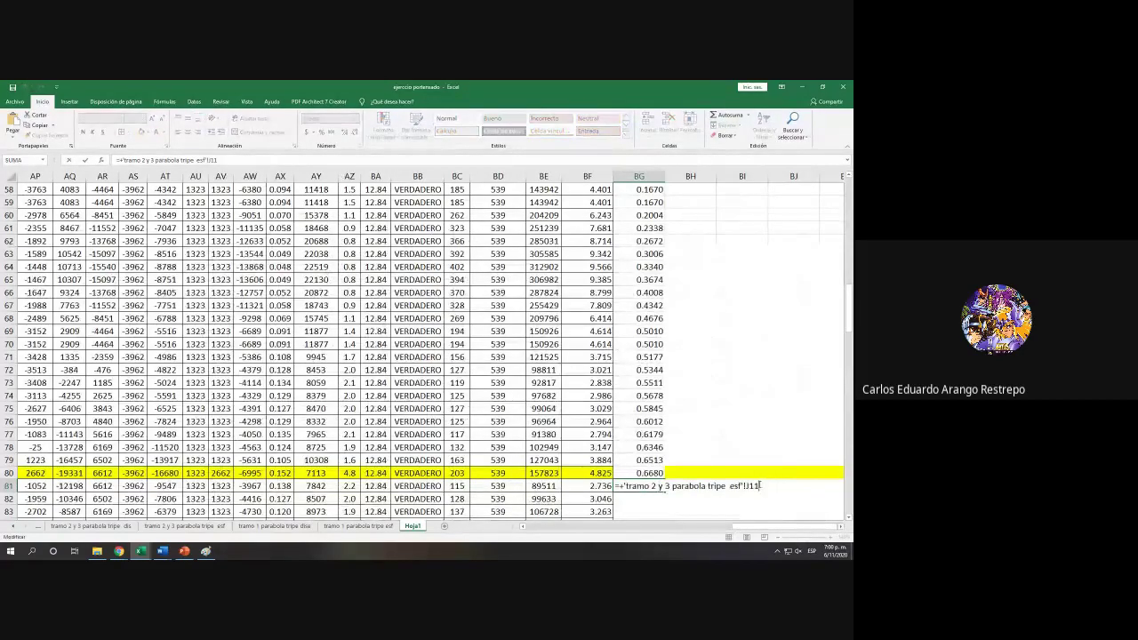
{"action": "type", "text": "+"}
{"action": "left_click", "coordinate": [649, 474]}
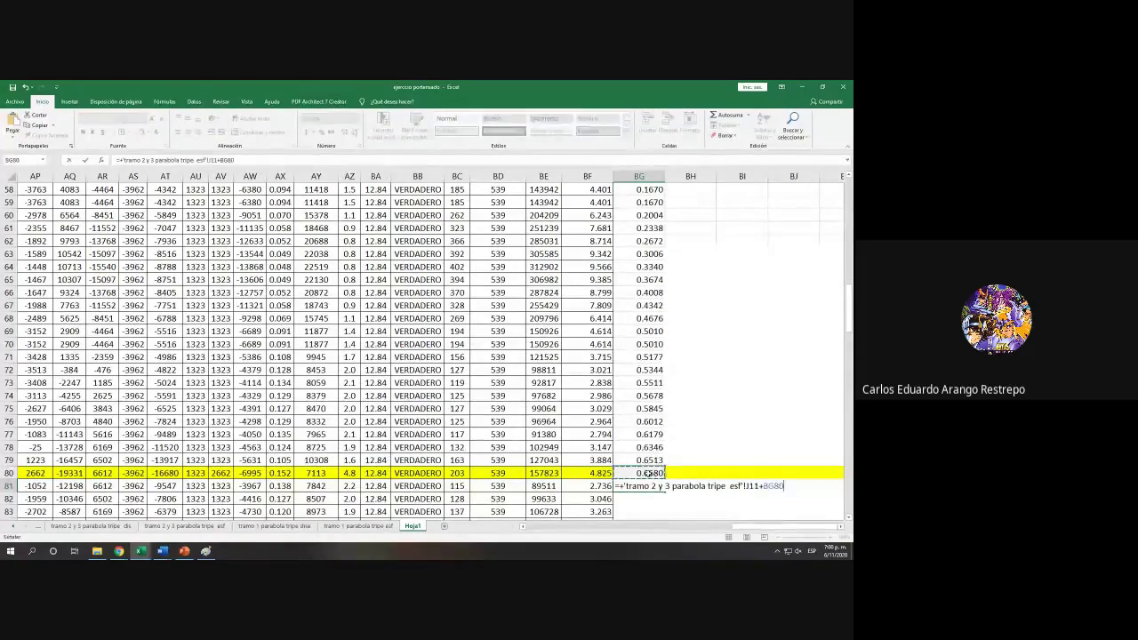
{"action": "key", "text": "F4"}
{"action": "key", "text": "Return"}
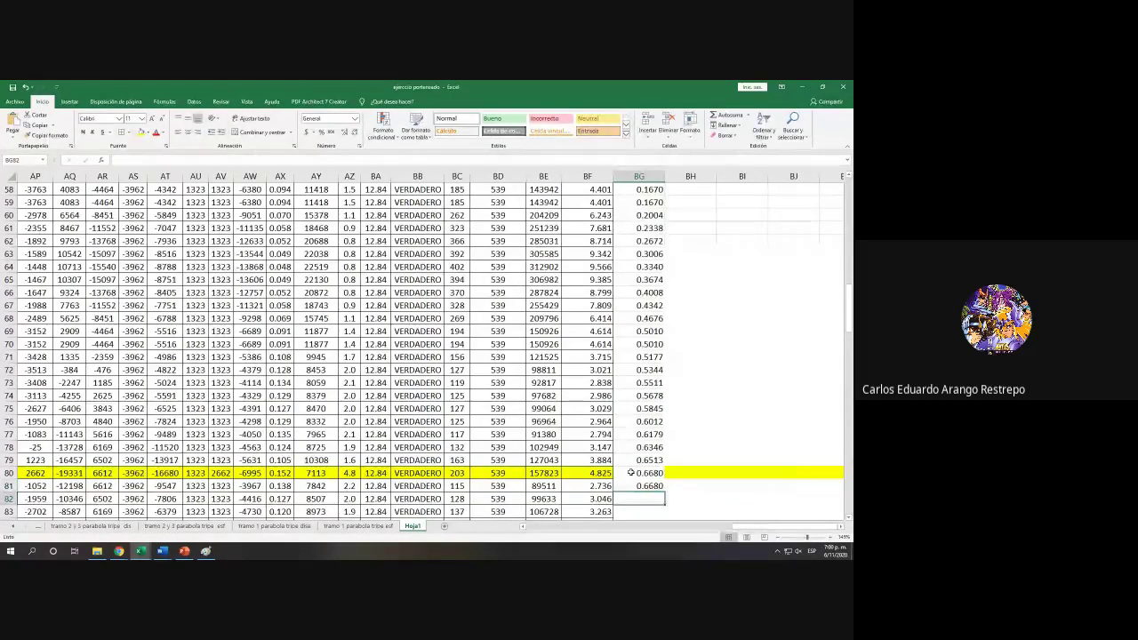
Step: Mark the end of tramo 2 by filling the whole of row 113 on Hoja1 with yellow
{"action": "scroll", "coordinate": [631, 473], "scroll_direction": "left", "scroll_amount": 3}
{"action": "scroll", "coordinate": [630, 473], "scroll_direction": "down", "scroll_amount": 2, "text": "ctrl"}
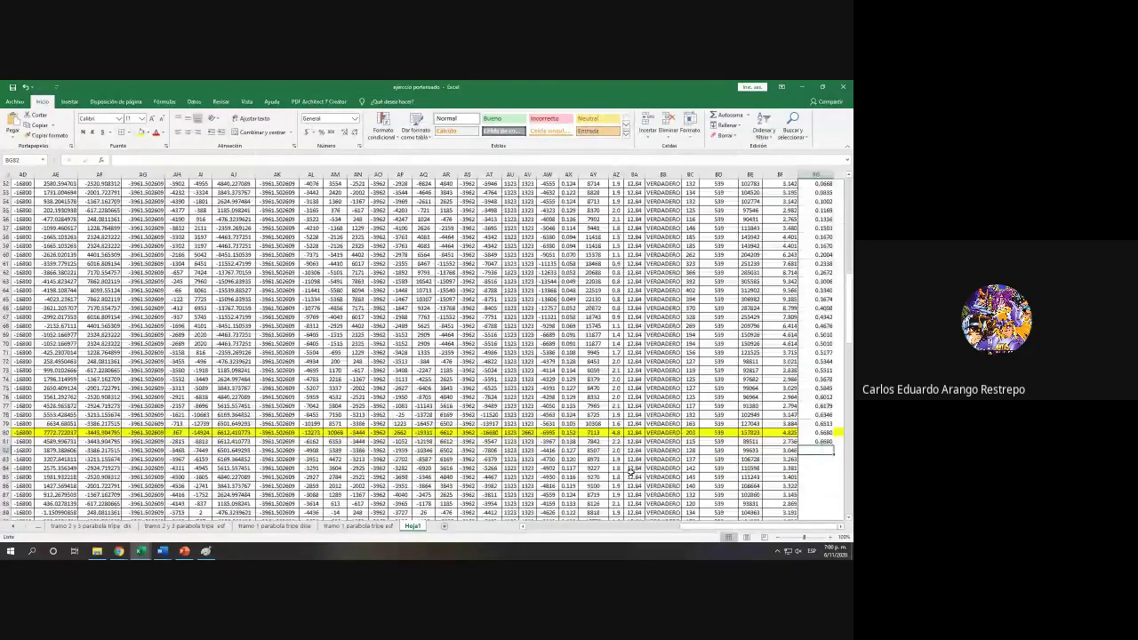
{"action": "scroll", "coordinate": [346, 477], "scroll_direction": "left", "scroll_amount": 10}
{"action": "scroll", "coordinate": [346, 476], "scroll_direction": "down", "scroll_amount": 12}
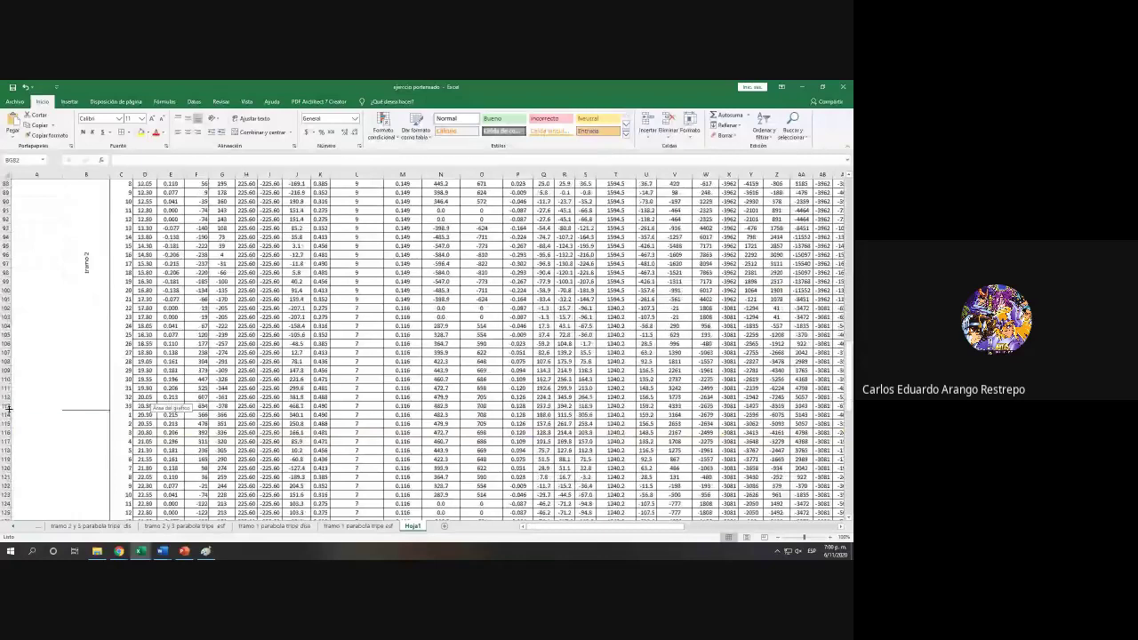
{"action": "left_click", "coordinate": [9, 405]}
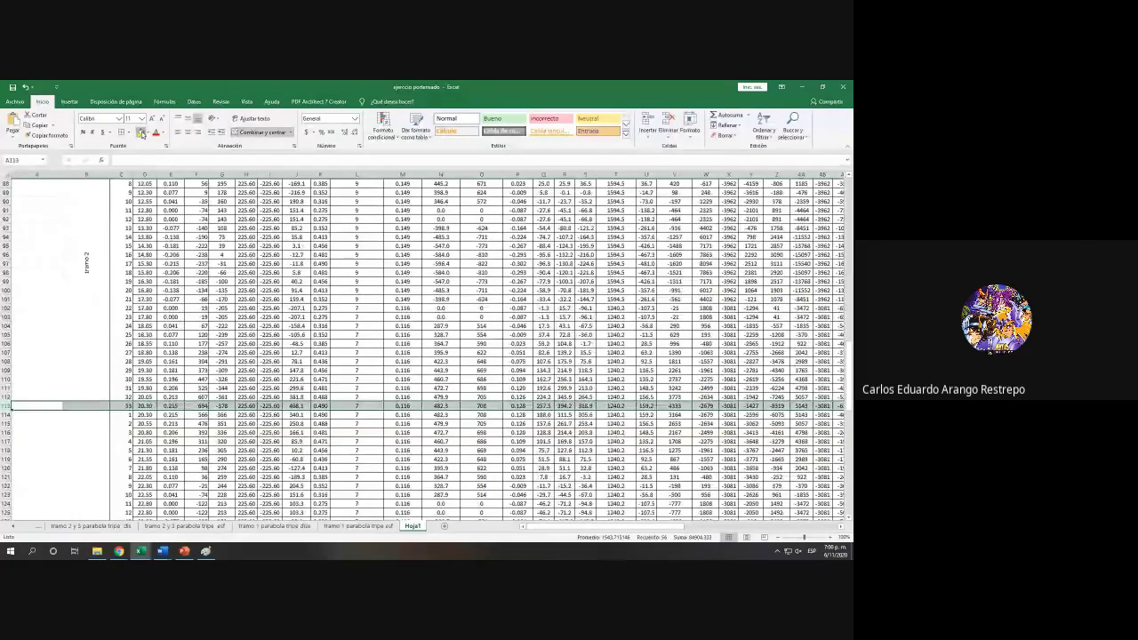
{"action": "left_click", "coordinate": [141, 131]}
Step: Fill the accumulated alfa formula from BG81 down to BG113, the yellow row that closes tramo 2
{"action": "scroll", "coordinate": [445, 356], "scroll_direction": "right", "scroll_amount": 10}
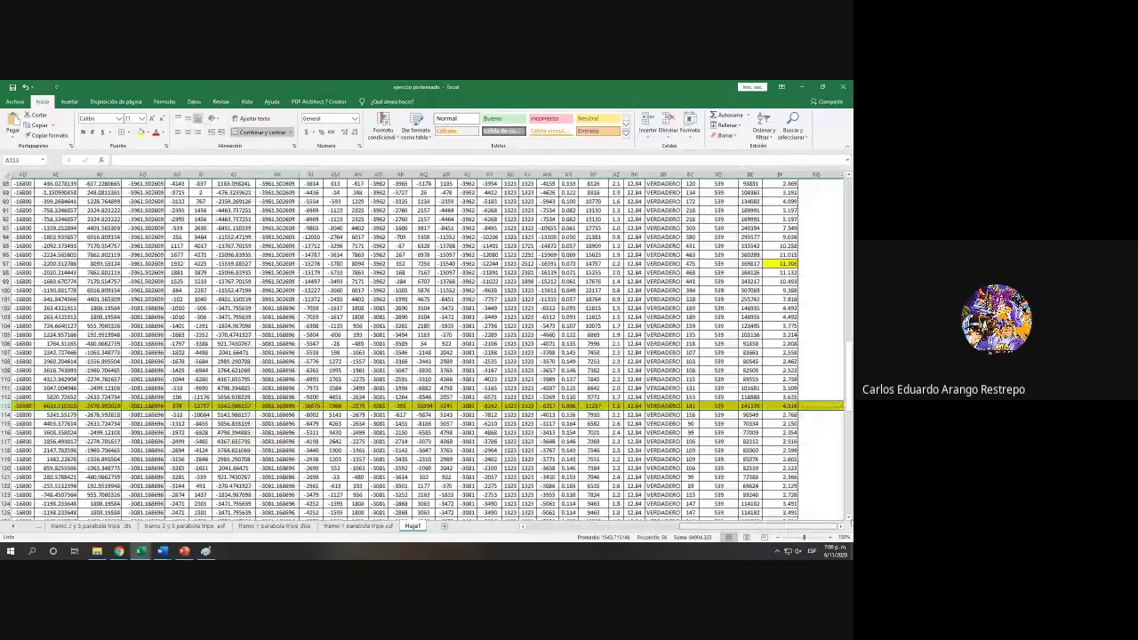
{"action": "scroll", "coordinate": [422, 347], "scroll_direction": "up", "scroll_amount": 8}
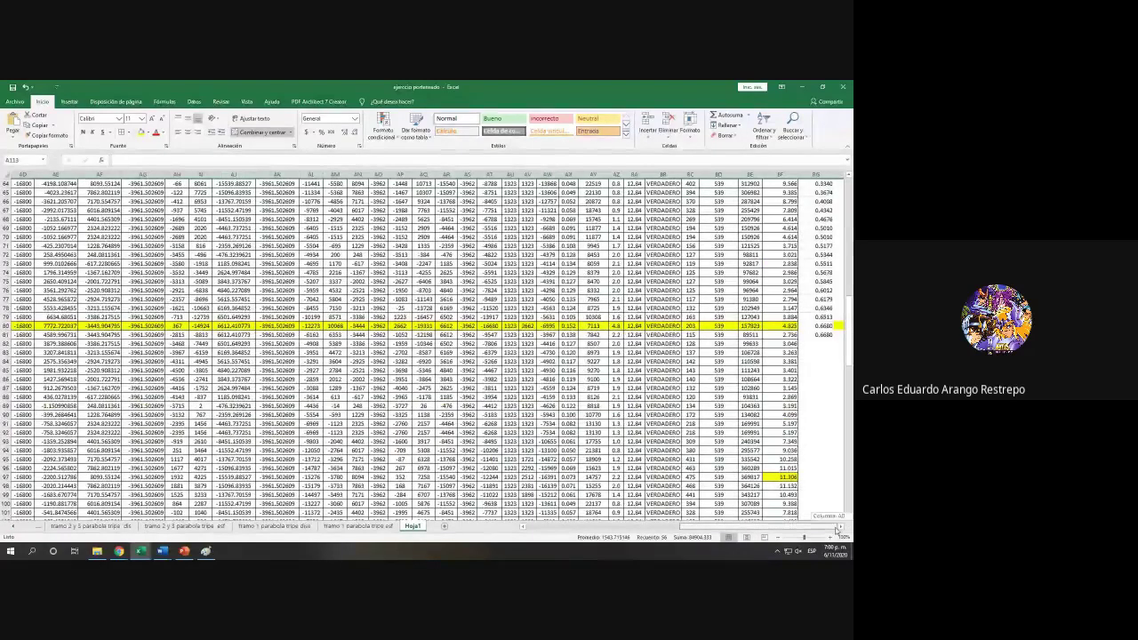
{"action": "left_click", "coordinate": [840, 526]}
{"action": "scroll", "coordinate": [779, 517], "scroll_direction": "up", "scroll_amount": 3}
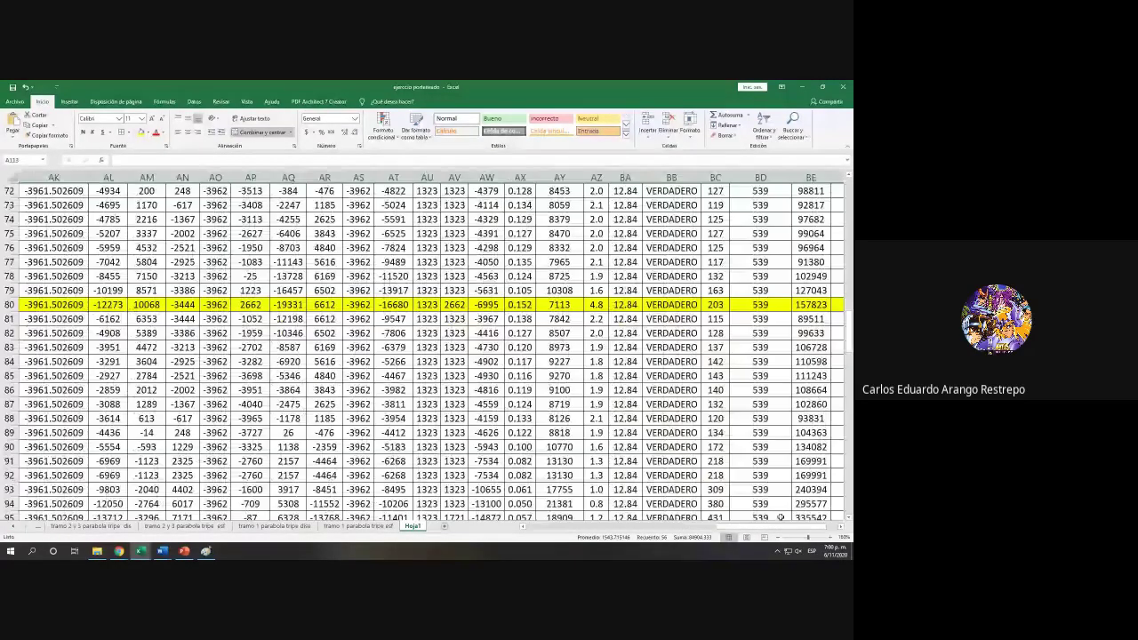
{"action": "scroll", "coordinate": [779, 517], "scroll_direction": "right", "scroll_amount": 3}
{"action": "left_click", "coordinate": [721, 319]}
{"action": "left_click_drag", "start_coordinate": [730, 323], "coordinate": [683, 341]}
Step: Enter a formula in BG114 that references alfa cell J11 of the tramo 2 y 3 parabola tripe esf sheet
{"action": "left_click", "coordinate": [684, 346]}
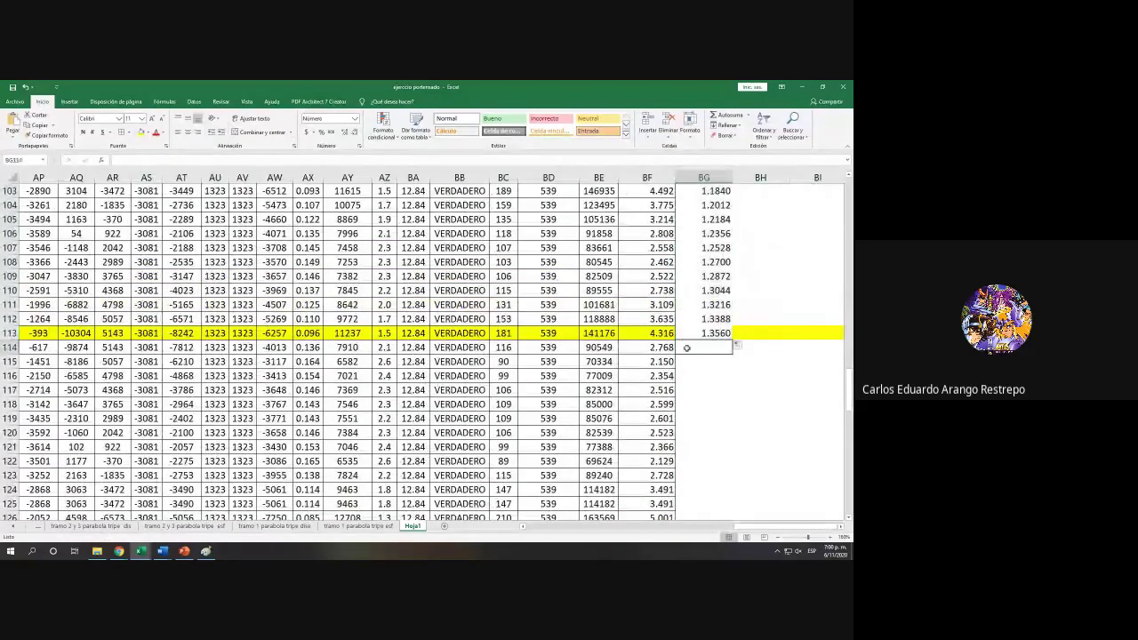
{"action": "type", "text": "+"}
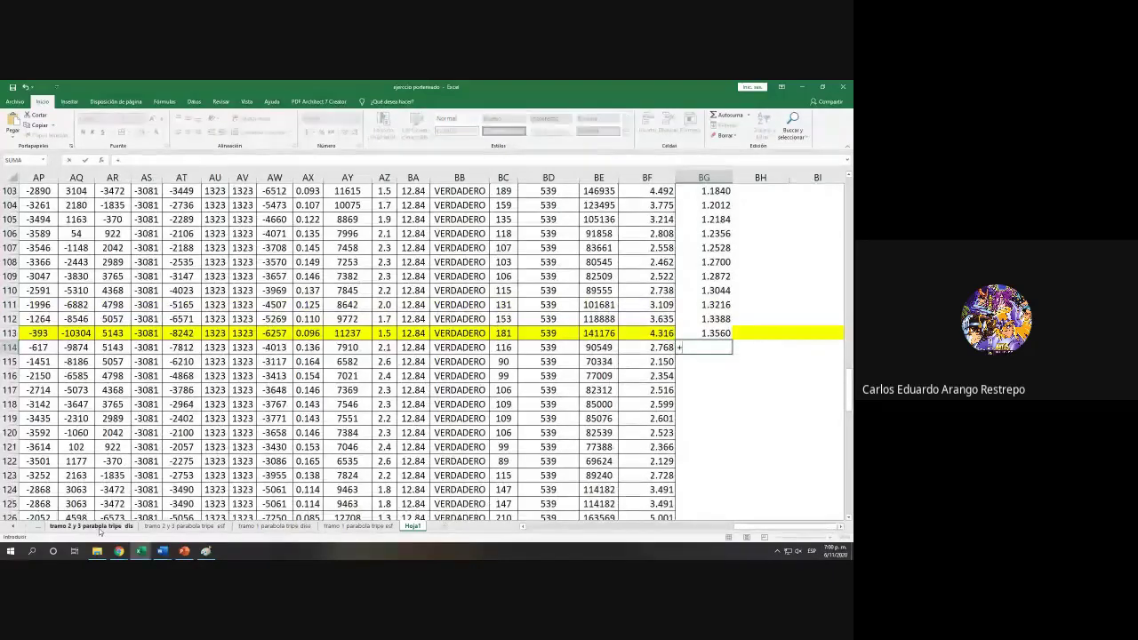
{"action": "left_click", "coordinate": [222, 529]}
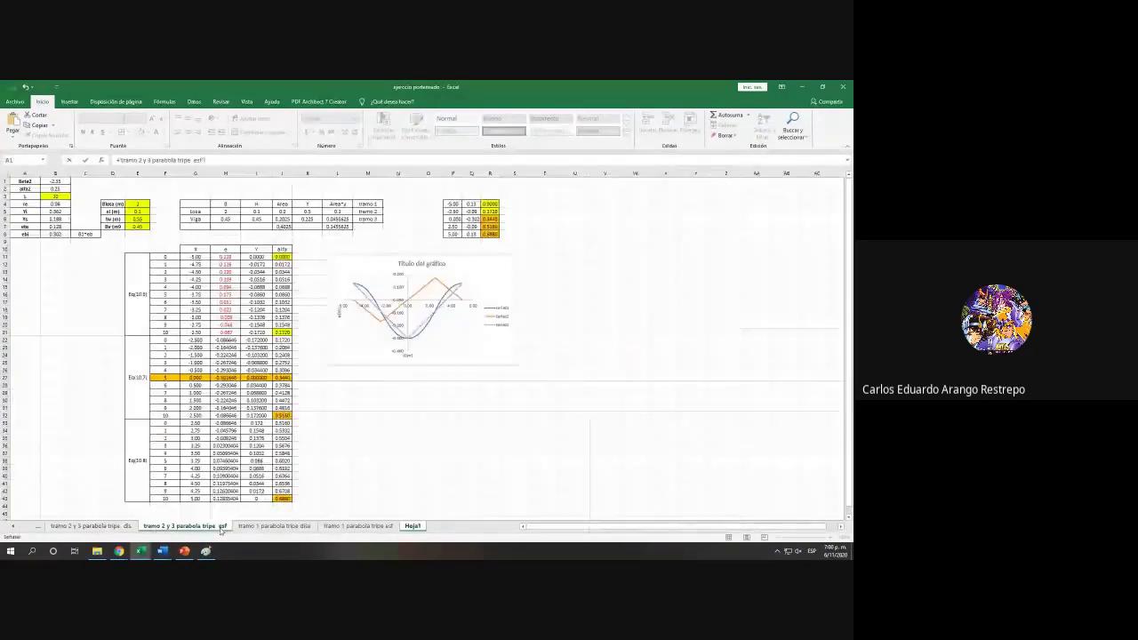
{"action": "left_click", "coordinate": [288, 257]}
{"action": "key", "text": "Return"}
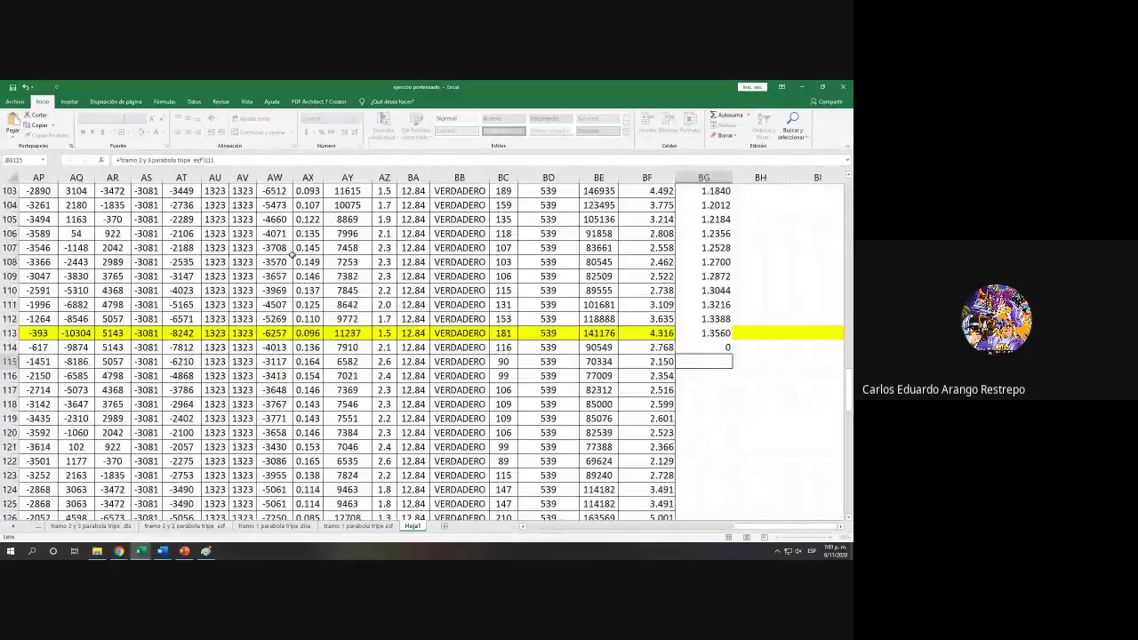
Step: Add an absolute reference to $BG$113 to the alfa formula in BG114 so tramo 3 accumulates onto tramo 2
{"action": "left_click", "coordinate": [716, 347]}
{"action": "double_click", "coordinate": [718, 350]}
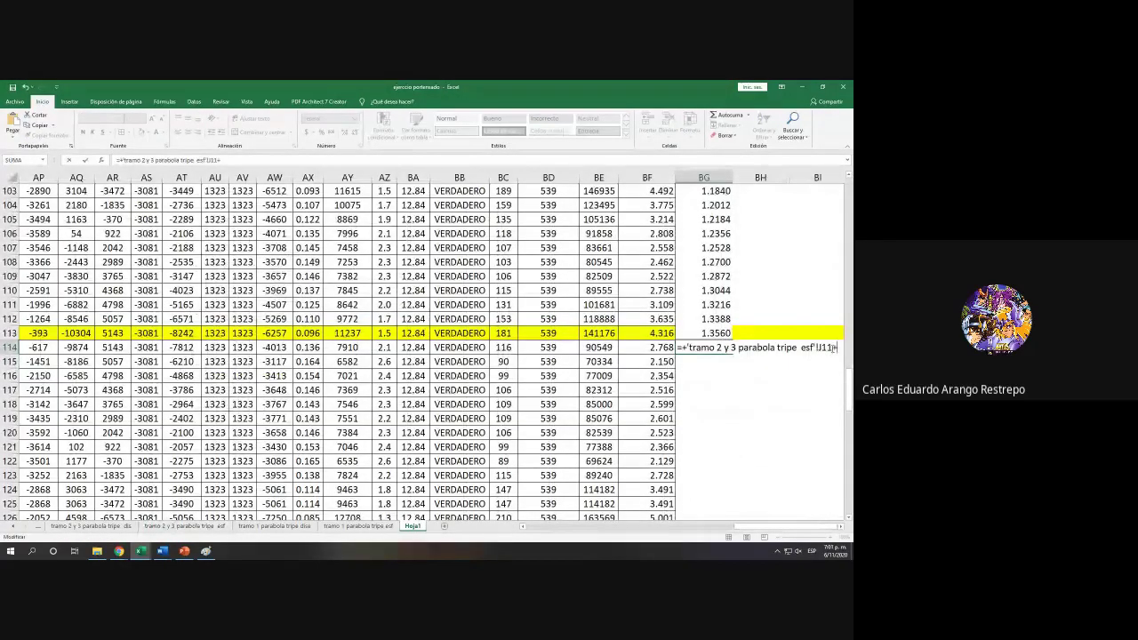
{"action": "type", "text": "+"}
{"action": "left_click", "coordinate": [725, 333]}
{"action": "key", "text": "F4"}
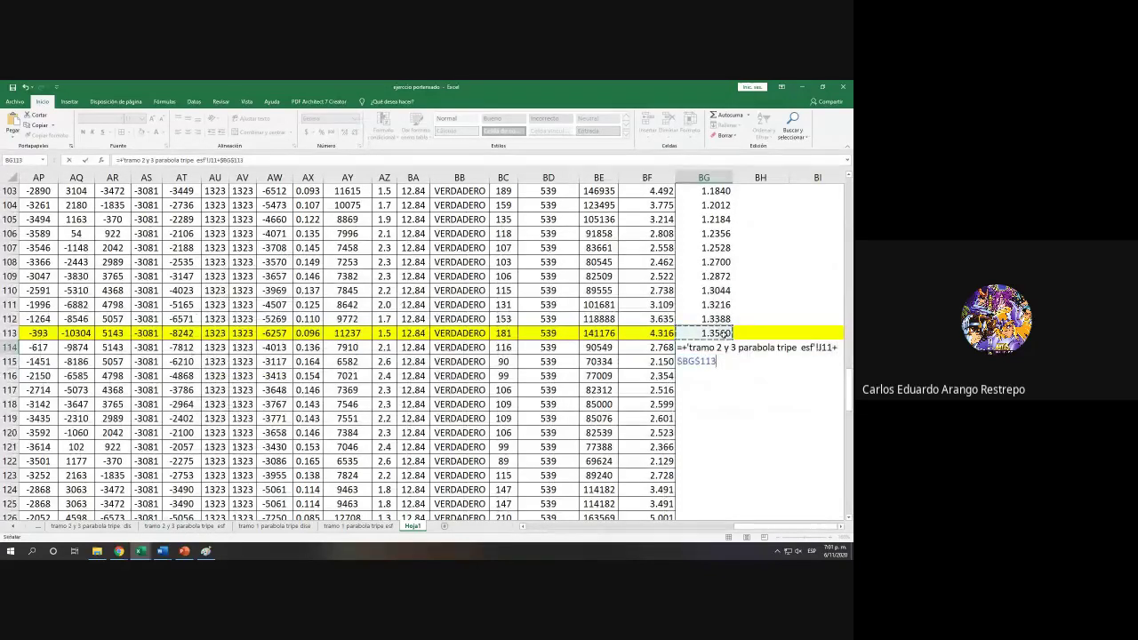
{"action": "key", "text": "Return"}
Step: Mark the end of tramo 3 by filling the whole of row 146 on Hoja1 with yellow
{"action": "left_click", "coordinate": [727, 346]}
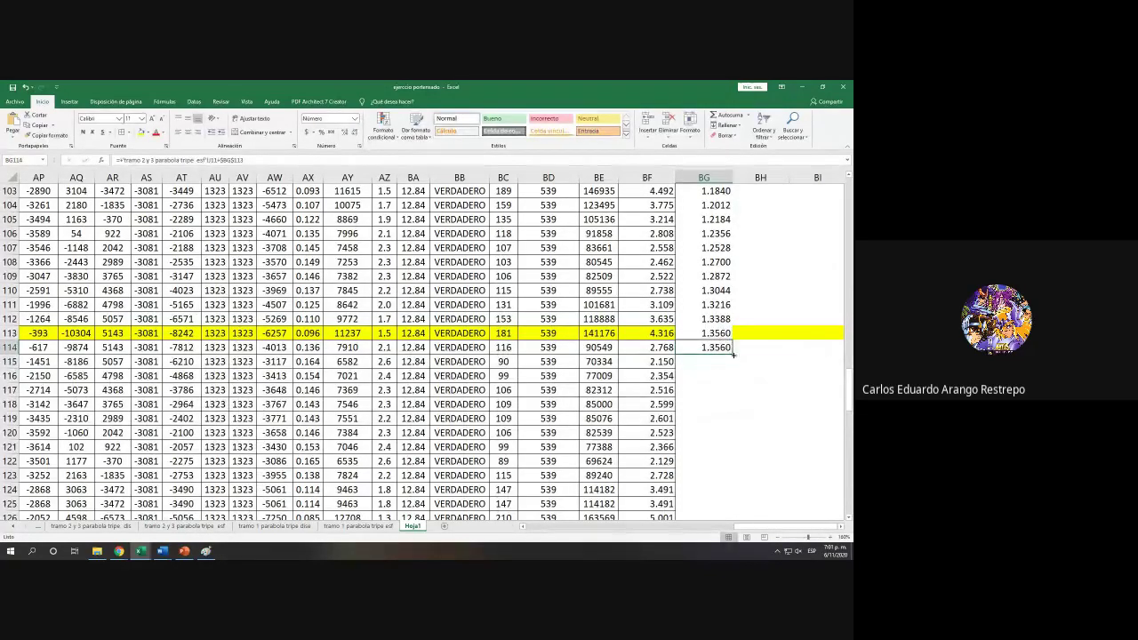
{"action": "scroll", "coordinate": [530, 382], "scroll_direction": "down", "scroll_amount": 1}
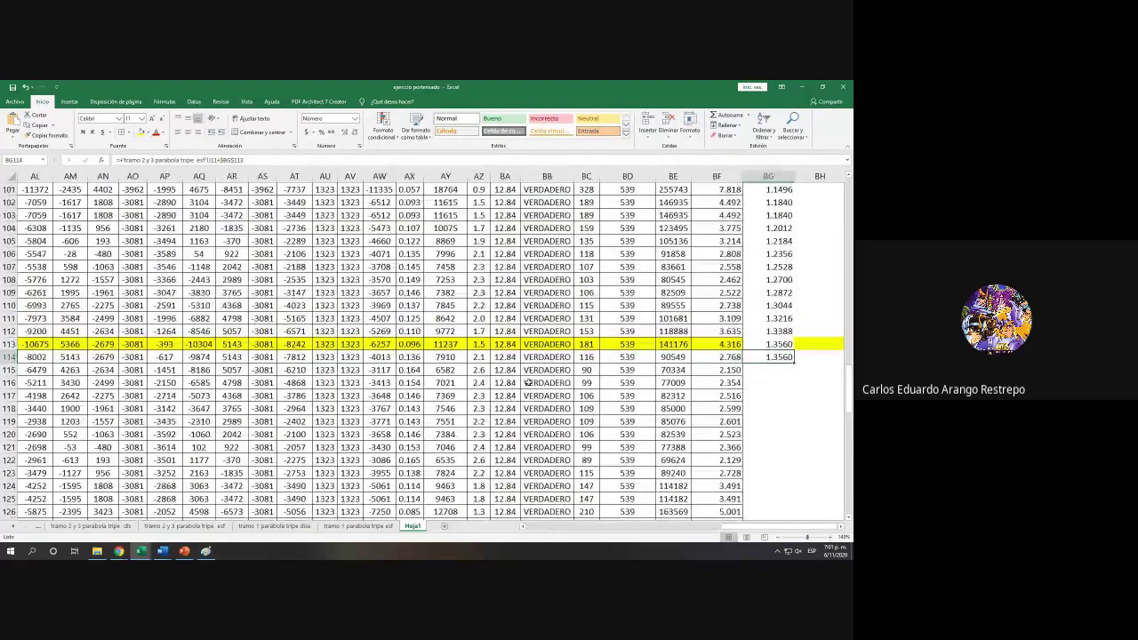
{"action": "scroll", "coordinate": [529, 382], "scroll_direction": "down", "scroll_amount": 1}
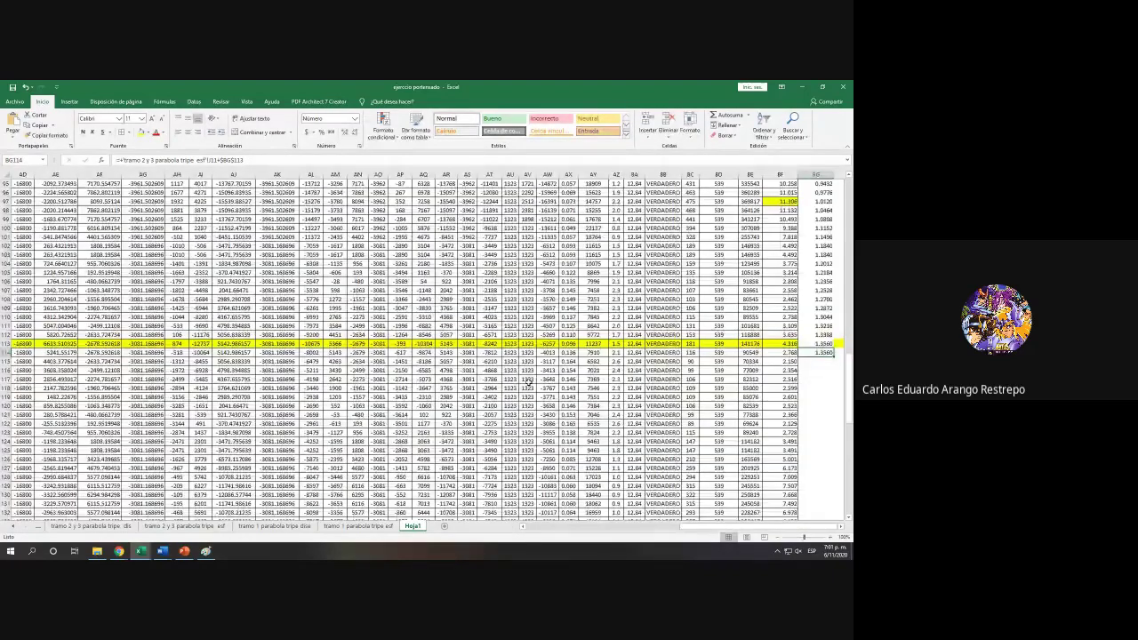
{"action": "scroll", "coordinate": [528, 377], "scroll_direction": "left", "scroll_amount": 10}
{"action": "scroll", "coordinate": [527, 377], "scroll_direction": "down", "scroll_amount": 5}
{"action": "left_click", "coordinate": [4, 503]}
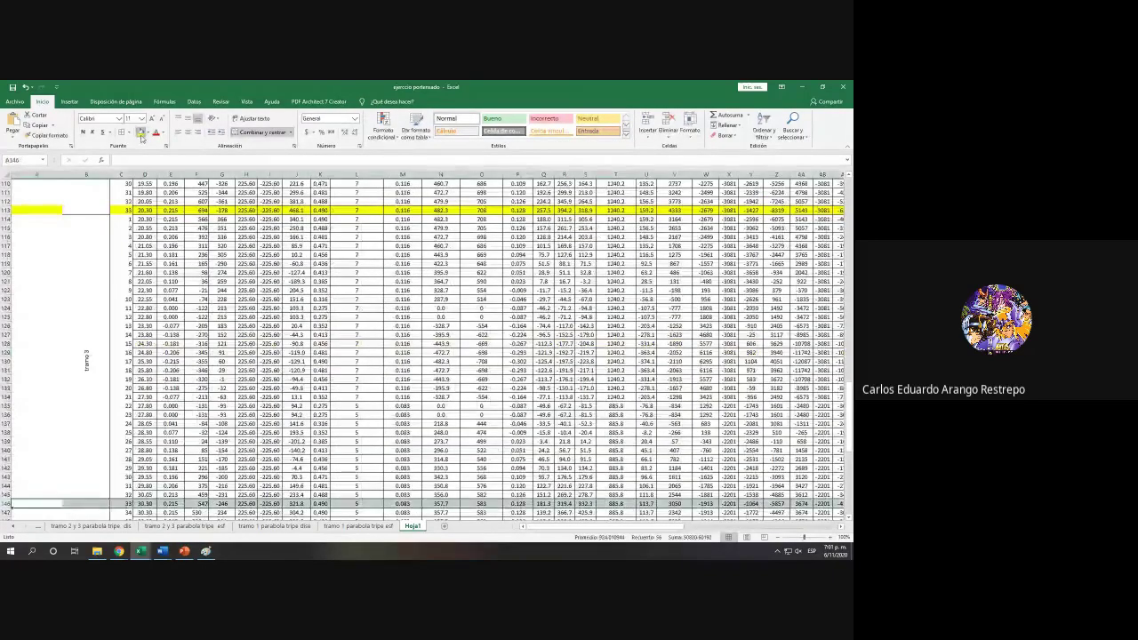
{"action": "left_click", "coordinate": [140, 134]}
Step: Fill the accumulated alfa formula from BG114 down to BG146, the yellow row that closes tramo 3
{"action": "left_click_drag", "start_coordinate": [670, 531], "coordinate": [673, 528]}
{"action": "left_click", "coordinate": [792, 538]}
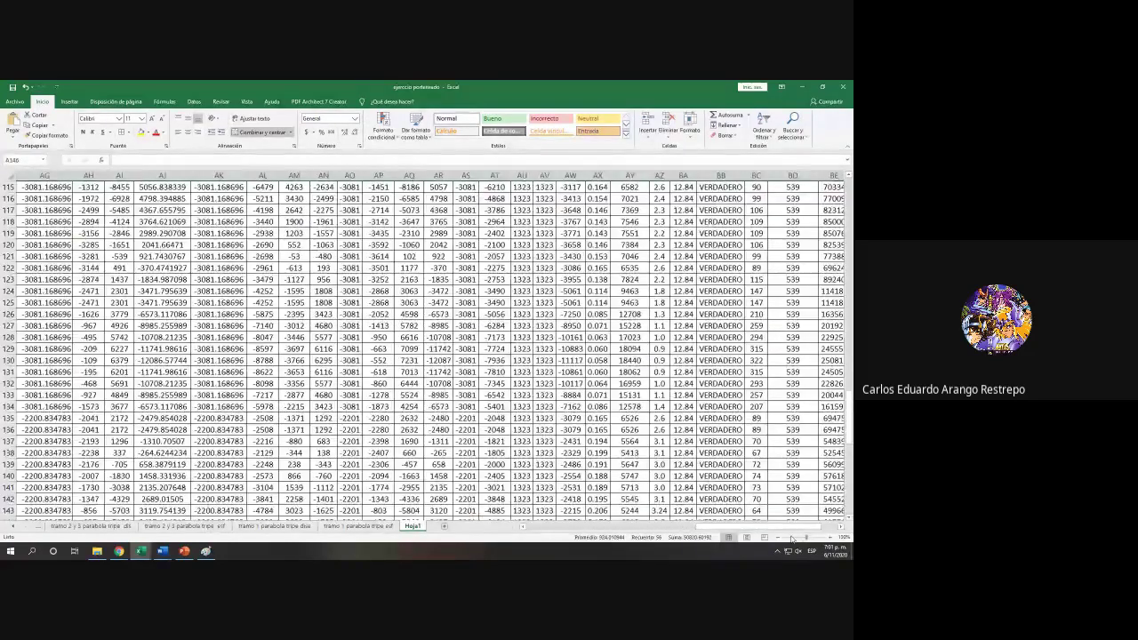
{"action": "left_click", "coordinate": [841, 527]}
{"action": "left_click", "coordinate": [841, 527]}
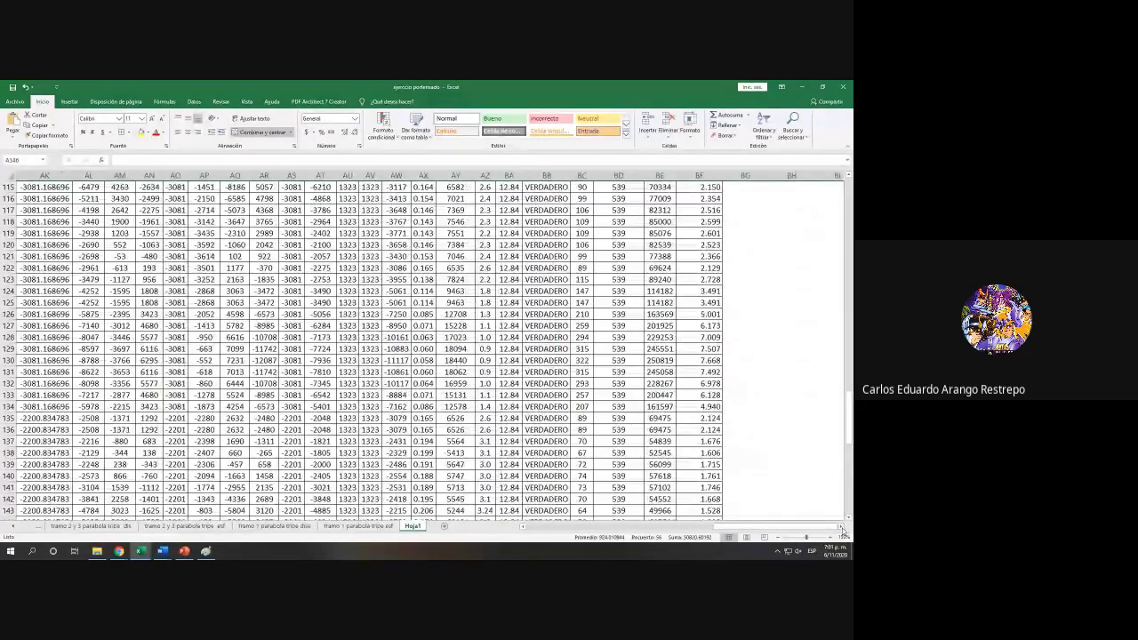
{"action": "scroll", "coordinate": [679, 283], "scroll_direction": "up", "scroll_amount": 3}
{"action": "left_click_drag", "start_coordinate": [679, 282], "coordinate": [668, 397]}
{"action": "scroll", "coordinate": [668, 398], "scroll_direction": "down", "scroll_amount": 3}
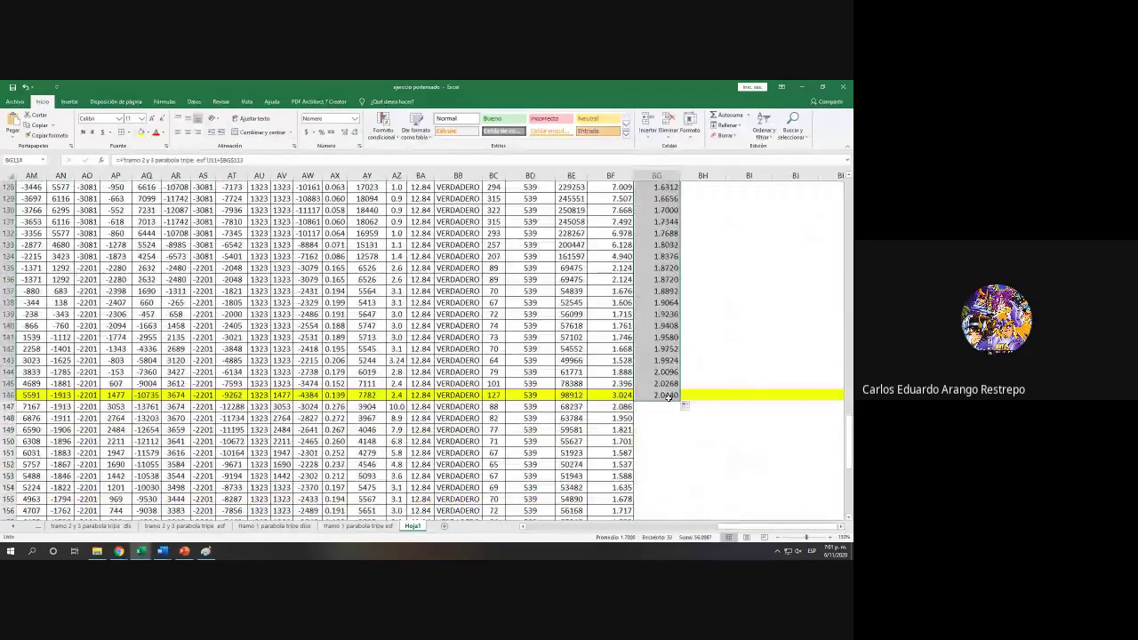
Step: Enter a formula in BG147 that references alfa cell J9 of the parabola derecha esf sheet
{"action": "left_click", "coordinate": [662, 403]}
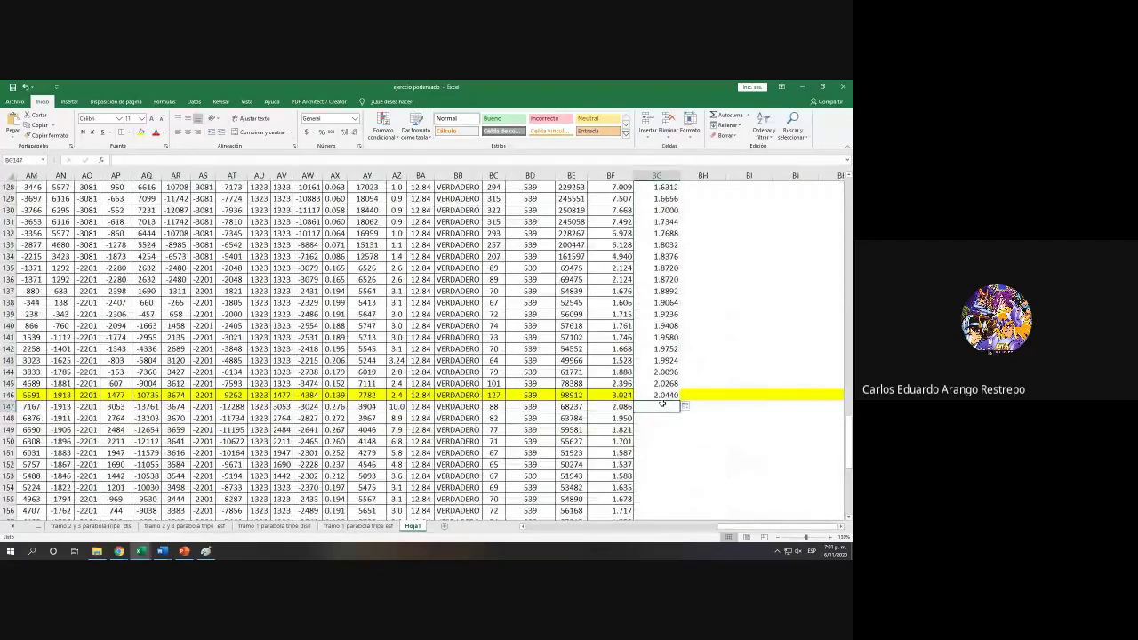
{"action": "type", "text": "+"}
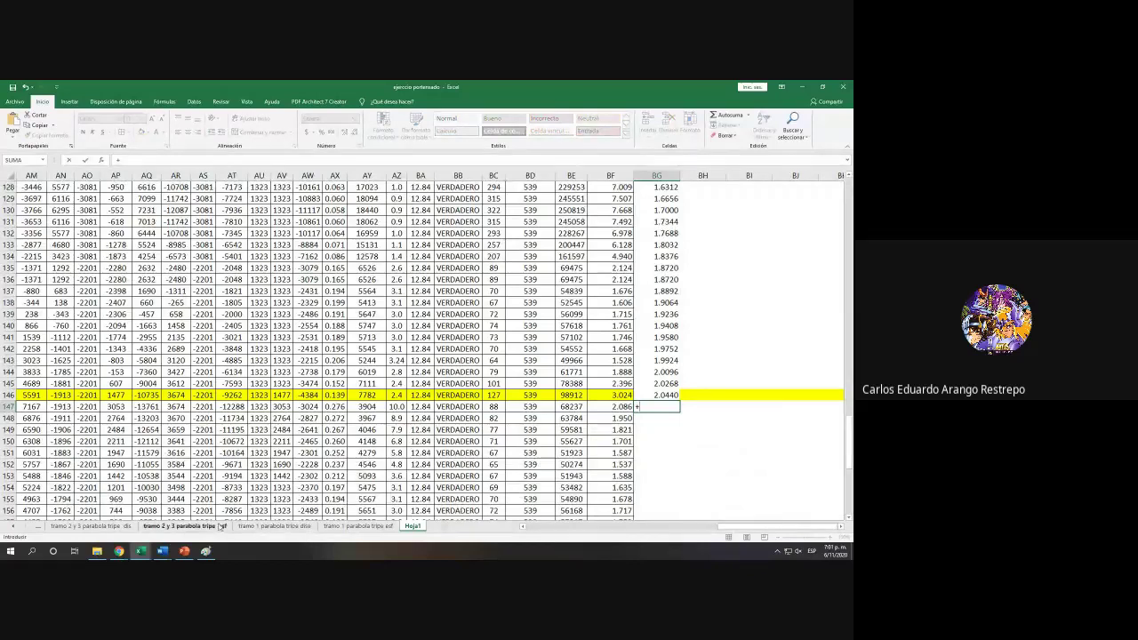
{"action": "left_click", "coordinate": [16, 526]}
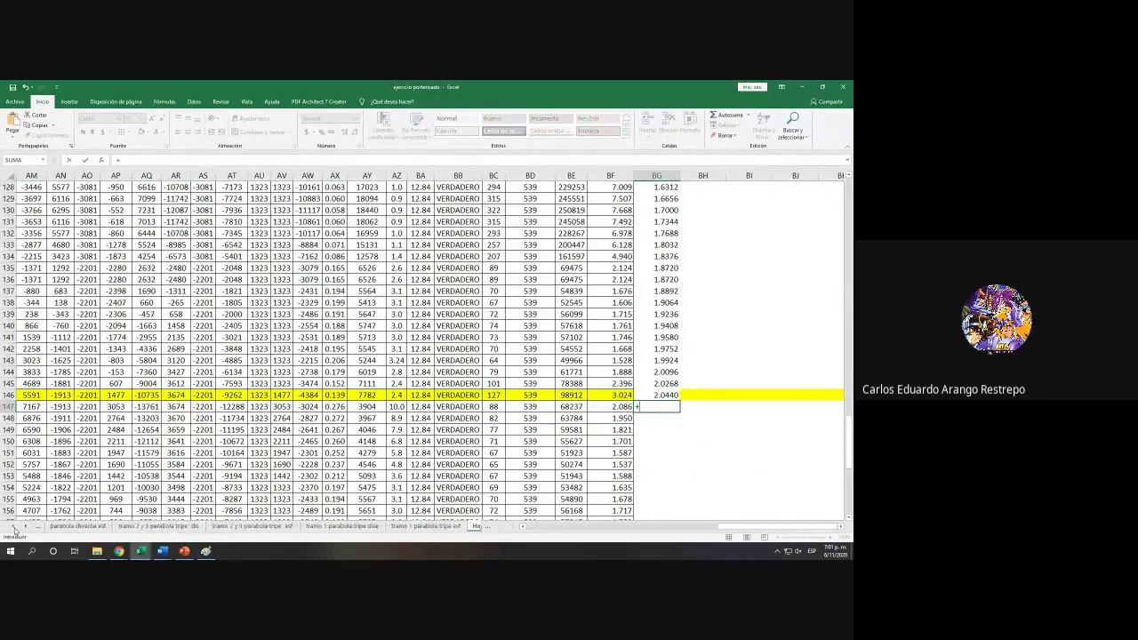
{"action": "left_click", "coordinate": [16, 526]}
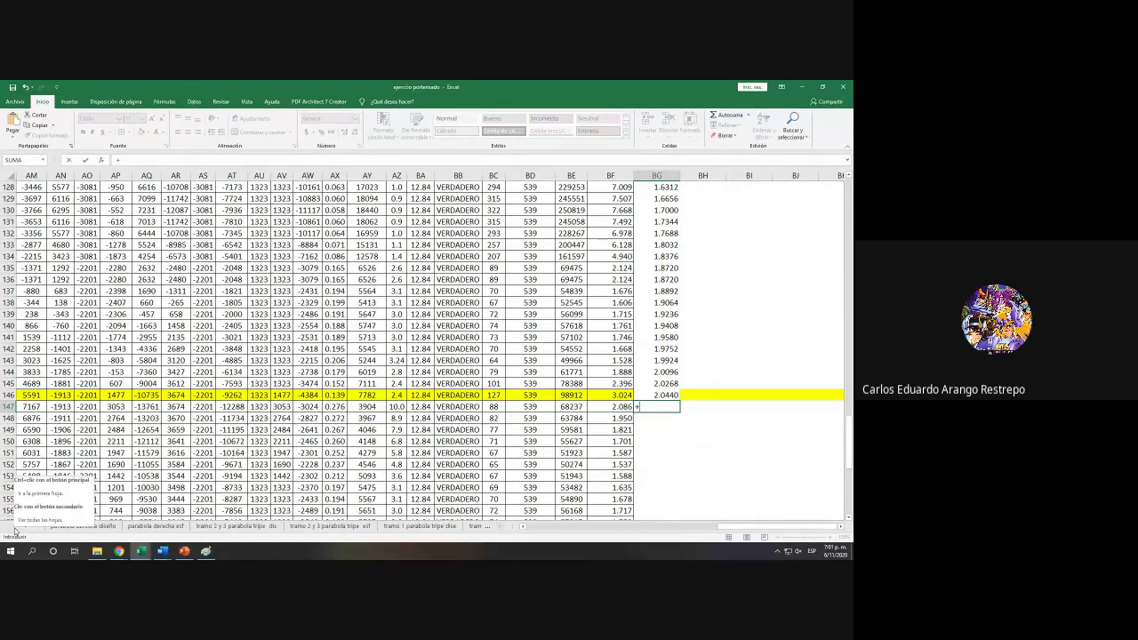
{"action": "left_click", "coordinate": [142, 527]}
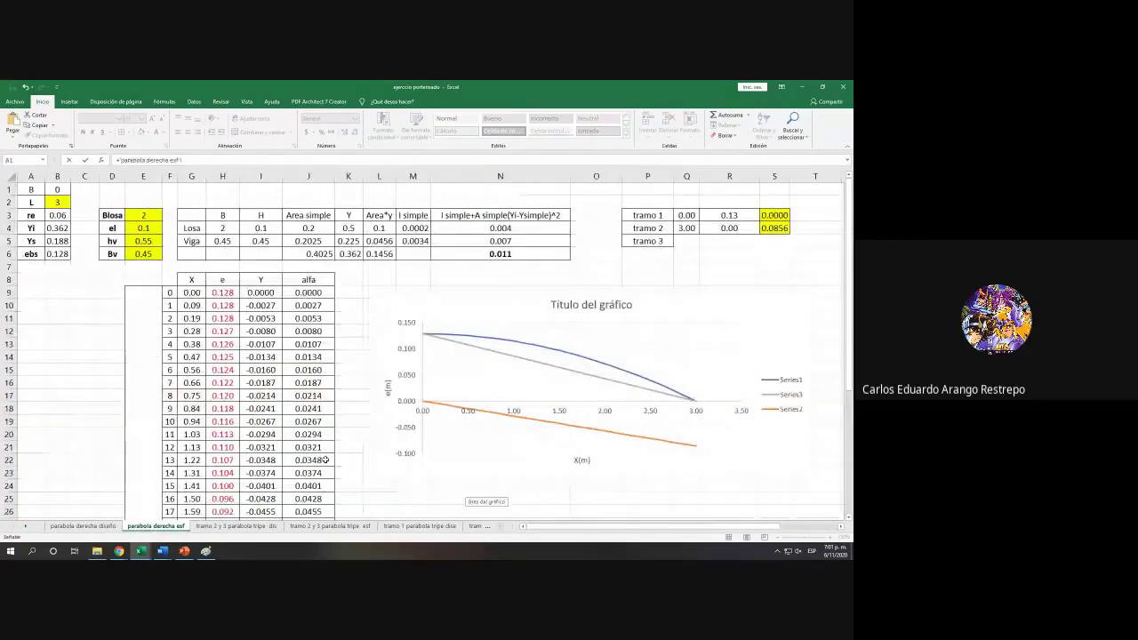
{"action": "left_click", "coordinate": [322, 296]}
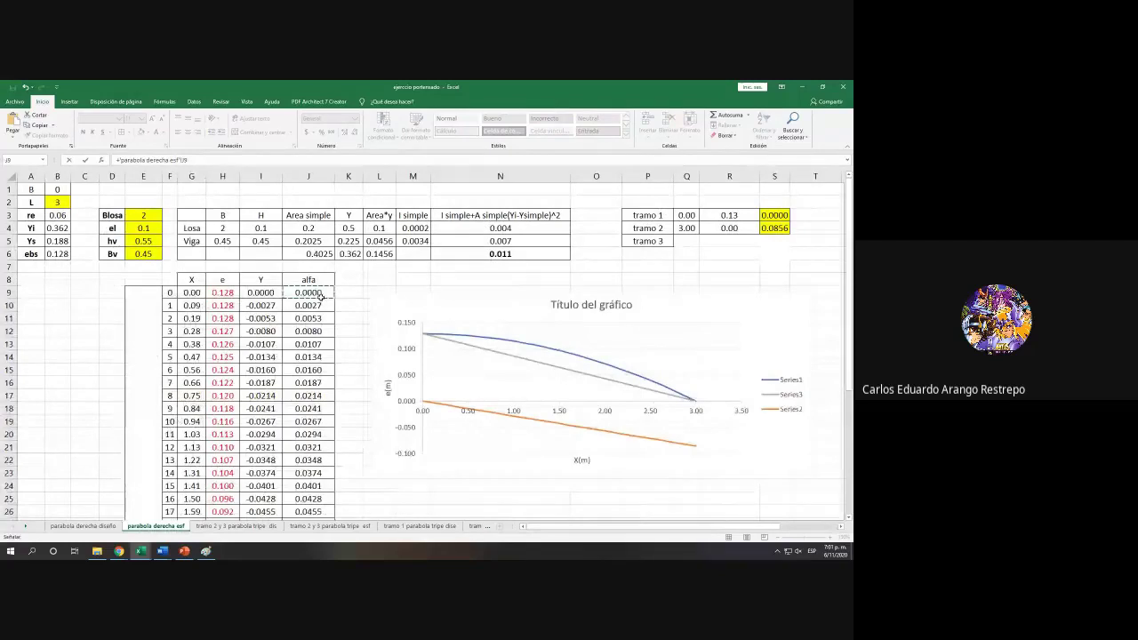
{"action": "key", "text": "Return"}
Step: Add an absolute reference to $BG$146 to the alfa formula in BG147 so it continues from tramo 3's accumulated value
{"action": "double_click", "coordinate": [668, 407]}
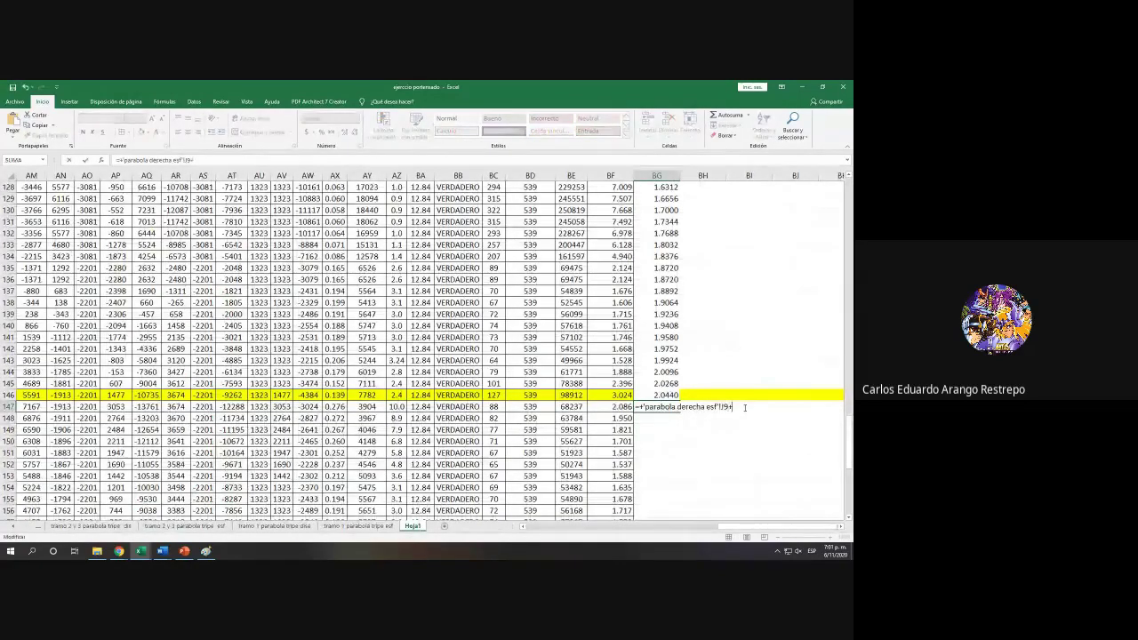
{"action": "left_click", "coordinate": [666, 395]}
{"action": "key", "text": "F4"}
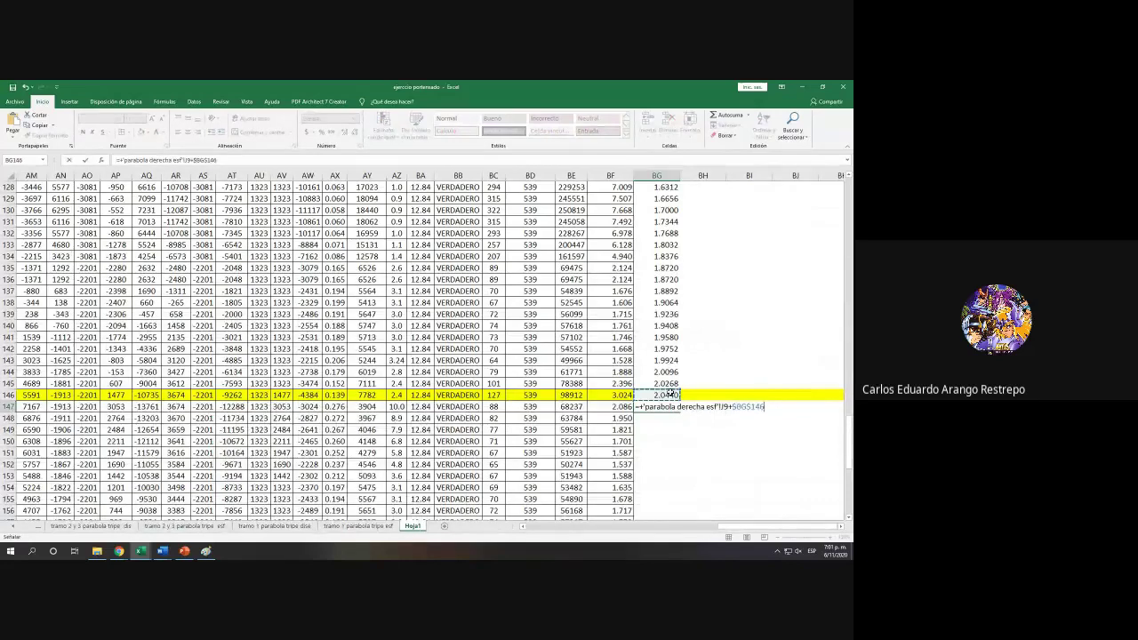
{"action": "key", "text": "Return"}
{"action": "left_click", "coordinate": [674, 408]}
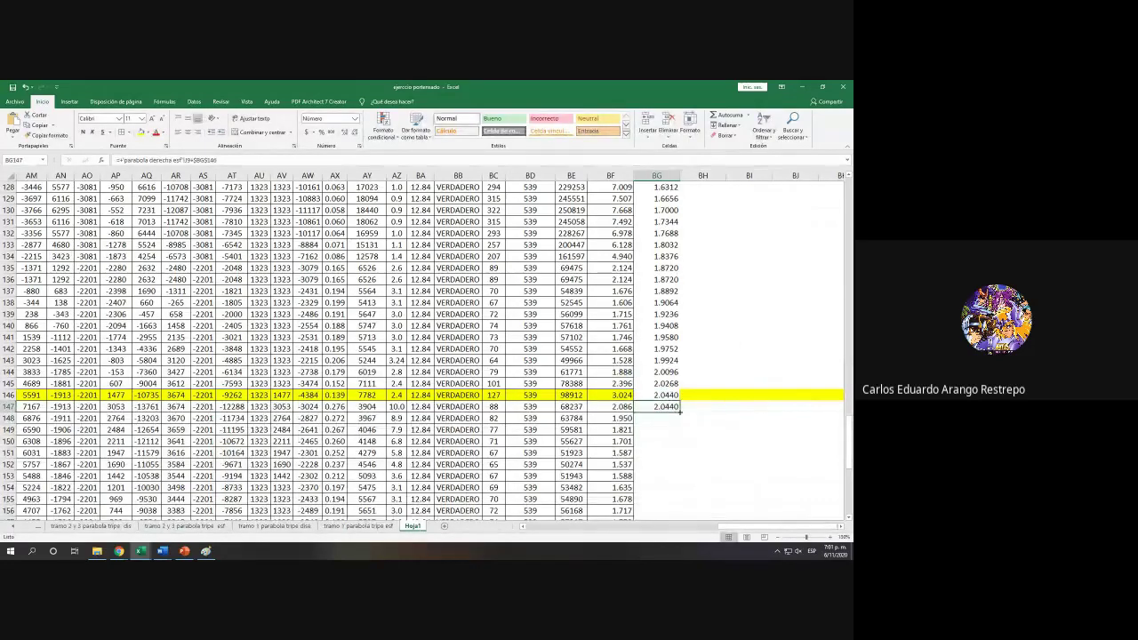
Step: Fill the accumulated alfa formula from BG147 down to the last data row, BG179
{"action": "double_click", "coordinate": [680, 410]}
{"action": "scroll", "coordinate": [680, 410], "scroll_direction": "down", "scroll_amount": 12}
{"action": "scroll", "coordinate": [681, 414], "scroll_direction": "up", "scroll_amount": 3}
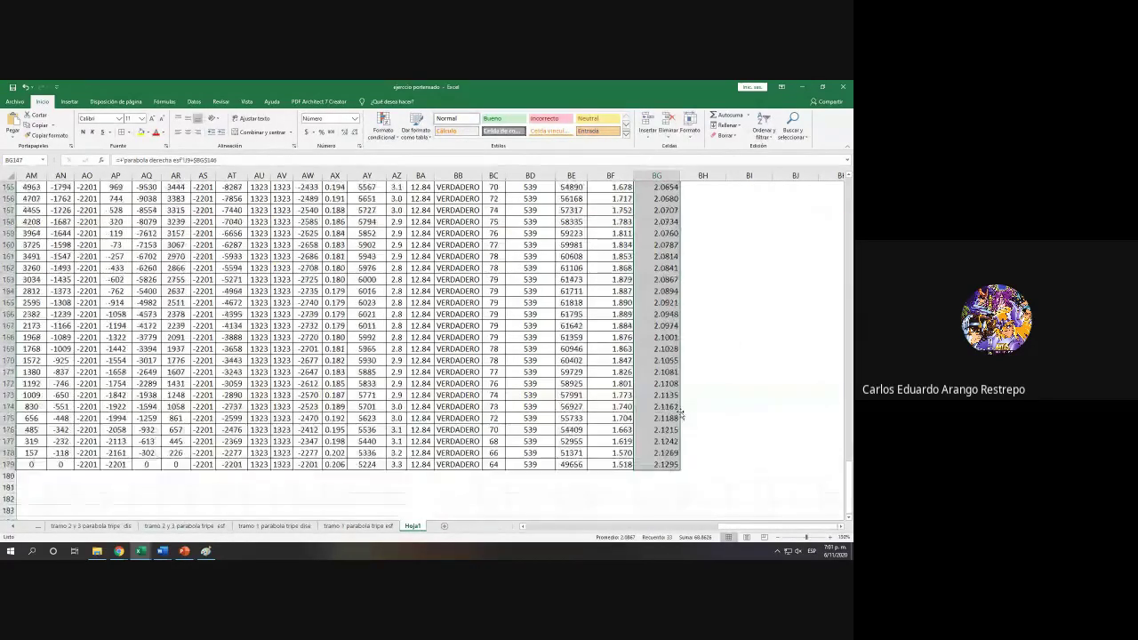
{"action": "scroll", "coordinate": [681, 415], "scroll_direction": "up", "scroll_amount": 10}
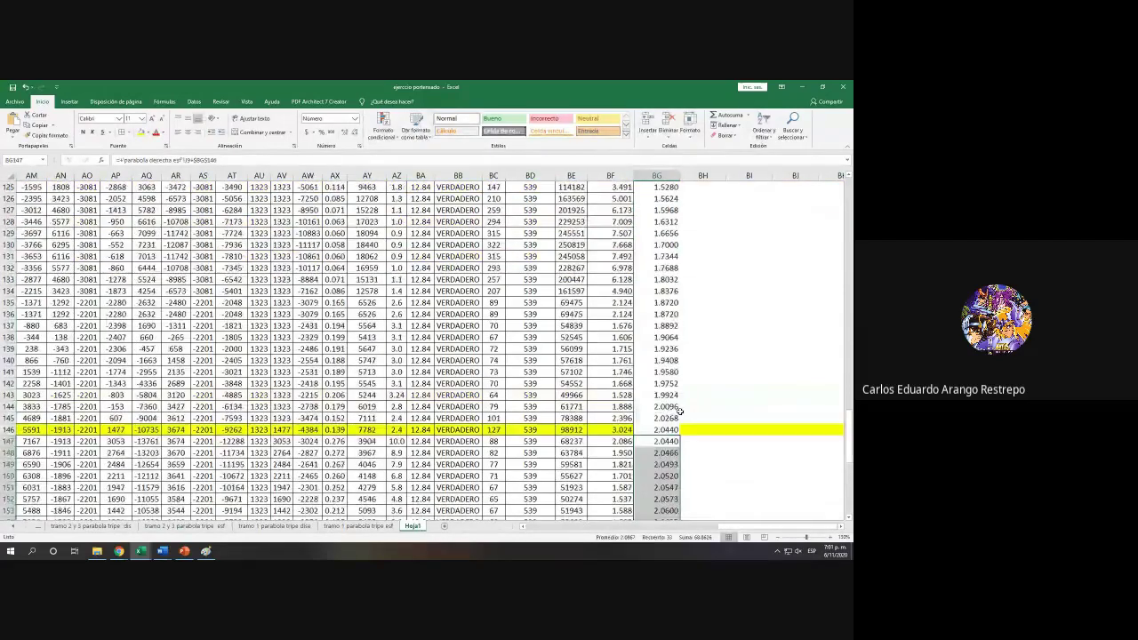
{"action": "scroll", "coordinate": [679, 410], "scroll_direction": "up", "scroll_amount": 20}
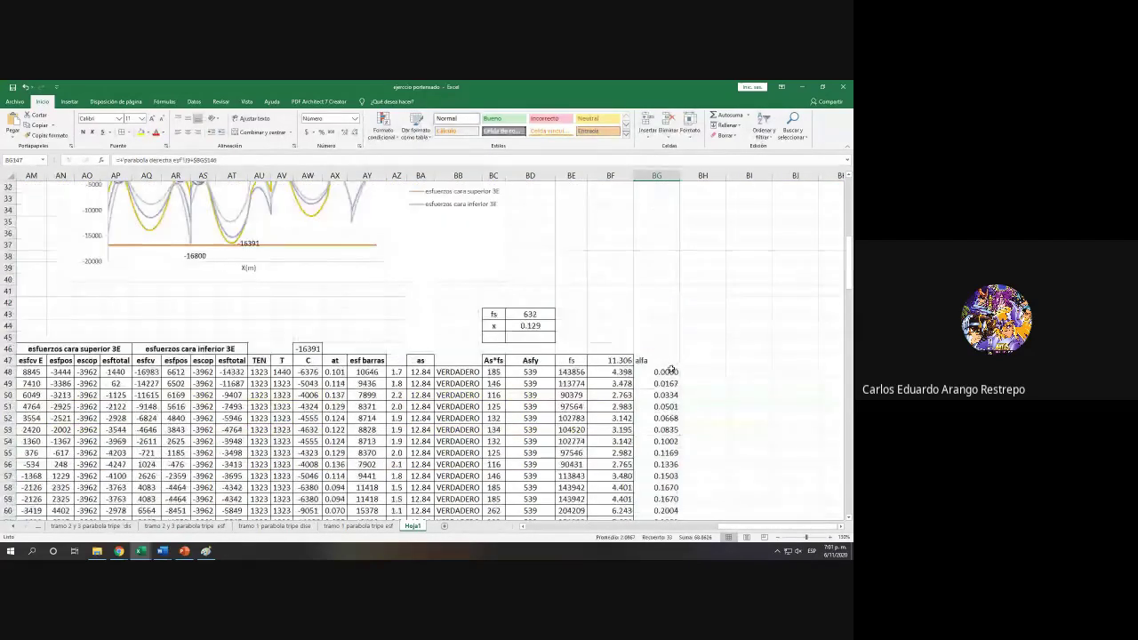
Step: Format all accumulated alfa values in BG48:BG179 to show two decimals
{"action": "left_click", "coordinate": [672, 371]}
{"action": "scroll", "coordinate": [671, 369], "scroll_direction": "down", "scroll_amount": 1}
{"action": "scroll", "coordinate": [671, 370], "scroll_direction": "down", "scroll_amount": 20}
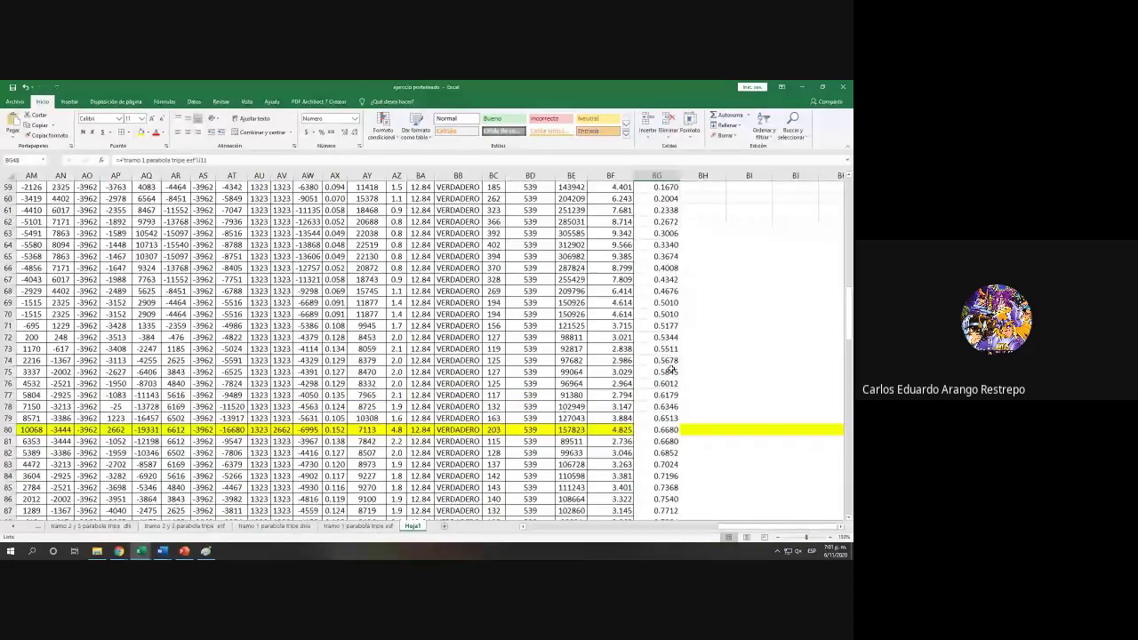
{"action": "scroll", "coordinate": [684, 382], "scroll_direction": "down", "scroll_amount": 6}
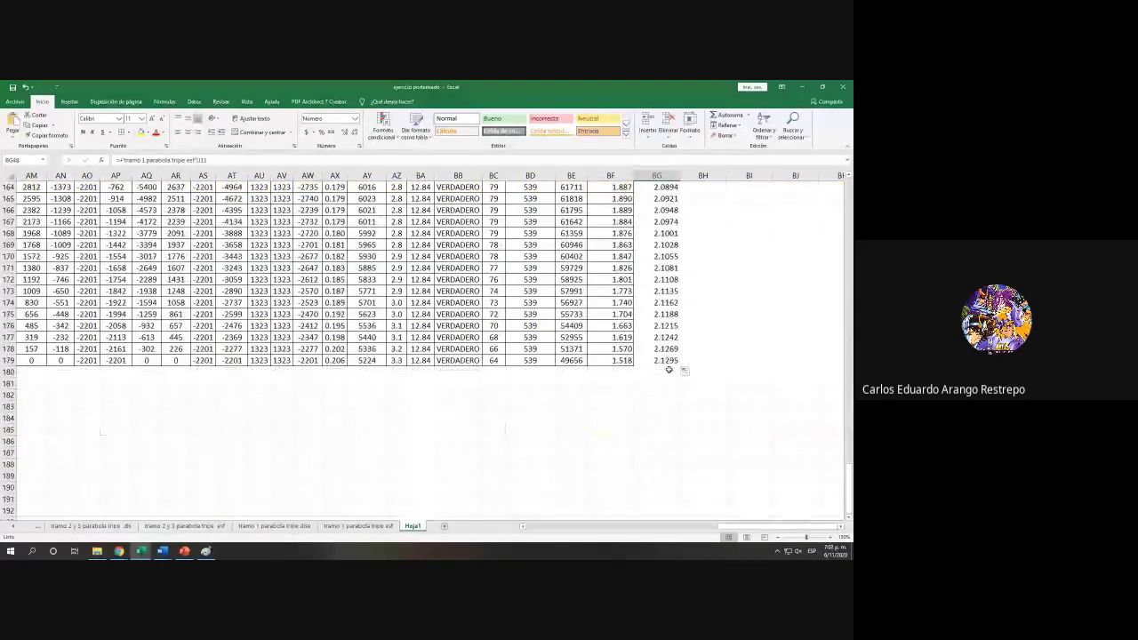
{"action": "left_click", "coordinate": [668, 363]}
{"action": "key", "text": "ctrl+shift+Up"}
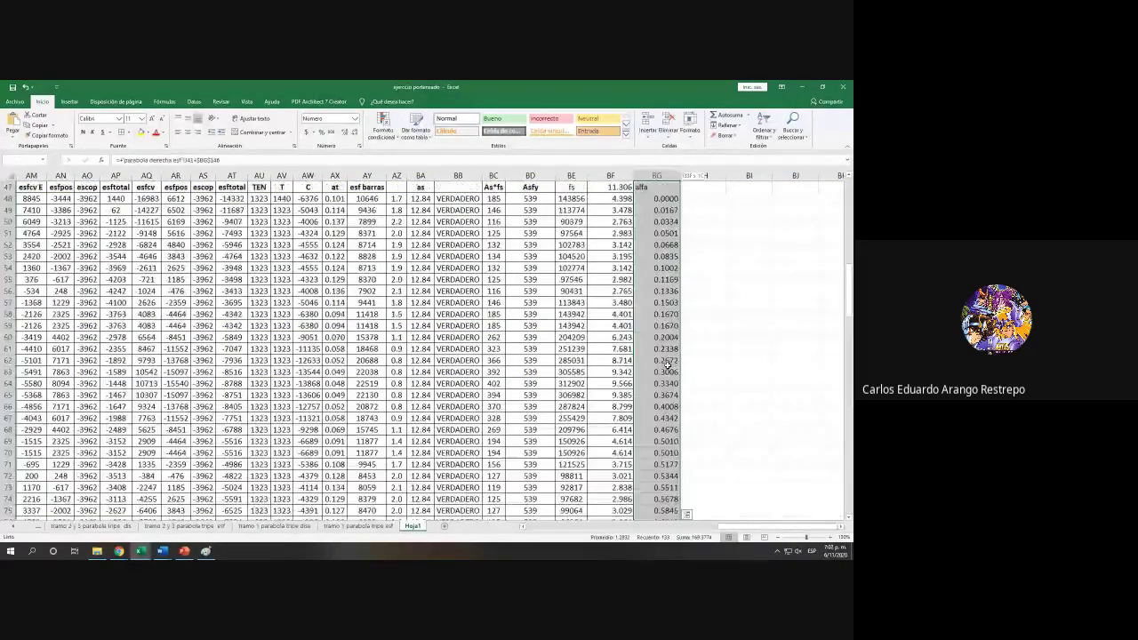
{"action": "left_click", "coordinate": [659, 200]}
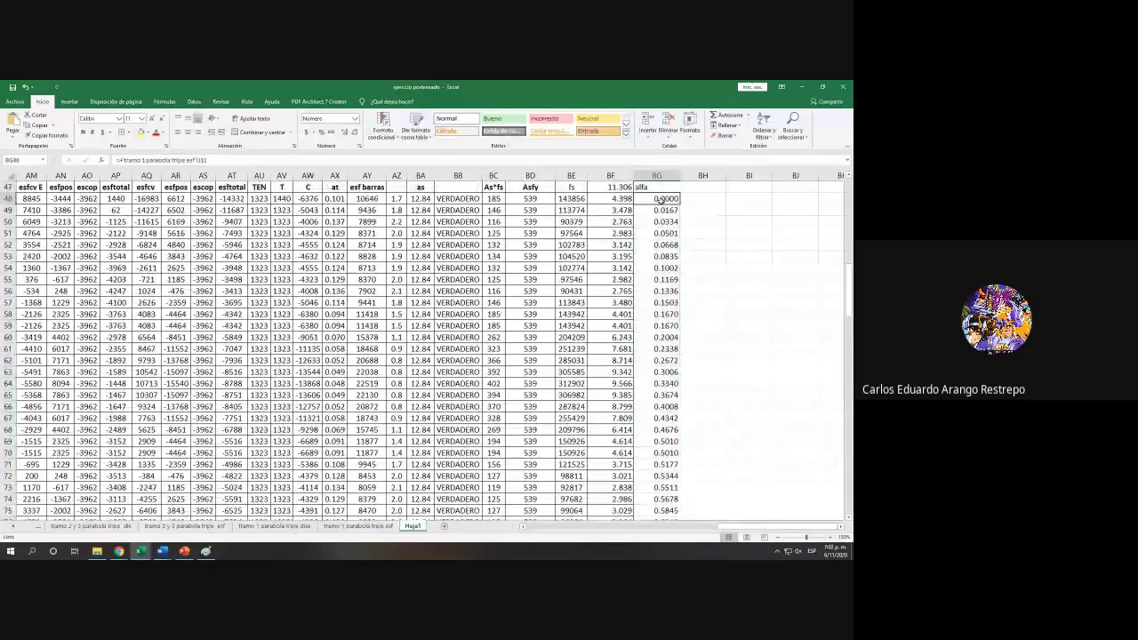
{"action": "key", "text": "ctrl+shift+Down"}
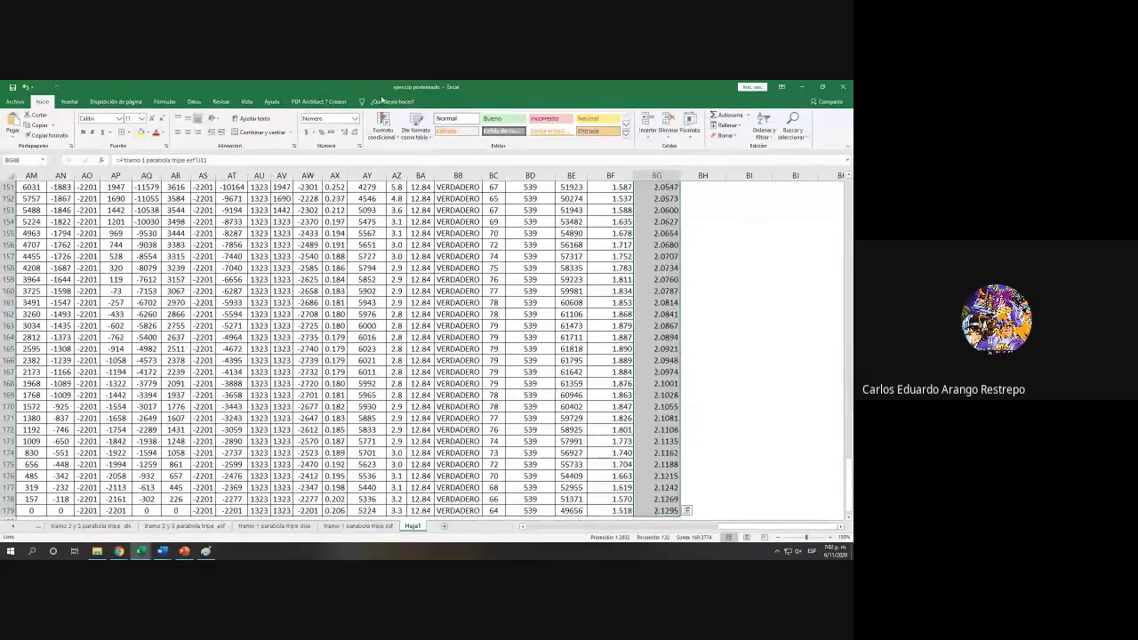
{"action": "left_click", "coordinate": [355, 133]}
{"action": "left_click", "coordinate": [354, 132]}
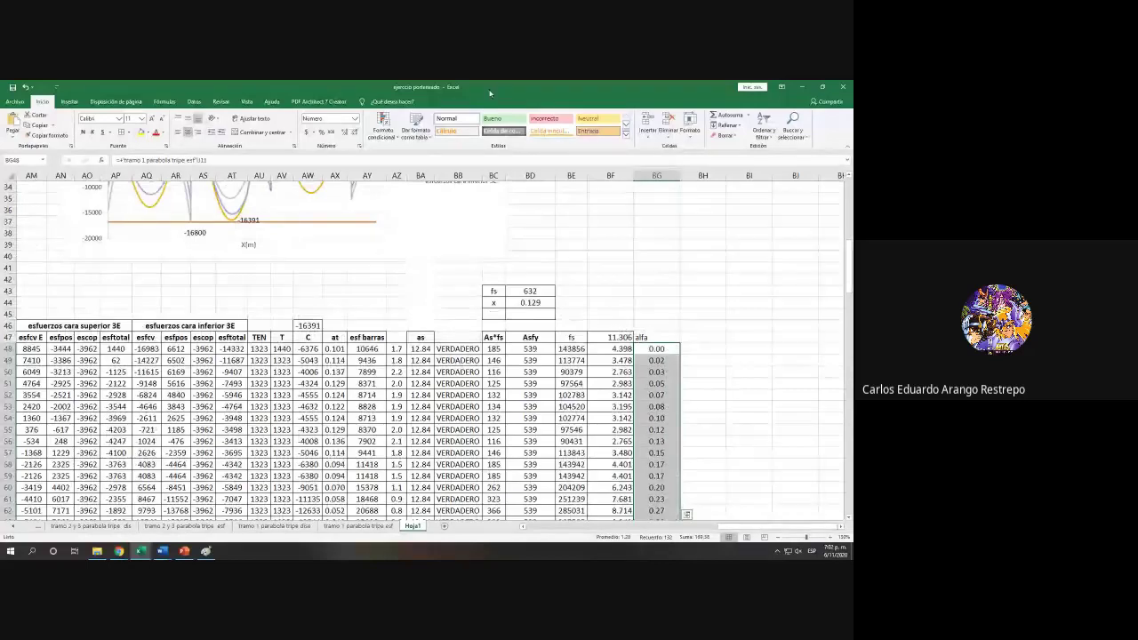
Step: Place the exercise workbook side by side with the PERDIDAS INMEDIATAS document in Word
{"action": "key", "text": "super+Left"}
{"action": "left_click", "coordinate": [649, 360]}
{"action": "scroll", "coordinate": [377, 532], "scroll_direction": "right", "scroll_amount": 4}
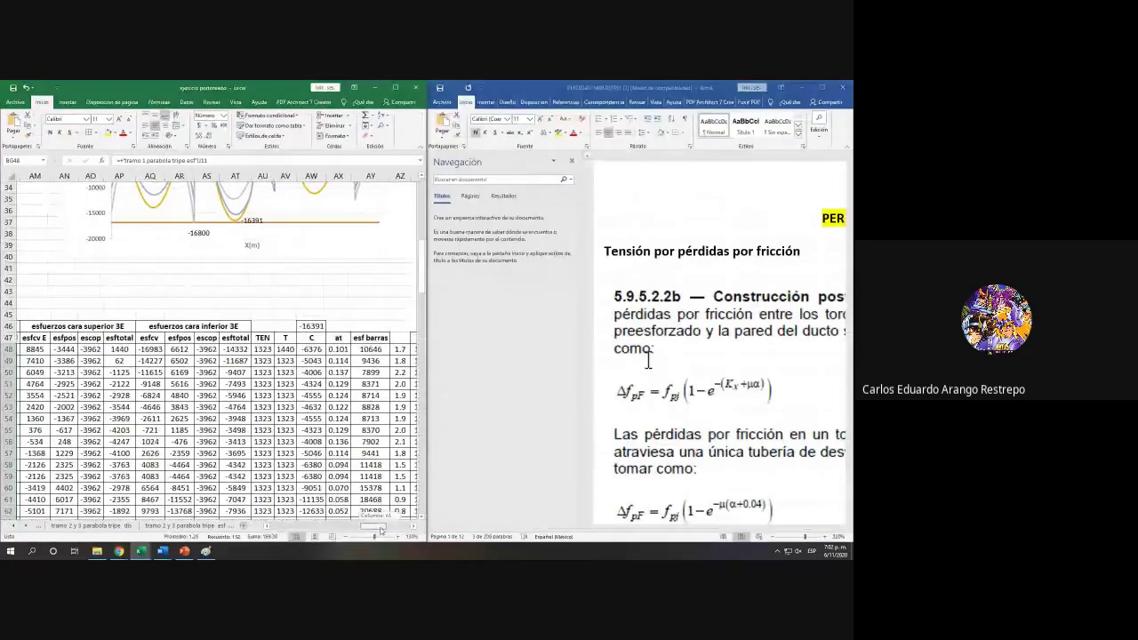
{"action": "scroll", "coordinate": [410, 531], "scroll_direction": "right", "scroll_amount": 3}
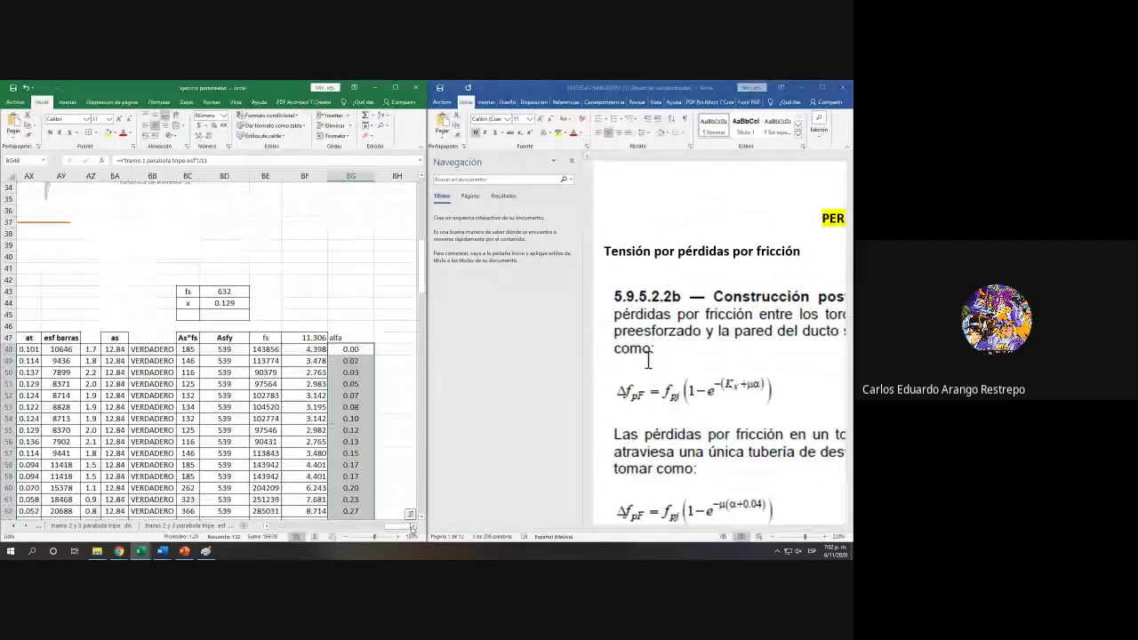
Step: Examine the TP friction loss formula in the PERDIDAS INMEDIATAS document, including its k, U, alfa and Tu terms
{"action": "scroll", "coordinate": [648, 359], "scroll_direction": "down", "scroll_amount": 10}
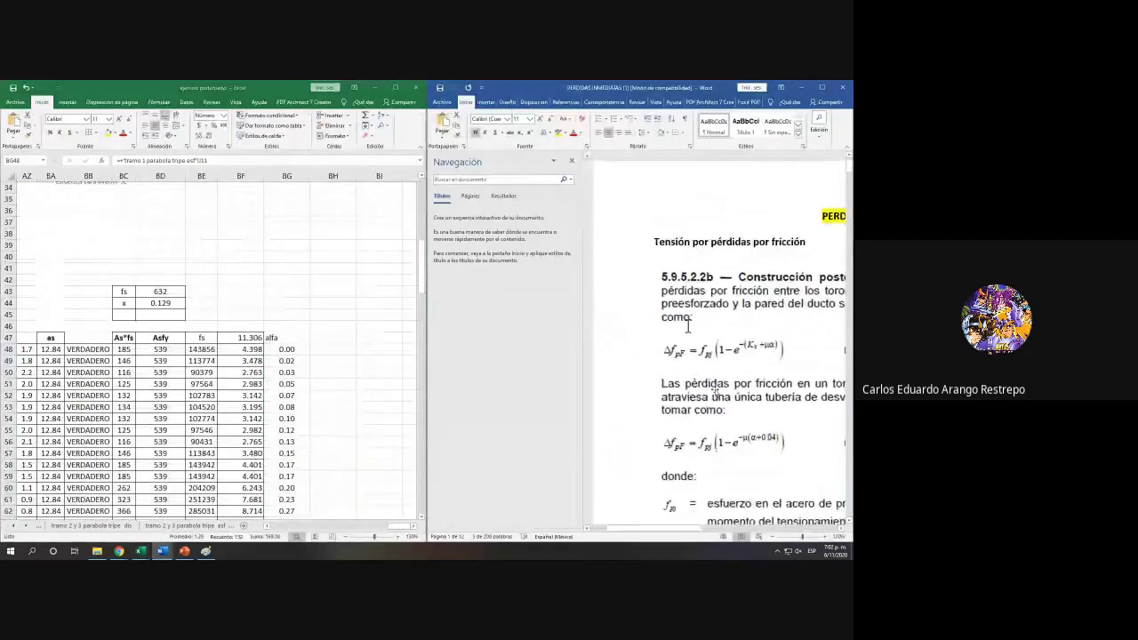
{"action": "scroll", "coordinate": [716, 392], "scroll_direction": "down", "scroll_amount": 6}
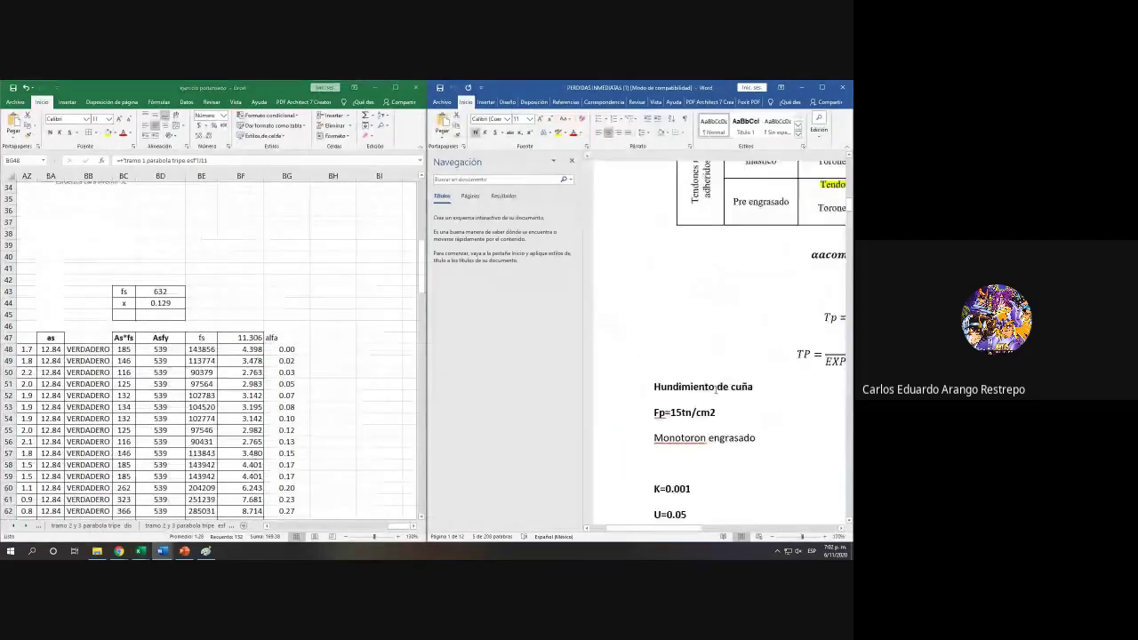
{"action": "left_click_drag", "start_coordinate": [647, 532], "coordinate": [699, 532]}
{"action": "scroll", "coordinate": [809, 257], "scroll_direction": "up", "scroll_amount": 3}
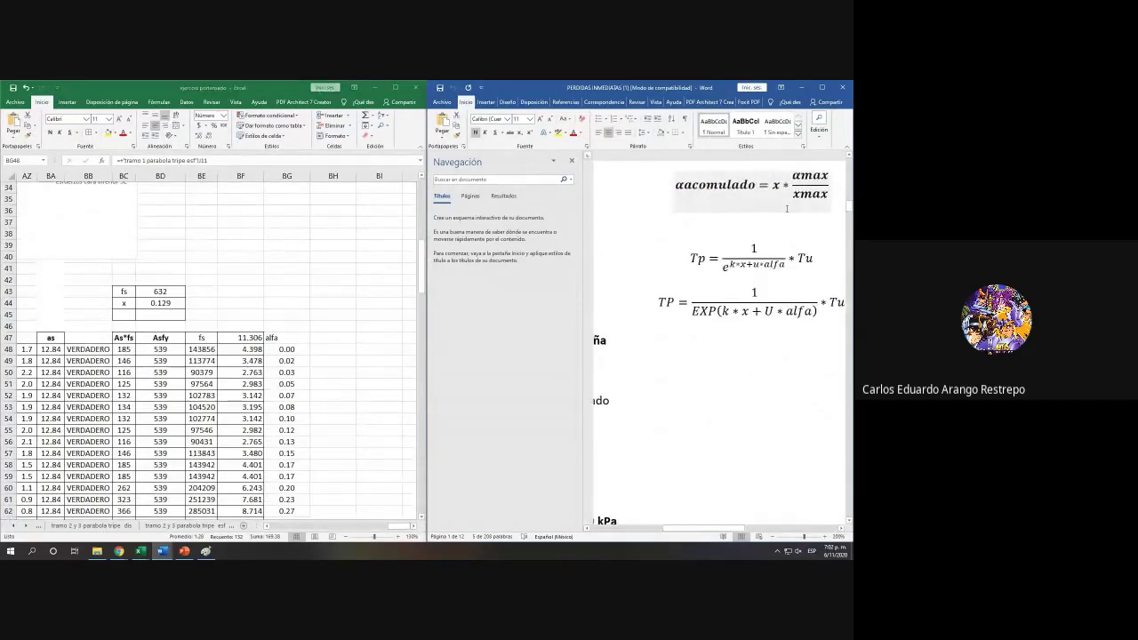
{"action": "scroll", "coordinate": [814, 257], "scroll_direction": "up", "scroll_amount": 2}
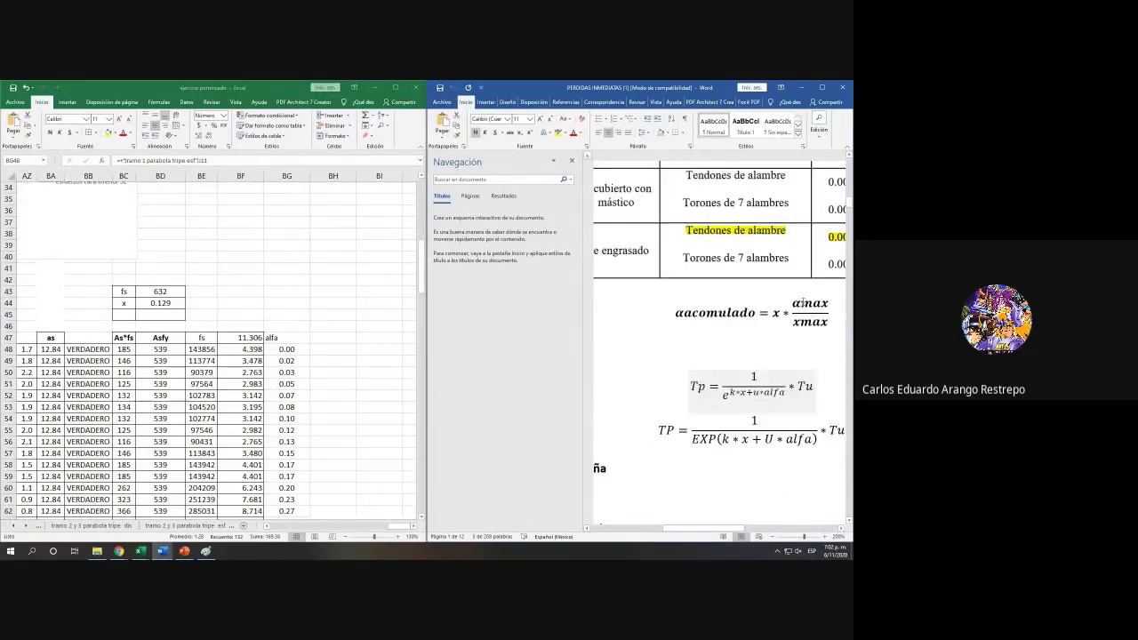
{"action": "left_click_drag", "start_coordinate": [725, 530], "coordinate": [761, 530]}
{"action": "left_click", "coordinate": [637, 429]}
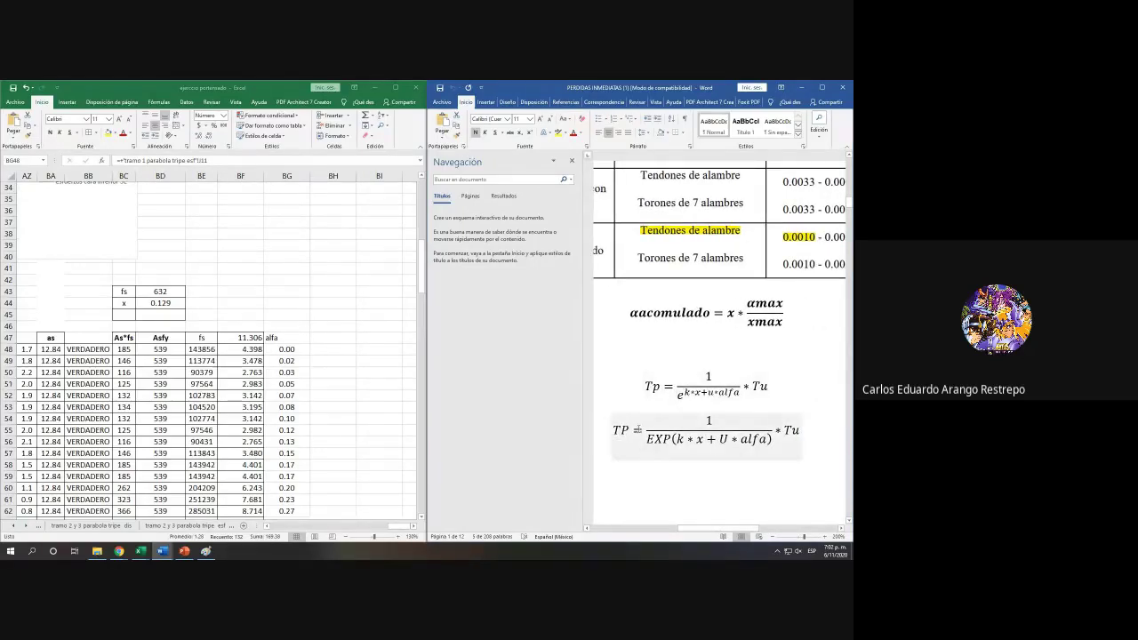
{"action": "left_click", "coordinate": [601, 435]}
{"action": "left_click", "coordinate": [612, 429]}
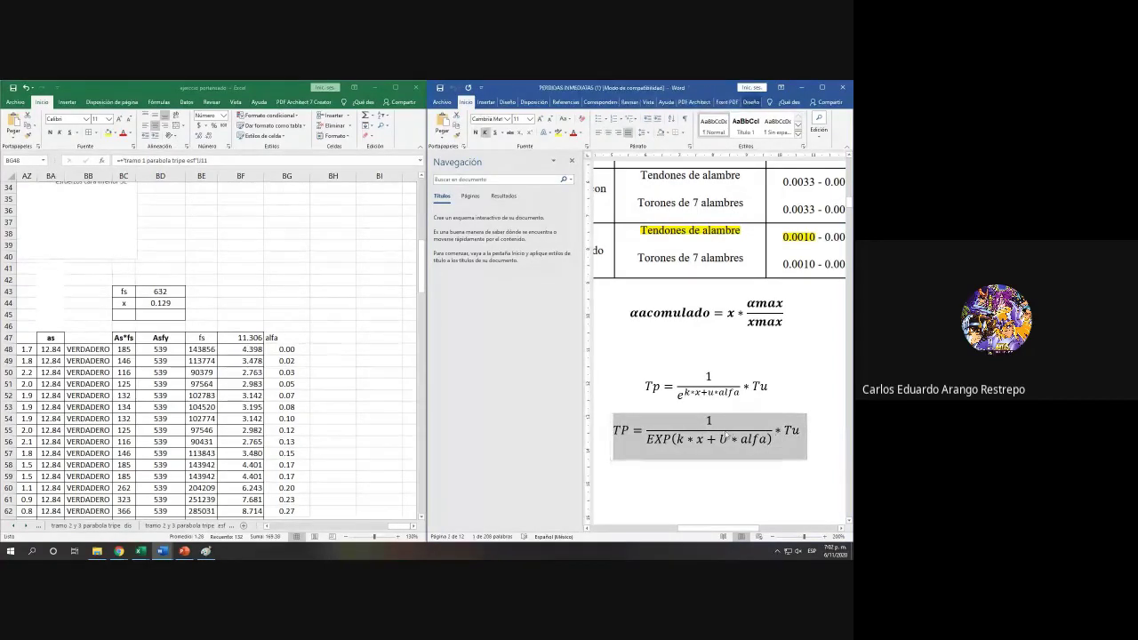
{"action": "left_click", "coordinate": [685, 439]}
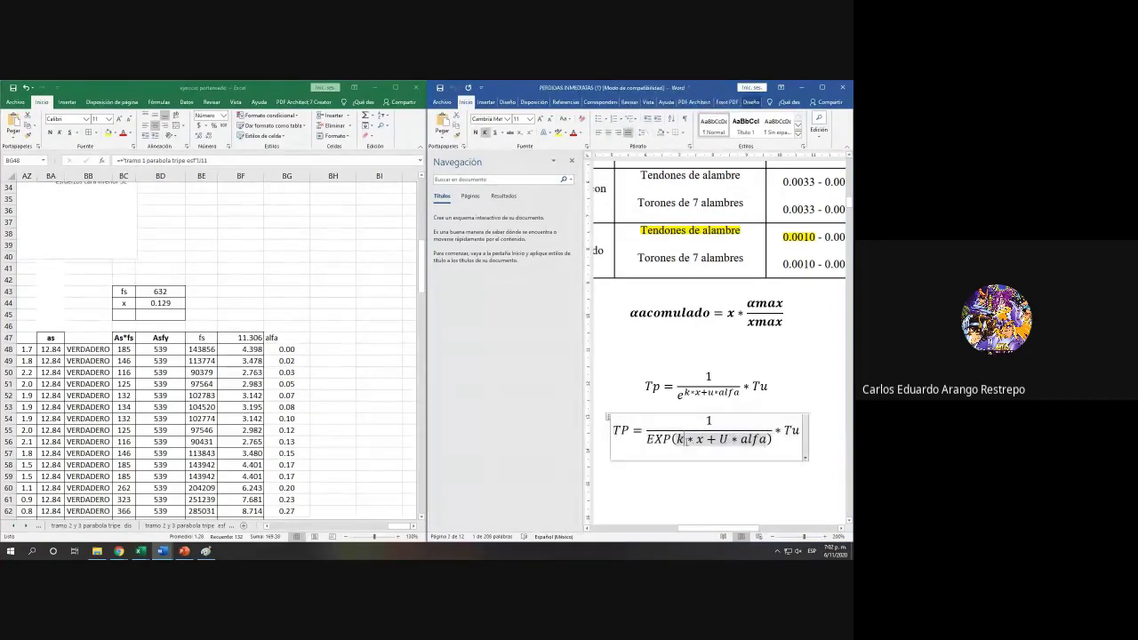
{"action": "left_click", "coordinate": [668, 456]}
{"action": "double_click", "coordinate": [678, 440]}
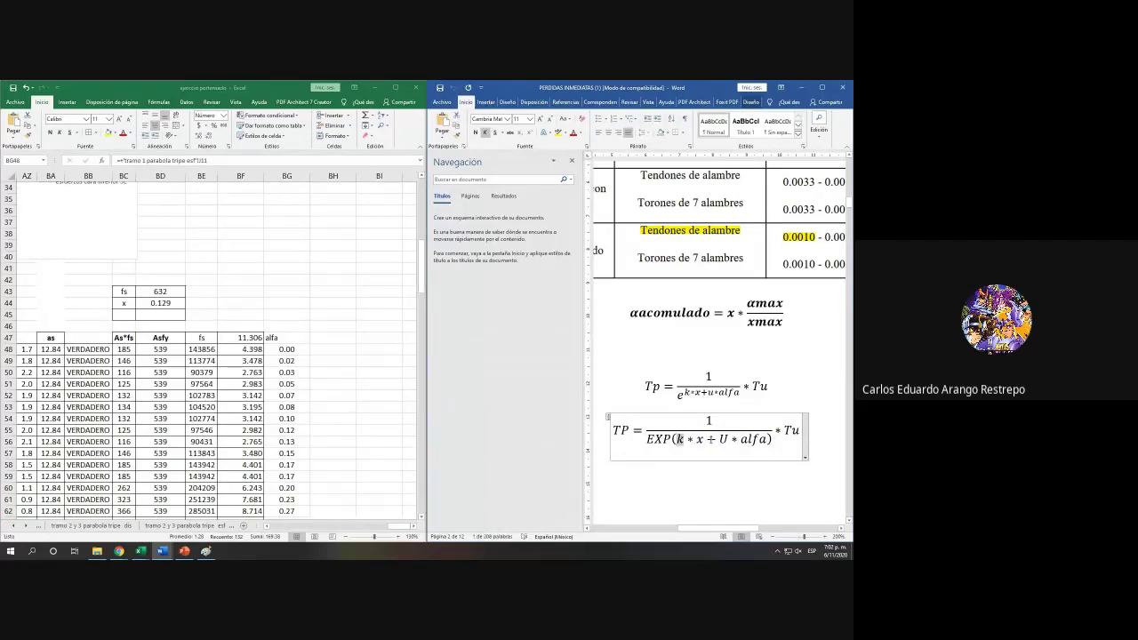
{"action": "double_click", "coordinate": [724, 440]}
{"action": "double_click", "coordinate": [753, 439]}
{"action": "double_click", "coordinate": [792, 430]}
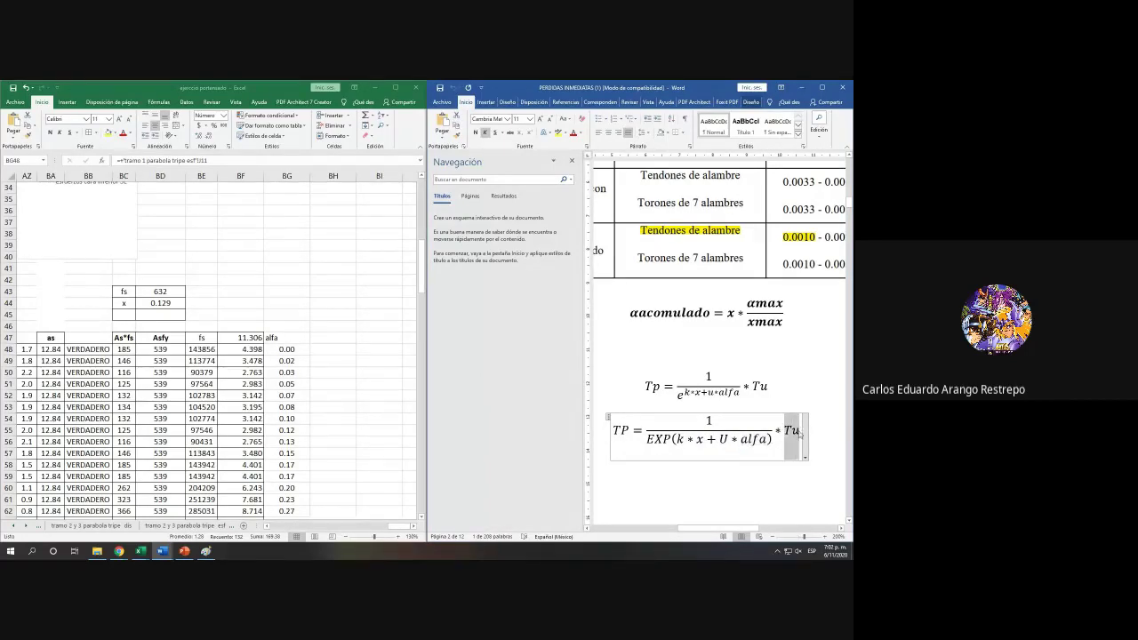
Step: Switch back to Excel and insert three blank rows at row 22 of Hoja1, above the Diseño DC table
{"action": "left_click", "coordinate": [393, 536]}
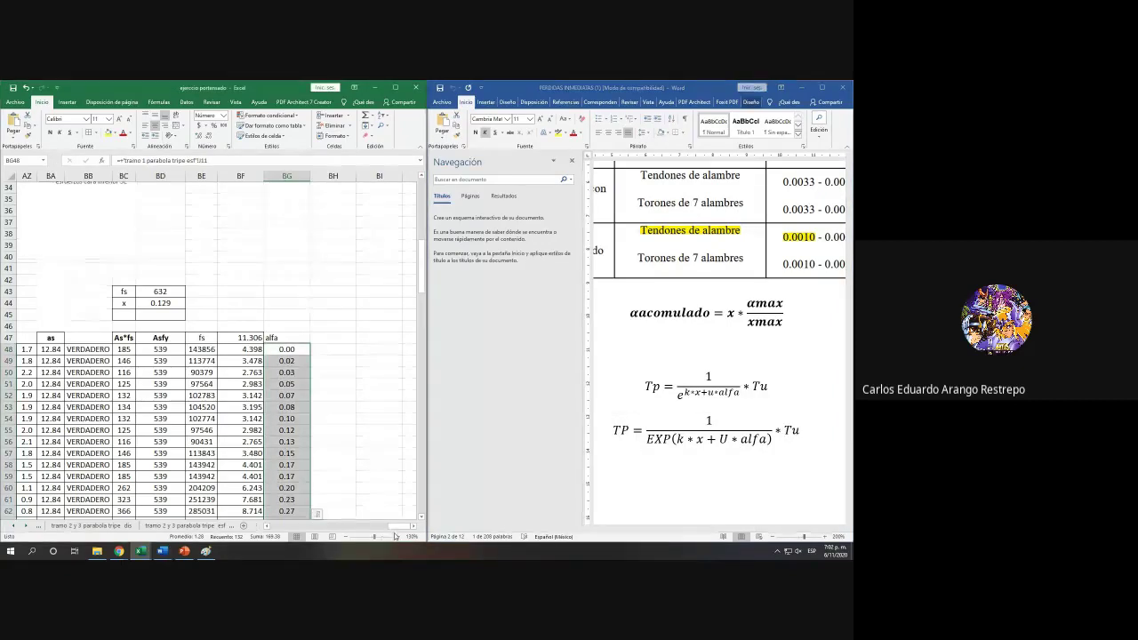
{"action": "left_click_drag", "start_coordinate": [400, 525], "coordinate": [271, 526]}
{"action": "scroll", "coordinate": [40, 387], "scroll_direction": "up", "scroll_amount": 10}
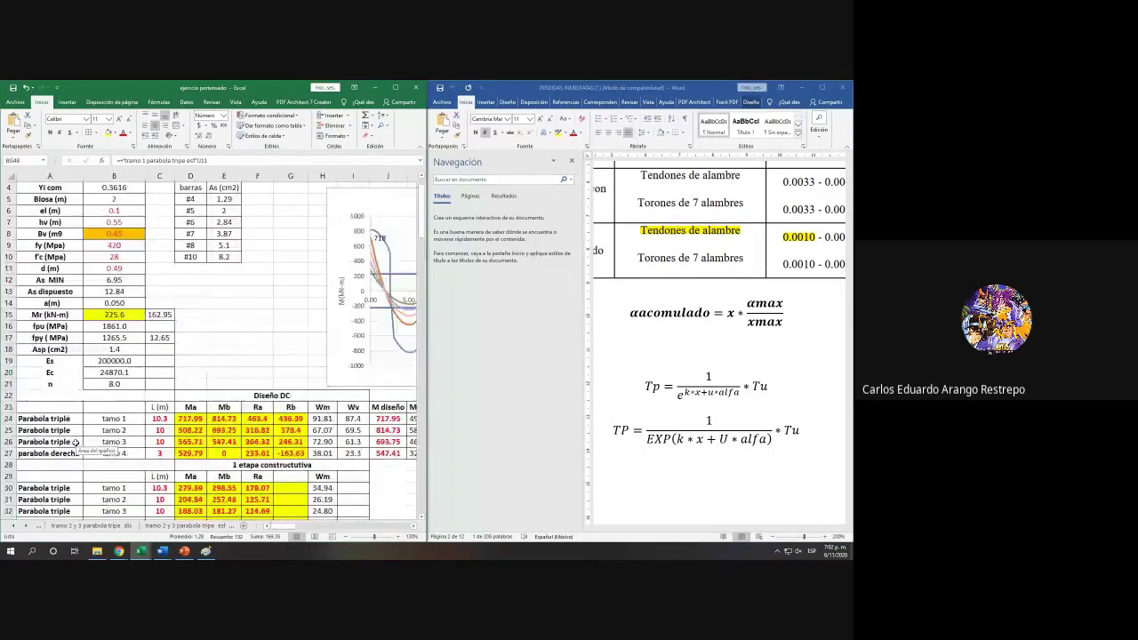
{"action": "left_click", "coordinate": [6, 394]}
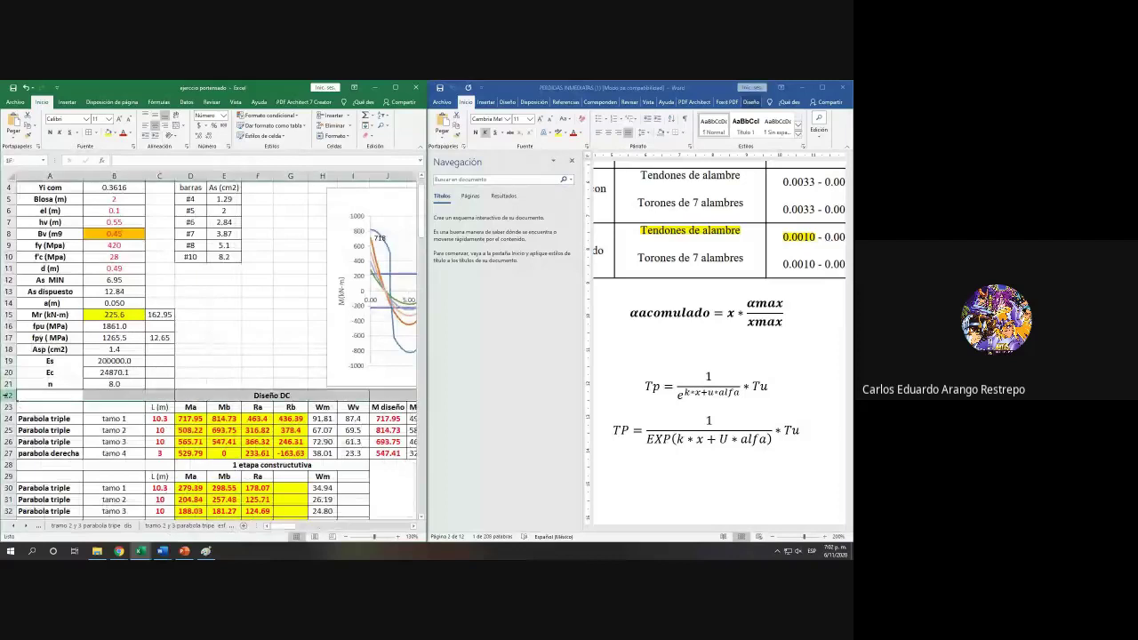
{"action": "key", "text": "ctrl+plus"}
{"action": "key", "text": "ctrl+plus"}
{"action": "key", "text": "ctrl+plus"}
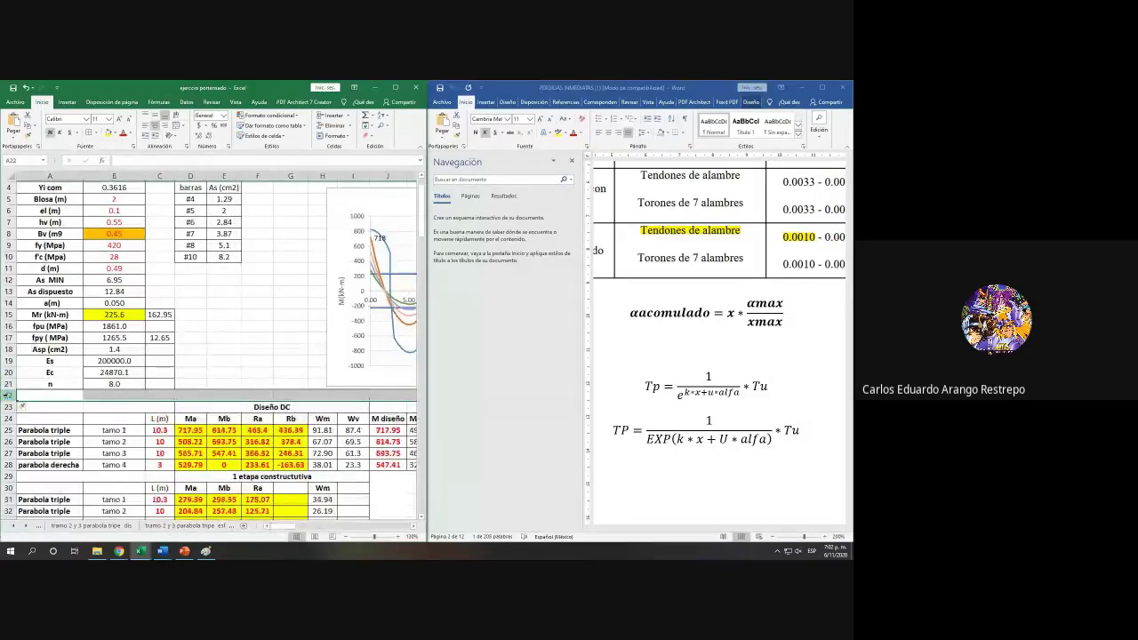
Step: Label the friction coefficient rows k in A22 and U in A23, below n in the data table
{"action": "left_click", "coordinate": [26, 392]}
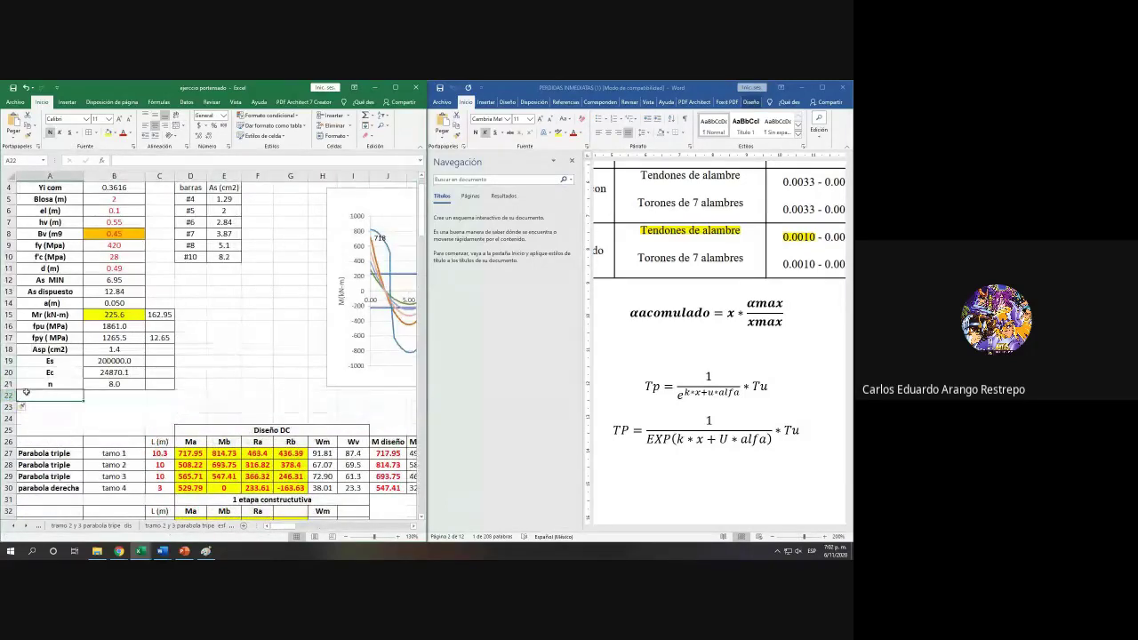
{"action": "type", "text": "k"}
{"action": "key", "text": "Return"}
{"action": "type", "text": "U"}
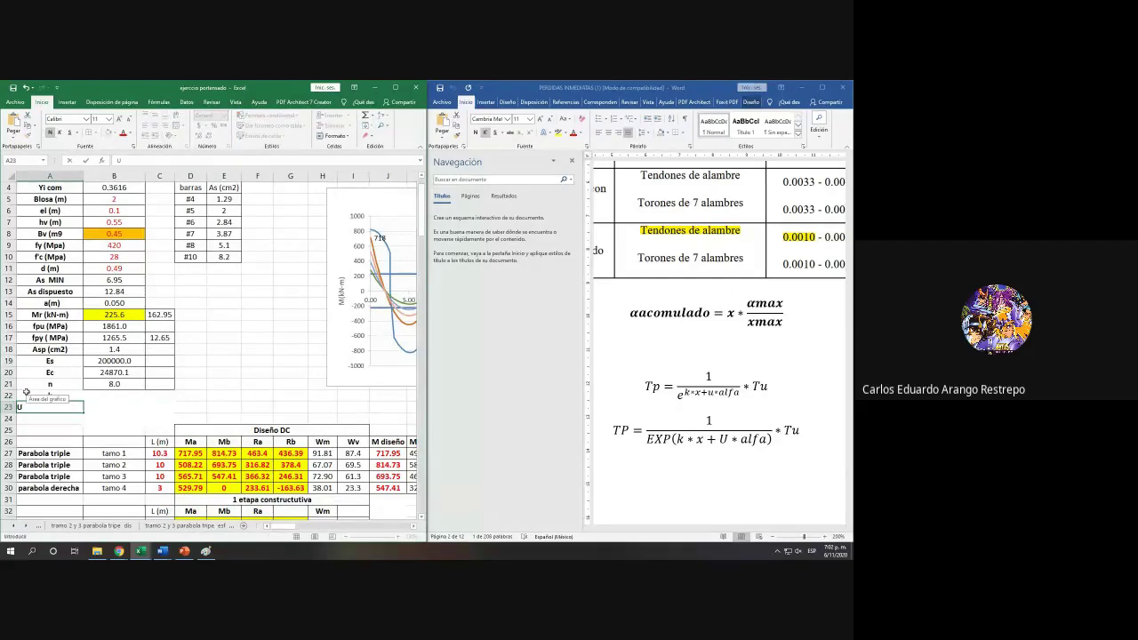
{"action": "left_click", "coordinate": [164, 406]}
Step: Consult the friction coefficient table in the Word document and enter k as 0.001 in B22 and U as 0.05 in B23
{"action": "left_click", "coordinate": [443, 404]}
{"action": "scroll", "coordinate": [694, 426], "scroll_direction": "down", "scroll_amount": 2}
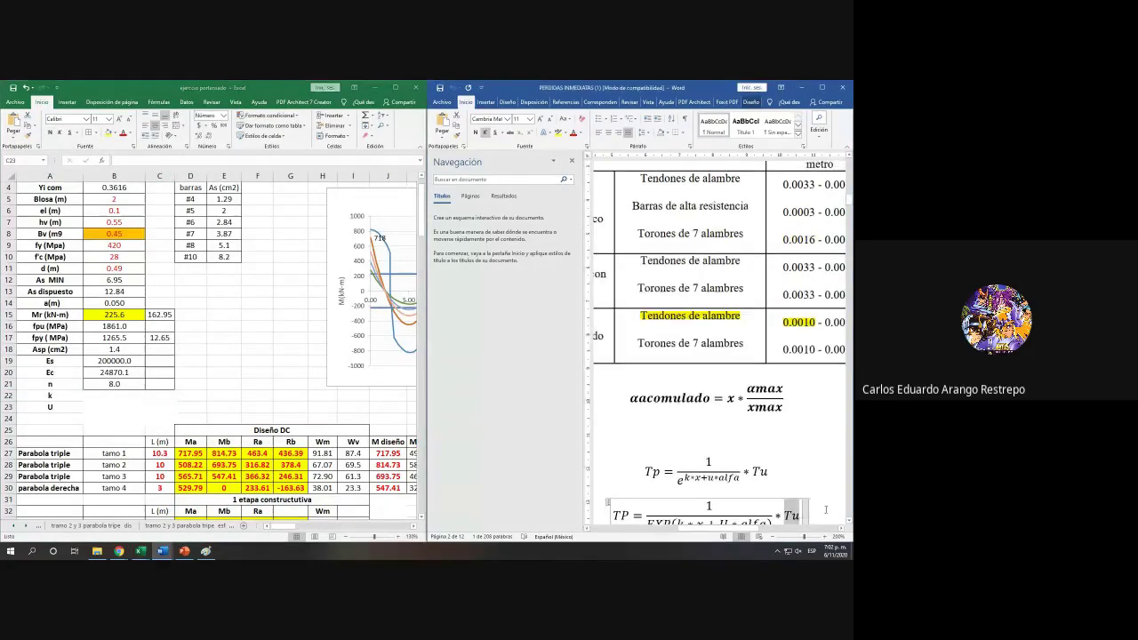
{"action": "left_click_drag", "start_coordinate": [747, 531], "coordinate": [772, 532]}
{"action": "scroll", "coordinate": [725, 349], "scroll_direction": "up", "scroll_amount": 3}
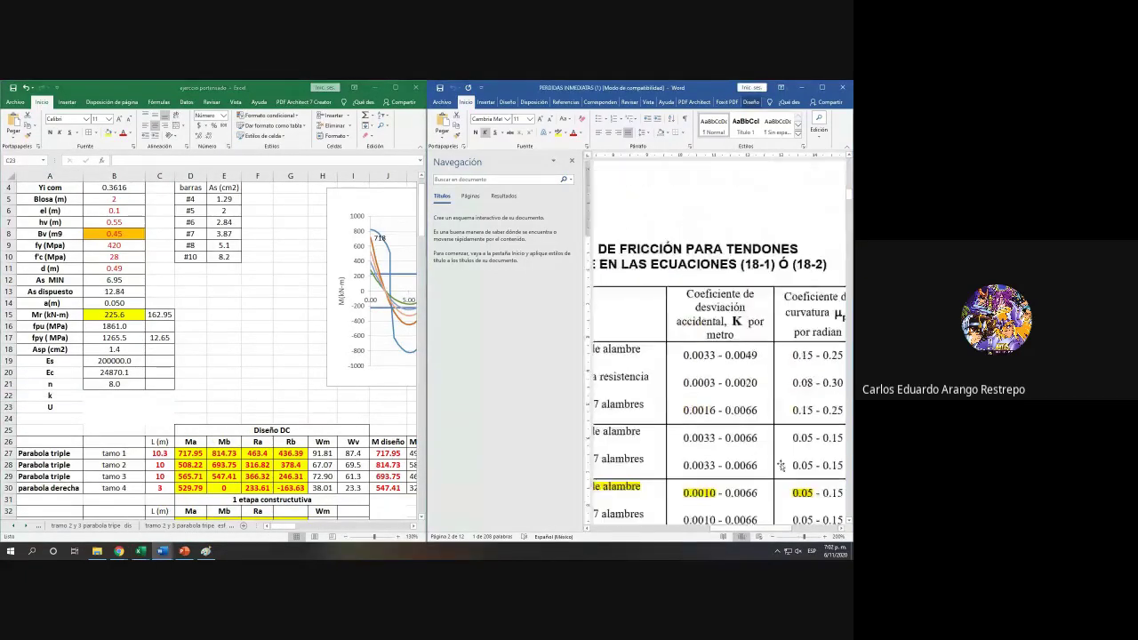
{"action": "scroll", "coordinate": [725, 349], "scroll_direction": "down", "scroll_amount": 1}
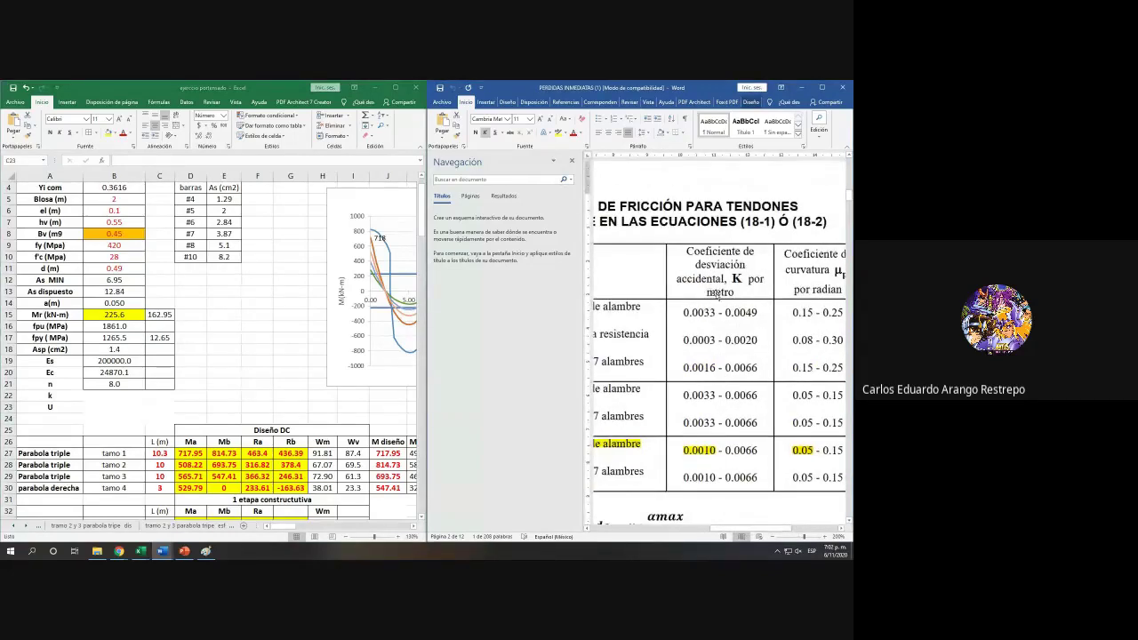
{"action": "left_click", "coordinate": [104, 401]}
{"action": "left_click", "coordinate": [103, 395]}
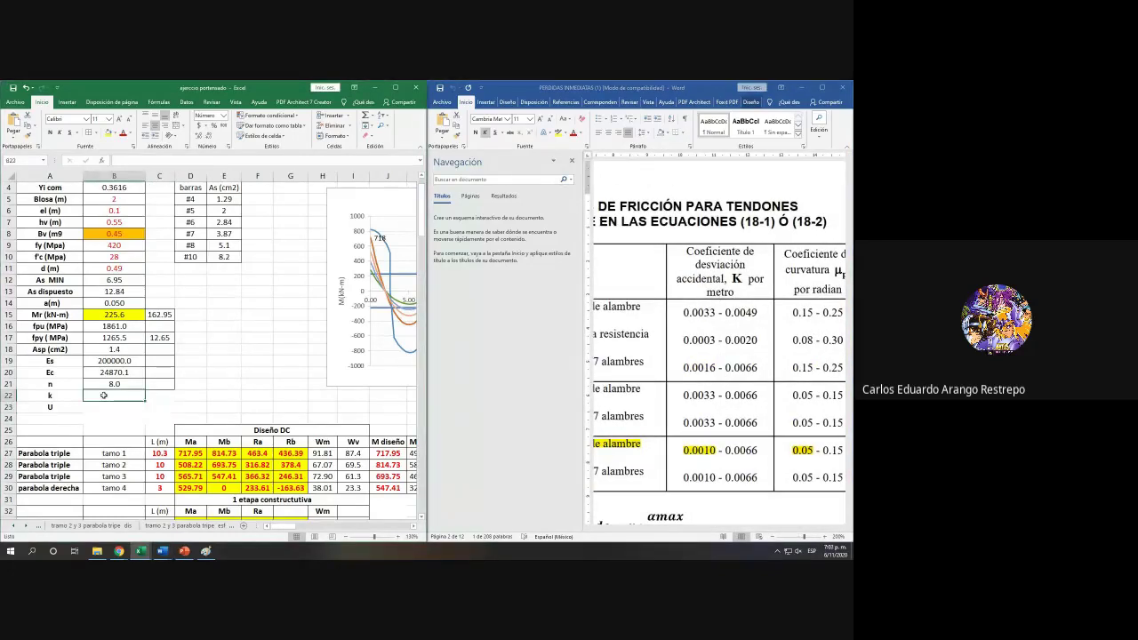
{"action": "type", "text": "0.004"}
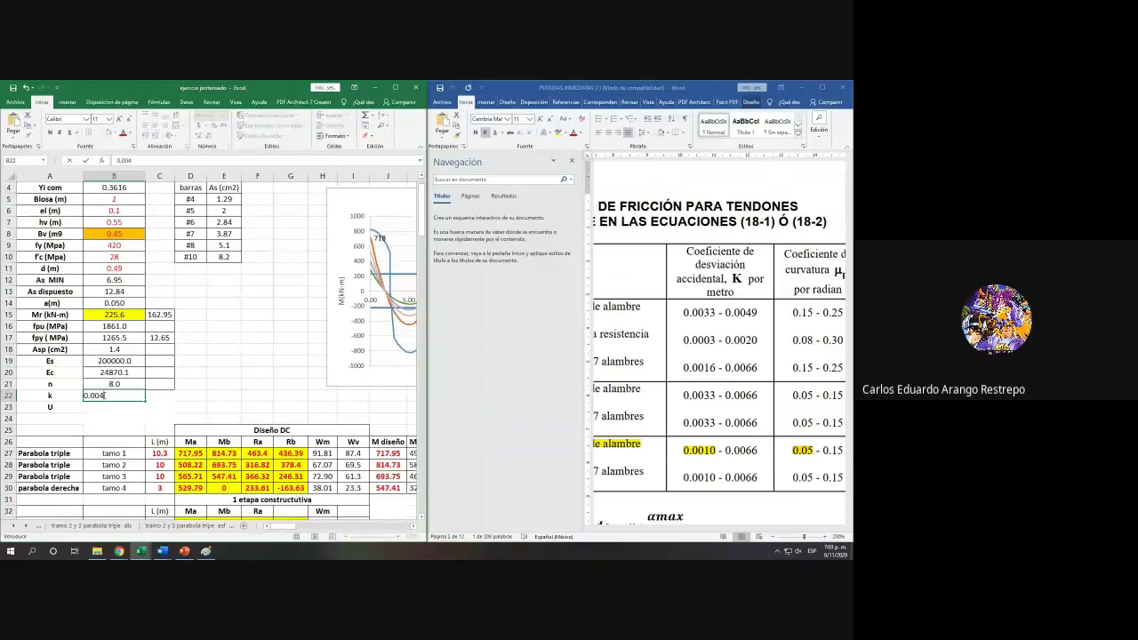
{"action": "type", "text": "1"}
{"action": "key", "text": "Return"}
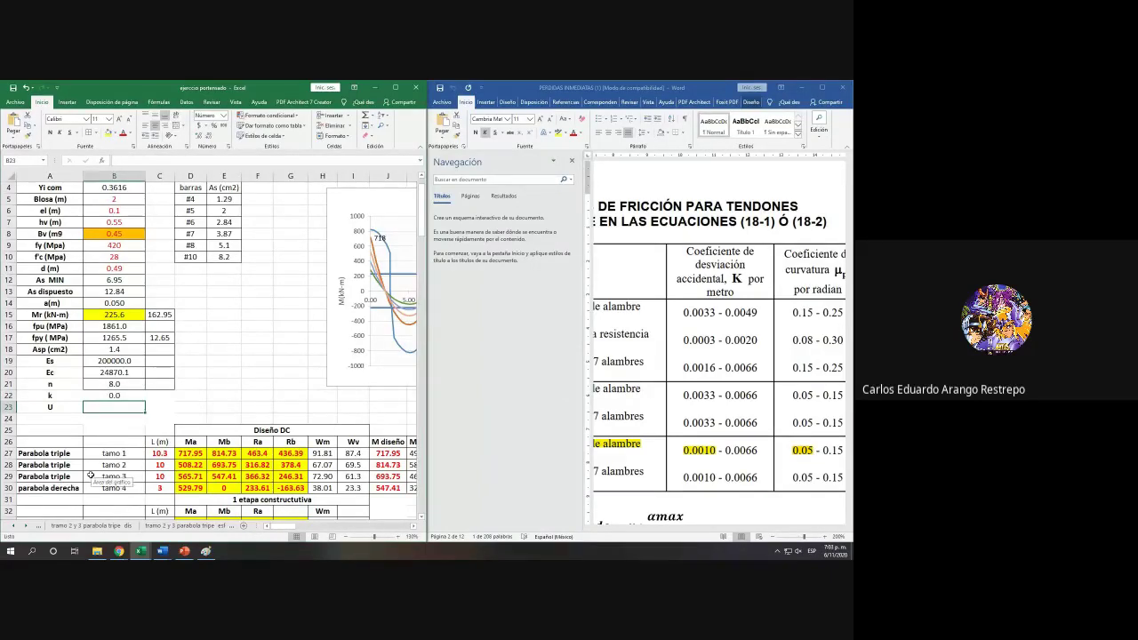
{"action": "type", "text": "0.1"}
{"action": "key", "text": "Return"}
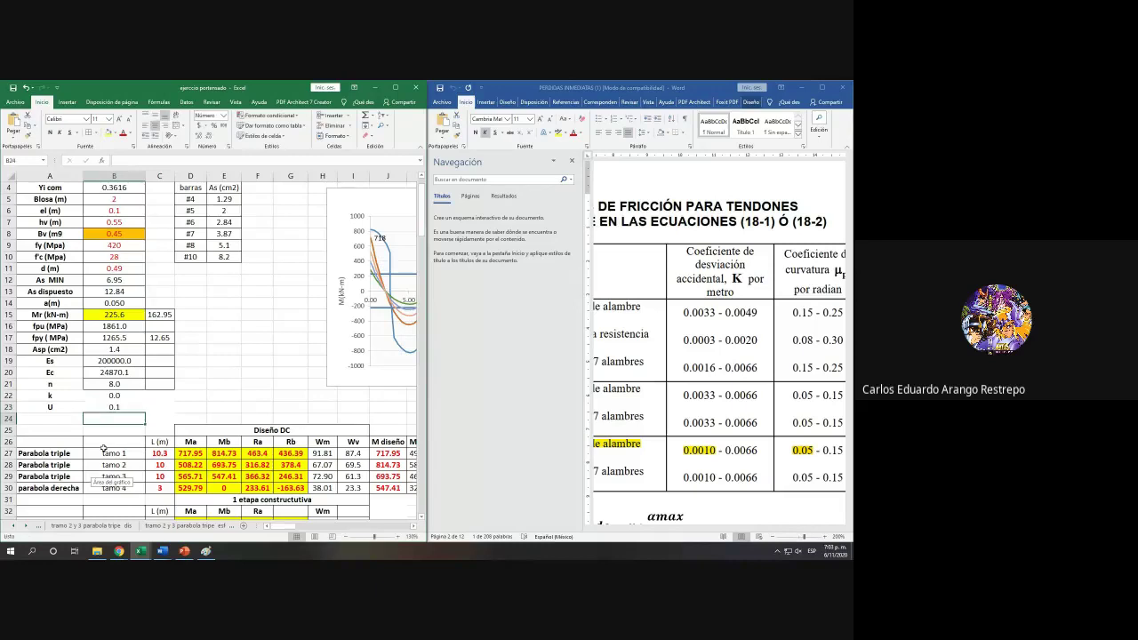
Step: Display the k value in B22 with three decimals and the U value of 0.05 in B23 with two decimals
{"action": "left_click", "coordinate": [115, 396]}
{"action": "left_click", "coordinate": [200, 135]}
{"action": "left_click", "coordinate": [200, 135]}
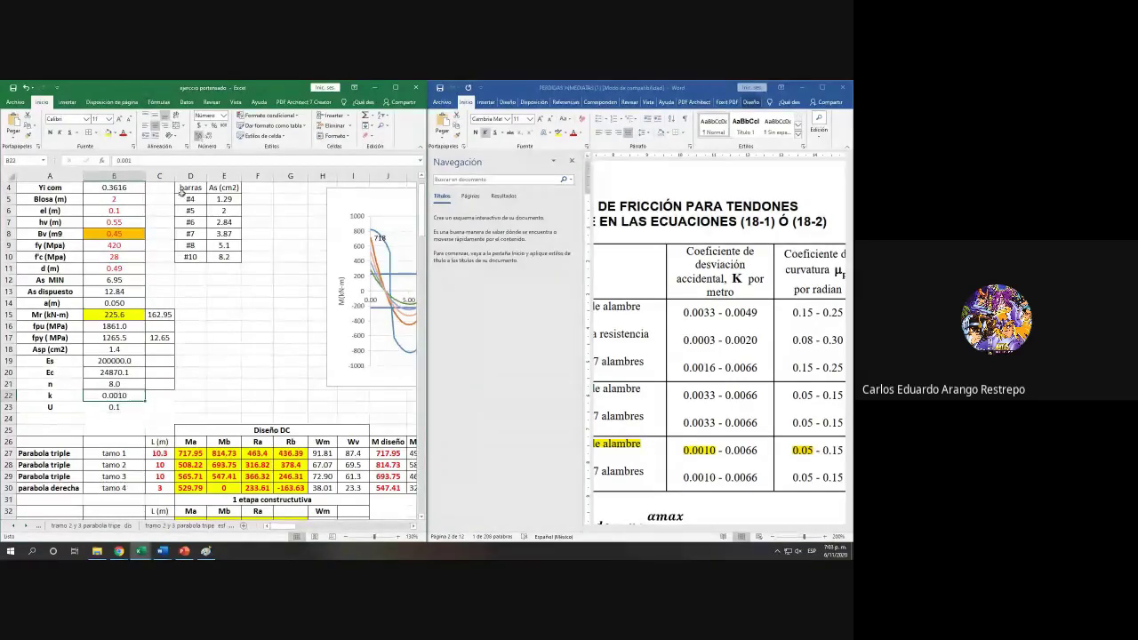
{"action": "left_click", "coordinate": [92, 413]}
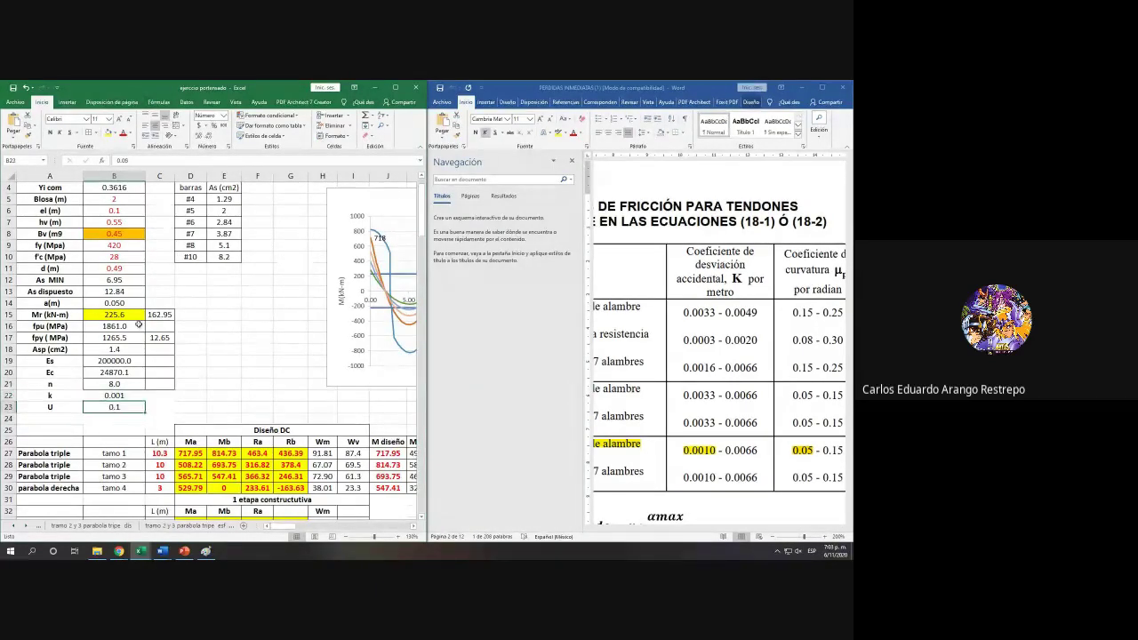
{"action": "type", "text": "0.05"}
Step: Define the cell name k for B22 and the cell name U for B23
{"action": "left_click", "coordinate": [114, 394]}
{"action": "left_click", "coordinate": [17, 159]}
{"action": "type", "text": "k"}
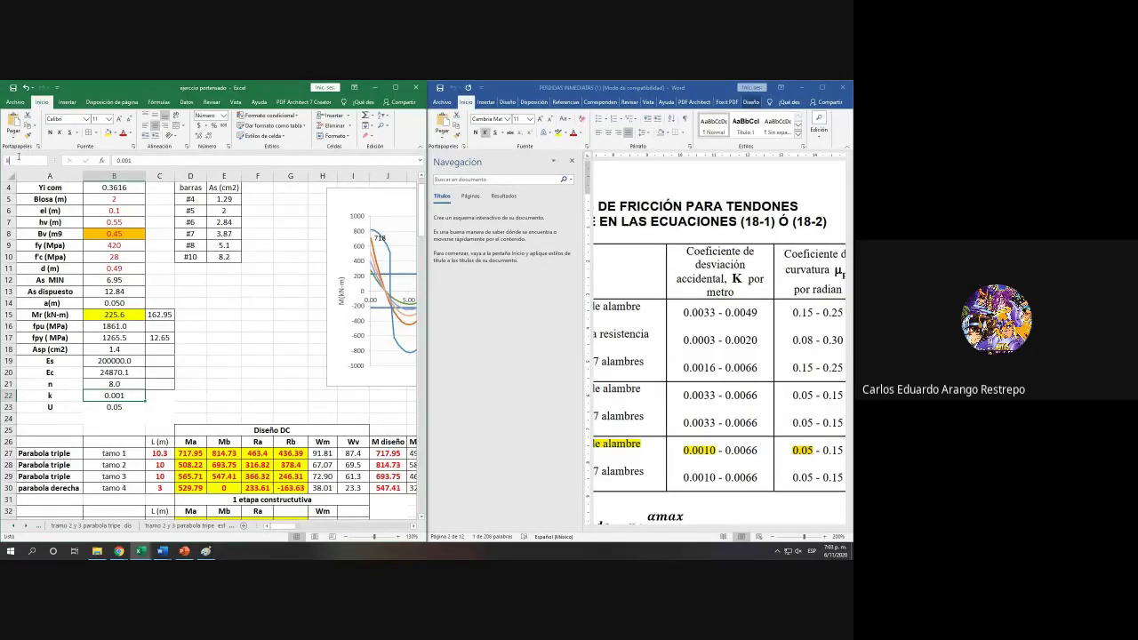
{"action": "key", "text": "Return"}
{"action": "key", "text": "Return"}
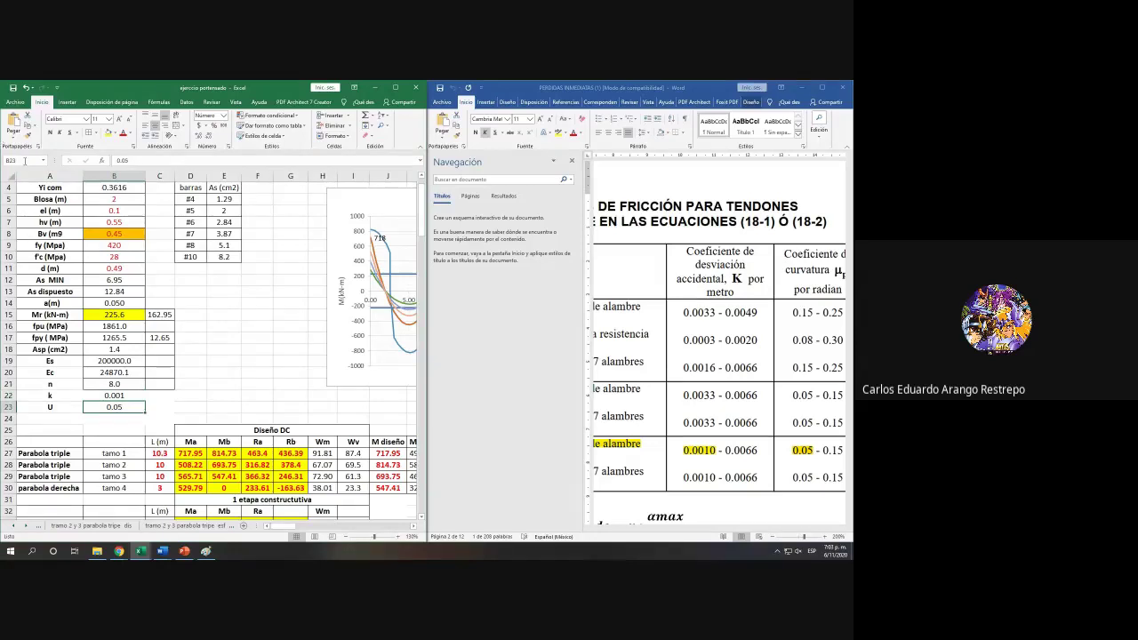
{"action": "left_click", "coordinate": [18, 161]}
{"action": "type", "text": "U"}
{"action": "left_click", "coordinate": [201, 247]}
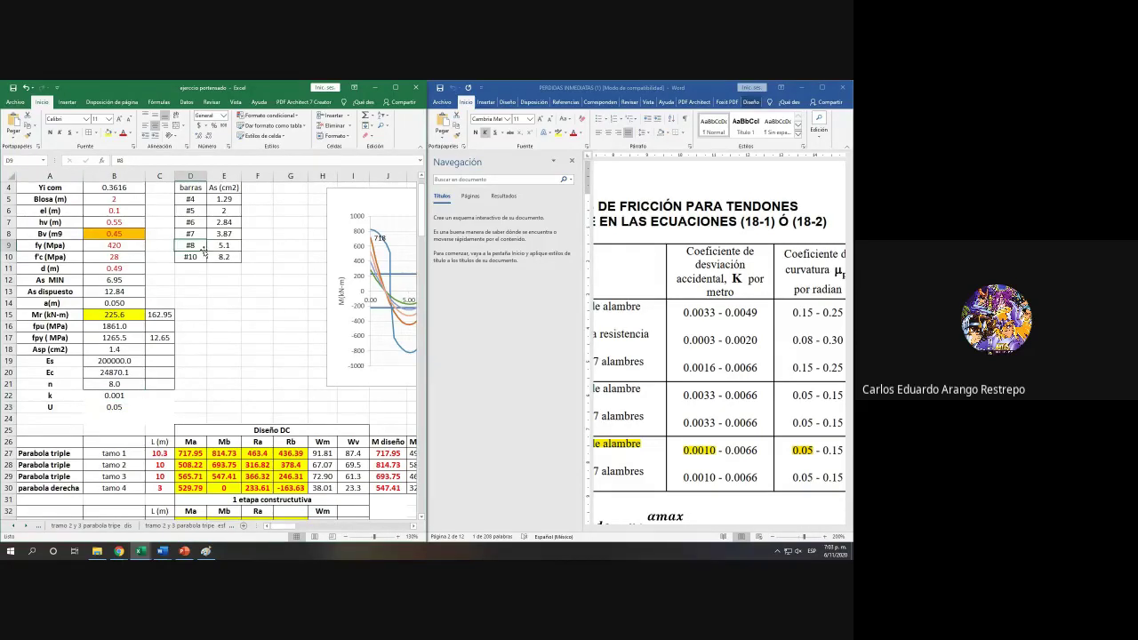
Step: Bring the alfa column of the Excel sheet into view, then compare the exponential Tp formula with its EXP form in the Word document
{"action": "scroll", "coordinate": [229, 395], "scroll_direction": "down", "scroll_amount": 10}
{"action": "left_click_drag", "start_coordinate": [280, 525], "coordinate": [395, 528]}
{"action": "scroll", "coordinate": [666, 471], "scroll_direction": "down", "scroll_amount": 3}
{"action": "scroll", "coordinate": [667, 471], "scroll_direction": "down", "scroll_amount": 2}
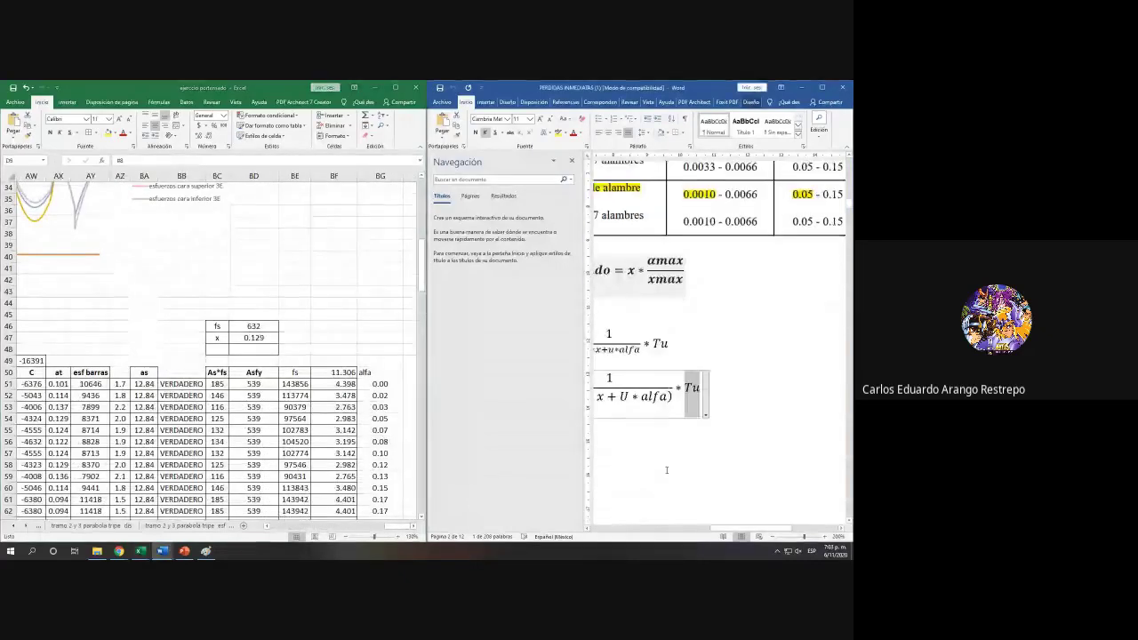
{"action": "left_click_drag", "start_coordinate": [743, 531], "coordinate": [708, 531]}
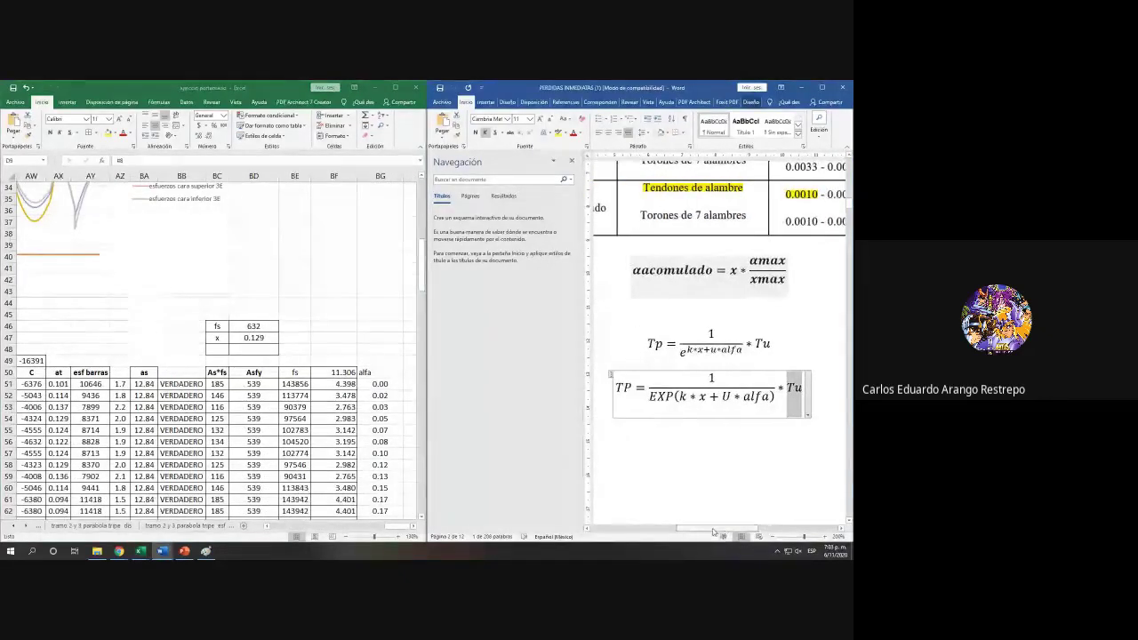
{"action": "left_click", "coordinate": [703, 396]}
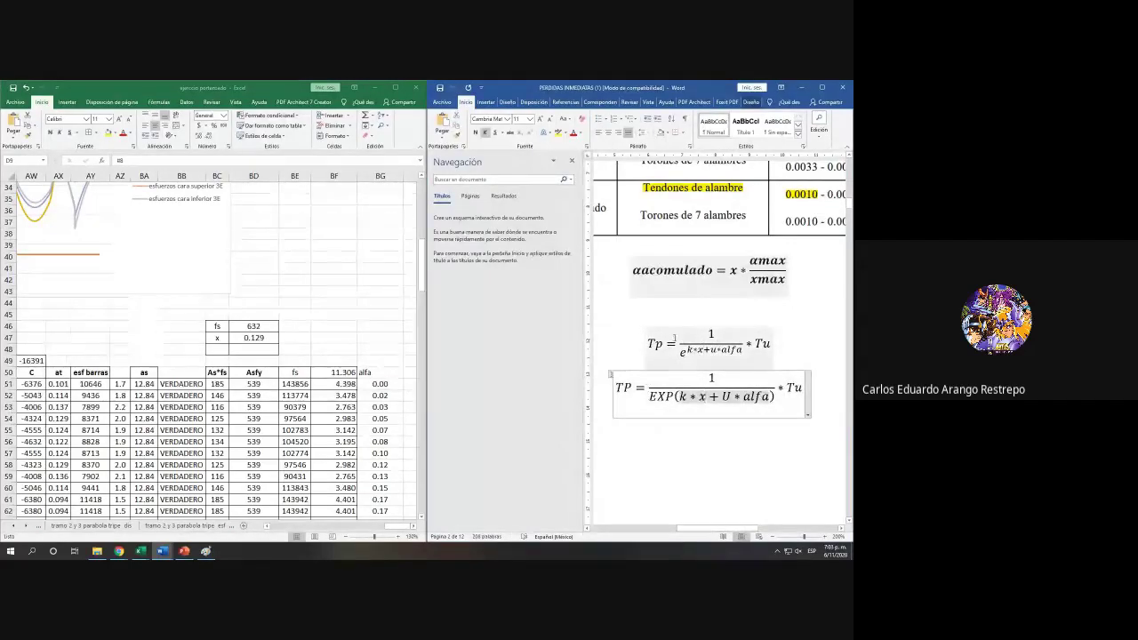
{"action": "left_click", "coordinate": [675, 341]}
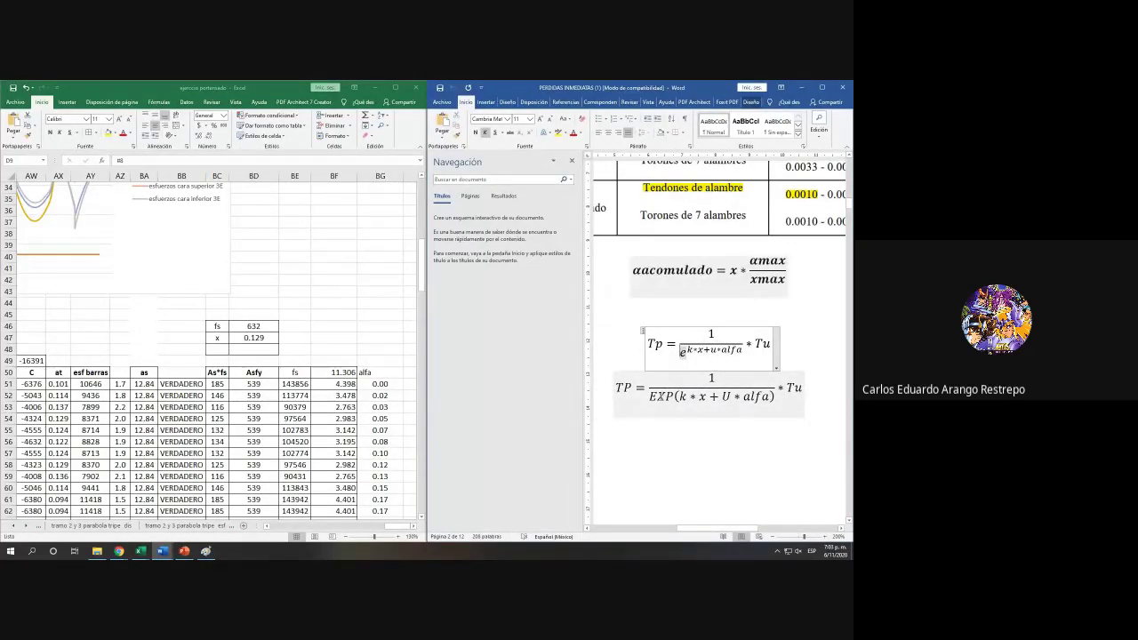
{"action": "left_click", "coordinate": [781, 402]}
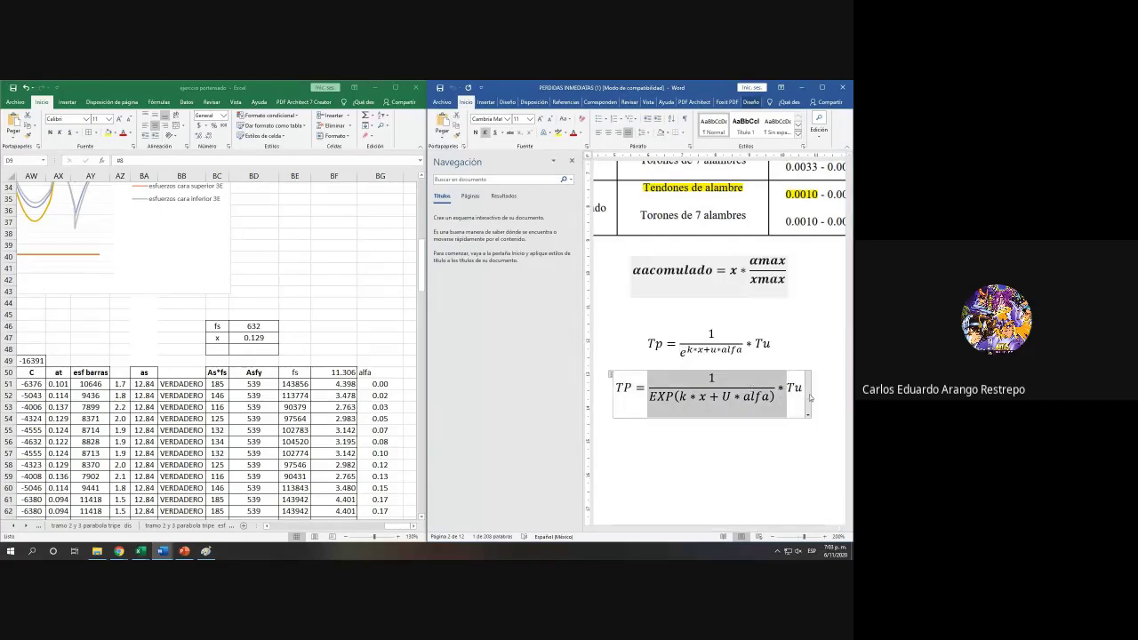
Step: Copy the TP equation's right-hand side from the Word document and enter the heading "T firccion" in cell BH50 of the Excel sheet
{"action": "mouse_move", "coordinate": [796, 389]}
{"action": "left_mouse_down"}
{"action": "mouse_move", "coordinate": [634, 401]}
{"action": "mouse_move", "coordinate": [798, 390]}
{"action": "left_mouse_up"}
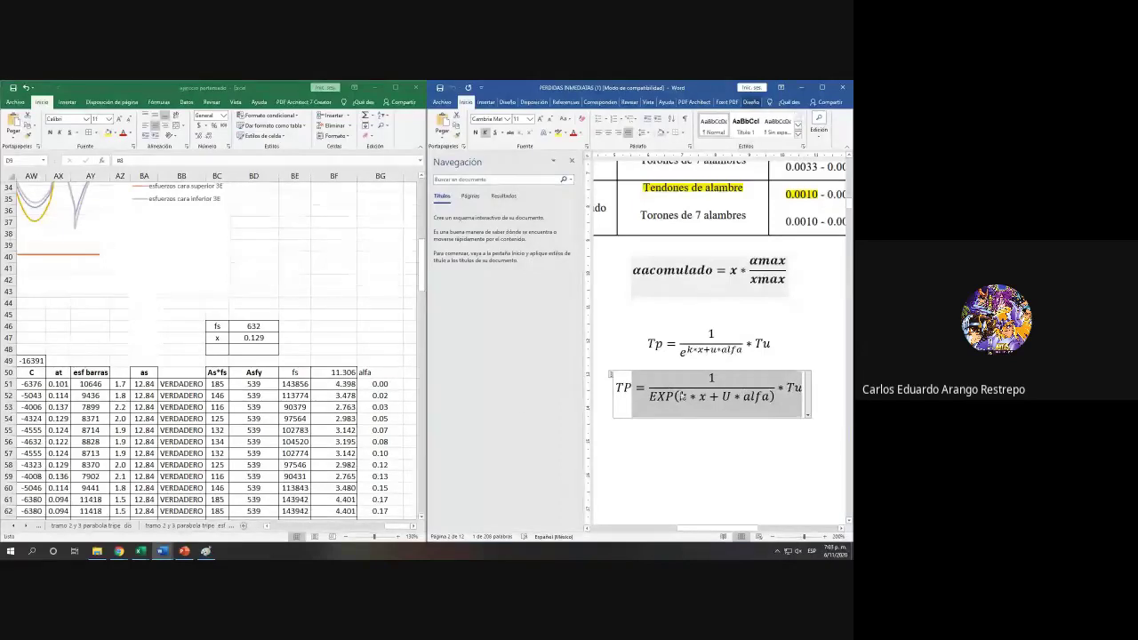
{"action": "left_click", "coordinate": [397, 370]}
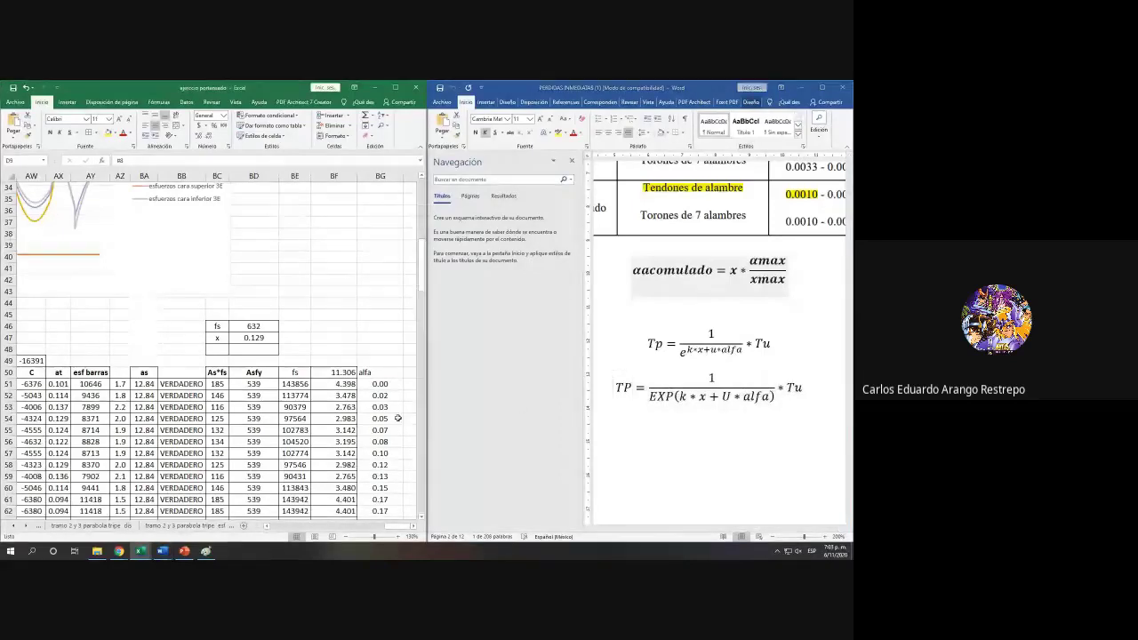
{"action": "left_click", "coordinate": [413, 526]}
{"action": "left_click", "coordinate": [414, 526]}
{"action": "left_click", "coordinate": [367, 376]}
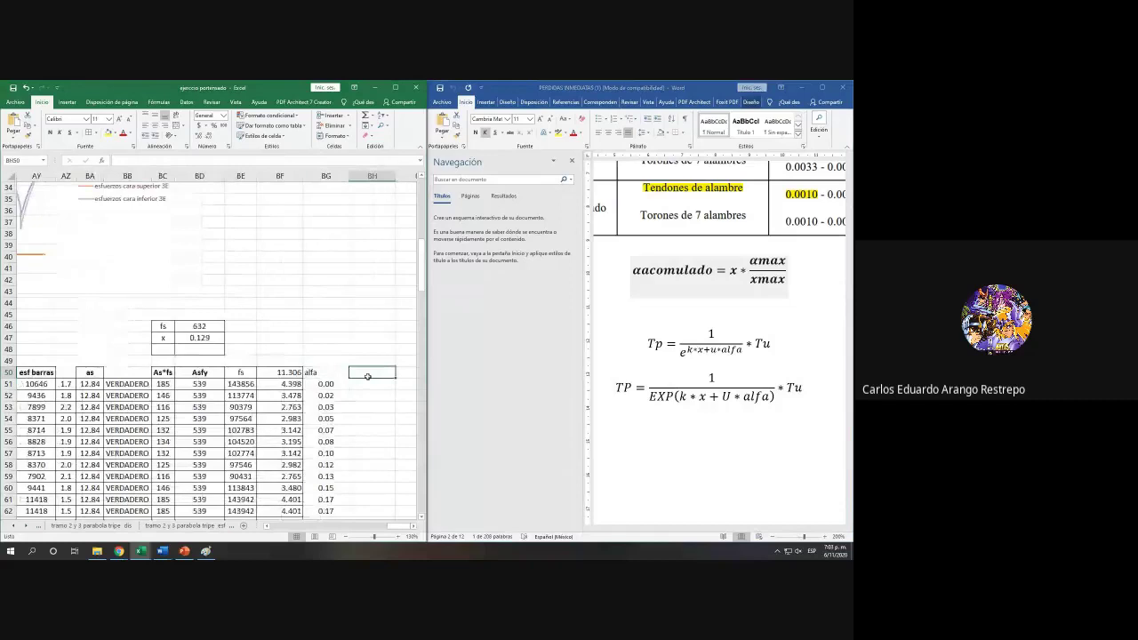
{"action": "type", "text": "T"}
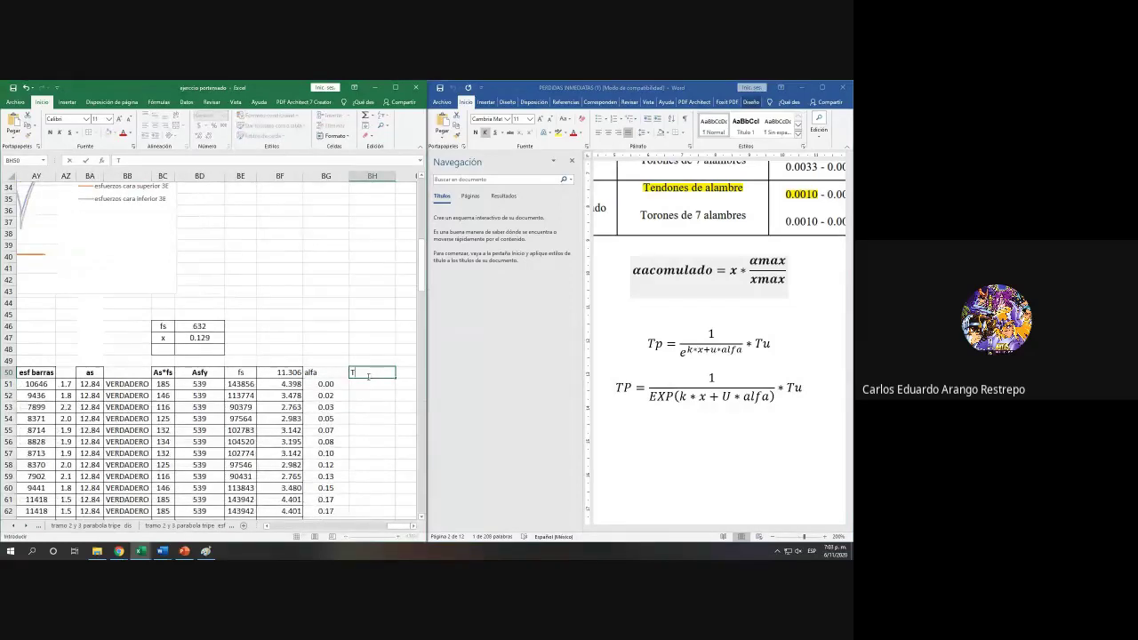
{"action": "type", "text": " firccion"}
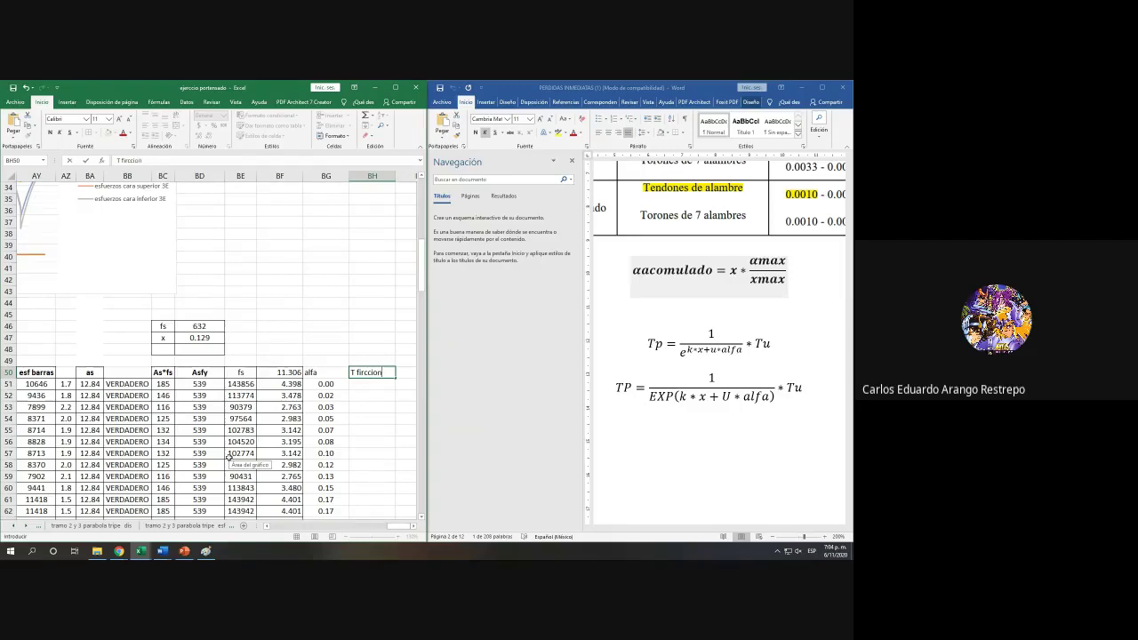
{"action": "left_click", "coordinate": [372, 419]}
{"action": "left_click", "coordinate": [371, 396]}
Step: Enter =1/EXP(k*x+U*alfa)*Tu in cell BH51 and replace x with a reference to D51, checking it against the Word equation
{"action": "left_click", "coordinate": [371, 384]}
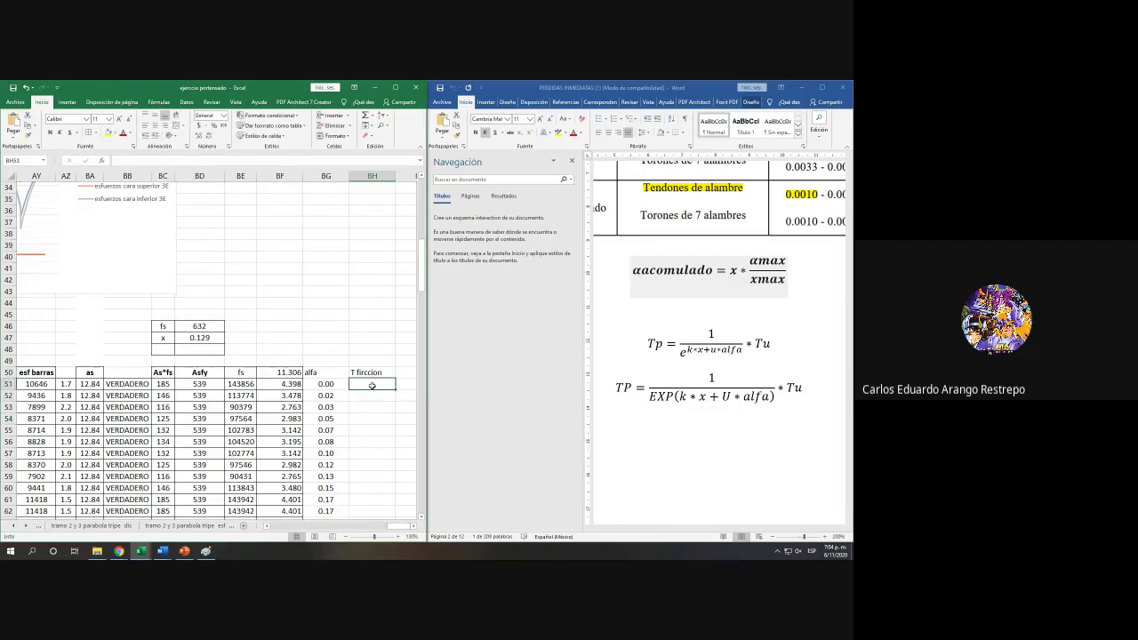
{"action": "double_click", "coordinate": [372, 384]}
{"action": "type", "text": "=1/EXP(k*x+U*alfa) *Tu"}
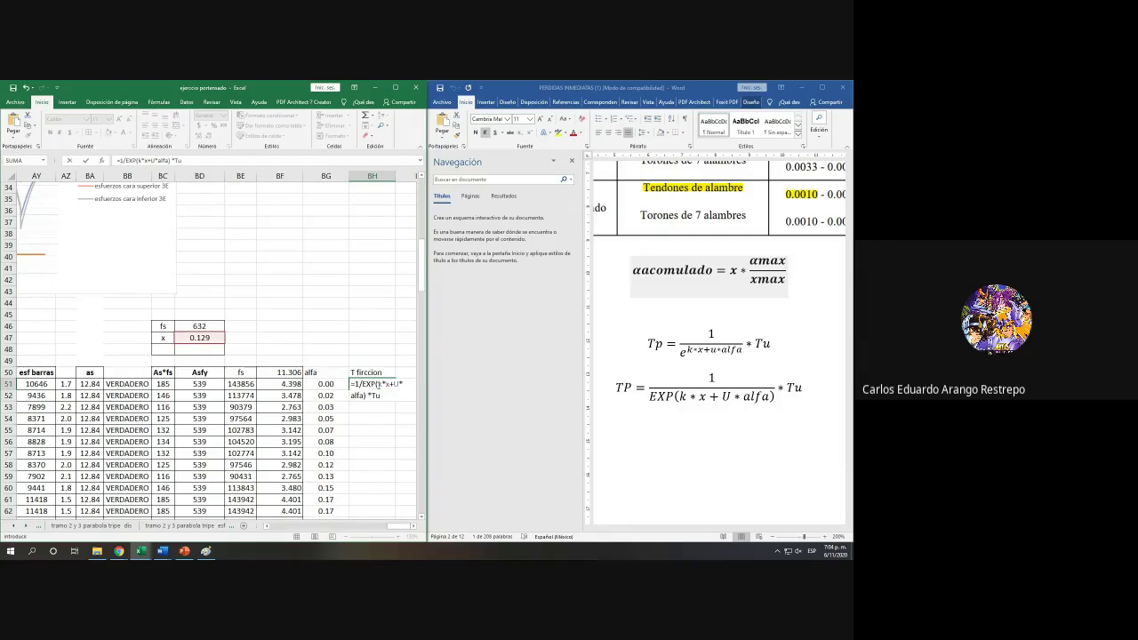
{"action": "left_click", "coordinate": [386, 384]}
{"action": "left_click_drag", "start_coordinate": [405, 529], "coordinate": [280, 530]}
{"action": "left_click", "coordinate": [194, 384]}
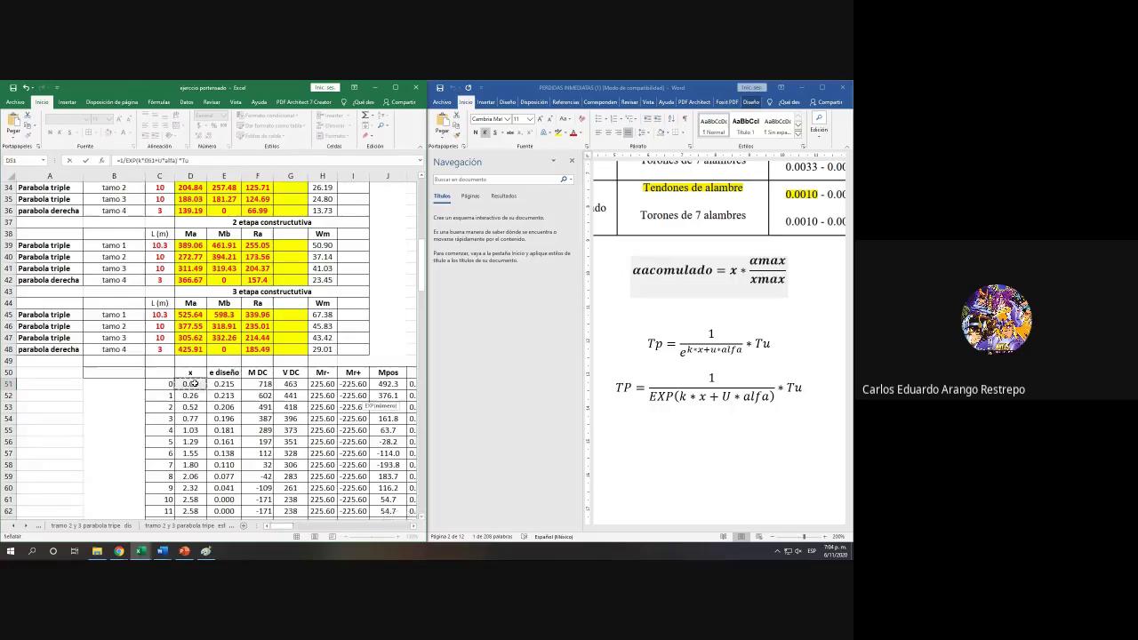
{"action": "left_click", "coordinate": [702, 350]}
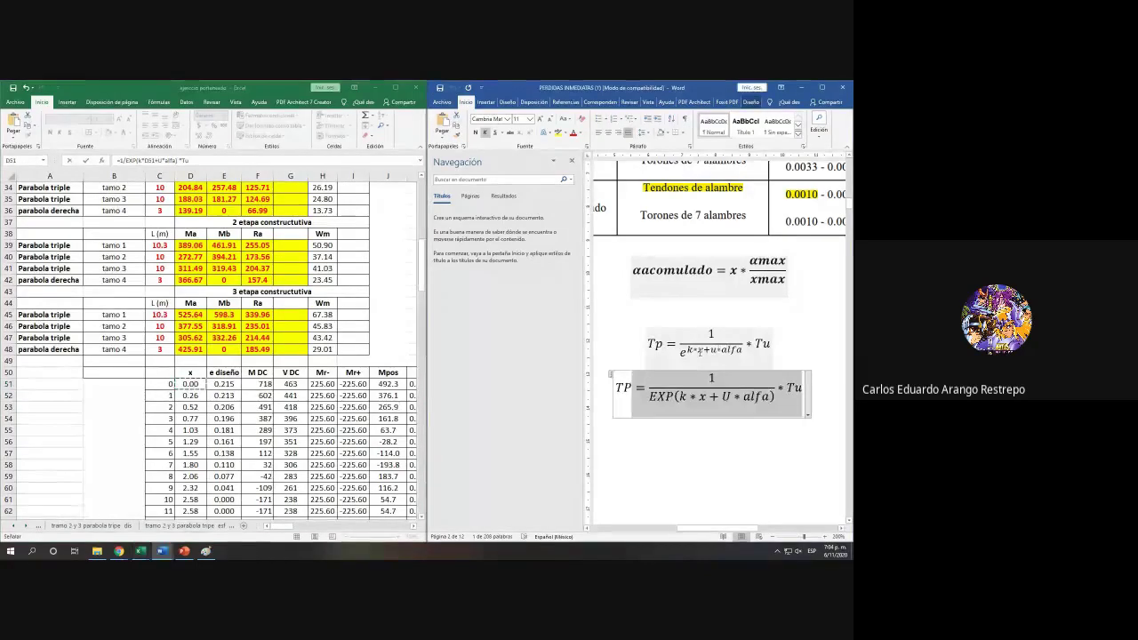
{"action": "left_click", "coordinate": [702, 397]}
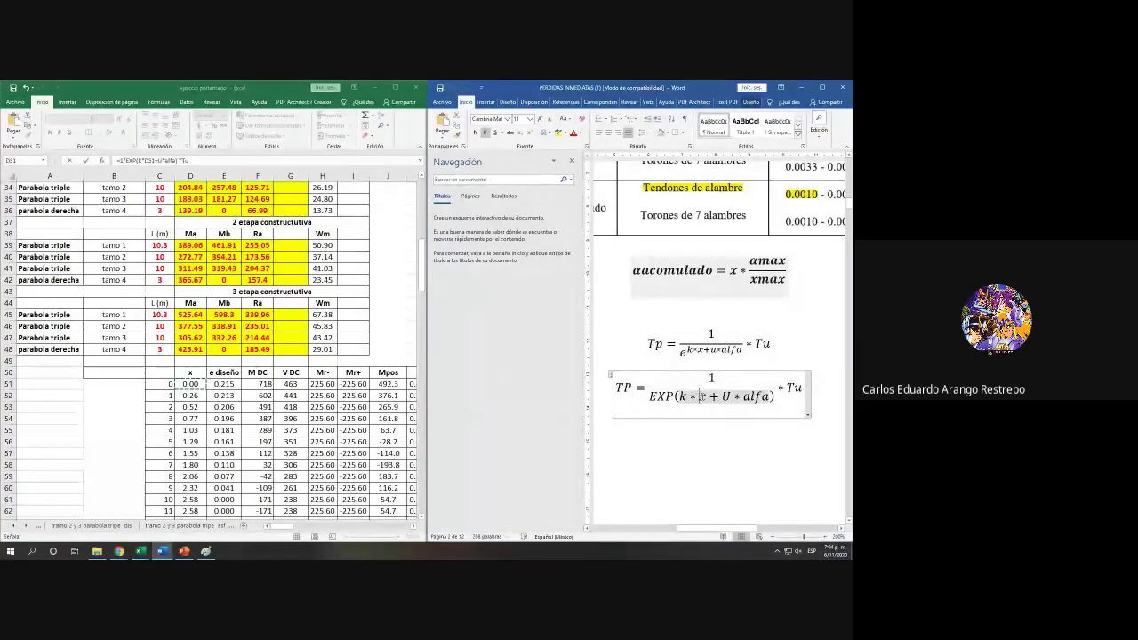
{"action": "double_click", "coordinate": [702, 397]}
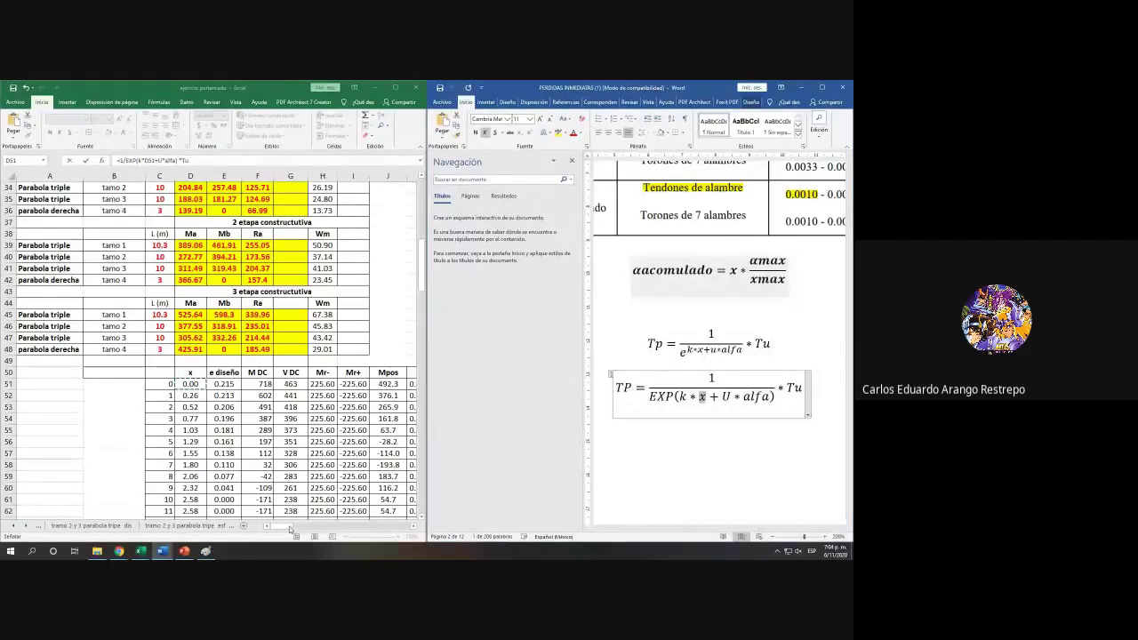
Step: Replace alfa in the BH51 formula with a reference to cell BG51
{"action": "left_click", "coordinate": [318, 524]}
{"action": "left_click_drag", "start_coordinate": [289, 527], "coordinate": [403, 524]}
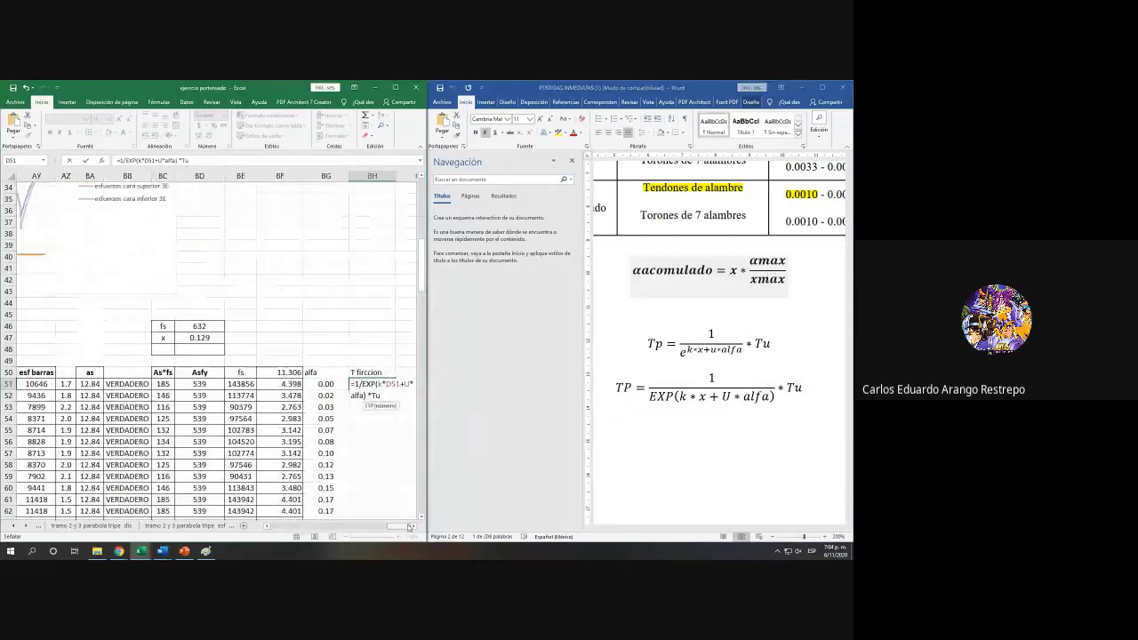
{"action": "scroll", "coordinate": [407, 396], "scroll_direction": "right", "scroll_amount": 3}
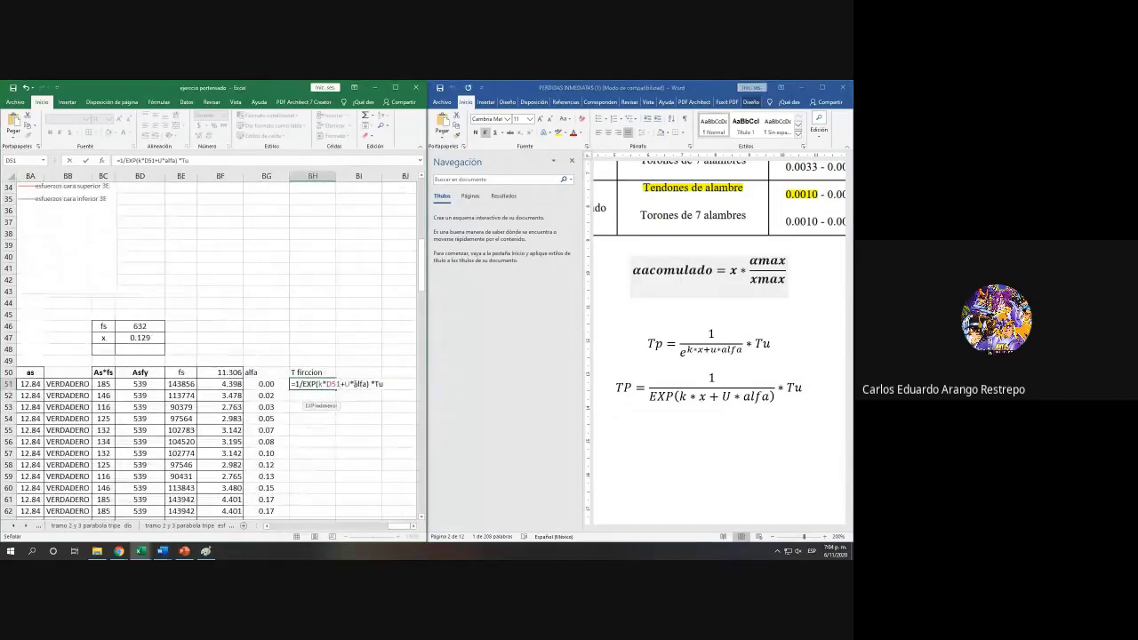
{"action": "double_click", "coordinate": [359, 384]}
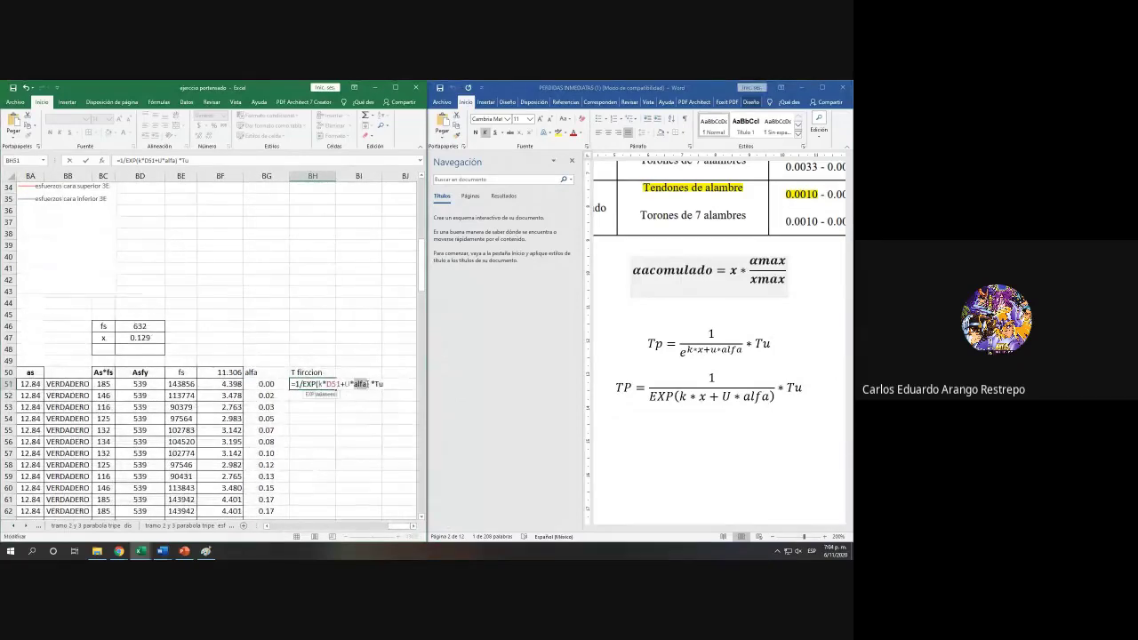
{"action": "left_click", "coordinate": [251, 384]}
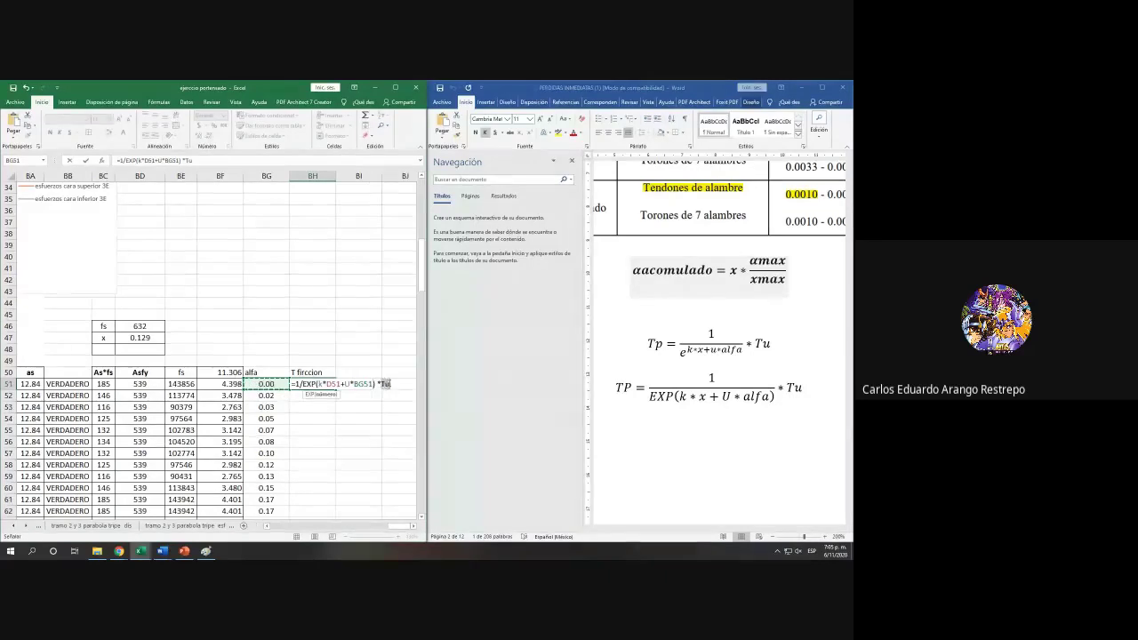
Step: Replace Tu in the BH51 formula with the T postensado value in T51, then complete the formula
{"action": "left_click", "coordinate": [387, 384]}
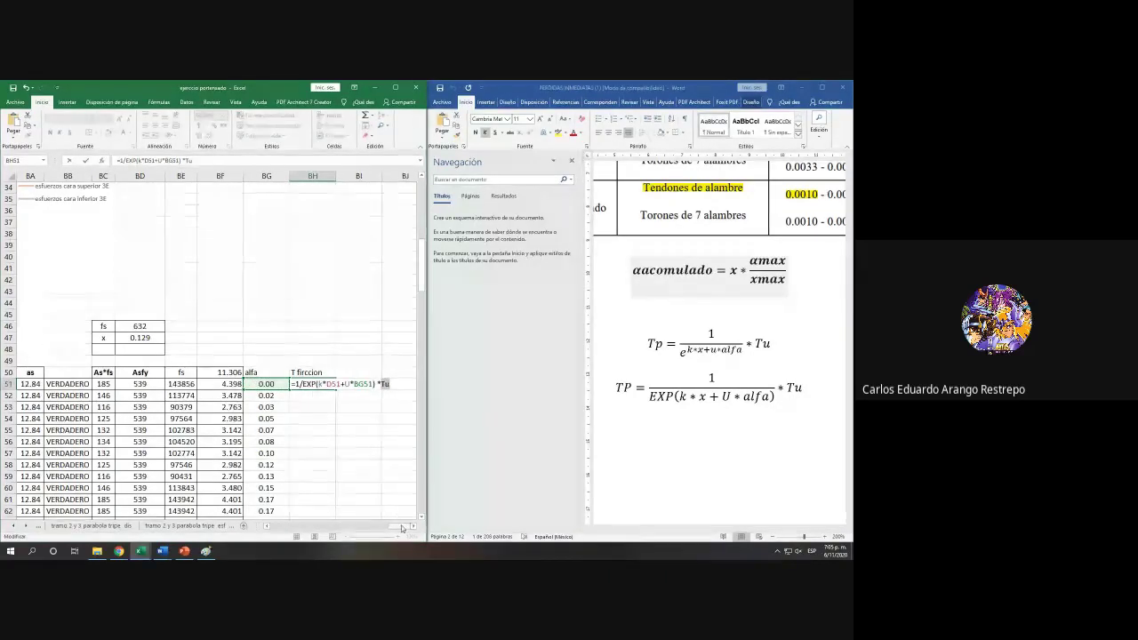
{"action": "left_click_drag", "start_coordinate": [400, 526], "coordinate": [313, 527]}
{"action": "left_click", "coordinate": [203, 383]}
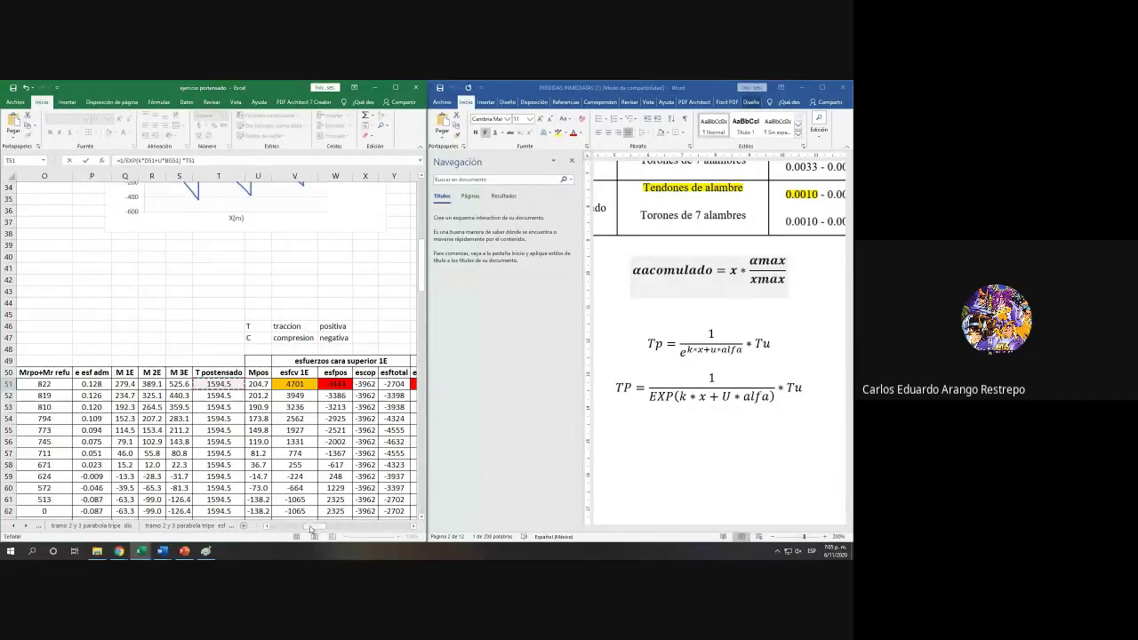
{"action": "scroll", "coordinate": [277, 468], "scroll_direction": "down", "scroll_amount": 19}
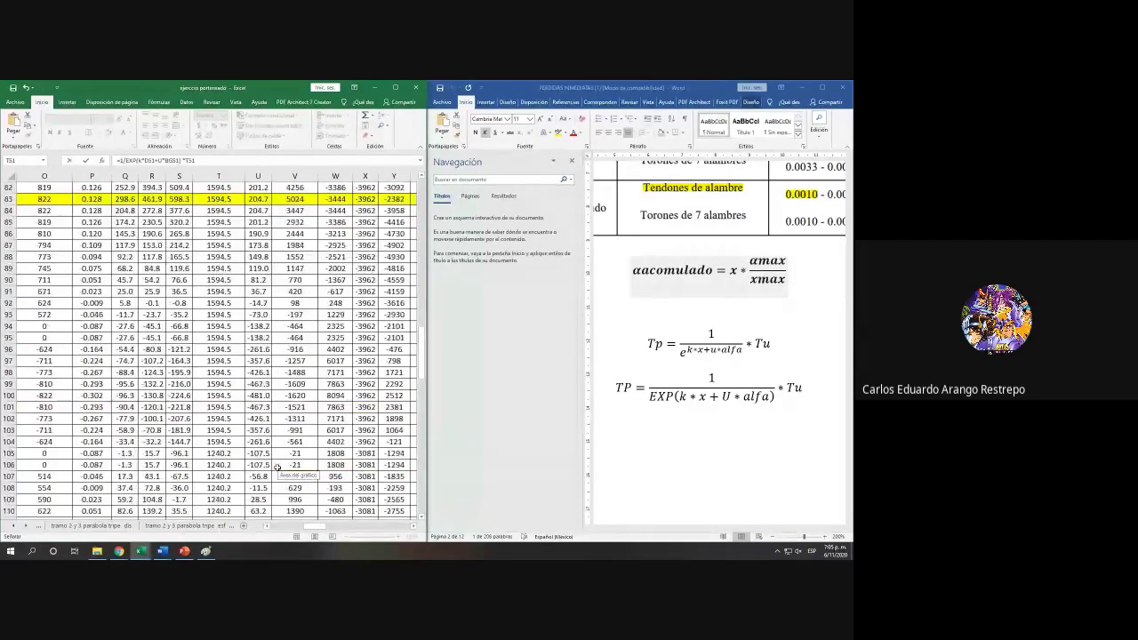
{"action": "scroll", "coordinate": [277, 468], "scroll_direction": "down", "scroll_amount": 2}
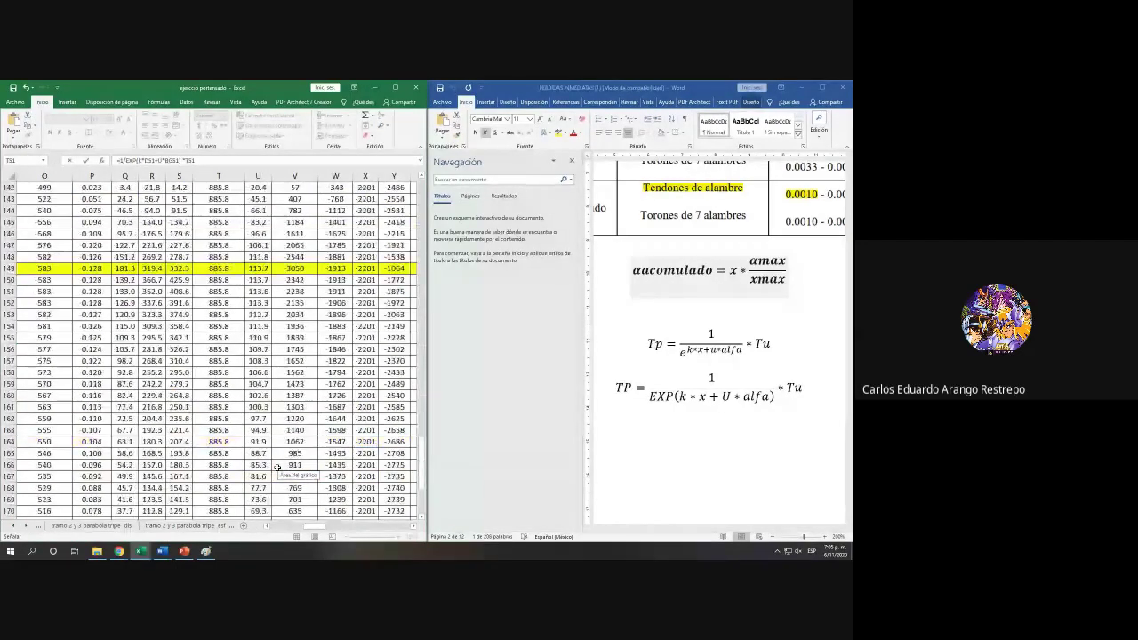
{"action": "scroll", "coordinate": [278, 468], "scroll_direction": "up", "scroll_amount": 20}
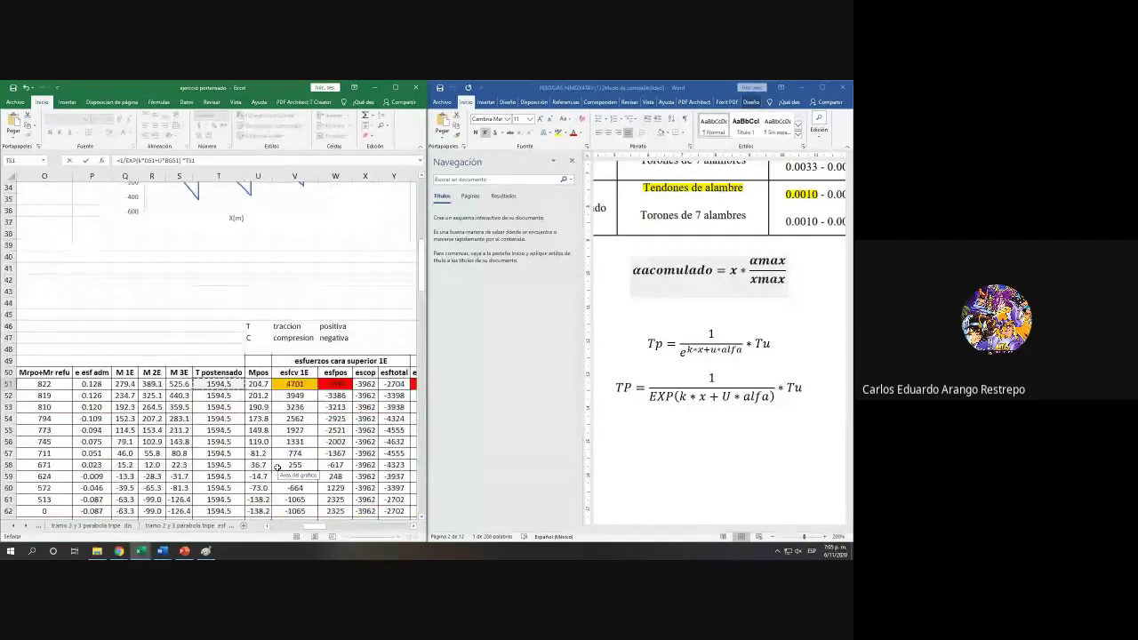
{"action": "left_click", "coordinate": [803, 388]}
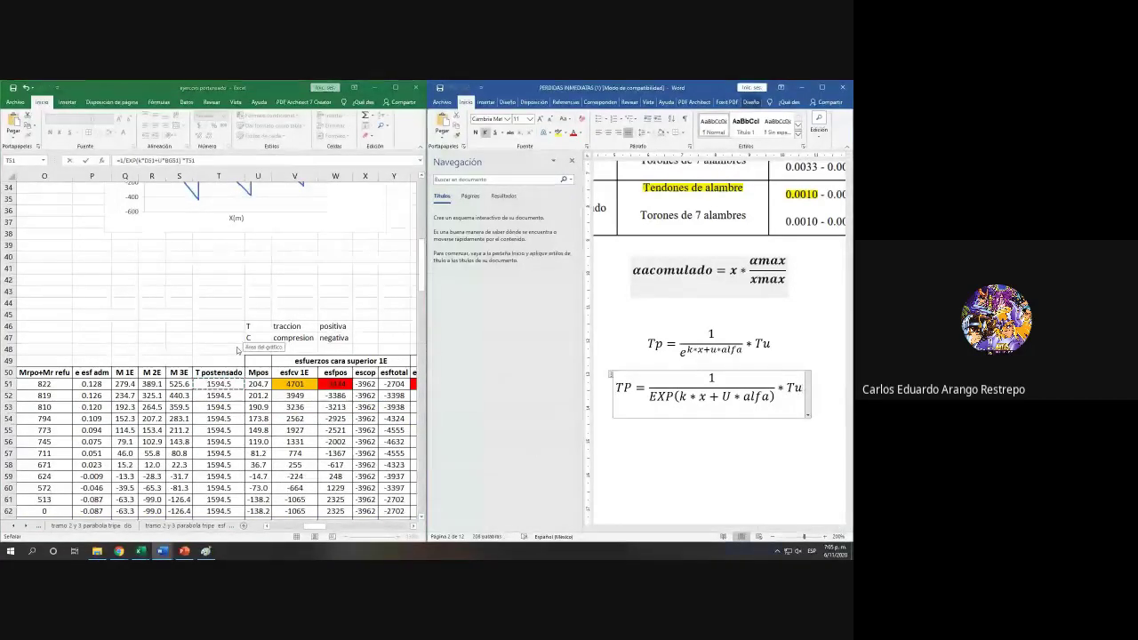
{"action": "left_click", "coordinate": [203, 161]}
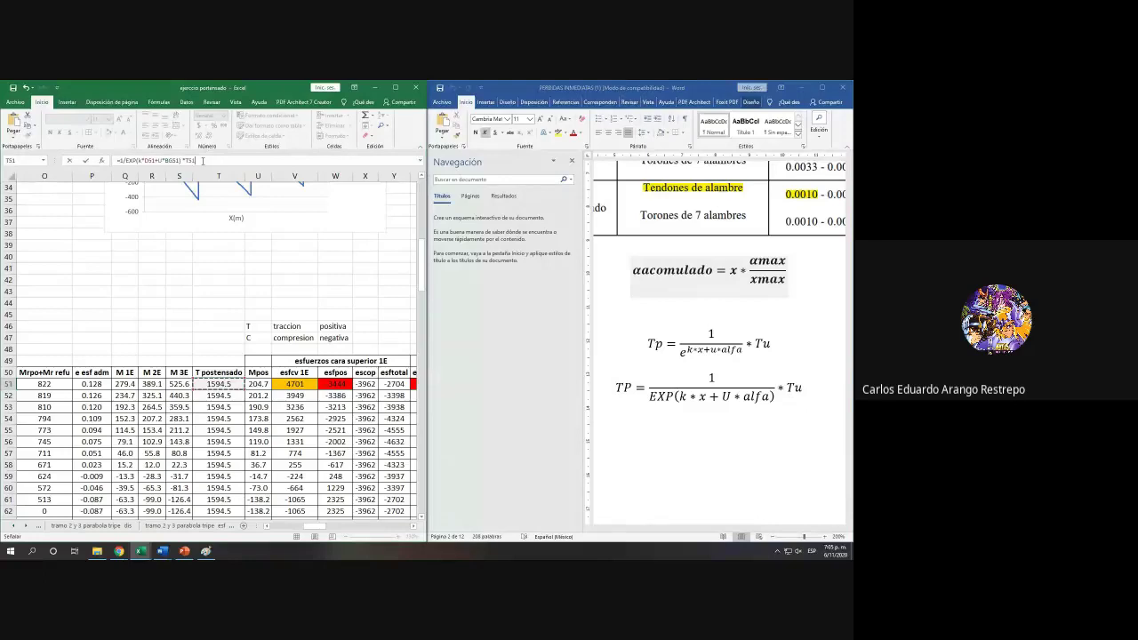
{"action": "left_click", "coordinate": [202, 161]}
{"action": "key", "text": "Return"}
Step: Fill the BH51 formula down the whole column and format the results with no decimal places
{"action": "left_click", "coordinate": [391, 383]}
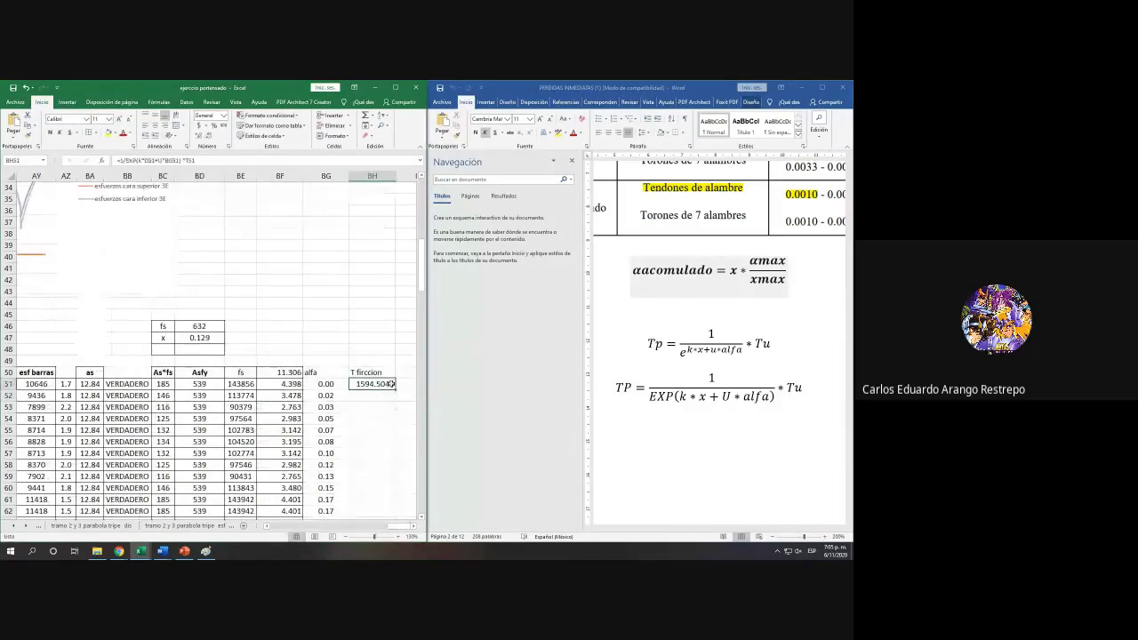
{"action": "double_click", "coordinate": [396, 389]}
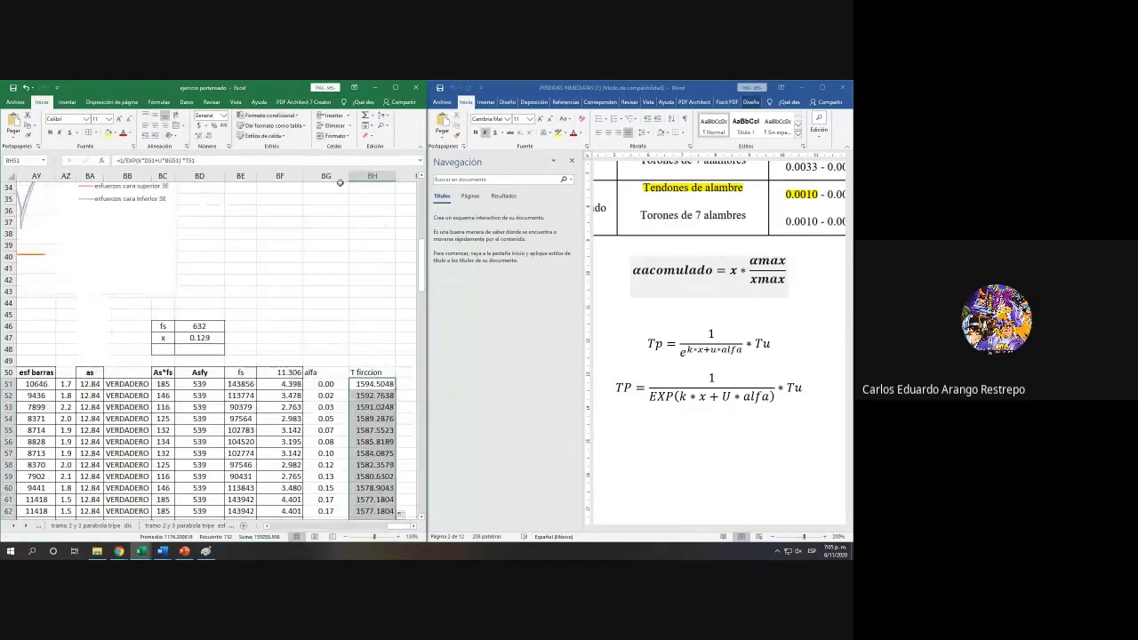
{"action": "left_click", "coordinate": [211, 135]}
{"action": "left_click", "coordinate": [211, 135]}
{"action": "left_click", "coordinate": [211, 135]}
{"action": "left_click", "coordinate": [210, 136]}
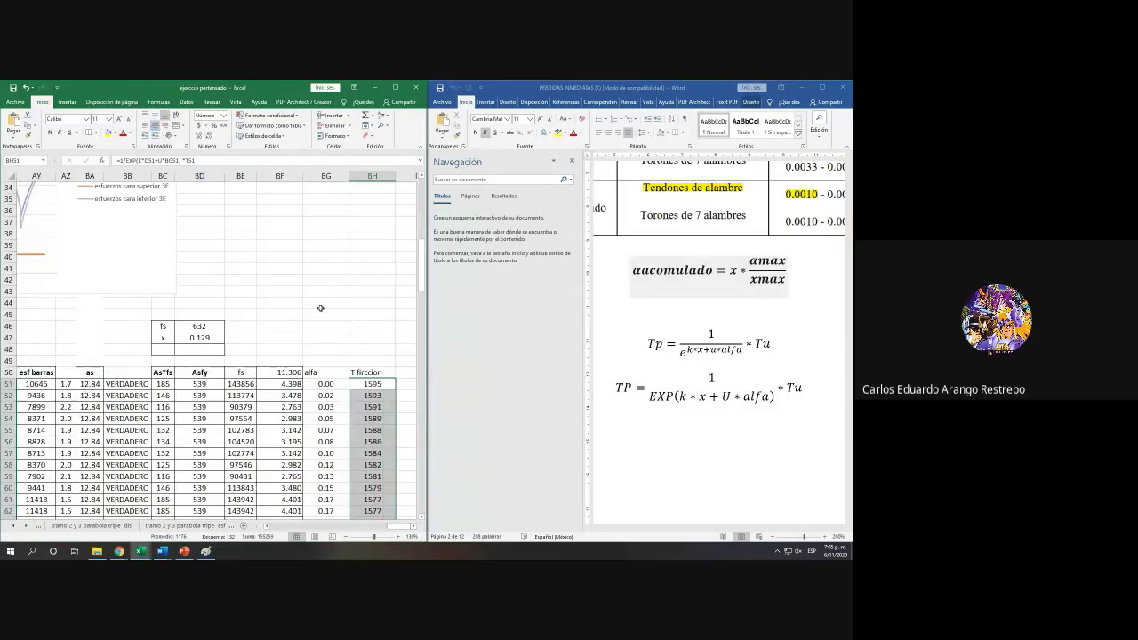
Step: Maximize the spreadsheet window and change the BH50 heading to "T firccion (kN)"
{"action": "key", "text": "super+Up"}
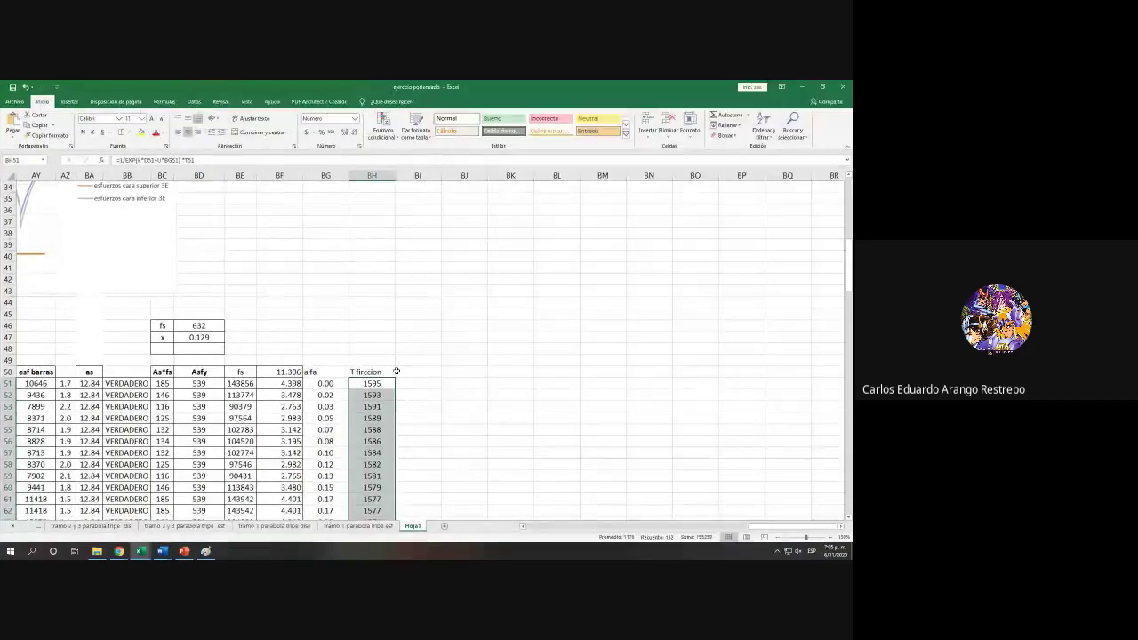
{"action": "left_click", "coordinate": [390, 371]}
{"action": "double_click", "coordinate": [389, 372]}
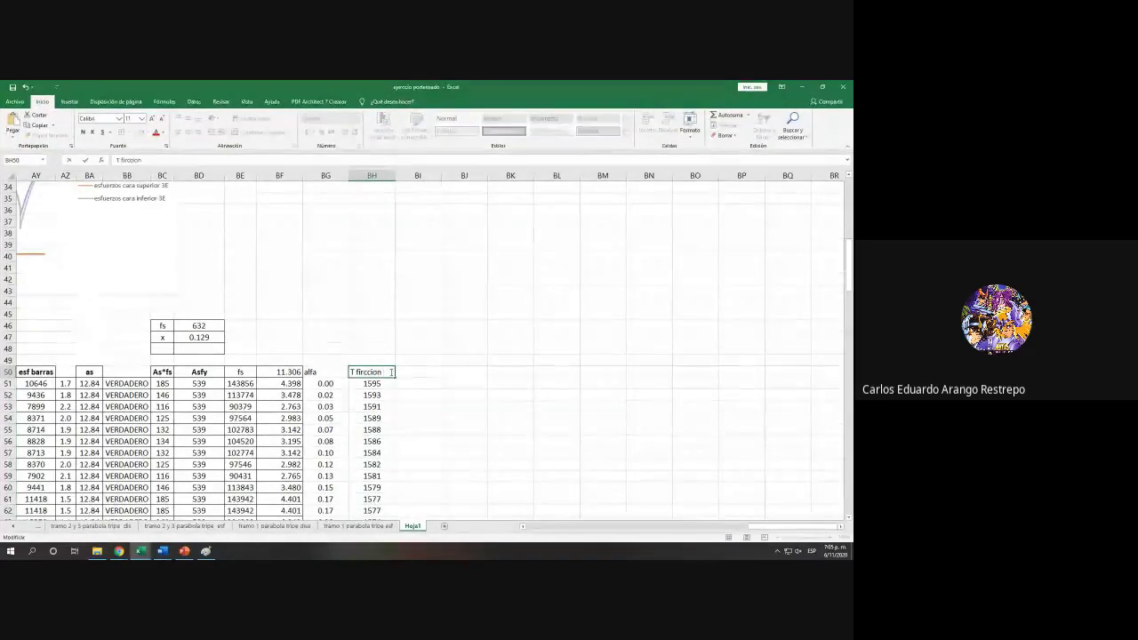
{"action": "type", "text": "(kN"}
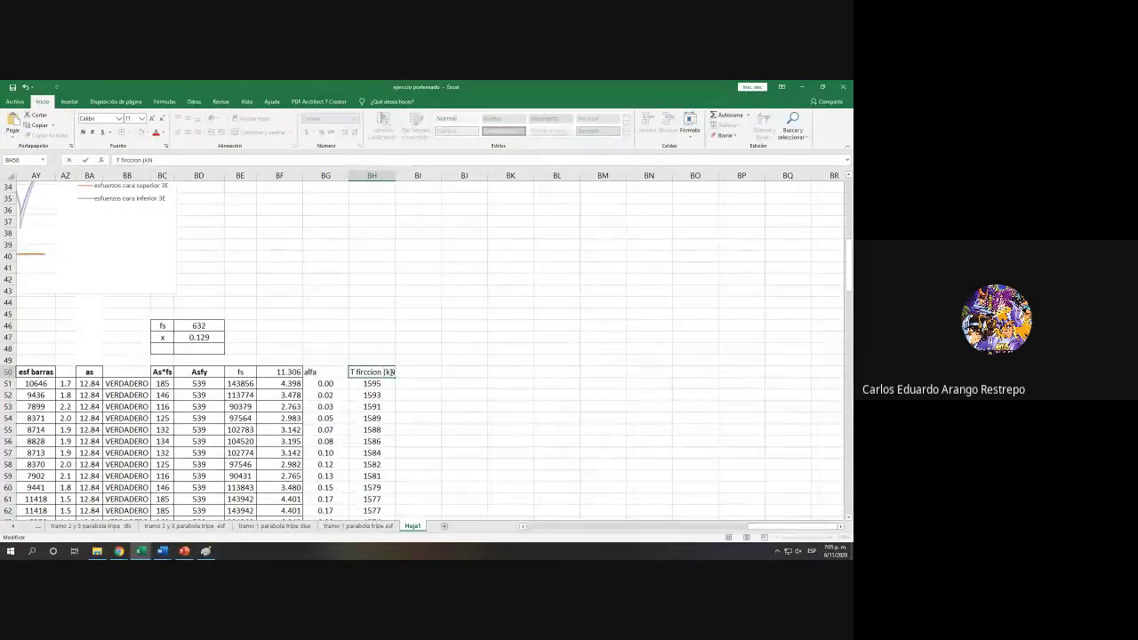
{"action": "left_click", "coordinate": [540, 360]}
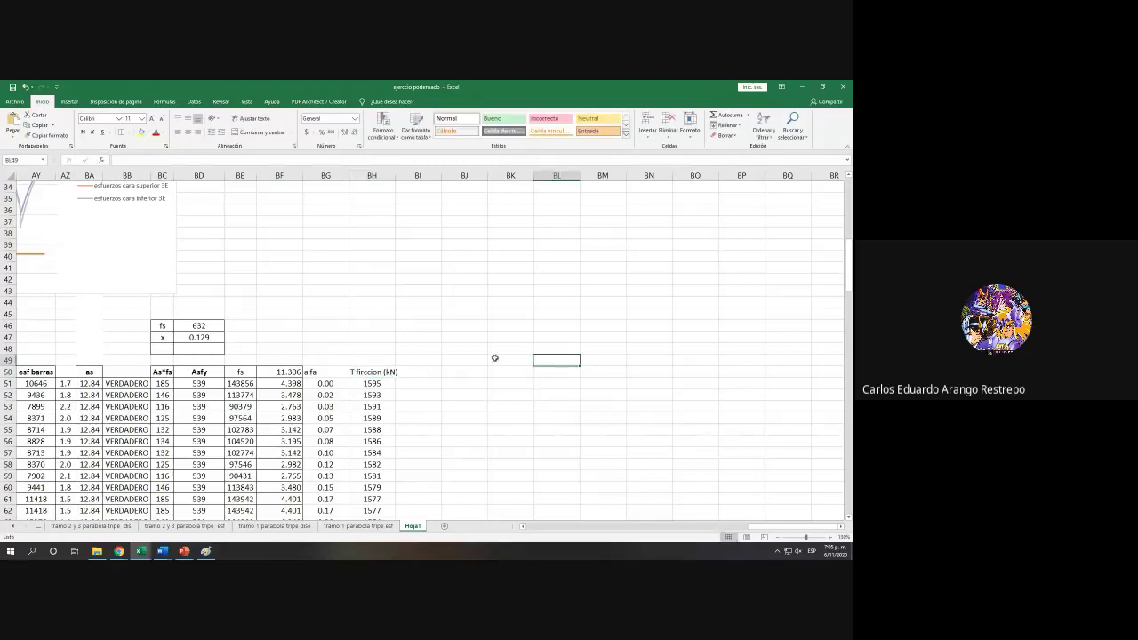
Step: Select the x values from D51 down to D182 as the first data range for a chart
{"action": "scroll", "coordinate": [394, 293], "scroll_direction": "down", "scroll_amount": 5}
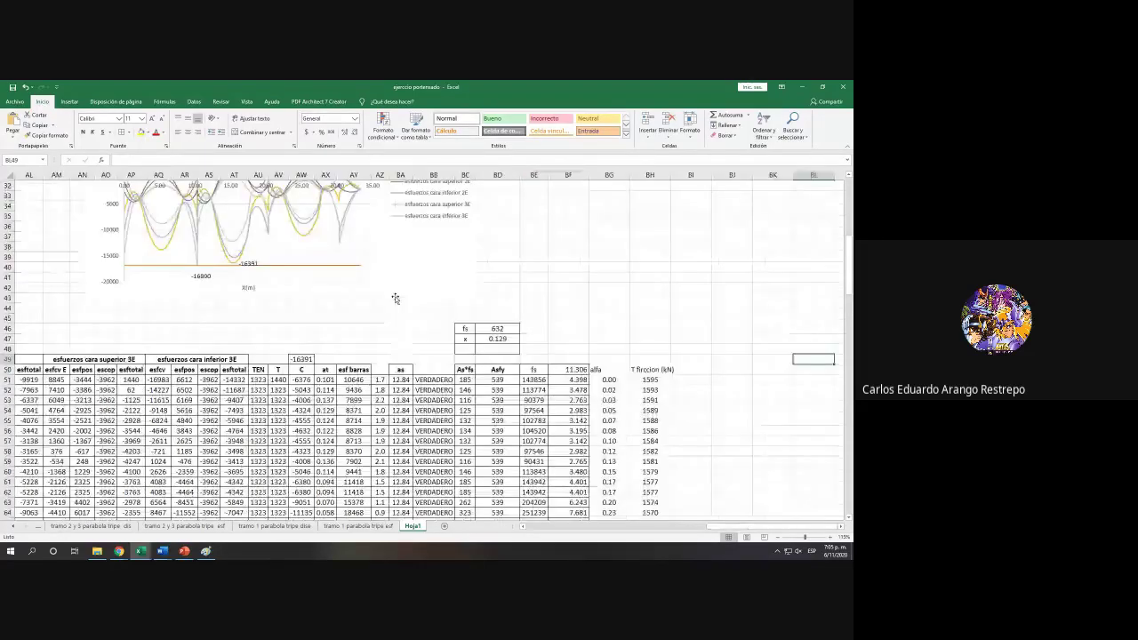
{"action": "scroll", "coordinate": [627, 267], "scroll_direction": "up", "scroll_amount": 3}
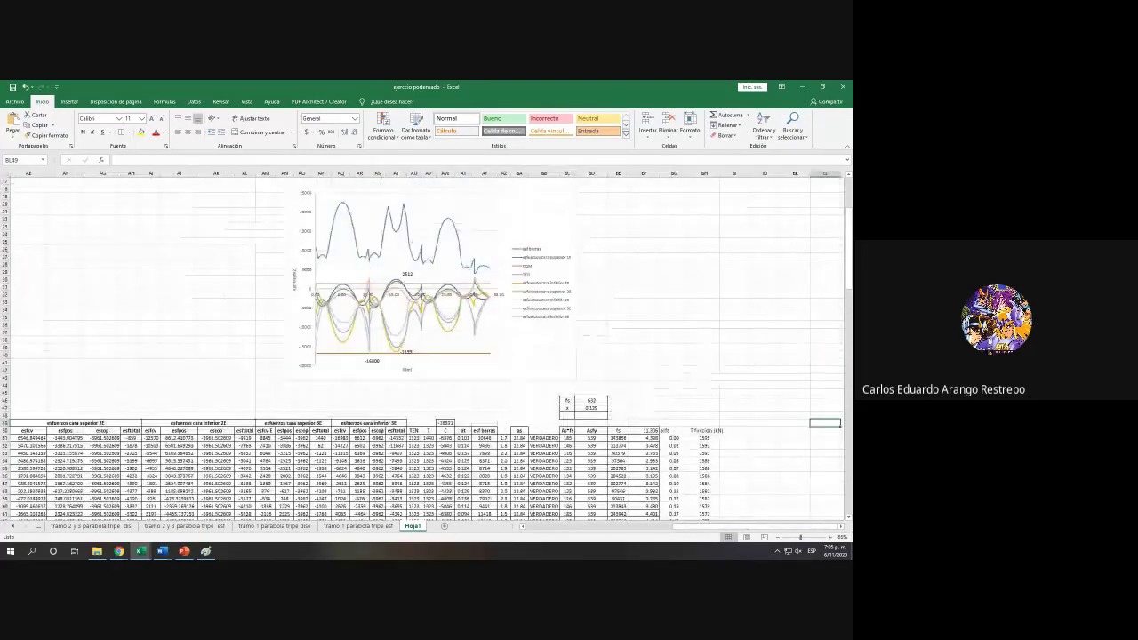
{"action": "scroll", "coordinate": [847, 534], "scroll_direction": "right", "scroll_amount": 5}
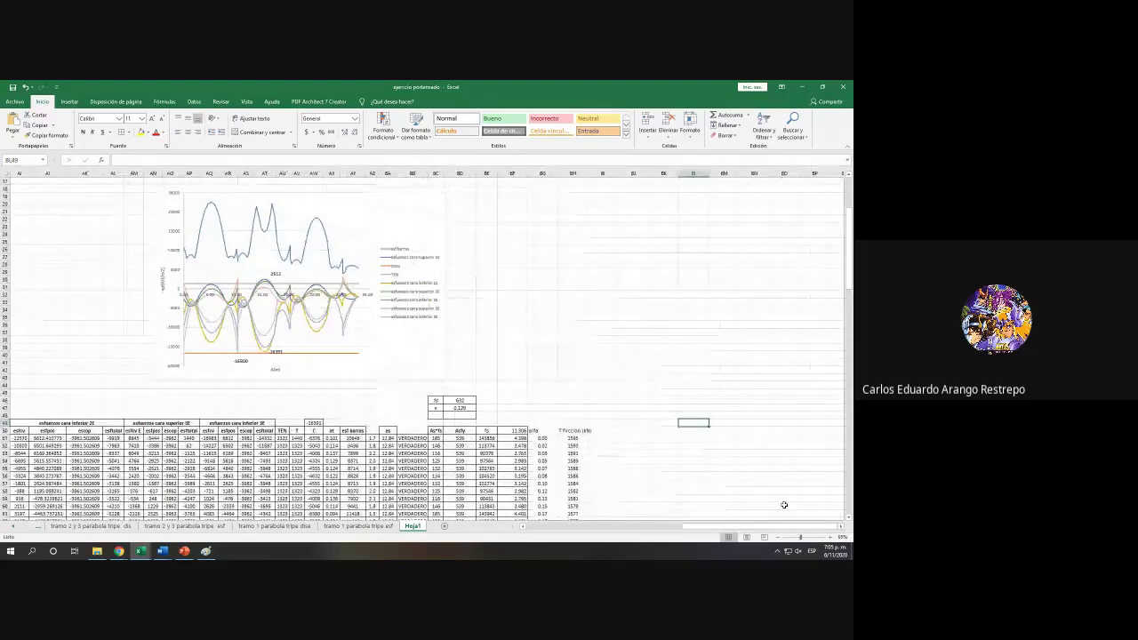
{"action": "left_click_drag", "start_coordinate": [770, 526], "coordinate": [611, 527]}
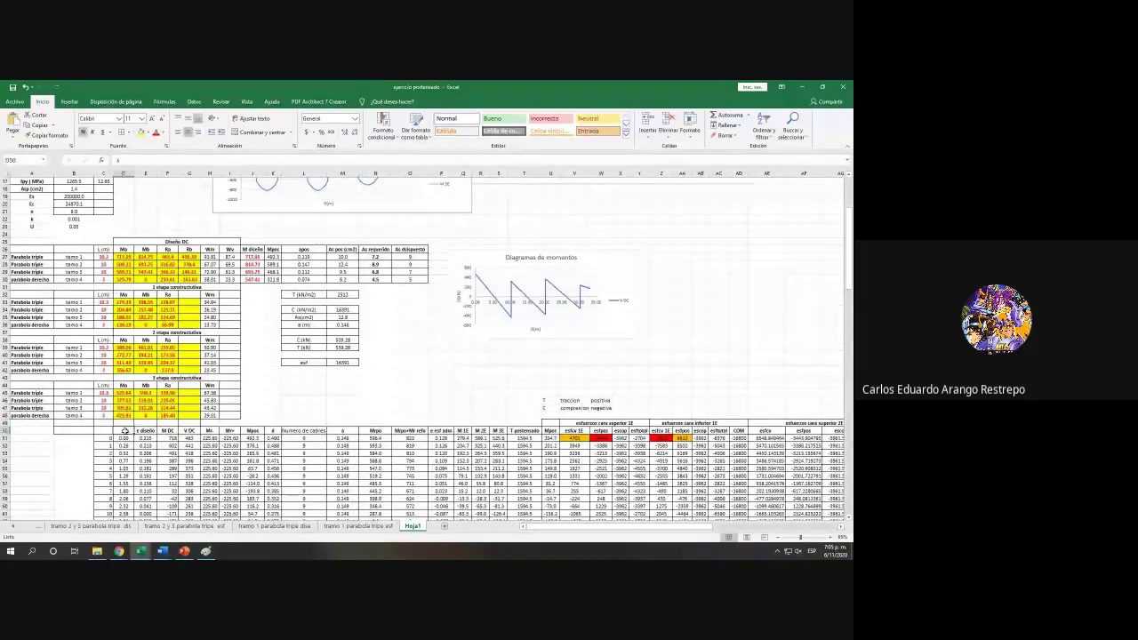
{"action": "key", "text": "ctrl+shift+Down"}
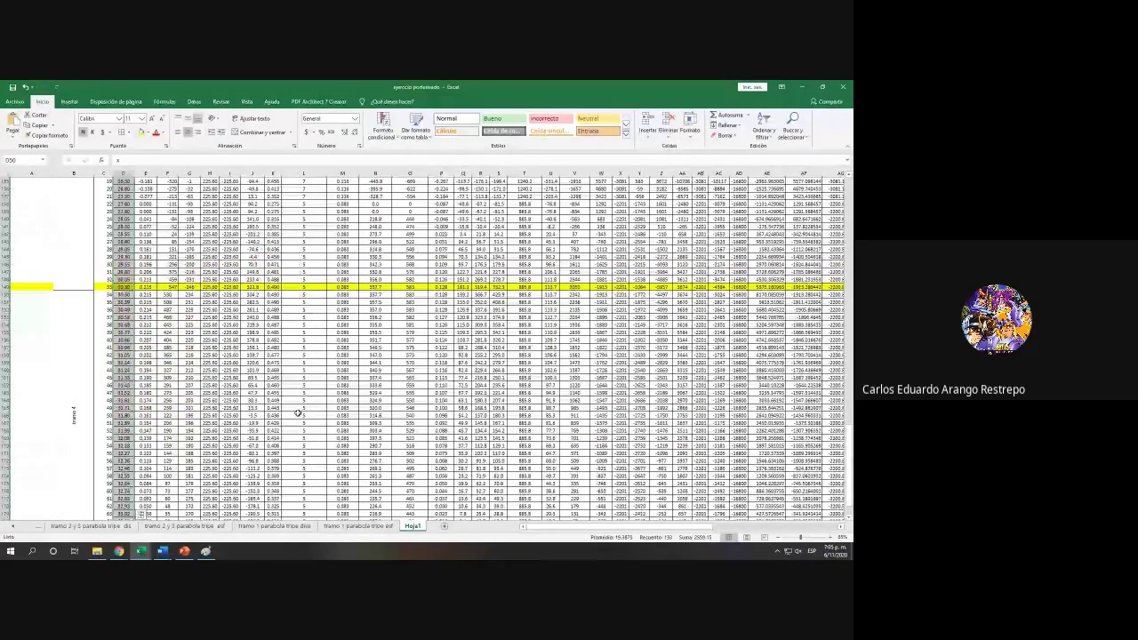
{"action": "scroll", "coordinate": [298, 413], "scroll_direction": "up", "scroll_amount": 10}
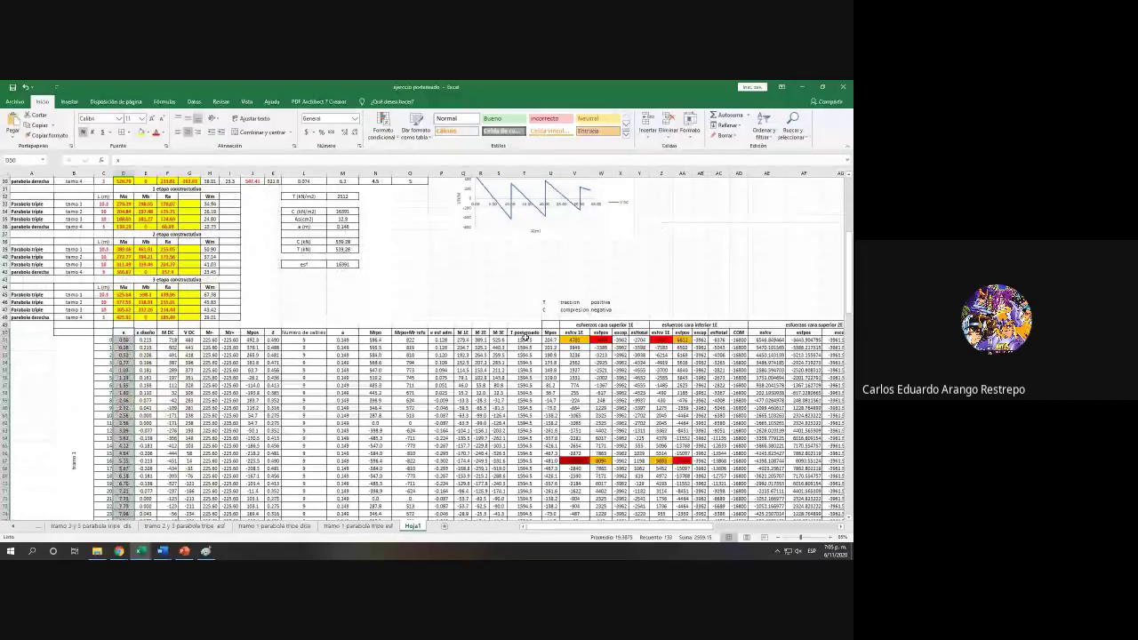
{"action": "left_click", "coordinate": [123, 332]}
{"action": "left_click", "coordinate": [124, 340]}
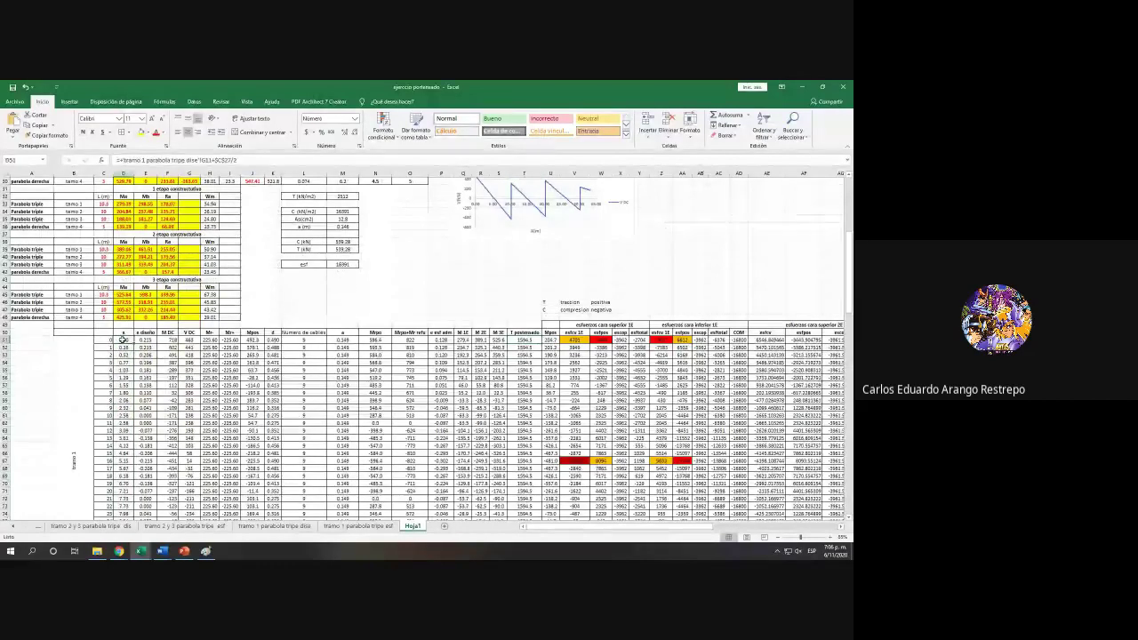
{"action": "key", "text": "ctrl+shift+Down"}
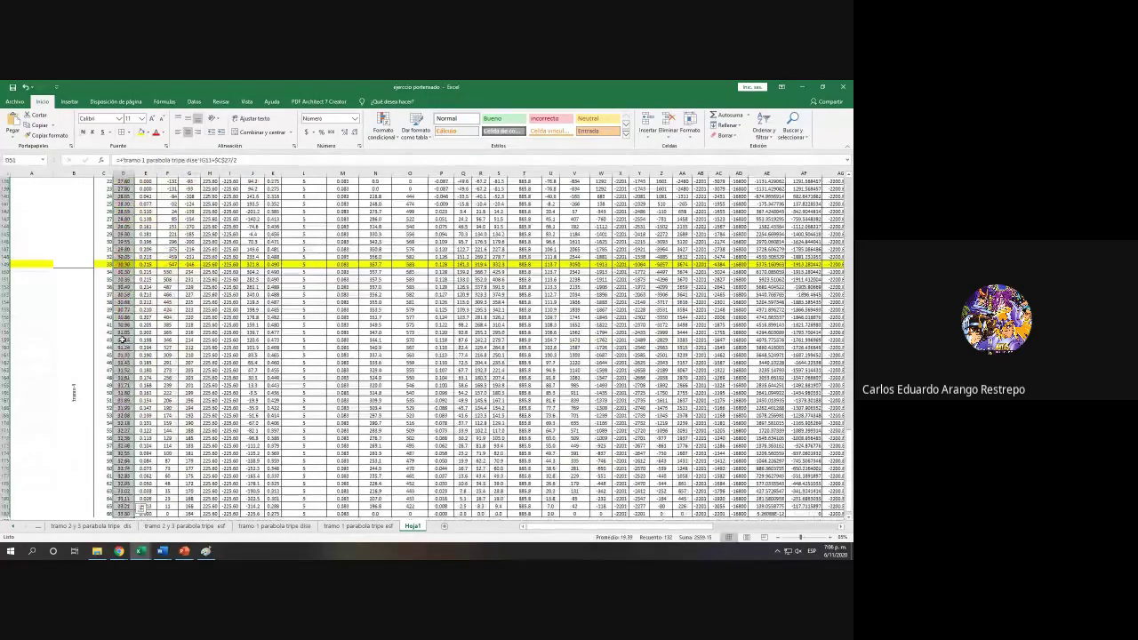
Step: Add the T postensado values T51:T182 to the selection and insert a scatter chart with straight lines and no markers
{"action": "scroll", "coordinate": [123, 341], "scroll_direction": "up", "scroll_amount": 20}
{"action": "left_click", "coordinate": [522, 452], "text": "ctrl"}
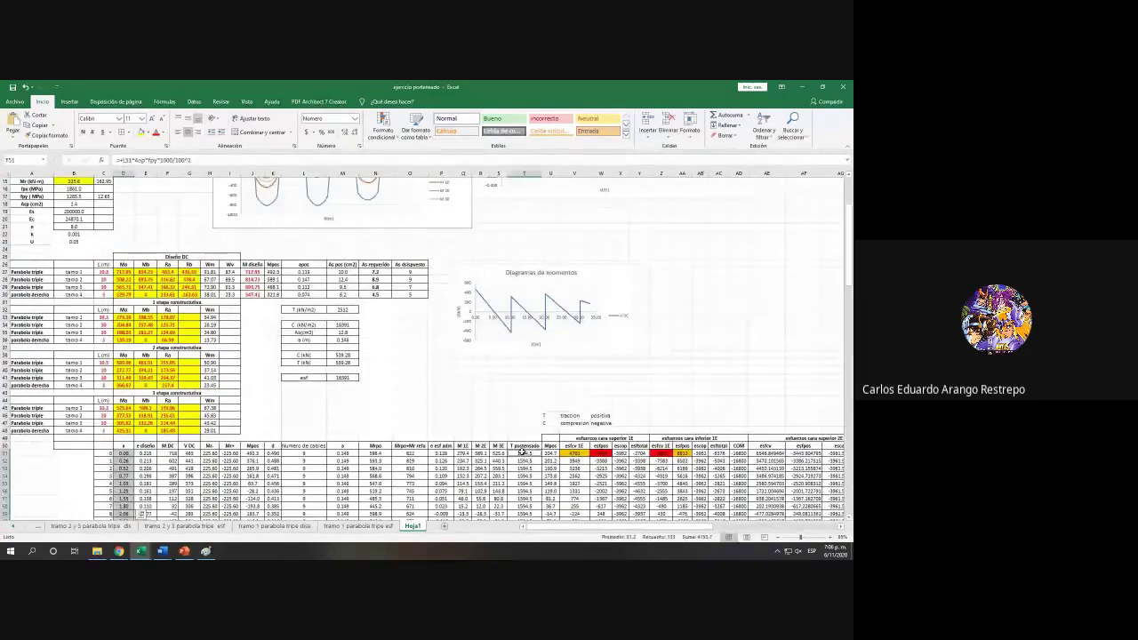
{"action": "key", "text": "ctrl+shift+Down"}
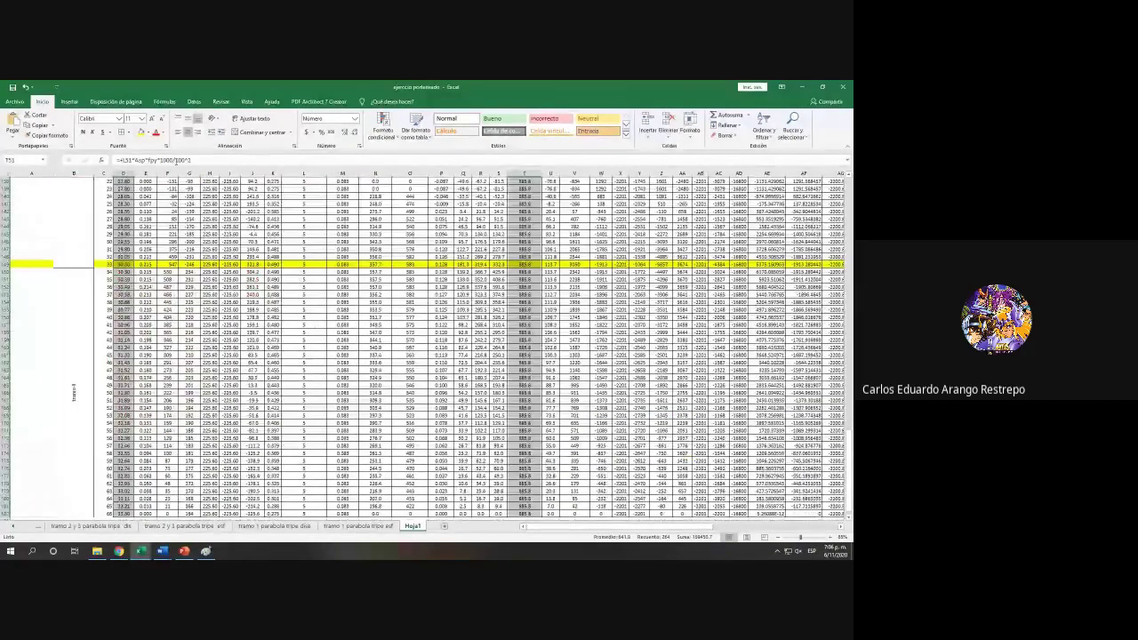
{"action": "left_click", "coordinate": [69, 102]}
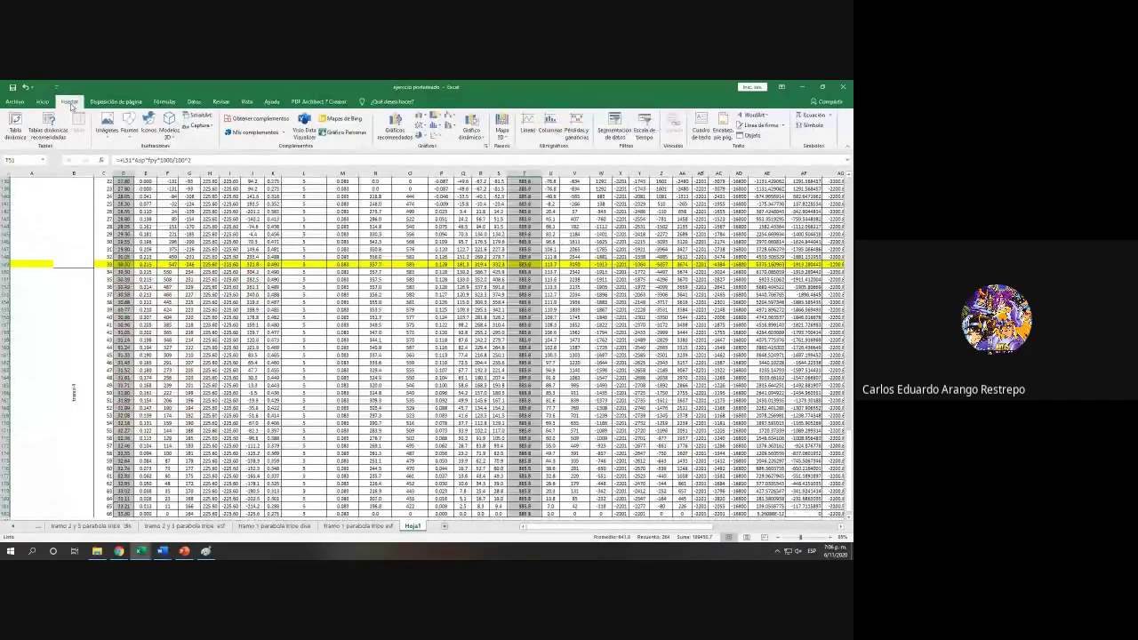
{"action": "left_click", "coordinate": [439, 138]}
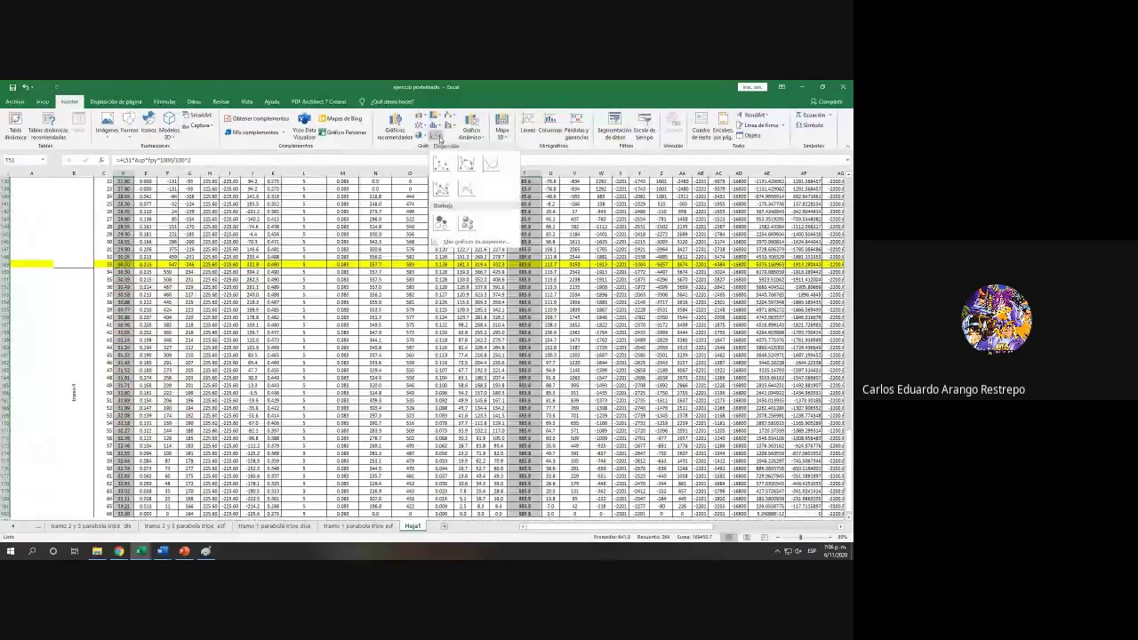
{"action": "left_click", "coordinate": [466, 188]}
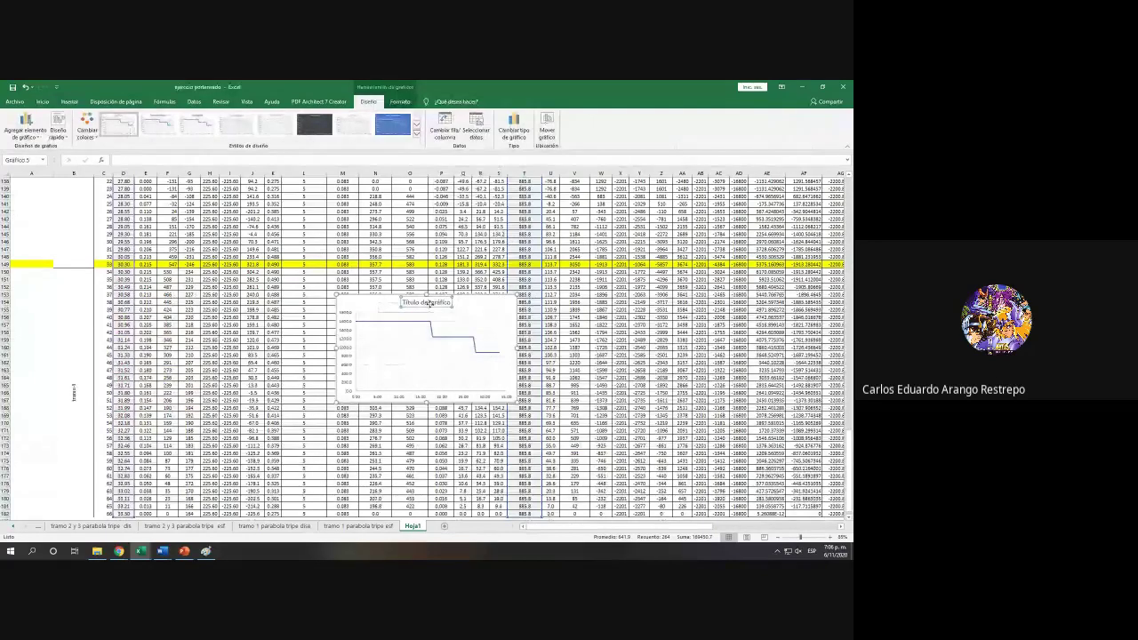
Step: Edit the chart's data source so the series takes its name from the T postensado heading in T50
{"action": "right_click", "coordinate": [431, 341]}
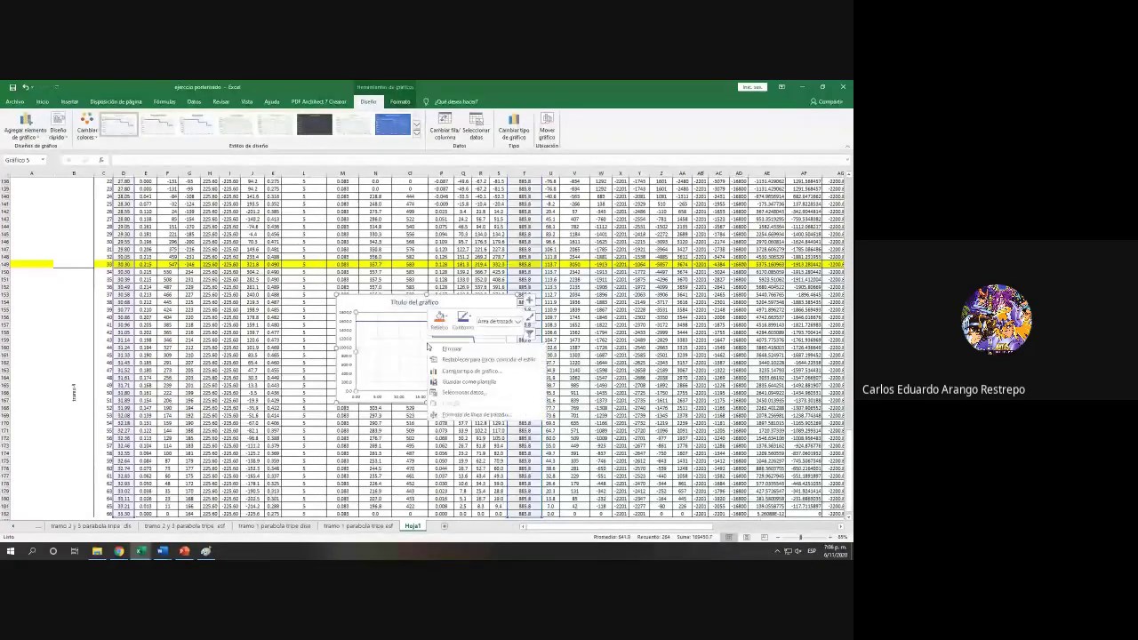
{"action": "left_click", "coordinate": [455, 392]}
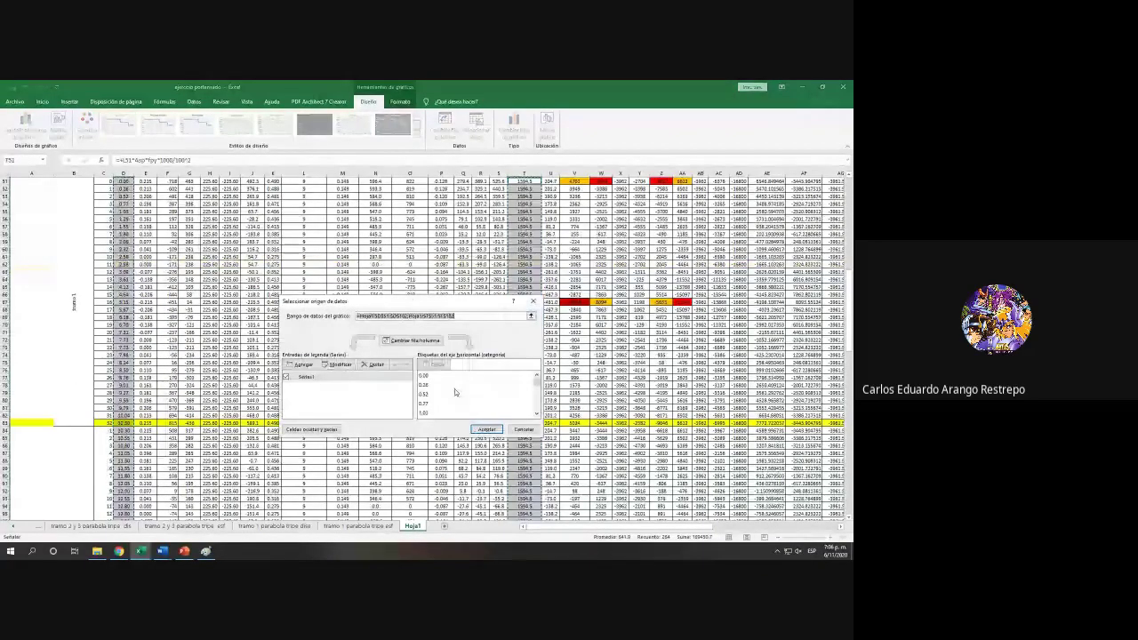
{"action": "left_click", "coordinate": [313, 378]}
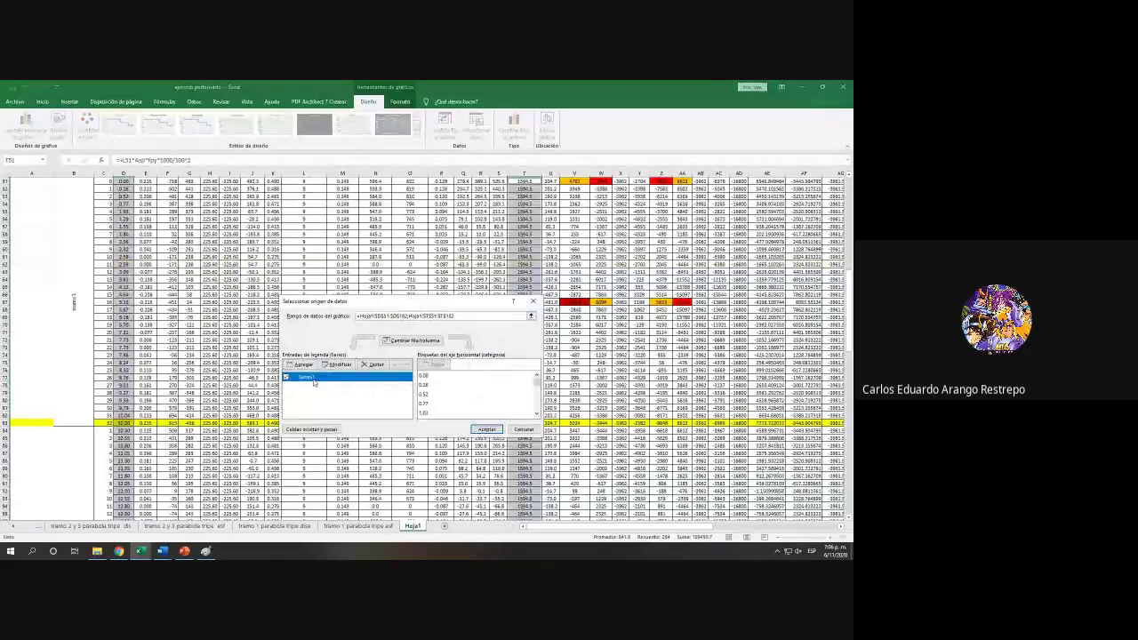
{"action": "left_click", "coordinate": [336, 364]}
{"action": "left_click", "coordinate": [427, 369]}
{"action": "scroll", "coordinate": [528, 312], "scroll_direction": "up", "scroll_amount": 6}
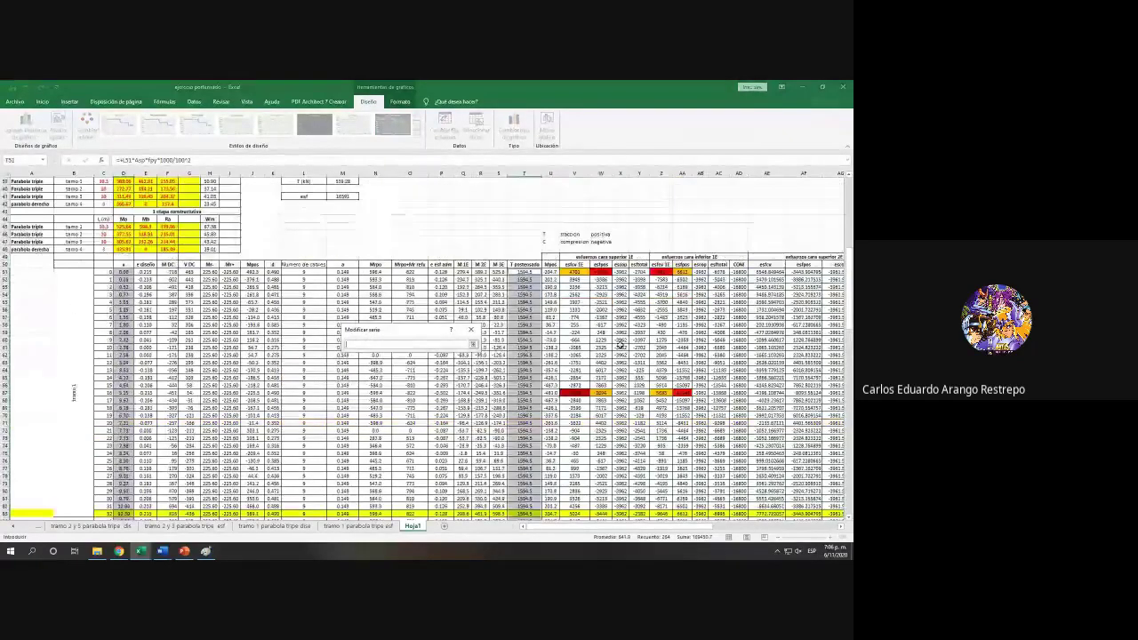
{"action": "left_click", "coordinate": [526, 312]}
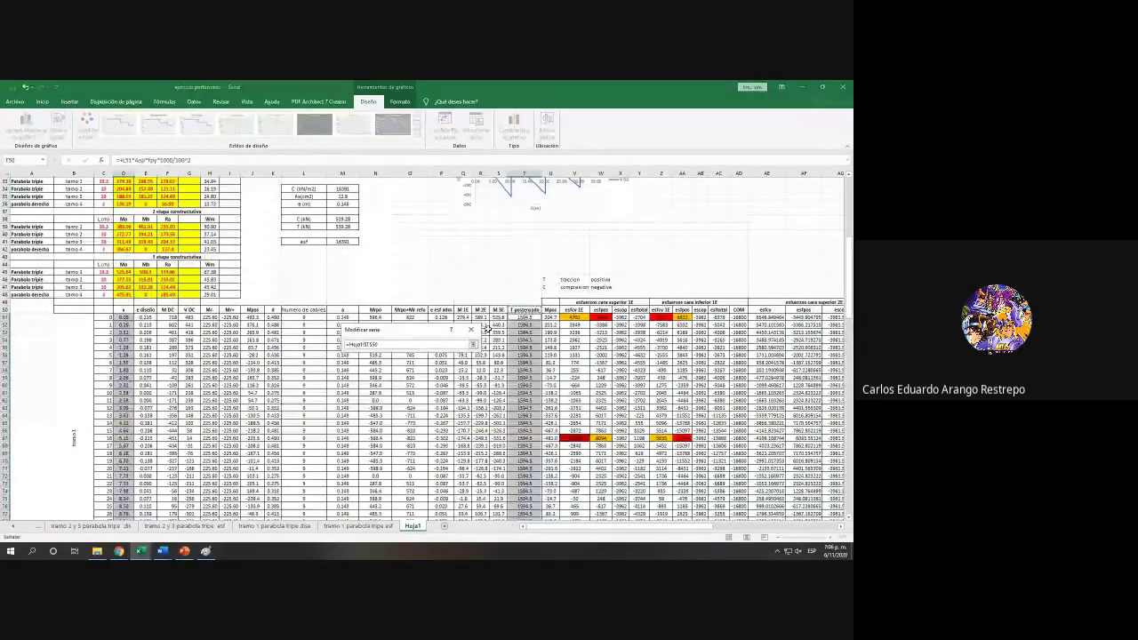
{"action": "left_click", "coordinate": [473, 344]}
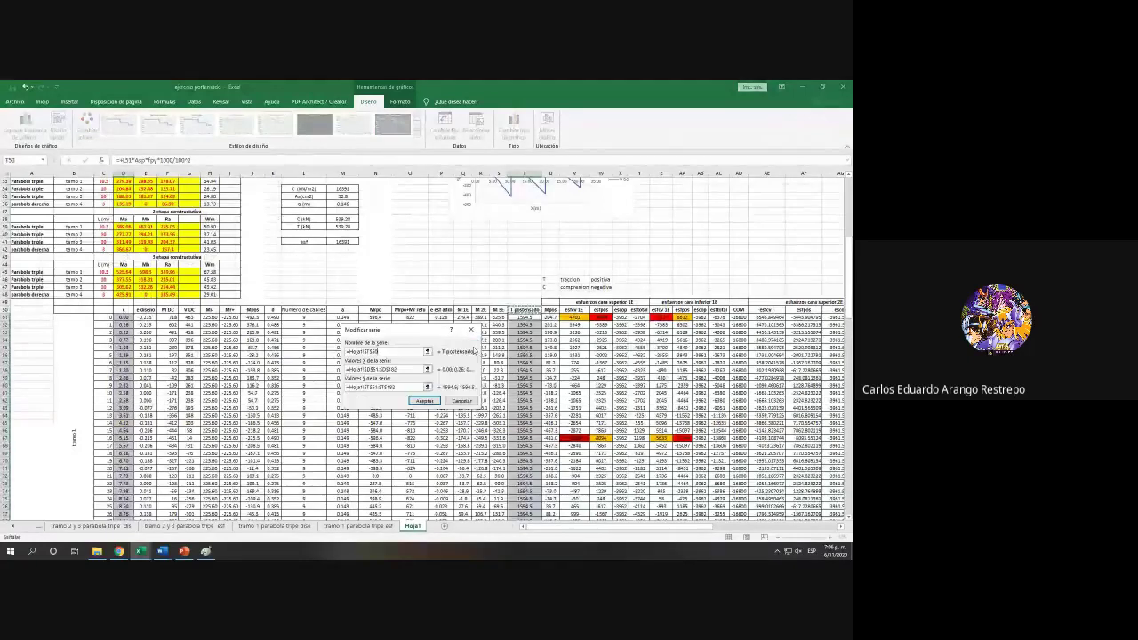
{"action": "left_click", "coordinate": [424, 401]}
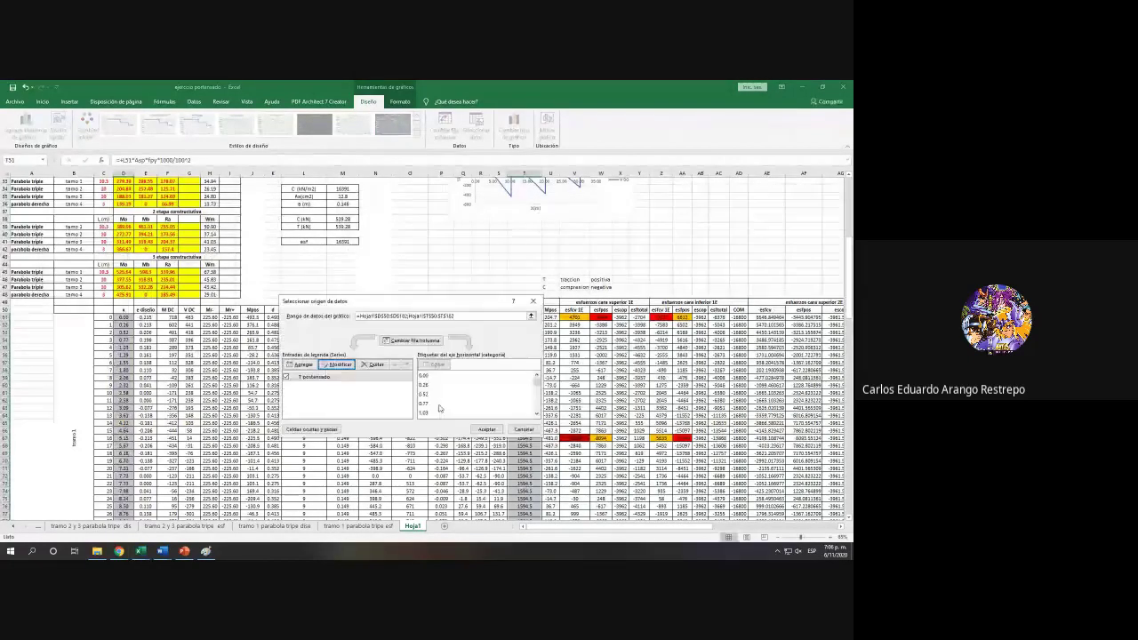
{"action": "left_click", "coordinate": [486, 428]}
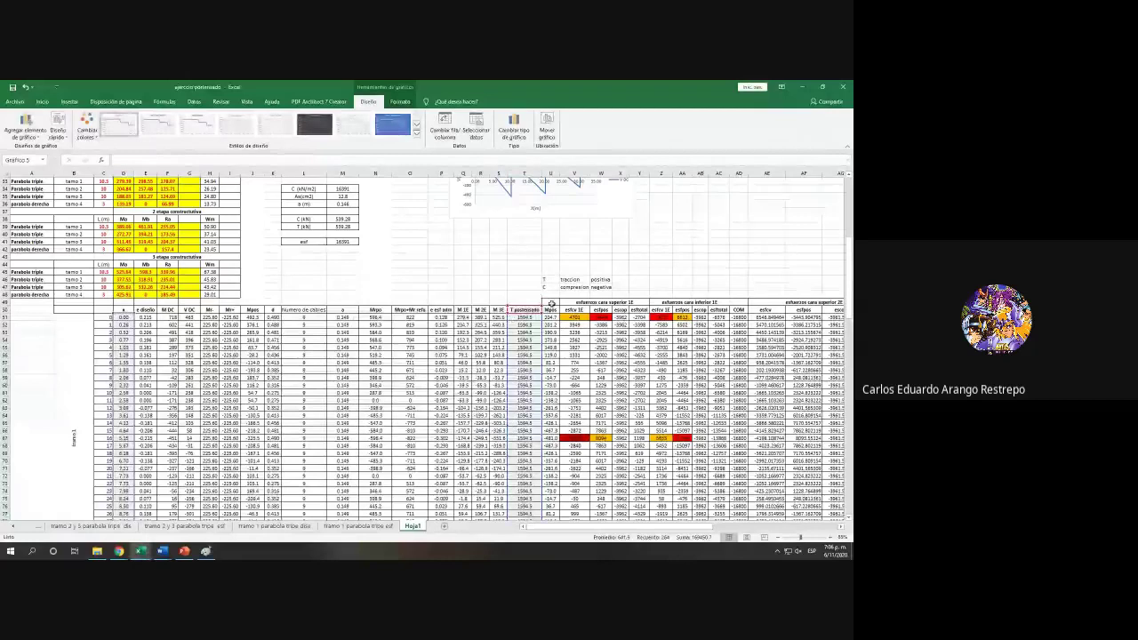
Step: Add the unit to the T50 heading so it reads "T postensado (KN)"
{"action": "left_click", "coordinate": [537, 309]}
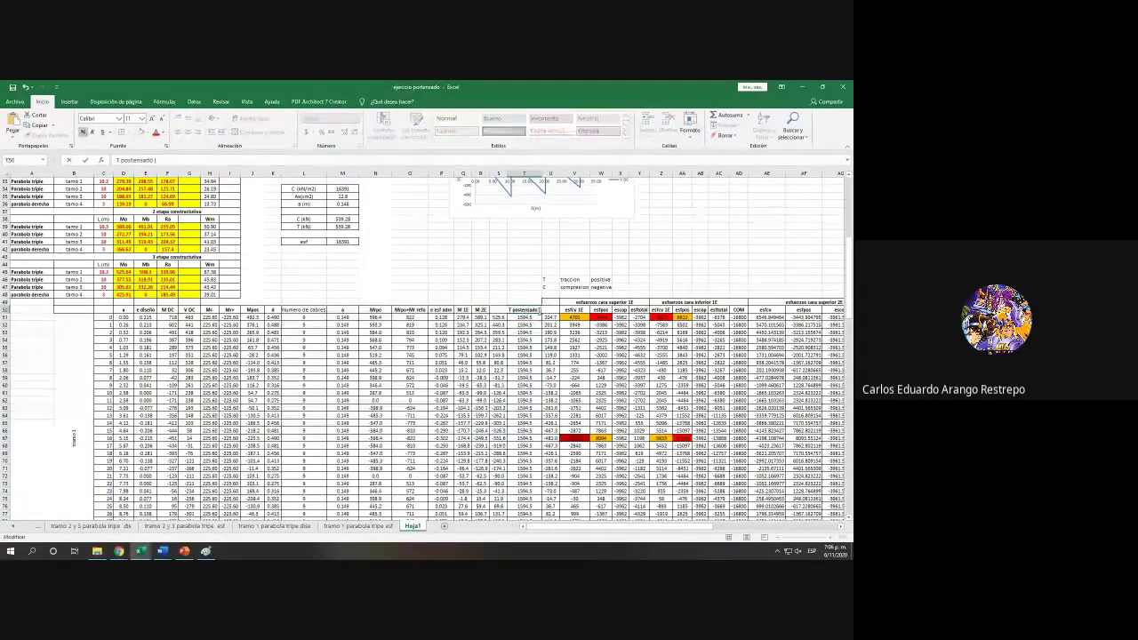
{"action": "type", "text": "(kN)"}
{"action": "left_click", "coordinate": [738, 287]}
Step: Move the T postensado chart beside the stress chart, above the T firccion column, and enlarge it
{"action": "scroll", "coordinate": [756, 329], "scroll_direction": "up", "scroll_amount": 7}
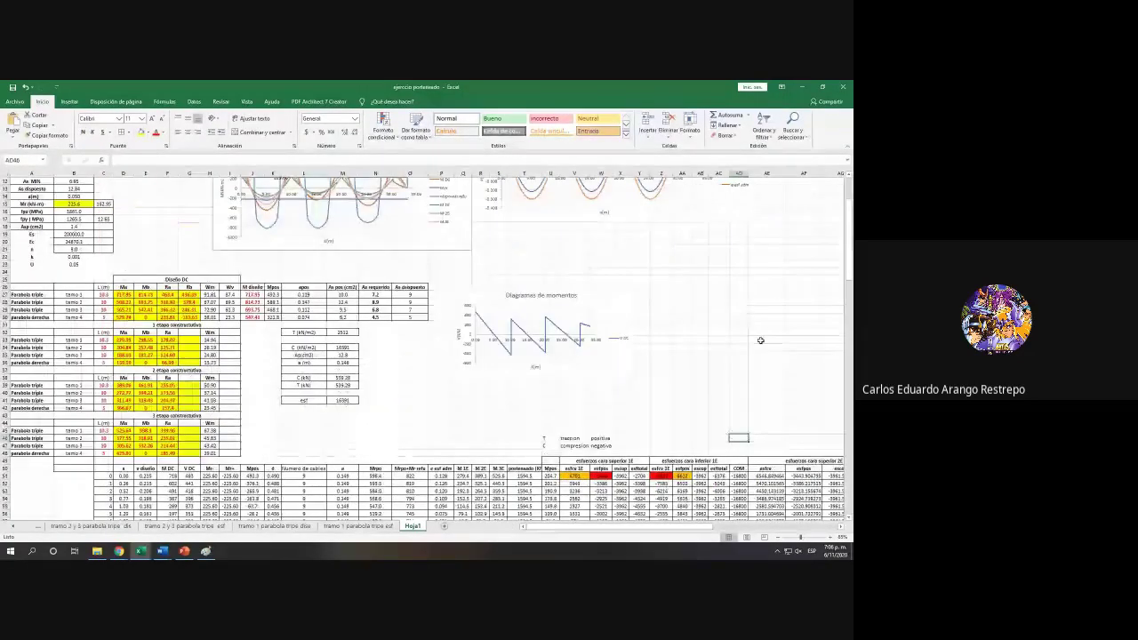
{"action": "scroll", "coordinate": [761, 341], "scroll_direction": "right", "scroll_amount": 10}
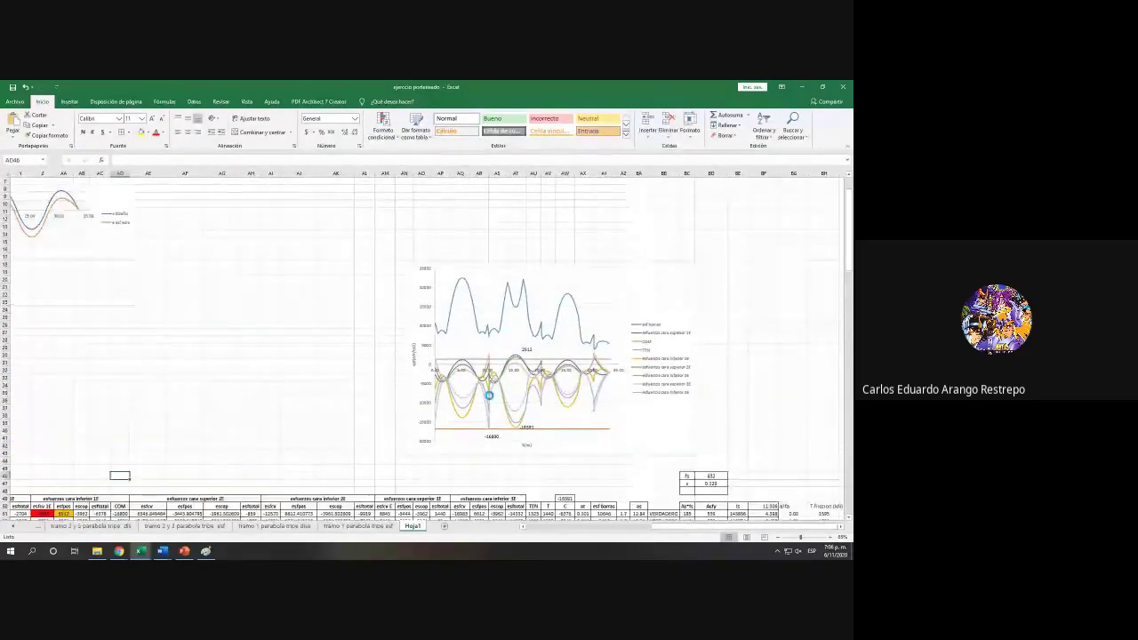
{"action": "scroll", "coordinate": [488, 394], "scroll_direction": "down", "scroll_amount": 5}
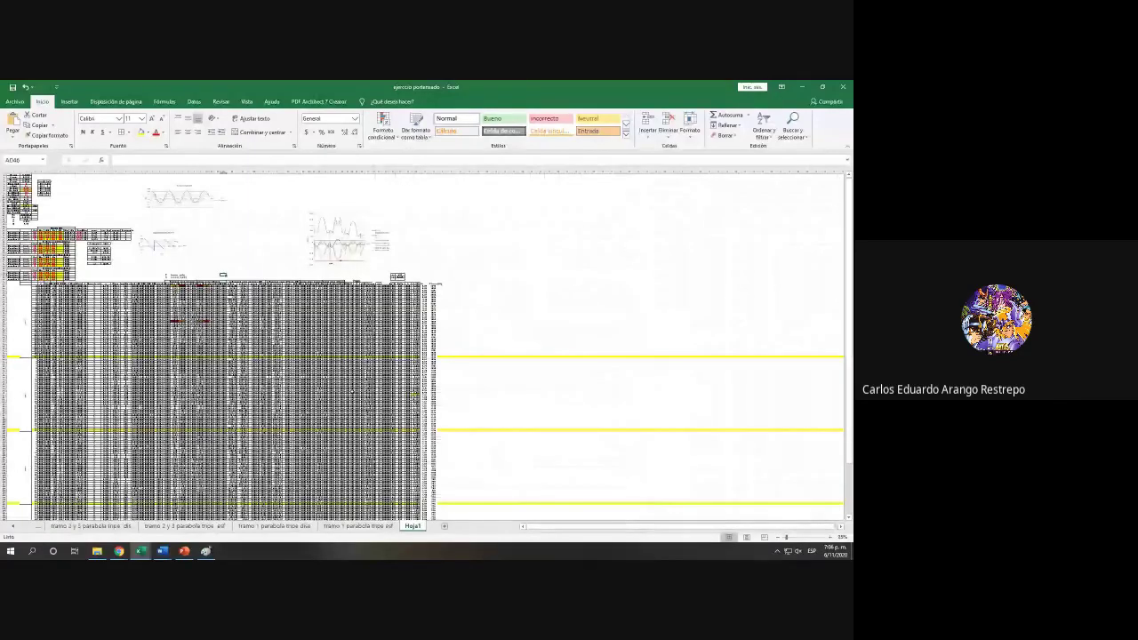
{"action": "scroll", "coordinate": [365, 387], "scroll_direction": "down", "scroll_amount": 2}
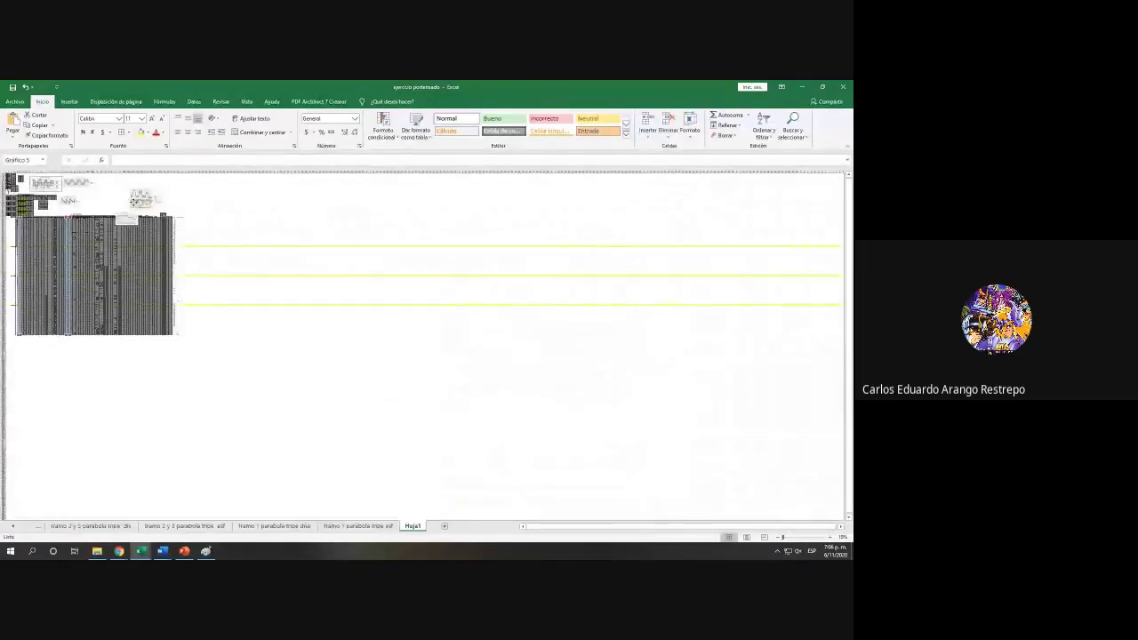
{"action": "left_click", "coordinate": [180, 192]}
{"action": "scroll", "coordinate": [164, 196], "scroll_direction": "up", "scroll_amount": 4}
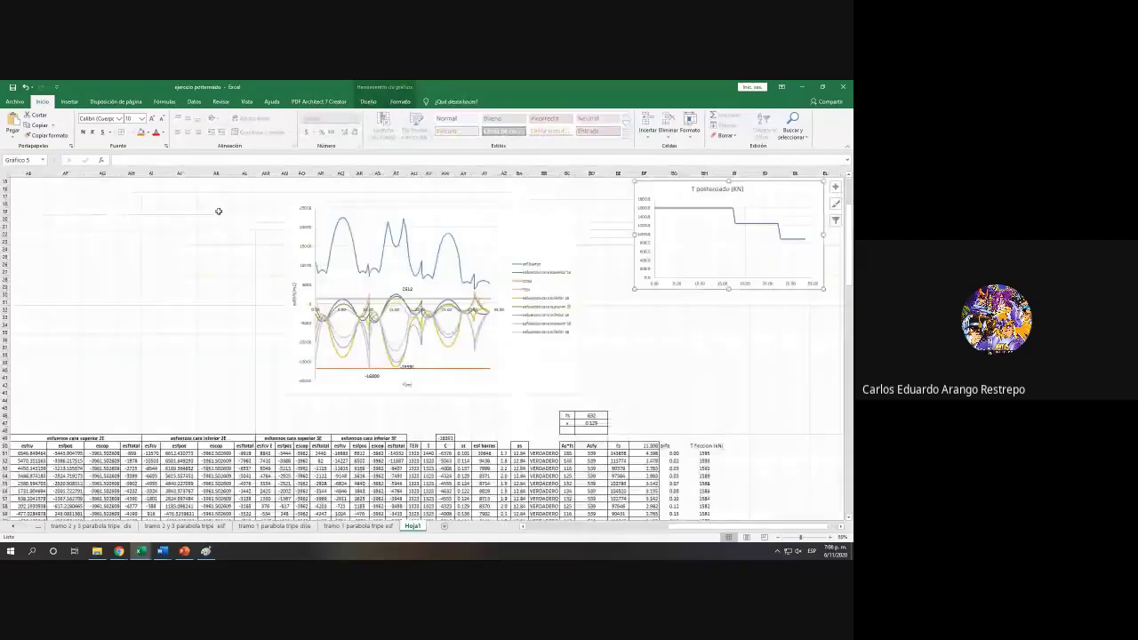
{"action": "scroll", "coordinate": [826, 330], "scroll_direction": "up", "scroll_amount": 2}
{"action": "scroll", "coordinate": [814, 350], "scroll_direction": "right", "scroll_amount": 2}
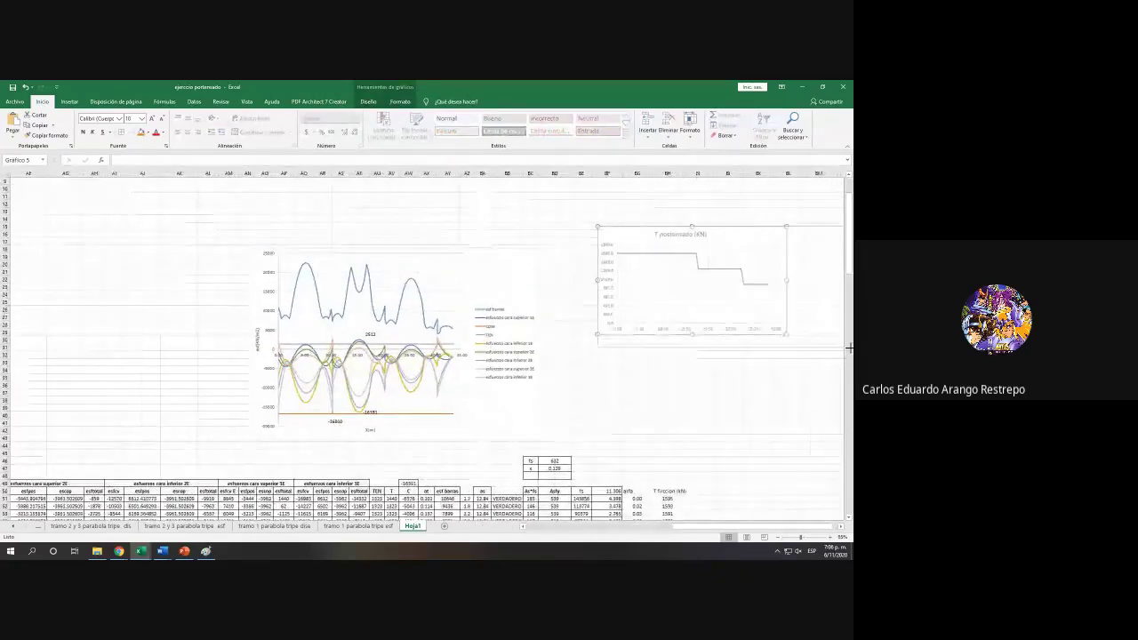
{"action": "left_click_drag", "start_coordinate": [814, 350], "coordinate": [813, 350]}
Step: Apply a quick layout with axis titles and a legend to the T postensado chart and remove its linear trendline
{"action": "left_click", "coordinate": [355, 87]}
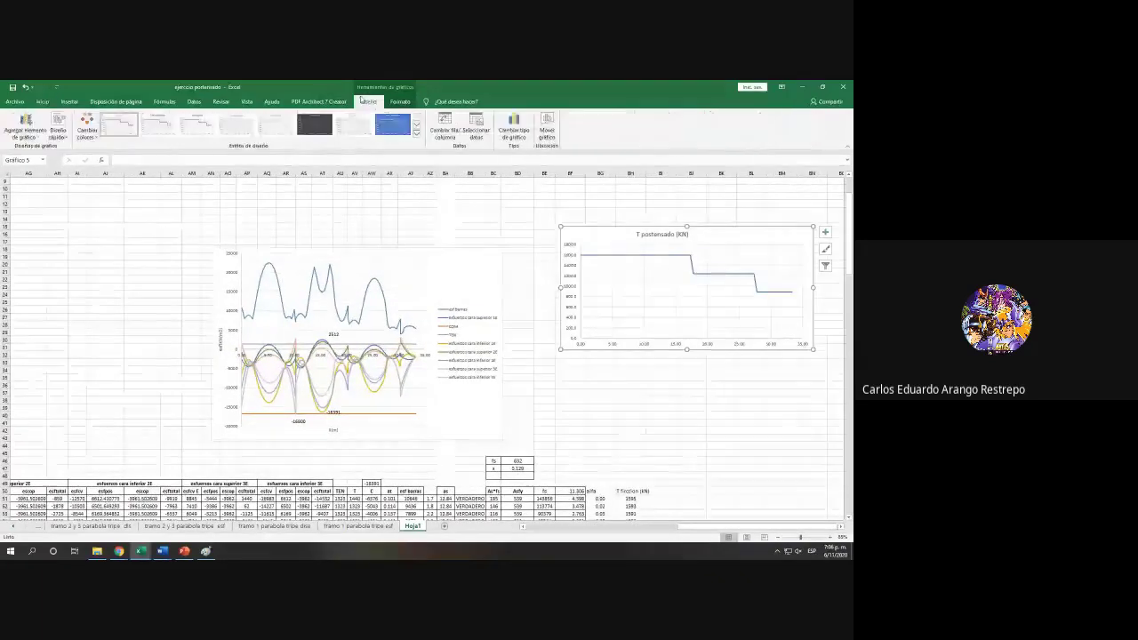
{"action": "left_click", "coordinate": [57, 130]}
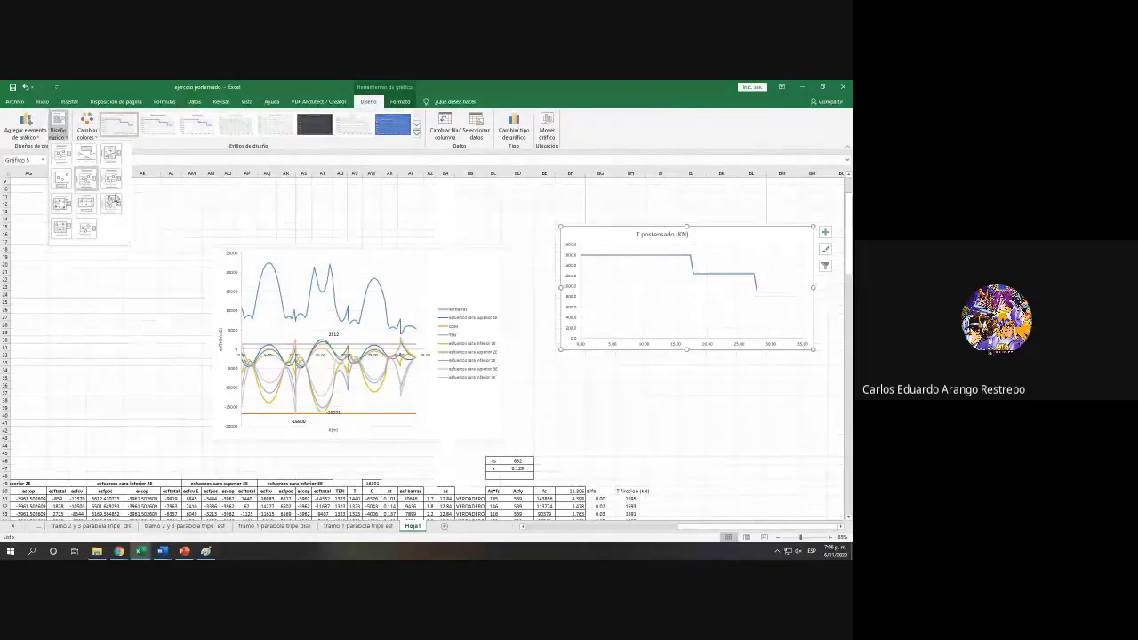
{"action": "left_click", "coordinate": [114, 205]}
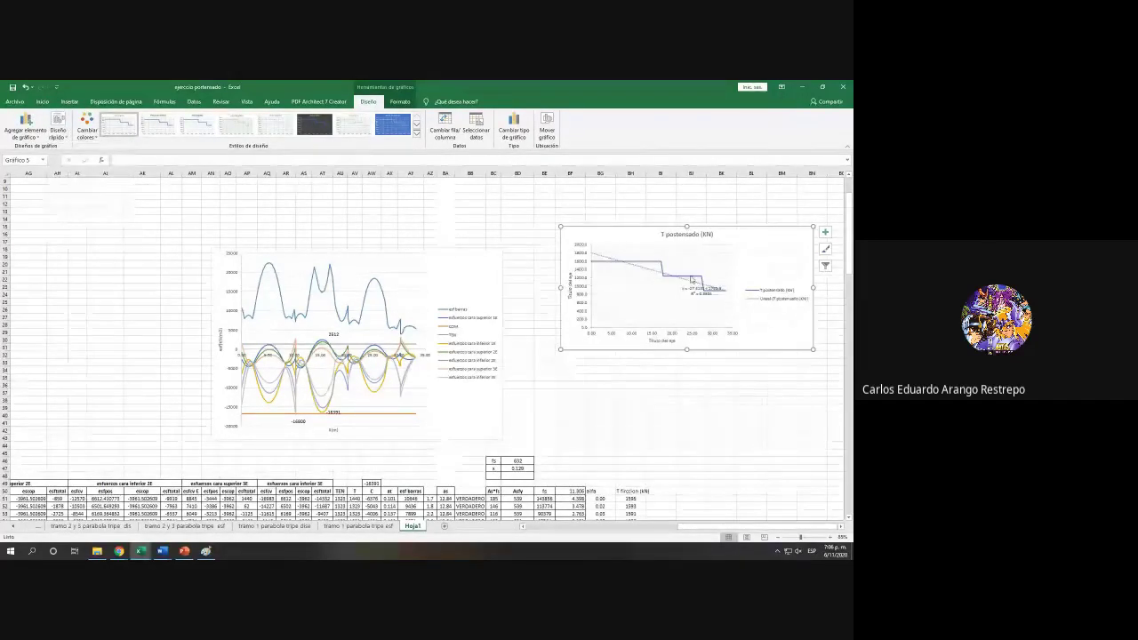
{"action": "left_click", "coordinate": [693, 285]}
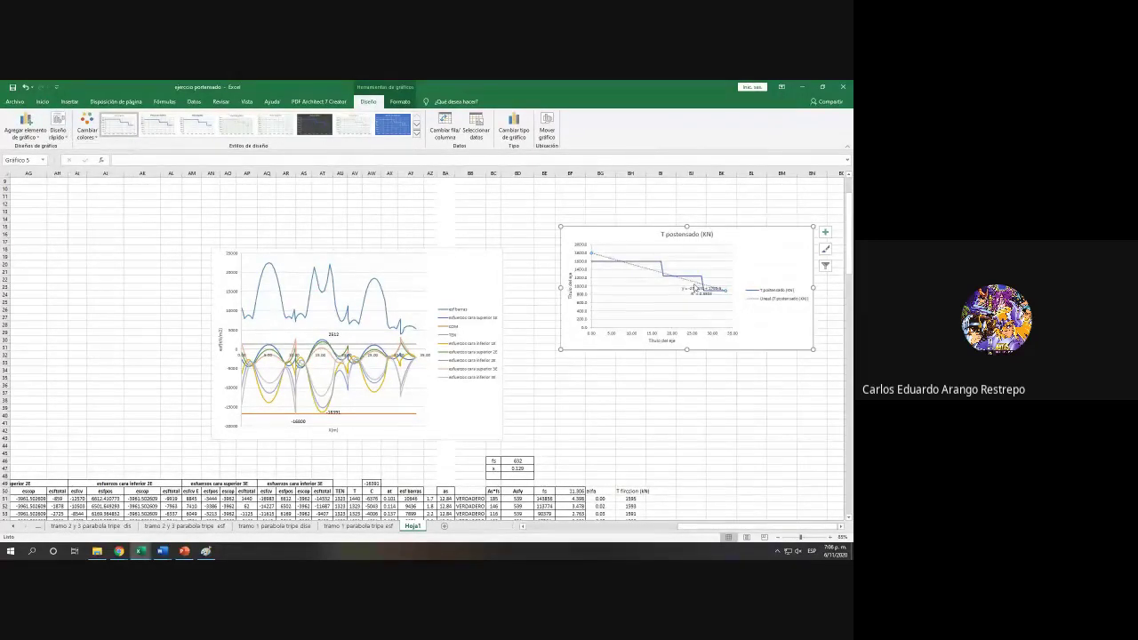
Step: Set the horizontal axis title of the T postensado chart to "X(m)"
{"action": "scroll", "coordinate": [769, 289], "scroll_direction": "up", "scroll_amount": 2}
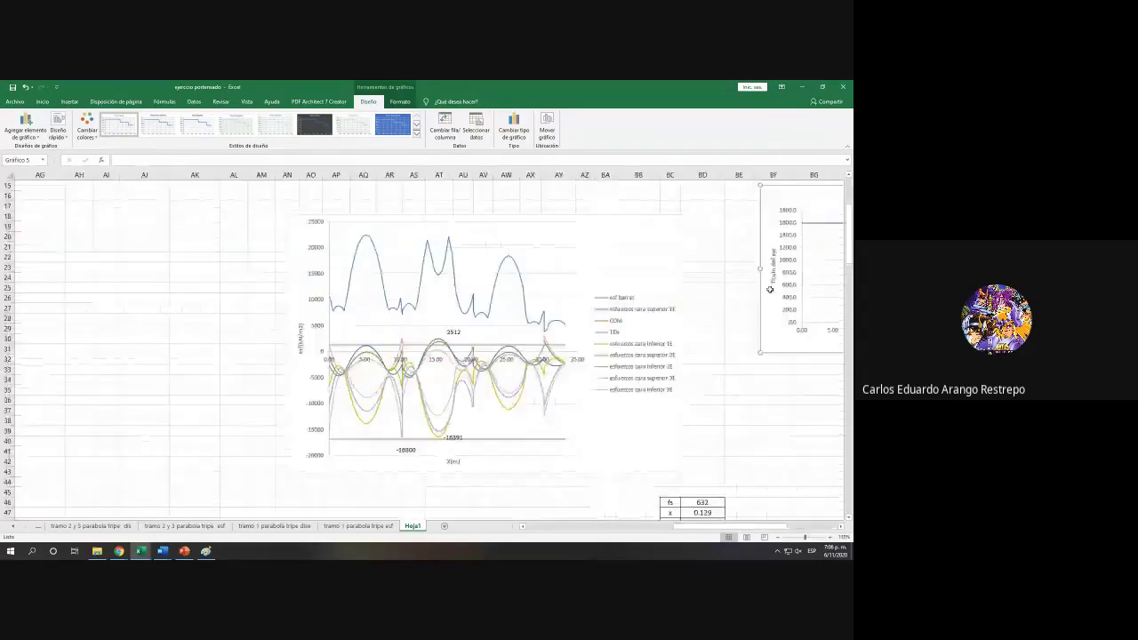
{"action": "scroll", "coordinate": [770, 289], "scroll_direction": "up", "scroll_amount": 2}
{"action": "scroll", "coordinate": [614, 397], "scroll_direction": "right", "scroll_amount": 5}
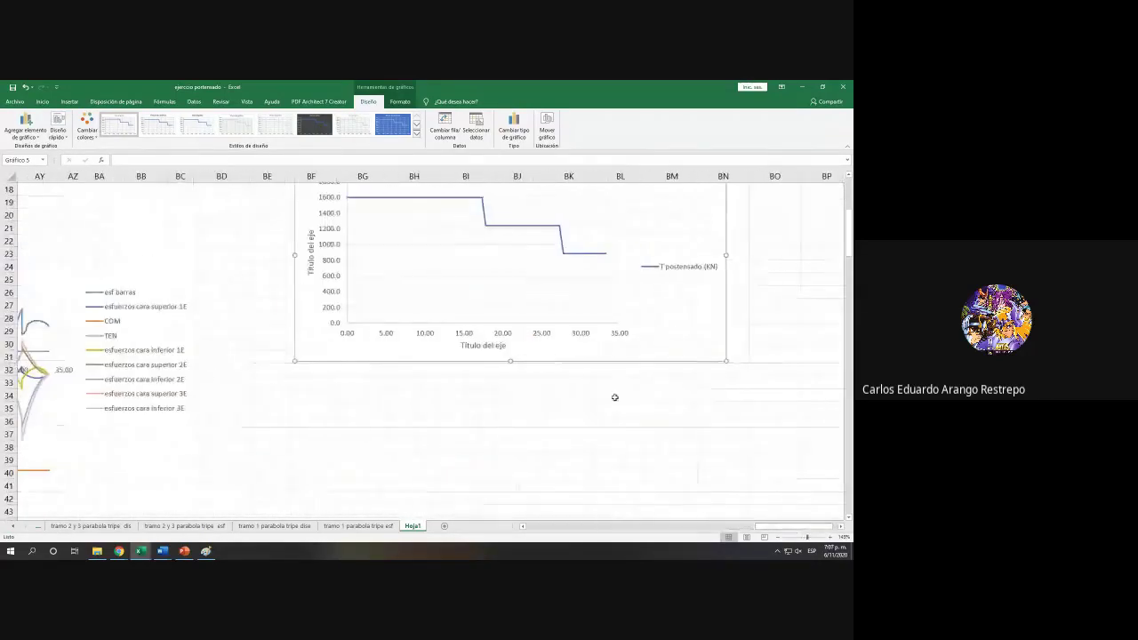
{"action": "scroll", "coordinate": [614, 398], "scroll_direction": "up", "scroll_amount": 2}
{"action": "left_click", "coordinate": [482, 423]}
{"action": "left_click_drag", "start_coordinate": [461, 424], "coordinate": [527, 430]}
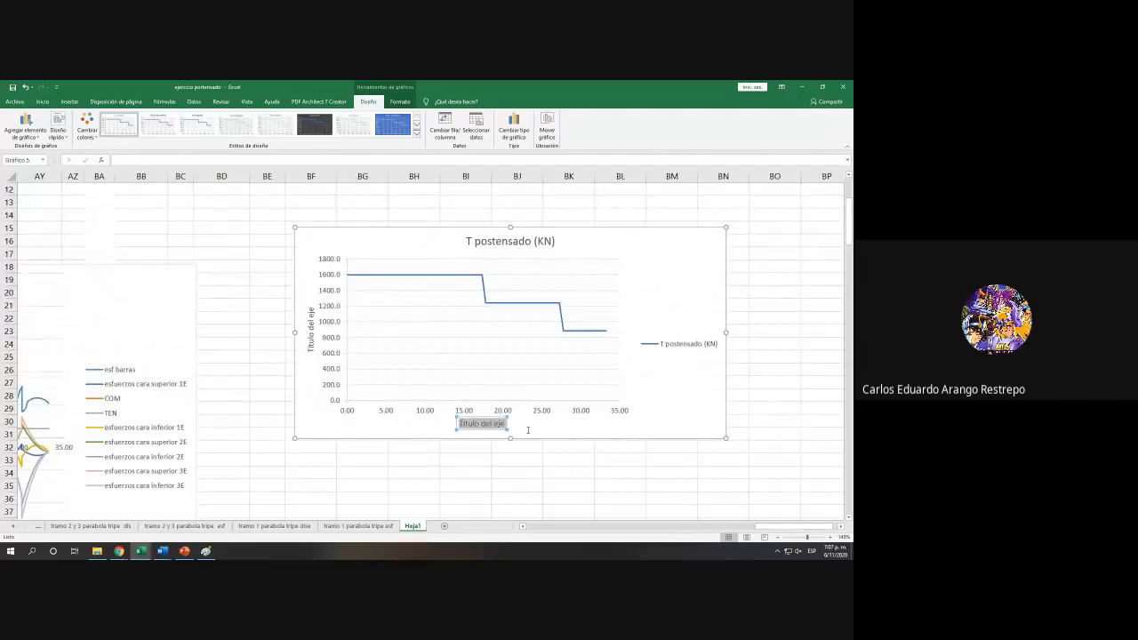
{"action": "type", "text": "X(m)"}
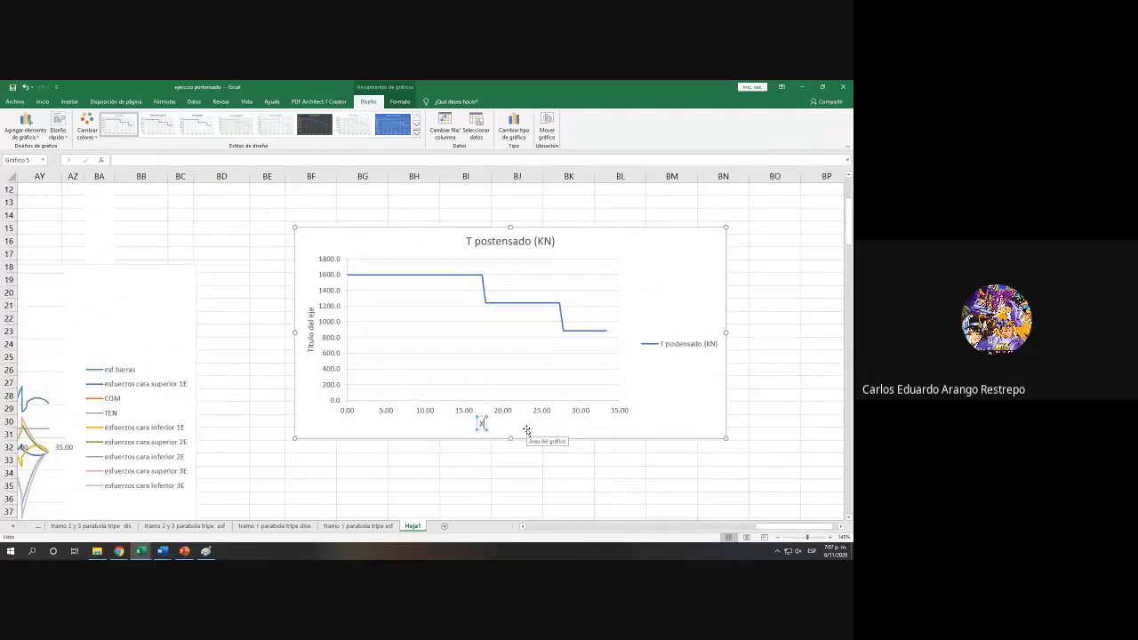
Step: Set the vertical axis title of the T postensado chart to "T (kN)"
{"action": "left_click", "coordinate": [310, 329]}
{"action": "left_click_drag", "start_coordinate": [311, 352], "coordinate": [312, 306]}
{"action": "key", "text": "BackSpace"}
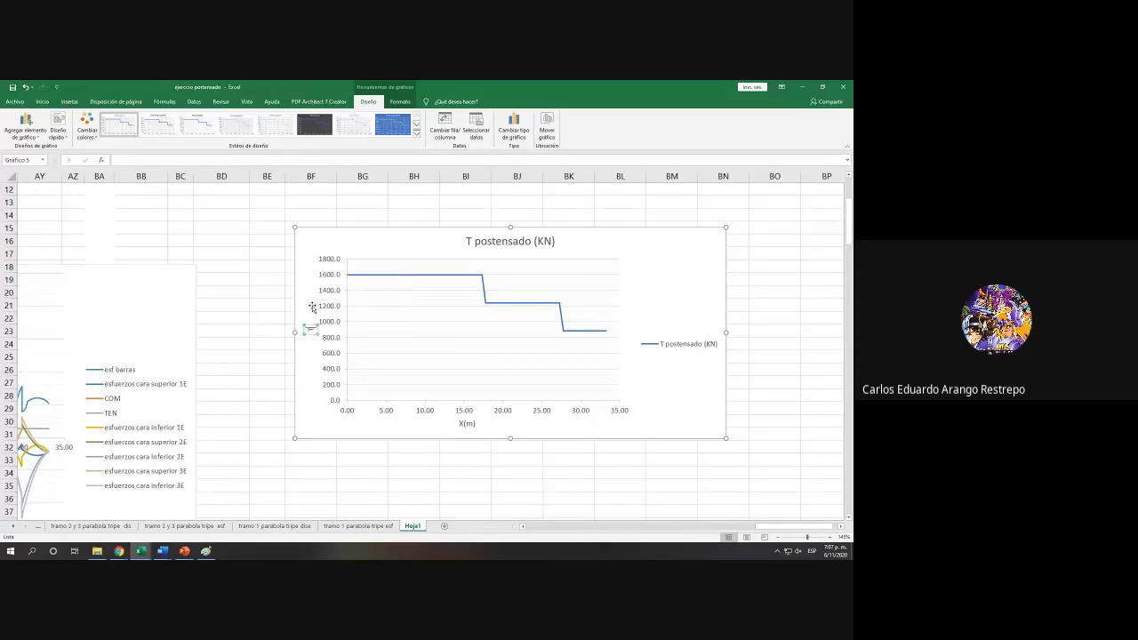
{"action": "type", "text": "T (KN)"}
{"action": "left_click", "coordinate": [677, 357]}
{"action": "left_click", "coordinate": [538, 305]}
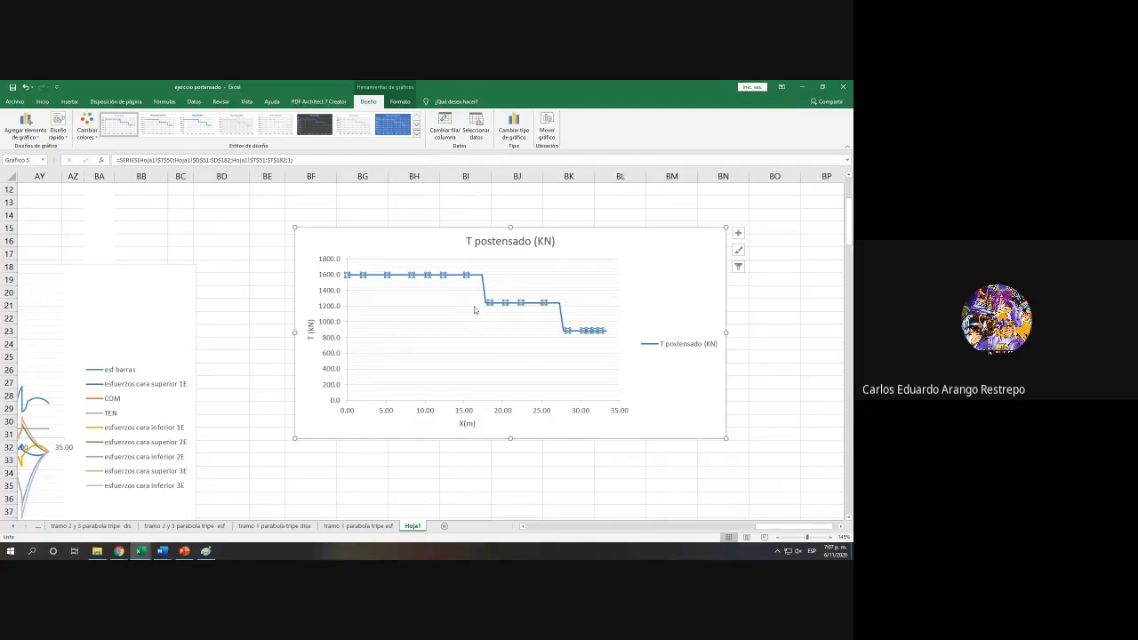
Step: Delete the T postensado chart's title and add primary minor vertical gridlines to the plot
{"action": "left_click", "coordinate": [501, 240]}
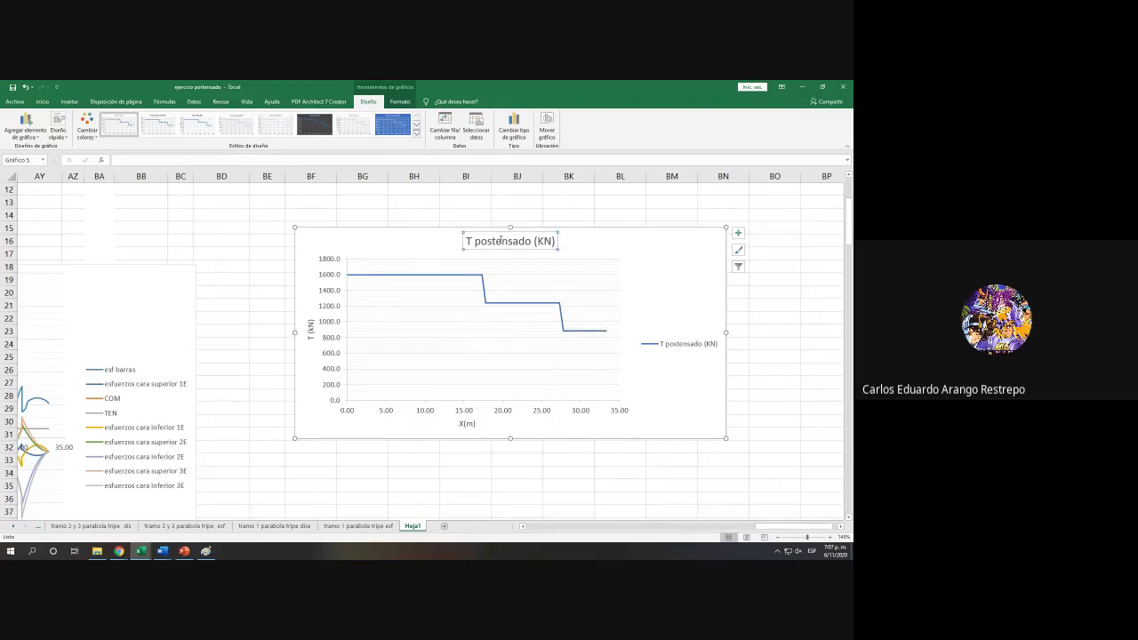
{"action": "key", "text": "Delete"}
{"action": "left_click", "coordinate": [482, 275]}
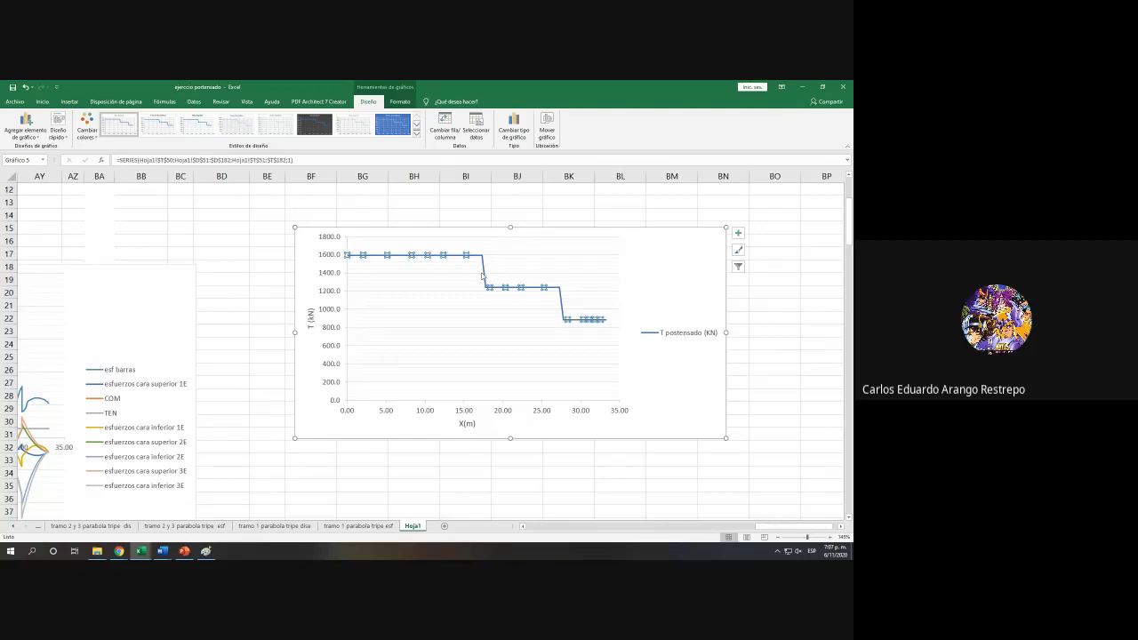
{"action": "left_click", "coordinate": [58, 132]}
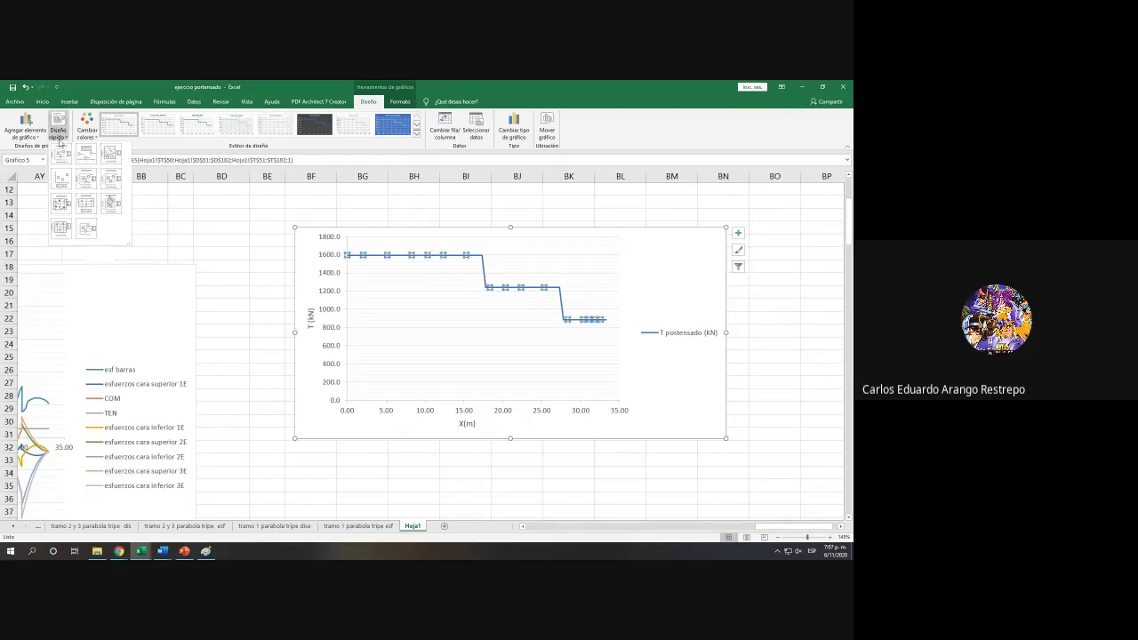
{"action": "left_click", "coordinate": [26, 126]}
{"action": "left_click", "coordinate": [27, 126]}
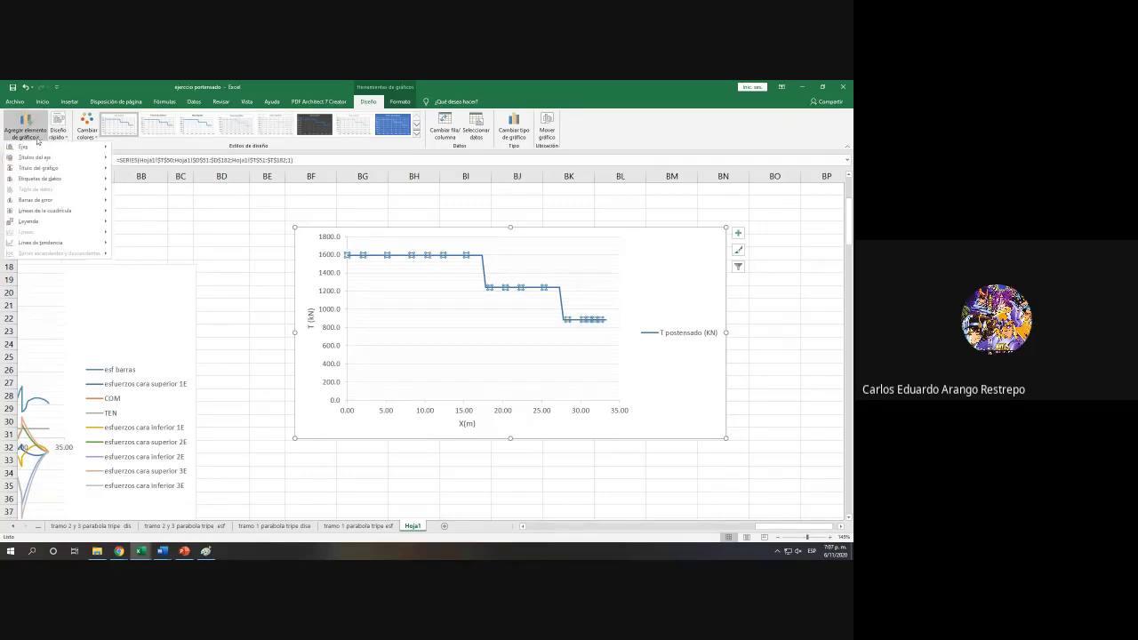
{"action": "mouse_move", "coordinate": [66, 211]}
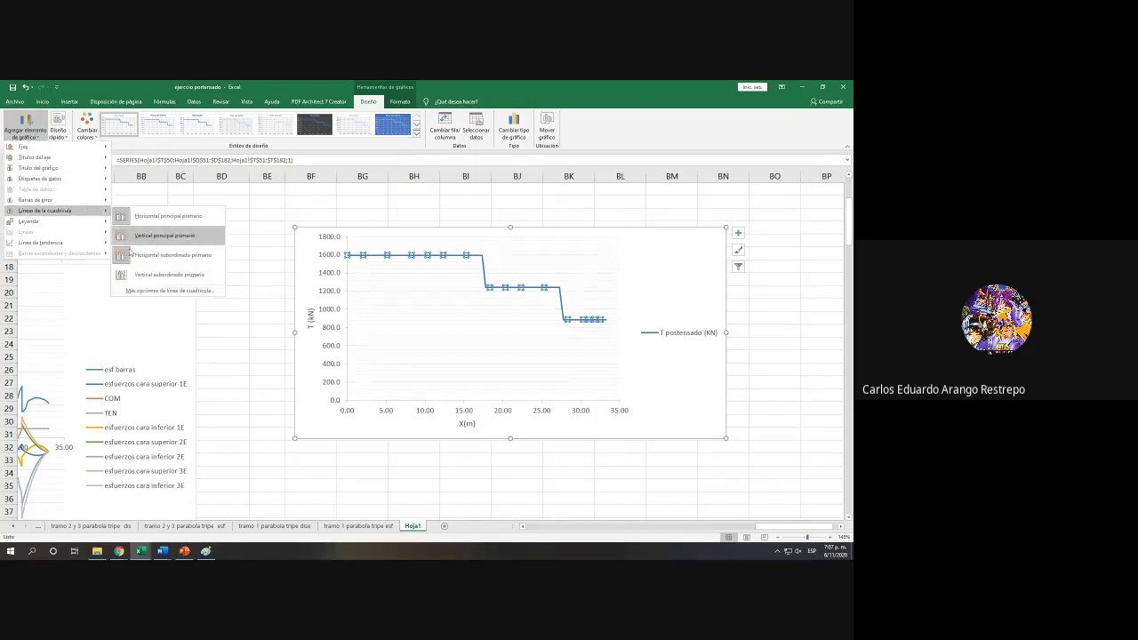
{"action": "left_click", "coordinate": [126, 277]}
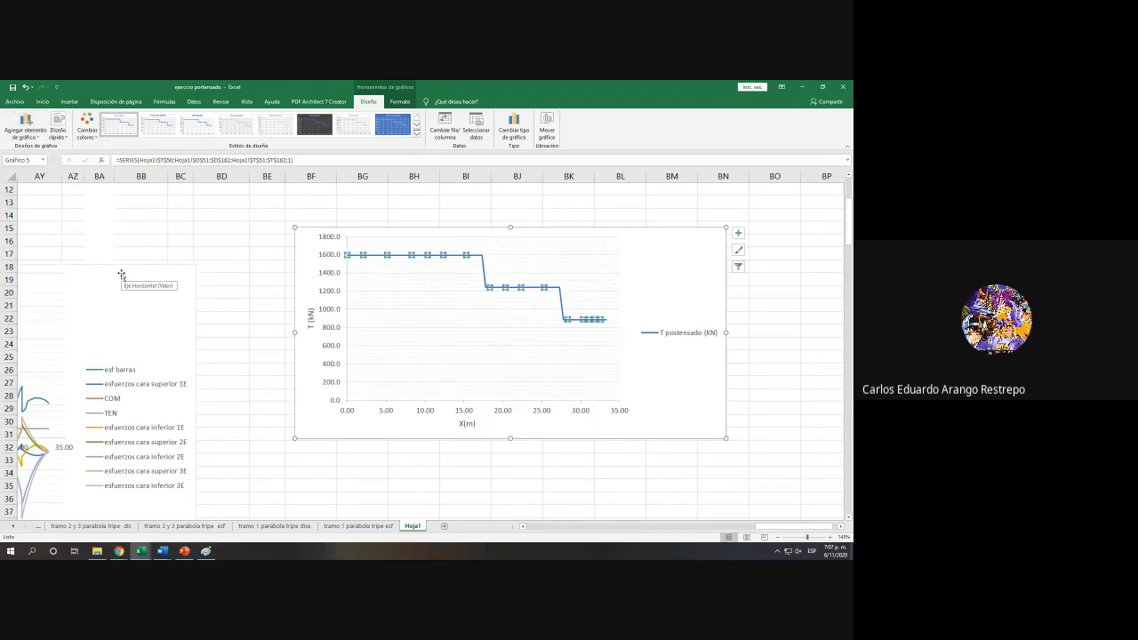
Step: Add a new series to the chart's data source, with the x column D51:D182 as its X values
{"action": "left_click", "coordinate": [384, 359]}
{"action": "right_click", "coordinate": [384, 359]}
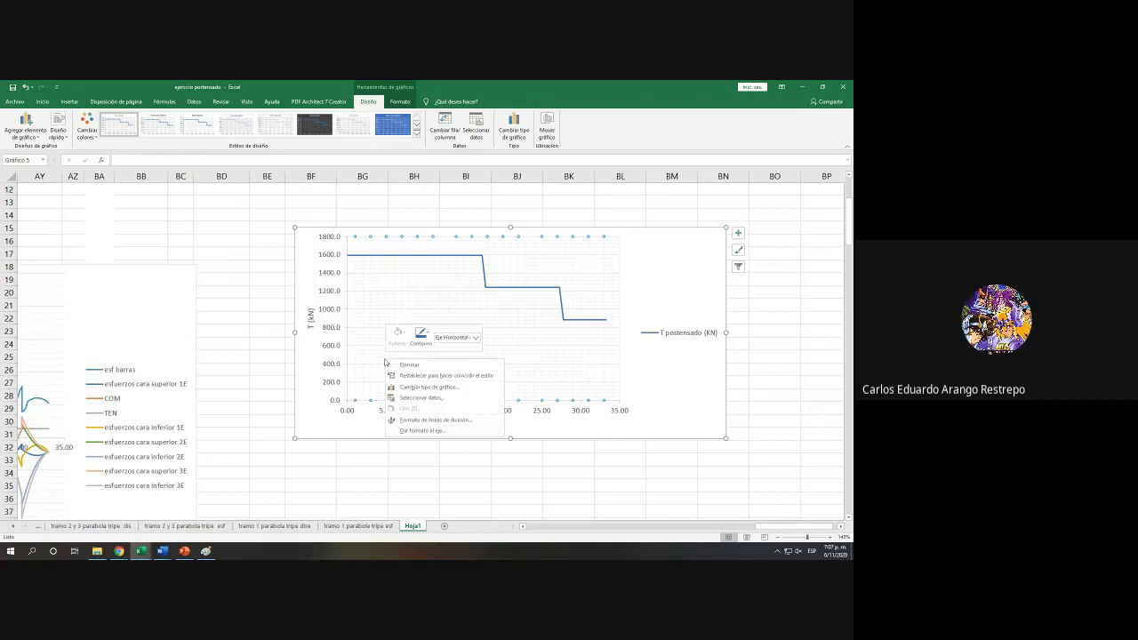
{"action": "left_click", "coordinate": [425, 400]}
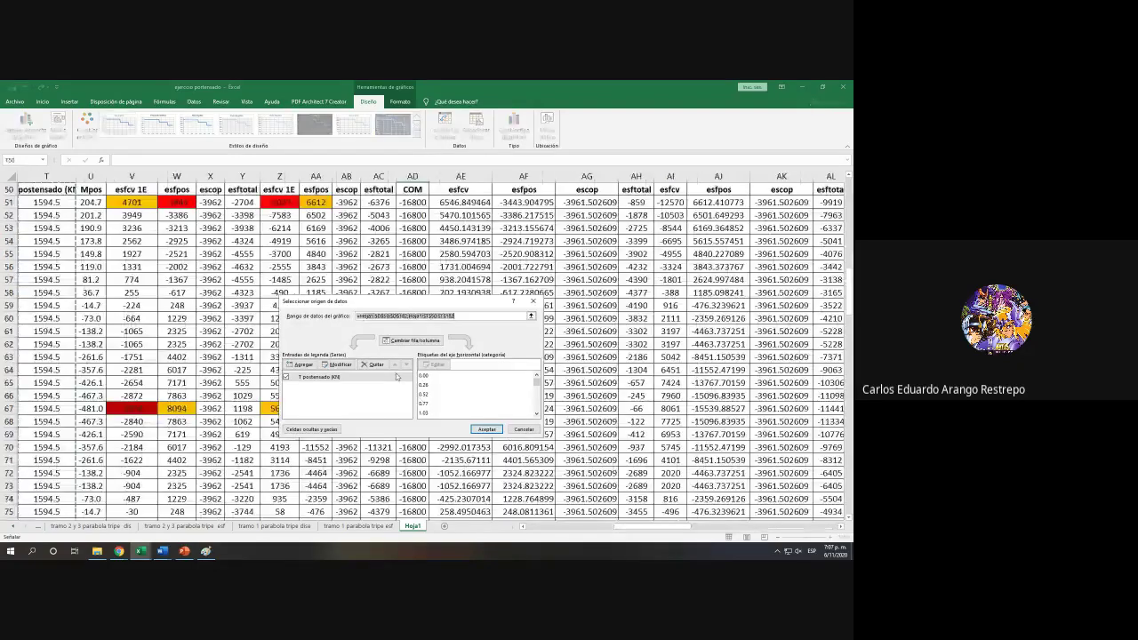
{"action": "left_click", "coordinate": [338, 364]}
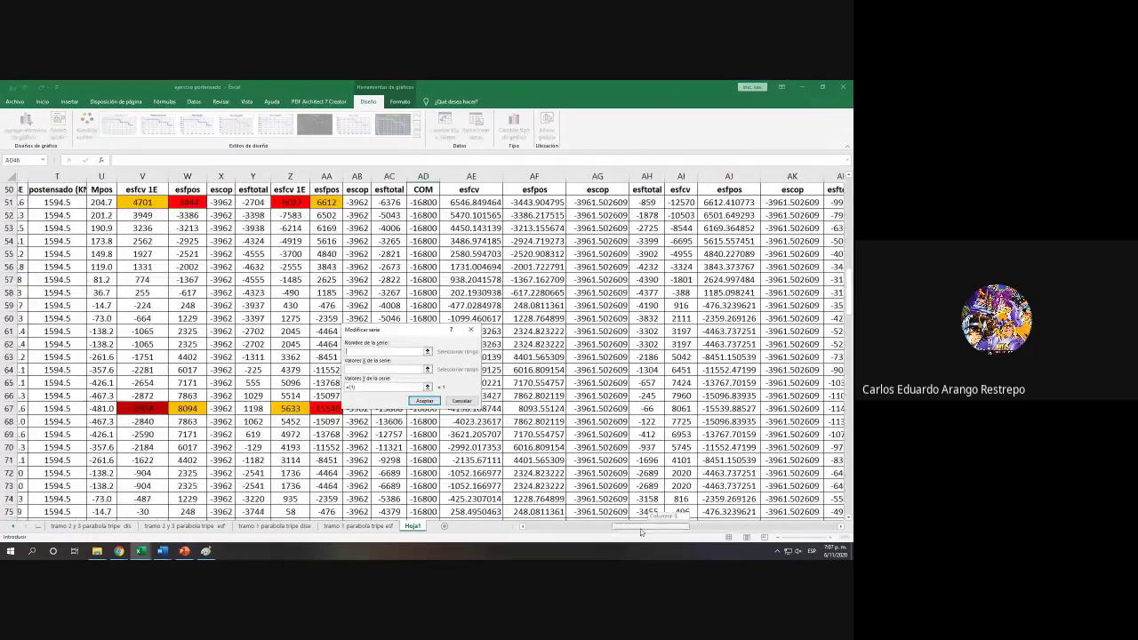
{"action": "scroll", "coordinate": [356, 400], "scroll_direction": "up", "scroll_amount": 4}
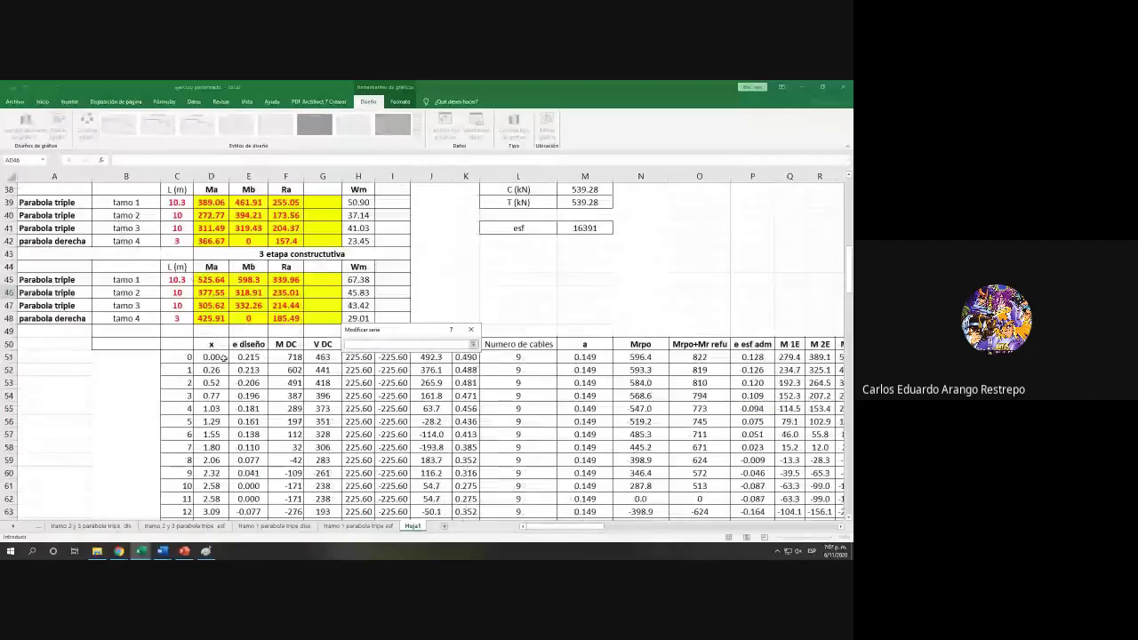
{"action": "left_click", "coordinate": [224, 357]}
{"action": "key", "text": "ctrl+shift+Down"}
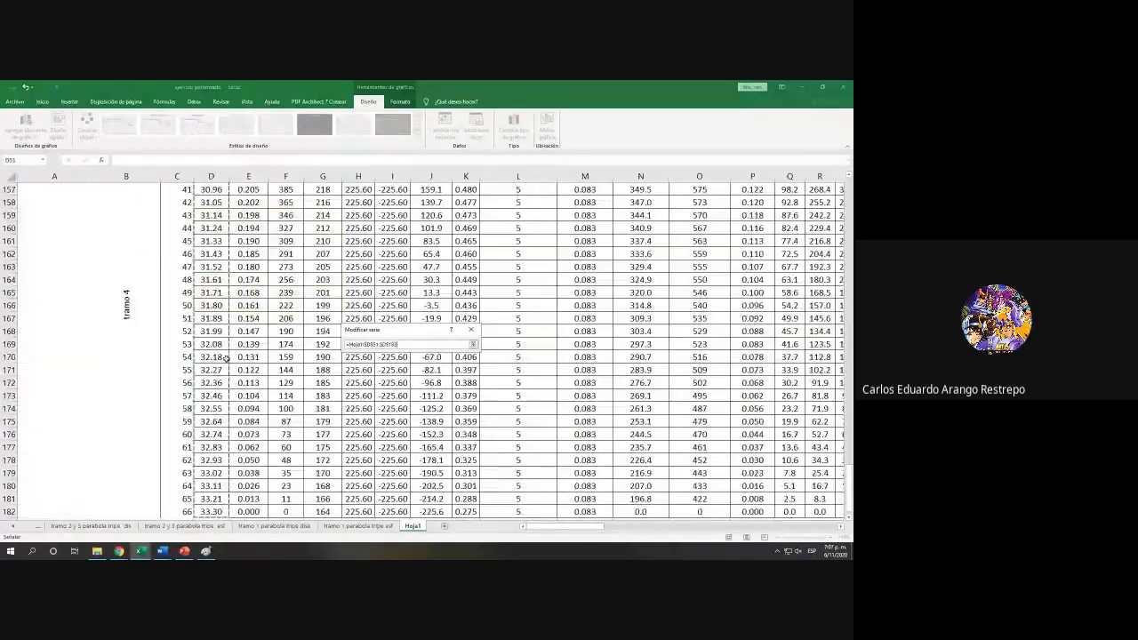
{"action": "left_click", "coordinate": [473, 345]}
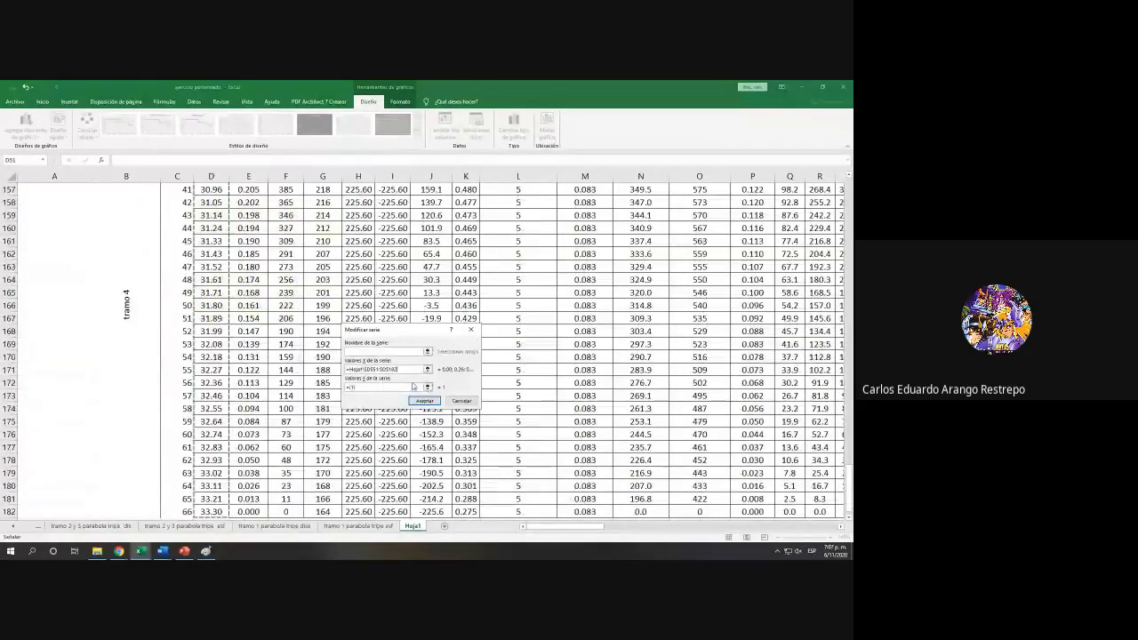
Step: Set the new series' Y values to the T firccion column, BH51:BH182
{"action": "left_click", "coordinate": [426, 387]}
{"action": "scroll", "coordinate": [539, 430], "scroll_direction": "up", "scroll_amount": 20}
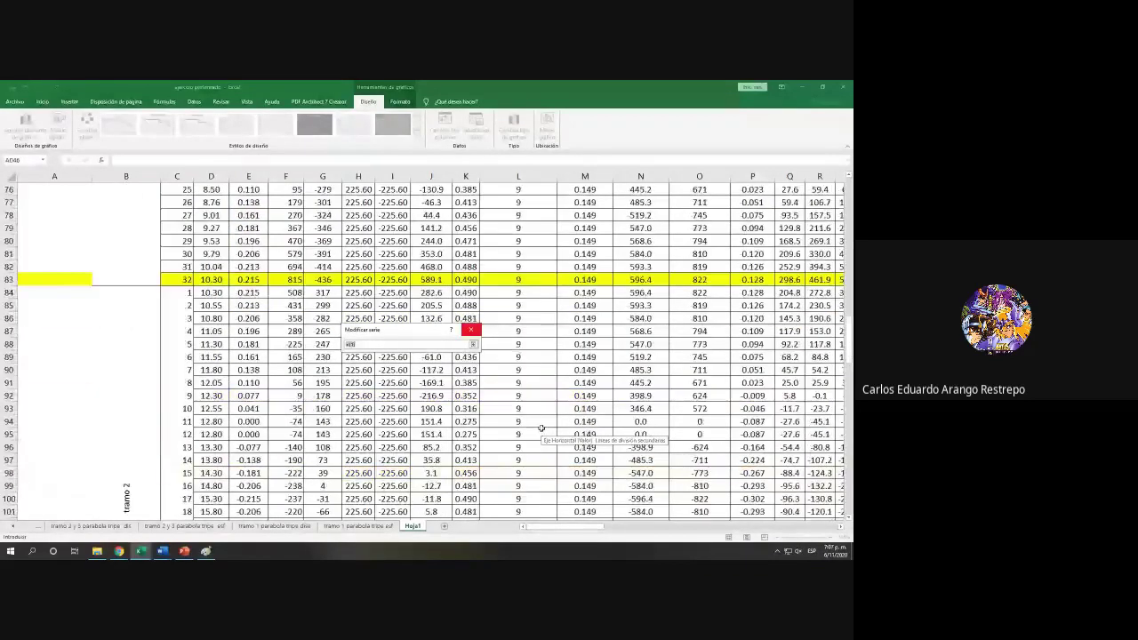
{"action": "scroll", "coordinate": [541, 431], "scroll_direction": "up", "scroll_amount": 16}
{"action": "left_click_drag", "start_coordinate": [560, 526], "coordinate": [746, 537]}
{"action": "scroll", "coordinate": [440, 336], "scroll_direction": "down", "scroll_amount": 4}
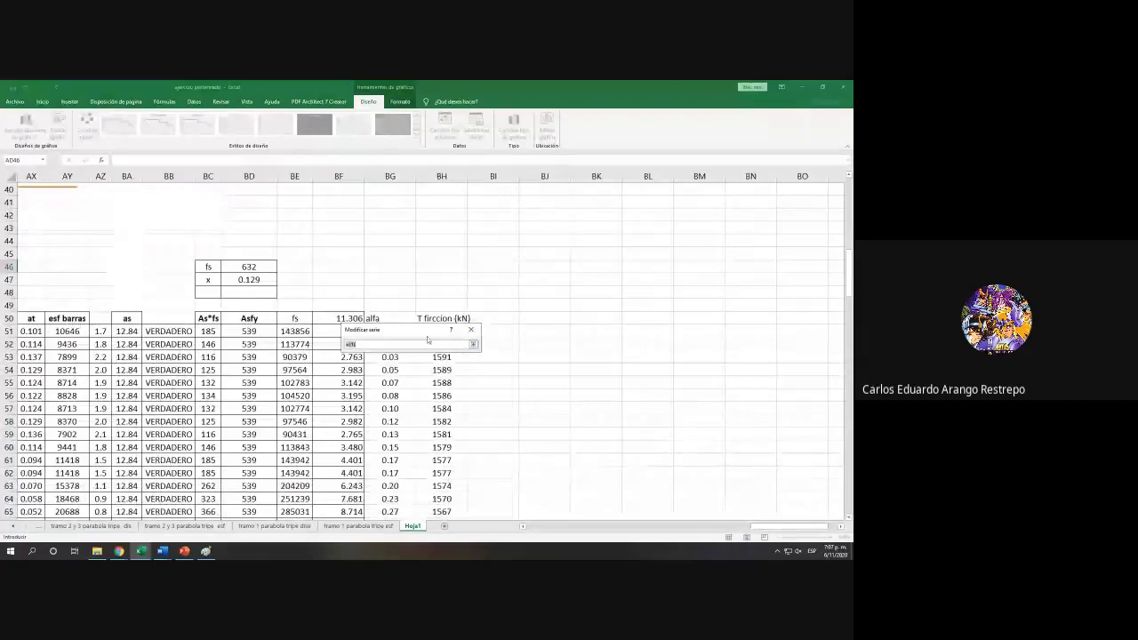
{"action": "left_click_drag", "start_coordinate": [426, 336], "coordinate": [449, 255]}
{"action": "left_click", "coordinate": [438, 331]}
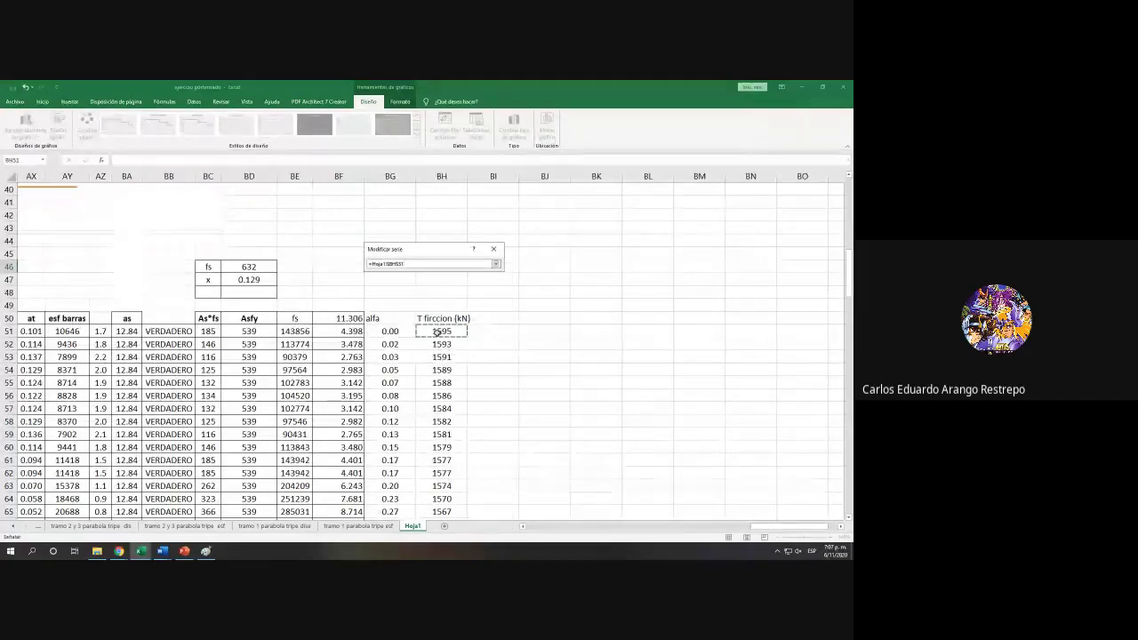
{"action": "key", "text": "ctrl+shift+Down"}
{"action": "left_click", "coordinate": [496, 265]}
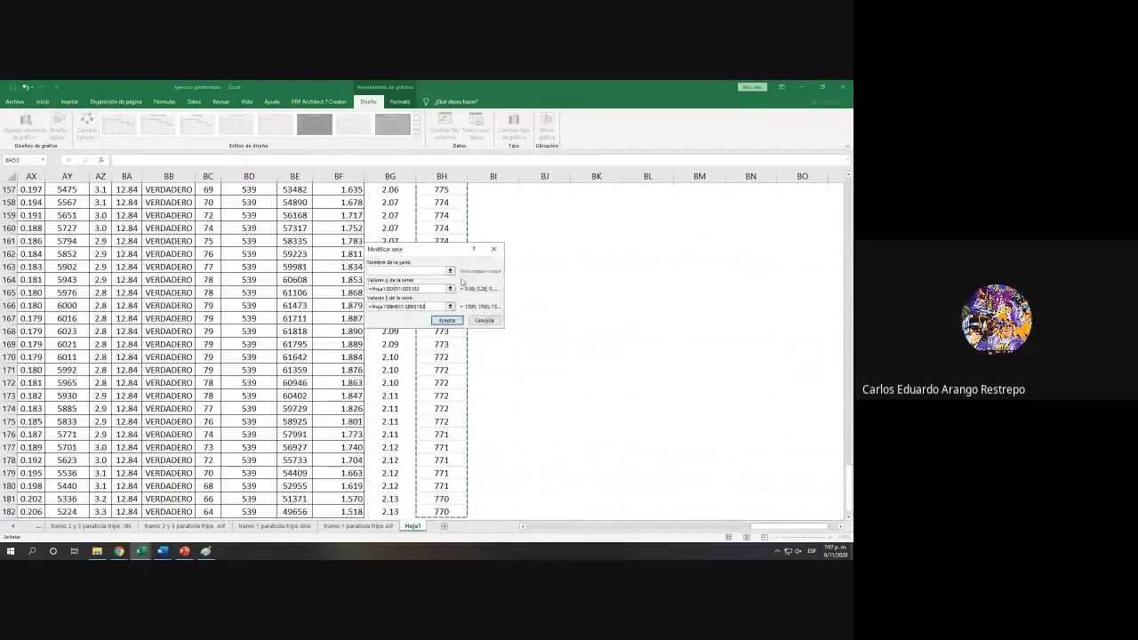
Step: Take the new series' name from the T firccion (kN) heading in BH50 and accept the data source changes
{"action": "left_click", "coordinate": [450, 271]}
{"action": "scroll", "coordinate": [525, 328], "scroll_direction": "up", "scroll_amount": 20}
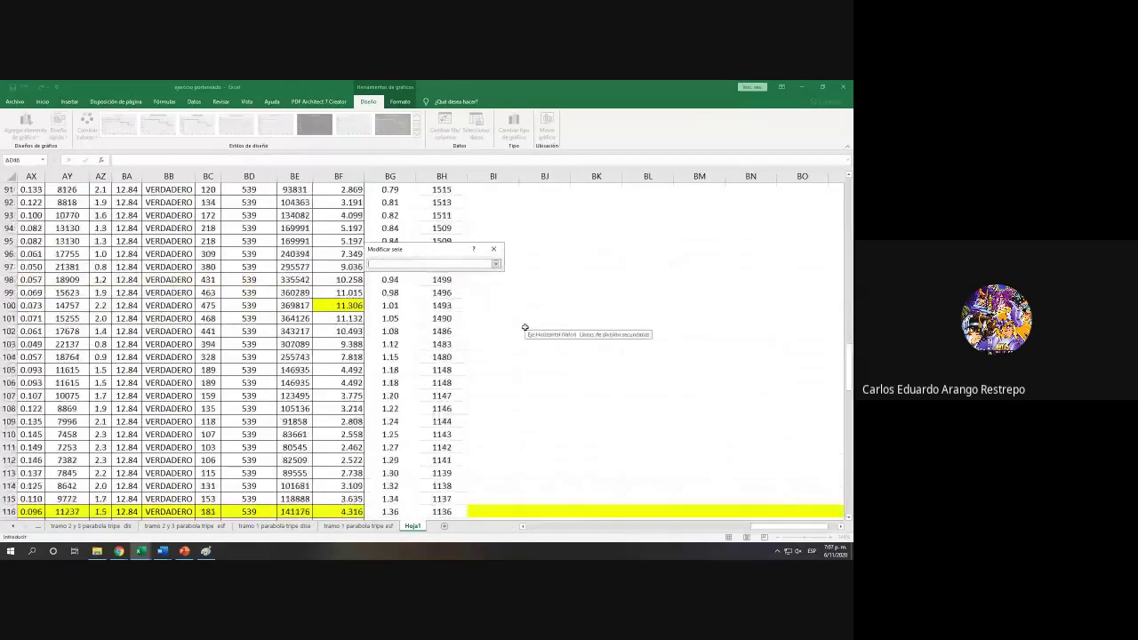
{"action": "scroll", "coordinate": [525, 328], "scroll_direction": "up", "scroll_amount": 15}
{"action": "left_click", "coordinate": [445, 395]}
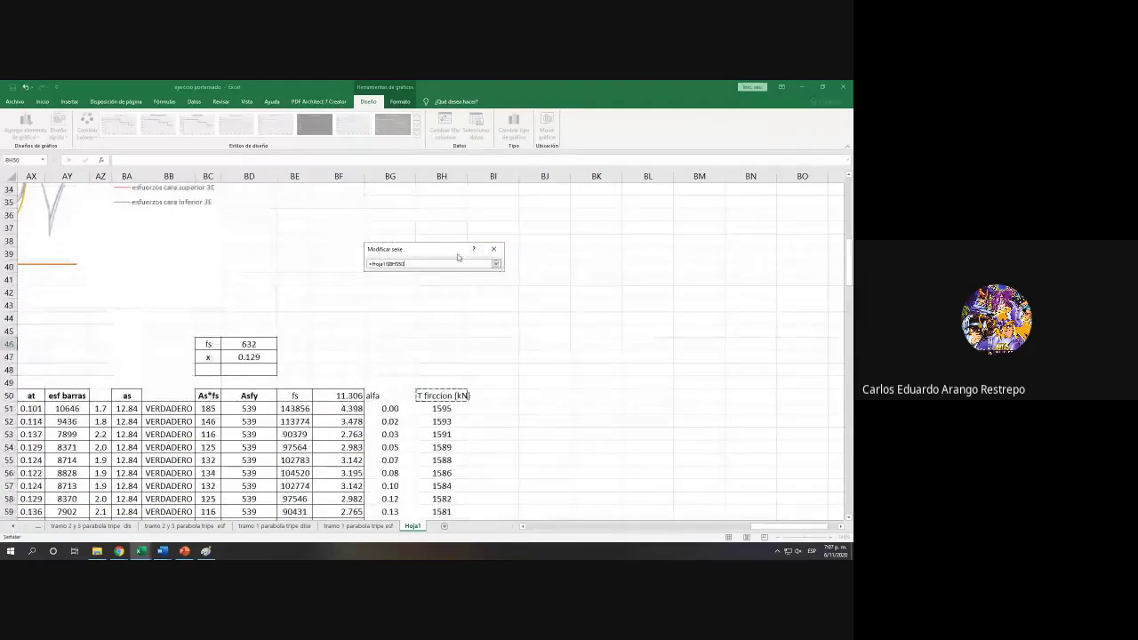
{"action": "left_click", "coordinate": [495, 264]}
{"action": "left_click", "coordinate": [447, 320]}
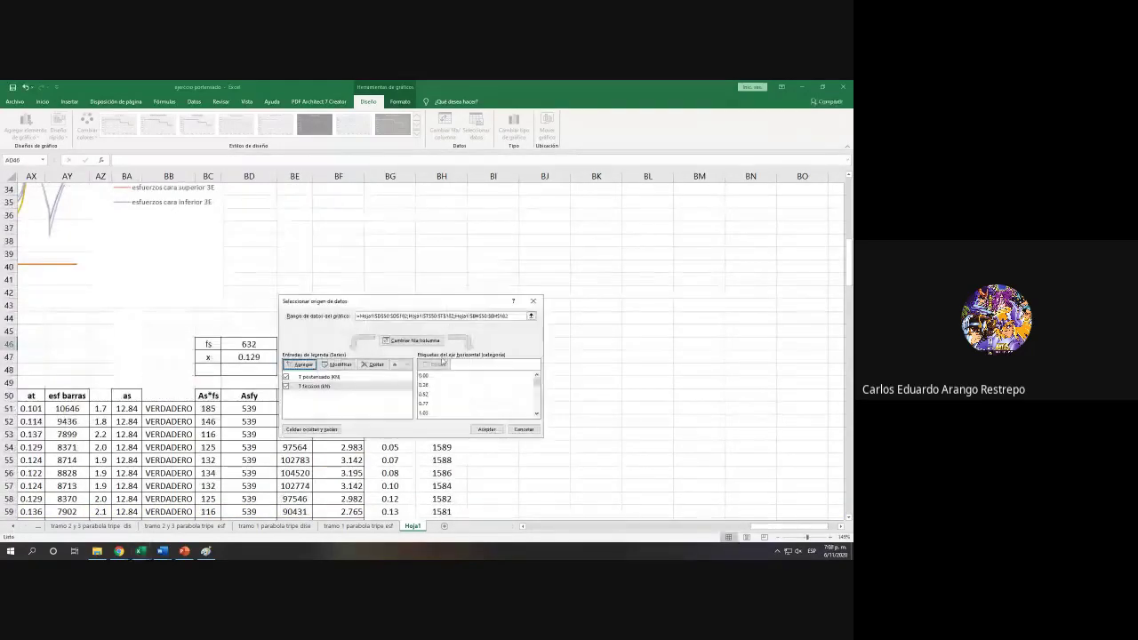
{"action": "left_click", "coordinate": [487, 430]}
Step: Examine the T firccion curve against the T postensado curve along the beam in the chart
{"action": "scroll", "coordinate": [479, 408], "scroll_direction": "up", "scroll_amount": 10}
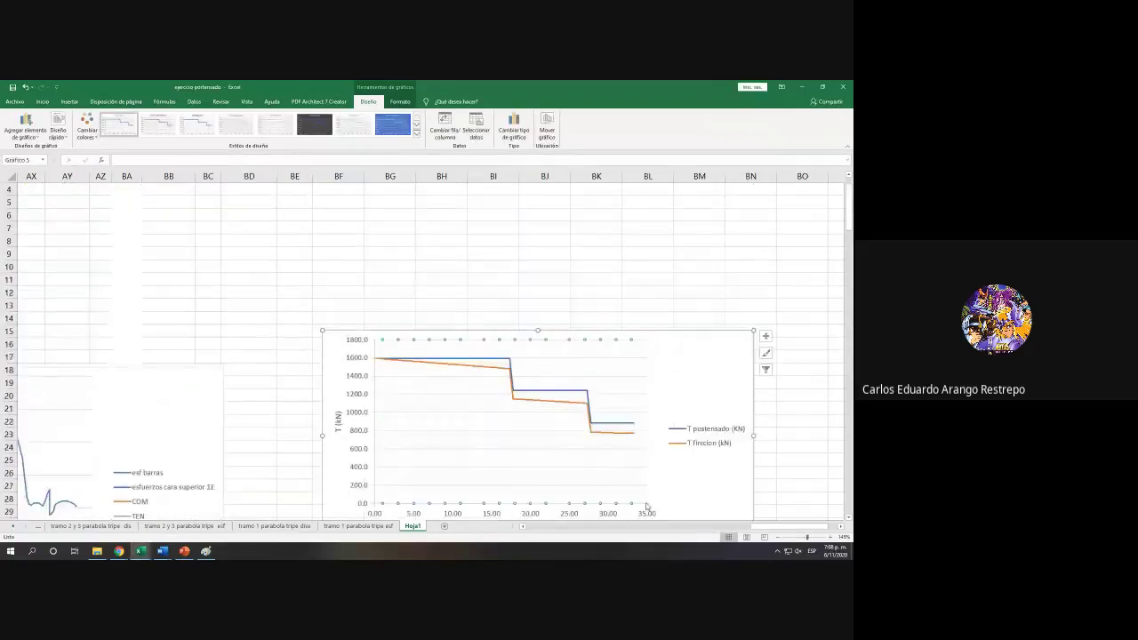
{"action": "scroll", "coordinate": [745, 496], "scroll_direction": "right", "scroll_amount": 3}
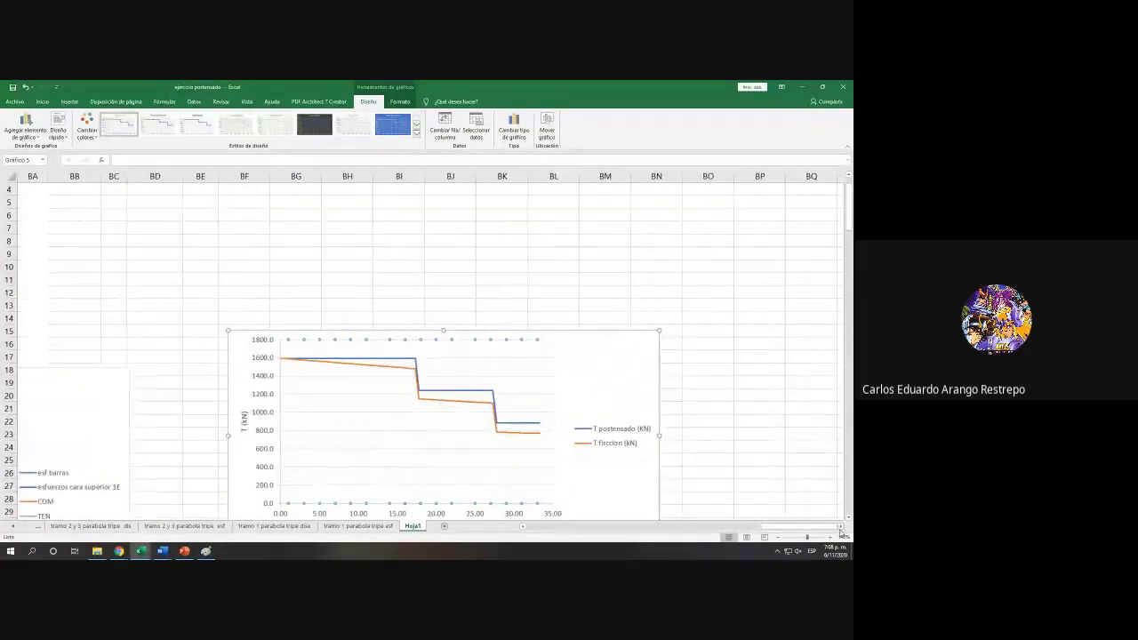
{"action": "left_click", "coordinate": [454, 391]}
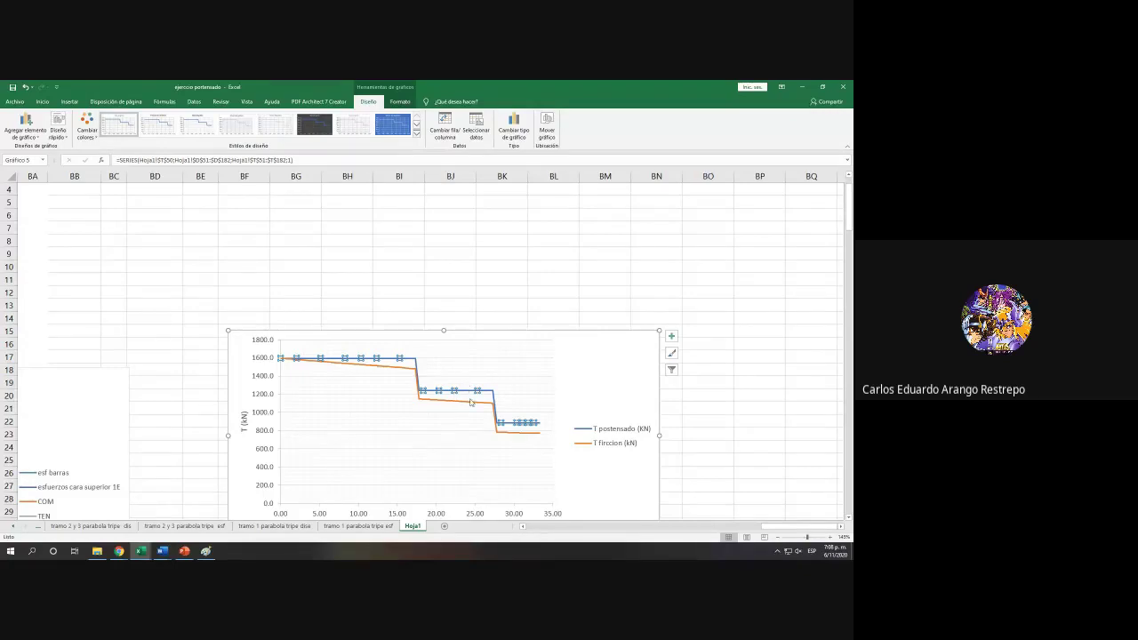
{"action": "left_click", "coordinate": [453, 402]}
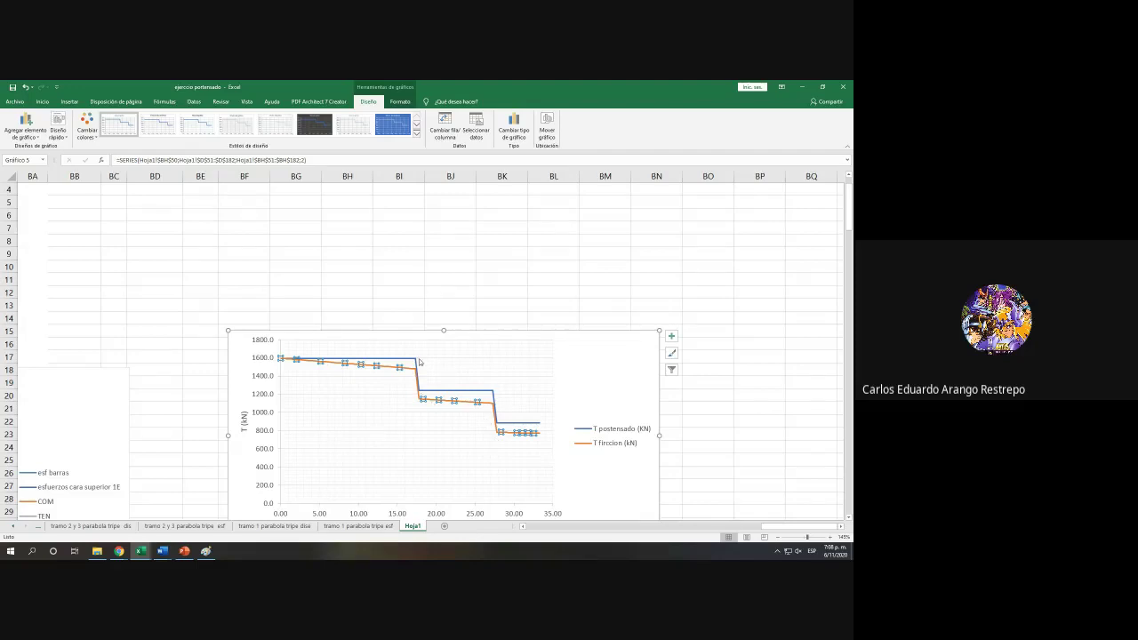
{"action": "mouse_move", "coordinate": [385, 372]}
{"action": "left_click", "coordinate": [686, 318]}
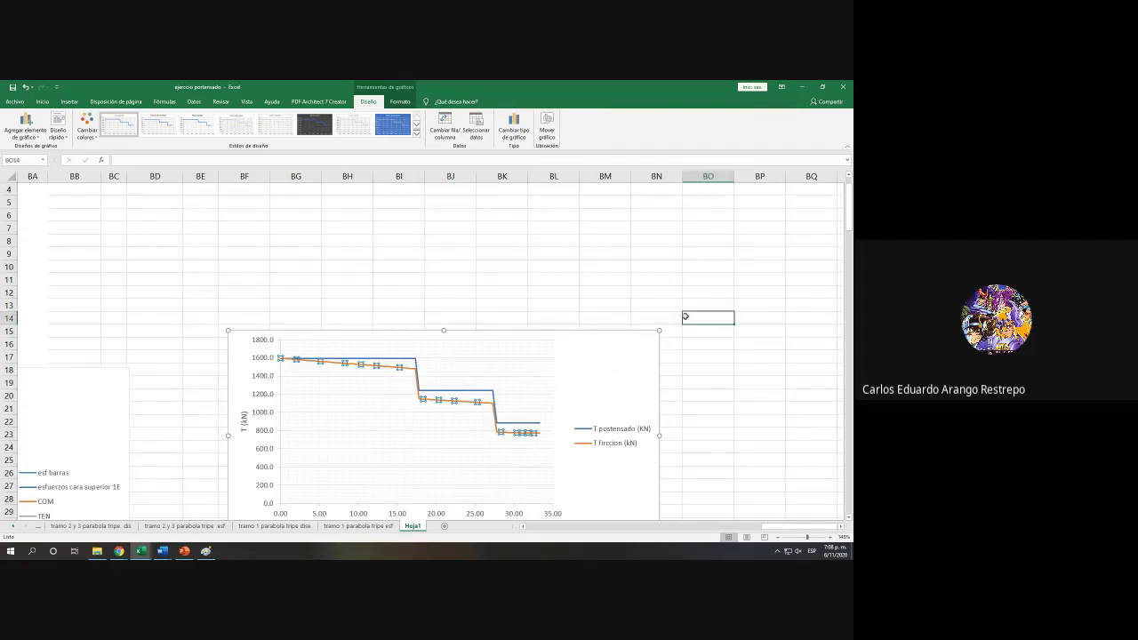
{"action": "scroll", "coordinate": [689, 315], "scroll_direction": "down", "scroll_amount": 3}
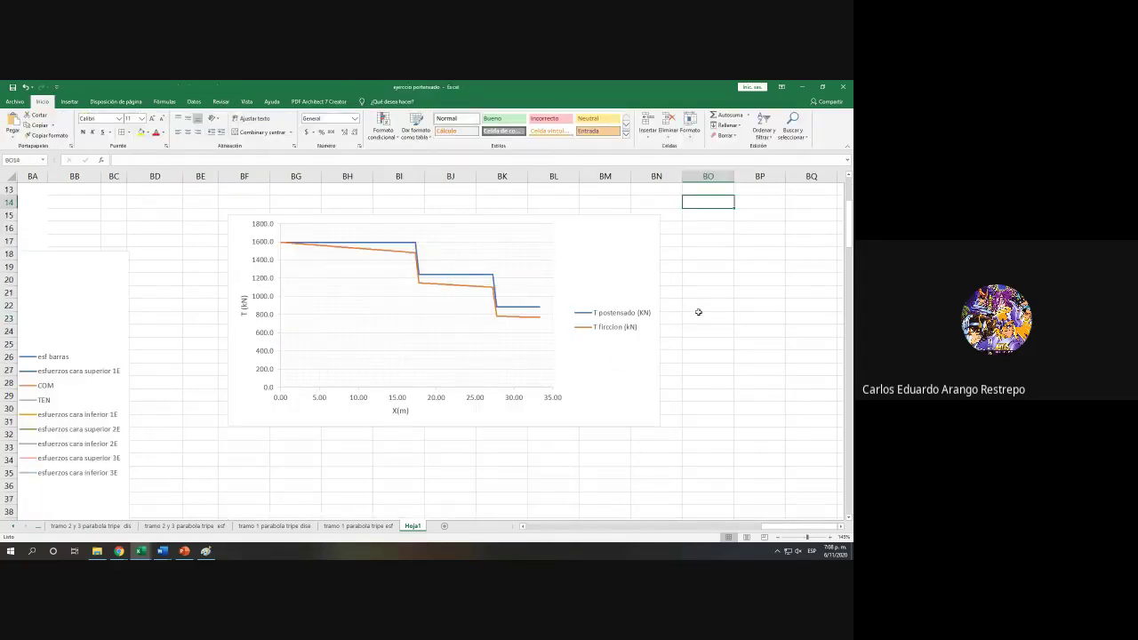
{"action": "scroll", "coordinate": [710, 310], "scroll_direction": "down", "scroll_amount": 4}
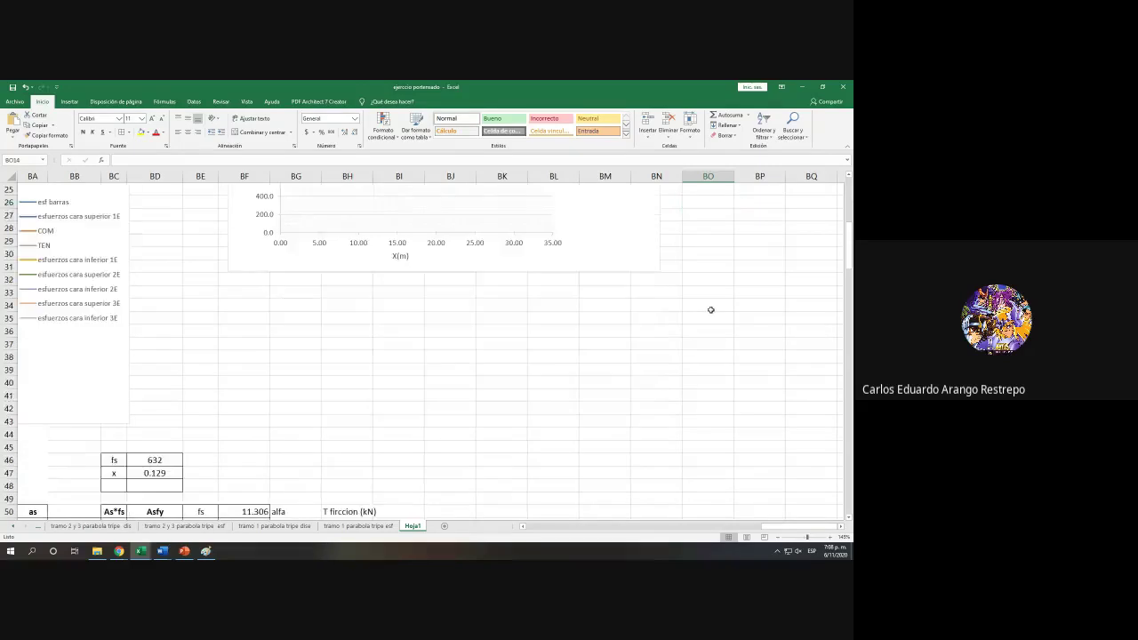
{"action": "scroll", "coordinate": [709, 310], "scroll_direction": "up", "scroll_amount": 4}
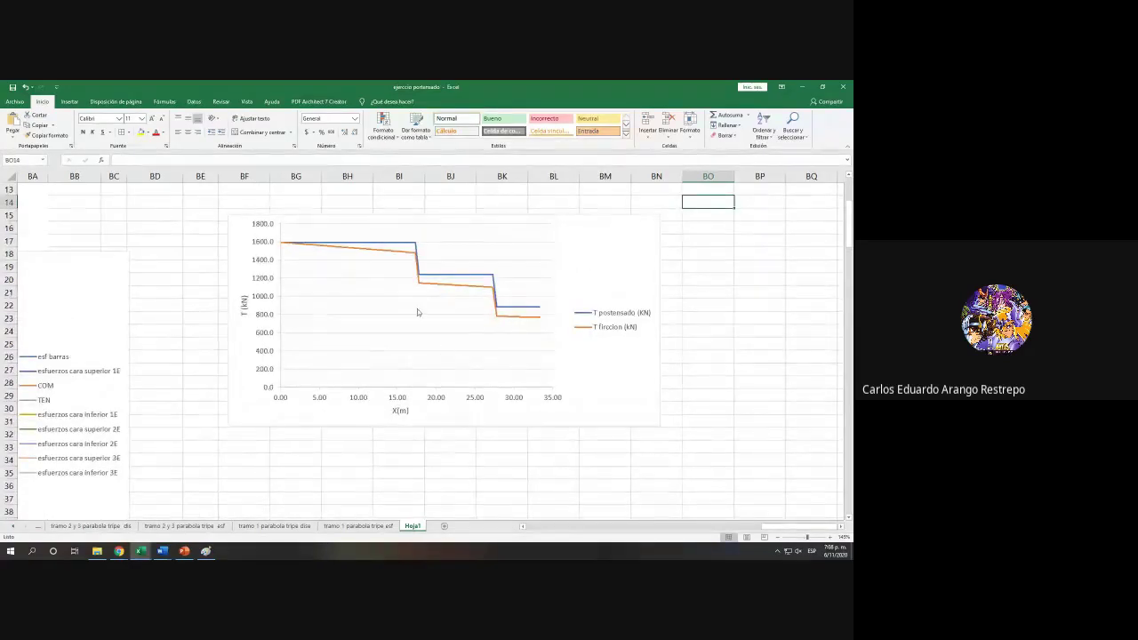
{"action": "left_click", "coordinate": [418, 279]}
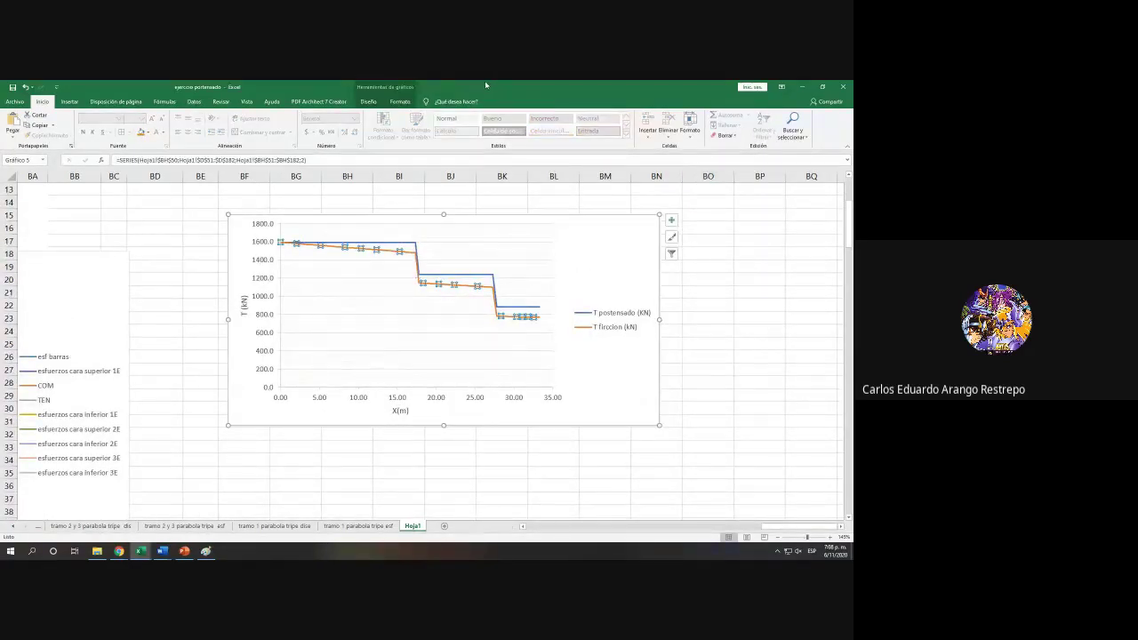
Step: Place the workbook side by side with the PERDIDAS INMEDIATAS Word document and switch to Word at the Tp formulas
{"action": "key", "text": "super+Left"}
{"action": "left_click", "coordinate": [749, 344]}
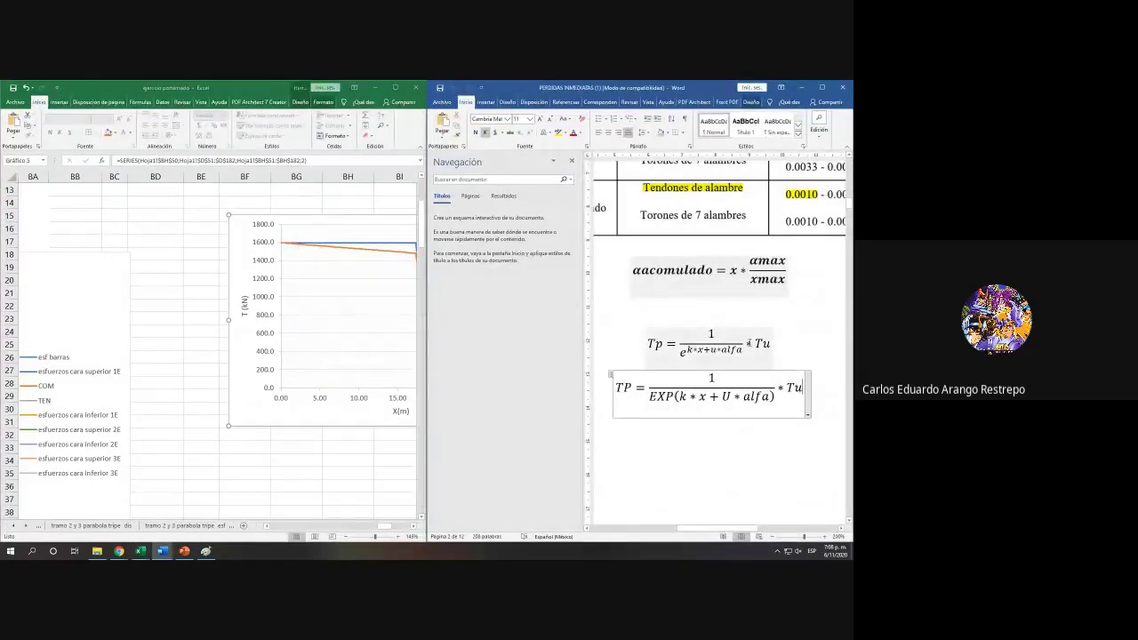
Step: Close the Navigation pane and examine the Hundimiento de cuña parameters and Δdet formula below the Tp formulas
{"action": "scroll", "coordinate": [749, 344], "scroll_direction": "down", "scroll_amount": 2}
{"action": "scroll", "coordinate": [750, 343], "scroll_direction": "down", "scroll_amount": 2}
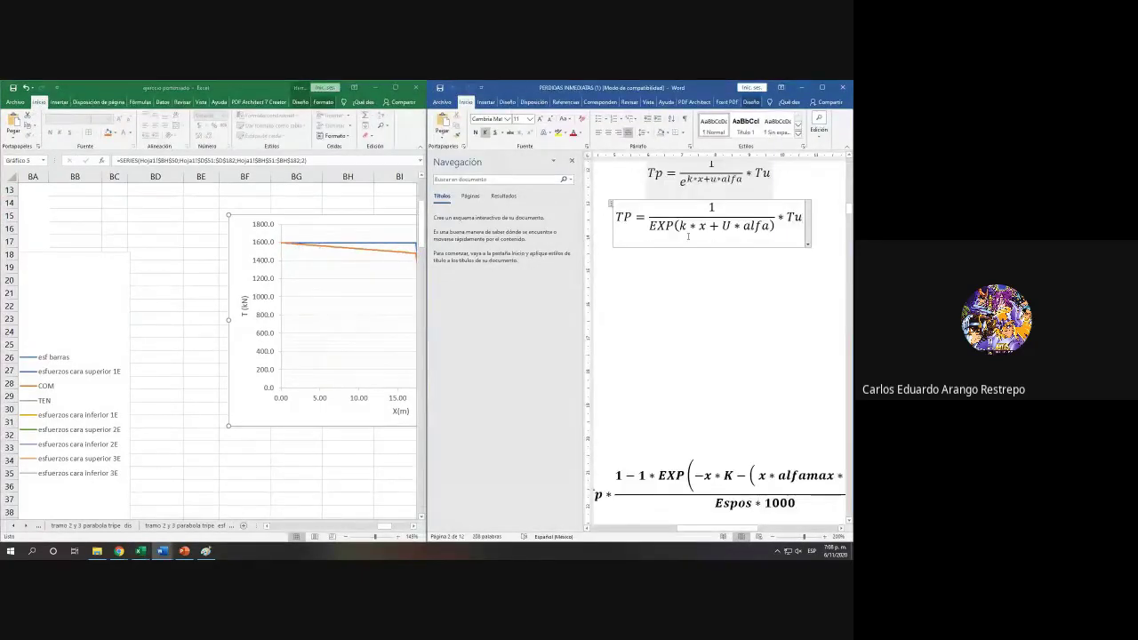
{"action": "left_click", "coordinate": [571, 161]}
{"action": "scroll", "coordinate": [634, 310], "scroll_direction": "down", "scroll_amount": 1}
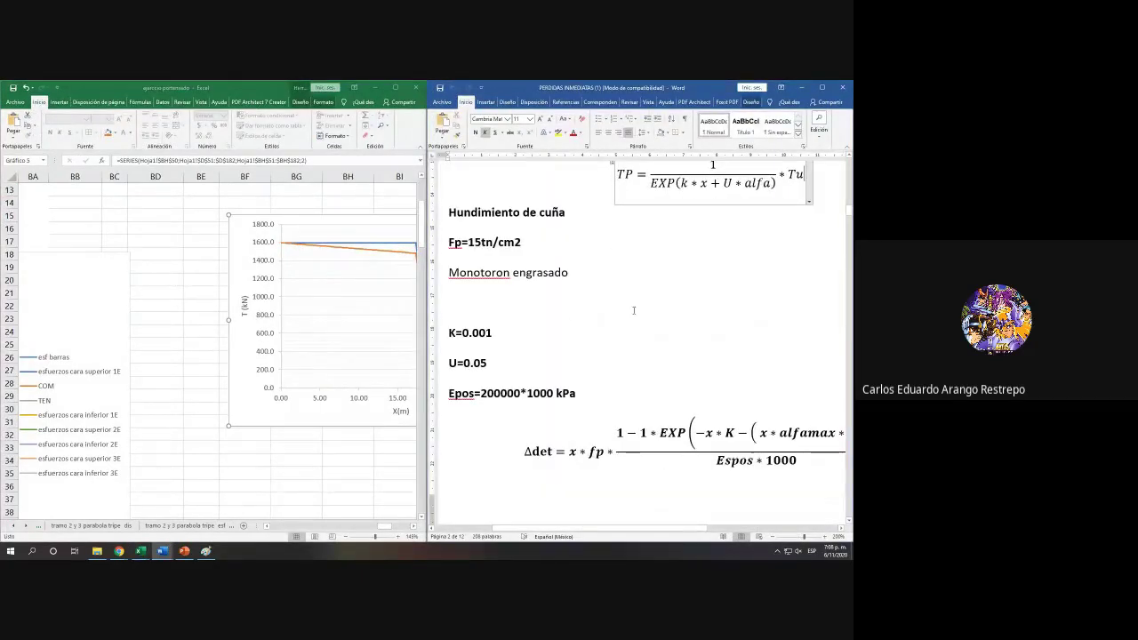
{"action": "scroll", "coordinate": [634, 310], "scroll_direction": "down", "scroll_amount": 1}
{"action": "scroll", "coordinate": [637, 315], "scroll_direction": "down", "scroll_amount": 3, "text": "ctrl"}
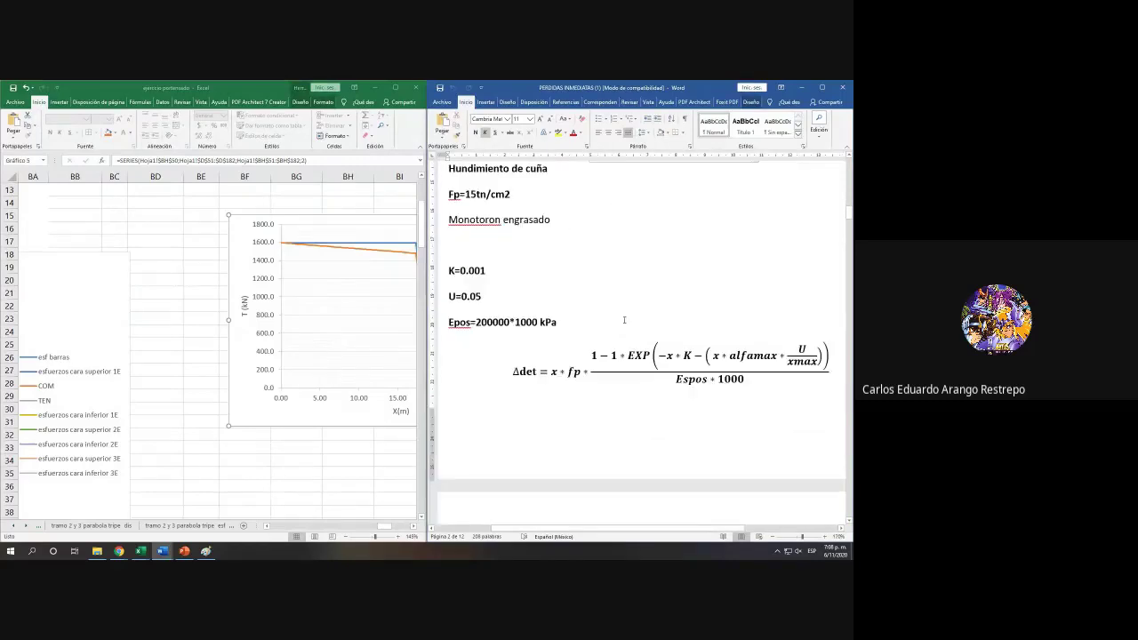
{"action": "scroll", "coordinate": [624, 320], "scroll_direction": "down", "scroll_amount": 5}
{"action": "scroll", "coordinate": [623, 332], "scroll_direction": "up", "scroll_amount": 4}
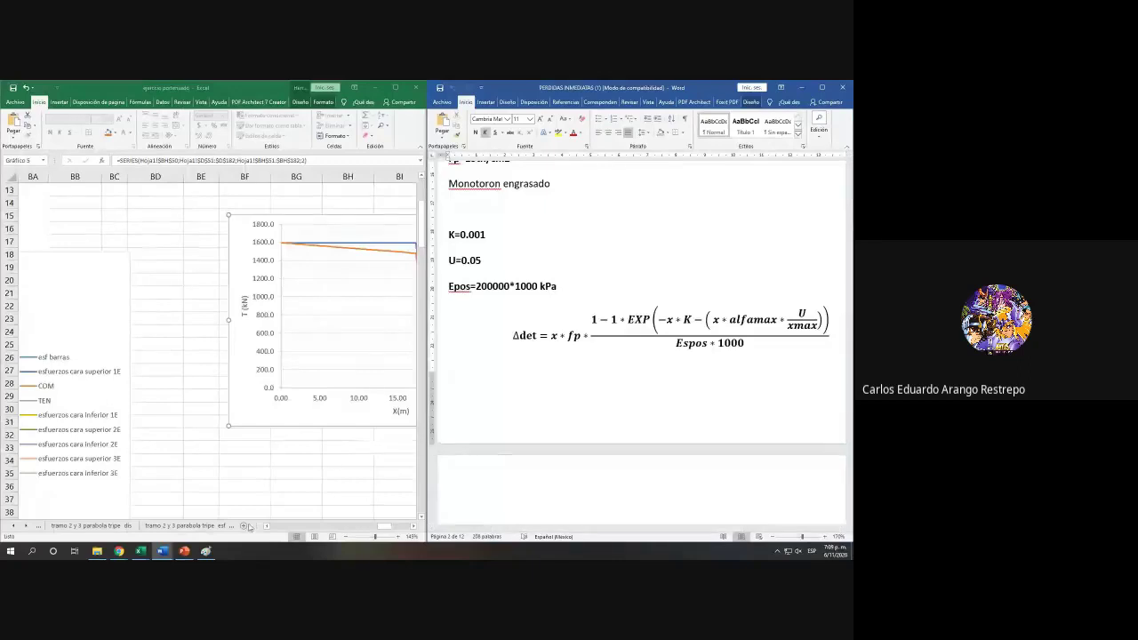
Step: Switch to the PowerPoint presentation and examine the anchorage diagram on the Perdidas por hundimiento de cuña slide
{"action": "left_click", "coordinate": [183, 552]}
{"action": "scroll", "coordinate": [418, 371], "scroll_direction": "down", "scroll_amount": 5}
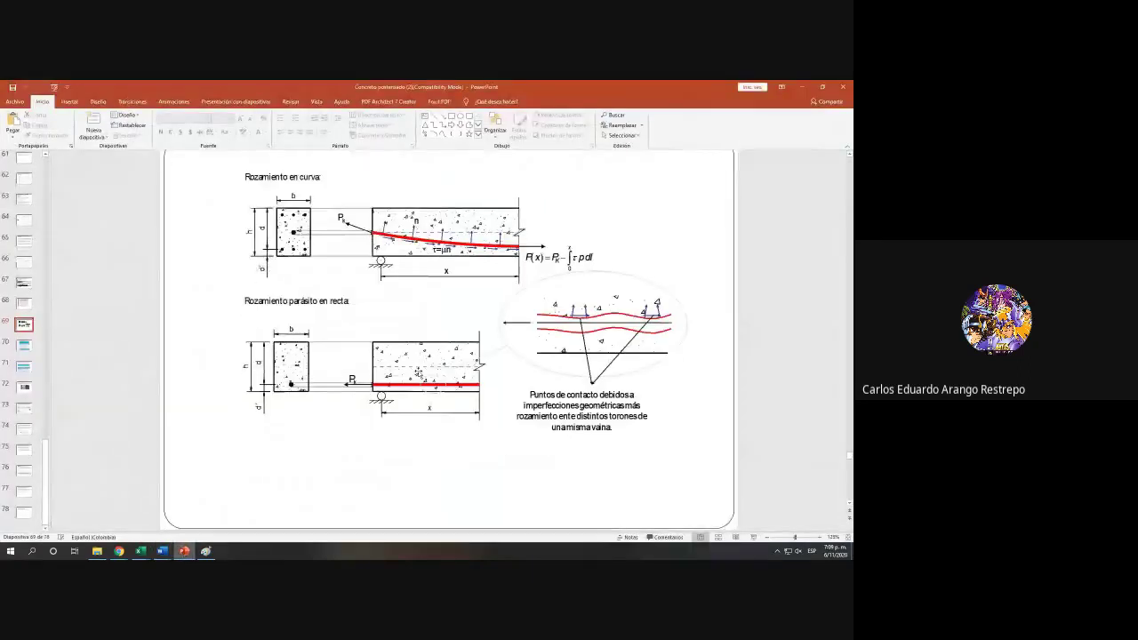
{"action": "scroll", "coordinate": [418, 372], "scroll_direction": "up", "scroll_amount": 1}
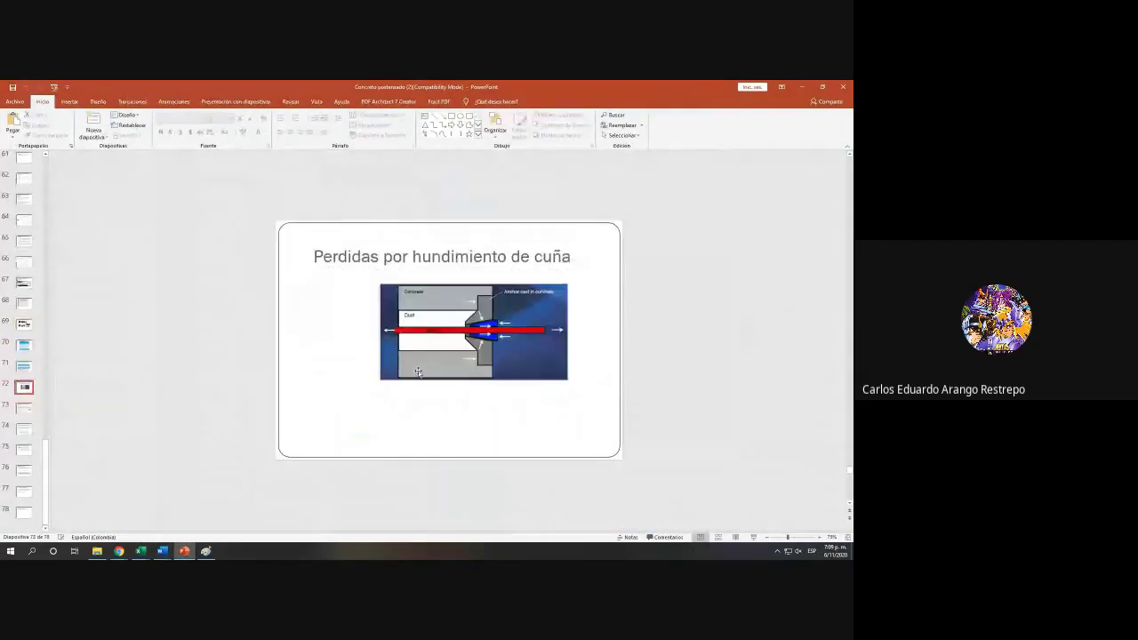
{"action": "scroll", "coordinate": [450, 312], "scroll_direction": "up", "scroll_amount": 5, "text": "ctrl"}
{"action": "scroll", "coordinate": [451, 340], "scroll_direction": "up", "scroll_amount": 5}
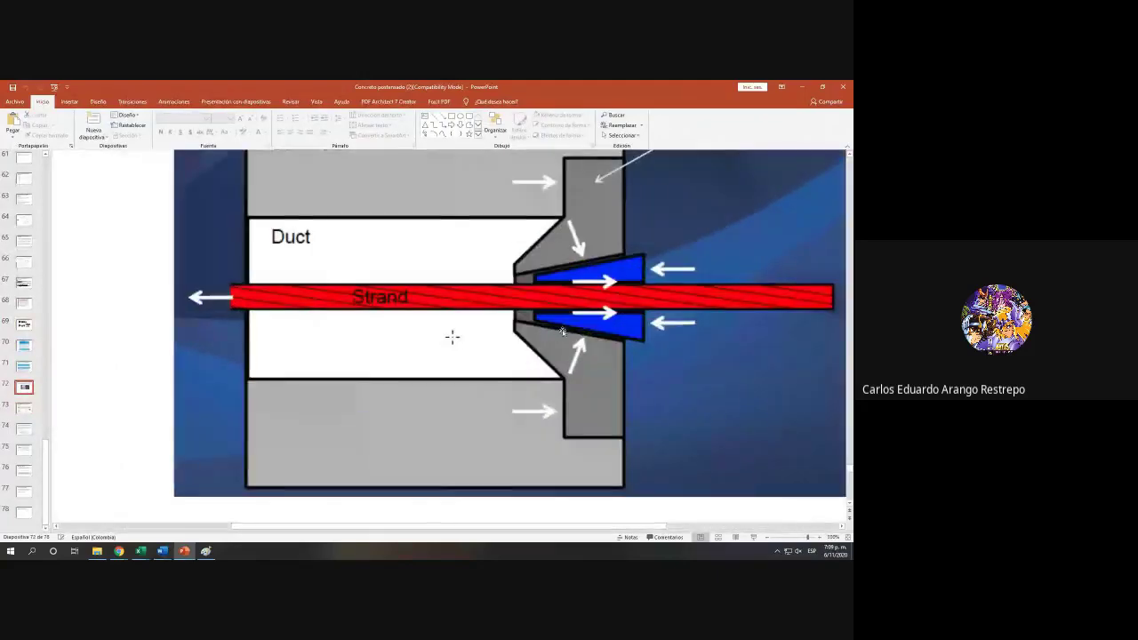
{"action": "scroll", "coordinate": [452, 336], "scroll_direction": "down", "scroll_amount": 3}
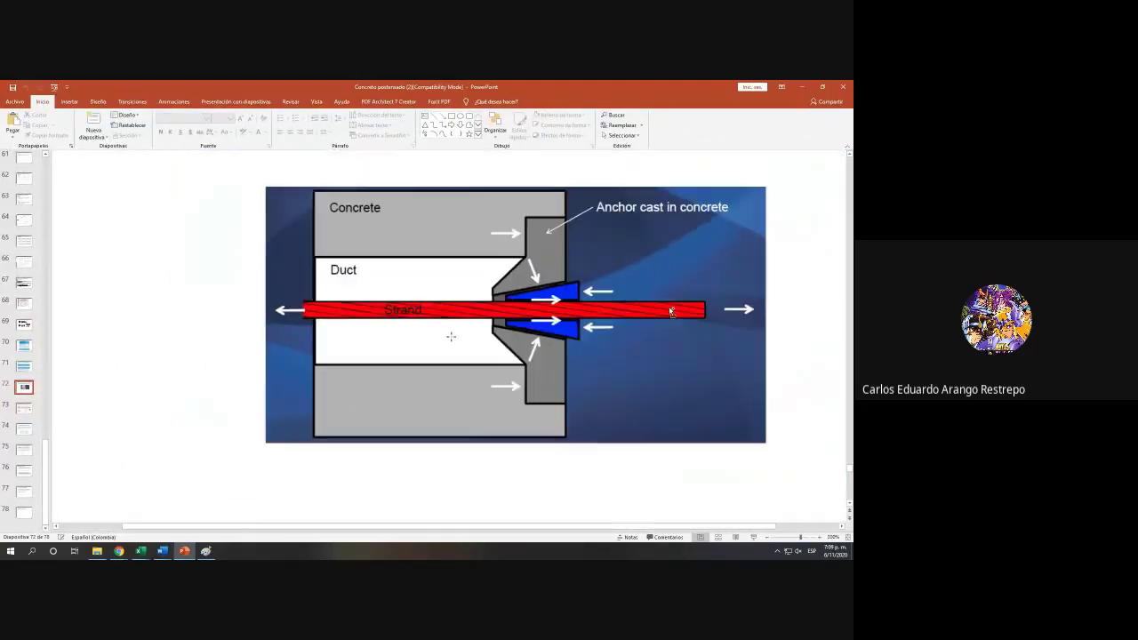
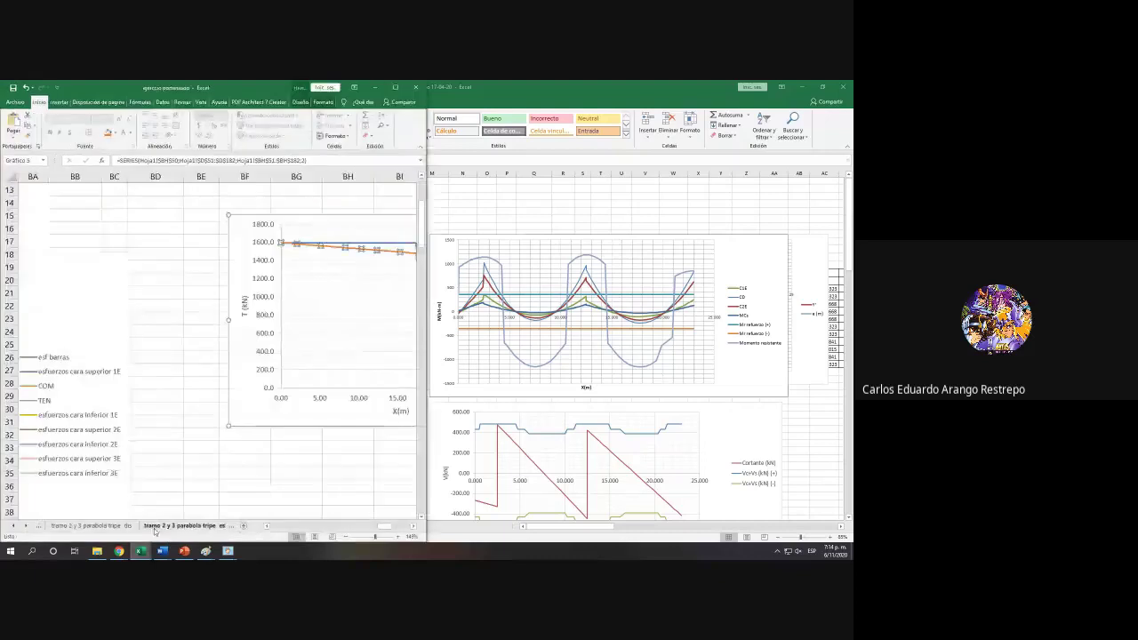
Step: Maximize the postensado workbook in Excel and insert the Δ symbol as the label in cell A24 of Hoja1
{"action": "left_click", "coordinate": [394, 88]}
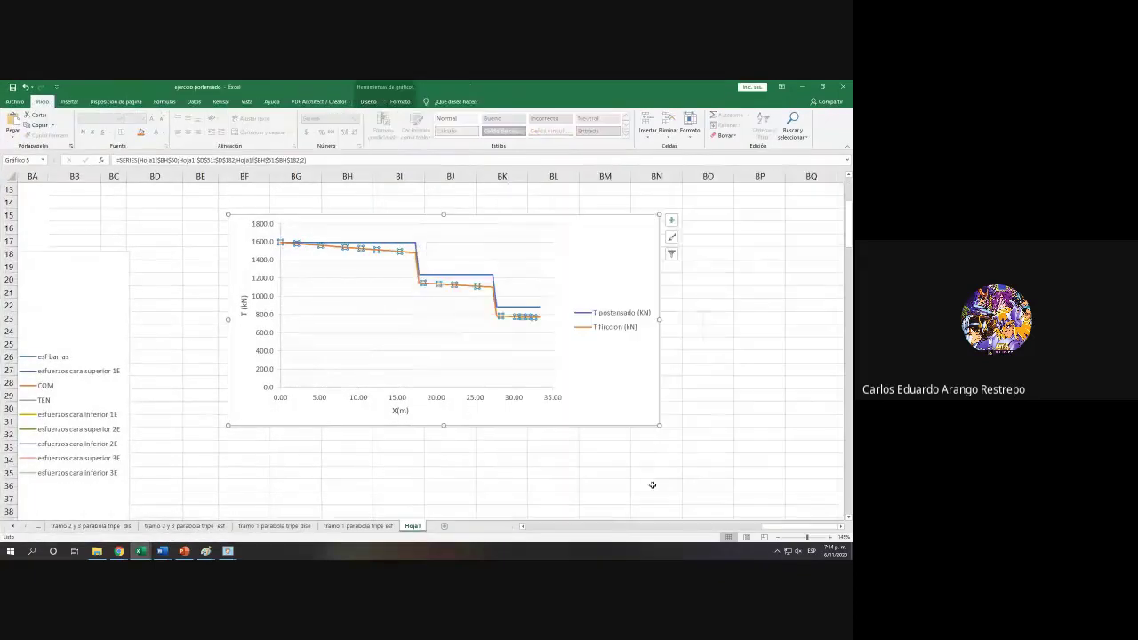
{"action": "left_click_drag", "start_coordinate": [782, 526], "coordinate": [302, 526]}
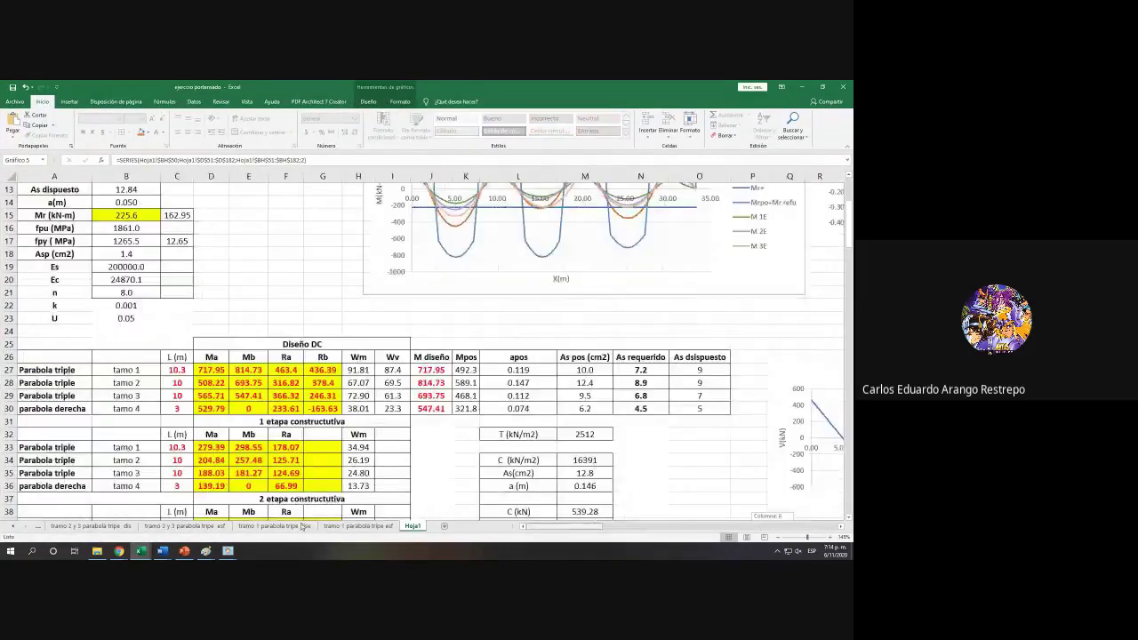
{"action": "left_click", "coordinate": [53, 330]}
{"action": "left_click", "coordinate": [68, 101]}
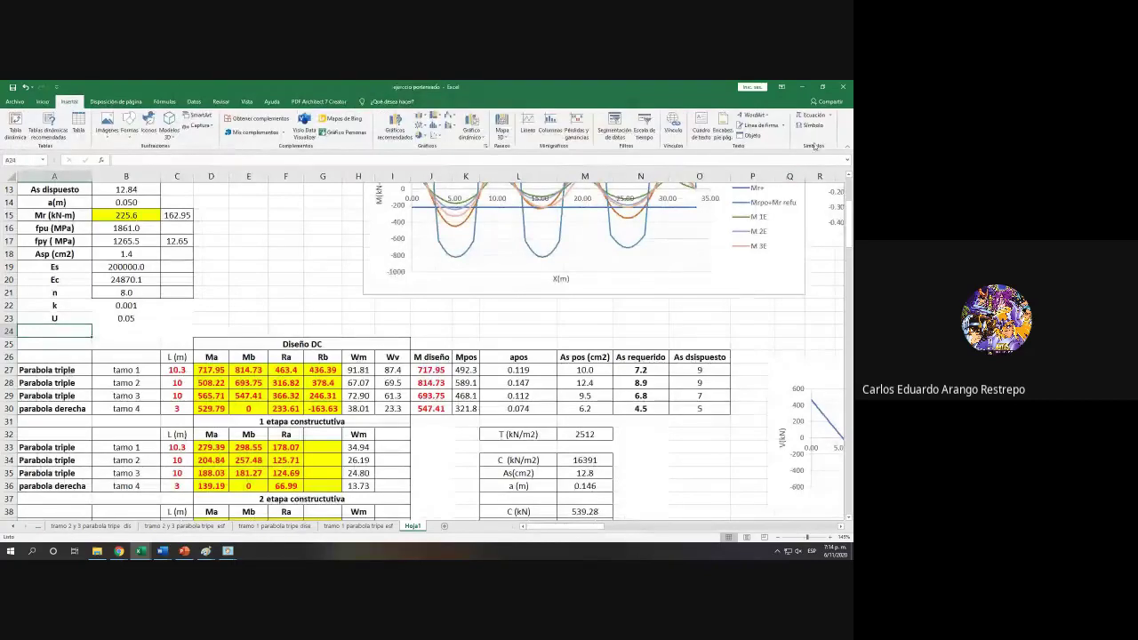
{"action": "left_click", "coordinate": [830, 117]}
{"action": "left_click", "coordinate": [830, 116]}
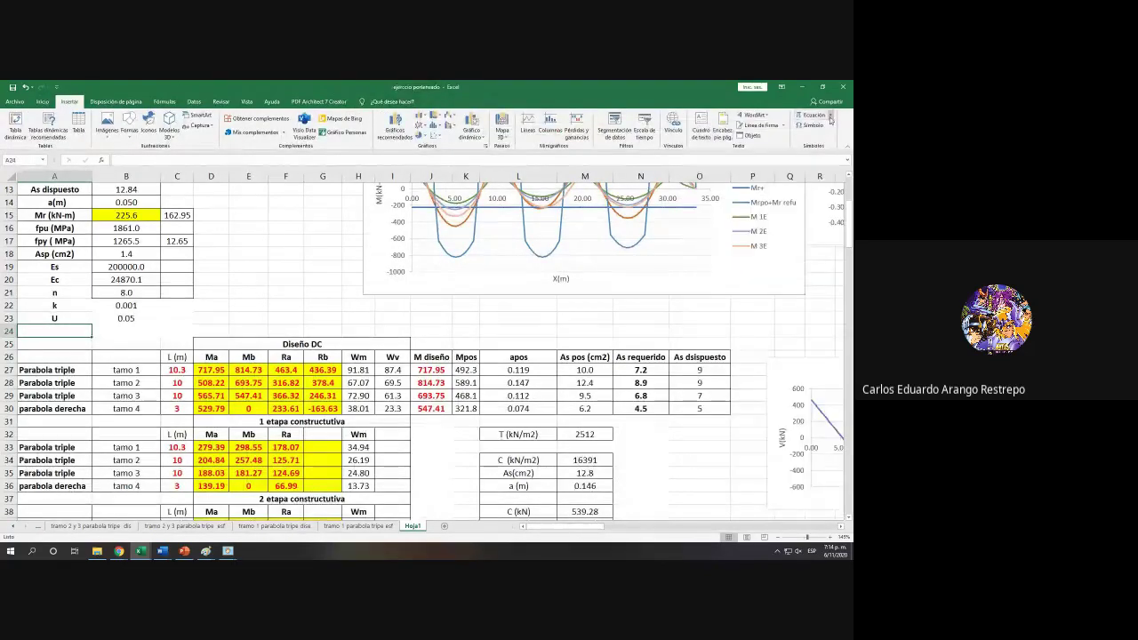
{"action": "left_click", "coordinate": [816, 126]}
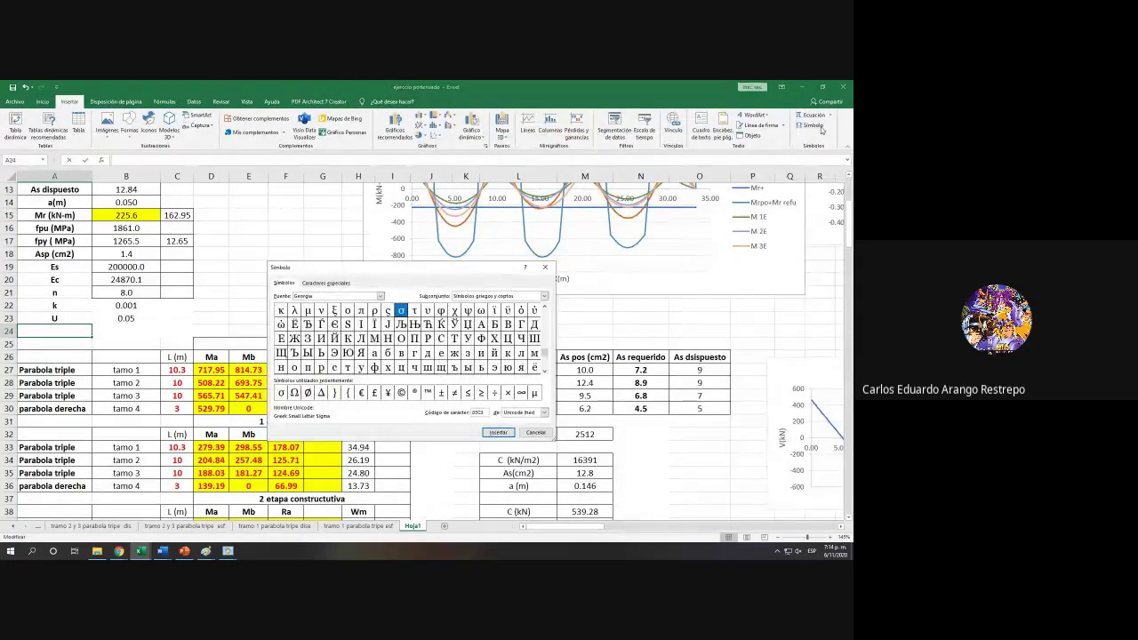
{"action": "double_click", "coordinate": [321, 392]}
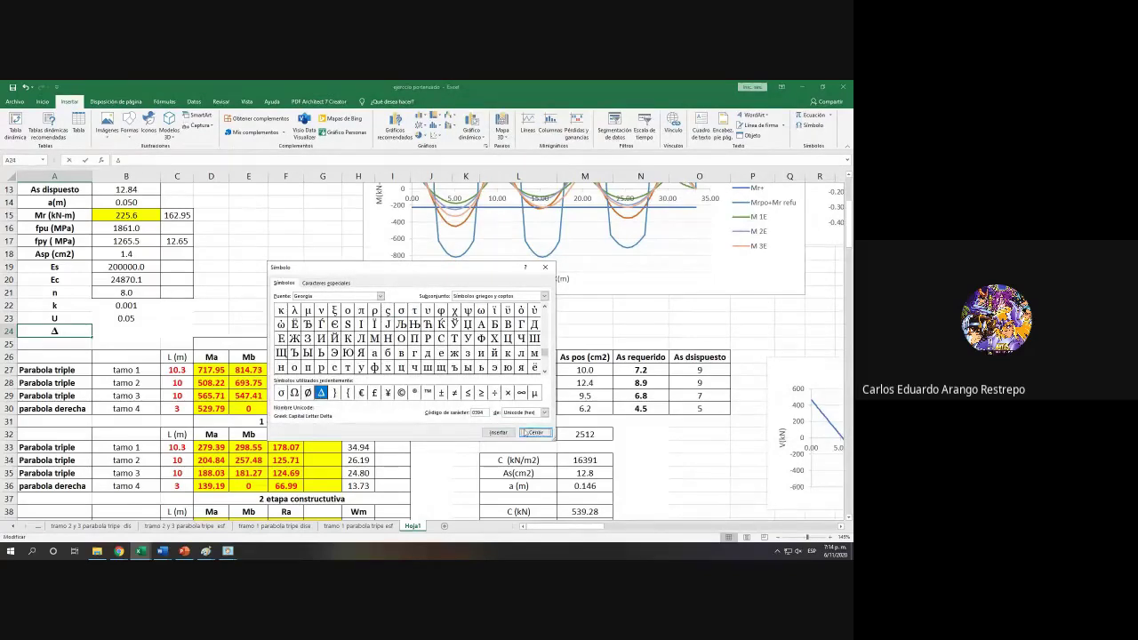
{"action": "left_click", "coordinate": [535, 432]}
Step: Enter +6/1000 in B24 as the Δ value and show it with three decimals
{"action": "left_click", "coordinate": [143, 334]}
{"action": "type", "text": "+6/1000"}
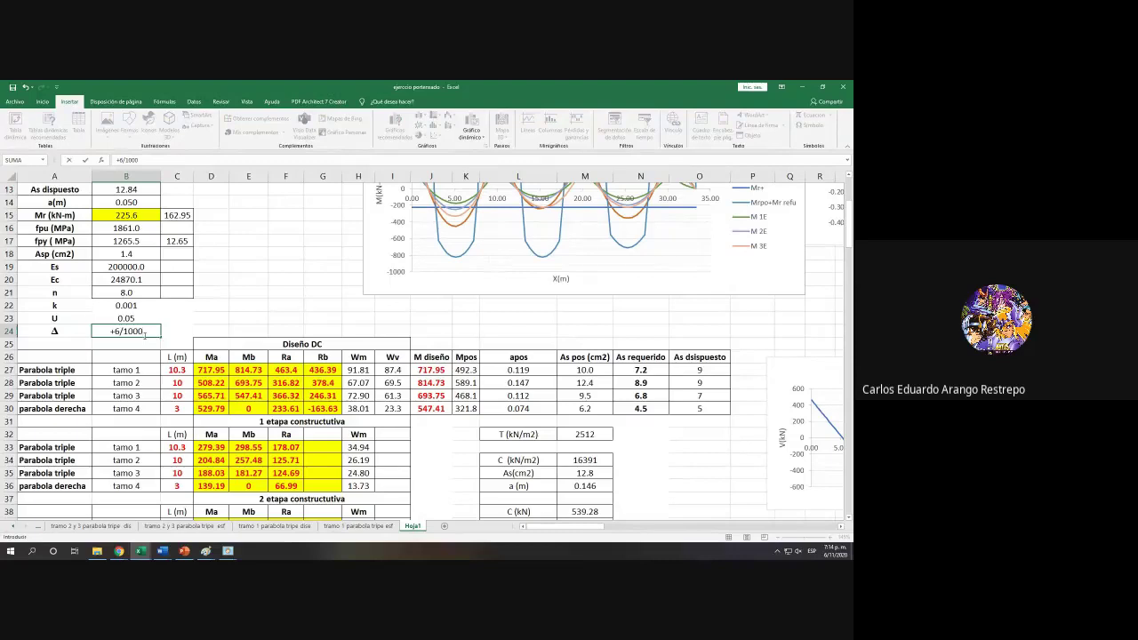
{"action": "key", "text": "Return"}
{"action": "left_click", "coordinate": [138, 332]}
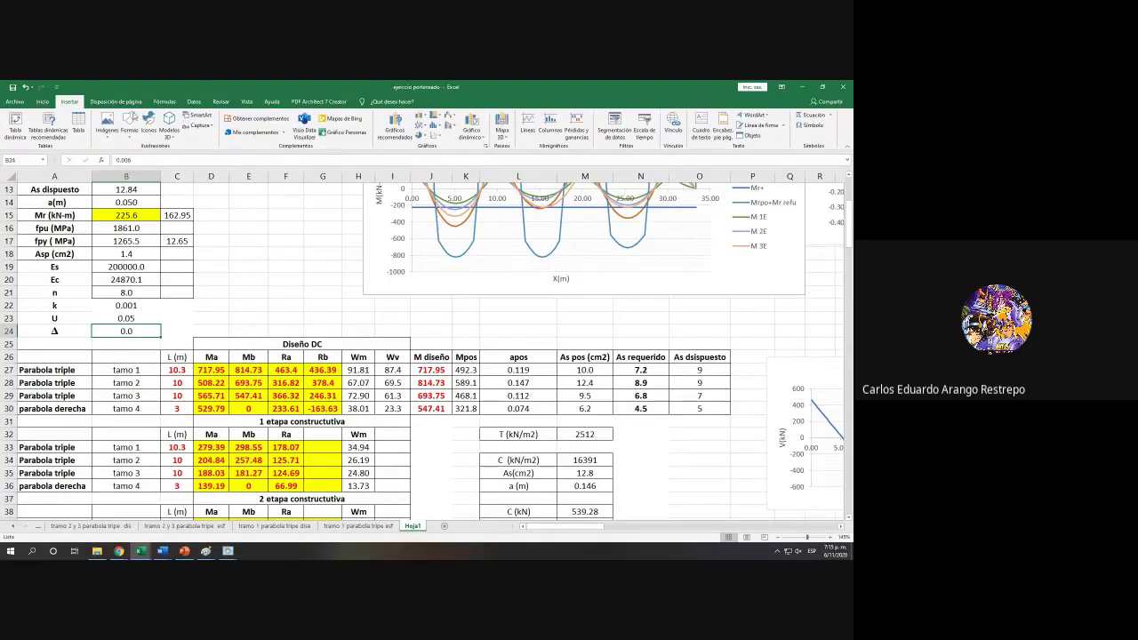
{"action": "left_click", "coordinate": [42, 102]}
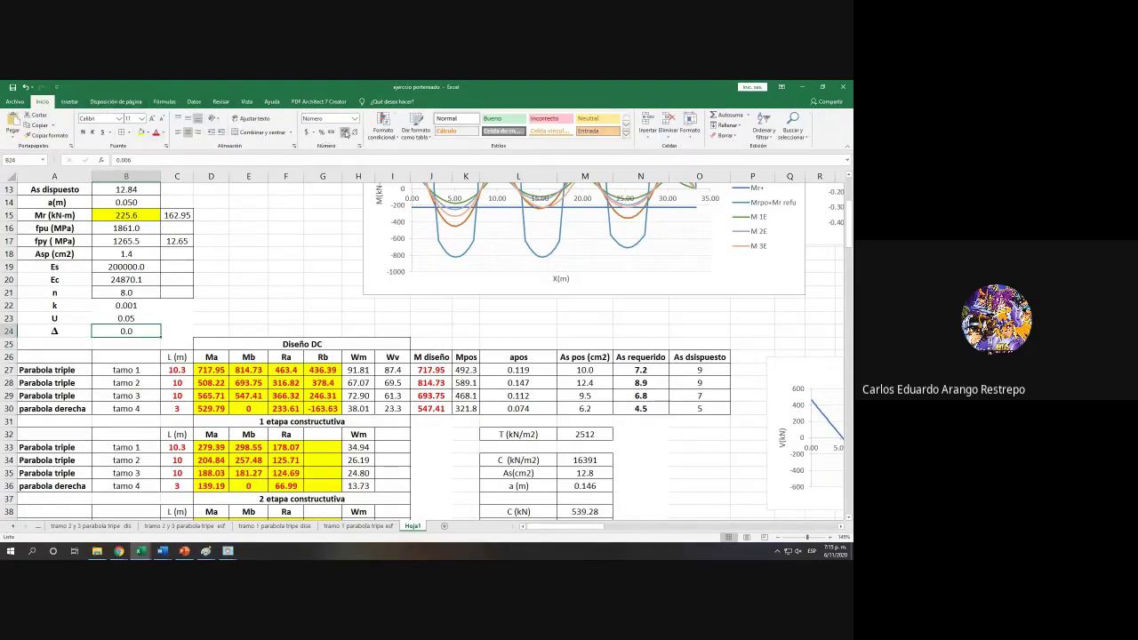
{"action": "left_click", "coordinate": [345, 133]}
{"action": "left_click", "coordinate": [345, 133]}
Step: Place the workbook side by side with the PERDIDAS INMEDIATAS Word document and select the Thu formula there
{"action": "key", "text": "super+Left"}
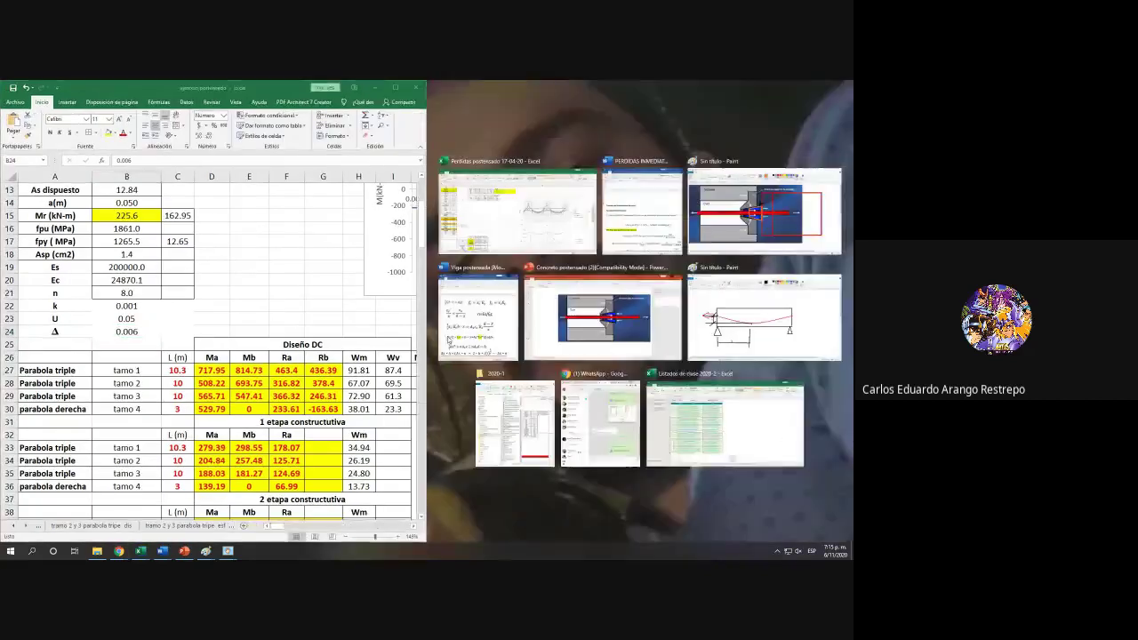
{"action": "left_click", "coordinate": [610, 235]}
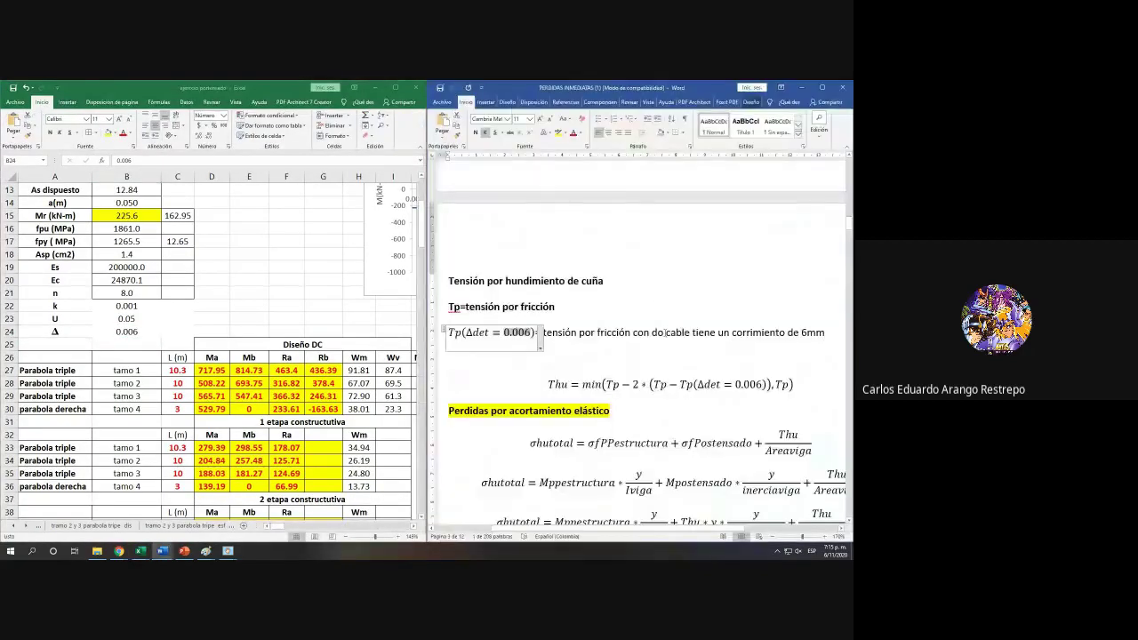
{"action": "left_click", "coordinate": [667, 384]}
Step: Give cell B24, which holds the Δ value, the defined name delta
{"action": "left_click", "coordinate": [133, 332]}
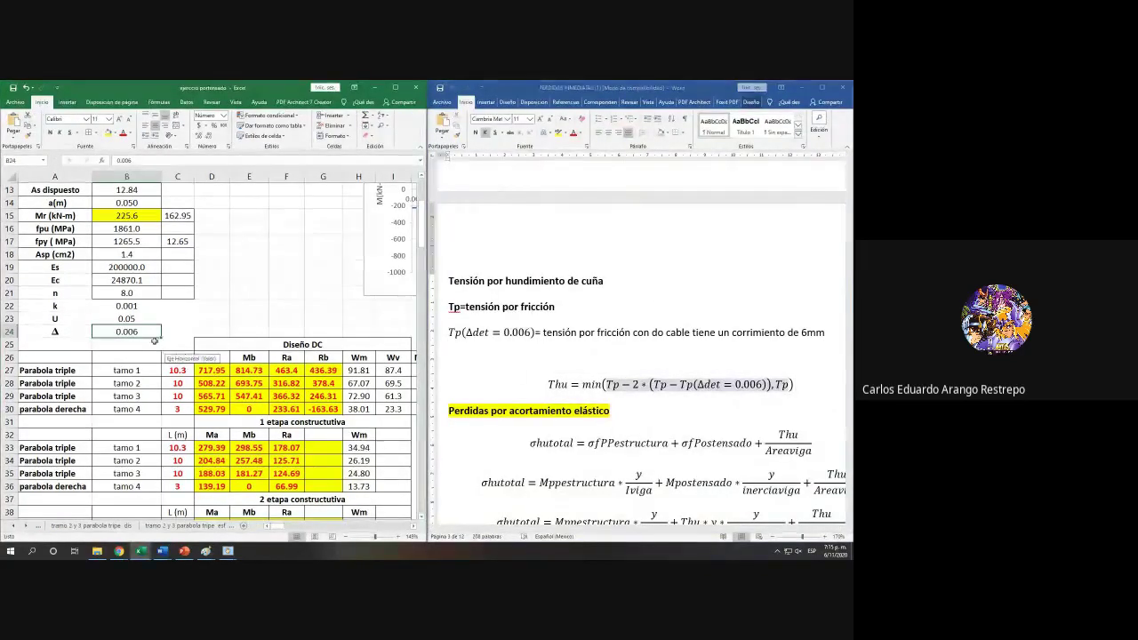
{"action": "left_click", "coordinate": [29, 161]}
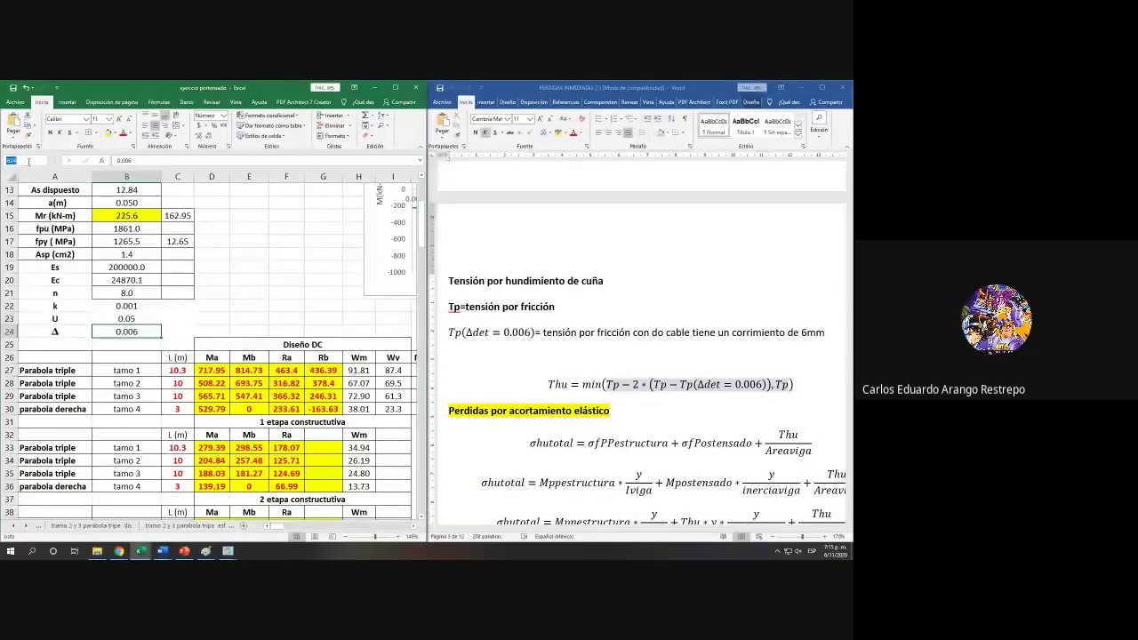
{"action": "type", "text": "delta"}
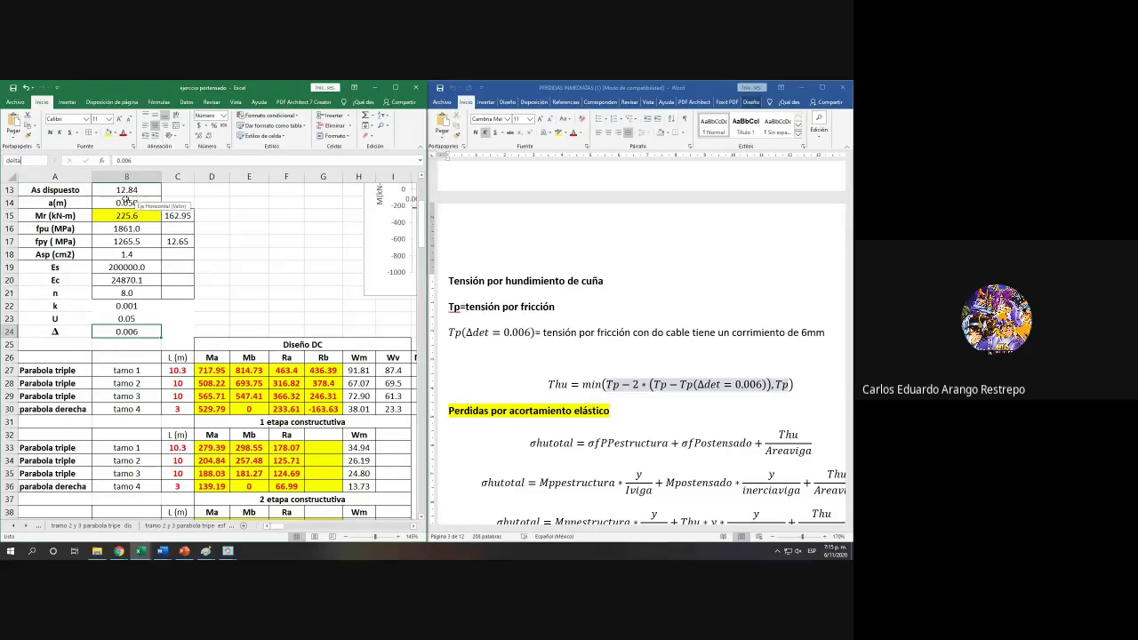
Step: Examine the terms of the Δdet formula and the related Tp formulas in the Word document
{"action": "left_click", "coordinate": [615, 384]}
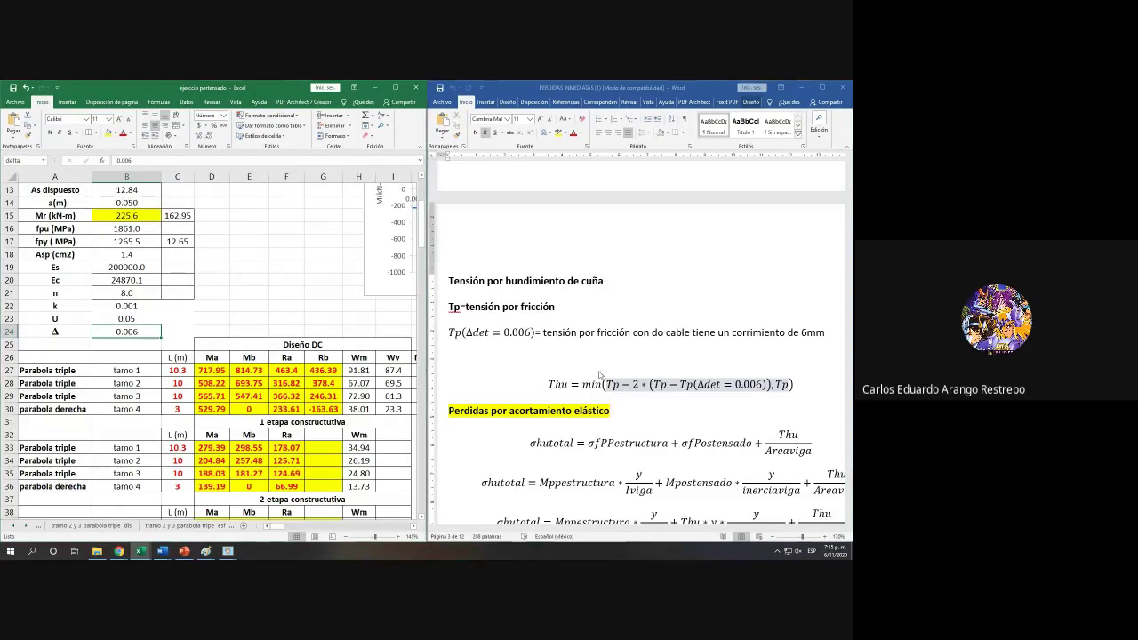
{"action": "scroll", "coordinate": [668, 392], "scroll_direction": "up", "scroll_amount": 5}
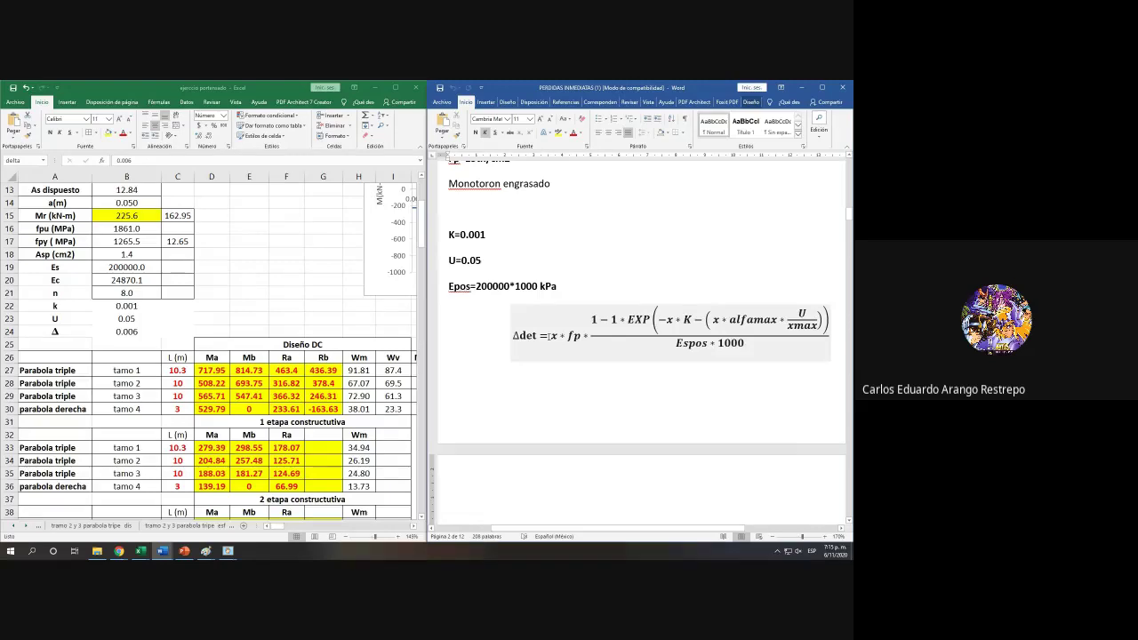
{"action": "left_click", "coordinate": [512, 268]}
{"action": "left_click", "coordinate": [549, 354]}
{"action": "scroll", "coordinate": [551, 347], "scroll_direction": "up", "scroll_amount": 1}
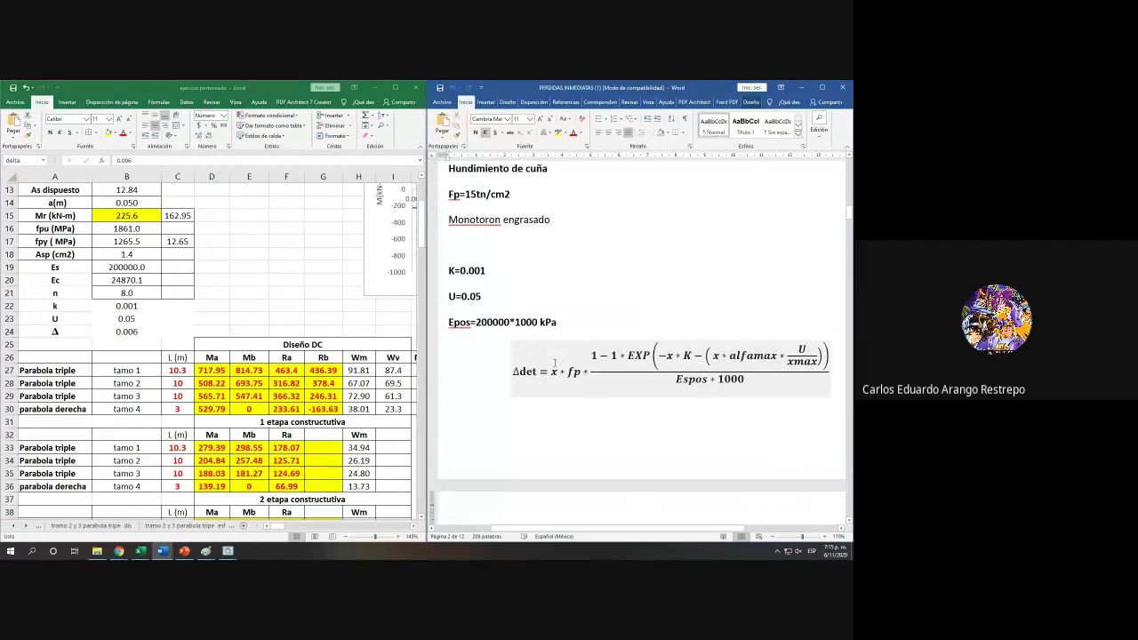
{"action": "left_click", "coordinate": [553, 374]}
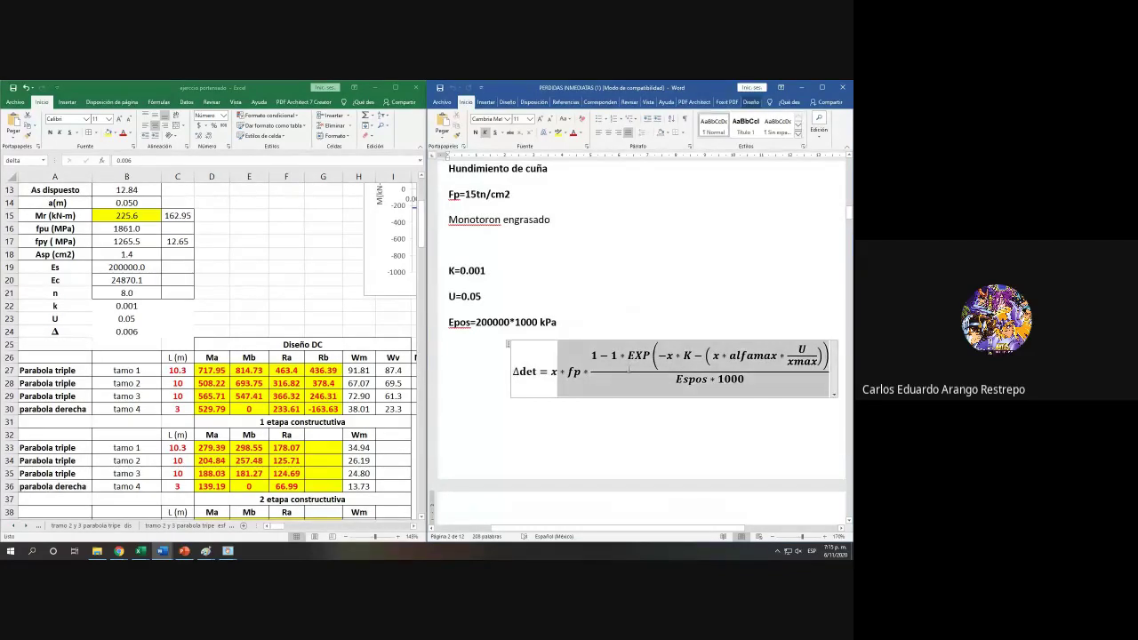
{"action": "left_click", "coordinate": [555, 372]}
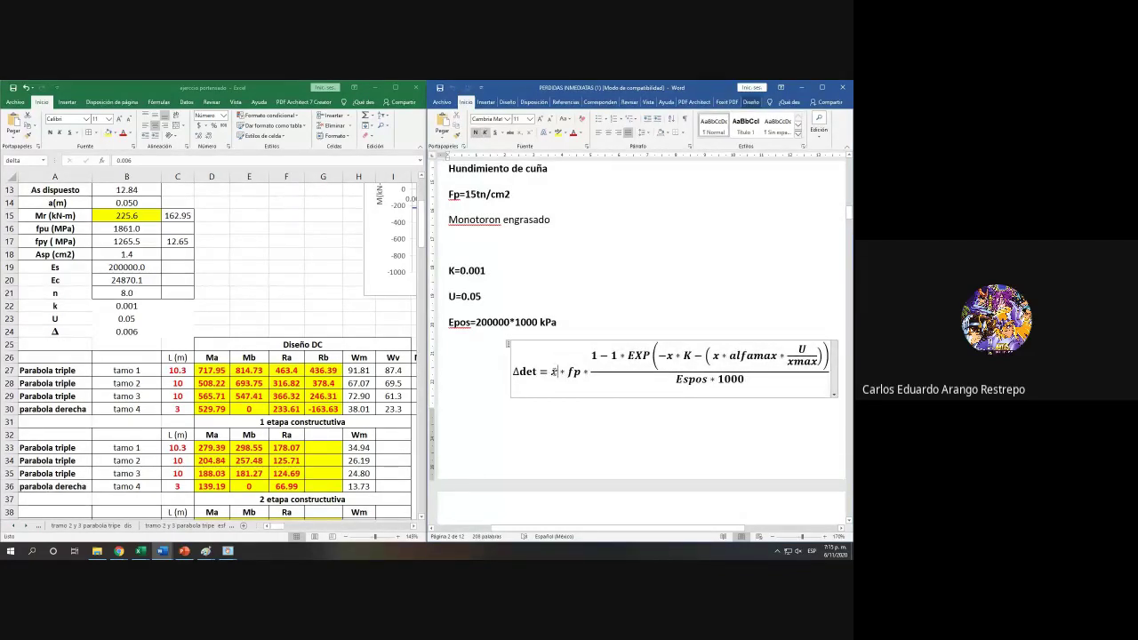
{"action": "scroll", "coordinate": [576, 304], "scroll_direction": "up", "scroll_amount": 3}
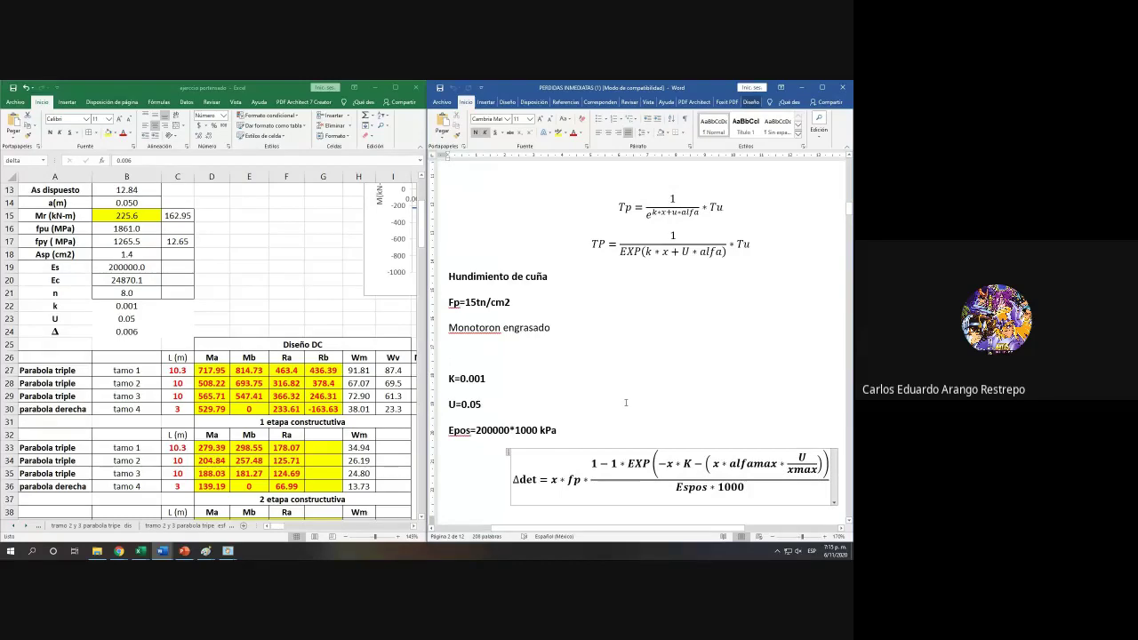
{"action": "scroll", "coordinate": [626, 403], "scroll_direction": "up", "scroll_amount": 5}
{"action": "scroll", "coordinate": [717, 418], "scroll_direction": "down", "scroll_amount": 8}
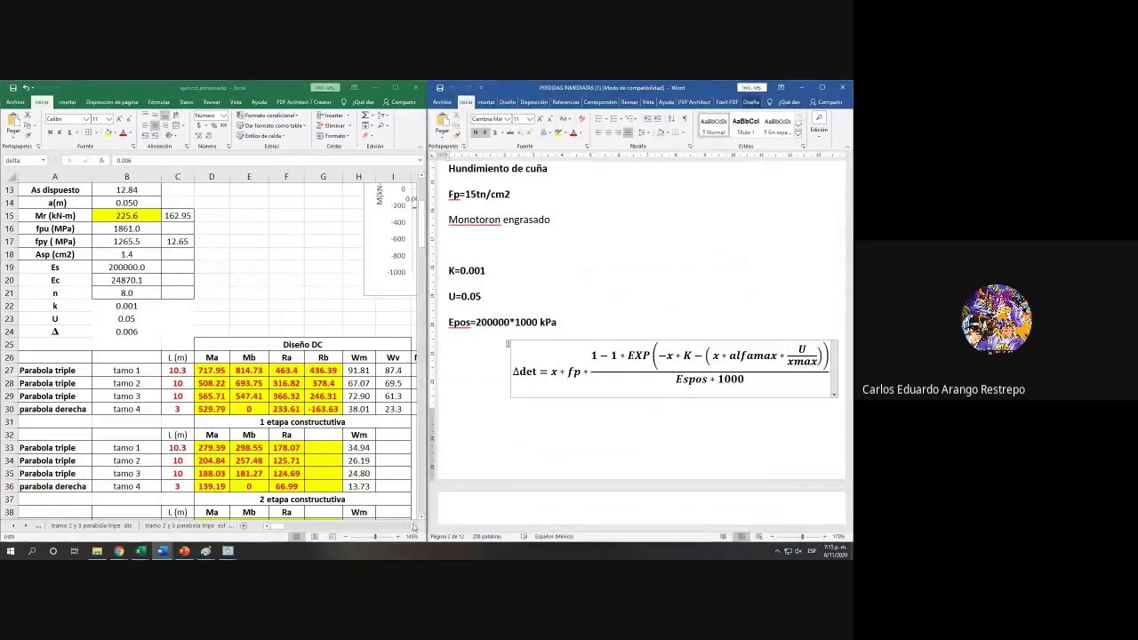
Step: Add the labels alfamax in BF48 and Xmax in BF49, above the alfa column's table
{"action": "scroll", "coordinate": [413, 527], "scroll_direction": "right", "scroll_amount": 10}
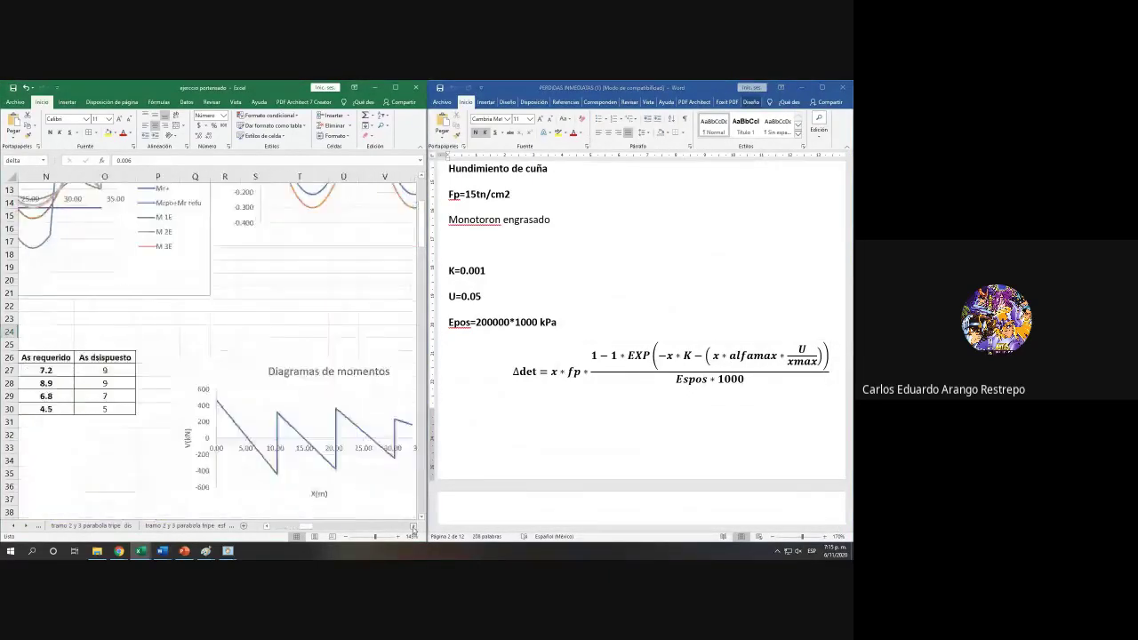
{"action": "scroll", "coordinate": [413, 527], "scroll_direction": "right", "scroll_amount": 4}
{"action": "scroll", "coordinate": [413, 527], "scroll_direction": "down", "scroll_amount": 9}
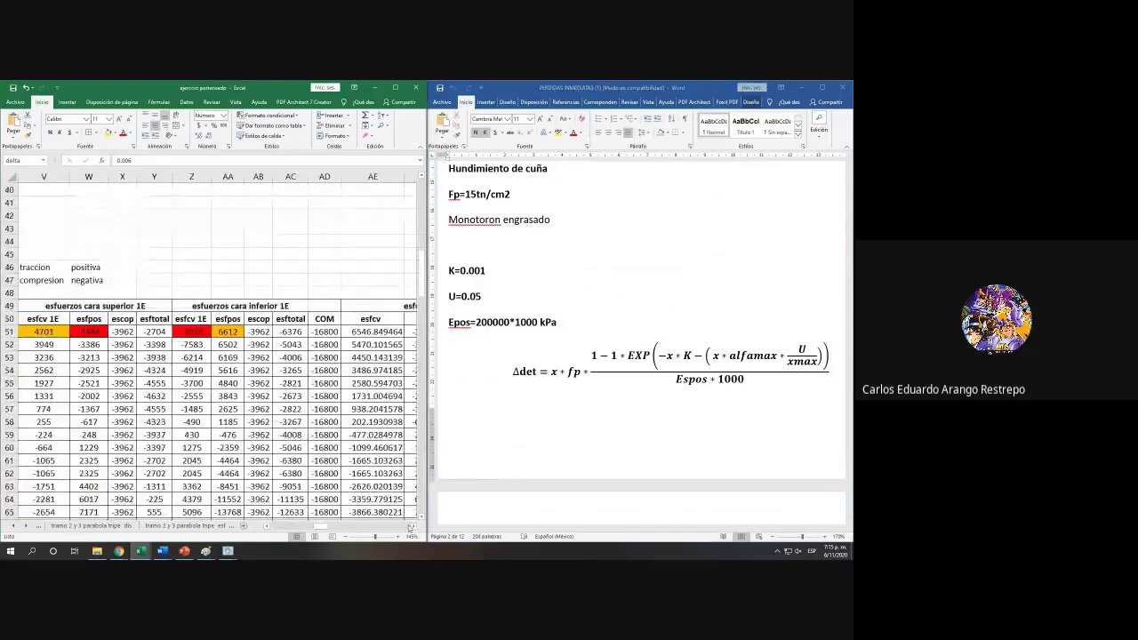
{"action": "scroll", "coordinate": [411, 528], "scroll_direction": "right", "scroll_amount": 8}
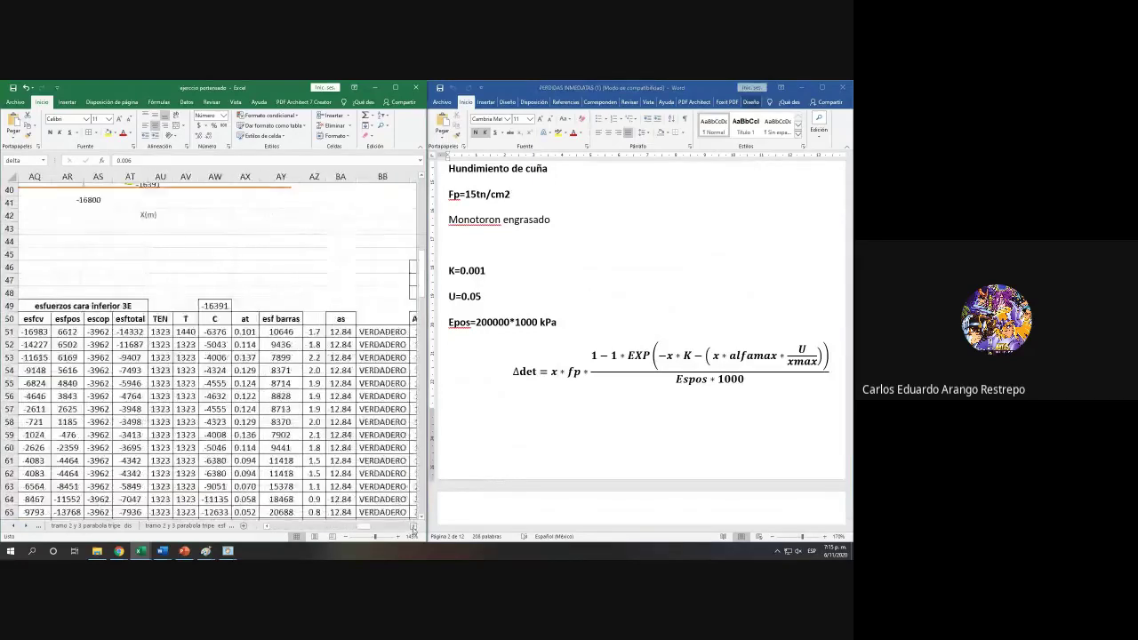
{"action": "scroll", "coordinate": [414, 527], "scroll_direction": "right", "scroll_amount": 7}
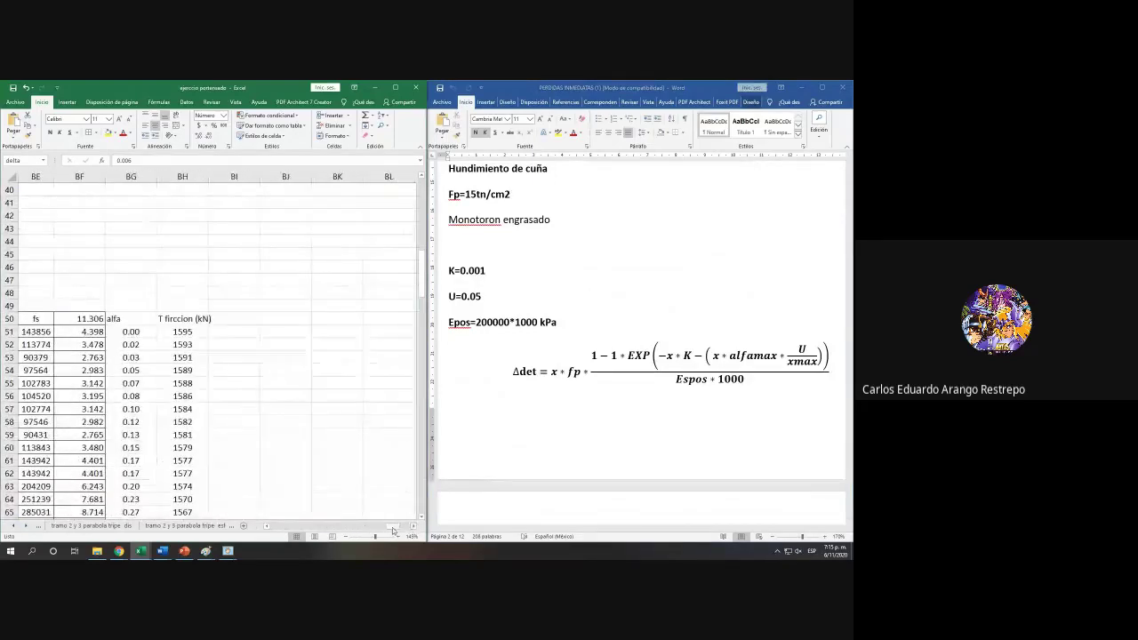
{"action": "scroll", "coordinate": [393, 531], "scroll_direction": "left", "scroll_amount": 2}
{"action": "left_click", "coordinate": [155, 294]}
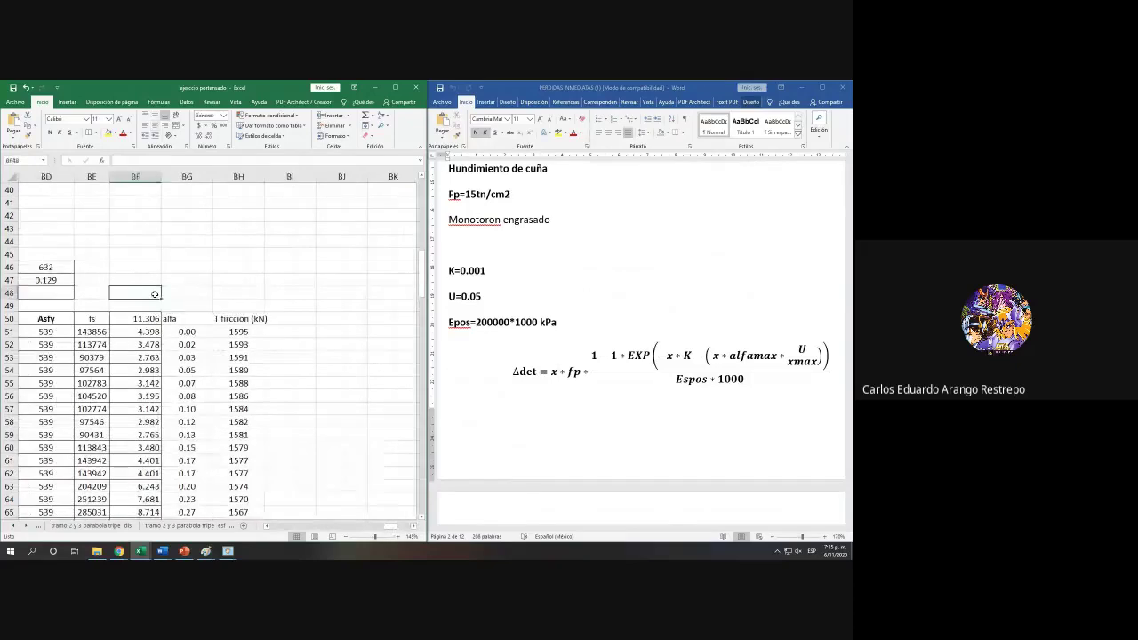
{"action": "type", "text": "alafamax"}
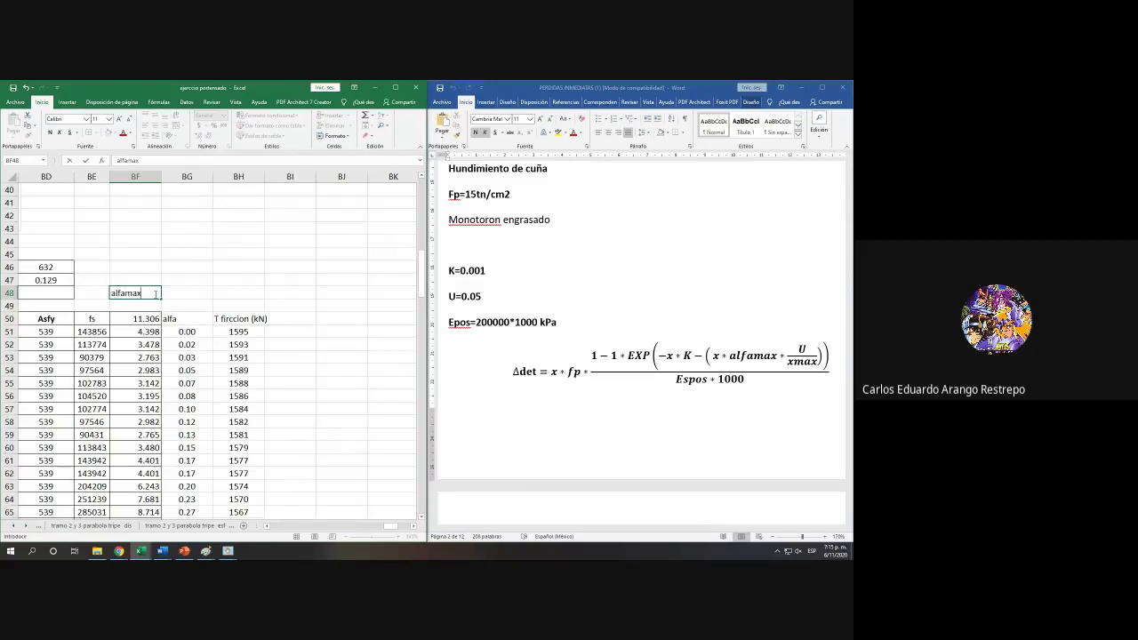
{"action": "left_click", "coordinate": [199, 292]}
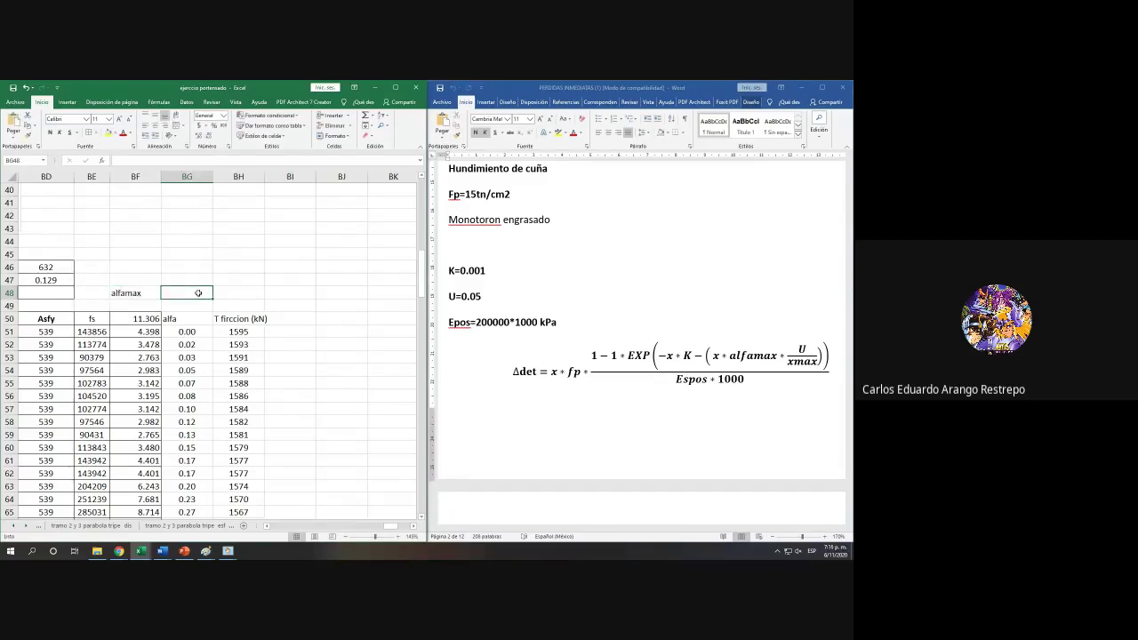
{"action": "left_click", "coordinate": [140, 302]}
{"action": "type", "text": "X"}
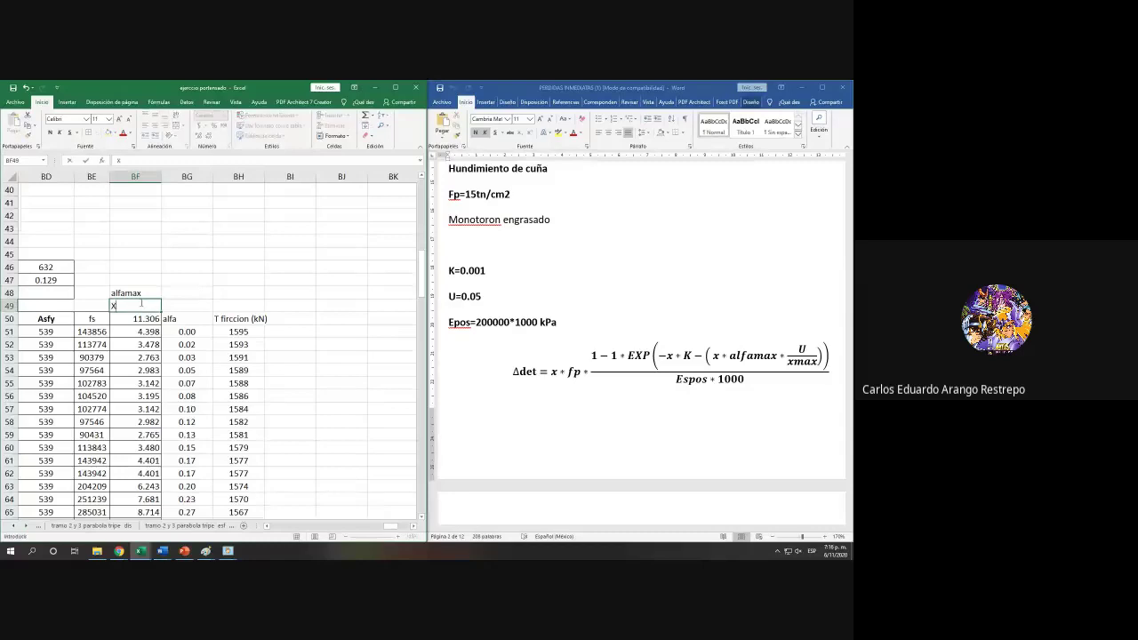
{"action": "type", "text": "max"}
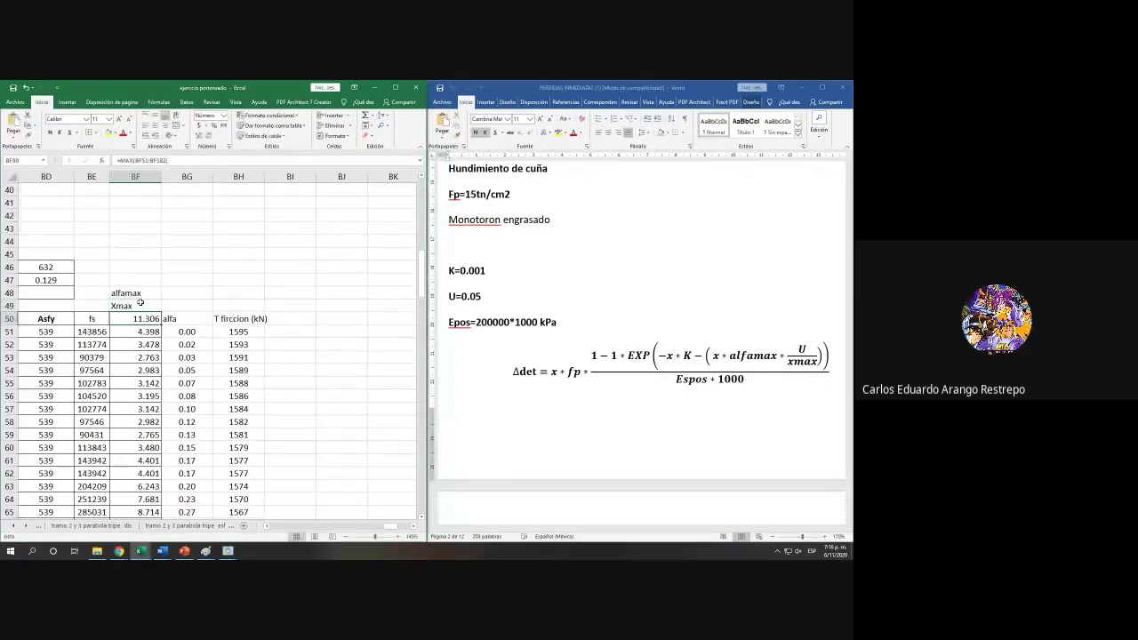
Step: Calculate the maximum alfa in BG48 with the MAX function over BG51:BG182
{"action": "key", "text": "Up"}
{"action": "type", "text": "0"}
{"action": "key", "text": "Escape"}
{"action": "key", "text": "Right"}
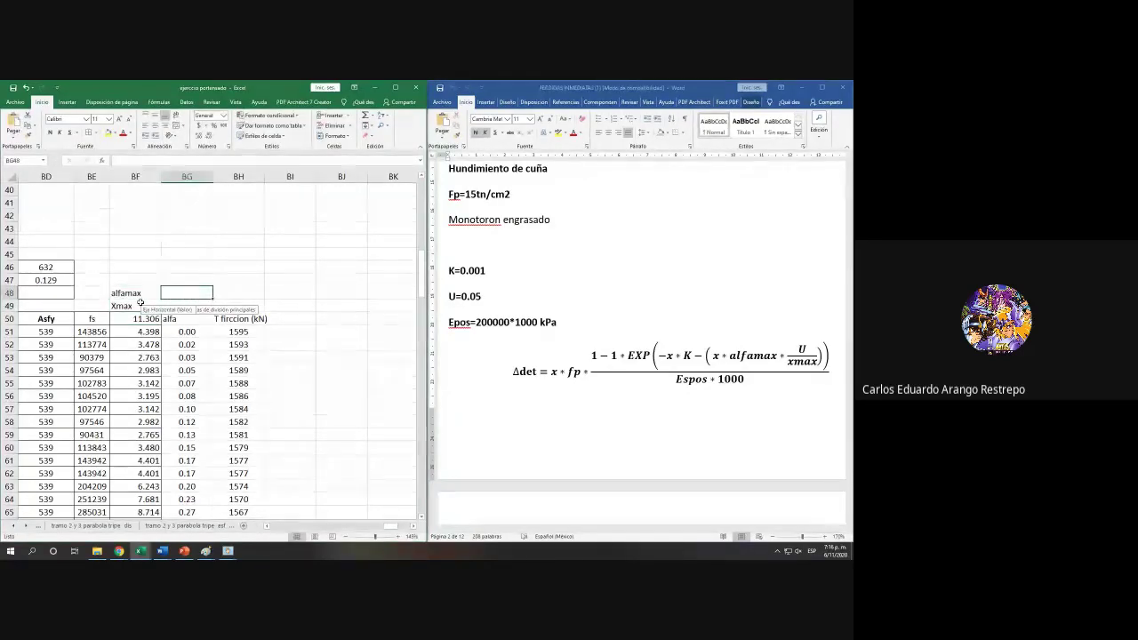
{"action": "type", "text": "=MAX("}
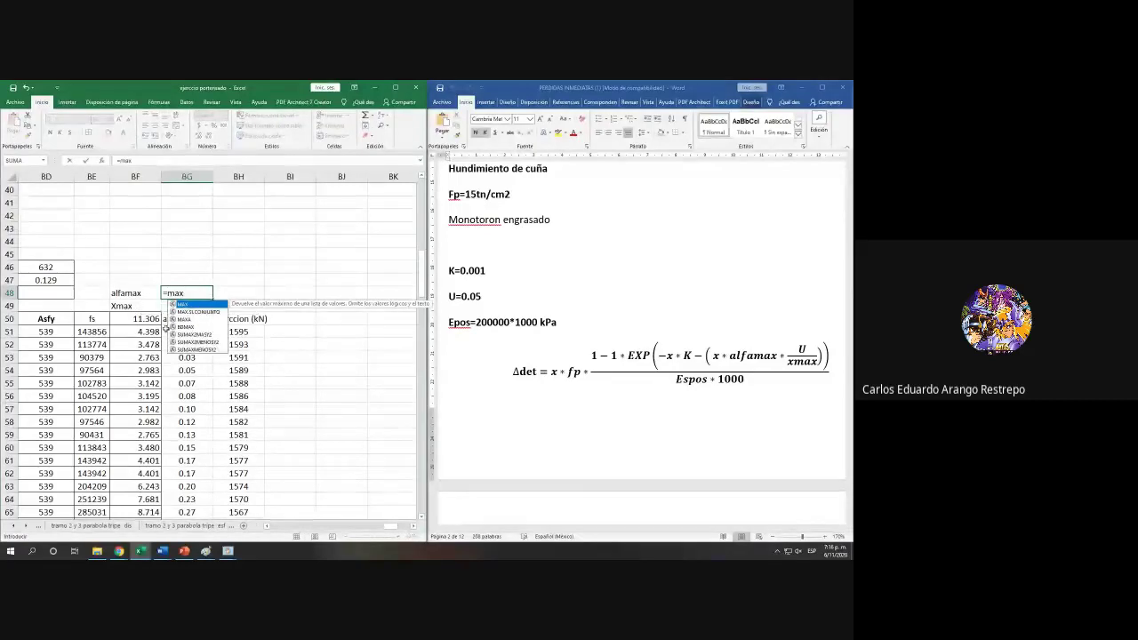
{"action": "left_click", "coordinate": [178, 332]}
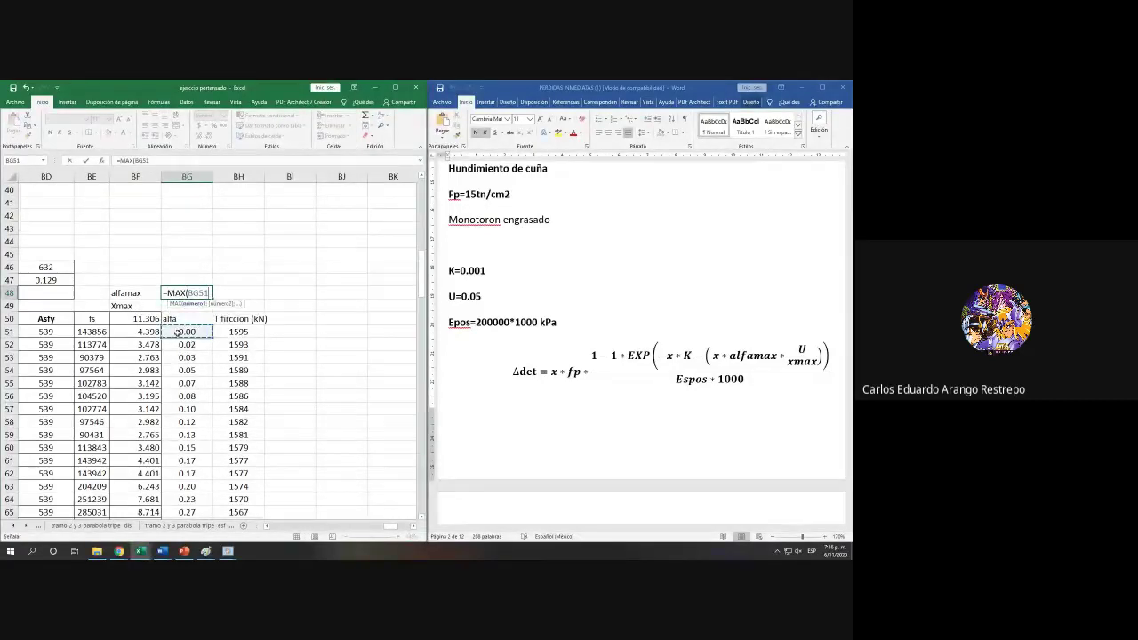
{"action": "key", "text": "ctrl+shift+Down"}
{"action": "key", "text": "Return"}
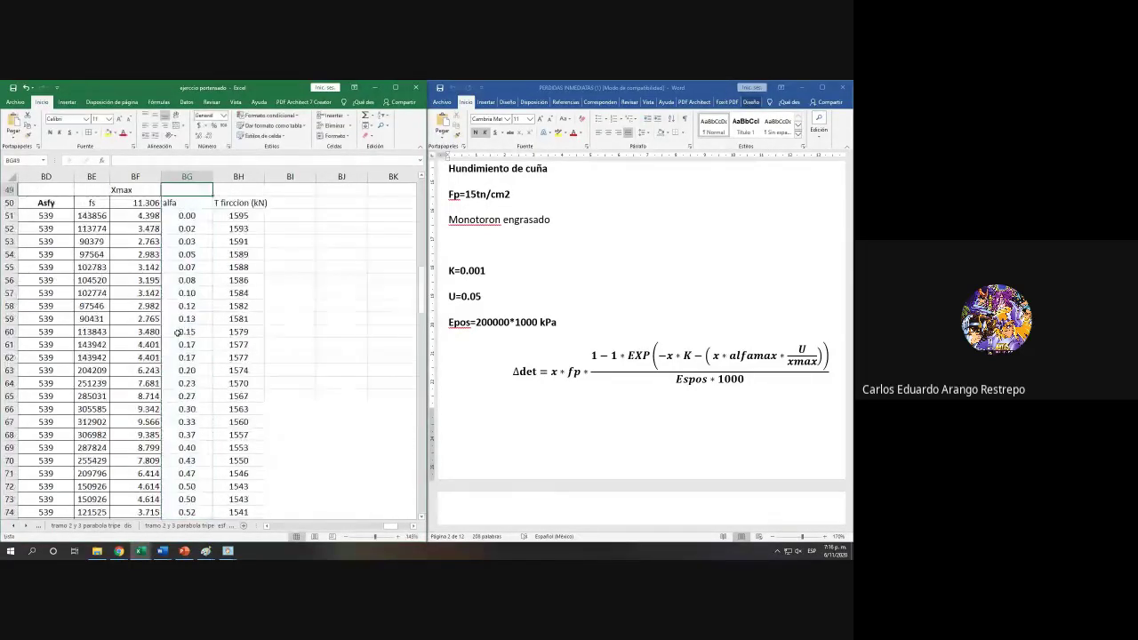
Step: Fill the alfamax label and value cells with yellow and centre the contents of both the alfamax and Xmax rows
{"action": "scroll", "coordinate": [187, 329], "scroll_direction": "up", "scroll_amount": 6}
{"action": "left_click_drag", "start_coordinate": [134, 409], "coordinate": [177, 409]}
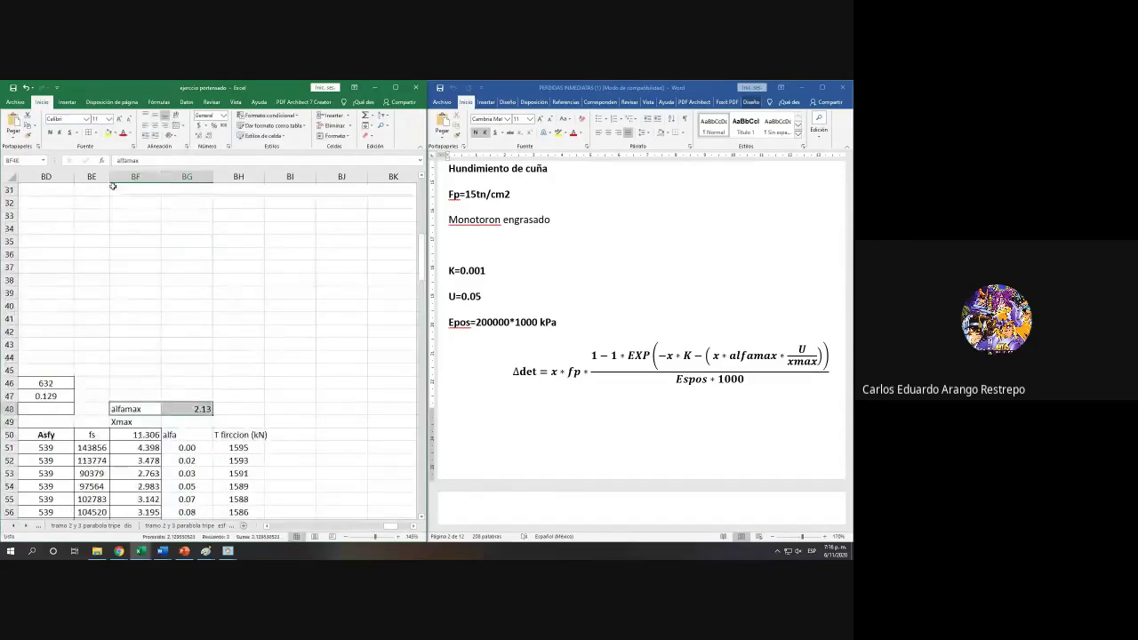
{"action": "left_click", "coordinate": [108, 133]}
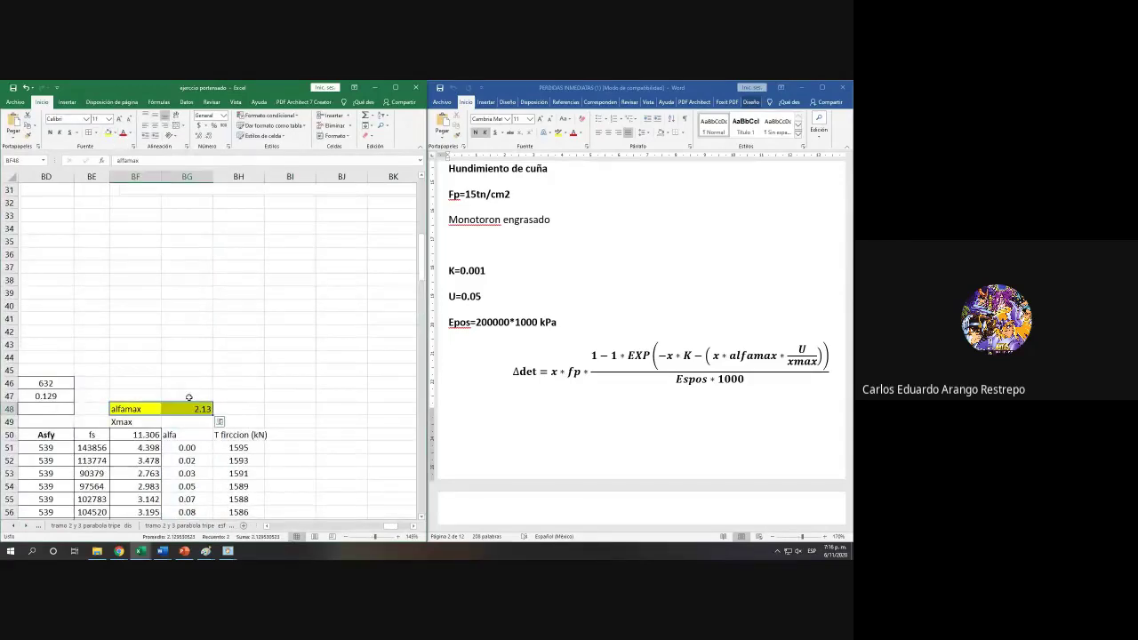
{"action": "left_click", "coordinate": [155, 126]}
{"action": "left_click_drag", "start_coordinate": [133, 421], "coordinate": [187, 421]}
{"action": "left_click", "coordinate": [155, 126]}
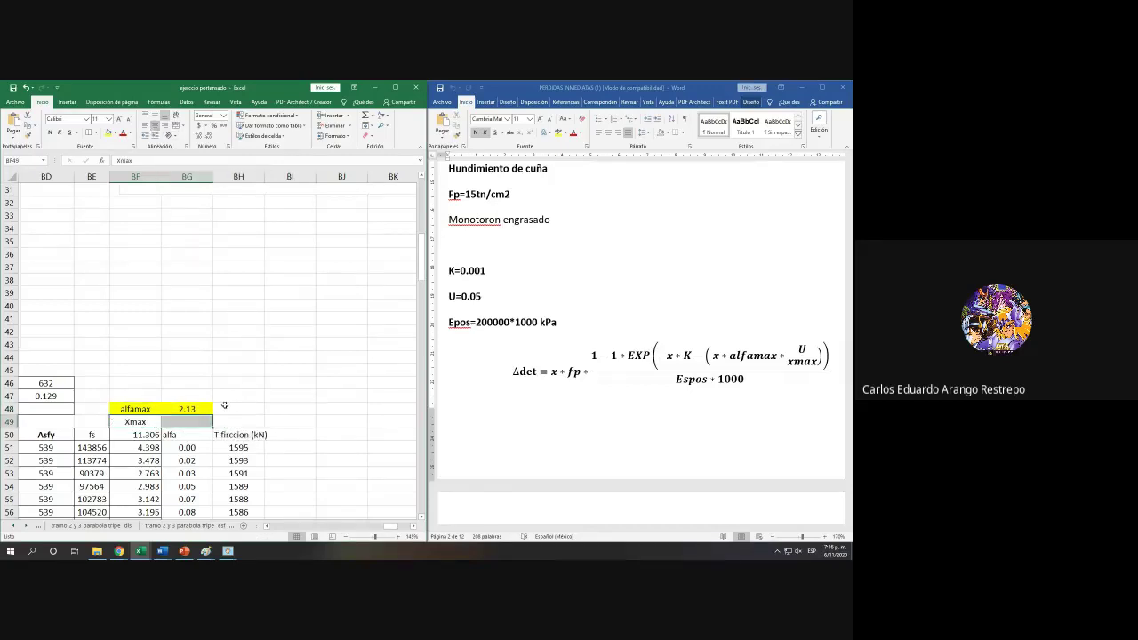
Step: Calculate Xmax in BG49 with the MAX function over the x column, D51:D182
{"action": "double_click", "coordinate": [205, 407]}
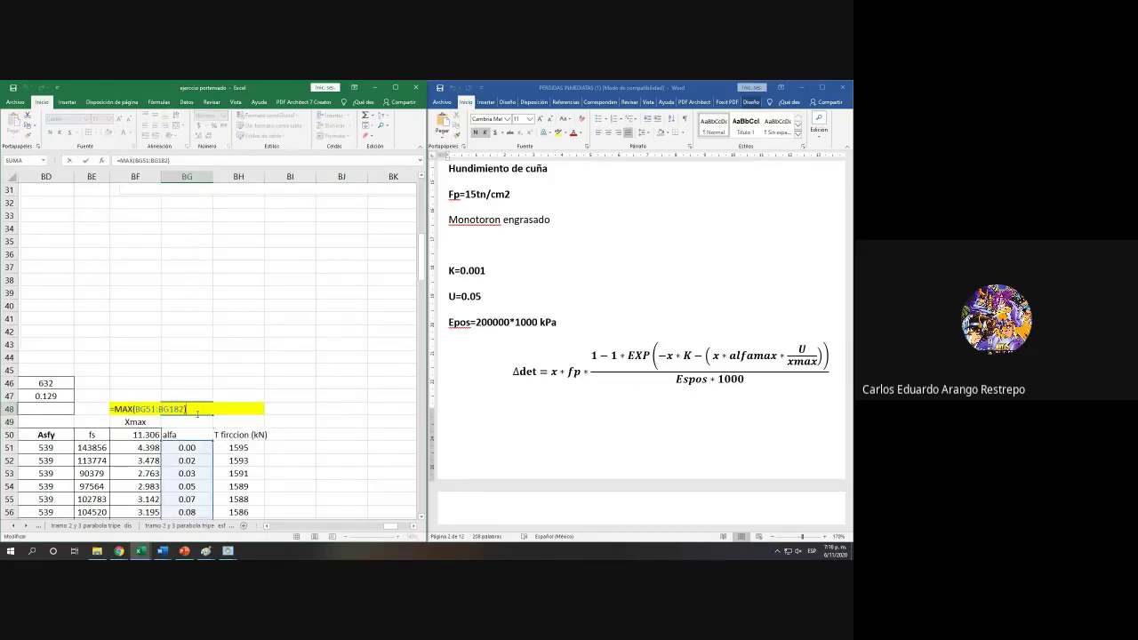
{"action": "key", "text": "Return"}
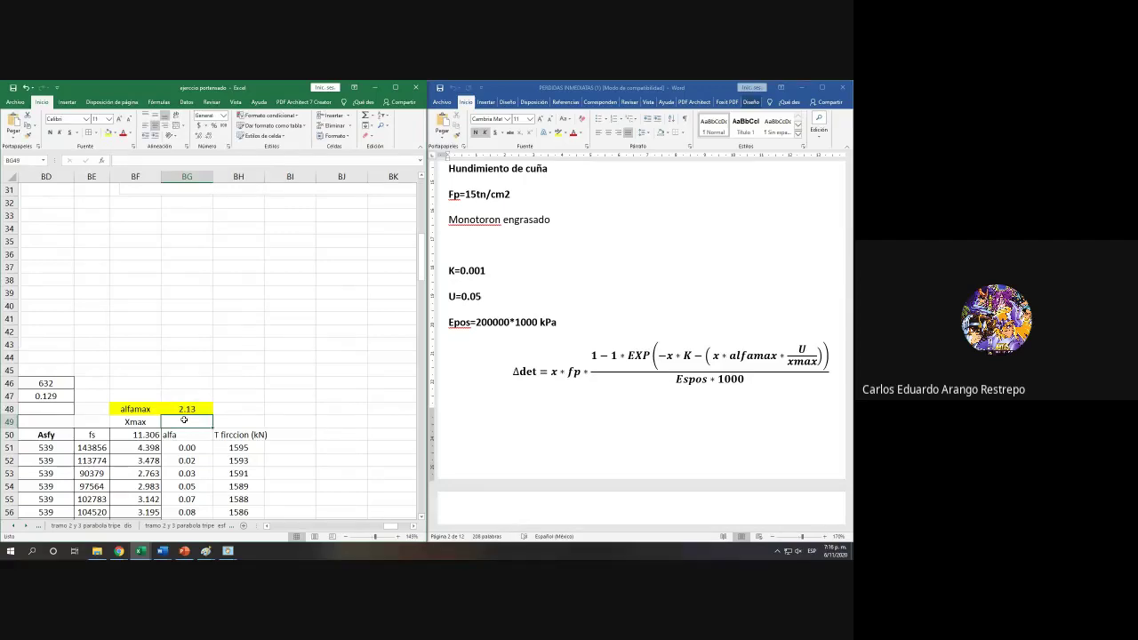
{"action": "type", "text": "=mas"}
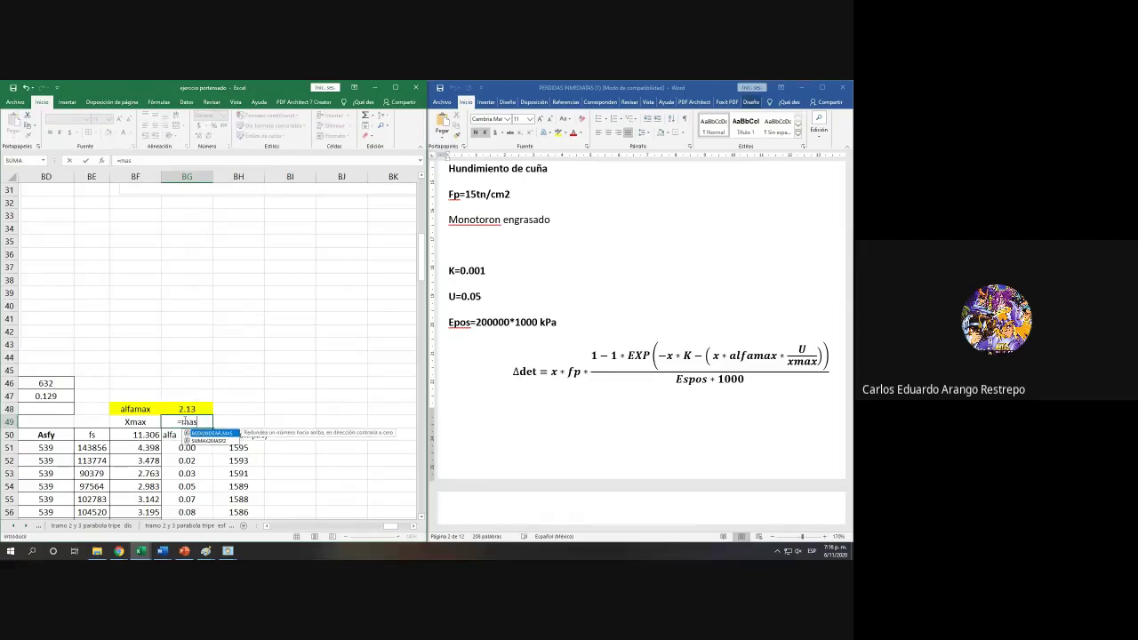
{"action": "key", "text": "BackSpace"}
{"action": "type", "text": "xx"}
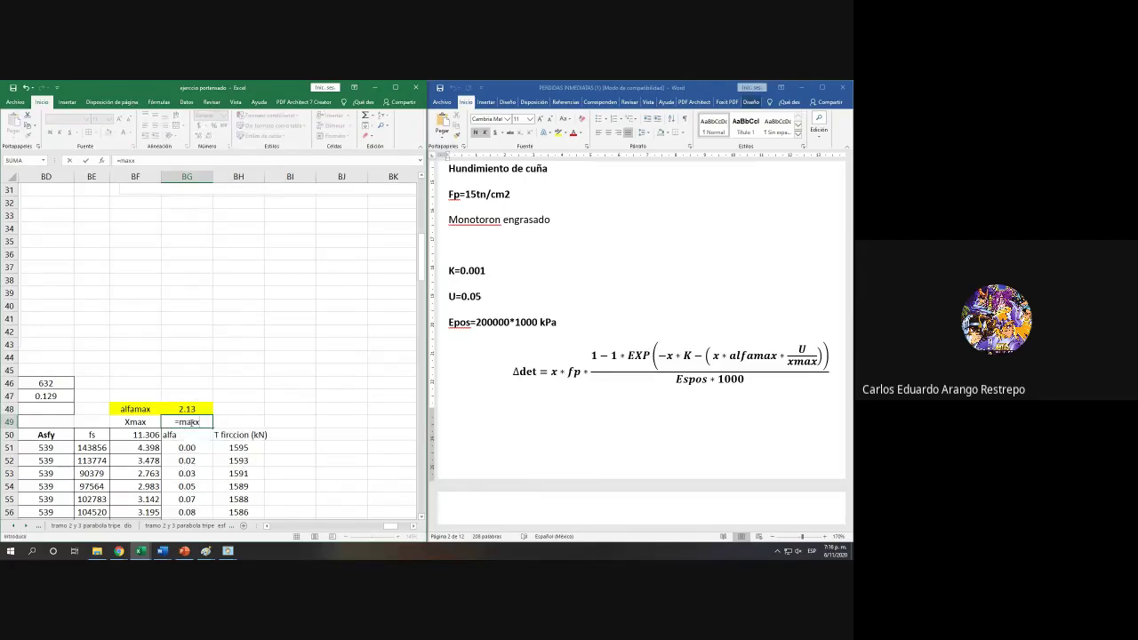
{"action": "key", "text": "BackSpace"}
{"action": "key", "text": "Tab"}
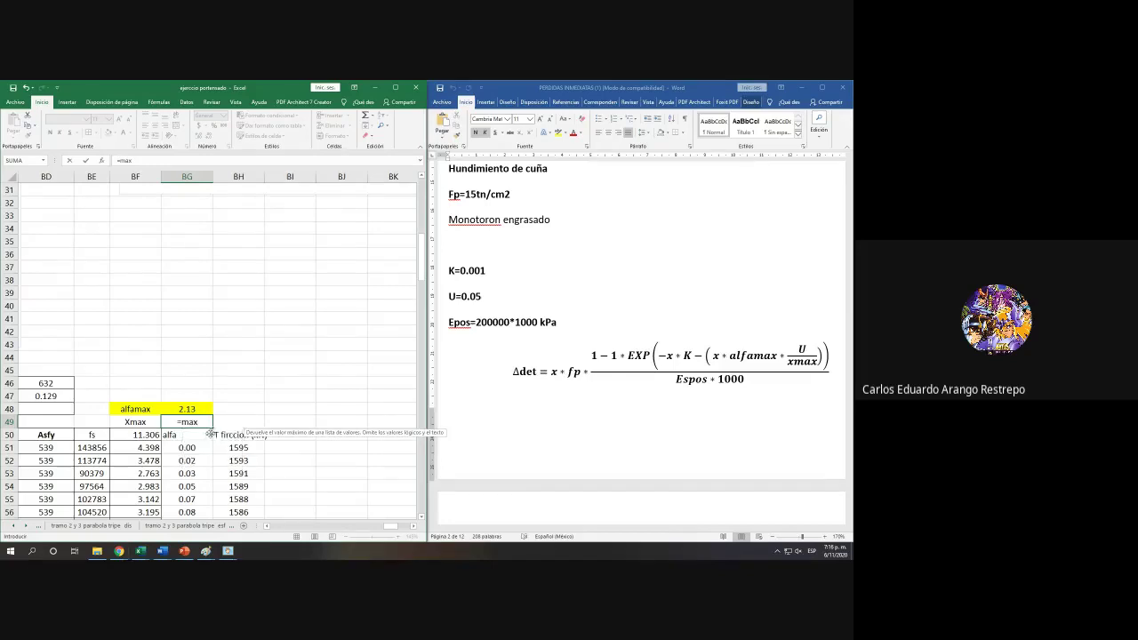
{"action": "left_click_drag", "start_coordinate": [384, 527], "coordinate": [272, 526]}
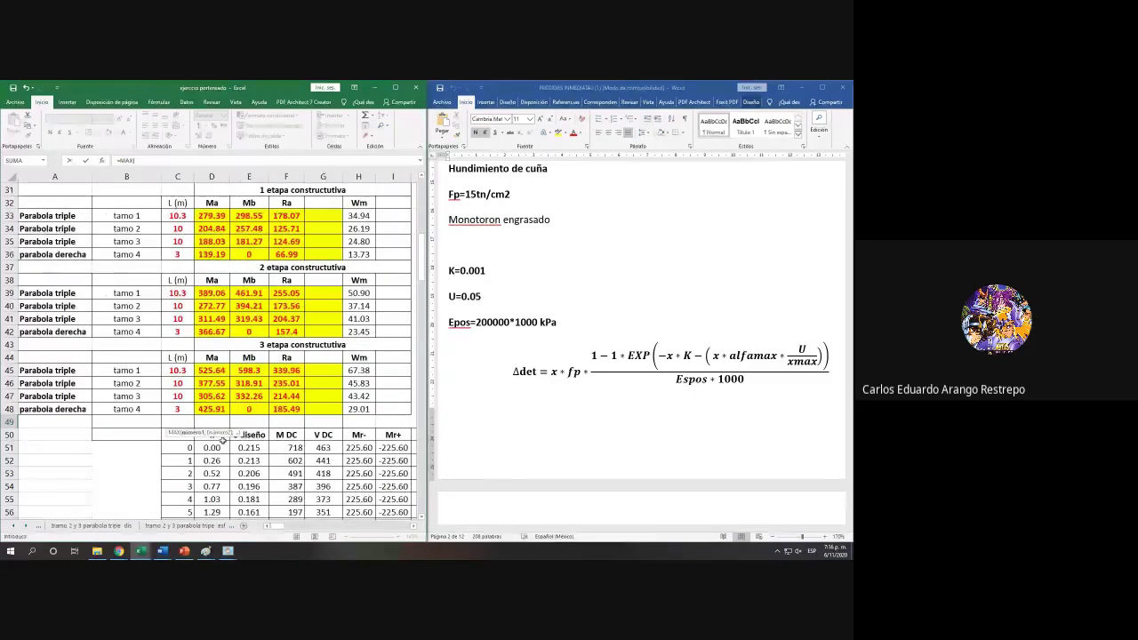
{"action": "left_click", "coordinate": [207, 447]}
{"action": "key", "text": "ctrl+shift+Down"}
{"action": "key", "text": "Return"}
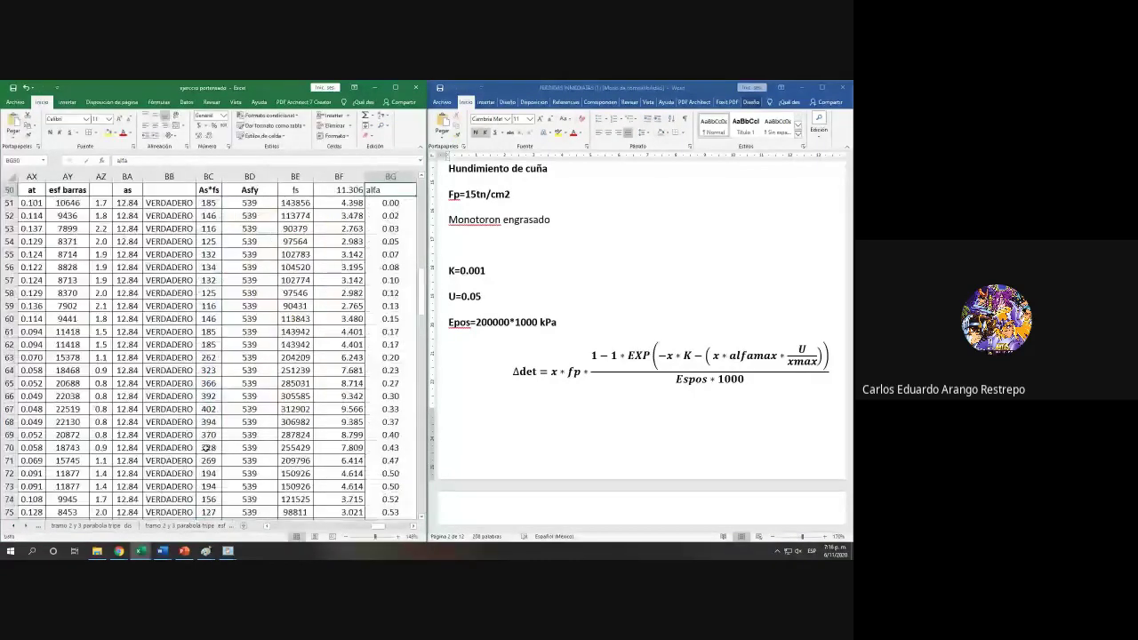
Step: Give cell BG48 the defined name alfamax and cell BG49 the defined name xmax
{"action": "scroll", "coordinate": [266, 355], "scroll_direction": "up", "scroll_amount": 5}
{"action": "left_click_drag", "start_coordinate": [336, 357], "coordinate": [384, 369]}
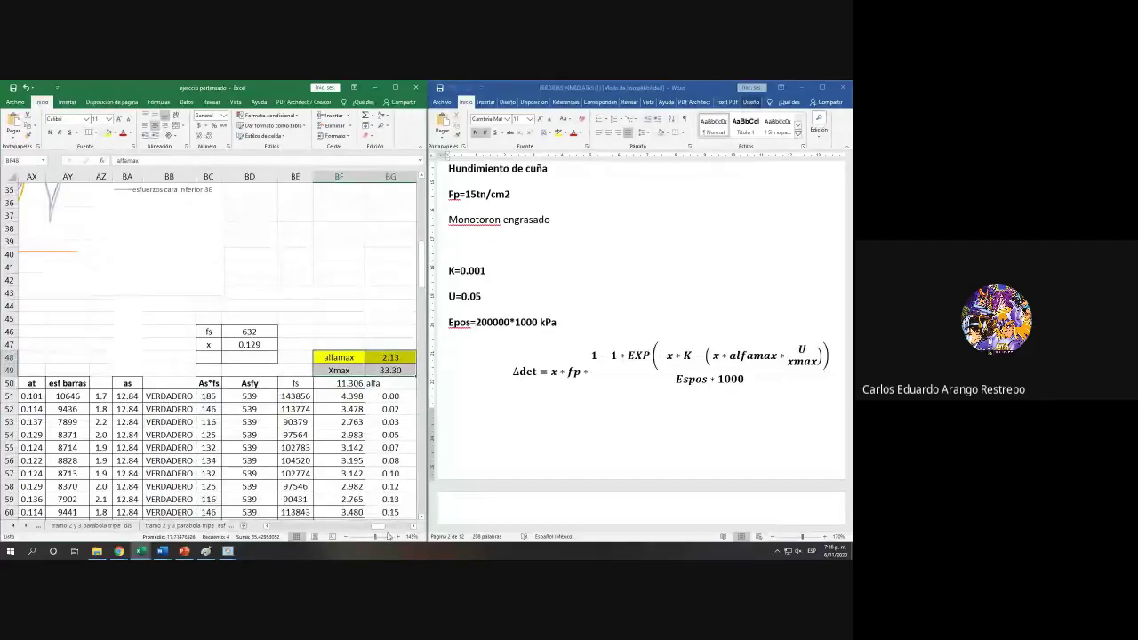
{"action": "left_click", "coordinate": [413, 525]}
{"action": "left_click", "coordinate": [414, 526]}
{"action": "left_click", "coordinate": [307, 356]}
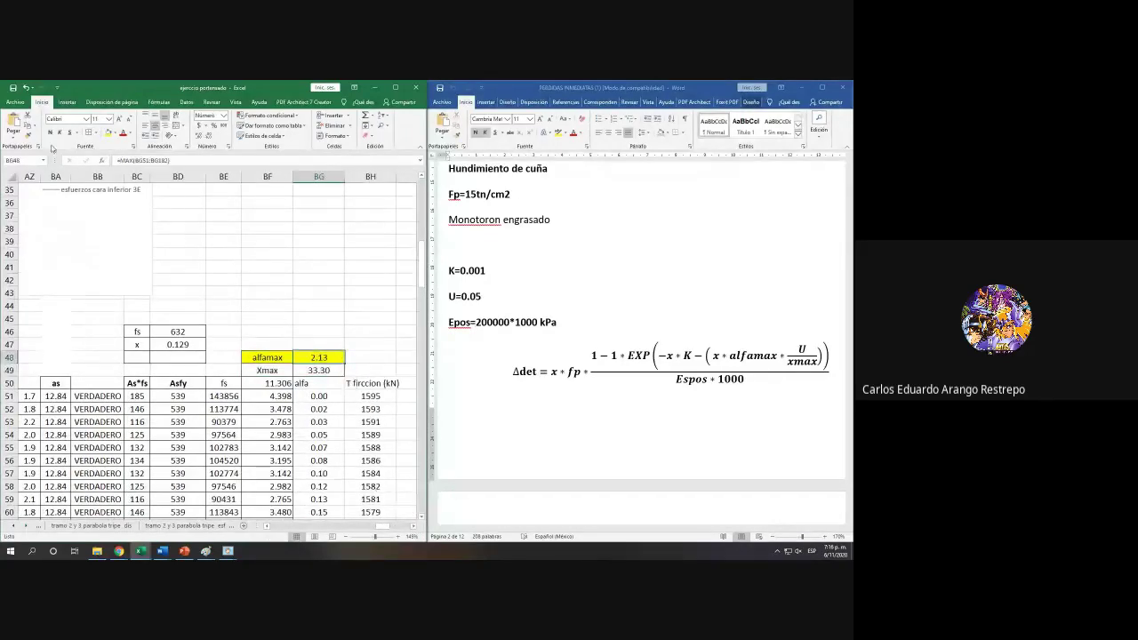
{"action": "left_click", "coordinate": [24, 161]}
{"action": "type", "text": "alfamax"}
{"action": "key", "text": "Return"}
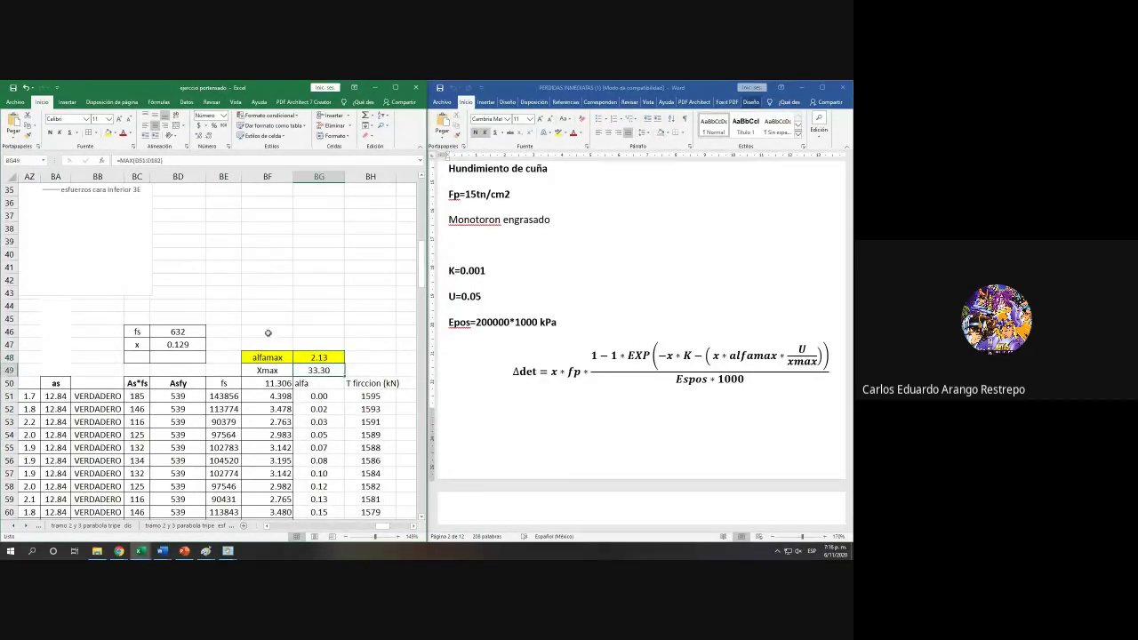
{"action": "left_click", "coordinate": [9, 160]}
{"action": "type", "text": "xmax"}
{"action": "key", "text": "Return"}
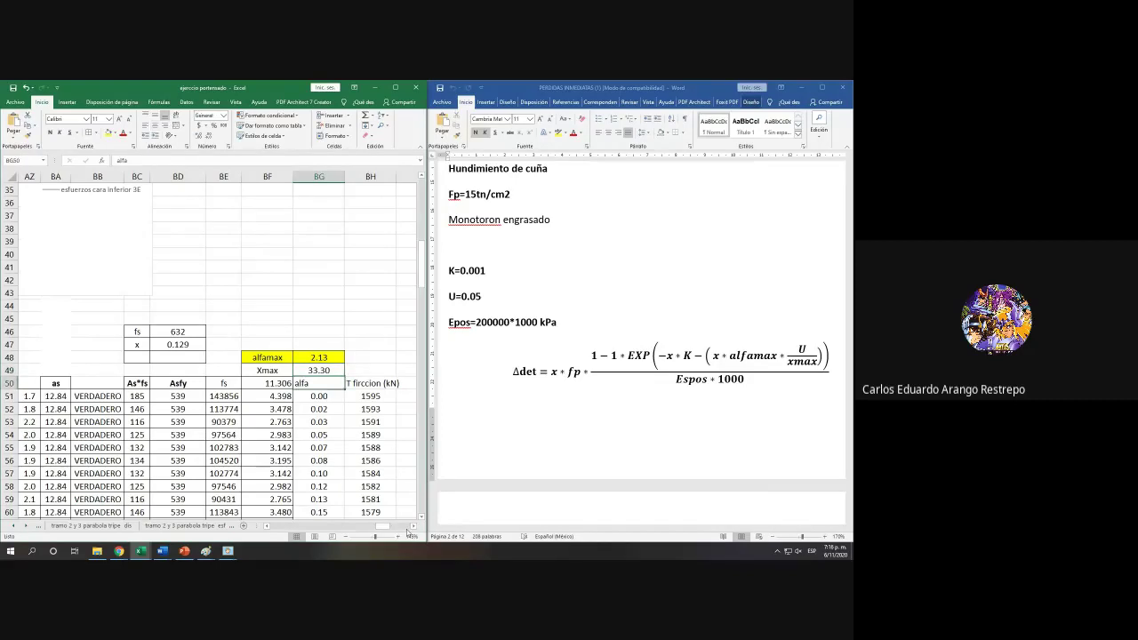
Step: Check the fp term of the Δdet formula and its Fp value in the Word document against the fpy cell B17 in the workbook
{"action": "left_click", "coordinate": [746, 379]}
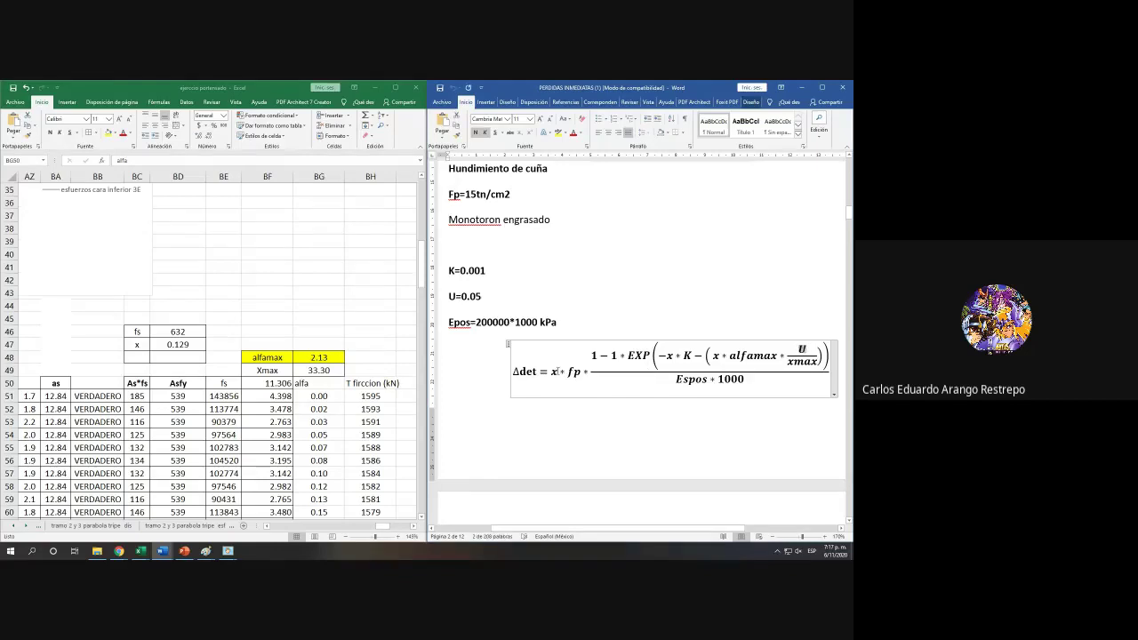
{"action": "left_click_drag", "start_coordinate": [570, 370], "coordinate": [582, 369]}
{"action": "scroll", "coordinate": [514, 339], "scroll_direction": "up", "scroll_amount": 3}
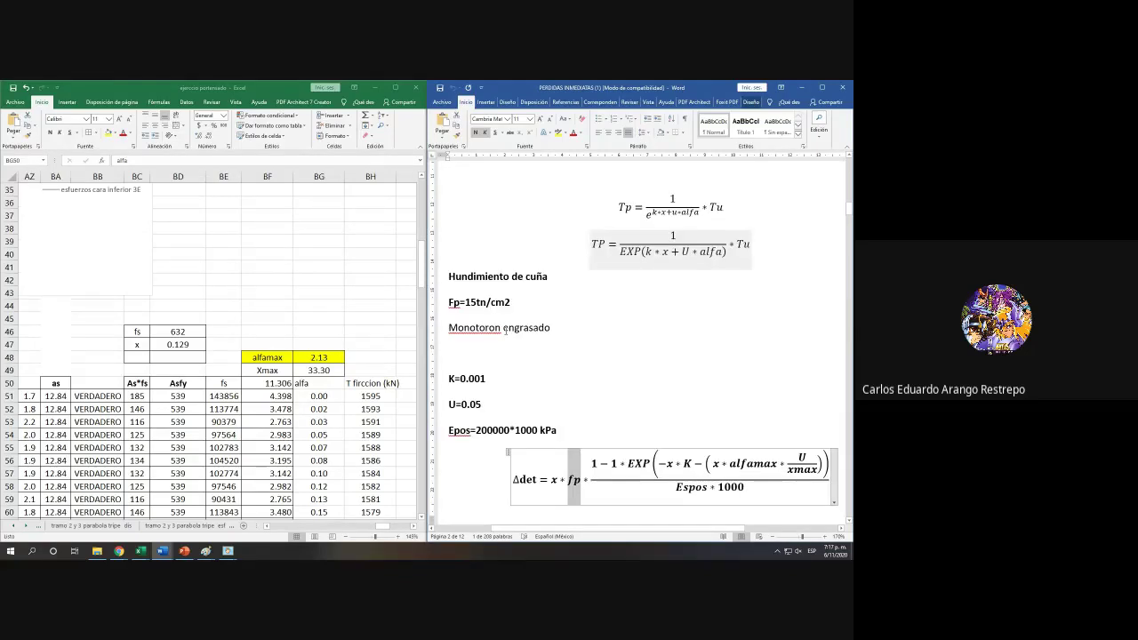
{"action": "left_click_drag", "start_coordinate": [510, 302], "coordinate": [449, 305]}
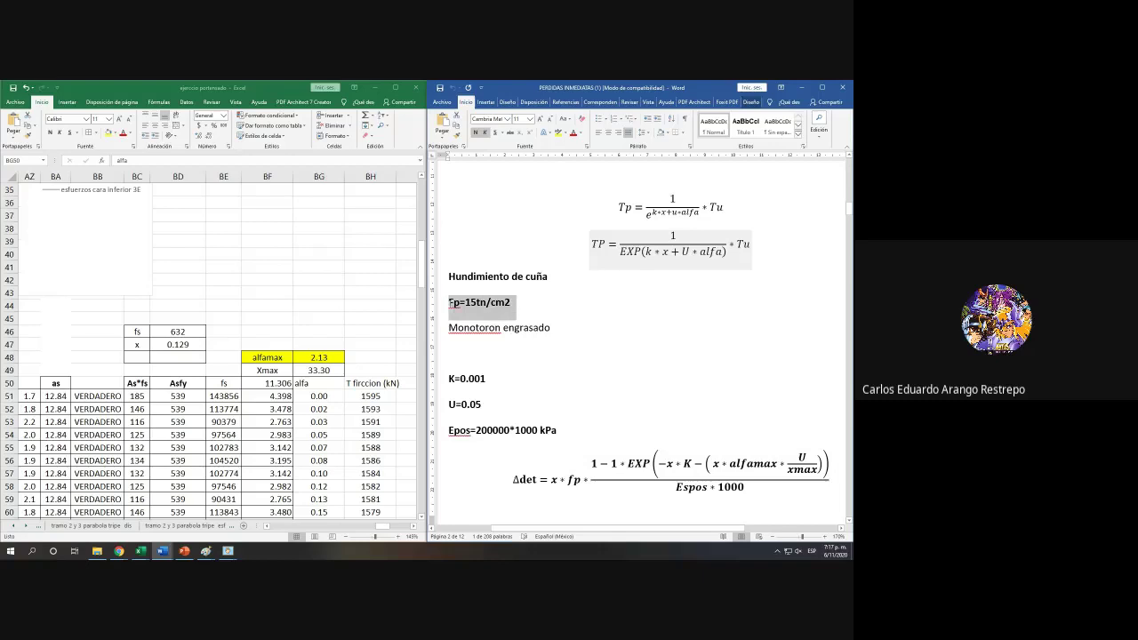
{"action": "left_click", "coordinate": [349, 528]}
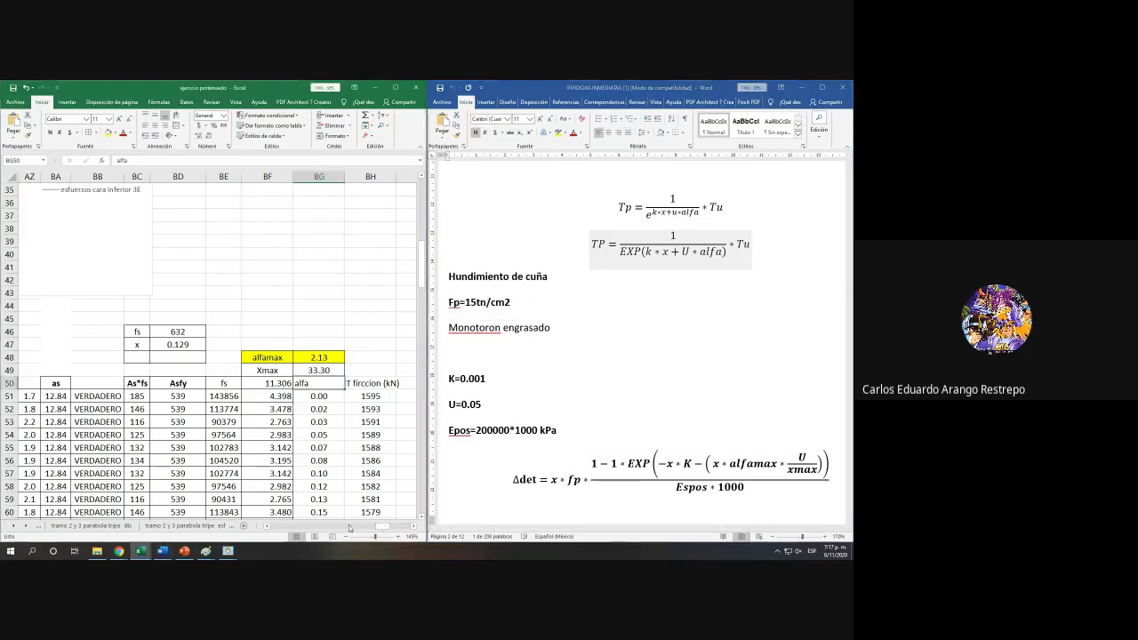
{"action": "left_click_drag", "start_coordinate": [372, 529], "coordinate": [266, 529]}
{"action": "scroll", "coordinate": [103, 447], "scroll_direction": "up", "scroll_amount": 4}
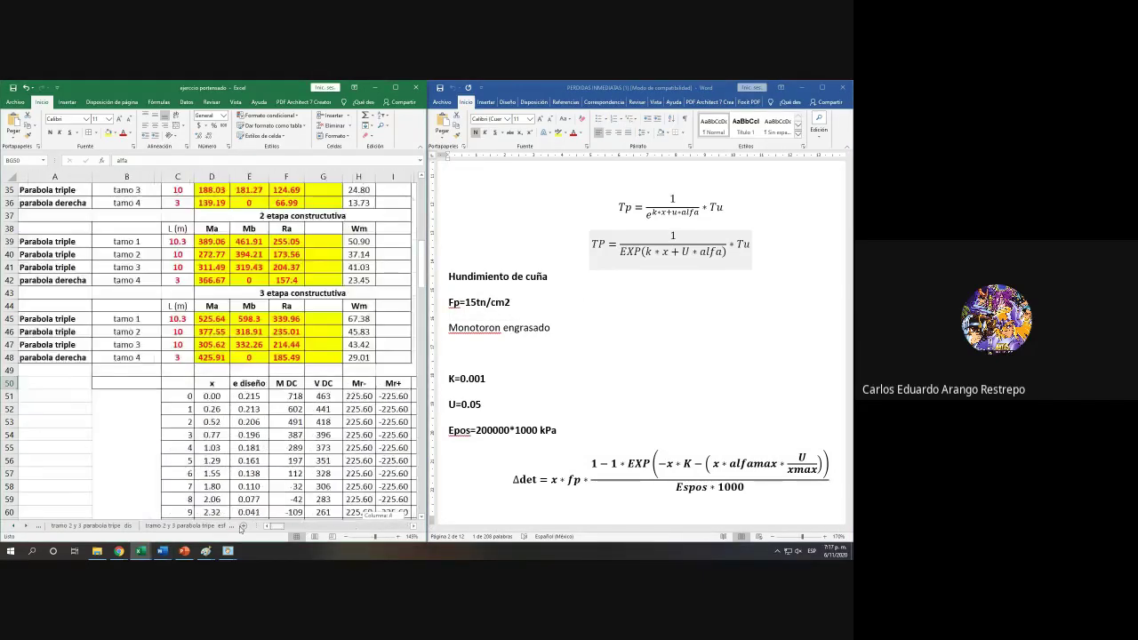
{"action": "scroll", "coordinate": [103, 447], "scroll_direction": "up", "scroll_amount": 5}
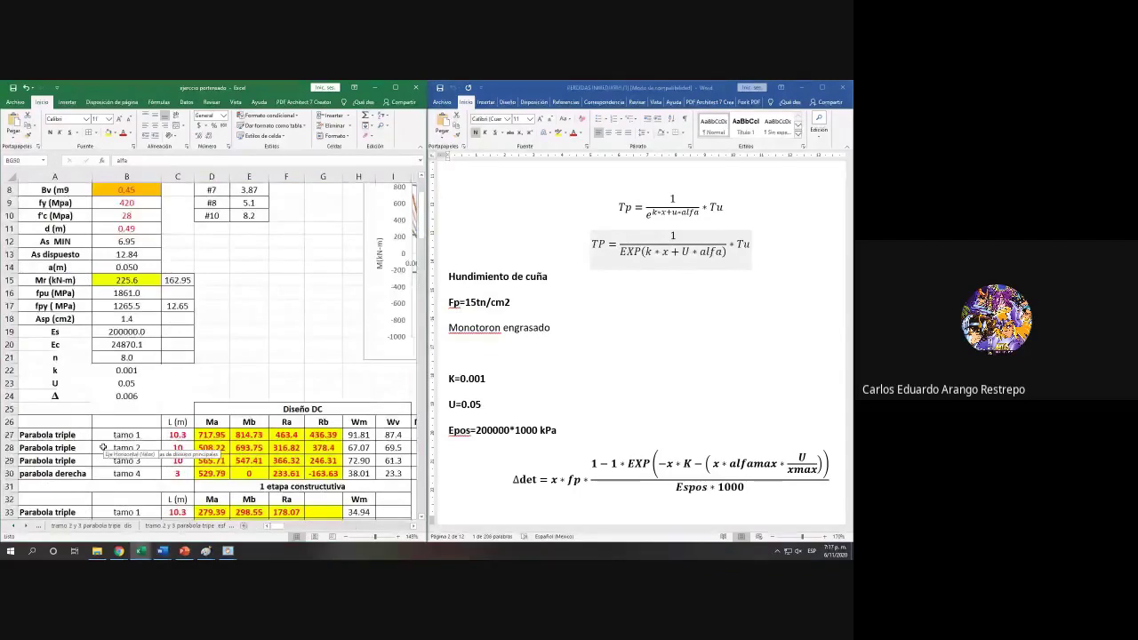
{"action": "scroll", "coordinate": [103, 447], "scroll_direction": "up", "scroll_amount": 3}
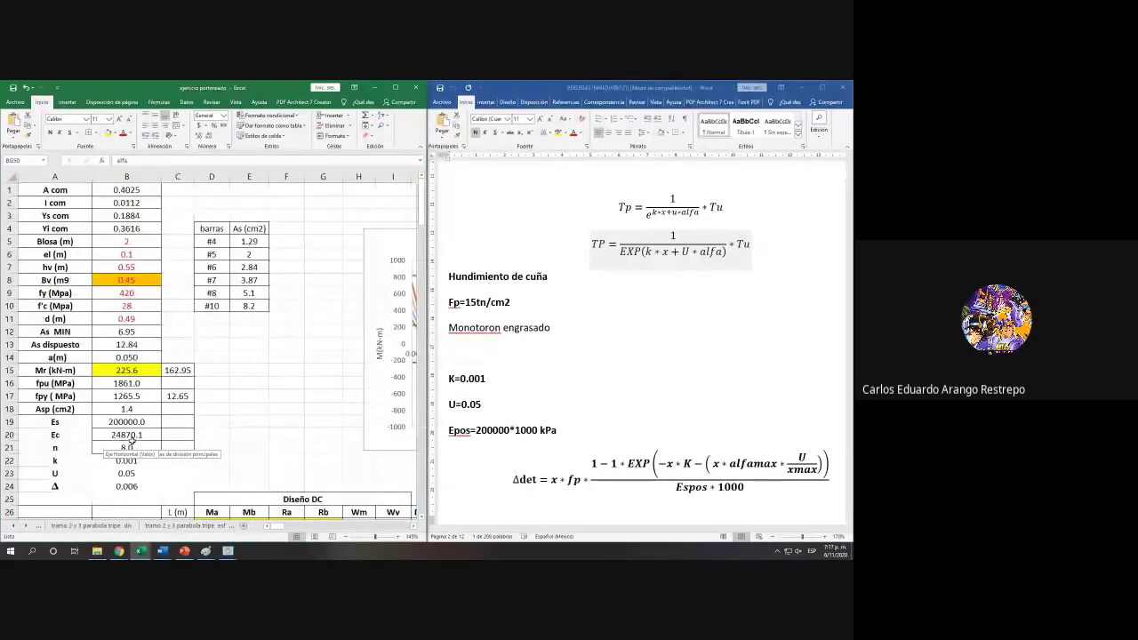
{"action": "scroll", "coordinate": [132, 441], "scroll_direction": "down", "scroll_amount": 1}
{"action": "left_click", "coordinate": [103, 356]}
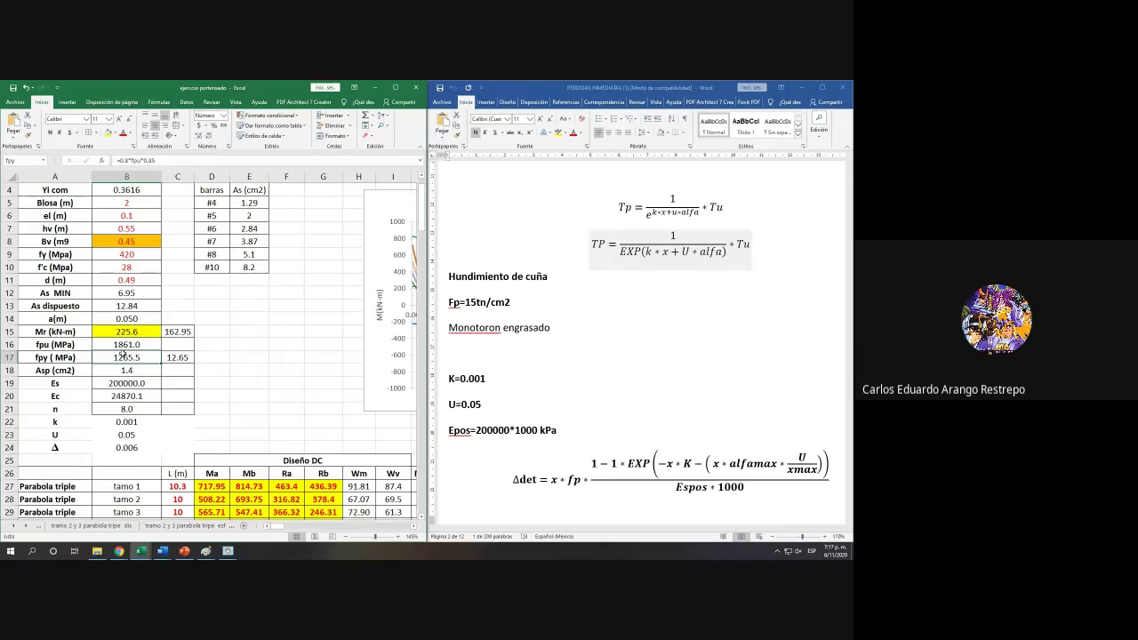
Step: Remove the 0.85 factor from the fpy formula in cell B17 so it reads =0.8*fpu
{"action": "double_click", "coordinate": [121, 357]}
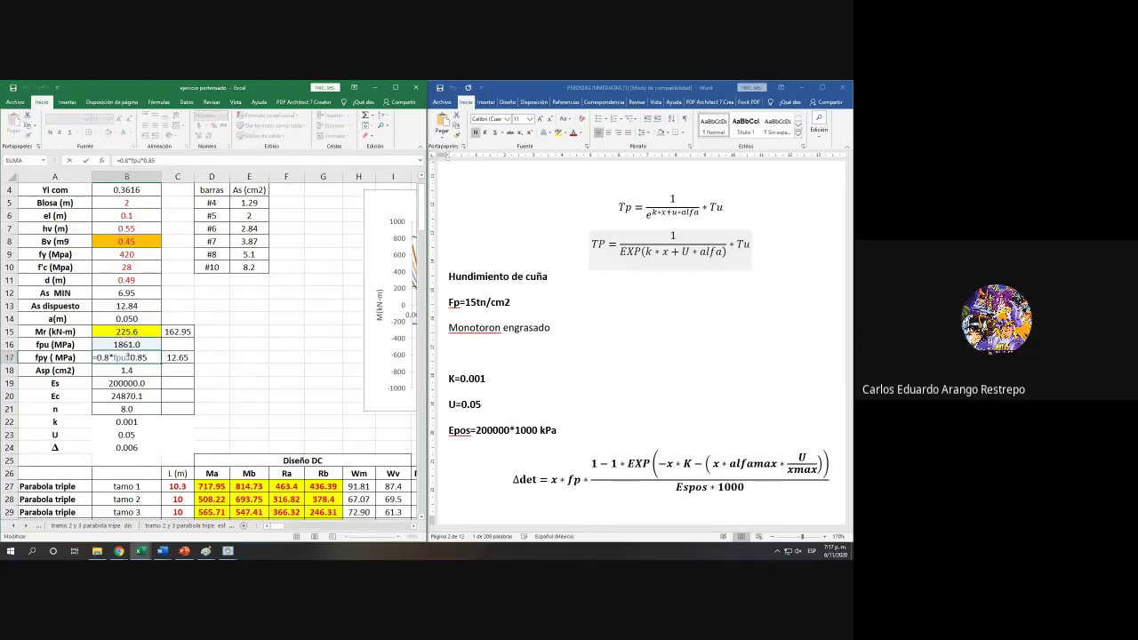
{"action": "left_click_drag", "start_coordinate": [129, 357], "coordinate": [149, 355]}
{"action": "key", "text": "BackSpace"}
{"action": "key", "text": "ctrl+Return"}
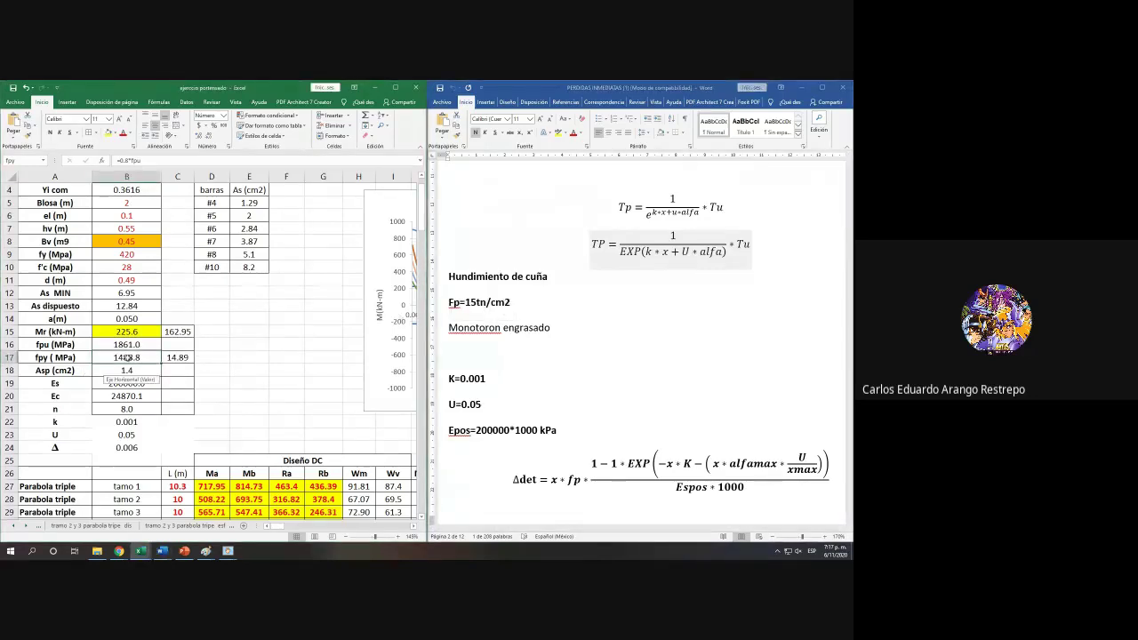
Step: Extend the Fp=15tn/cm2 line in the Word document with the equivalent =1488.8kN/m2
{"action": "triple_click", "coordinate": [516, 308]}
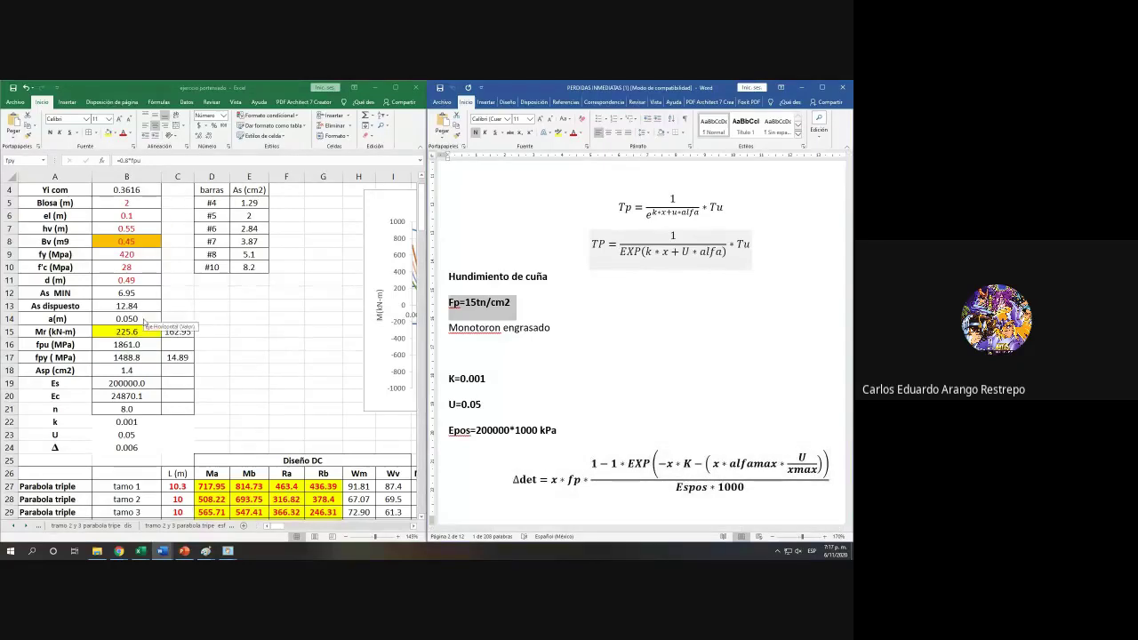
{"action": "left_click", "coordinate": [522, 305]}
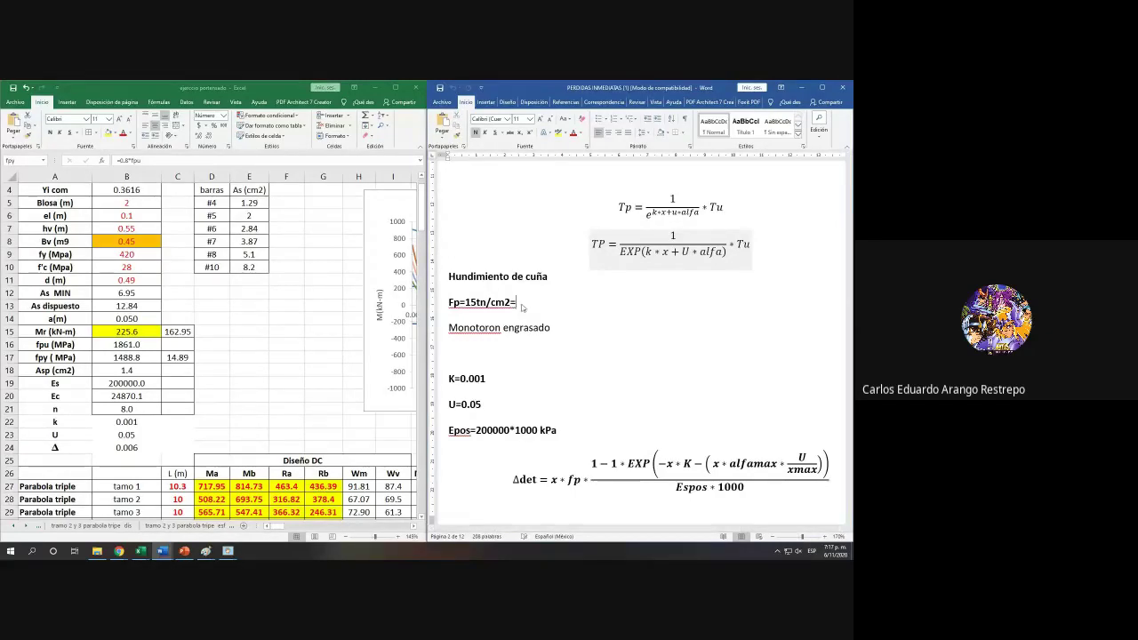
{"action": "type", "text": "="}
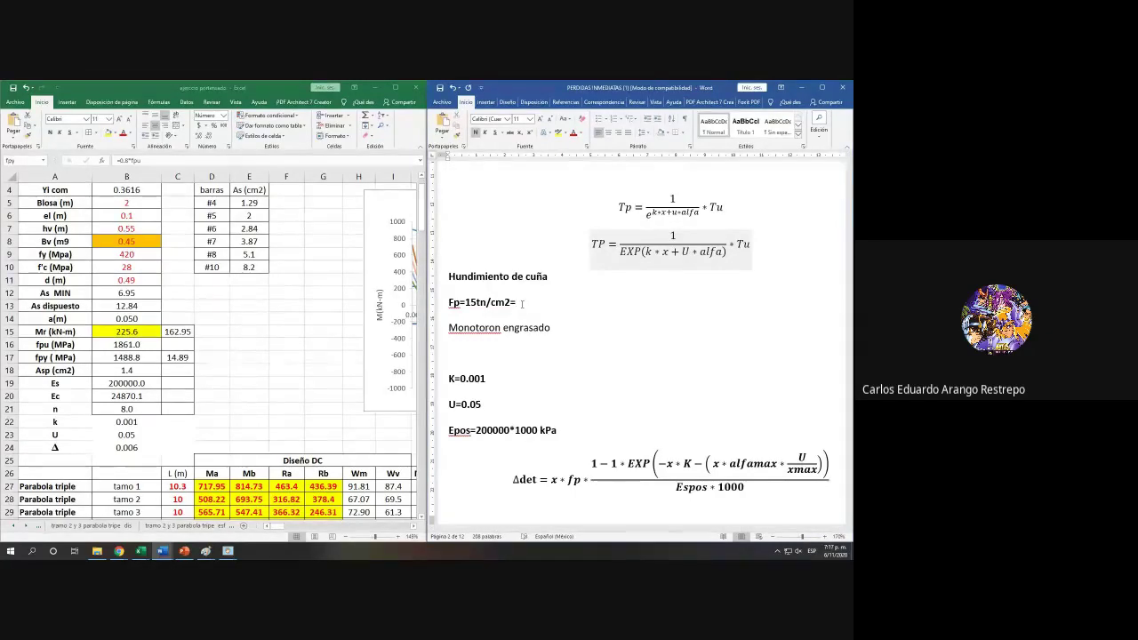
{"action": "type", "text": "1488.8kN/"}
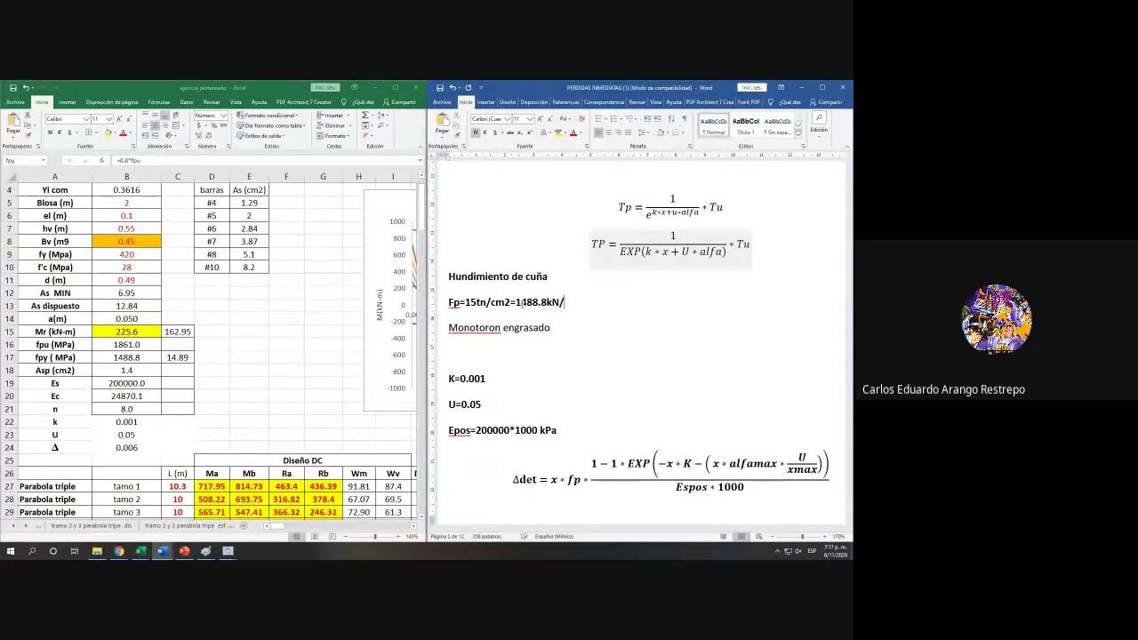
{"action": "type", "text": "m2"}
{"action": "left_click", "coordinate": [594, 353]}
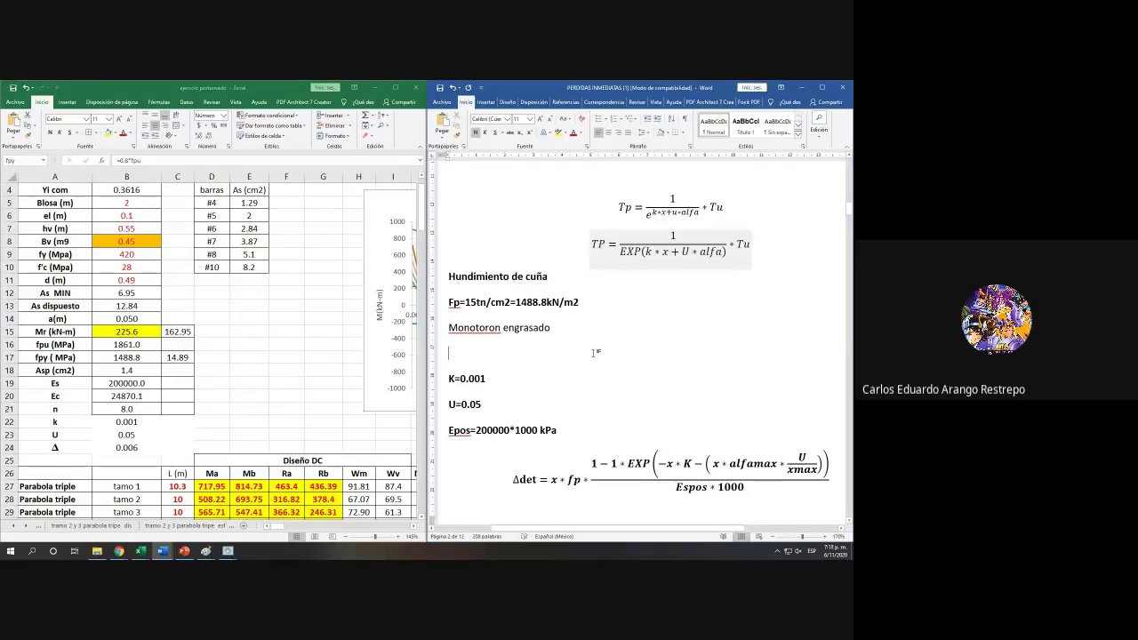
Step: Copy the right-hand side of the Δdet formula in the Word document
{"action": "key", "text": "alt+Tab"}
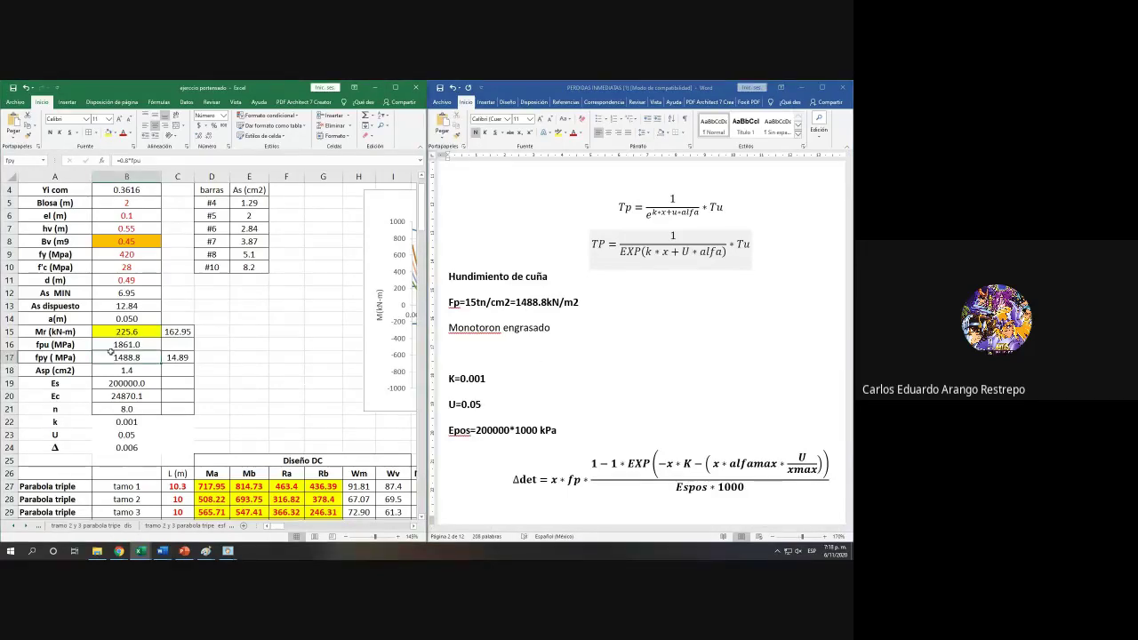
{"action": "scroll", "coordinate": [255, 462], "scroll_direction": "down", "scroll_amount": 1}
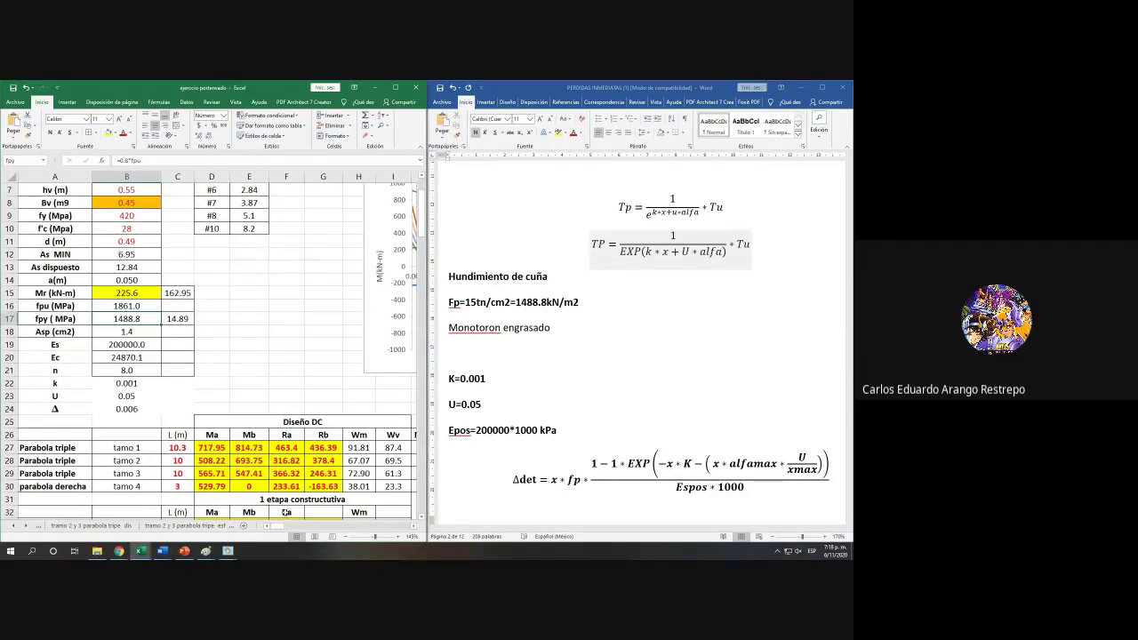
{"action": "left_click", "coordinate": [753, 490]}
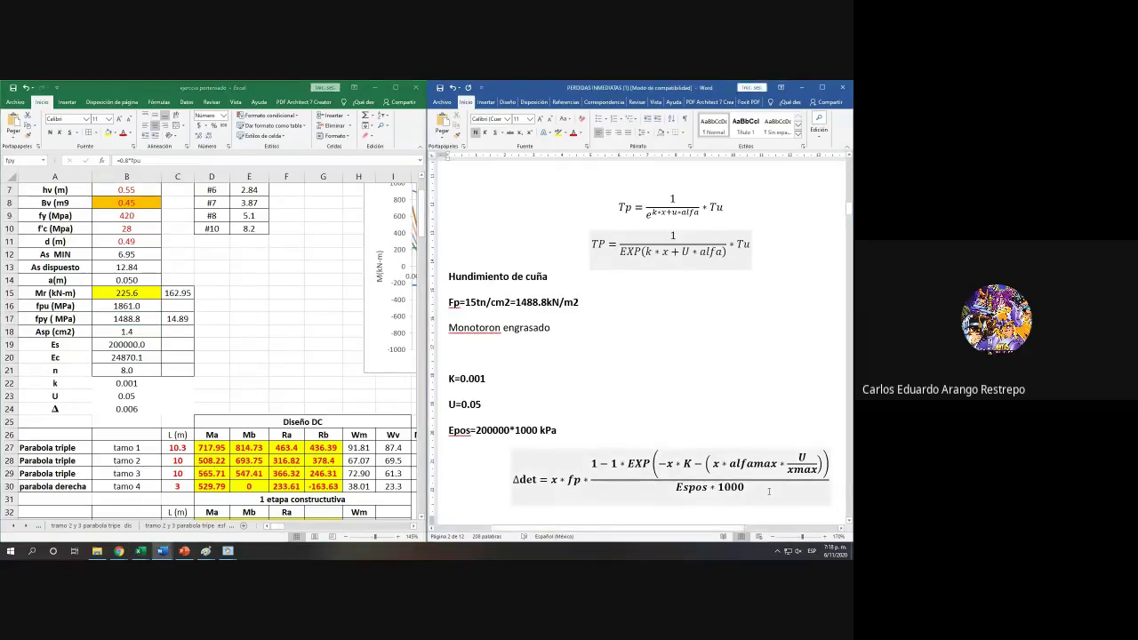
{"action": "left_click_drag", "start_coordinate": [769, 491], "coordinate": [552, 481]}
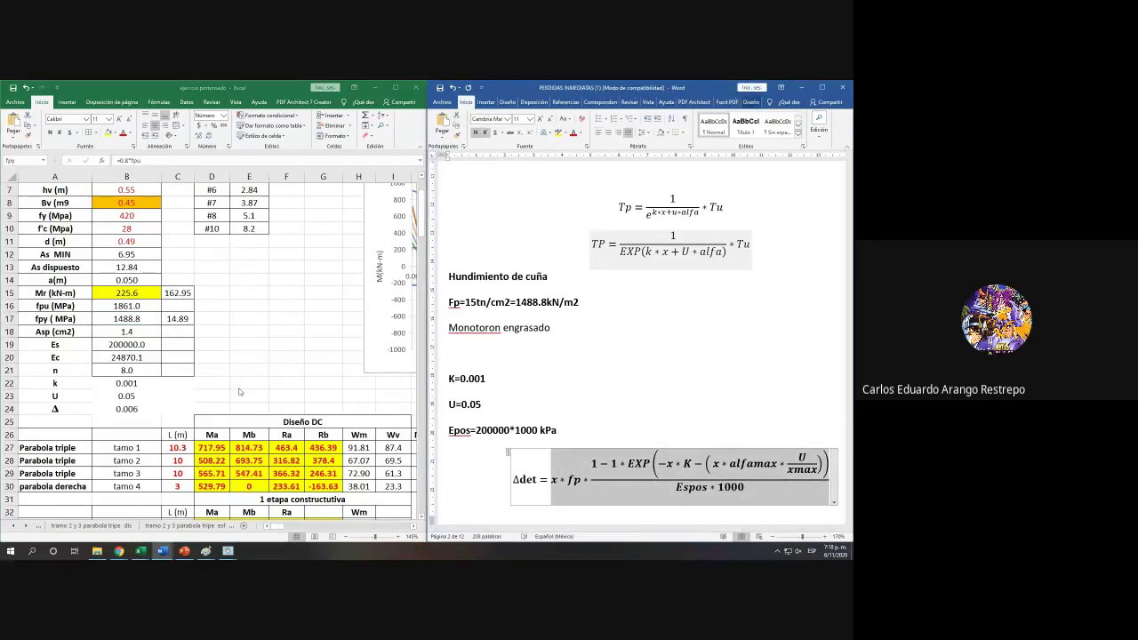
Step: Enter the Δdet formula in the Excel cell BI51 as =x*fp*(1-1*EXP(-x*K-( x*alfamax*U/xmax)))/(Espos*1000)
{"action": "left_click", "coordinate": [238, 391]}
{"action": "scroll", "coordinate": [200, 362], "scroll_direction": "up", "scroll_amount": 2}
{"action": "scroll", "coordinate": [201, 362], "scroll_direction": "down", "scroll_amount": 2}
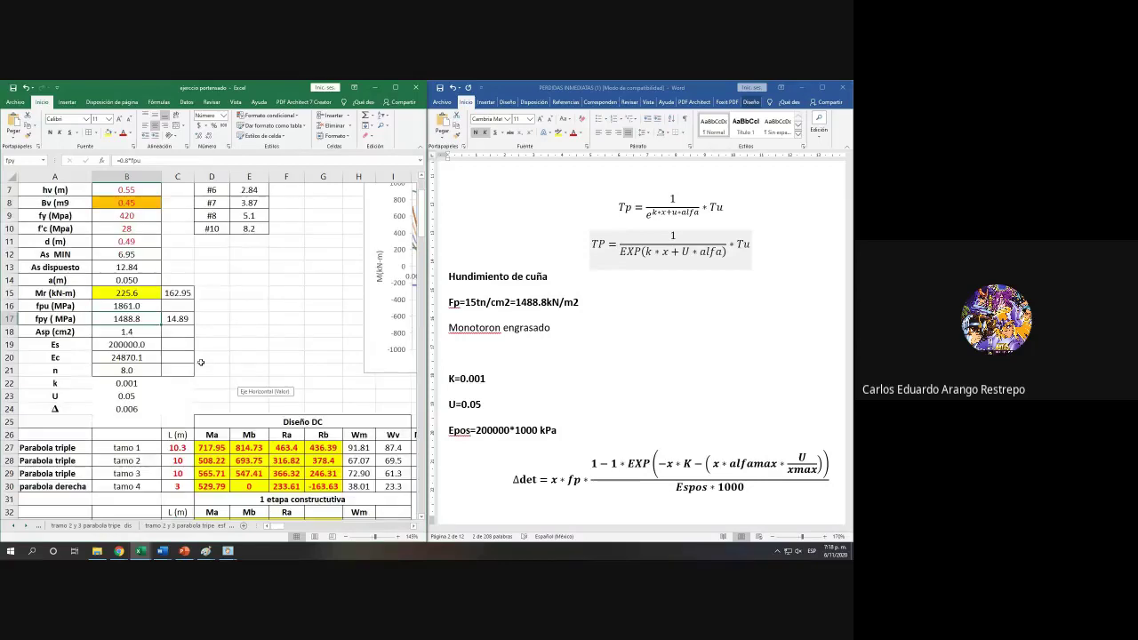
{"action": "left_click", "coordinate": [118, 344]}
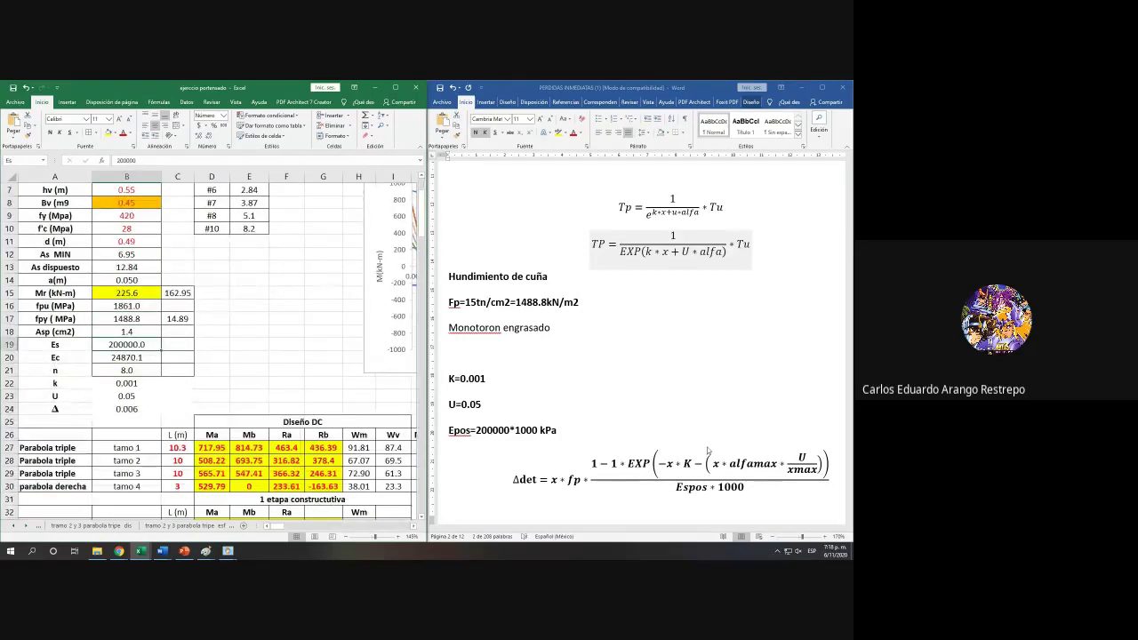
{"action": "left_click", "coordinate": [560, 467]}
{"action": "left_click_drag", "start_coordinate": [560, 466], "coordinate": [539, 464]}
{"action": "left_click", "coordinate": [356, 526]}
{"action": "scroll", "coordinate": [355, 526], "scroll_direction": "down", "scroll_amount": 5}
{"action": "left_click_drag", "start_coordinate": [276, 525], "coordinate": [395, 526]}
{"action": "scroll", "coordinate": [238, 476], "scroll_direction": "down", "scroll_amount": 5}
{"action": "left_click", "coordinate": [249, 378]}
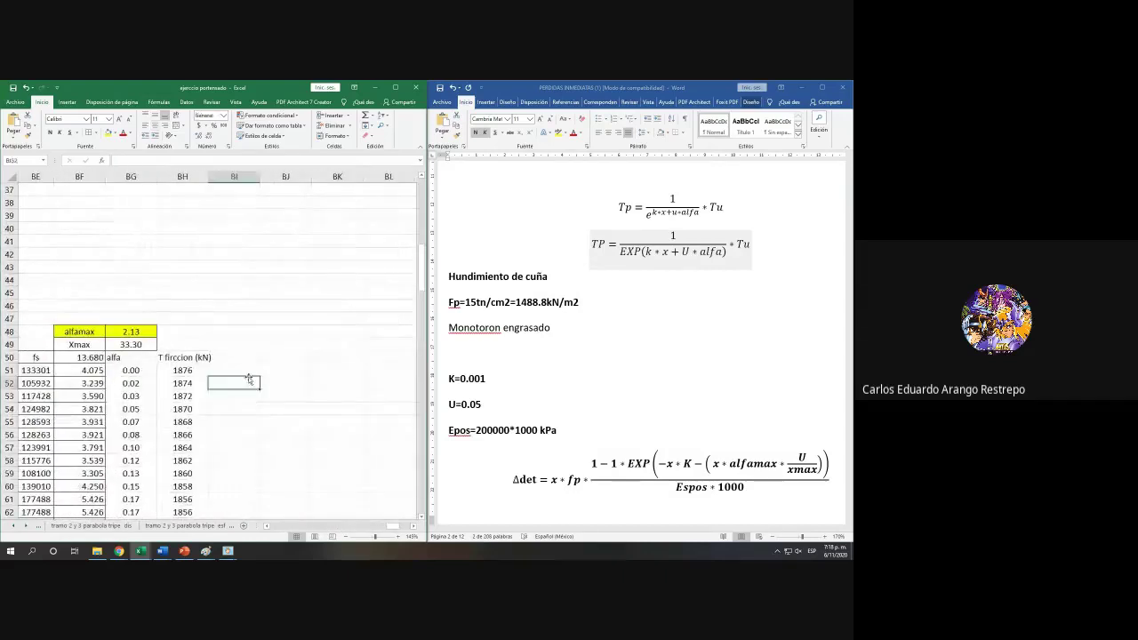
{"action": "double_click", "coordinate": [245, 371]}
{"action": "type", "text": "=x*fp*(1-1*EXP(-x*K-( x*alfamax*U/xmax)))/(Espos*1000)"}
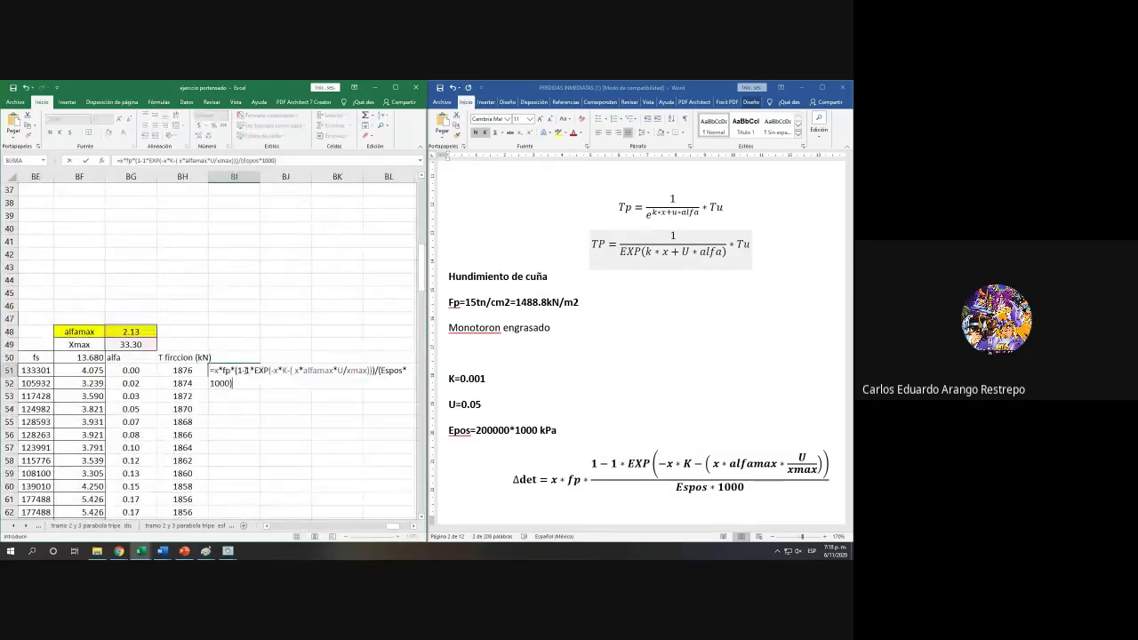
Step: Replace fp in the BI51 formula with the fpy cell B17 and compare it with the fp term in Word
{"action": "double_click", "coordinate": [224, 368]}
{"action": "left_click_drag", "start_coordinate": [394, 532], "coordinate": [275, 528]}
{"action": "scroll", "coordinate": [121, 372], "scroll_direction": "up", "scroll_amount": 11}
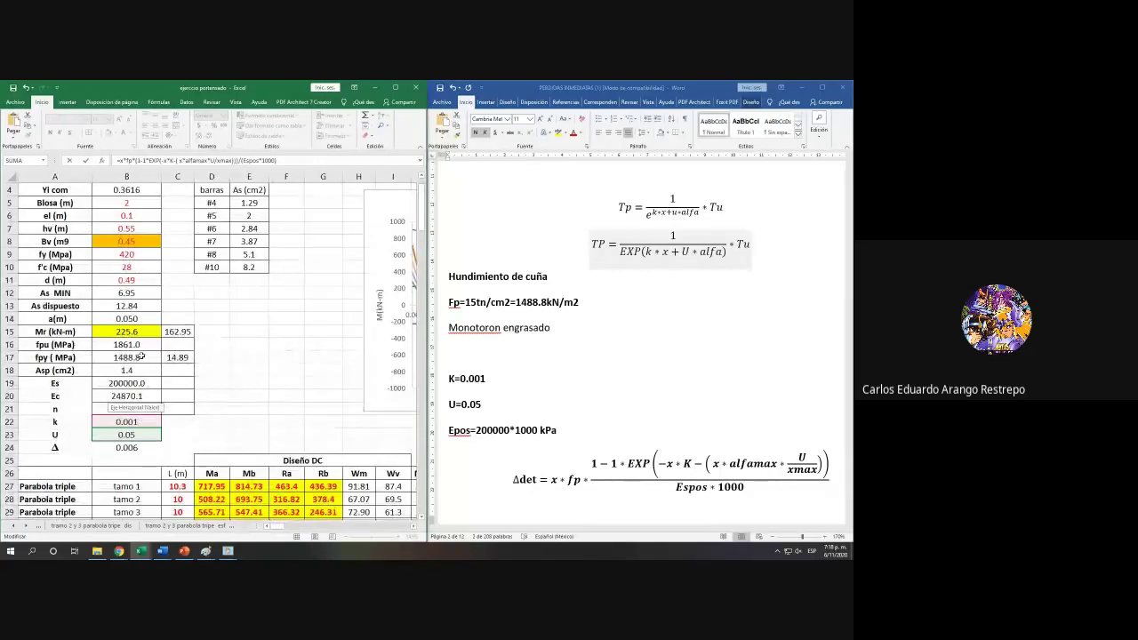
{"action": "left_click", "coordinate": [137, 357]}
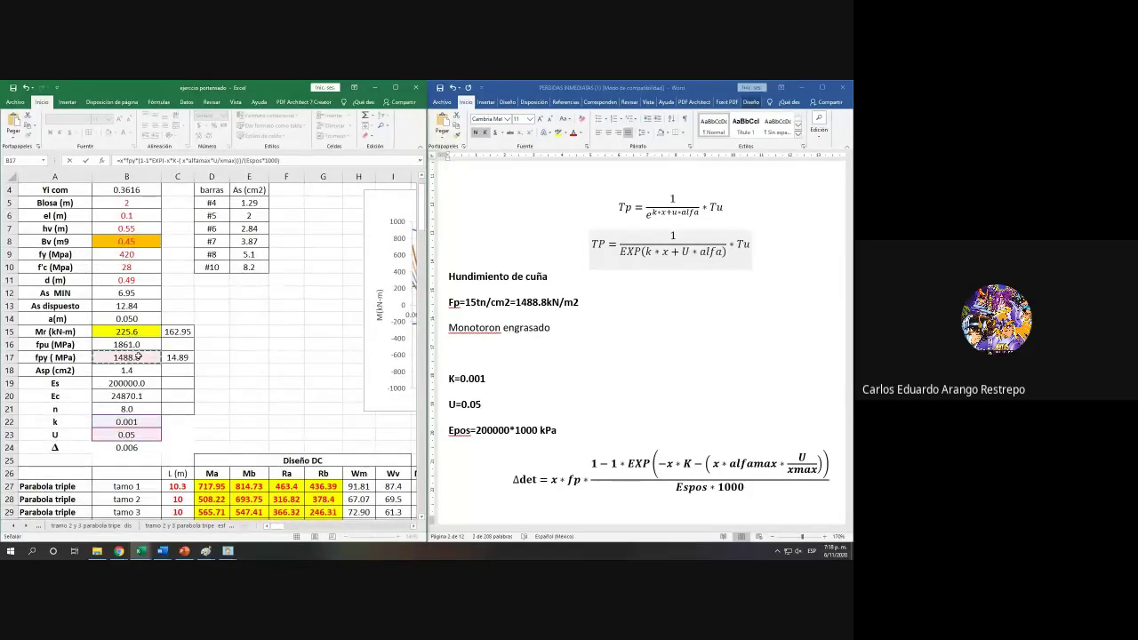
{"action": "left_click", "coordinate": [573, 480]}
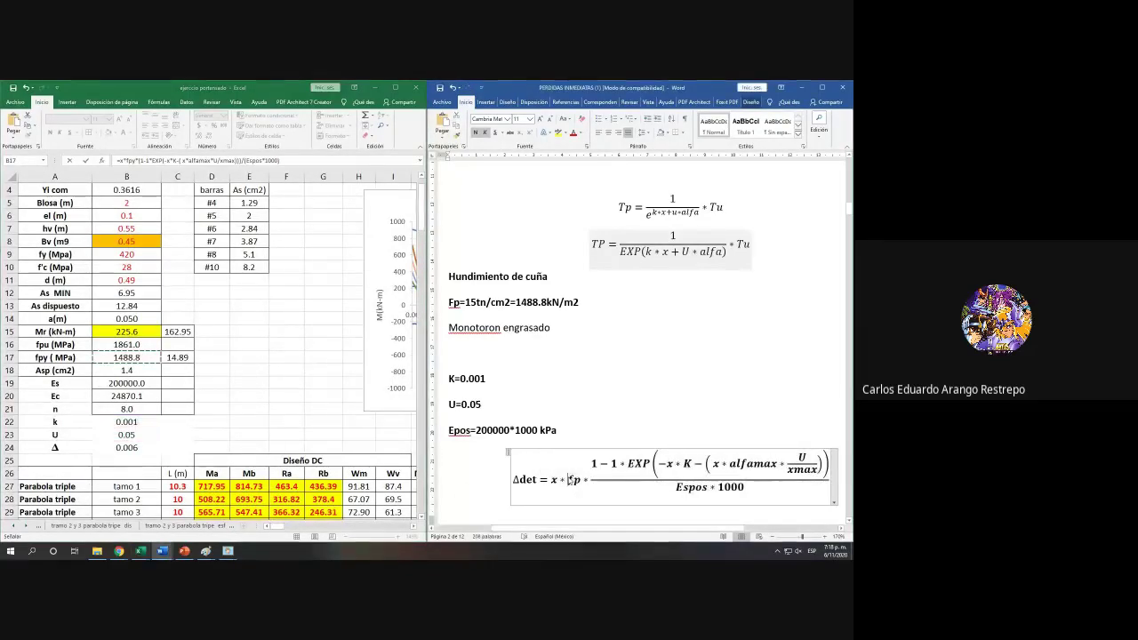
{"action": "double_click", "coordinate": [573, 480]}
Step: Replace the leading x in the BI51 formula with cell D51 from the x column
{"action": "left_click", "coordinate": [157, 316]}
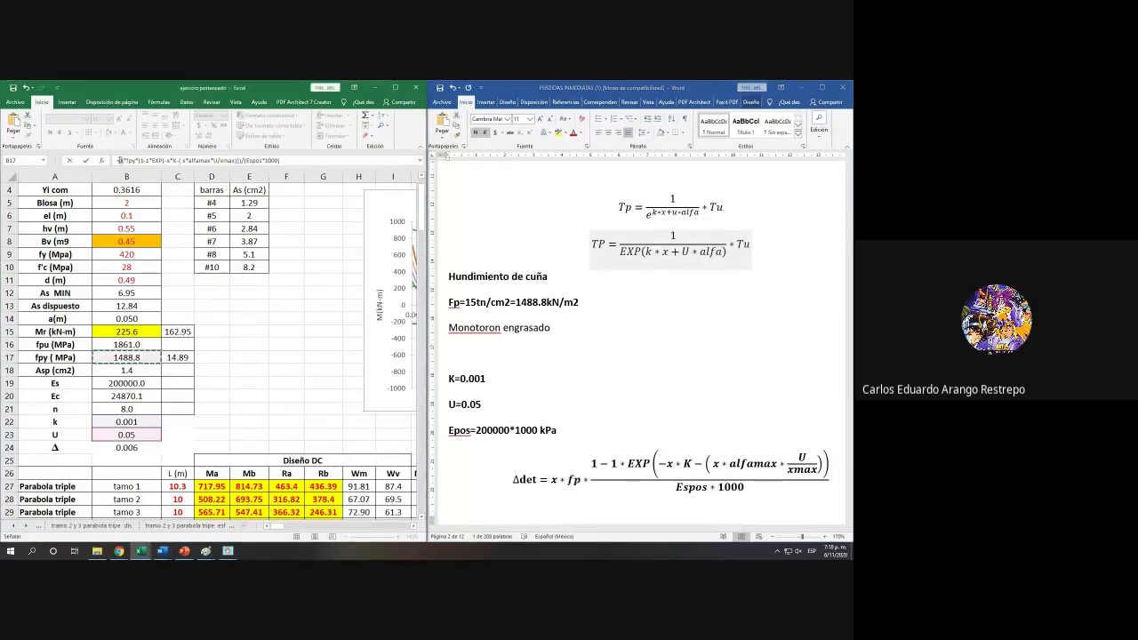
{"action": "scroll", "coordinate": [157, 316], "scroll_direction": "down", "scroll_amount": 11}
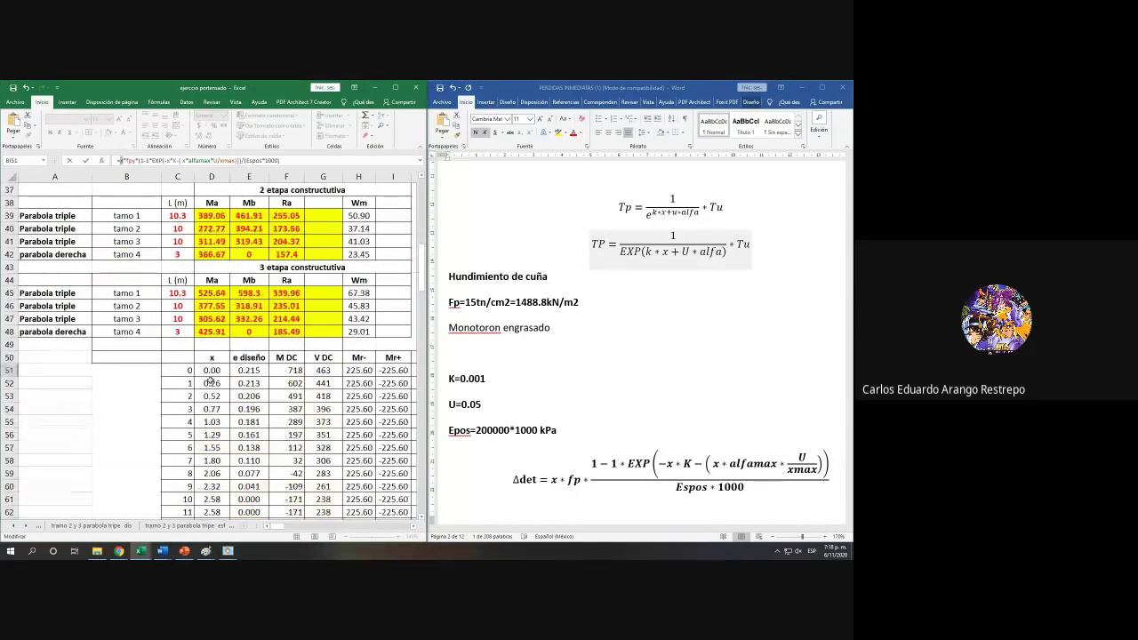
{"action": "left_click", "coordinate": [213, 371]}
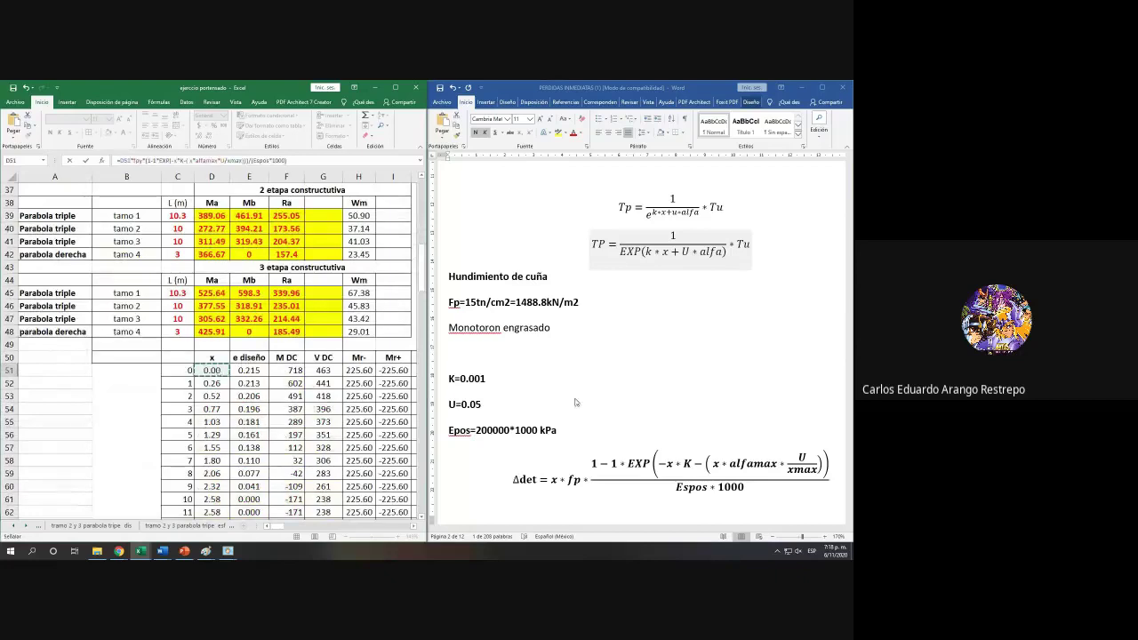
{"action": "left_click", "coordinate": [552, 480]}
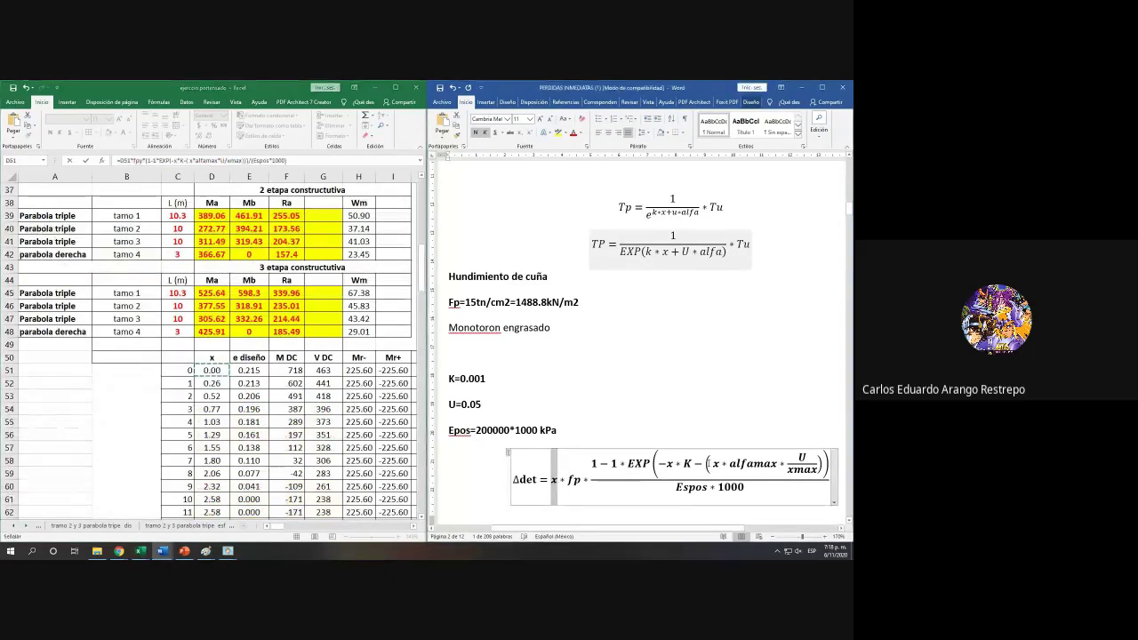
Step: Replace the first x inside EXP with cell D51, keeping the multiplication by K as in the Word formula
{"action": "double_click", "coordinate": [668, 463]}
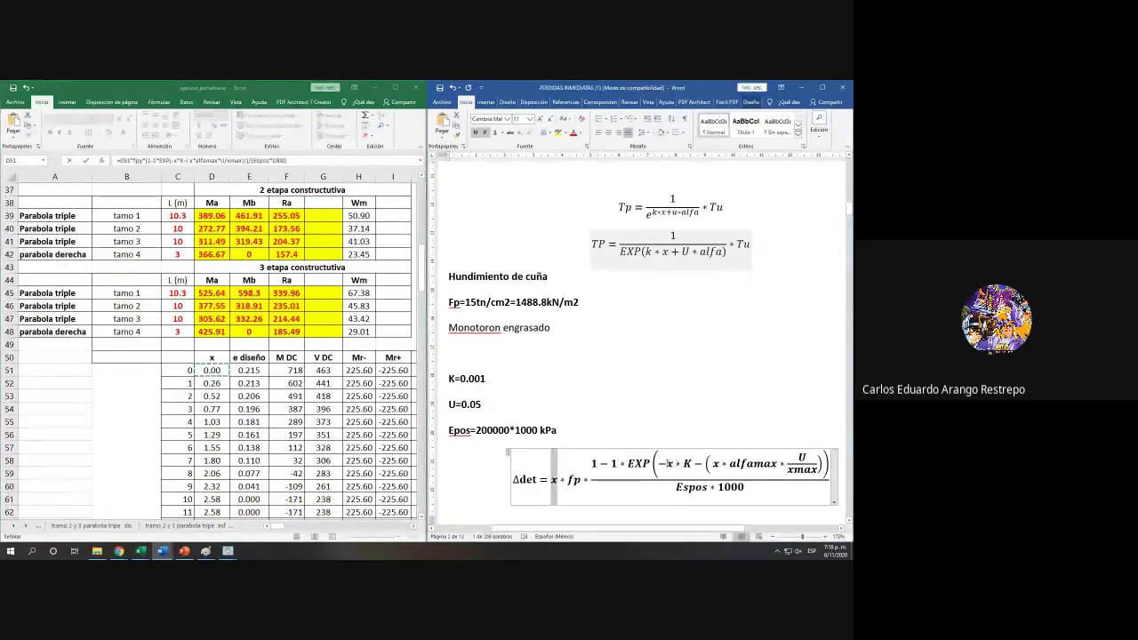
{"action": "left_click", "coordinate": [175, 161]}
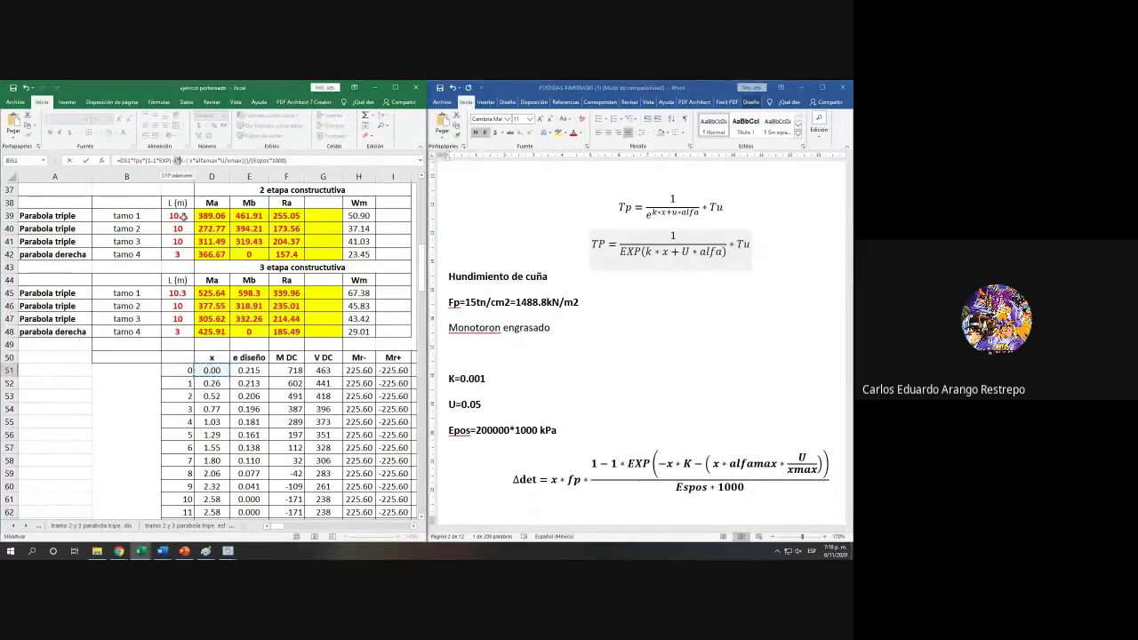
{"action": "left_click", "coordinate": [212, 370]}
{"action": "left_click", "coordinate": [676, 462]}
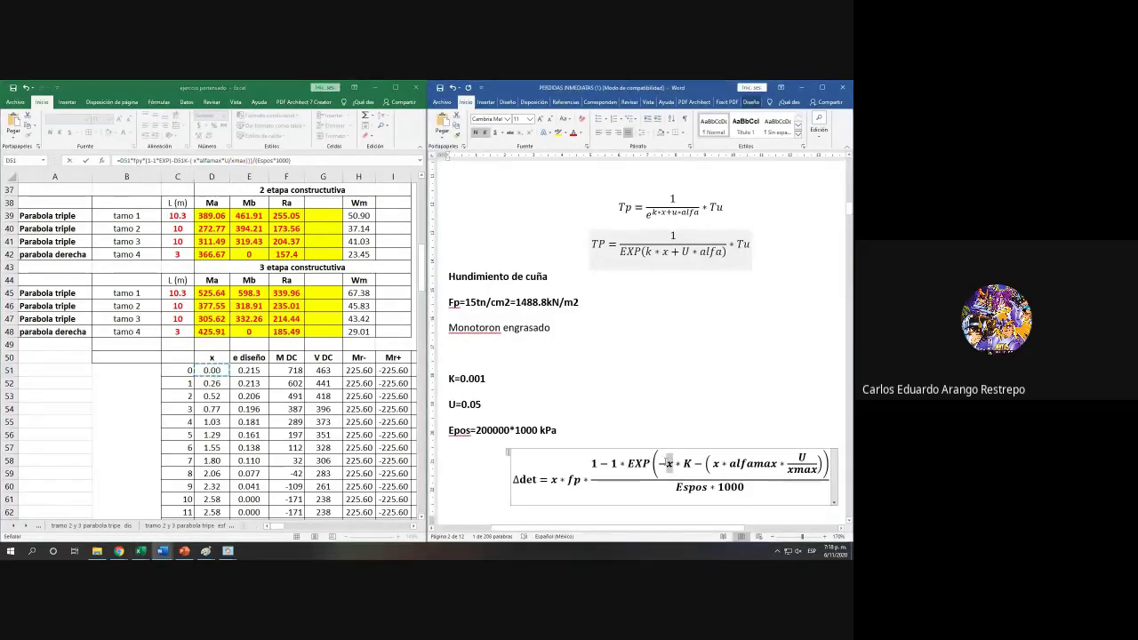
{"action": "left_click", "coordinate": [684, 464]}
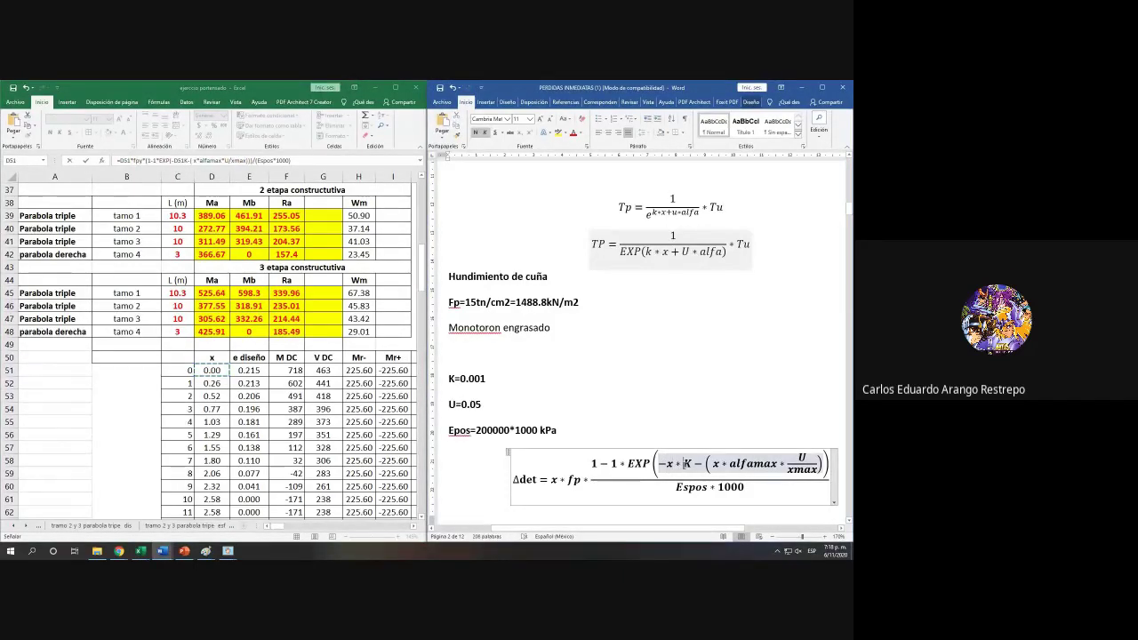
{"action": "left_click", "coordinate": [168, 159]}
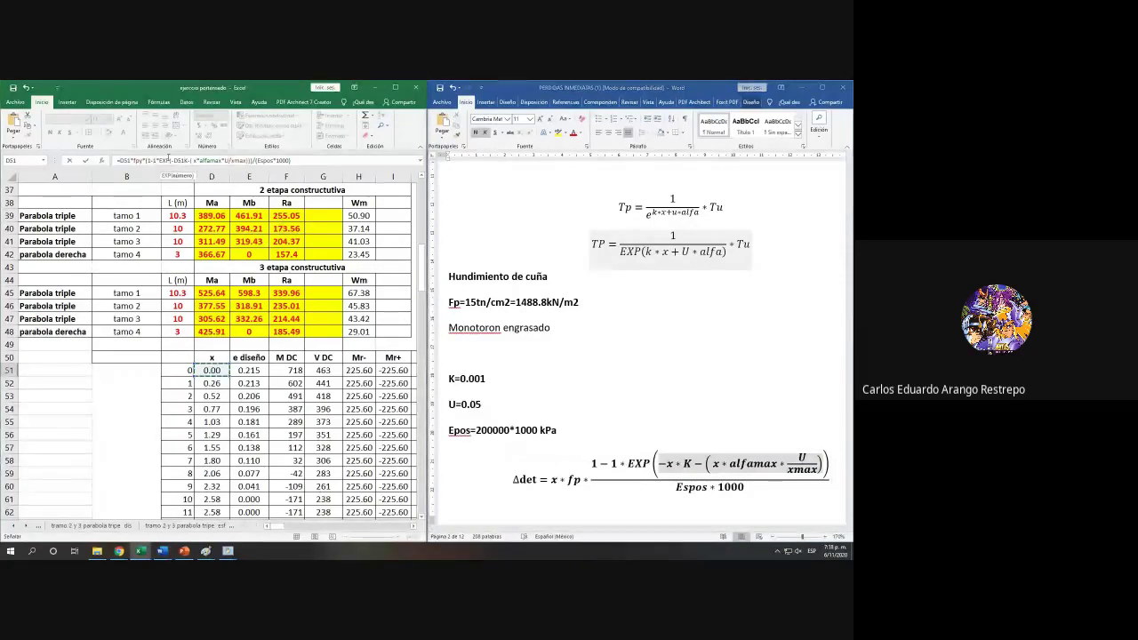
{"action": "type", "text": "*"}
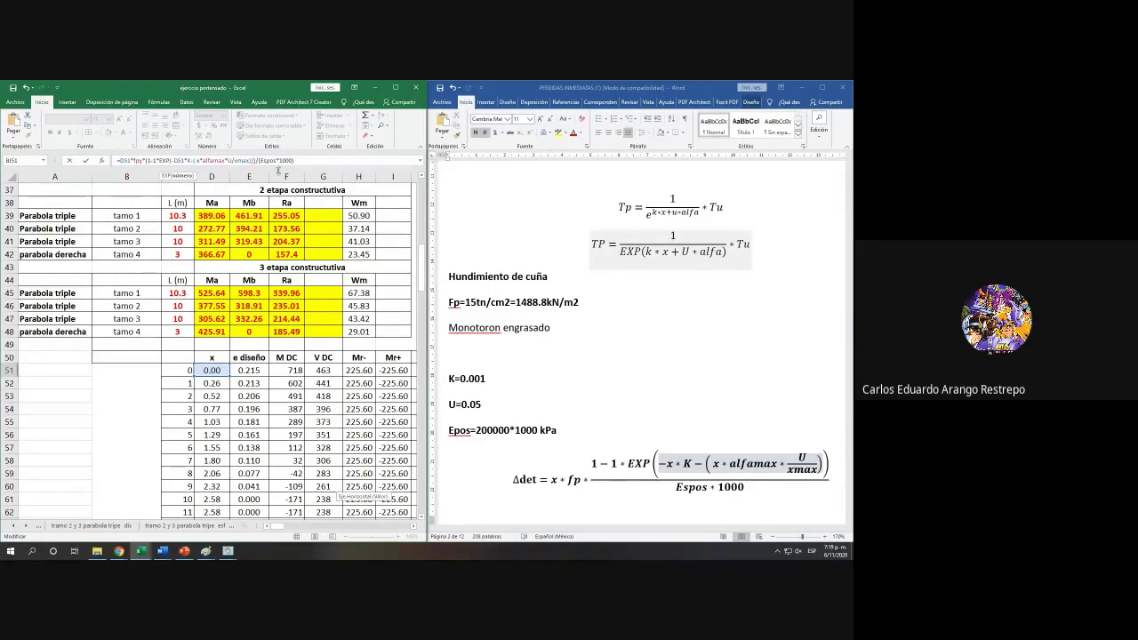
Step: Replace Espos in the denominator with the Es cell B19 and commit the BI51 formula
{"action": "left_click", "coordinate": [278, 160]}
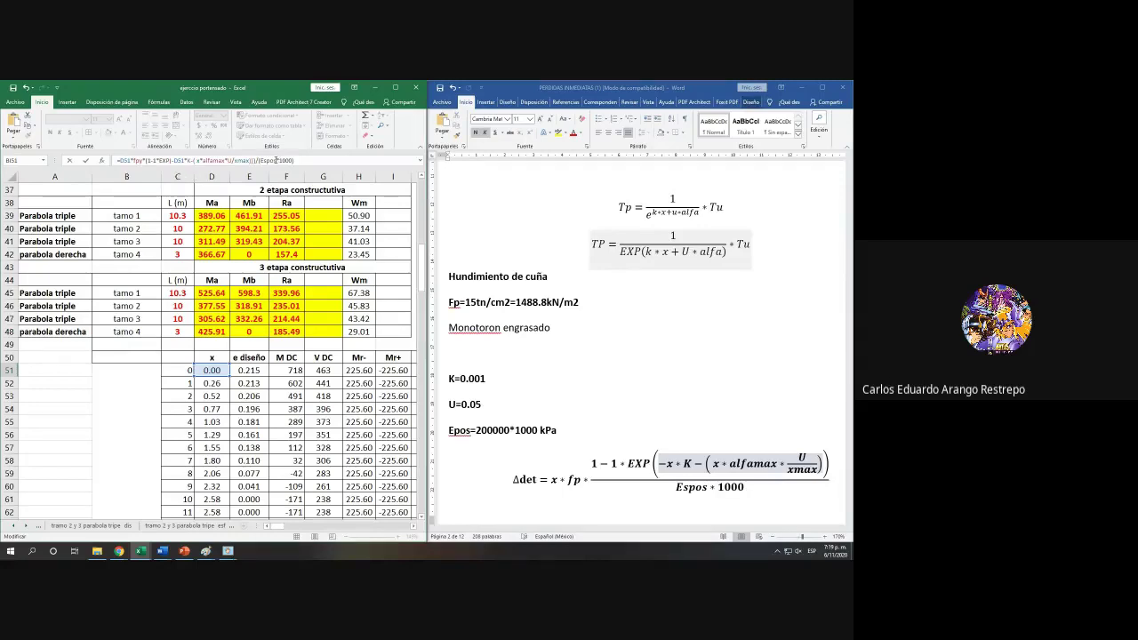
{"action": "left_click_drag", "start_coordinate": [276, 160], "coordinate": [261, 160]}
{"action": "scroll", "coordinate": [145, 261], "scroll_direction": "up", "scroll_amount": 10}
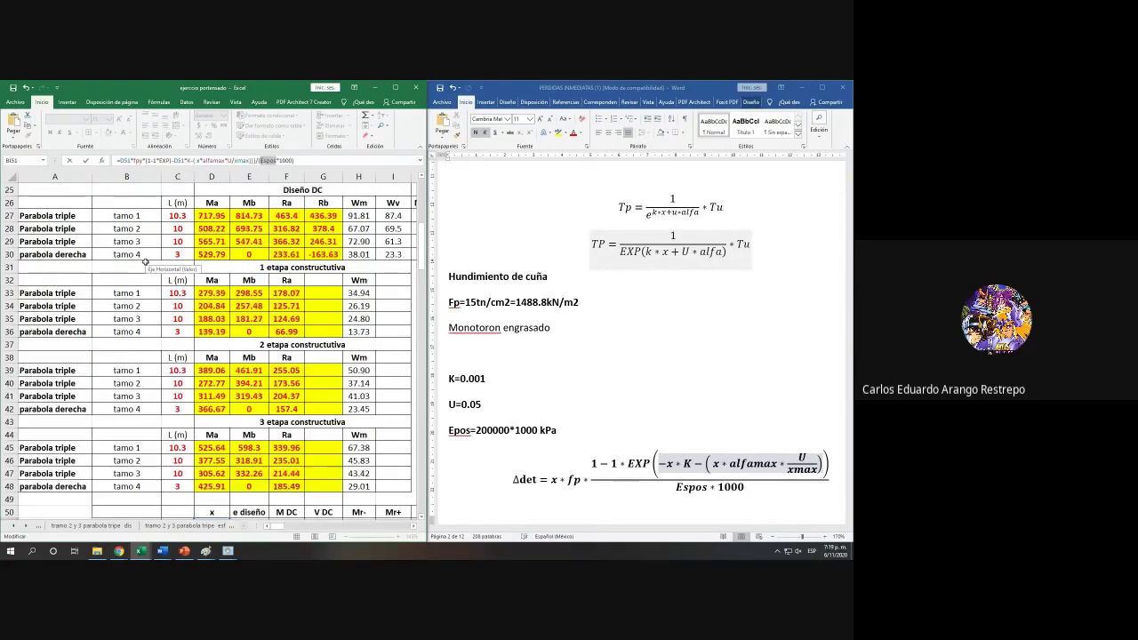
{"action": "left_click", "coordinate": [124, 344]}
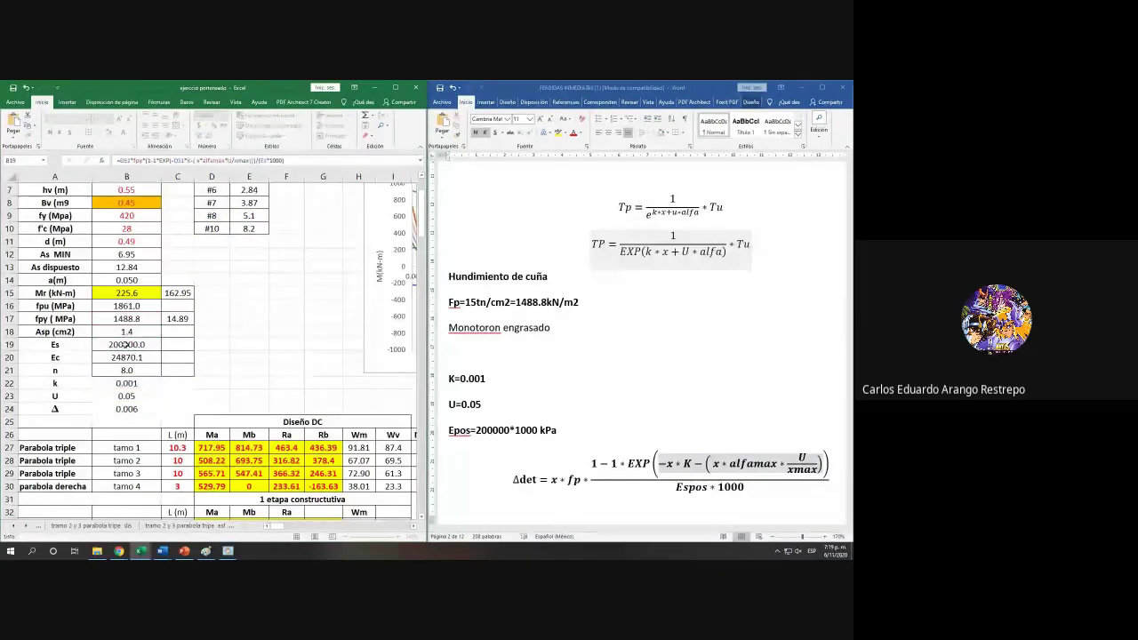
{"action": "key", "text": "Return"}
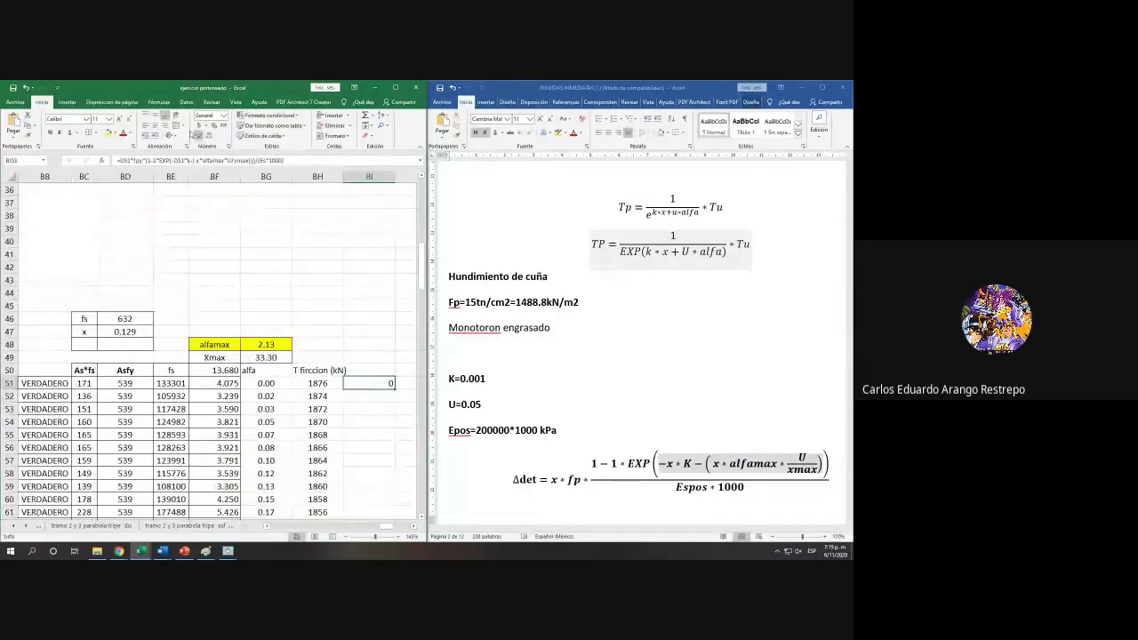
Step: Review each term of the BI51 formula against the Δdet formula in Word and trace its references to the parameter cells
{"action": "double_click", "coordinate": [365, 377]}
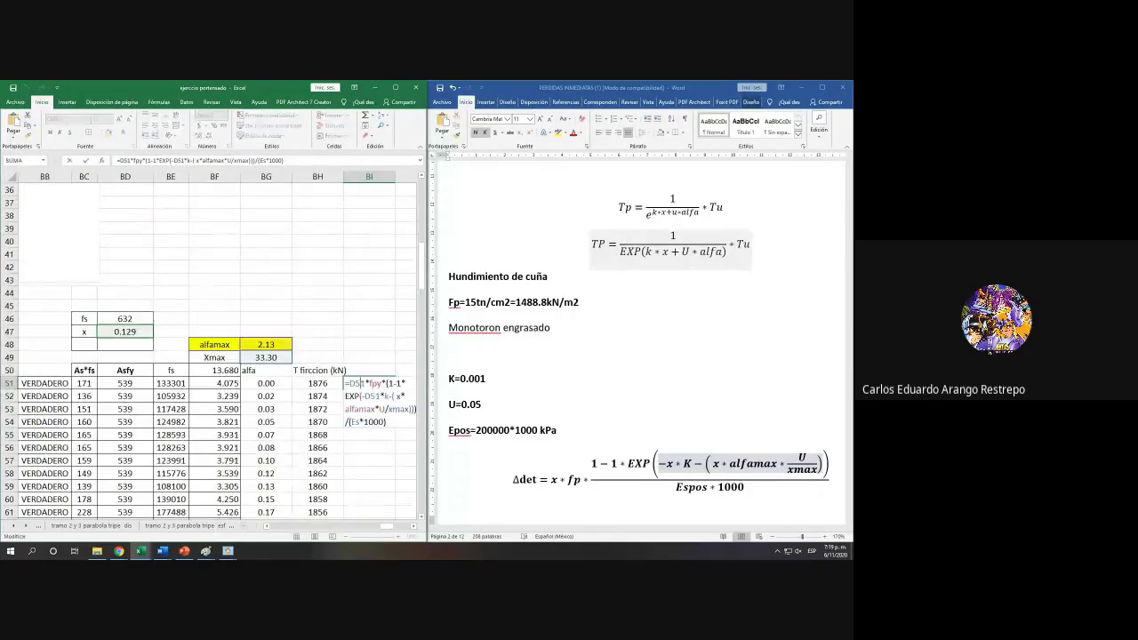
{"action": "left_click", "coordinate": [413, 527]}
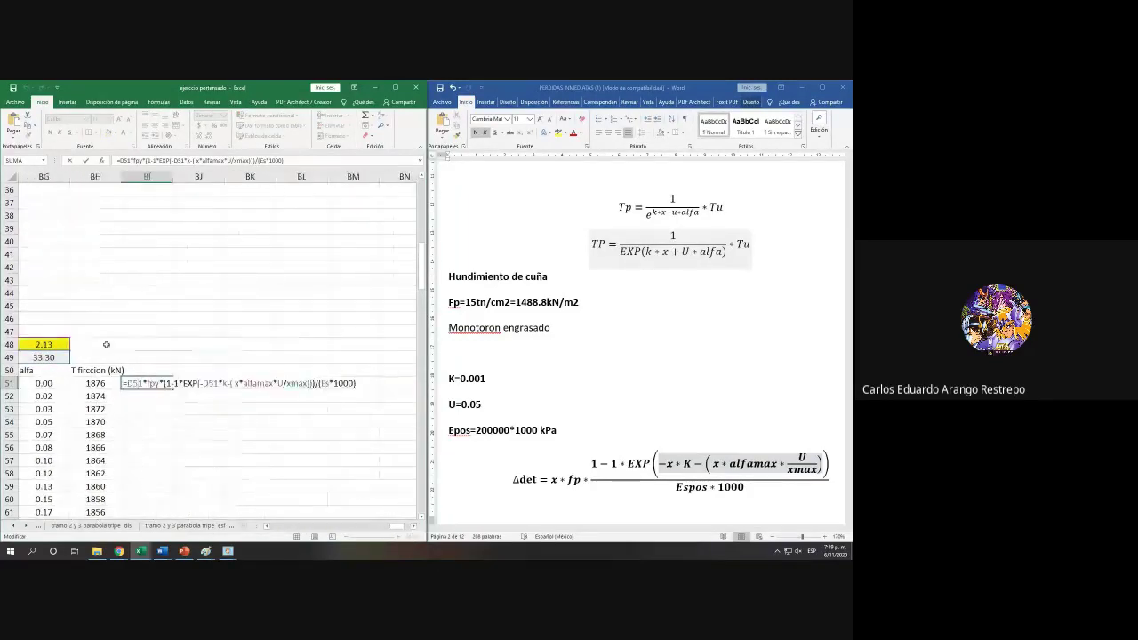
{"action": "double_click", "coordinate": [136, 384]}
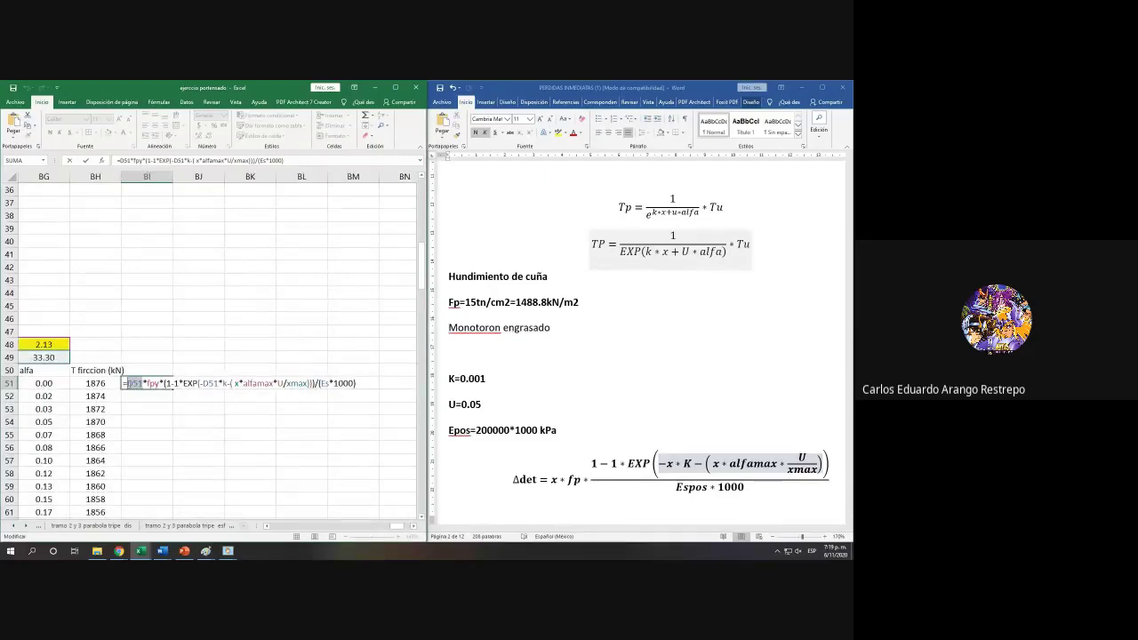
{"action": "double_click", "coordinate": [152, 383]}
{"action": "left_click", "coordinate": [215, 382]}
{"action": "left_click_drag", "start_coordinate": [217, 383], "coordinate": [203, 383]}
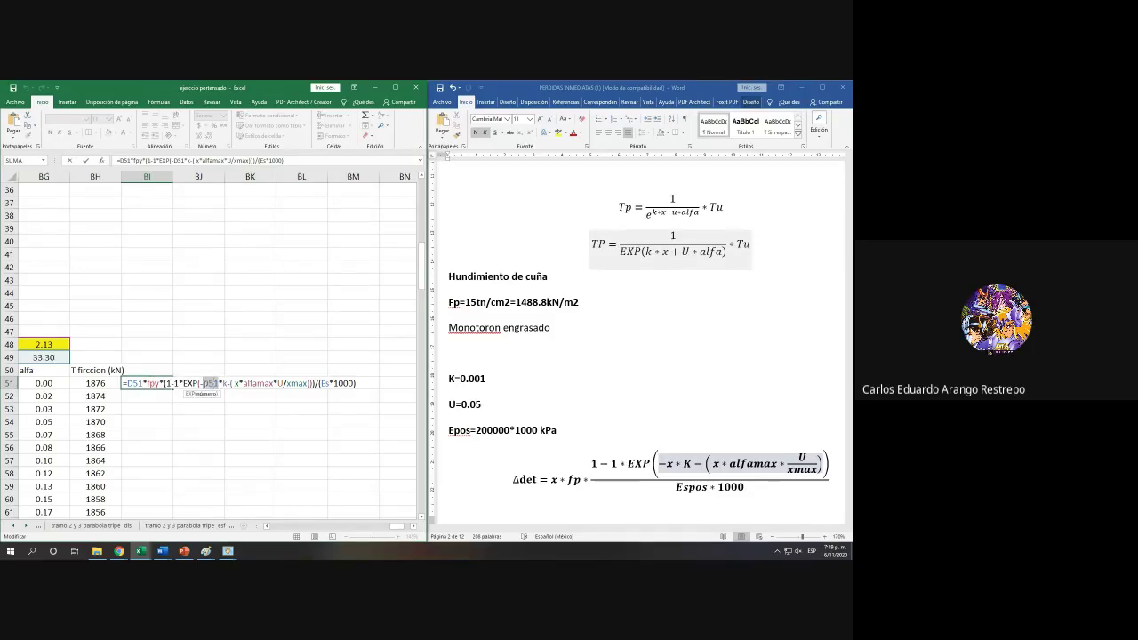
{"action": "left_click", "coordinate": [224, 384]}
{"action": "left_click_drag", "start_coordinate": [243, 382], "coordinate": [308, 383]}
{"action": "left_click", "coordinate": [279, 383]}
{"action": "left_click", "coordinate": [329, 383]}
{"action": "left_click_drag", "start_coordinate": [402, 528], "coordinate": [271, 528]}
{"action": "scroll", "coordinate": [164, 422], "scroll_direction": "up", "scroll_amount": 9}
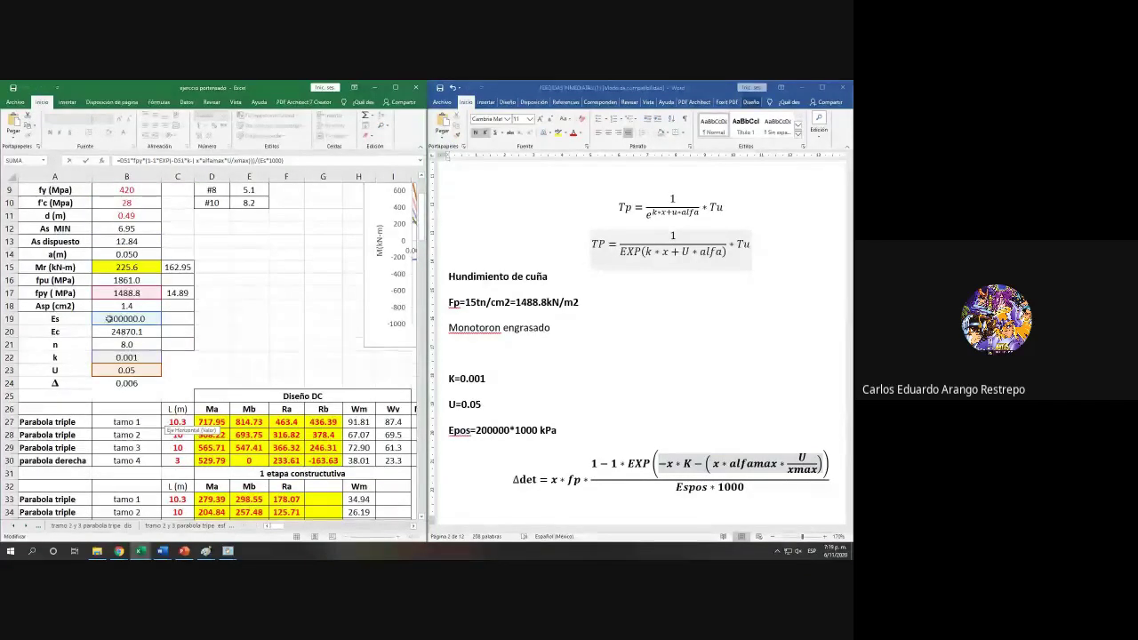
{"action": "key", "text": "Escape"}
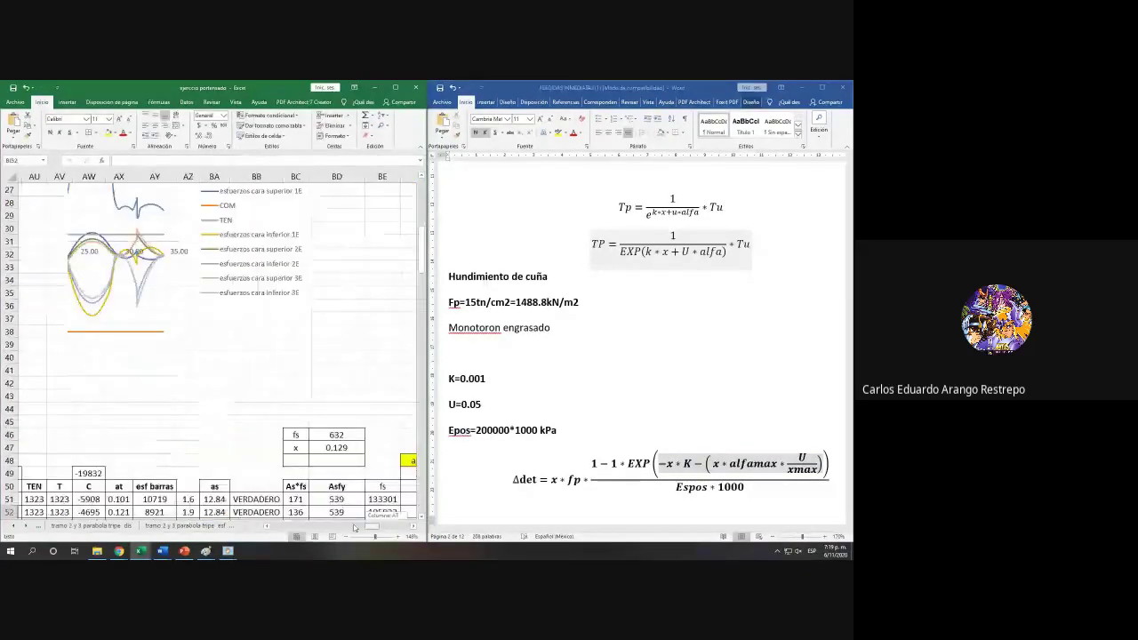
Step: Copy the unit text ( MPa) from the fpy label in A17 and append it to the Es label in A19
{"action": "left_click_drag", "start_coordinate": [353, 528], "coordinate": [266, 528]}
{"action": "scroll", "coordinate": [165, 356], "scroll_direction": "up", "scroll_amount": 3}
{"action": "left_click", "coordinate": [72, 402]}
{"action": "key", "text": "Down"}
{"action": "key", "text": "Down"}
{"action": "key", "text": "Down"}
{"action": "key", "text": "Down"}
{"action": "key", "text": "Down"}
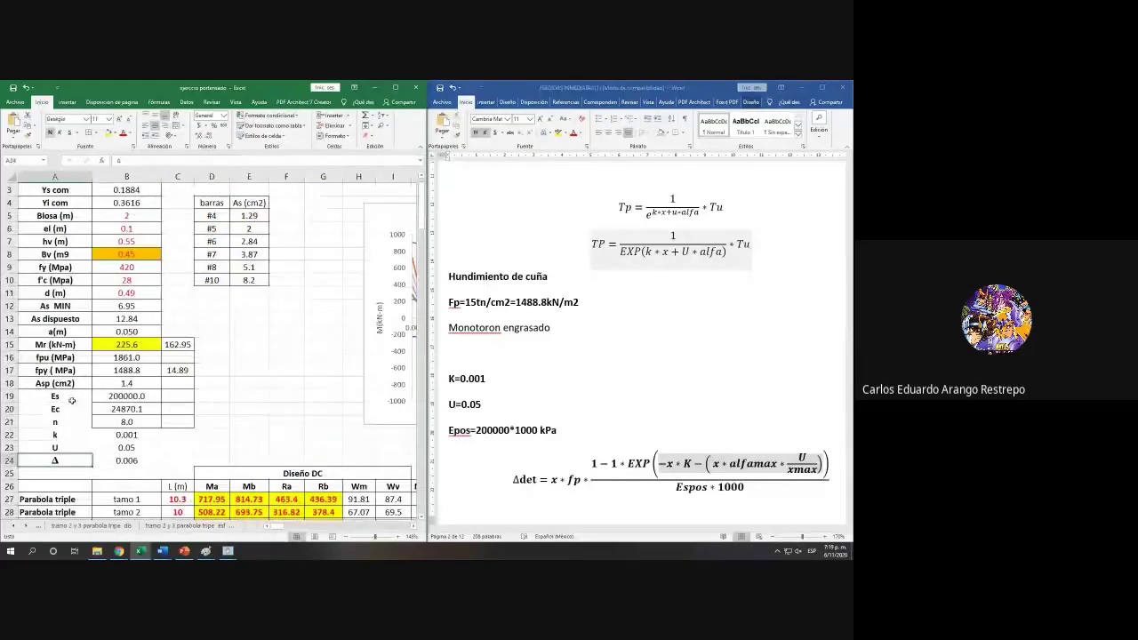
{"action": "double_click", "coordinate": [78, 372]}
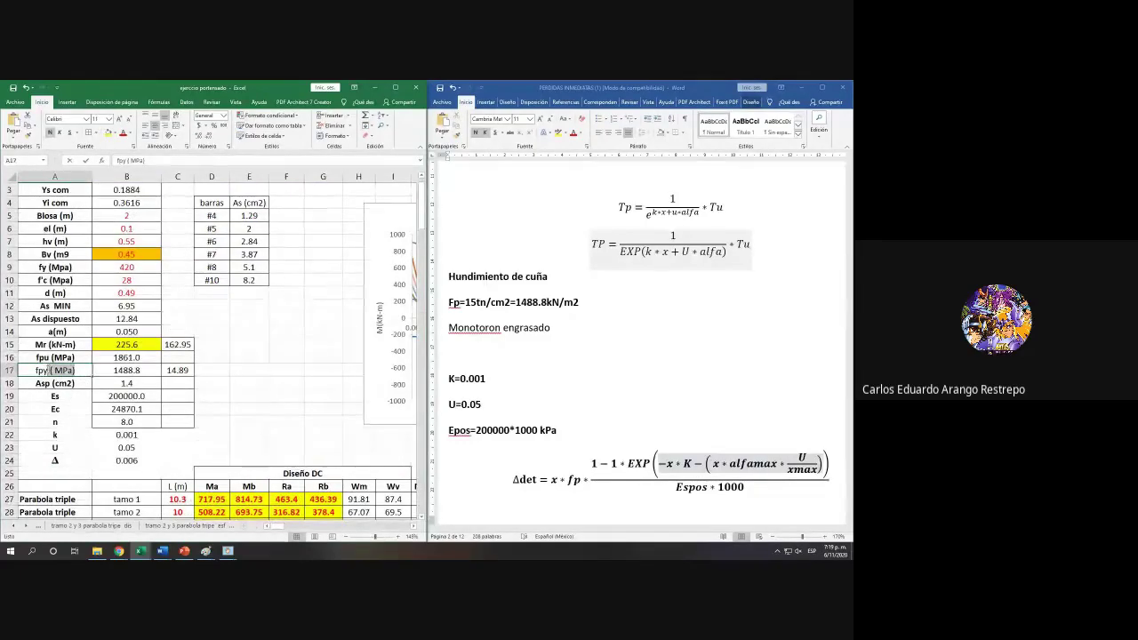
{"action": "double_click", "coordinate": [68, 397]}
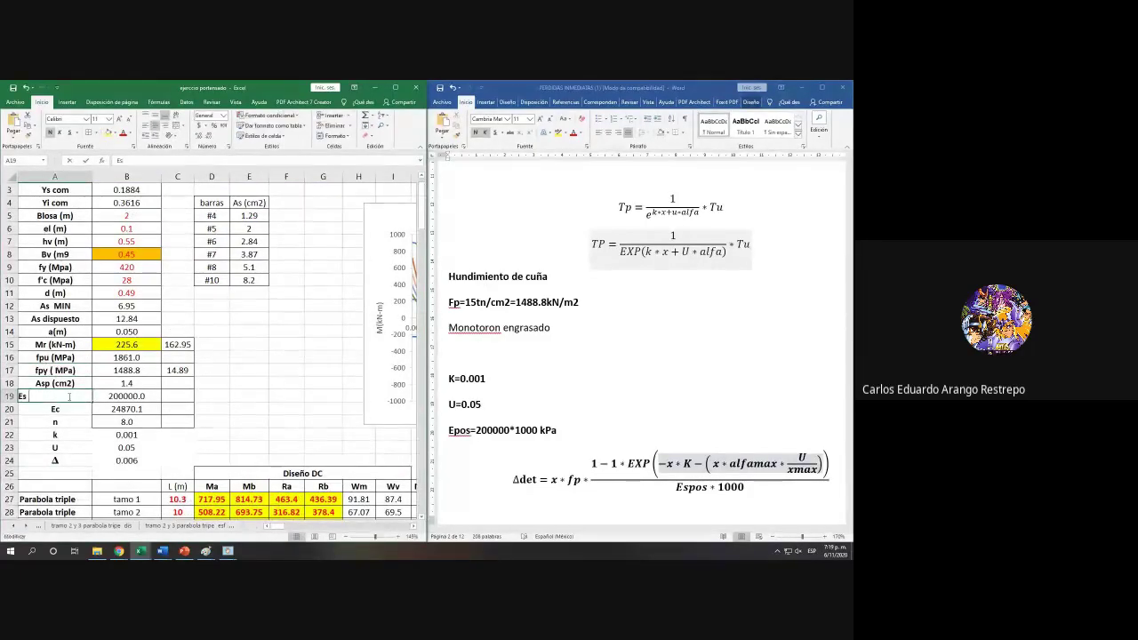
{"action": "type", "text": "( MPa)"}
{"action": "key", "text": "Return"}
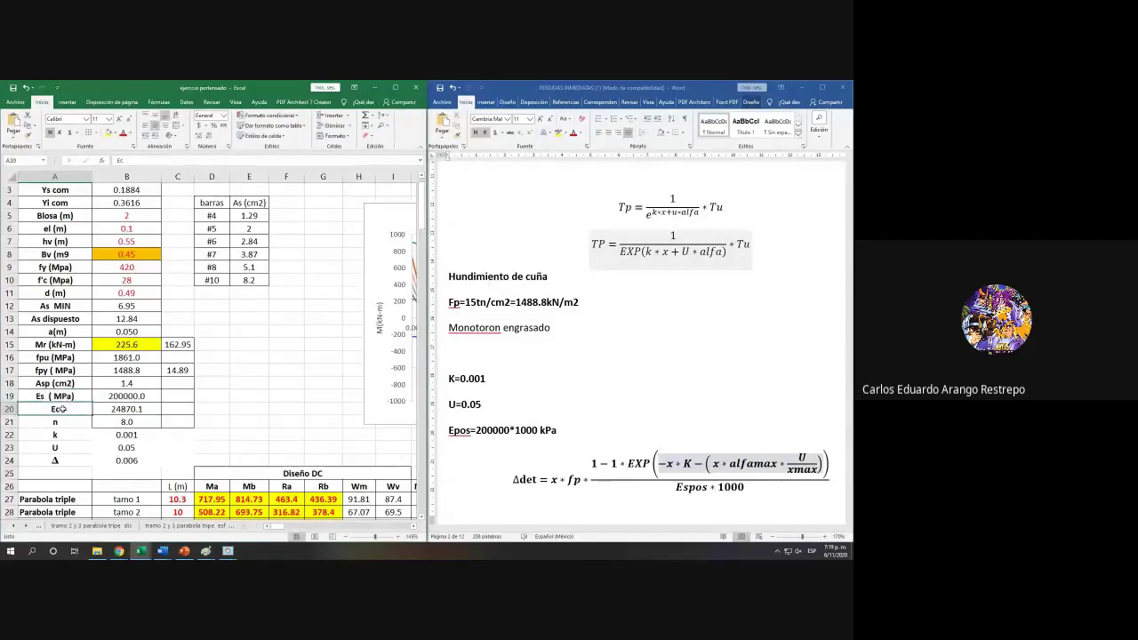
Step: Append the unit ( MPa) to the Ec label in A20
{"action": "double_click", "coordinate": [62, 409]}
{"action": "type", "text": "( MPa)"}
{"action": "left_click", "coordinate": [78, 446]}
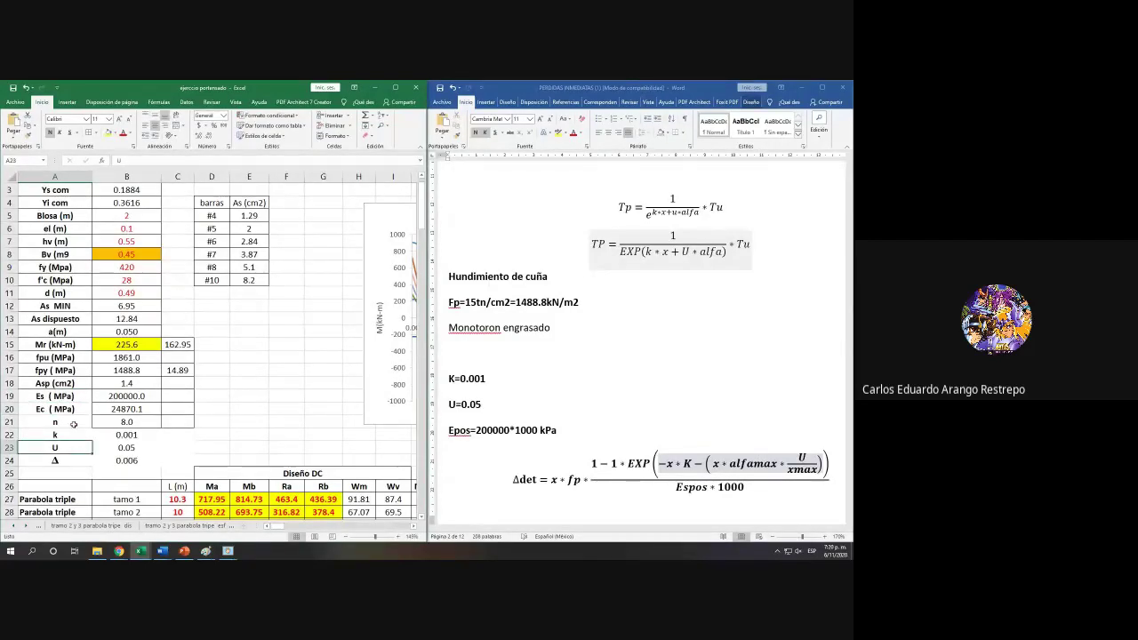
{"action": "double_click", "coordinate": [74, 424]}
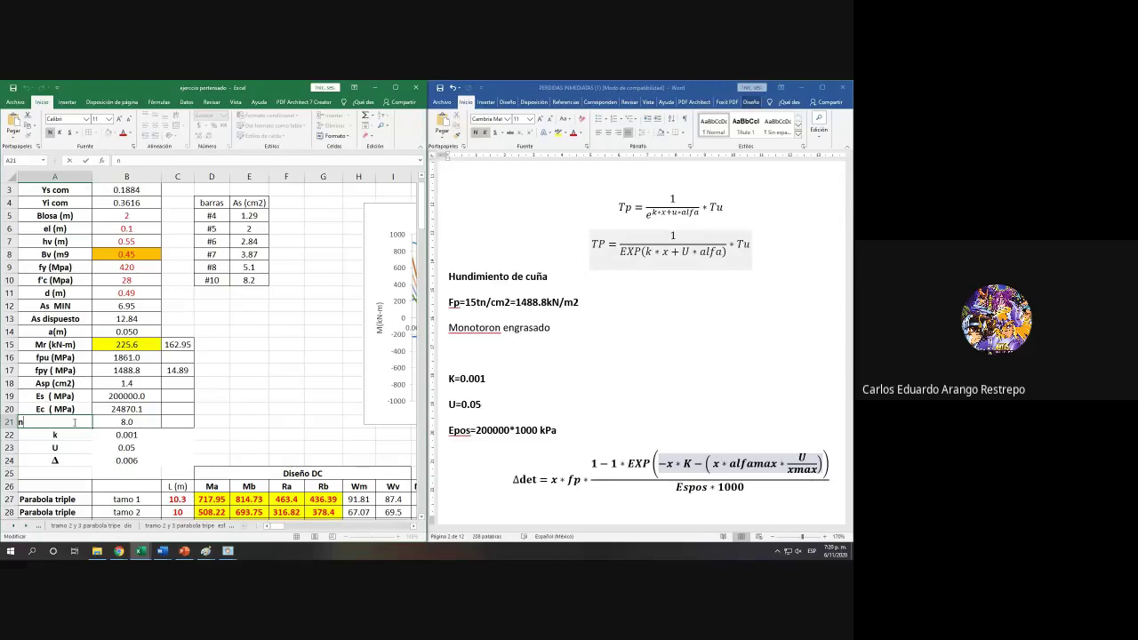
{"action": "left_click", "coordinate": [132, 447]}
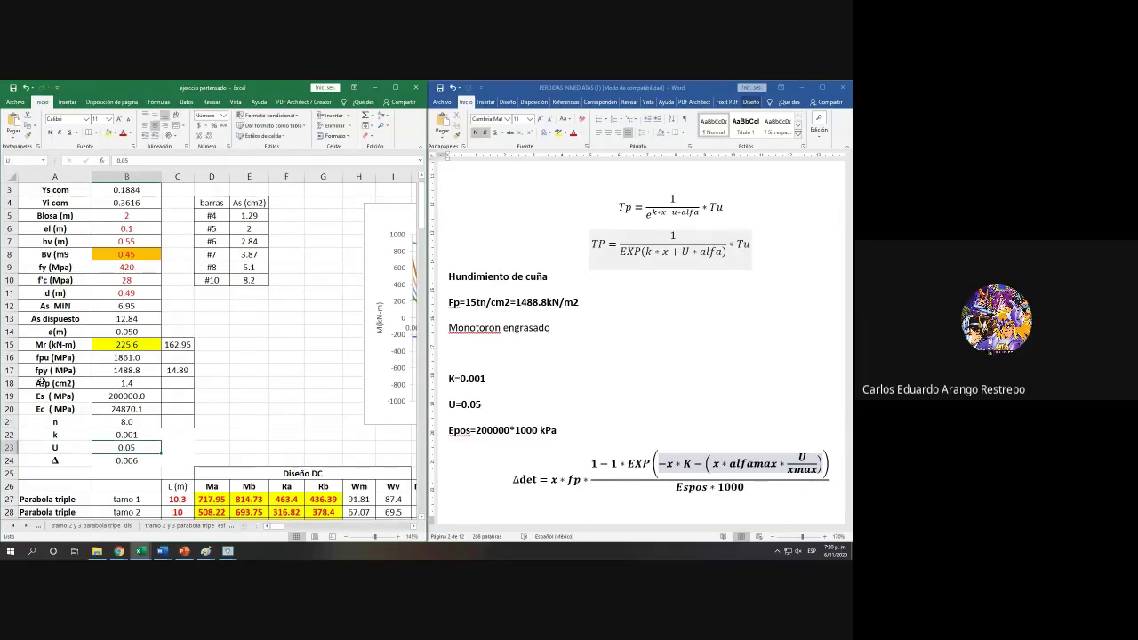
{"action": "left_click_drag", "start_coordinate": [52, 395], "coordinate": [120, 460]}
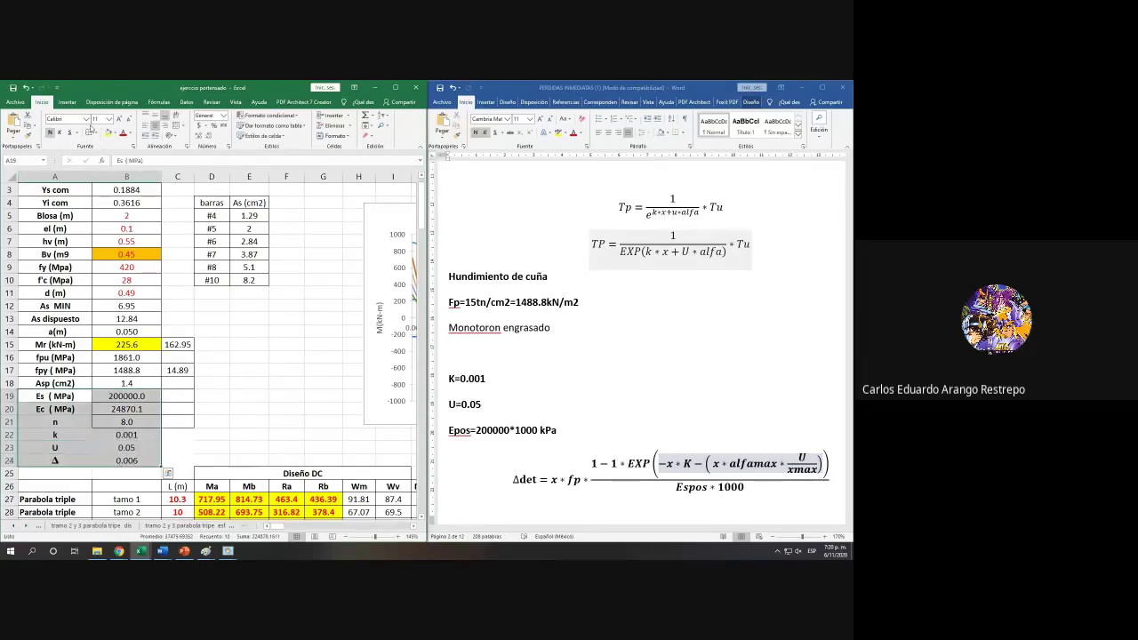
Step: Extend the Δ label in A24 with the unit so it reads Δ (mm)
{"action": "double_click", "coordinate": [66, 460]}
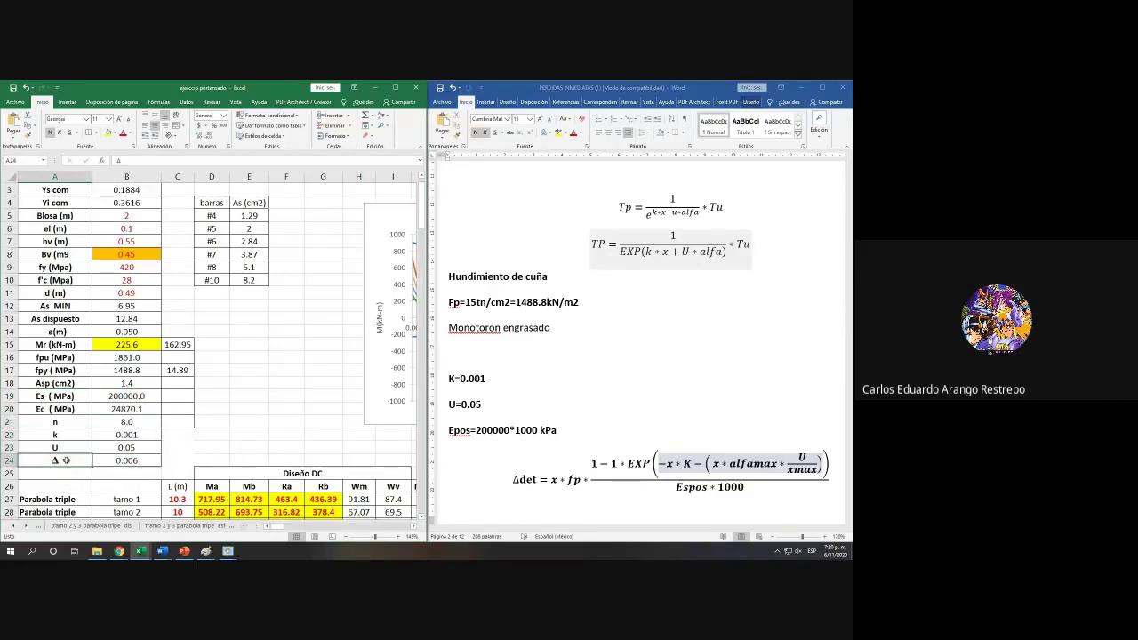
{"action": "type", "text": "8(mm"}
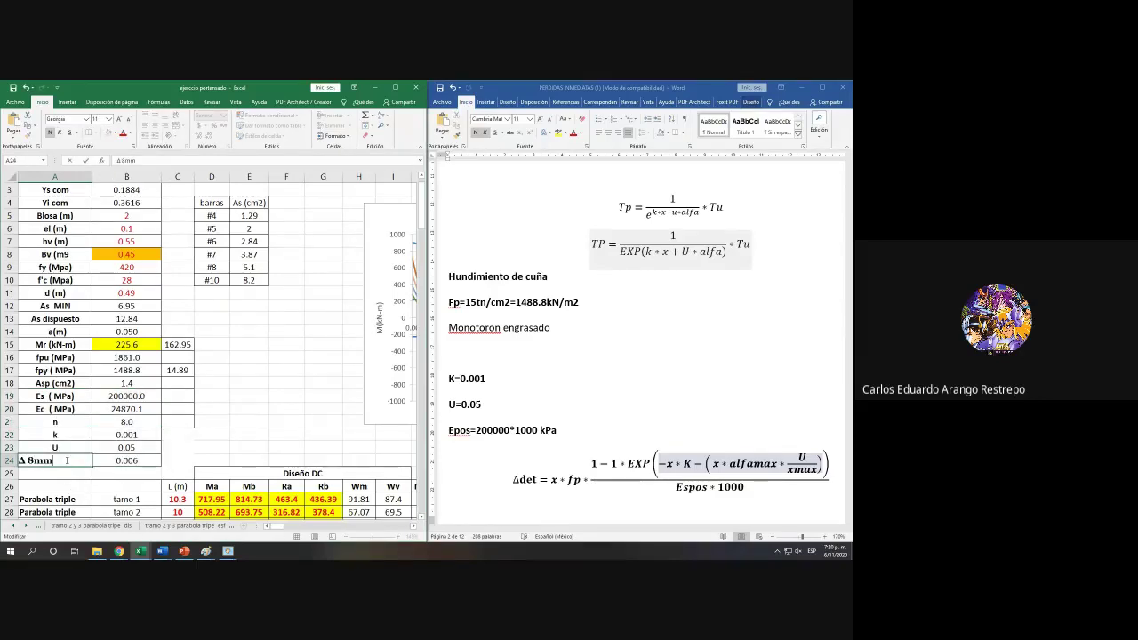
{"action": "type", "text": ")"}
{"action": "left_click", "coordinate": [30, 460]}
{"action": "key", "text": "BackSpace"}
{"action": "type", "text": "(mm"}
{"action": "left_click", "coordinate": [96, 460]}
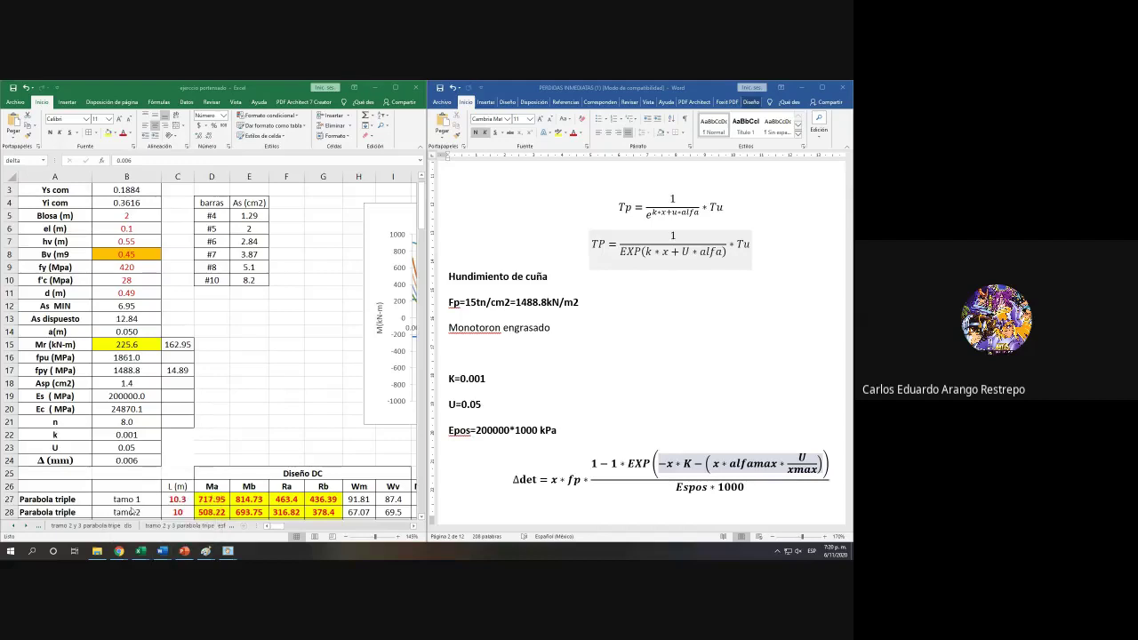
Step: Examine the friction coefficient table CR18.6.2 and the Tp and Δdet formulas in the PERDIDAS INMEDIATAS Word document
{"action": "key", "text": "alt+Tab"}
{"action": "scroll", "coordinate": [620, 438], "scroll_direction": "up", "scroll_amount": 8}
{"action": "scroll", "coordinate": [619, 438], "scroll_direction": "down", "scroll_amount": 1}
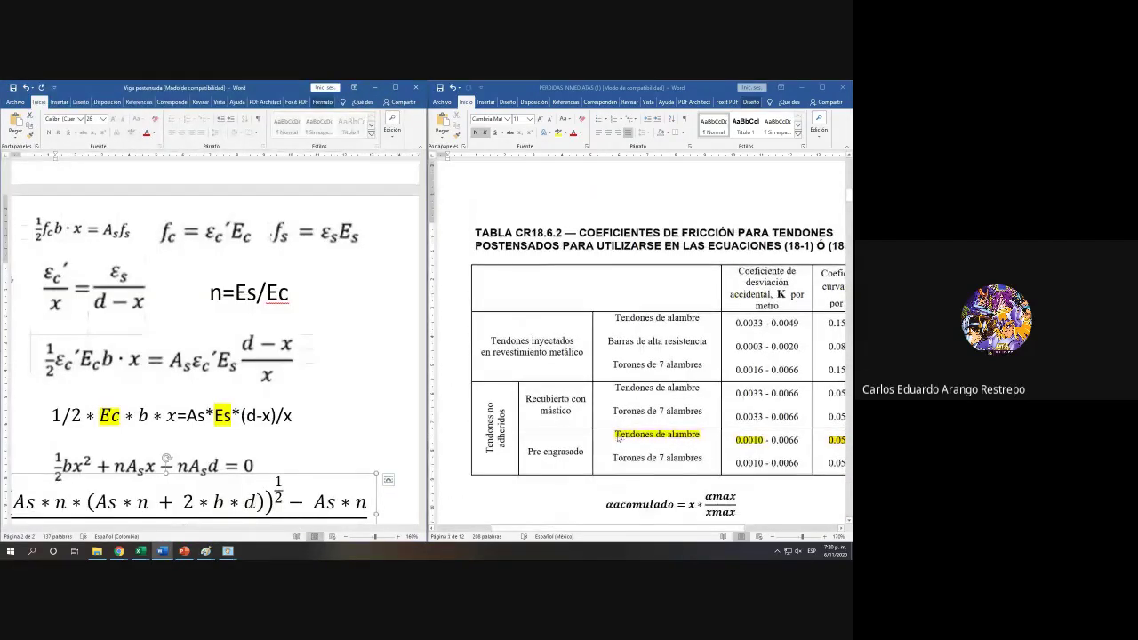
{"action": "left_click_drag", "start_coordinate": [630, 527], "coordinate": [680, 532]}
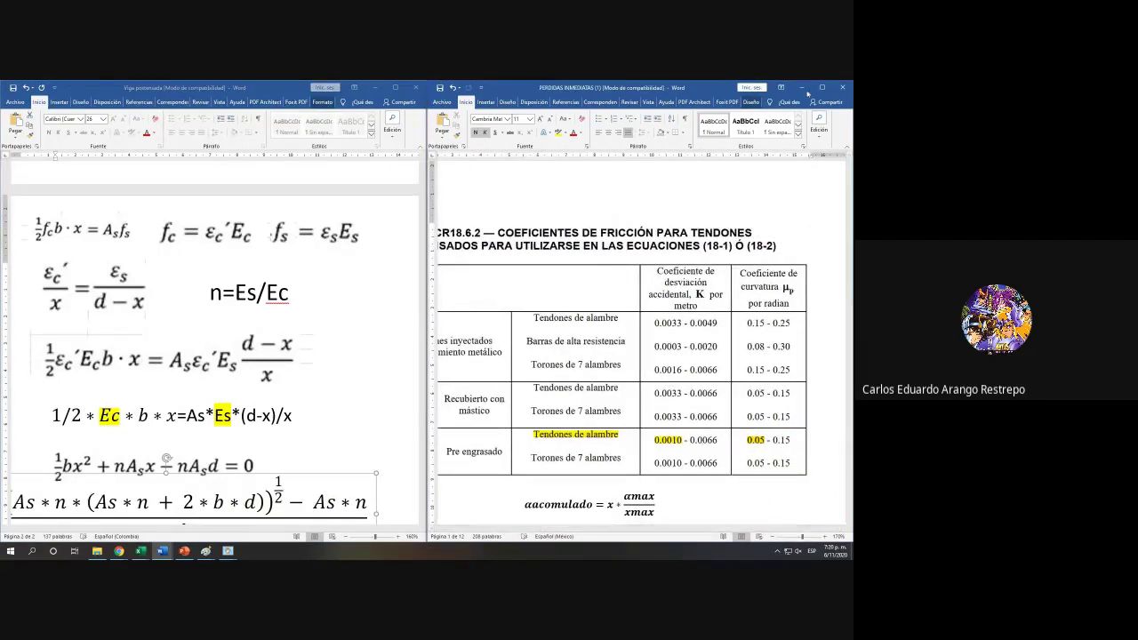
{"action": "scroll", "coordinate": [734, 333], "scroll_direction": "down", "scroll_amount": 5}
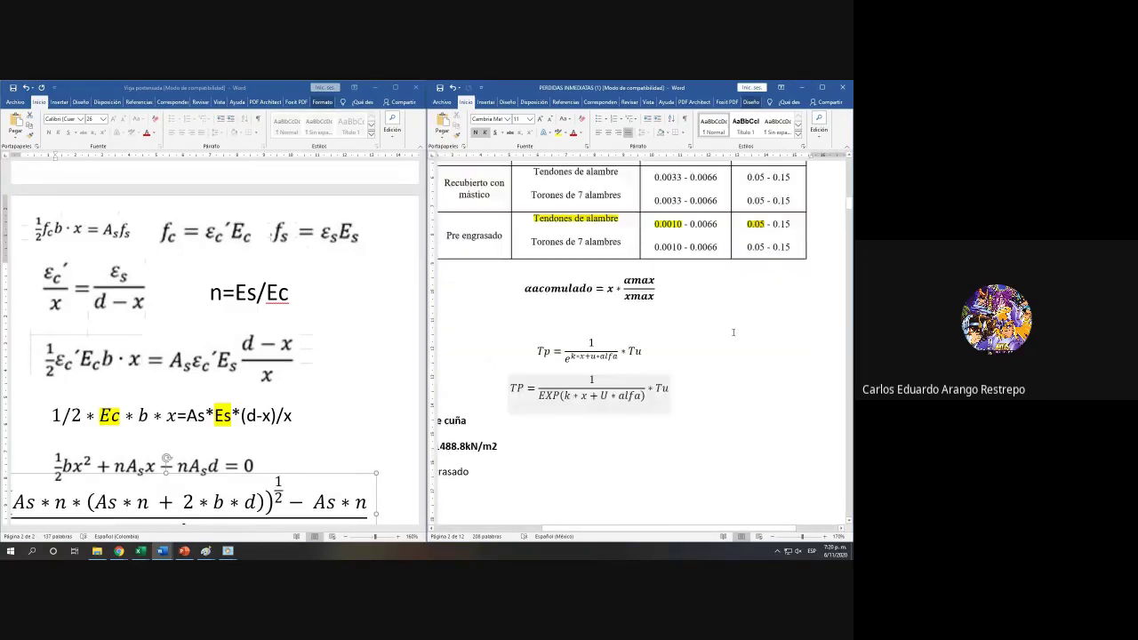
{"action": "scroll", "coordinate": [733, 332], "scroll_direction": "down", "scroll_amount": 5}
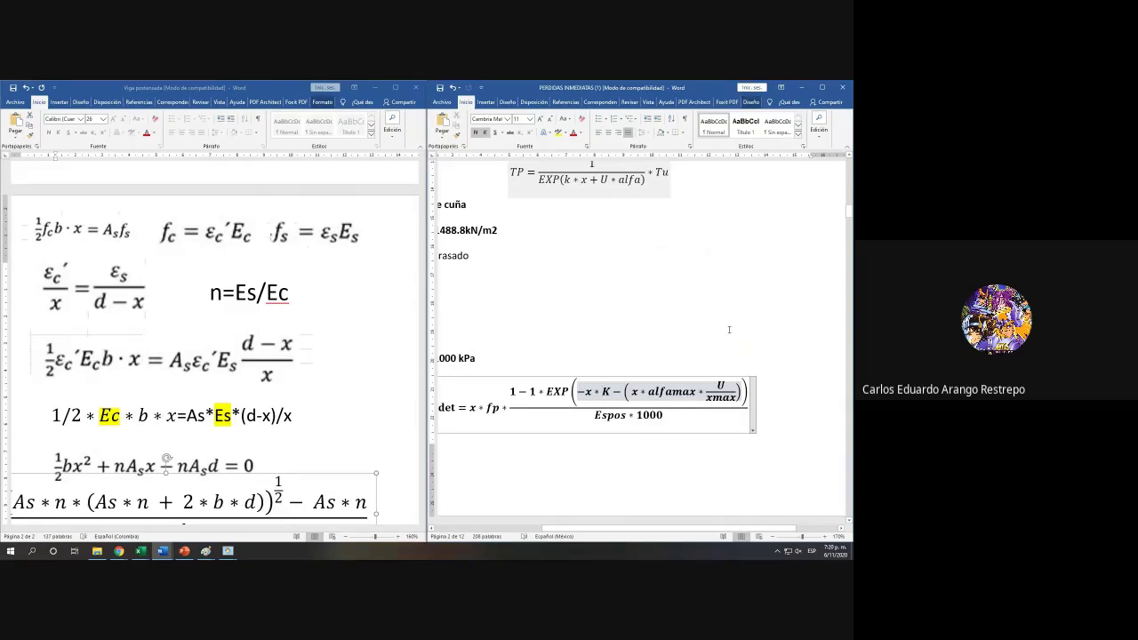
{"action": "scroll", "coordinate": [729, 330], "scroll_direction": "up", "scroll_amount": 3}
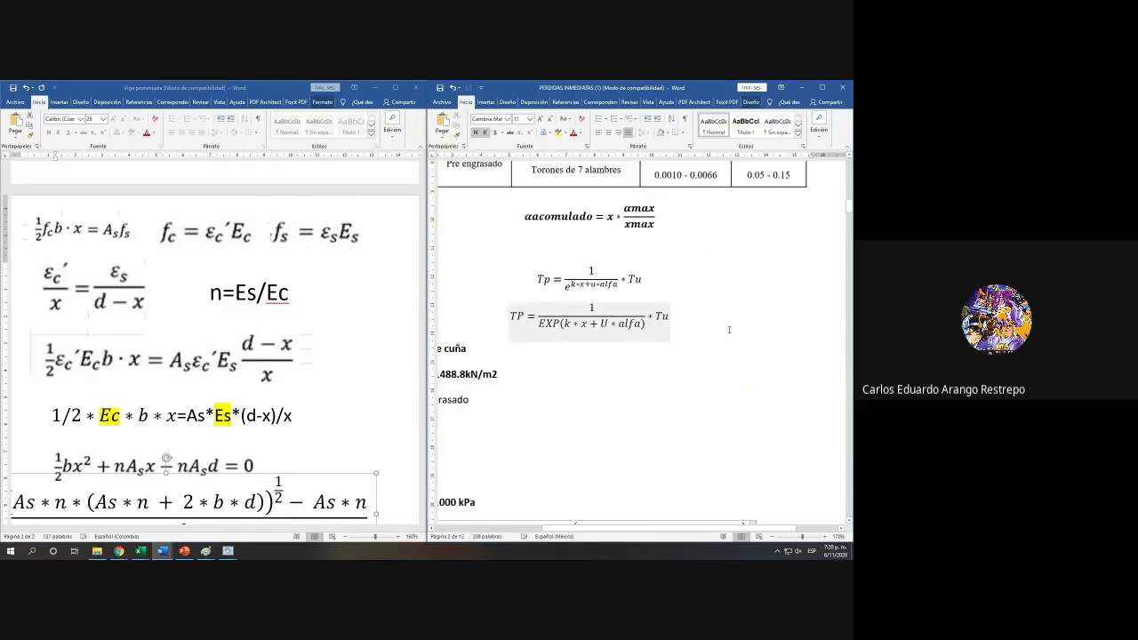
{"action": "scroll", "coordinate": [729, 330], "scroll_direction": "down", "scroll_amount": 1}
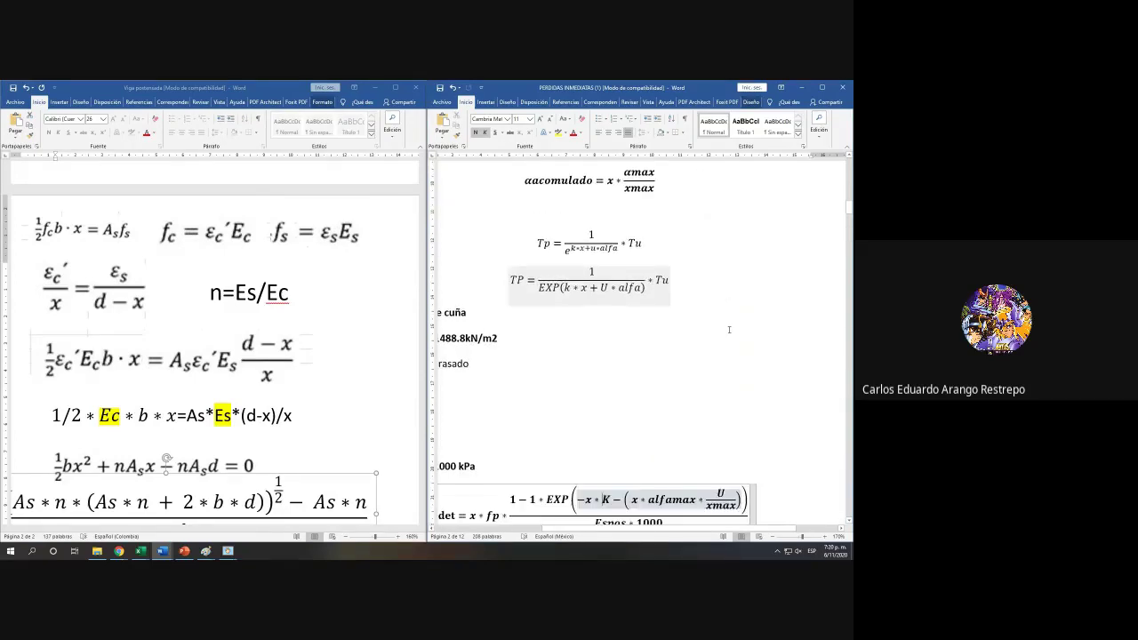
Step: Minimize the PERDIDAS INMEDIATAS document and close the Viga postensada Word document, saving its changes
{"action": "left_click", "coordinate": [803, 86]}
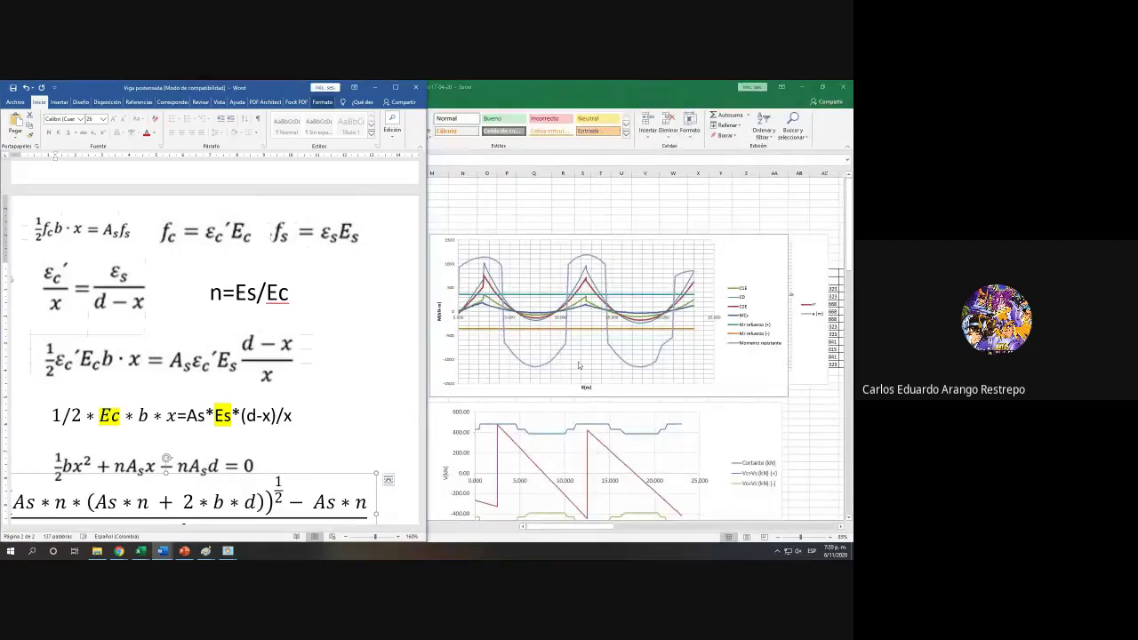
{"action": "left_click", "coordinate": [415, 86]}
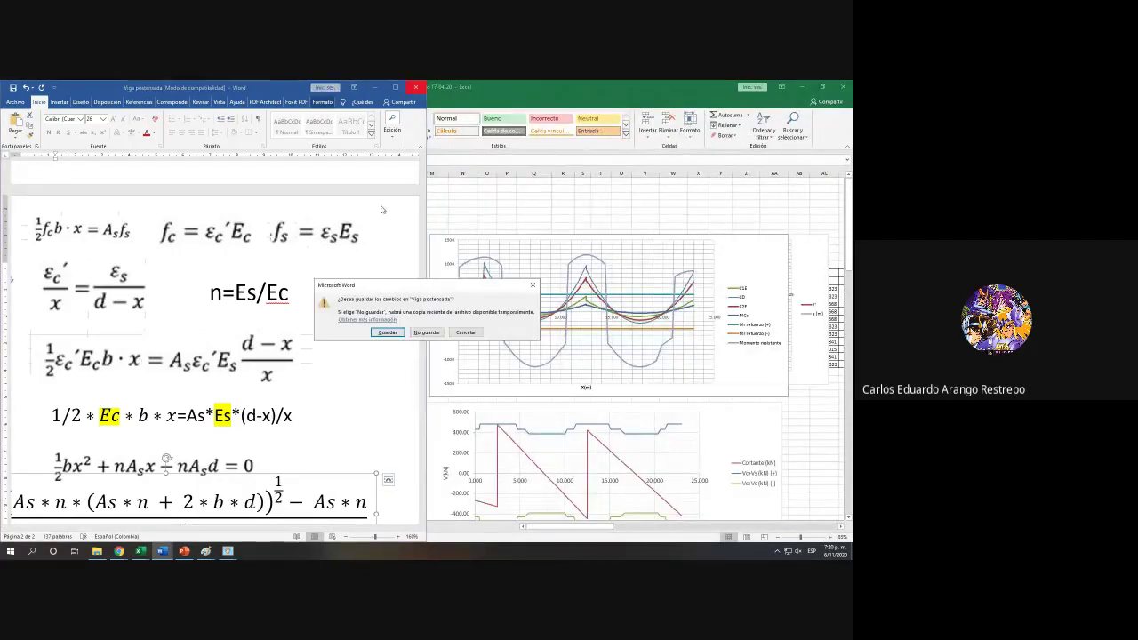
{"action": "left_click", "coordinate": [388, 332]}
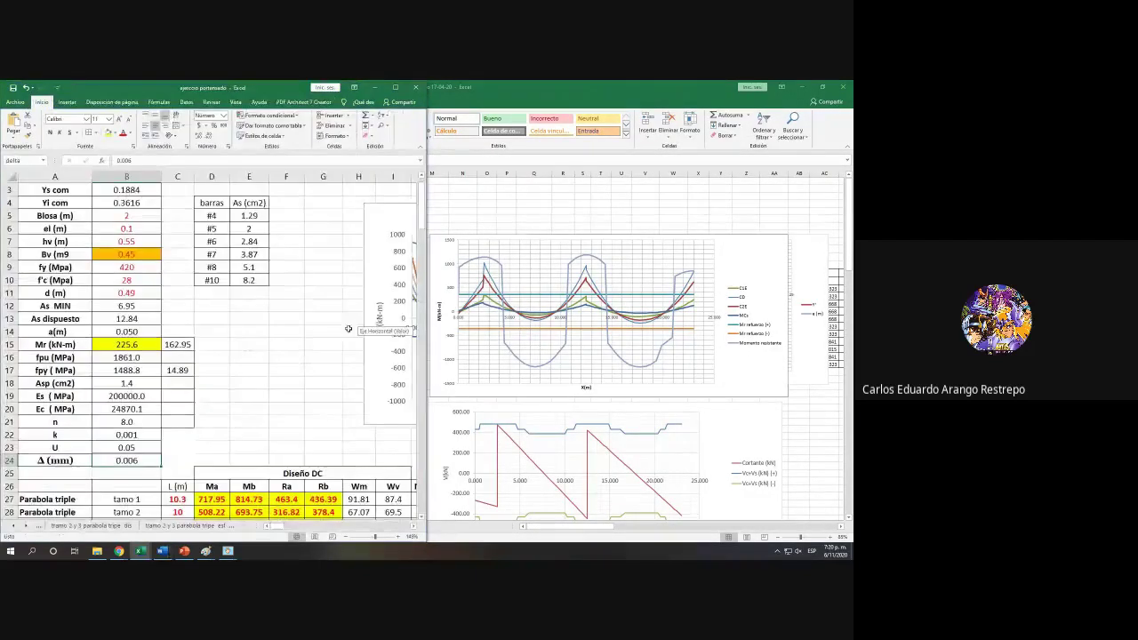
Step: Return to BI51 in the Excel workbook and fill its Δdet formula down the rest of the data rows in column BI
{"action": "left_click_drag", "start_coordinate": [282, 530], "coordinate": [391, 527]}
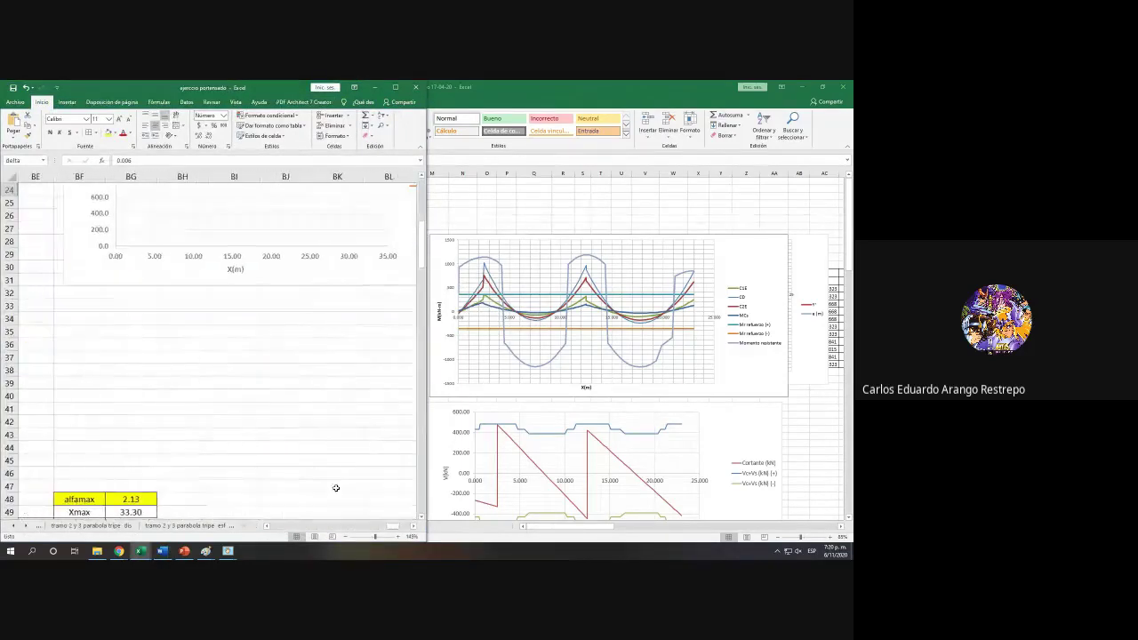
{"action": "scroll", "coordinate": [207, 424], "scroll_direction": "down", "scroll_amount": 5}
{"action": "left_click", "coordinate": [245, 344]}
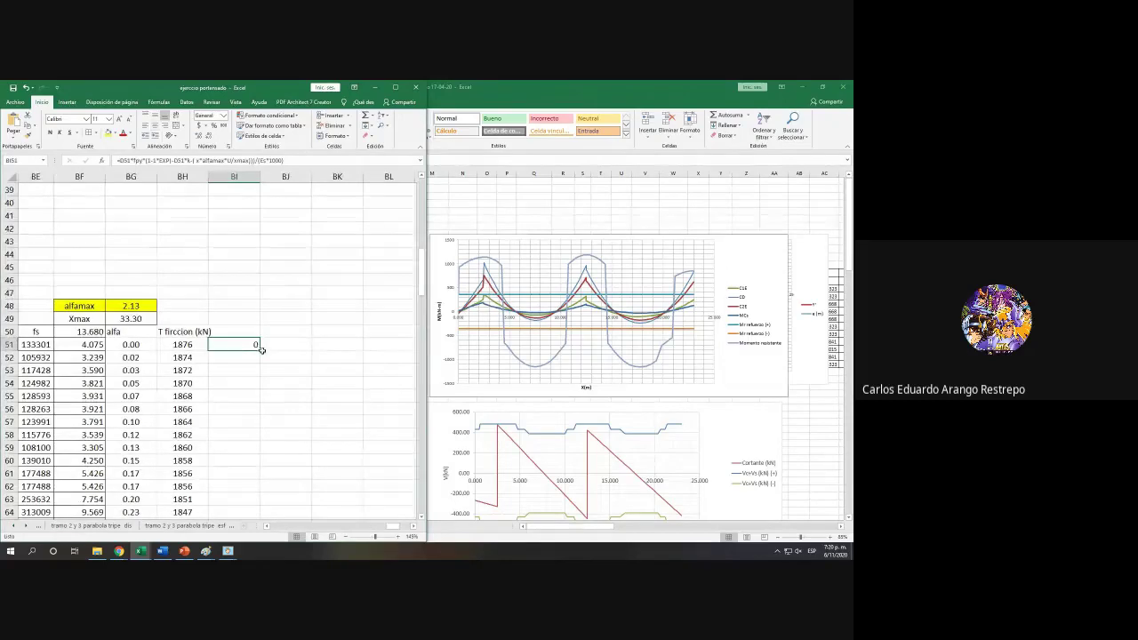
{"action": "double_click", "coordinate": [260, 350]}
{"action": "scroll", "coordinate": [259, 351], "scroll_direction": "down", "scroll_amount": 2}
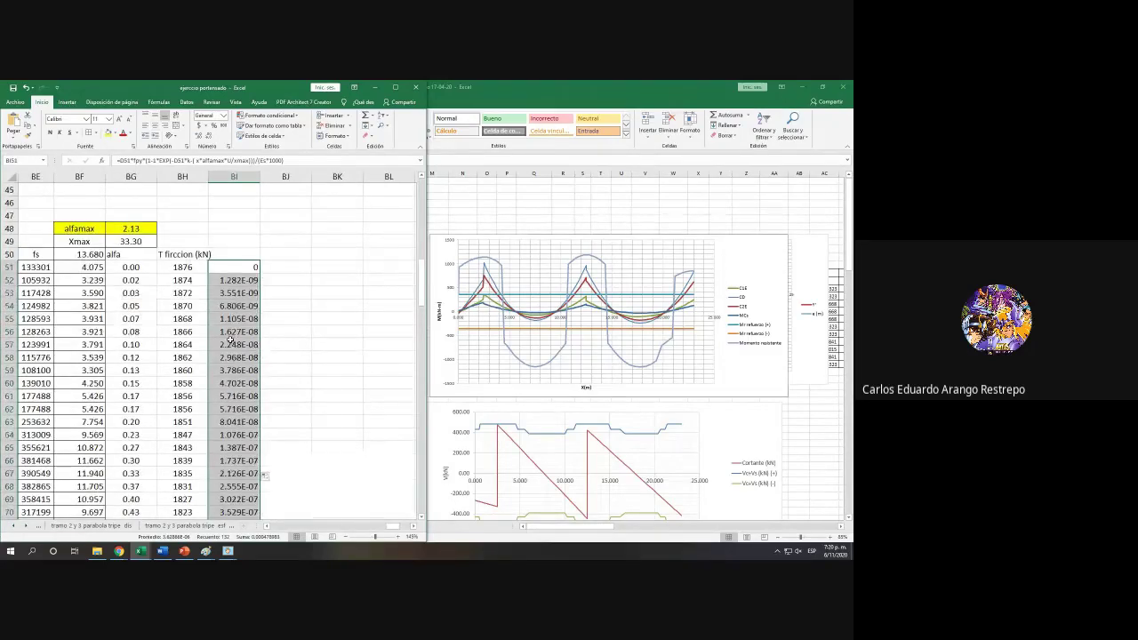
Step: Format the filled Δdet values in column BI as Number with eight decimal places and review them down the column
{"action": "right_click", "coordinate": [232, 340]}
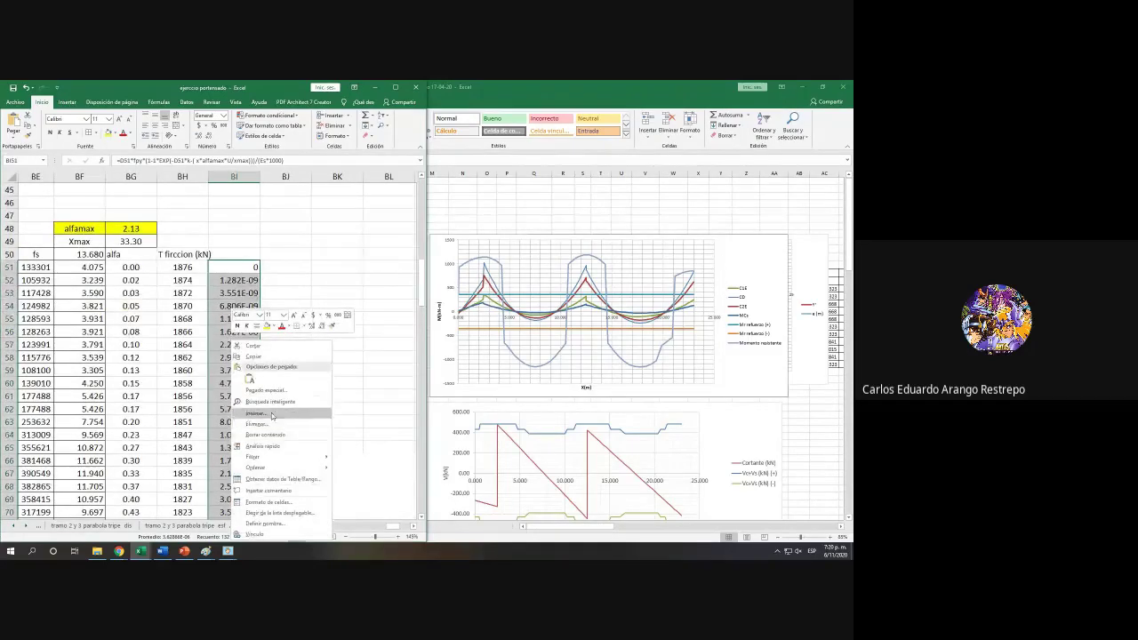
{"action": "left_click", "coordinate": [259, 501]}
{"action": "left_click", "coordinate": [176, 371]}
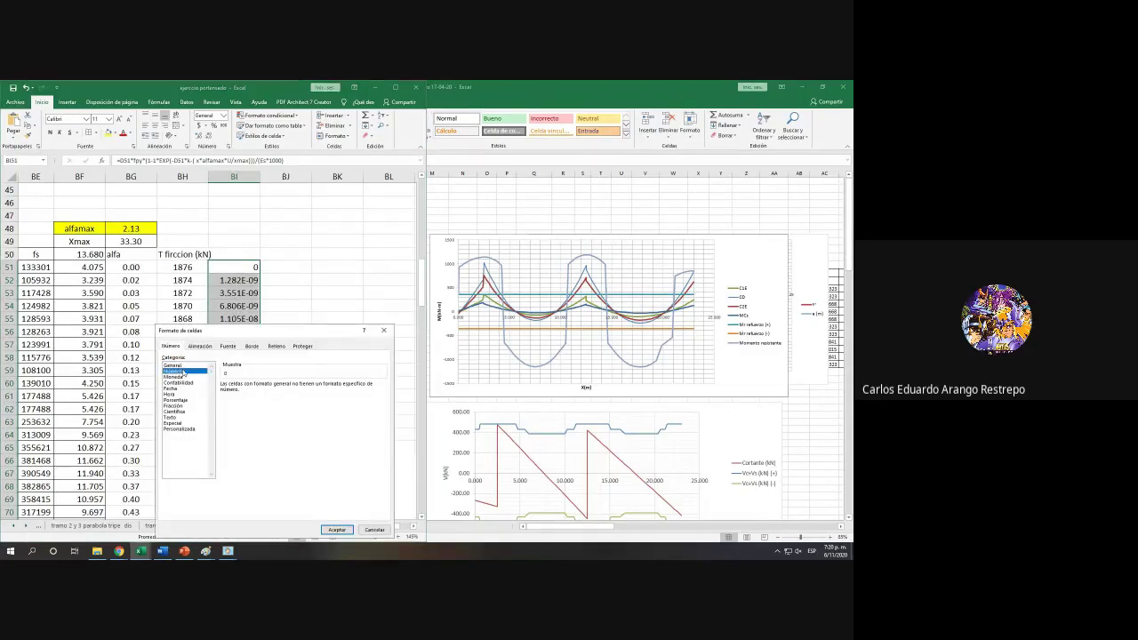
{"action": "left_click", "coordinate": [295, 383]}
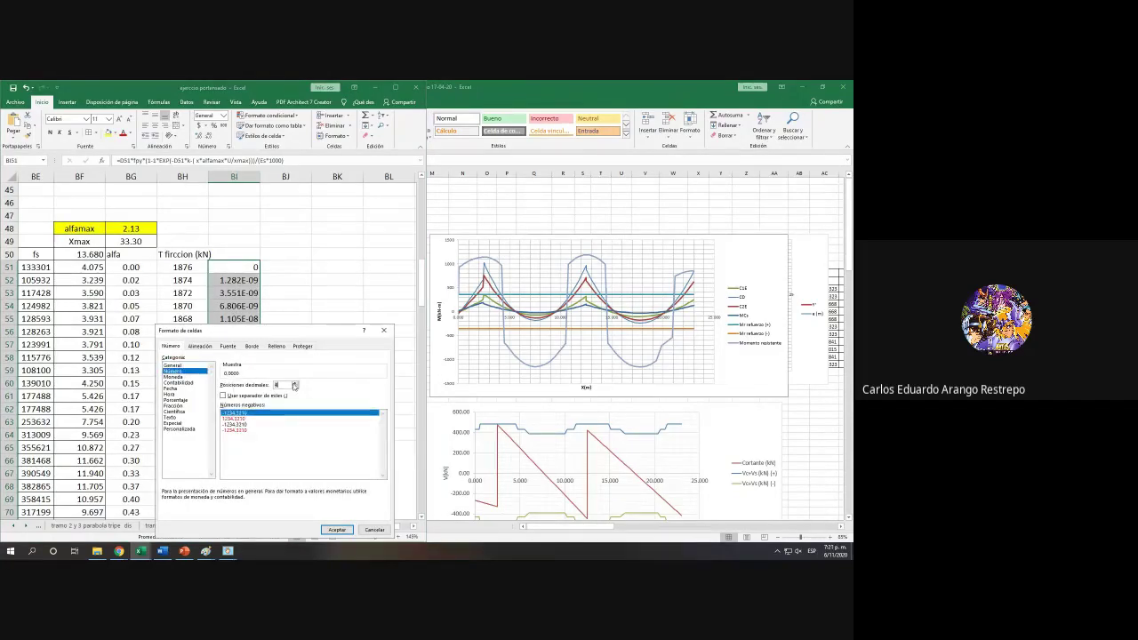
{"action": "left_click", "coordinate": [294, 384]}
{"action": "left_click", "coordinate": [336, 529]}
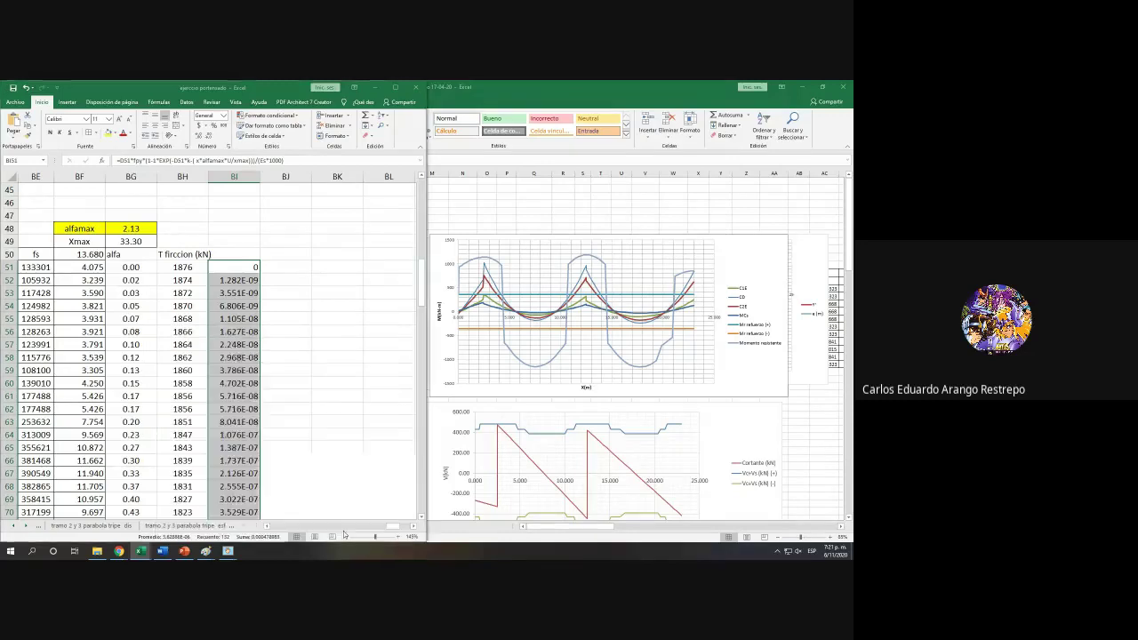
{"action": "left_click", "coordinate": [203, 137]}
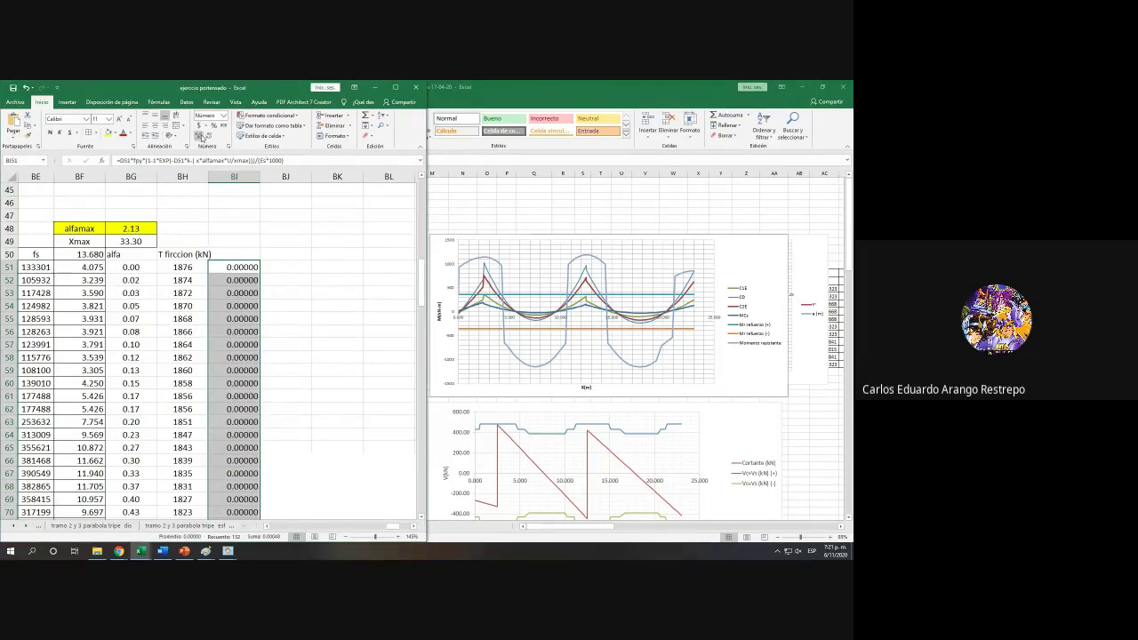
{"action": "left_click", "coordinate": [203, 137]}
{"action": "left_click", "coordinate": [203, 137]}
{"action": "scroll", "coordinate": [272, 296], "scroll_direction": "down", "scroll_amount": 10}
{"action": "scroll", "coordinate": [271, 296], "scroll_direction": "down", "scroll_amount": 15}
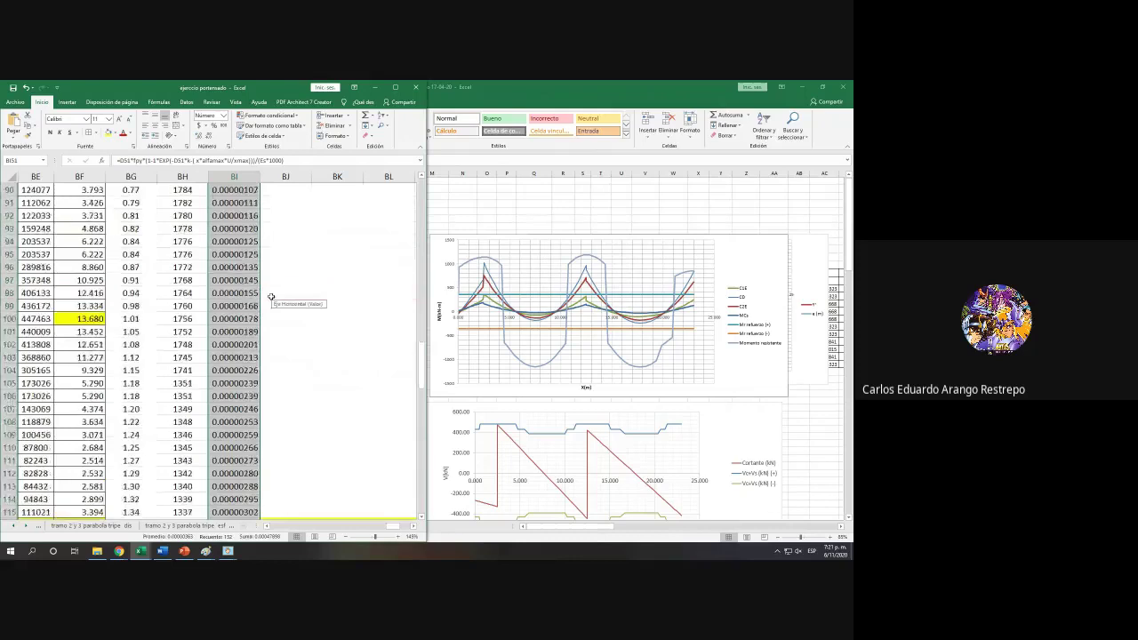
Step: Compare the Δdet formula in BI51 and the fpy and Es inputs with the Word document's Δdet expression and Fp value, checking their units
{"action": "scroll", "coordinate": [271, 296], "scroll_direction": "up", "scroll_amount": 16}
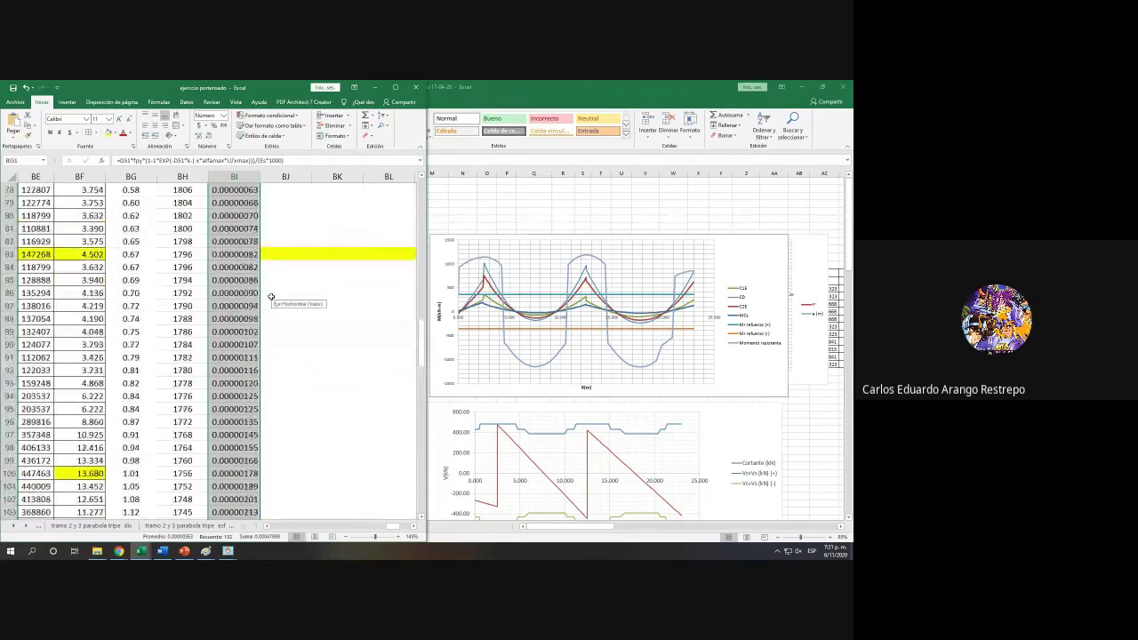
{"action": "left_click", "coordinate": [162, 551]}
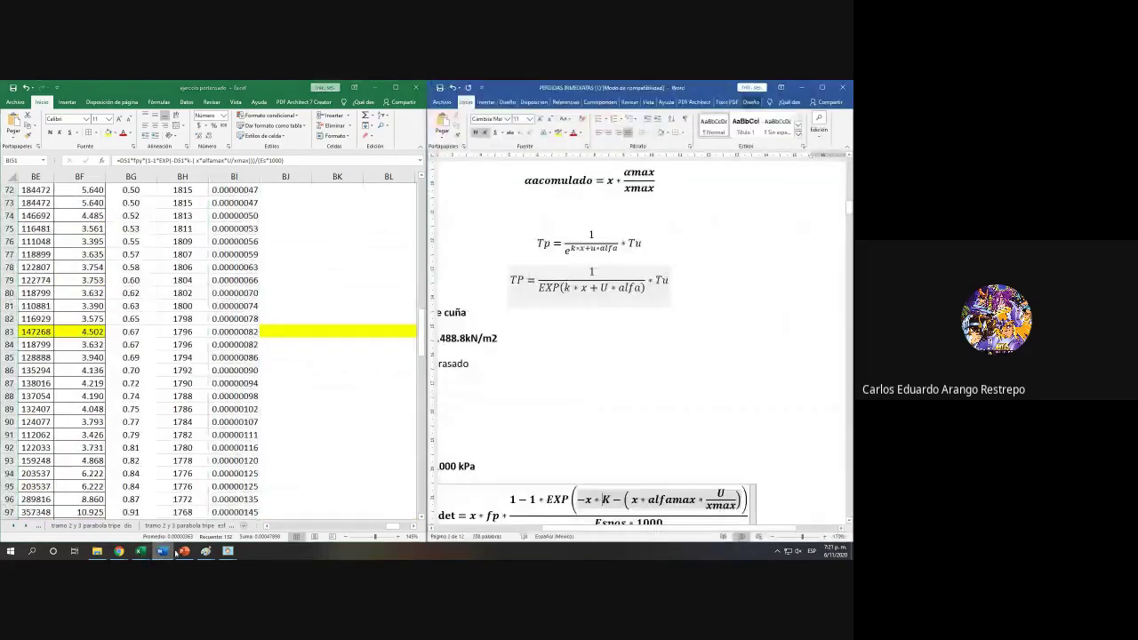
{"action": "scroll", "coordinate": [602, 407], "scroll_direction": "down", "scroll_amount": 2}
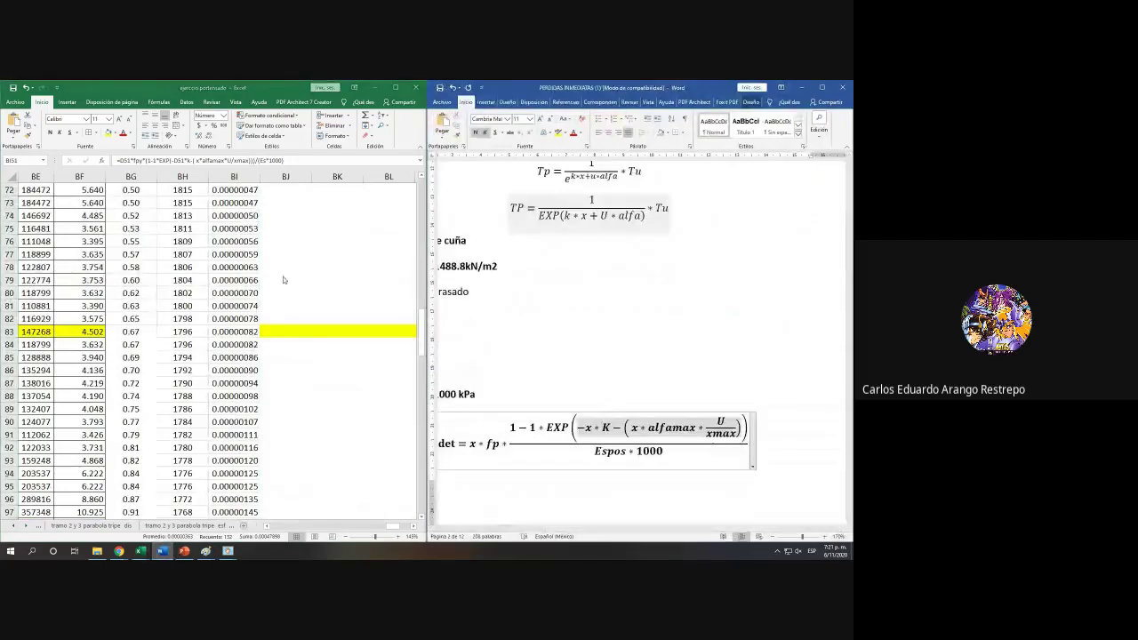
{"action": "scroll", "coordinate": [258, 254], "scroll_direction": "up", "scroll_amount": 4}
{"action": "scroll", "coordinate": [258, 253], "scroll_direction": "up", "scroll_amount": 6}
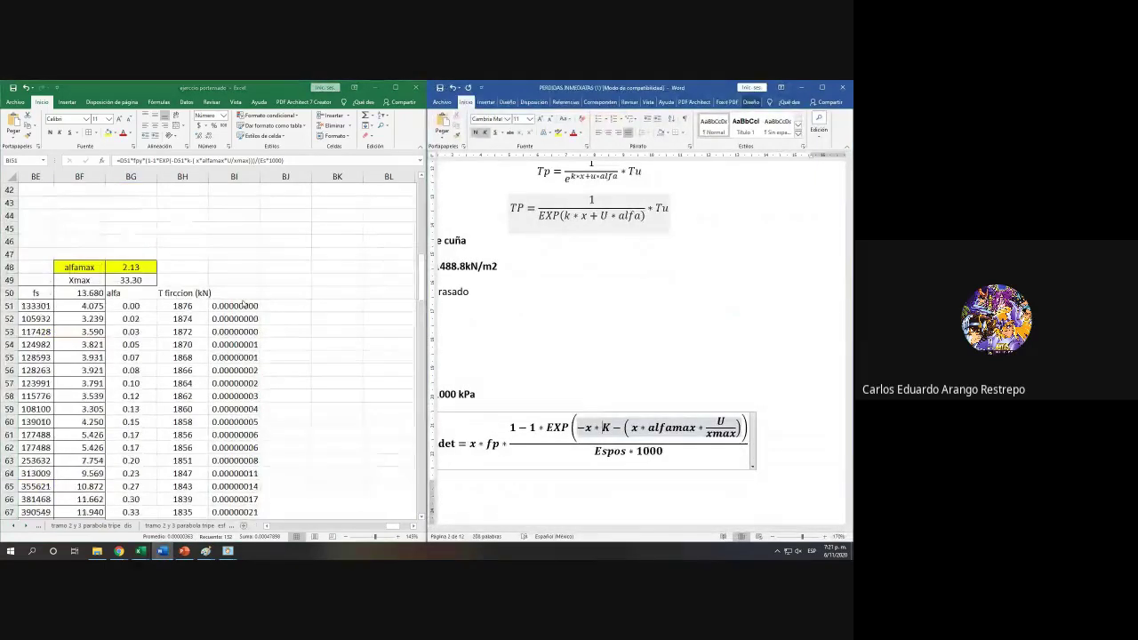
{"action": "double_click", "coordinate": [235, 305]}
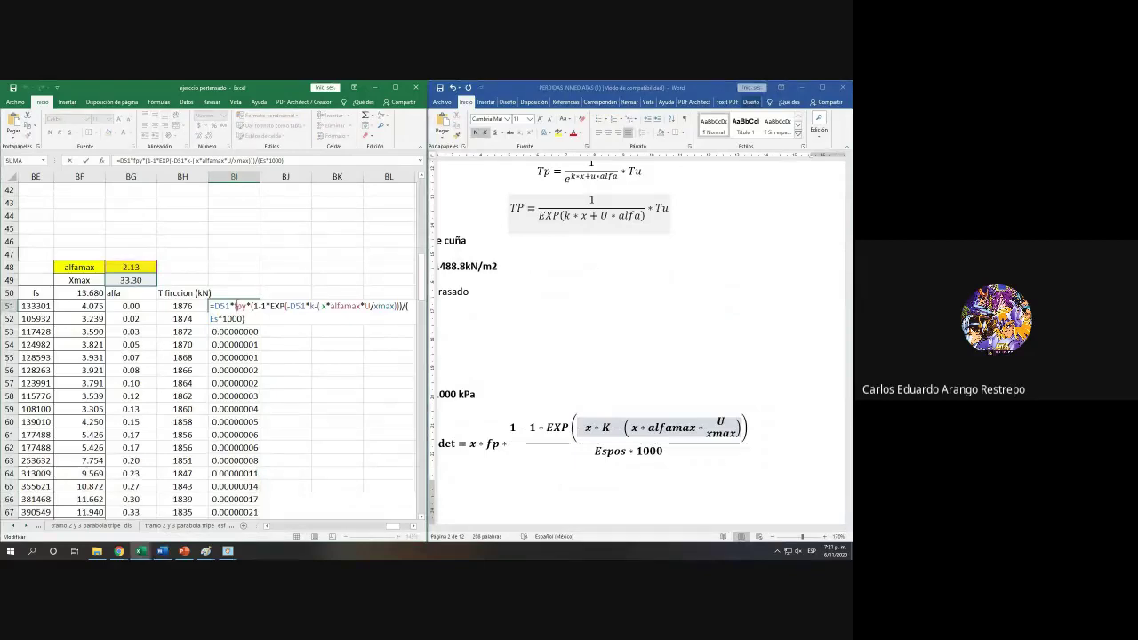
{"action": "left_click_drag", "start_coordinate": [393, 531], "coordinate": [275, 532]}
{"action": "scroll", "coordinate": [502, 387], "scroll_direction": "up", "scroll_amount": 1}
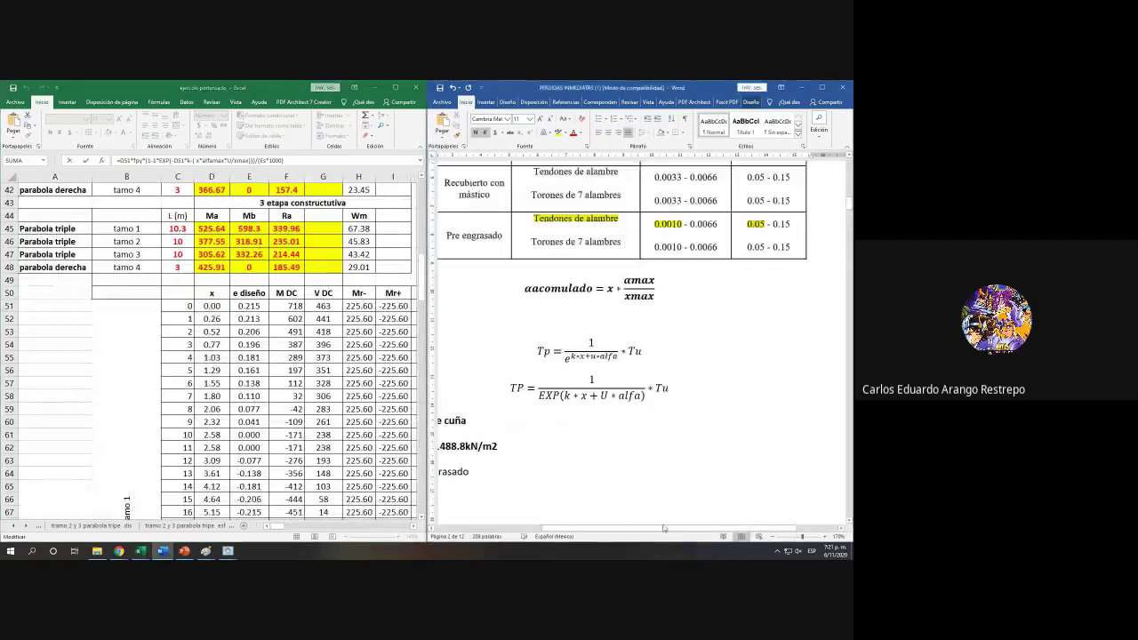
{"action": "left_click_drag", "start_coordinate": [626, 532], "coordinate": [508, 531]}
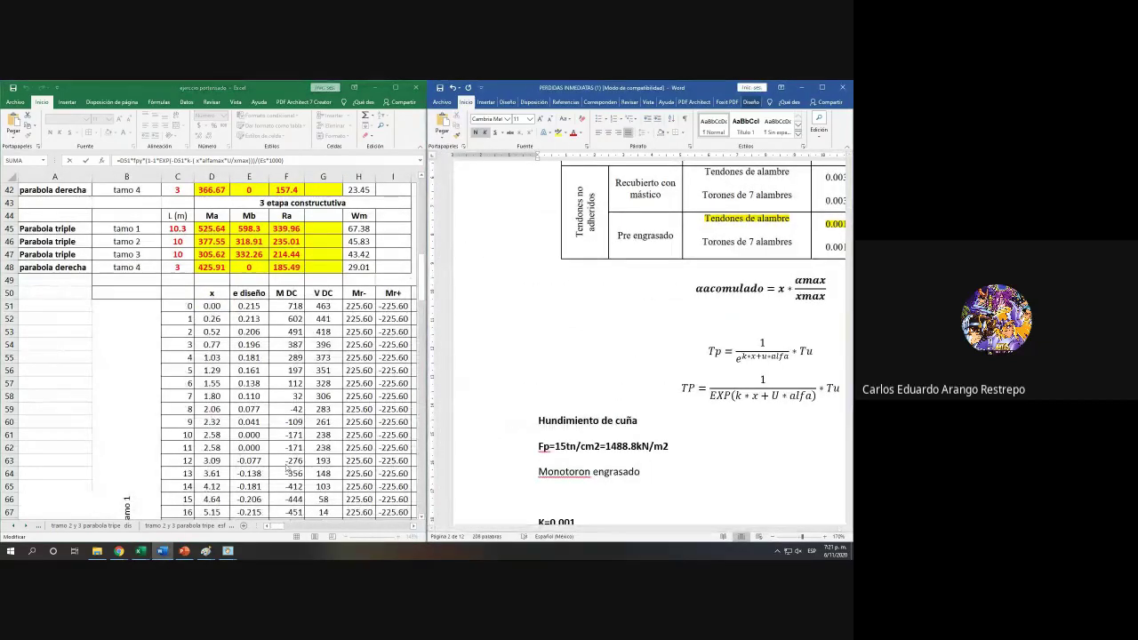
{"action": "scroll", "coordinate": [211, 414], "scroll_direction": "up", "scroll_amount": 3}
{"action": "scroll", "coordinate": [212, 414], "scroll_direction": "up", "scroll_amount": 10}
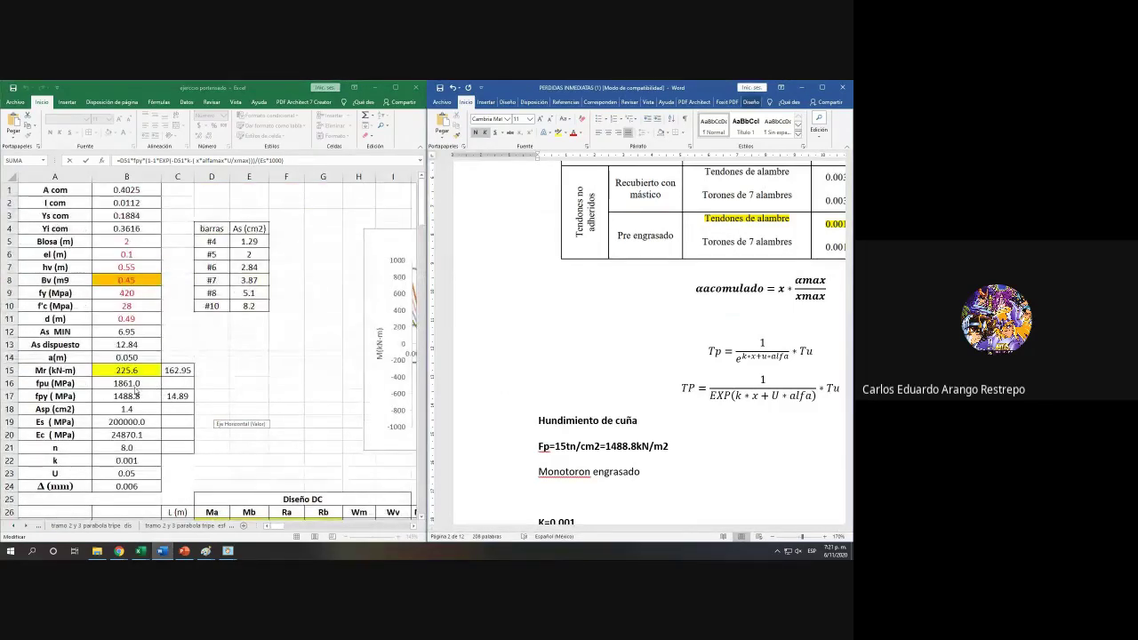
{"action": "left_click", "coordinate": [144, 159]}
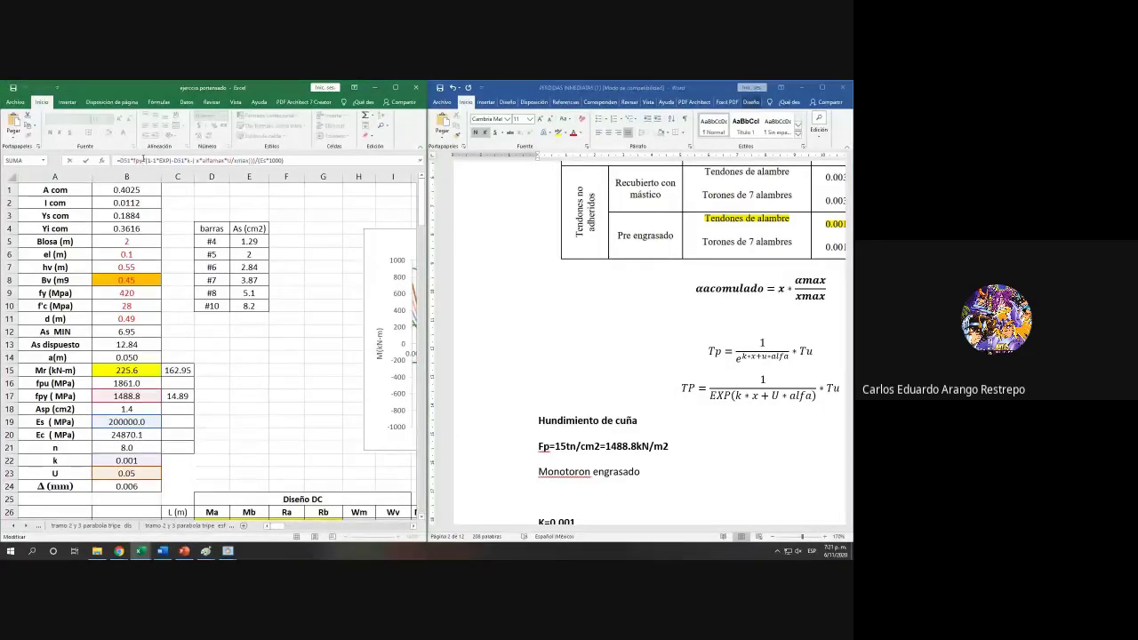
Step: Rewrite the kN/m2 value of Fp under Hundimiento de cuña in the Word document as 1488.8*1000kN/m2
{"action": "left_click", "coordinate": [632, 425]}
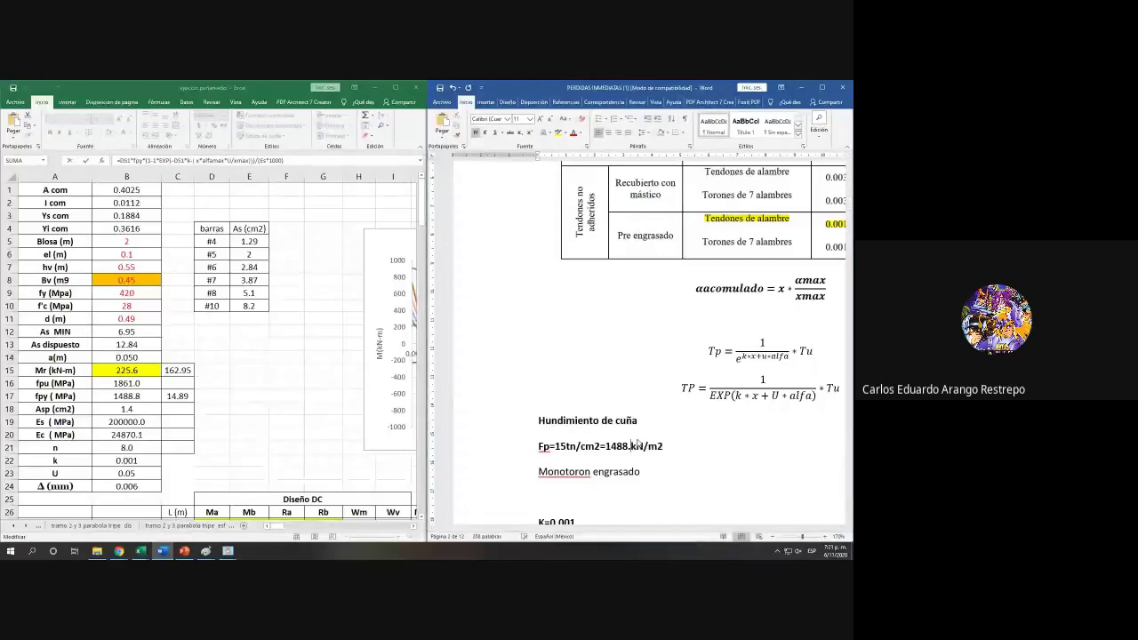
{"action": "left_click", "coordinate": [637, 442]}
{"action": "key", "text": "BackSpace"}
{"action": "key", "text": "BackSpace"}
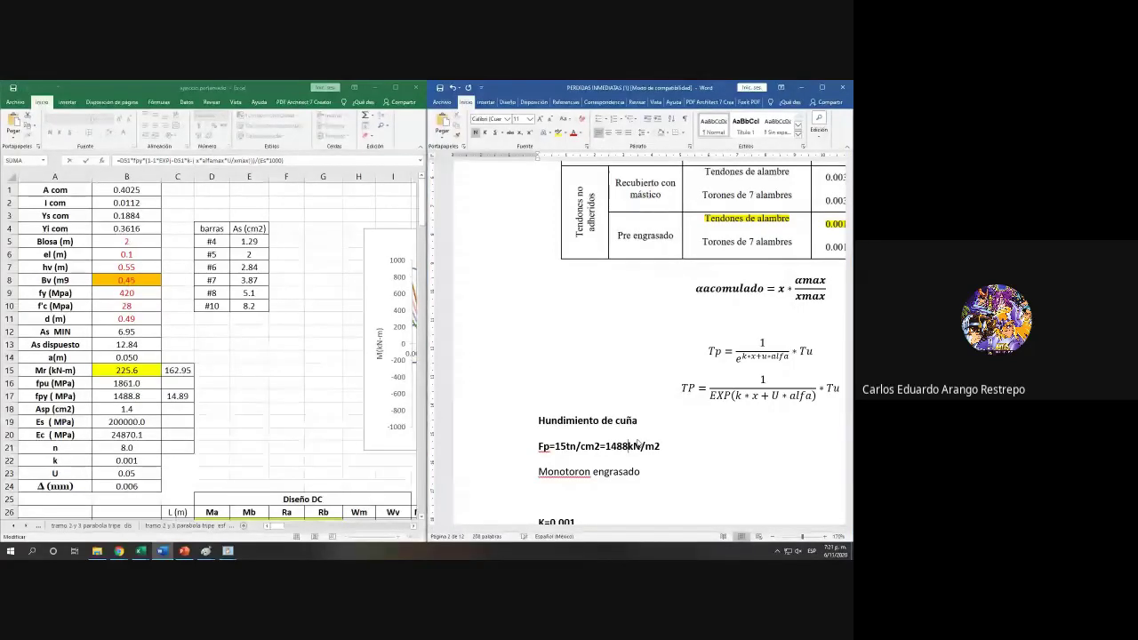
{"action": "type", "text": ".8*10000"}
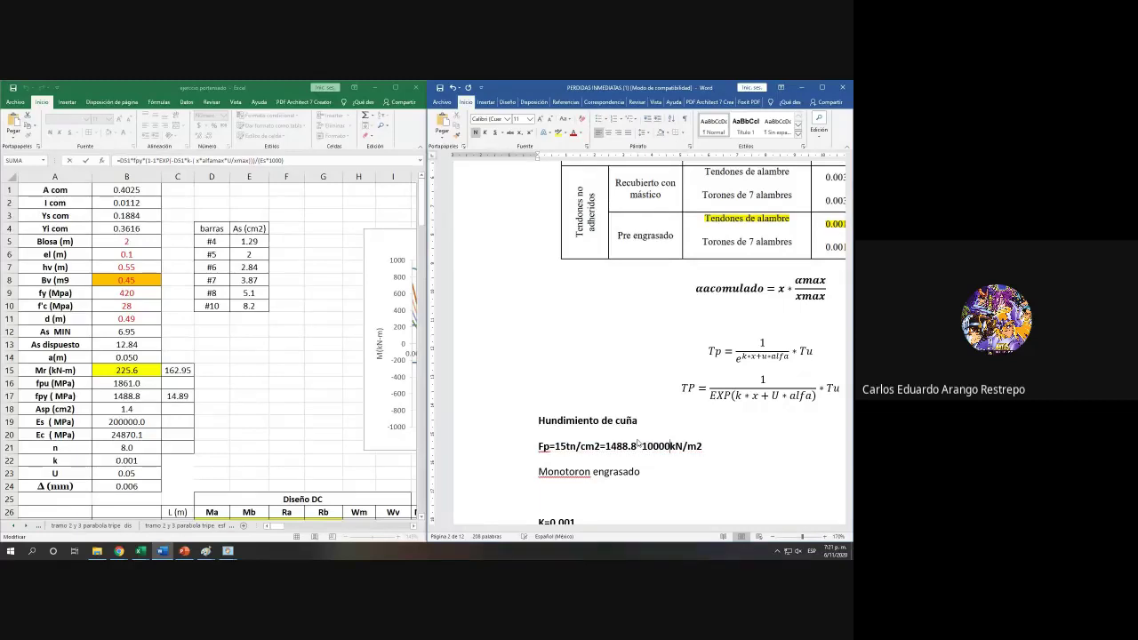
{"action": "key", "text": "BackSpace"}
Step: Return to the Excel workbook and multiply fpy by 1000 in the Δdet formula of BI51
{"action": "left_click", "coordinate": [145, 159]}
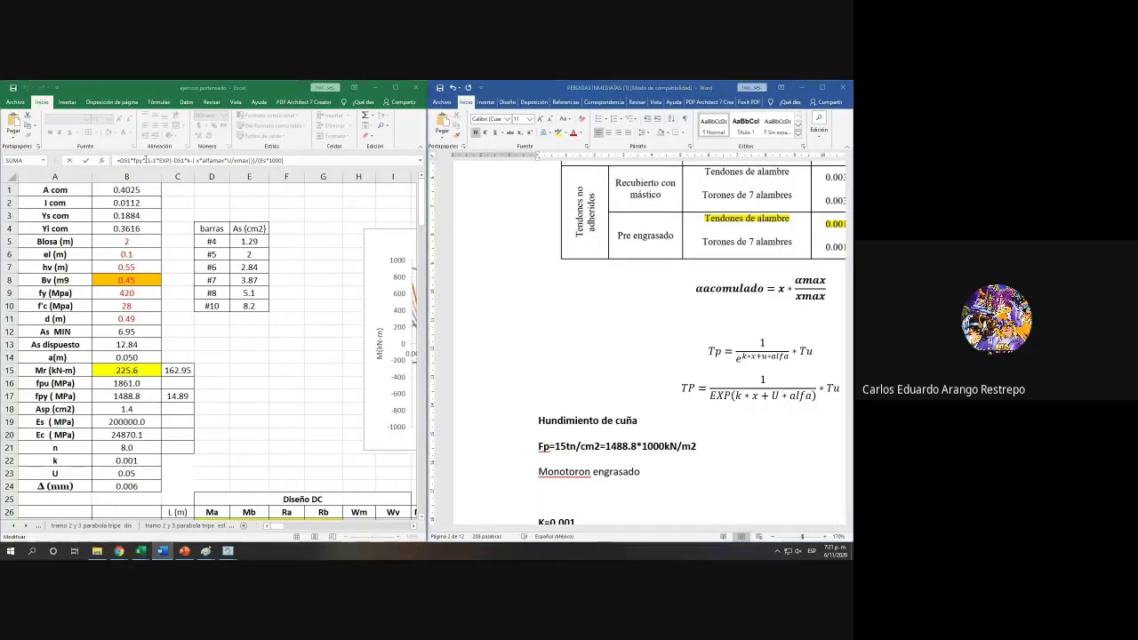
{"action": "type", "text": "1000*(1-1"}
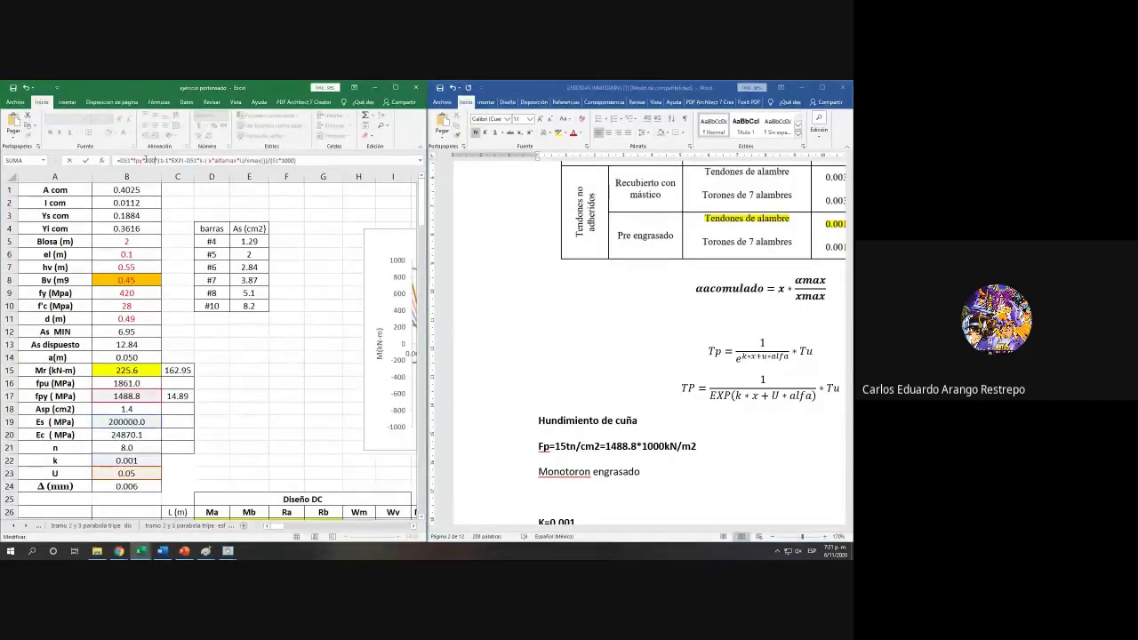
{"action": "type", "text": "*"}
{"action": "left_click_drag", "start_coordinate": [145, 159], "coordinate": [121, 160]}
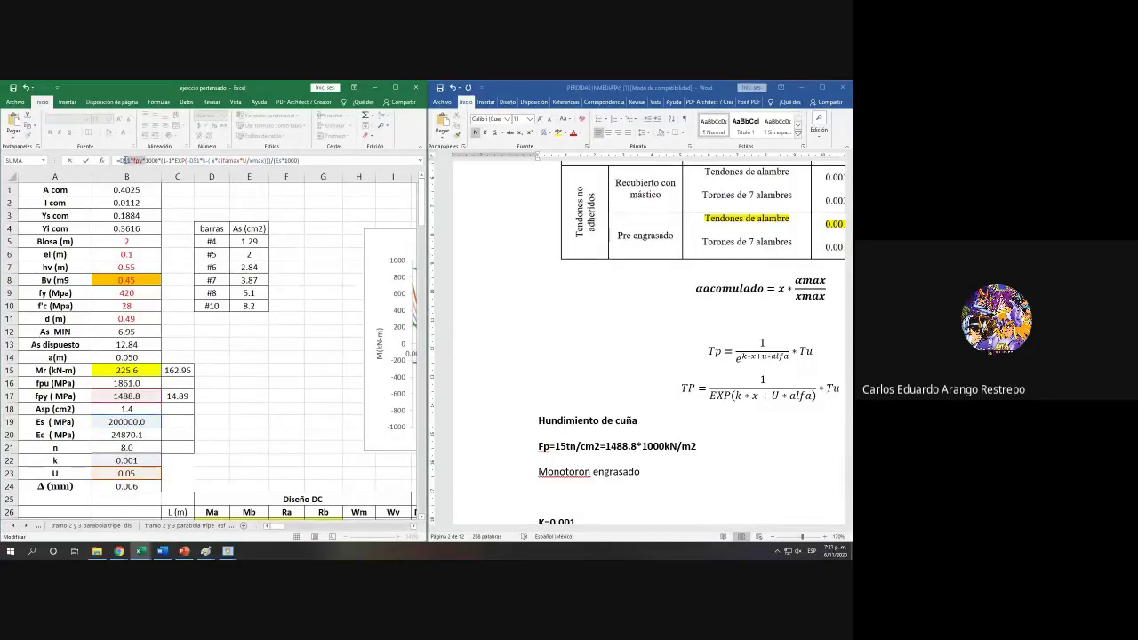
{"action": "left_click", "coordinate": [195, 160]}
{"action": "key", "text": "Return"}
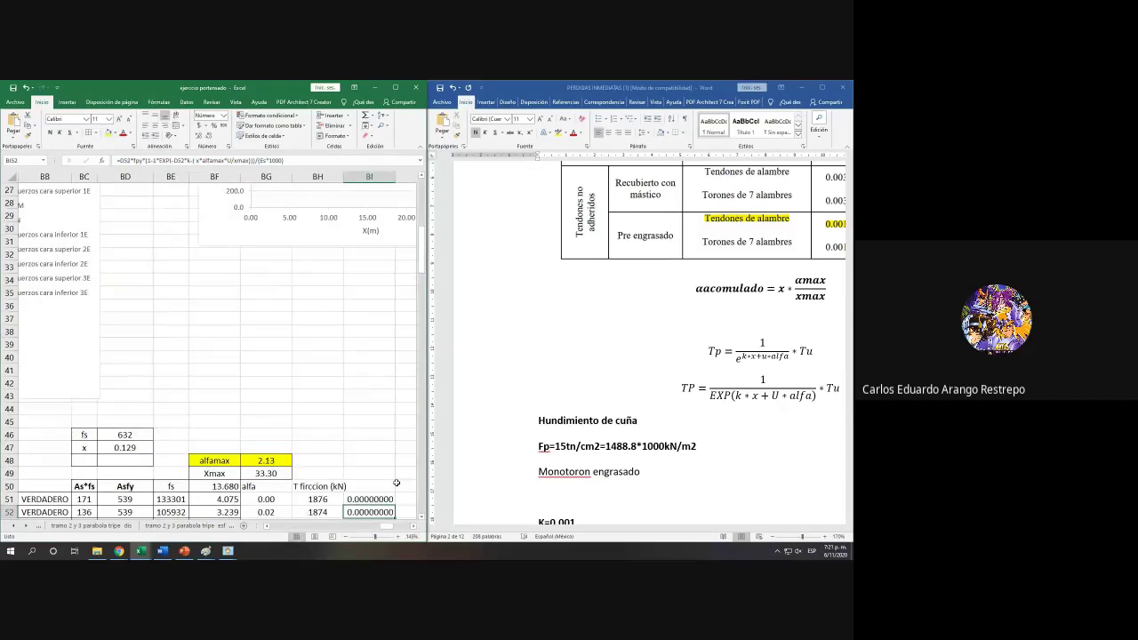
Step: Fill the corrected BI51 formula down the data rows of column BI and reduce the values to five decimal places
{"action": "left_click", "coordinate": [386, 498]}
{"action": "double_click", "coordinate": [397, 502]}
{"action": "scroll", "coordinate": [405, 322], "scroll_direction": "down", "scroll_amount": 6}
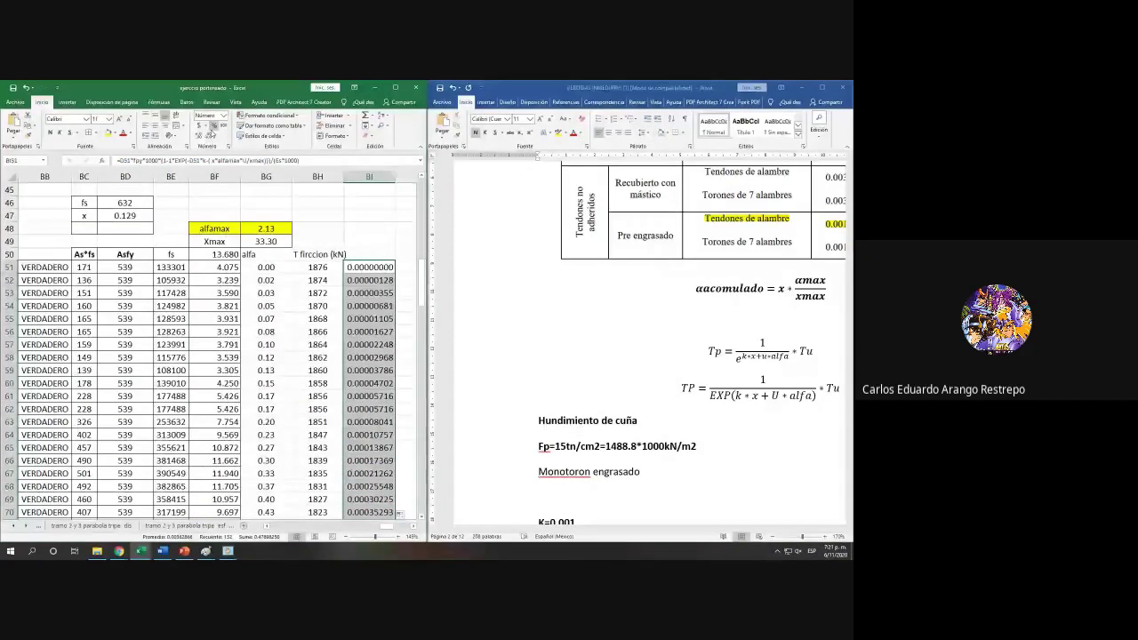
{"action": "left_click", "coordinate": [211, 133]}
{"action": "left_click", "coordinate": [211, 133]}
{"action": "left_click", "coordinate": [211, 134]}
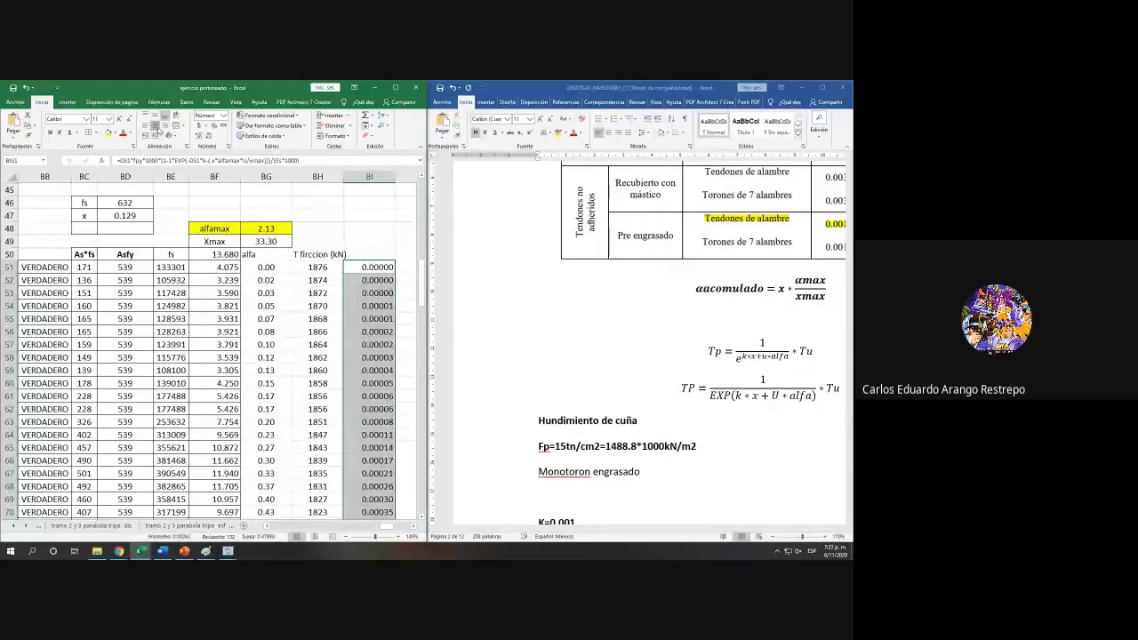
Step: Maximize the workbook window and fit the widths of columns BH and BI to their contents
{"action": "left_click", "coordinate": [404, 527]}
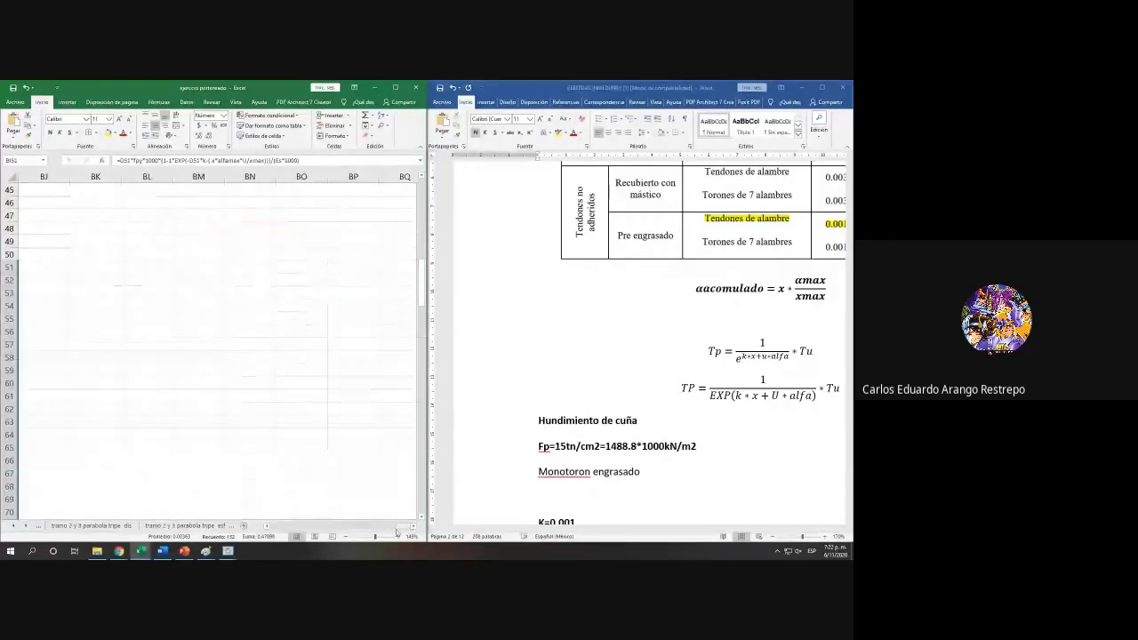
{"action": "left_click", "coordinate": [384, 527]}
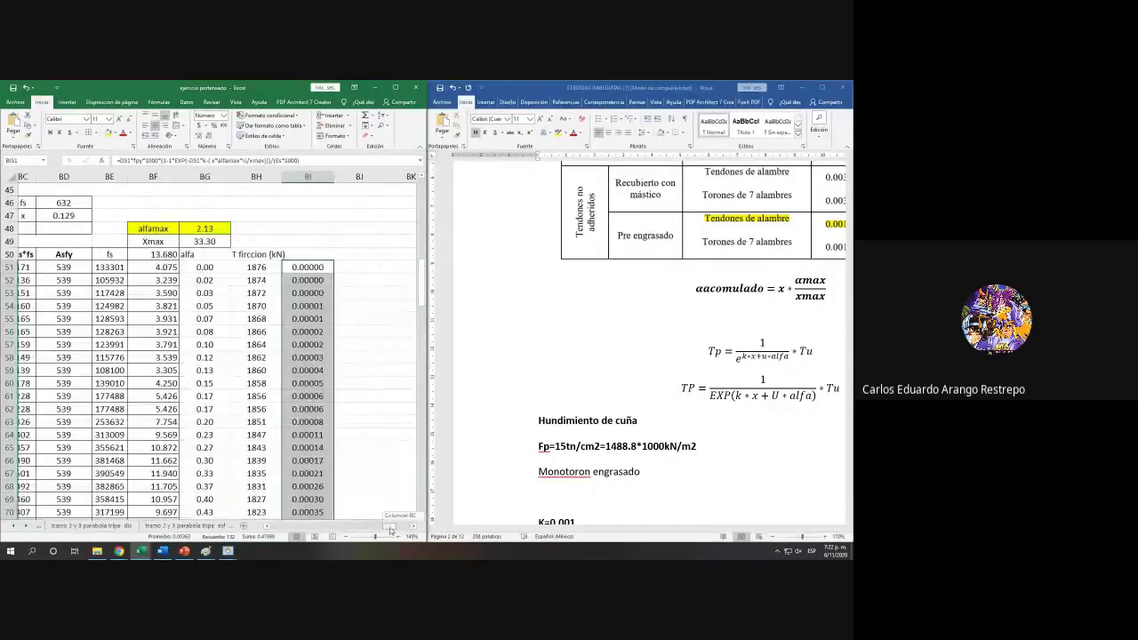
{"action": "left_click", "coordinate": [397, 88]}
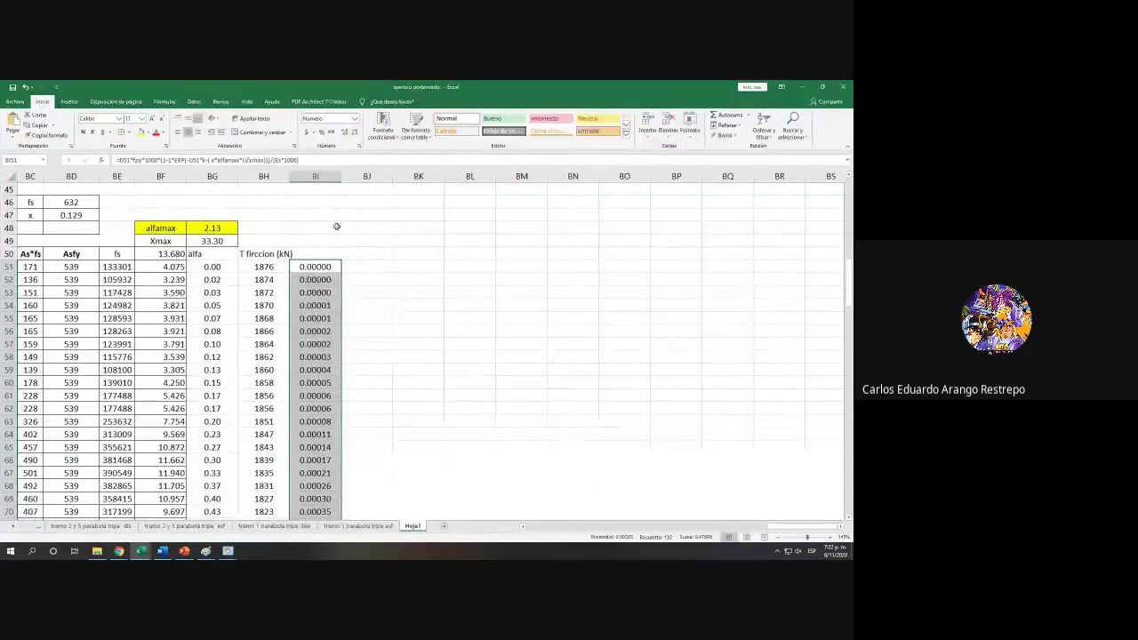
{"action": "double_click", "coordinate": [290, 176]}
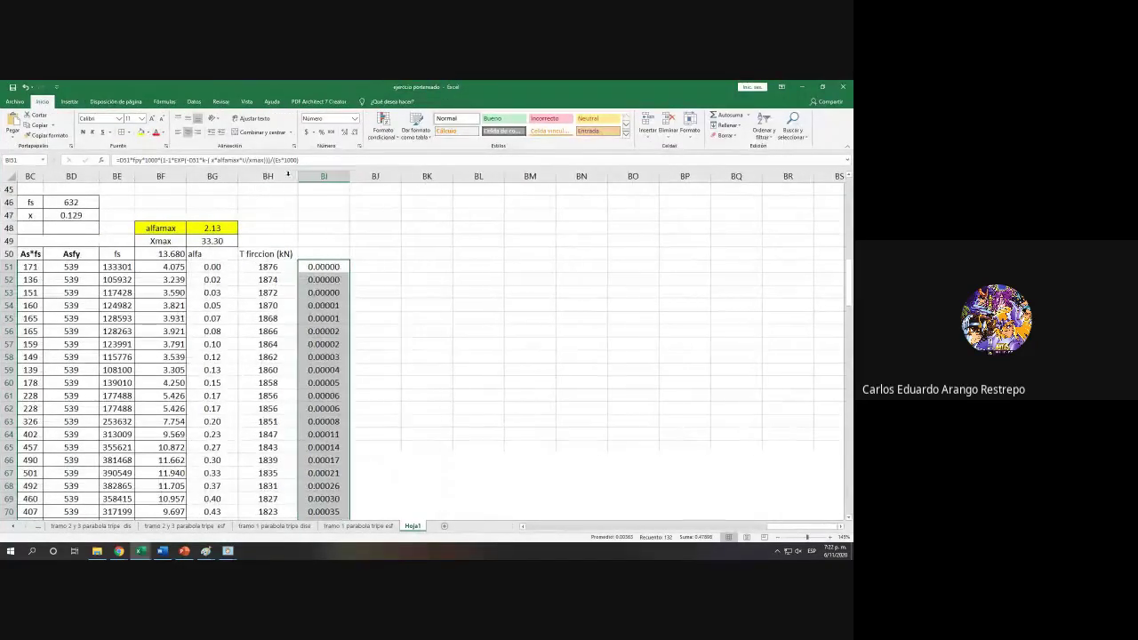
{"action": "double_click", "coordinate": [349, 176]}
{"action": "scroll", "coordinate": [338, 222], "scroll_direction": "down", "scroll_amount": 6}
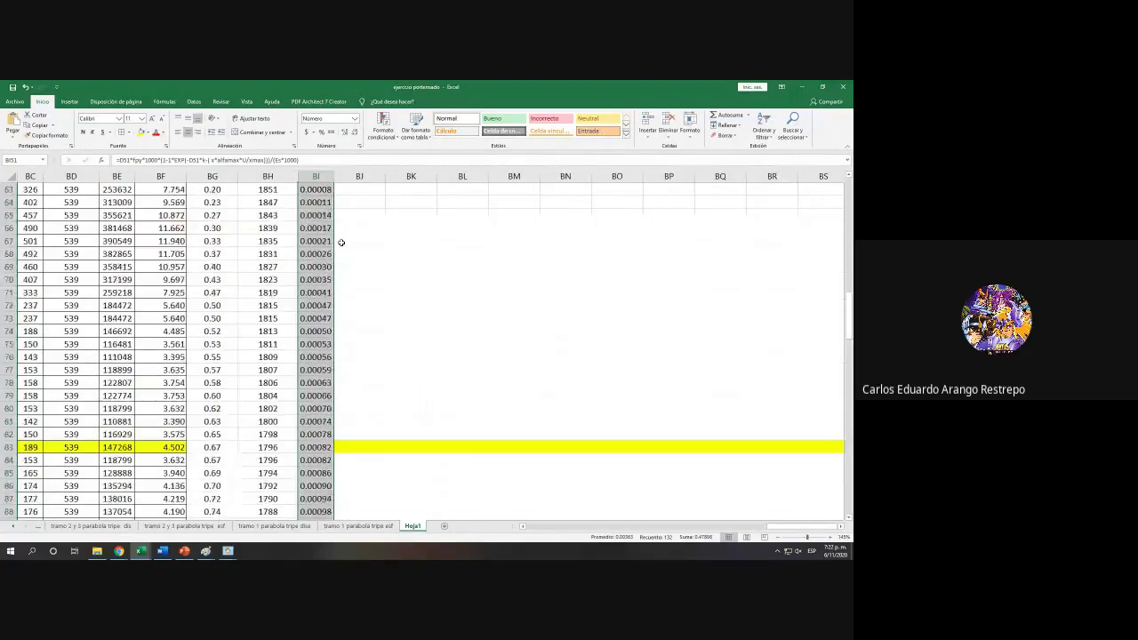
{"action": "scroll", "coordinate": [324, 241], "scroll_direction": "up", "scroll_amount": 6}
Step: Head the Δdet column by inserting the Greek capital delta symbol Δ in cell BI50
{"action": "left_click", "coordinate": [318, 253]}
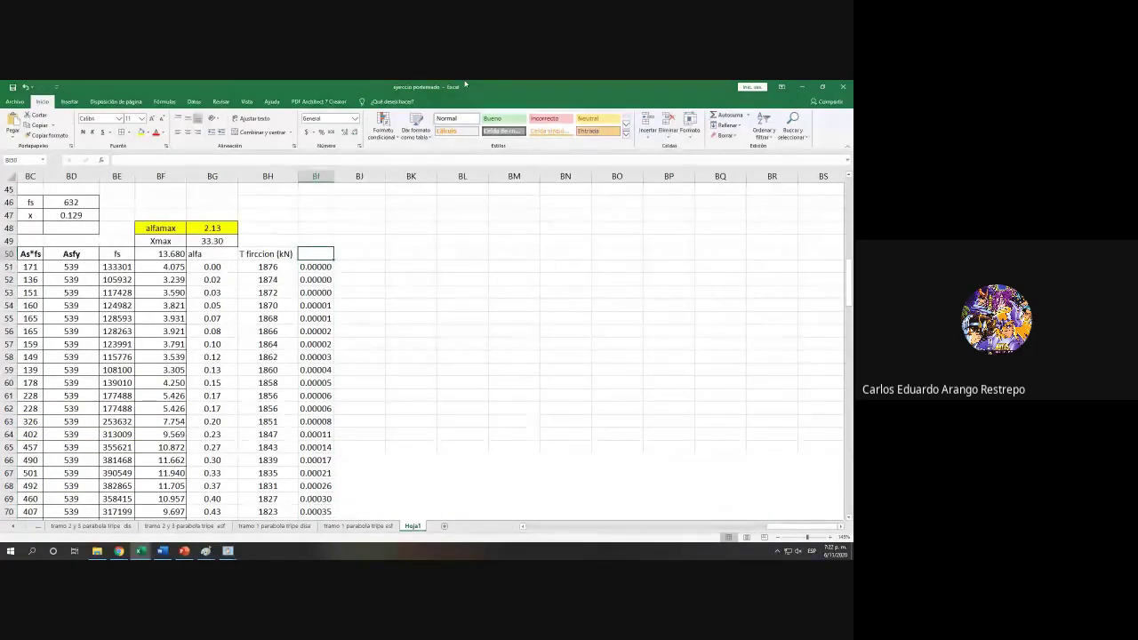
{"action": "scroll", "coordinate": [816, 131], "scroll_direction": "down", "scroll_amount": 1}
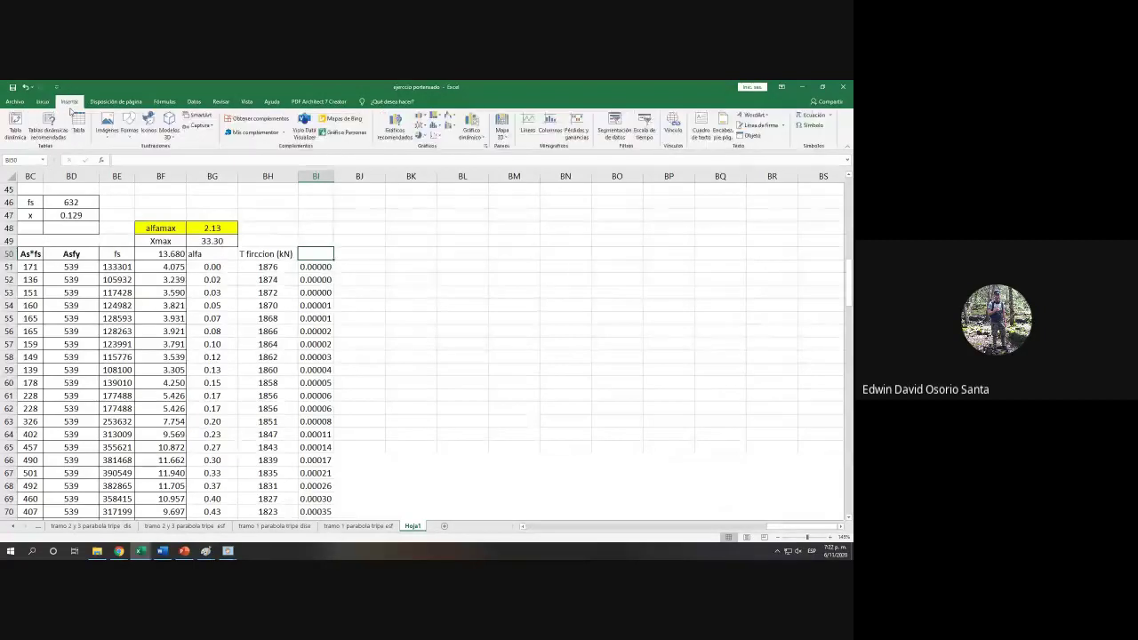
{"action": "left_click", "coordinate": [814, 127]}
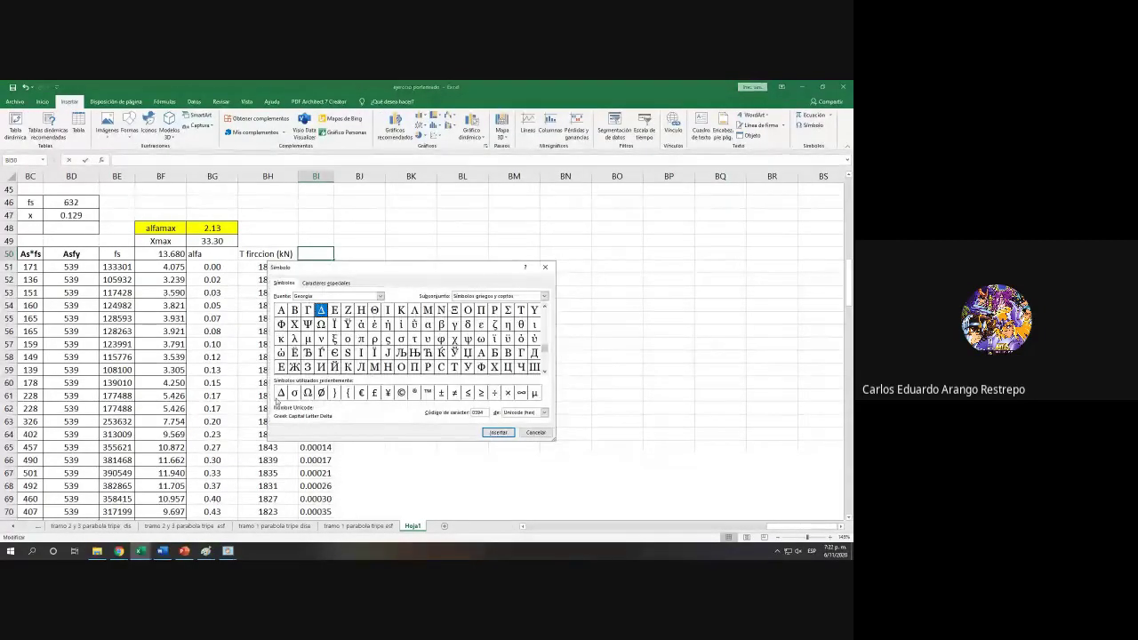
{"action": "left_click", "coordinate": [280, 393]}
{"action": "left_click", "coordinate": [498, 432]}
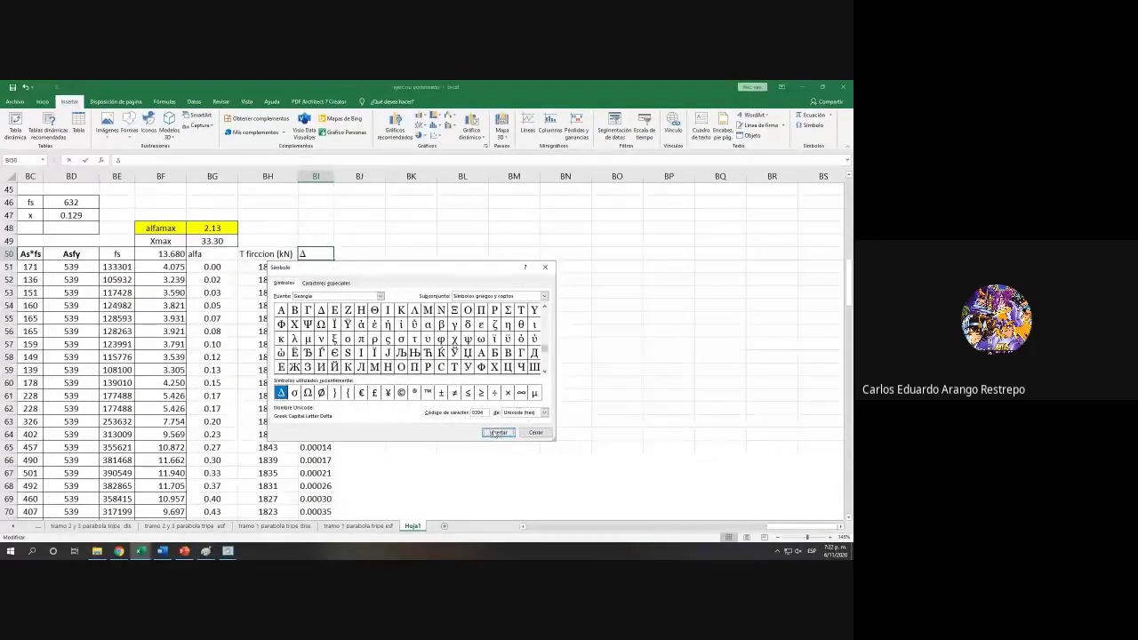
{"action": "left_click", "coordinate": [535, 432]}
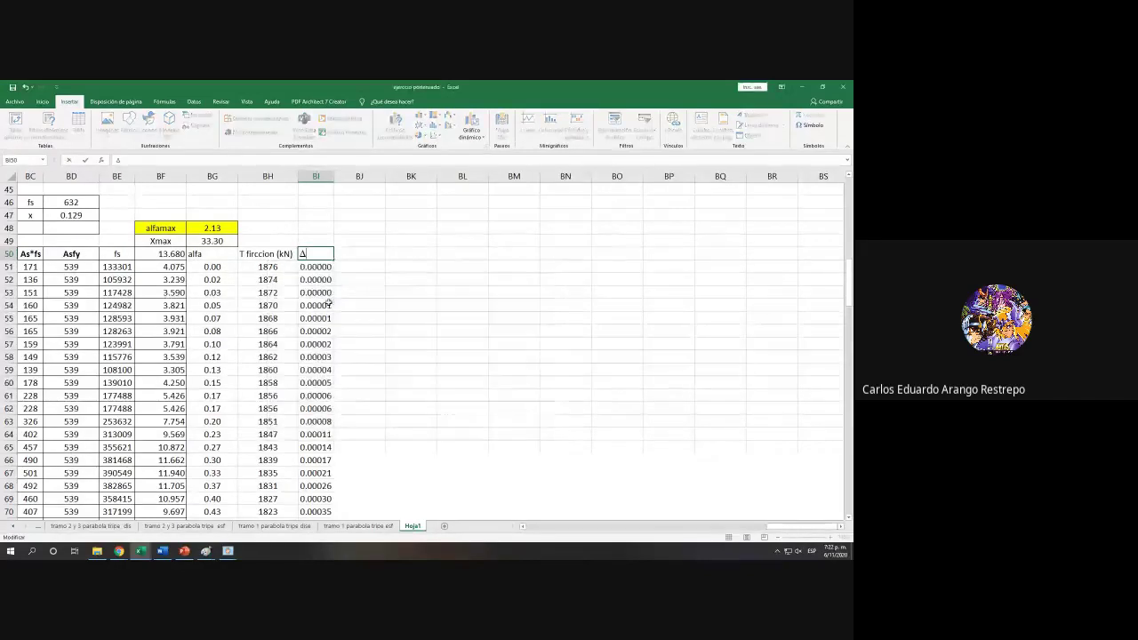
{"action": "left_click_drag", "start_coordinate": [320, 293], "coordinate": [328, 473]}
Step: Enter 0.006 in cell BJ50, beside the Δ heading
{"action": "scroll", "coordinate": [328, 473], "scroll_direction": "down", "scroll_amount": 6}
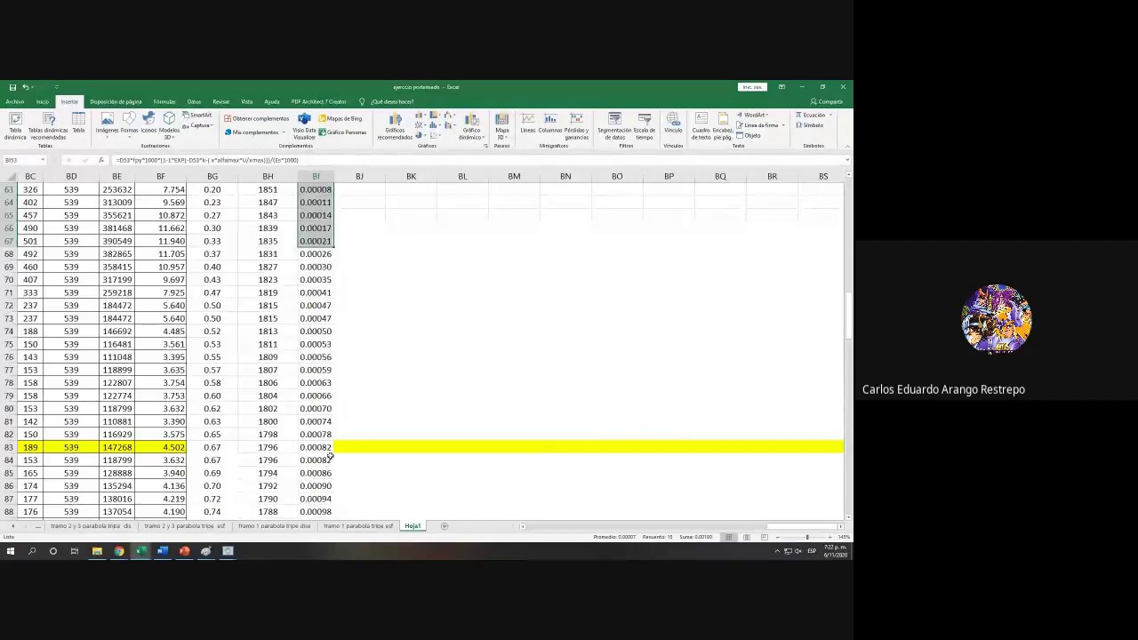
{"action": "scroll", "coordinate": [329, 406], "scroll_direction": "up", "scroll_amount": 6}
{"action": "scroll", "coordinate": [337, 299], "scroll_direction": "down", "scroll_amount": 5}
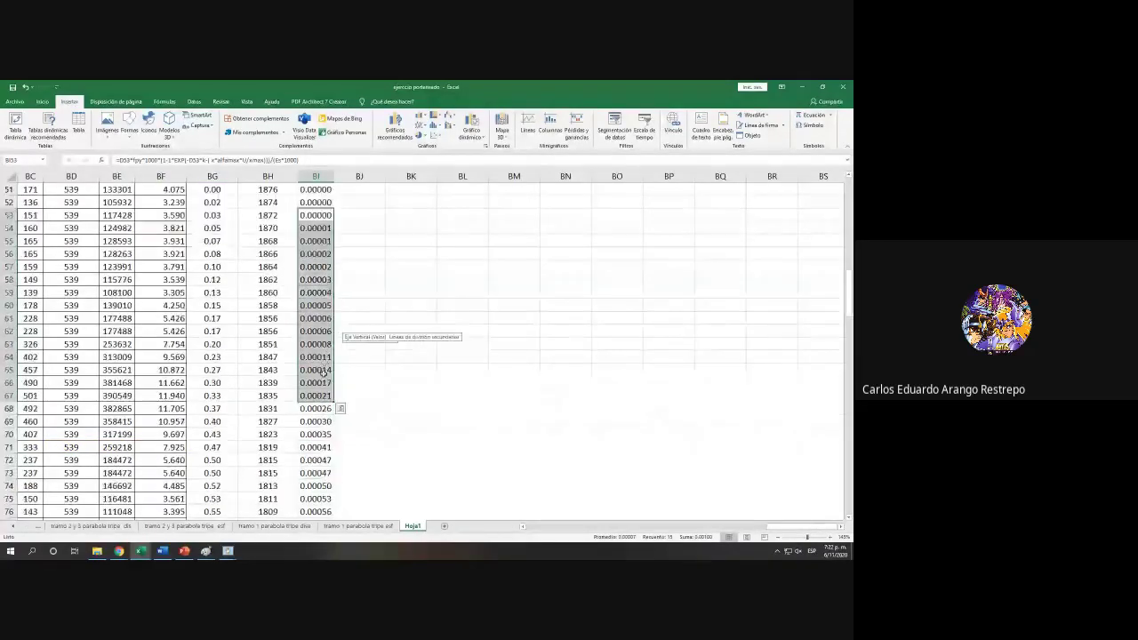
{"action": "scroll", "coordinate": [363, 272], "scroll_direction": "up", "scroll_amount": 7}
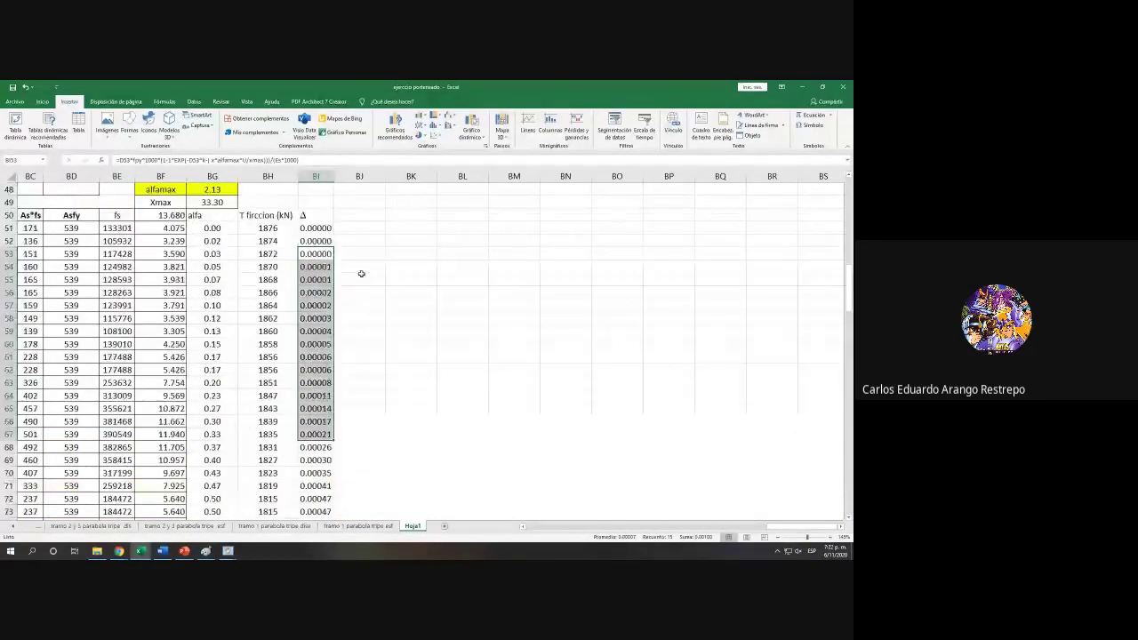
{"action": "left_click", "coordinate": [362, 329]}
{"action": "type", "text": "+0"}
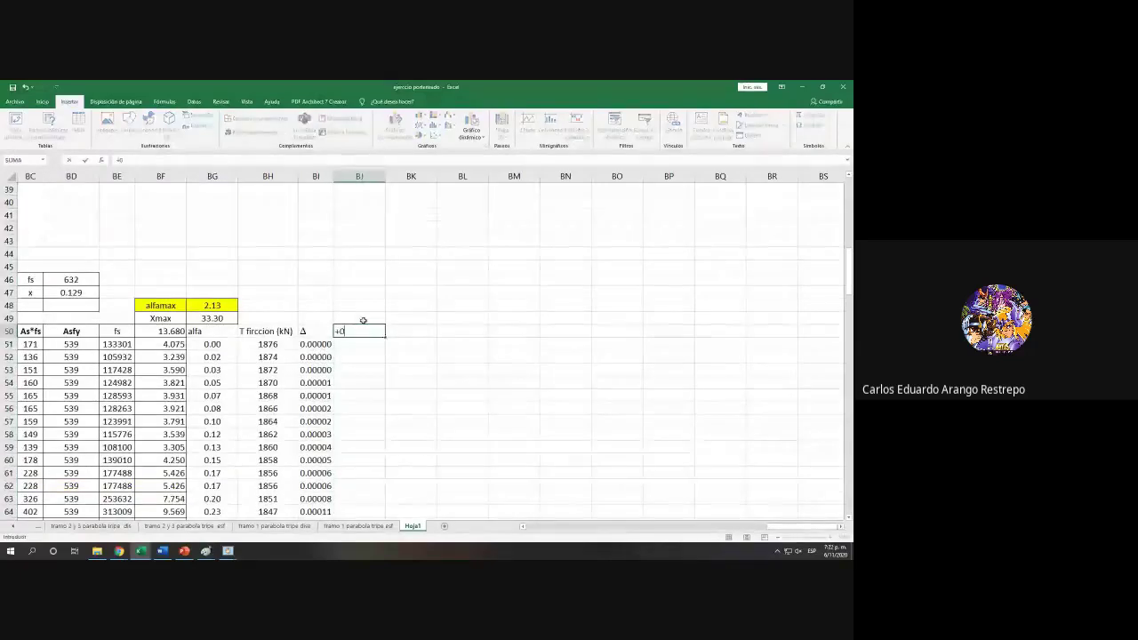
{"action": "type", "text": "+"}
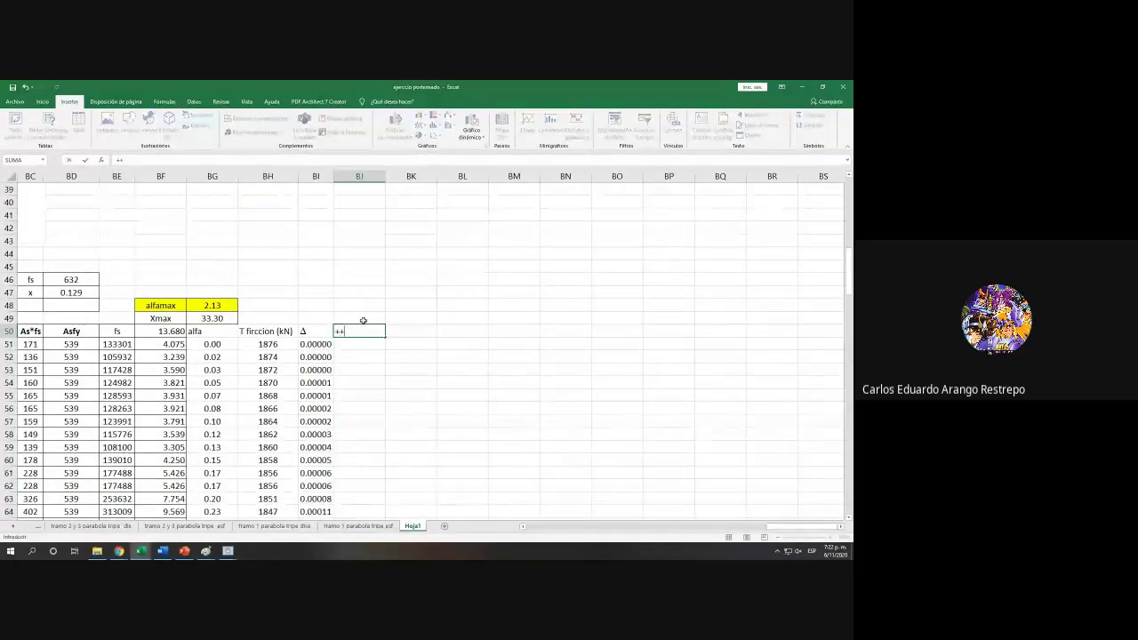
{"action": "type", "text": ".006"}
{"action": "key", "text": "Return"}
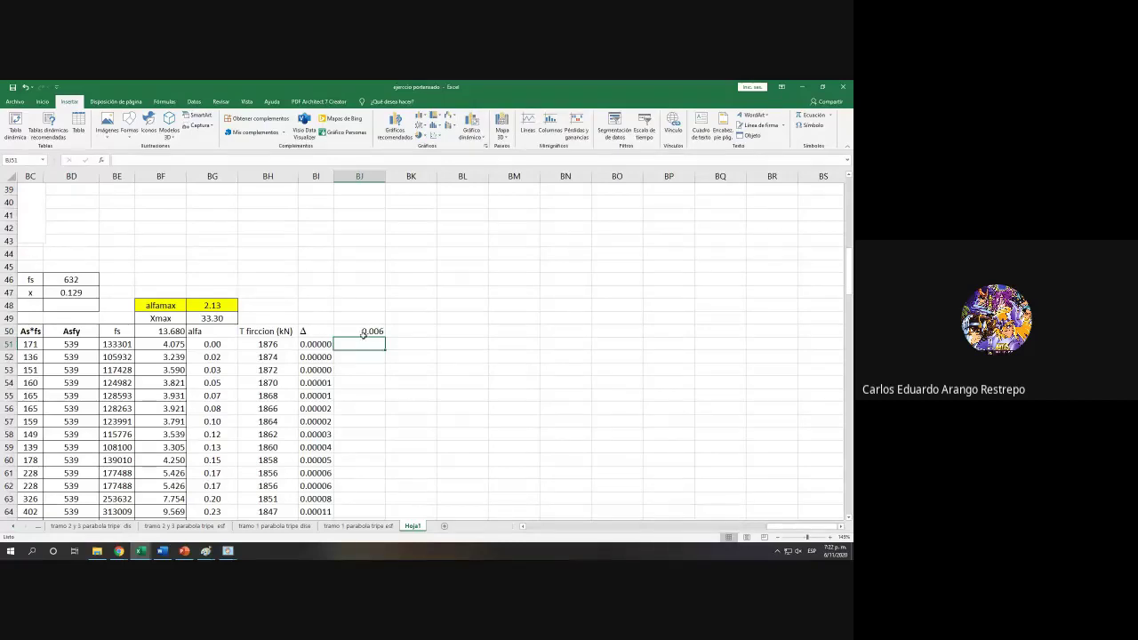
Step: Begin an SI formula in BJ51 with the condition BI51<=
{"action": "type", "text": "="}
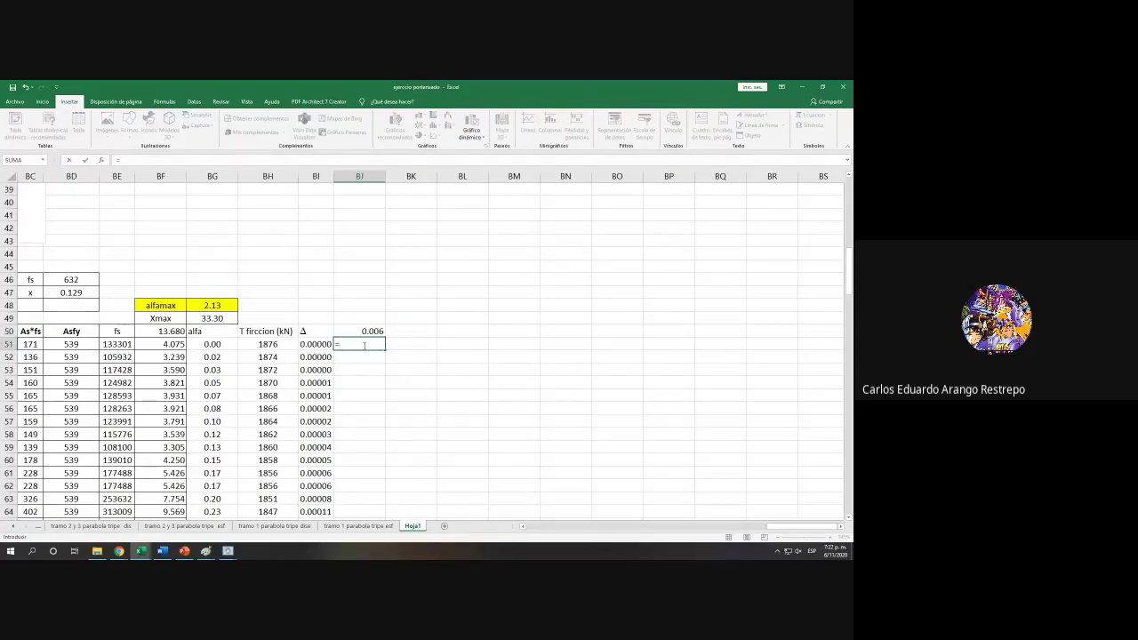
{"action": "type", "text": "si"}
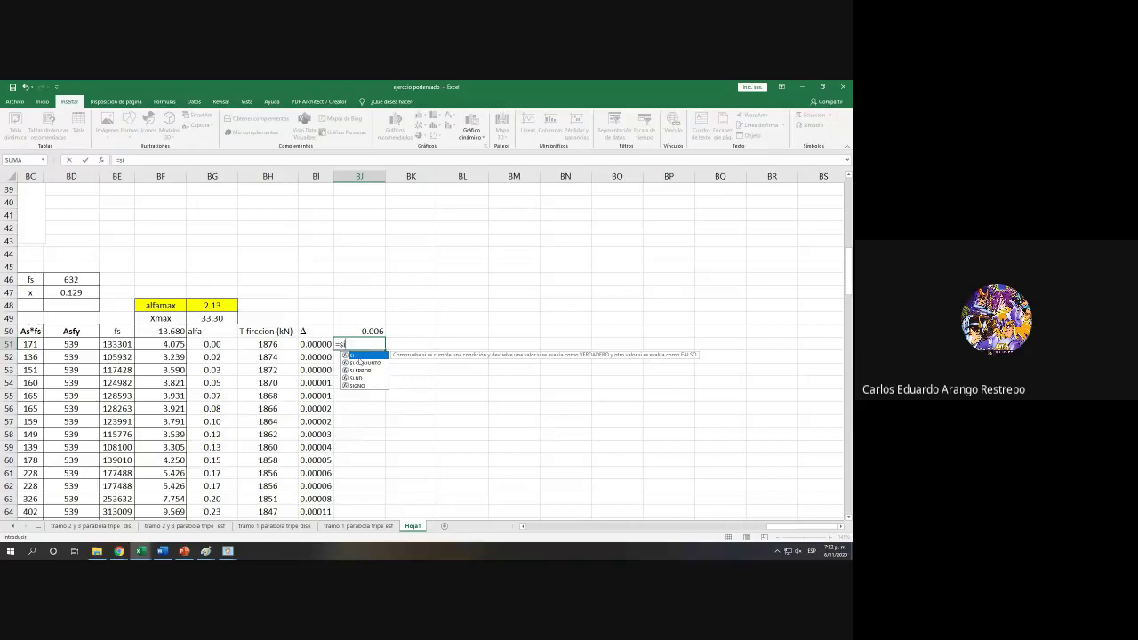
{"action": "key", "text": "Tab"}
{"action": "left_click", "coordinate": [305, 345]}
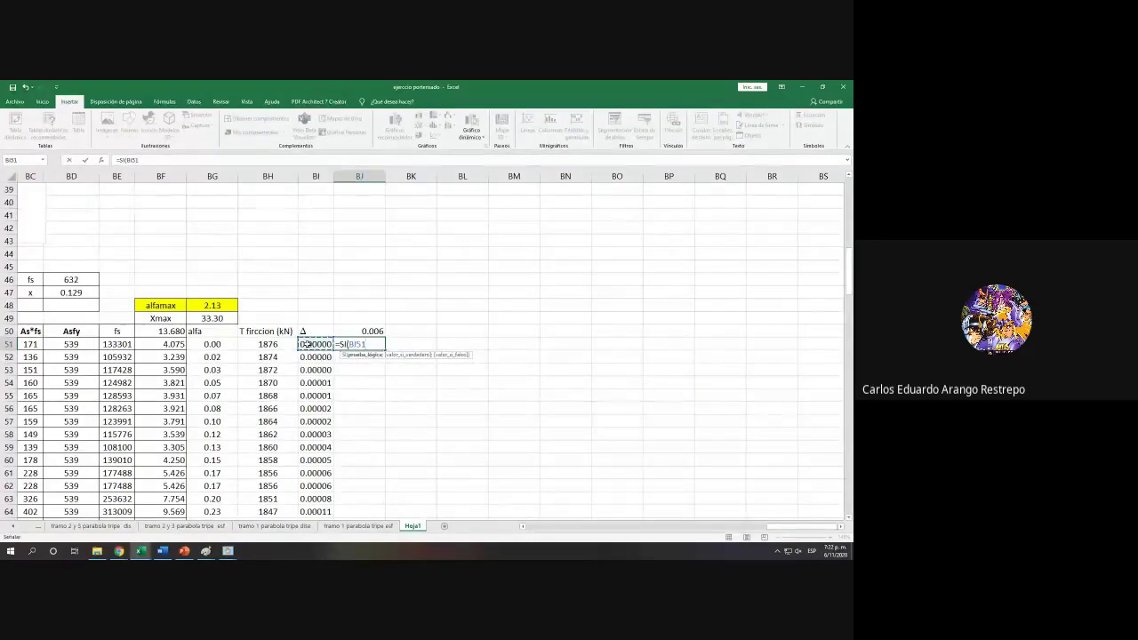
{"action": "type", "text": "<="}
{"action": "left_click_drag", "start_coordinate": [800, 526], "coordinate": [390, 537]}
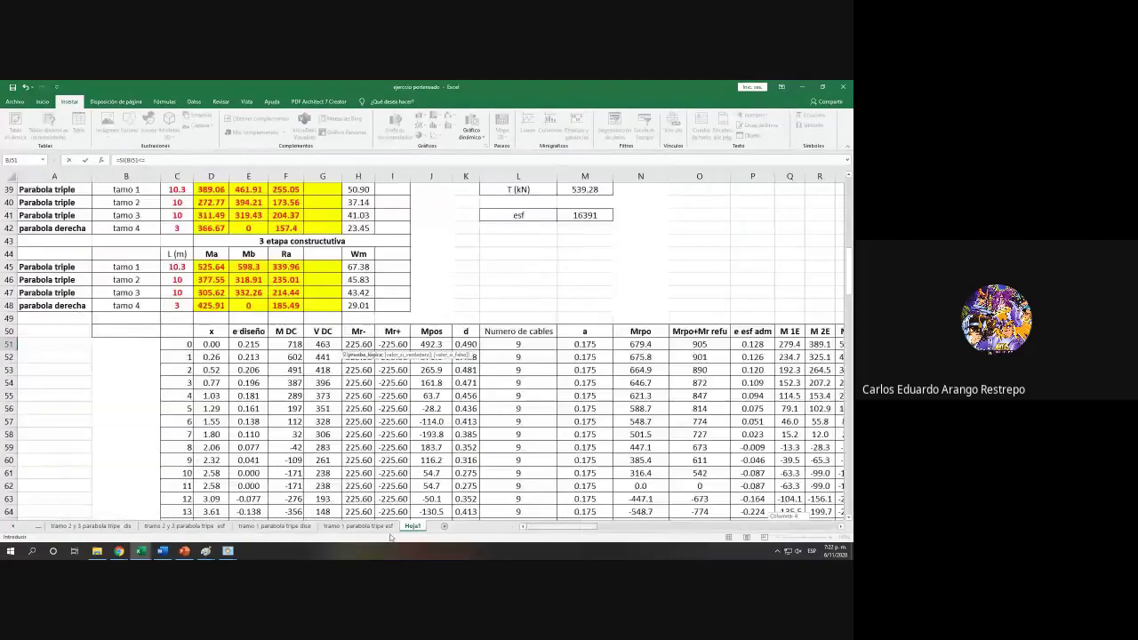
{"action": "scroll", "coordinate": [132, 397], "scroll_direction": "up", "scroll_amount": 10}
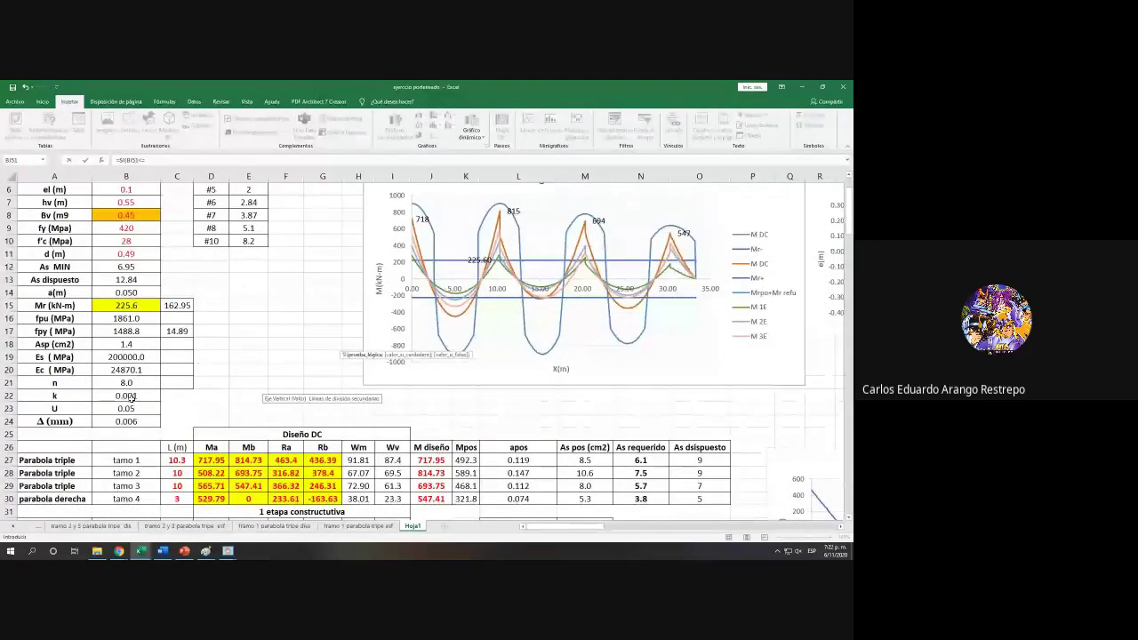
{"action": "left_click", "coordinate": [125, 421]}
{"action": "scroll", "coordinate": [126, 422], "scroll_direction": "down", "scroll_amount": 6}
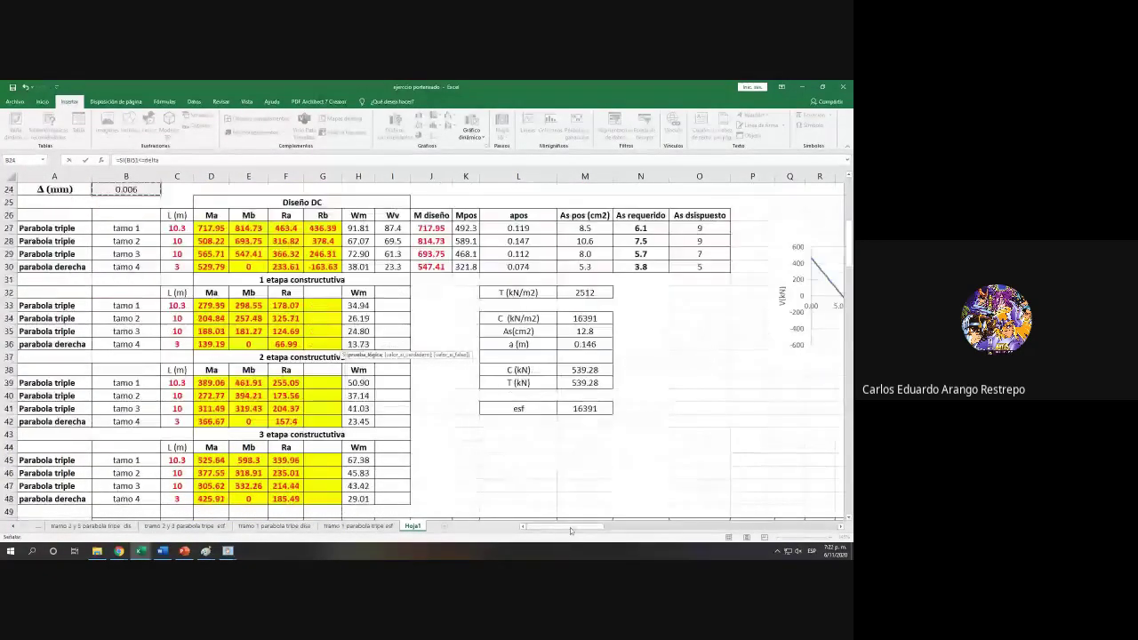
{"action": "left_click_drag", "start_coordinate": [571, 531], "coordinate": [670, 493]}
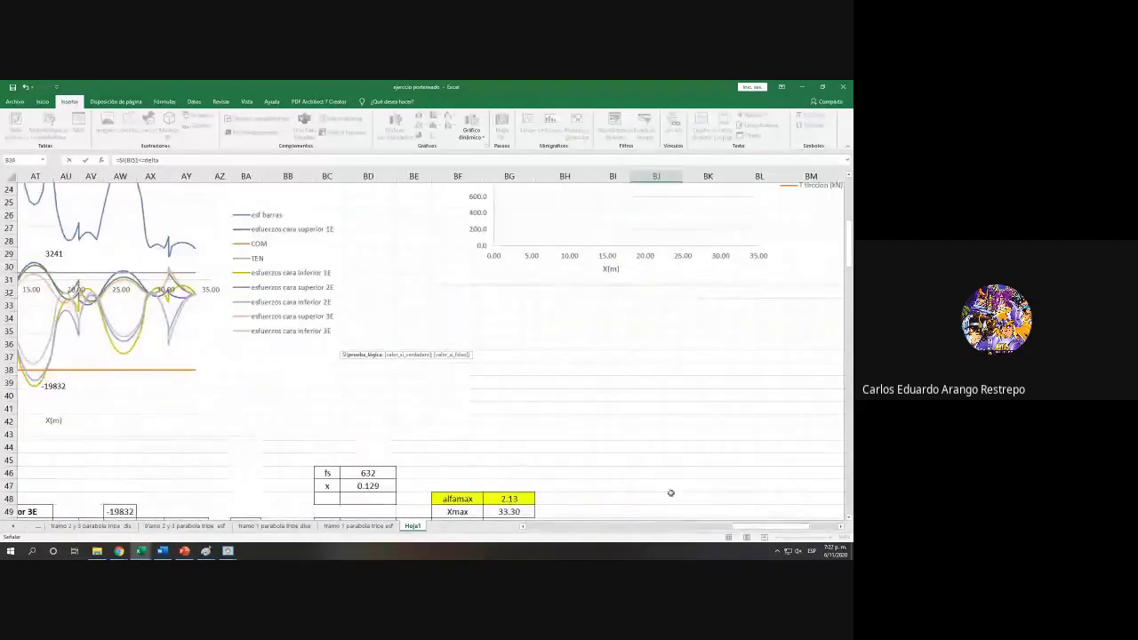
{"action": "scroll", "coordinate": [670, 493], "scroll_direction": "down", "scroll_amount": 6}
{"action": "left_click", "coordinate": [602, 305]}
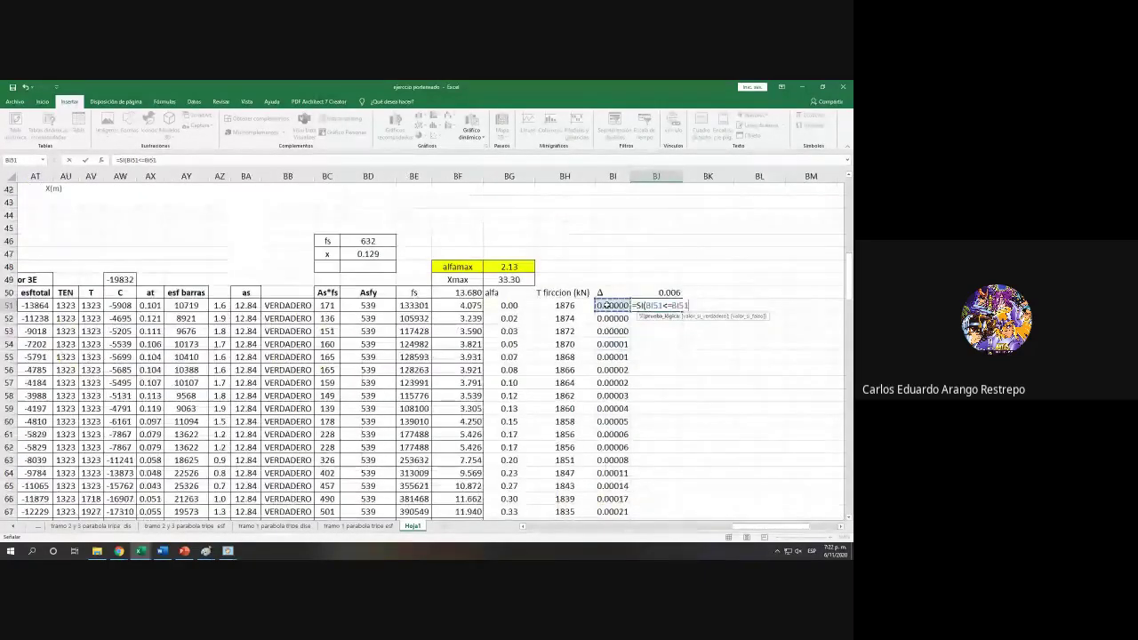
{"action": "scroll", "coordinate": [650, 437], "scroll_direction": "right", "scroll_amount": 3}
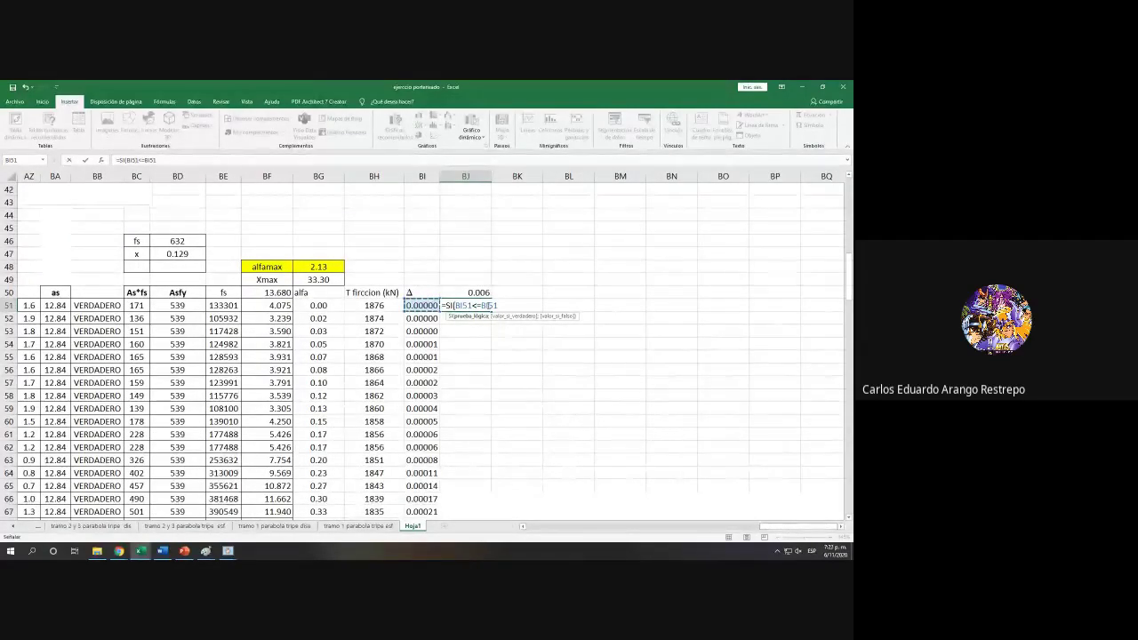
{"action": "key", "text": "BackSpace"}
{"action": "key", "text": "BackSpace"}
{"action": "key", "text": "BackSpace"}
{"action": "key", "text": "BackSpace"}
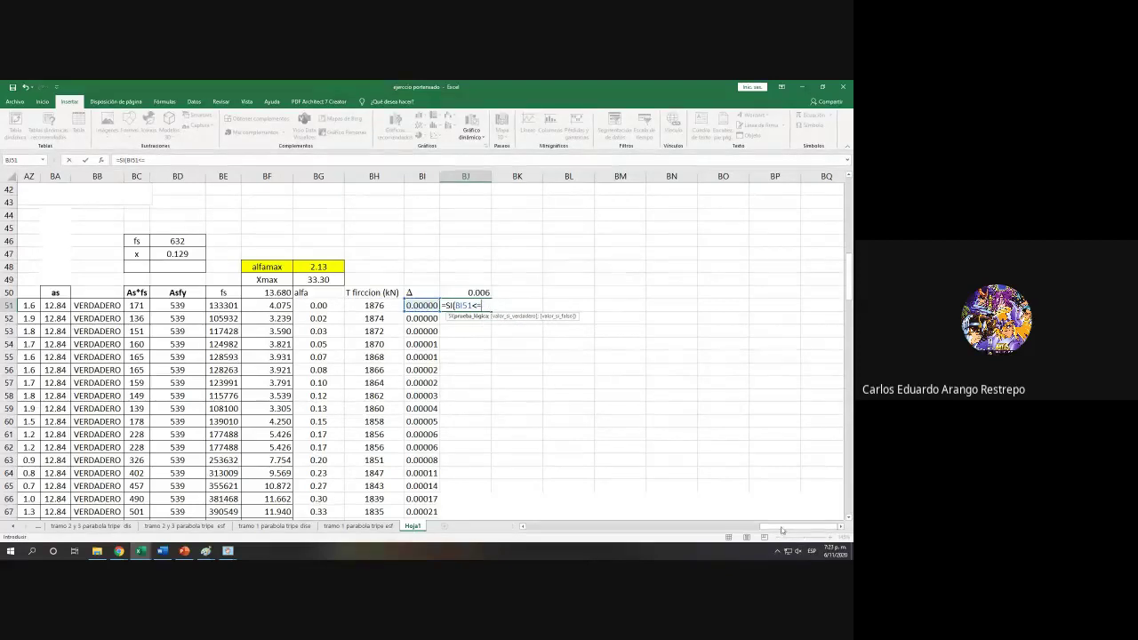
Step: Complete the BJ51 formula as =SI(BI51<=delta;BI51;""), referencing the Δ (mm) cell B24 for delta
{"action": "left_click", "coordinate": [761, 527]}
{"action": "left_click_drag", "start_coordinate": [762, 526], "coordinate": [533, 526]}
{"action": "scroll", "coordinate": [355, 355], "scroll_direction": "up", "scroll_amount": 11}
{"action": "left_click", "coordinate": [126, 382]}
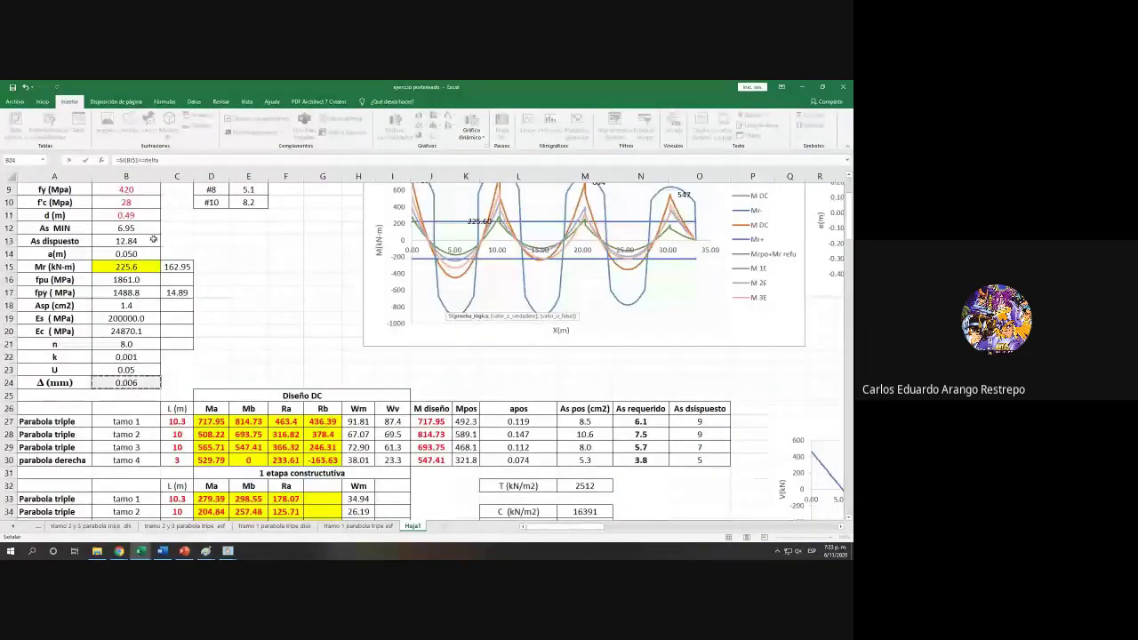
{"action": "scroll", "coordinate": [382, 391], "scroll_direction": "down", "scroll_amount": 8}
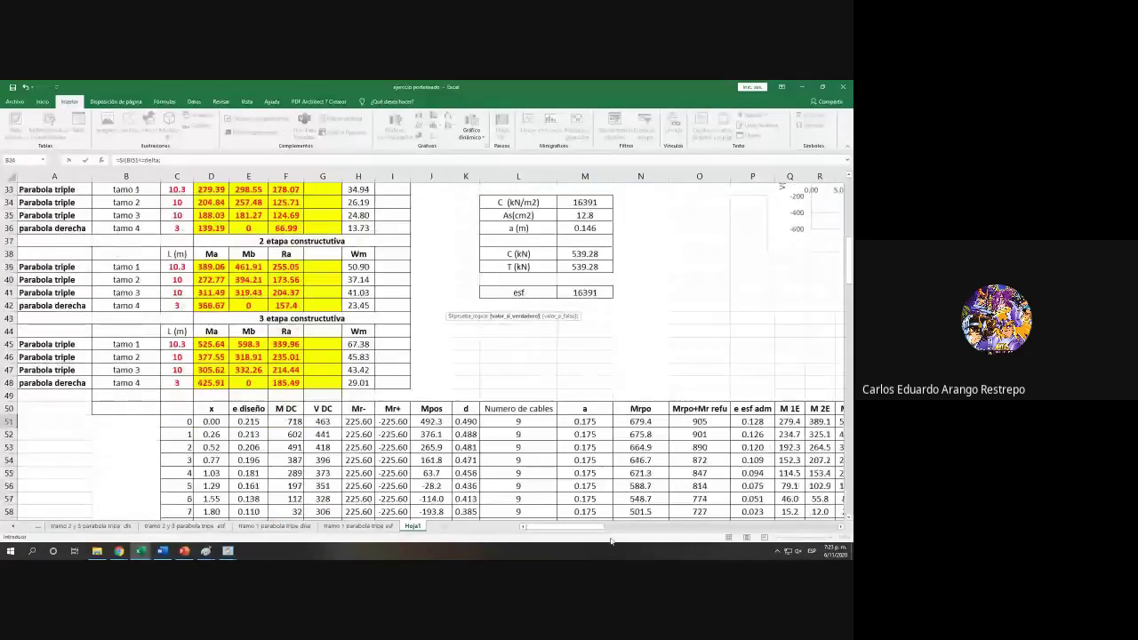
{"action": "type", "text": ";"}
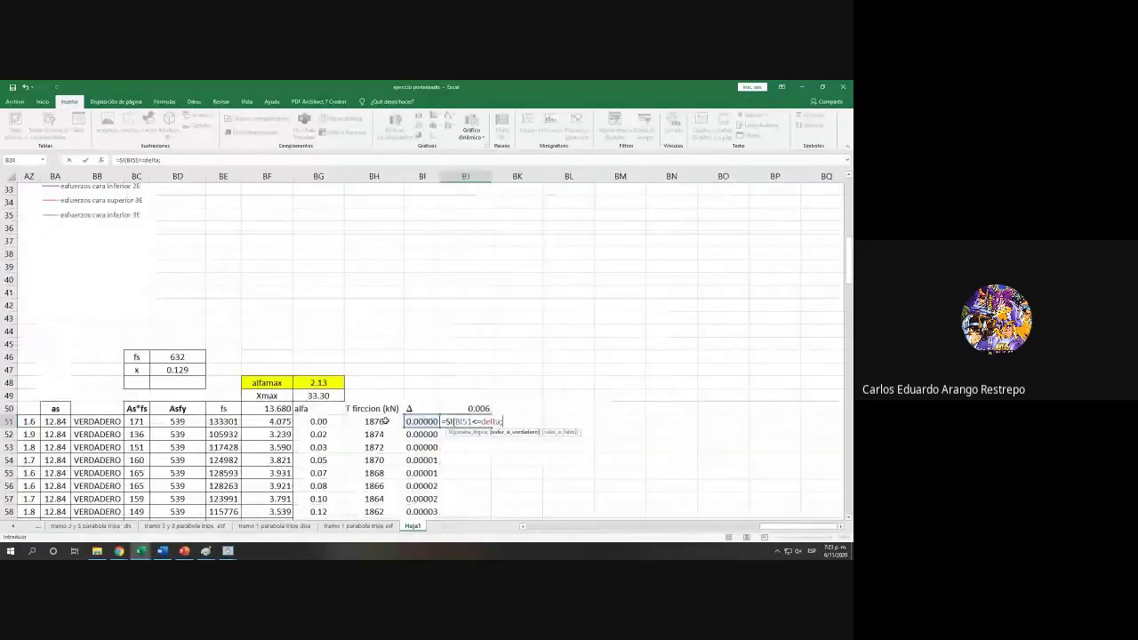
{"action": "left_click", "coordinate": [409, 421]}
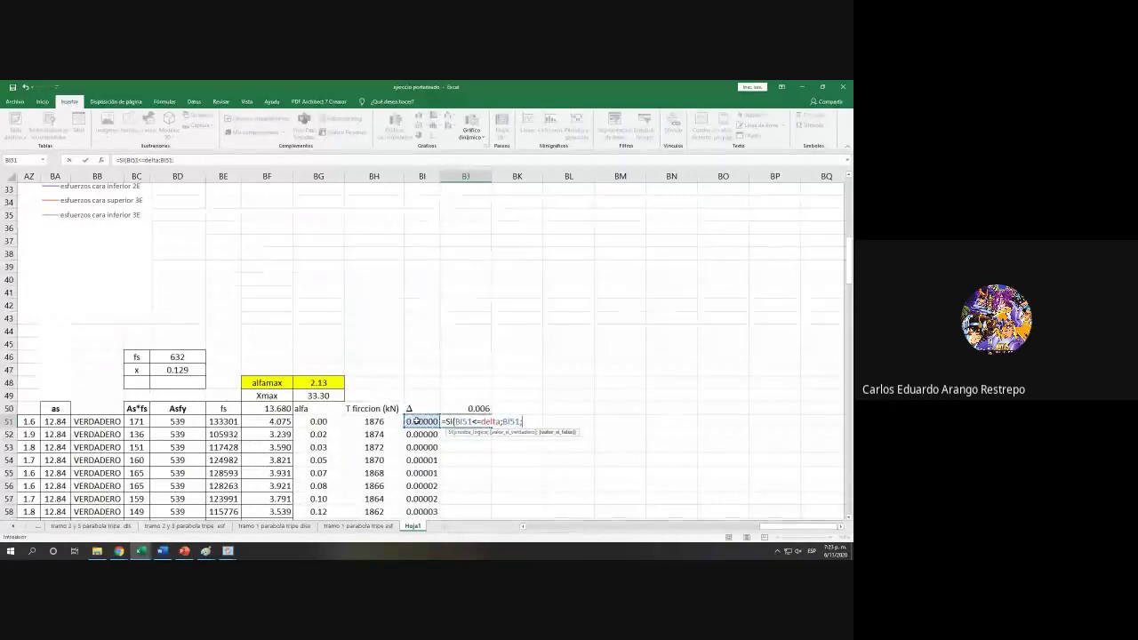
{"action": "type", "text": ";"}
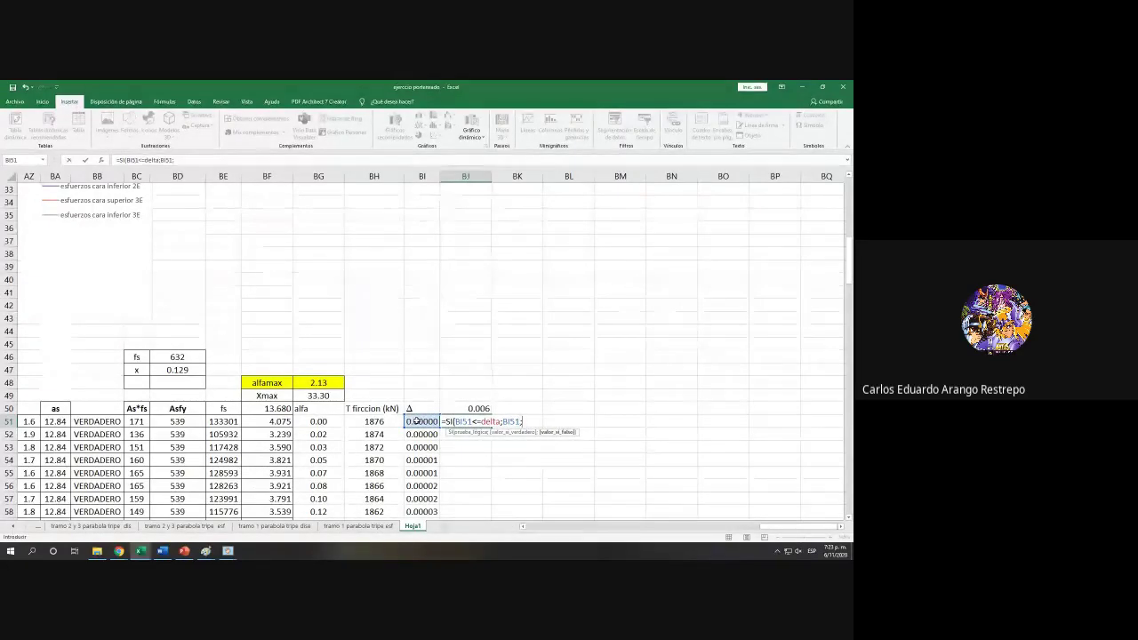
{"action": "type", "text": "\"\""}
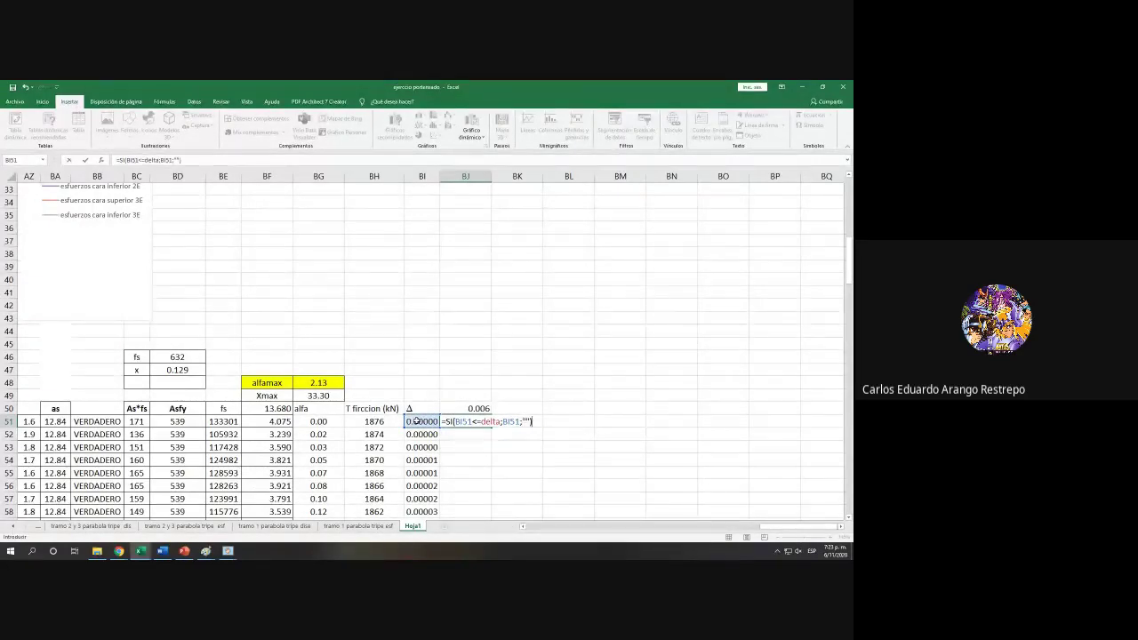
{"action": "key", "text": "Return"}
Step: Fill the BJ51 formula down the data rows of column BJ
{"action": "left_click", "coordinate": [464, 423]}
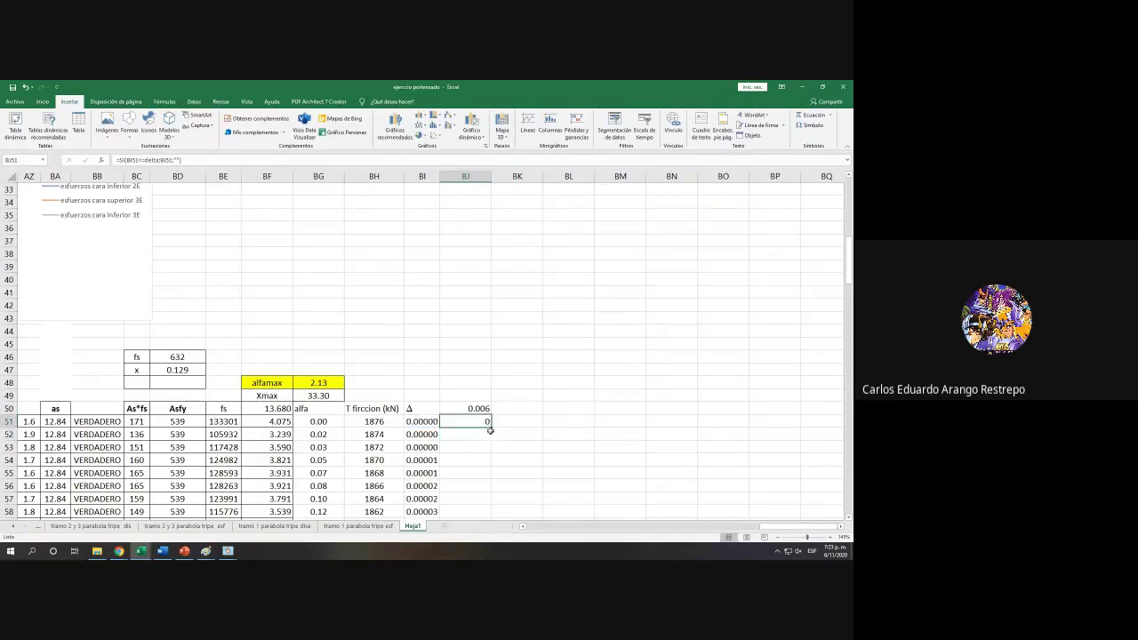
{"action": "double_click", "coordinate": [491, 429]}
{"action": "scroll", "coordinate": [491, 428], "scroll_direction": "down", "scroll_amount": 20}
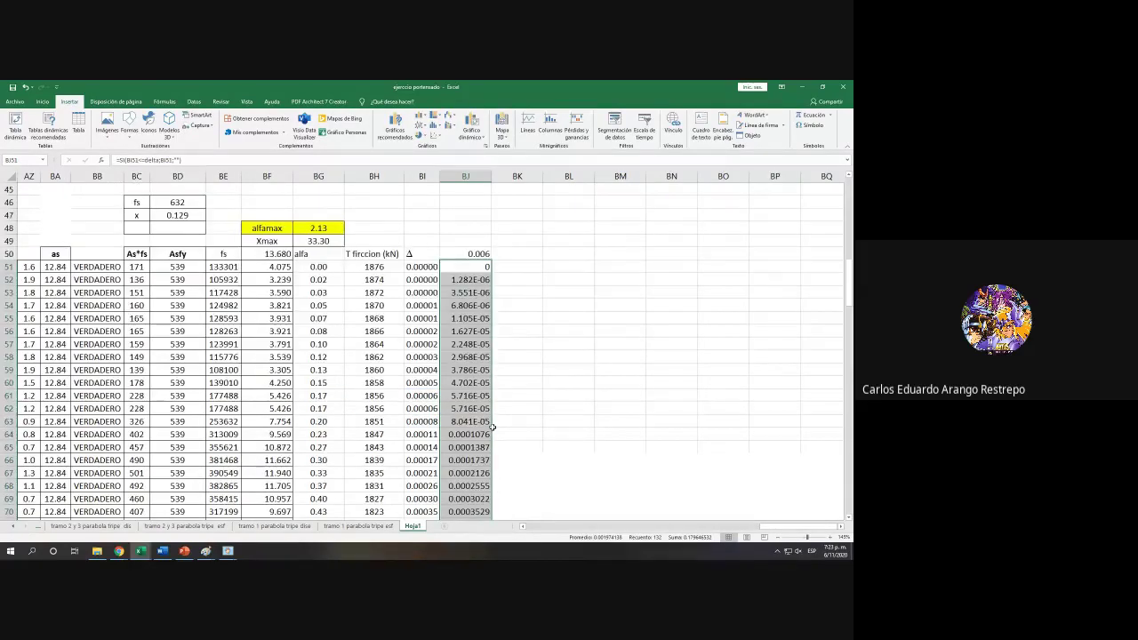
{"action": "scroll", "coordinate": [488, 428], "scroll_direction": "down", "scroll_amount": 1}
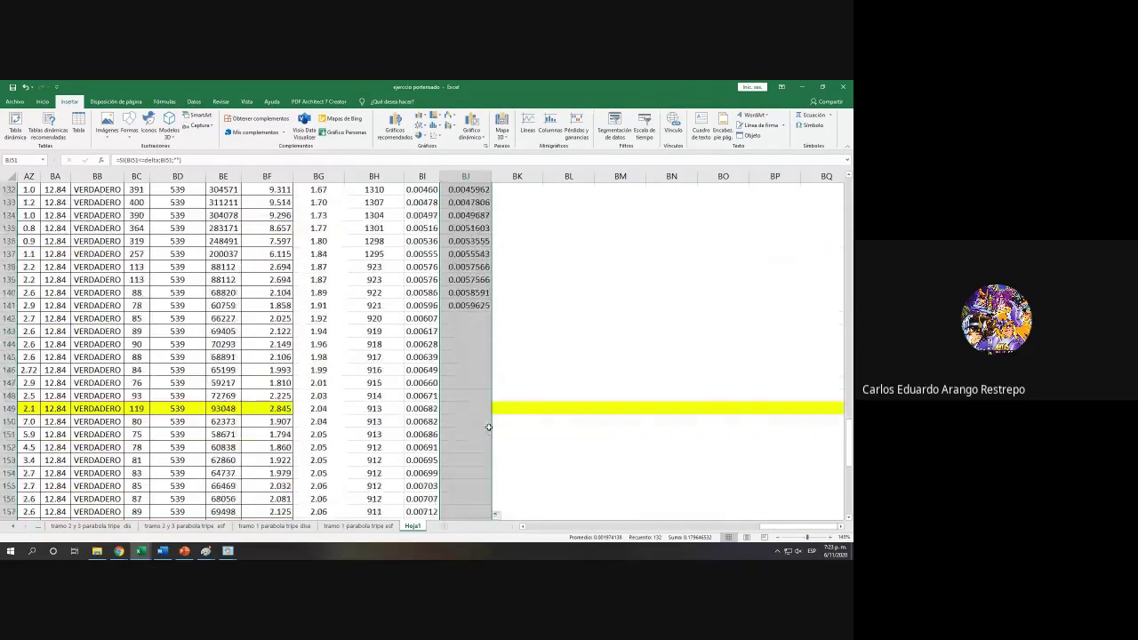
Step: Highlight the whole of row 141, the last row with a value in column BJ, in yellow
{"action": "left_click", "coordinate": [464, 304]}
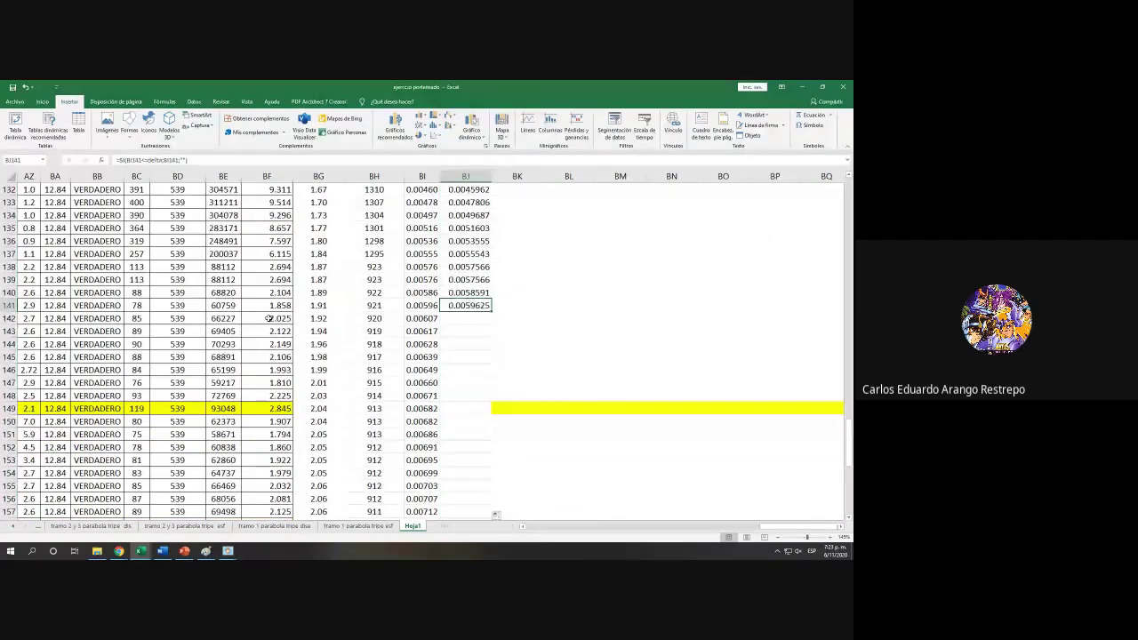
{"action": "left_click", "coordinate": [7, 305]}
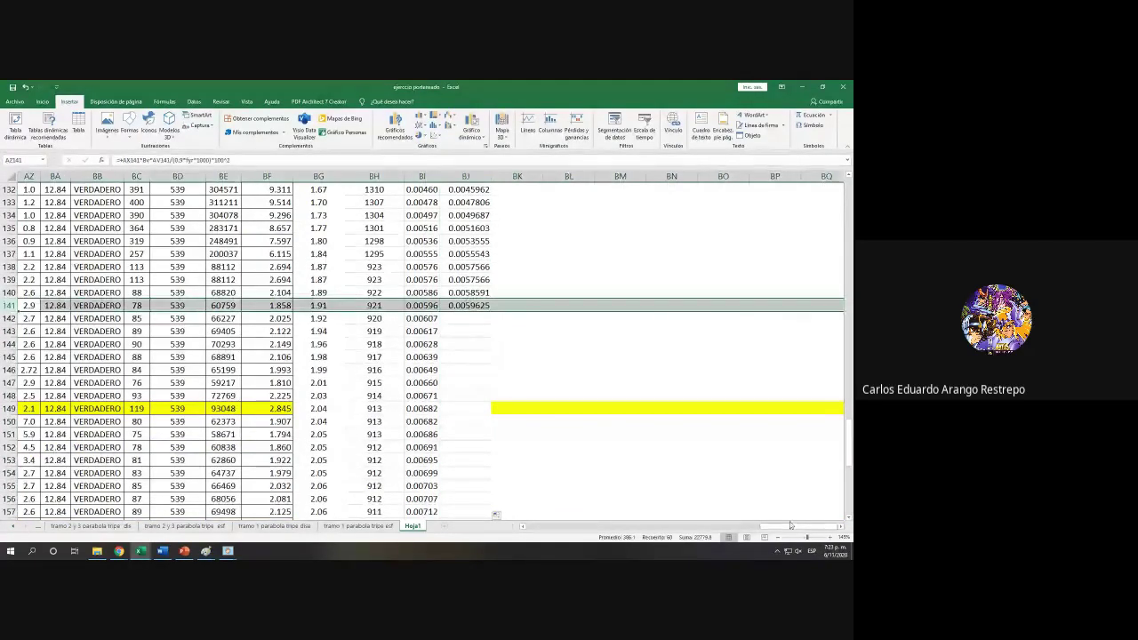
{"action": "left_click", "coordinate": [43, 102]}
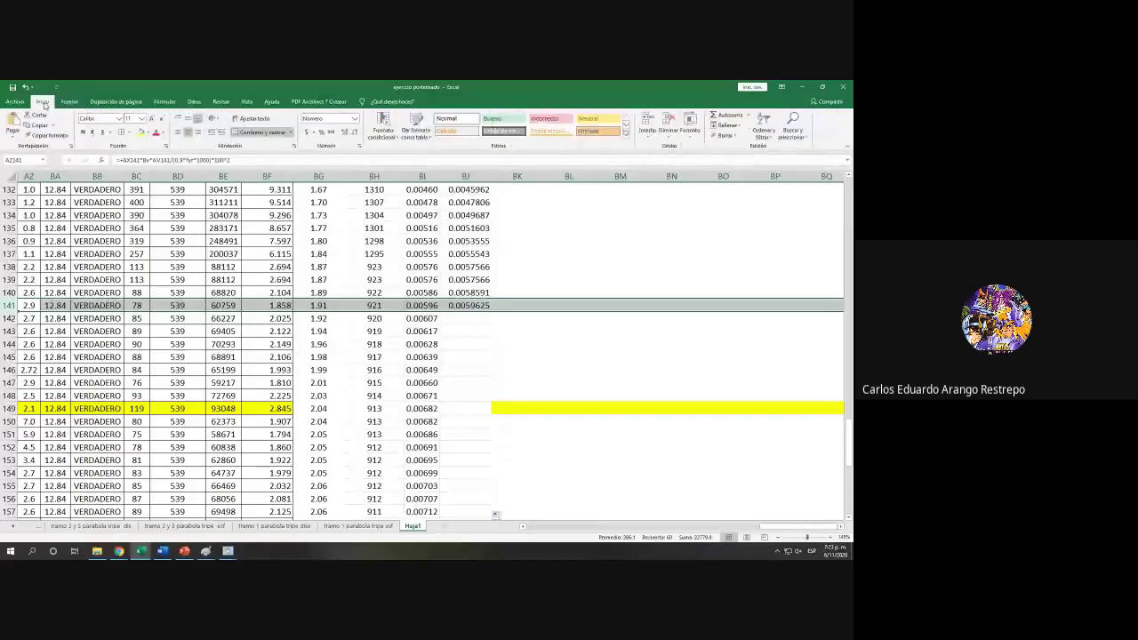
{"action": "left_click", "coordinate": [141, 132]}
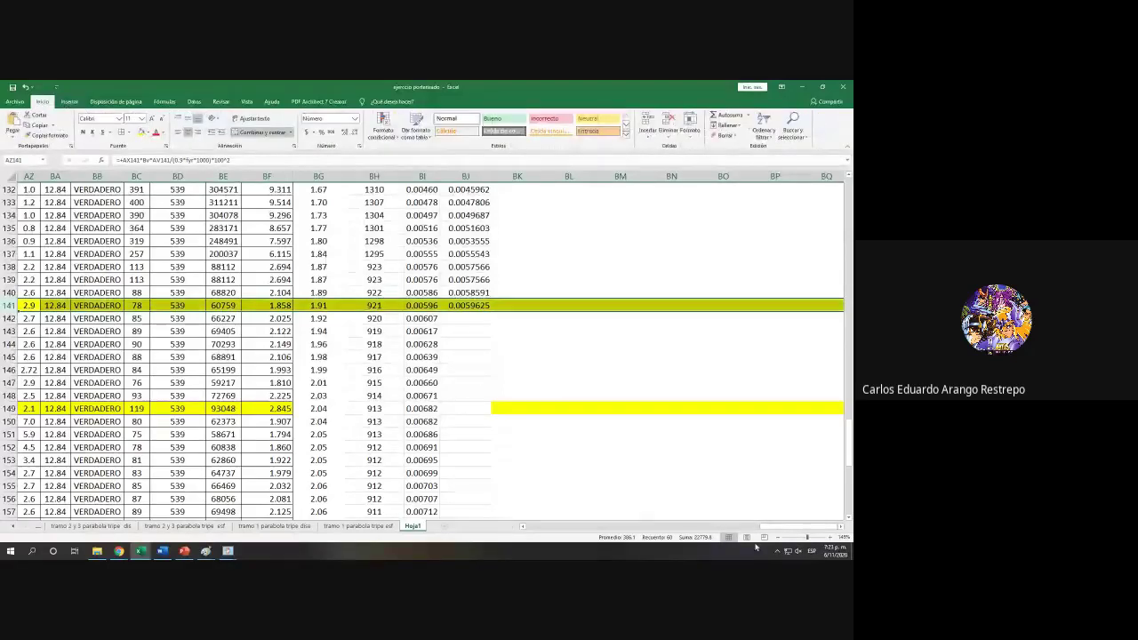
Step: Check the x distance of highlighted row 141 in column D and compare it with the surrounding rows
{"action": "left_click_drag", "start_coordinate": [783, 532], "coordinate": [547, 533]}
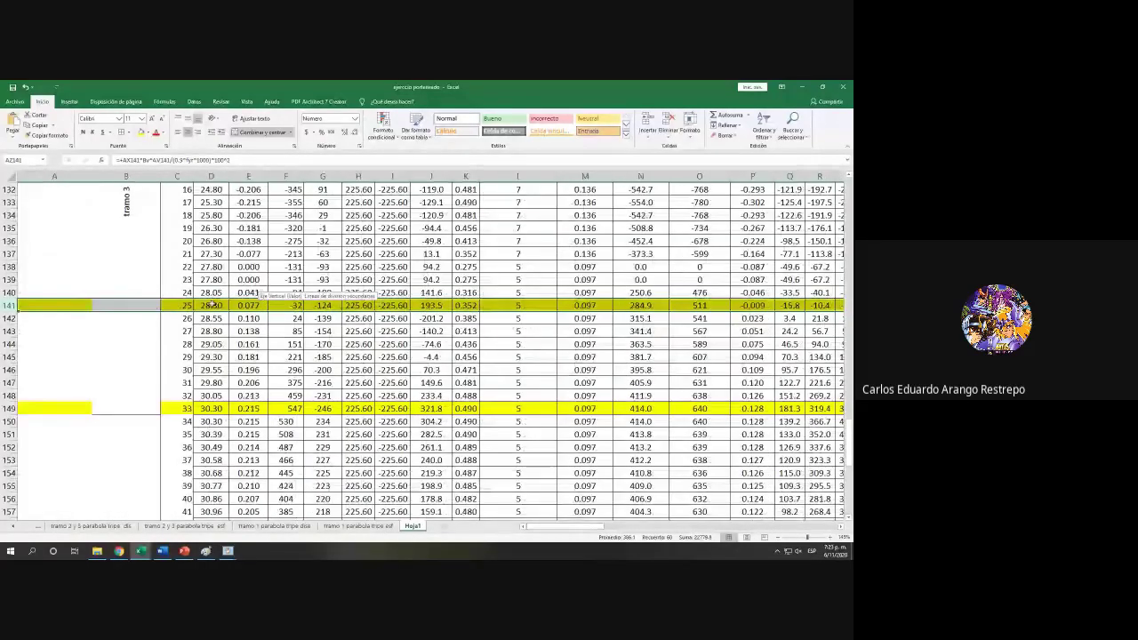
{"action": "left_click", "coordinate": [211, 305]}
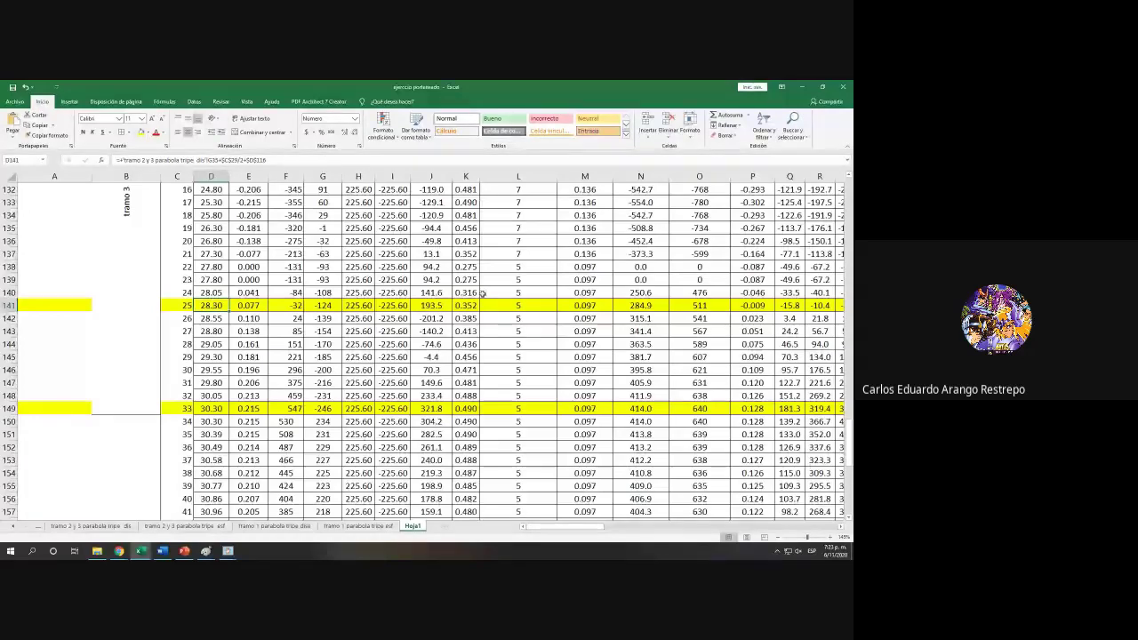
{"action": "scroll", "coordinate": [463, 306], "scroll_direction": "down", "scroll_amount": 7}
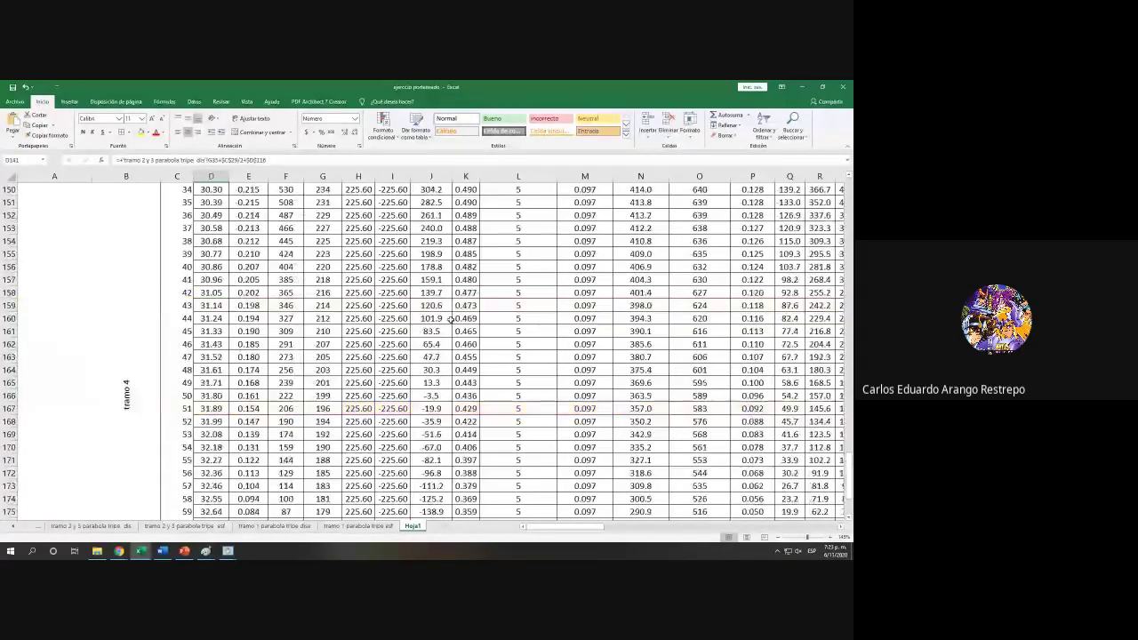
{"action": "scroll", "coordinate": [452, 320], "scroll_direction": "up", "scroll_amount": 5}
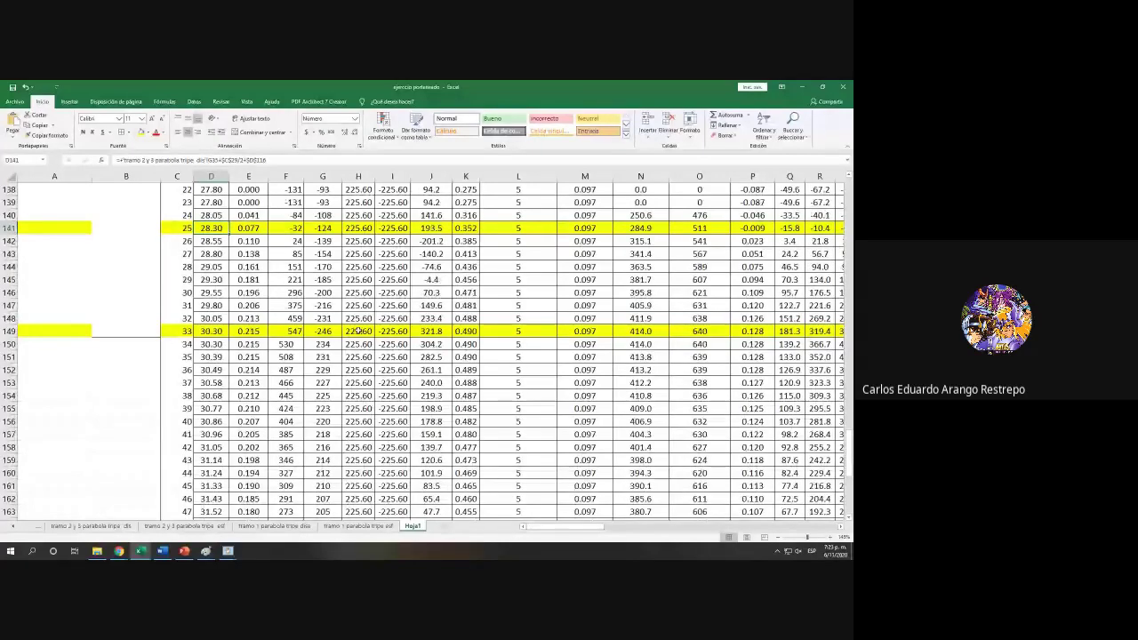
{"action": "scroll", "coordinate": [359, 331], "scroll_direction": "up", "scroll_amount": 3}
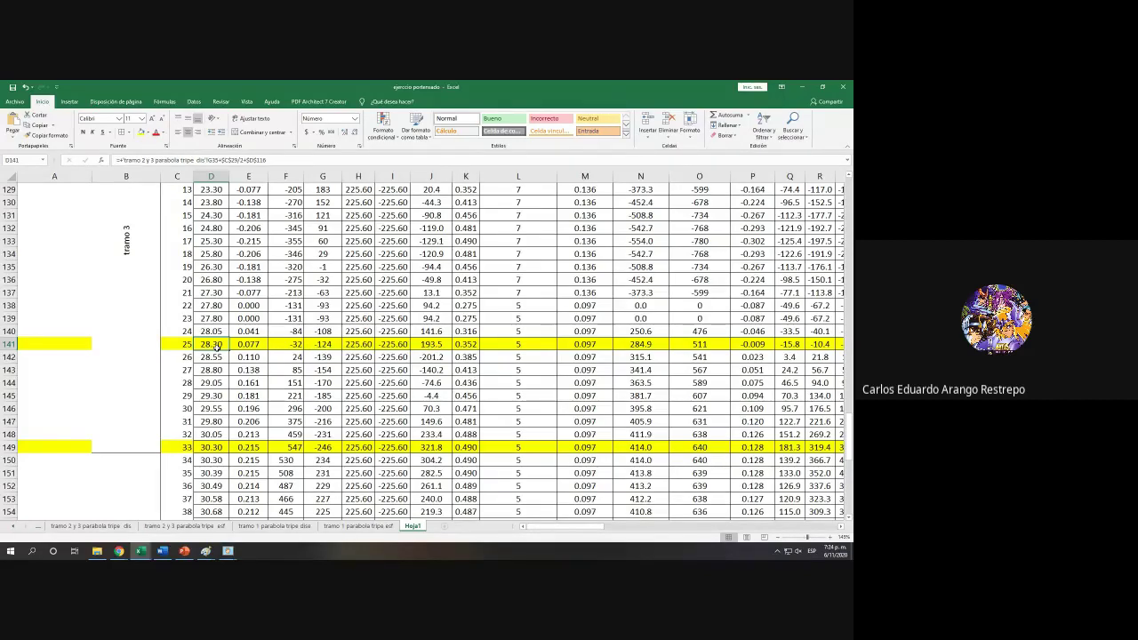
{"action": "left_click_drag", "start_coordinate": [577, 527], "coordinate": [799, 532]}
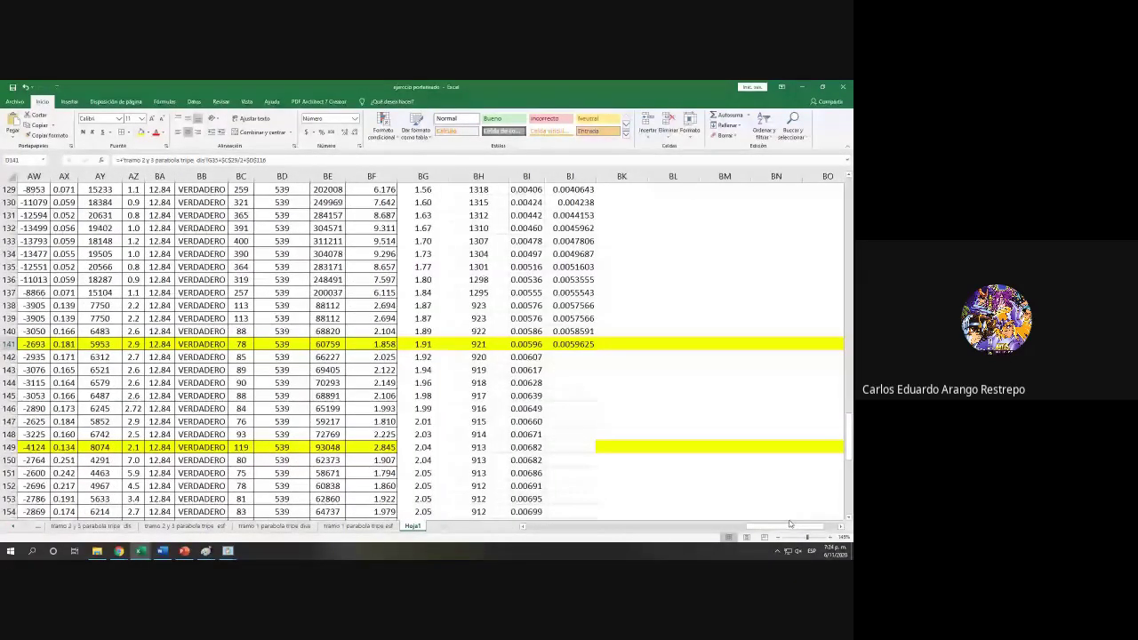
{"action": "scroll", "coordinate": [782, 514], "scroll_direction": "up", "scroll_amount": 15}
{"action": "scroll", "coordinate": [782, 514], "scroll_direction": "up", "scroll_amount": 15}
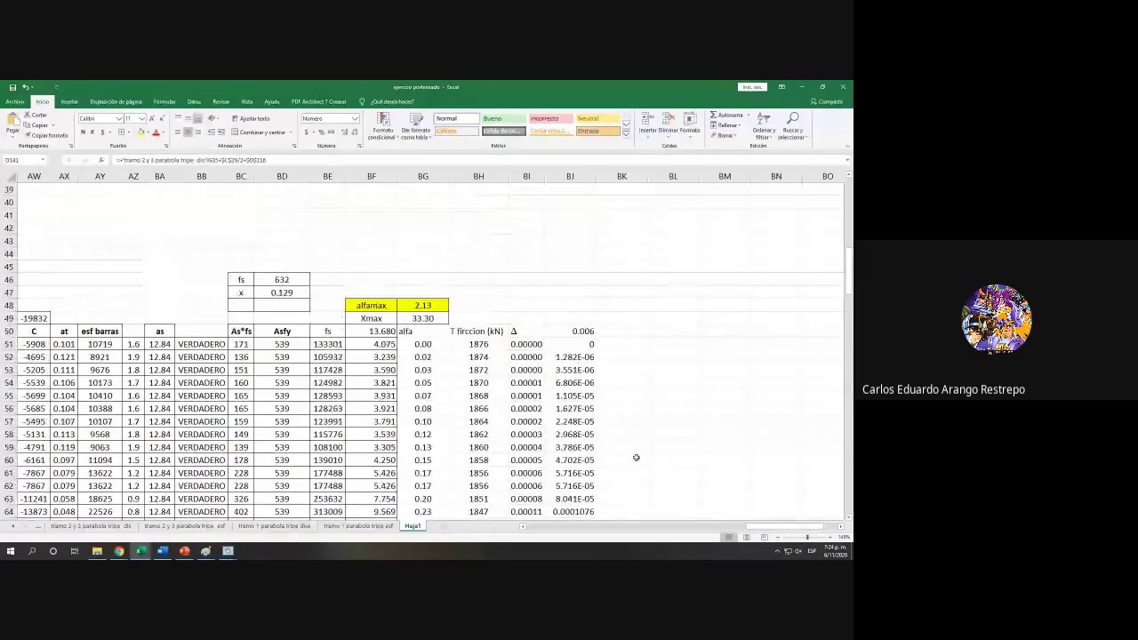
Step: Place the ejercicio postensado workbook side by side with the Word document containing the immediate-loss equations
{"action": "key", "text": "super+Left"}
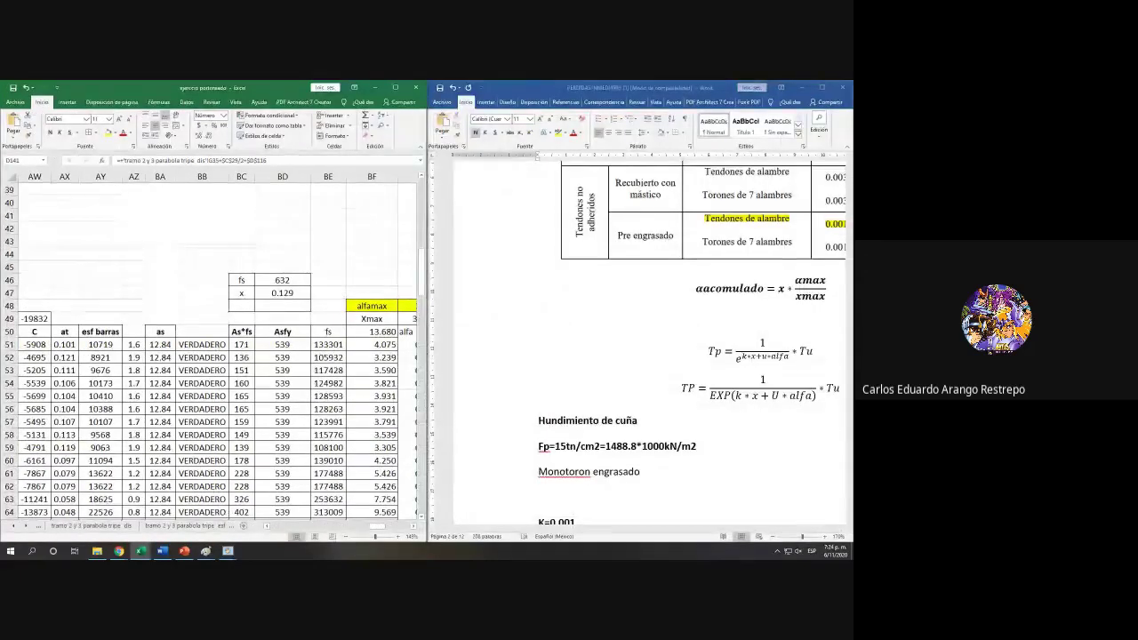
{"action": "left_click", "coordinate": [161, 552]}
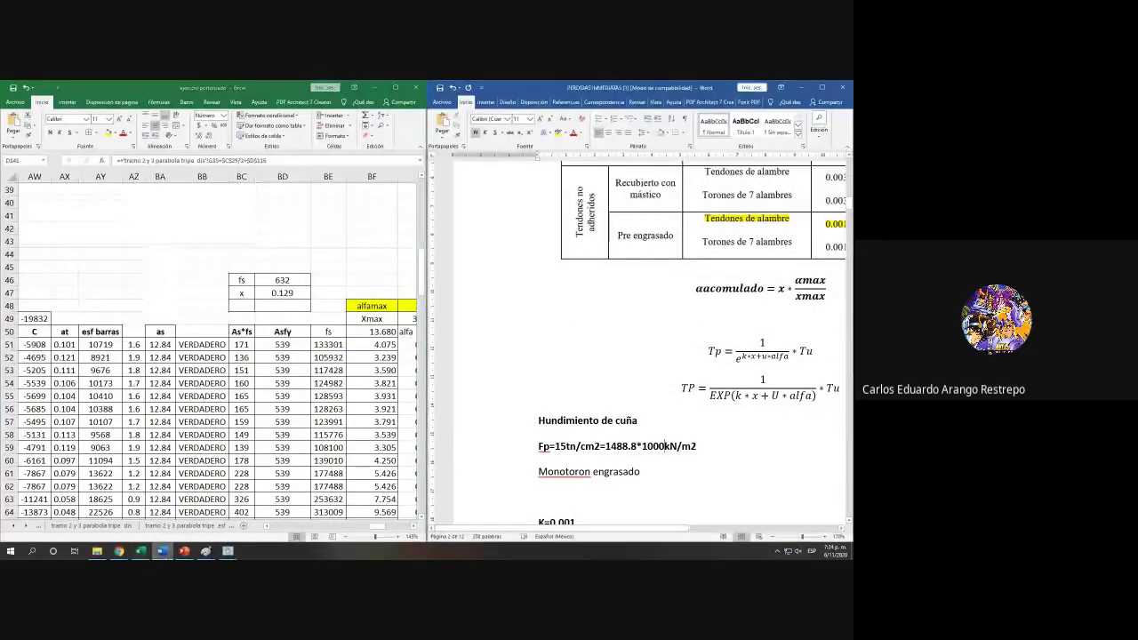
{"action": "left_click", "coordinate": [140, 551]}
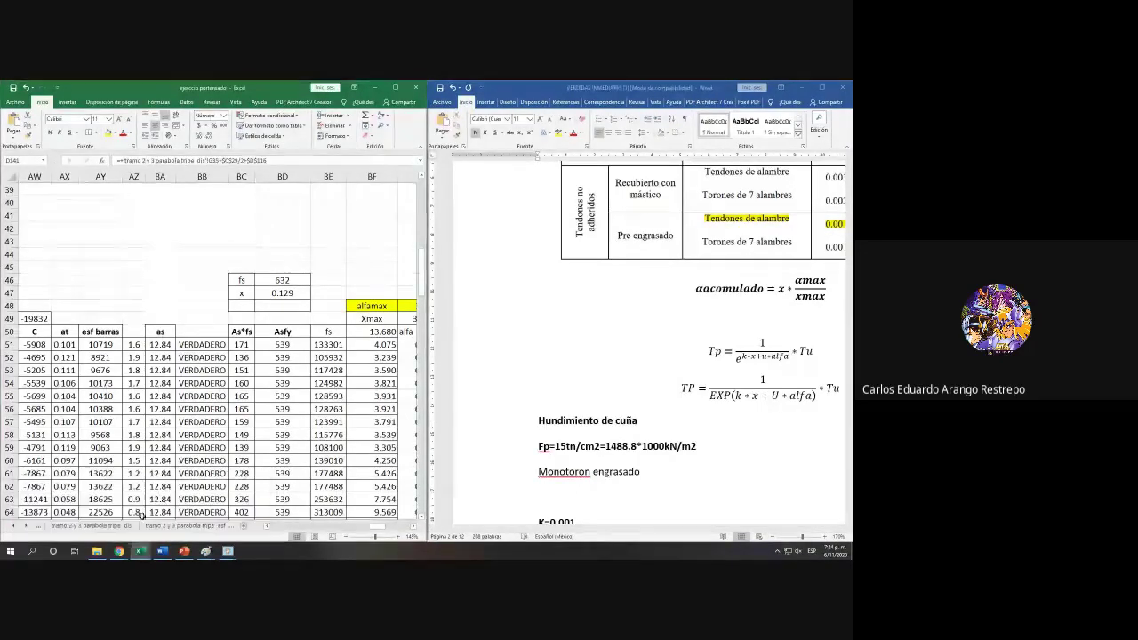
Step: Switch to the Perdidas postensado 17-04-20 workbook and open the Δ formula in cell AU62 of Hoja1 for review
{"action": "mouse_move", "coordinate": [142, 551]}
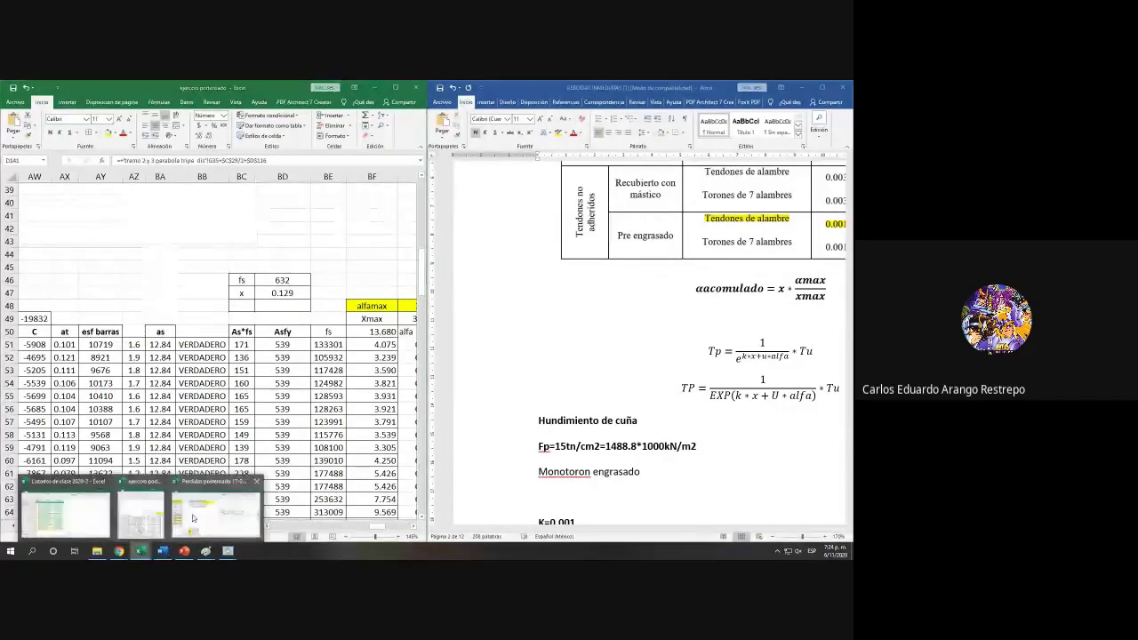
{"action": "left_click", "coordinate": [192, 518]}
{"action": "scroll", "coordinate": [597, 498], "scroll_direction": "down", "scroll_amount": 5}
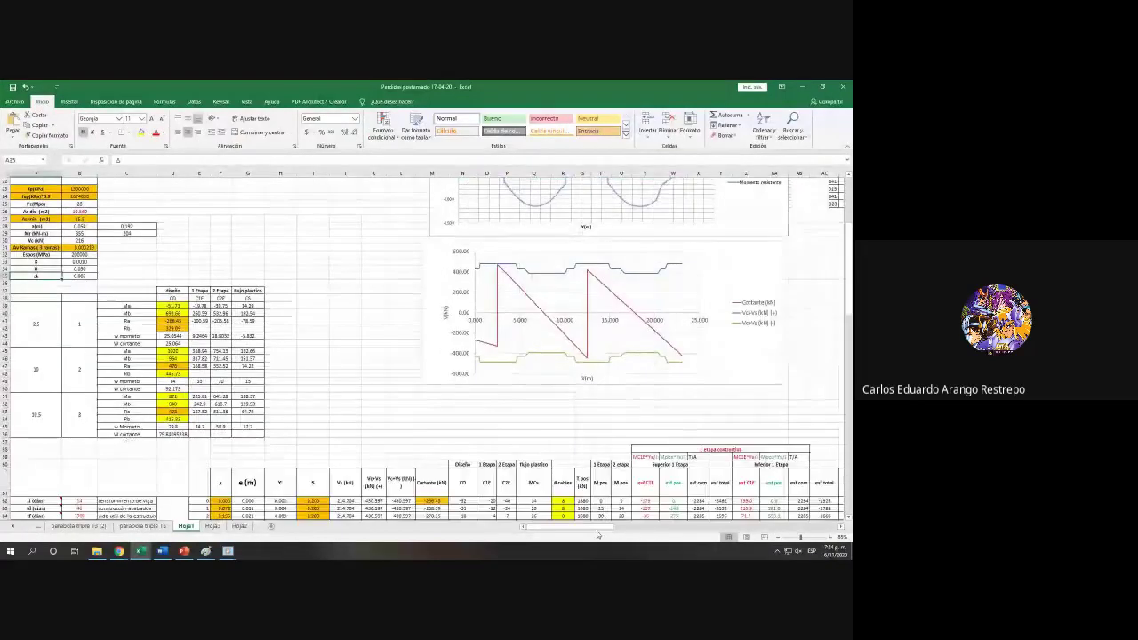
{"action": "left_click_drag", "start_coordinate": [597, 531], "coordinate": [698, 531]}
{"action": "scroll", "coordinate": [731, 531], "scroll_direction": "right", "scroll_amount": 10}
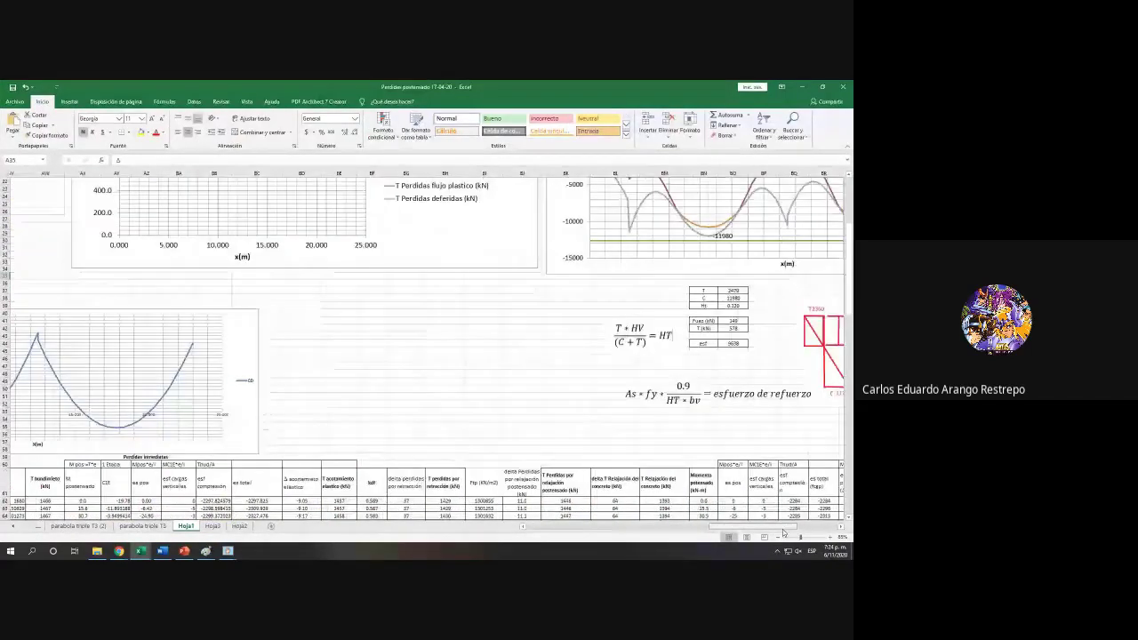
{"action": "scroll", "coordinate": [622, 400], "scroll_direction": "left", "scroll_amount": 9}
{"action": "scroll", "coordinate": [408, 480], "scroll_direction": "right", "scroll_amount": 1}
{"action": "scroll", "coordinate": [408, 480], "scroll_direction": "up", "scroll_amount": 4, "text": "ctrl"}
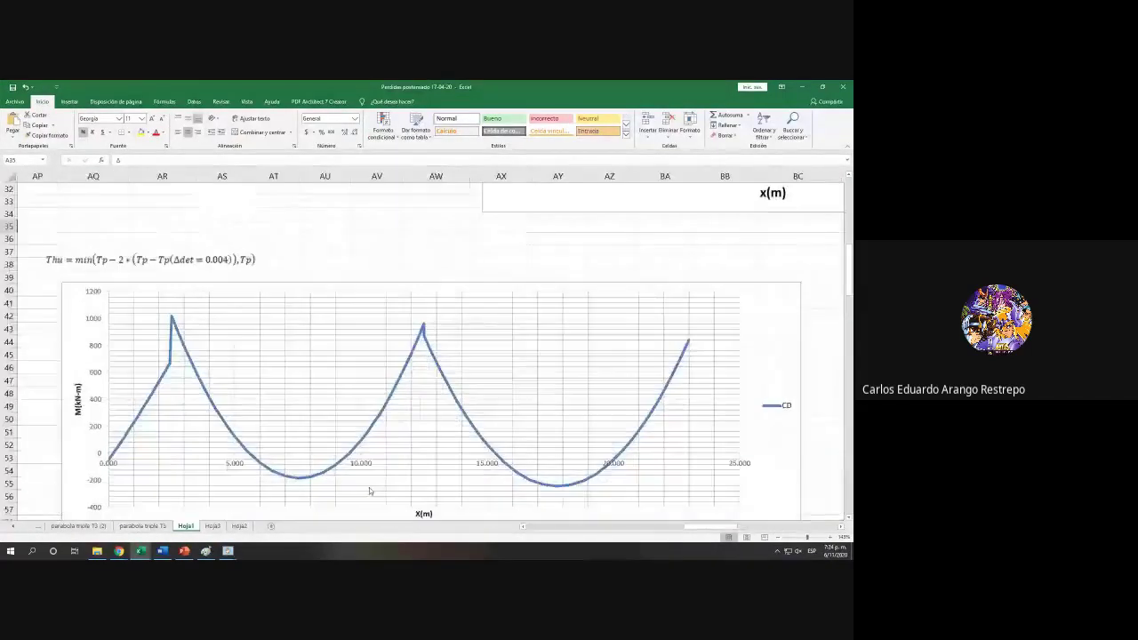
{"action": "scroll", "coordinate": [330, 353], "scroll_direction": "down", "scroll_amount": 5}
{"action": "double_click", "coordinate": [332, 341]}
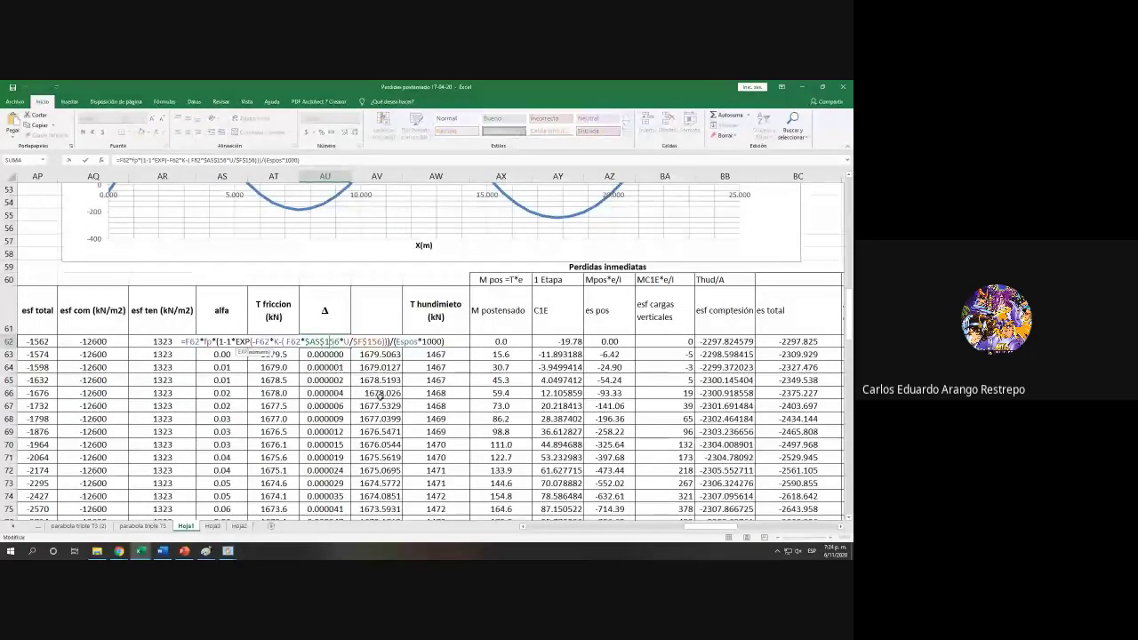
Step: Check the materials table for the fp, Espos, K and U cells referenced by the open Δ formula
{"action": "left_click_drag", "start_coordinate": [720, 526], "coordinate": [522, 545]}
{"action": "scroll", "coordinate": [136, 355], "scroll_direction": "up", "scroll_amount": 12}
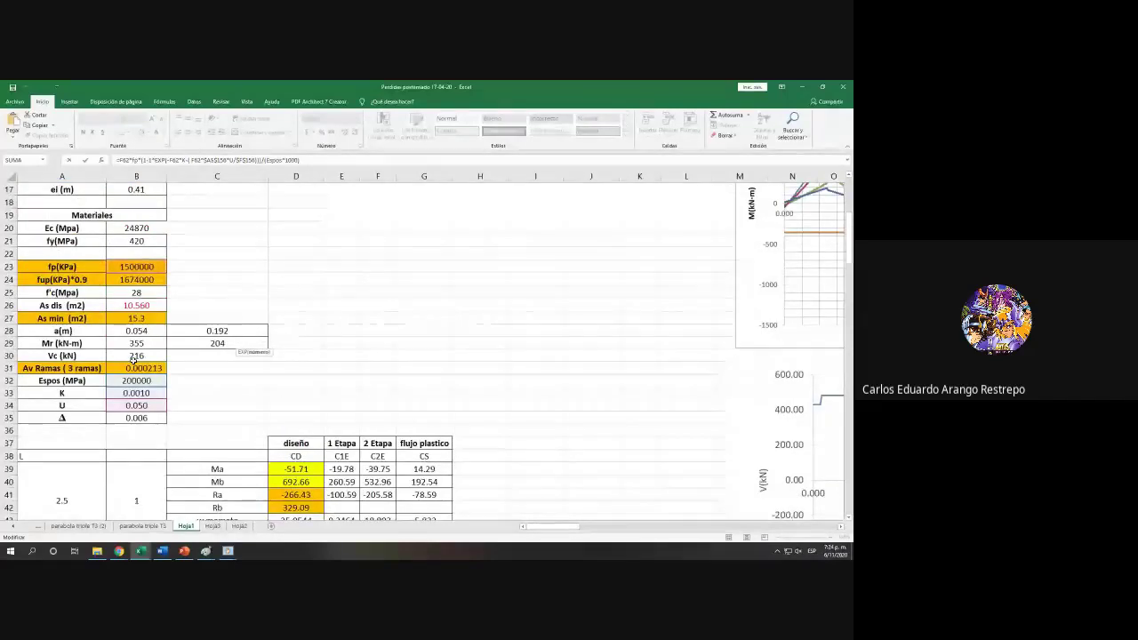
{"action": "scroll", "coordinate": [135, 356], "scroll_direction": "up", "scroll_amount": 6}
{"action": "scroll", "coordinate": [133, 359], "scroll_direction": "down", "scroll_amount": 3}
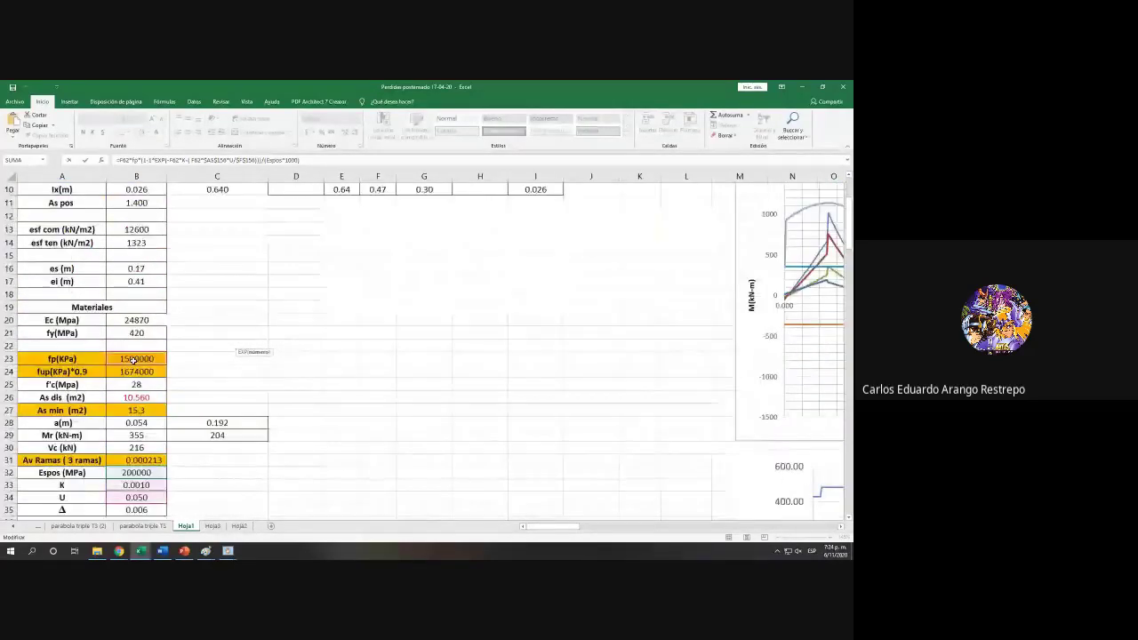
{"action": "scroll", "coordinate": [133, 359], "scroll_direction": "down", "scroll_amount": 1}
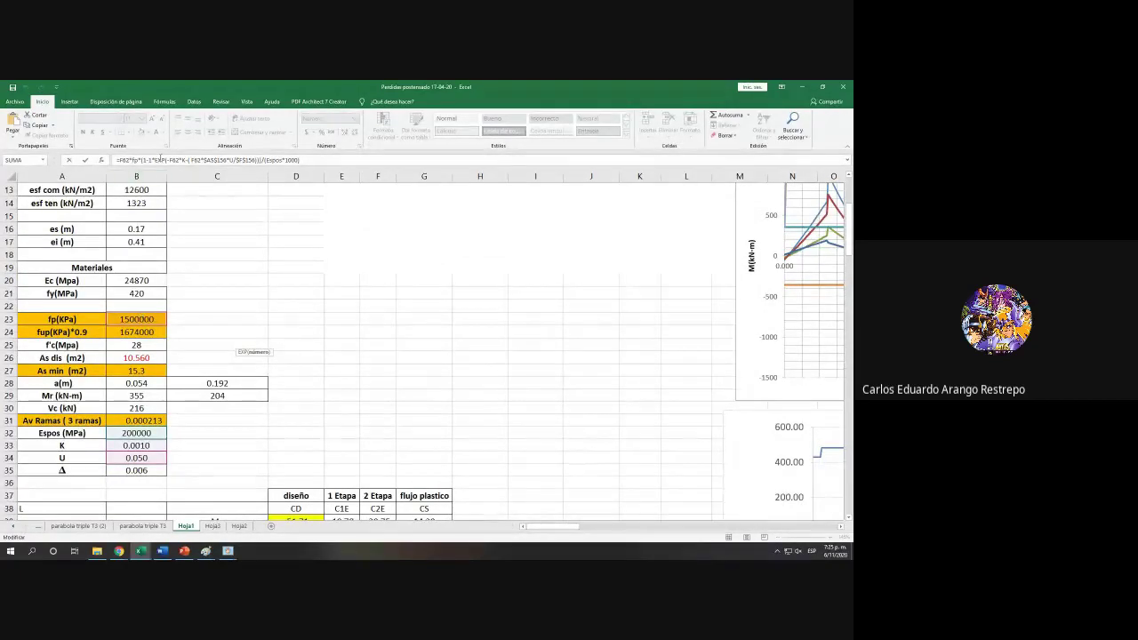
{"action": "left_click", "coordinate": [159, 161]}
{"action": "left_click", "coordinate": [123, 161]}
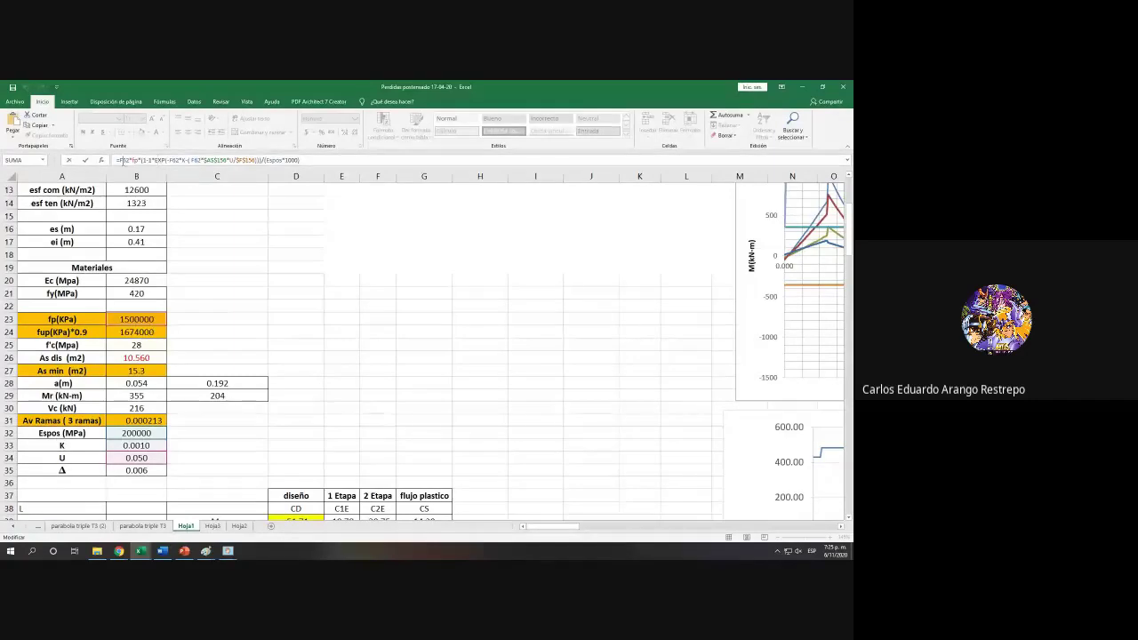
Step: Place the reference workbook beside the Word document and compare the Δ formula term by term with the Δdet equation
{"action": "key", "text": "super+Left"}
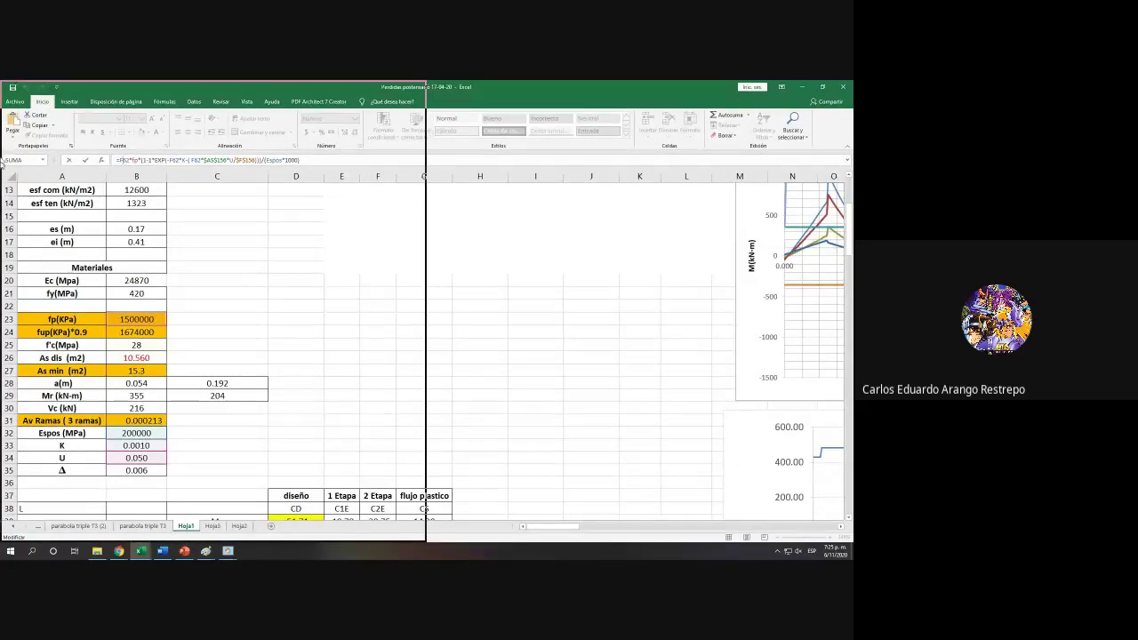
{"action": "left_click", "coordinate": [696, 492]}
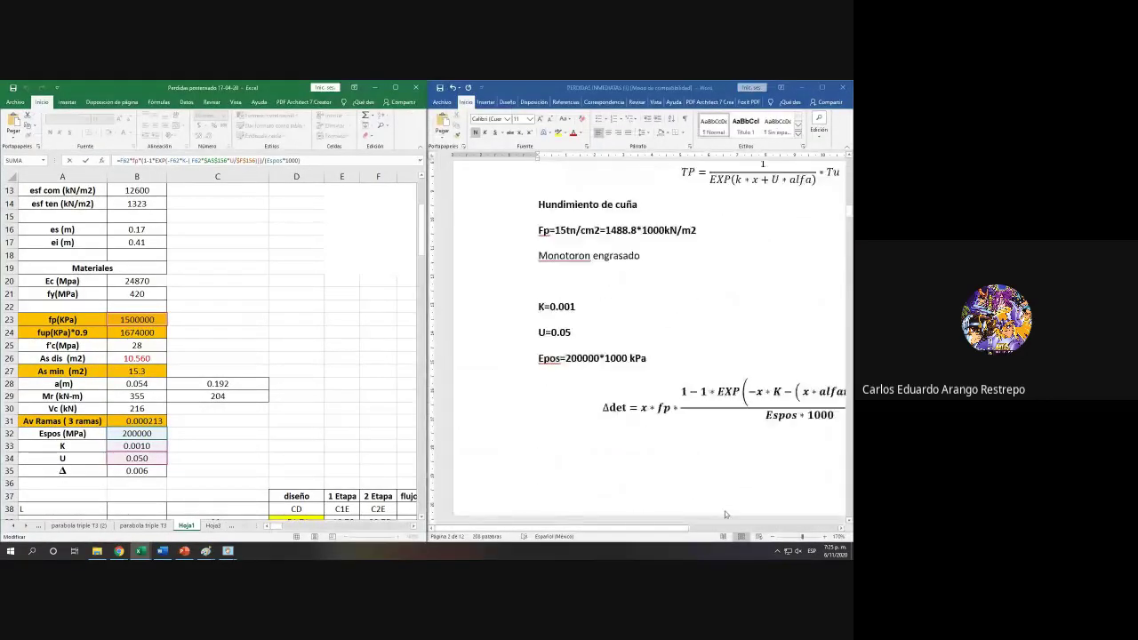
{"action": "left_click_drag", "start_coordinate": [711, 530], "coordinate": [769, 530]}
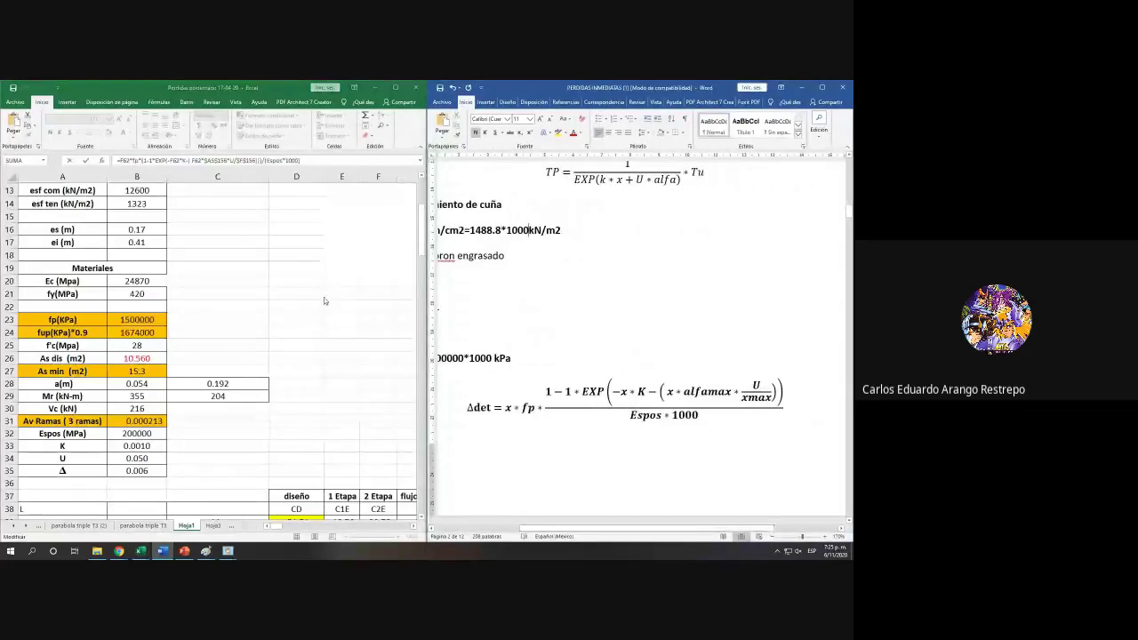
{"action": "left_click", "coordinate": [127, 159]}
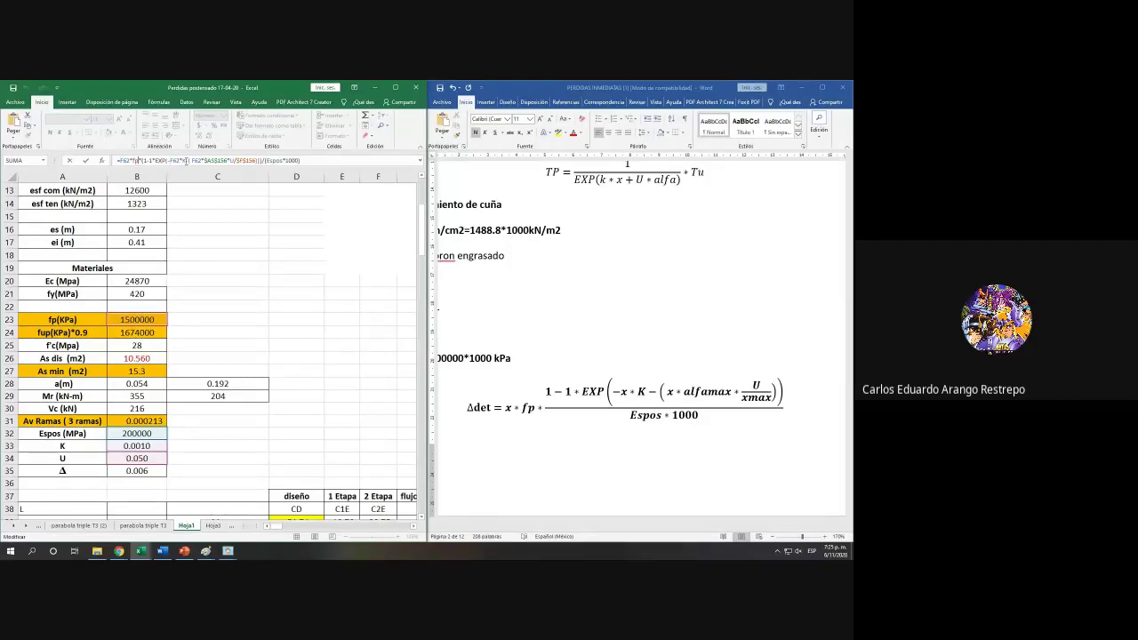
{"action": "left_click", "coordinate": [184, 160]}
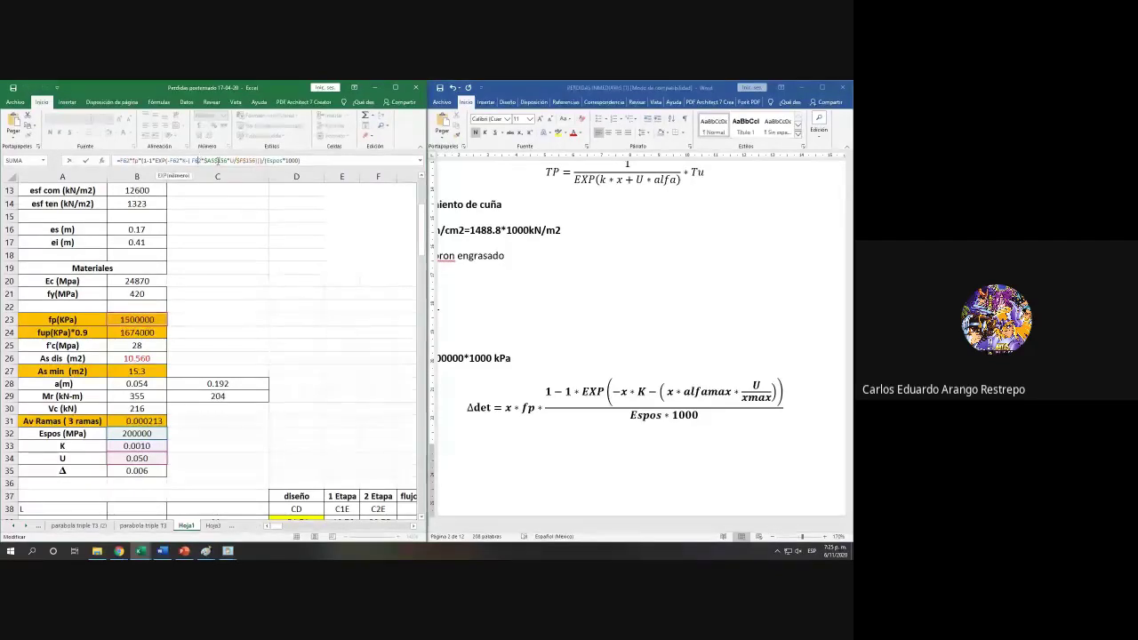
Step: Look through the Hoja1 calculation table for the x and alfa columns that the Δ formula references
{"action": "scroll", "coordinate": [294, 349], "scroll_direction": "down", "scroll_amount": 2}
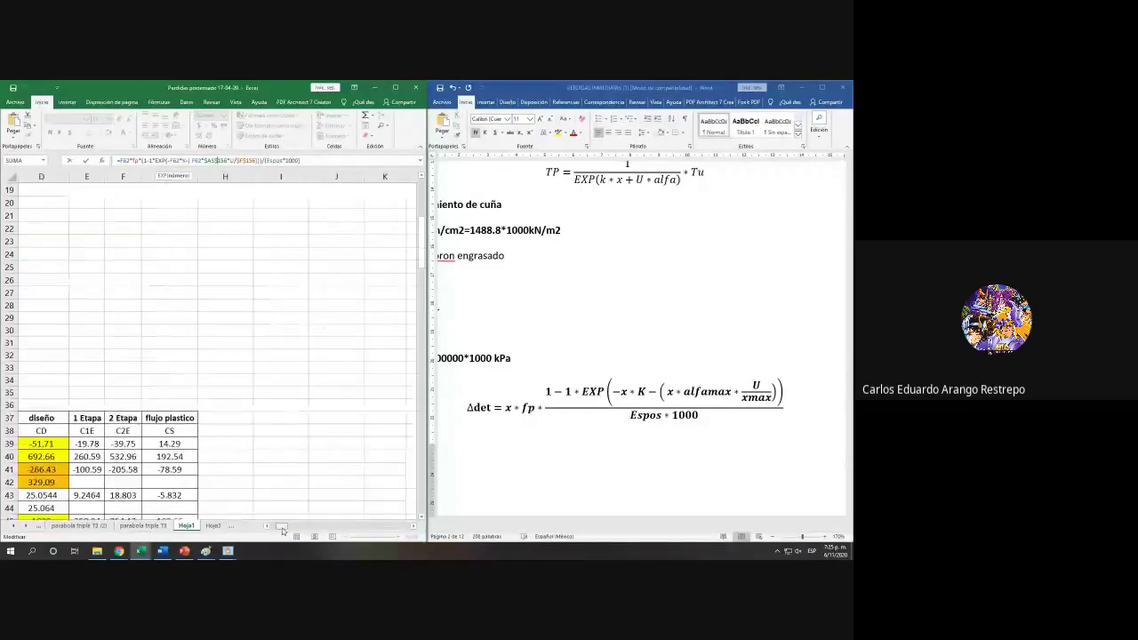
{"action": "scroll", "coordinate": [287, 452], "scroll_direction": "down", "scroll_amount": 6}
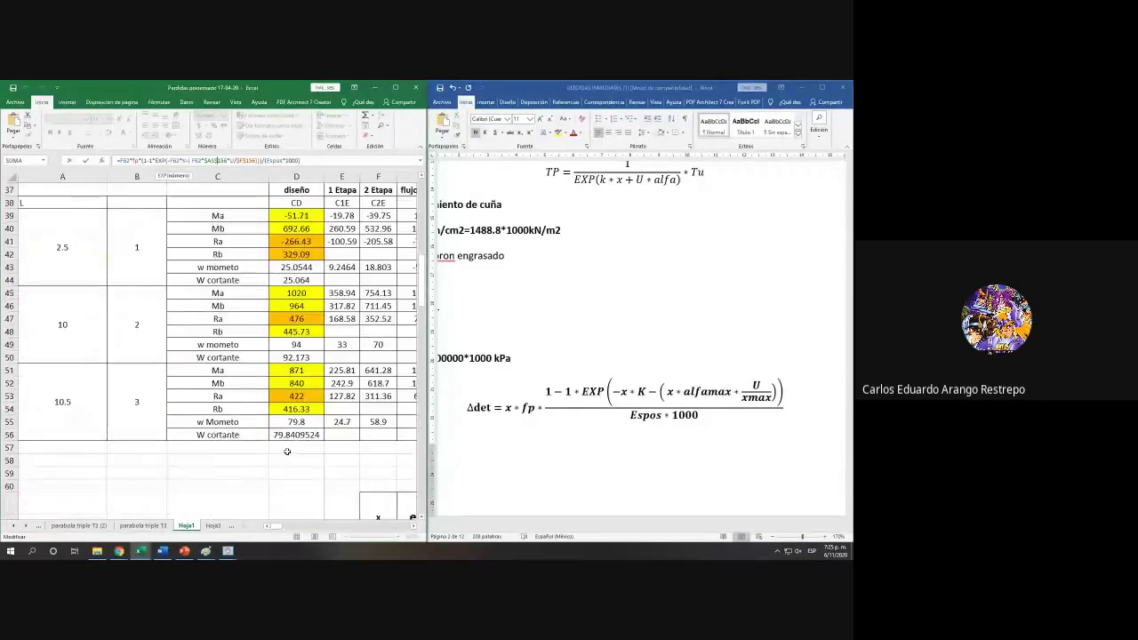
{"action": "left_click", "coordinate": [278, 526]}
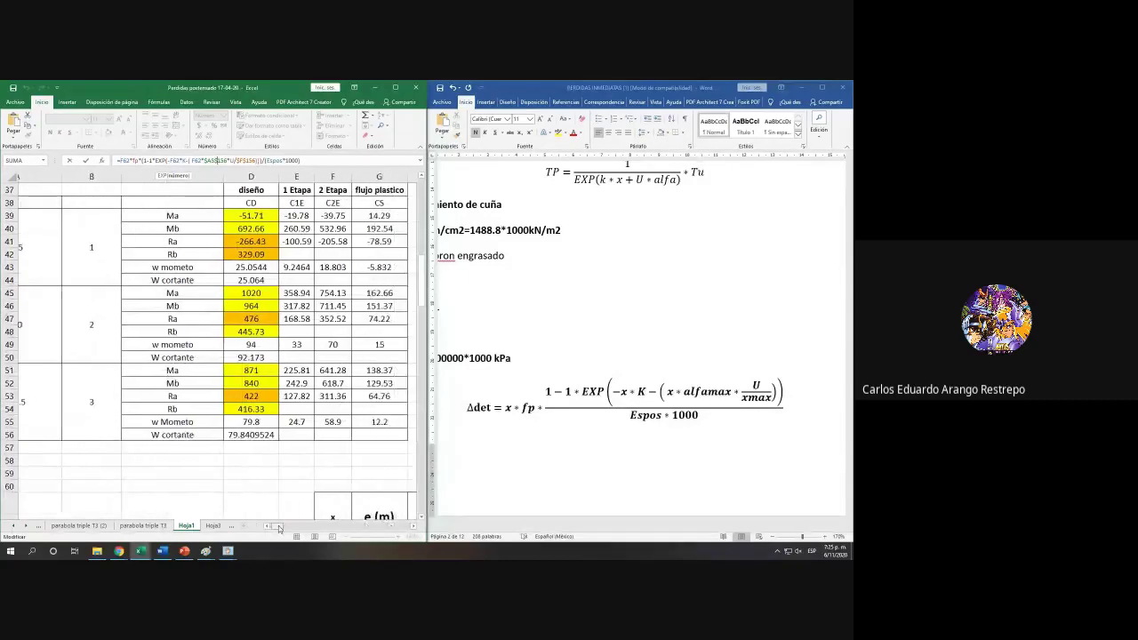
{"action": "left_click", "coordinate": [279, 526]}
{"action": "left_click_drag", "start_coordinate": [281, 528], "coordinate": [415, 527]}
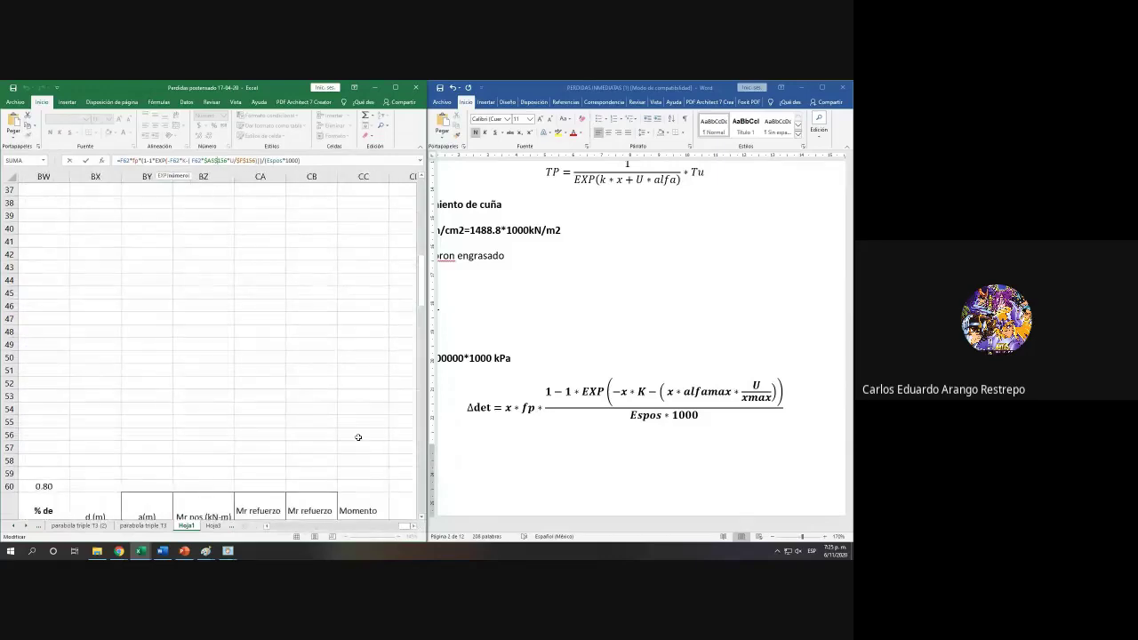
{"action": "scroll", "coordinate": [358, 437], "scroll_direction": "down", "scroll_amount": 5}
{"action": "scroll", "coordinate": [368, 531], "scroll_direction": "left", "scroll_amount": 1}
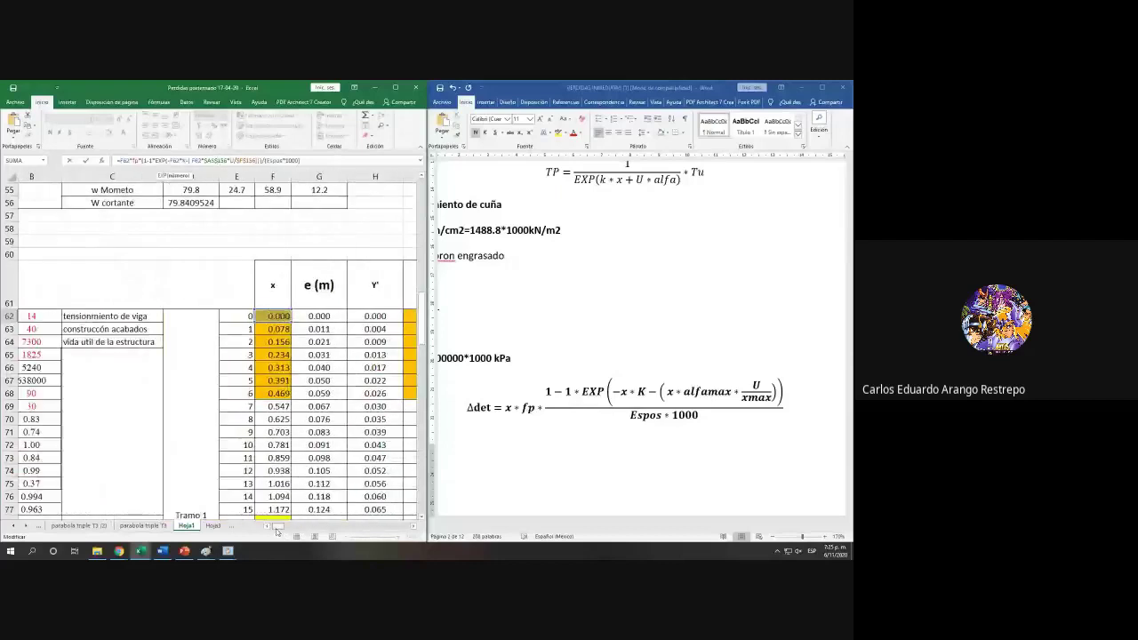
{"action": "left_click_drag", "start_coordinate": [278, 531], "coordinate": [283, 533]}
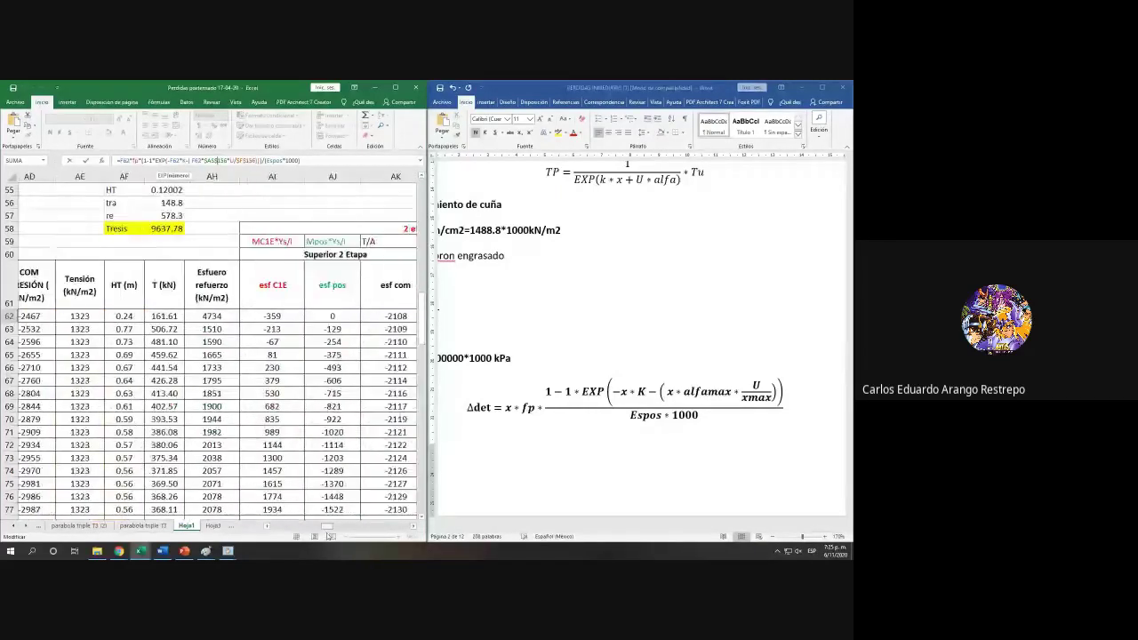
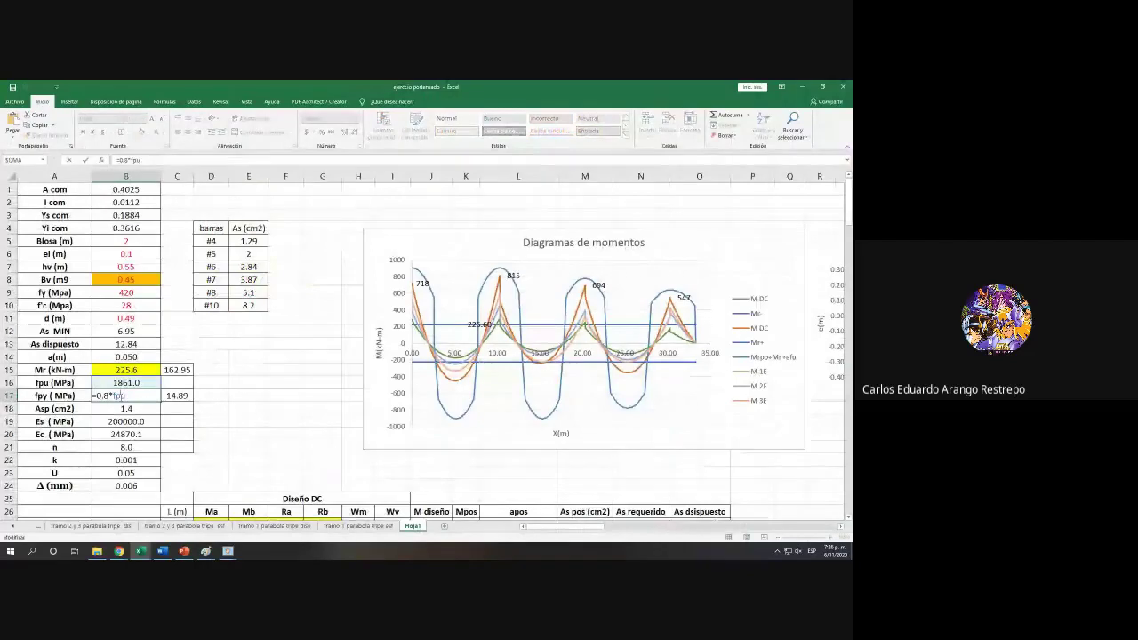
Step: Commit the formula =0.8*fpu in the fpy (MPa) cell B17 of the ejercicio postensado workbook
{"action": "key", "text": "ctrl+Return"}
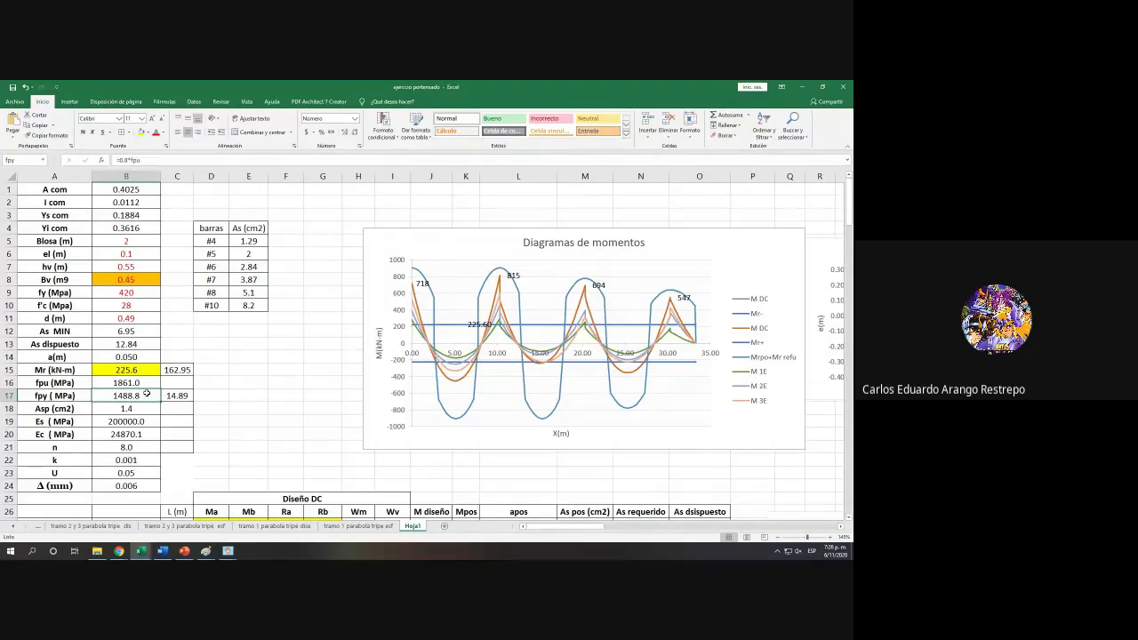
Step: Inspect the SI formula in BJ51 and open the Δ formula in BI51 for review
{"action": "scroll", "coordinate": [147, 394], "scroll_direction": "down", "scroll_amount": 4}
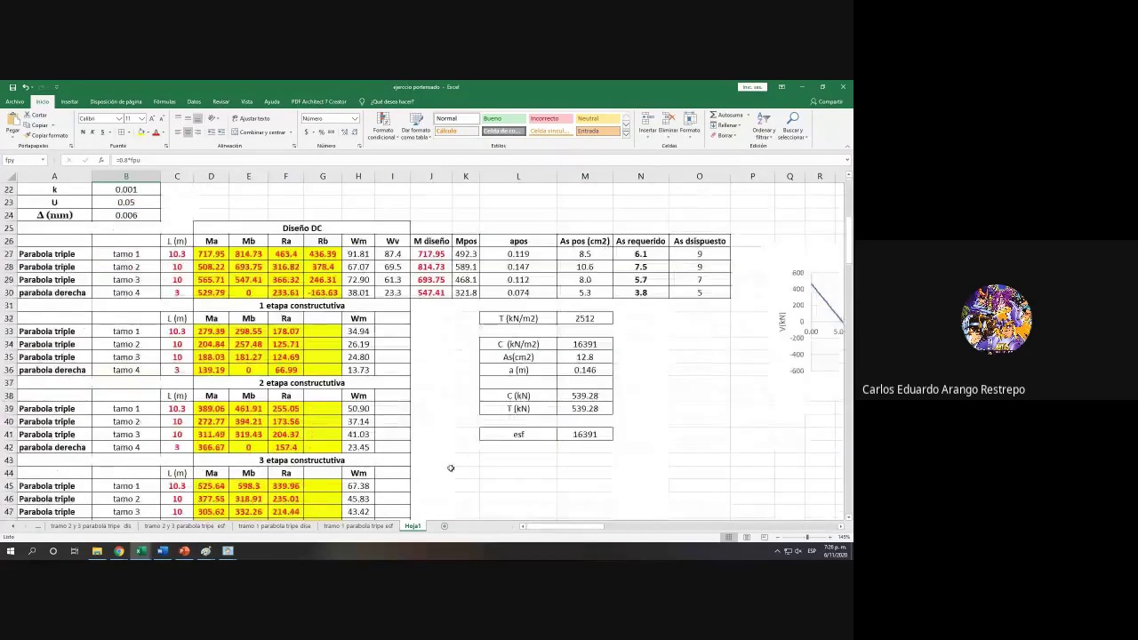
{"action": "left_click_drag", "start_coordinate": [569, 526], "coordinate": [794, 531]}
{"action": "scroll", "coordinate": [681, 466], "scroll_direction": "down", "scroll_amount": 6}
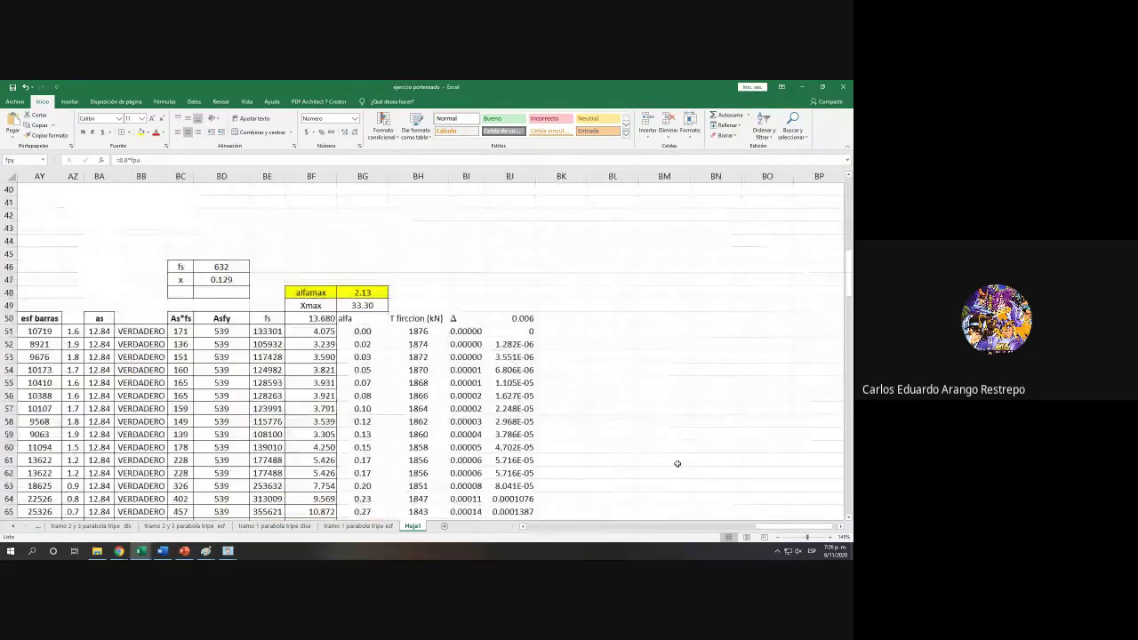
{"action": "left_click", "coordinate": [516, 343]}
{"action": "double_click", "coordinate": [519, 331]}
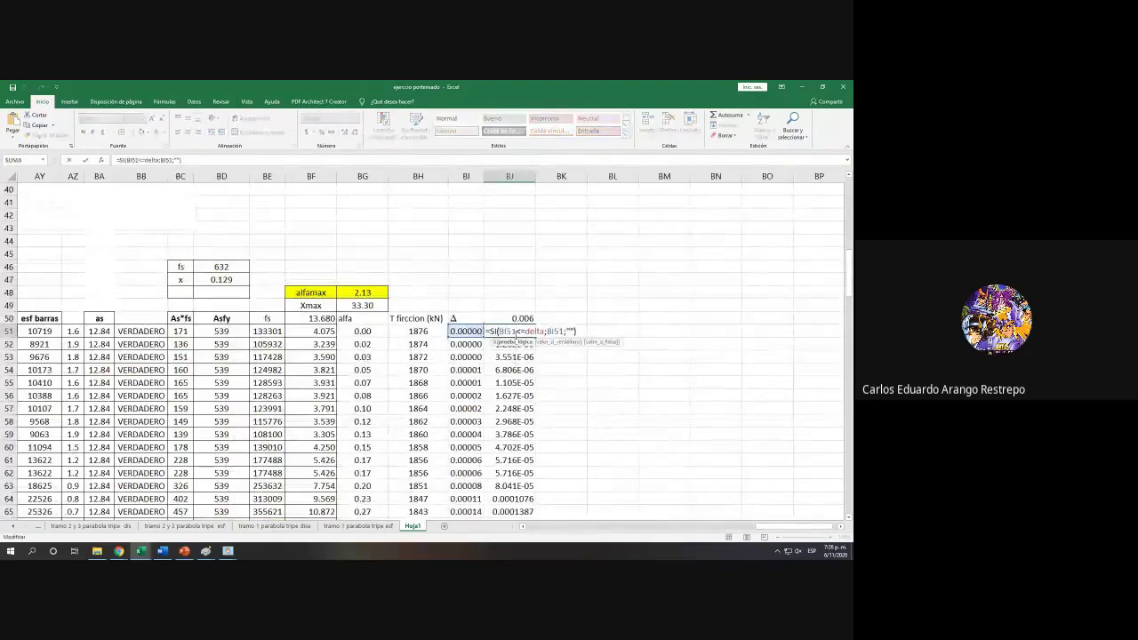
{"action": "left_click", "coordinate": [443, 332]}
{"action": "double_click", "coordinate": [464, 331]}
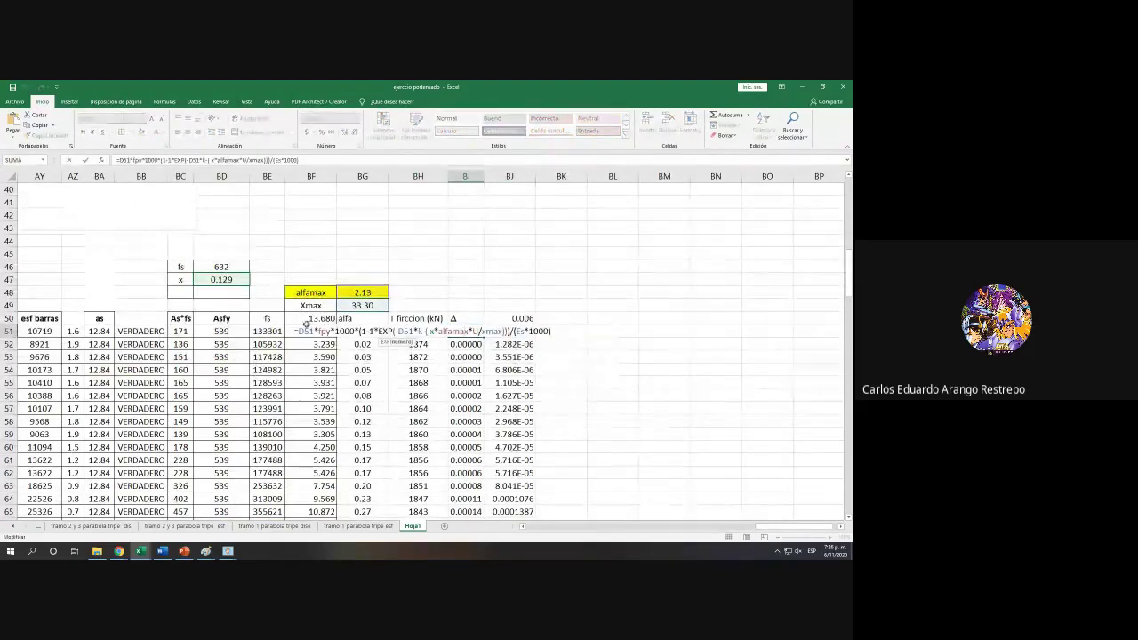
{"action": "left_click", "coordinate": [347, 331]}
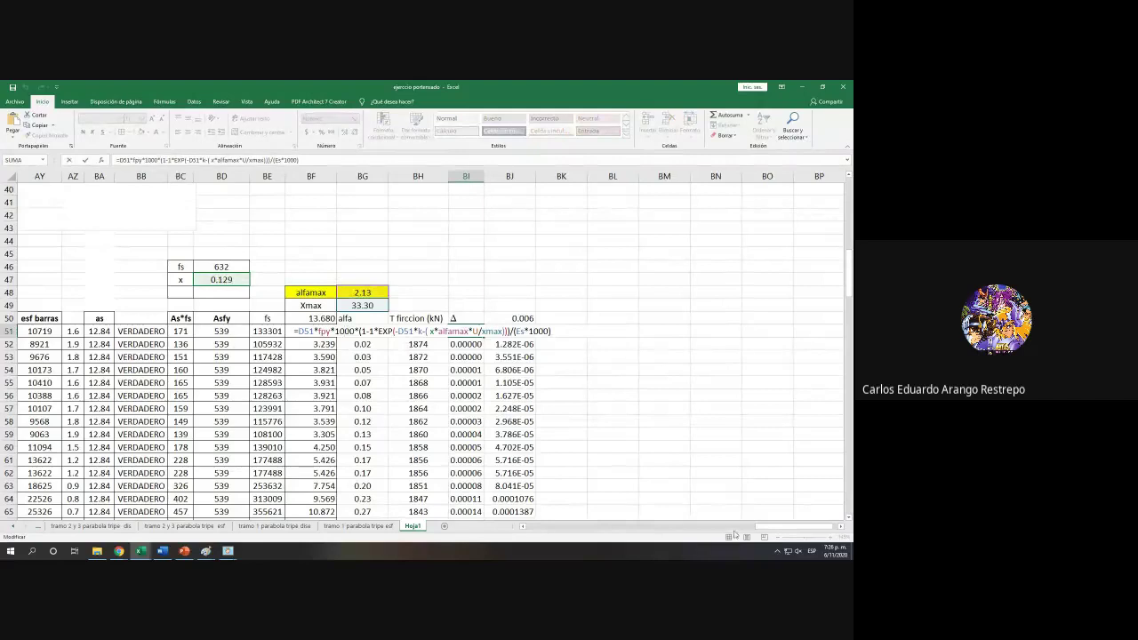
Step: Check the open BI51 formula against the fpy, Es, k and U parameter cells in column B
{"action": "left_click_drag", "start_coordinate": [762, 531], "coordinate": [524, 531]}
{"action": "scroll", "coordinate": [267, 373], "scroll_direction": "up", "scroll_amount": 10}
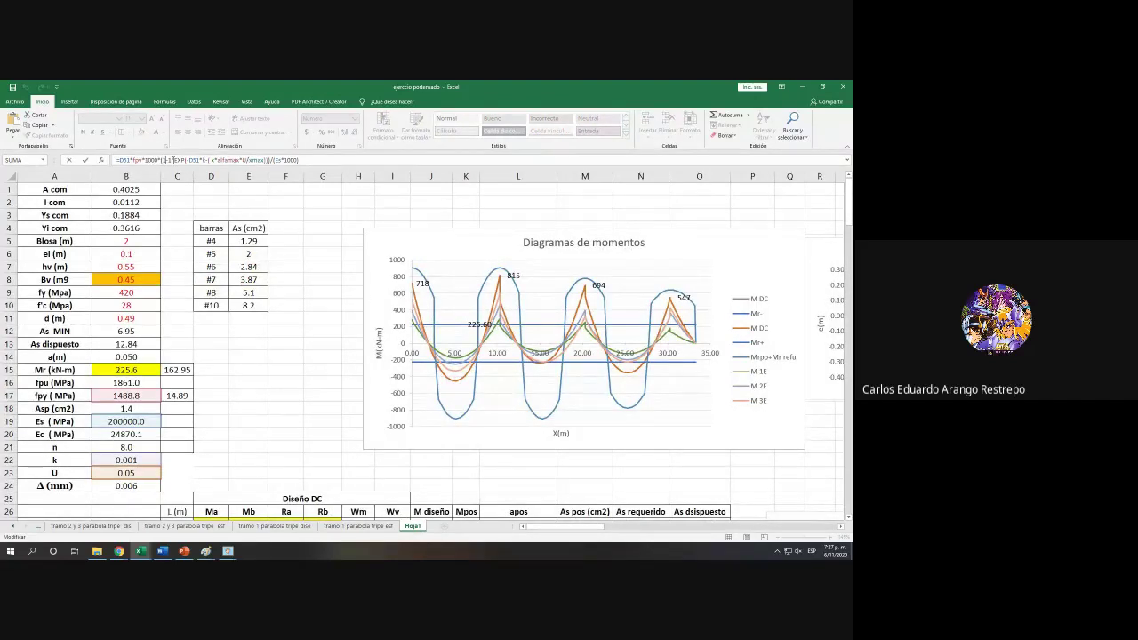
{"action": "left_click", "coordinate": [173, 160]}
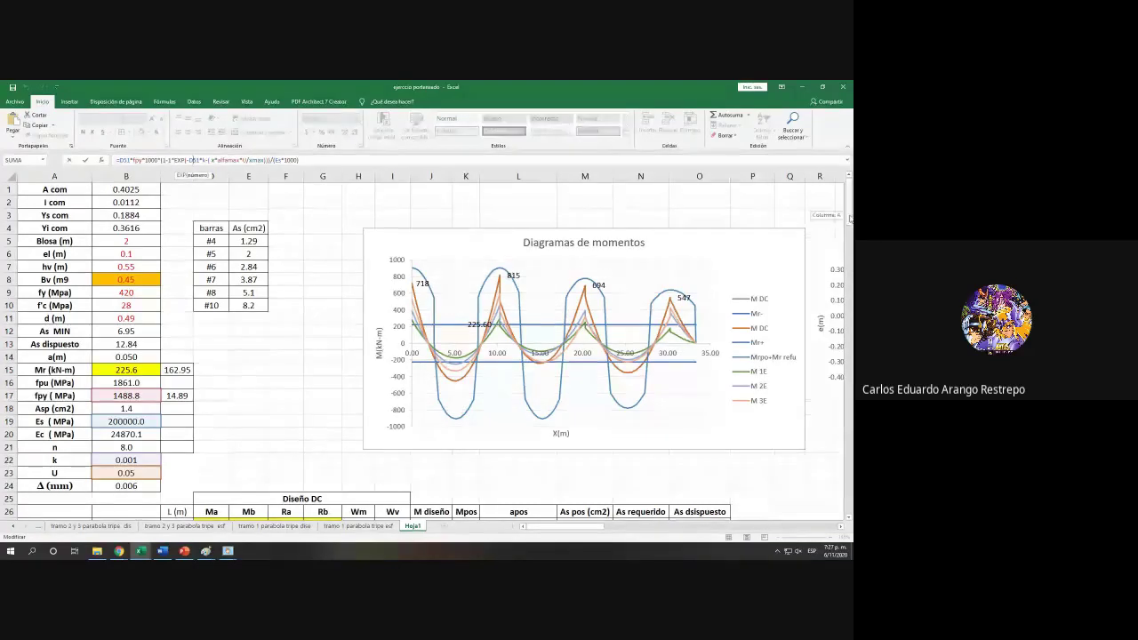
Step: Close the Δ formula in BI51 and fill it down the data rows of column BI
{"action": "mouse_move", "coordinate": [851, 218]}
{"action": "left_mouse_down"}
{"action": "mouse_move", "coordinate": [847, 536]}
{"action": "mouse_move", "coordinate": [849, 240]}
{"action": "left_mouse_up"}
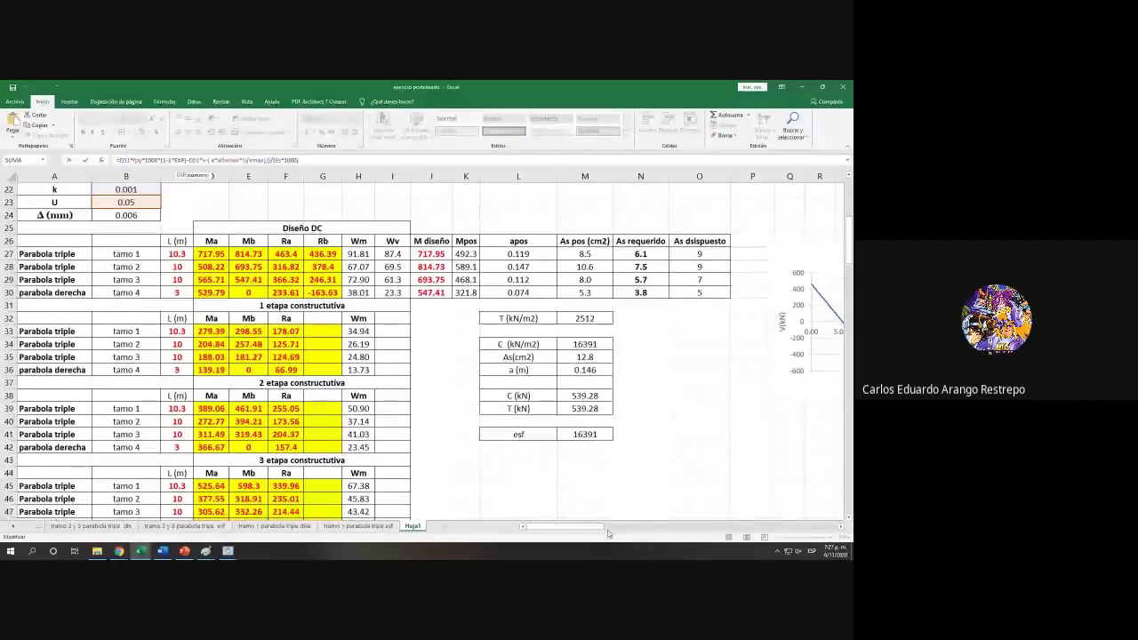
{"action": "left_click_drag", "start_coordinate": [601, 526], "coordinate": [763, 496]}
{"action": "scroll", "coordinate": [762, 495], "scroll_direction": "down", "scroll_amount": 5}
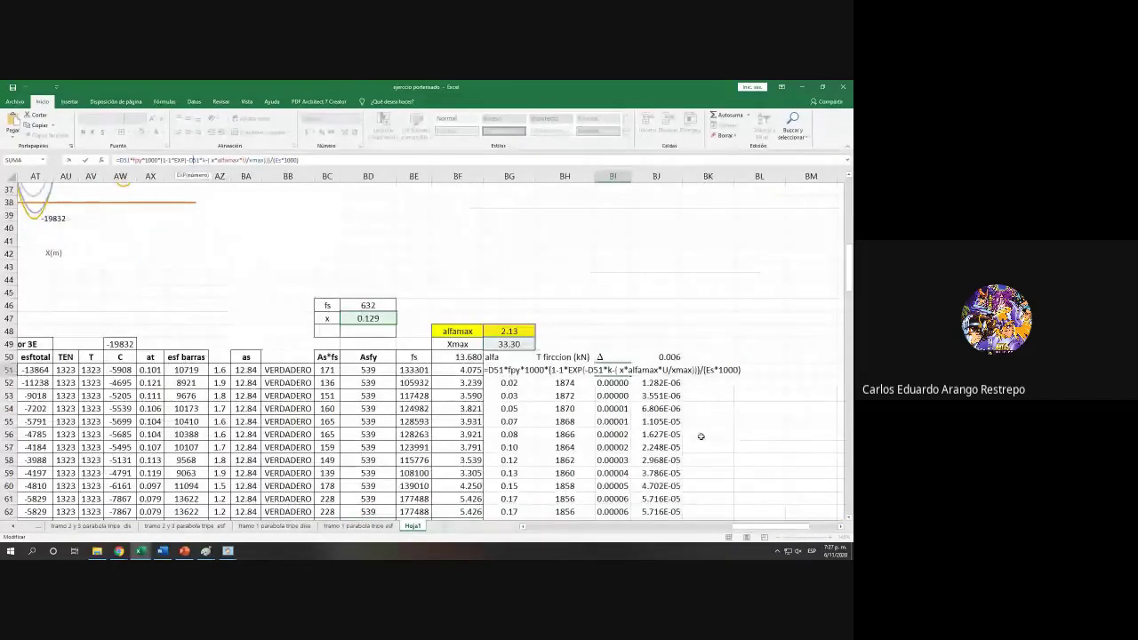
{"action": "left_click", "coordinate": [625, 370]}
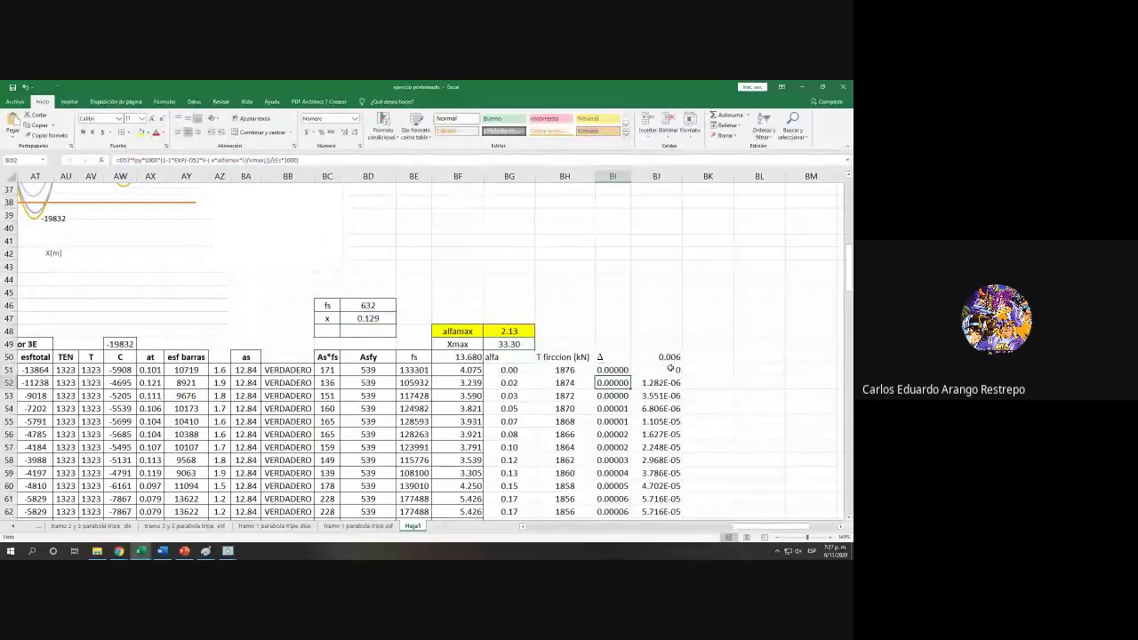
{"action": "double_click", "coordinate": [629, 375]}
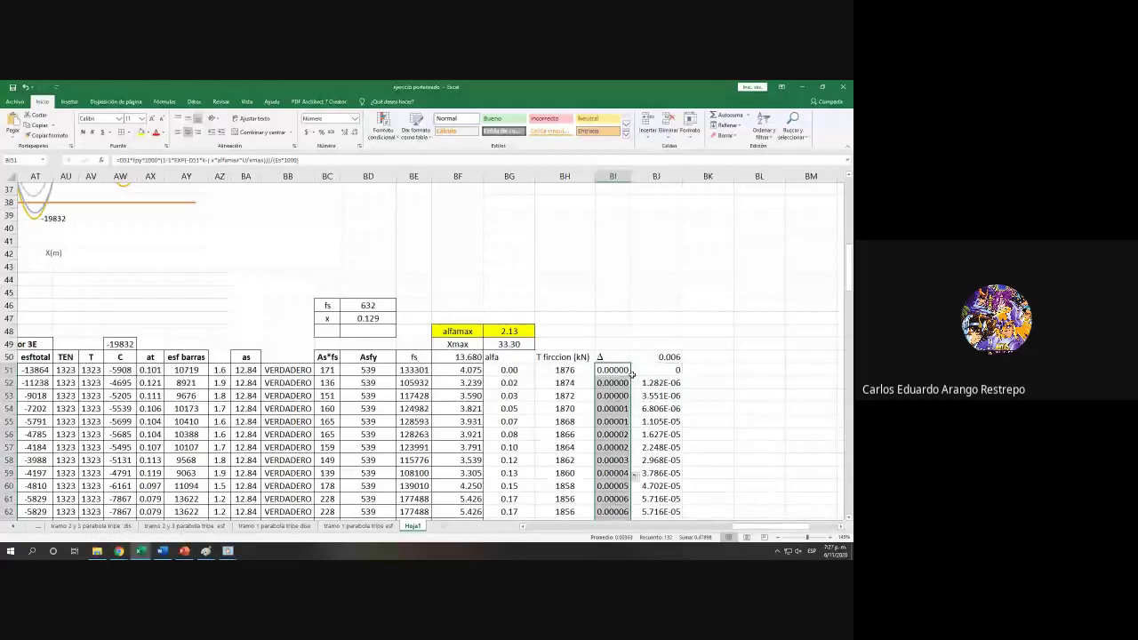
Step: Check the refilled Δ values in columns BI and BJ down to highlighted row 141 and return to the table header
{"action": "scroll", "coordinate": [630, 374], "scroll_direction": "down", "scroll_amount": 6}
{"action": "scroll", "coordinate": [631, 374], "scroll_direction": "down", "scroll_amount": 20}
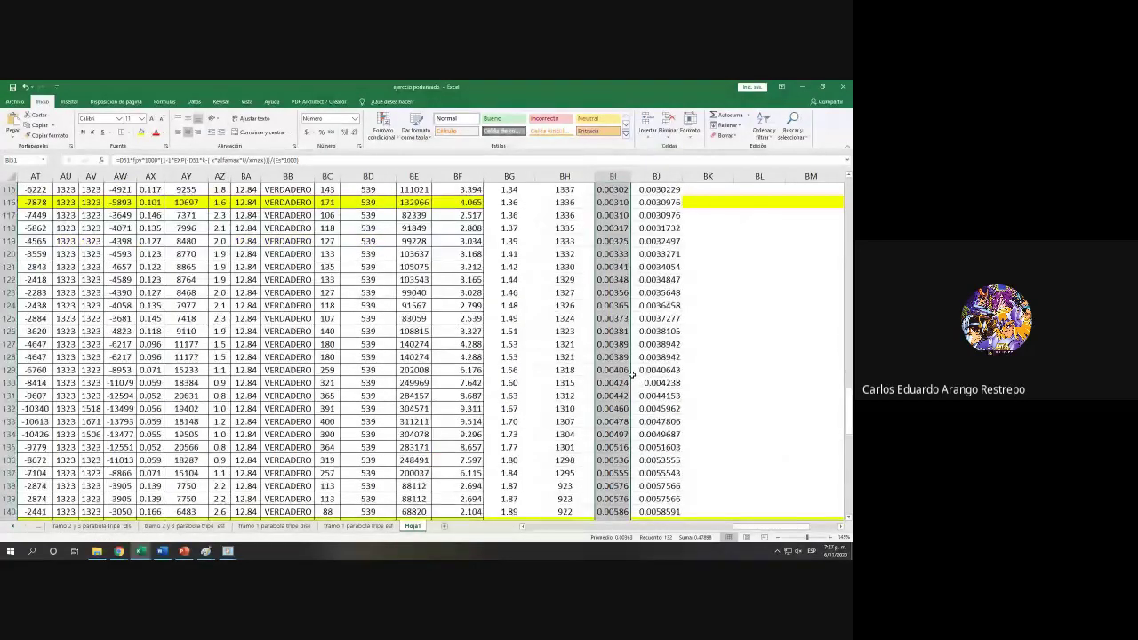
{"action": "scroll", "coordinate": [631, 375], "scroll_direction": "down", "scroll_amount": 5}
{"action": "left_click", "coordinate": [666, 330]}
{"action": "scroll", "coordinate": [667, 331], "scroll_direction": "up", "scroll_amount": 4}
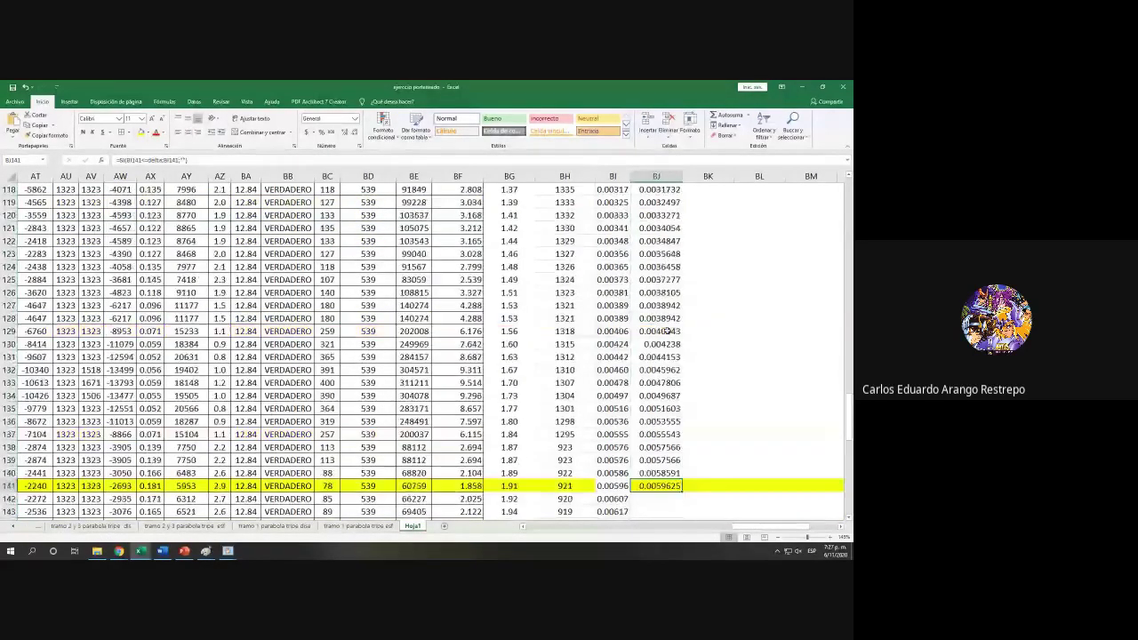
{"action": "scroll", "coordinate": [667, 330], "scroll_direction": "up", "scroll_amount": 20}
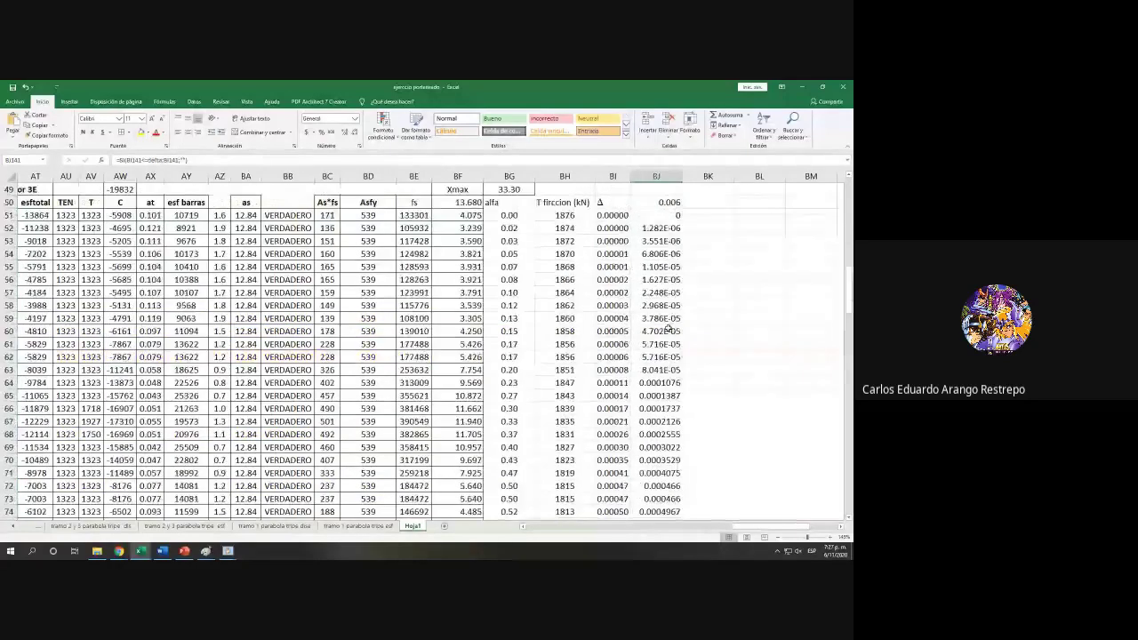
{"action": "scroll", "coordinate": [667, 331], "scroll_direction": "up", "scroll_amount": 4}
Step: Place the ejercicio postensado workbook on half of the screen, ready to pair with another open window
{"action": "key", "text": "super+Left"}
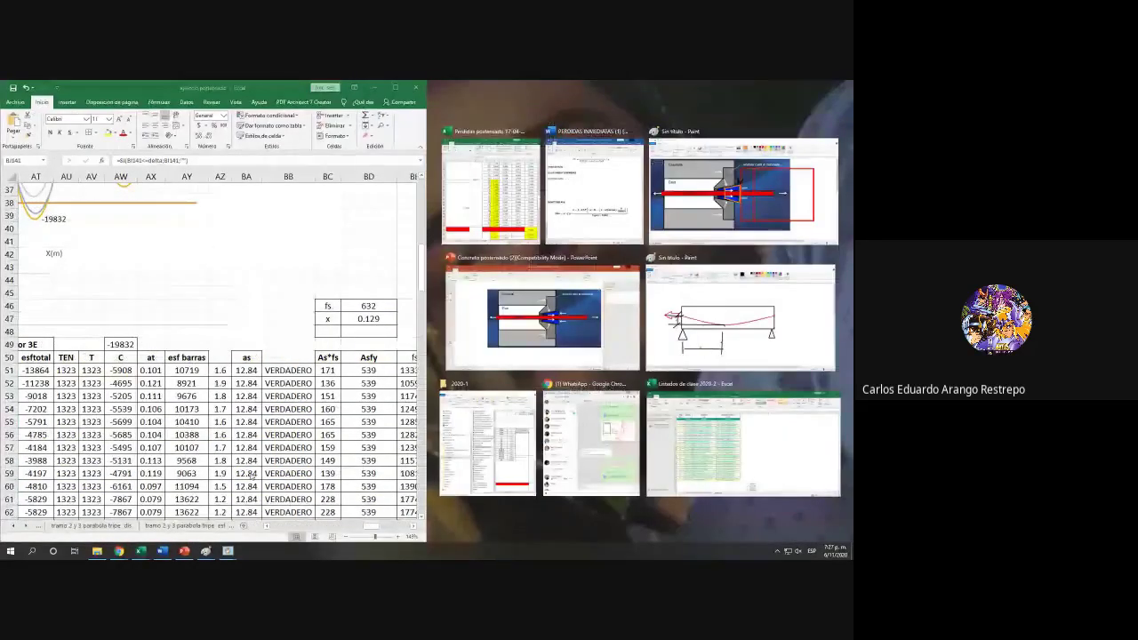
Step: Place the PERDIDAS INMEDIATAS document beside the workbook and bring its Δdet equation and the sheet's Δ column into view
{"action": "left_click", "coordinate": [571, 207]}
{"action": "scroll", "coordinate": [658, 333], "scroll_direction": "down", "scroll_amount": 5}
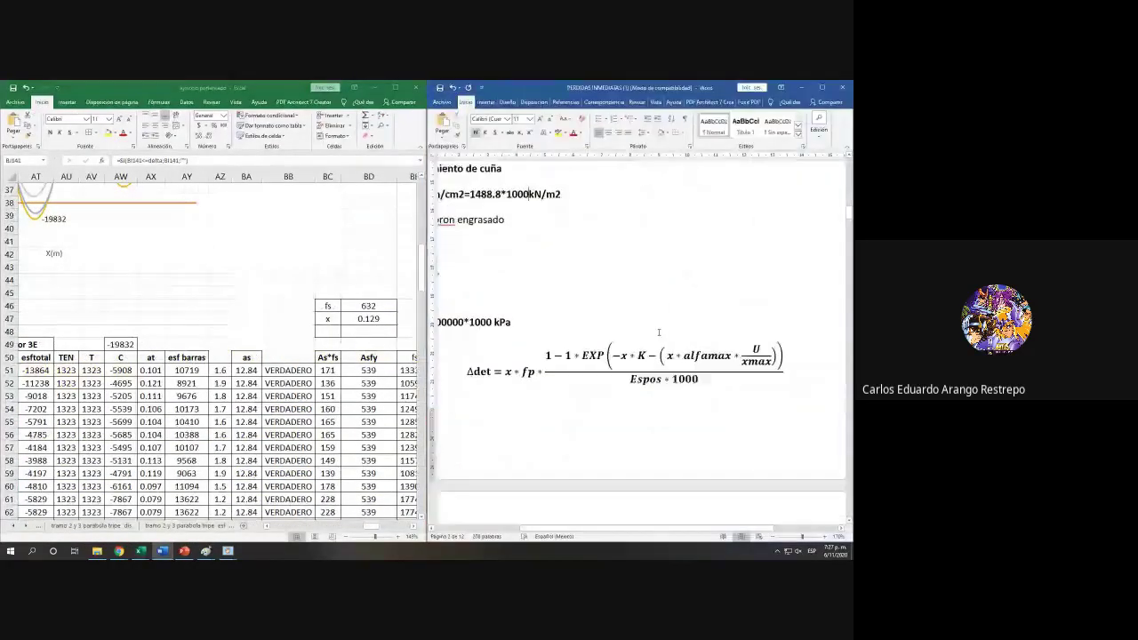
{"action": "left_click", "coordinate": [412, 528]}
{"action": "left_click_drag", "start_coordinate": [412, 528], "coordinate": [413, 528]}
{"action": "scroll", "coordinate": [308, 426], "scroll_direction": "down", "scroll_amount": 4}
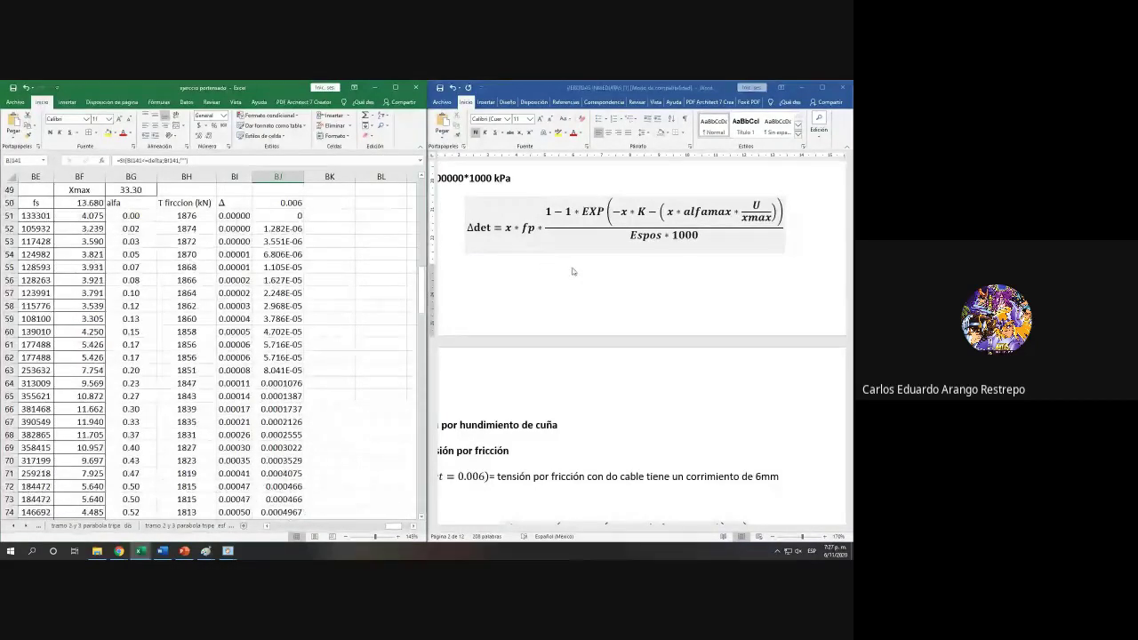
Step: Check the formula in cell BI51 against the document's Δdet equation and the parameters it references at the start of the sheet
{"action": "left_click", "coordinate": [233, 215]}
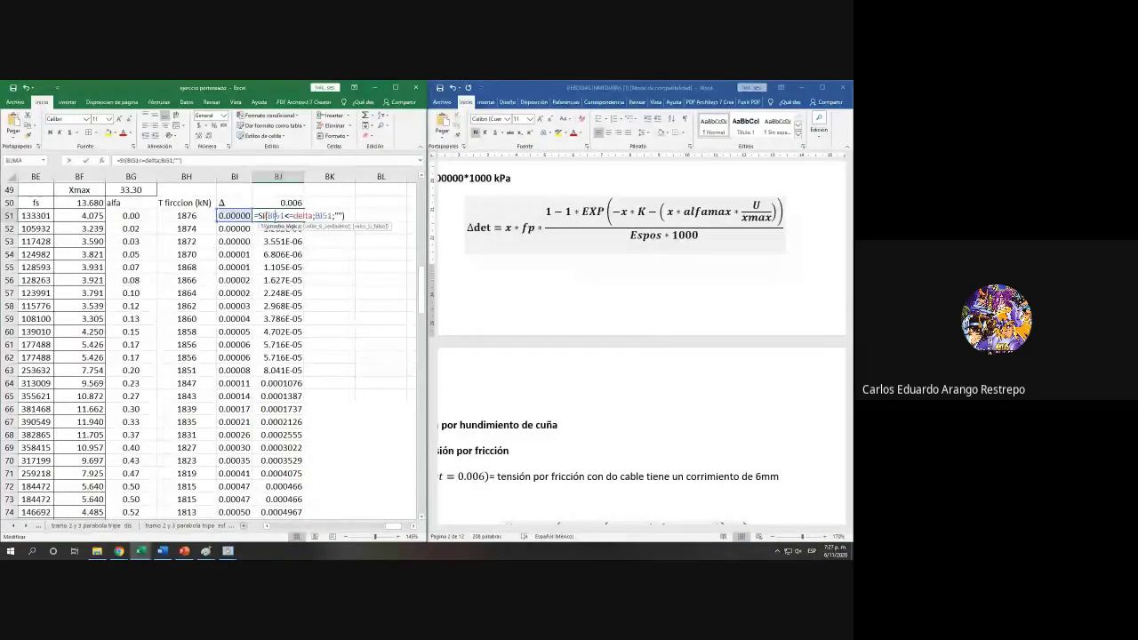
{"action": "double_click", "coordinate": [233, 215]}
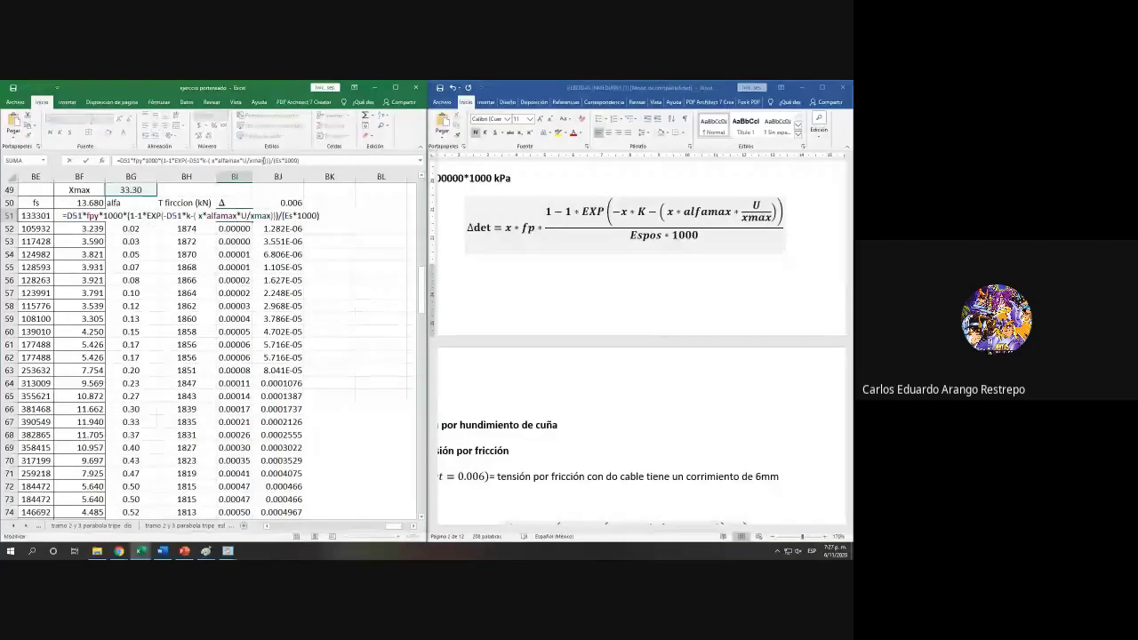
{"action": "left_click_drag", "start_coordinate": [395, 529], "coordinate": [247, 530]}
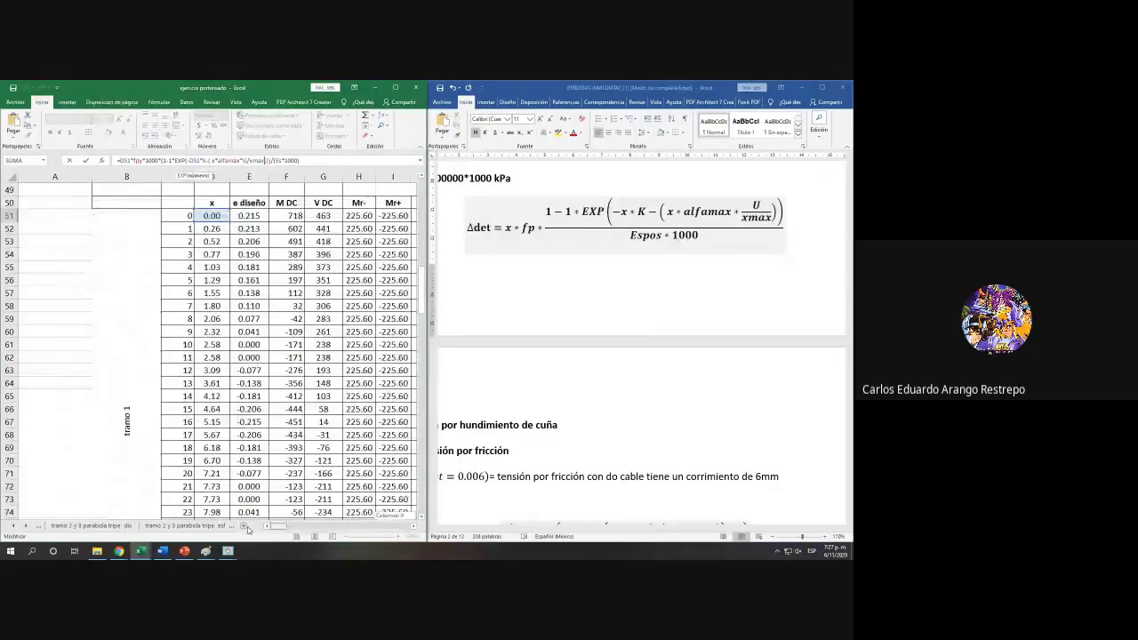
{"action": "scroll", "coordinate": [107, 400], "scroll_direction": "up", "scroll_amount": 16}
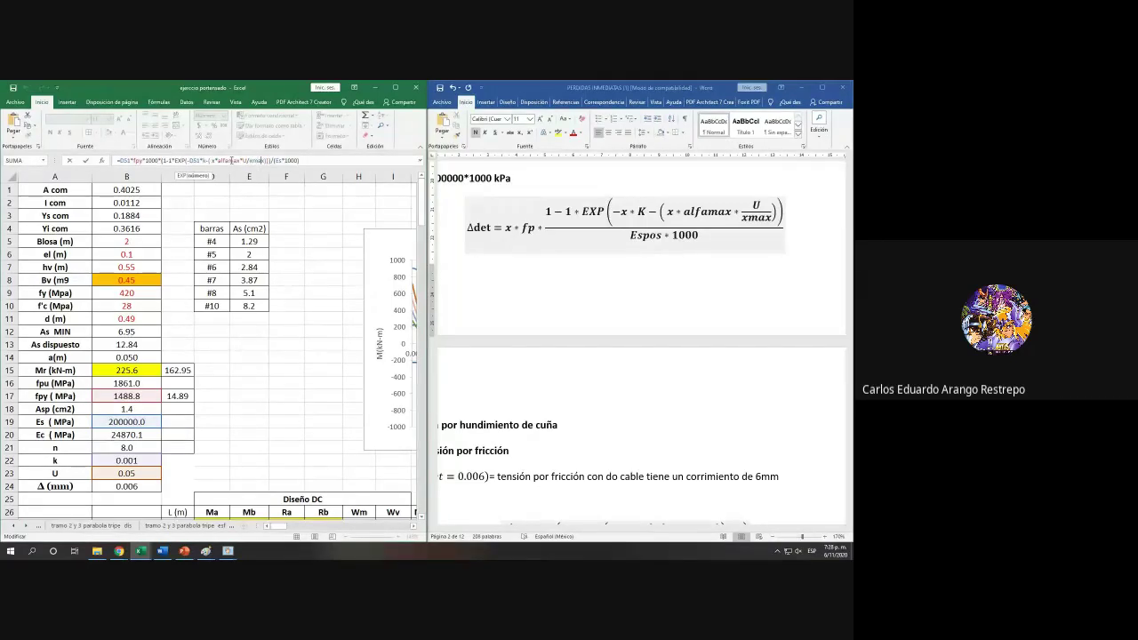
{"action": "key", "text": "Right"}
{"action": "key", "text": "Return"}
Step: Examine the wedge-slip tension equation Thu in the document alongside the sheet's friction tension and Δ columns
{"action": "scroll", "coordinate": [407, 502], "scroll_direction": "down", "scroll_amount": 4}
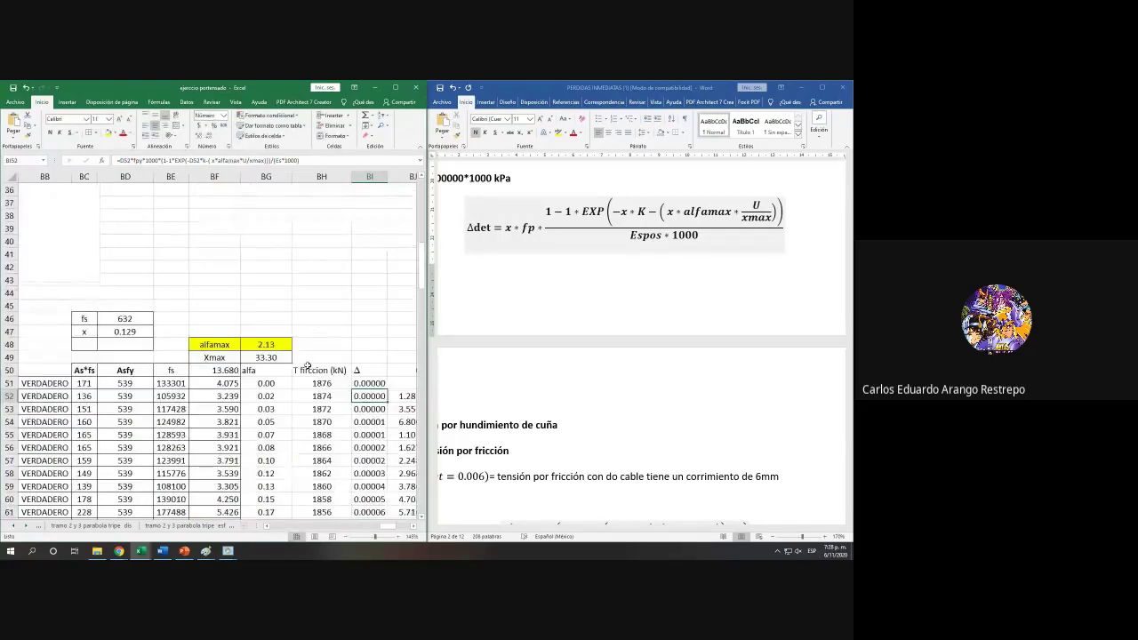
{"action": "left_click", "coordinate": [414, 526]}
{"action": "left_click", "coordinate": [413, 527]}
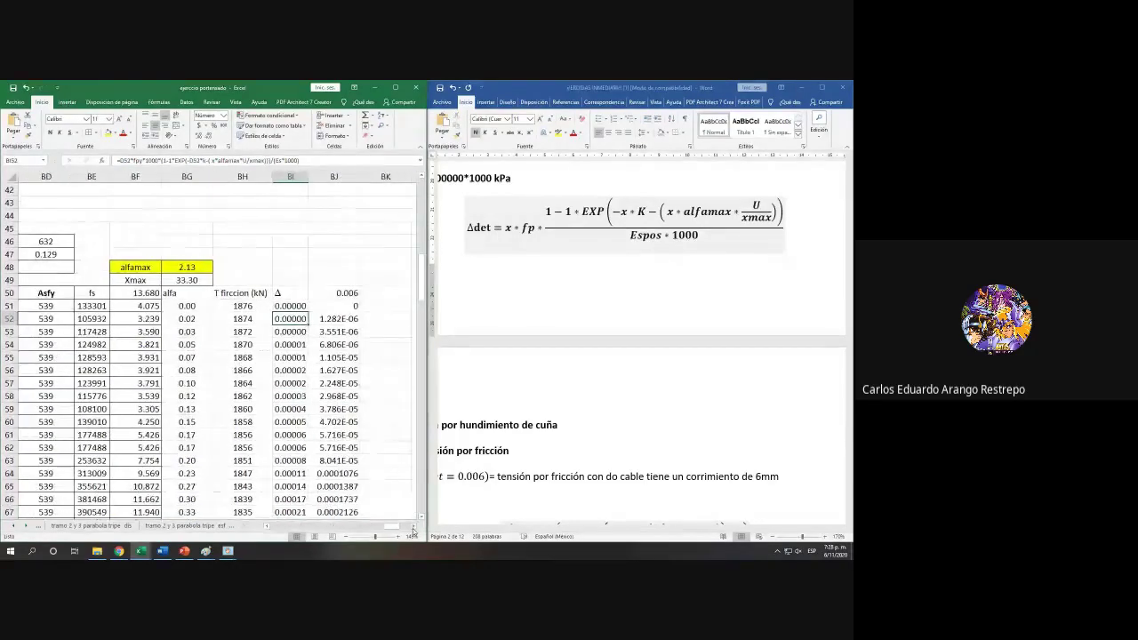
{"action": "left_click", "coordinate": [414, 527]}
{"action": "left_click", "coordinate": [413, 527]}
{"action": "scroll", "coordinate": [543, 409], "scroll_direction": "down", "scroll_amount": 2}
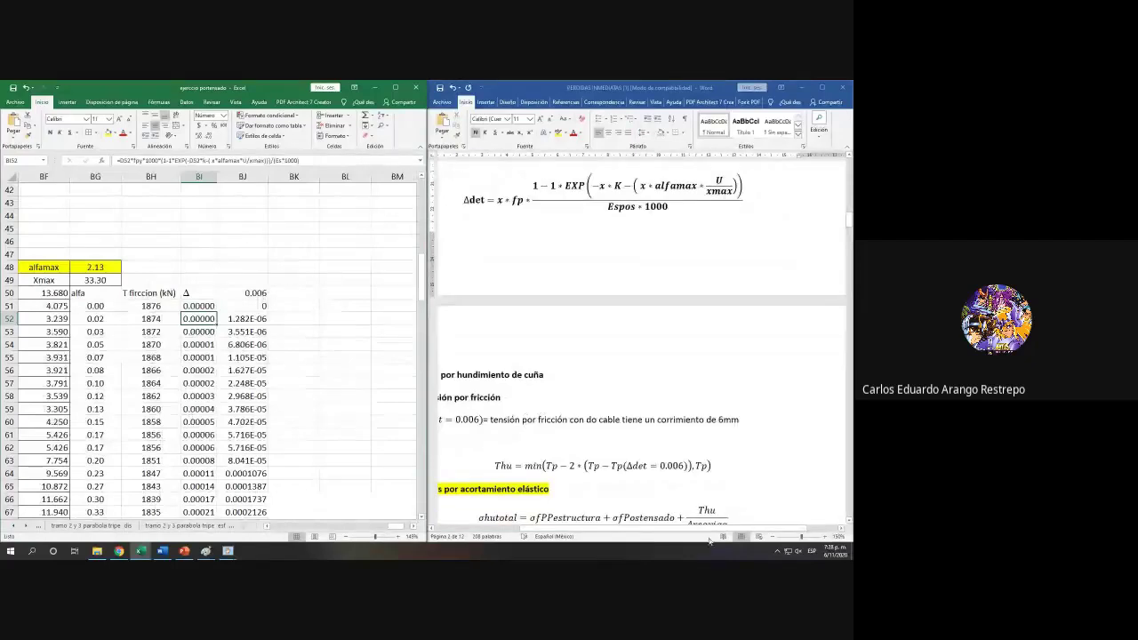
{"action": "left_click_drag", "start_coordinate": [702, 532], "coordinate": [644, 531]}
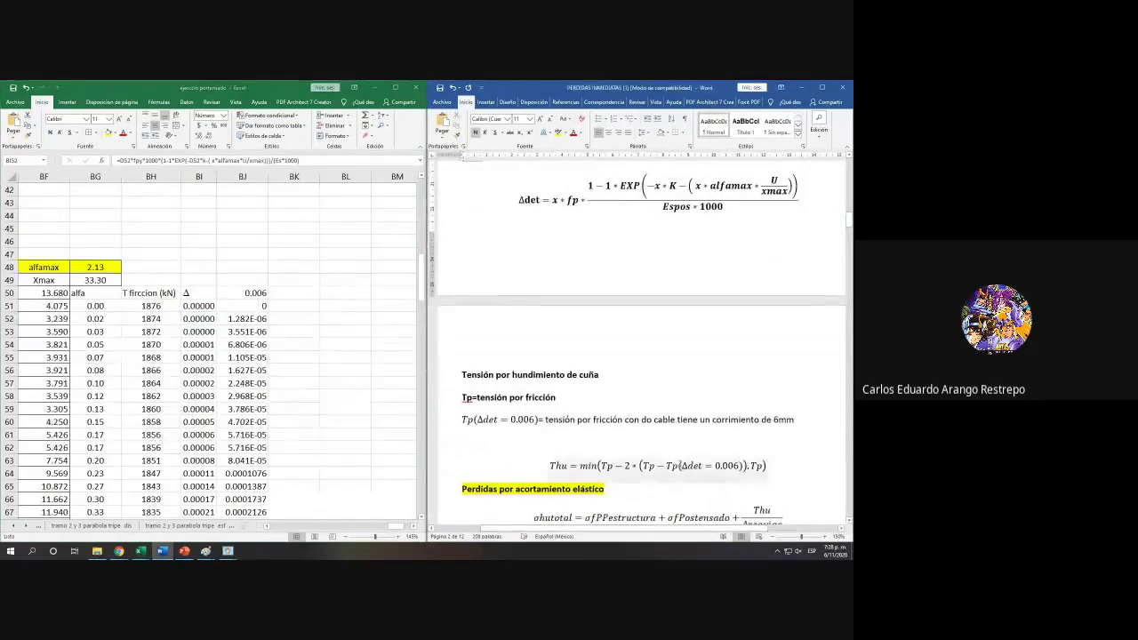
{"action": "scroll", "coordinate": [680, 461], "scroll_direction": "down", "scroll_amount": 1}
{"action": "scroll", "coordinate": [680, 461], "scroll_direction": "up", "scroll_amount": 2}
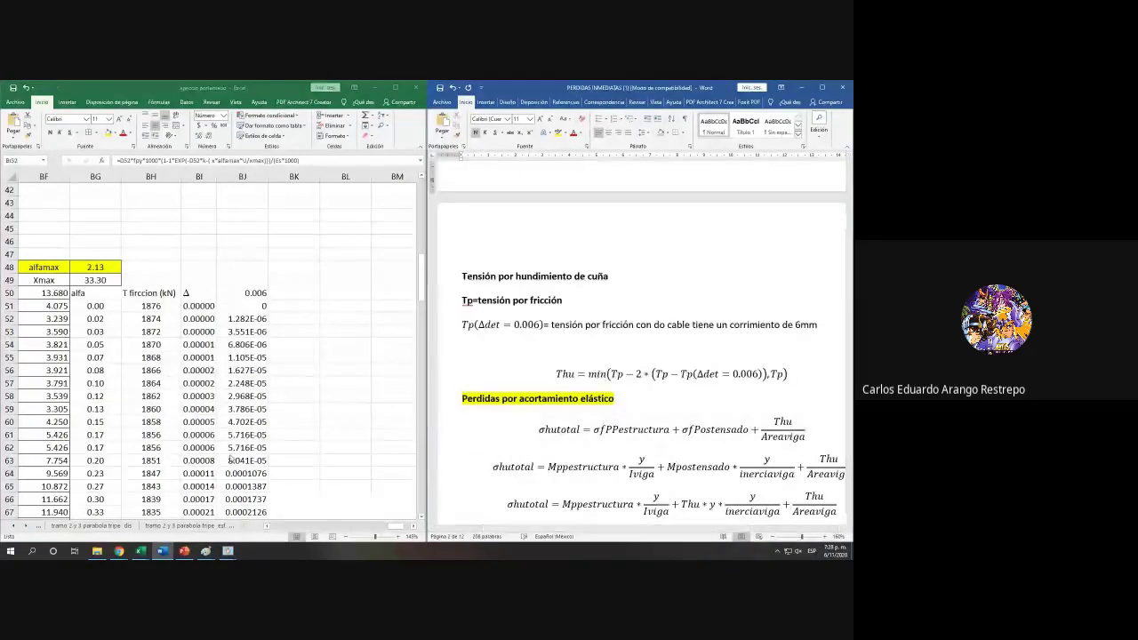
{"action": "scroll", "coordinate": [253, 437], "scroll_direction": "down", "scroll_amount": 1}
{"action": "scroll", "coordinate": [253, 438], "scroll_direction": "down", "scroll_amount": 2}
{"action": "scroll", "coordinate": [253, 438], "scroll_direction": "up", "scroll_amount": 2}
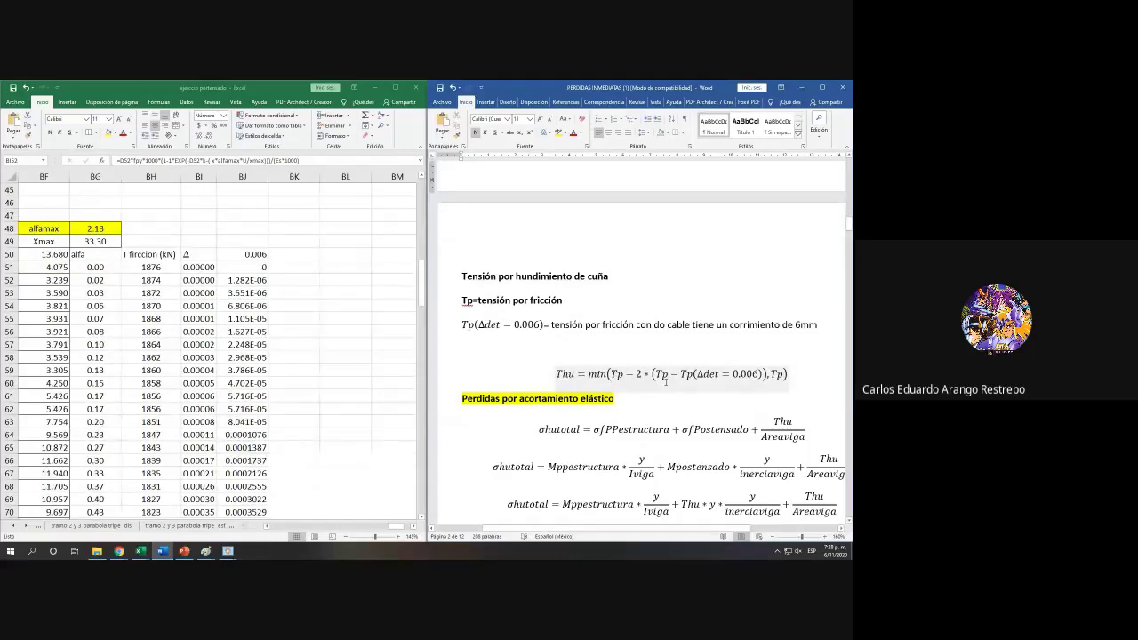
Step: Enter the header "T Hundimiento cuña (kN)" in cell BK50 and widen column BK to fit it
{"action": "left_click", "coordinate": [285, 254]}
{"action": "type", "text": "T Hun"}
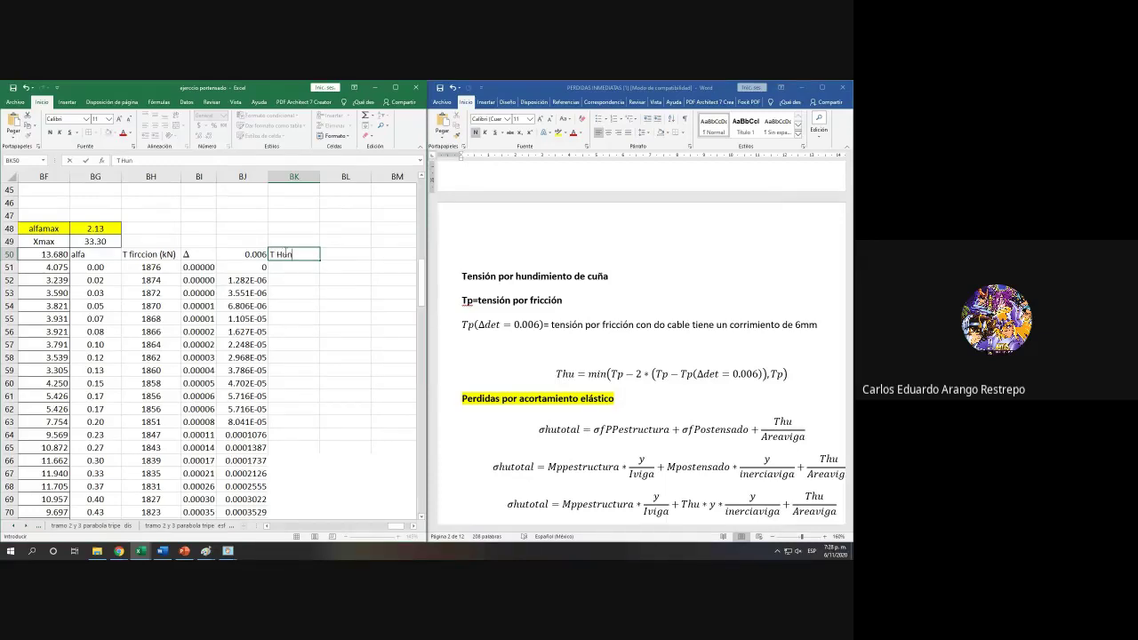
{"action": "type", "text": "dimeito"}
{"action": "type", "text": "ien"}
{"action": "type", "text": "to cuña"}
{"action": "left_click", "coordinate": [315, 349]}
{"action": "left_click_drag", "start_coordinate": [319, 184], "coordinate": [353, 184]}
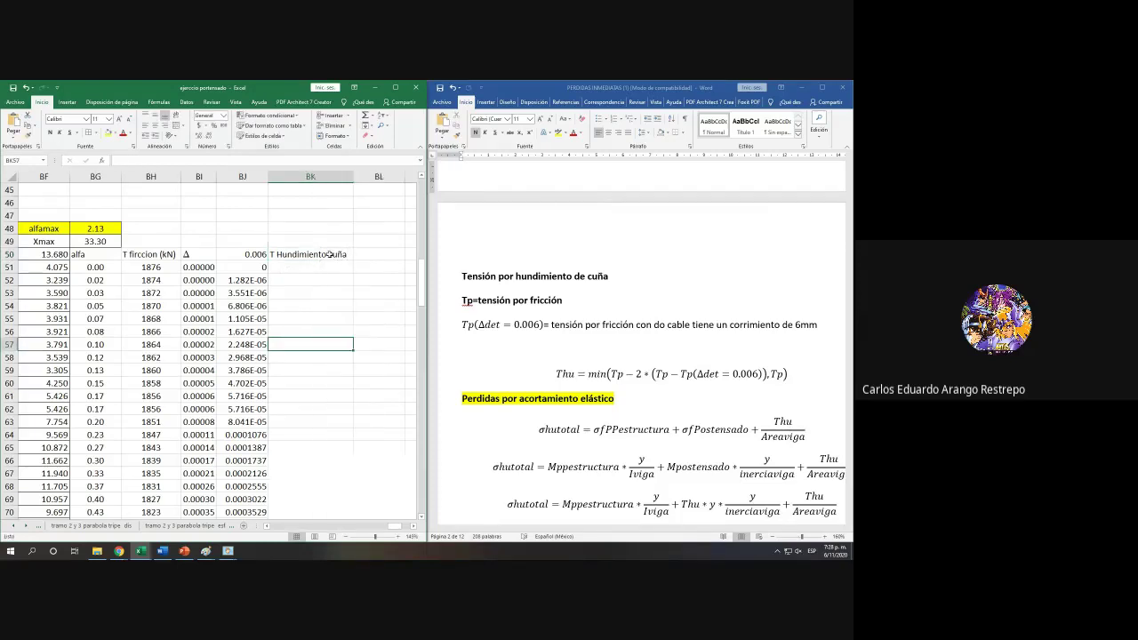
{"action": "double_click", "coordinate": [349, 255]}
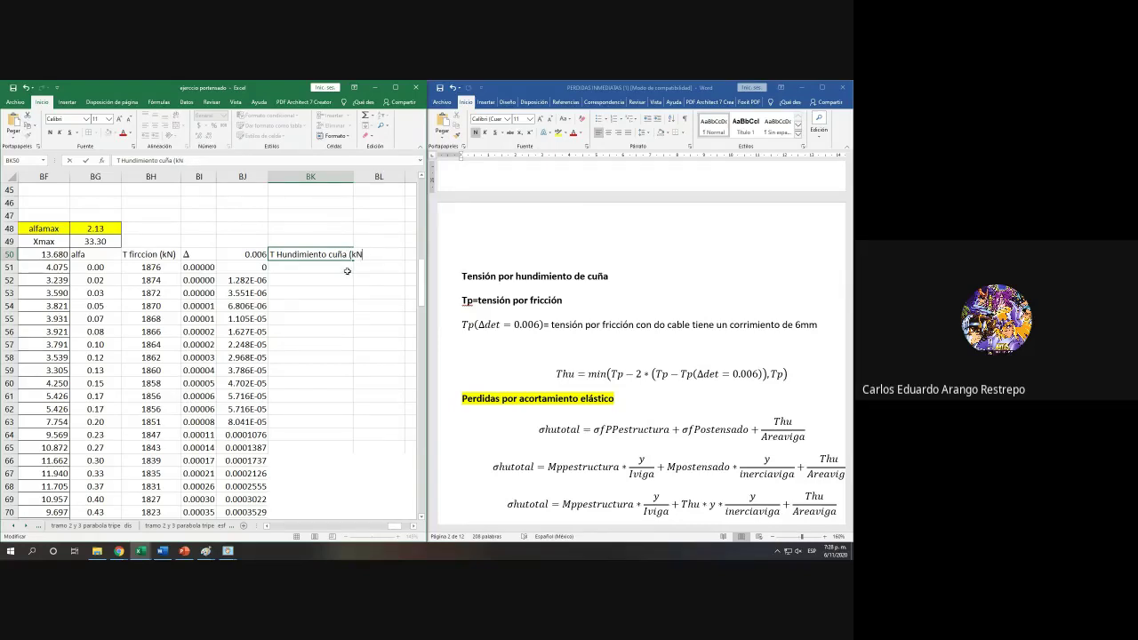
{"action": "left_click", "coordinate": [371, 383]}
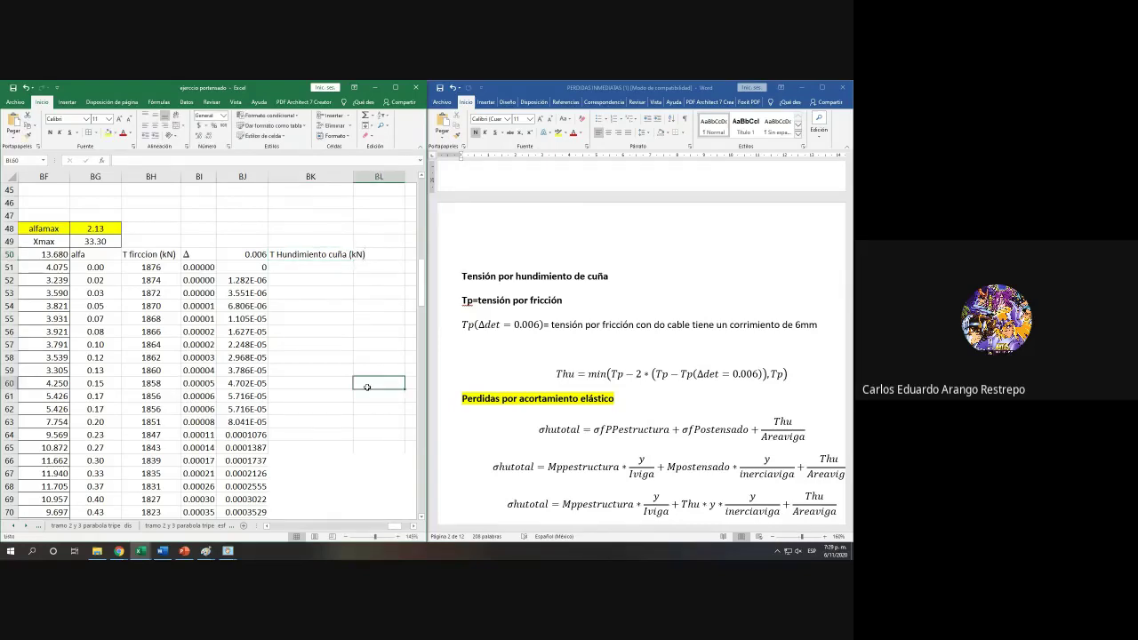
{"action": "left_click_drag", "start_coordinate": [352, 177], "coordinate": [375, 178]}
Step: Examine the Tp(Δdet = 0.006) term of the Thu equation and locate the last value within 0.006 in column BJ
{"action": "left_click", "coordinate": [578, 359]}
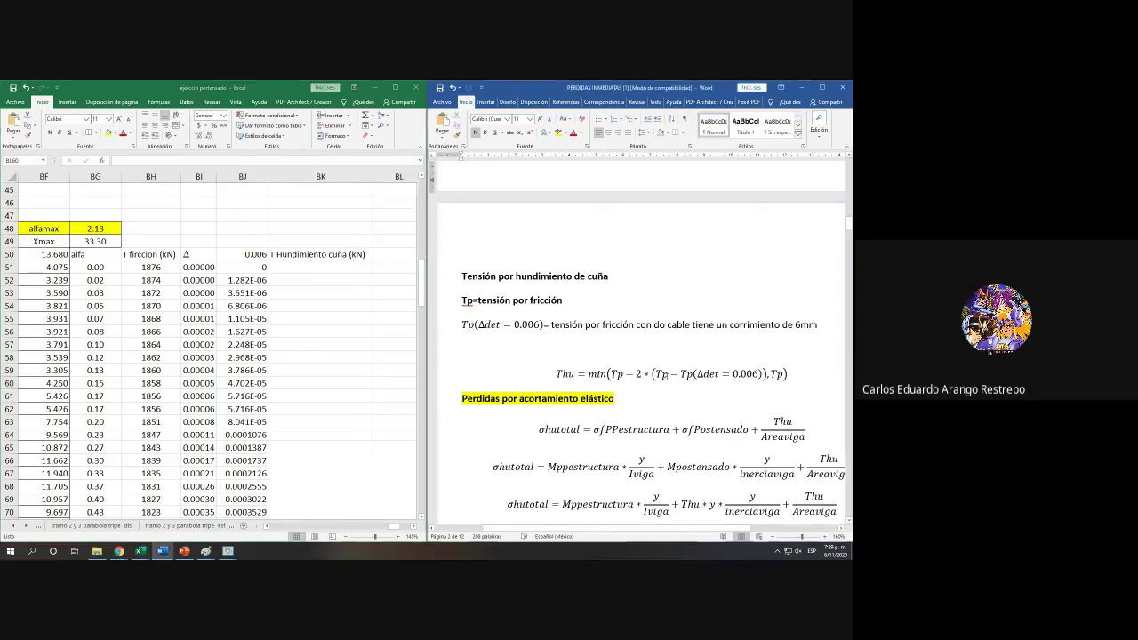
{"action": "left_click_drag", "start_coordinate": [787, 374], "coordinate": [606, 374]}
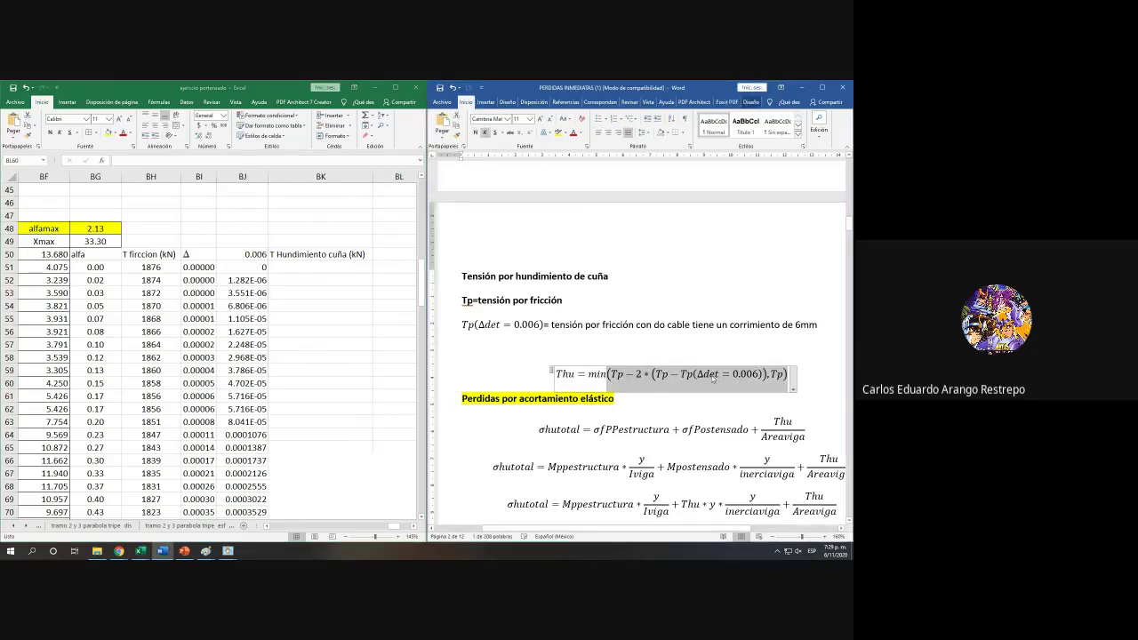
{"action": "left_click", "coordinate": [683, 374]}
{"action": "left_click_drag", "start_coordinate": [682, 374], "coordinate": [714, 374]}
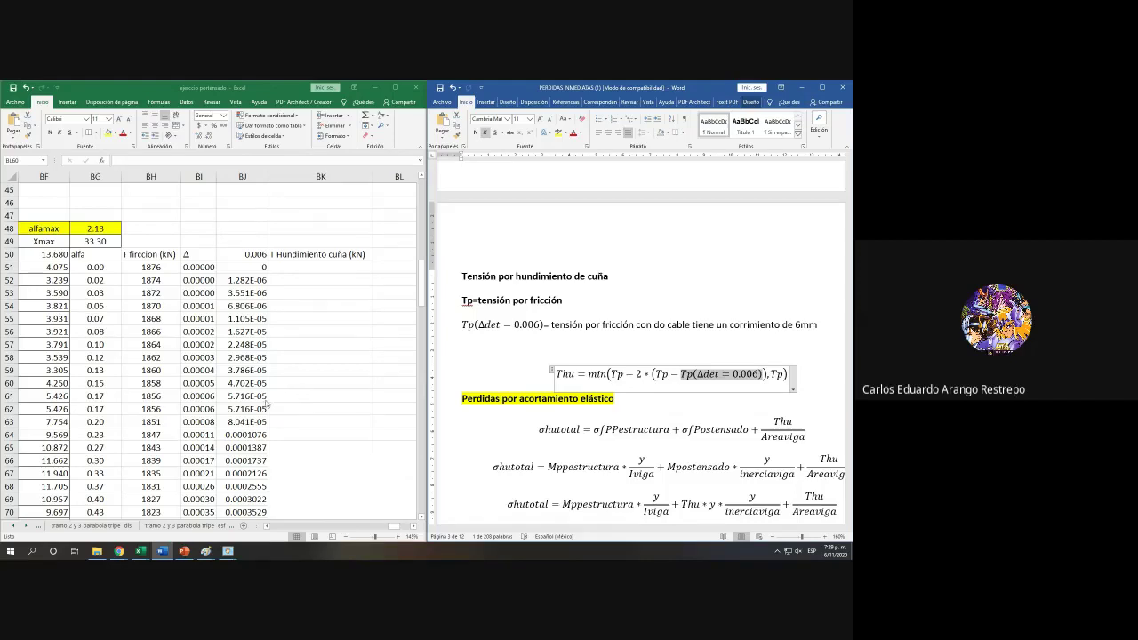
{"action": "scroll", "coordinate": [210, 422], "scroll_direction": "down", "scroll_amount": 20}
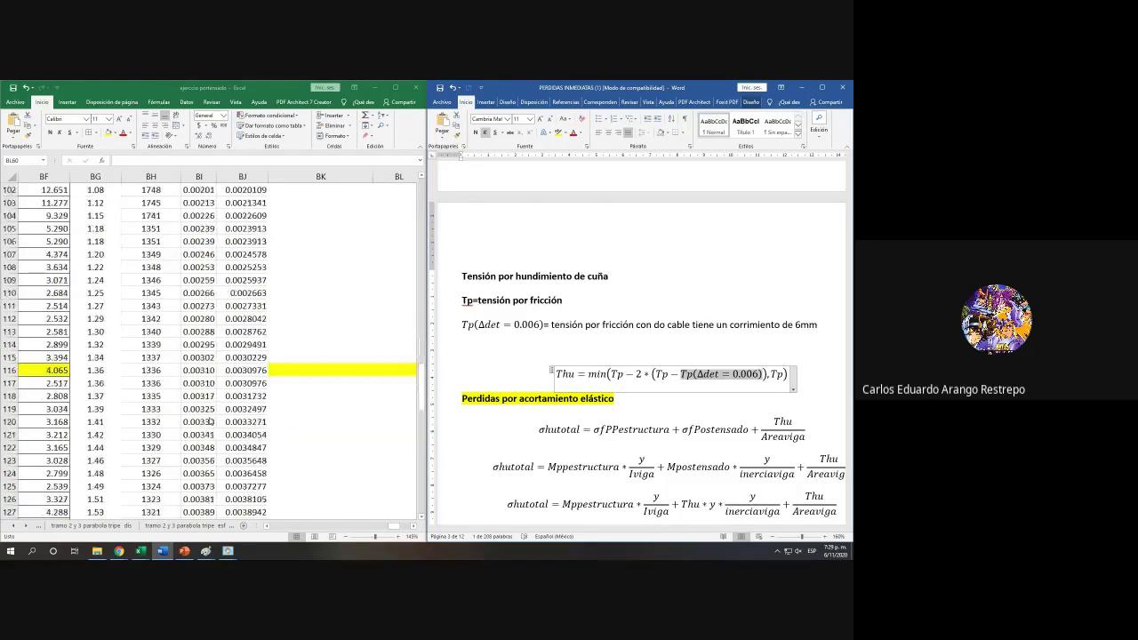
{"action": "scroll", "coordinate": [211, 422], "scroll_direction": "down", "scroll_amount": 2}
{"action": "left_click", "coordinate": [246, 421]}
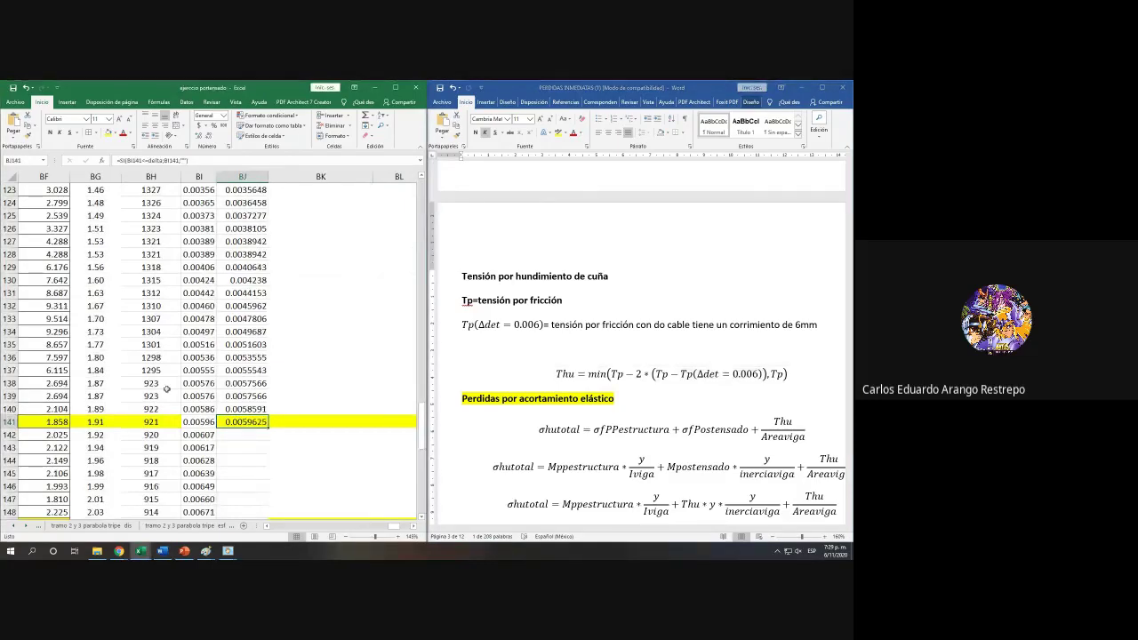
{"action": "left_click_drag", "start_coordinate": [713, 383], "coordinate": [683, 377]}
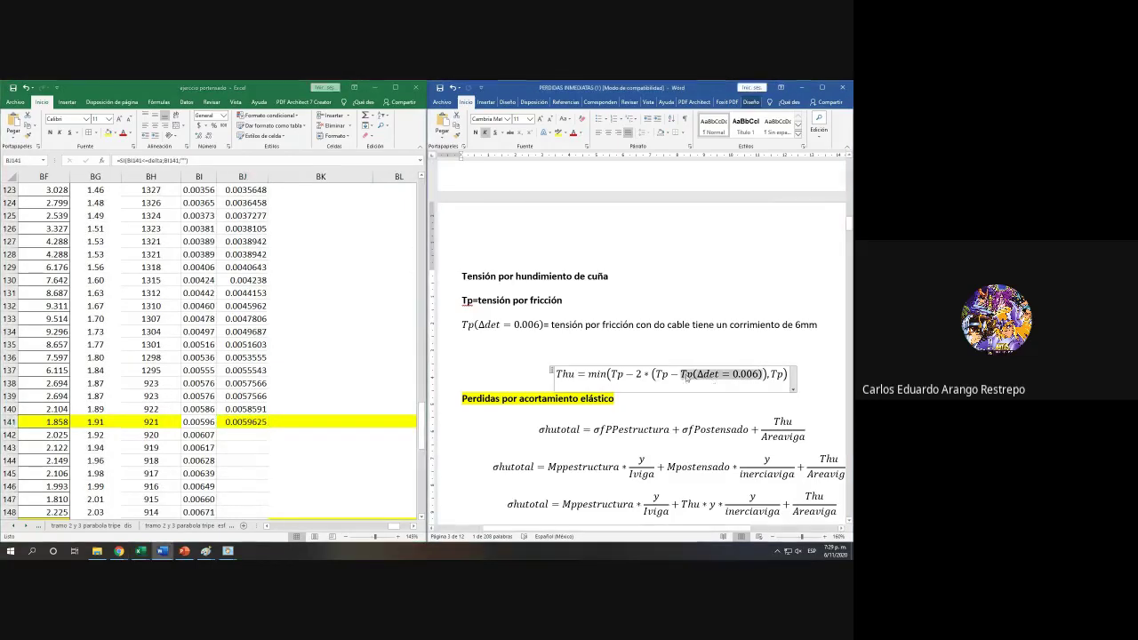
Step: Fill cell BH141, the friction tension in the row of the last Δ value within 0.006, with red
{"action": "left_click", "coordinate": [161, 421]}
{"action": "key", "text": "F2"}
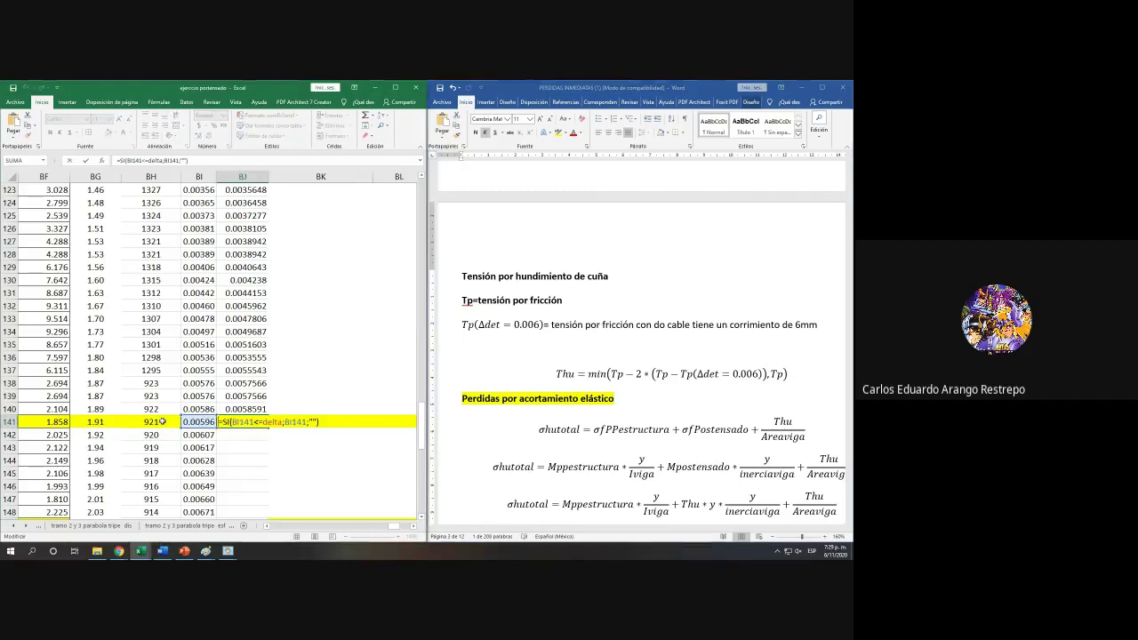
{"action": "left_click", "coordinate": [159, 422]}
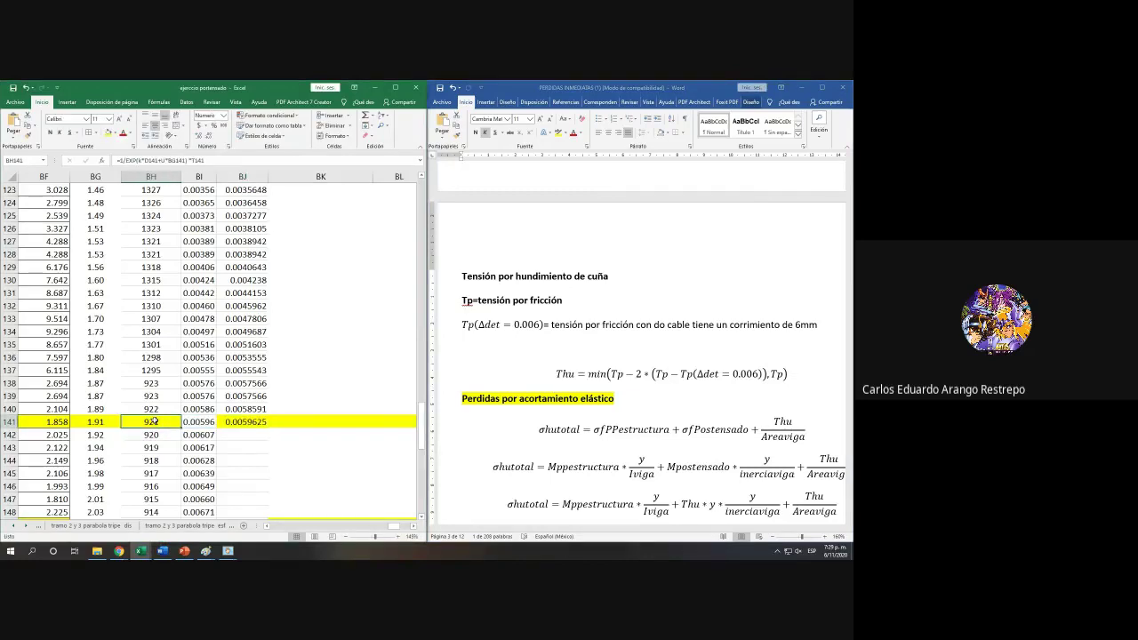
{"action": "scroll", "coordinate": [154, 421], "scroll_direction": "up", "scroll_amount": 20}
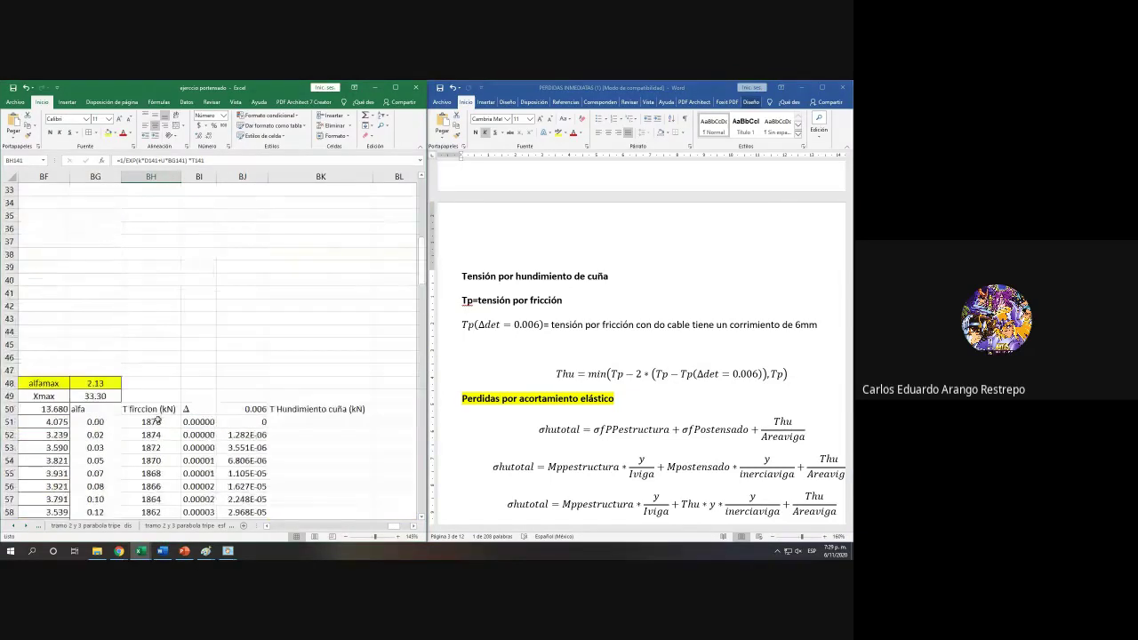
{"action": "scroll", "coordinate": [156, 419], "scroll_direction": "down", "scroll_amount": 16}
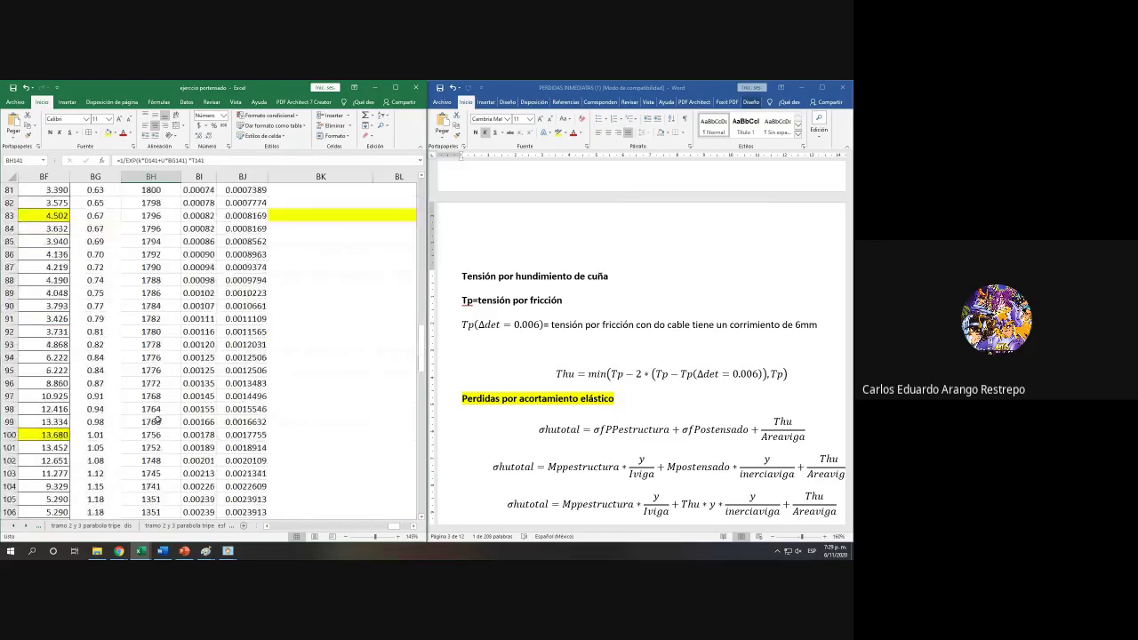
{"action": "scroll", "coordinate": [156, 420], "scroll_direction": "down", "scroll_amount": 14}
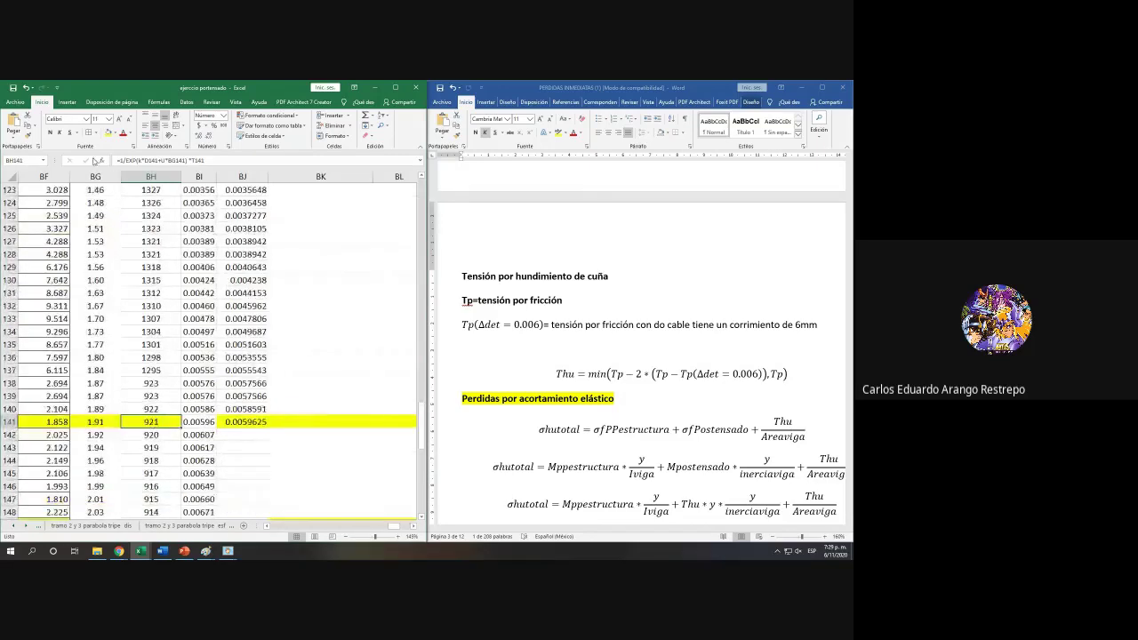
{"action": "left_click", "coordinate": [115, 132]}
{"action": "left_click", "coordinate": [117, 202]}
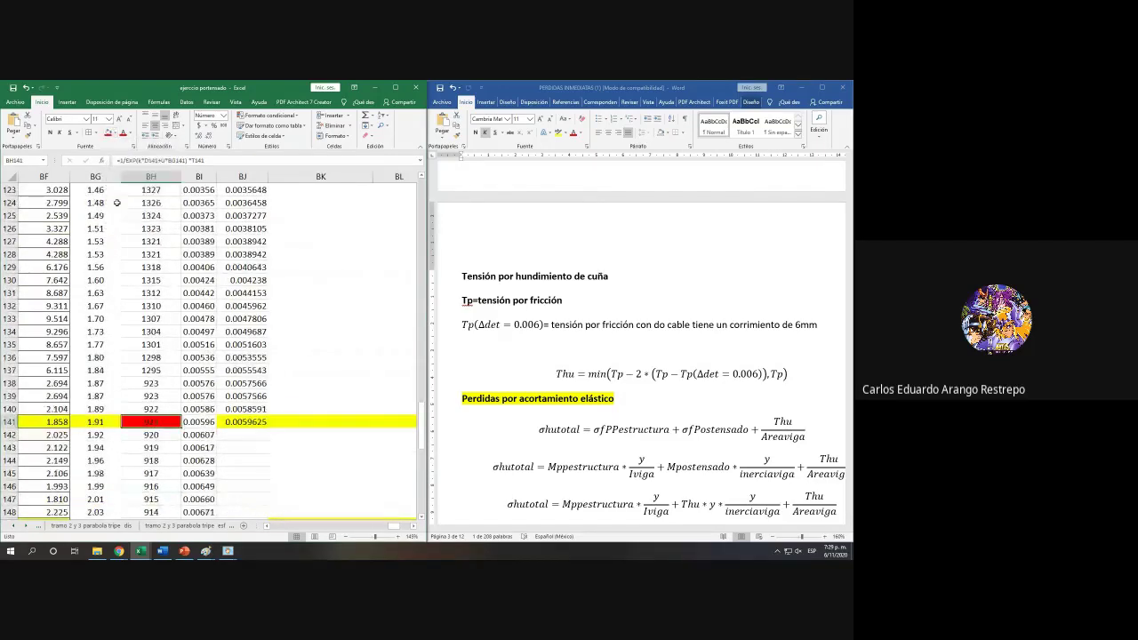
Step: Colour the Tp(Δdet = 0.006) term of the Thu equation red and highlight it in yellow
{"action": "left_click_drag", "start_coordinate": [680, 375], "coordinate": [762, 375]}
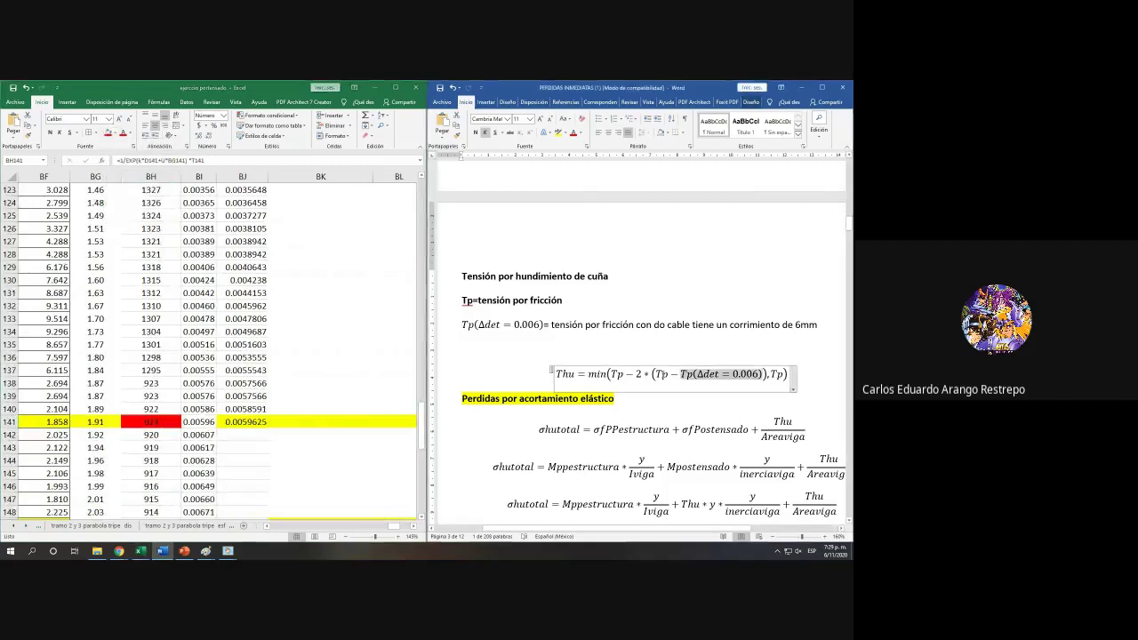
{"action": "left_click", "coordinate": [572, 135]}
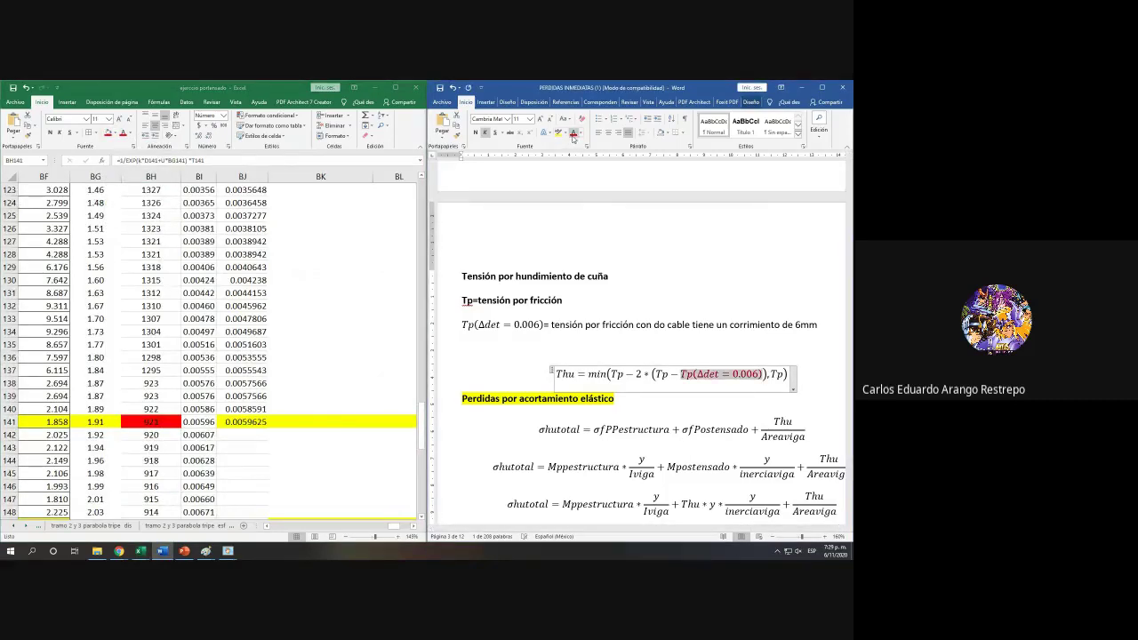
{"action": "left_click", "coordinate": [681, 374]}
{"action": "left_click_drag", "start_coordinate": [681, 374], "coordinate": [762, 374]}
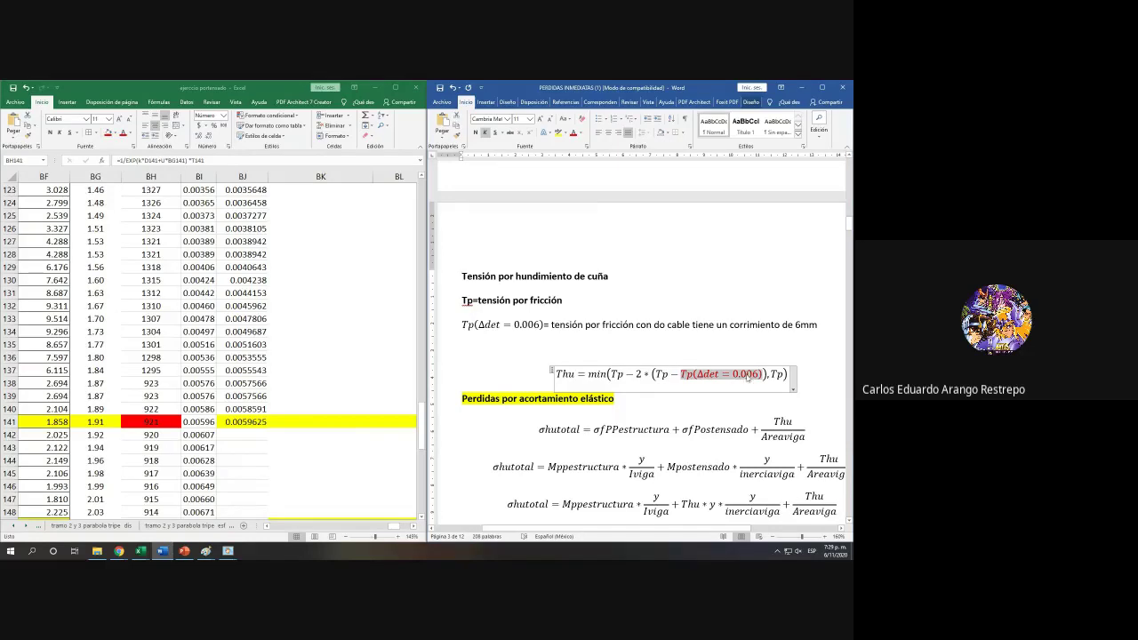
{"action": "left_click", "coordinate": [558, 132]}
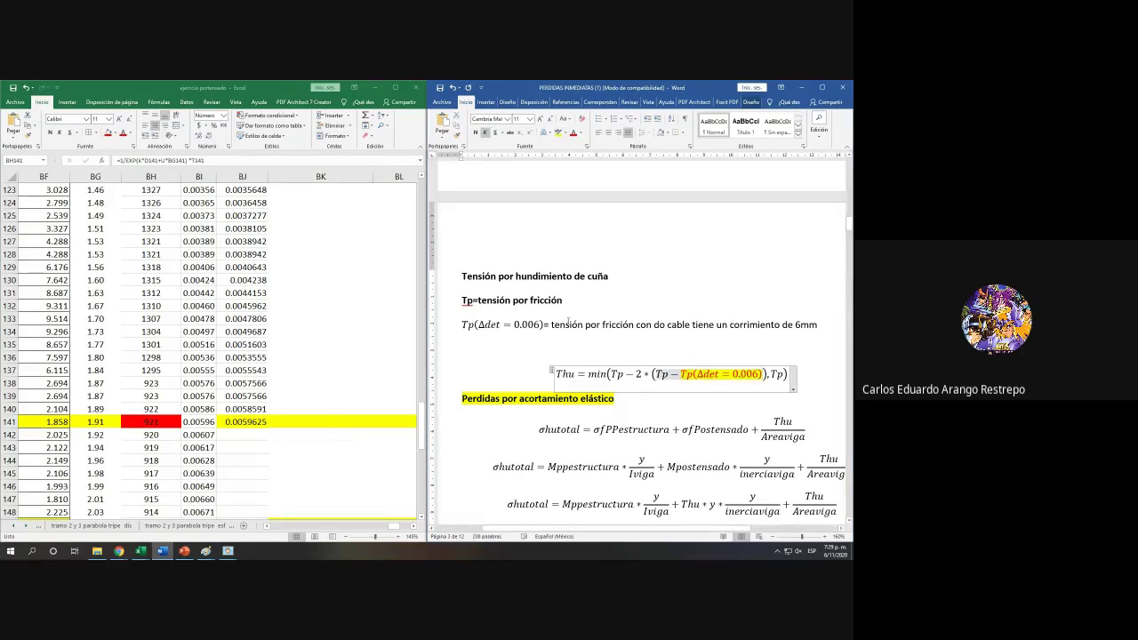
Step: Compare the displacement in cell BJ141 with the highlighted Tp(Δdet = 0.006) term of the Thu equation
{"action": "left_click", "coordinate": [264, 421]}
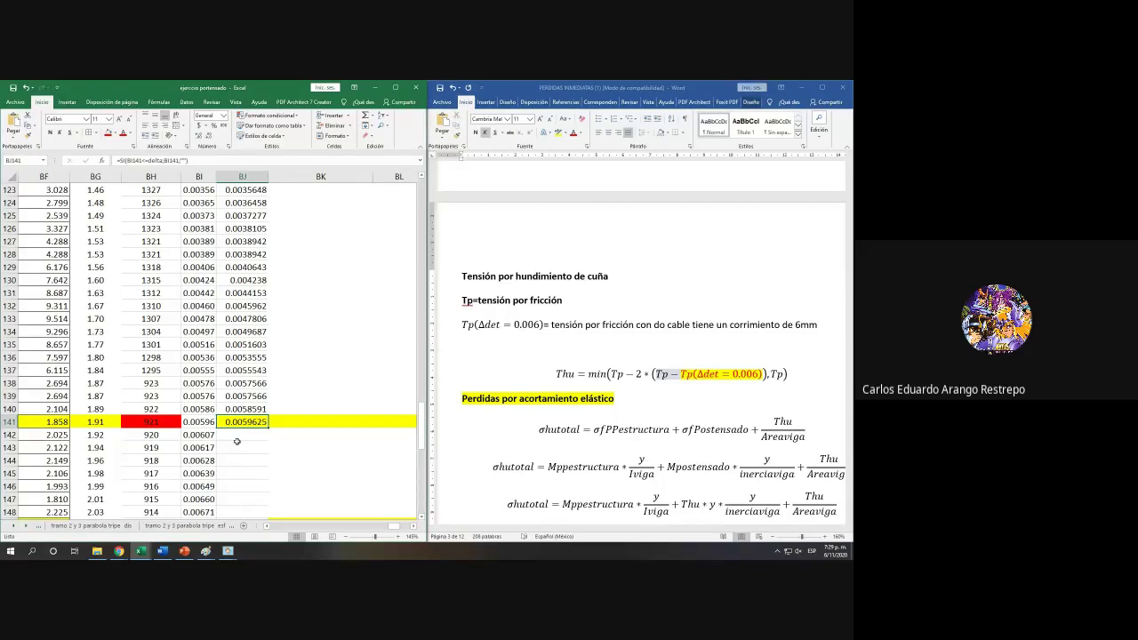
{"action": "left_click", "coordinate": [705, 375]}
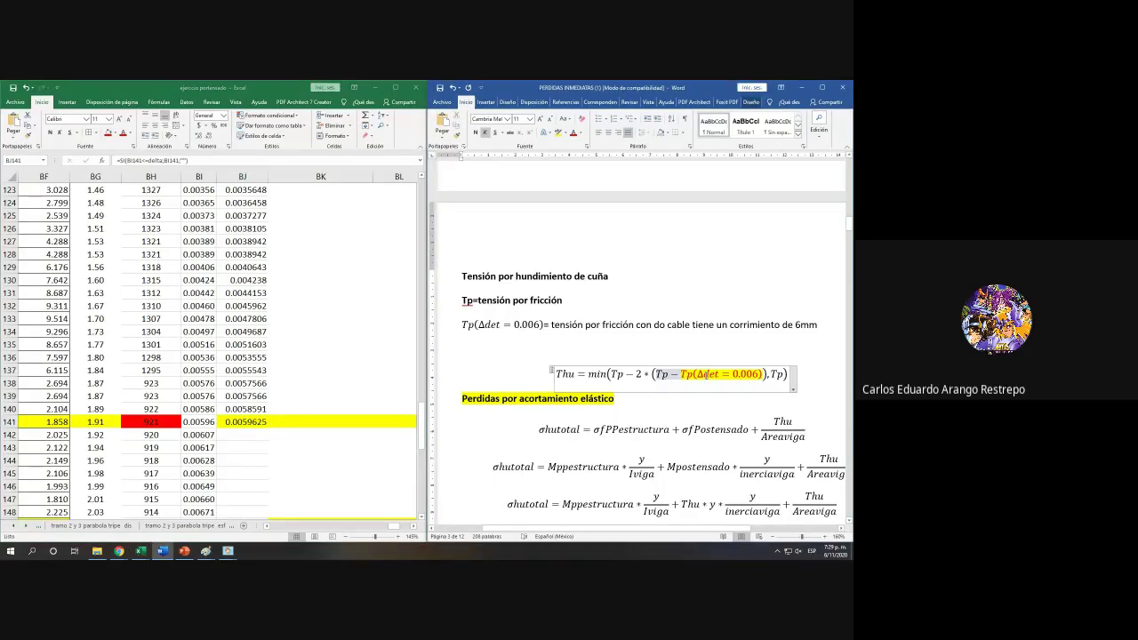
{"action": "left_click", "coordinate": [254, 421]}
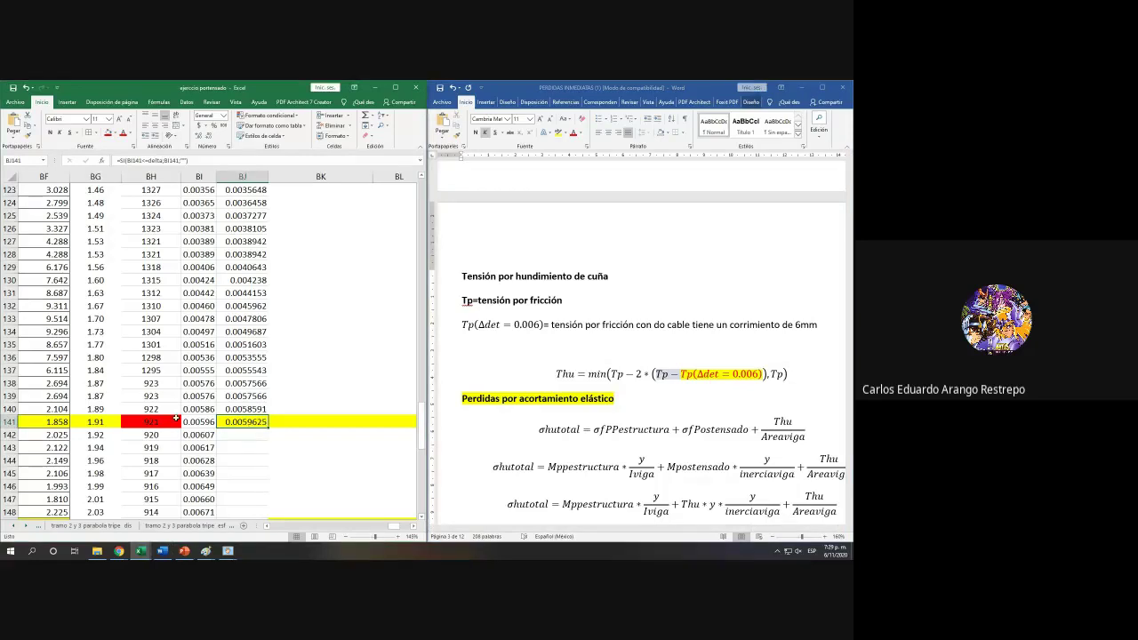
Step: Change the formula in cell BJ51 to =SI(BI51<=delta;BH51;"") so it returns the friction tension
{"action": "key", "text": "Left"}
{"action": "key", "text": "Left"}
{"action": "left_click", "coordinate": [236, 418]}
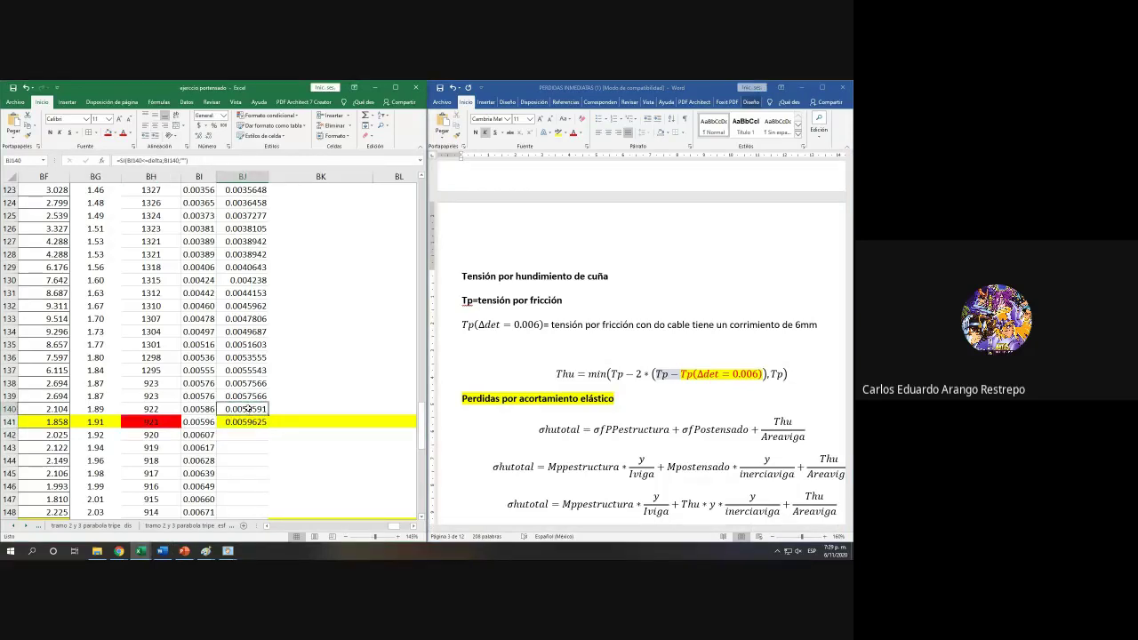
{"action": "left_click", "coordinate": [156, 421]}
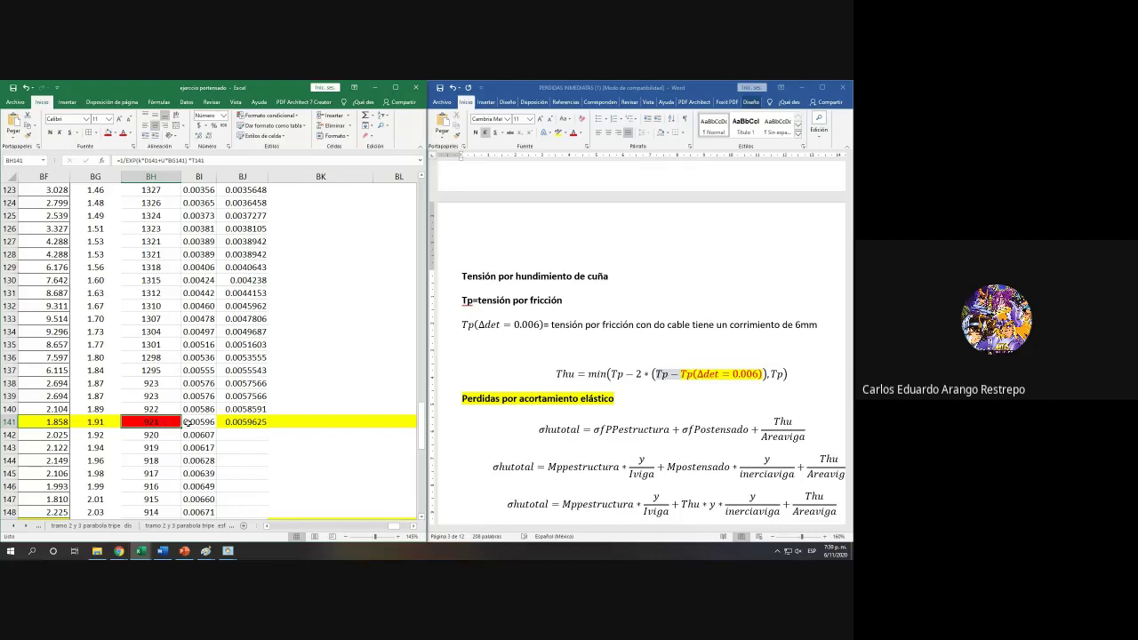
{"action": "scroll", "coordinate": [190, 424], "scroll_direction": "up", "scroll_amount": 3}
{"action": "scroll", "coordinate": [211, 411], "scroll_direction": "up", "scroll_amount": 20}
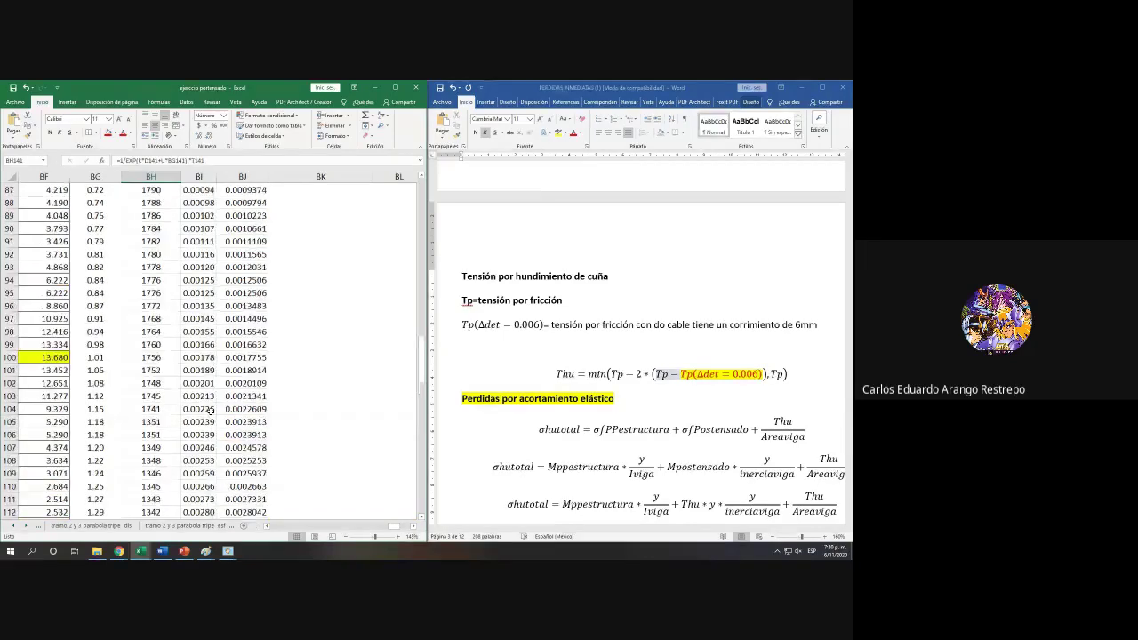
{"action": "double_click", "coordinate": [243, 422]}
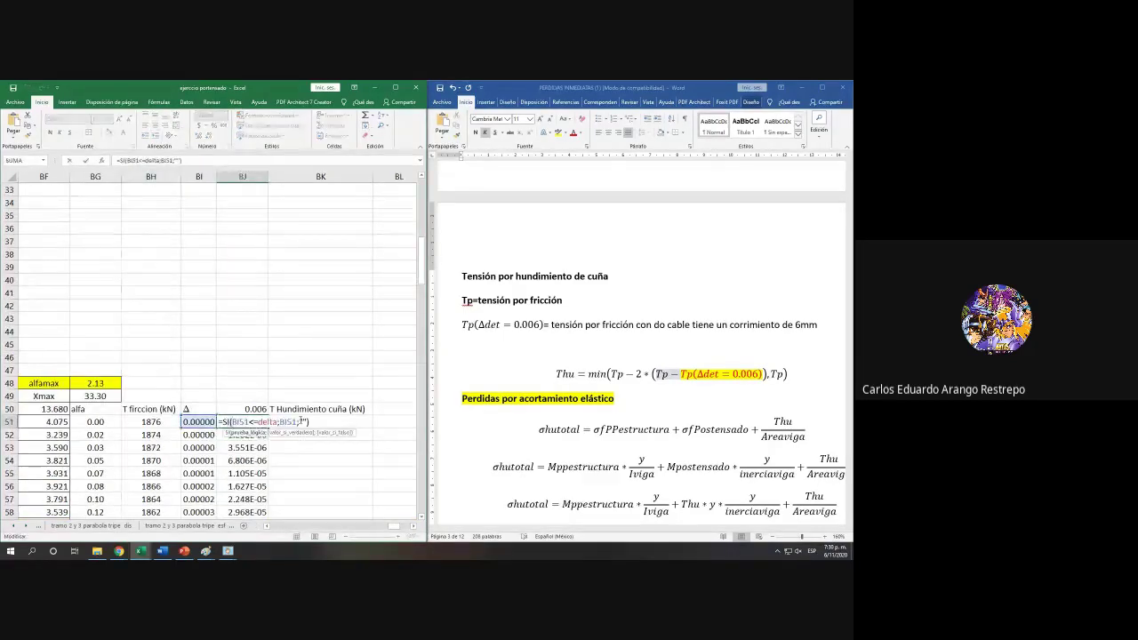
{"action": "double_click", "coordinate": [288, 421]}
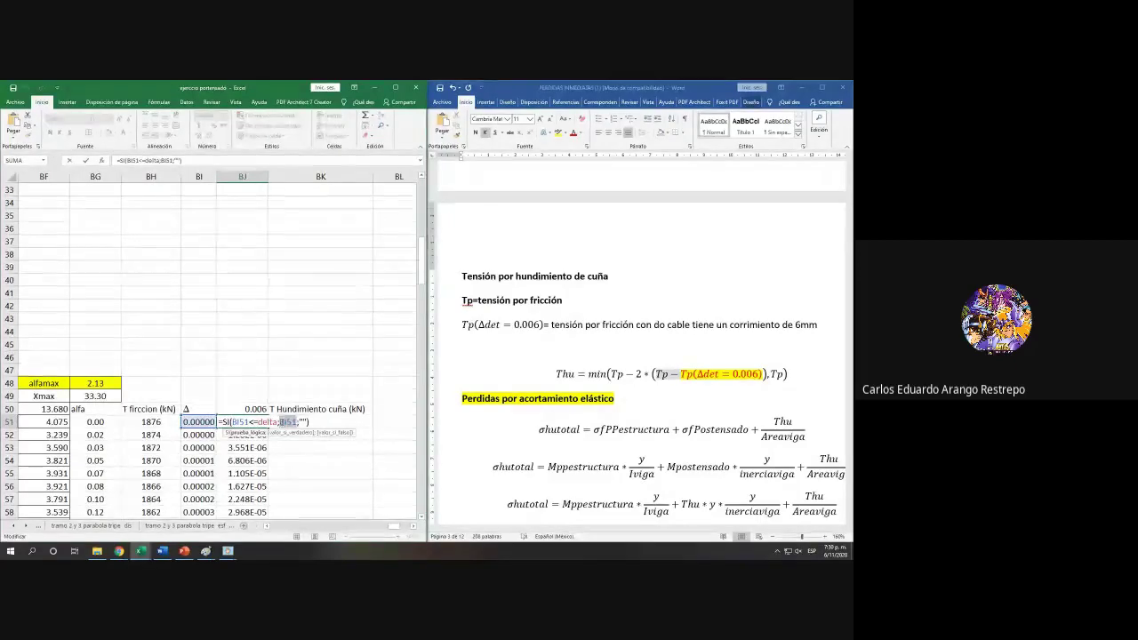
{"action": "left_click", "coordinate": [159, 420]}
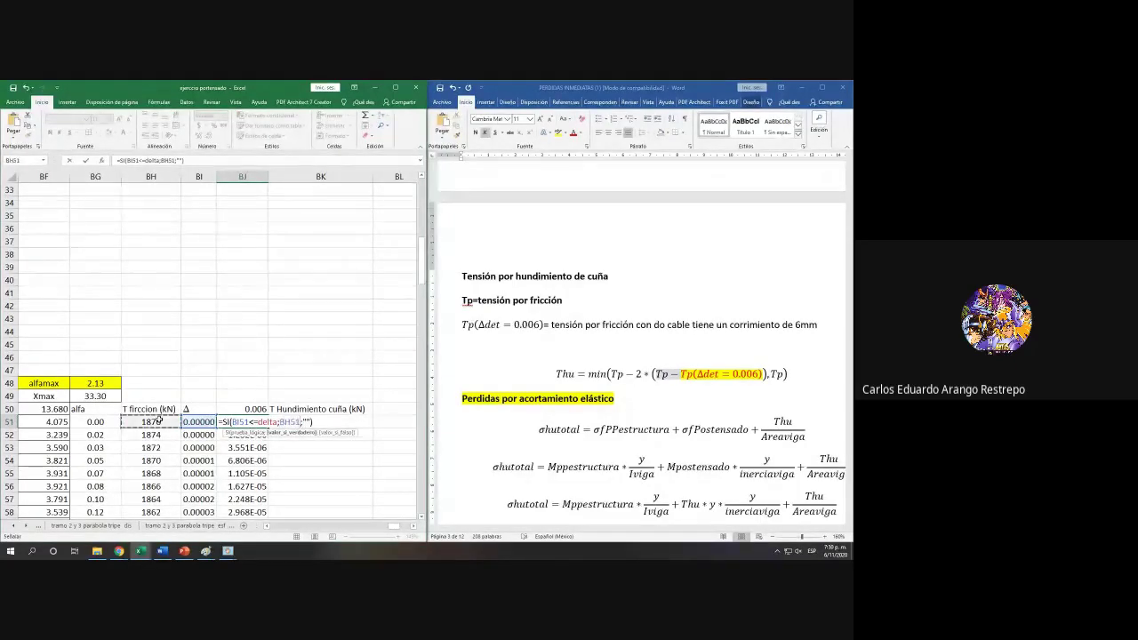
{"action": "key", "text": "ctrl+Return"}
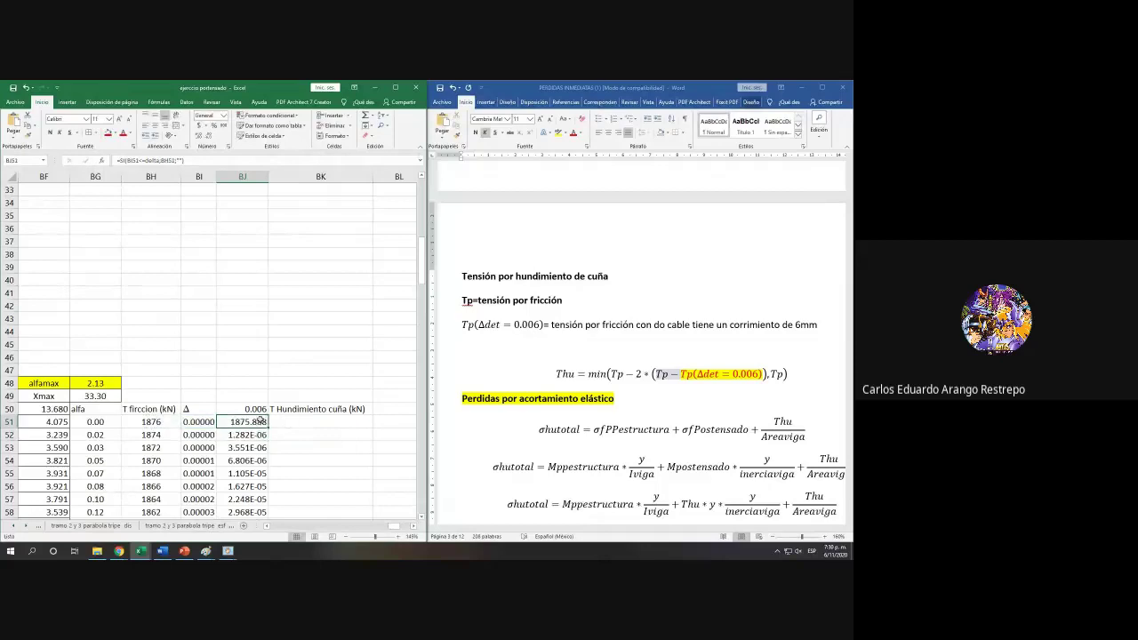
Step: Copy the revised BJ51 formula down column BJ through the last table row
{"action": "double_click", "coordinate": [268, 427]}
{"action": "scroll", "coordinate": [269, 430], "scroll_direction": "down", "scroll_amount": 20}
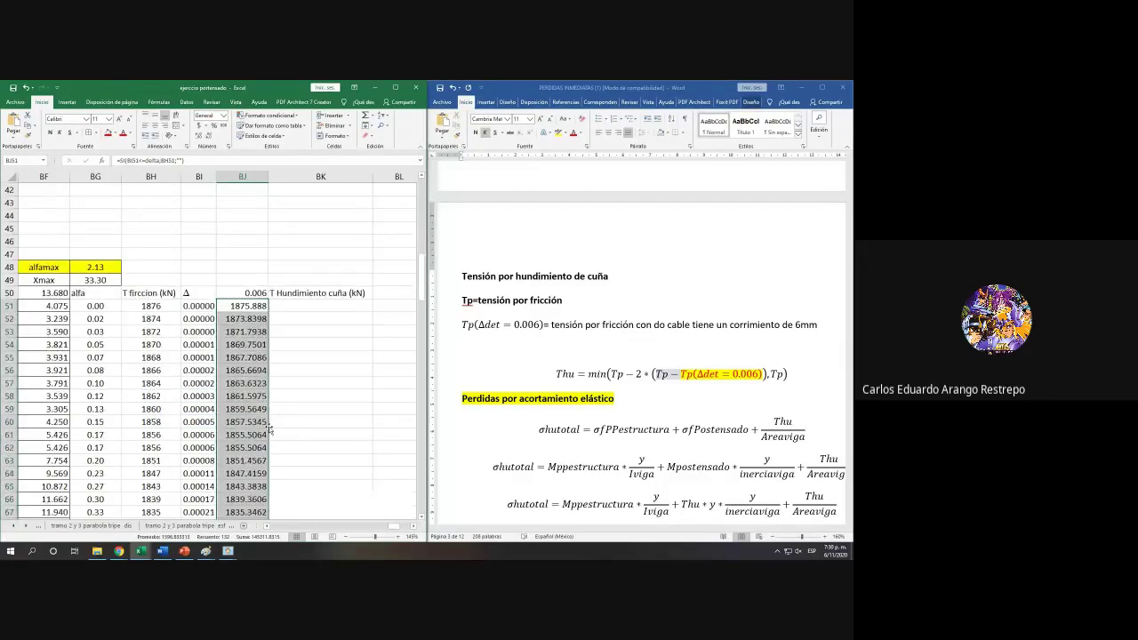
{"action": "scroll", "coordinate": [269, 430], "scroll_direction": "down", "scroll_amount": 8}
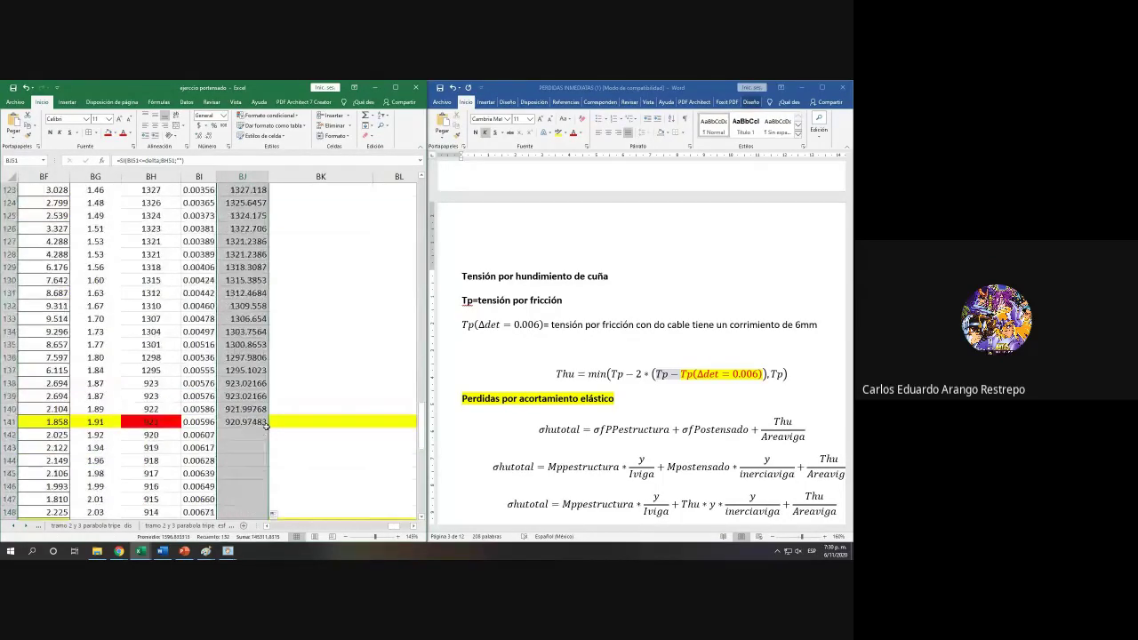
Step: Fill cell BJ141 with red, remove its decimals and centre the value
{"action": "left_click", "coordinate": [260, 424]}
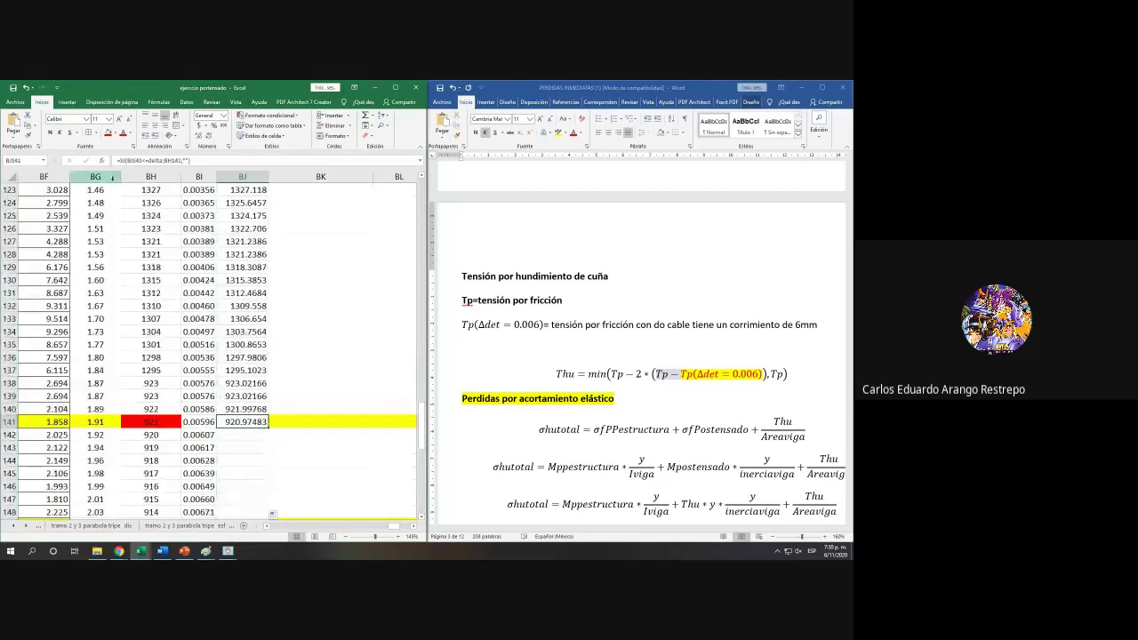
{"action": "left_click", "coordinate": [107, 133]}
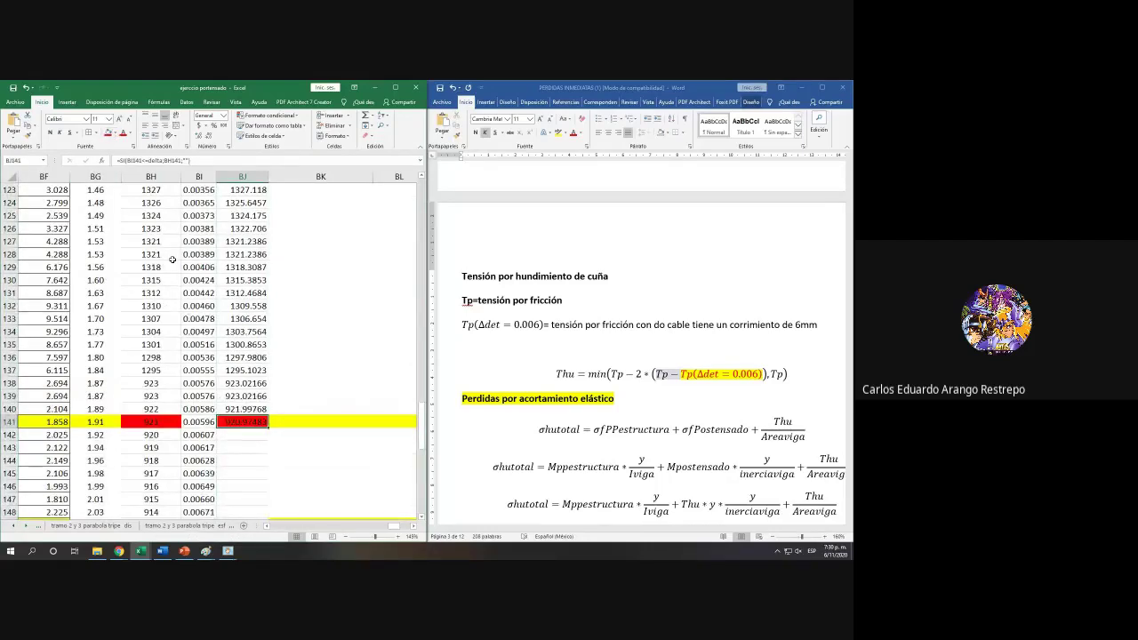
{"action": "left_click", "coordinate": [211, 136]}
{"action": "left_click", "coordinate": [211, 136]}
{"action": "left_click", "coordinate": [210, 136]}
{"action": "left_click", "coordinate": [211, 136]}
{"action": "left_click", "coordinate": [155, 127]}
Step: Examine the friction tensions in column BJ down to the last row within the 0.006 displacement
{"action": "scroll", "coordinate": [277, 410], "scroll_direction": "up", "scroll_amount": 17}
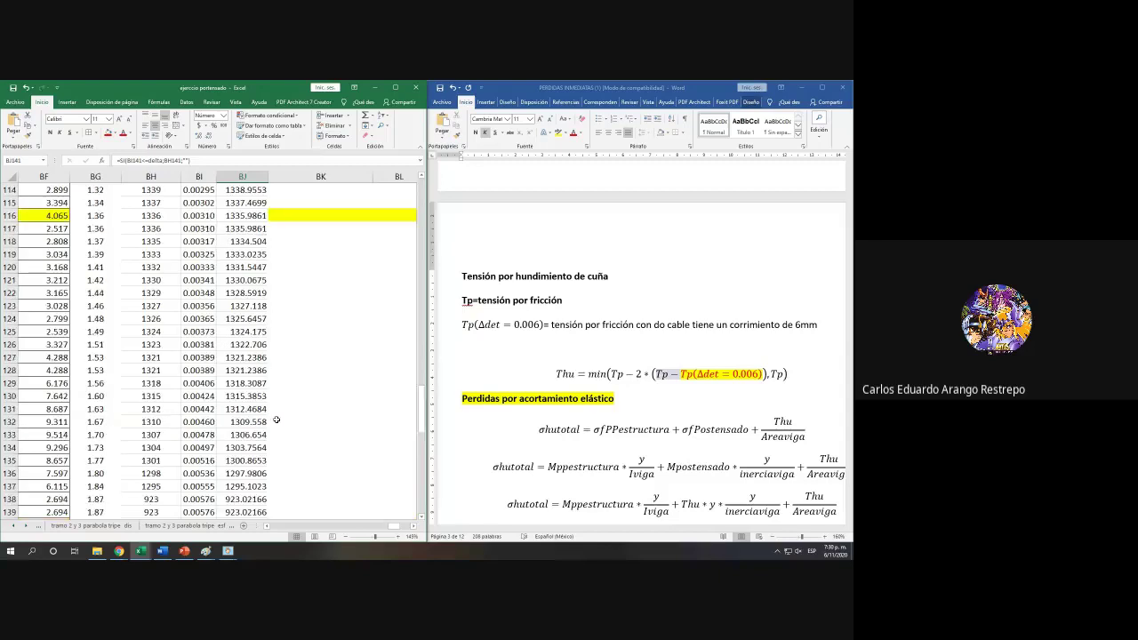
{"action": "scroll", "coordinate": [277, 410], "scroll_direction": "up", "scroll_amount": 20}
{"action": "scroll", "coordinate": [262, 395], "scroll_direction": "down", "scroll_amount": 20}
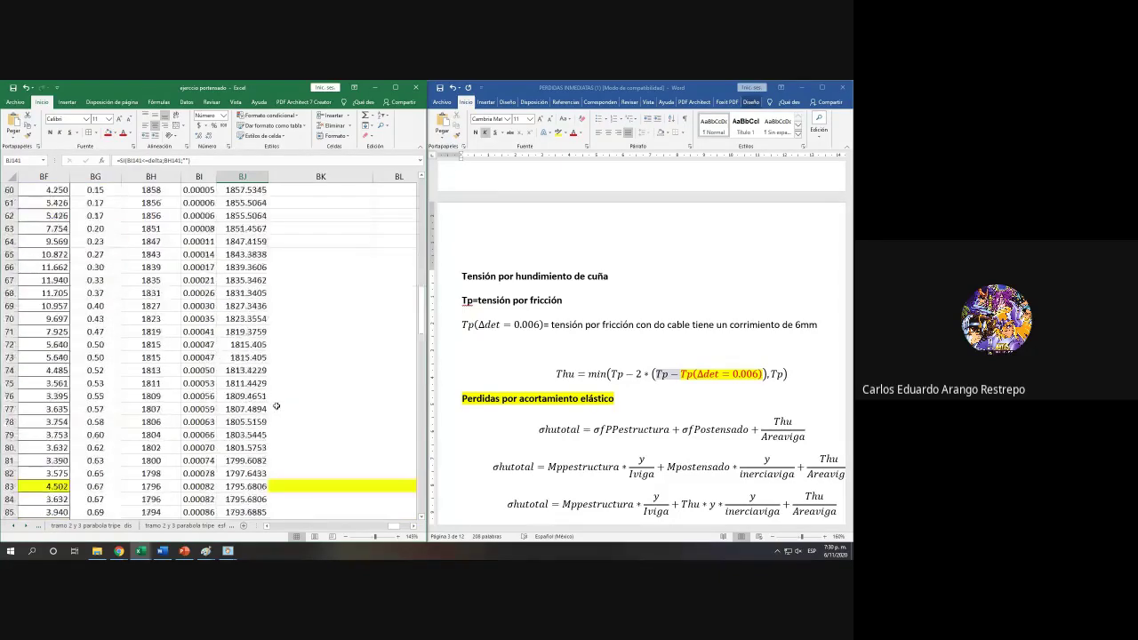
{"action": "scroll", "coordinate": [258, 385], "scroll_direction": "down", "scroll_amount": 16}
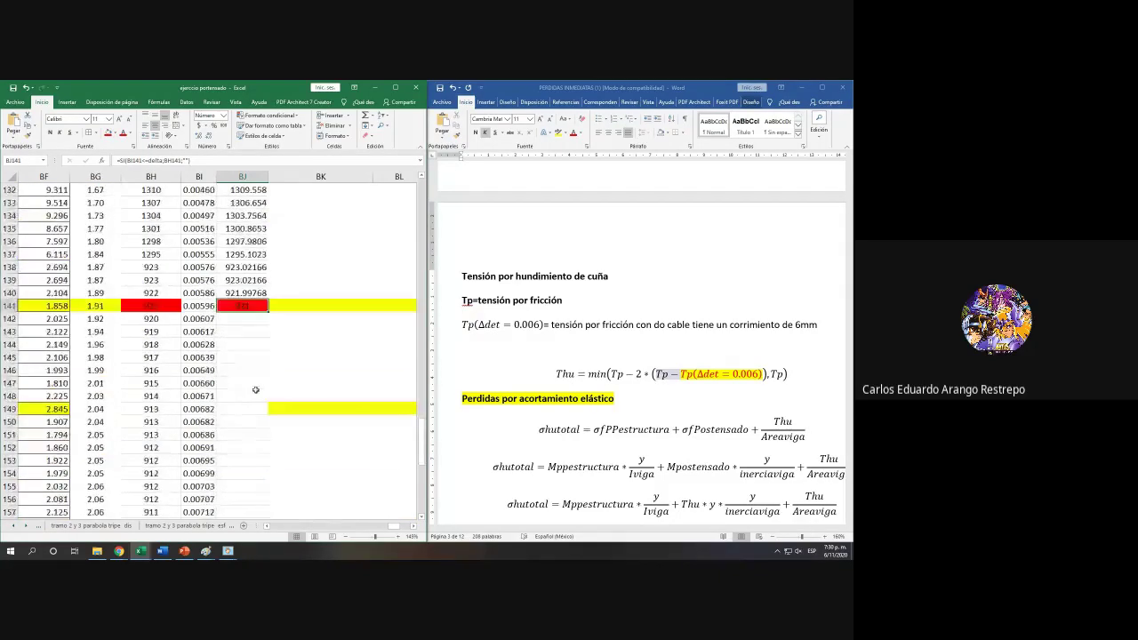
{"action": "left_click", "coordinate": [252, 215]}
{"action": "left_click", "coordinate": [248, 289]}
{"action": "left_click", "coordinate": [250, 318]}
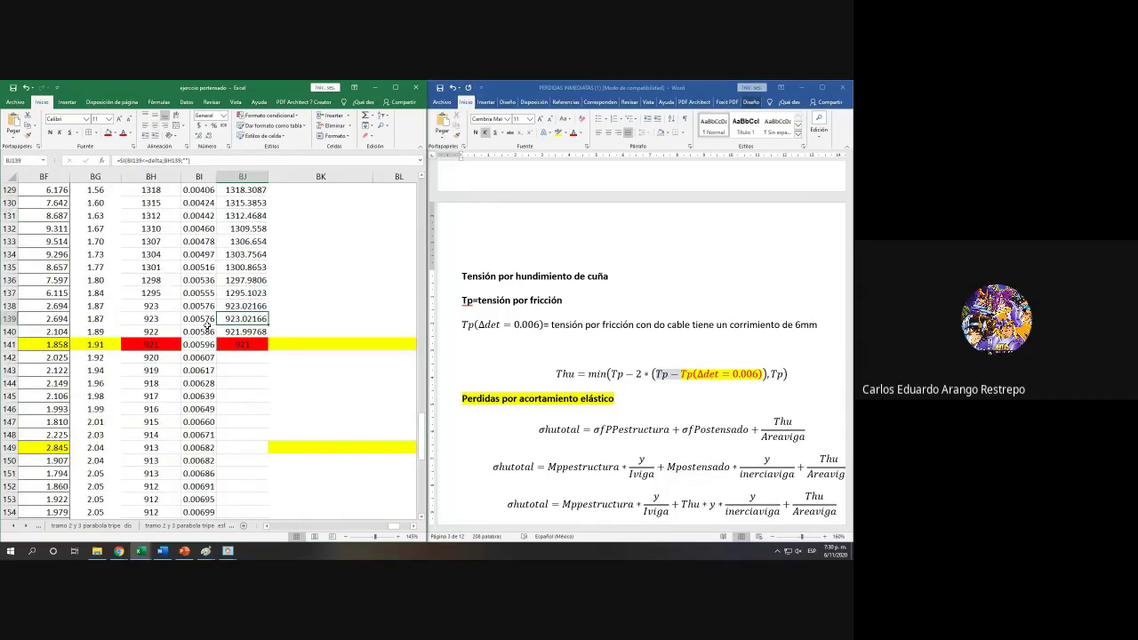
Step: Format the column BJ tensions from BJ51 to BJ182 with no decimals and centre them
{"action": "scroll", "coordinate": [222, 302], "scroll_direction": "up", "scroll_amount": 20}
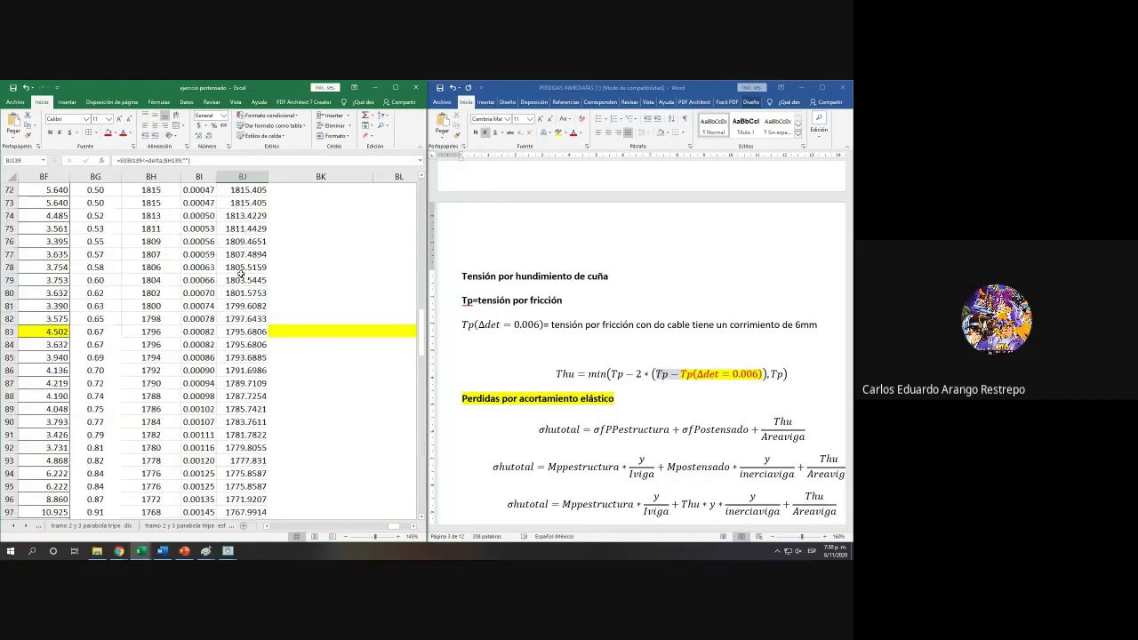
{"action": "scroll", "coordinate": [240, 274], "scroll_direction": "up", "scroll_amount": 10}
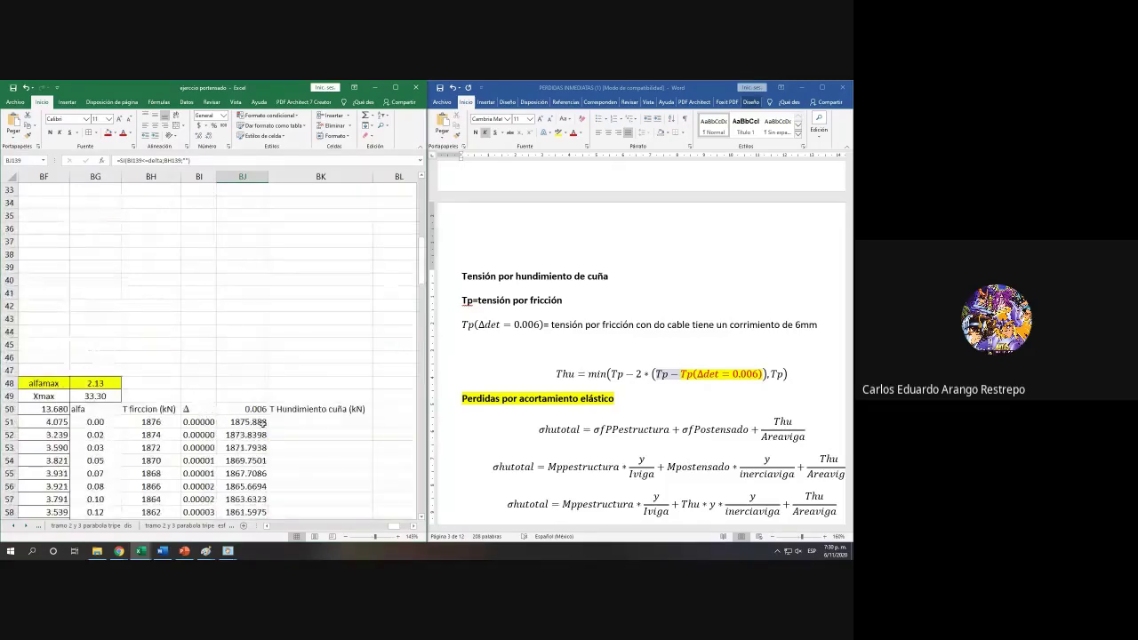
{"action": "left_click", "coordinate": [257, 418]}
{"action": "key", "text": "ctrl+shift+Down"}
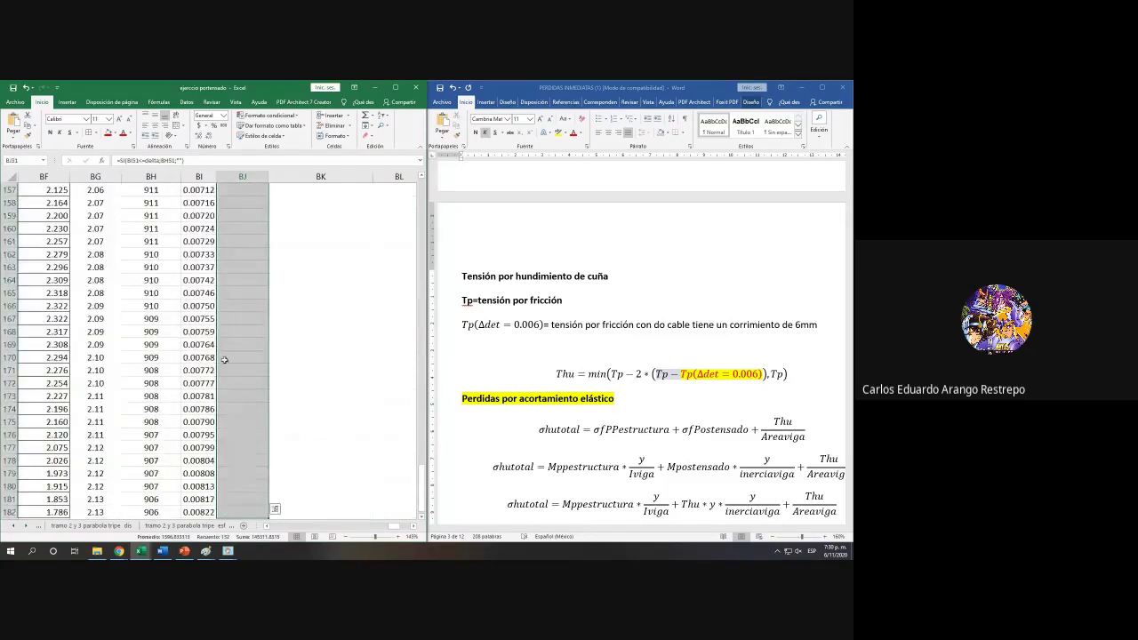
{"action": "left_click", "coordinate": [212, 135]}
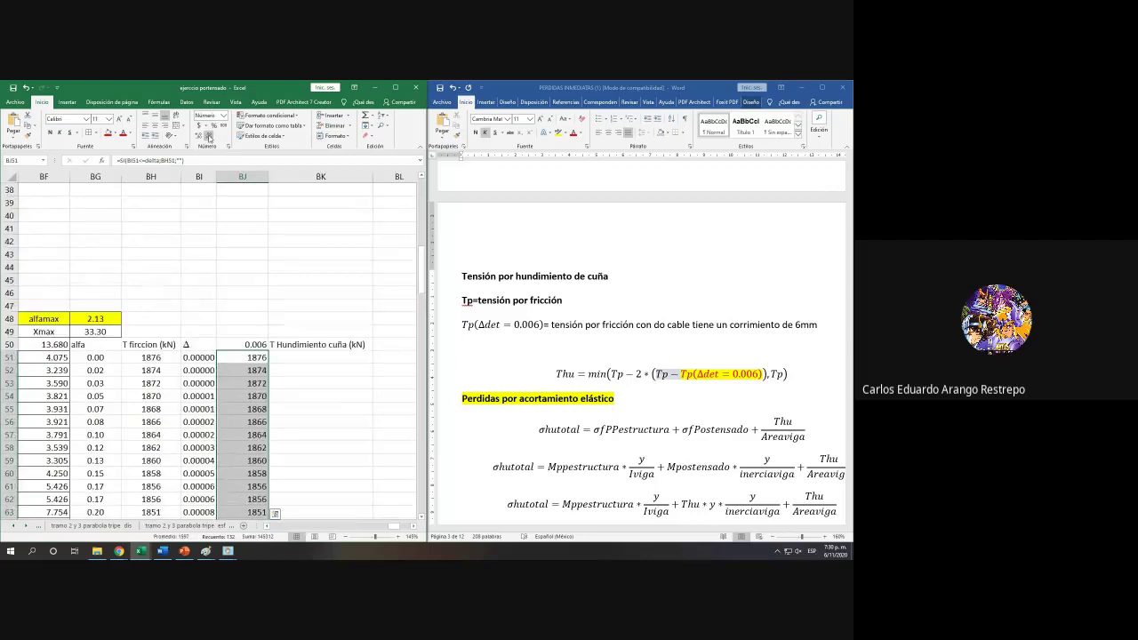
{"action": "left_click", "coordinate": [155, 126]}
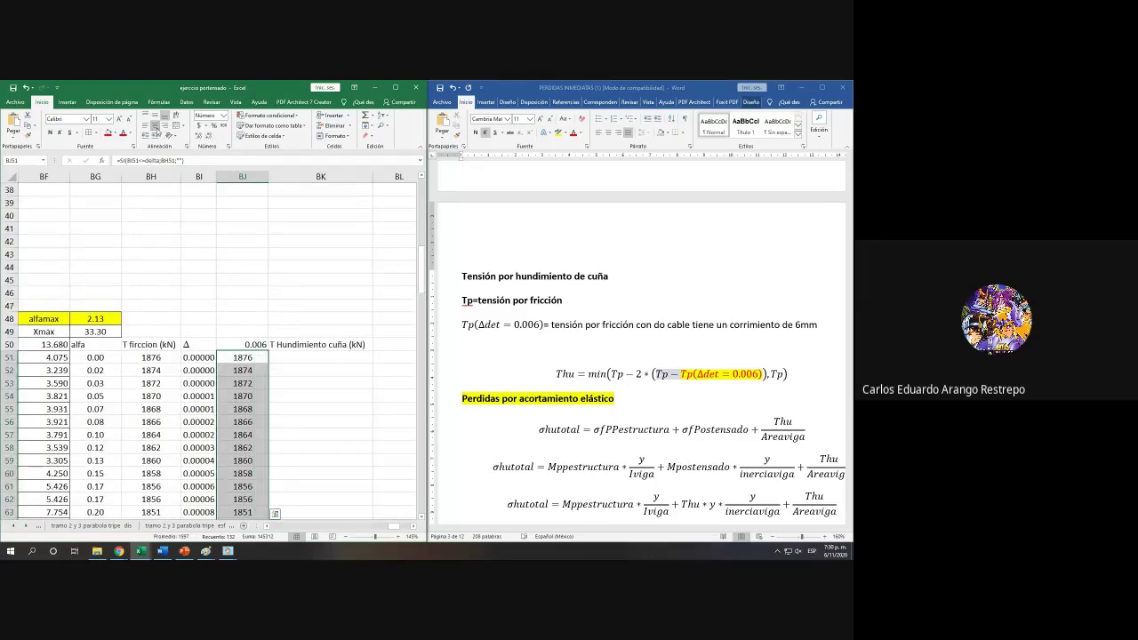
Step: Start the T Hundimiento cuña formula in cell BK51 with =MIN(BH51-2*(BH51-, following the Thu equation
{"action": "scroll", "coordinate": [248, 271], "scroll_direction": "down", "scroll_amount": 3}
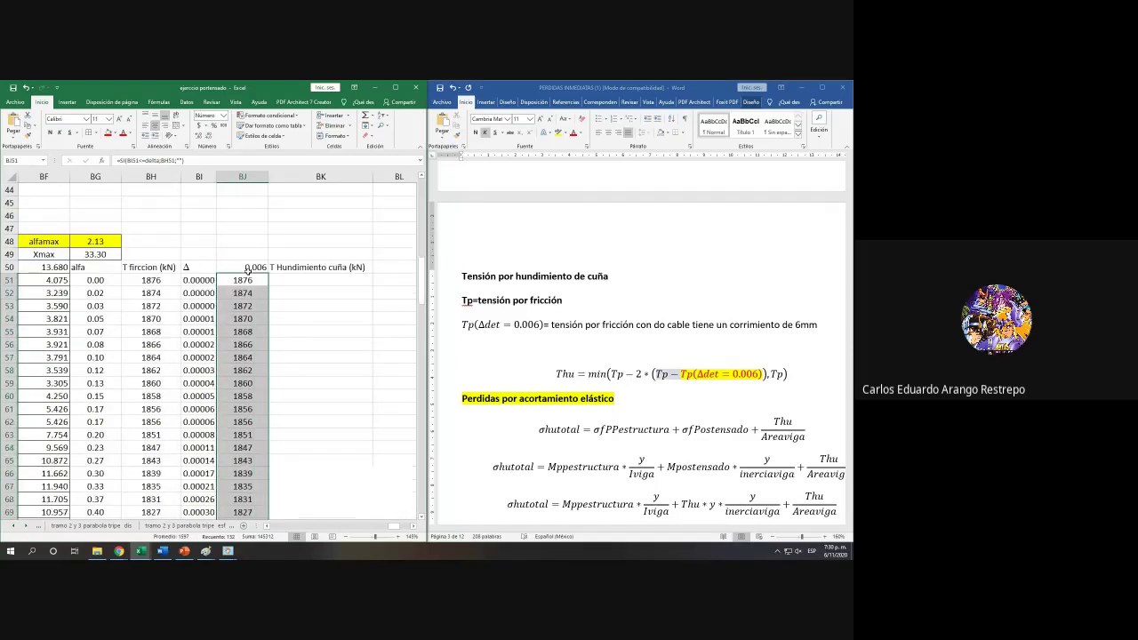
{"action": "left_click", "coordinate": [287, 236]}
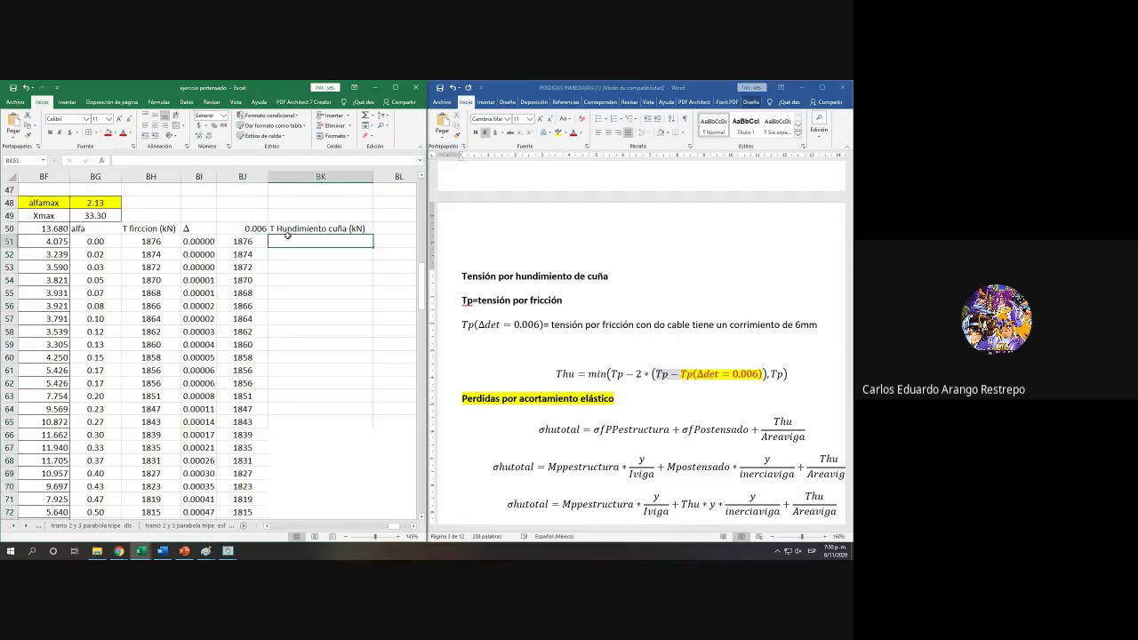
{"action": "type", "text": "="}
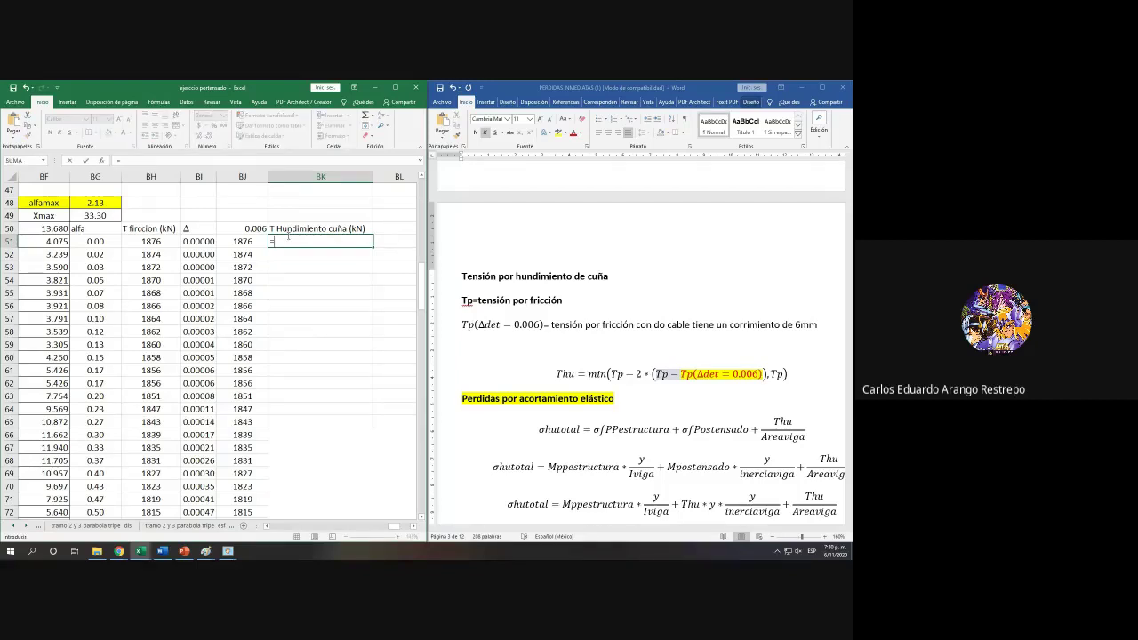
{"action": "type", "text": "min"}
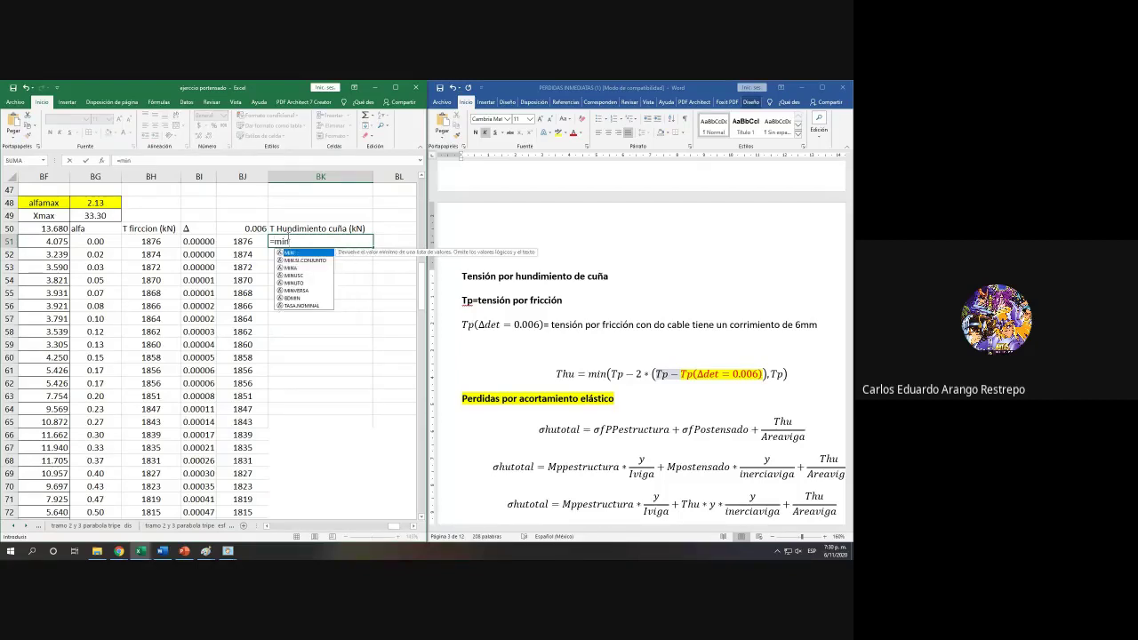
{"action": "double_click", "coordinate": [299, 254]}
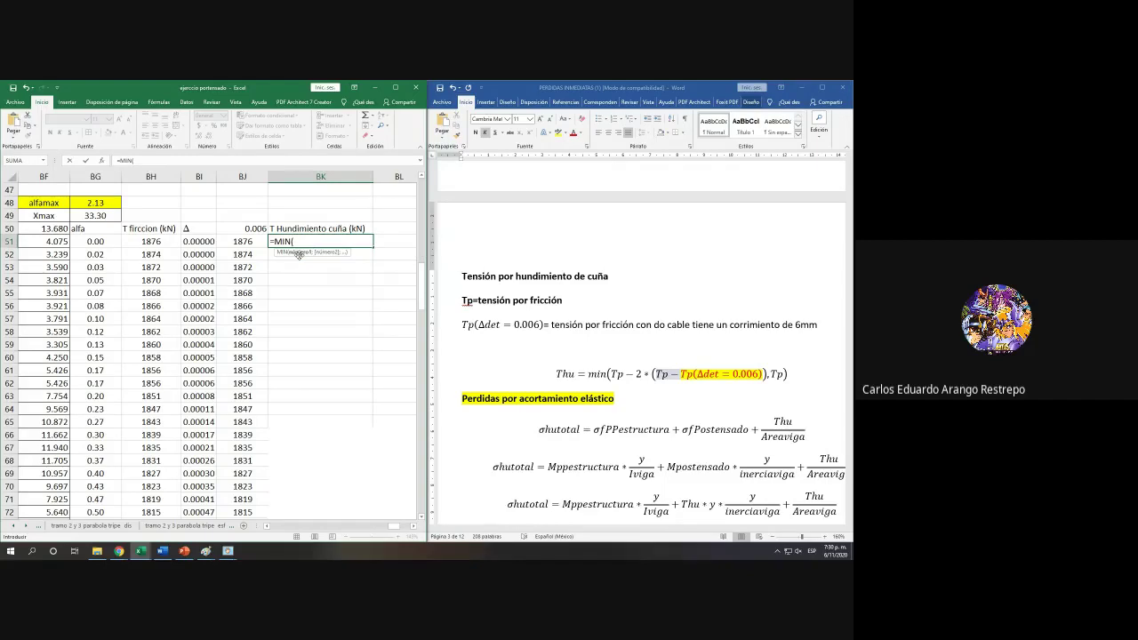
{"action": "left_click", "coordinate": [156, 242]}
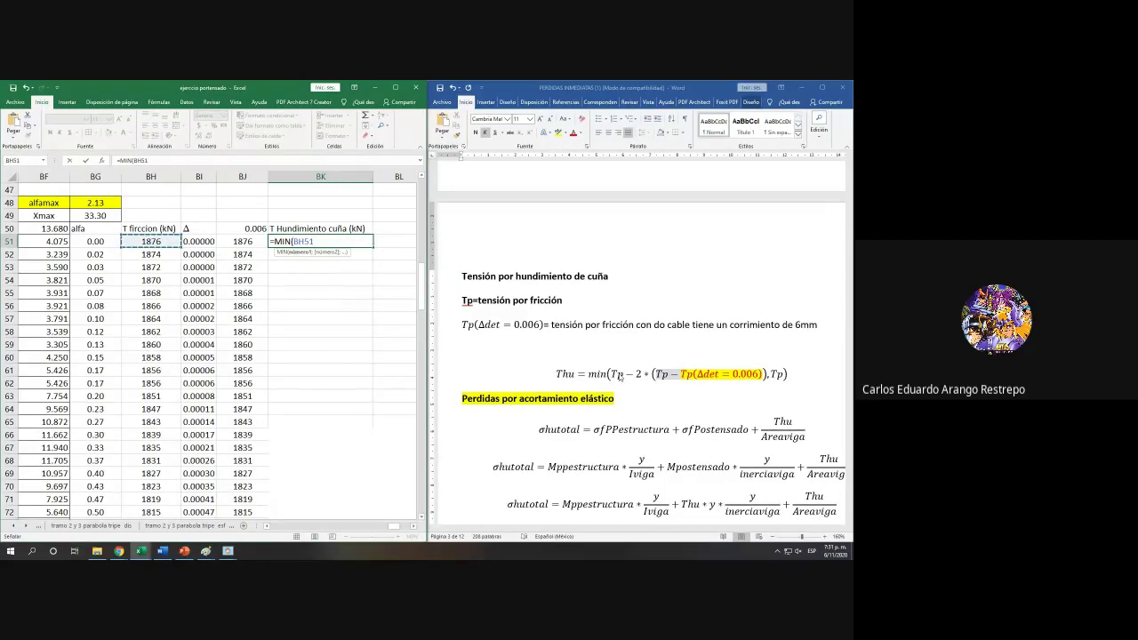
{"action": "type", "text": "-2*("}
{"action": "left_click", "coordinate": [143, 240]}
{"action": "type", "text": "-"}
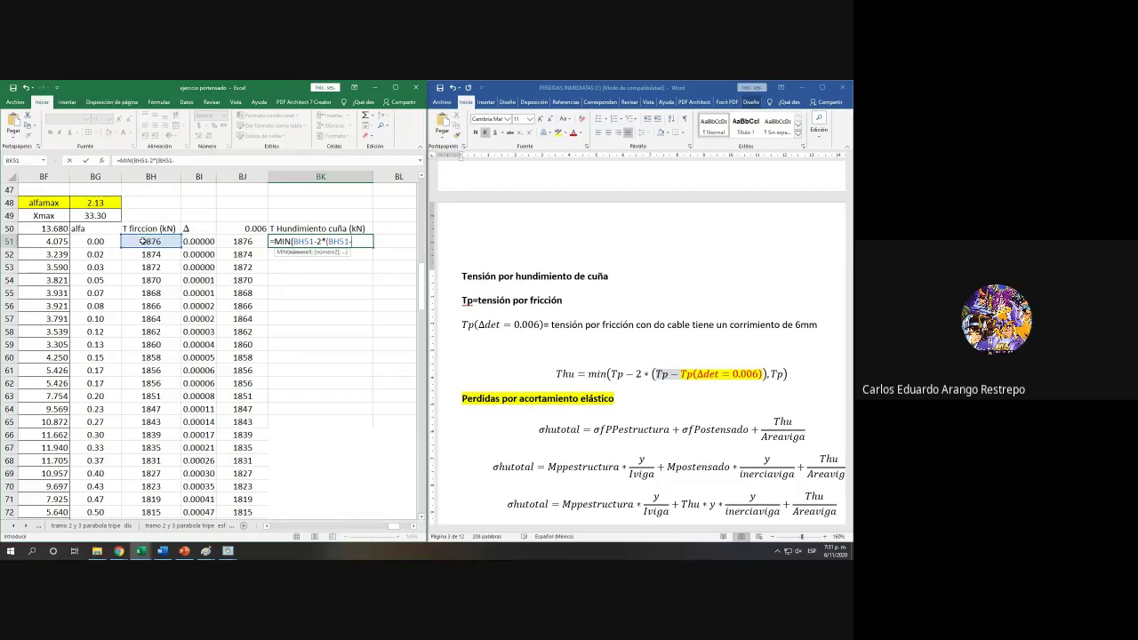
Step: Complete the BK51 formula by subtracting MIN($BJ$51:$BJ$182) inside the parentheses, accepting the closing-parenthesis correction
{"action": "type", "text": "min"}
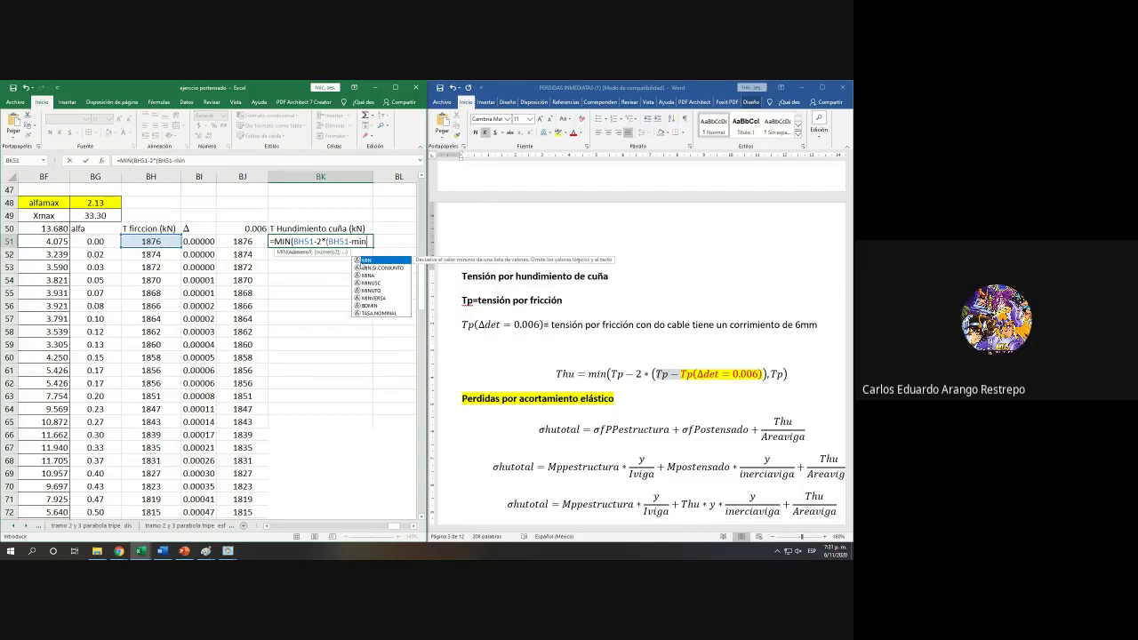
{"action": "key", "text": "Tab"}
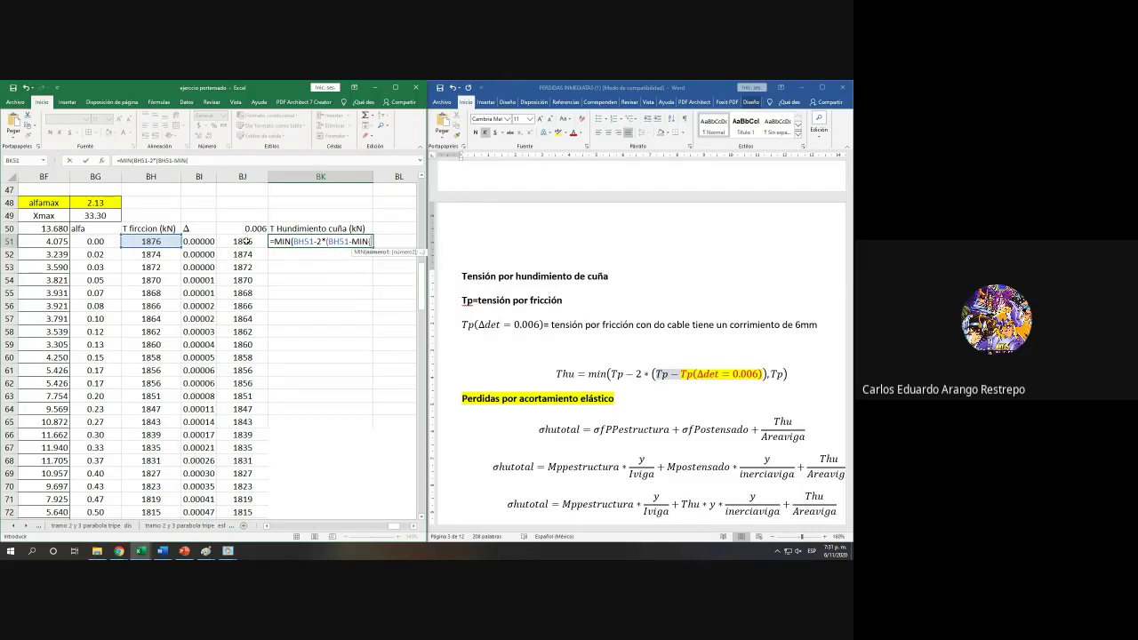
{"action": "left_click_drag", "start_coordinate": [247, 241], "coordinate": [239, 500]}
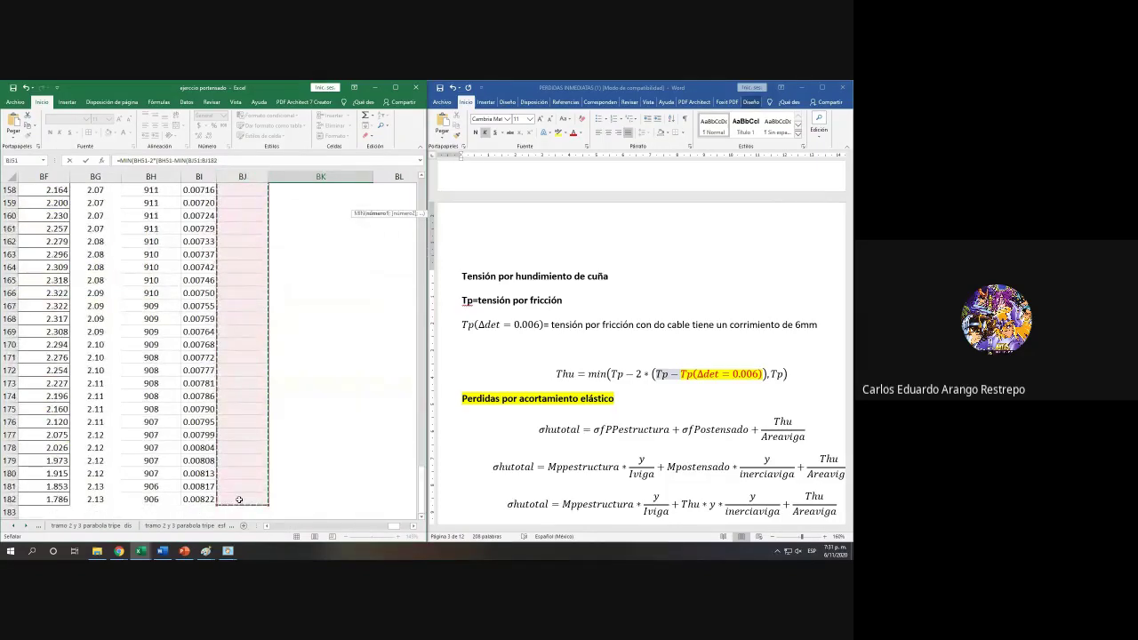
{"action": "key", "text": "F4"}
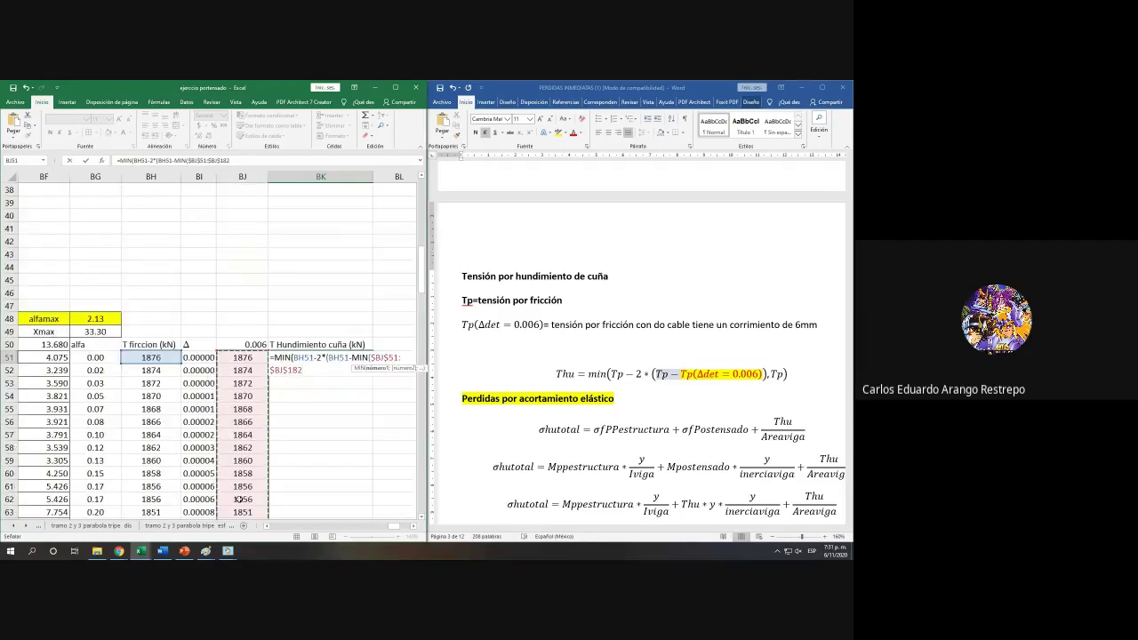
{"action": "type", "text": ")"}
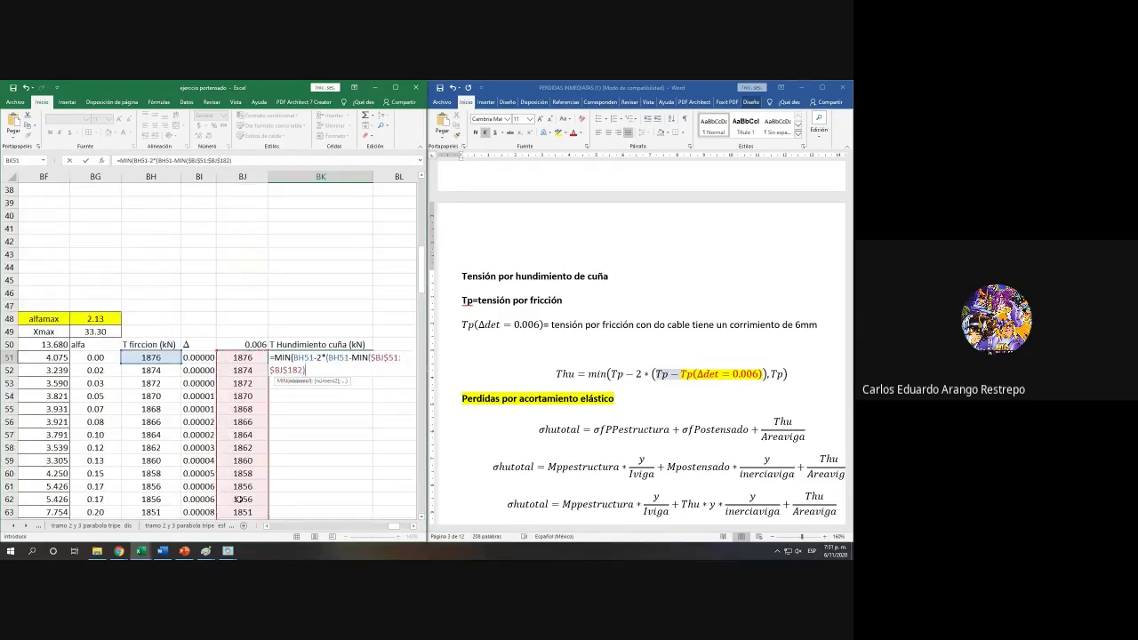
{"action": "key", "text": "Return"}
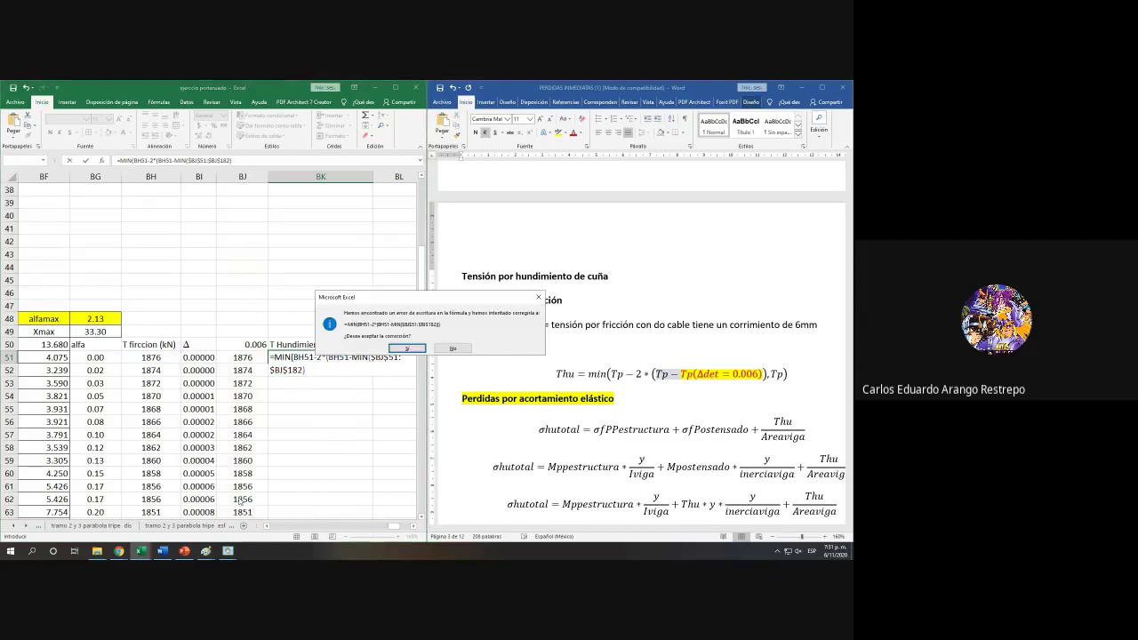
{"action": "key", "text": "Return"}
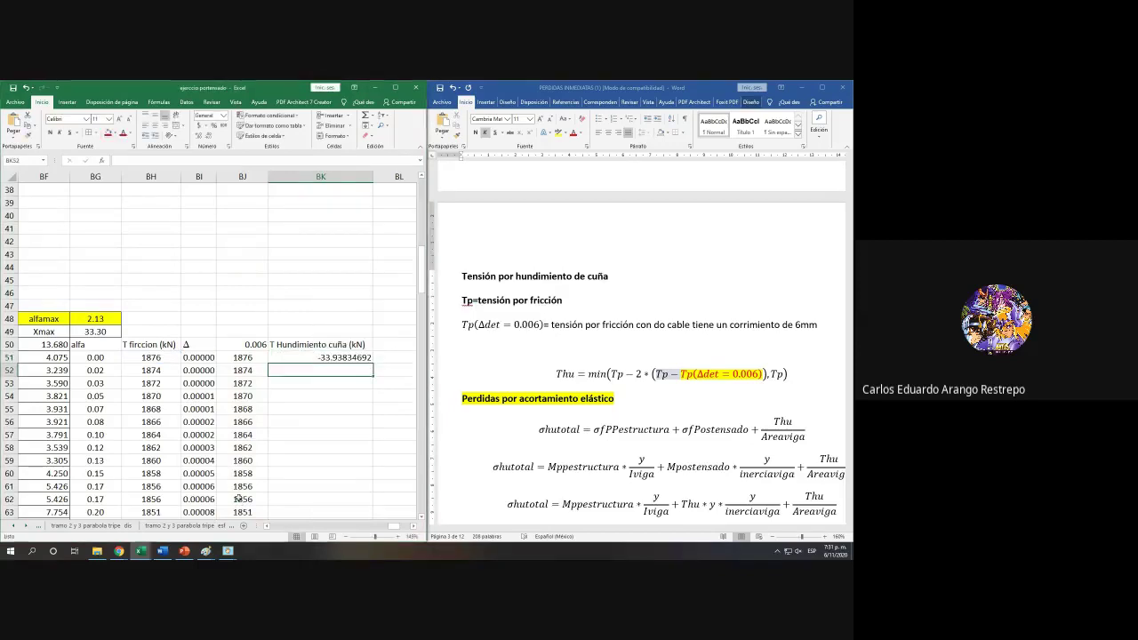
Step: Review the wedge-slip formula in BK51 and the displacement condition formula in BJ51 without changing them
{"action": "double_click", "coordinate": [347, 359]}
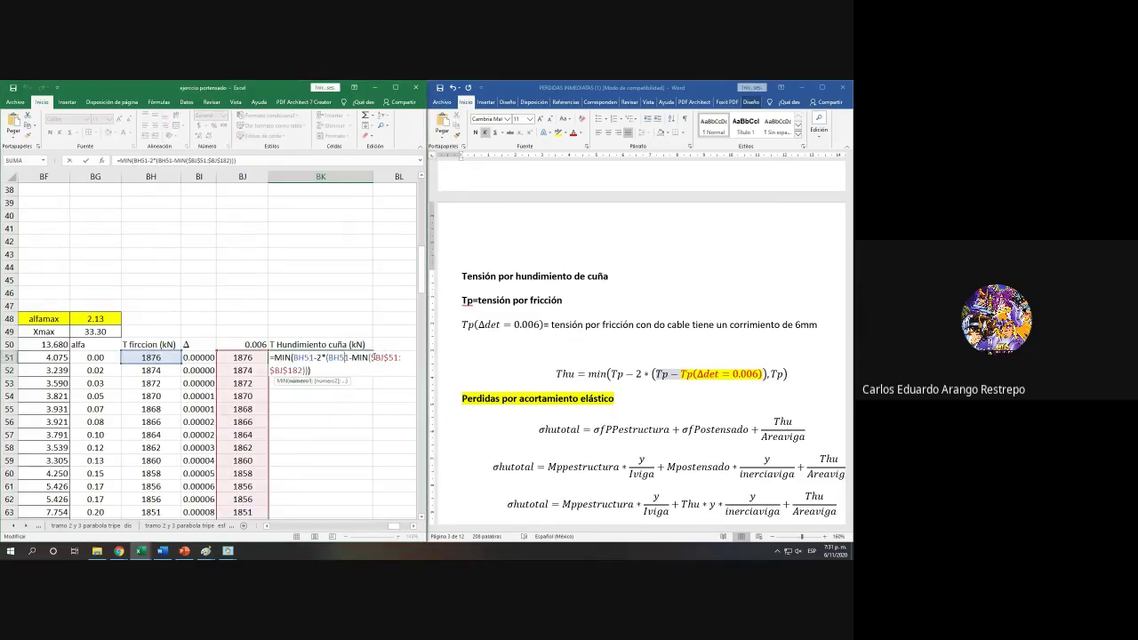
{"action": "left_click", "coordinate": [320, 372]}
{"action": "key", "text": "Return"}
{"action": "double_click", "coordinate": [241, 358]}
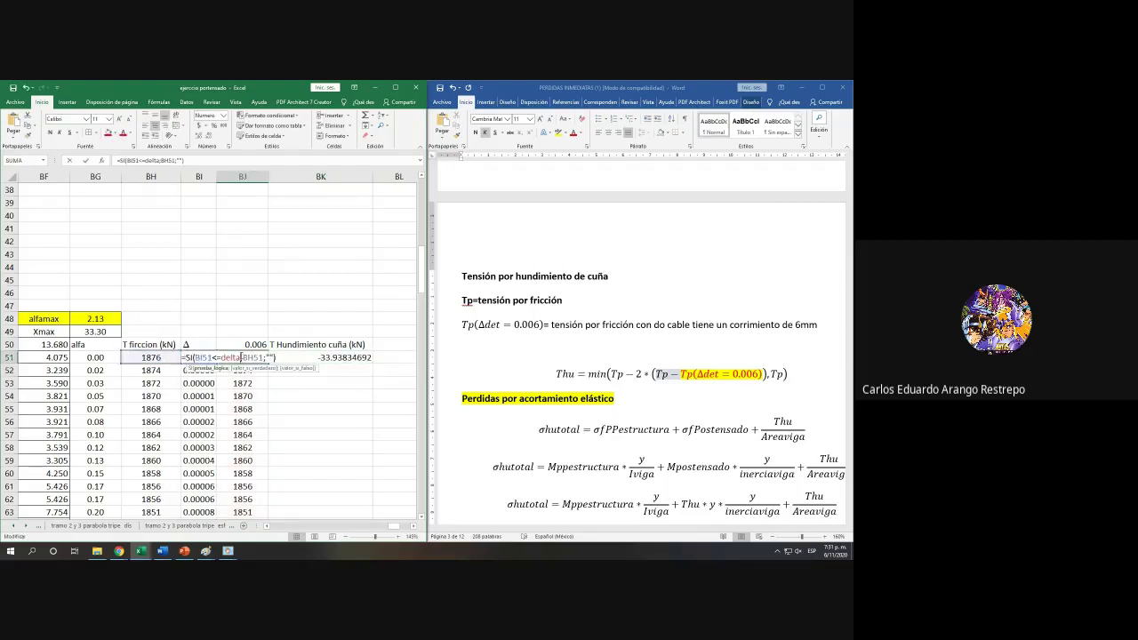
{"action": "key", "text": "Escape"}
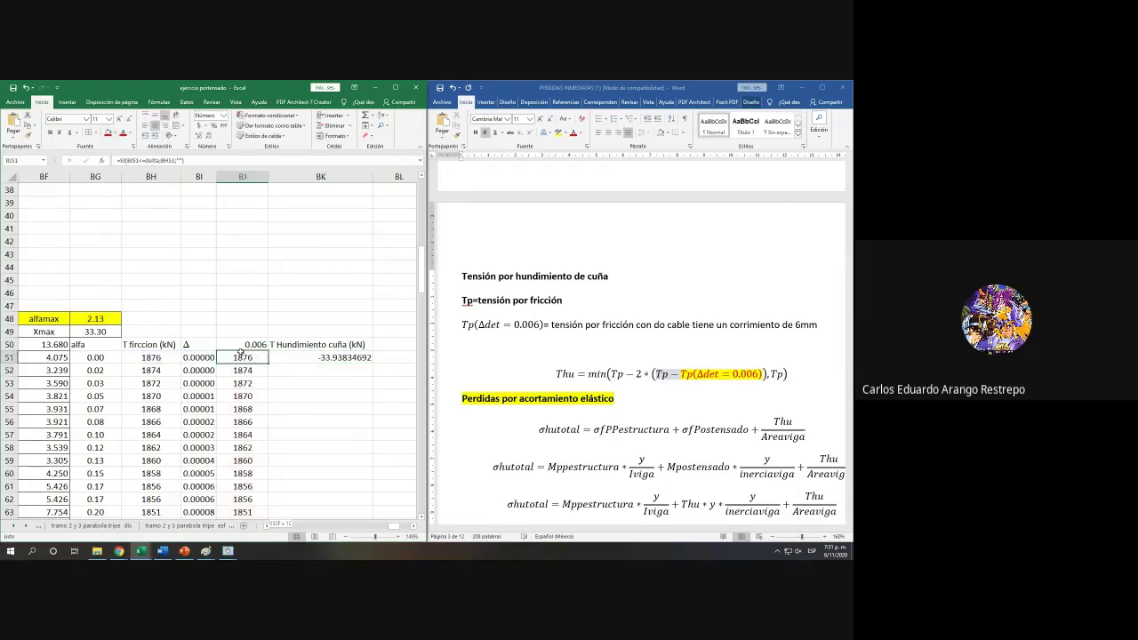
Step: Fill the column BJ tensions from BJ51 to BJ182 with yellow and review the highlighted range
{"action": "key", "text": "ctrl+shift+Down"}
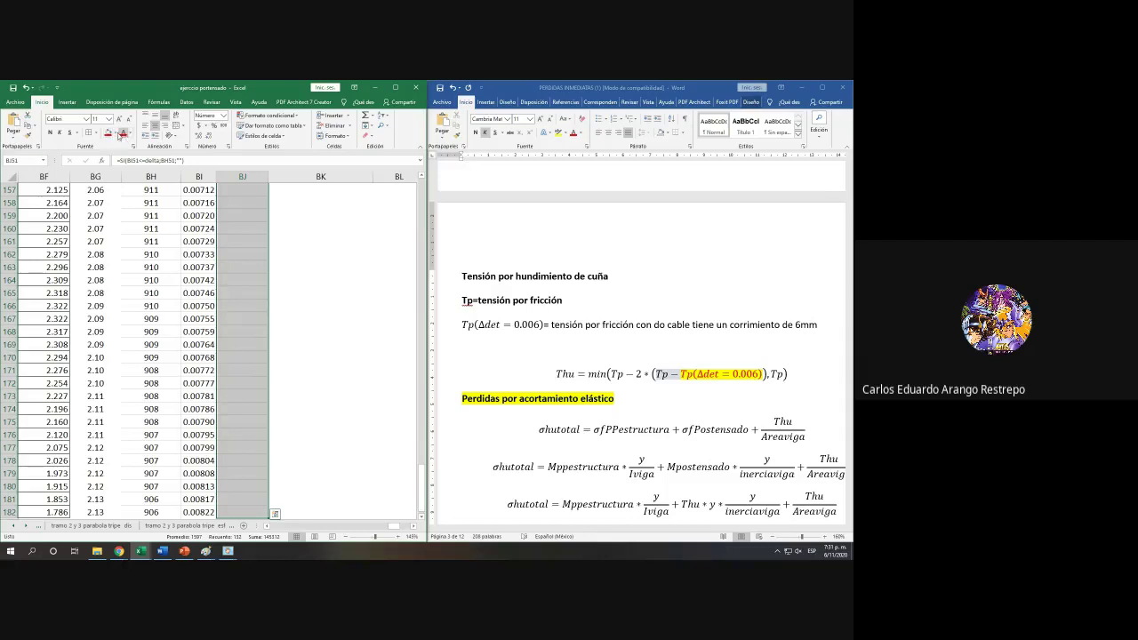
{"action": "left_click", "coordinate": [115, 133]}
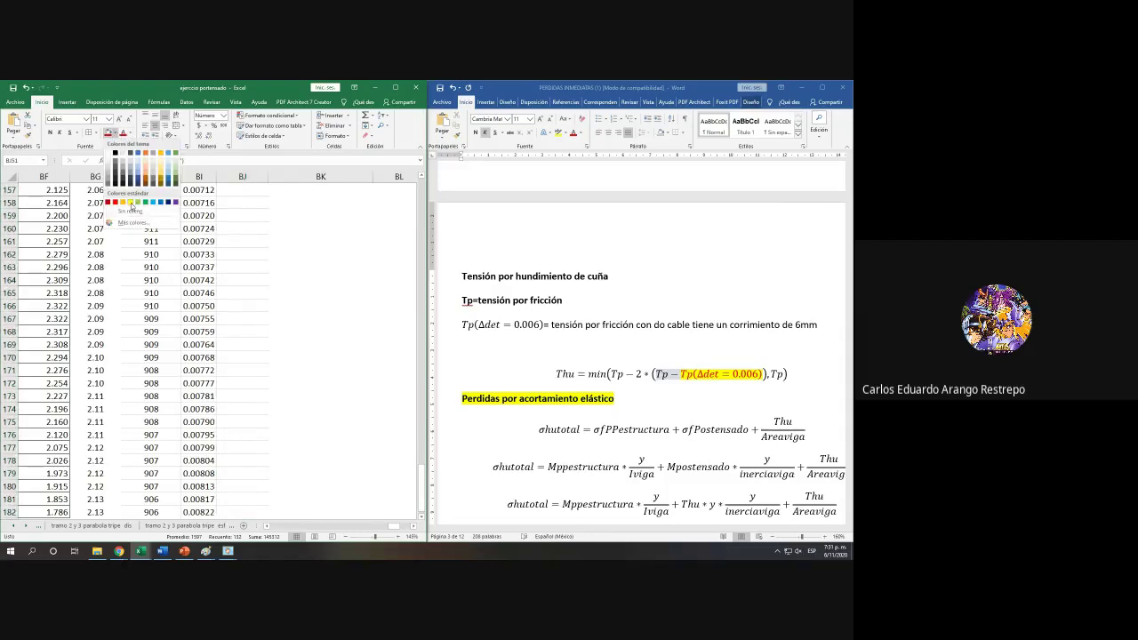
{"action": "left_click", "coordinate": [130, 203]}
{"action": "scroll", "coordinate": [266, 323], "scroll_direction": "down", "scroll_amount": 10}
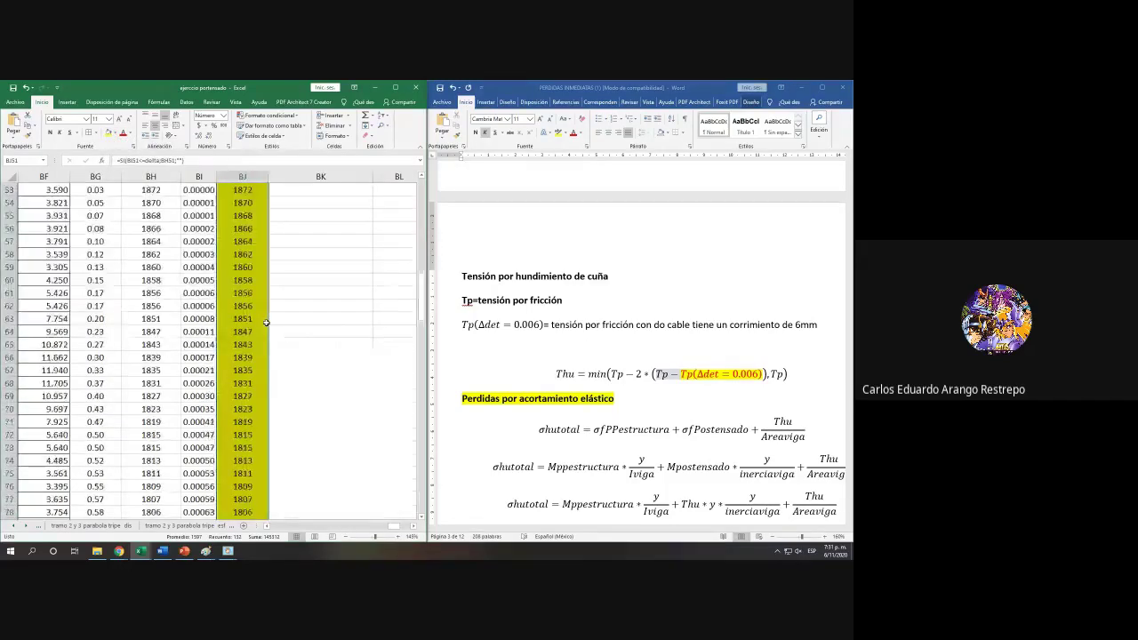
{"action": "scroll", "coordinate": [266, 323], "scroll_direction": "down", "scroll_amount": 19}
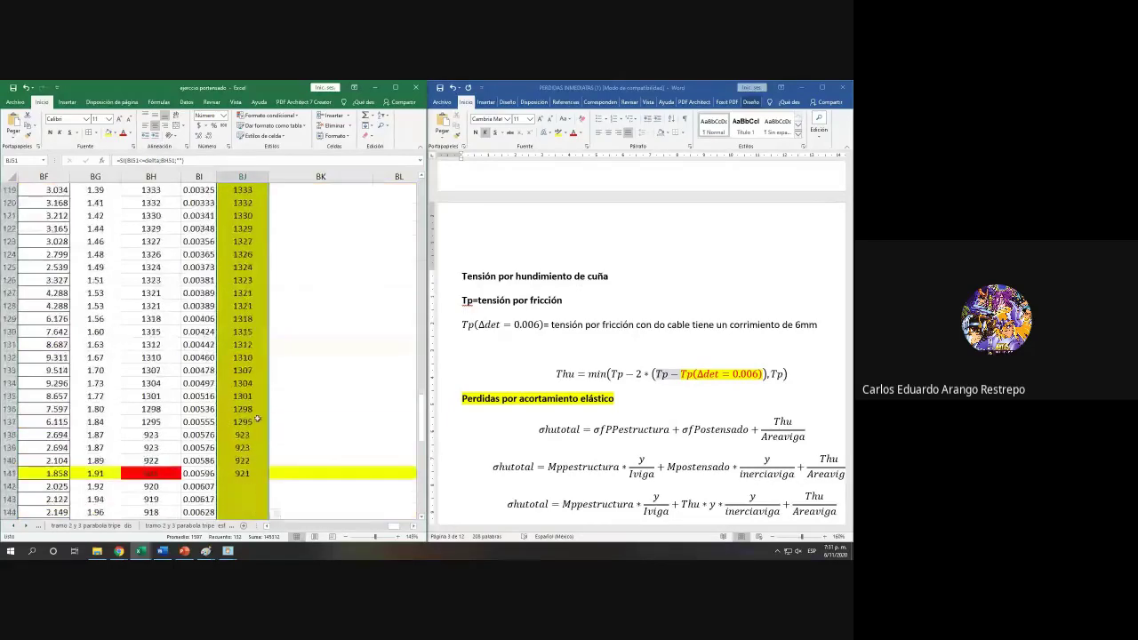
{"action": "scroll", "coordinate": [267, 410], "scroll_direction": "up", "scroll_amount": 5}
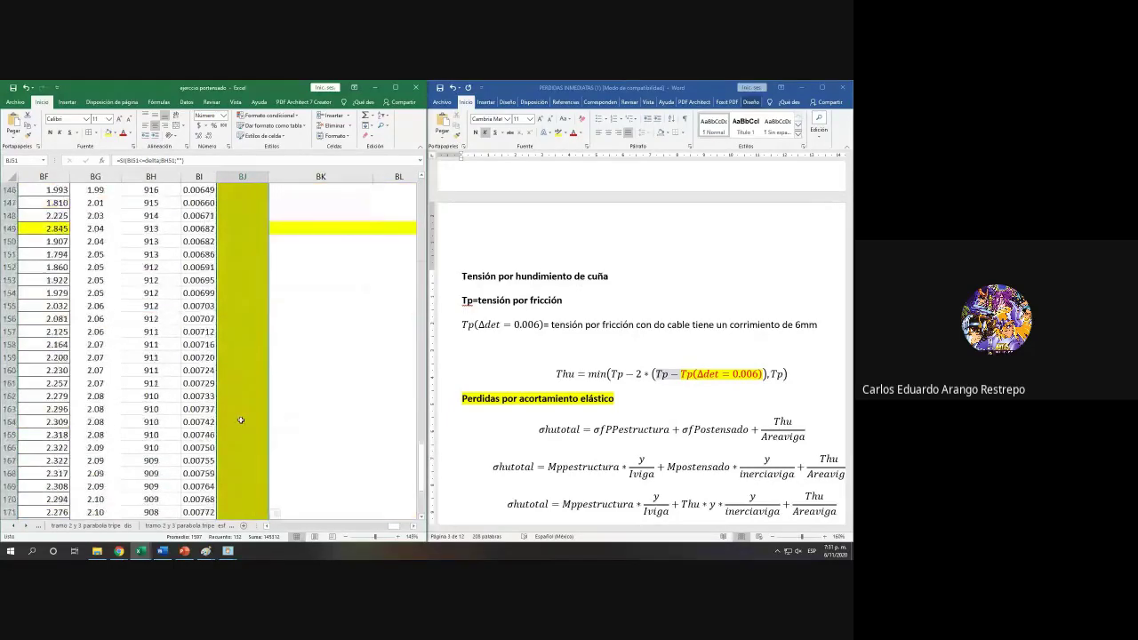
{"action": "scroll", "coordinate": [275, 406], "scroll_direction": "up", "scroll_amount": 20}
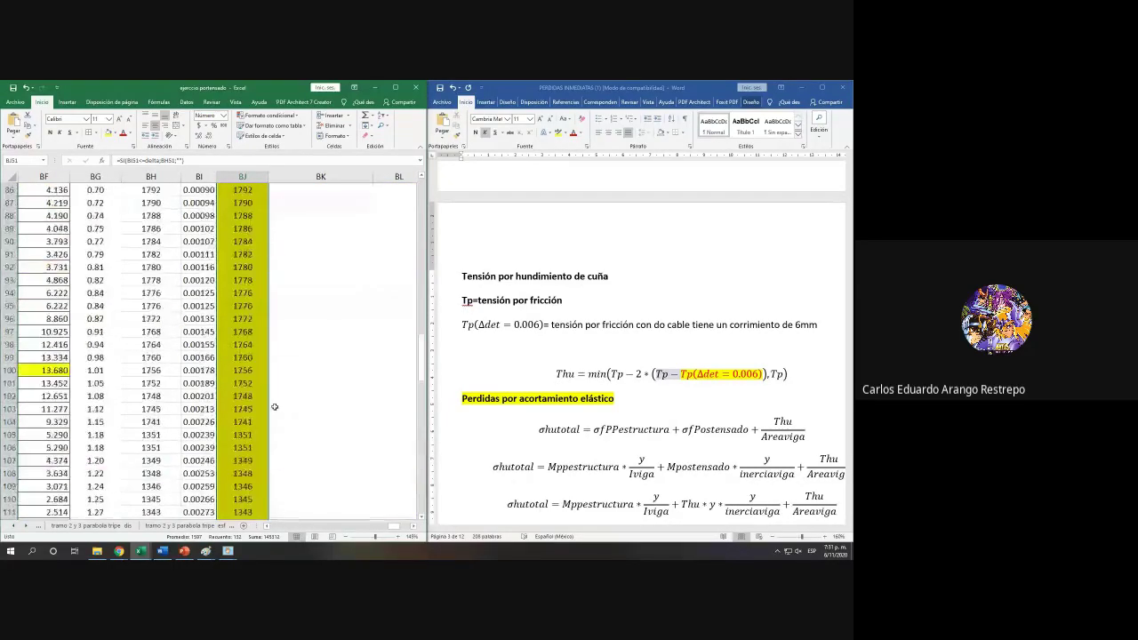
Step: Add BH51 as a further argument after the inner MIN($BJ$51:$BJ$182) in the BK51 formula and try to enter it
{"action": "double_click", "coordinate": [318, 436]}
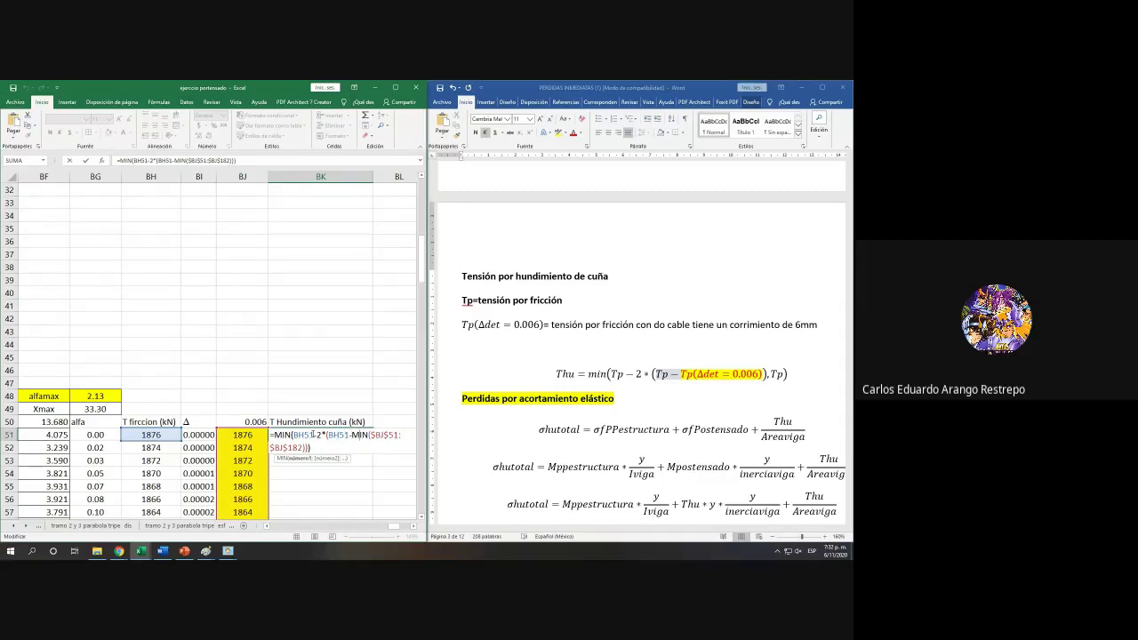
{"action": "key", "text": "Right"}
{"action": "key", "text": "Right"}
{"action": "key", "text": "Right"}
{"action": "key", "text": "Right"}
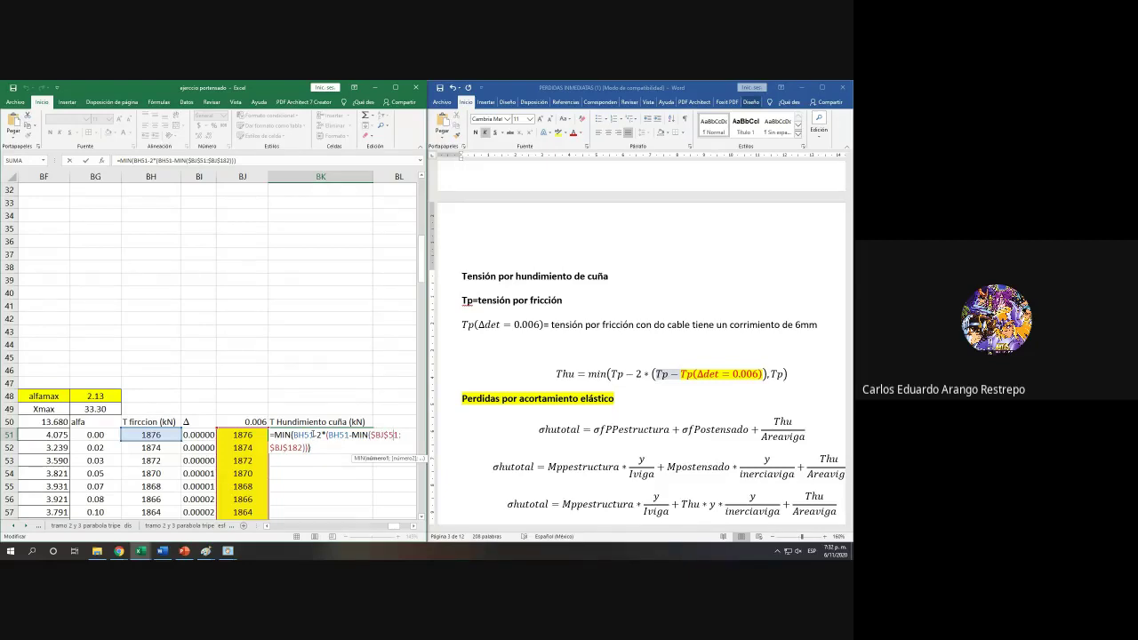
{"action": "key", "text": "Right"}
{"action": "key", "text": "Right"}
{"action": "key", "text": "Right"}
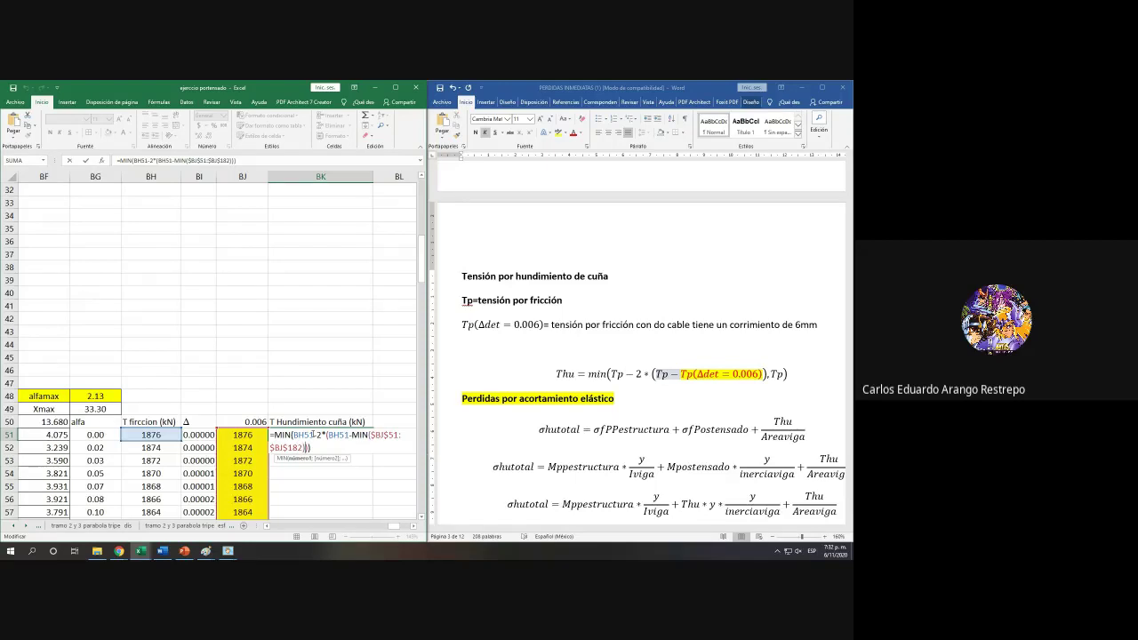
{"action": "type", "text": ";"}
{"action": "left_click", "coordinate": [151, 434]}
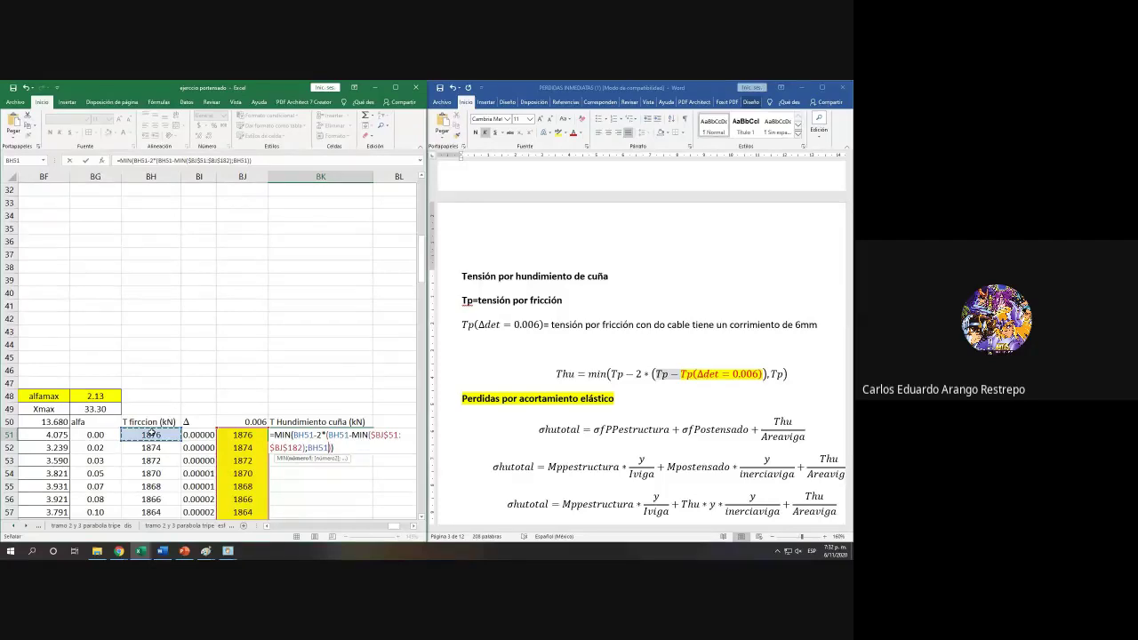
{"action": "key", "text": "Return"}
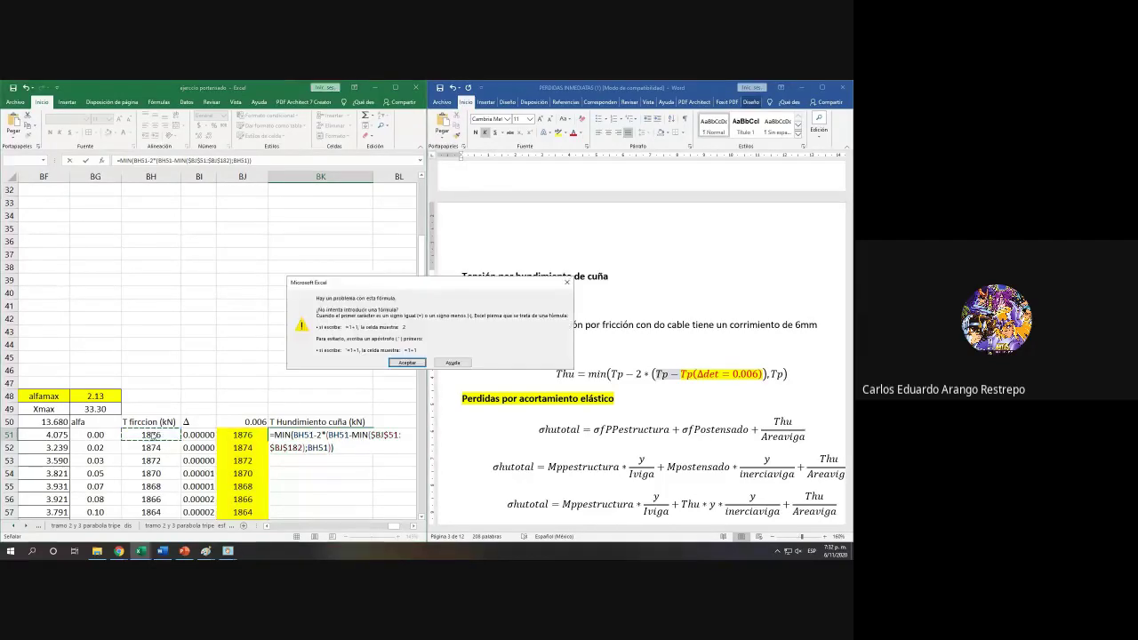
{"action": "key", "text": "Return"}
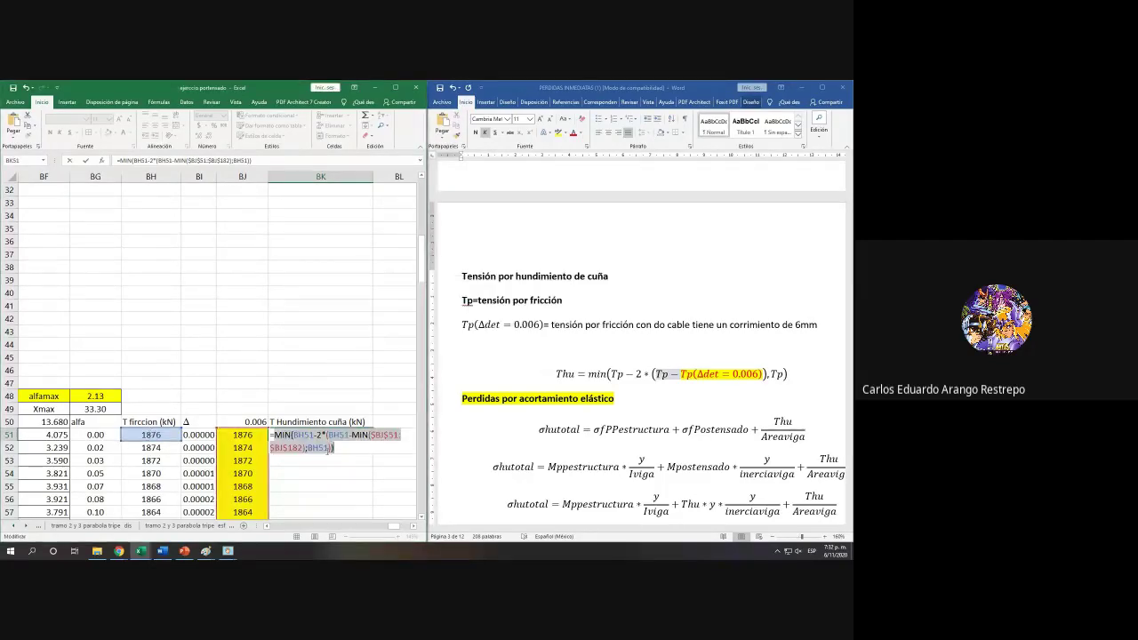
Step: Correct the parentheses in BK51 so the formula reads =MIN(BH51-2*(BH51-MIN($BJ$51:$BJ$182));BH51)
{"action": "left_click", "coordinate": [330, 448]}
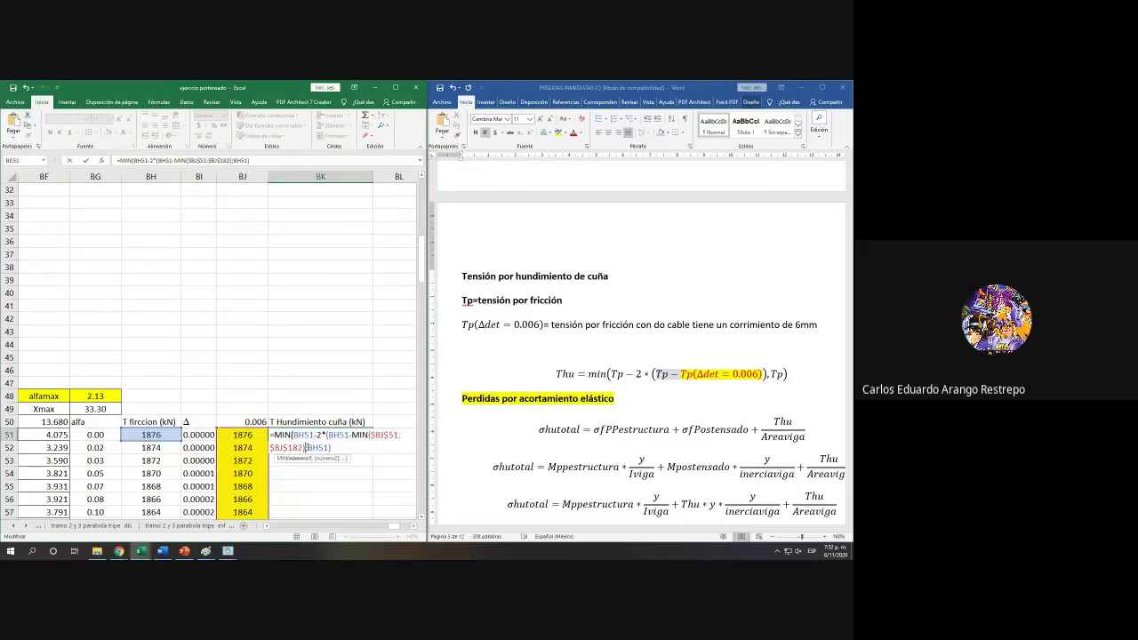
{"action": "key", "text": "BackSpace"}
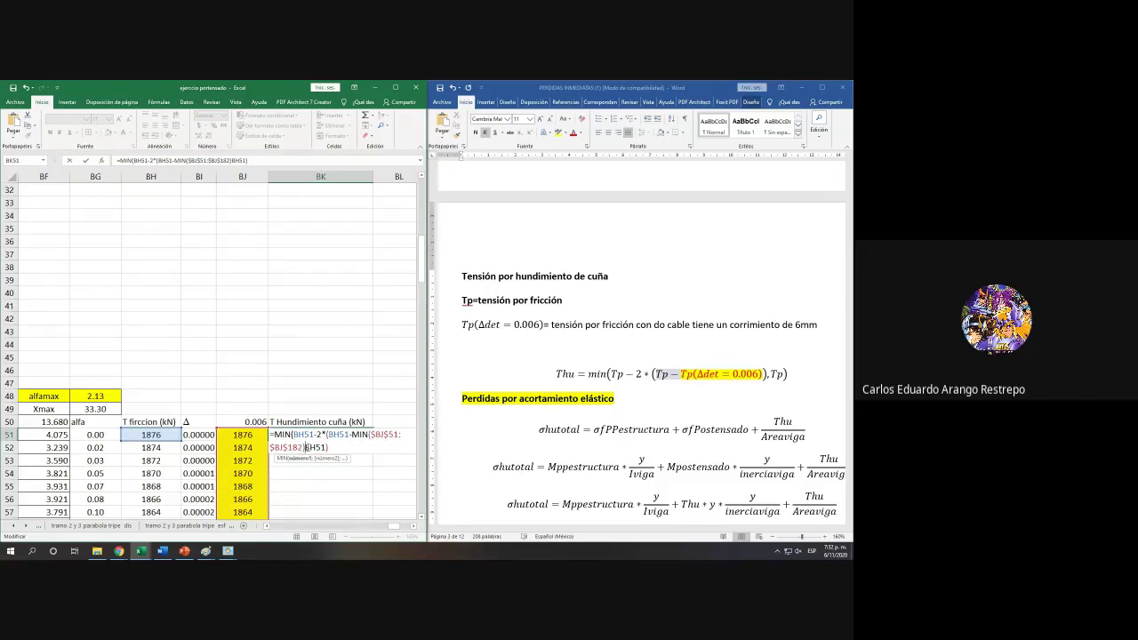
{"action": "type", "text": ");"}
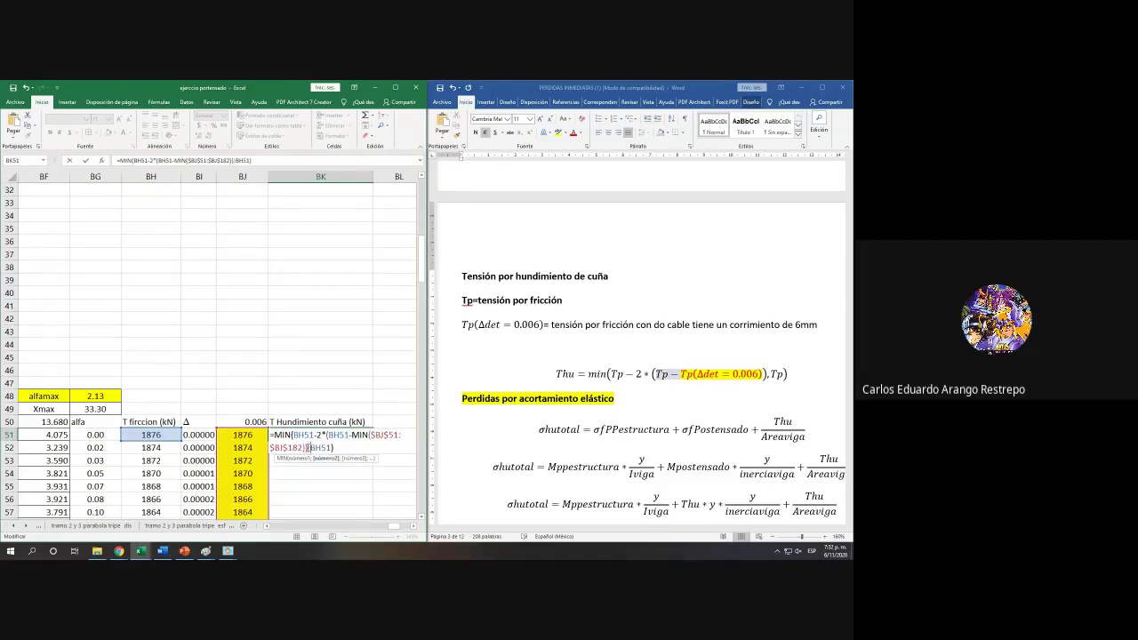
{"action": "key", "text": "Return"}
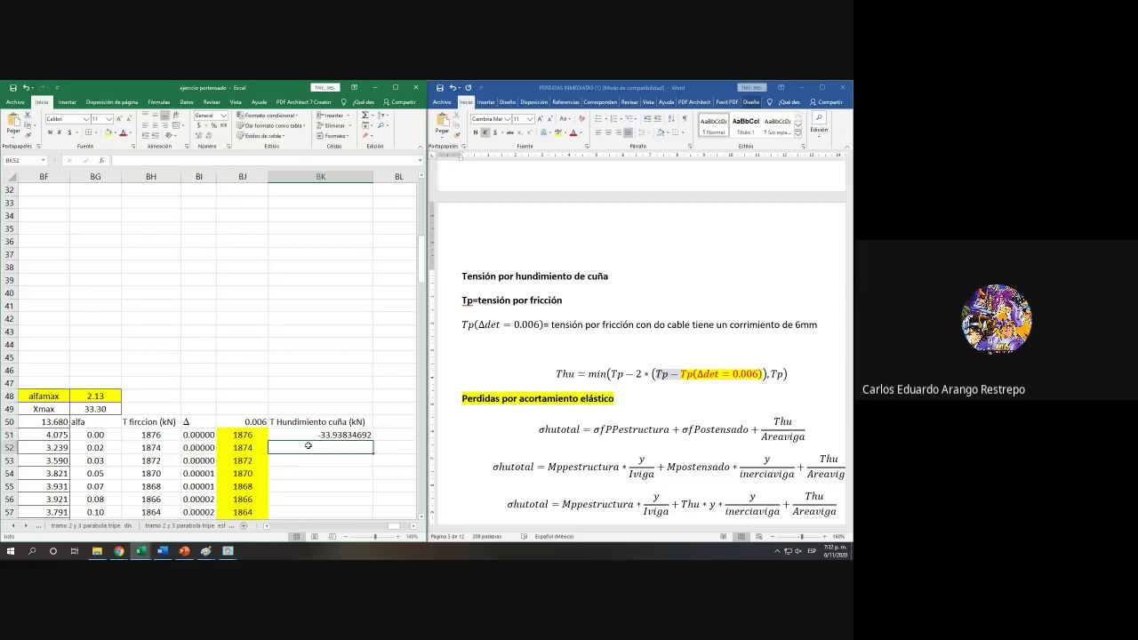
Step: Review the corrected wedge-slip formula in BK51 and its cell references
{"action": "left_click", "coordinate": [309, 437]}
{"action": "double_click", "coordinate": [309, 437]}
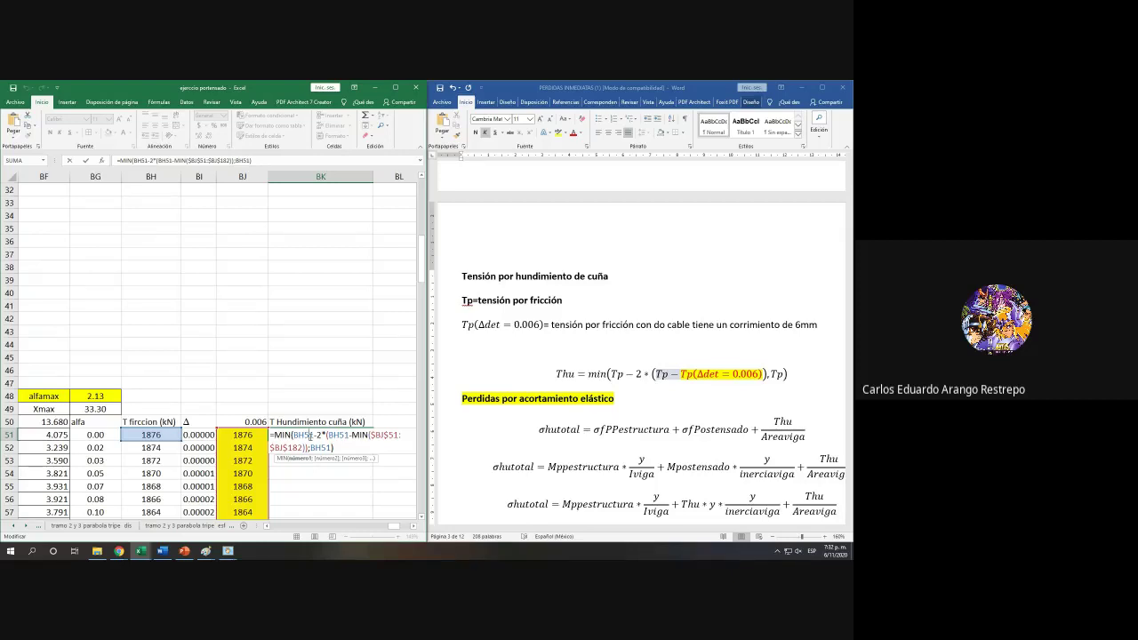
{"action": "key", "text": "Escape"}
Step: Enter a manual check of the wedge-slip tension in BI45 as +1876-2*(1876-921), using the last tension within the 0.006 displacement
{"action": "left_click", "coordinate": [191, 354]}
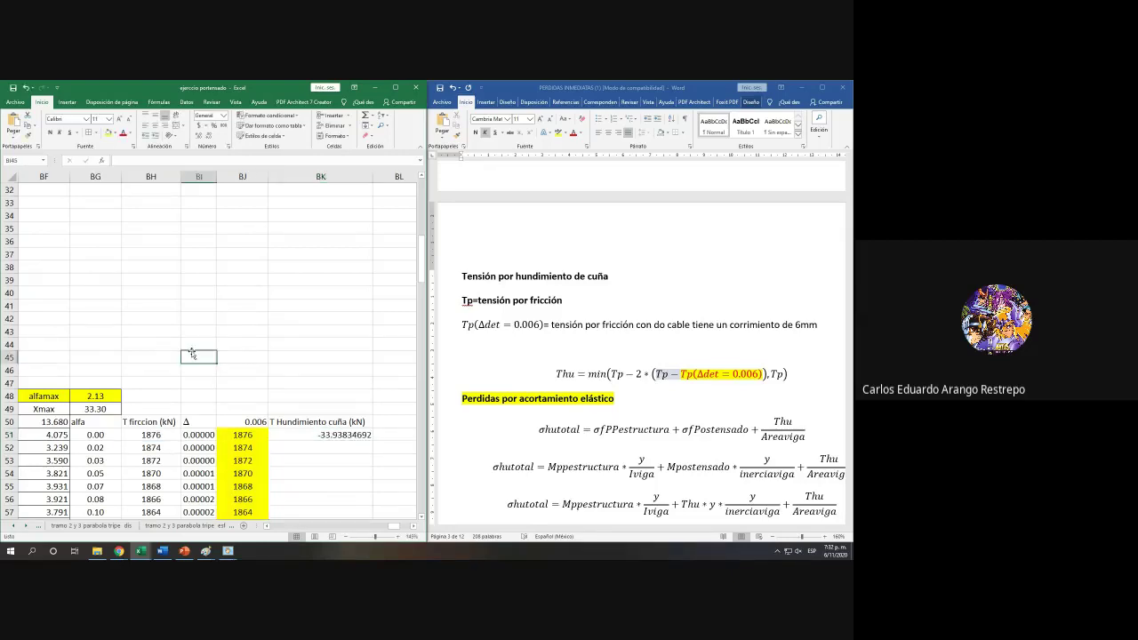
{"action": "type", "text": "+19"}
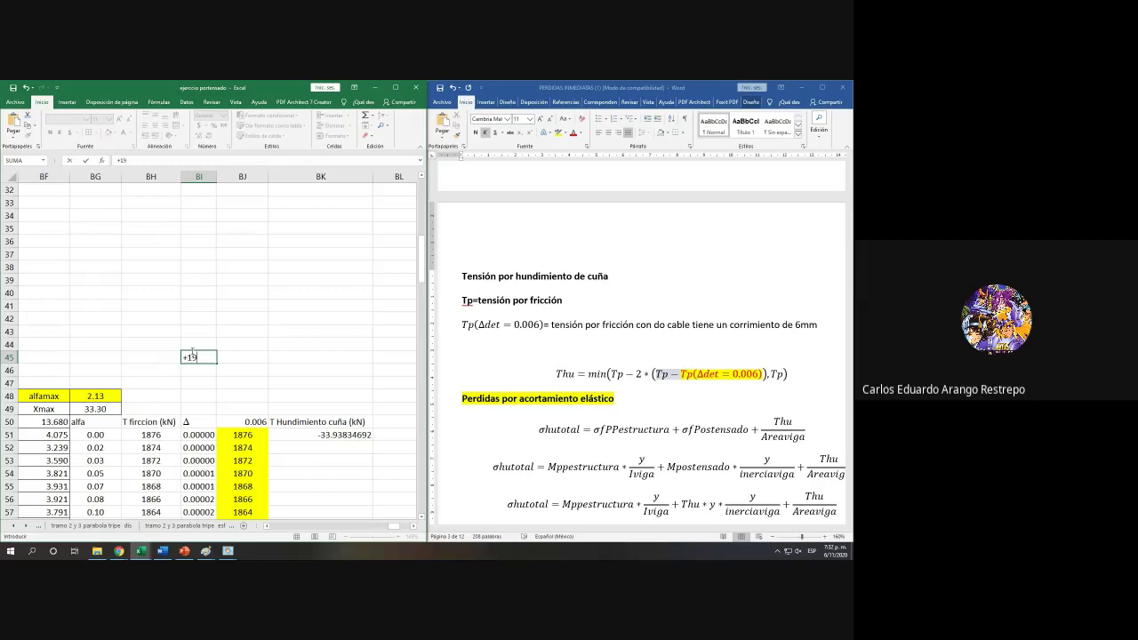
{"action": "key", "text": "BackSpace"}
{"action": "type", "text": "876-2*(1876-"}
{"action": "scroll", "coordinate": [199, 353], "scroll_direction": "down", "scroll_amount": 20}
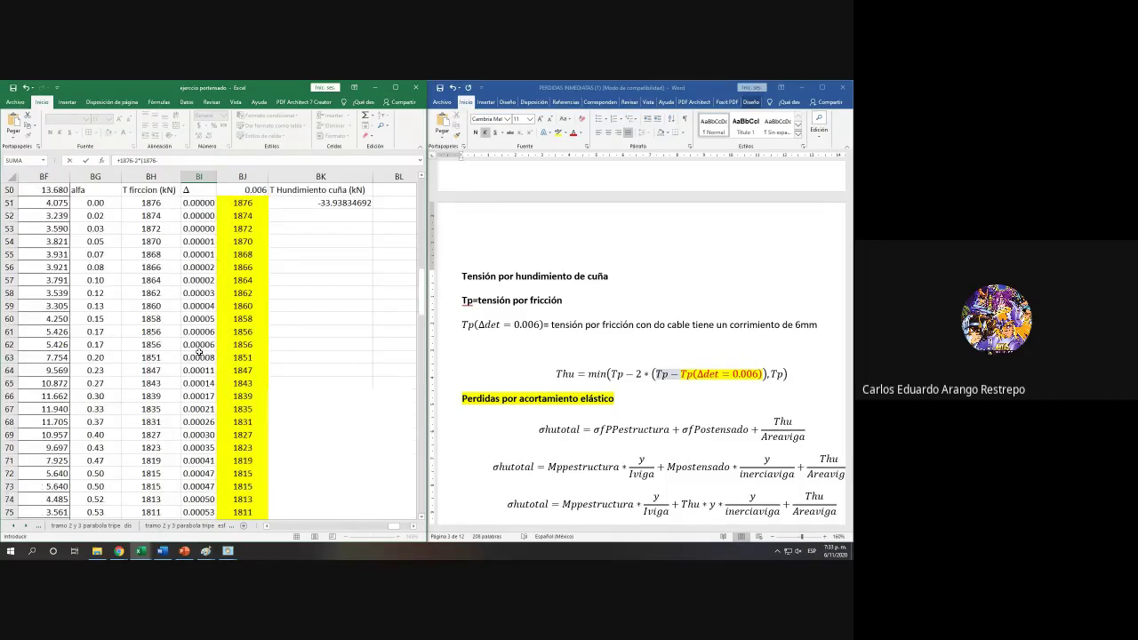
{"action": "scroll", "coordinate": [199, 353], "scroll_direction": "down", "scroll_amount": 7}
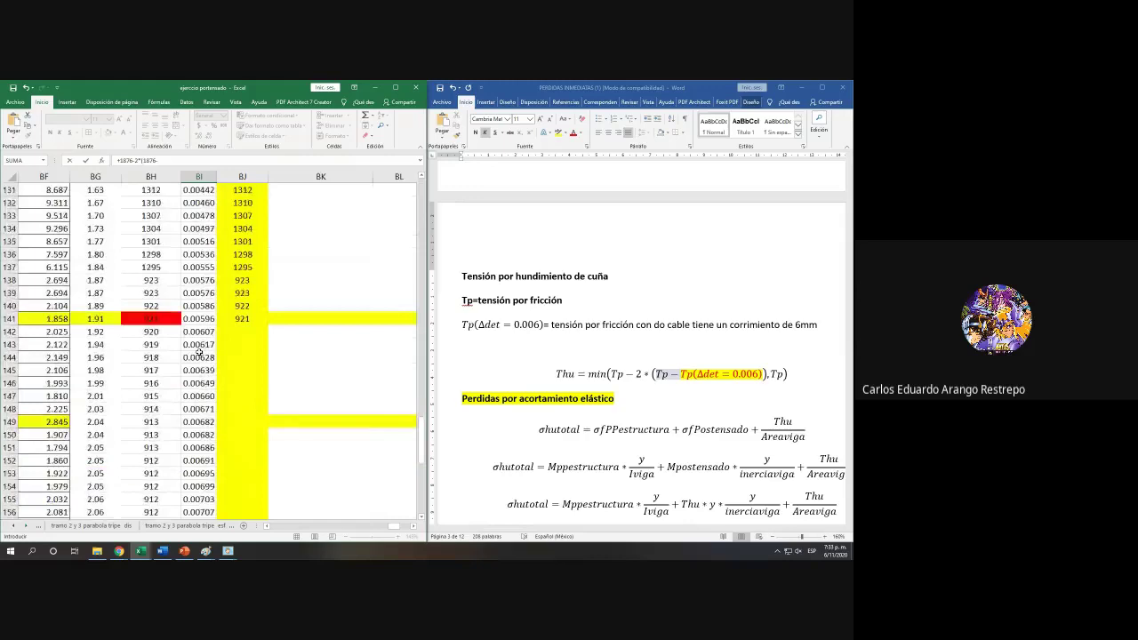
{"action": "scroll", "coordinate": [199, 353], "scroll_direction": "up", "scroll_amount": 20}
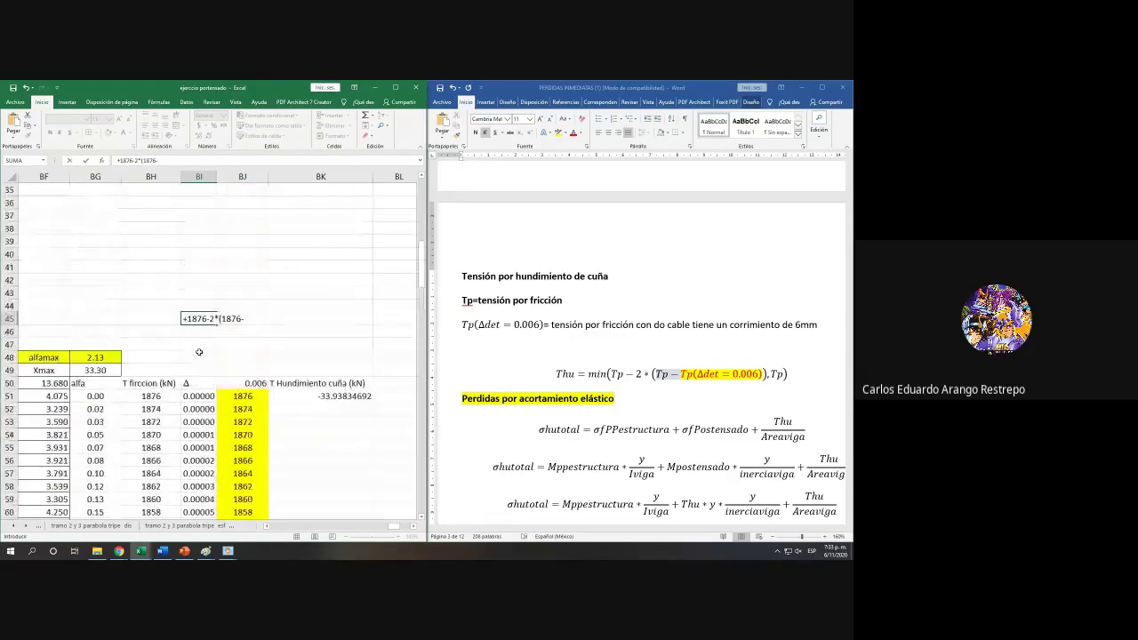
{"action": "type", "text": "9"}
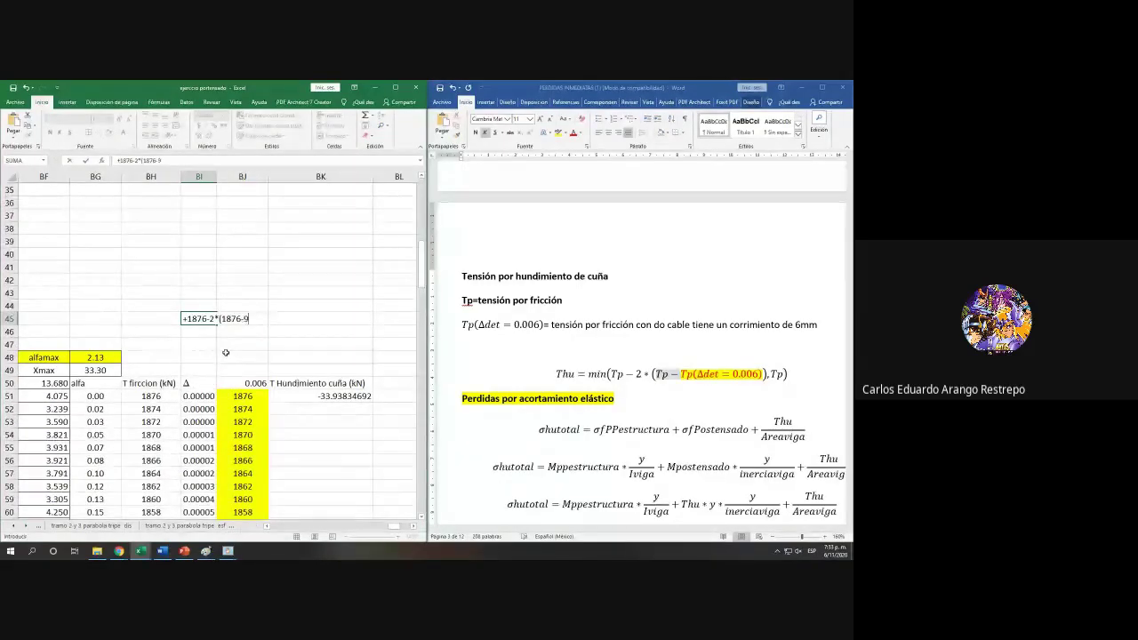
{"action": "type", "text": "21))"}
{"action": "key", "text": "Escape"}
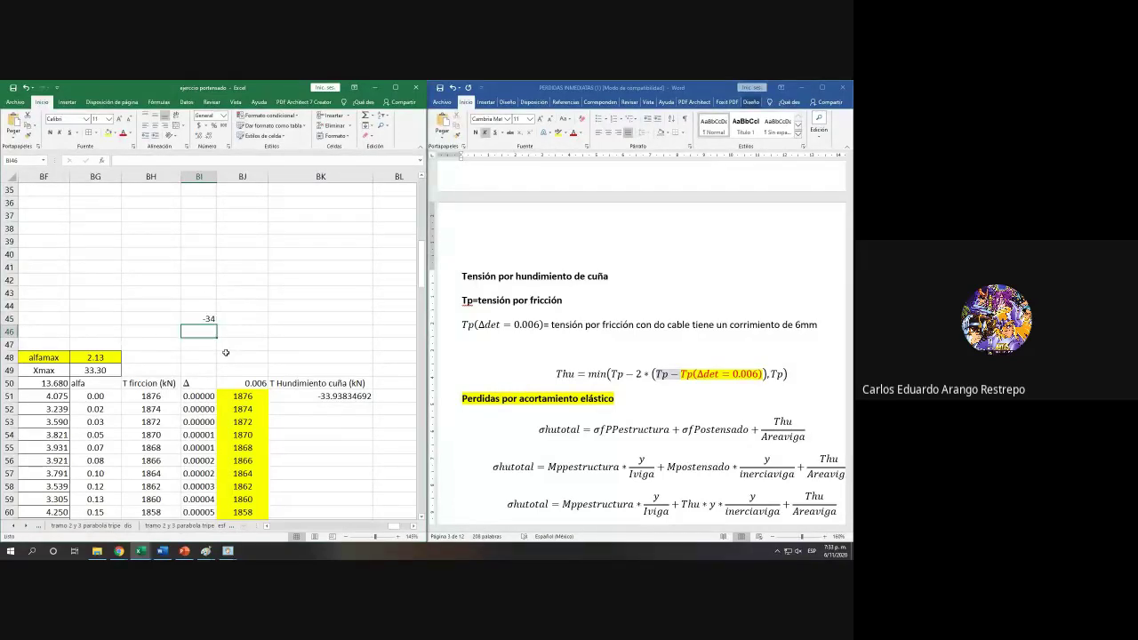
Step: Compare the manual check formula in BI45 with the Thu and Δdet equations in the Word document
{"action": "double_click", "coordinate": [196, 318]}
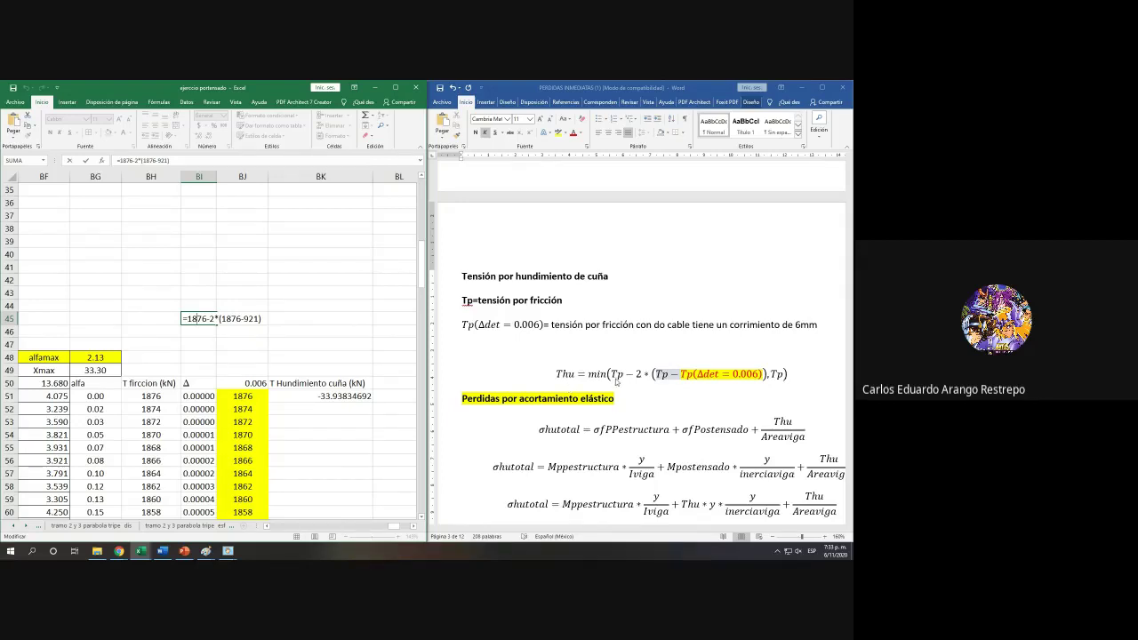
{"action": "scroll", "coordinate": [569, 389], "scroll_direction": "up", "scroll_amount": 5}
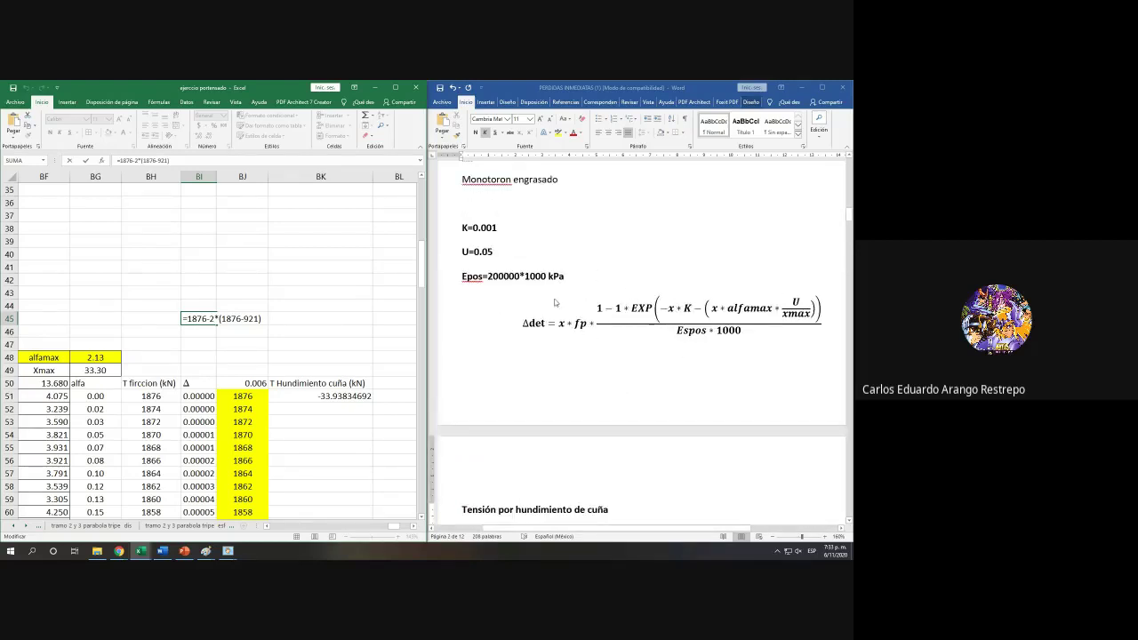
{"action": "left_click", "coordinate": [350, 382]}
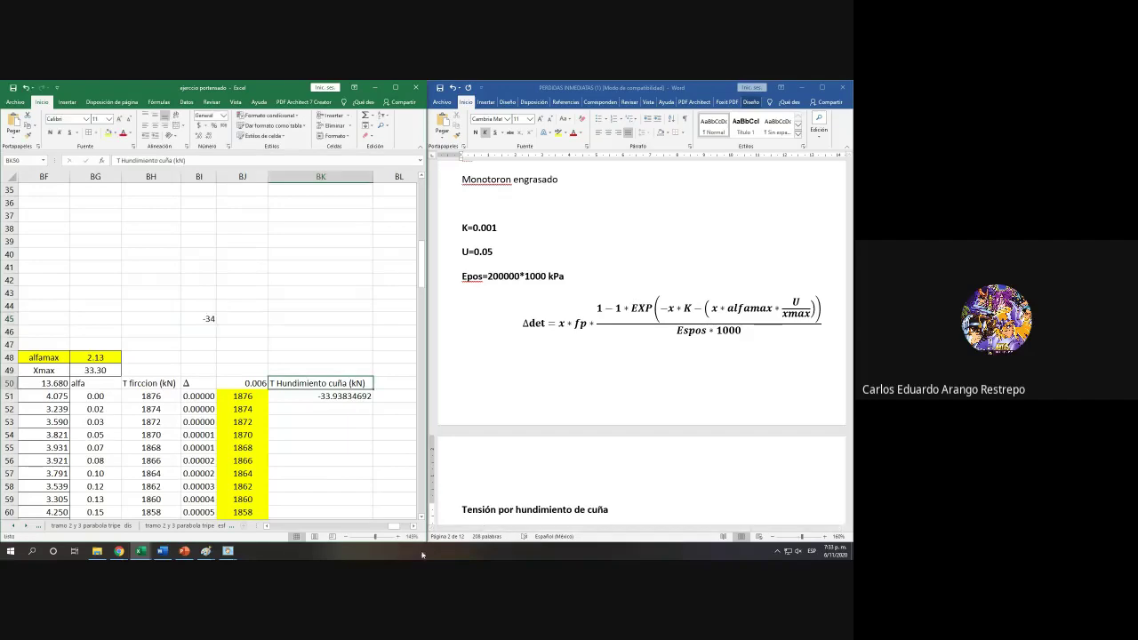
Step: Check the k and U input values in B22 and B23 against the constants in the Word document
{"action": "left_click_drag", "start_coordinate": [396, 526], "coordinate": [272, 525]}
{"action": "scroll", "coordinate": [223, 400], "scroll_direction": "up", "scroll_amount": 10}
{"action": "left_click", "coordinate": [136, 460]}
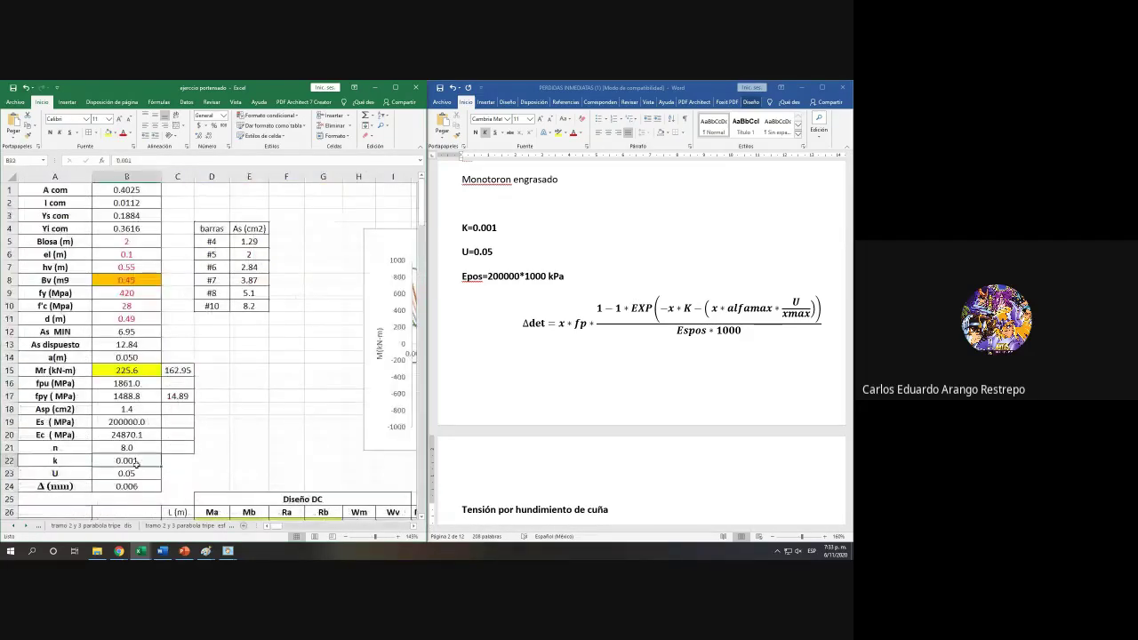
{"action": "left_click", "coordinate": [138, 476]}
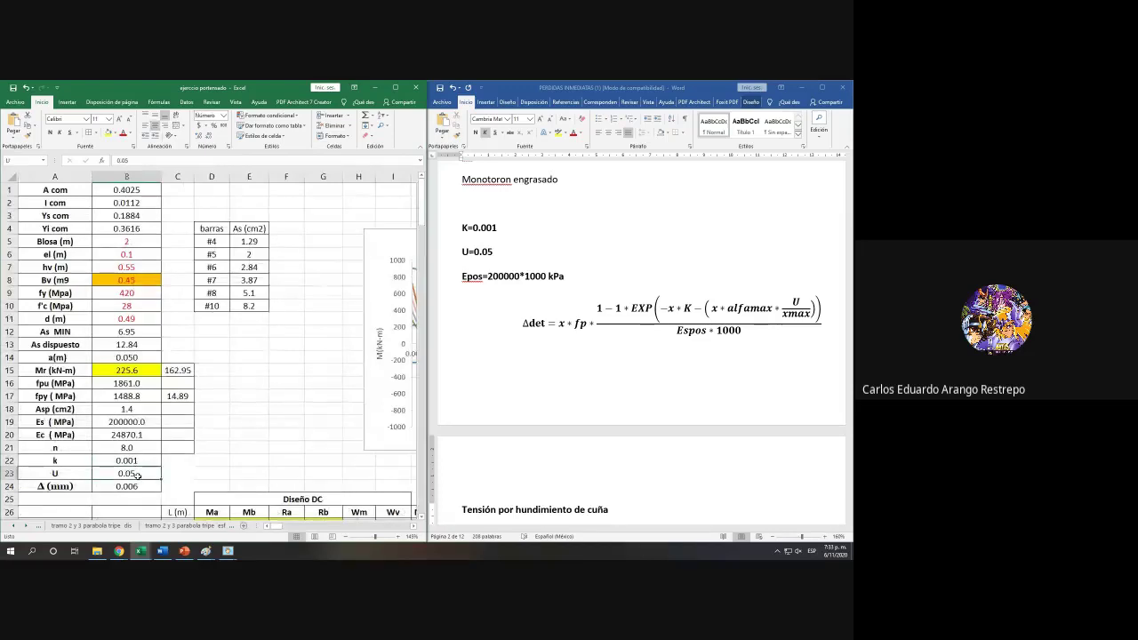
Step: Replace the Δ (mm) input in B24 with the expression +6/1000
{"action": "left_click", "coordinate": [141, 486]}
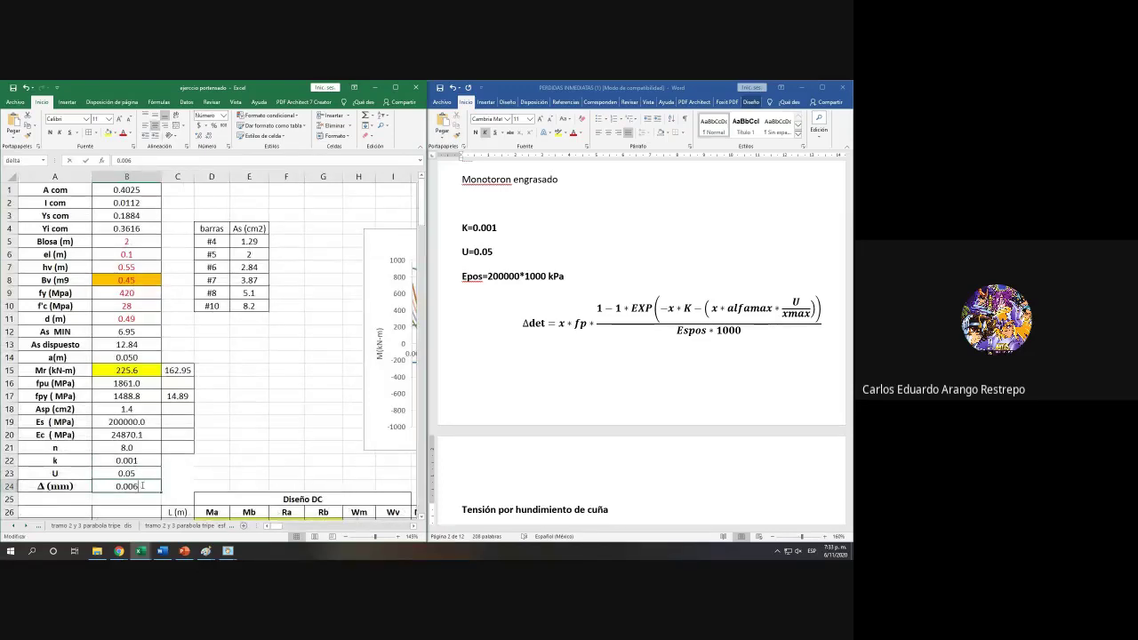
{"action": "double_click", "coordinate": [141, 487]}
{"action": "left_click_drag", "start_coordinate": [141, 486], "coordinate": [104, 487]}
{"action": "type", "text": "+"}
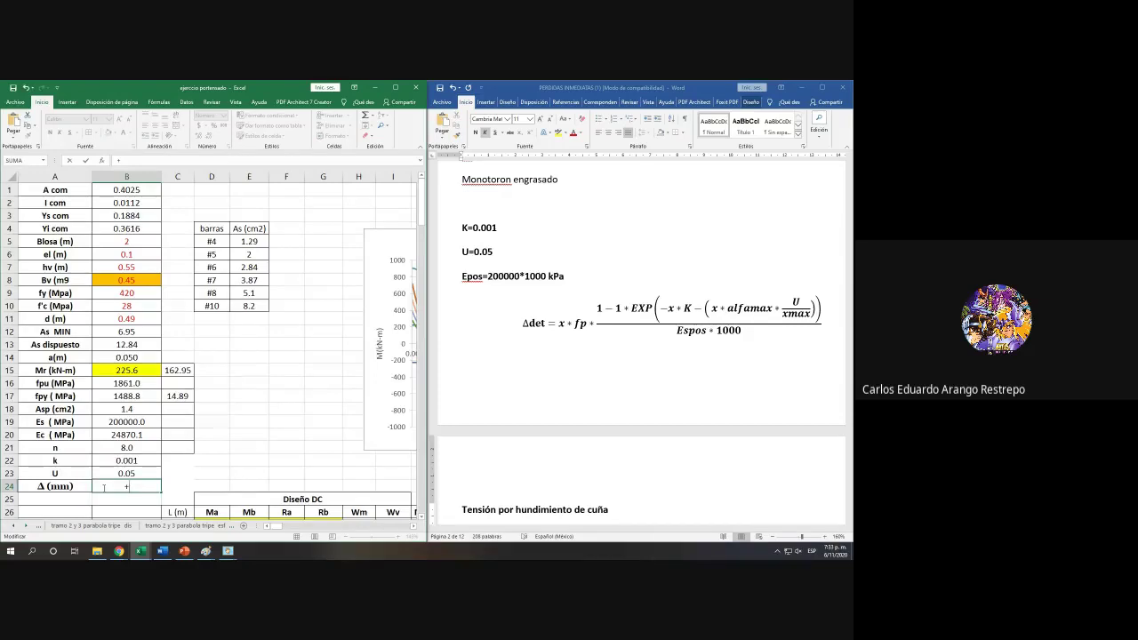
{"action": "type", "text": "6/1000"}
{"action": "key", "text": "Return"}
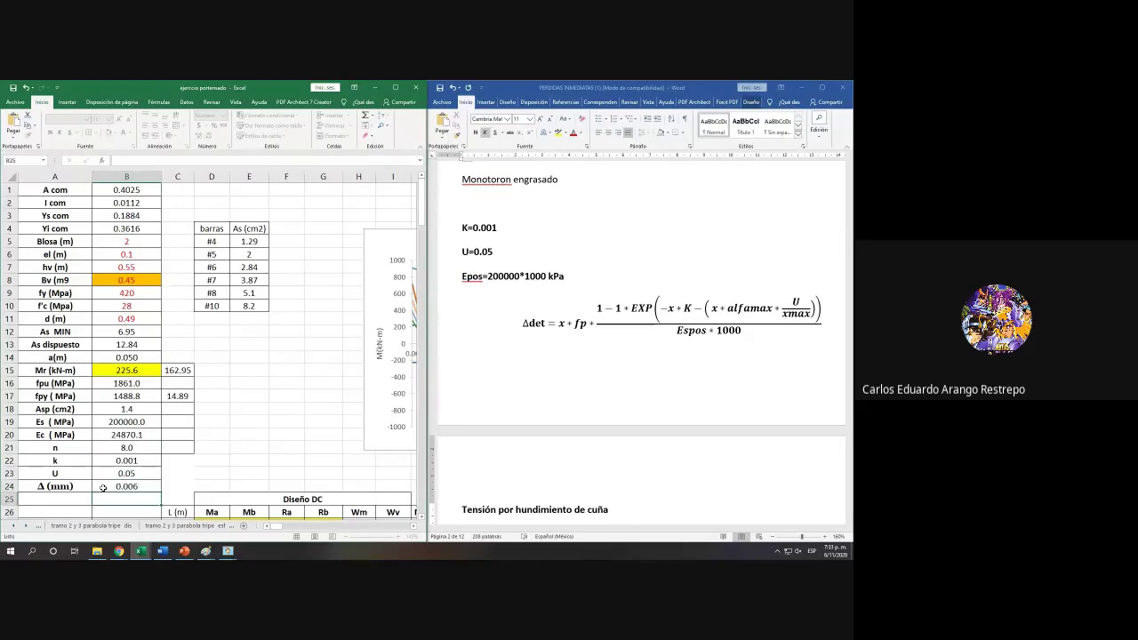
Step: Switch to the Perdidas postensado workbook and examine the T hundimiento formula in AW62 and its column on Hoja1
{"action": "left_click", "coordinate": [133, 462]}
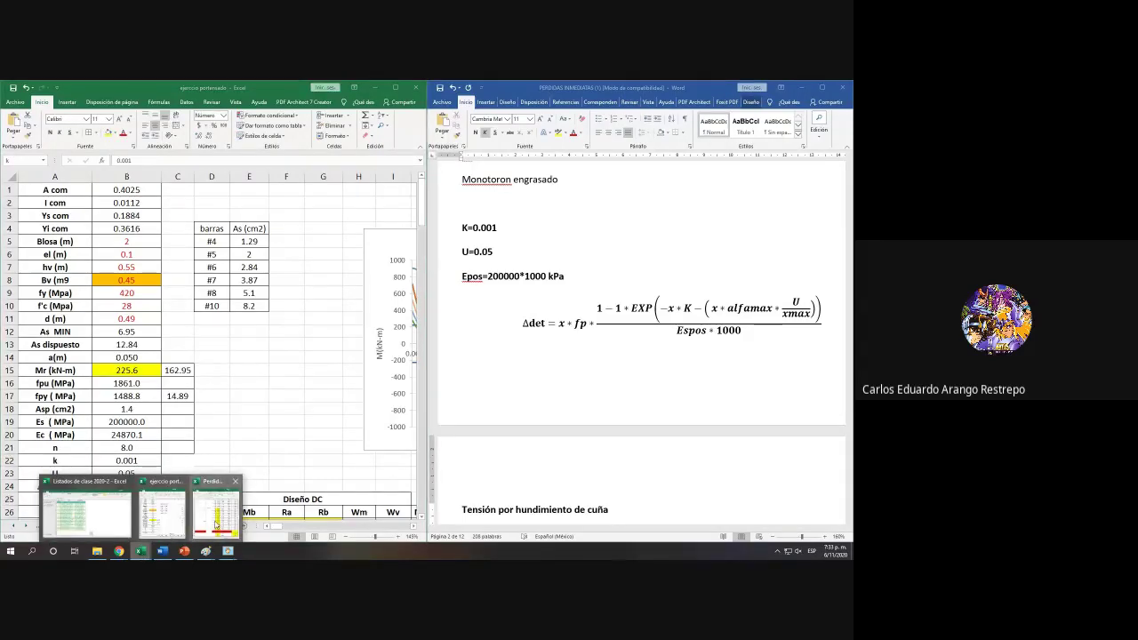
{"action": "left_click", "coordinate": [218, 507]}
{"action": "scroll", "coordinate": [298, 478], "scroll_direction": "up", "scroll_amount": 8}
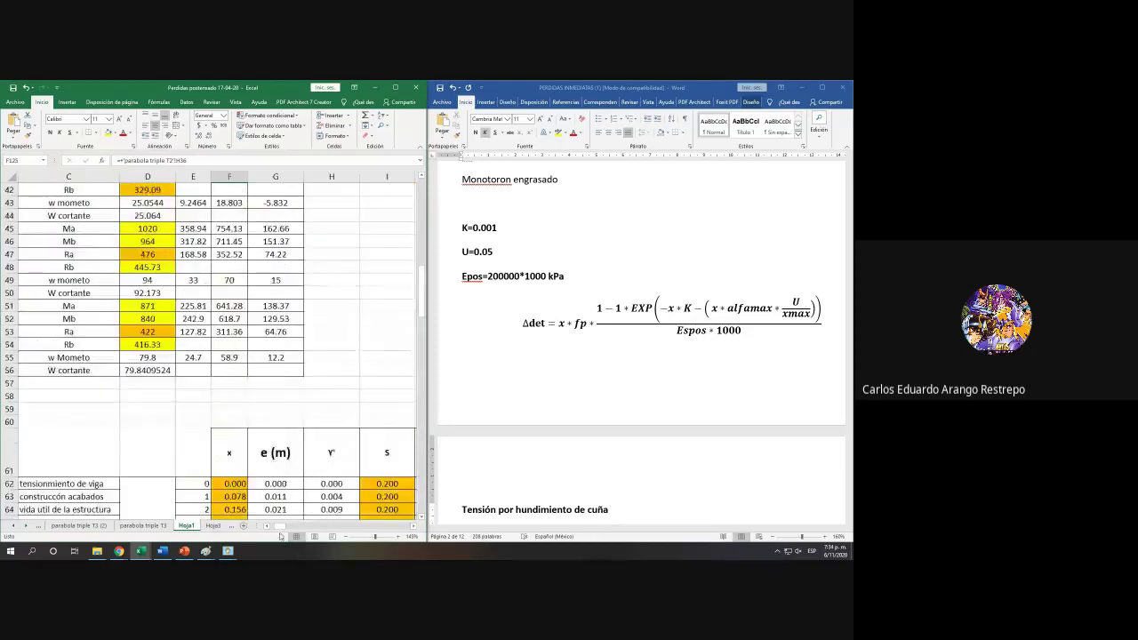
{"action": "left_click_drag", "start_coordinate": [281, 526], "coordinate": [365, 530]}
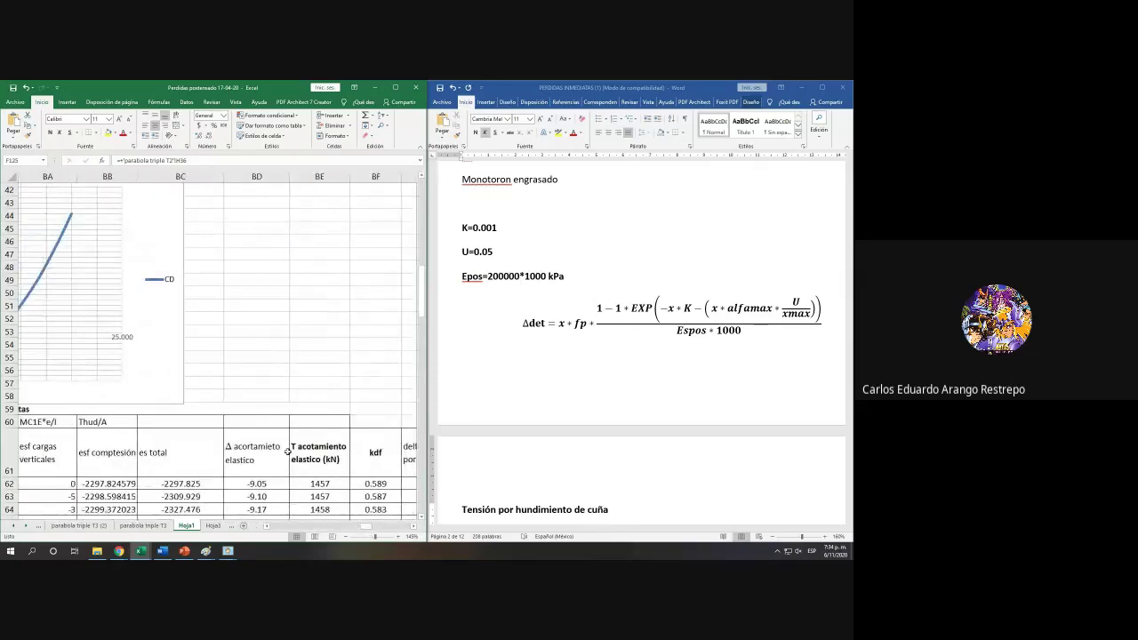
{"action": "scroll", "coordinate": [318, 469], "scroll_direction": "down", "scroll_amount": 3}
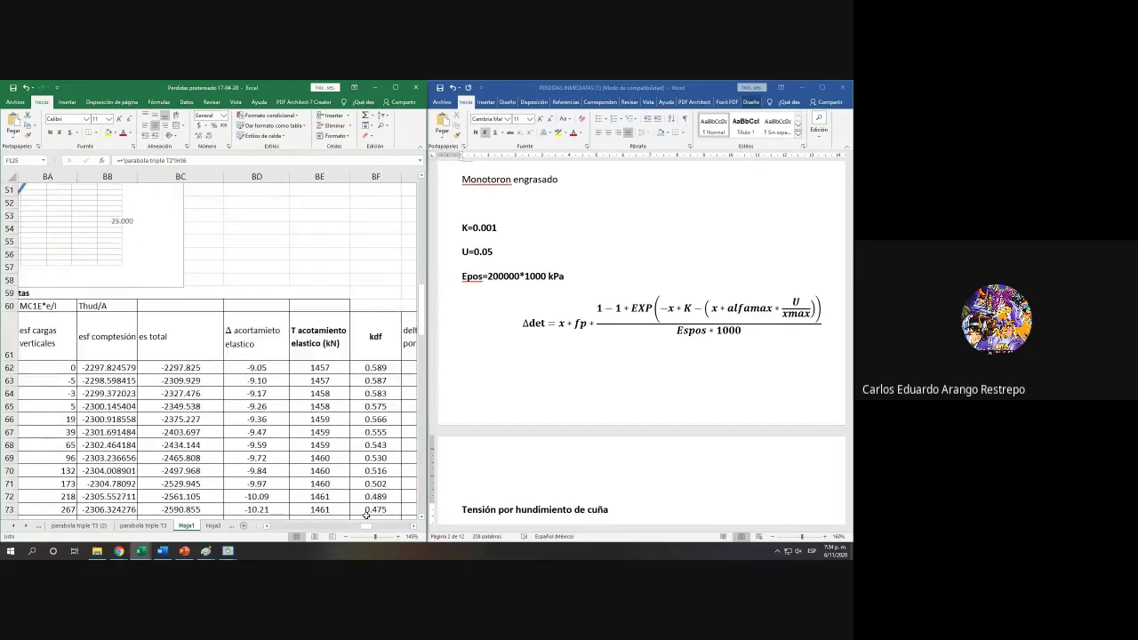
{"action": "left_click_drag", "start_coordinate": [371, 528], "coordinate": [361, 528]}
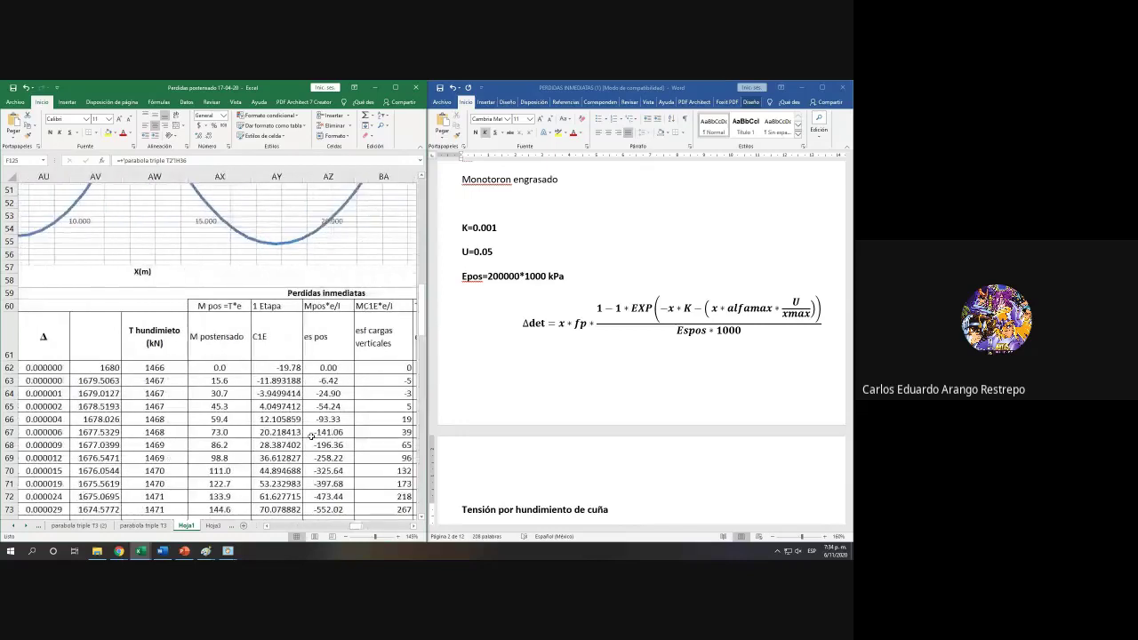
{"action": "left_click", "coordinate": [174, 366]}
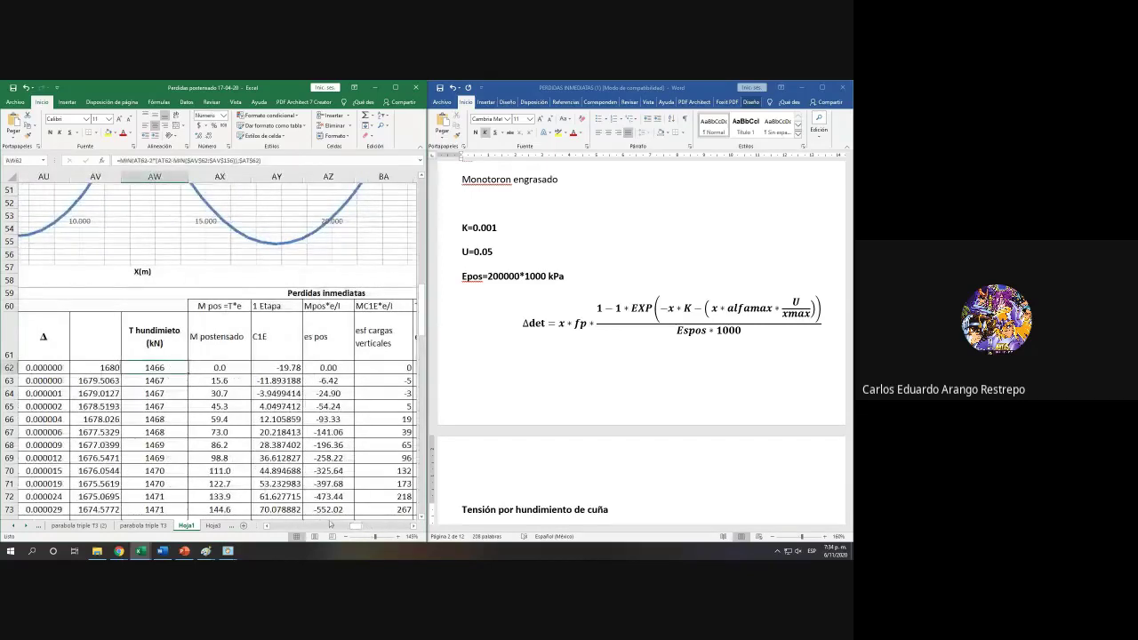
{"action": "left_click_drag", "start_coordinate": [361, 528], "coordinate": [355, 529]}
{"action": "scroll", "coordinate": [310, 467], "scroll_direction": "down", "scroll_amount": 15}
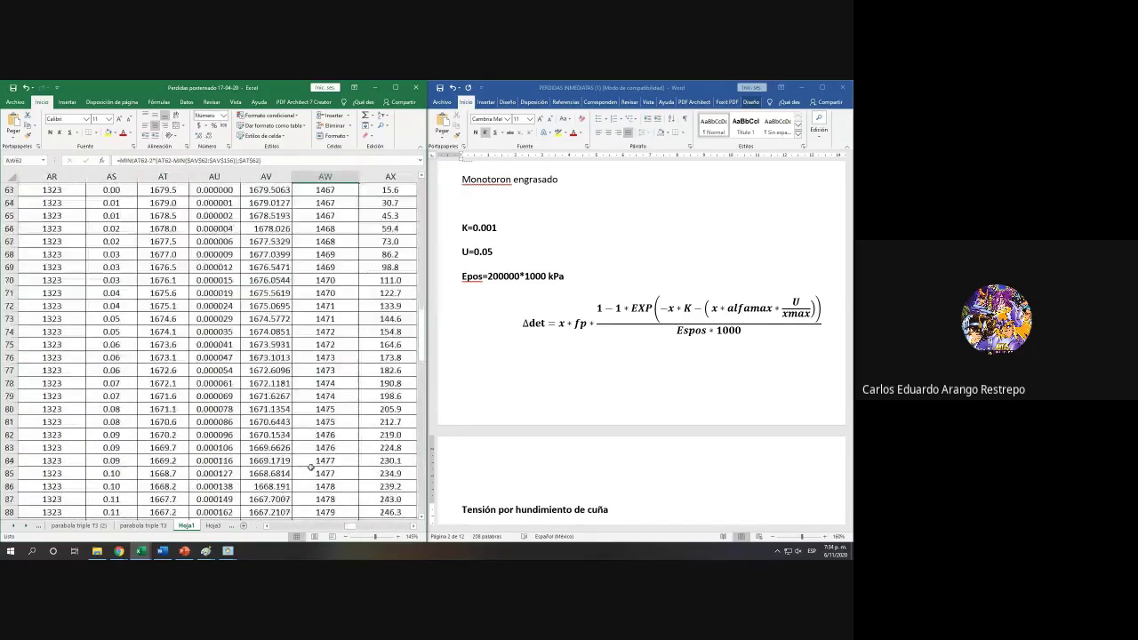
{"action": "scroll", "coordinate": [311, 467], "scroll_direction": "up", "scroll_amount": 9}
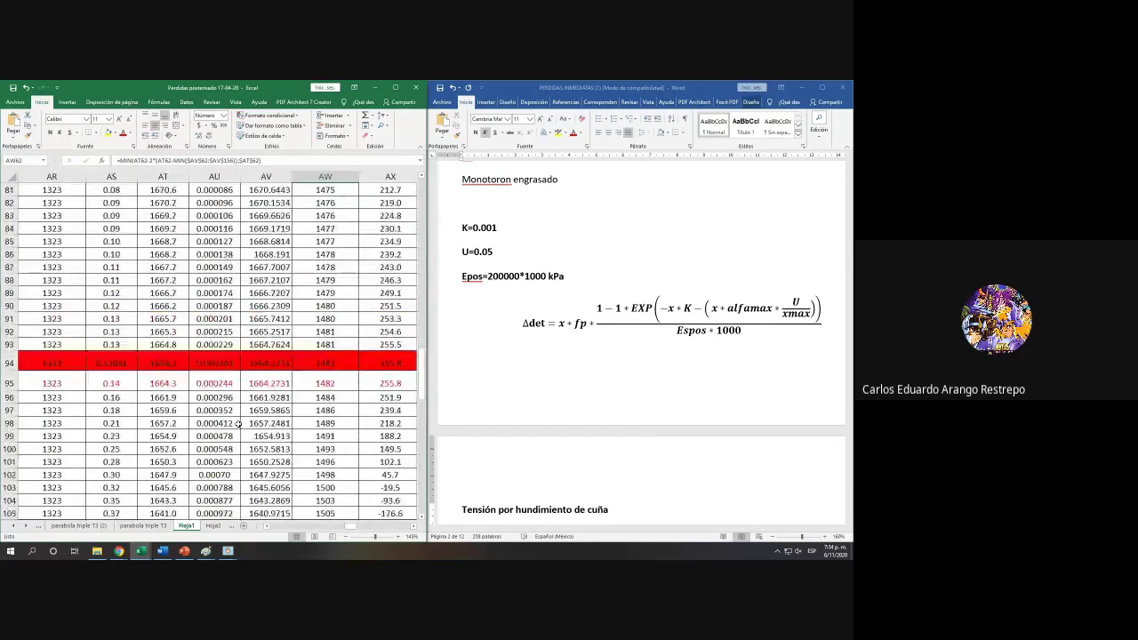
{"action": "scroll", "coordinate": [239, 424], "scroll_direction": "up", "scroll_amount": 6}
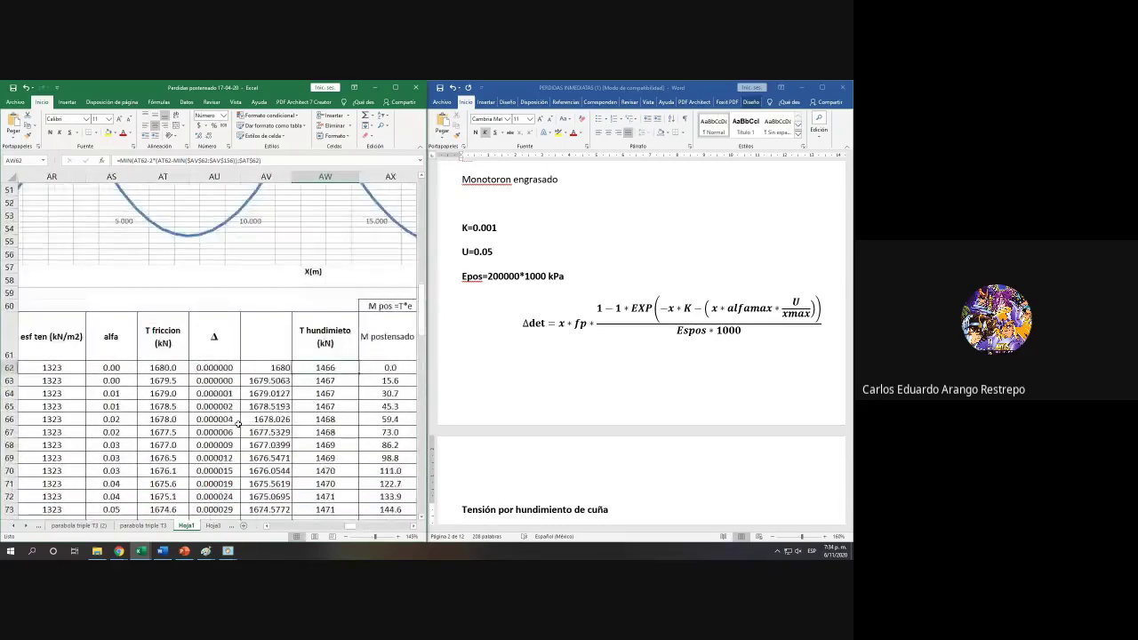
Step: Inspect the SI formula in AV62 and find the last friction tension in column AV within the deltacuna limit
{"action": "double_click", "coordinate": [258, 367]}
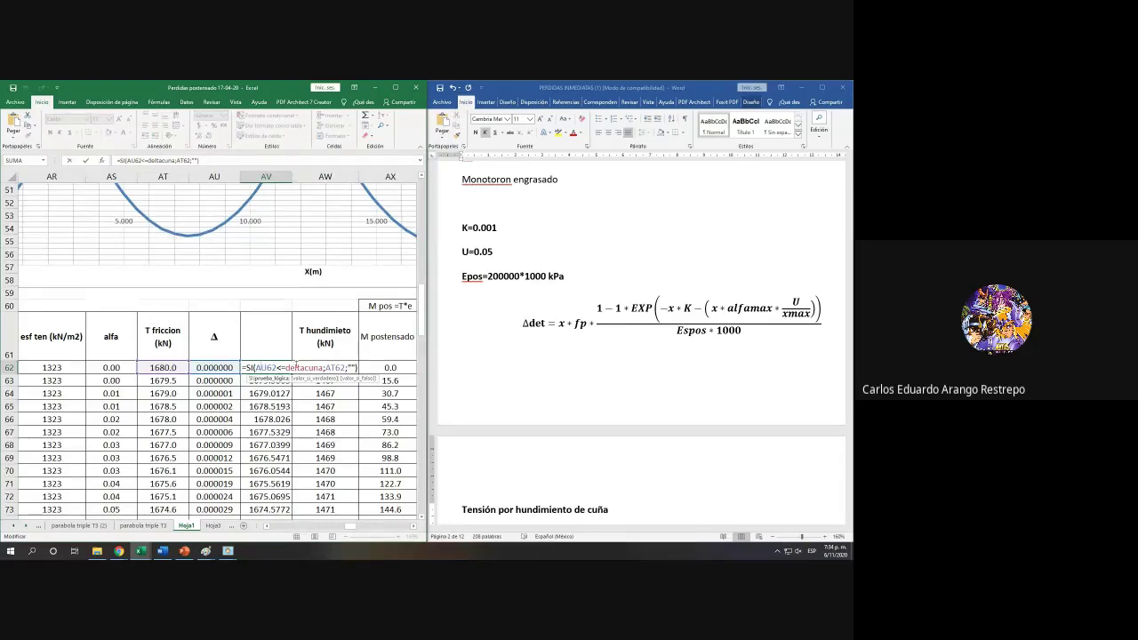
{"action": "key", "text": "Escape"}
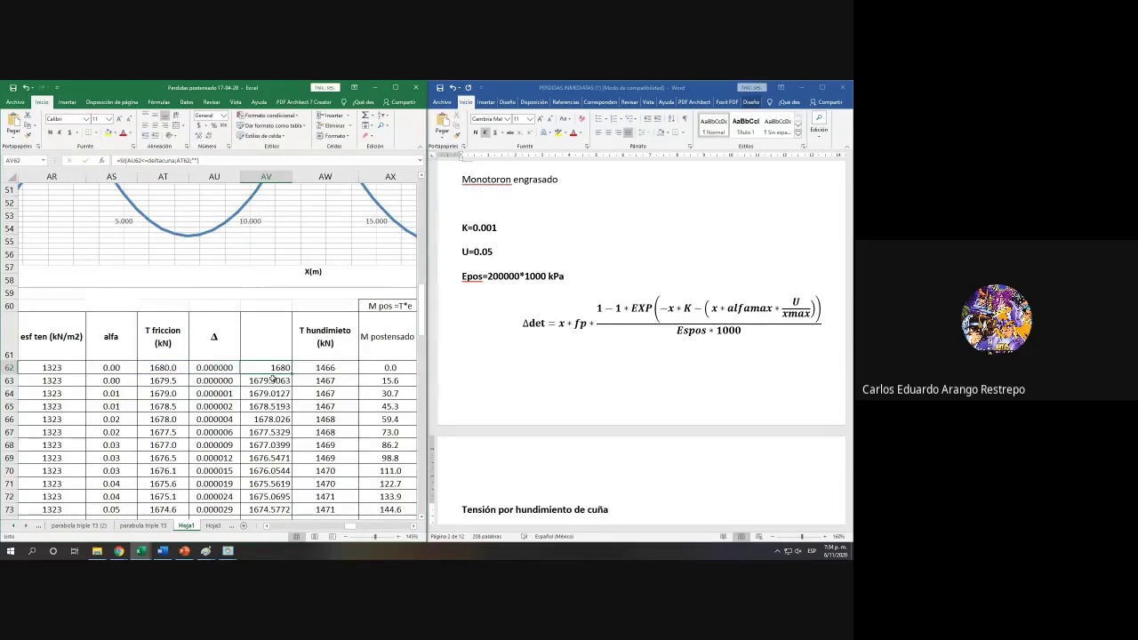
{"action": "scroll", "coordinate": [269, 374], "scroll_direction": "down", "scroll_amount": 5}
{"action": "scroll", "coordinate": [270, 374], "scroll_direction": "down", "scroll_amount": 15}
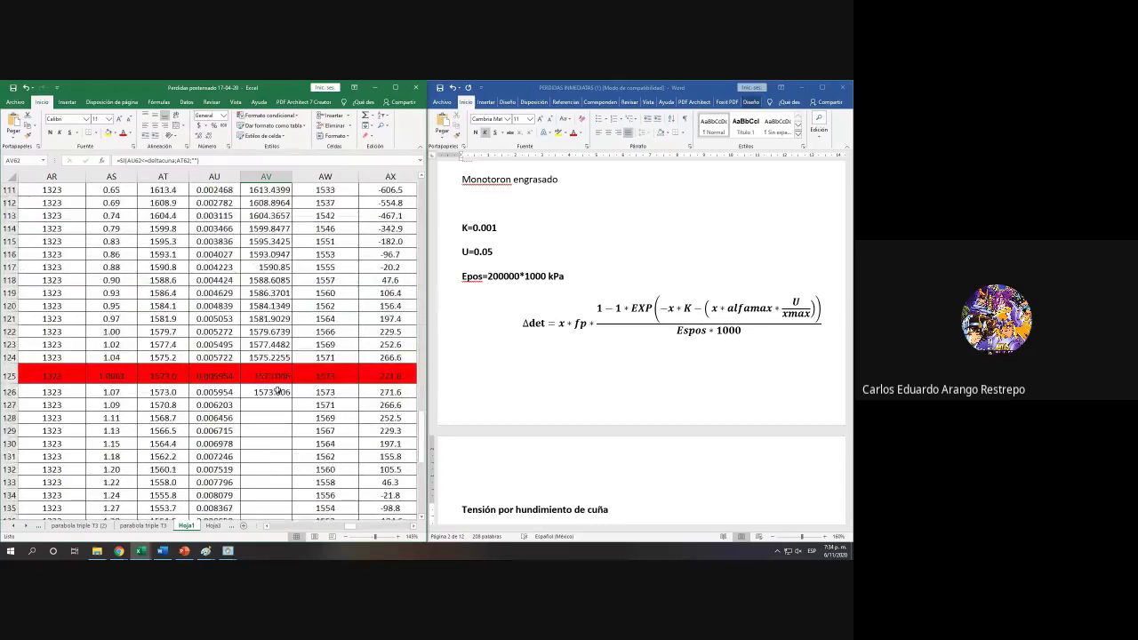
{"action": "left_click", "coordinate": [277, 392]}
{"action": "scroll", "coordinate": [278, 391], "scroll_direction": "up", "scroll_amount": 20}
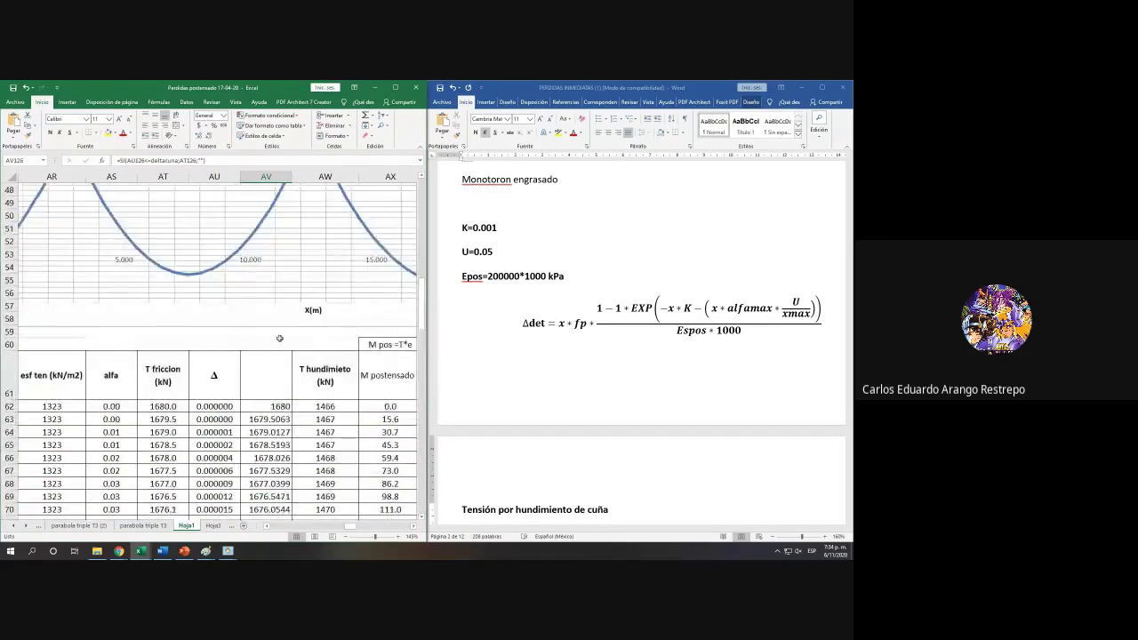
Step: Move the chart up to free the cells above the Δ and T hundimiento columns
{"action": "left_click", "coordinate": [261, 292]}
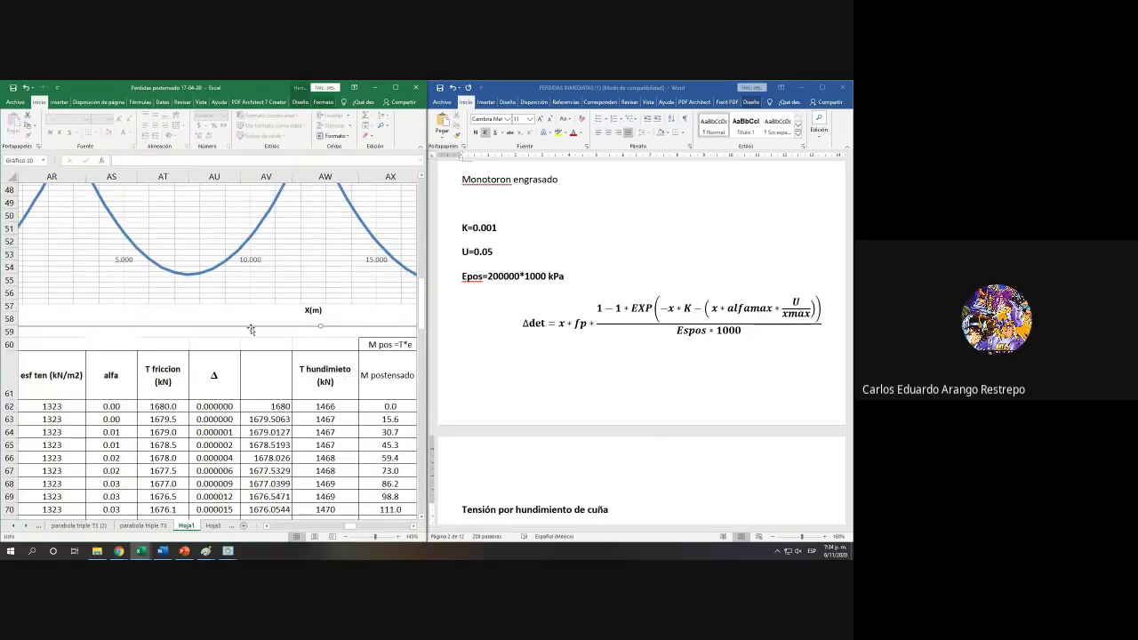
{"action": "left_click_drag", "start_coordinate": [250, 324], "coordinate": [249, 232]}
{"action": "left_click", "coordinate": [244, 317]}
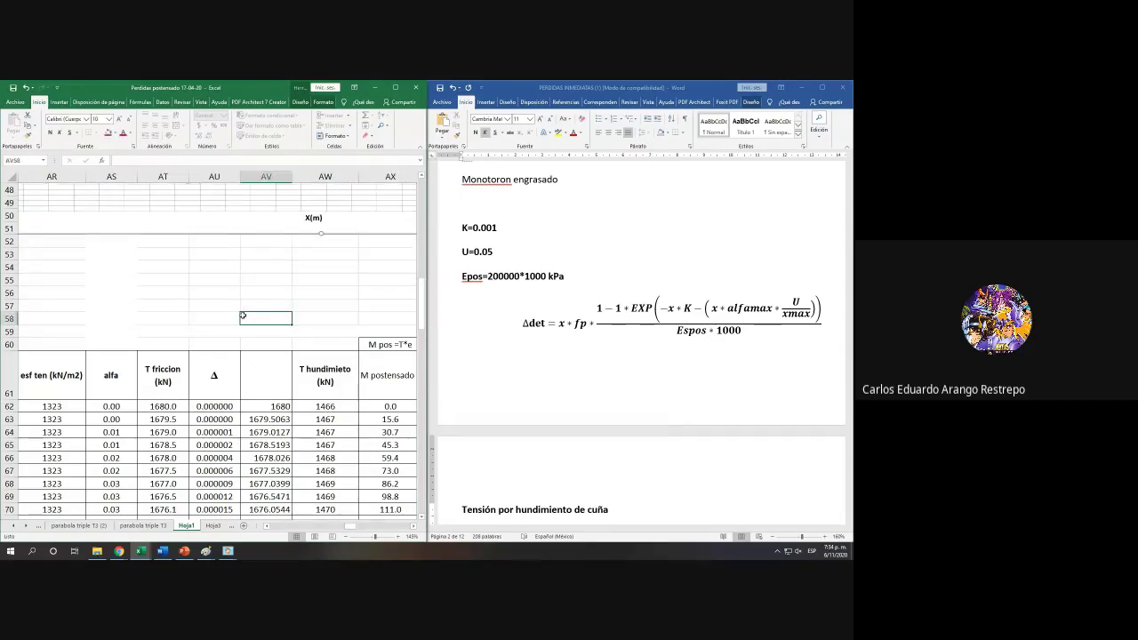
Step: Compare the Thu equation in the Word document with the T hundimiento formula in AW62
{"action": "scroll", "coordinate": [632, 368], "scroll_direction": "down", "scroll_amount": 3}
{"action": "scroll", "coordinate": [632, 369], "scroll_direction": "down", "scroll_amount": 3}
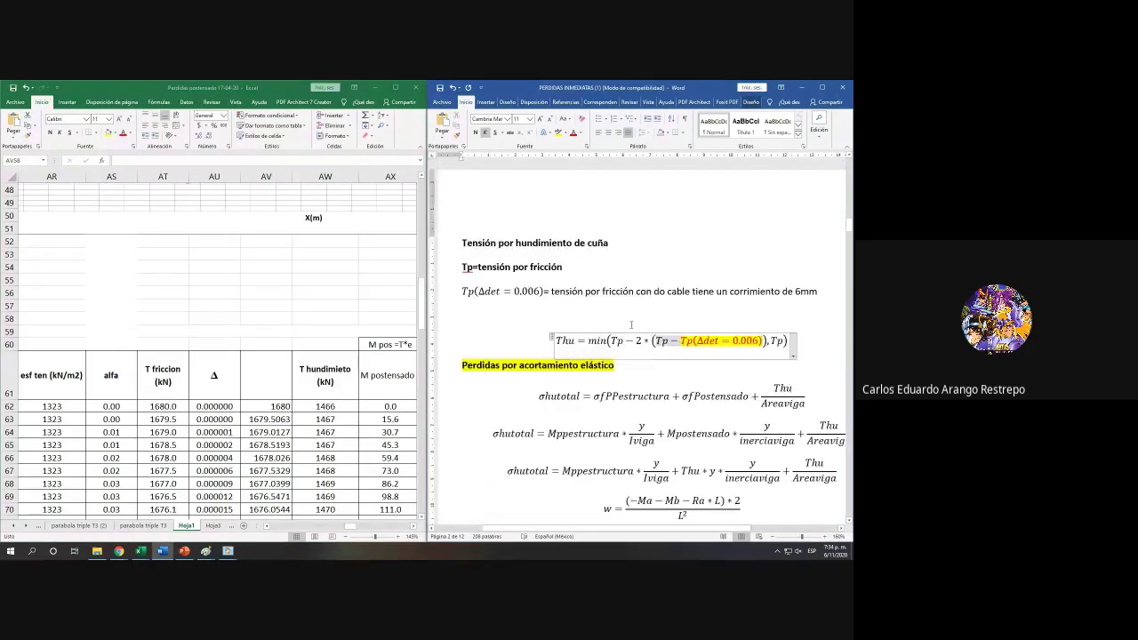
{"action": "scroll", "coordinate": [627, 340], "scroll_direction": "up", "scroll_amount": 3, "text": "ctrl"}
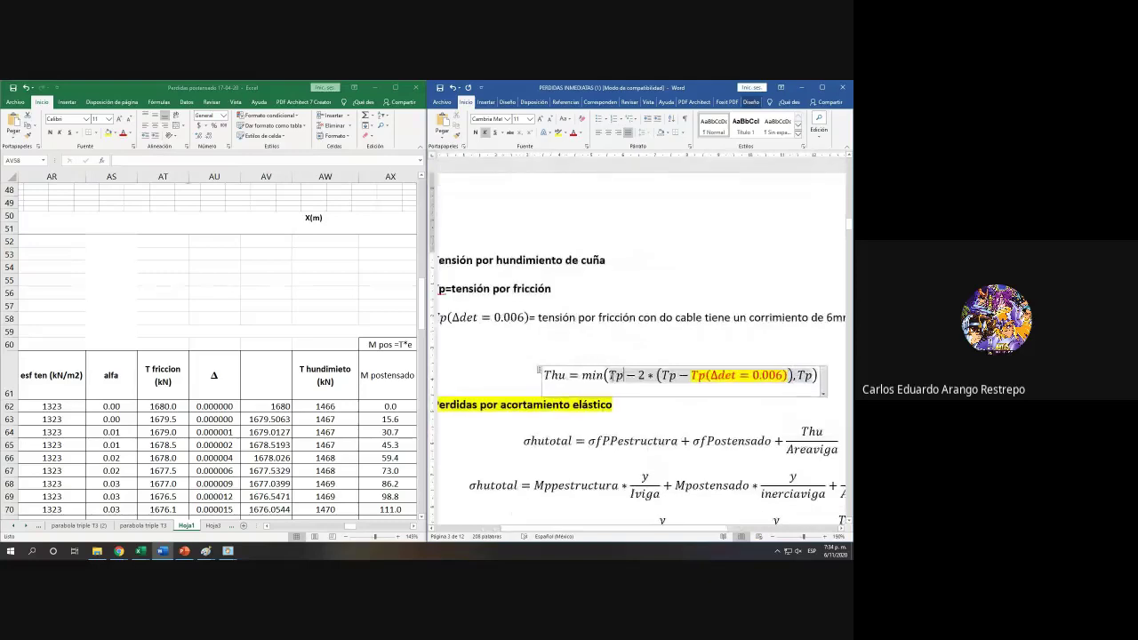
{"action": "left_click", "coordinate": [276, 406]}
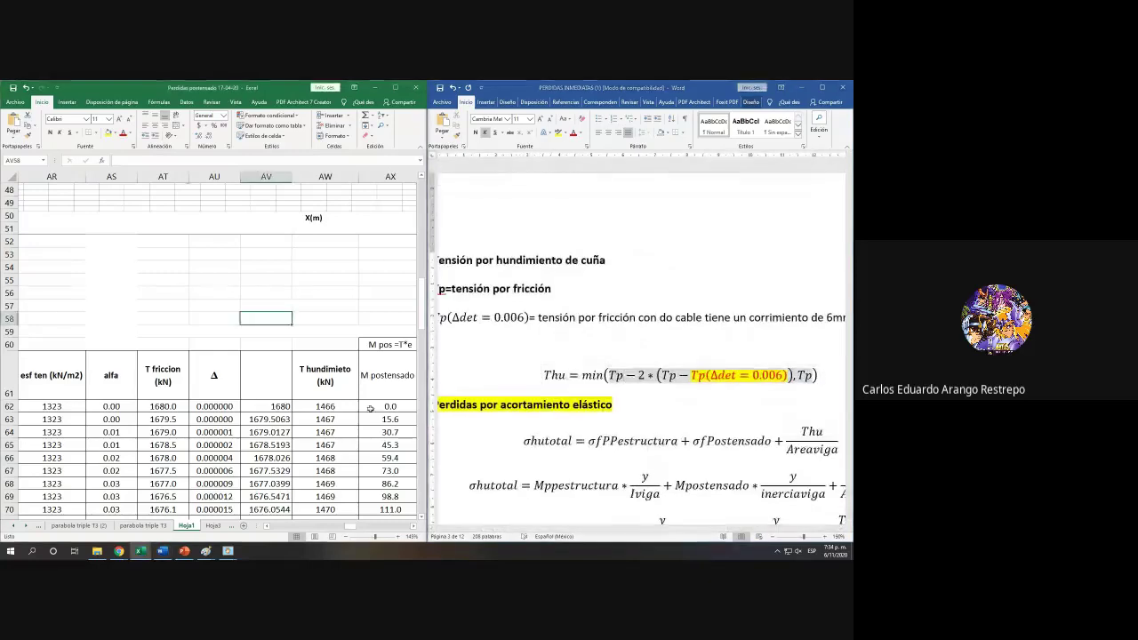
{"action": "left_click", "coordinate": [259, 307]}
{"action": "left_click", "coordinate": [319, 415]}
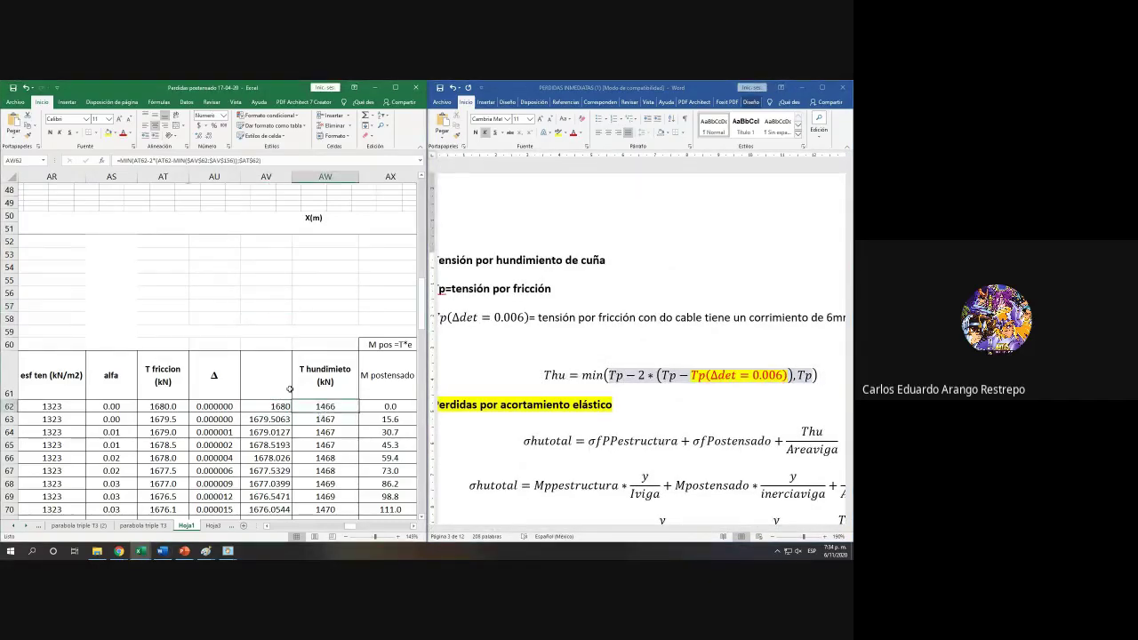
Step: Enter a manual check of the wedge-slip tension in AU57 as +1680-2*(1680-AV126)
{"action": "left_click", "coordinate": [235, 306]}
{"action": "type", "text": "+"}
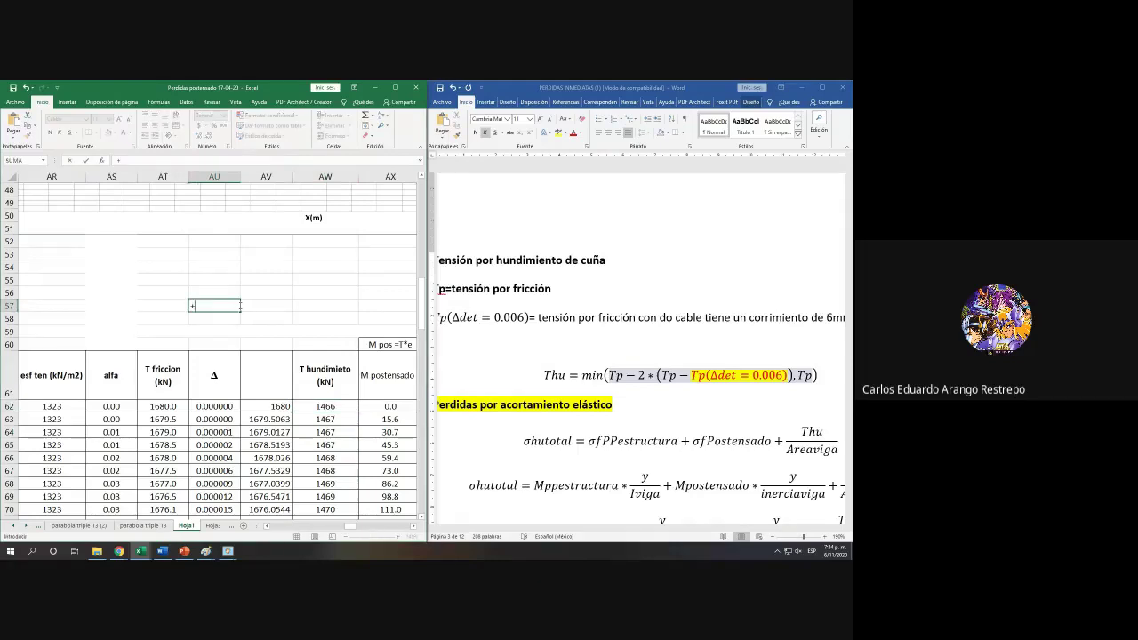
{"action": "type", "text": "1"}
{"action": "type", "text": "680-2*(1680-"}
{"action": "scroll", "coordinate": [183, 335], "scroll_direction": "down", "scroll_amount": 3}
{"action": "scroll", "coordinate": [192, 333], "scroll_direction": "down", "scroll_amount": 20}
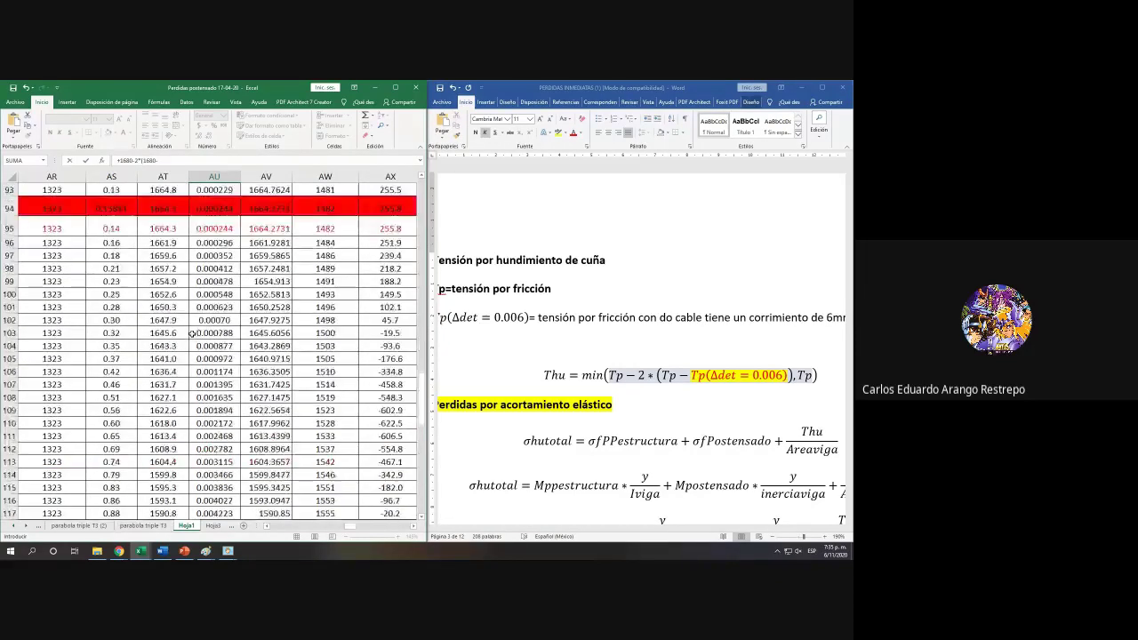
{"action": "scroll", "coordinate": [192, 334], "scroll_direction": "up", "scroll_amount": 4}
{"action": "left_click", "coordinate": [283, 392]}
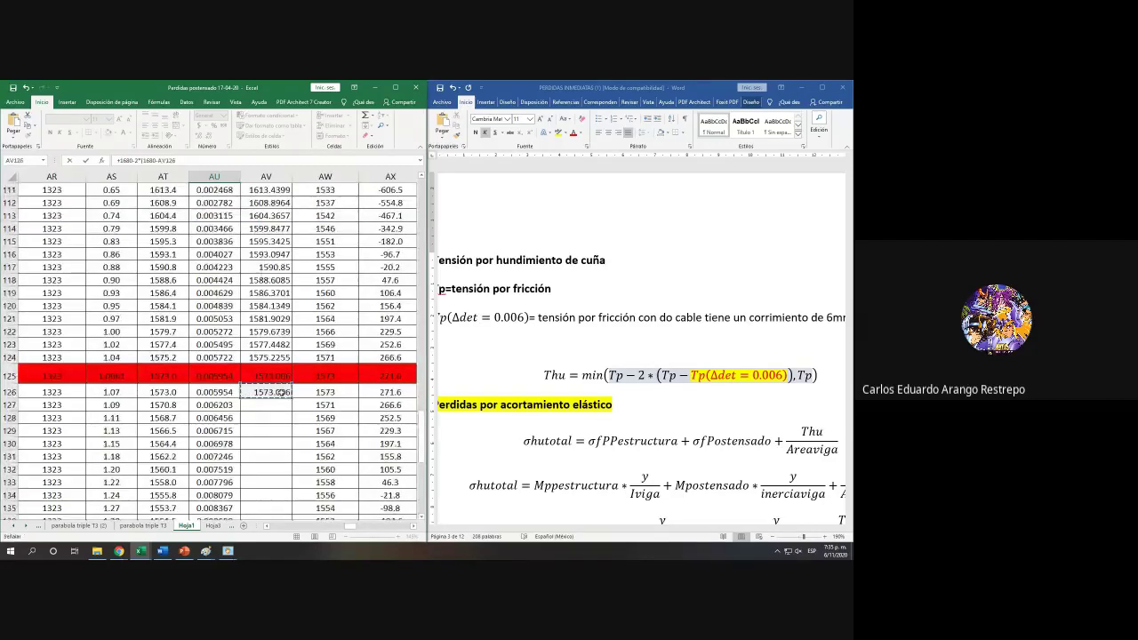
{"action": "scroll", "coordinate": [285, 387], "scroll_direction": "up", "scroll_amount": 20}
{"action": "scroll", "coordinate": [285, 384], "scroll_direction": "down", "scroll_amount": 2}
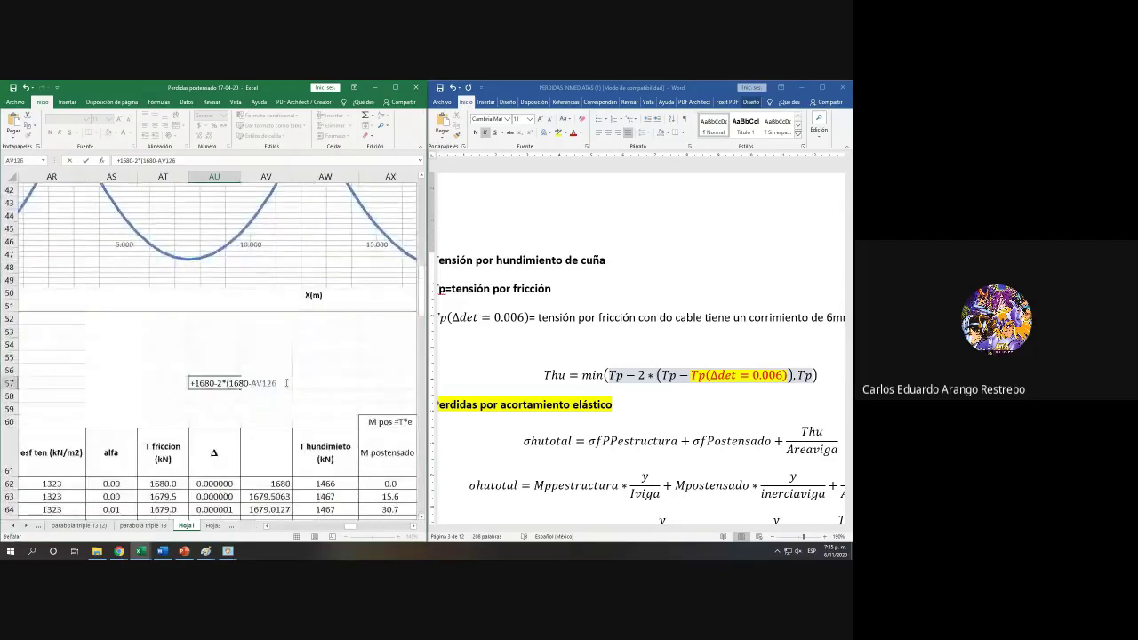
{"action": "type", "text": ")"}
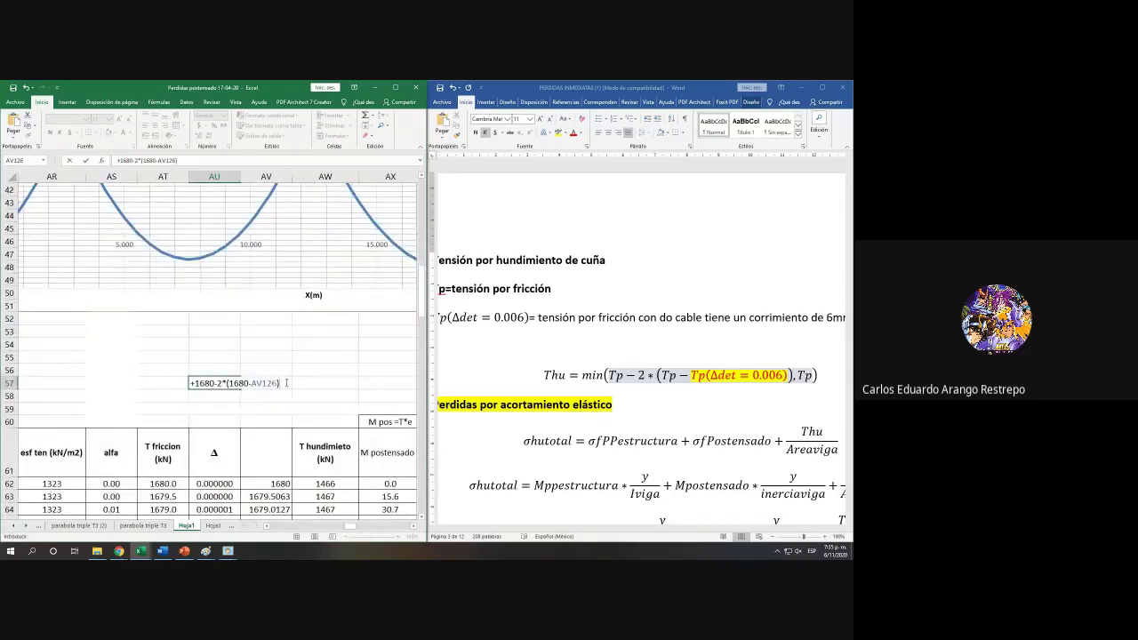
{"action": "key", "text": "ctrl+Return"}
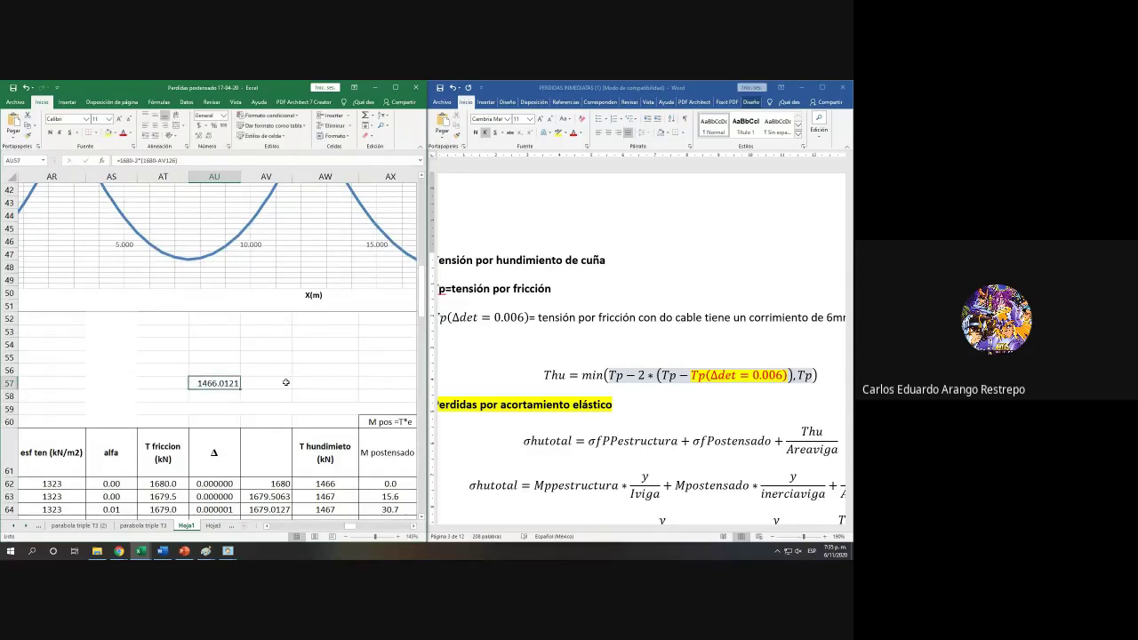
Step: Maximize the Perdidas postensado workbook and review the loss columns across to Momento resistente
{"action": "scroll", "coordinate": [286, 382], "scroll_direction": "down", "scroll_amount": 1}
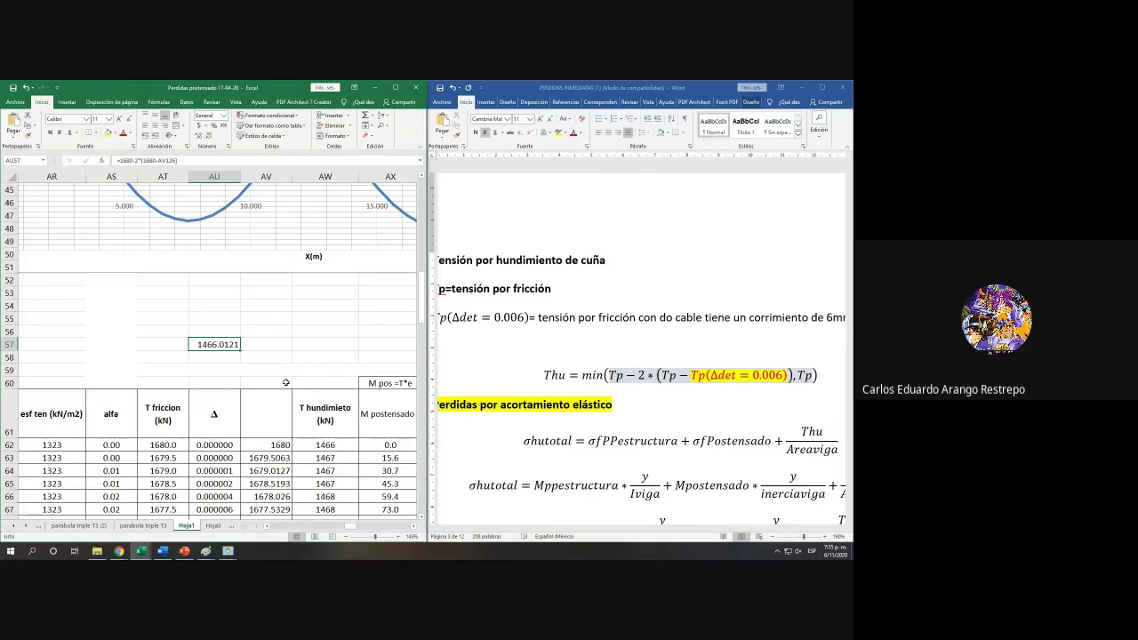
{"action": "left_click", "coordinate": [185, 551]}
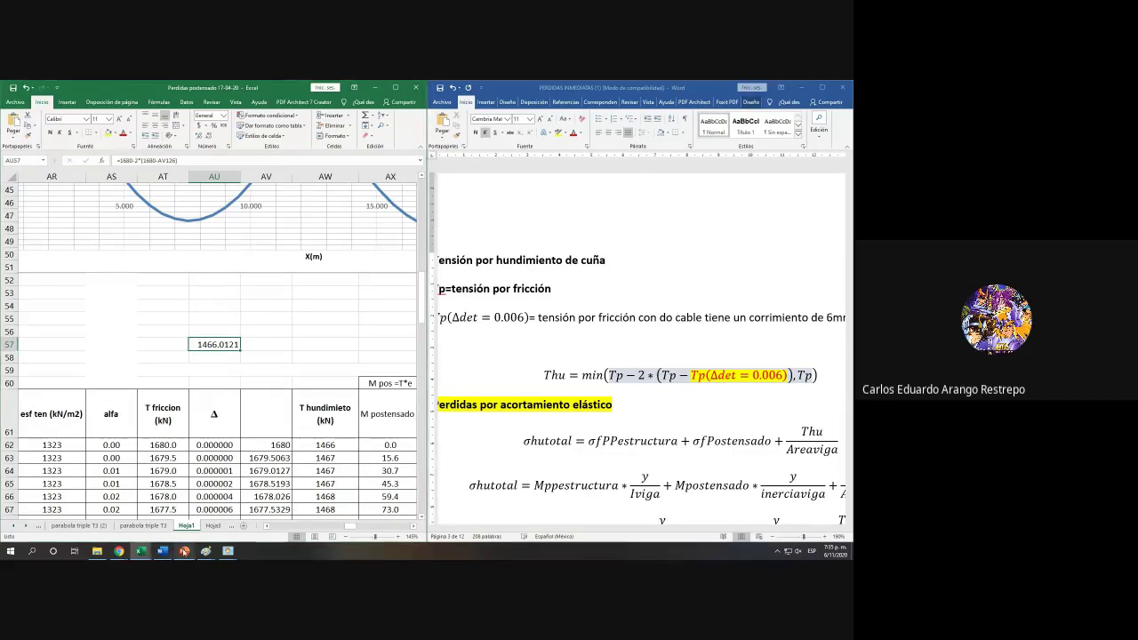
{"action": "left_click", "coordinate": [184, 551]}
{"action": "mouse_move", "coordinate": [139, 551]}
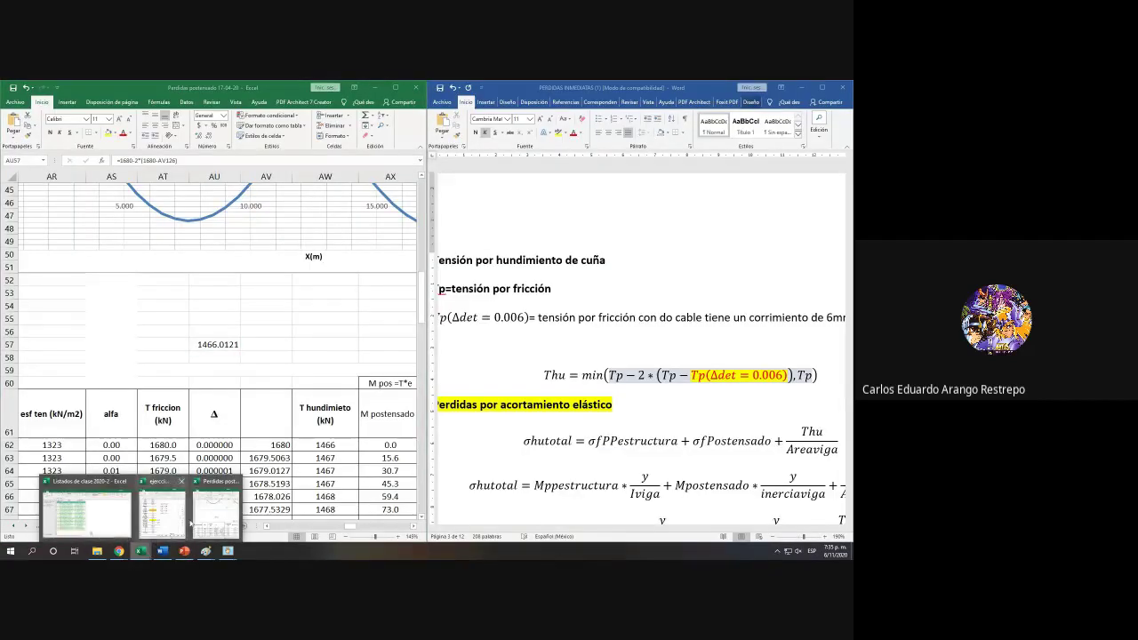
{"action": "left_click", "coordinate": [218, 522]}
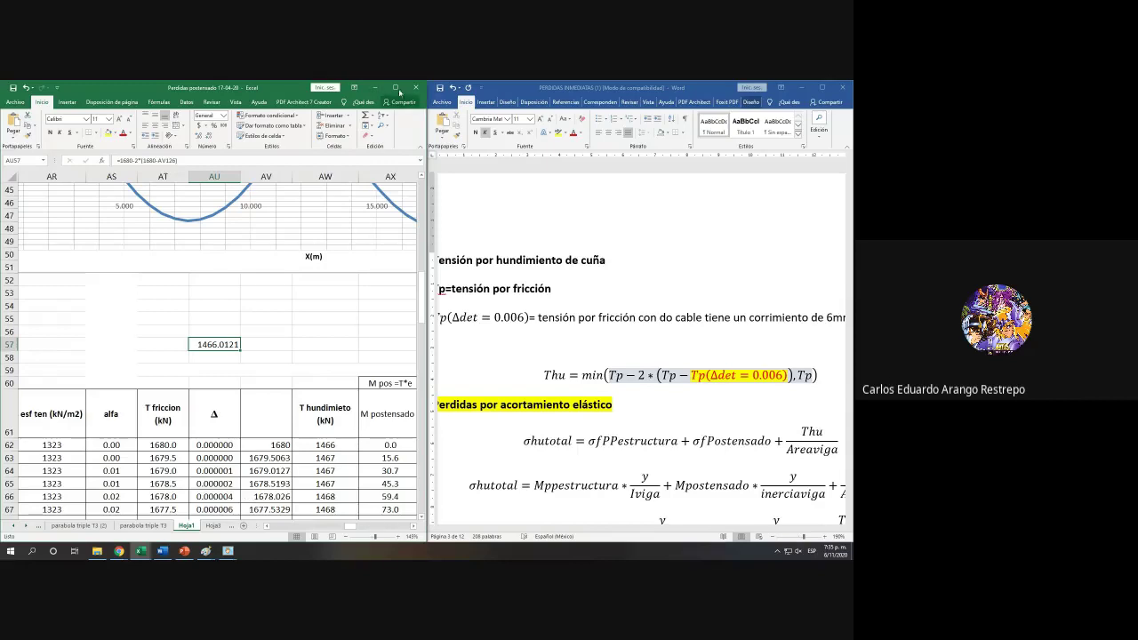
{"action": "left_click", "coordinate": [395, 88]}
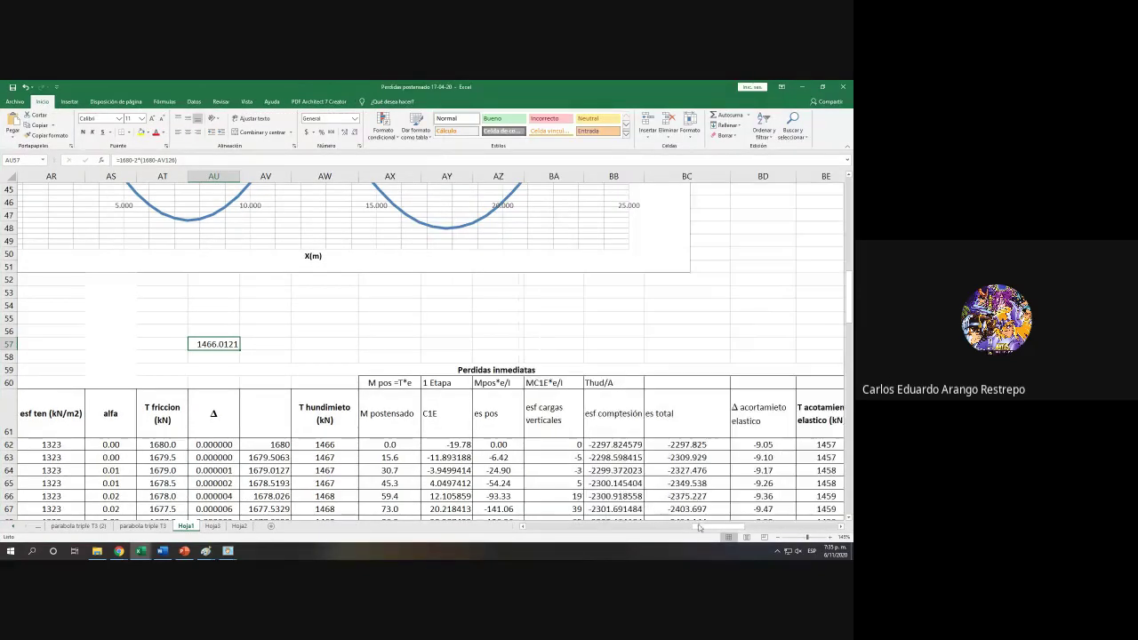
{"action": "left_click_drag", "start_coordinate": [735, 528], "coordinate": [782, 528]}
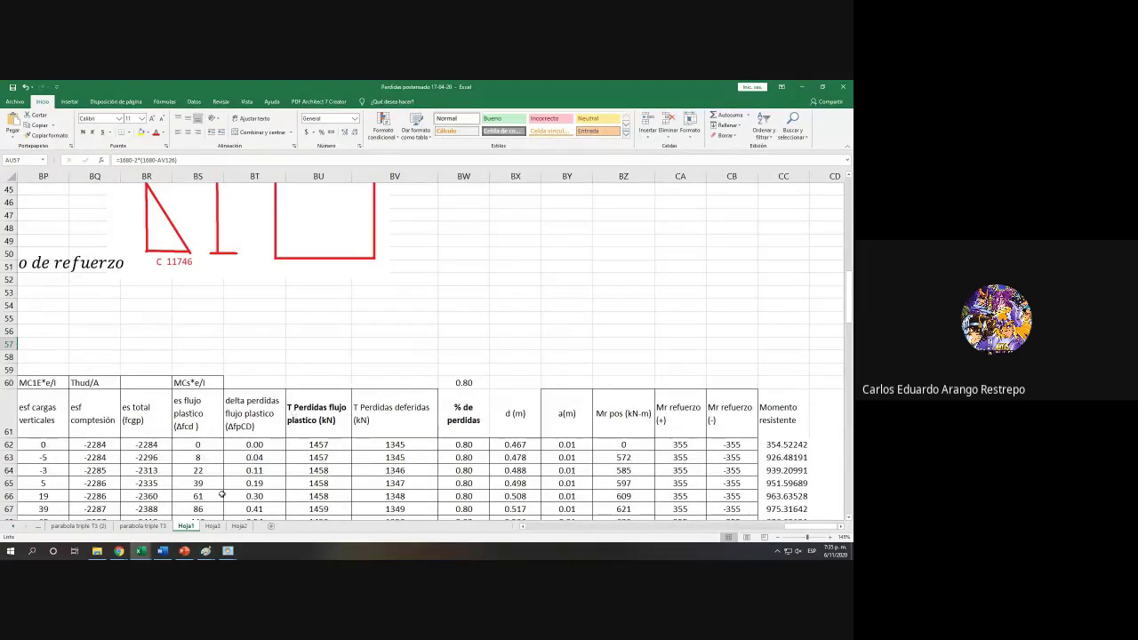
Step: Switch back to the ejercicio workbook, maximize its window and bring its input table and moment diagrams into view
{"action": "mouse_move", "coordinate": [141, 552]}
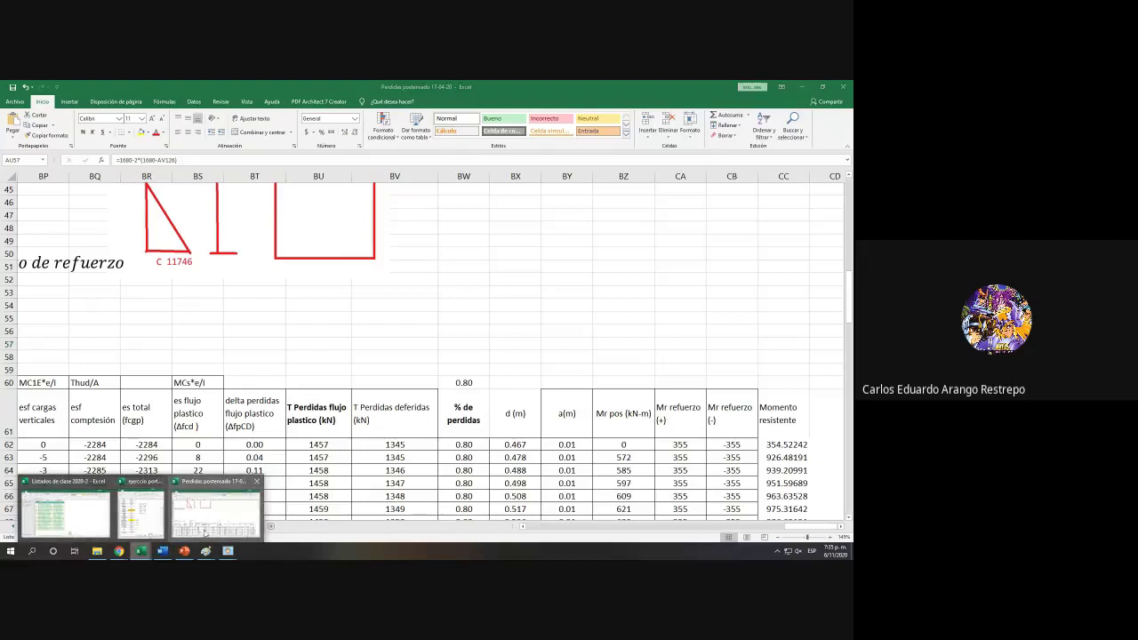
{"action": "left_click", "coordinate": [156, 527]}
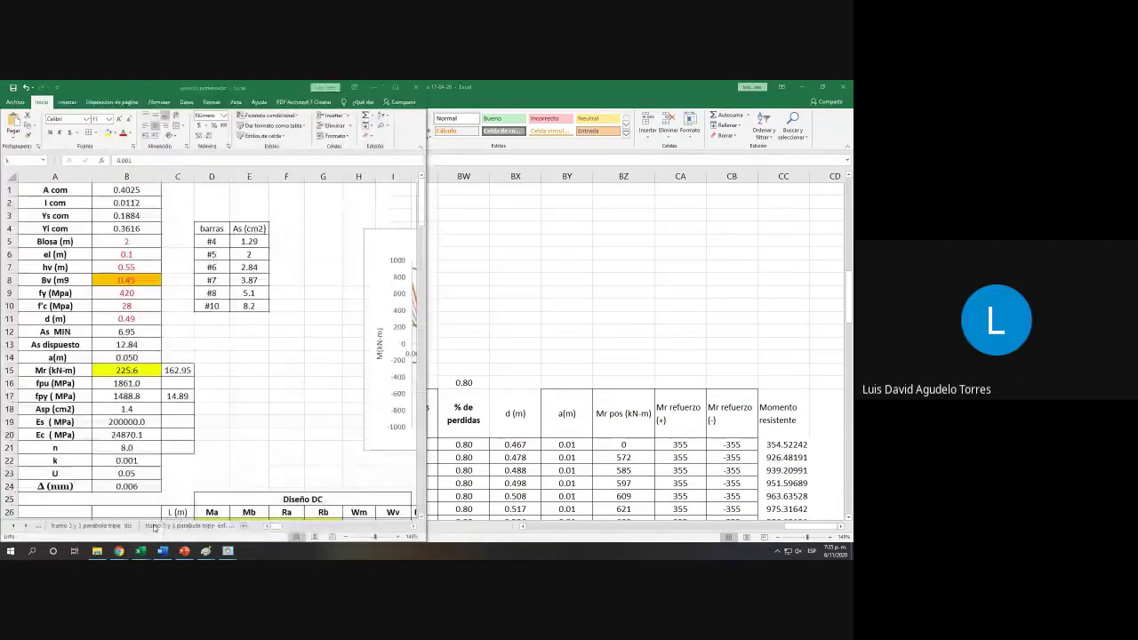
{"action": "left_click", "coordinate": [394, 87]}
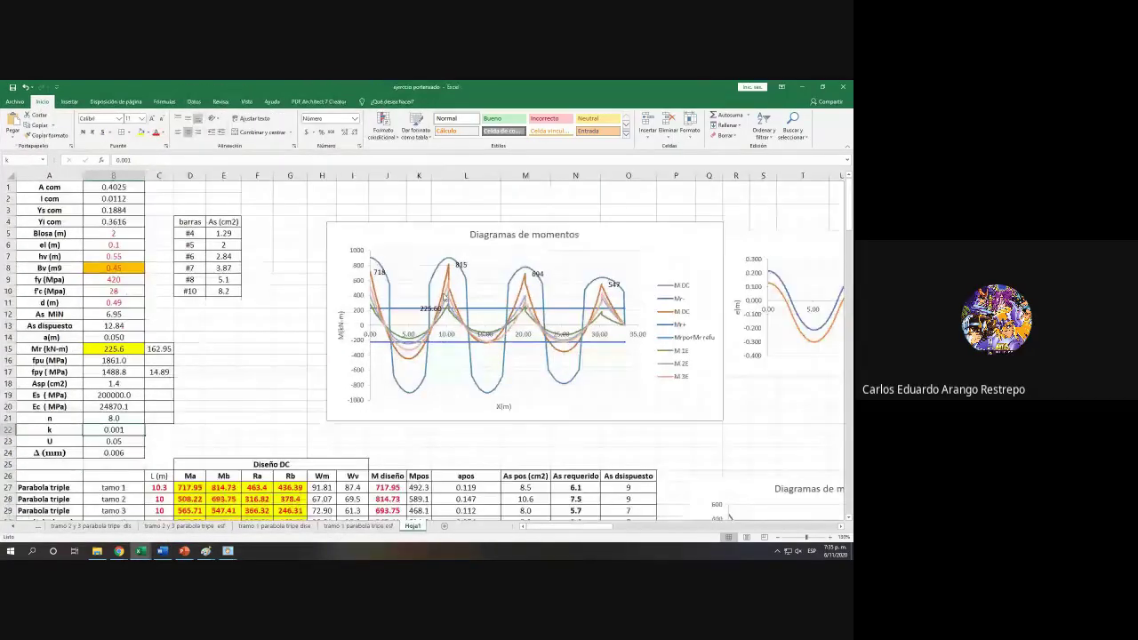
{"action": "scroll", "coordinate": [427, 346], "scroll_direction": "down", "scroll_amount": 1}
{"action": "mouse_move", "coordinate": [611, 528]}
{"action": "left_mouse_down"}
{"action": "mouse_move", "coordinate": [625, 529]}
{"action": "mouse_move", "coordinate": [605, 528]}
{"action": "left_mouse_up"}
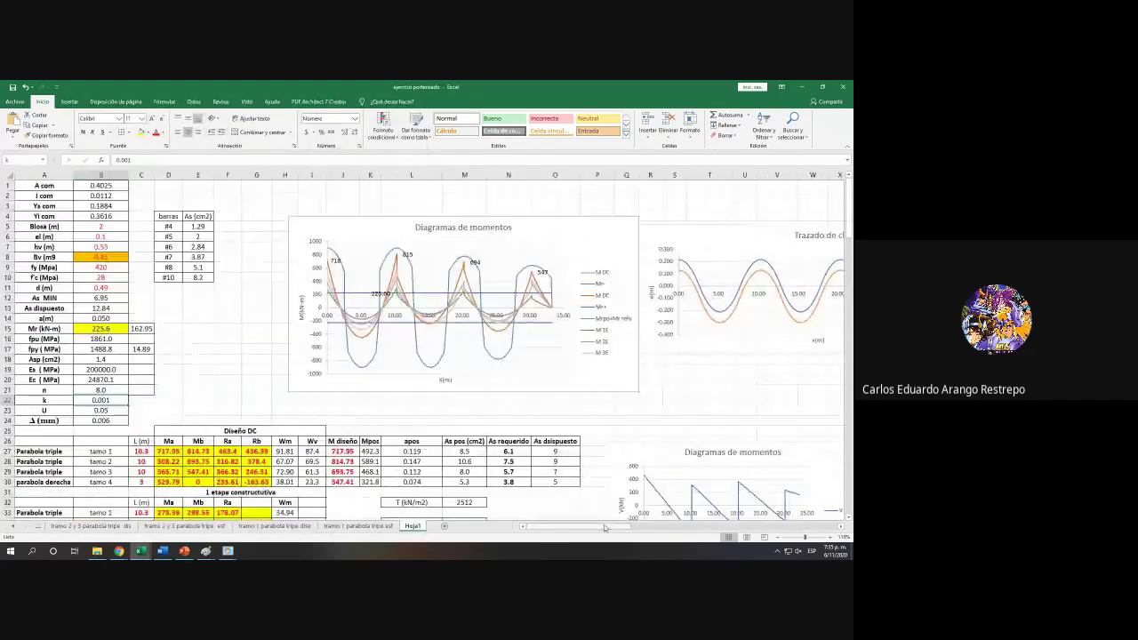
Step: Review the moment and cable layout charts and follow the friction and wedge-slip tension columns down to row 141
{"action": "scroll", "coordinate": [546, 269], "scroll_direction": "up", "scroll_amount": 3}
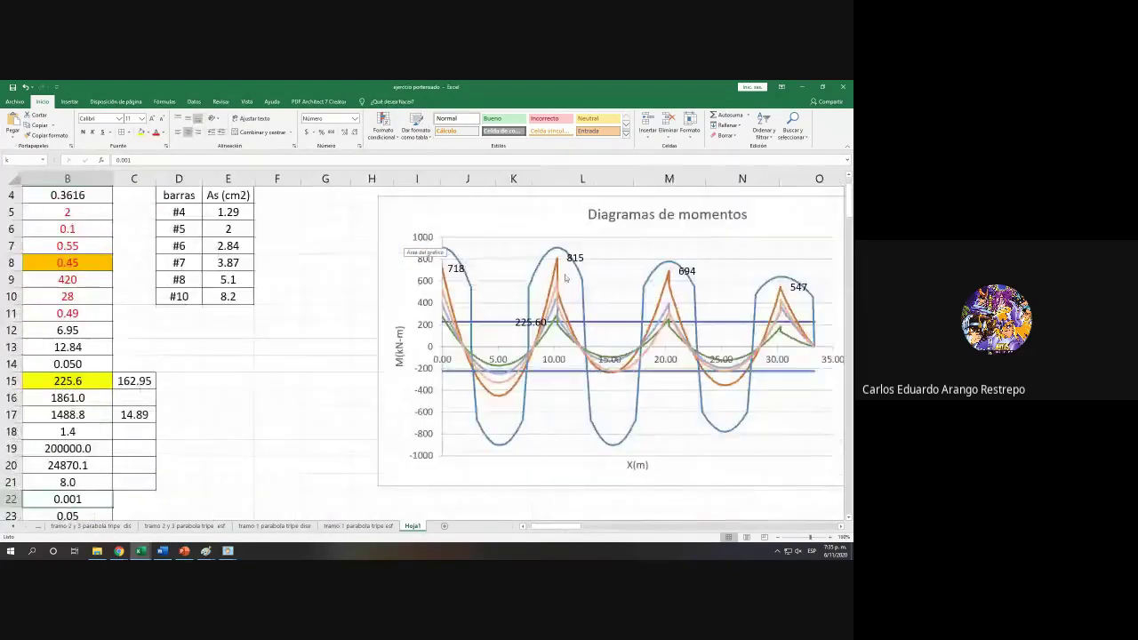
{"action": "scroll", "coordinate": [652, 495], "scroll_direction": "down", "scroll_amount": 2}
{"action": "mouse_move", "coordinate": [578, 528]}
{"action": "left_mouse_down"}
{"action": "mouse_move", "coordinate": [622, 528]}
{"action": "mouse_move", "coordinate": [591, 529]}
{"action": "left_mouse_up"}
{"action": "scroll", "coordinate": [213, 344], "scroll_direction": "down", "scroll_amount": 2}
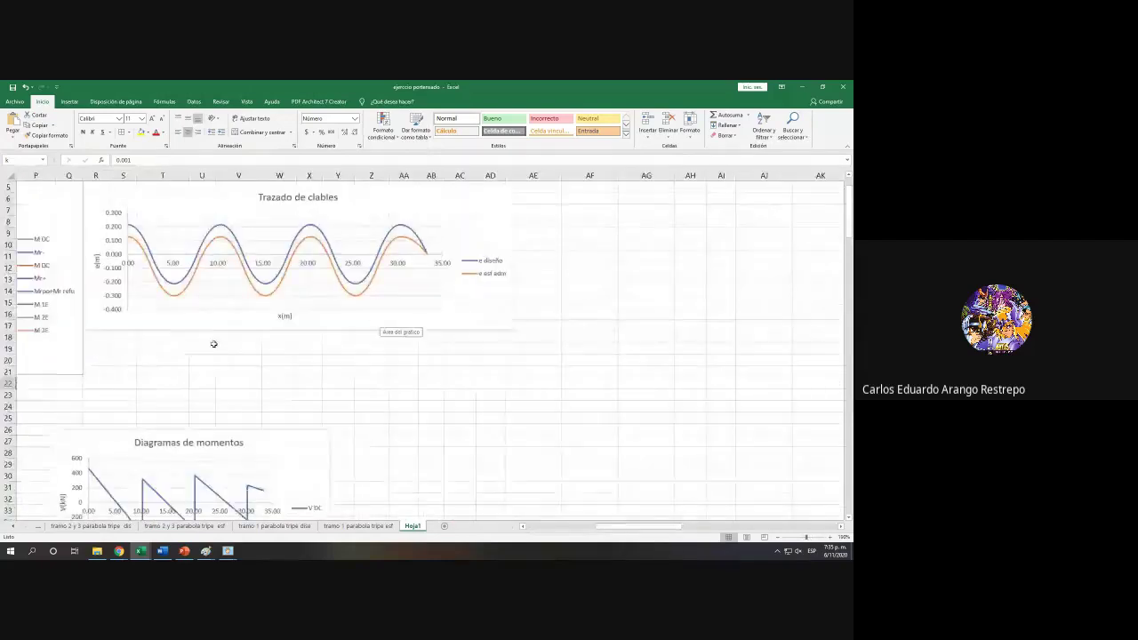
{"action": "scroll", "coordinate": [213, 344], "scroll_direction": "down", "scroll_amount": 6}
{"action": "left_click_drag", "start_coordinate": [661, 528], "coordinate": [815, 528]}
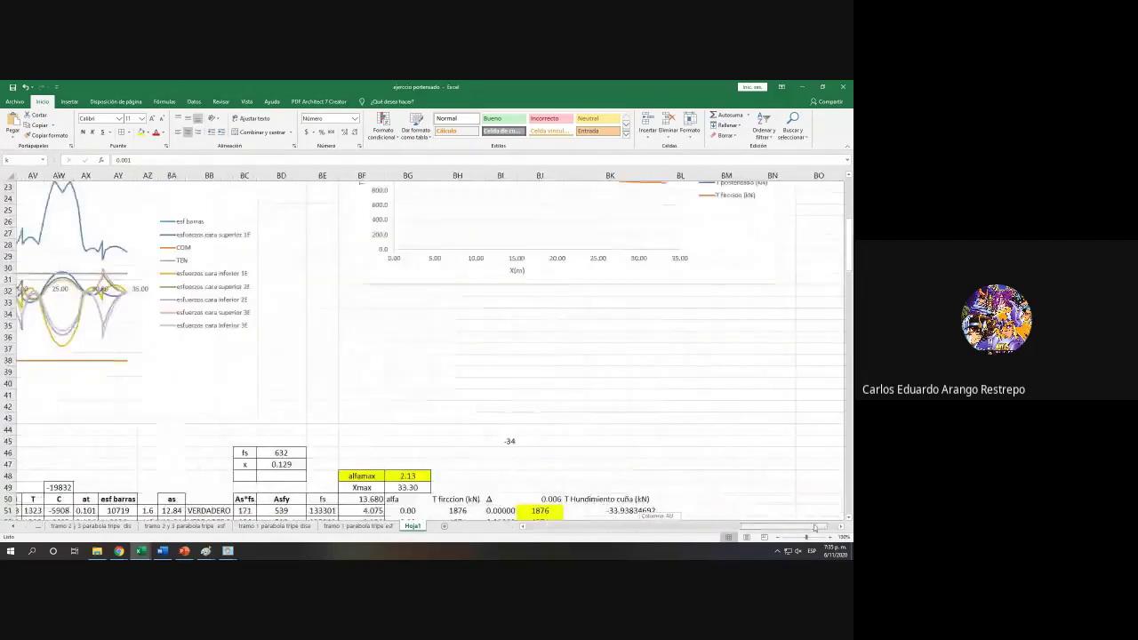
{"action": "scroll", "coordinate": [640, 432], "scroll_direction": "down", "scroll_amount": 16}
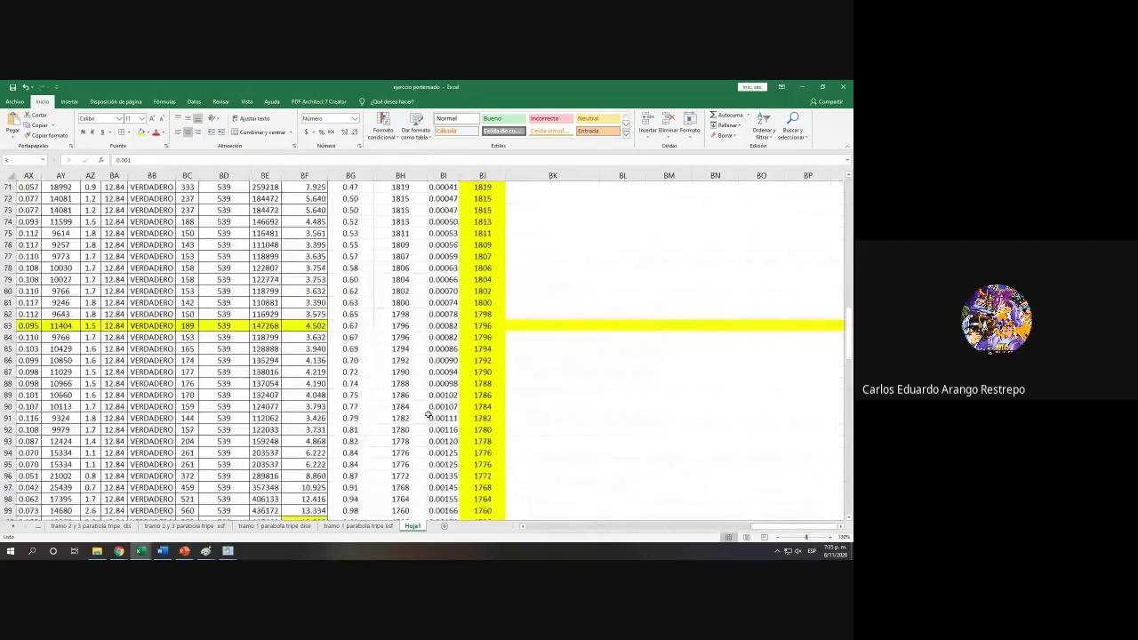
{"action": "scroll", "coordinate": [428, 415], "scroll_direction": "down", "scroll_amount": 18}
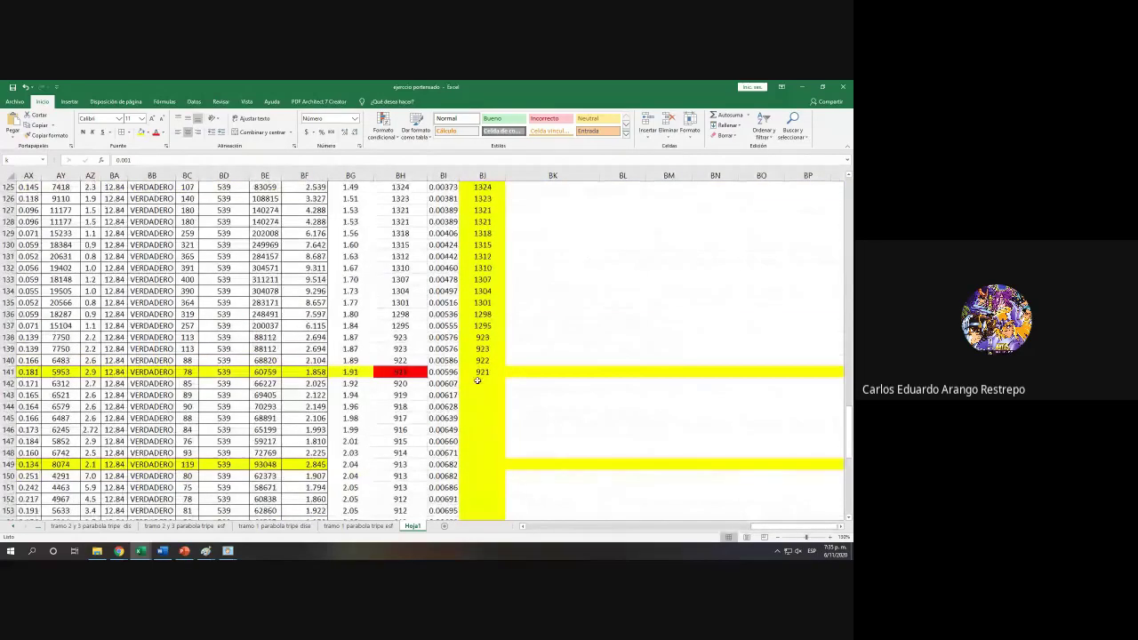
Step: Compare the conditional tension formulas in BJ141 and BJ51 and examine the values between them
{"action": "left_click", "coordinate": [478, 374]}
{"action": "scroll", "coordinate": [477, 377], "scroll_direction": "up", "scroll_amount": 19}
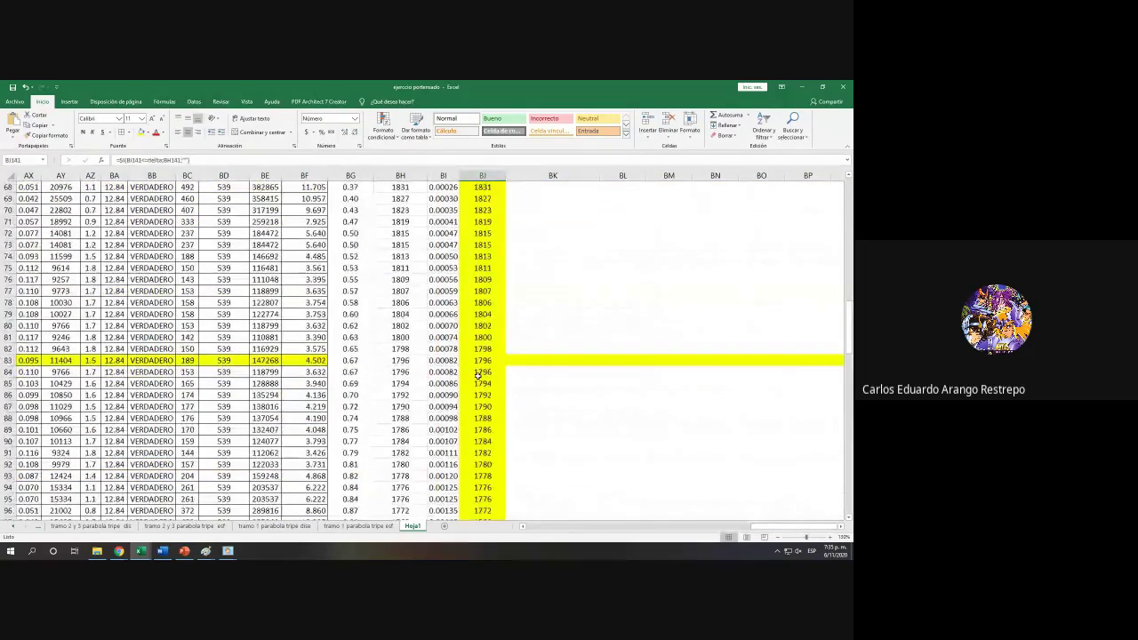
{"action": "scroll", "coordinate": [478, 373], "scroll_direction": "up", "scroll_amount": 10}
{"action": "left_click", "coordinate": [481, 341]}
{"action": "scroll", "coordinate": [481, 338], "scroll_direction": "down", "scroll_amount": 6}
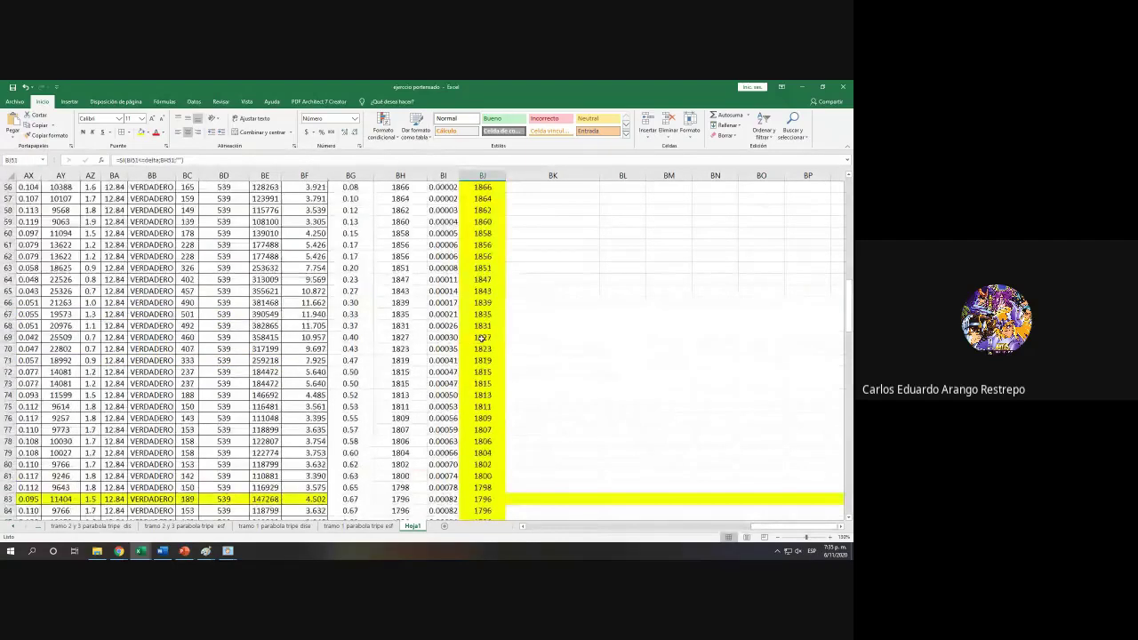
{"action": "scroll", "coordinate": [481, 338], "scroll_direction": "down", "scroll_amount": 20}
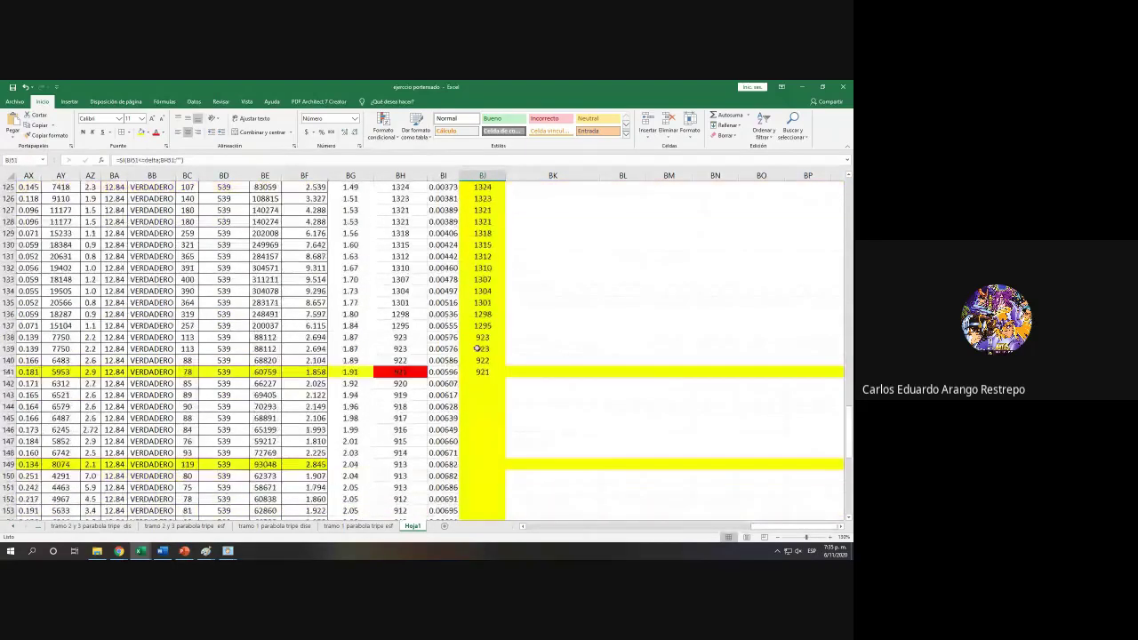
Step: Trace row 141 back to tramo 3 and compare its number of cables in column L with the rows of tramo 2
{"action": "left_click", "coordinate": [9, 372]}
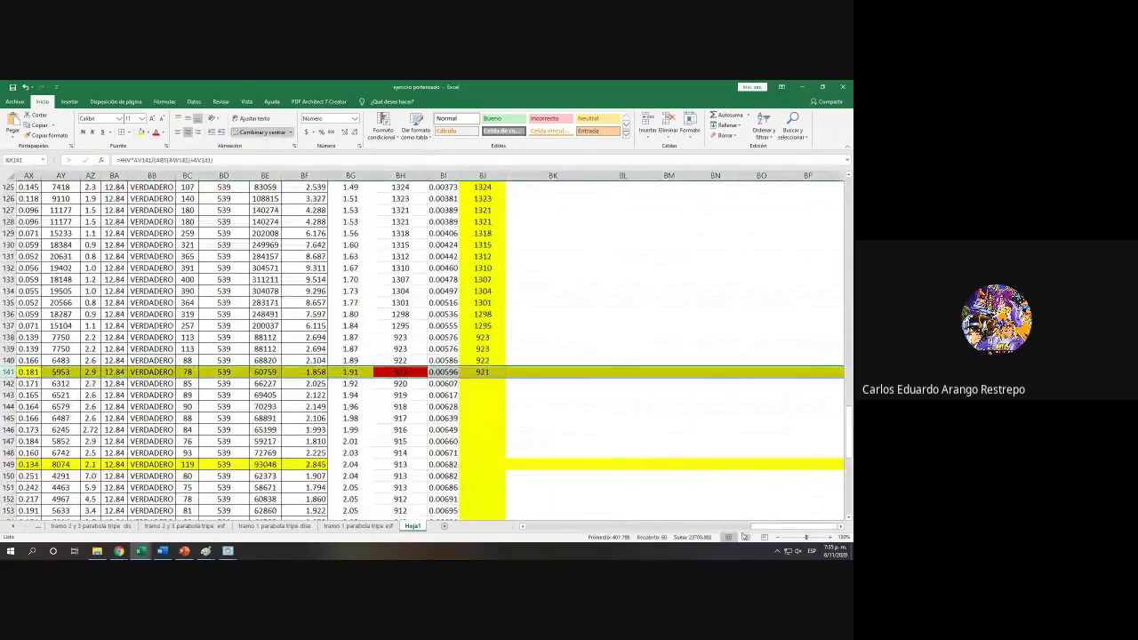
{"action": "left_click_drag", "start_coordinate": [787, 526], "coordinate": [542, 530]}
{"action": "scroll", "coordinate": [479, 436], "scroll_direction": "up", "scroll_amount": 2}
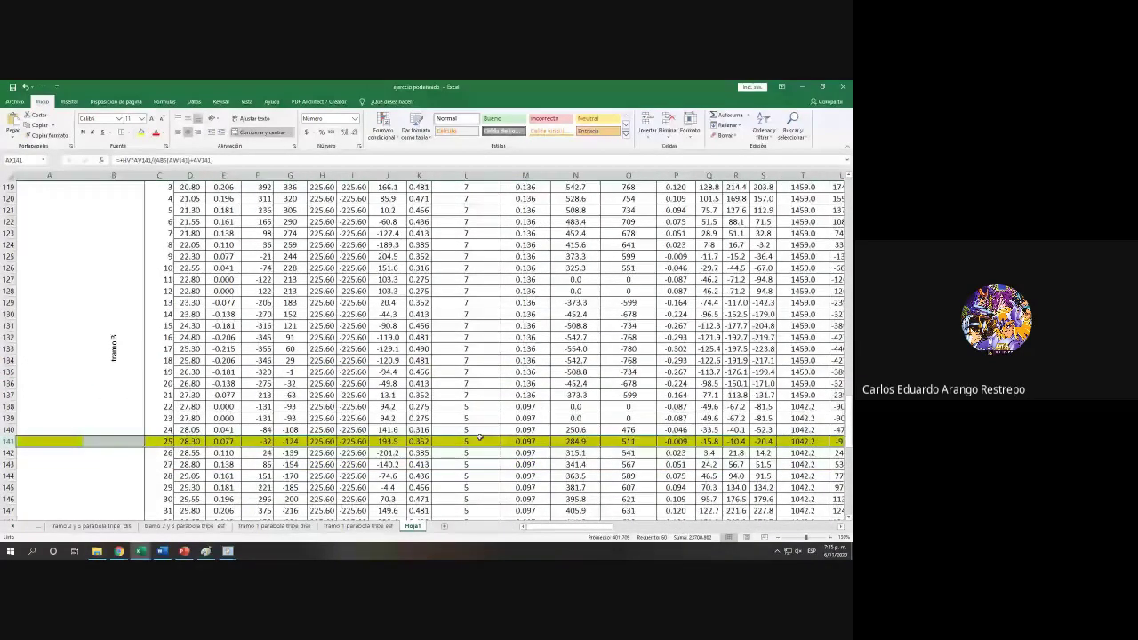
{"action": "left_click", "coordinate": [479, 437]}
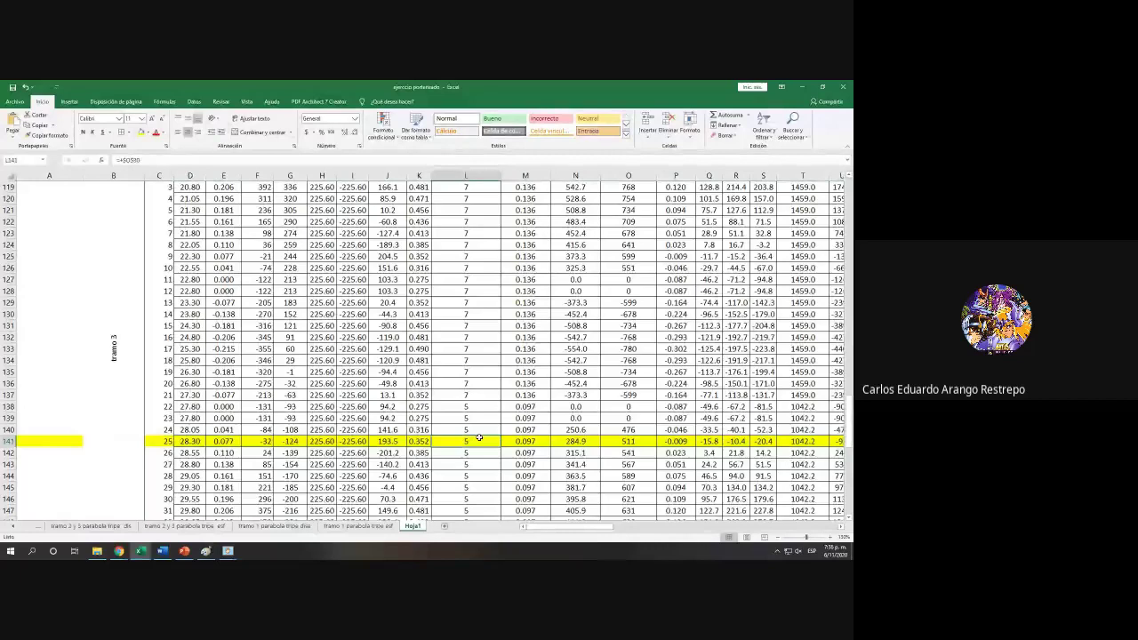
{"action": "scroll", "coordinate": [474, 395], "scroll_direction": "up", "scroll_amount": 6}
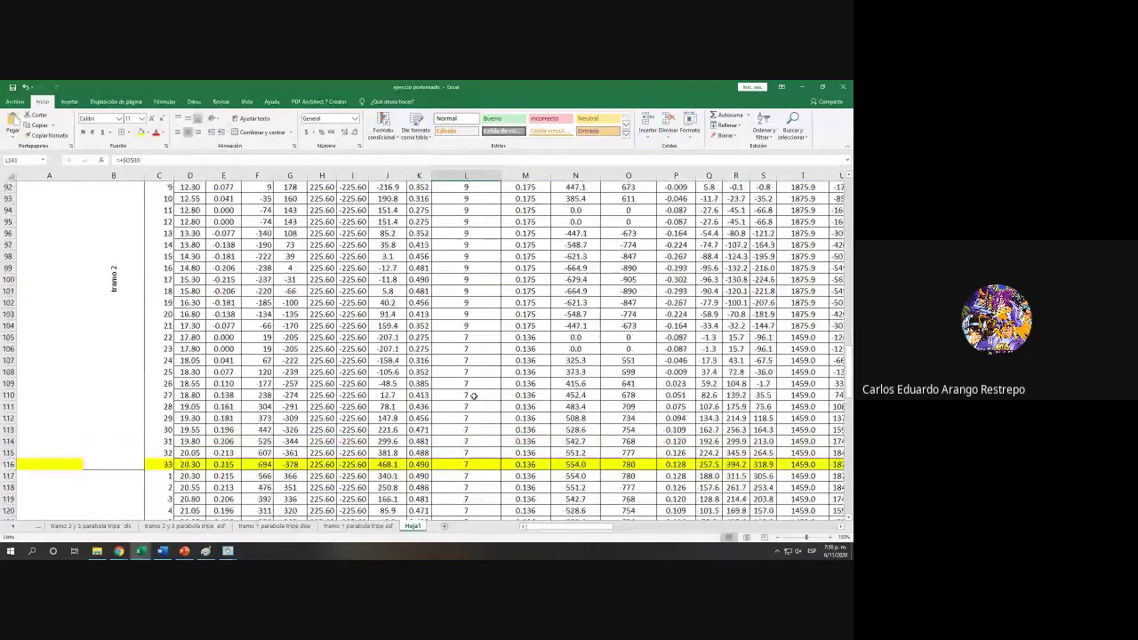
{"action": "scroll", "coordinate": [473, 395], "scroll_direction": "down", "scroll_amount": 8}
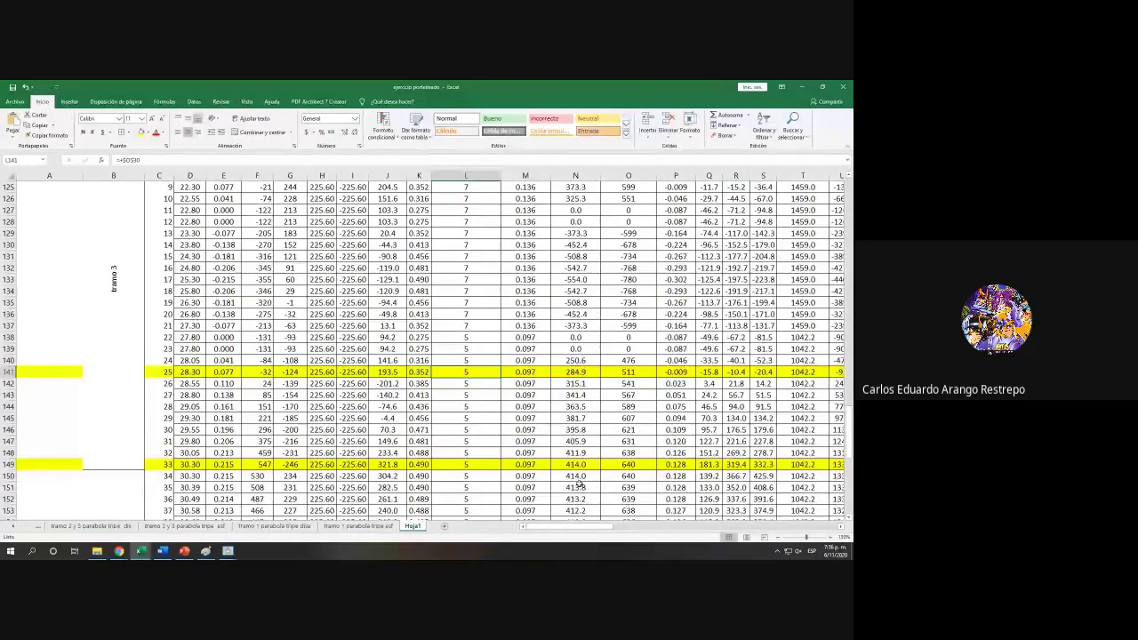
Step: Inspect the tension in BJ141 and the T Hundimiento cuña formula in BK51
{"action": "left_click_drag", "start_coordinate": [587, 528], "coordinate": [782, 540]}
{"action": "left_click", "coordinate": [516, 372]}
{"action": "scroll", "coordinate": [531, 384], "scroll_direction": "up", "scroll_amount": 18}
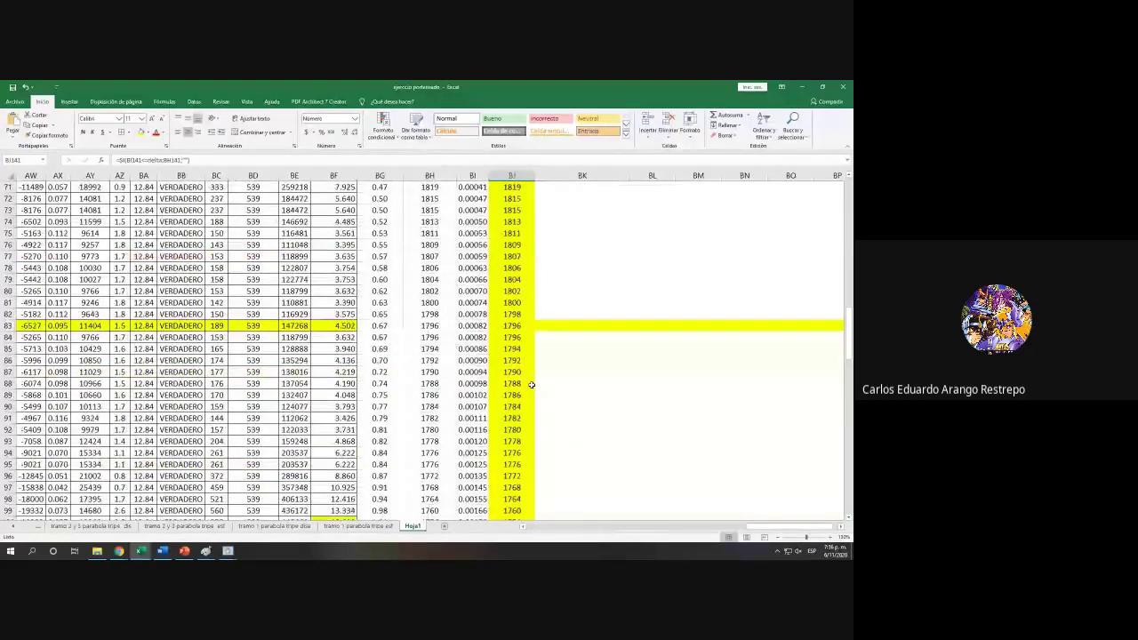
{"action": "scroll", "coordinate": [531, 384], "scroll_direction": "up", "scroll_amount": 12}
{"action": "left_click", "coordinate": [598, 371]}
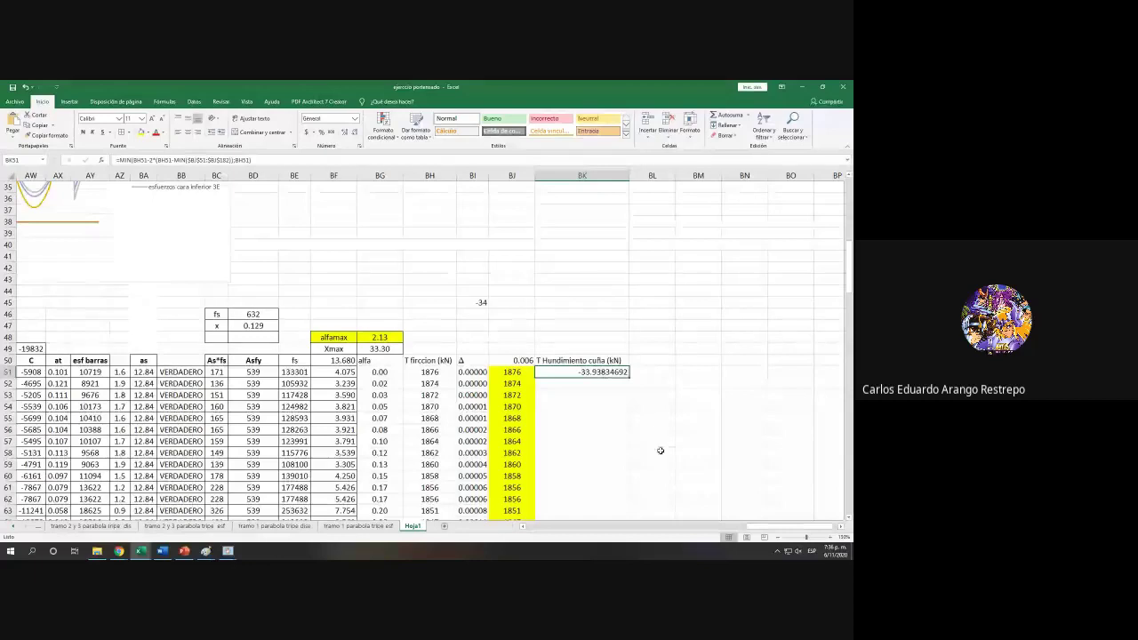
Step: Fill the number of cables formula =+$O$28 from L104 down through L141
{"action": "left_click", "coordinate": [576, 526]}
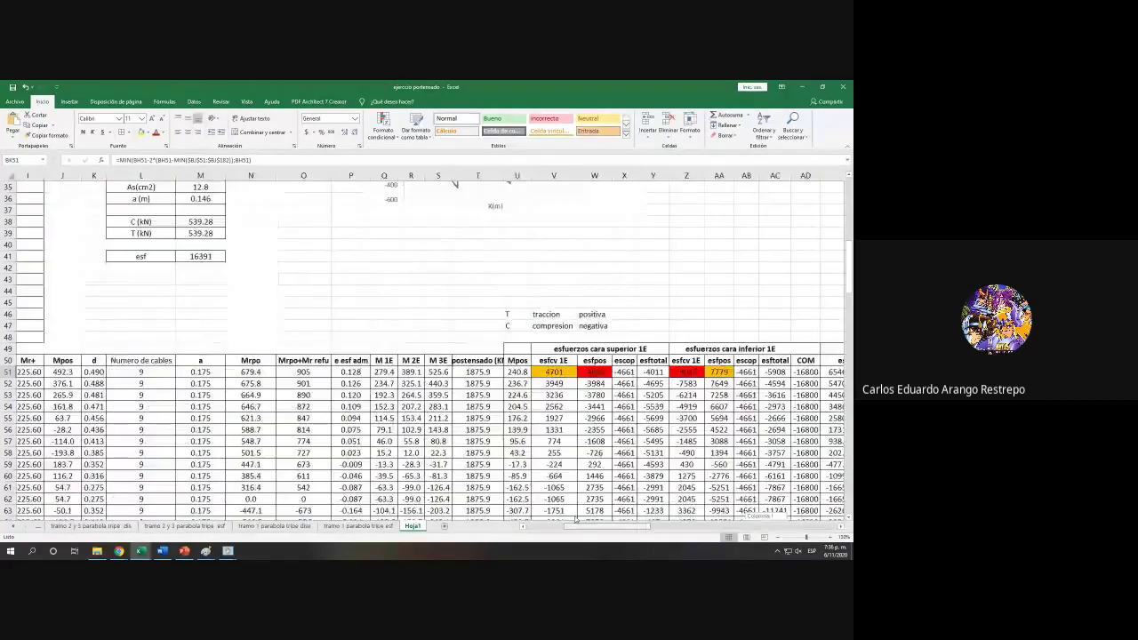
{"action": "left_click_drag", "start_coordinate": [576, 526], "coordinate": [529, 525]}
{"action": "scroll", "coordinate": [525, 388], "scroll_direction": "down", "scroll_amount": 15}
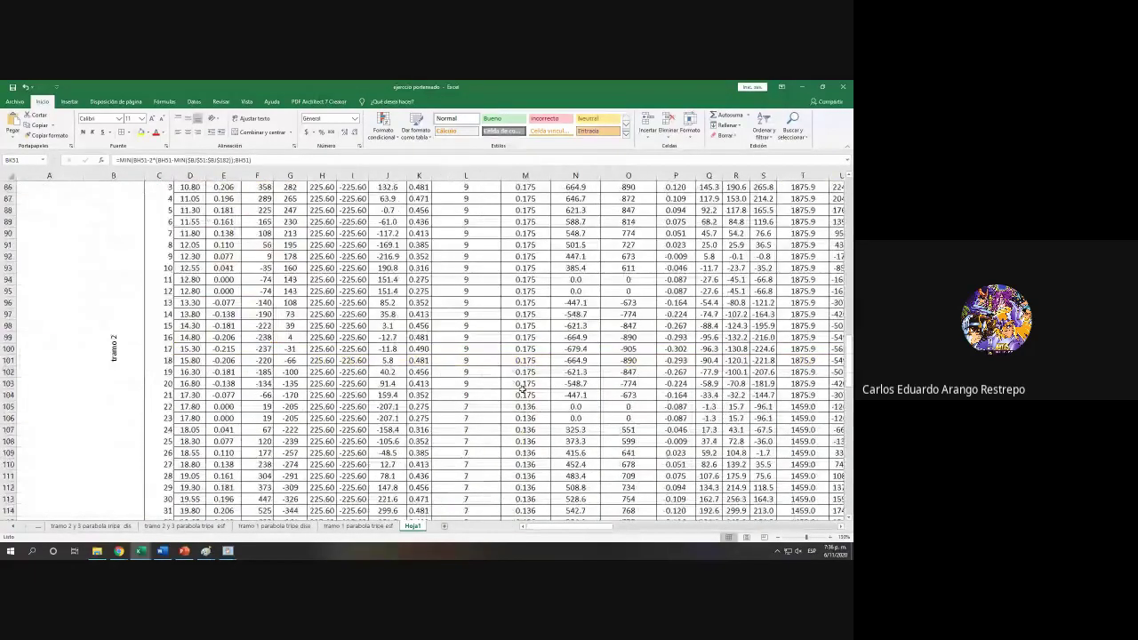
{"action": "scroll", "coordinate": [525, 388], "scroll_direction": "down", "scroll_amount": 4}
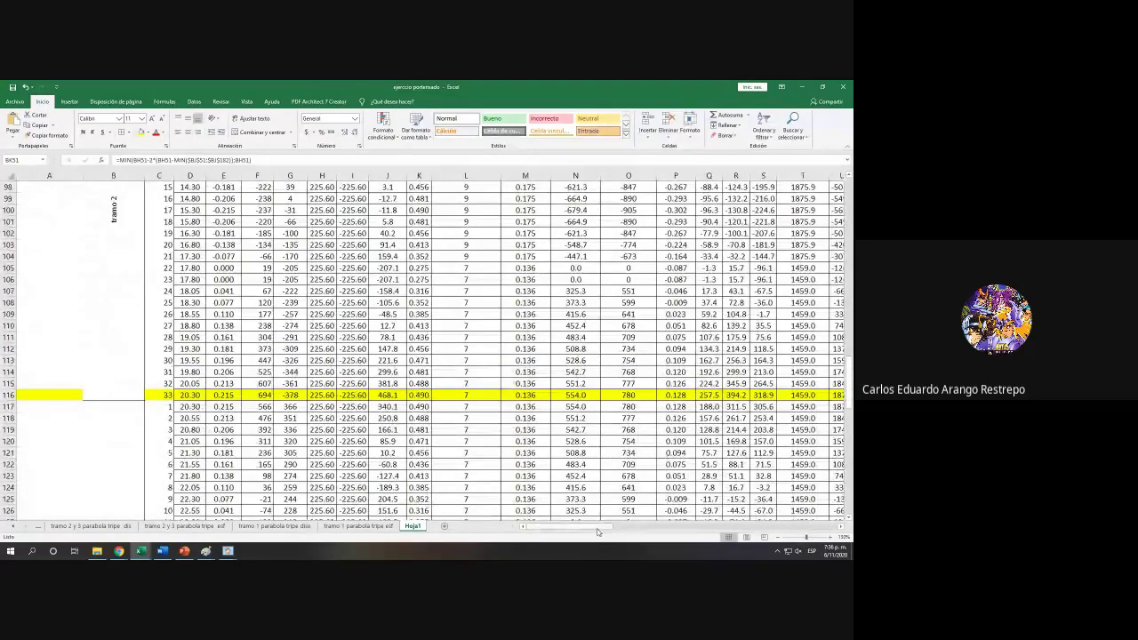
{"action": "left_click_drag", "start_coordinate": [604, 526], "coordinate": [711, 531]}
{"action": "scroll", "coordinate": [564, 445], "scroll_direction": "down", "scroll_amount": 6}
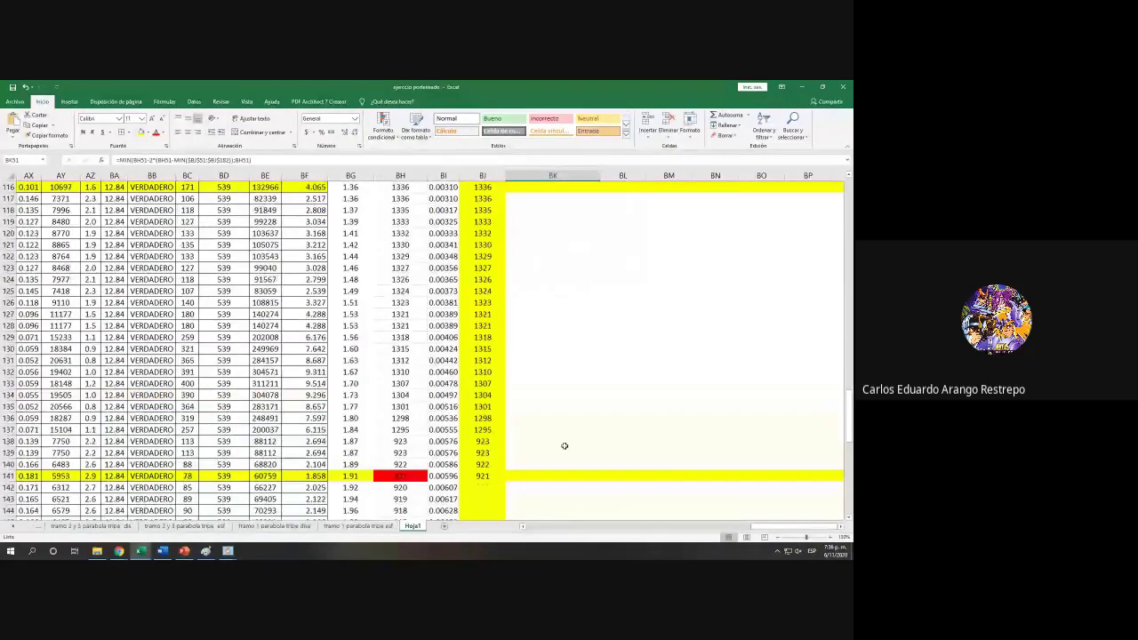
{"action": "left_click_drag", "start_coordinate": [482, 476], "coordinate": [253, 477]}
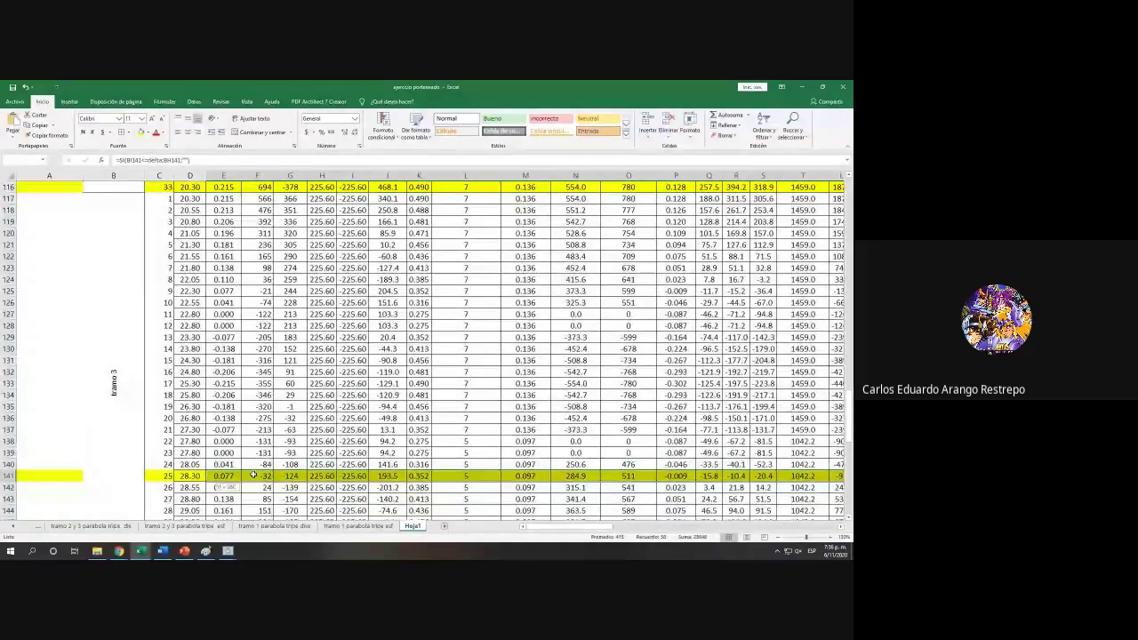
{"action": "scroll", "coordinate": [444, 394], "scroll_direction": "up", "scroll_amount": 6}
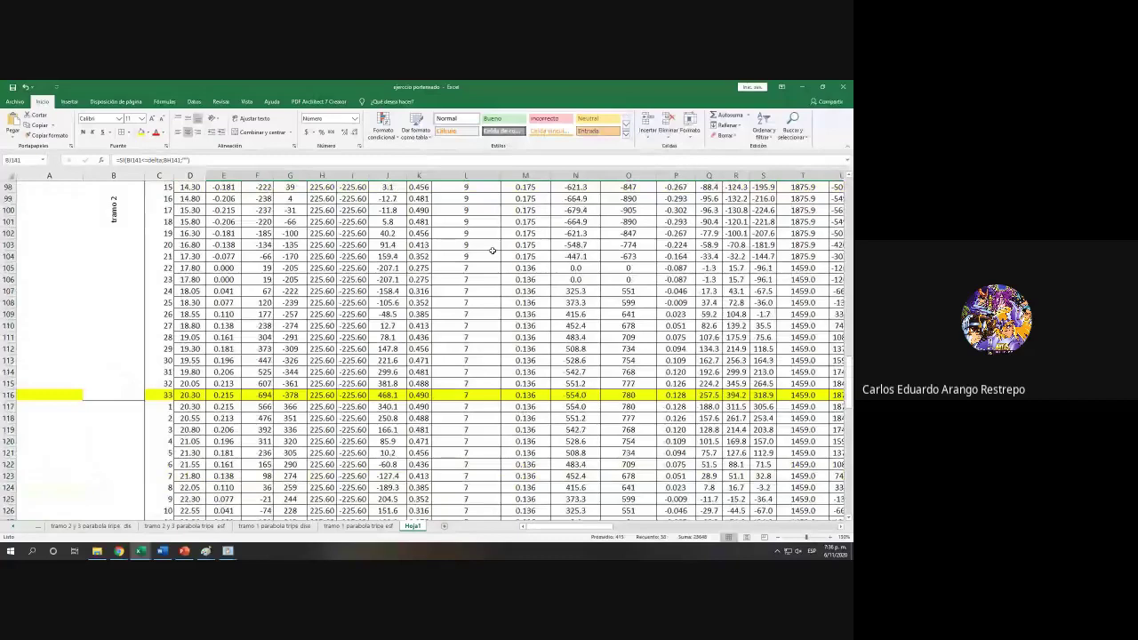
{"action": "left_click", "coordinate": [490, 256]}
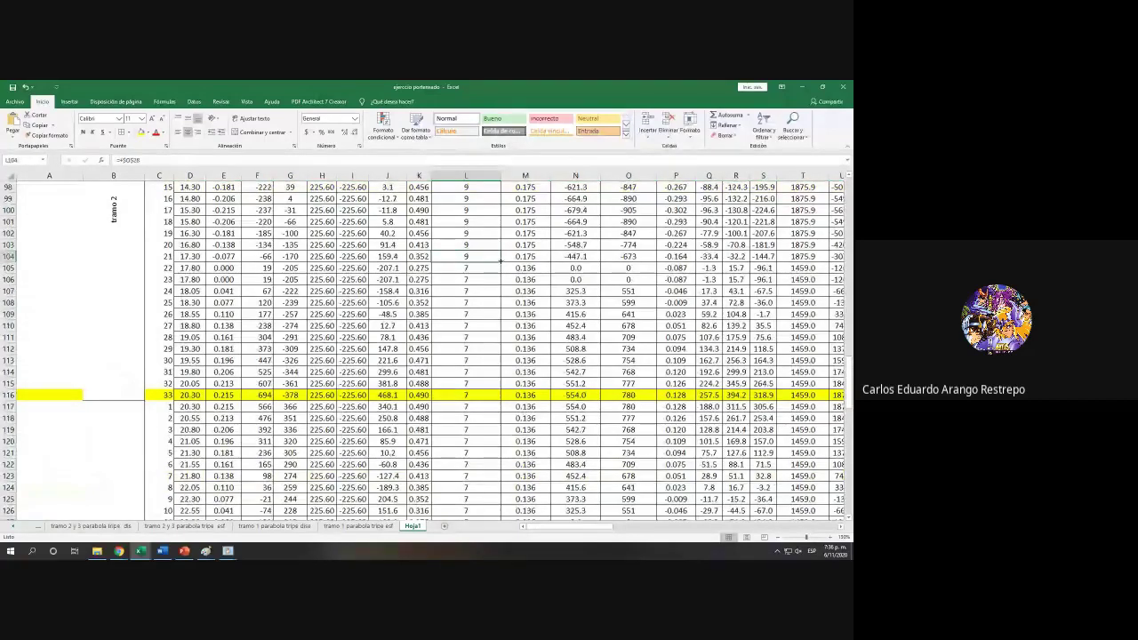
{"action": "left_click_drag", "start_coordinate": [500, 262], "coordinate": [494, 504]}
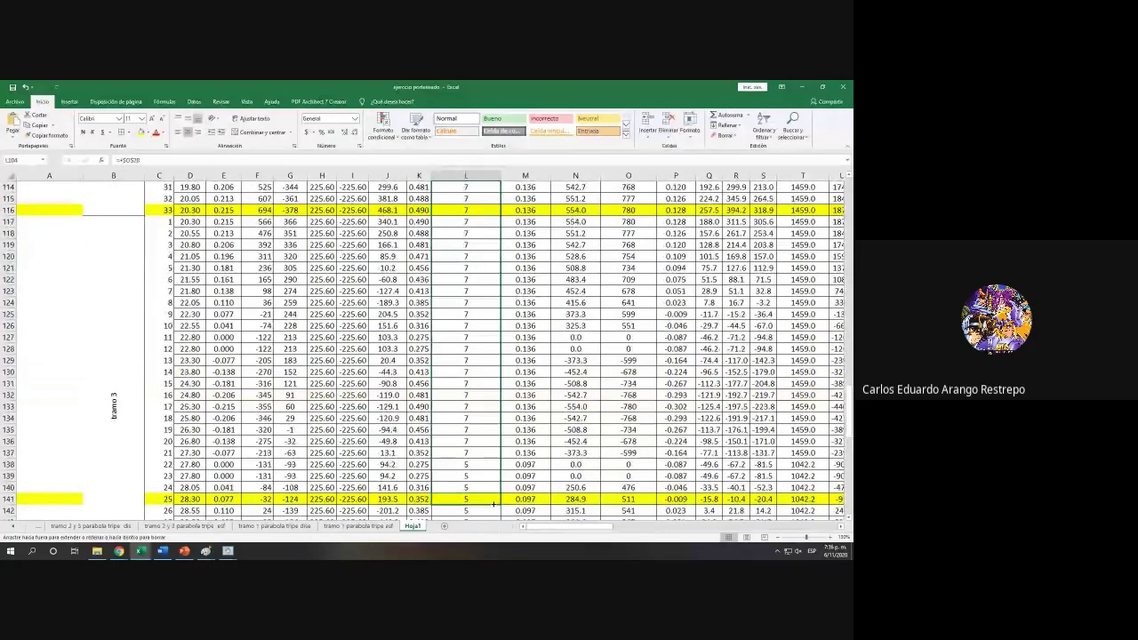
{"action": "left_click_drag", "start_coordinate": [493, 504], "coordinate": [494, 505]}
Step: Show the T Hundimiento cuña value in BK51 with two decimals and center it in the cell
{"action": "left_click_drag", "start_coordinate": [569, 530], "coordinate": [805, 530]}
{"action": "scroll", "coordinate": [635, 415], "scroll_direction": "up", "scroll_amount": 20}
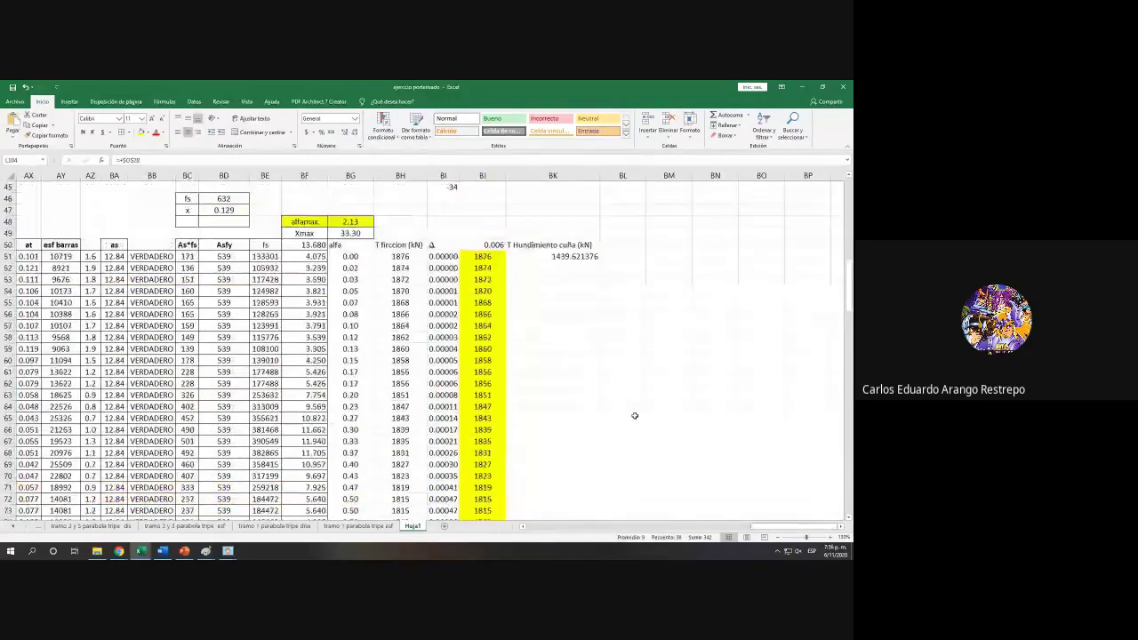
{"action": "scroll", "coordinate": [635, 415], "scroll_direction": "up", "scroll_amount": 4}
{"action": "left_click", "coordinate": [587, 395]}
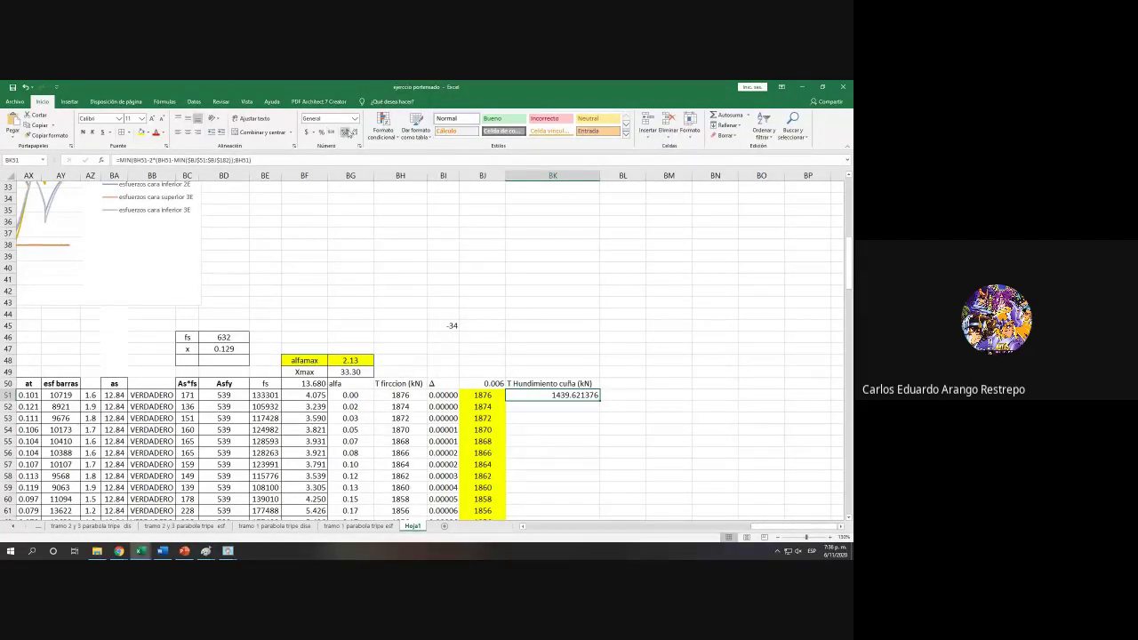
{"action": "left_click", "coordinate": [349, 133]}
{"action": "left_click", "coordinate": [349, 132]}
{"action": "left_click", "coordinate": [349, 132]}
{"action": "left_click", "coordinate": [349, 133]}
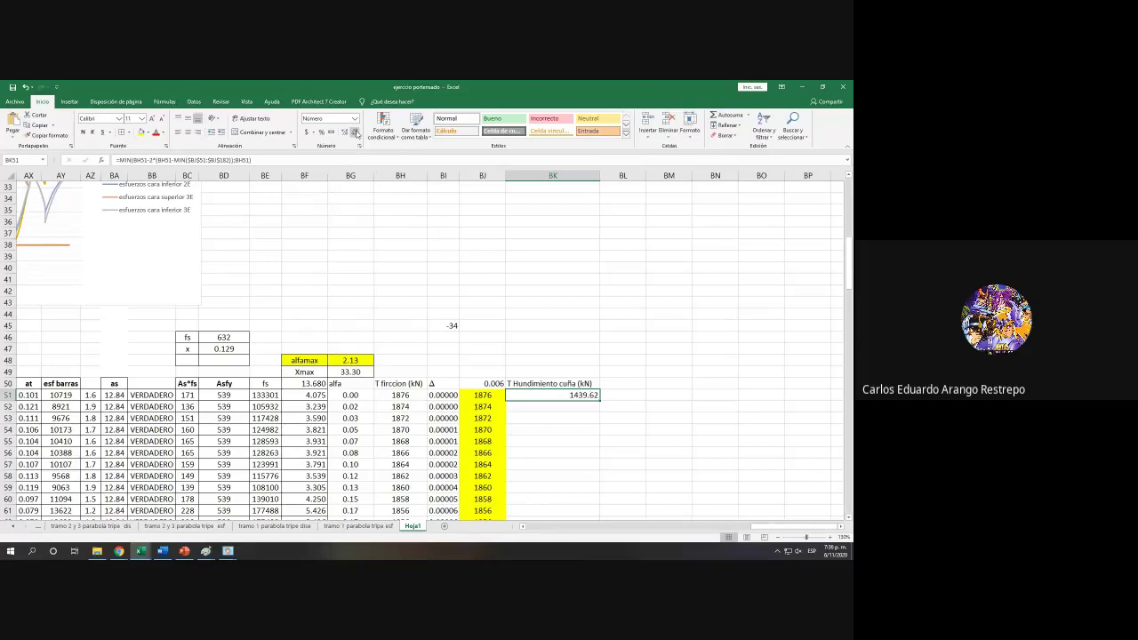
{"action": "left_click", "coordinate": [188, 133]}
Step: Place the ejercicio workbook beside the PERDIDAS INMEDIATAS Word document and go to the Δdet equation
{"action": "scroll", "coordinate": [439, 322], "scroll_direction": "down", "scroll_amount": 2, "text": "ctrl"}
{"action": "key", "text": "super+Left"}
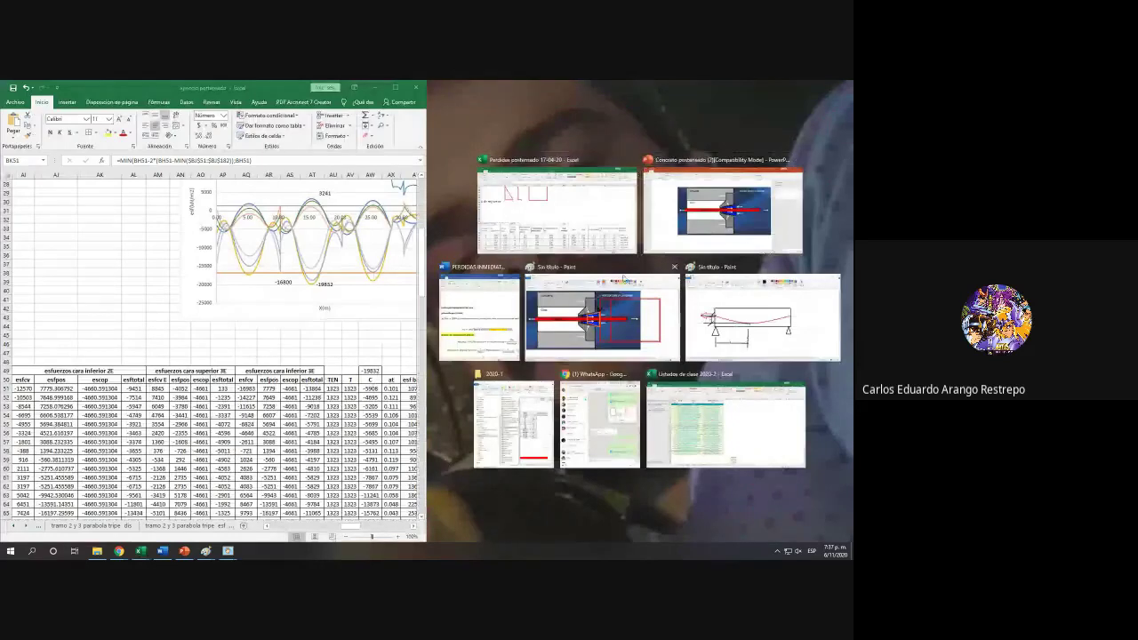
{"action": "left_click", "coordinate": [479, 315]}
{"action": "scroll", "coordinate": [688, 394], "scroll_direction": "up", "scroll_amount": 8}
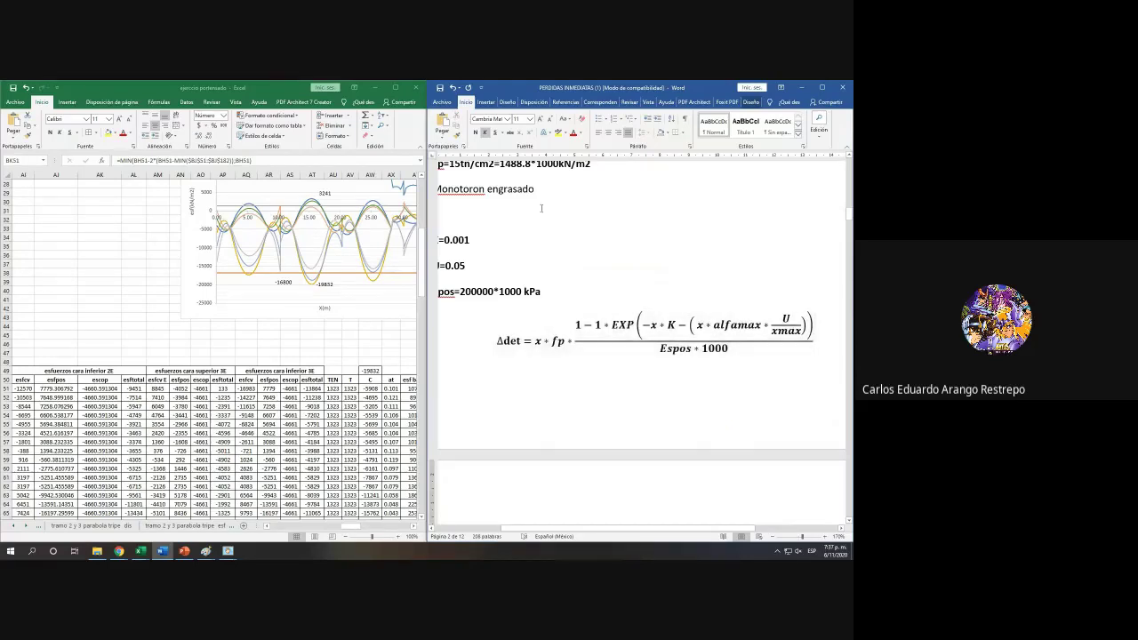
Step: Maximize the ejercicio workbook and check the number of cables in column L around row 141 of tramo 3
{"action": "left_click", "coordinate": [395, 87]}
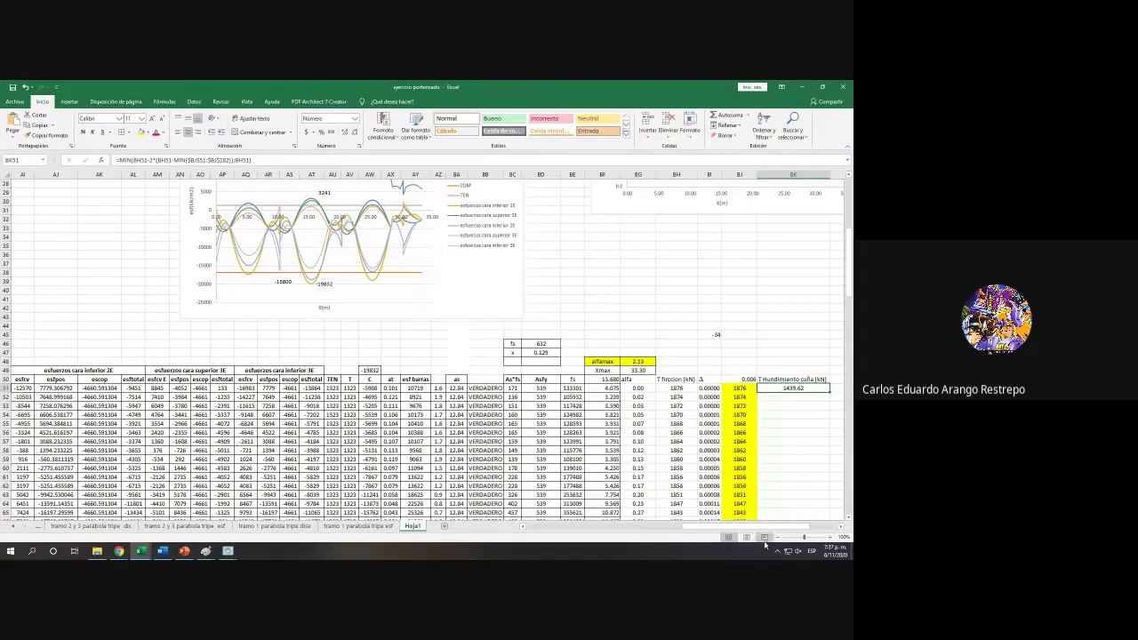
{"action": "scroll", "coordinate": [829, 519], "scroll_direction": "right", "scroll_amount": 3}
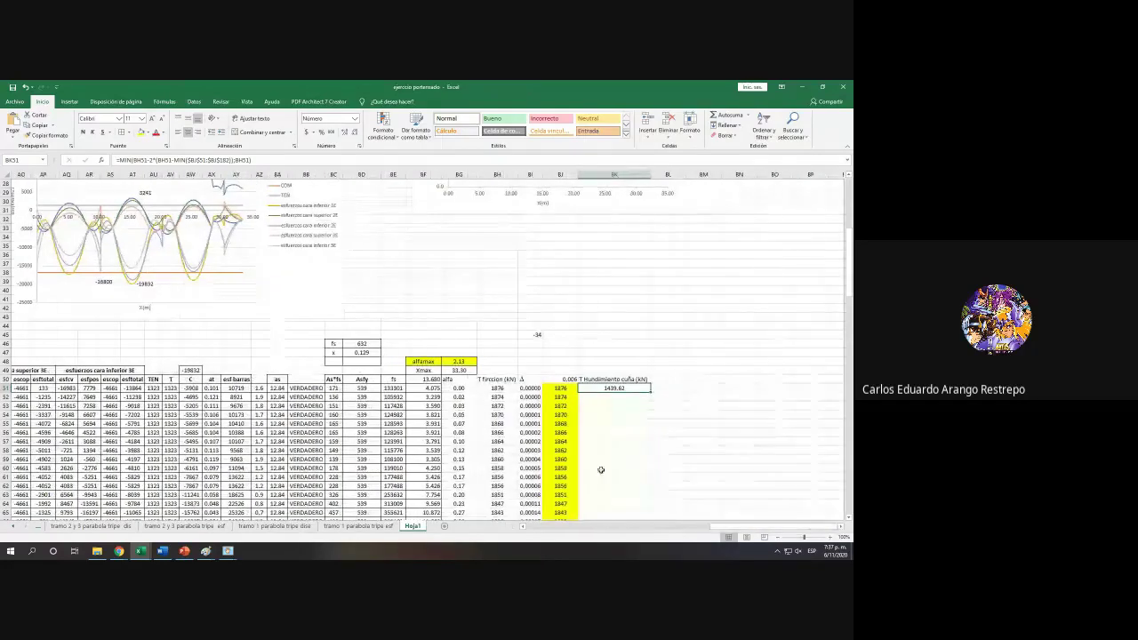
{"action": "left_click_drag", "start_coordinate": [725, 527], "coordinate": [536, 526]}
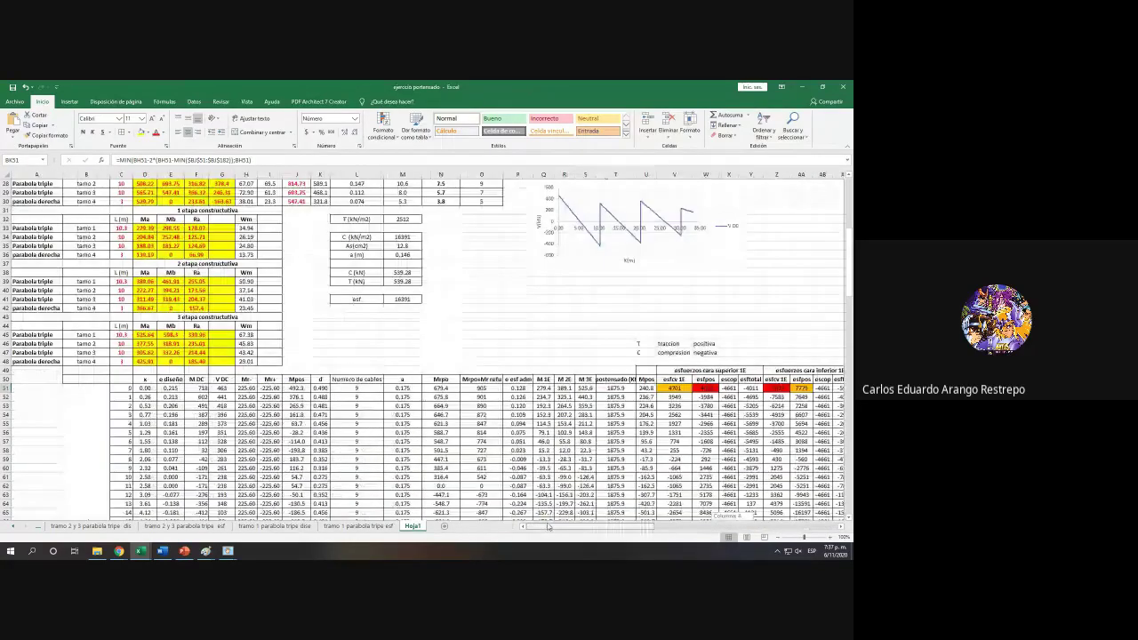
{"action": "scroll", "coordinate": [387, 349], "scroll_direction": "down", "scroll_amount": 15}
{"action": "scroll", "coordinate": [387, 348], "scroll_direction": "down", "scroll_amount": 16}
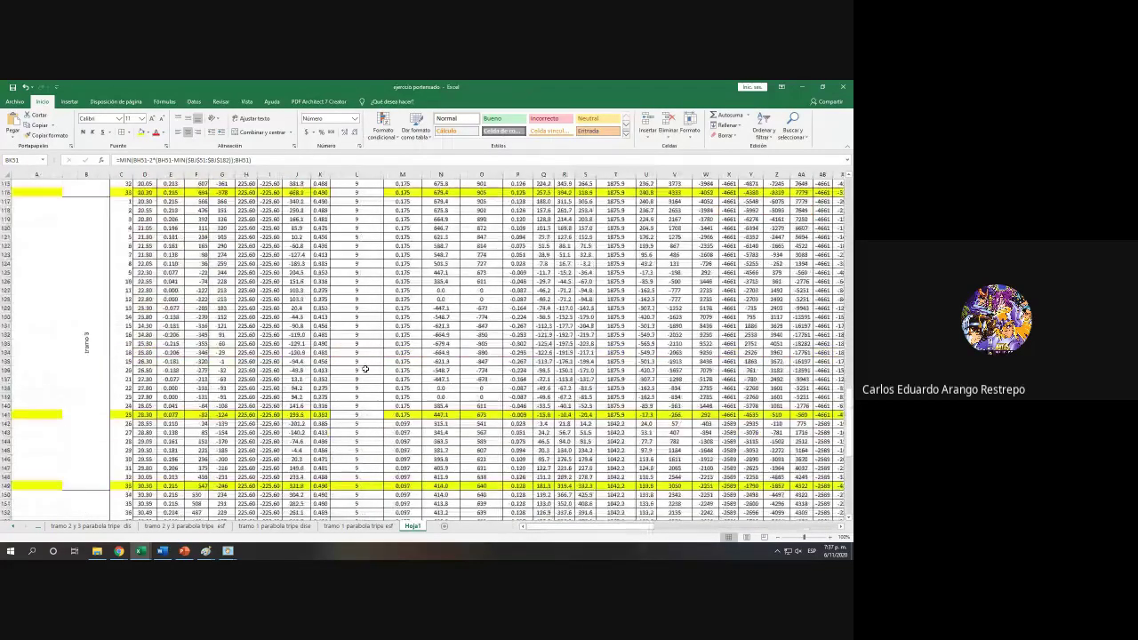
{"action": "scroll", "coordinate": [365, 368], "scroll_direction": "down", "scroll_amount": 4}
{"action": "scroll", "coordinate": [365, 368], "scroll_direction": "up", "scroll_amount": 3}
{"action": "left_click_drag", "start_coordinate": [365, 387], "coordinate": [86, 369]}
{"action": "left_click_drag", "start_coordinate": [319, 379], "coordinate": [319, 388]}
{"action": "scroll", "coordinate": [651, 406], "scroll_direction": "up", "scroll_amount": 3}
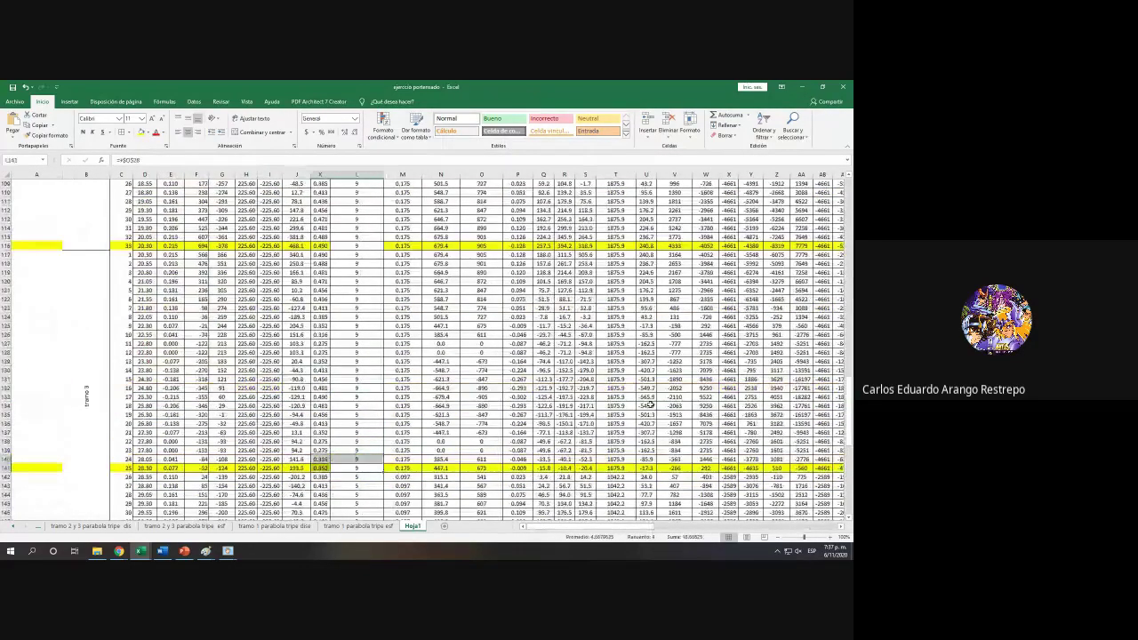
Step: Return to the summary tables and bring the Diagramas de momentos and cable layout charts into view
{"action": "scroll", "coordinate": [651, 406], "scroll_direction": "up", "scroll_amount": 20}
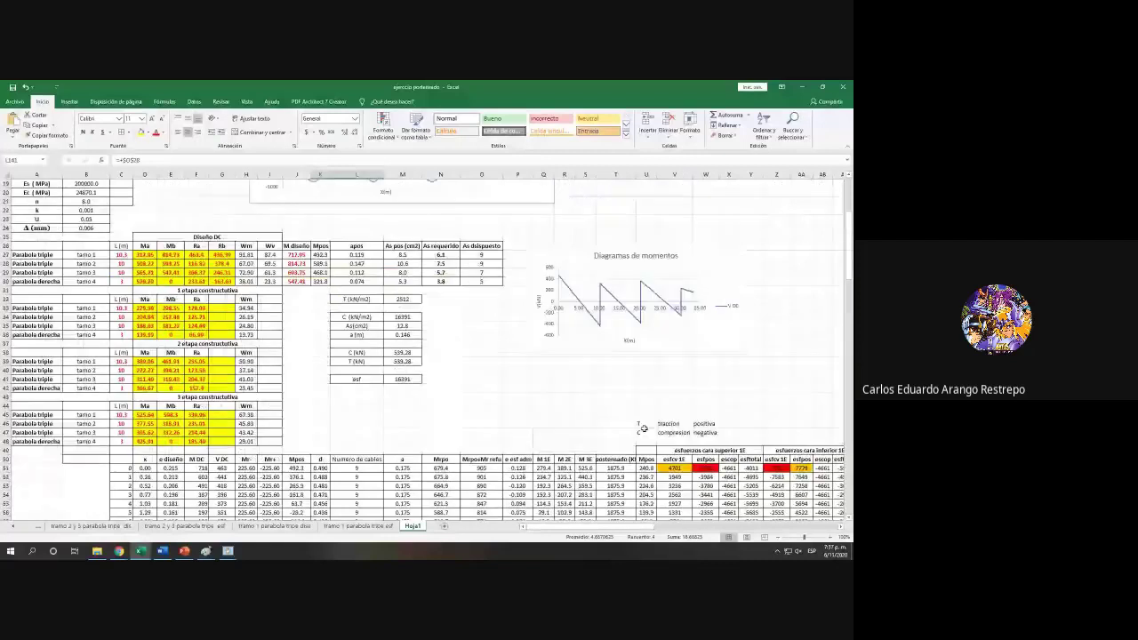
{"action": "mouse_move", "coordinate": [622, 526]}
{"action": "left_mouse_down"}
{"action": "mouse_move", "coordinate": [649, 530]}
{"action": "mouse_move", "coordinate": [633, 530]}
{"action": "left_mouse_up"}
{"action": "scroll", "coordinate": [560, 339], "scroll_direction": "up", "scroll_amount": 5}
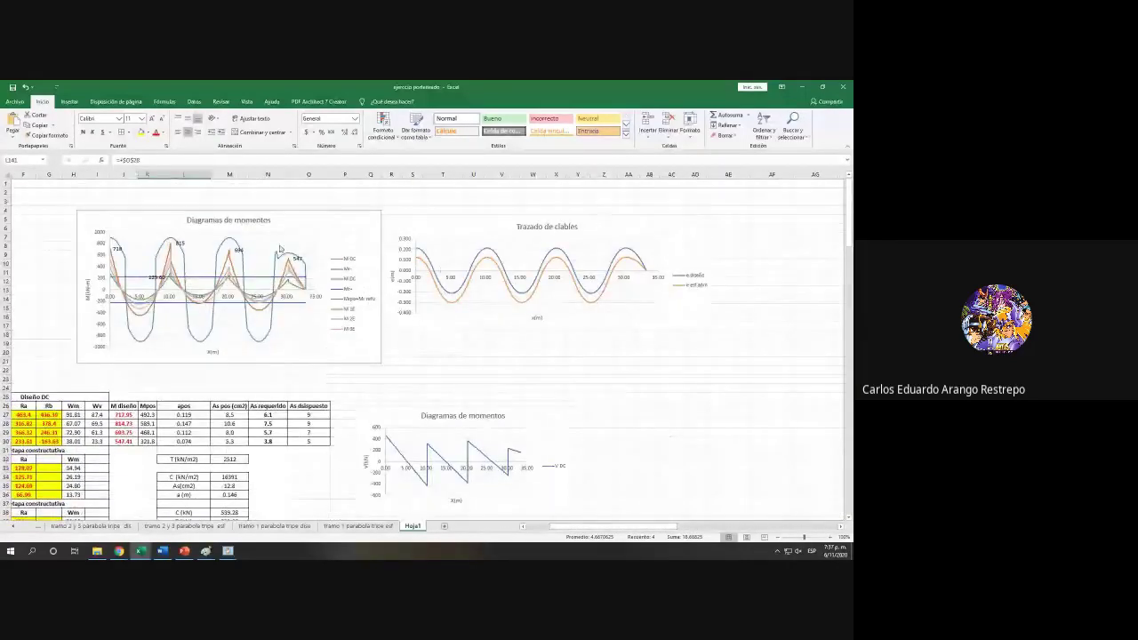
Step: Examine the Diagramas de momentos and Trazado de cables charts above the Diseño DC table
{"action": "scroll", "coordinate": [281, 251], "scroll_direction": "up", "scroll_amount": 3}
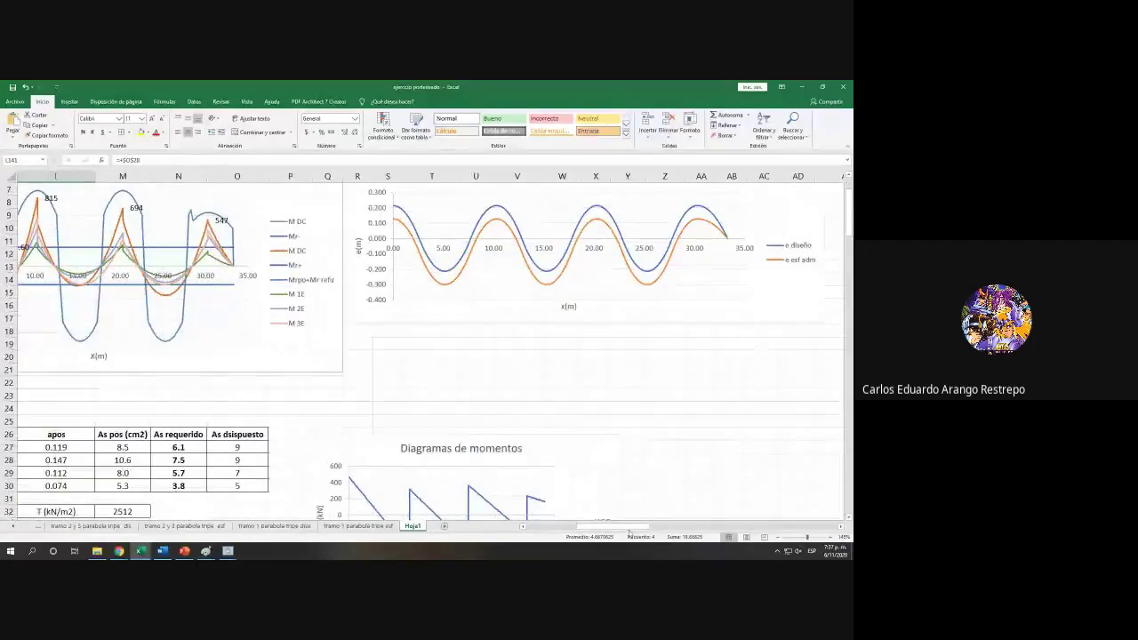
{"action": "left_click_drag", "start_coordinate": [629, 528], "coordinate": [591, 528]}
{"action": "scroll", "coordinate": [625, 440], "scroll_direction": "up", "scroll_amount": 2}
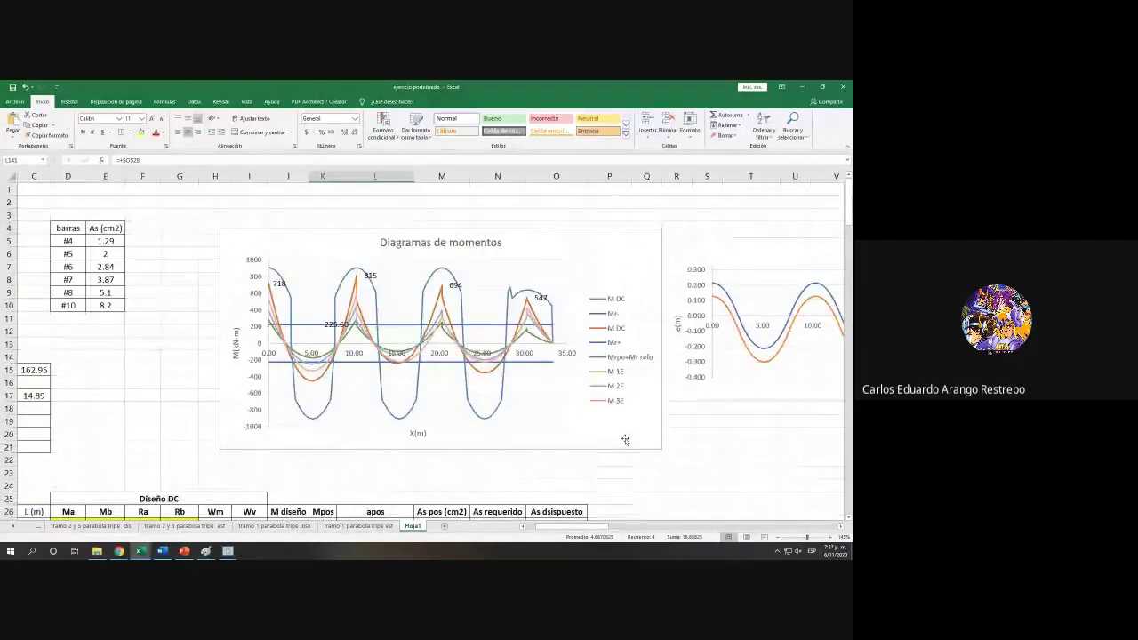
{"action": "left_click_drag", "start_coordinate": [596, 526], "coordinate": [597, 526]}
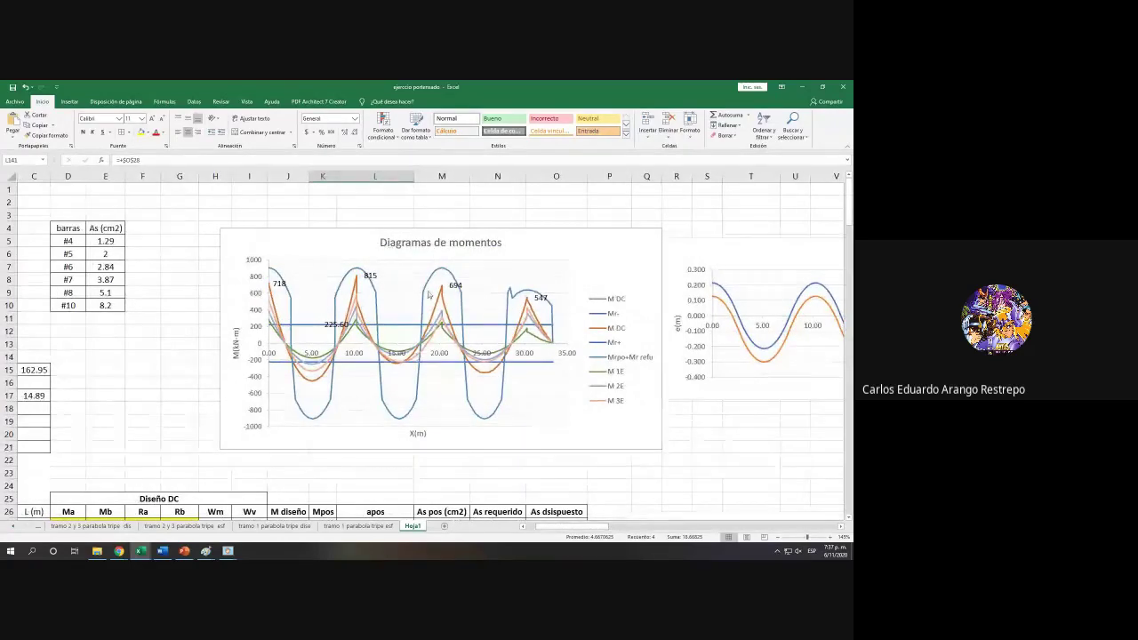
{"action": "scroll", "coordinate": [491, 427], "scroll_direction": "down", "scroll_amount": 1}
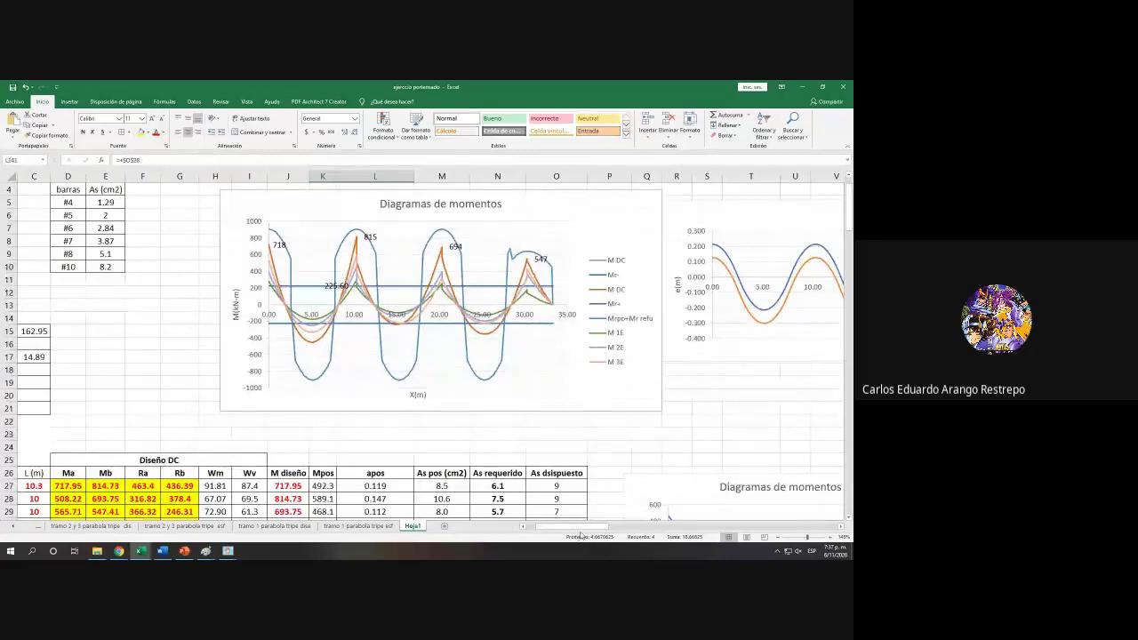
{"action": "left_click_drag", "start_coordinate": [582, 526], "coordinate": [598, 528]}
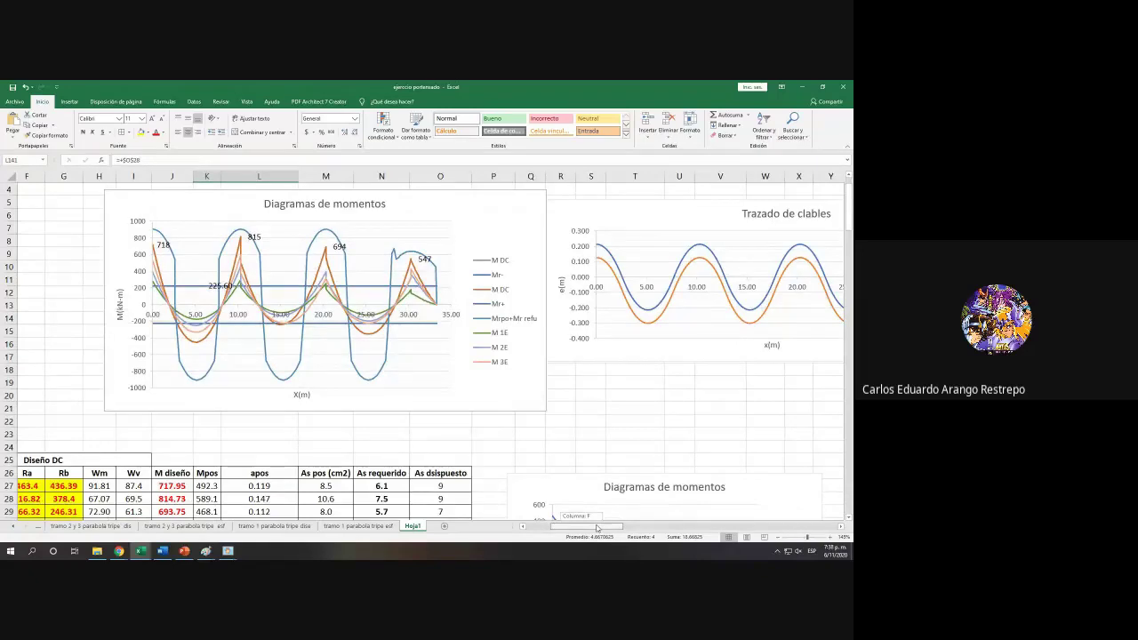
{"action": "left_click_drag", "start_coordinate": [597, 528], "coordinate": [551, 528]}
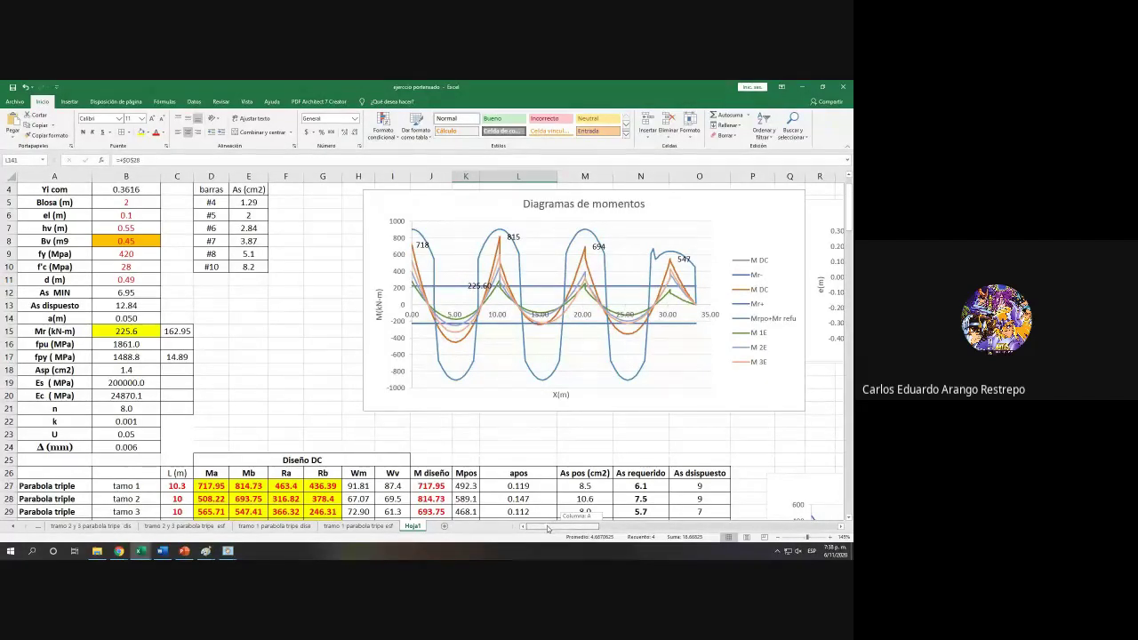
Step: Undo the recent edits in sequence, including the T Hundimiento cuña formatting and the extension of the nine-cable section in column L
{"action": "scroll", "coordinate": [435, 352], "scroll_direction": "down", "scroll_amount": 13}
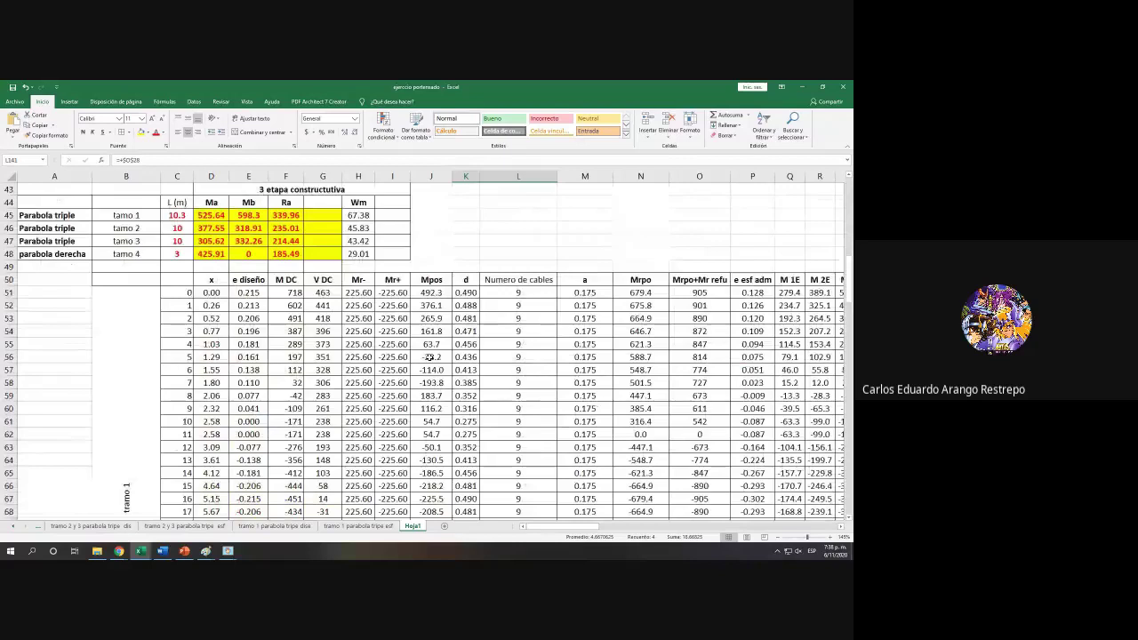
{"action": "scroll", "coordinate": [472, 328], "scroll_direction": "down", "scroll_amount": 20}
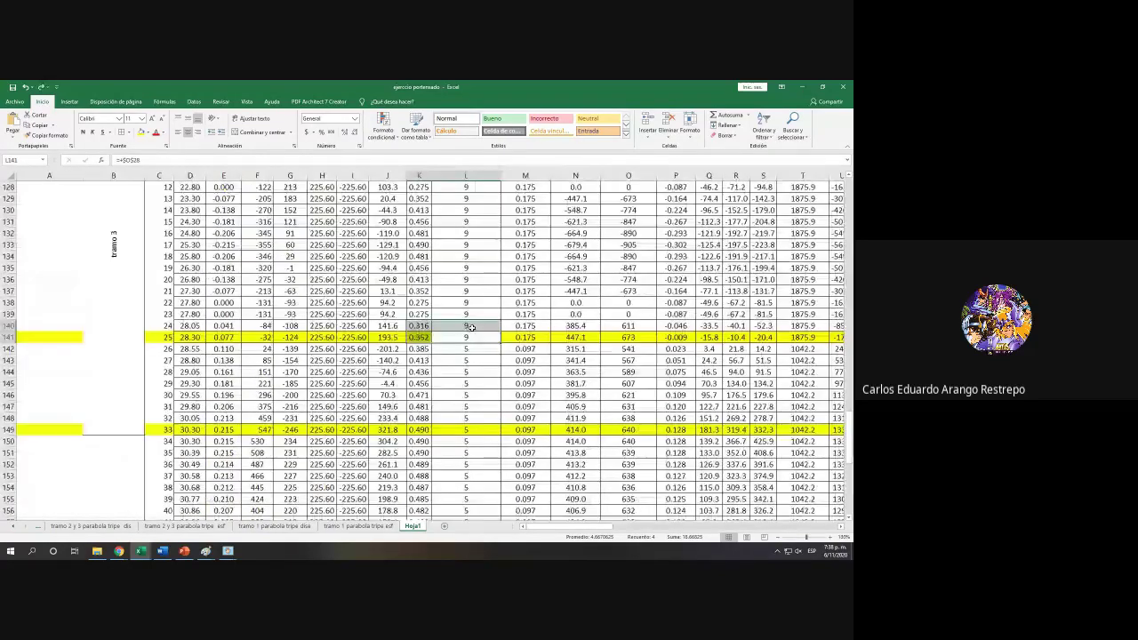
{"action": "scroll", "coordinate": [472, 328], "scroll_direction": "down", "scroll_amount": 1, "text": "ctrl"}
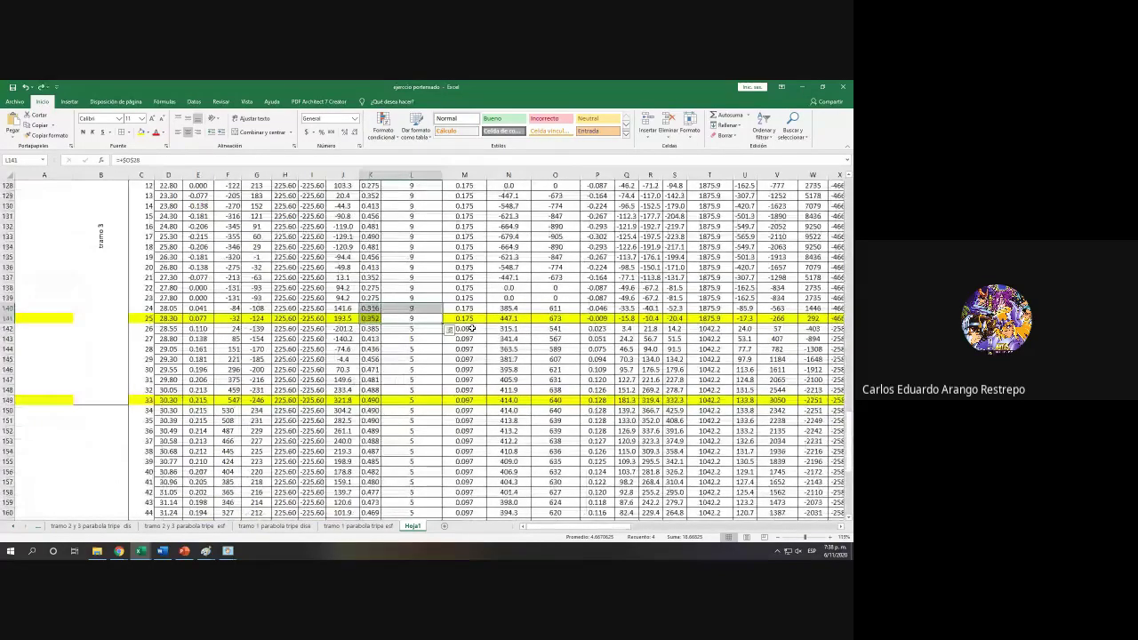
{"action": "key", "text": "ctrl+z"}
{"action": "scroll", "coordinate": [472, 328], "scroll_direction": "up", "scroll_amount": 1, "text": "ctrl"}
{"action": "key", "text": "ctrl+z"}
{"action": "key", "text": "ctrl+z"}
{"action": "key", "text": "ctrl+z"}
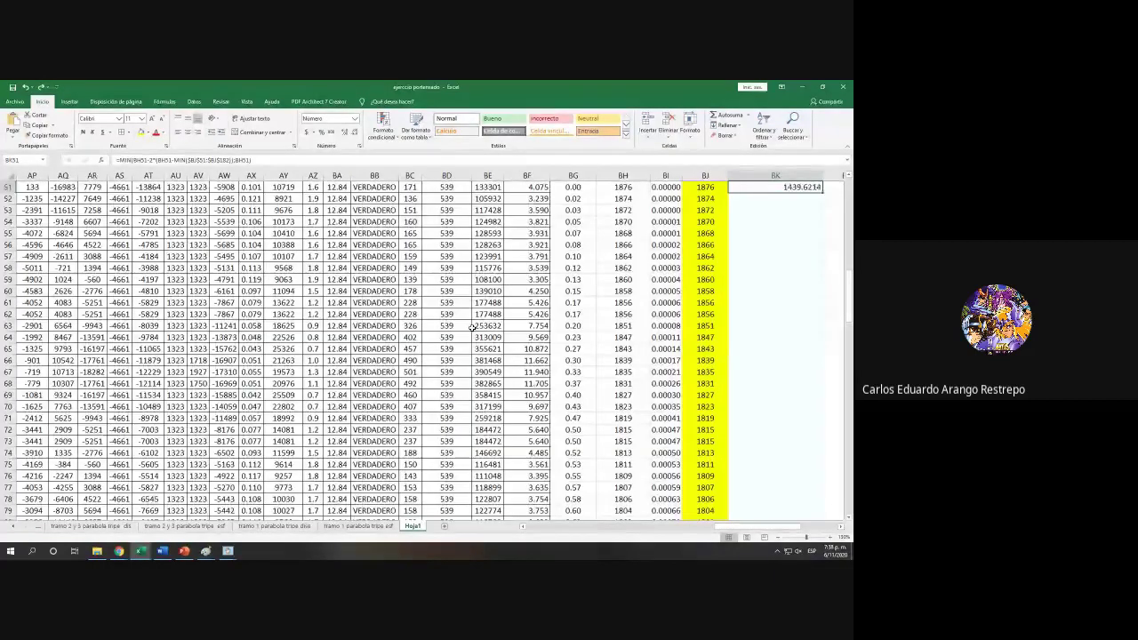
{"action": "key", "text": "ctrl+z"}
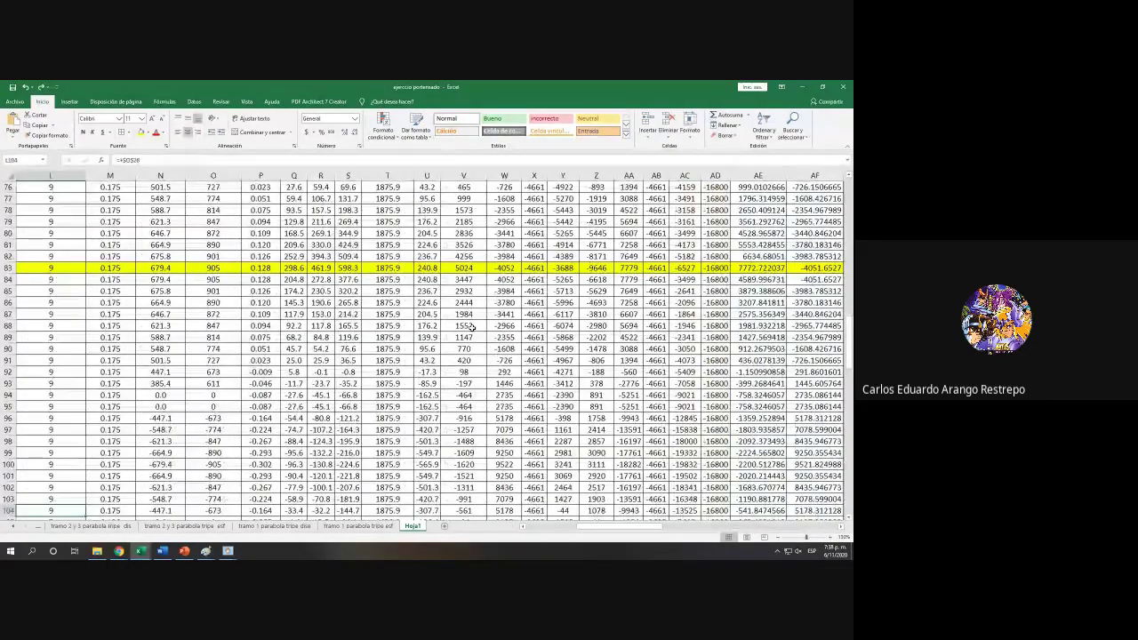
{"action": "key", "text": "ctrl+z"}
{"action": "key", "text": "ctrl+z"}
{"action": "key", "text": "ctrl+z"}
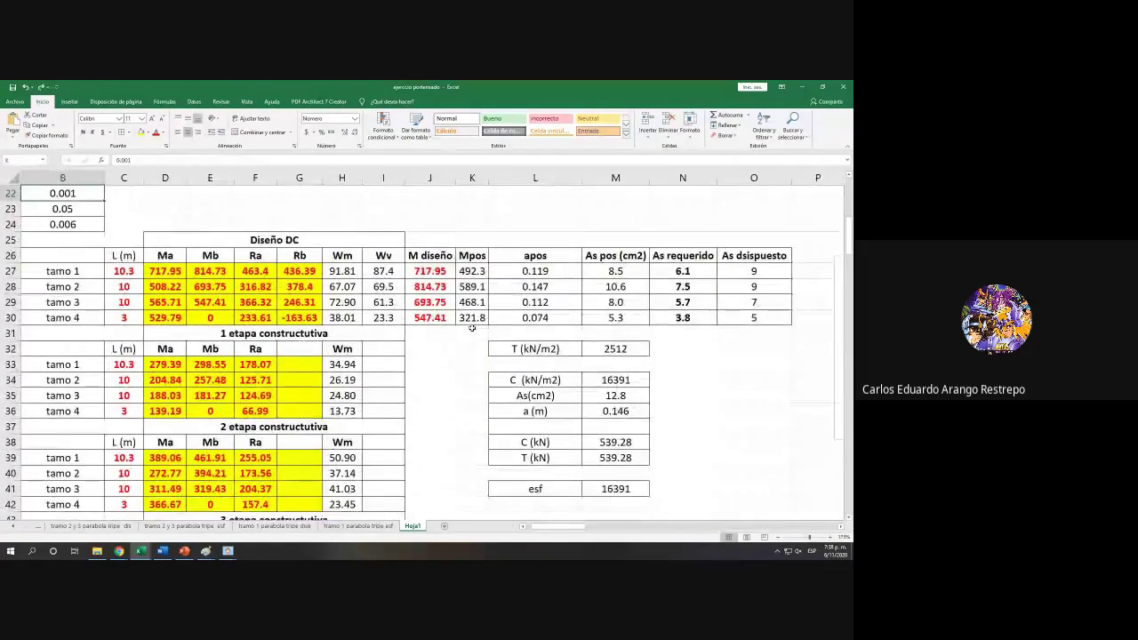
Step: Examine the moment and stress charts, and check the number of cables in column L along tramos 1 and 2
{"action": "scroll", "coordinate": [472, 328], "scroll_direction": "down", "scroll_amount": 4, "text": "ctrl"}
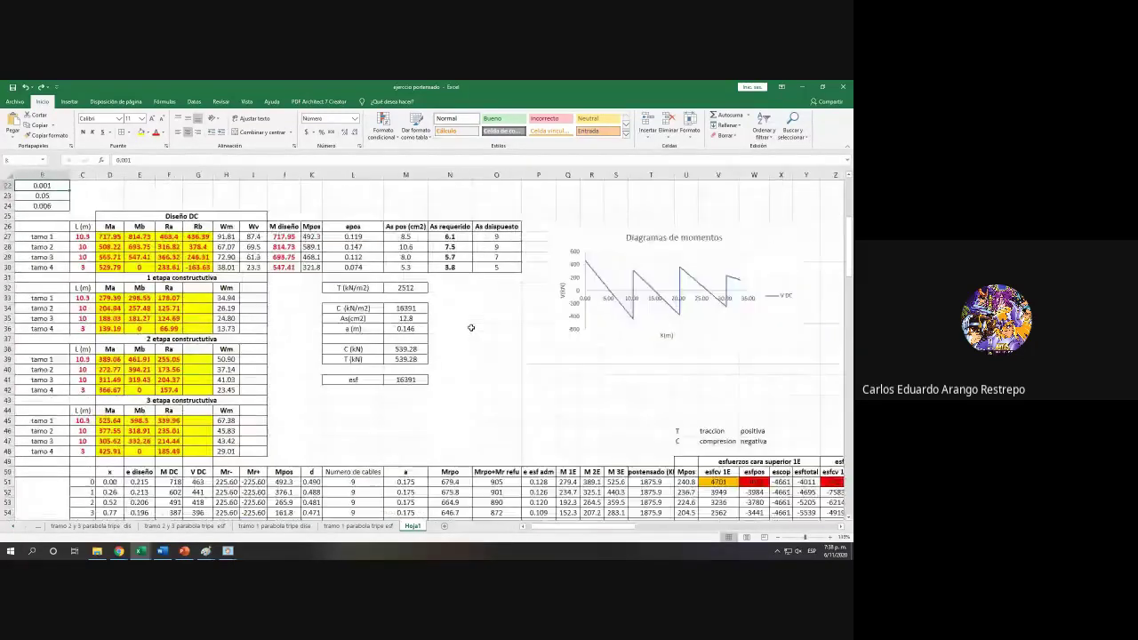
{"action": "scroll", "coordinate": [471, 328], "scroll_direction": "up", "scroll_amount": 3, "text": "ctrl"}
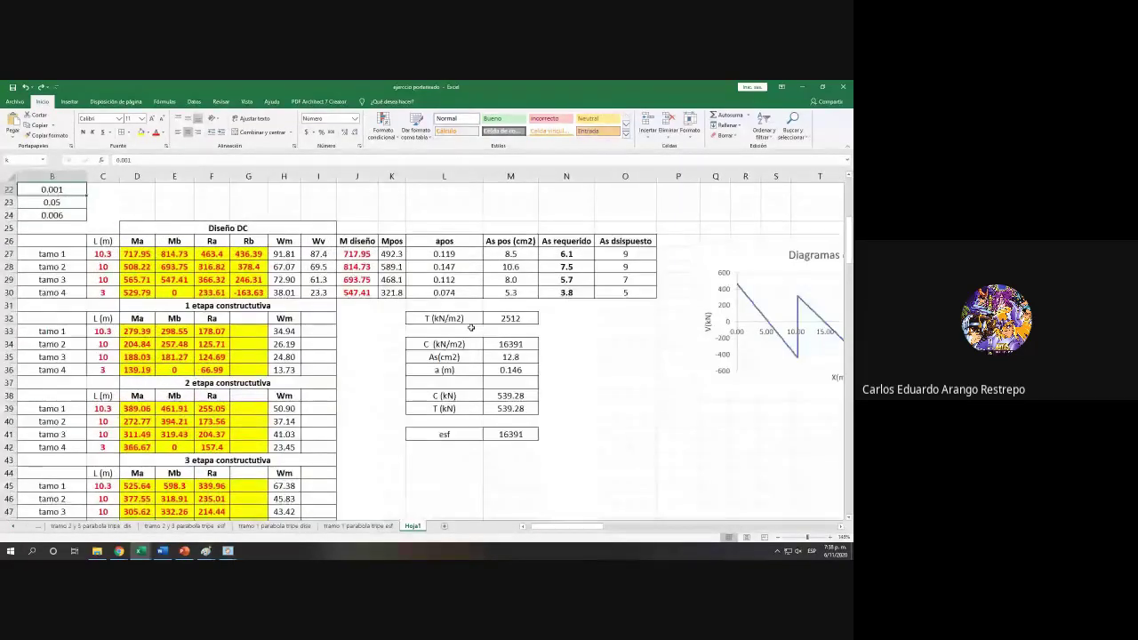
{"action": "scroll", "coordinate": [471, 328], "scroll_direction": "down", "scroll_amount": 5, "text": "ctrl"}
{"action": "scroll", "coordinate": [471, 328], "scroll_direction": "down", "scroll_amount": 1, "text": "ctrl"}
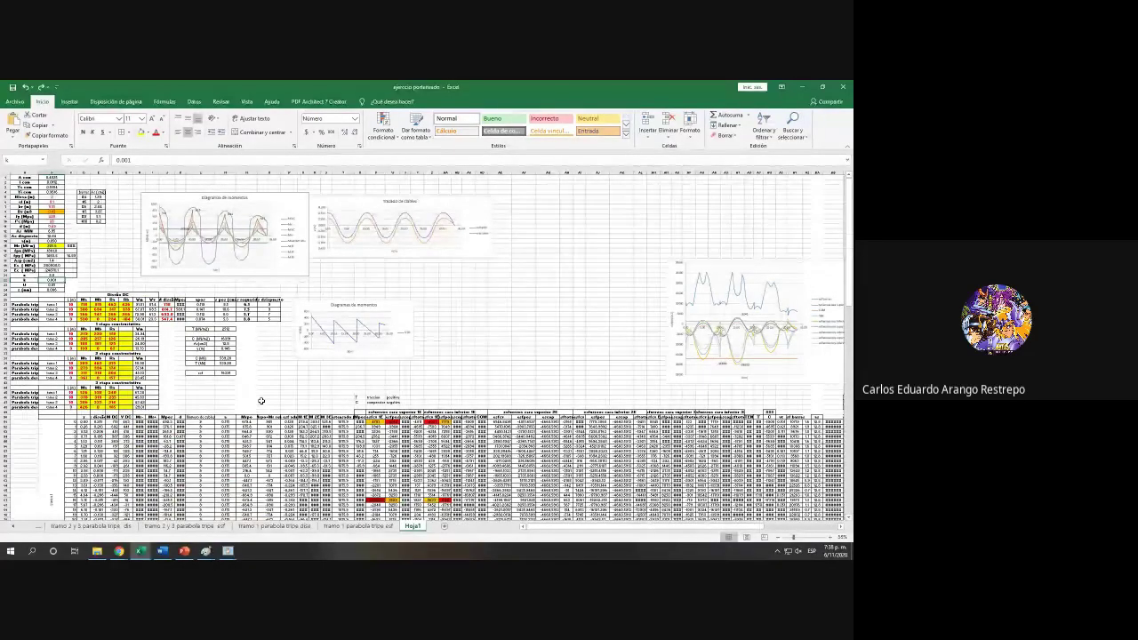
{"action": "scroll", "coordinate": [261, 401], "scroll_direction": "up", "scroll_amount": 3, "text": "ctrl"}
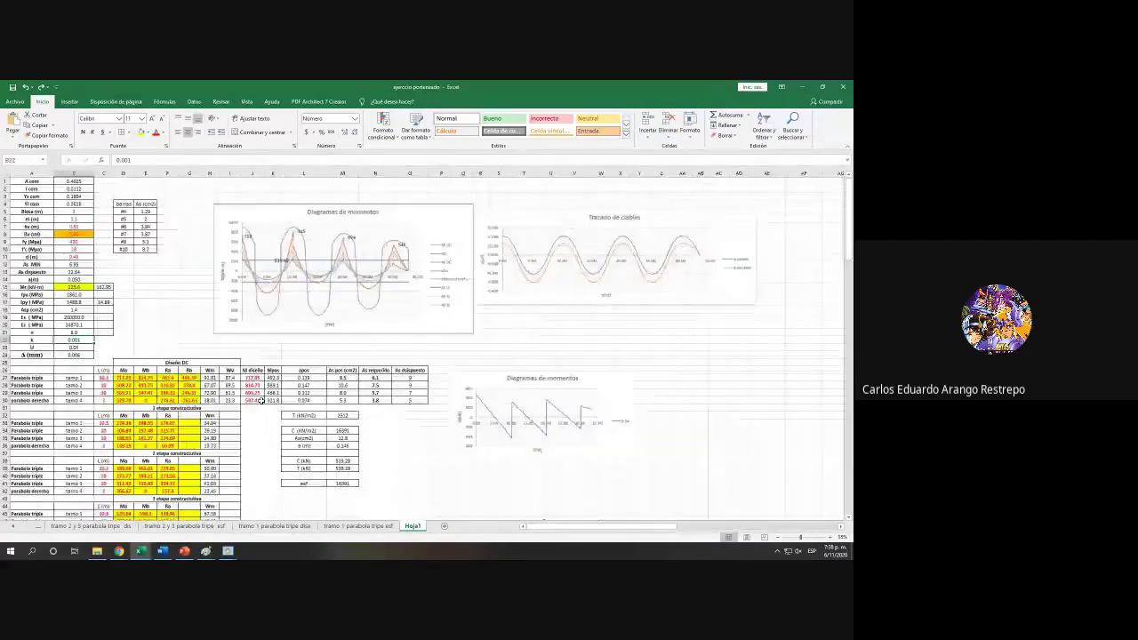
{"action": "scroll", "coordinate": [261, 400], "scroll_direction": "up", "scroll_amount": 3, "text": "ctrl"}
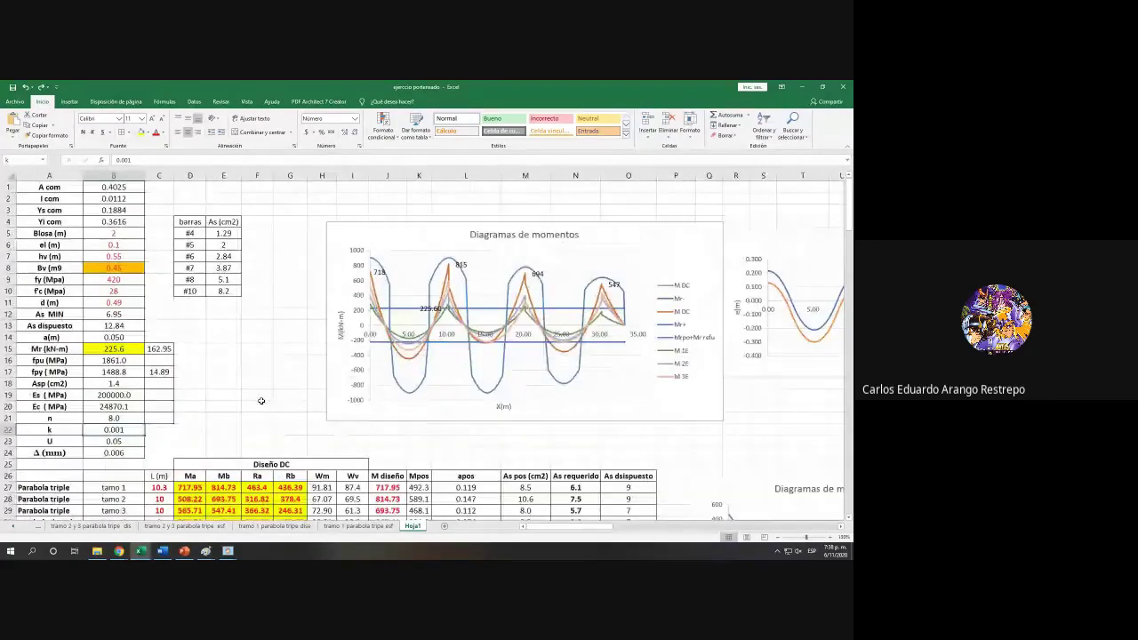
{"action": "key", "text": "ctrl+Tab"}
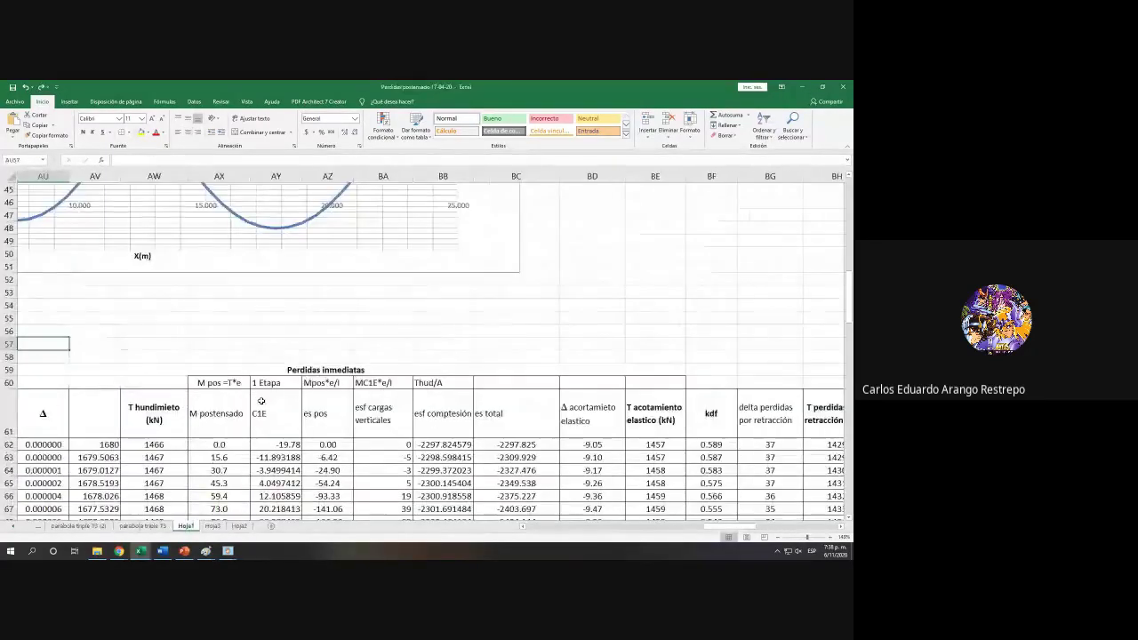
{"action": "scroll", "coordinate": [261, 401], "scroll_direction": "up", "scroll_amount": 2}
{"action": "key", "text": "ctrl+Tab"}
{"action": "scroll", "coordinate": [261, 401], "scroll_direction": "up", "scroll_amount": 2, "text": "ctrl"}
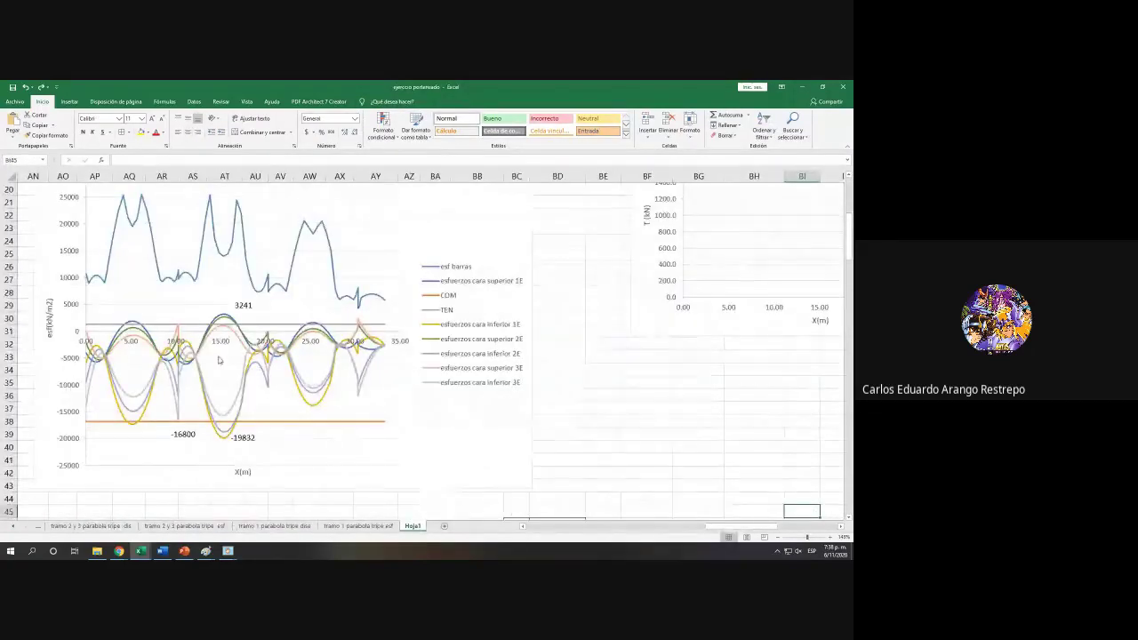
{"action": "scroll", "coordinate": [219, 373], "scroll_direction": "down", "scroll_amount": 4, "text": "ctrl"}
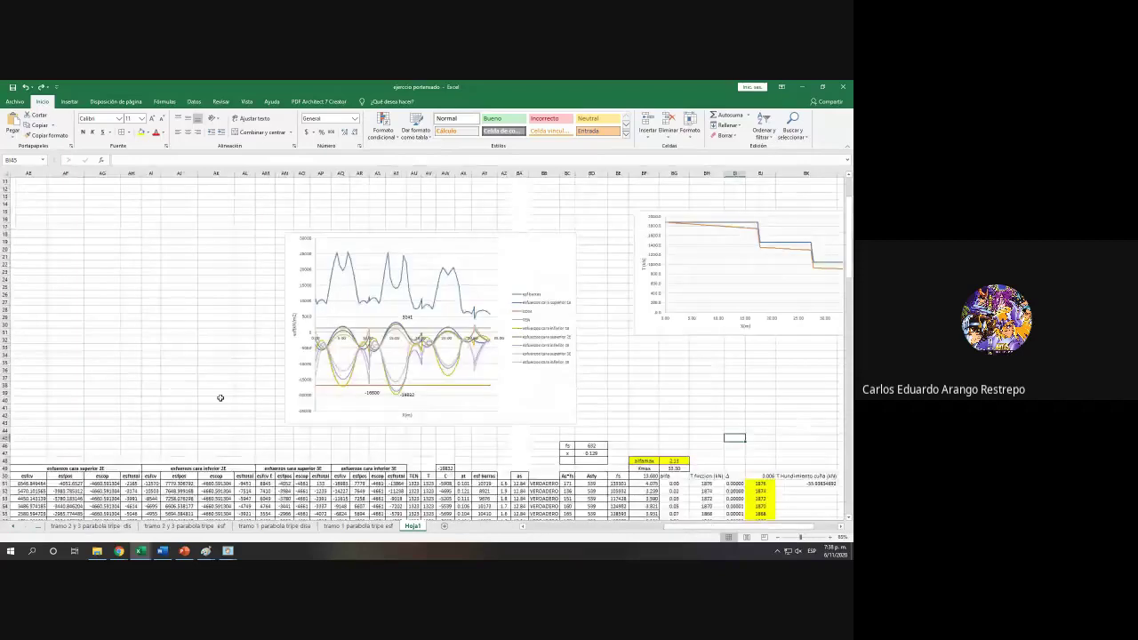
{"action": "scroll", "coordinate": [278, 437], "scroll_direction": "left", "scroll_amount": 10}
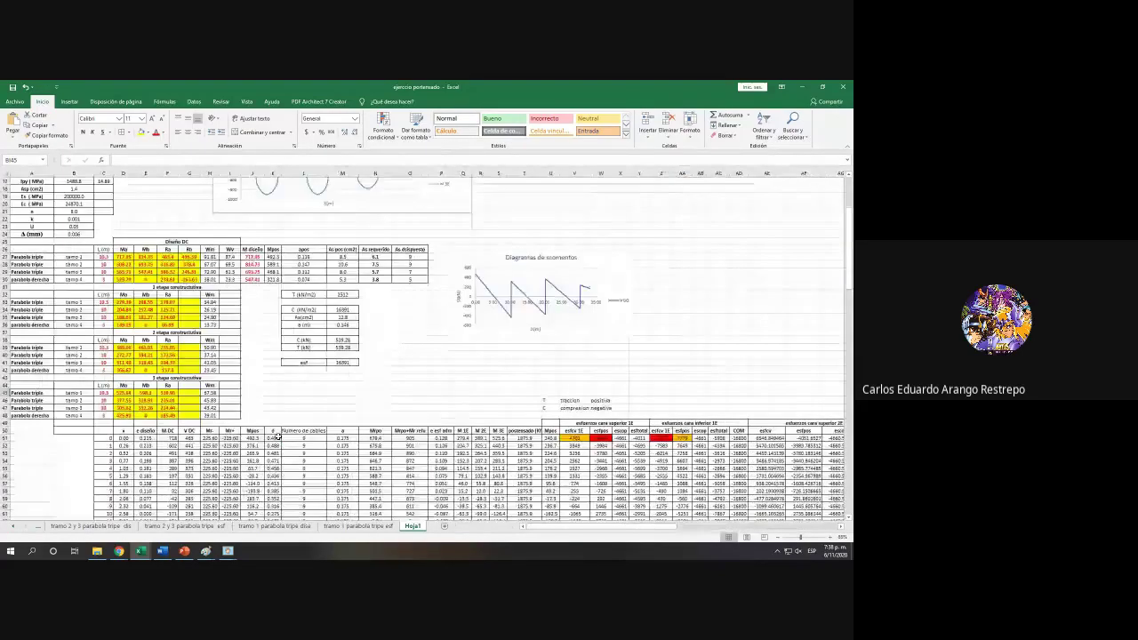
{"action": "scroll", "coordinate": [277, 437], "scroll_direction": "down", "scroll_amount": 15}
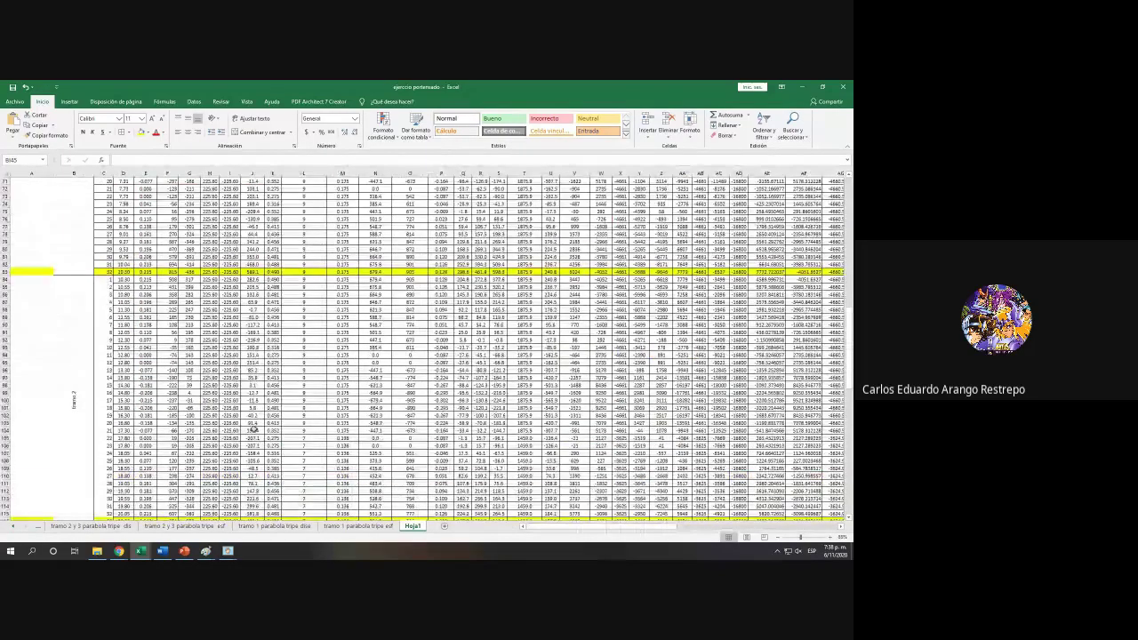
{"action": "scroll", "coordinate": [254, 430], "scroll_direction": "down", "scroll_amount": 3}
{"action": "scroll", "coordinate": [254, 430], "scroll_direction": "up", "scroll_amount": 16}
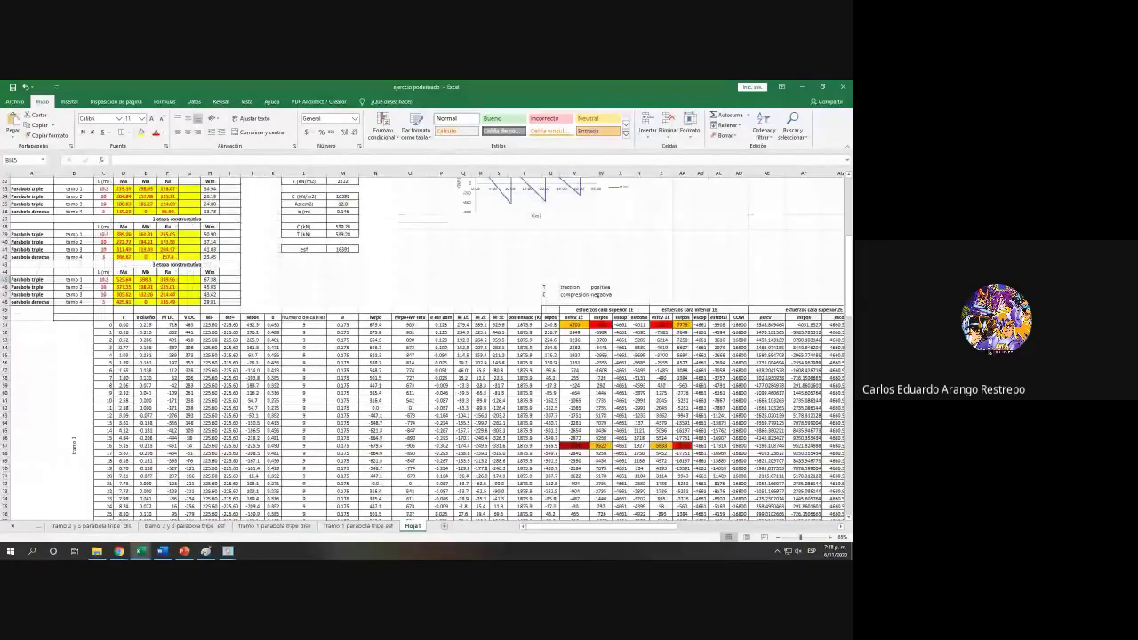
Step: Place the T Hundimiento cuña column of the ejercicio workbook beside the PERDIDAS INMEDIATAS Word document and minimize the Perdidas postensado workbook
{"action": "left_click_drag", "start_coordinate": [698, 527], "coordinate": [827, 527]}
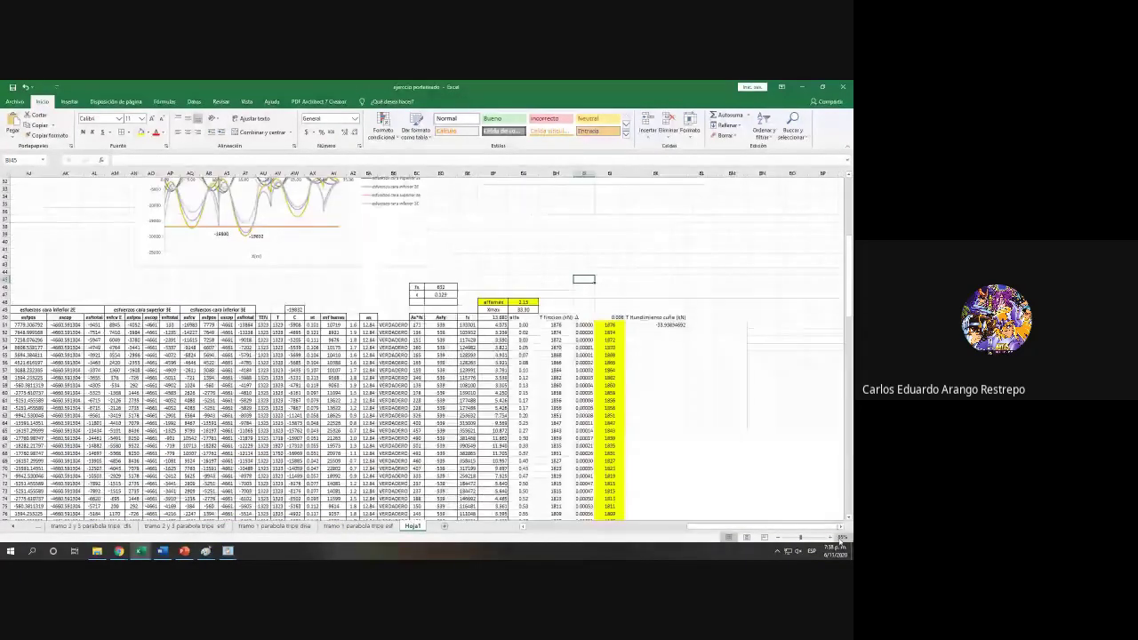
{"action": "left_click", "coordinate": [841, 530]}
{"action": "left_click", "coordinate": [841, 530]}
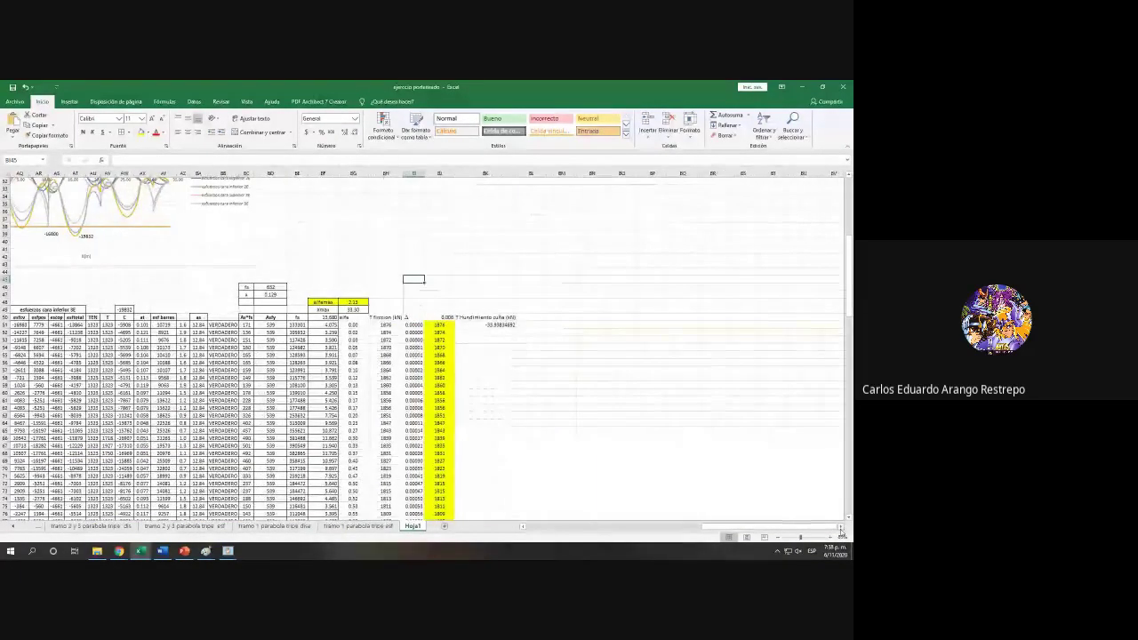
{"action": "left_click", "coordinate": [841, 530]}
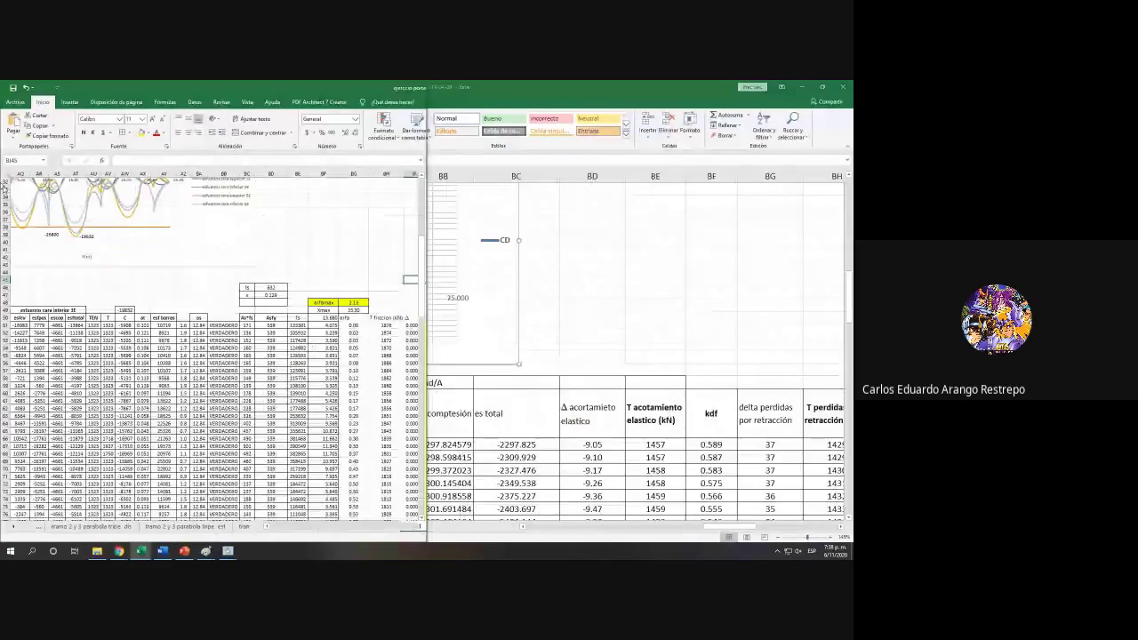
{"action": "key", "text": "alt+Tab"}
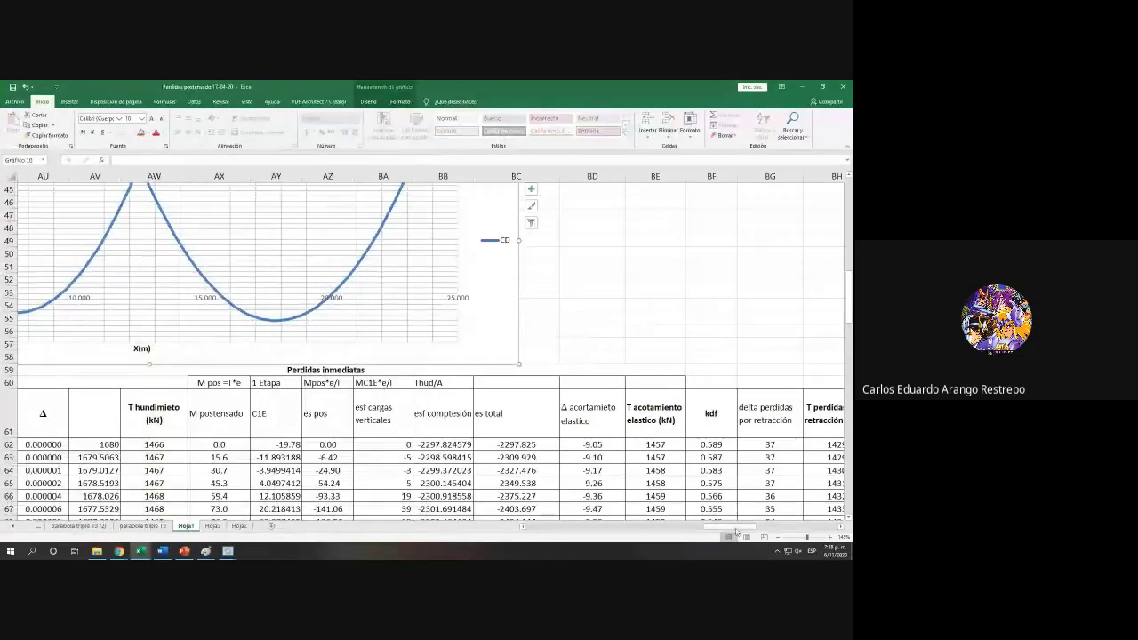
{"action": "left_click_drag", "start_coordinate": [737, 531], "coordinate": [840, 529]}
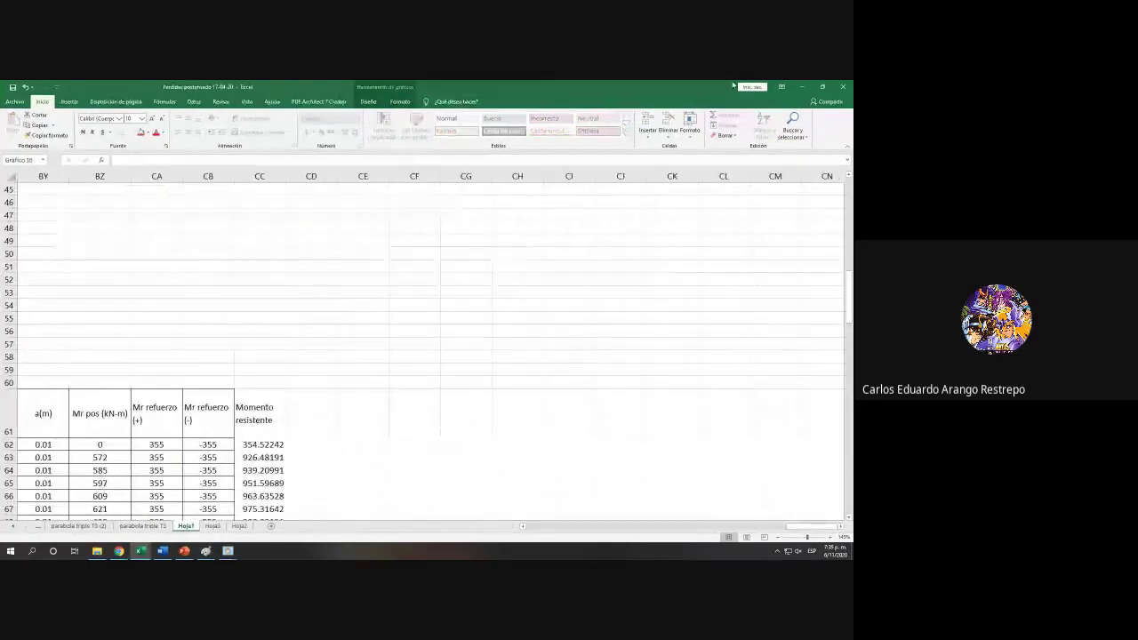
{"action": "left_click", "coordinate": [802, 87]}
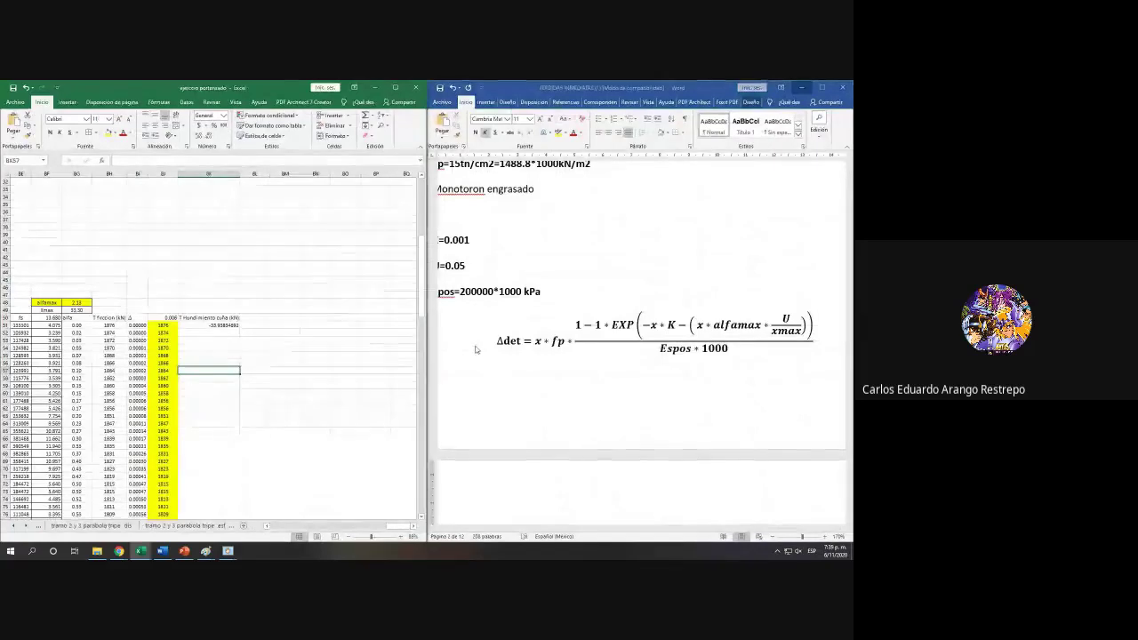
Step: Check the T Hundimiento cuña formula in BK51 and fill it down column BK to the table's last row, 182
{"action": "left_click", "coordinate": [244, 304]}
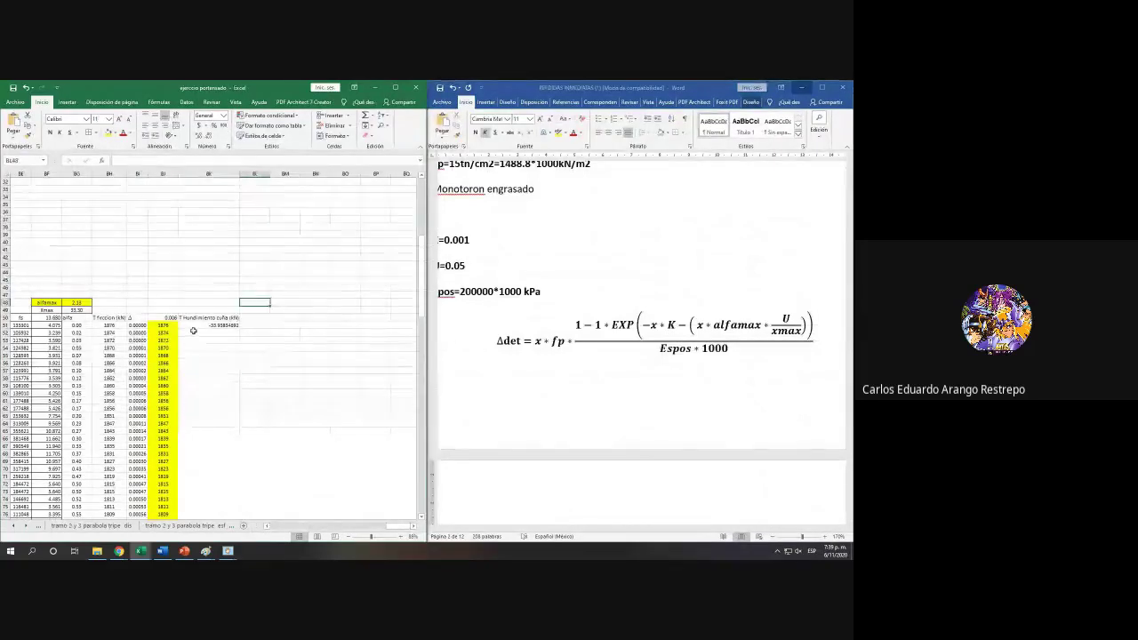
{"action": "left_click", "coordinate": [195, 327]}
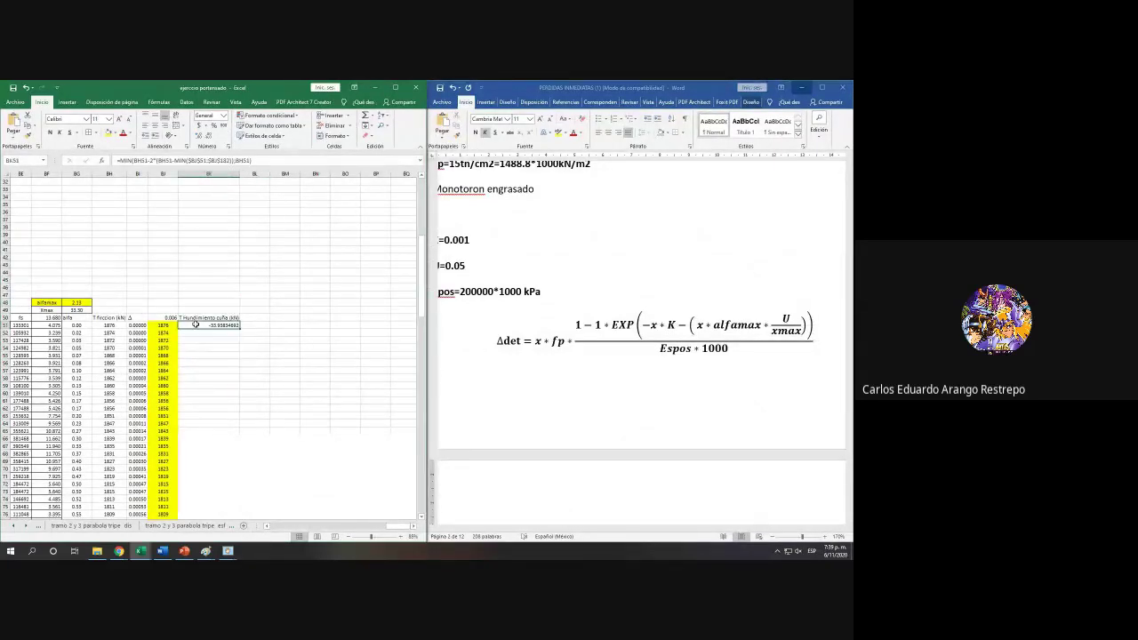
{"action": "double_click", "coordinate": [195, 327]}
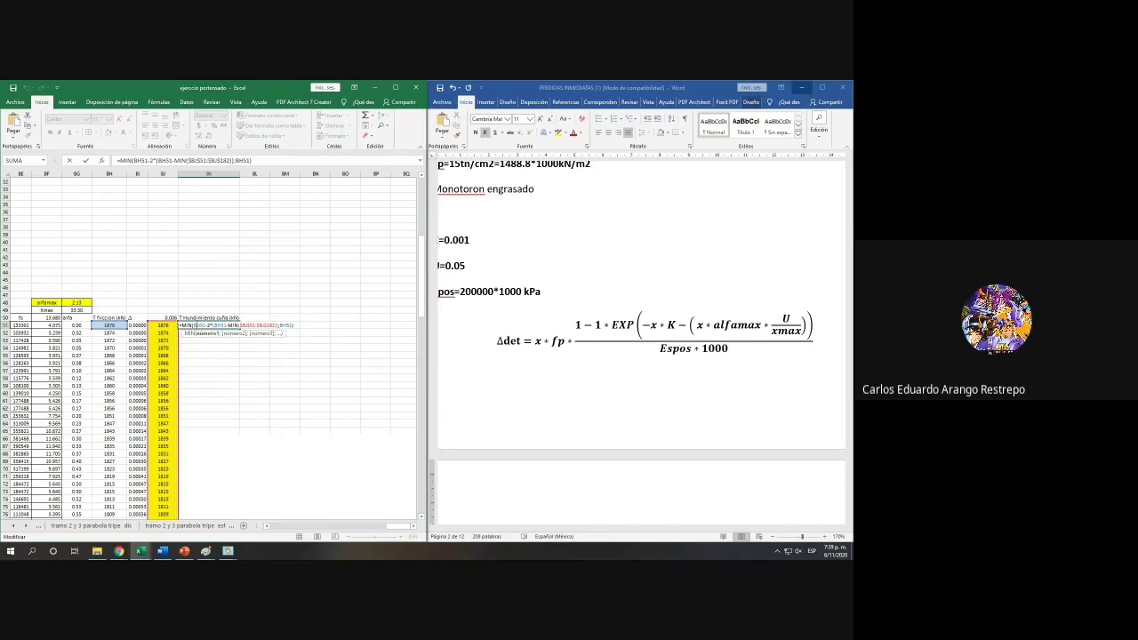
{"action": "key", "text": "ctrl+Return"}
{"action": "scroll", "coordinate": [193, 323], "scroll_direction": "down", "scroll_amount": 4}
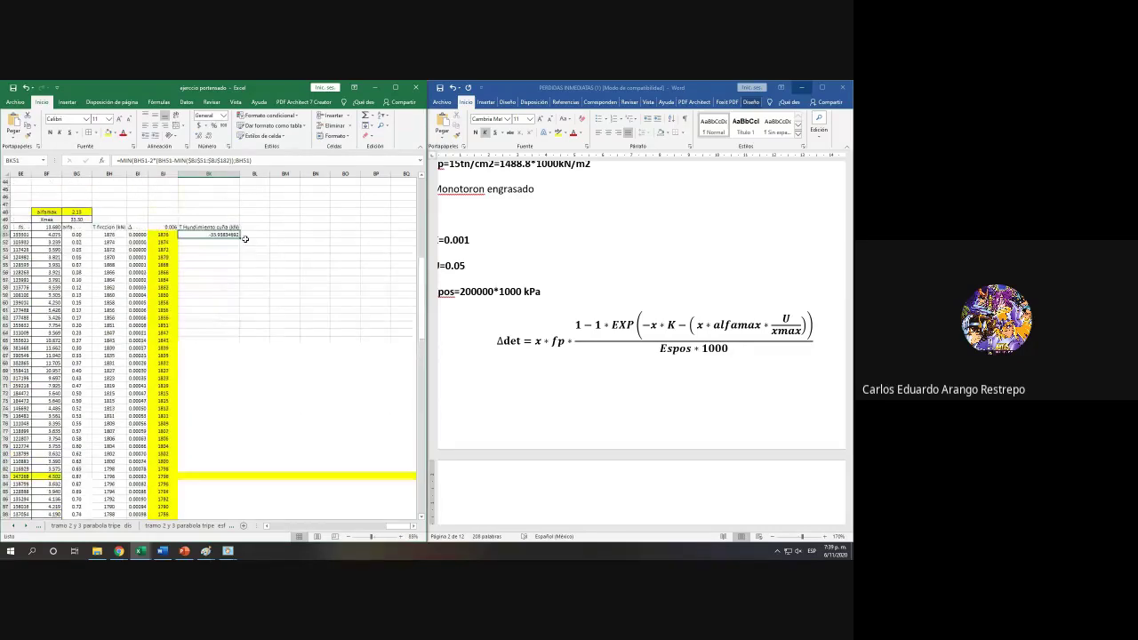
{"action": "double_click", "coordinate": [241, 237]}
{"action": "scroll", "coordinate": [233, 258], "scroll_direction": "down", "scroll_amount": 7}
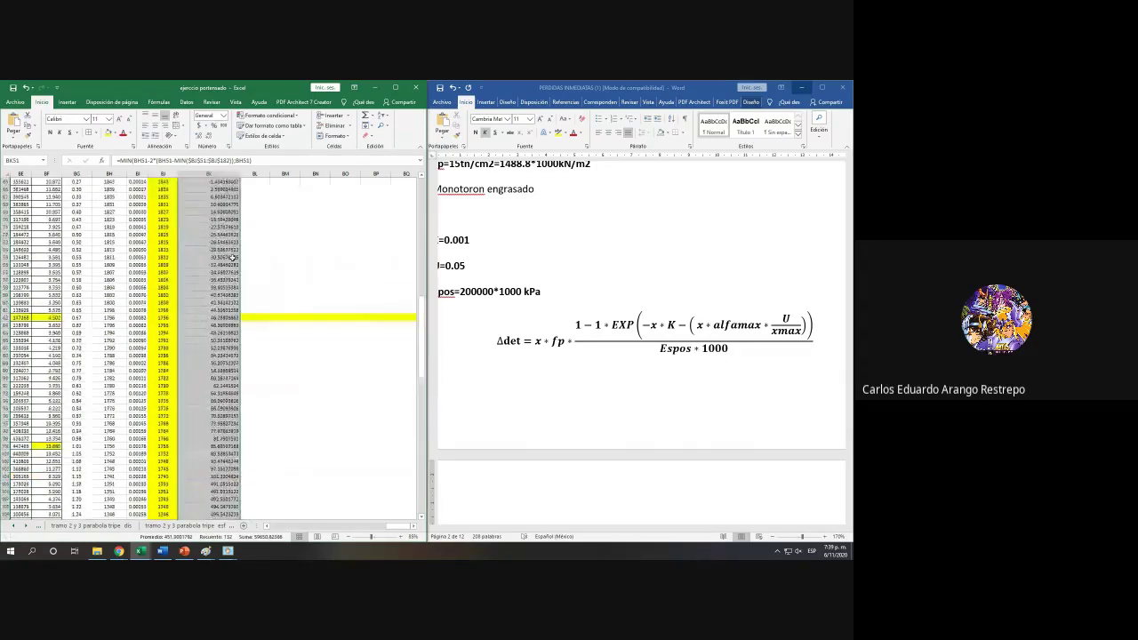
{"action": "scroll", "coordinate": [233, 258], "scroll_direction": "down", "scroll_amount": 20}
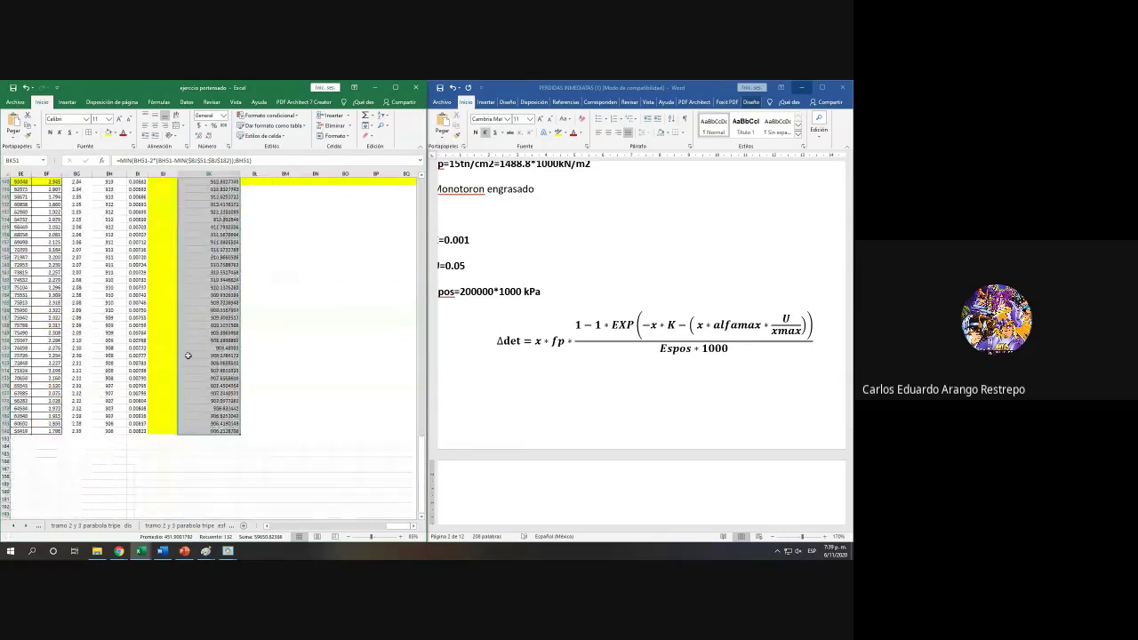
Step: Inspect the T Hundimiento cuña formula in BK141 and compare its terms with the Thu equation in the Word document
{"action": "scroll", "coordinate": [188, 355], "scroll_direction": "up", "scroll_amount": 11}
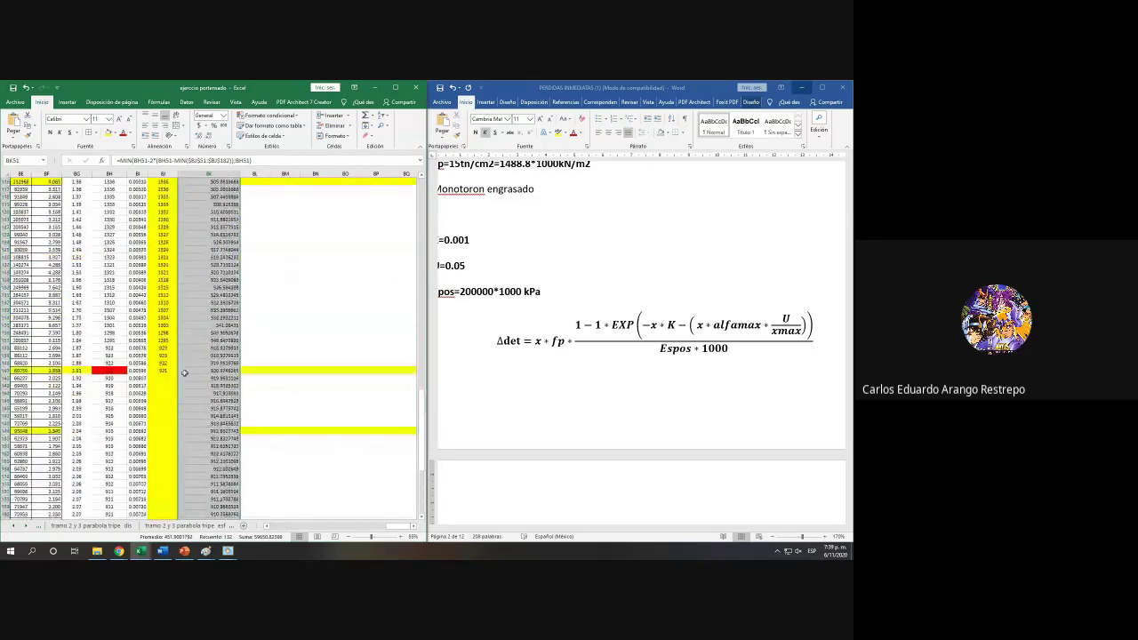
{"action": "double_click", "coordinate": [213, 371]}
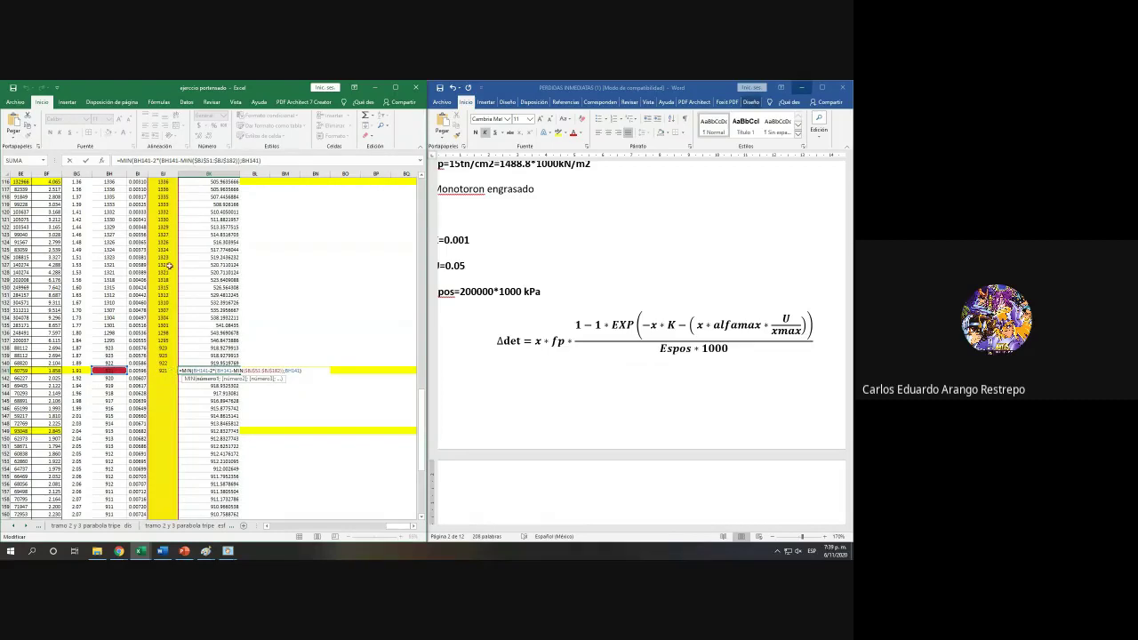
{"action": "scroll", "coordinate": [161, 286], "scroll_direction": "up", "scroll_amount": 5}
{"action": "scroll", "coordinate": [161, 286], "scroll_direction": "up", "scroll_amount": 20}
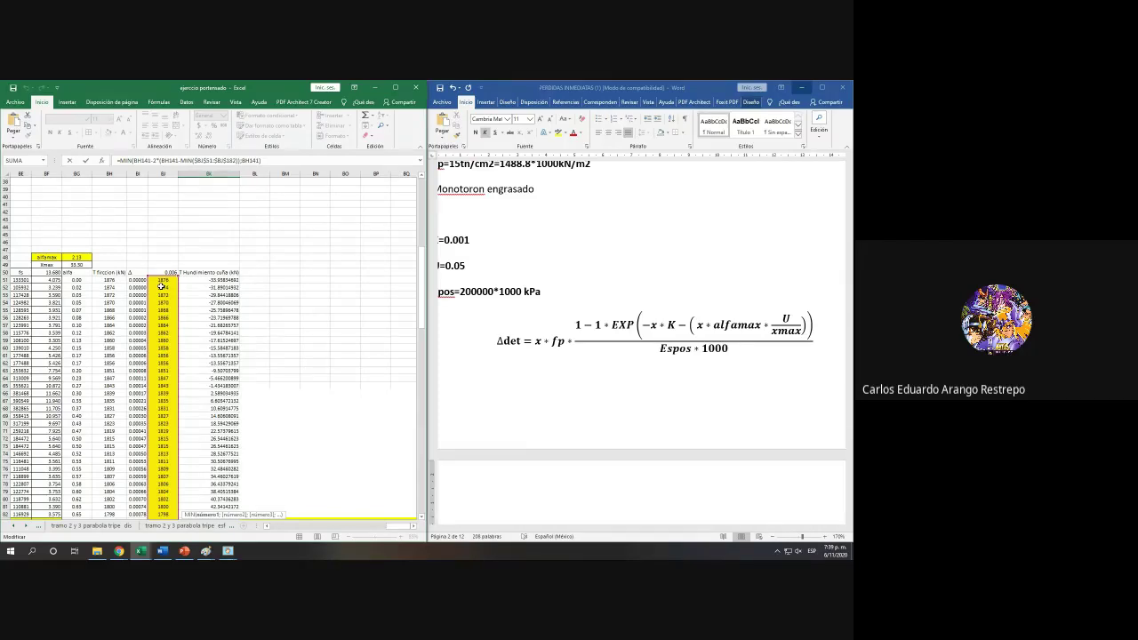
{"action": "scroll", "coordinate": [620, 286], "scroll_direction": "down", "scroll_amount": 10}
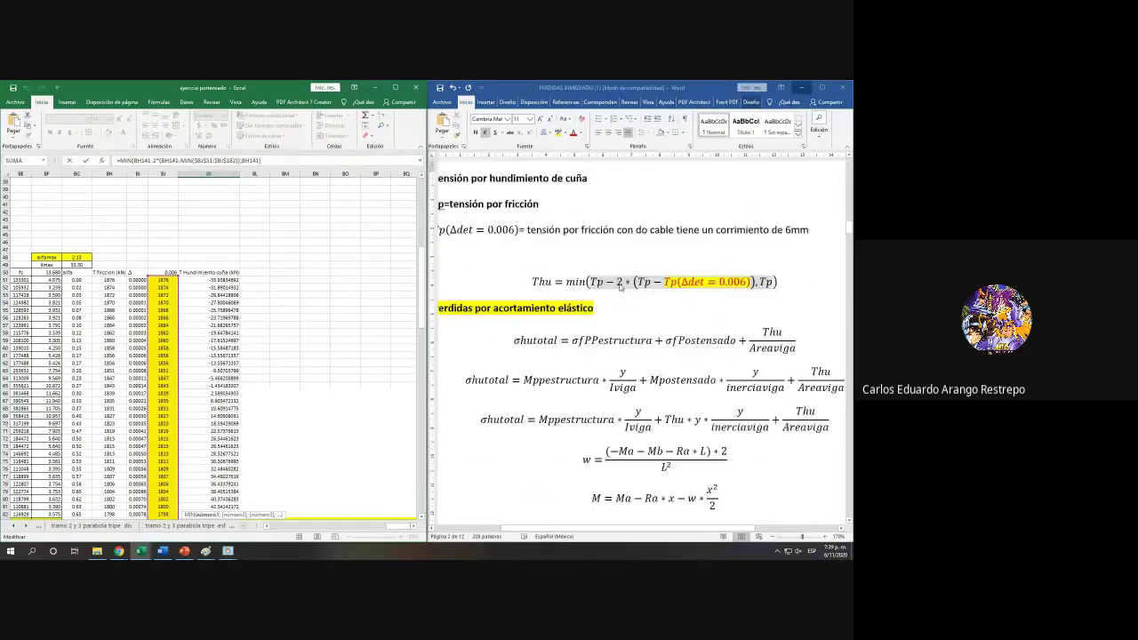
{"action": "left_click", "coordinate": [681, 293]}
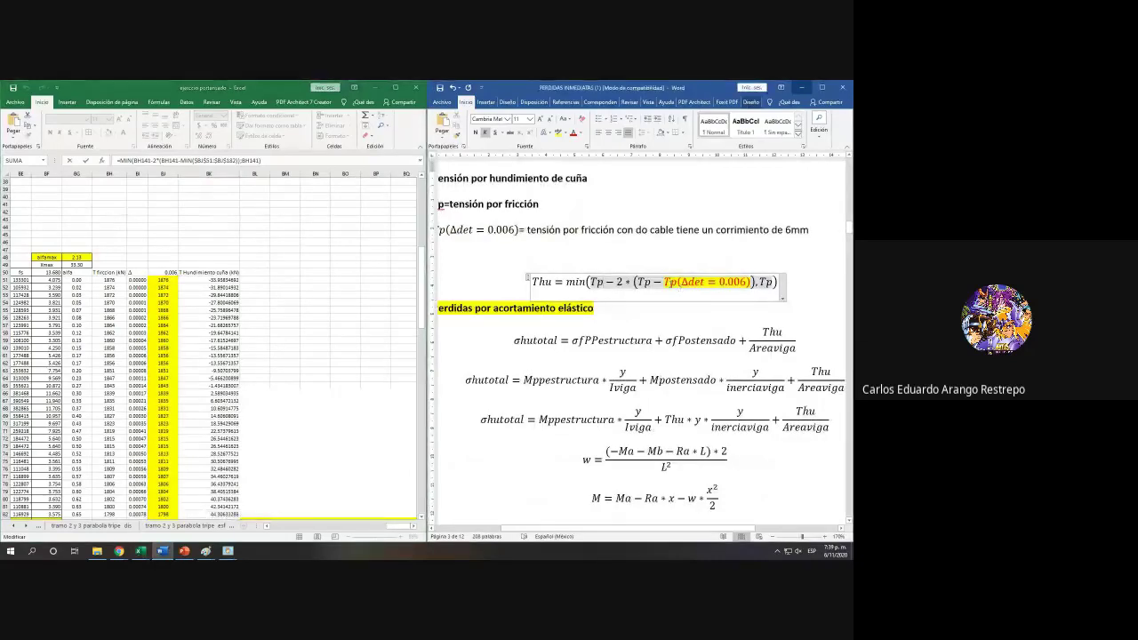
{"action": "left_click", "coordinate": [664, 282]}
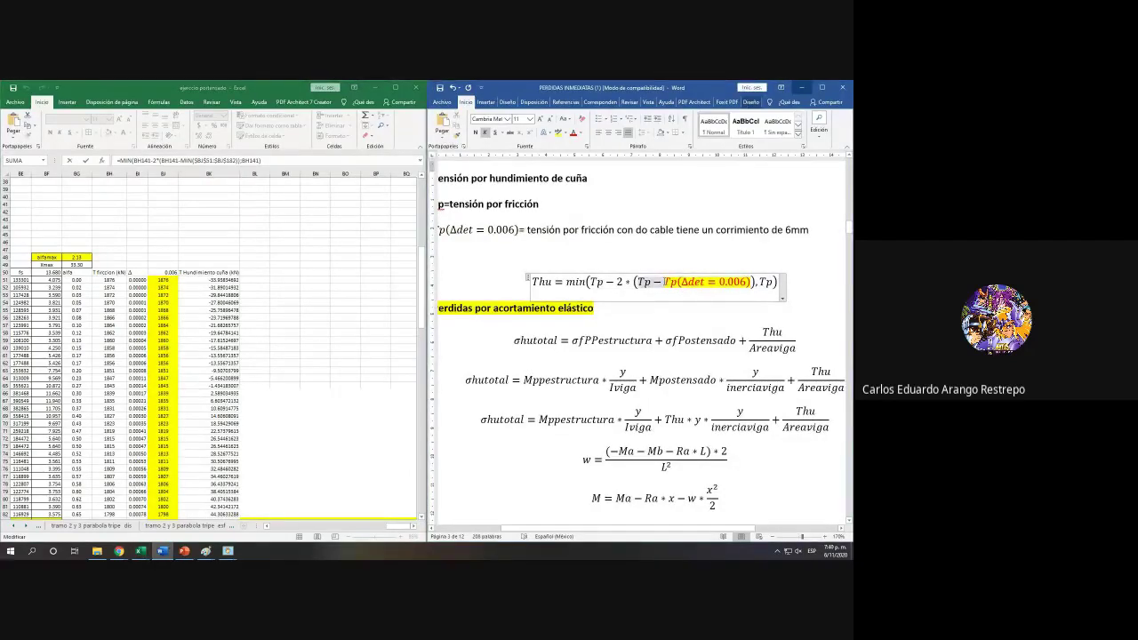
{"action": "left_click", "coordinate": [751, 281]}
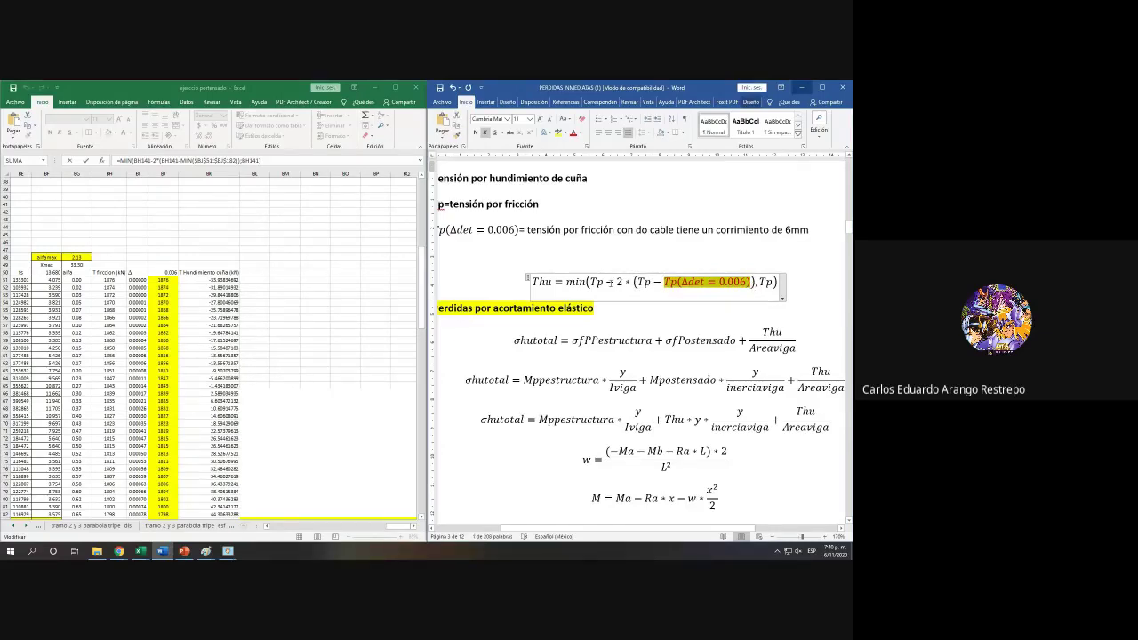
{"action": "left_click_drag", "start_coordinate": [607, 282], "coordinate": [708, 282]}
{"action": "left_click", "coordinate": [256, 300]}
{"action": "key", "text": "Escape"}
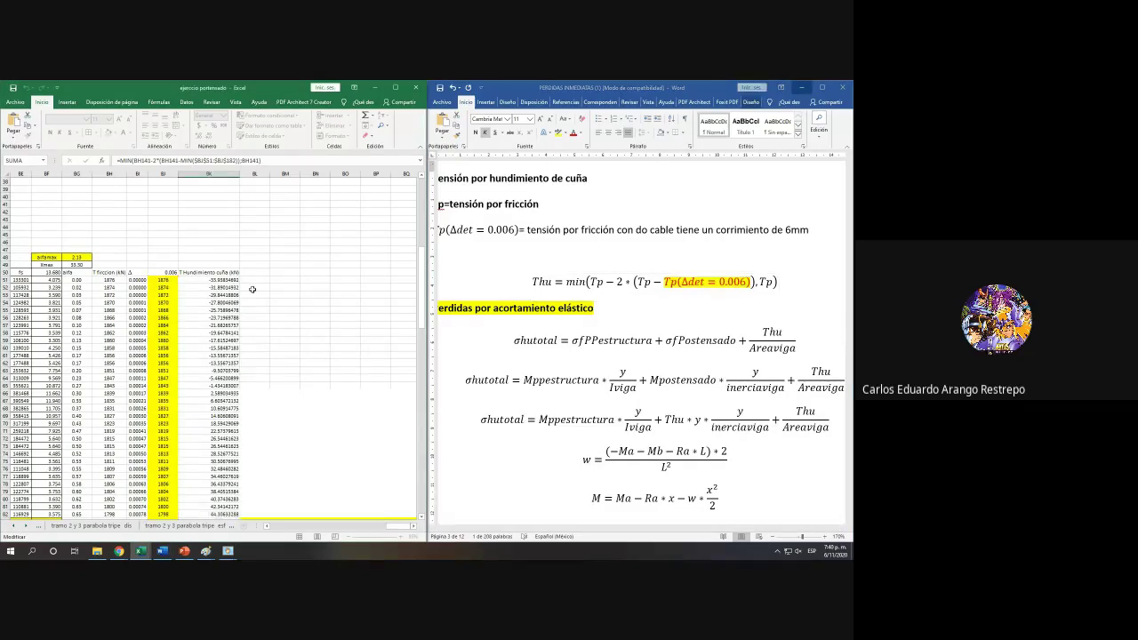
{"action": "key", "text": "Escape"}
Step: Extend the nine-cable reference from L103 down column L to row 149, the end of tramo 3
{"action": "left_click_drag", "start_coordinate": [396, 526], "coordinate": [280, 525]}
{"action": "scroll", "coordinate": [315, 271], "scroll_direction": "up", "scroll_amount": 9}
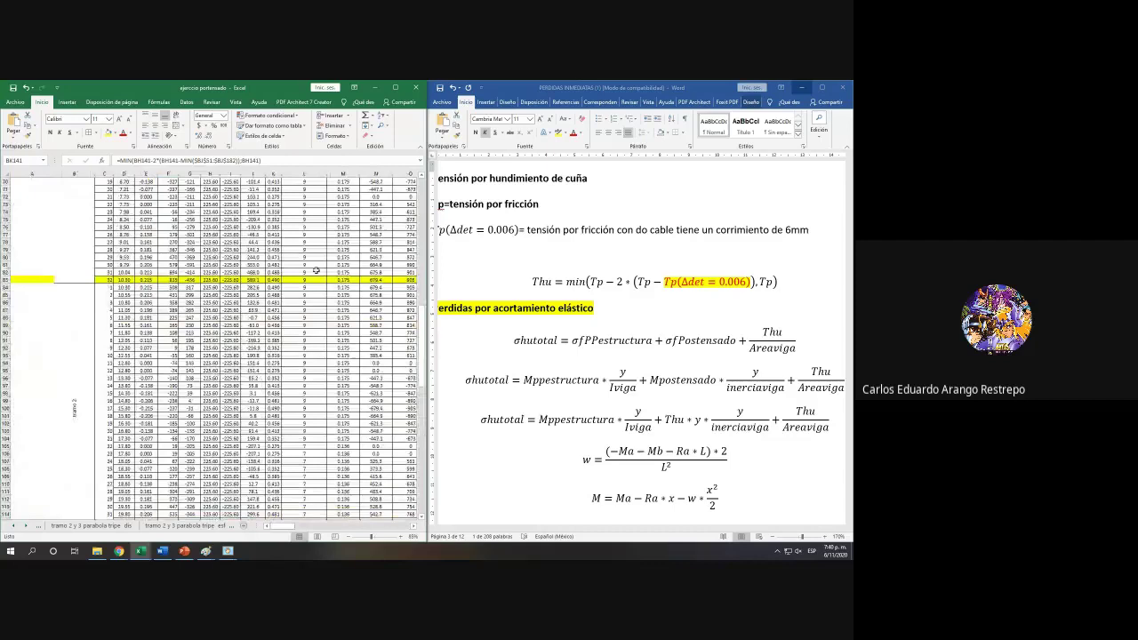
{"action": "left_click", "coordinate": [314, 334]}
{"action": "scroll", "coordinate": [314, 347], "scroll_direction": "down", "scroll_amount": 5}
{"action": "left_click", "coordinate": [313, 318]}
{"action": "scroll", "coordinate": [316, 324], "scroll_direction": "down", "scroll_amount": 12}
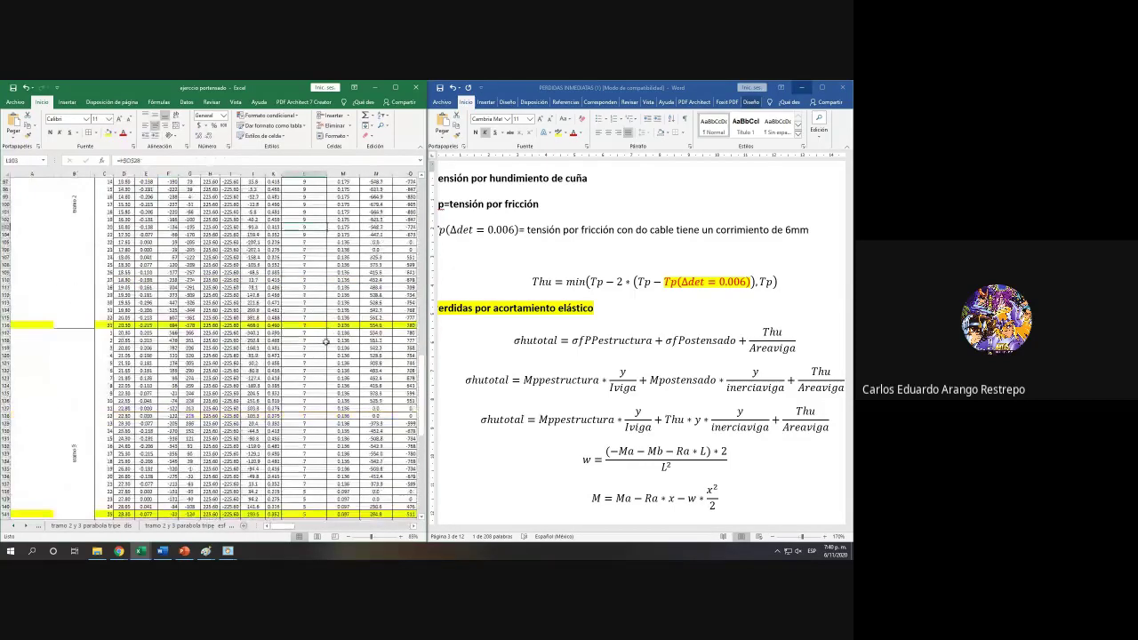
{"action": "scroll", "coordinate": [326, 340], "scroll_direction": "up", "scroll_amount": 8}
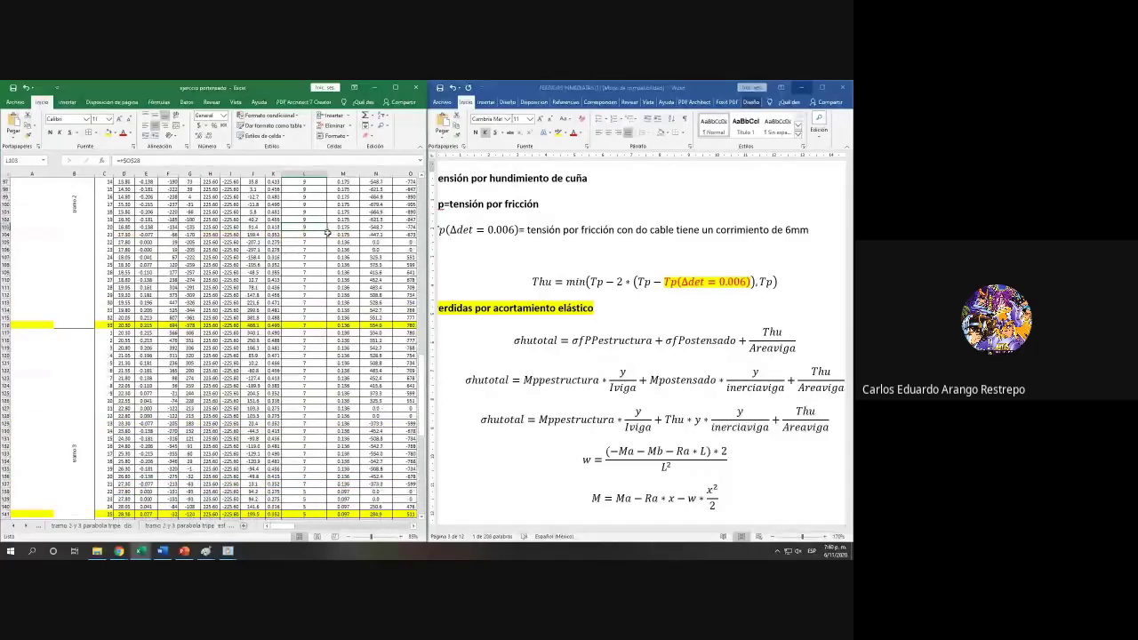
{"action": "left_click_drag", "start_coordinate": [328, 234], "coordinate": [329, 322]}
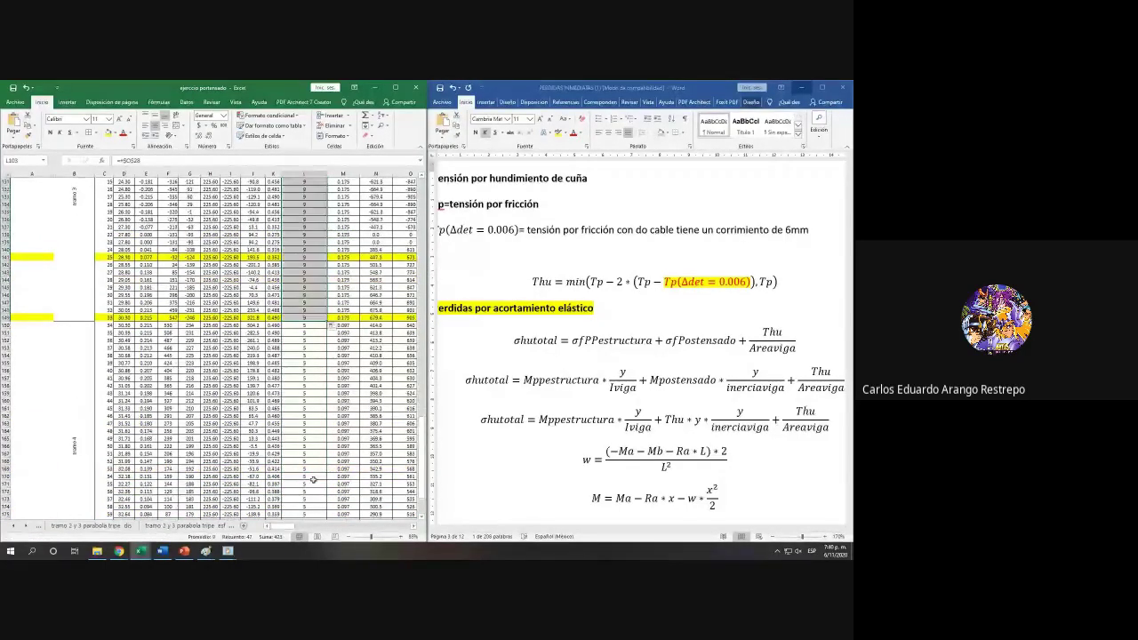
Step: Format the T Hundimiento cuña values from BK51 to BK182 as centred numbers without decimals
{"action": "left_click_drag", "start_coordinate": [278, 525], "coordinate": [374, 526]}
{"action": "scroll", "coordinate": [262, 440], "scroll_direction": "up", "scroll_amount": 15}
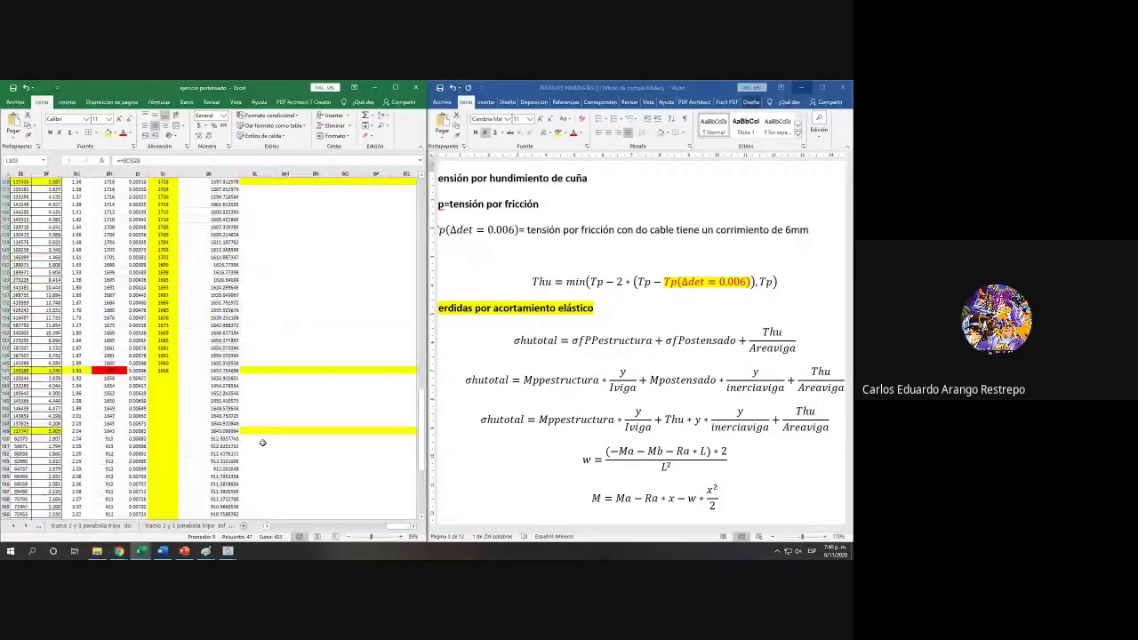
{"action": "scroll", "coordinate": [262, 442], "scroll_direction": "up", "scroll_amount": 10}
{"action": "scroll", "coordinate": [219, 317], "scroll_direction": "up", "scroll_amount": 3}
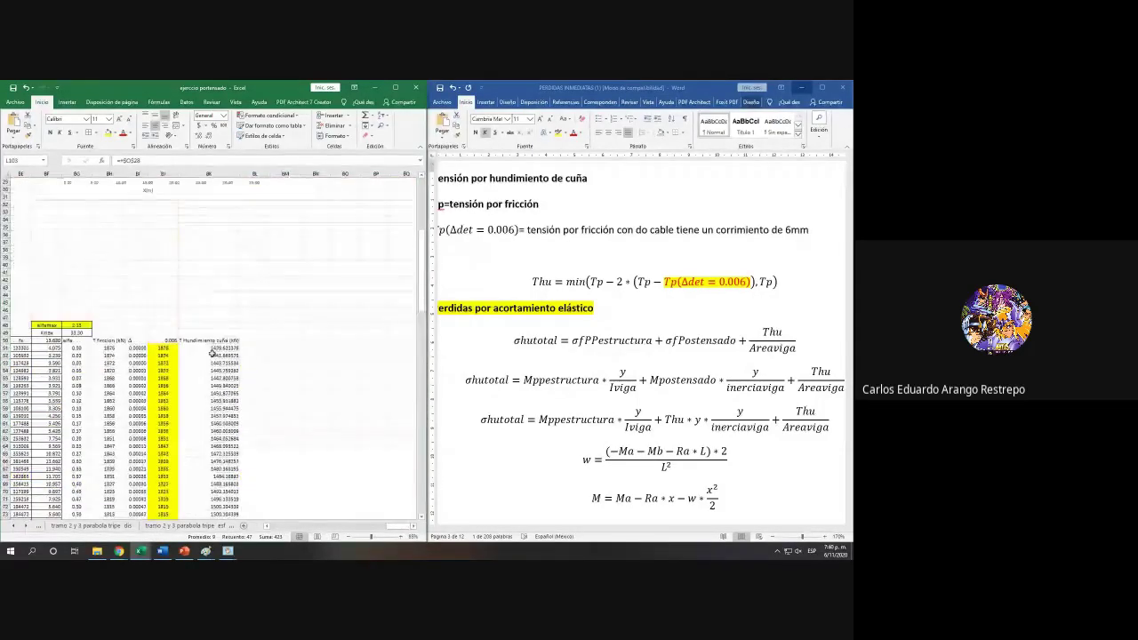
{"action": "scroll", "coordinate": [212, 353], "scroll_direction": "up", "scroll_amount": 3}
{"action": "scroll", "coordinate": [347, 476], "scroll_direction": "right", "scroll_amount": 5}
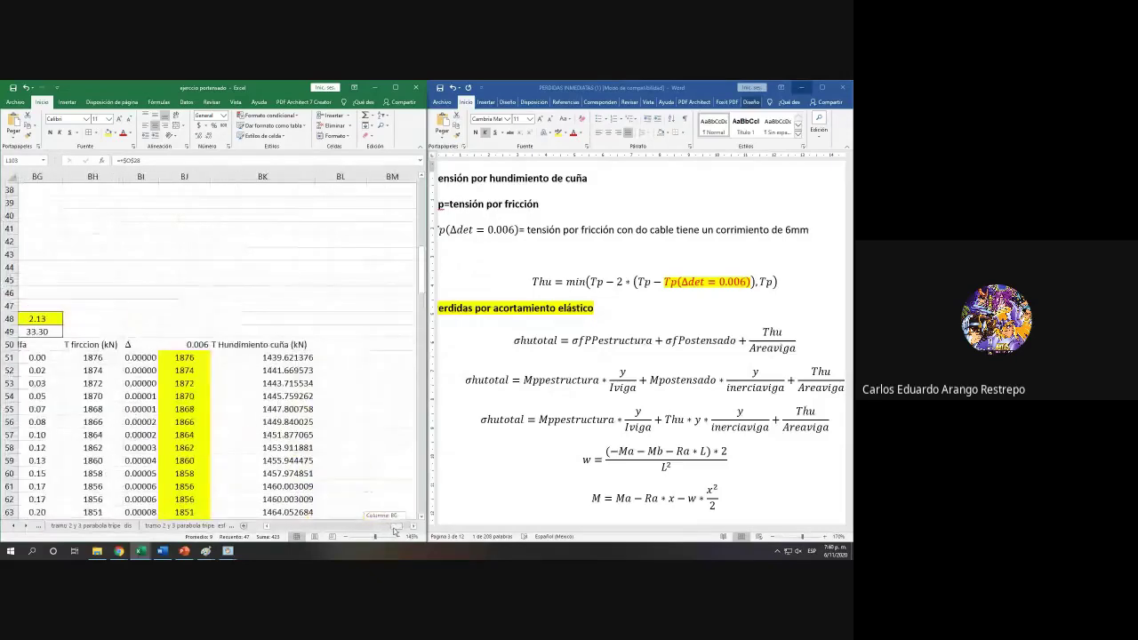
{"action": "left_click", "coordinate": [302, 357]}
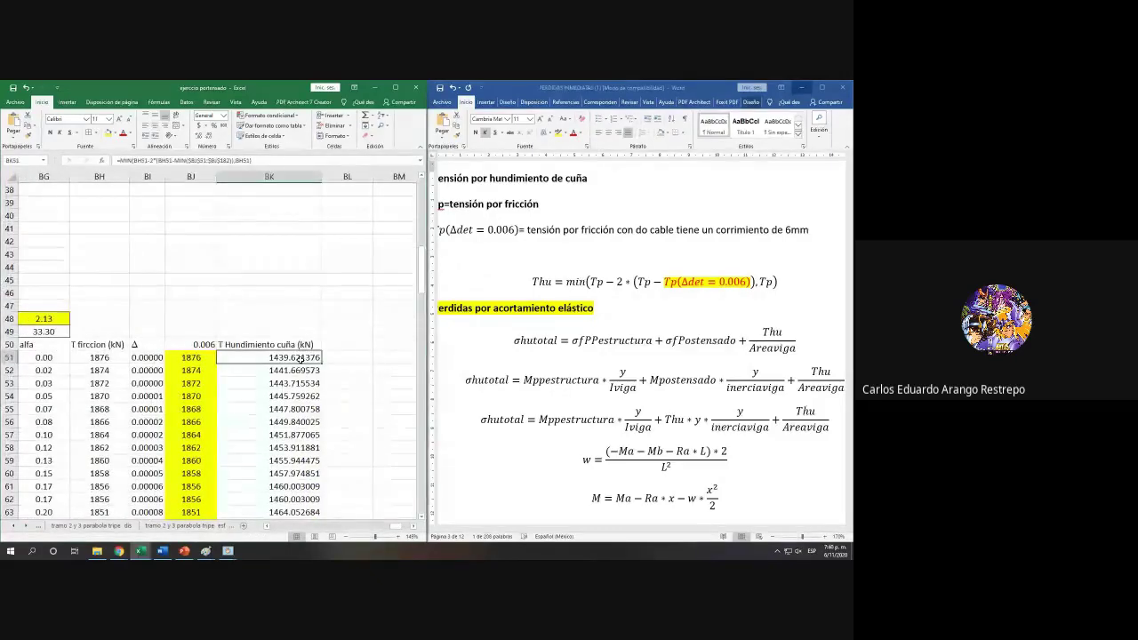
{"action": "key", "text": "ctrl+shift+Down"}
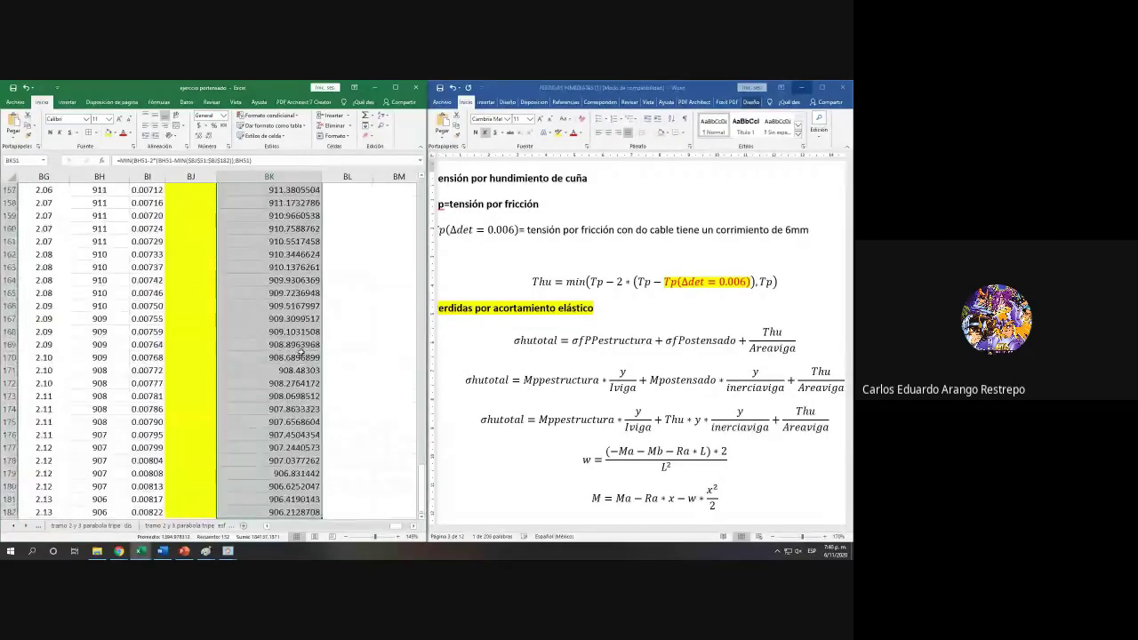
{"action": "left_click", "coordinate": [210, 136]}
{"action": "left_click", "coordinate": [210, 136]}
{"action": "left_click", "coordinate": [210, 136]}
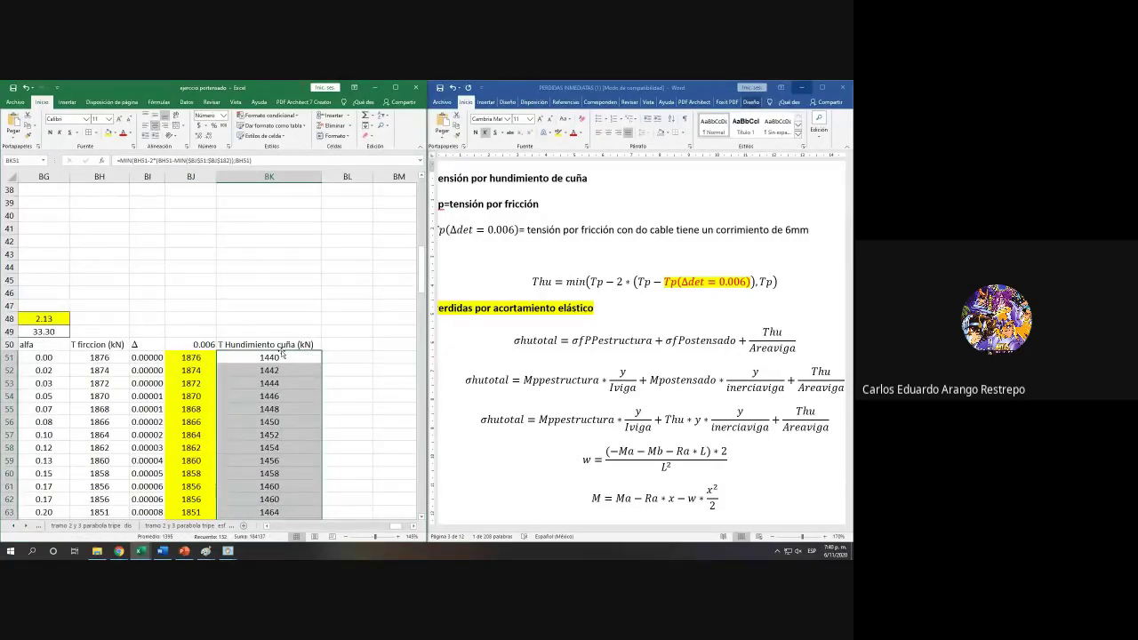
Step: Compare the T Hundimiento cuña and friction tension values down to row 141, and check the formula in BJ141
{"action": "scroll", "coordinate": [281, 355], "scroll_direction": "down", "scroll_amount": 20}
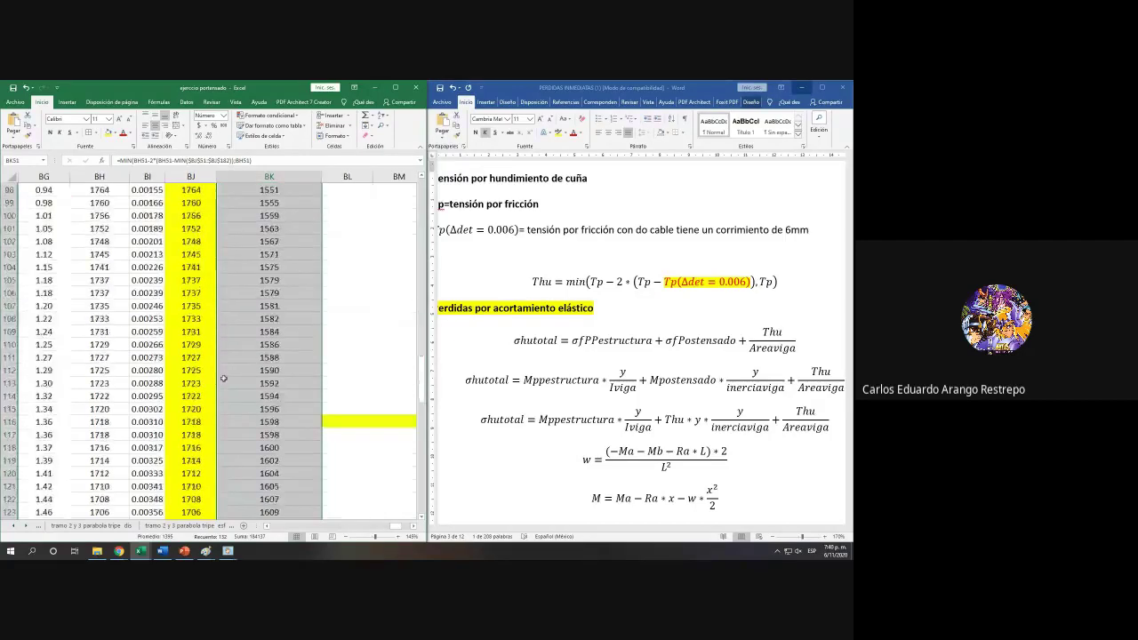
{"action": "scroll", "coordinate": [224, 379], "scroll_direction": "down", "scroll_amount": 7}
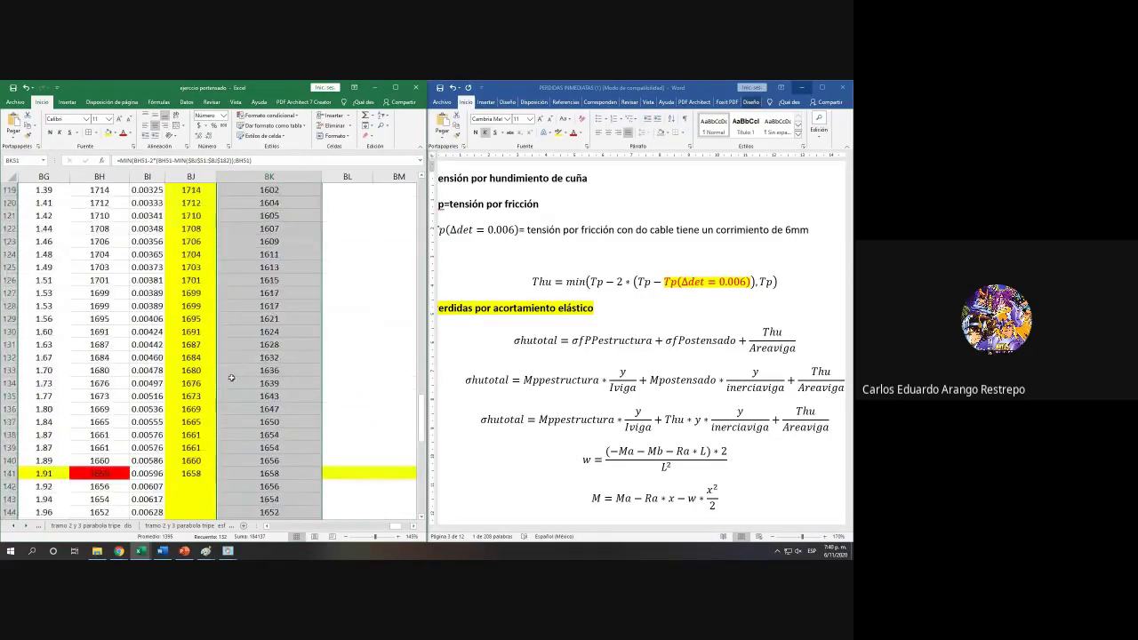
{"action": "left_click", "coordinate": [188, 474]}
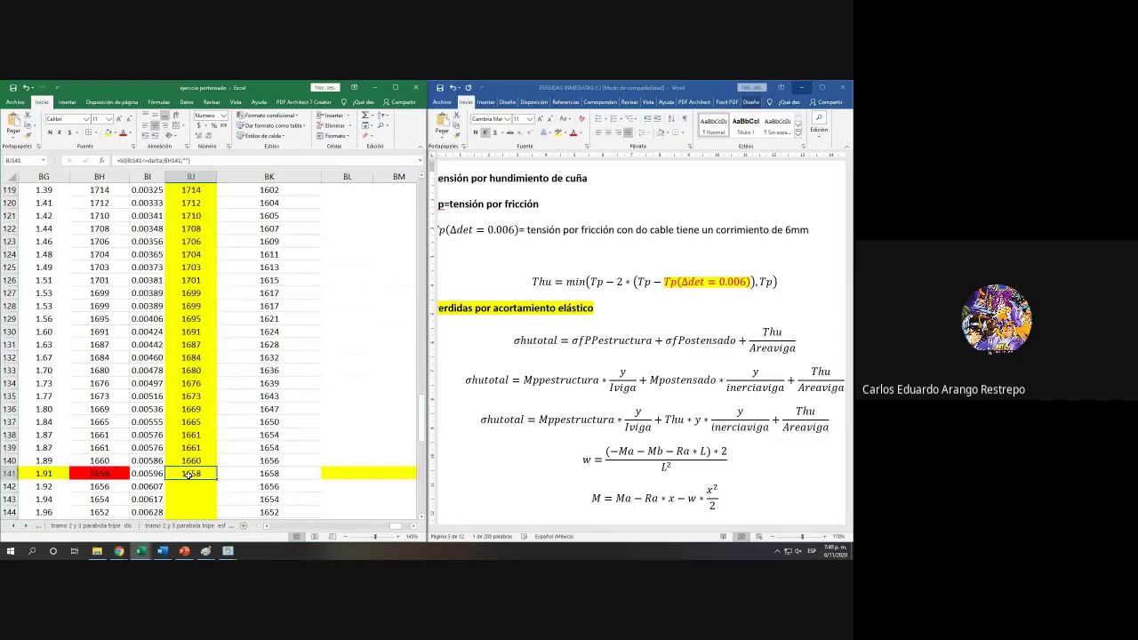
Step: Review section 5.9.5.2.3b on elastic shortening and the Δdet equation in the Word document
{"action": "scroll", "coordinate": [640, 425], "scroll_direction": "down", "scroll_amount": 8}
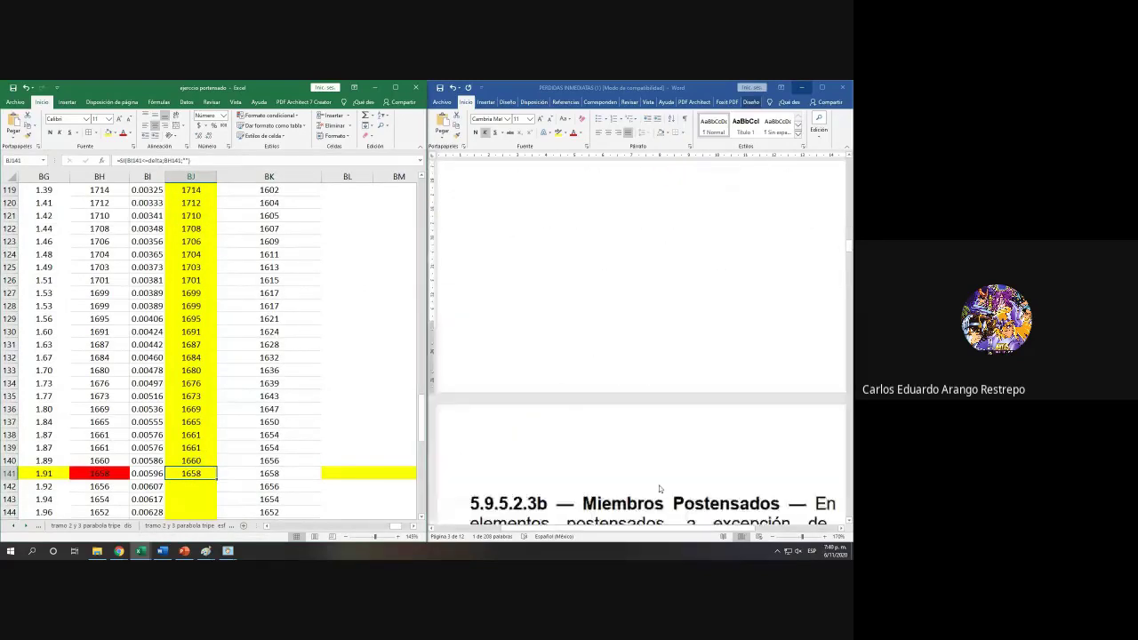
{"action": "scroll", "coordinate": [639, 422], "scroll_direction": "down", "scroll_amount": 4}
{"action": "scroll", "coordinate": [639, 422], "scroll_direction": "up", "scroll_amount": 2}
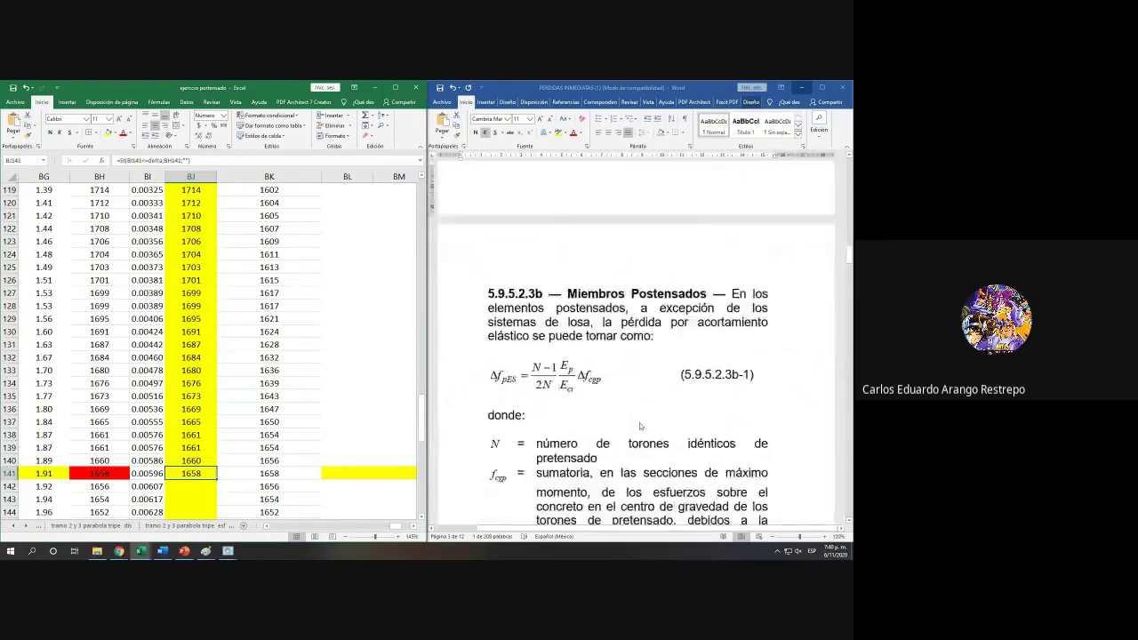
{"action": "scroll", "coordinate": [640, 423], "scroll_direction": "up", "scroll_amount": 10}
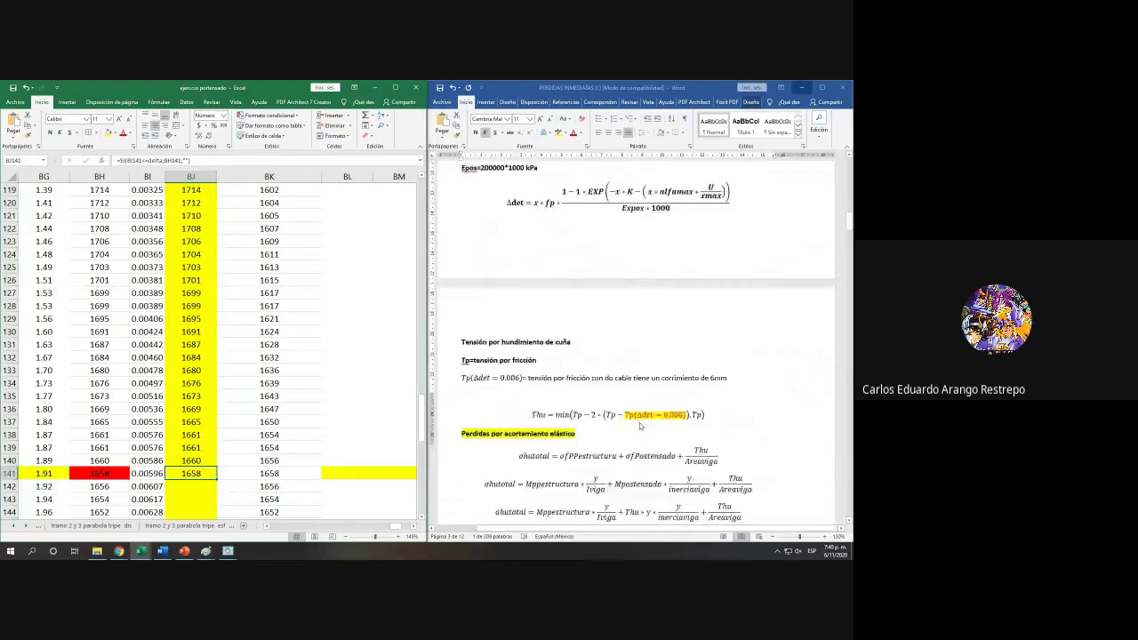
{"action": "scroll", "coordinate": [654, 475], "scroll_direction": "up", "scroll_amount": 3}
{"action": "scroll", "coordinate": [673, 474], "scroll_direction": "up", "scroll_amount": 4}
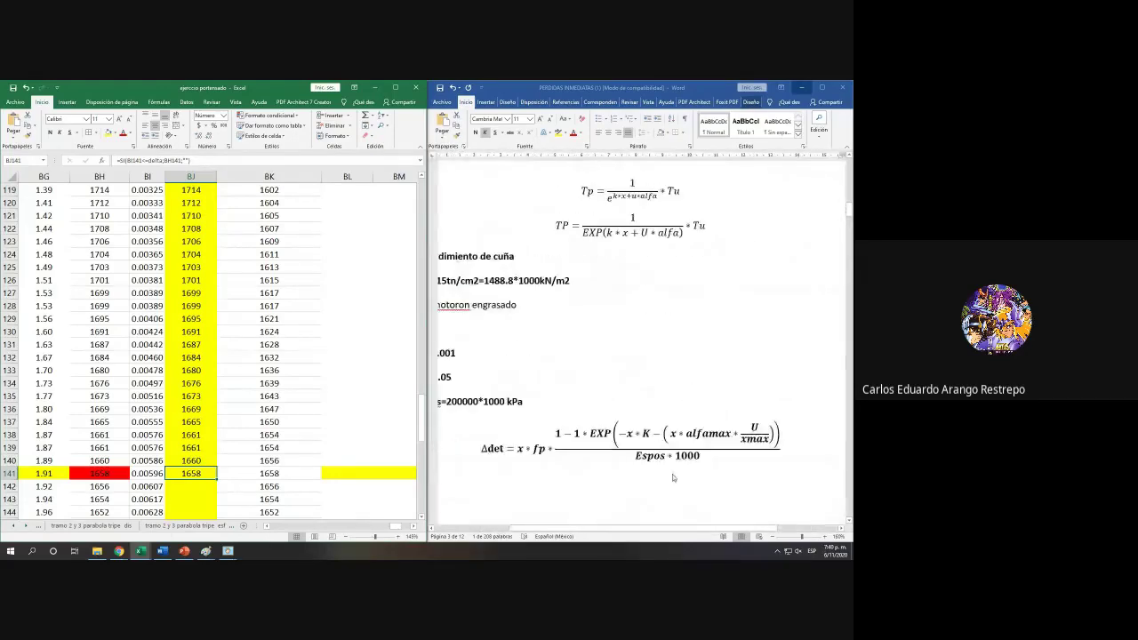
{"action": "scroll", "coordinate": [672, 478], "scroll_direction": "up", "scroll_amount": 2}
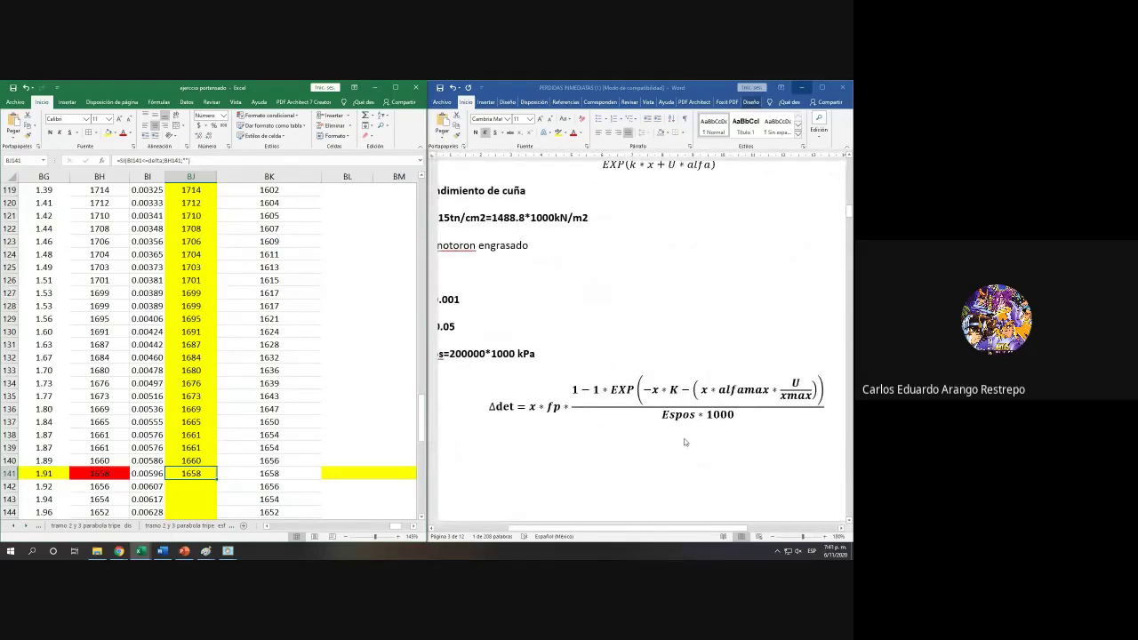
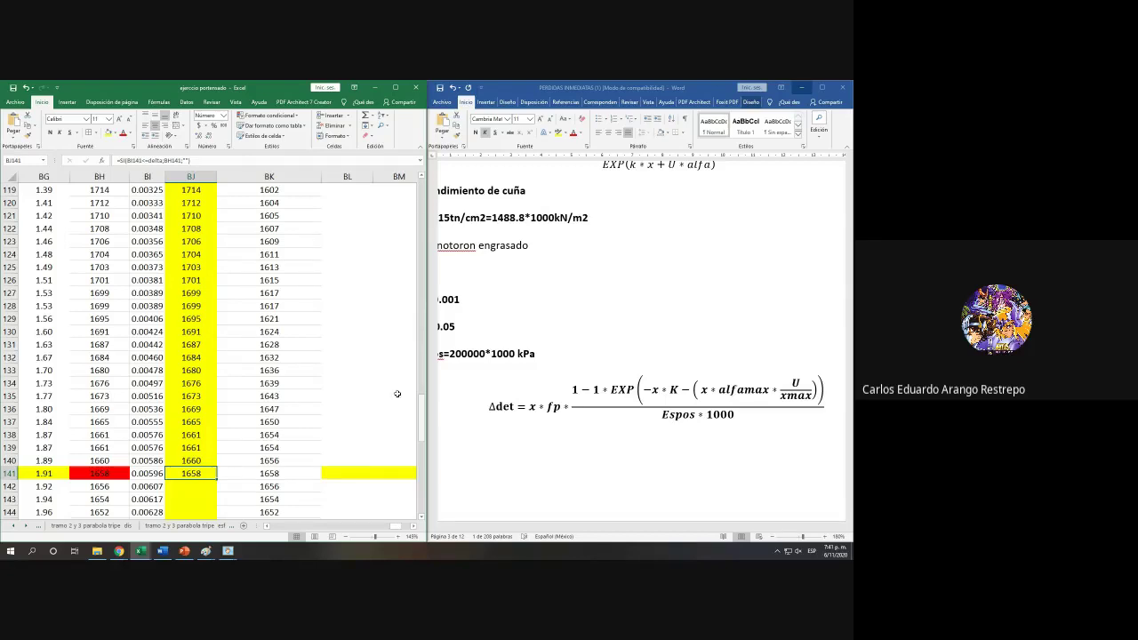
Step: Undo the recent T Hundimiento cuña formatting and the extension of nine cables down column L
{"action": "left_click", "coordinate": [355, 370]}
{"action": "key", "text": "ctrl+z"}
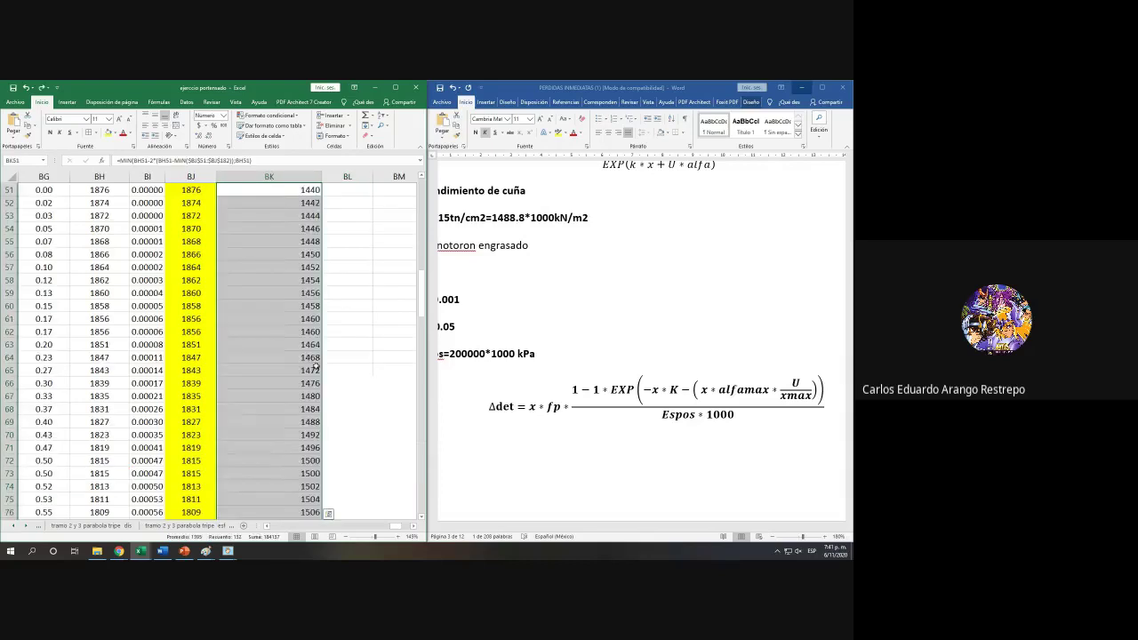
{"action": "key", "text": "ctrl+z"}
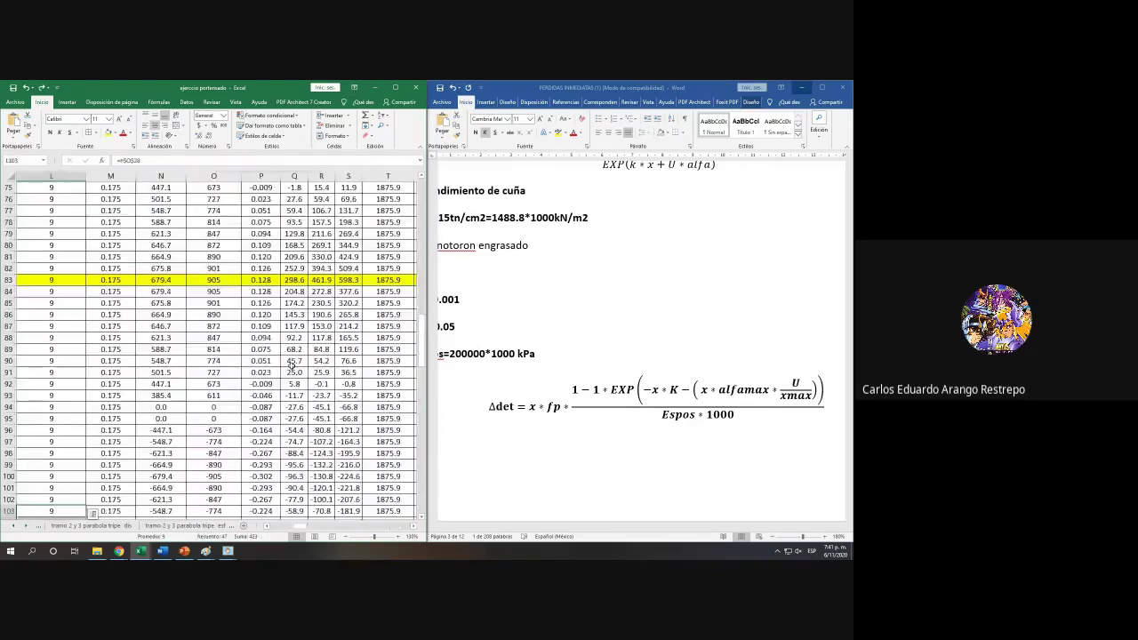
{"action": "scroll", "coordinate": [292, 365], "scroll_direction": "down", "scroll_amount": 4}
{"action": "key", "text": "ctrl+z"}
{"action": "key", "text": "ctrl+z"}
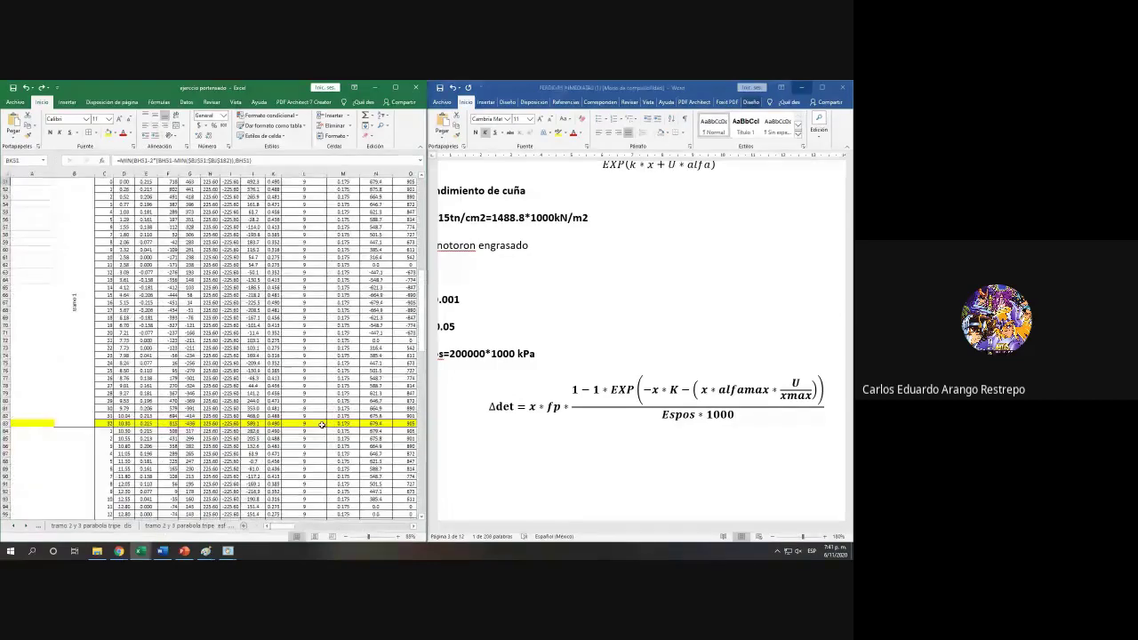
Step: Fill row 104, the last row with nine cables, with the standard light blue colour
{"action": "scroll", "coordinate": [322, 424], "scroll_direction": "up", "scroll_amount": 3}
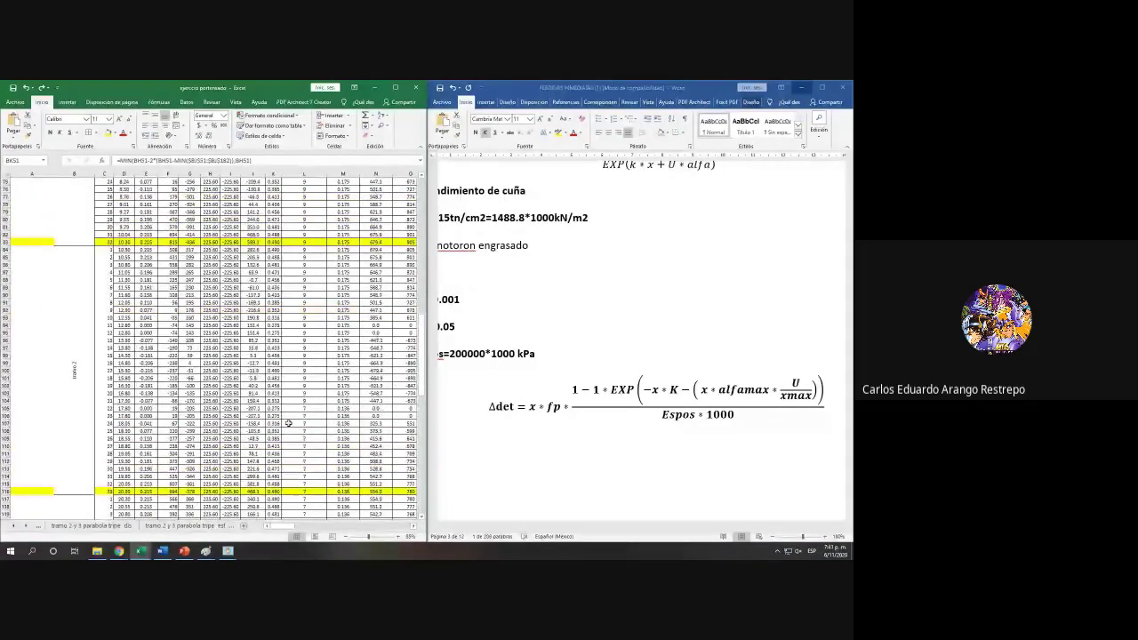
{"action": "scroll", "coordinate": [300, 421], "scroll_direction": "up", "scroll_amount": 2, "text": "ctrl"}
{"action": "scroll", "coordinate": [300, 421], "scroll_direction": "up", "scroll_amount": 2, "text": "ctrl"}
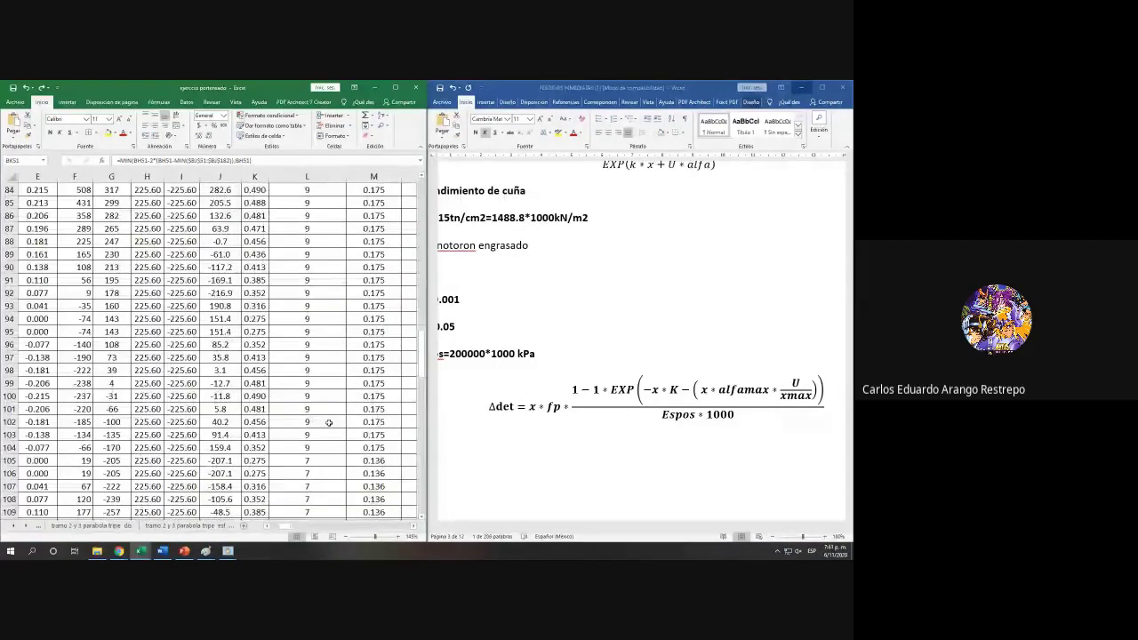
{"action": "left_click", "coordinate": [306, 449]}
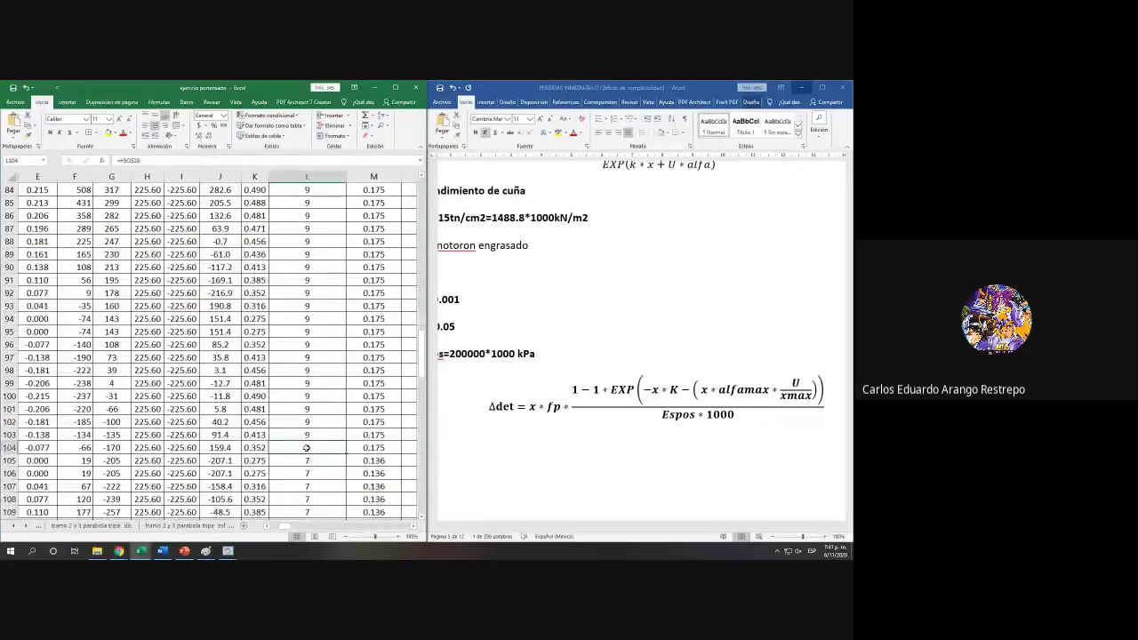
{"action": "scroll", "coordinate": [298, 450], "scroll_direction": "down", "scroll_amount": 7}
{"action": "scroll", "coordinate": [297, 451], "scroll_direction": "up", "scroll_amount": 5}
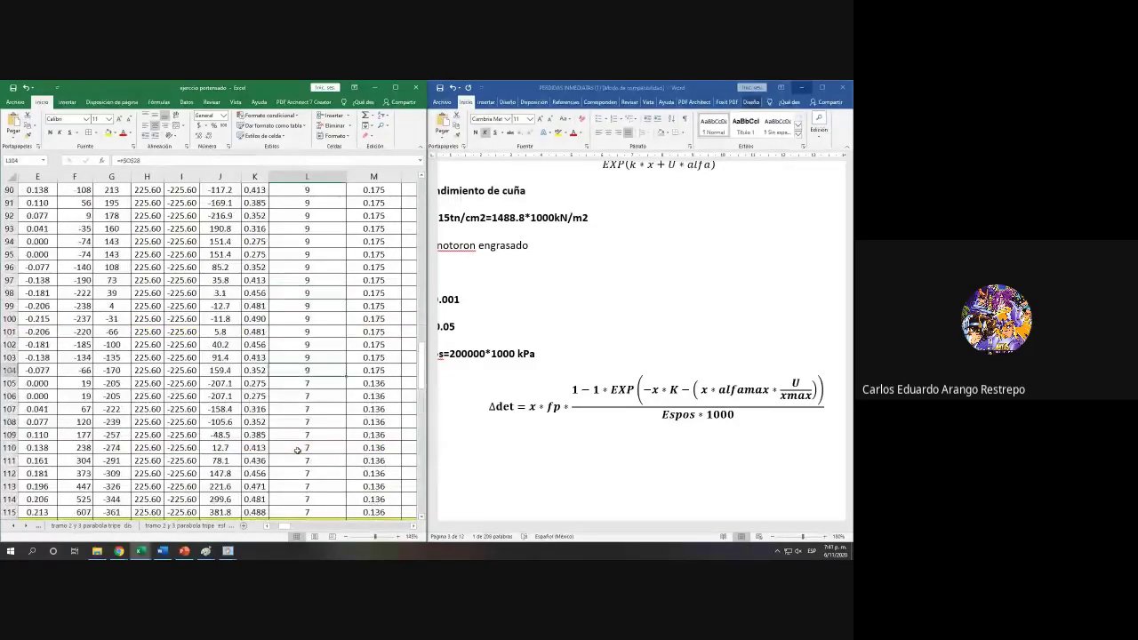
{"action": "left_click", "coordinate": [11, 371]}
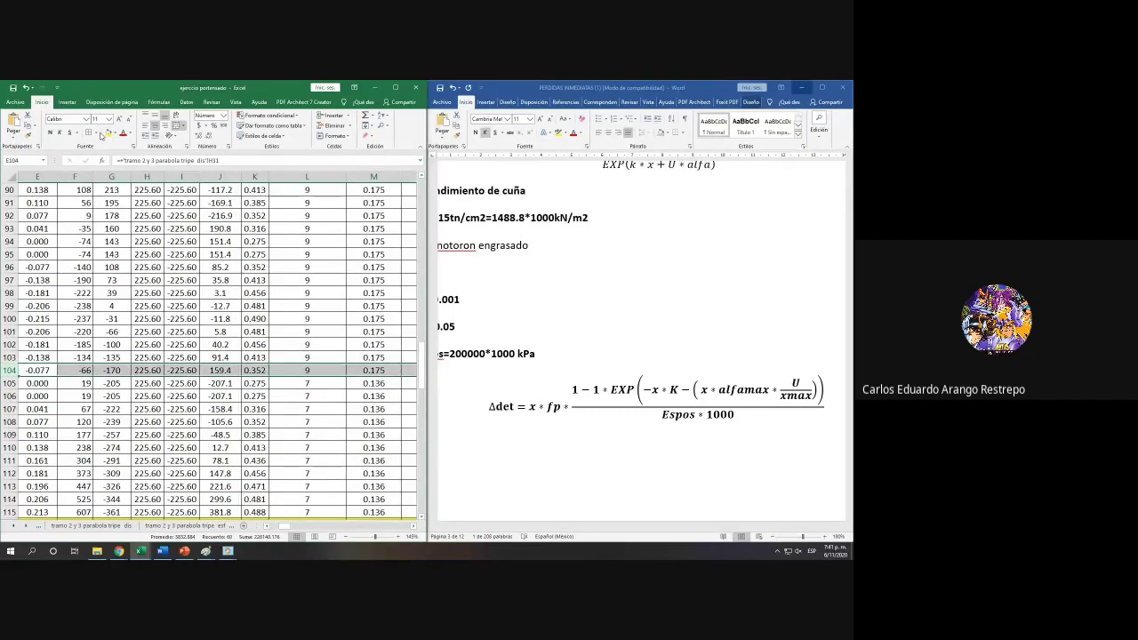
{"action": "left_click", "coordinate": [108, 133]}
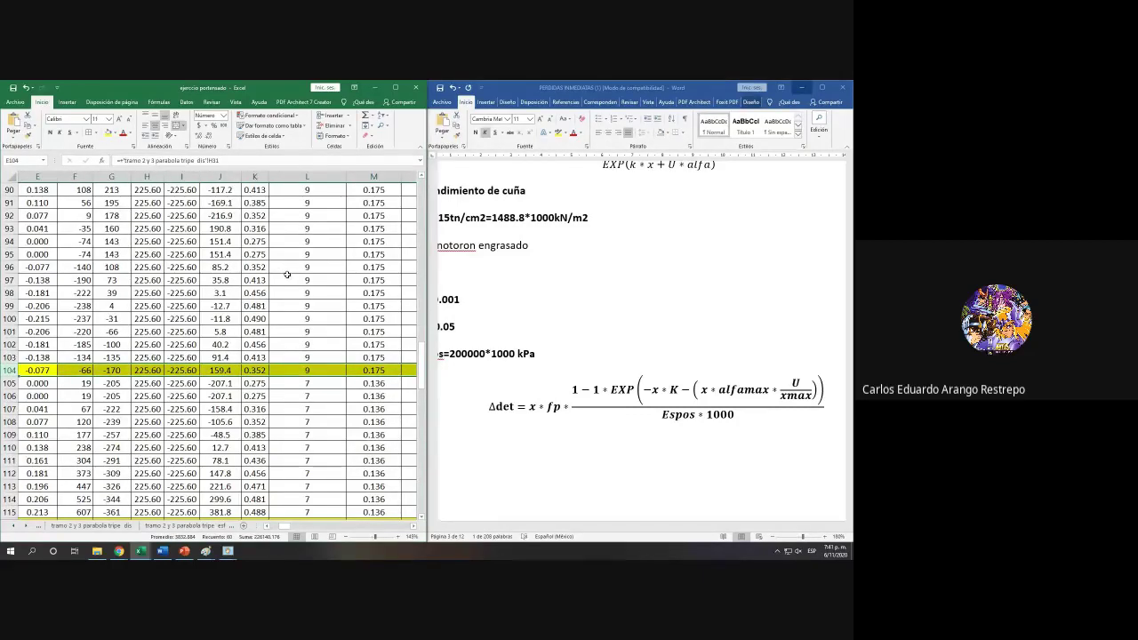
{"action": "scroll", "coordinate": [351, 349], "scroll_direction": "down", "scroll_amount": 1}
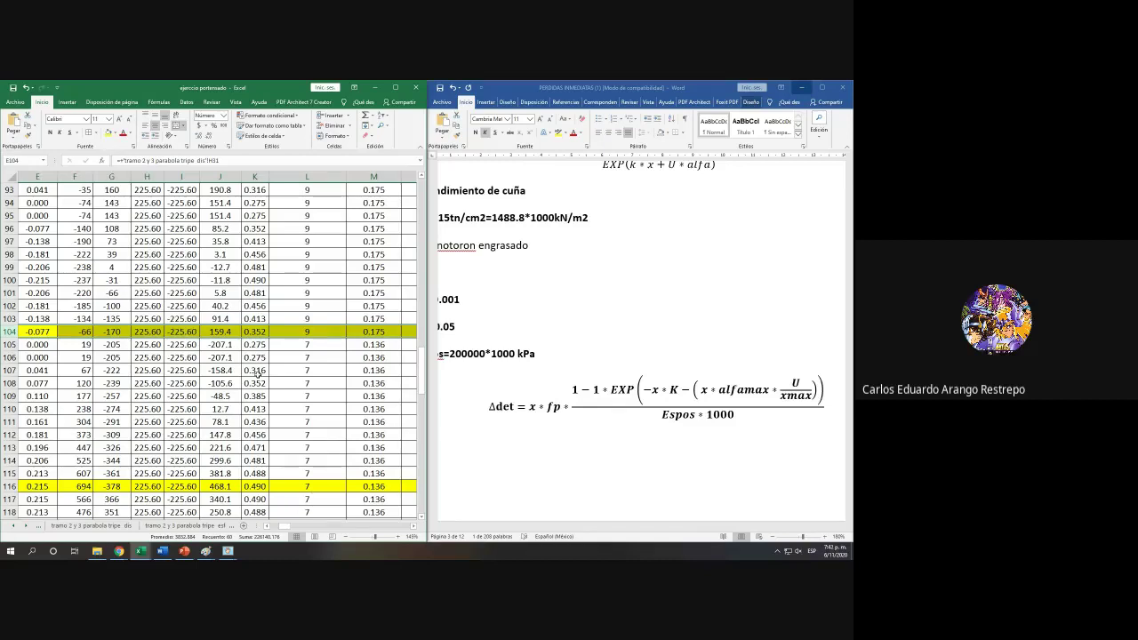
{"action": "left_click", "coordinate": [117, 133]}
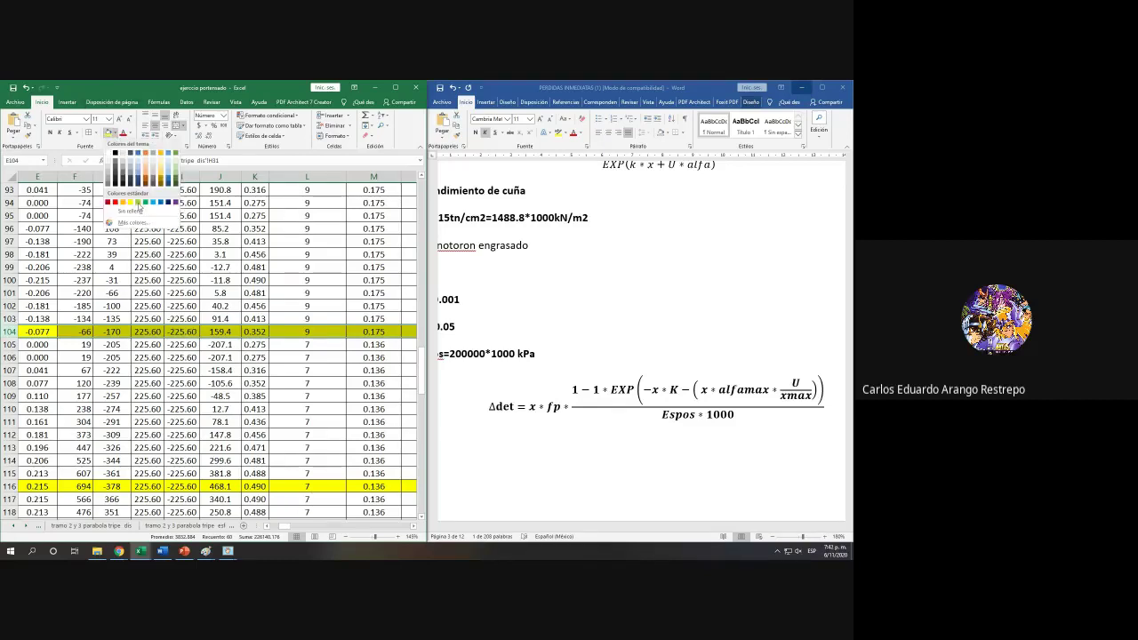
{"action": "left_click", "coordinate": [152, 203]}
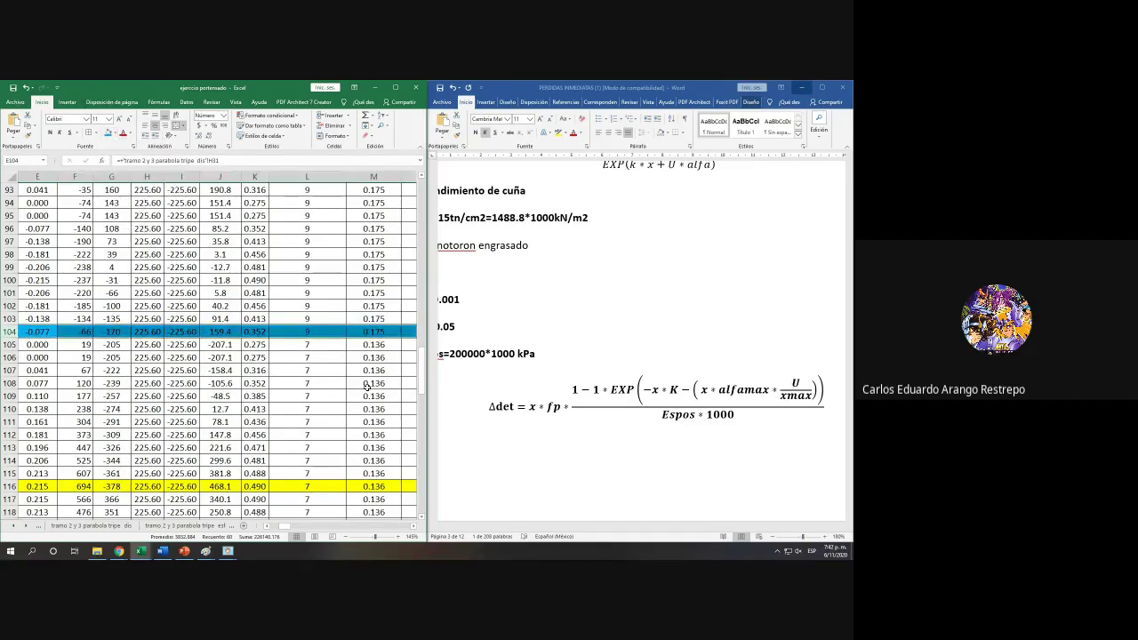
Step: Replace the alfamax formula in BG48 with =BG104, the alfa value of the light blue row
{"action": "scroll", "coordinate": [377, 407], "scroll_direction": "up", "scroll_amount": 2}
{"action": "left_click_drag", "start_coordinate": [290, 526], "coordinate": [394, 526]}
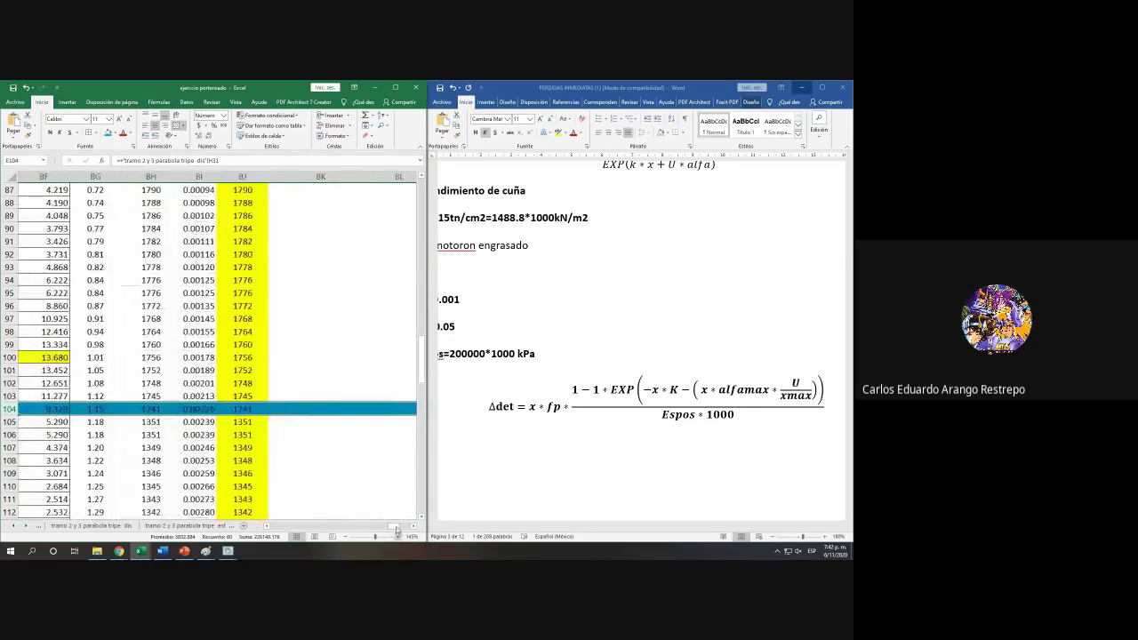
{"action": "scroll", "coordinate": [343, 463], "scroll_direction": "up", "scroll_amount": 5}
{"action": "scroll", "coordinate": [343, 462], "scroll_direction": "up", "scroll_amount": 13}
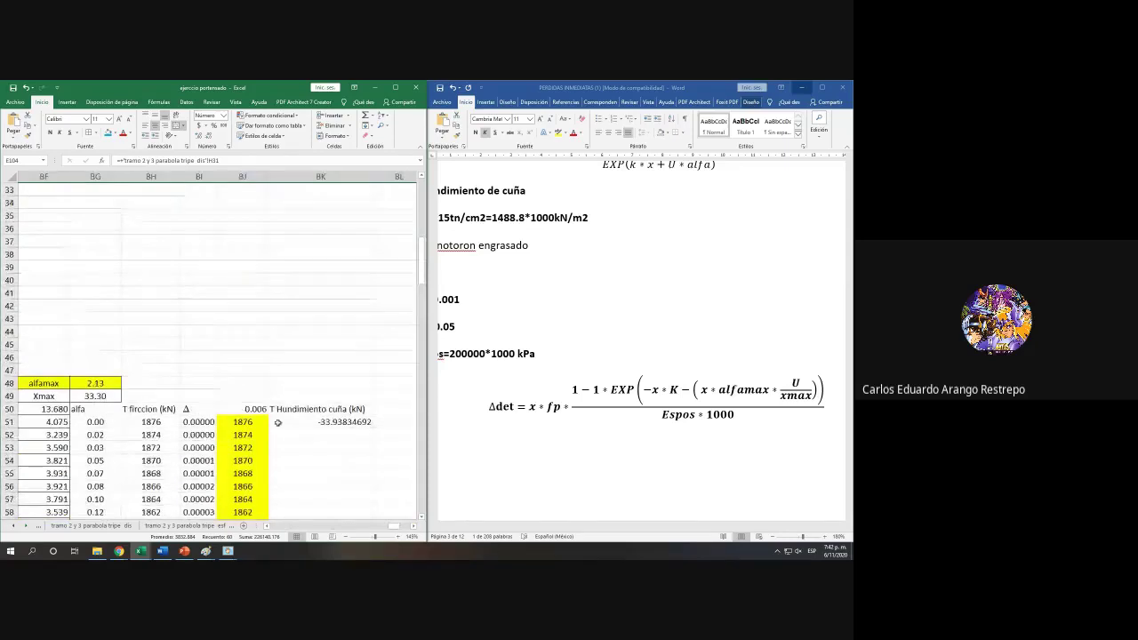
{"action": "double_click", "coordinate": [87, 382]}
{"action": "left_click", "coordinate": [19, 383]}
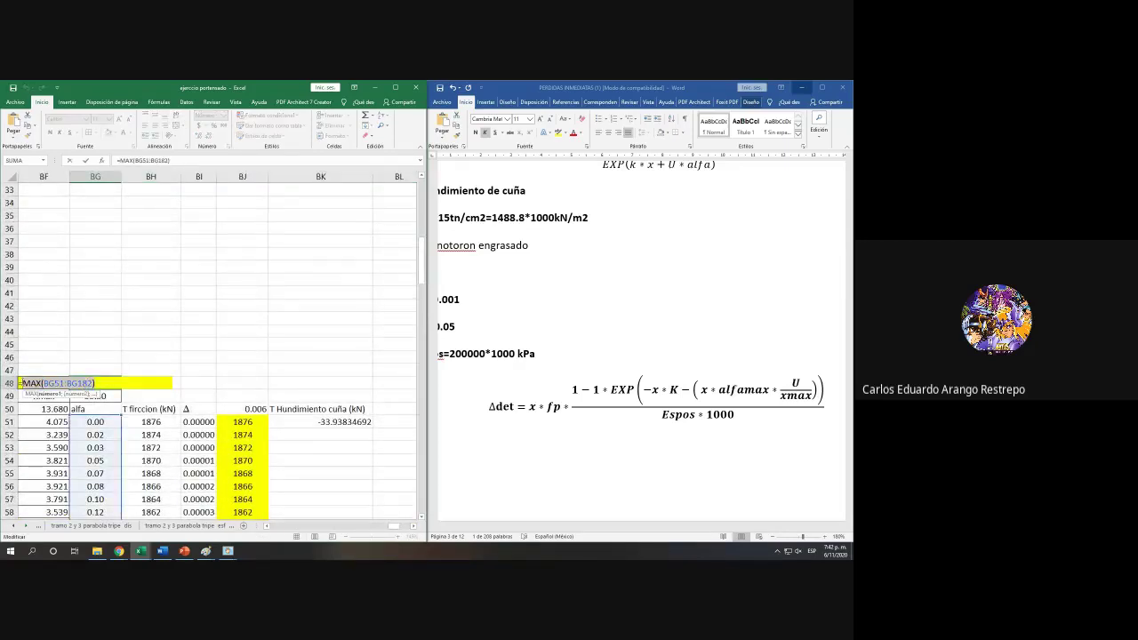
{"action": "key", "text": "shift+End"}
{"action": "key", "text": "Delete"}
{"action": "scroll", "coordinate": [85, 404], "scroll_direction": "down", "scroll_amount": 19}
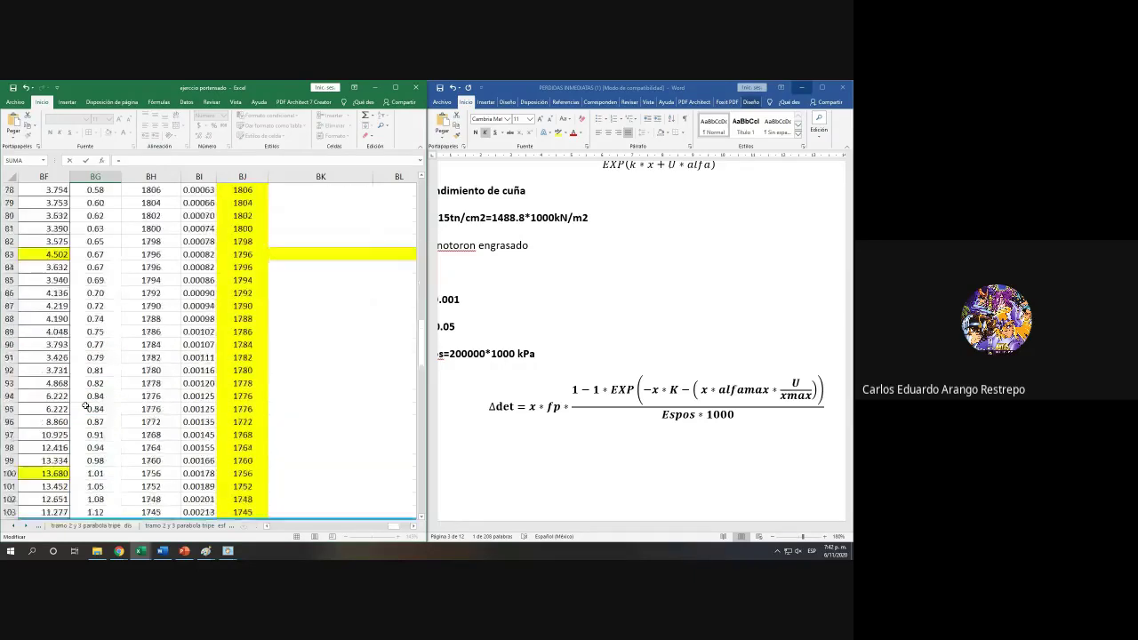
{"action": "scroll", "coordinate": [85, 406], "scroll_direction": "down", "scroll_amount": 2}
{"action": "scroll", "coordinate": [86, 407], "scroll_direction": "up", "scroll_amount": 1}
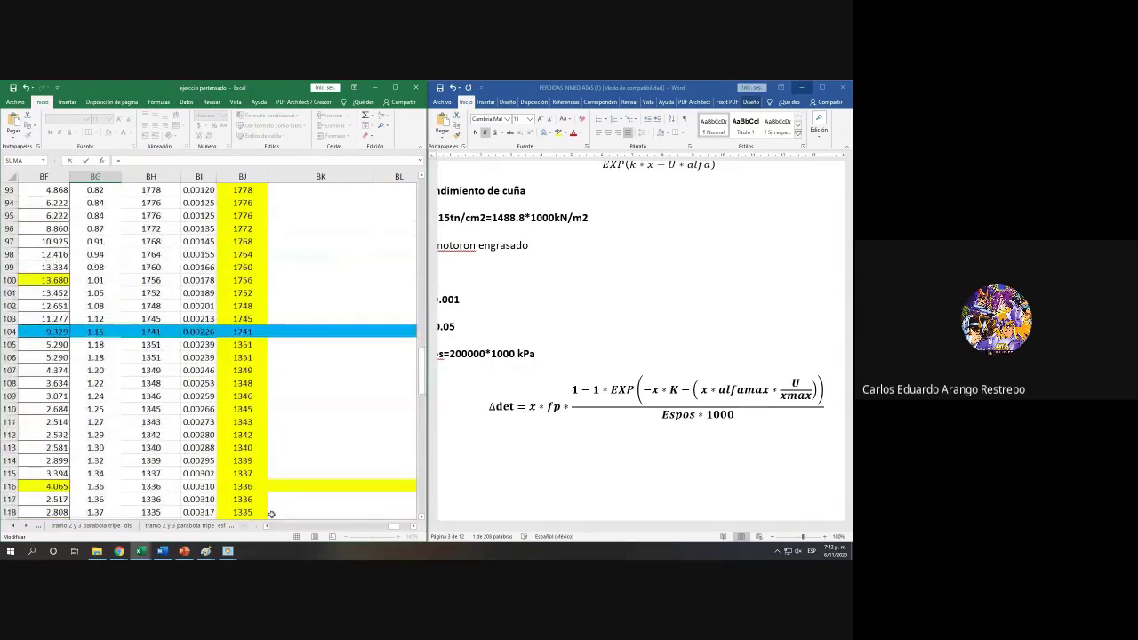
{"action": "left_click", "coordinate": [269, 526]}
{"action": "left_click", "coordinate": [269, 527]}
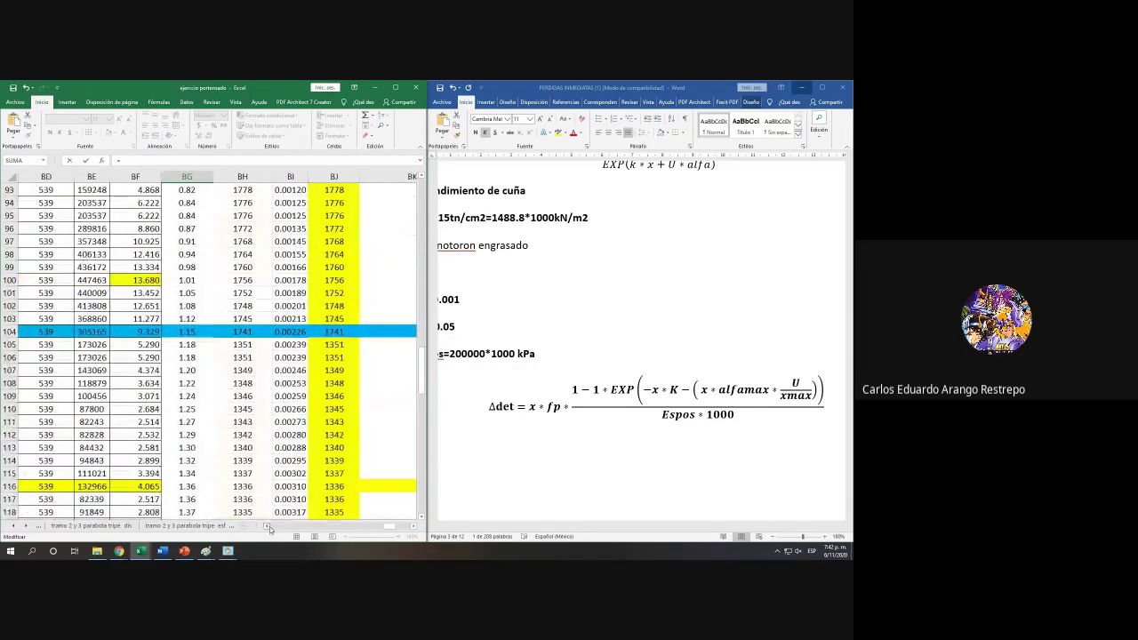
{"action": "left_click", "coordinate": [194, 332]}
{"action": "key", "text": "Return"}
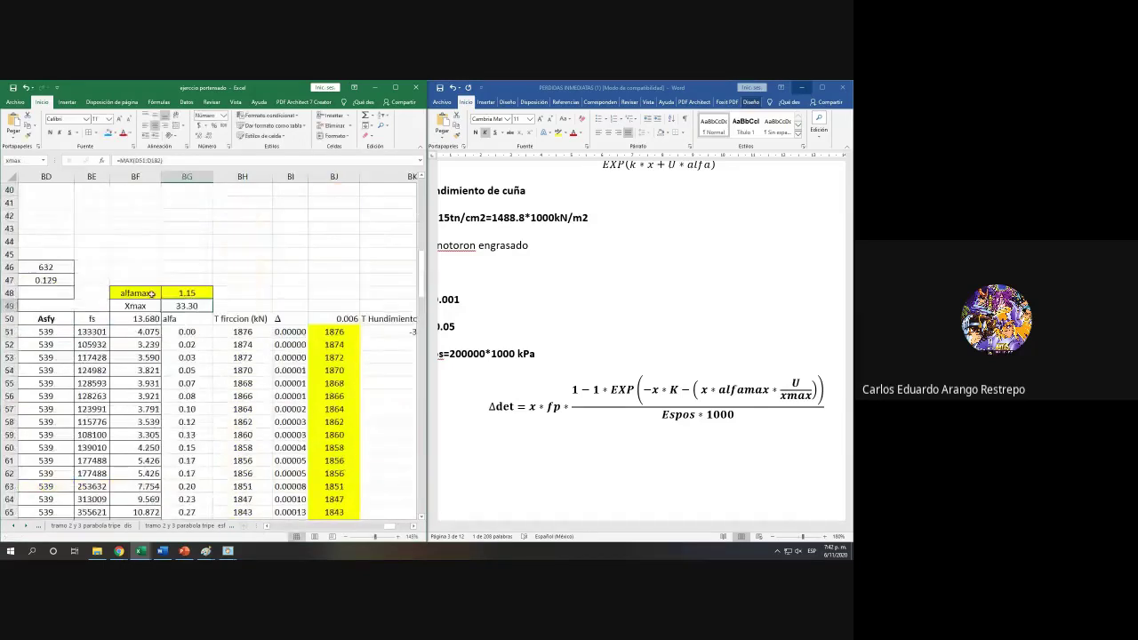
Step: Replace the Xmax formula in BG49 with +D104, the distance in the light blue row
{"action": "left_click", "coordinate": [147, 302]}
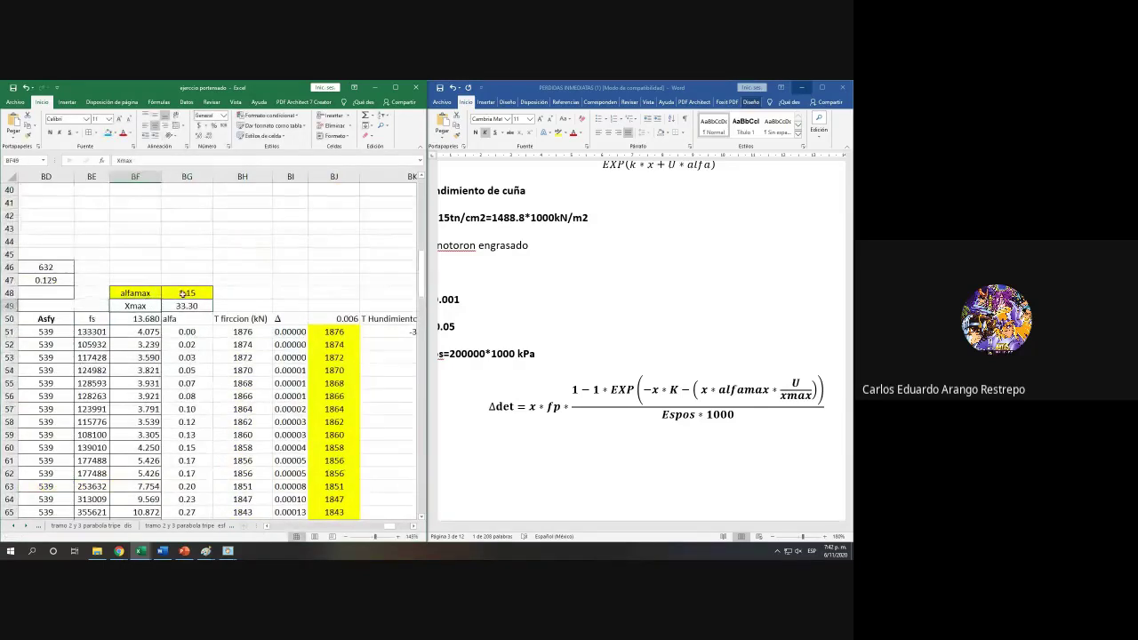
{"action": "left_click", "coordinate": [187, 305]}
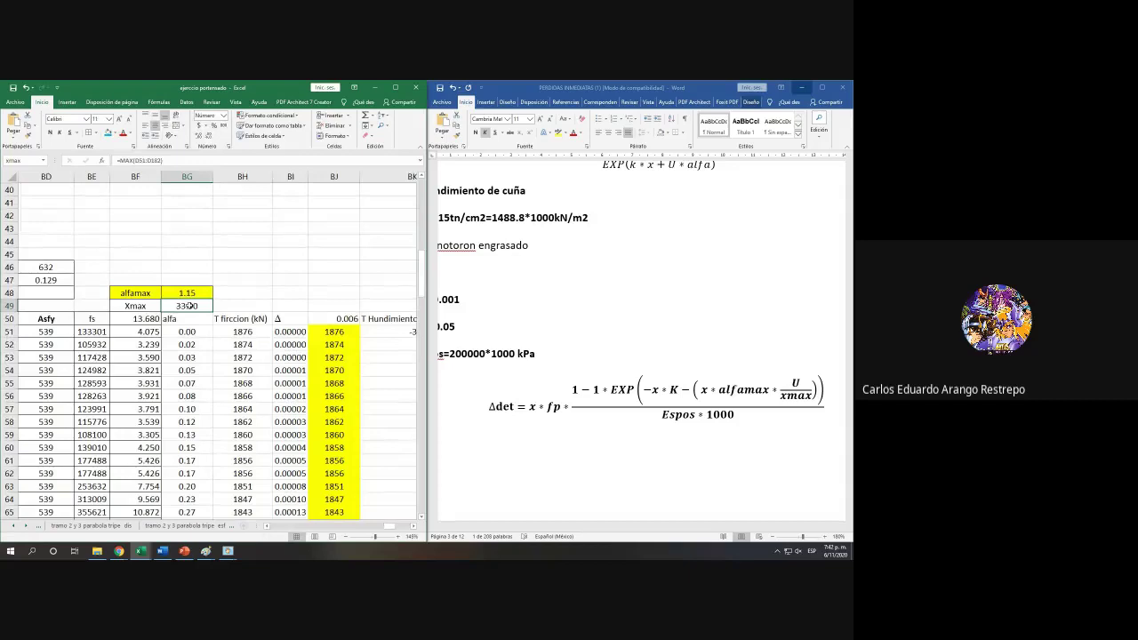
{"action": "type", "text": "+"}
{"action": "scroll", "coordinate": [95, 397], "scroll_direction": "down", "scroll_amount": 16}
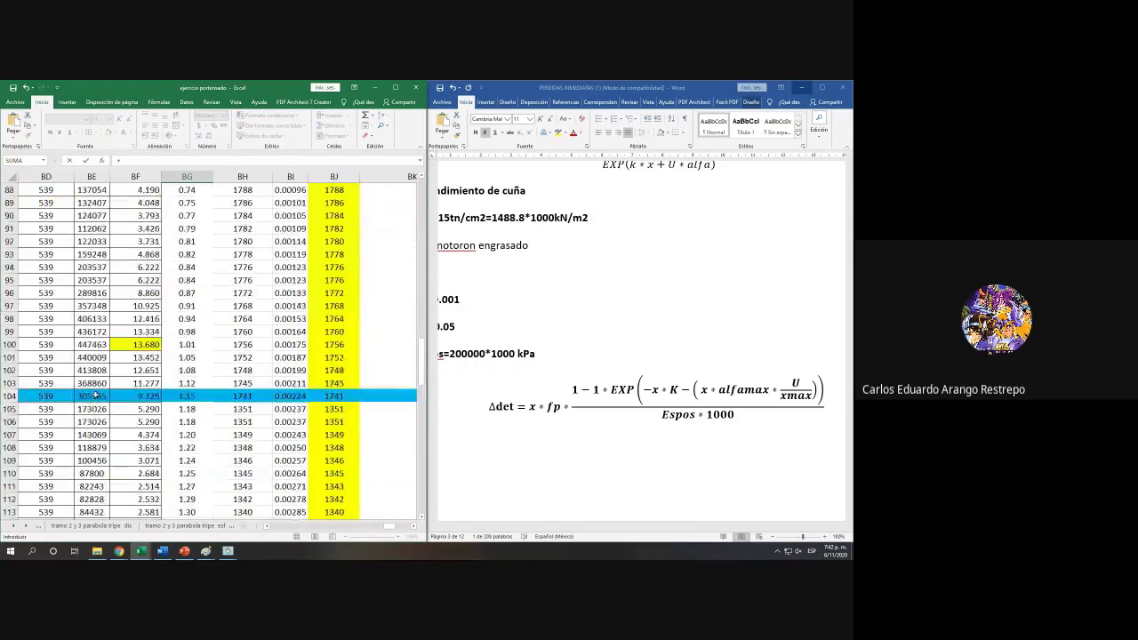
{"action": "left_click_drag", "start_coordinate": [392, 526], "coordinate": [267, 534]}
{"action": "left_click", "coordinate": [210, 395]}
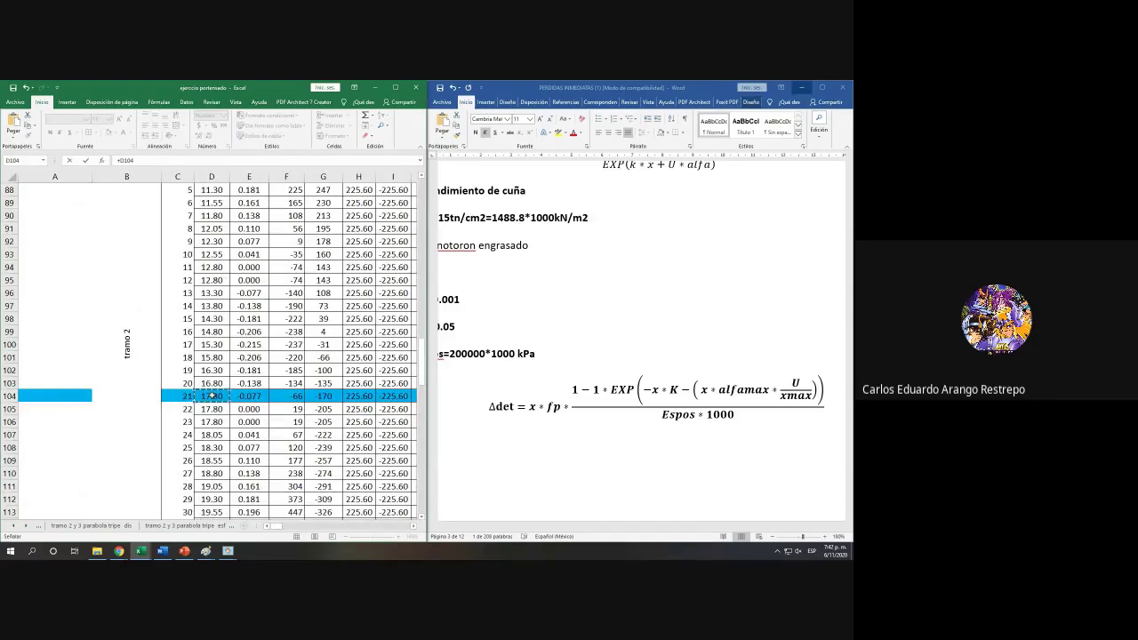
{"action": "key", "text": "Escape"}
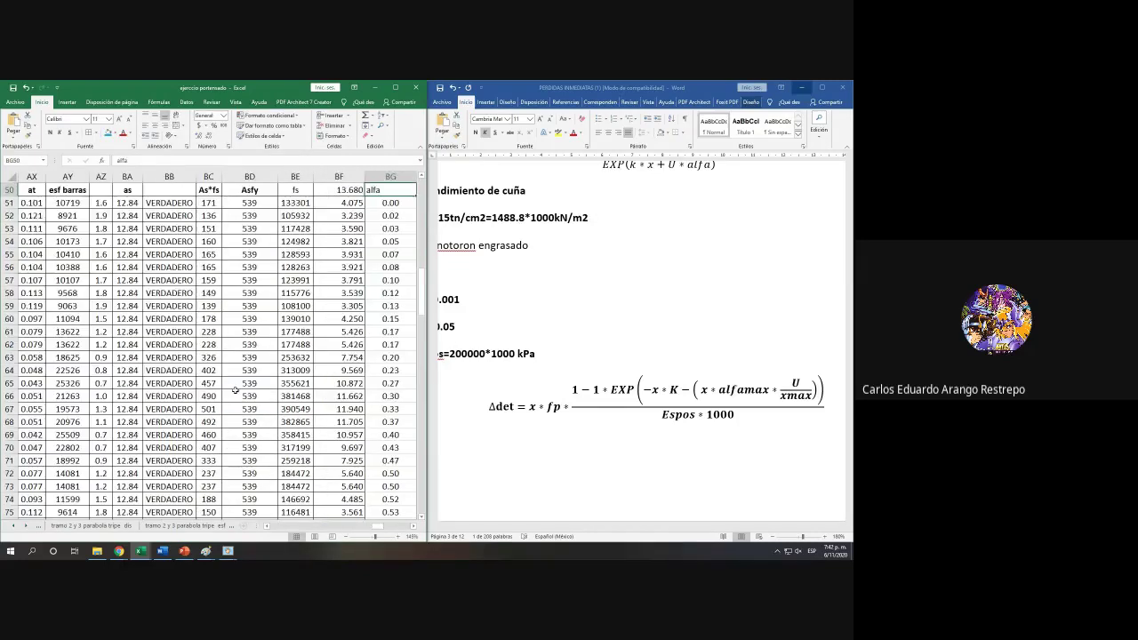
Step: Check the Δ formula in BI51 and refill it down the whole Δ column
{"action": "left_click_drag", "start_coordinate": [372, 529], "coordinate": [405, 528]}
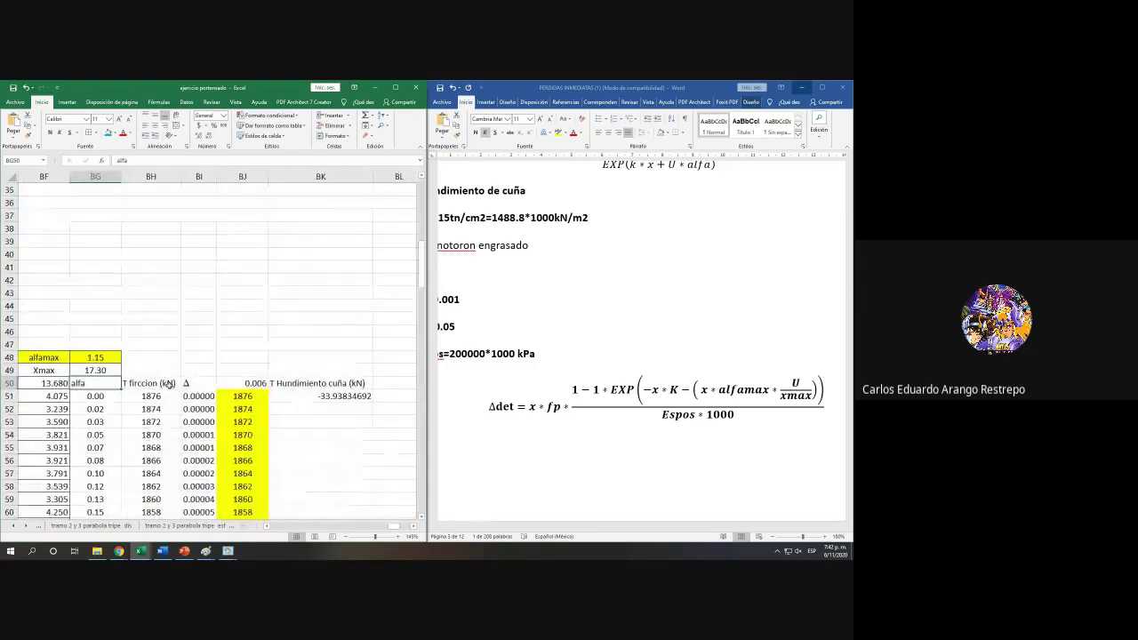
{"action": "double_click", "coordinate": [189, 398]}
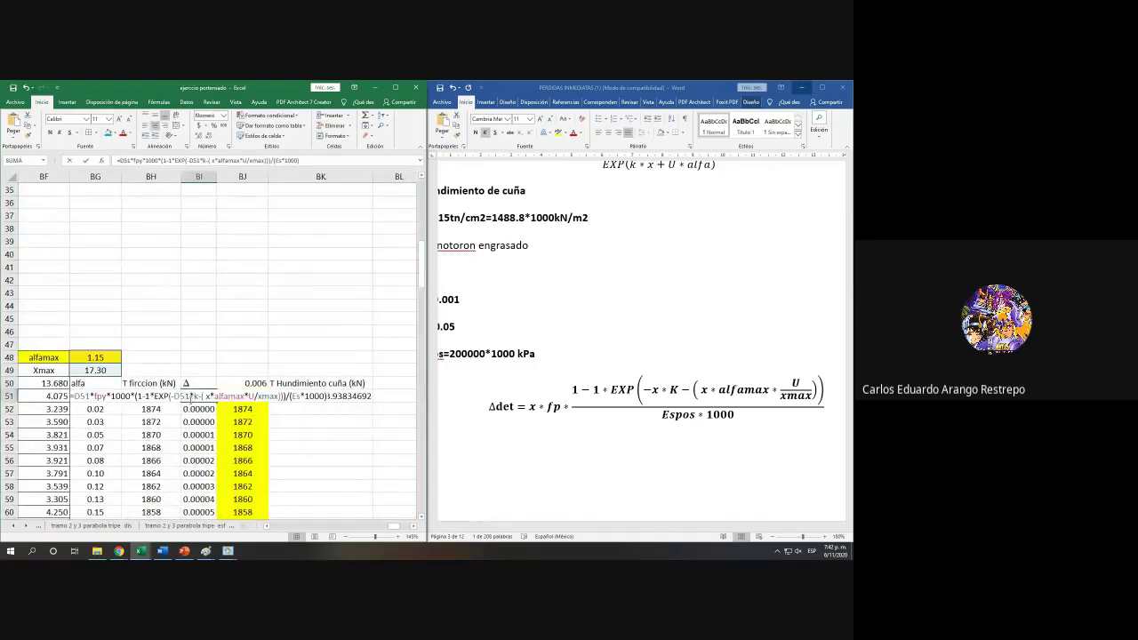
{"action": "key", "text": "Escape"}
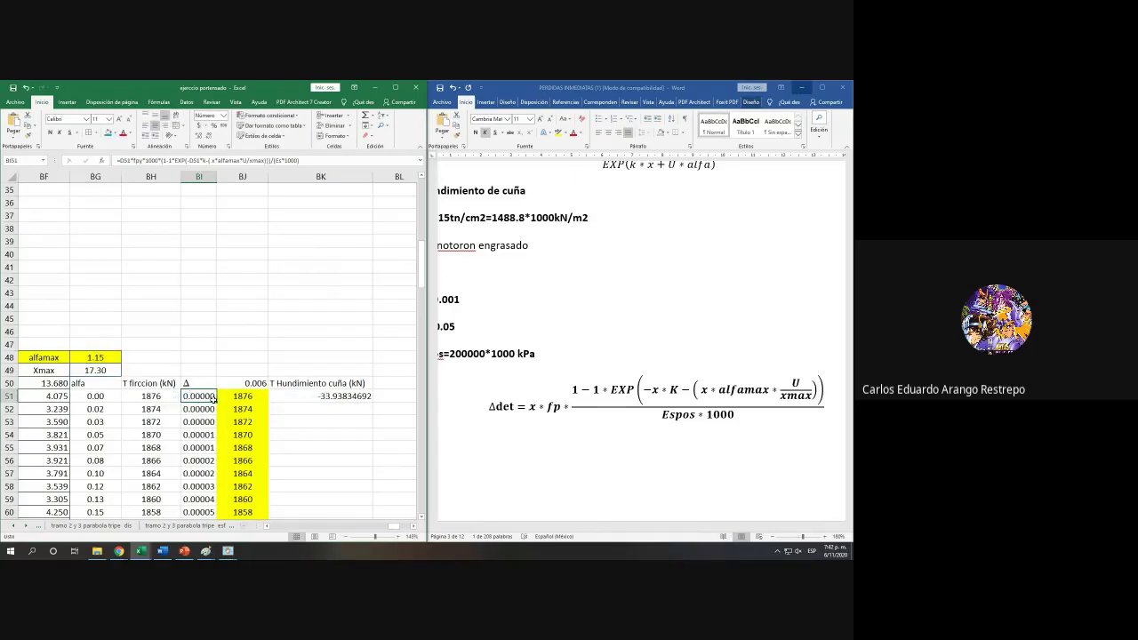
{"action": "double_click", "coordinate": [217, 401]}
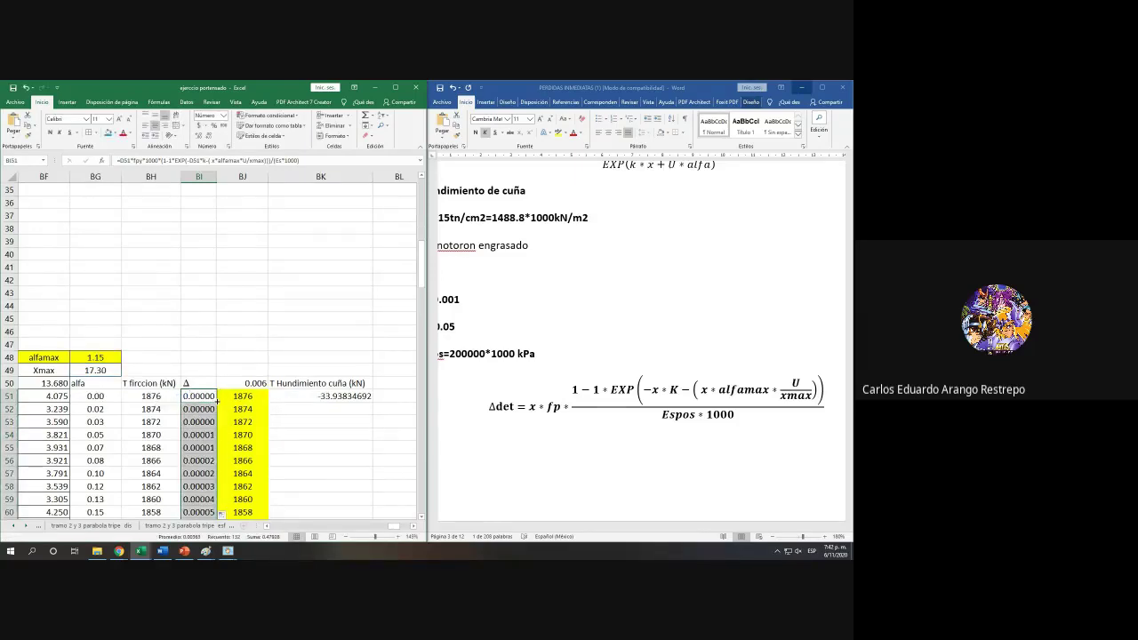
Step: Compare the Δ and tension values down to row 147, and reopen the Δ formula in BI51
{"action": "scroll", "coordinate": [217, 401], "scroll_direction": "down", "scroll_amount": 5}
{"action": "scroll", "coordinate": [217, 401], "scroll_direction": "down", "scroll_amount": 20}
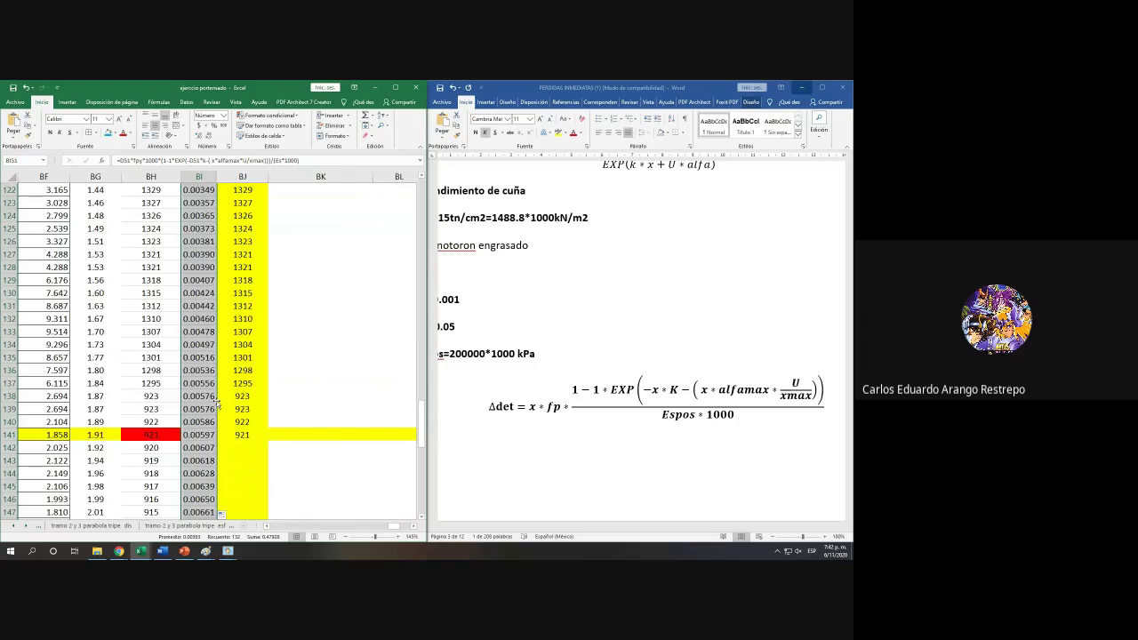
{"action": "scroll", "coordinate": [219, 403], "scroll_direction": "up", "scroll_amount": 20}
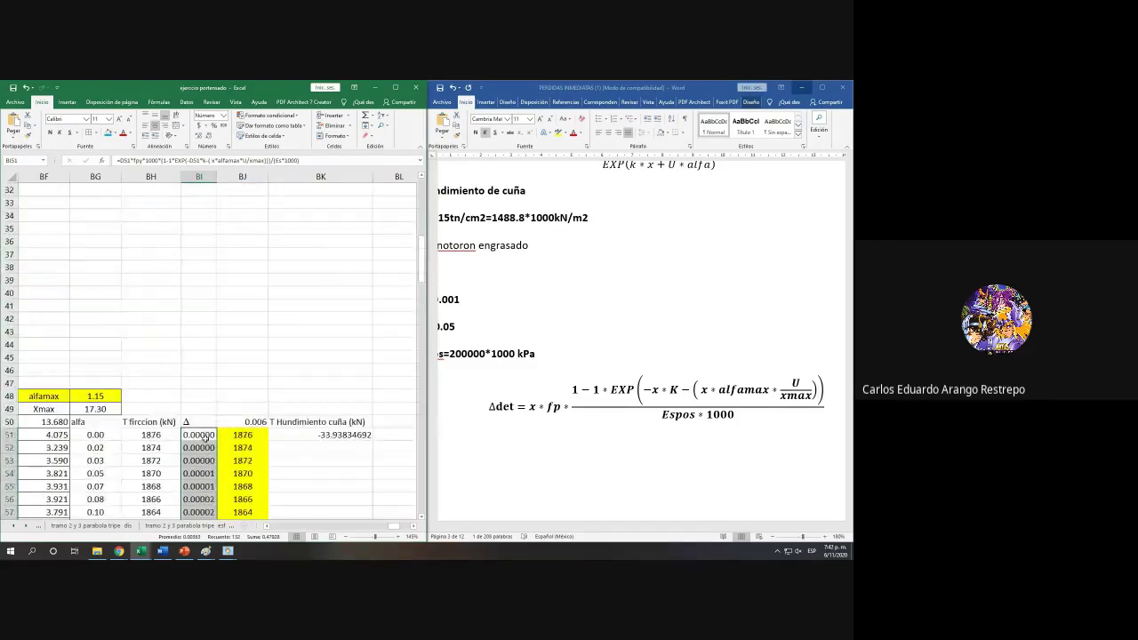
{"action": "double_click", "coordinate": [205, 434]}
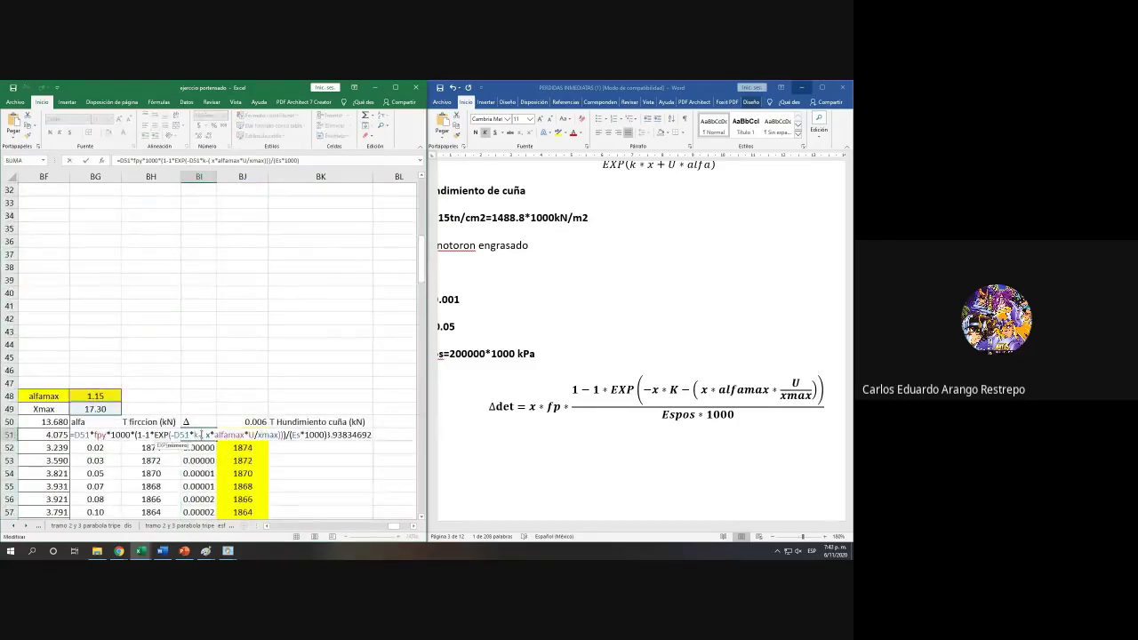
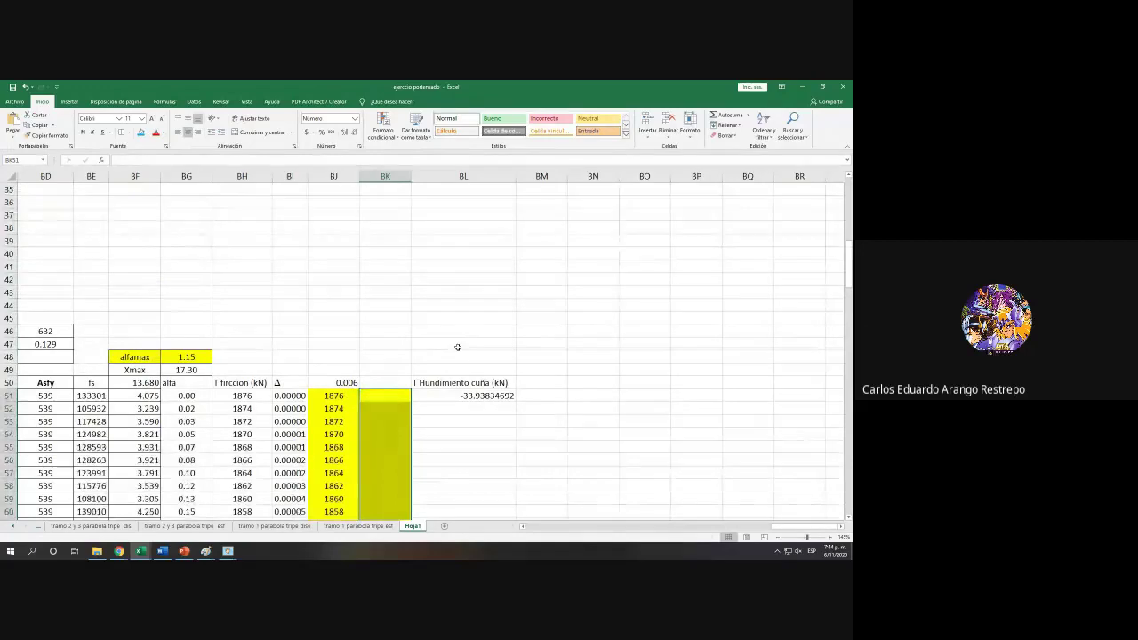
Step: Check the alfamax formula in BG48 and place the workbook side by side with the Word document
{"action": "left_click", "coordinate": [188, 357]}
{"action": "double_click", "coordinate": [188, 357]}
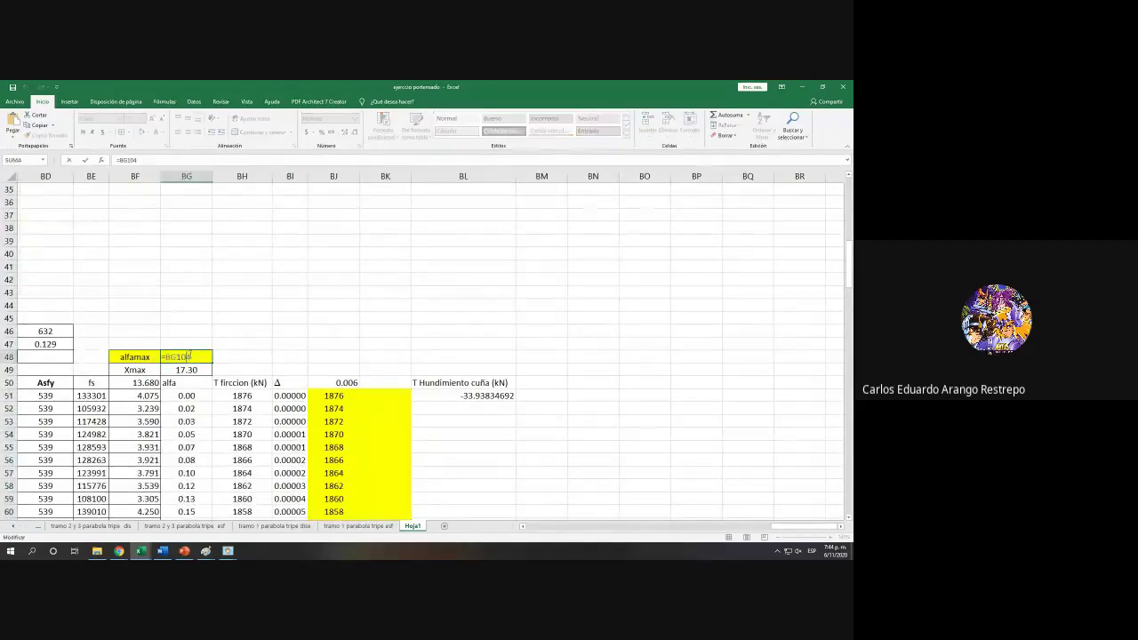
{"action": "left_click", "coordinate": [146, 159]}
{"action": "key", "text": "Escape"}
{"action": "key", "text": "super+Left"}
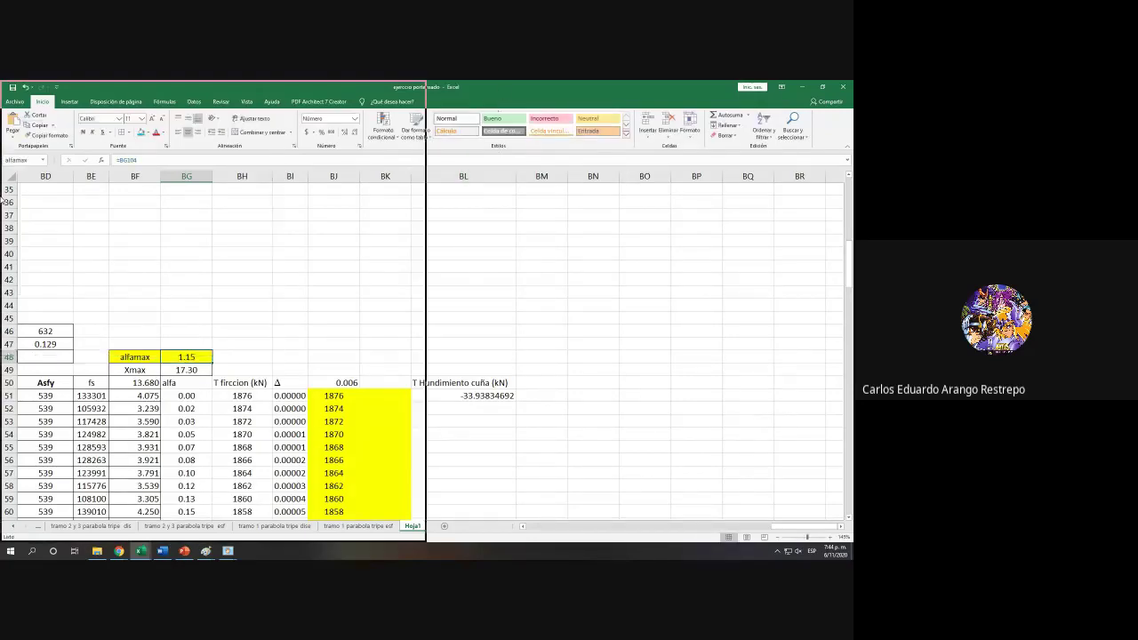
{"action": "left_click", "coordinate": [724, 397]}
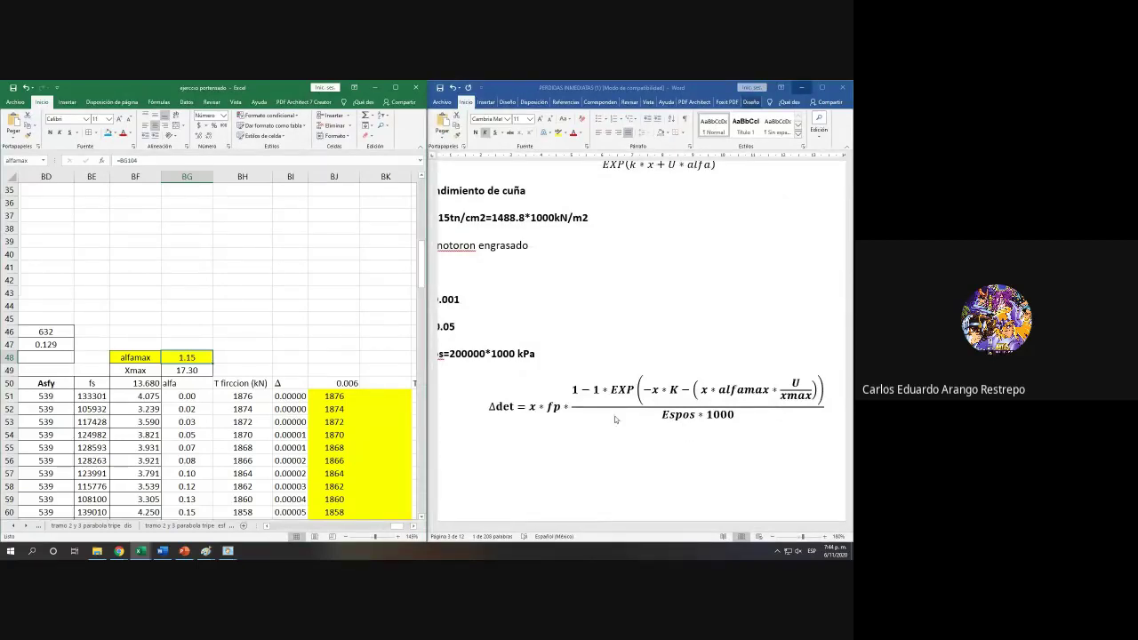
Step: Check the fpy formula in B17 and store a copy of it, =0.8*fpu, in E17
{"action": "left_click_drag", "start_coordinate": [395, 527], "coordinate": [239, 535]}
{"action": "scroll", "coordinate": [178, 480], "scroll_direction": "up", "scroll_amount": 11}
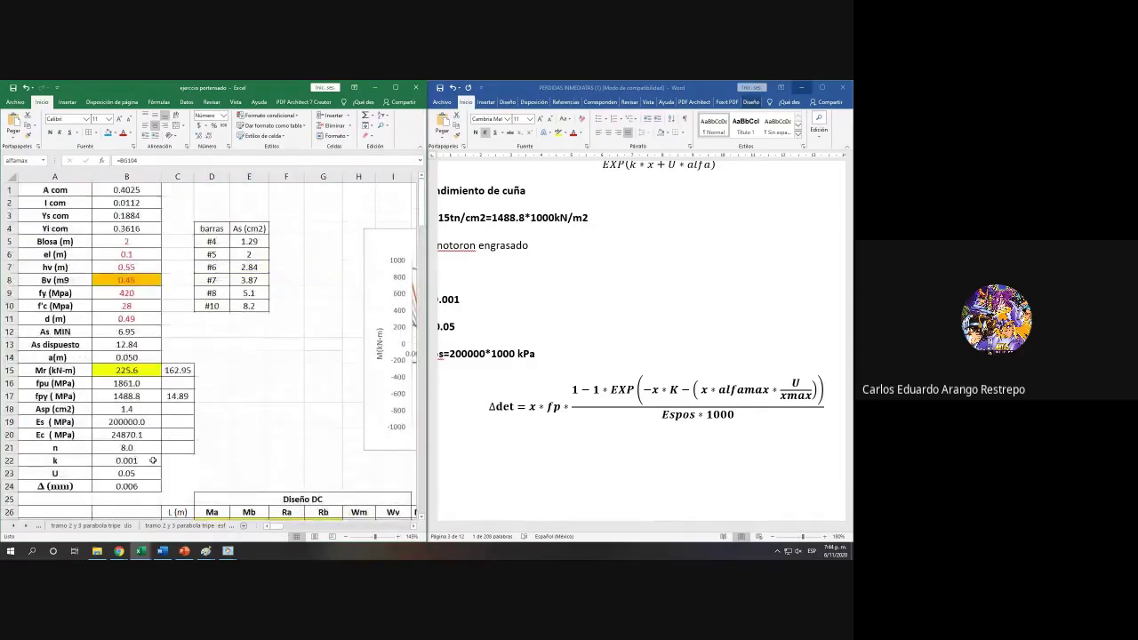
{"action": "scroll", "coordinate": [95, 401], "scroll_direction": "up", "scroll_amount": 3}
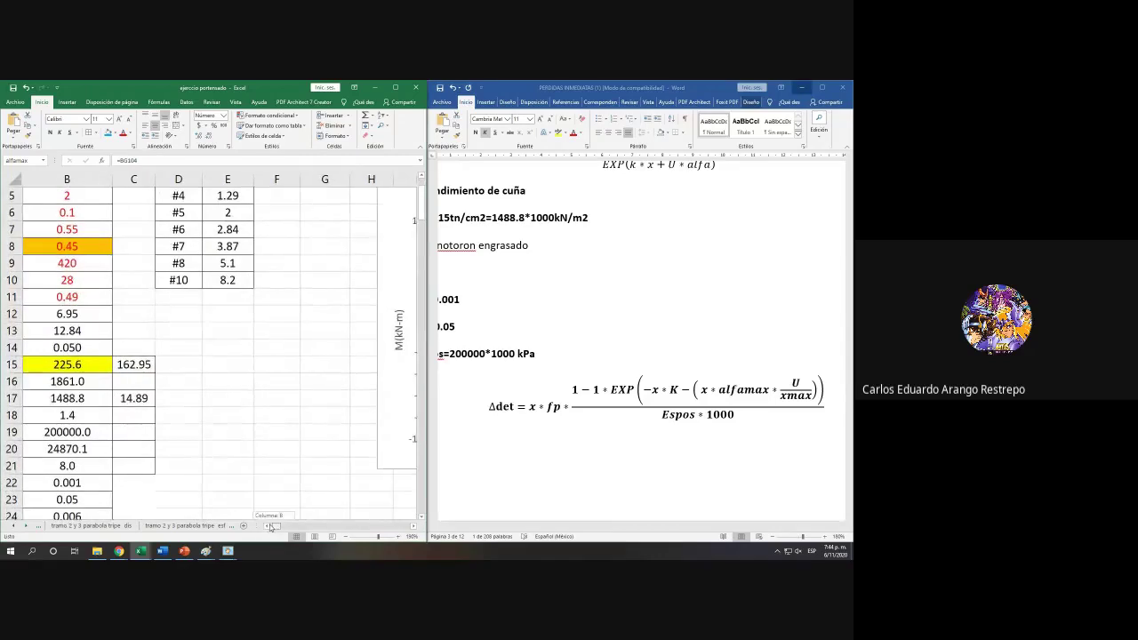
{"action": "left_click", "coordinate": [95, 401]}
{"action": "scroll", "coordinate": [95, 401], "scroll_direction": "left", "scroll_amount": 1}
{"action": "left_click_drag", "start_coordinate": [153, 161], "coordinate": [35, 162]}
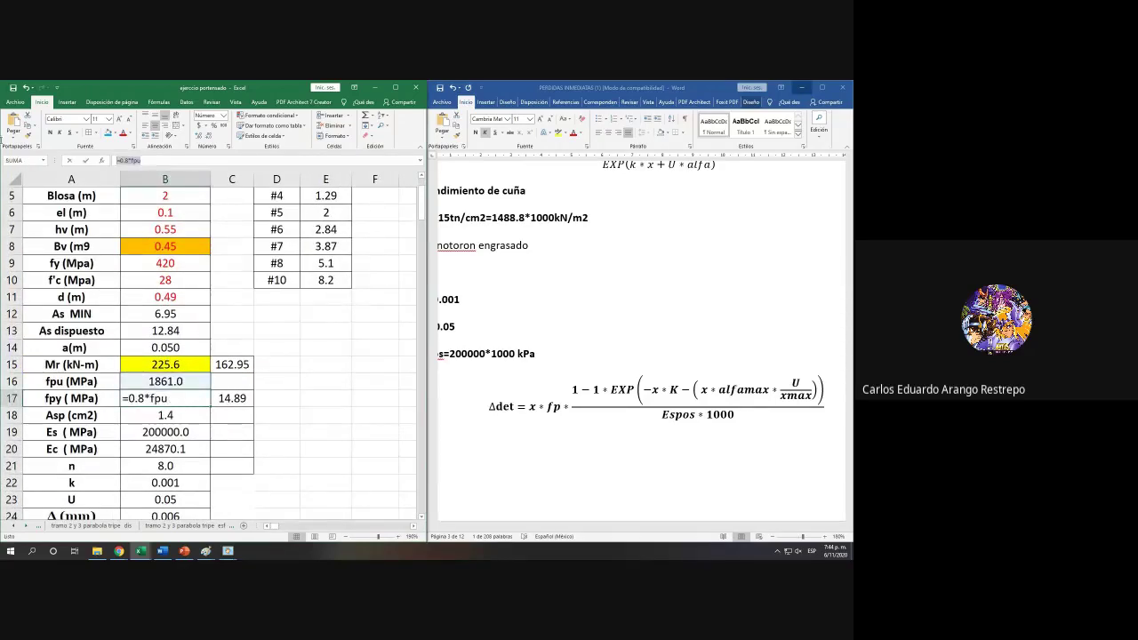
{"action": "key", "text": "Escape"}
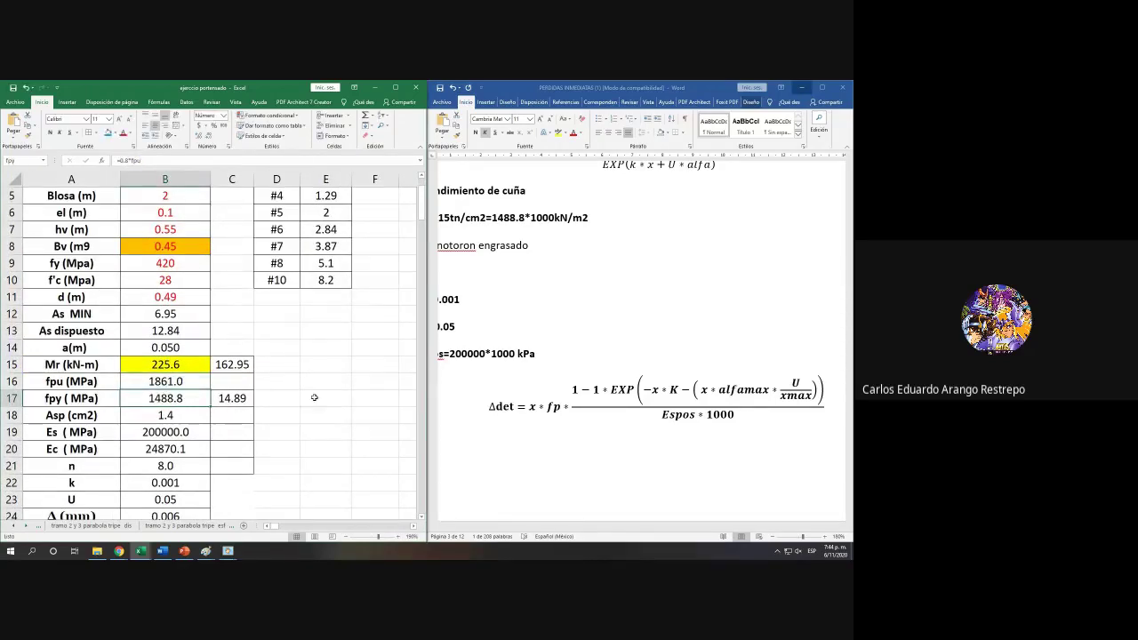
{"action": "left_click", "coordinate": [300, 398]}
{"action": "type", "text": "=0.8*fpu"}
{"action": "key", "text": "Return"}
{"action": "left_click", "coordinate": [298, 415]}
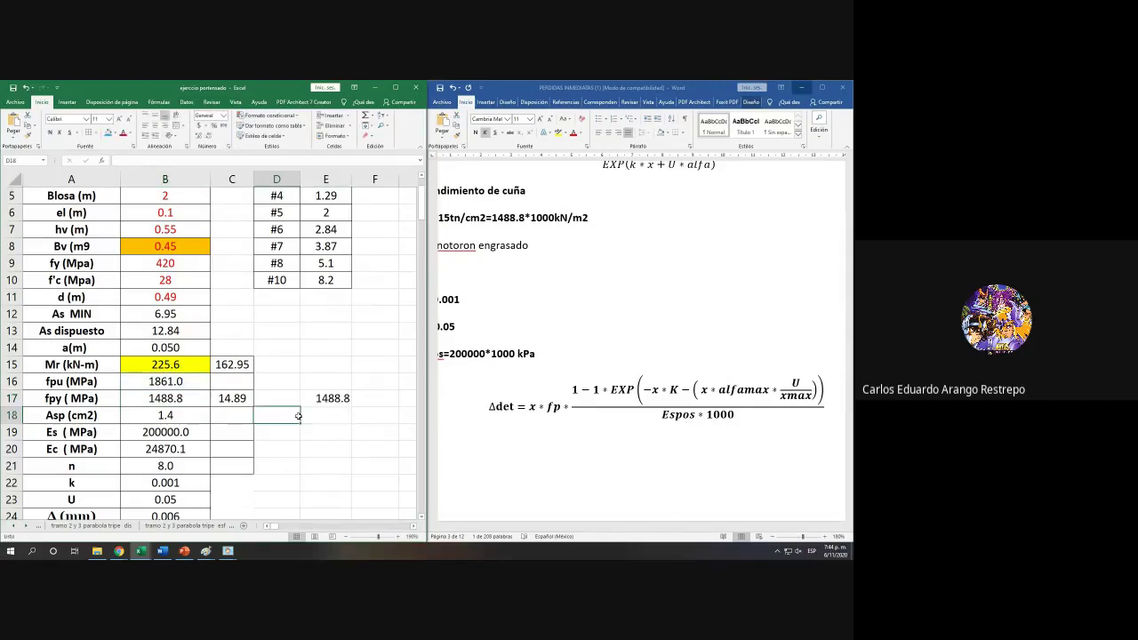
Step: Replace the fpy formula in B17 with =1500 and check its effect on the friction tension and Δ columns
{"action": "left_click", "coordinate": [165, 398]}
{"action": "double_click", "coordinate": [166, 399]}
{"action": "left_click_drag", "start_coordinate": [165, 399], "coordinate": [130, 398]}
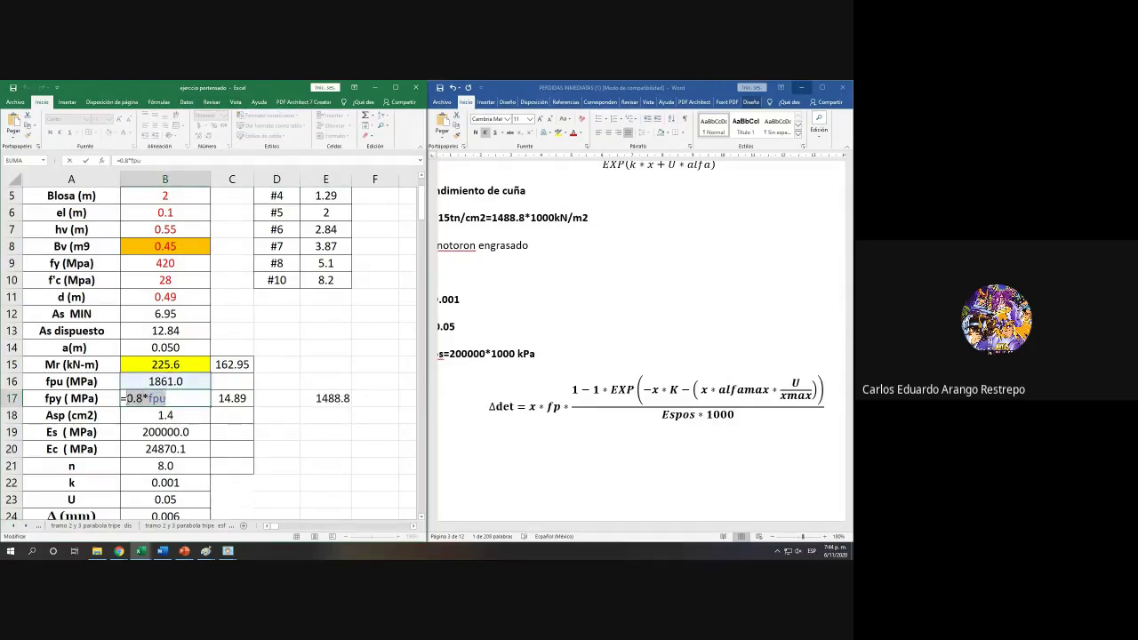
{"action": "type", "text": "1"}
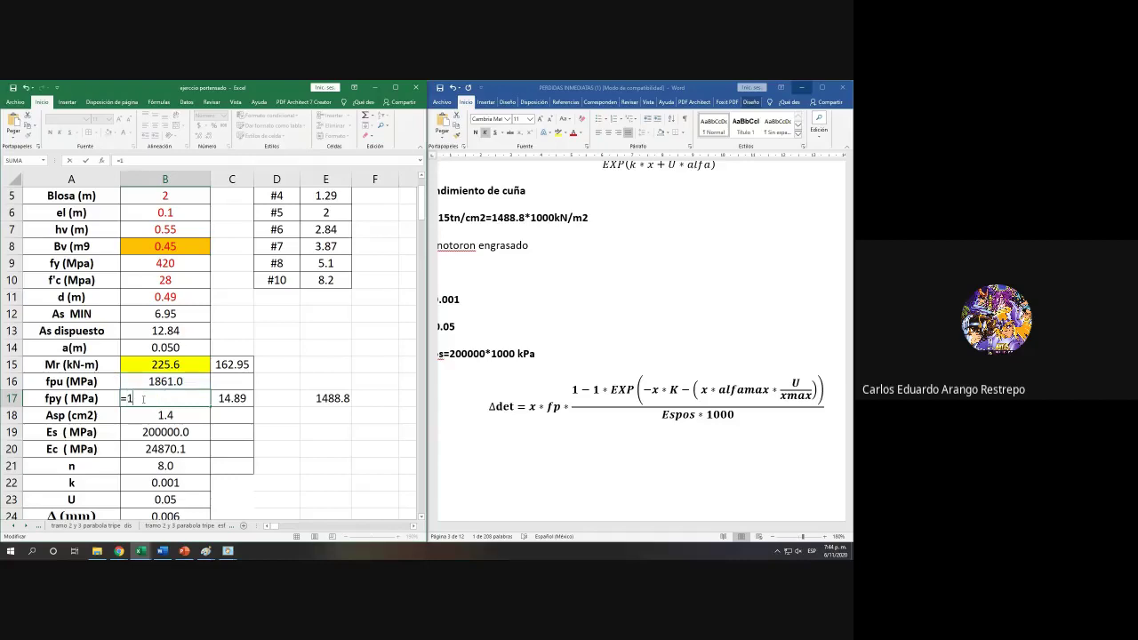
{"action": "type", "text": "500"}
{"action": "key", "text": "Return"}
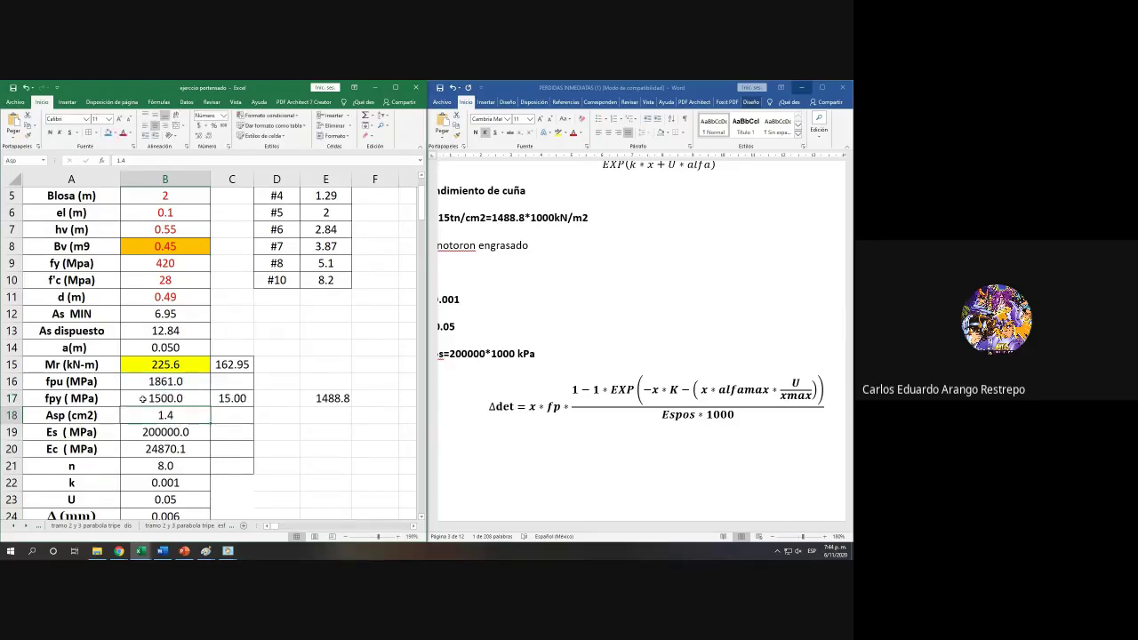
{"action": "scroll", "coordinate": [142, 399], "scroll_direction": "down", "scroll_amount": 5}
{"action": "left_click_drag", "start_coordinate": [274, 529], "coordinate": [400, 527]}
{"action": "scroll", "coordinate": [318, 528], "scroll_direction": "down", "scroll_amount": 11}
{"action": "scroll", "coordinate": [325, 490], "scroll_direction": "down", "scroll_amount": 8}
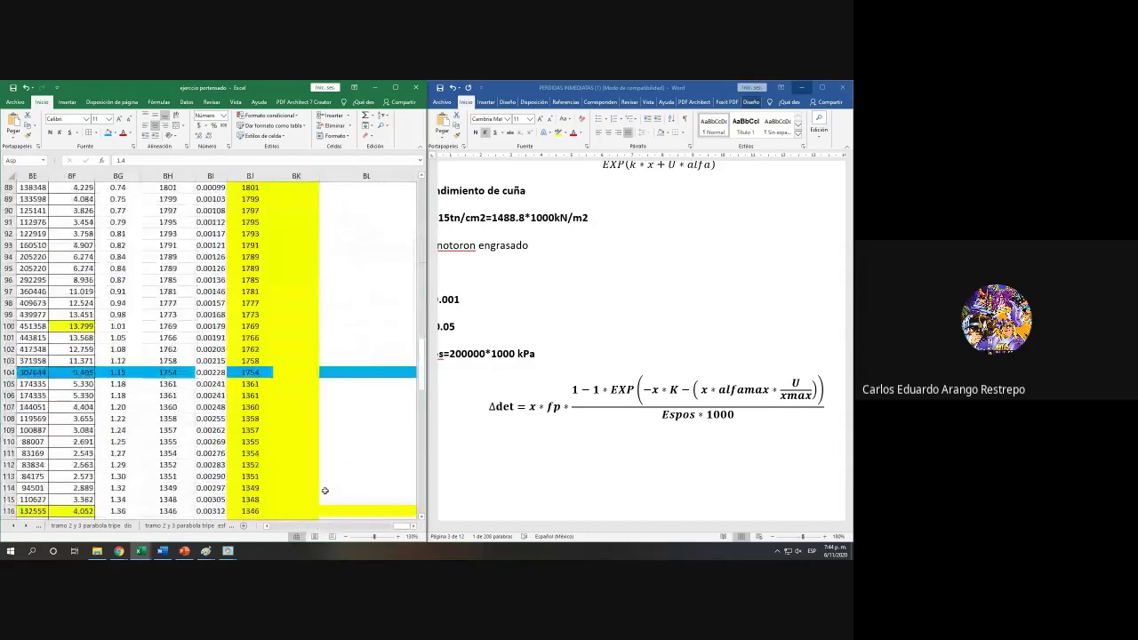
{"action": "scroll", "coordinate": [325, 490], "scroll_direction": "up", "scroll_amount": 7}
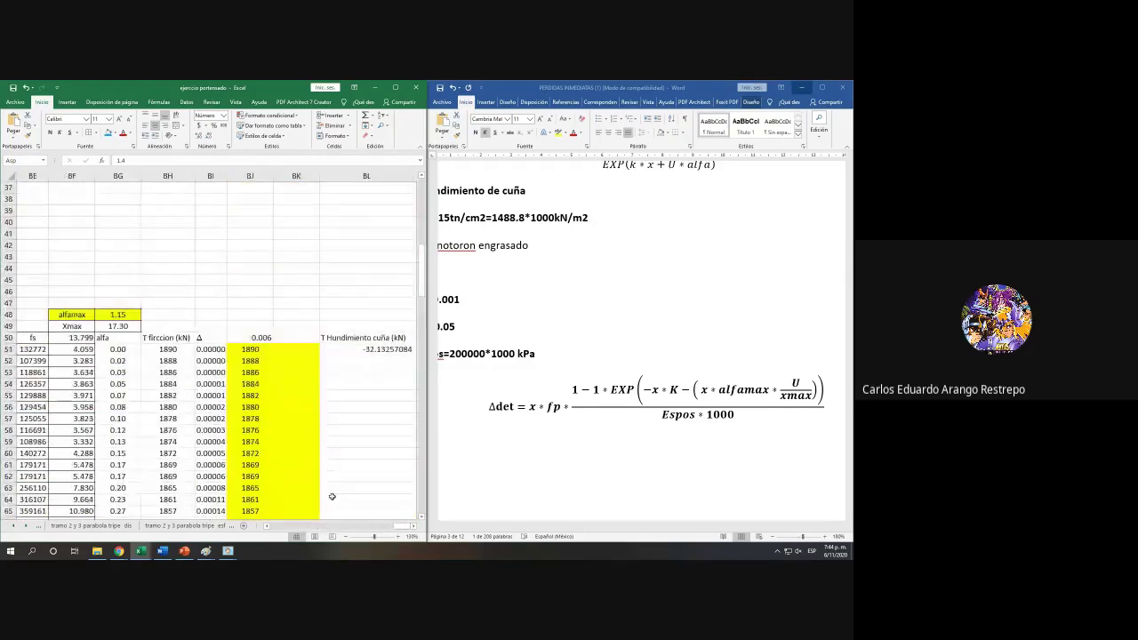
Step: Undo the fpy change in B17 and clear the formula copy in E17
{"action": "left_click_drag", "start_coordinate": [400, 528], "coordinate": [274, 528]}
{"action": "scroll", "coordinate": [87, 423], "scroll_direction": "up", "scroll_amount": 11}
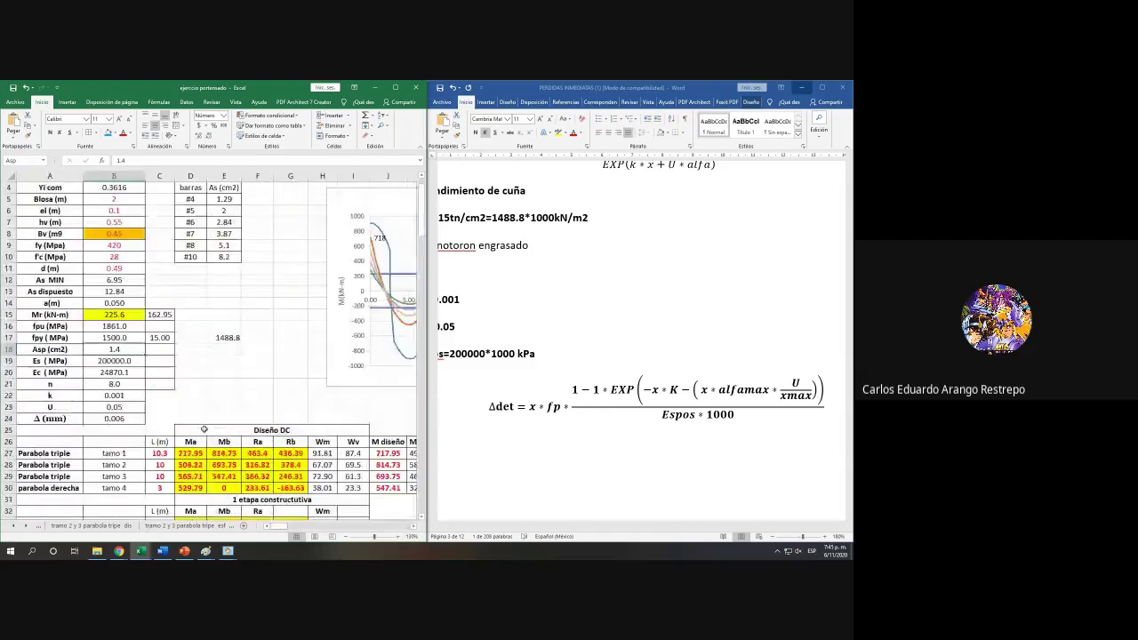
{"action": "scroll", "coordinate": [87, 424], "scroll_direction": "up", "scroll_amount": 3}
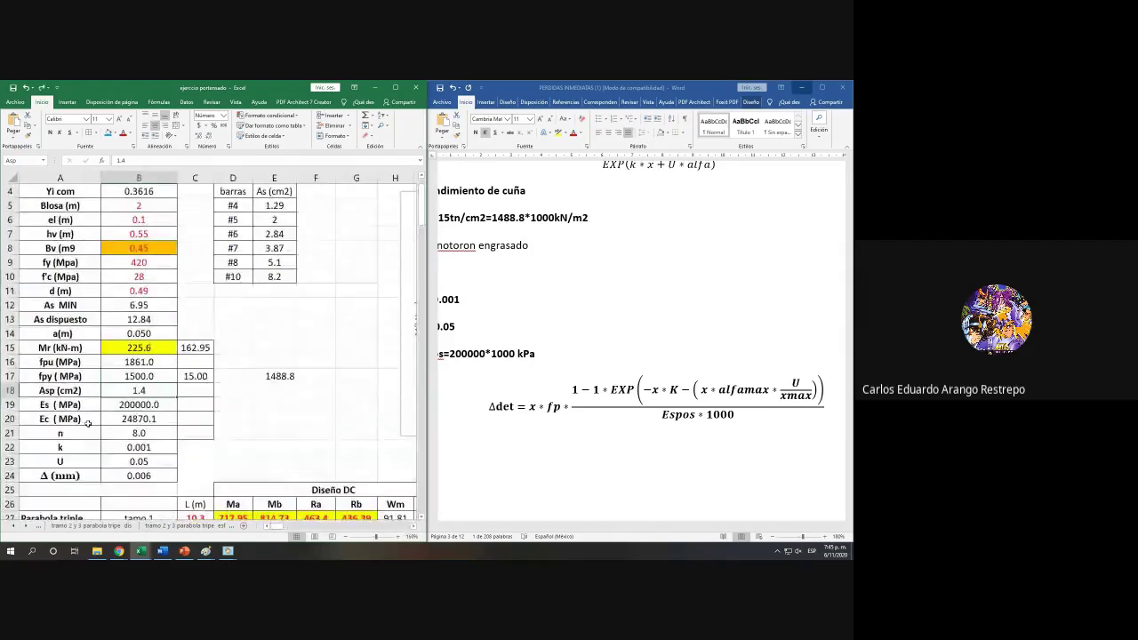
{"action": "scroll", "coordinate": [87, 423], "scroll_direction": "up", "scroll_amount": 3}
{"action": "left_click", "coordinate": [153, 415]}
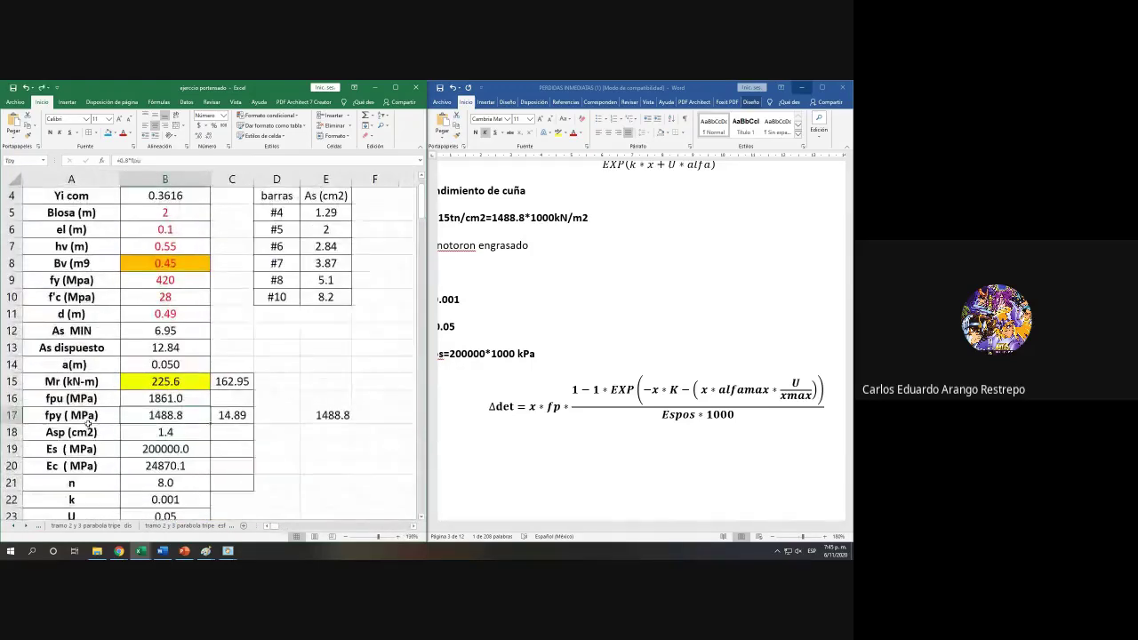
{"action": "left_click", "coordinate": [347, 412]}
{"action": "key", "text": "Delete"}
Step: Compare the number of cables with the friction tension and Δ values around light blue row 104
{"action": "scroll", "coordinate": [350, 410], "scroll_direction": "down", "scroll_amount": 9}
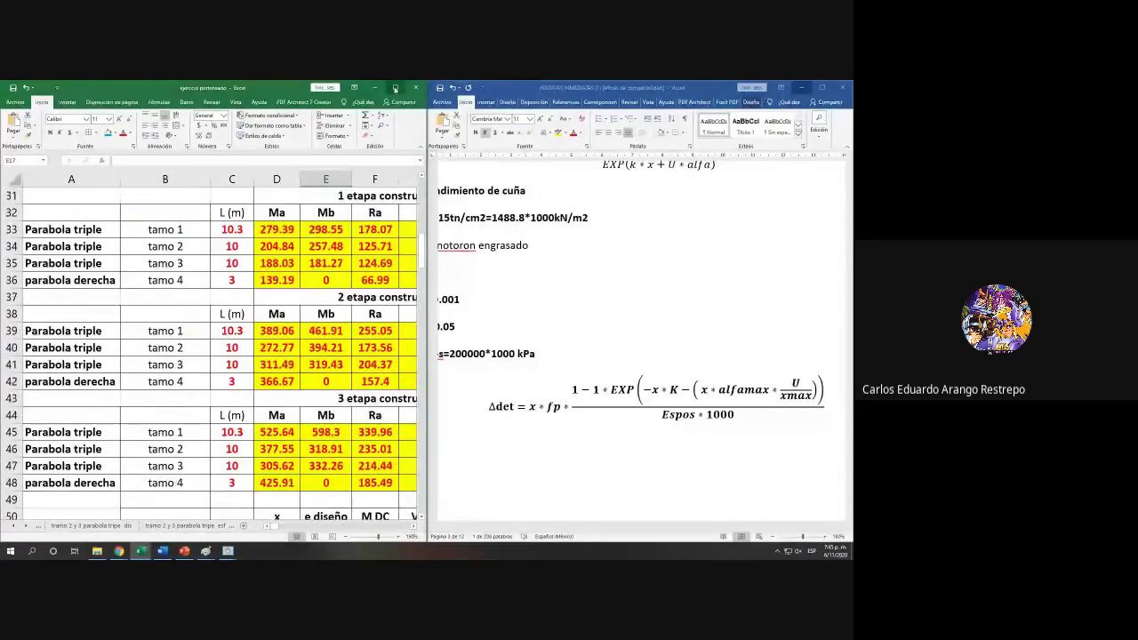
{"action": "left_click", "coordinate": [394, 87]}
{"action": "scroll", "coordinate": [637, 322], "scroll_direction": "down", "scroll_amount": 5}
{"action": "scroll", "coordinate": [637, 321], "scroll_direction": "down", "scroll_amount": 3}
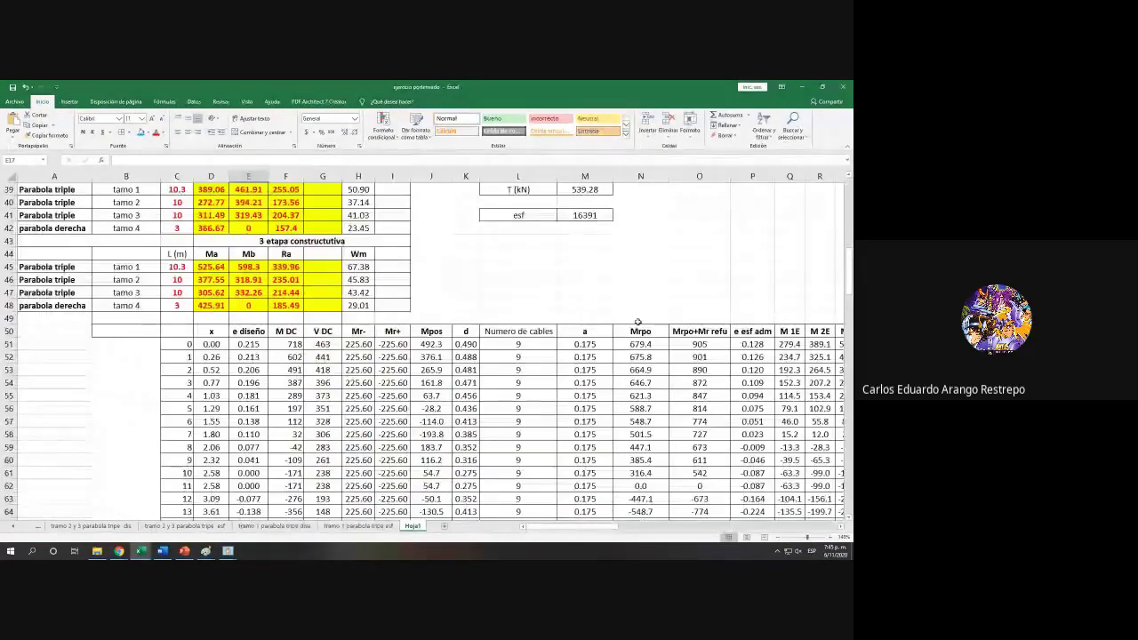
{"action": "scroll", "coordinate": [637, 322], "scroll_direction": "down", "scroll_amount": 20}
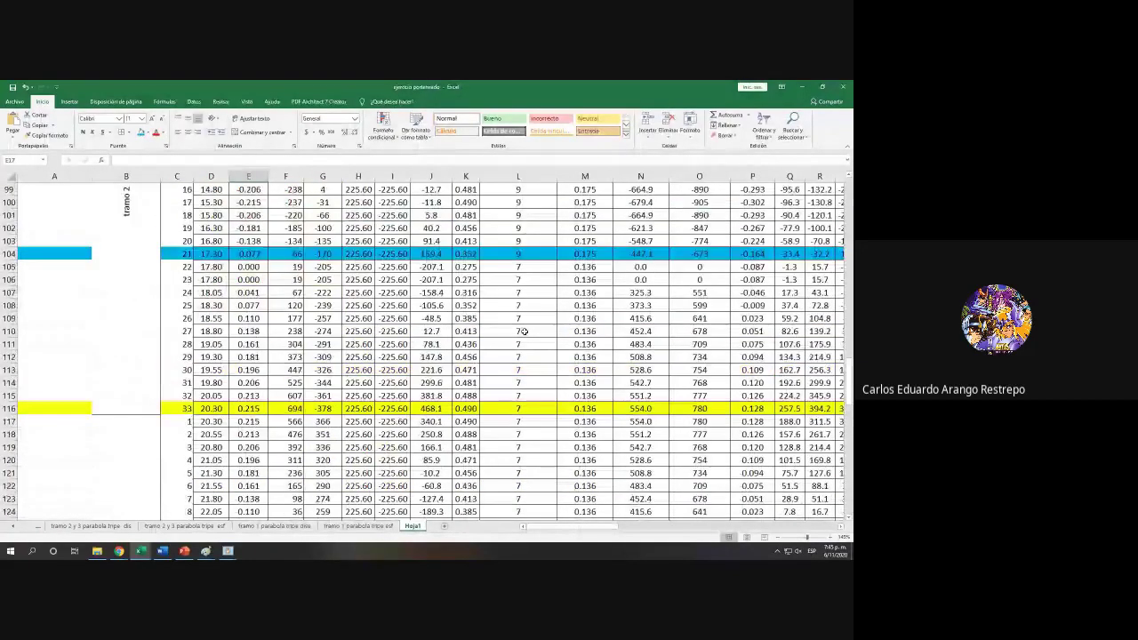
{"action": "scroll", "coordinate": [525, 331], "scroll_direction": "up", "scroll_amount": 2}
{"action": "scroll", "coordinate": [525, 331], "scroll_direction": "down", "scroll_amount": 3}
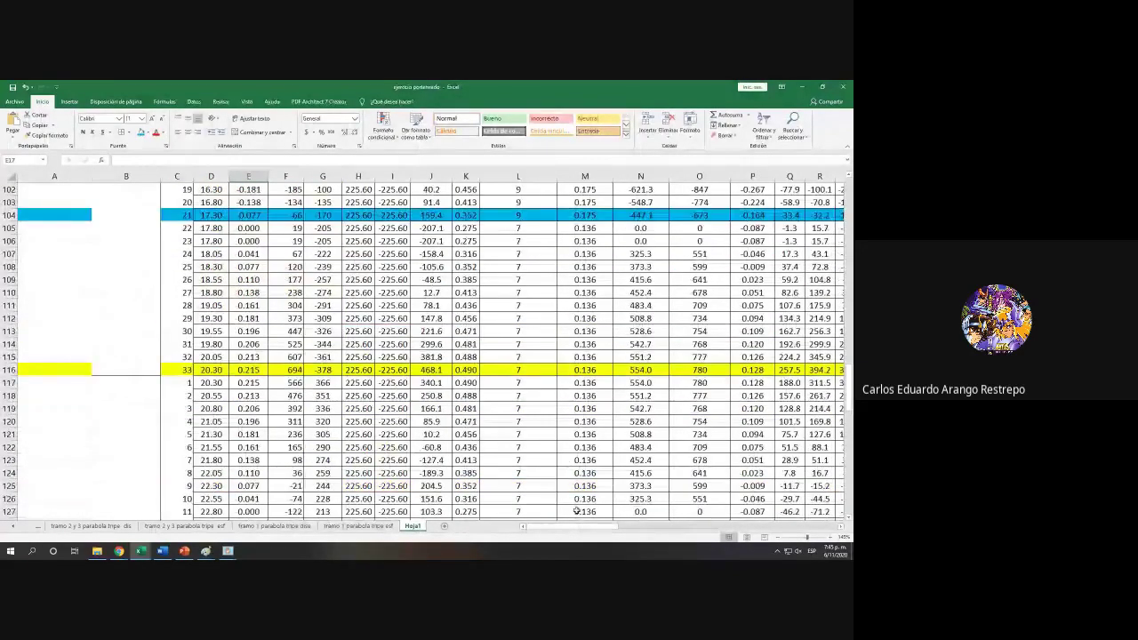
{"action": "left_click_drag", "start_coordinate": [583, 532], "coordinate": [831, 529]}
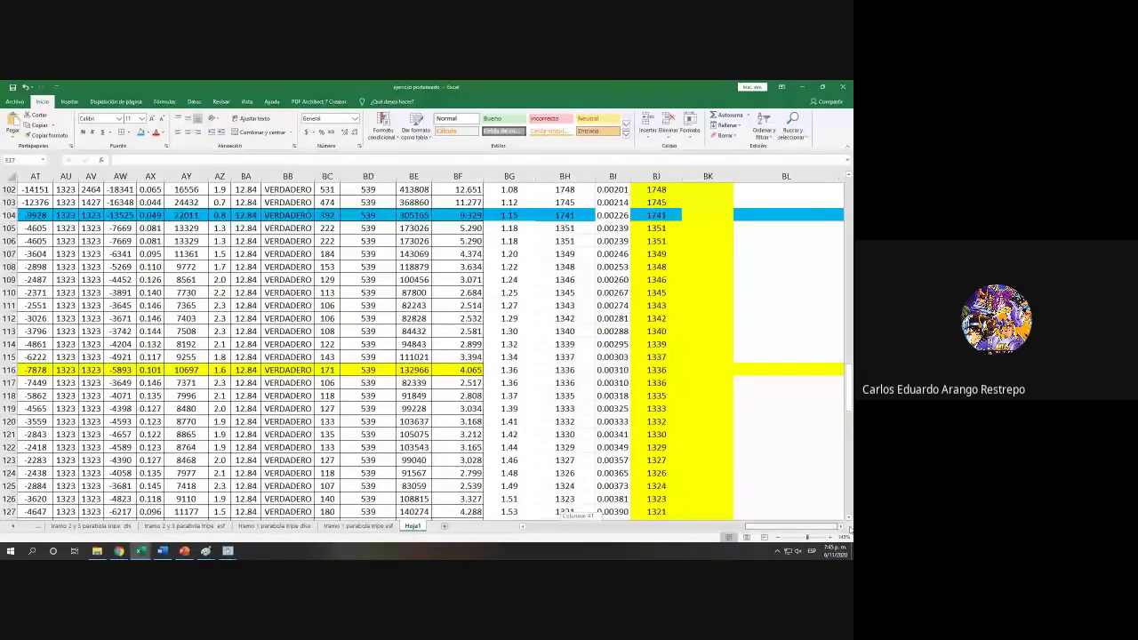
{"action": "left_click_drag", "start_coordinate": [831, 529], "coordinate": [725, 531]}
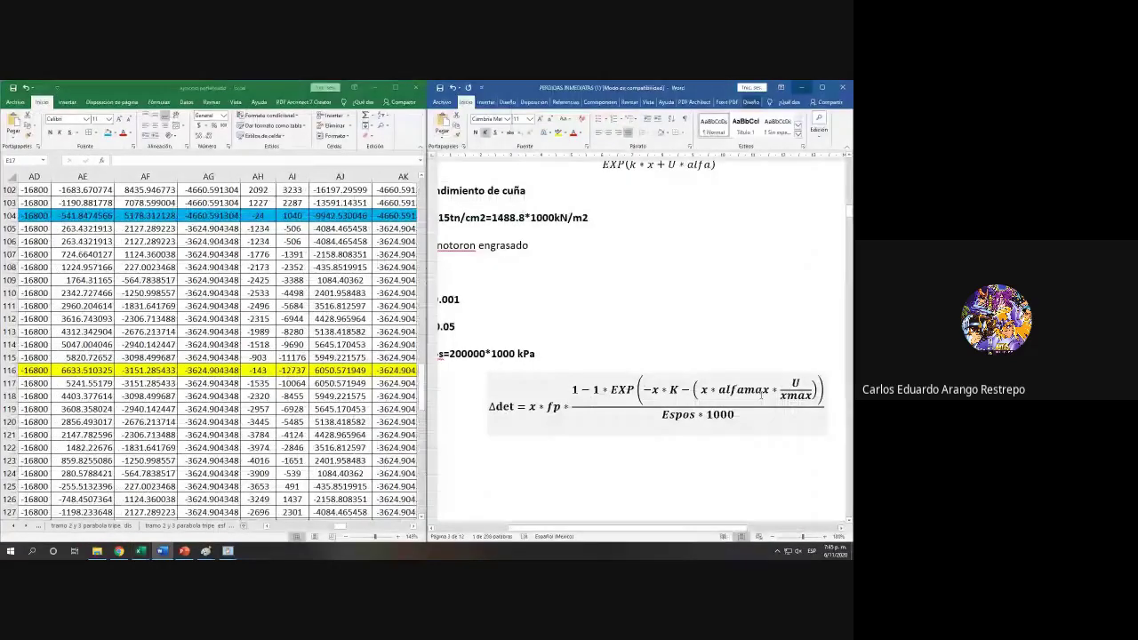
Step: Examine the alfamax, xmax, Espos, fp and x terms of the Δdet equation in the Word document
{"action": "double_click", "coordinate": [751, 390]}
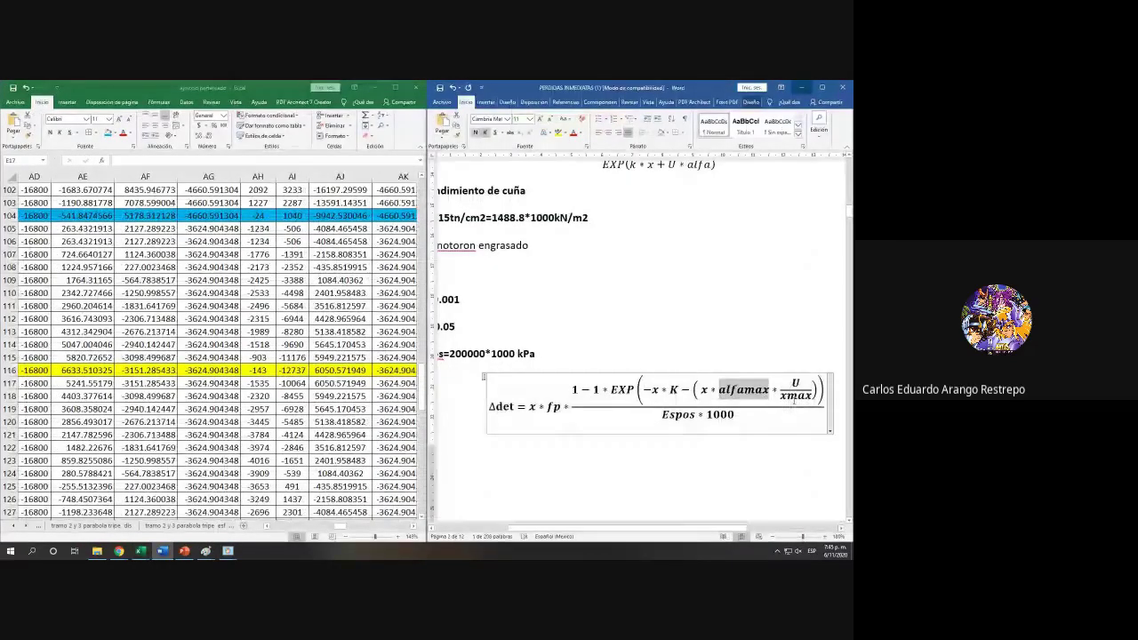
{"action": "left_click", "coordinate": [746, 389]}
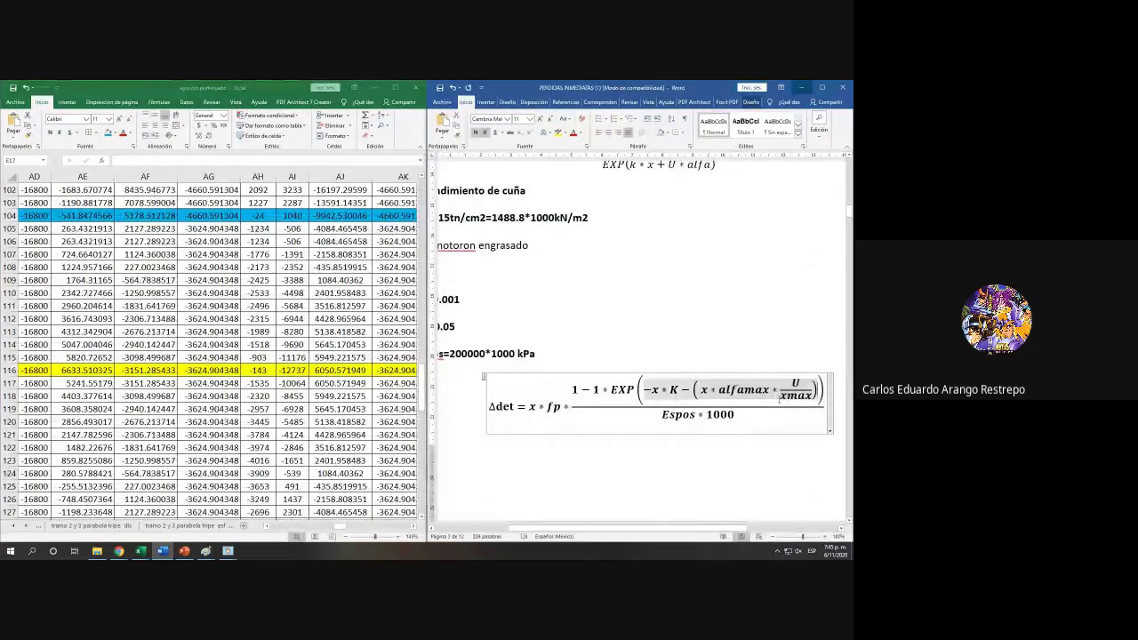
{"action": "left_click", "coordinate": [771, 395]}
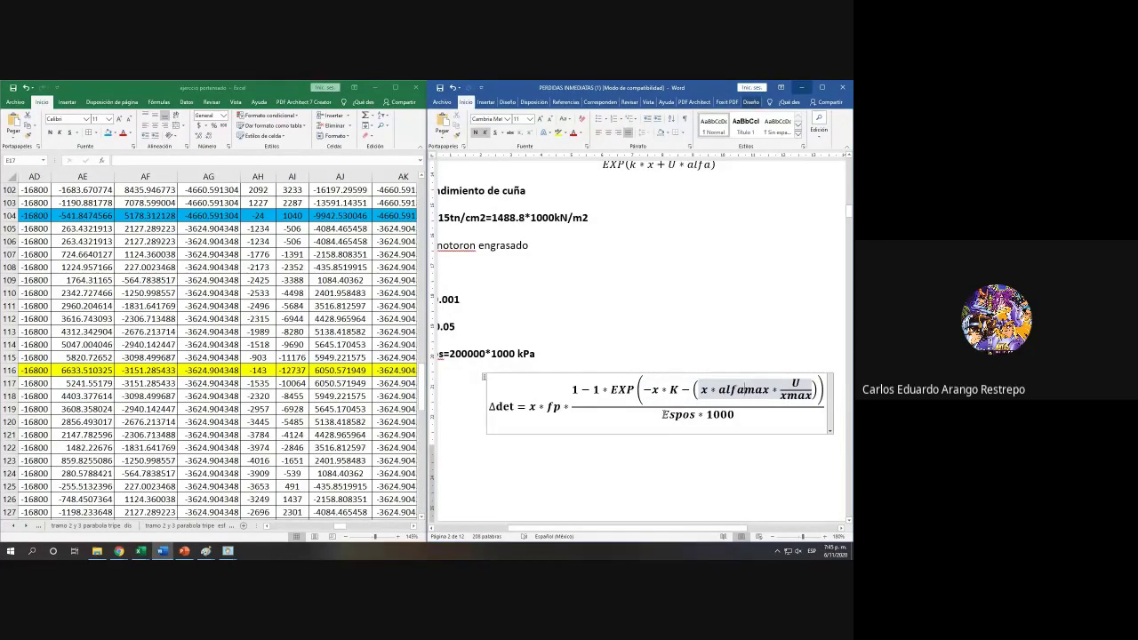
{"action": "left_click_drag", "start_coordinate": [663, 415], "coordinate": [693, 414]}
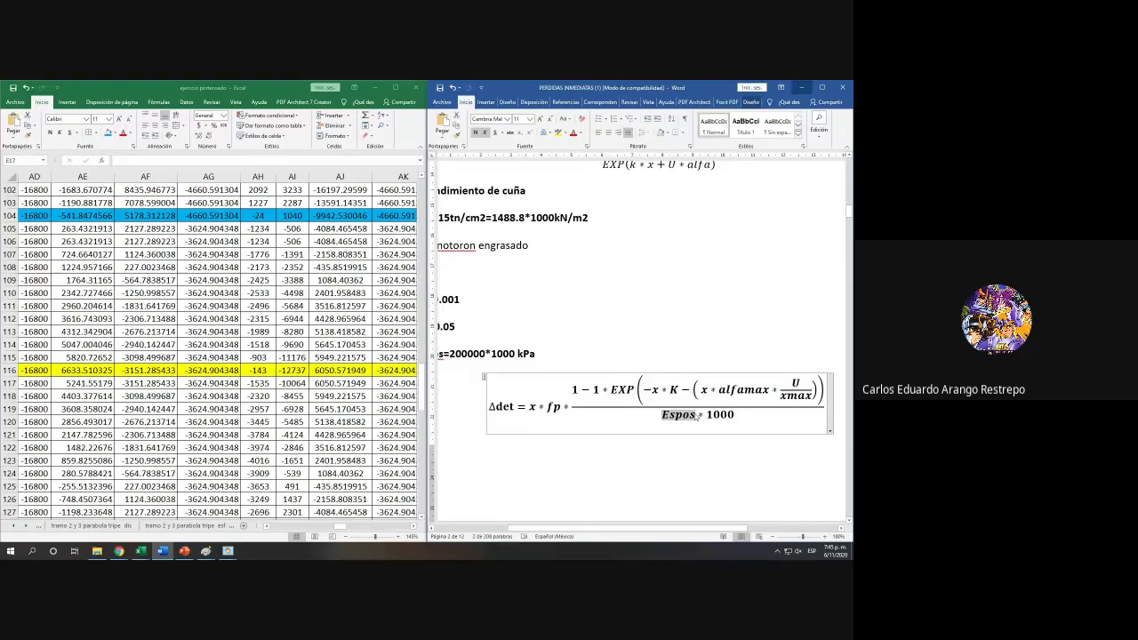
{"action": "left_click", "coordinate": [555, 406]}
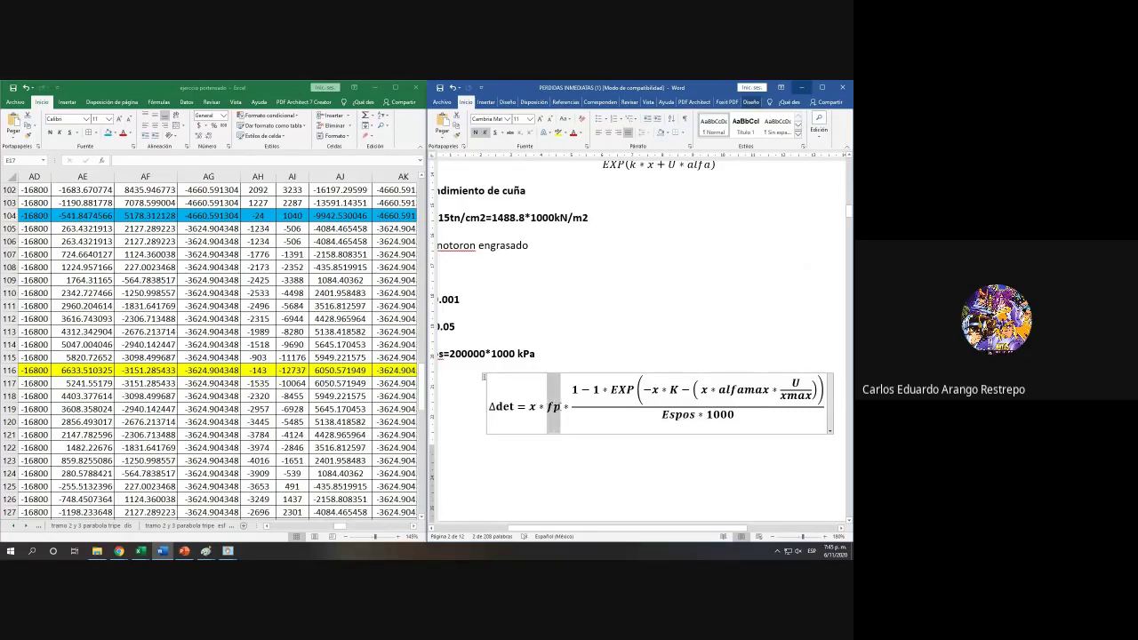
{"action": "left_click", "coordinate": [539, 406]}
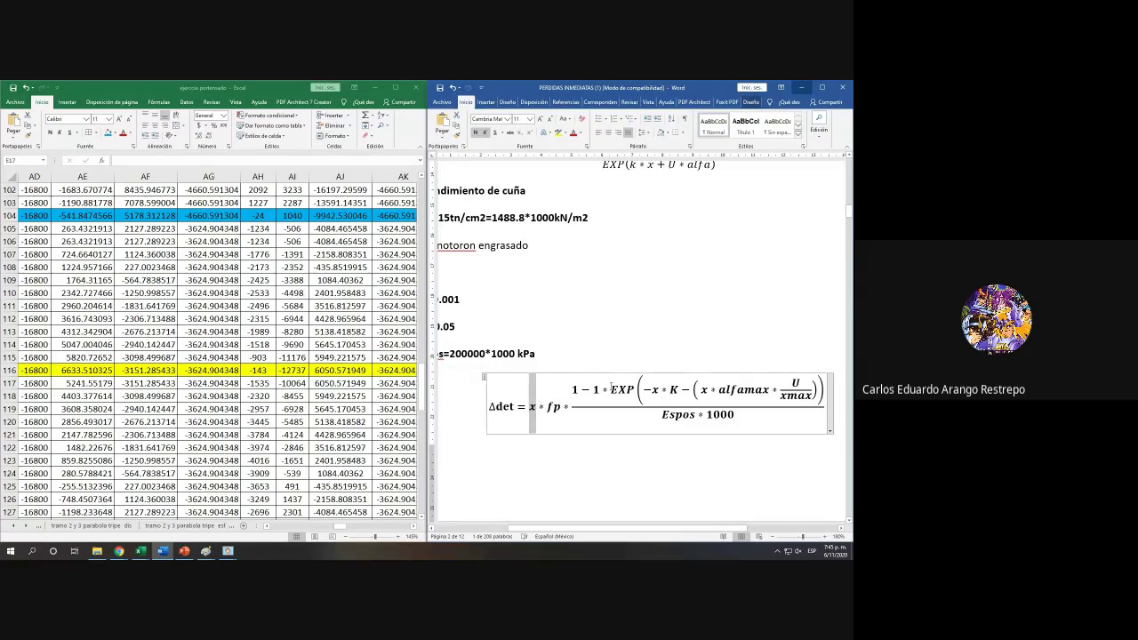
{"action": "left_click", "coordinate": [310, 344]}
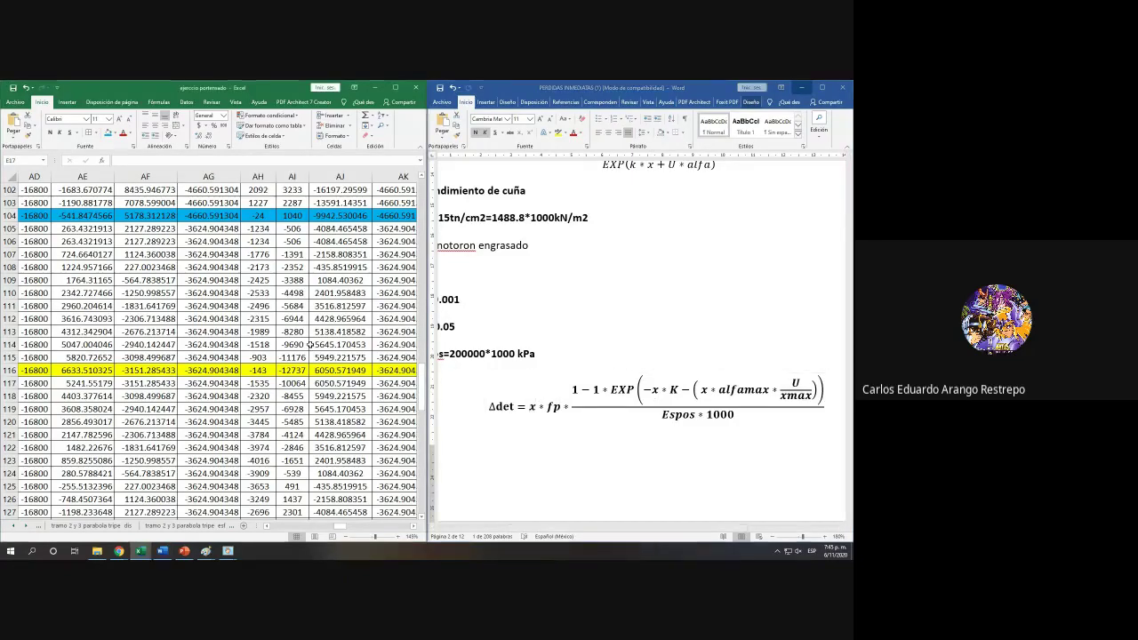
Step: Review the alfa, friction tension and Δ columns in the maximized workbook, above and below row 104
{"action": "left_click", "coordinate": [395, 87]}
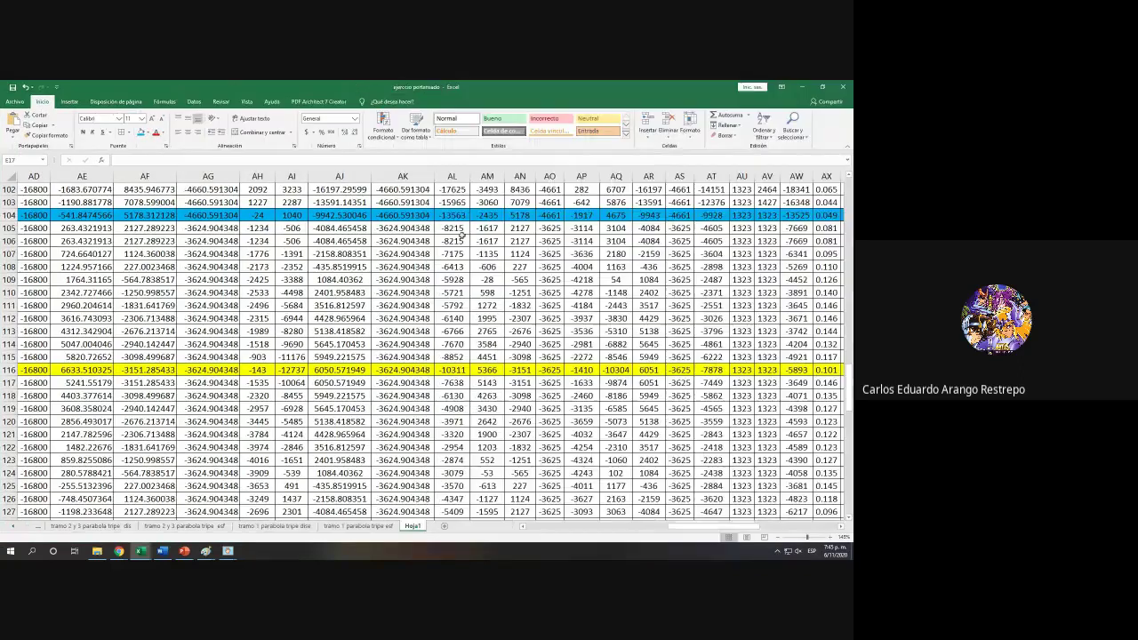
{"action": "scroll", "coordinate": [742, 331], "scroll_direction": "up", "scroll_amount": 16}
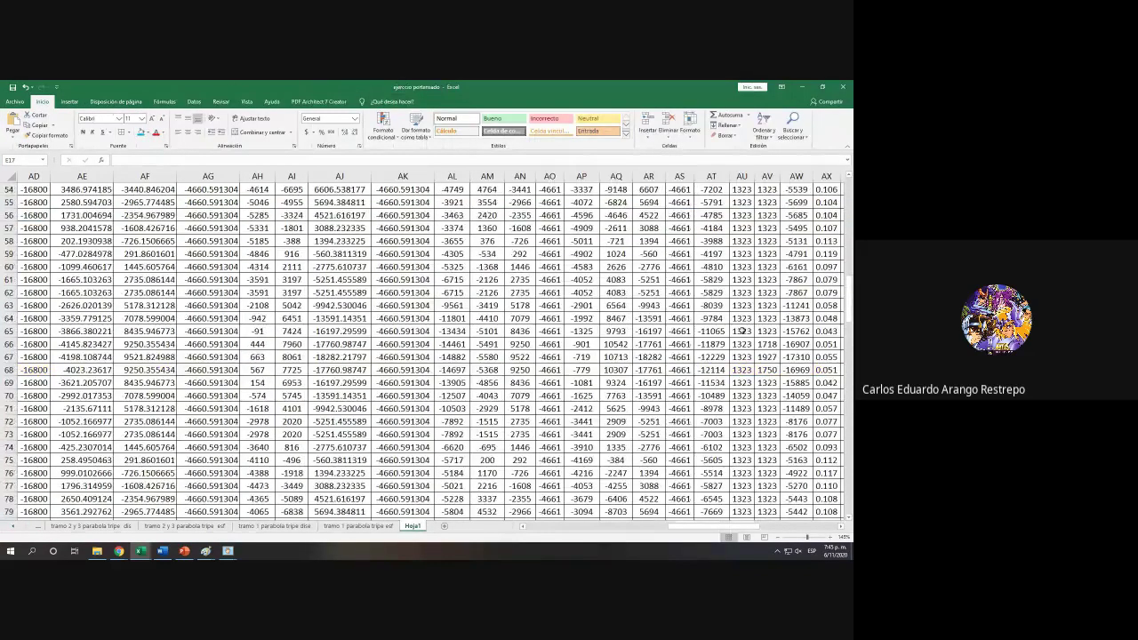
{"action": "scroll", "coordinate": [742, 330], "scroll_direction": "up", "scroll_amount": 4}
{"action": "left_click_drag", "start_coordinate": [711, 526], "coordinate": [534, 528]}
{"action": "scroll", "coordinate": [446, 353], "scroll_direction": "down", "scroll_amount": 10}
{"action": "scroll", "coordinate": [447, 354], "scroll_direction": "down", "scroll_amount": 7}
{"action": "left_click_drag", "start_coordinate": [587, 532], "coordinate": [676, 532]}
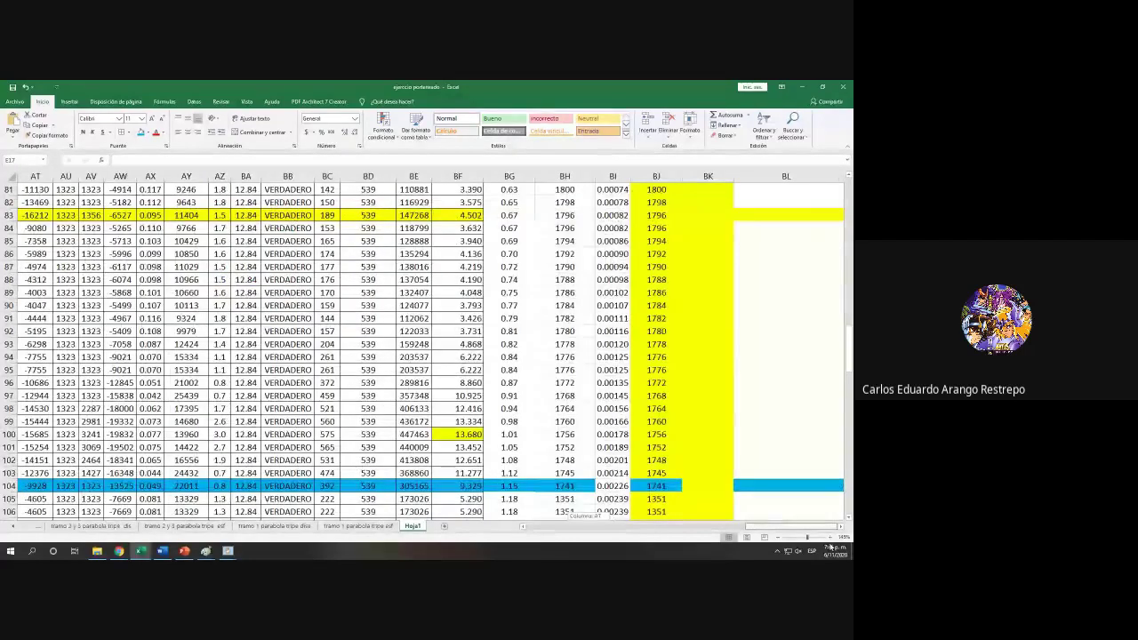
{"action": "scroll", "coordinate": [796, 471], "scroll_direction": "down", "scroll_amount": 12}
{"action": "scroll", "coordinate": [796, 471], "scroll_direction": "up", "scroll_amount": 20}
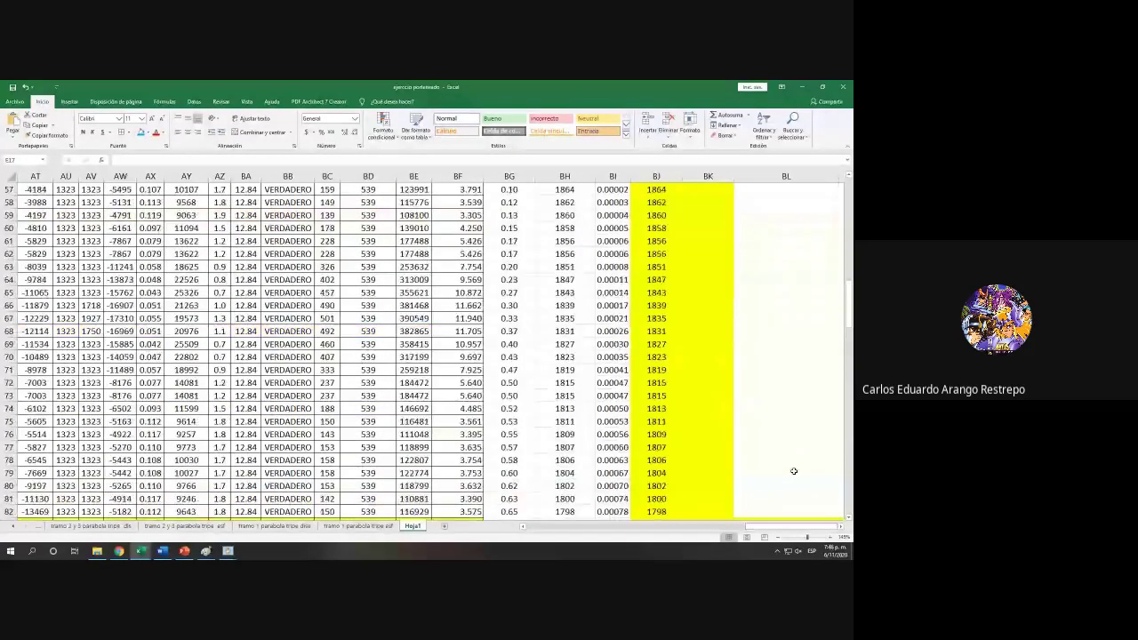
Step: Fill the whole of row 141 with the same light blue as row 104
{"action": "scroll", "coordinate": [794, 471], "scroll_direction": "down", "scroll_amount": 4}
{"action": "scroll", "coordinate": [791, 467], "scroll_direction": "up", "scroll_amount": 4}
{"action": "scroll", "coordinate": [782, 455], "scroll_direction": "down", "scroll_amount": 10}
{"action": "scroll", "coordinate": [779, 452], "scroll_direction": "down", "scroll_amount": 19}
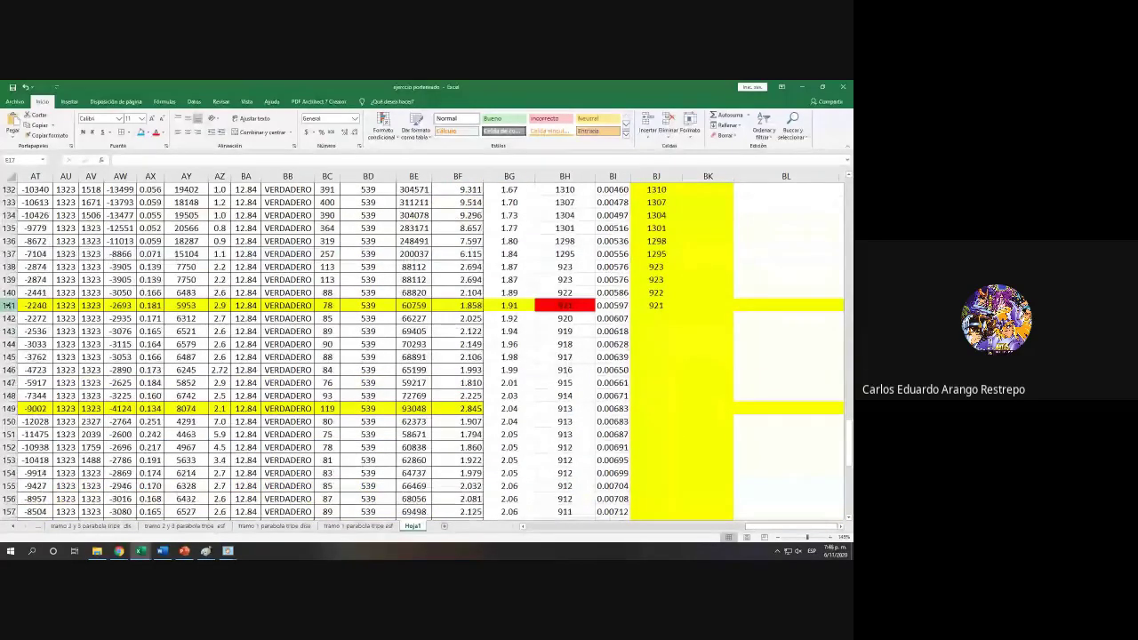
{"action": "left_click", "coordinate": [9, 305]}
{"action": "left_click", "coordinate": [140, 132]}
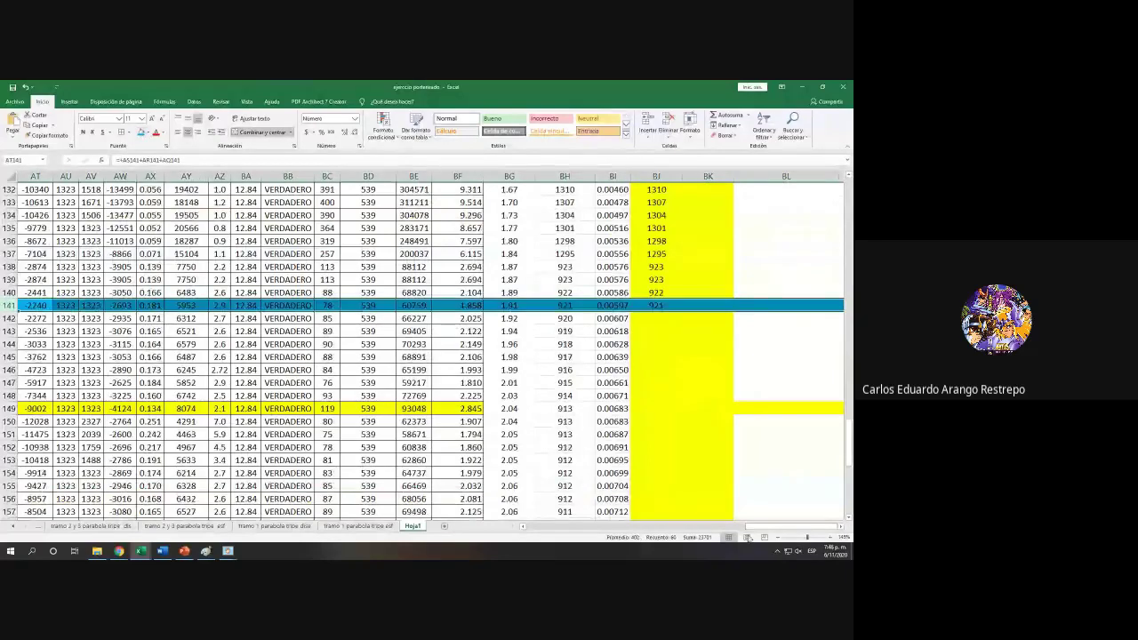
Step: Fill the number-of-cables formula =+$O$27 from L51 down to row 104
{"action": "left_click_drag", "start_coordinate": [799, 526], "coordinate": [533, 531]}
{"action": "scroll", "coordinate": [564, 406], "scroll_direction": "up", "scroll_amount": 20}
{"action": "scroll", "coordinate": [564, 405], "scroll_direction": "up", "scroll_amount": 6}
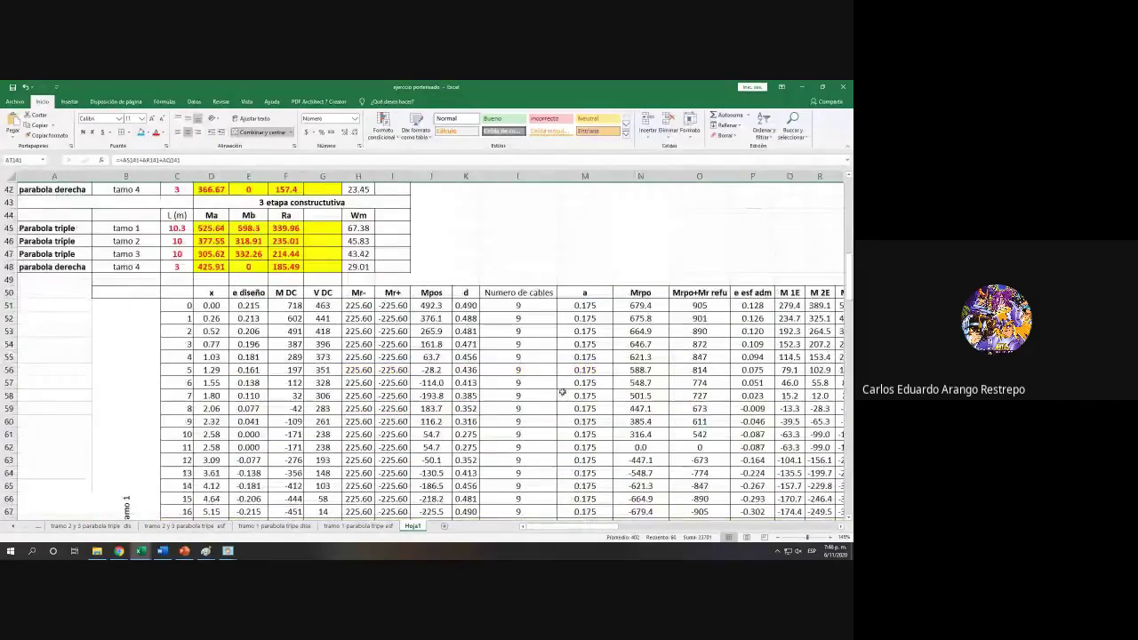
{"action": "left_click", "coordinate": [533, 344]}
{"action": "left_click_drag", "start_coordinate": [557, 350], "coordinate": [540, 224]}
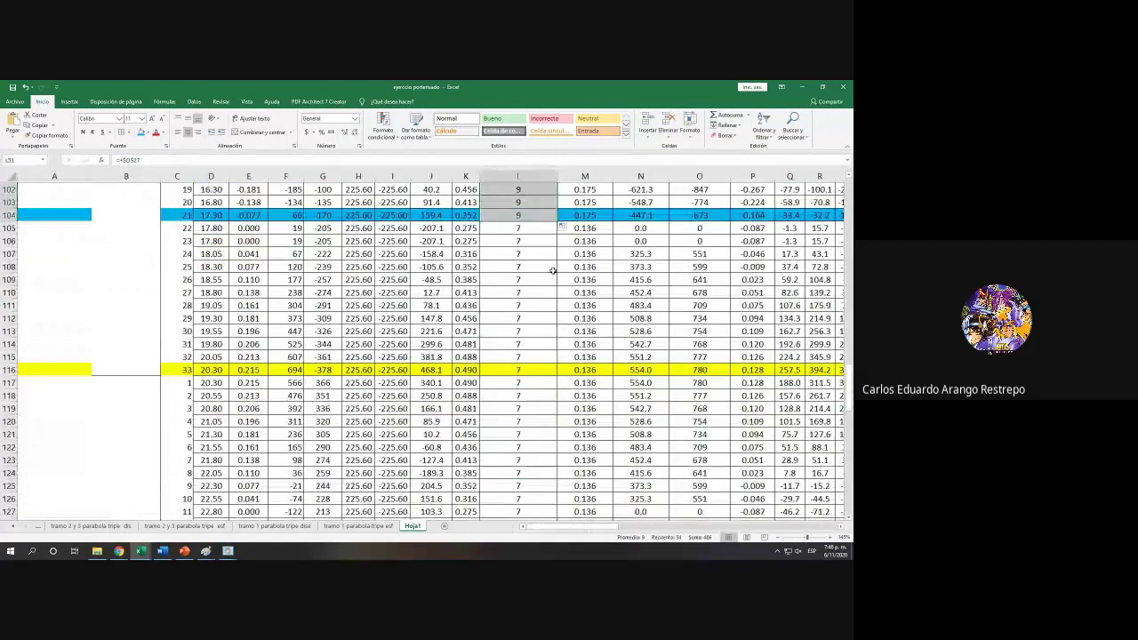
{"action": "scroll", "coordinate": [553, 356], "scroll_direction": "up", "scroll_amount": 13}
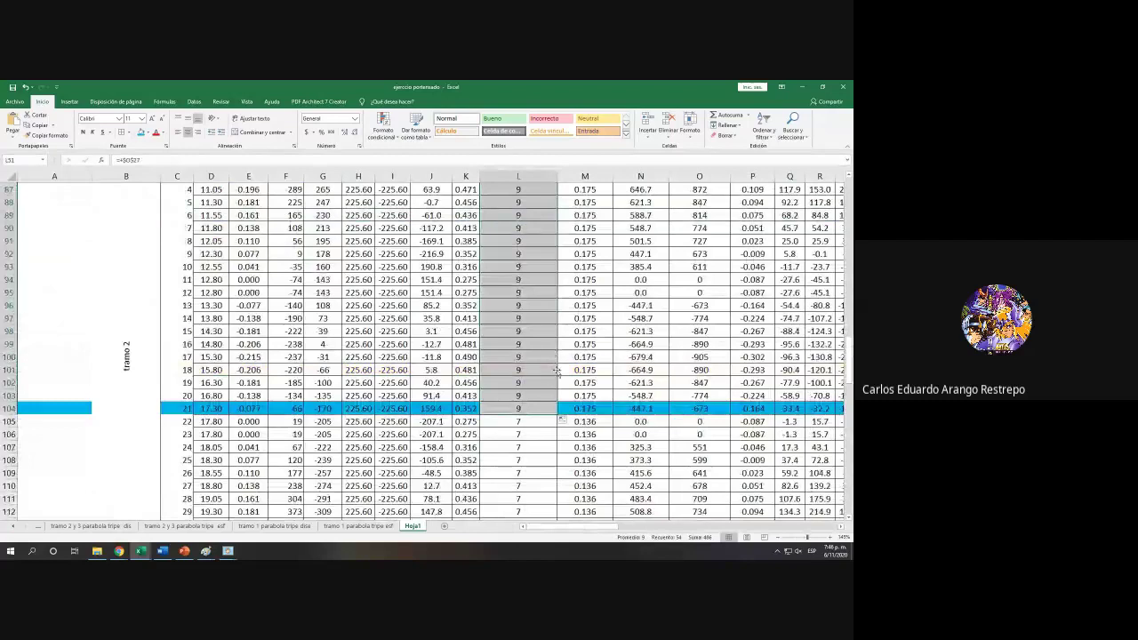
Step: Recolor the whole of row 141 from light blue to light green
{"action": "scroll", "coordinate": [574, 411], "scroll_direction": "up", "scroll_amount": 5}
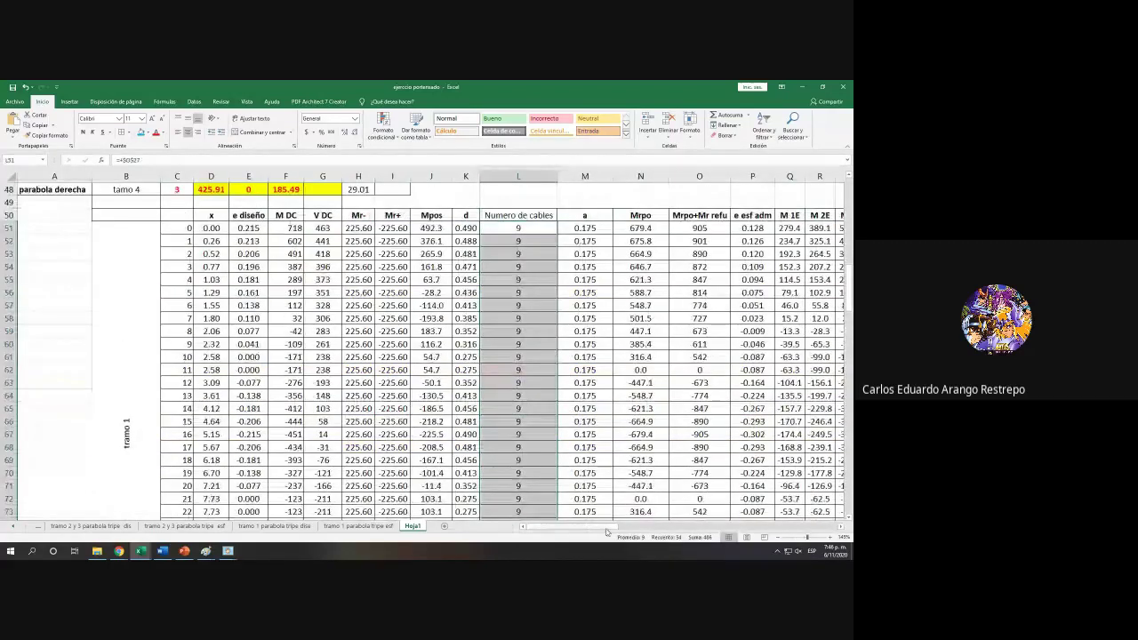
{"action": "left_click_drag", "start_coordinate": [607, 531], "coordinate": [835, 538]}
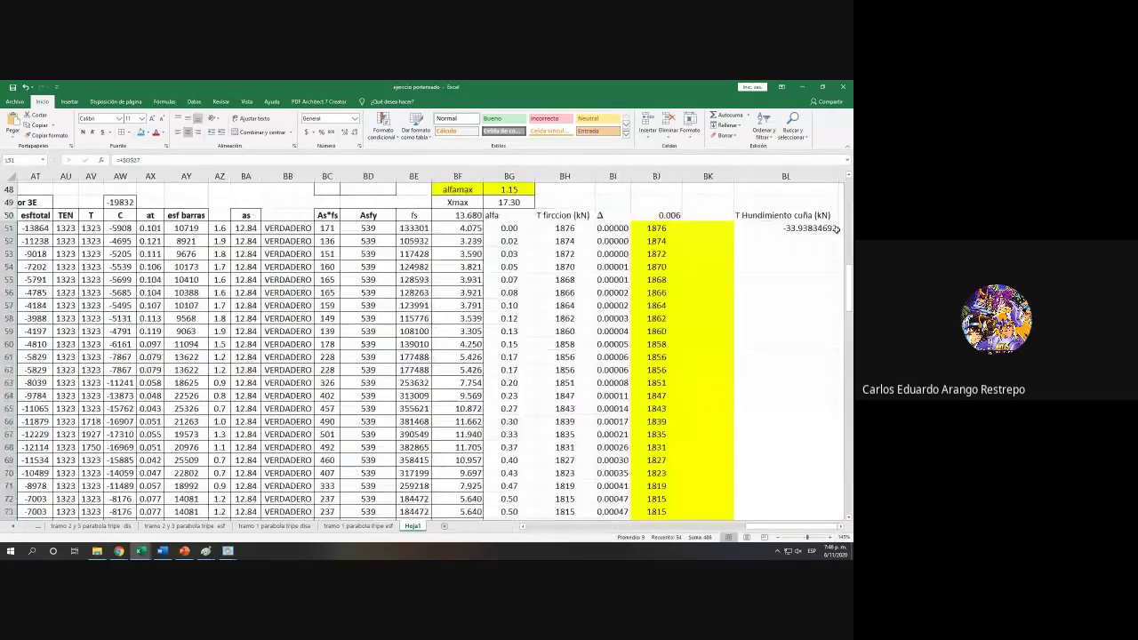
{"action": "scroll", "coordinate": [764, 500], "scroll_direction": "down", "scroll_amount": 14}
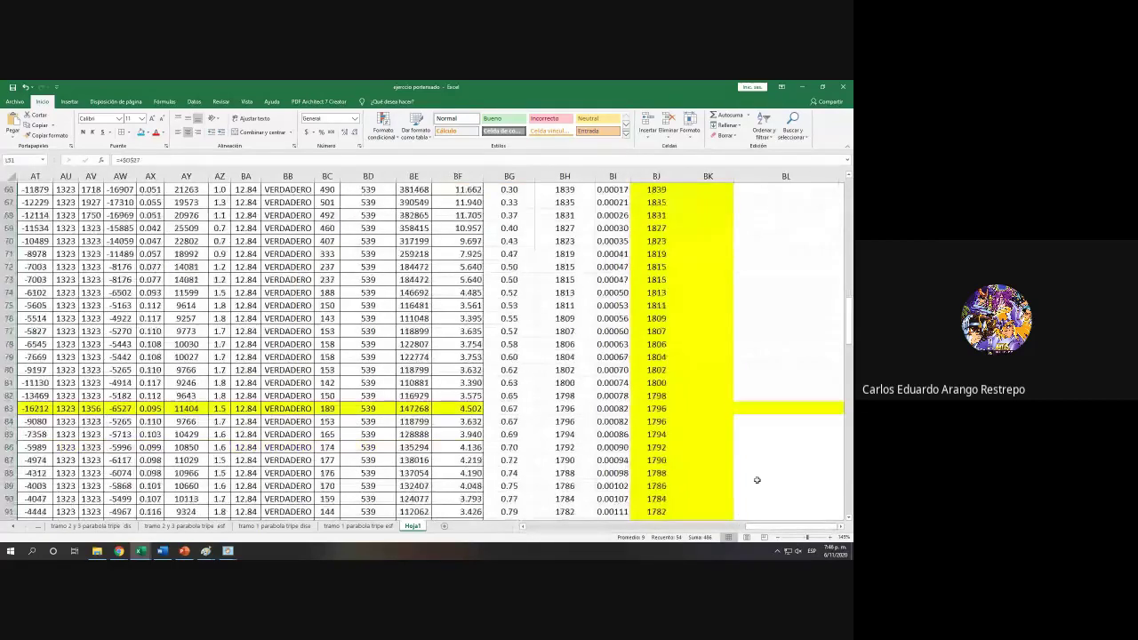
{"action": "scroll", "coordinate": [756, 427], "scroll_direction": "down", "scroll_amount": 13}
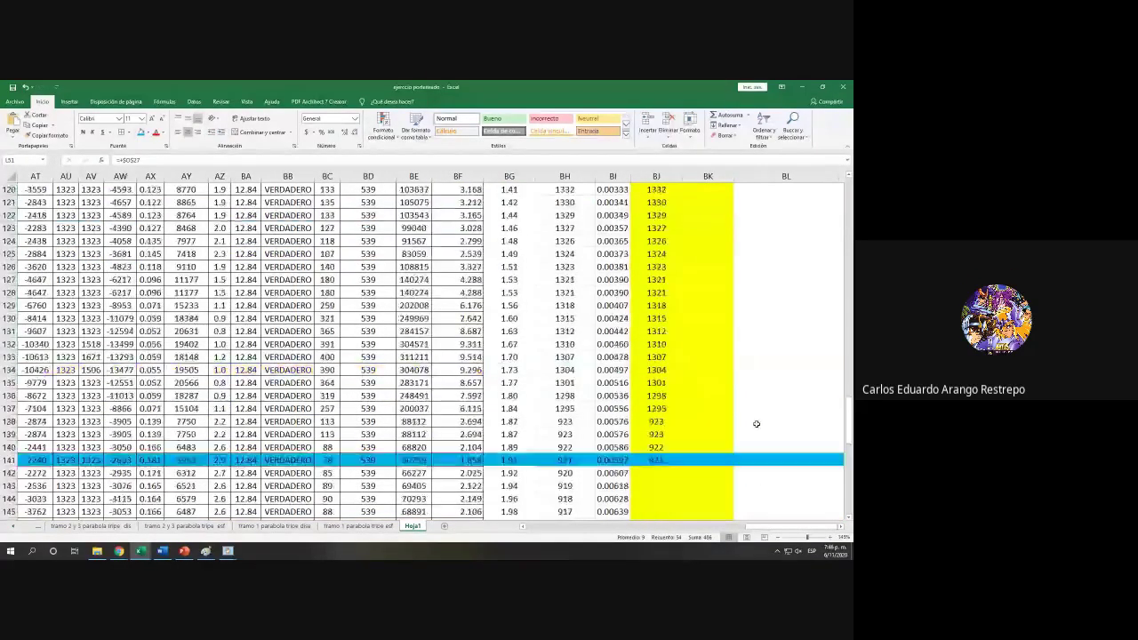
{"action": "left_click", "coordinate": [9, 344]}
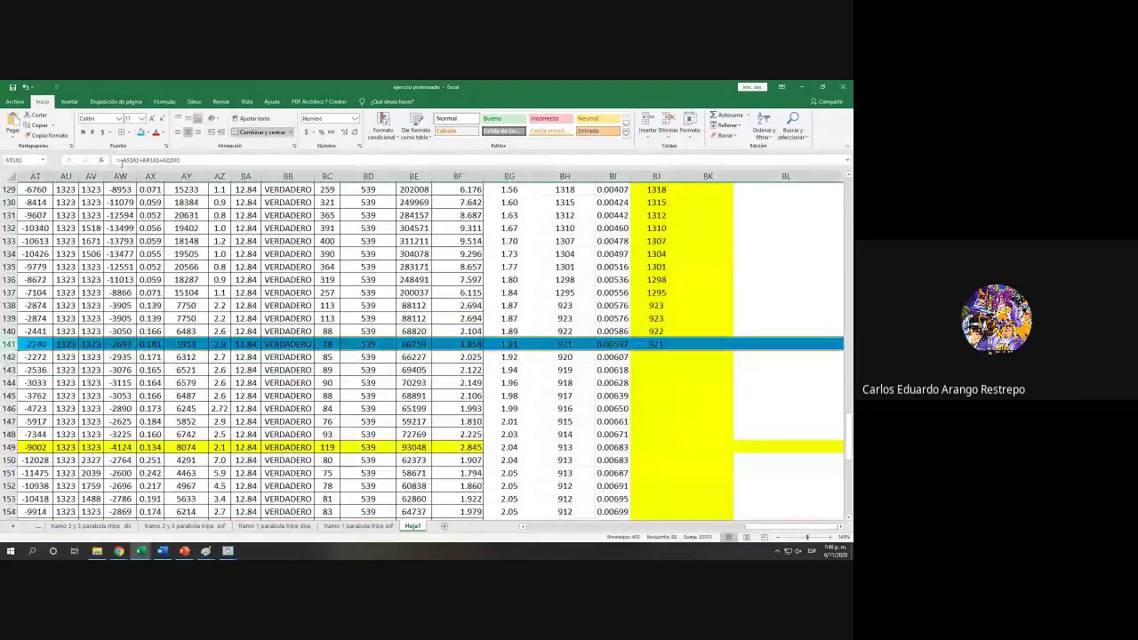
{"action": "left_click", "coordinate": [147, 133]}
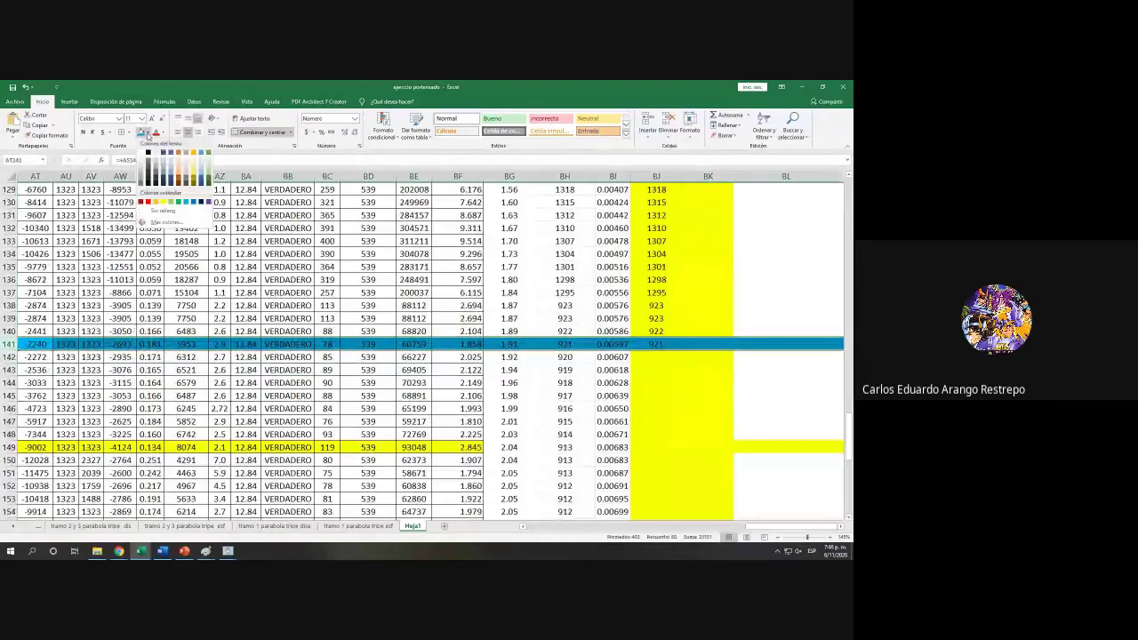
{"action": "left_click", "coordinate": [172, 203]}
Step: Fill the number-of-cables formula =+$O$27 from L104 down to row 141
{"action": "left_click_drag", "start_coordinate": [762, 528], "coordinate": [541, 528]}
{"action": "scroll", "coordinate": [527, 414], "scroll_direction": "up", "scroll_amount": 14}
{"action": "scroll", "coordinate": [527, 415], "scroll_direction": "up", "scroll_amount": 2}
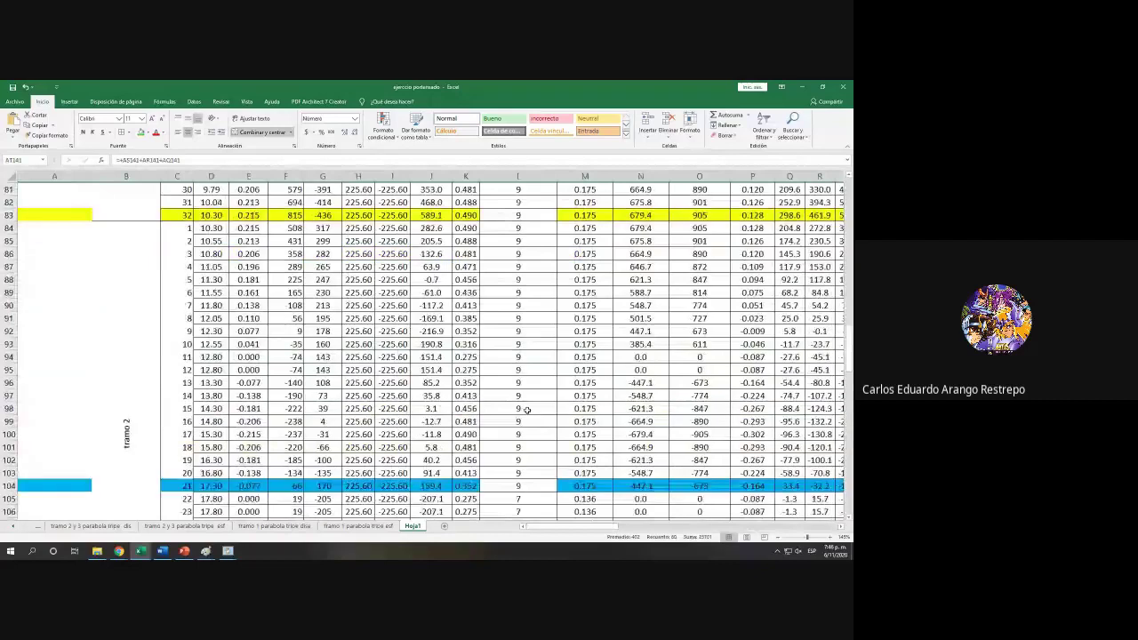
{"action": "scroll", "coordinate": [528, 414], "scroll_direction": "down", "scroll_amount": 4}
{"action": "left_click", "coordinate": [533, 333]}
{"action": "left_click_drag", "start_coordinate": [559, 336], "coordinate": [561, 301]}
Step: Reduce the wedge-slip tension in BL51 to two decimal places
{"action": "scroll", "coordinate": [570, 303], "scroll_direction": "up", "scroll_amount": 5}
{"action": "scroll", "coordinate": [570, 303], "scroll_direction": "up", "scroll_amount": 20}
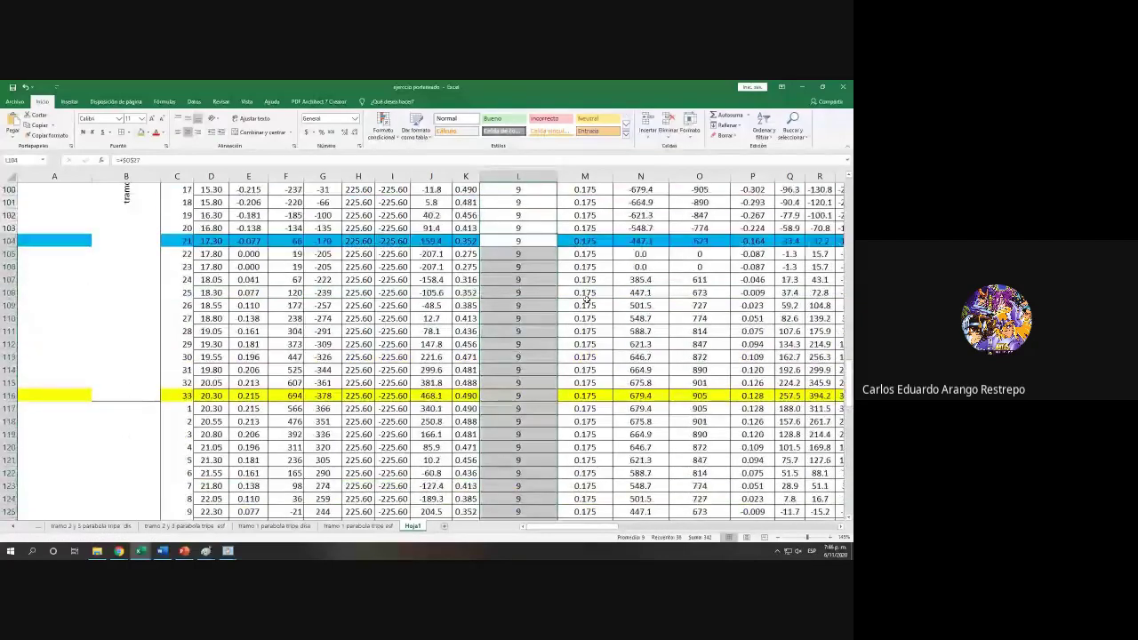
{"action": "scroll", "coordinate": [587, 300], "scroll_direction": "up", "scroll_amount": 3}
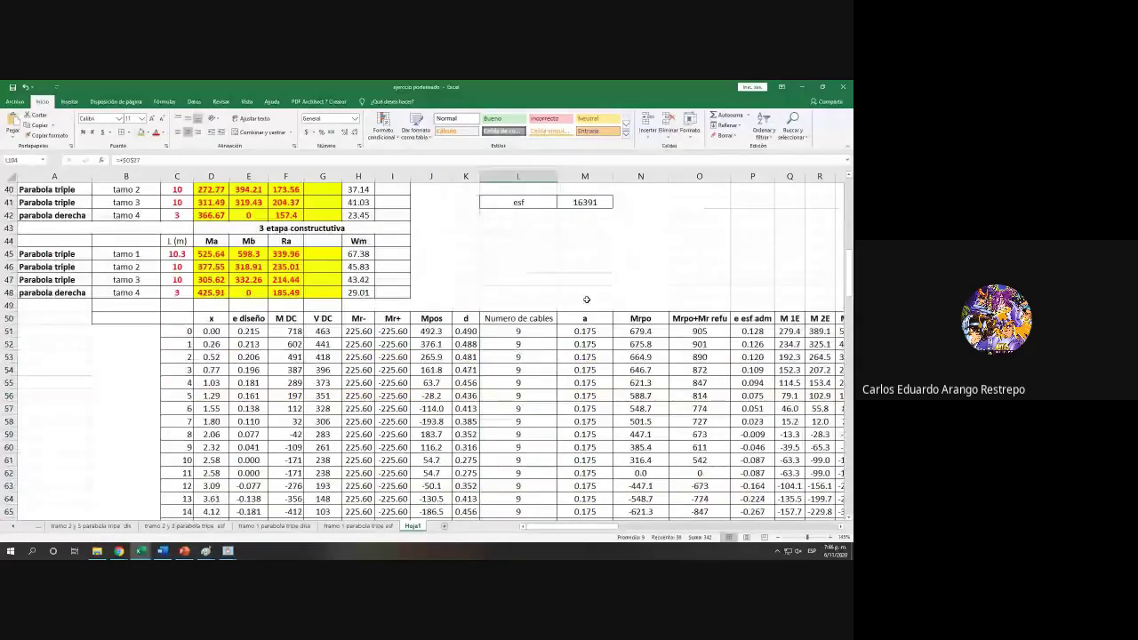
{"action": "left_click_drag", "start_coordinate": [578, 527], "coordinate": [633, 528]}
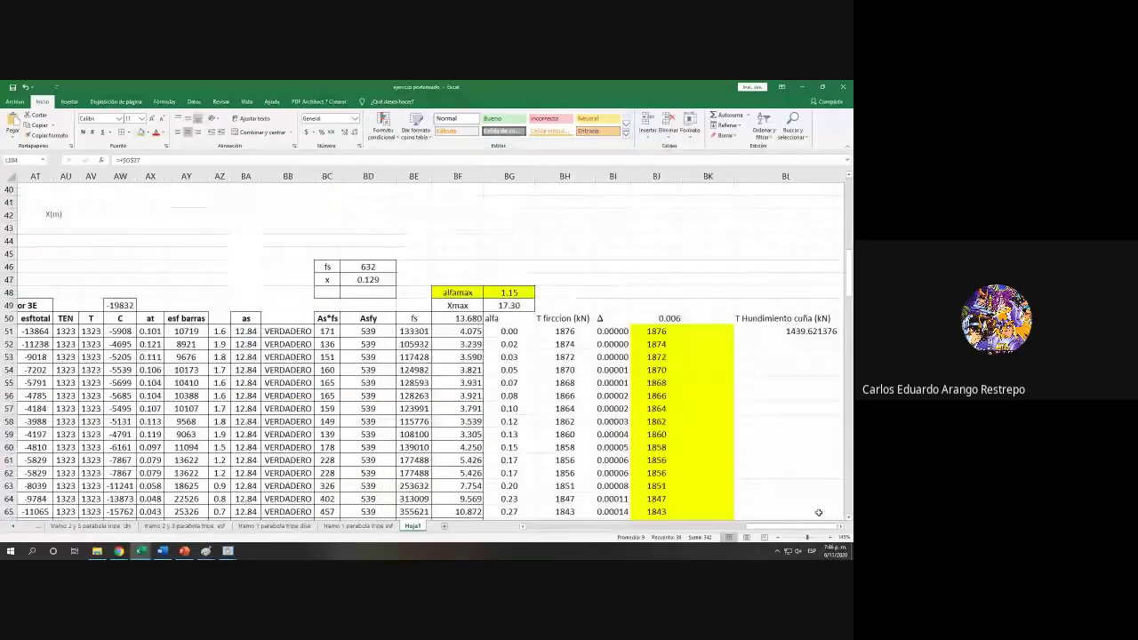
{"action": "left_click", "coordinate": [840, 527]}
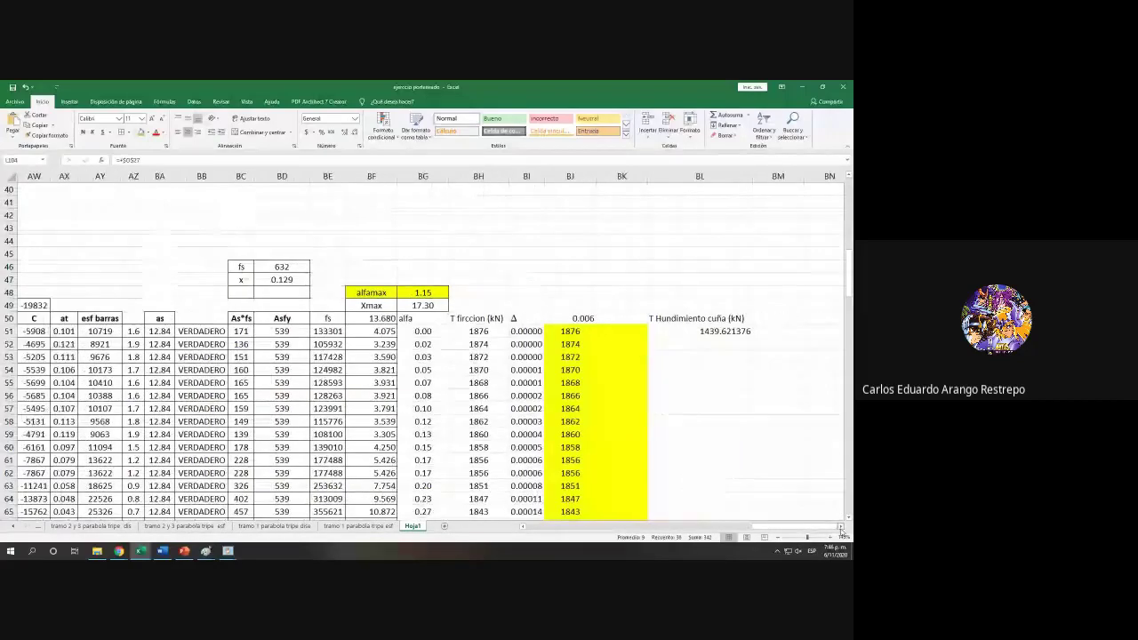
{"action": "left_click", "coordinate": [688, 329]}
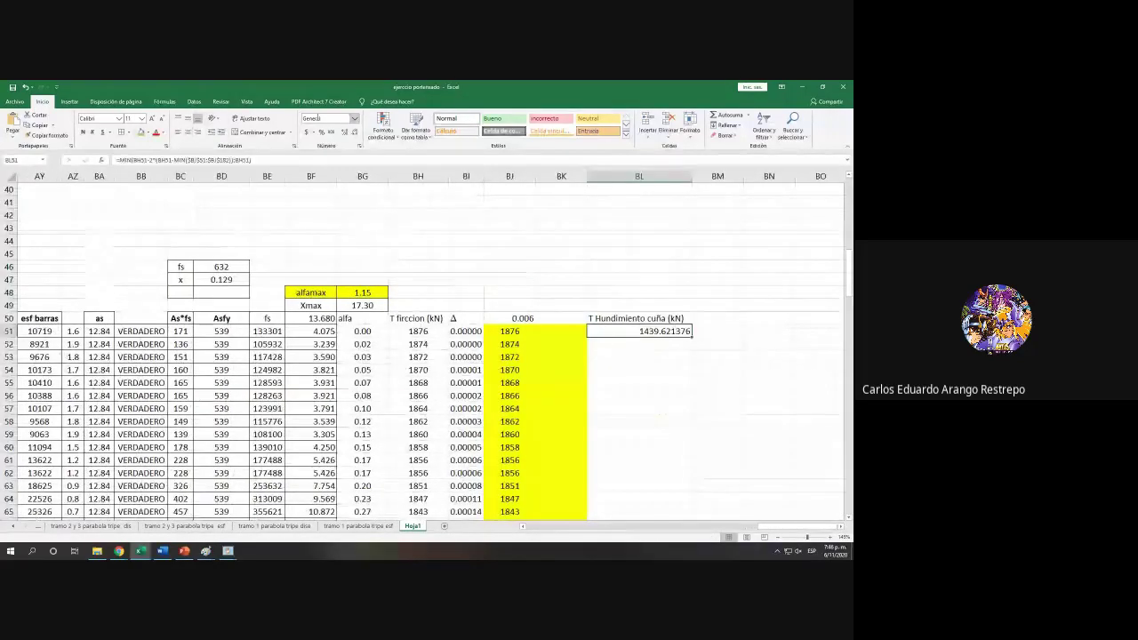
{"action": "left_click", "coordinate": [357, 133]}
Step: Inspect the wedge-slip tension formula in BL51 and the alfamax reference in BG48 without changing them
{"action": "key", "text": "F2"}
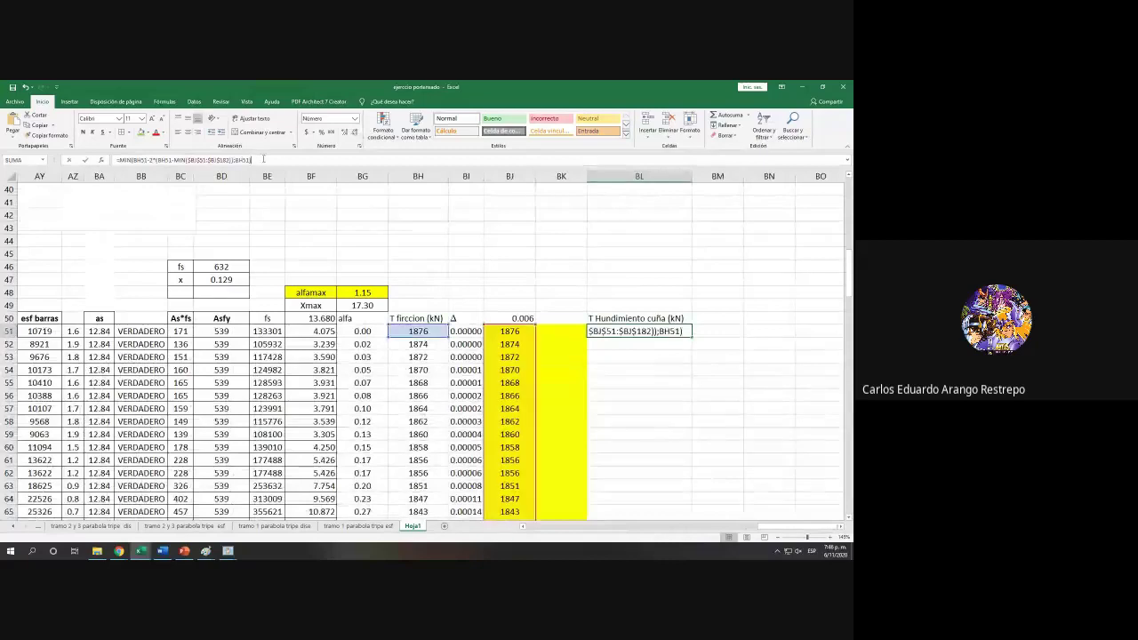
{"action": "left_click", "coordinate": [363, 295]}
{"action": "double_click", "coordinate": [363, 295]}
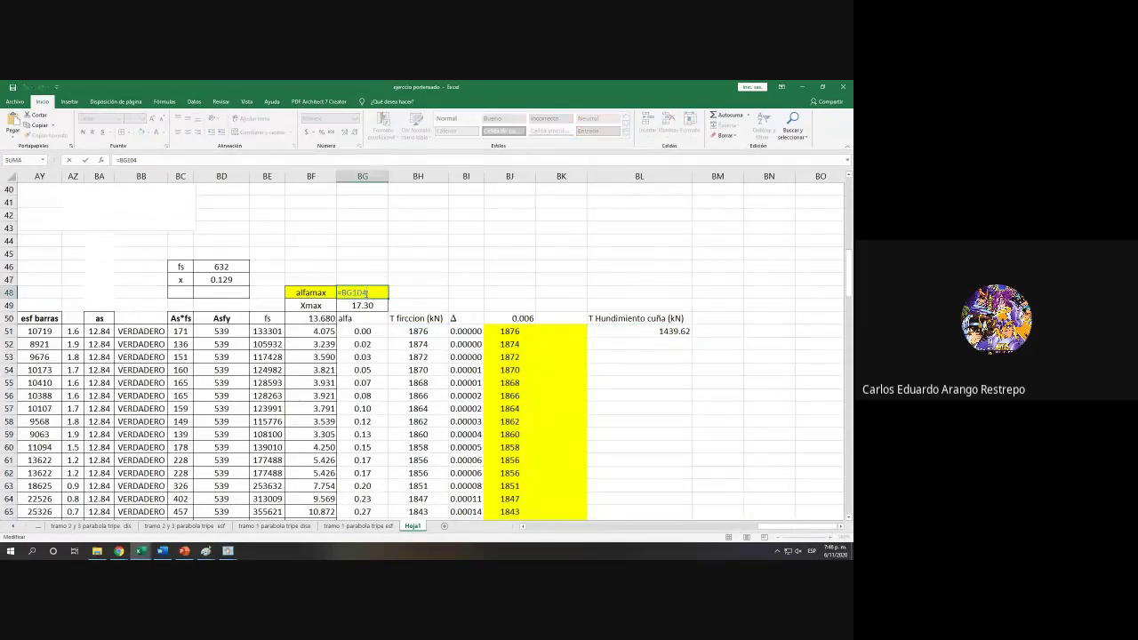
{"action": "scroll", "coordinate": [533, 334], "scroll_direction": "up", "scroll_amount": 1}
{"action": "key", "text": "Escape"}
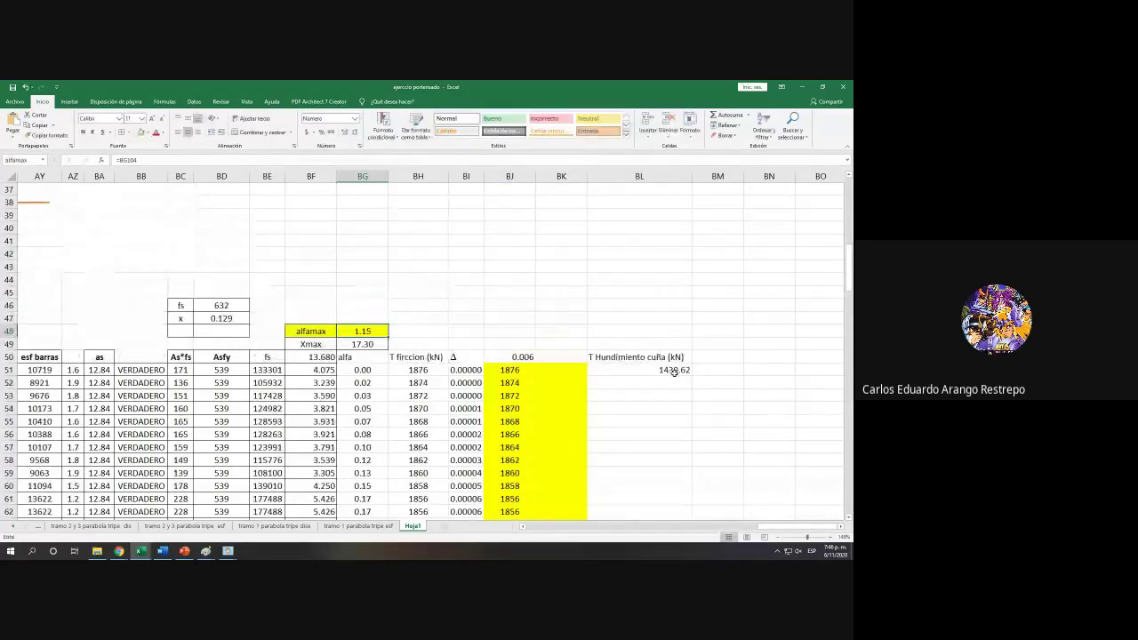
Step: Center the wedge-slip tension value in BL51 and review the cell ranges its MIN formula uses
{"action": "left_click", "coordinate": [674, 372]}
{"action": "left_click", "coordinate": [189, 131]}
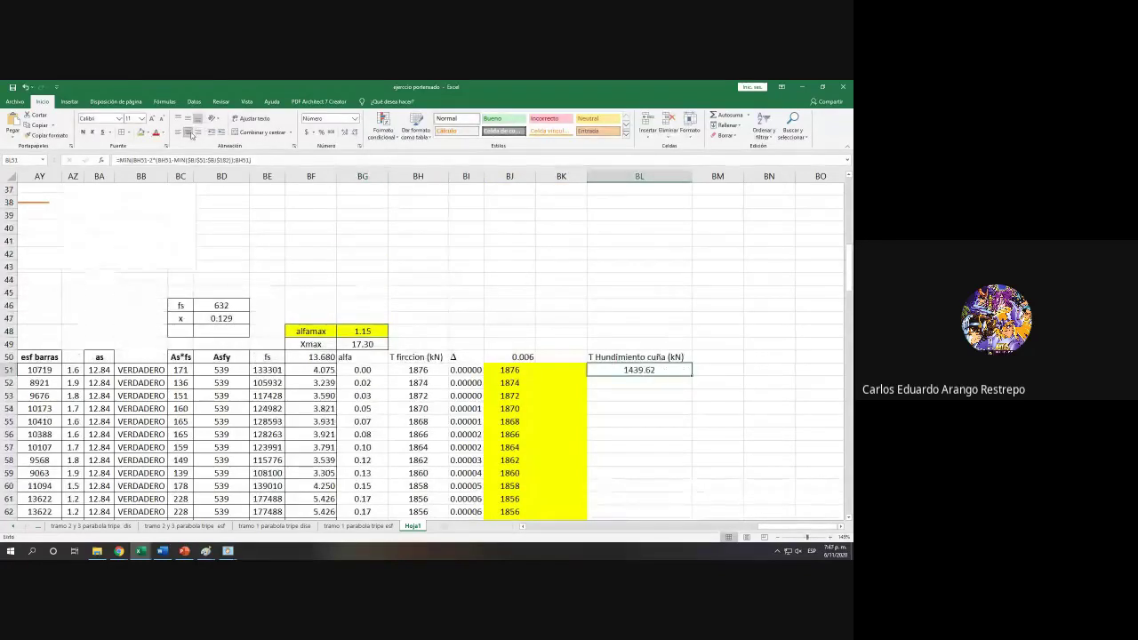
{"action": "double_click", "coordinate": [679, 370]}
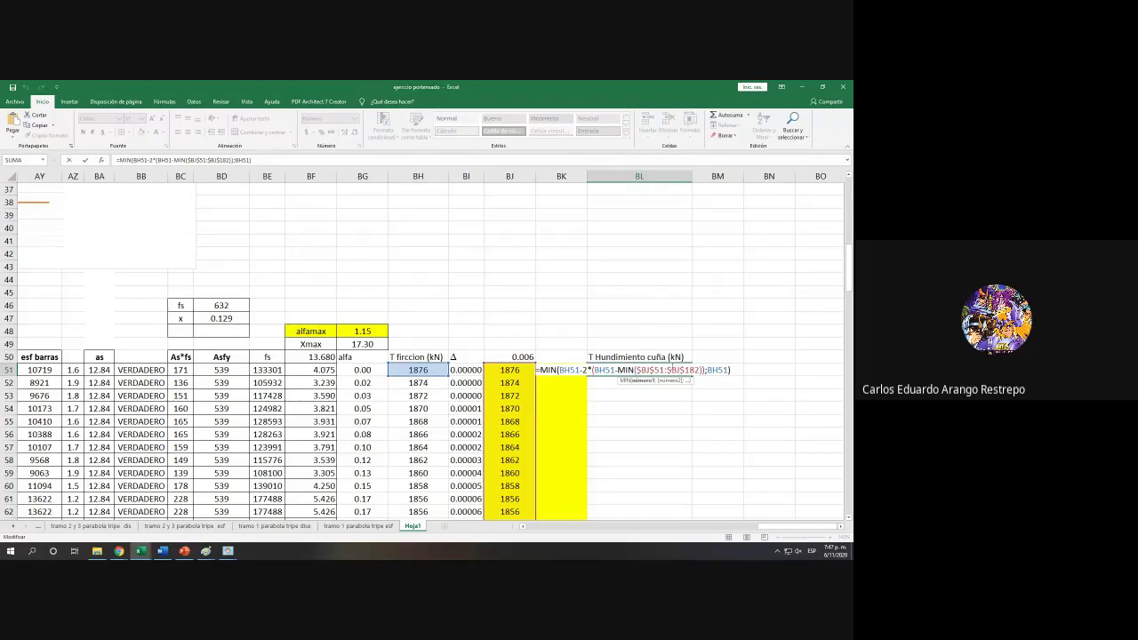
{"action": "key", "text": "Escape"}
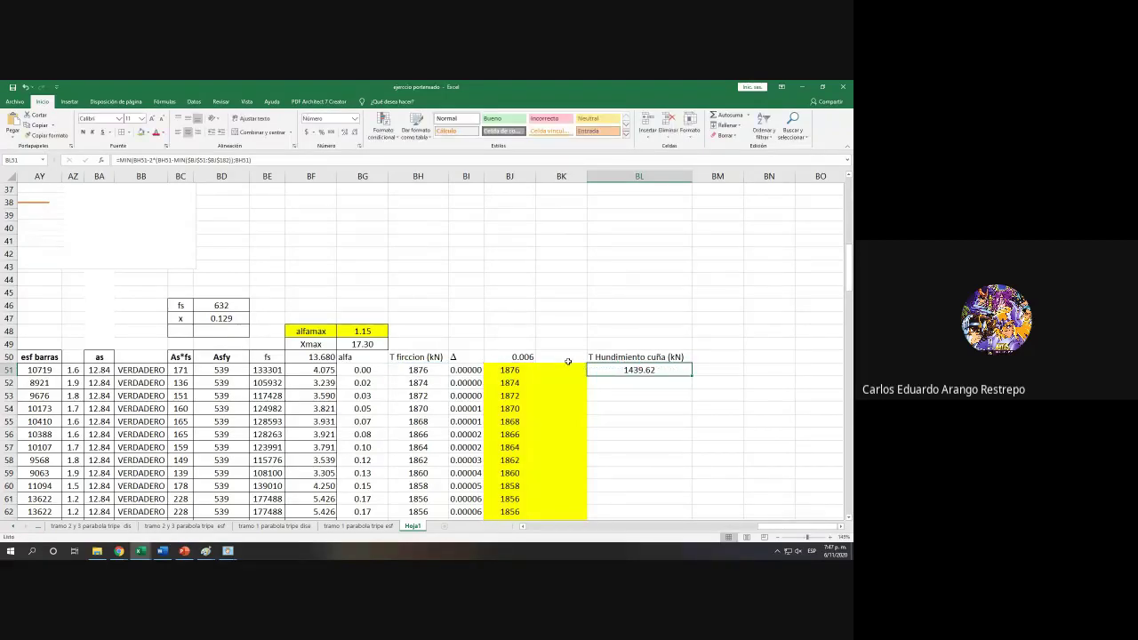
Step: Replace alfamax with cell BG51 in the exponent of the Δ formula in BI51
{"action": "double_click", "coordinate": [465, 370]}
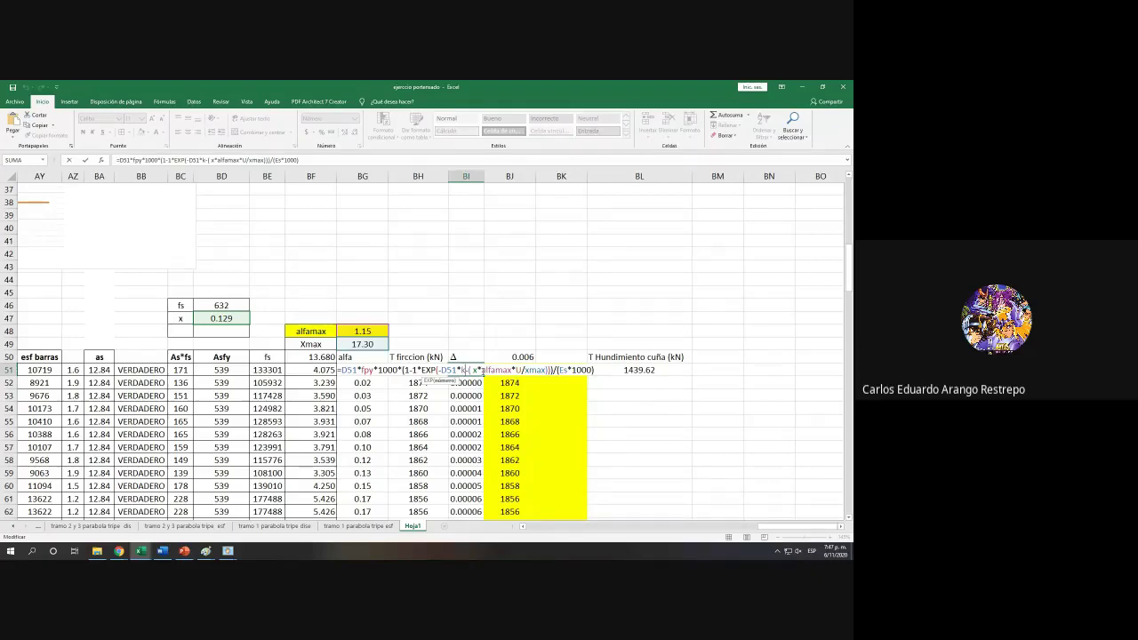
{"action": "left_click_drag", "start_coordinate": [484, 369], "coordinate": [513, 370]}
{"action": "left_click", "coordinate": [371, 395]}
{"action": "key", "text": "Up"}
{"action": "key", "text": "Up"}
{"action": "left_click", "coordinate": [514, 370]}
{"action": "left_click_drag", "start_coordinate": [515, 370], "coordinate": [533, 370]}
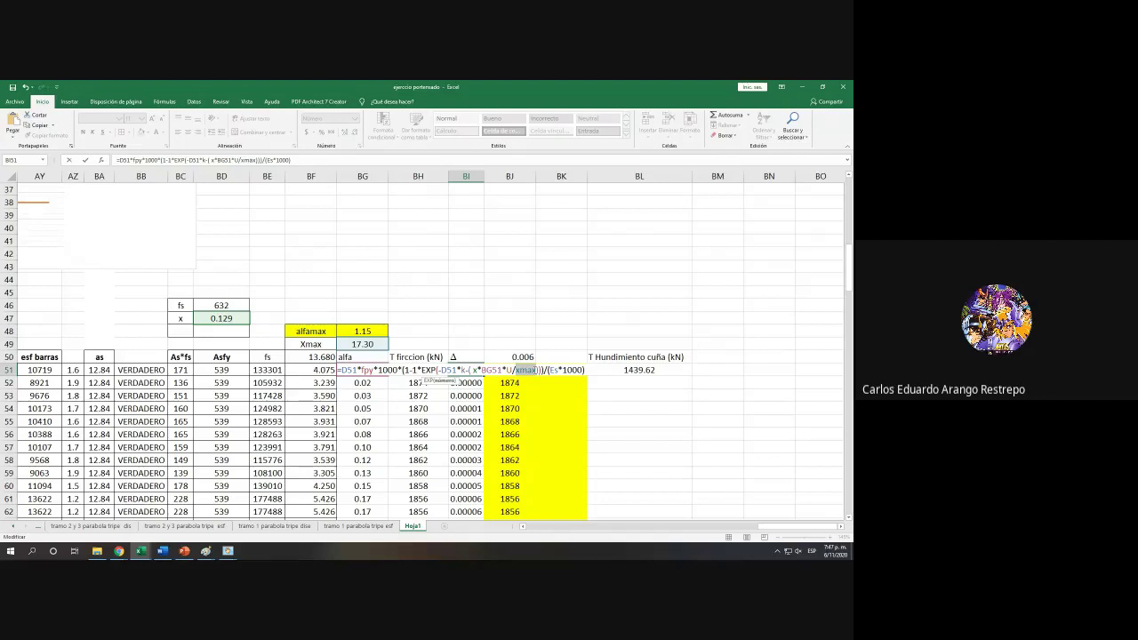
{"action": "key", "text": "ctrl+Return"}
Step: Check the alfa formula in BG52 and the x value in D51 against the Δ formula's terms
{"action": "left_click", "coordinate": [379, 382]}
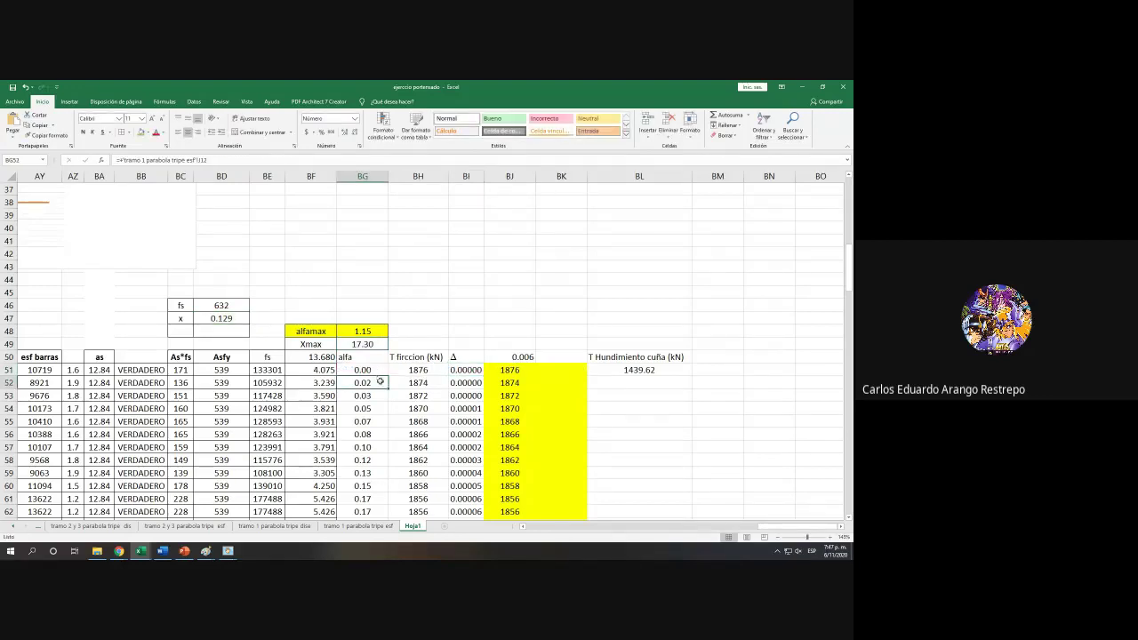
{"action": "left_click_drag", "start_coordinate": [817, 527], "coordinate": [516, 535]}
{"action": "left_click", "coordinate": [224, 371]}
{"action": "left_click_drag", "start_coordinate": [588, 527], "coordinate": [846, 539]}
Step: Delete the empty column BK between the yellow tension column and the wedge-slip tension column
{"action": "left_click", "coordinate": [733, 367]}
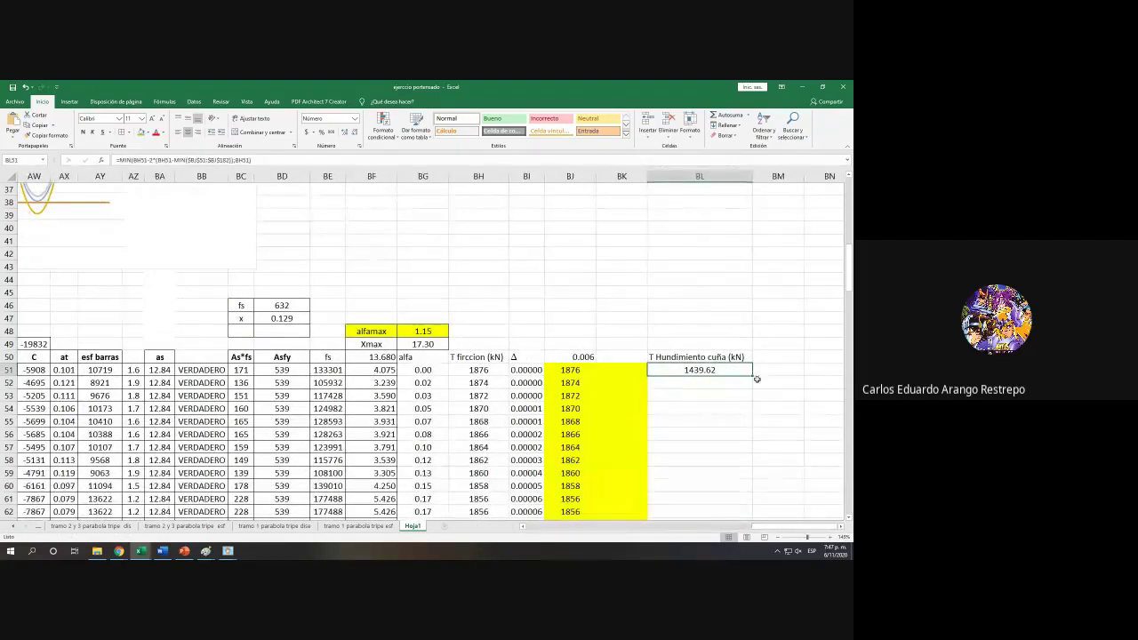
{"action": "left_click_drag", "start_coordinate": [752, 375], "coordinate": [752, 375]}
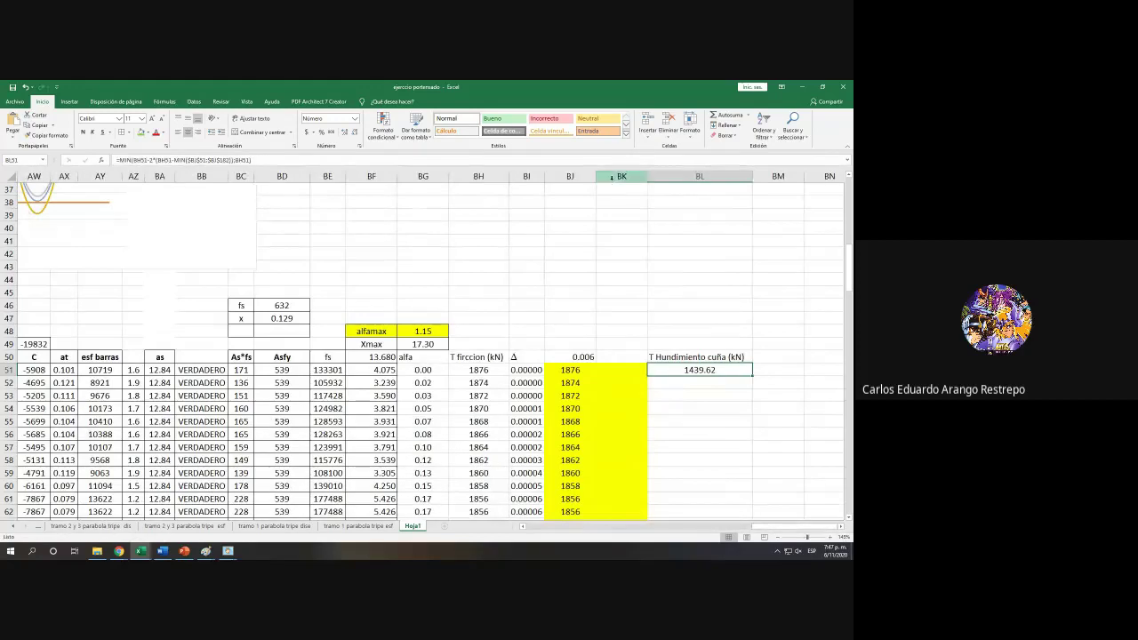
{"action": "left_click", "coordinate": [612, 176]}
{"action": "key", "text": "ctrl+minus"}
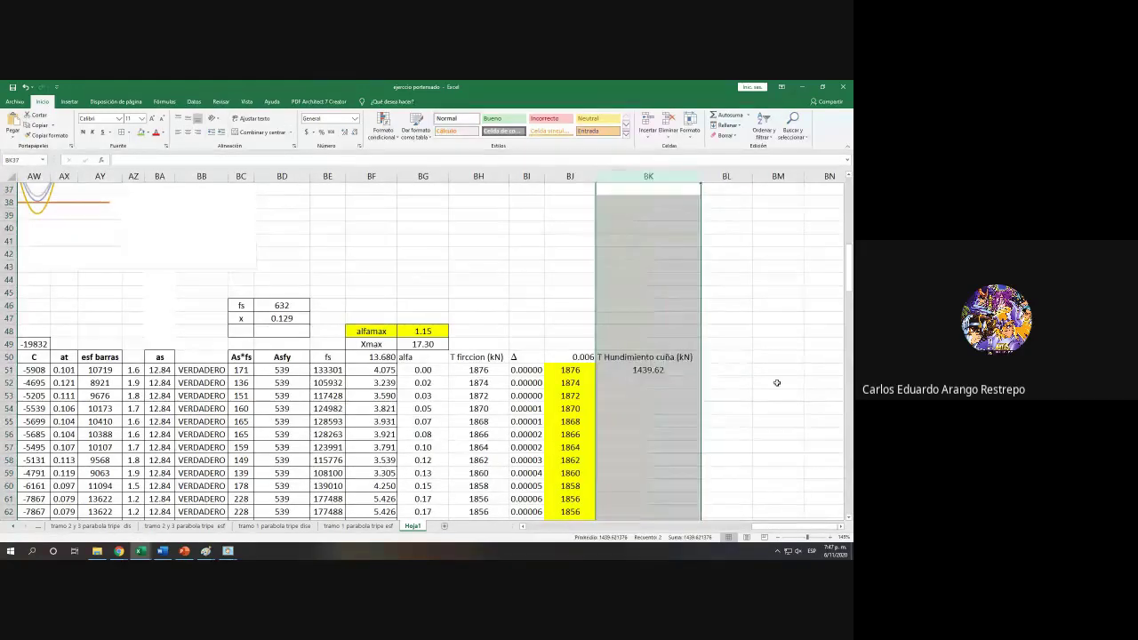
Step: Fill the wedge-slip tension formula from BK51 down to row 182 and review the tensions around rows 104 and 141
{"action": "left_click", "coordinate": [684, 369]}
{"action": "double_click", "coordinate": [699, 375]}
{"action": "scroll", "coordinate": [686, 433], "scroll_direction": "down", "scroll_amount": 5}
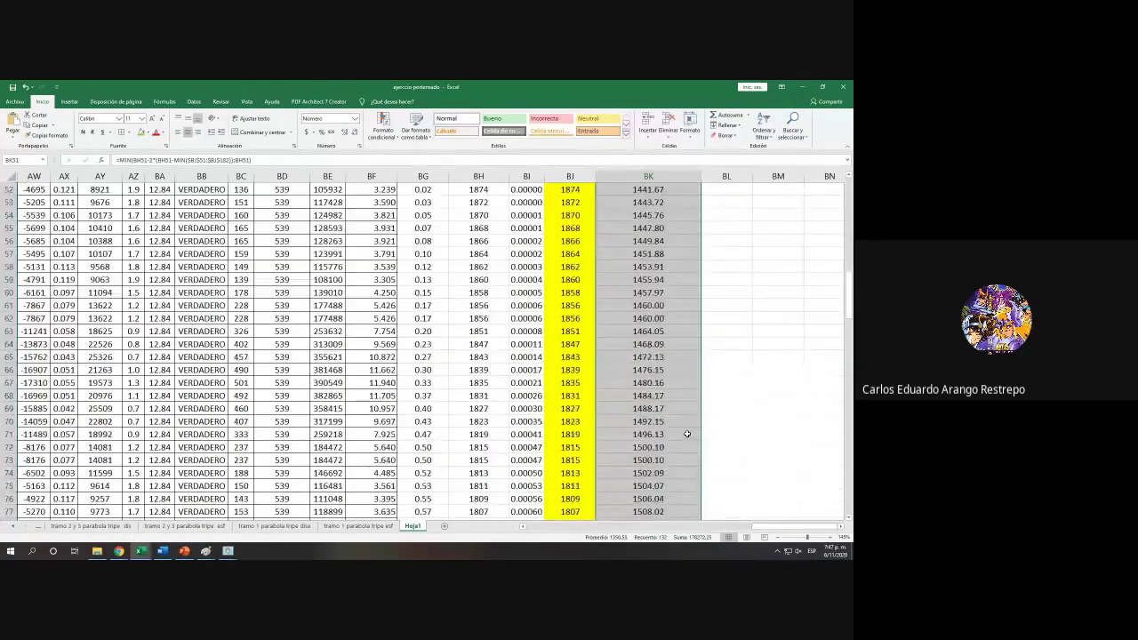
{"action": "scroll", "coordinate": [686, 433], "scroll_direction": "down", "scroll_amount": 20}
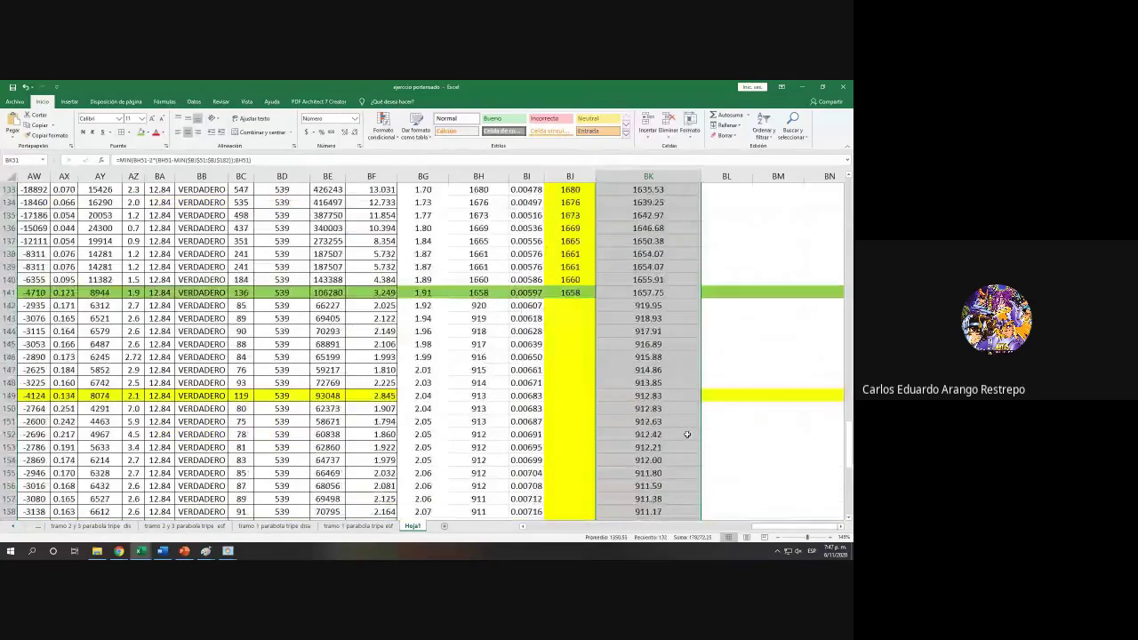
{"action": "scroll", "coordinate": [686, 434], "scroll_direction": "up", "scroll_amount": 20}
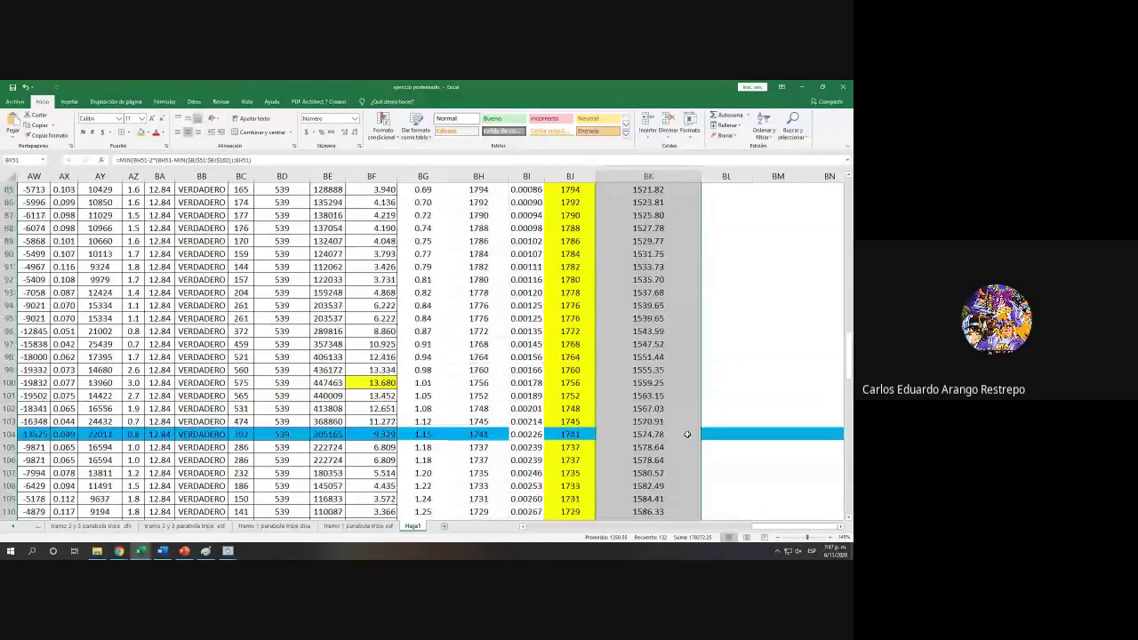
Step: Open the data source of the T (kN) versus X(m) chart and start adding a new series
{"action": "scroll", "coordinate": [687, 434], "scroll_direction": "up", "scroll_amount": 11}
{"action": "scroll", "coordinate": [617, 417], "scroll_direction": "down", "scroll_amount": 3, "text": "ctrl"}
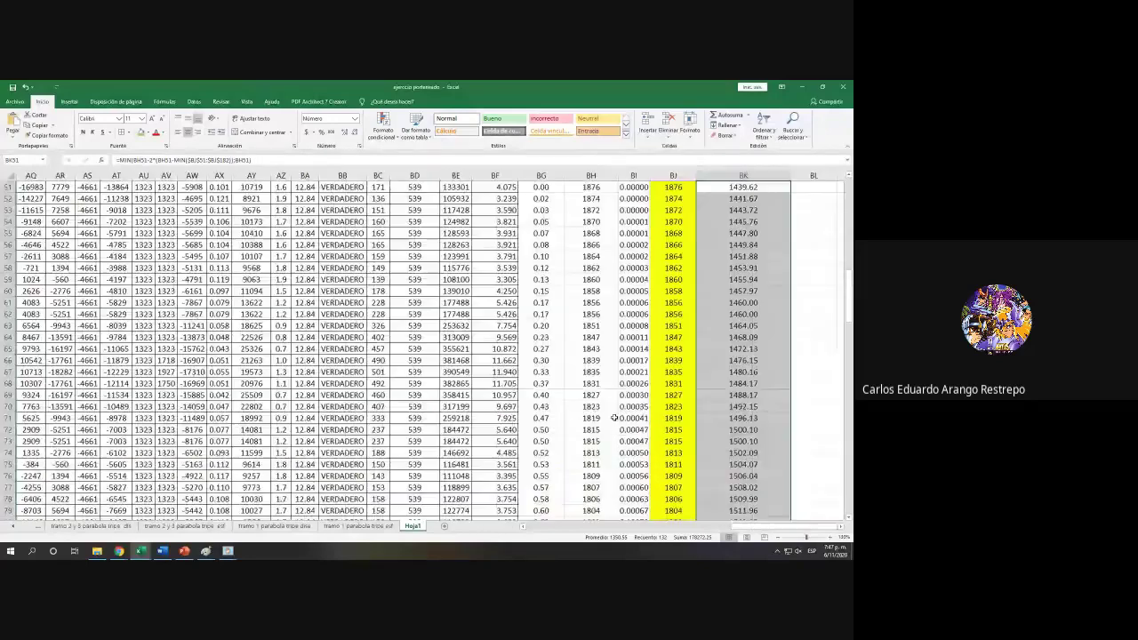
{"action": "scroll", "coordinate": [693, 444], "scroll_direction": "up", "scroll_amount": 10}
{"action": "scroll", "coordinate": [792, 498], "scroll_direction": "up", "scroll_amount": 3, "text": "ctrl"}
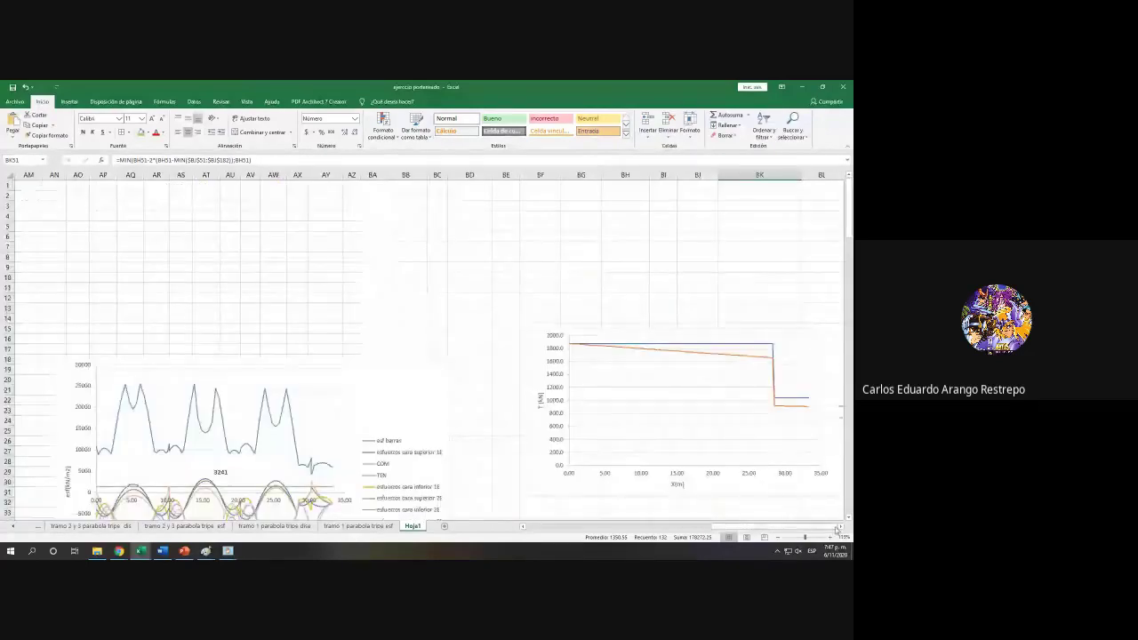
{"action": "scroll", "coordinate": [835, 530], "scroll_direction": "right", "scroll_amount": 5}
{"action": "right_click", "coordinate": [586, 393]}
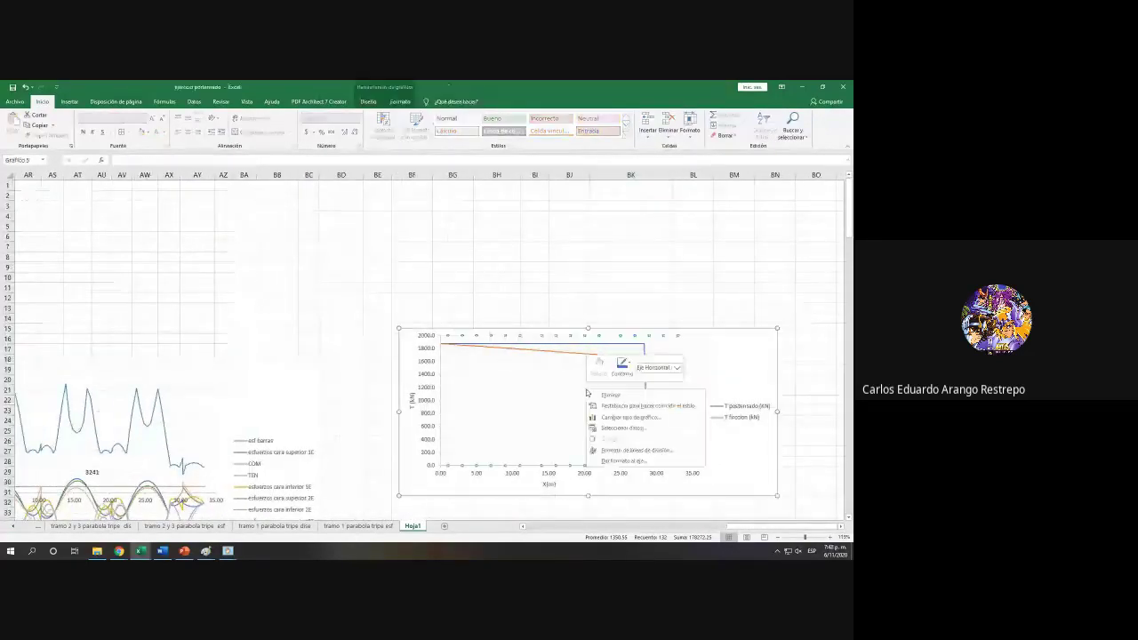
{"action": "left_click", "coordinate": [620, 428]}
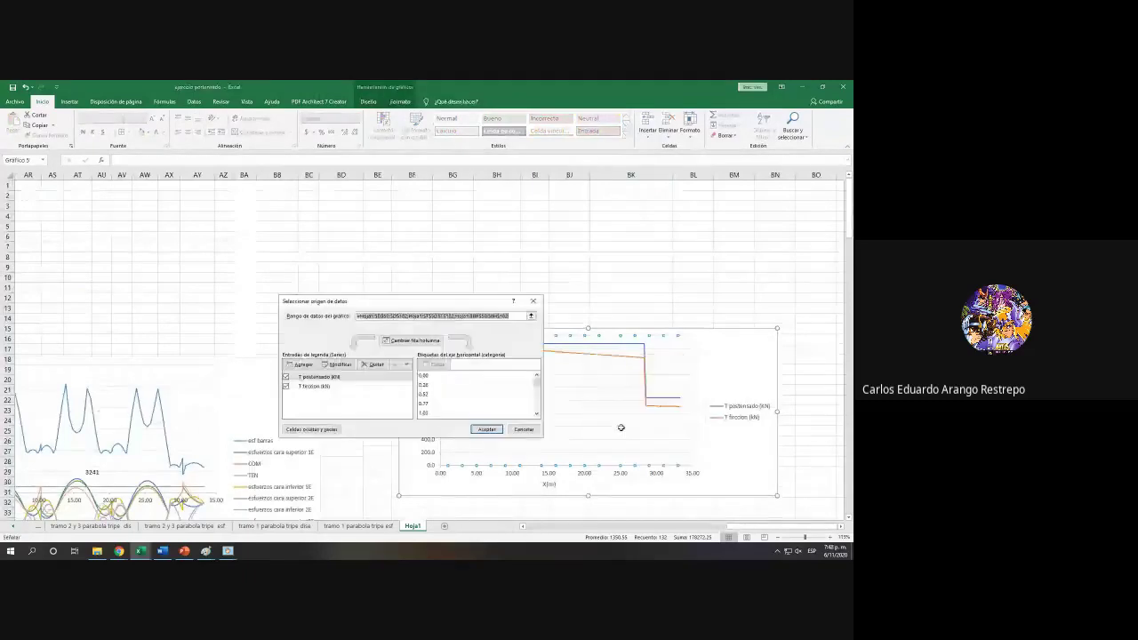
{"action": "scroll", "coordinate": [621, 427], "scroll_direction": "down", "scroll_amount": 15}
{"action": "left_click", "coordinate": [299, 364]}
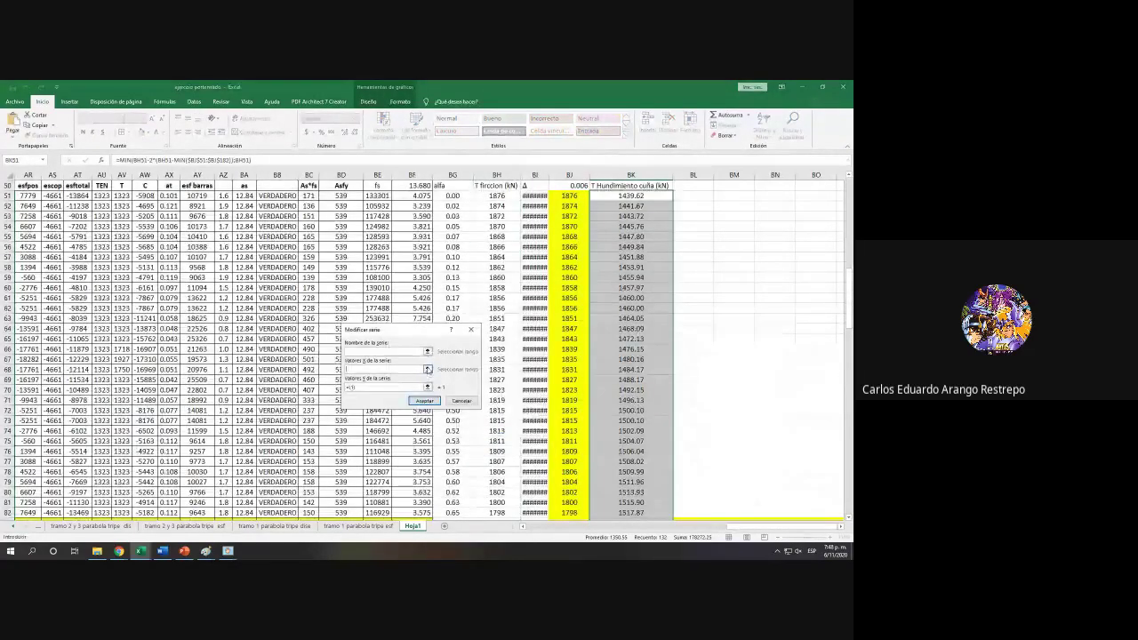
Step: Set the new series' X values to the x column, range D51:D182 on Hoja1
{"action": "left_click", "coordinate": [427, 369]}
{"action": "left_click_drag", "start_coordinate": [745, 528], "coordinate": [533, 528]}
{"action": "scroll", "coordinate": [445, 356], "scroll_direction": "up", "scroll_amount": 5}
{"action": "left_click", "coordinate": [169, 350]}
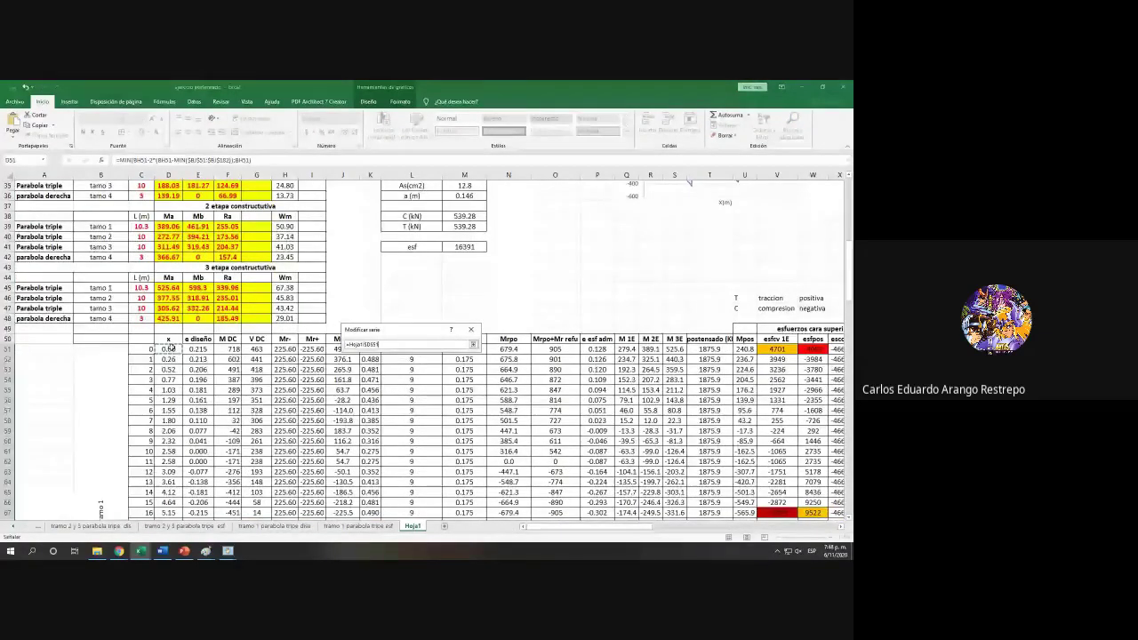
{"action": "key", "text": "ctrl+shift+Down"}
{"action": "key", "text": "Return"}
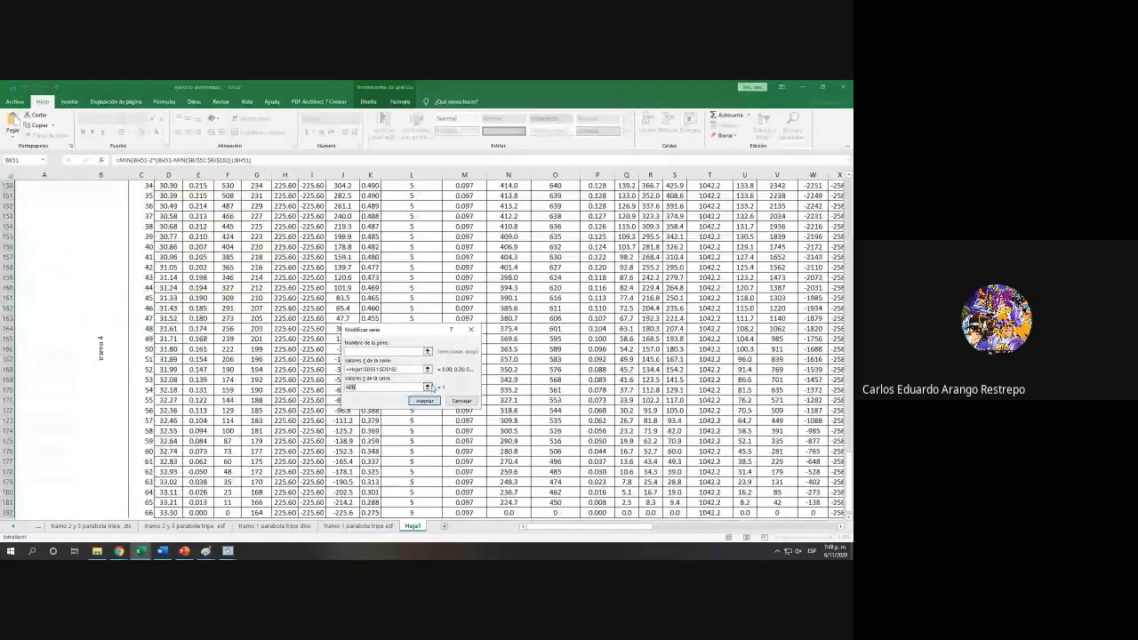
Step: Set the new series' Y values to the wedge-slip force column, range BK51:BK182
{"action": "left_click", "coordinate": [473, 383]}
{"action": "scroll", "coordinate": [611, 394], "scroll_direction": "up", "scroll_amount": 13}
{"action": "scroll", "coordinate": [611, 393], "scroll_direction": "up", "scroll_amount": 15}
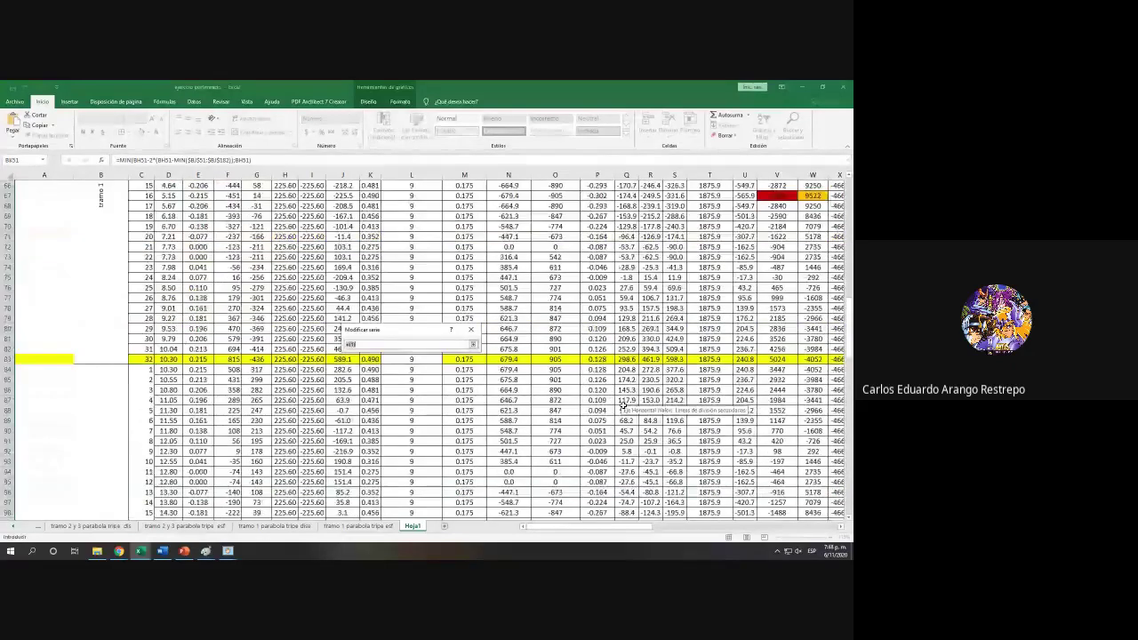
{"action": "left_click_drag", "start_coordinate": [591, 526], "coordinate": [840, 549]}
{"action": "left_click", "coordinate": [769, 491]}
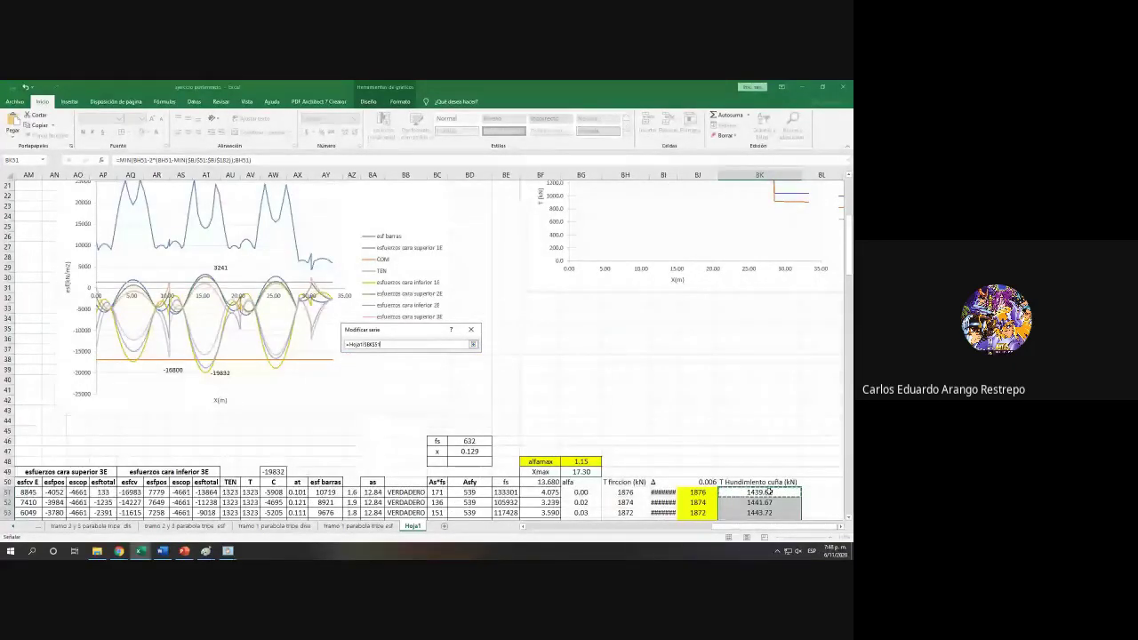
{"action": "key", "text": "ctrl+shift+Down"}
{"action": "left_click", "coordinate": [473, 345]}
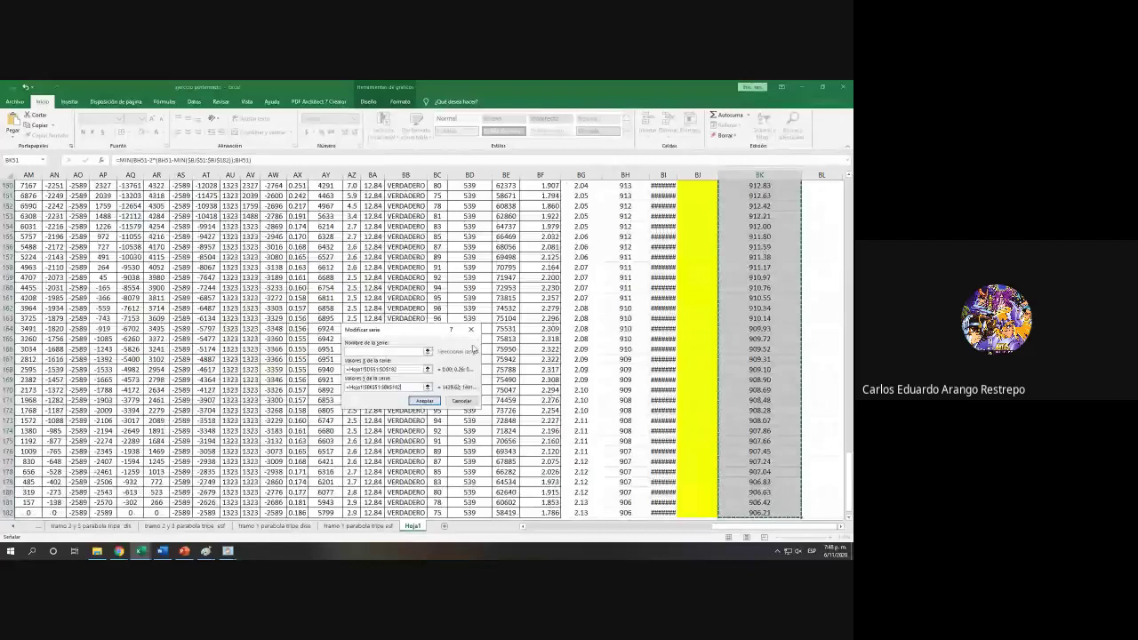
Step: Name the new series from the header cell BK50, T Hundimiento cuña (kN), and apply the chart's data source changes
{"action": "left_click", "coordinate": [428, 351]}
{"action": "scroll", "coordinate": [729, 383], "scroll_direction": "up", "scroll_amount": 20}
{"action": "scroll", "coordinate": [724, 391], "scroll_direction": "up", "scroll_amount": 17}
{"action": "left_click", "coordinate": [775, 329]}
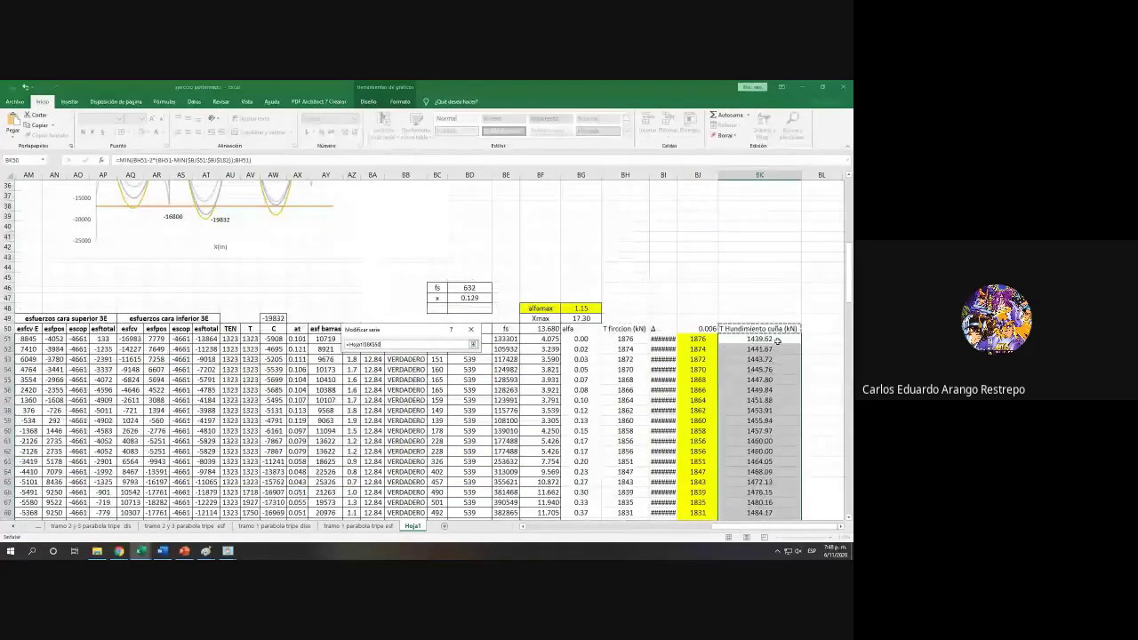
{"action": "left_click", "coordinate": [474, 344]}
{"action": "left_click", "coordinate": [427, 403]}
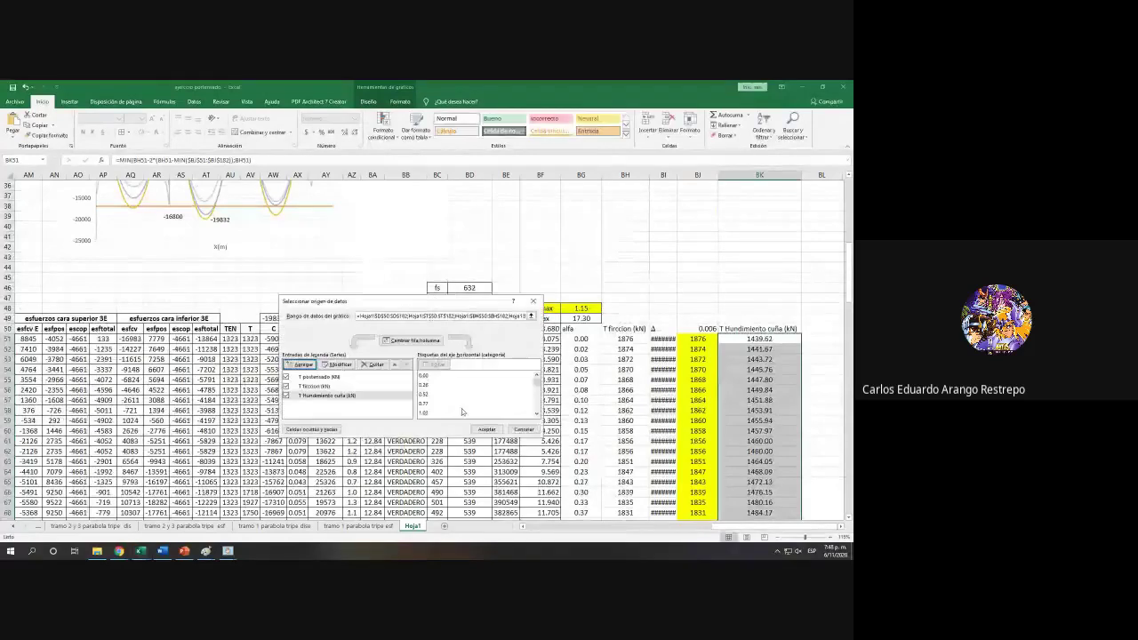
{"action": "left_click", "coordinate": [488, 429]}
Step: Examine the T Hundimiento cuña curve against the T postensado and T friccion curves in the force chart
{"action": "scroll", "coordinate": [764, 481], "scroll_direction": "up", "scroll_amount": 10}
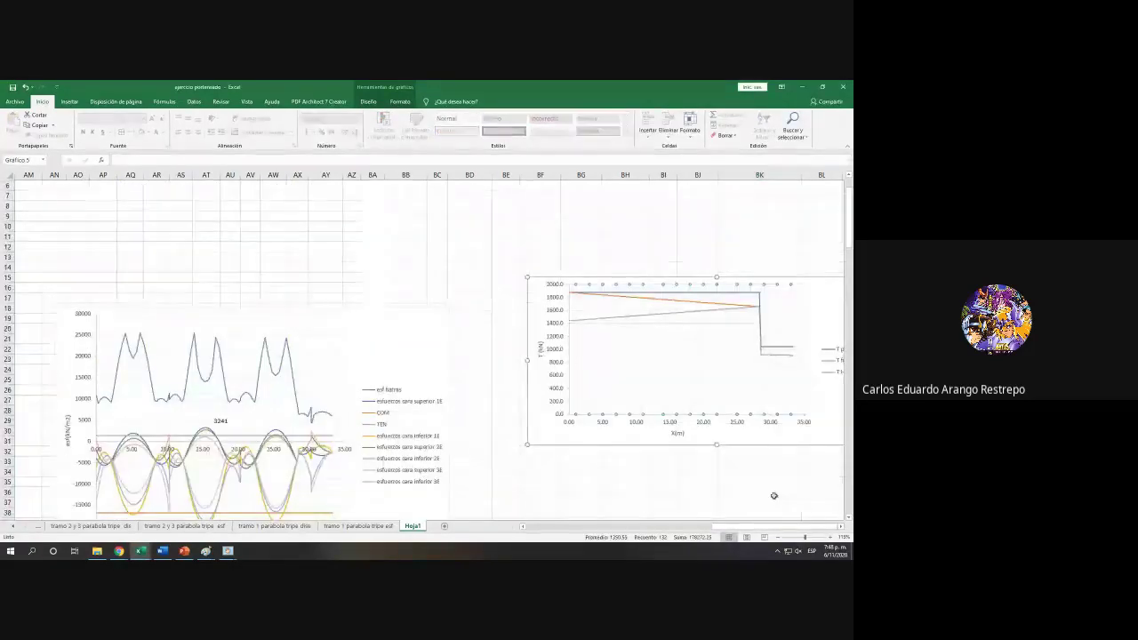
{"action": "left_click", "coordinate": [840, 526]}
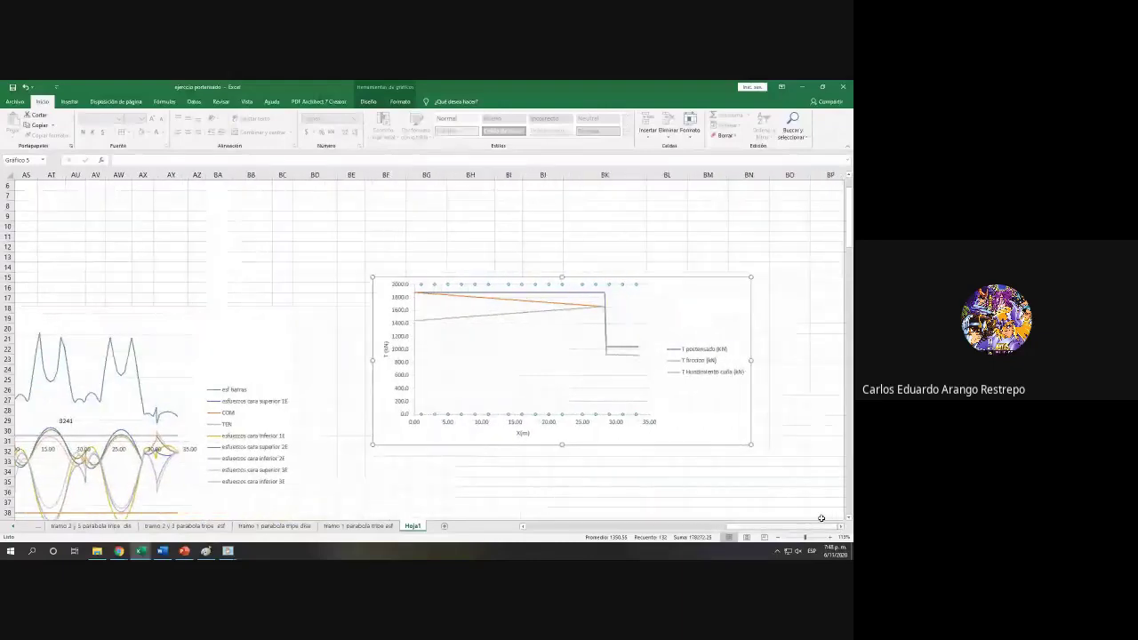
{"action": "scroll", "coordinate": [644, 325], "scroll_direction": "up", "scroll_amount": 3}
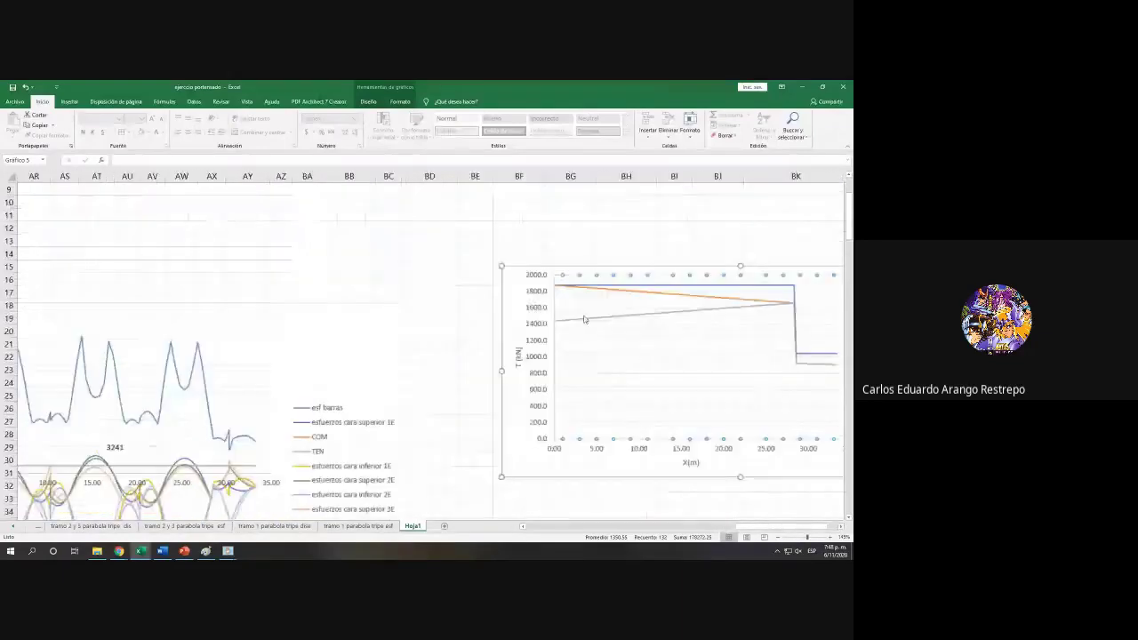
{"action": "left_click", "coordinate": [840, 527]}
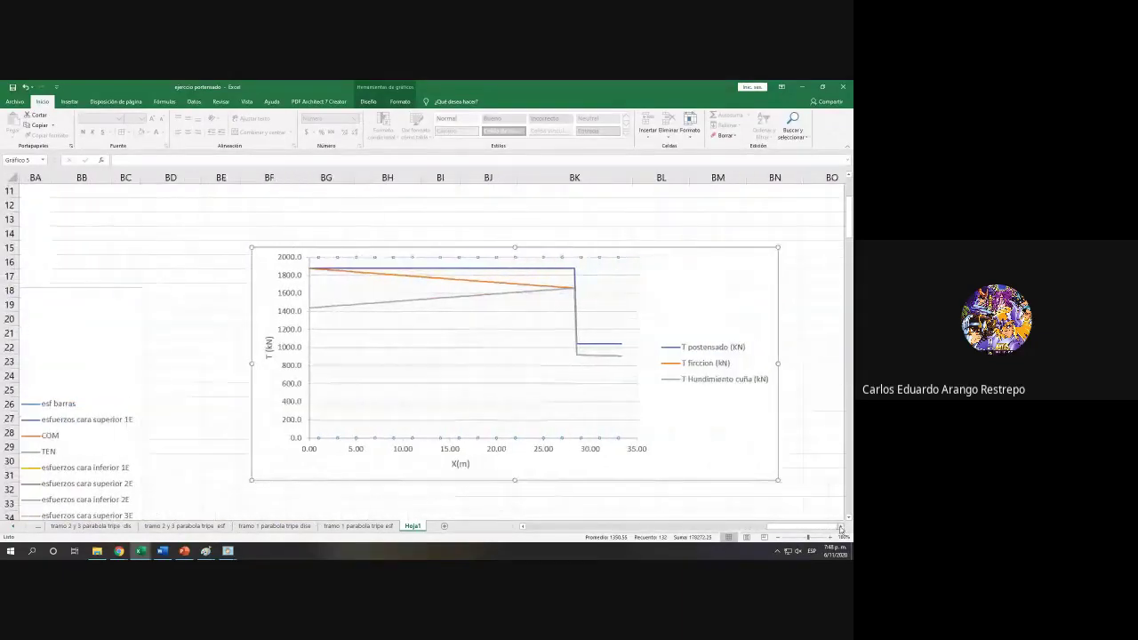
{"action": "left_click", "coordinate": [578, 290]}
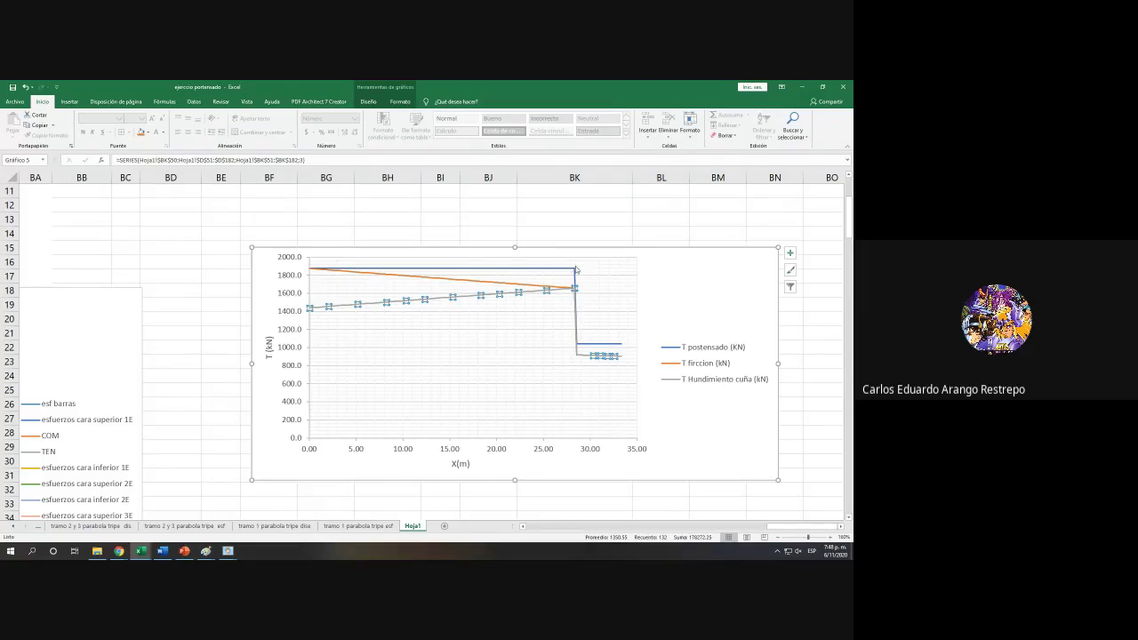
{"action": "mouse_move", "coordinate": [586, 361]}
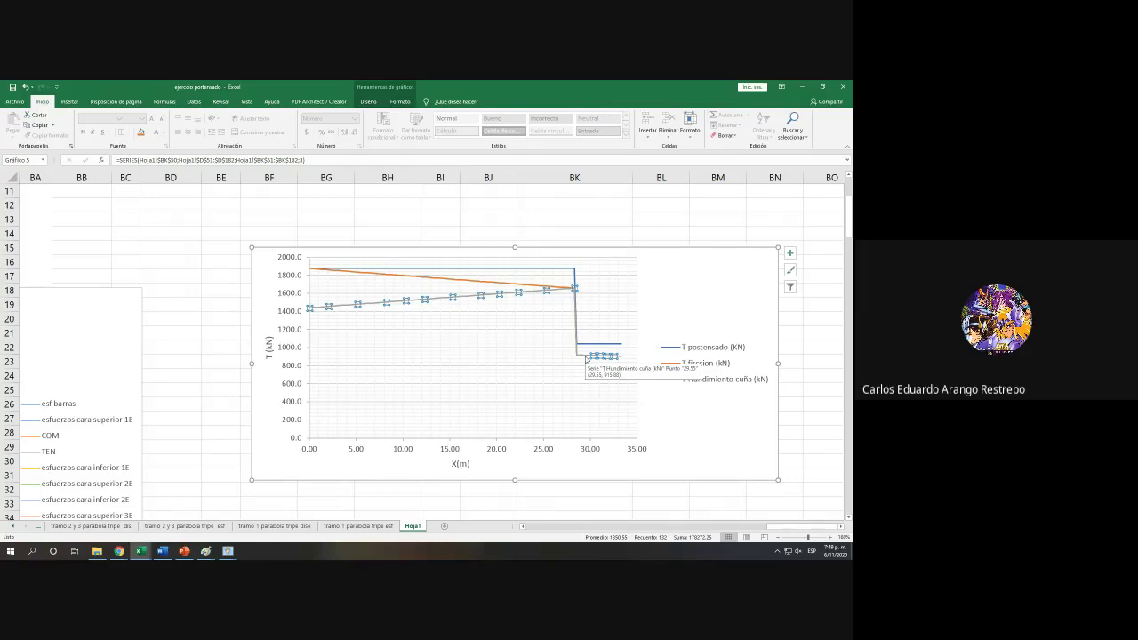
{"action": "scroll", "coordinate": [414, 319], "scroll_direction": "down", "scroll_amount": 2, "text": "ctrl"}
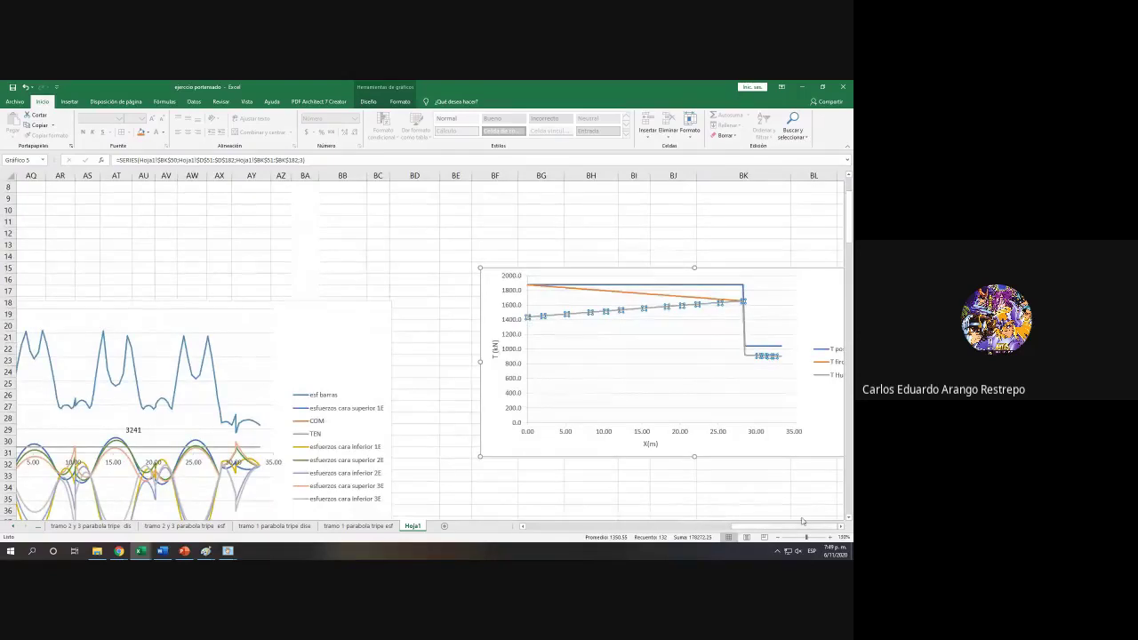
{"action": "scroll", "coordinate": [321, 353], "scroll_direction": "down", "scroll_amount": 1, "text": "ctrl"}
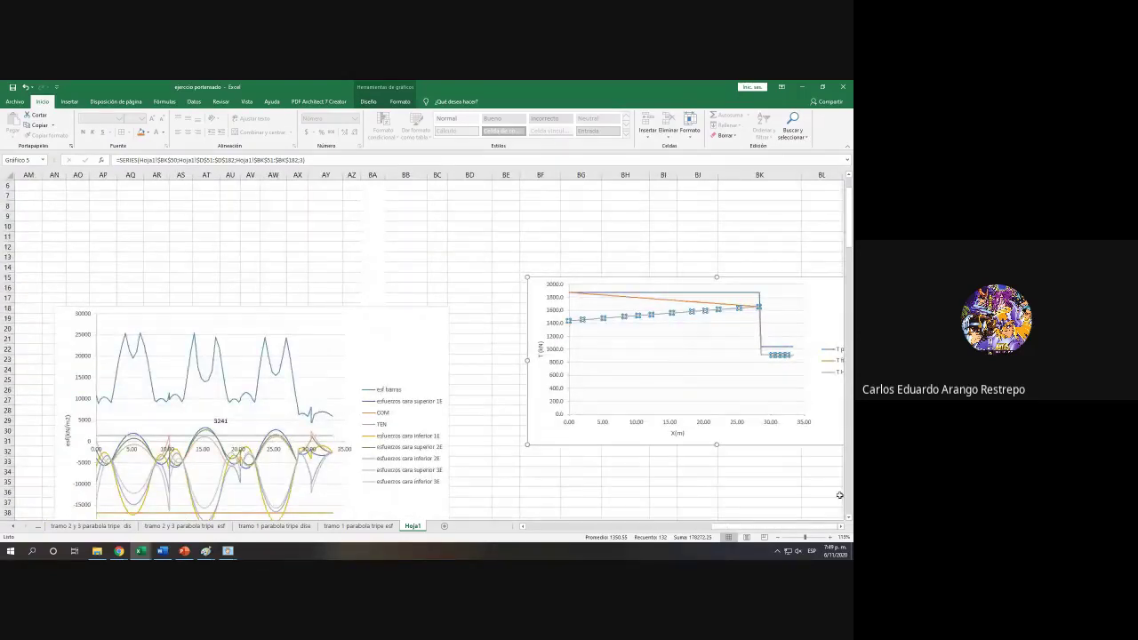
{"action": "left_click", "coordinate": [841, 536]}
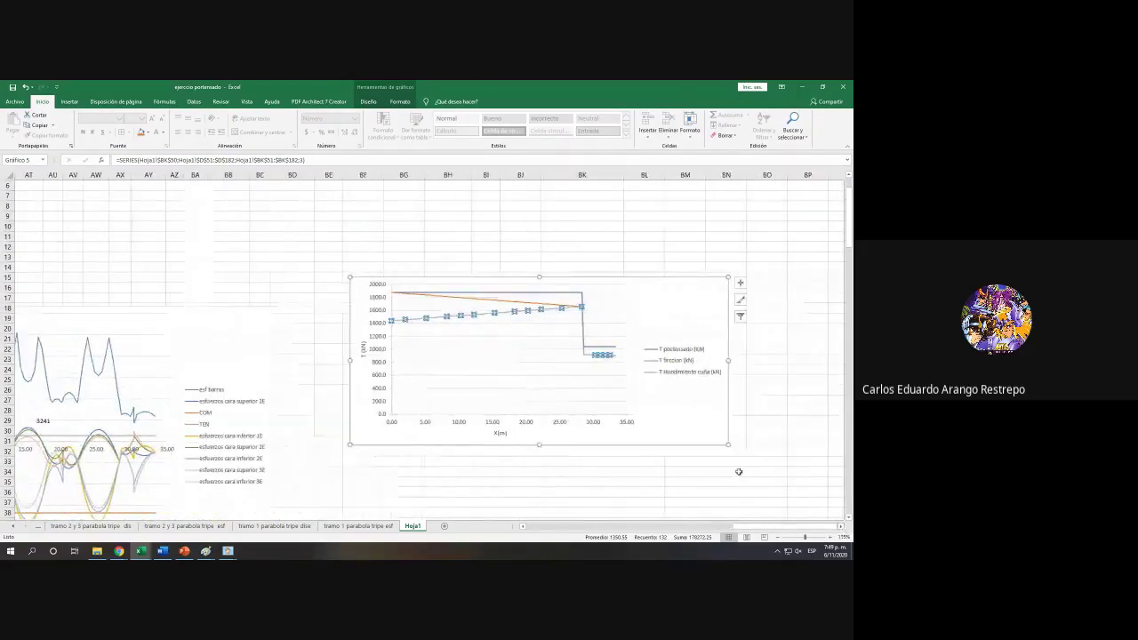
{"action": "left_click", "coordinate": [841, 526]}
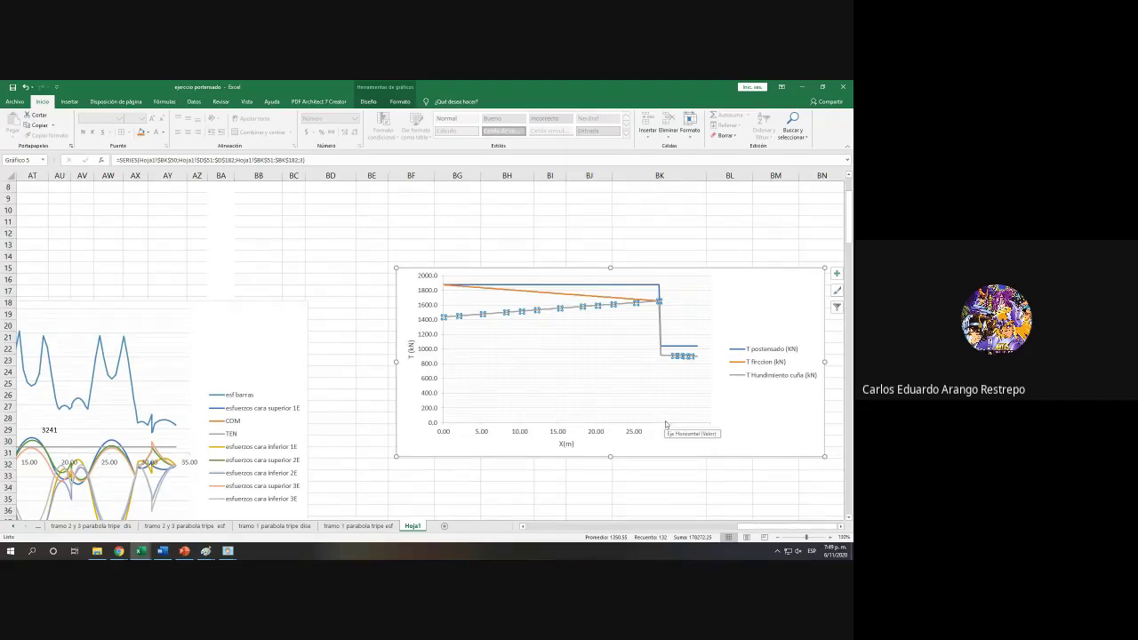
{"action": "scroll", "coordinate": [669, 431], "scroll_direction": "up", "scroll_amount": 1}
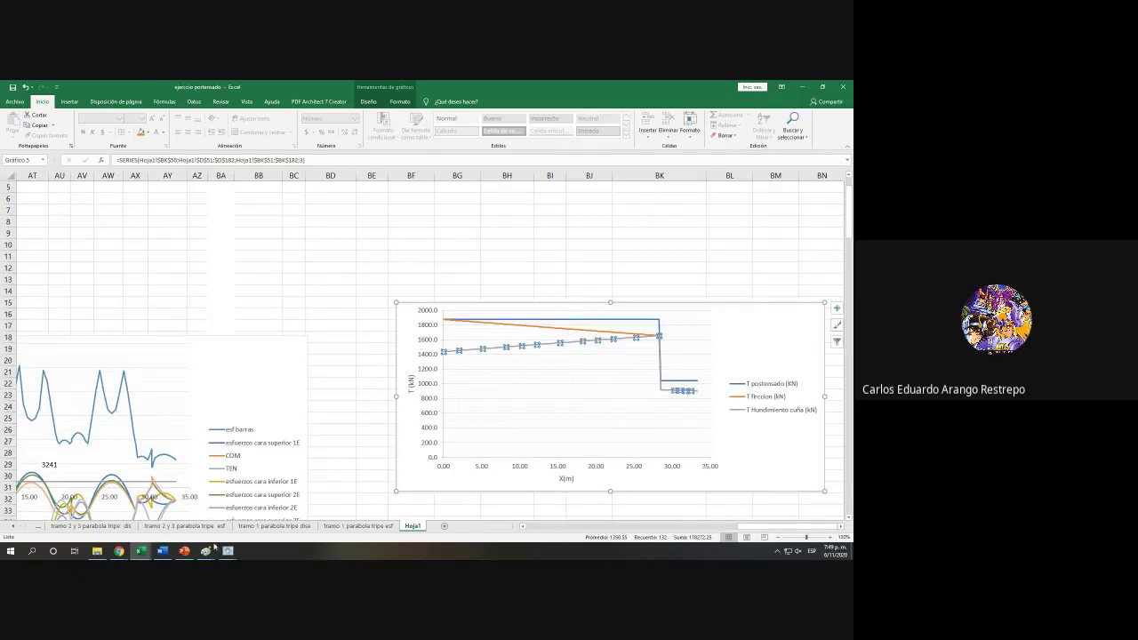
Step: Switch to the Perdidas postensado 17-04-20 workbook and examine the chart of tendon forces for each loss on Hoja1
{"action": "left_click", "coordinate": [140, 551]}
{"action": "left_click", "coordinate": [178, 520]}
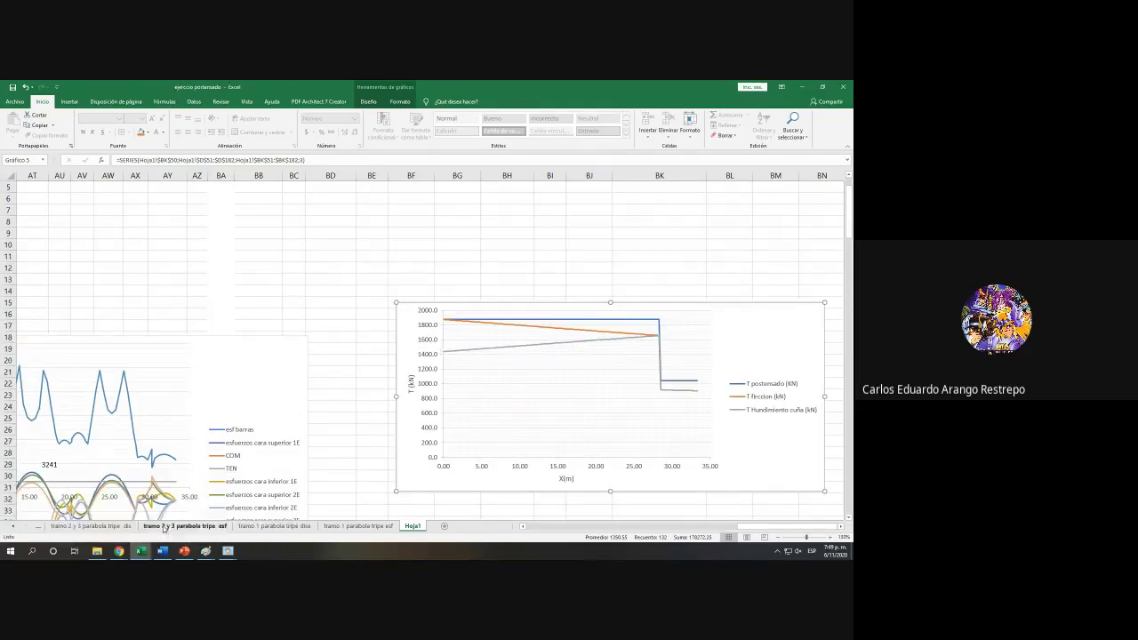
{"action": "mouse_move", "coordinate": [140, 551]}
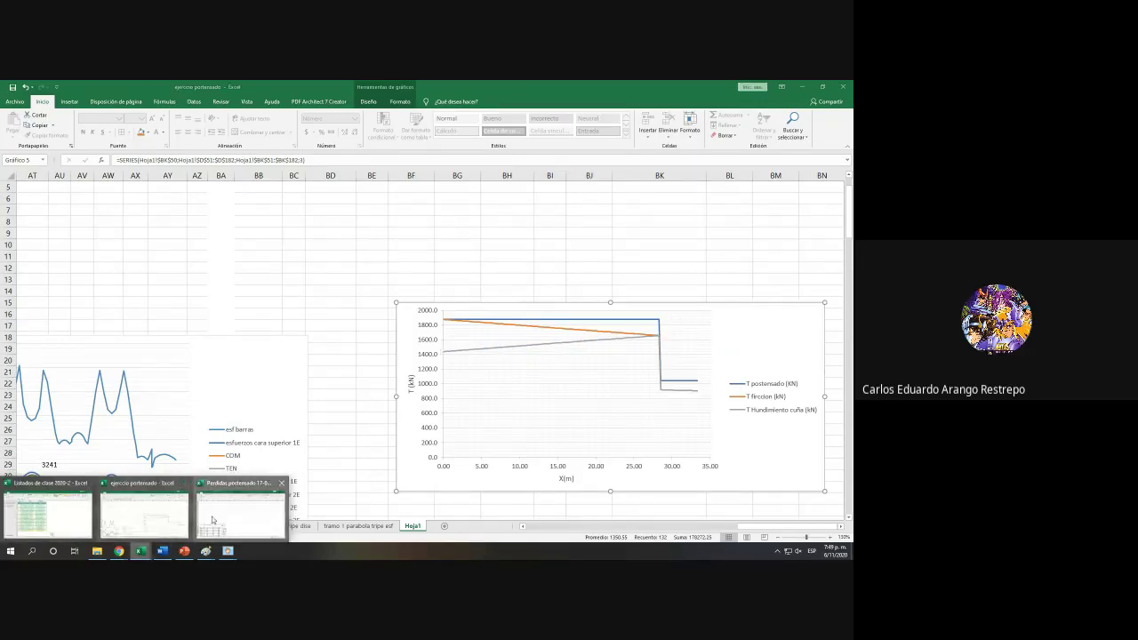
{"action": "left_click", "coordinate": [212, 520]}
{"action": "scroll", "coordinate": [830, 531], "scroll_direction": "down", "scroll_amount": 5}
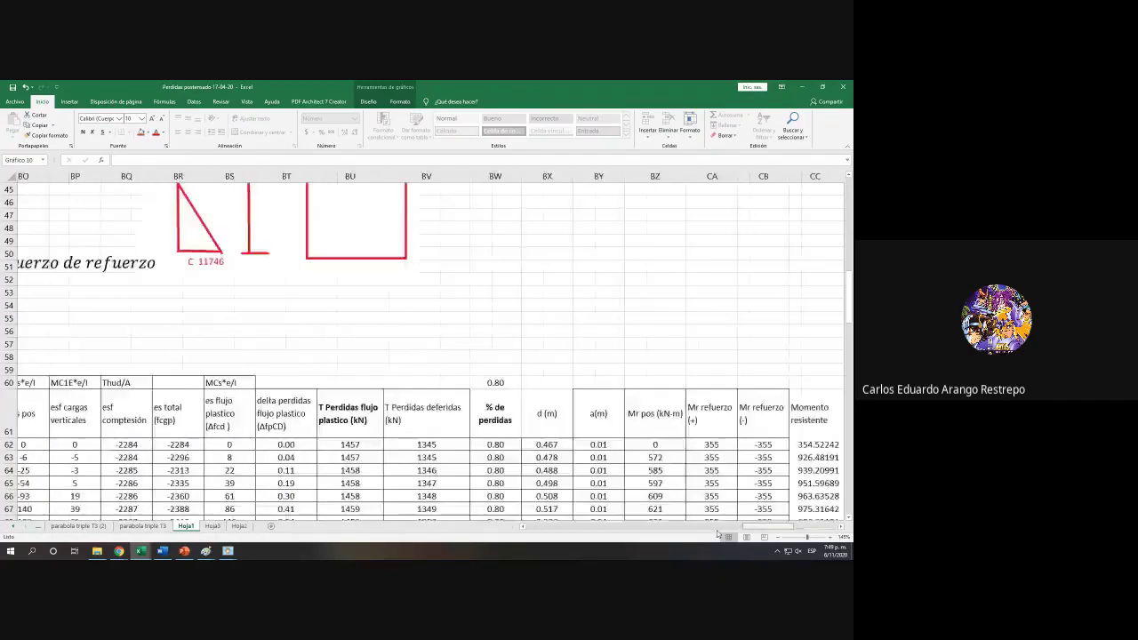
{"action": "scroll", "coordinate": [735, 421], "scroll_direction": "up", "scroll_amount": 10}
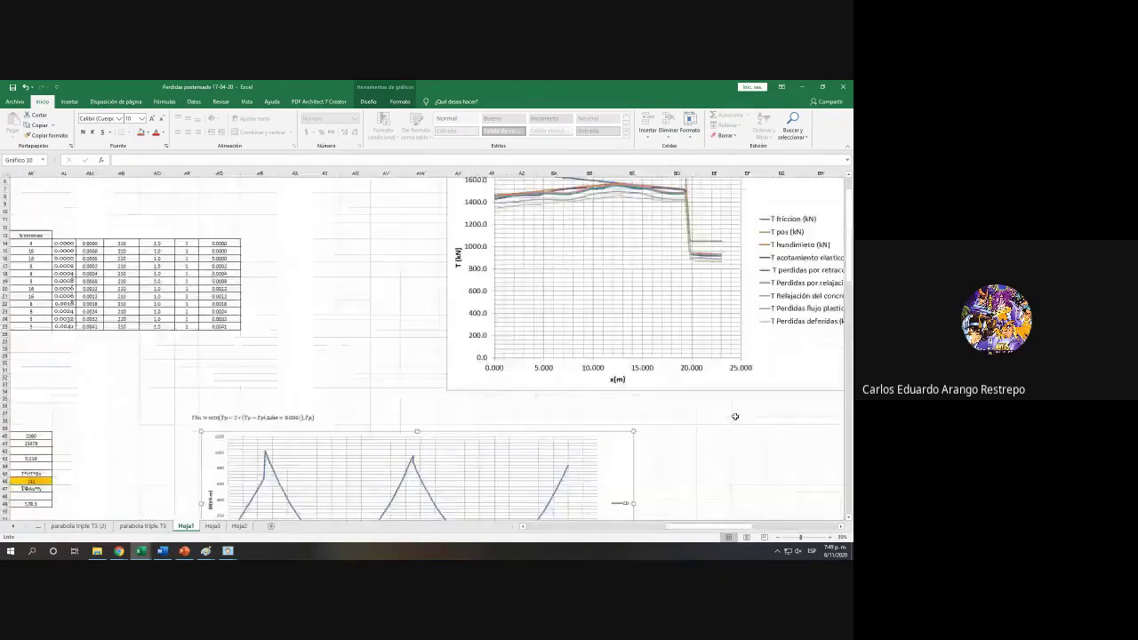
{"action": "scroll", "coordinate": [735, 254], "scroll_direction": "up", "scroll_amount": 2}
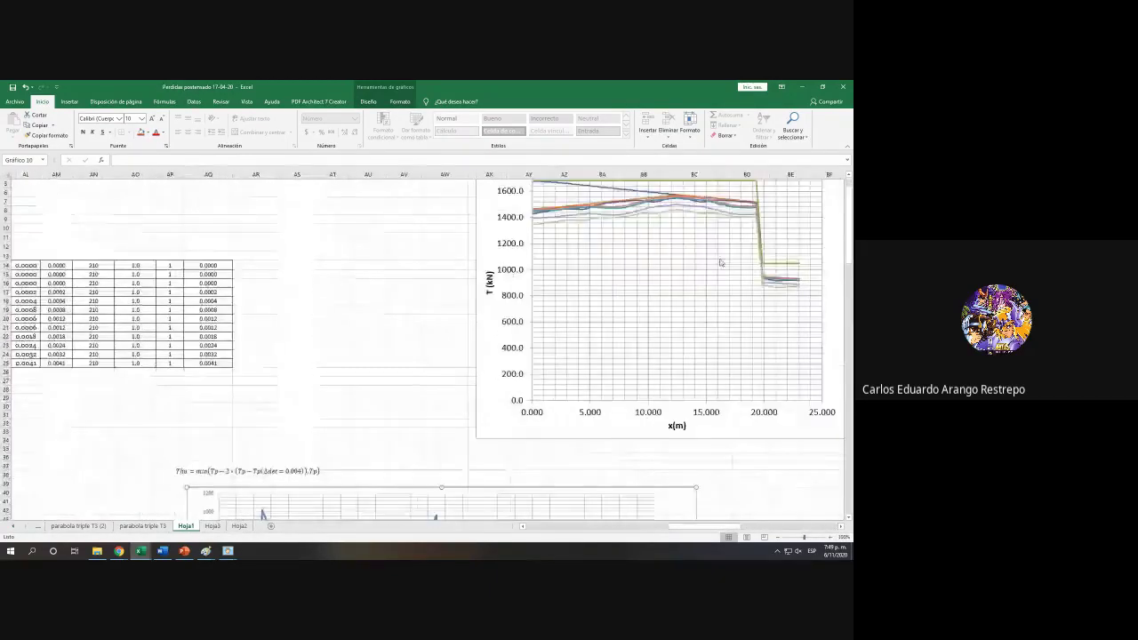
{"action": "mouse_move", "coordinate": [731, 530]}
{"action": "left_mouse_down"}
{"action": "mouse_move", "coordinate": [771, 530]}
{"action": "mouse_move", "coordinate": [746, 530]}
{"action": "left_mouse_up"}
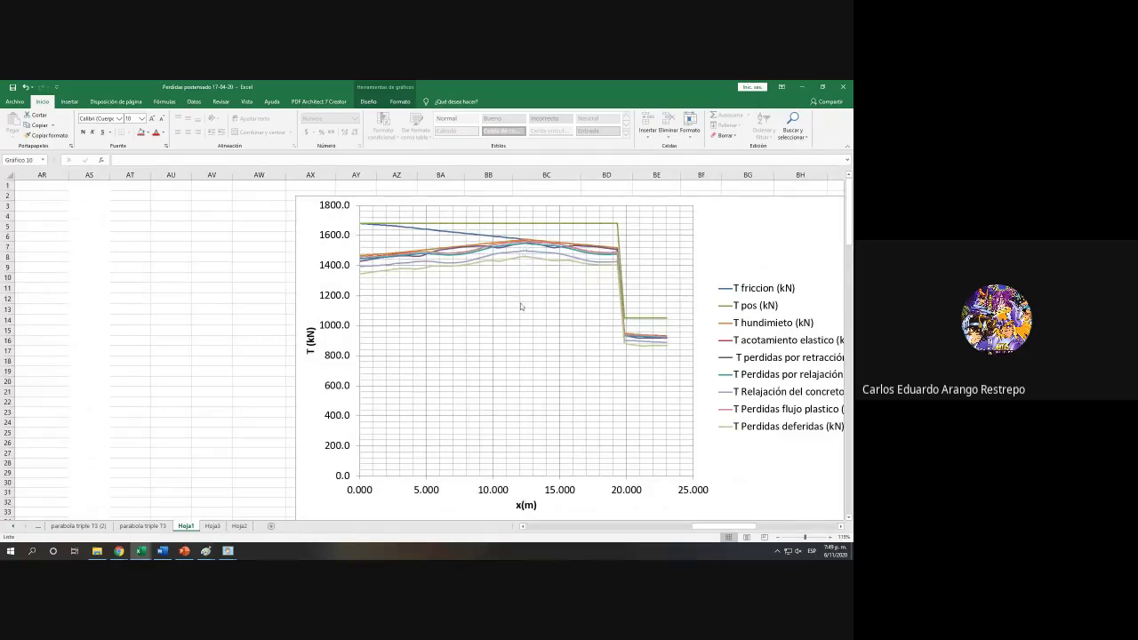
Step: Examine the immediate losses table, Perdidas inmediatas, in the columns following T hundimiento on Hoja1
{"action": "scroll", "coordinate": [520, 304], "scroll_direction": "down", "scroll_amount": 6}
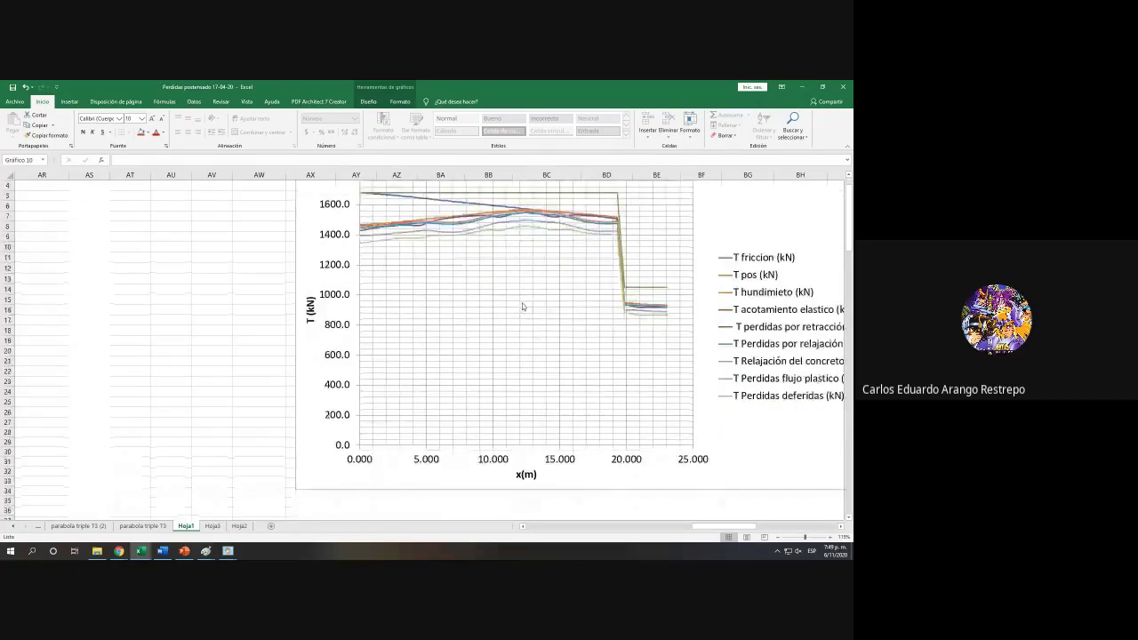
{"action": "scroll", "coordinate": [521, 303], "scroll_direction": "down", "scroll_amount": 6}
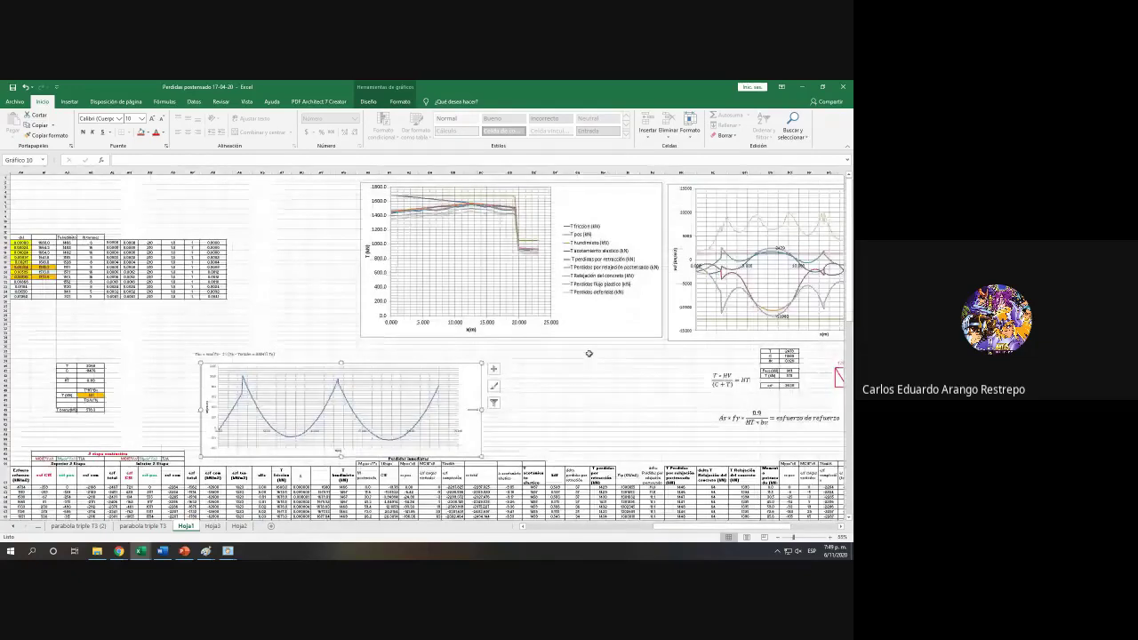
{"action": "scroll", "coordinate": [620, 426], "scroll_direction": "down", "scroll_amount": 2}
{"action": "left_click_drag", "start_coordinate": [640, 526], "coordinate": [816, 525]}
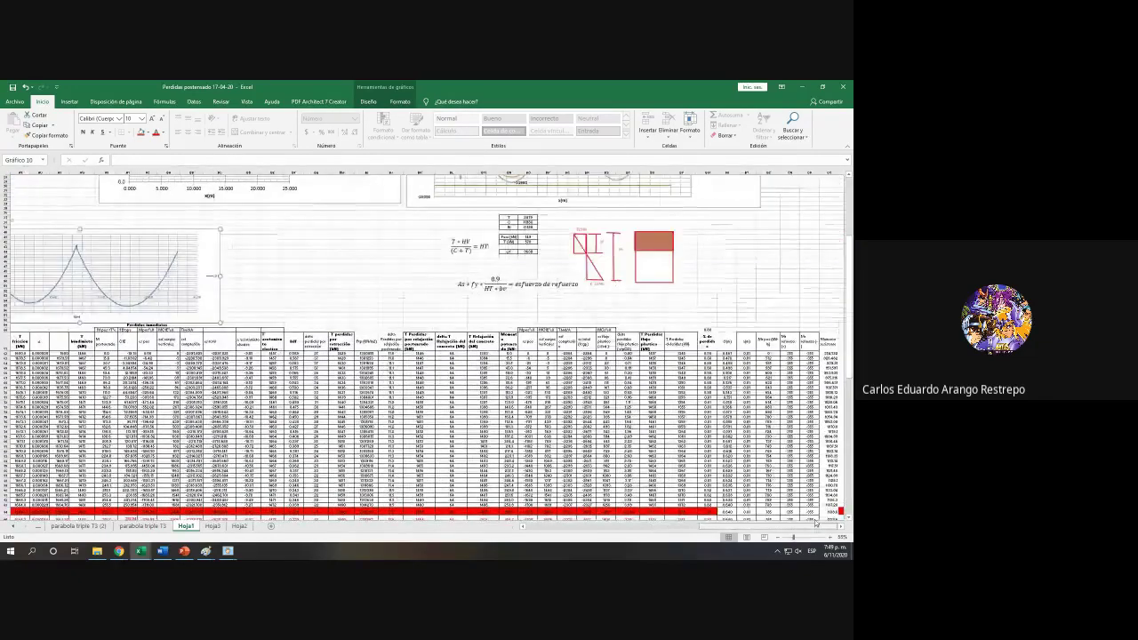
{"action": "scroll", "coordinate": [816, 523], "scroll_direction": "up", "scroll_amount": 5}
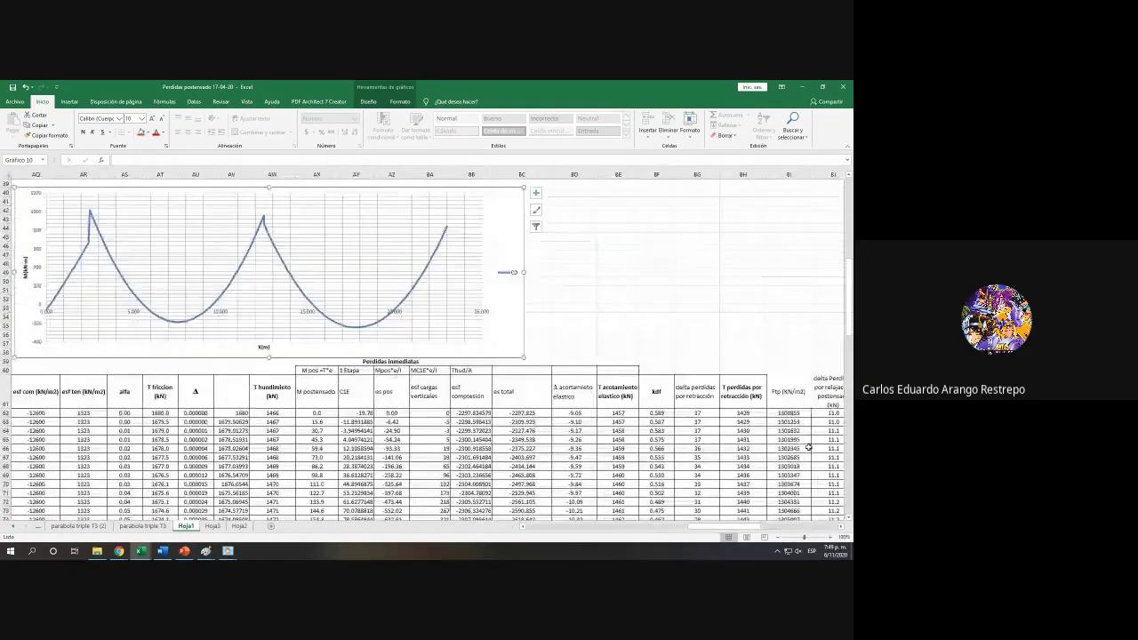
{"action": "scroll", "coordinate": [710, 531], "scroll_direction": "left", "scroll_amount": 3}
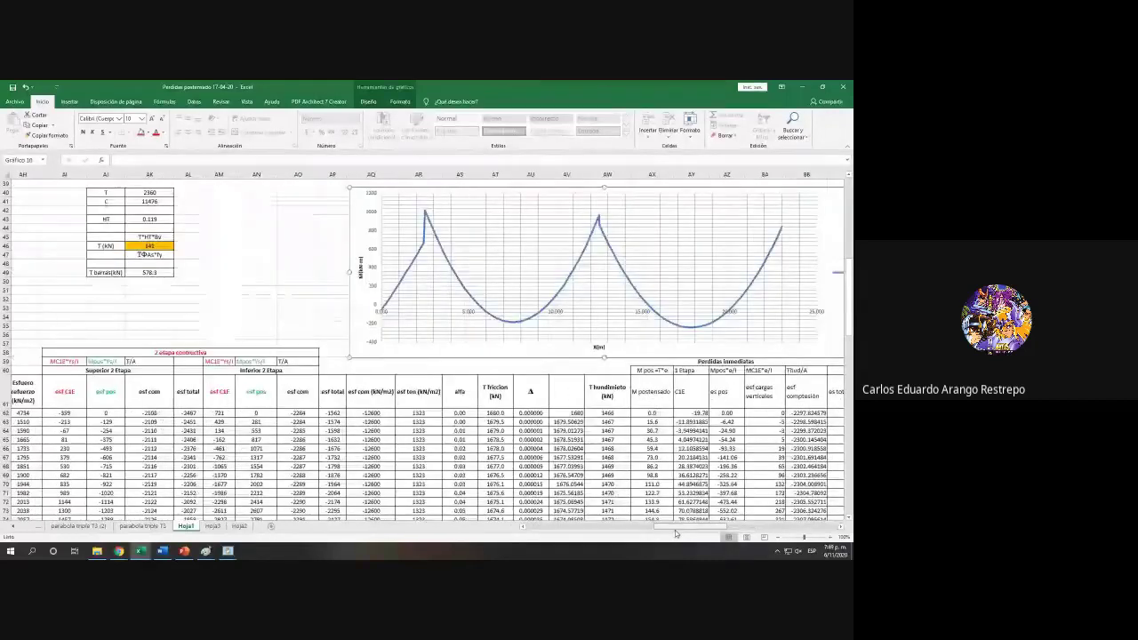
{"action": "scroll", "coordinate": [560, 451], "scroll_direction": "up", "scroll_amount": 3}
{"action": "scroll", "coordinate": [560, 451], "scroll_direction": "down", "scroll_amount": 3}
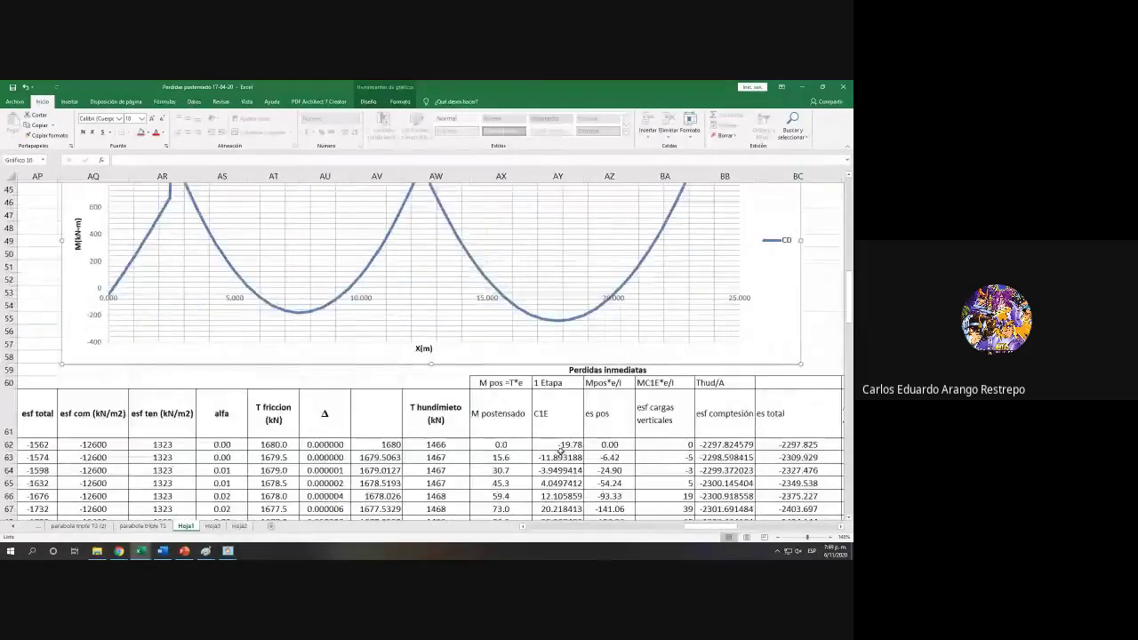
Step: Copy the full text of the Δ formula from cell AU62 and leave that cell's editing
{"action": "scroll", "coordinate": [444, 392], "scroll_direction": "down", "scroll_amount": 2}
{"action": "left_click", "coordinate": [339, 331]}
{"action": "double_click", "coordinate": [339, 330]}
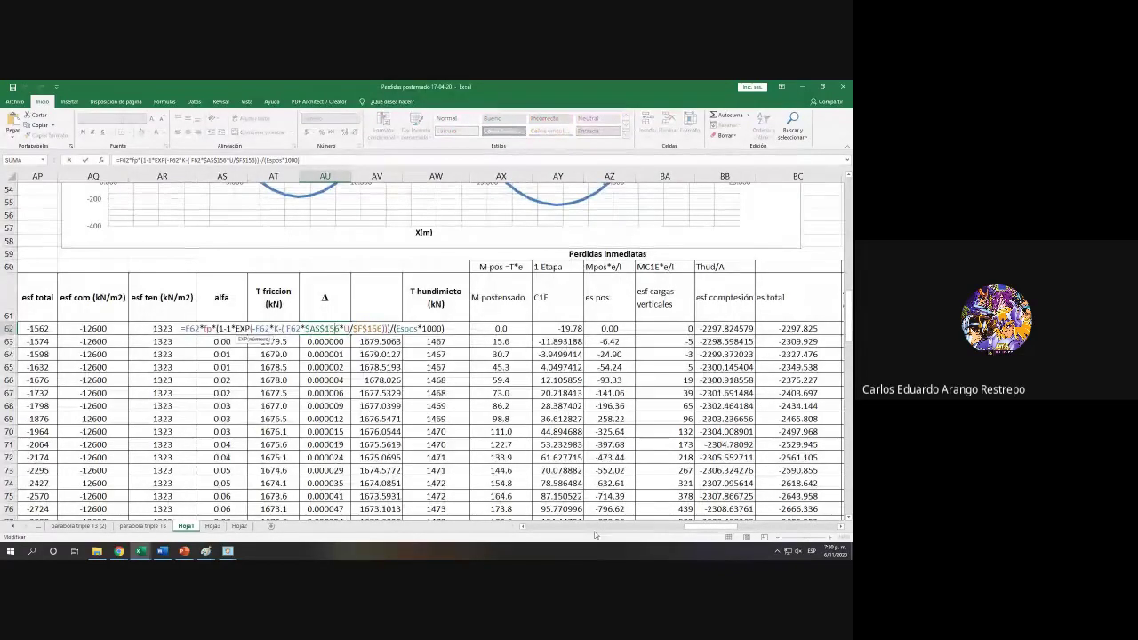
{"action": "left_click_drag", "start_coordinate": [716, 528], "coordinate": [709, 530]}
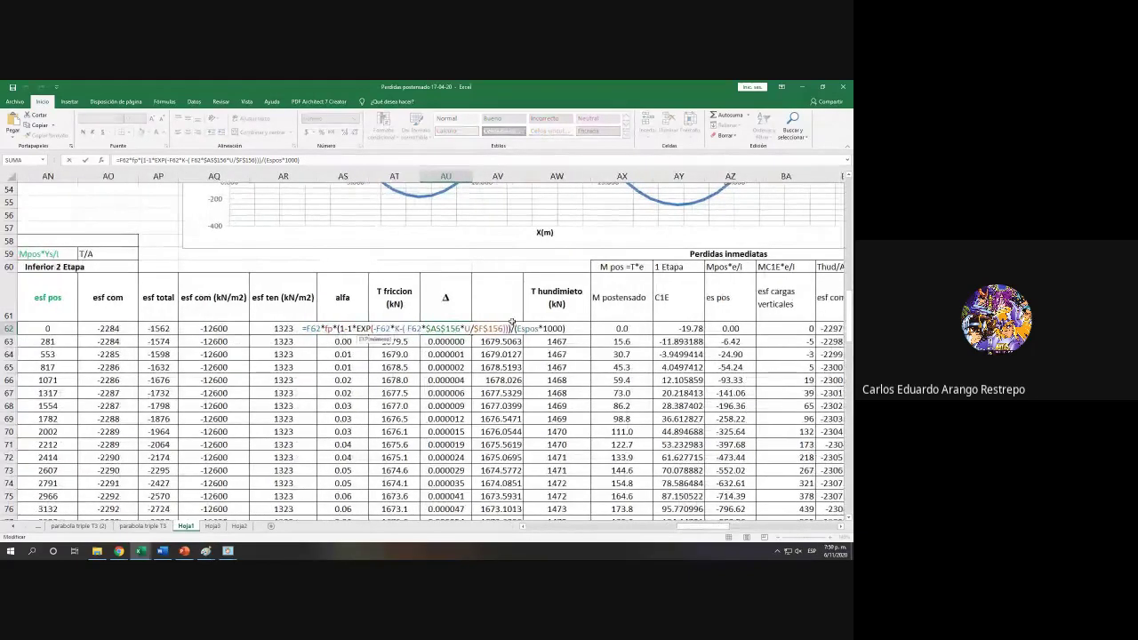
{"action": "left_click", "coordinate": [389, 329]}
{"action": "left_click_drag", "start_coordinate": [569, 329], "coordinate": [302, 329]}
{"action": "key", "text": "ctrl+c"}
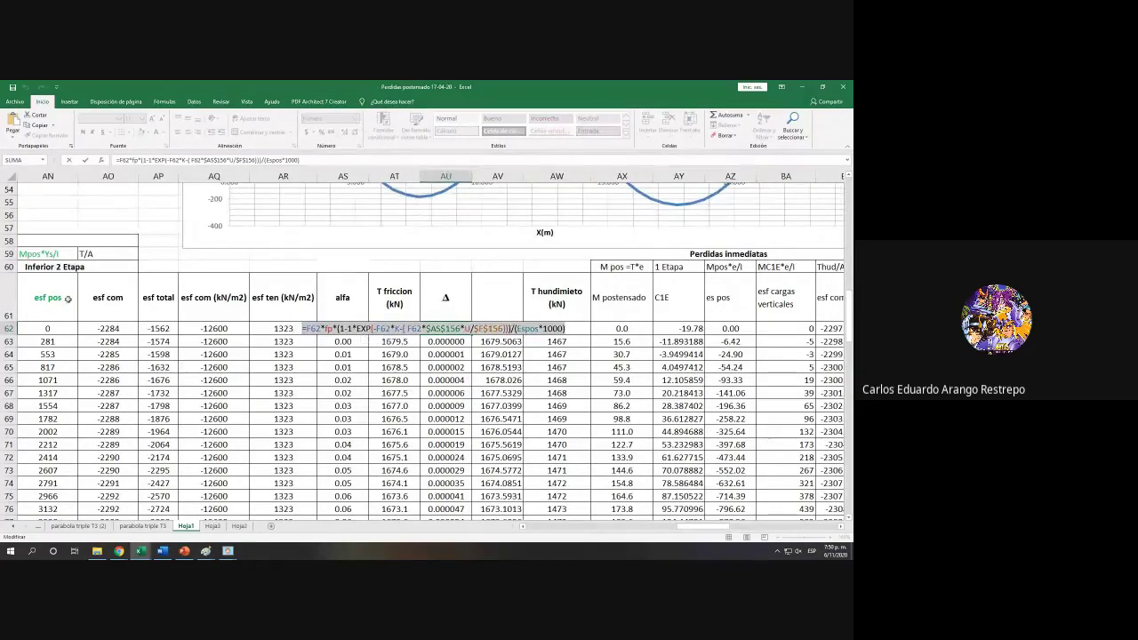
{"action": "key", "text": "Escape"}
Step: Switch to the ejercicio postensado workbook and paste the copied Δ formula into cell BL51 of Hoja1
{"action": "left_click", "coordinate": [162, 552]}
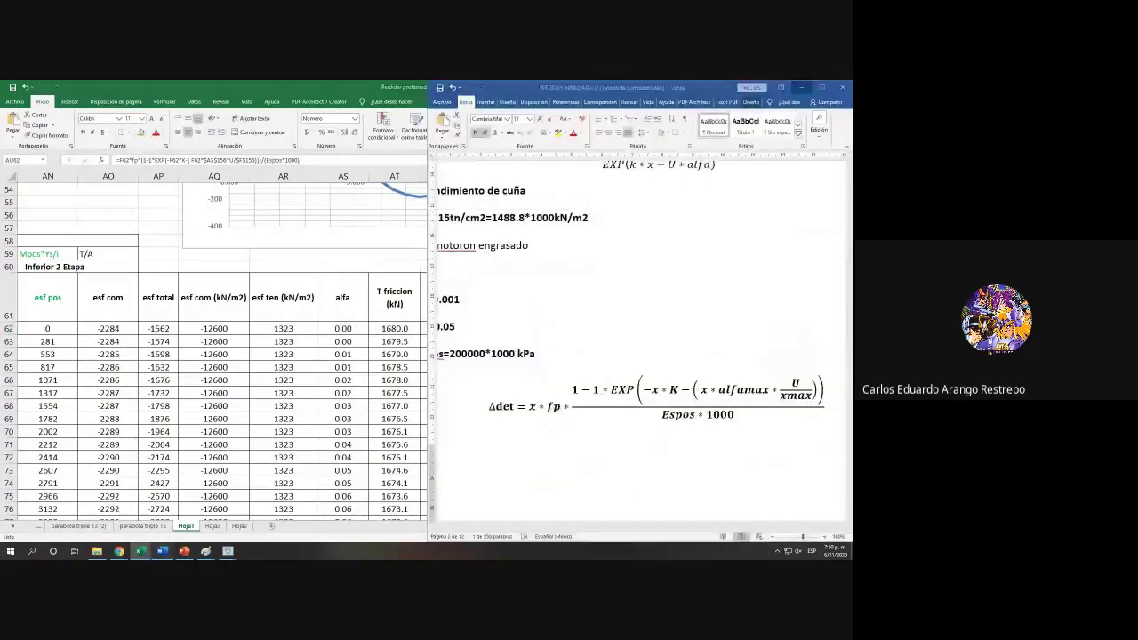
{"action": "left_click", "coordinate": [144, 552]}
{"action": "mouse_move", "coordinate": [143, 551]}
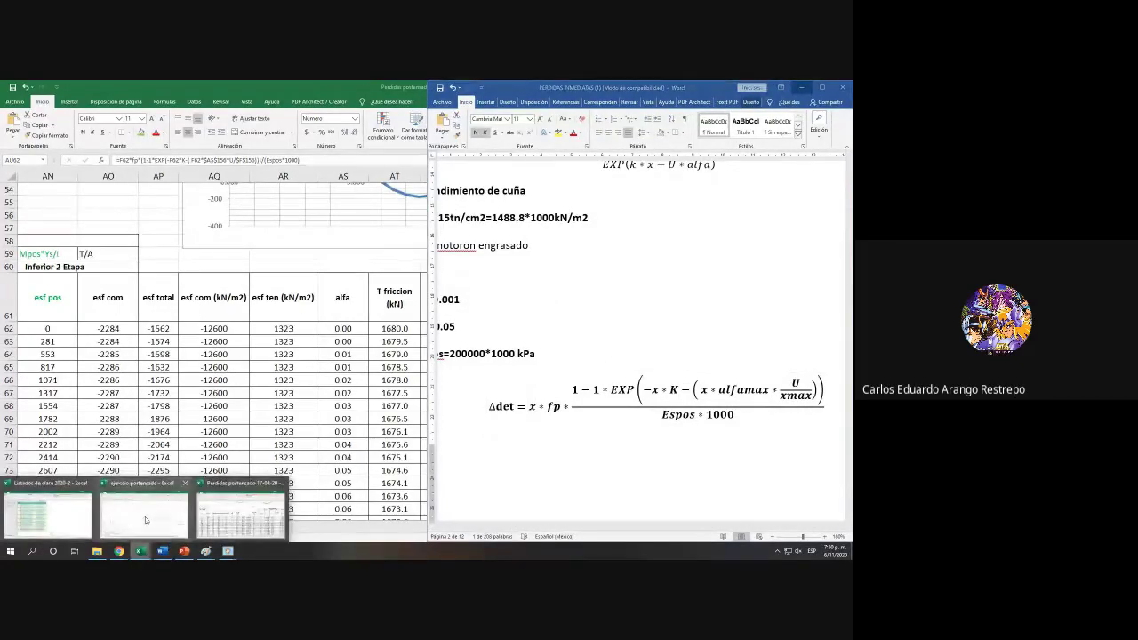
{"action": "left_click", "coordinate": [145, 516]}
{"action": "scroll", "coordinate": [294, 392], "scroll_direction": "down", "scroll_amount": 12}
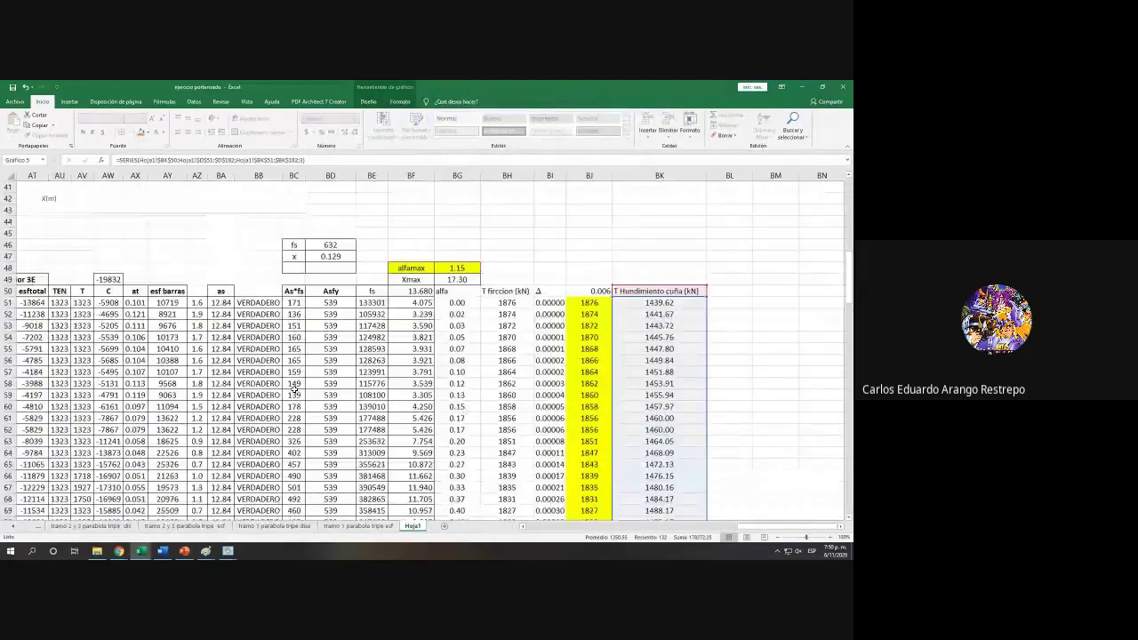
{"action": "scroll", "coordinate": [427, 347], "scroll_direction": "right", "scroll_amount": 2}
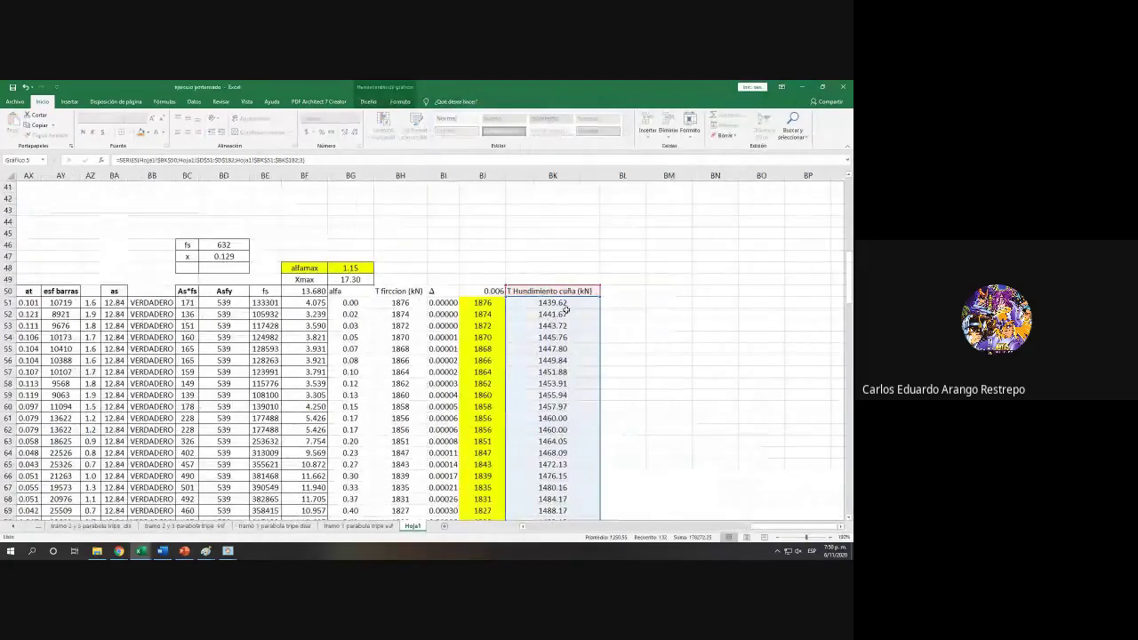
{"action": "left_click", "coordinate": [595, 303]}
{"action": "left_click", "coordinate": [613, 303]}
{"action": "key", "text": "ctrl+v"}
Step: Replace every F62 reference in the BL51 formula with D51, the first x value of the beam table
{"action": "double_click", "coordinate": [611, 303]}
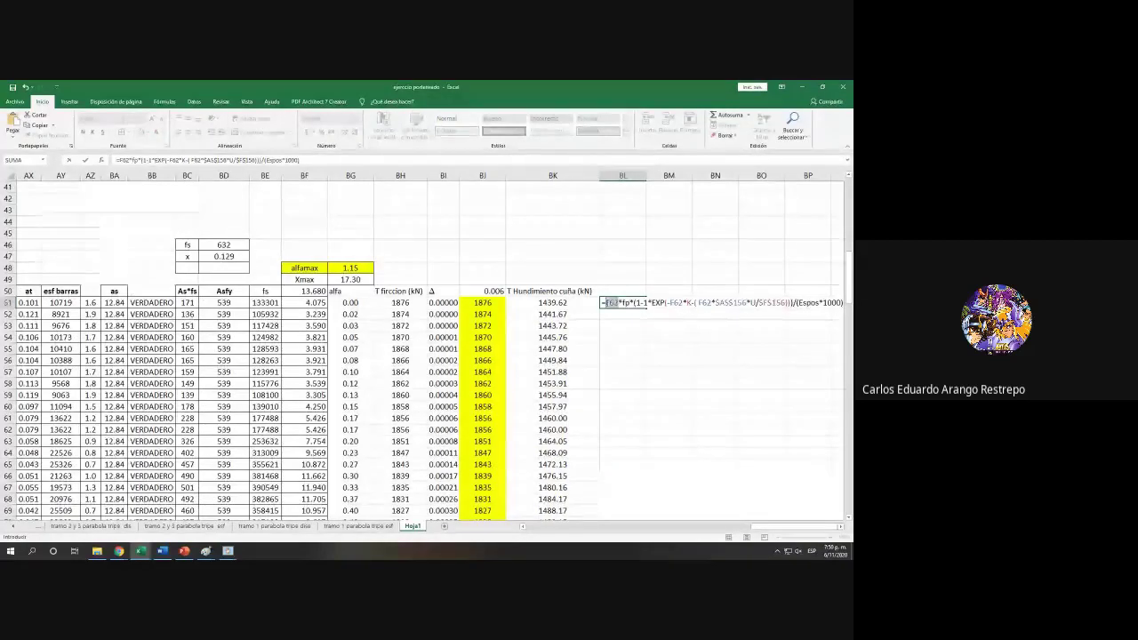
{"action": "left_click_drag", "start_coordinate": [777, 529], "coordinate": [591, 531]}
{"action": "left_click", "coordinate": [189, 303]}
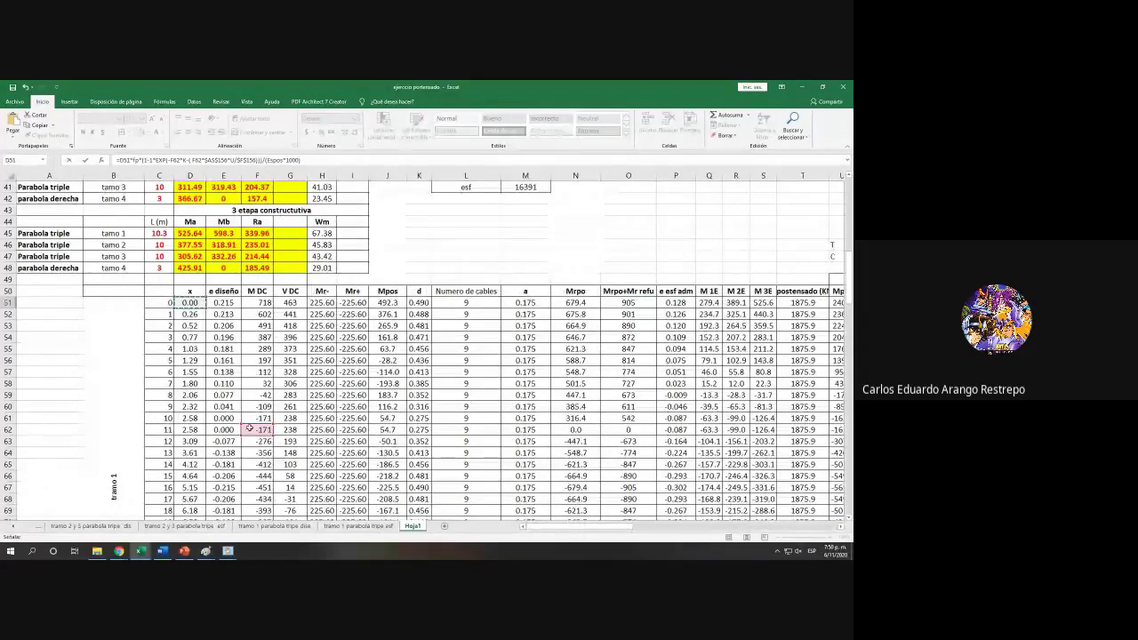
{"action": "left_click", "coordinate": [190, 304]}
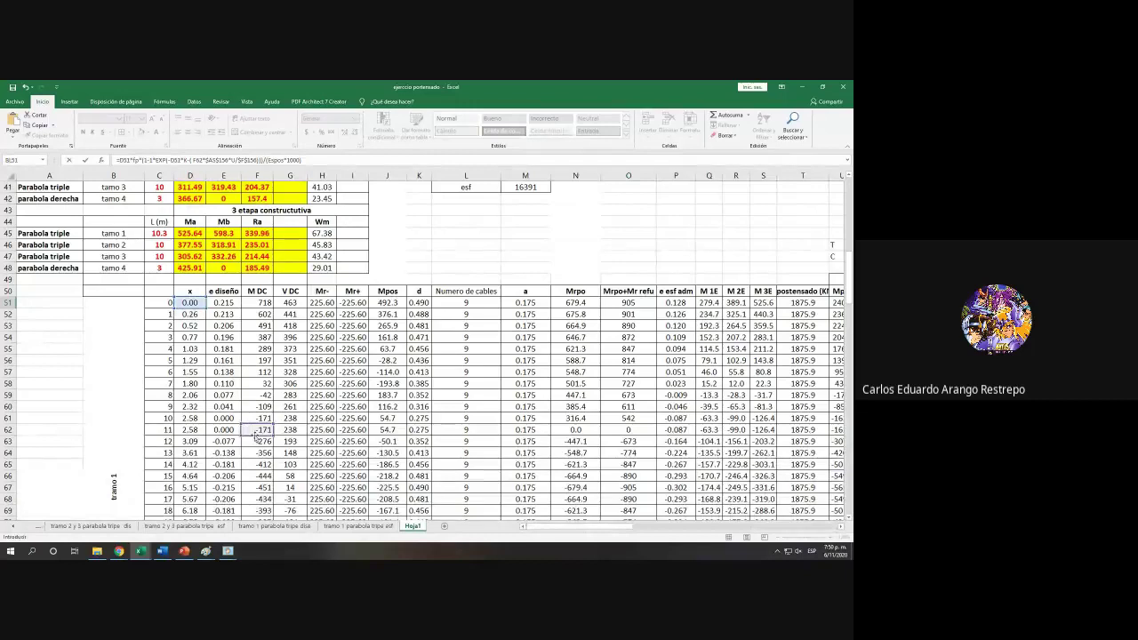
{"action": "left_click", "coordinate": [189, 303]}
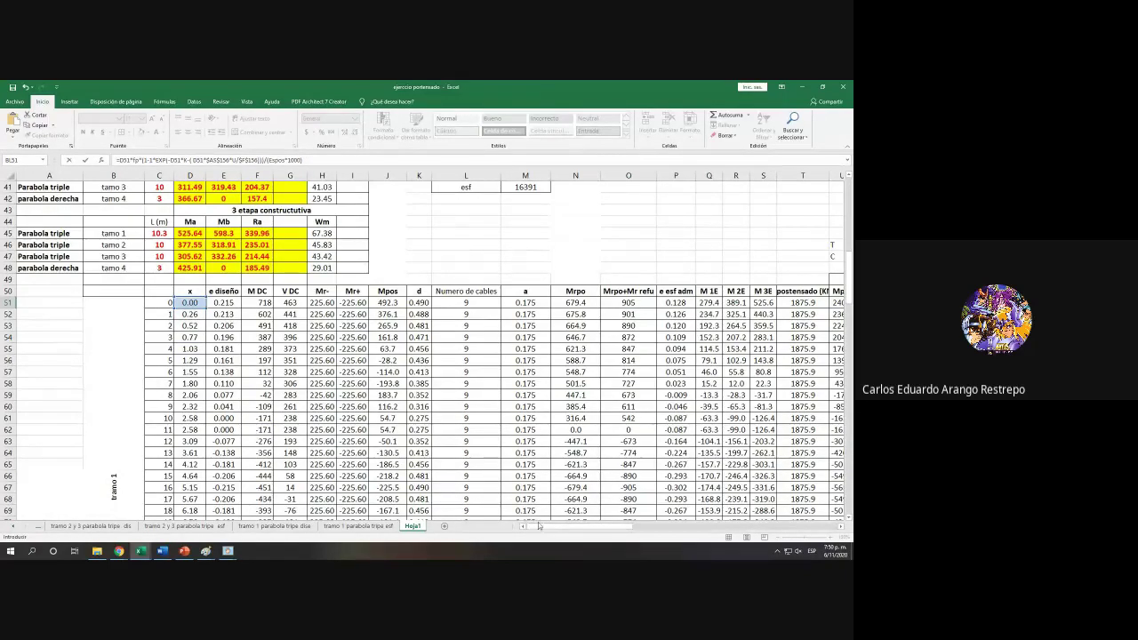
{"action": "left_click_drag", "start_coordinate": [542, 526], "coordinate": [851, 530]}
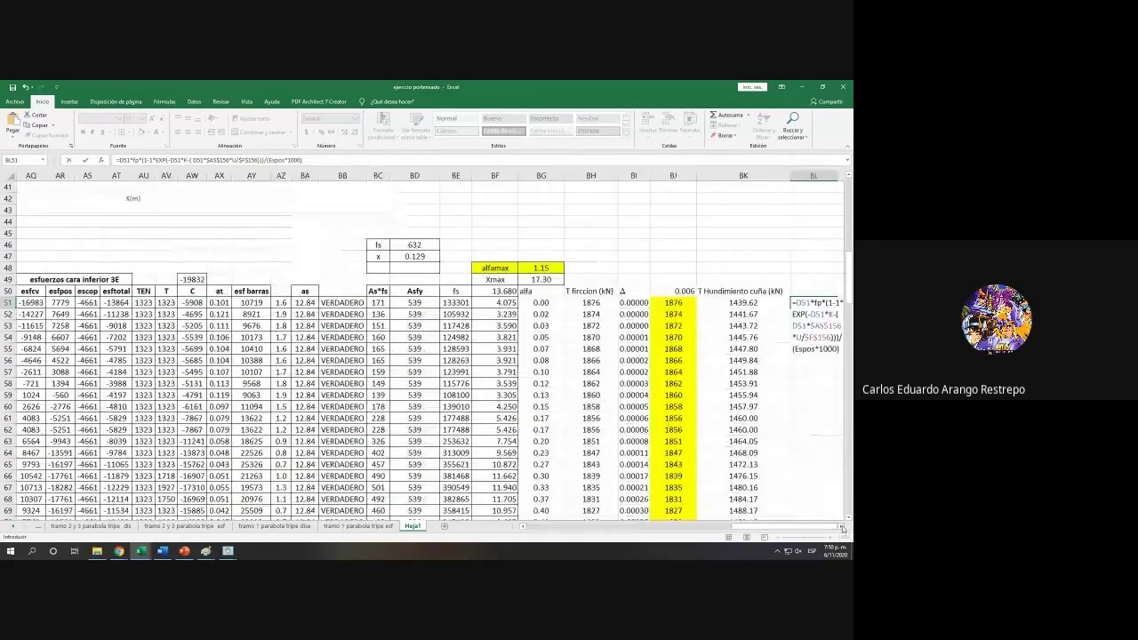
{"action": "left_click", "coordinate": [841, 526]}
{"action": "left_click", "coordinate": [841, 526]}
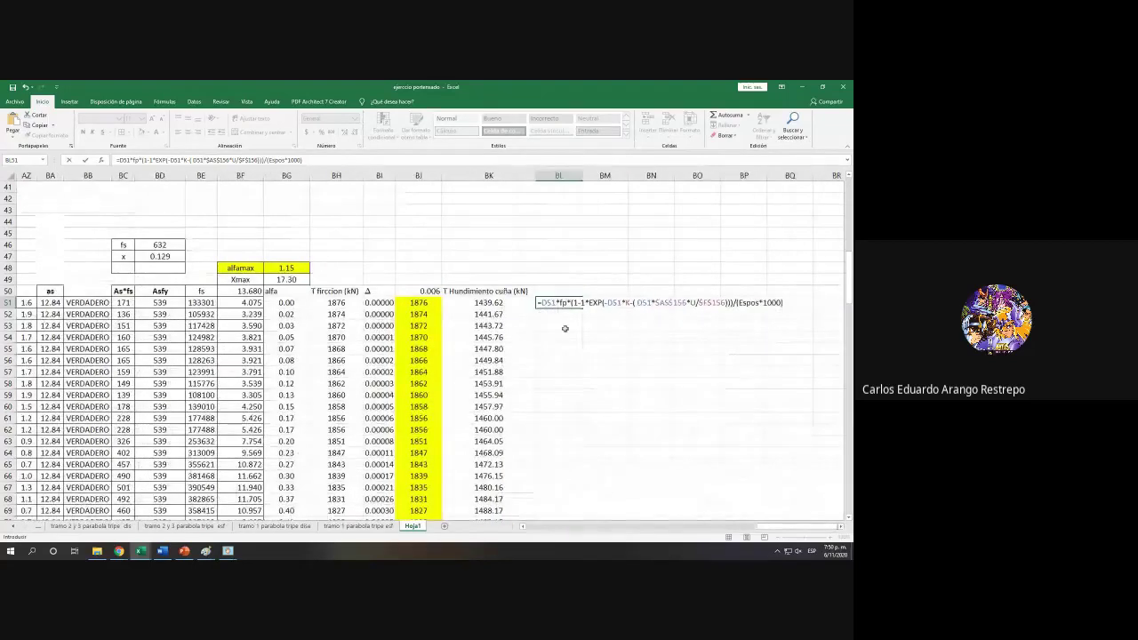
Step: Replace $AS$156 with alfamax (BG48) and $F$156 with xmax (BG49) in the BL51 formula
{"action": "left_click", "coordinate": [623, 302]}
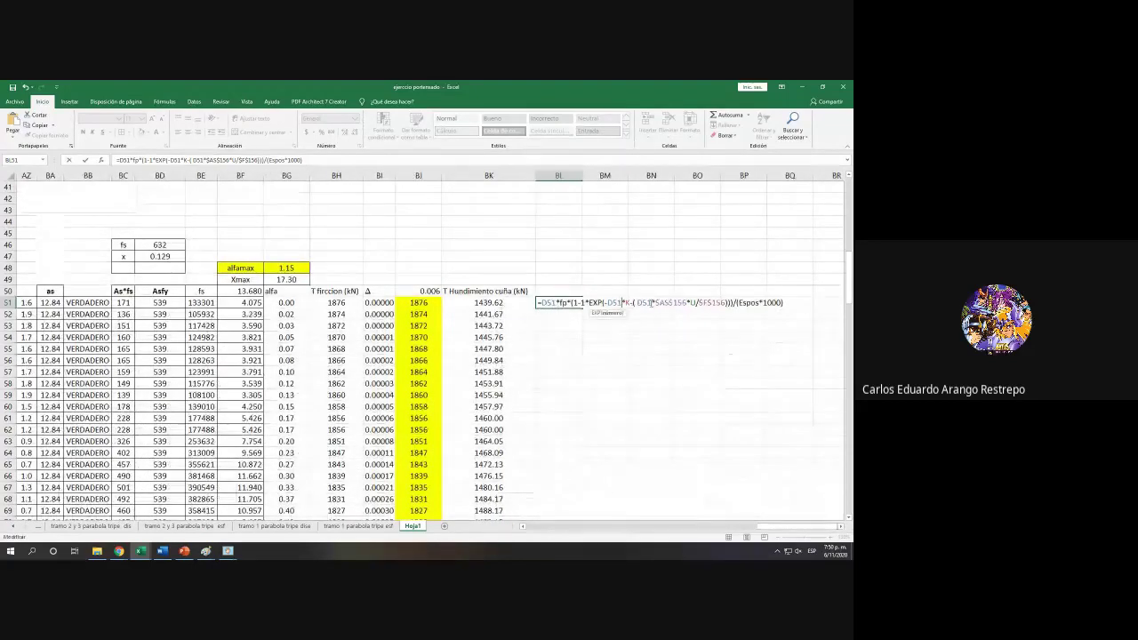
{"action": "type", "text": "*"}
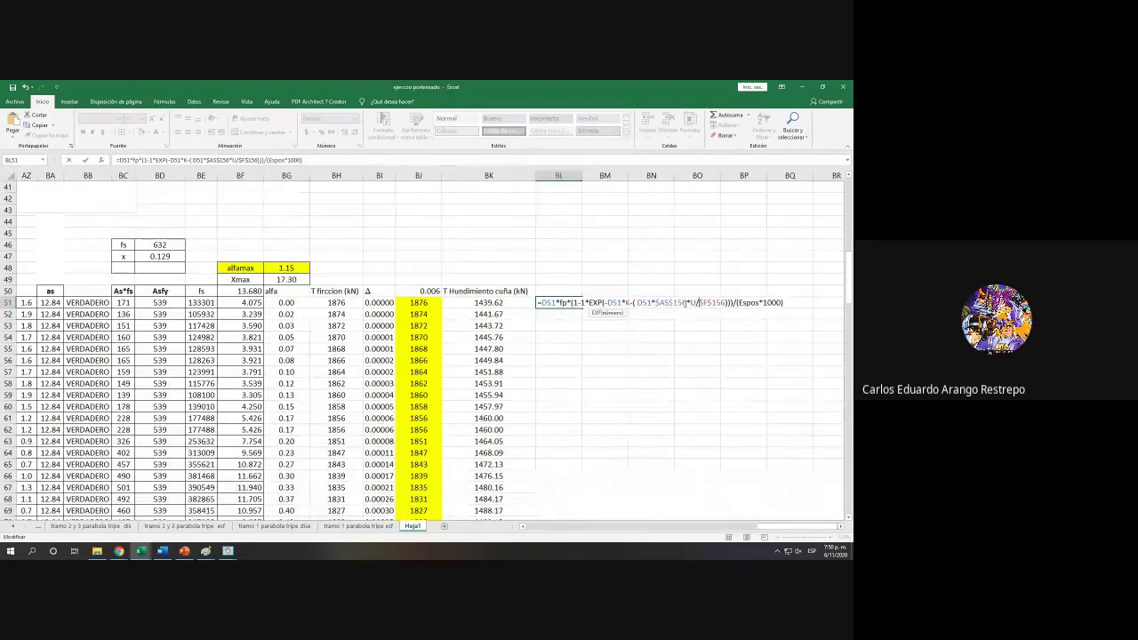
{"action": "left_click_drag", "start_coordinate": [688, 302], "coordinate": [656, 304]}
{"action": "double_click", "coordinate": [157, 88]}
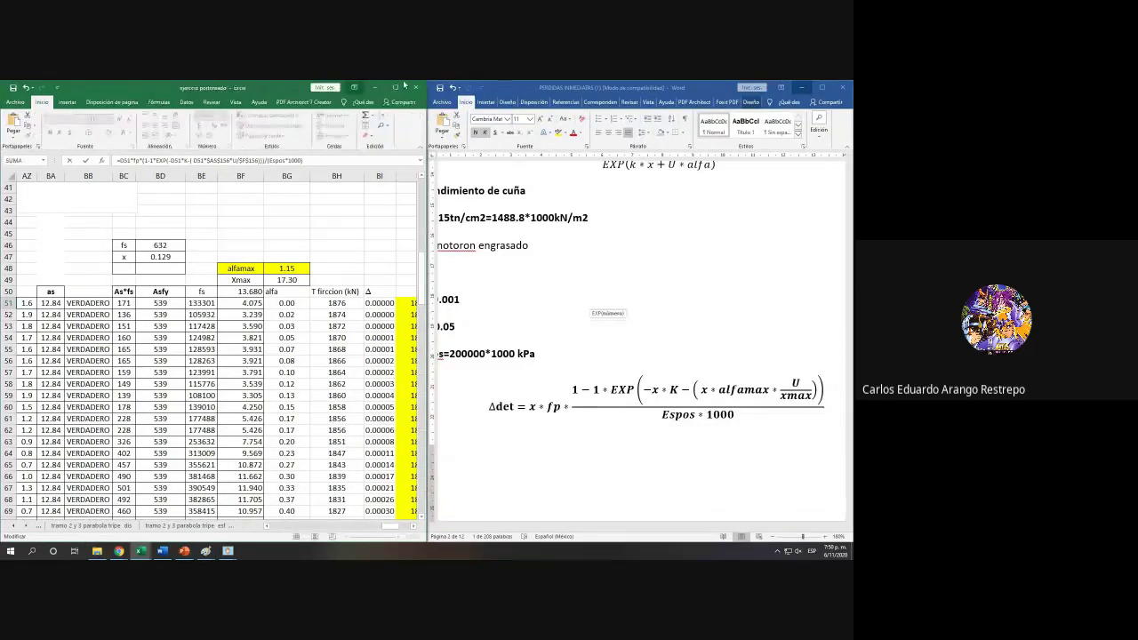
{"action": "double_click", "coordinate": [401, 89]}
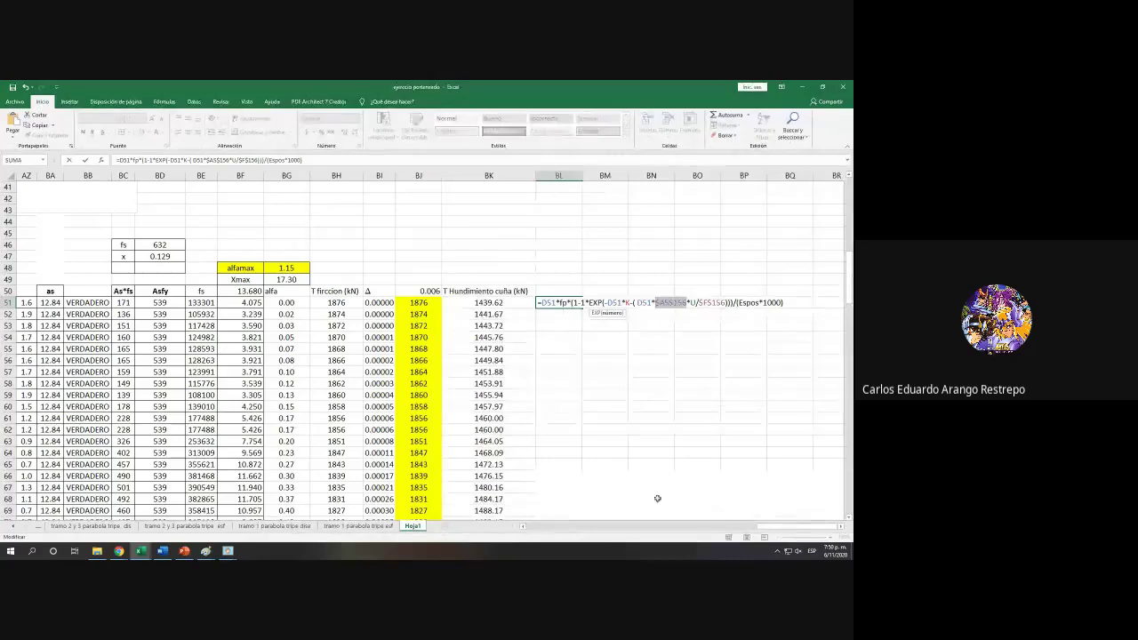
{"action": "left_click_drag", "start_coordinate": [794, 527], "coordinate": [790, 531]}
{"action": "left_click", "coordinate": [293, 267]}
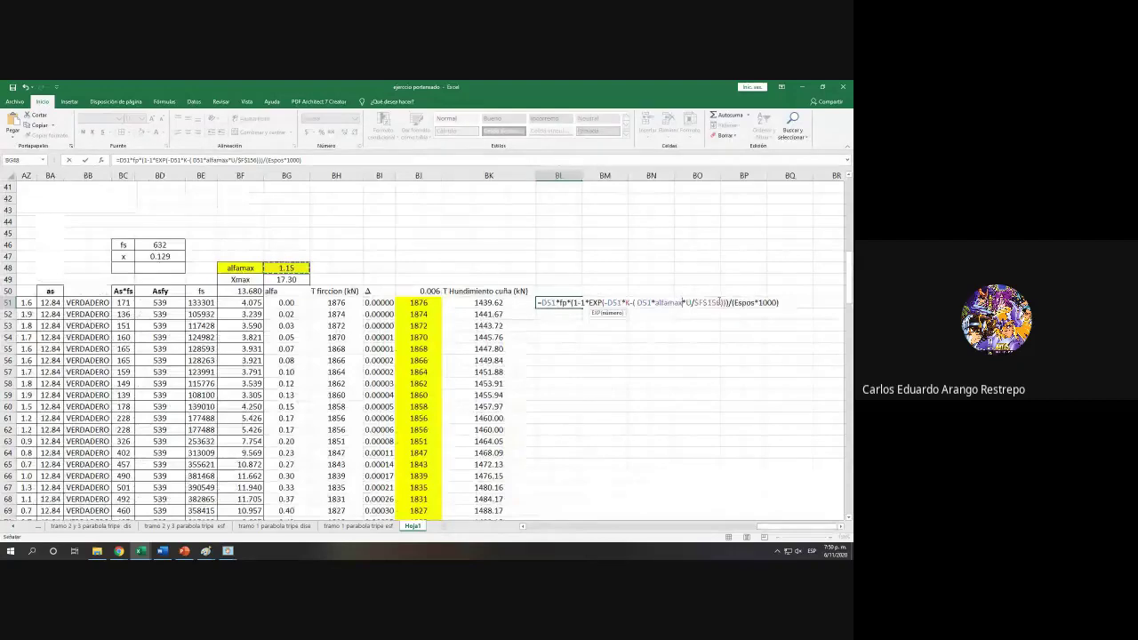
{"action": "left_click_drag", "start_coordinate": [722, 303], "coordinate": [695, 302]}
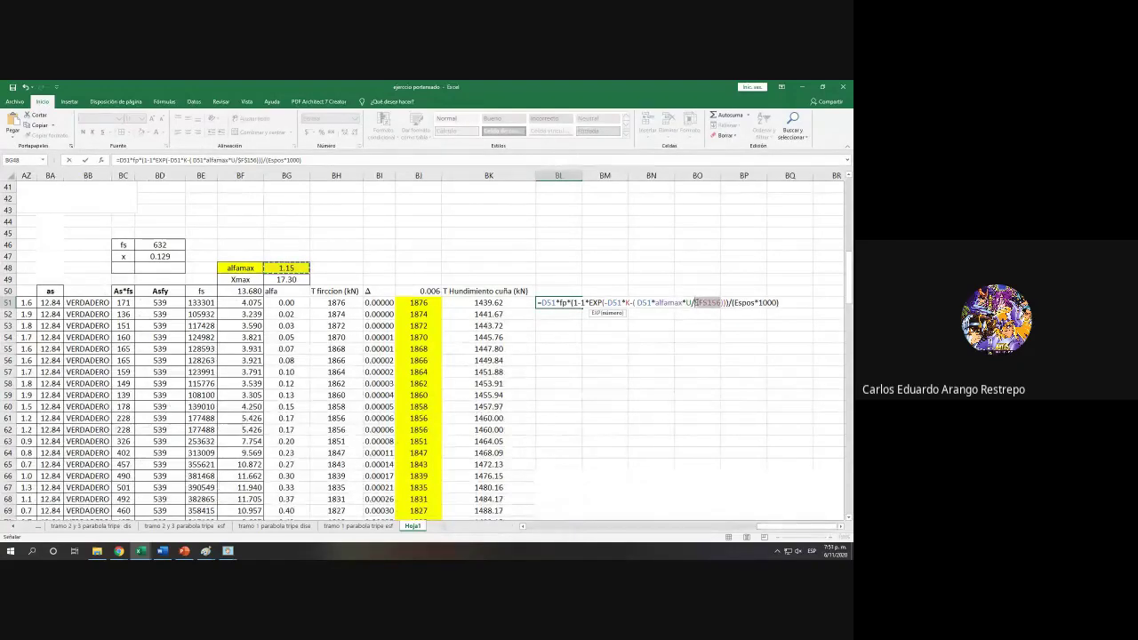
{"action": "left_click", "coordinate": [286, 279]}
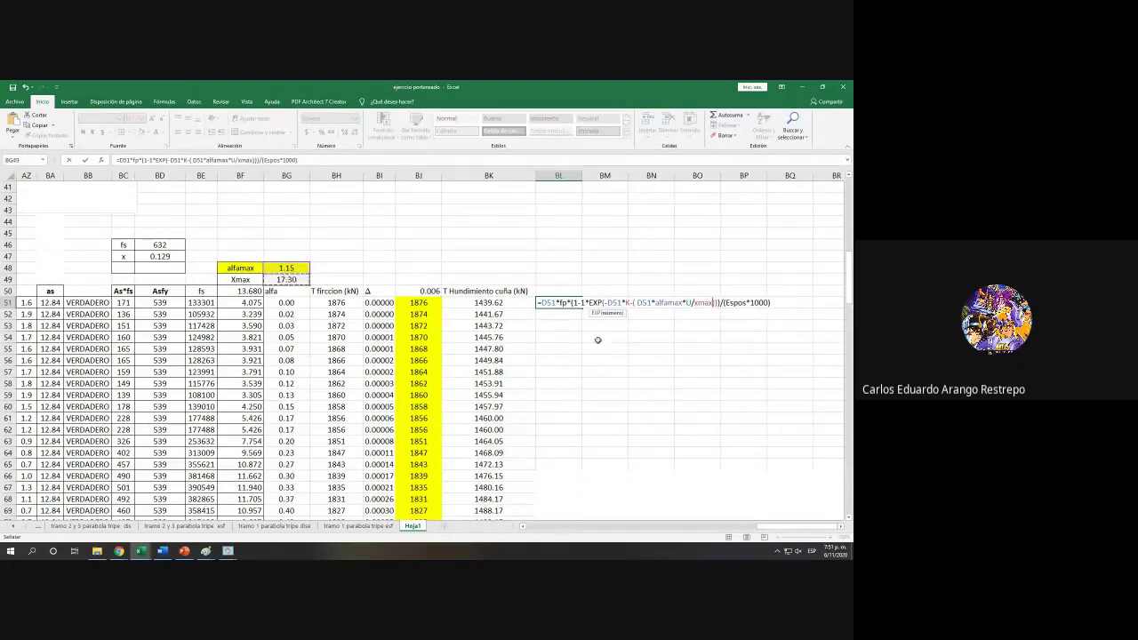
Step: Replace Espos with Es and fp with fpy*1000 in the BL51 formula, and enter the formula
{"action": "left_click", "coordinate": [747, 302]}
{"action": "left_click_drag", "start_coordinate": [747, 302], "coordinate": [729, 303]}
{"action": "type", "text": "Es"}
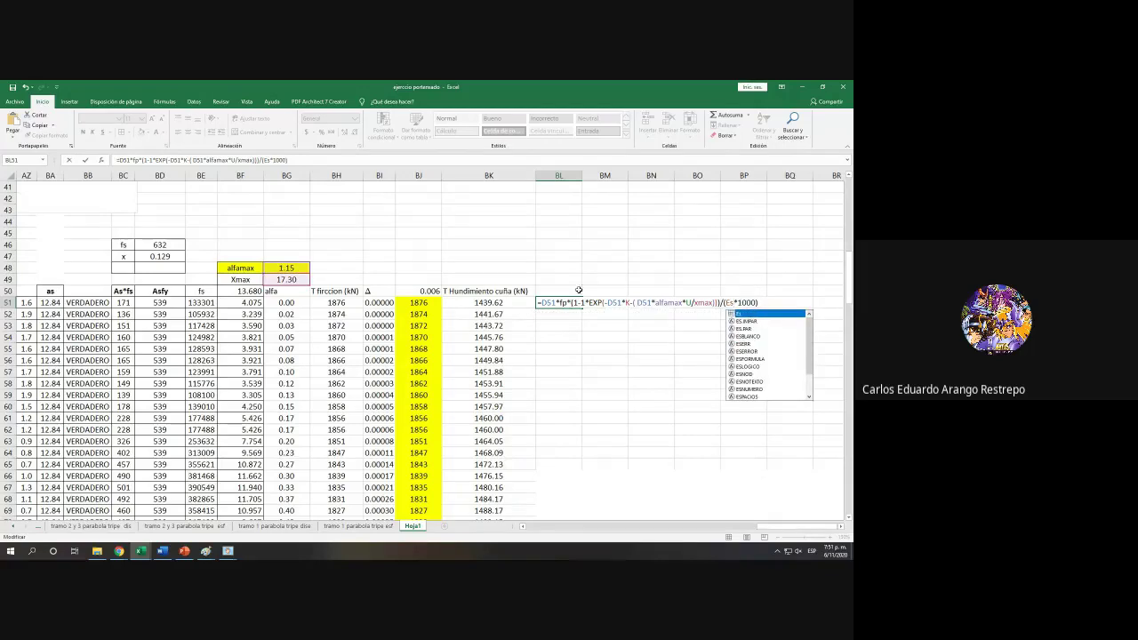
{"action": "left_click", "coordinate": [563, 303]}
{"action": "double_click", "coordinate": [563, 302]}
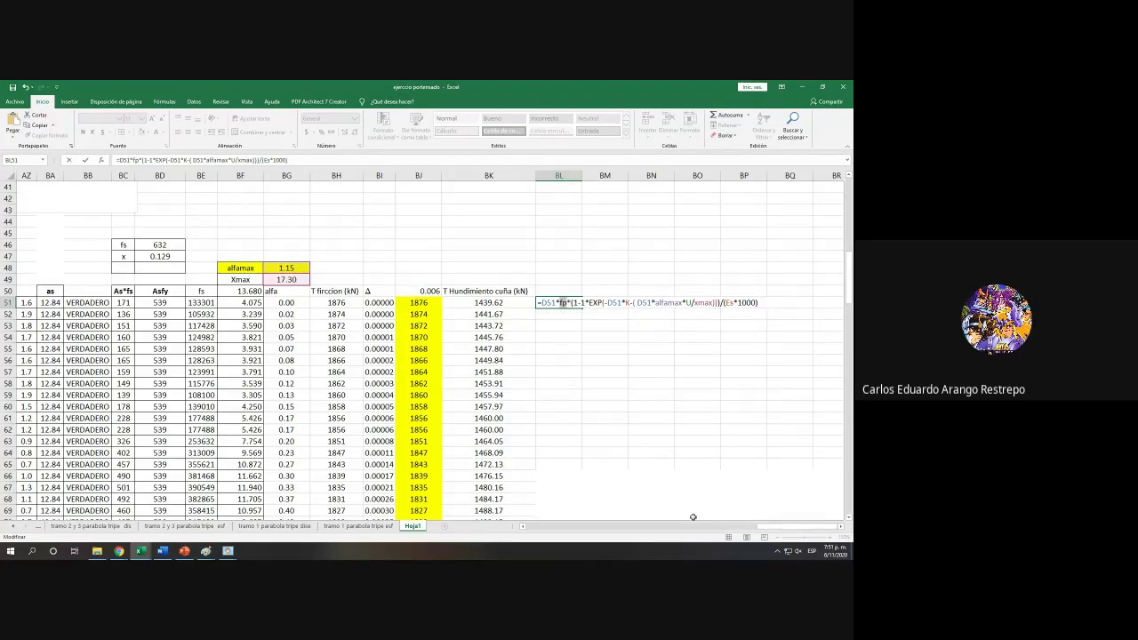
{"action": "left_click", "coordinate": [521, 526]}
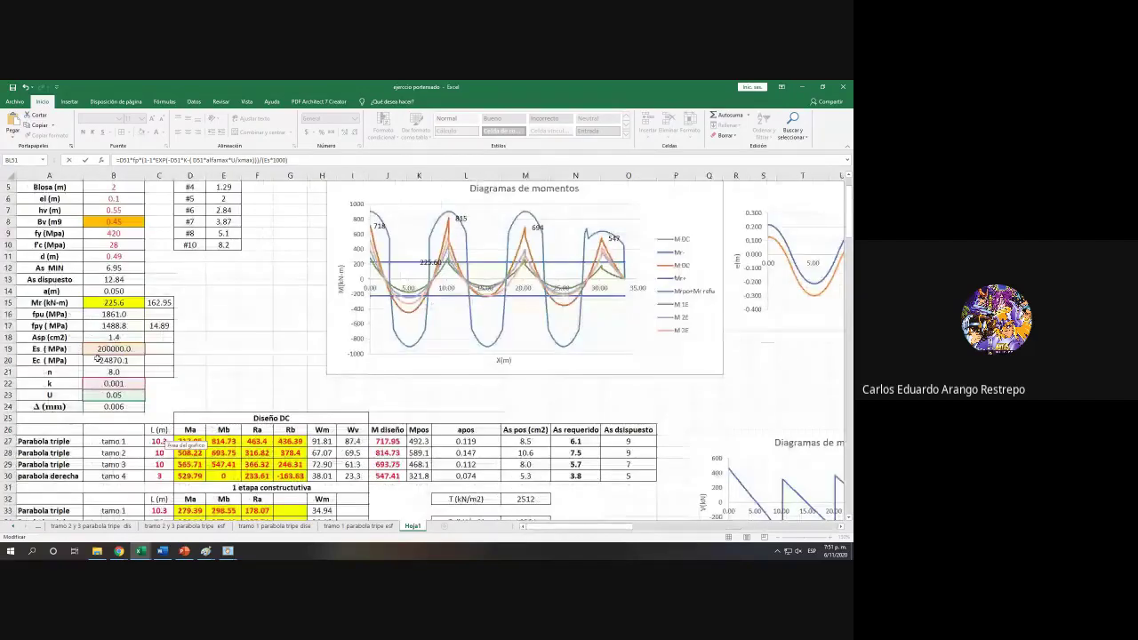
{"action": "left_click", "coordinate": [111, 326]}
{"action": "type", "text": "*1000"}
{"action": "key", "text": "Return"}
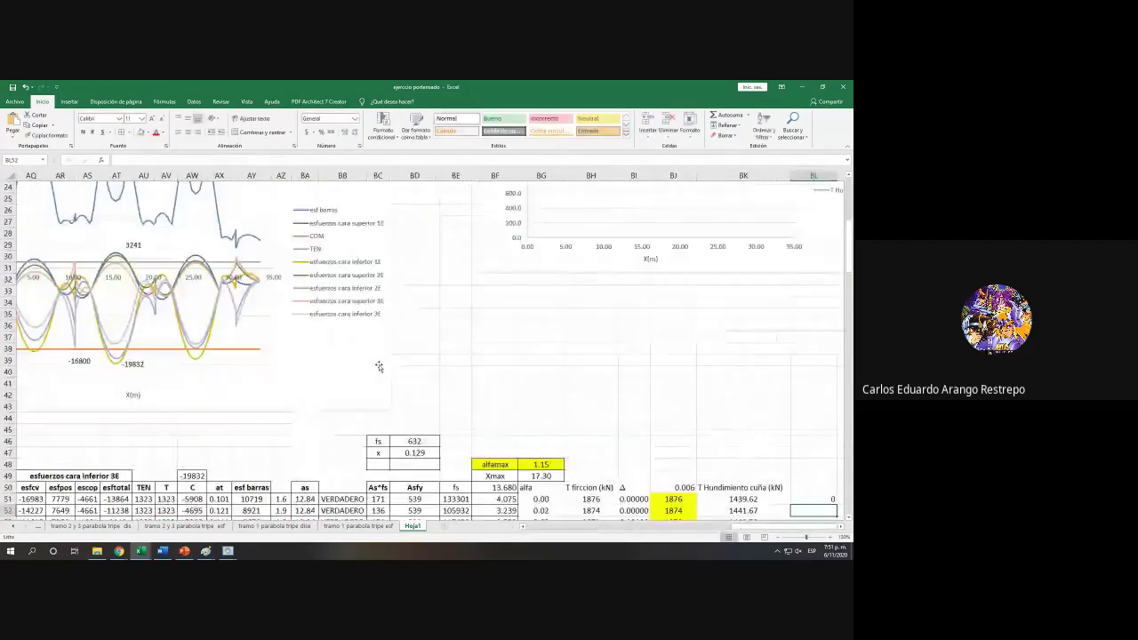
Step: Fill the BL51 formula down column BL for all beam positions
{"action": "scroll", "coordinate": [754, 433], "scroll_direction": "right", "scroll_amount": 3}
{"action": "left_click", "coordinate": [729, 429]}
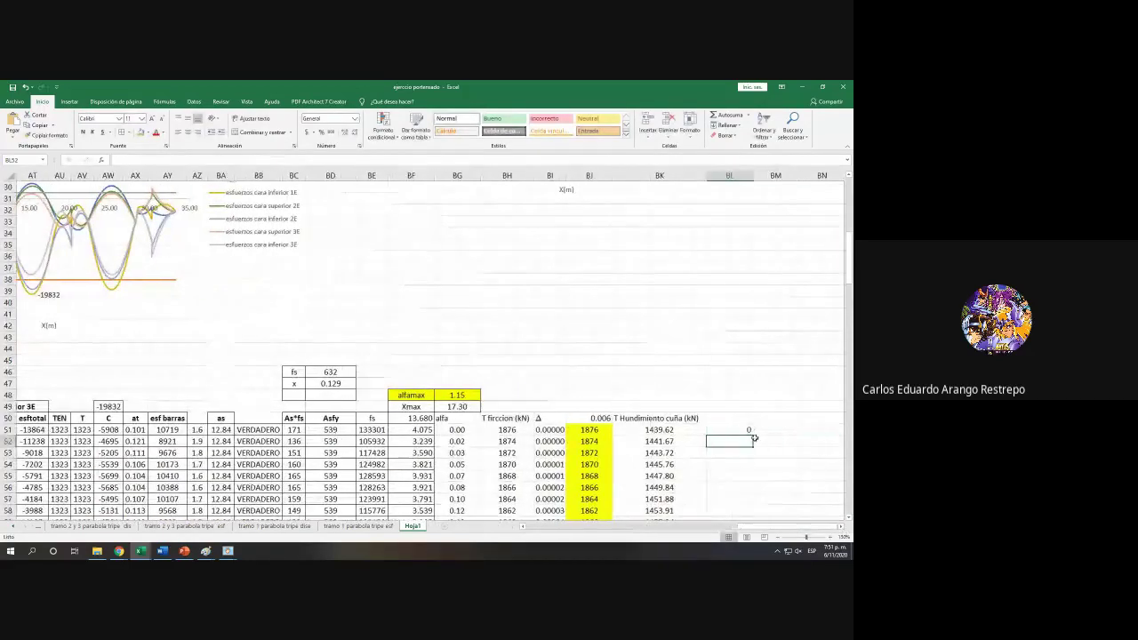
{"action": "double_click", "coordinate": [752, 434]}
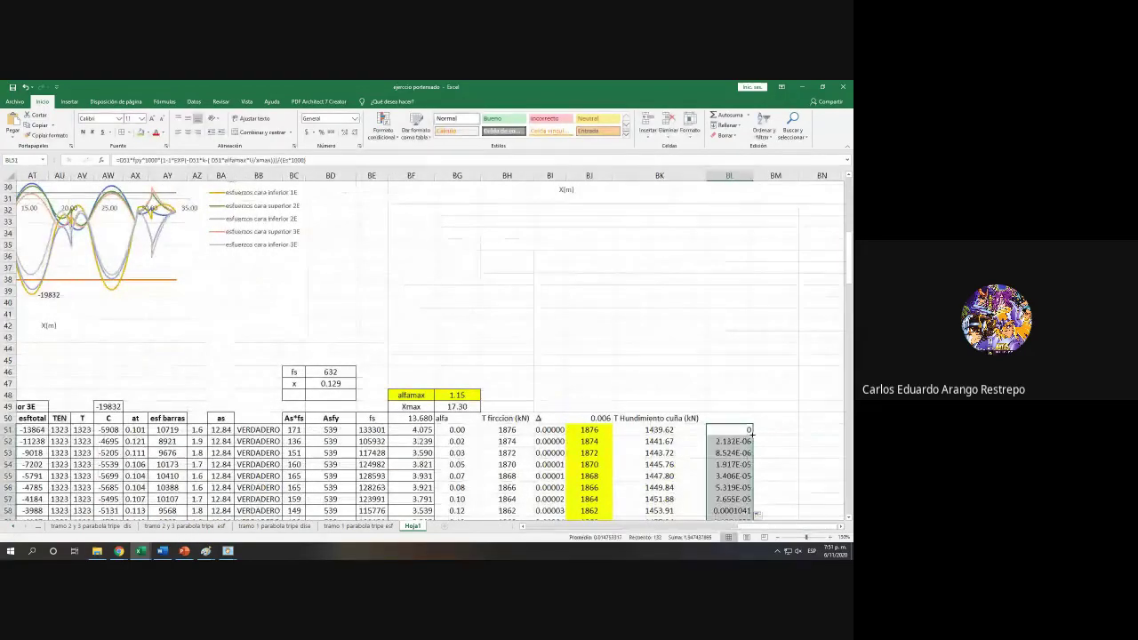
Step: Examine the new values down column BL against the Δ values in column BI
{"action": "scroll", "coordinate": [751, 434], "scroll_direction": "down", "scroll_amount": 15}
{"action": "scroll", "coordinate": [751, 434], "scroll_direction": "down", "scroll_amount": 1}
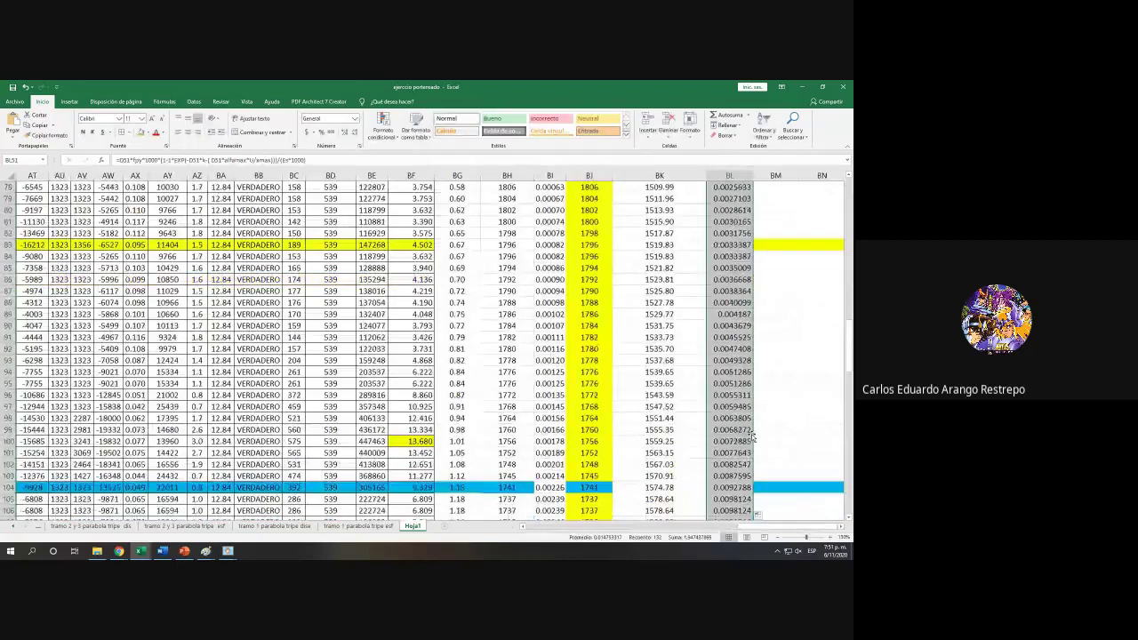
{"action": "scroll", "coordinate": [751, 433], "scroll_direction": "up", "scroll_amount": 4}
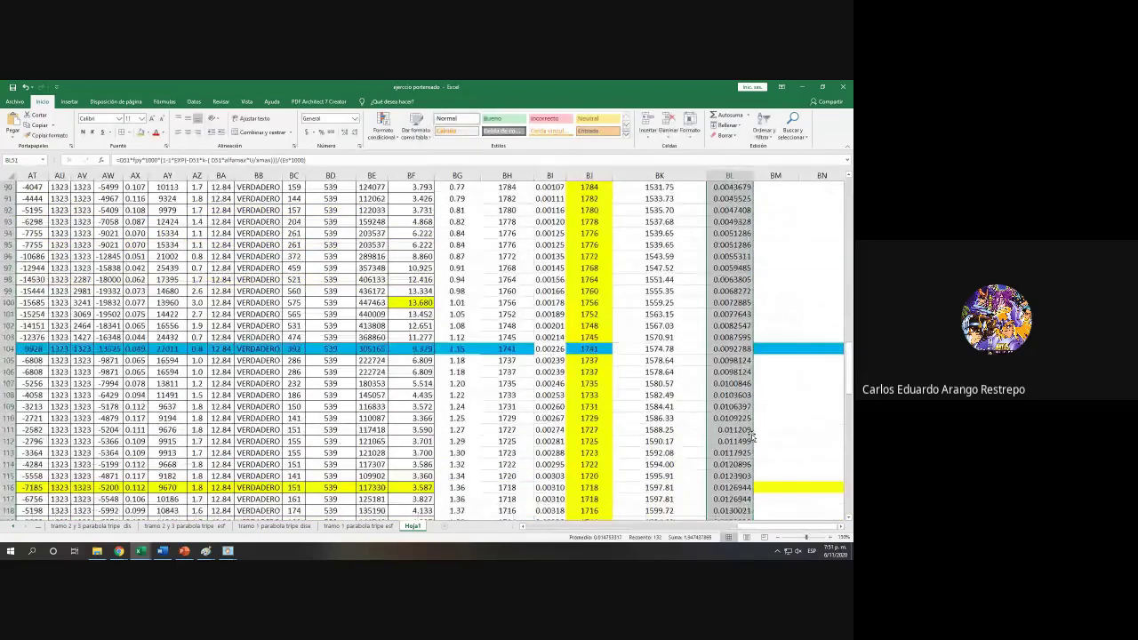
{"action": "scroll", "coordinate": [751, 434], "scroll_direction": "up", "scroll_amount": 1}
{"action": "scroll", "coordinate": [751, 436], "scroll_direction": "down", "scroll_amount": 1}
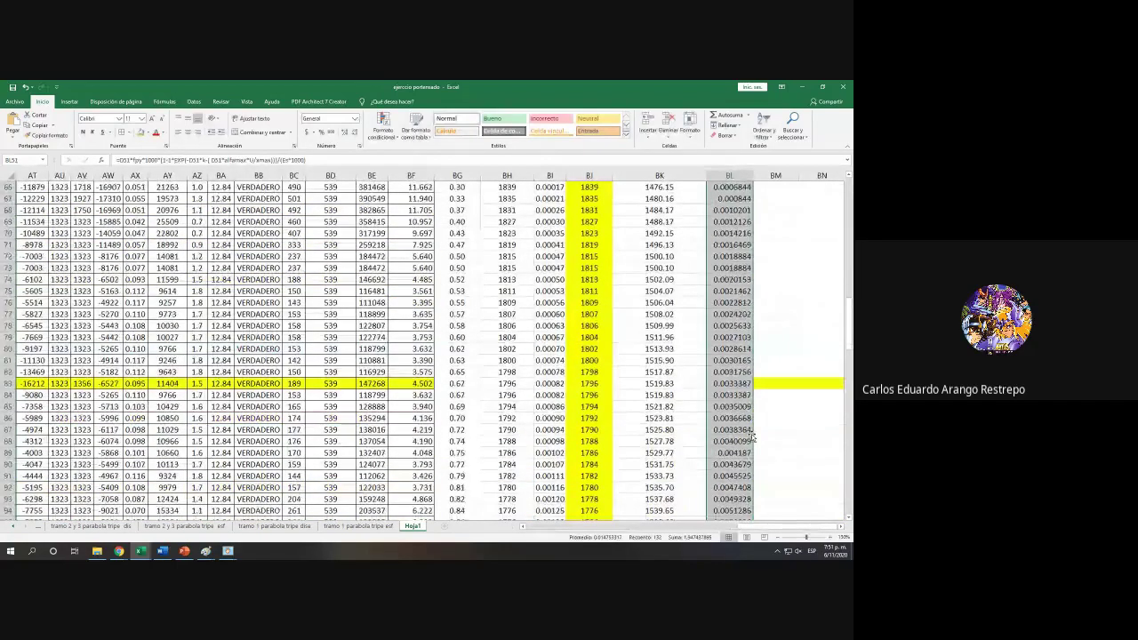
{"action": "scroll", "coordinate": [752, 434], "scroll_direction": "up", "scroll_amount": 10}
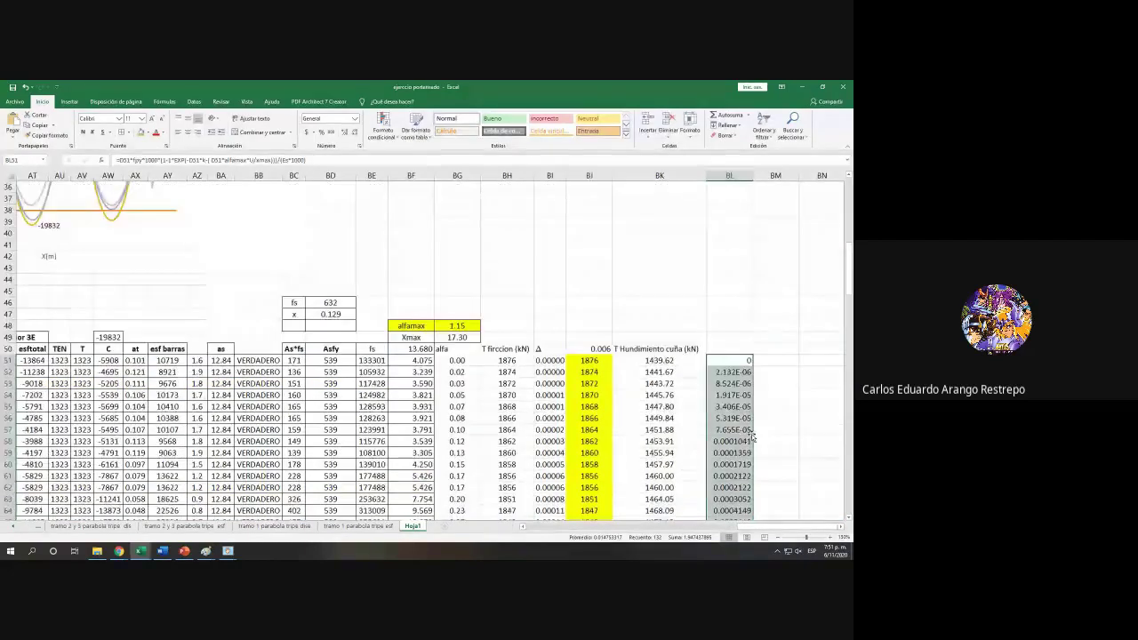
{"action": "scroll", "coordinate": [751, 434], "scroll_direction": "down", "scroll_amount": 3}
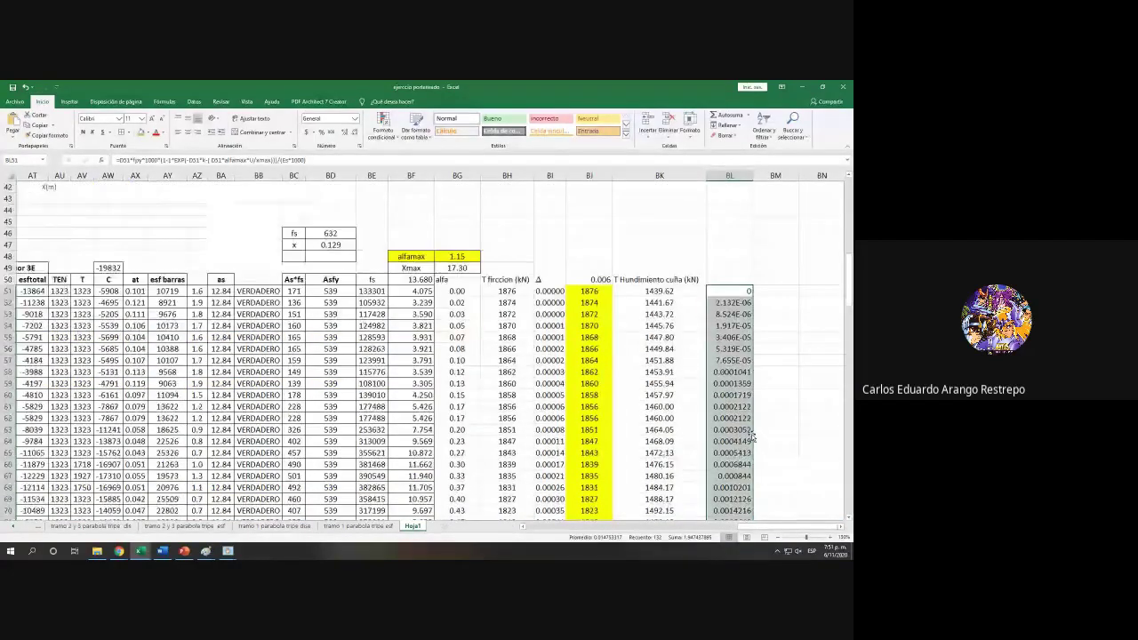
{"action": "left_click", "coordinate": [839, 526]}
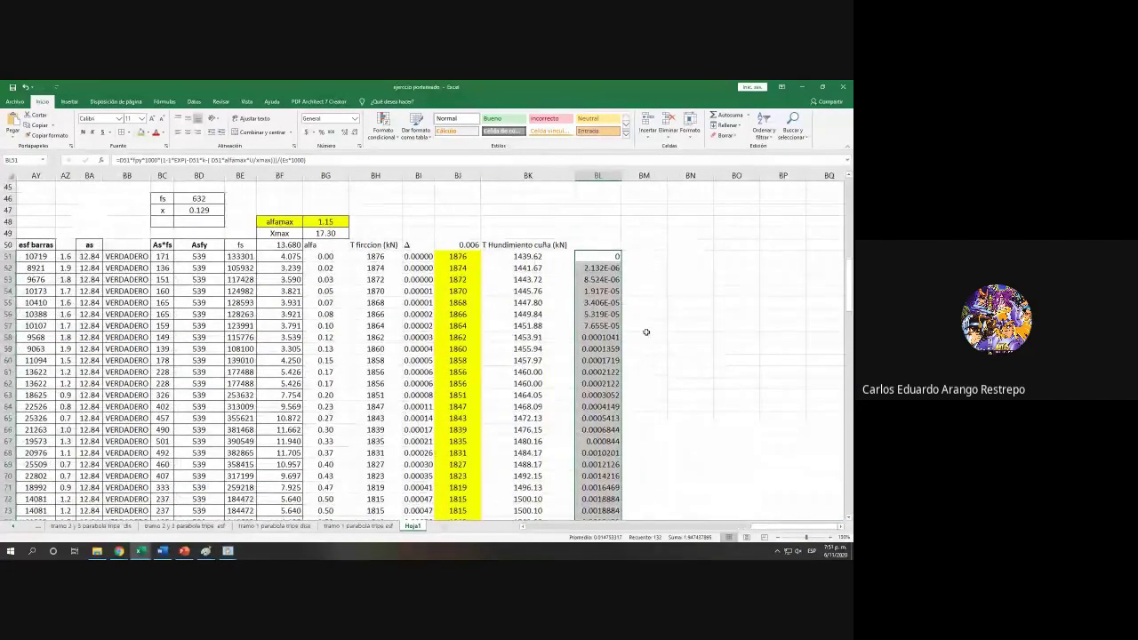
Step: Copy the SI formula text from BJ51 into cell BM51
{"action": "left_click", "coordinate": [422, 256]}
{"action": "left_click", "coordinate": [638, 259]}
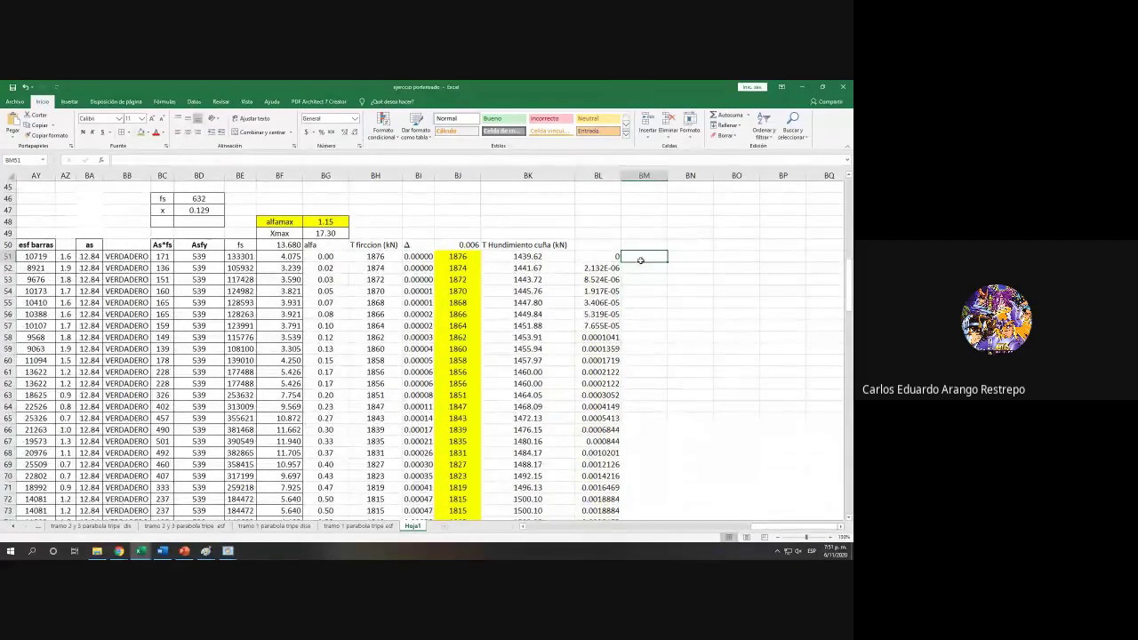
{"action": "left_click", "coordinate": [517, 259]}
{"action": "left_click", "coordinate": [447, 258]}
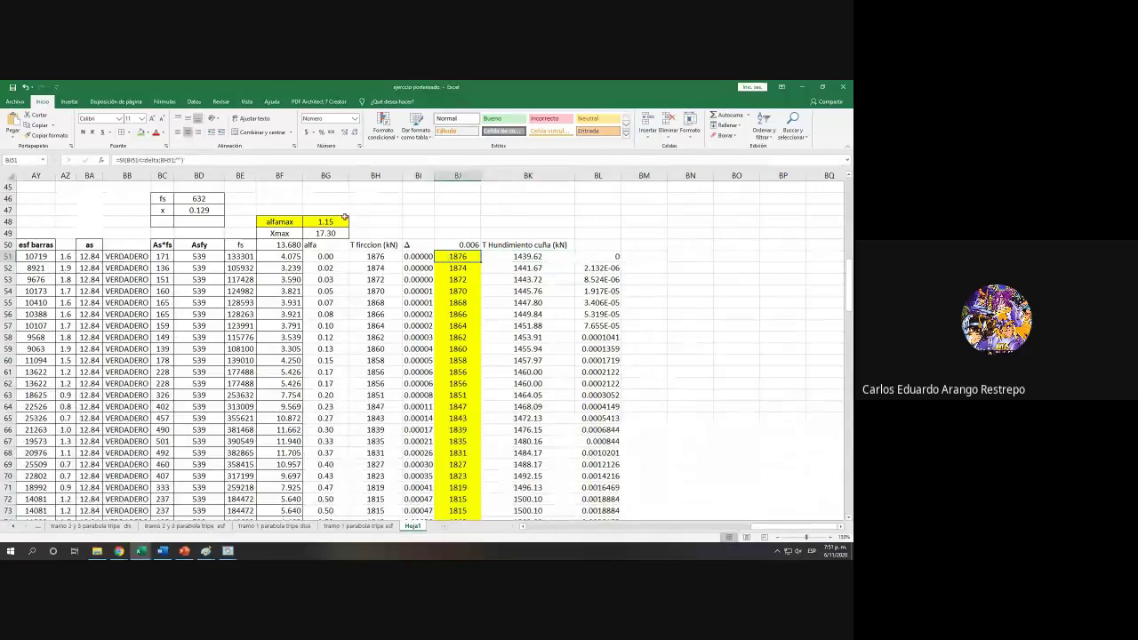
{"action": "key", "text": "F2"}
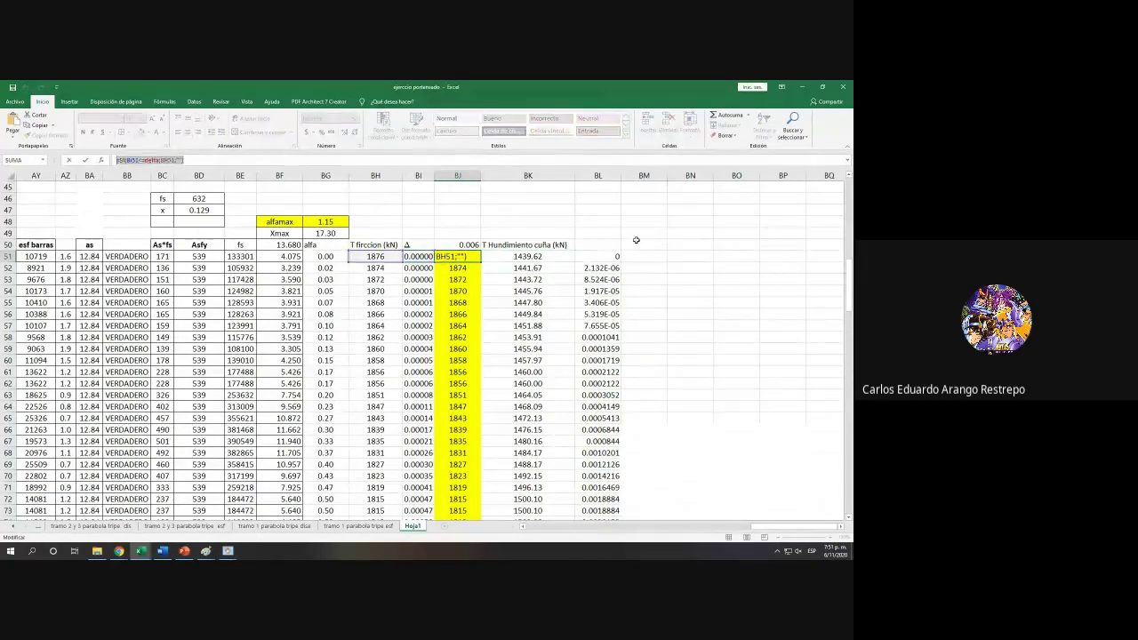
{"action": "key", "text": "ctrl+c"}
{"action": "key", "text": "Escape"}
{"action": "left_click", "coordinate": [643, 257]}
{"action": "key", "text": "ctrl+v"}
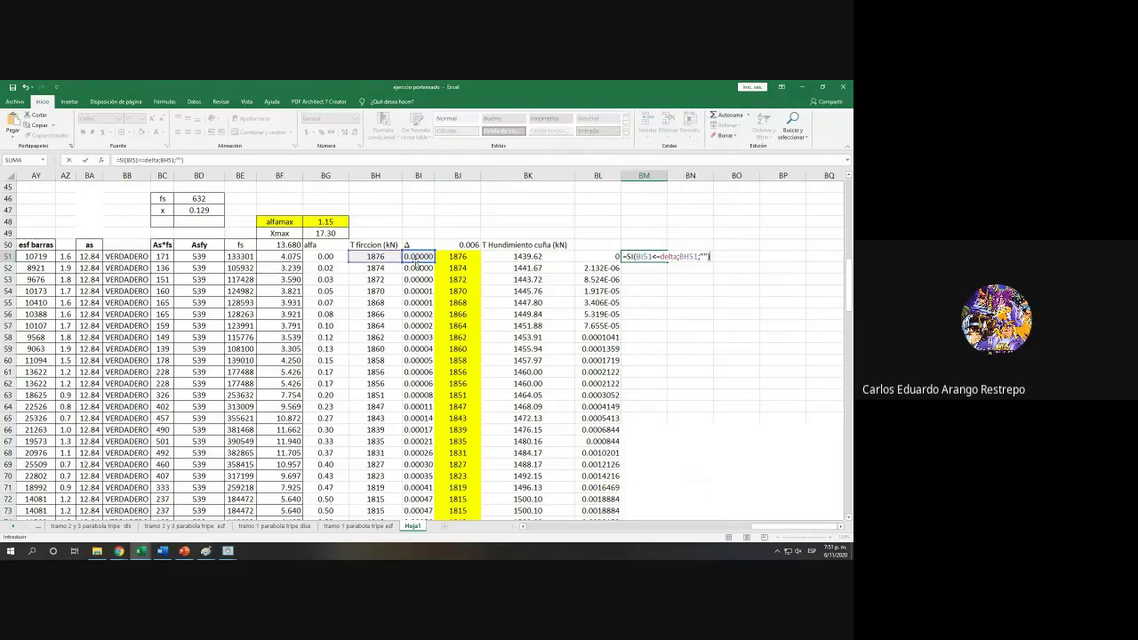
Step: Replace BH51 with BL51 in the BM51 formula, enter it, and fill it down column BM
{"action": "left_click", "coordinate": [608, 258]}
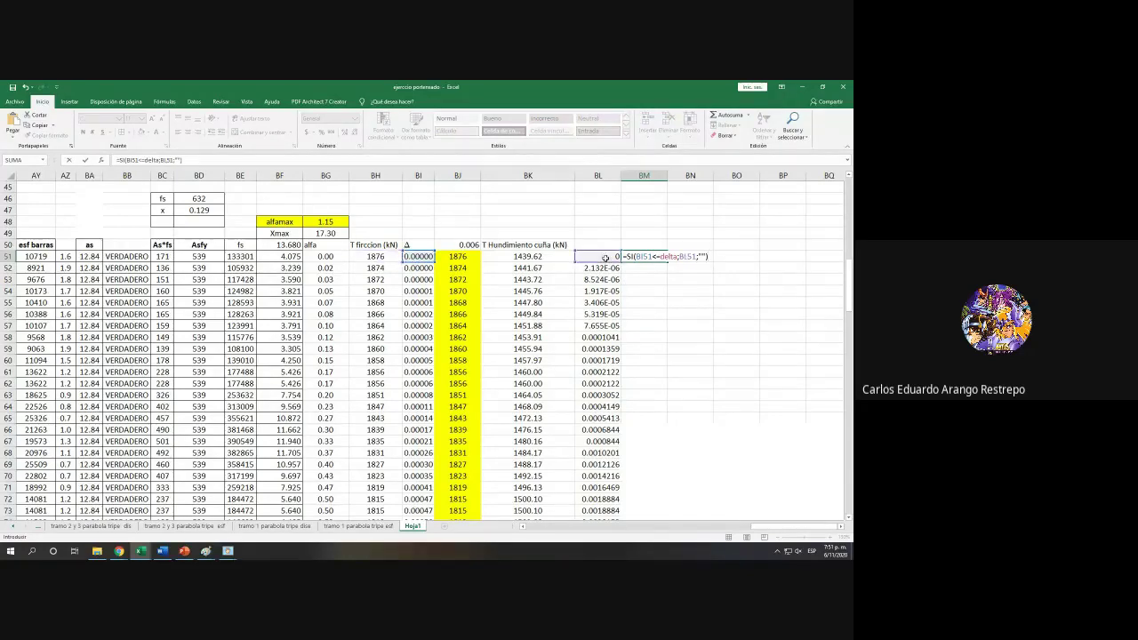
{"action": "key", "text": "Return"}
{"action": "left_click", "coordinate": [658, 255]}
{"action": "double_click", "coordinate": [667, 259]}
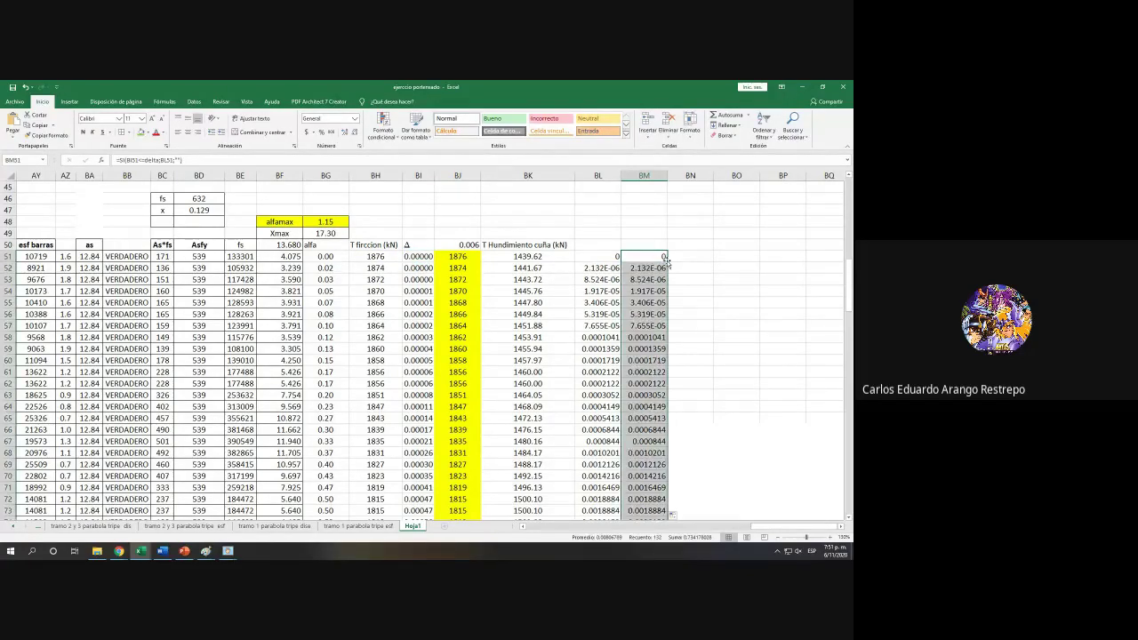
Step: Compare columns BI to BM around the green row 141, where the slip limit is reached
{"action": "scroll", "coordinate": [667, 259], "scroll_direction": "down", "scroll_amount": 20}
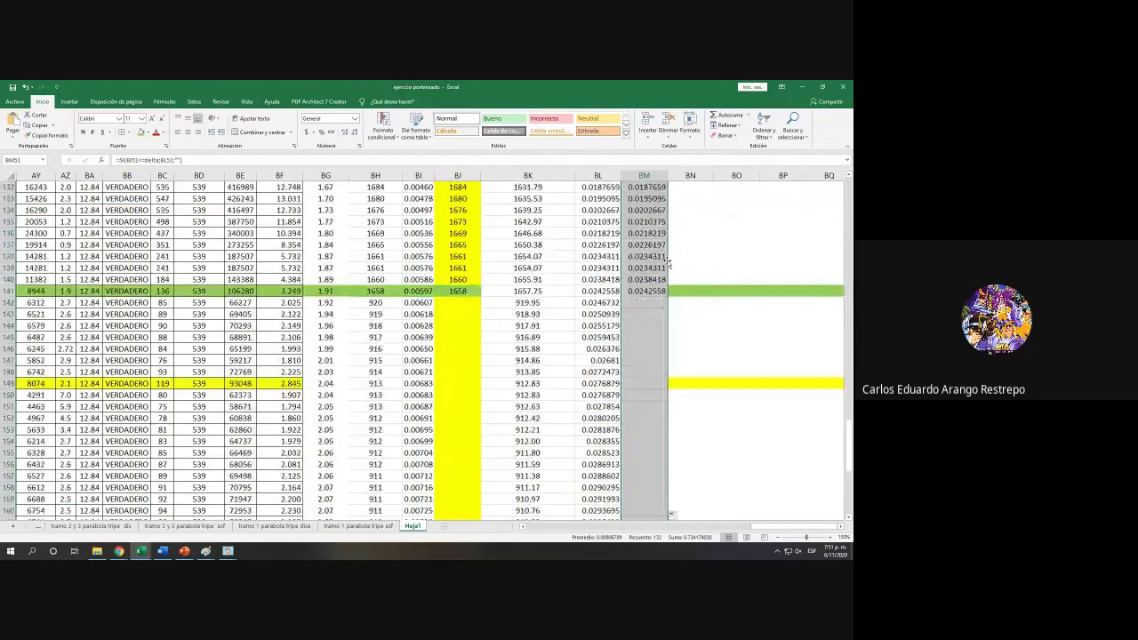
{"action": "scroll", "coordinate": [667, 259], "scroll_direction": "down", "scroll_amount": 3}
{"action": "scroll", "coordinate": [667, 260], "scroll_direction": "up", "scroll_amount": 16}
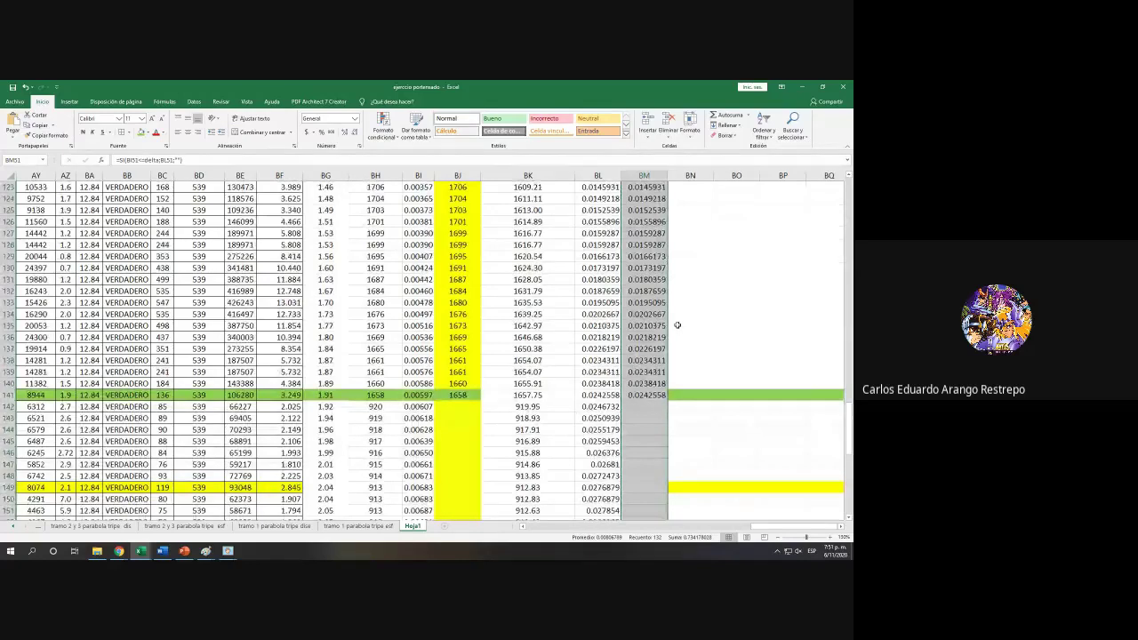
{"action": "left_click_drag", "start_coordinate": [433, 393], "coordinate": [658, 397]}
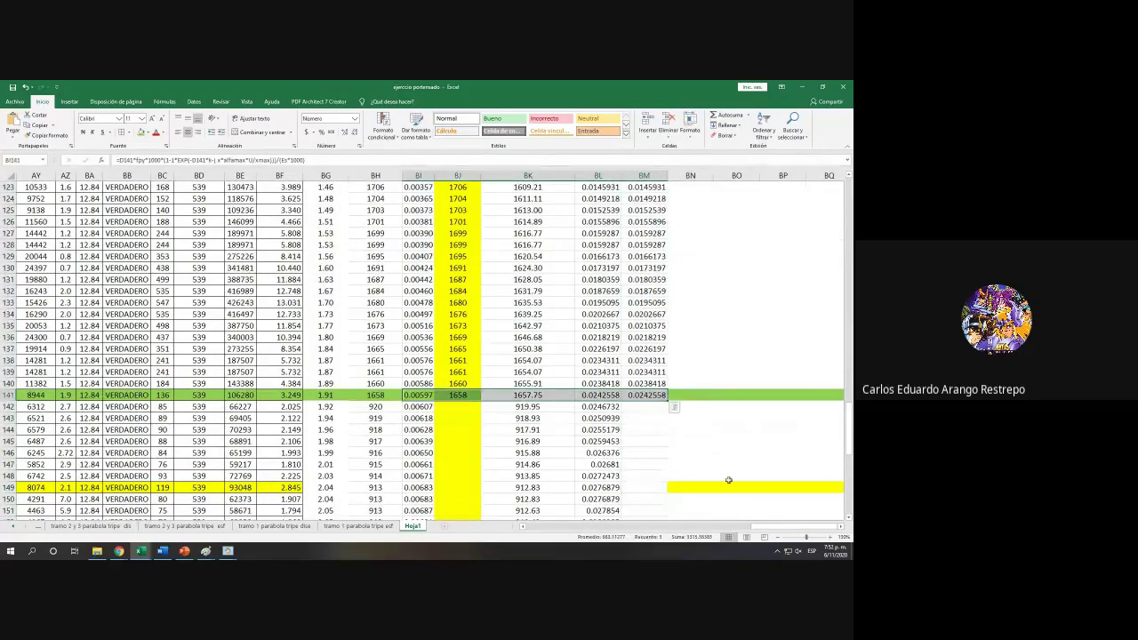
{"action": "mouse_move", "coordinate": [771, 529]}
{"action": "left_mouse_down"}
{"action": "mouse_move", "coordinate": [434, 531]}
{"action": "mouse_move", "coordinate": [756, 530]}
{"action": "left_mouse_up"}
{"action": "scroll", "coordinate": [748, 340], "scroll_direction": "up", "scroll_amount": 8}
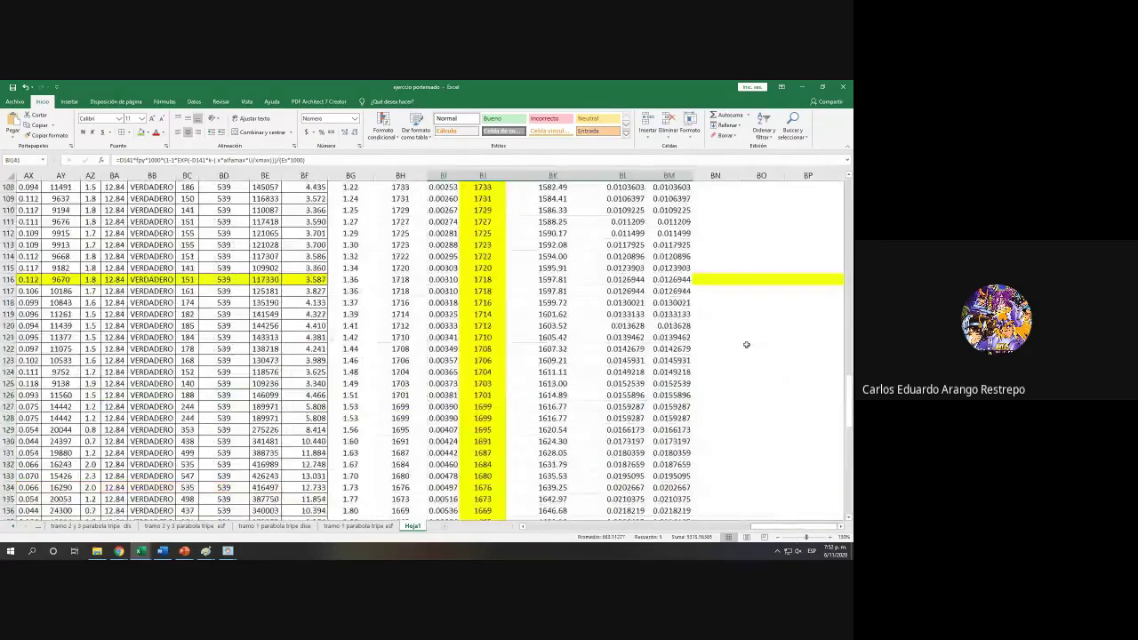
Step: Delete the trial columns BM and BL from the loss table
{"action": "scroll", "coordinate": [749, 340], "scroll_direction": "up", "scroll_amount": 20}
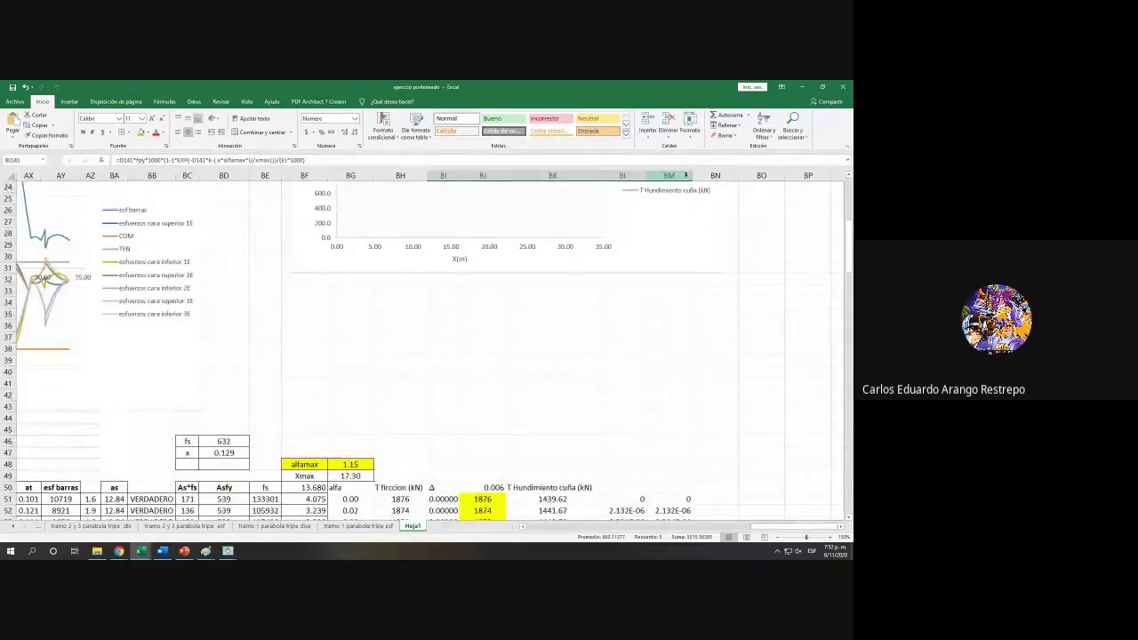
{"action": "left_click", "coordinate": [684, 176]}
{"action": "key", "text": "ctrl+minus"}
{"action": "scroll", "coordinate": [684, 253], "scroll_direction": "down", "scroll_amount": 11}
{"action": "scroll", "coordinate": [683, 253], "scroll_direction": "down", "scroll_amount": 20}
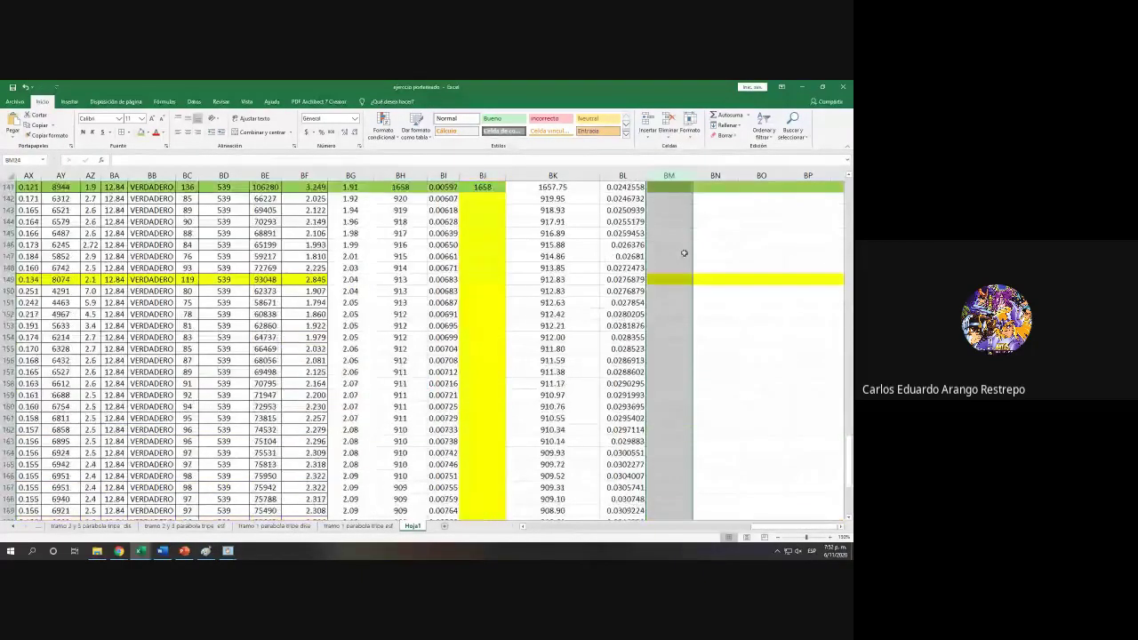
{"action": "scroll", "coordinate": [684, 253], "scroll_direction": "up", "scroll_amount": 20}
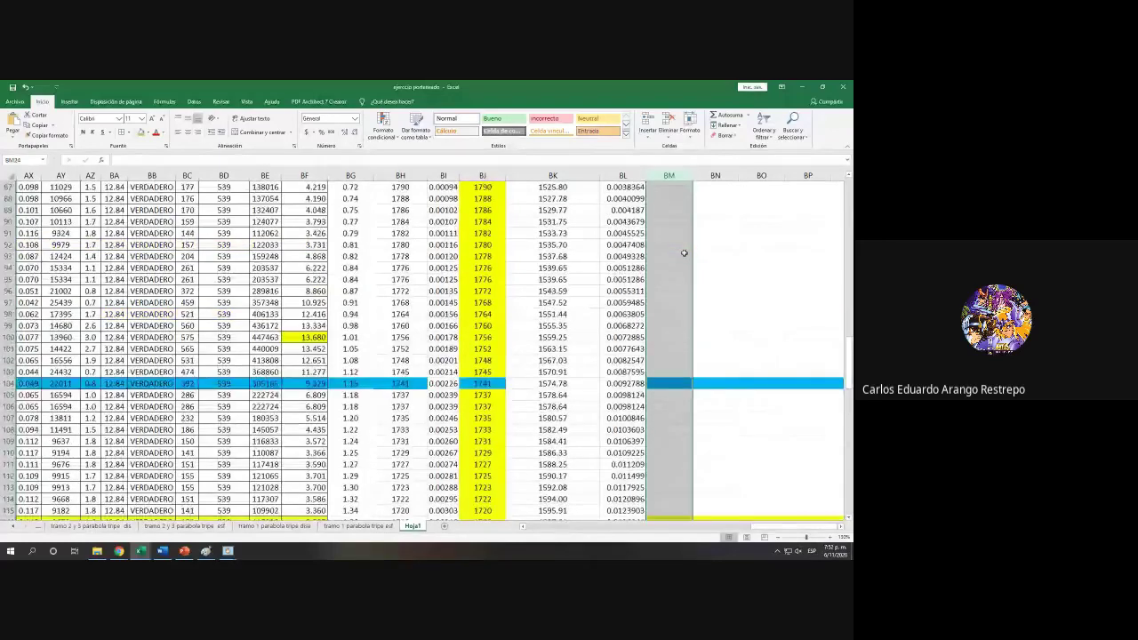
{"action": "scroll", "coordinate": [684, 253], "scroll_direction": "up", "scroll_amount": 4}
{"action": "left_click", "coordinate": [629, 172]}
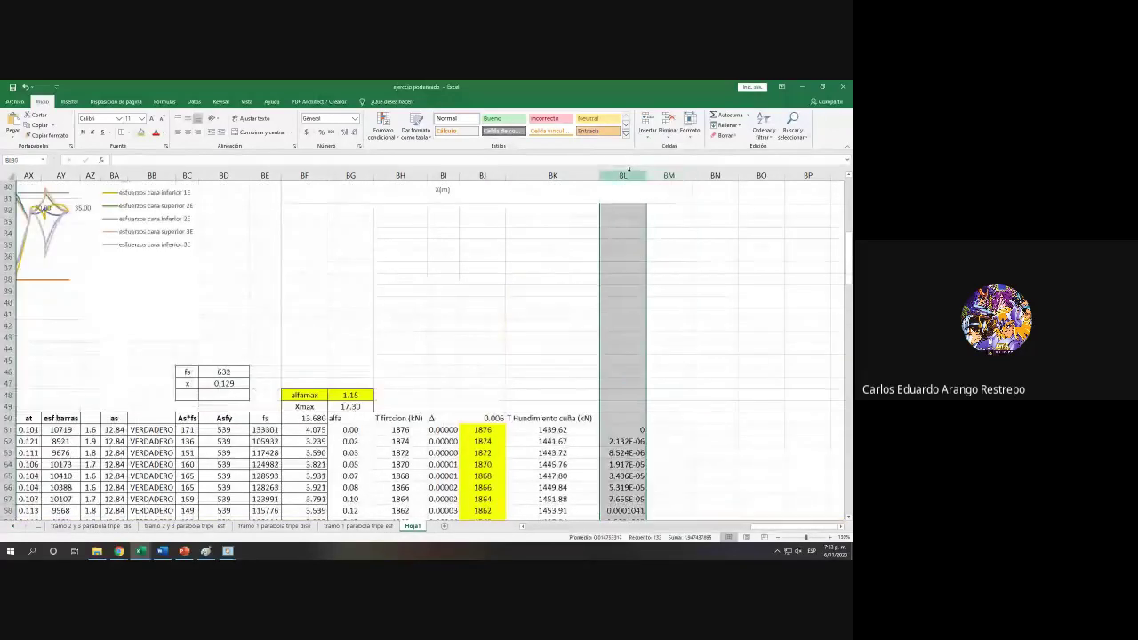
Step: Check the tension chart and the Δ column heading of the loss table
{"action": "scroll", "coordinate": [663, 329], "scroll_direction": "up", "scroll_amount": 10}
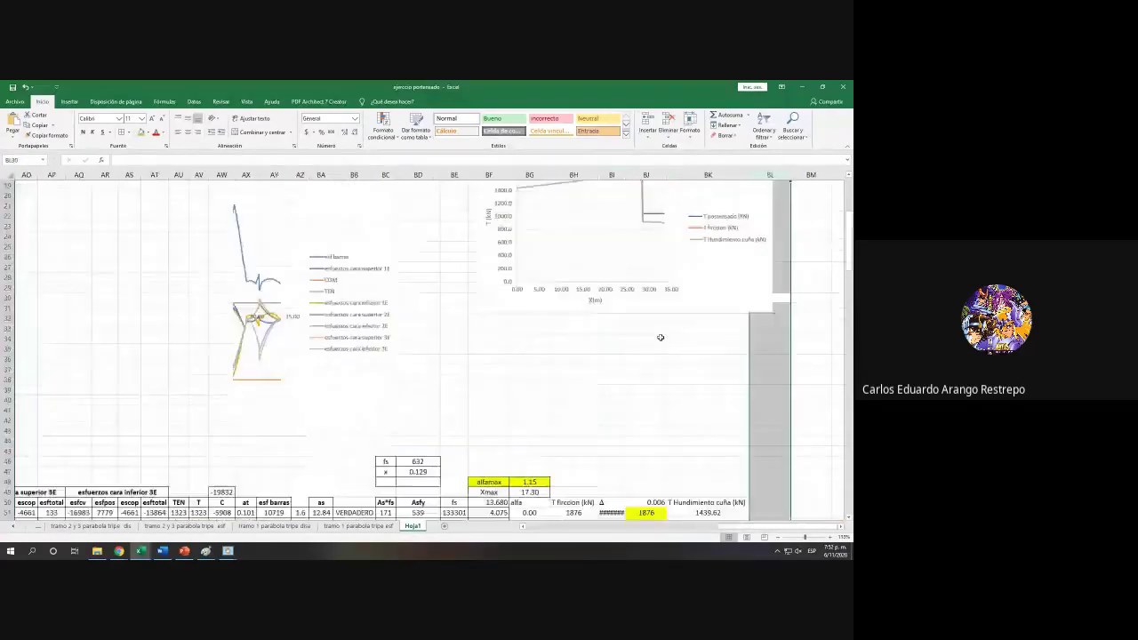
{"action": "scroll", "coordinate": [686, 376], "scroll_direction": "up", "scroll_amount": 3}
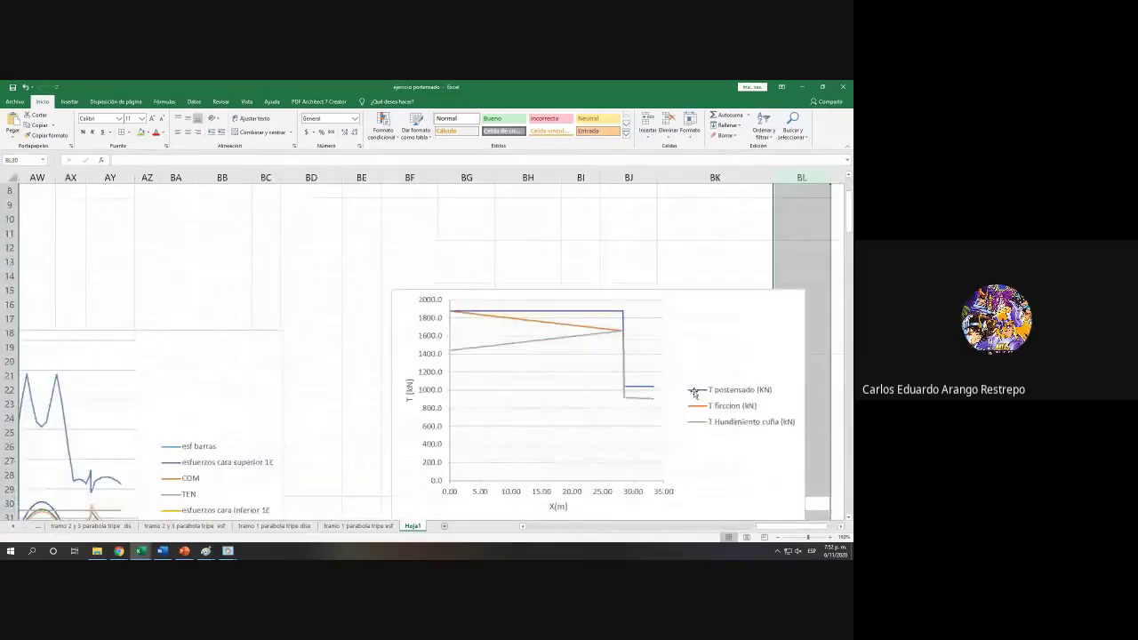
{"action": "scroll", "coordinate": [694, 392], "scroll_direction": "down", "scroll_amount": 13}
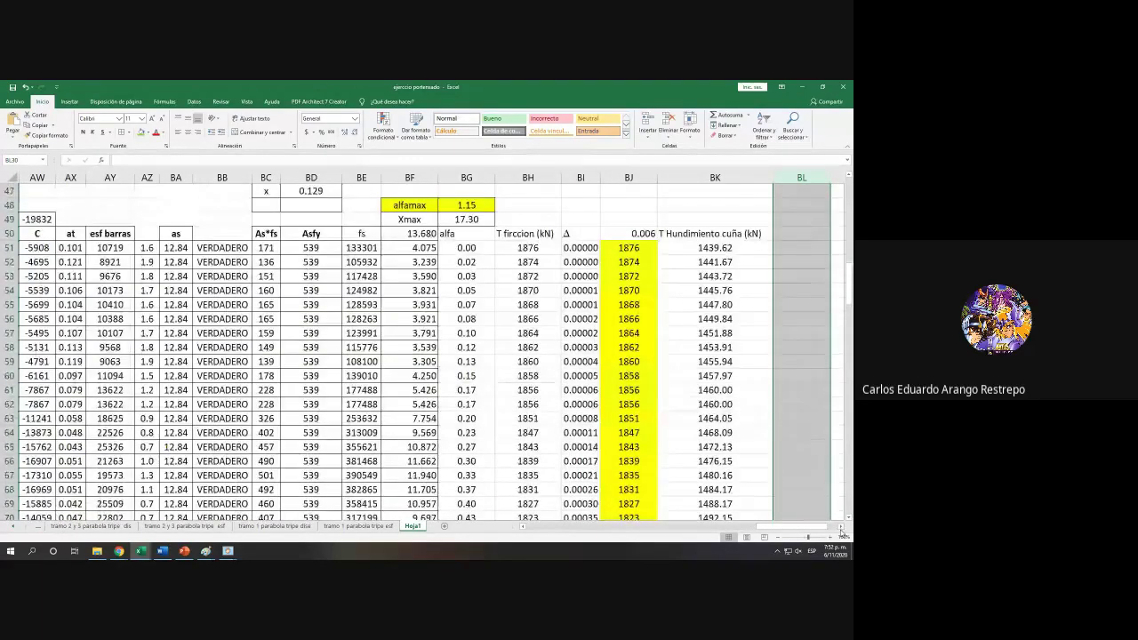
{"action": "scroll", "coordinate": [841, 531], "scroll_direction": "right", "scroll_amount": 5}
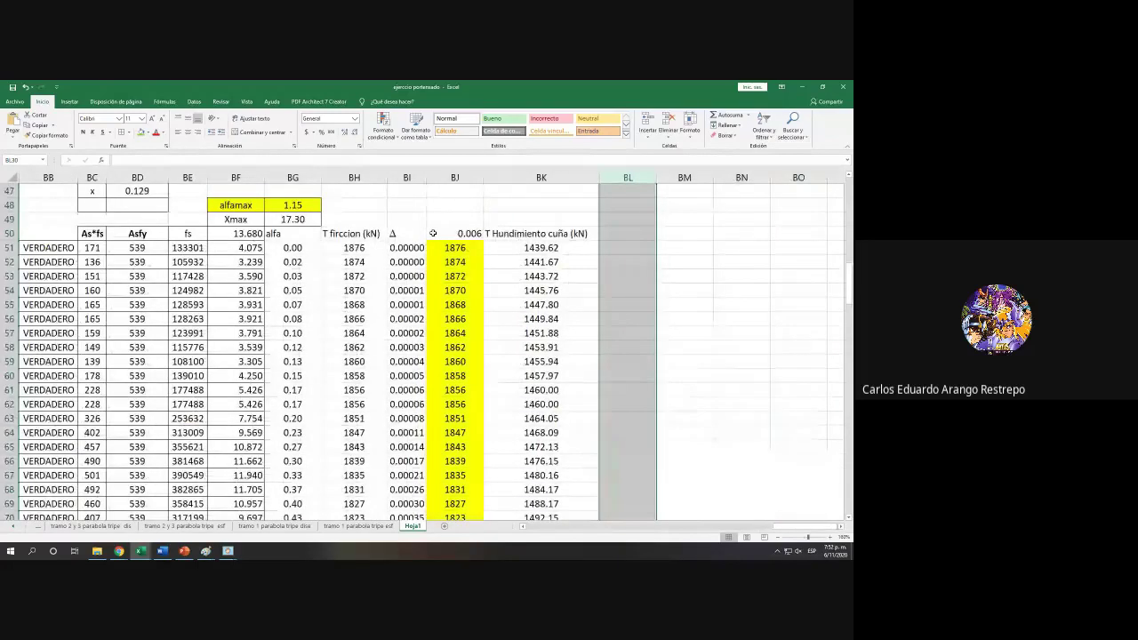
{"action": "left_click", "coordinate": [410, 234]}
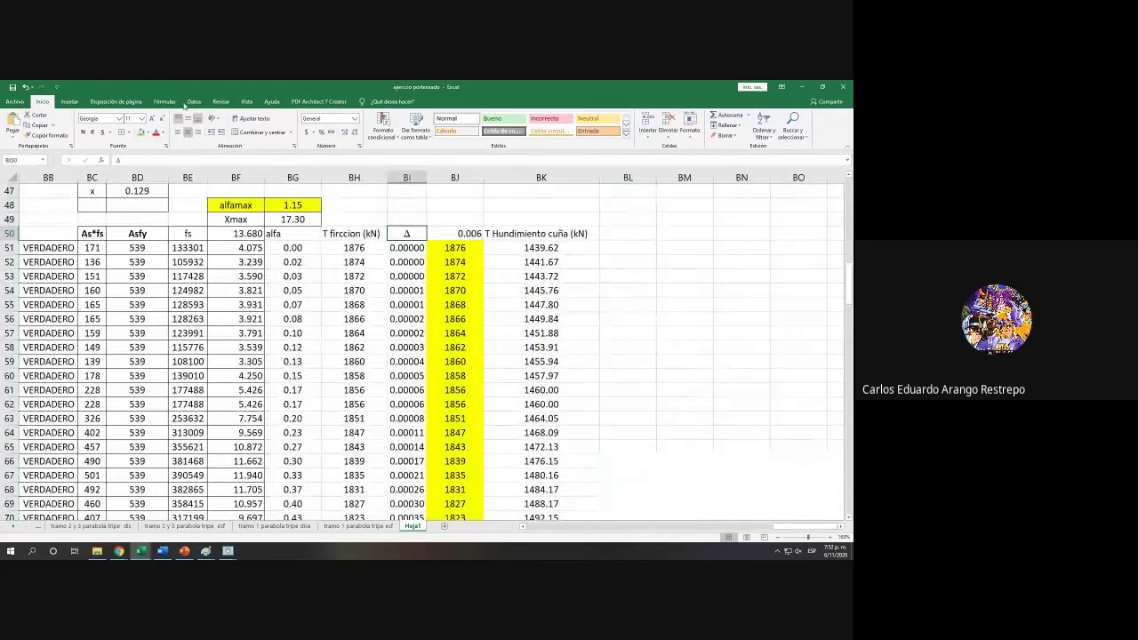
Step: Place the workbook beside the Word document and review its Δdet equation and the Thu wedge-slip tension equation
{"action": "double_click", "coordinate": [217, 87]}
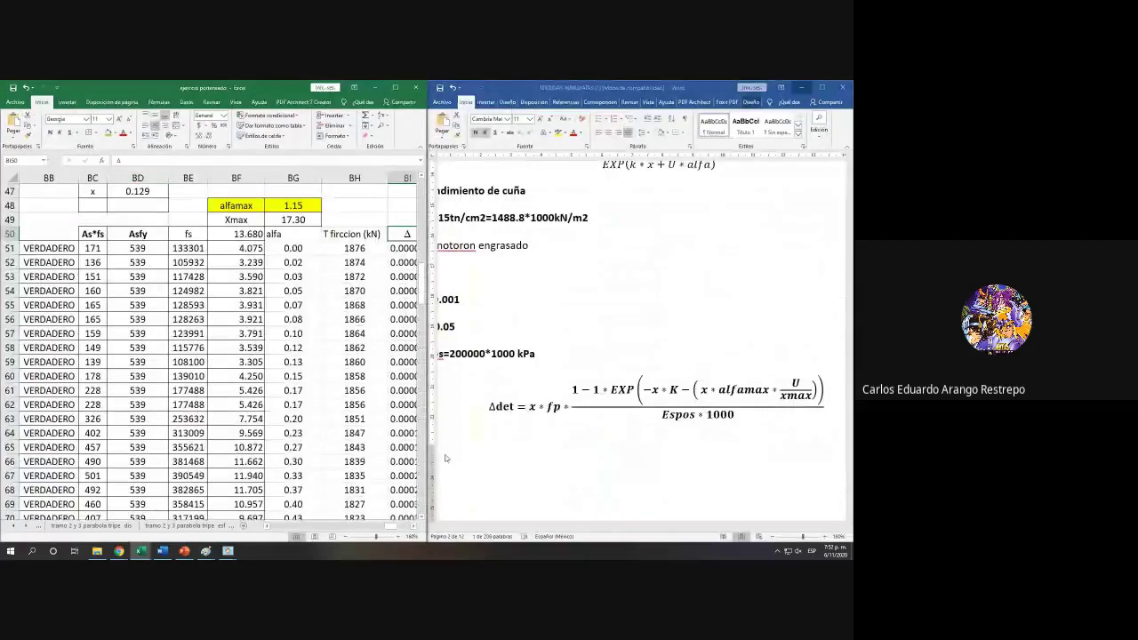
{"action": "left_click", "coordinate": [673, 392]}
{"action": "scroll", "coordinate": [711, 382], "scroll_direction": "down", "scroll_amount": 4}
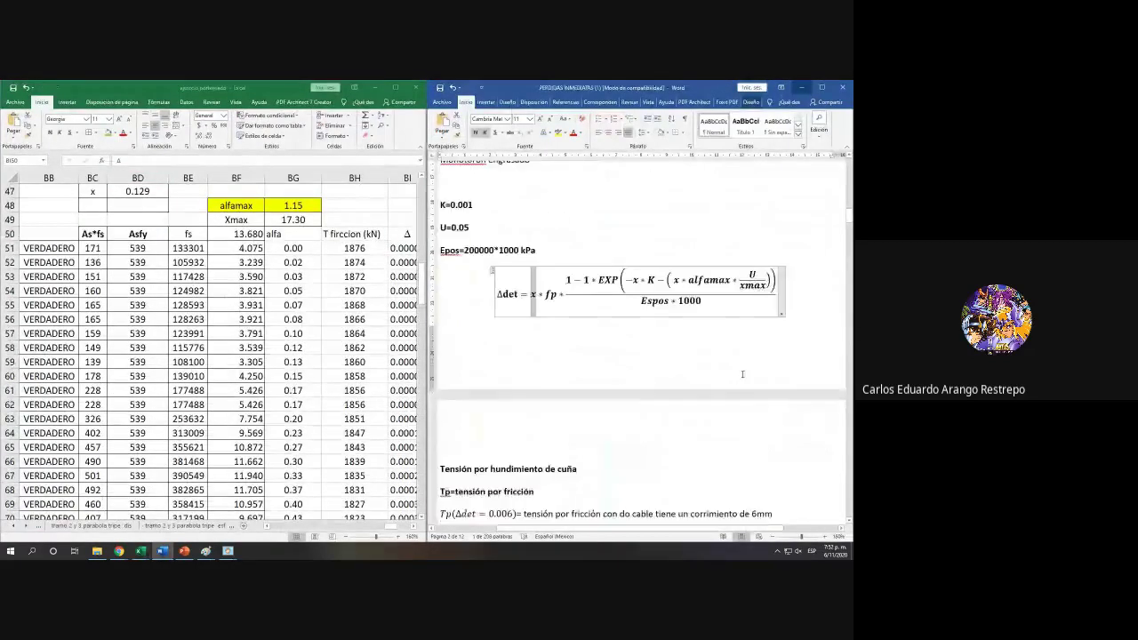
{"action": "scroll", "coordinate": [742, 374], "scroll_direction": "down", "scroll_amount": 5}
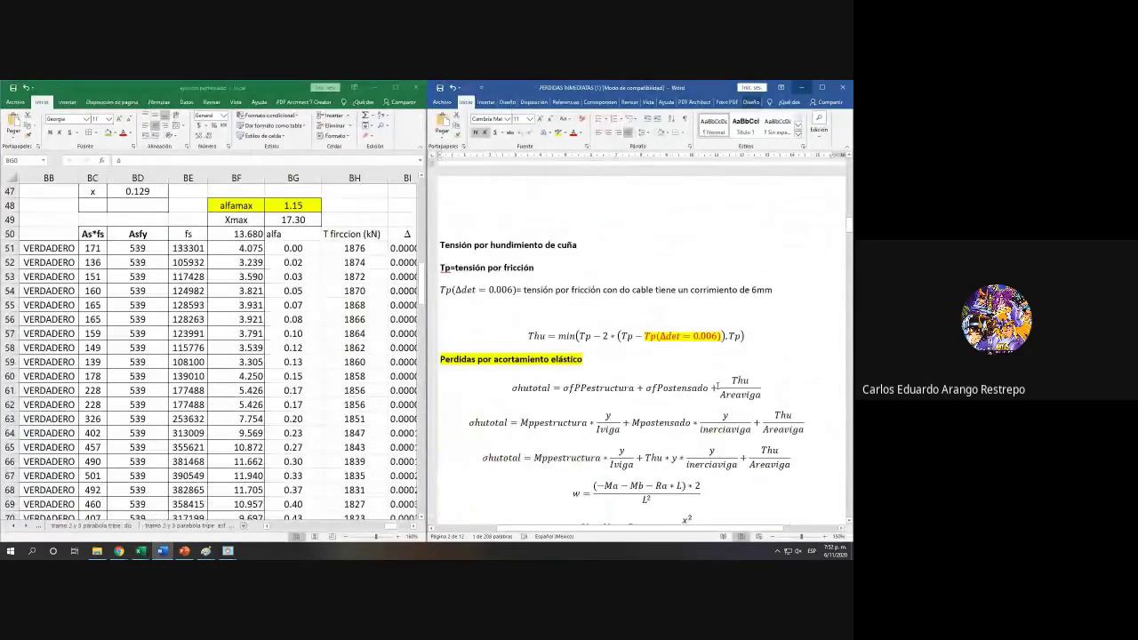
{"action": "scroll", "coordinate": [635, 407], "scroll_direction": "up", "scroll_amount": 1}
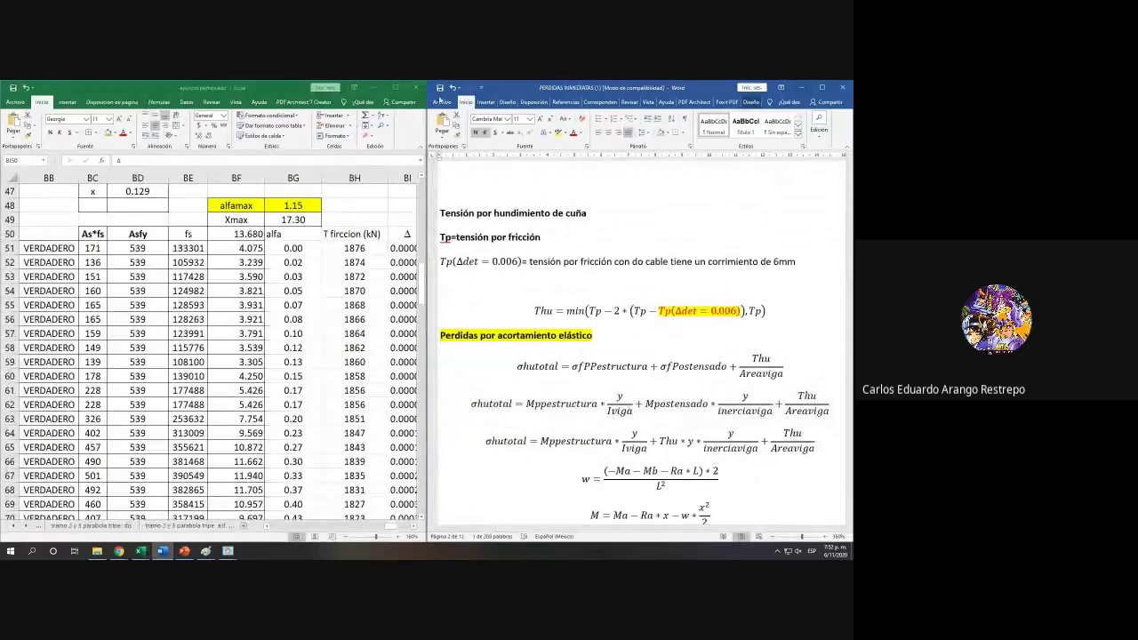
Step: Return to the full-size workbook, select the loss table BF50:BK182, and inspect the chart point where the friction and wedge-slip curves meet
{"action": "left_click", "coordinate": [395, 88]}
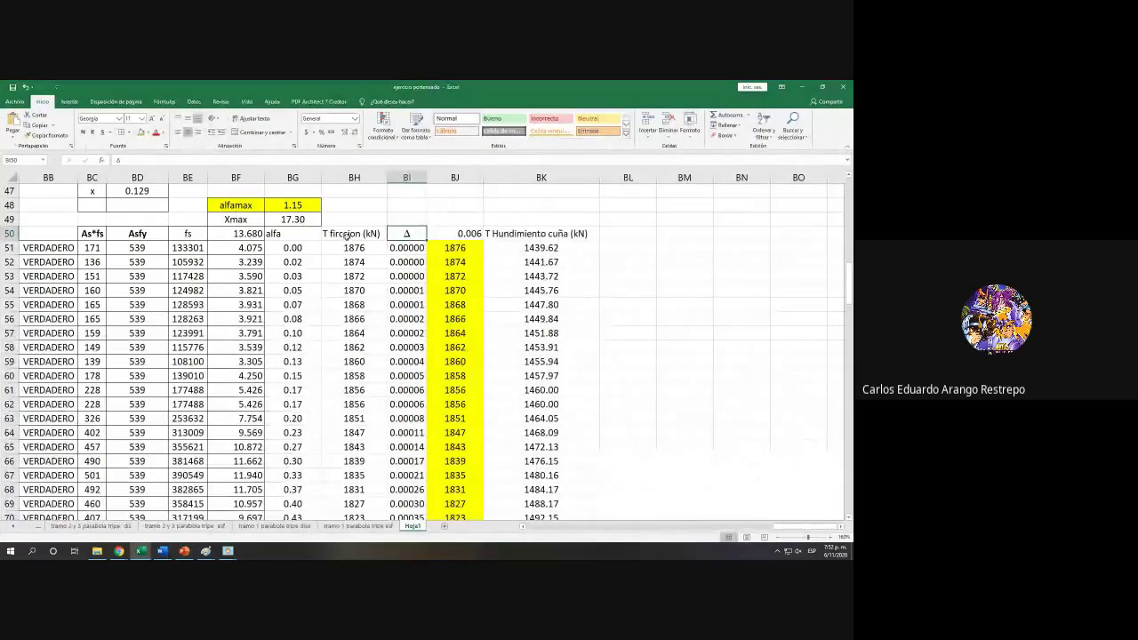
{"action": "left_click_drag", "start_coordinate": [236, 233], "coordinate": [553, 252]}
{"action": "key", "text": "ctrl+shift+Down"}
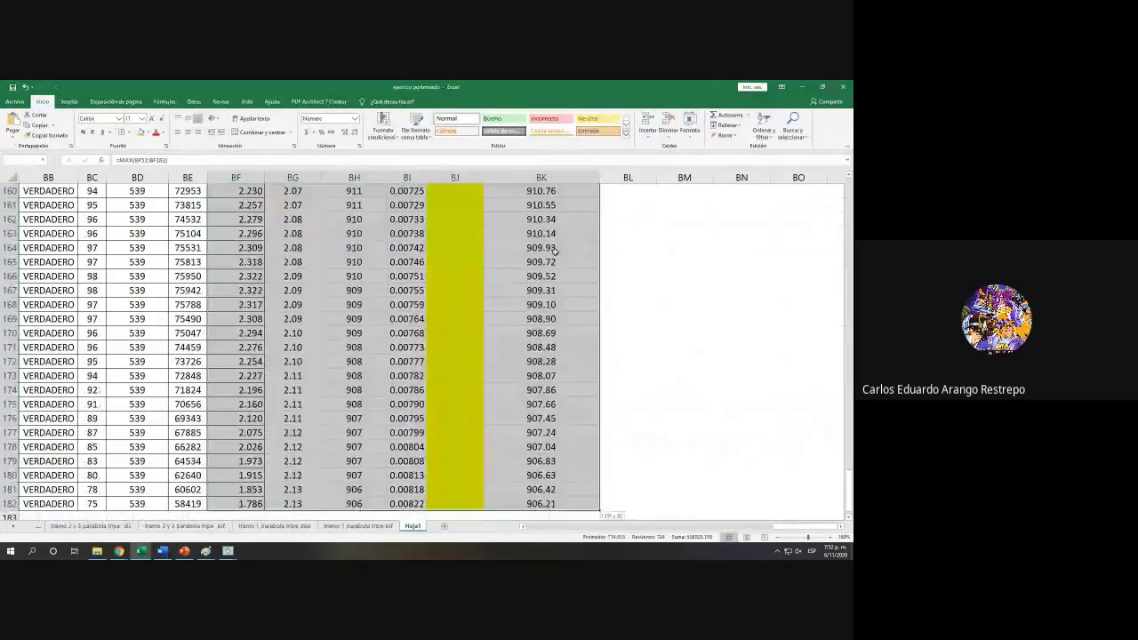
{"action": "scroll", "coordinate": [513, 373], "scroll_direction": "up", "scroll_amount": 20}
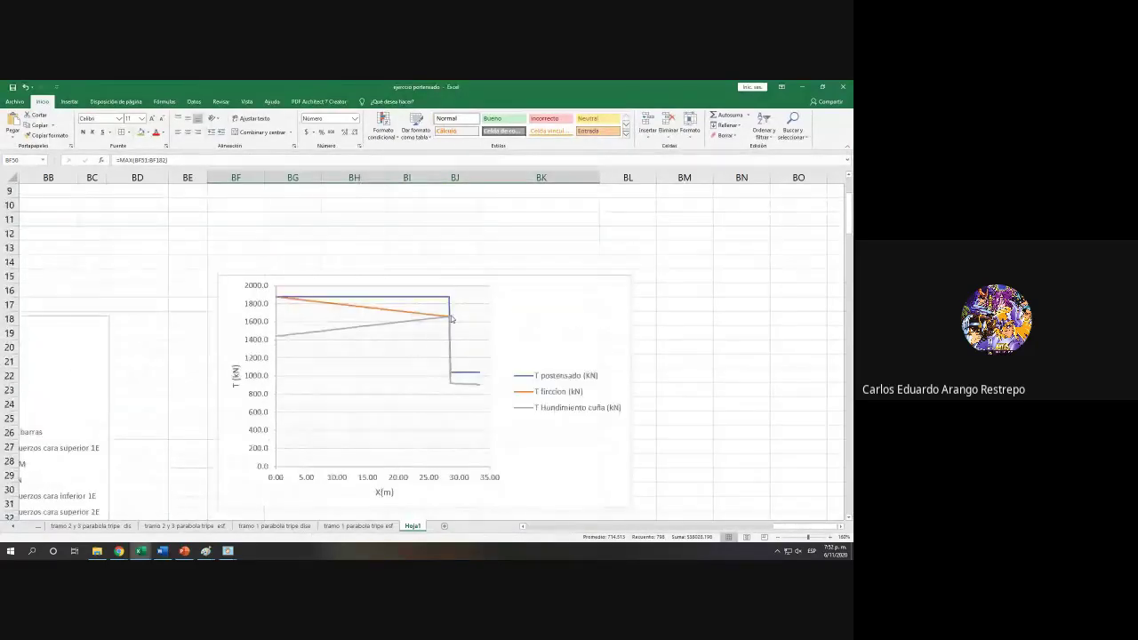
{"action": "mouse_move", "coordinate": [450, 317]}
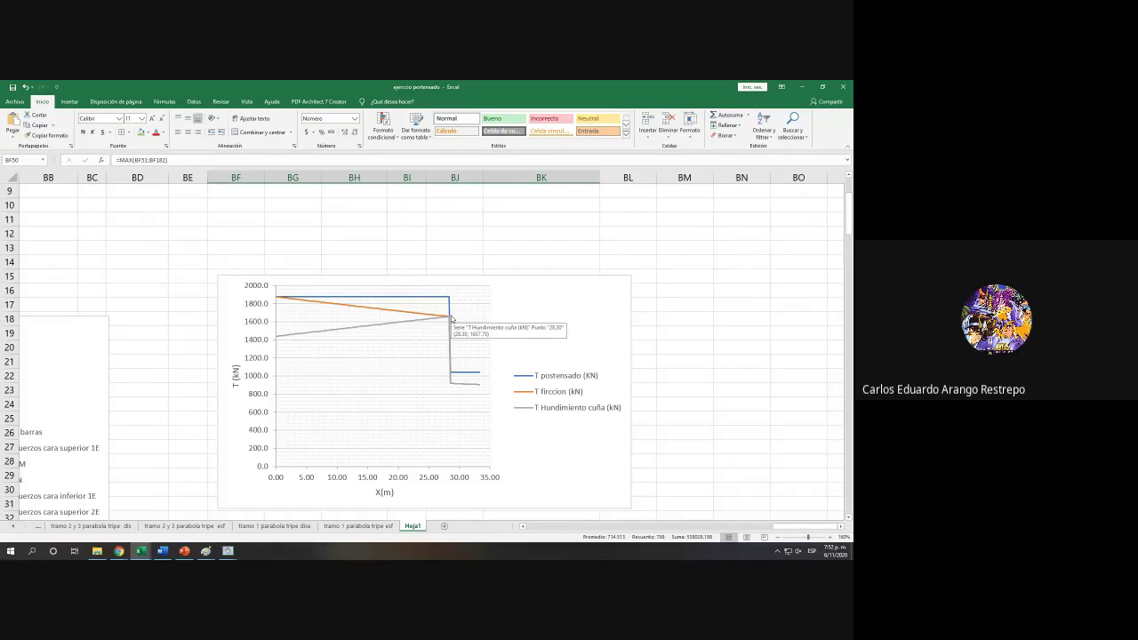
Step: Switch to the Word document at full size and examine the x*alfamax*U/xmax term of the Δdet equation
{"action": "left_click", "coordinate": [162, 551]}
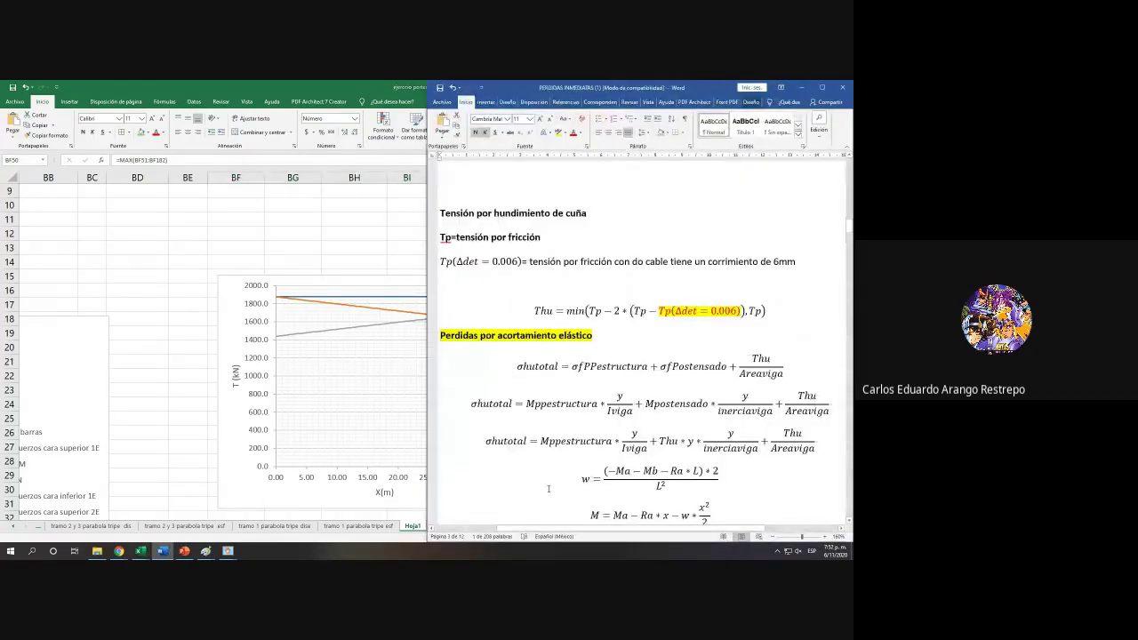
{"action": "scroll", "coordinate": [708, 382], "scroll_direction": "up", "scroll_amount": 5}
{"action": "scroll", "coordinate": [708, 383], "scroll_direction": "up", "scroll_amount": 2}
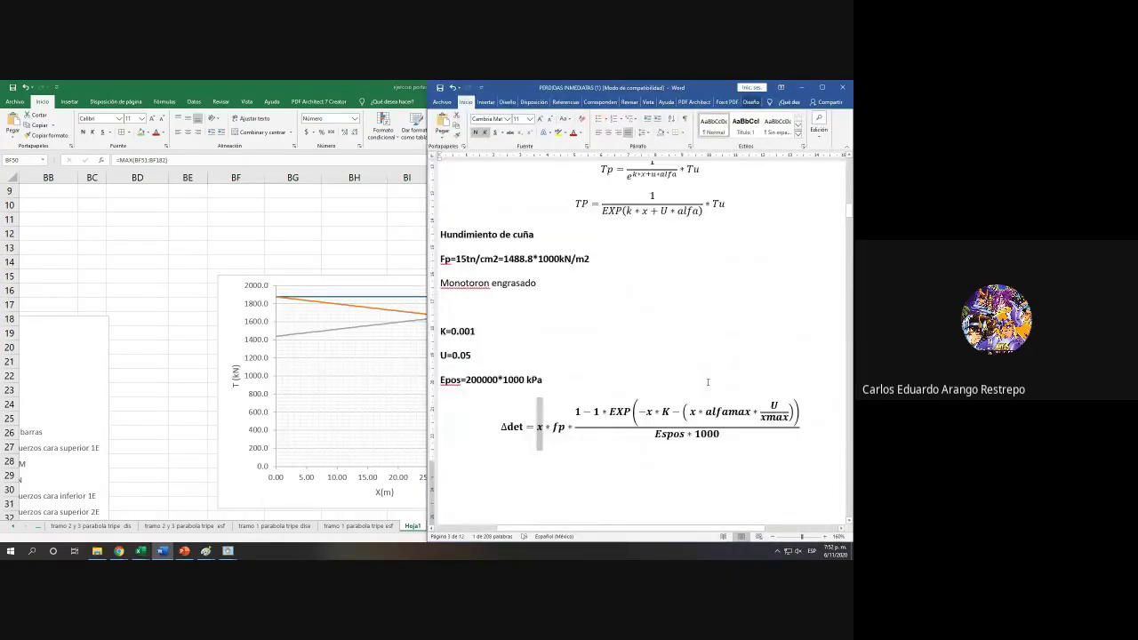
{"action": "left_click", "coordinate": [822, 87]}
{"action": "left_click", "coordinate": [458, 442]}
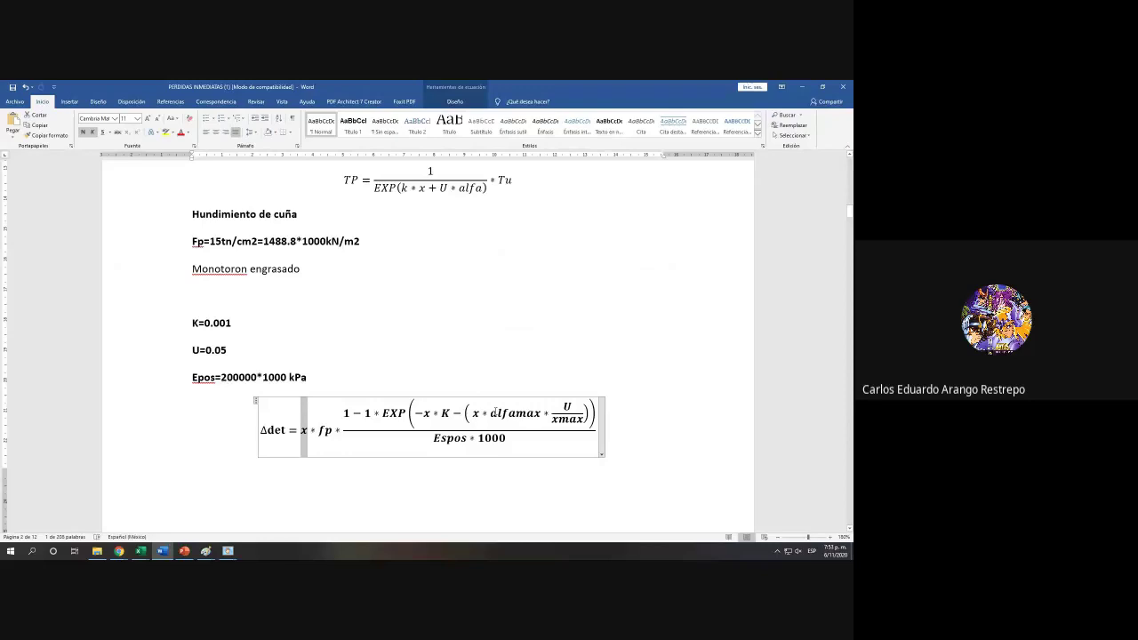
{"action": "left_click", "coordinate": [495, 412]}
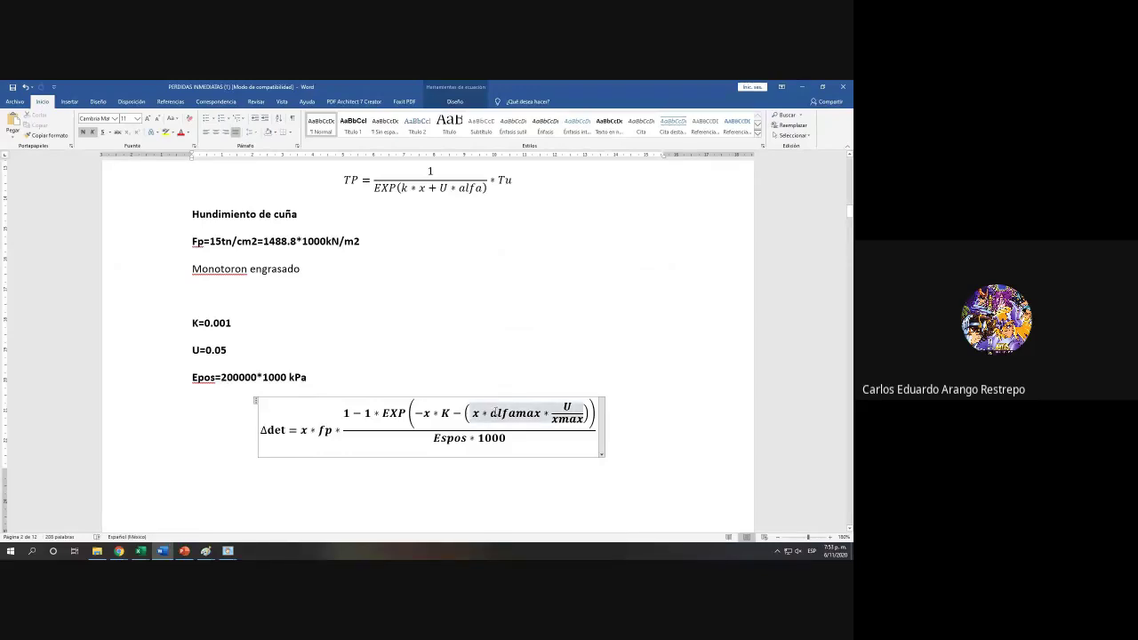
Step: Return to the workbook and replace alfamax with the row's alfa value, BG52, in the Δ formula of BI52
{"action": "left_click", "coordinate": [802, 86]}
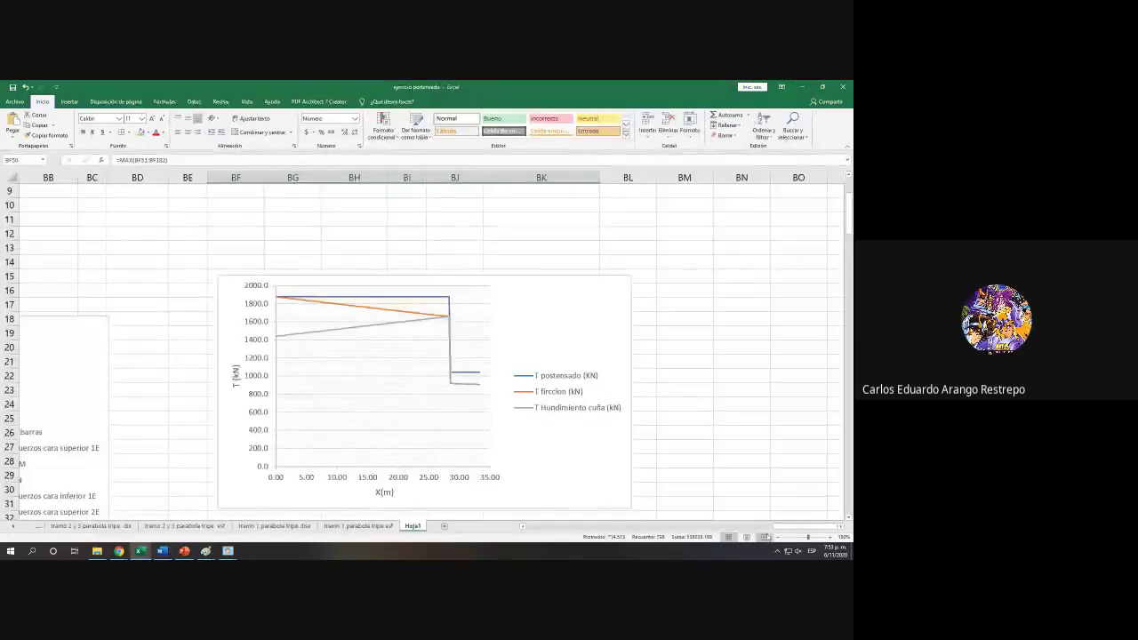
{"action": "scroll", "coordinate": [814, 498], "scroll_direction": "left", "scroll_amount": 7}
{"action": "scroll", "coordinate": [821, 478], "scroll_direction": "down", "scroll_amount": 5}
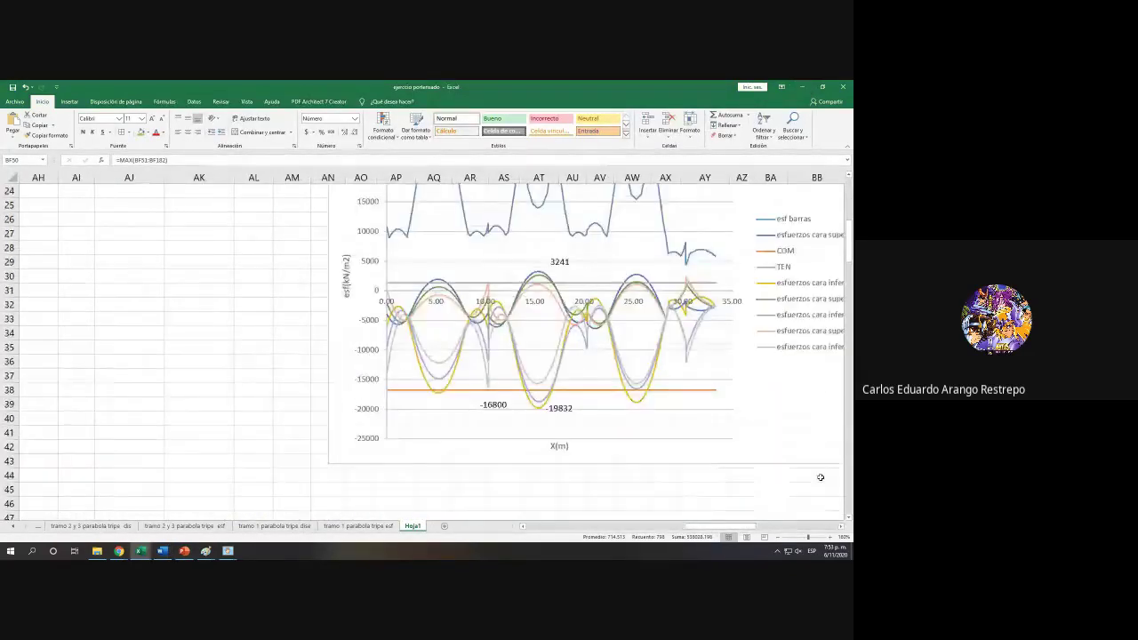
{"action": "scroll", "coordinate": [821, 477], "scroll_direction": "down", "scroll_amount": 4}
{"action": "scroll", "coordinate": [796, 504], "scroll_direction": "right", "scroll_amount": 6}
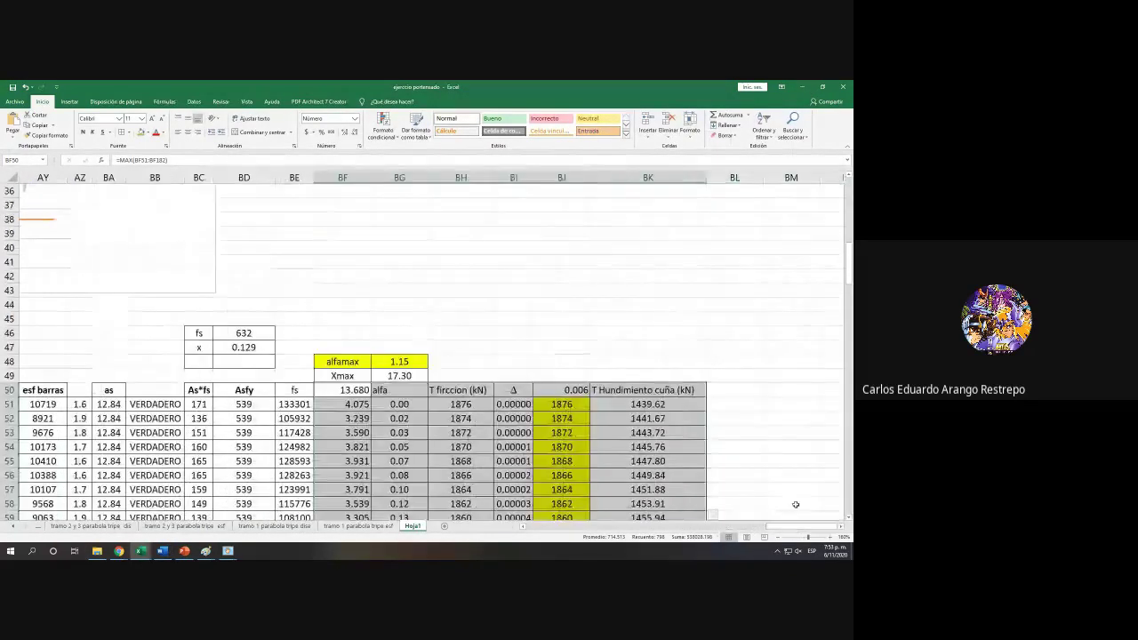
{"action": "scroll", "coordinate": [796, 504], "scroll_direction": "down", "scroll_amount": 2}
{"action": "double_click", "coordinate": [522, 333]}
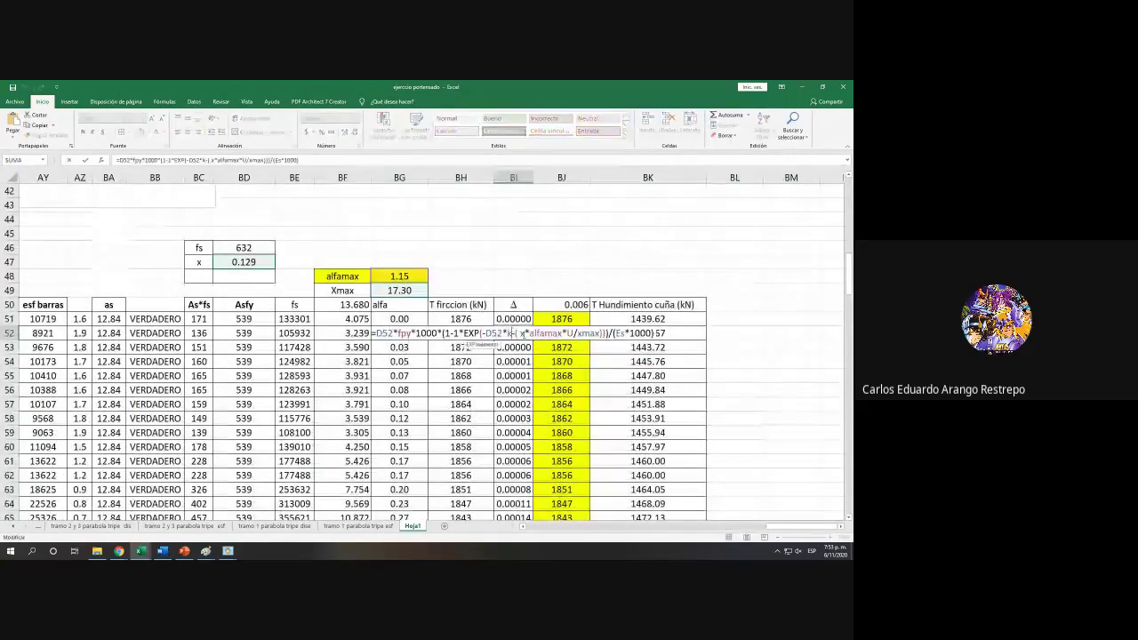
{"action": "double_click", "coordinate": [544, 333]}
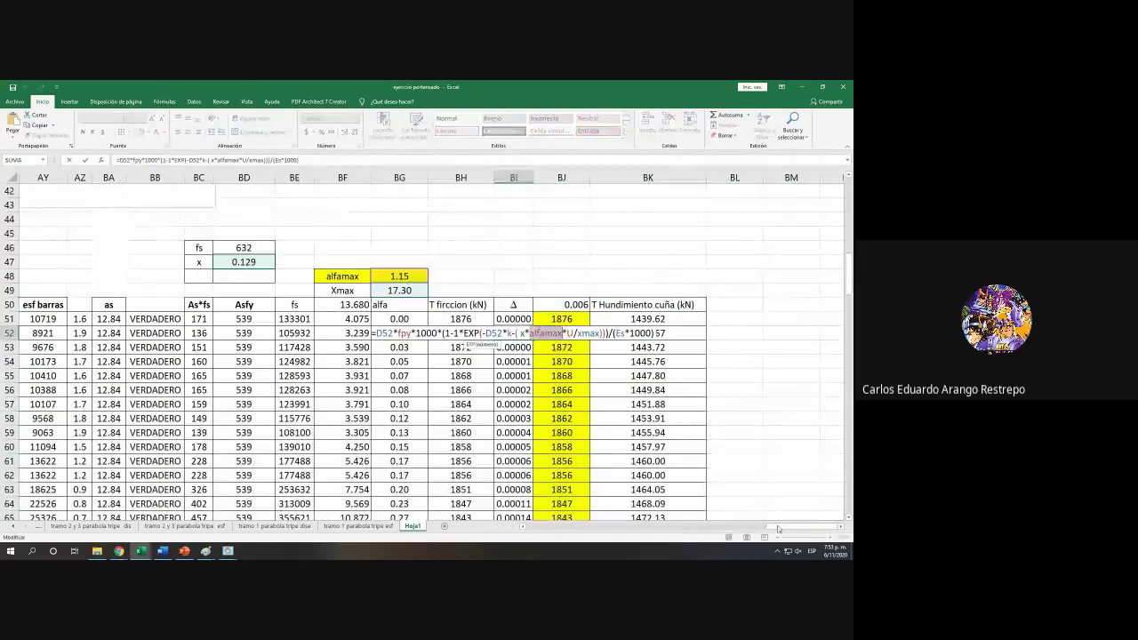
{"action": "left_click_drag", "start_coordinate": [777, 530], "coordinate": [749, 545]}
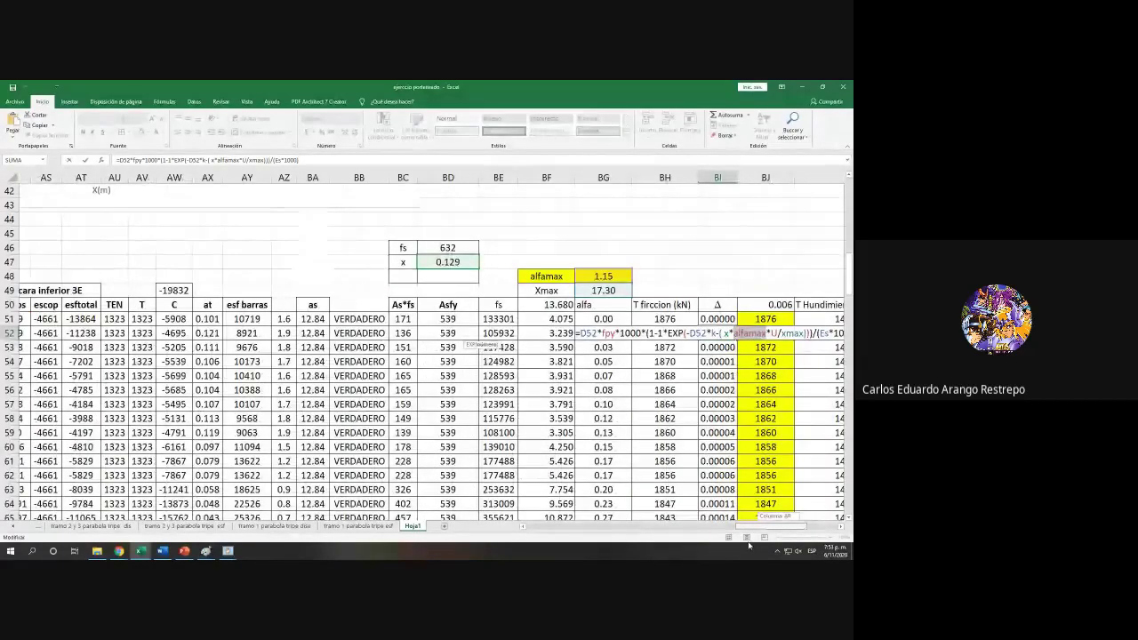
{"action": "left_click_drag", "start_coordinate": [747, 546], "coordinate": [740, 546]}
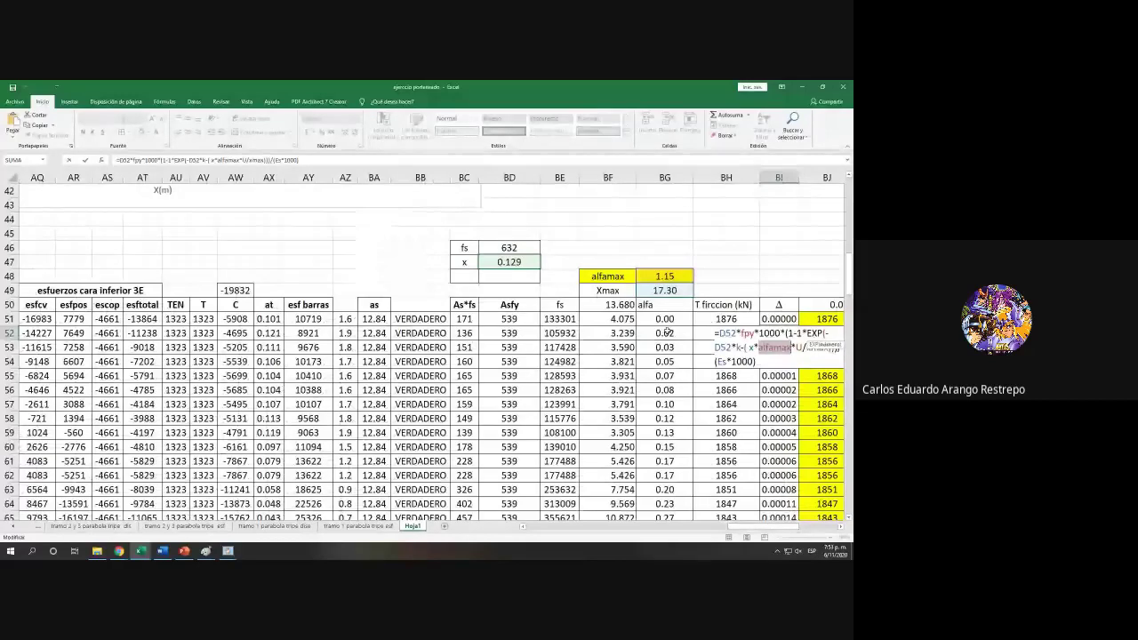
{"action": "left_click", "coordinate": [667, 333]}
Step: Replace xmax with the row's x value, D52, in the Δ formula of BI52
{"action": "left_click_drag", "start_coordinate": [747, 529], "coordinate": [773, 529]}
{"action": "double_click", "coordinate": [642, 333]}
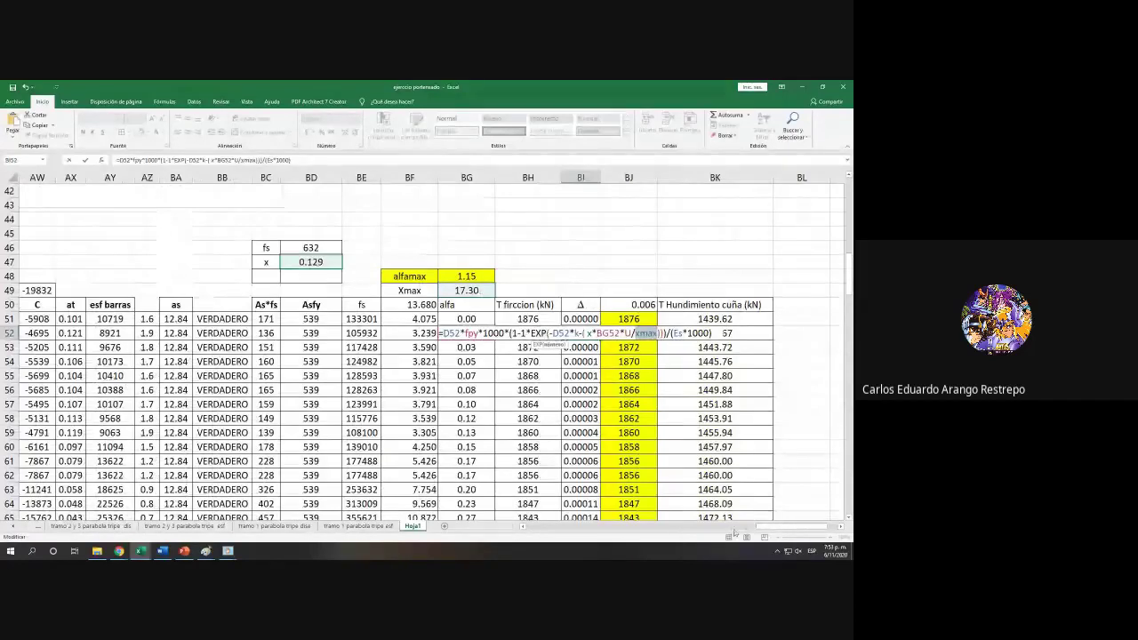
{"action": "left_click", "coordinate": [584, 530]}
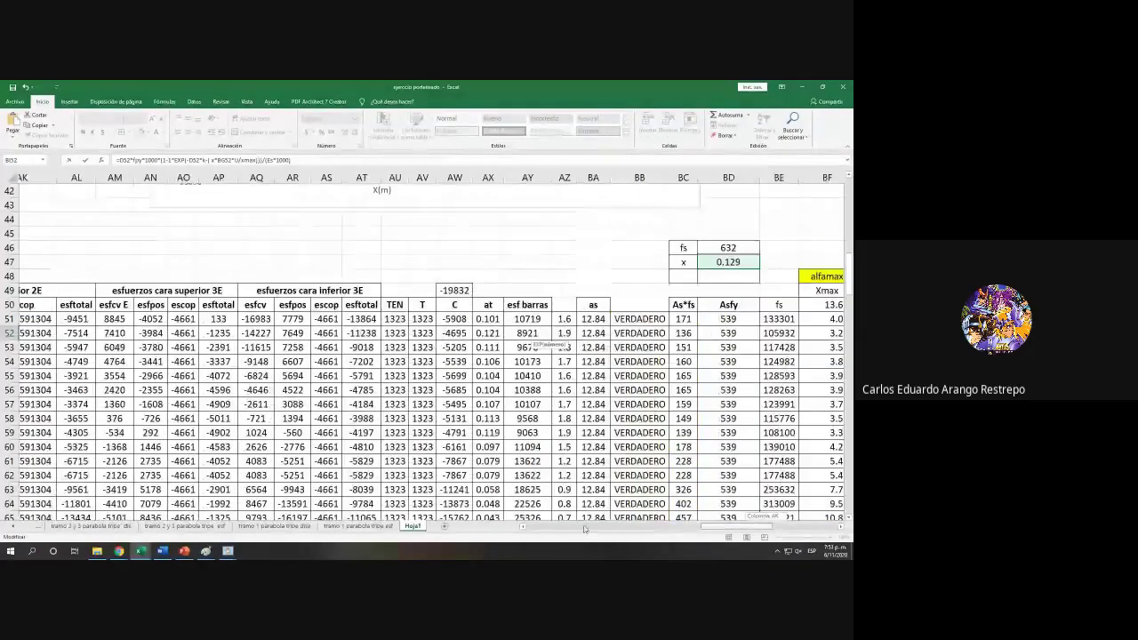
{"action": "left_click", "coordinate": [584, 530]}
{"action": "left_click", "coordinate": [232, 332]}
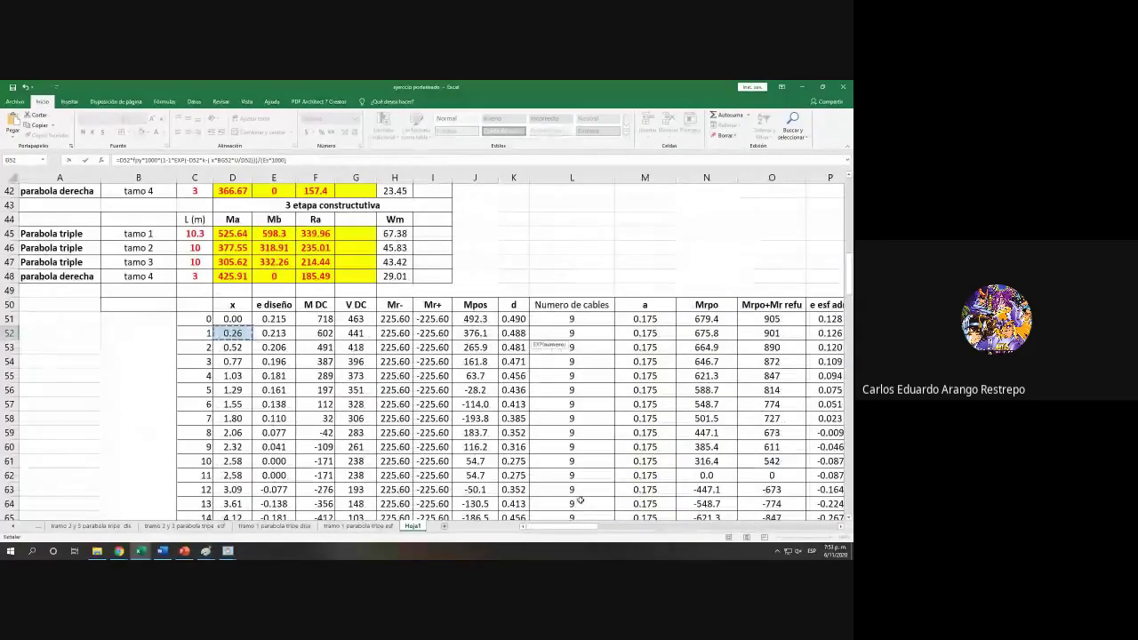
{"action": "left_click_drag", "start_coordinate": [590, 533], "coordinate": [833, 530]}
Step: Fill the friction tension formula from BH52 down the column and go to the green-highlighted row 141
{"action": "left_click", "coordinate": [492, 337]}
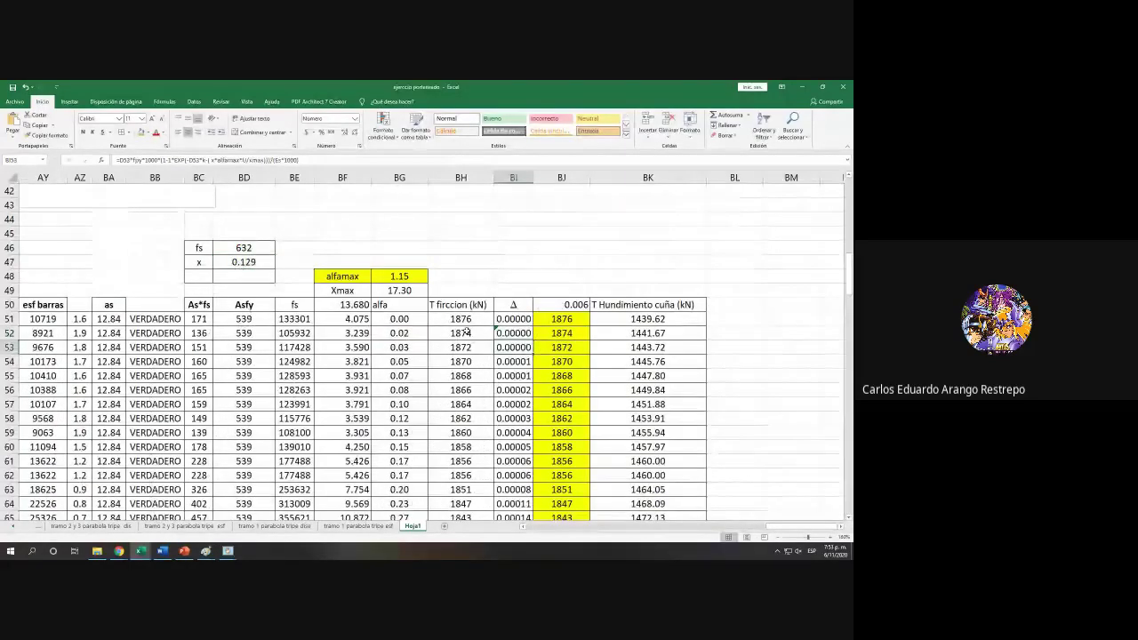
{"action": "double_click", "coordinate": [495, 340]}
{"action": "scroll", "coordinate": [494, 340], "scroll_direction": "down", "scroll_amount": 6}
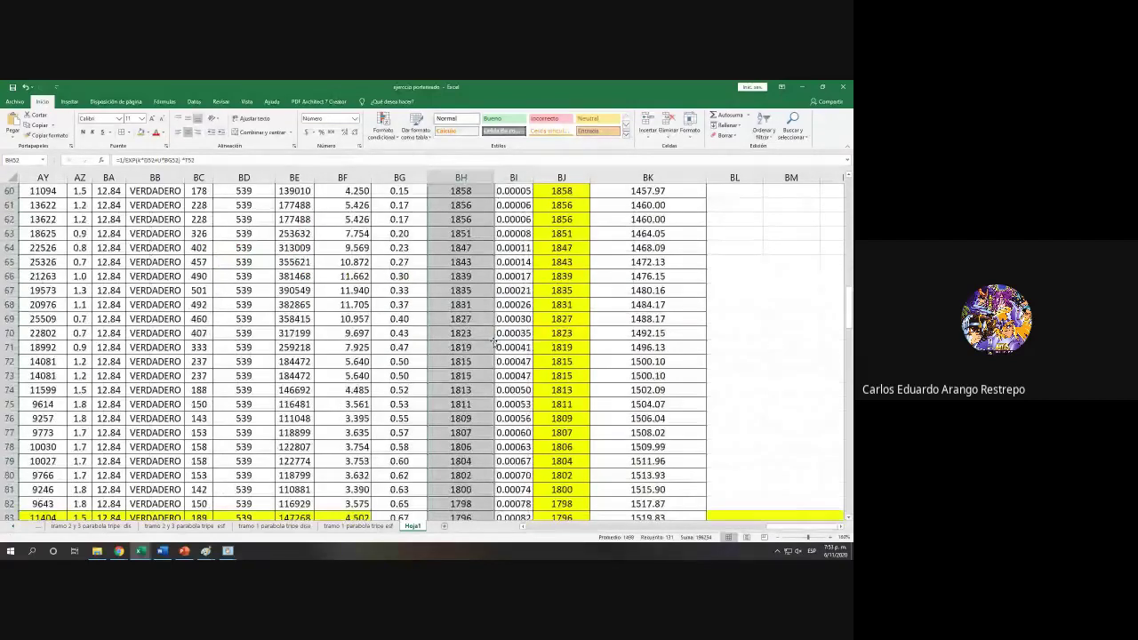
{"action": "scroll", "coordinate": [494, 342], "scroll_direction": "down", "scroll_amount": 20}
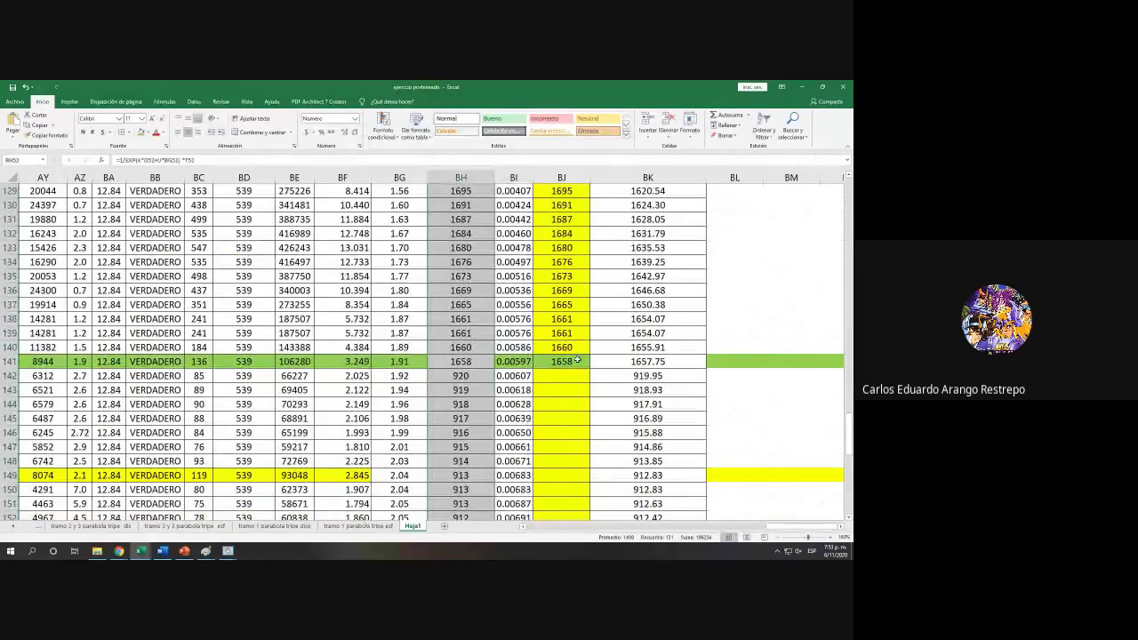
Step: Check the Δ and friction tension formulas in row 141, and review the edited Δ formula in BI52
{"action": "left_click", "coordinate": [520, 361]}
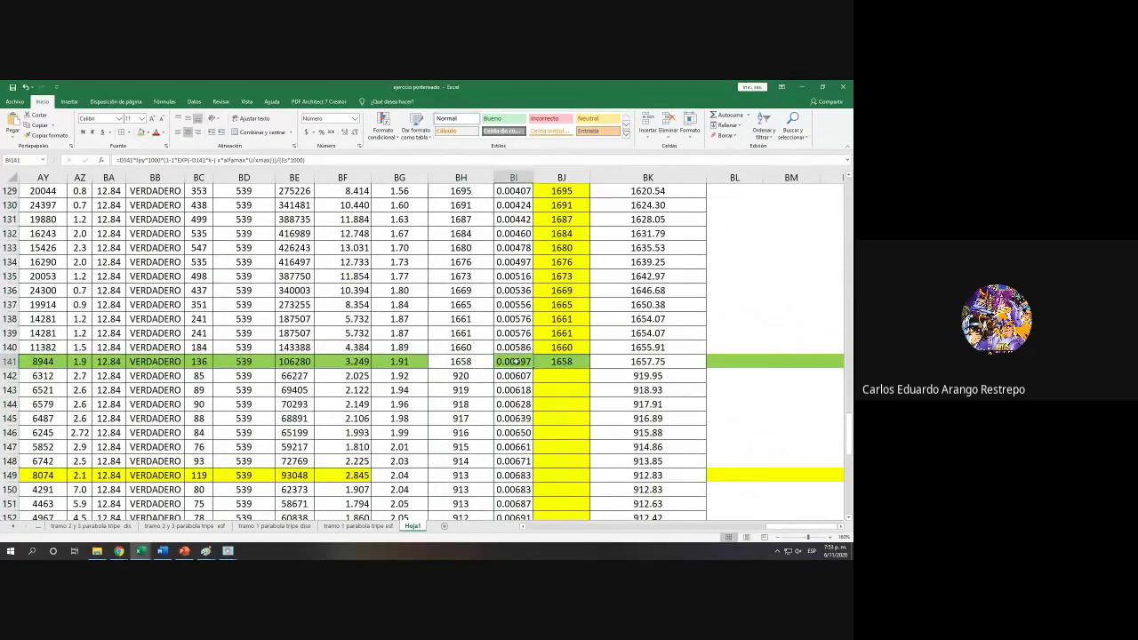
{"action": "double_click", "coordinate": [474, 359]}
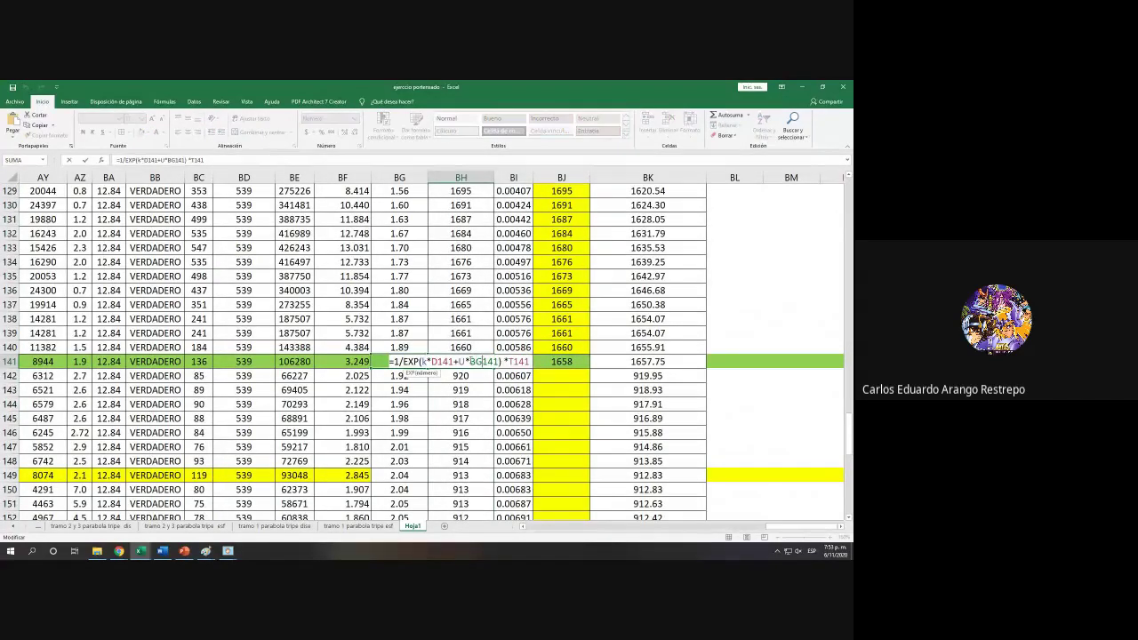
{"action": "scroll", "coordinate": [529, 325], "scroll_direction": "up", "scroll_amount": 20}
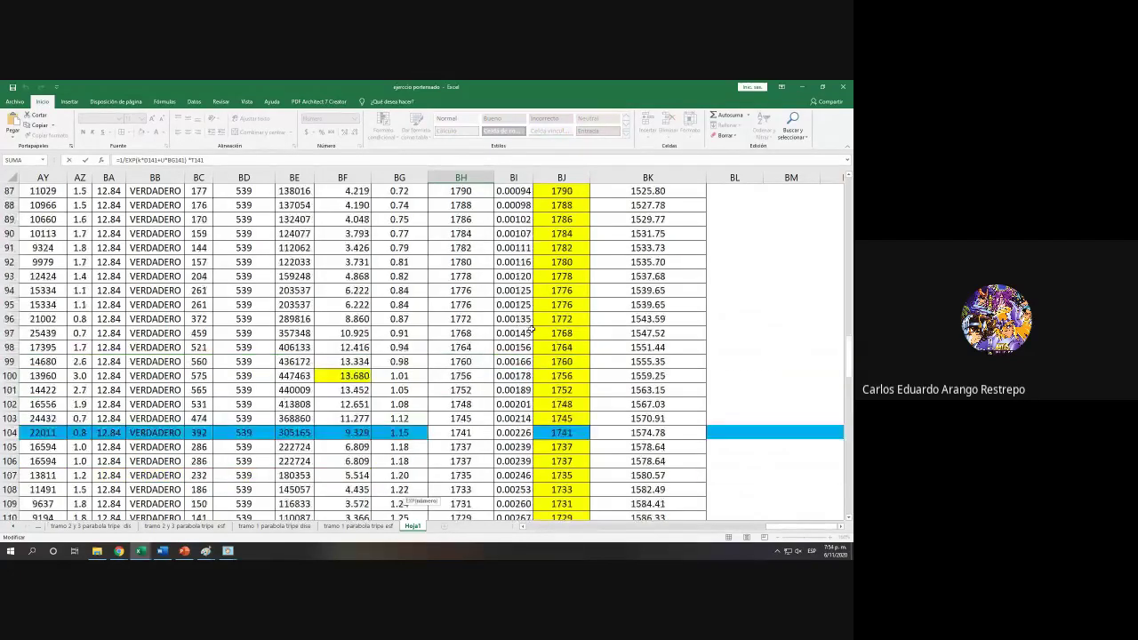
{"action": "scroll", "coordinate": [528, 325], "scroll_direction": "down", "scroll_amount": 4}
{"action": "key", "text": "Escape"}
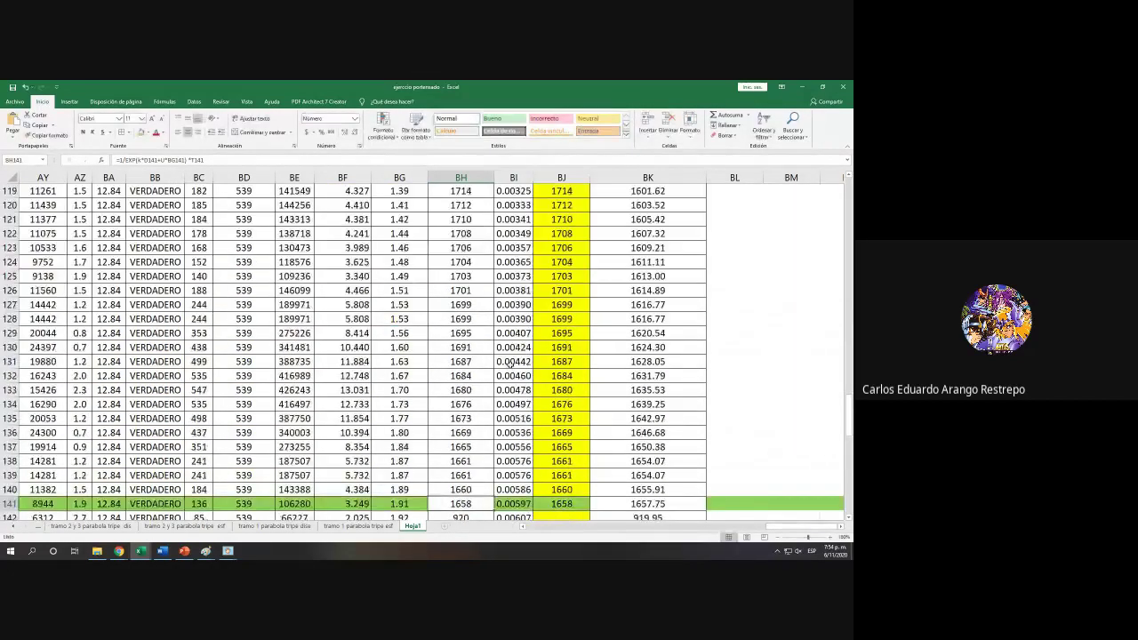
{"action": "scroll", "coordinate": [526, 333], "scroll_direction": "up", "scroll_amount": 20}
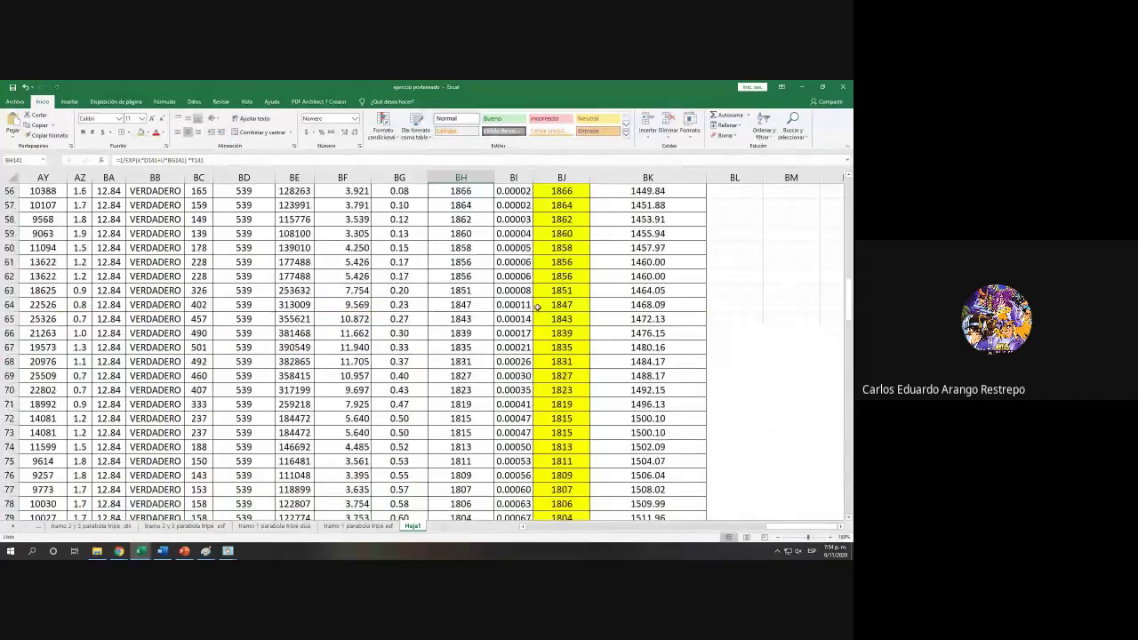
{"action": "double_click", "coordinate": [513, 304]}
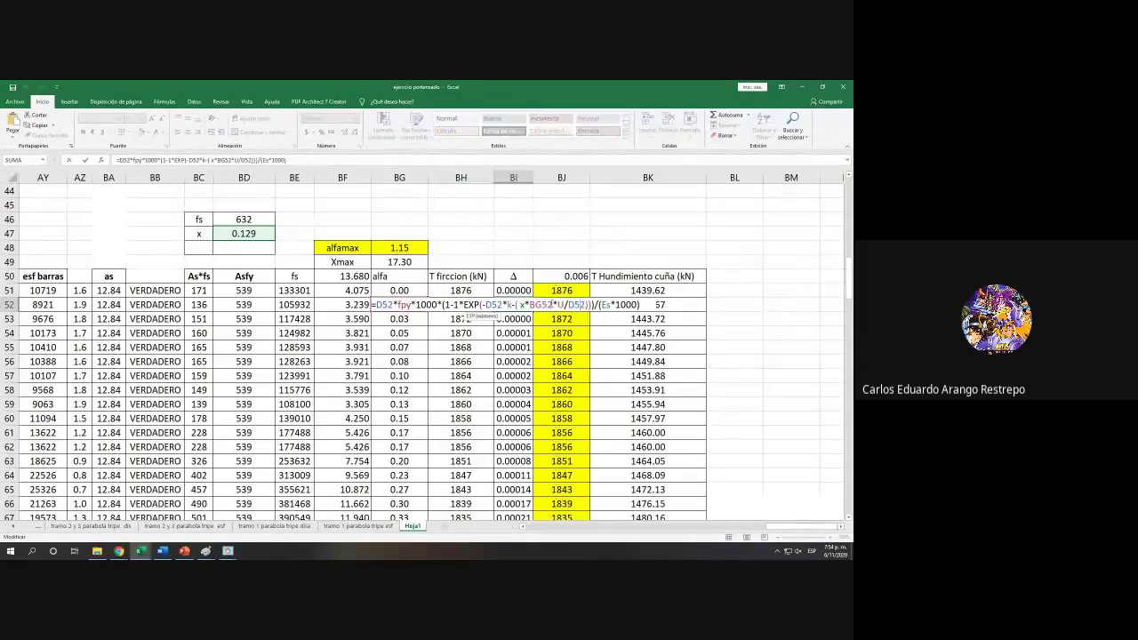
{"action": "key", "text": "Return"}
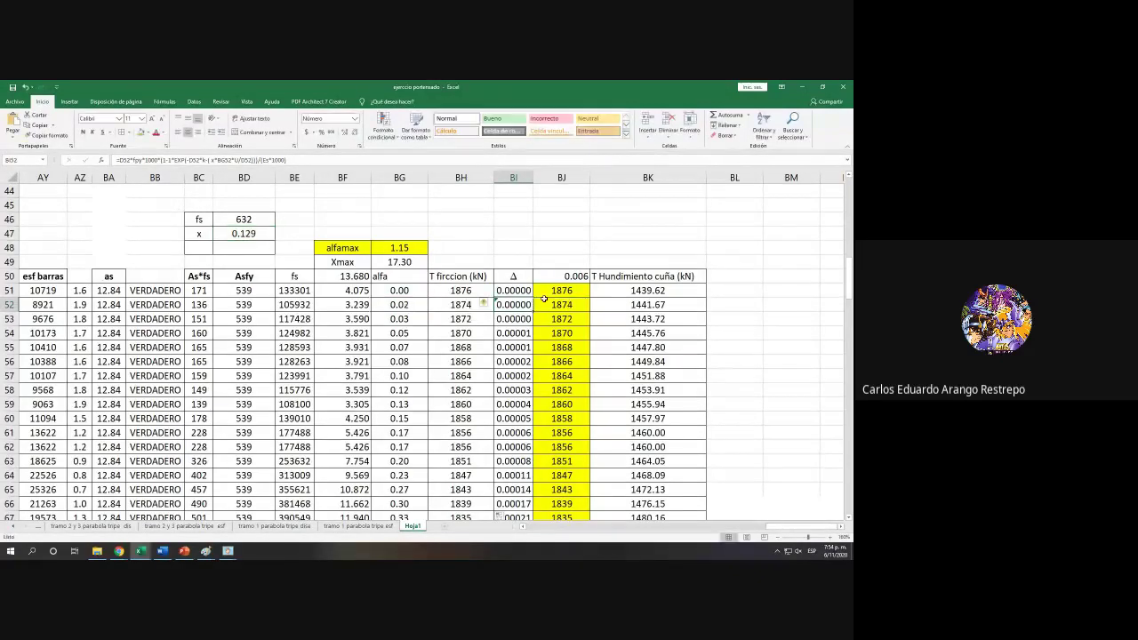
Step: Copy the Δ formula from BI52 up into BI51 and inspect its terms
{"action": "left_click", "coordinate": [502, 293]}
{"action": "left_click", "coordinate": [524, 304]}
{"action": "left_click_drag", "start_coordinate": [533, 311], "coordinate": [523, 289]}
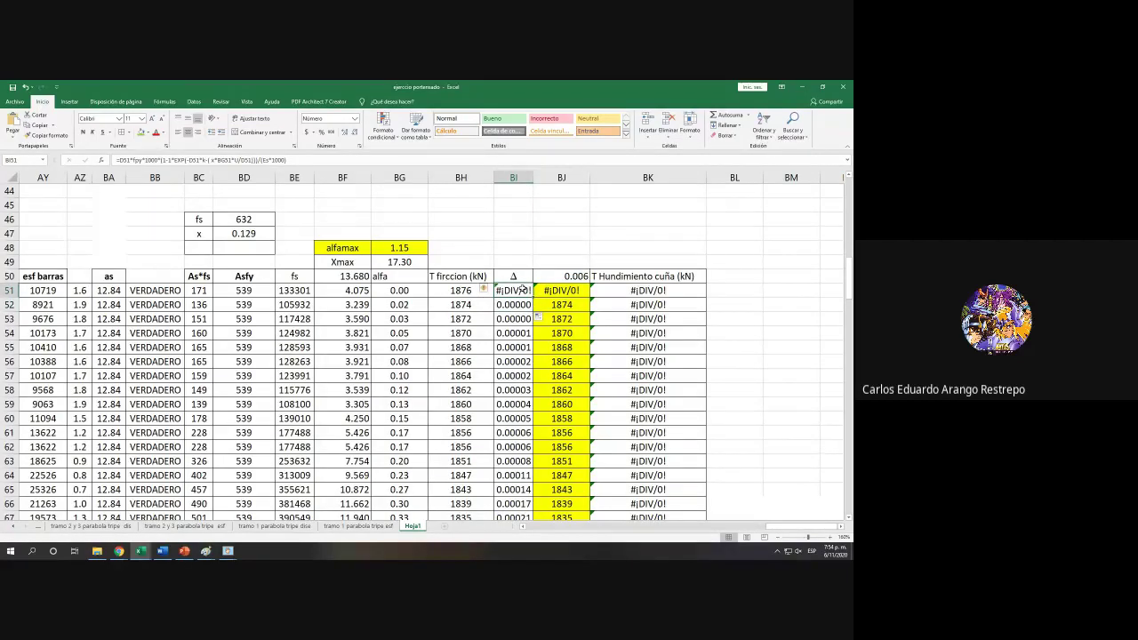
{"action": "double_click", "coordinate": [523, 289]}
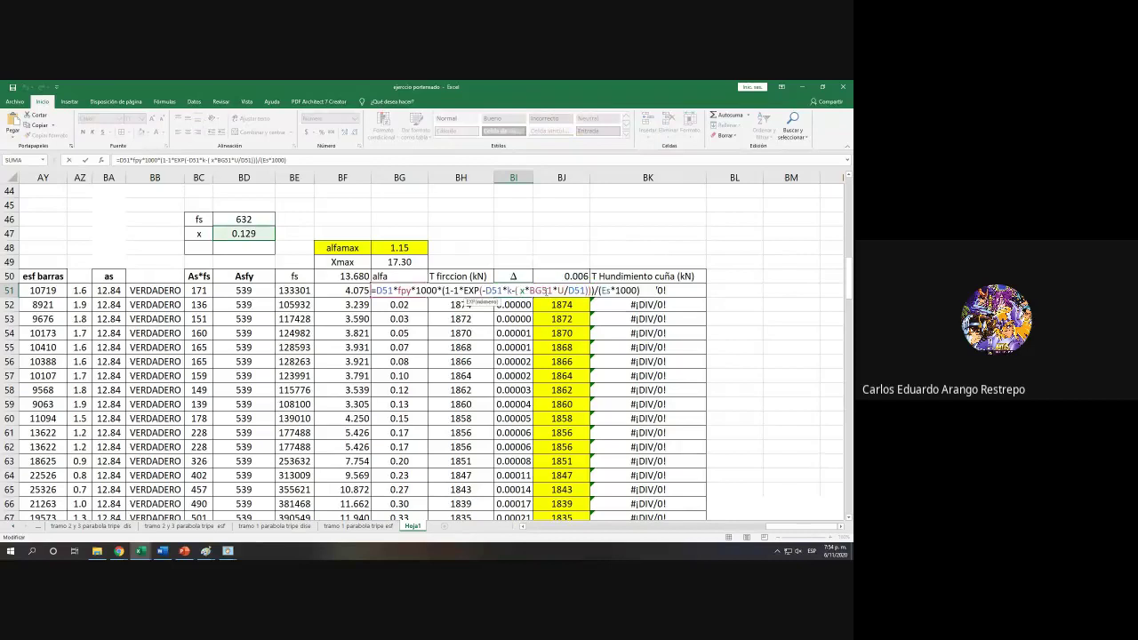
{"action": "left_click", "coordinate": [552, 290]}
{"action": "key", "text": "ctrl+Return"}
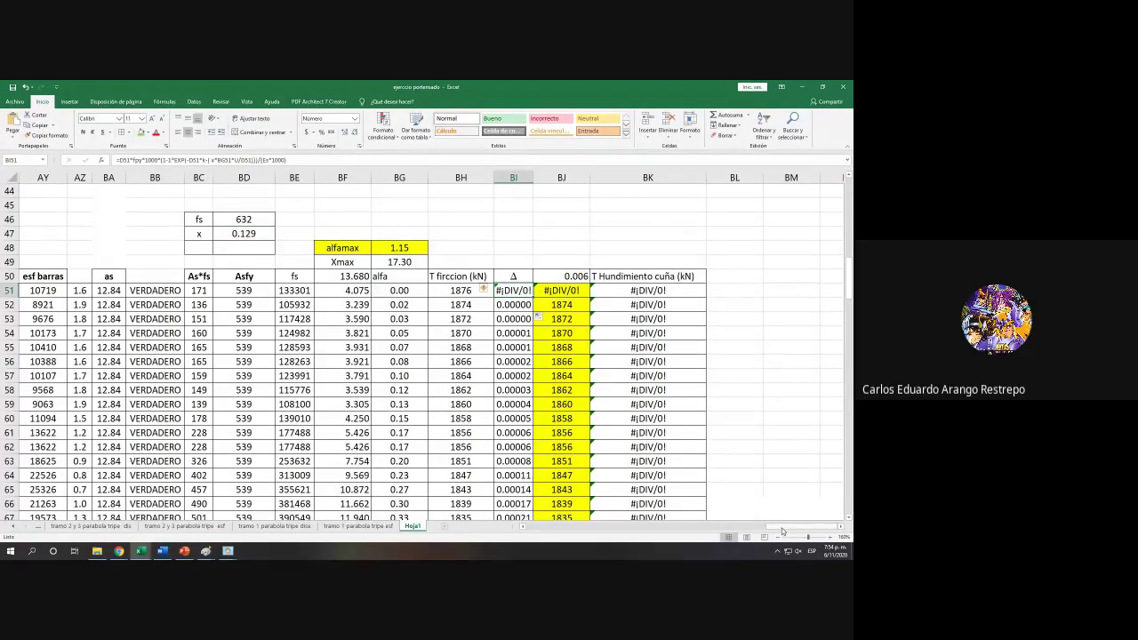
Step: Replace the first x value in D51 with a tiny number very close to zero
{"action": "left_click_drag", "start_coordinate": [782, 527], "coordinate": [542, 527]}
{"action": "left_click", "coordinate": [241, 292]}
{"action": "double_click", "coordinate": [241, 292]}
{"action": "key", "text": "Escape"}
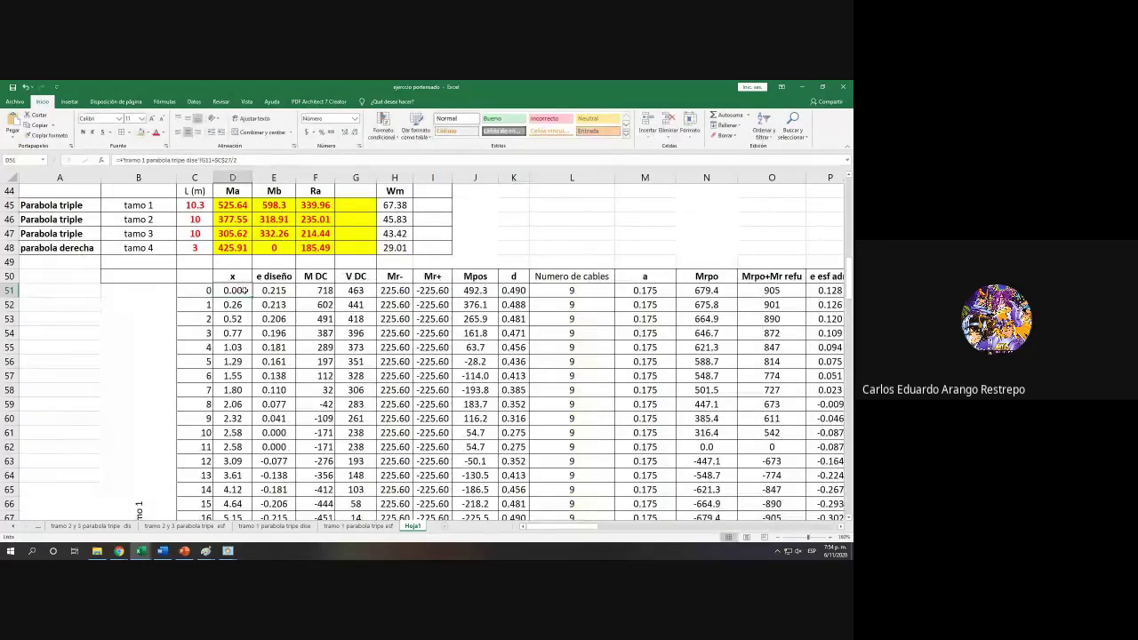
{"action": "type", "text": "0.000"}
{"action": "key", "text": "Return"}
Step: Copy the Δ formula from BI52 into BI51 again and review the Δ column down the loss table
{"action": "left_click_drag", "start_coordinate": [573, 531], "coordinate": [814, 531]}
{"action": "left_click", "coordinate": [511, 304]}
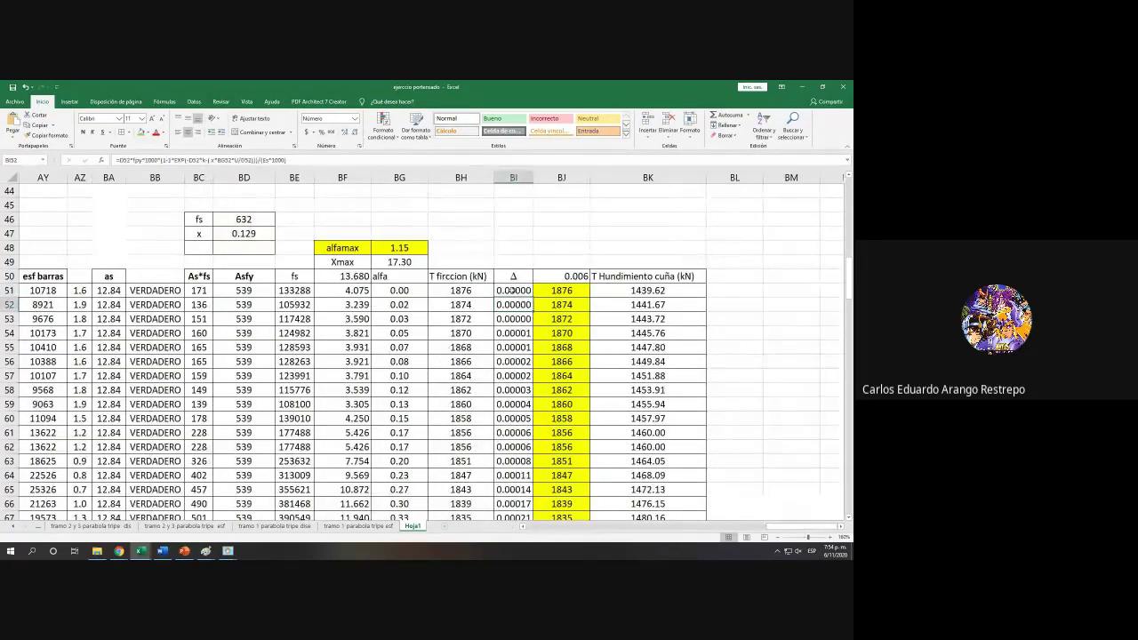
{"action": "left_click_drag", "start_coordinate": [533, 311], "coordinate": [526, 292]}
{"action": "scroll", "coordinate": [526, 291], "scroll_direction": "down", "scroll_amount": 20}
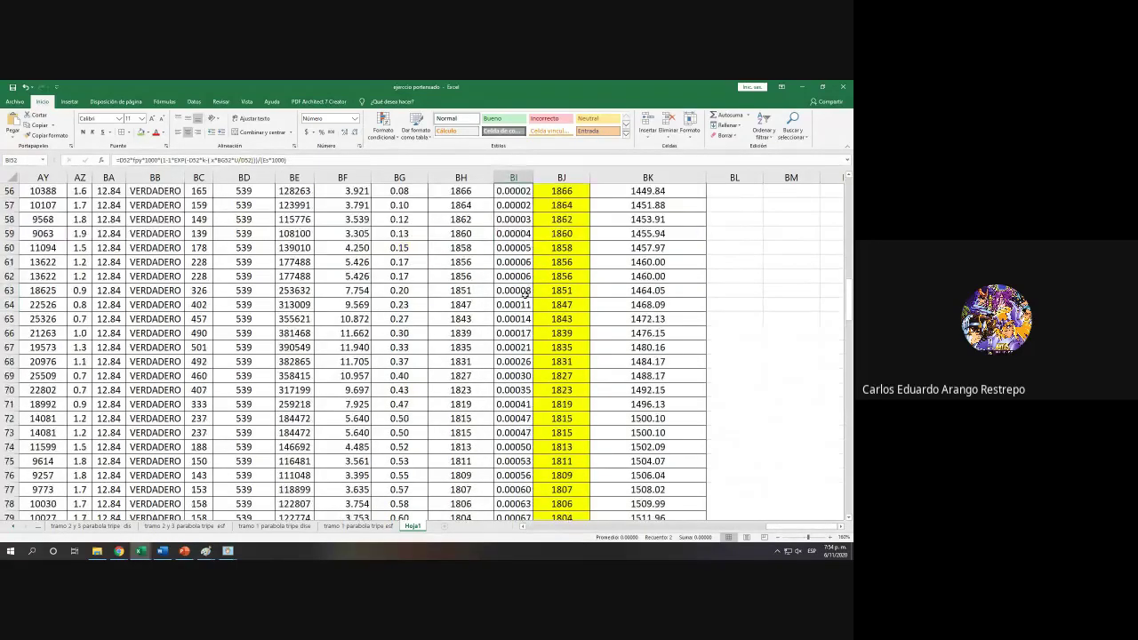
{"action": "scroll", "coordinate": [526, 291], "scroll_direction": "down", "scroll_amount": 9}
{"action": "scroll", "coordinate": [525, 292], "scroll_direction": "up", "scroll_amount": 20}
{"action": "scroll", "coordinate": [526, 292], "scroll_direction": "up", "scroll_amount": 20}
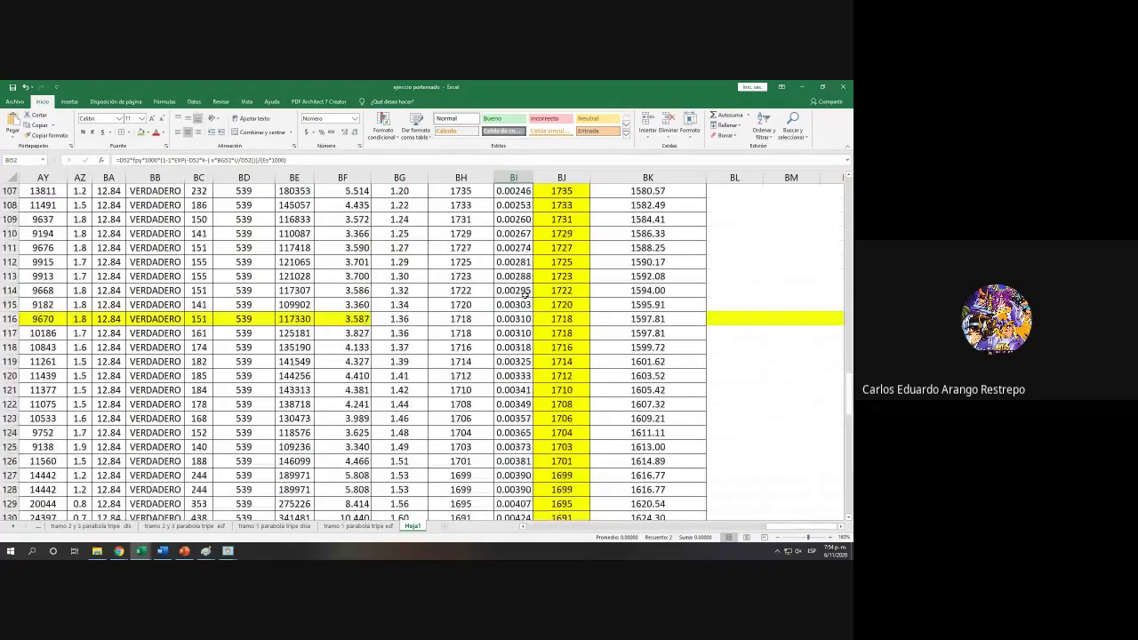
{"action": "scroll", "coordinate": [525, 292], "scroll_direction": "up", "scroll_amount": 2}
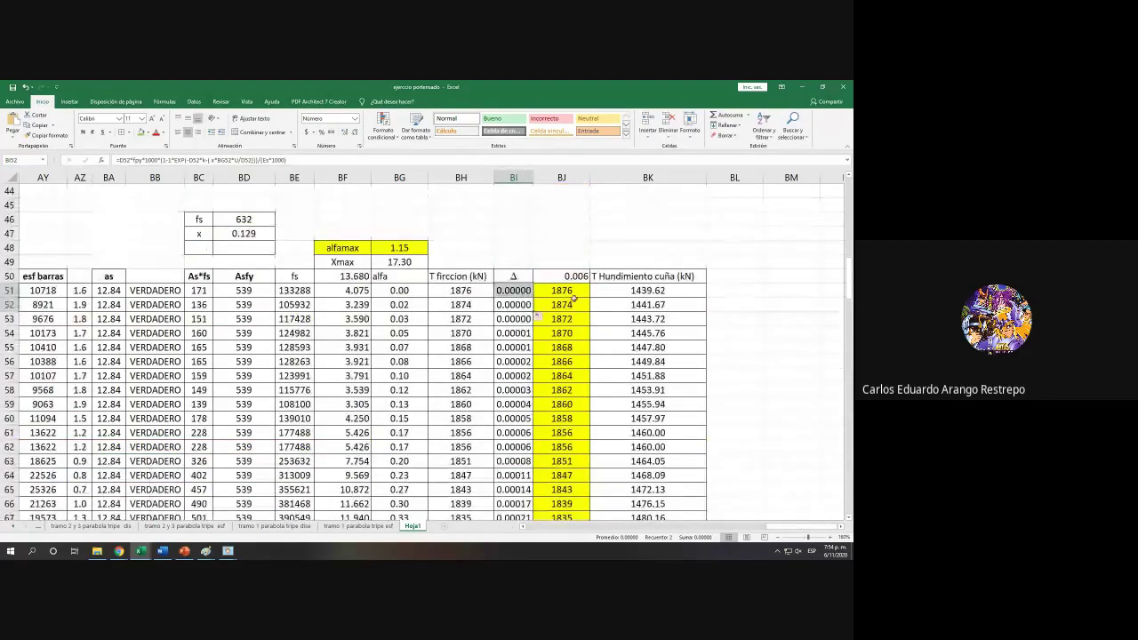
Step: Switch to the Word document and change alfamax to alfa and xmax to x in the Δdet equation
{"action": "left_click", "coordinate": [162, 551]}
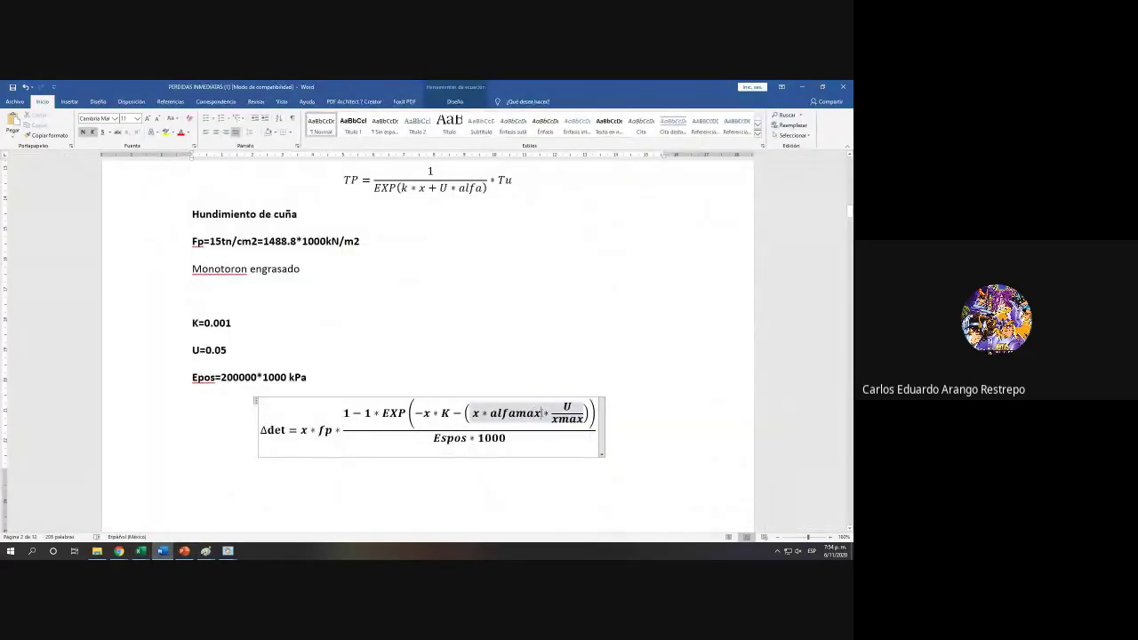
{"action": "key", "text": "BackSpace"}
{"action": "key", "text": "BackSpace"}
{"action": "key", "text": "BackSpace"}
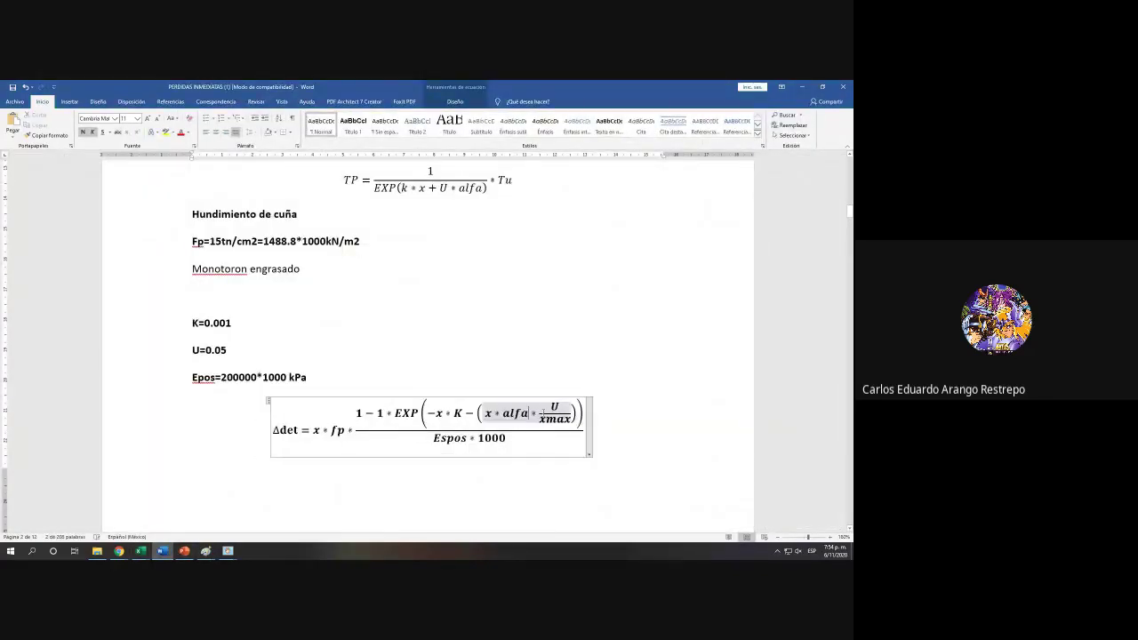
{"action": "left_click", "coordinate": [574, 414]}
{"action": "key", "text": "BackSpace"}
{"action": "key", "text": "BackSpace"}
{"action": "key", "text": "BackSpace"}
{"action": "left_click", "coordinate": [530, 413]}
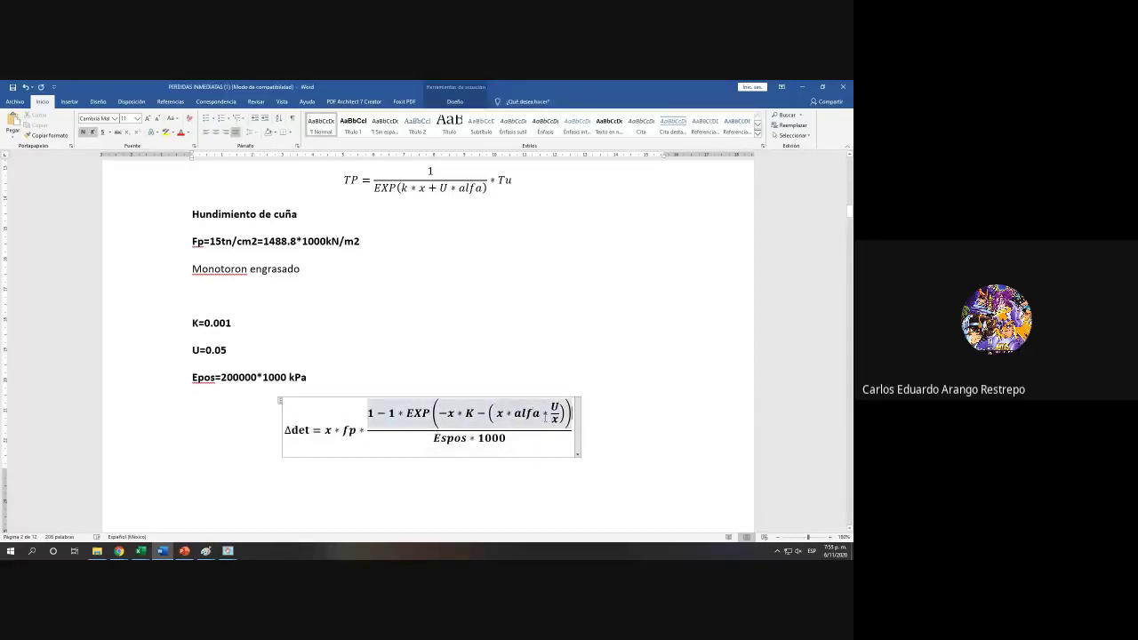
Step: Start a note above "Tensión por hundimiento de cuña" reading "X=0 debe ponerse x muy cercano a cero"
{"action": "left_click", "coordinate": [588, 416]}
{"action": "key", "text": "Down"}
{"action": "key", "text": "Down"}
{"action": "key", "text": "Down"}
{"action": "key", "text": "Down"}
{"action": "key", "text": "Down"}
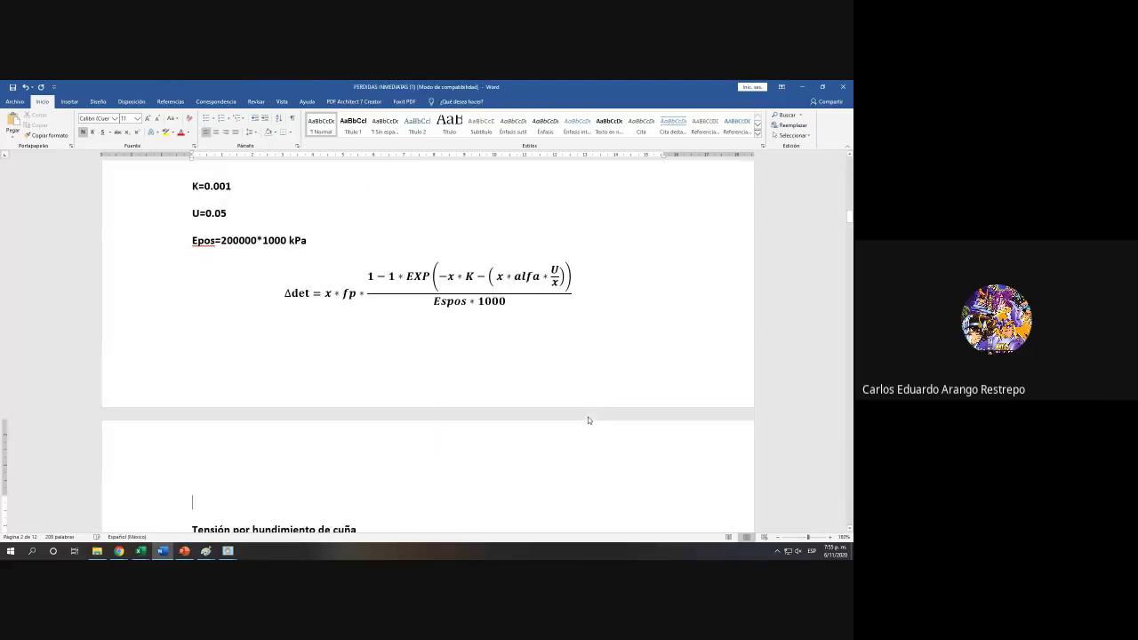
{"action": "type", "text": "X="}
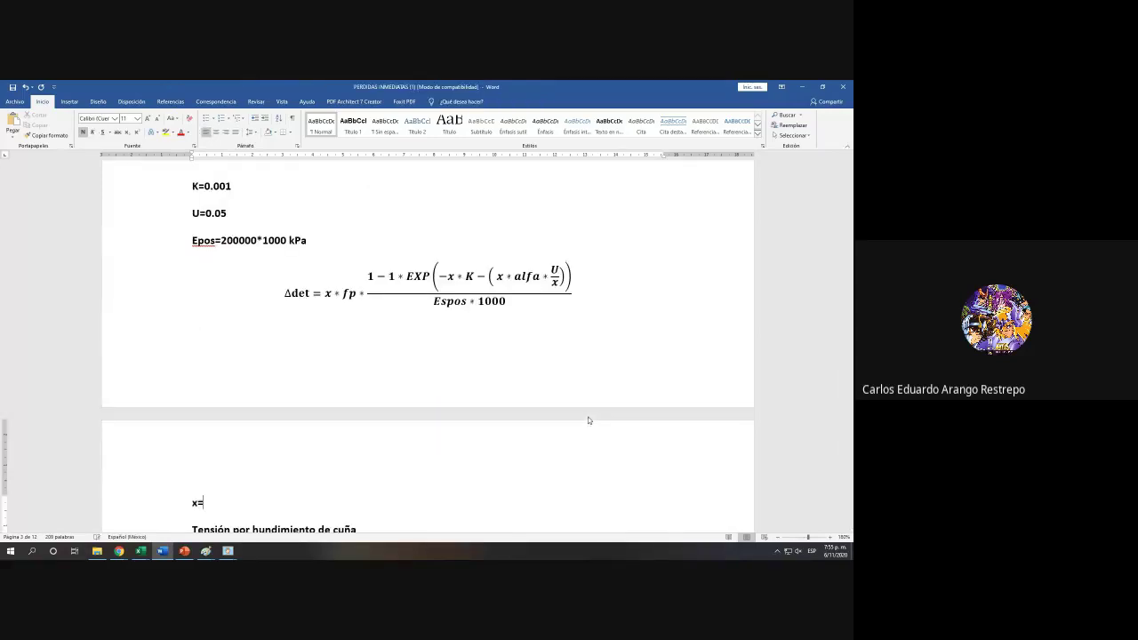
{"action": "type", "text": "0 debe ponerse xm+uy"}
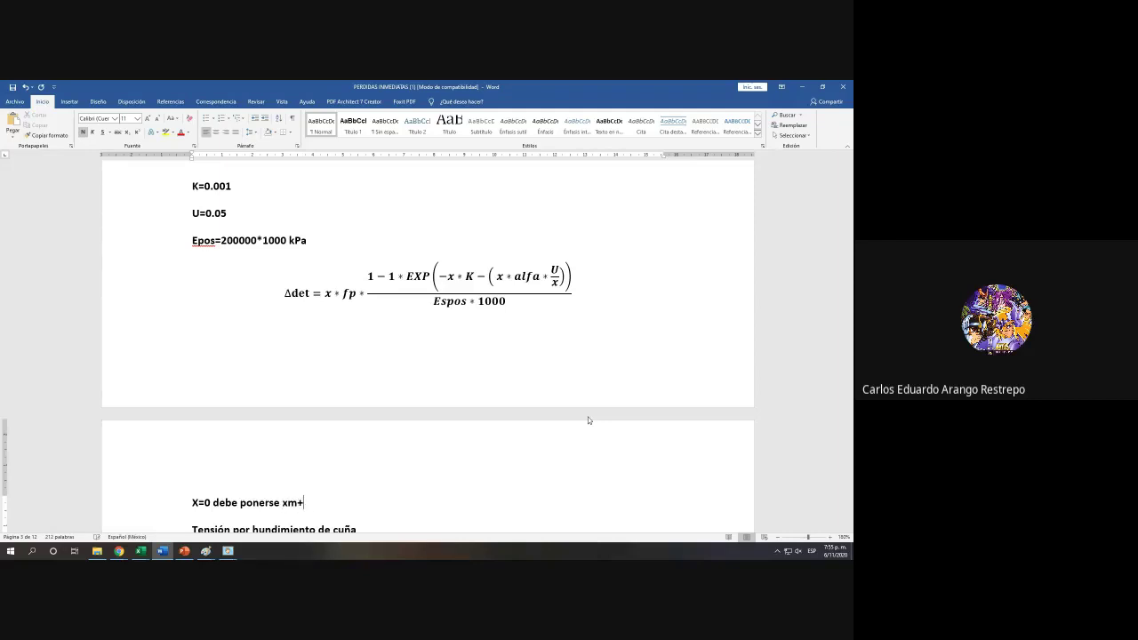
{"action": "key", "text": "BackSpace"}
{"action": "key", "text": "BackSpace"}
{"action": "key", "text": "BackSpace"}
{"action": "type", "text": "muy cercano a cero parq eu"}
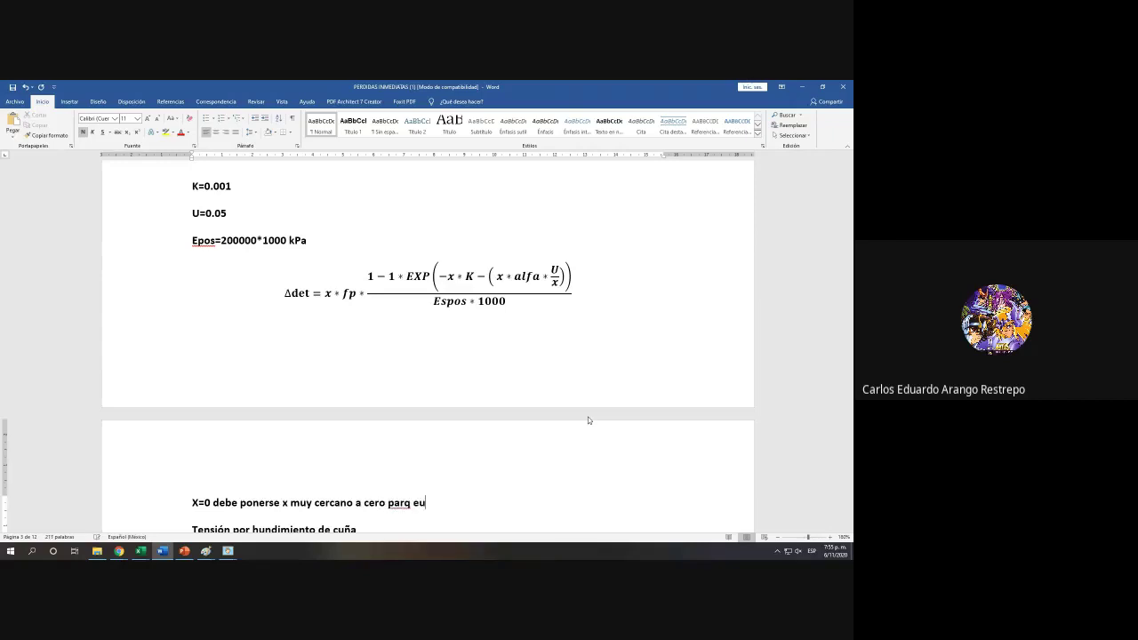
Step: Complete the X=0 note so that it ends with "parque que no de error"
{"action": "type", "text": " no de "}
{"action": "type", "text": "infini"}
{"action": "key", "text": "BackSpace"}
{"action": "key", "text": "BackSpace"}
{"action": "key", "text": "BackSpace"}
{"action": "key", "text": "BackSpace"}
{"action": "key", "text": "BackSpace"}
{"action": "key", "text": "BackSpace"}
{"action": "type", "text": "errer"}
{"action": "key", "text": "BackSpace"}
{"action": "key", "text": "BackSpace"}
{"action": "type", "text": "or"}
{"action": "left_click", "coordinate": [411, 504]}
{"action": "type", "text": "ue"}
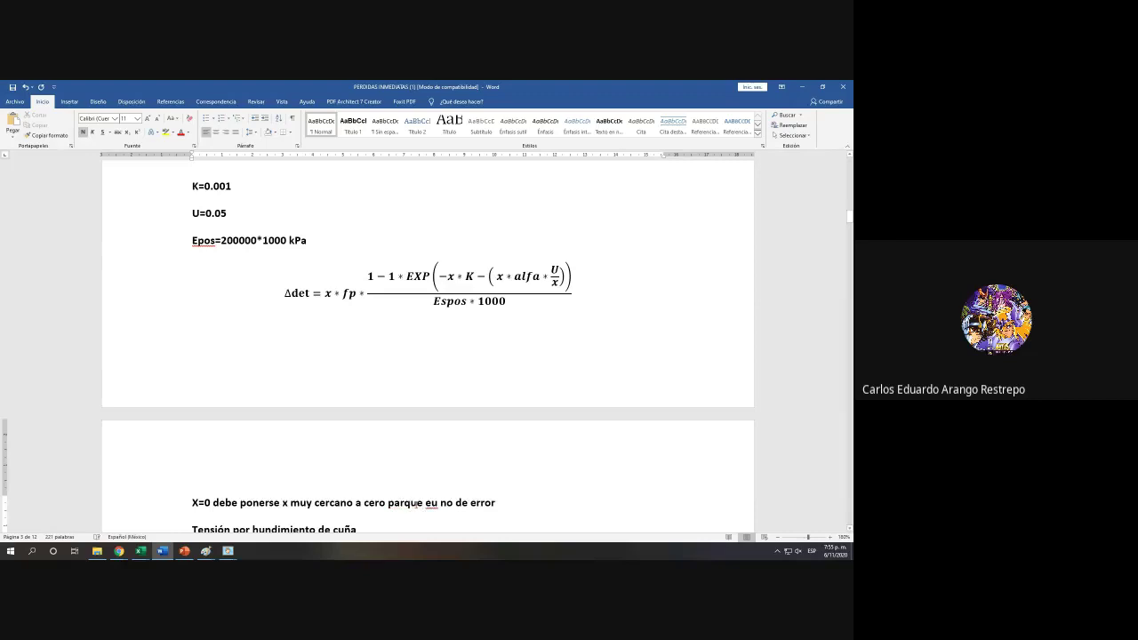
{"action": "key", "text": "BackSpace"}
{"action": "key", "text": "BackSpace"}
{"action": "key", "text": "BackSpace"}
{"action": "type", "text": "que"}
Step: Review the wedge-slip tension formulas and the "Perdidas por acortamiento elástico" section of the document
{"action": "scroll", "coordinate": [505, 393], "scroll_direction": "down", "scroll_amount": 10}
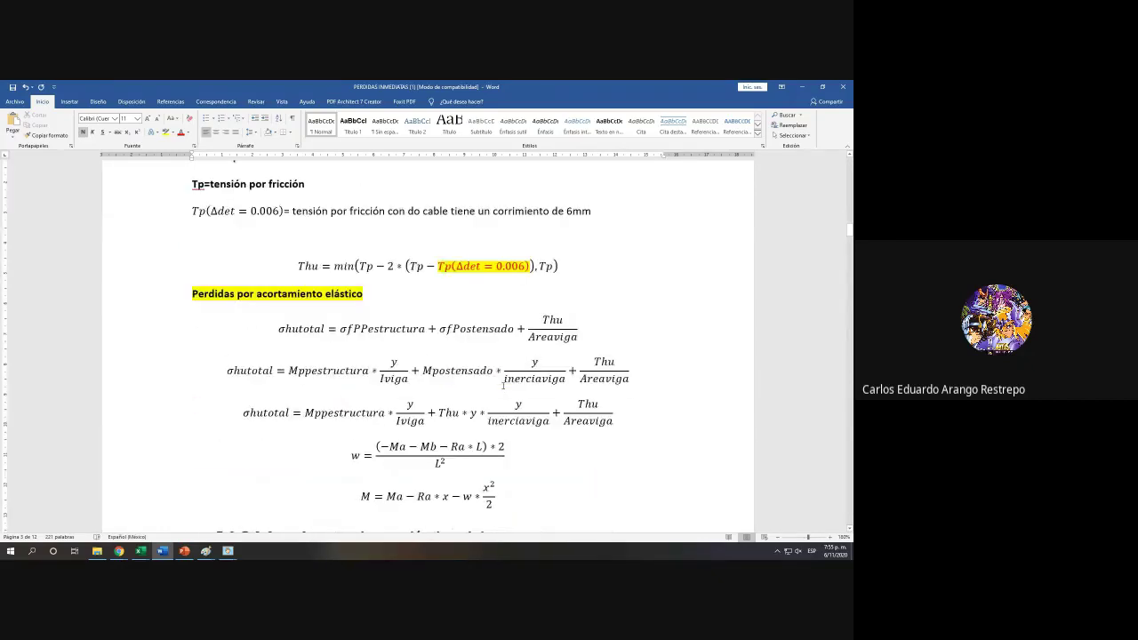
{"action": "scroll", "coordinate": [253, 354], "scroll_direction": "up", "scroll_amount": 10}
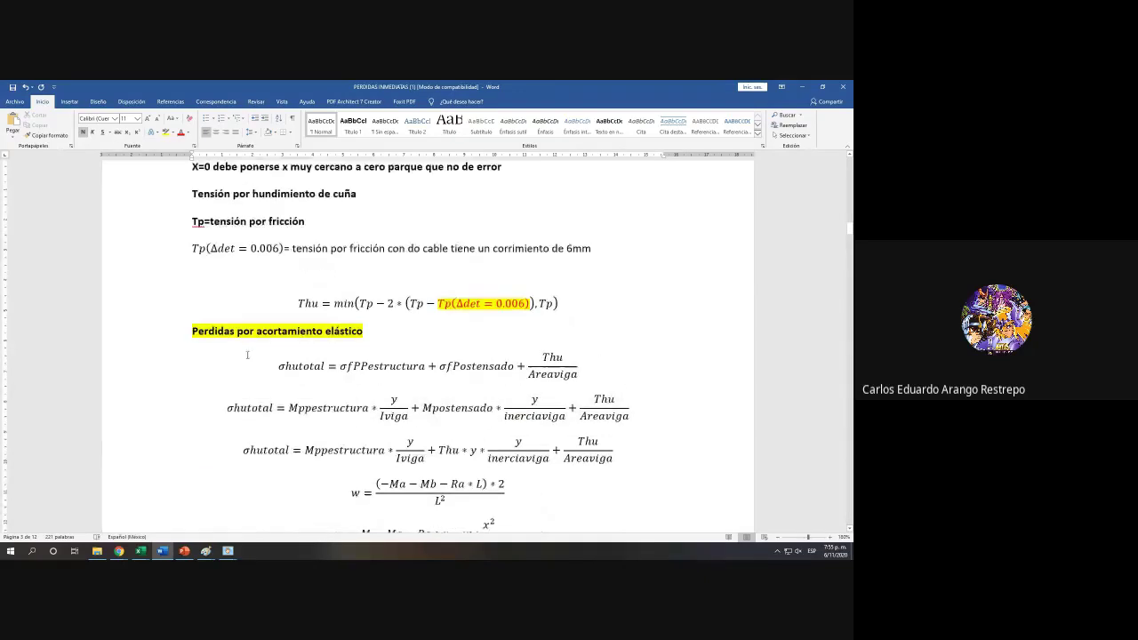
{"action": "scroll", "coordinate": [247, 355], "scroll_direction": "up", "scroll_amount": 3}
{"action": "scroll", "coordinate": [247, 354], "scroll_direction": "down", "scroll_amount": 5}
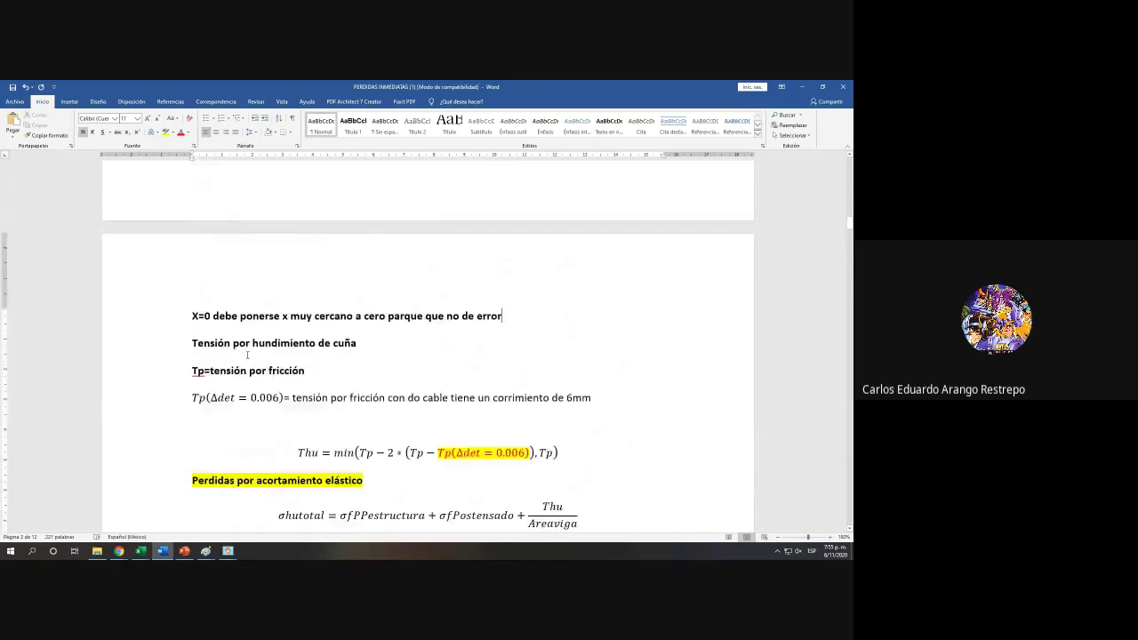
{"action": "scroll", "coordinate": [247, 355], "scroll_direction": "down", "scroll_amount": 3}
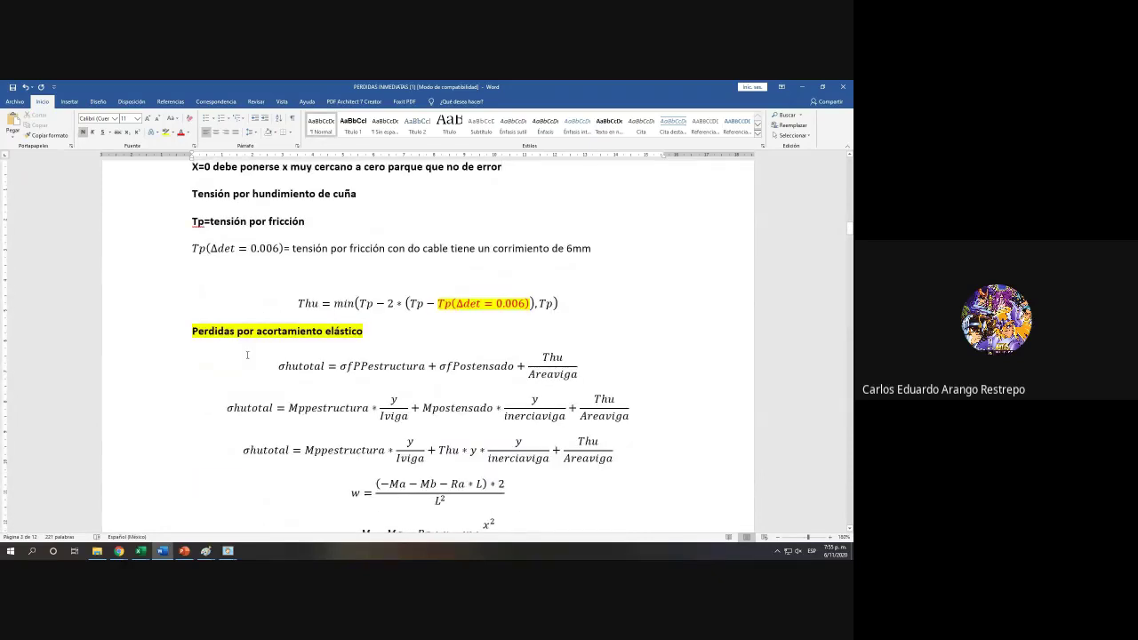
{"action": "scroll", "coordinate": [247, 355], "scroll_direction": "down", "scroll_amount": 1}
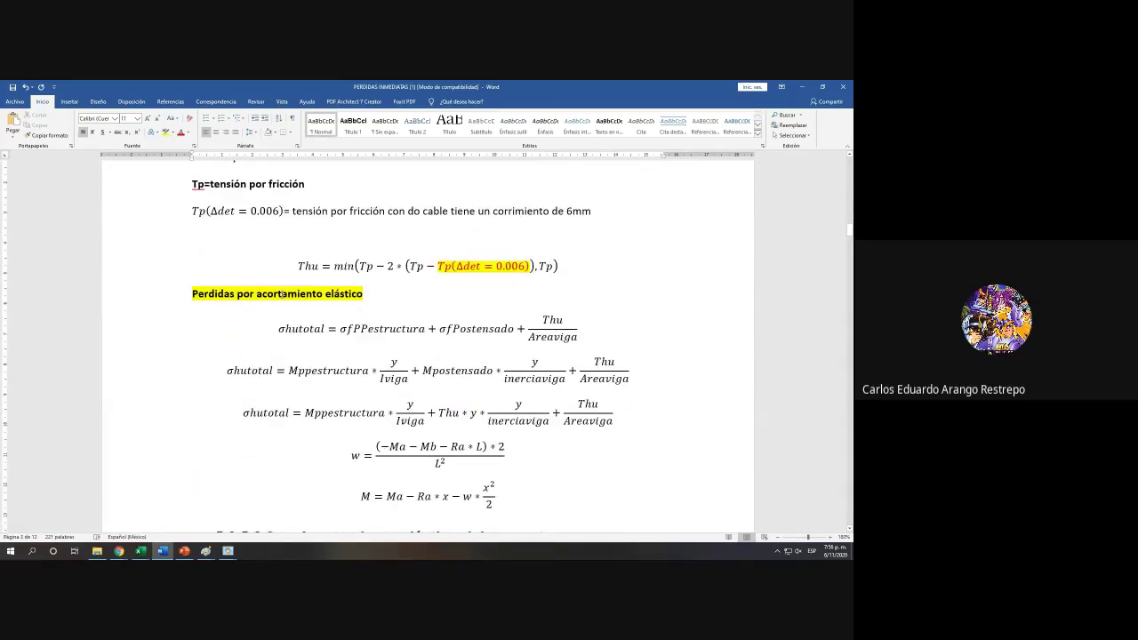
Step: Open a new blank Paint canvas in a maximized window
{"action": "left_click", "coordinate": [185, 552]}
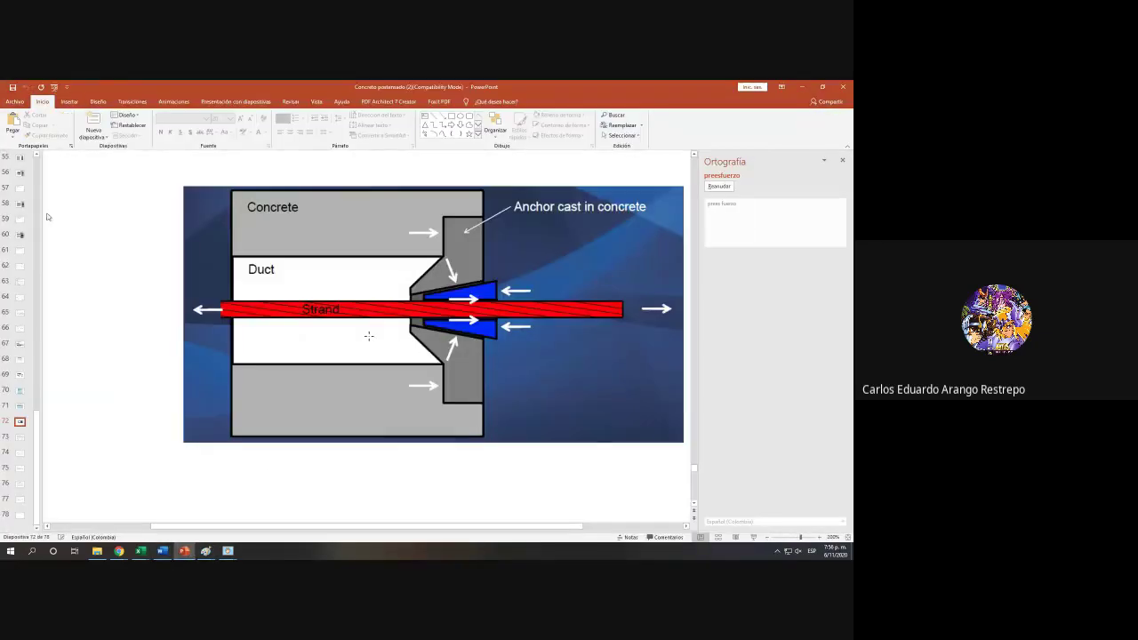
{"action": "left_click", "coordinate": [11, 551]}
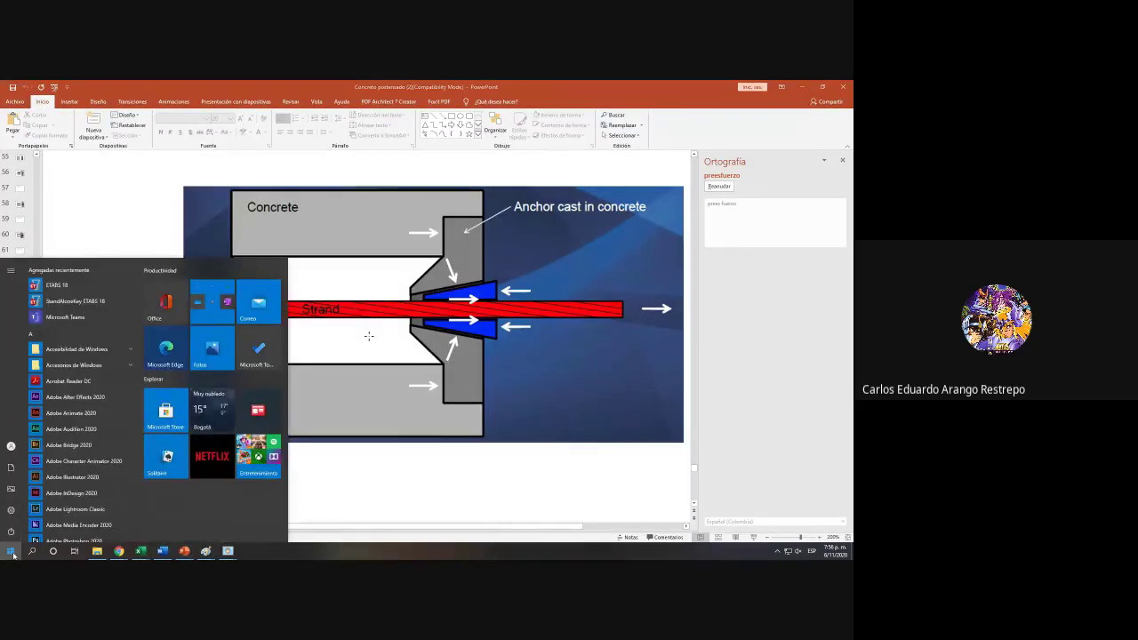
{"action": "type", "text": "pai"}
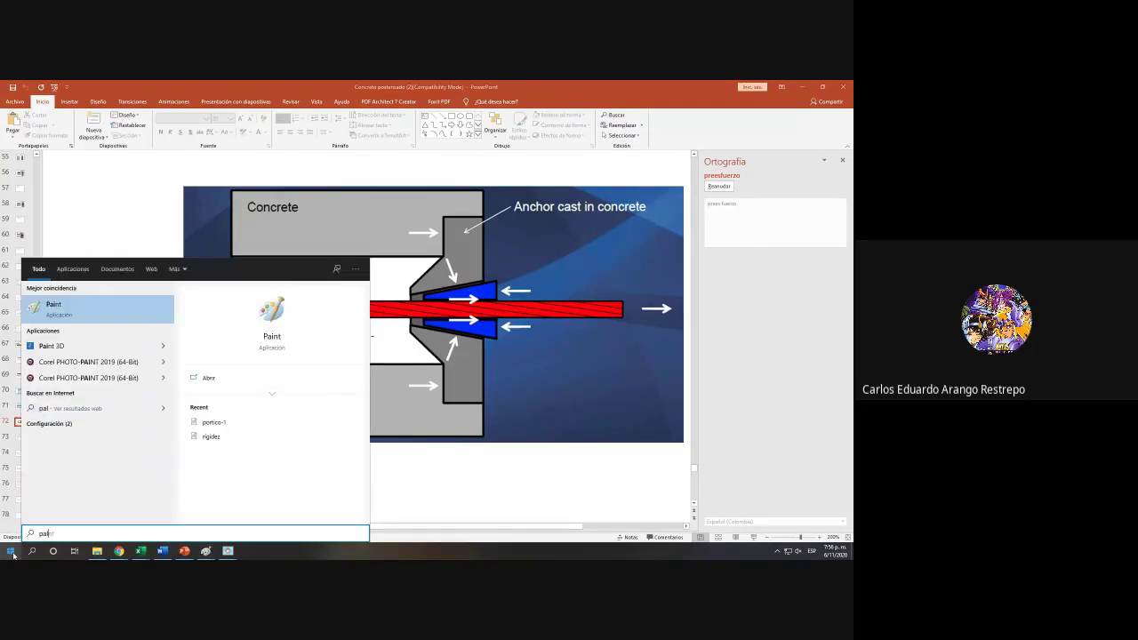
{"action": "key", "text": "Return"}
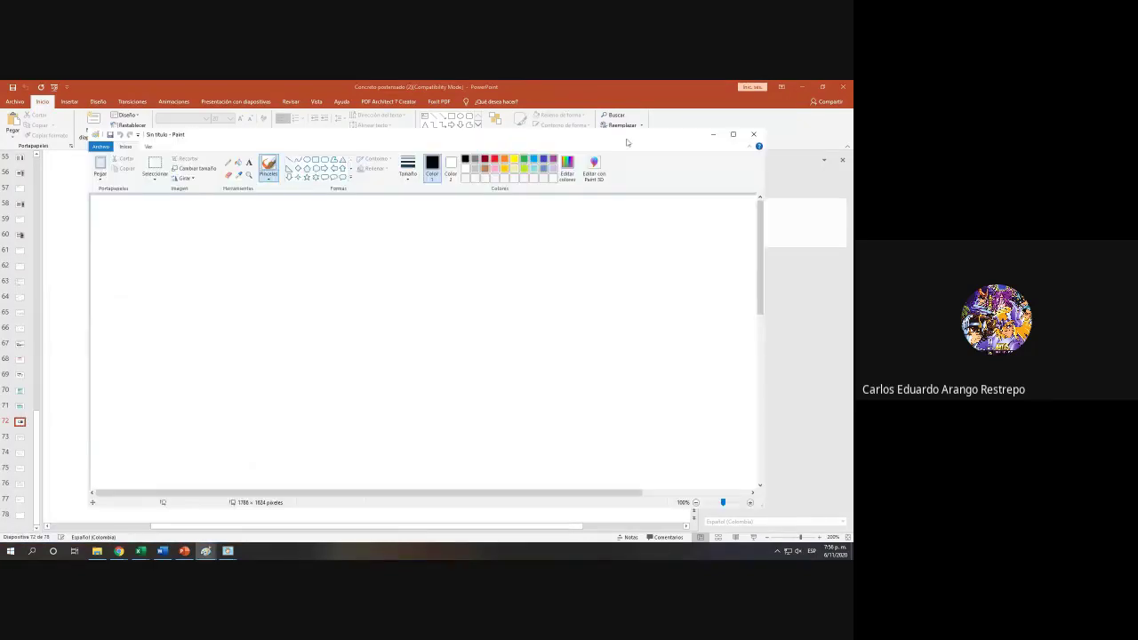
{"action": "left_click", "coordinate": [734, 135]}
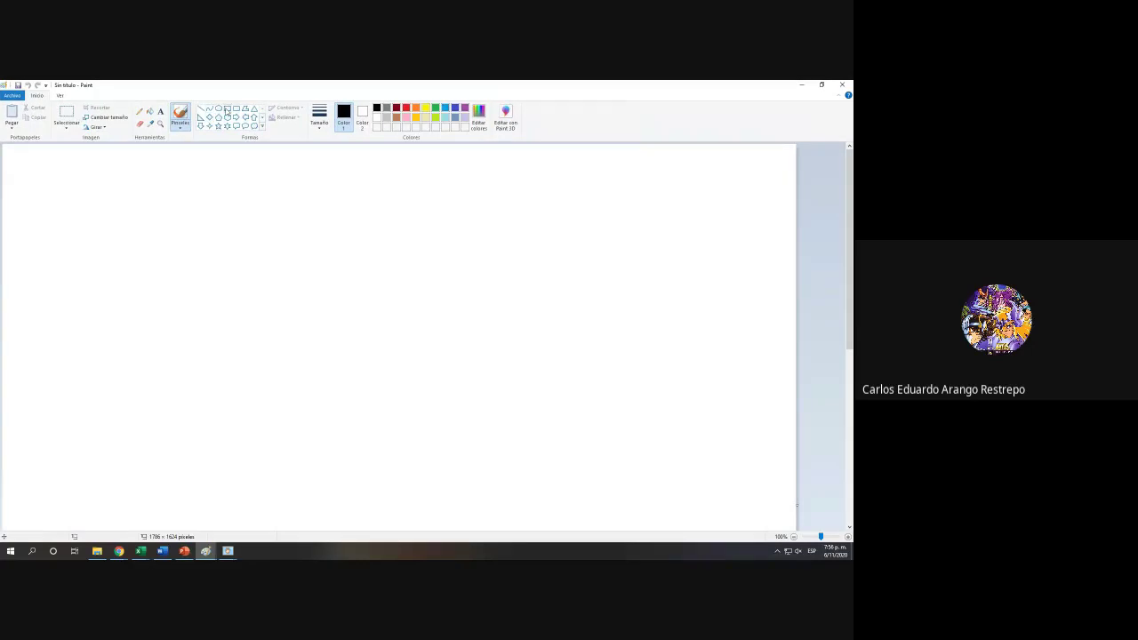
Step: Draw a long black rectangle as the beam and place a triangular support under each end
{"action": "mouse_move", "coordinate": [128, 298]}
{"action": "left_mouse_down"}
{"action": "mouse_move", "coordinate": [552, 434]}
{"action": "mouse_move", "coordinate": [638, 405]}
{"action": "left_mouse_up"}
{"action": "left_click", "coordinate": [255, 110]}
{"action": "left_click_drag", "start_coordinate": [145, 450], "coordinate": [114, 407]}
{"action": "mouse_move", "coordinate": [640, 457]}
{"action": "left_mouse_down"}
{"action": "mouse_move", "coordinate": [624, 407]}
{"action": "mouse_move", "coordinate": [649, 430]}
{"action": "left_mouse_up"}
{"action": "left_click", "coordinate": [691, 432]}
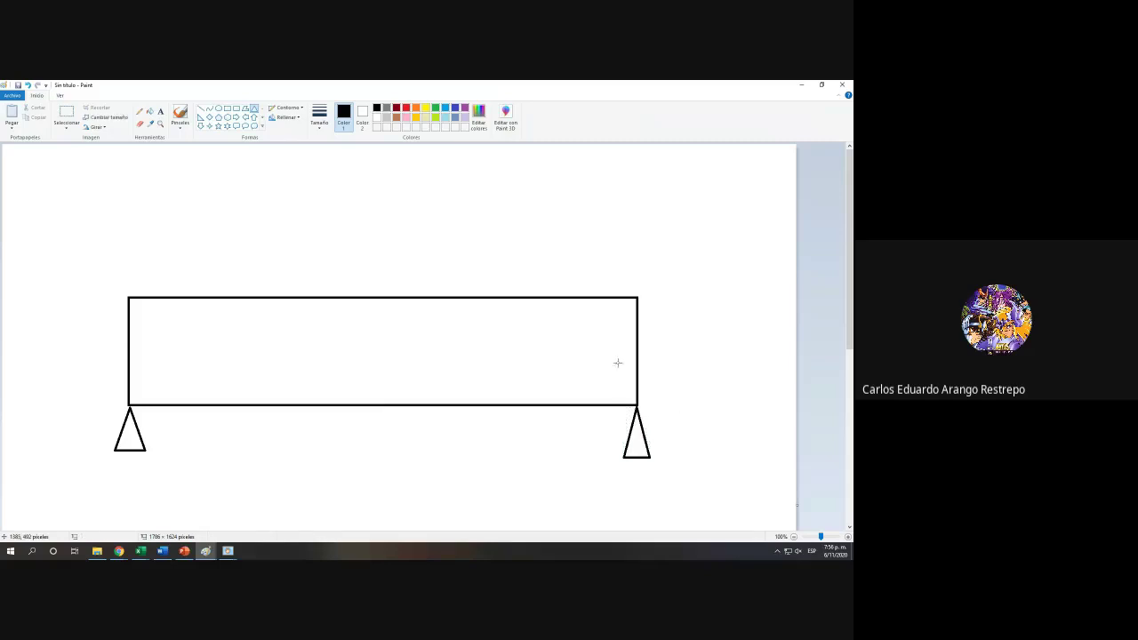
Step: Draw a sagging cable curve between the beam's ends and an outward block arrow at its left end
{"action": "left_click", "coordinate": [210, 107]}
{"action": "left_click_drag", "start_coordinate": [129, 330], "coordinate": [637, 330]}
{"action": "left_click_drag", "start_coordinate": [367, 331], "coordinate": [384, 399]}
{"action": "left_click", "coordinate": [399, 440]}
{"action": "left_click", "coordinate": [246, 117]}
{"action": "left_click_drag", "start_coordinate": [122, 336], "coordinate": [67, 313]}
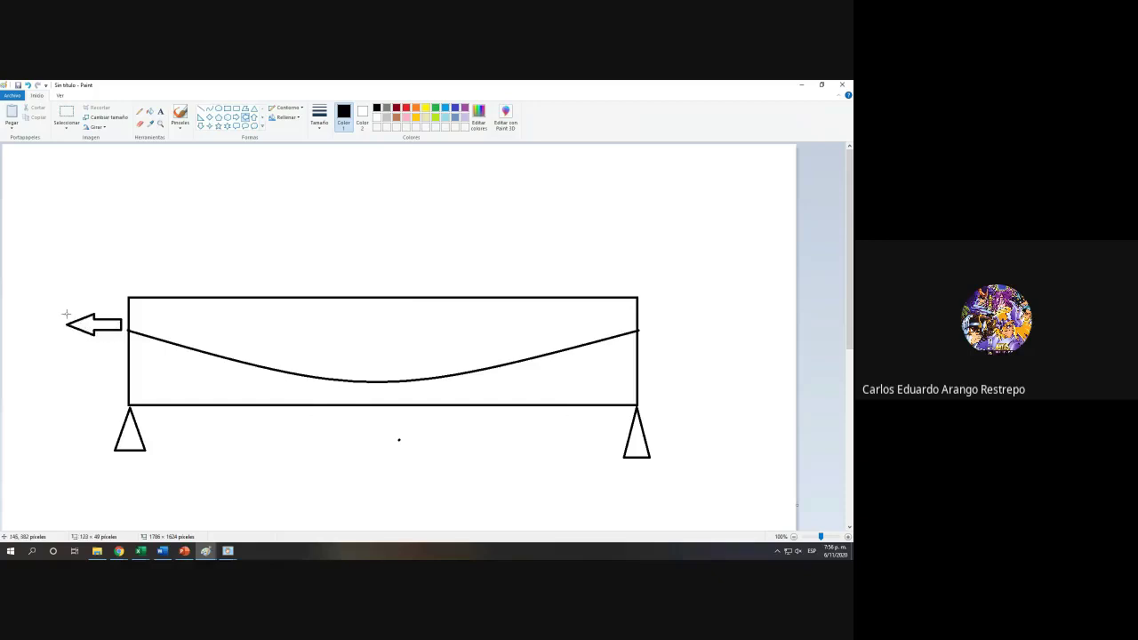
{"action": "left_click", "coordinate": [219, 257]}
Step: Draw a red rectangle over the beam at the same height, inset slightly from both ends to show the shortened beam
{"action": "left_click", "coordinate": [405, 108]}
{"action": "left_click_drag", "start_coordinate": [127, 406], "coordinate": [236, 313]}
{"action": "key", "text": "ctrl+z"}
{"action": "mouse_move", "coordinate": [129, 406]}
{"action": "left_mouse_down"}
{"action": "mouse_move", "coordinate": [139, 368]}
{"action": "mouse_move", "coordinate": [498, 305]}
{"action": "mouse_move", "coordinate": [628, 297]}
{"action": "left_mouse_up"}
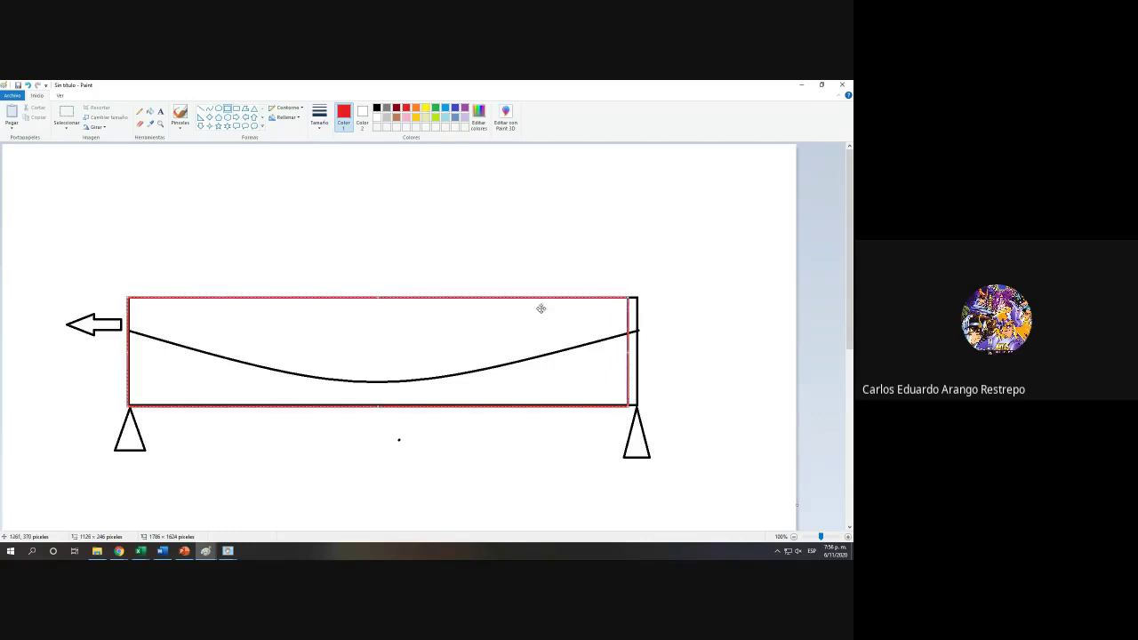
{"action": "left_click_drag", "start_coordinate": [122, 352], "coordinate": [138, 352]}
{"action": "left_click", "coordinate": [376, 223]}
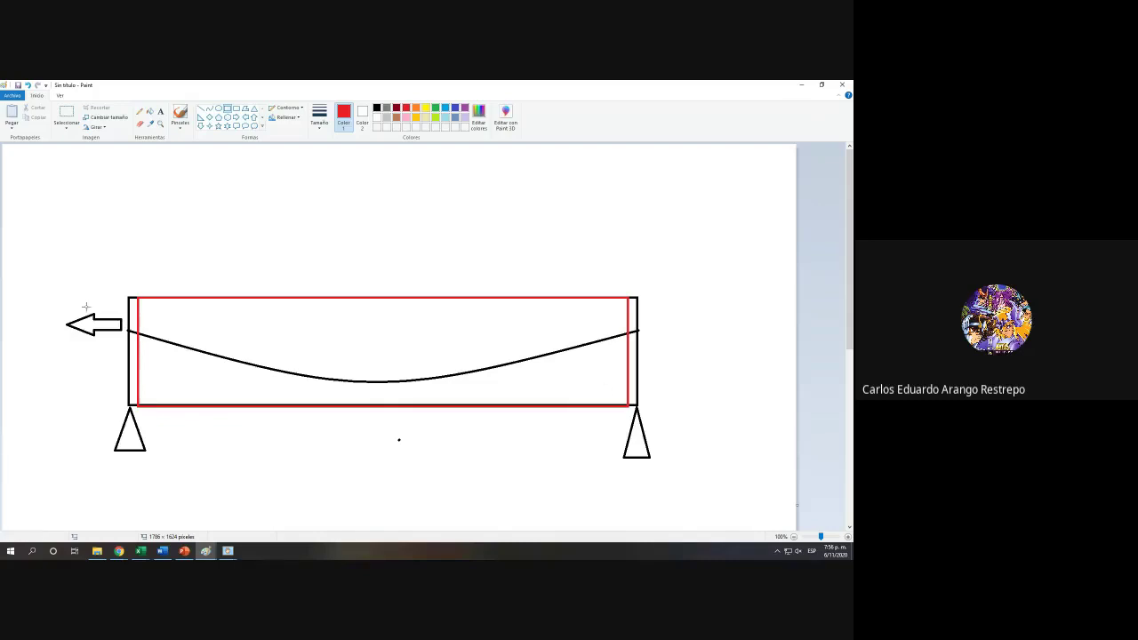
Step: Mark the gap between the black and red outlines with red H-shaped dimension lines above both beam ends
{"action": "left_click", "coordinate": [201, 109]}
{"action": "mouse_move", "coordinate": [127, 290]}
{"action": "left_mouse_down"}
{"action": "mouse_move", "coordinate": [126, 263]}
{"action": "mouse_move", "coordinate": [138, 265]}
{"action": "mouse_move", "coordinate": [126, 279]}
{"action": "mouse_move", "coordinate": [140, 278]}
{"action": "left_mouse_up"}
{"action": "left_click", "coordinate": [142, 277]}
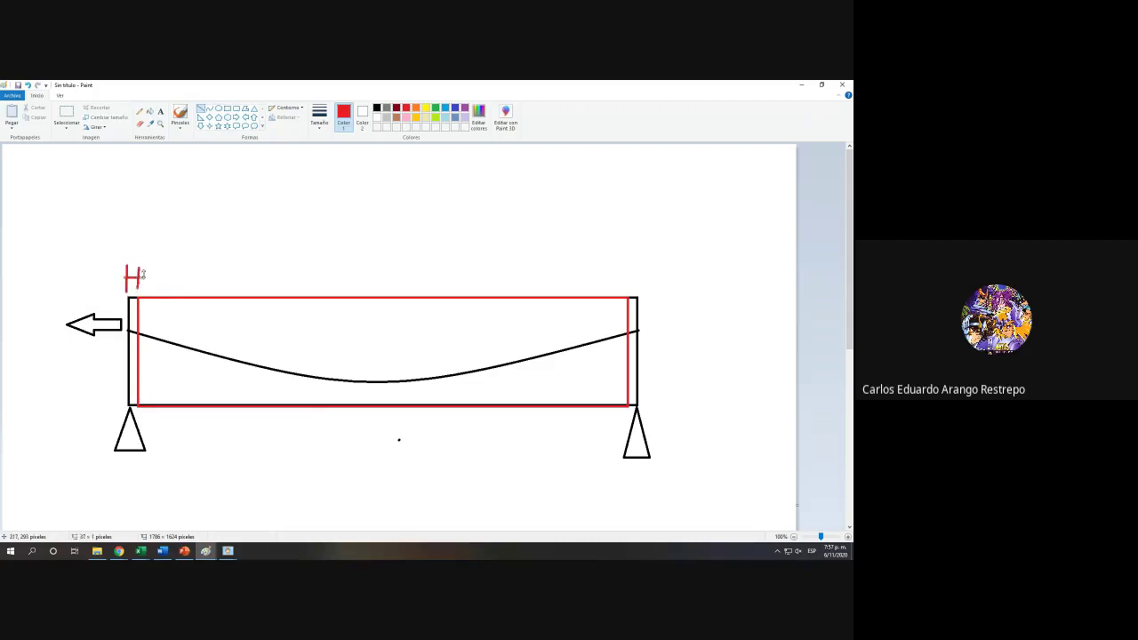
{"action": "mouse_move", "coordinate": [624, 276]}
{"action": "left_mouse_down"}
{"action": "mouse_move", "coordinate": [625, 295]}
{"action": "mouse_move", "coordinate": [638, 282]}
{"action": "mouse_move", "coordinate": [639, 295]}
{"action": "left_mouse_up"}
{"action": "left_click", "coordinate": [641, 292]}
Step: Label both dimension marks with the red text "ACORTAMIETO"
{"action": "left_click", "coordinate": [161, 112]}
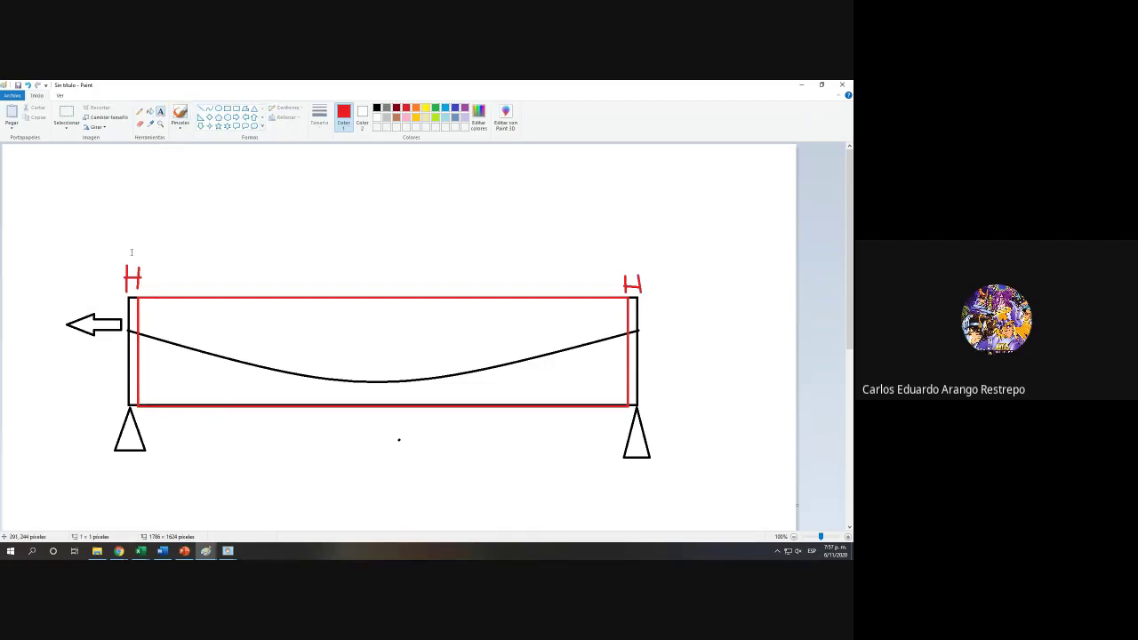
{"action": "left_click", "coordinate": [132, 252]}
{"action": "type", "text": "DEF"}
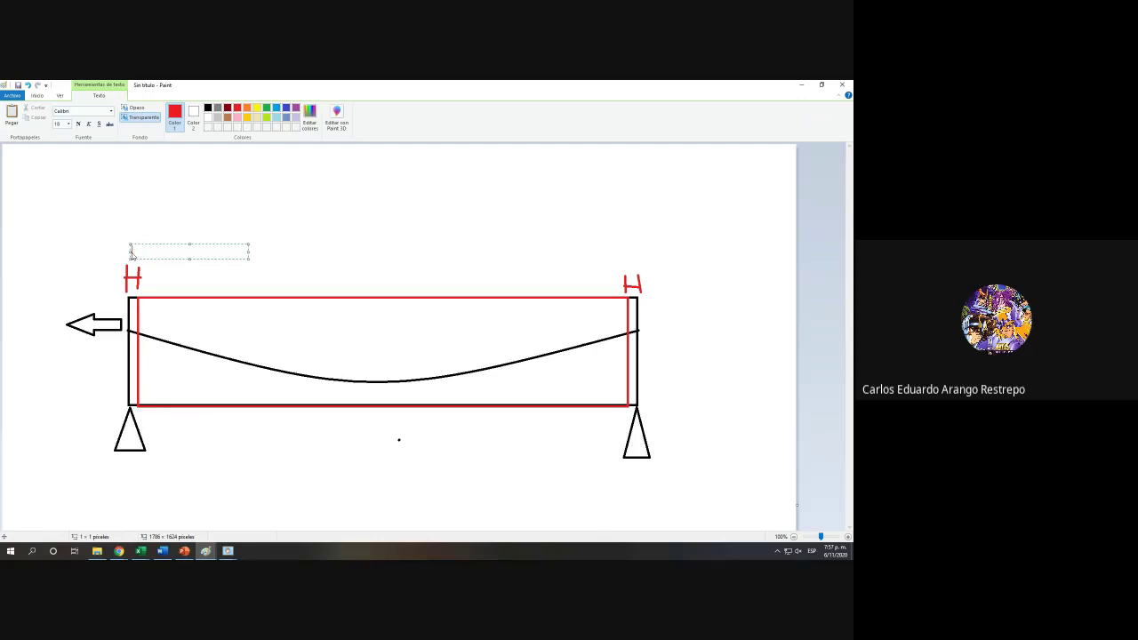
{"action": "type", "text": "ORTAMIETO"}
{"action": "left_click", "coordinate": [602, 249]}
{"action": "left_click", "coordinate": [623, 265]}
{"action": "type", "text": "ACORTAMI"}
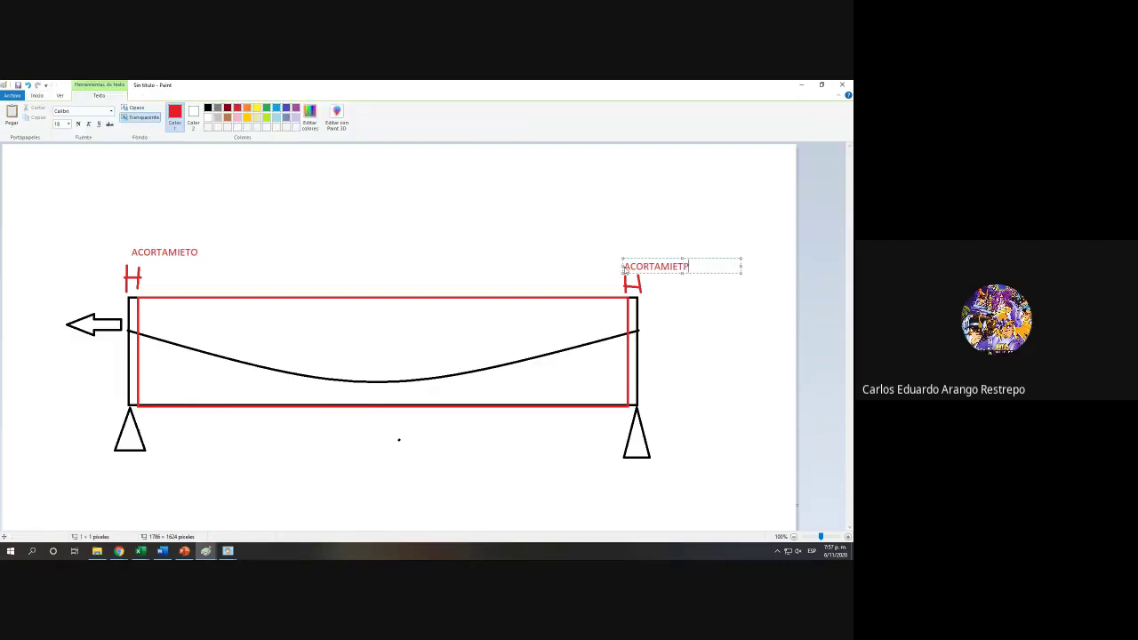
{"action": "key", "text": "BackSpace"}
{"action": "left_click", "coordinate": [686, 313]}
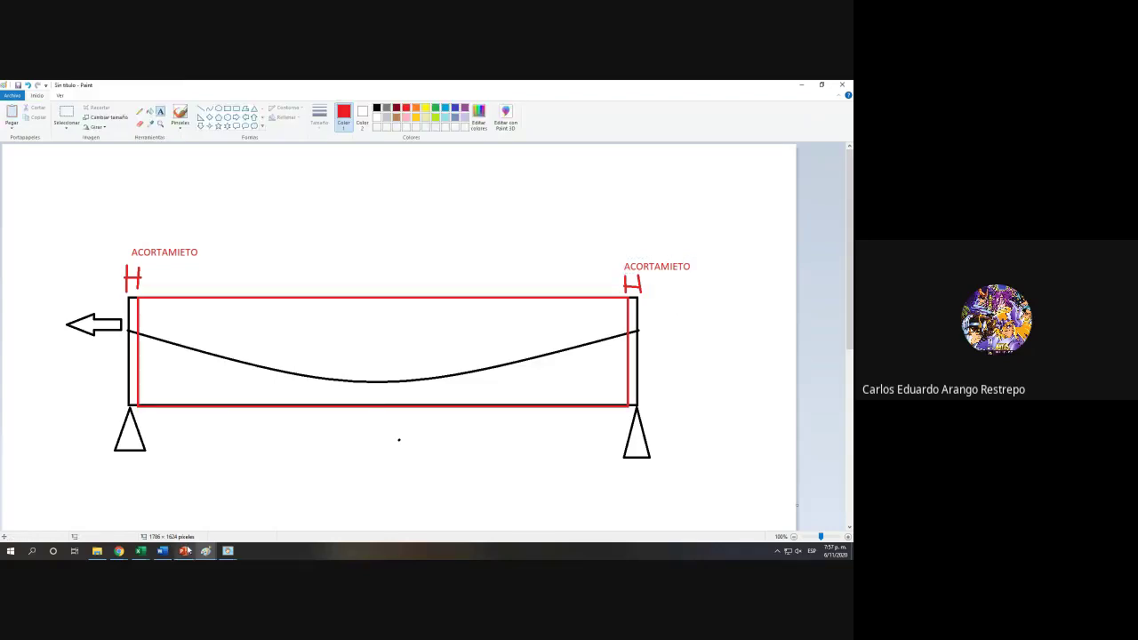
Step: Undo the right-hand label in the beam sketch and replace it with "acortamiento"
{"action": "left_click", "coordinate": [160, 552]}
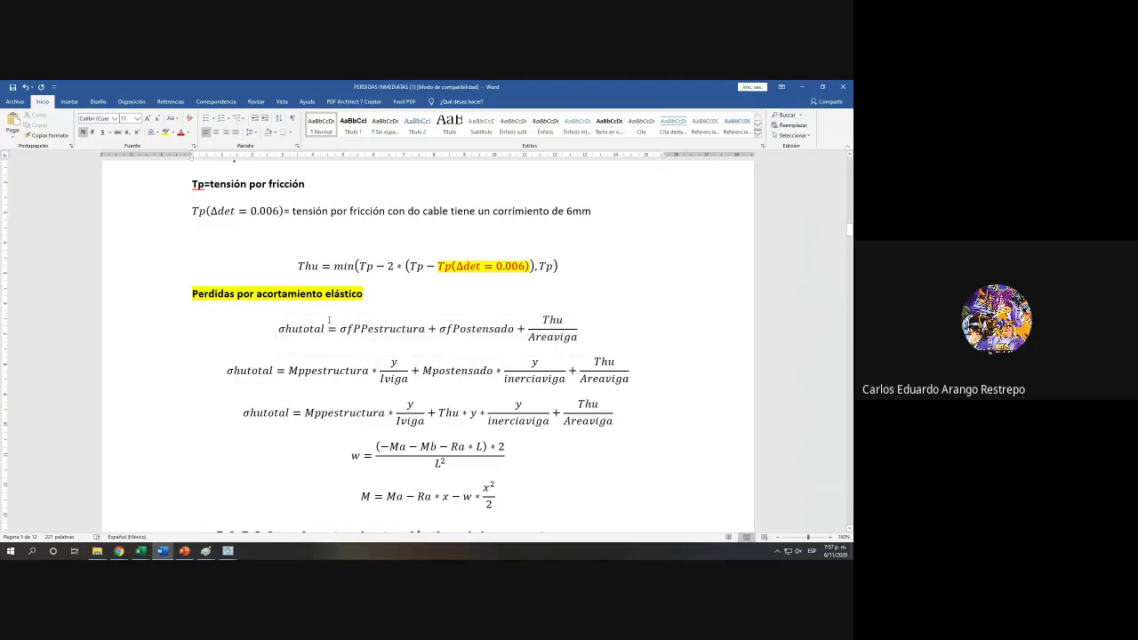
{"action": "left_click", "coordinate": [801, 86]}
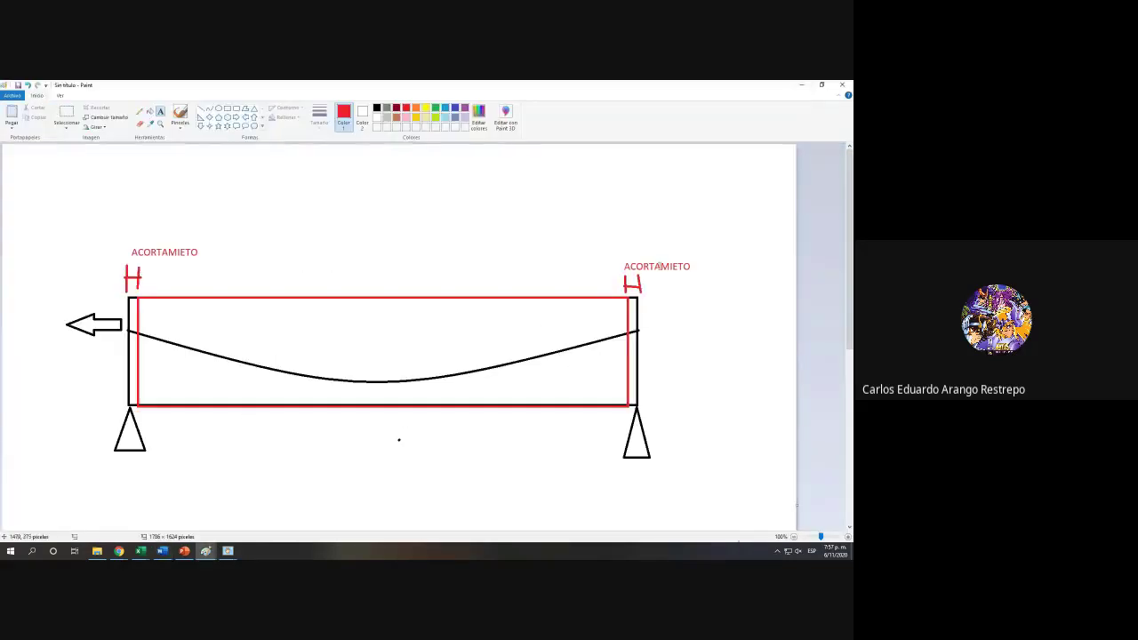
{"action": "key", "text": "ctrl+z"}
{"action": "left_click", "coordinate": [625, 257]}
{"action": "type", "text": "acortamieto"}
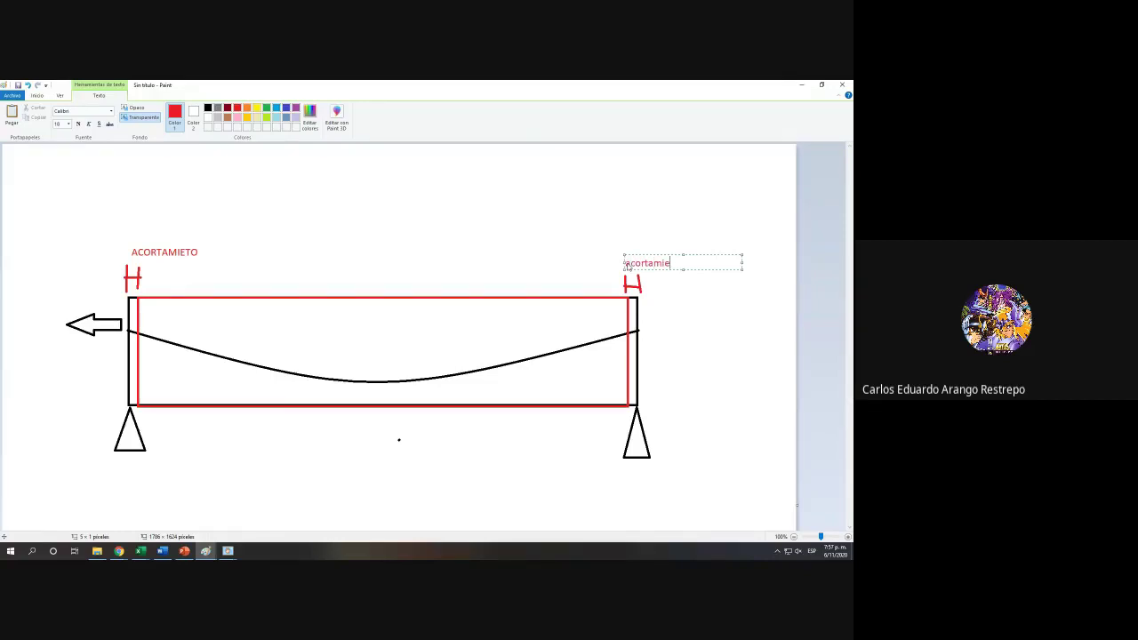
{"action": "left_click", "coordinate": [670, 263]}
{"action": "type", "text": "nto"}
{"action": "left_click", "coordinate": [709, 287]}
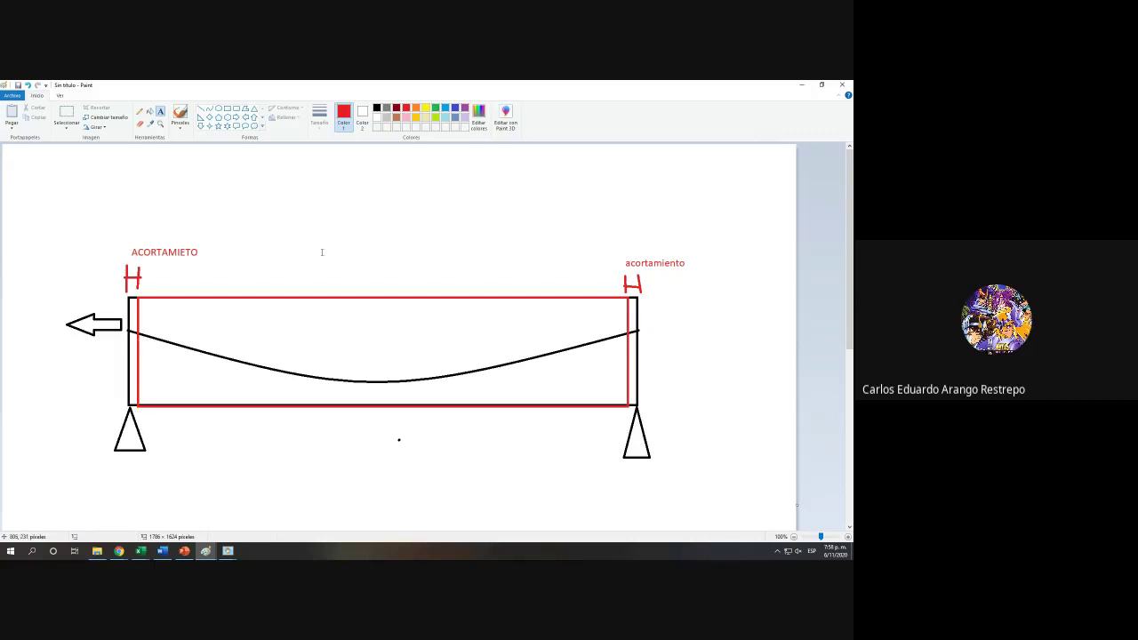
Step: Switch to the PowerPoint presentation and go through the slides on wedge slip, elastic shortening and plastic flow losses
{"action": "left_click", "coordinate": [803, 84]}
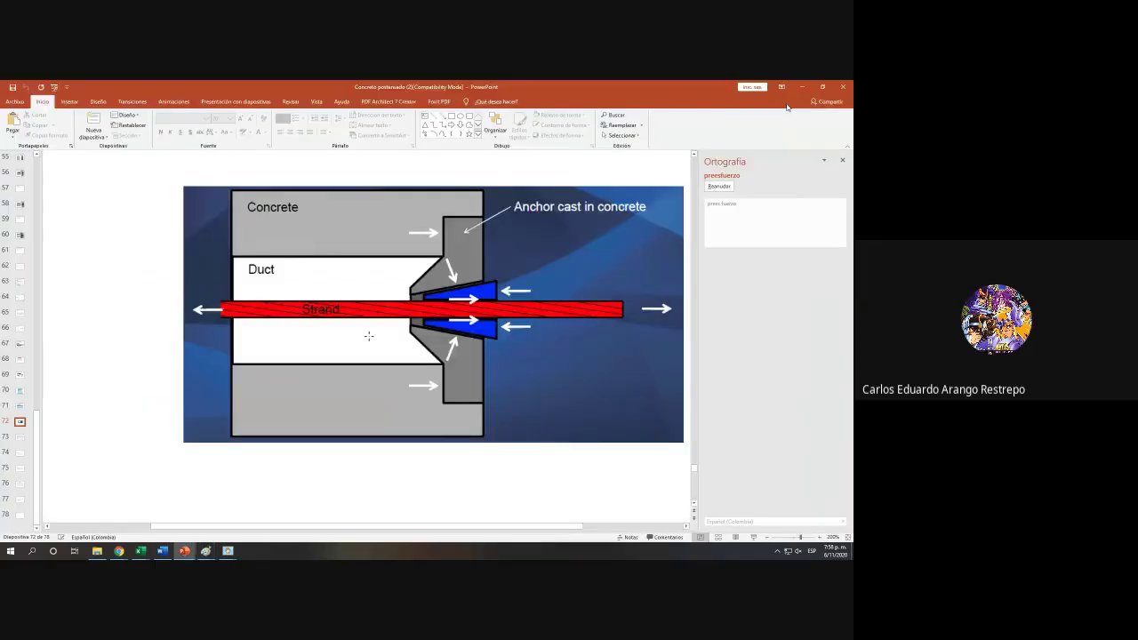
{"action": "scroll", "coordinate": [648, 327], "scroll_direction": "down", "scroll_amount": 5}
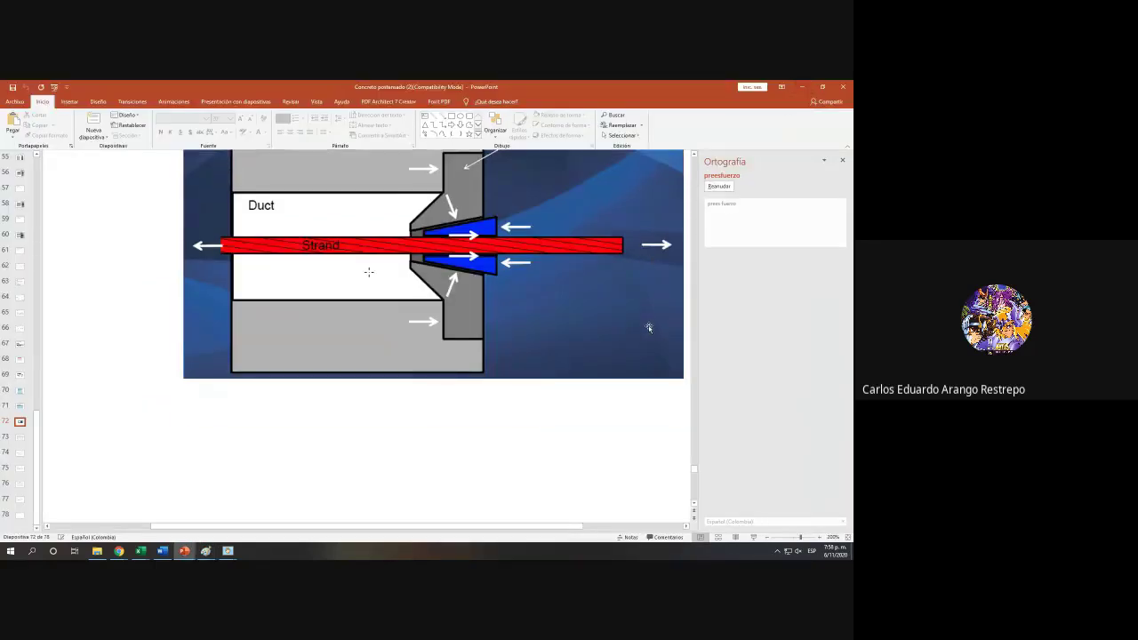
{"action": "scroll", "coordinate": [648, 327], "scroll_direction": "down", "scroll_amount": 2}
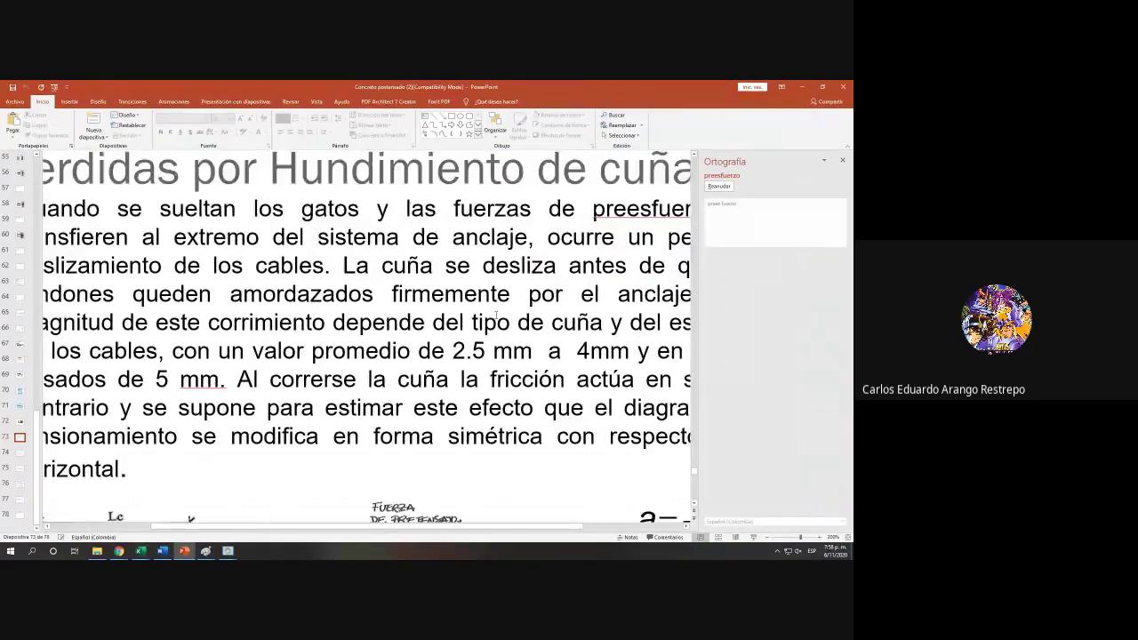
{"action": "scroll", "coordinate": [569, 329], "scroll_direction": "down", "scroll_amount": 3, "text": "ctrl"}
{"action": "scroll", "coordinate": [493, 331], "scroll_direction": "down", "scroll_amount": 5}
{"action": "scroll", "coordinate": [492, 330], "scroll_direction": "up", "scroll_amount": 4}
{"action": "scroll", "coordinate": [492, 331], "scroll_direction": "down", "scroll_amount": 3}
{"action": "scroll", "coordinate": [492, 330], "scroll_direction": "up", "scroll_amount": 3}
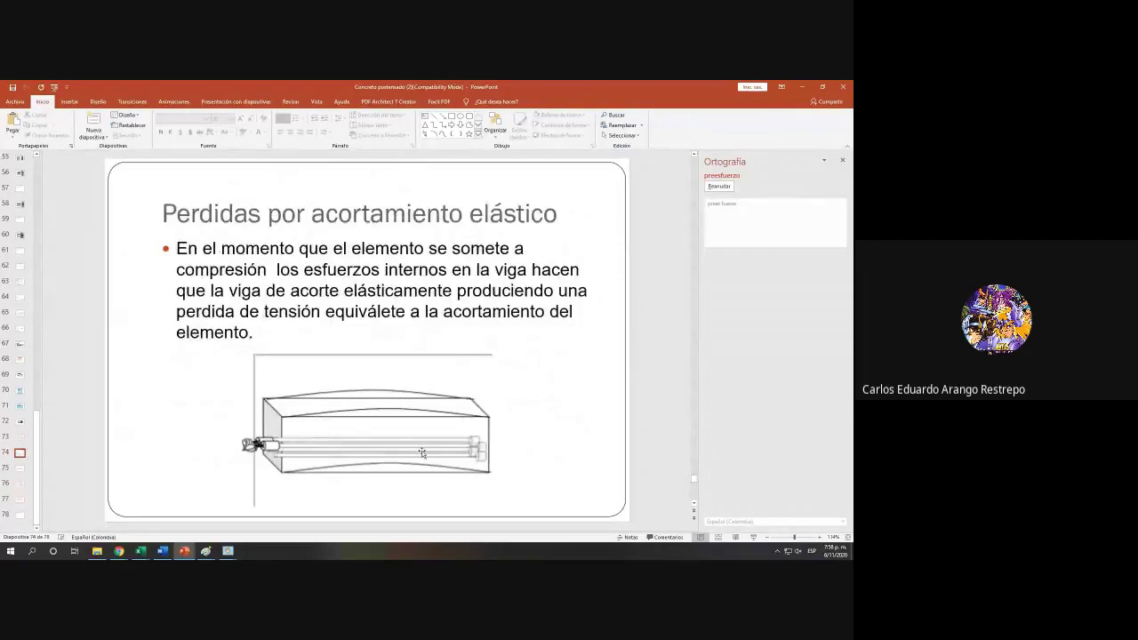
{"action": "scroll", "coordinate": [423, 452], "scroll_direction": "down", "scroll_amount": 4}
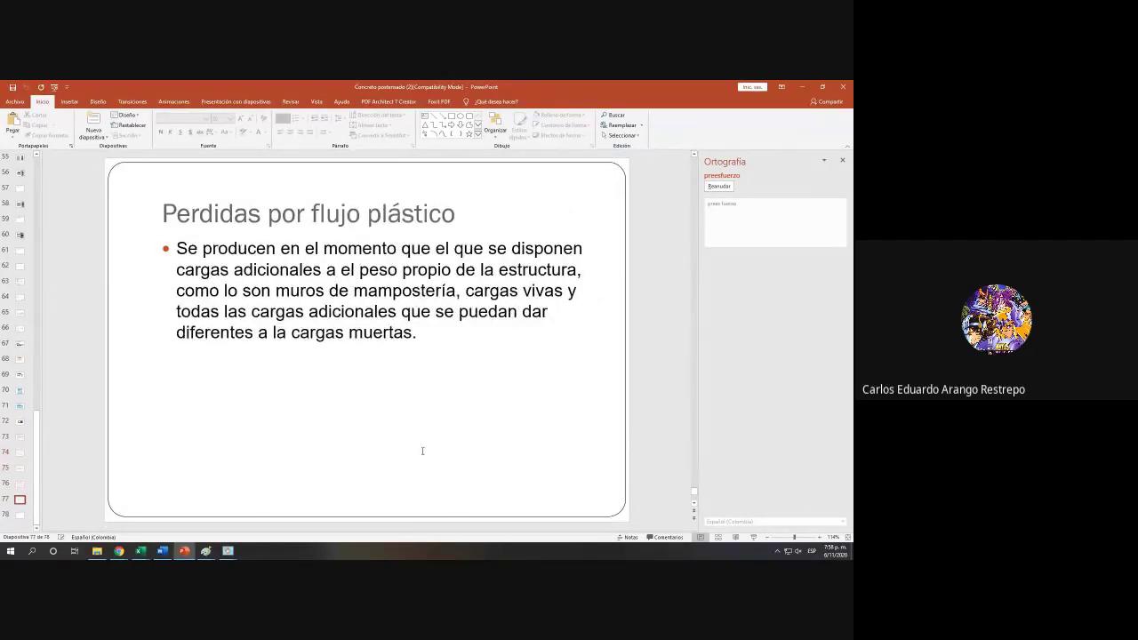
Step: Arrange the exercise workbook and the "Perdidas postensado 17-04-20" workbook side by side in Excel
{"action": "left_click", "coordinate": [804, 88]}
{"action": "key", "text": "super+Left"}
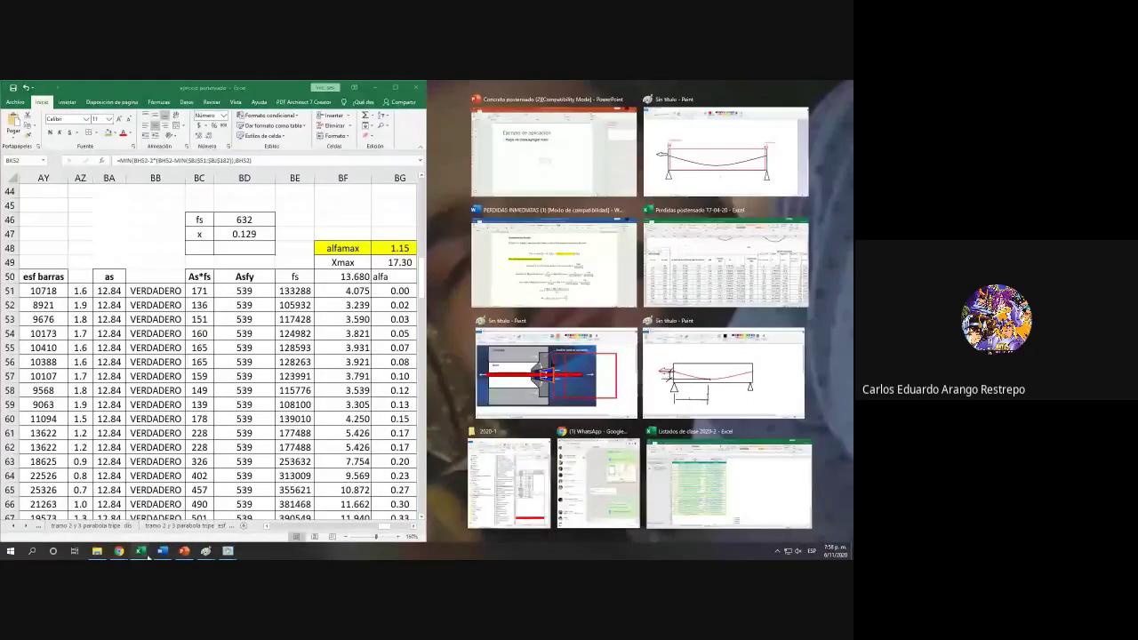
{"action": "left_click", "coordinate": [669, 293]}
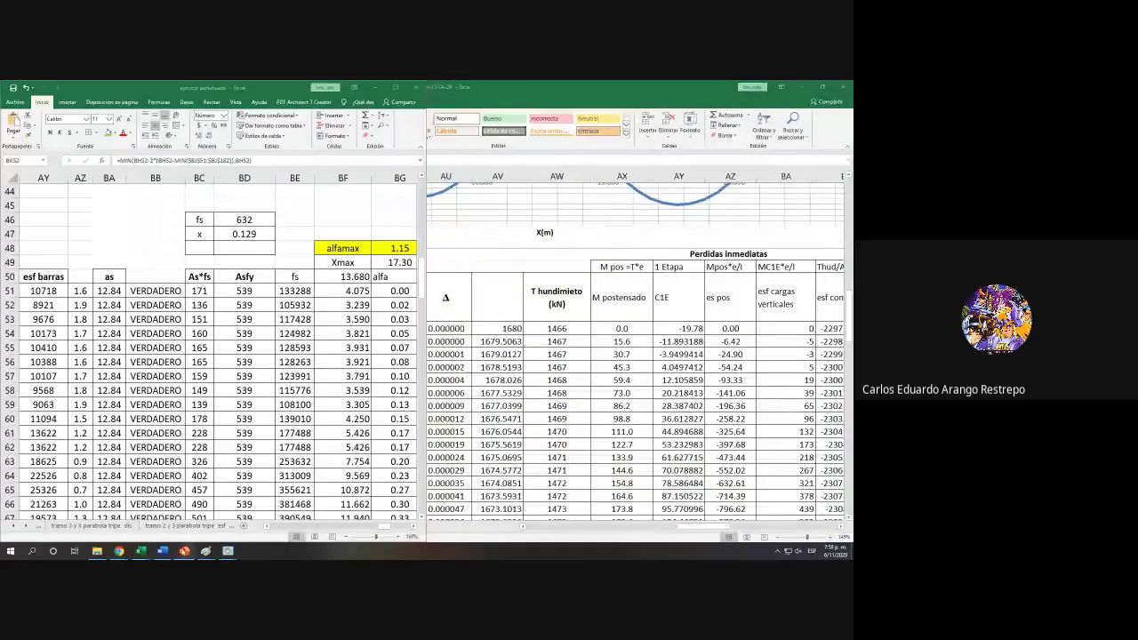
Step: Switch to the "PERDIDAS INMEDIATAS" Word document and review it from the title through friction and wedge slip to the elastic shortening formulas
{"action": "left_click", "coordinate": [163, 551]}
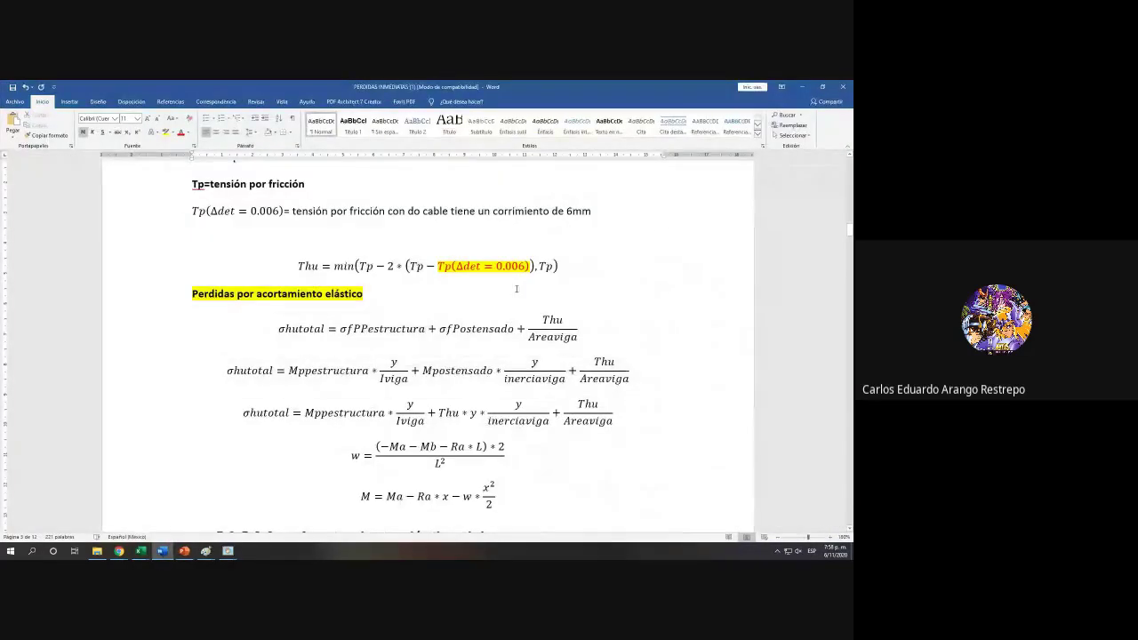
{"action": "scroll", "coordinate": [525, 318], "scroll_direction": "up", "scroll_amount": 2, "text": "ctrl"}
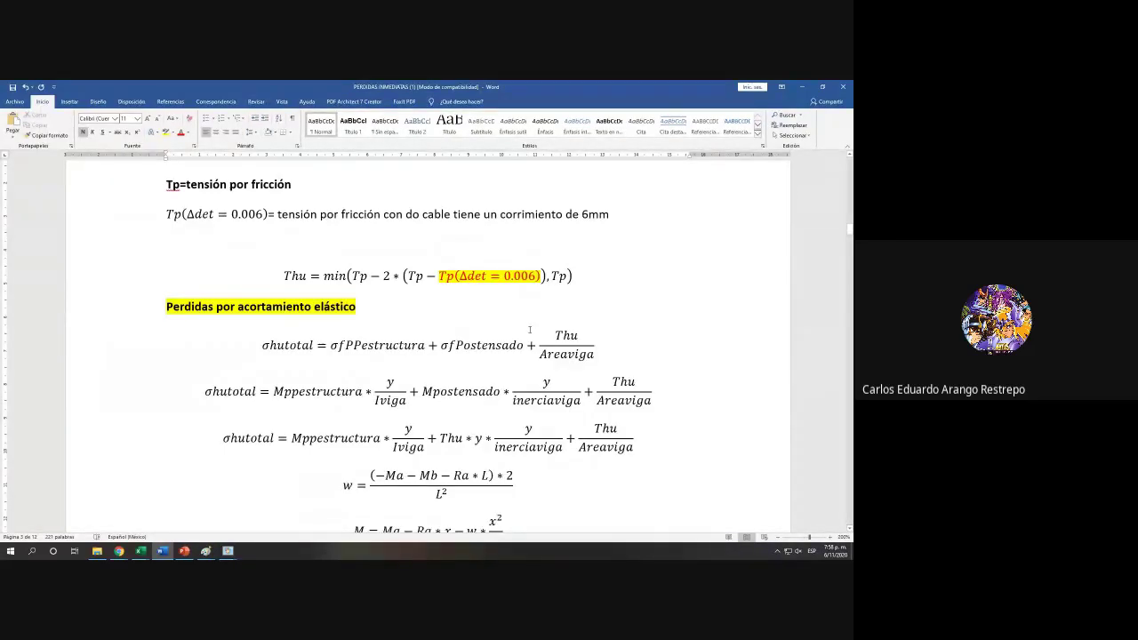
{"action": "scroll", "coordinate": [524, 317], "scroll_direction": "up", "scroll_amount": 15}
{"action": "scroll", "coordinate": [595, 424], "scroll_direction": "up", "scroll_amount": 20}
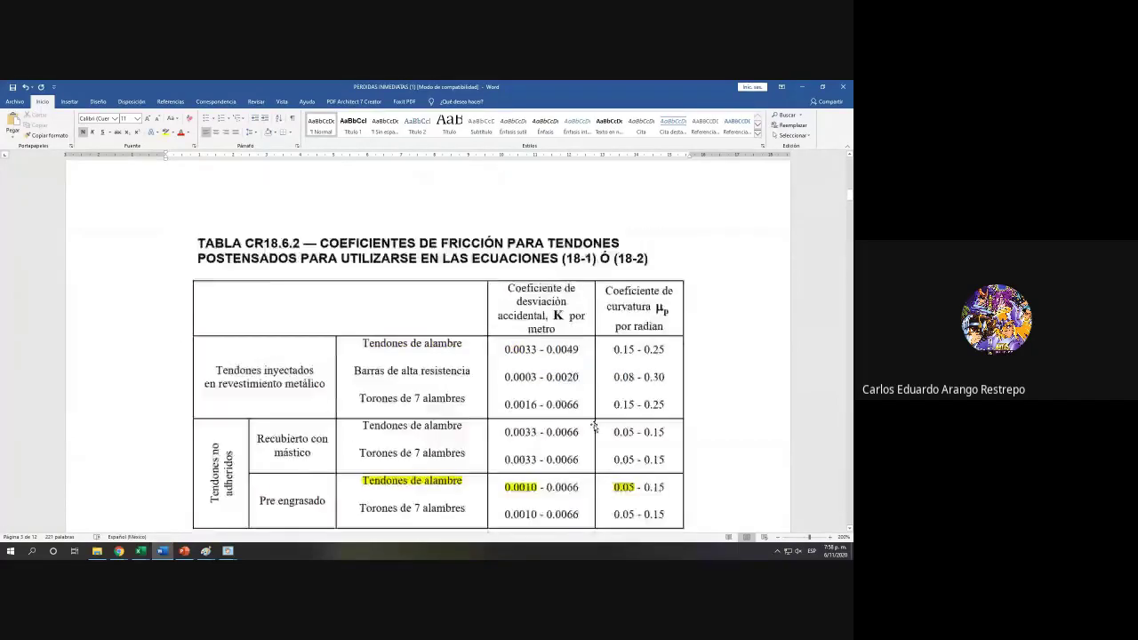
{"action": "scroll", "coordinate": [595, 424], "scroll_direction": "up", "scroll_amount": 2}
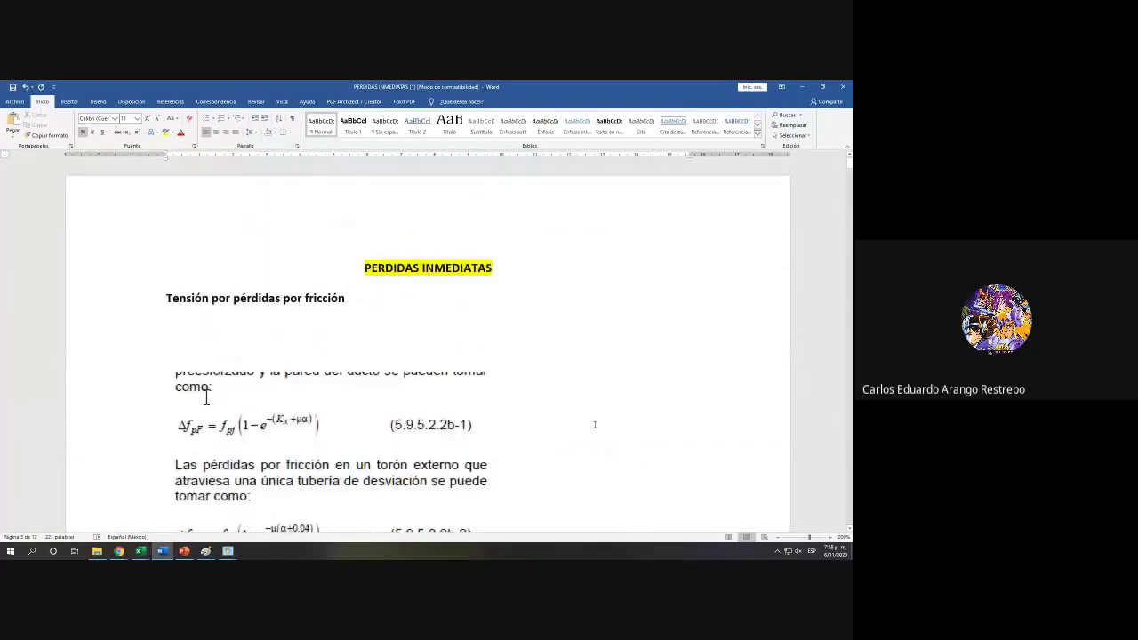
{"action": "left_click_drag", "start_coordinate": [513, 262], "coordinate": [360, 268]}
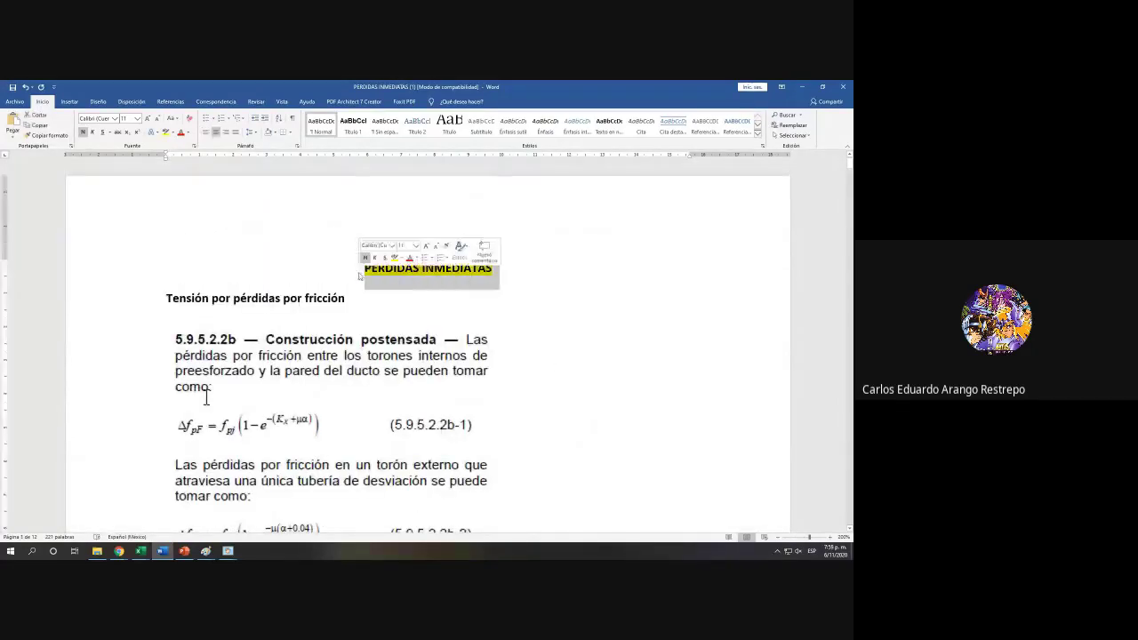
{"action": "scroll", "coordinate": [359, 274], "scroll_direction": "down", "scroll_amount": 15}
{"action": "scroll", "coordinate": [359, 274], "scroll_direction": "down", "scroll_amount": 10}
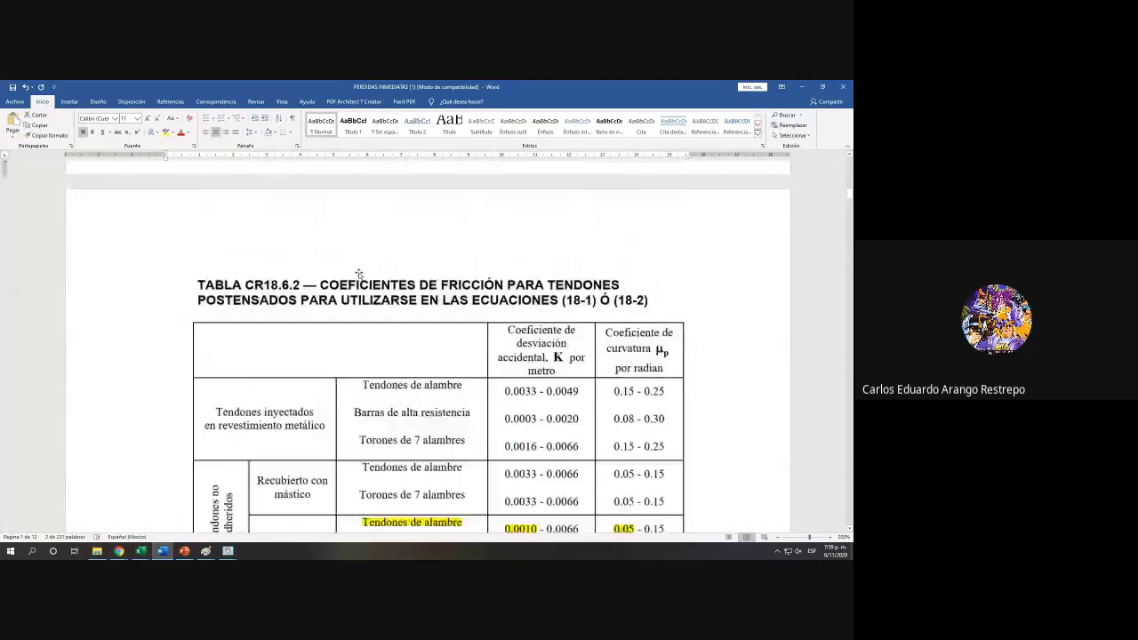
{"action": "scroll", "coordinate": [359, 273], "scroll_direction": "down", "scroll_amount": 2}
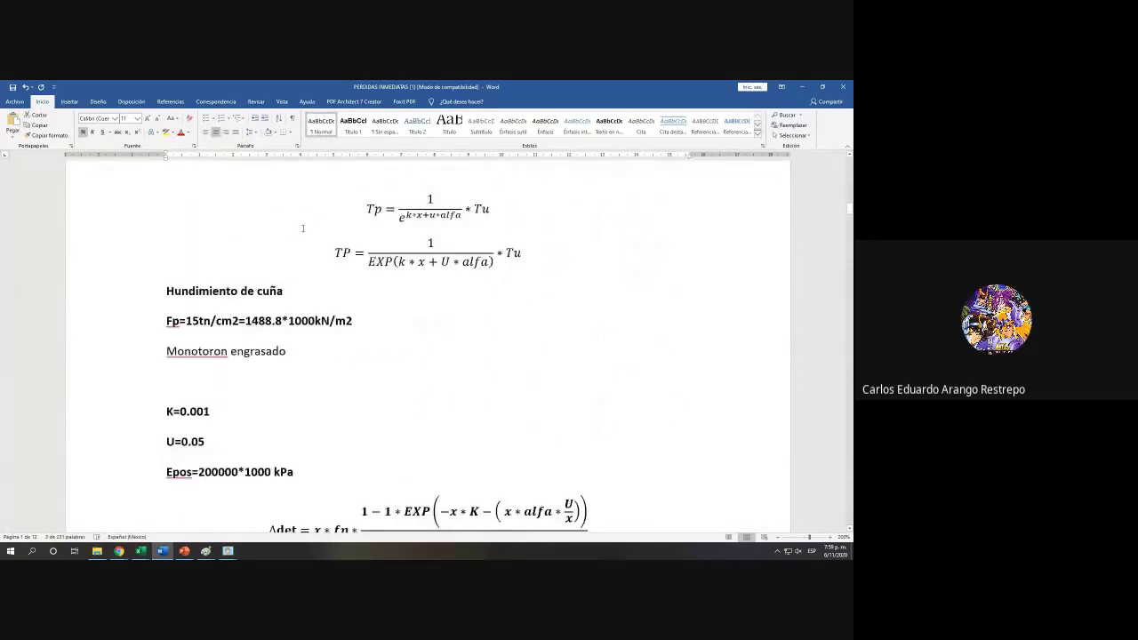
{"action": "left_click", "coordinate": [139, 293]}
{"action": "scroll", "coordinate": [135, 293], "scroll_direction": "down", "scroll_amount": 12}
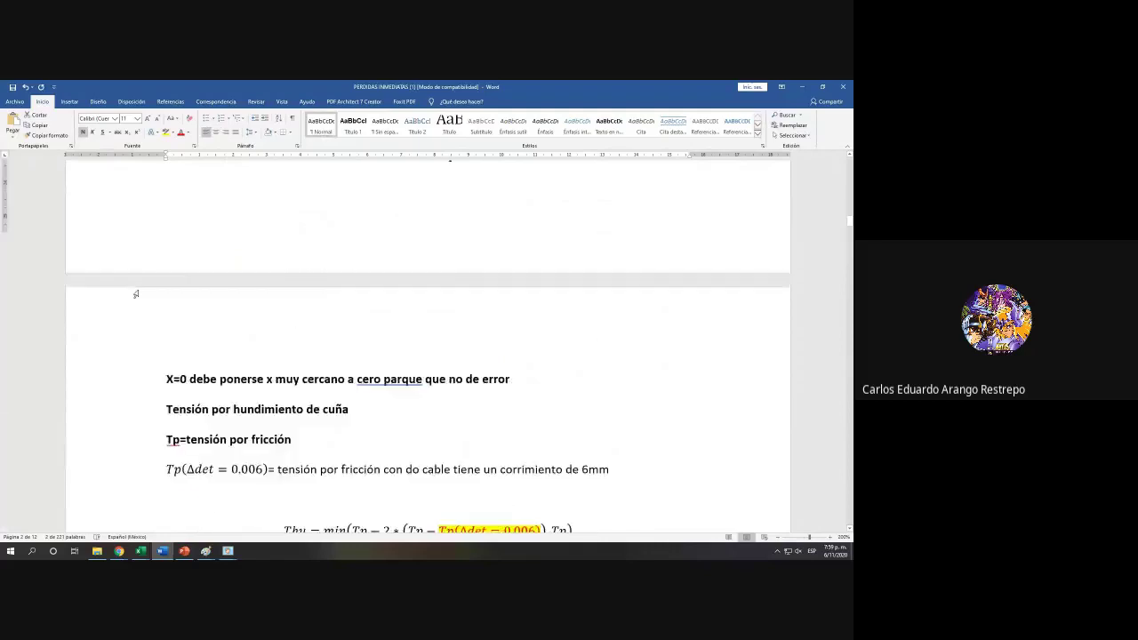
{"action": "left_click", "coordinate": [156, 224]}
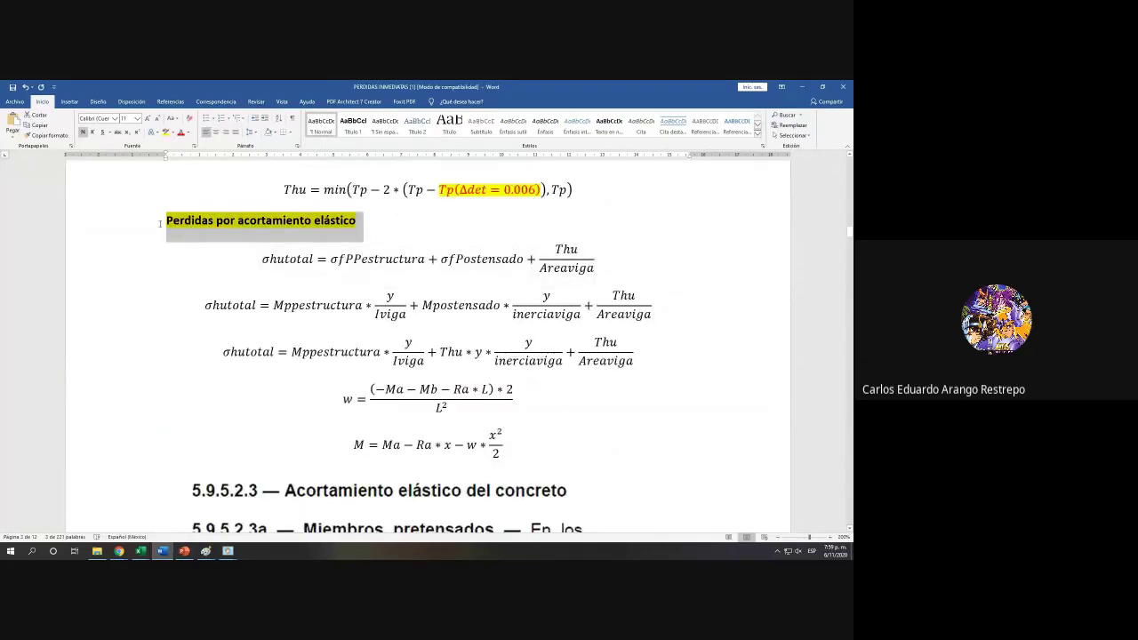
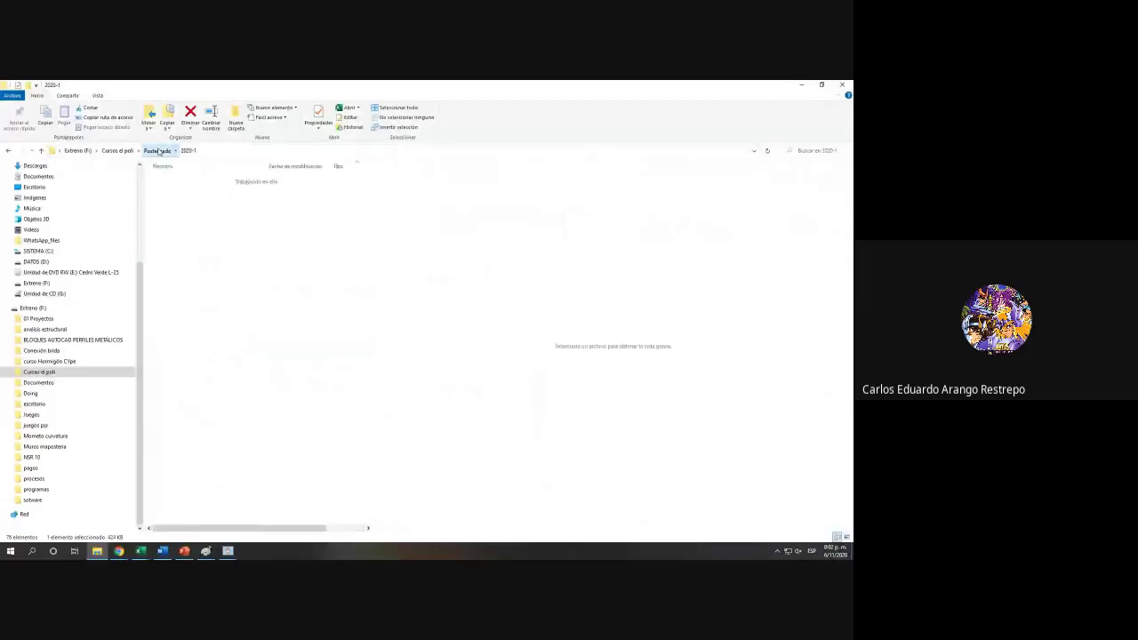
Step: Preview documents in the Postensado 2020-2 folder and open the "Etapa constructivas" Word document
{"action": "double_click", "coordinate": [174, 216]}
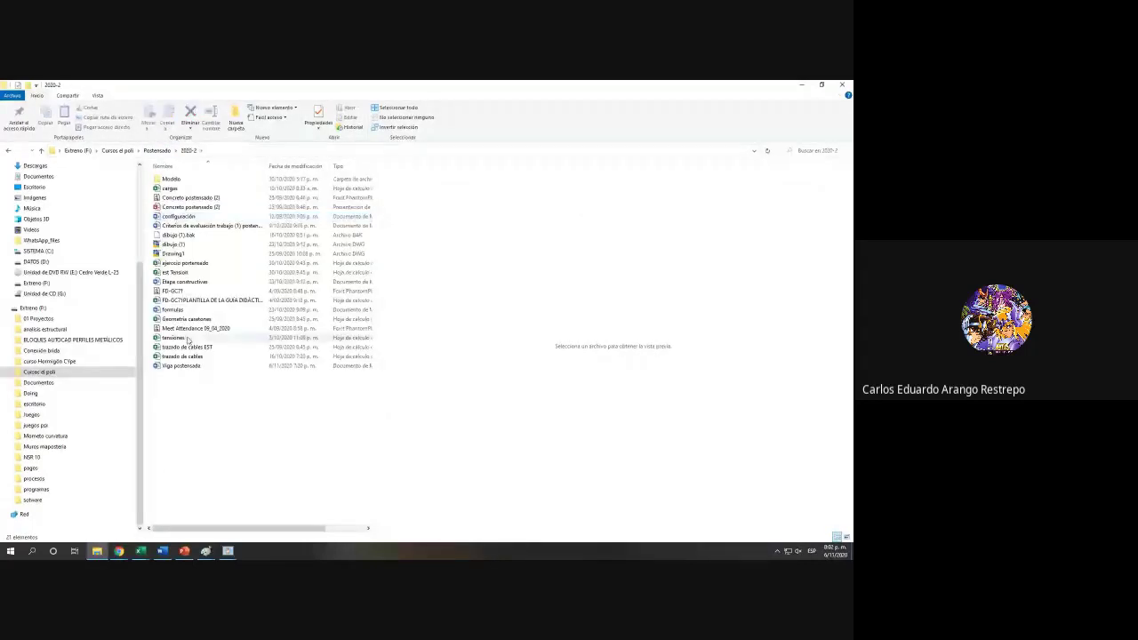
{"action": "left_click", "coordinate": [174, 310]}
{"action": "left_click", "coordinate": [178, 365]}
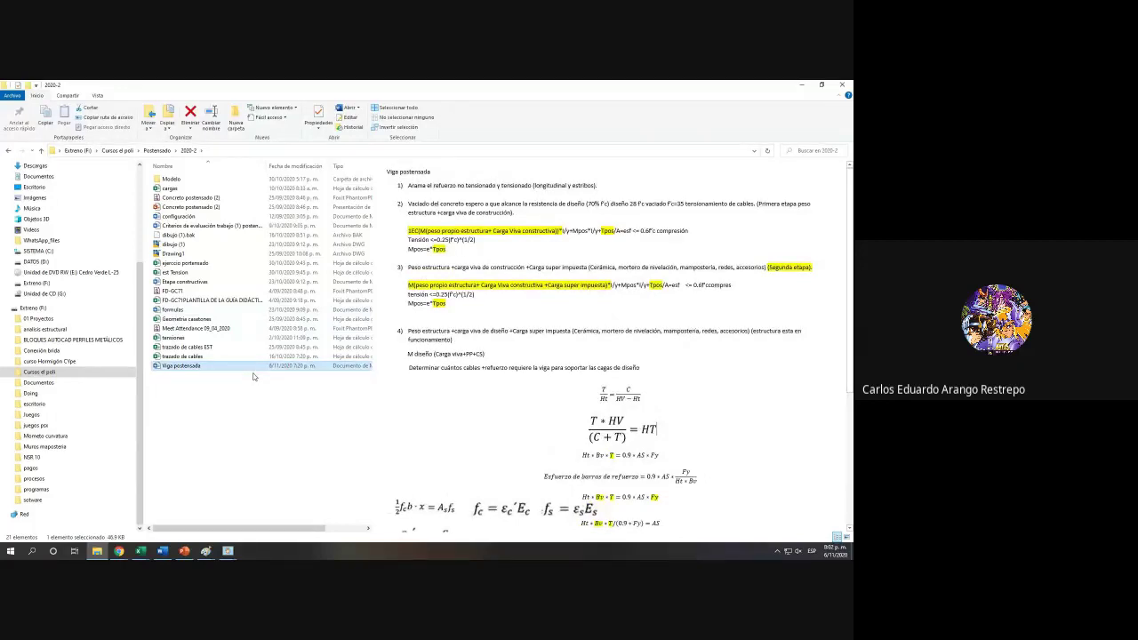
{"action": "key", "text": "Up"}
{"action": "key", "text": "Up"}
{"action": "key", "text": "Up"}
{"action": "key", "text": "Up"}
{"action": "key", "text": "Up"}
{"action": "key", "text": "Up"}
{"action": "key", "text": "Up"}
{"action": "key", "text": "Up"}
{"action": "key", "text": "Up"}
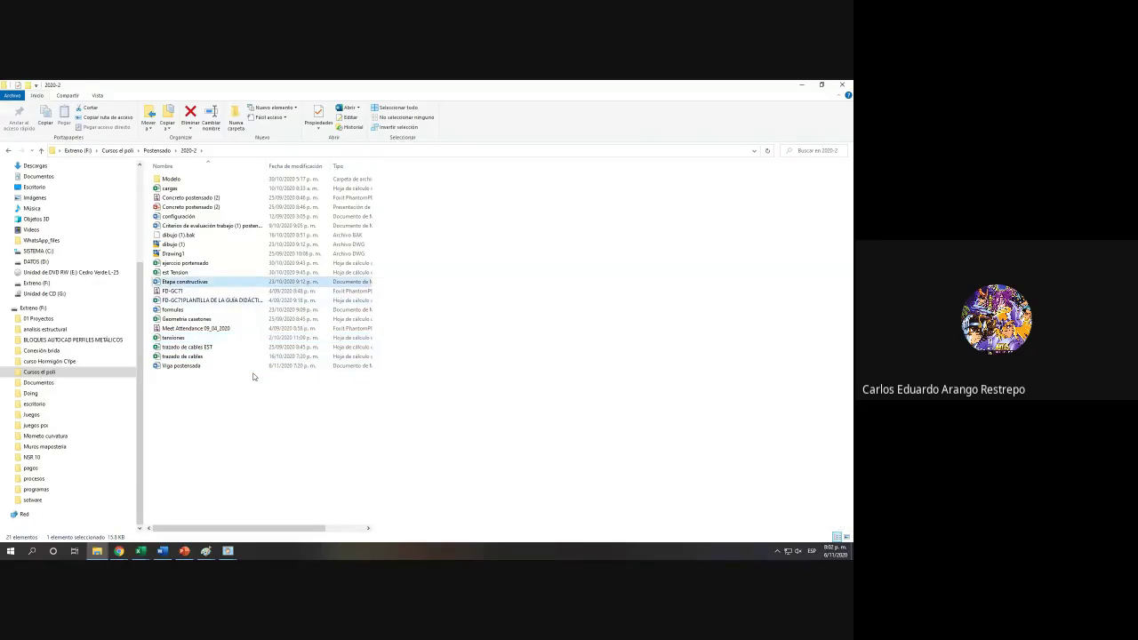
{"action": "key", "text": "alt+Tab"}
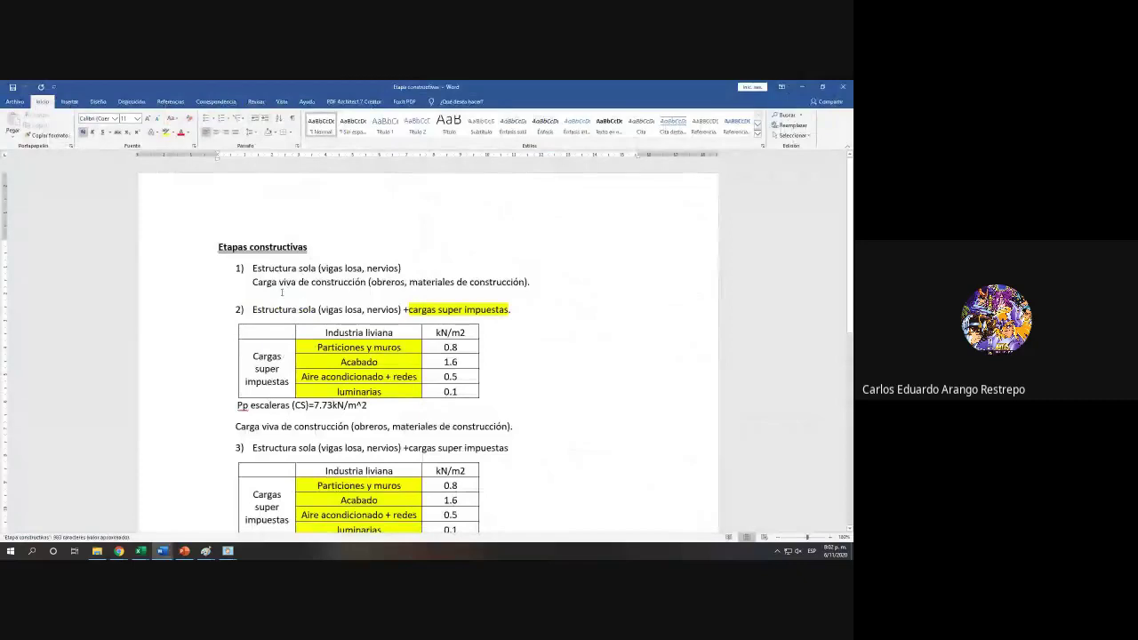
Step: Review the construction stages, construction live load and superimposed load tables in "Etapa constructivas", and put the document away
{"action": "left_click_drag", "start_coordinate": [238, 282], "coordinate": [531, 283]}
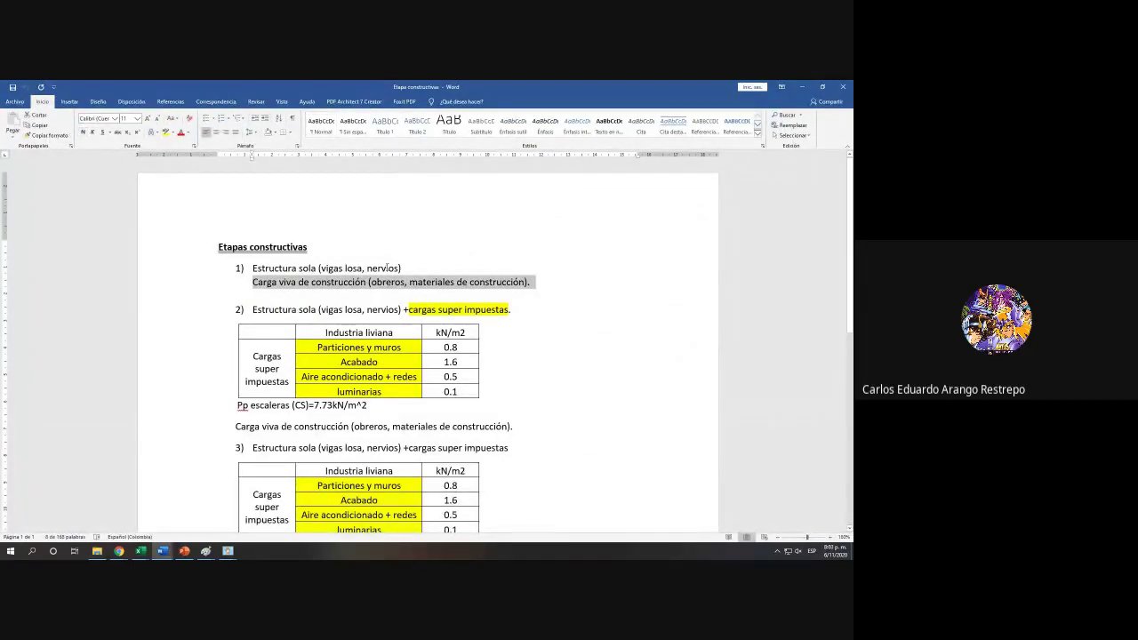
{"action": "scroll", "coordinate": [394, 267], "scroll_direction": "up", "scroll_amount": 3, "text": "ctrl"}
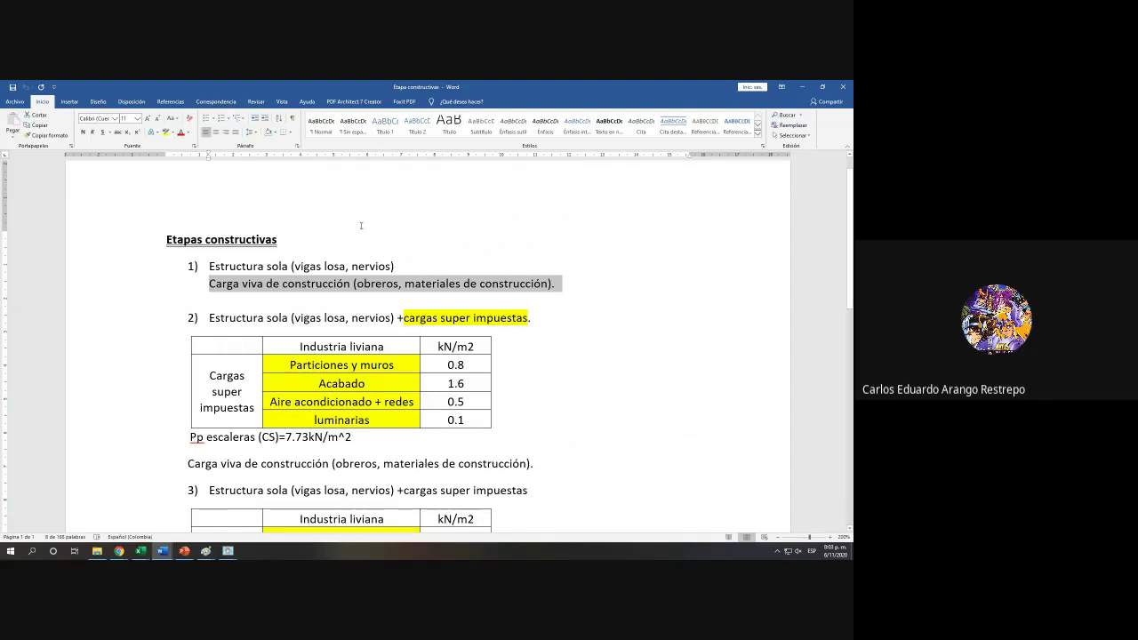
{"action": "scroll", "coordinate": [361, 226], "scroll_direction": "down", "scroll_amount": 8}
{"action": "scroll", "coordinate": [361, 225], "scroll_direction": "up", "scroll_amount": 7}
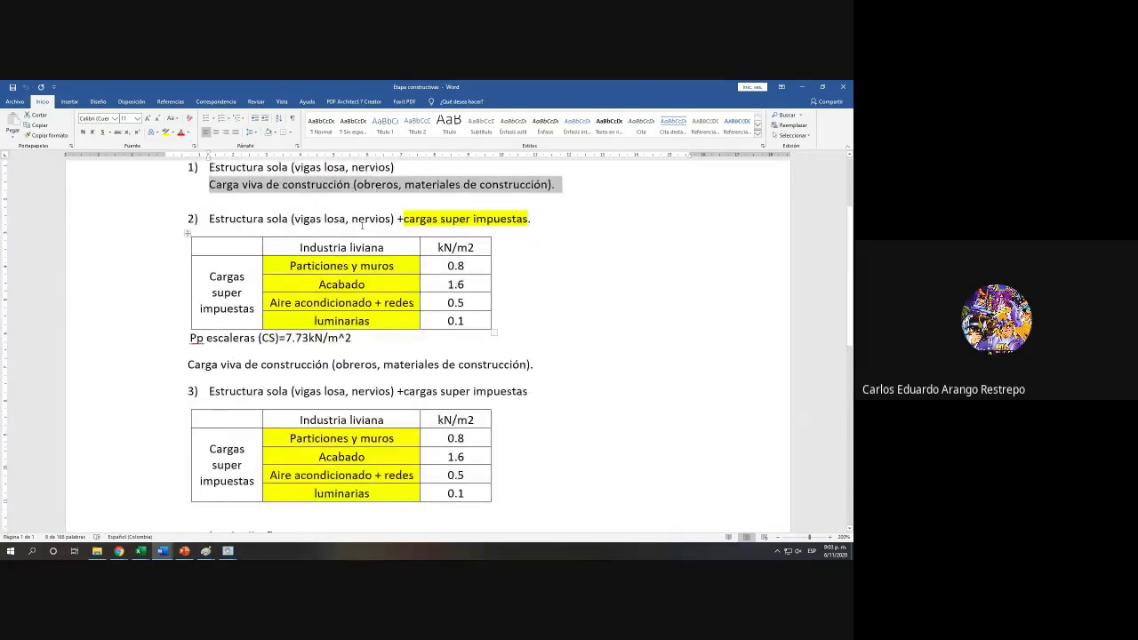
{"action": "scroll", "coordinate": [361, 225], "scroll_direction": "up", "scroll_amount": 3}
{"action": "left_click", "coordinate": [585, 319]}
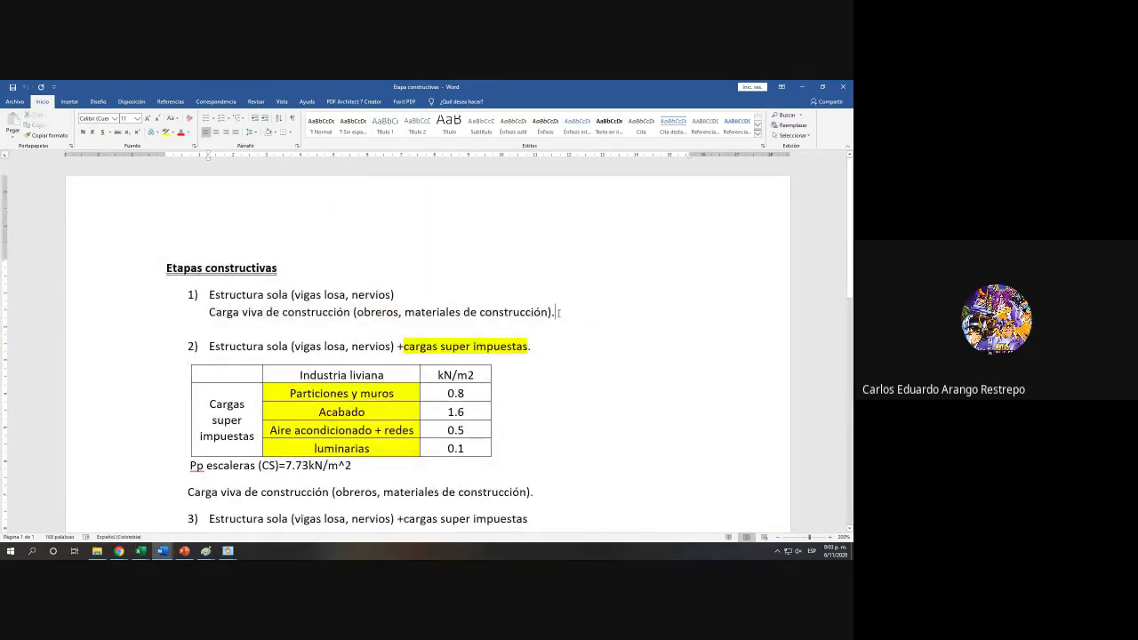
{"action": "left_click_drag", "start_coordinate": [559, 312], "coordinate": [167, 267]}
{"action": "scroll", "coordinate": [330, 290], "scroll_direction": "down", "scroll_amount": 3}
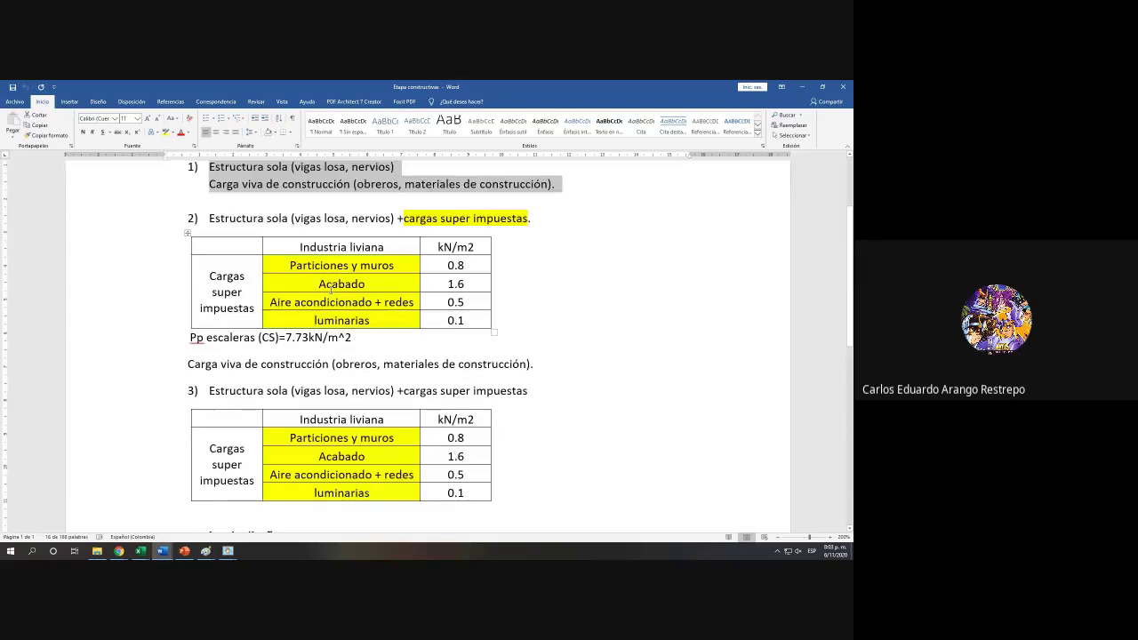
{"action": "scroll", "coordinate": [331, 289], "scroll_direction": "down", "scroll_amount": 12}
{"action": "scroll", "coordinate": [331, 289], "scroll_direction": "up", "scroll_amount": 12}
{"action": "scroll", "coordinate": [327, 289], "scroll_direction": "down", "scroll_amount": 3}
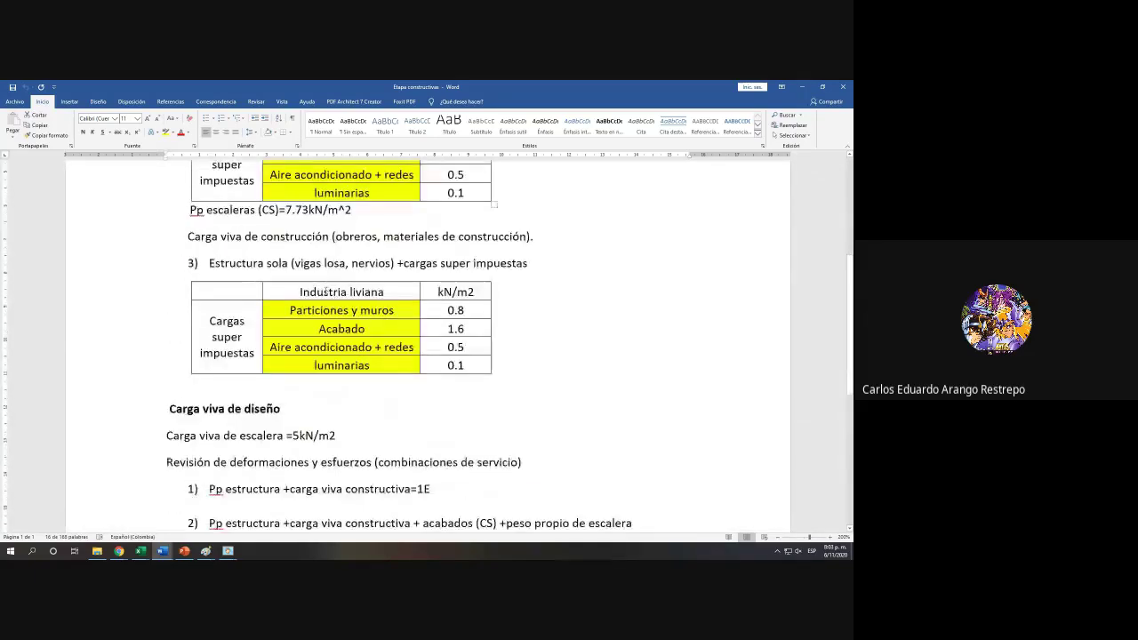
{"action": "scroll", "coordinate": [326, 291], "scroll_direction": "down", "scroll_amount": 10}
{"action": "scroll", "coordinate": [325, 290], "scroll_direction": "up", "scroll_amount": 11}
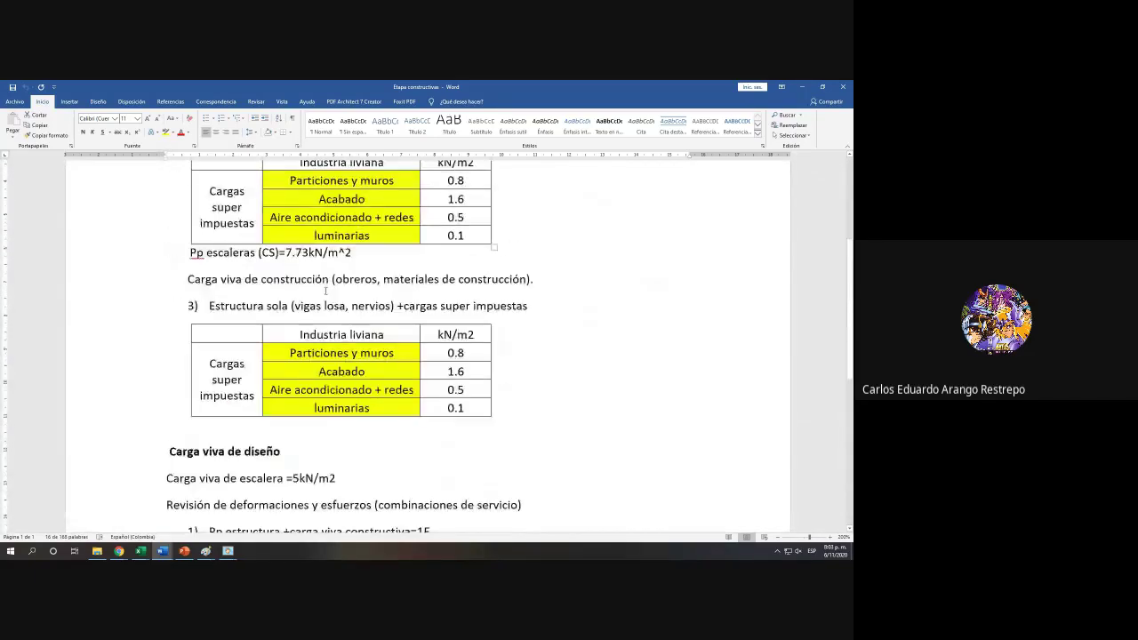
{"action": "scroll", "coordinate": [325, 290], "scroll_direction": "up", "scroll_amount": 7}
{"action": "left_click", "coordinate": [801, 87]}
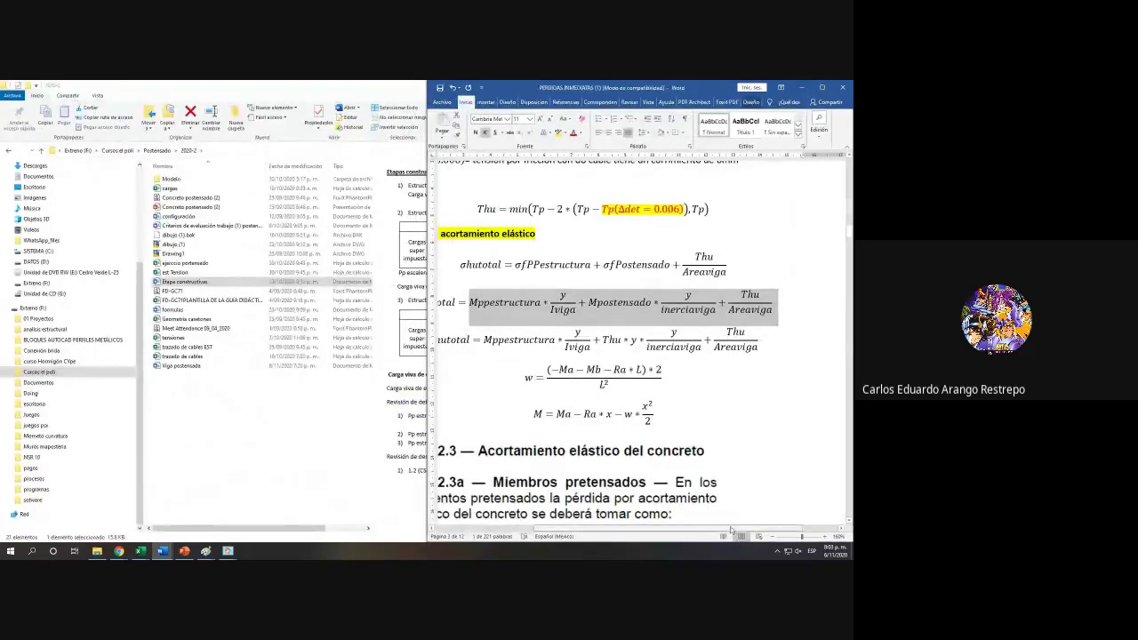
Step: Return to the exercise workbook in Excel and select cell BL51 under the esfcv heading on sheet Hoja1
{"action": "left_click_drag", "start_coordinate": [731, 531], "coordinate": [702, 531]}
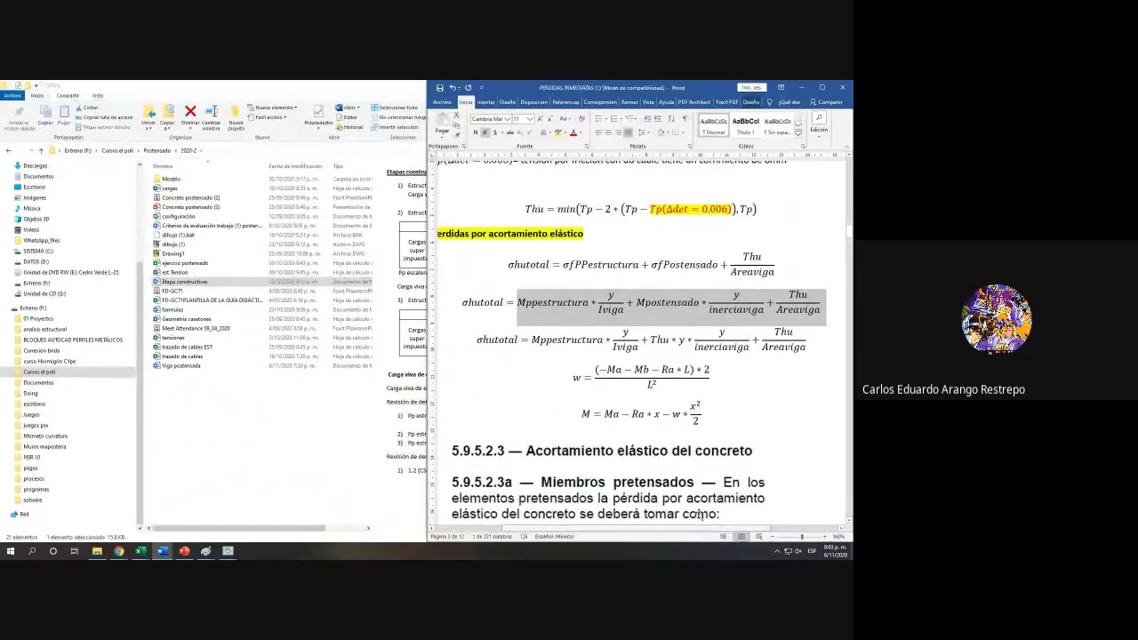
{"action": "scroll", "coordinate": [711, 404], "scroll_direction": "down", "scroll_amount": 2}
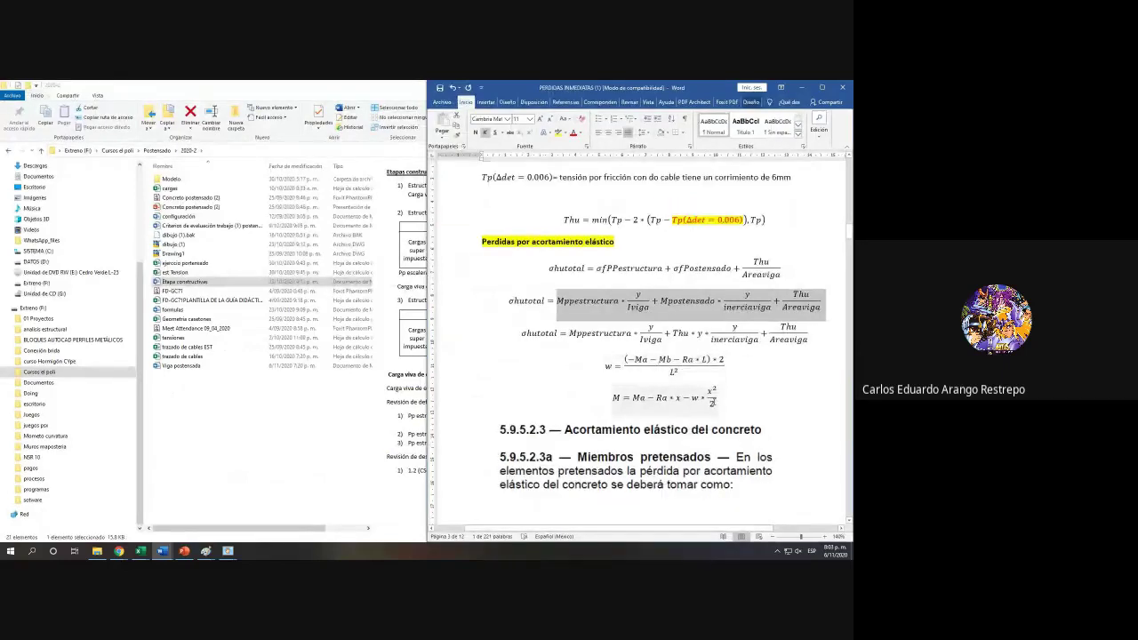
{"action": "left_click", "coordinate": [803, 86]}
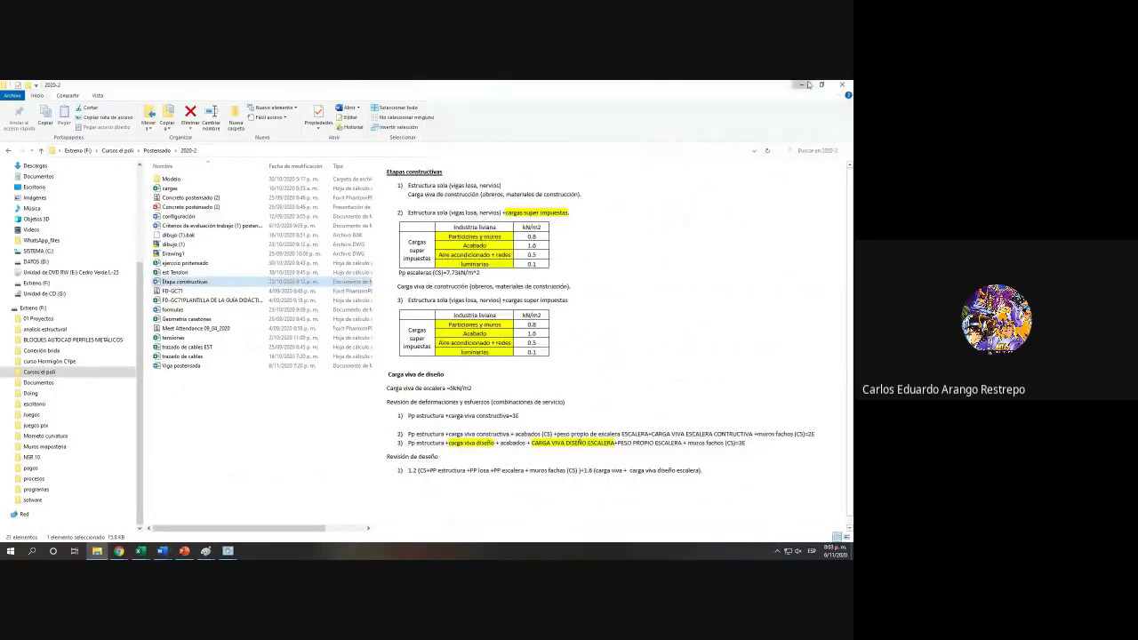
{"action": "left_click", "coordinate": [803, 84]}
{"action": "left_click", "coordinate": [798, 88]}
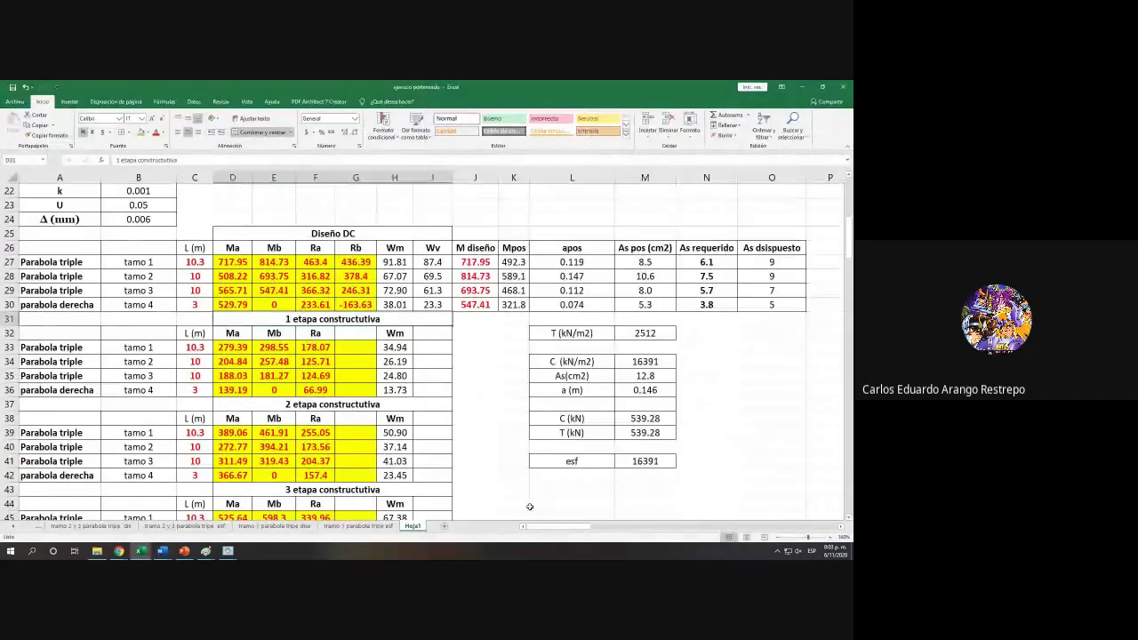
{"action": "left_click_drag", "start_coordinate": [547, 527], "coordinate": [805, 537]}
{"action": "scroll", "coordinate": [755, 436], "scroll_direction": "down", "scroll_amount": 7}
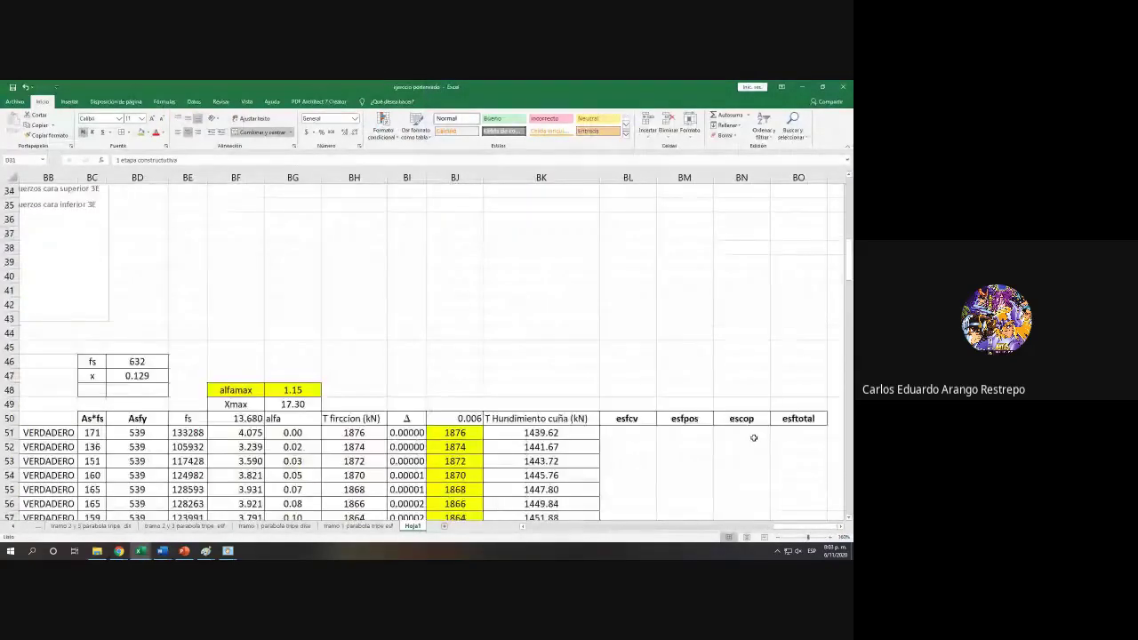
{"action": "left_click", "coordinate": [633, 305]}
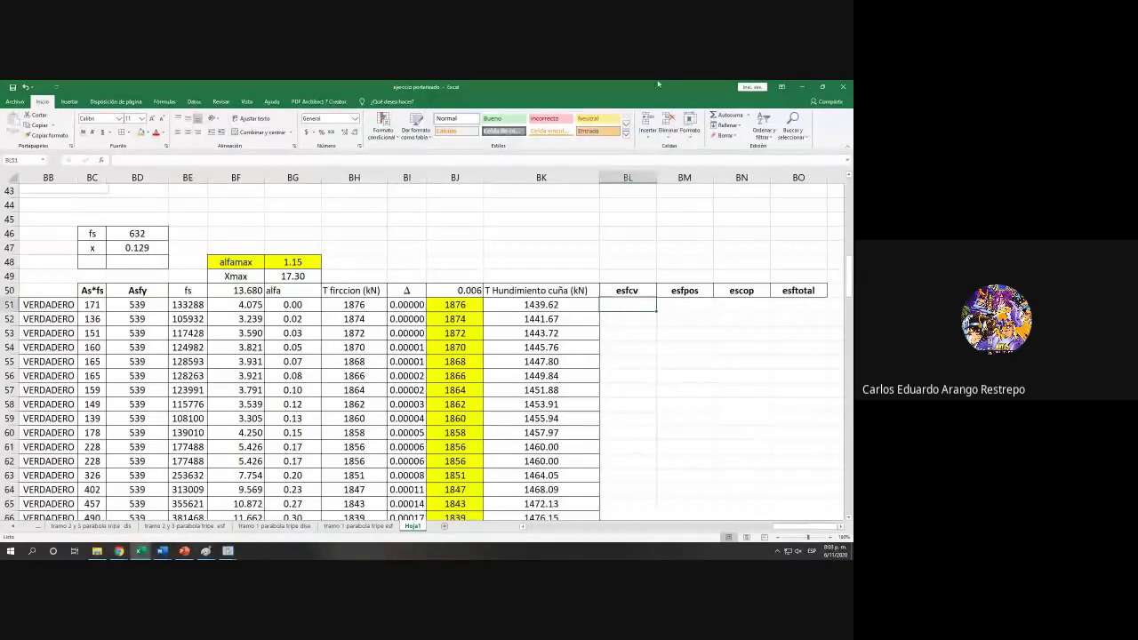
Step: Place the exercise workbook beside the "PERDIDAS INMEDIATAS" document, with the esfcv to esftotal columns and the elastic shortening formulas in view
{"action": "key", "text": "super+Left"}
{"action": "left_click", "coordinate": [609, 329]}
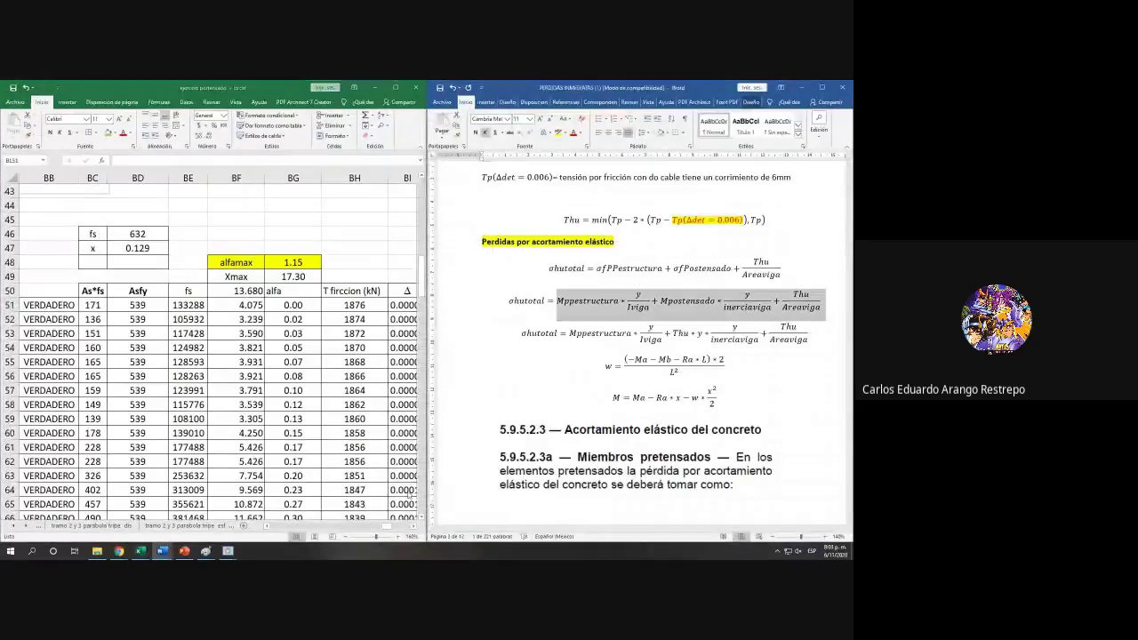
{"action": "left_click", "coordinate": [413, 527]}
{"action": "left_click", "coordinate": [414, 528]}
{"action": "left_click", "coordinate": [413, 527]}
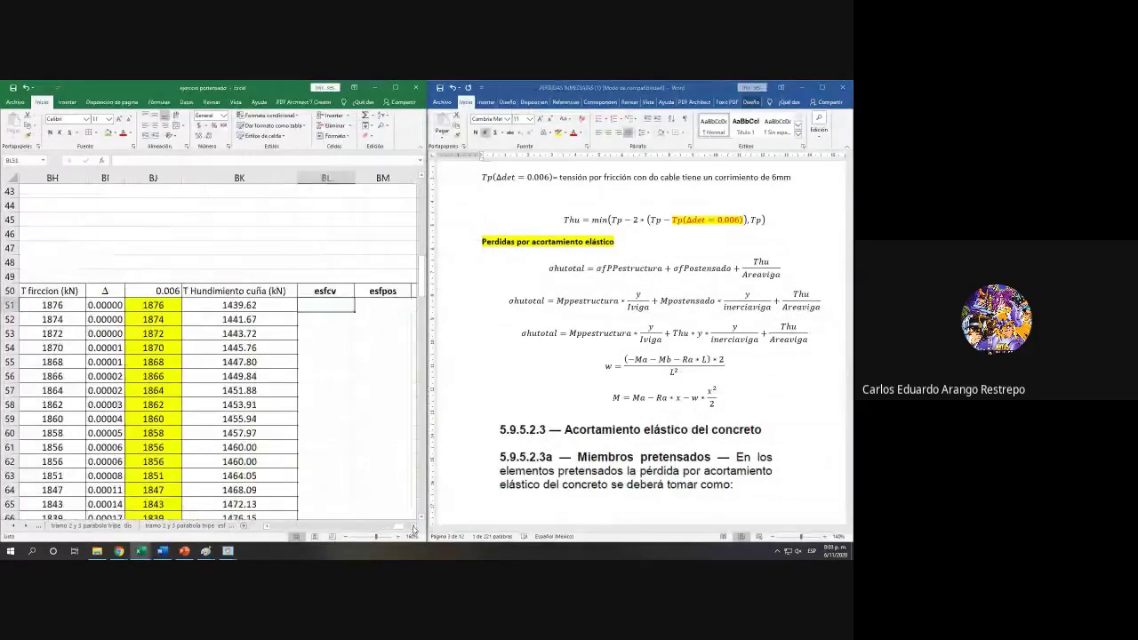
{"action": "left_click", "coordinate": [413, 527]}
{"action": "left_click", "coordinate": [414, 527]}
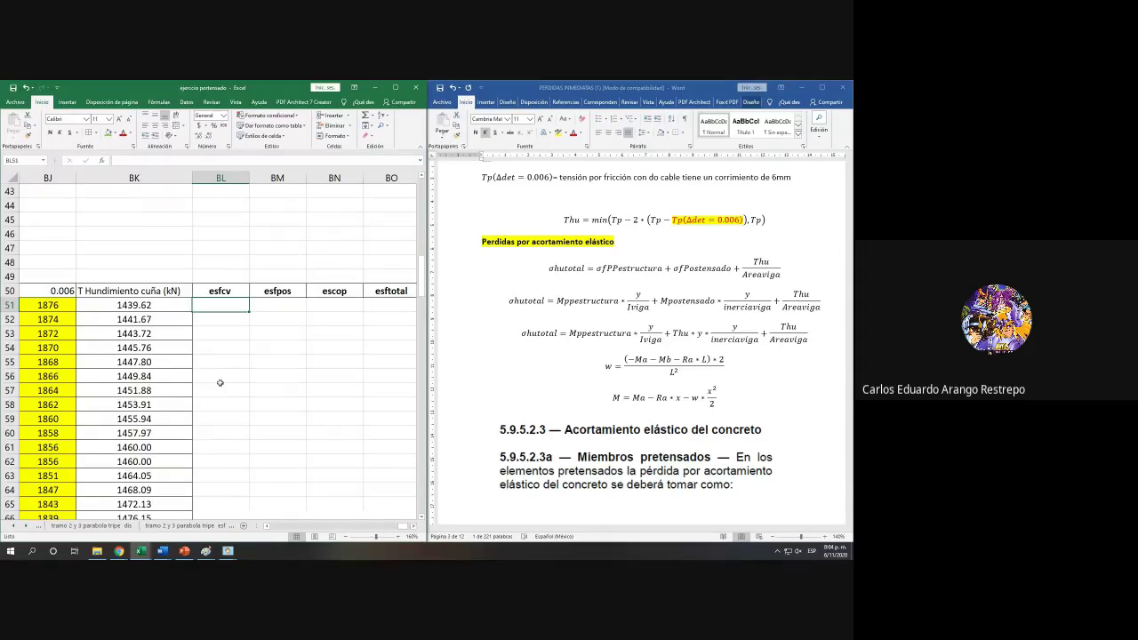
Step: Start the esfcv formula in cell BL51 with the M 1E moment from Q51, followed by a multiplication sign
{"action": "type", "text": "+"}
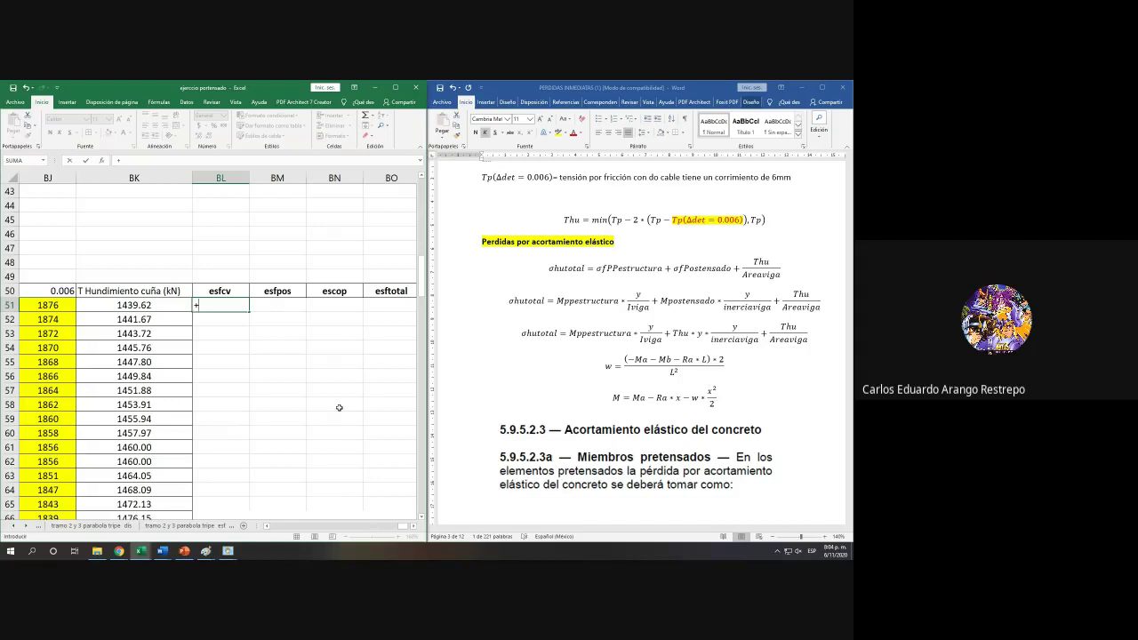
{"action": "left_click_drag", "start_coordinate": [405, 528], "coordinate": [310, 537]}
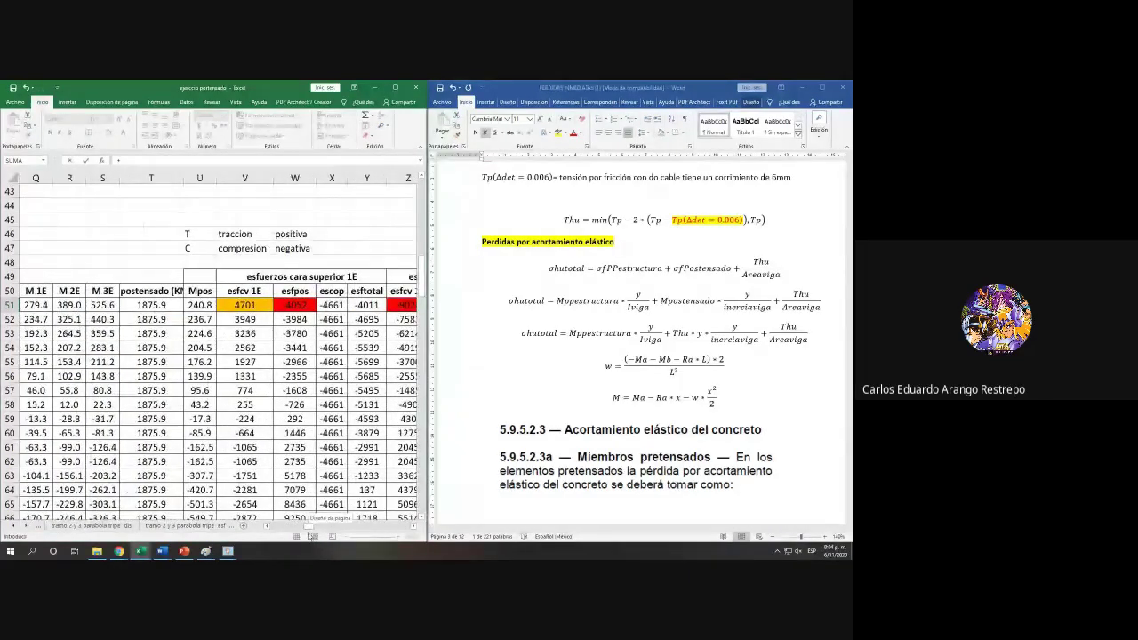
{"action": "scroll", "coordinate": [310, 534], "scroll_direction": "up", "scroll_amount": 2}
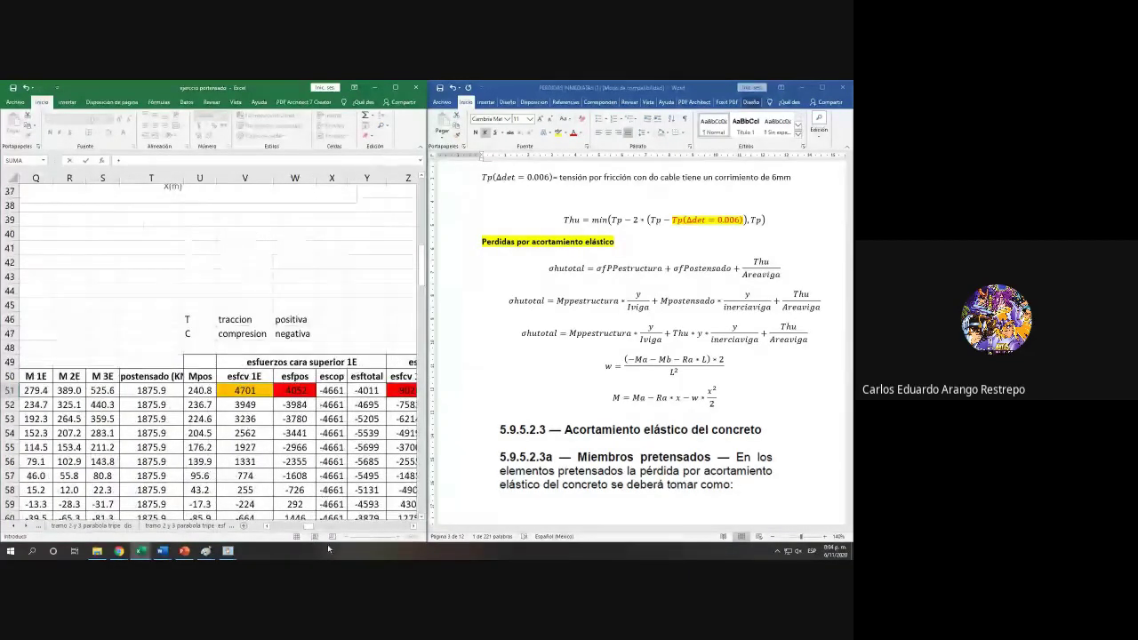
{"action": "left_click_drag", "start_coordinate": [312, 530], "coordinate": [307, 531]}
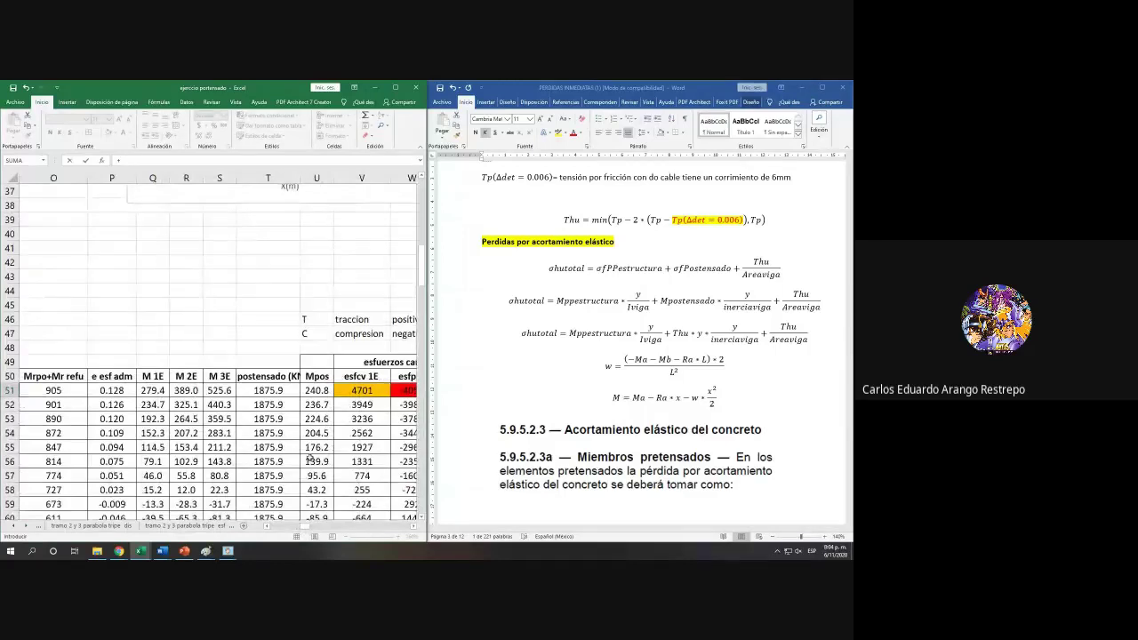
{"action": "left_click", "coordinate": [126, 161]}
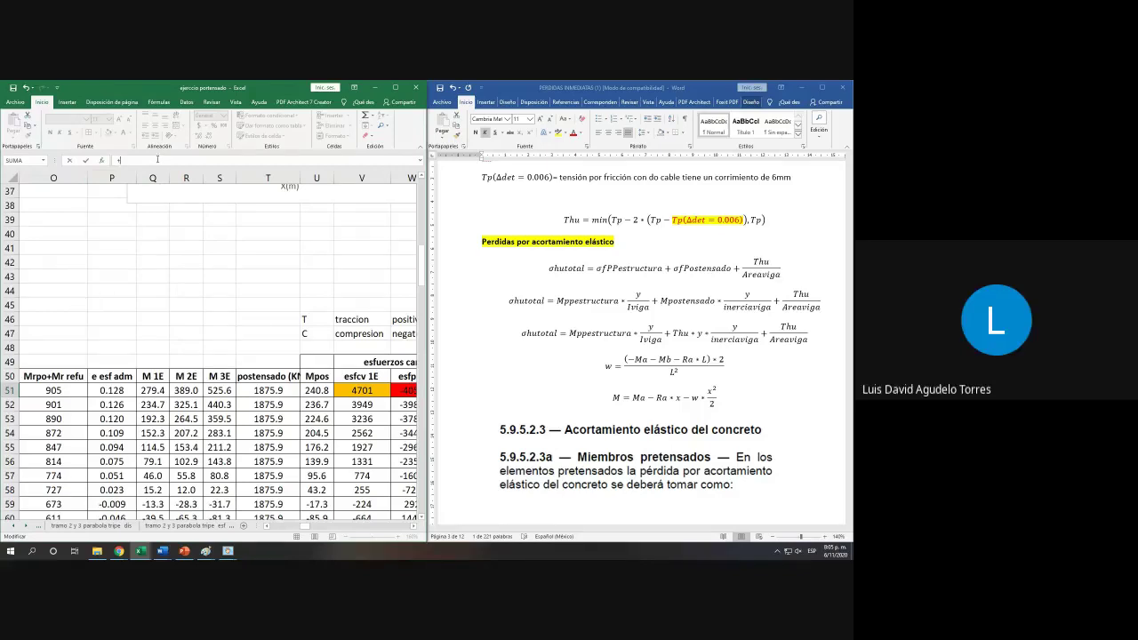
{"action": "left_click", "coordinate": [144, 391]}
{"action": "type", "text": "*"}
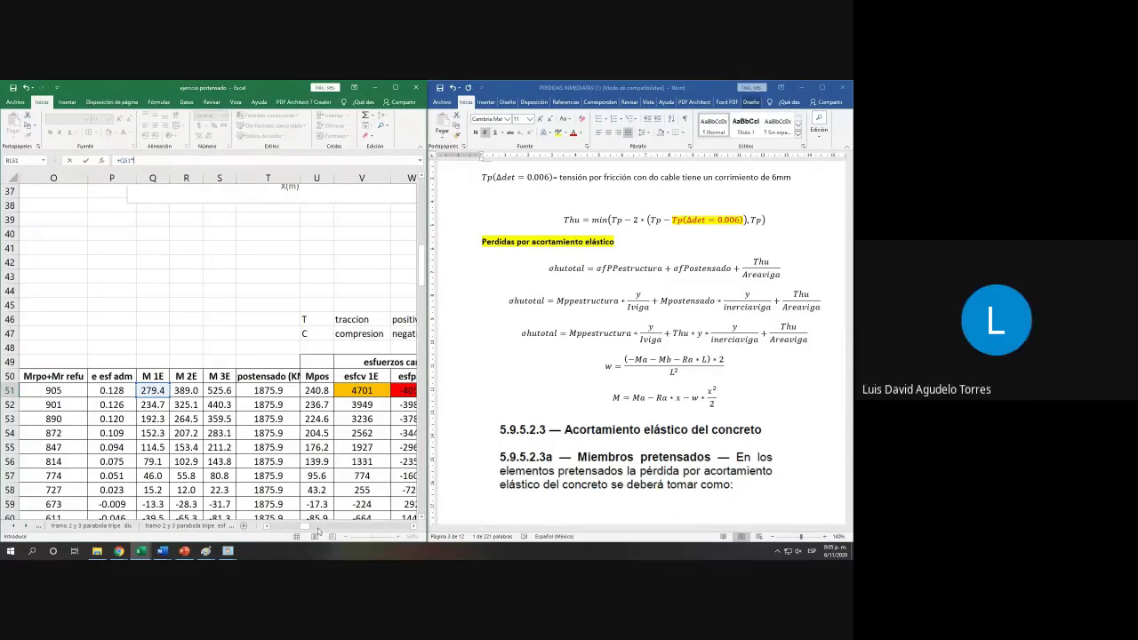
Step: Check the y over Iviga term in the Word formula and multiply the BL51 formula by the e diseño value in E51
{"action": "left_click_drag", "start_coordinate": [305, 531], "coordinate": [301, 530]}
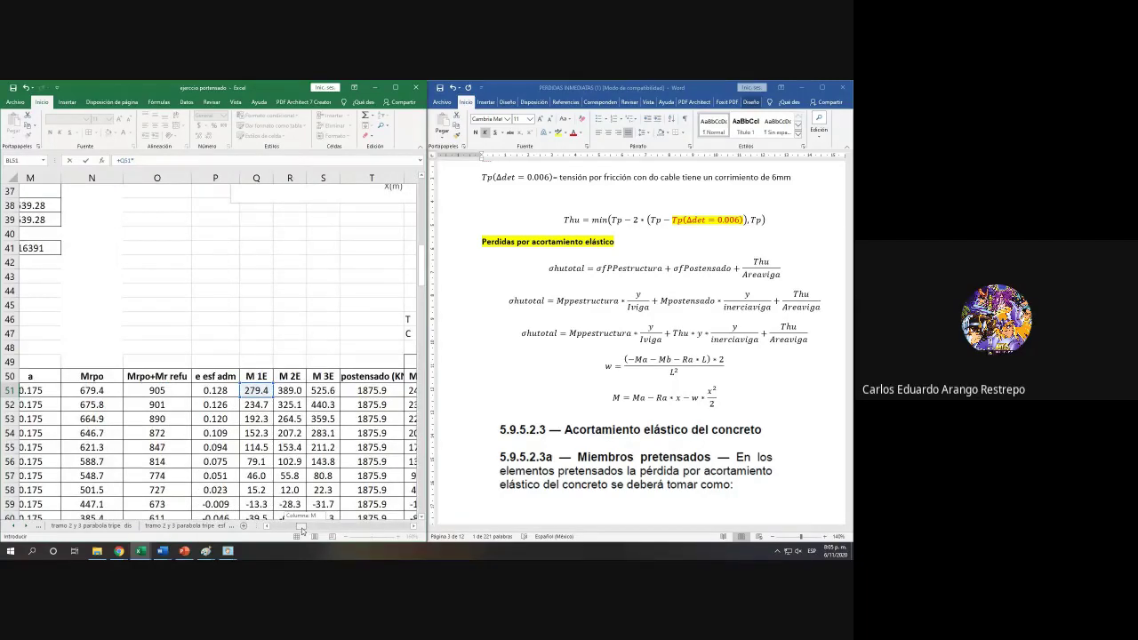
{"action": "left_click_drag", "start_coordinate": [301, 530], "coordinate": [287, 530]}
{"action": "left_click", "coordinate": [637, 309]}
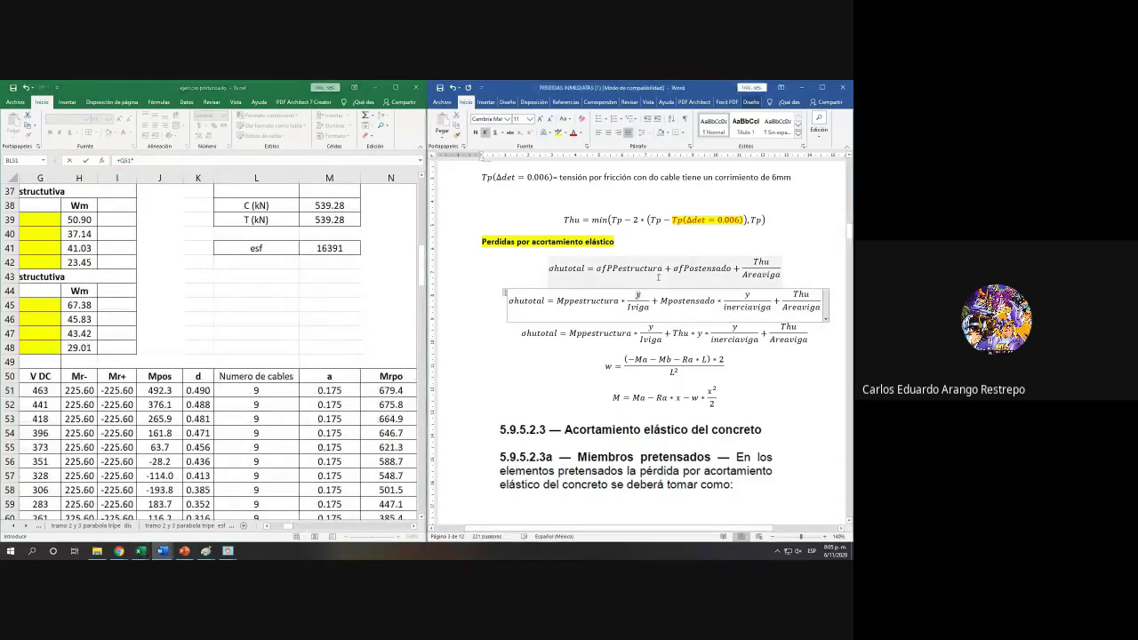
{"action": "left_click", "coordinate": [637, 293]}
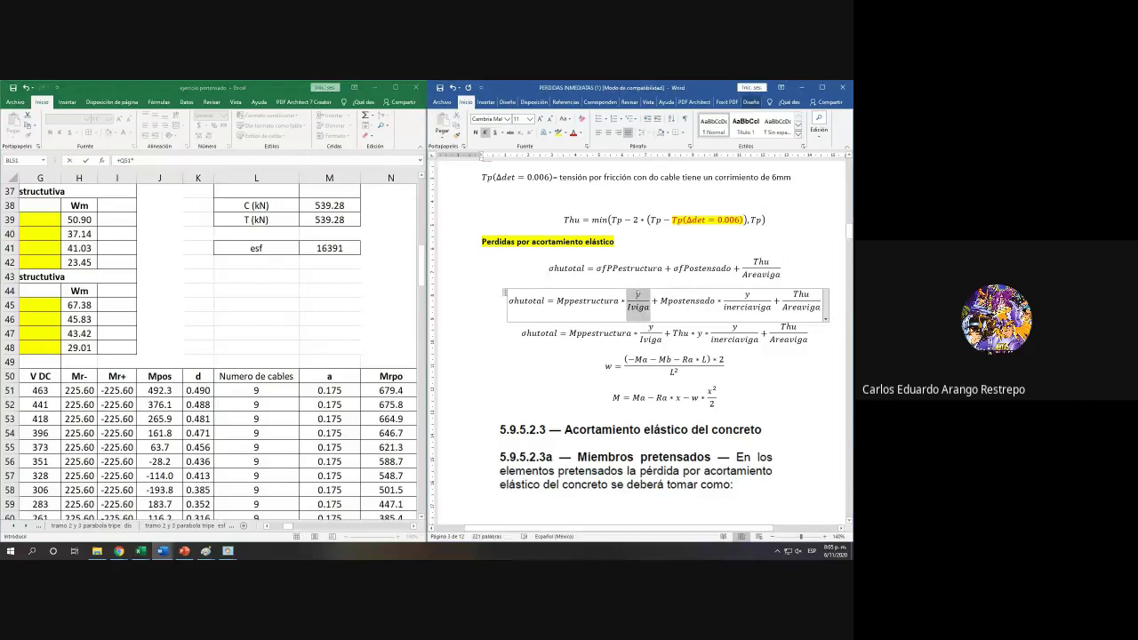
{"action": "left_click", "coordinate": [636, 292]}
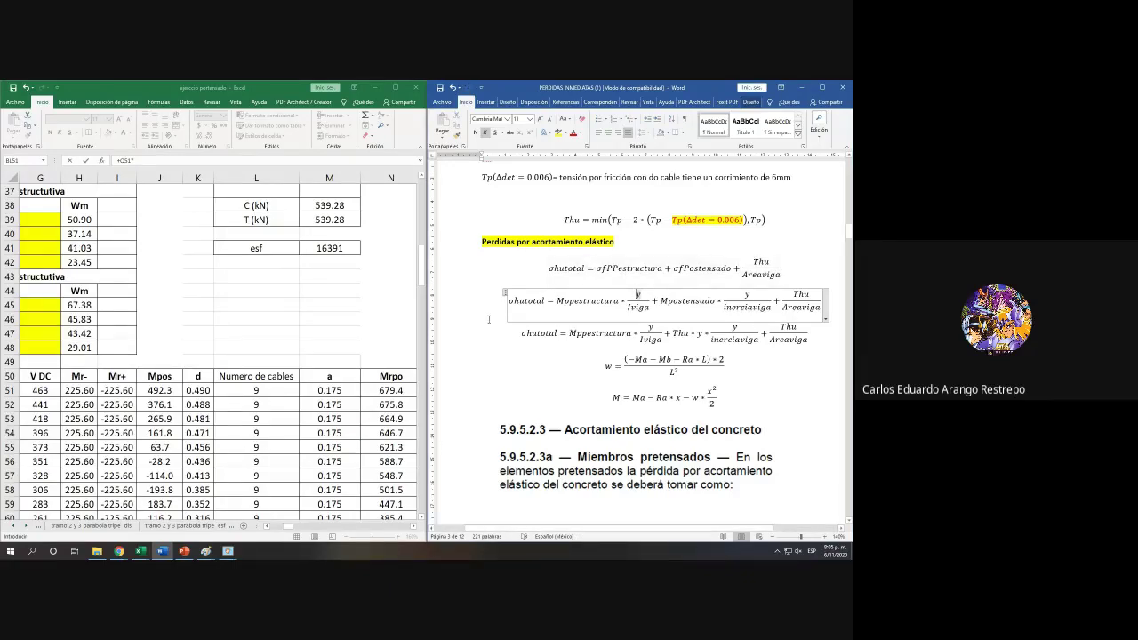
{"action": "left_click_drag", "start_coordinate": [287, 526], "coordinate": [272, 527]}
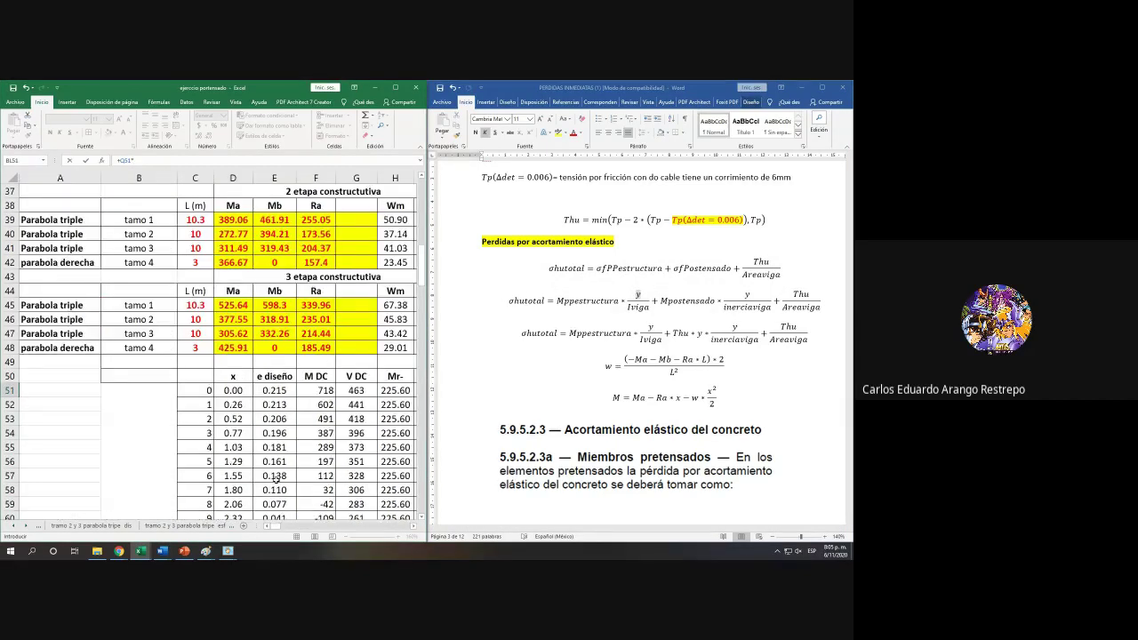
{"action": "left_click", "coordinate": [271, 390]}
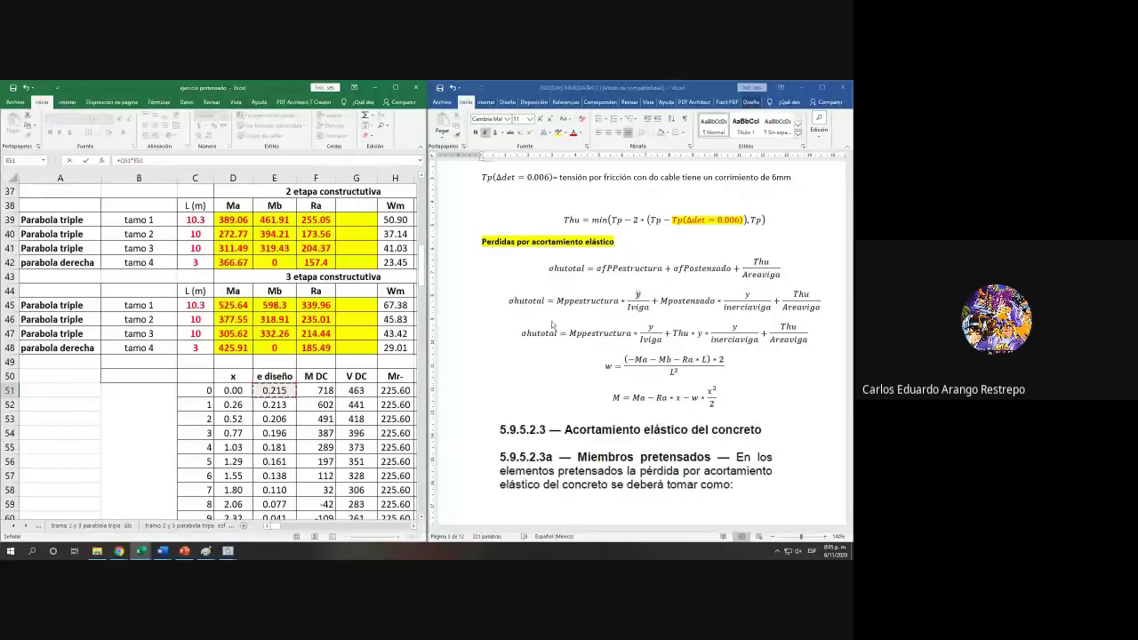
Step: In the Word document, start a new line reading "Distancia y" under the "Perdidas por acortamiento elástico" heading
{"action": "left_click", "coordinate": [636, 246]}
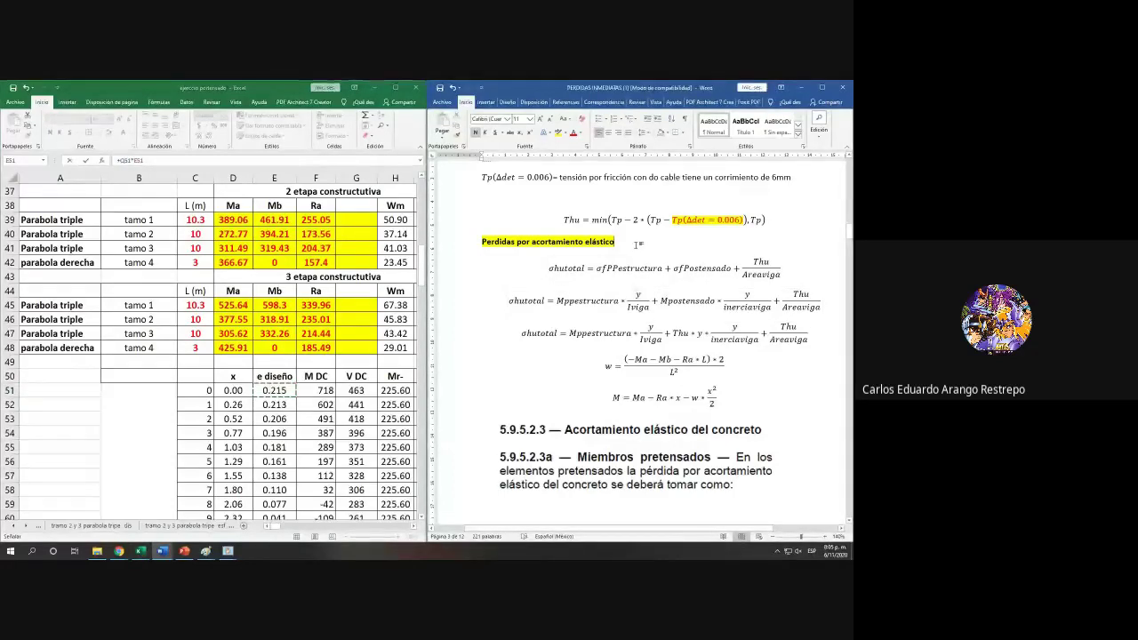
{"action": "key", "text": "Return"}
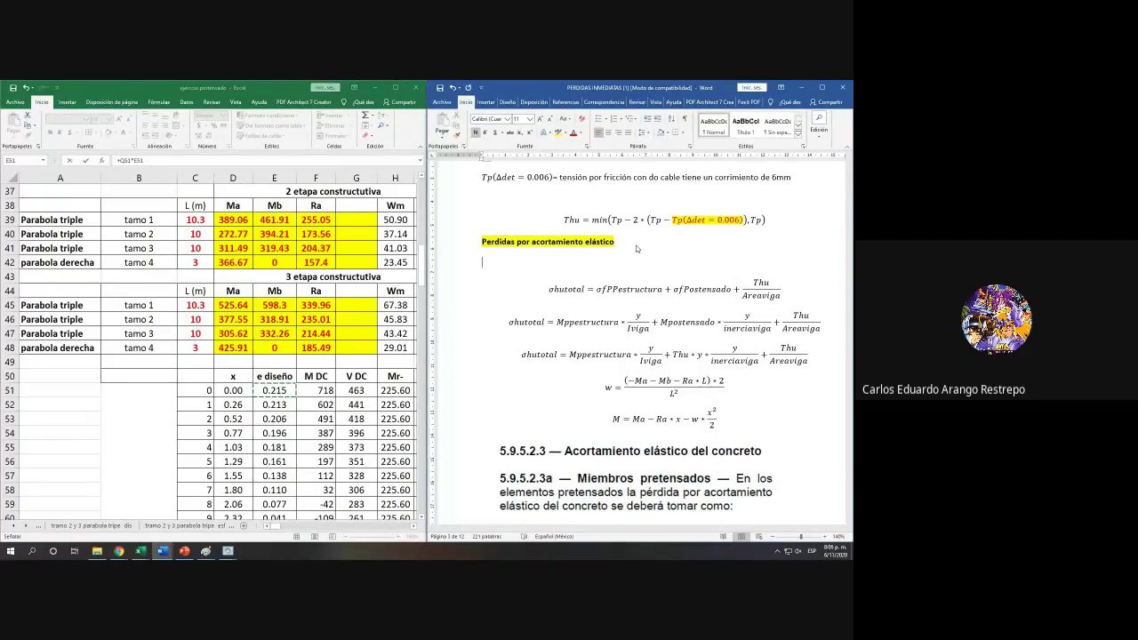
{"action": "type", "text": "d"}
{"action": "type", "text": "anvia y"}
{"action": "right_click", "coordinate": [511, 265]}
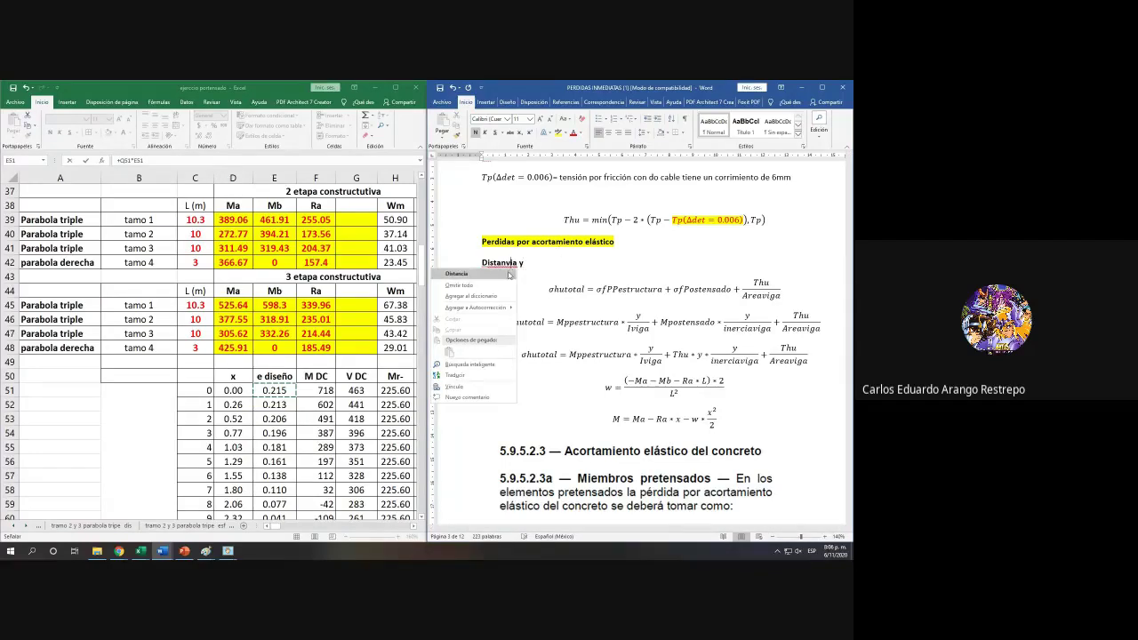
{"action": "left_click", "coordinate": [510, 274]}
{"action": "left_click", "coordinate": [547, 262]}
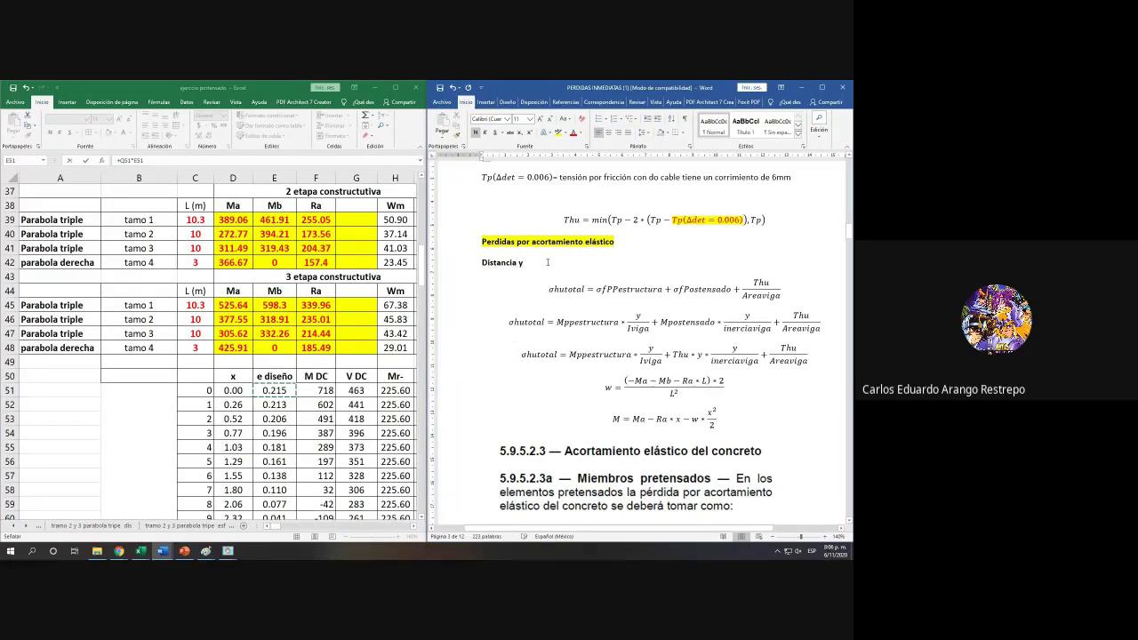
Step: Continue the "Distancia y" line with the text "exetricidad con el calble de potensado"
{"action": "type", "text": "es"}
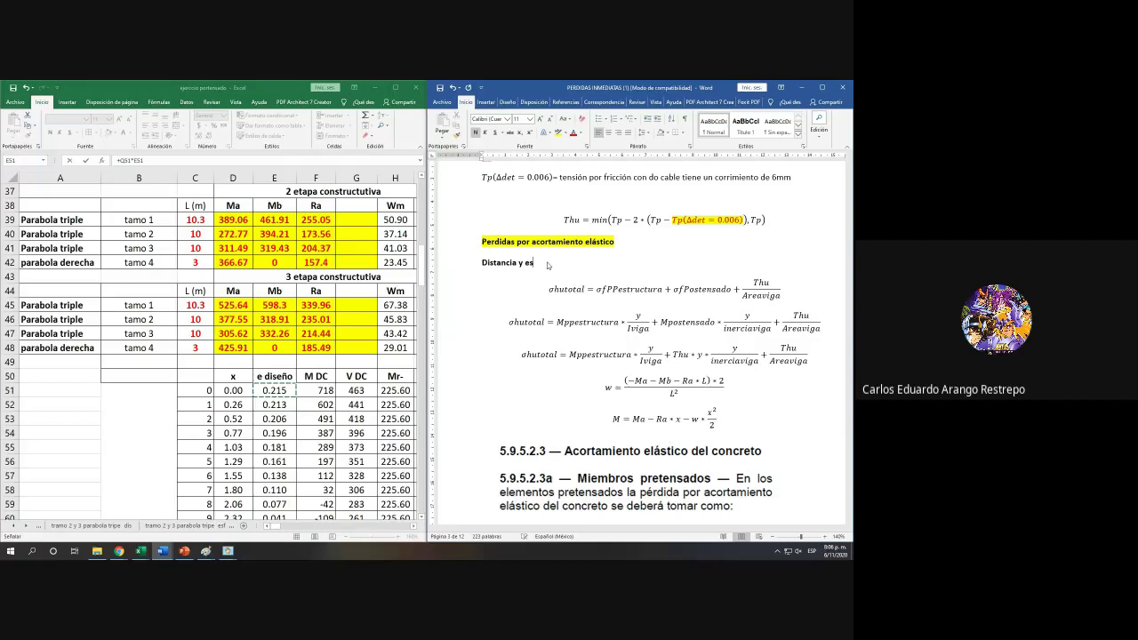
{"action": "key", "text": "BackSpace"}
{"action": "type", "text": "xetricy"}
{"action": "key", "text": "BackSpace"}
{"action": "type", "text": "idad con el calbl"}
{"action": "key", "text": "BackSpace"}
{"action": "type", "text": "le de poten"}
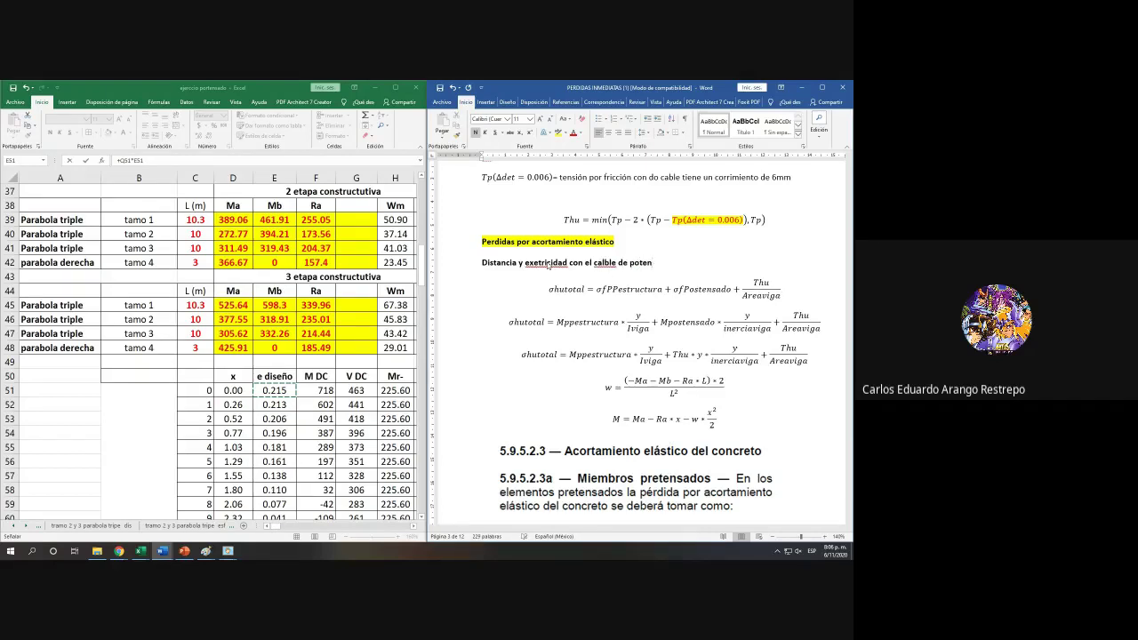
{"action": "type", "text": "sado"}
Step: Replace "exetricidad" with the suggested spelling "electricidad" and rewrite "el calble" as "los totoners" in the note
{"action": "right_click", "coordinate": [545, 264]}
{"action": "left_click", "coordinate": [546, 272]}
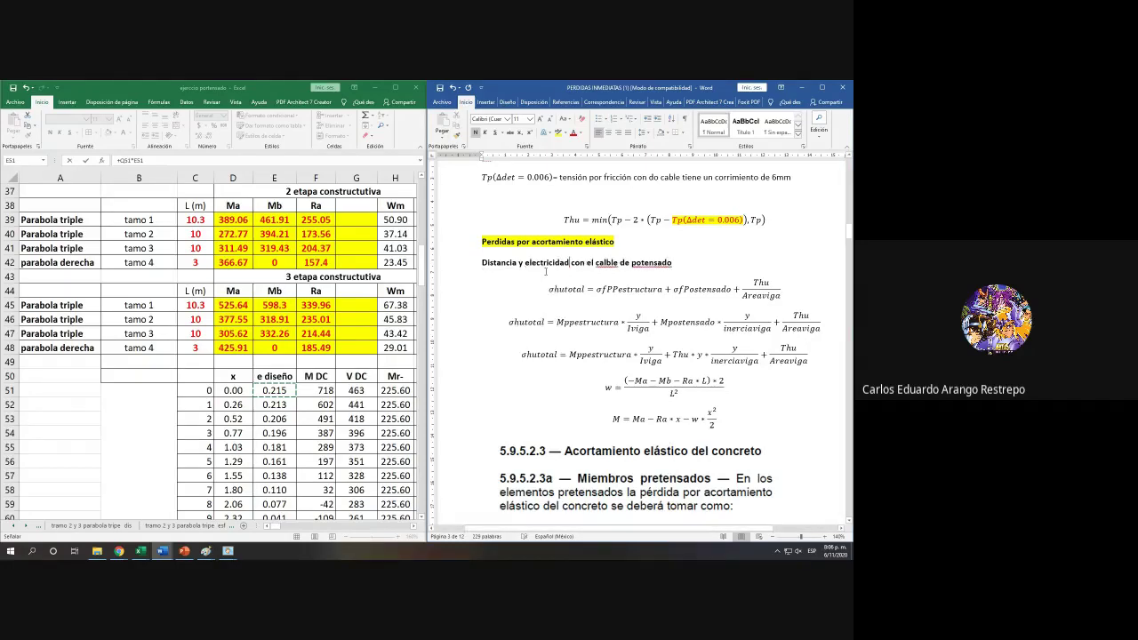
{"action": "right_click", "coordinate": [617, 262]}
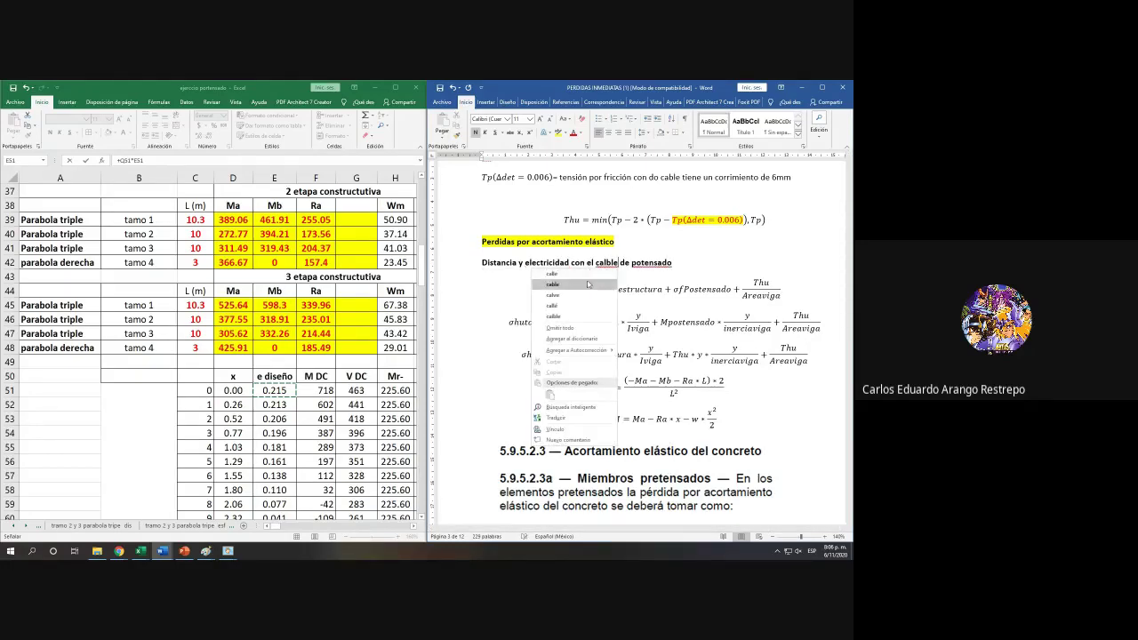
{"action": "left_click", "coordinate": [588, 273]}
{"action": "mouse_move", "coordinate": [620, 262]}
{"action": "left_mouse_down"}
{"action": "mouse_move", "coordinate": [571, 262]}
{"action": "mouse_move", "coordinate": [611, 262]}
{"action": "mouse_move", "coordinate": [599, 264]}
{"action": "left_mouse_up"}
{"action": "type", "text": "or"}
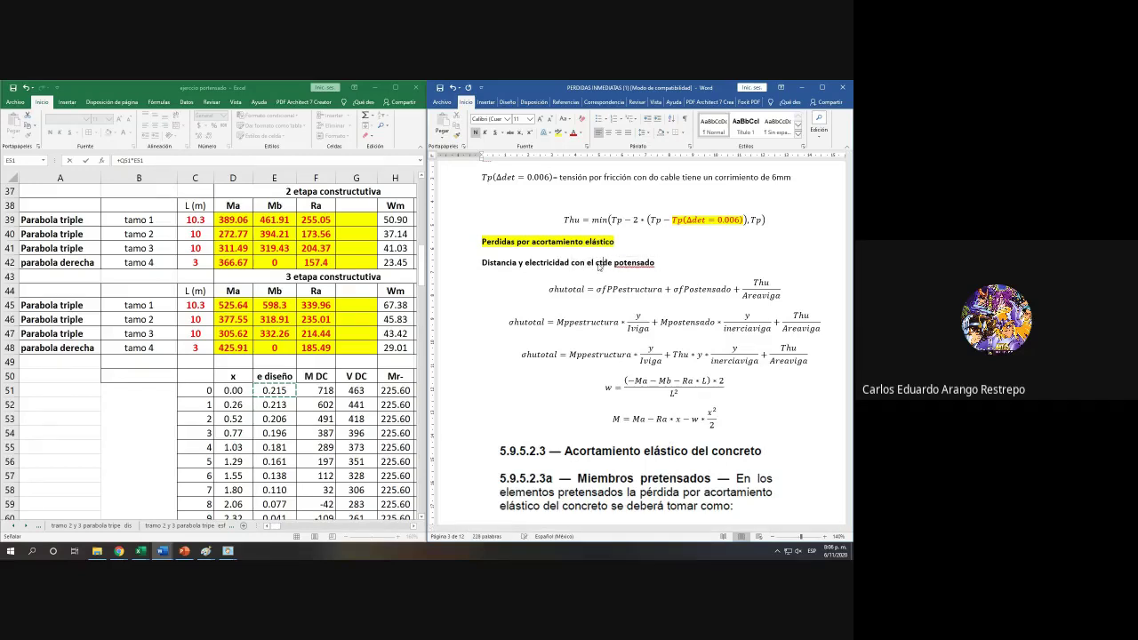
{"action": "key", "text": "BackSpace"}
{"action": "key", "text": "BackSpace"}
{"action": "key", "text": "BackSpace"}
{"action": "key", "text": "BackSpace"}
{"action": "key", "text": "BackSpace"}
{"action": "key", "text": "BackSpace"}
{"action": "key", "text": "BackSpace"}
{"action": "type", "text": "los torones"}
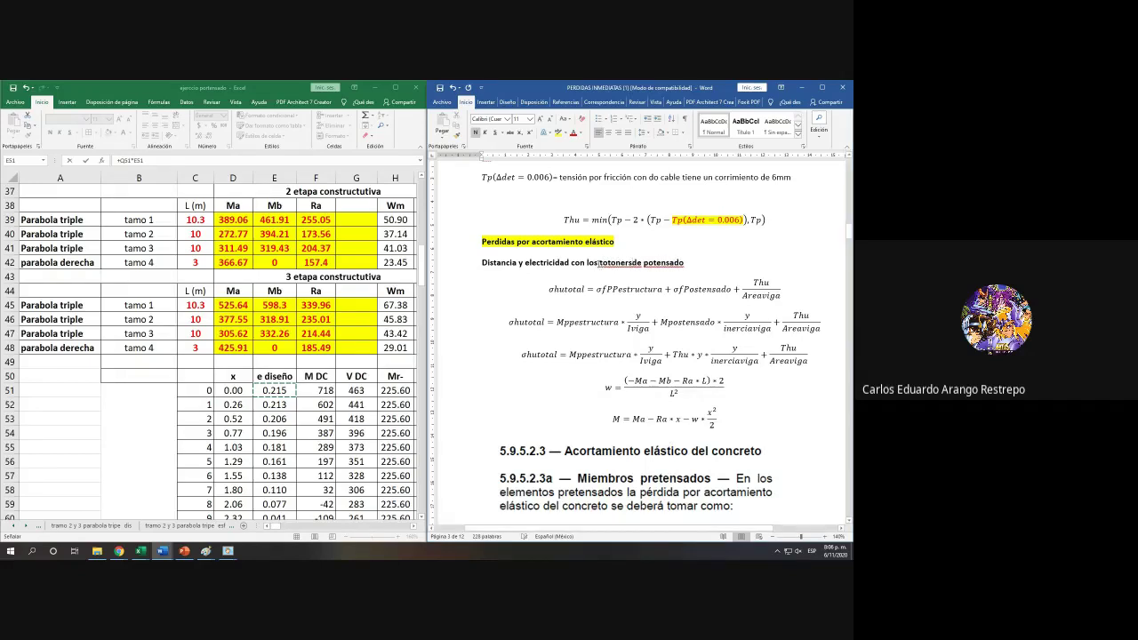
Step: Correct the end of the note to read "los tornes de postensado"
{"action": "right_click", "coordinate": [612, 265]}
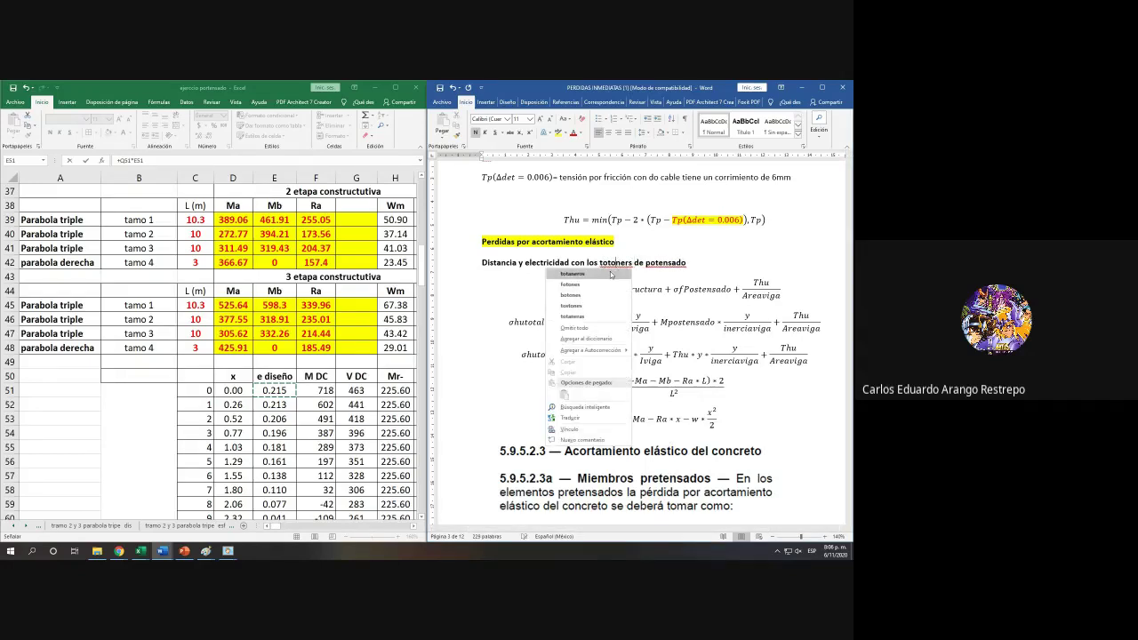
{"action": "left_click", "coordinate": [631, 258]}
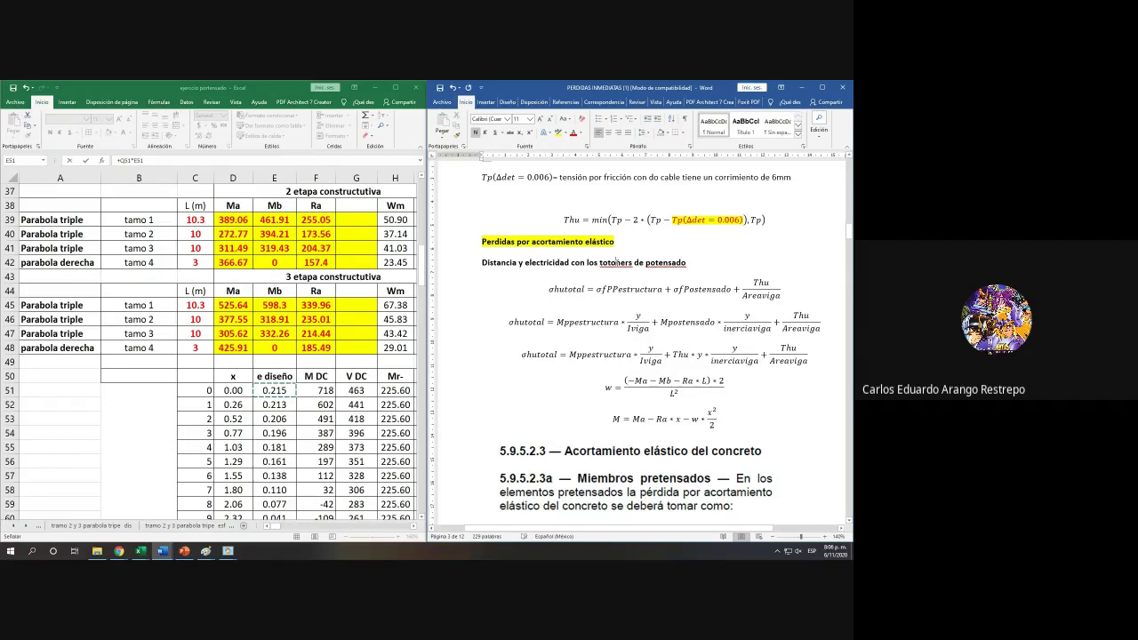
{"action": "key", "text": "BackSpace"}
{"action": "key", "text": "BackSpace"}
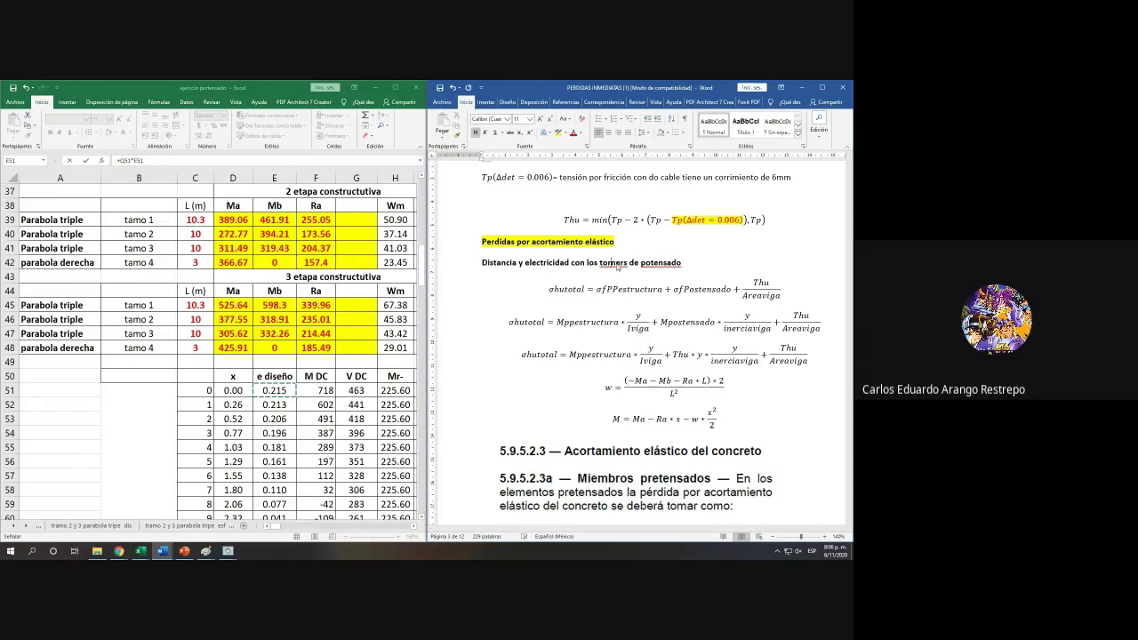
{"action": "type", "text": "ro"}
{"action": "scroll", "coordinate": [617, 267], "scroll_direction": "up", "scroll_amount": 1}
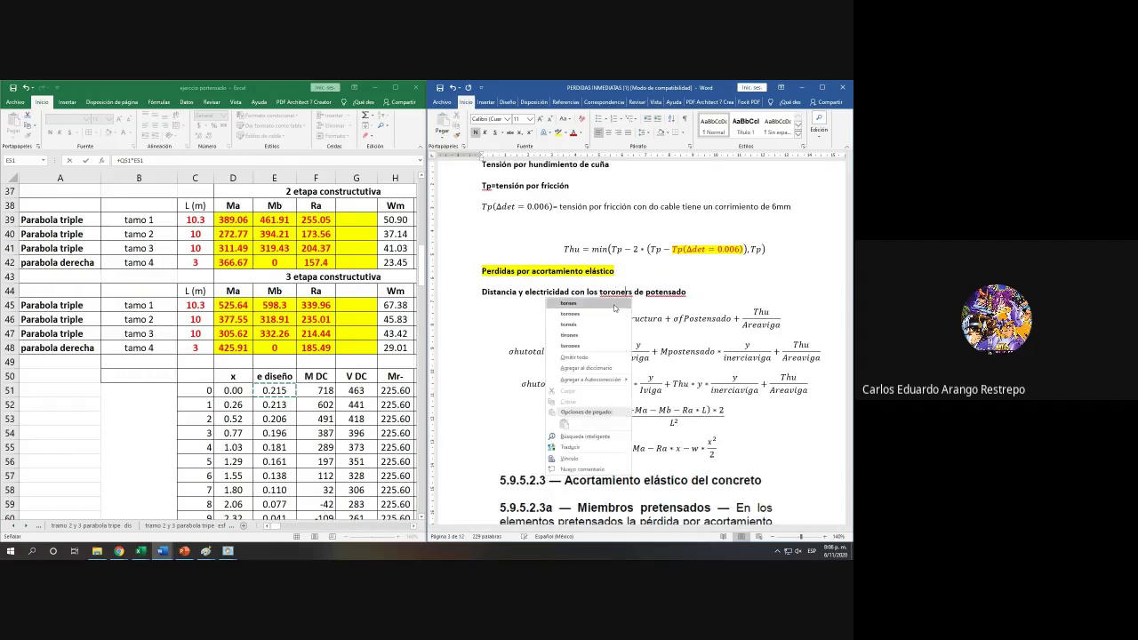
{"action": "key", "text": "BackSpace"}
{"action": "key", "text": "BackSpace"}
{"action": "right_click", "coordinate": [641, 292]}
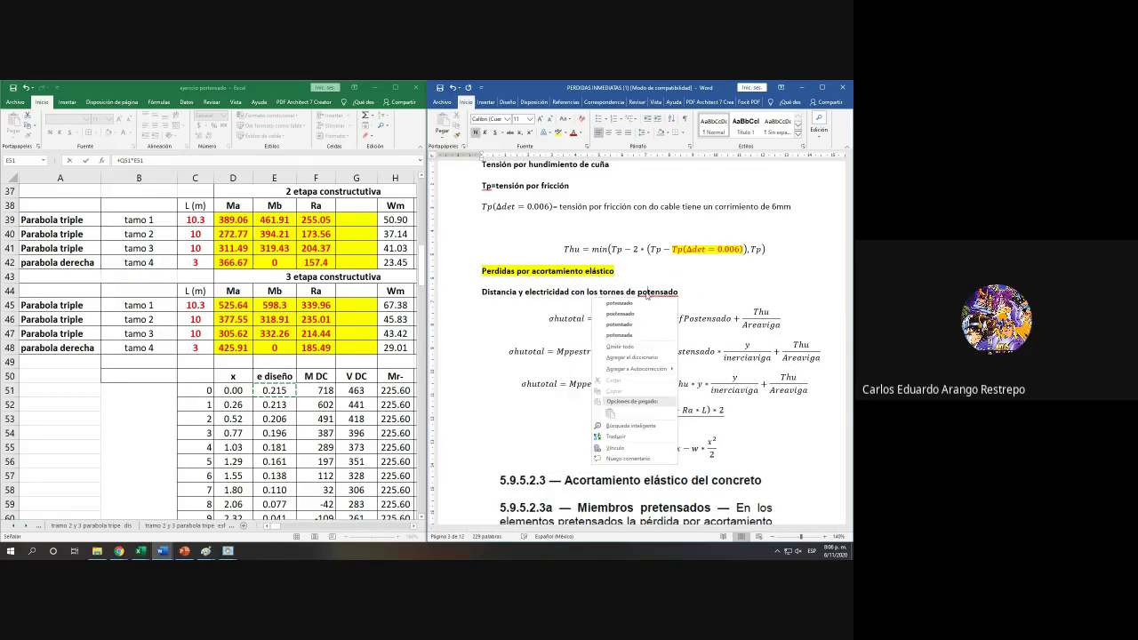
{"action": "left_click", "coordinate": [642, 313]}
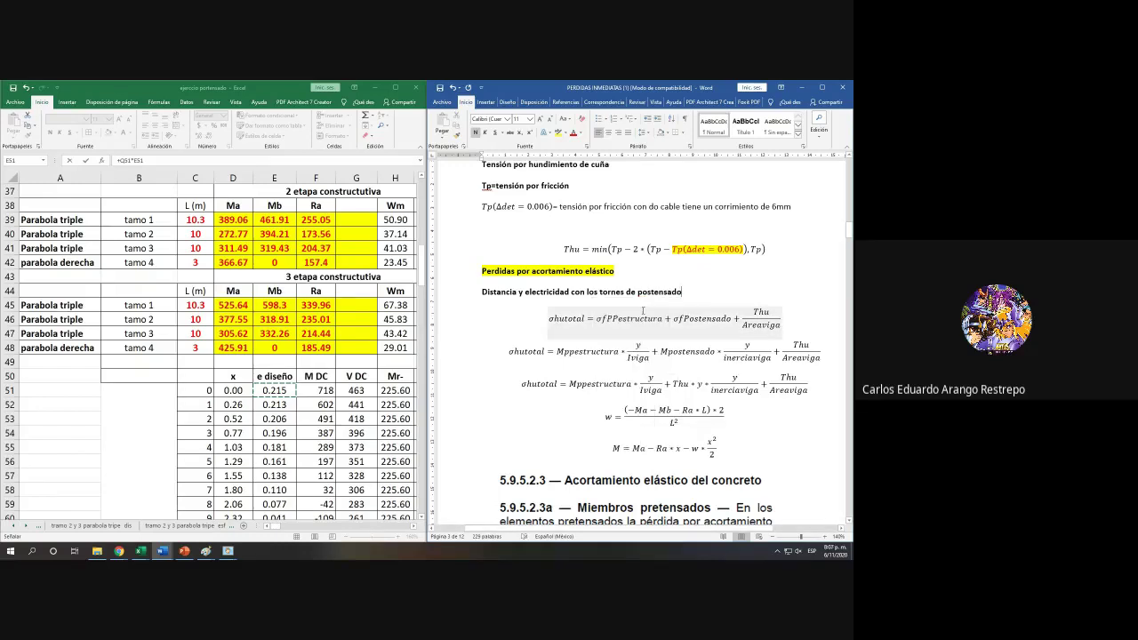
Step: Replace the numerator y with e in the Iviga and inerciaviga fractions of the second σhutotal equation
{"action": "left_click", "coordinate": [214, 158]}
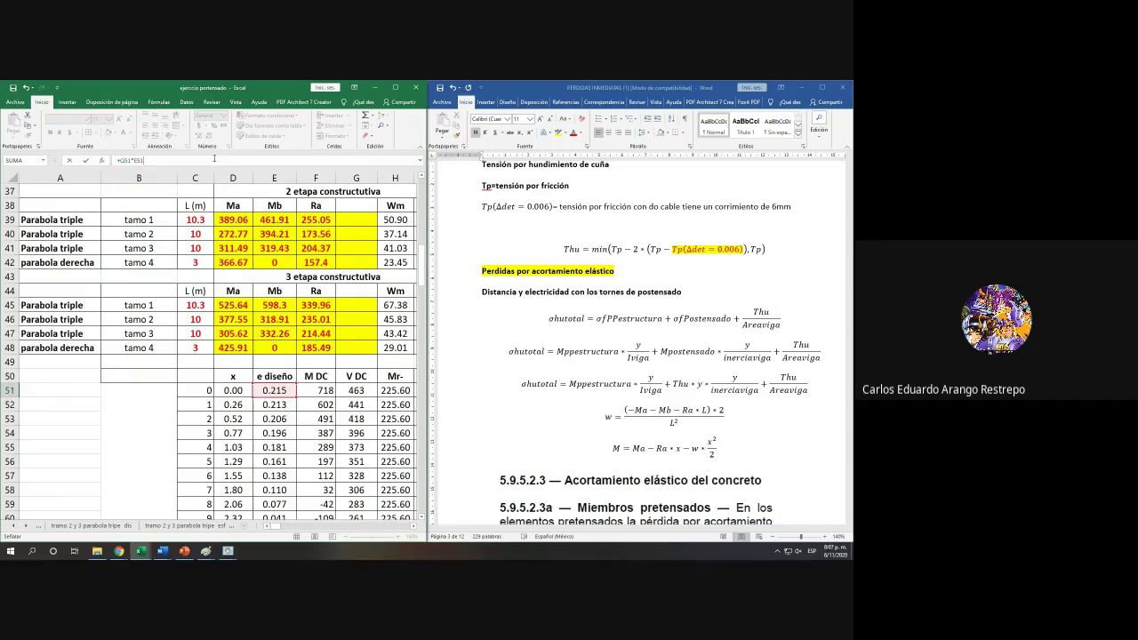
{"action": "left_click", "coordinate": [214, 158]}
{"action": "left_click", "coordinate": [639, 349]}
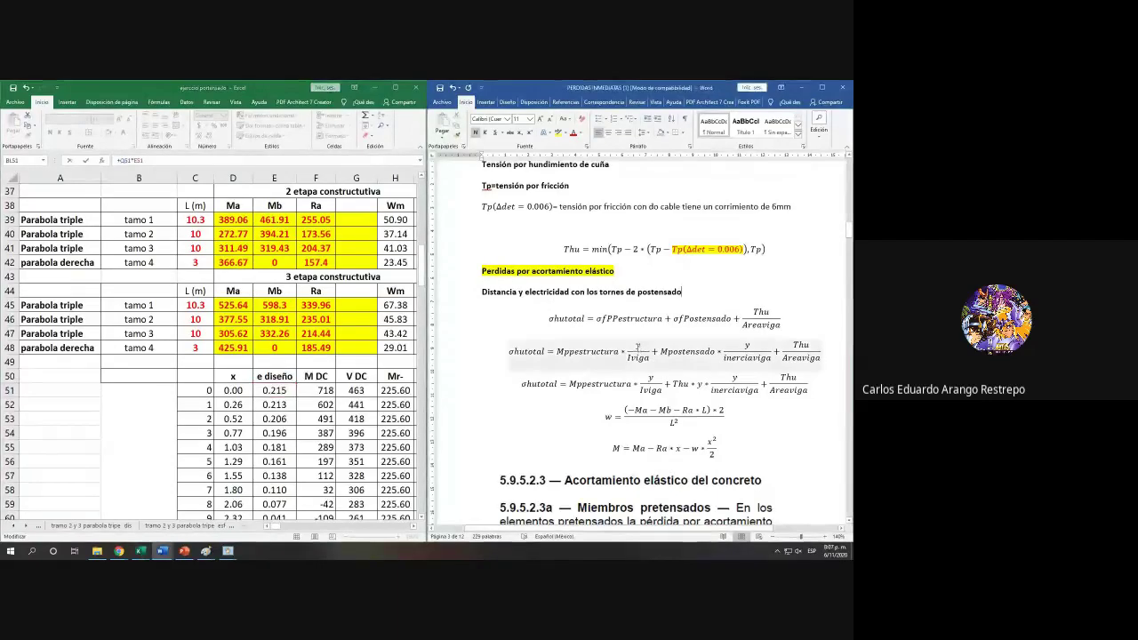
{"action": "left_click", "coordinate": [638, 348]}
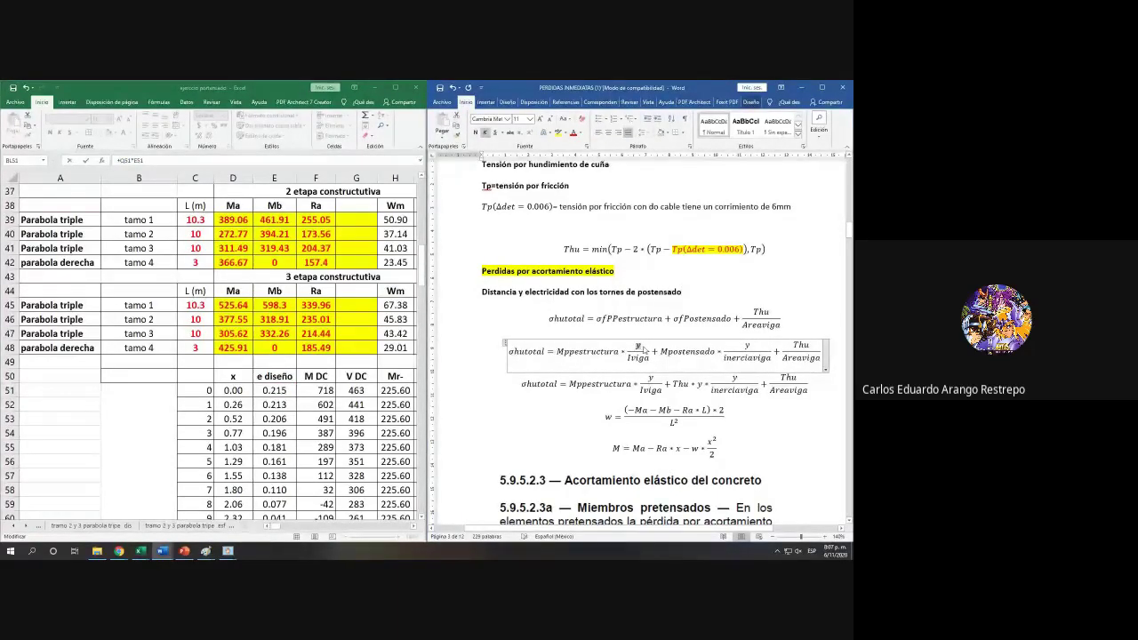
{"action": "type", "text": "e"}
{"action": "left_click", "coordinate": [746, 345]}
{"action": "type", "text": "e"}
{"action": "key", "text": "Left"}
{"action": "key", "text": "BackSpace"}
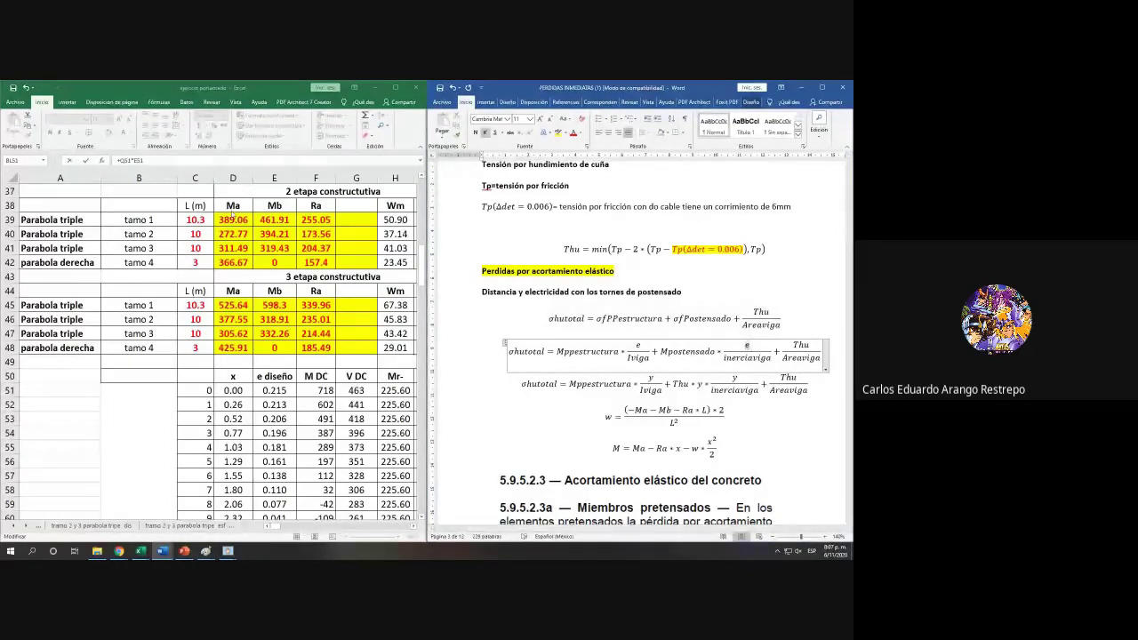
Step: Complete the esfcv formula in BL51 by dividing by the I com inertia cell, giving =+Q51*E51/Ix
{"action": "left_click", "coordinate": [161, 161]}
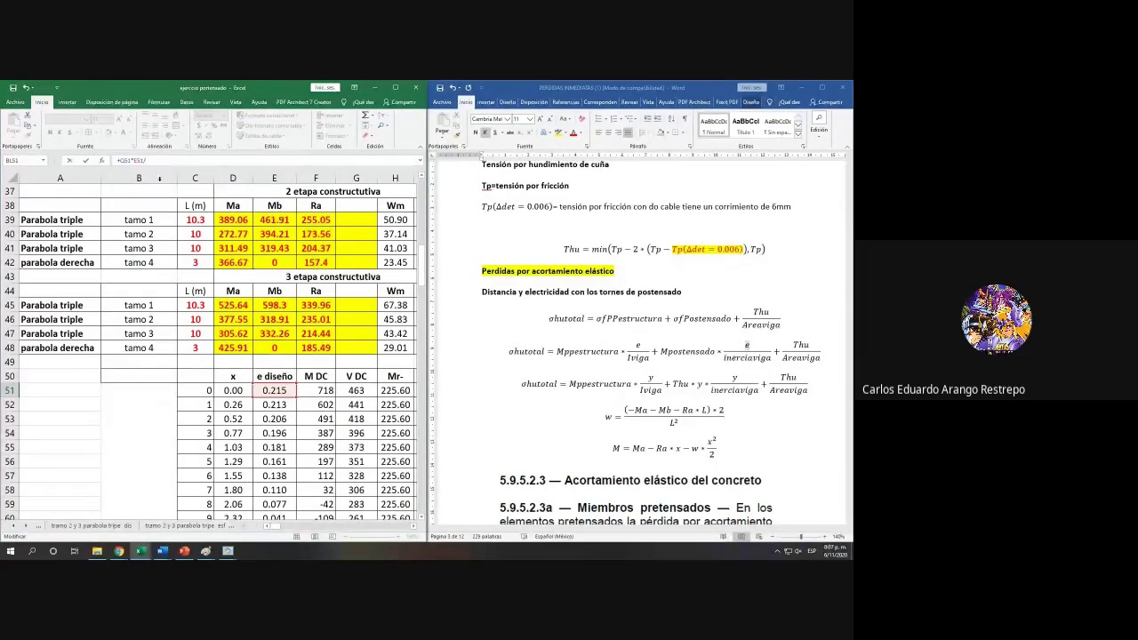
{"action": "scroll", "coordinate": [68, 401], "scroll_direction": "up", "scroll_amount": 1}
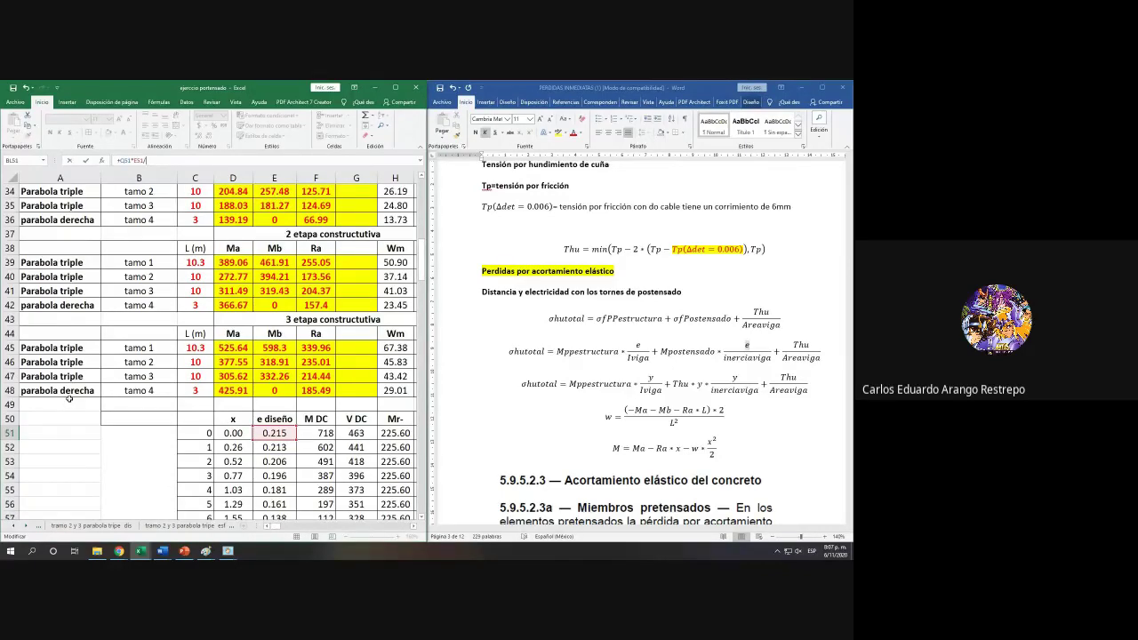
{"action": "scroll", "coordinate": [69, 399], "scroll_direction": "up", "scroll_amount": 11}
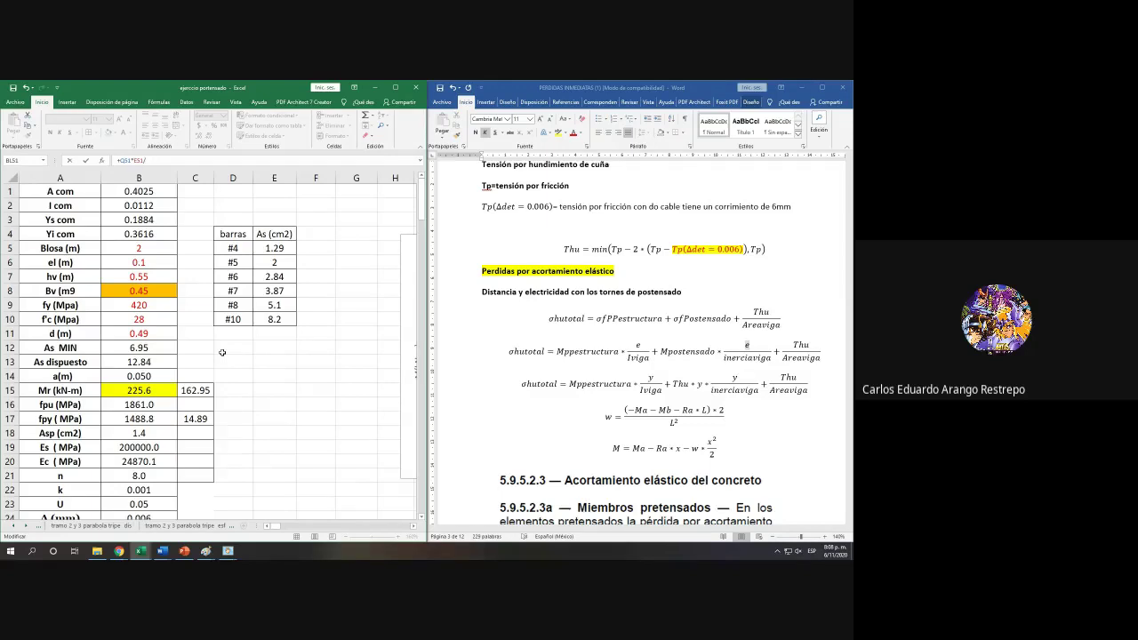
{"action": "left_click", "coordinate": [151, 208]}
{"action": "key", "text": "Return"}
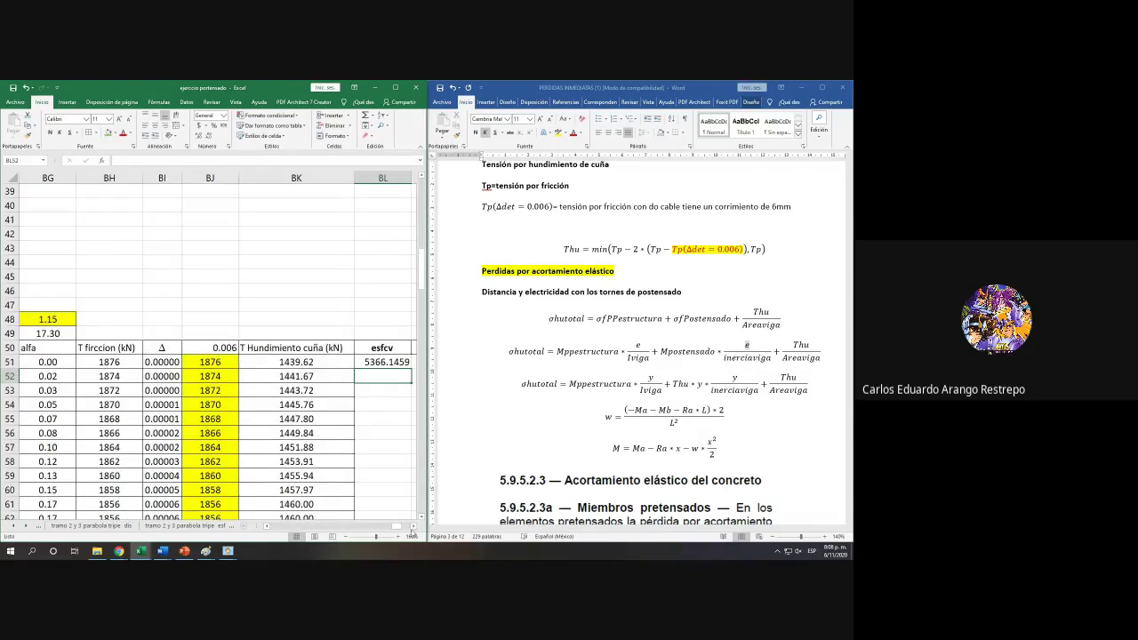
Step: Format the esfcv result in BL51 with no decimals and centre it in the cell
{"action": "left_click", "coordinate": [413, 526]}
{"action": "left_click", "coordinate": [227, 362]}
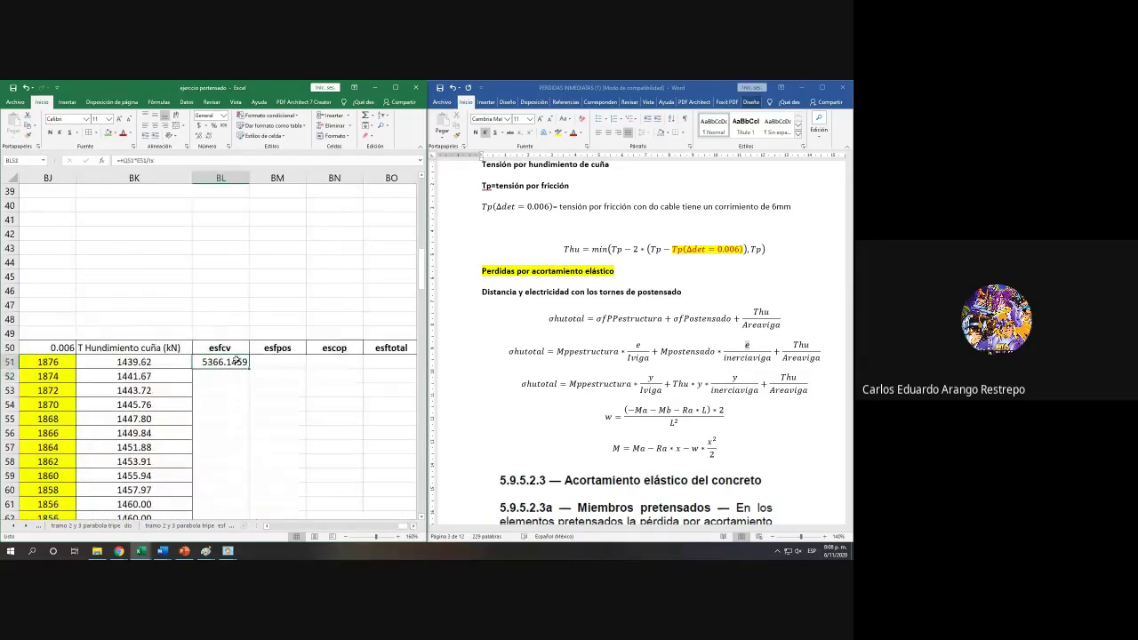
{"action": "left_click", "coordinate": [210, 137]}
{"action": "left_click", "coordinate": [209, 137]}
{"action": "left_click", "coordinate": [210, 137]}
{"action": "left_click", "coordinate": [209, 137]}
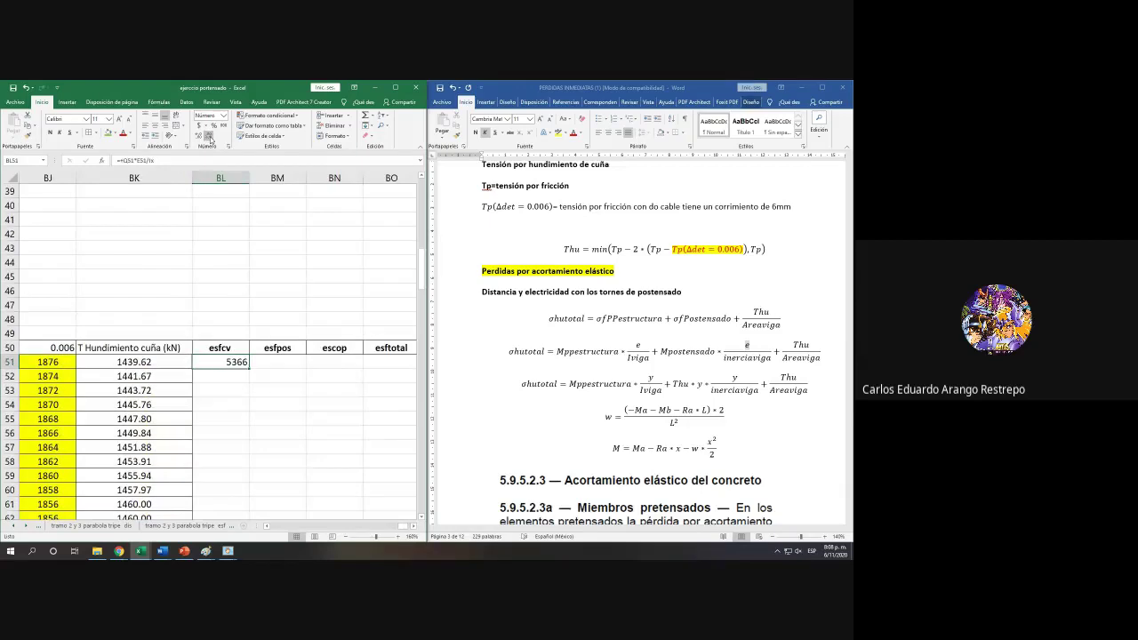
{"action": "left_click", "coordinate": [155, 129]}
Step: Switch to the WhatsApp page in Chrome and bring the Excel workbook back beside it
{"action": "left_click", "coordinate": [97, 551]}
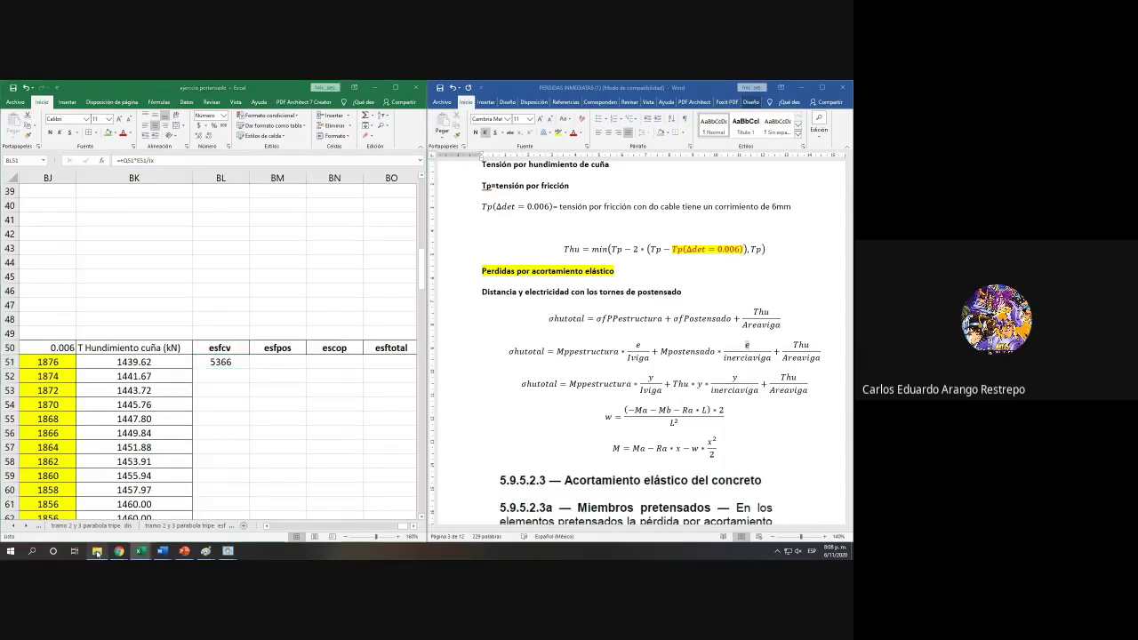
{"action": "mouse_move", "coordinate": [120, 552]}
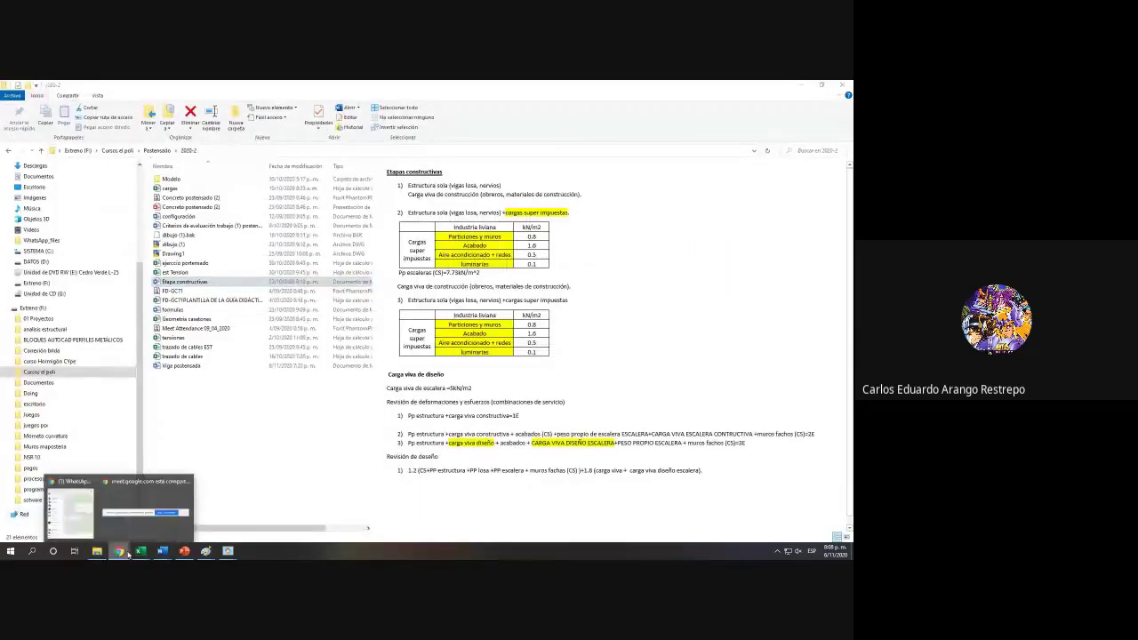
{"action": "left_click", "coordinate": [80, 534]}
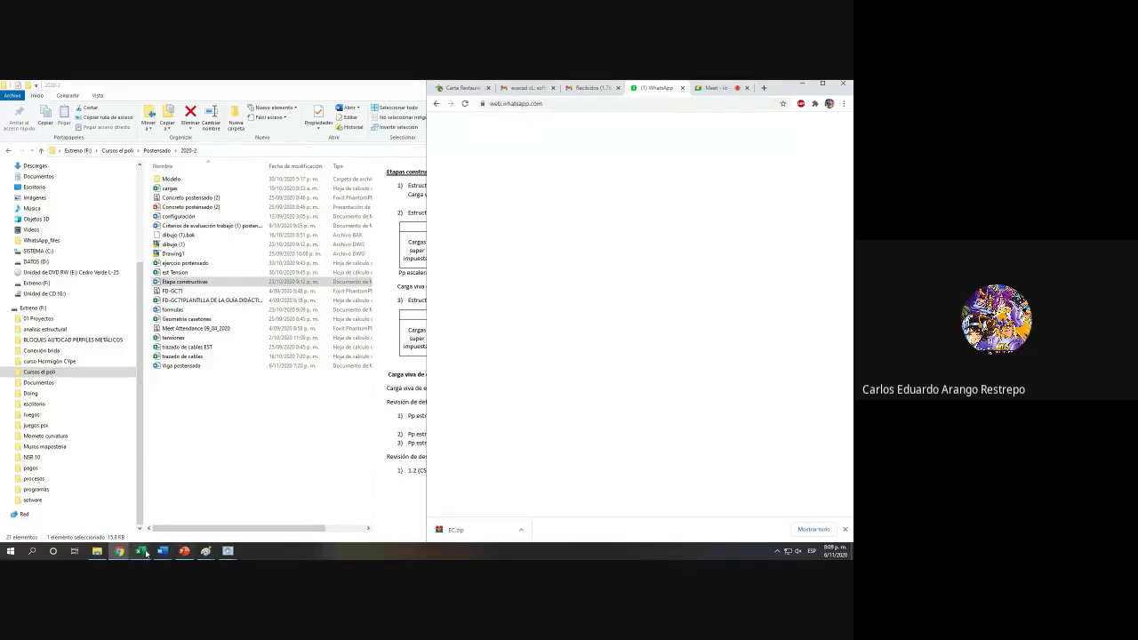
{"action": "mouse_move", "coordinate": [142, 553]}
{"action": "left_click", "coordinate": [129, 525]}
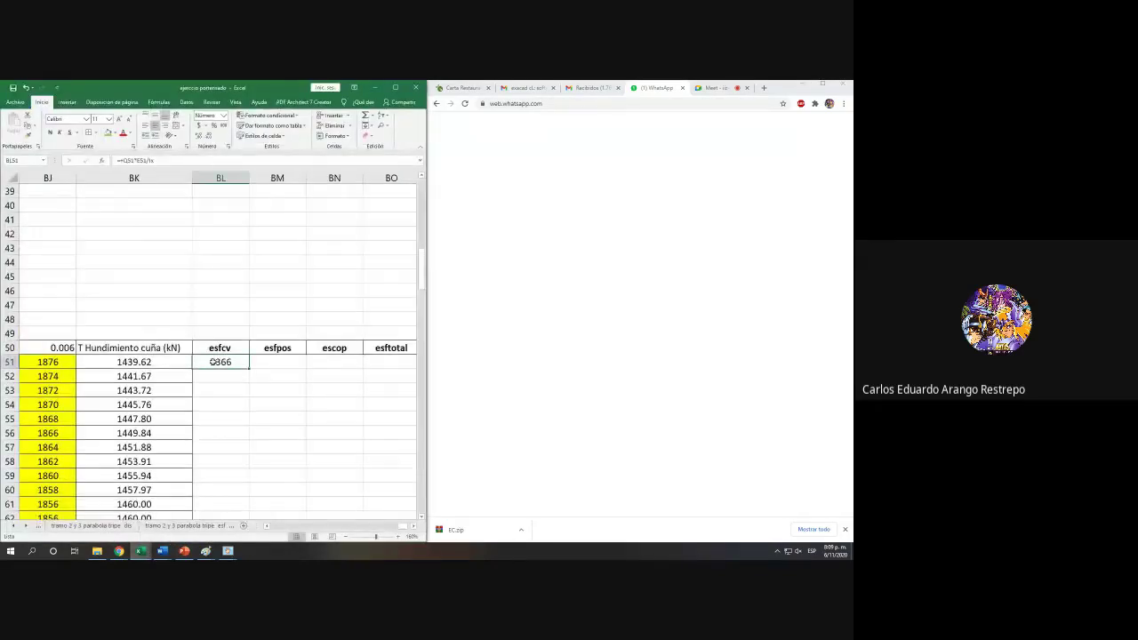
Step: Inspect the esfcv formula in BL51 and reload web.whatsapp.com in Chrome
{"action": "double_click", "coordinate": [232, 361]}
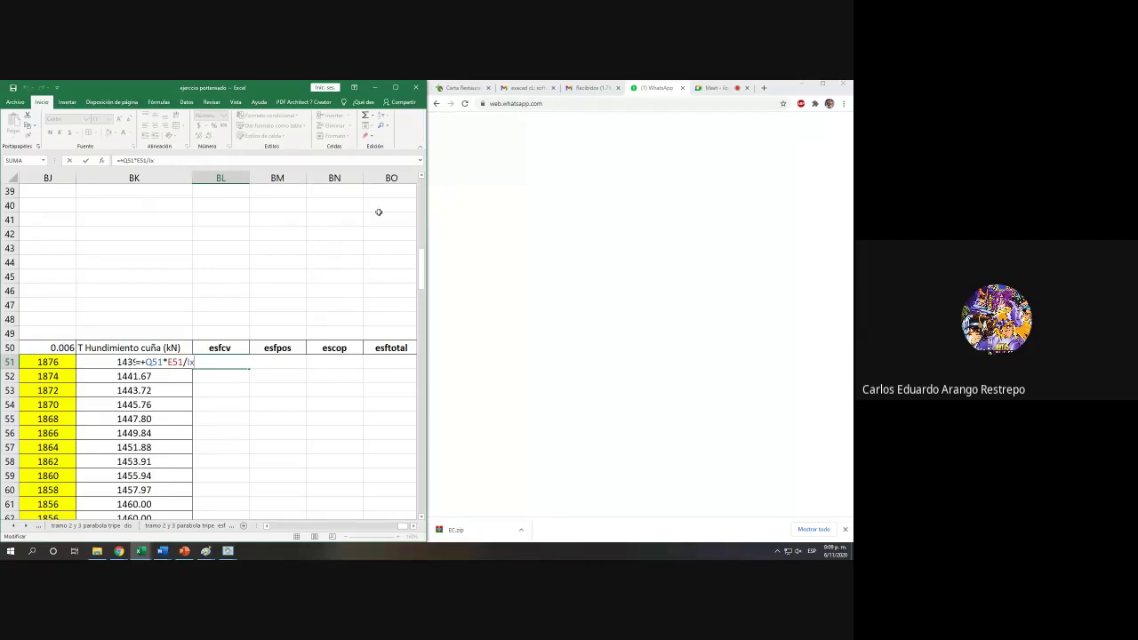
{"action": "left_click", "coordinate": [622, 273]}
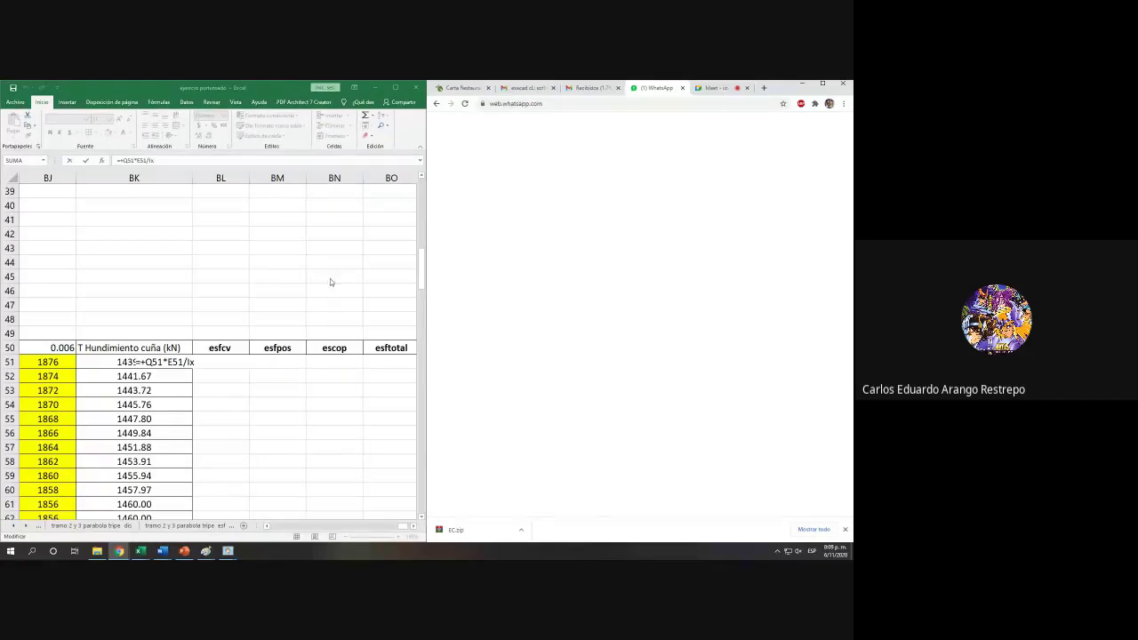
{"action": "left_click", "coordinate": [199, 362]}
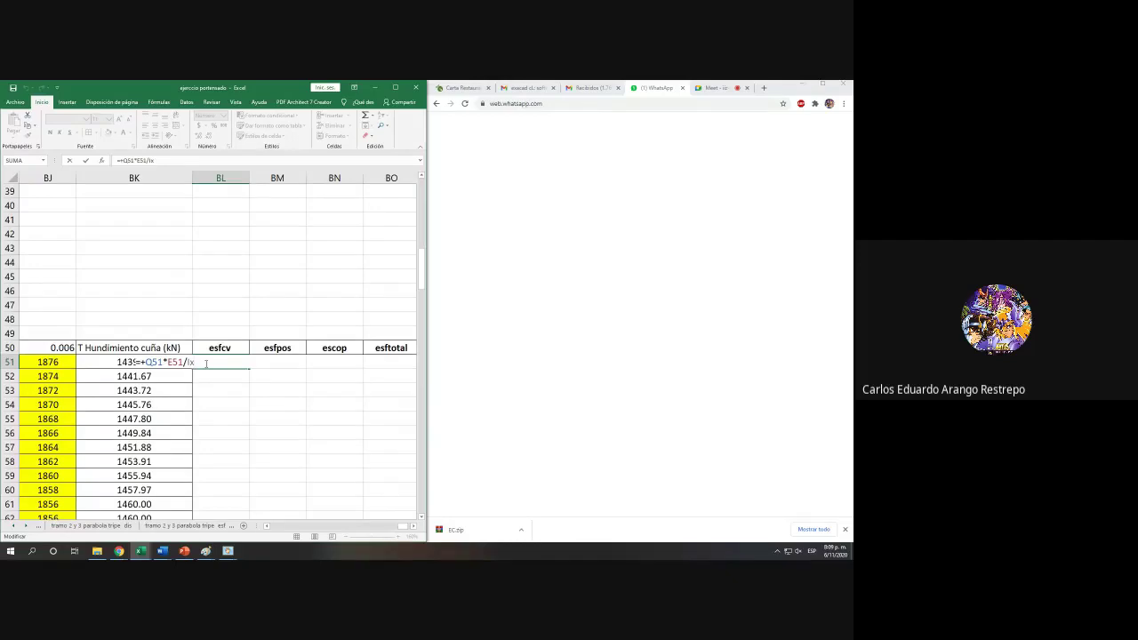
{"action": "left_click", "coordinate": [607, 104]}
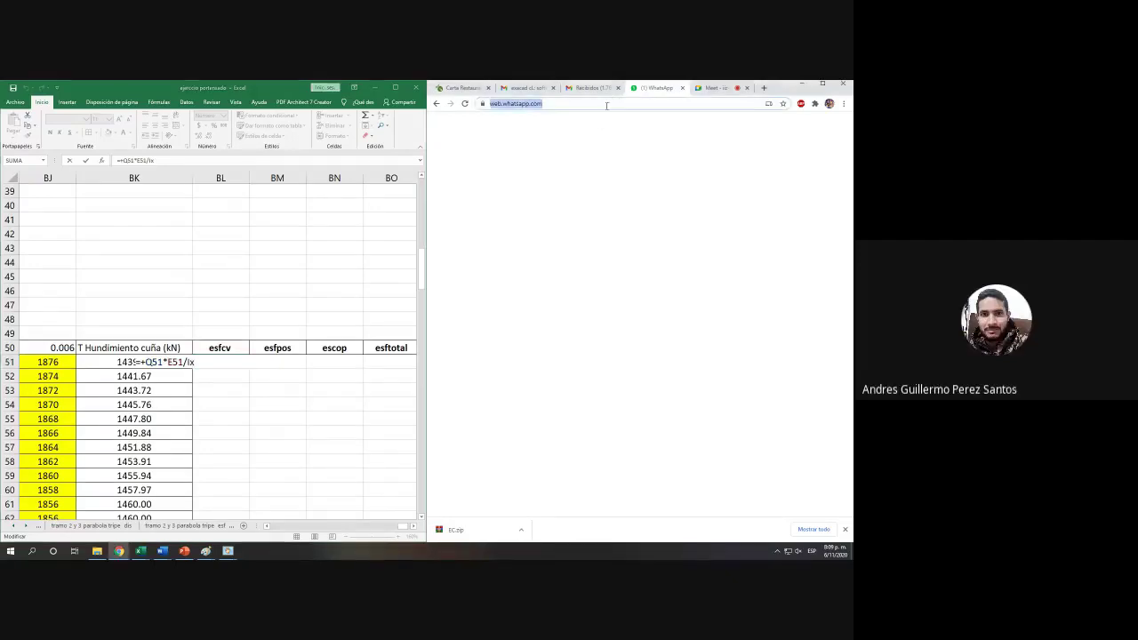
{"action": "left_click", "coordinate": [583, 102]}
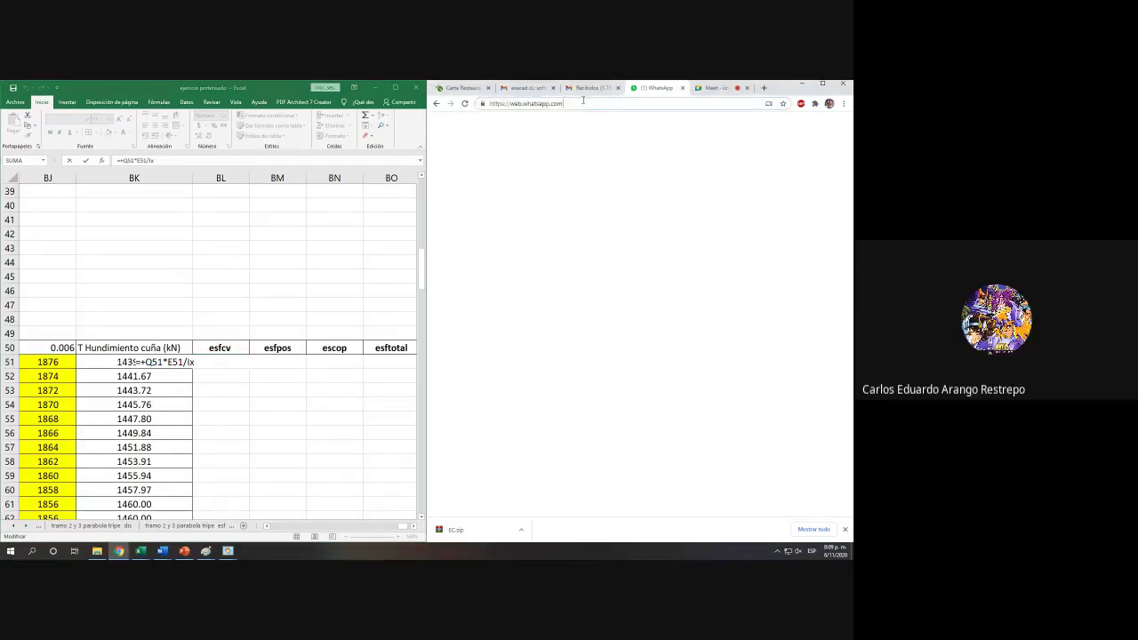
{"action": "key", "text": "Return"}
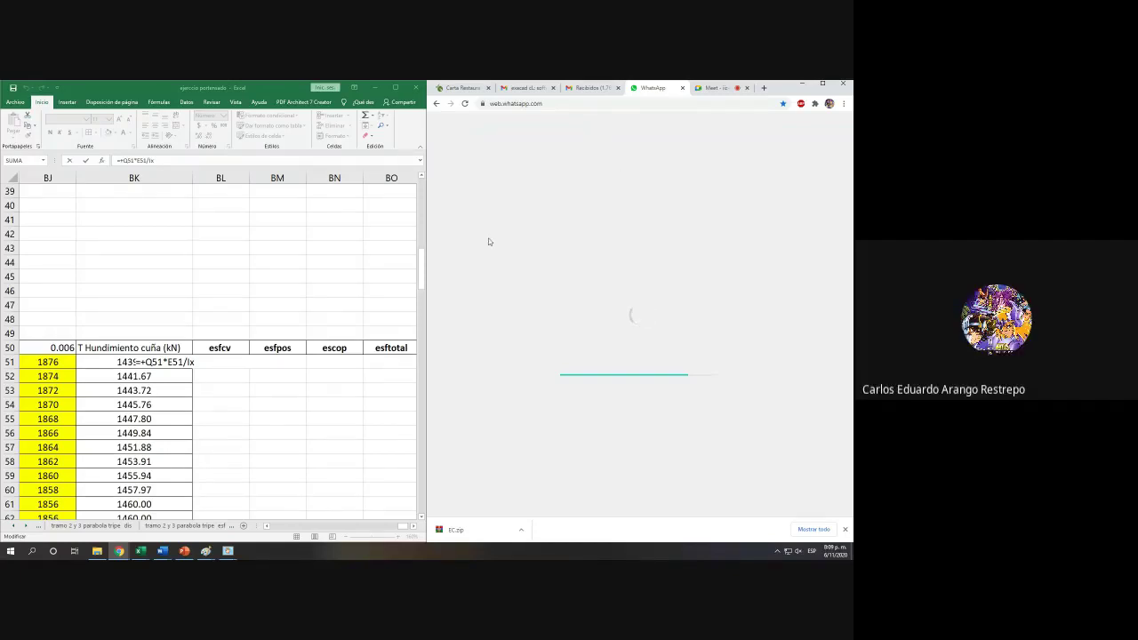
Step: Close the BL51 formula in Excel and fill the cell with green
{"action": "key", "text": "Return"}
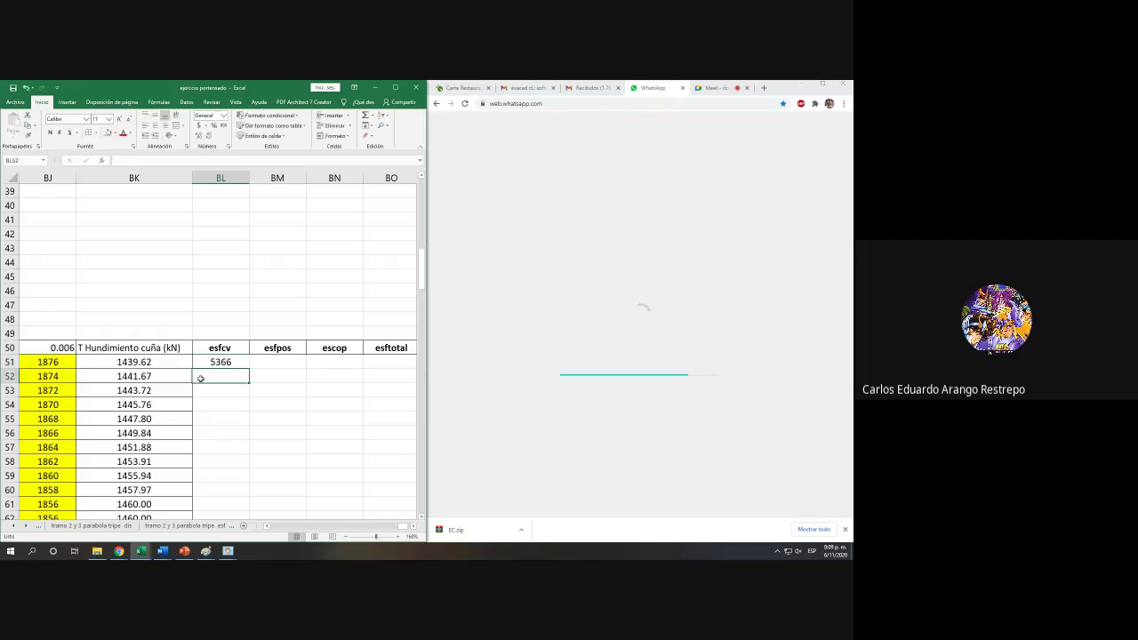
{"action": "left_click", "coordinate": [232, 364]}
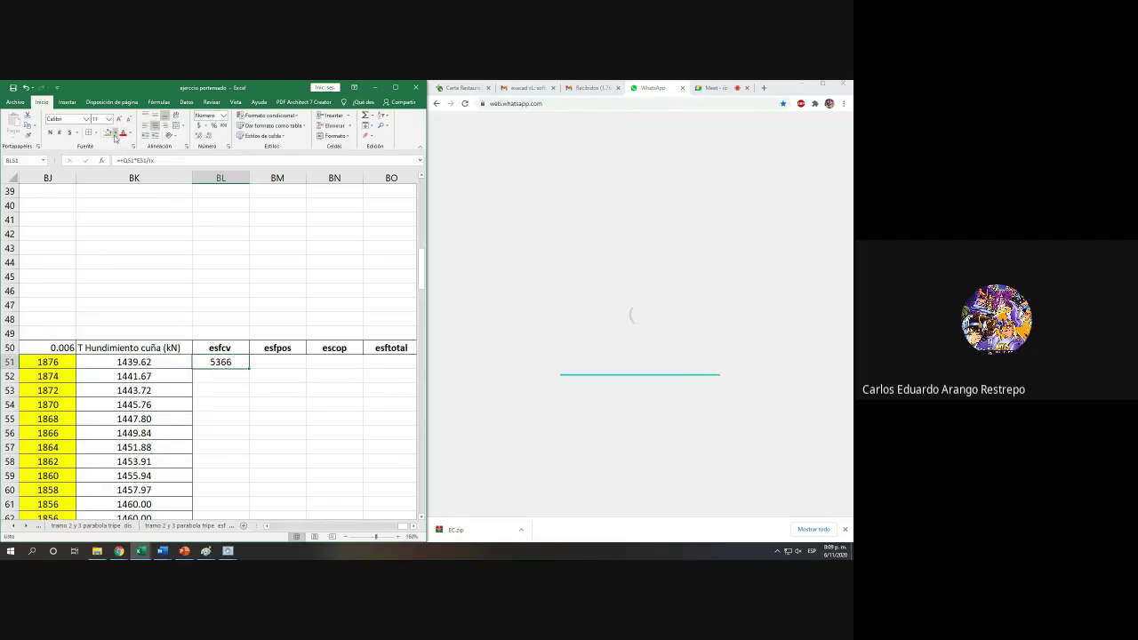
{"action": "left_click", "coordinate": [114, 133]}
{"action": "left_click", "coordinate": [135, 204]}
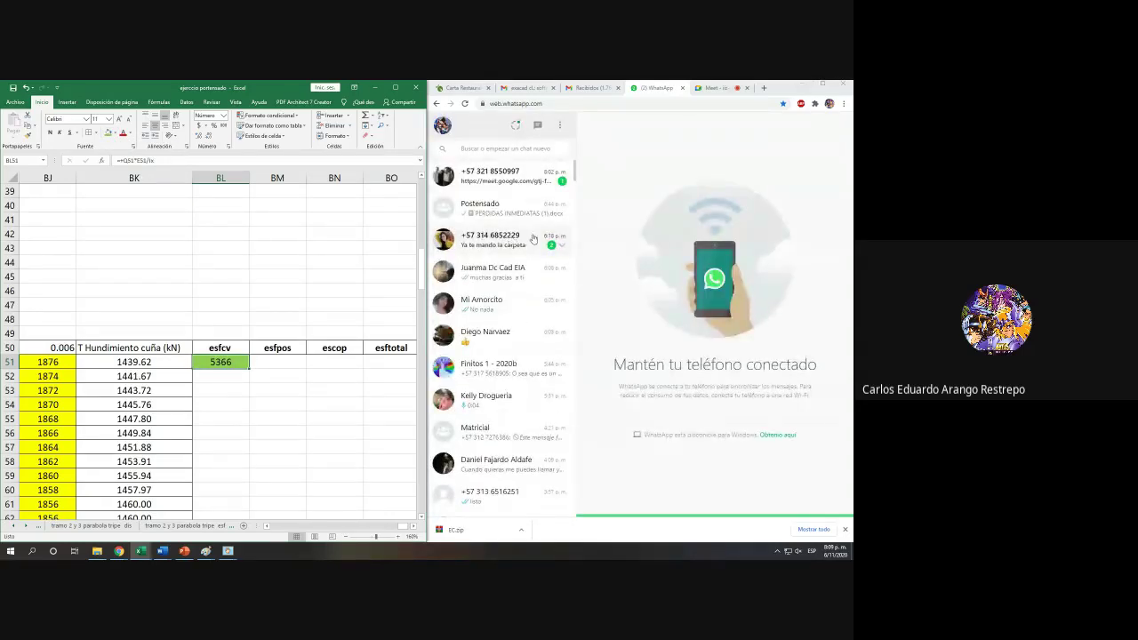
Step: Open the Postensado group chat in WhatsApp and view the beam stress diagram image at full size
{"action": "scroll", "coordinate": [533, 238], "scroll_direction": "down", "scroll_amount": 2}
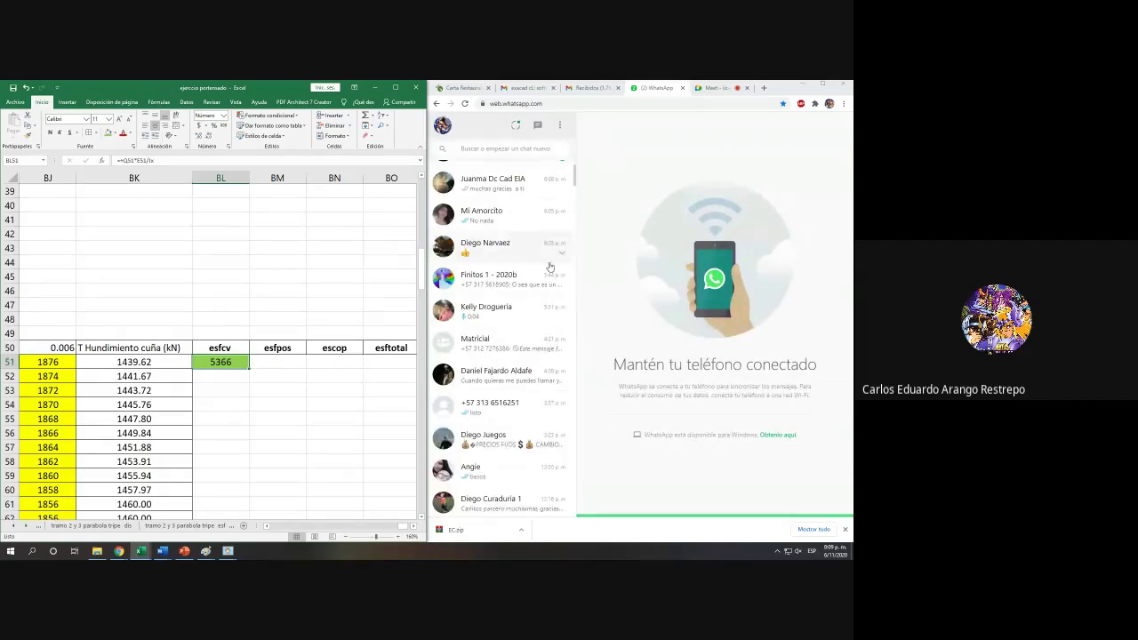
{"action": "scroll", "coordinate": [532, 282], "scroll_direction": "up", "scroll_amount": 2}
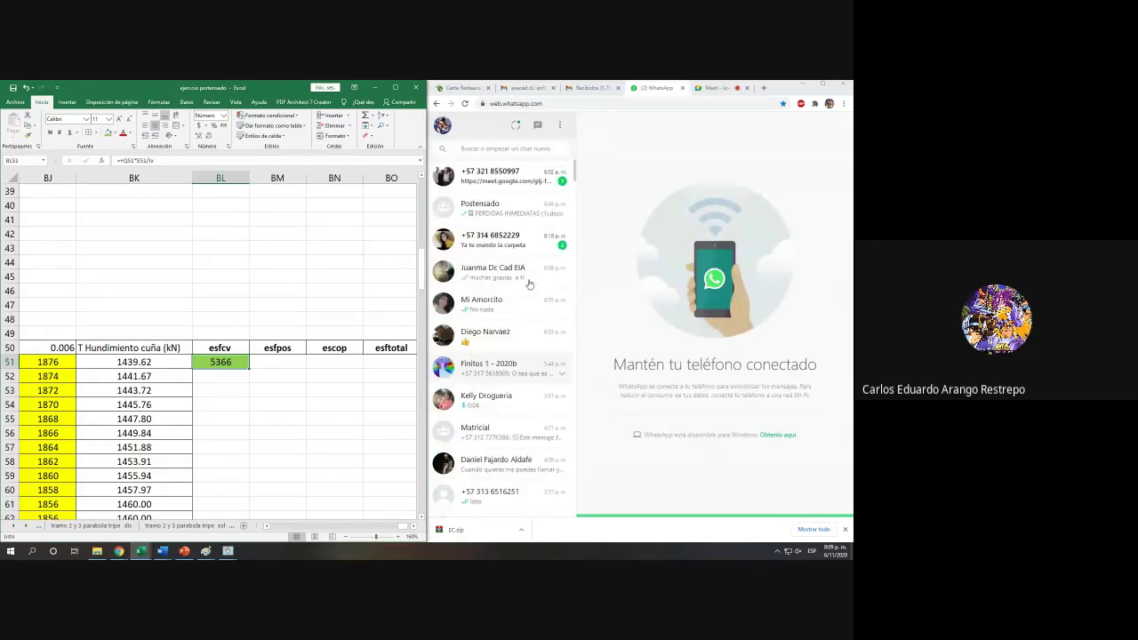
{"action": "left_click", "coordinate": [507, 208]}
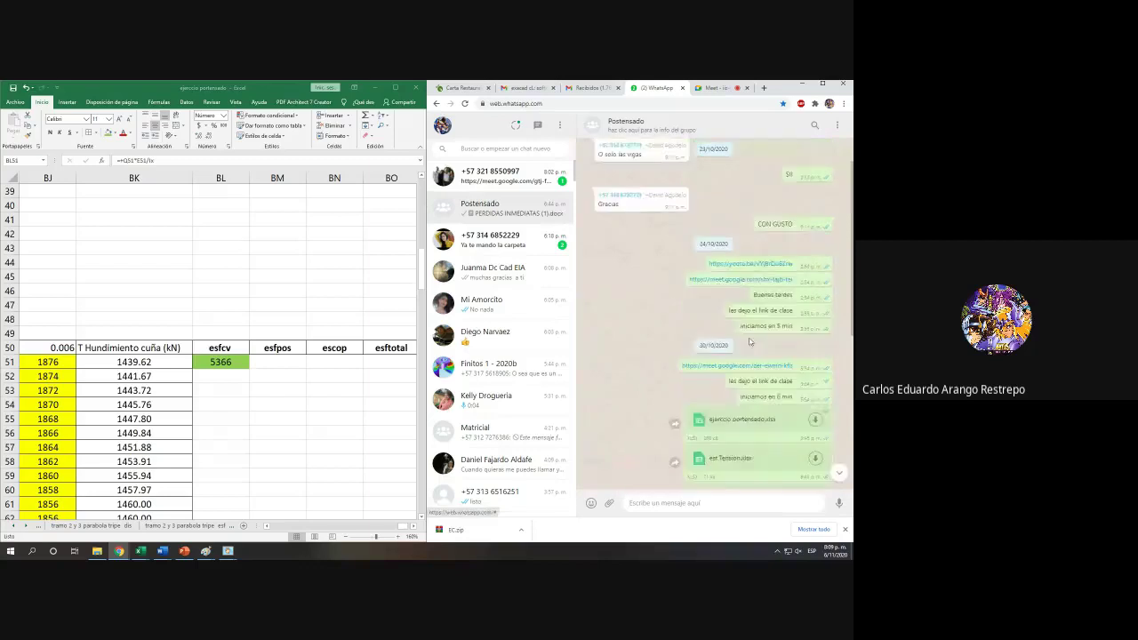
{"action": "scroll", "coordinate": [756, 347], "scroll_direction": "up", "scroll_amount": 10}
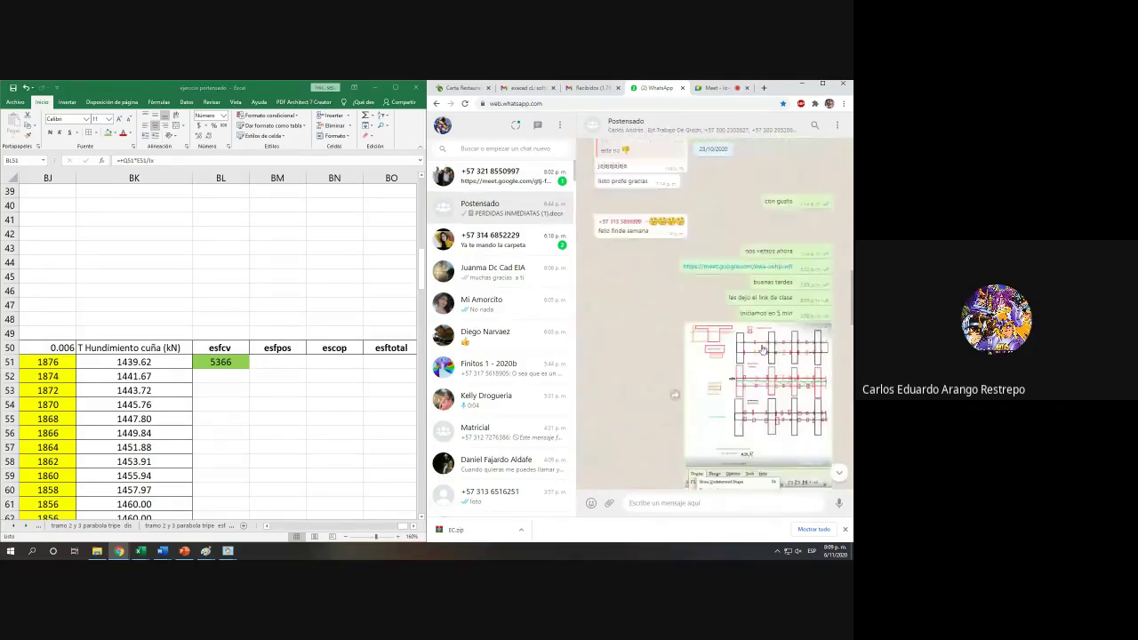
{"action": "left_click", "coordinate": [763, 373]}
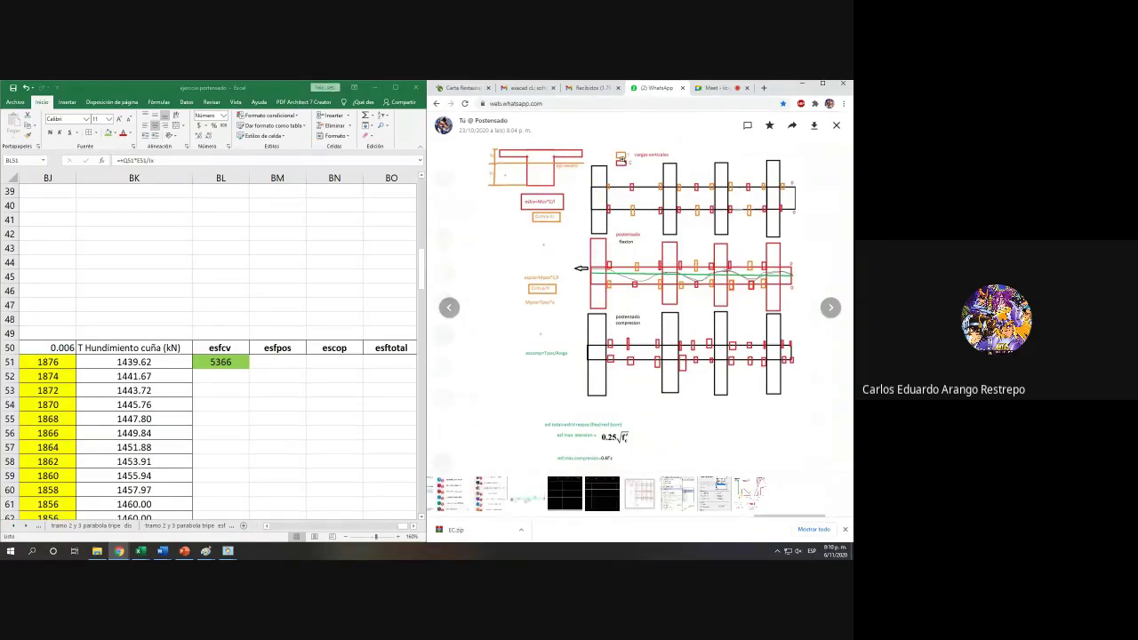
Step: Maximize the Excel workbook, remove the fill from BL51 and copy its esfcv formula down the column
{"action": "left_click", "coordinate": [395, 87]}
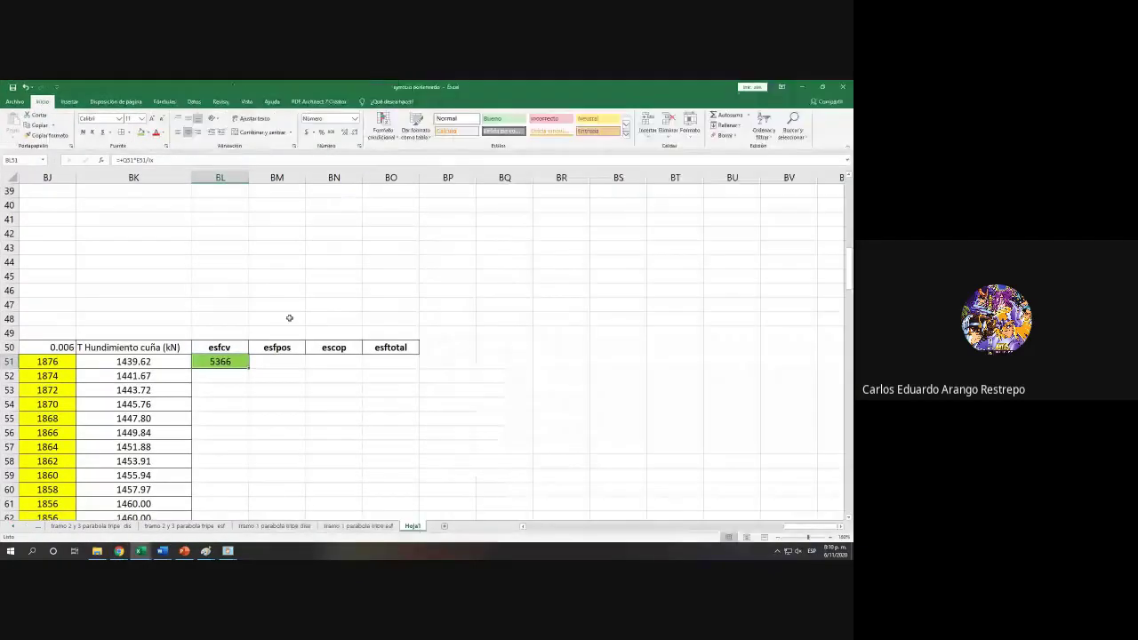
{"action": "left_click", "coordinate": [145, 133]}
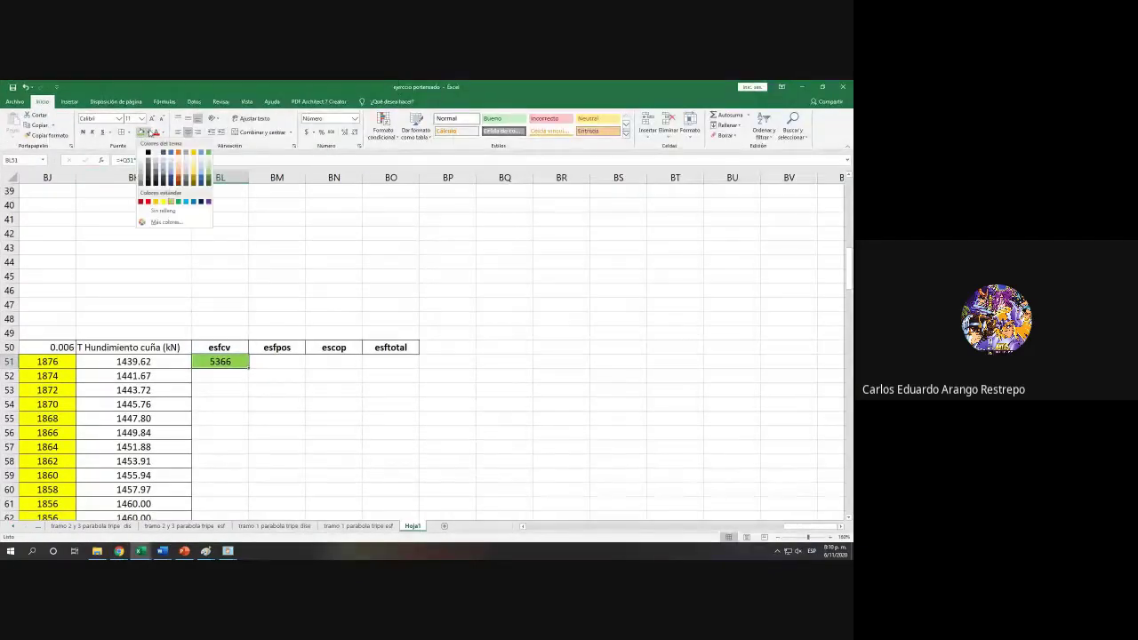
{"action": "left_click", "coordinate": [163, 211]}
{"action": "double_click", "coordinate": [248, 367]}
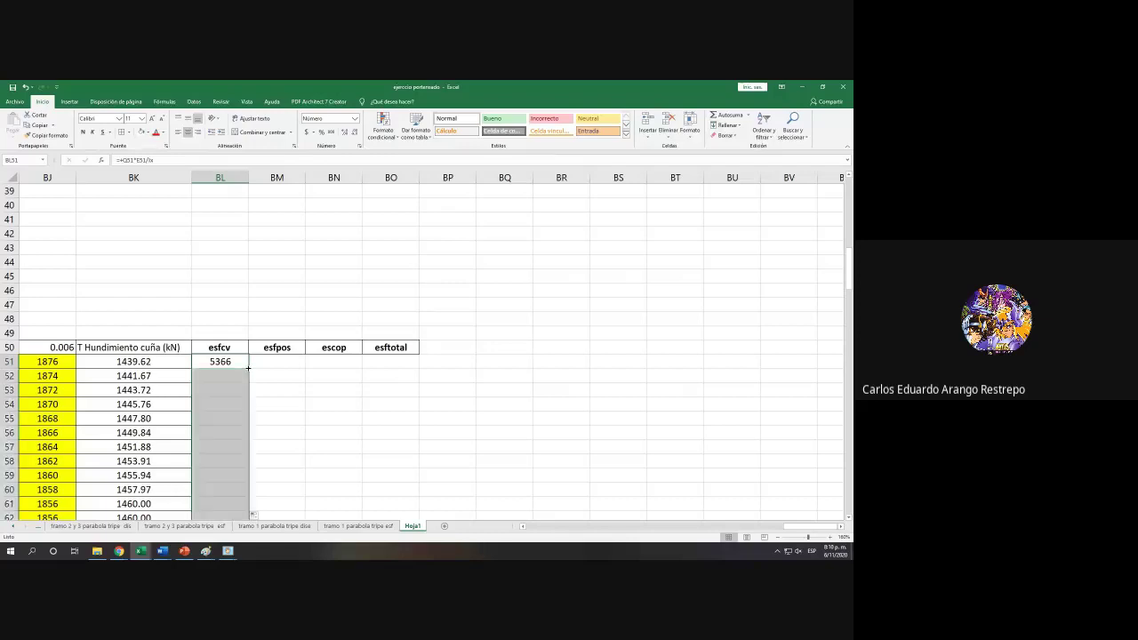
{"action": "scroll", "coordinate": [245, 368], "scroll_direction": "down", "scroll_amount": 5}
{"action": "scroll", "coordinate": [229, 330], "scroll_direction": "up", "scroll_amount": 3}
Step: Fill BL51, the first esfcv cell, with orange
{"action": "left_click", "coordinate": [222, 276]}
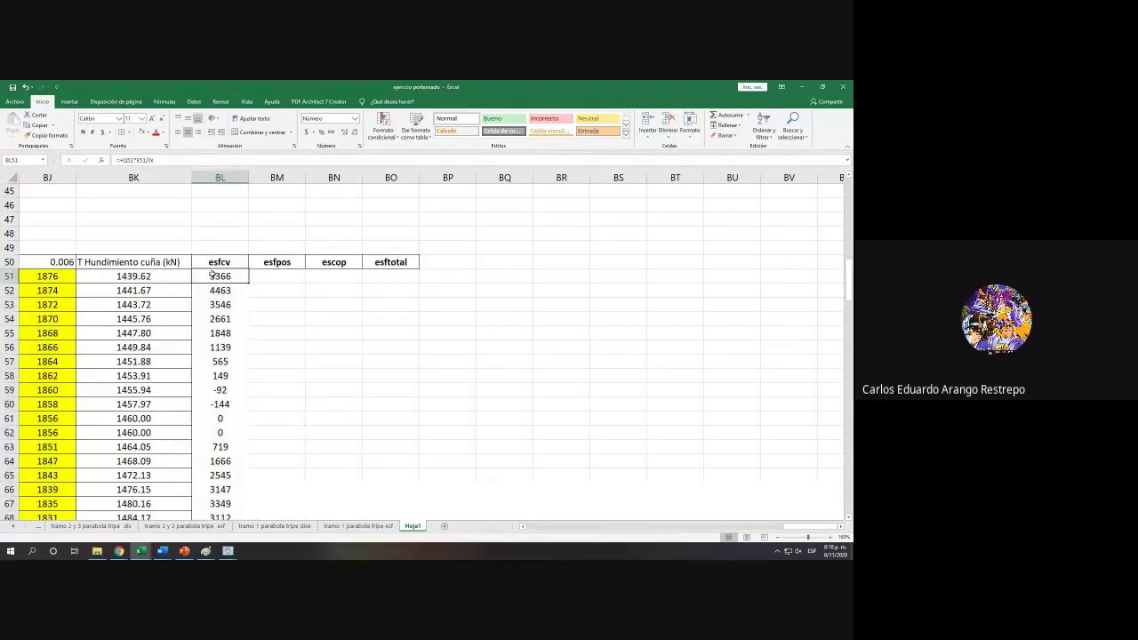
{"action": "left_click", "coordinate": [147, 133]}
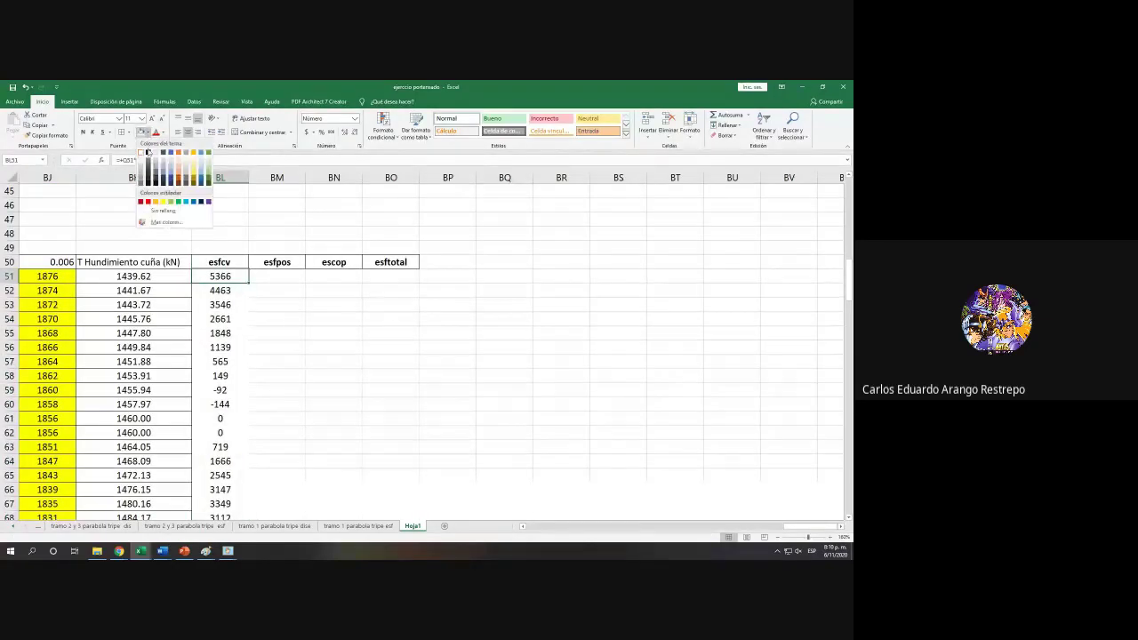
{"action": "left_click", "coordinate": [156, 203]}
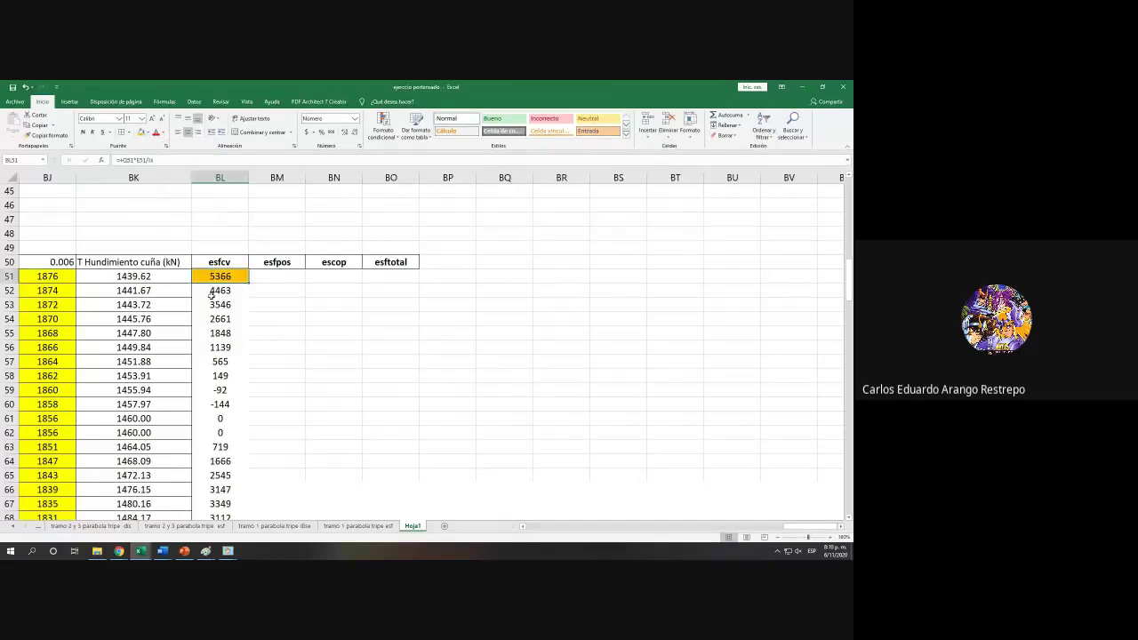
{"action": "scroll", "coordinate": [217, 390], "scroll_direction": "down", "scroll_amount": 3}
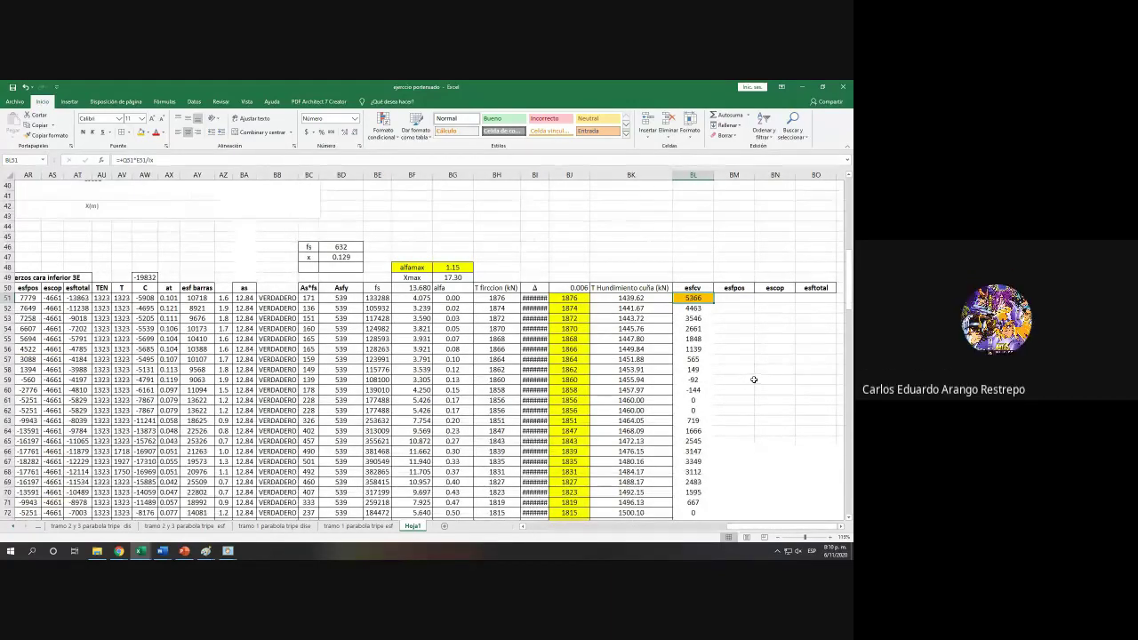
Step: Place the workbook beside the WhatsApp stress diagram to compare them, and return to cell BL51 in the maximized workbook
{"action": "key", "text": "super+Left"}
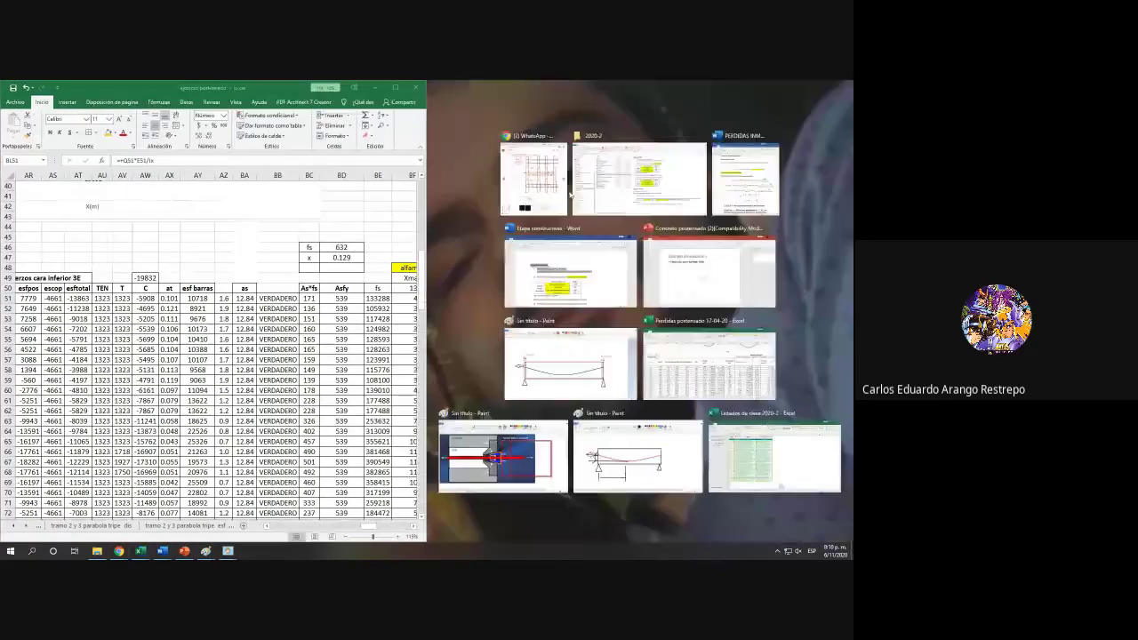
{"action": "left_click", "coordinate": [575, 187]}
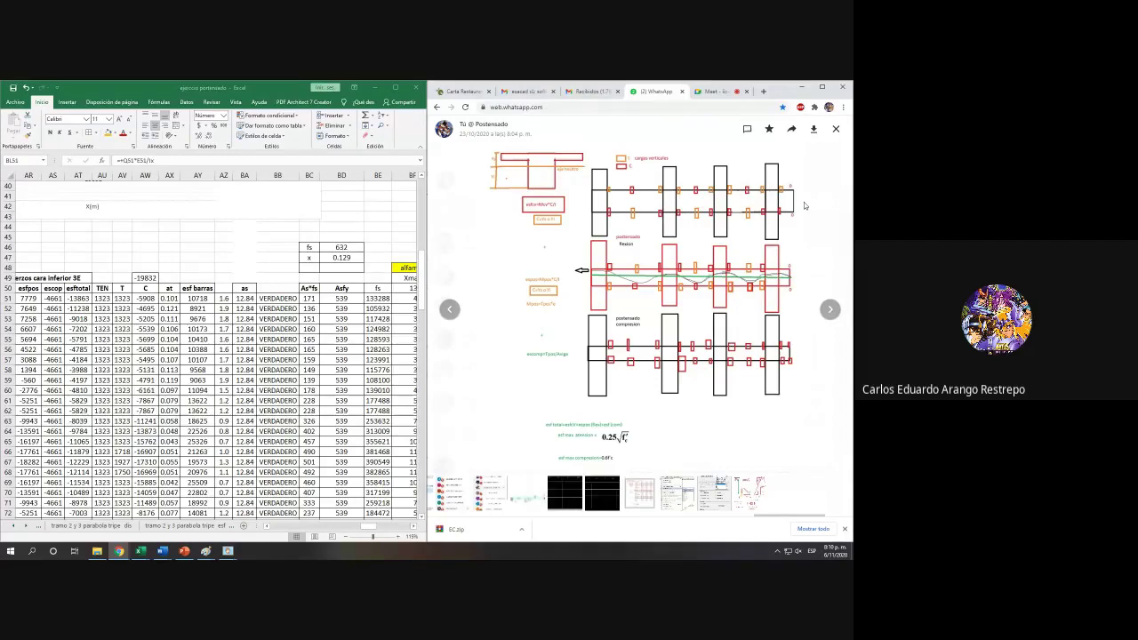
{"action": "left_click", "coordinate": [373, 193]}
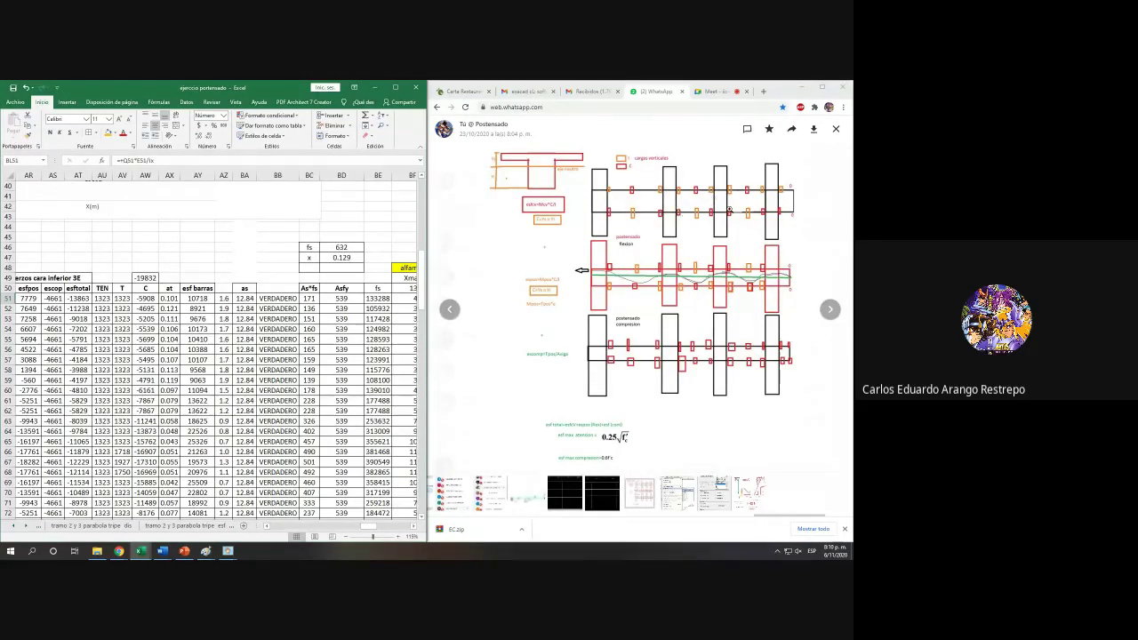
{"action": "left_click", "coordinate": [395, 87]}
{"action": "left_click", "coordinate": [694, 300]}
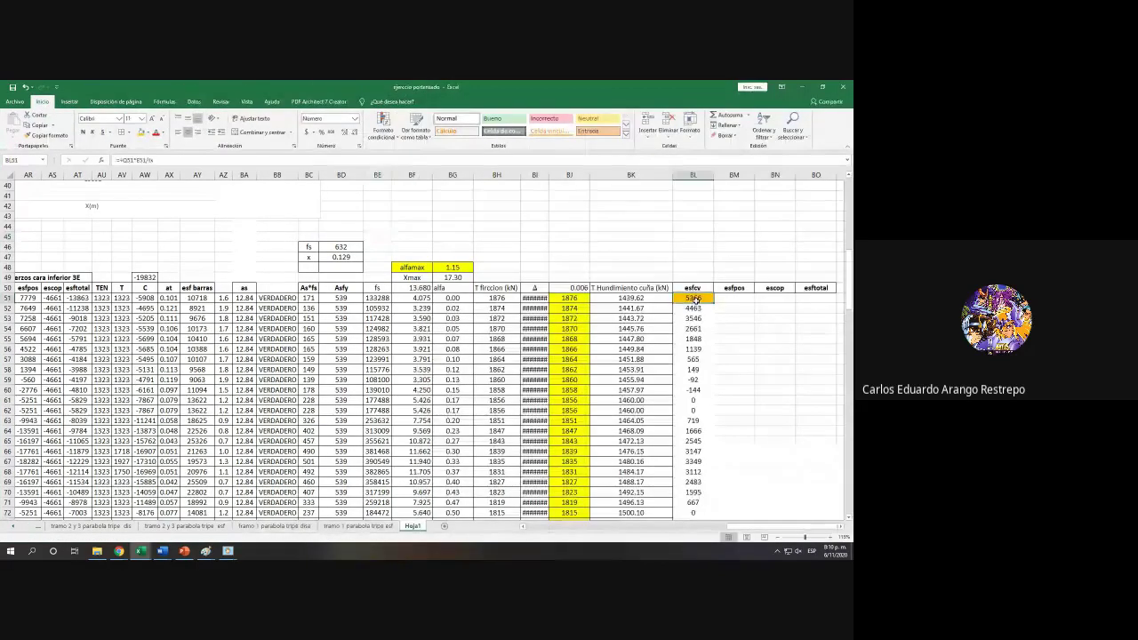
Step: Locate row 67 of tramo 1, at x = 5.15, and fill its esfcv cell BL67 with orange
{"action": "scroll", "coordinate": [844, 535], "scroll_direction": "right", "scroll_amount": 6}
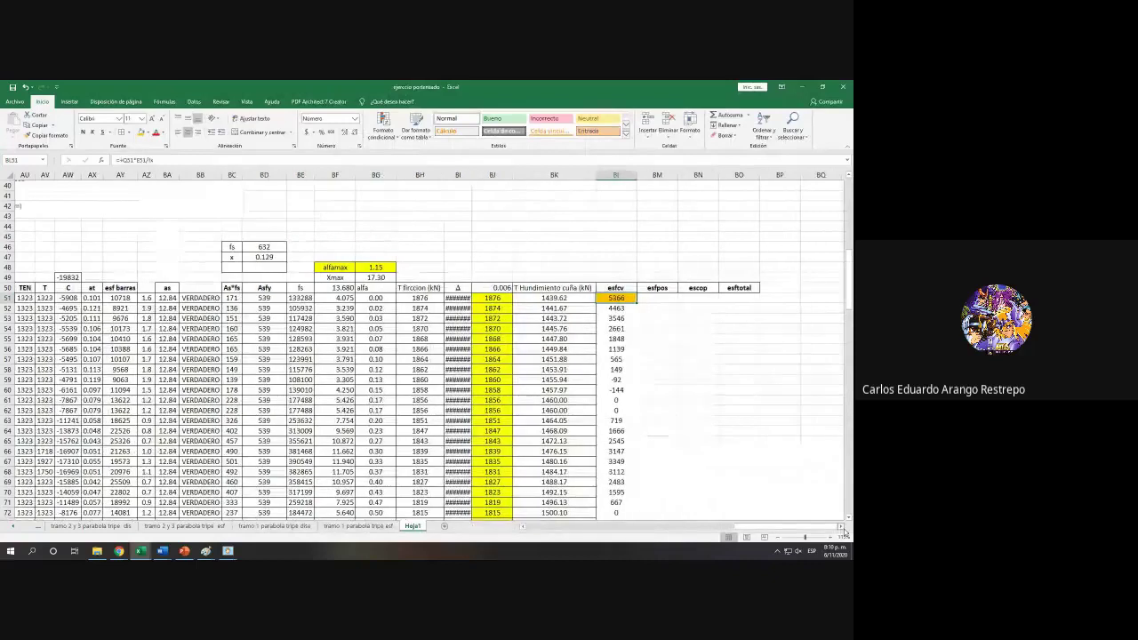
{"action": "scroll", "coordinate": [795, 503], "scroll_direction": "down", "scroll_amount": 2}
{"action": "scroll", "coordinate": [564, 392], "scroll_direction": "down", "scroll_amount": 2}
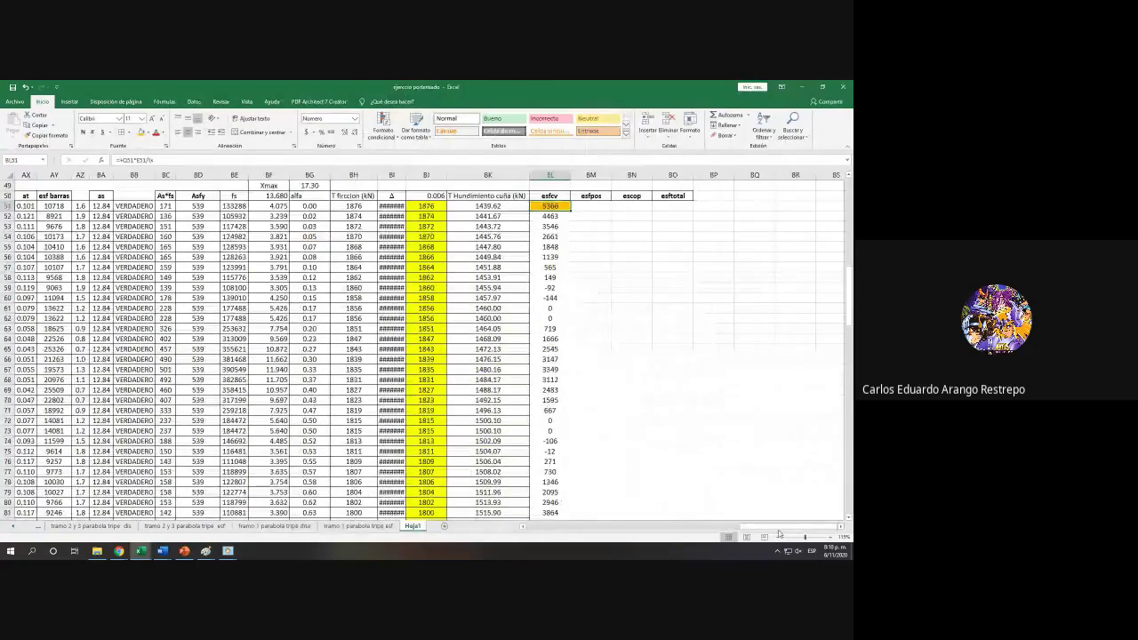
{"action": "left_click_drag", "start_coordinate": [775, 527], "coordinate": [524, 527]}
{"action": "scroll", "coordinate": [166, 420], "scroll_direction": "down", "scroll_amount": 5}
{"action": "scroll", "coordinate": [166, 419], "scroll_direction": "up", "scroll_amount": 2}
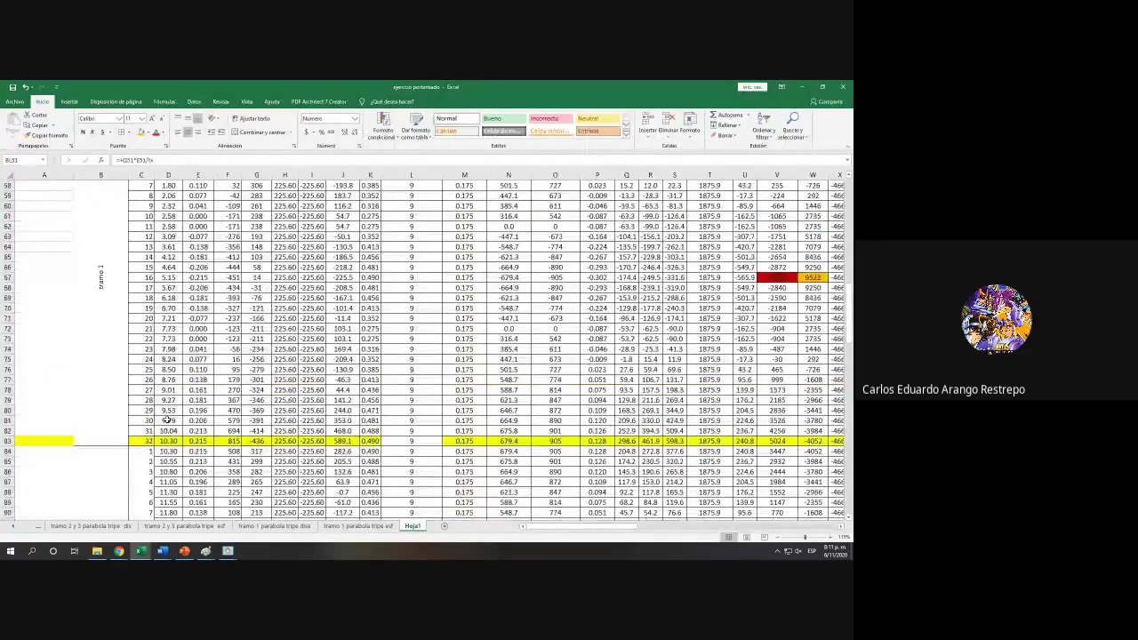
{"action": "scroll", "coordinate": [166, 419], "scroll_direction": "up", "scroll_amount": 2}
{"action": "left_click", "coordinate": [24, 340]}
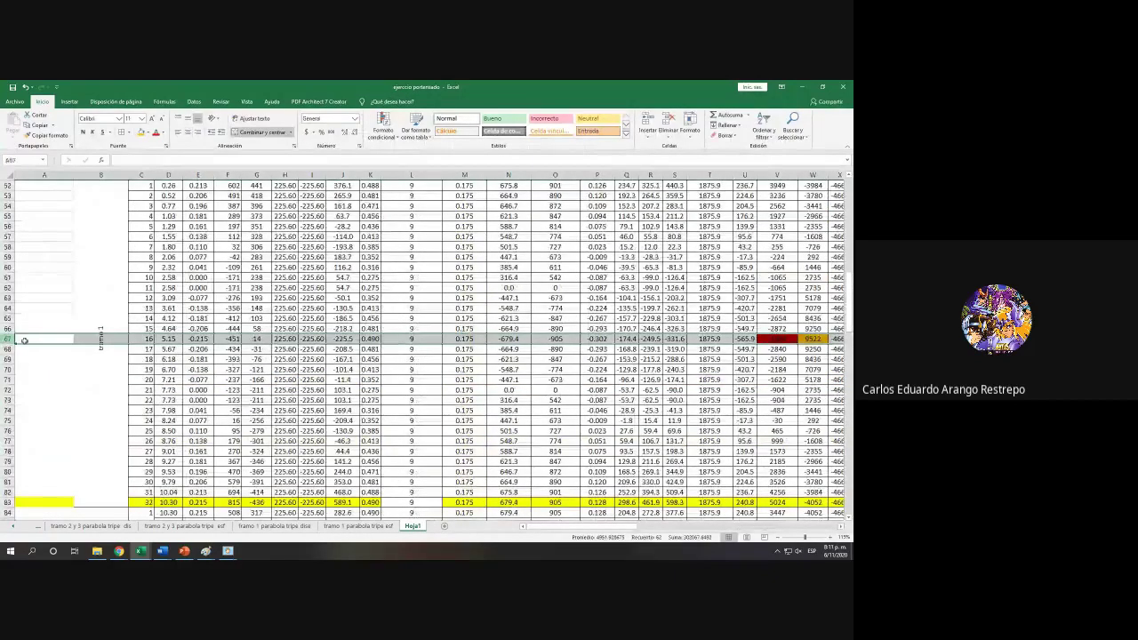
{"action": "left_click_drag", "start_coordinate": [599, 530], "coordinate": [685, 532]}
{"action": "left_click", "coordinate": [689, 340]}
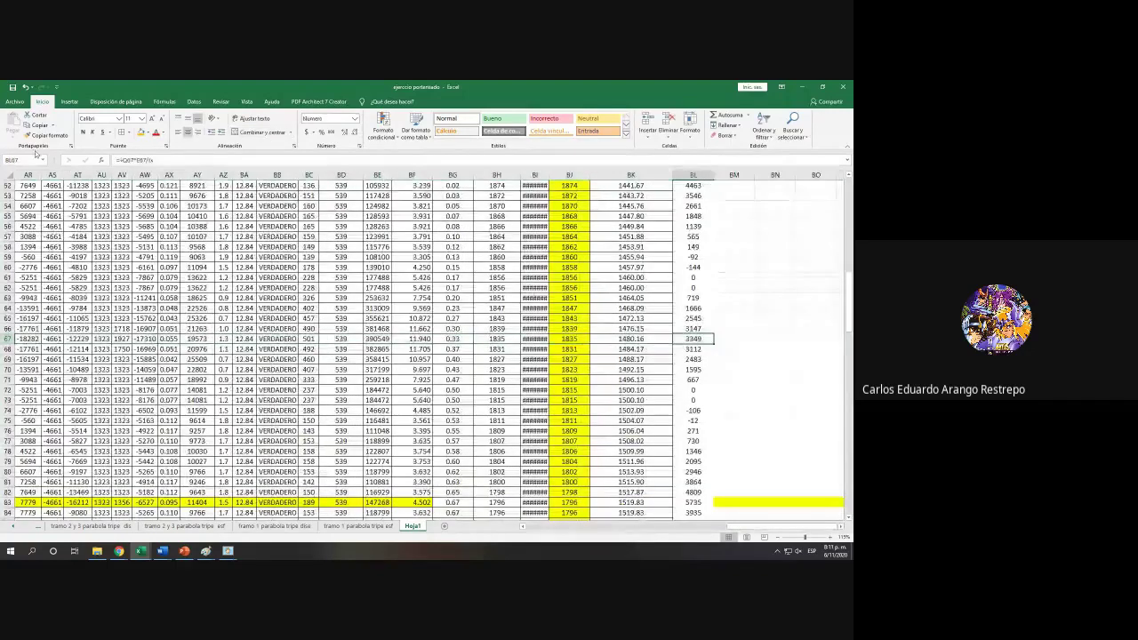
{"action": "left_click", "coordinate": [140, 132]}
Step: Fill BL83, the esfcv cell in the yellow row that ends tramo 1, with orange
{"action": "scroll", "coordinate": [815, 434], "scroll_direction": "down", "scroll_amount": 1}
{"action": "scroll", "coordinate": [815, 434], "scroll_direction": "down", "scroll_amount": 2}
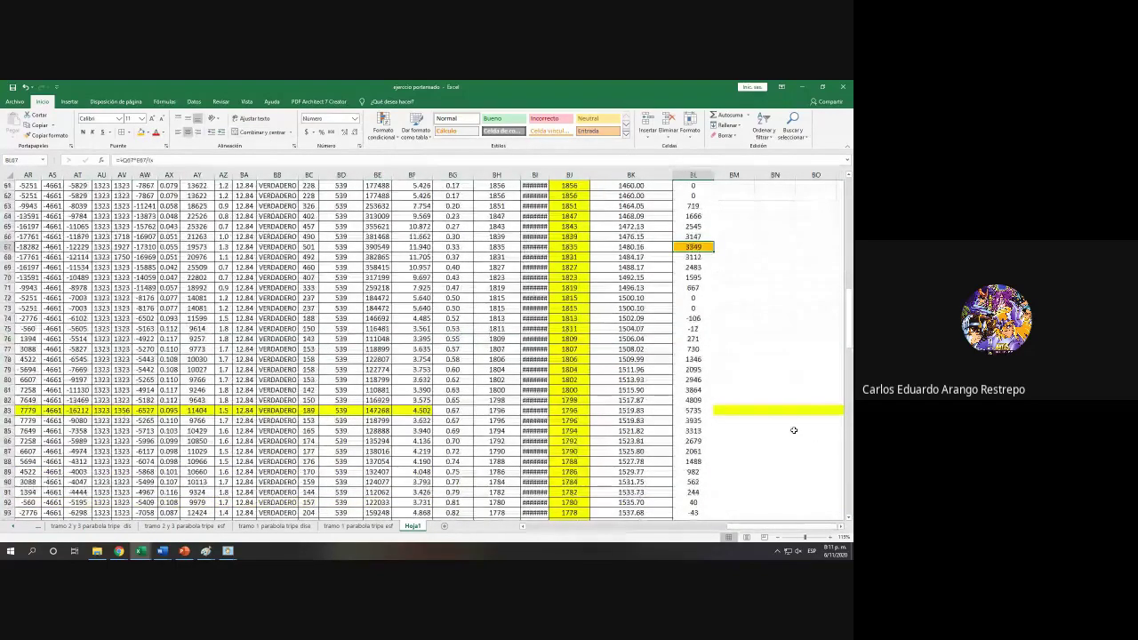
{"action": "left_click", "coordinate": [698, 409]}
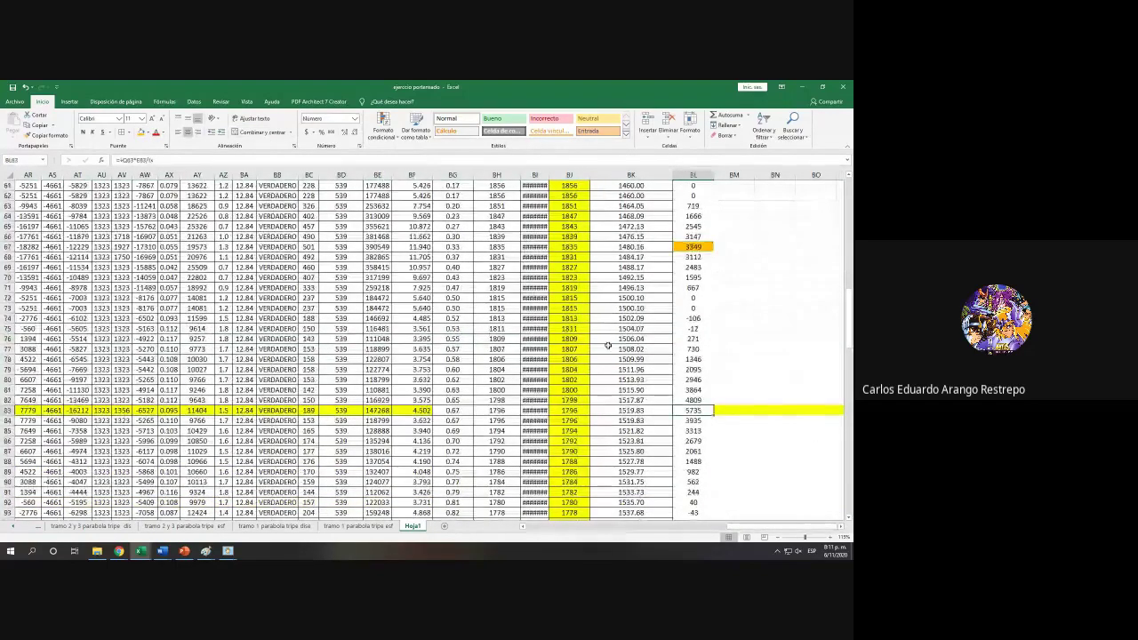
{"action": "left_click", "coordinate": [141, 132]}
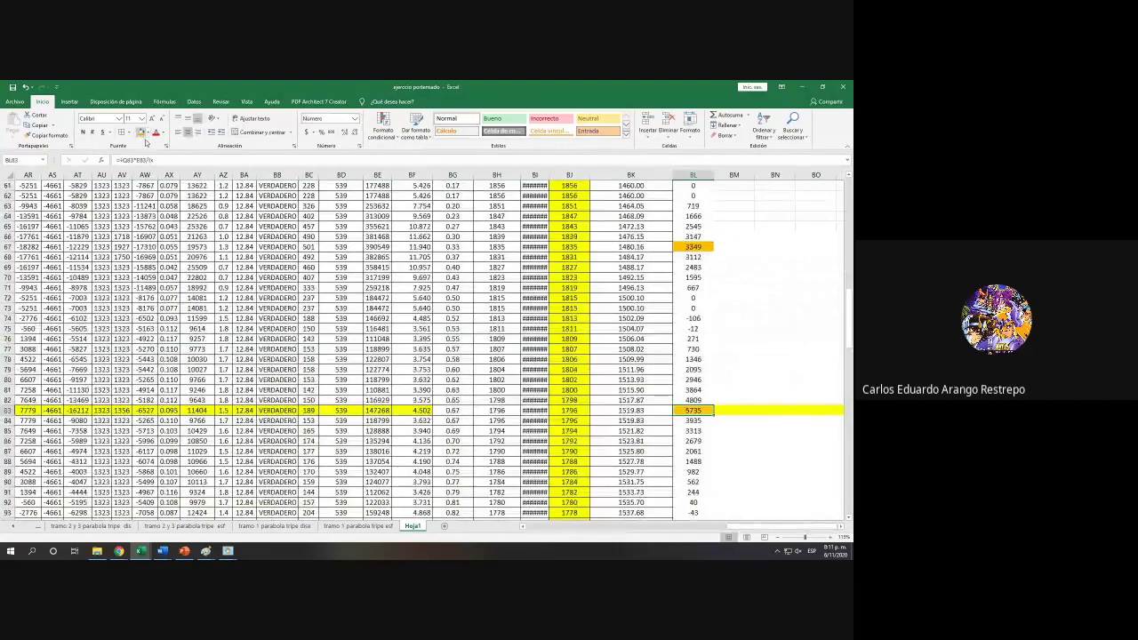
Step: Add borders to the esfcv cells from BL51 down to the last value in the column
{"action": "left_click", "coordinate": [841, 528]}
{"action": "left_click", "coordinate": [841, 528]}
{"action": "scroll", "coordinate": [658, 433], "scroll_direction": "down", "scroll_amount": 18}
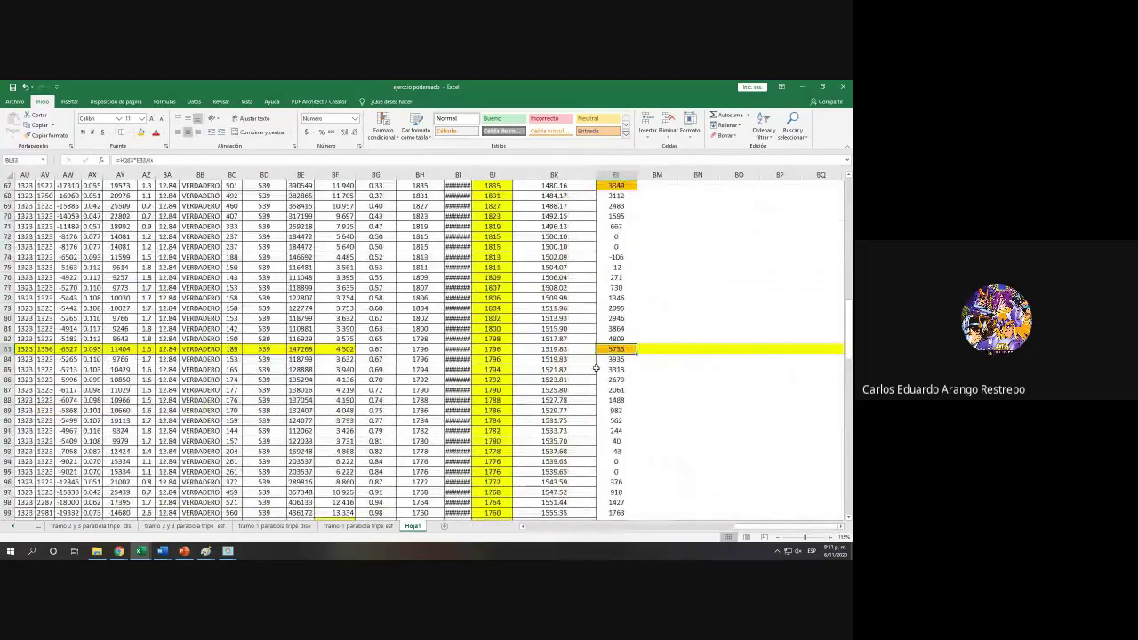
{"action": "scroll", "coordinate": [659, 433], "scroll_direction": "up", "scroll_amount": 18}
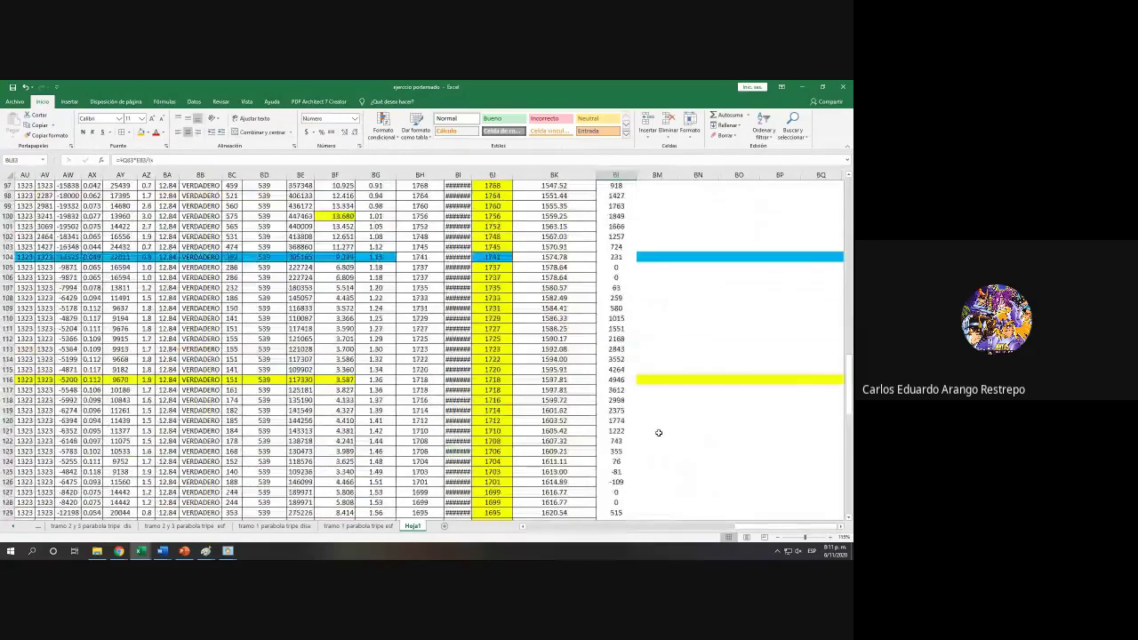
{"action": "scroll", "coordinate": [698, 432], "scroll_direction": "up", "scroll_amount": 5}
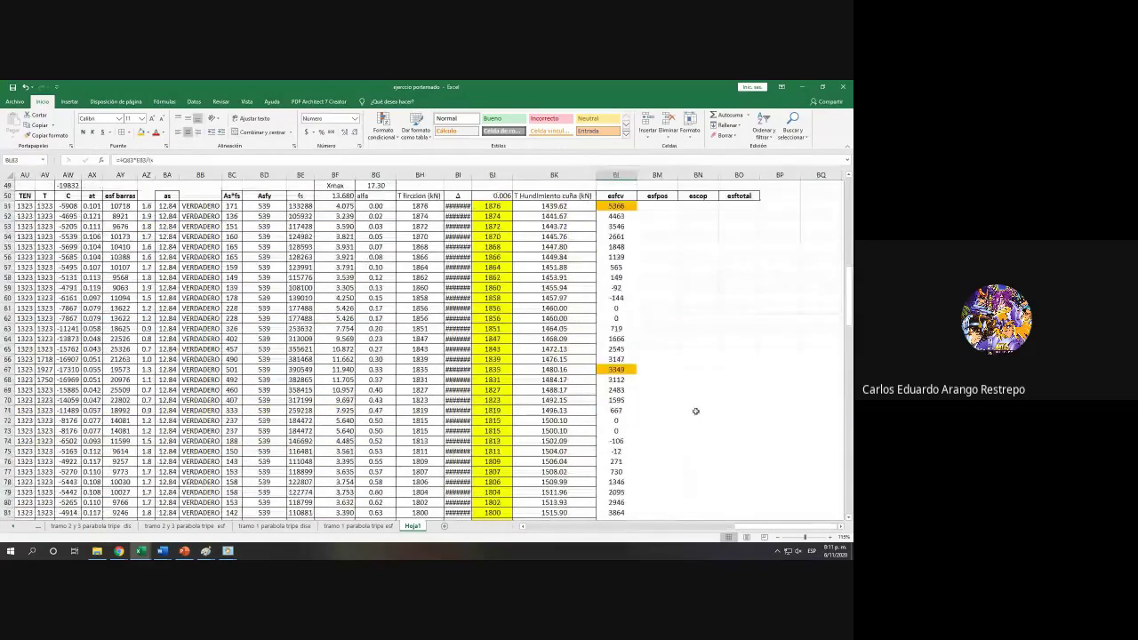
{"action": "left_click", "coordinate": [620, 237]}
{"action": "key", "text": "ctrl+shift+Down"}
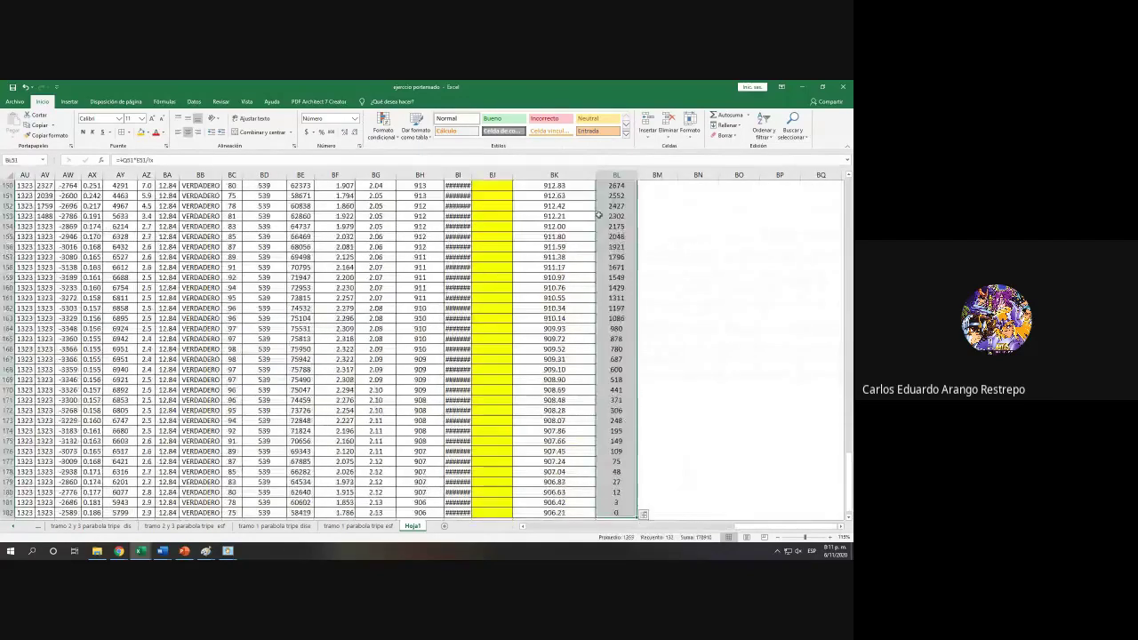
{"action": "scroll", "coordinate": [622, 448], "scroll_direction": "up", "scroll_amount": 15}
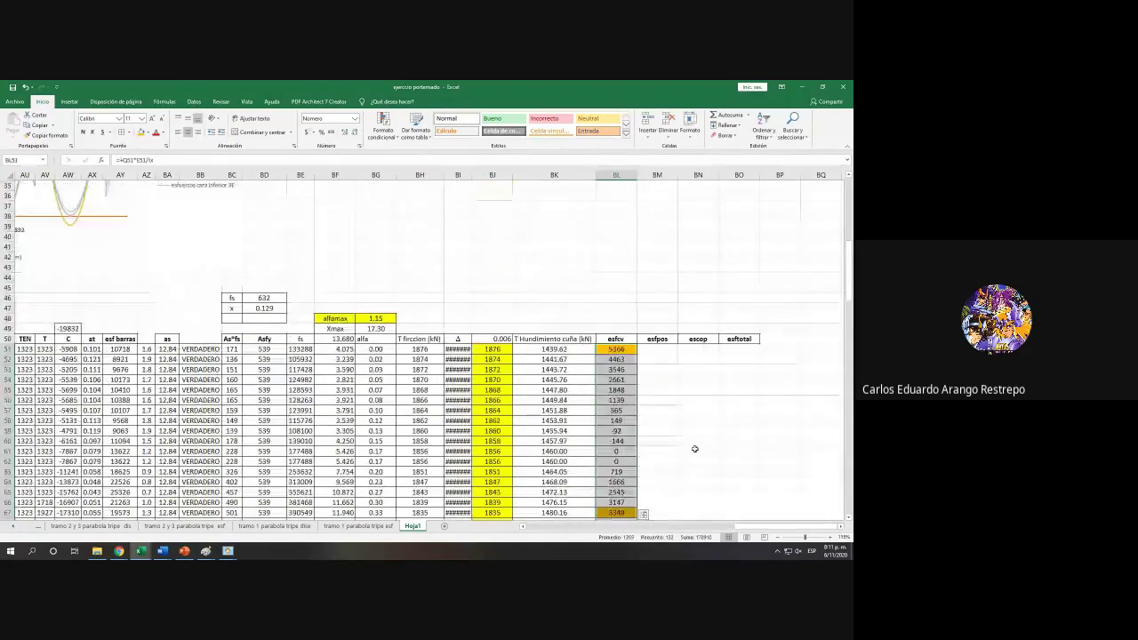
{"action": "scroll", "coordinate": [622, 447], "scroll_direction": "up", "scroll_amount": 1}
{"action": "scroll", "coordinate": [676, 436], "scroll_direction": "down", "scroll_amount": 2}
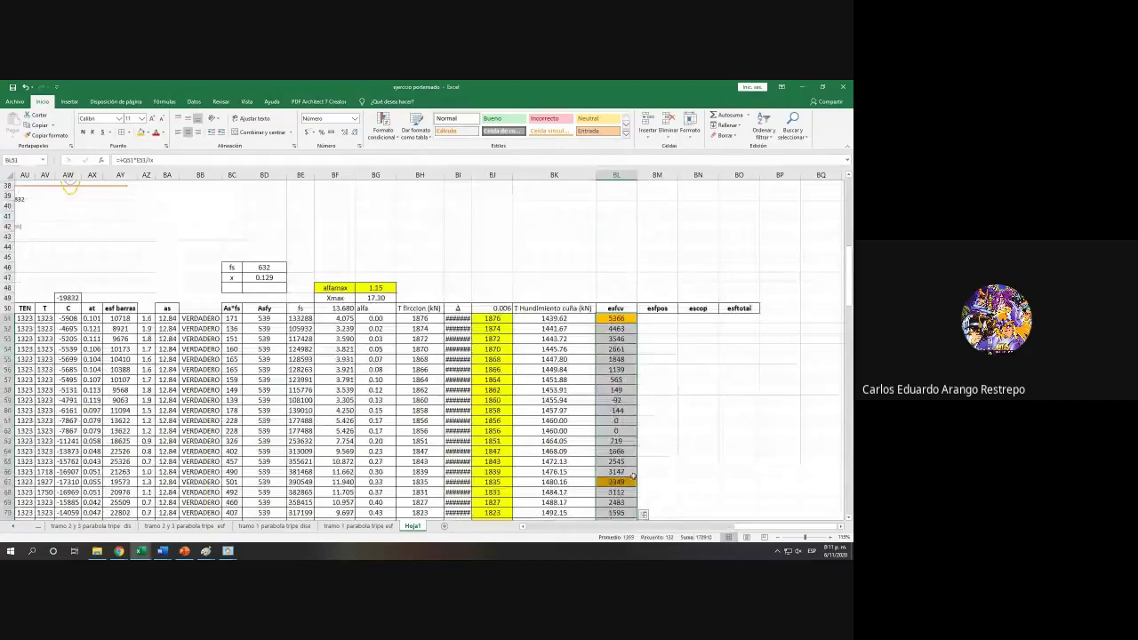
{"action": "scroll", "coordinate": [658, 411], "scroll_direction": "down", "scroll_amount": 2}
{"action": "left_click", "coordinate": [616, 421]}
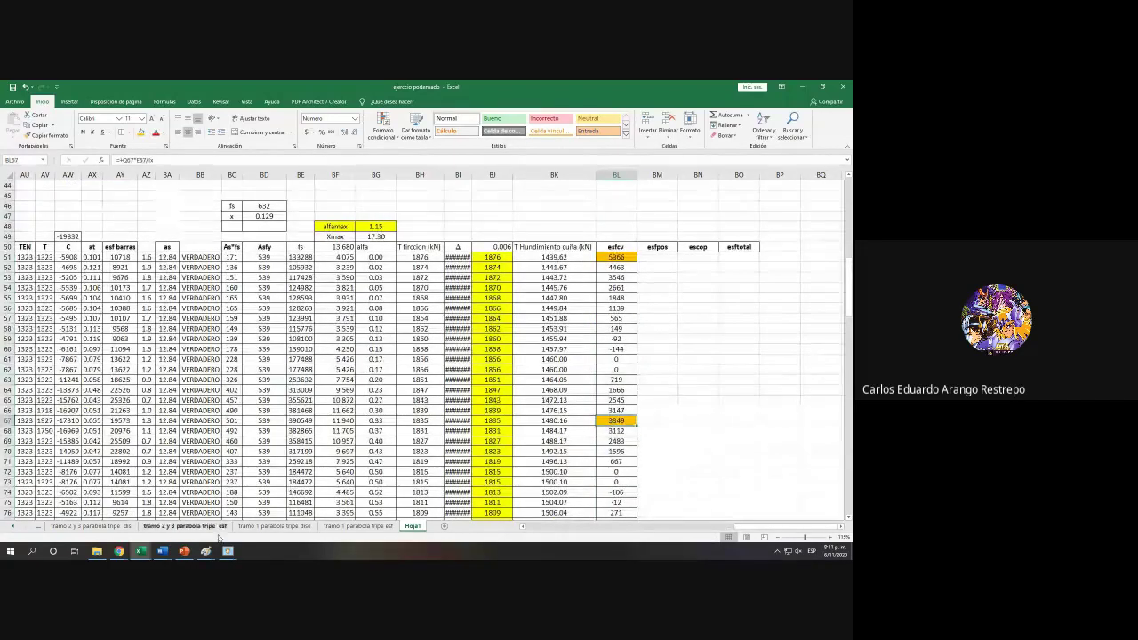
Step: Consult the beam stress diagram in the WhatsApp browser window and return to the workbook
{"action": "mouse_move", "coordinate": [119, 555]}
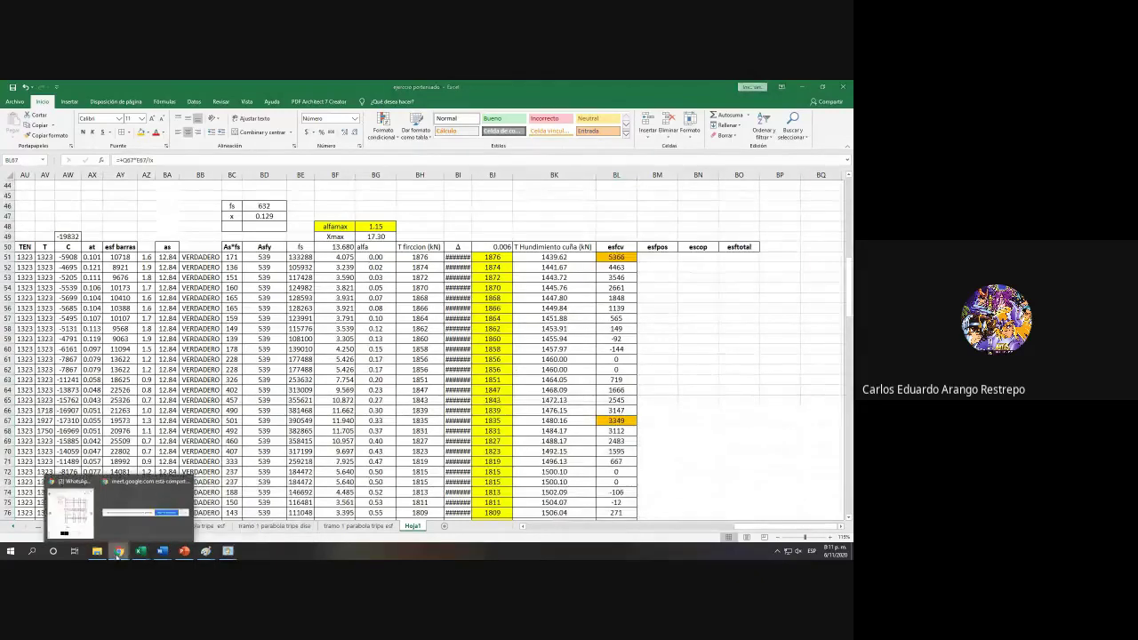
{"action": "left_click", "coordinate": [71, 509]}
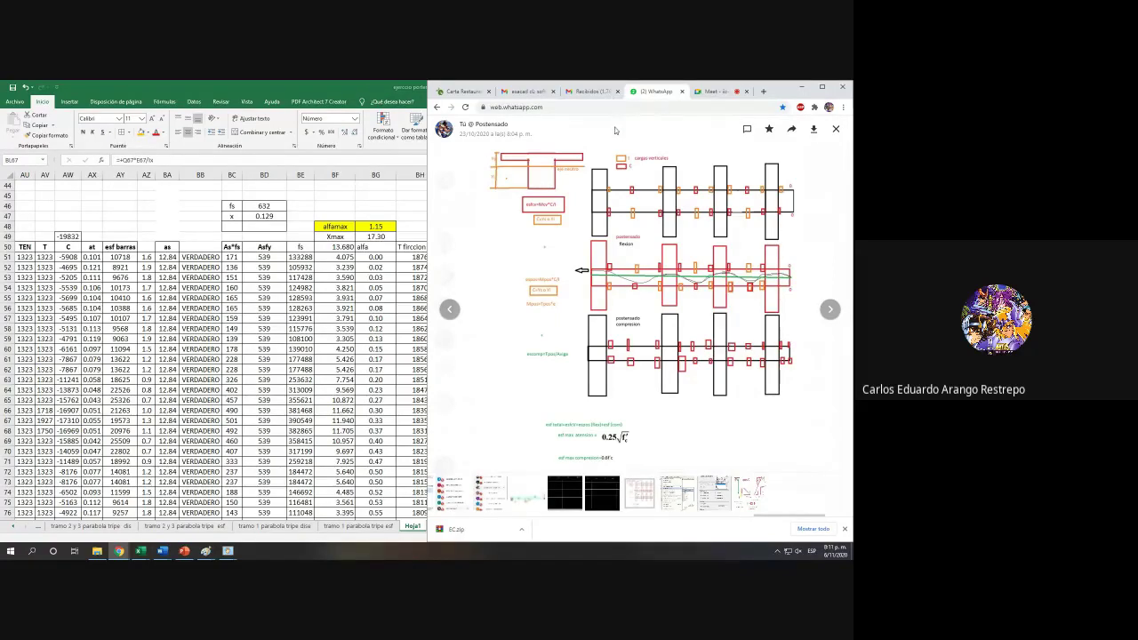
{"action": "left_click", "coordinate": [802, 88]}
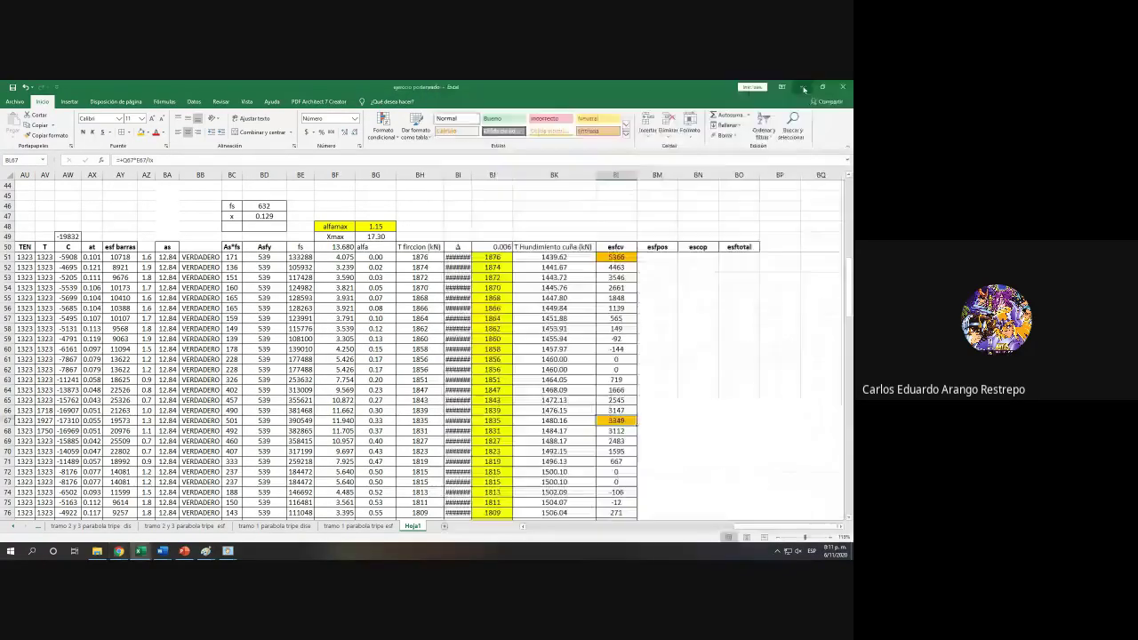
{"action": "left_click", "coordinate": [658, 258]}
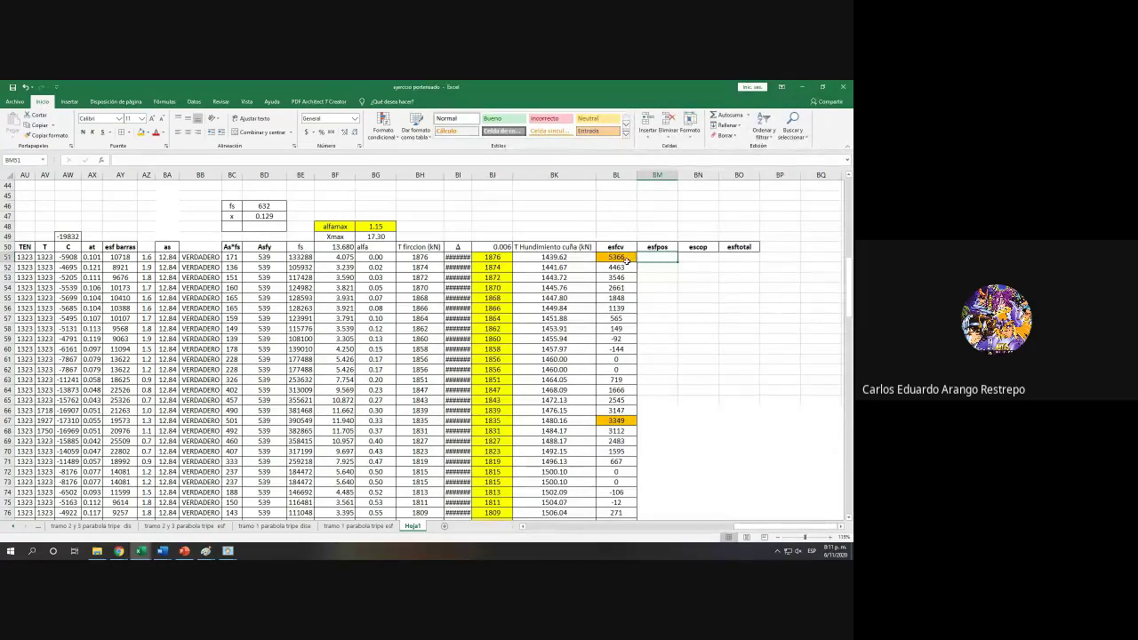
{"action": "left_click", "coordinate": [617, 258]}
{"action": "triple_click", "coordinate": [210, 160]}
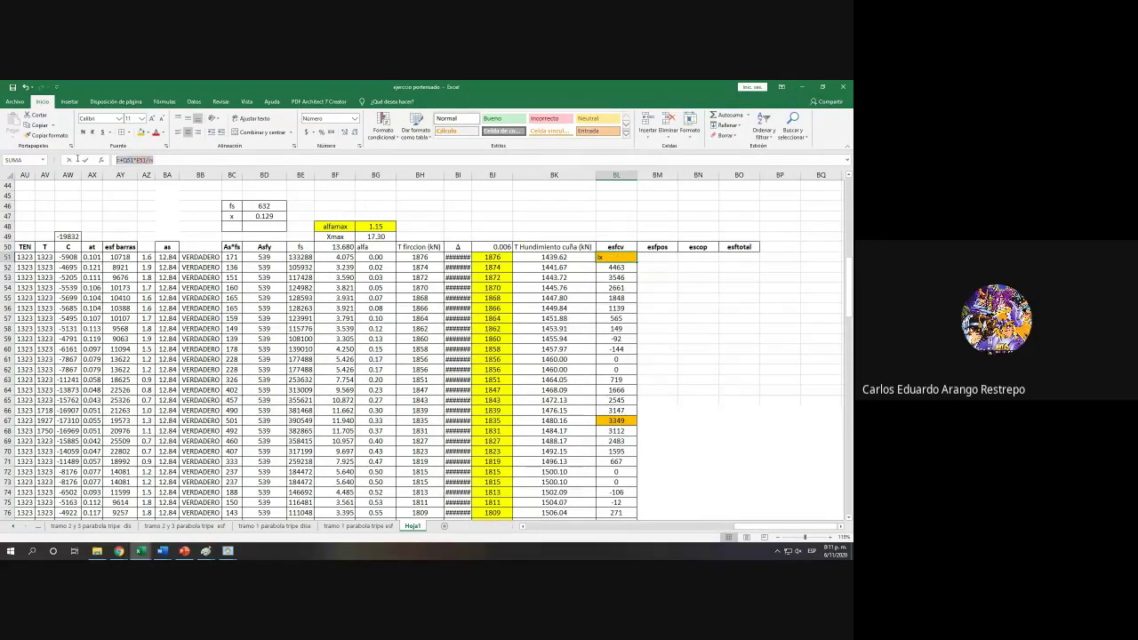
{"action": "key", "text": "ctrl+c"}
{"action": "left_click", "coordinate": [657, 258]}
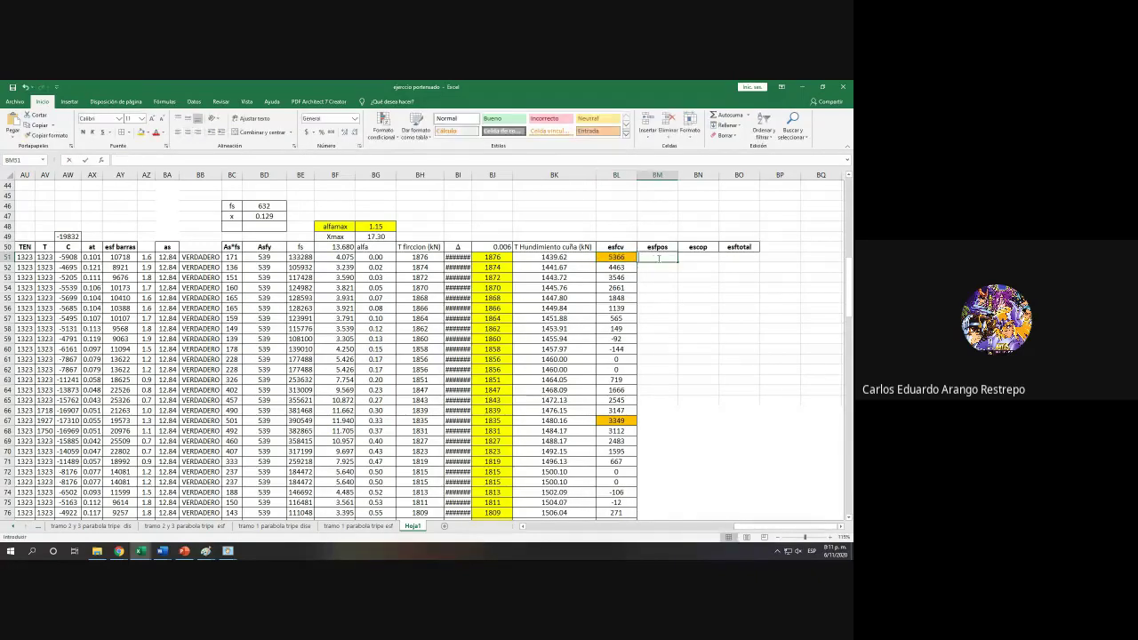
{"action": "key", "text": "ctrl+v"}
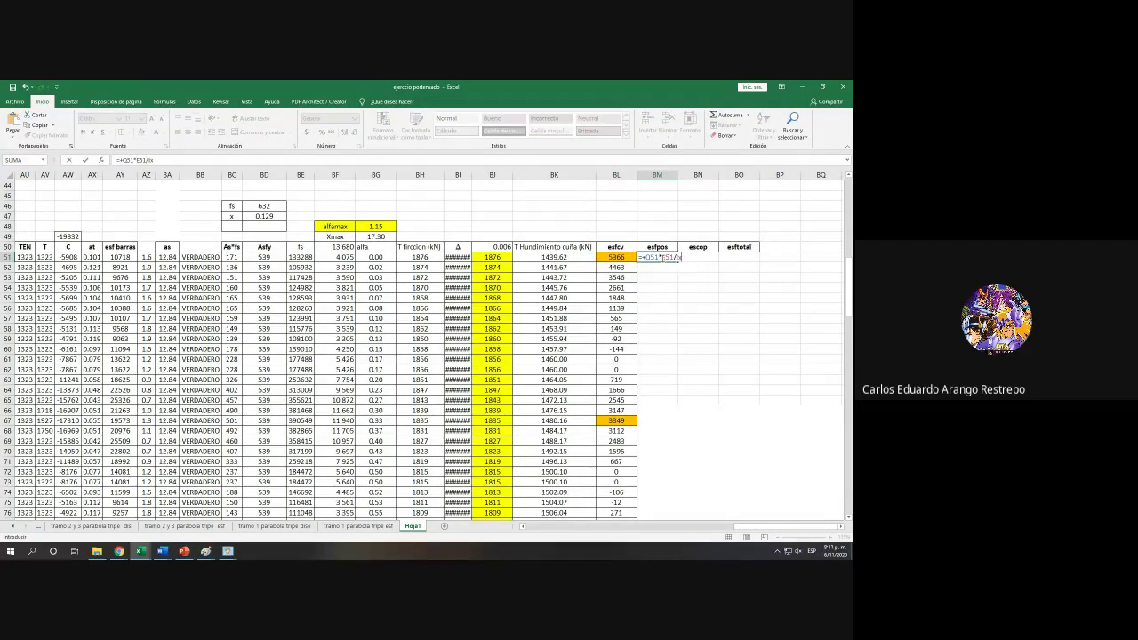
{"action": "key", "text": "Escape"}
Step: Insert a blank column before esfcv and copy the Mpos header into BL50
{"action": "left_click", "coordinate": [654, 175]}
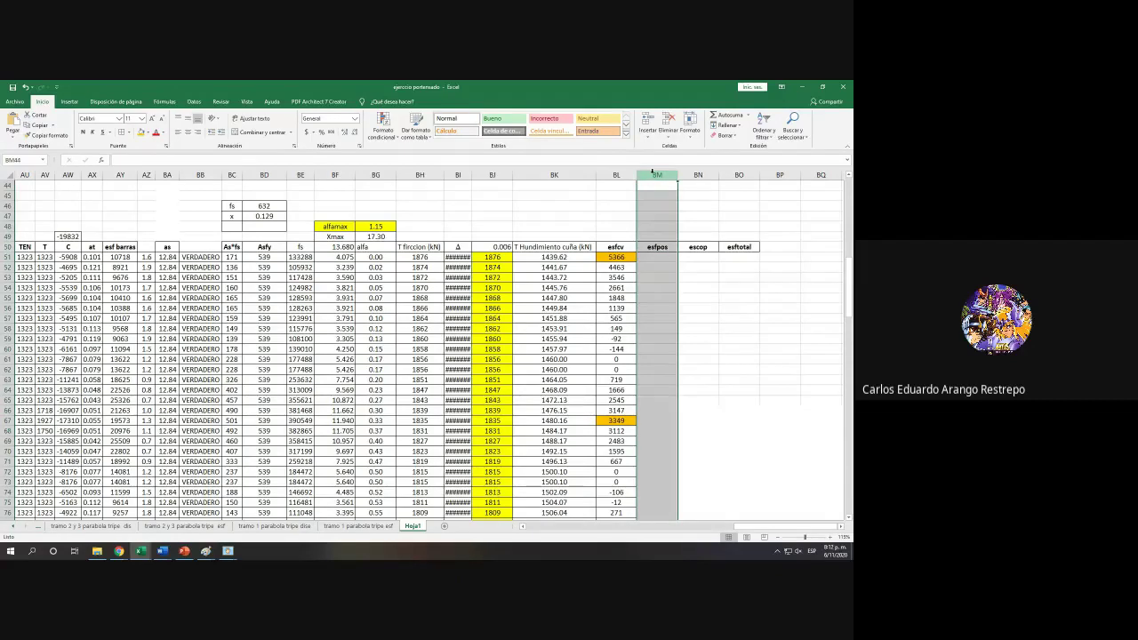
{"action": "left_click", "coordinate": [617, 175]}
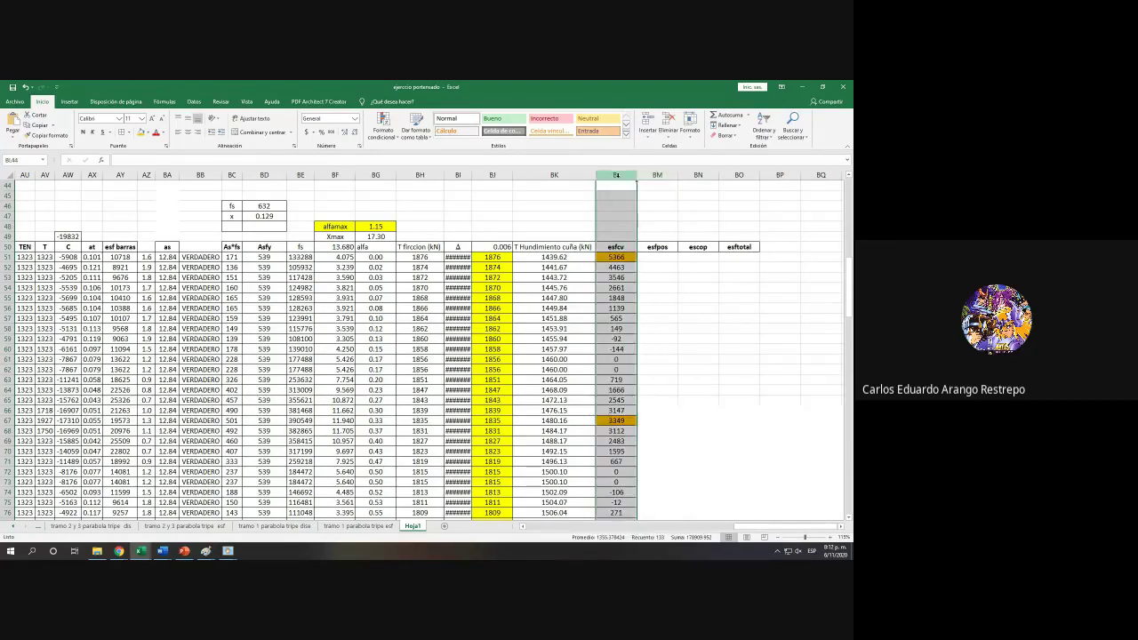
{"action": "key", "text": "ctrl+plus"}
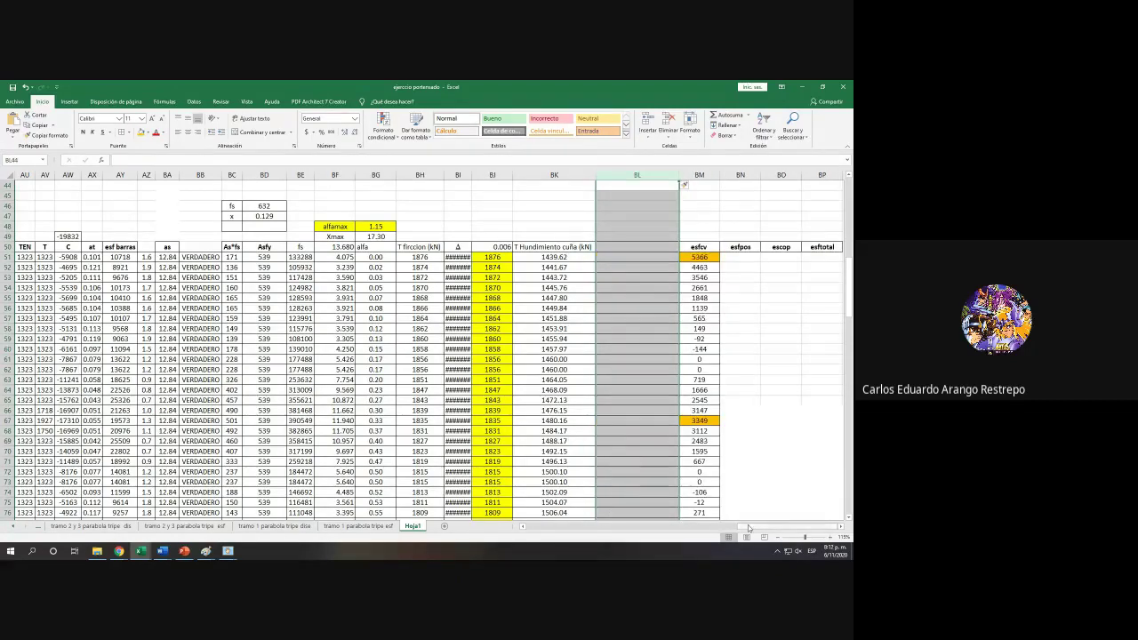
{"action": "left_click_drag", "start_coordinate": [736, 528], "coordinate": [765, 527]}
{"action": "left_click", "coordinate": [273, 246]}
{"action": "key", "text": "ctrl+c"}
{"action": "left_click", "coordinate": [637, 246]}
{"action": "key", "text": "ctrl+v"}
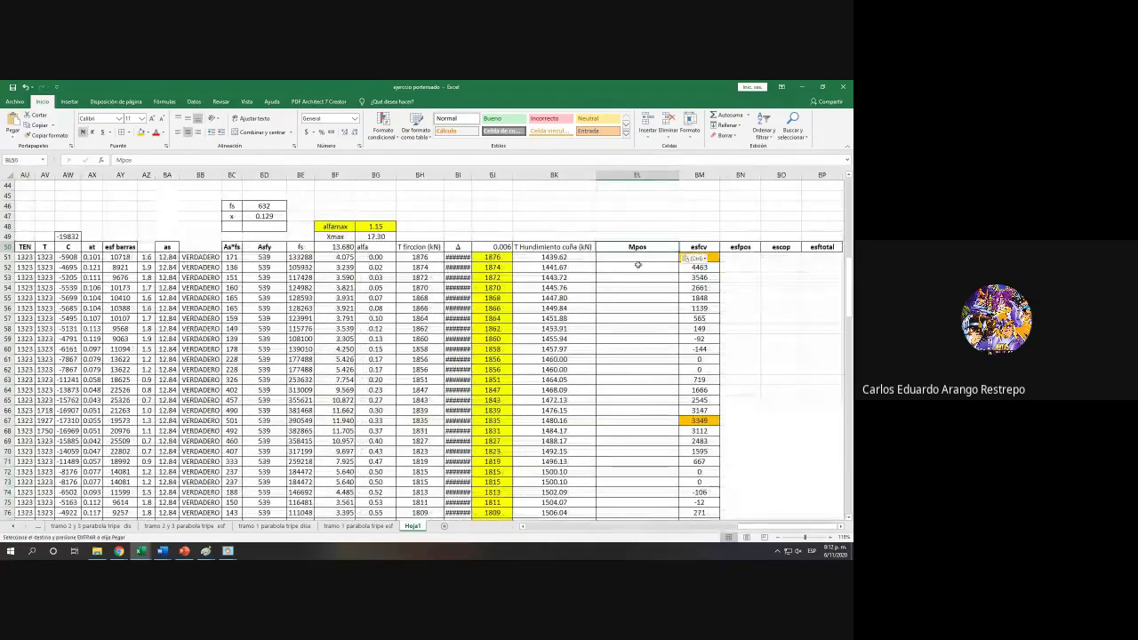
Step: Calculate Mpos in BL51 by multiplying the wedge-slip tension in BK51 by the e esf adm value in P51
{"action": "left_click", "coordinate": [637, 257]}
{"action": "type", "text": "="}
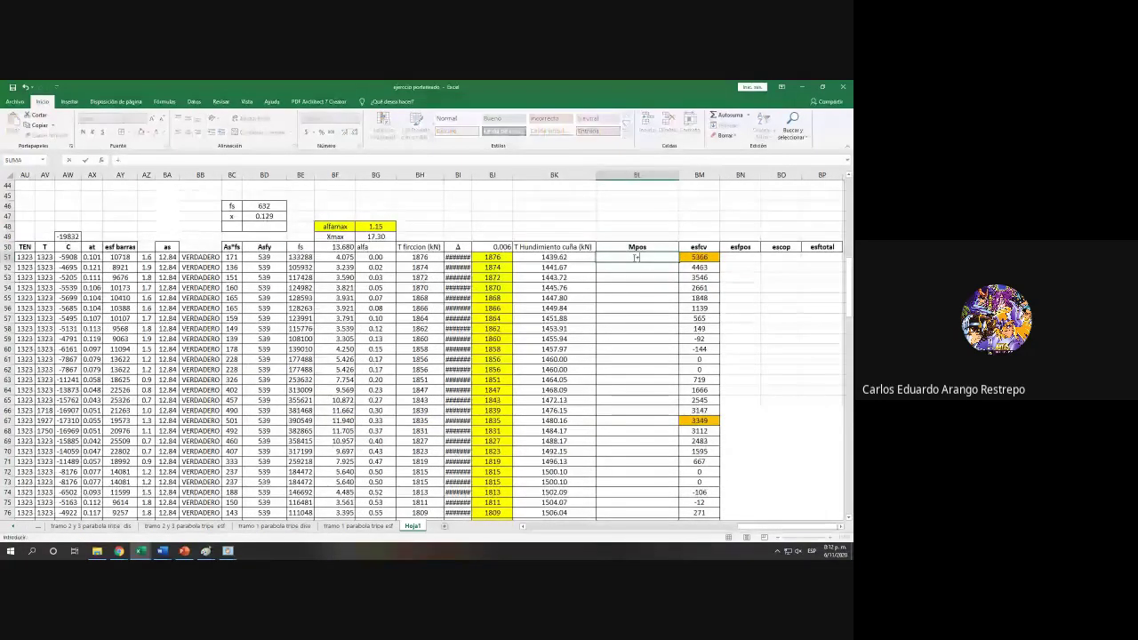
{"action": "left_click", "coordinate": [576, 256]}
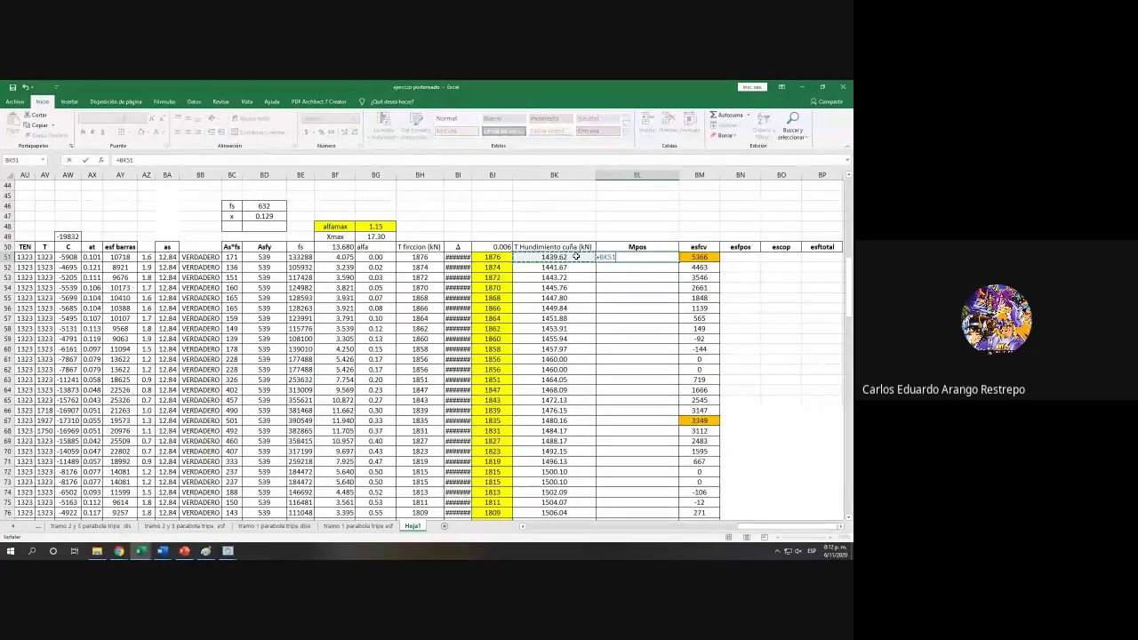
{"action": "type", "text": "*"}
{"action": "left_click_drag", "start_coordinate": [763, 532], "coordinate": [537, 532]}
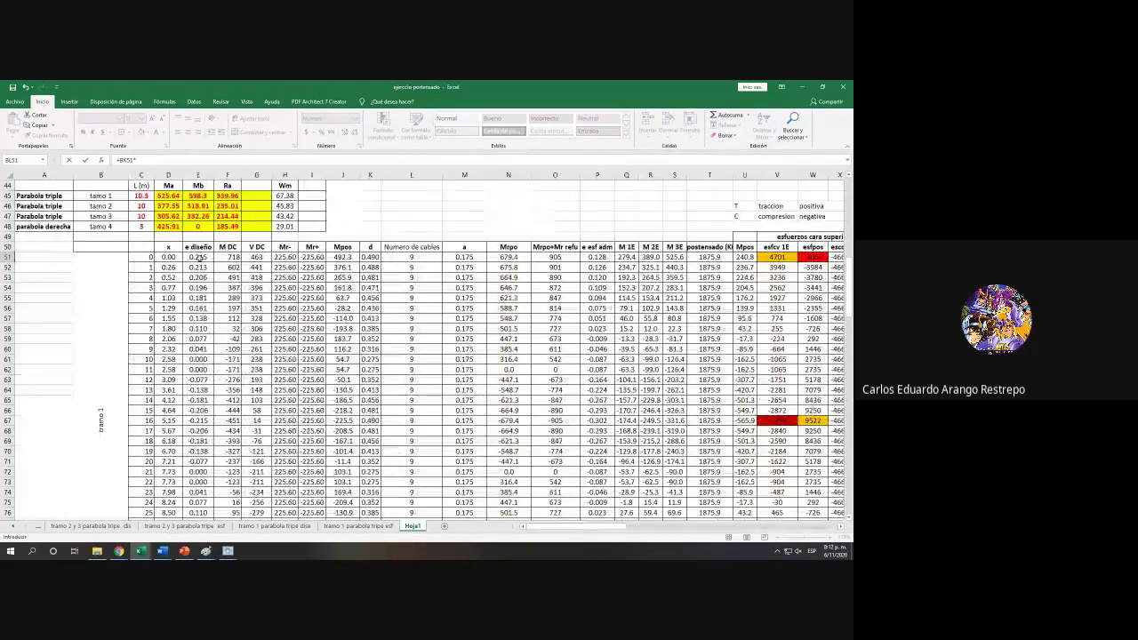
{"action": "left_click", "coordinate": [199, 256]}
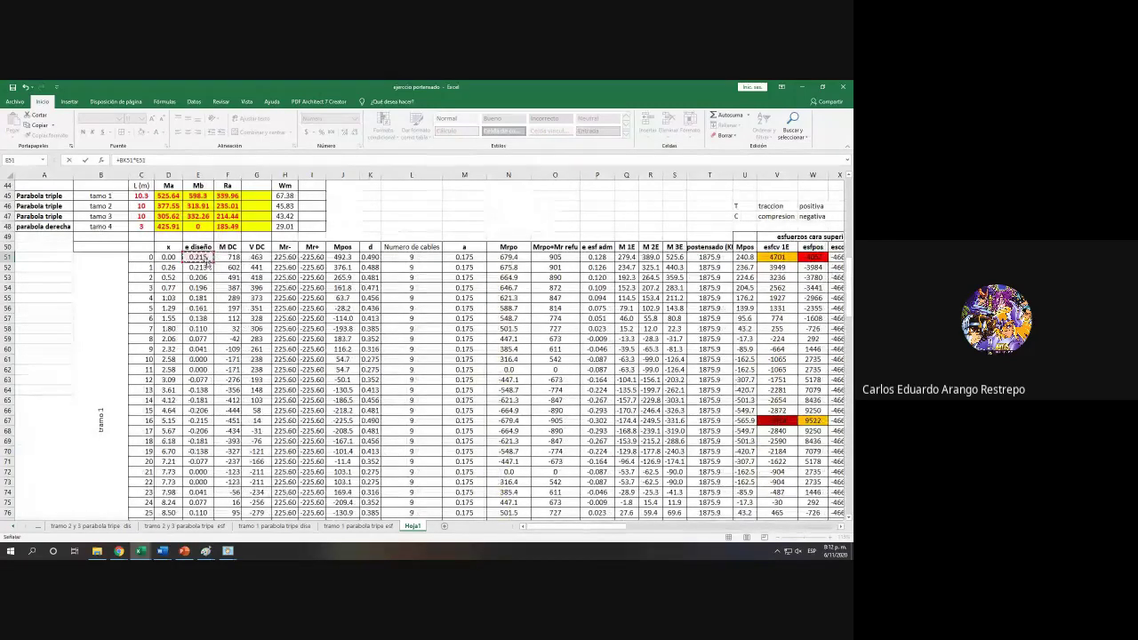
{"action": "left_click", "coordinate": [511, 257]}
{"action": "scroll", "coordinate": [569, 285], "scroll_direction": "right", "scroll_amount": 3}
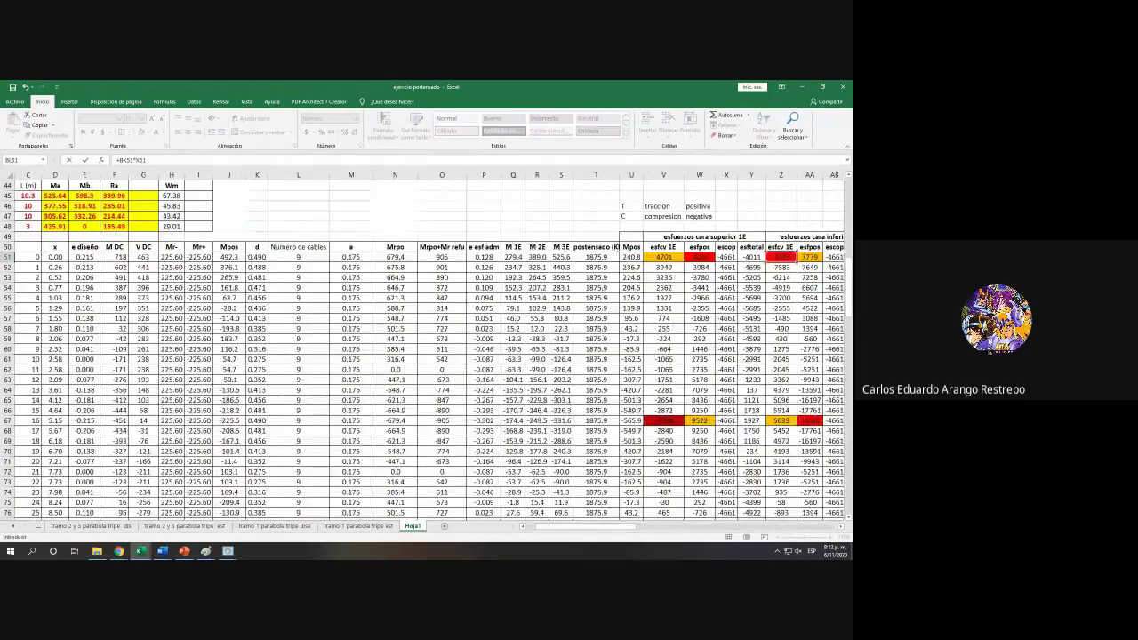
{"action": "left_click", "coordinate": [577, 257]}
{"action": "scroll", "coordinate": [578, 258], "scroll_direction": "right", "scroll_amount": 3}
{"action": "left_click", "coordinate": [480, 279]}
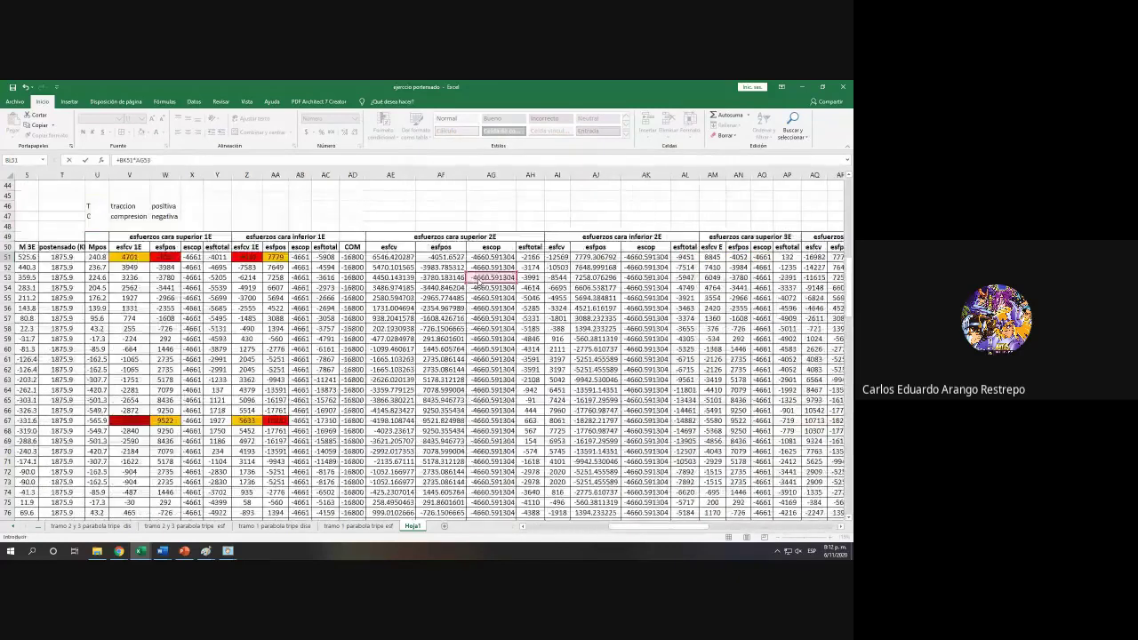
{"action": "scroll", "coordinate": [480, 282], "scroll_direction": "left", "scroll_amount": 3}
{"action": "left_click", "coordinate": [27, 257]}
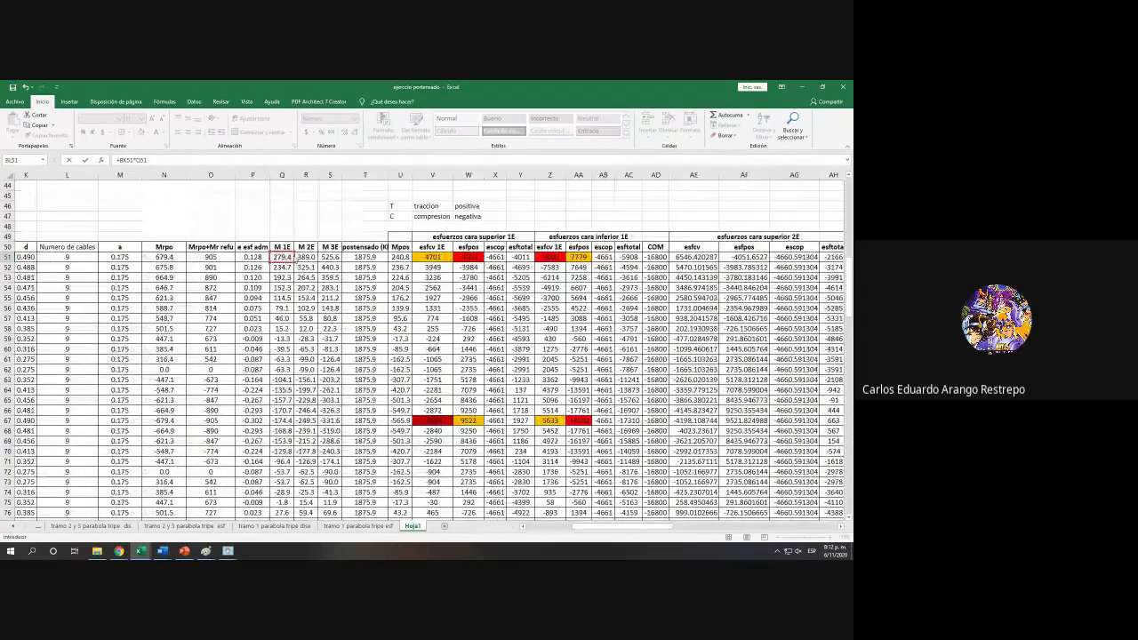
{"action": "key", "text": "Right"}
{"action": "key", "text": "Right"}
{"action": "key", "text": "Right"}
{"action": "key", "text": "Right"}
{"action": "key", "text": "Right"}
{"action": "key", "text": "Right"}
{"action": "key", "text": "Right"}
{"action": "key", "text": "Right"}
{"action": "key", "text": "Right"}
{"action": "key", "text": "Right"}
{"action": "key", "text": "Right"}
{"action": "key", "text": "Right"}
{"action": "key", "text": "Right"}
{"action": "key", "text": "Right"}
{"action": "key", "text": "Right"}
{"action": "key", "text": "Right"}
{"action": "key", "text": "Right"}
{"action": "key", "text": "Right"}
{"action": "key", "text": "Right"}
{"action": "key", "text": "Right"}
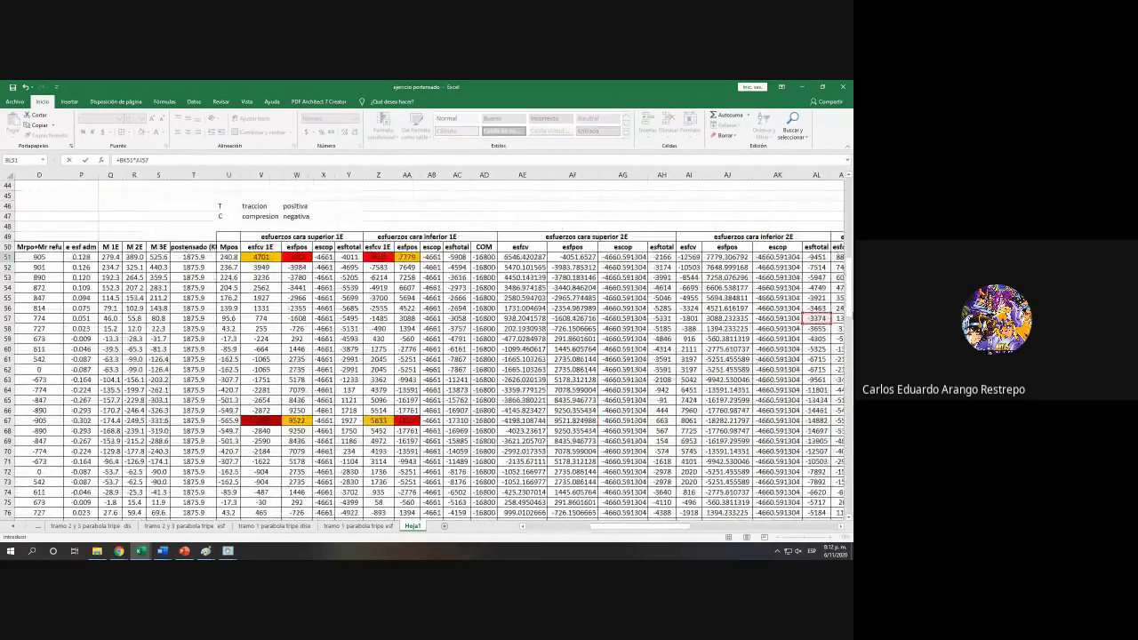
{"action": "left_click", "coordinate": [770, 298]}
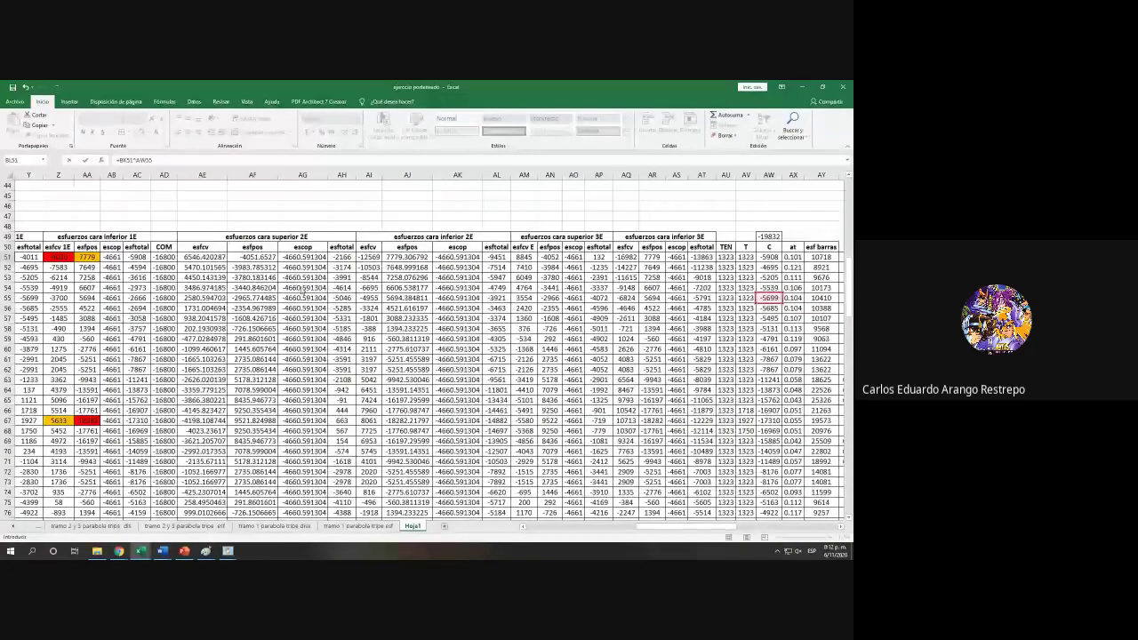
{"action": "left_click_drag", "start_coordinate": [303, 291], "coordinate": [255, 256]}
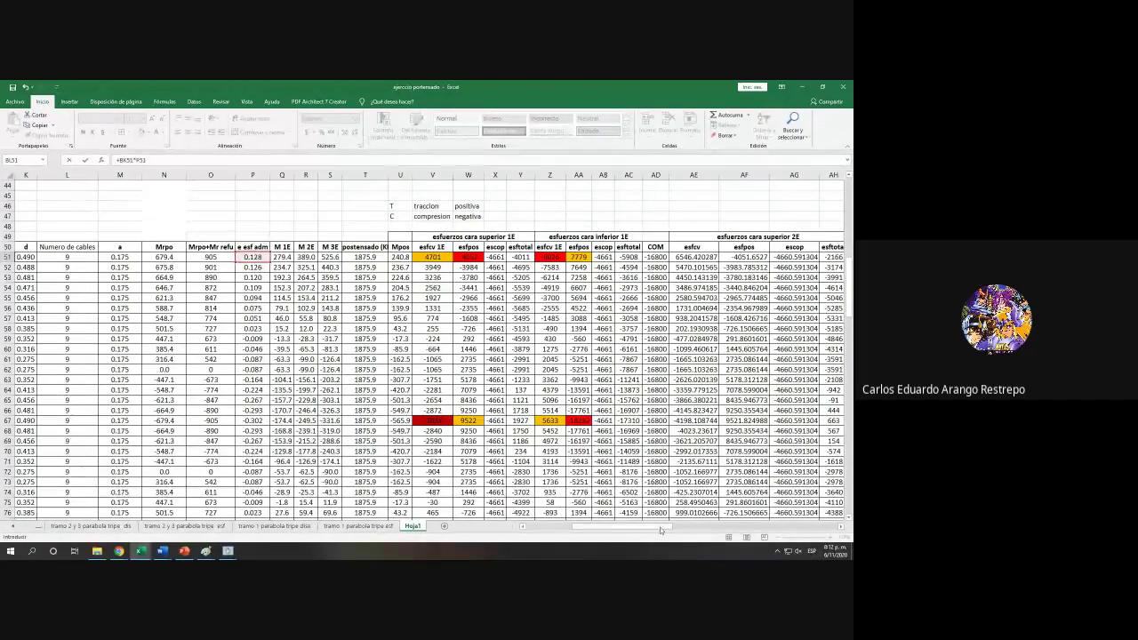
{"action": "left_click_drag", "start_coordinate": [660, 526], "coordinate": [673, 527]}
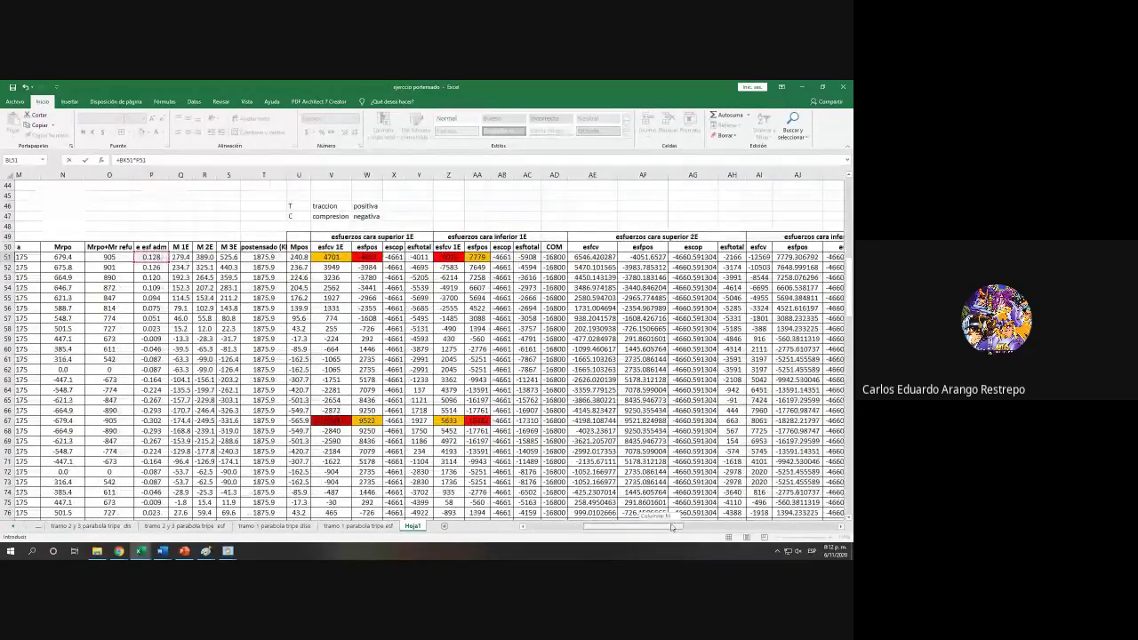
{"action": "key", "text": "Return"}
Step: Fill the Mpos formula from BL51 down the rest of the table and narrow the column to fit its values
{"action": "left_click", "coordinate": [651, 256]}
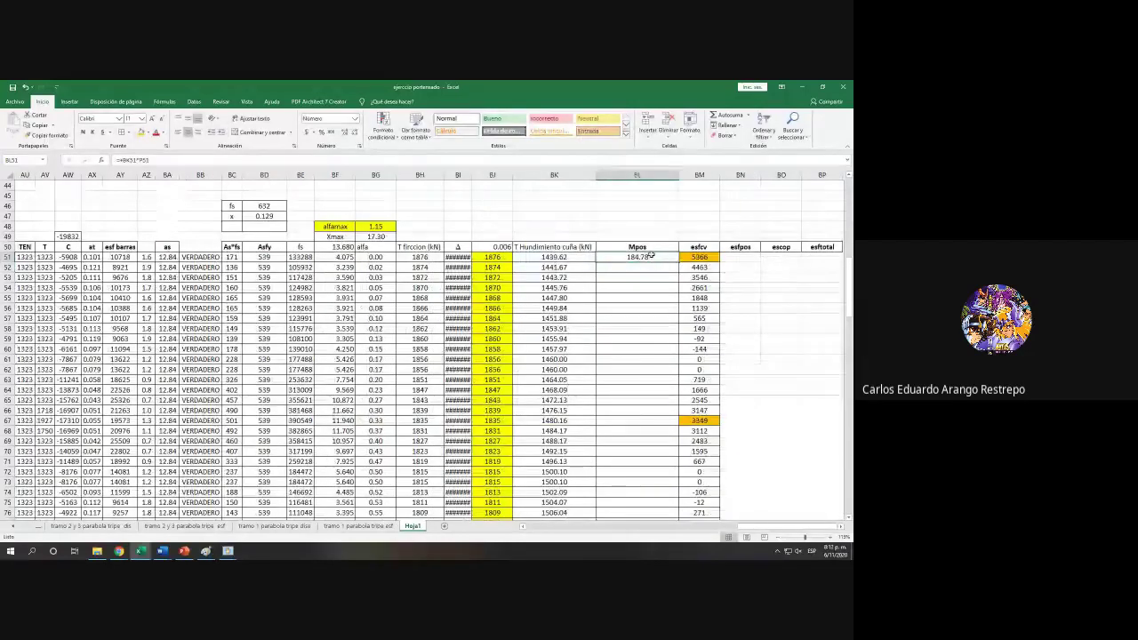
{"action": "double_click", "coordinate": [677, 259]}
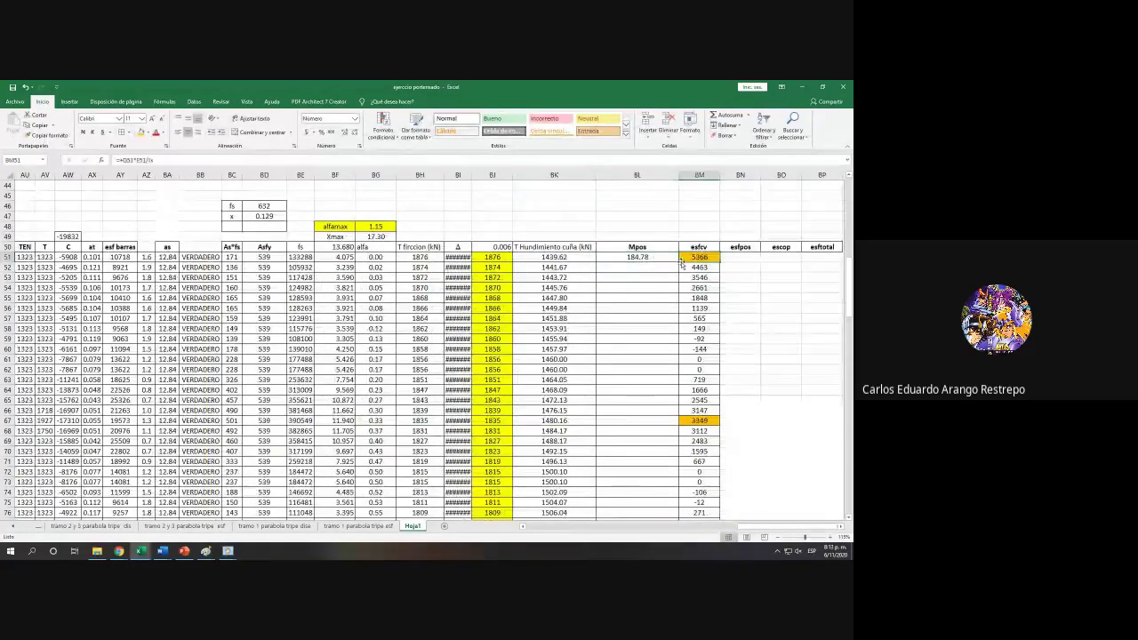
{"action": "double_click", "coordinate": [688, 262]}
{"action": "scroll", "coordinate": [687, 256], "scroll_direction": "up", "scroll_amount": 9}
{"action": "scroll", "coordinate": [686, 257], "scroll_direction": "up", "scroll_amount": 20}
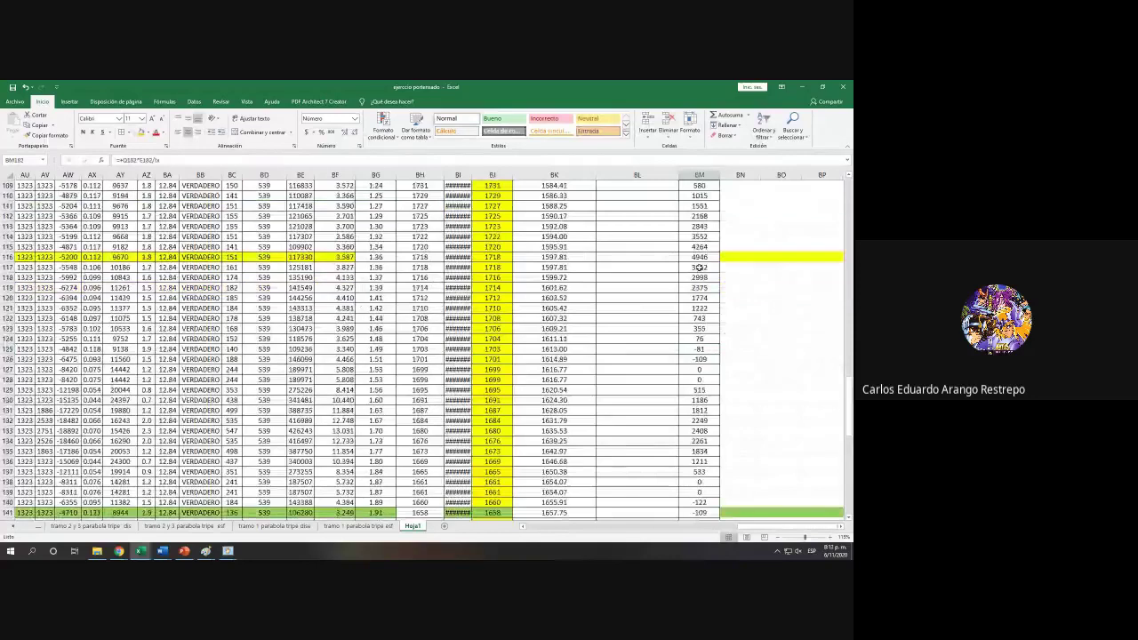
{"action": "scroll", "coordinate": [705, 272], "scroll_direction": "up", "scroll_amount": 1}
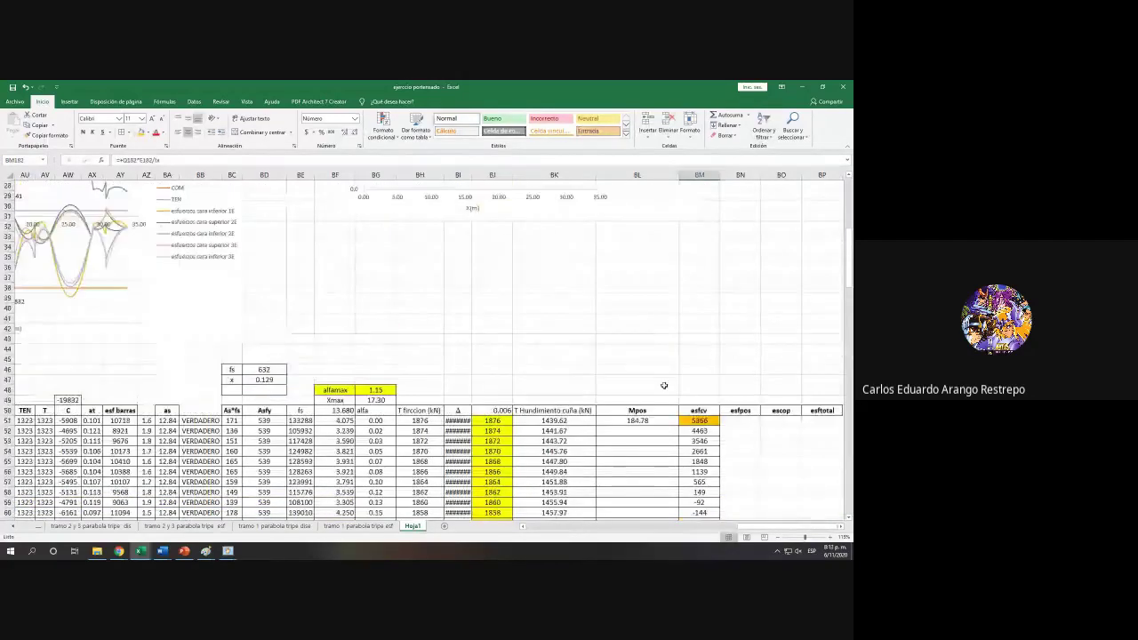
{"action": "scroll", "coordinate": [675, 346], "scroll_direction": "down", "scroll_amount": 2}
{"action": "left_click", "coordinate": [668, 329]}
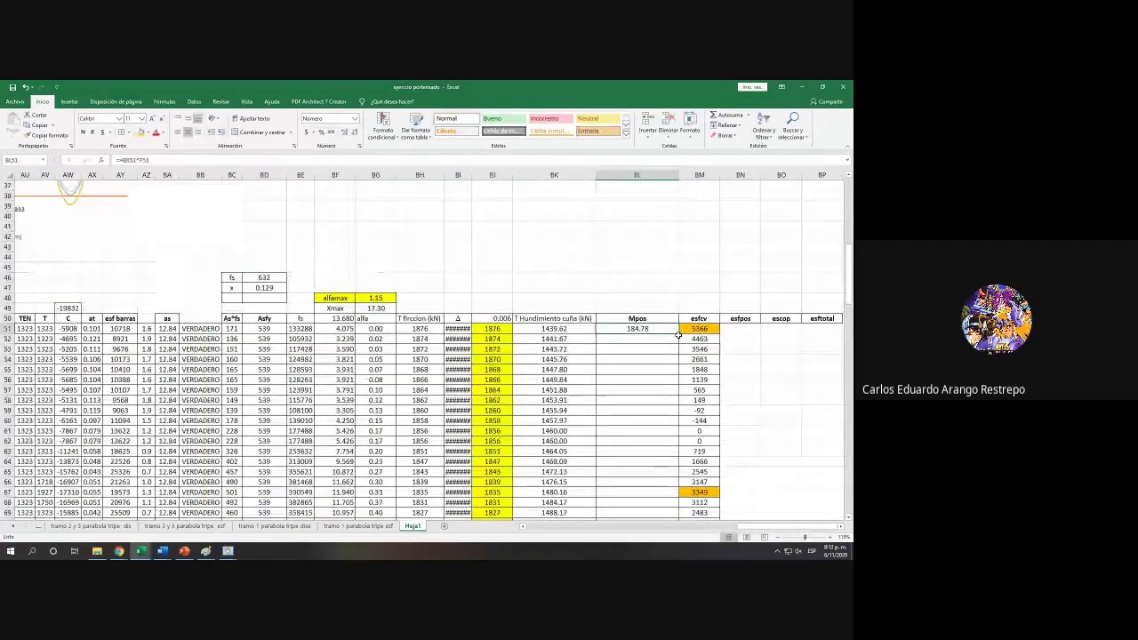
{"action": "double_click", "coordinate": [677, 334]}
{"action": "scroll", "coordinate": [676, 336], "scroll_direction": "down", "scroll_amount": 10}
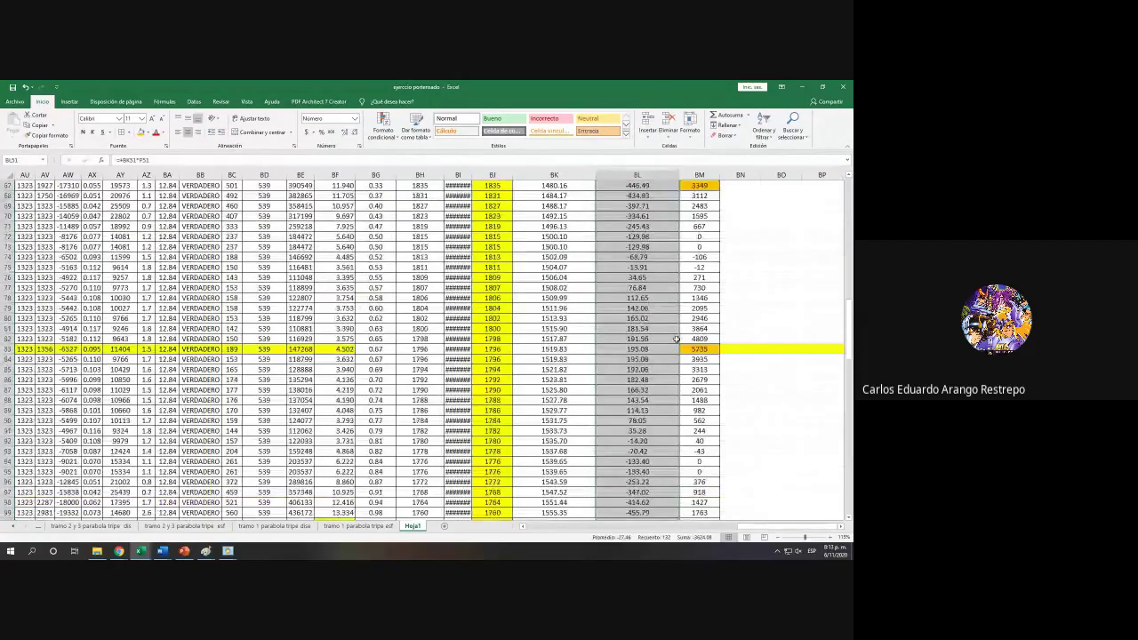
{"action": "scroll", "coordinate": [676, 340], "scroll_direction": "up", "scroll_amount": 12}
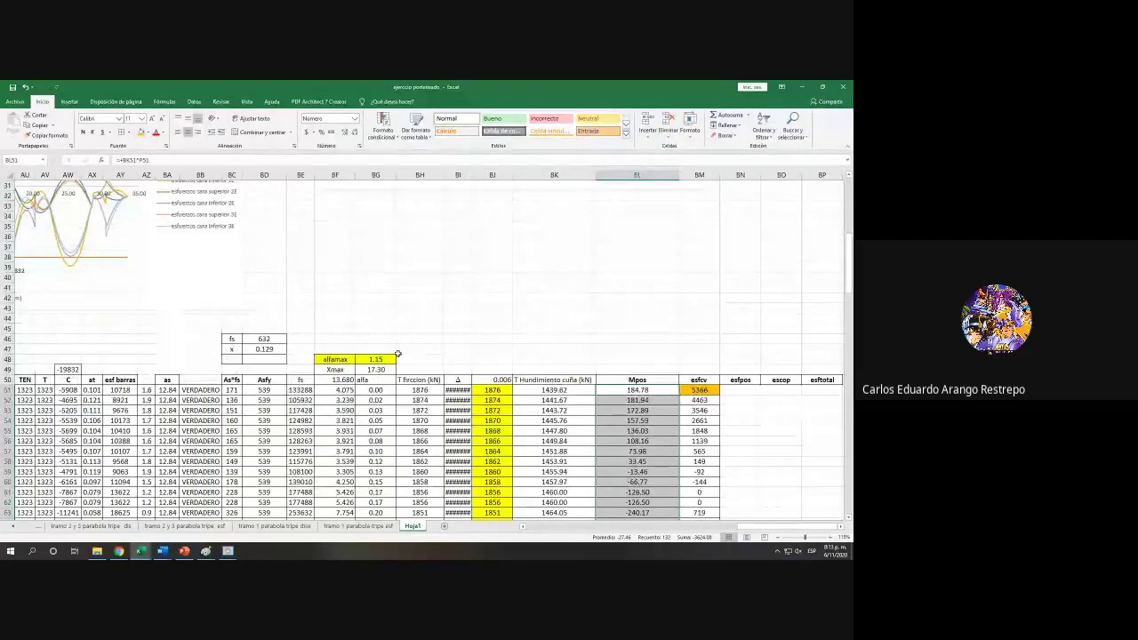
{"action": "scroll", "coordinate": [398, 354], "scroll_direction": "down", "scroll_amount": 5}
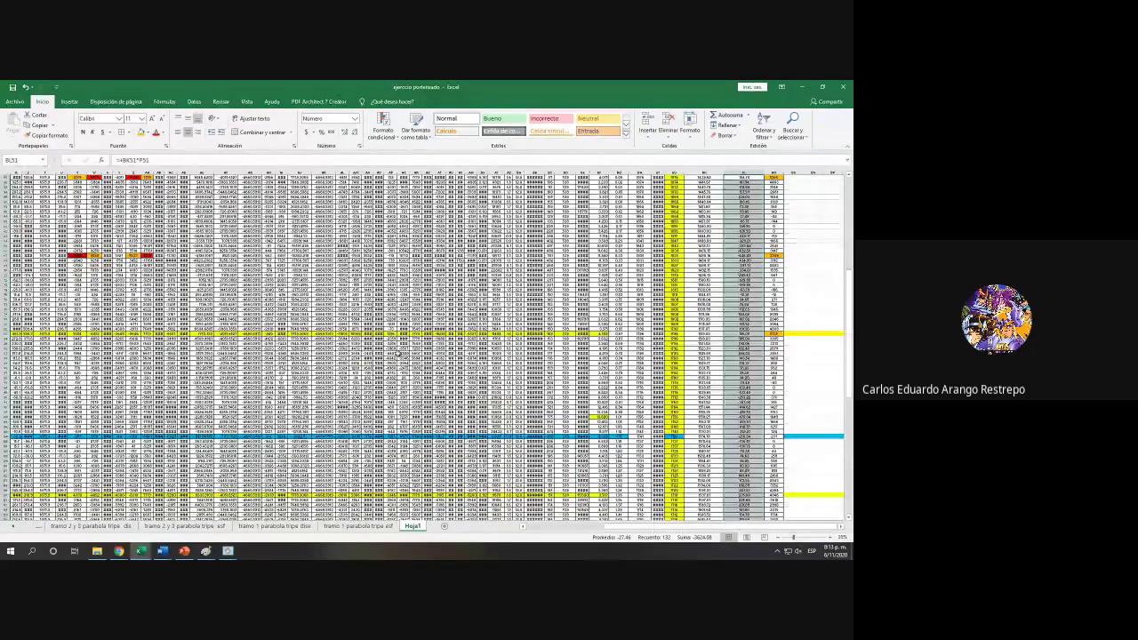
{"action": "scroll", "coordinate": [398, 353], "scroll_direction": "up", "scroll_amount": 15}
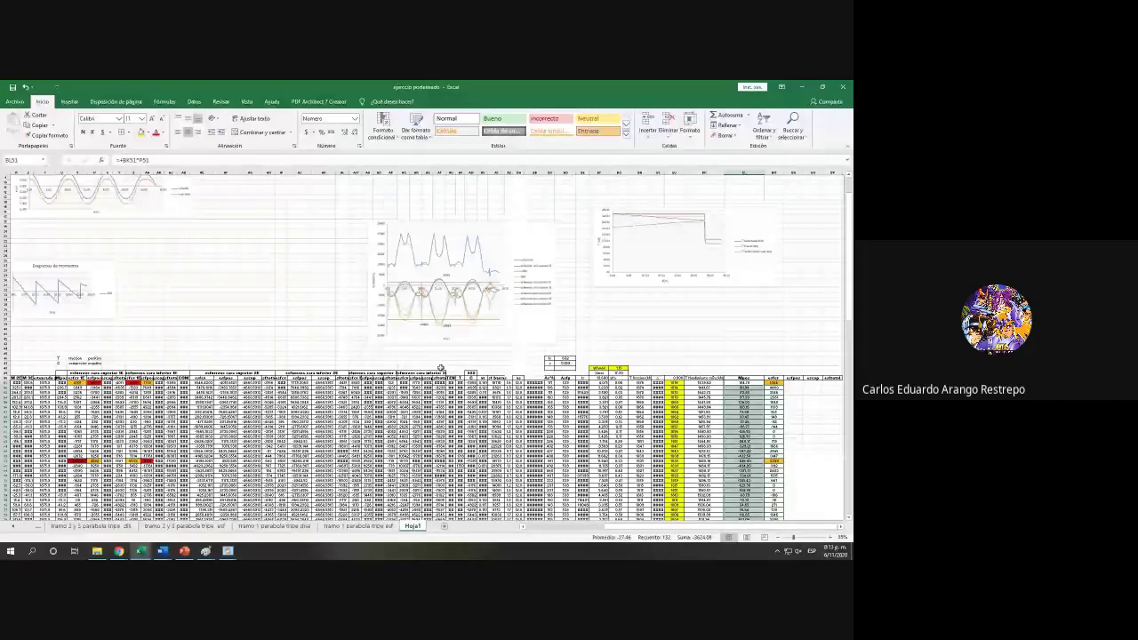
{"action": "scroll", "coordinate": [839, 430], "scroll_direction": "up", "scroll_amount": 5}
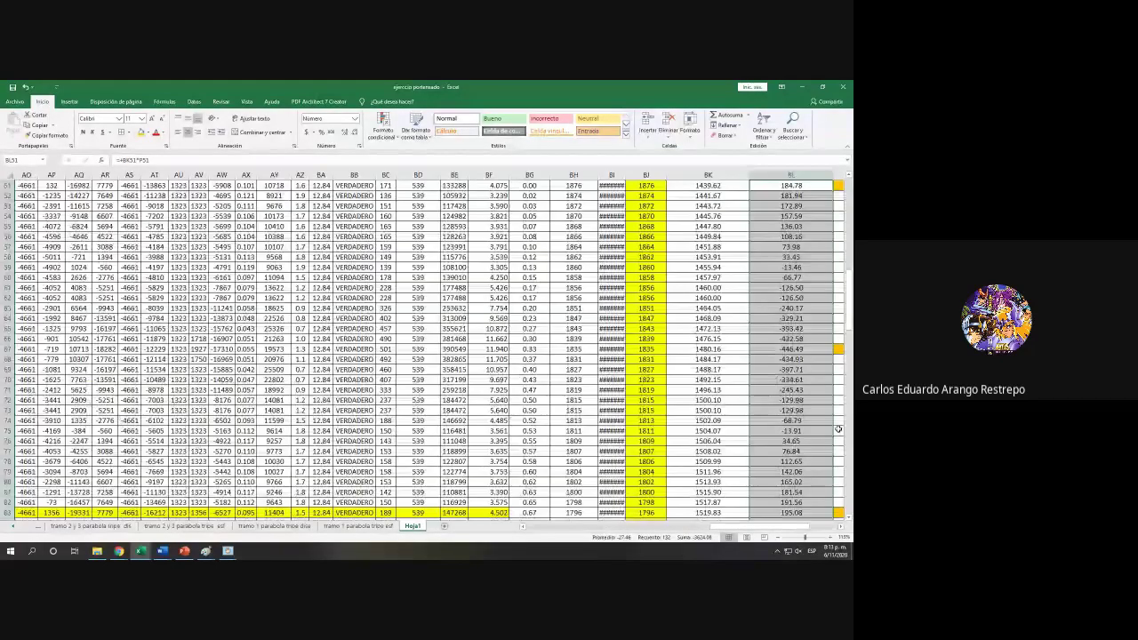
{"action": "scroll", "coordinate": [838, 429], "scroll_direction": "up", "scroll_amount": 2}
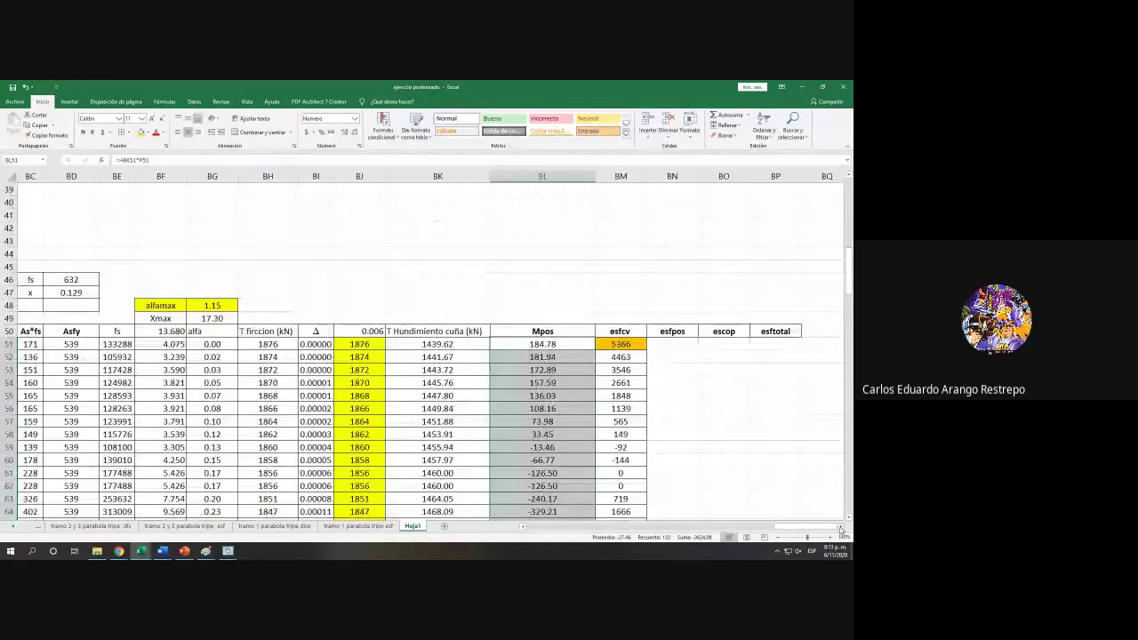
{"action": "scroll", "coordinate": [841, 529], "scroll_direction": "right", "scroll_amount": 3}
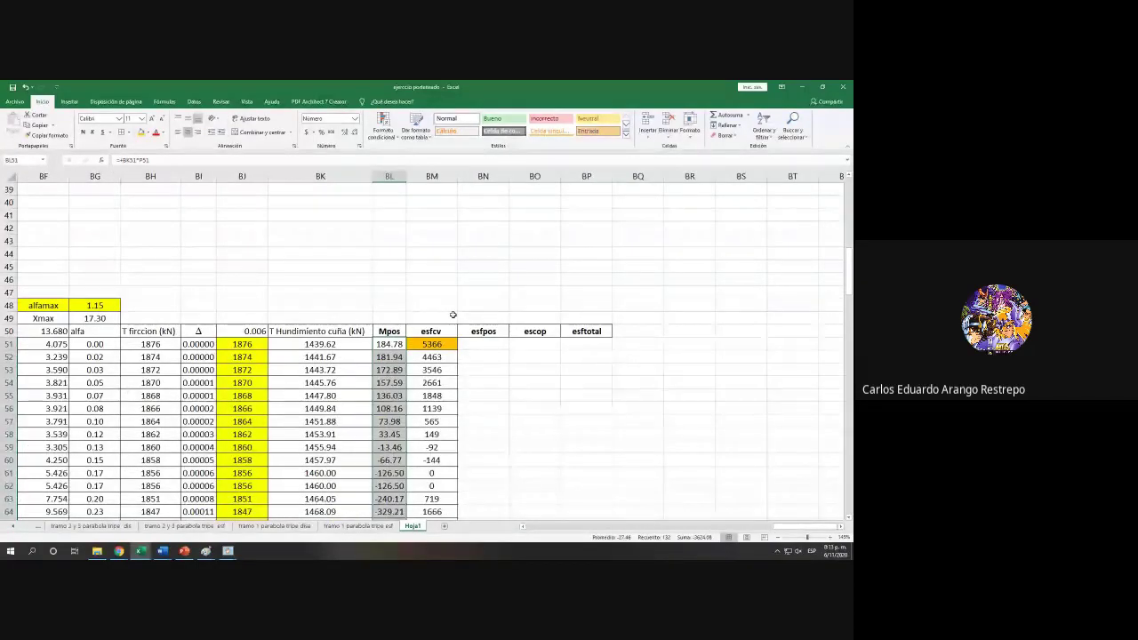
Step: Enter an esfpos formula in BN51 multiplying the Mpos value in BL51 by the e esf adm value in column P
{"action": "left_click", "coordinate": [473, 343]}
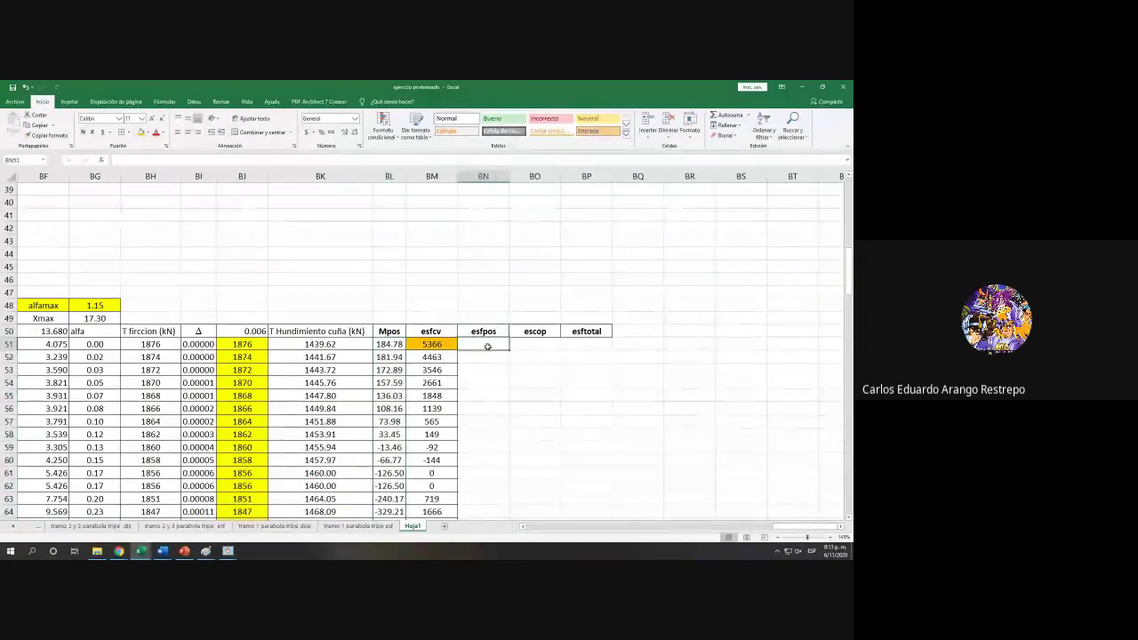
{"action": "type", "text": "+"}
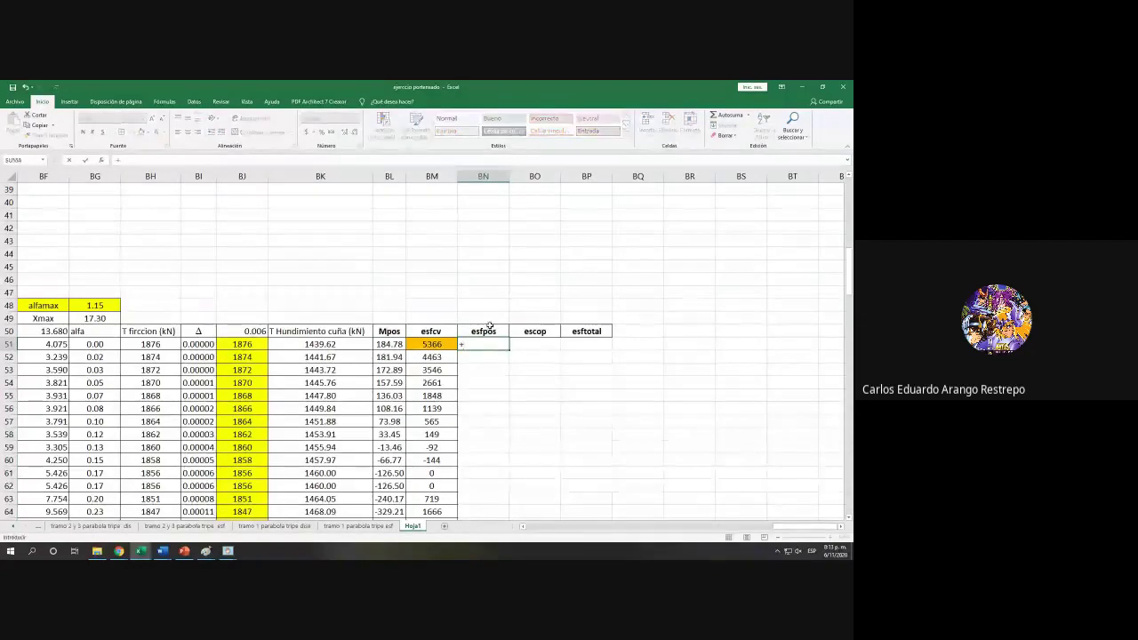
{"action": "left_click", "coordinate": [392, 344]}
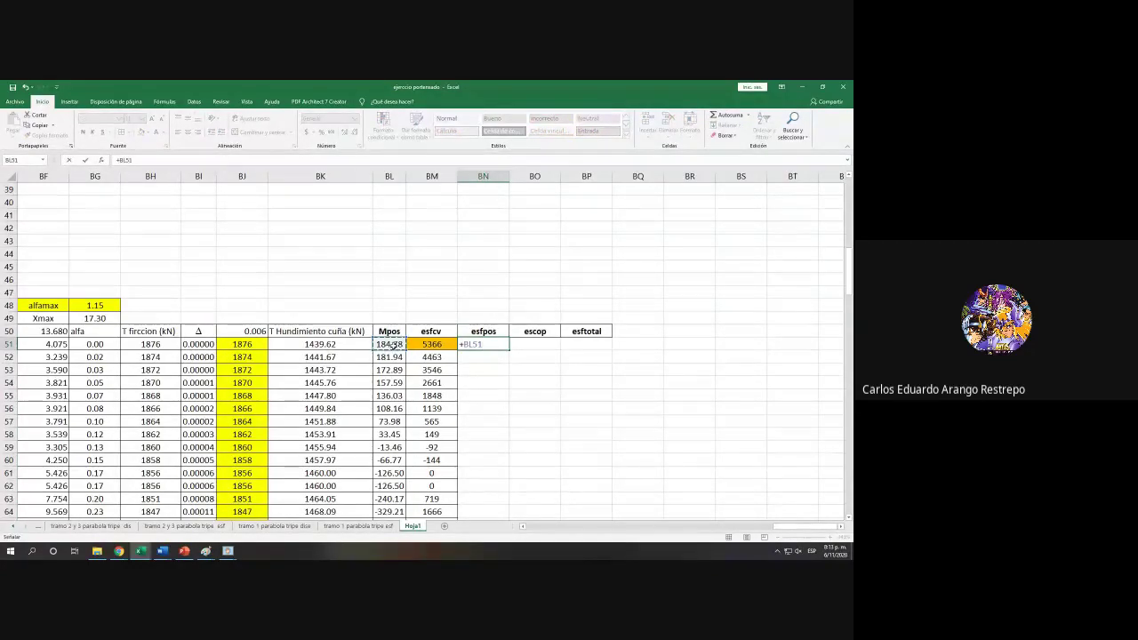
{"action": "type", "text": "*"}
{"action": "left_click_drag", "start_coordinate": [794, 528], "coordinate": [534, 529]}
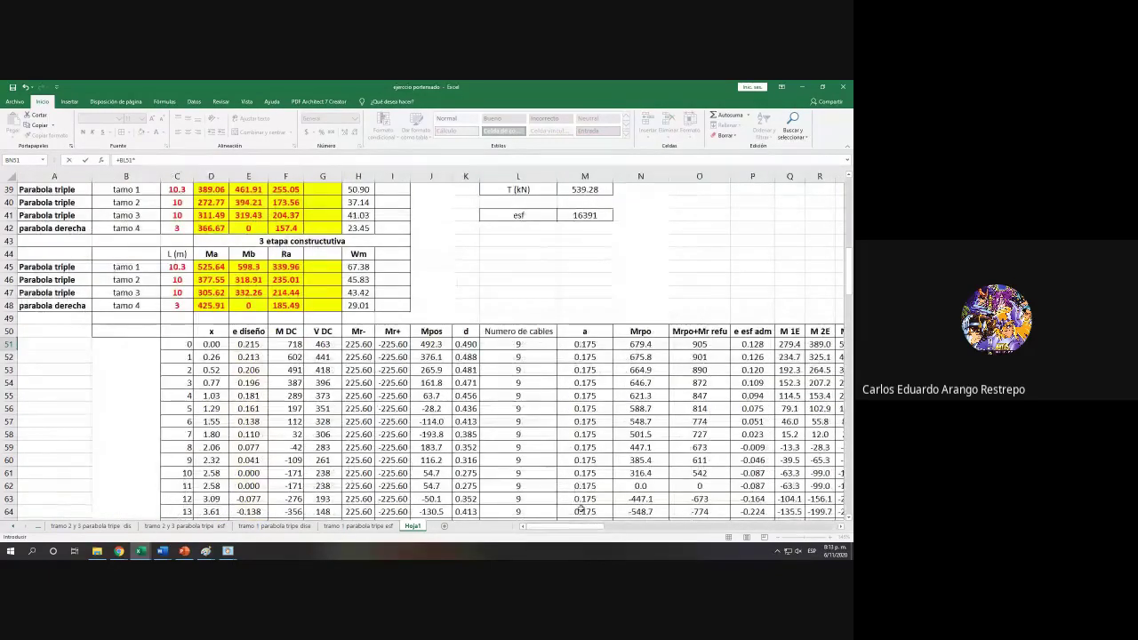
{"action": "left_click_drag", "start_coordinate": [589, 528], "coordinate": [626, 527]}
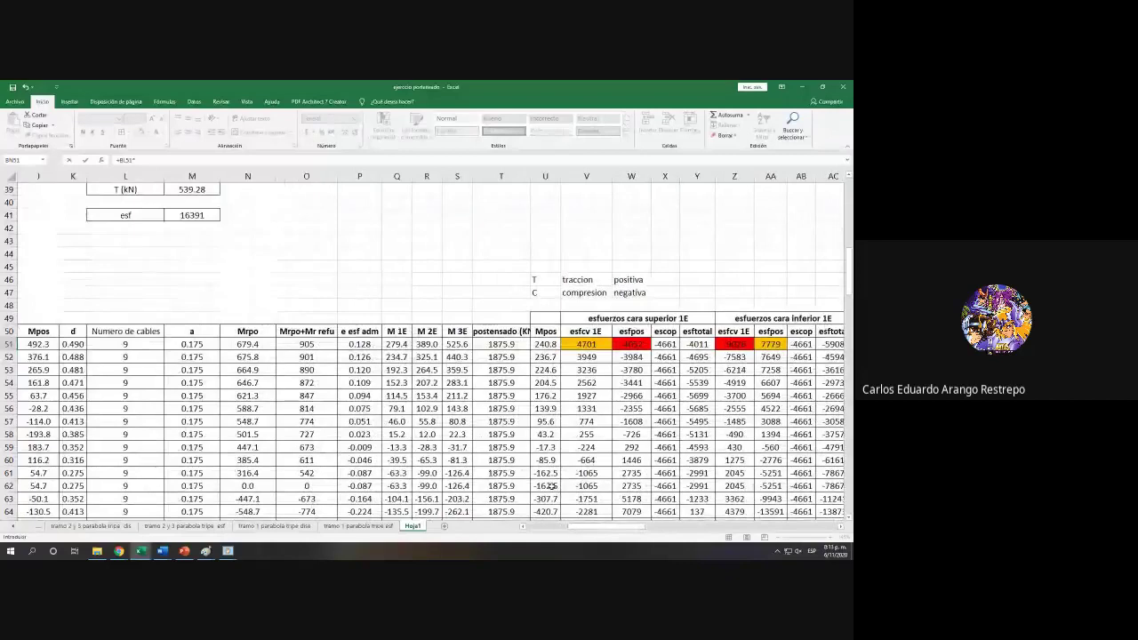
{"action": "key", "text": "Return"}
Step: Edit the esfcv formula in BM51 to reference the e esf adm value in P51 instead of E51
{"action": "left_click", "coordinate": [763, 344]}
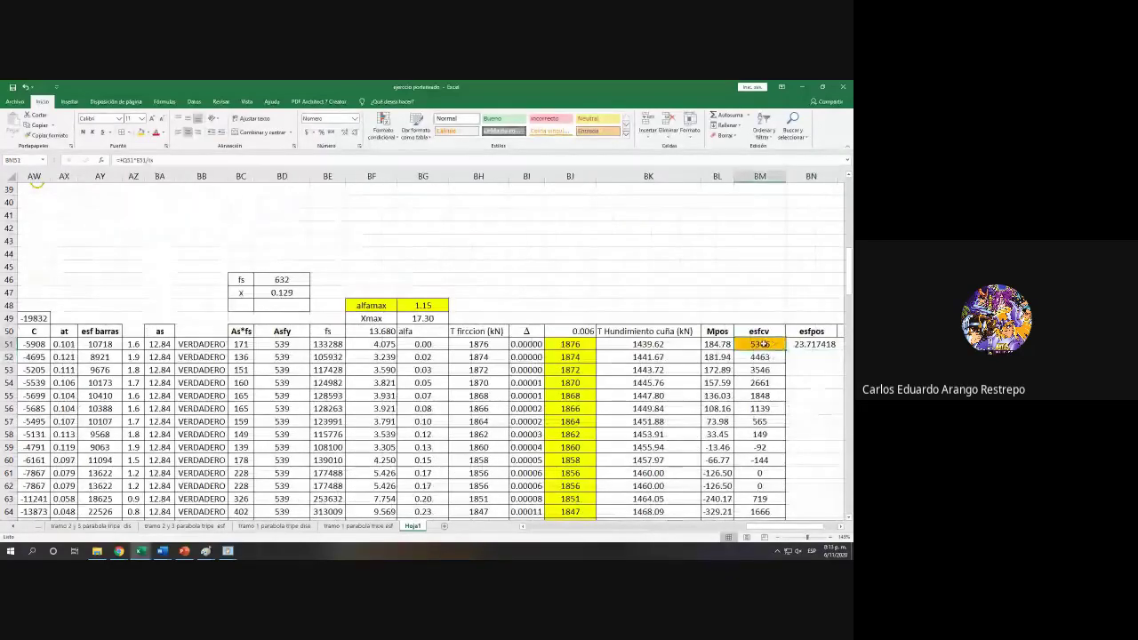
{"action": "double_click", "coordinate": [763, 344]}
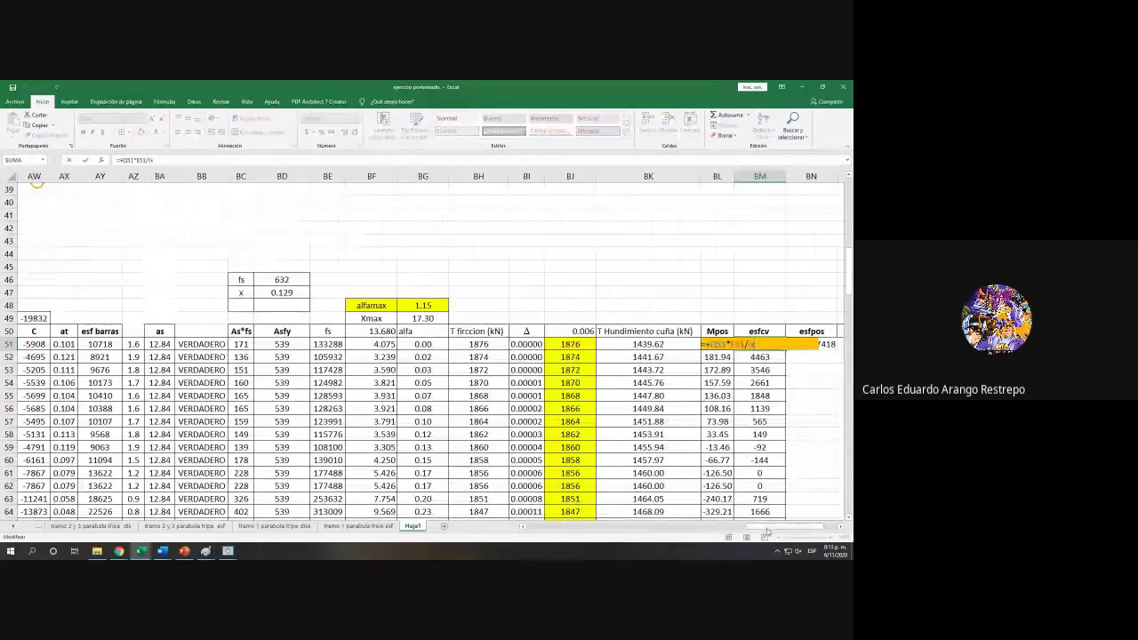
{"action": "left_click_drag", "start_coordinate": [767, 530], "coordinate": [542, 532]}
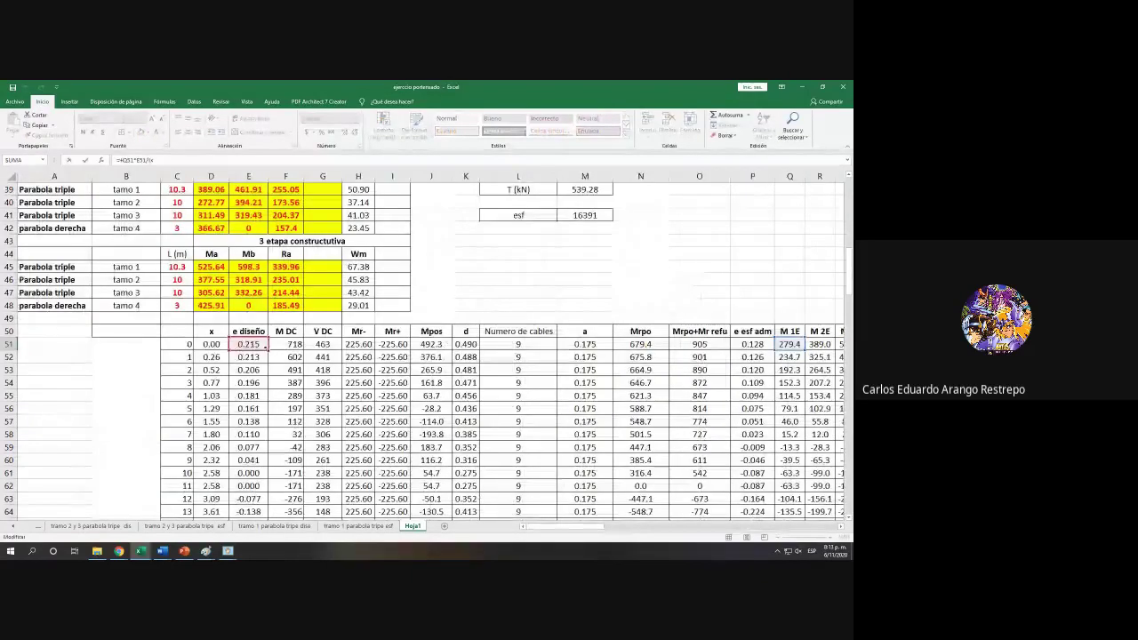
{"action": "left_click", "coordinate": [585, 357]}
{"action": "left_click", "coordinate": [841, 369]}
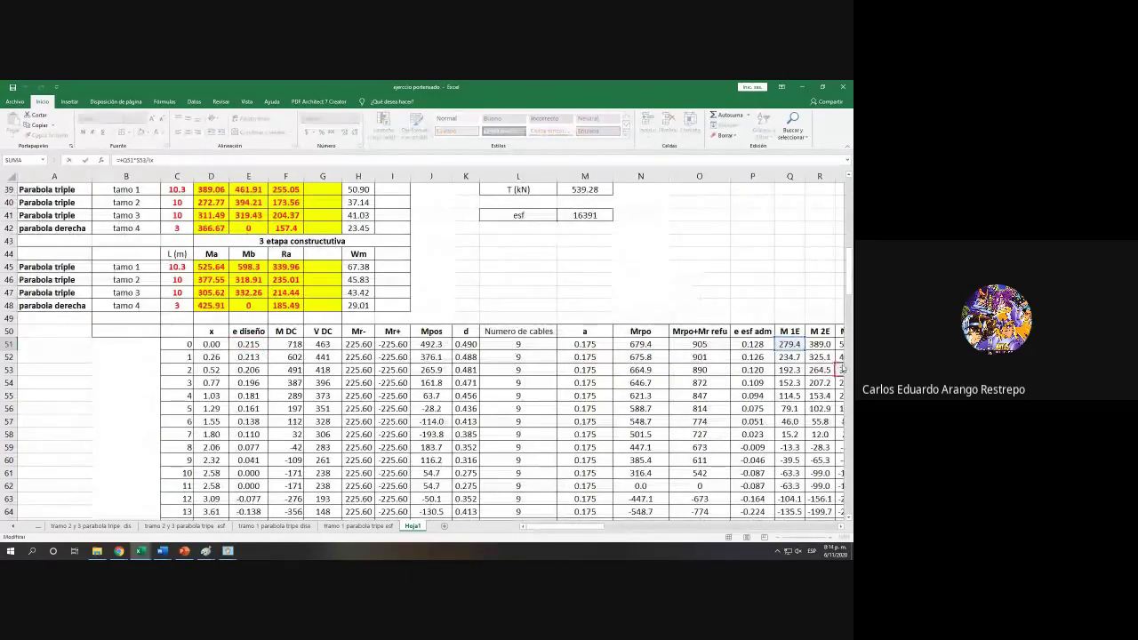
{"action": "left_click", "coordinate": [42, 369]}
{"action": "left_click", "coordinate": [448, 356]}
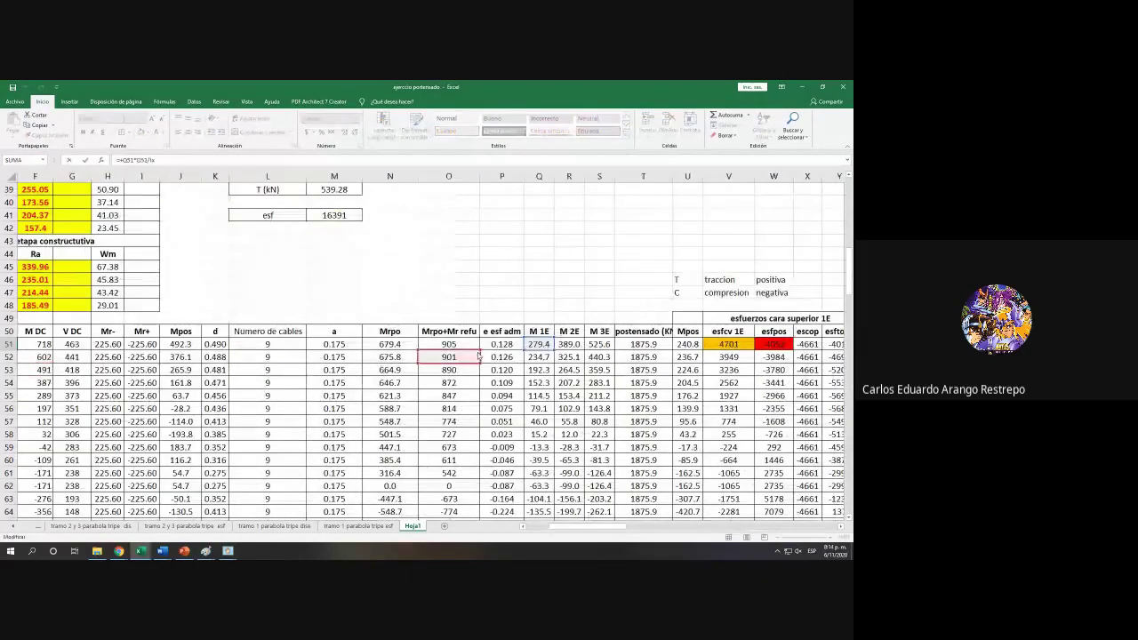
{"action": "left_click", "coordinate": [502, 344]}
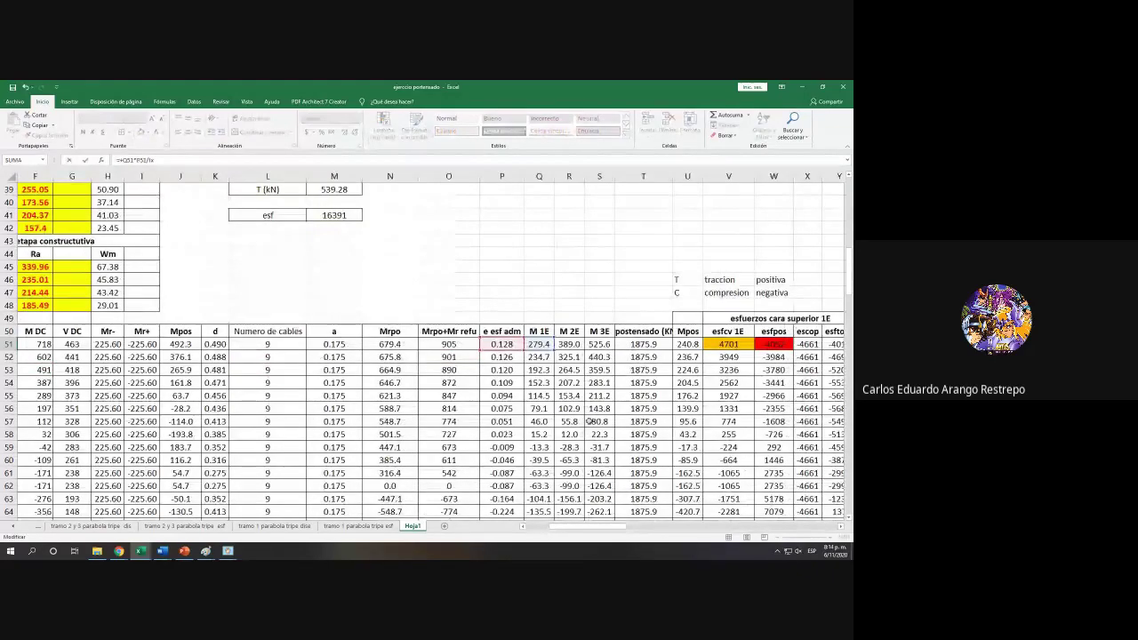
{"action": "left_click_drag", "start_coordinate": [587, 526], "coordinate": [814, 528]}
{"action": "key", "text": "Return"}
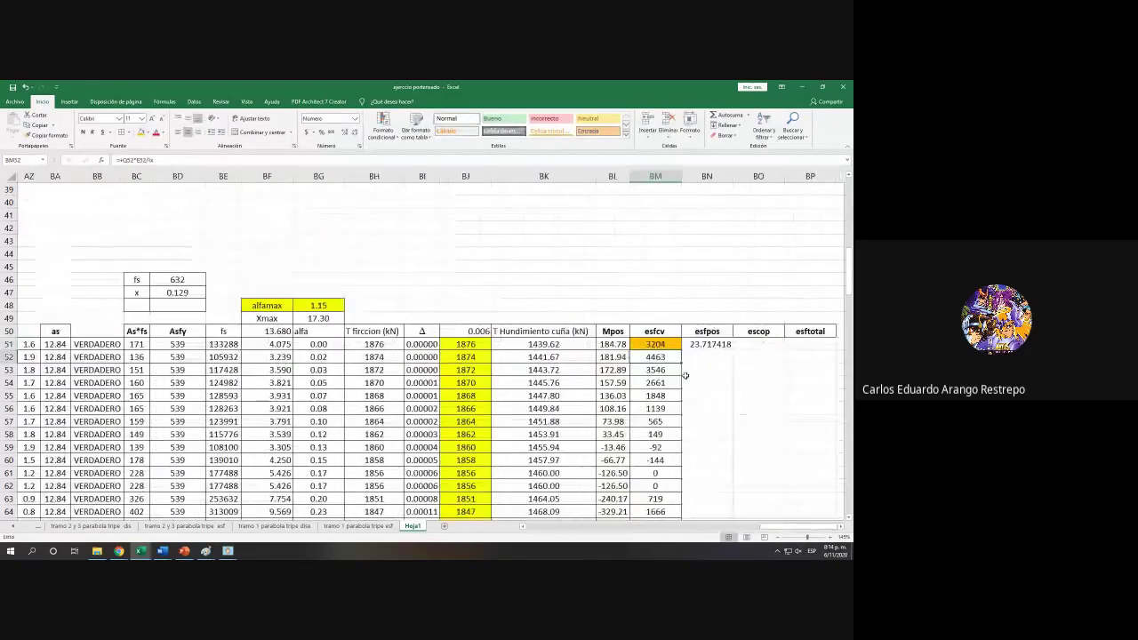
Step: Fill the esfcv formula from BM51 down the rest of the table and remove the column's orange fill colour
{"action": "left_click", "coordinate": [667, 345]}
{"action": "double_click", "coordinate": [680, 350]}
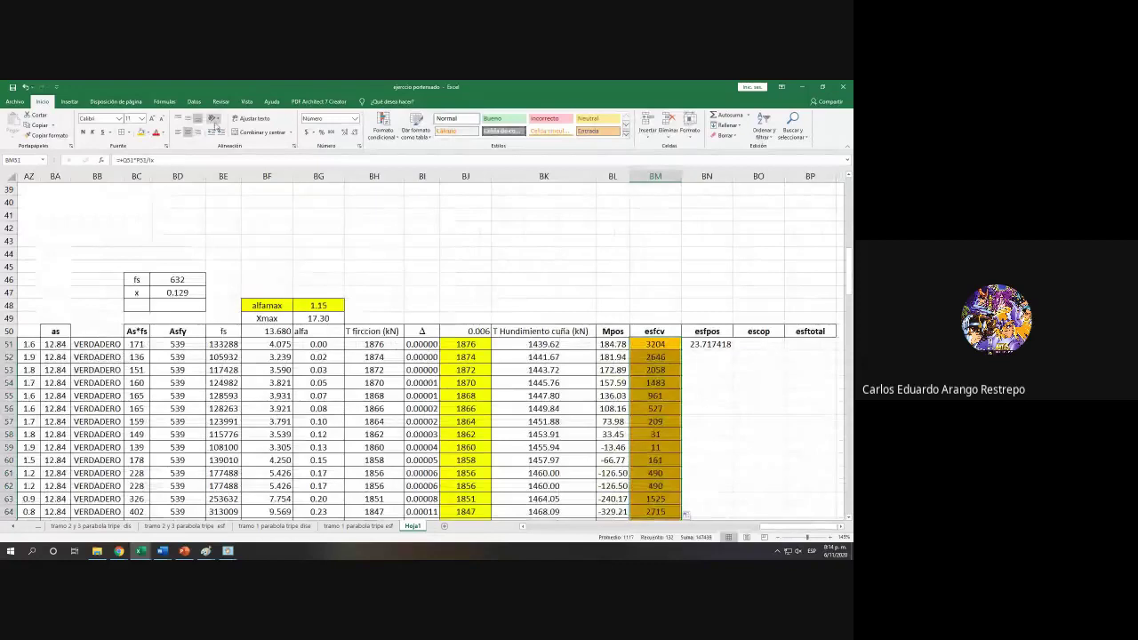
{"action": "left_click", "coordinate": [148, 131]}
{"action": "left_click", "coordinate": [147, 152]}
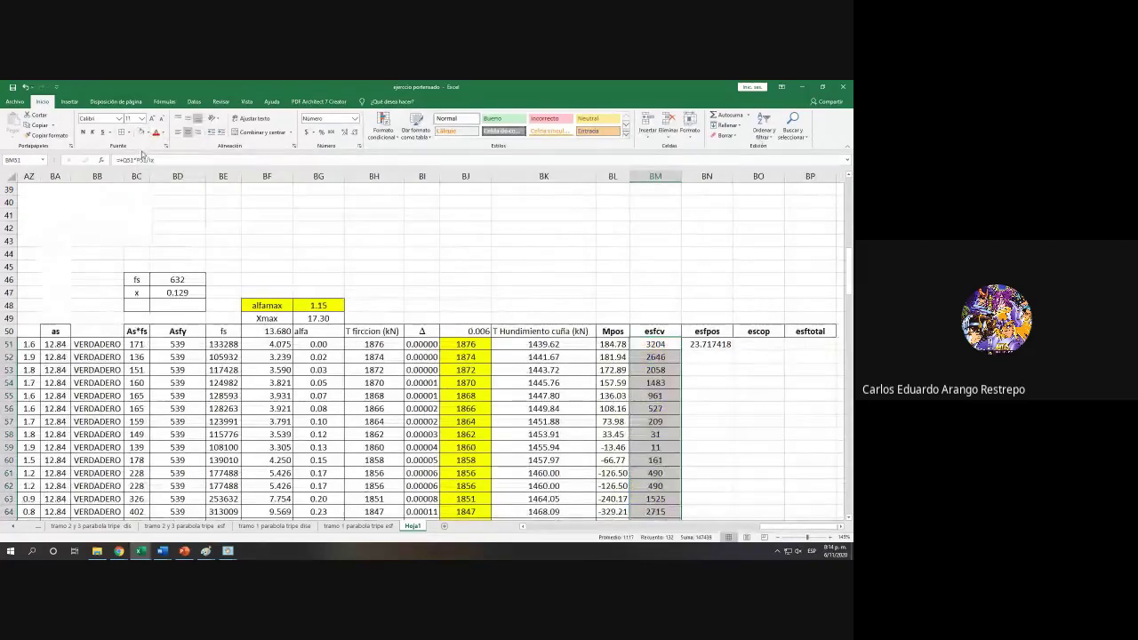
Step: Review the Q51 and P51 references in the esfcv formula in BM51
{"action": "double_click", "coordinate": [658, 349]}
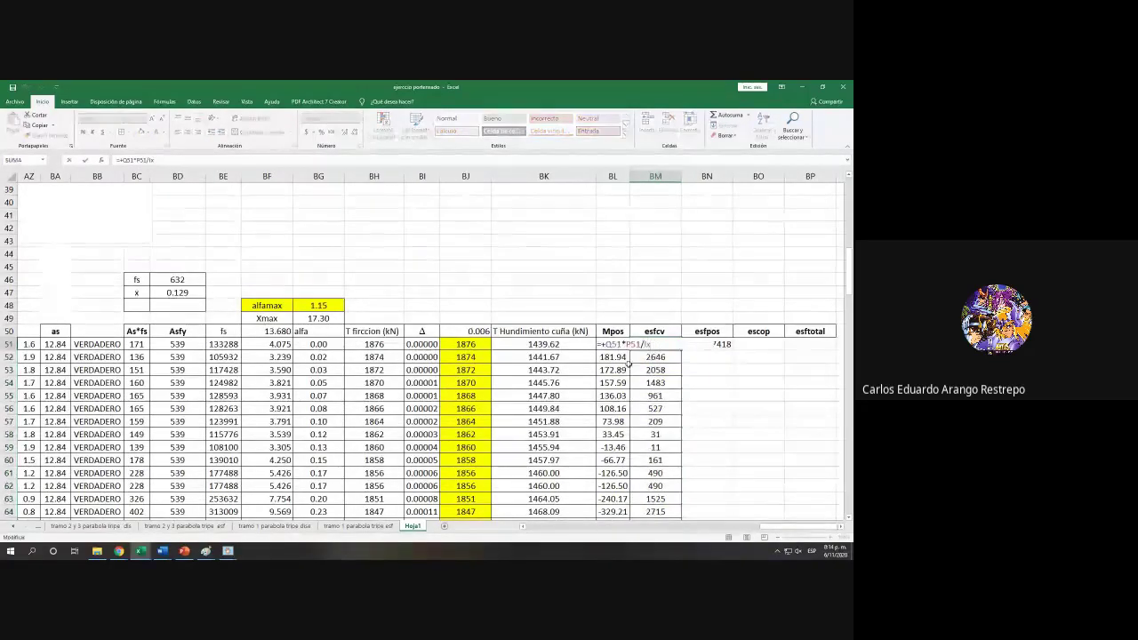
{"action": "double_click", "coordinate": [613, 344]}
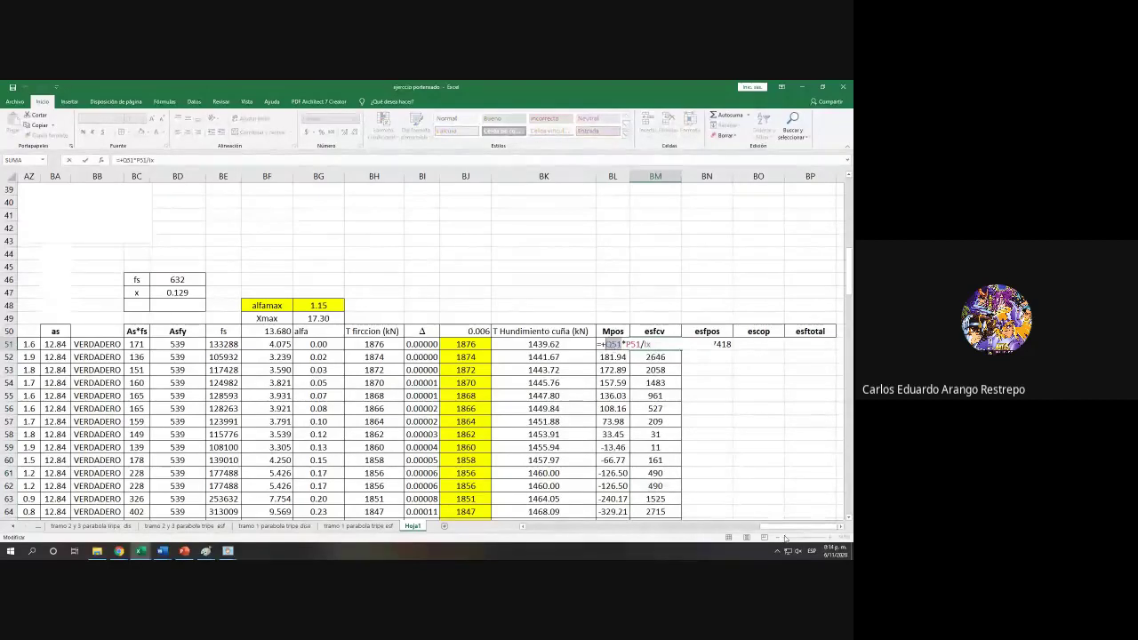
{"action": "left_click_drag", "start_coordinate": [742, 526], "coordinate": [821, 540]}
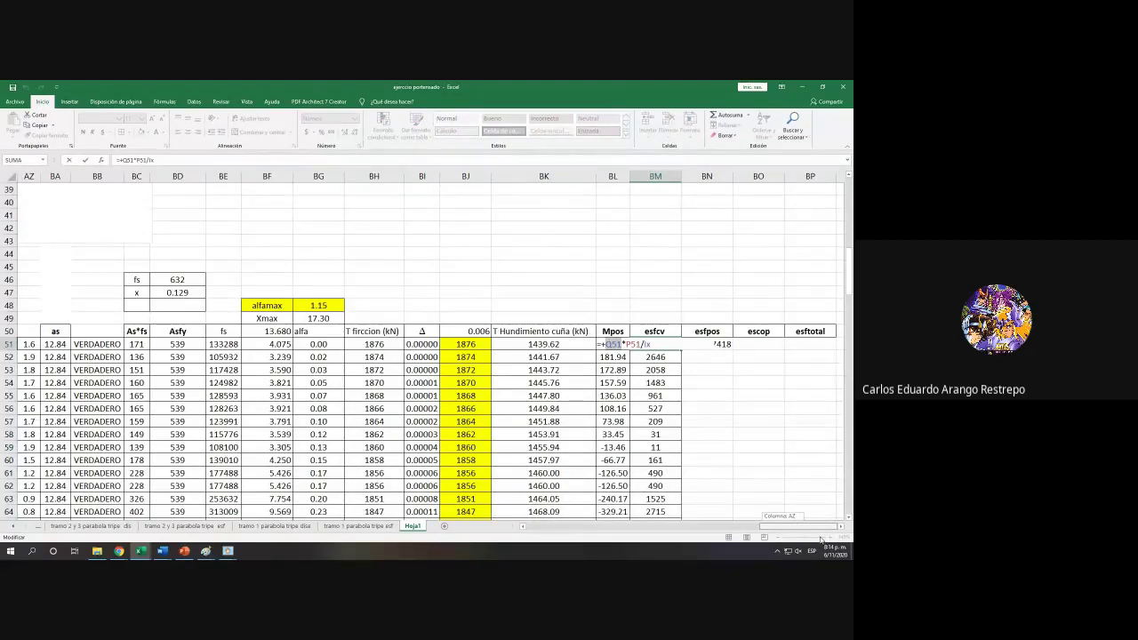
{"action": "key", "text": "Return"}
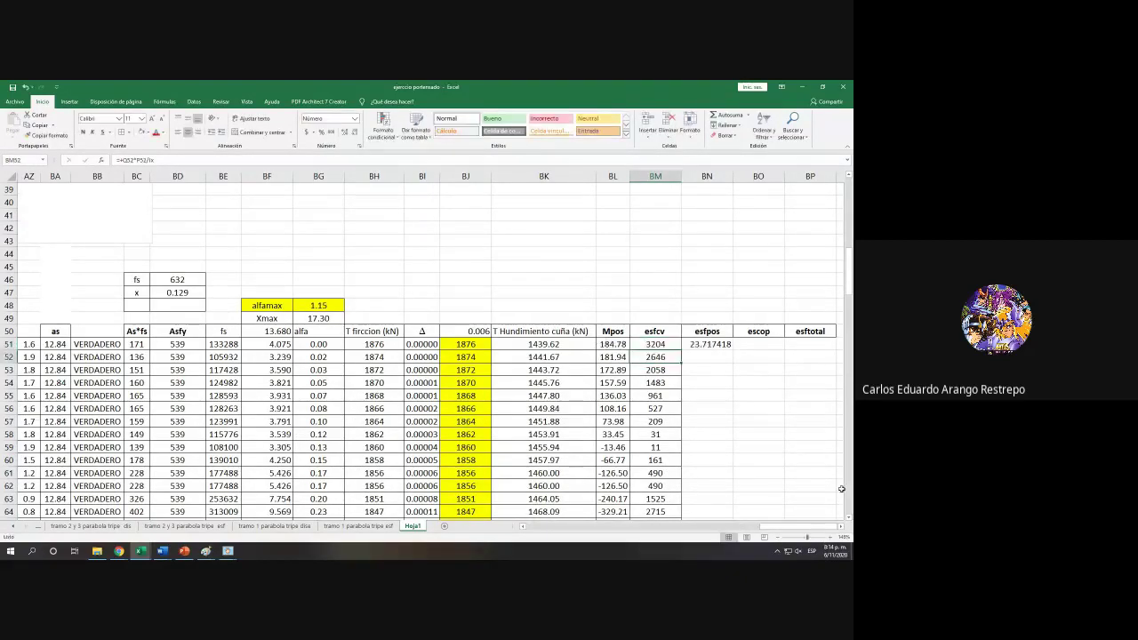
Step: Check the P51 reference in the esfpos formula in BN51 and append a division operator after BL51*P51
{"action": "double_click", "coordinate": [707, 344]}
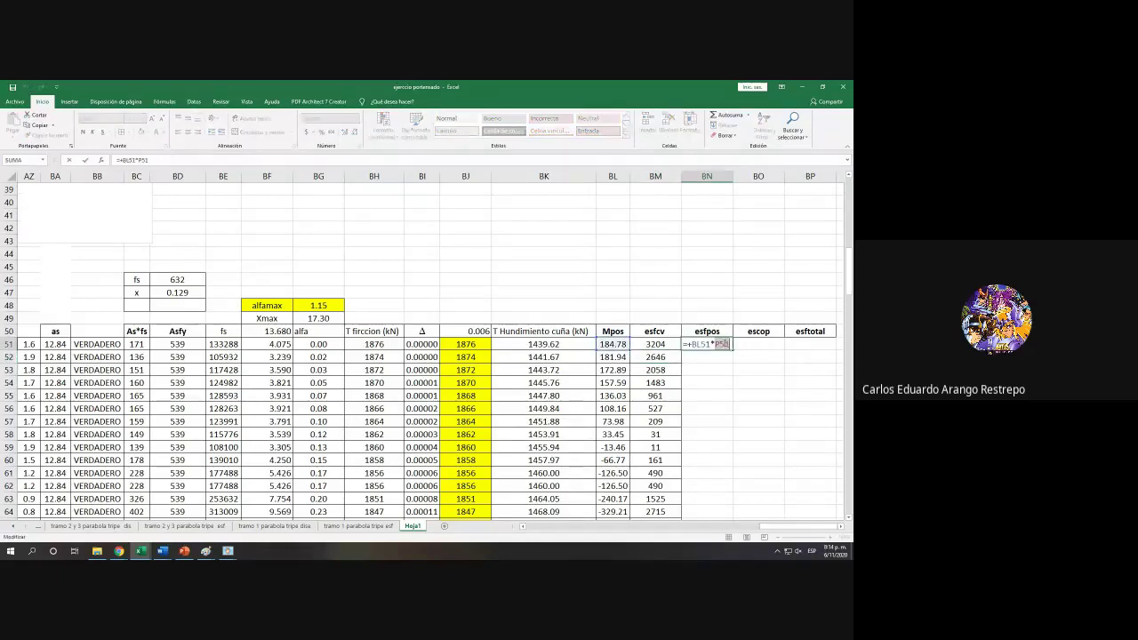
{"action": "left_click_drag", "start_coordinate": [806, 531], "coordinate": [603, 537]}
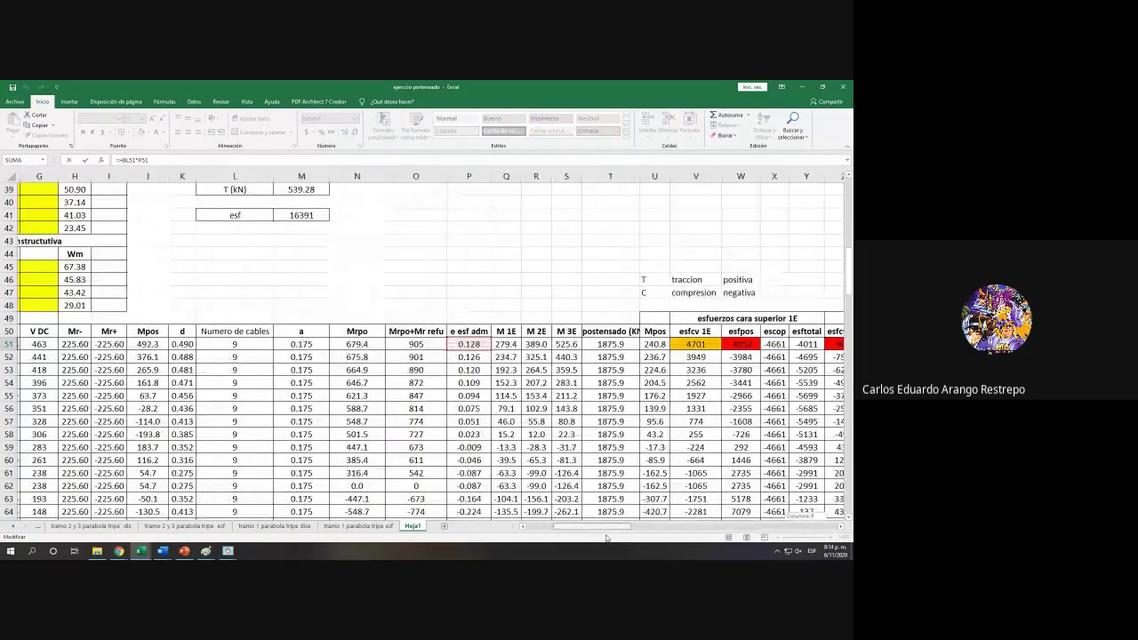
{"action": "key", "text": "Return"}
{"action": "left_click", "coordinate": [717, 343]}
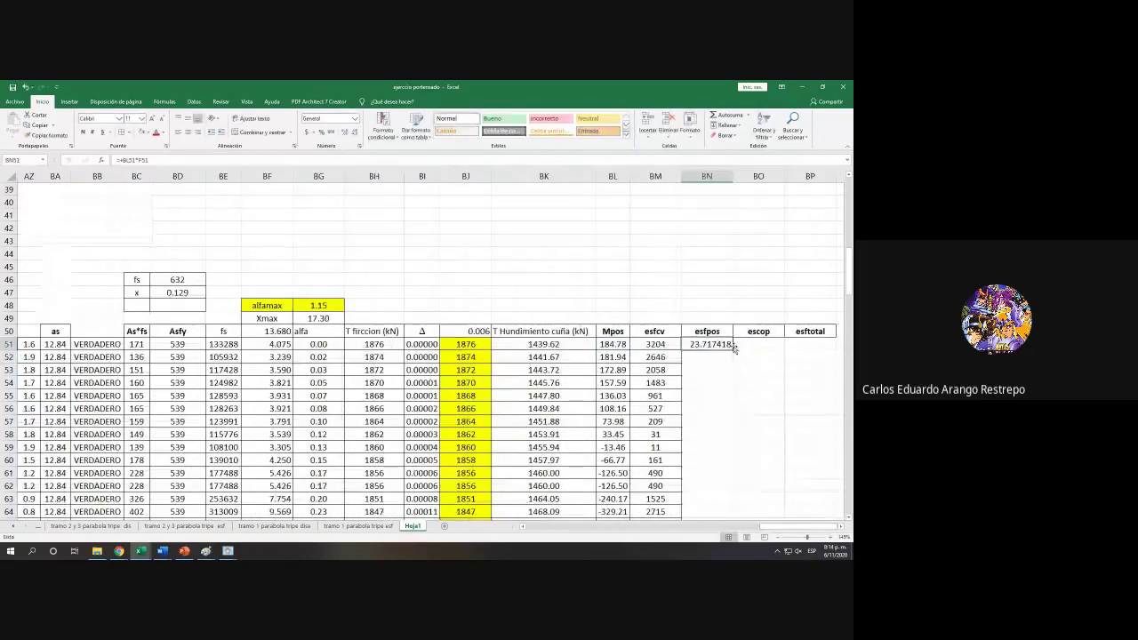
{"action": "double_click", "coordinate": [734, 347]}
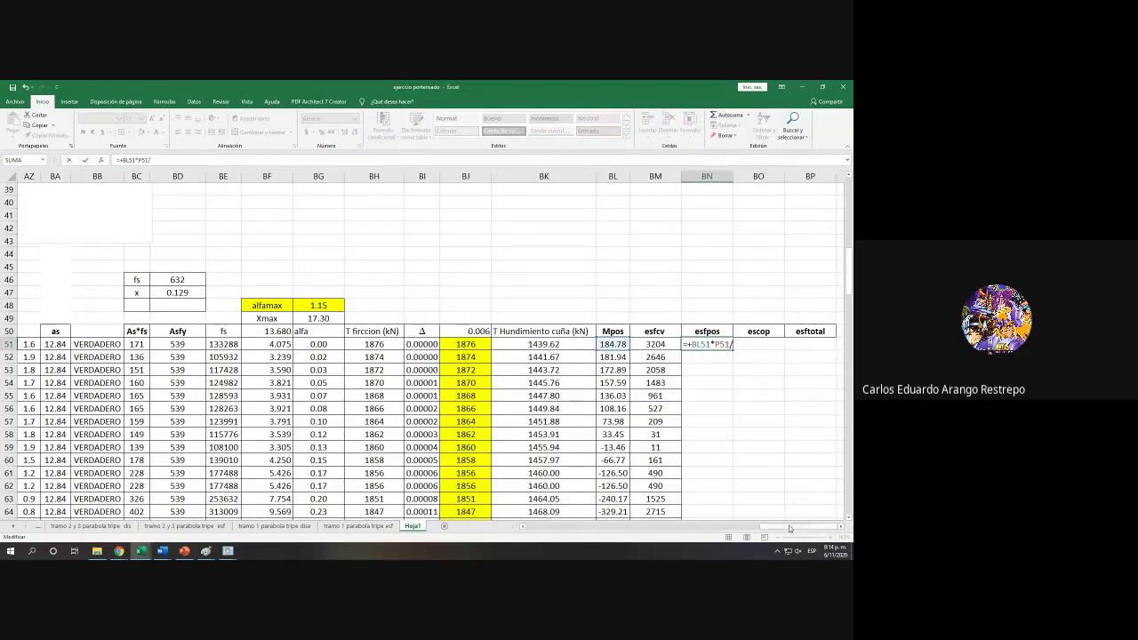
Step: Complete the esfpos formula in BN51 as =+BL51*P51/Ix, using the I com inertia as the divisor
{"action": "left_click", "coordinate": [625, 529]}
{"action": "type", "text": "/"}
{"action": "scroll", "coordinate": [180, 340], "scroll_direction": "up", "scroll_amount": 13}
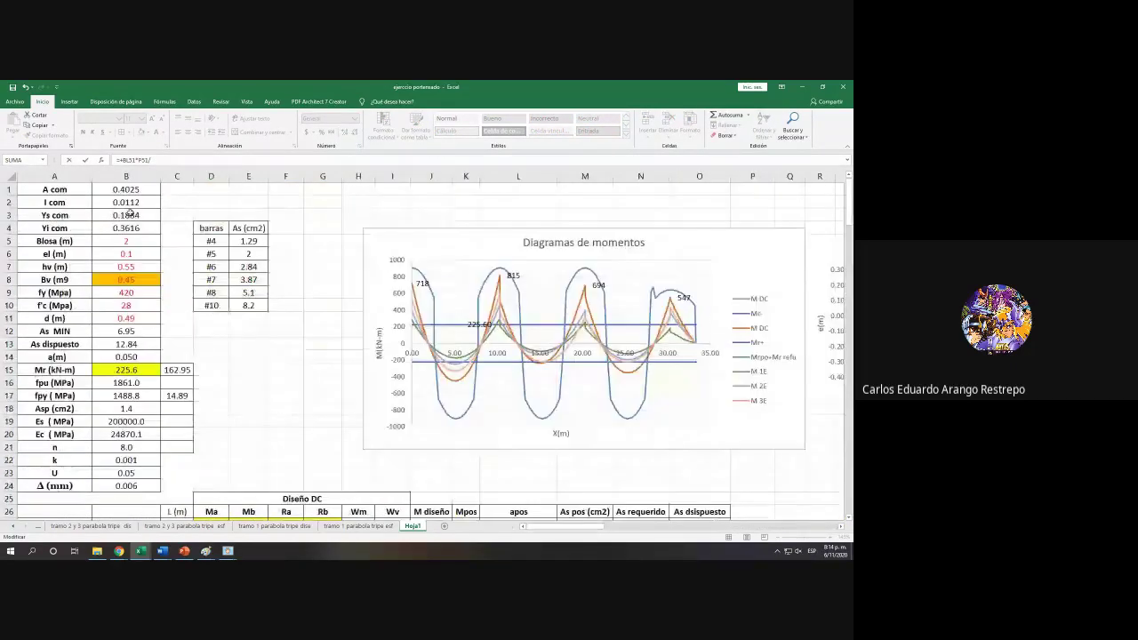
{"action": "left_click", "coordinate": [129, 201]}
{"action": "key", "text": "Return"}
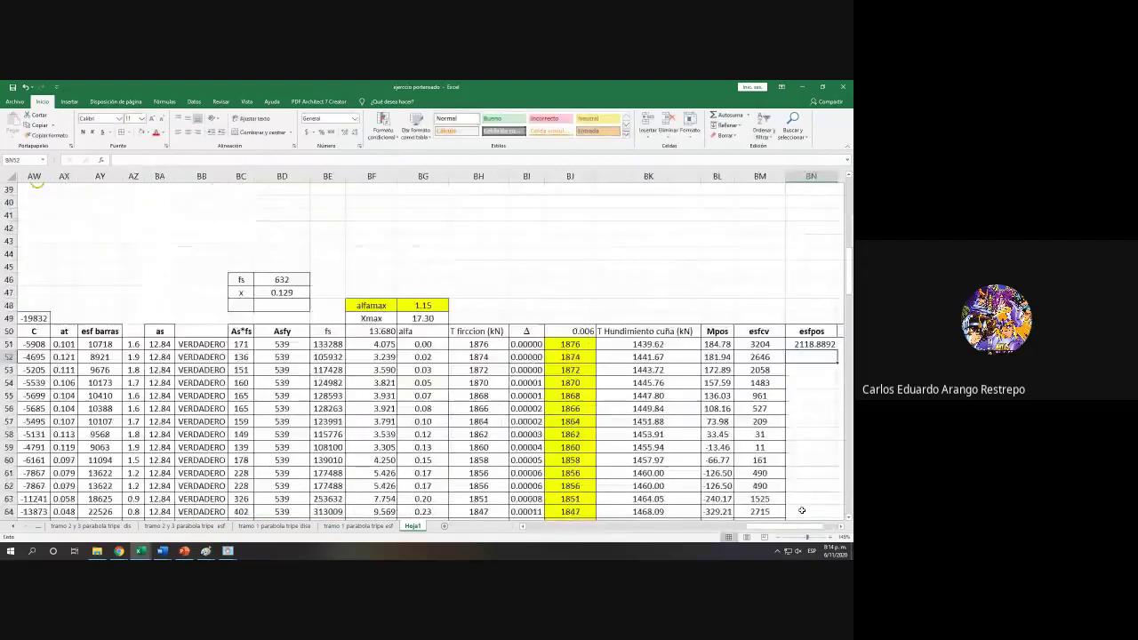
{"action": "left_click", "coordinate": [713, 345]}
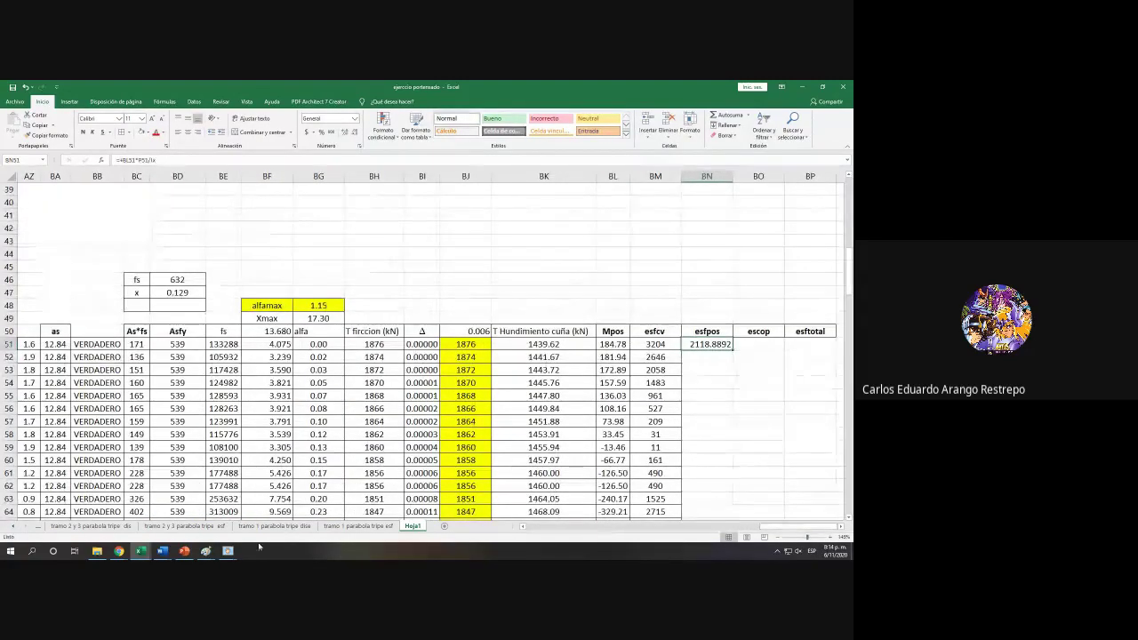
Step: Examine the post-tensioning stress diagrams in the WhatsApp image in Chrome and return to the Excel worksheet
{"action": "left_click", "coordinate": [184, 551]}
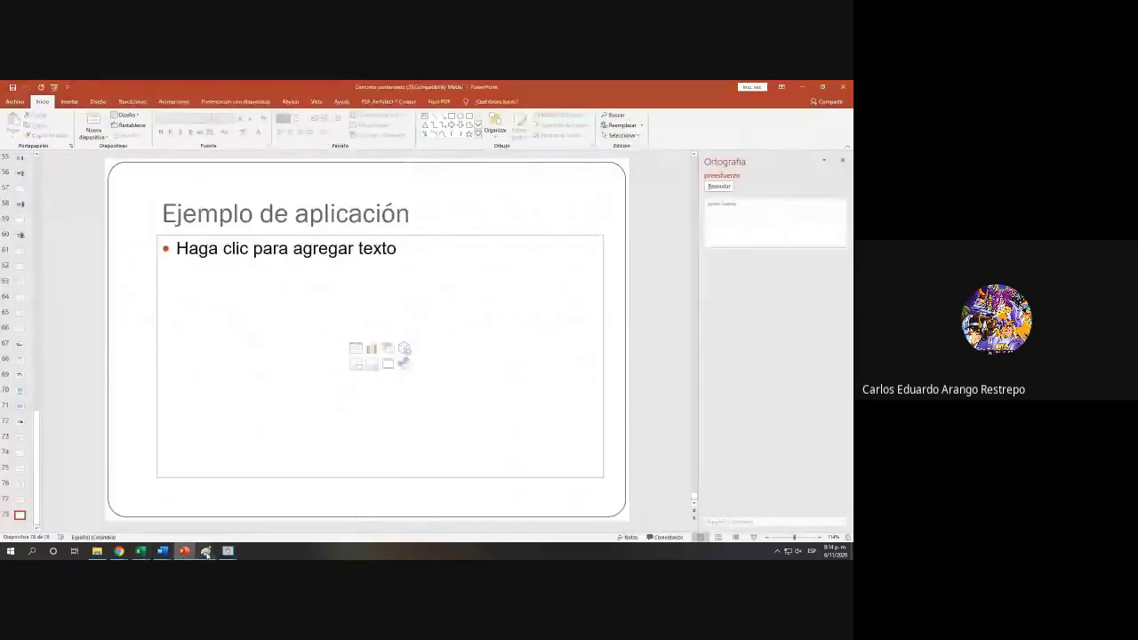
{"action": "mouse_move", "coordinate": [205, 552]}
{"action": "mouse_move", "coordinate": [124, 552]}
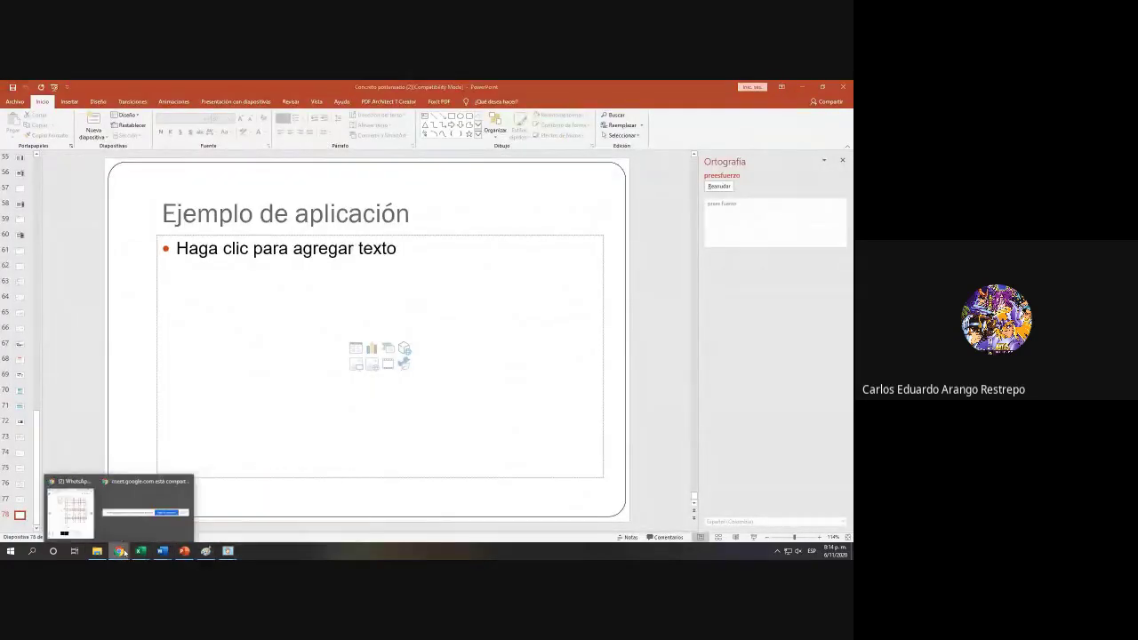
{"action": "left_click", "coordinate": [70, 509]}
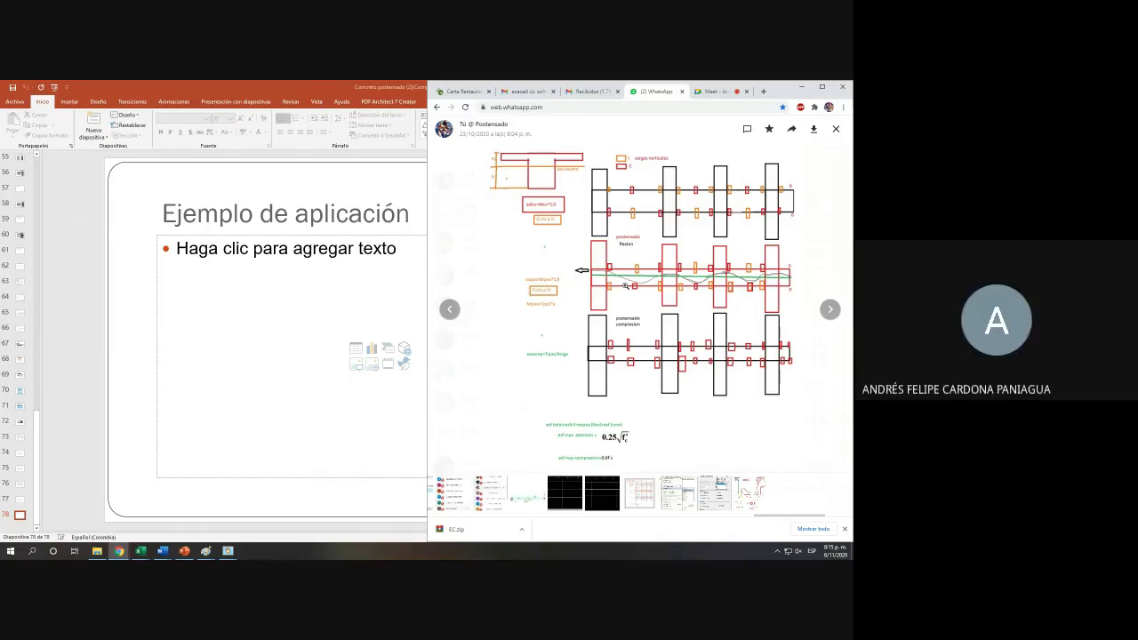
{"action": "left_click", "coordinate": [800, 86]}
{"action": "left_click", "coordinate": [801, 87]}
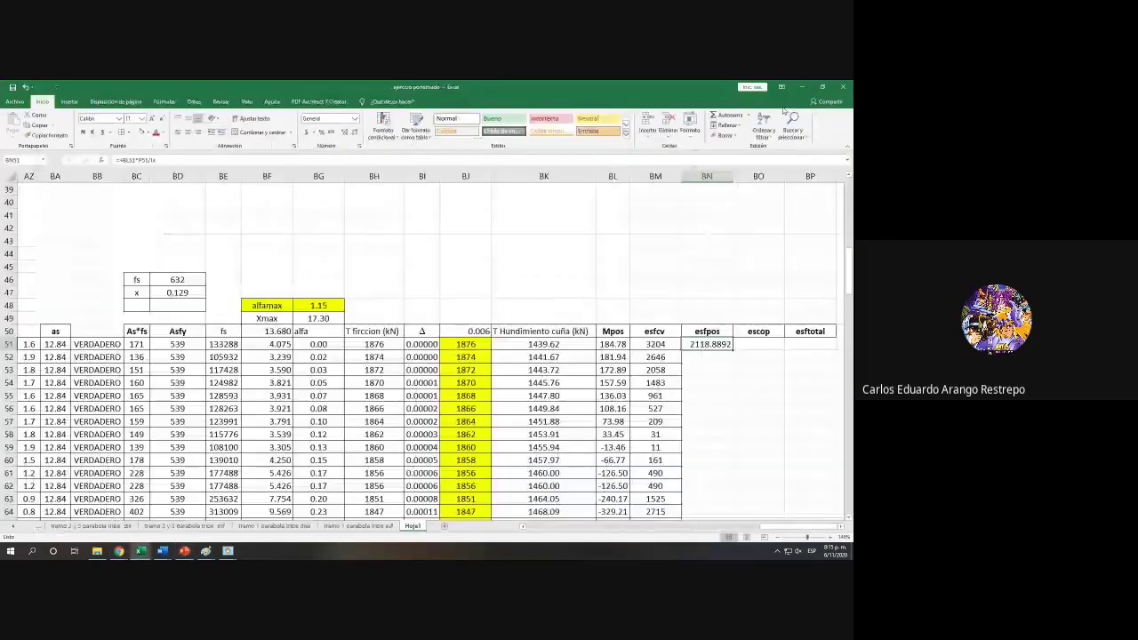
Step: Make the esfpos formula in BN51 negative, =-BL51*P51/Ix, and fill it down the column
{"action": "double_click", "coordinate": [690, 344]}
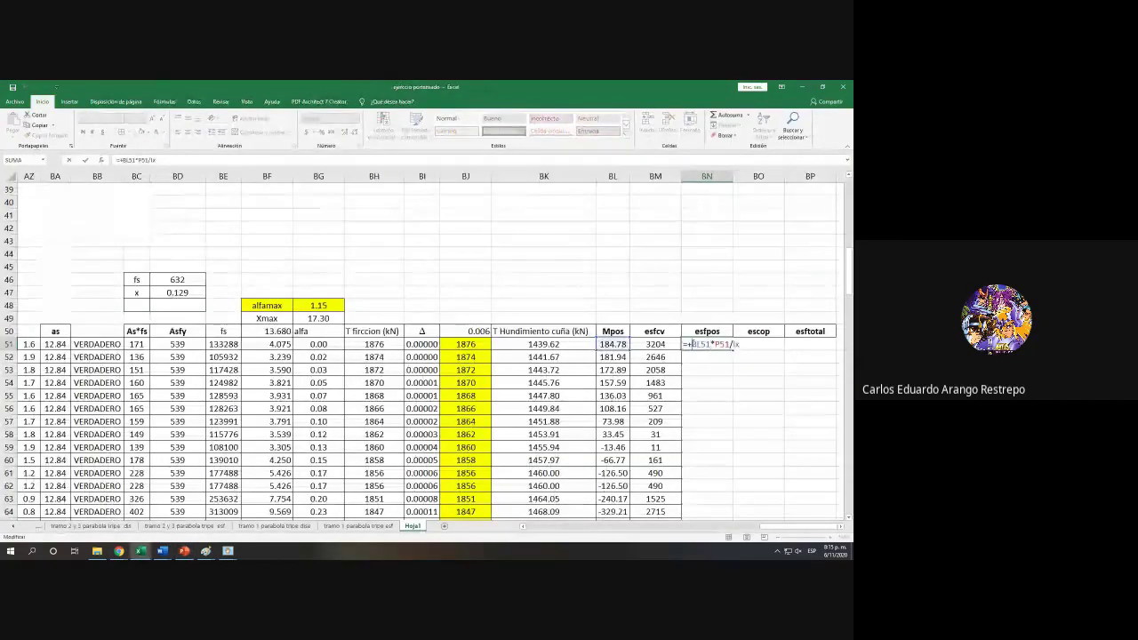
{"action": "key", "text": "Return"}
{"action": "left_click", "coordinate": [720, 345]}
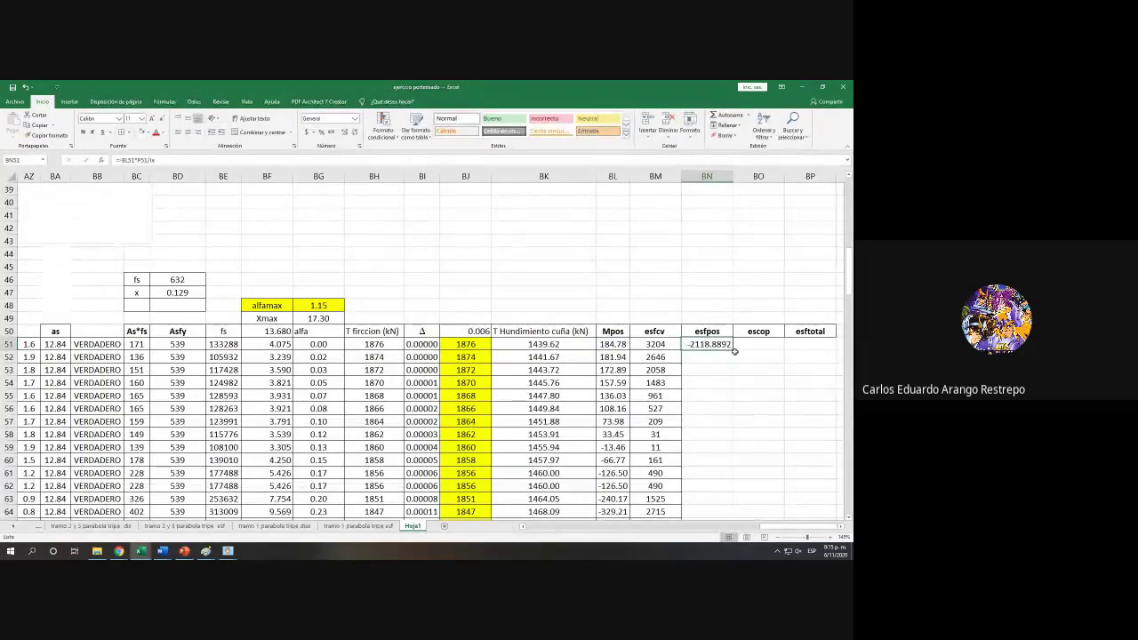
{"action": "double_click", "coordinate": [734, 350]}
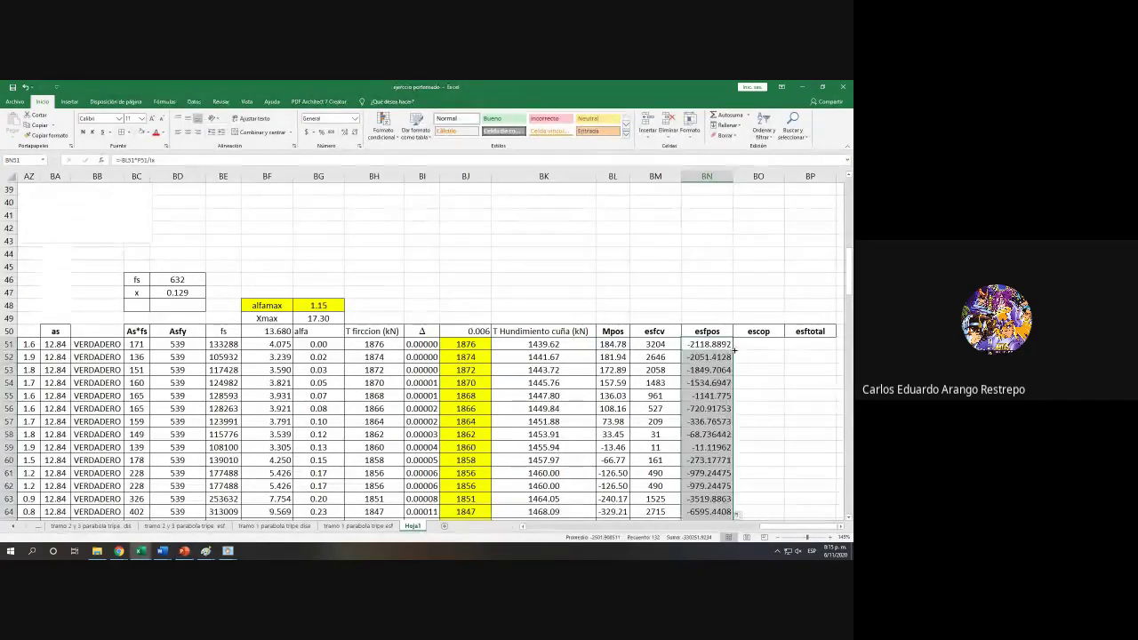
Step: Format the filled esfpos values in column BN to show no decimal places
{"action": "left_click", "coordinate": [354, 133]}
{"action": "left_click", "coordinate": [354, 132]}
{"action": "left_click", "coordinate": [354, 132]}
{"action": "left_click", "coordinate": [354, 132]}
{"action": "left_click", "coordinate": [354, 132]}
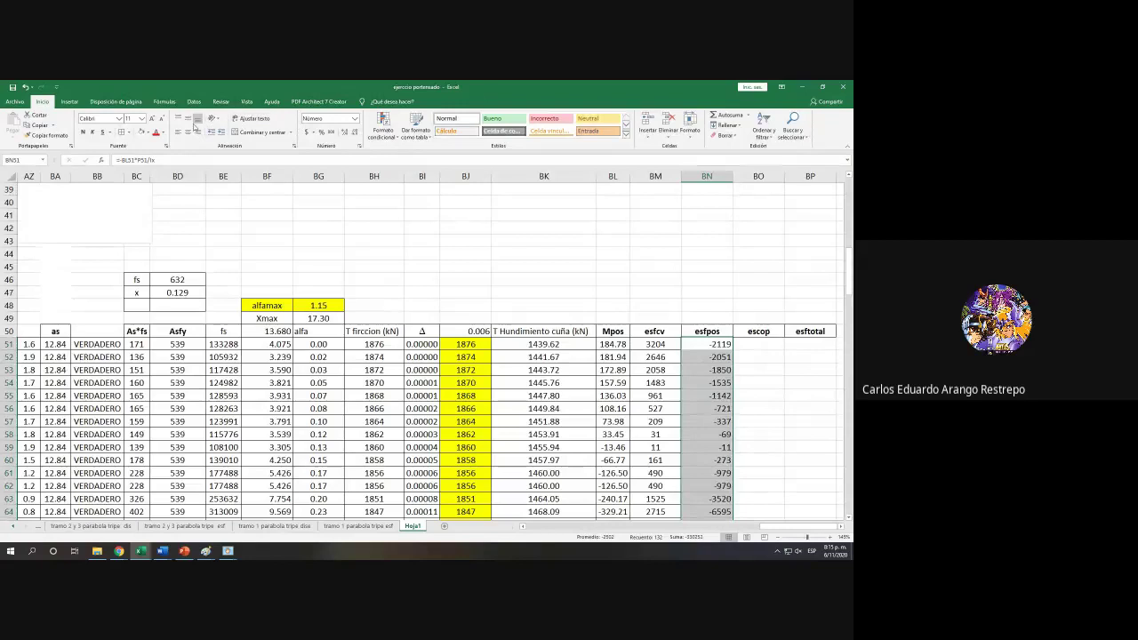
Step: Center the entire esfpos column BN horizontally and review its values down to the last table row
{"action": "scroll", "coordinate": [666, 342], "scroll_direction": "down", "scroll_amount": 2}
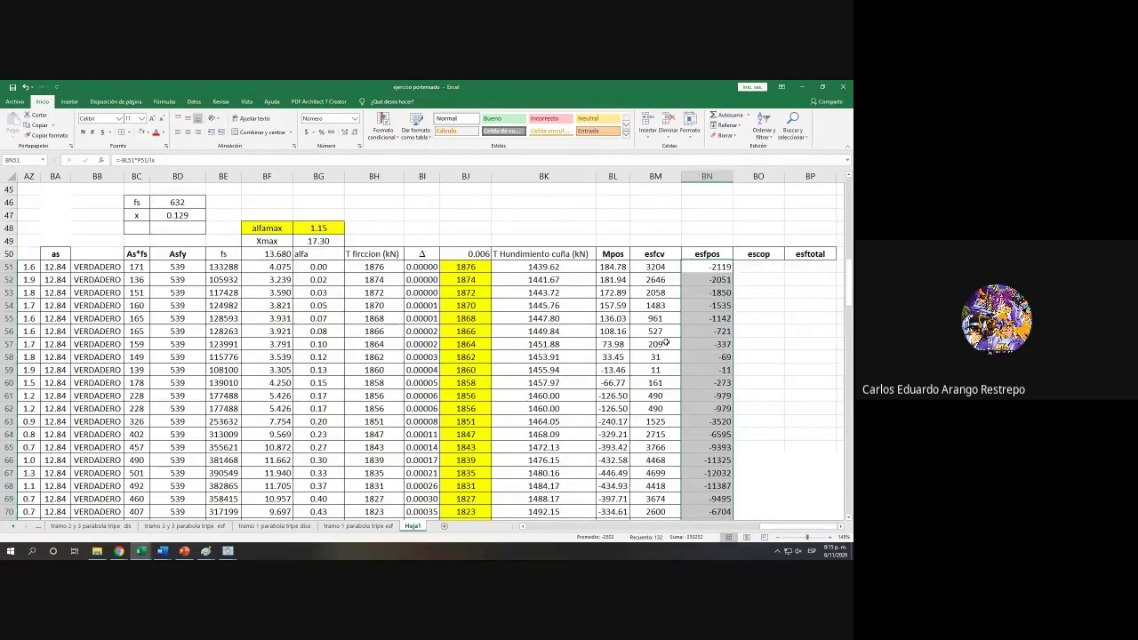
{"action": "scroll", "coordinate": [666, 342], "scroll_direction": "down", "scroll_amount": 4}
{"action": "scroll", "coordinate": [663, 447], "scroll_direction": "down", "scroll_amount": 8}
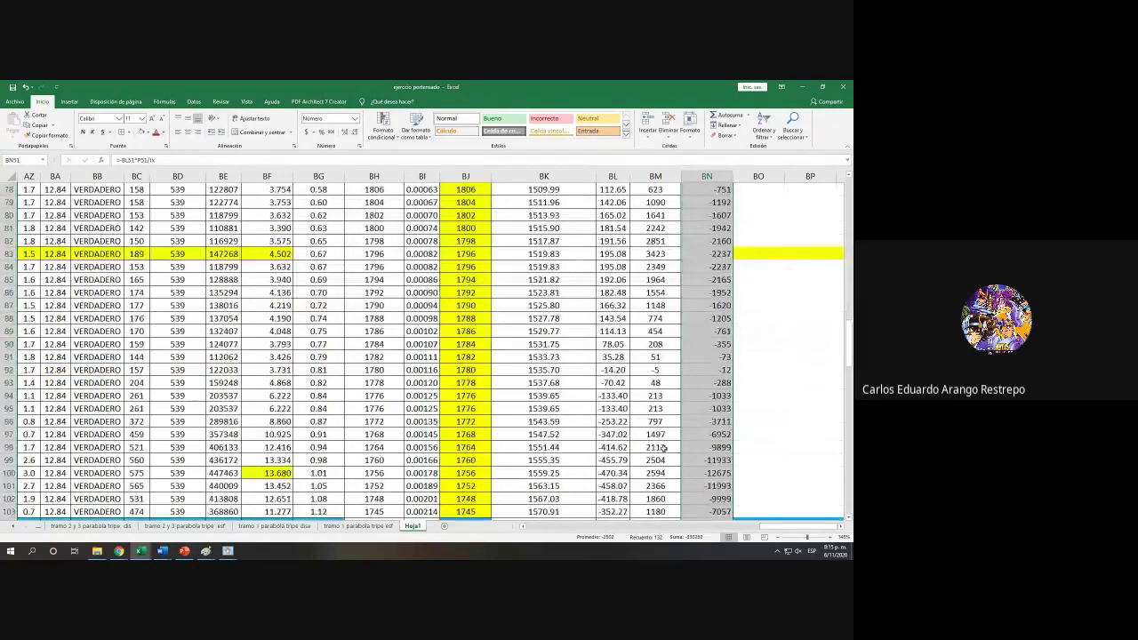
{"action": "left_click", "coordinate": [658, 331]}
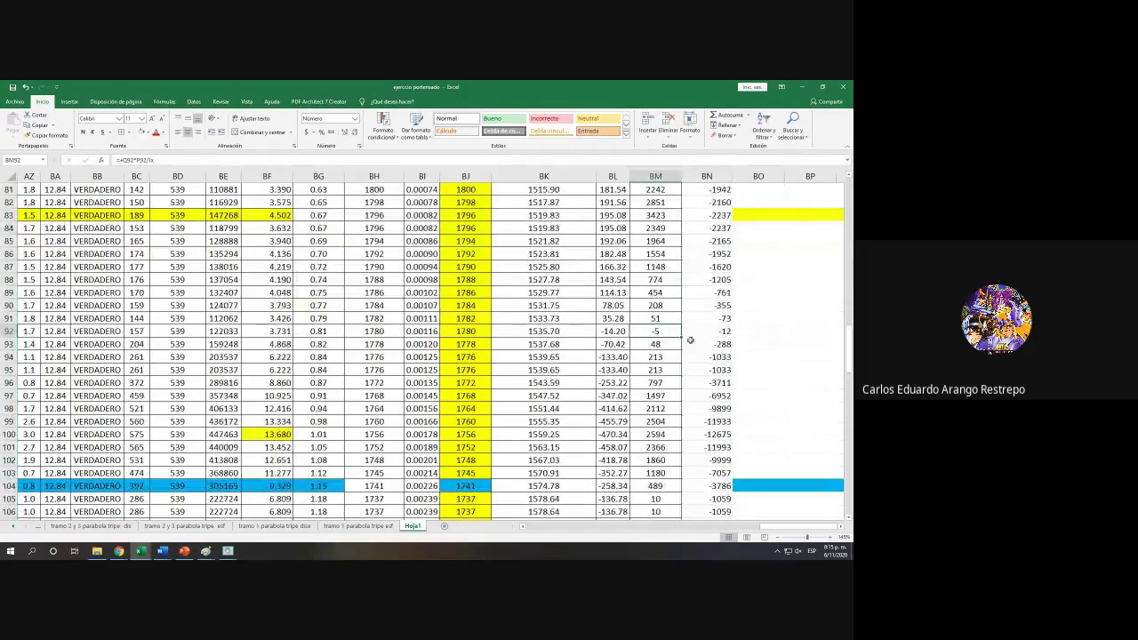
{"action": "left_click", "coordinate": [721, 182]}
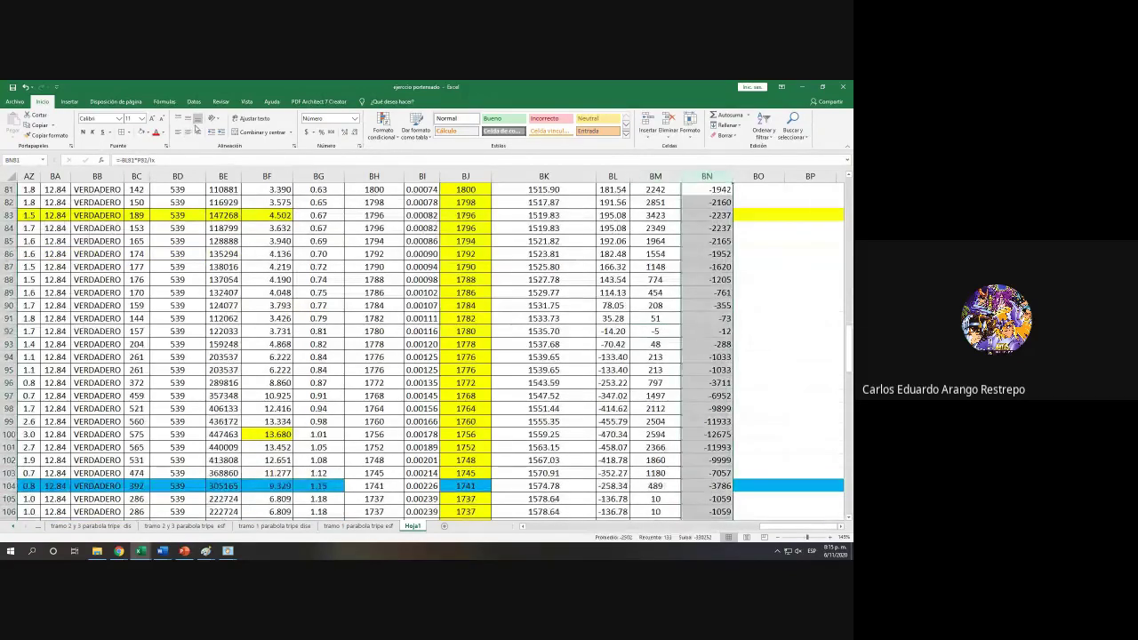
{"action": "scroll", "coordinate": [713, 437], "scroll_direction": "down", "scroll_amount": 18}
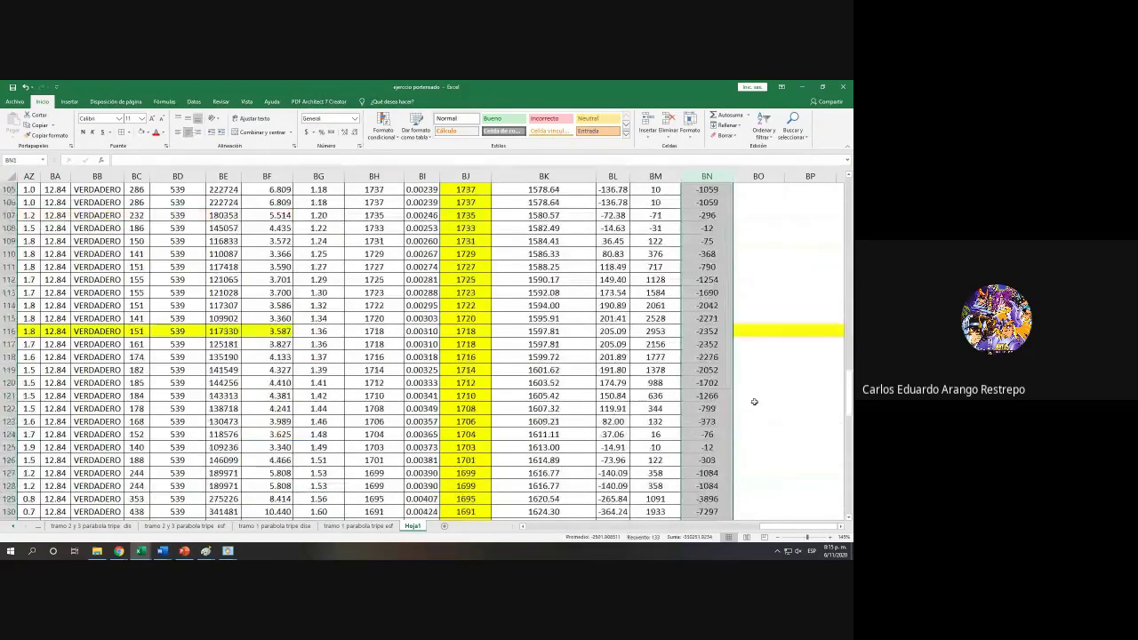
{"action": "scroll", "coordinate": [714, 438], "scroll_direction": "down", "scroll_amount": 7}
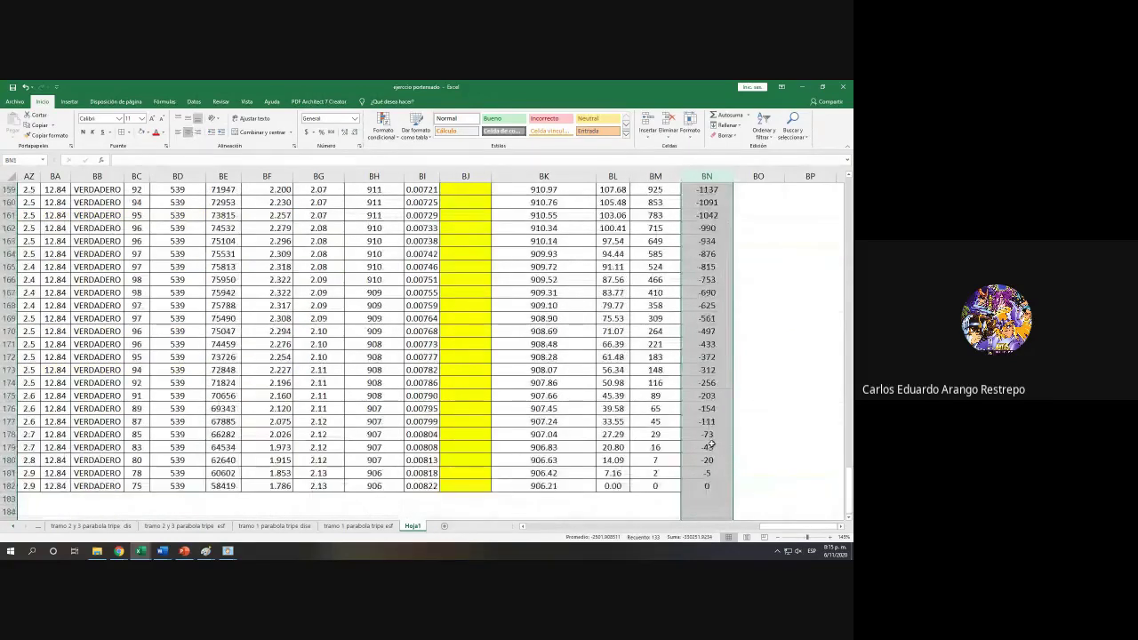
{"action": "scroll", "coordinate": [606, 356], "scroll_direction": "up", "scroll_amount": 10}
{"action": "scroll", "coordinate": [765, 251], "scroll_direction": "up", "scroll_amount": 20}
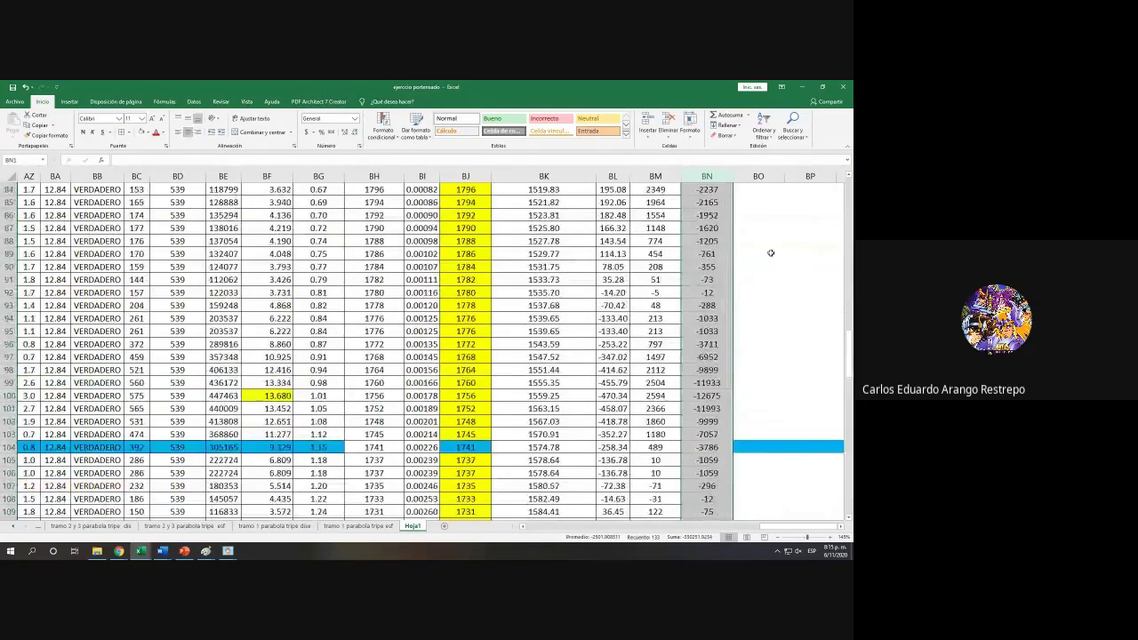
{"action": "scroll", "coordinate": [765, 250], "scroll_direction": "down", "scroll_amount": 5}
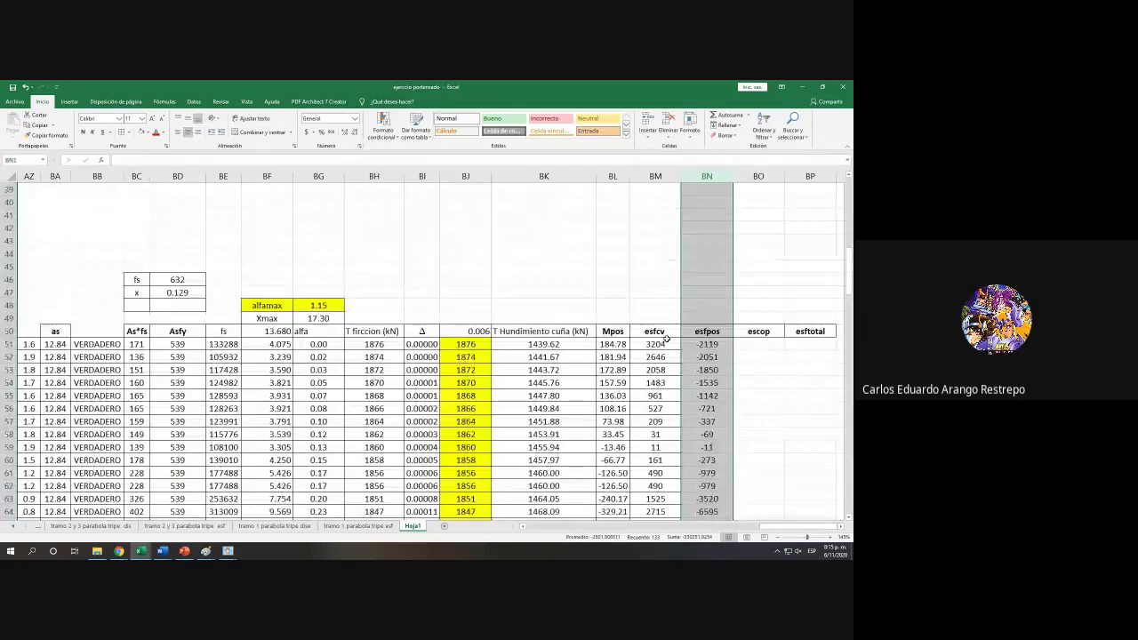
Step: Apply cell borders to the esfpos values from BN51 down to the last table row
{"action": "left_click", "coordinate": [707, 343]}
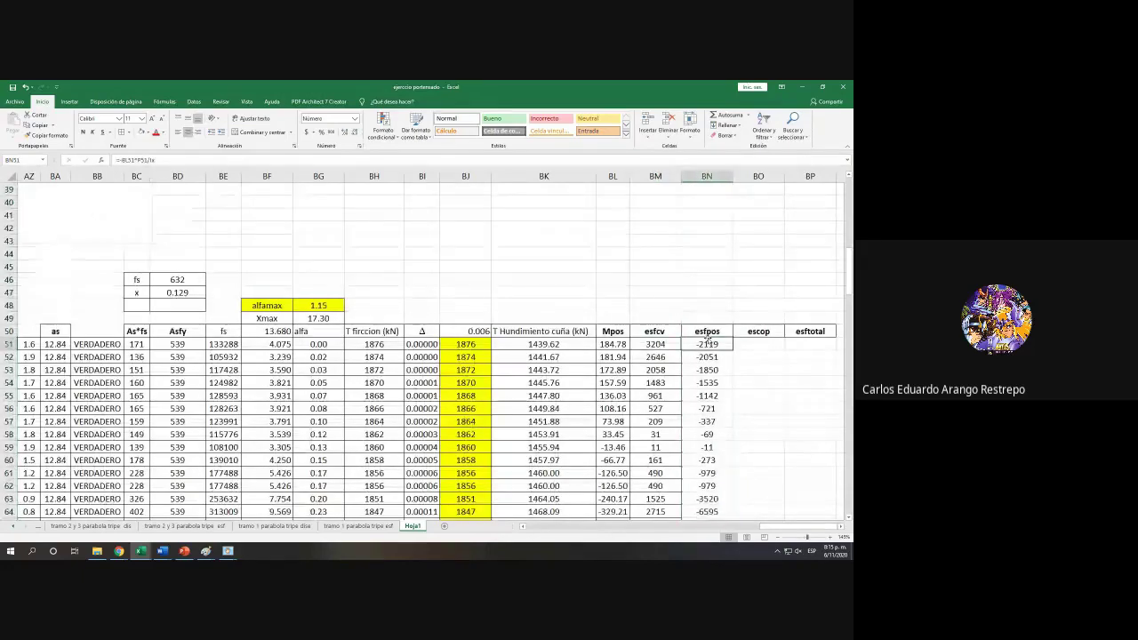
{"action": "key", "text": "ctrl+shift+Down"}
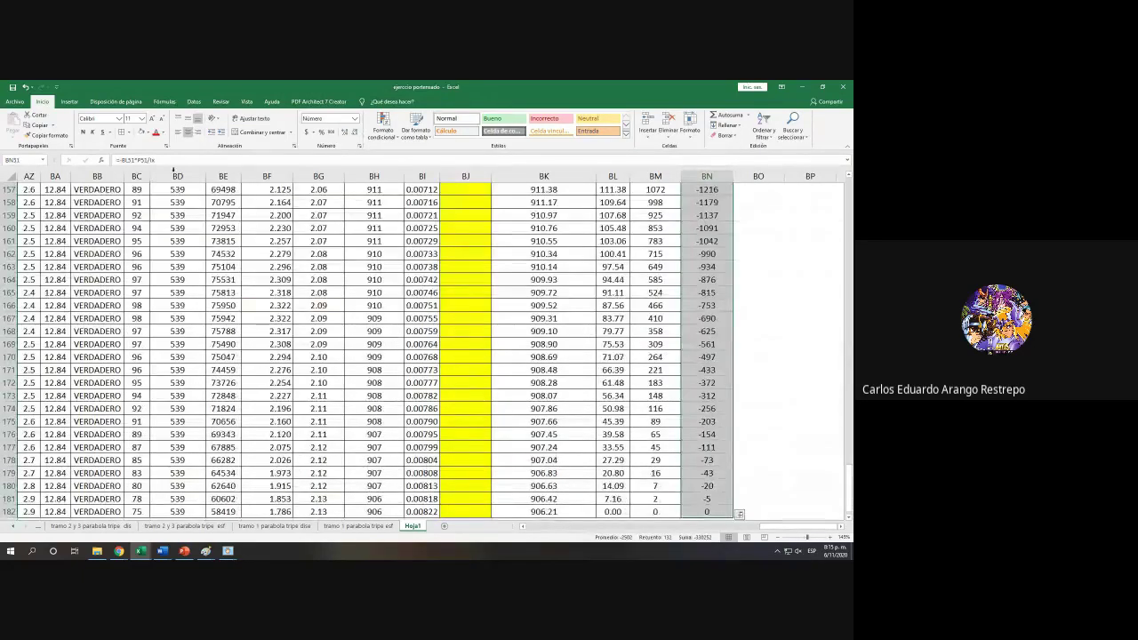
{"action": "scroll", "coordinate": [766, 445], "scroll_direction": "up", "scroll_amount": 20}
{"action": "scroll", "coordinate": [766, 444], "scroll_direction": "down", "scroll_amount": 4}
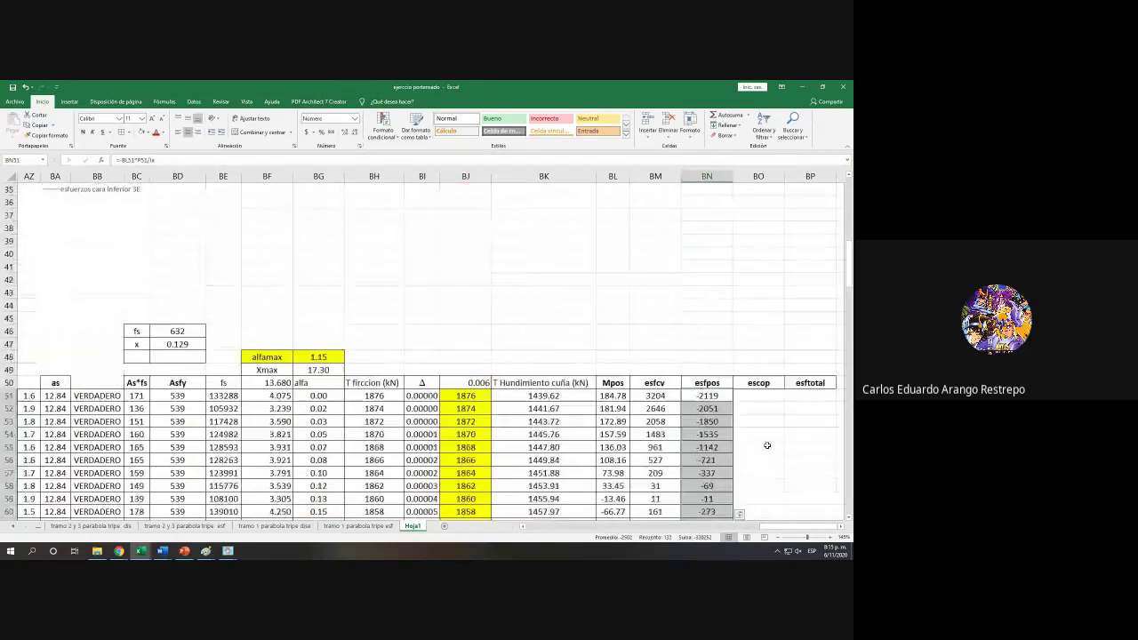
{"action": "scroll", "coordinate": [766, 444], "scroll_direction": "down", "scroll_amount": 3}
{"action": "left_click", "coordinate": [716, 280]}
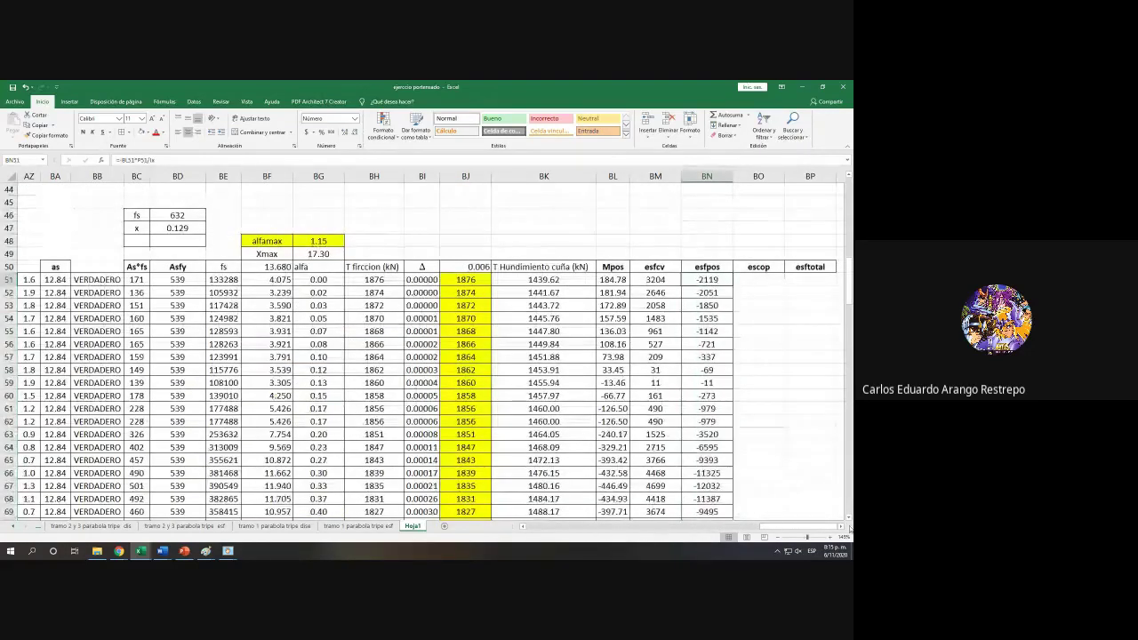
Step: Enter the escop formula =+BK51/Acom in BO51, dividing the wedge-set force by the A com area
{"action": "left_click", "coordinate": [842, 528]}
{"action": "left_click", "coordinate": [842, 529]}
{"action": "left_click", "coordinate": [842, 528]}
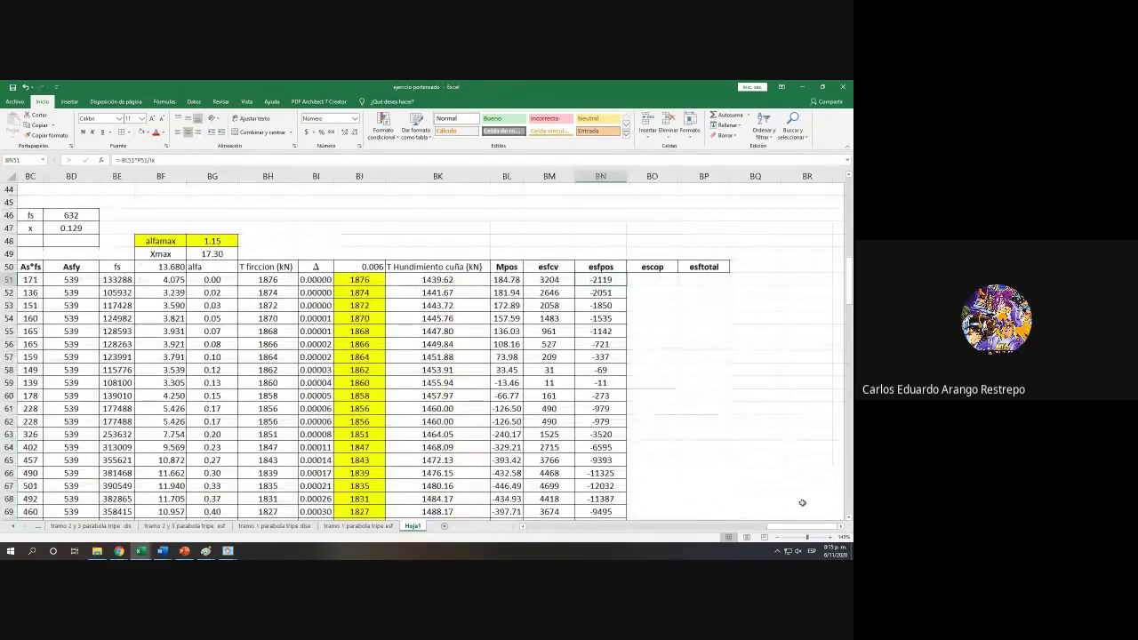
{"action": "left_click", "coordinate": [648, 280]}
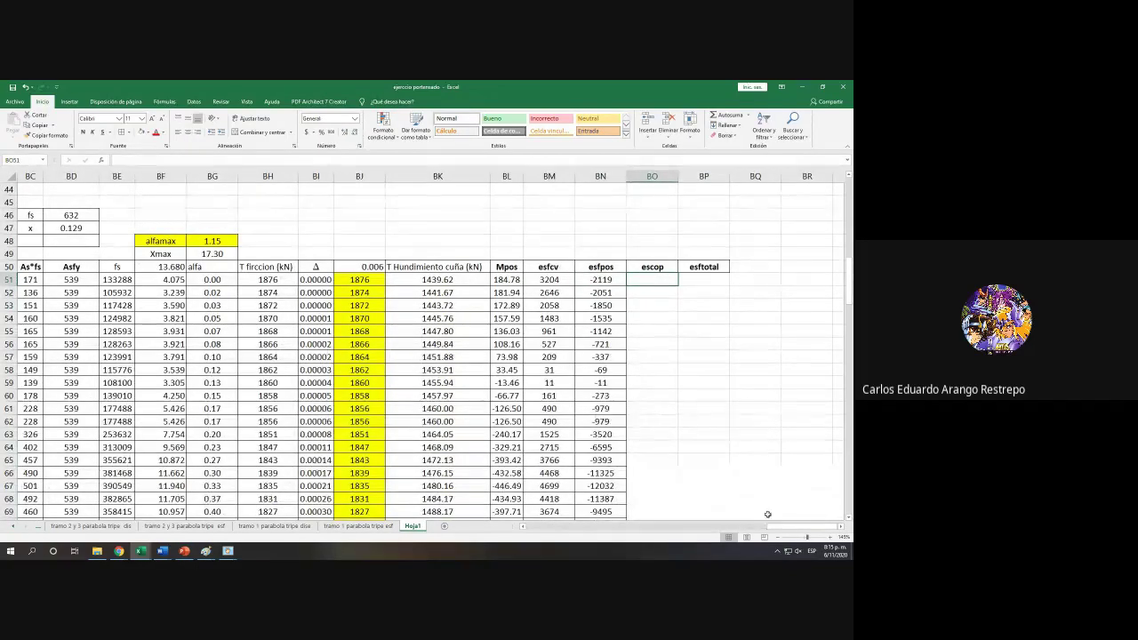
{"action": "left_click_drag", "start_coordinate": [800, 526], "coordinate": [789, 531]}
{"action": "scroll", "coordinate": [787, 531], "scroll_direction": "left", "scroll_amount": 1}
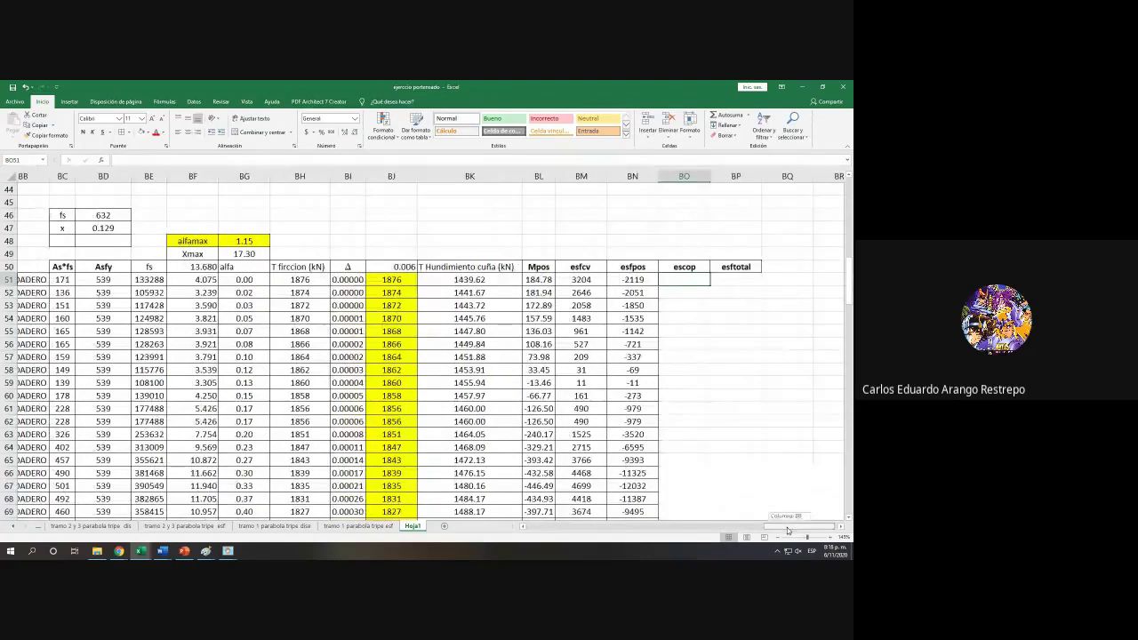
{"action": "key", "text": "Left"}
{"action": "key", "text": "Left"}
{"action": "key", "text": "Left"}
{"action": "key", "text": "Left"}
{"action": "left_click", "coordinate": [705, 280]}
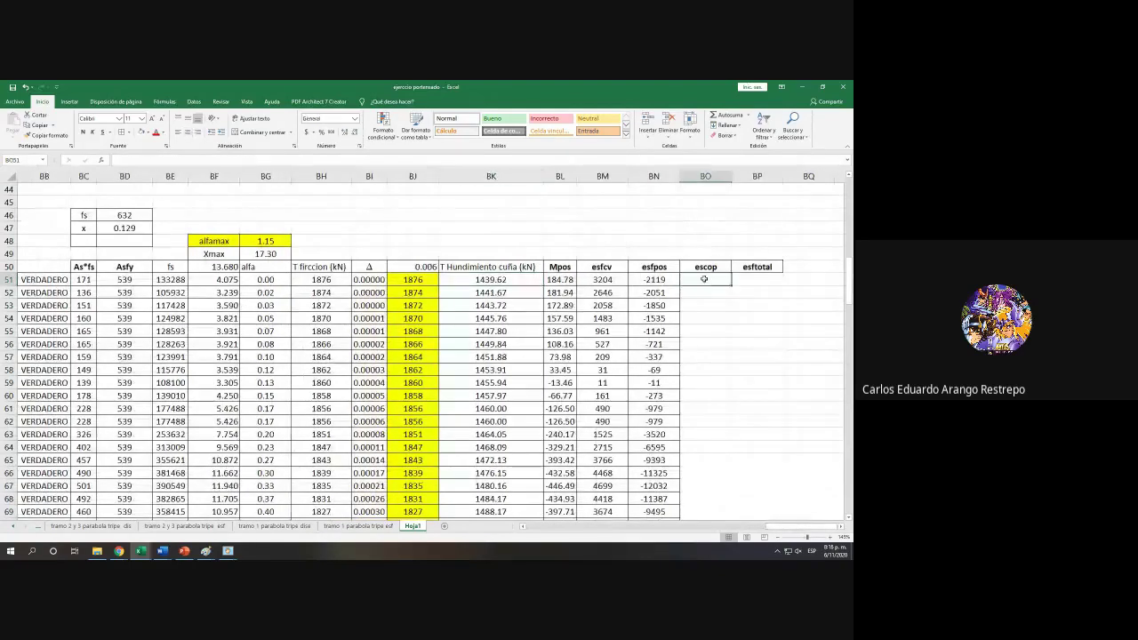
{"action": "type", "text": "+"}
{"action": "left_click", "coordinate": [514, 277]}
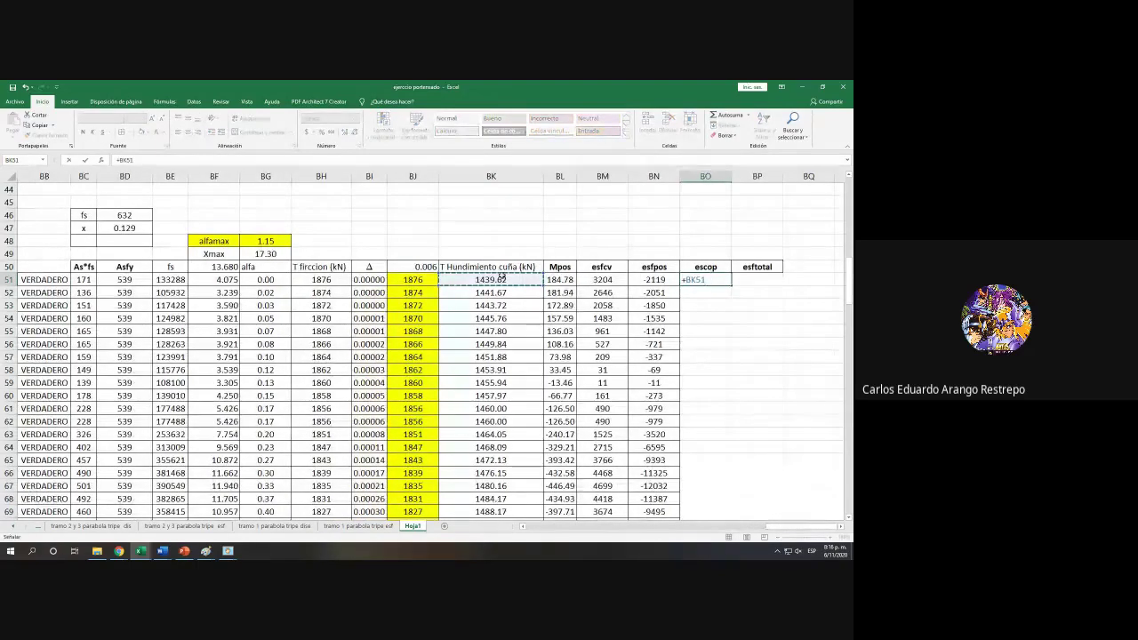
{"action": "type", "text": "/"}
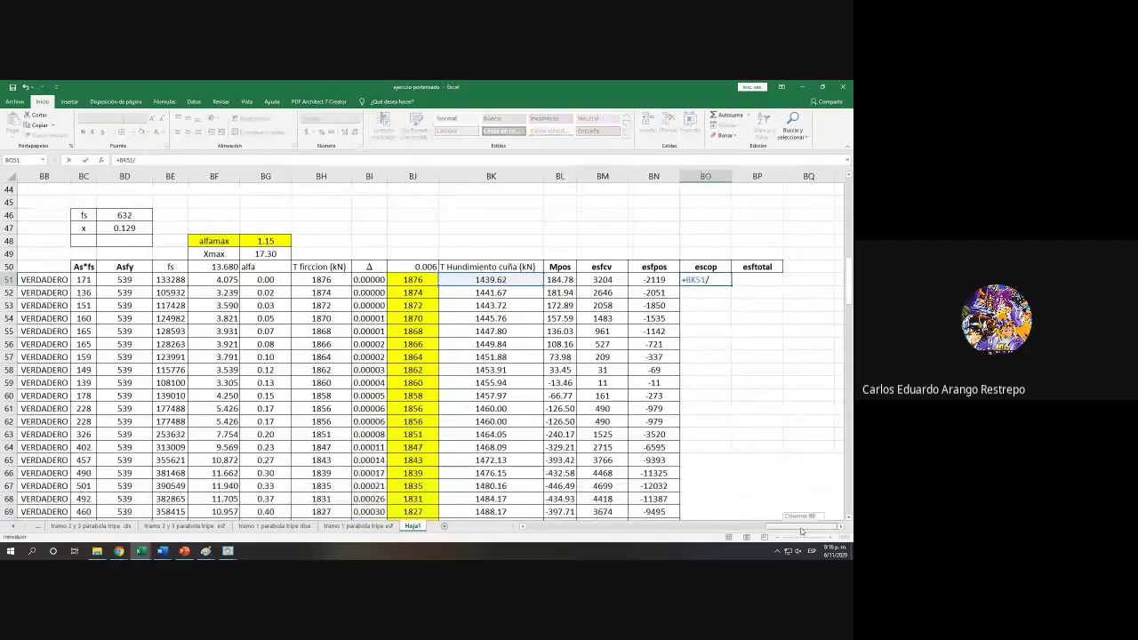
{"action": "left_click_drag", "start_coordinate": [796, 526], "coordinate": [222, 500]}
{"action": "scroll", "coordinate": [222, 501], "scroll_direction": "up", "scroll_amount": 14}
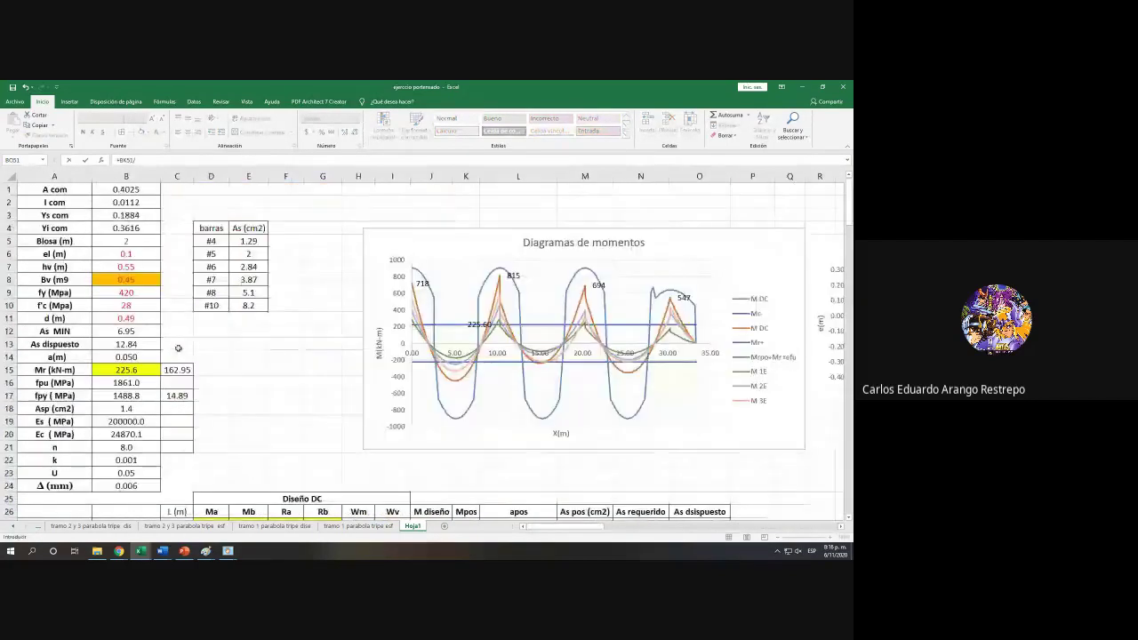
{"action": "left_click", "coordinate": [112, 186]}
{"action": "key", "text": "Return"}
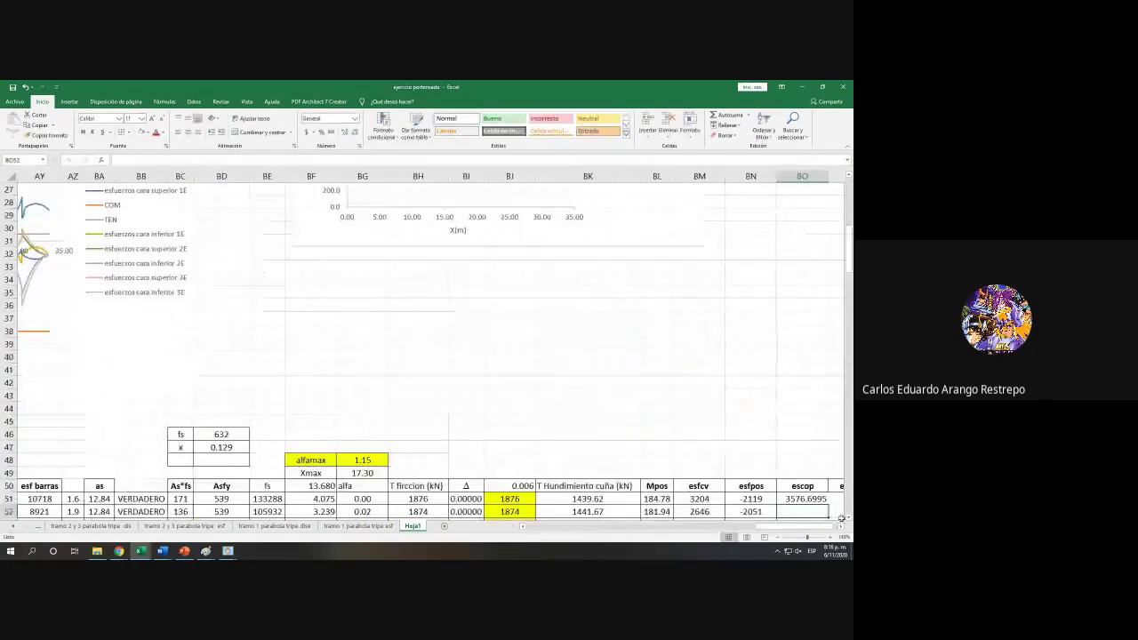
Step: Make the escop formula in BO51 negative, =-BK51/Acom, and fill it down the column
{"action": "scroll", "coordinate": [728, 476], "scroll_direction": "down", "scroll_amount": 5}
{"action": "scroll", "coordinate": [728, 477], "scroll_direction": "right", "scroll_amount": 3}
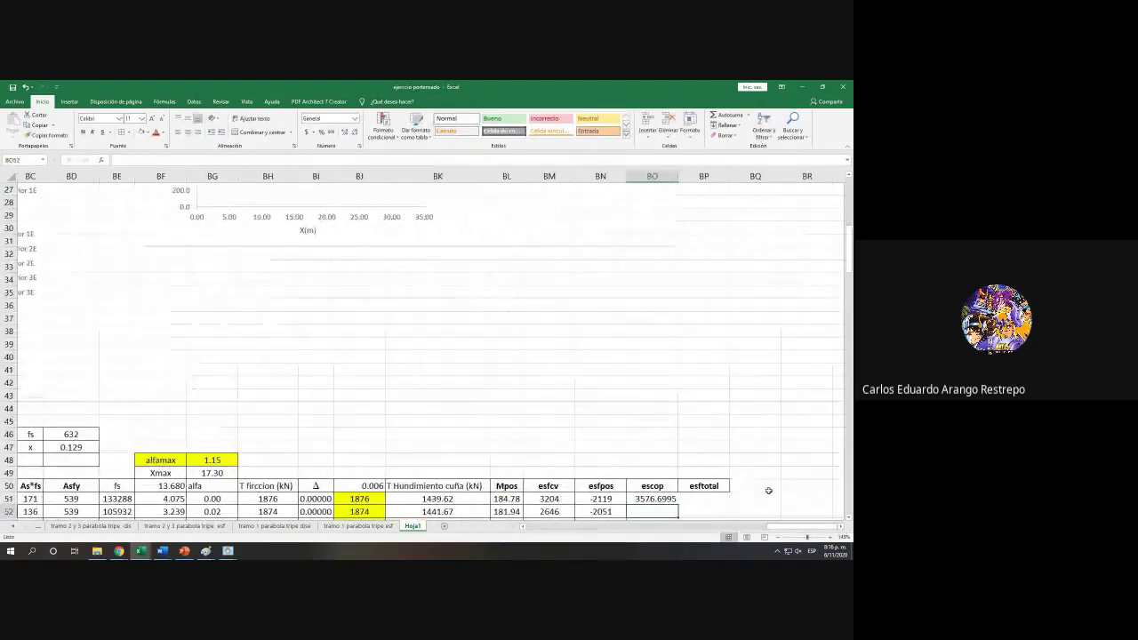
{"action": "double_click", "coordinate": [640, 304]}
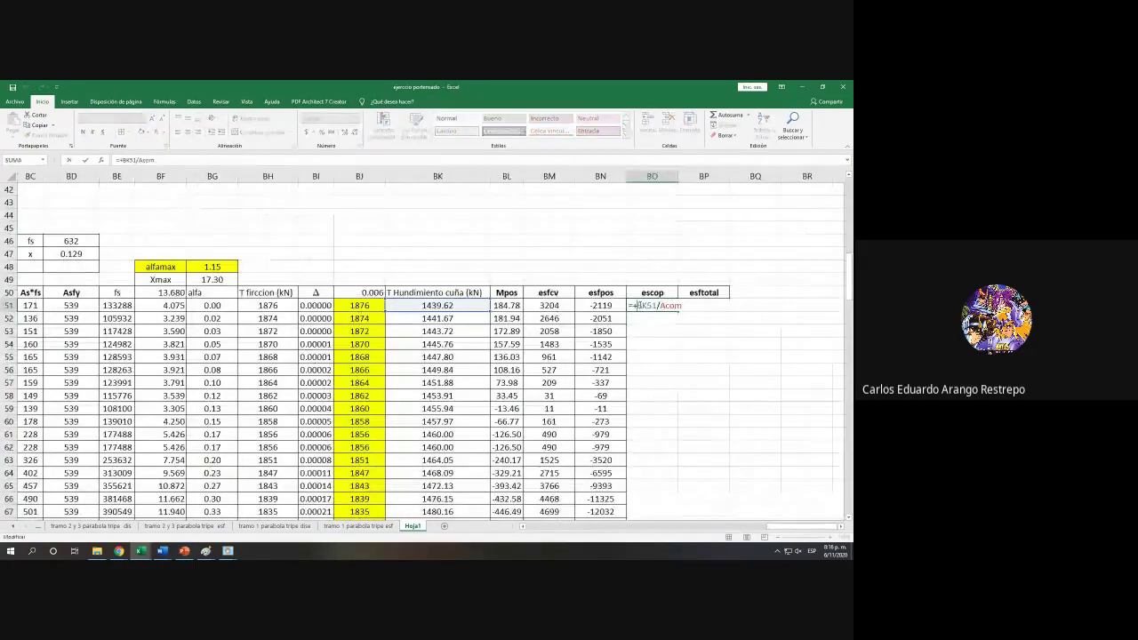
{"action": "key", "text": "BackSpace"}
{"action": "key", "text": "Return"}
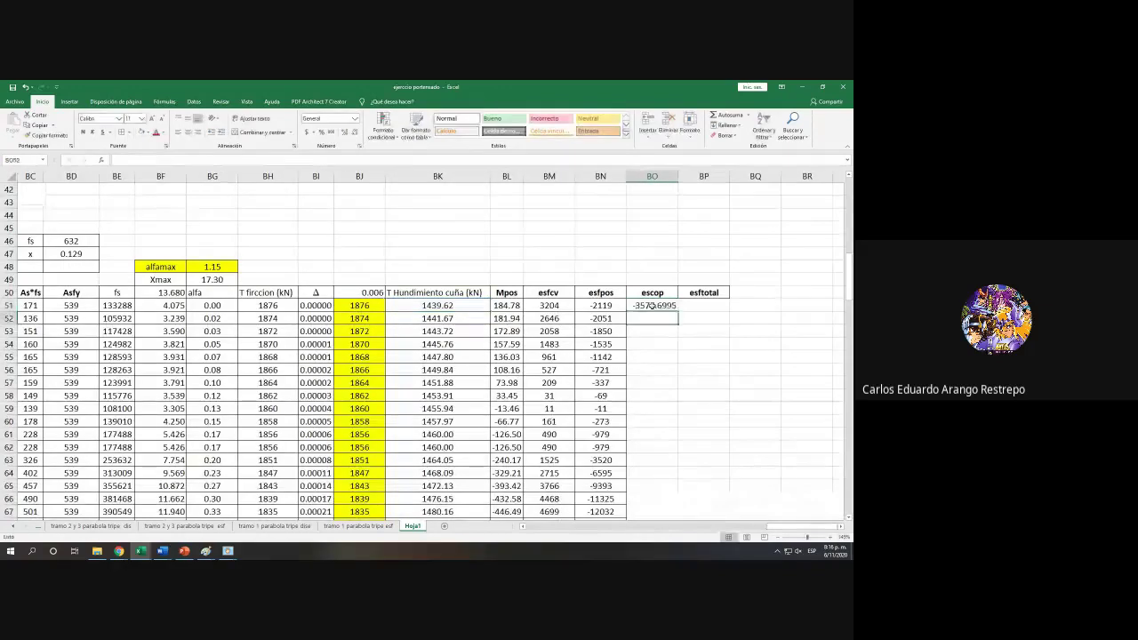
{"action": "left_click", "coordinate": [645, 305]}
{"action": "double_click", "coordinate": [677, 311]}
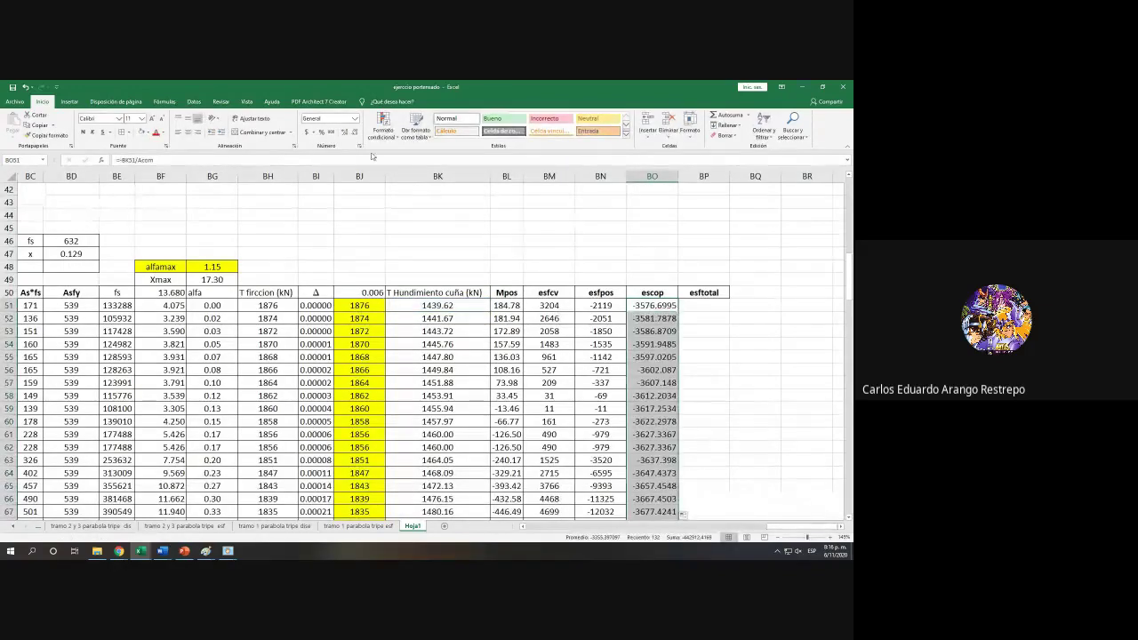
Step: Display the escop values in column BO without decimals and center them horizontally
{"action": "left_click", "coordinate": [355, 132]}
{"action": "left_click", "coordinate": [355, 132]}
{"action": "left_click", "coordinate": [355, 132]}
{"action": "left_click", "coordinate": [355, 132]}
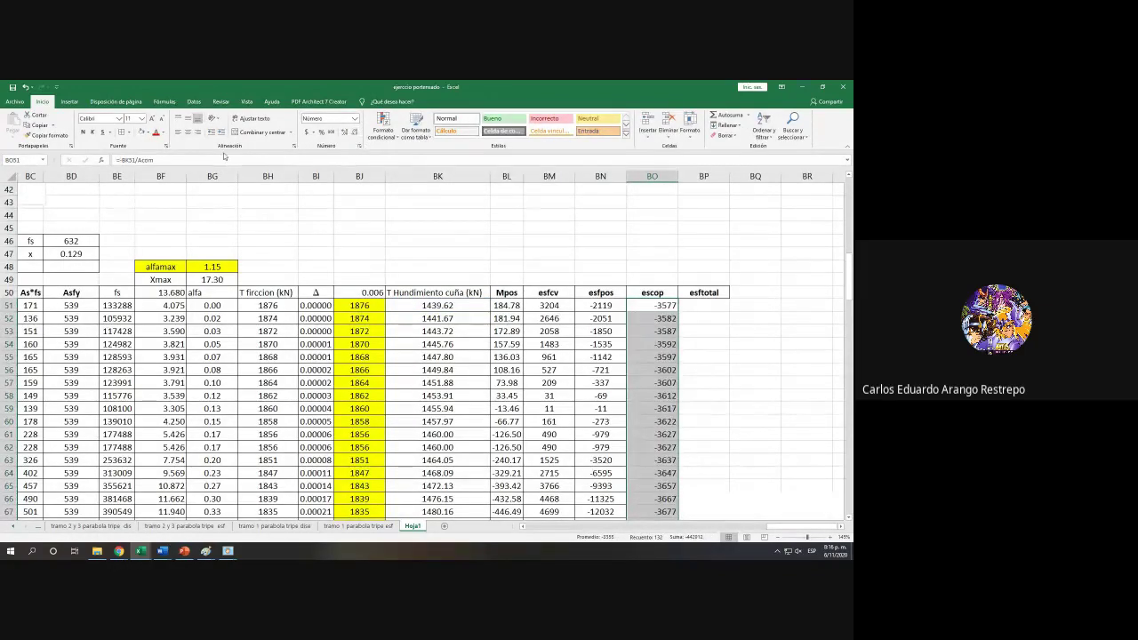
{"action": "left_click", "coordinate": [189, 132]}
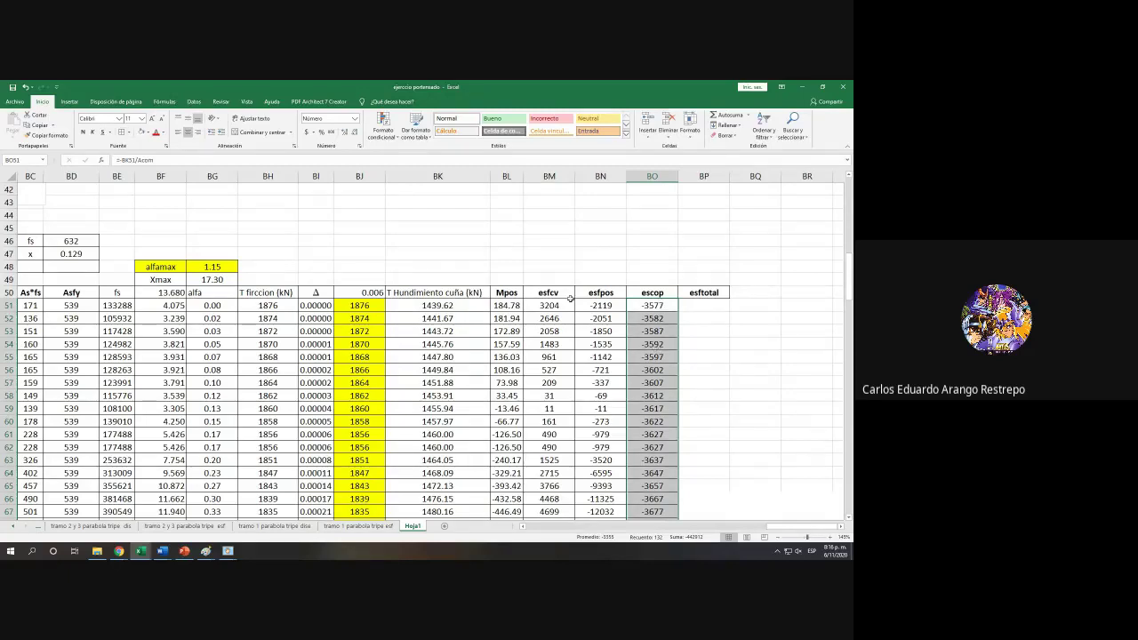
Step: Merge and center BM49:BP49 above the stress headers and enter the title "esfuerzos a lo largo de los torones"
{"action": "left_click_drag", "start_coordinate": [547, 279], "coordinate": [701, 278]}
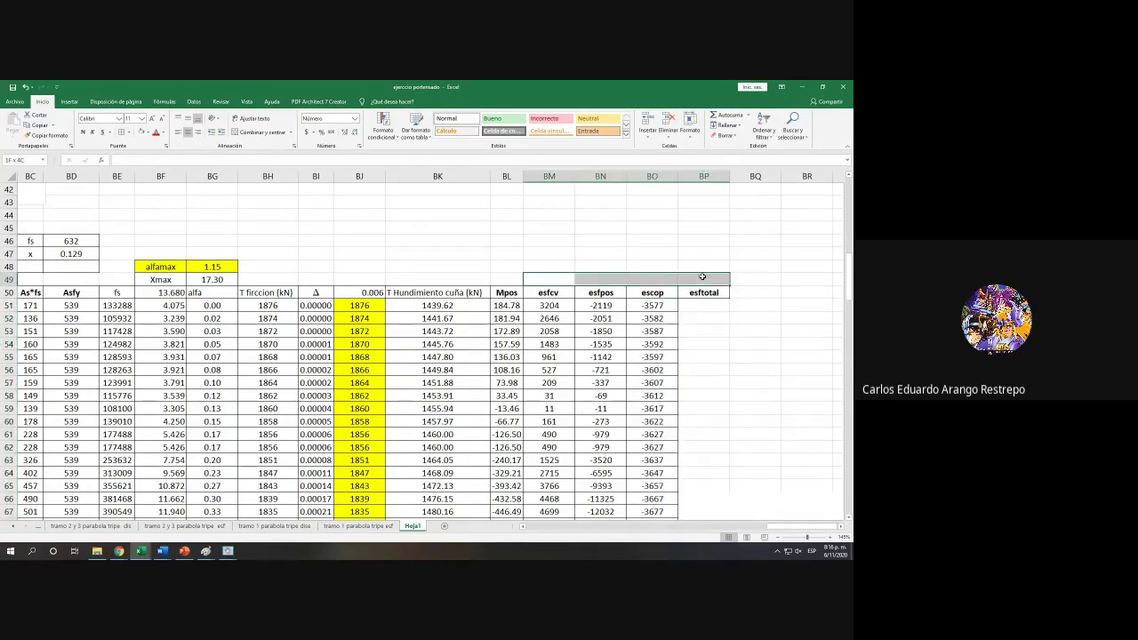
{"action": "left_click", "coordinate": [234, 132]}
{"action": "type", "text": "ers"}
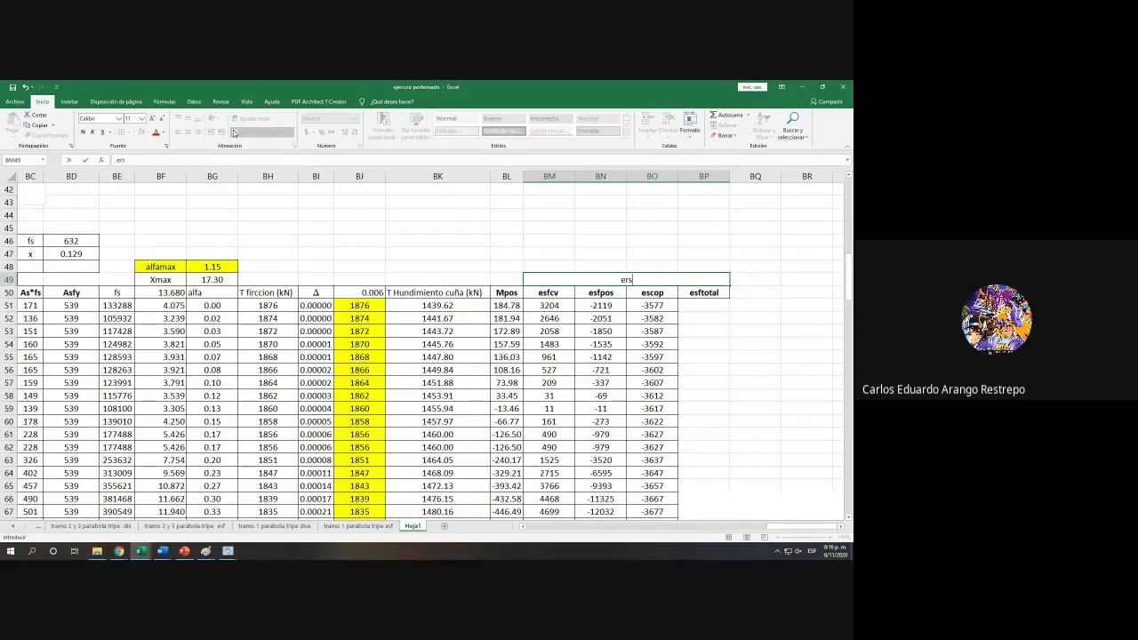
{"action": "type", "text": "sfuerzos a  lo largo defl"}
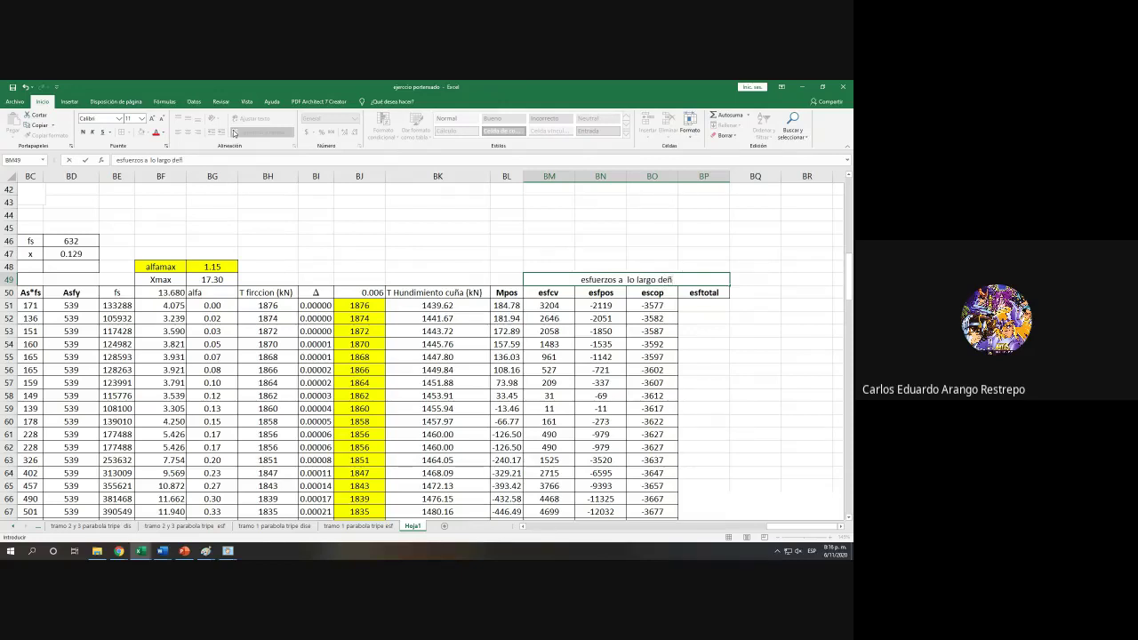
{"action": "key", "text": "BackSpace"}
{"action": "key", "text": "BackSpace"}
{"action": "type", "text": "l"}
{"action": "key", "text": "BackSpace"}
{"action": "key", "text": "BackSpace"}
{"action": "type", "text": "e los totones"}
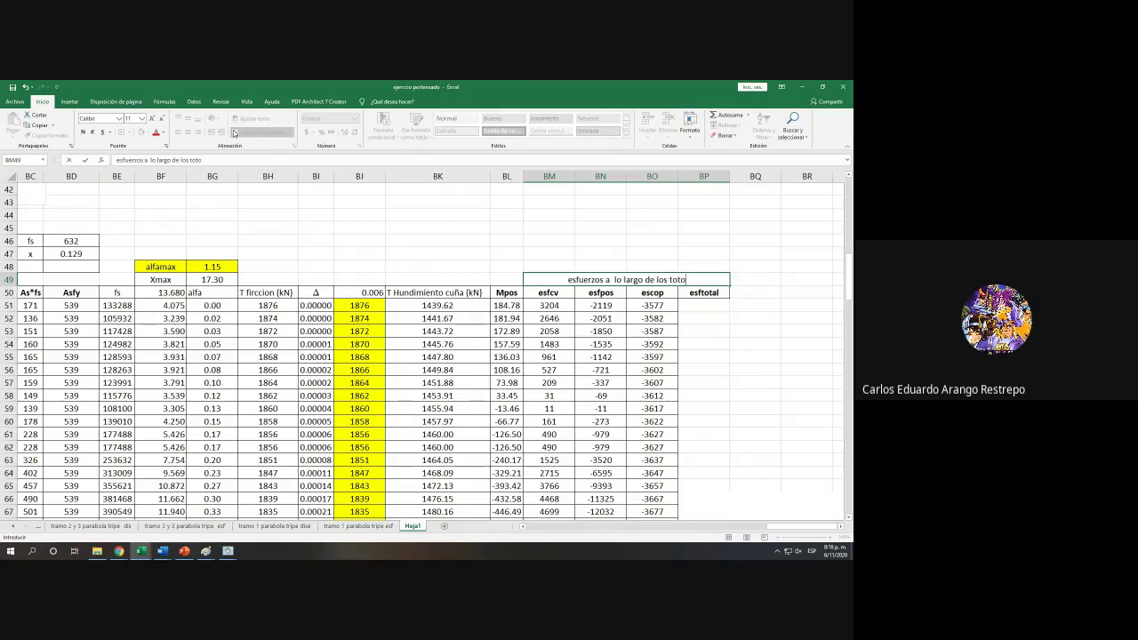
{"action": "left_click", "coordinate": [671, 280]}
{"action": "key", "text": "BackSpace"}
{"action": "type", "text": "r"}
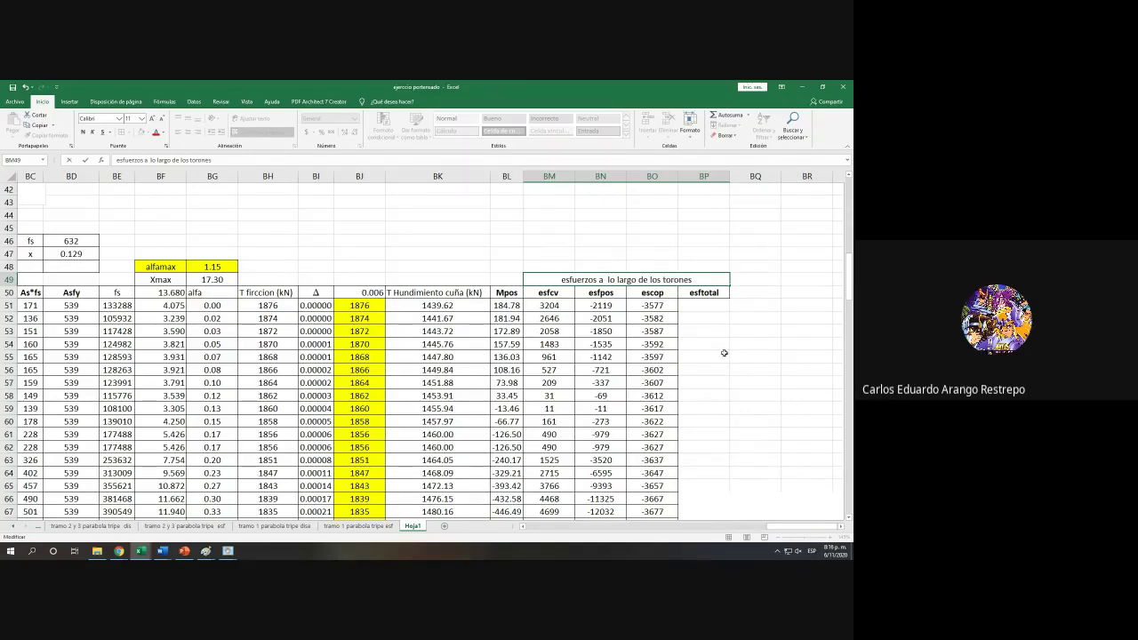
{"action": "left_click", "coordinate": [693, 306]}
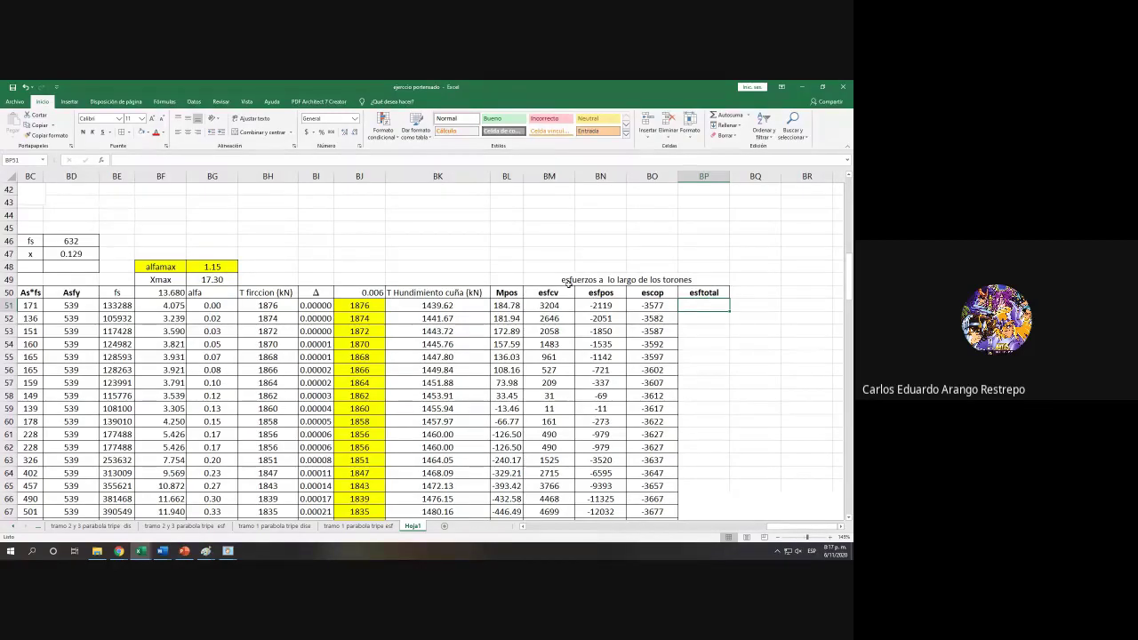
{"action": "left_click", "coordinate": [569, 285]}
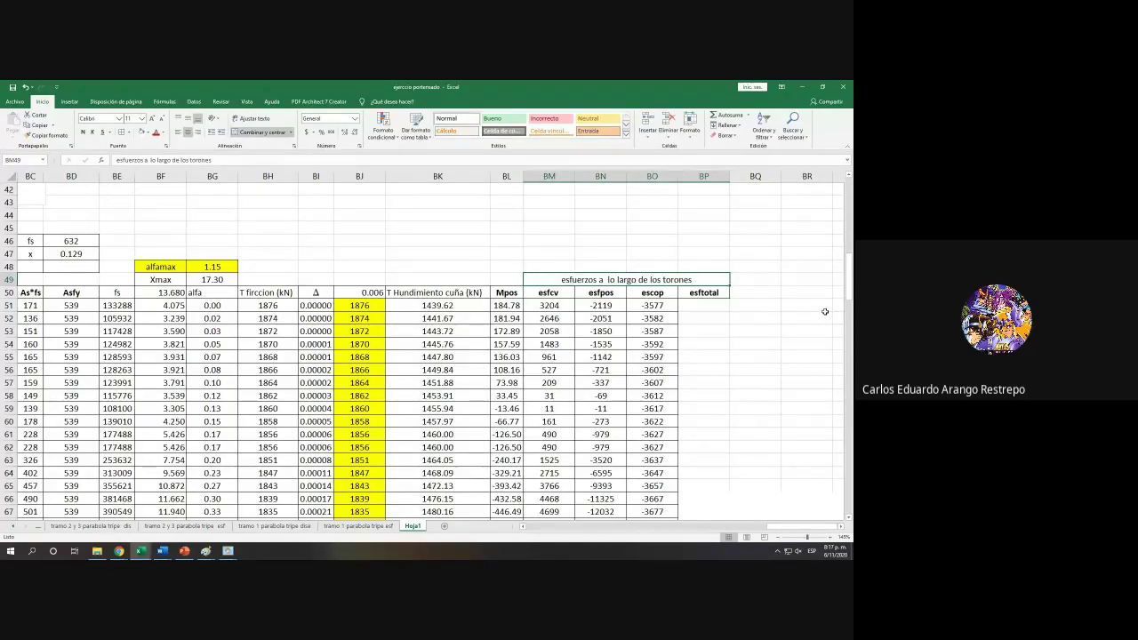
Step: Enter the esftotal formula =+SUMA(BM51:BO51) in BP51, adding the esfcv, esfpos and escop stresses
{"action": "left_click", "coordinate": [721, 305]}
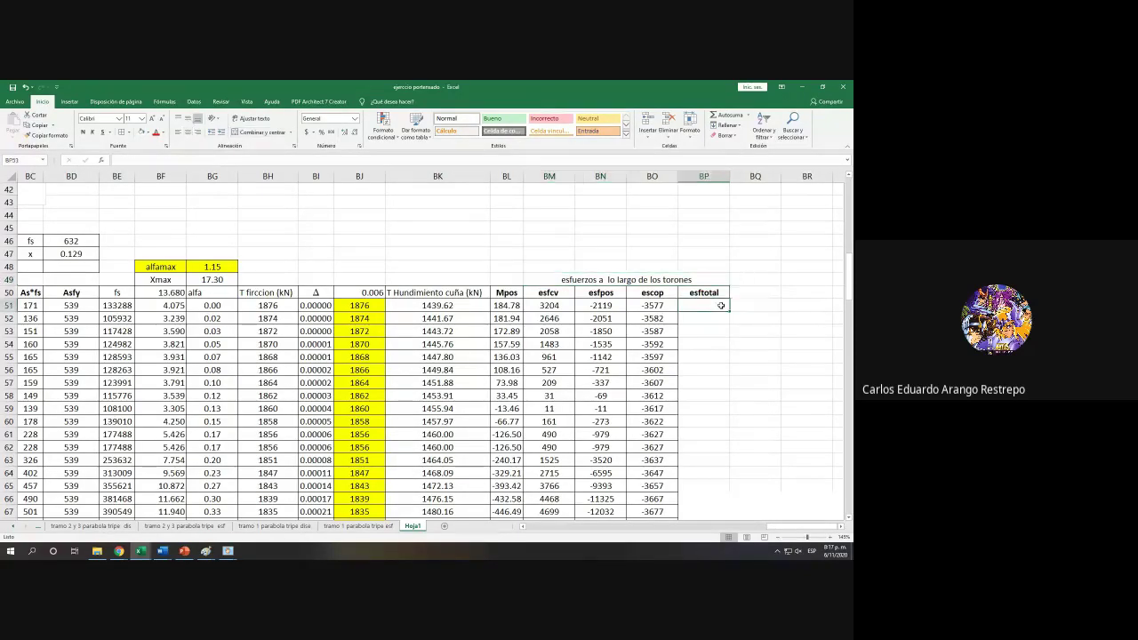
{"action": "type", "text": "+sum"}
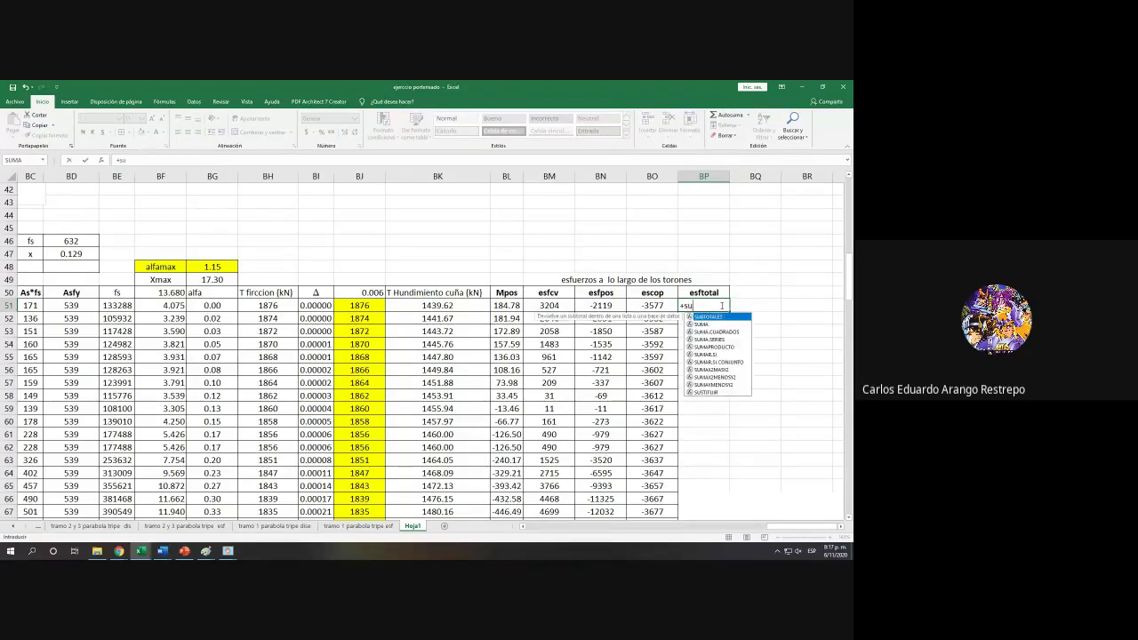
{"action": "double_click", "coordinate": [726, 317]}
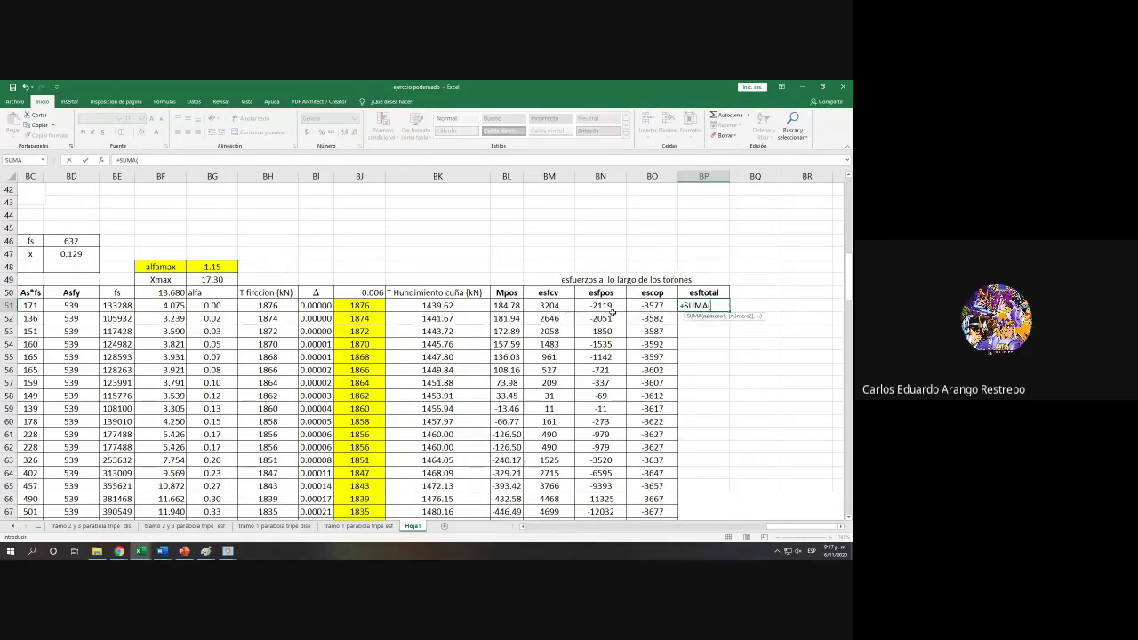
{"action": "left_click_drag", "start_coordinate": [560, 307], "coordinate": [642, 305]}
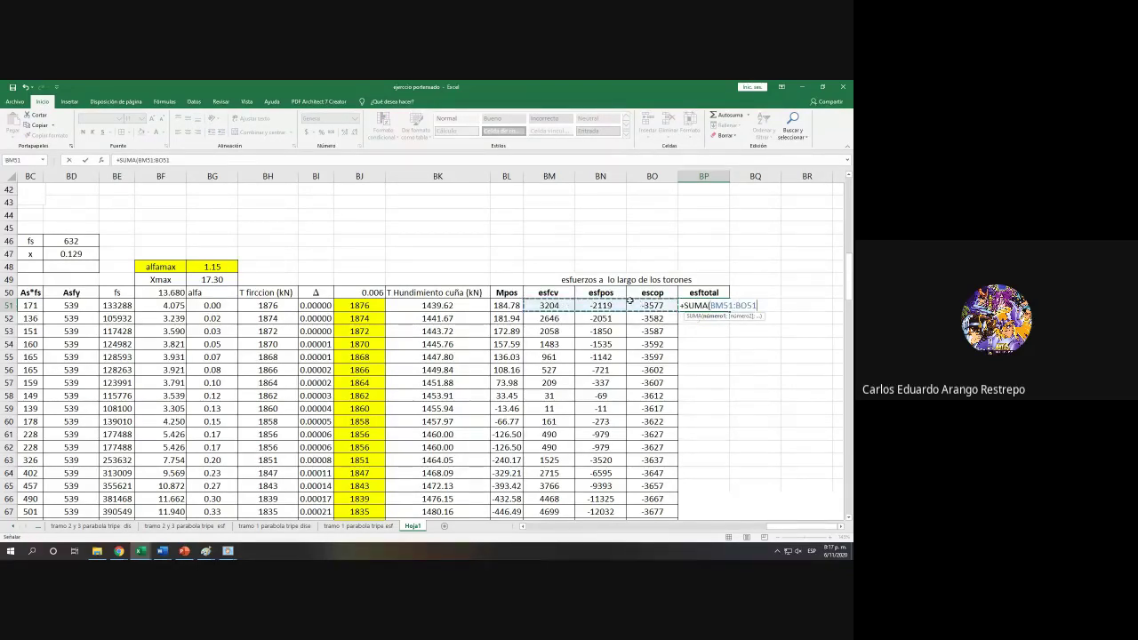
{"action": "key", "text": "Return"}
{"action": "left_click", "coordinate": [703, 305]}
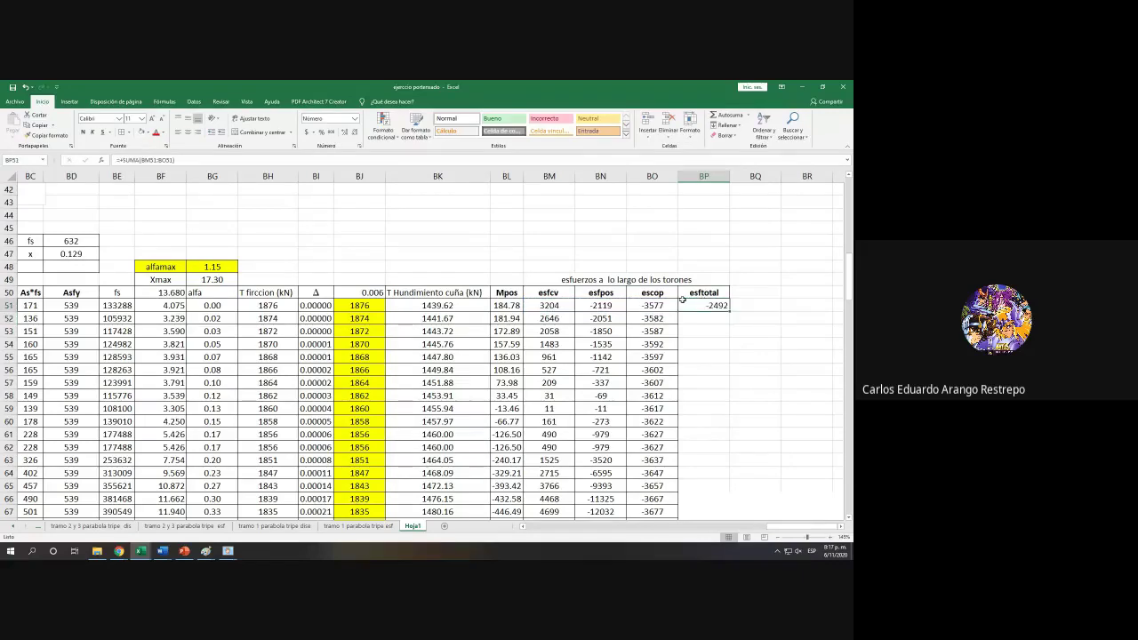
Step: Center the esftotal value in BP51 and fill its formula down to the last table row
{"action": "left_click", "coordinate": [187, 132]}
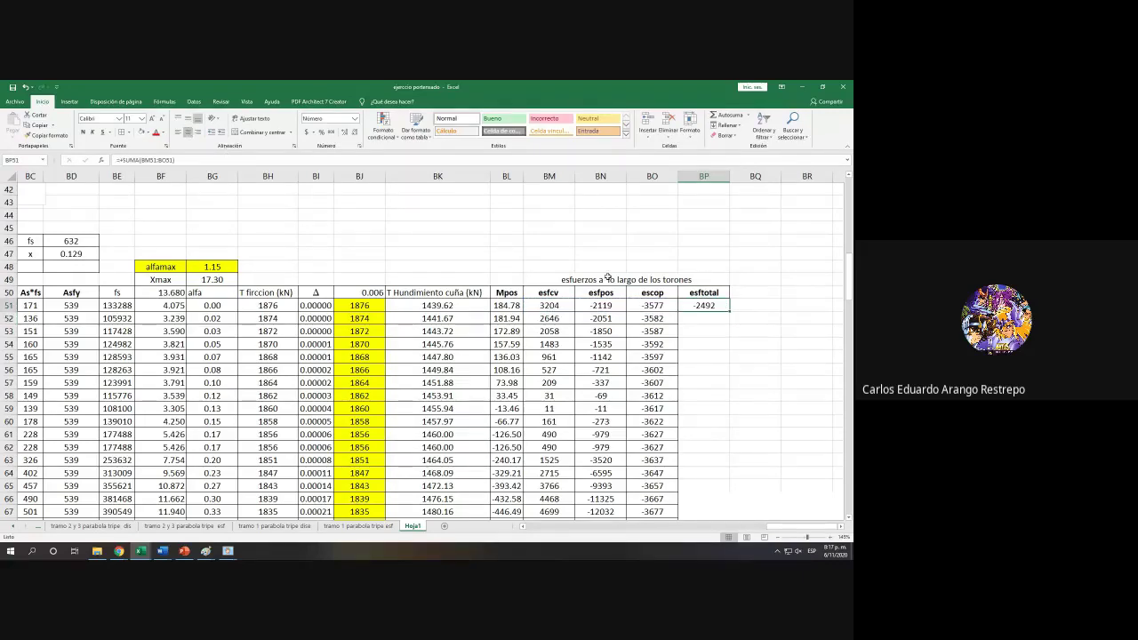
{"action": "double_click", "coordinate": [729, 310]}
{"action": "scroll", "coordinate": [711, 309], "scroll_direction": "down", "scroll_amount": 13}
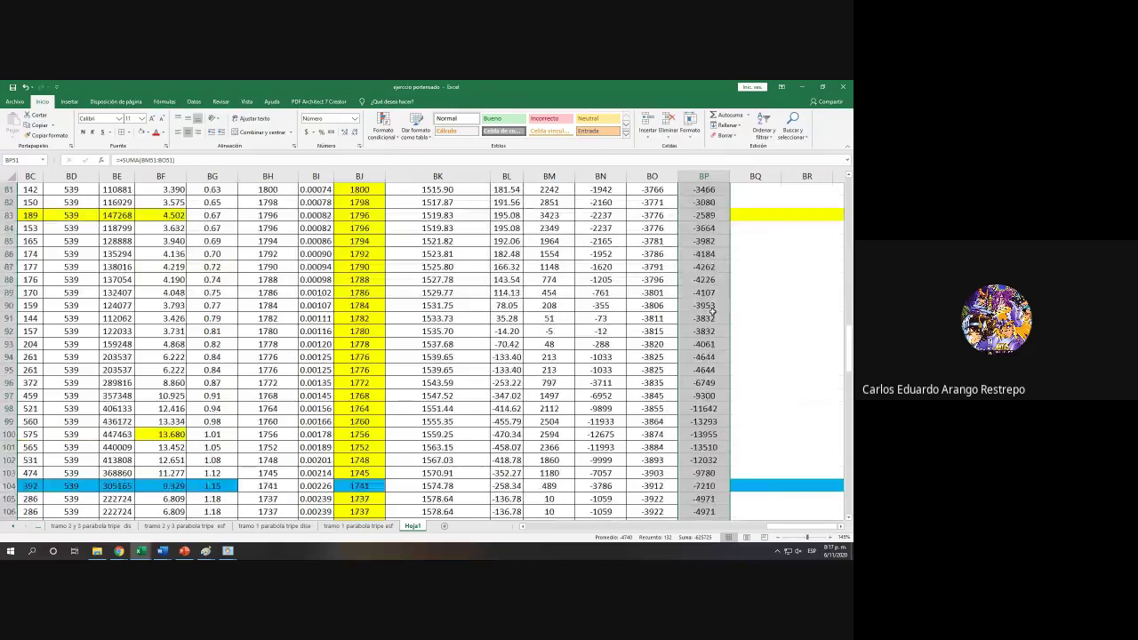
{"action": "scroll", "coordinate": [711, 309], "scroll_direction": "down", "scroll_amount": 20}
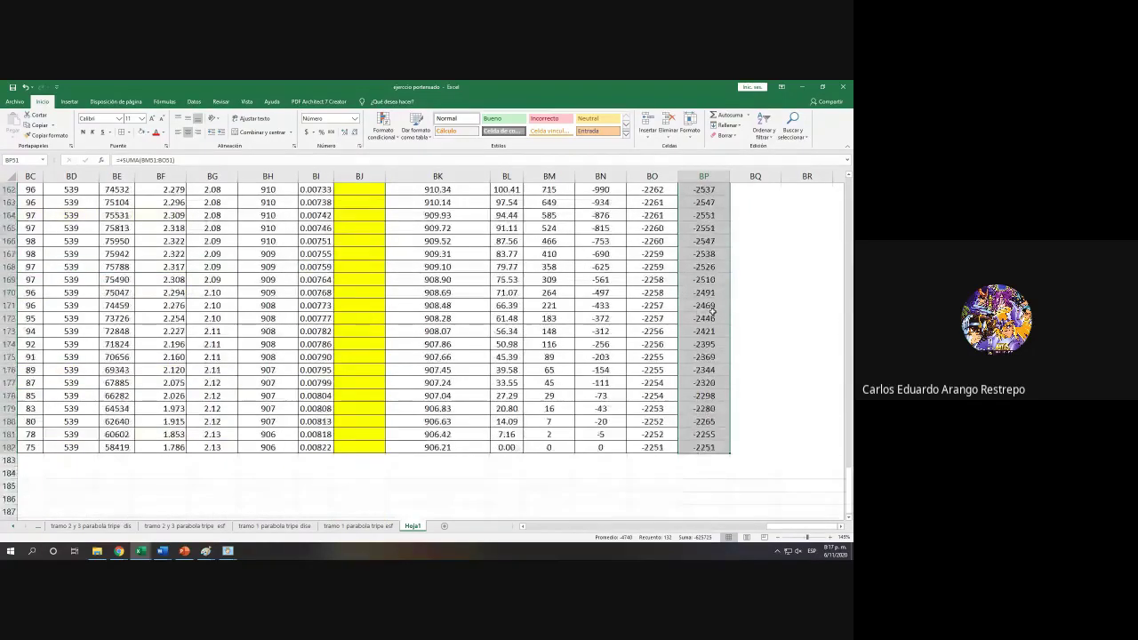
{"action": "scroll", "coordinate": [711, 309], "scroll_direction": "up", "scroll_amount": 20}
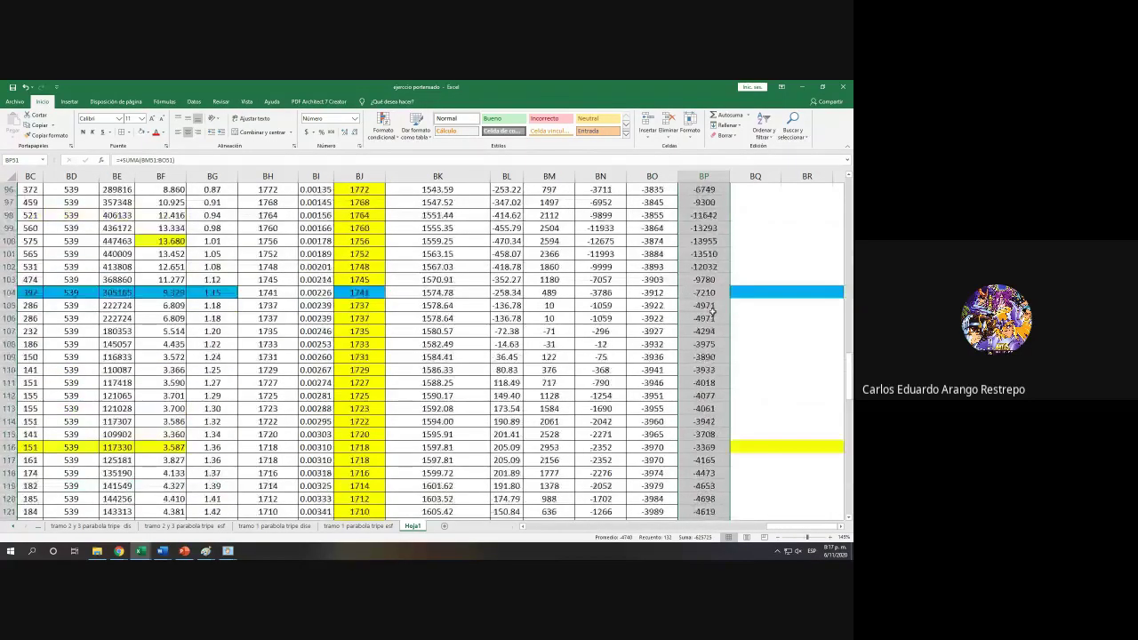
{"action": "scroll", "coordinate": [711, 310], "scroll_direction": "up", "scroll_amount": 20}
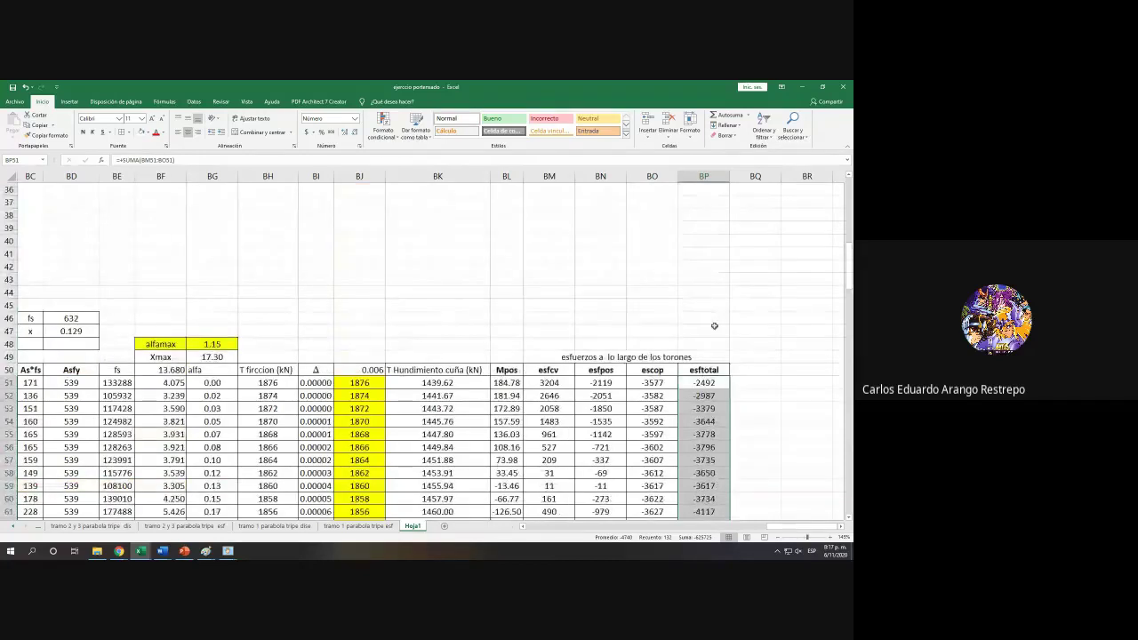
Step: Apply cell borders to the merged title "esfuerzos a lo largo de los torones" in row 49
{"action": "scroll", "coordinate": [829, 531], "scroll_direction": "right", "scroll_amount": 2}
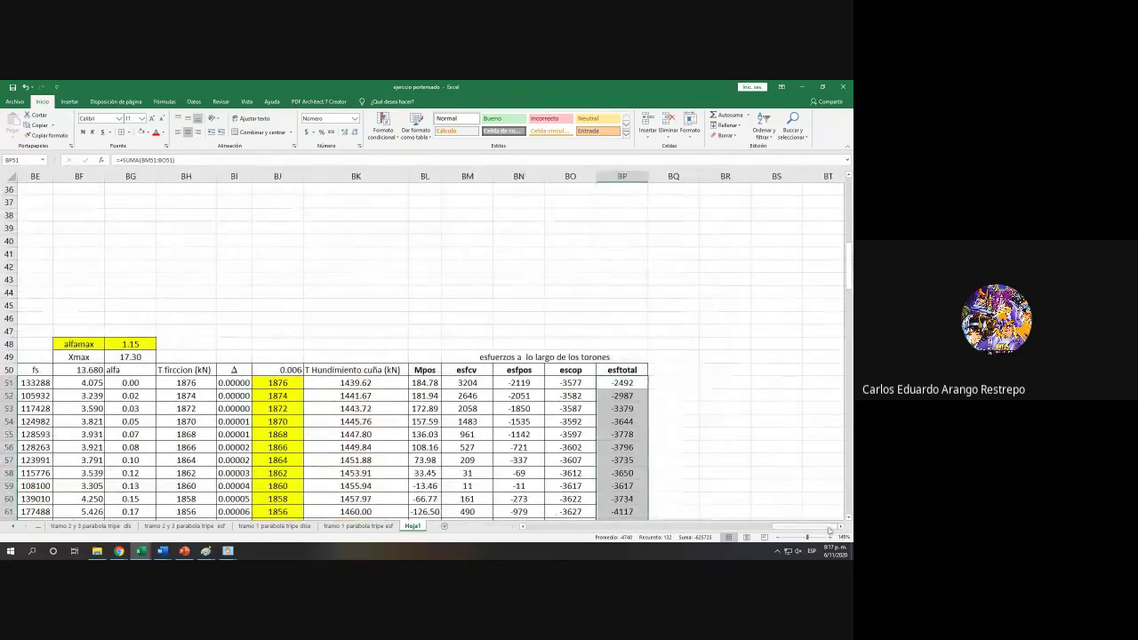
{"action": "left_click", "coordinate": [534, 357]}
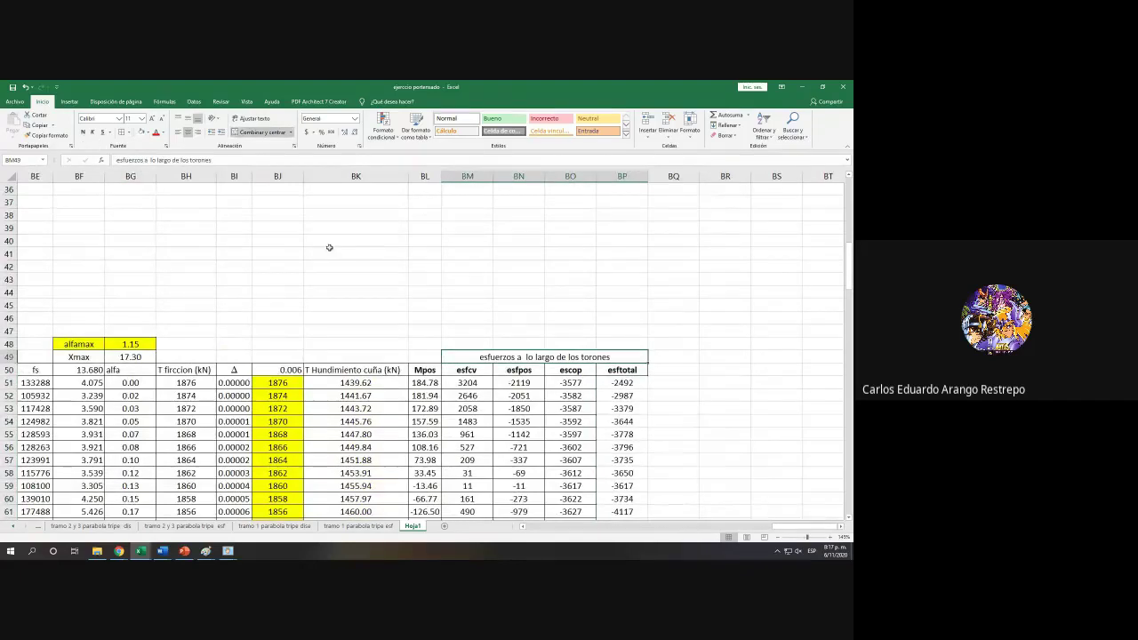
{"action": "left_click", "coordinate": [629, 342]}
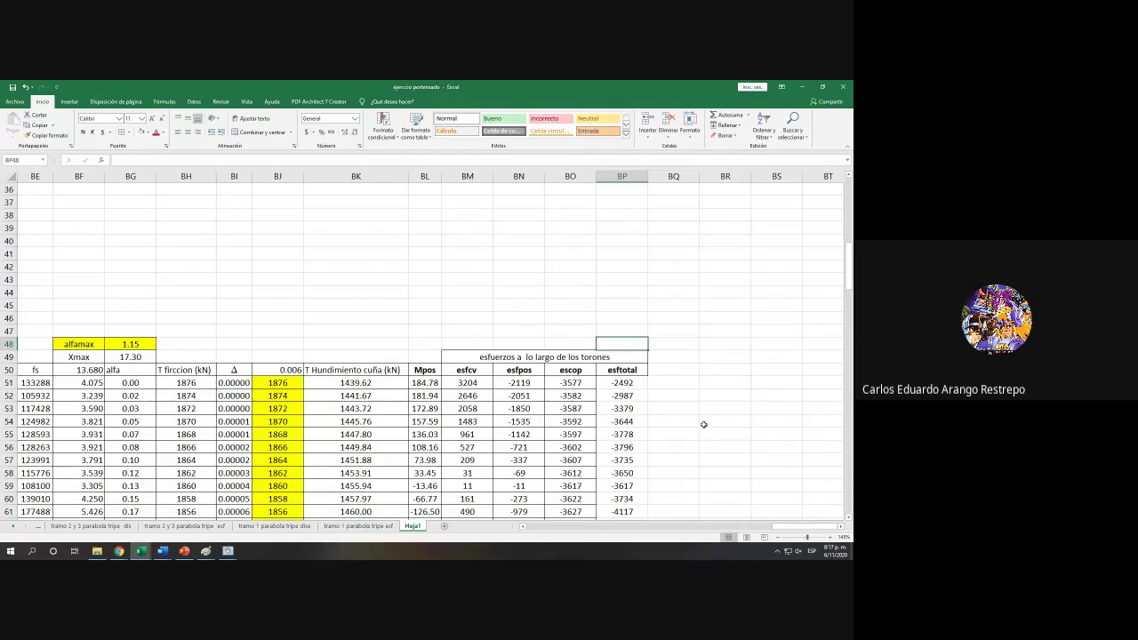
Step: Open the data source of the beam stress chart and add a new data series
{"action": "scroll", "coordinate": [427, 400], "scroll_direction": "left", "scroll_amount": 6}
{"action": "scroll", "coordinate": [266, 356], "scroll_direction": "up", "scroll_amount": 5}
{"action": "right_click", "coordinate": [185, 290]}
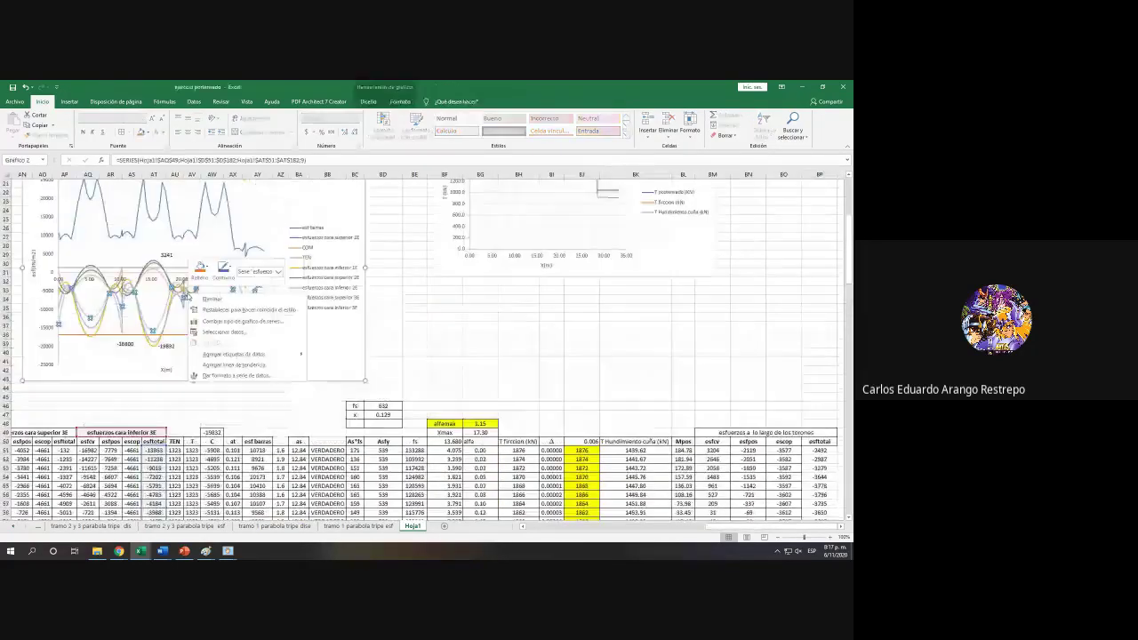
{"action": "left_click", "coordinate": [162, 357]}
{"action": "right_click", "coordinate": [218, 289]}
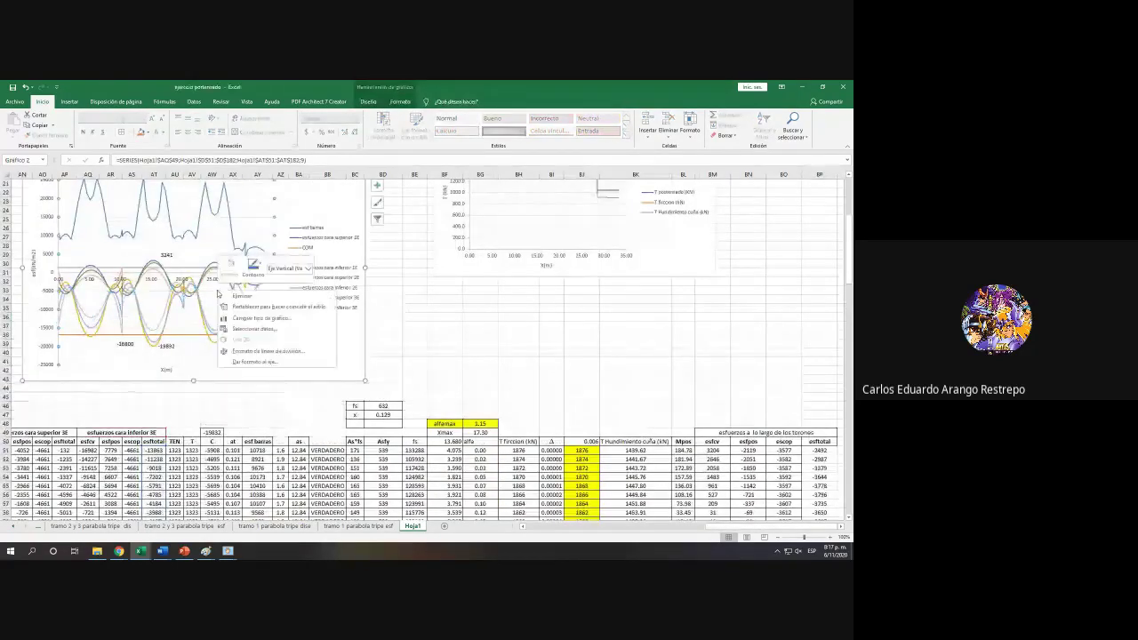
{"action": "left_click", "coordinate": [260, 331]}
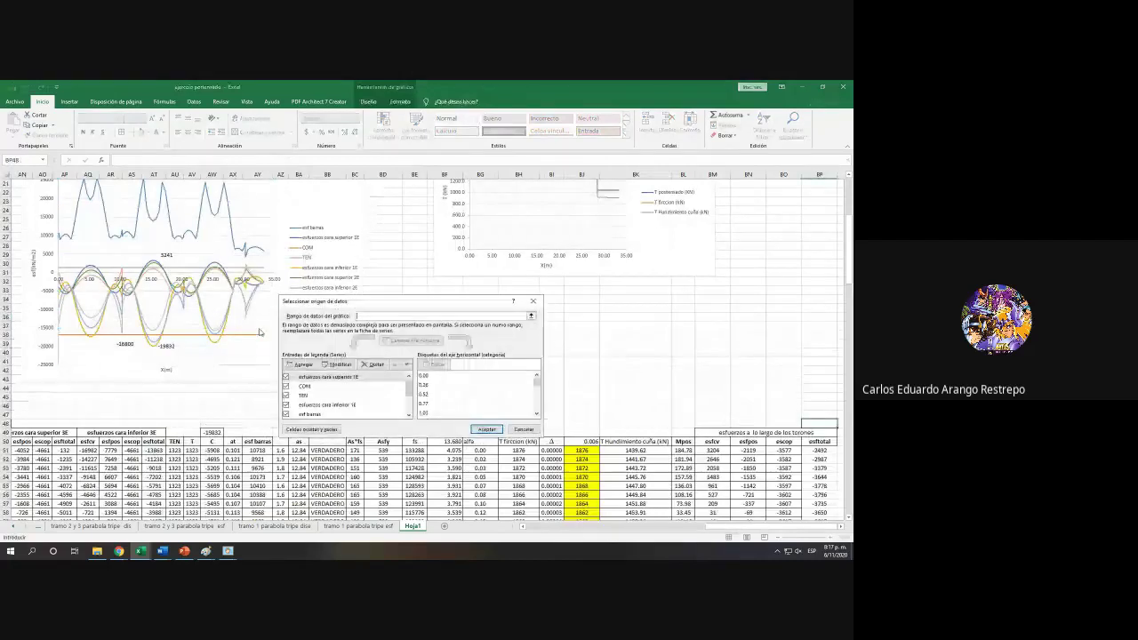
{"action": "left_click", "coordinate": [299, 365]}
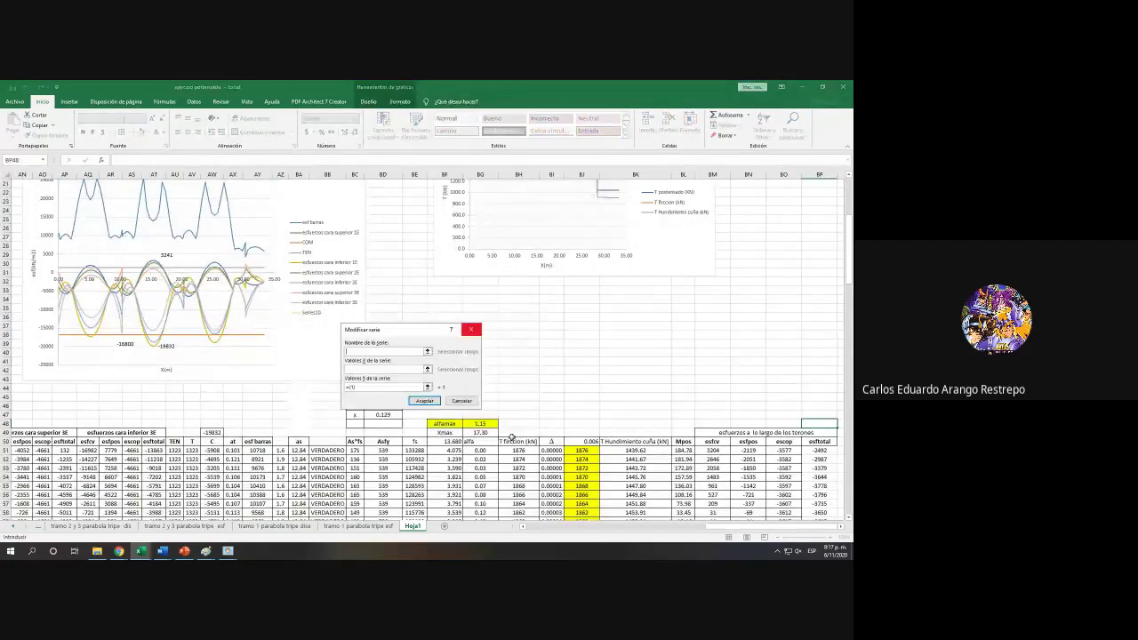
Step: Set the new series' X values to the x column, Hoja1 D51:D182
{"action": "left_click", "coordinate": [428, 369]}
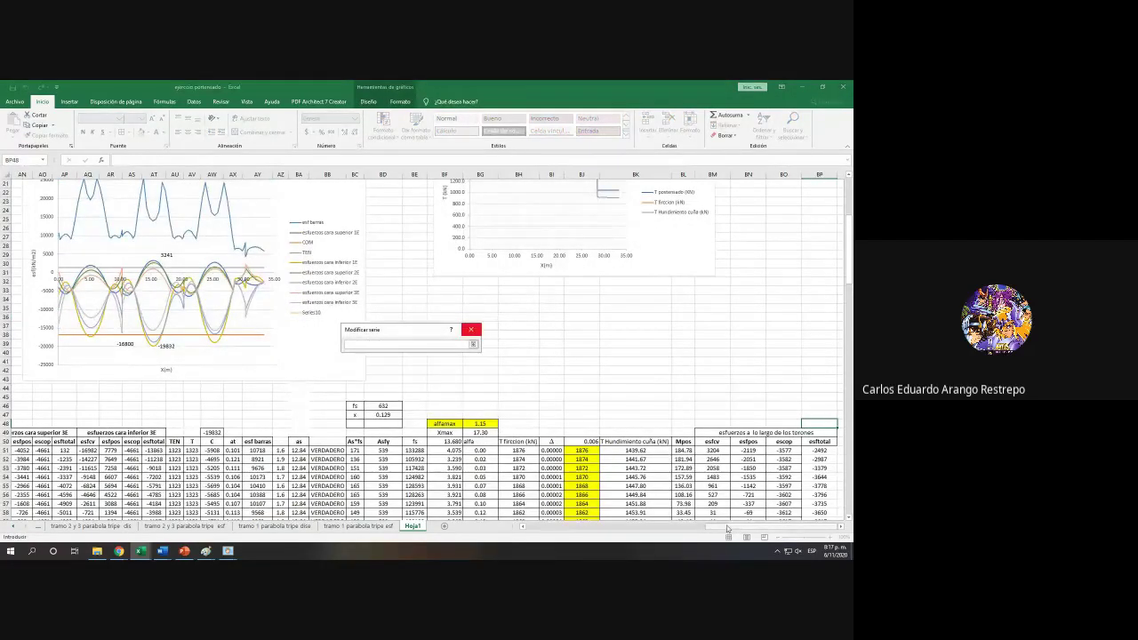
{"action": "left_click", "coordinate": [572, 524]}
{"action": "left_click", "coordinate": [145, 450]}
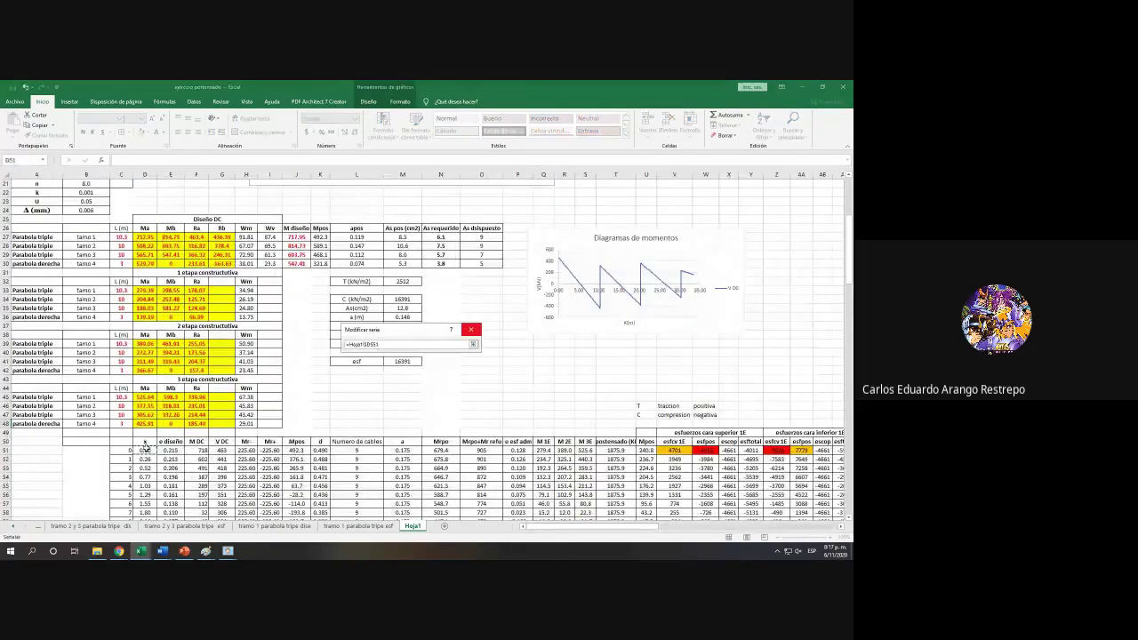
{"action": "key", "text": "ctrl+shift+Down"}
{"action": "left_click", "coordinate": [473, 344]}
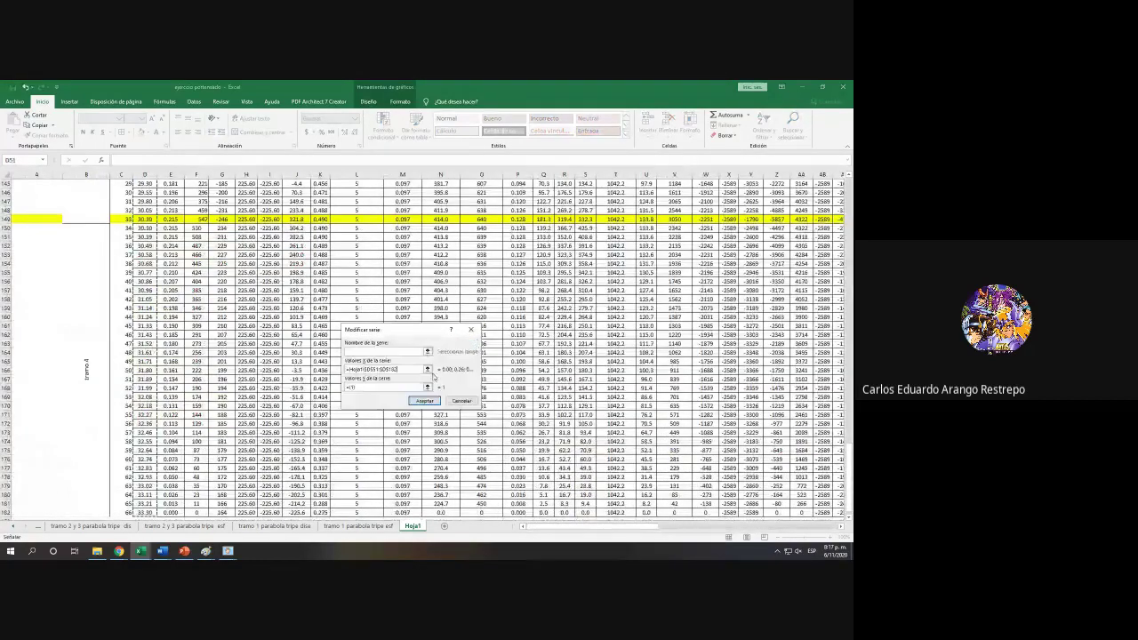
Step: Set the new series' Y values to the esftotal column, Hoja1 BP51:BP182
{"action": "left_click", "coordinate": [429, 389]}
{"action": "scroll", "coordinate": [588, 388], "scroll_direction": "up", "scroll_amount": 5}
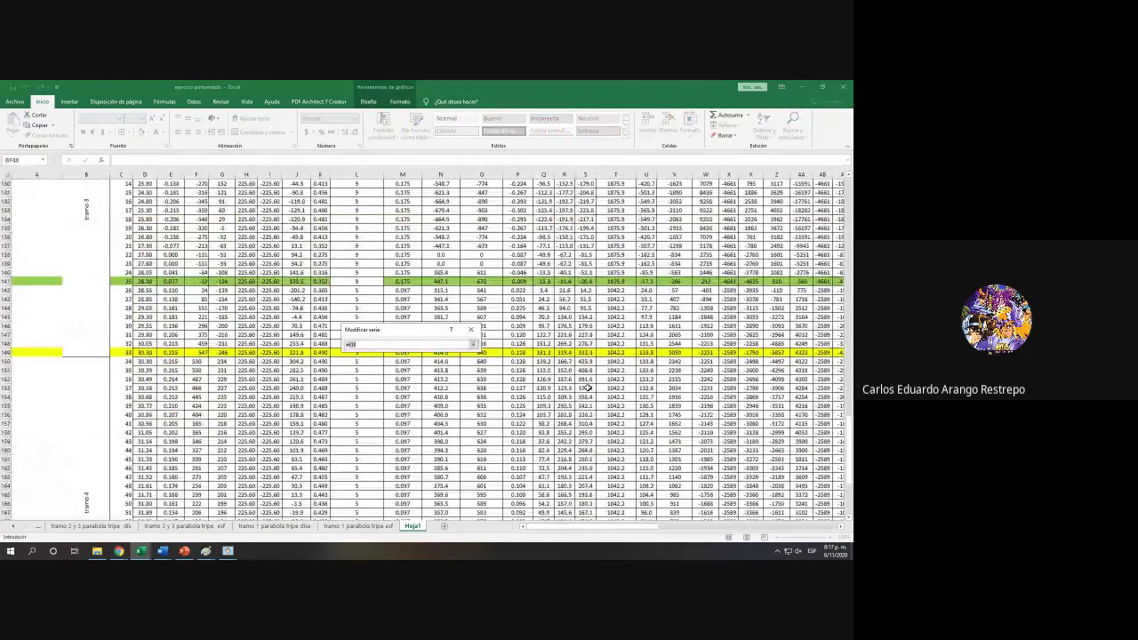
{"action": "scroll", "coordinate": [587, 387], "scroll_direction": "up", "scroll_amount": 20}
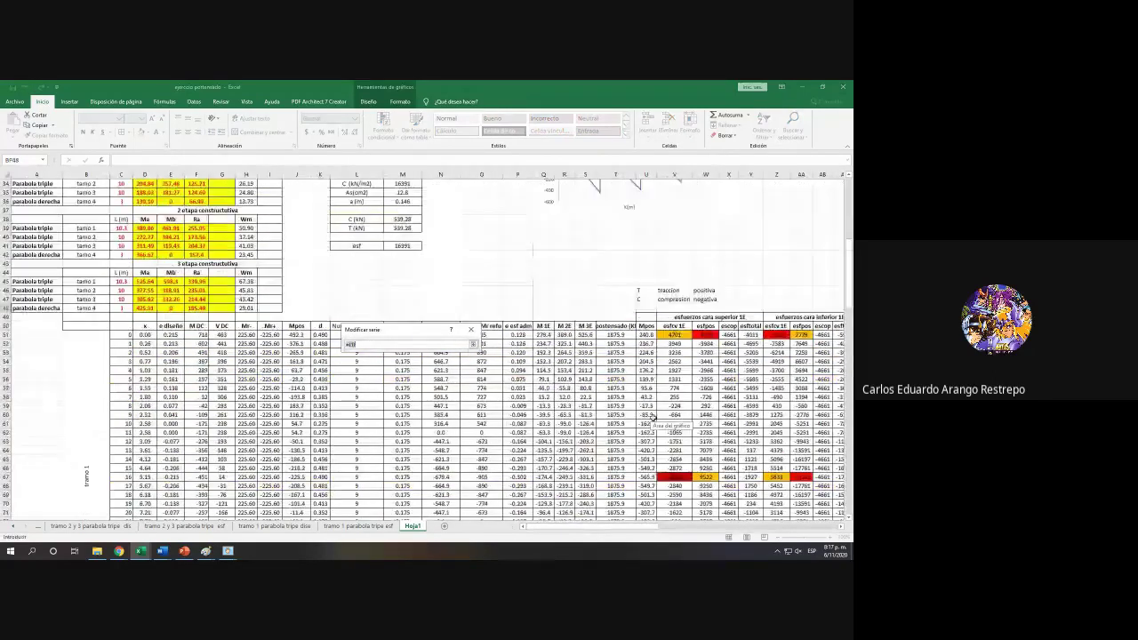
{"action": "scroll", "coordinate": [651, 415], "scroll_direction": "up", "scroll_amount": 4}
{"action": "scroll", "coordinate": [652, 416], "scroll_direction": "right", "scroll_amount": 12}
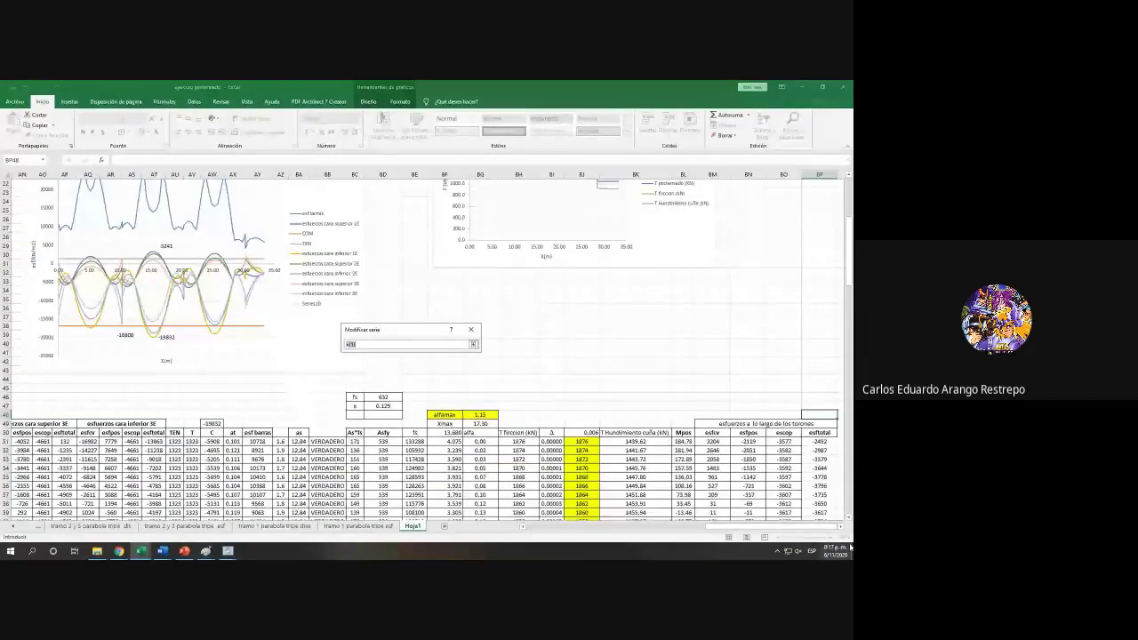
{"action": "scroll", "coordinate": [841, 529], "scroll_direction": "right", "scroll_amount": 4}
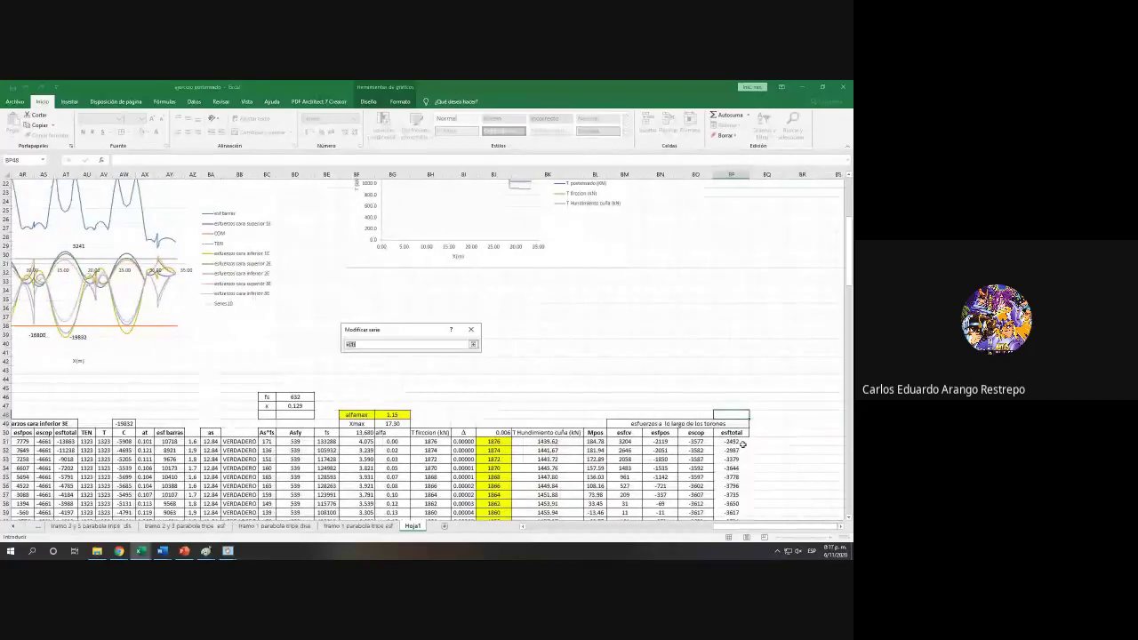
{"action": "left_click", "coordinate": [738, 441]}
{"action": "key", "text": "ctrl+shift+Down"}
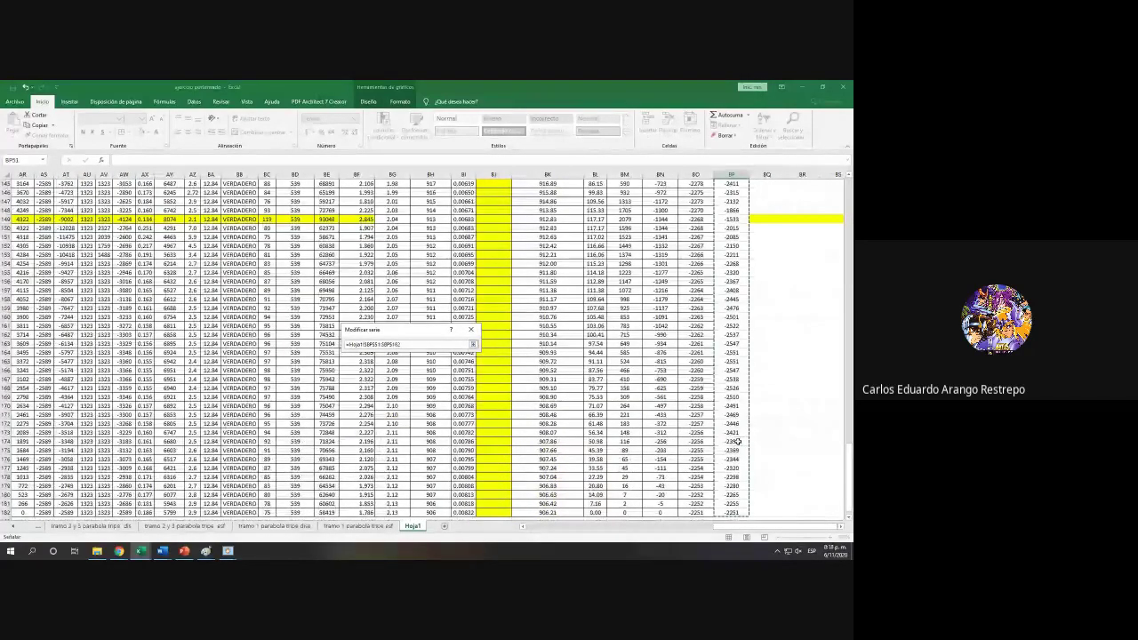
{"action": "key", "text": "Return"}
Step: Name the new series from the merged title cell BM49, "esfuerzos a lo largo de los torones", and accept the chart's data source changes
{"action": "left_click", "coordinate": [434, 359]}
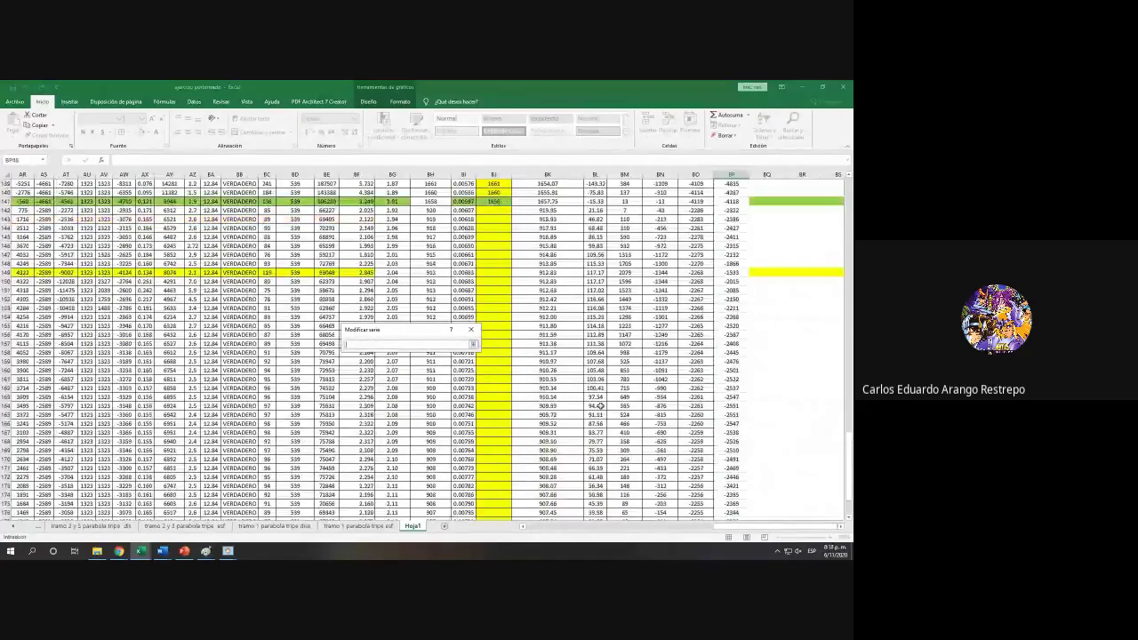
{"action": "scroll", "coordinate": [600, 405], "scroll_direction": "up", "scroll_amount": 20}
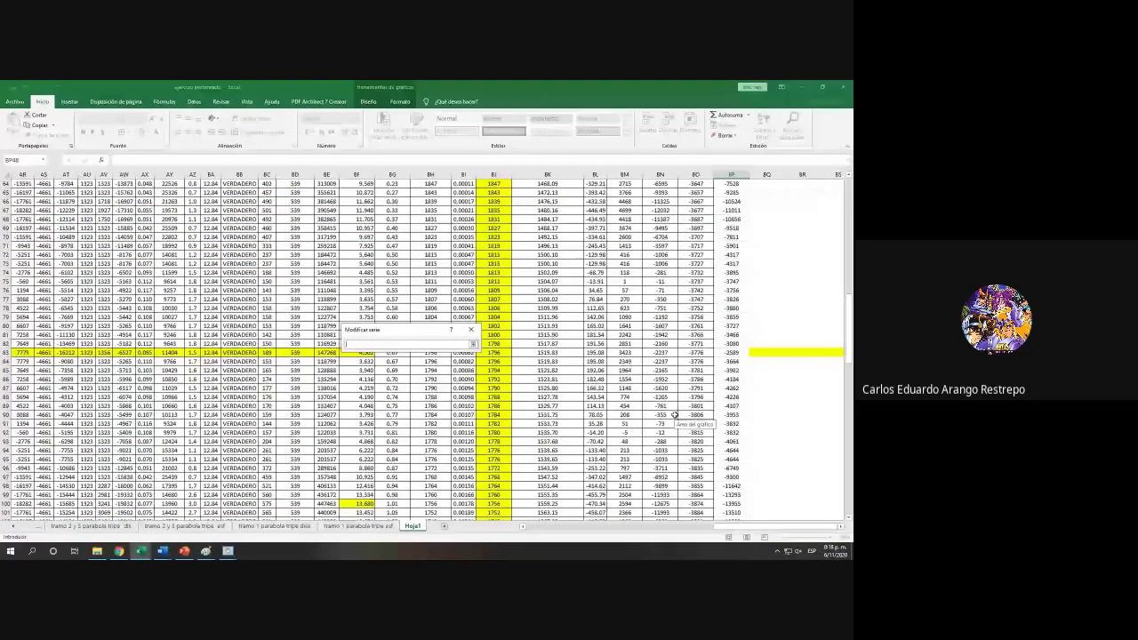
{"action": "scroll", "coordinate": [675, 415], "scroll_direction": "up", "scroll_amount": 14}
{"action": "left_click", "coordinate": [731, 432]}
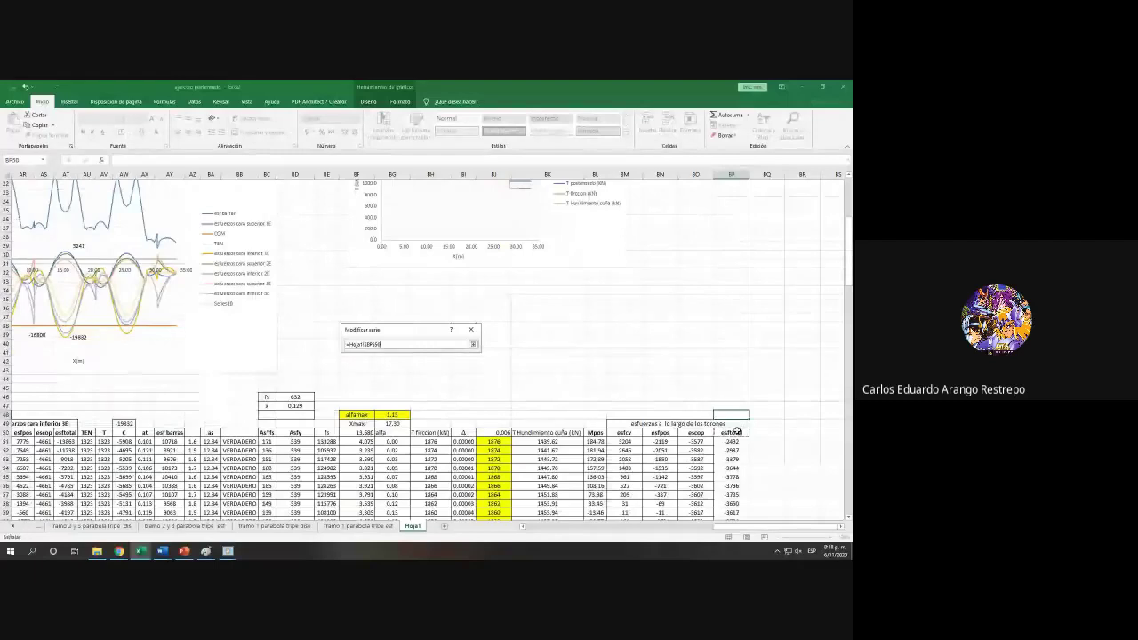
{"action": "left_click", "coordinate": [725, 423]}
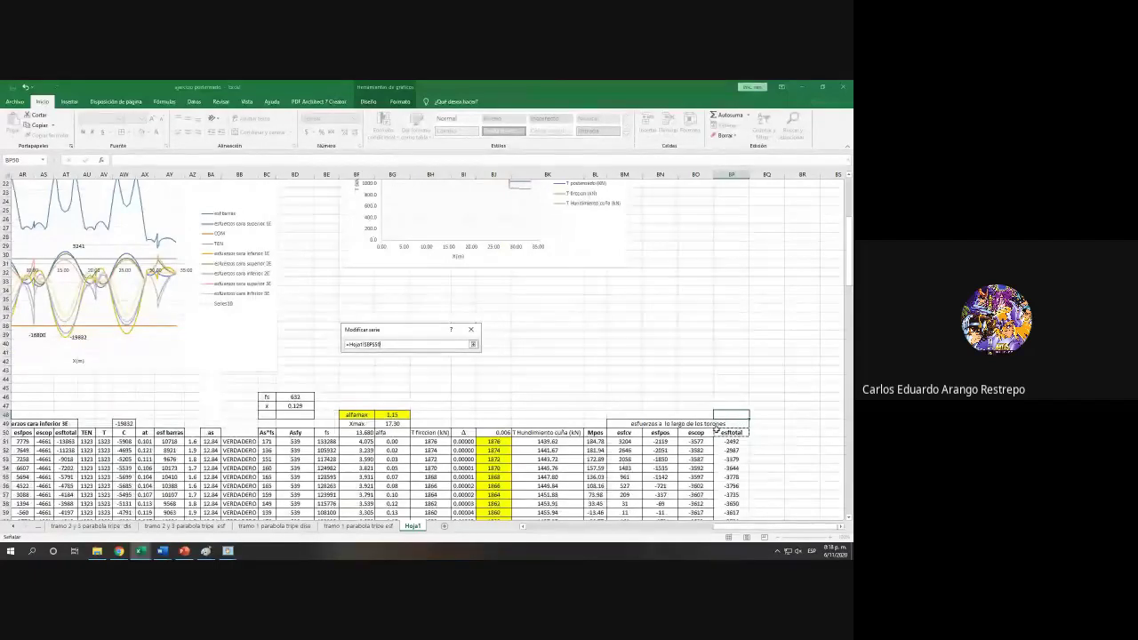
{"action": "left_click", "coordinate": [473, 344]}
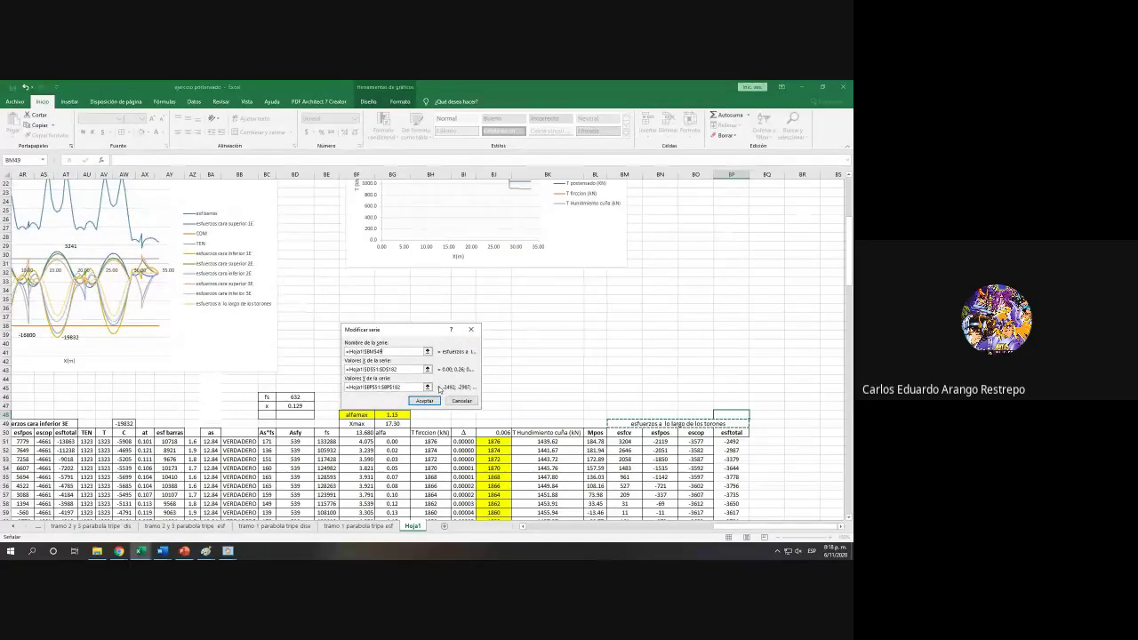
{"action": "left_click", "coordinate": [424, 401]}
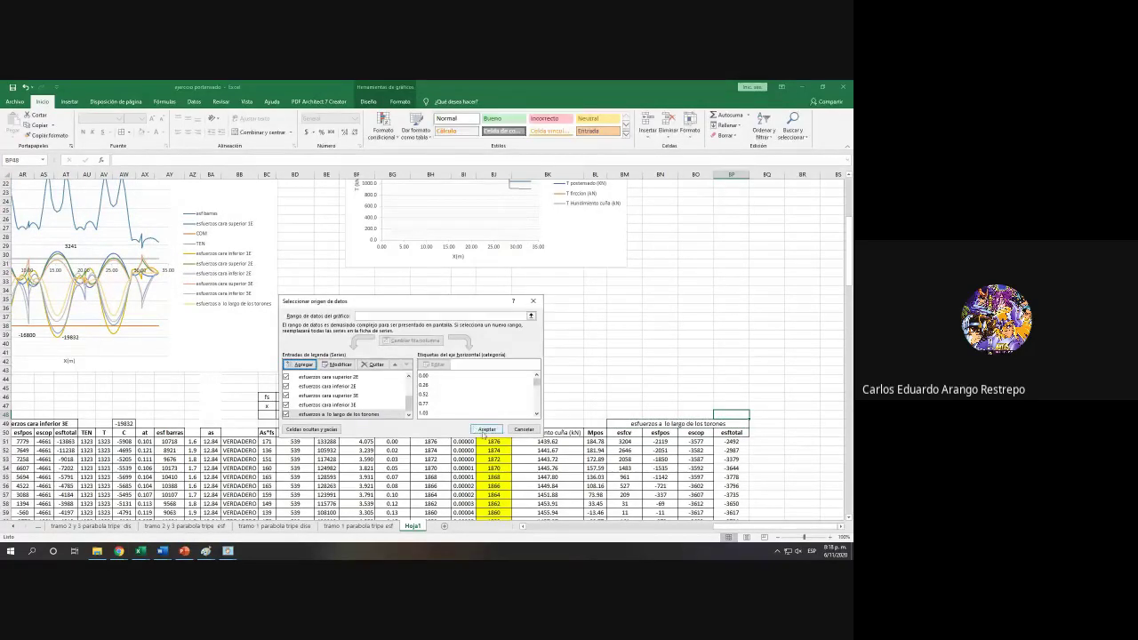
{"action": "left_click", "coordinate": [486, 429]}
Step: Inspect the curve of the strand stress series on the beam stress chart
{"action": "left_click_drag", "start_coordinate": [751, 533], "coordinate": [687, 534]}
{"action": "scroll", "coordinate": [687, 534], "scroll_direction": "up", "scroll_amount": 3}
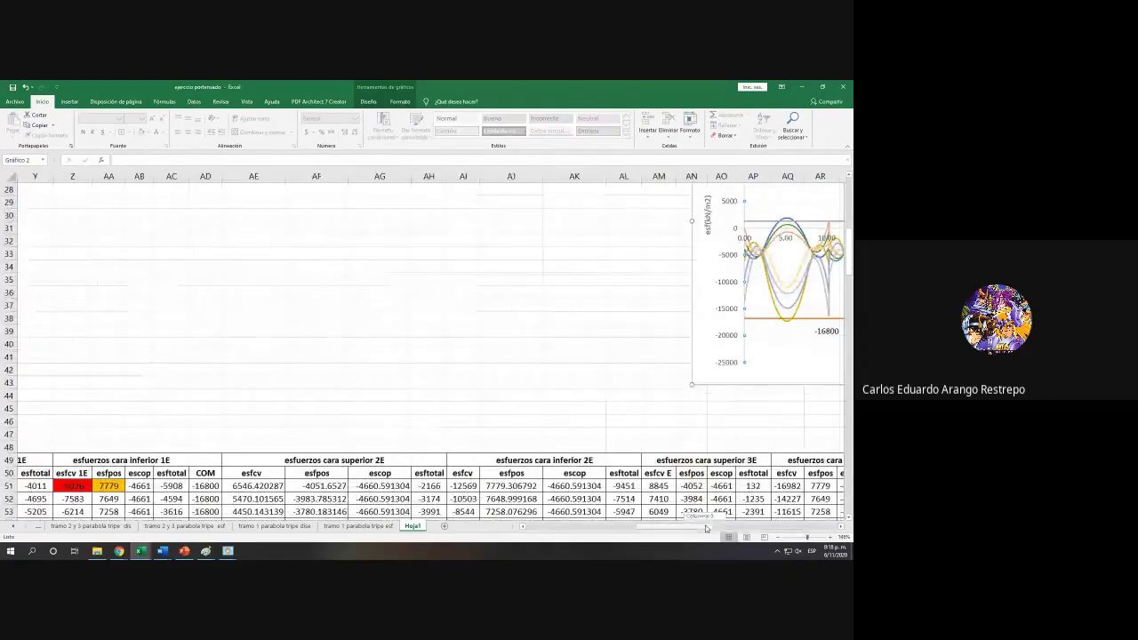
{"action": "scroll", "coordinate": [742, 507], "scroll_direction": "up", "scroll_amount": 4}
{"action": "scroll", "coordinate": [738, 480], "scroll_direction": "right", "scroll_amount": 5}
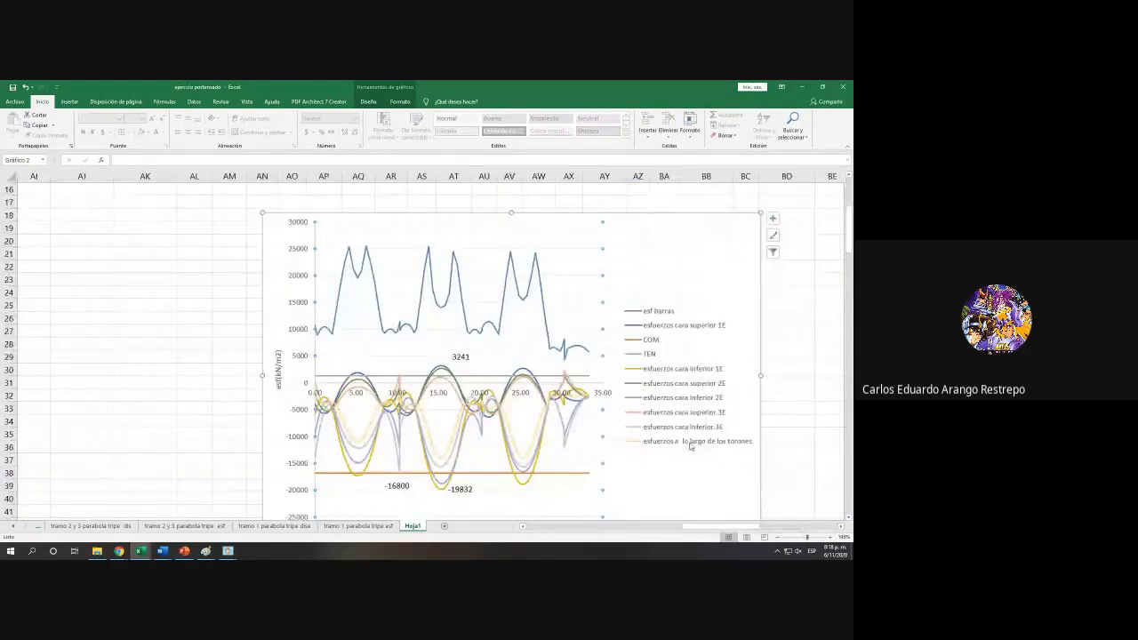
{"action": "left_click", "coordinate": [533, 443]}
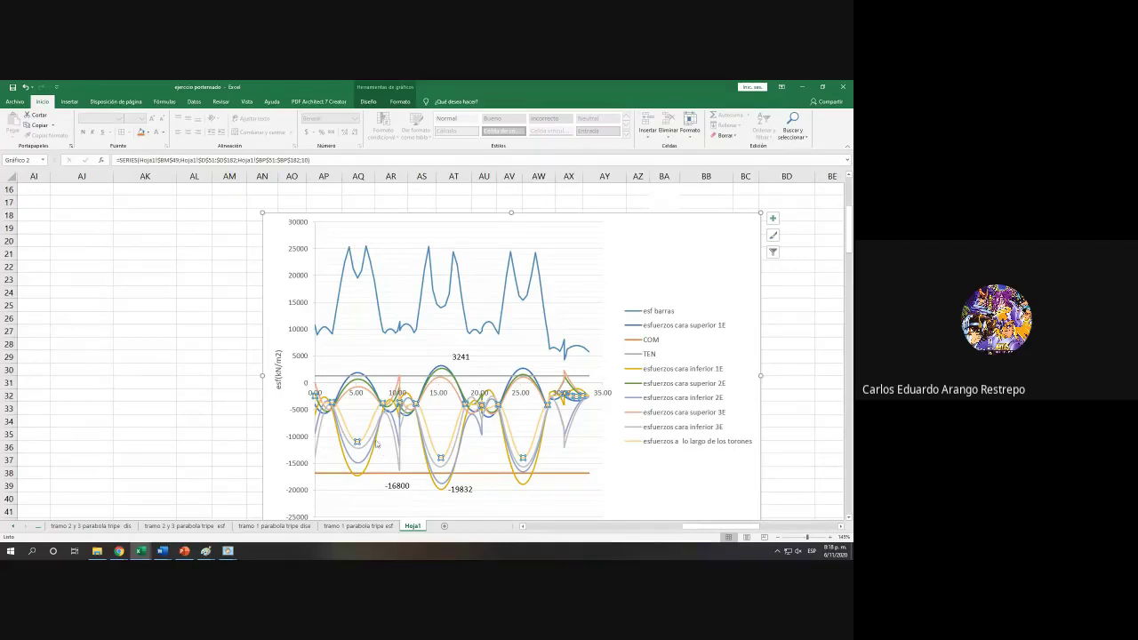
{"action": "scroll", "coordinate": [576, 445], "scroll_direction": "down", "scroll_amount": 3}
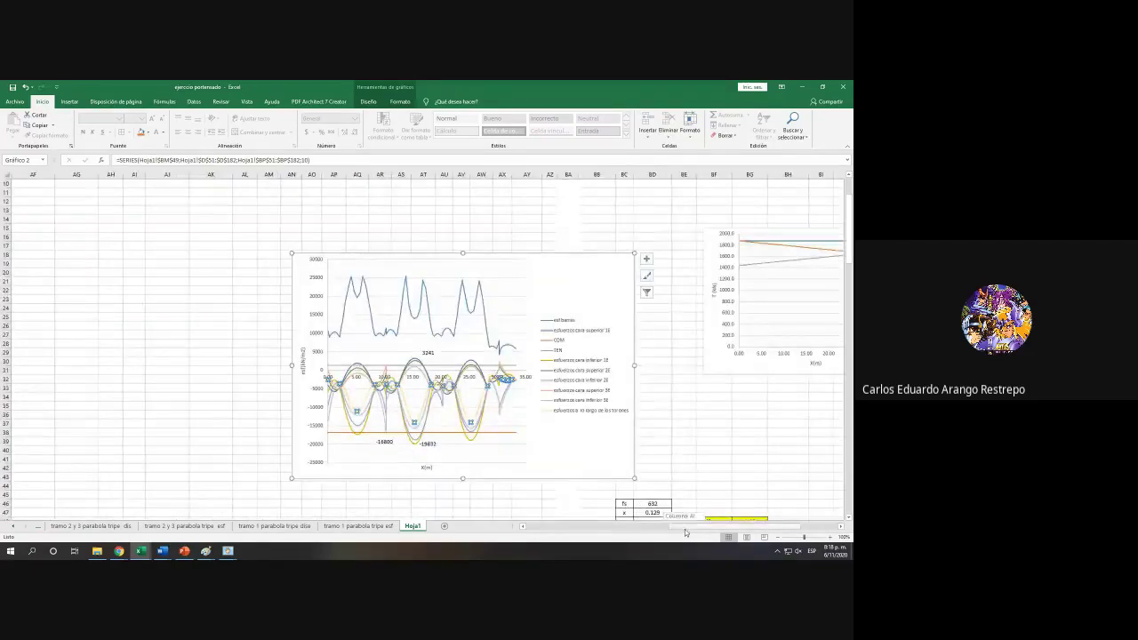
Step: Return to the strand stress table and review the esftotal column from BP50 to BP182
{"action": "left_click_drag", "start_coordinate": [675, 526], "coordinate": [849, 530]}
{"action": "left_click", "coordinate": [842, 527]}
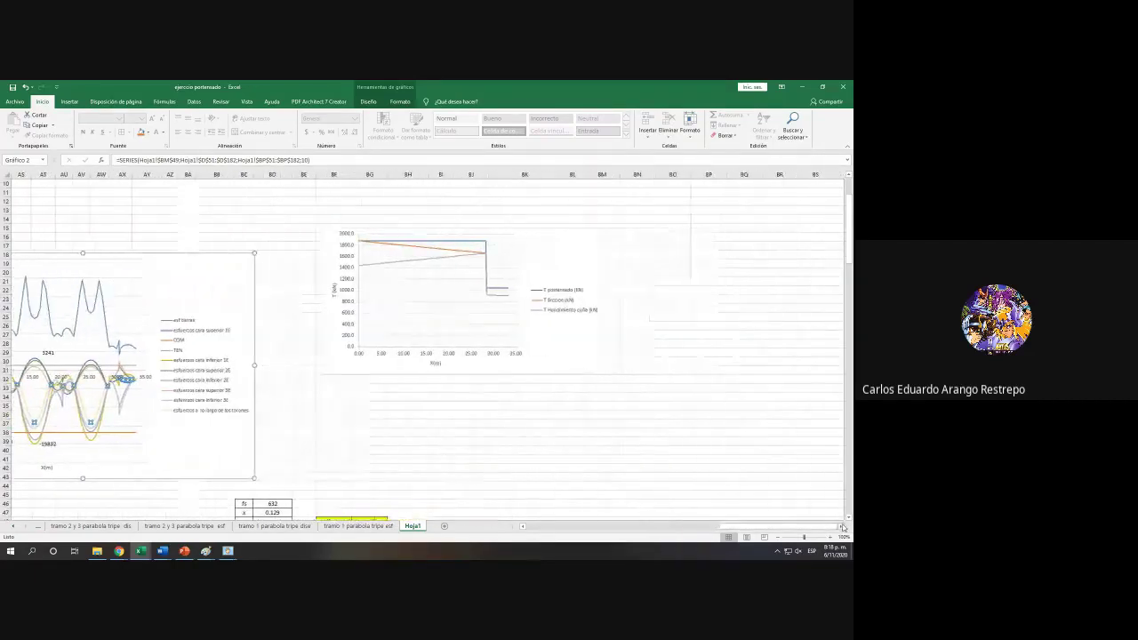
{"action": "left_click", "coordinate": [842, 527]}
{"action": "scroll", "coordinate": [836, 508], "scroll_direction": "down", "scroll_amount": 9}
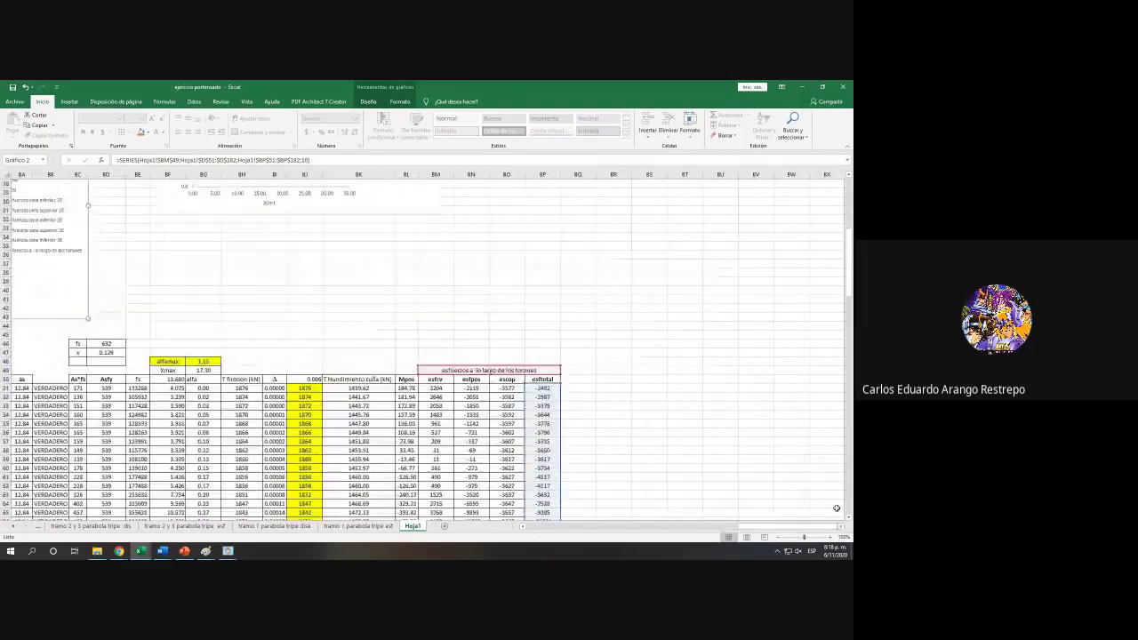
{"action": "scroll", "coordinate": [835, 507], "scroll_direction": "up", "scroll_amount": 3}
{"action": "left_click", "coordinate": [669, 469]}
{"action": "left_click", "coordinate": [543, 380]}
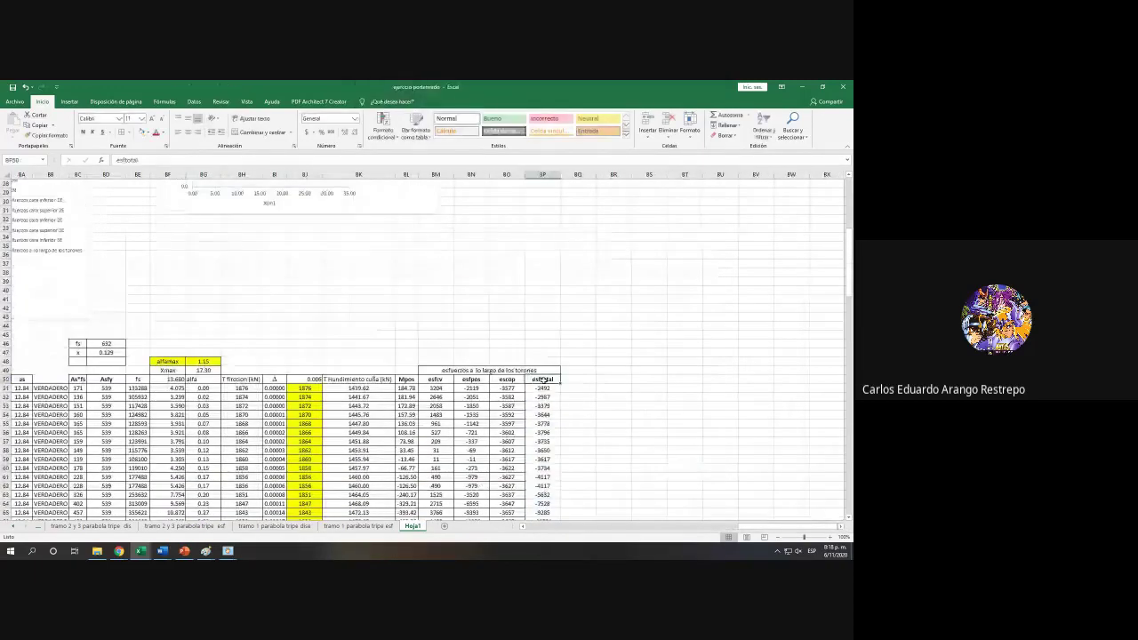
{"action": "key", "text": "ctrl+shift+Down"}
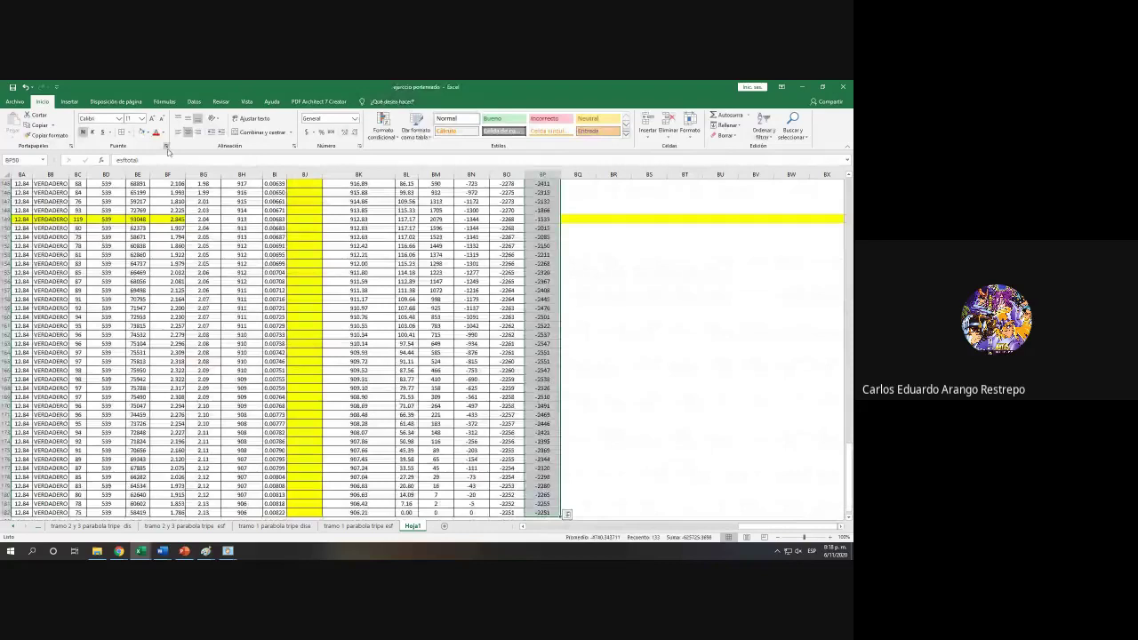
{"action": "key", "text": "ctrl+BackSpace"}
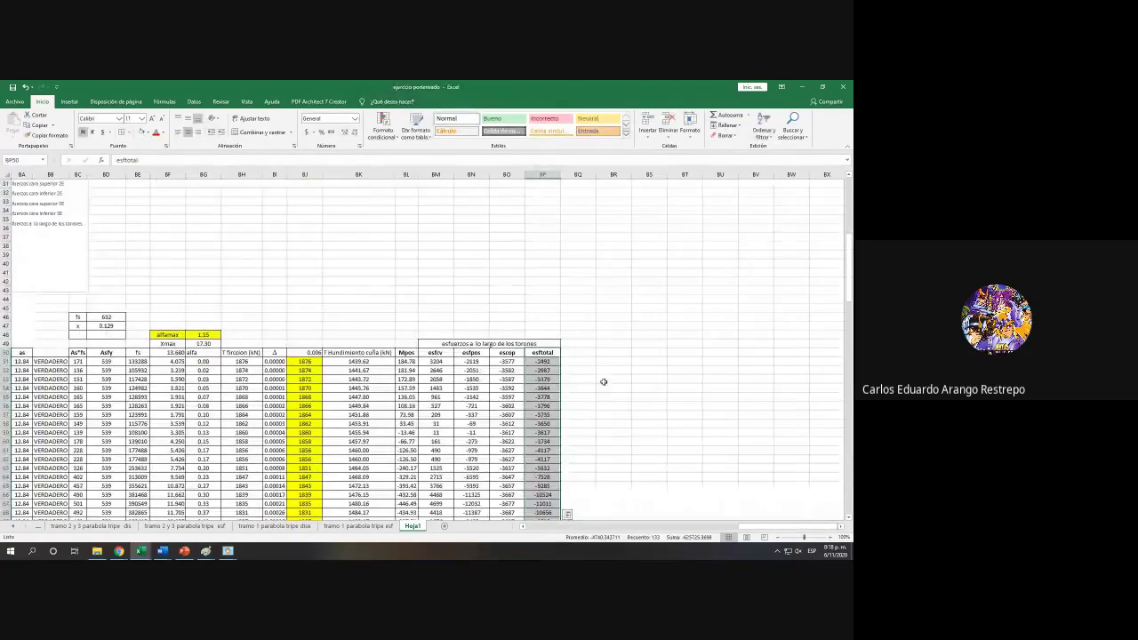
{"action": "scroll", "coordinate": [593, 379], "scroll_direction": "up", "scroll_amount": 3, "text": "ctrl"}
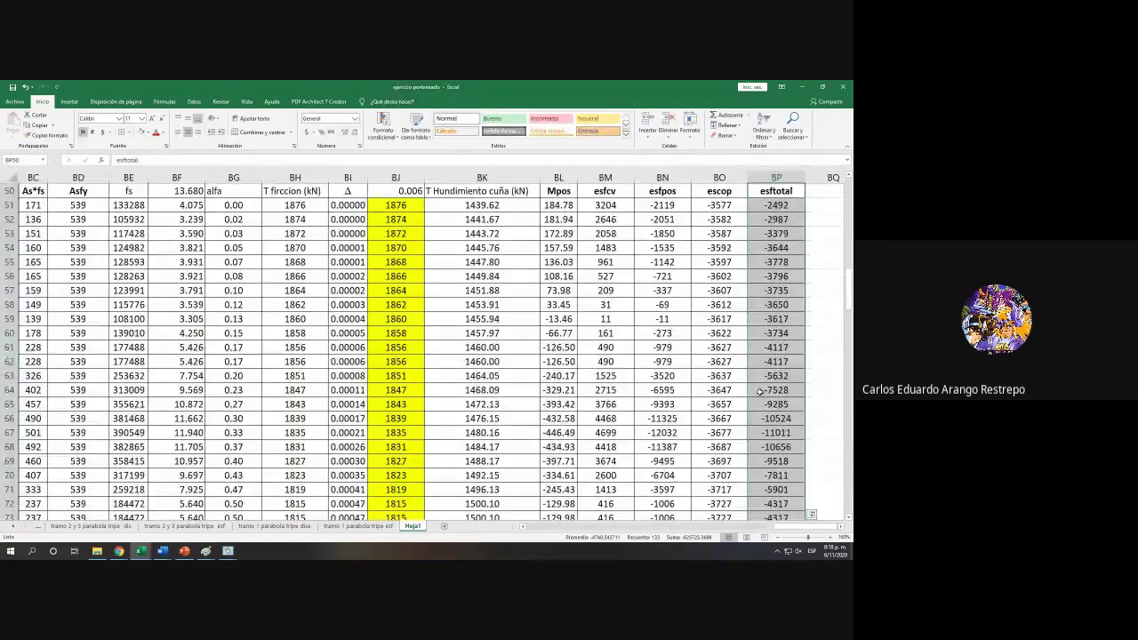
{"action": "scroll", "coordinate": [803, 489], "scroll_direction": "down", "scroll_amount": 6}
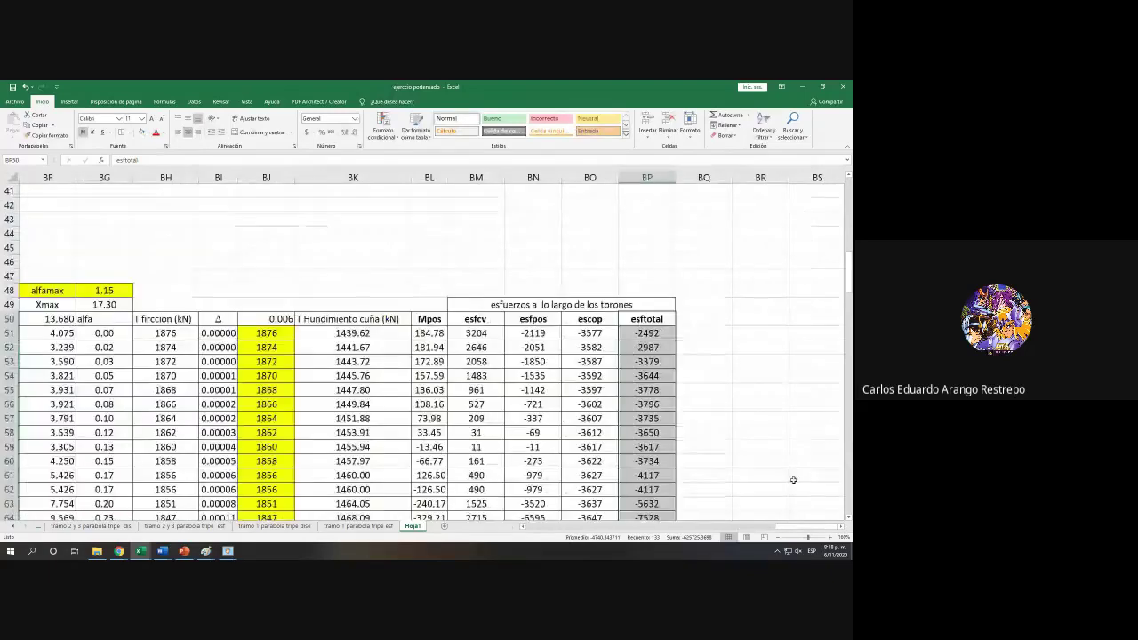
Step: Place the workbook beside the PERDIDAS INMEDIATAS Word document, showing section 5.9.5.2.3b on post-tensioned members next to the strand stress columns
{"action": "key", "text": "super+Left"}
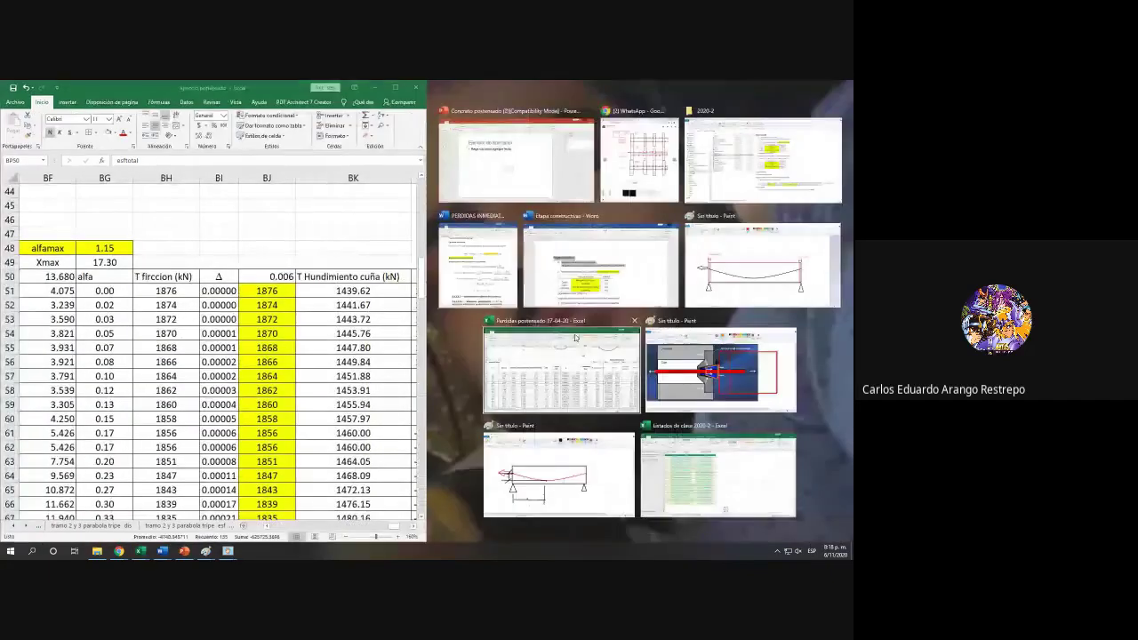
{"action": "left_click", "coordinate": [480, 266]}
{"action": "scroll", "coordinate": [754, 376], "scroll_direction": "down", "scroll_amount": 5}
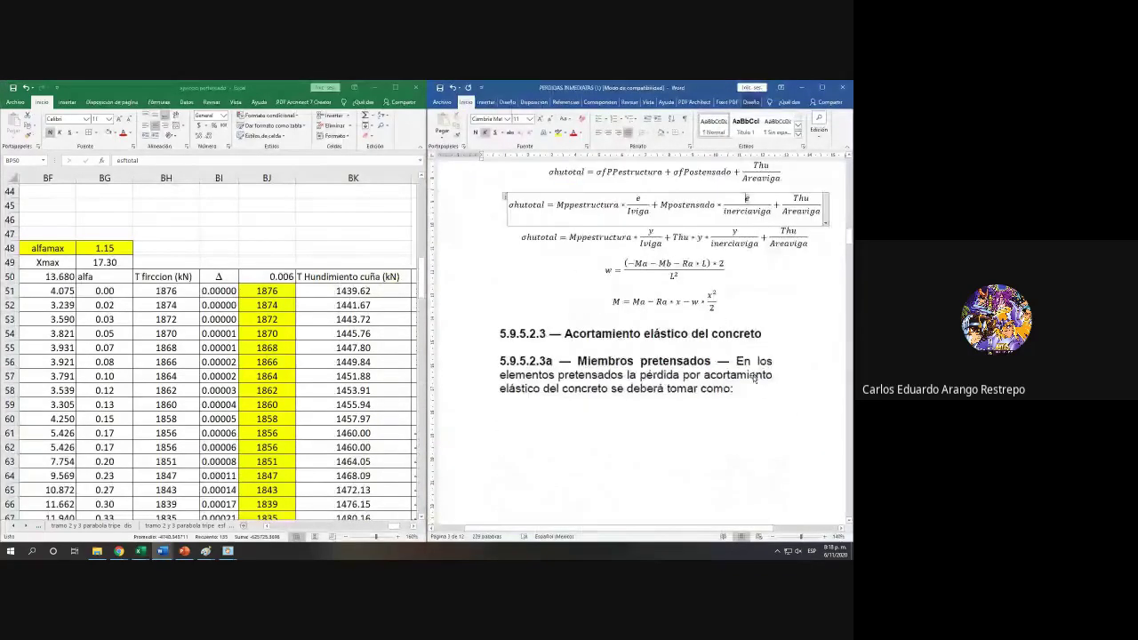
{"action": "scroll", "coordinate": [754, 376], "scroll_direction": "down", "scroll_amount": 5}
{"action": "scroll", "coordinate": [754, 376], "scroll_direction": "up", "scroll_amount": 2, "text": "ctrl"}
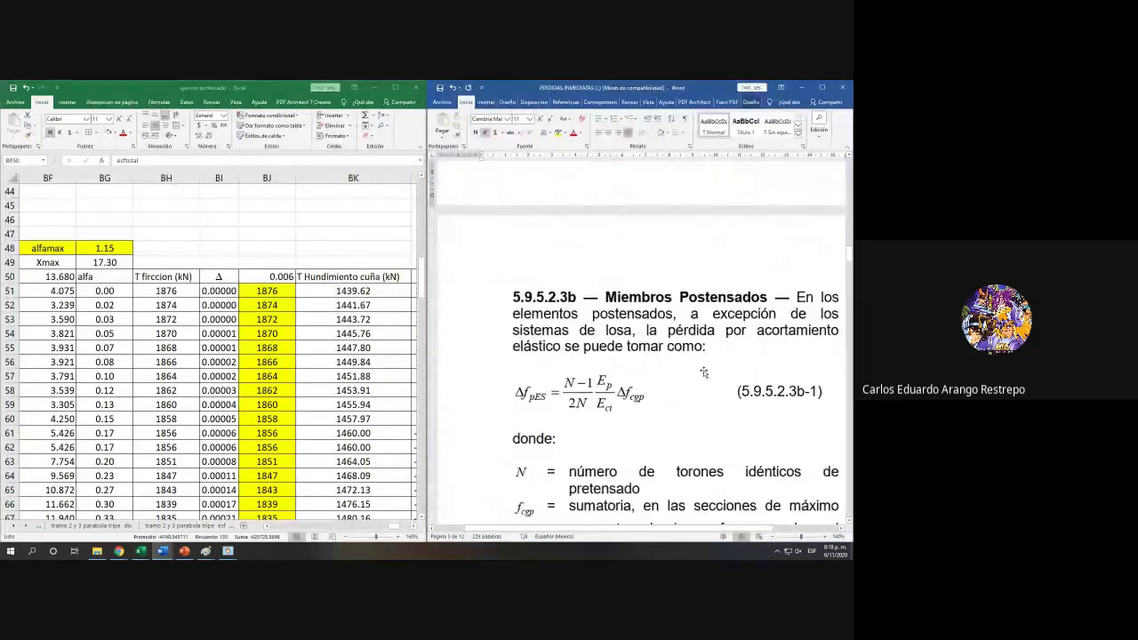
{"action": "scroll", "coordinate": [654, 370], "scroll_direction": "down", "scroll_amount": 2}
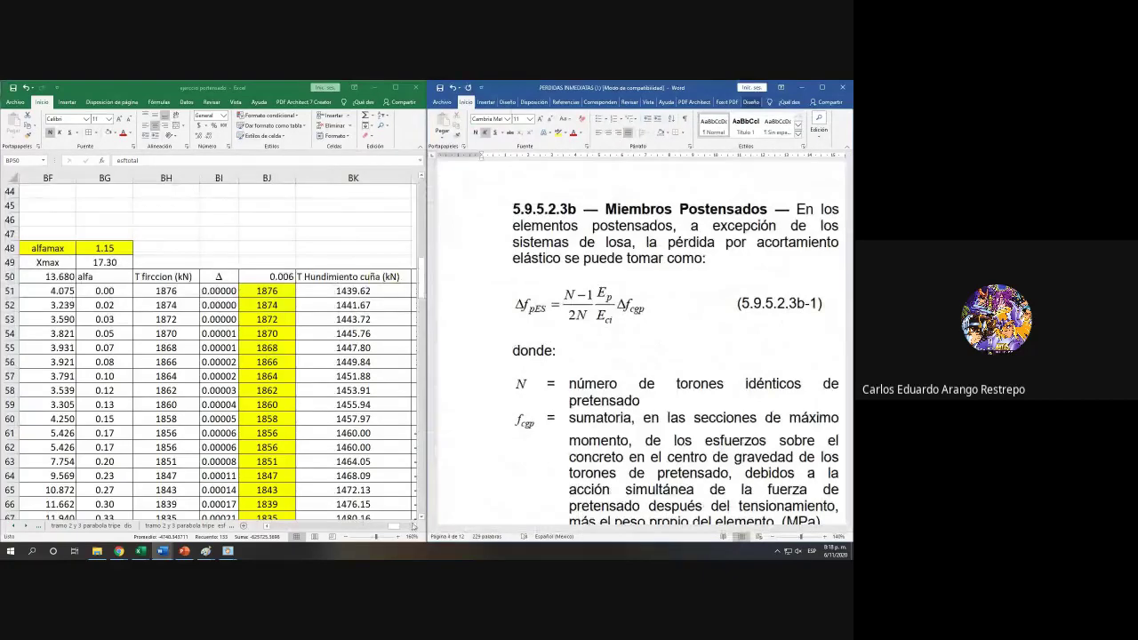
{"action": "left_click", "coordinate": [414, 527]}
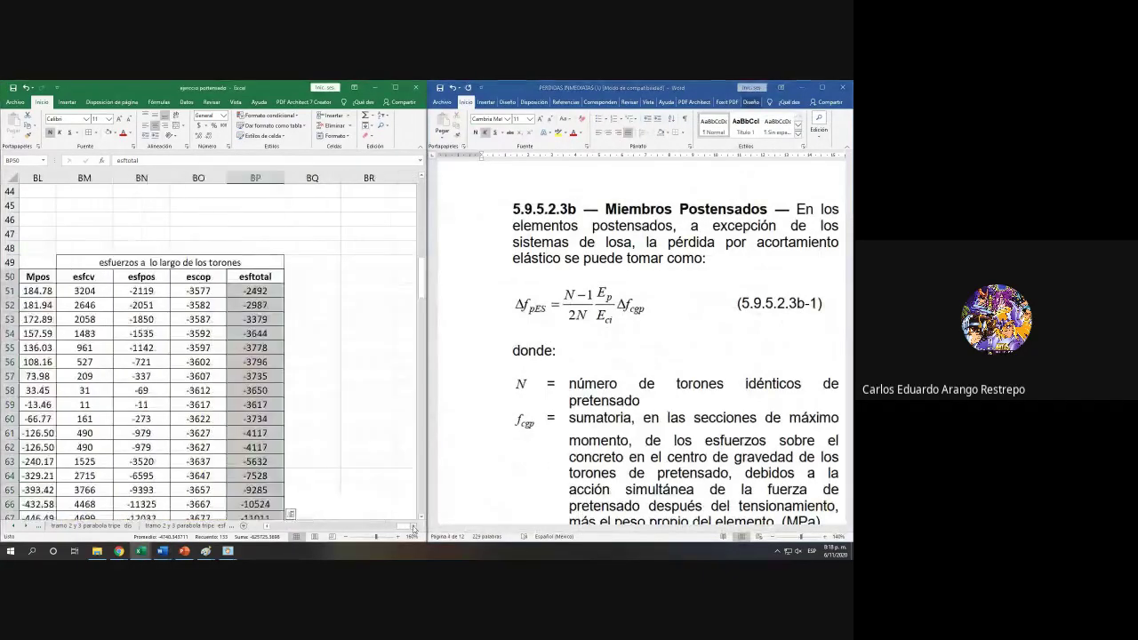
{"action": "left_click", "coordinate": [414, 527]}
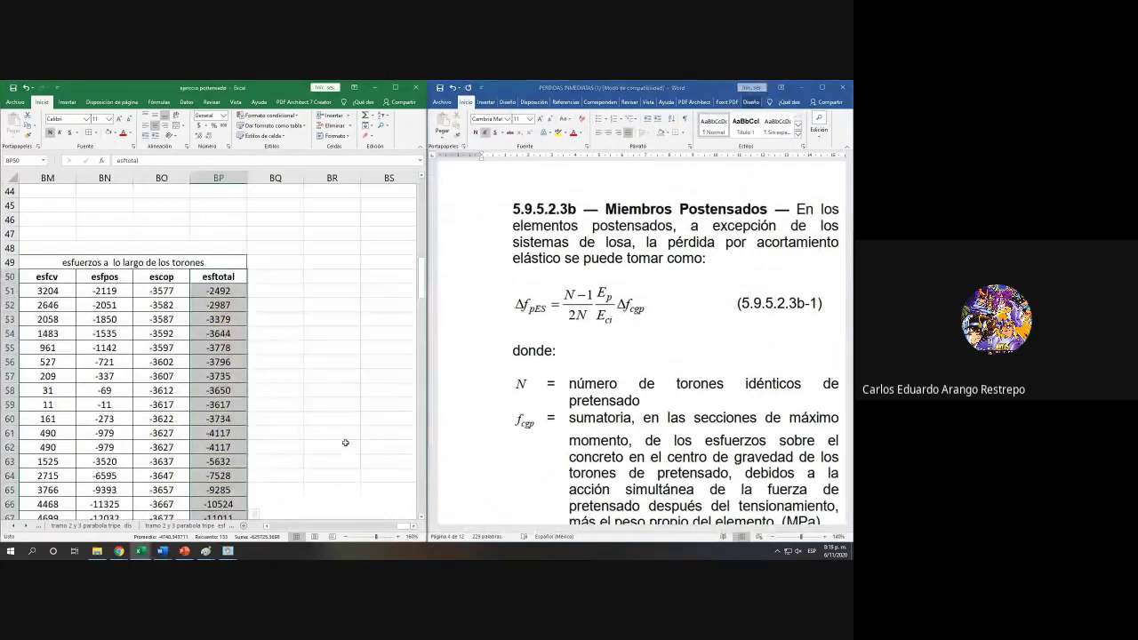
{"action": "left_click", "coordinate": [747, 532]}
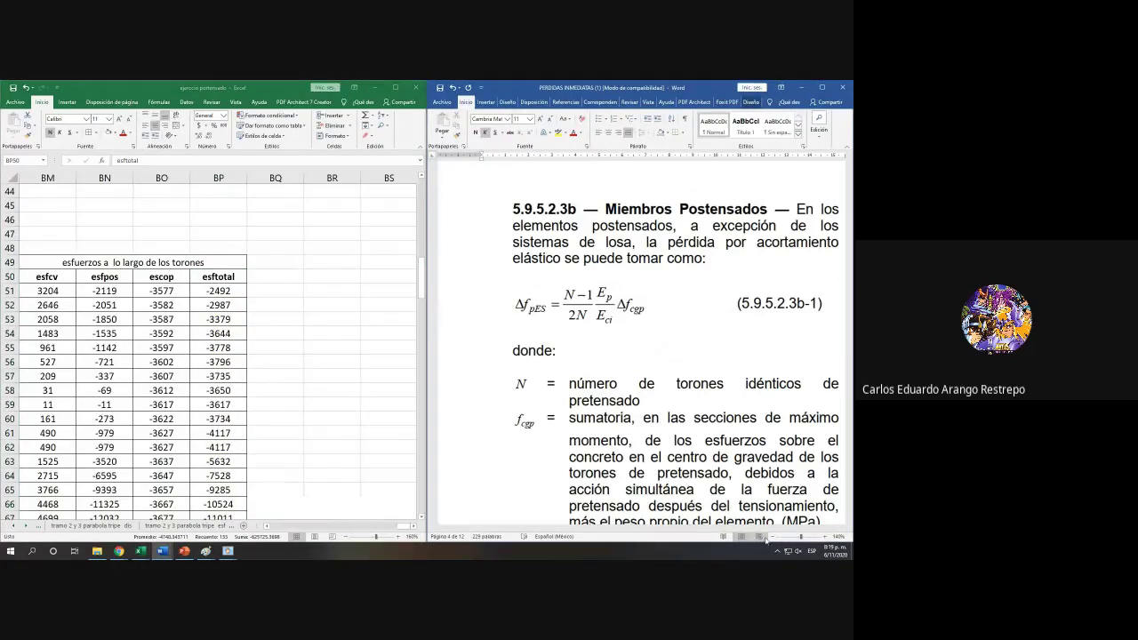
{"action": "scroll", "coordinate": [762, 530], "scroll_direction": "right", "scroll_amount": 2}
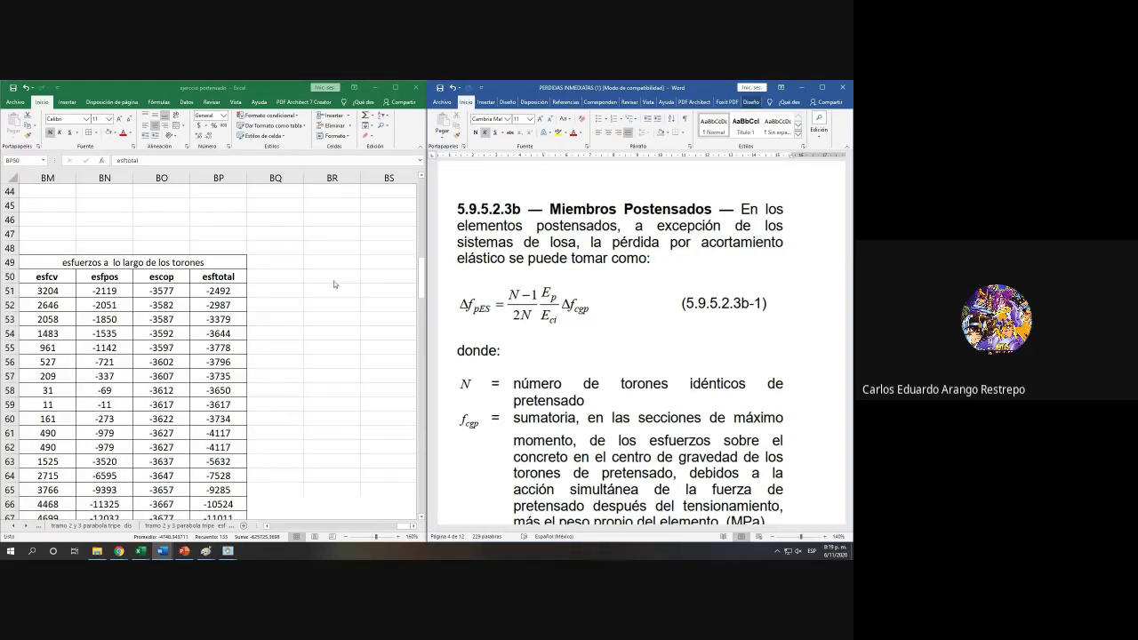
Step: Enter the header "delta de perdida acortamieto" in BQ50 and fit column BQ to its width
{"action": "left_click", "coordinate": [278, 276]}
{"action": "type", "text": "d"}
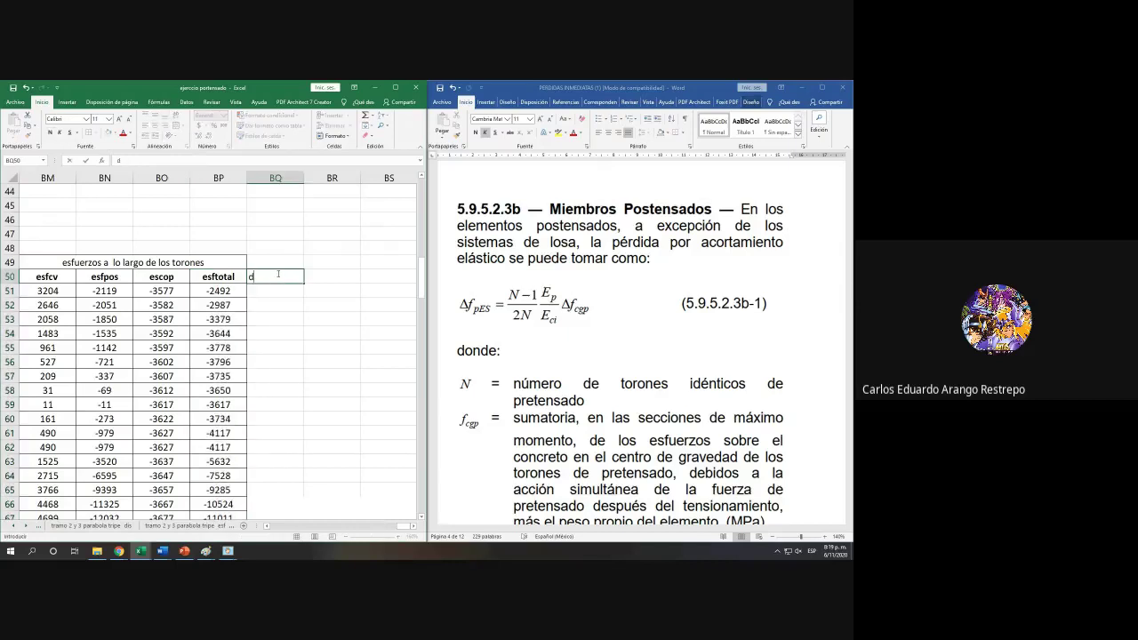
{"action": "type", "text": "elta de"}
{"action": "type", "text": "perdida"}
{"action": "type", "text": "acorta"}
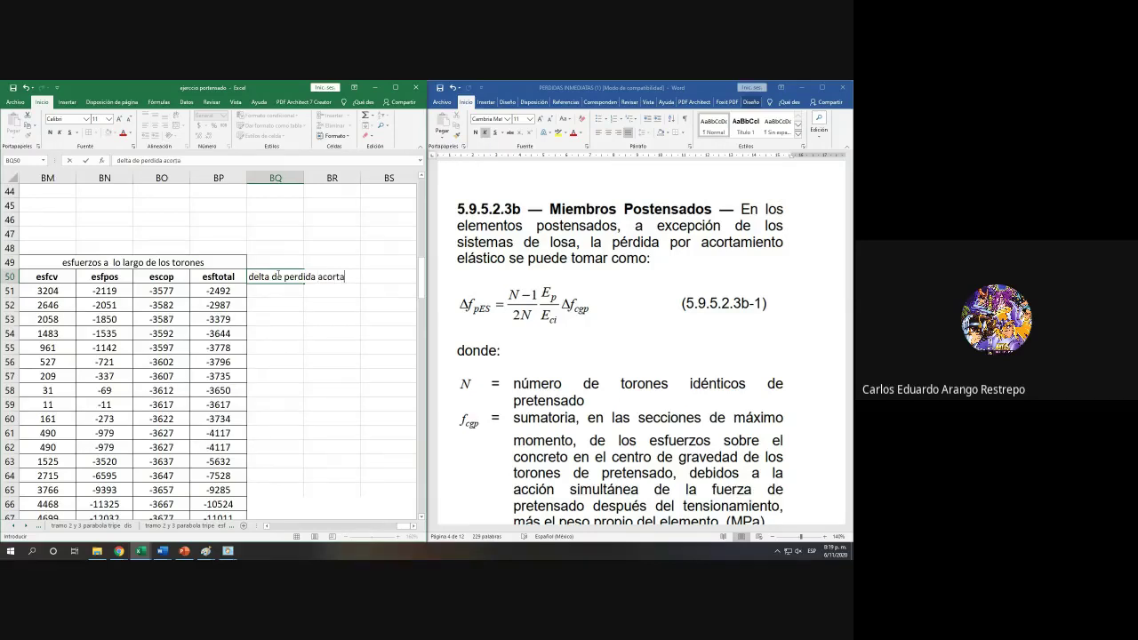
{"action": "type", "text": "mieto"}
{"action": "left_click", "coordinate": [331, 305]}
{"action": "double_click", "coordinate": [304, 178]}
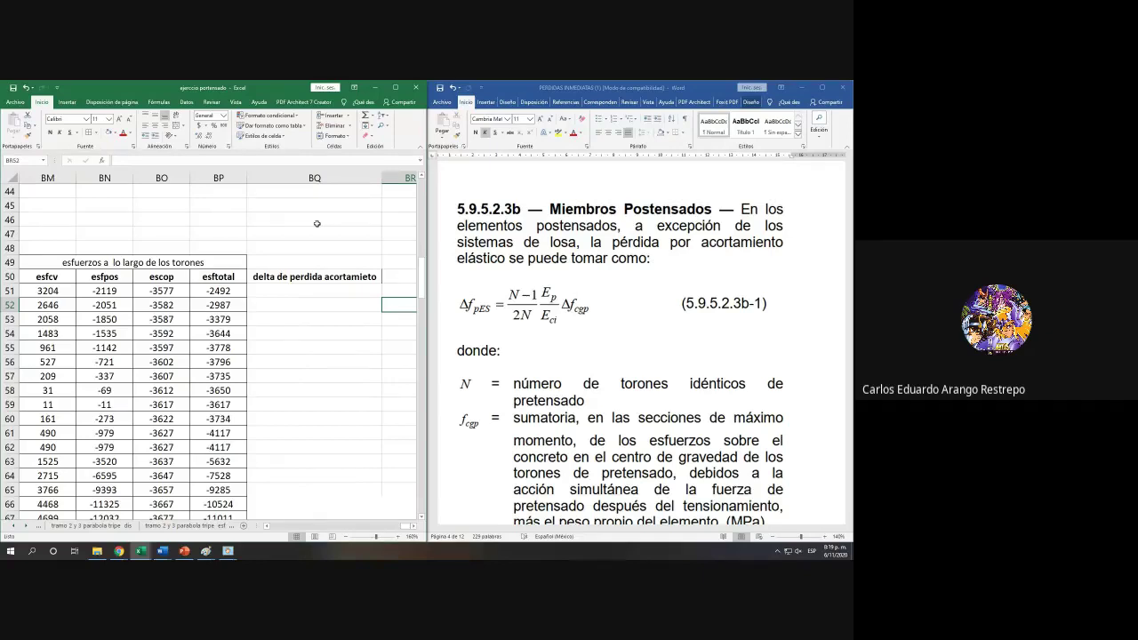
{"action": "left_click", "coordinate": [287, 276]}
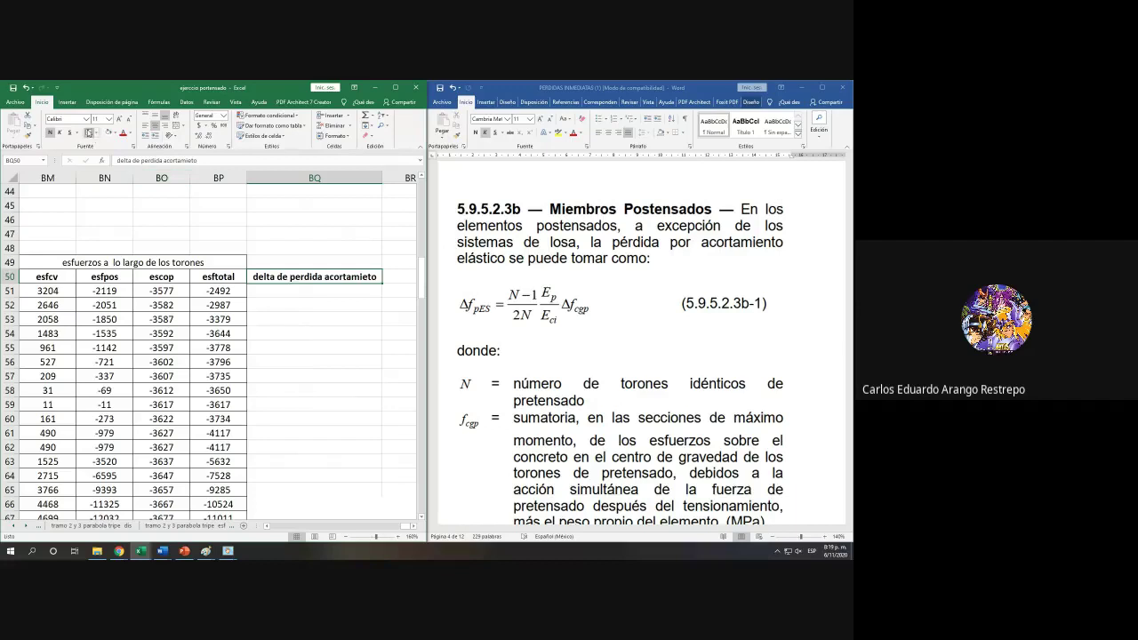
Step: Start the elastic shortening loss formula in BQ51 with the number of cables minus one, +(L51-1)*
{"action": "left_click", "coordinate": [278, 296]}
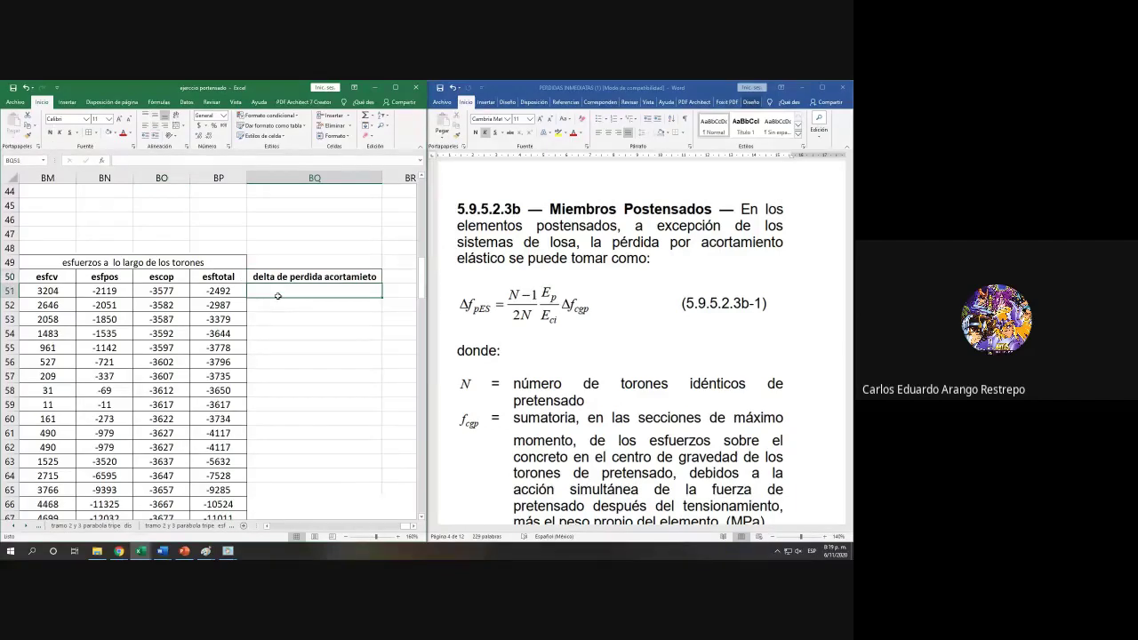
{"action": "type", "text": "+"}
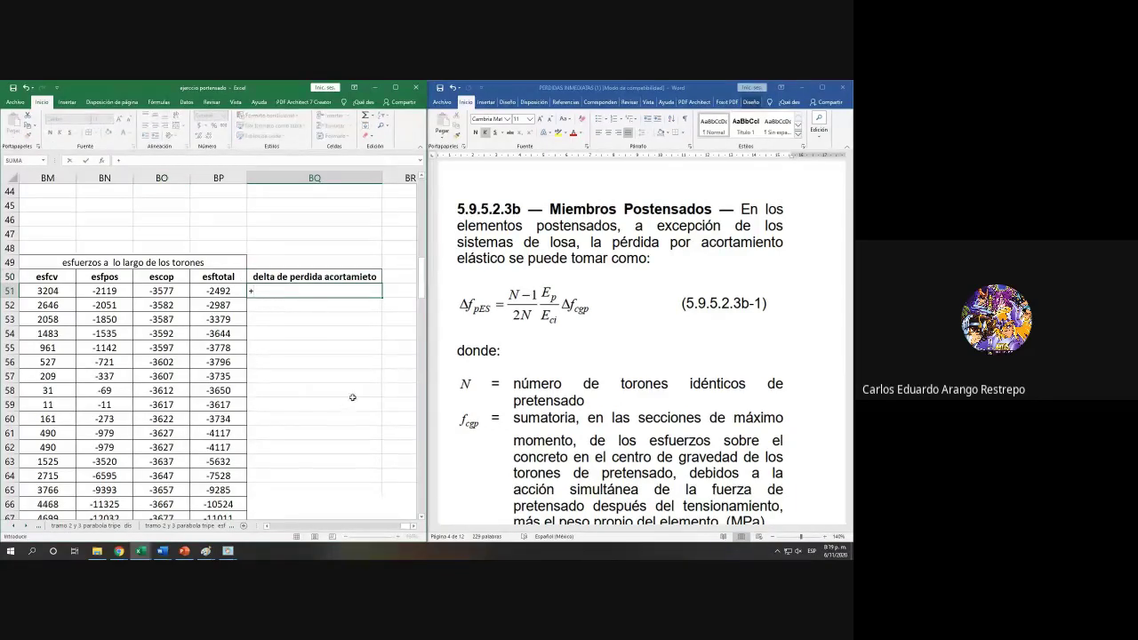
{"action": "left_click_drag", "start_coordinate": [405, 527], "coordinate": [287, 529]}
{"action": "left_click", "coordinate": [233, 291]}
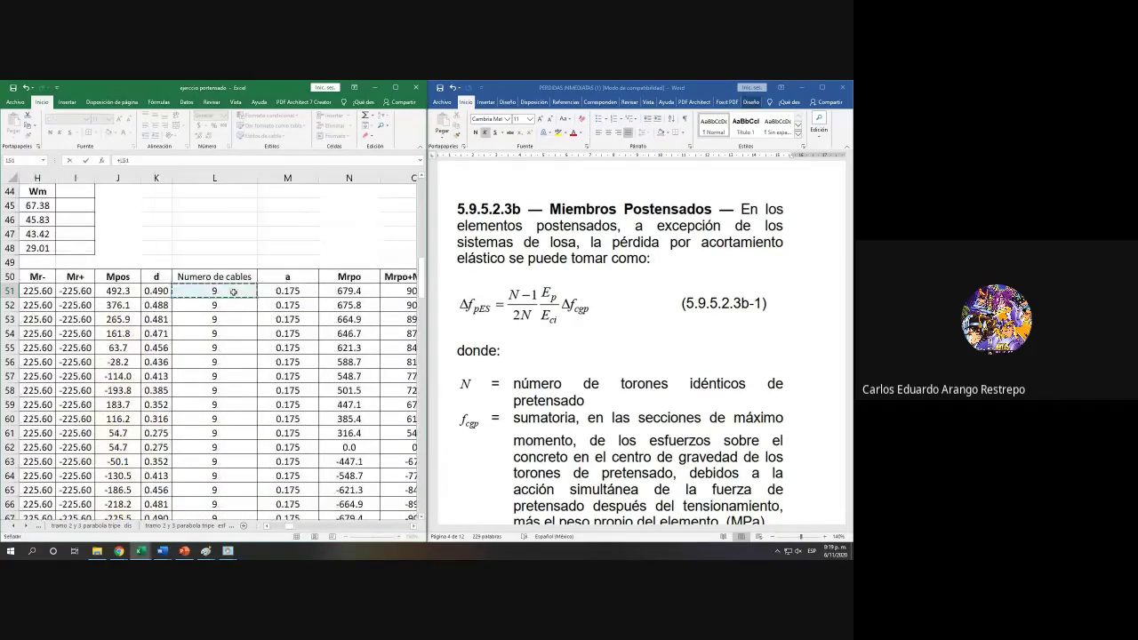
{"action": "type", "text": "*"}
{"action": "left_click", "coordinate": [118, 160]}
Step: Extend the BQ51 formula with the steel modulus Es from B19 over twice the number of cables, Es/(2*L51
{"action": "left_click_drag", "start_coordinate": [287, 527], "coordinate": [263, 528]}
{"action": "scroll", "coordinate": [151, 316], "scroll_direction": "up", "scroll_amount": 13}
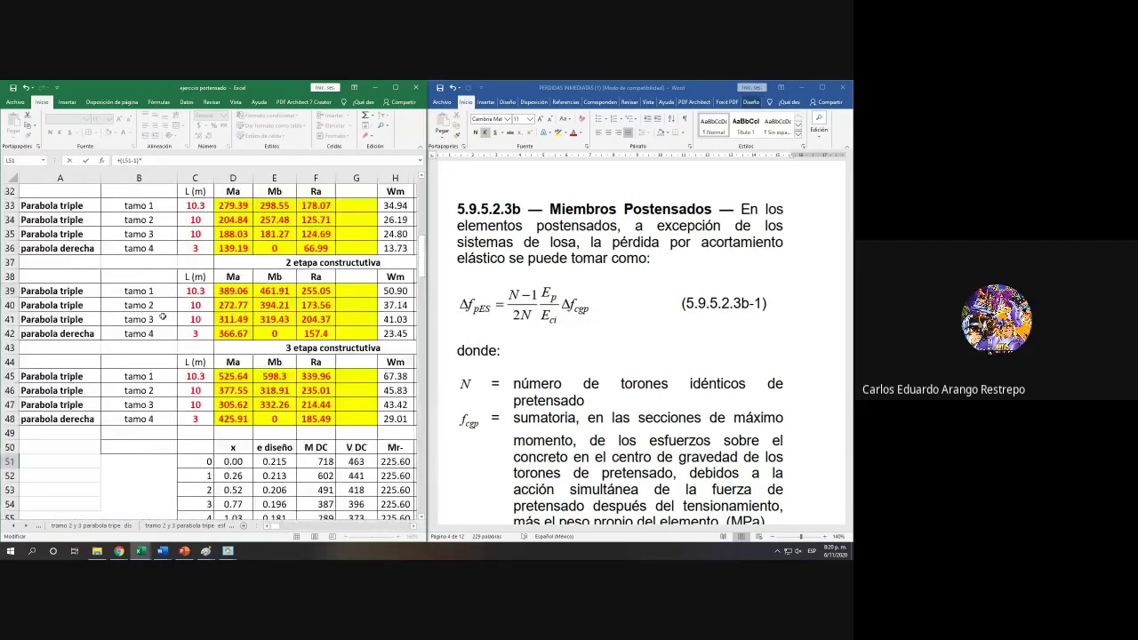
{"action": "left_click", "coordinate": [153, 392]}
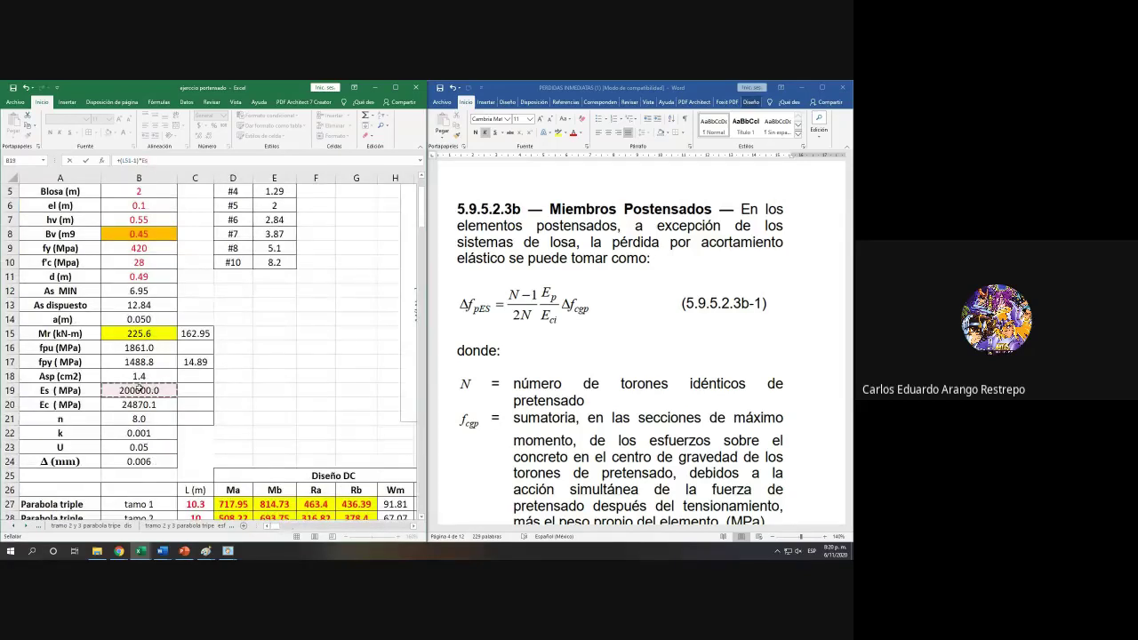
{"action": "type", "text": "/(2*"}
{"action": "scroll", "coordinate": [139, 389], "scroll_direction": "down", "scroll_amount": 15}
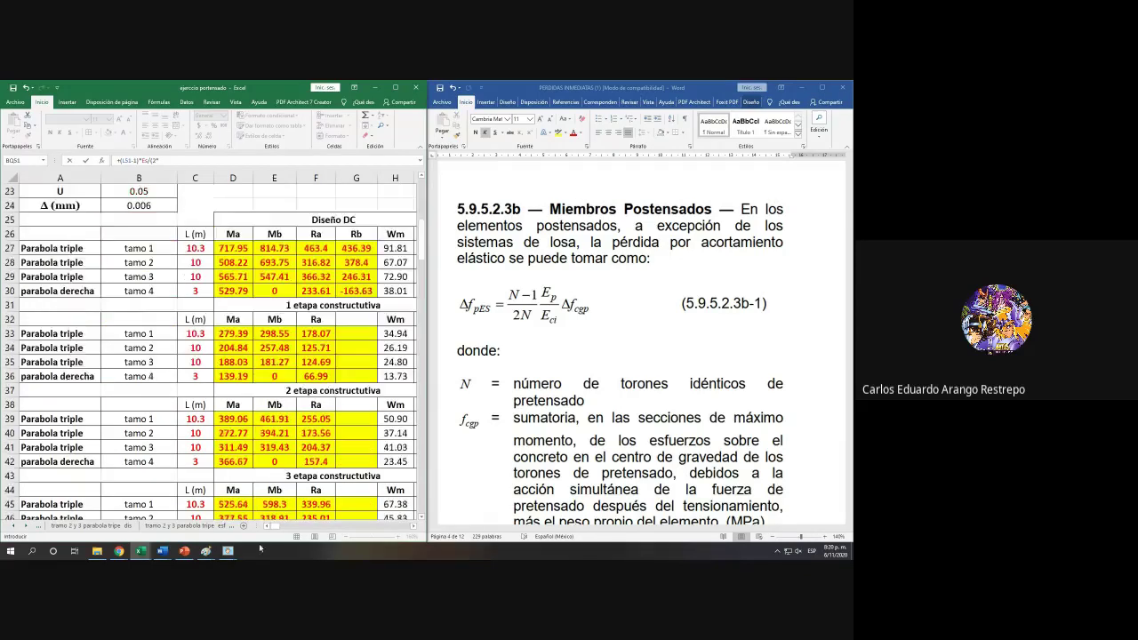
{"action": "scroll", "coordinate": [274, 524], "scroll_direction": "right", "scroll_amount": 5}
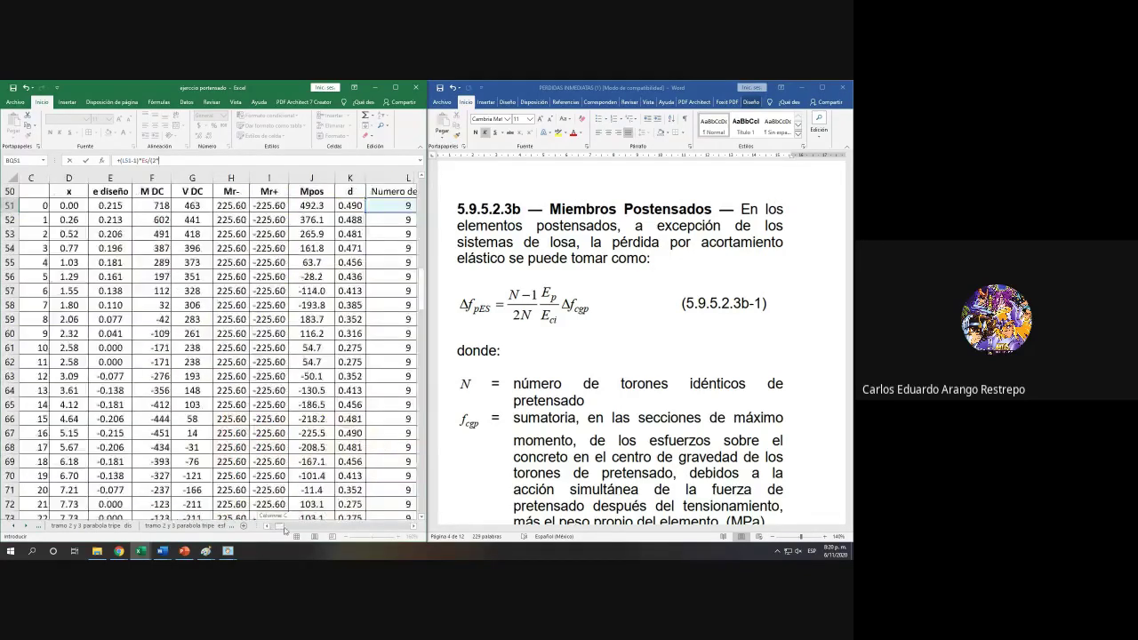
{"action": "left_click", "coordinate": [299, 206]}
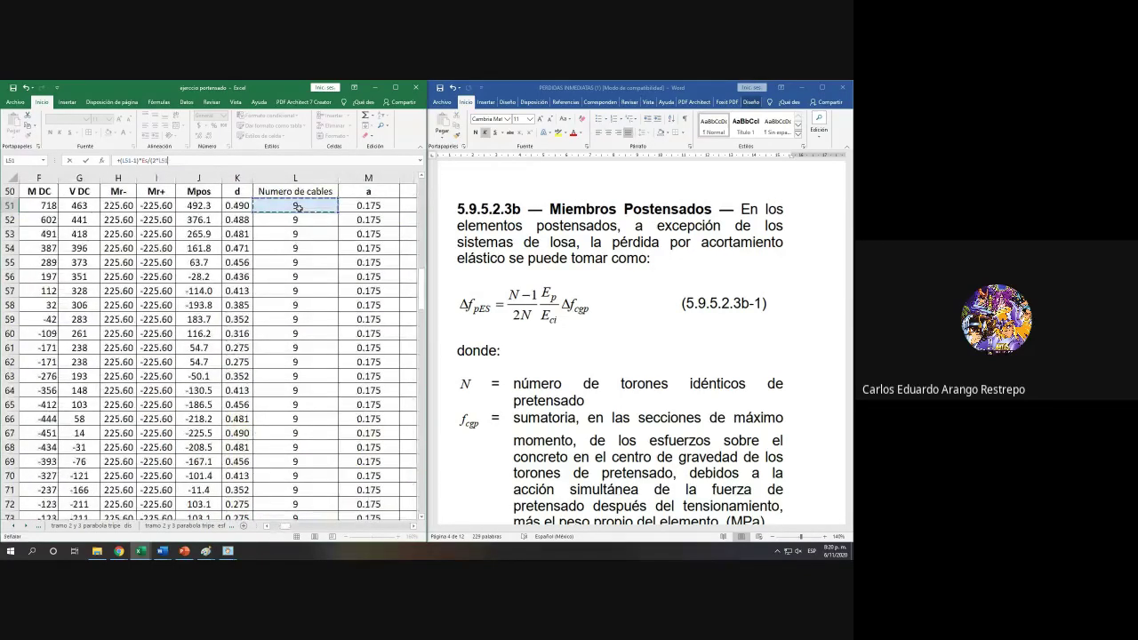
{"action": "type", "text": ")"}
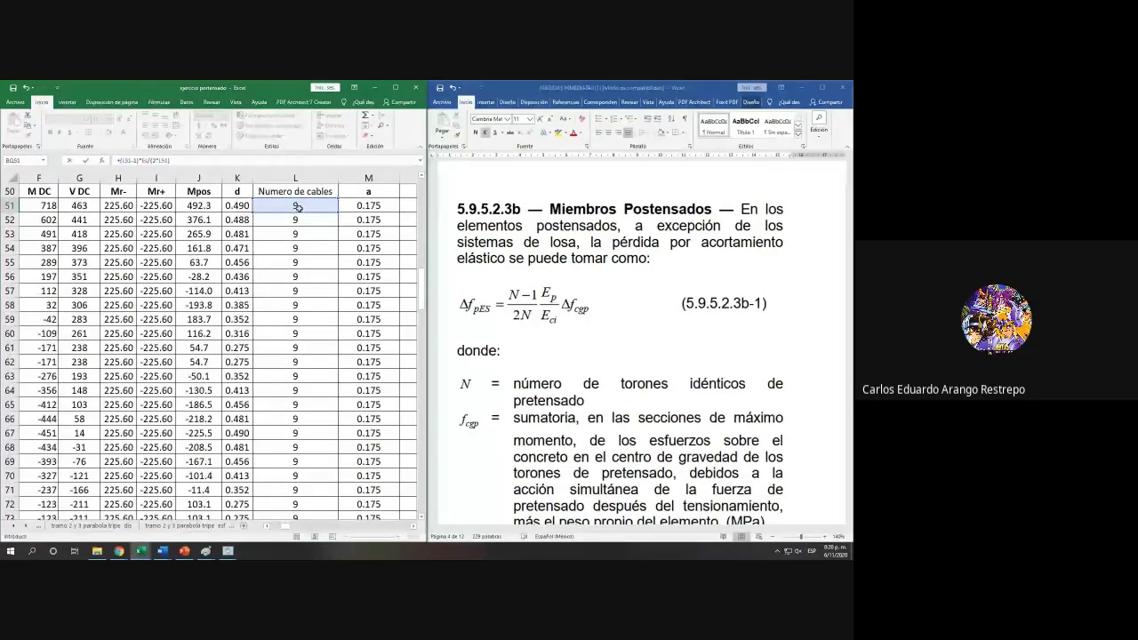
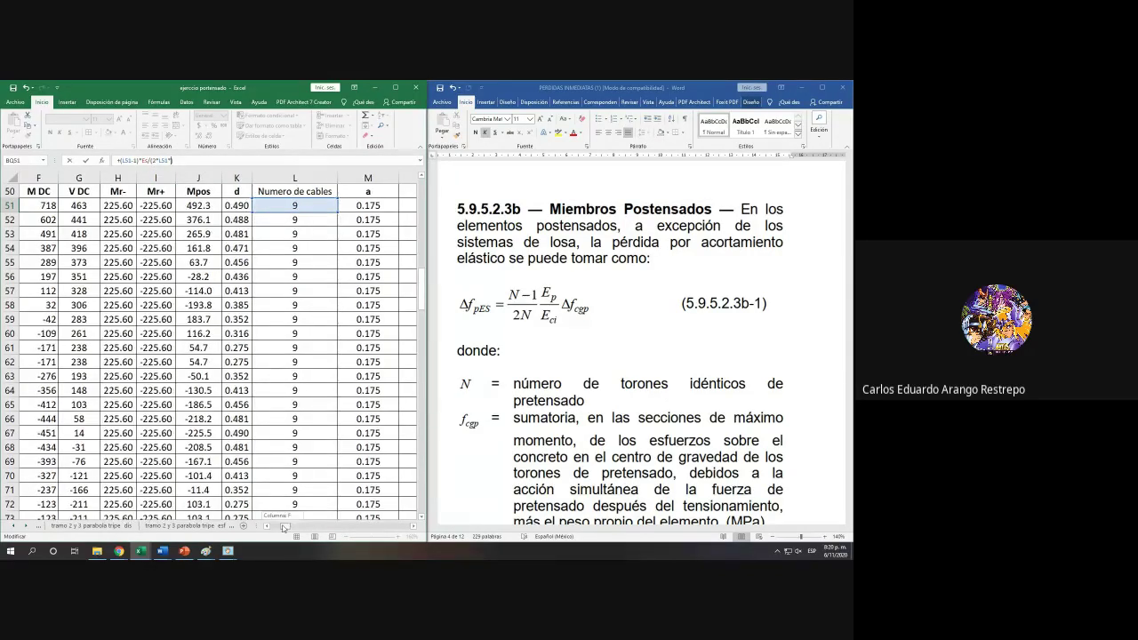
Step: Add the concrete modulus Ec from B20 to the BQ51 formula's denominator and multiply by the total strand stress in BP51
{"action": "left_click_drag", "start_coordinate": [283, 527], "coordinate": [267, 527]}
{"action": "scroll", "coordinate": [115, 347], "scroll_direction": "up", "scroll_amount": 15}
{"action": "scroll", "coordinate": [116, 348], "scroll_direction": "down", "scroll_amount": 1}
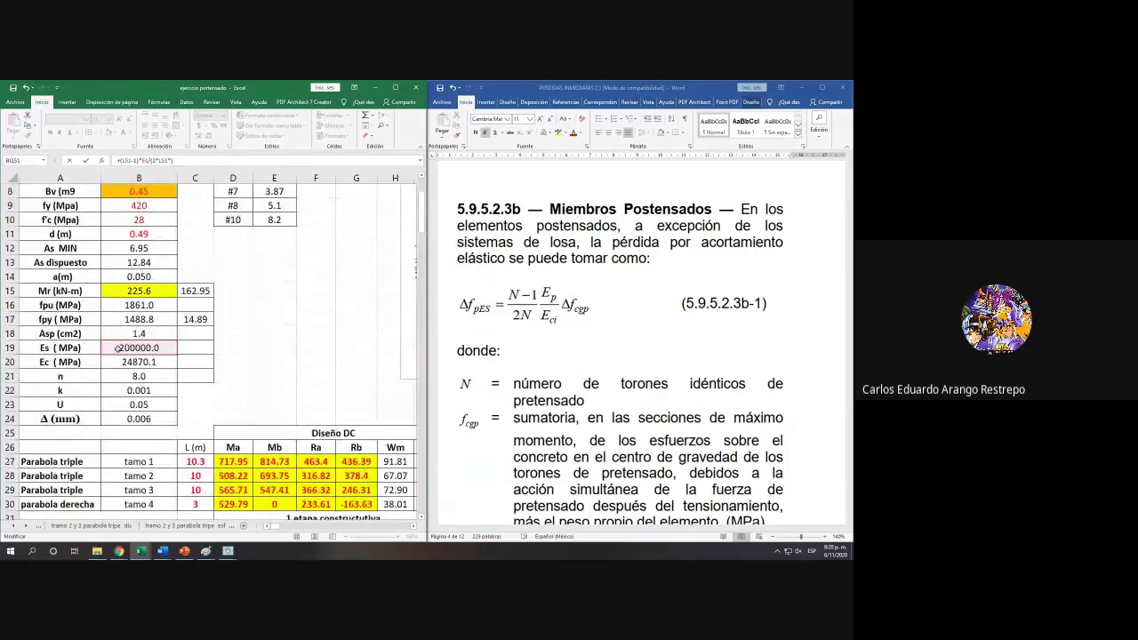
{"action": "left_click", "coordinate": [124, 360]}
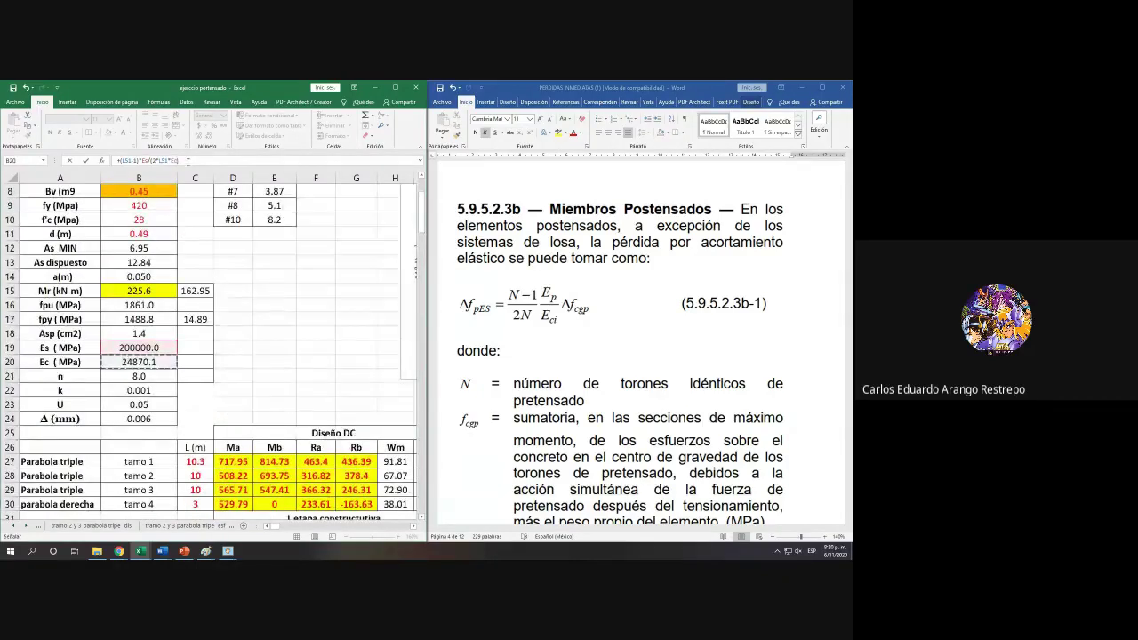
{"action": "left_click", "coordinate": [187, 162]}
{"action": "scroll", "coordinate": [355, 300], "scroll_direction": "down", "scroll_amount": 2}
{"action": "scroll", "coordinate": [355, 301], "scroll_direction": "down", "scroll_amount": 11}
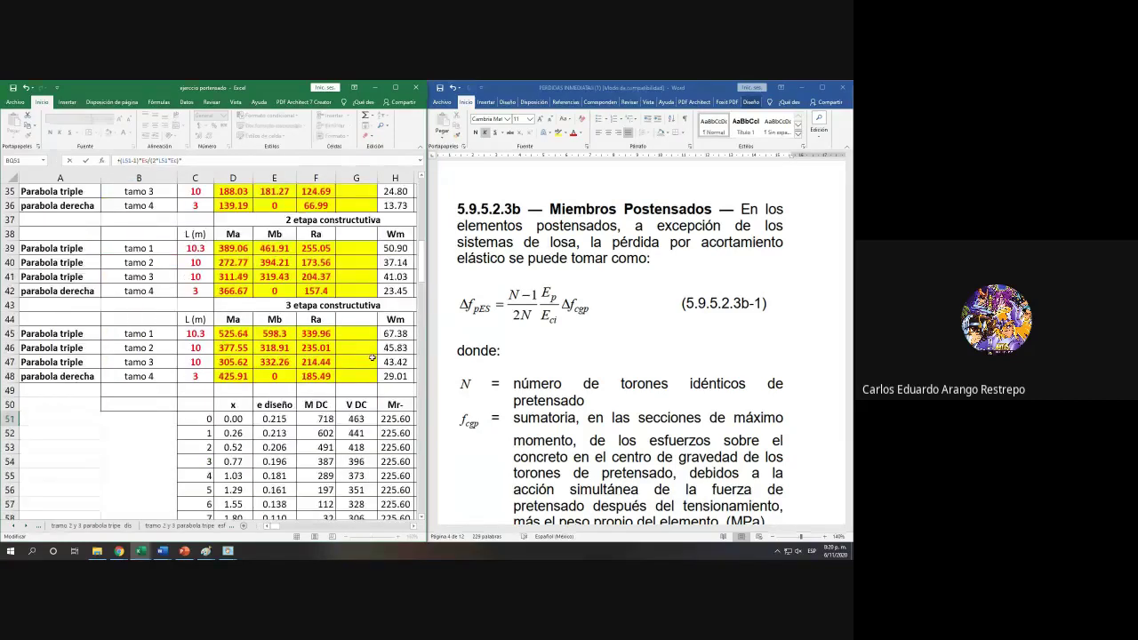
{"action": "left_click_drag", "start_coordinate": [274, 525], "coordinate": [414, 531]}
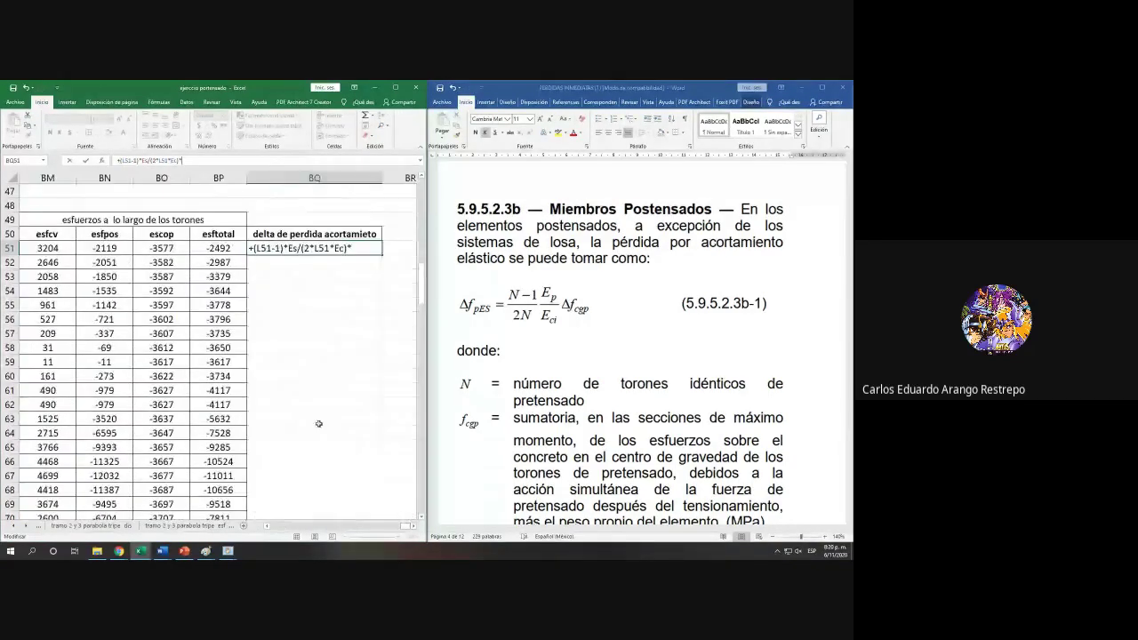
{"action": "left_click", "coordinate": [230, 250]}
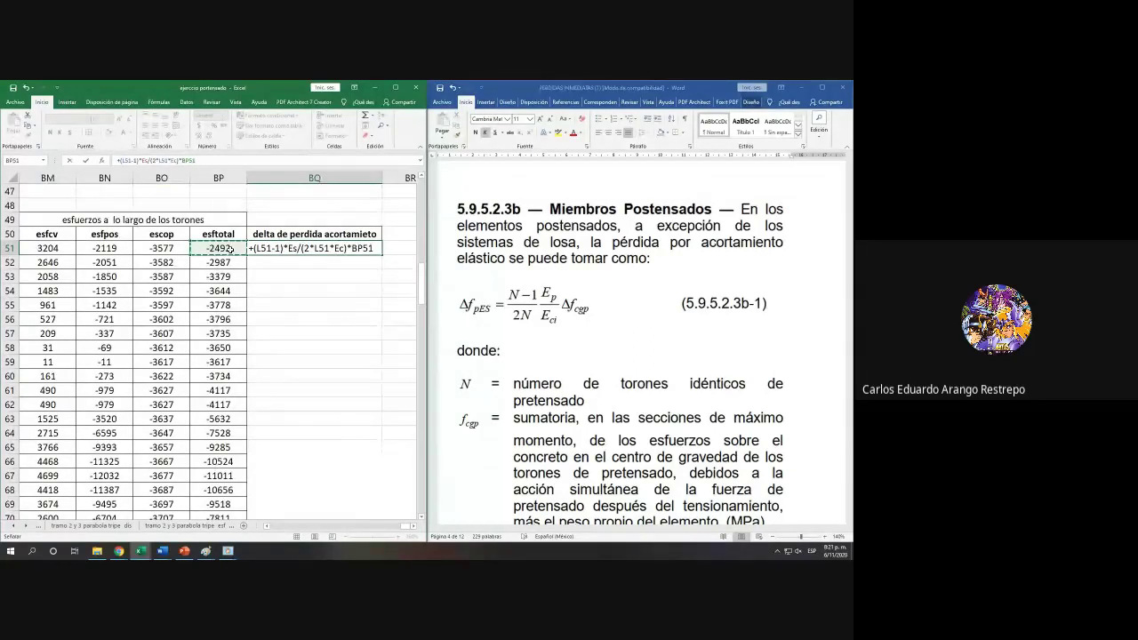
{"action": "left_click", "coordinate": [251, 249]}
{"action": "type", "text": "a"}
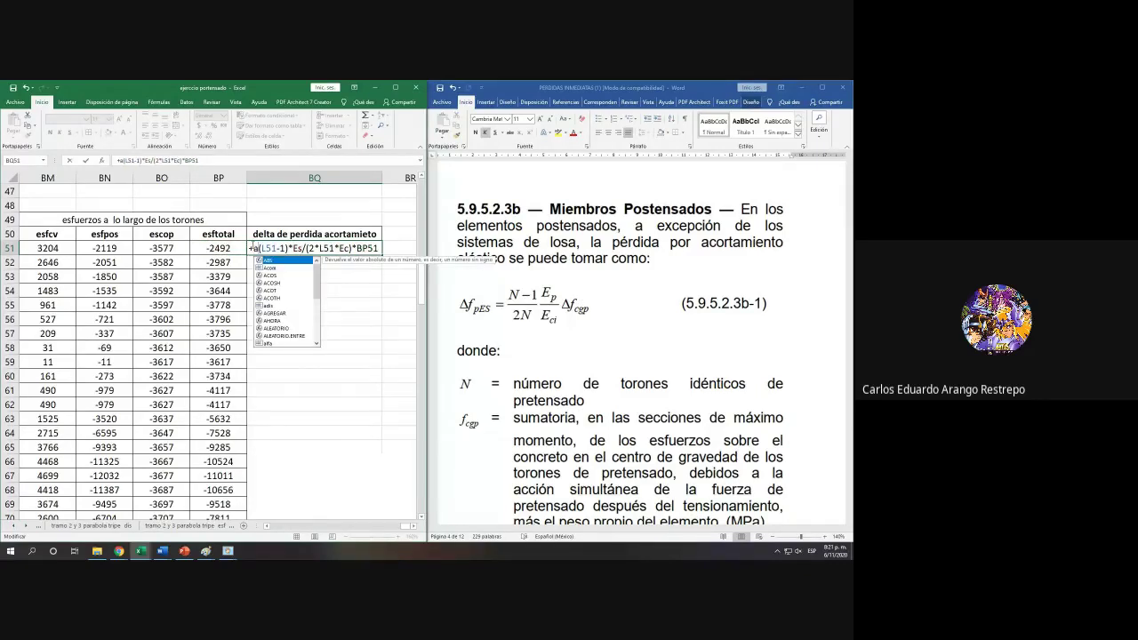
{"action": "double_click", "coordinate": [269, 260]}
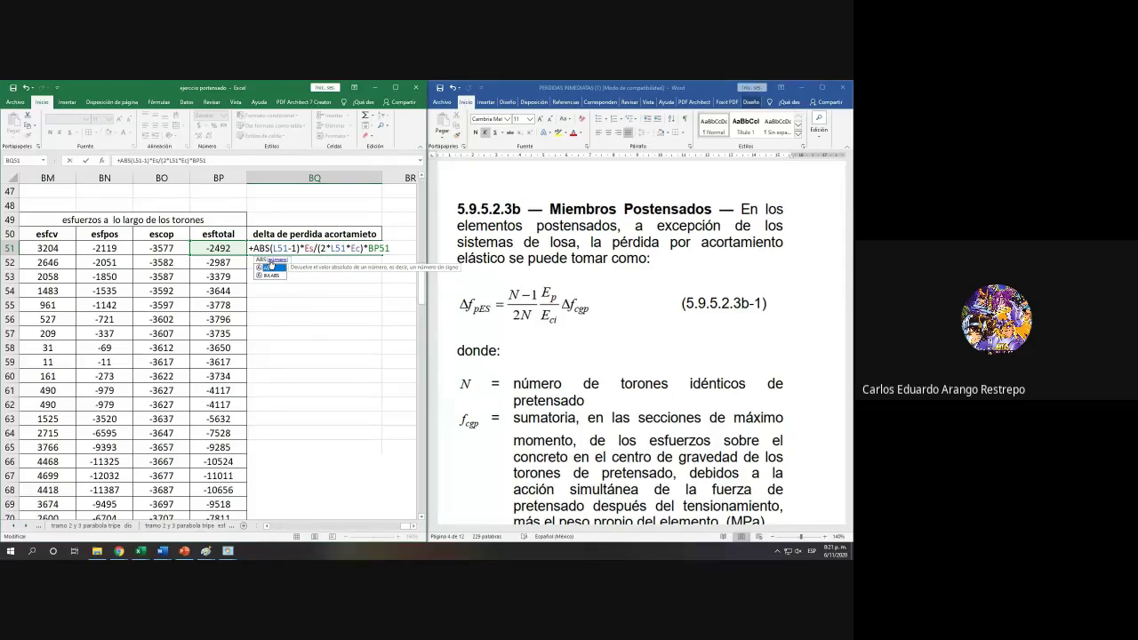
{"action": "key", "text": "BackSpace"}
{"action": "key", "text": "BackSpace"}
{"action": "key", "text": "BackSpace"}
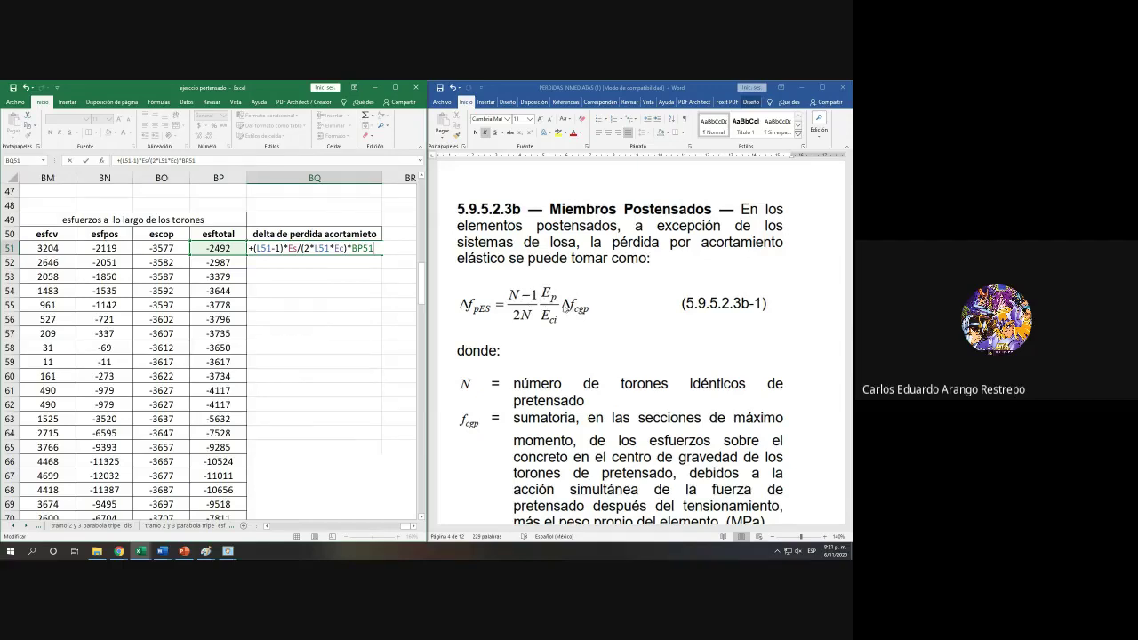
Step: Multiply the BQ51 shortening loss formula by the number of cables in L51
{"action": "type", "text": "*"}
{"action": "left_click_drag", "start_coordinate": [405, 528], "coordinate": [290, 532]}
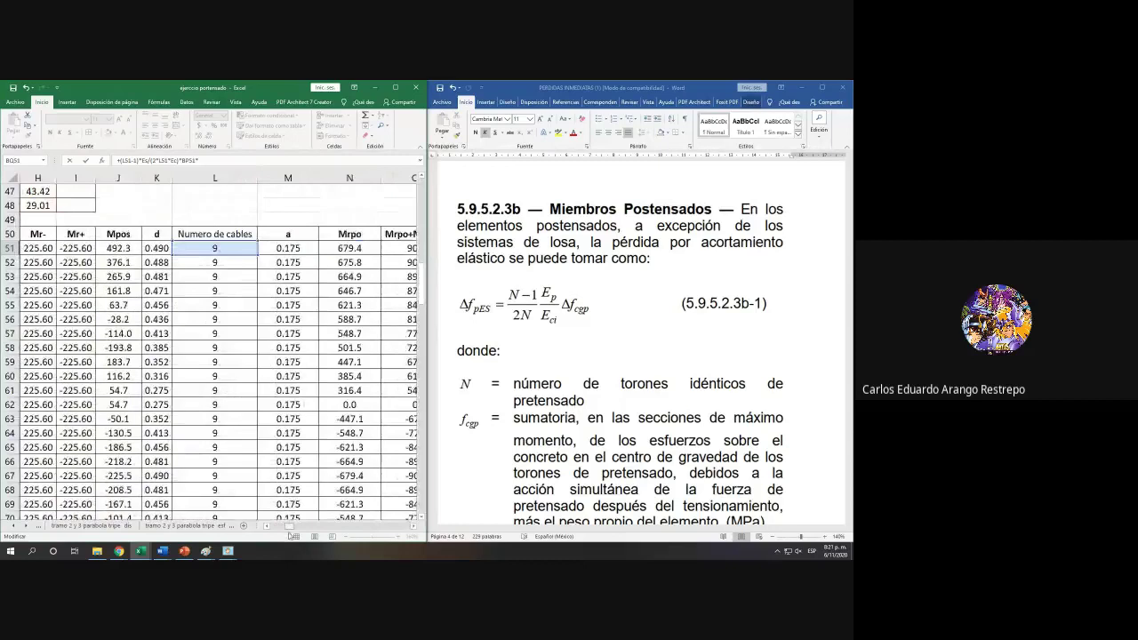
{"action": "left_click", "coordinate": [226, 249]}
{"action": "type", "text": ")"}
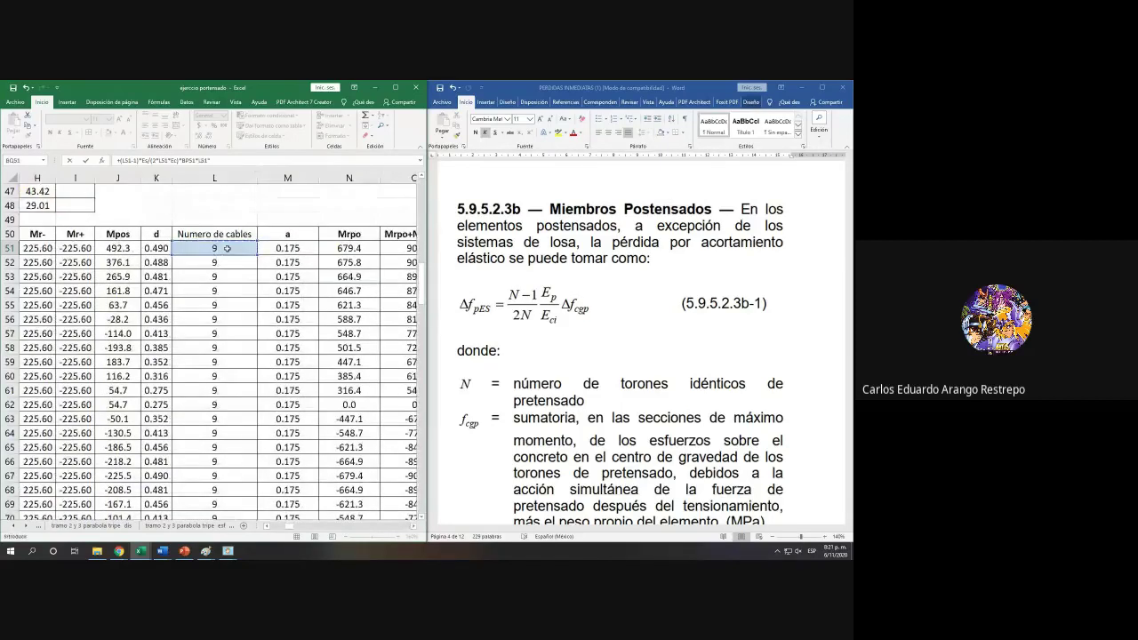
Step: Multiply the BQ51 formula by the strand area Asp from B18 and enter it as +(L51-1)*Es/(2*L51*Ec)*BP51*L51*Asp
{"action": "left_click_drag", "start_coordinate": [292, 529], "coordinate": [228, 537]}
{"action": "scroll", "coordinate": [130, 351], "scroll_direction": "up", "scroll_amount": 10}
{"action": "scroll", "coordinate": [130, 349], "scroll_direction": "up", "scroll_amount": 3}
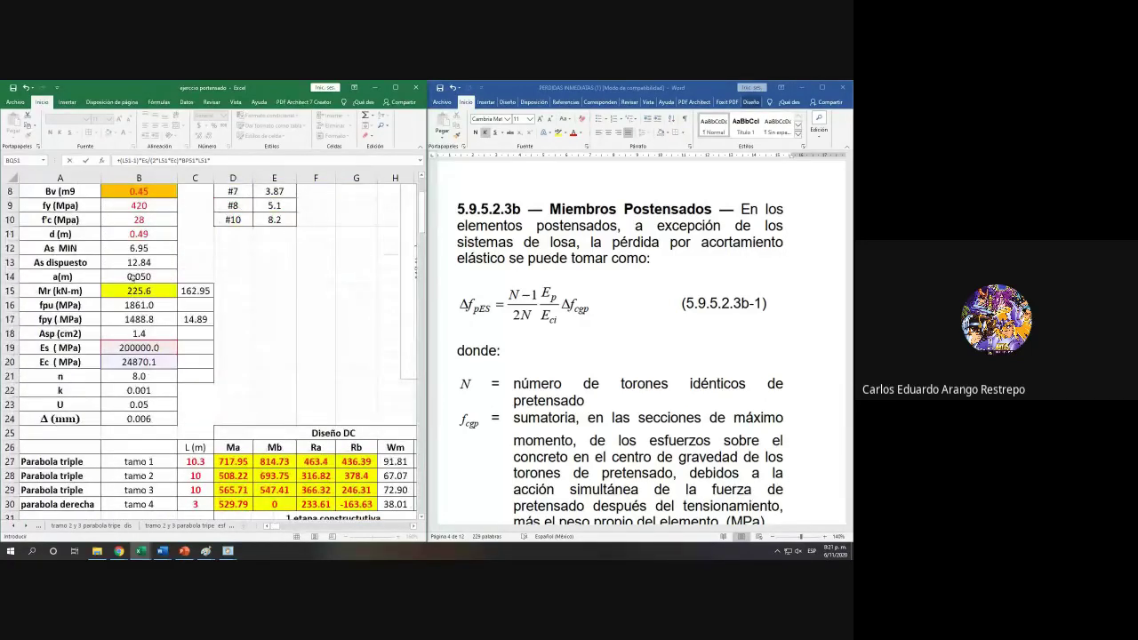
{"action": "left_click", "coordinate": [147, 265]}
{"action": "scroll", "coordinate": [147, 267], "scroll_direction": "up", "scroll_amount": 3}
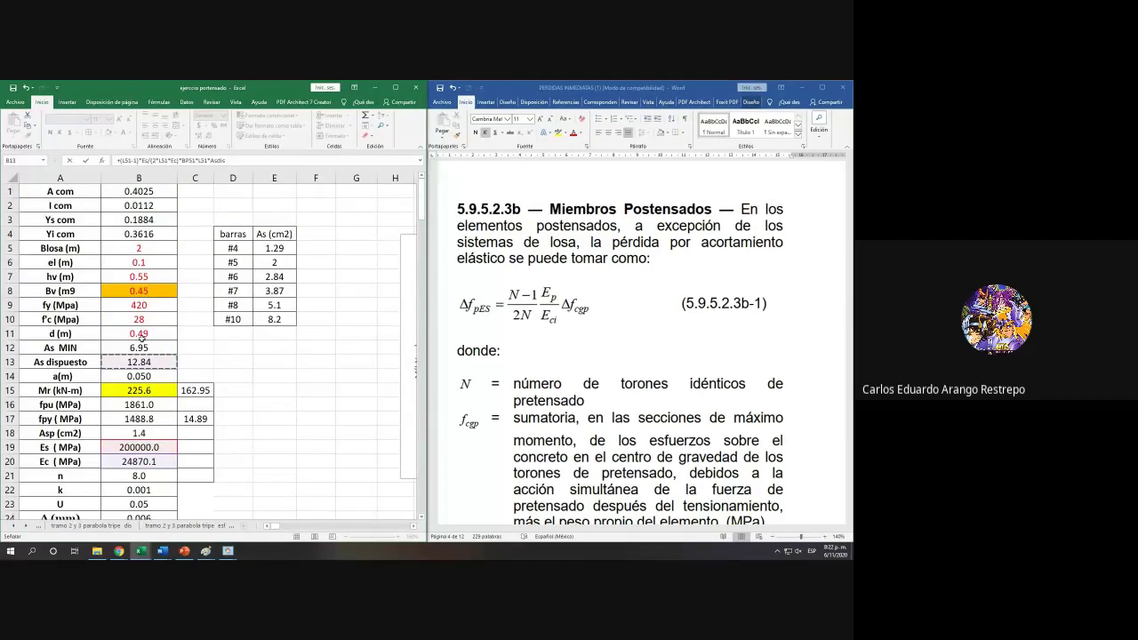
{"action": "scroll", "coordinate": [142, 336], "scroll_direction": "down", "scroll_amount": 1}
{"action": "left_click", "coordinate": [139, 390]}
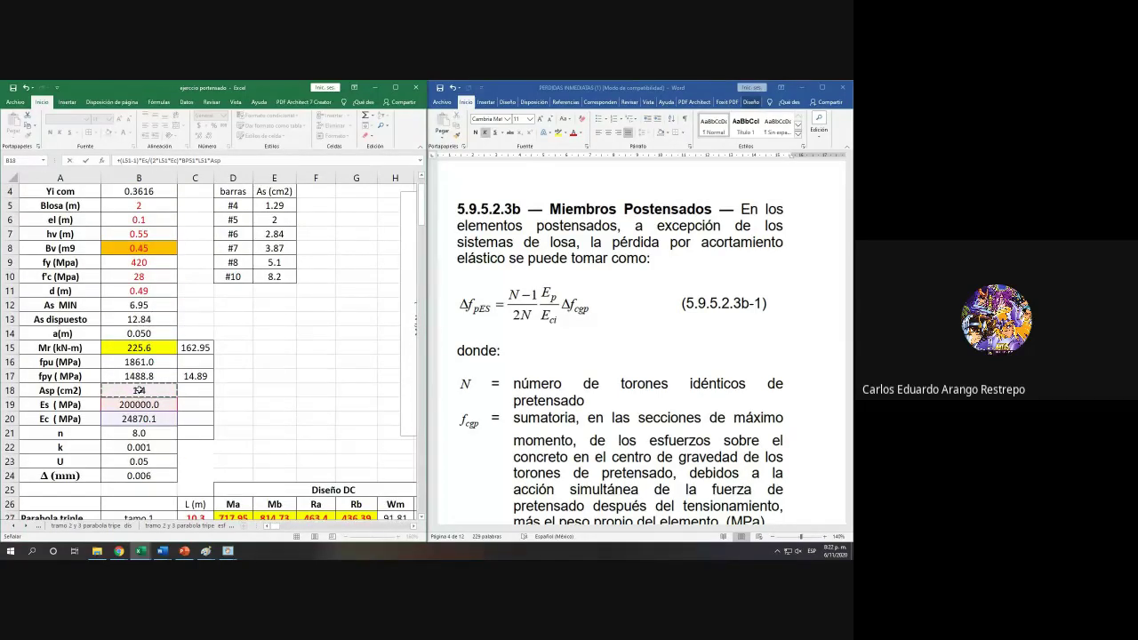
{"action": "left_click", "coordinate": [203, 160]}
{"action": "key", "text": "Return"}
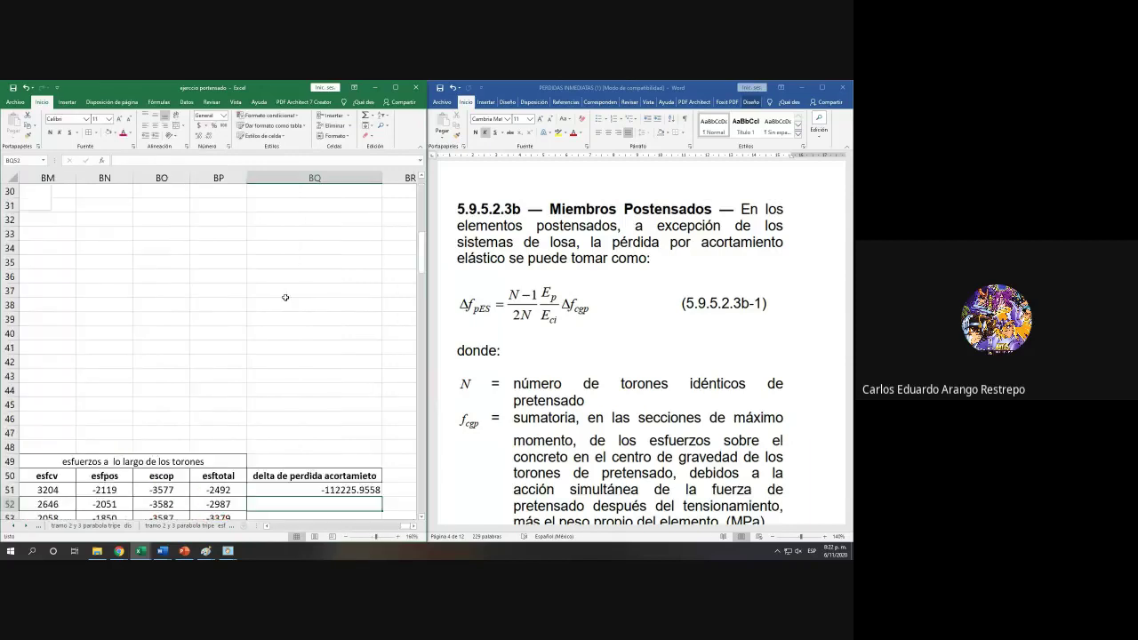
Step: Centre cell BQ51 and append /100^2 to its formula to convert the strand area from cm2 to m2
{"action": "scroll", "coordinate": [290, 297], "scroll_direction": "down", "scroll_amount": 3}
{"action": "left_click", "coordinate": [322, 364]}
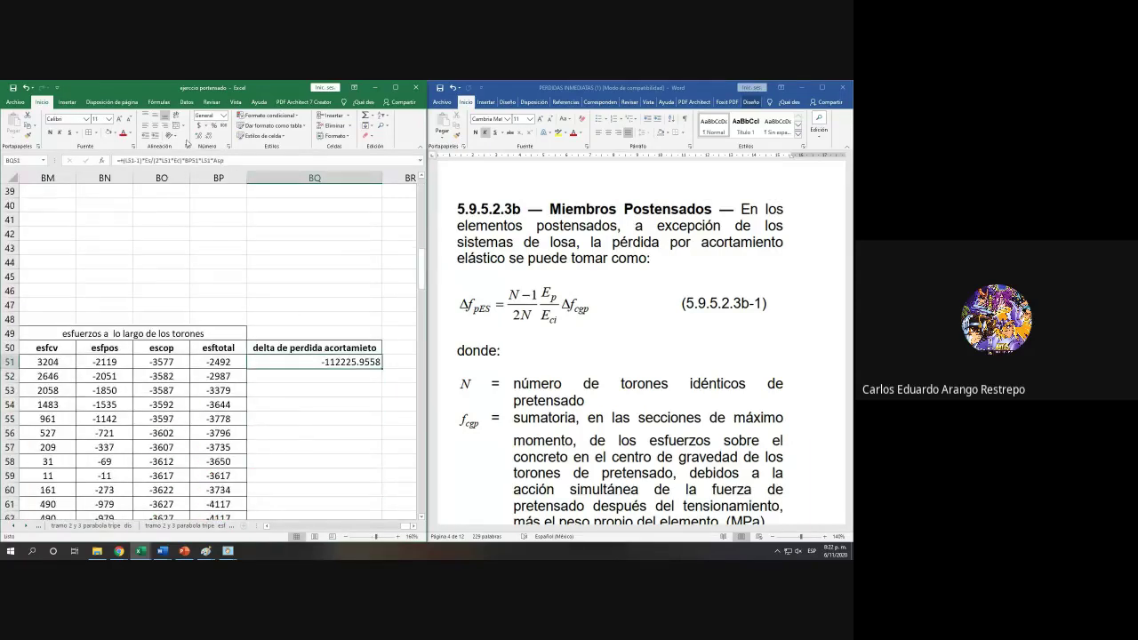
{"action": "left_click", "coordinate": [155, 127]}
{"action": "double_click", "coordinate": [330, 363]}
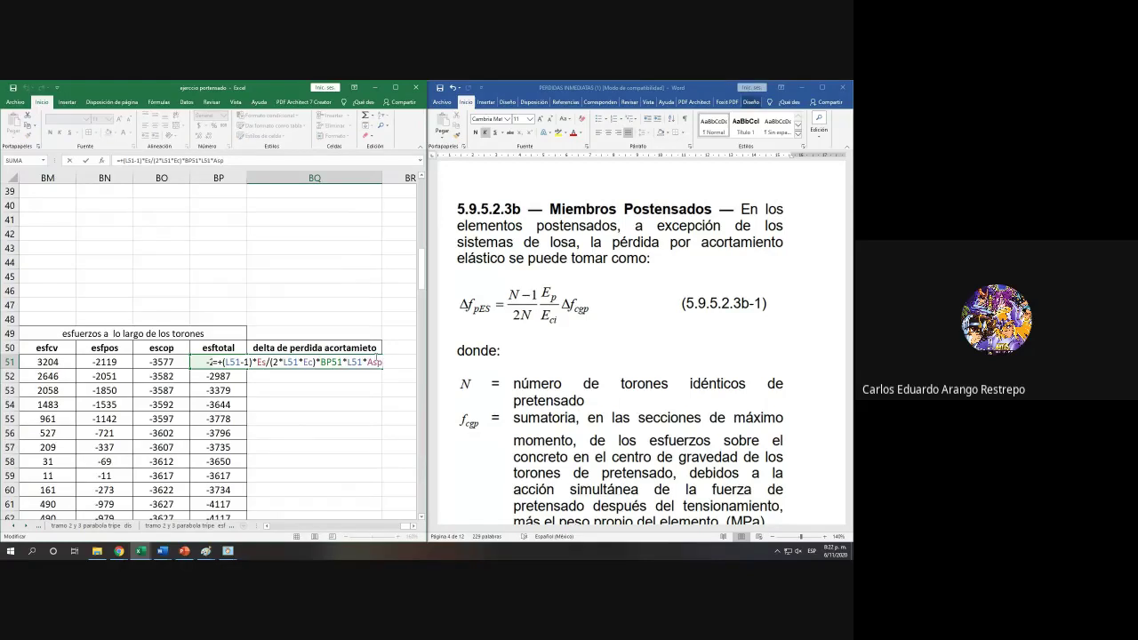
{"action": "type", "text": "/100^2"}
{"action": "key", "text": "Return"}
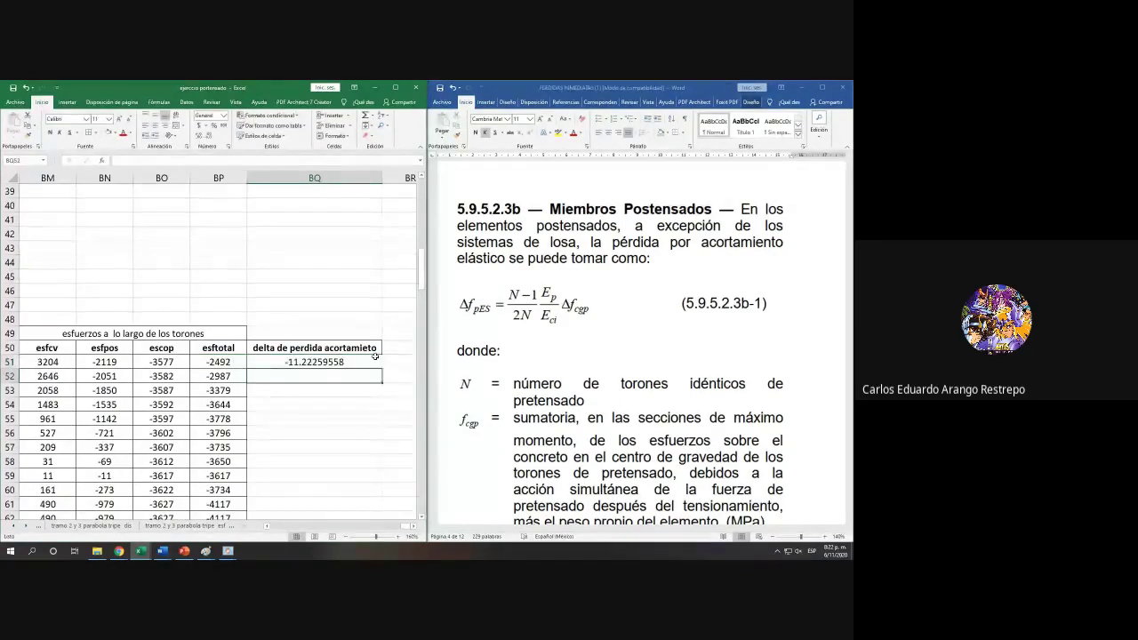
{"action": "left_click", "coordinate": [374, 359]}
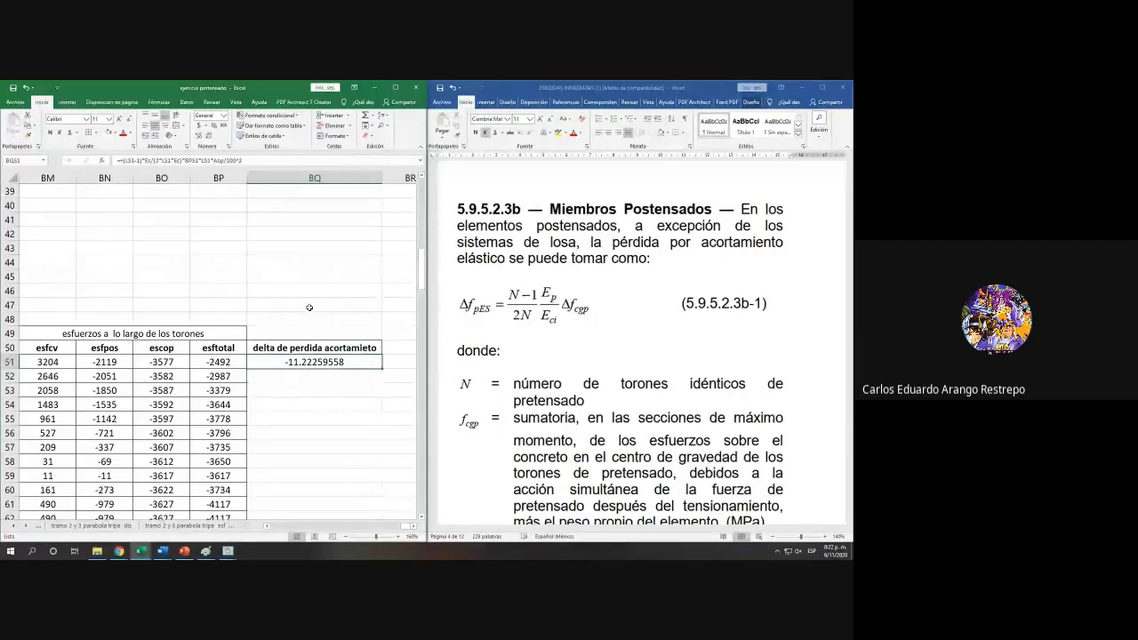
Step: Write the reference equation (N-1)/(2*N)*Es/Ec*esf*As*N as text in BQ49 above the shortening loss header
{"action": "left_click", "coordinate": [302, 333]}
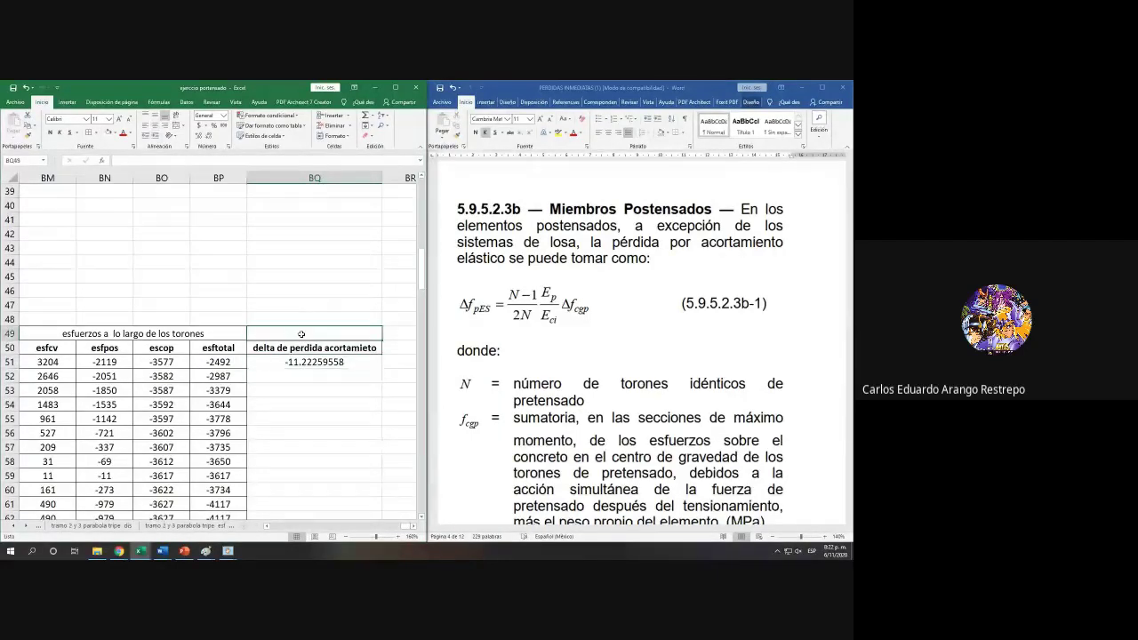
{"action": "type", "text": "=N"}
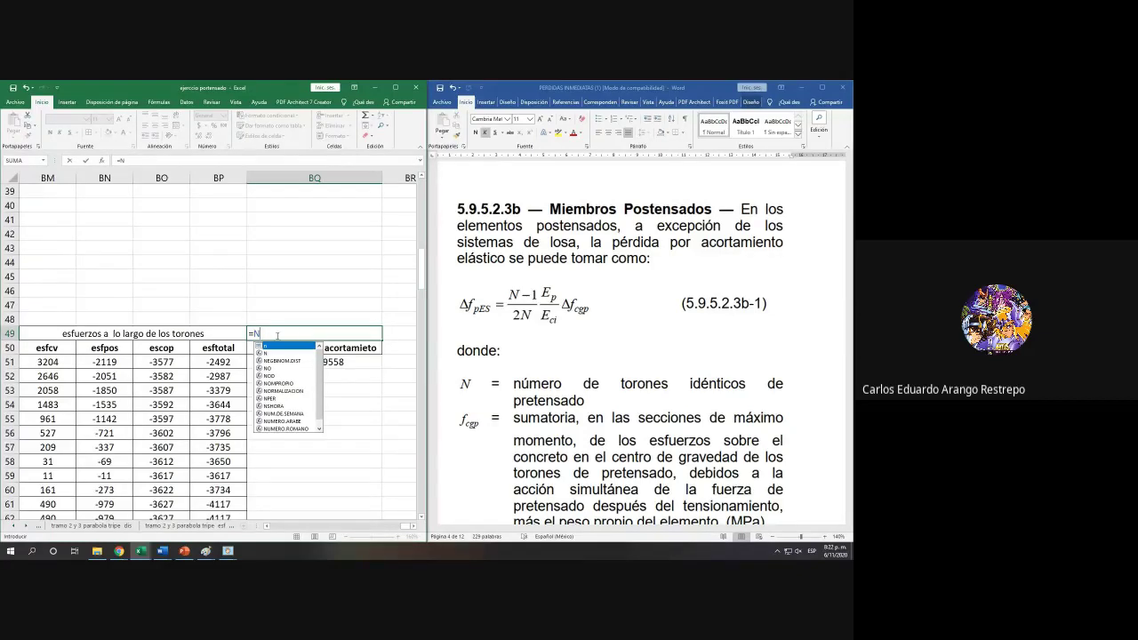
{"action": "key", "text": "BackSpace"}
{"action": "key", "text": "BackSpace"}
{"action": "type", "text": "N"}
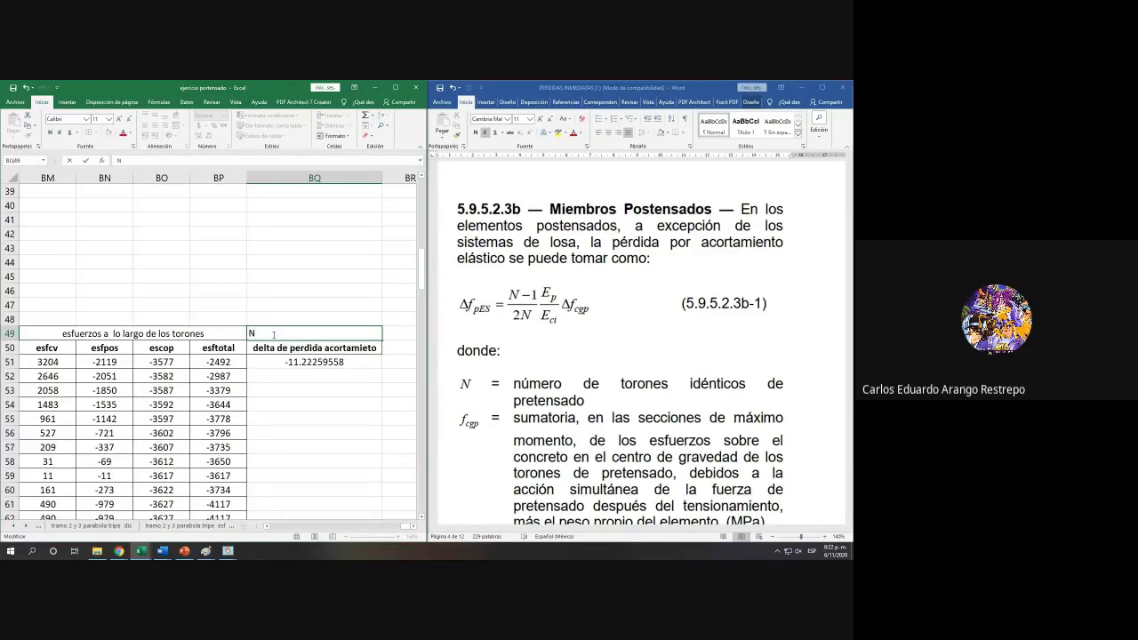
{"action": "type", "text": "-1"}
{"action": "left_click", "coordinate": [251, 332]}
{"action": "type", "text": "("}
{"action": "left_click", "coordinate": [283, 332]}
{"action": "type", "text": ")/(2*N"}
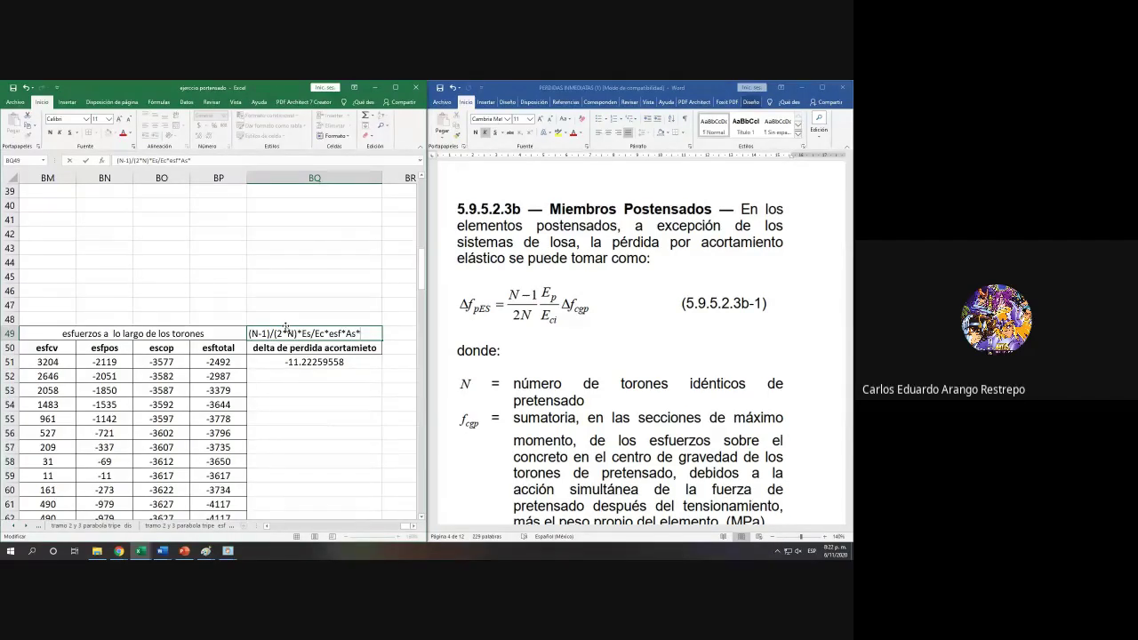
{"action": "type", "text": "N"}
{"action": "left_click", "coordinate": [308, 393]}
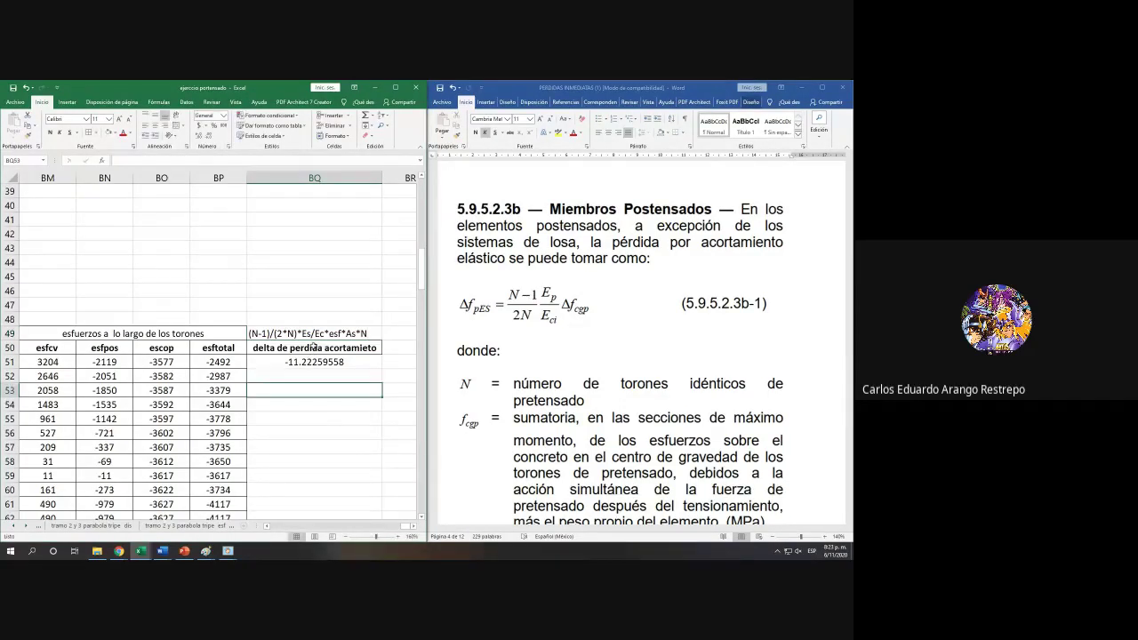
Step: Compare the BQ49 equation with the ΔTPacortamiento equation in the Word document, highlighting its σhutotal term
{"action": "left_click", "coordinate": [313, 337]}
{"action": "scroll", "coordinate": [467, 327], "scroll_direction": "down", "scroll_amount": 5}
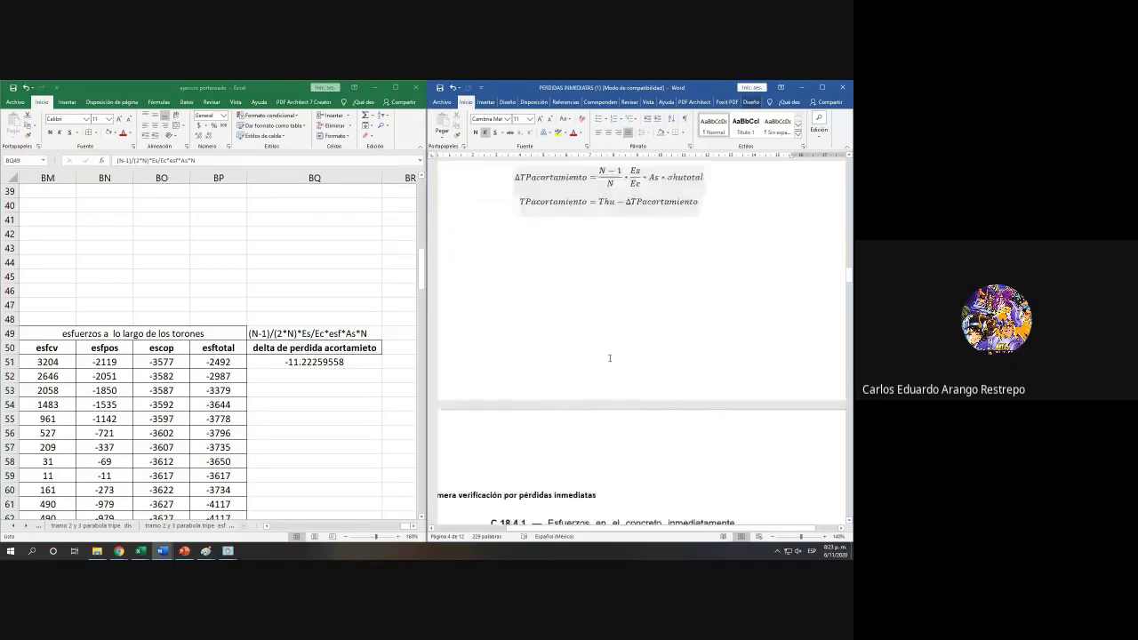
{"action": "scroll", "coordinate": [663, 181], "scroll_direction": "up", "scroll_amount": 2}
{"action": "scroll", "coordinate": [658, 236], "scroll_direction": "up", "scroll_amount": 2}
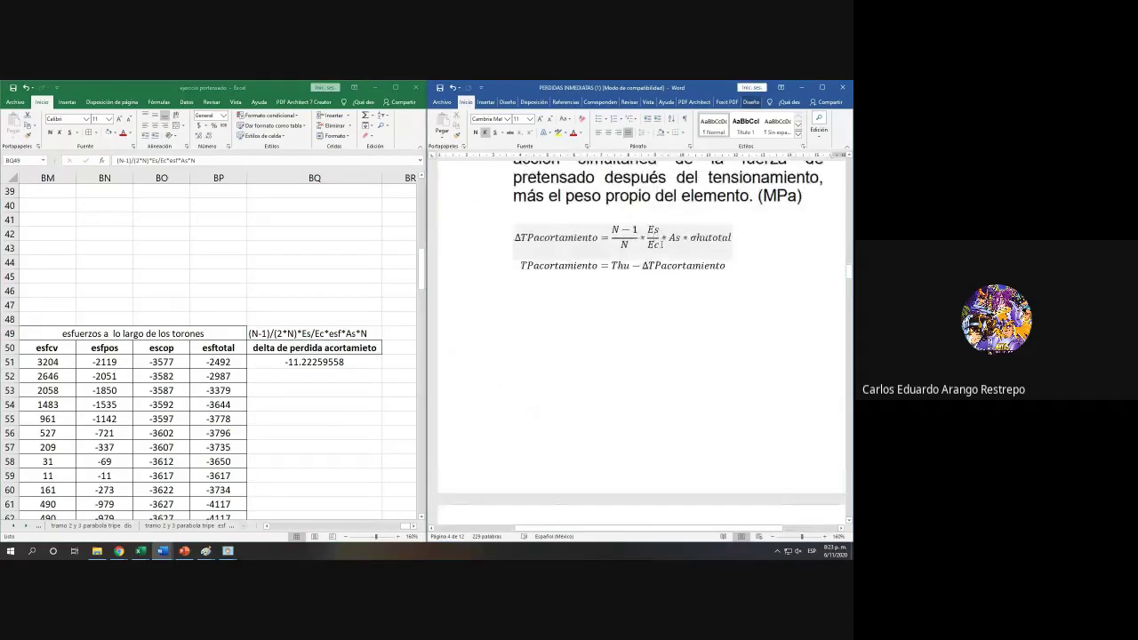
{"action": "left_click_drag", "start_coordinate": [696, 240], "coordinate": [780, 238]}
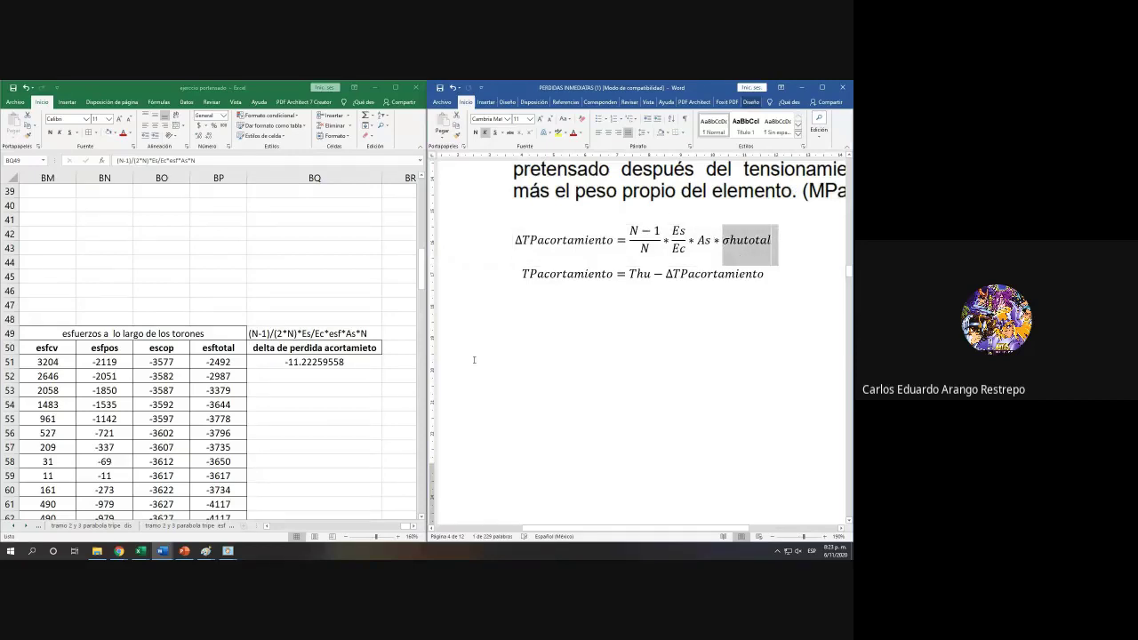
Step: Format the shortening loss in BQ51 to show two decimal places
{"action": "left_click", "coordinate": [313, 361]}
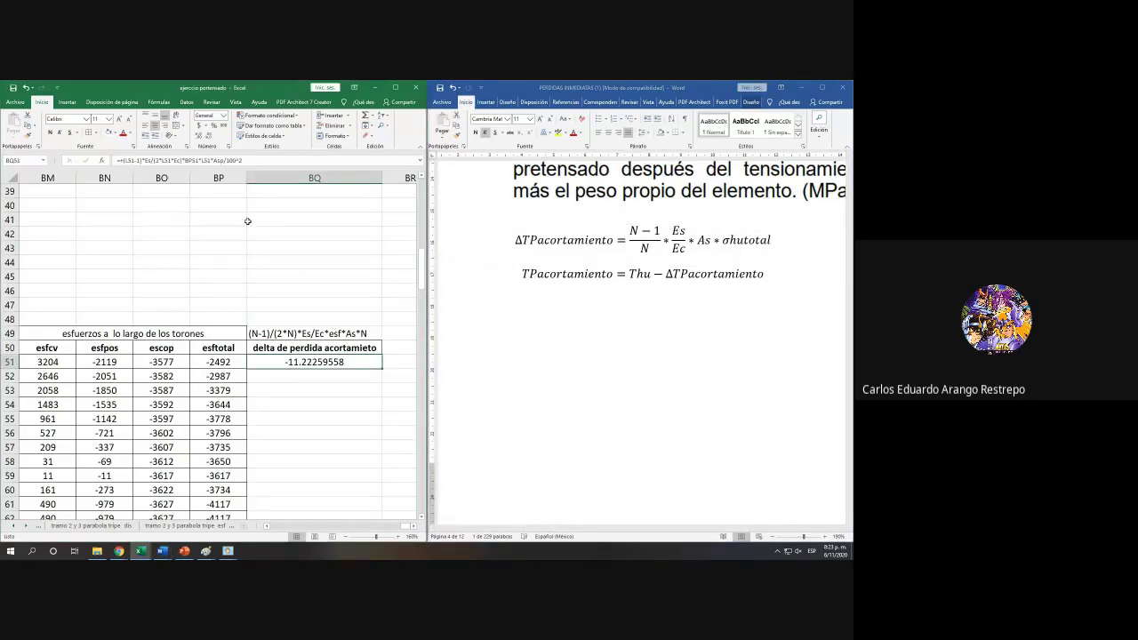
{"action": "left_click", "coordinate": [209, 137]}
{"action": "left_click", "coordinate": [209, 136]}
{"action": "left_click", "coordinate": [209, 136]}
{"action": "left_click", "coordinate": [209, 136]}
{"action": "left_click", "coordinate": [209, 136]}
{"action": "left_click", "coordinate": [209, 136]}
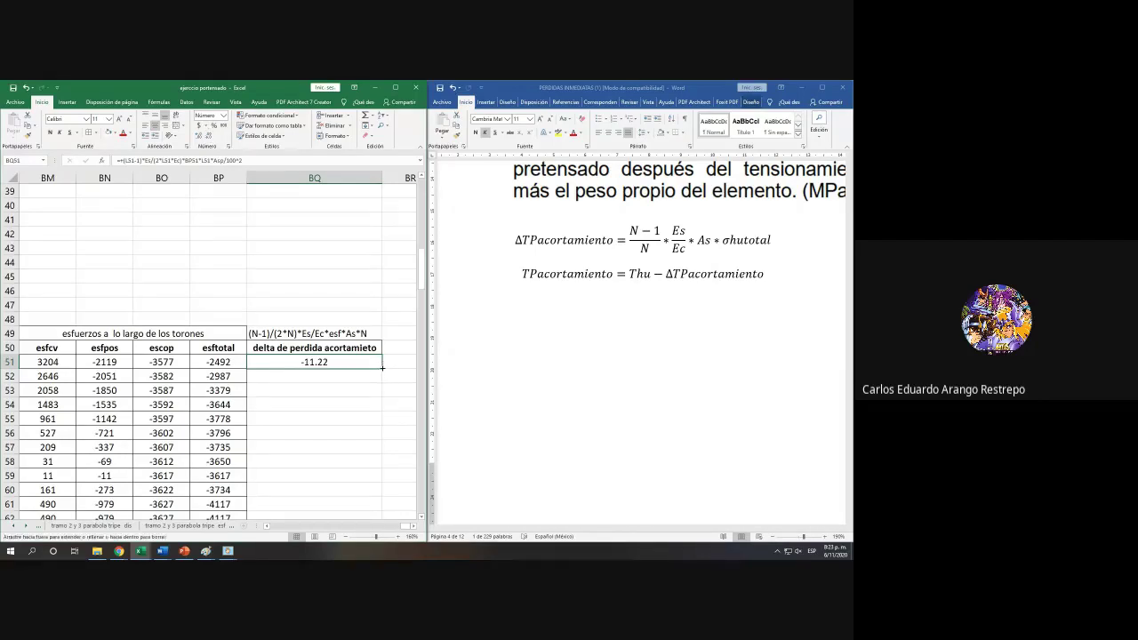
Step: Fill the shortening loss formula from BQ51 down column BQ to row 182
{"action": "double_click", "coordinate": [381, 367]}
{"action": "scroll", "coordinate": [381, 367], "scroll_direction": "down", "scroll_amount": 20}
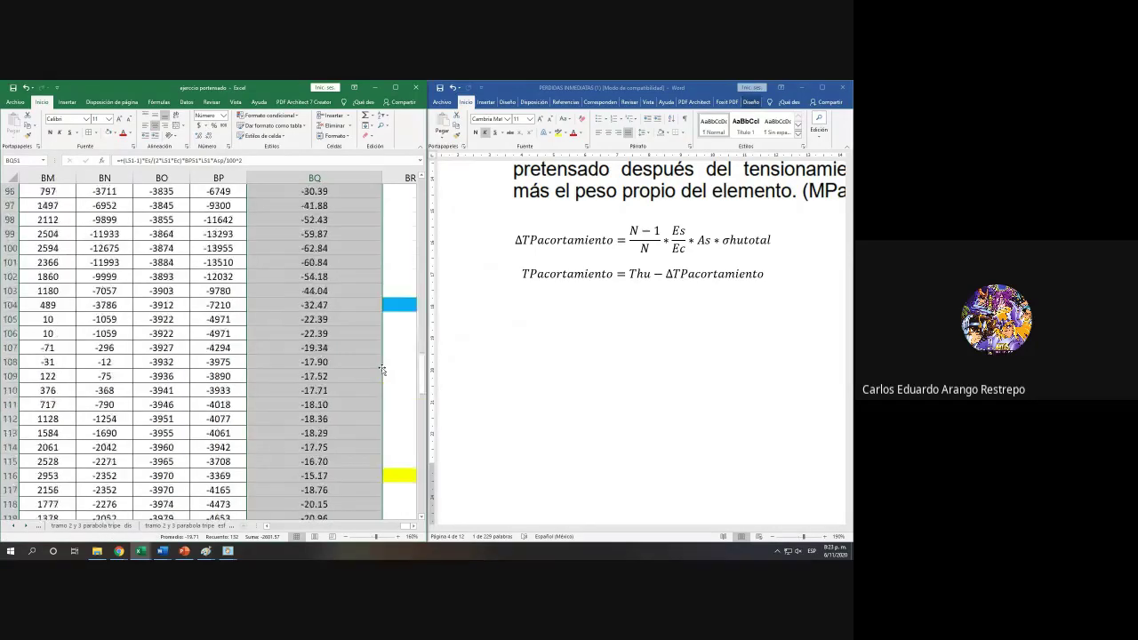
{"action": "scroll", "coordinate": [381, 367], "scroll_direction": "up", "scroll_amount": 20}
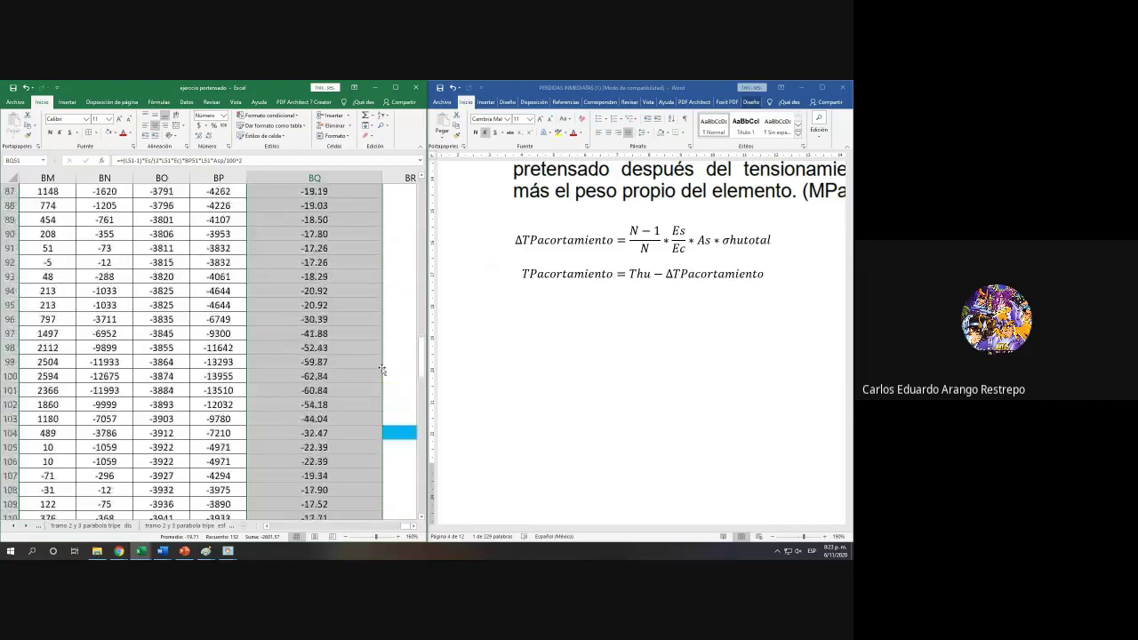
Step: Apply cell borders to the shortening loss column from BQ49 down to BQ182
{"action": "left_click", "coordinate": [341, 415]}
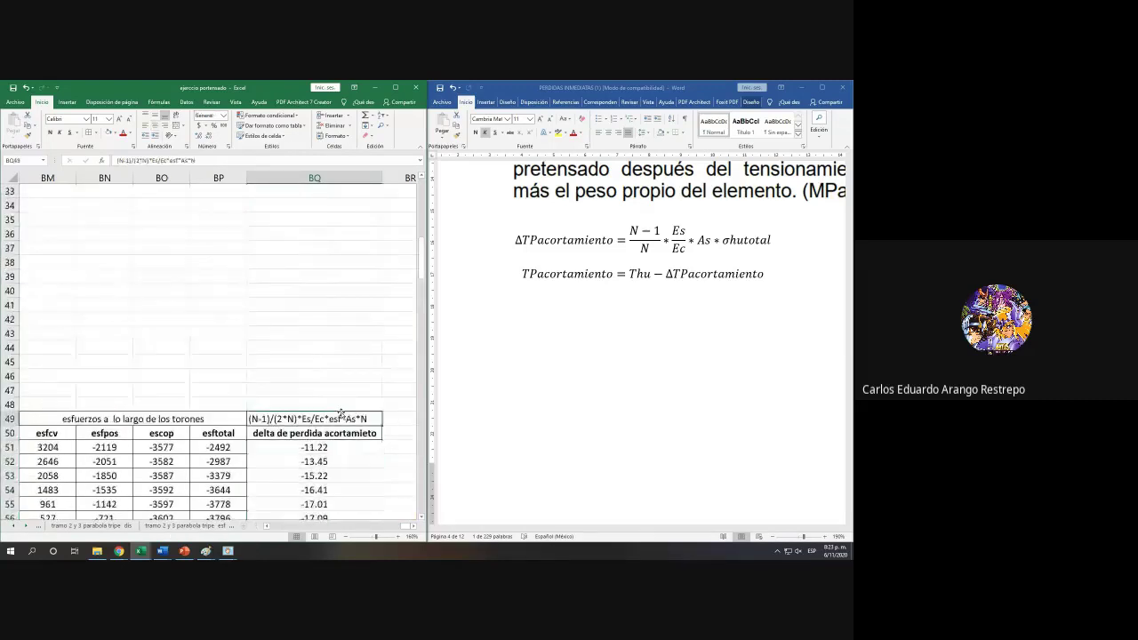
{"action": "key", "text": "ctrl+shift+Down"}
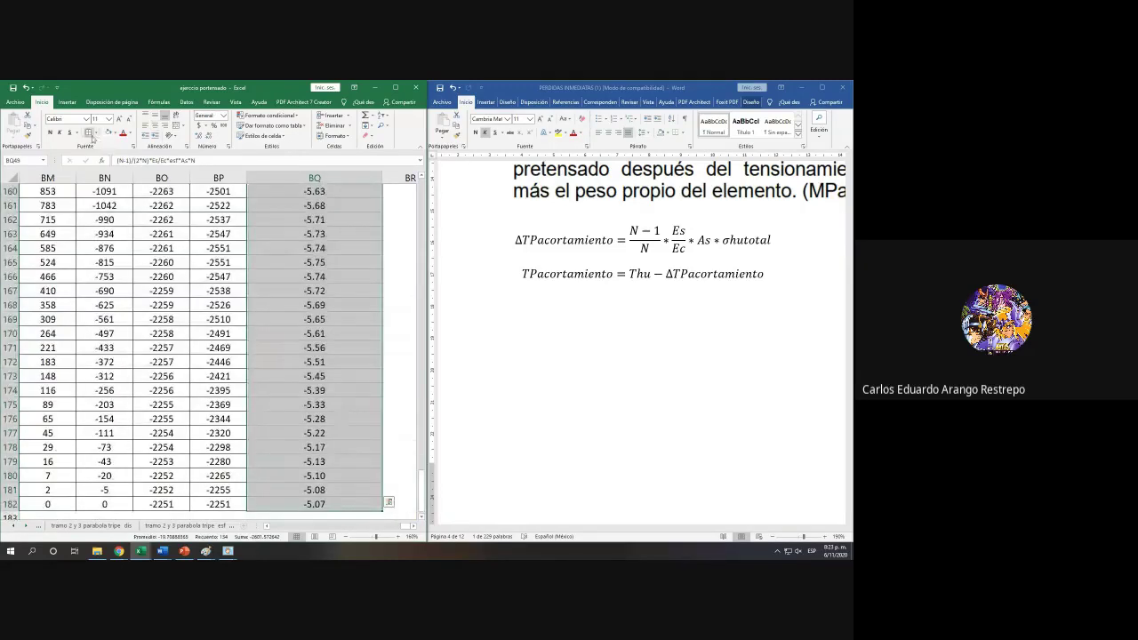
{"action": "scroll", "coordinate": [226, 278], "scroll_direction": "up", "scroll_amount": 20}
{"action": "scroll", "coordinate": [226, 278], "scroll_direction": "up", "scroll_amount": 12}
{"action": "scroll", "coordinate": [300, 328], "scroll_direction": "down", "scroll_amount": 14}
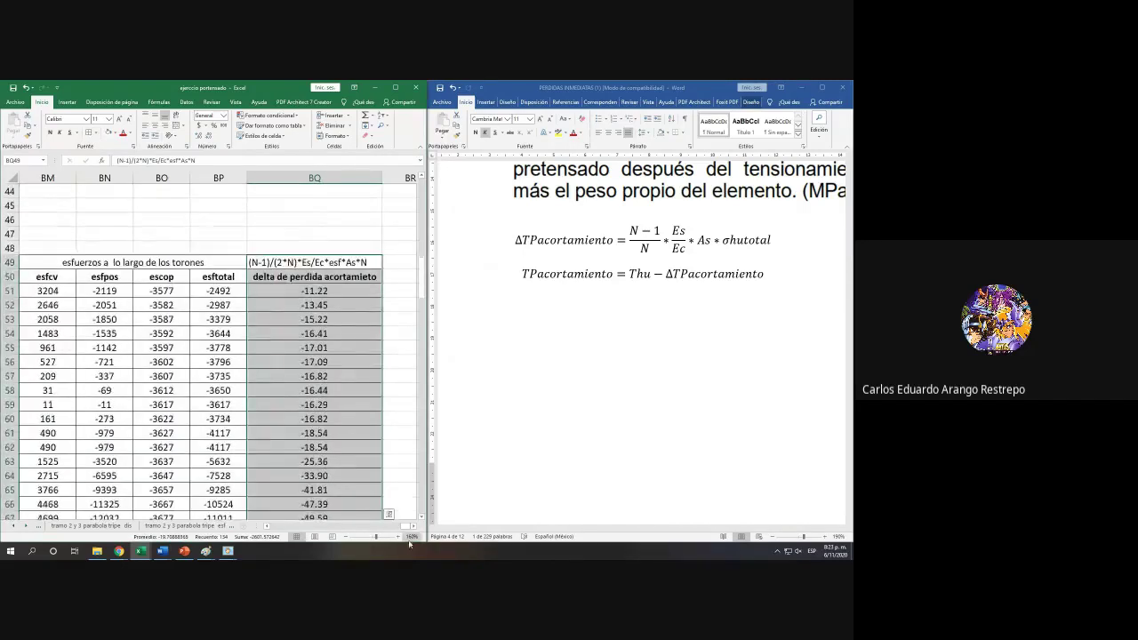
Step: Enter the header "T acortatamiento" in BR50 and fit the width of column BR to it
{"action": "left_click", "coordinate": [413, 528]}
{"action": "left_click", "coordinate": [414, 528]}
{"action": "left_click", "coordinate": [284, 293]}
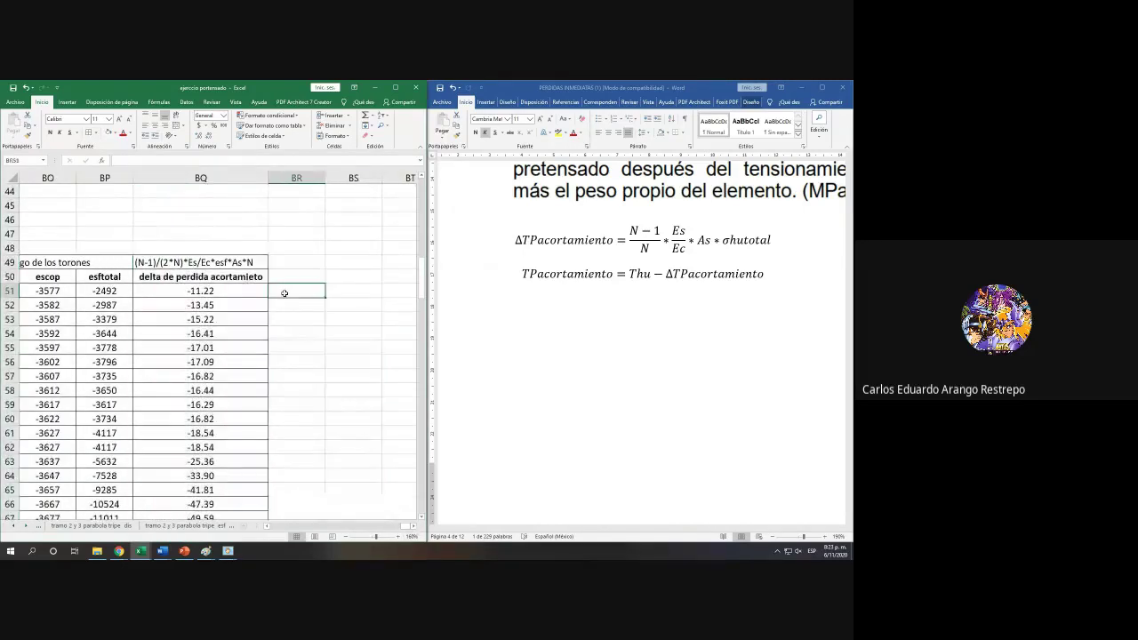
{"action": "left_click", "coordinate": [283, 278]}
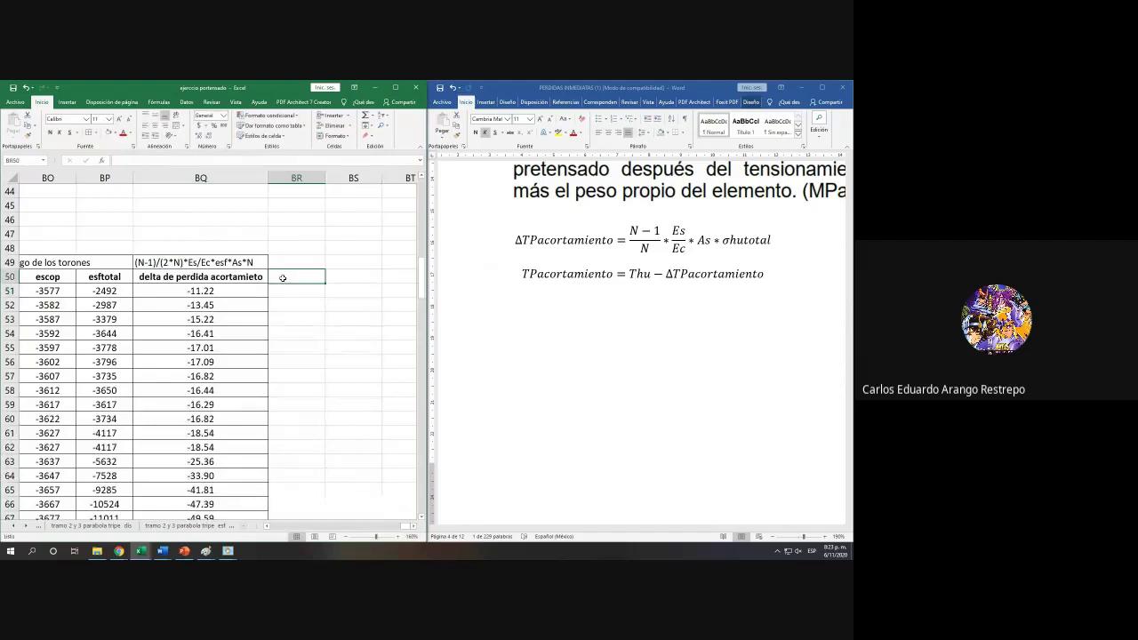
{"action": "type", "text": "T acorta"}
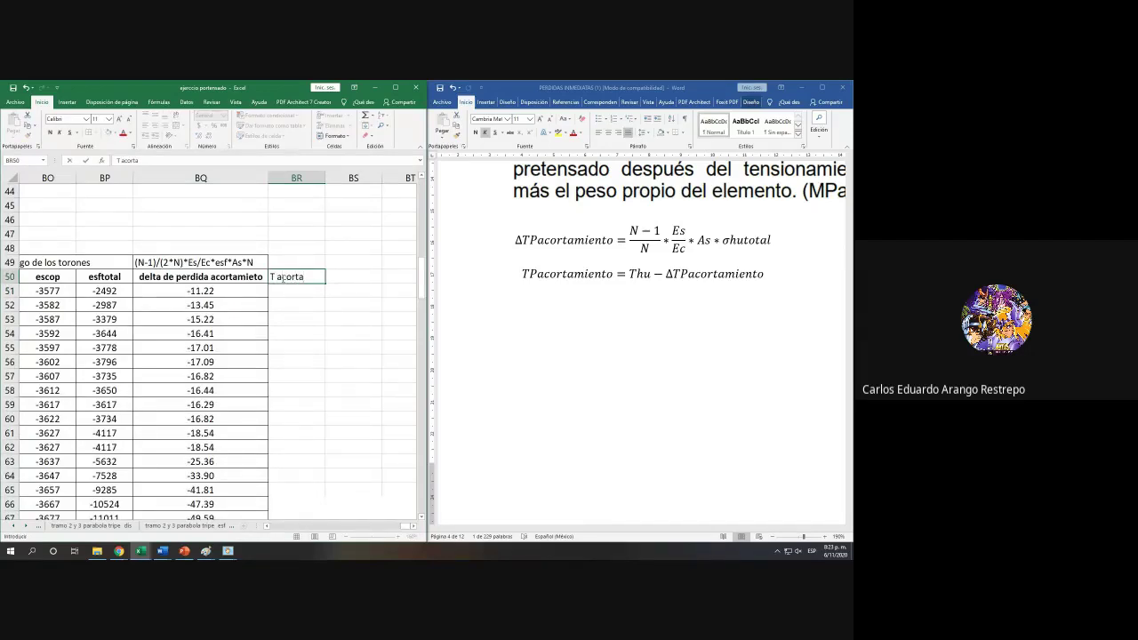
{"action": "type", "text": "tamiet"}
{"action": "type", "text": "to"}
{"action": "left_click", "coordinate": [307, 315]}
{"action": "left_click", "coordinate": [320, 177]}
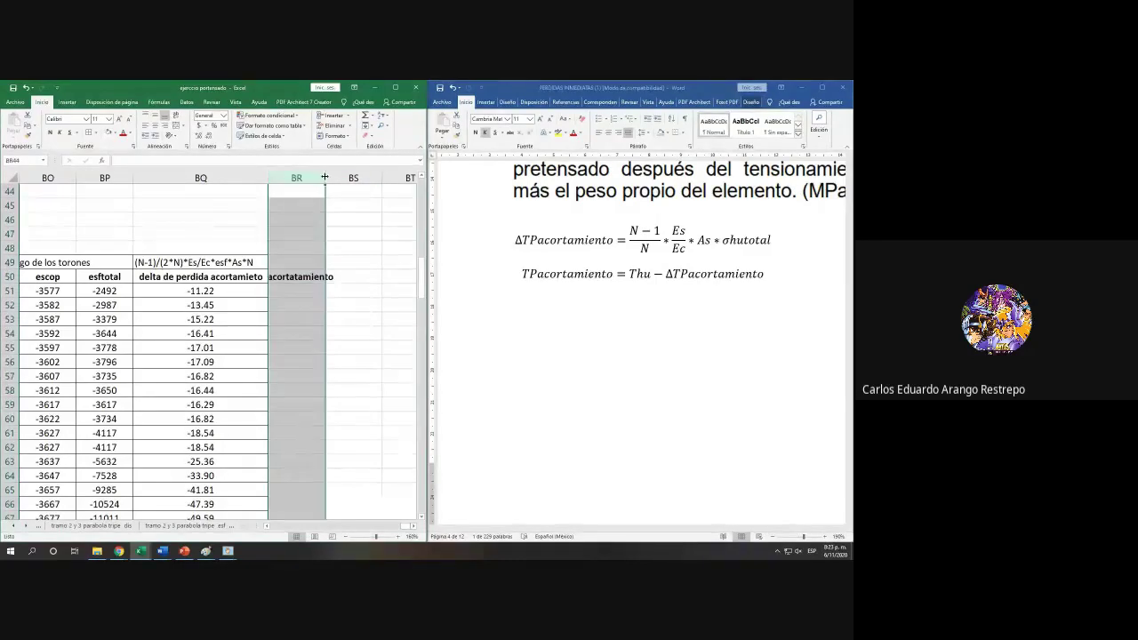
{"action": "double_click", "coordinate": [324, 177]}
Step: Enter the formula +BQ51+BK51 in BR51, adding the shortening loss to the wedge-set tension
{"action": "left_click", "coordinate": [304, 285]}
{"action": "type", "text": "+"}
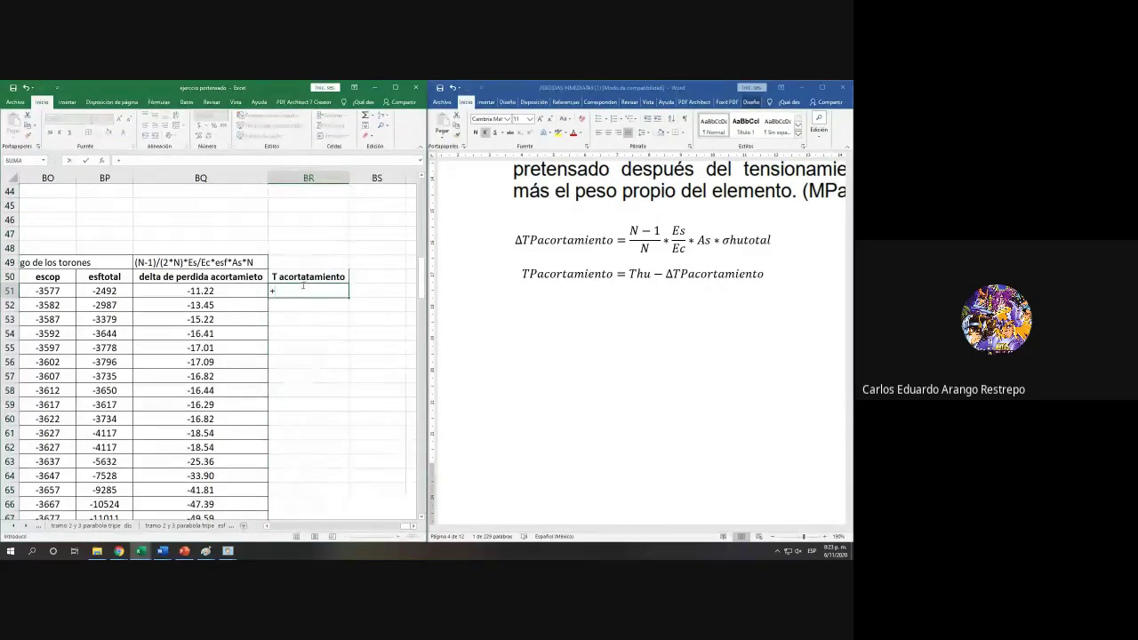
{"action": "left_click", "coordinate": [244, 291]}
{"action": "type", "text": "+"}
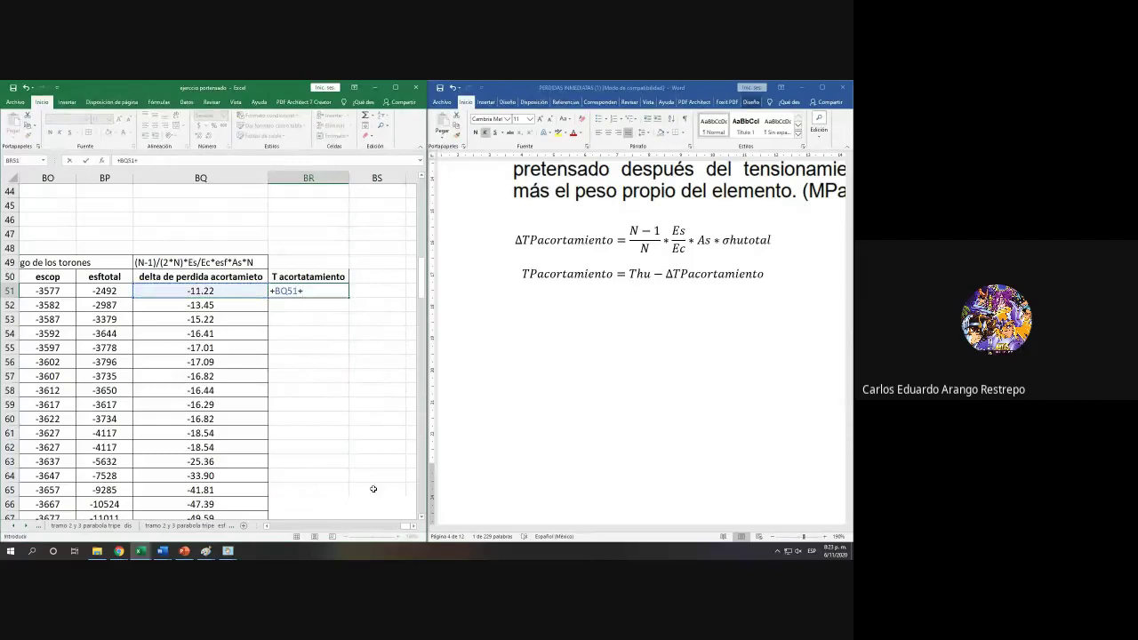
{"action": "left_click_drag", "start_coordinate": [400, 527], "coordinate": [396, 528]}
{"action": "left_click", "coordinate": [182, 291]}
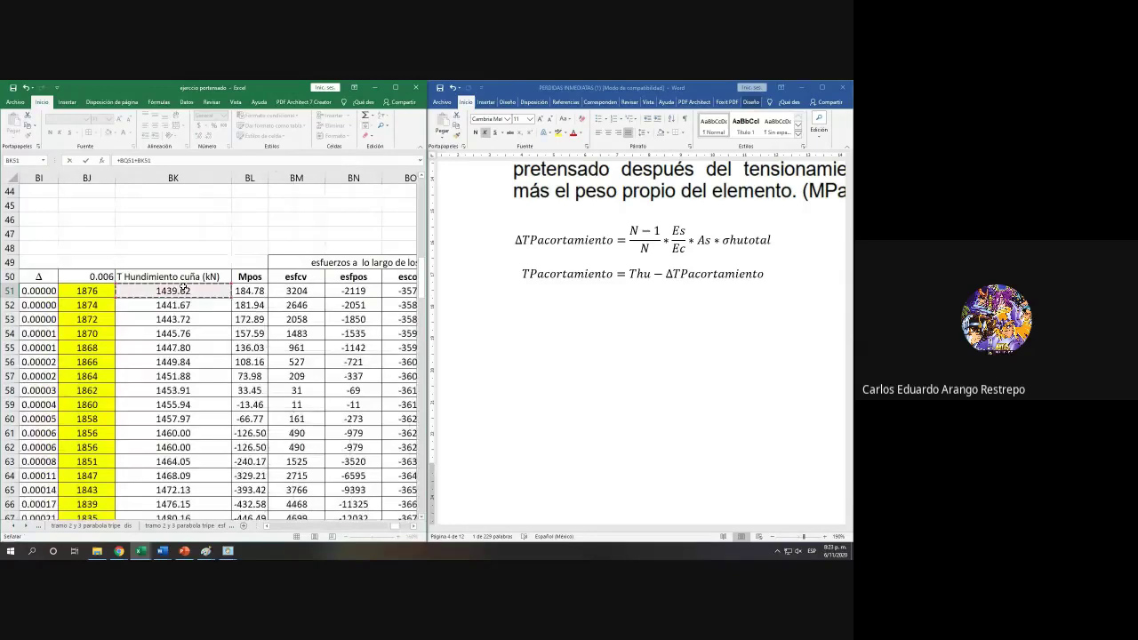
{"action": "left_click", "coordinate": [414, 529]}
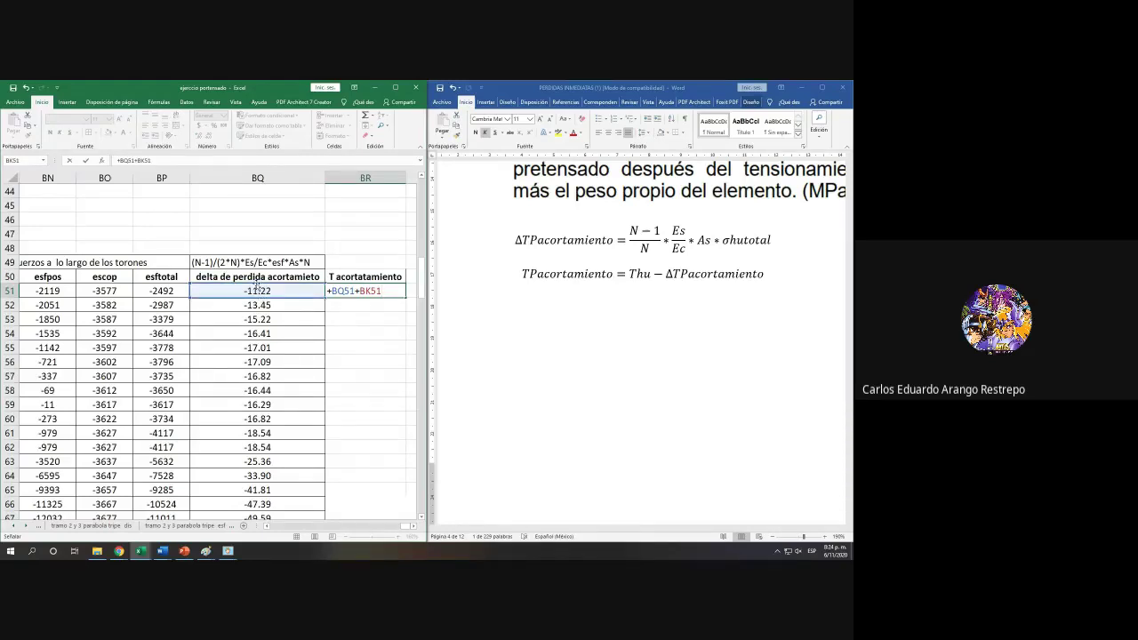
{"action": "key", "text": "Return"}
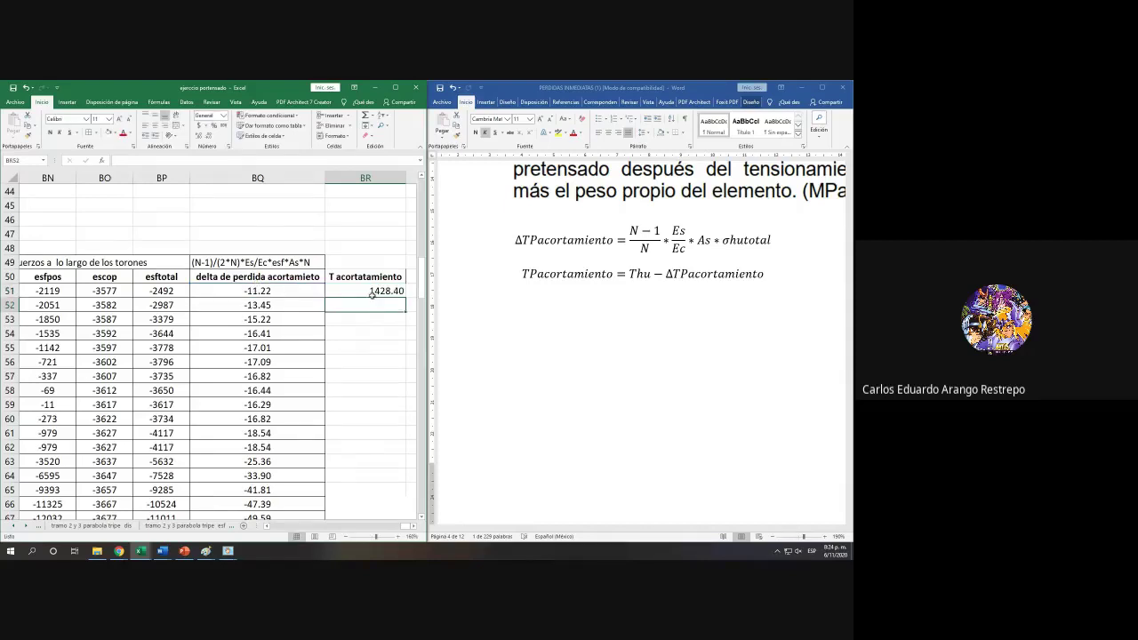
Step: Centre BR51 and fill its formula down column BR to row 182
{"action": "key", "text": "Up"}
{"action": "left_click", "coordinate": [155, 125]}
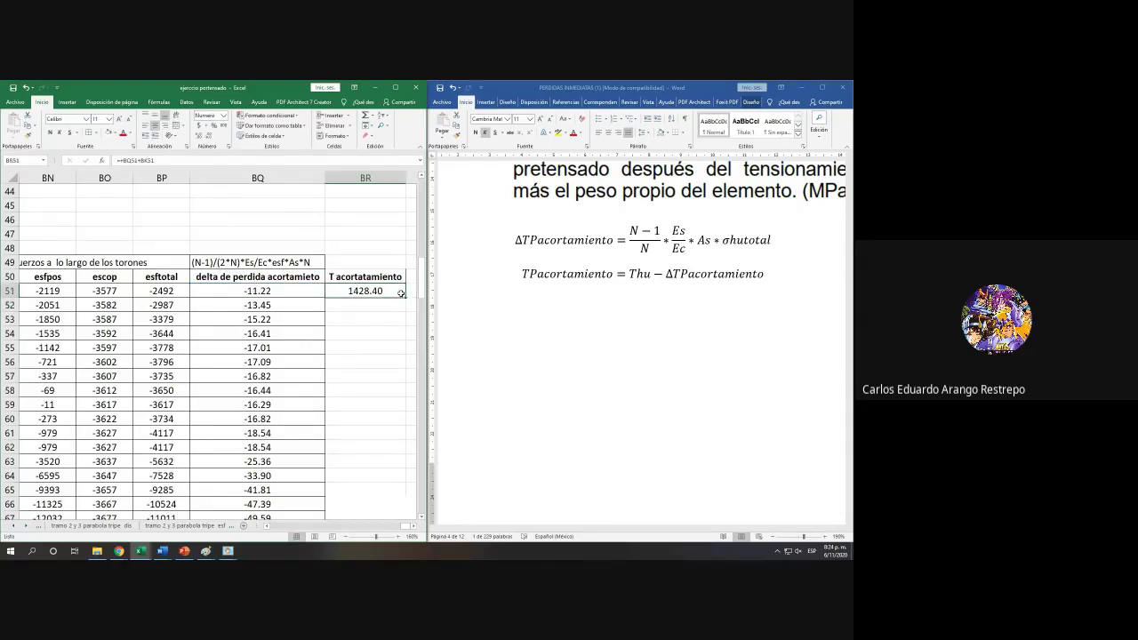
{"action": "double_click", "coordinate": [406, 297]}
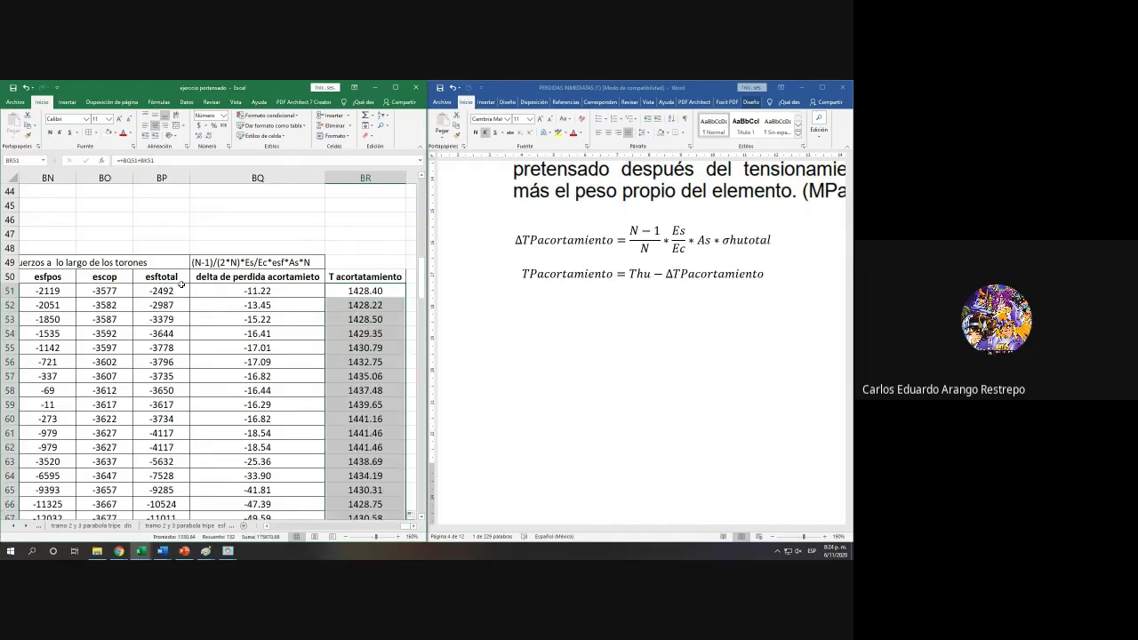
Step: Apply cell borders to the T acortatamiento column from BR50 down to BR182
{"action": "left_click", "coordinate": [348, 277]}
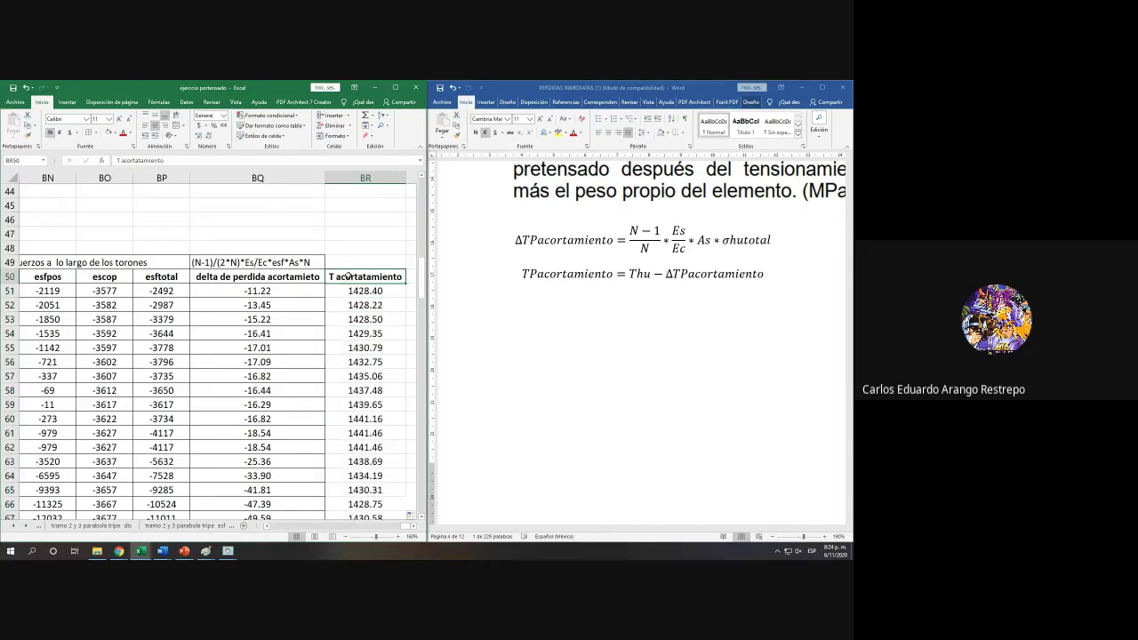
{"action": "key", "text": "ctrl+shift+Down"}
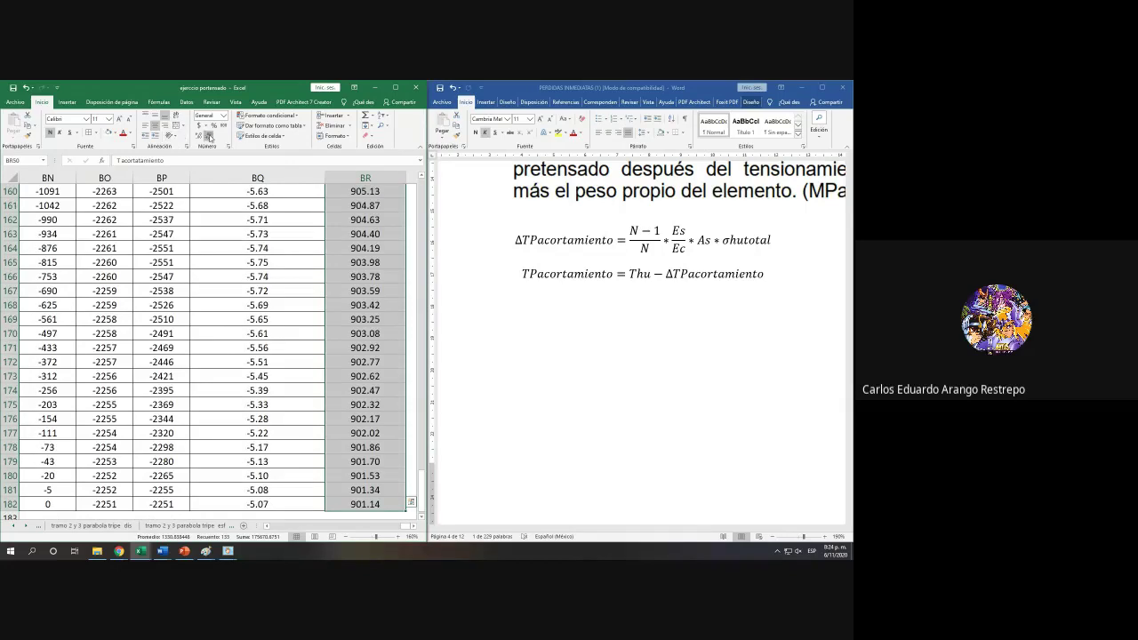
{"action": "scroll", "coordinate": [222, 338], "scroll_direction": "up", "scroll_amount": 10}
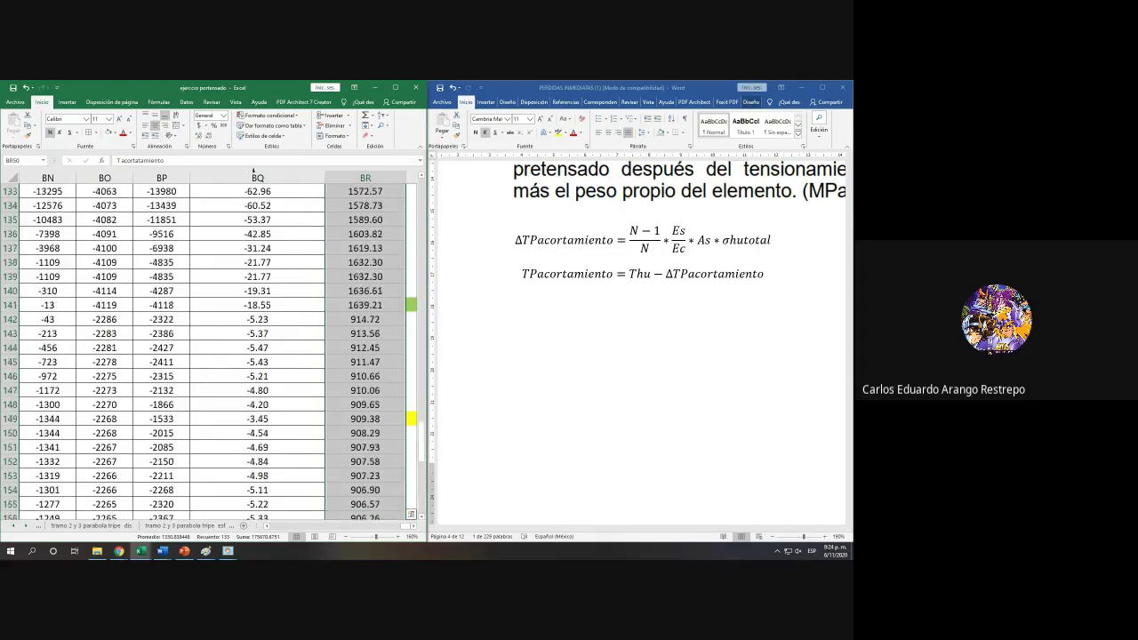
{"action": "scroll", "coordinate": [254, 246], "scroll_direction": "up", "scroll_amount": 20}
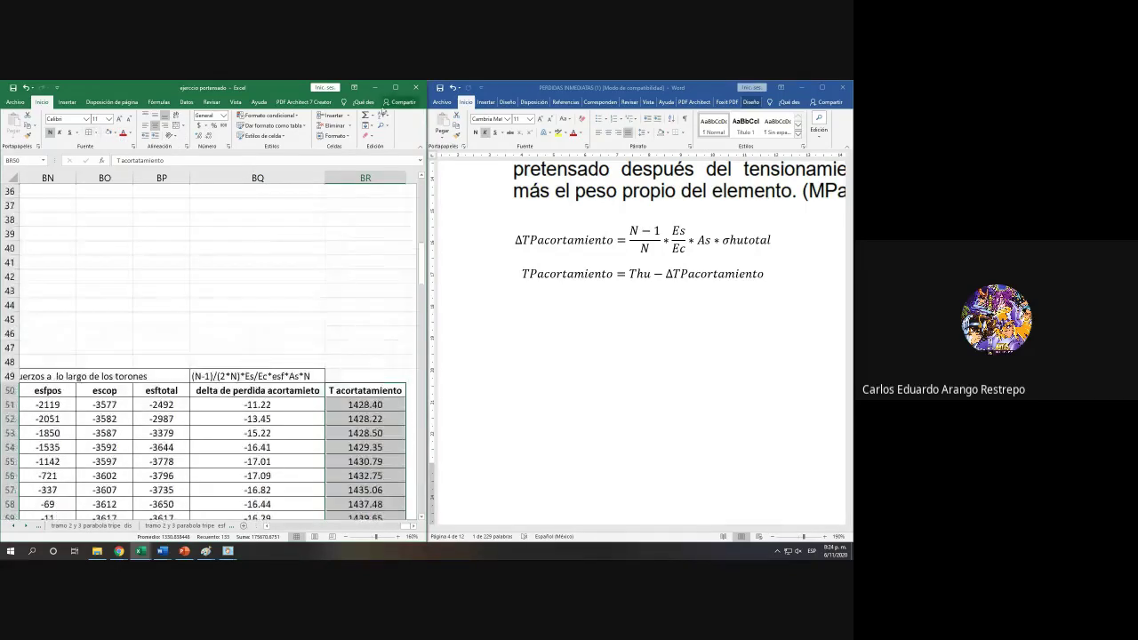
Step: Maximize the workbook window and start a new data series in the tension chart of T (kN) against X(m)
{"action": "left_click", "coordinate": [395, 87]}
{"action": "scroll", "coordinate": [396, 374], "scroll_direction": "down", "scroll_amount": 4}
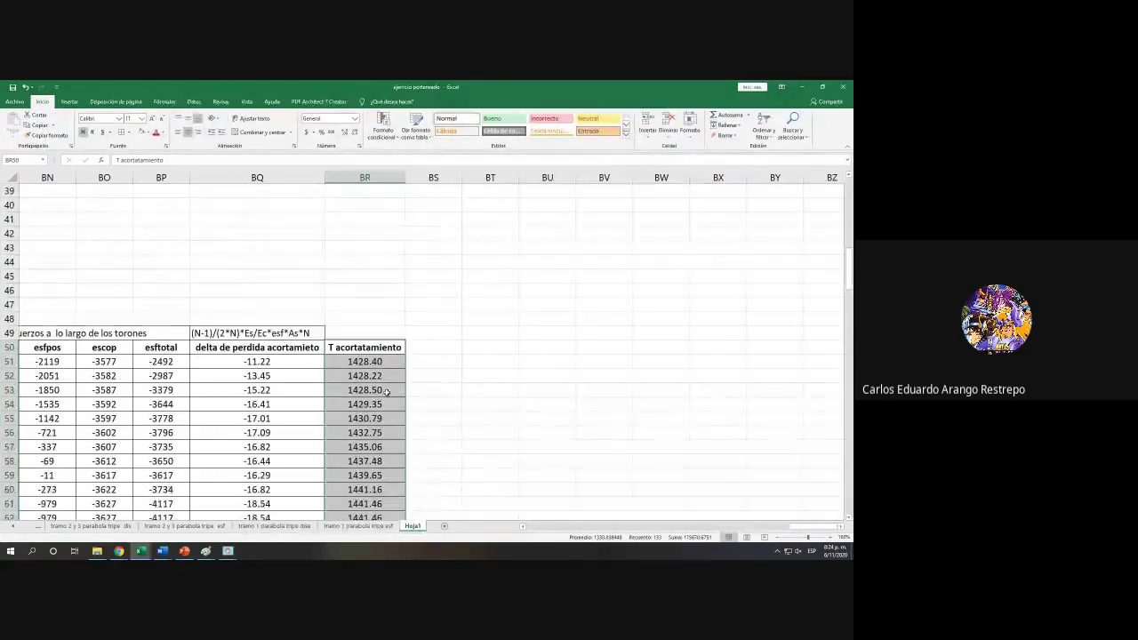
{"action": "scroll", "coordinate": [388, 399], "scroll_direction": "down", "scroll_amount": 3}
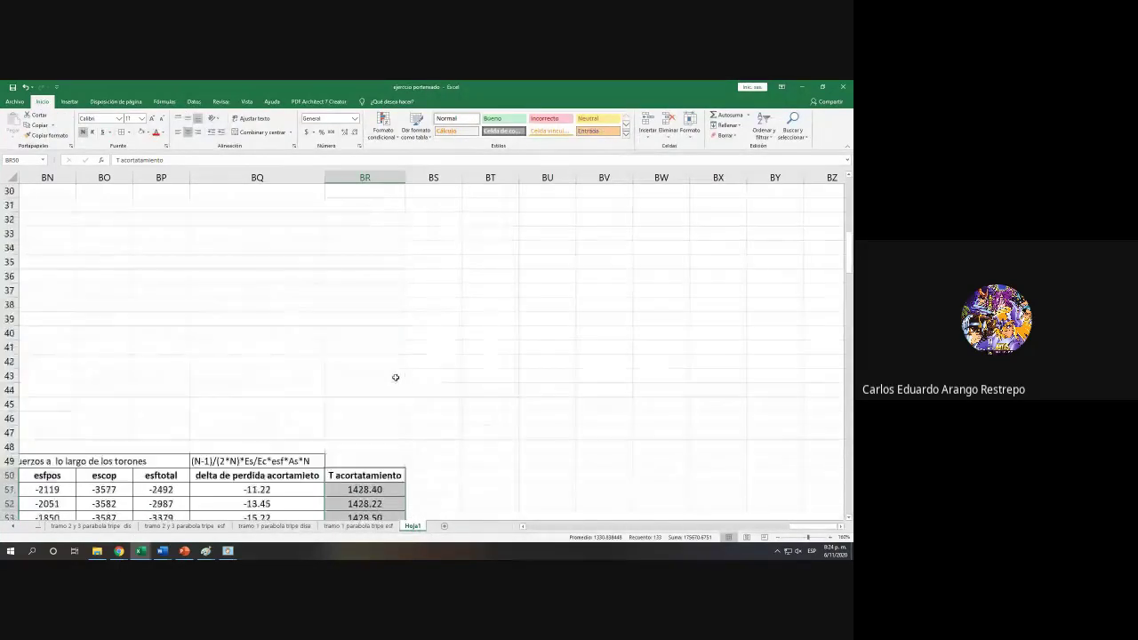
{"action": "scroll", "coordinate": [389, 378], "scroll_direction": "down", "scroll_amount": 2}
{"action": "scroll", "coordinate": [548, 401], "scroll_direction": "up", "scroll_amount": 15}
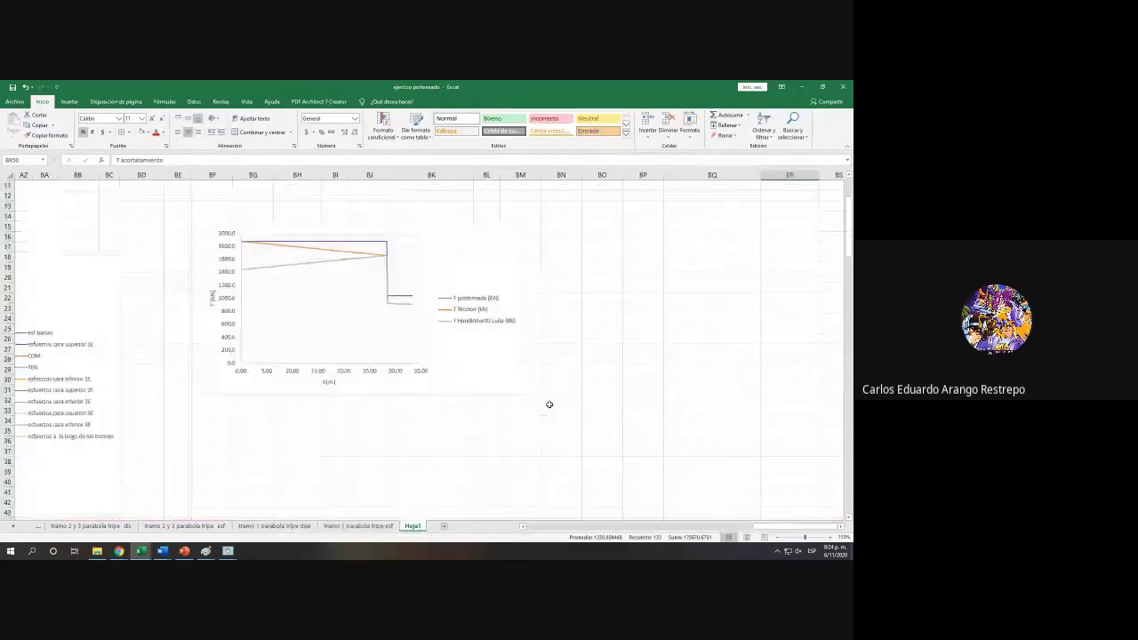
{"action": "scroll", "coordinate": [329, 375], "scroll_direction": "up", "scroll_amount": 3}
{"action": "right_click", "coordinate": [307, 364]}
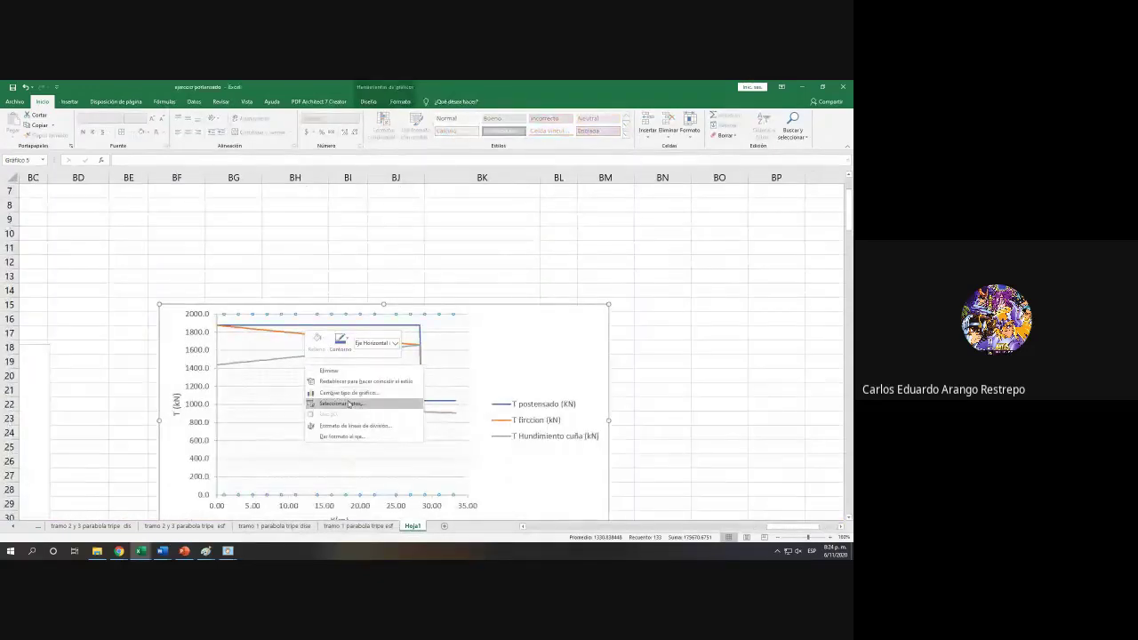
{"action": "left_click", "coordinate": [344, 402]}
{"action": "left_click", "coordinate": [302, 364]}
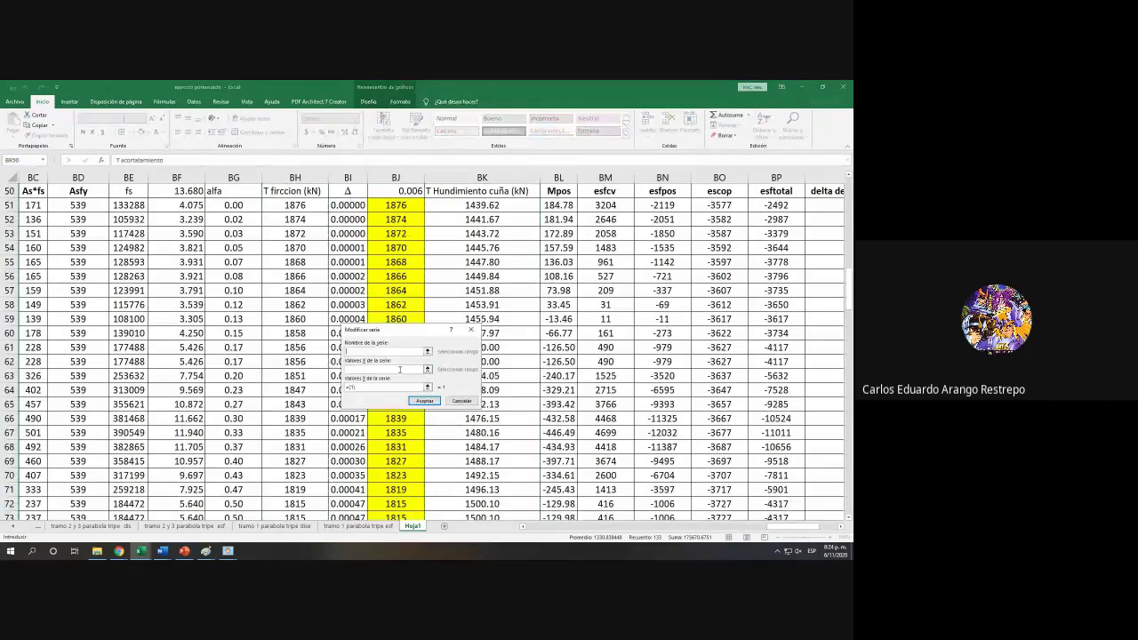
Step: Set the new series' X values to the x column, Hoja1 range D51:D182
{"action": "left_click", "coordinate": [428, 369]}
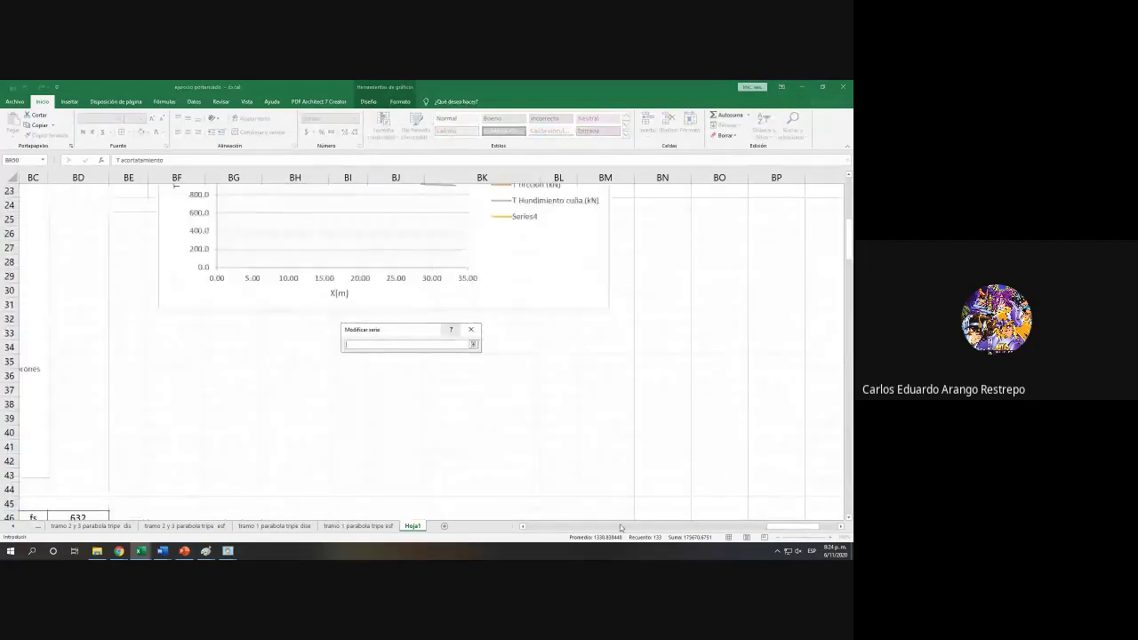
{"action": "left_click_drag", "start_coordinate": [783, 528], "coordinate": [640, 528]}
{"action": "scroll", "coordinate": [628, 498], "scroll_direction": "down", "scroll_amount": 7}
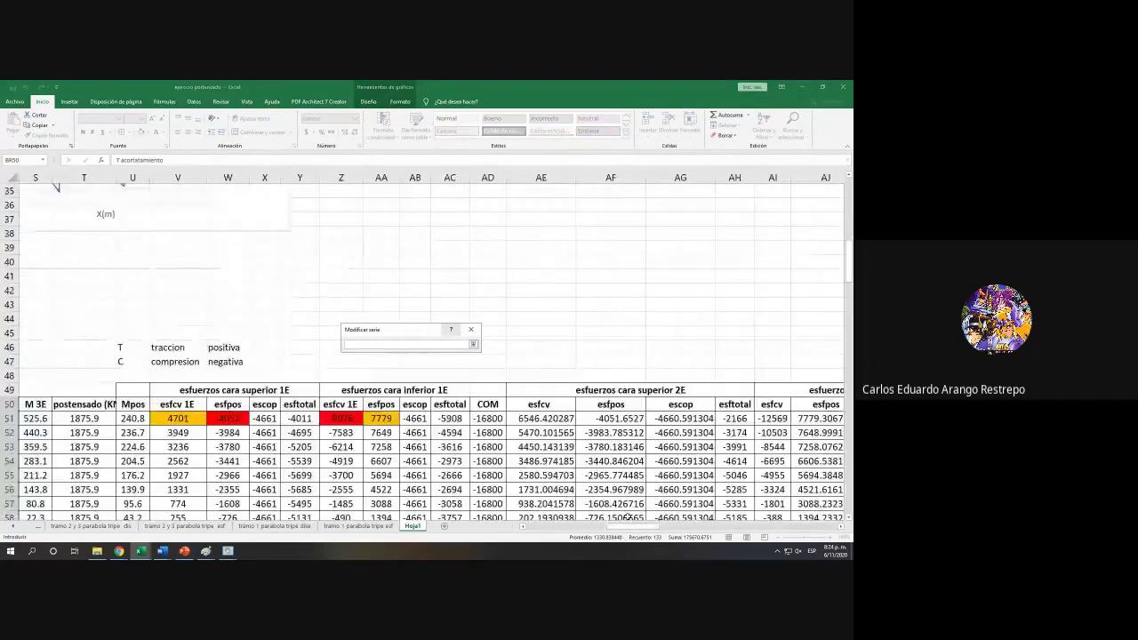
{"action": "scroll", "coordinate": [628, 514], "scroll_direction": "left", "scroll_amount": 6}
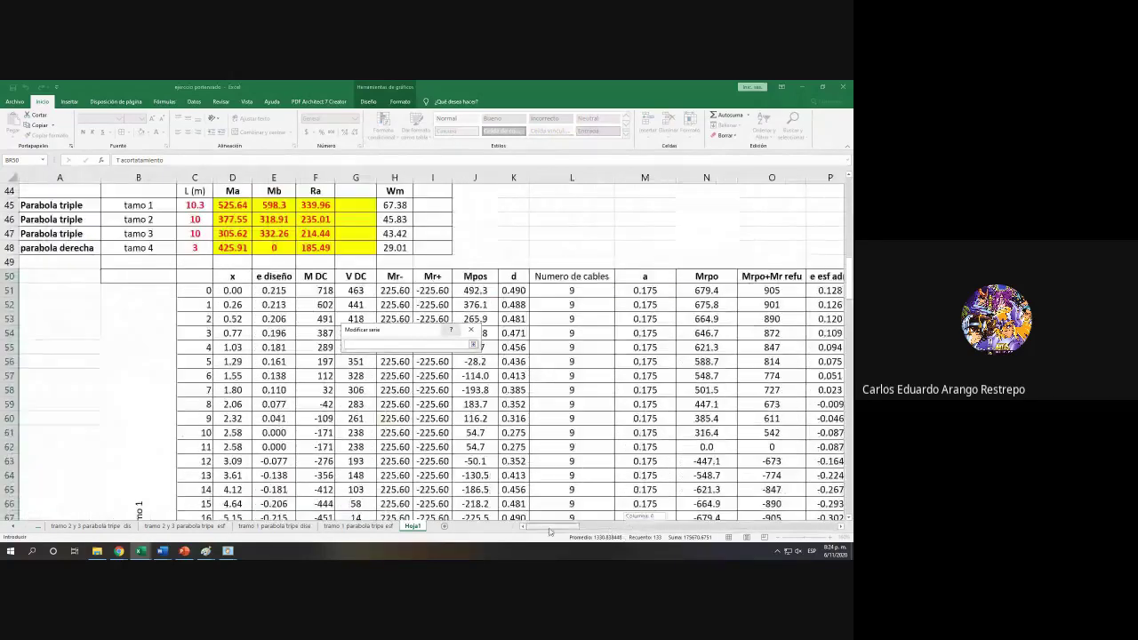
{"action": "left_click", "coordinate": [233, 288]}
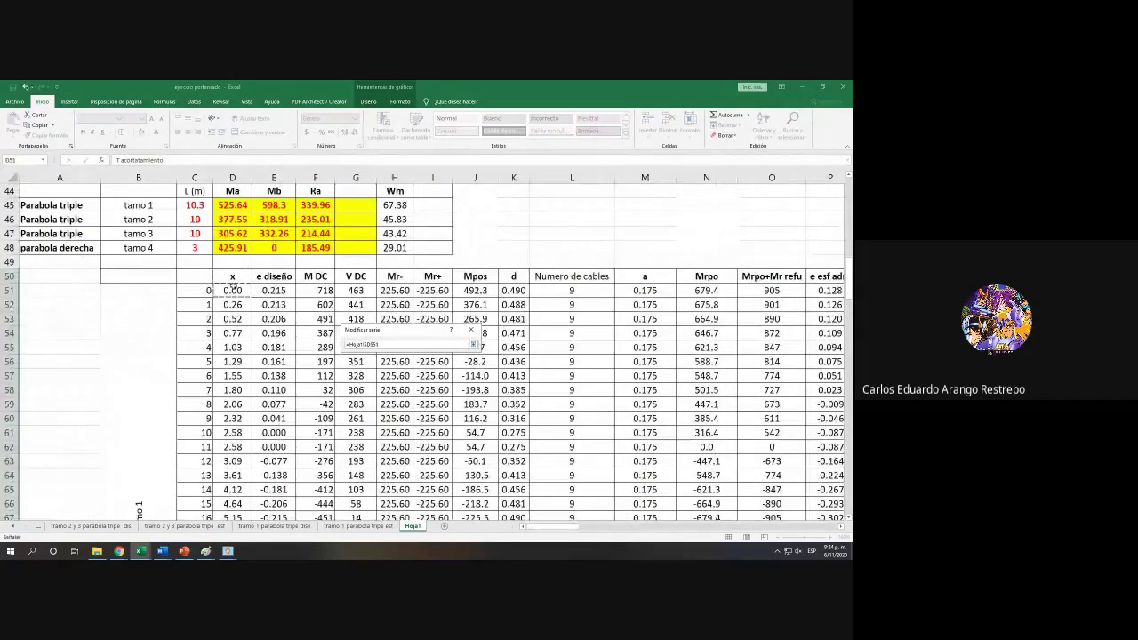
{"action": "key", "text": "ctrl+shift+Down"}
{"action": "left_click", "coordinate": [473, 344]}
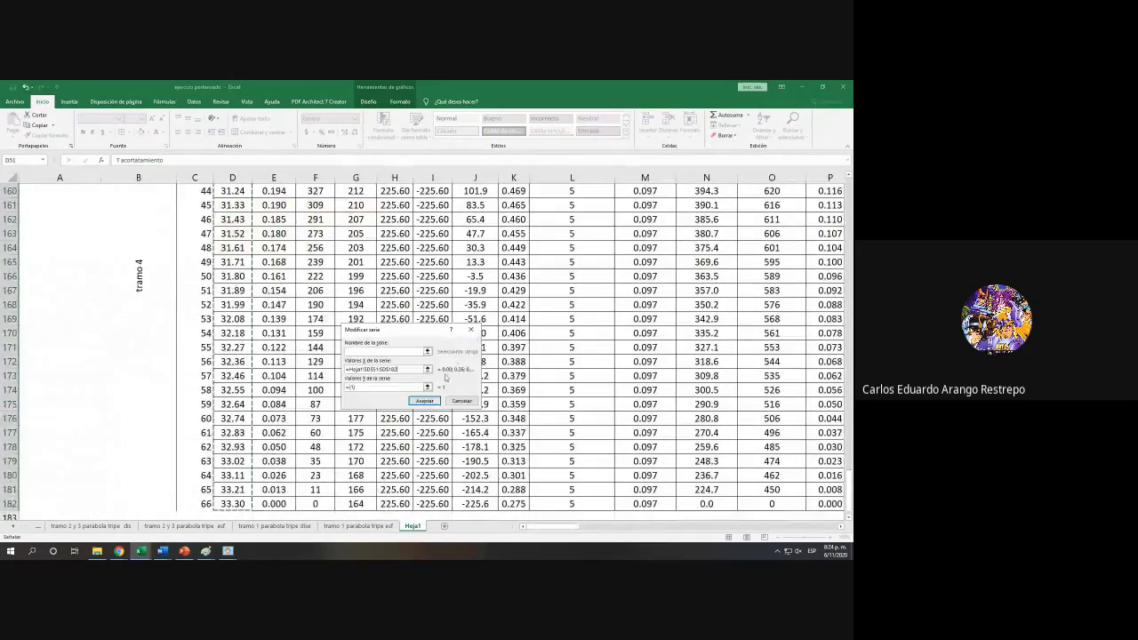
Step: Set the new series' Y values to the T acortatamiento column, Hoja1 range BR51:BR182
{"action": "left_click", "coordinate": [426, 387]}
{"action": "scroll", "coordinate": [539, 365], "scroll_direction": "up", "scroll_amount": 20}
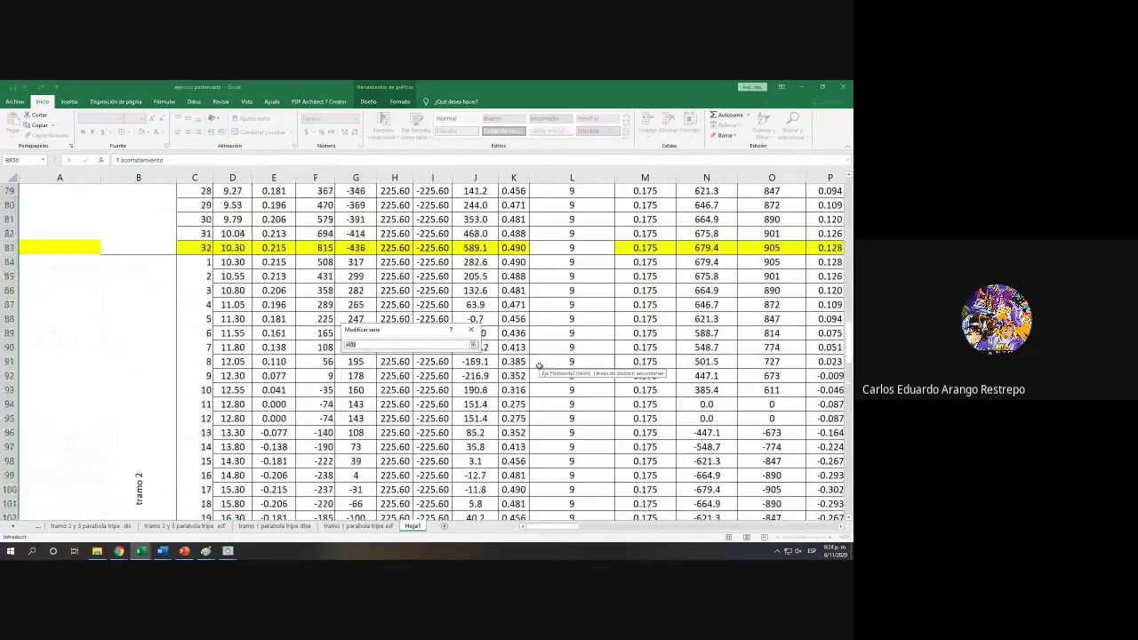
{"action": "scroll", "coordinate": [538, 365], "scroll_direction": "up", "scroll_amount": 15}
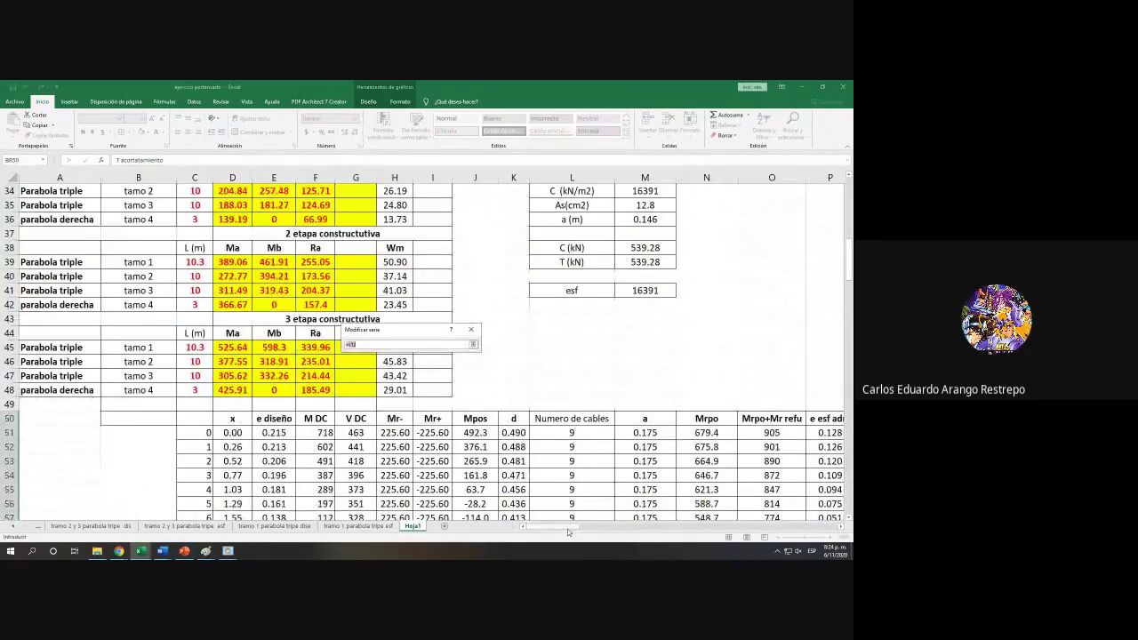
{"action": "left_click_drag", "start_coordinate": [568, 528], "coordinate": [805, 527]}
{"action": "left_click", "coordinate": [792, 433]}
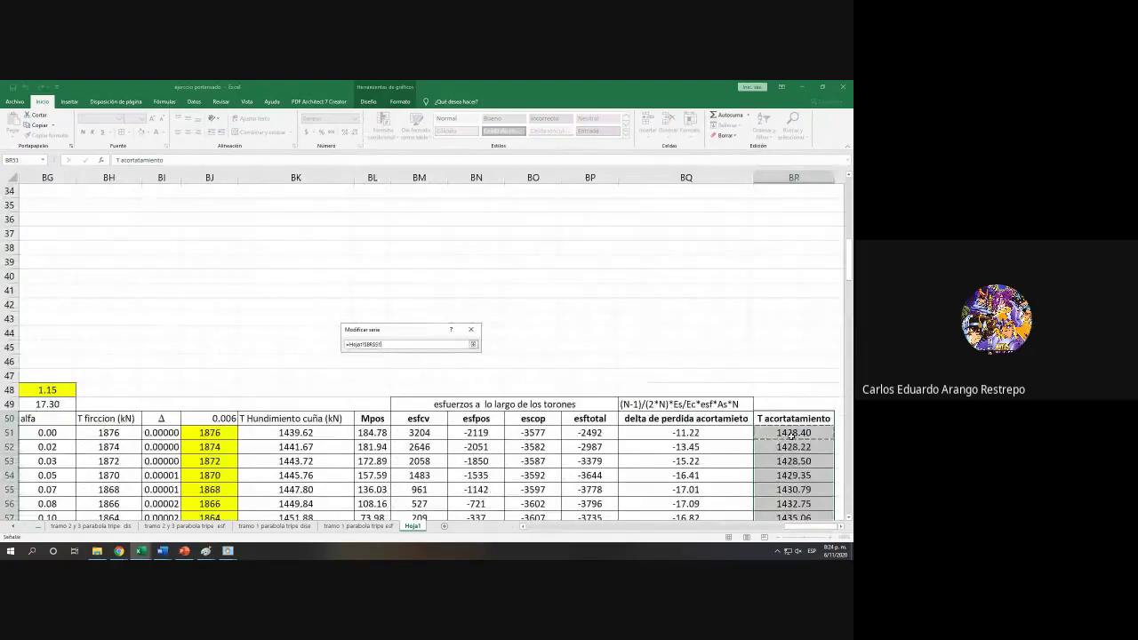
{"action": "key", "text": "ctrl+shift+Down"}
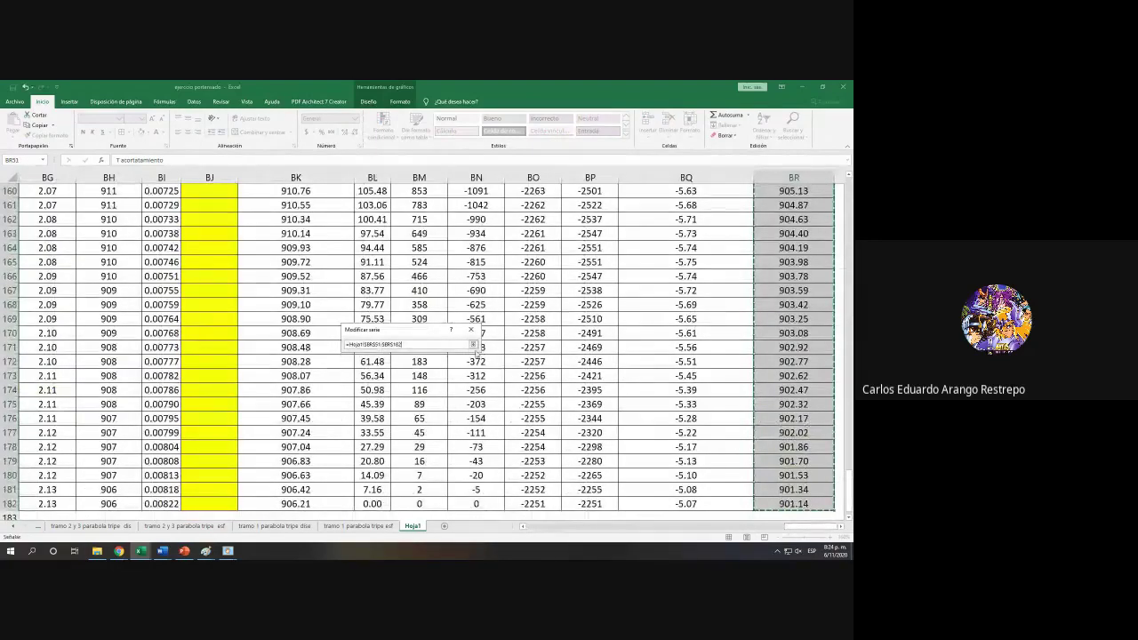
{"action": "left_click", "coordinate": [472, 345]}
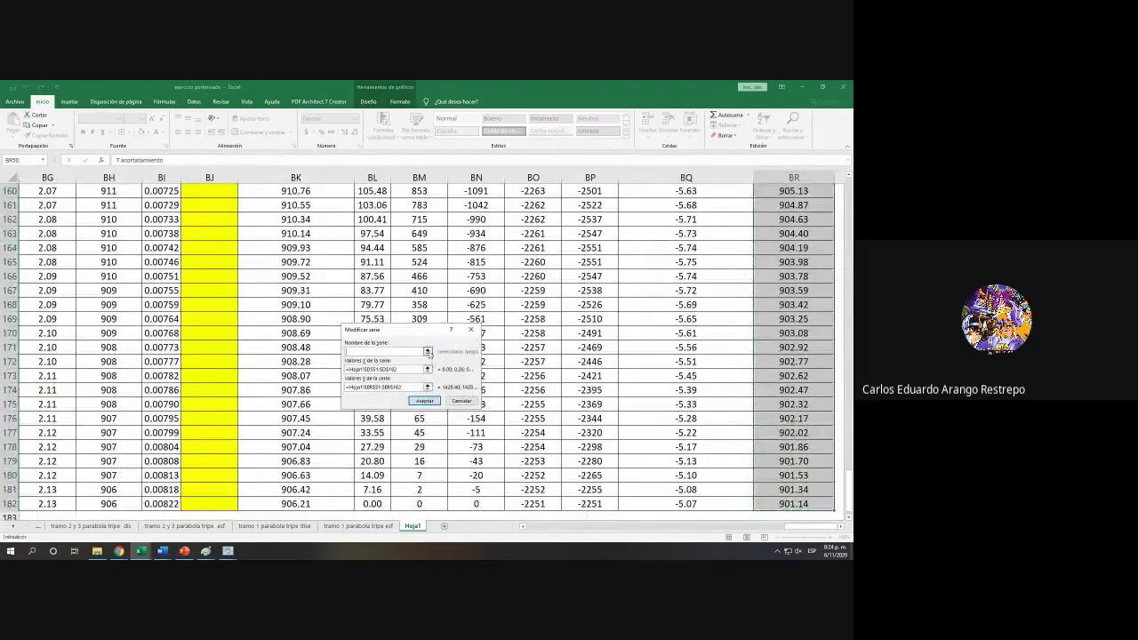
Step: Name the new series from header cell BR50, T acortatamiento, and accept the chart's data source changes
{"action": "left_click", "coordinate": [428, 351]}
{"action": "scroll", "coordinate": [710, 387], "scroll_direction": "up", "scroll_amount": 20}
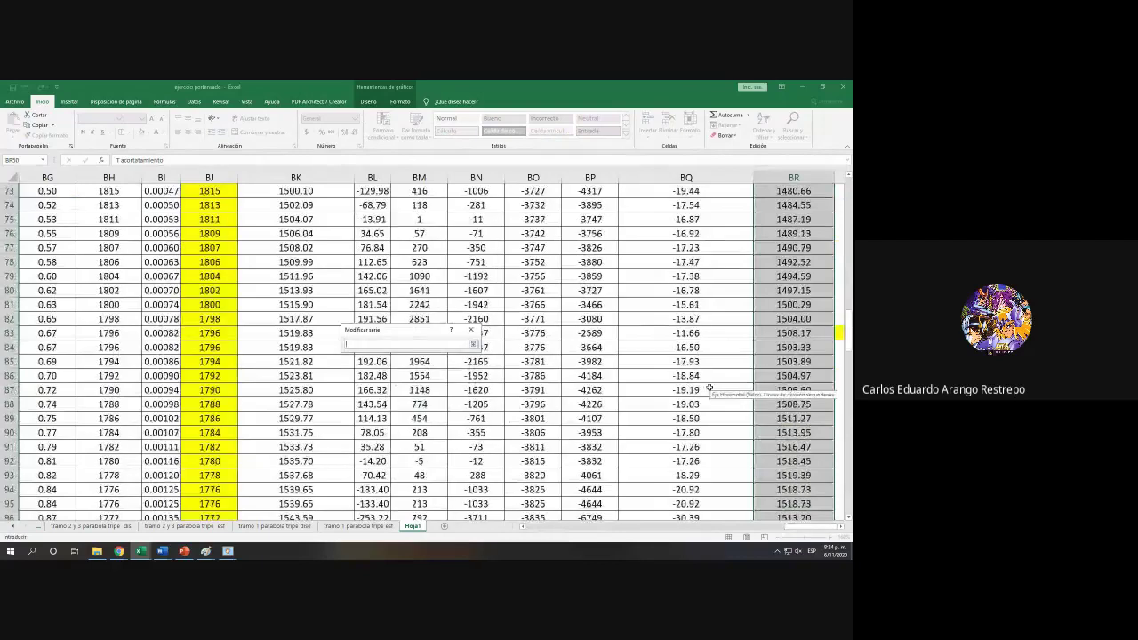
{"action": "scroll", "coordinate": [710, 387], "scroll_direction": "up", "scroll_amount": 13}
{"action": "left_click", "coordinate": [794, 418]}
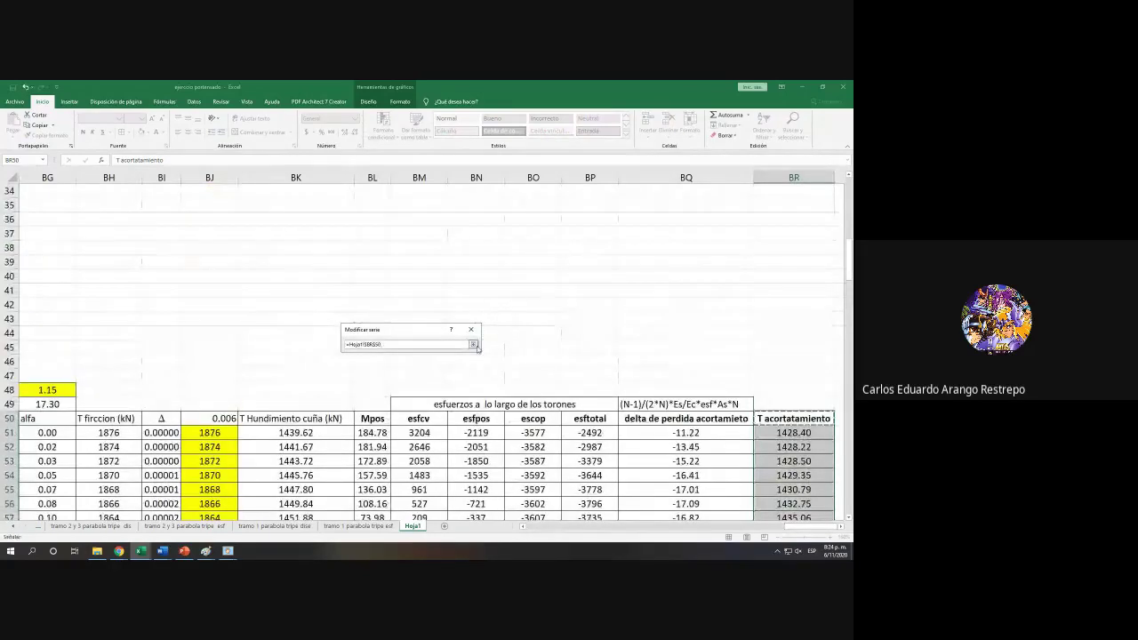
{"action": "left_click", "coordinate": [474, 345]}
{"action": "left_click", "coordinate": [430, 407]}
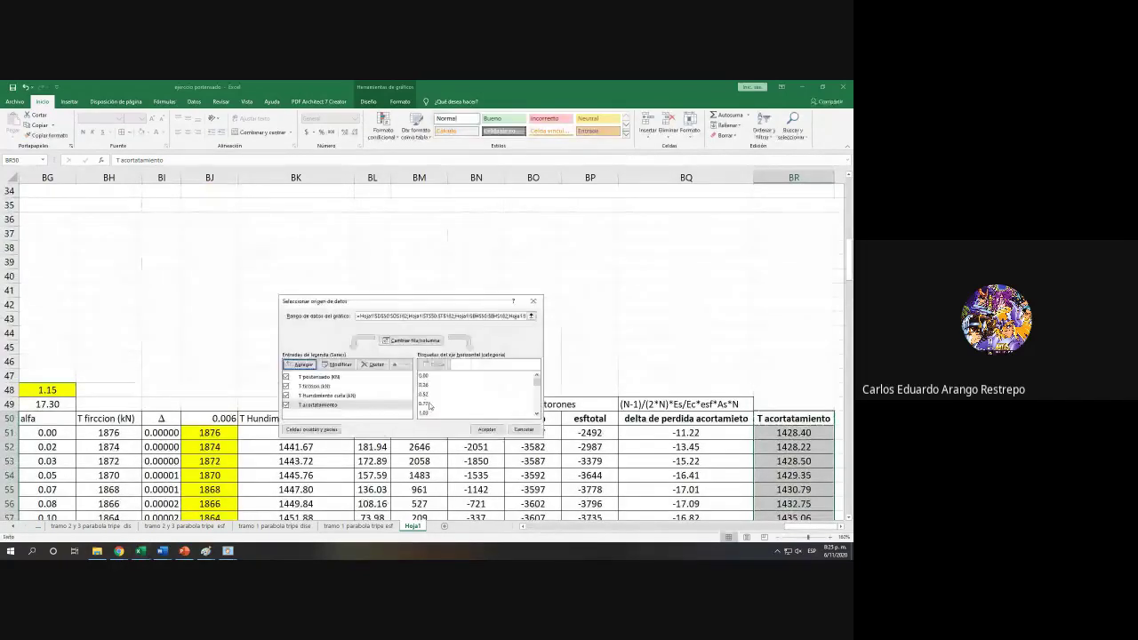
{"action": "left_click", "coordinate": [486, 429]}
Step: Examine the T acortatamiento curve in the tension chart against the postensado, friccion and hundimiento cuña curves
{"action": "scroll", "coordinate": [483, 427], "scroll_direction": "up", "scroll_amount": 9}
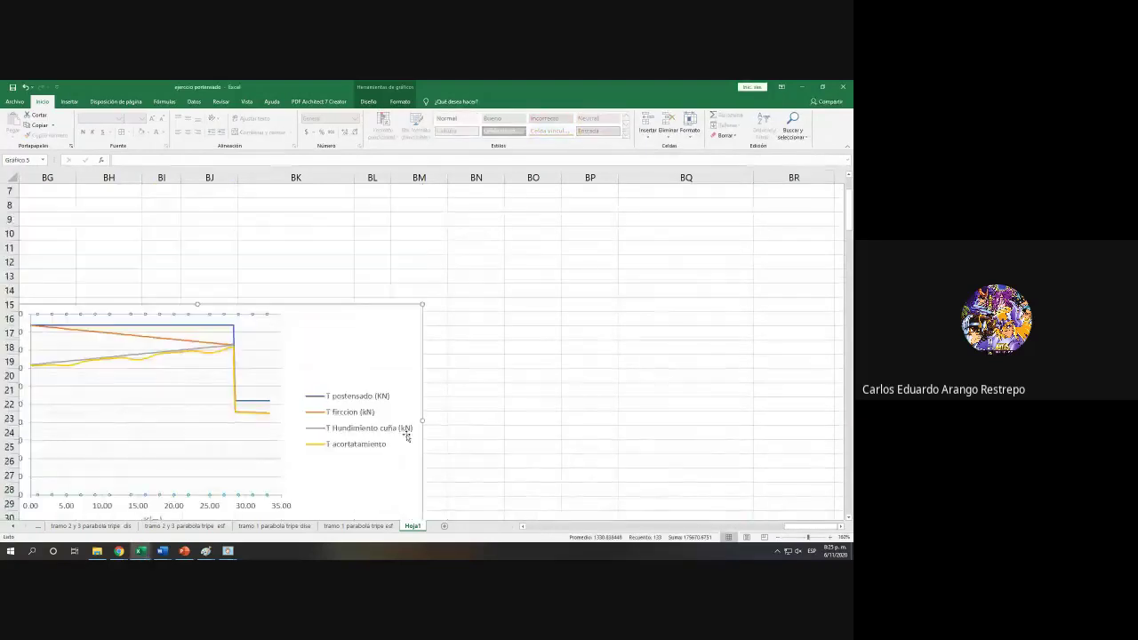
{"action": "left_click_drag", "start_coordinate": [800, 528], "coordinate": [778, 530]}
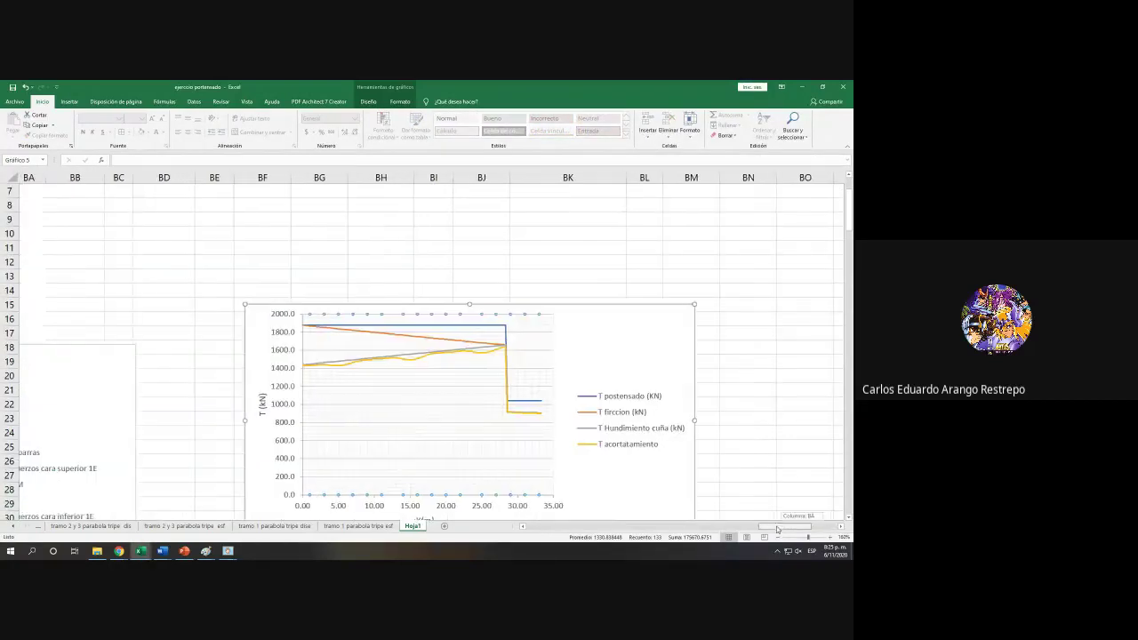
{"action": "scroll", "coordinate": [563, 439], "scroll_direction": "up", "scroll_amount": 6}
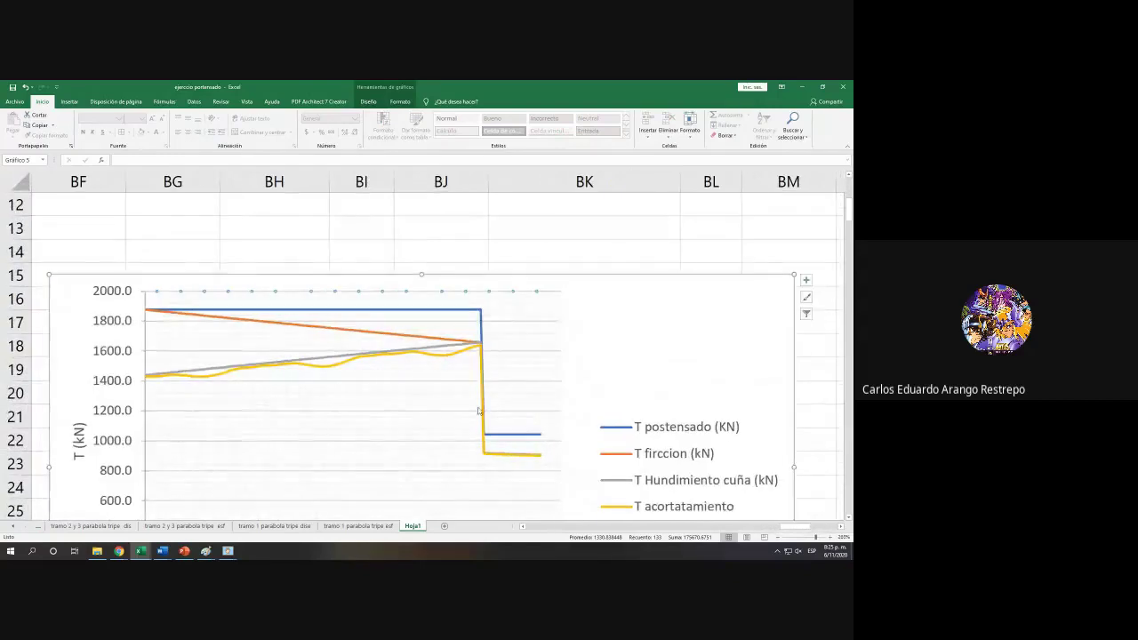
{"action": "left_click", "coordinate": [451, 358]}
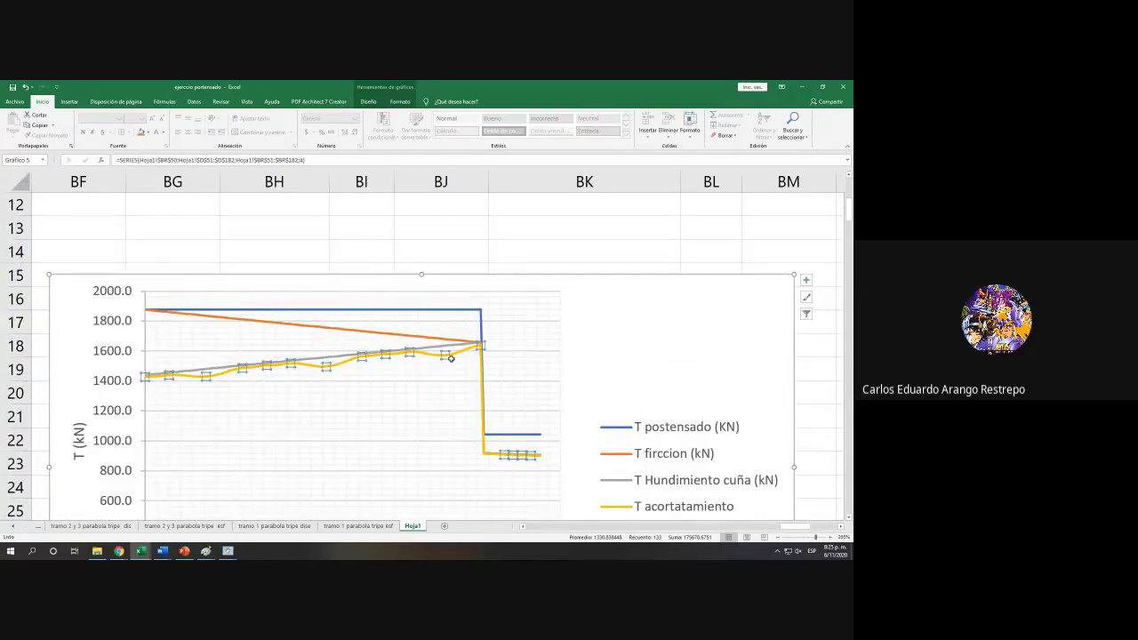
{"action": "scroll", "coordinate": [460, 361], "scroll_direction": "down", "scroll_amount": 1}
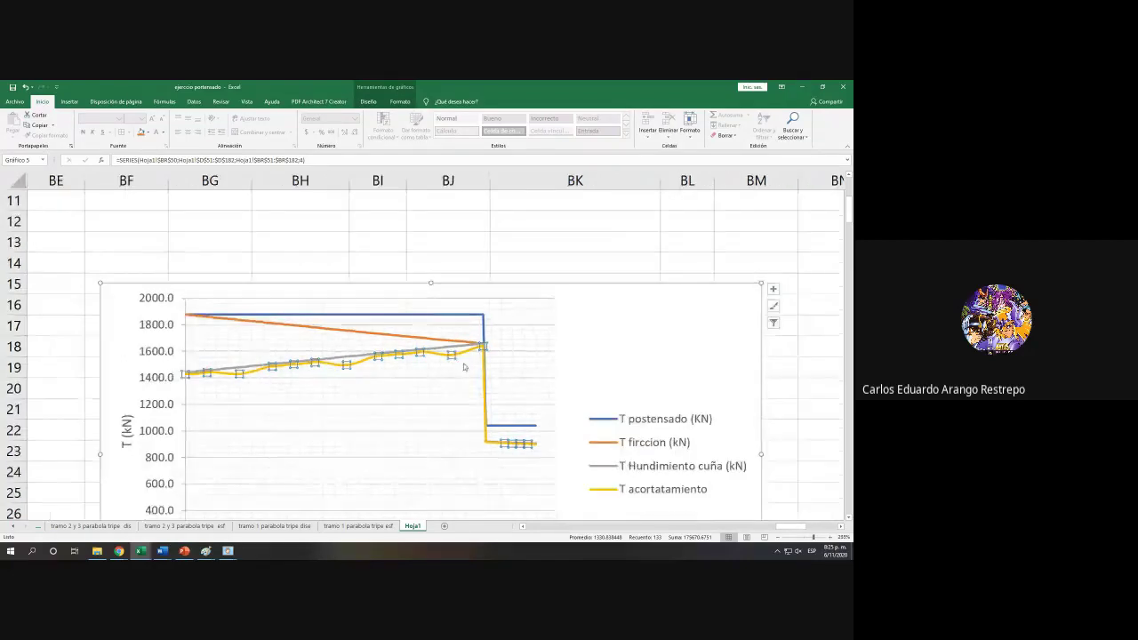
{"action": "scroll", "coordinate": [467, 365], "scroll_direction": "down", "scroll_amount": 1}
{"action": "scroll", "coordinate": [470, 369], "scroll_direction": "down", "scroll_amount": 1}
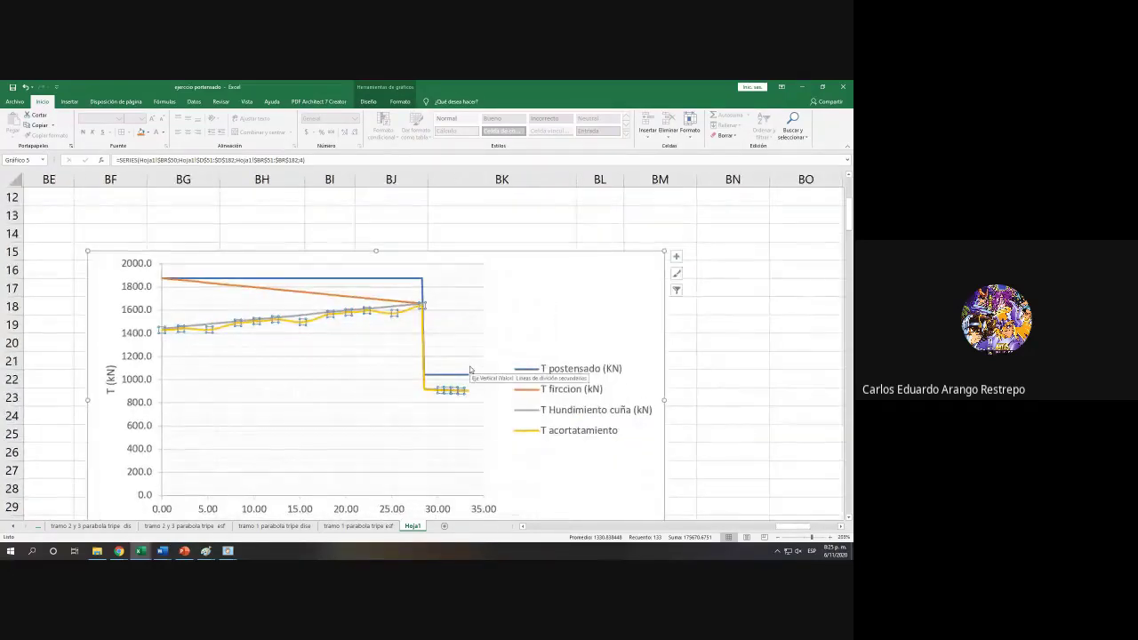
{"action": "left_click", "coordinate": [450, 388]}
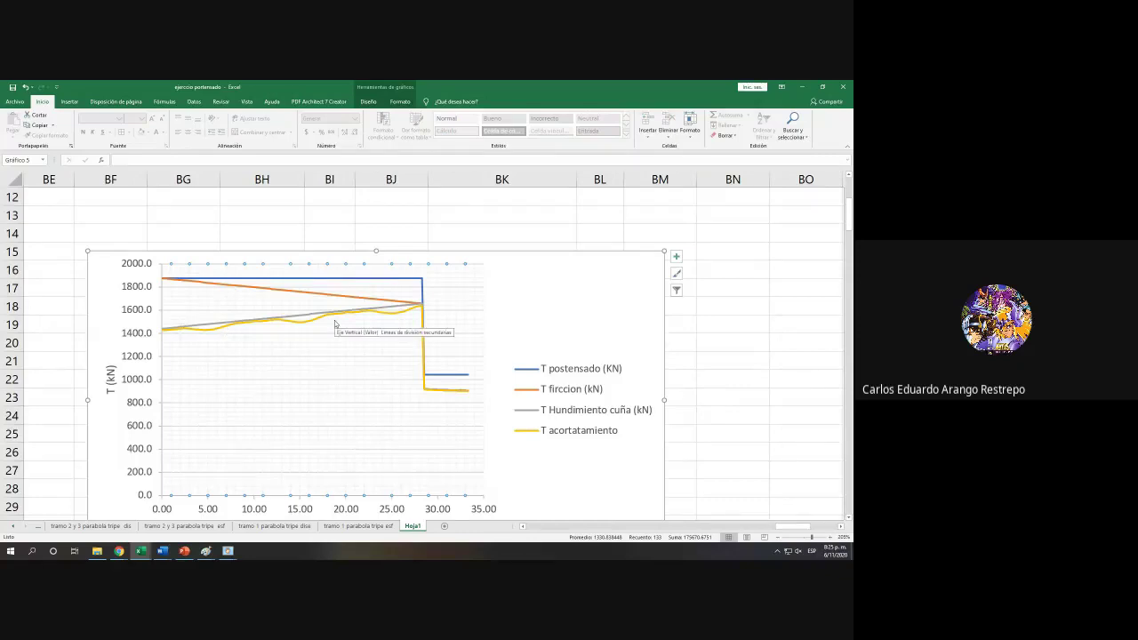
{"action": "scroll", "coordinate": [336, 324], "scroll_direction": "down", "scroll_amount": 2}
{"action": "scroll", "coordinate": [335, 323], "scroll_direction": "up", "scroll_amount": 1}
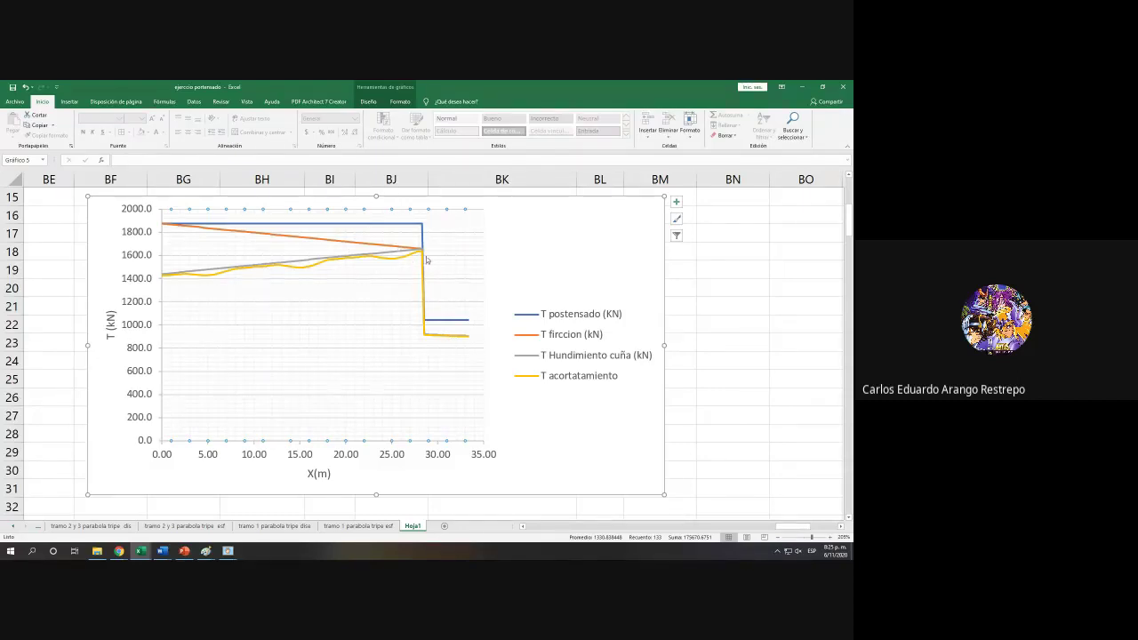
{"action": "scroll", "coordinate": [640, 353], "scroll_direction": "down", "scroll_amount": 4}
{"action": "scroll", "coordinate": [639, 353], "scroll_direction": "up", "scroll_amount": 5}
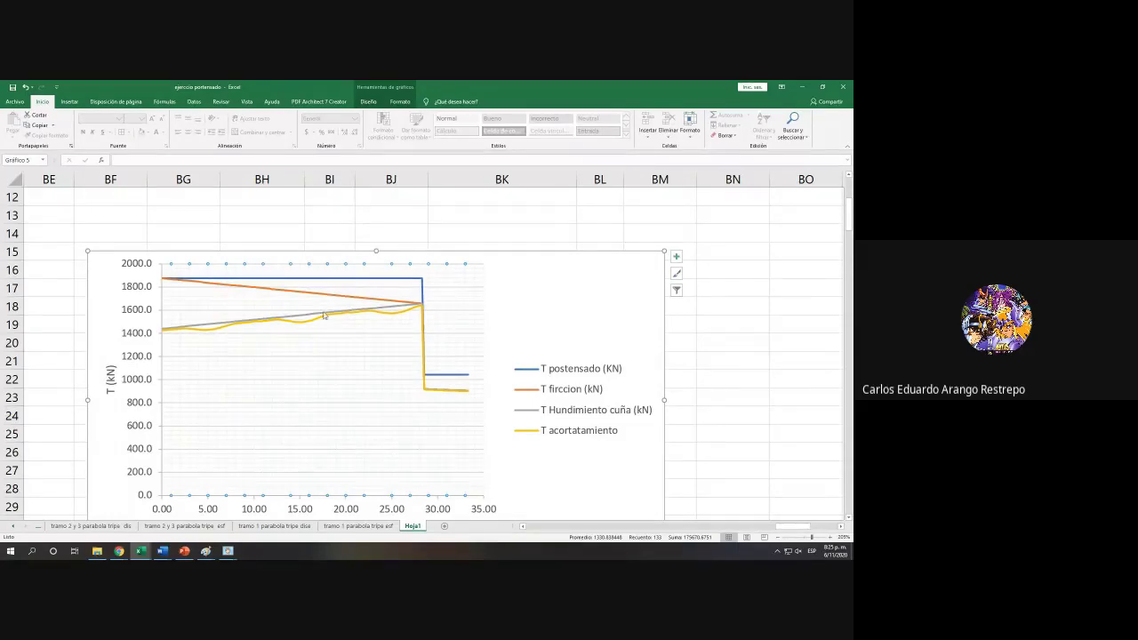
{"action": "scroll", "coordinate": [419, 330], "scroll_direction": "down", "scroll_amount": 4}
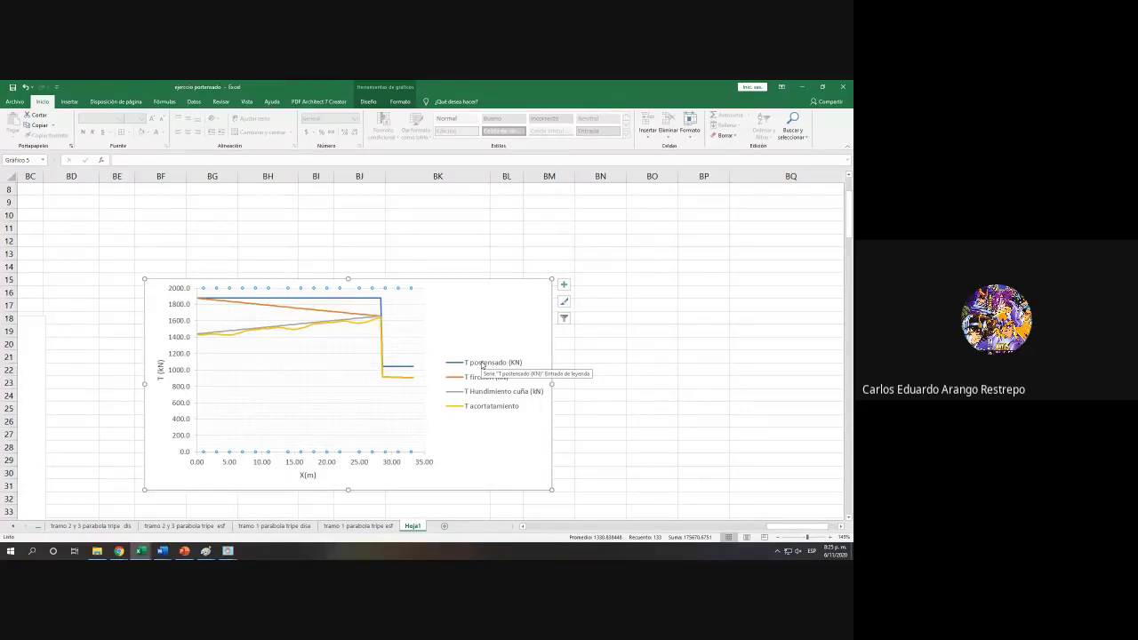
{"action": "left_click", "coordinate": [617, 398]}
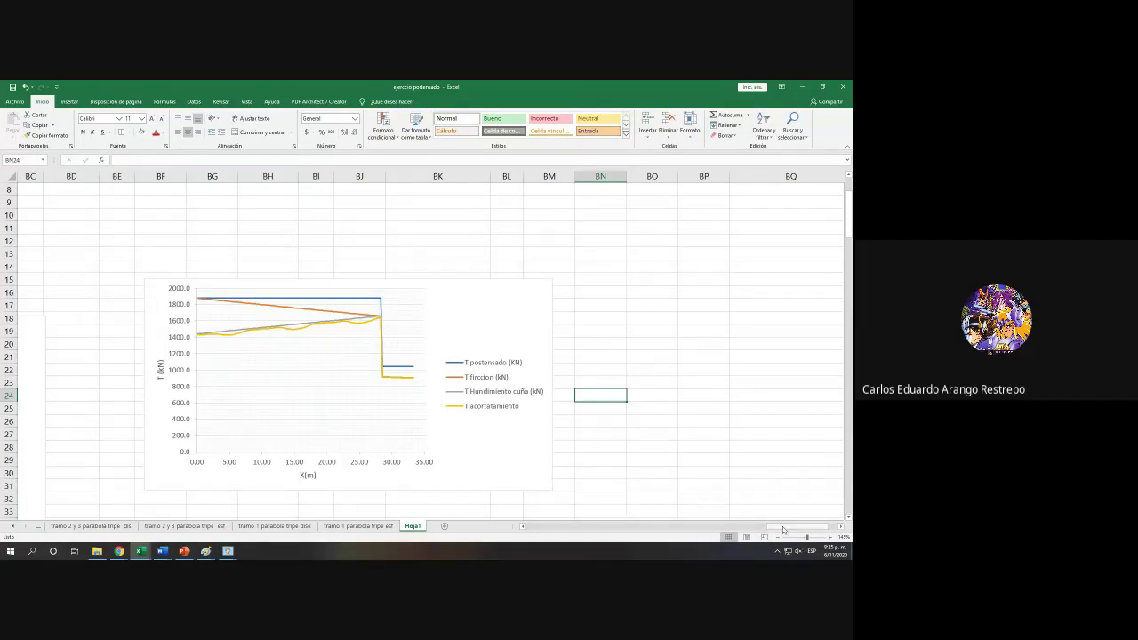
Step: Set the wedge slip Δ (mm) in cell B24 to 0.004 and check its effect on the tension chart
{"action": "left_click_drag", "start_coordinate": [800, 526], "coordinate": [513, 528]}
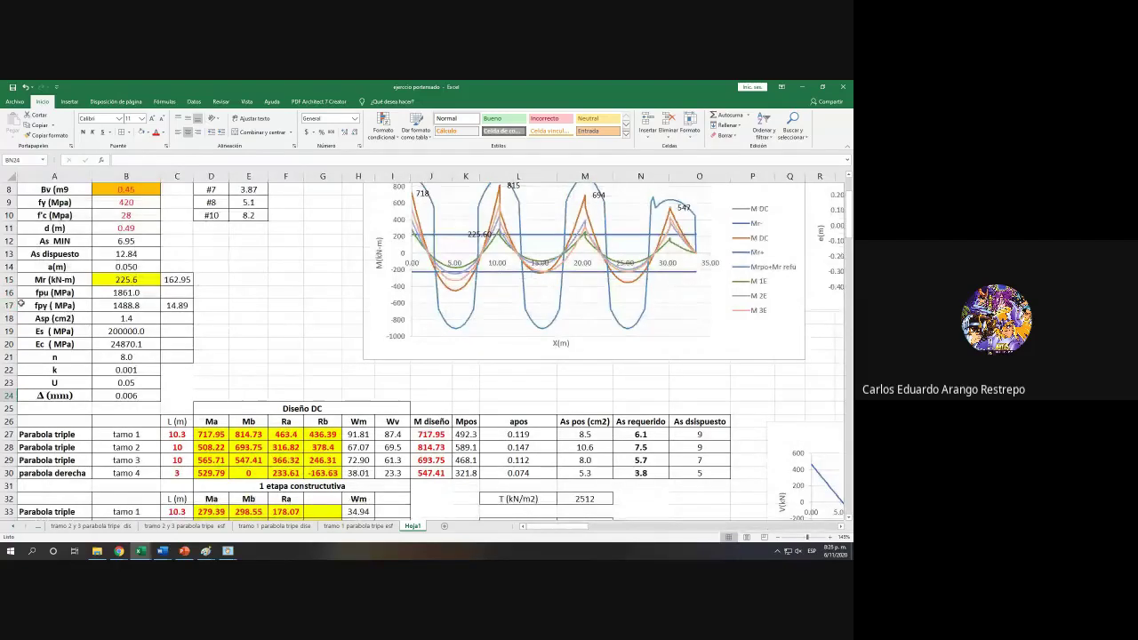
{"action": "double_click", "coordinate": [137, 394]}
{"action": "key", "text": "BackSpace"}
{"action": "type", "text": "4"}
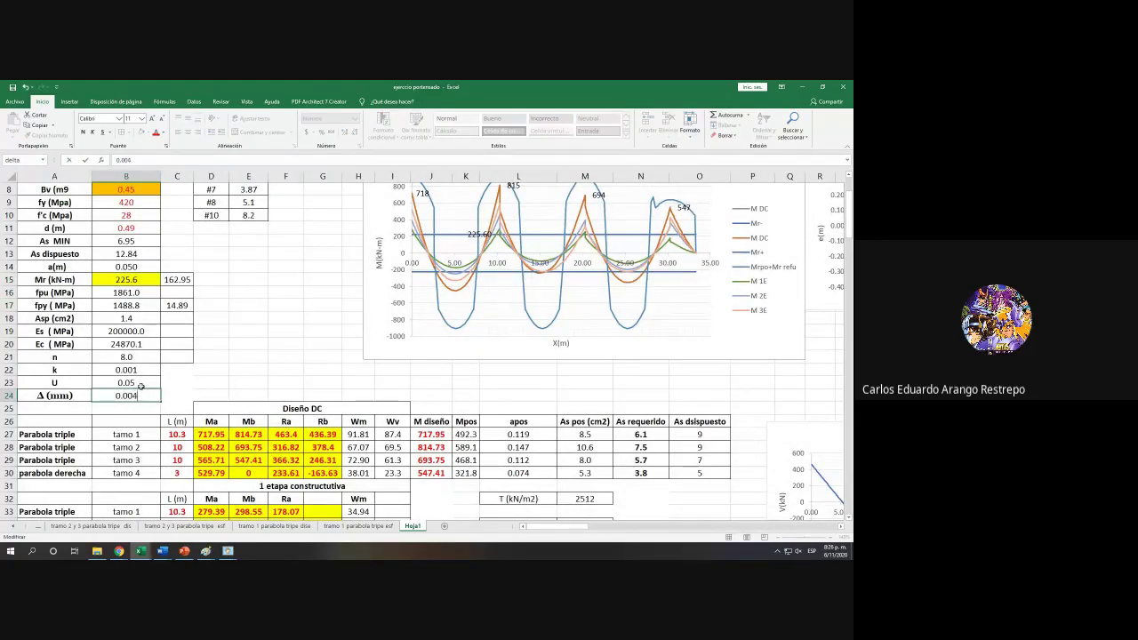
{"action": "key", "text": "Return"}
{"action": "left_click_drag", "start_coordinate": [544, 528], "coordinate": [771, 528]}
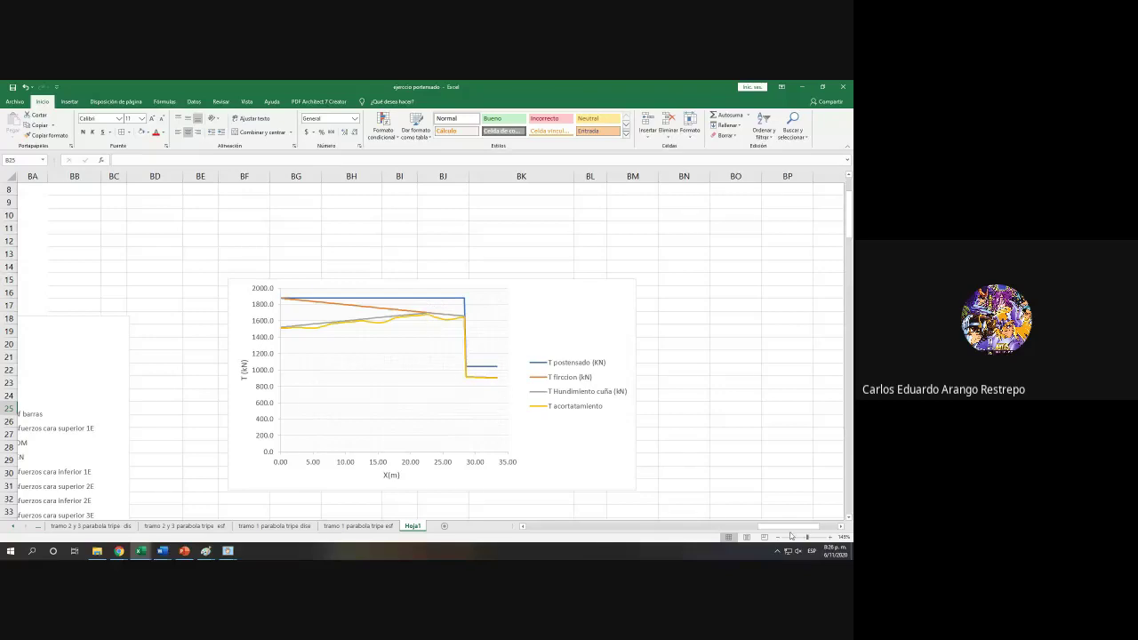
Step: Set Δ (mm) in cell B24 back to 0.006 and review the tension chart and shortening loss columns
{"action": "key", "text": "ctrl+BackSpace"}
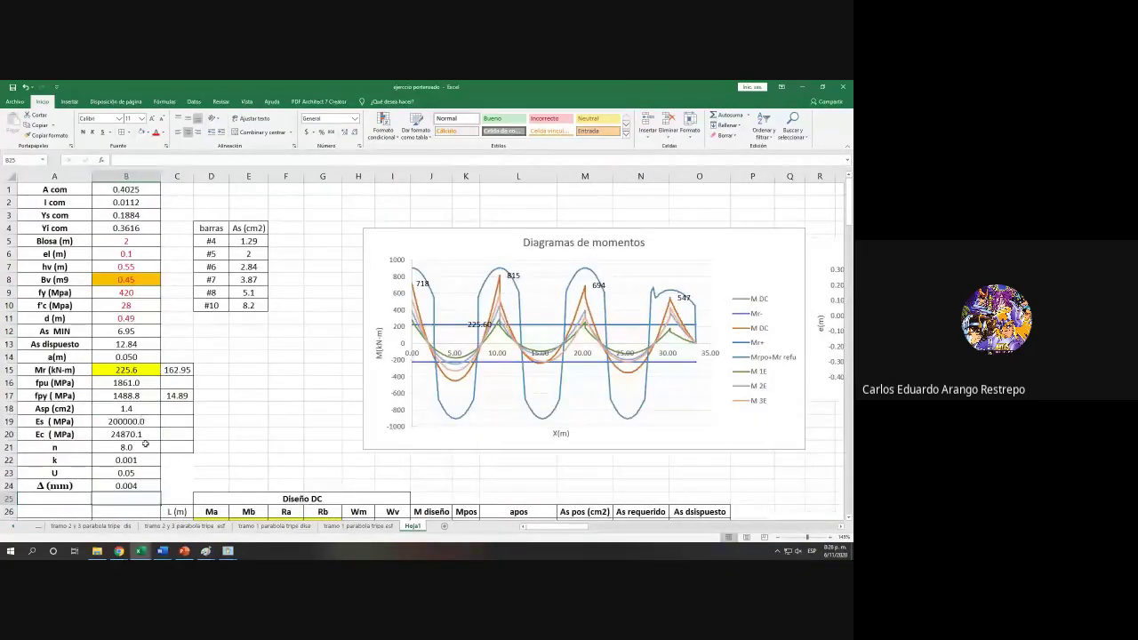
{"action": "left_click", "coordinate": [149, 483]}
{"action": "type", "text": "0.00"}
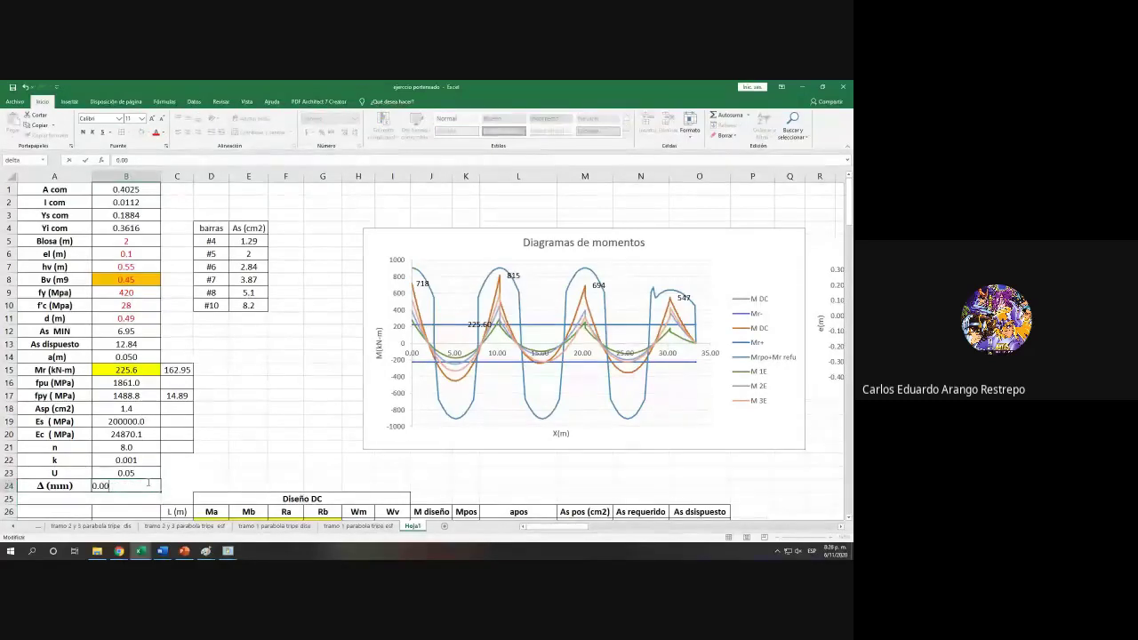
{"action": "type", "text": "6"}
{"action": "key", "text": "Return"}
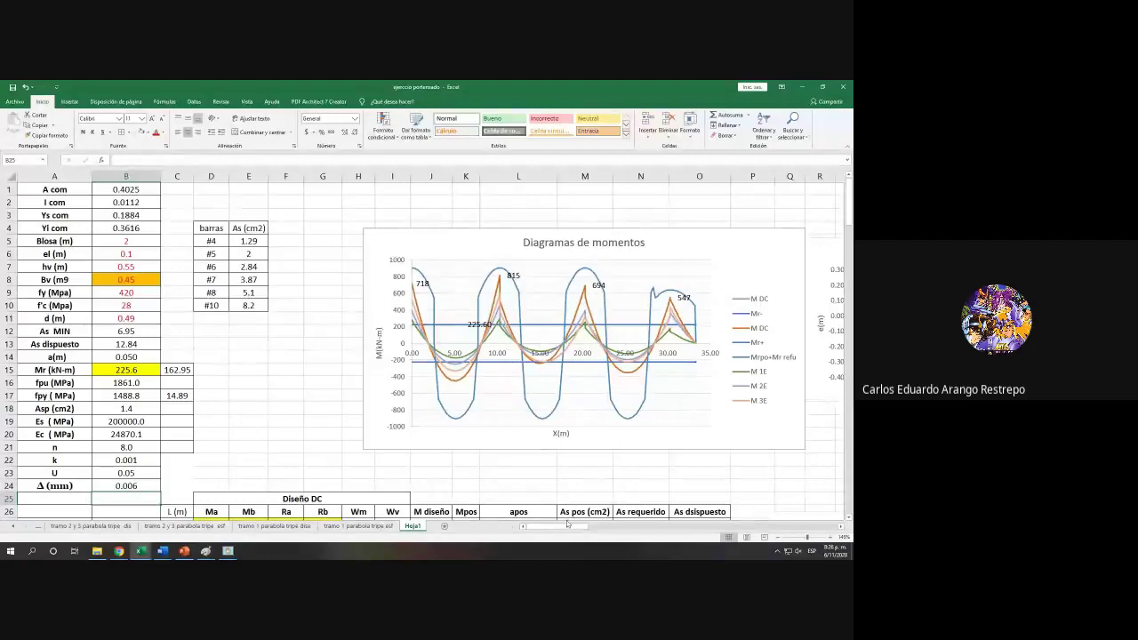
{"action": "left_click_drag", "start_coordinate": [567, 525], "coordinate": [827, 525]}
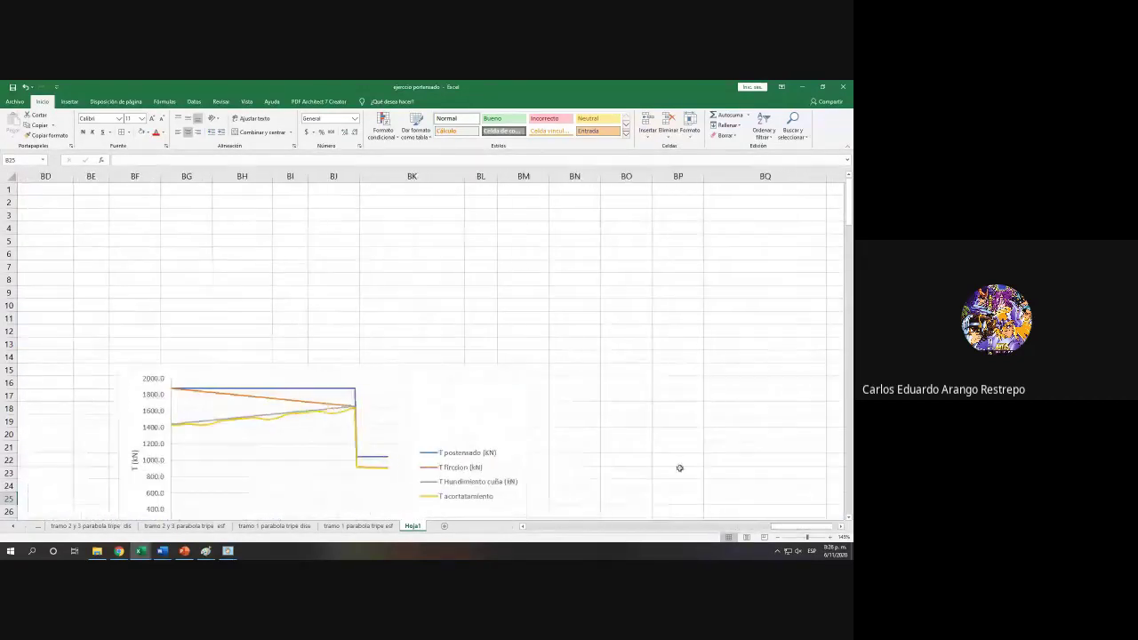
{"action": "scroll", "coordinate": [680, 467], "scroll_direction": "down", "scroll_amount": 10}
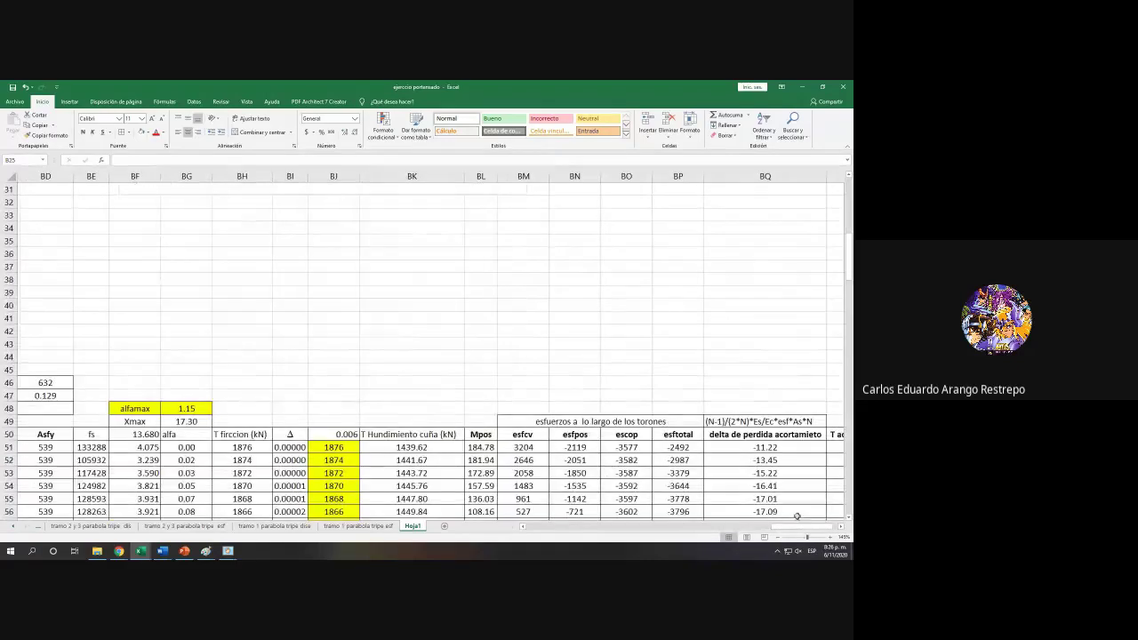
{"action": "scroll", "coordinate": [809, 533], "scroll_direction": "right", "scroll_amount": 1}
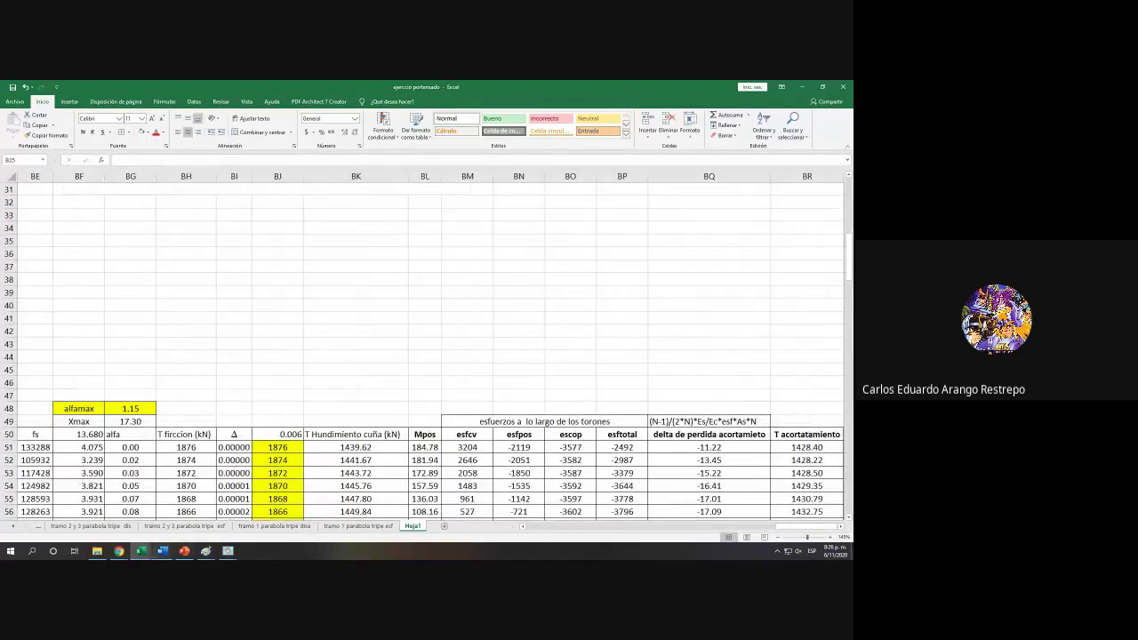
Step: Switch to the Word document on construction stages and review its stages, superimposed loads and service combinations
{"action": "mouse_move", "coordinate": [164, 554]}
{"action": "left_click", "coordinate": [188, 511]}
{"action": "scroll", "coordinate": [662, 325], "scroll_direction": "down", "scroll_amount": 5}
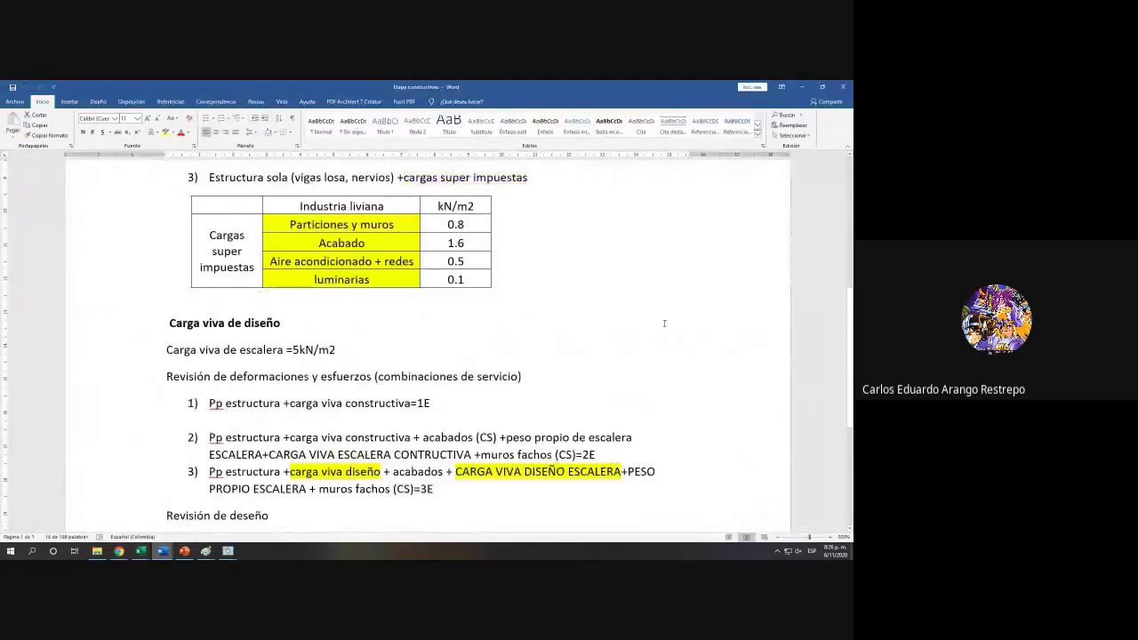
{"action": "scroll", "coordinate": [552, 262], "scroll_direction": "up", "scroll_amount": 8}
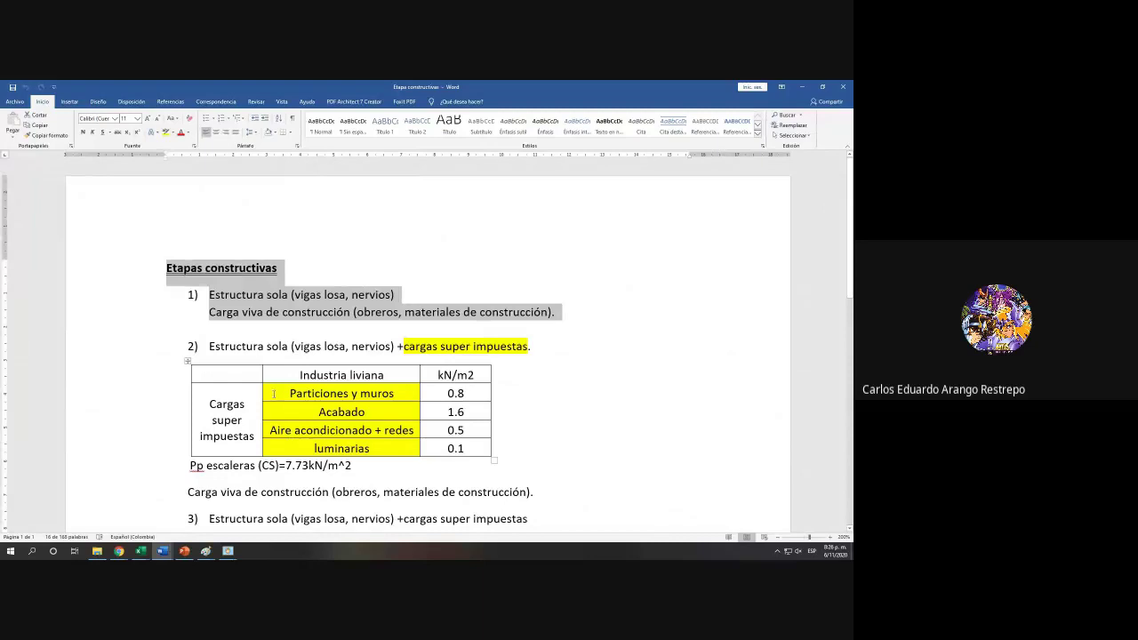
{"action": "scroll", "coordinate": [376, 421], "scroll_direction": "down", "scroll_amount": 1}
Step: Switch to WhatsApp in the browser, view the post-tensioning stress diagrams enlarged, and return to the construction stages document
{"action": "left_click", "coordinate": [118, 551]}
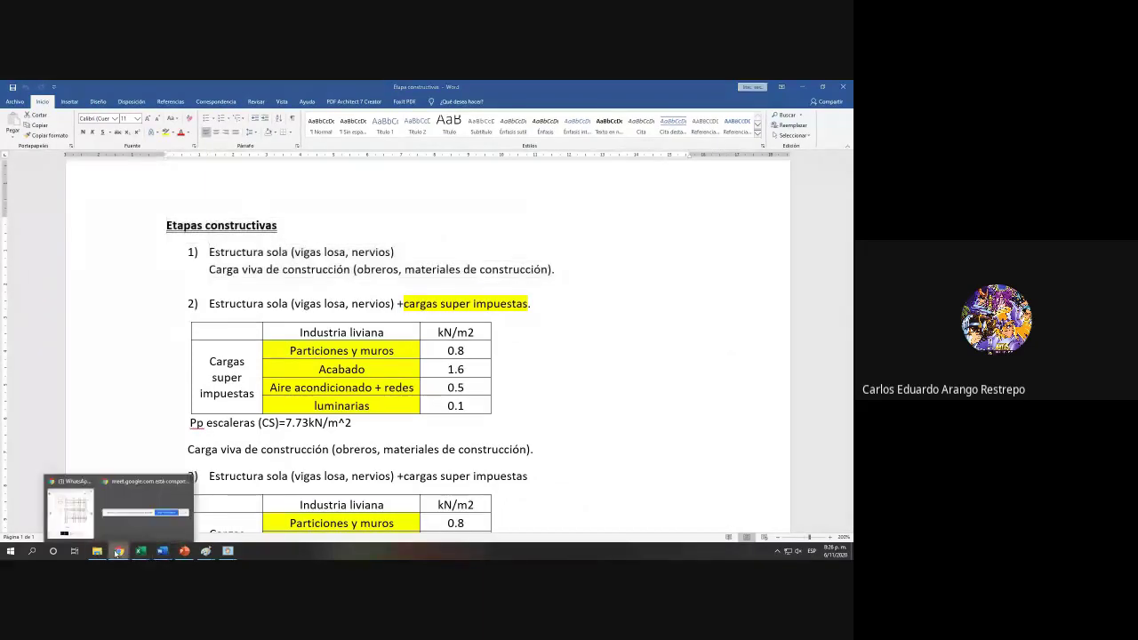
{"action": "left_click", "coordinate": [88, 531]}
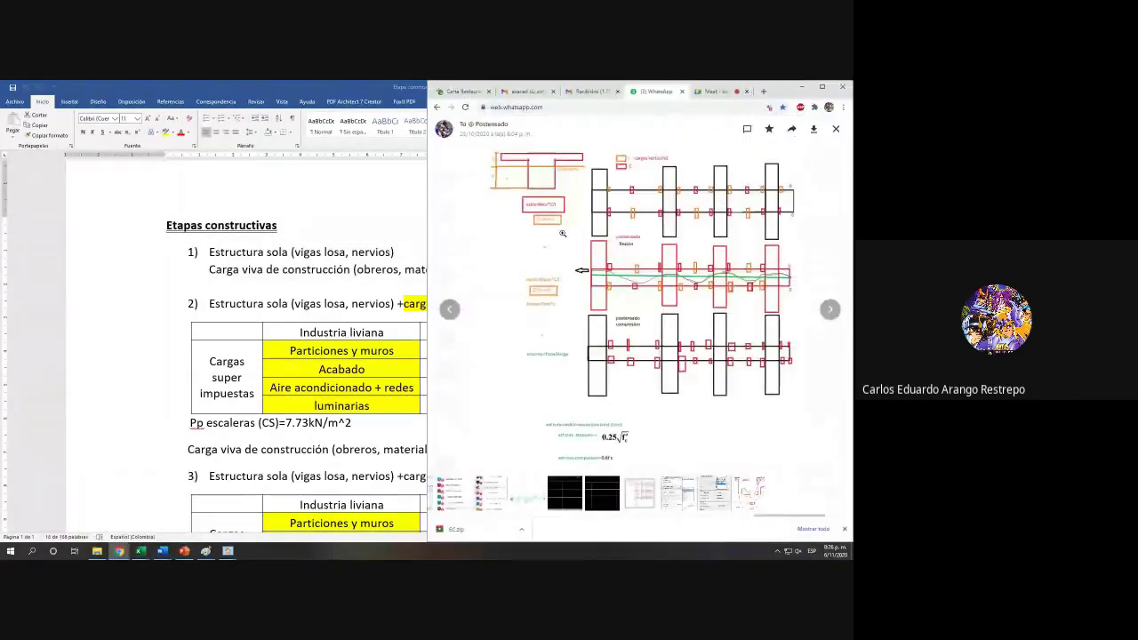
{"action": "left_click", "coordinate": [822, 87]}
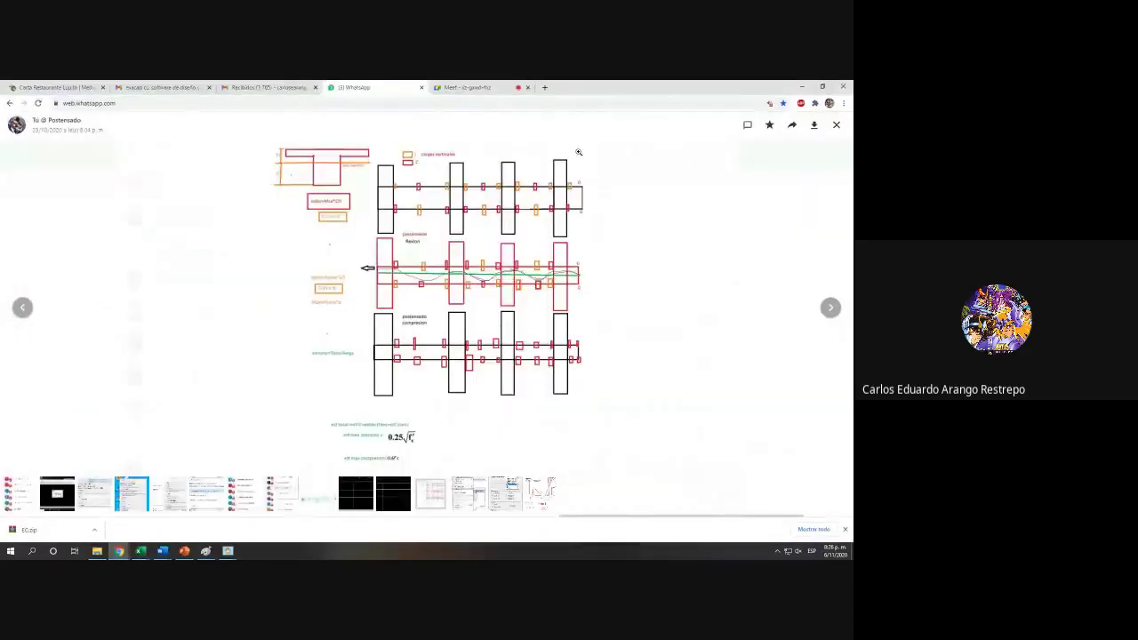
{"action": "left_click", "coordinate": [802, 87]}
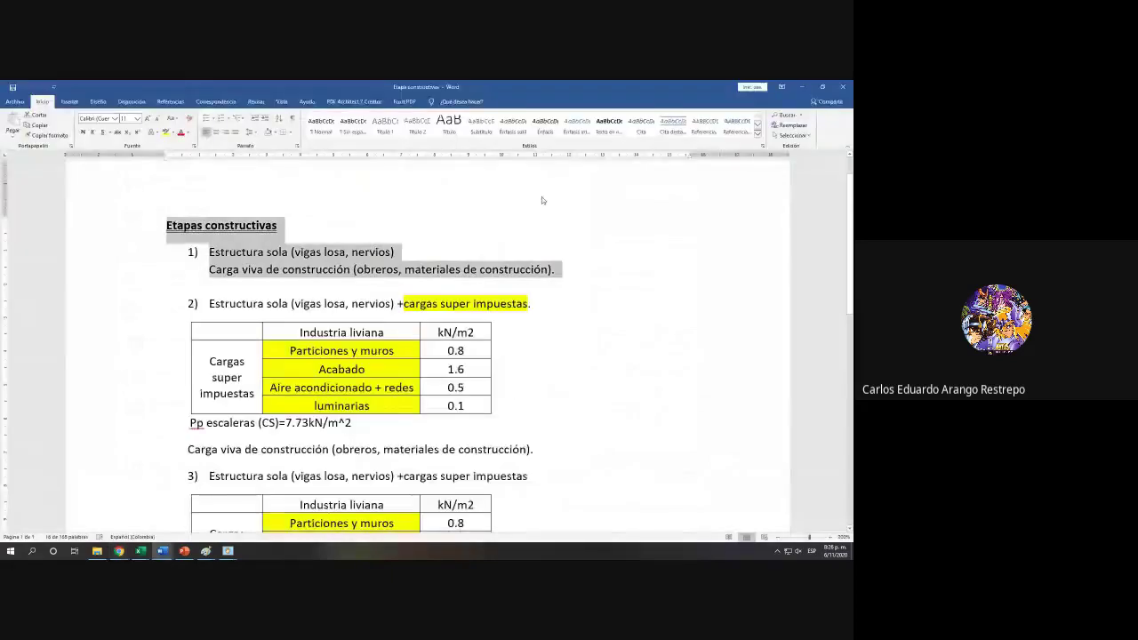
{"action": "scroll", "coordinate": [426, 337], "scroll_direction": "down", "scroll_amount": 2}
Step: Open the PERDIDAS INMEDIATAS Word document full-window and consult the plastic flow coefficient formulas under PERDIDAS DIFERIDAS EN EL TIEMPO
{"action": "left_click", "coordinate": [140, 551]}
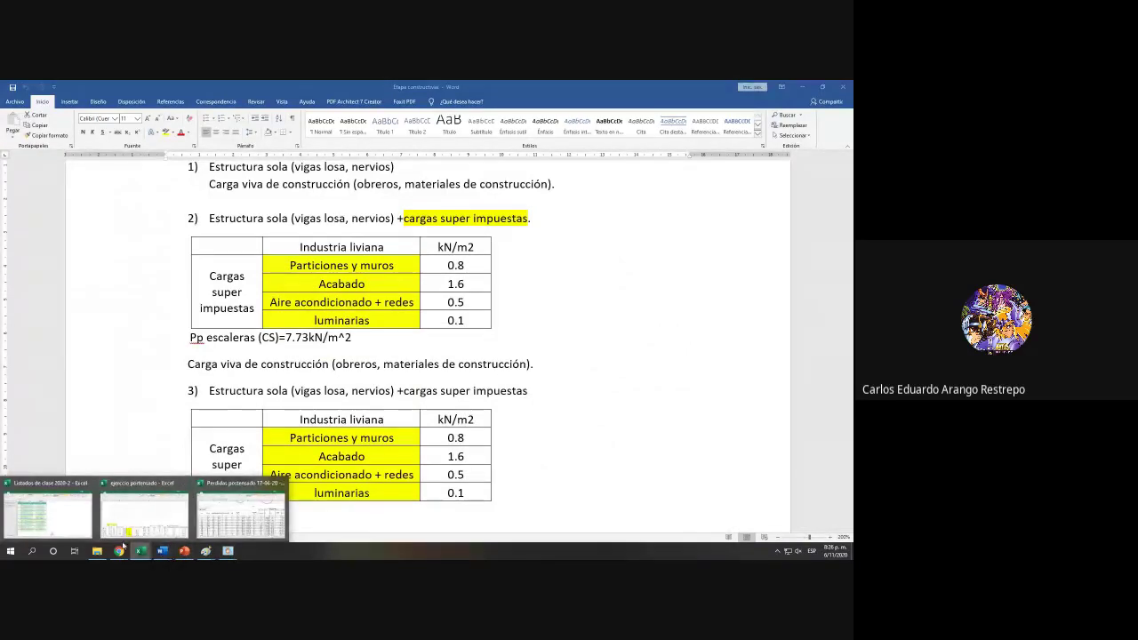
{"action": "mouse_move", "coordinate": [162, 549]}
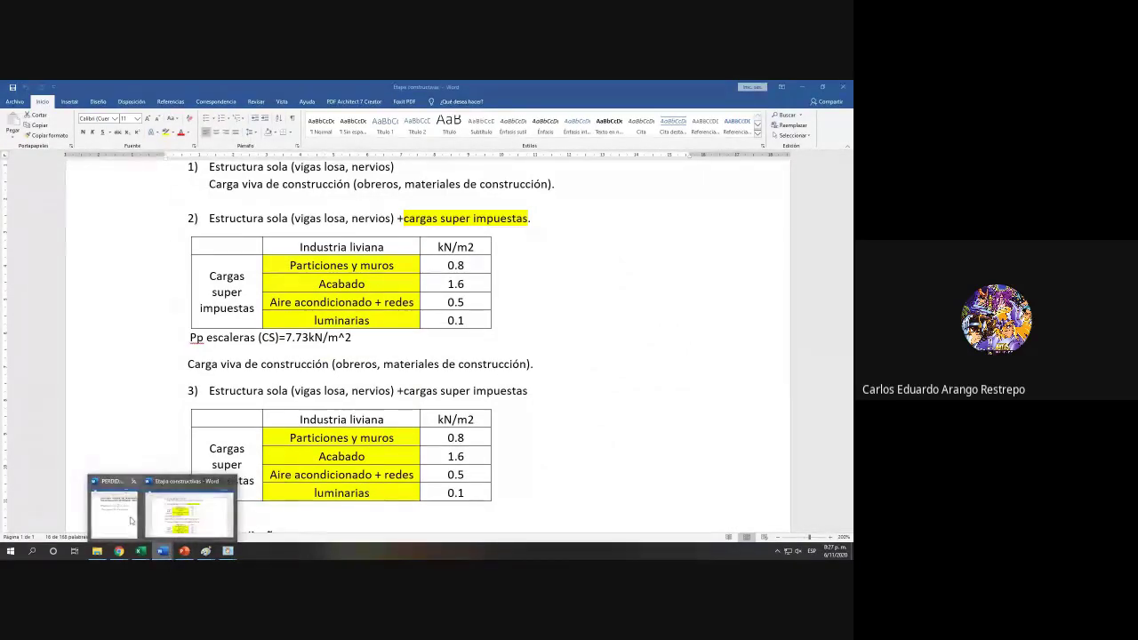
{"action": "left_click", "coordinate": [191, 506]}
{"action": "left_click", "coordinate": [821, 87]}
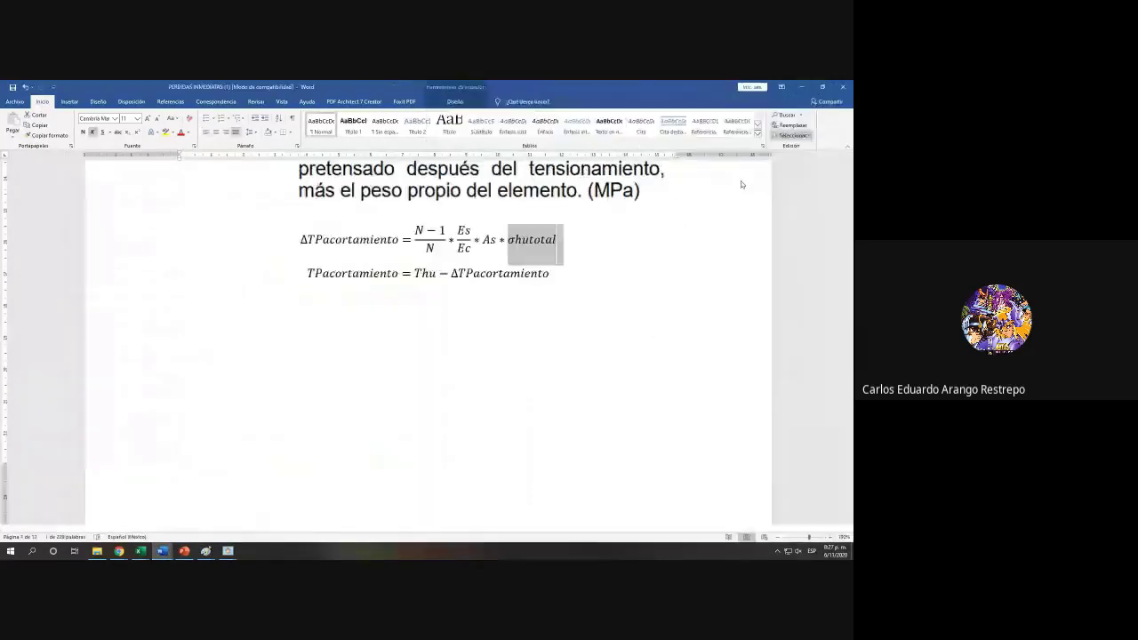
{"action": "scroll", "coordinate": [591, 296], "scroll_direction": "down", "scroll_amount": 10}
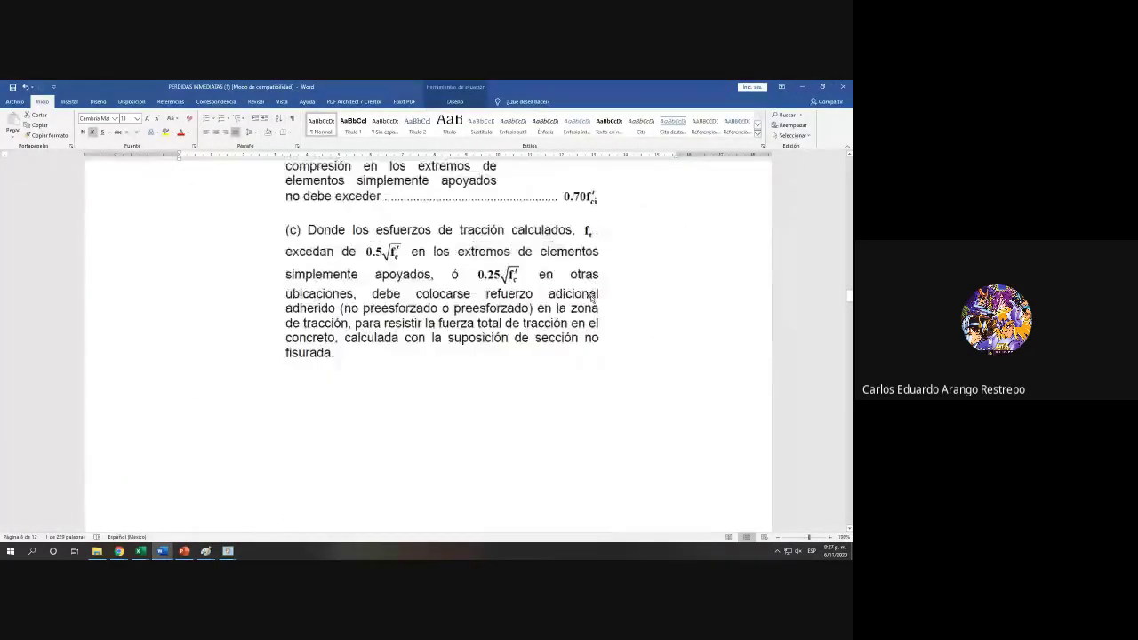
{"action": "scroll", "coordinate": [591, 296], "scroll_direction": "down", "scroll_amount": 5}
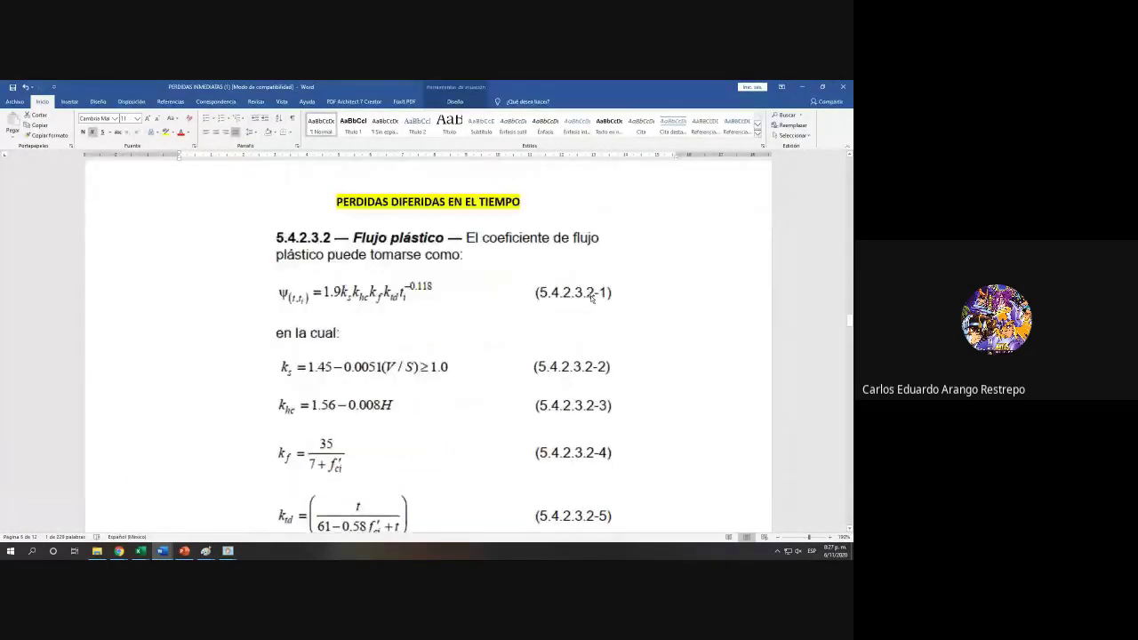
{"action": "scroll", "coordinate": [455, 369], "scroll_direction": "down", "scroll_amount": 2}
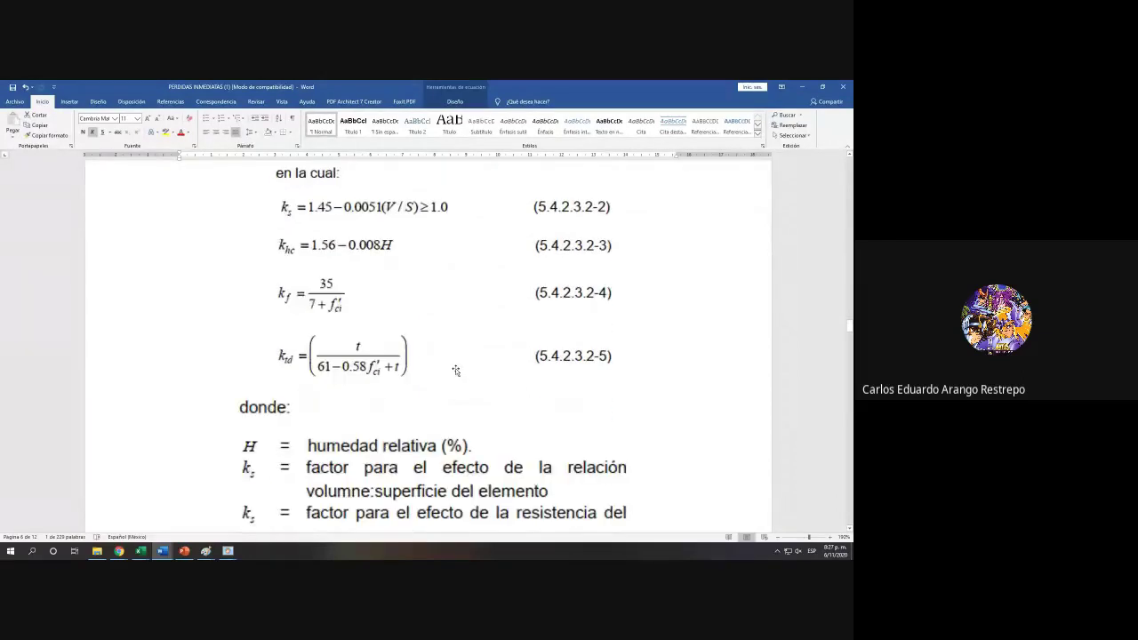
Step: Read the PERDIDAS DIFERIDAS EN EL TIEMPO section, from the plastic flow coefficient formulas and factor definitions through the Kdf expression and its terms
{"action": "scroll", "coordinate": [455, 368], "scroll_direction": "up", "scroll_amount": 5}
{"action": "scroll", "coordinate": [455, 368], "scroll_direction": "up", "scroll_amount": 5}
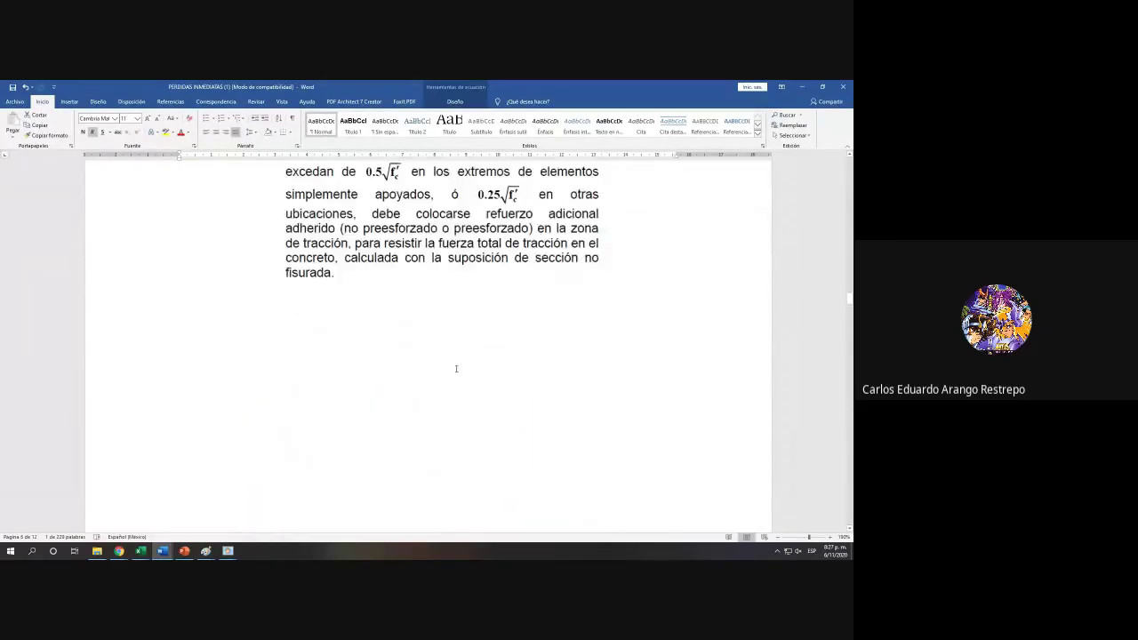
{"action": "scroll", "coordinate": [456, 368], "scroll_direction": "down", "scroll_amount": 5}
{"action": "scroll", "coordinate": [456, 369], "scroll_direction": "down", "scroll_amount": 2}
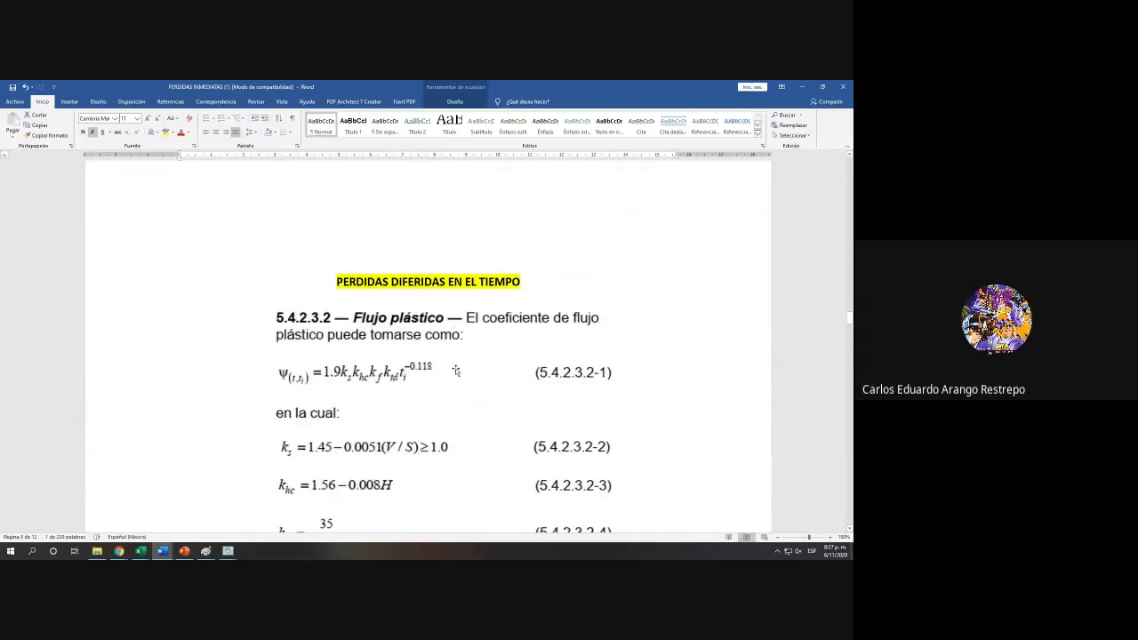
{"action": "scroll", "coordinate": [455, 371], "scroll_direction": "down", "scroll_amount": 2}
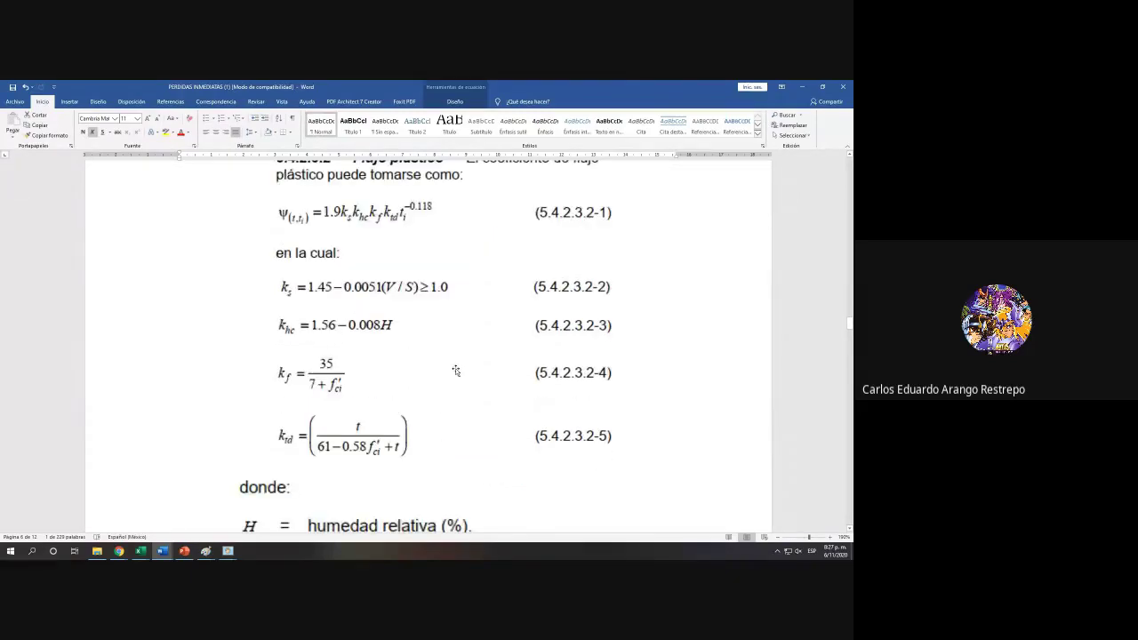
{"action": "scroll", "coordinate": [455, 368], "scroll_direction": "down", "scroll_amount": 7}
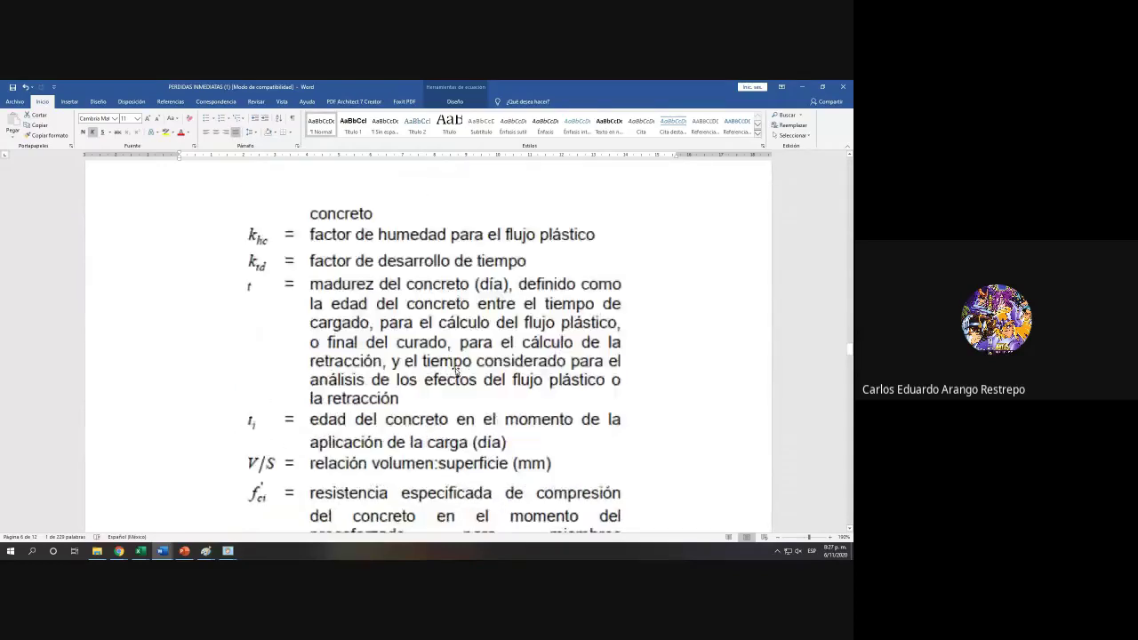
{"action": "scroll", "coordinate": [456, 369], "scroll_direction": "down", "scroll_amount": 10}
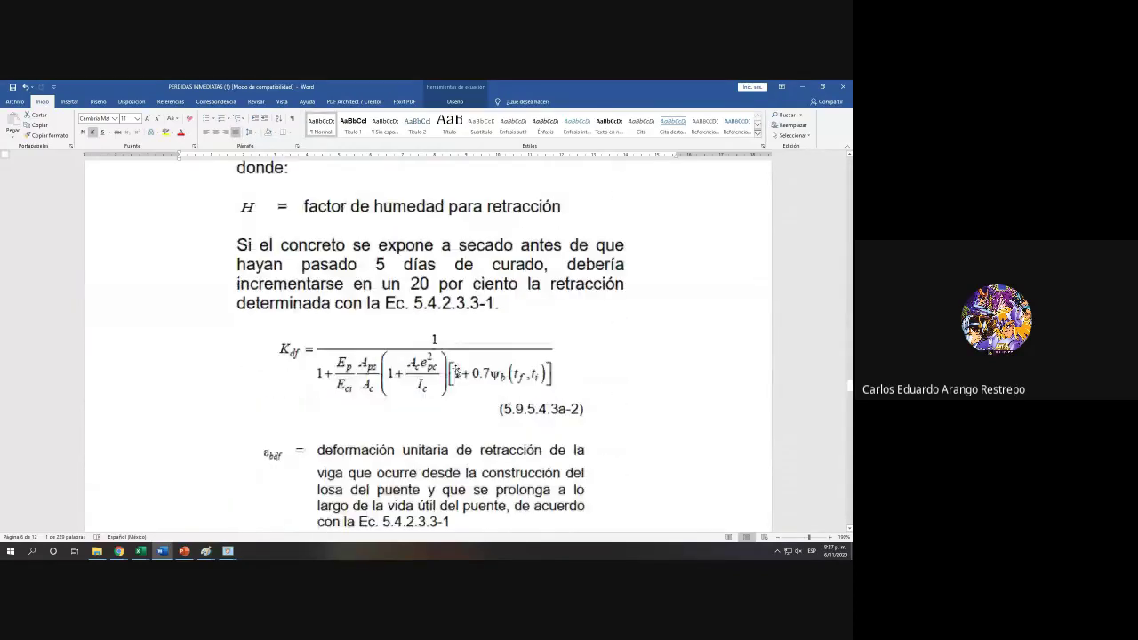
{"action": "scroll", "coordinate": [455, 371], "scroll_direction": "down", "scroll_amount": 4}
{"action": "scroll", "coordinate": [456, 369], "scroll_direction": "up", "scroll_amount": 3}
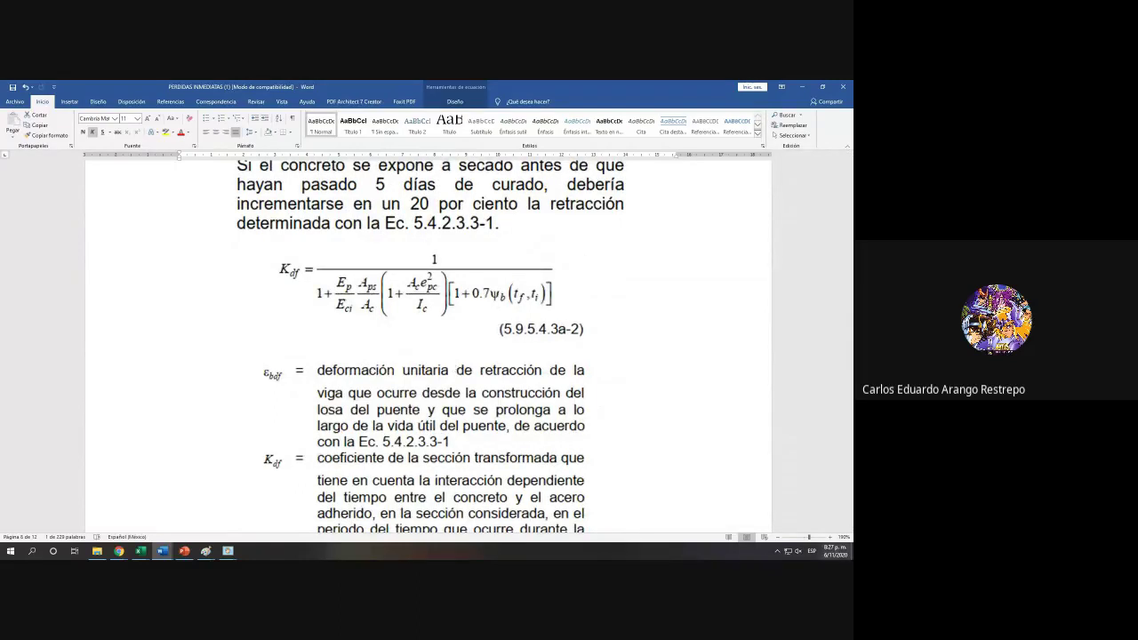
Step: Open the system calendar and look ahead from November to December 2020
{"action": "left_click", "coordinate": [835, 551]}
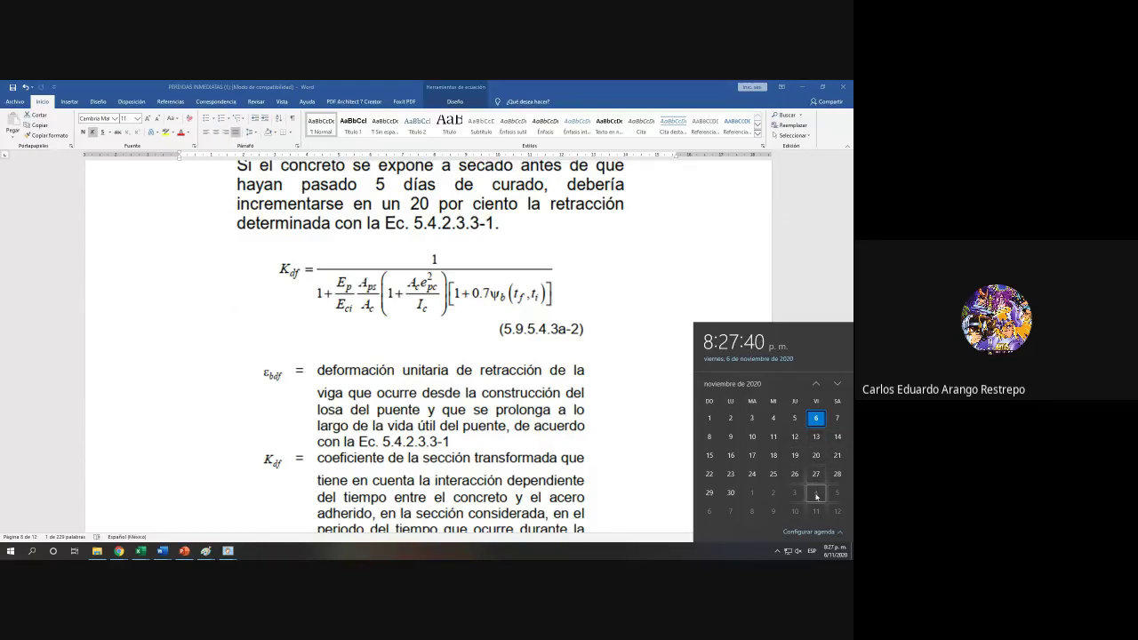
{"action": "scroll", "coordinate": [818, 495], "scroll_direction": "down", "scroll_amount": 2}
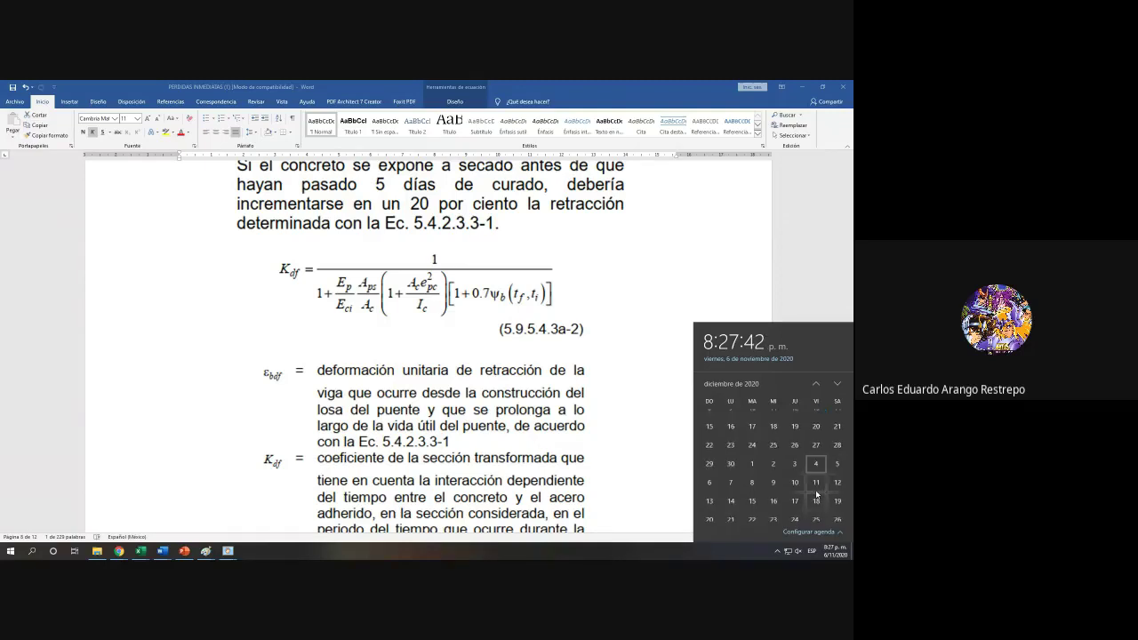
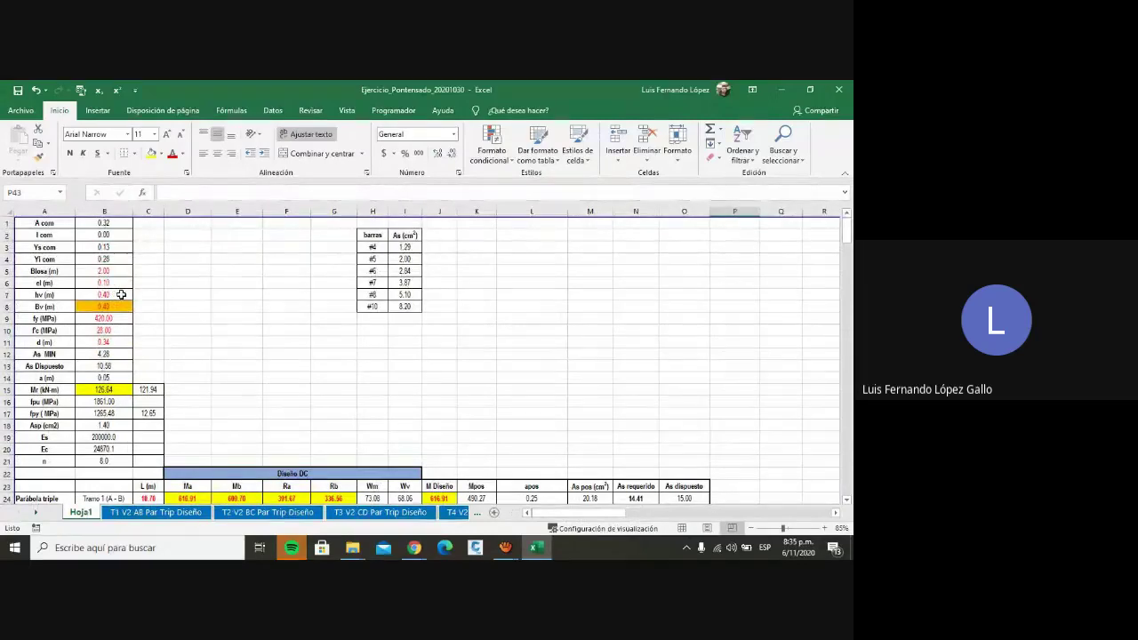
Step: Review the section data, the Diseño DC moments and reactions, and the construction stage tables on sheet Hoja1 of Ejercicio_Pontensado_20201030
{"action": "scroll", "coordinate": [120, 295], "scroll_direction": "down", "scroll_amount": 1}
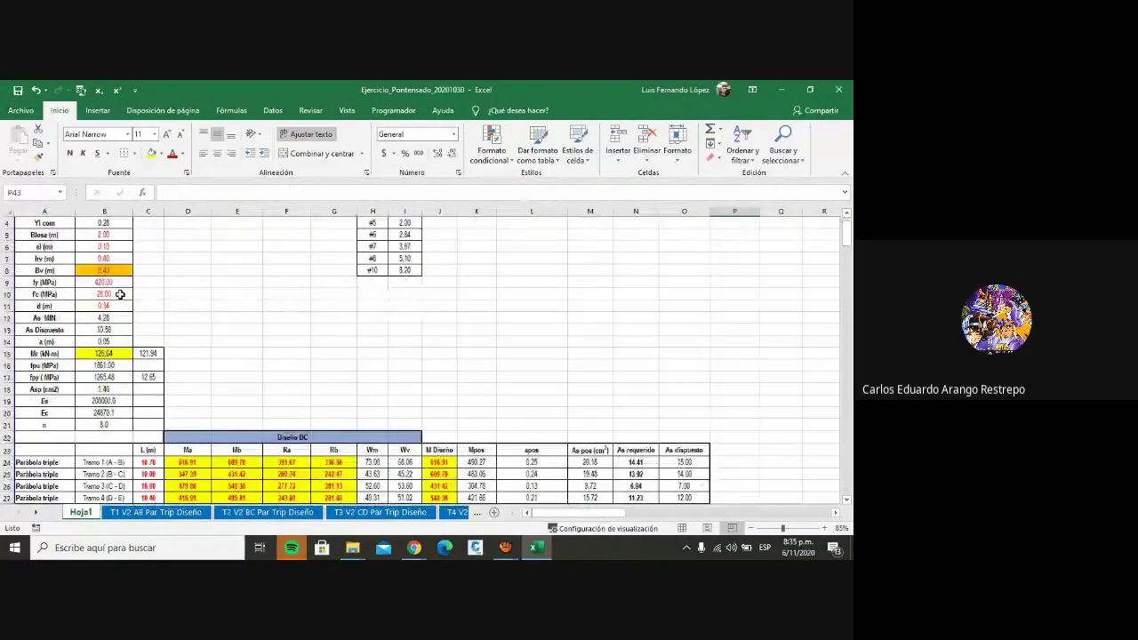
{"action": "scroll", "coordinate": [120, 295], "scroll_direction": "down", "scroll_amount": 3}
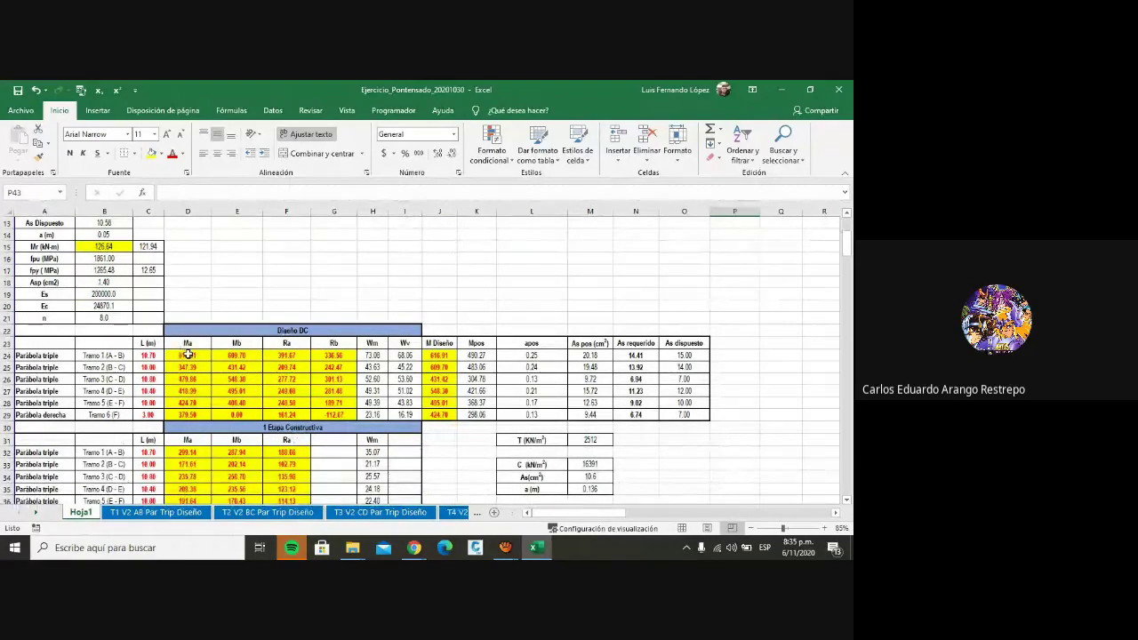
{"action": "left_click_drag", "start_coordinate": [187, 354], "coordinate": [329, 413]}
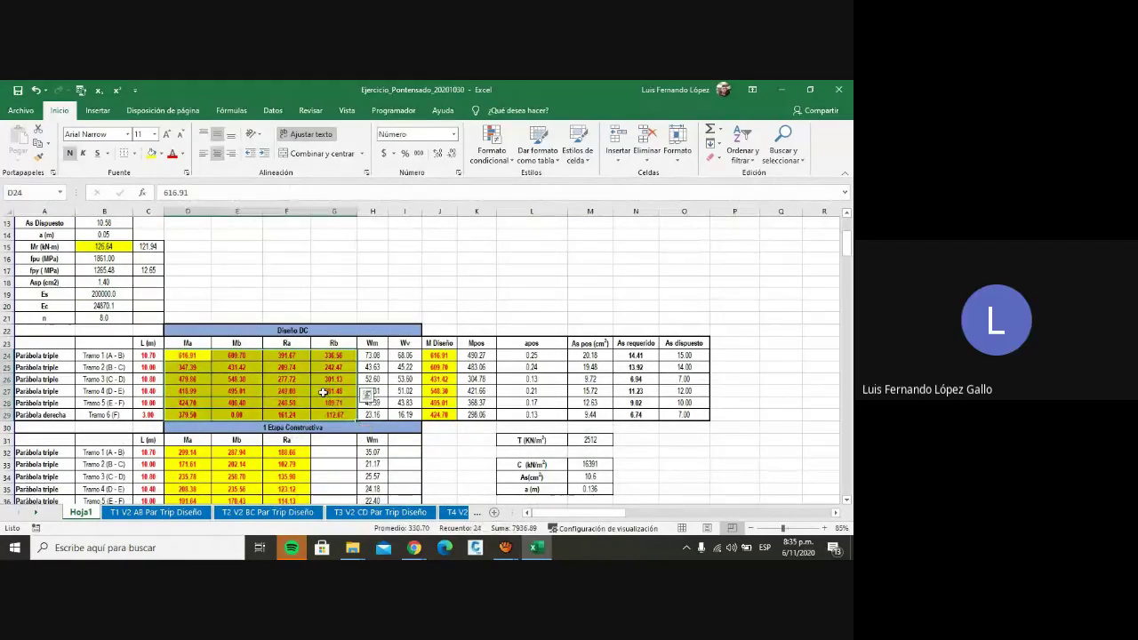
{"action": "scroll", "coordinate": [323, 392], "scroll_direction": "down", "scroll_amount": 2}
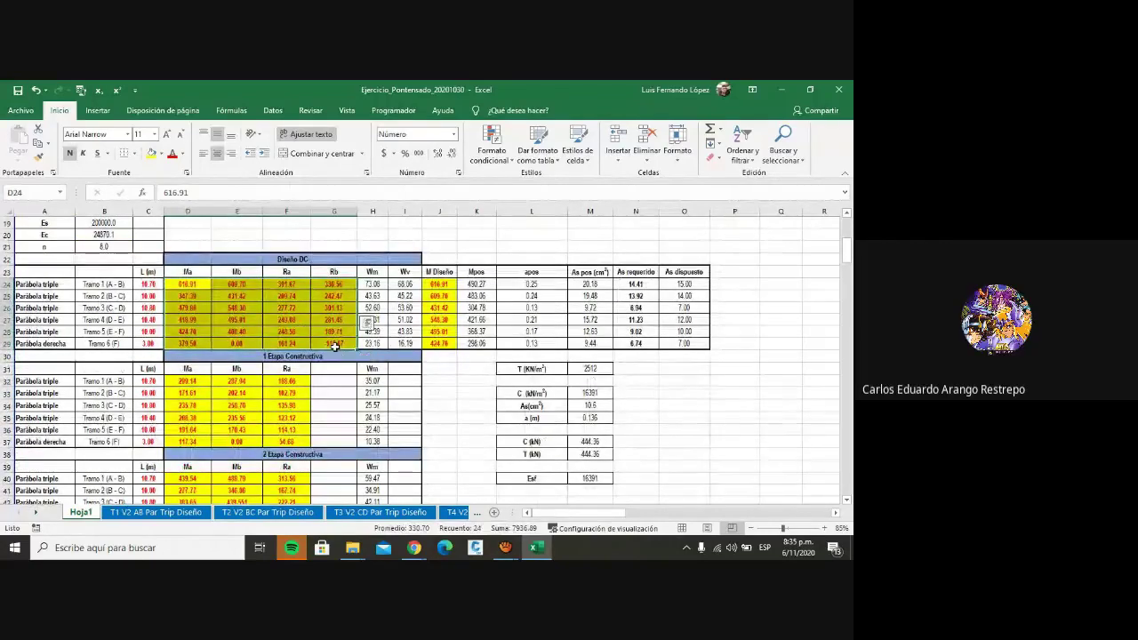
{"action": "scroll", "coordinate": [334, 346], "scroll_direction": "down", "scroll_amount": 1}
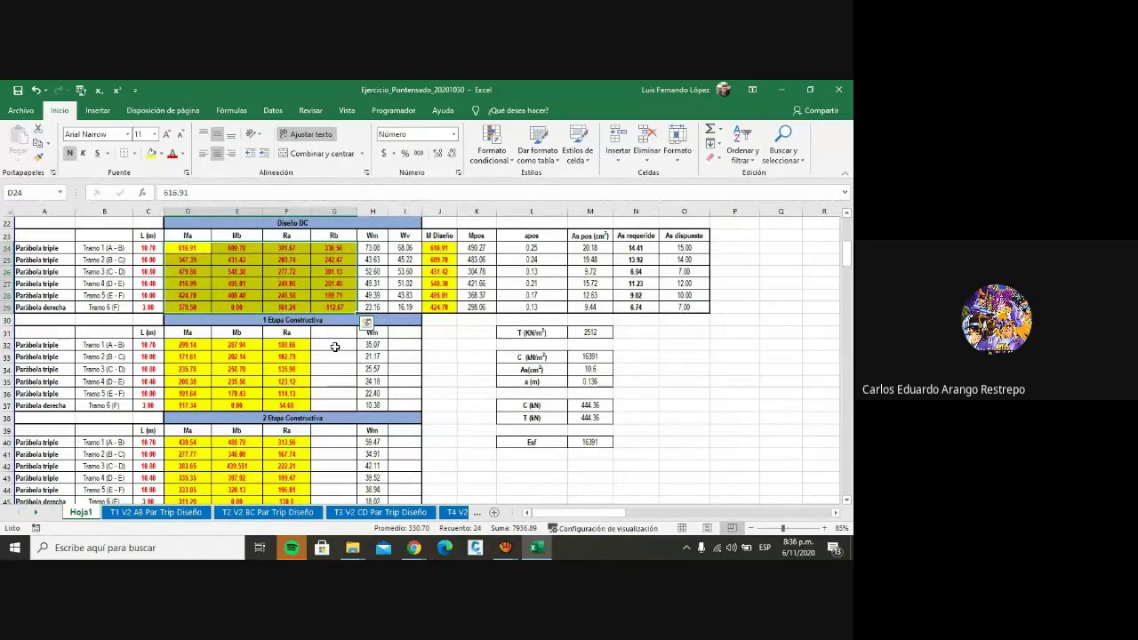
{"action": "left_click", "coordinate": [195, 252]}
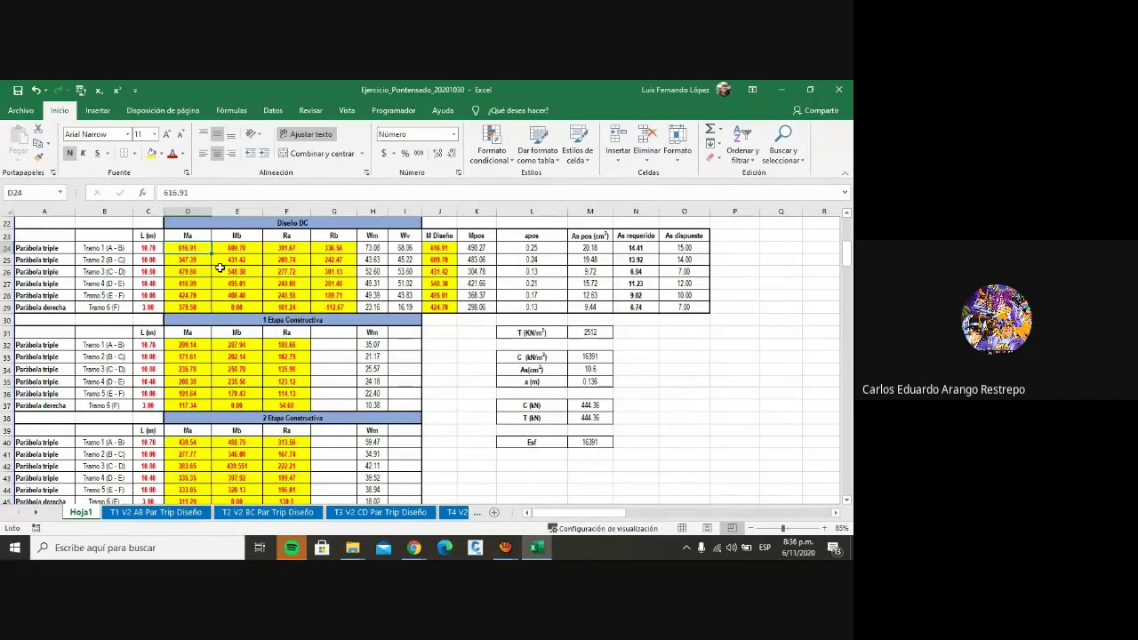
{"action": "scroll", "coordinate": [280, 318], "scroll_direction": "up", "scroll_amount": 3}
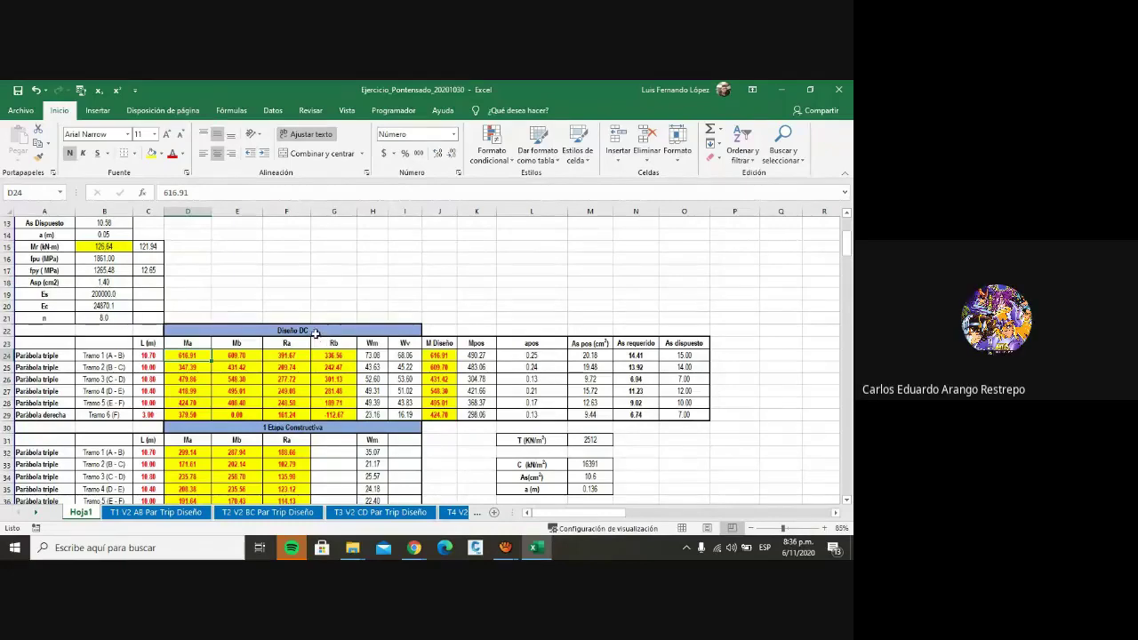
{"action": "scroll", "coordinate": [315, 333], "scroll_direction": "up", "scroll_amount": 2}
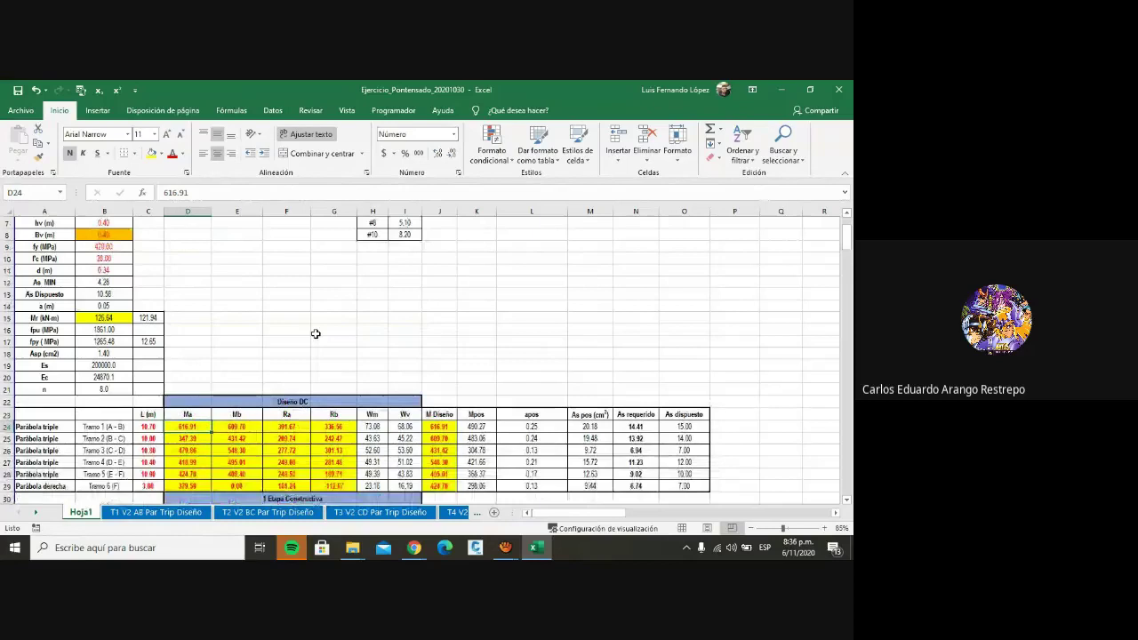
{"action": "scroll", "coordinate": [315, 334], "scroll_direction": "down", "scroll_amount": 2}
{"action": "scroll", "coordinate": [314, 332], "scroll_direction": "down", "scroll_amount": 6}
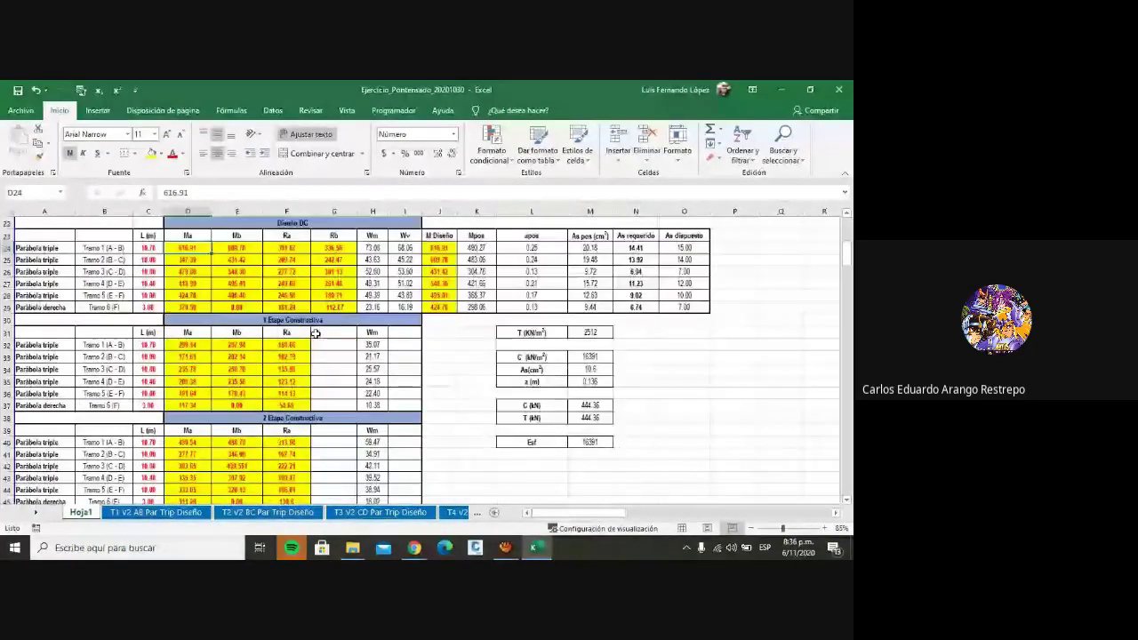
{"action": "scroll", "coordinate": [534, 400], "scroll_direction": "up", "scroll_amount": 4}
Step: Examine the As pos, As requerido and As dispuesto cells of Tramo 1 (A - B), including the As requerido formula in N24
{"action": "left_click", "coordinate": [665, 283]}
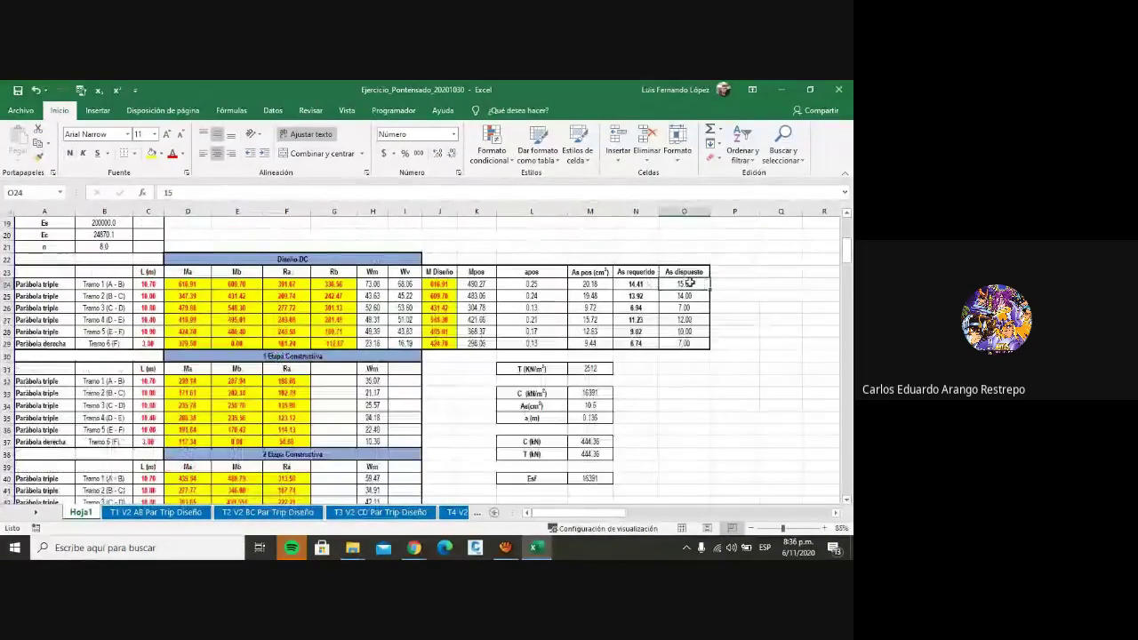
{"action": "left_click", "coordinate": [604, 283]}
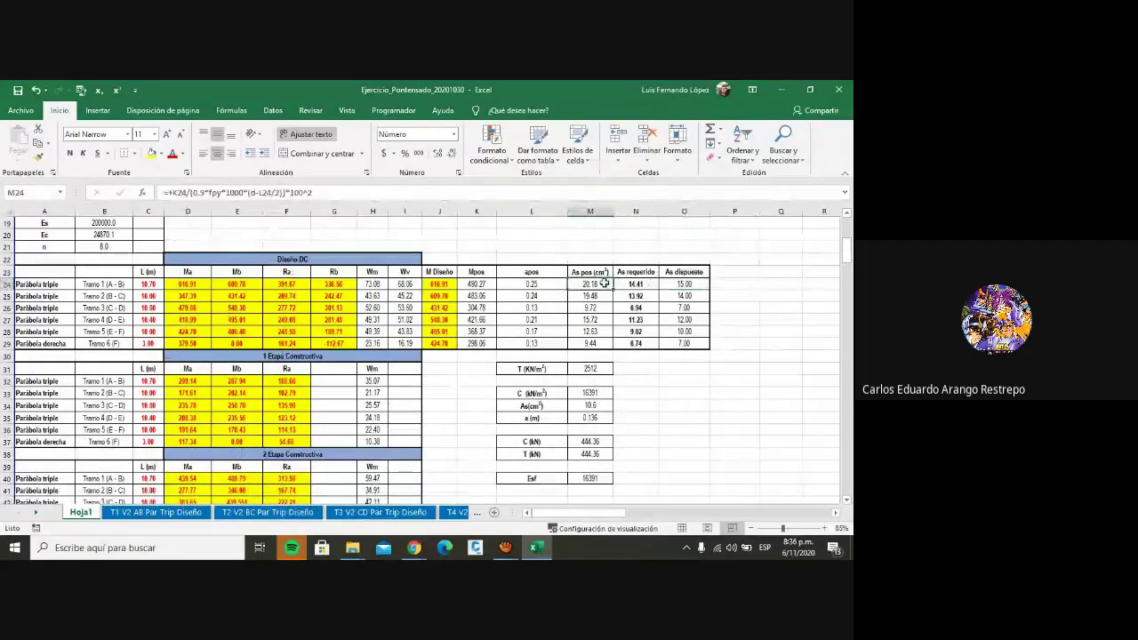
{"action": "left_click", "coordinate": [691, 285]}
{"action": "left_click", "coordinate": [650, 282]}
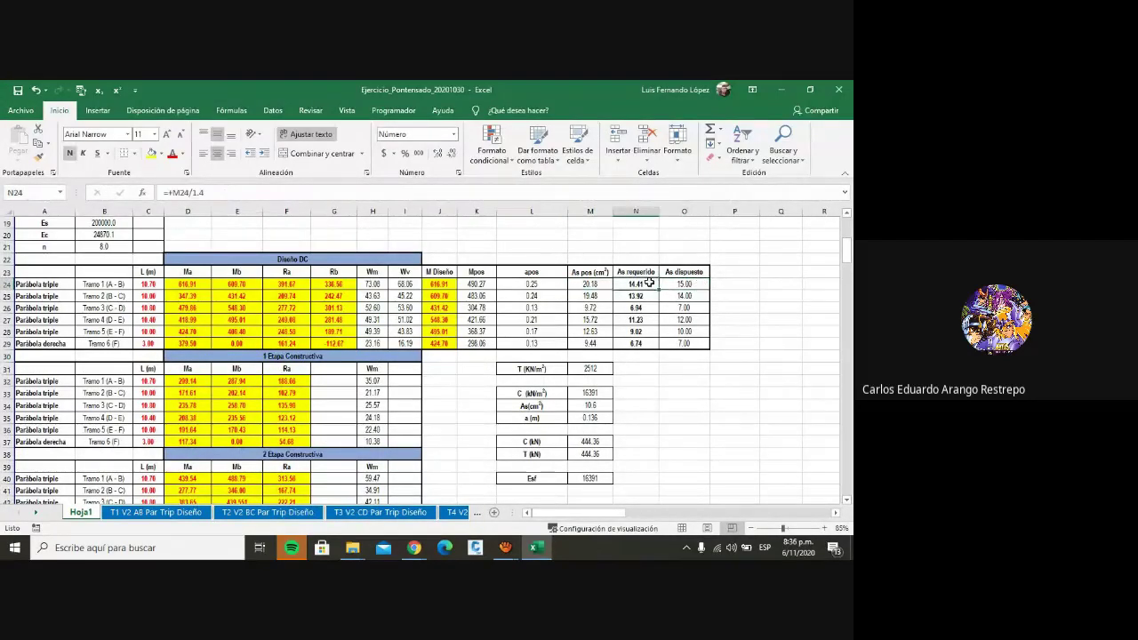
{"action": "double_click", "coordinate": [650, 283]}
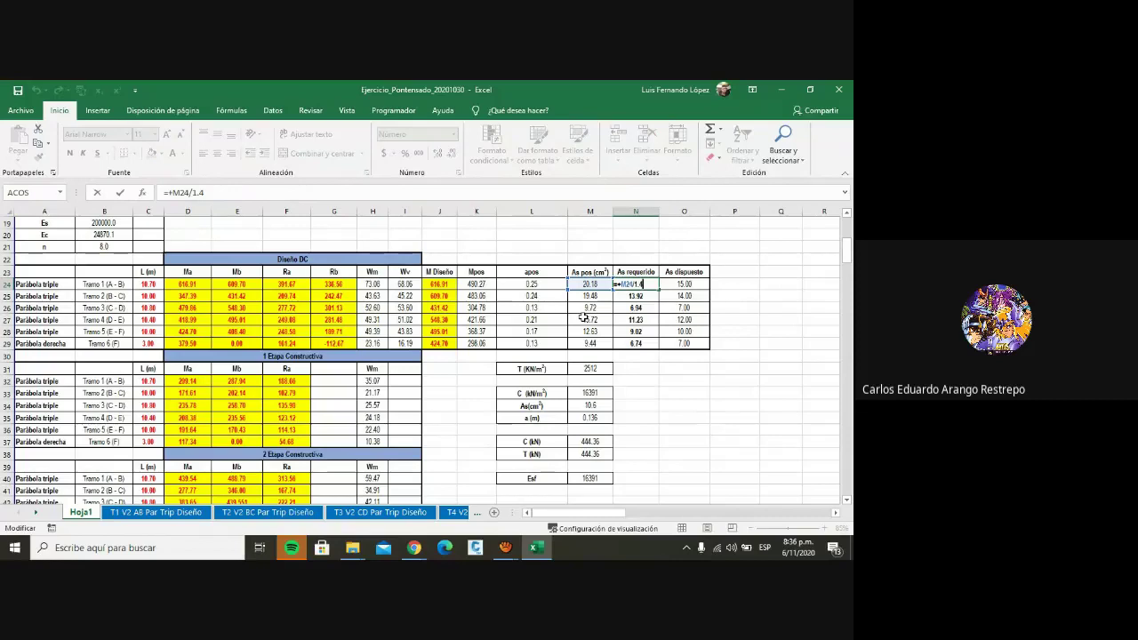
{"action": "key", "text": "Escape"}
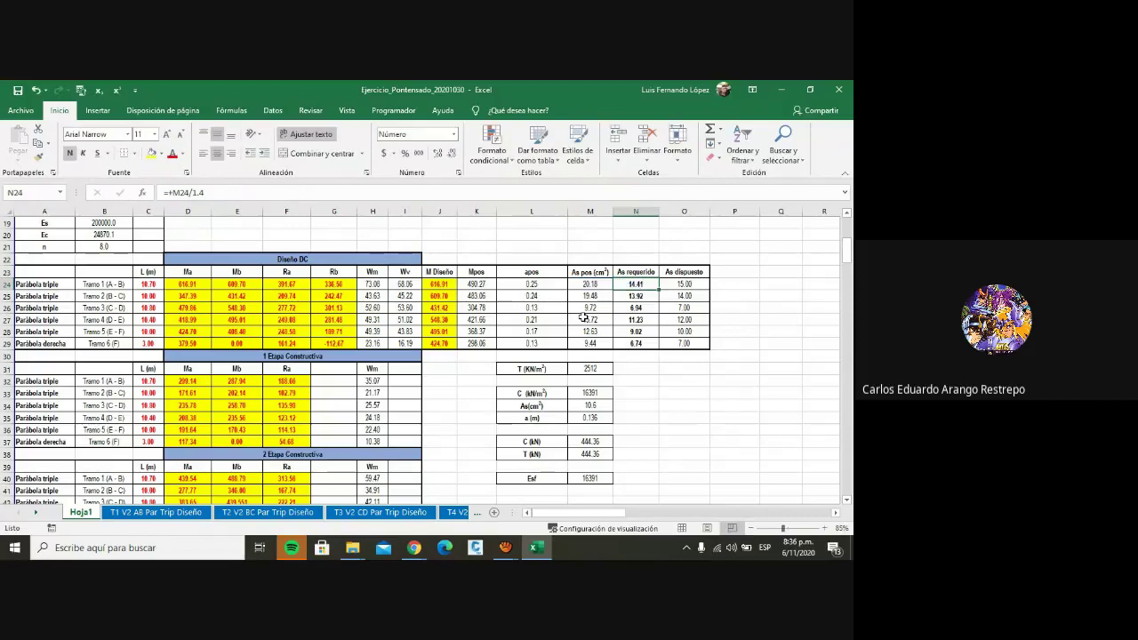
{"action": "double_click", "coordinate": [652, 283]}
{"action": "key", "text": "Escape"}
Step: Set the beam height hv (m) in cell B7 to 0.5
{"action": "scroll", "coordinate": [363, 309], "scroll_direction": "up", "scroll_amount": 6}
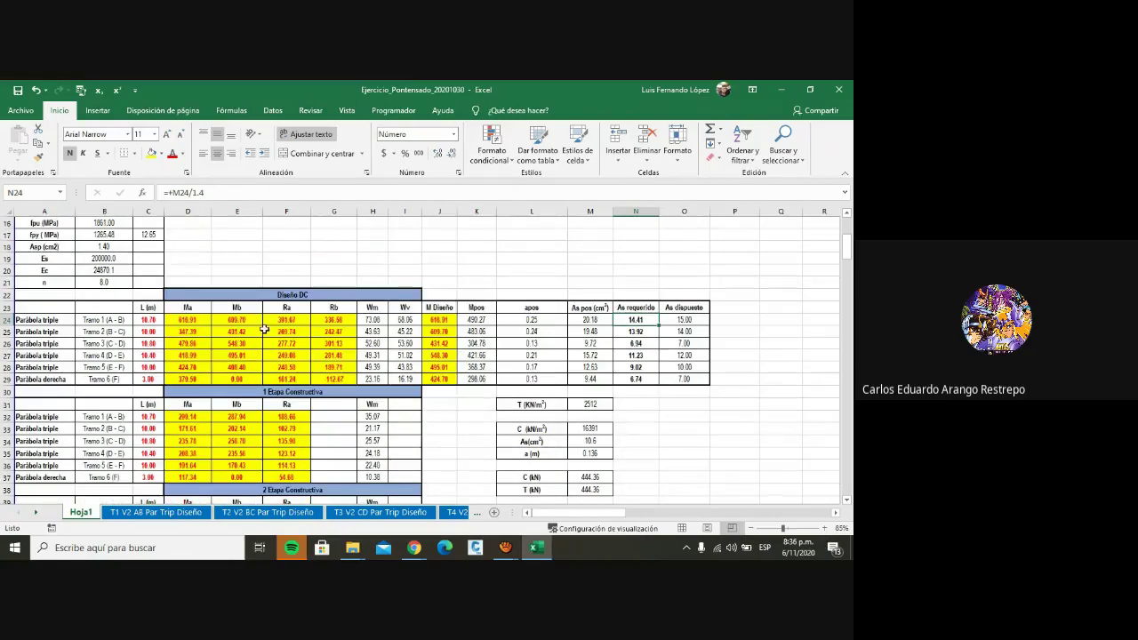
{"action": "left_click", "coordinate": [109, 295]}
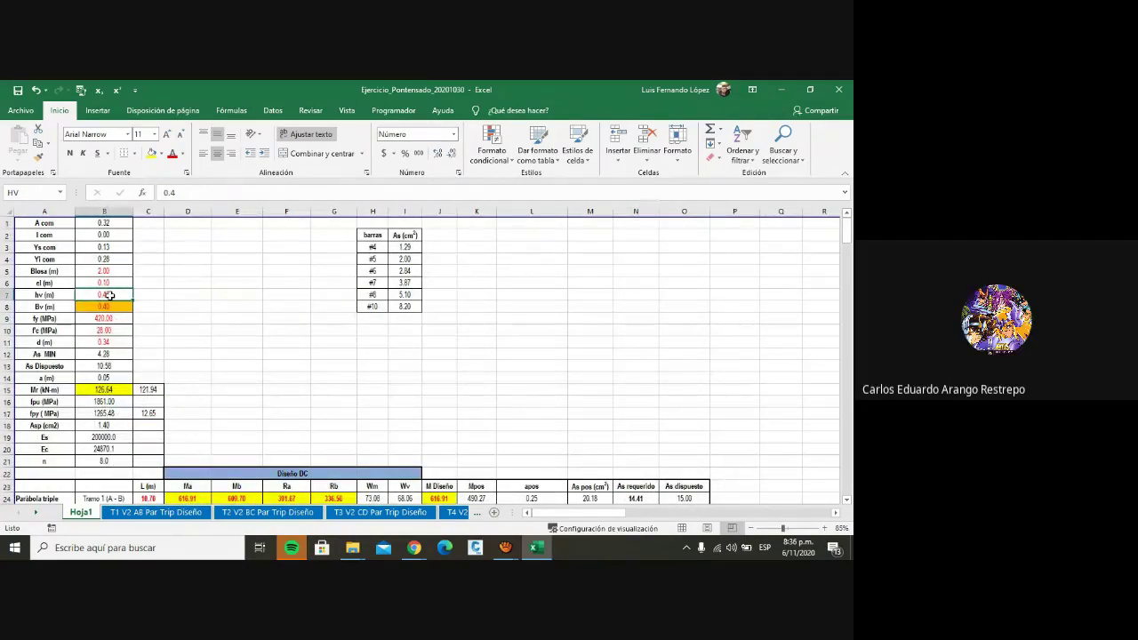
{"action": "left_click", "coordinate": [110, 306]}
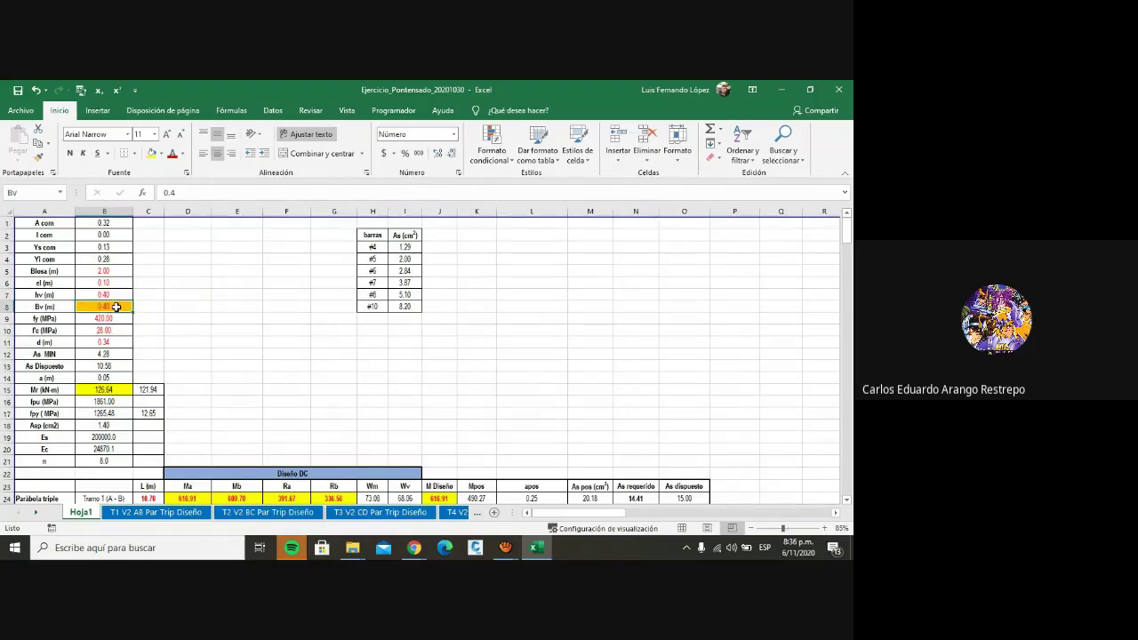
{"action": "key", "text": "Up"}
{"action": "key", "text": "F2"}
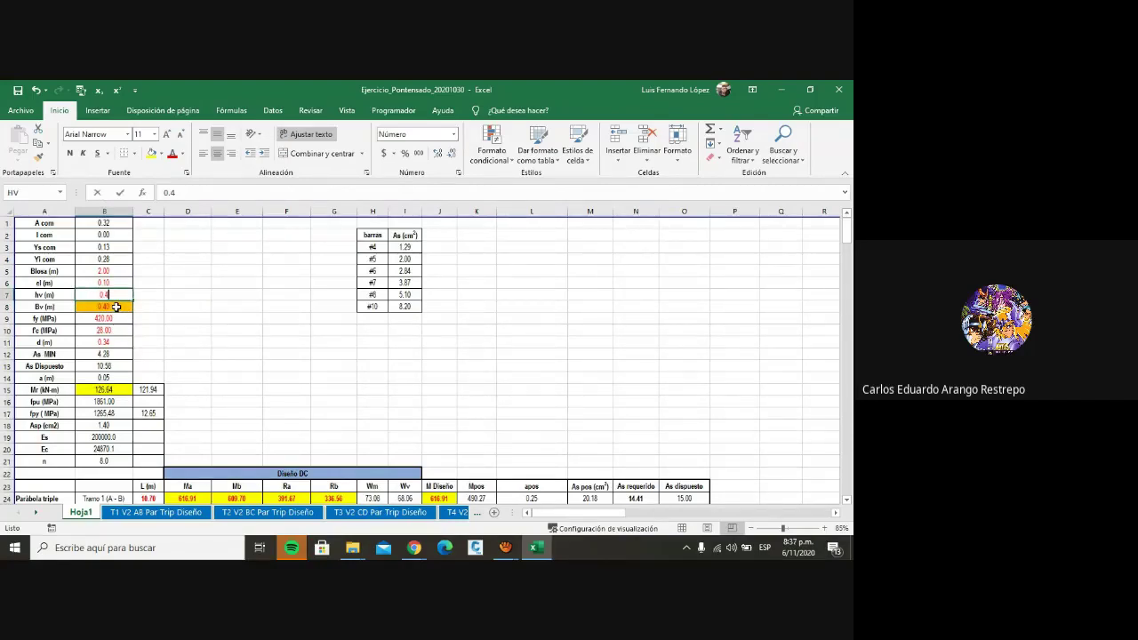
{"action": "type", "text": "0.5"}
{"action": "key", "text": "Return"}
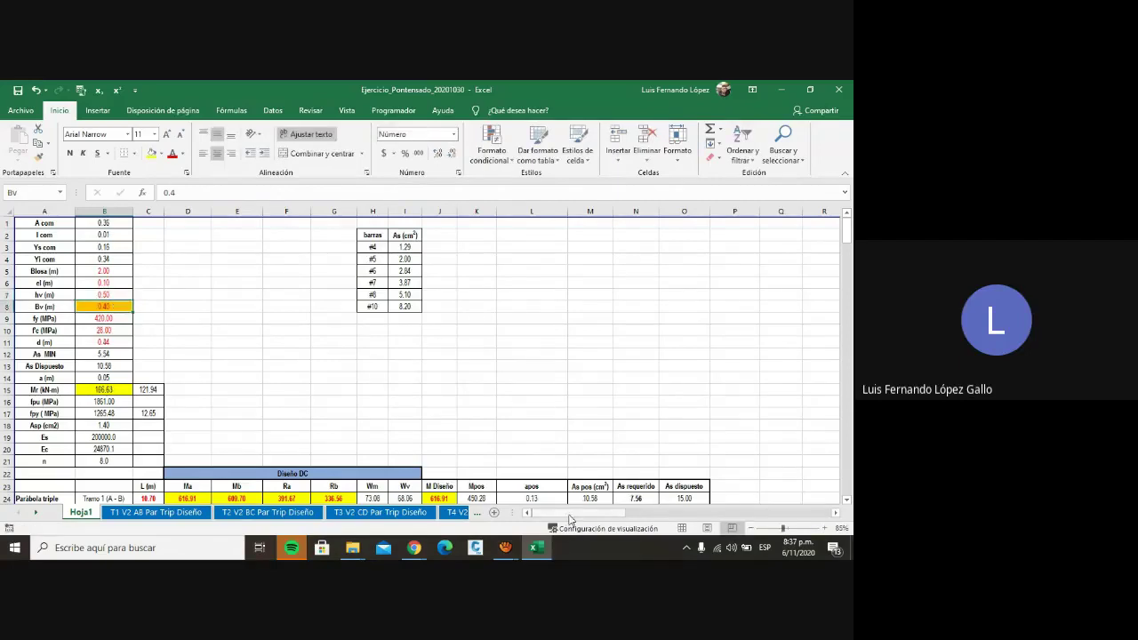
Step: Set As dispuesto to 8 for both Tramo 1 and Tramo 2 in cells O24 and O25, based on the As requerido column
{"action": "left_click_drag", "start_coordinate": [569, 513], "coordinate": [593, 498]}
{"action": "scroll", "coordinate": [593, 498], "scroll_direction": "down", "scroll_amount": 2}
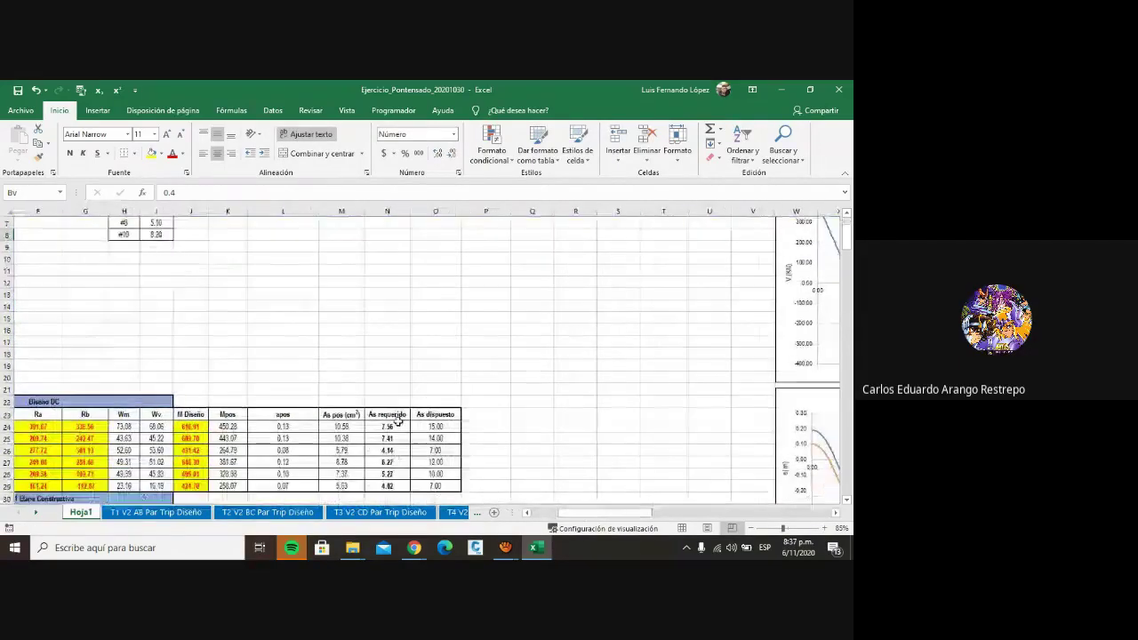
{"action": "left_click", "coordinate": [396, 427]}
{"action": "left_click", "coordinate": [449, 427]}
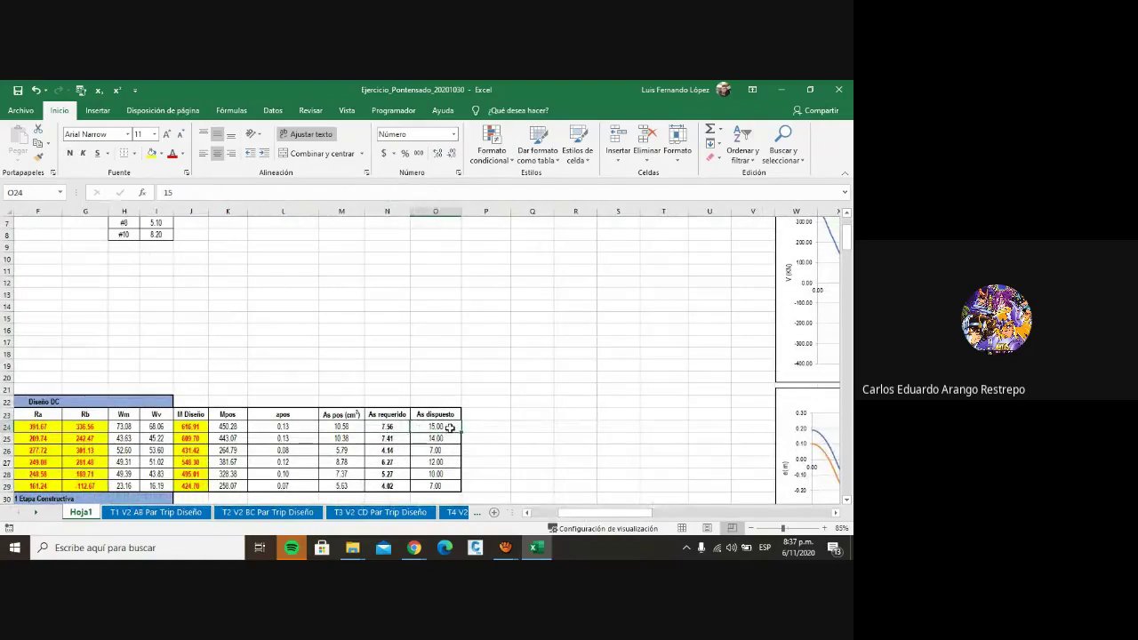
{"action": "type", "text": "8"}
{"action": "key", "text": "Return"}
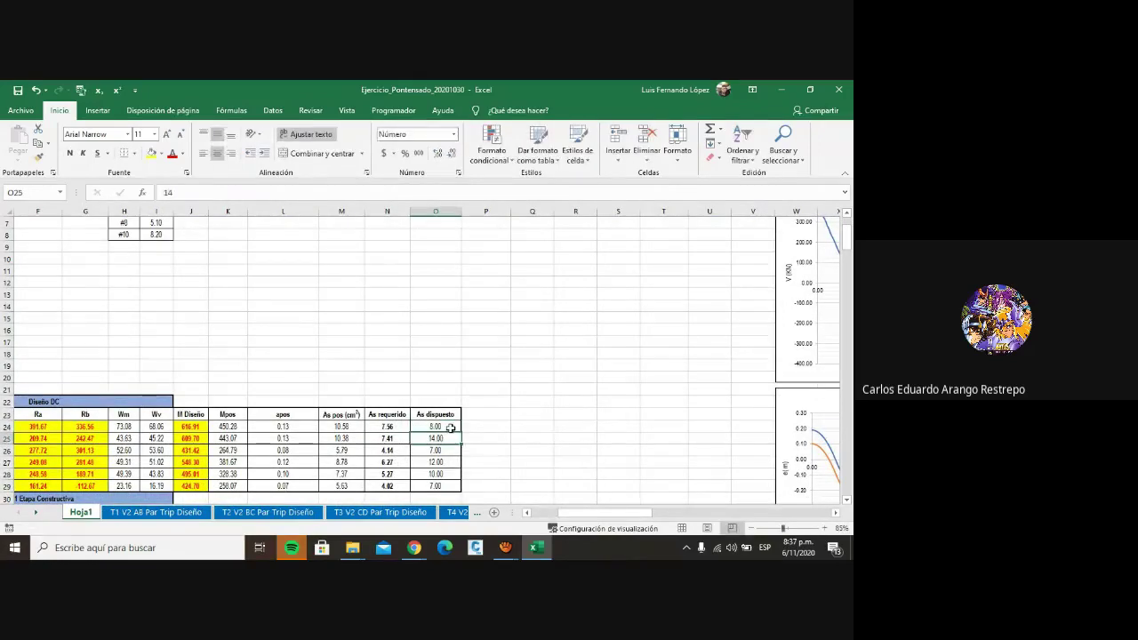
{"action": "type", "text": "8"}
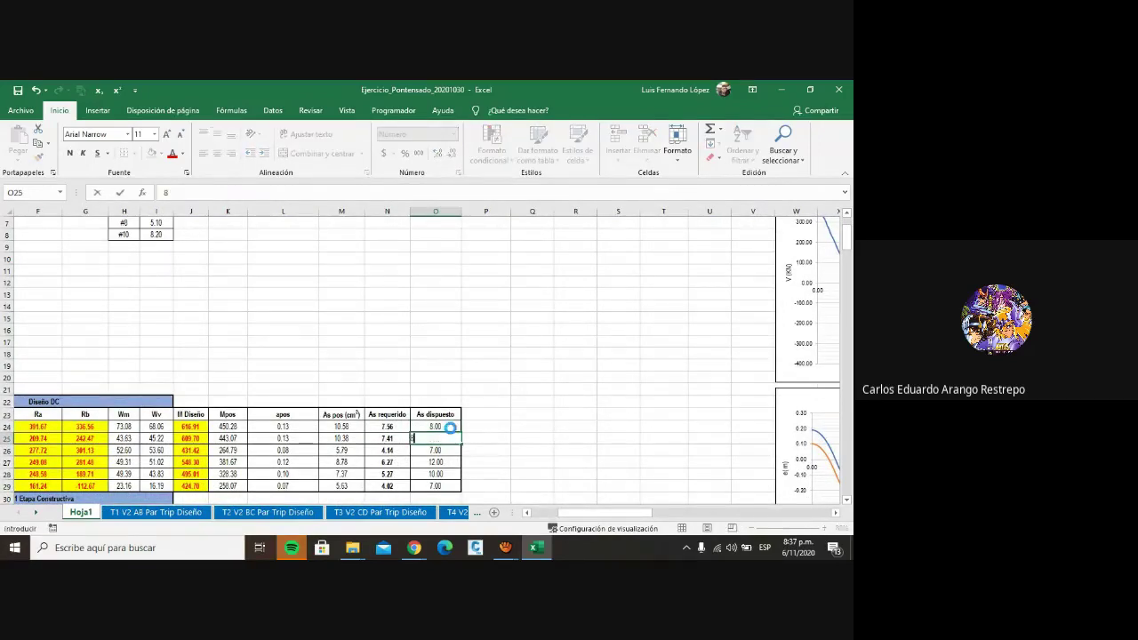
{"action": "key", "text": "Return"}
Step: Set As dispuesto to 7 for Tramo 3 through Tramo 6 in cells O26 to O29
{"action": "type", "text": "6"}
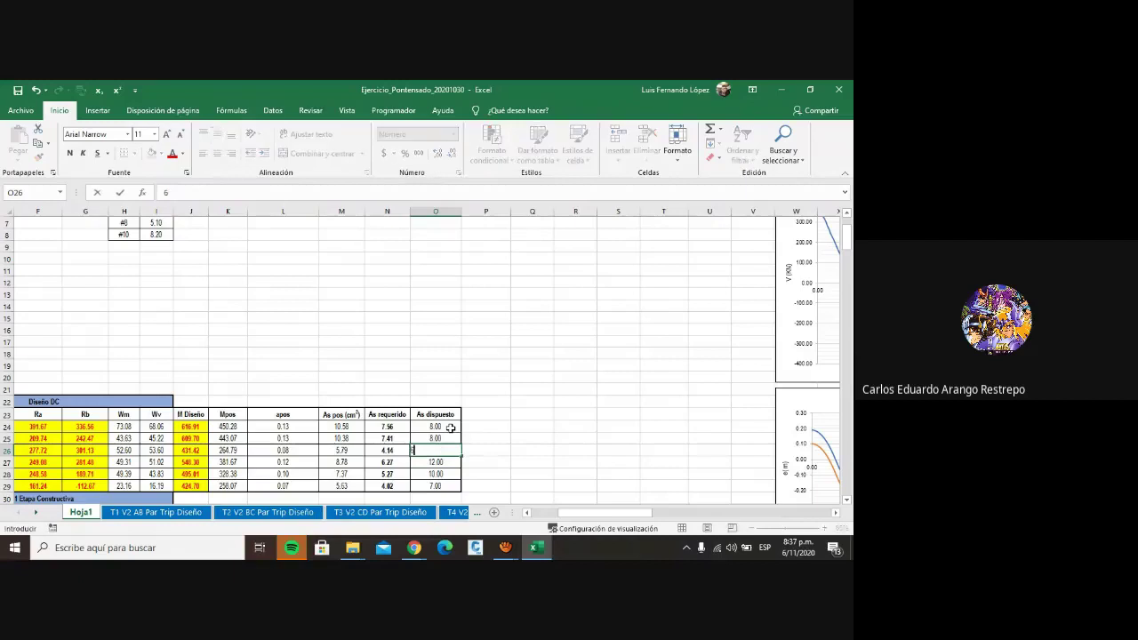
{"action": "key", "text": "Return"}
{"action": "type", "text": "6"}
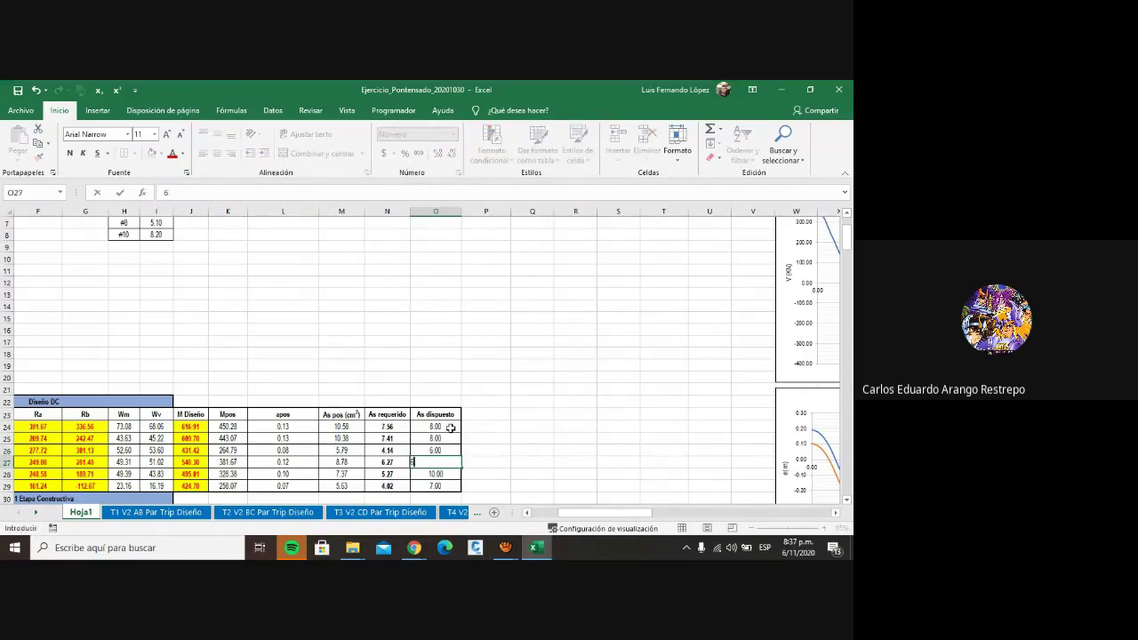
{"action": "left_click", "coordinate": [446, 451]}
{"action": "type", "text": "7"}
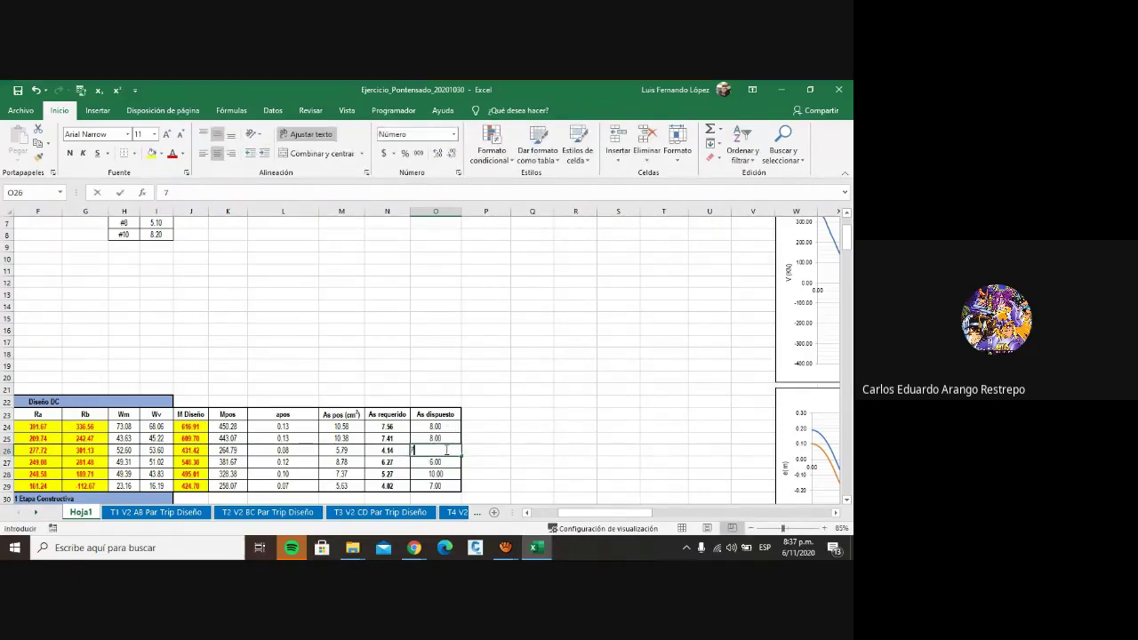
{"action": "key", "text": "Return"}
{"action": "type", "text": "7"}
{"action": "key", "text": "Return"}
{"action": "type", "text": "7"}
{"action": "key", "text": "Return"}
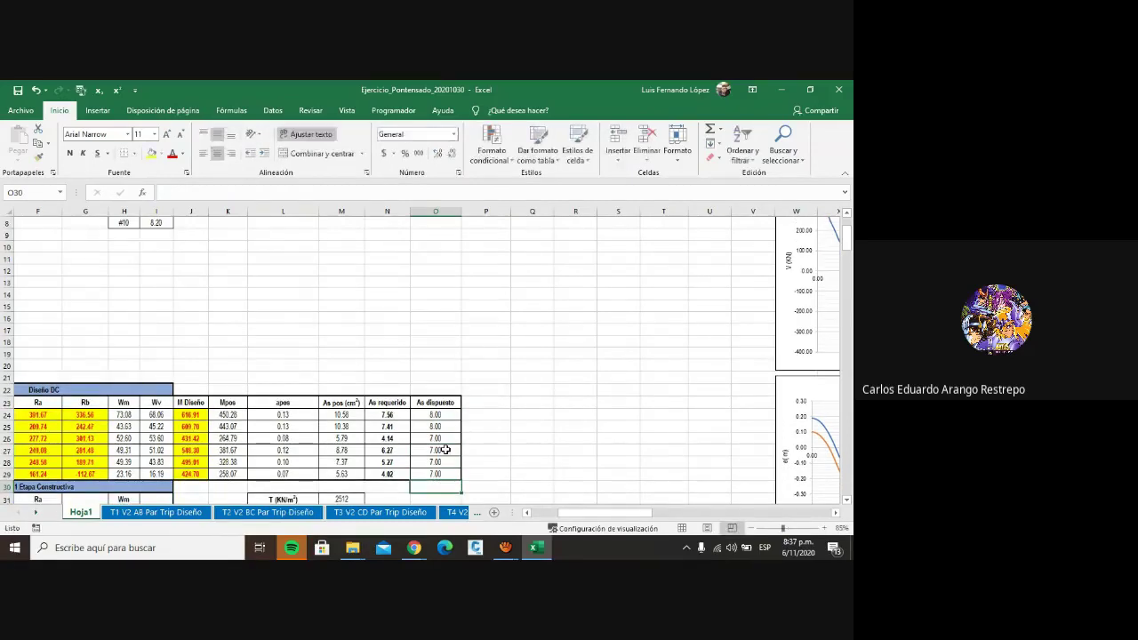
Step: Examine the Trazado de Cables and Diagramas de Momentos charts, then the section data including the fpu cell
{"action": "left_click_drag", "start_coordinate": [653, 512], "coordinate": [714, 512]}
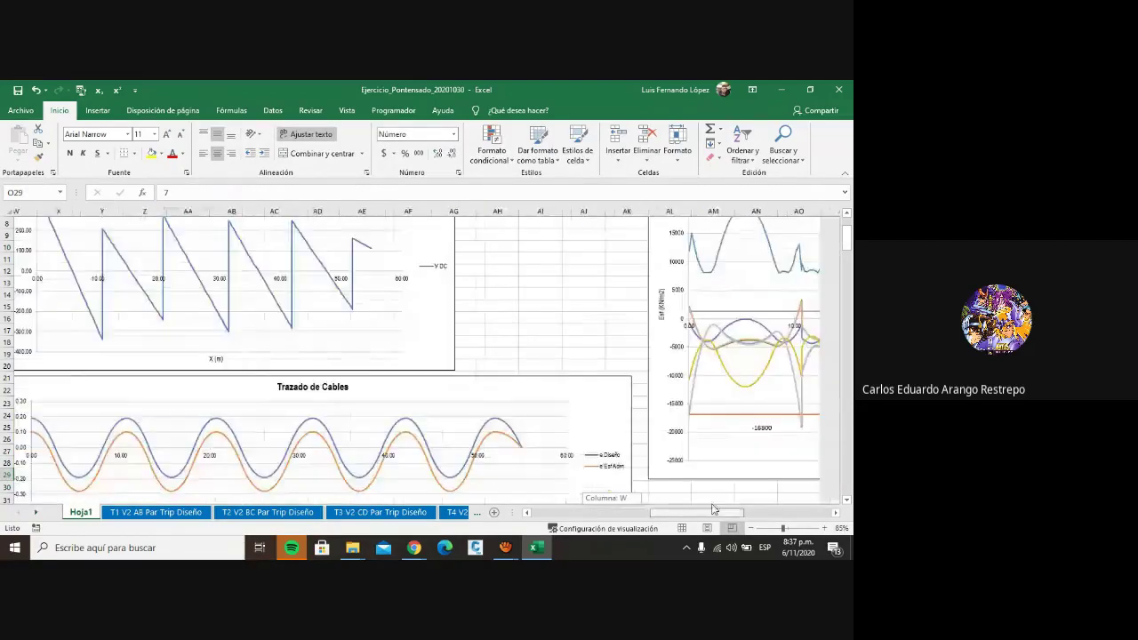
{"action": "scroll", "coordinate": [541, 439], "scroll_direction": "down", "scroll_amount": 2}
{"action": "scroll", "coordinate": [462, 435], "scroll_direction": "down", "scroll_amount": 4}
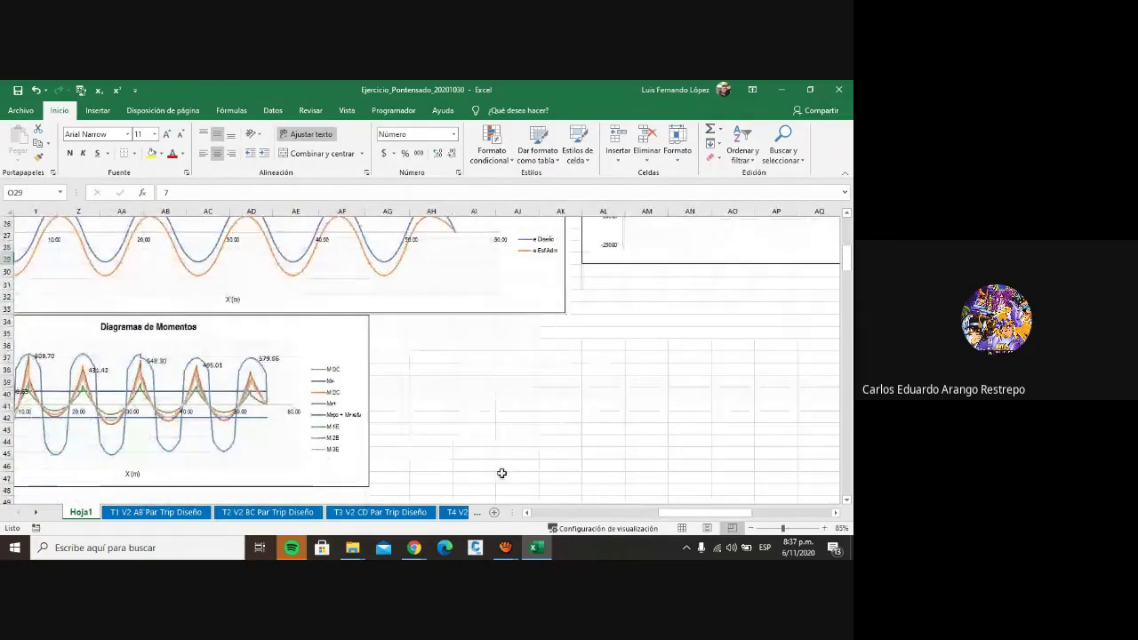
{"action": "left_click_drag", "start_coordinate": [680, 514], "coordinate": [654, 523]}
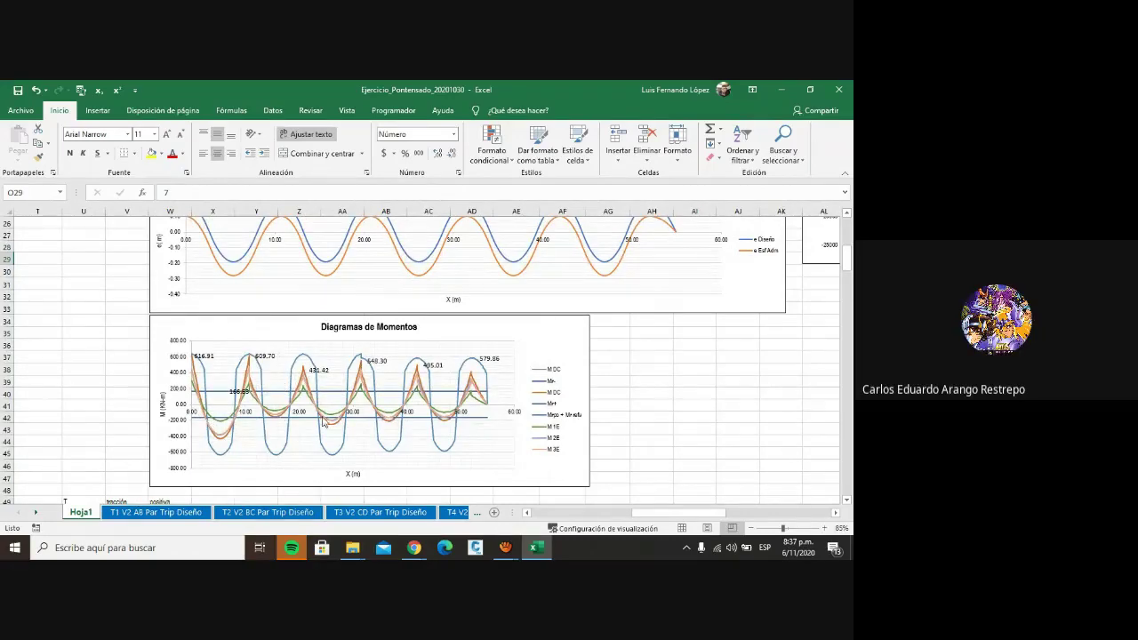
{"action": "scroll", "coordinate": [537, 431], "scroll_direction": "up", "scroll_amount": 2}
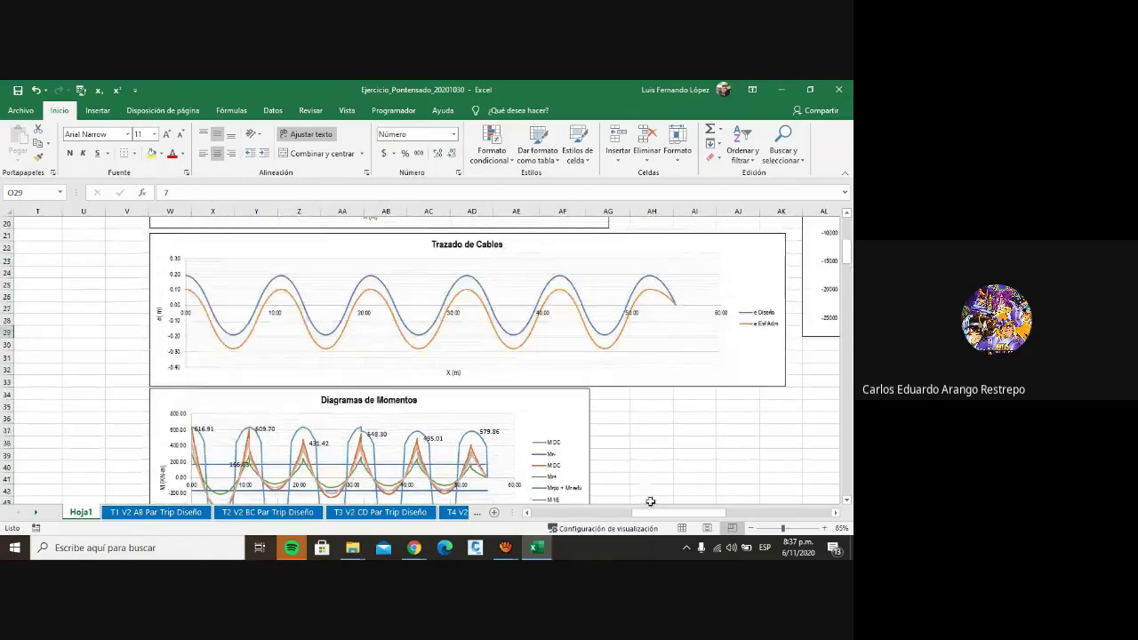
{"action": "left_click_drag", "start_coordinate": [649, 513], "coordinate": [552, 526]}
{"action": "scroll", "coordinate": [107, 308], "scroll_direction": "up", "scroll_amount": 4}
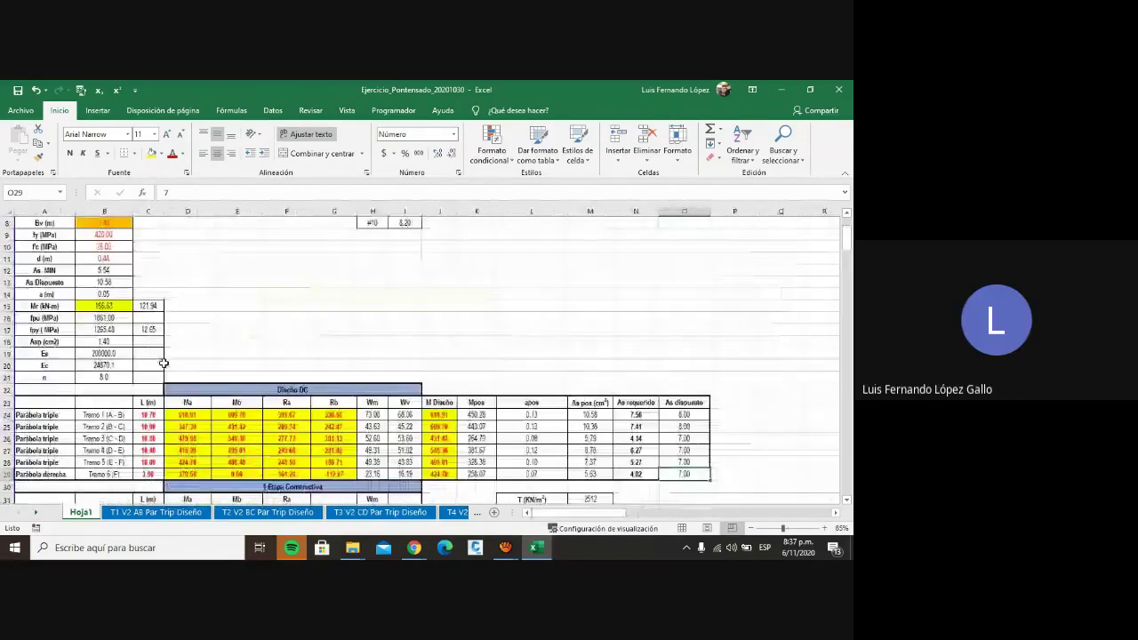
{"action": "scroll", "coordinate": [107, 308], "scroll_direction": "down", "scroll_amount": 6}
{"action": "scroll", "coordinate": [106, 309], "scroll_direction": "up", "scroll_amount": 5}
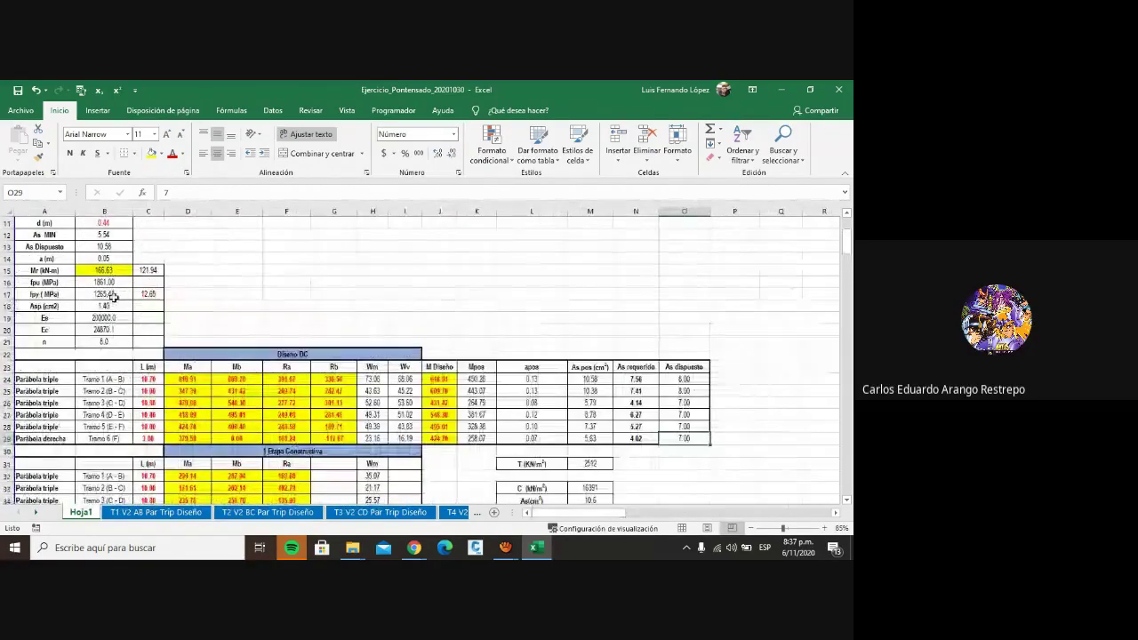
{"action": "left_click", "coordinate": [111, 281]}
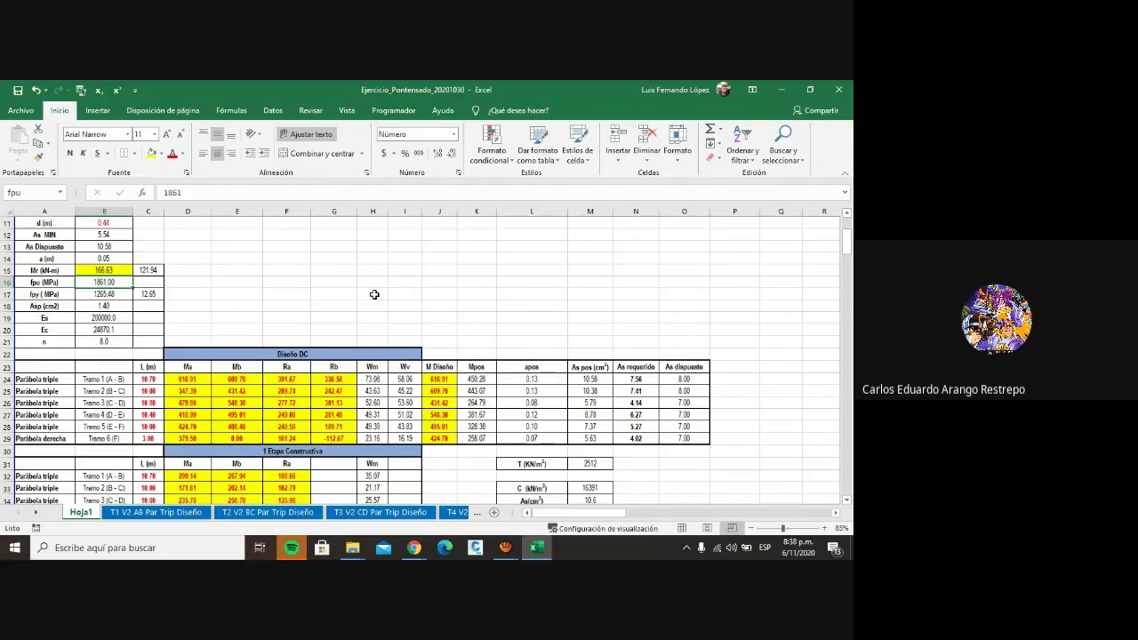
Step: Change the section's As Dispuesto formula in cell B13 to =3.87*4
{"action": "left_click", "coordinate": [128, 248]}
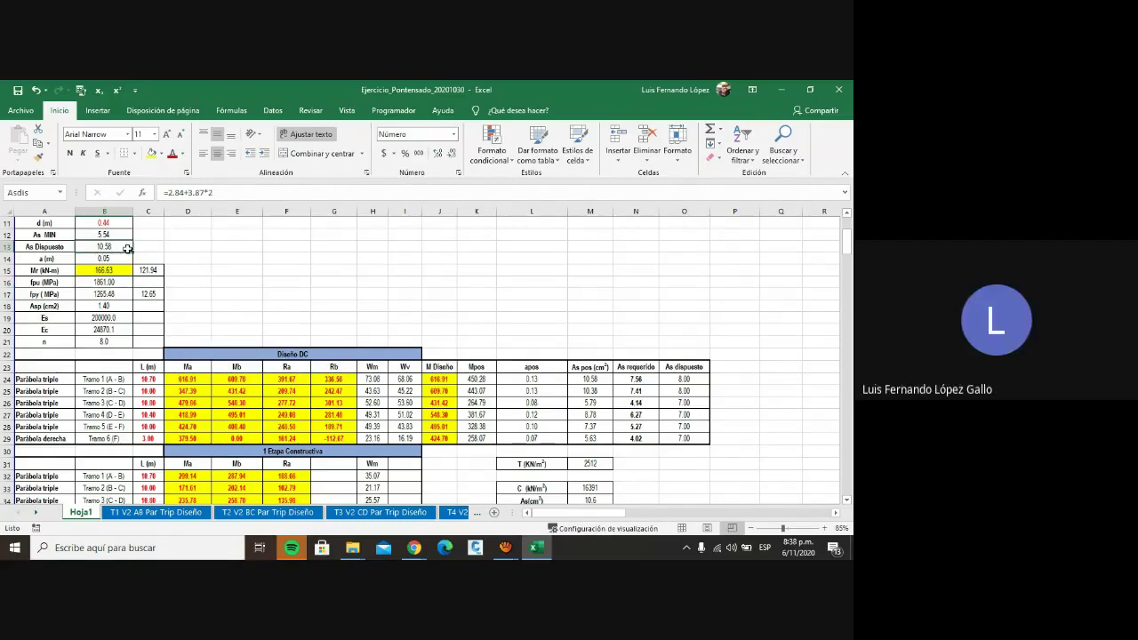
{"action": "scroll", "coordinate": [128, 248], "scroll_direction": "up", "scroll_amount": 3}
{"action": "key", "text": "F2"}
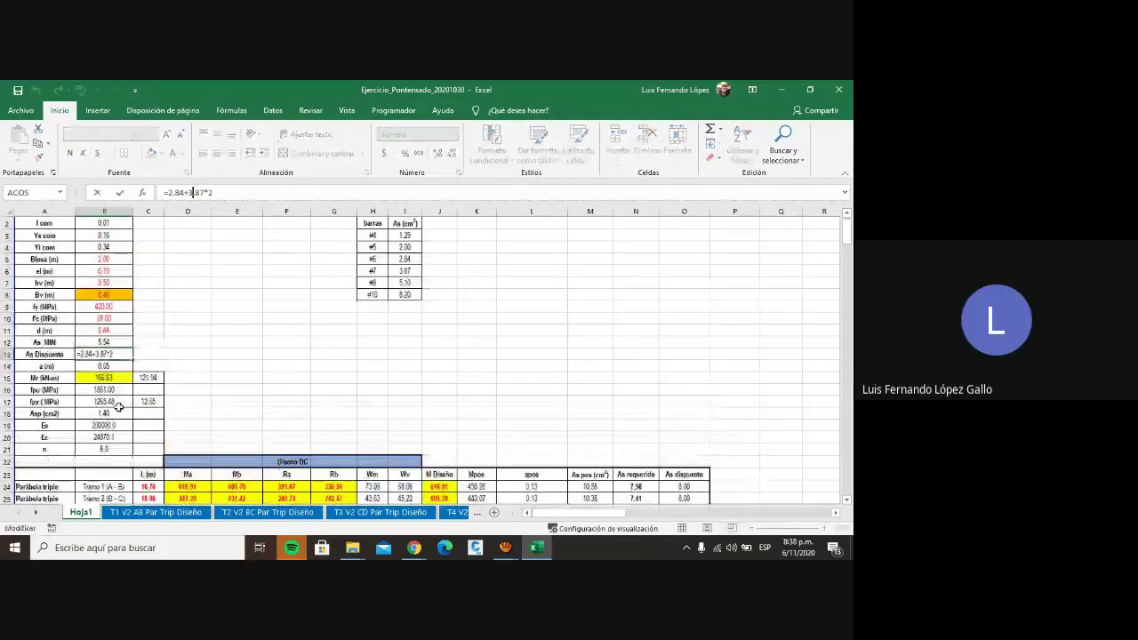
{"action": "left_click", "coordinate": [95, 354]}
{"action": "key", "text": "BackSpace"}
{"action": "key", "text": "BackSpace"}
{"action": "key", "text": "BackSpace"}
{"action": "key", "text": "BackSpace"}
{"action": "key", "text": "BackSpace"}
{"action": "key", "text": "Return"}
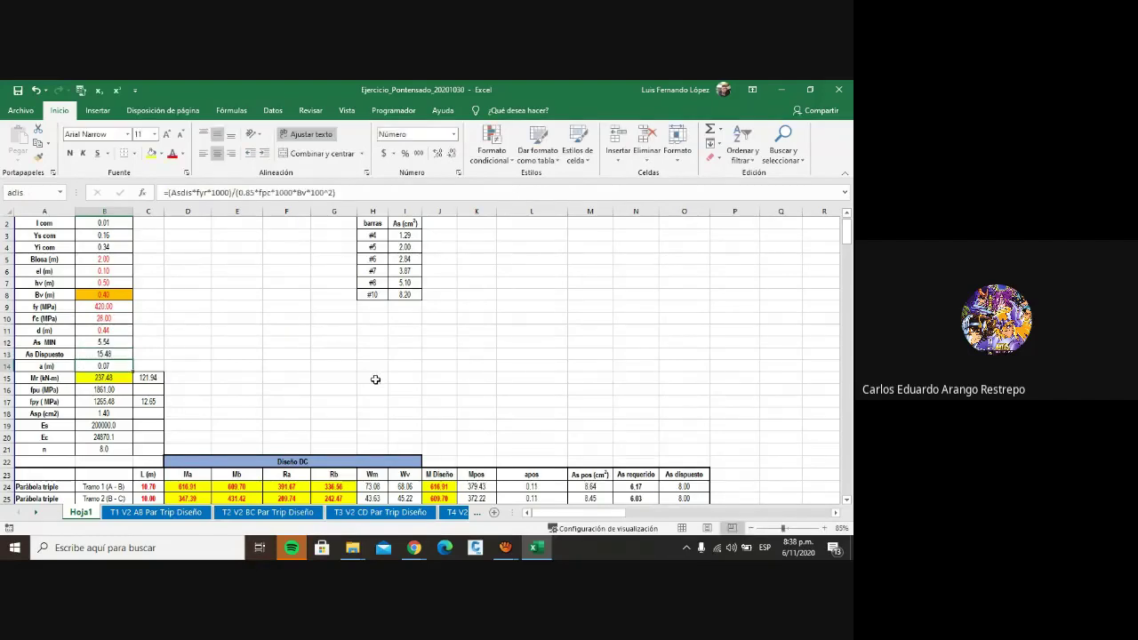
Step: Set As dispuesto to 7 for Tramo 1 and Tramo 2 in cells O24 and O25
{"action": "scroll", "coordinate": [375, 380], "scroll_direction": "down", "scroll_amount": 11}
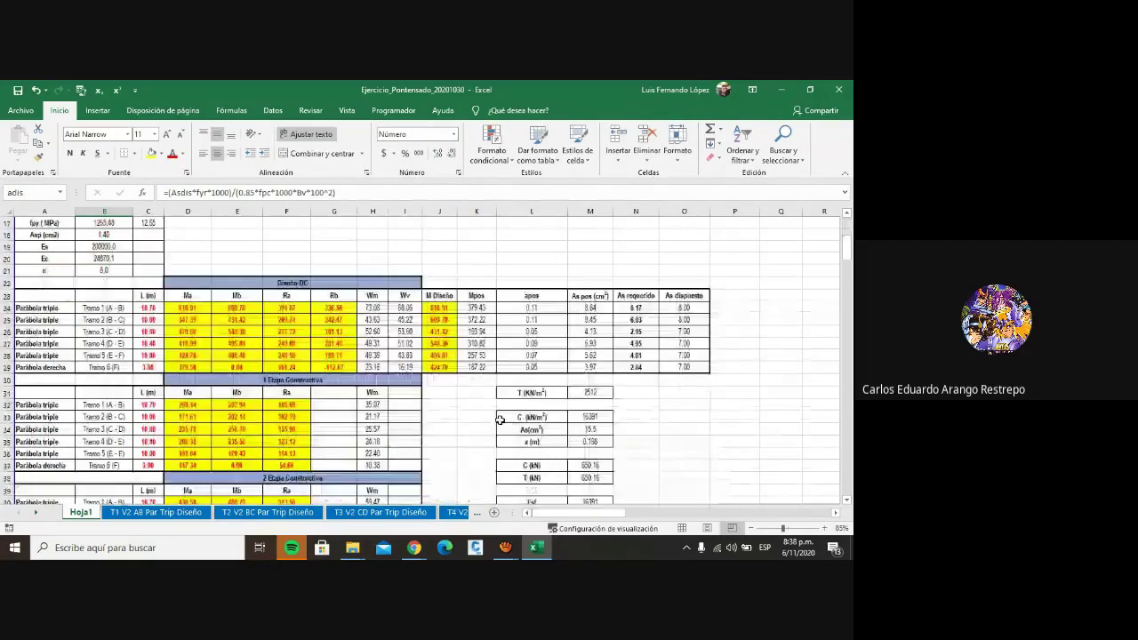
{"action": "scroll", "coordinate": [618, 446], "scroll_direction": "up", "scroll_amount": 5}
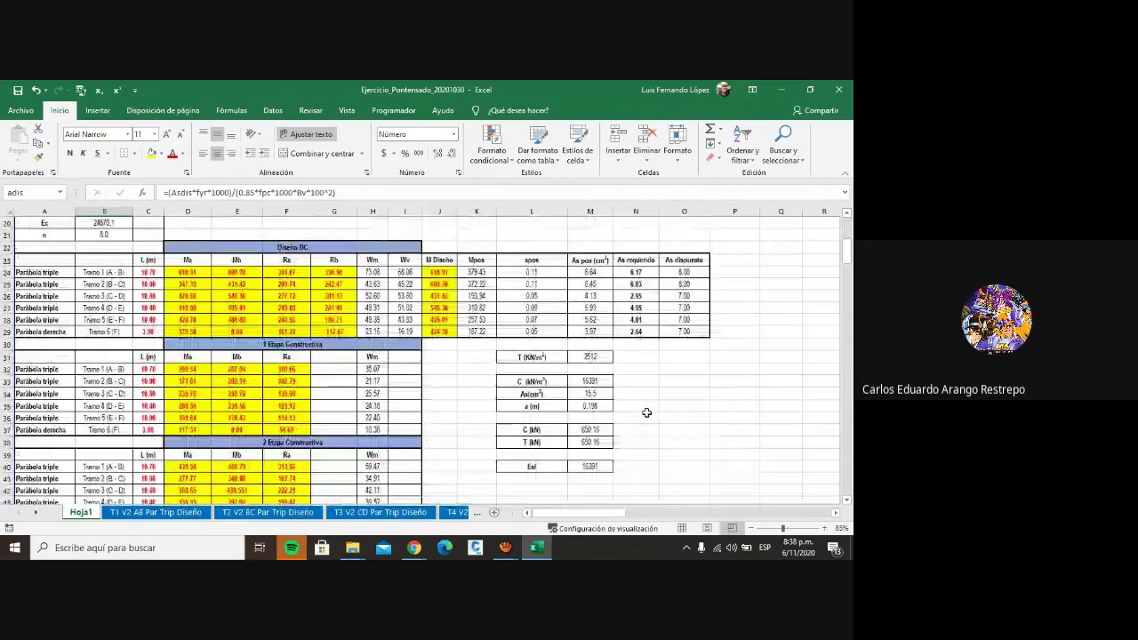
{"action": "left_click", "coordinate": [702, 270]}
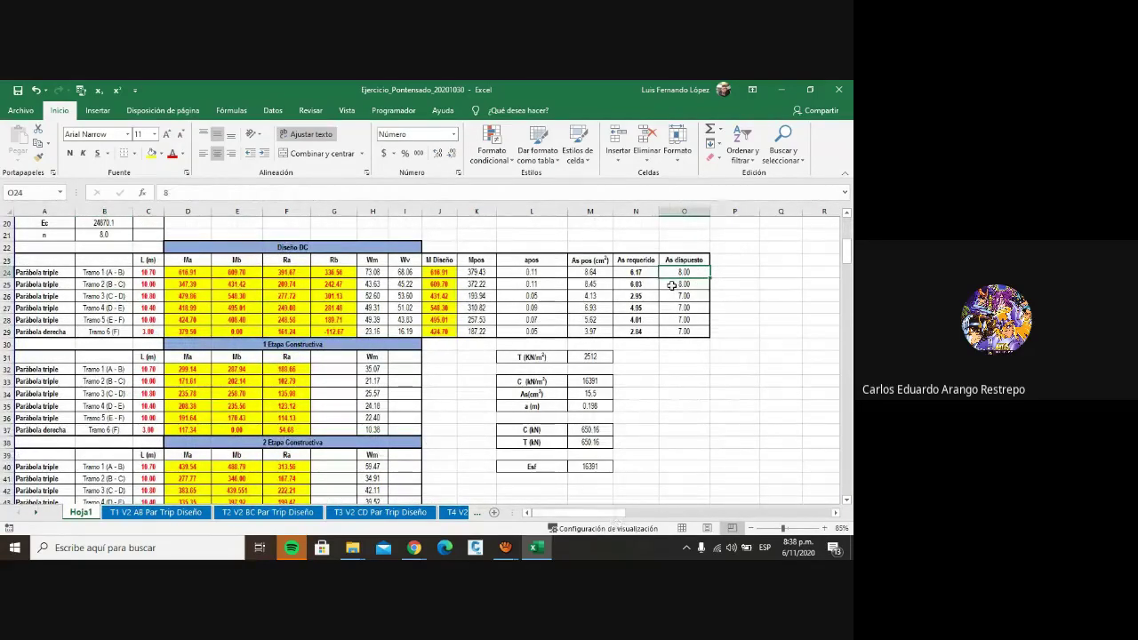
{"action": "type", "text": "7"}
{"action": "key", "text": "Return"}
{"action": "type", "text": "7"}
{"action": "key", "text": "Return"}
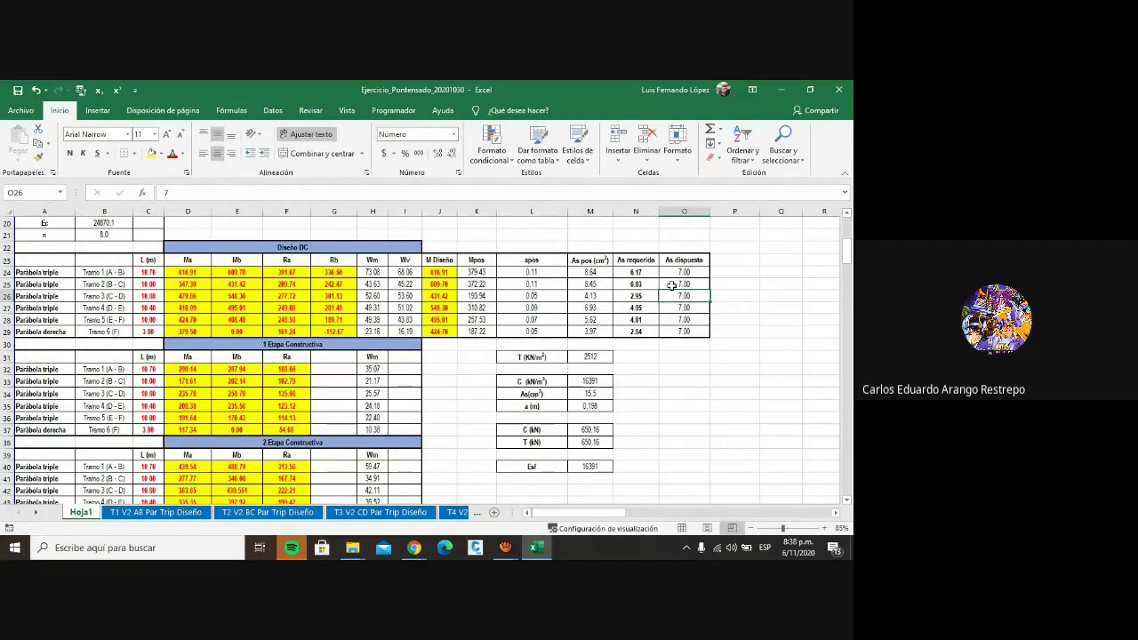
Step: Set As dispuesto to 6 for Tramo 3 through Tramo 6 in cells O26 to O29
{"action": "type", "text": "6"}
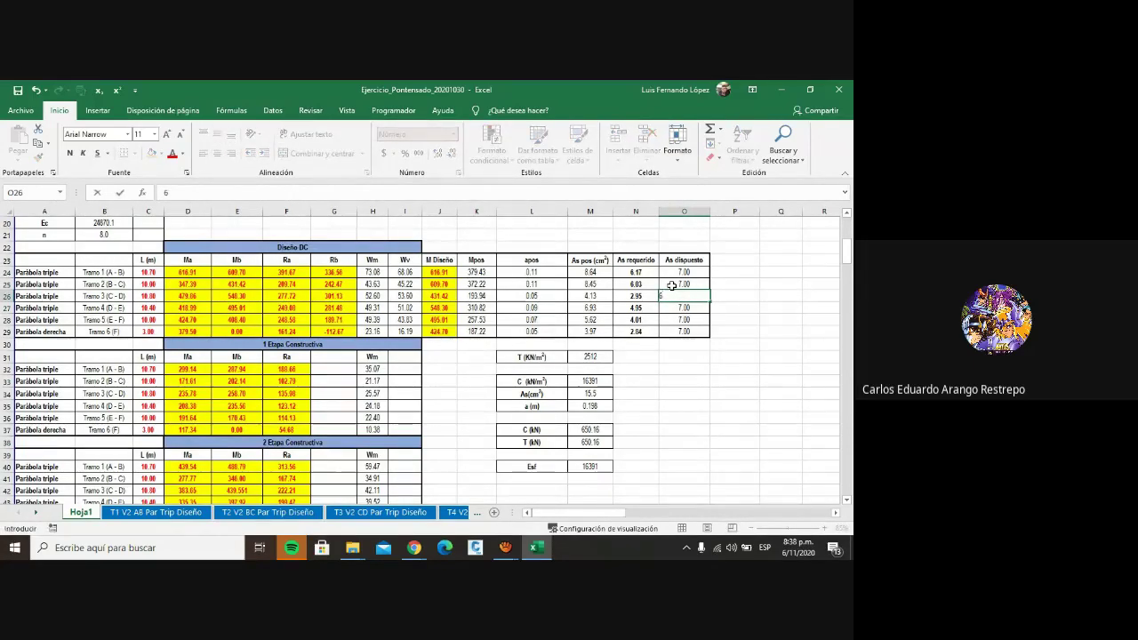
{"action": "key", "text": "Return"}
{"action": "type", "text": "6"}
{"action": "key", "text": "Return"}
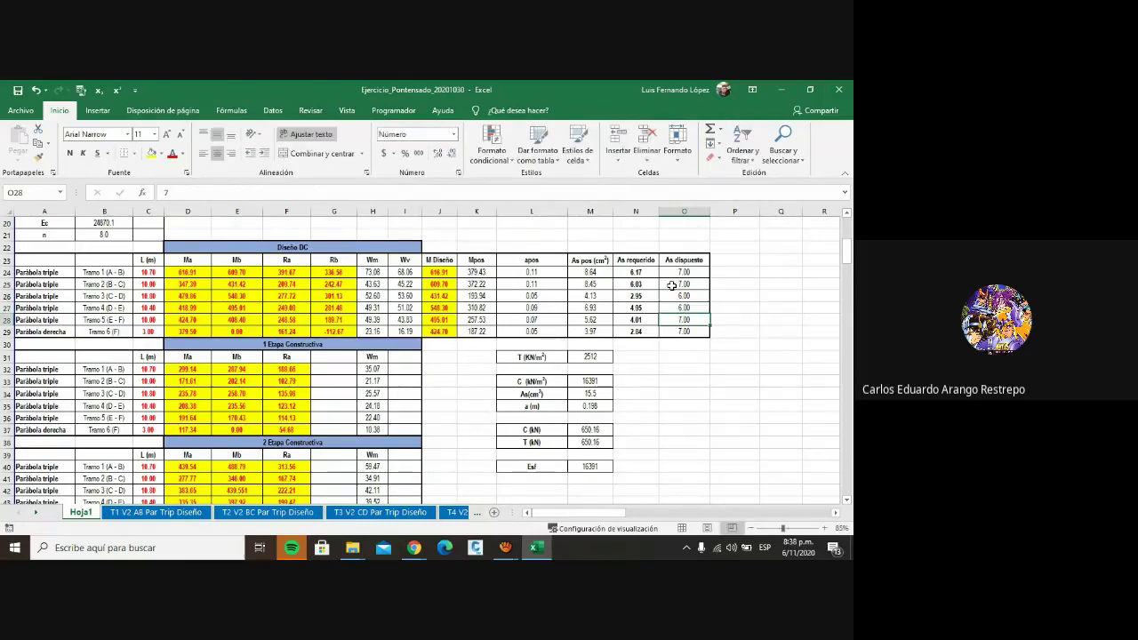
{"action": "type", "text": "6"}
{"action": "key", "text": "Return"}
{"action": "type", "text": "6"}
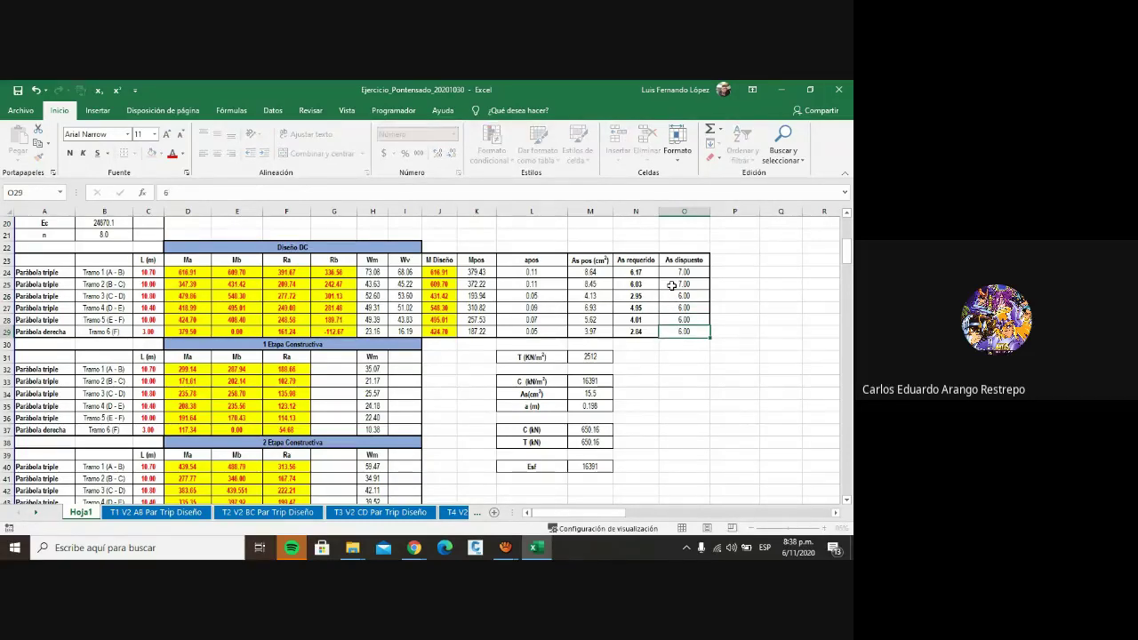
{"action": "key", "text": "Return"}
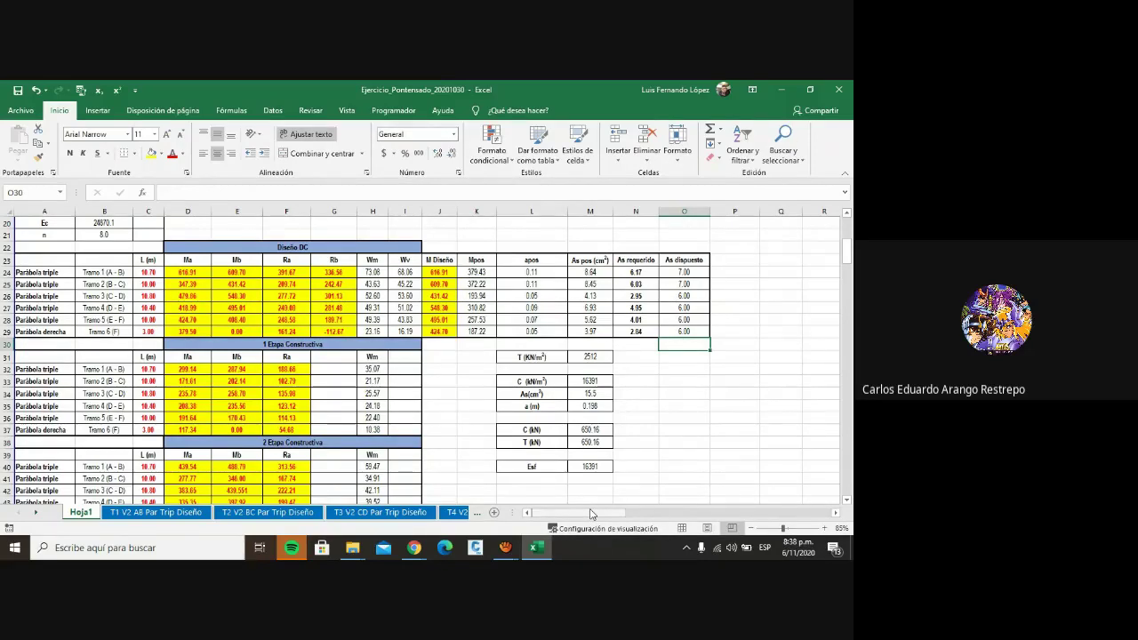
Step: Check the Diagramas de Momentos and Esf (KN/m2) stress charts, then the As Dispuesto formula in cell B13
{"action": "left_click_drag", "start_coordinate": [591, 513], "coordinate": [693, 513]}
{"action": "scroll", "coordinate": [399, 401], "scroll_direction": "down", "scroll_amount": 3}
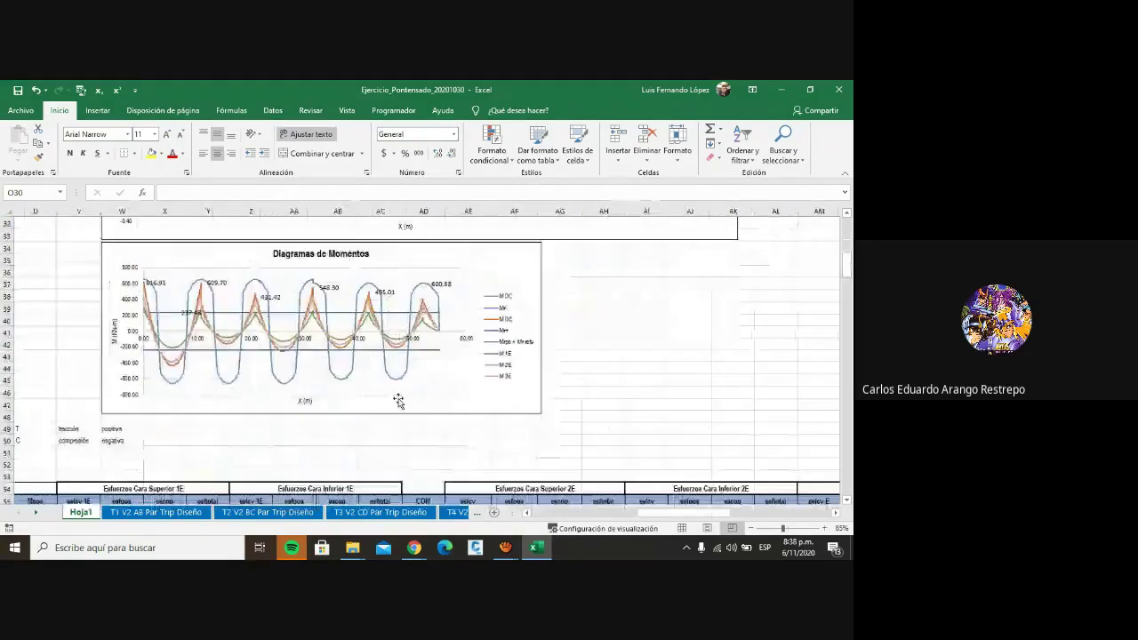
{"action": "scroll", "coordinate": [407, 399], "scroll_direction": "down", "scroll_amount": 3}
{"action": "scroll", "coordinate": [607, 477], "scroll_direction": "up", "scroll_amount": 5}
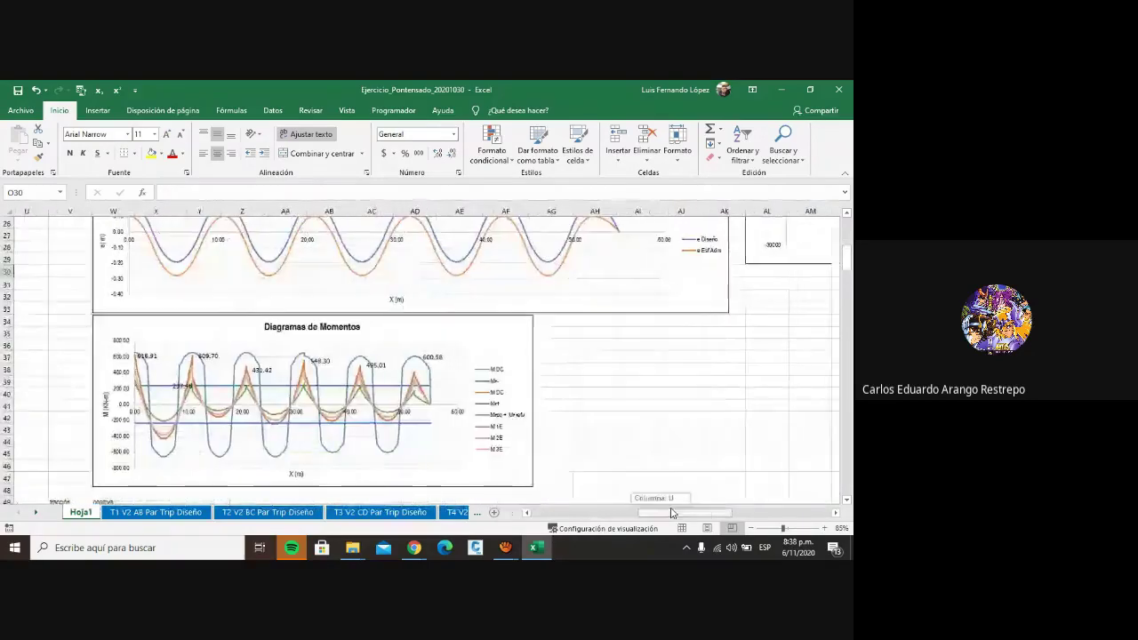
{"action": "left_click_drag", "start_coordinate": [684, 513], "coordinate": [737, 513]}
{"action": "scroll", "coordinate": [634, 418], "scroll_direction": "up", "scroll_amount": 5}
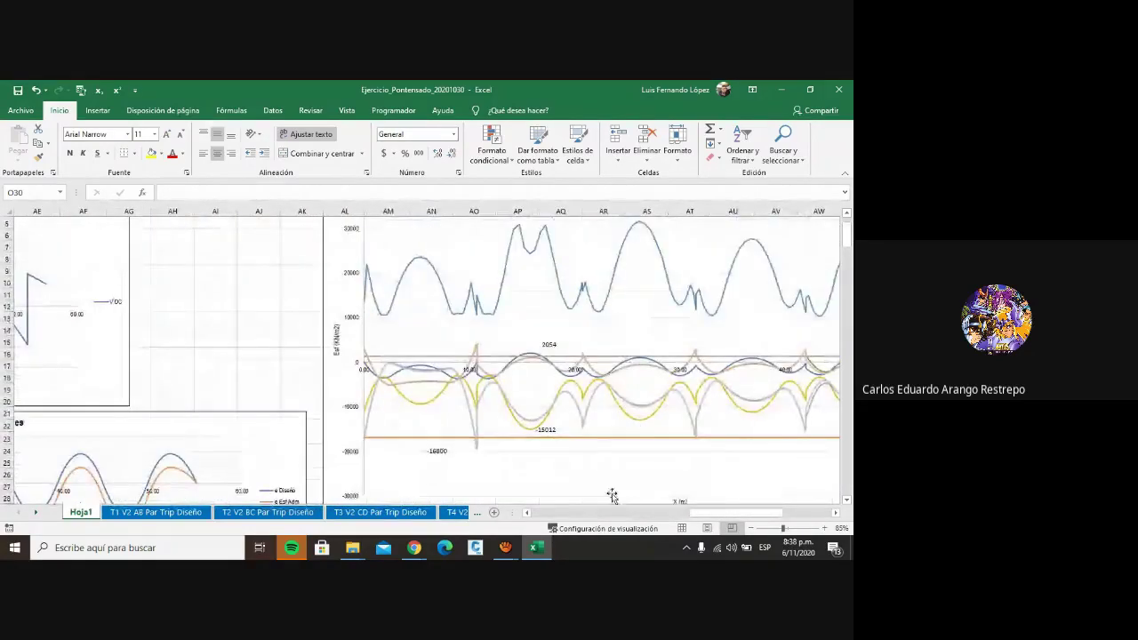
{"action": "mouse_move", "coordinate": [694, 513]}
{"action": "left_mouse_down"}
{"action": "mouse_move", "coordinate": [717, 522]}
{"action": "mouse_move", "coordinate": [656, 520]}
{"action": "mouse_move", "coordinate": [702, 516]}
{"action": "left_mouse_up"}
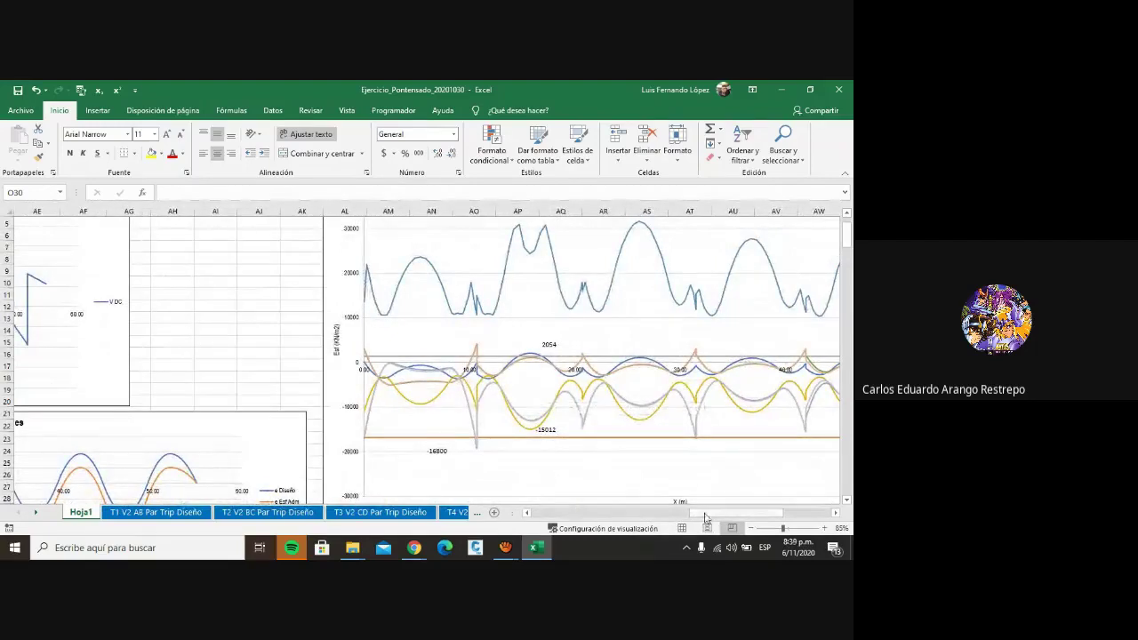
{"action": "left_click_drag", "start_coordinate": [705, 517], "coordinate": [547, 517]}
{"action": "scroll", "coordinate": [135, 338], "scroll_direction": "down", "scroll_amount": 1}
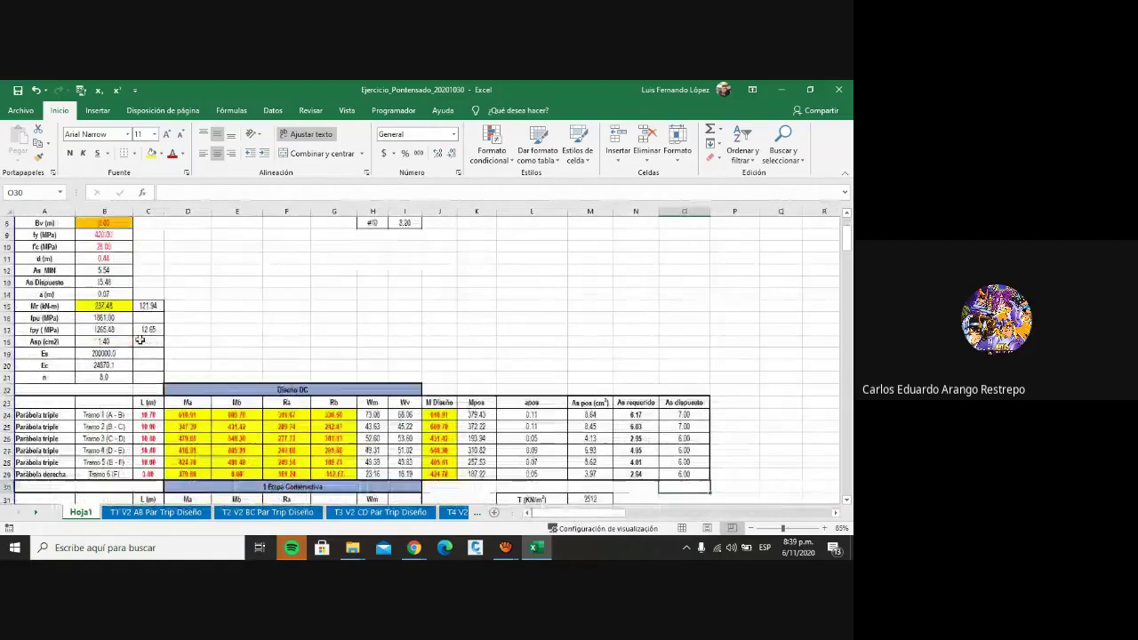
{"action": "left_click", "coordinate": [103, 281]}
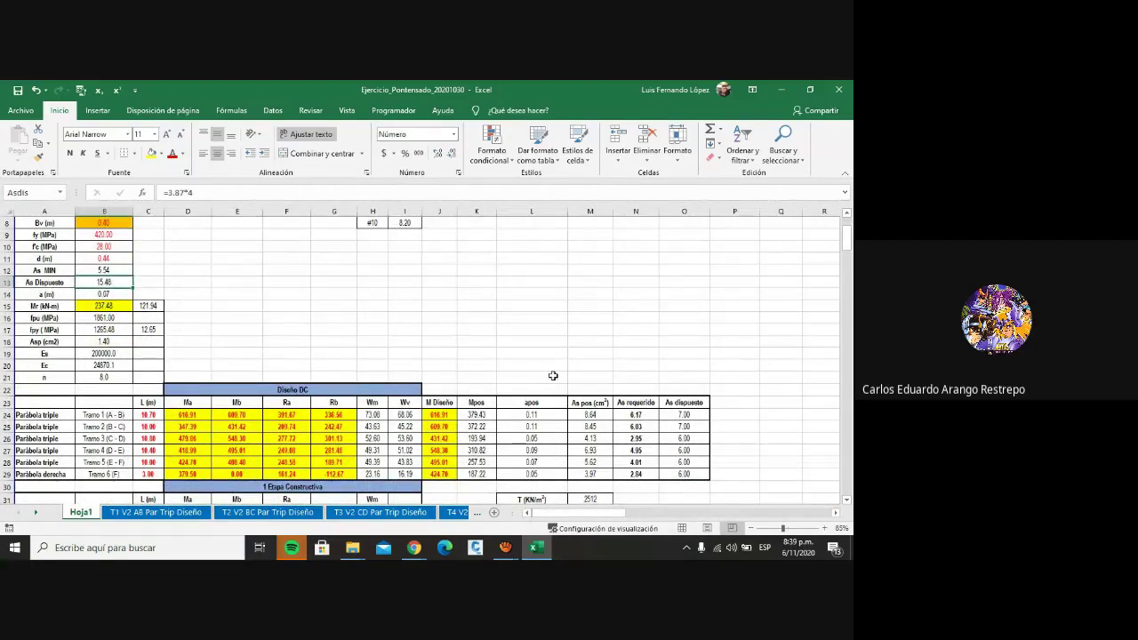
Step: Compare the design moments with the resistance curves in Diagramas de Momentos and inspect the stress curves against their limit lines
{"action": "left_click_drag", "start_coordinate": [622, 513], "coordinate": [717, 514]}
{"action": "scroll", "coordinate": [596, 454], "scroll_direction": "down", "scroll_amount": 4}
{"action": "scroll", "coordinate": [596, 454], "scroll_direction": "down", "scroll_amount": 2}
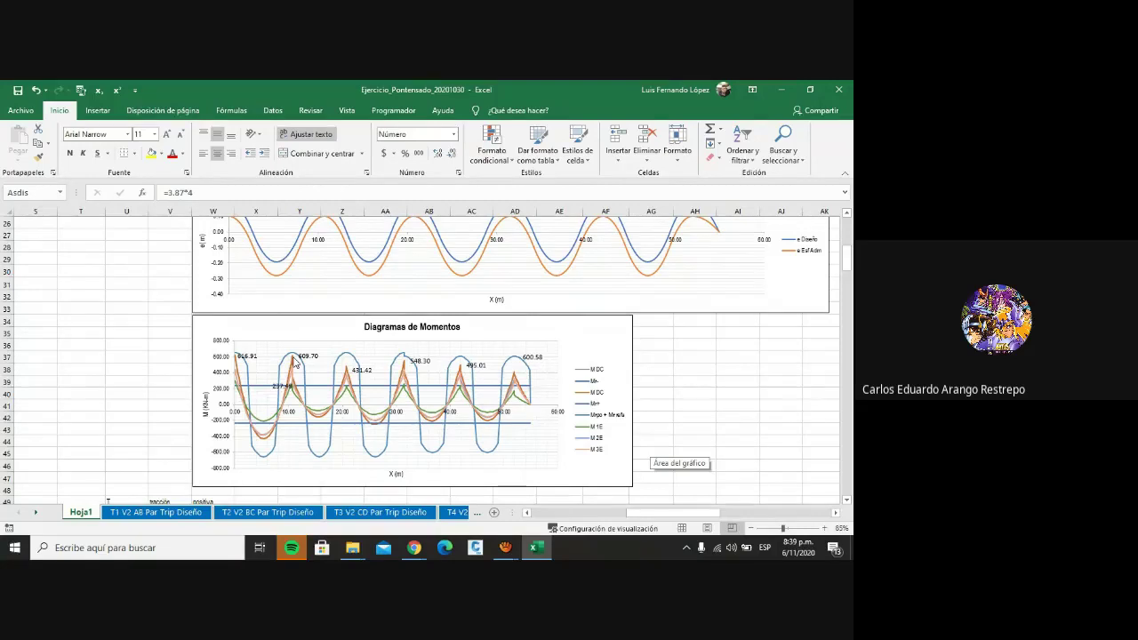
{"action": "left_click", "coordinate": [735, 420]}
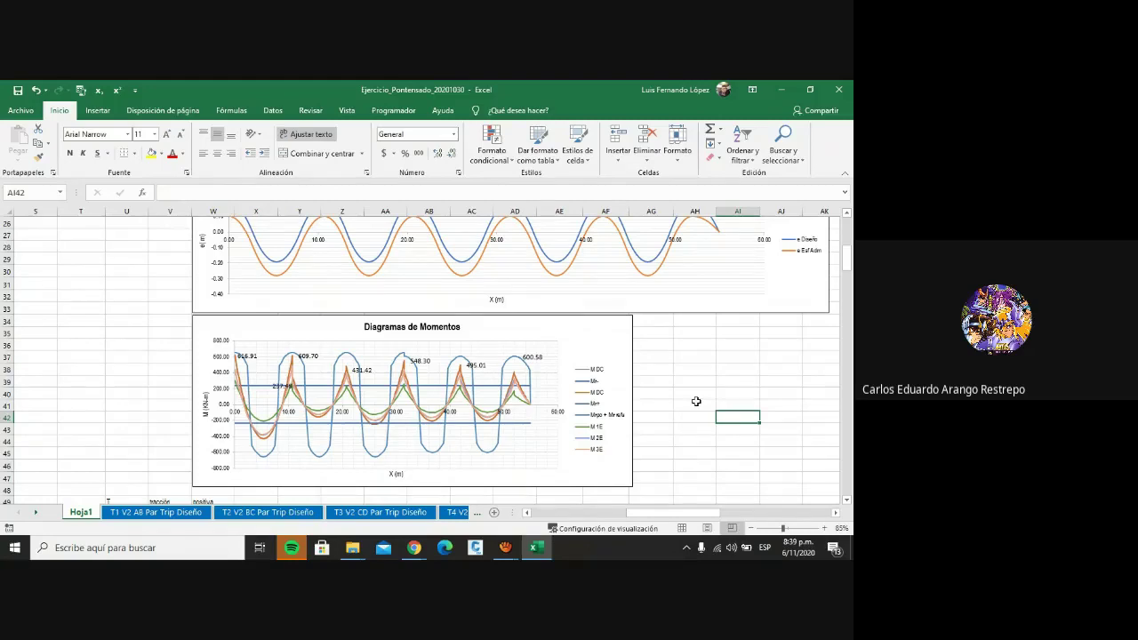
{"action": "scroll", "coordinate": [696, 401], "scroll_direction": "up", "scroll_amount": 1}
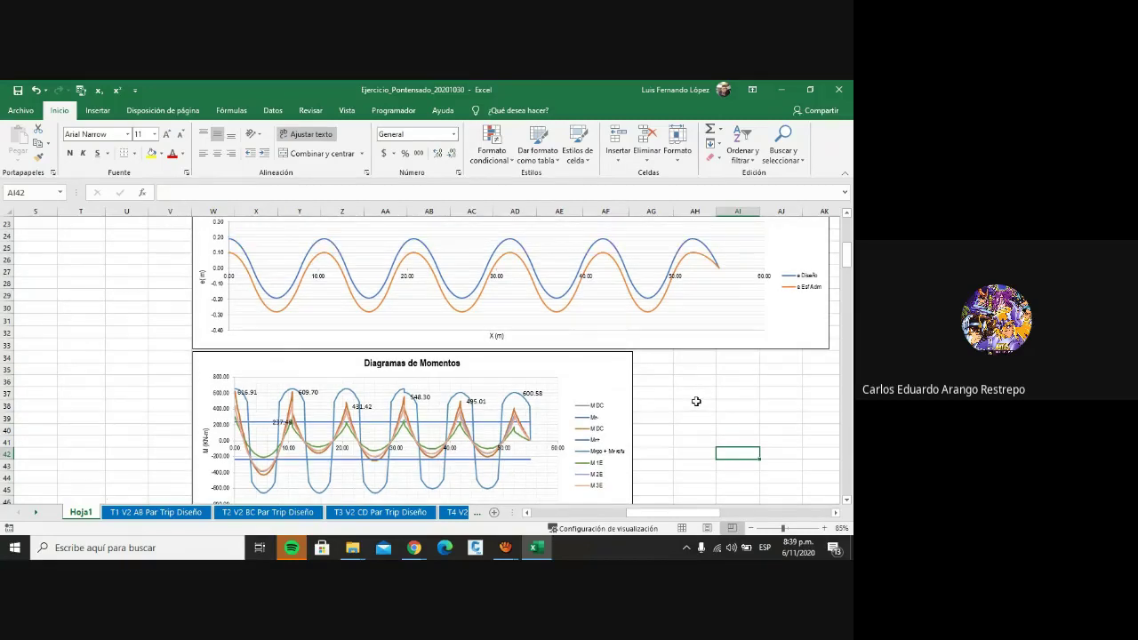
{"action": "scroll", "coordinate": [696, 400], "scroll_direction": "right", "scroll_amount": 5}
{"action": "scroll", "coordinate": [696, 401], "scroll_direction": "up", "scroll_amount": 7}
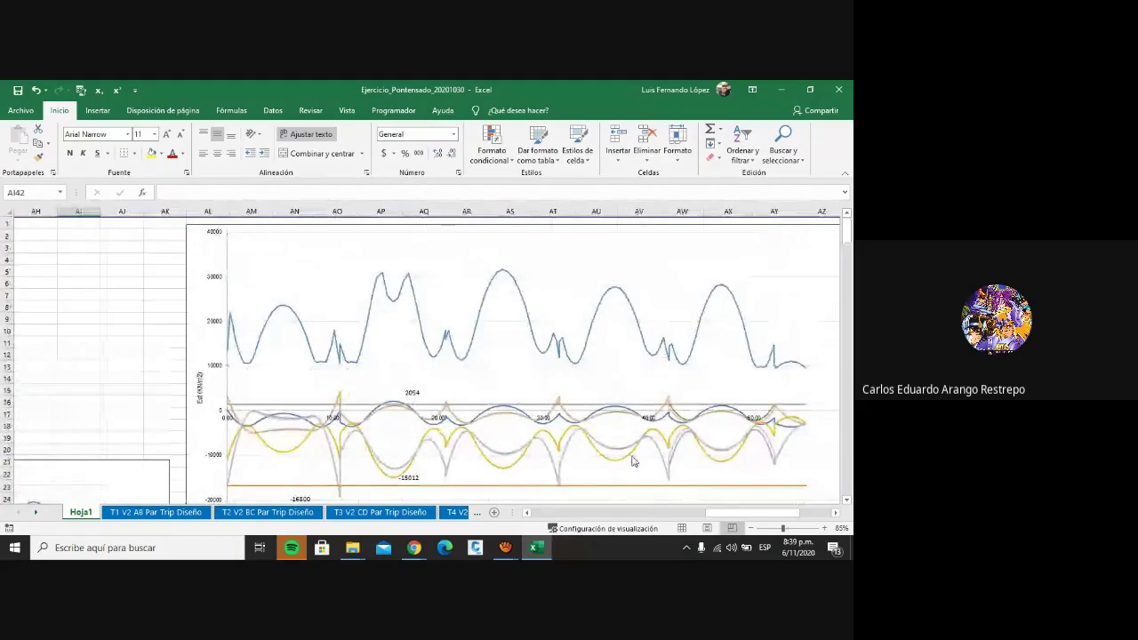
{"action": "scroll", "coordinate": [634, 460], "scroll_direction": "down", "scroll_amount": 1}
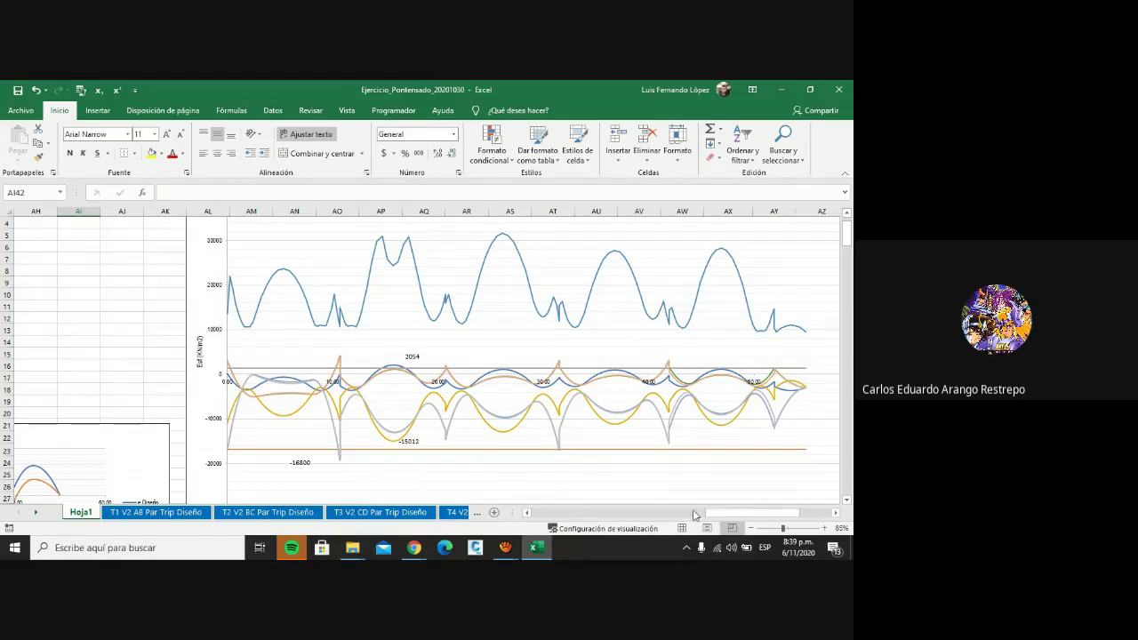
{"action": "left_click_drag", "start_coordinate": [718, 516], "coordinate": [713, 517]}
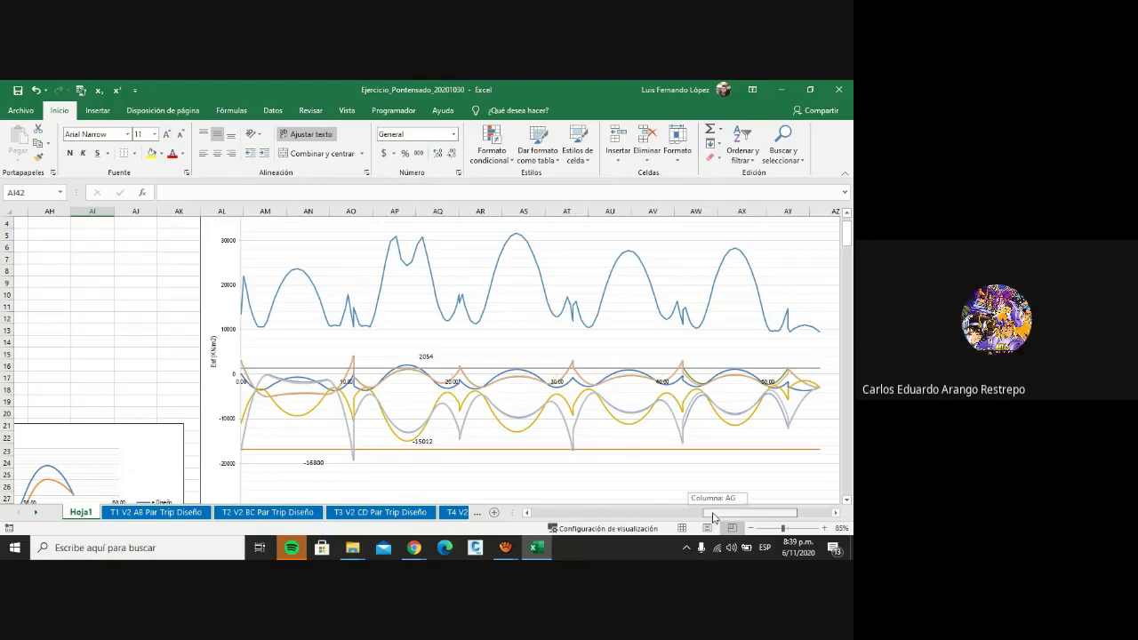
{"action": "left_click_drag", "start_coordinate": [713, 517], "coordinate": [565, 517]}
{"action": "scroll", "coordinate": [323, 383], "scroll_direction": "down", "scroll_amount": 2}
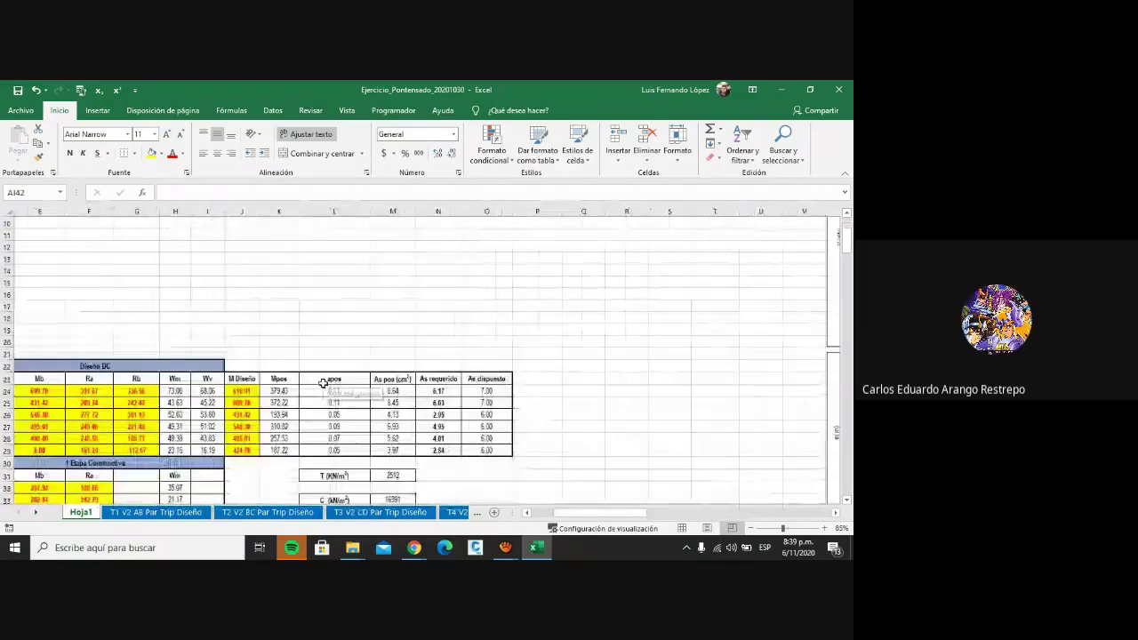
Step: Set the beam width Bv in cell B8 to 0.45 m
{"action": "scroll", "coordinate": [323, 382], "scroll_direction": "down", "scroll_amount": 3}
{"action": "scroll", "coordinate": [328, 384], "scroll_direction": "down", "scroll_amount": 1}
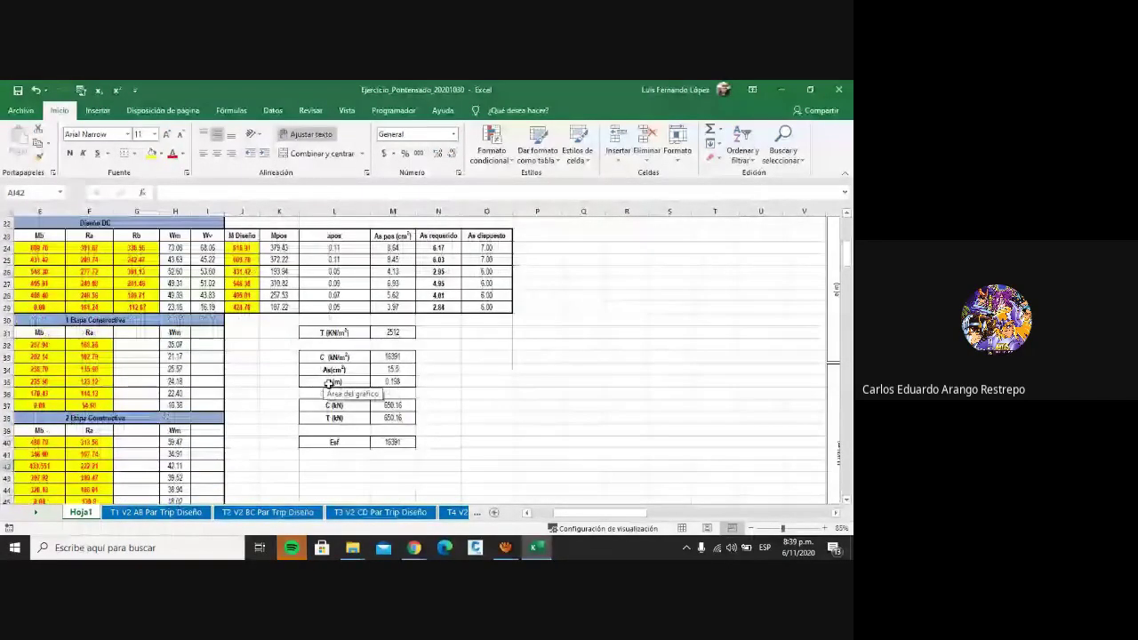
{"action": "scroll", "coordinate": [328, 382], "scroll_direction": "down", "scroll_amount": 5}
{"action": "scroll", "coordinate": [328, 383], "scroll_direction": "down", "scroll_amount": 2}
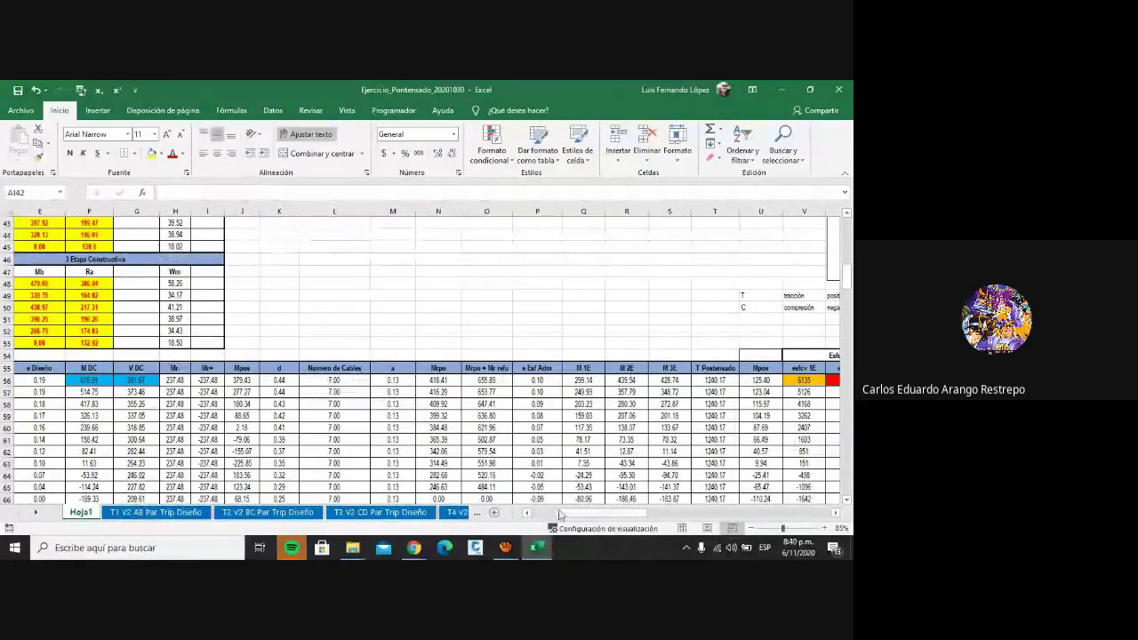
{"action": "left_click_drag", "start_coordinate": [562, 519], "coordinate": [548, 519]}
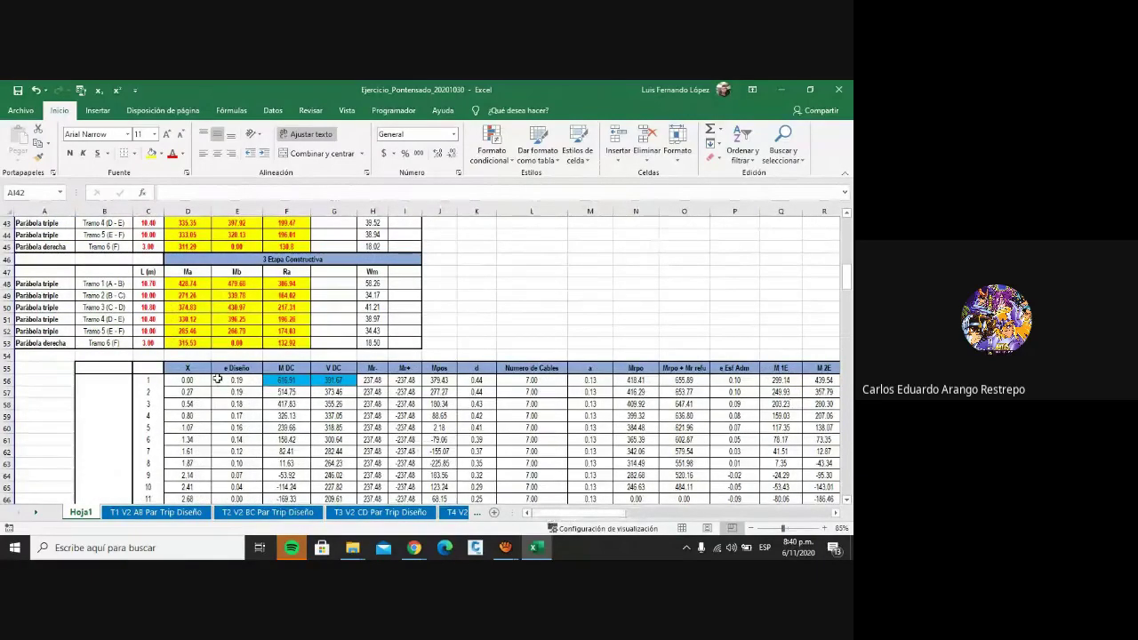
{"action": "scroll", "coordinate": [102, 282], "scroll_direction": "up", "scroll_amount": 11}
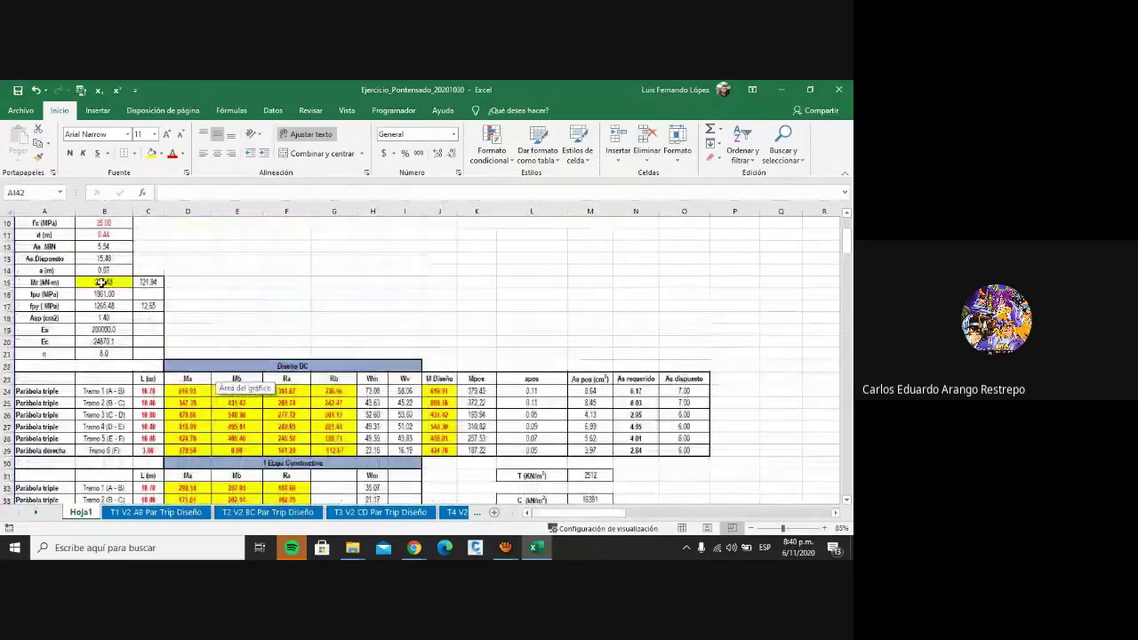
{"action": "scroll", "coordinate": [101, 283], "scroll_direction": "up", "scroll_amount": 2}
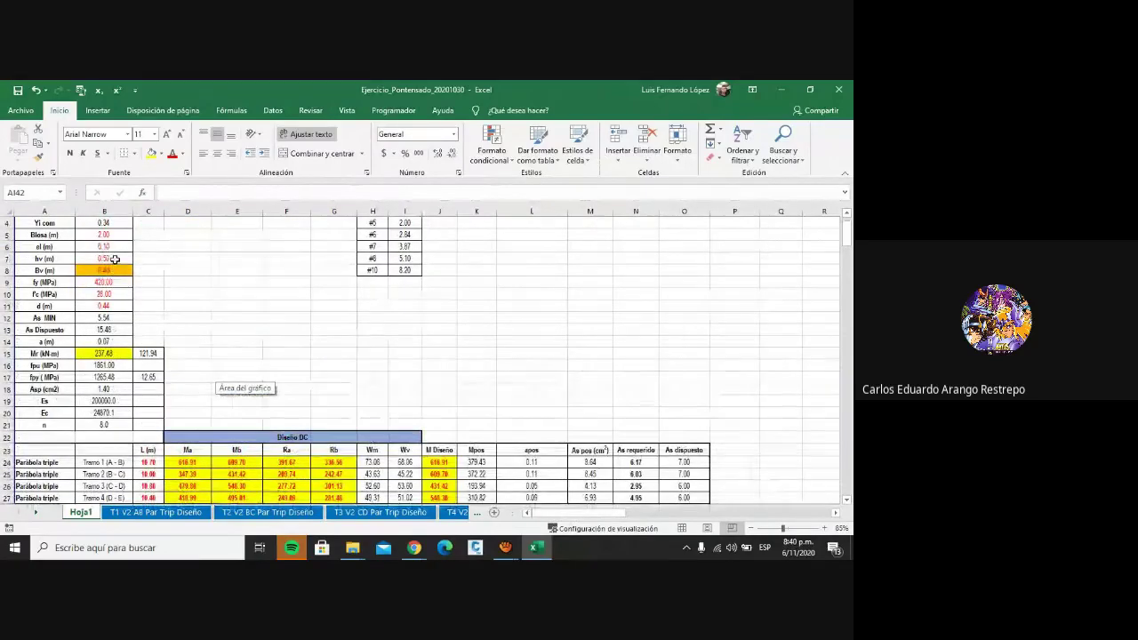
{"action": "left_click", "coordinate": [115, 270]}
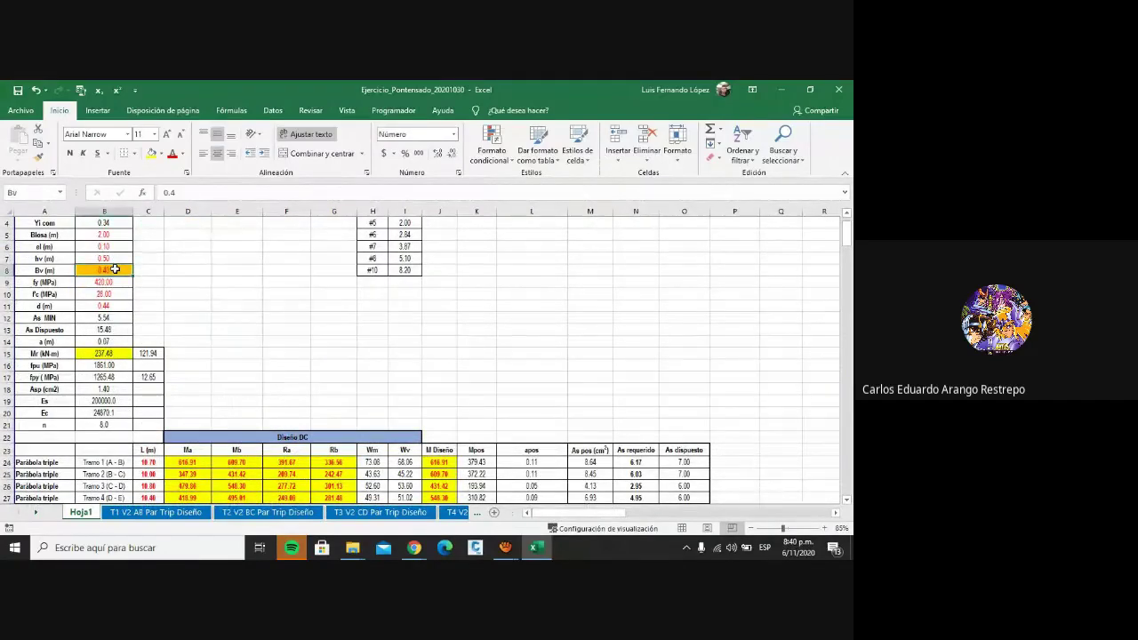
{"action": "type", "text": "45"}
{"action": "key", "text": "Return"}
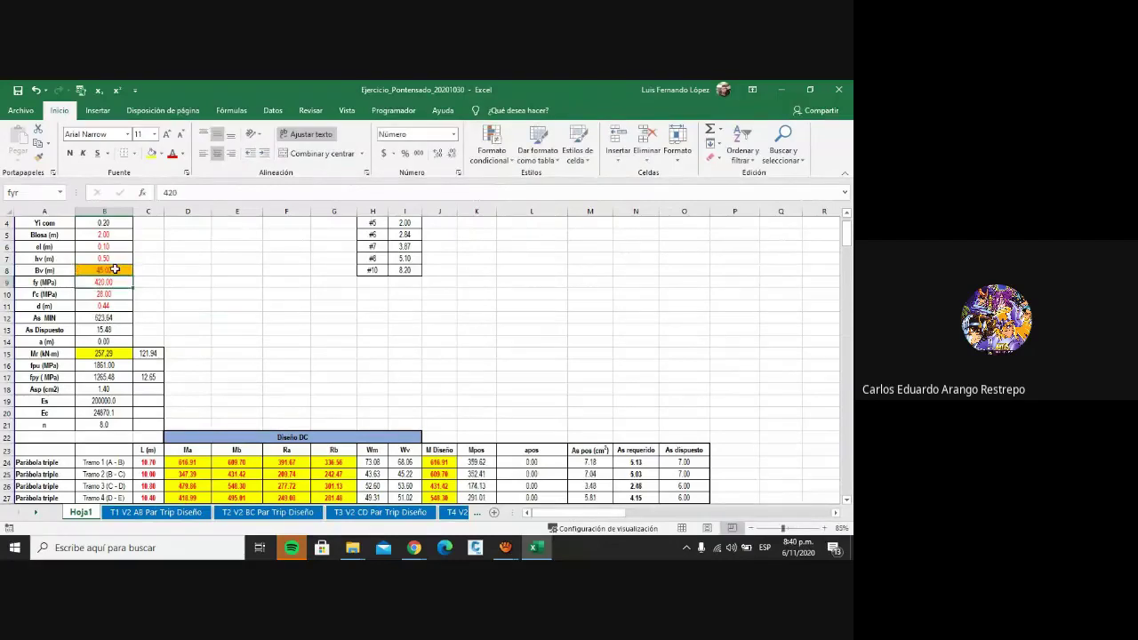
{"action": "left_click", "coordinate": [116, 269]}
{"action": "type", "text": "0.45"}
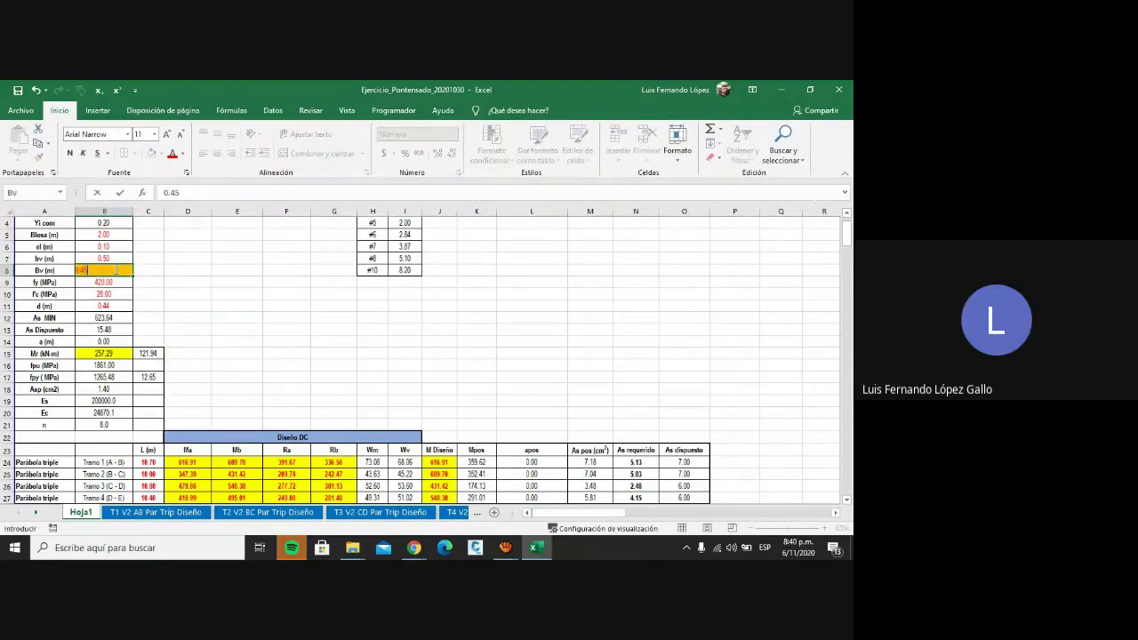
{"action": "key", "text": "Return"}
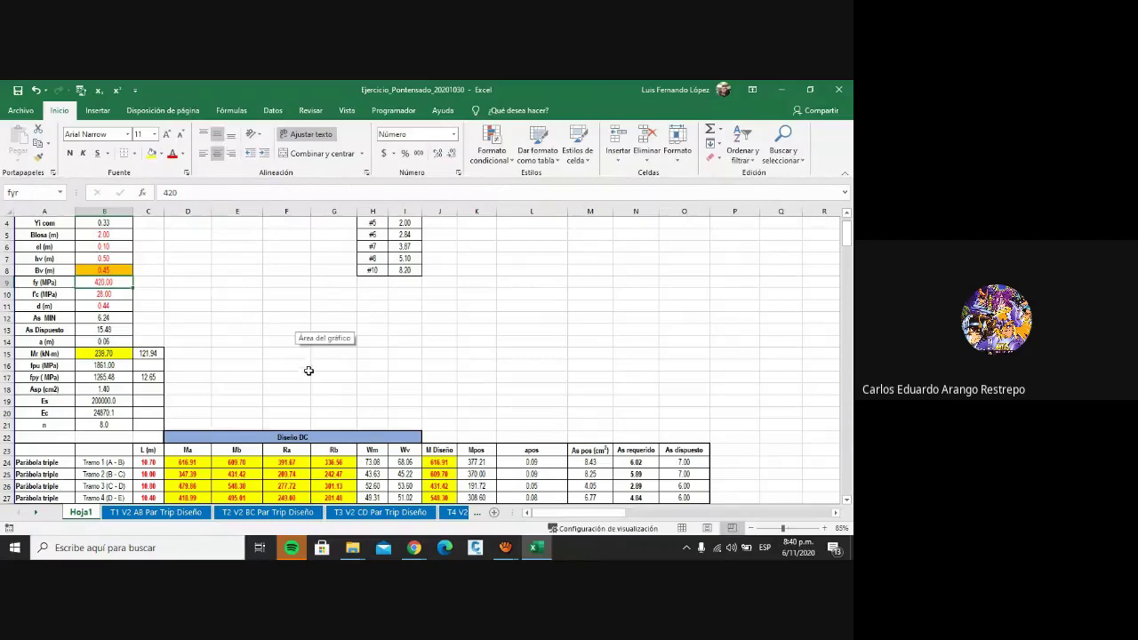
Step: Check the Diagramas de Momentos chart, the stress tables by construction stage, and the Esf (KN/m2) chart
{"action": "scroll", "coordinate": [297, 350], "scroll_direction": "down", "scroll_amount": 2}
{"action": "scroll", "coordinate": [346, 391], "scroll_direction": "down", "scroll_amount": 3}
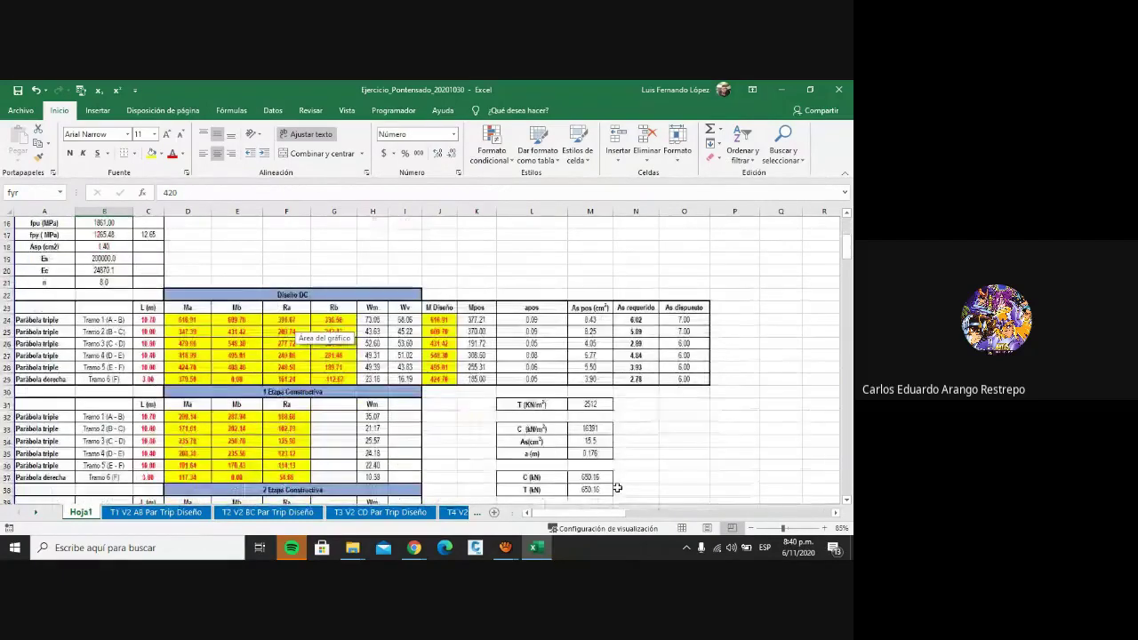
{"action": "left_click_drag", "start_coordinate": [613, 513], "coordinate": [707, 513]}
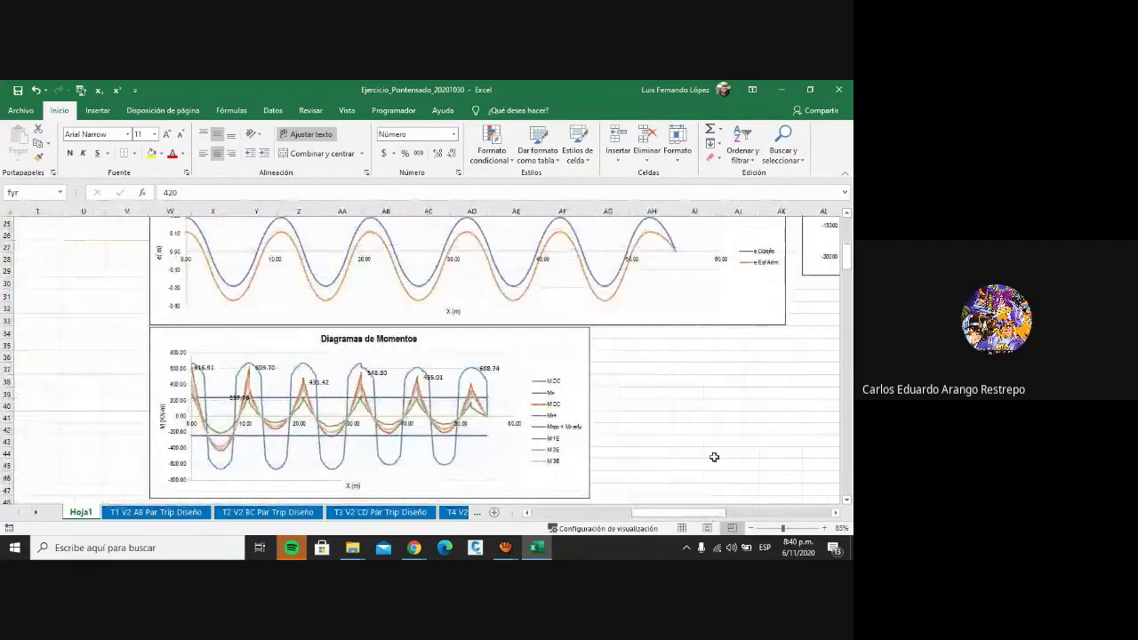
{"action": "scroll", "coordinate": [655, 471], "scroll_direction": "up", "scroll_amount": 3}
{"action": "scroll", "coordinate": [637, 445], "scroll_direction": "down", "scroll_amount": 5}
{"action": "scroll", "coordinate": [639, 444], "scroll_direction": "down", "scroll_amount": 5}
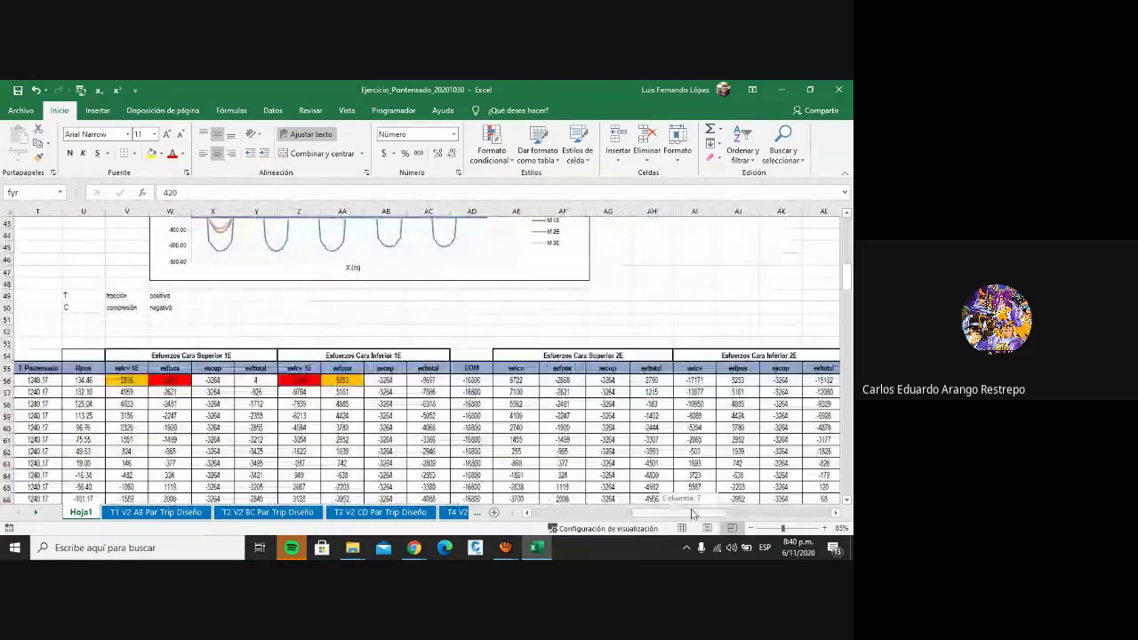
{"action": "scroll", "coordinate": [649, 418], "scroll_direction": "right", "scroll_amount": 5}
{"action": "scroll", "coordinate": [668, 386], "scroll_direction": "up", "scroll_amount": 8}
{"action": "scroll", "coordinate": [619, 412], "scroll_direction": "up", "scroll_amount": 4}
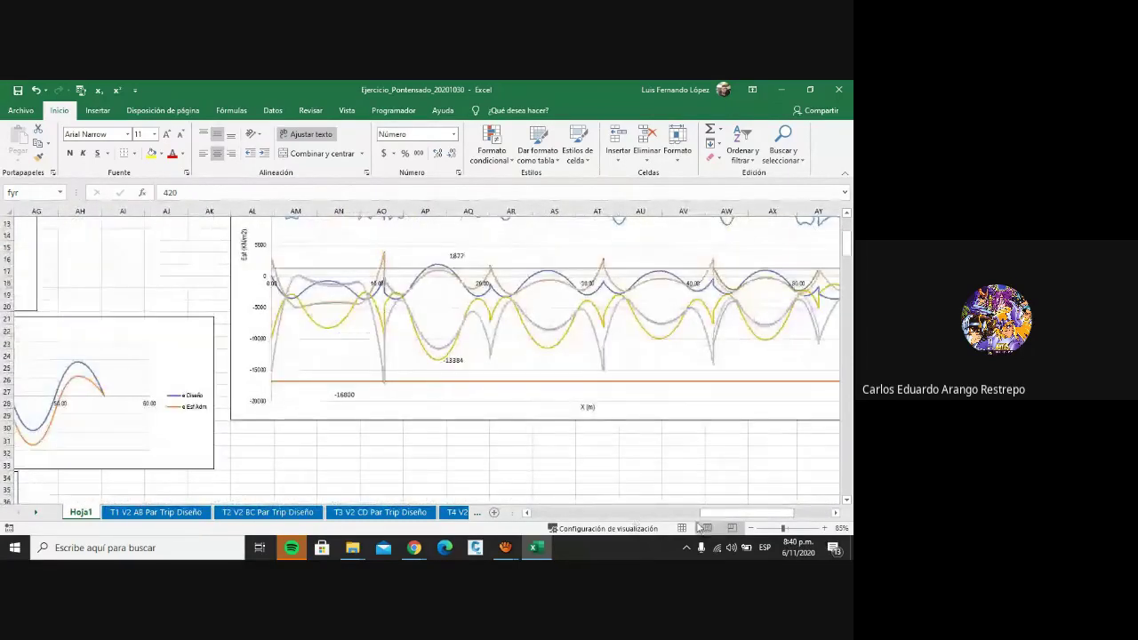
Step: Set the beam width Bv in cell B8 to 0.46 m
{"action": "left_click_drag", "start_coordinate": [715, 514], "coordinate": [534, 516]}
{"action": "scroll", "coordinate": [254, 297], "scroll_direction": "up", "scroll_amount": 3}
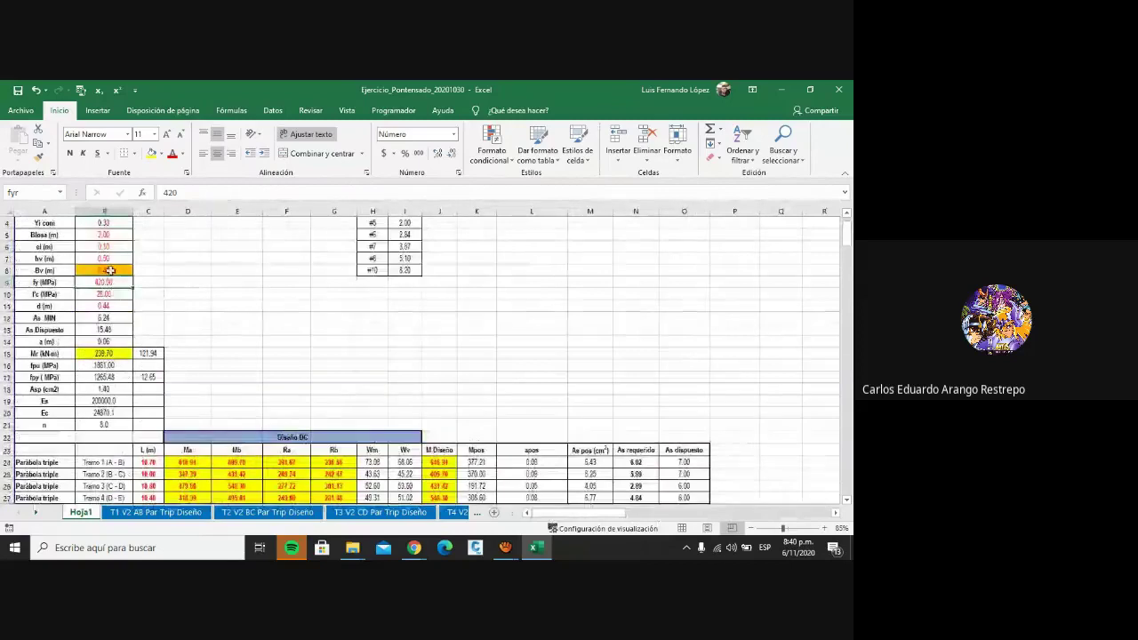
{"action": "left_click", "coordinate": [110, 270]}
{"action": "type", "text": "0.46"}
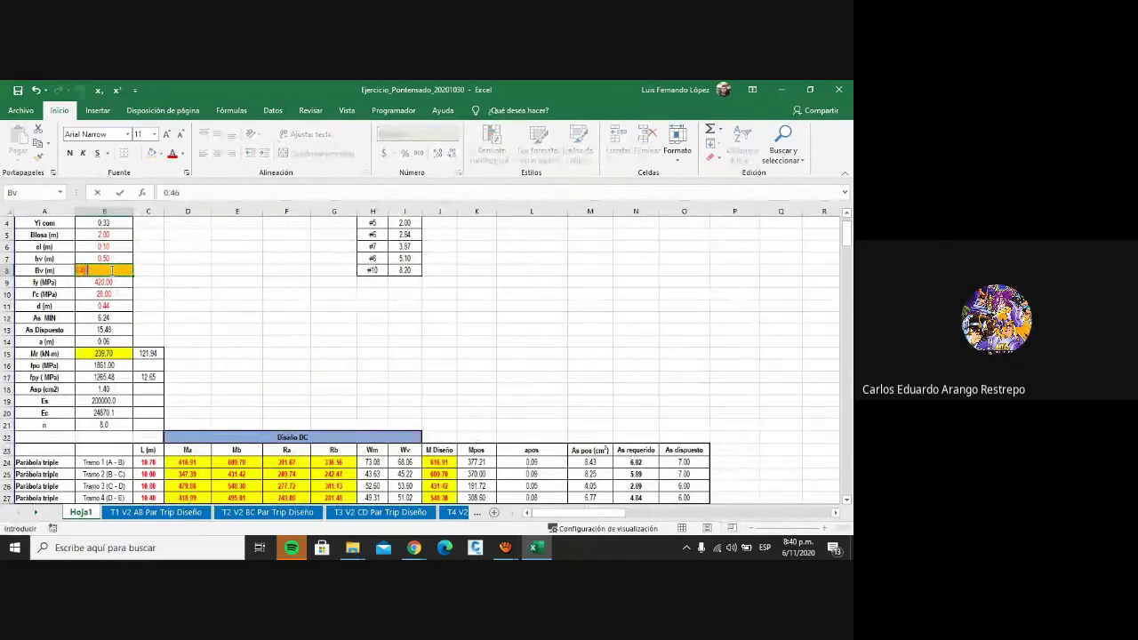
{"action": "key", "text": "Return"}
Step: Compare the top-face and bottom-face stress curves with the tension and compression limit lines in the Esf (KN/m2) chart
{"action": "left_click_drag", "start_coordinate": [623, 514], "coordinate": [736, 494]}
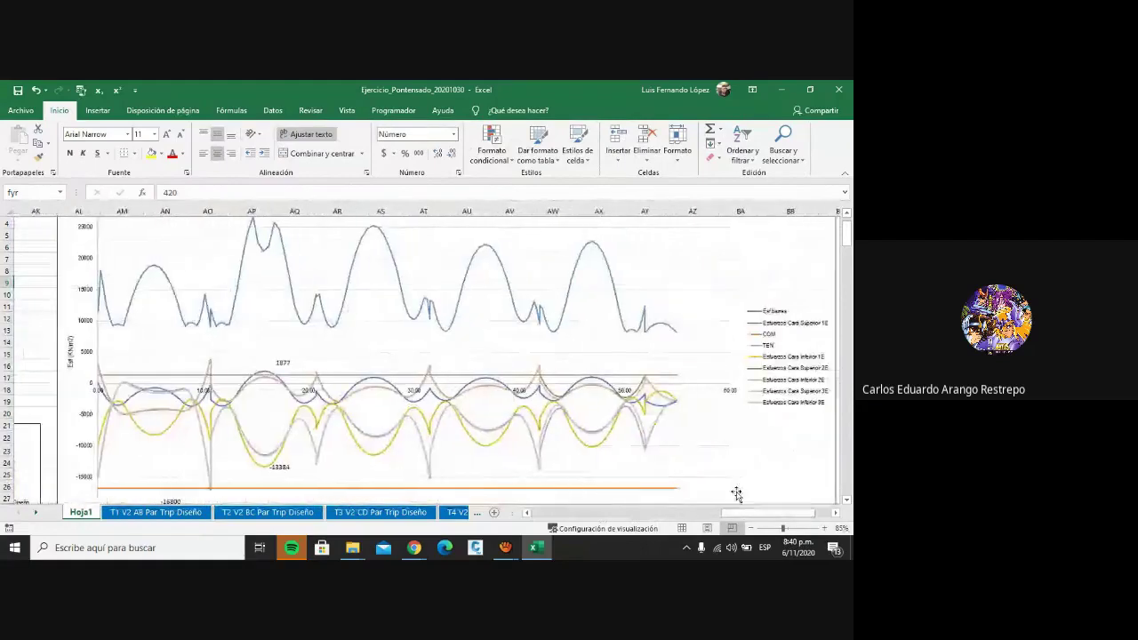
{"action": "scroll", "coordinate": [244, 400], "scroll_direction": "down", "scroll_amount": 1}
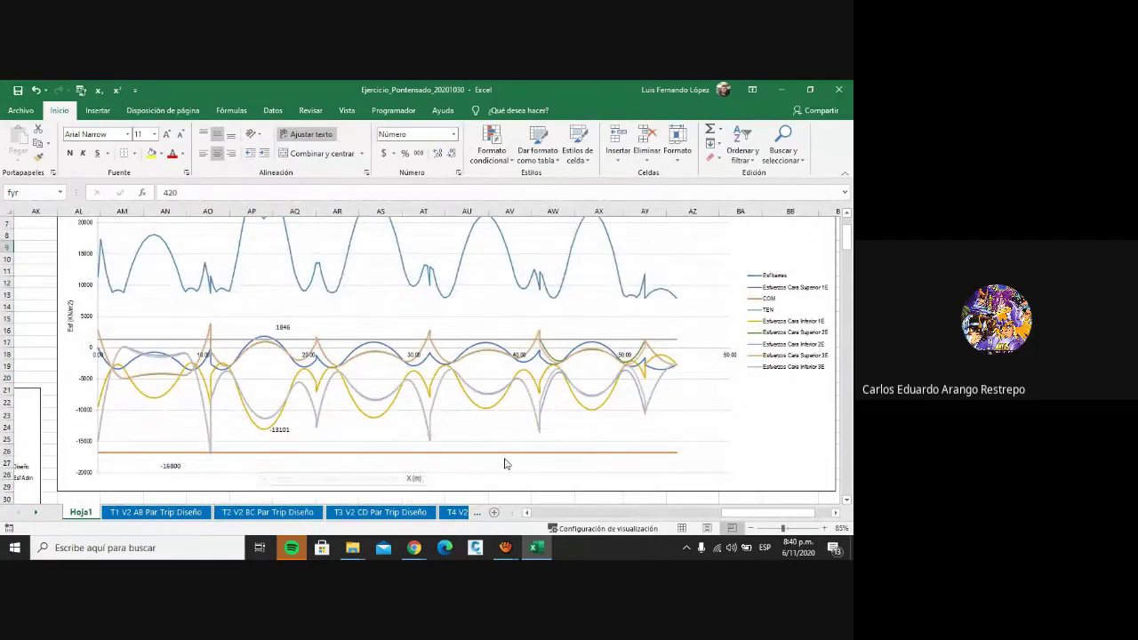
{"action": "scroll", "coordinate": [503, 449], "scroll_direction": "down", "scroll_amount": 2}
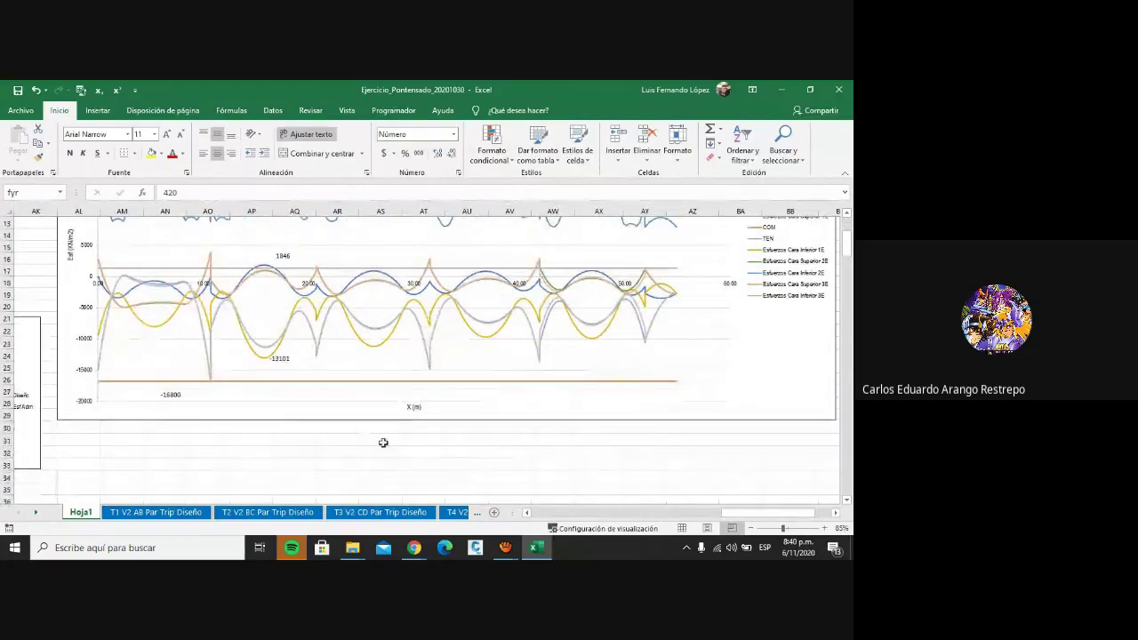
{"action": "scroll", "coordinate": [383, 443], "scroll_direction": "up", "scroll_amount": 2}
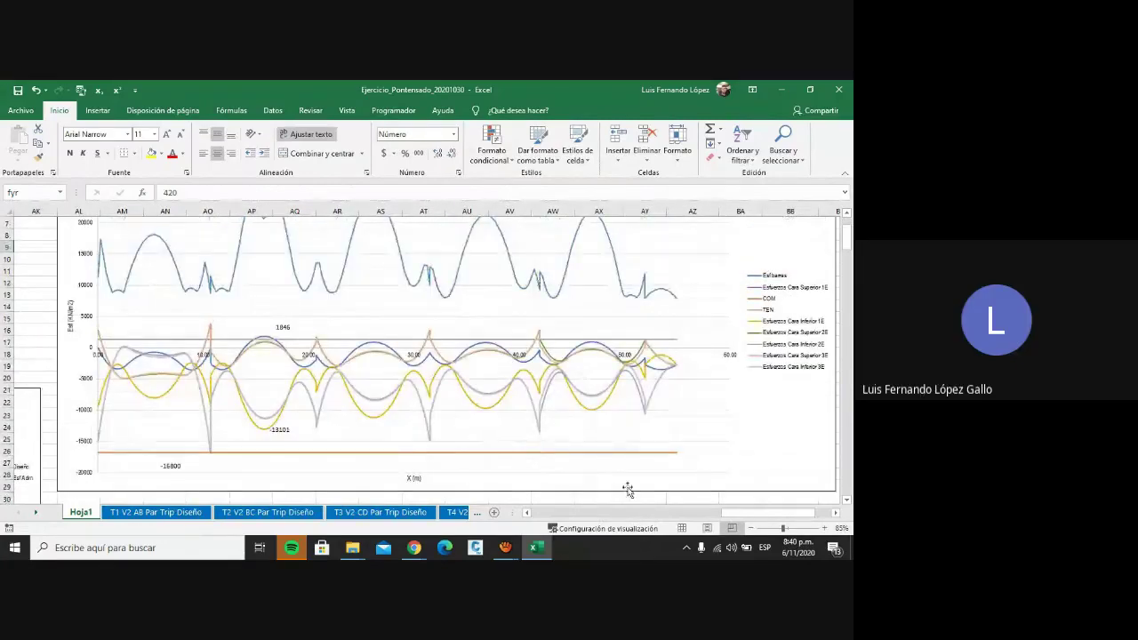
{"action": "left_click_drag", "start_coordinate": [751, 514], "coordinate": [738, 522]}
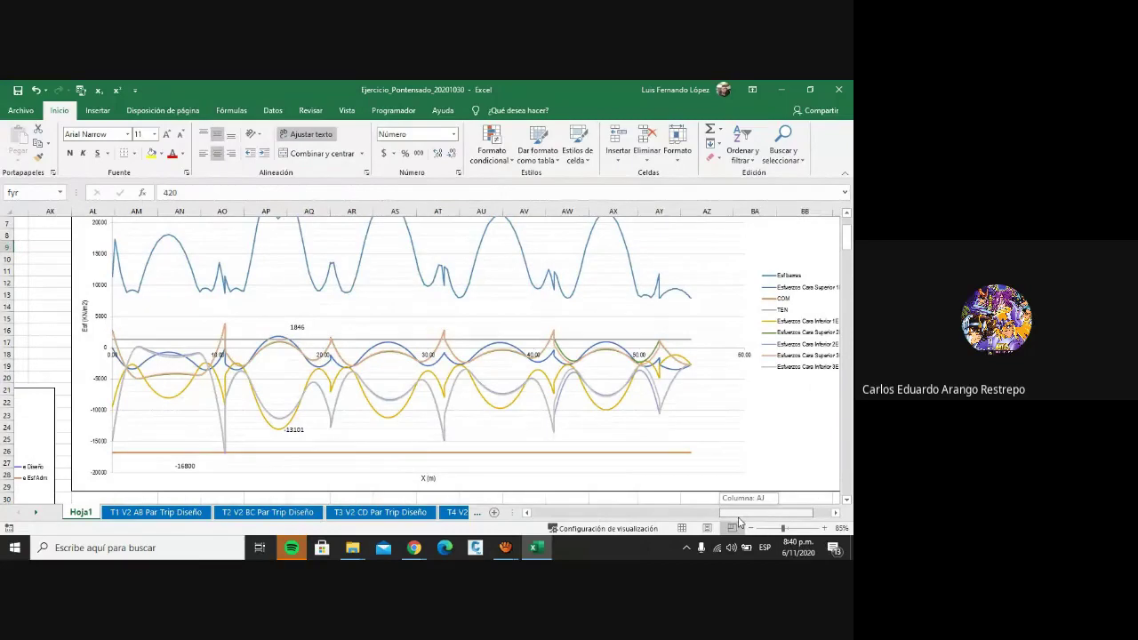
Step: Review the Diseño DC and construction-stage tables together with the section properties in columns A and B
{"action": "left_click_drag", "start_coordinate": [739, 522], "coordinate": [564, 516]}
{"action": "scroll", "coordinate": [384, 358], "scroll_direction": "down", "scroll_amount": 5}
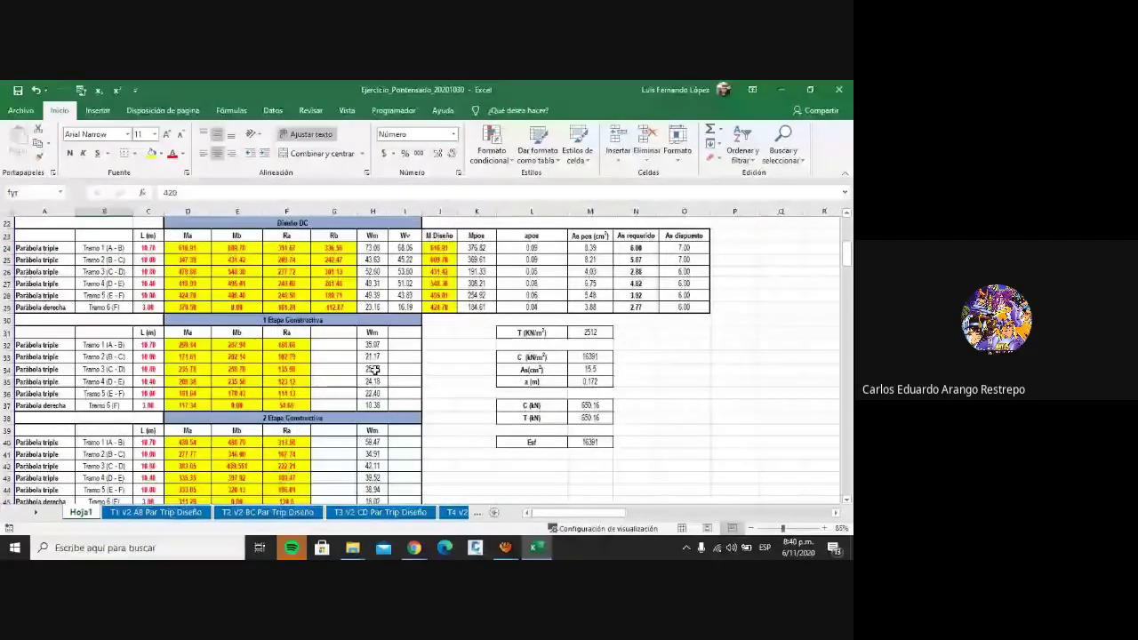
{"action": "scroll", "coordinate": [355, 358], "scroll_direction": "down", "scroll_amount": 1}
{"action": "scroll", "coordinate": [449, 386], "scroll_direction": "down", "scroll_amount": 4}
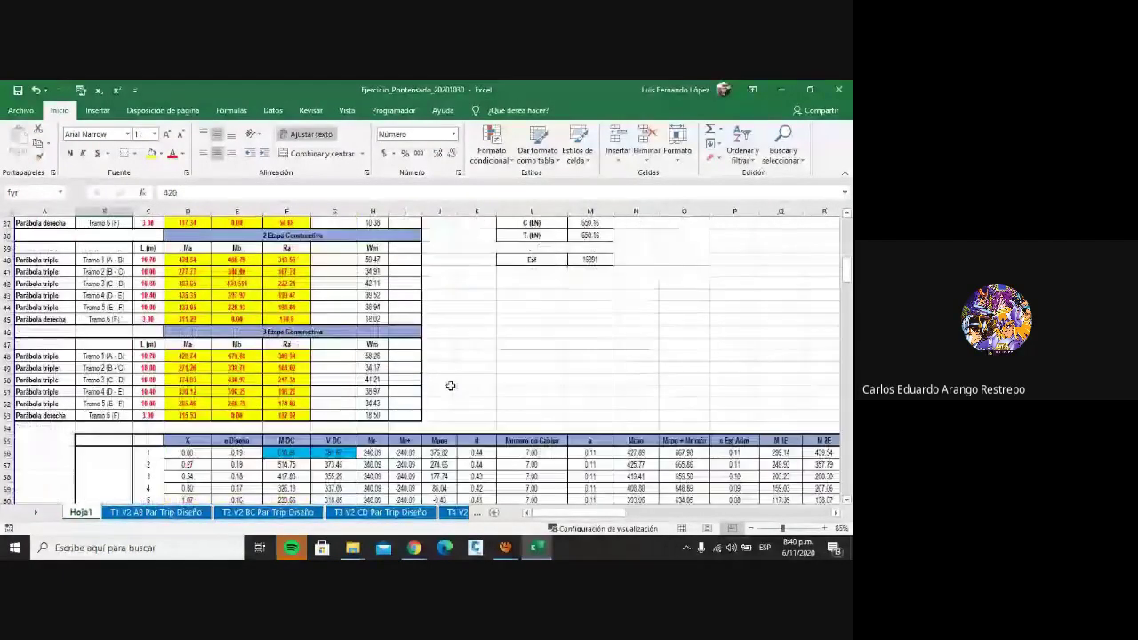
{"action": "scroll", "coordinate": [450, 386], "scroll_direction": "up", "scroll_amount": 9}
{"action": "scroll", "coordinate": [466, 385], "scroll_direction": "up", "scroll_amount": 3}
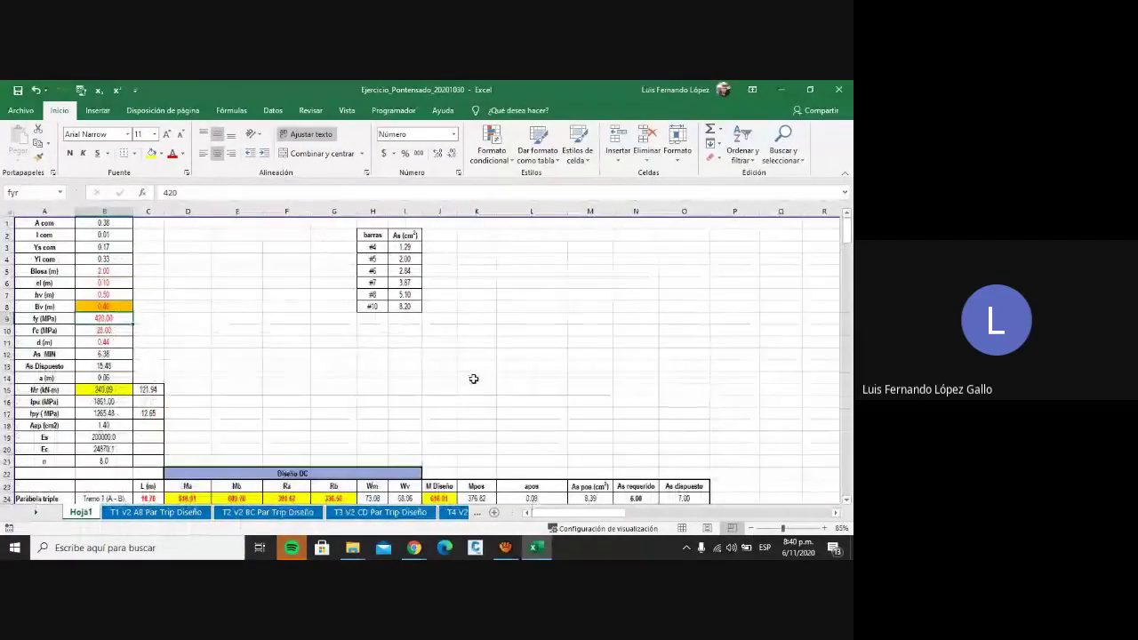
{"action": "left_click", "coordinate": [475, 377]}
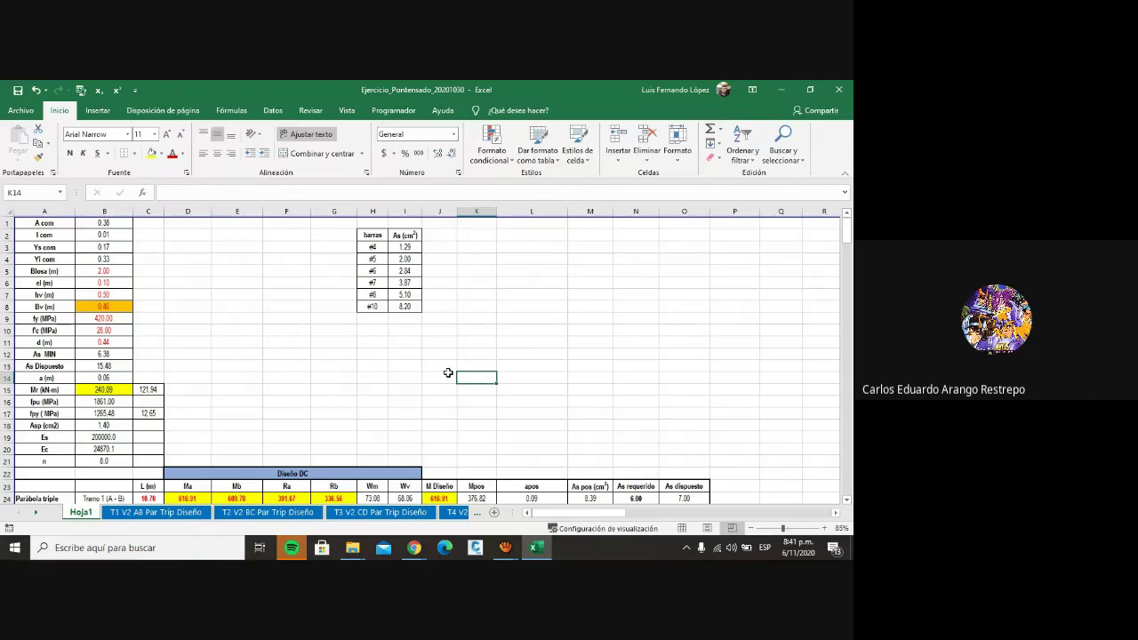
{"action": "scroll", "coordinate": [447, 373], "scroll_direction": "down", "scroll_amount": 1}
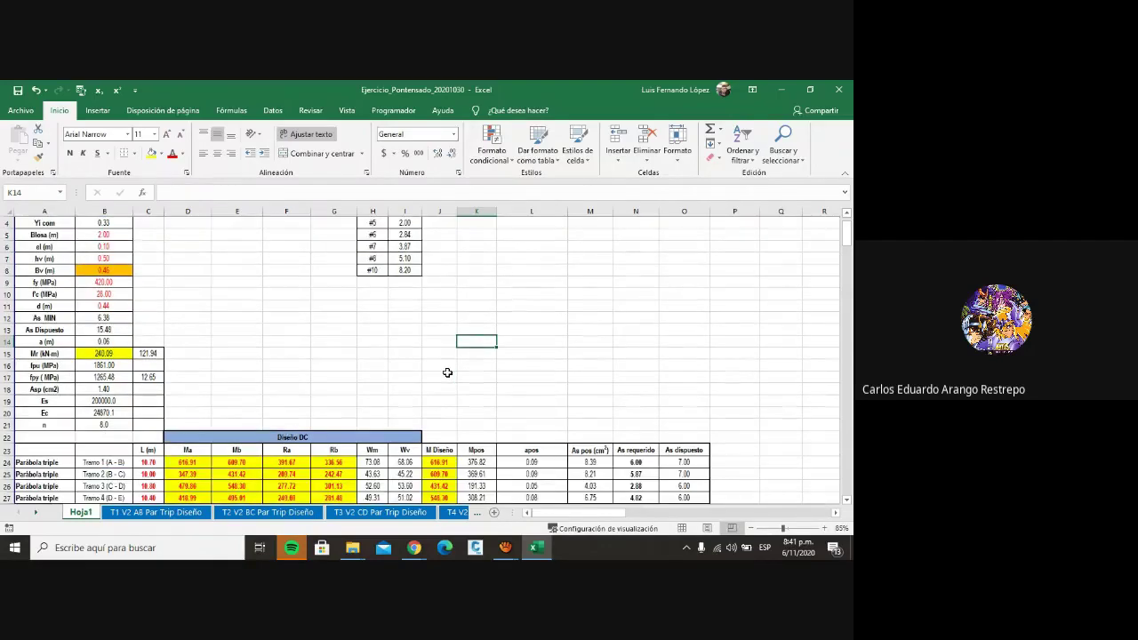
{"action": "scroll", "coordinate": [447, 372], "scroll_direction": "down", "scroll_amount": 2}
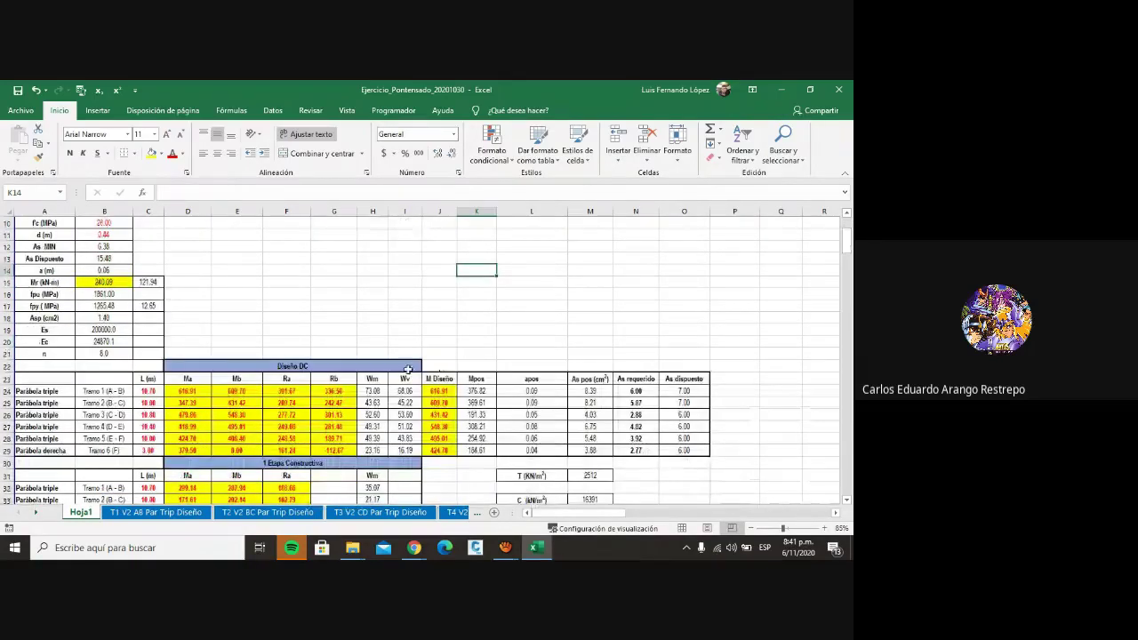
Step: Examine the Tramo 1 design moment Ma in cell D24 and the M DC formula in cell F56
{"action": "left_click", "coordinate": [204, 390]}
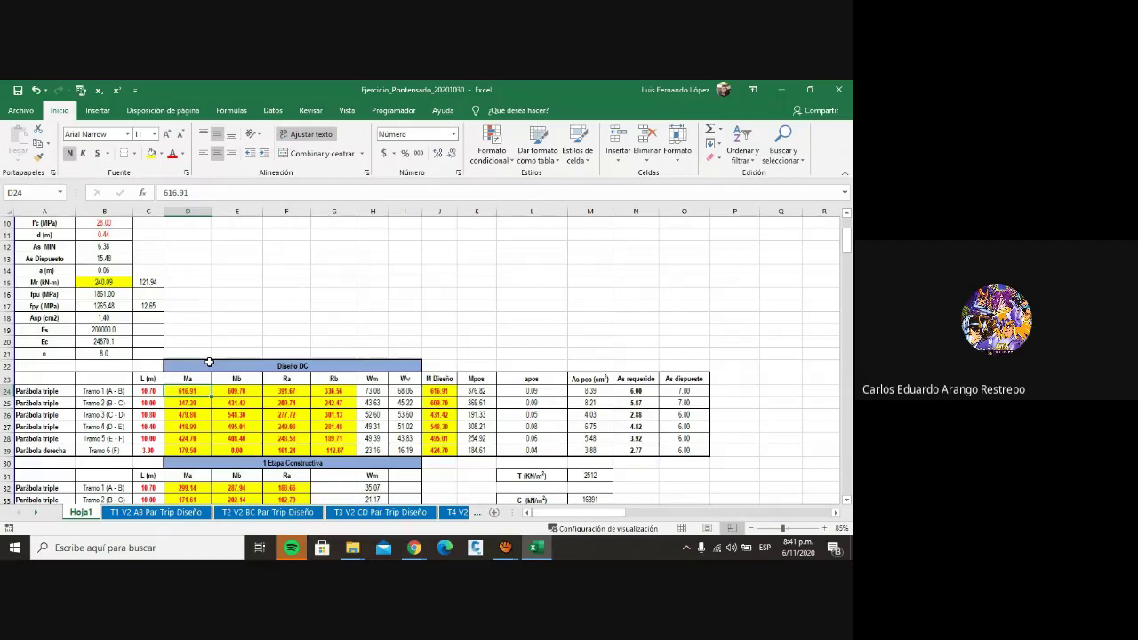
{"action": "scroll", "coordinate": [209, 362], "scroll_direction": "up", "scroll_amount": 2}
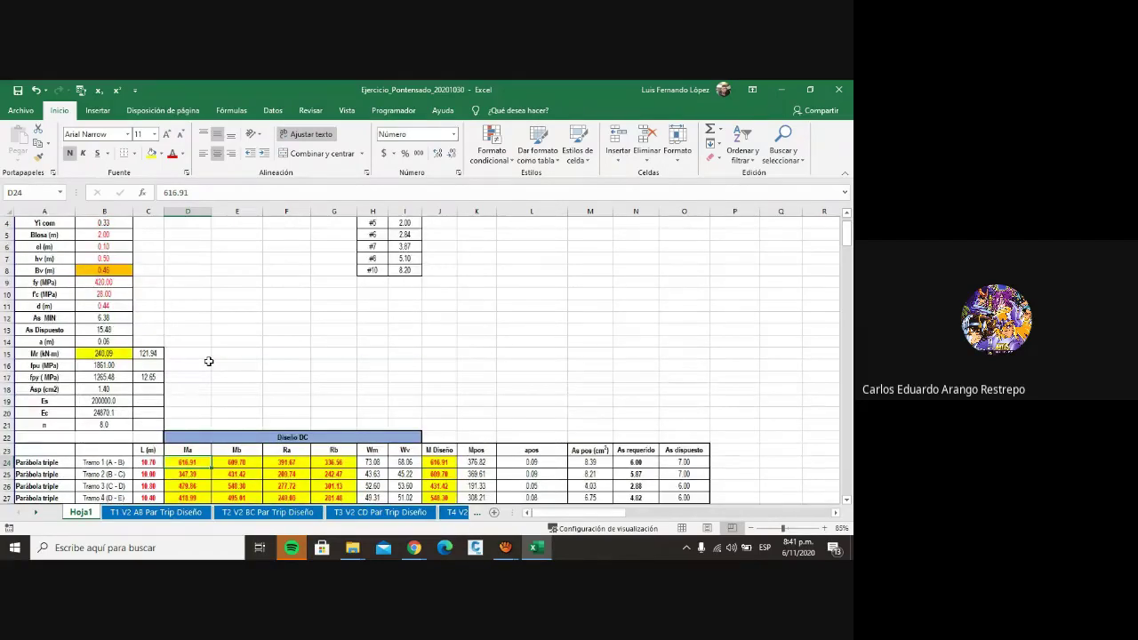
{"action": "scroll", "coordinate": [209, 362], "scroll_direction": "up", "scroll_amount": 1}
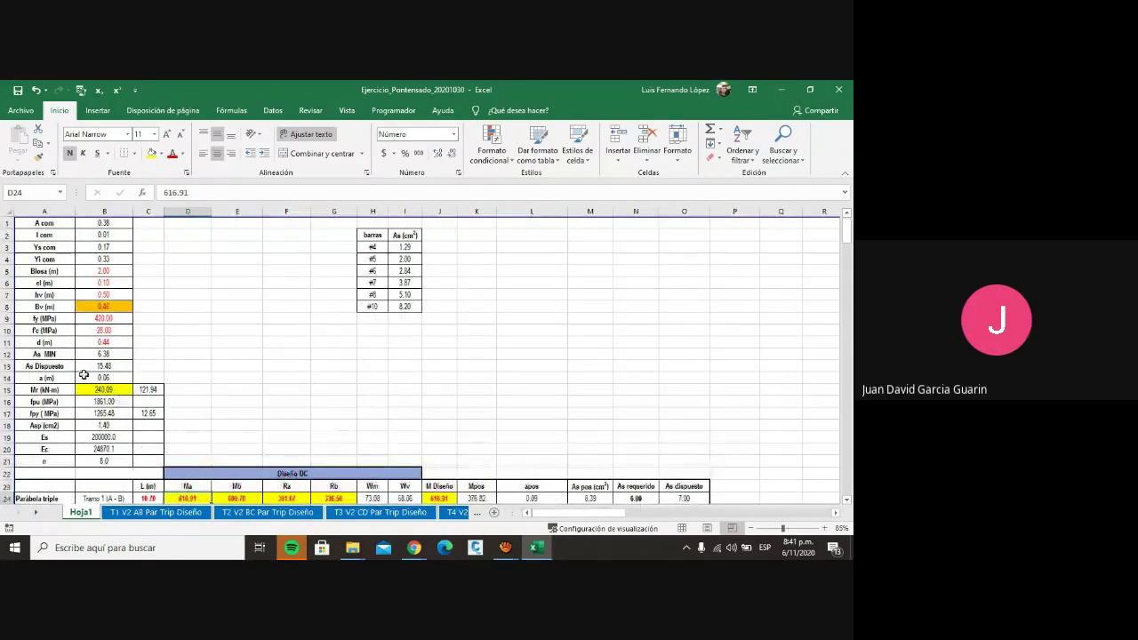
{"action": "scroll", "coordinate": [198, 361], "scroll_direction": "down", "scroll_amount": 2}
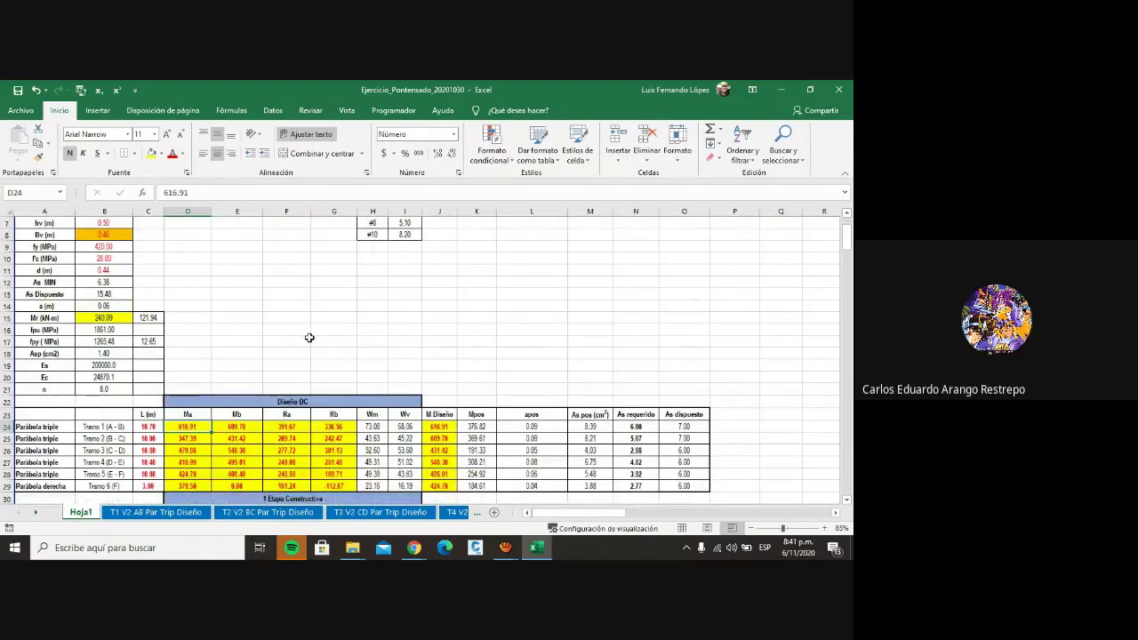
{"action": "scroll", "coordinate": [310, 337], "scroll_direction": "down", "scroll_amount": 1}
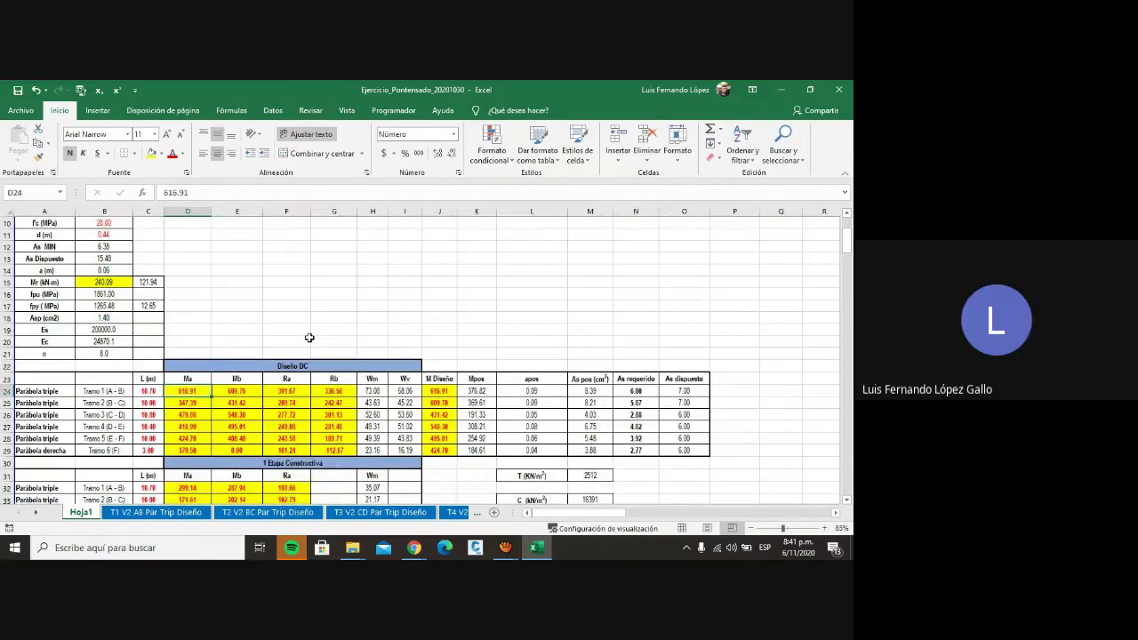
{"action": "scroll", "coordinate": [309, 337], "scroll_direction": "down", "scroll_amount": 8}
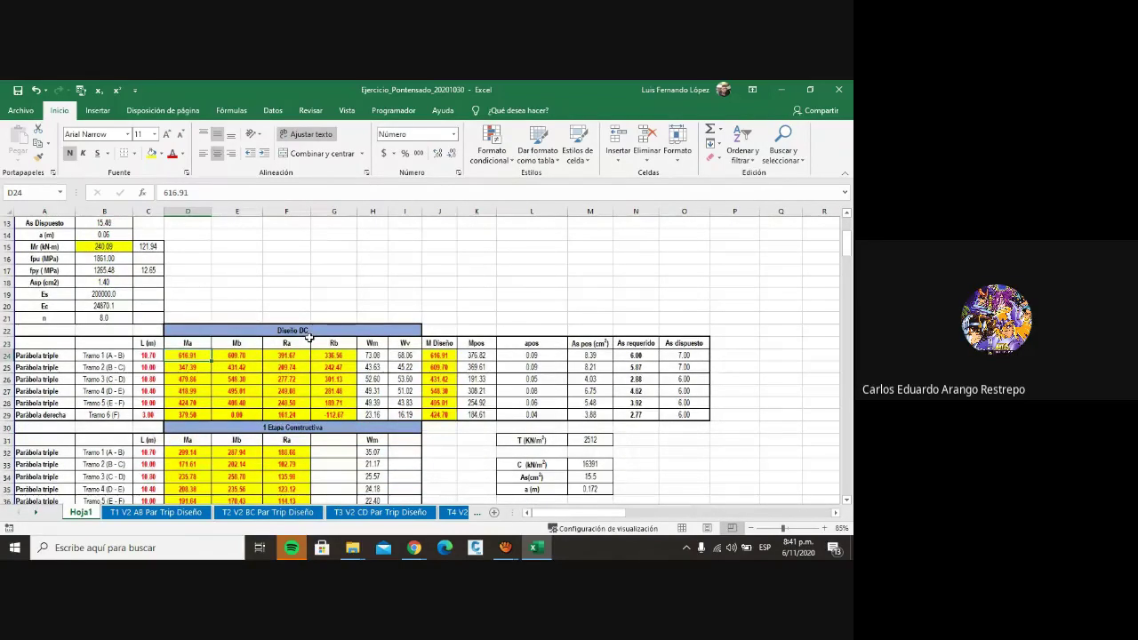
{"action": "scroll", "coordinate": [309, 337], "scroll_direction": "down", "scroll_amount": 1}
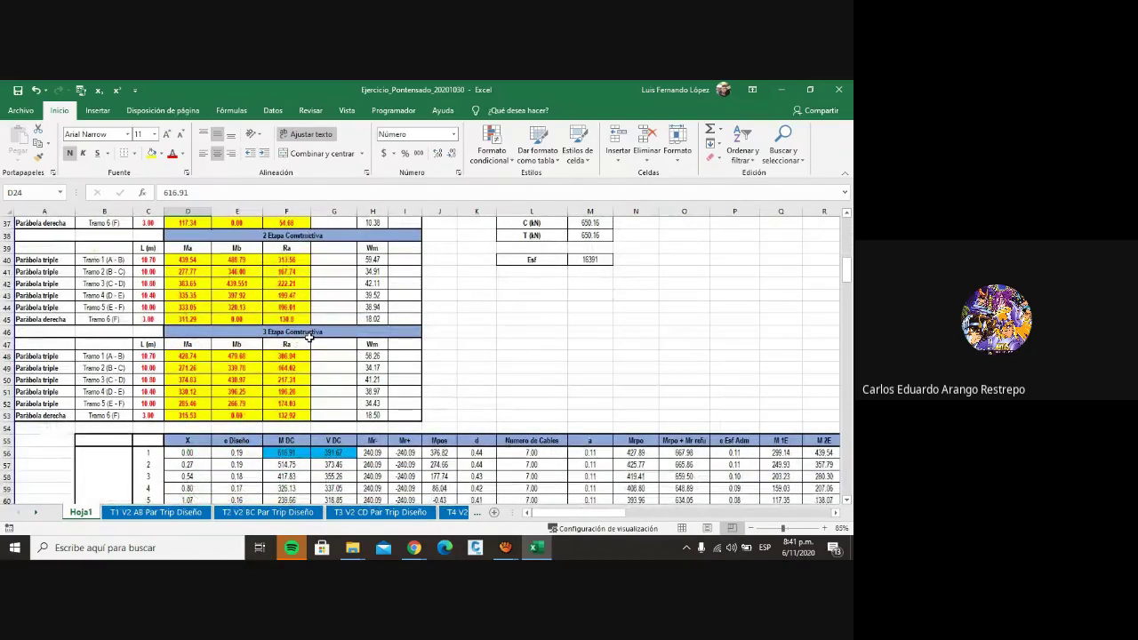
{"action": "left_click", "coordinate": [306, 452]}
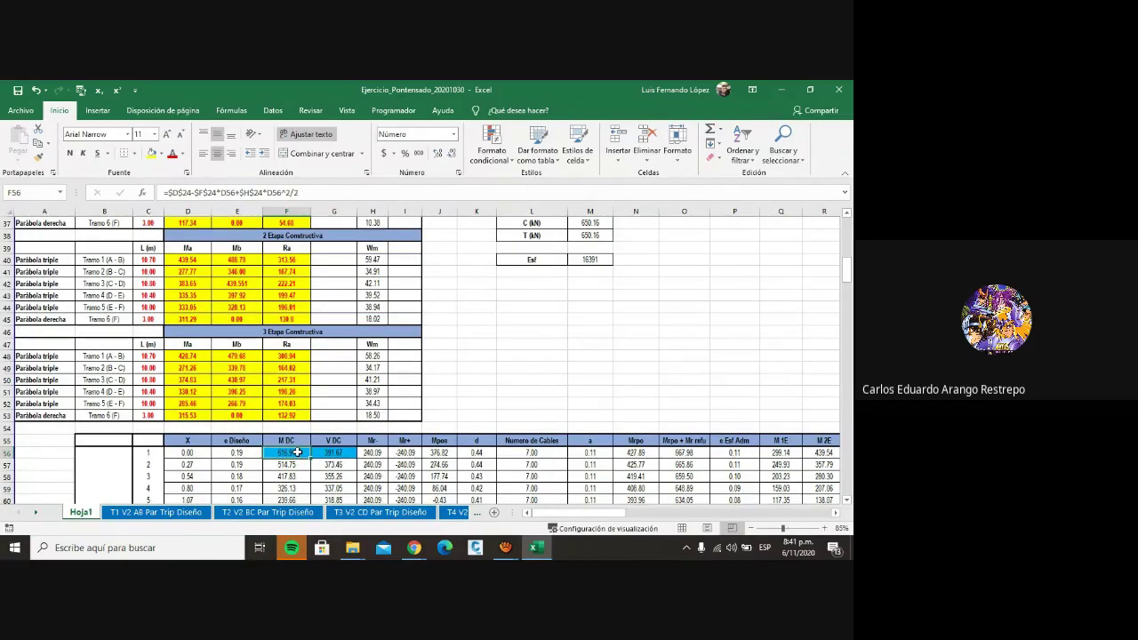
{"action": "scroll", "coordinate": [591, 423], "scroll_direction": "up", "scroll_amount": 4}
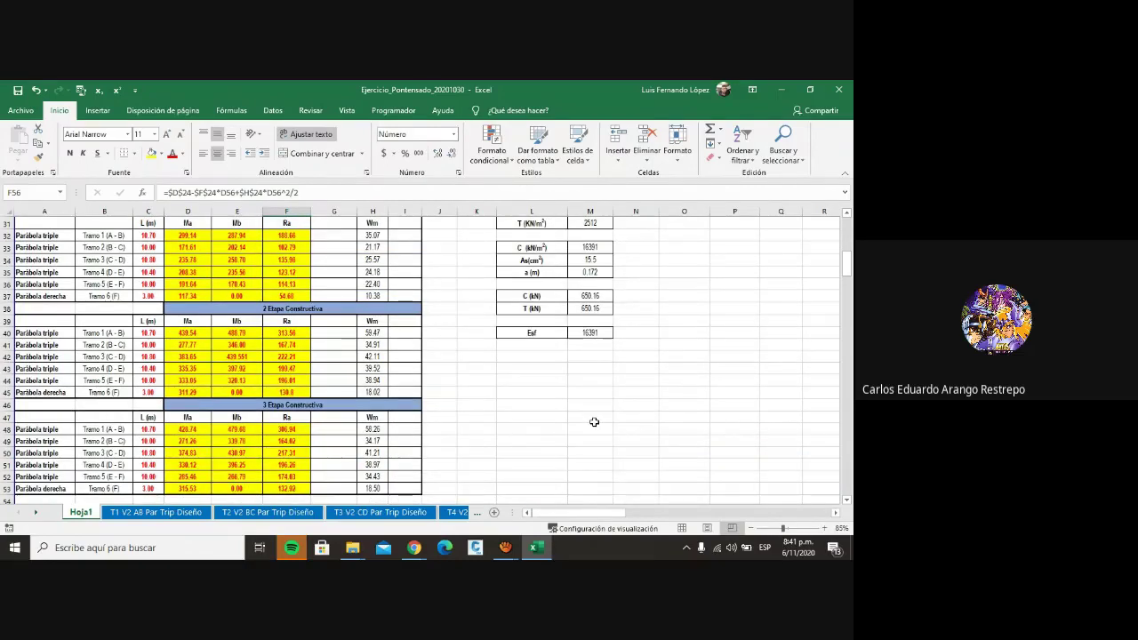
Step: Review the construction-stage tables, the Trazado de Cables chart and the Diagramas de Momentos chart
{"action": "left_click_drag", "start_coordinate": [586, 513], "coordinate": [609, 522]}
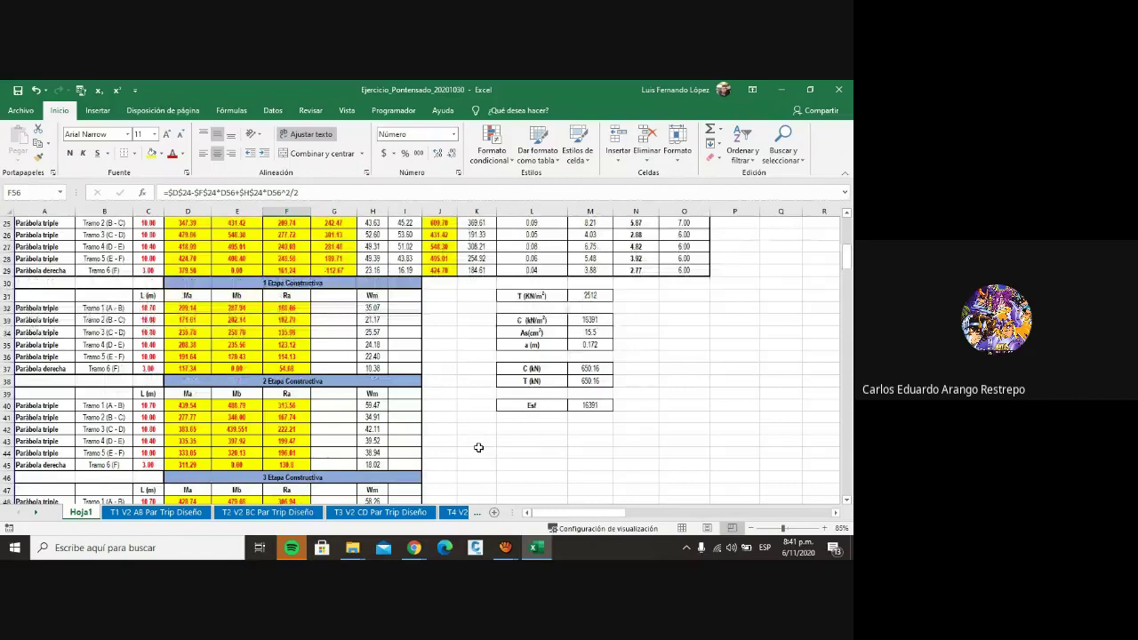
{"action": "scroll", "coordinate": [478, 447], "scroll_direction": "down", "scroll_amount": 5}
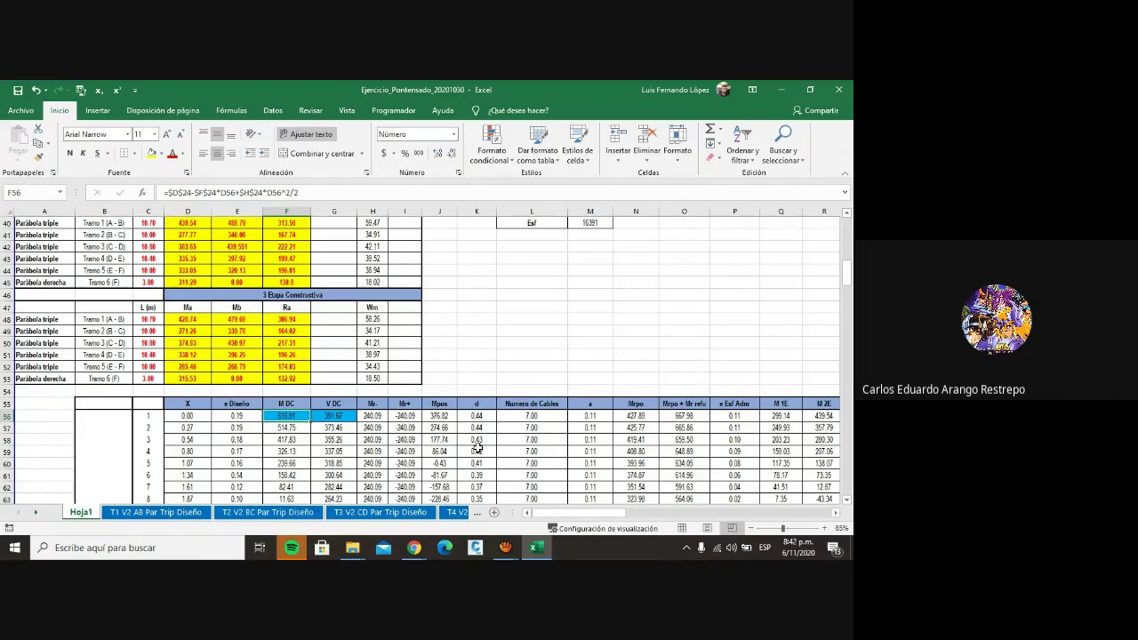
{"action": "left_click_drag", "start_coordinate": [612, 514], "coordinate": [613, 515]}
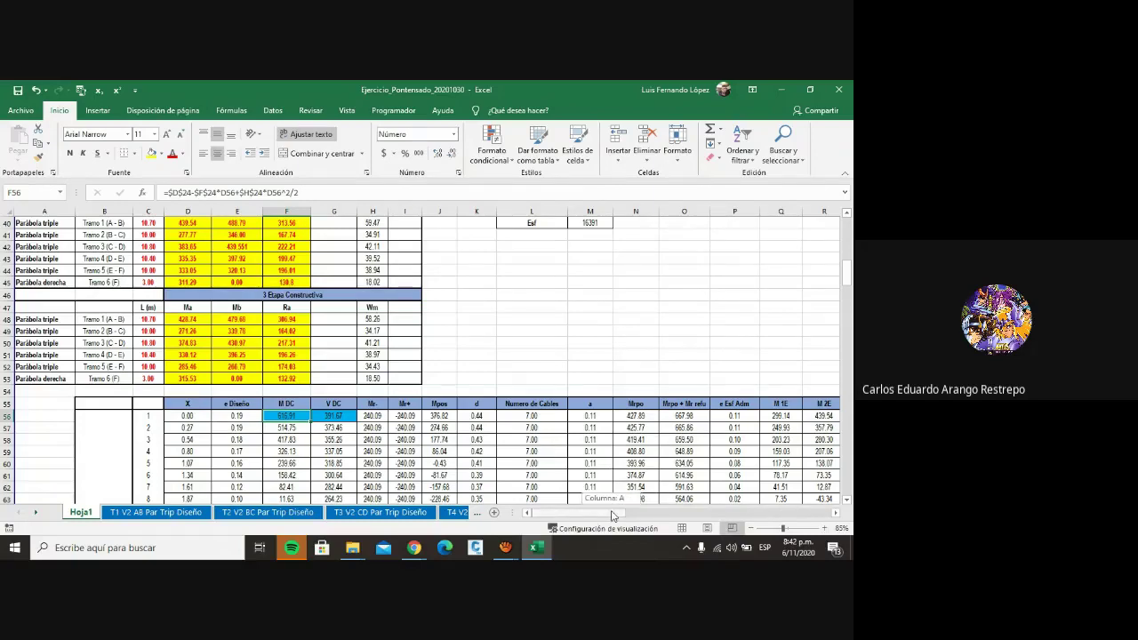
{"action": "left_click_drag", "start_coordinate": [613, 516], "coordinate": [628, 516]}
{"action": "left_click_drag", "start_coordinate": [627, 515], "coordinate": [720, 515]}
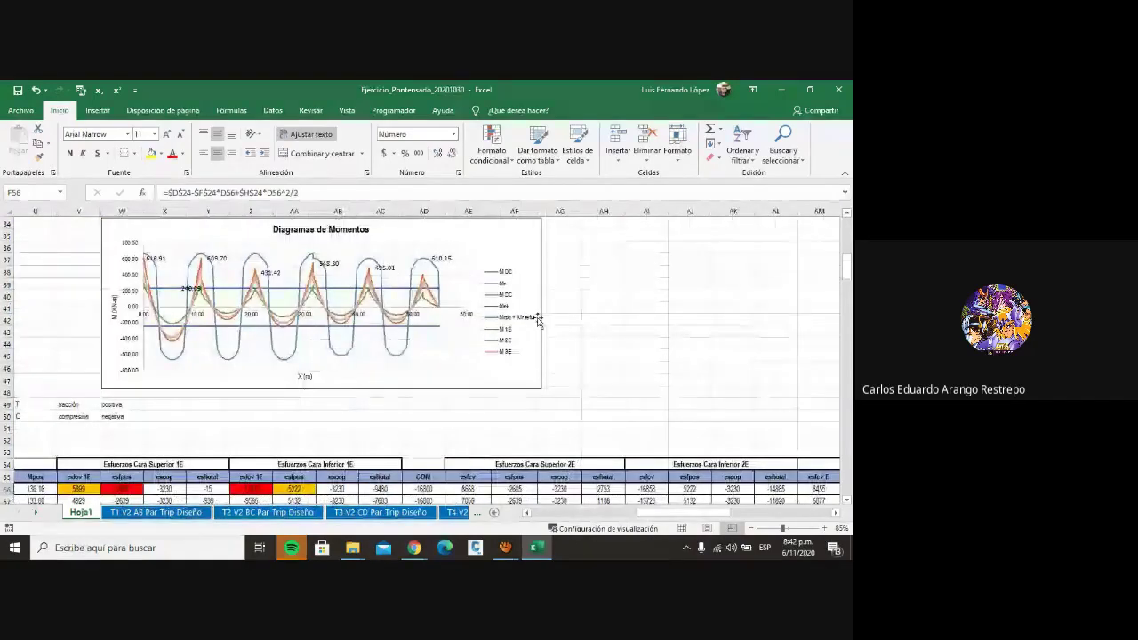
{"action": "scroll", "coordinate": [570, 407], "scroll_direction": "up", "scroll_amount": 5}
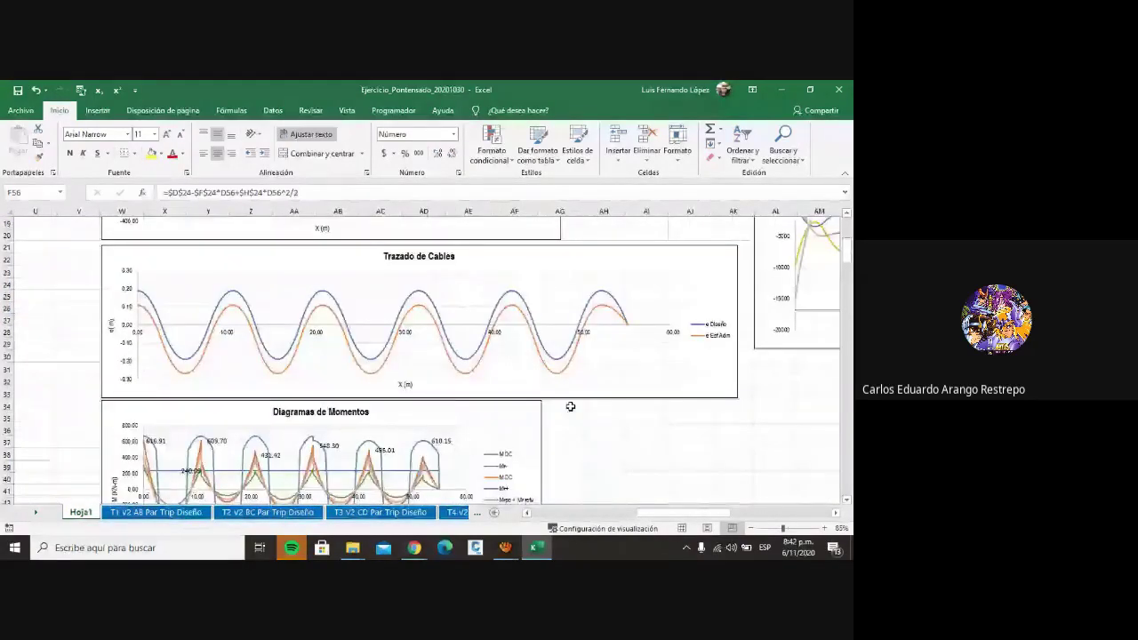
{"action": "scroll", "coordinate": [570, 407], "scroll_direction": "down", "scroll_amount": 1}
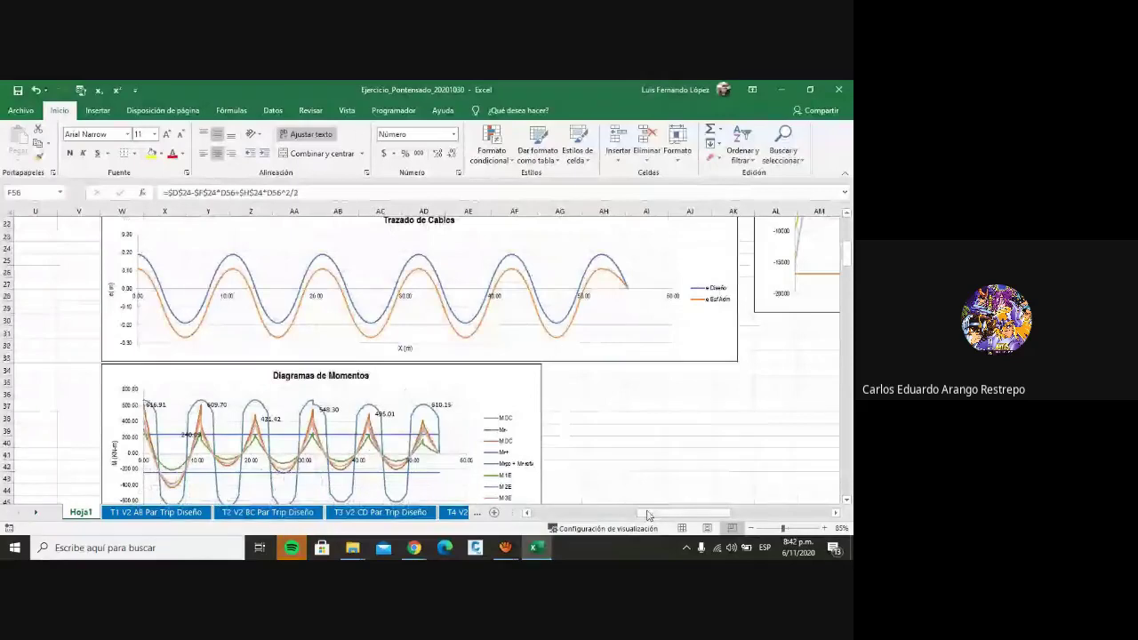
Step: Inspect the tension limit line against the top-face and bottom-face stress curves and the legend in the Esf (KN/m2) chart
{"action": "scroll", "coordinate": [640, 442], "scroll_direction": "right", "scroll_amount": 5}
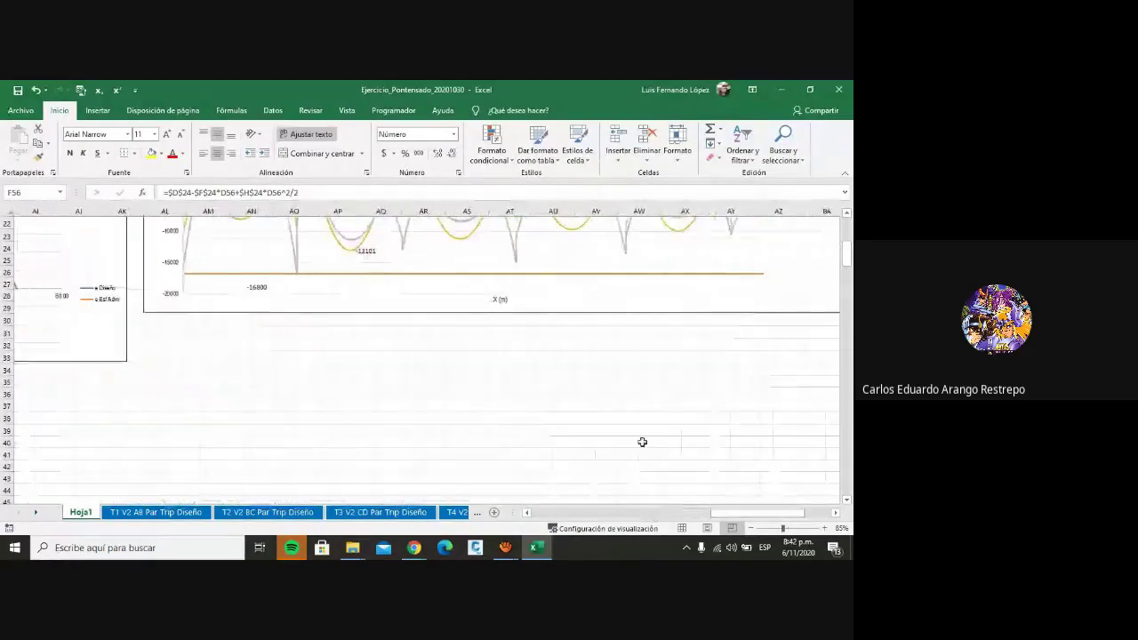
{"action": "scroll", "coordinate": [686, 465], "scroll_direction": "up", "scroll_amount": 3}
{"action": "scroll", "coordinate": [686, 465], "scroll_direction": "up", "scroll_amount": 2}
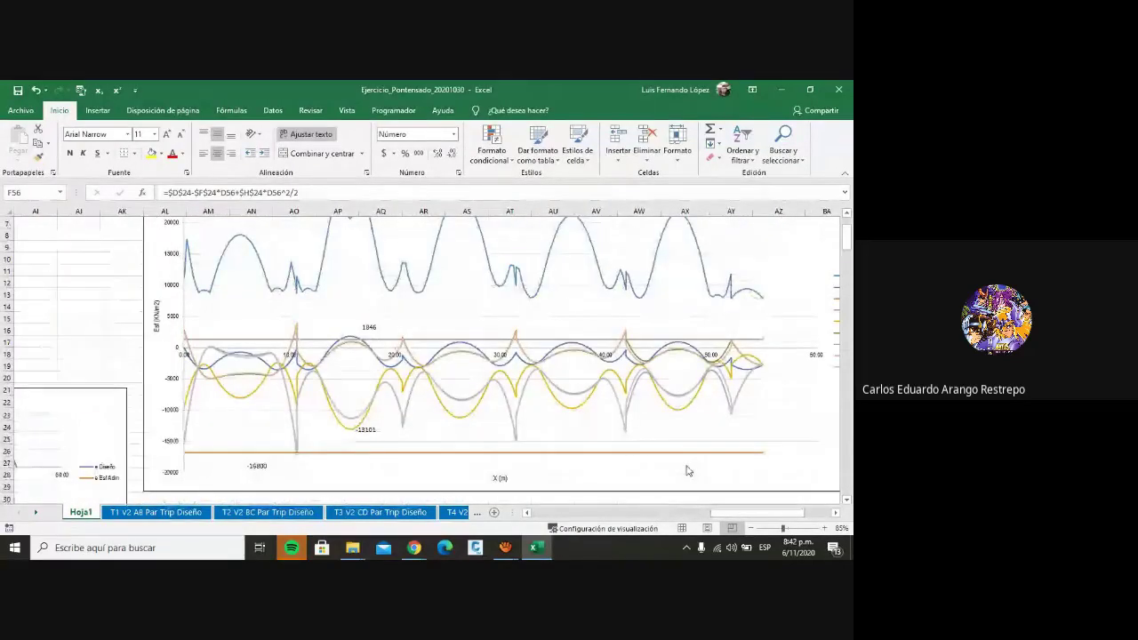
{"action": "left_click", "coordinate": [472, 344]}
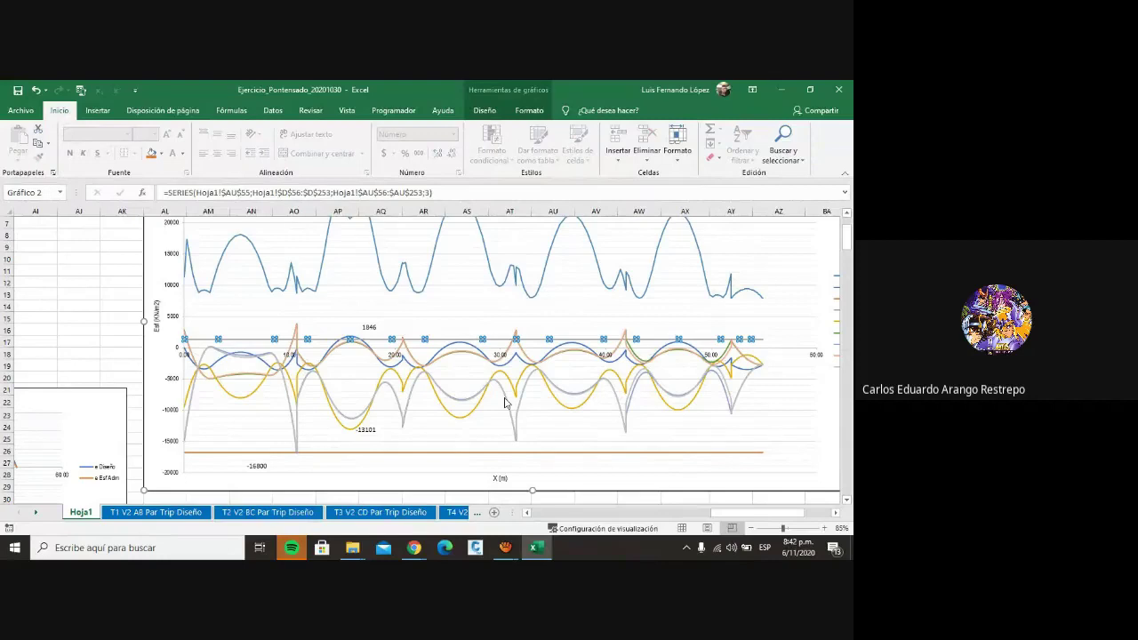
{"action": "scroll", "coordinate": [504, 403], "scroll_direction": "up", "scroll_amount": 1}
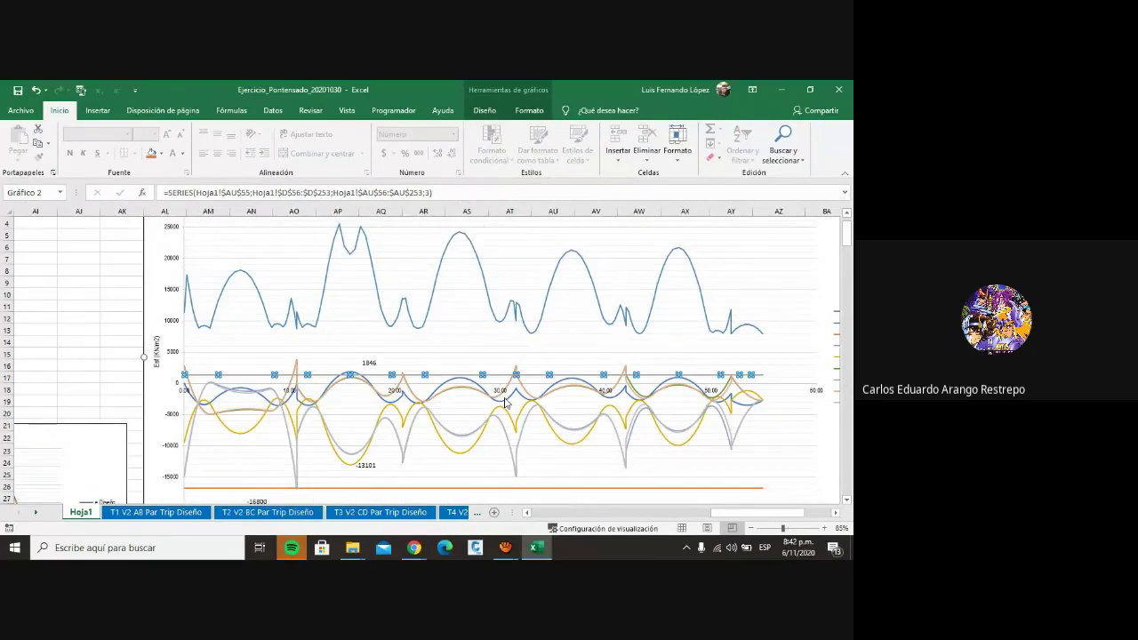
{"action": "left_click_drag", "start_coordinate": [721, 514], "coordinate": [729, 515]}
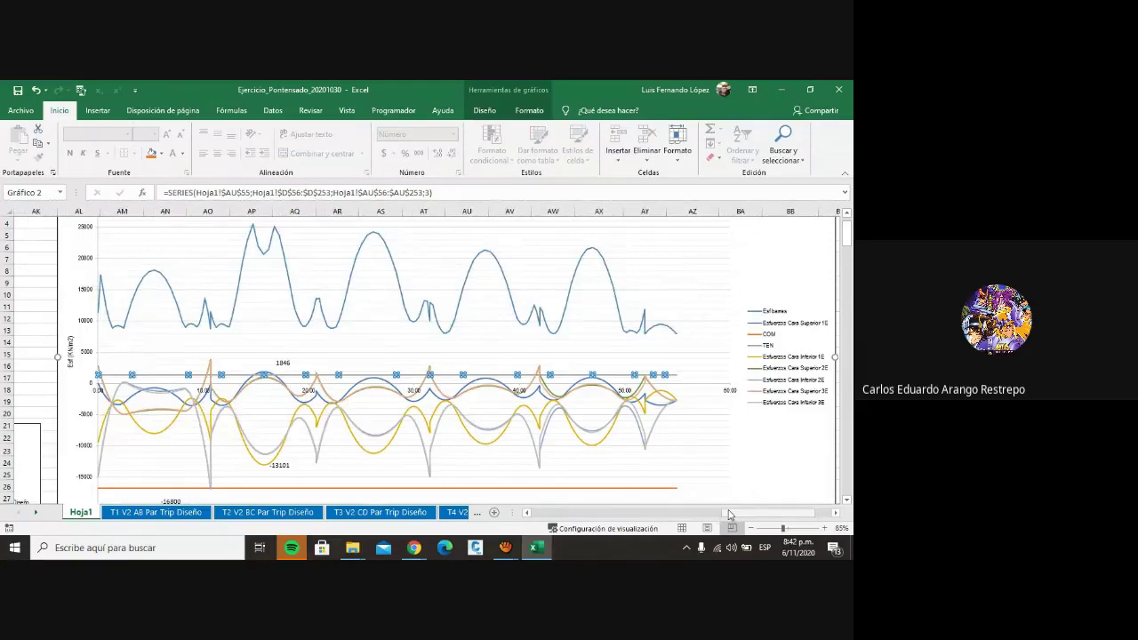
{"action": "left_click", "coordinate": [711, 481]}
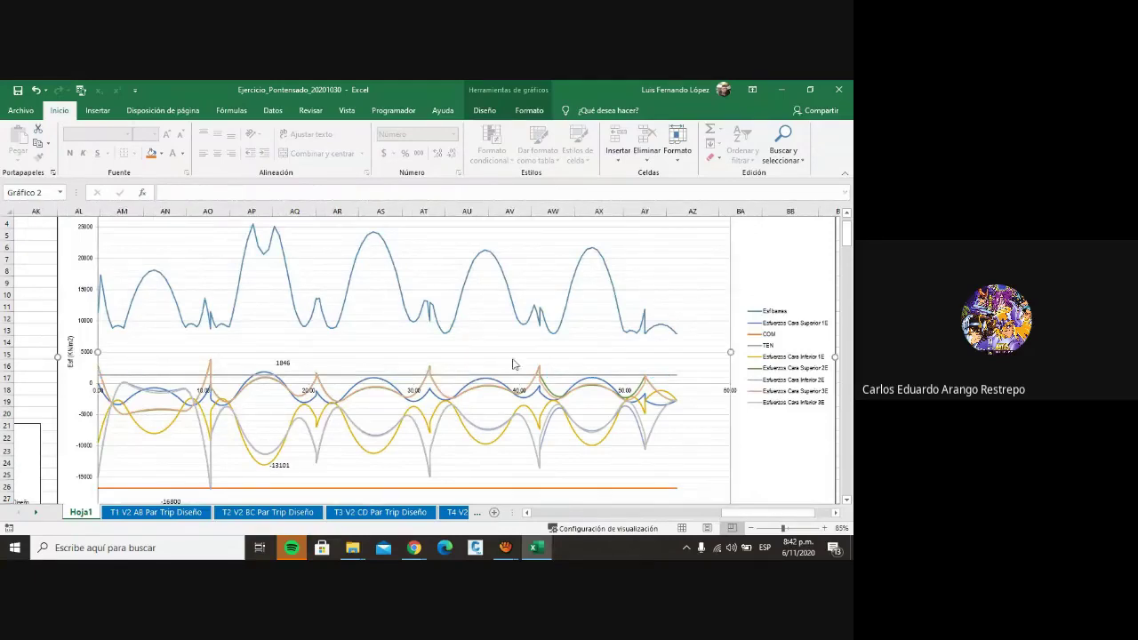
Step: Select the tension limit series in the stress chart and trace it to its TEN source data in column AU
{"action": "left_click", "coordinate": [394, 376]}
{"action": "scroll", "coordinate": [394, 376], "scroll_direction": "down", "scroll_amount": 8}
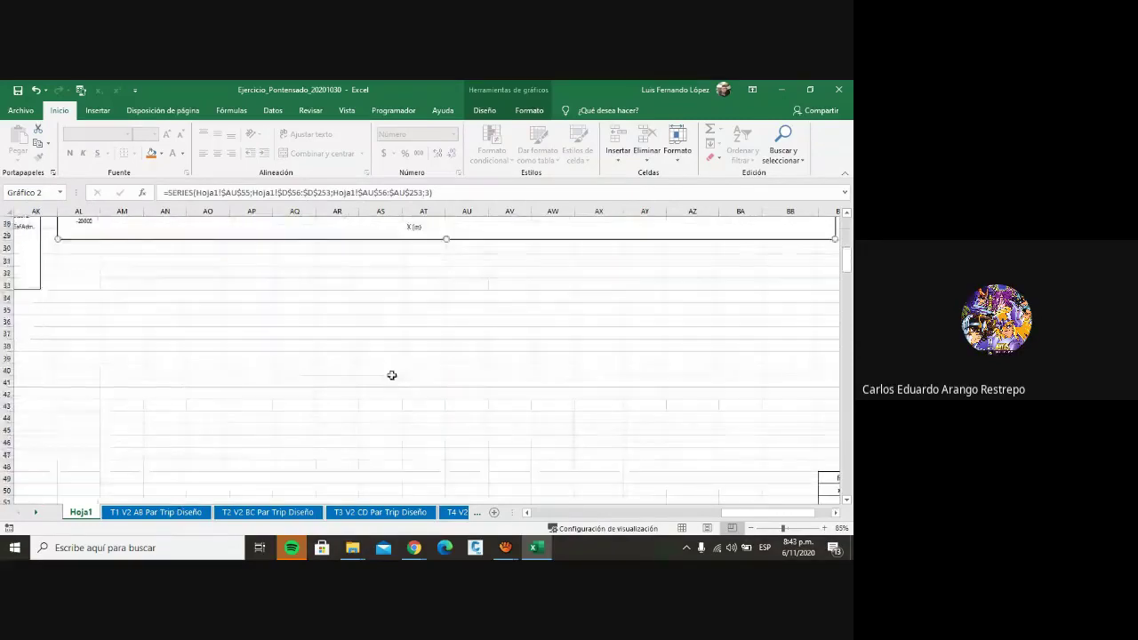
{"action": "scroll", "coordinate": [391, 375], "scroll_direction": "down", "scroll_amount": 3}
{"action": "scroll", "coordinate": [391, 375], "scroll_direction": "down", "scroll_amount": 1}
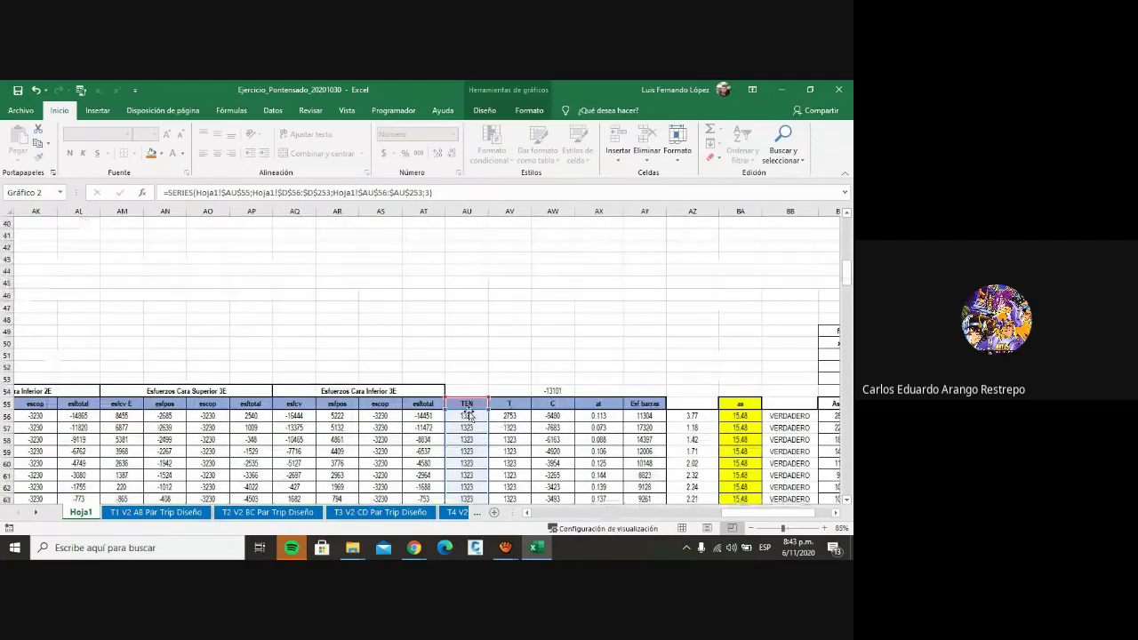
{"action": "scroll", "coordinate": [469, 416], "scroll_direction": "down", "scroll_amount": 4}
{"action": "scroll", "coordinate": [469, 409], "scroll_direction": "up", "scroll_amount": 1}
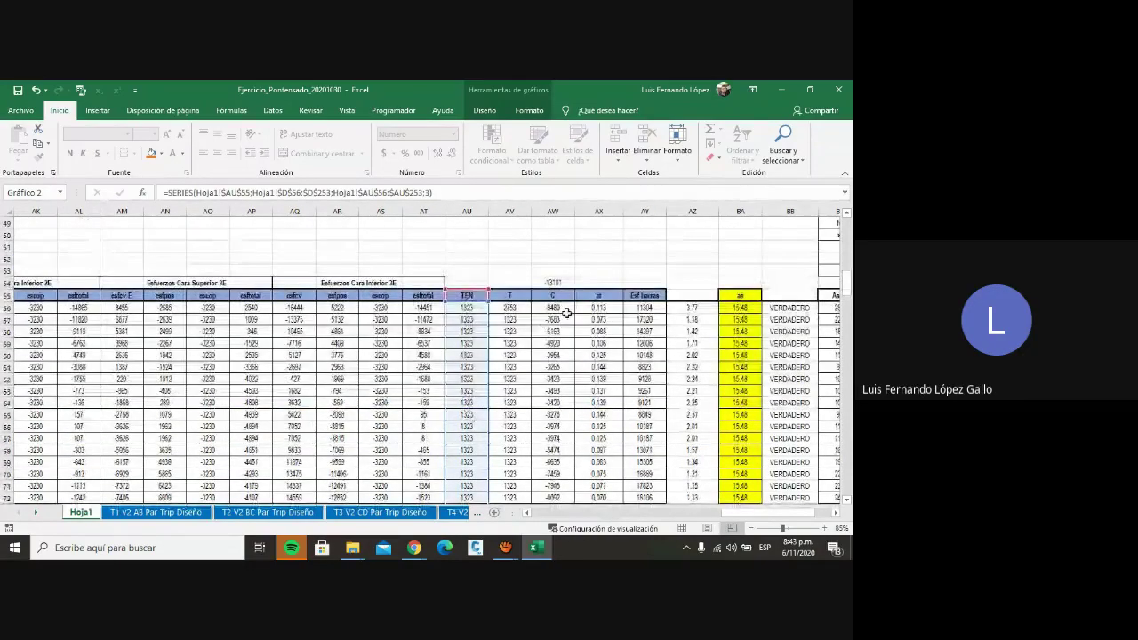
Step: Examine the compression stresses down column AW and the MIN formula in cell AW56
{"action": "left_click", "coordinate": [565, 308]}
{"action": "scroll", "coordinate": [560, 329], "scroll_direction": "down", "scroll_amount": 20}
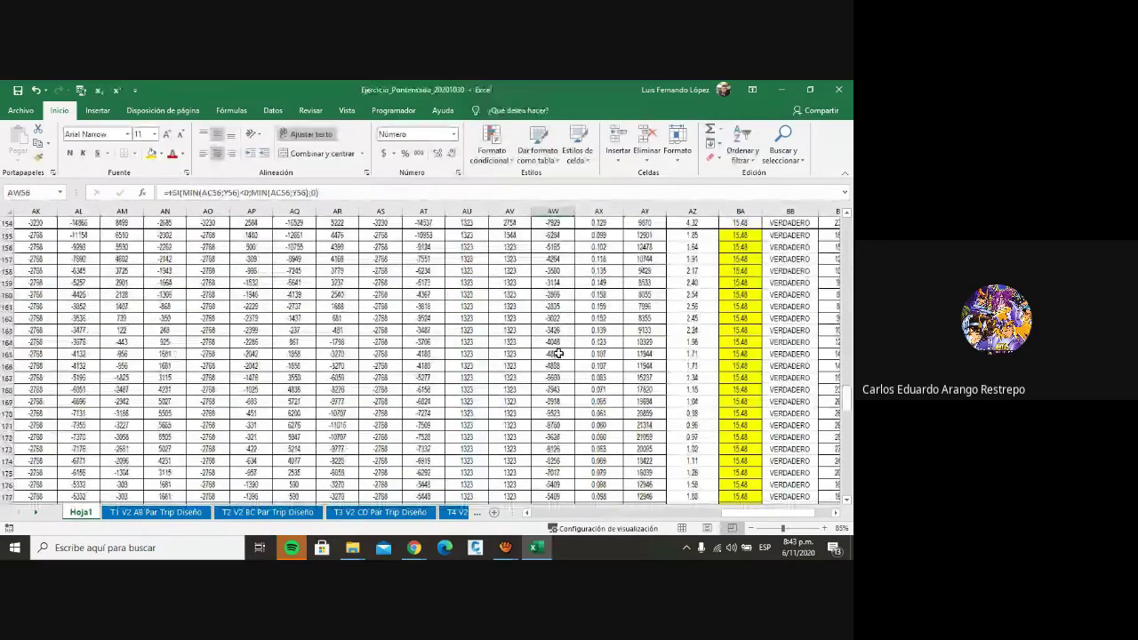
{"action": "scroll", "coordinate": [558, 354], "scroll_direction": "up", "scroll_amount": 20}
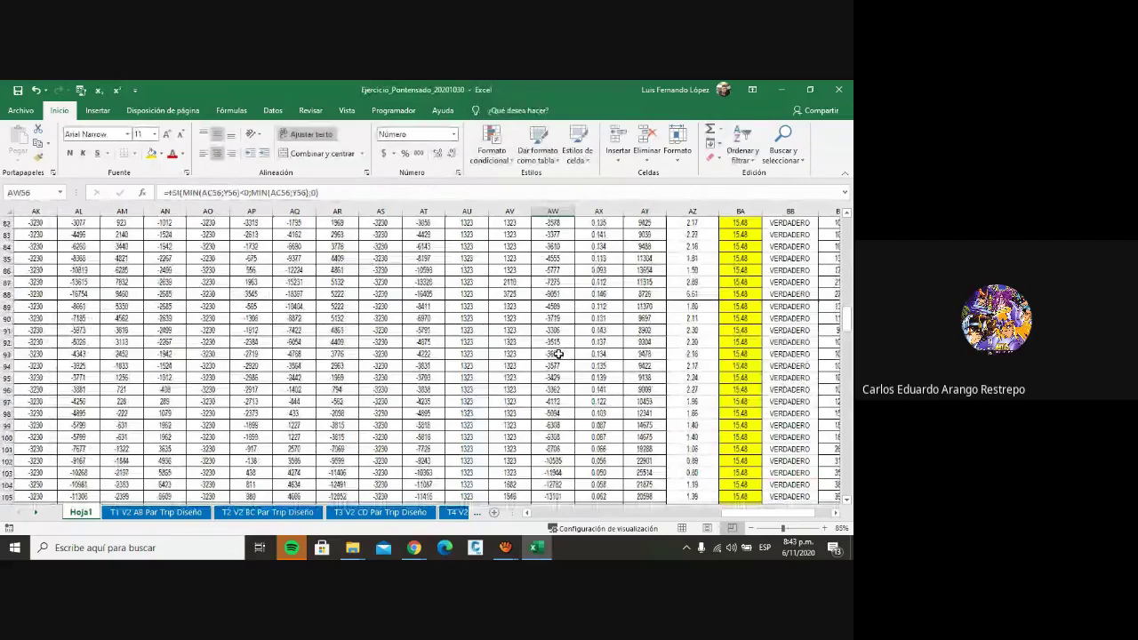
{"action": "scroll", "coordinate": [559, 354], "scroll_direction": "up", "scroll_amount": 8}
{"action": "scroll", "coordinate": [558, 354], "scroll_direction": "up", "scroll_amount": 4}
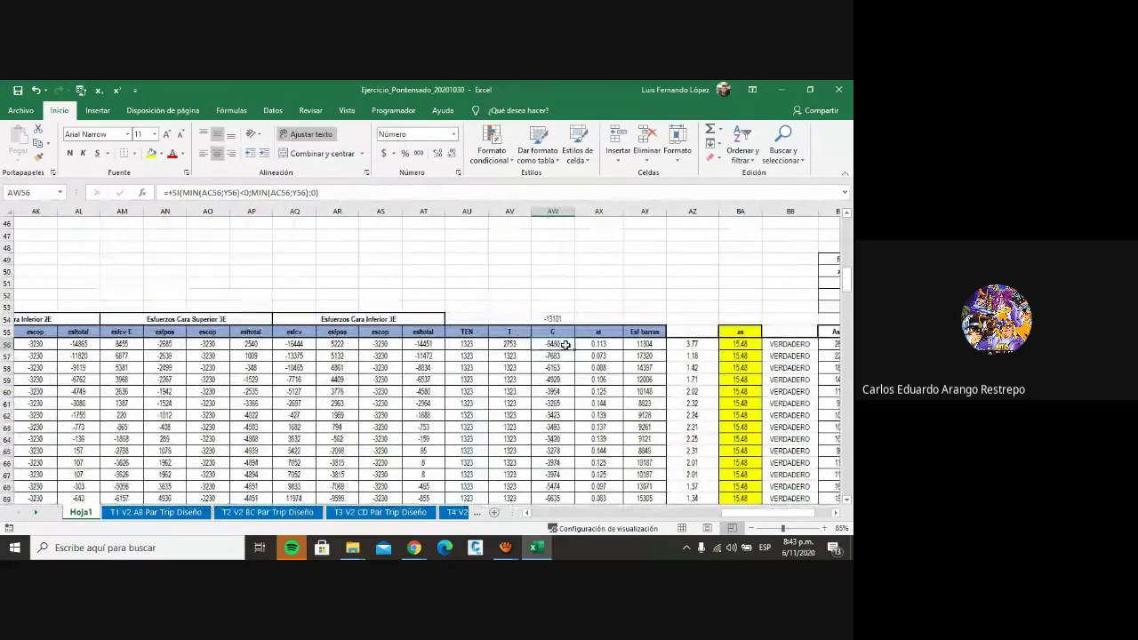
{"action": "double_click", "coordinate": [565, 345]}
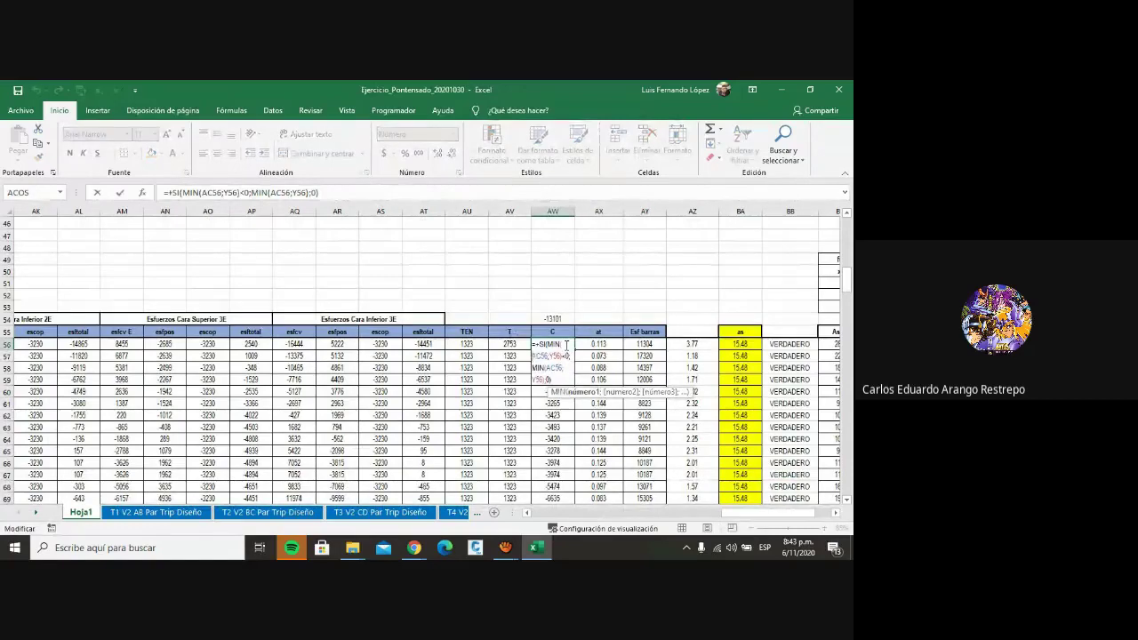
{"action": "key", "text": "Escape"}
Step: Check the TEN limit formula in cell AU56 and compare it with the compression formula in cell AW56
{"action": "left_click", "coordinate": [467, 344]}
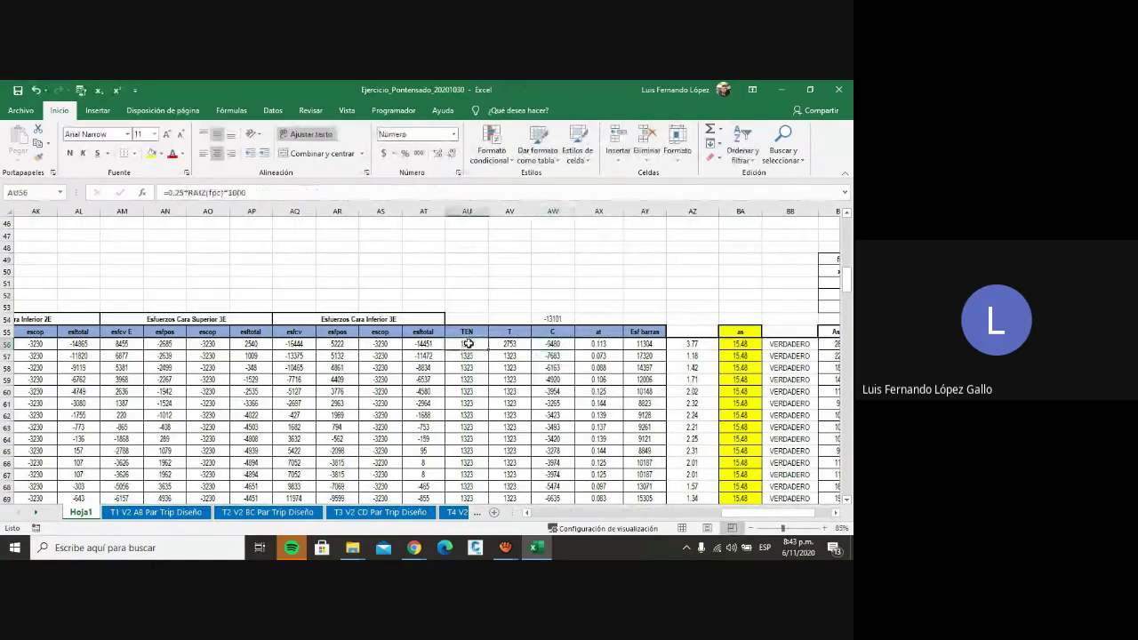
{"action": "left_click", "coordinate": [554, 344]}
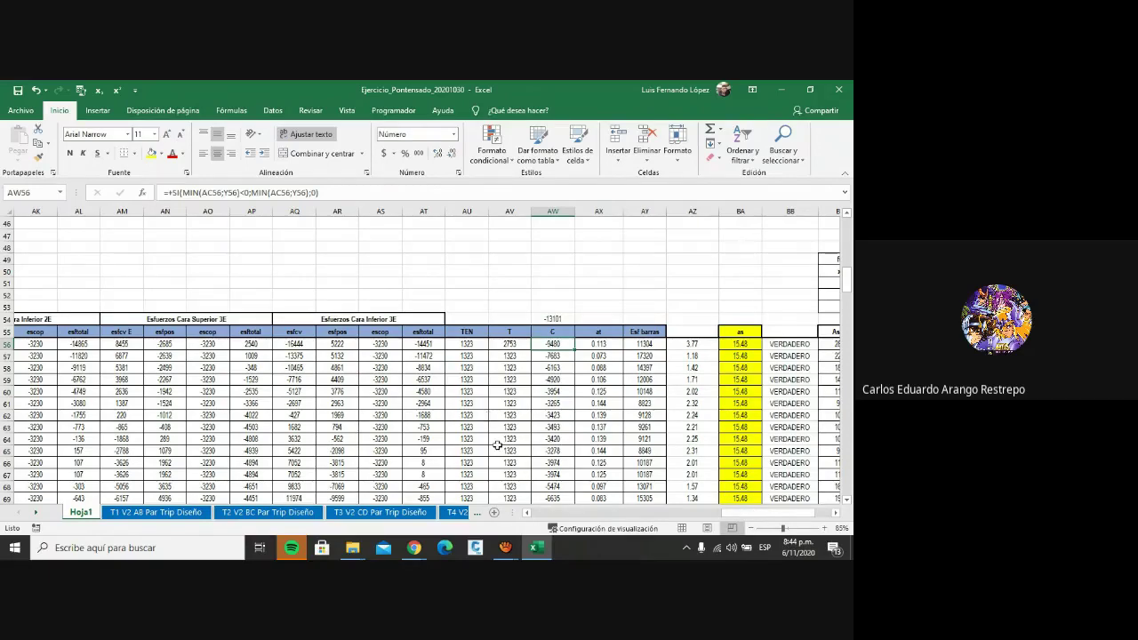
{"action": "scroll", "coordinate": [511, 449], "scroll_direction": "down", "scroll_amount": 2}
{"action": "left_click_drag", "start_coordinate": [725, 514], "coordinate": [733, 520]}
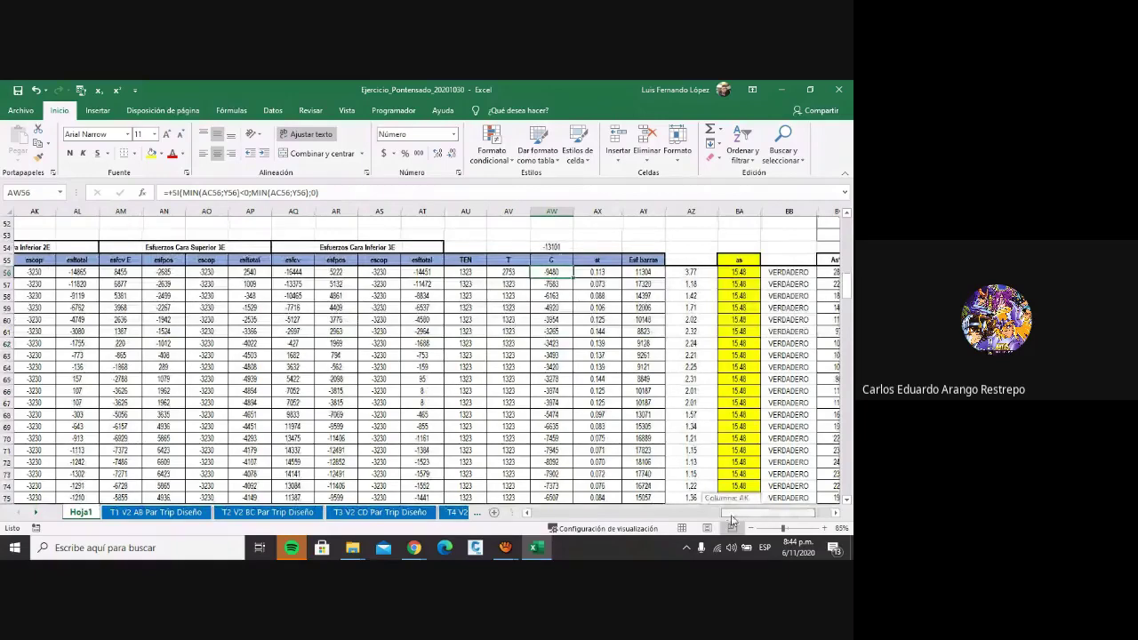
{"action": "left_click_drag", "start_coordinate": [732, 520], "coordinate": [704, 520]}
Step: Switch to the Google Meet window in Chrome and dismiss the incoming WhatsApp notification
{"action": "key", "text": "alt+Tab"}
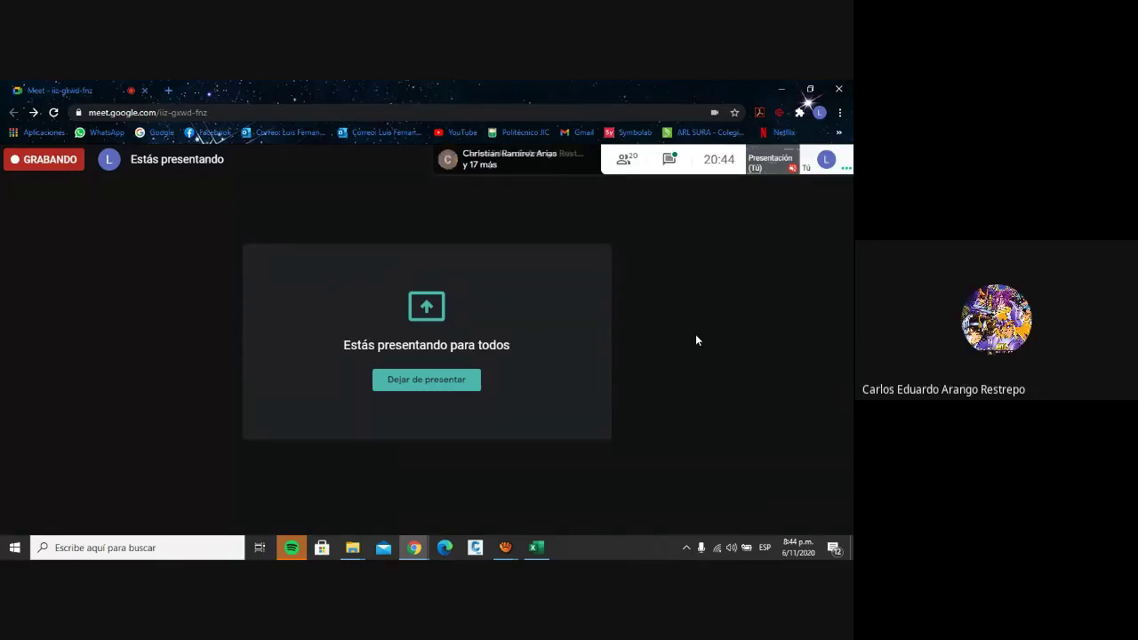
{"action": "mouse_move", "coordinate": [577, 412]}
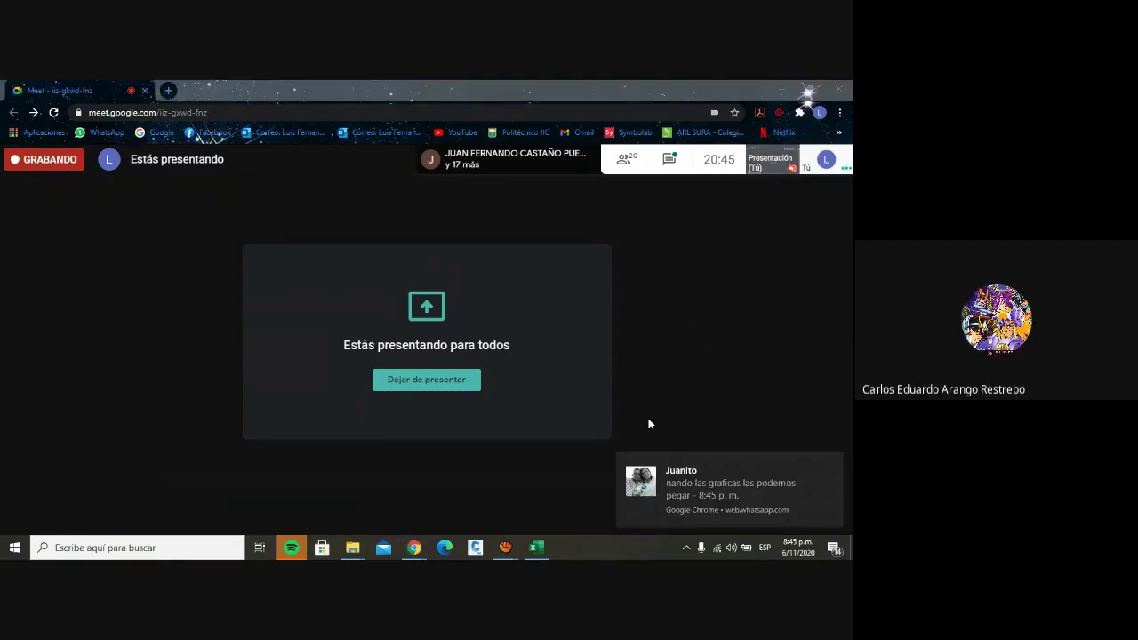
{"action": "left_click", "coordinate": [834, 464]}
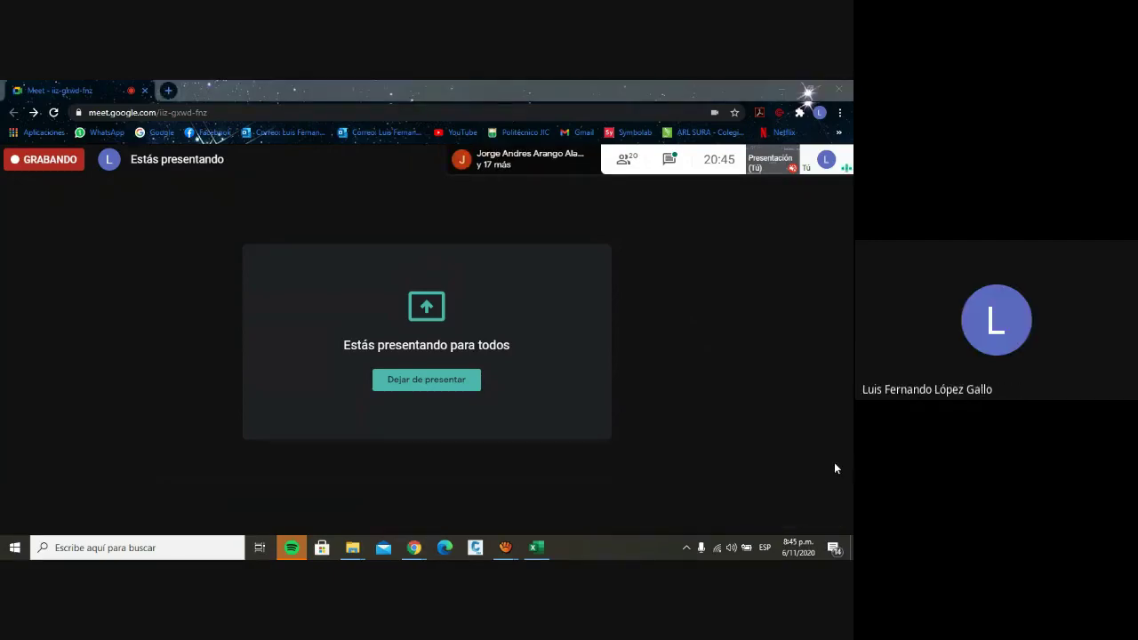